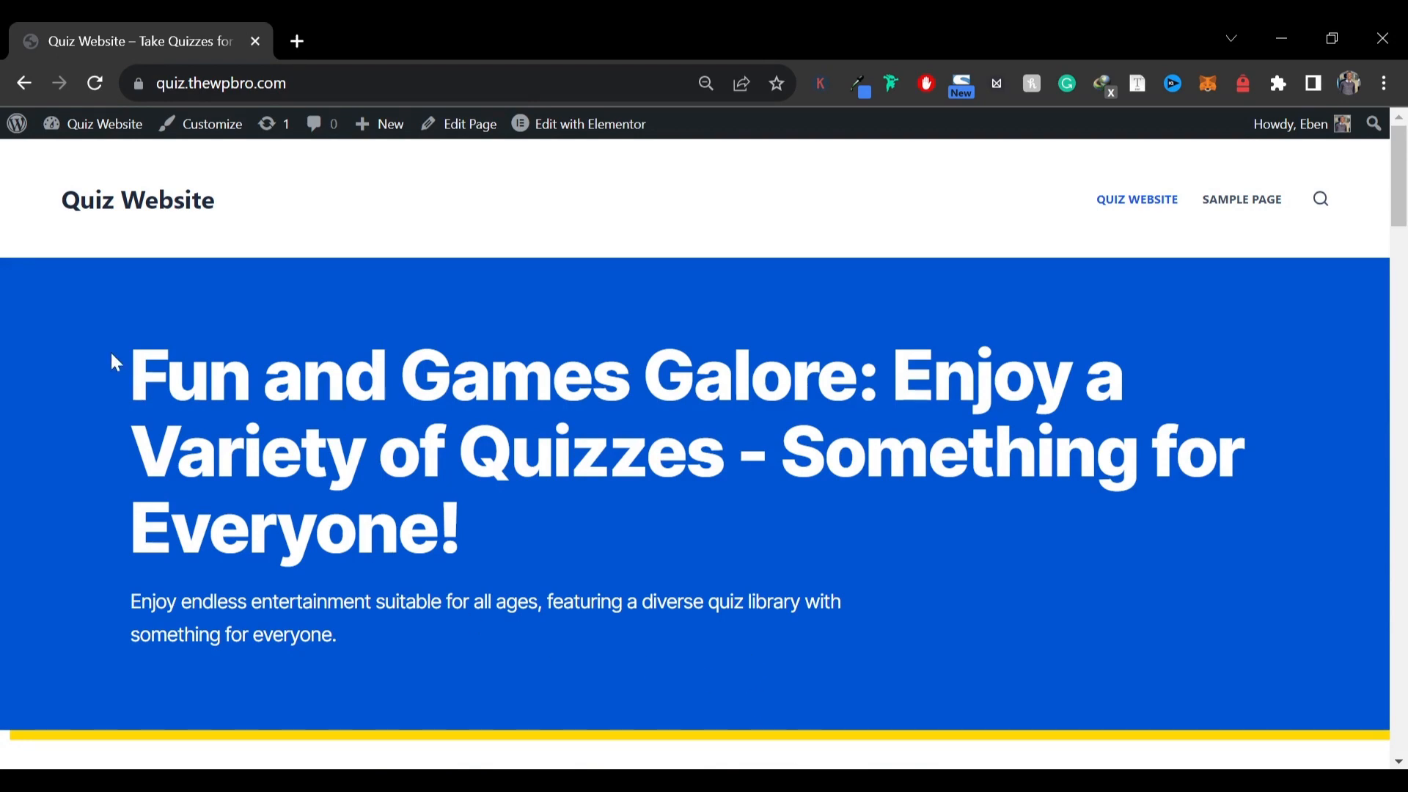
Examine the quiz website homepage's hero banner and the Trending and Hot sections
left_click_drag(113, 368, 400, 374)
left_click(367, 377)
left_click_drag(165, 374, 893, 374)
left_click_drag(325, 451, 482, 513)
left_click(483, 513)
scroll(396, 407, "down", 3)
scroll(396, 407, "up", 3)
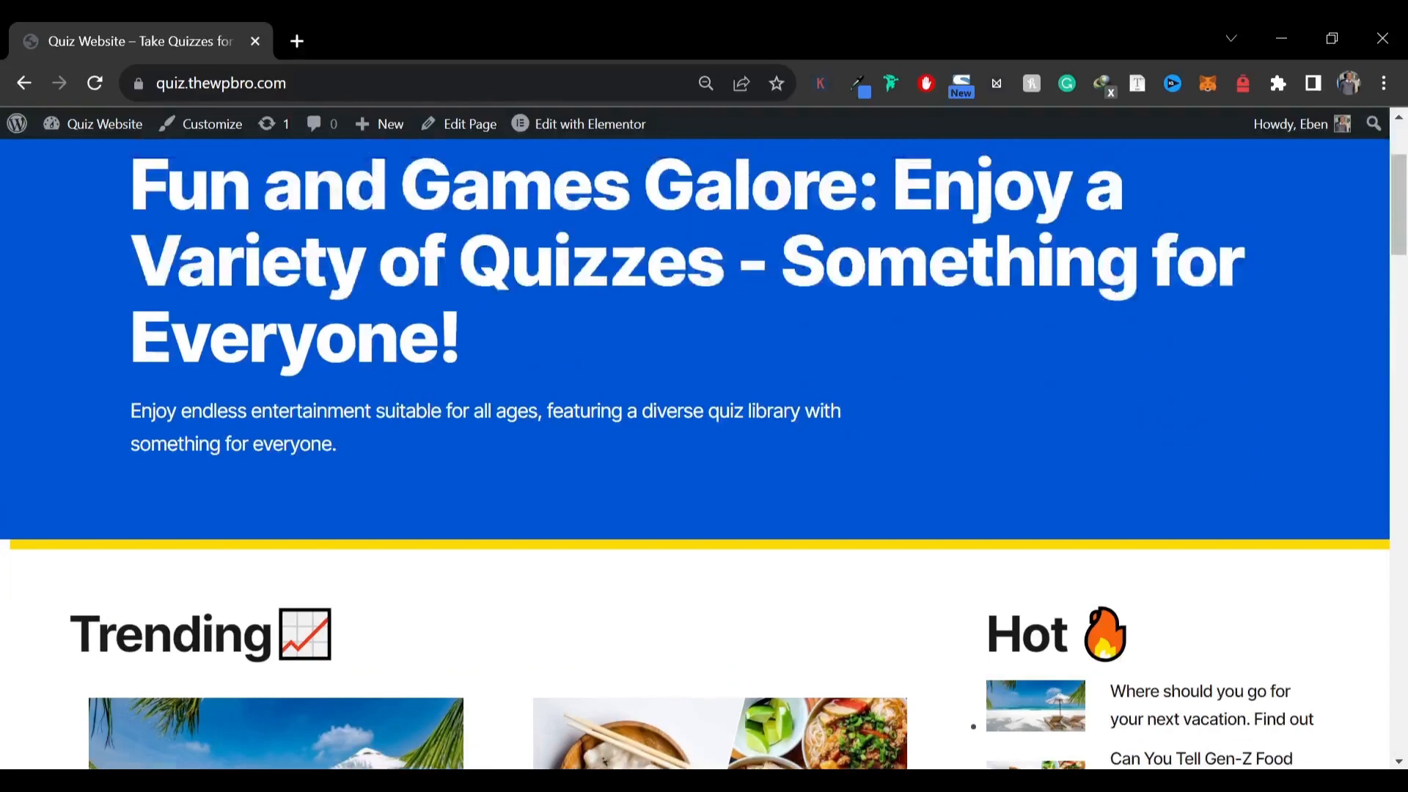
scroll(396, 407, "down", 3)
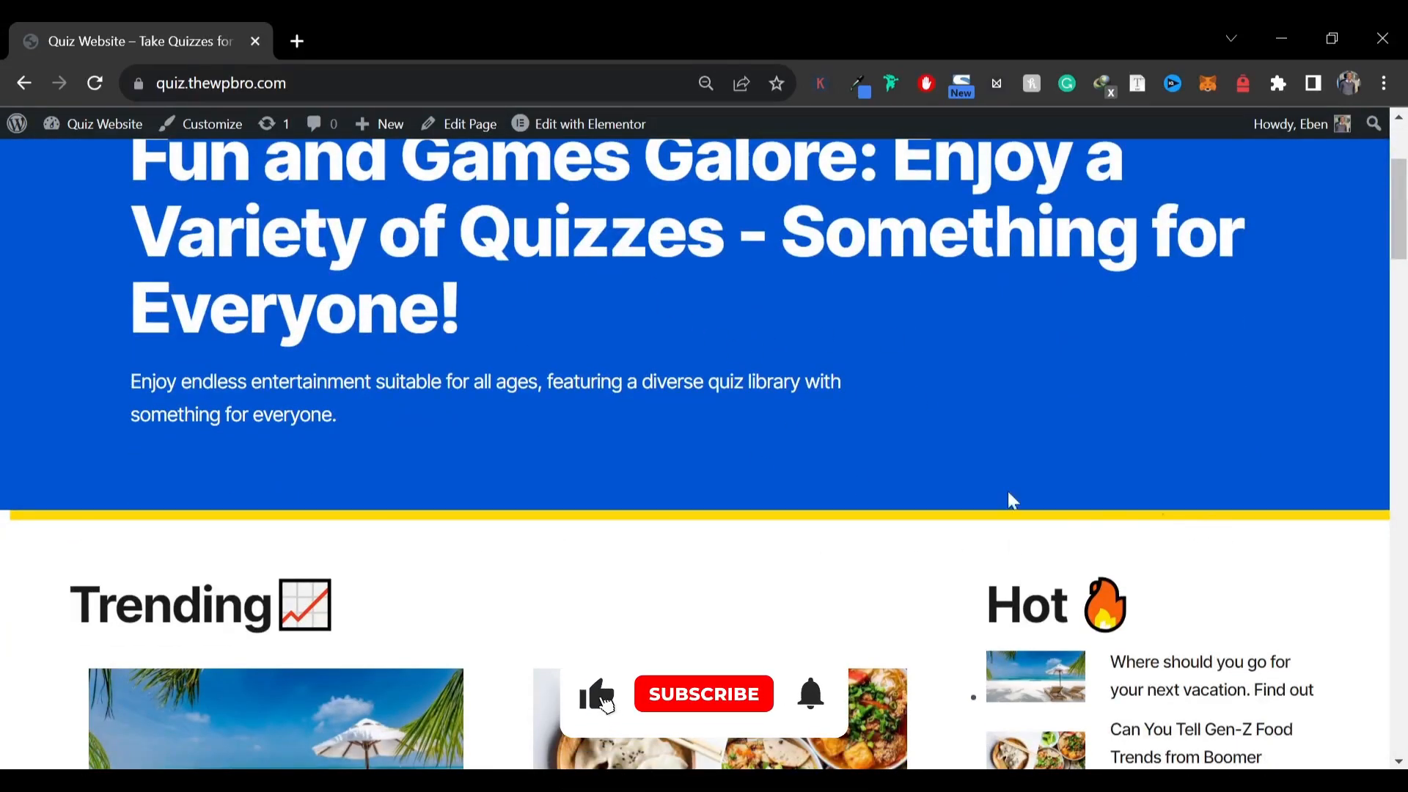
scroll(487, 443, "down", 5)
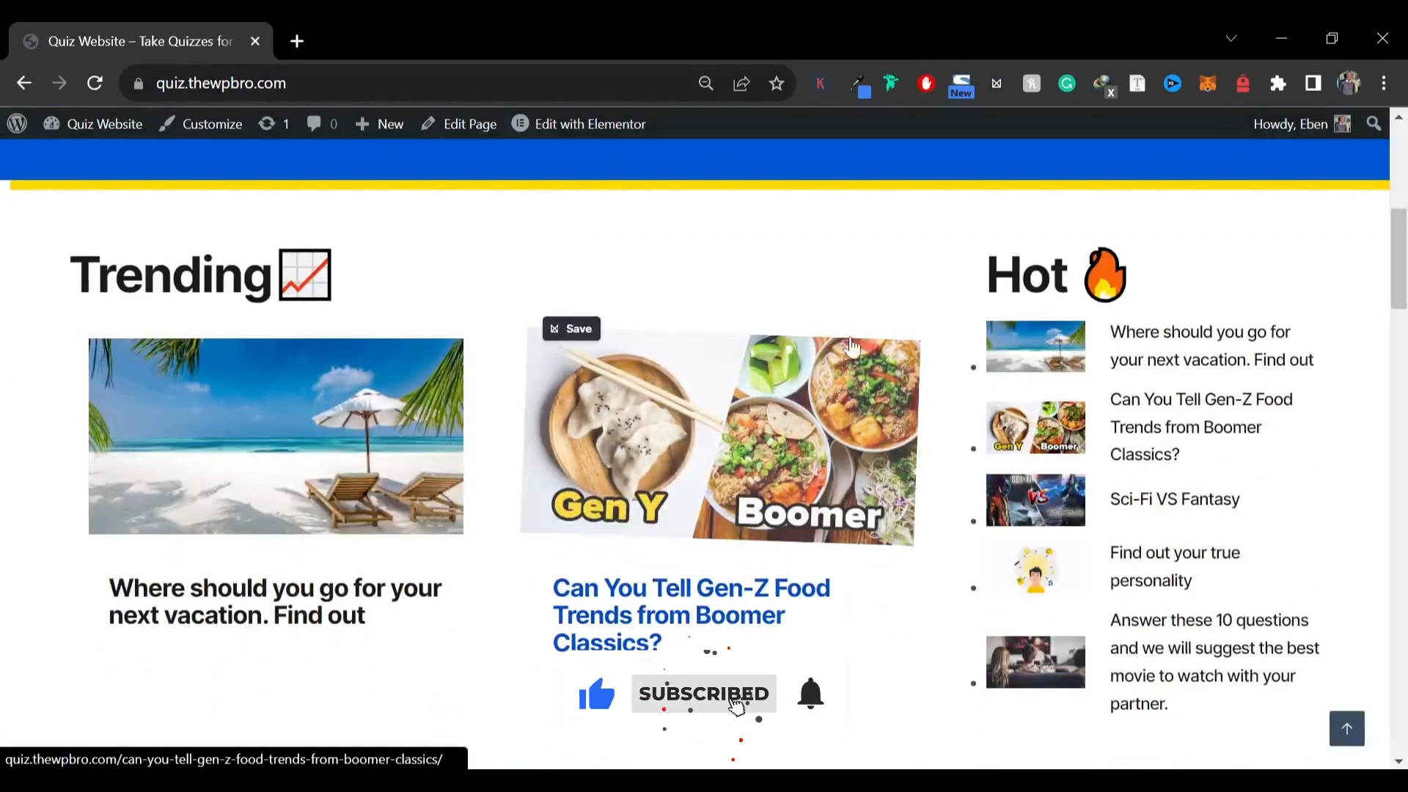
scroll(518, 355, "up", 6)
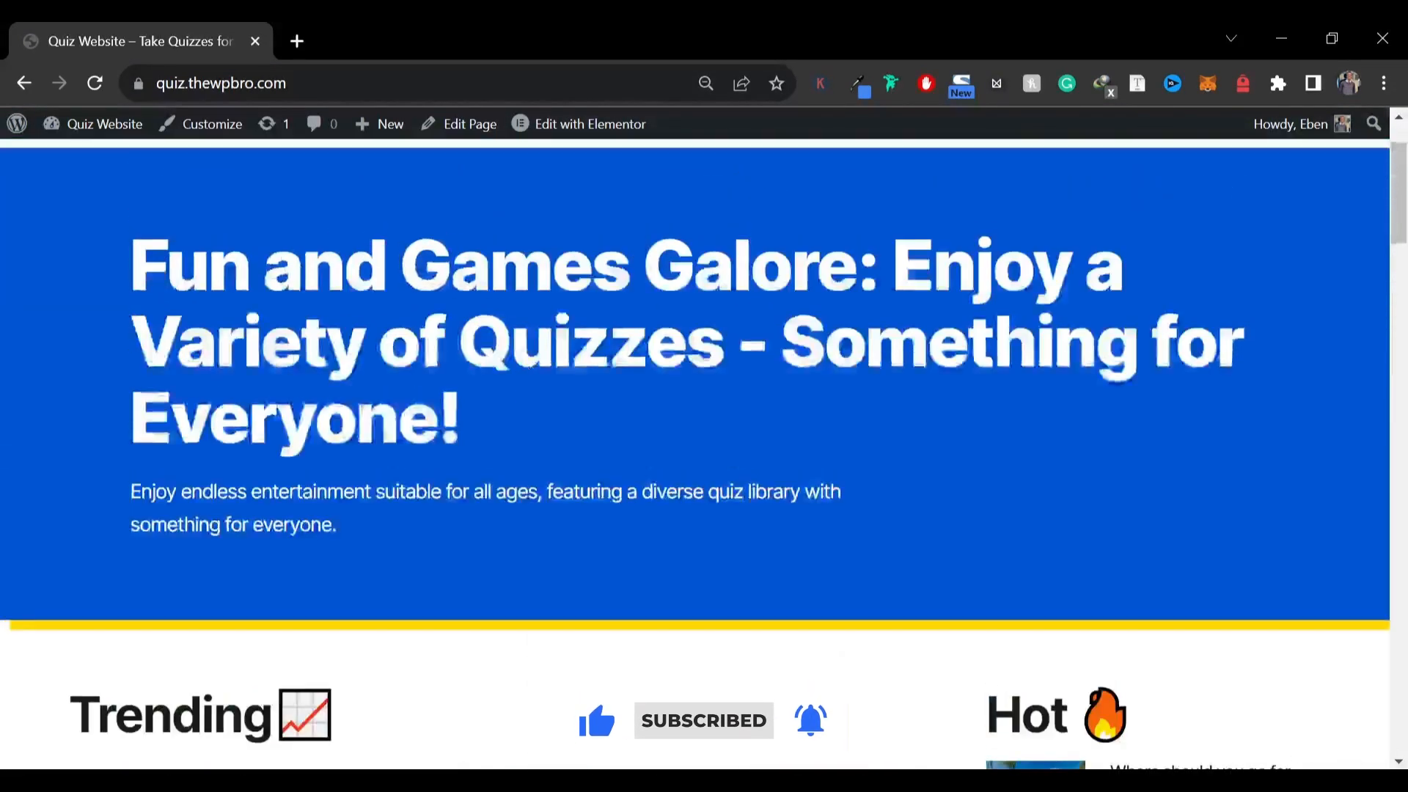
scroll(696, 454, "up", 2)
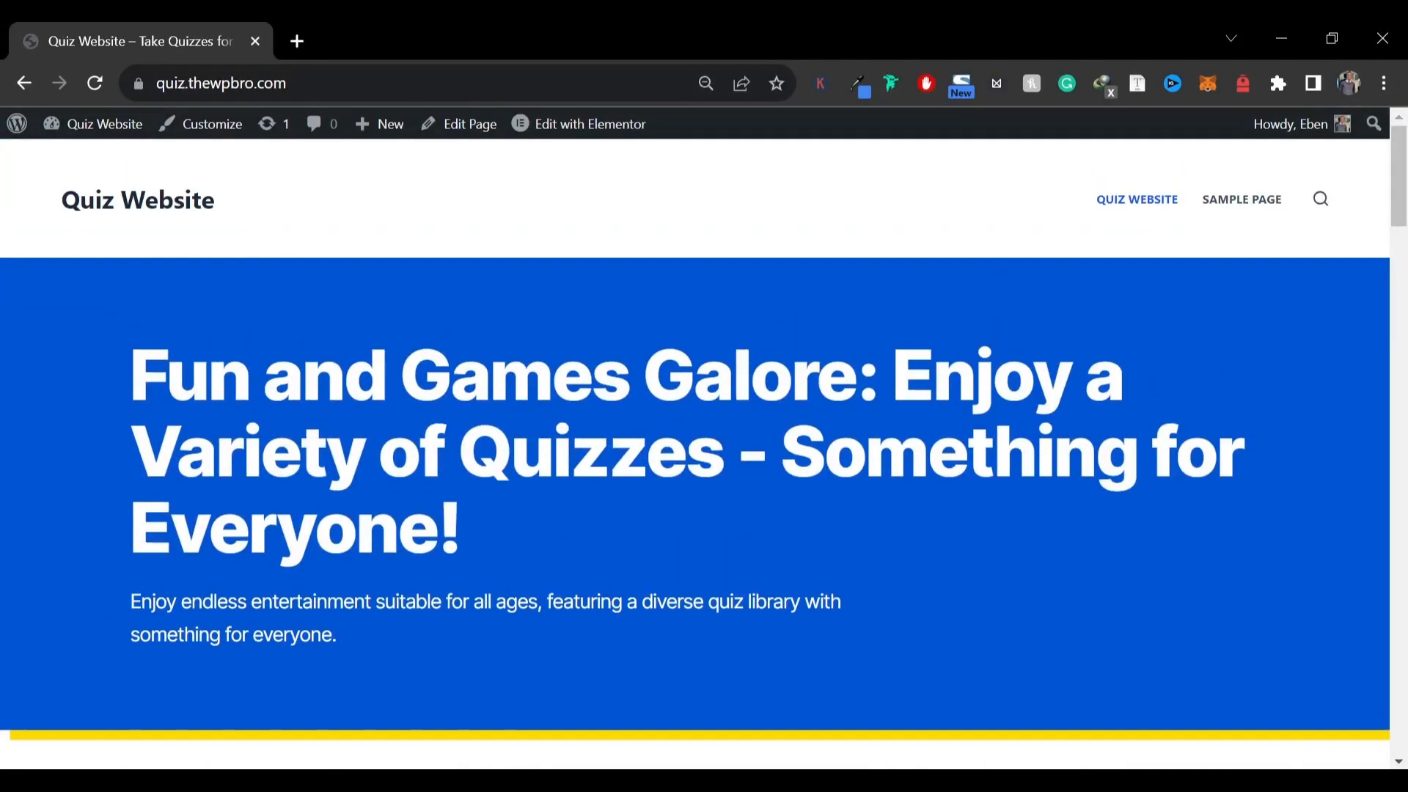
scroll(393, 352, "down", 6)
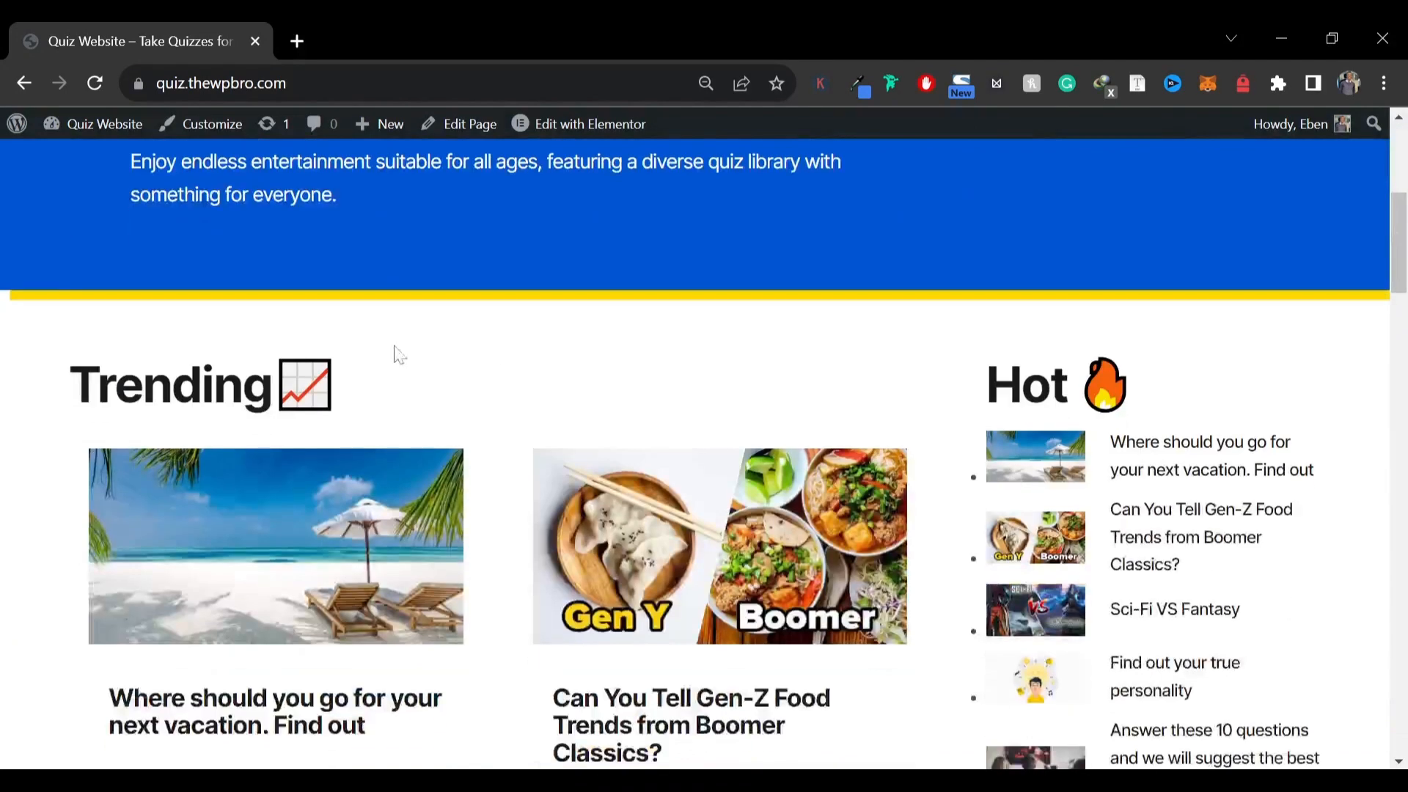
scroll(66, 367, "down", 2)
Scroll through the homepage's Hot, Trending, Personality Quizzes and Trivia Quizzes sections and return to the top
left_click_drag(79, 273, 670, 271)
scroll(669, 271, "down", 3)
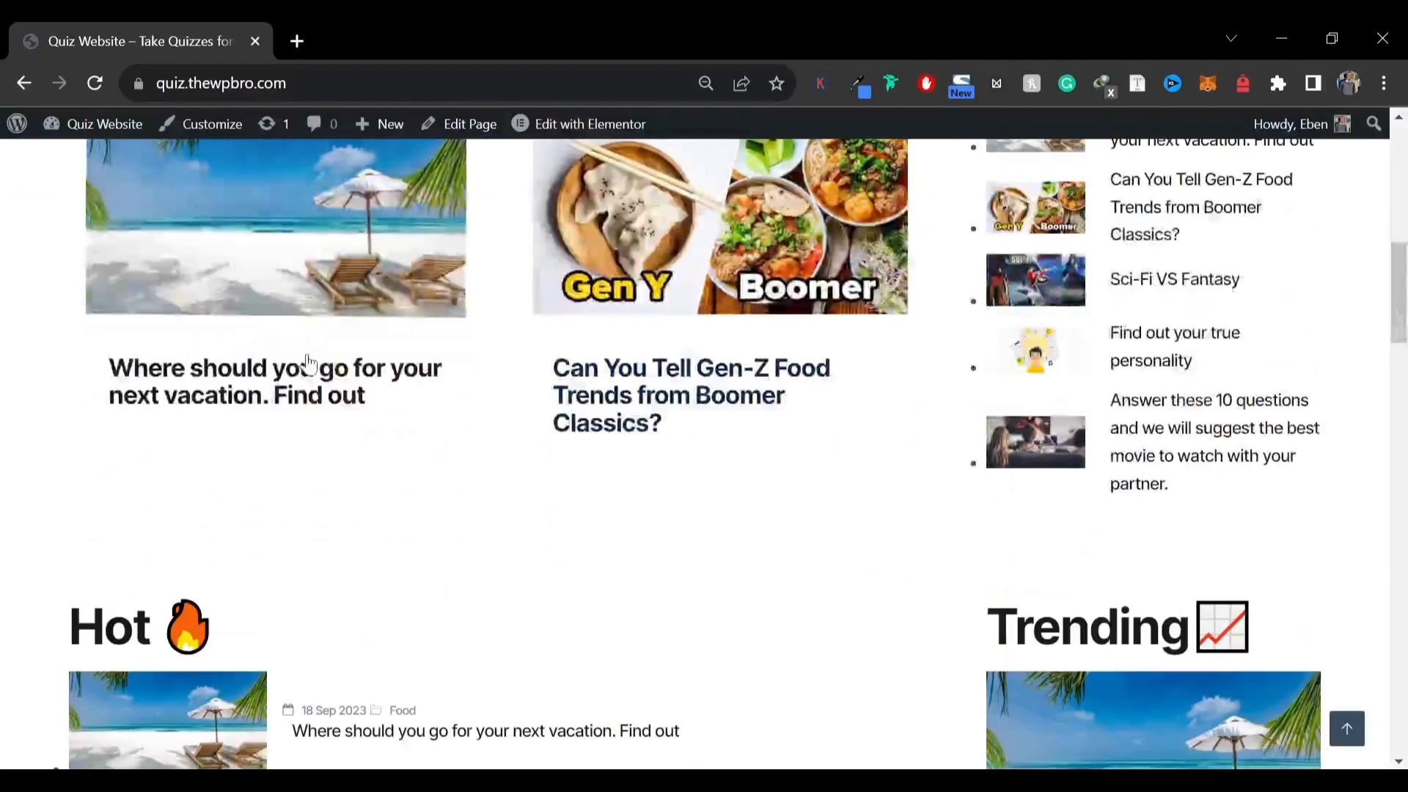
scroll(371, 451, "up", 3)
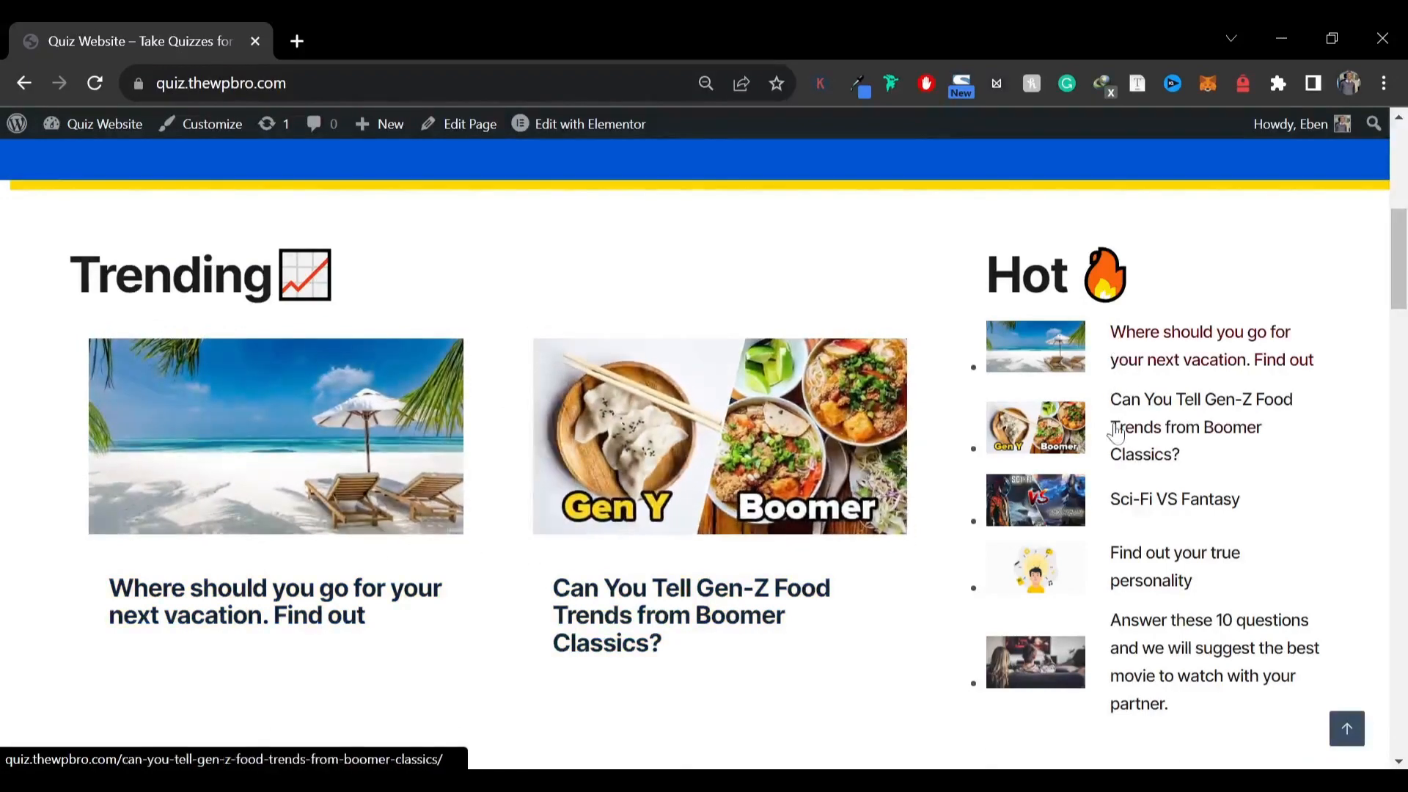
scroll(1117, 601, "down", 1)
scroll(1117, 601, "down", 6)
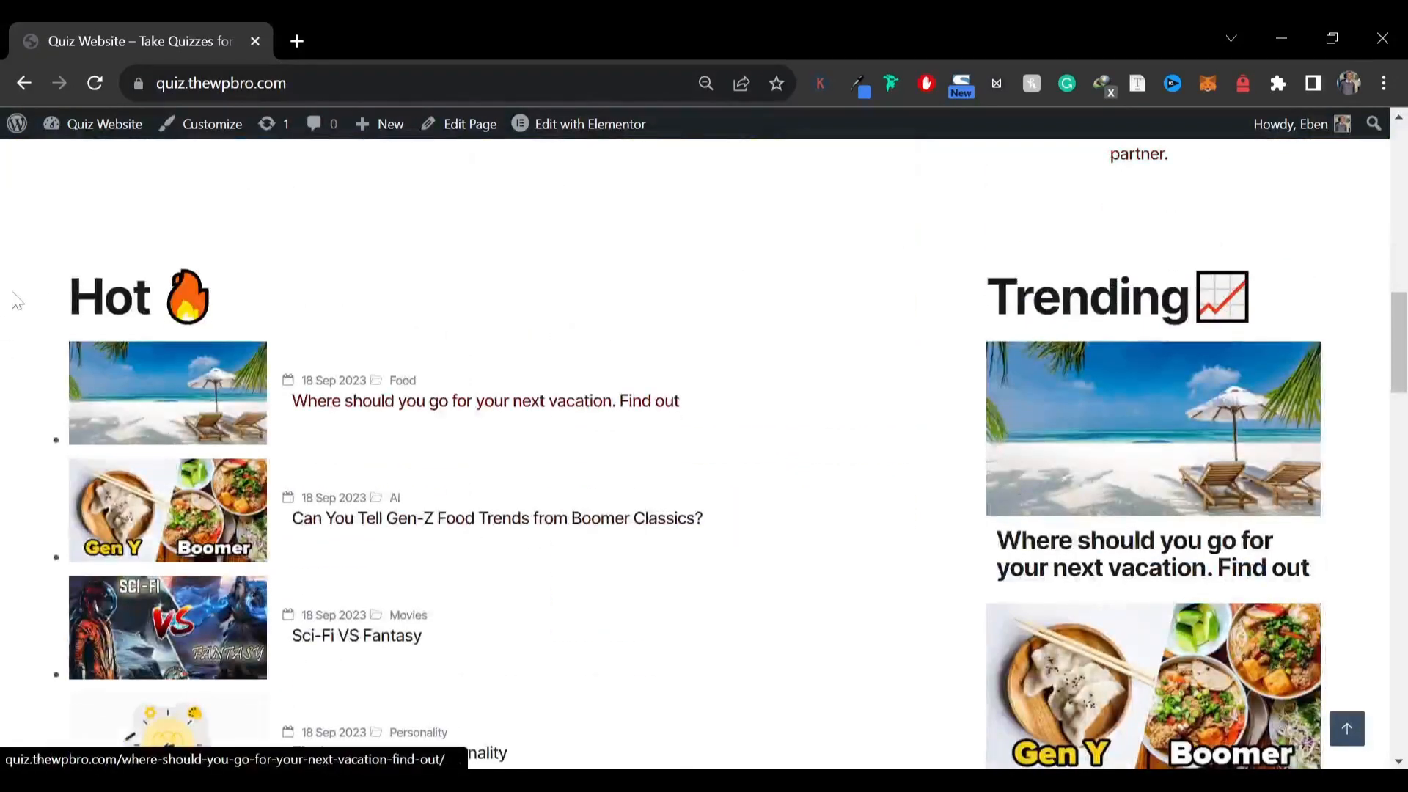
left_click_drag(72, 297, 396, 329)
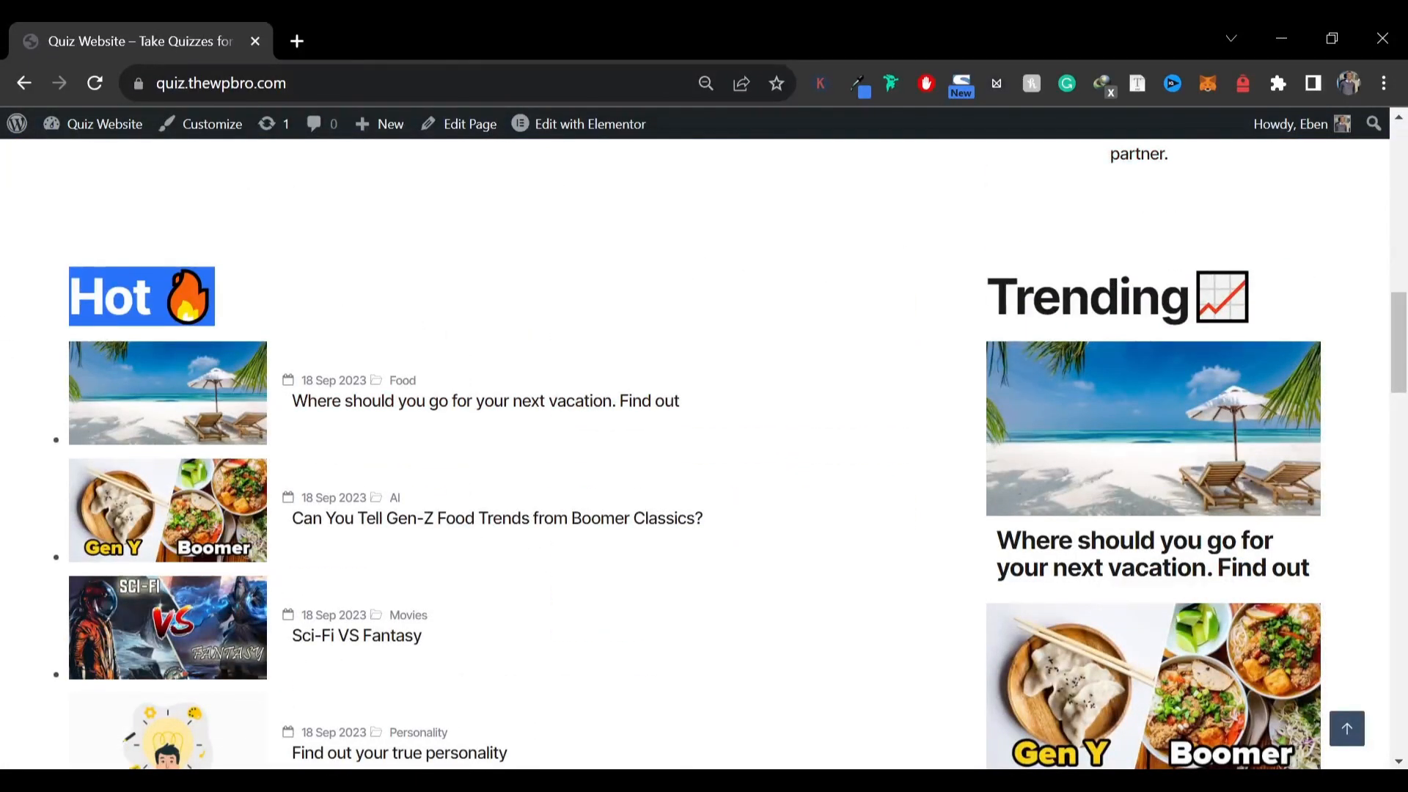
left_click_drag(82, 297, 542, 327)
left_click(57, 302)
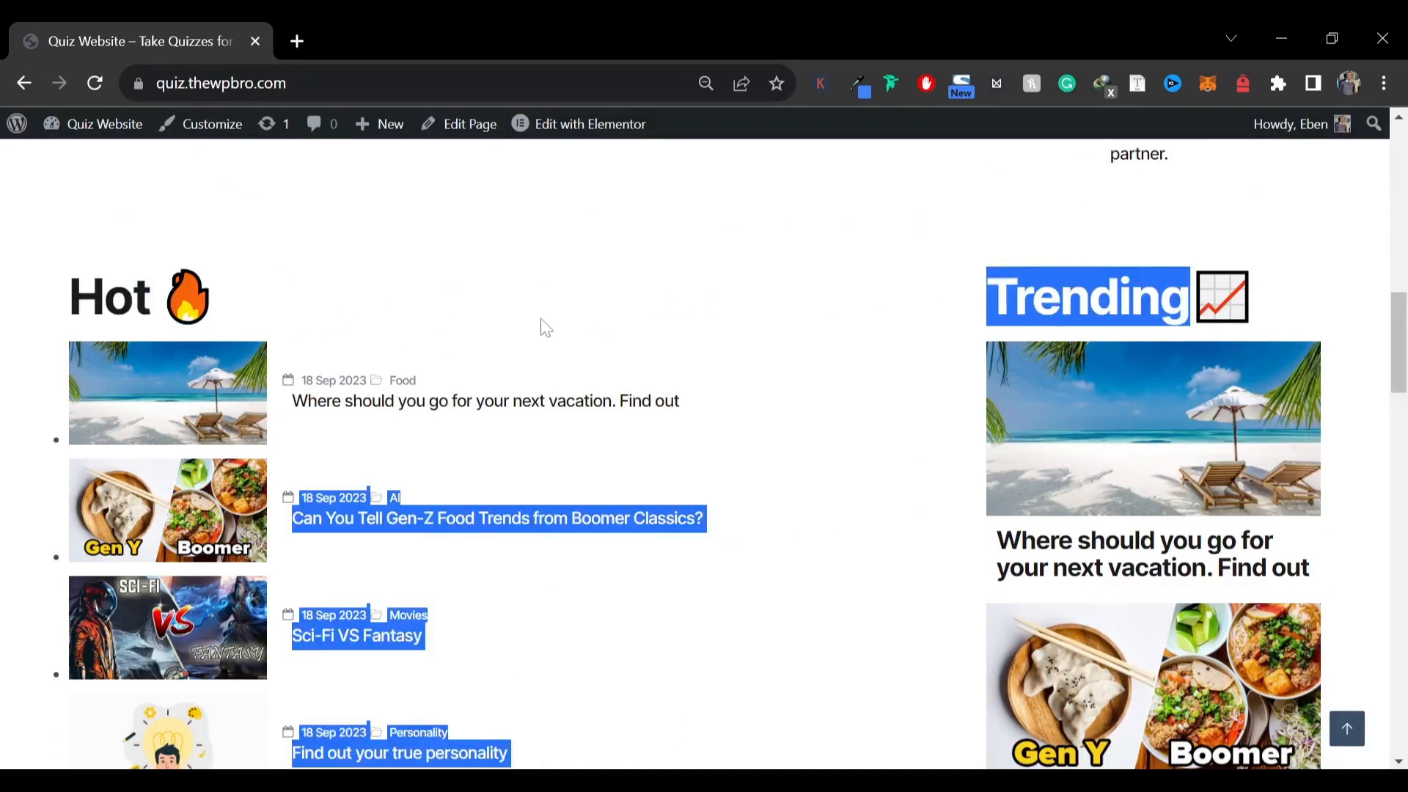
scroll(543, 327, "down", 1)
scroll(1105, 266, "down", 1)
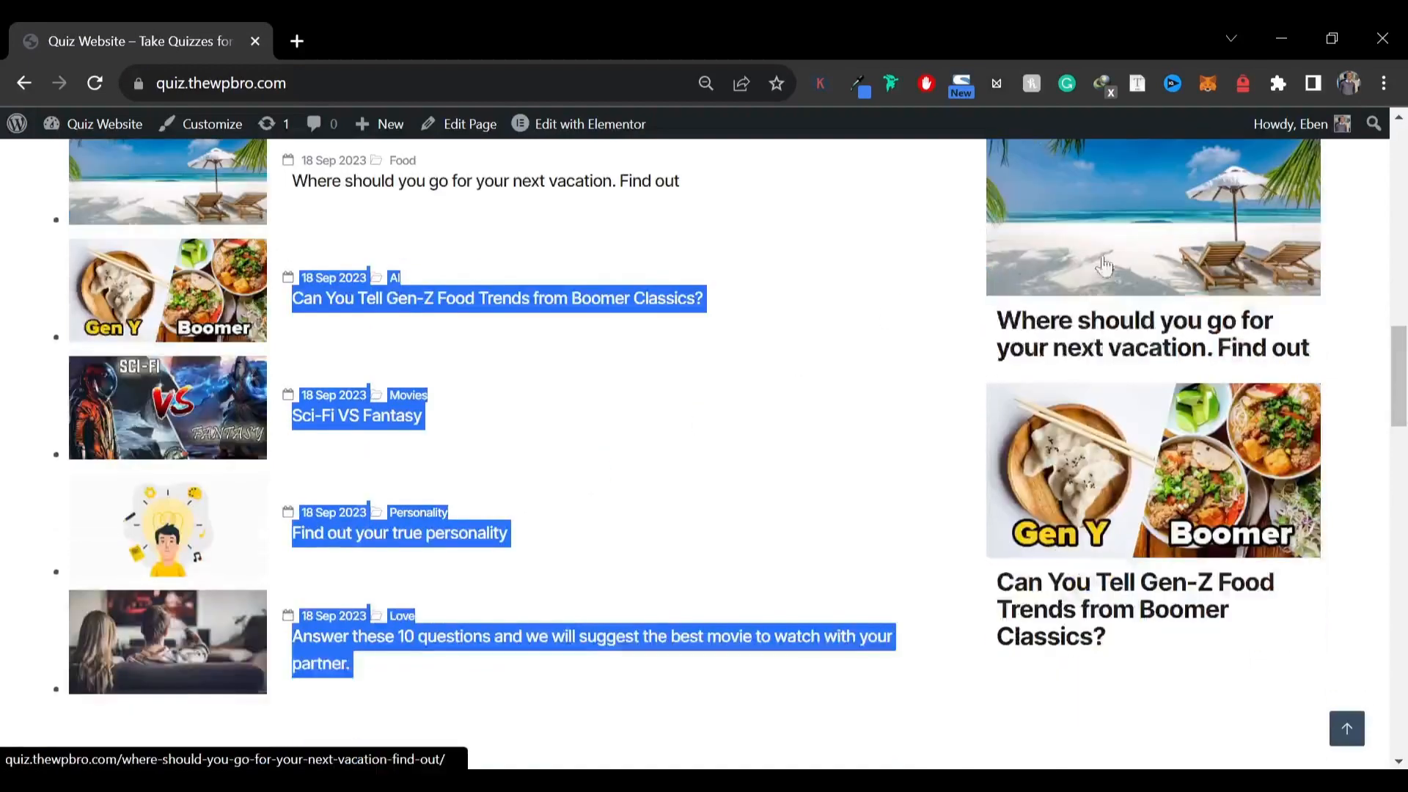
left_click(959, 458)
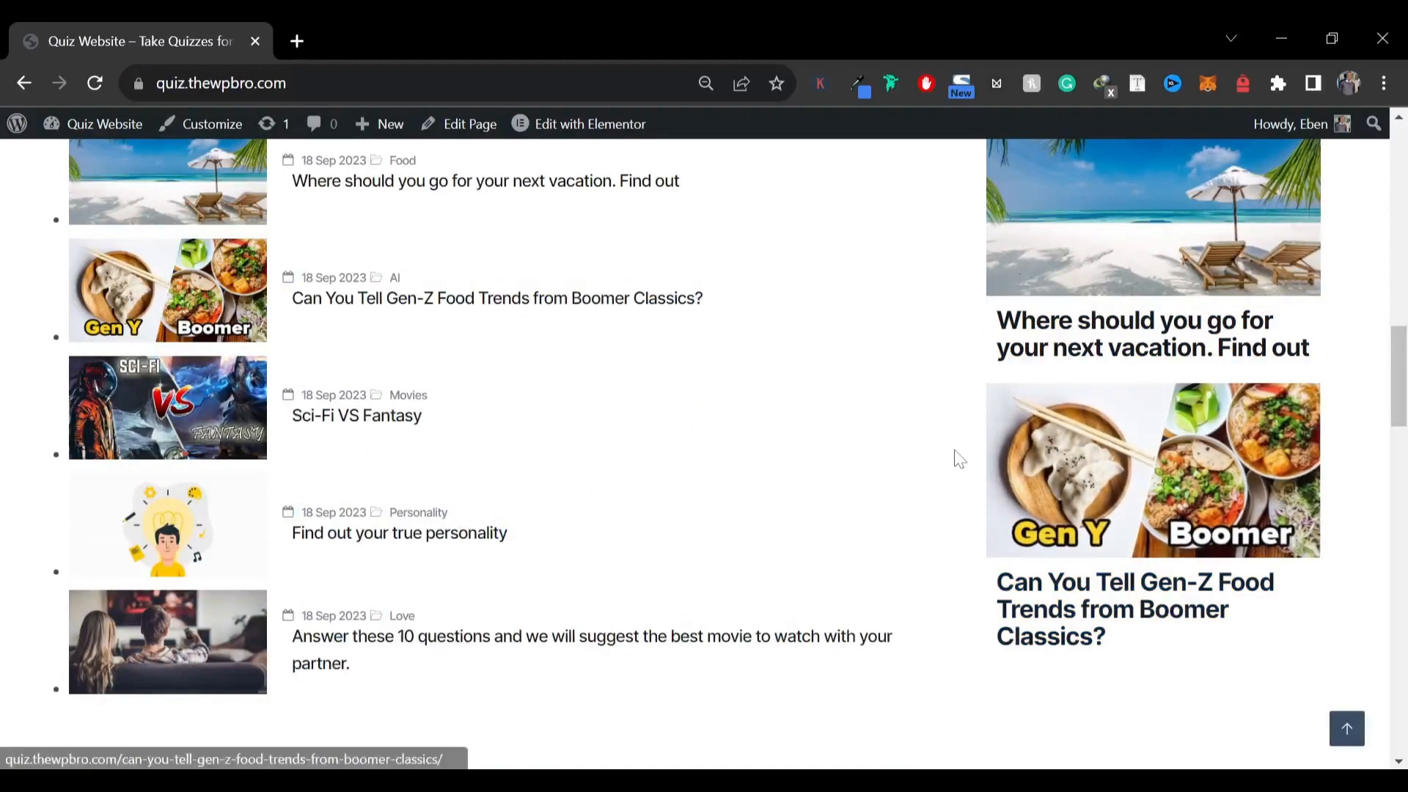
scroll(959, 458, "down", 5)
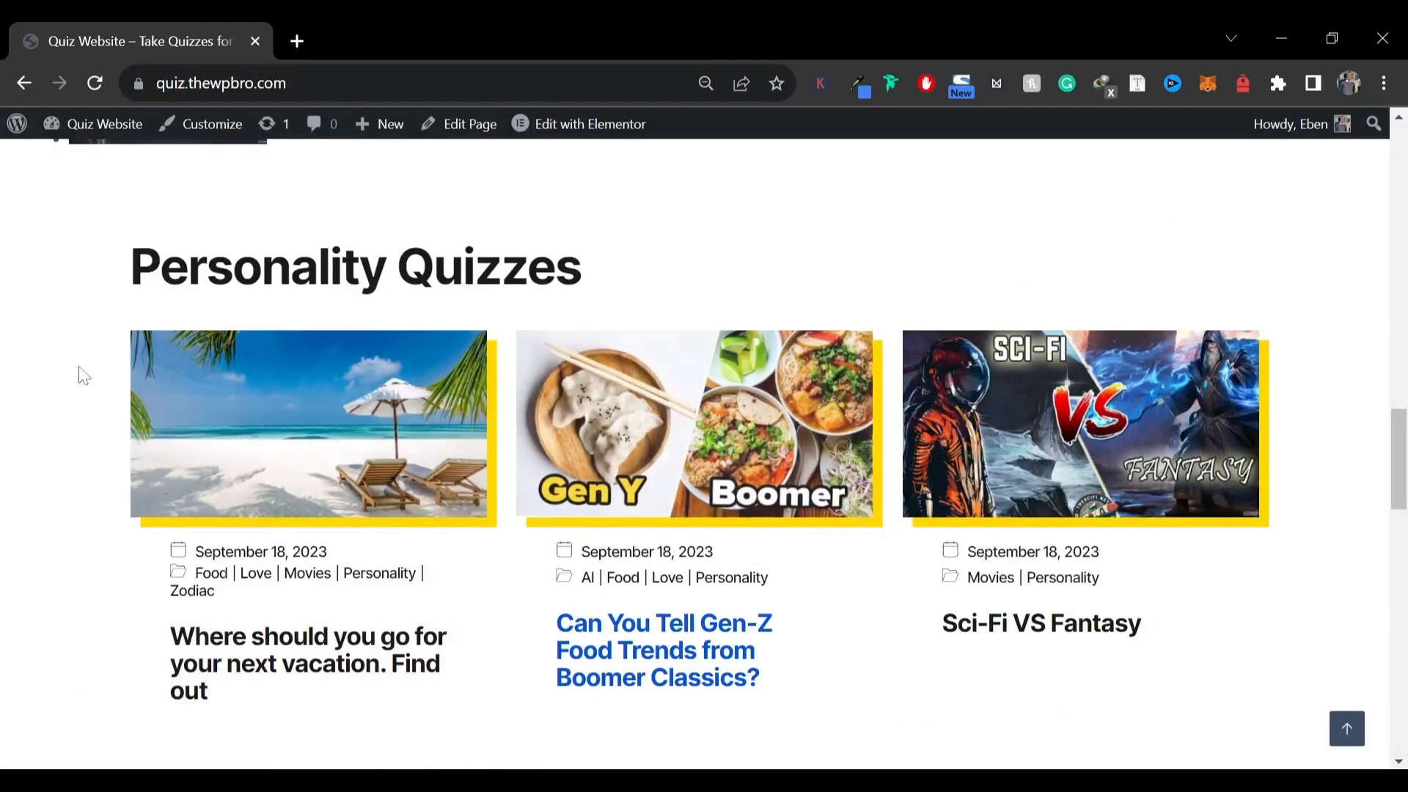
left_click_drag(126, 268, 493, 272)
scroll(519, 310, "down", 8)
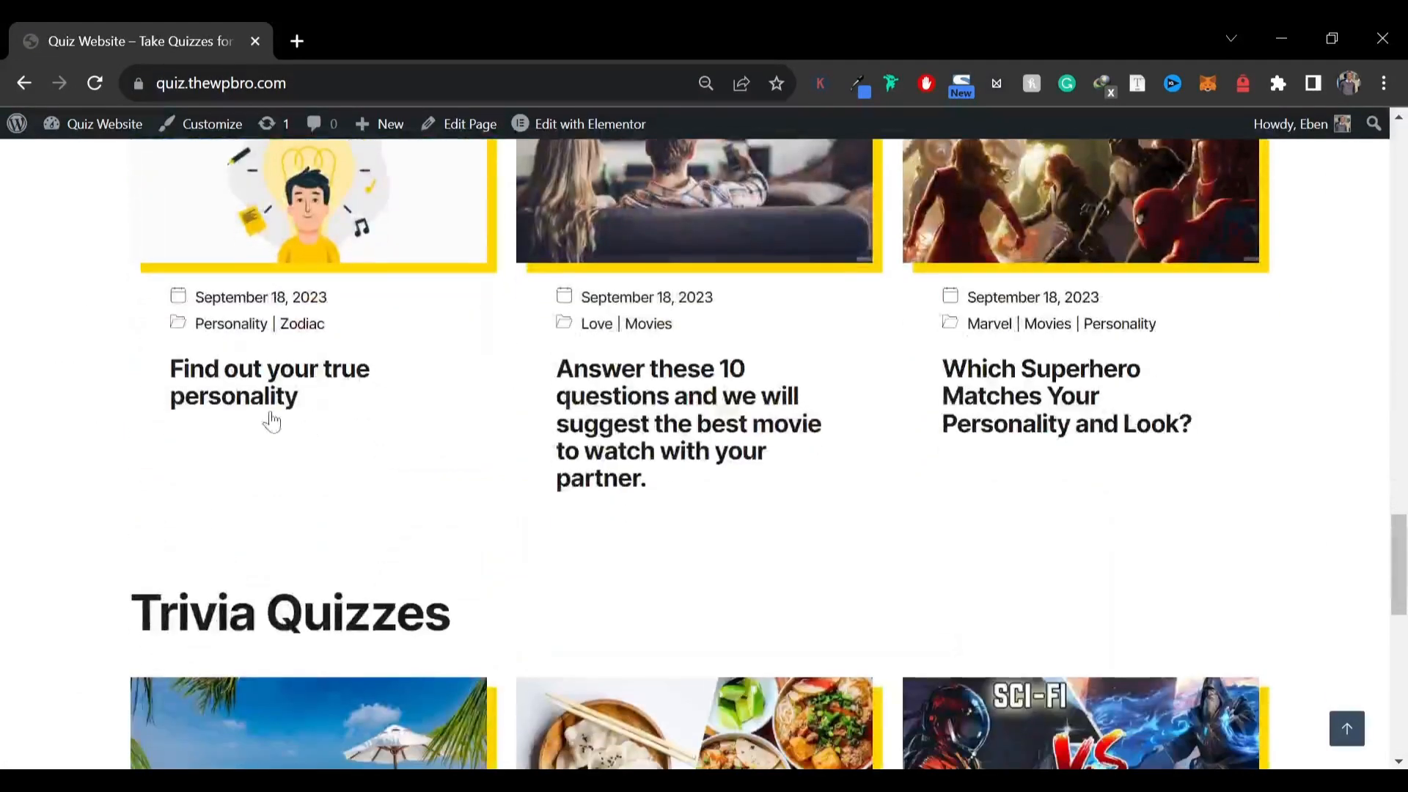
scroll(119, 550, "down", 1)
left_click_drag(119, 550, 556, 487)
scroll(557, 487, "down", 7)
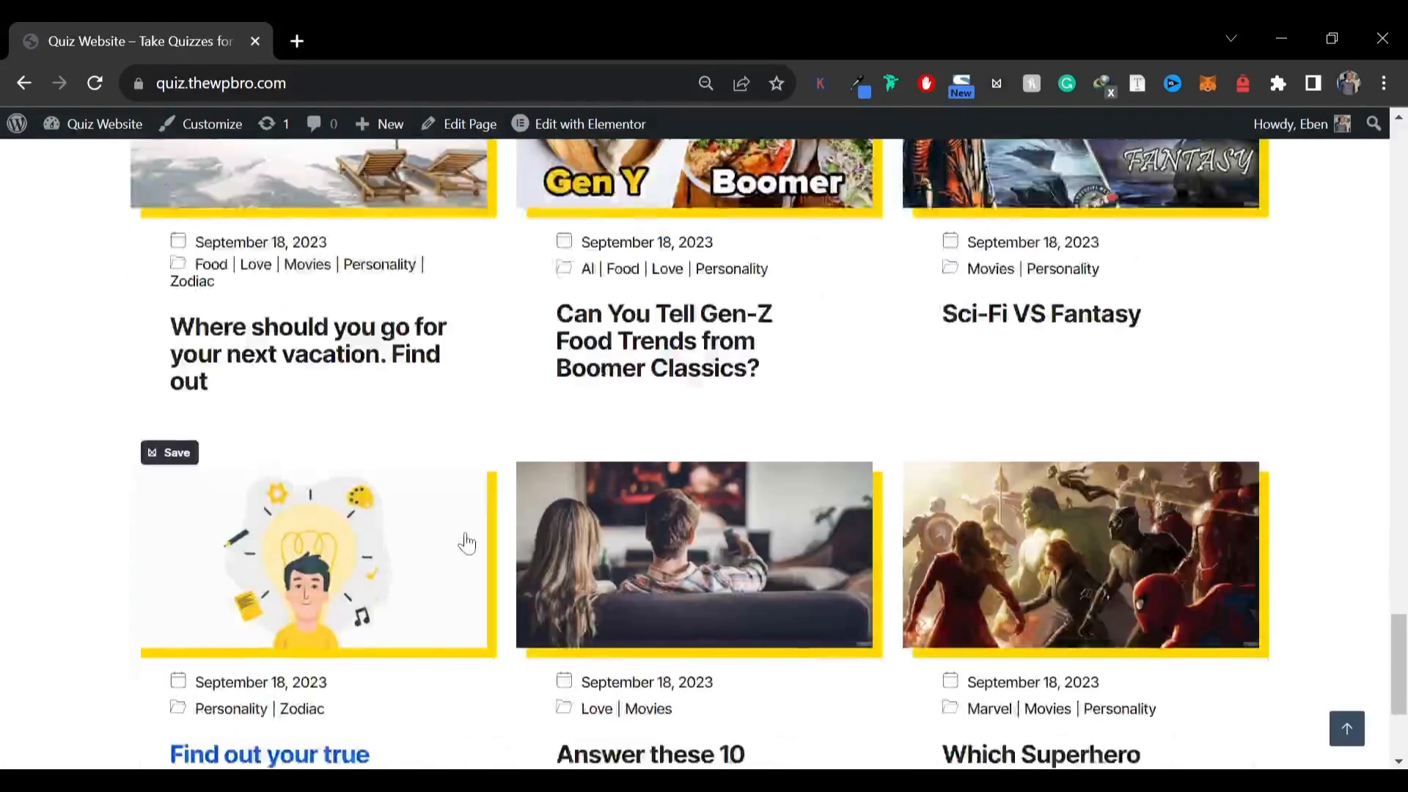
scroll(466, 542, "down", 3)
scroll(471, 543, "up", 6)
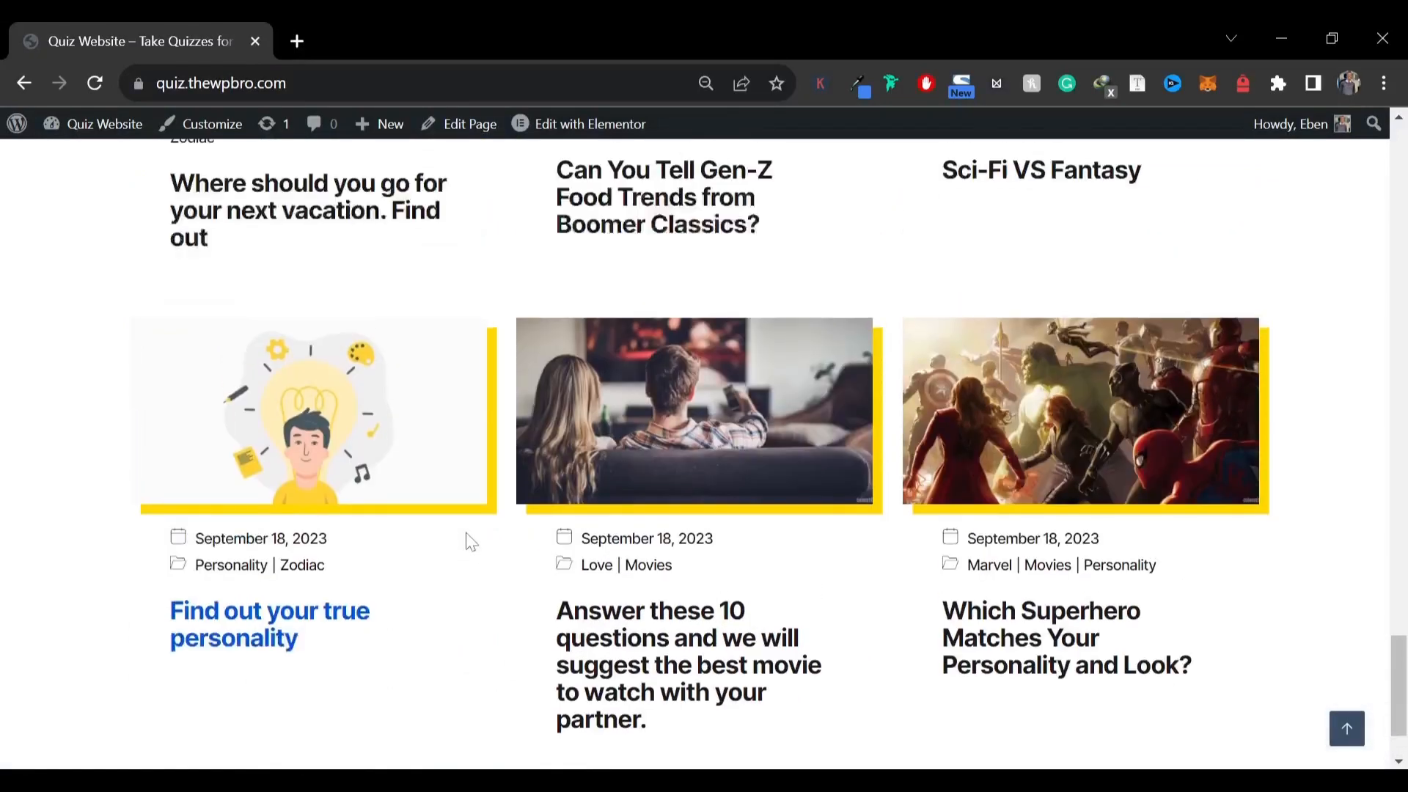
scroll(471, 543, "down", 4)
scroll(473, 542, "up", 20)
scroll(470, 541, "up", 15)
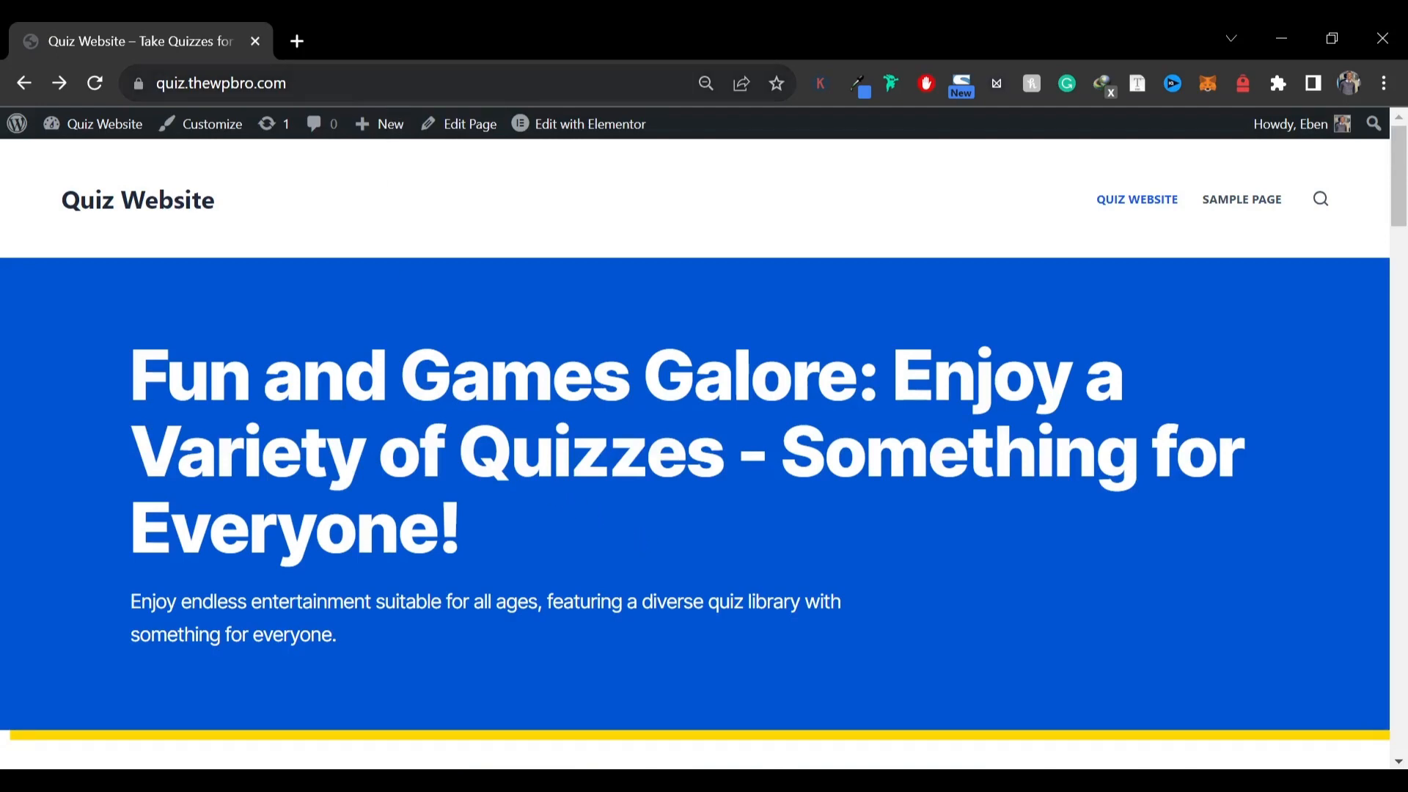
left_click(393, 83)
type("thewpbro")
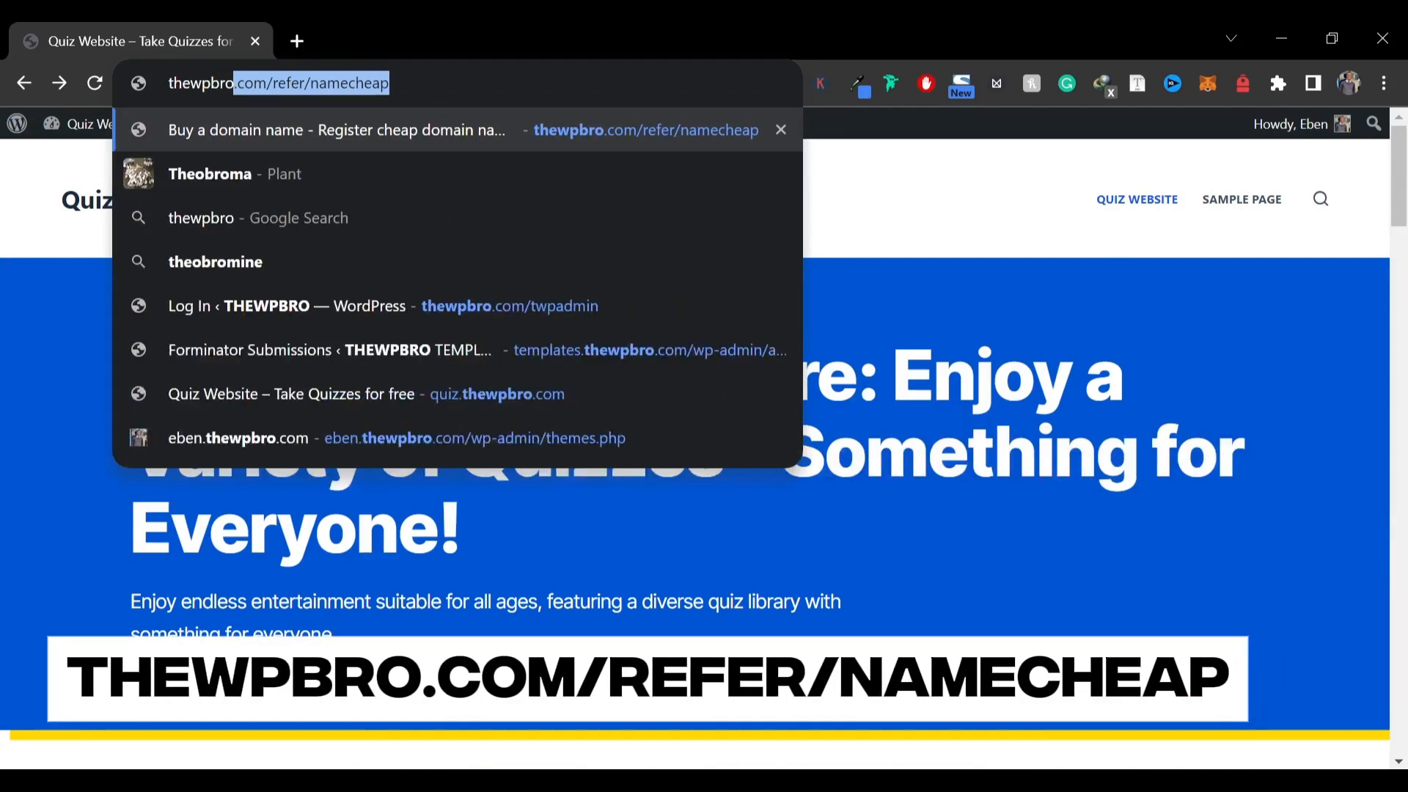
key("Right")
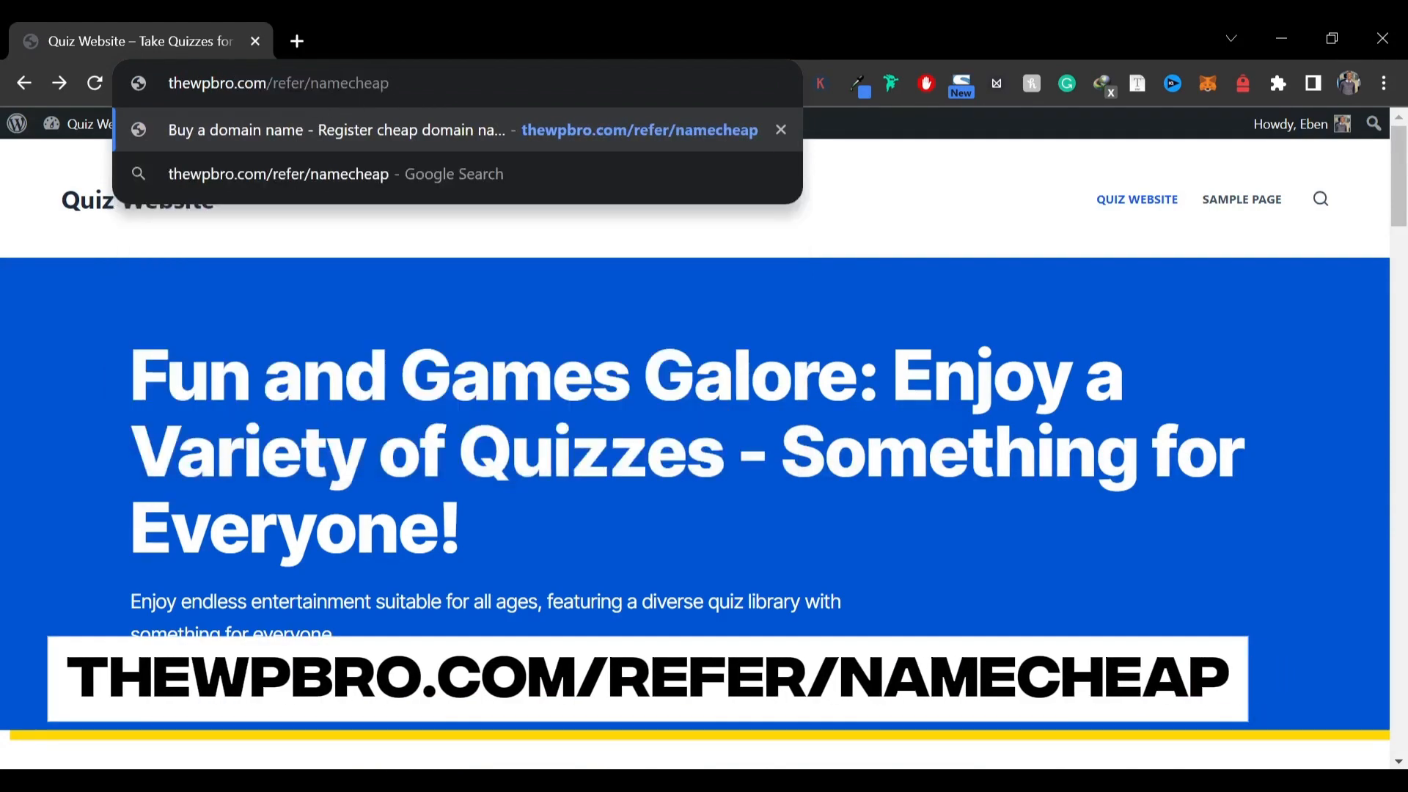
key("Return")
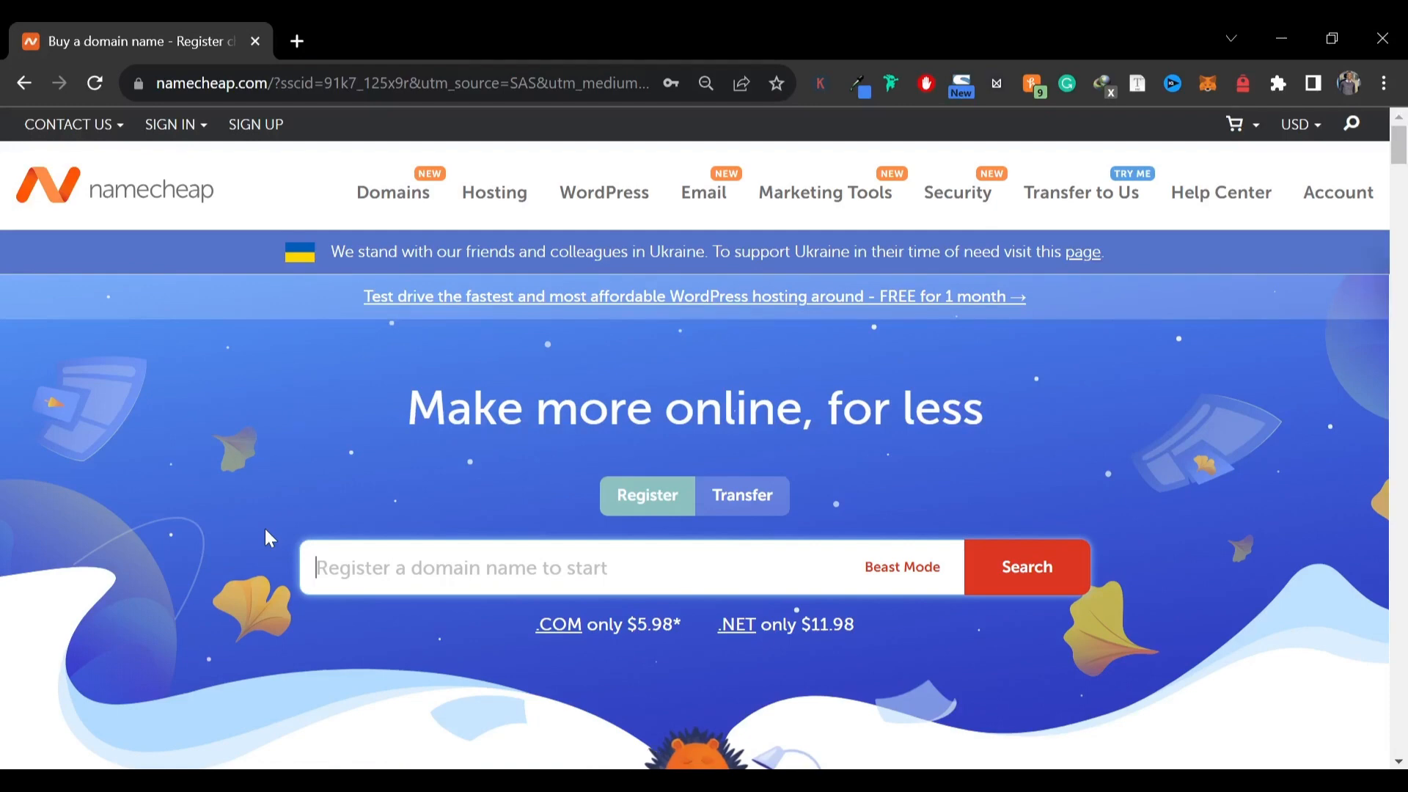
Search Namecheap for the domain ghghghghgh.com and add it to the cart
type("ghghghghgh")
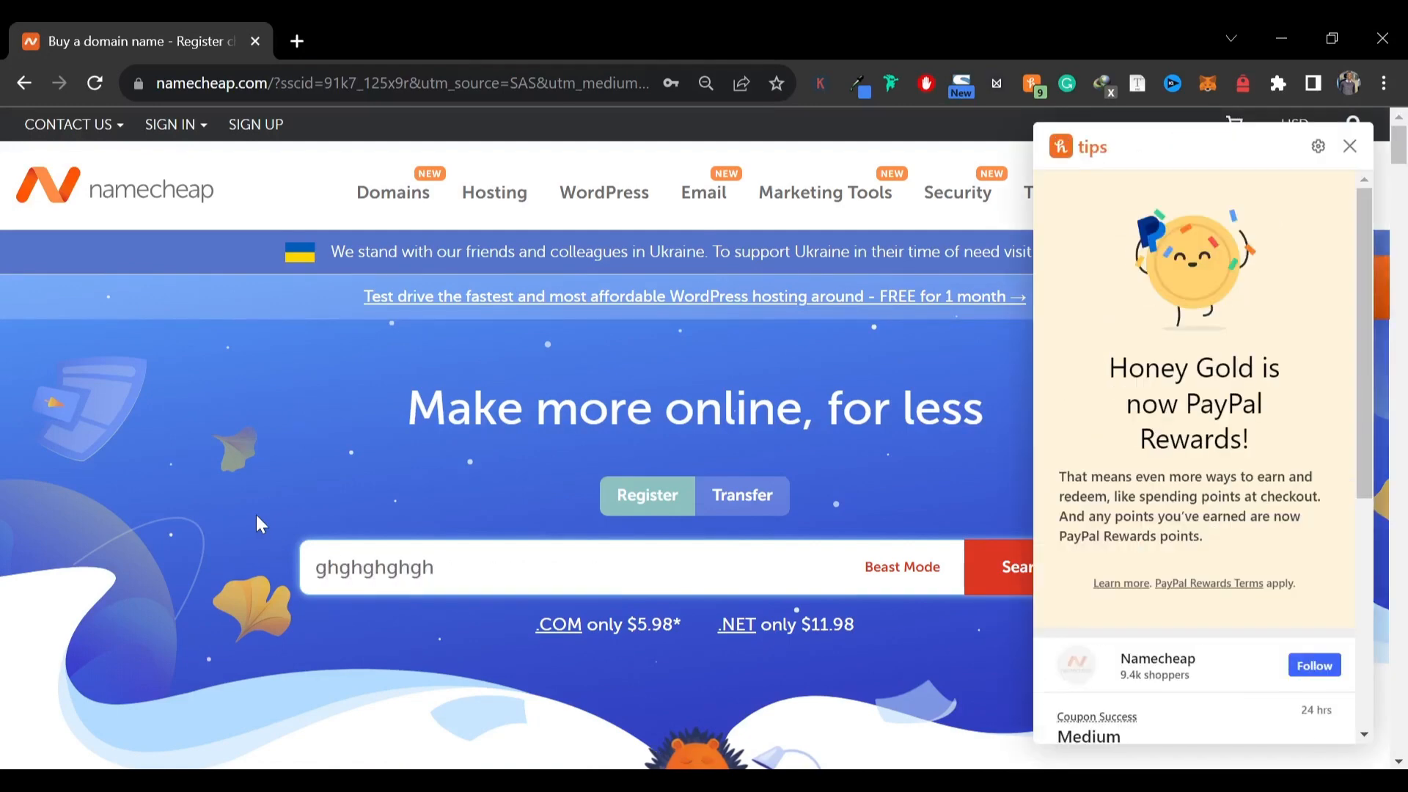
type(".com")
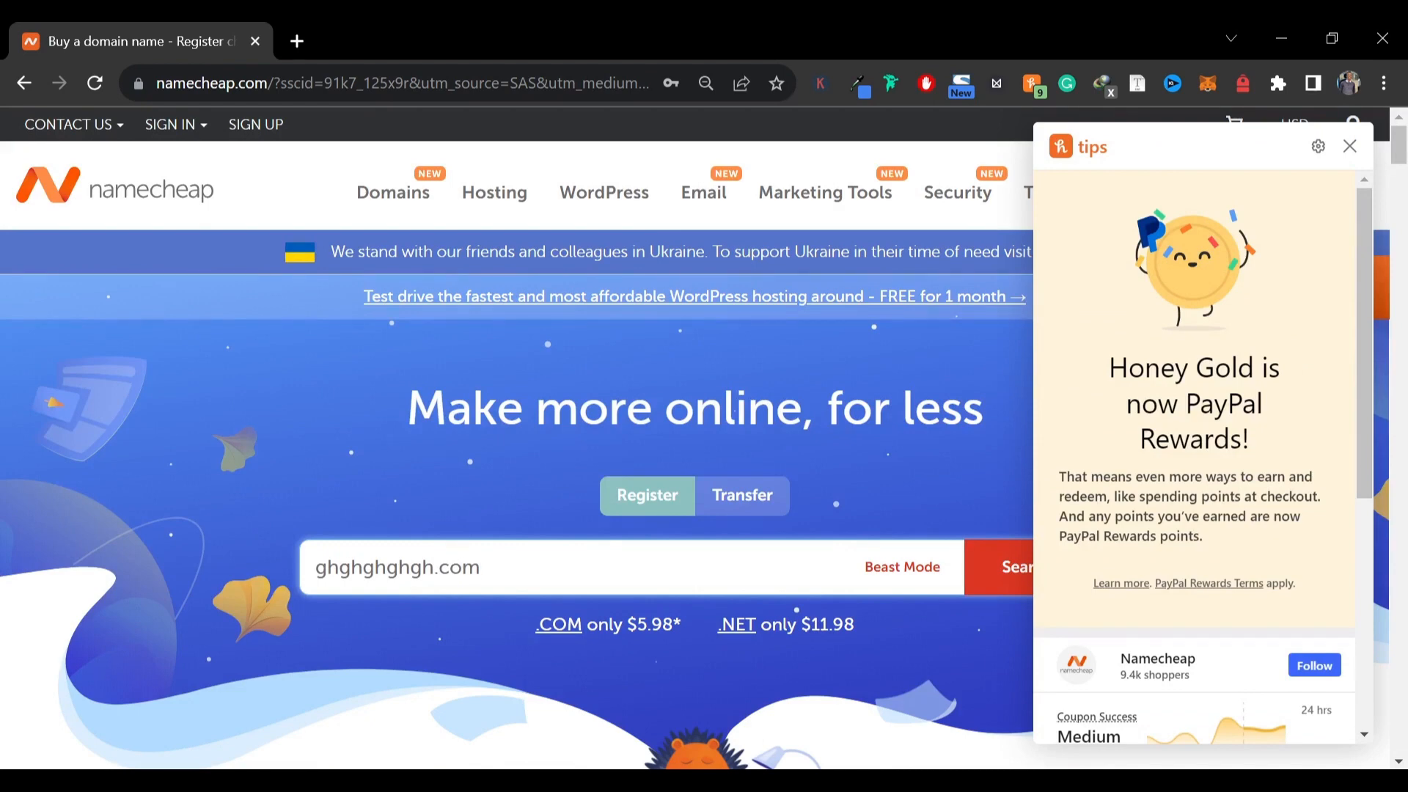
key("shift+Left")
key("shift+Left")
key("shift+Left")
key("Right")
left_click(1350, 146)
left_click(1047, 567)
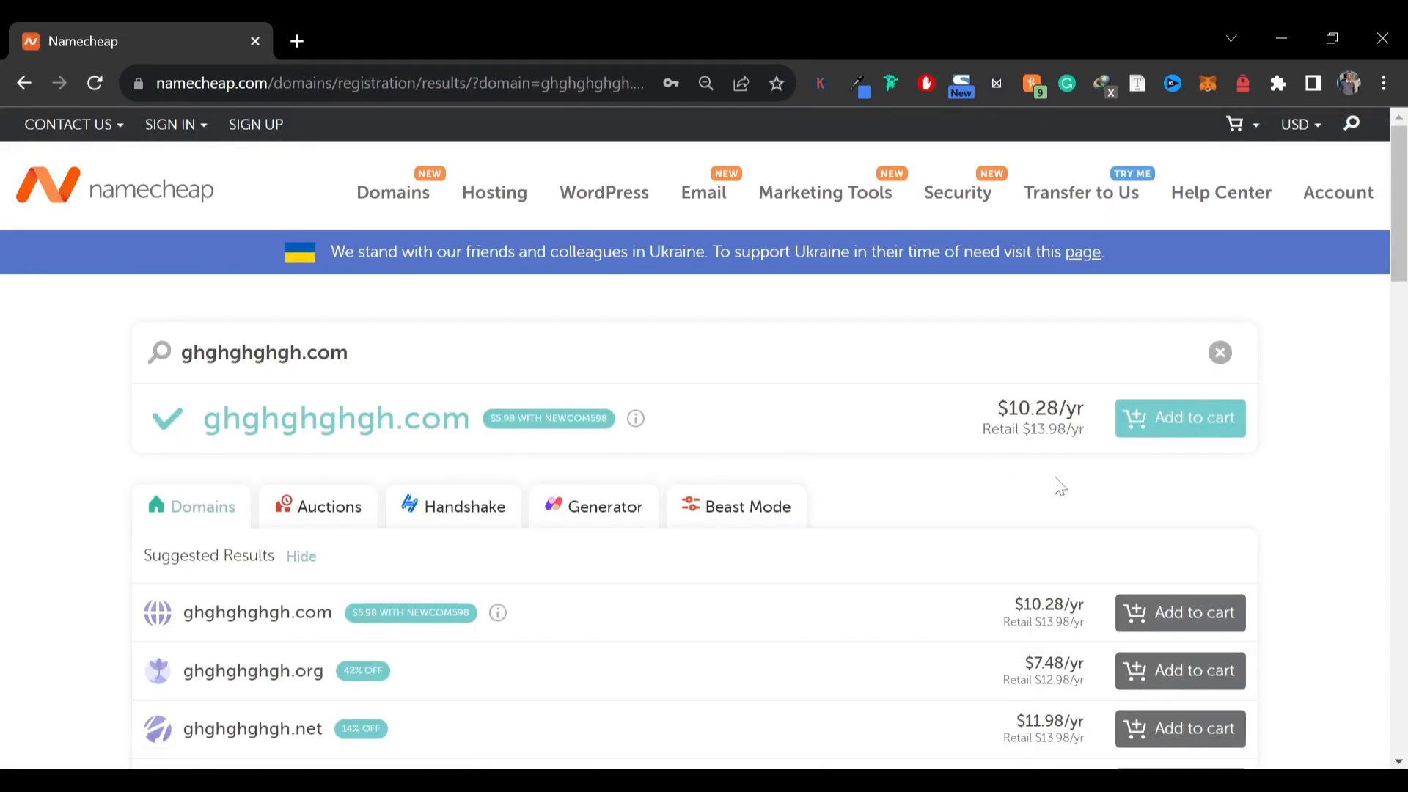
left_click(1185, 424)
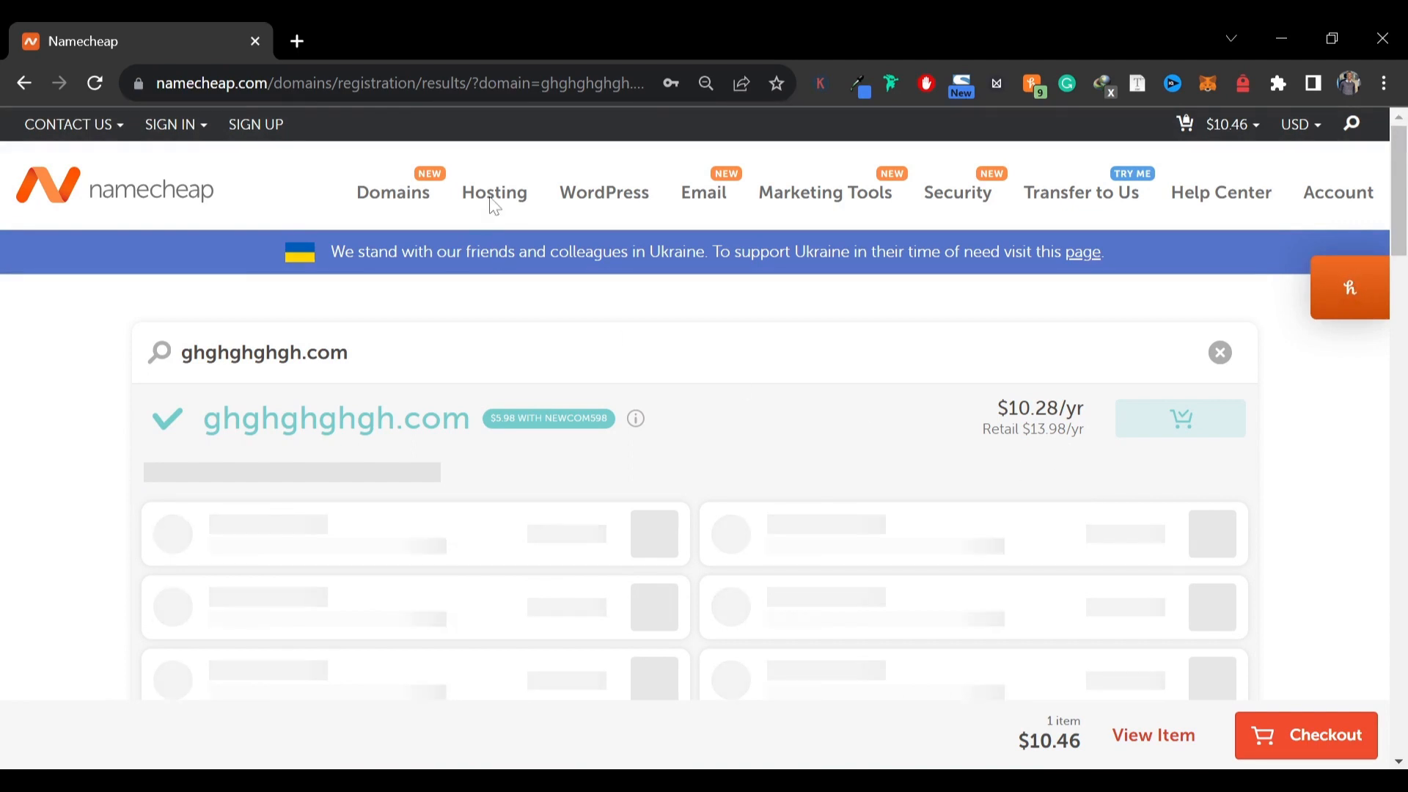
Open the Shared Hosting page and compare the Stellar, Stellar Plus and Stellar Business plans
mouse_move(492, 203)
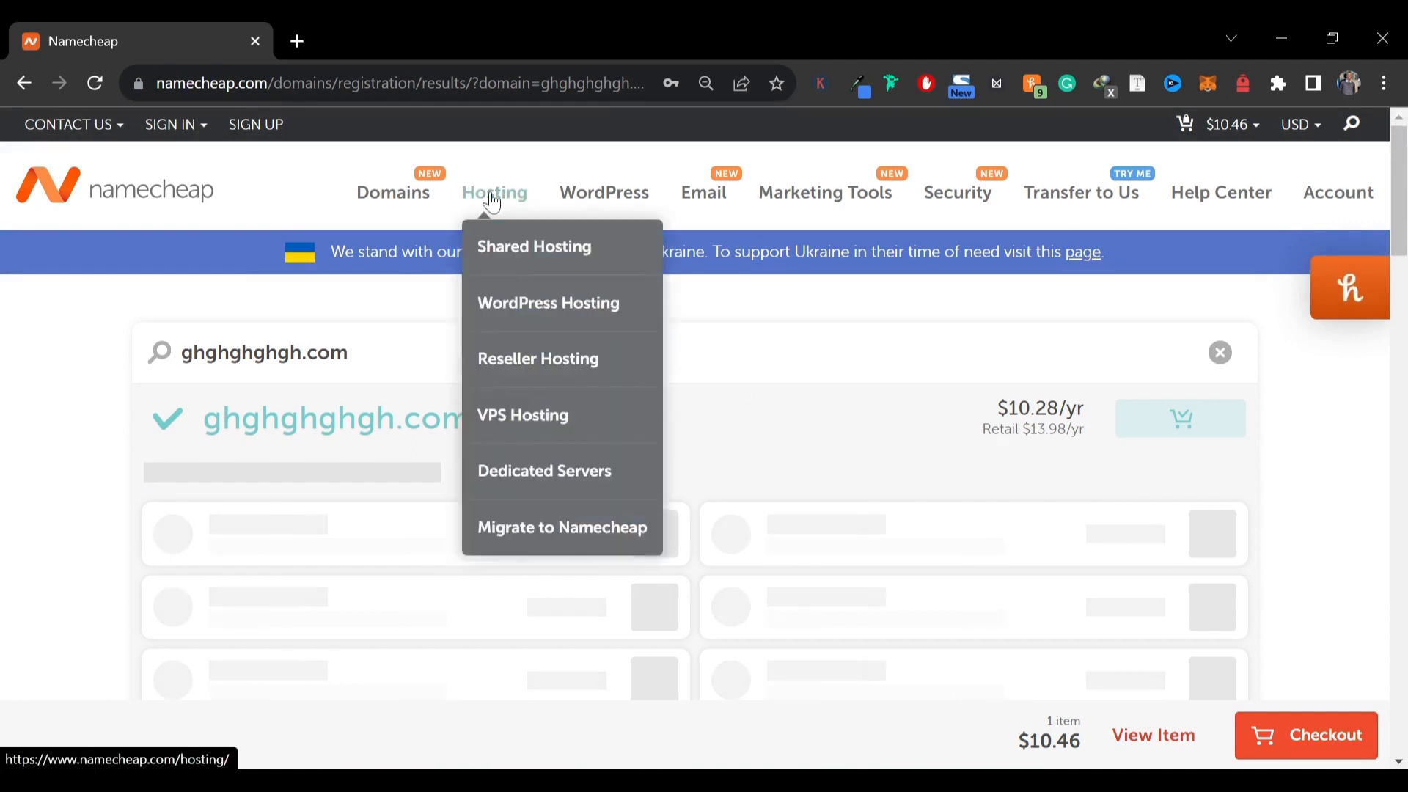
left_click(527, 253)
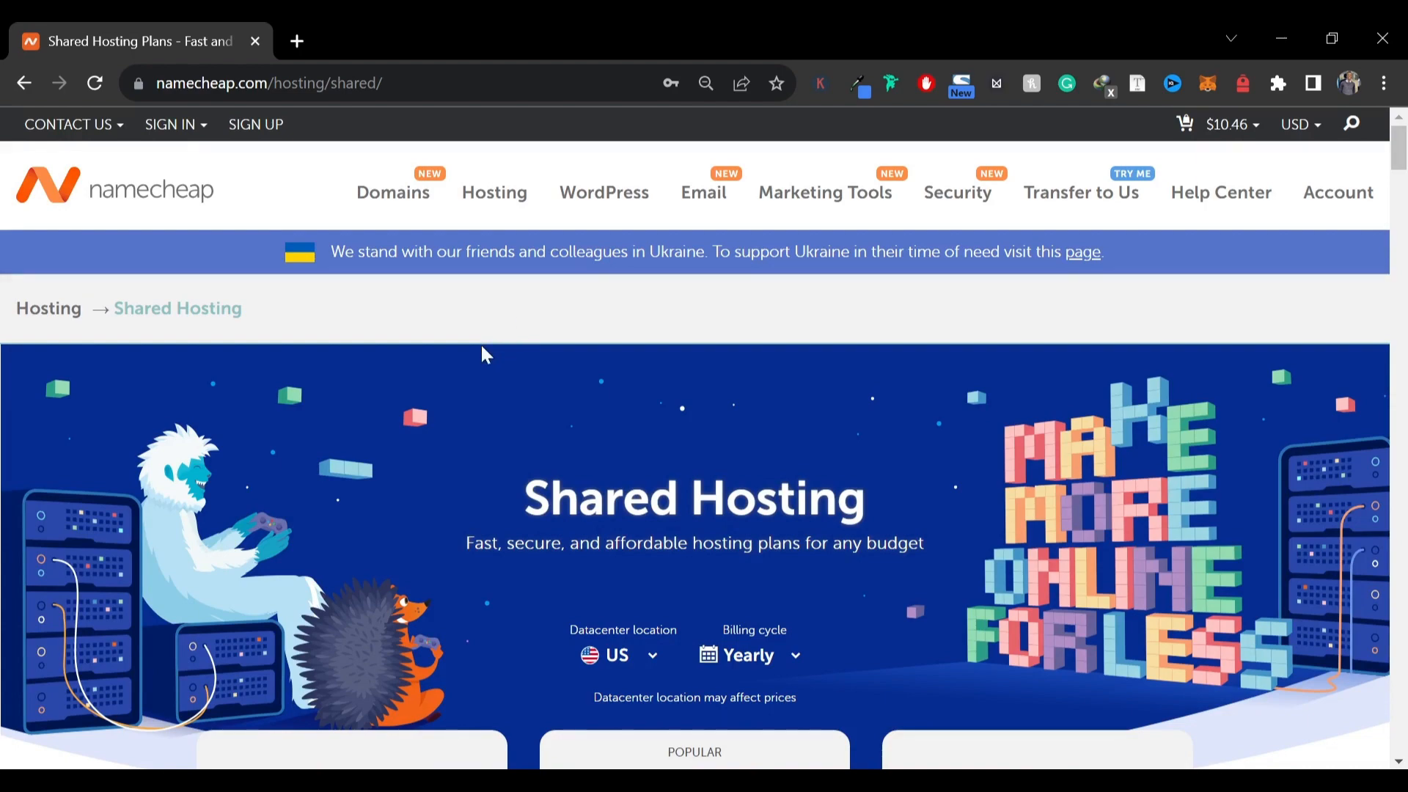
scroll(481, 341, "down", 7)
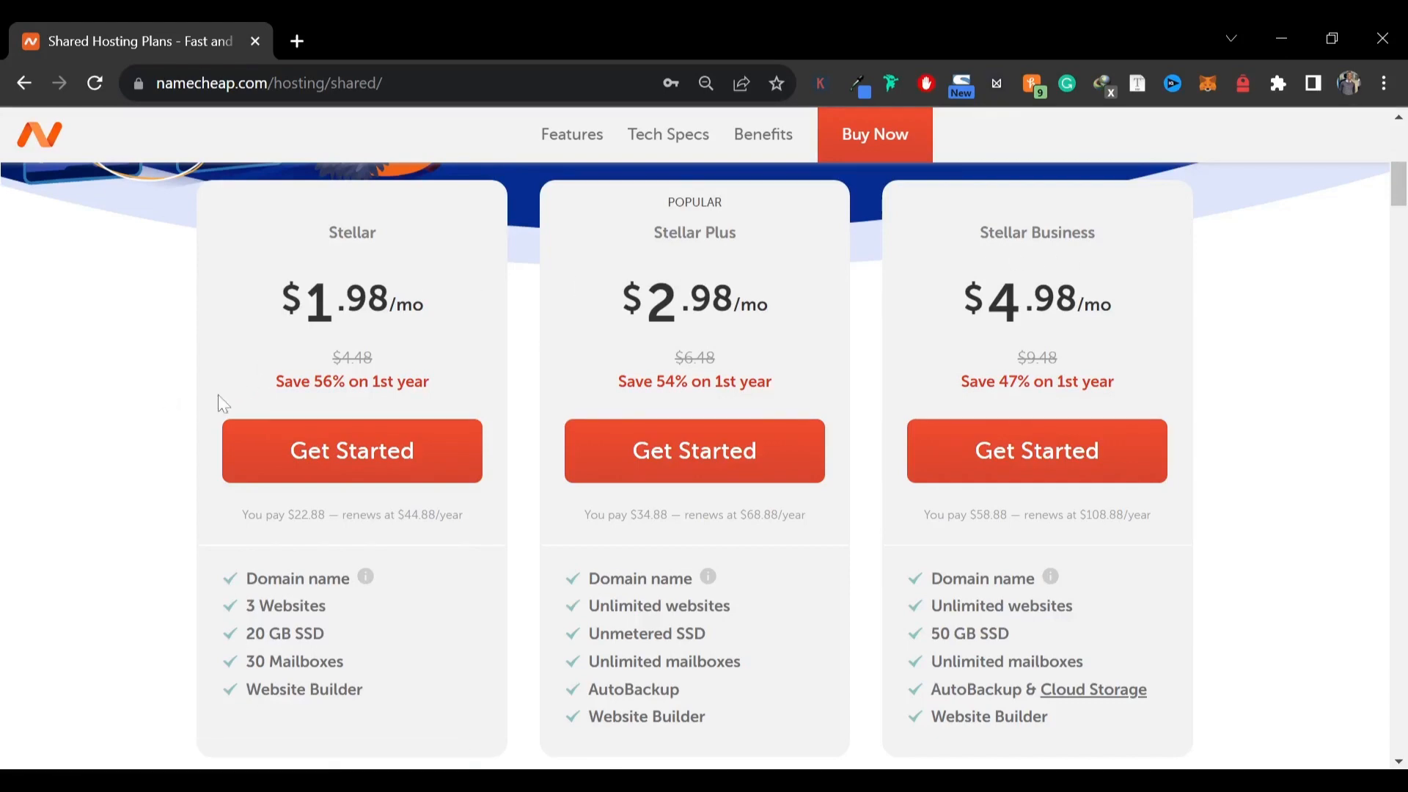
left_click_drag(663, 233, 756, 235)
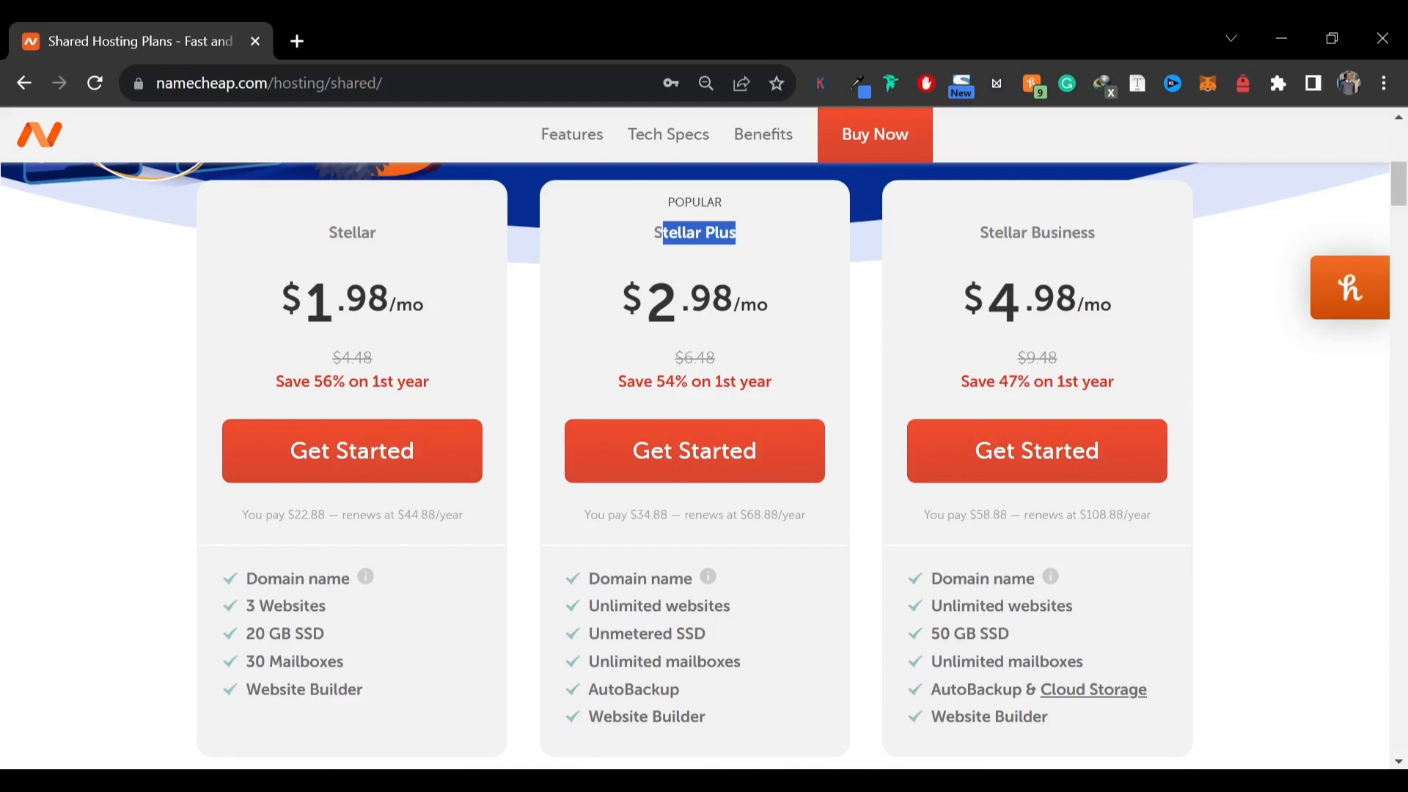
scroll(606, 551, "down", 2)
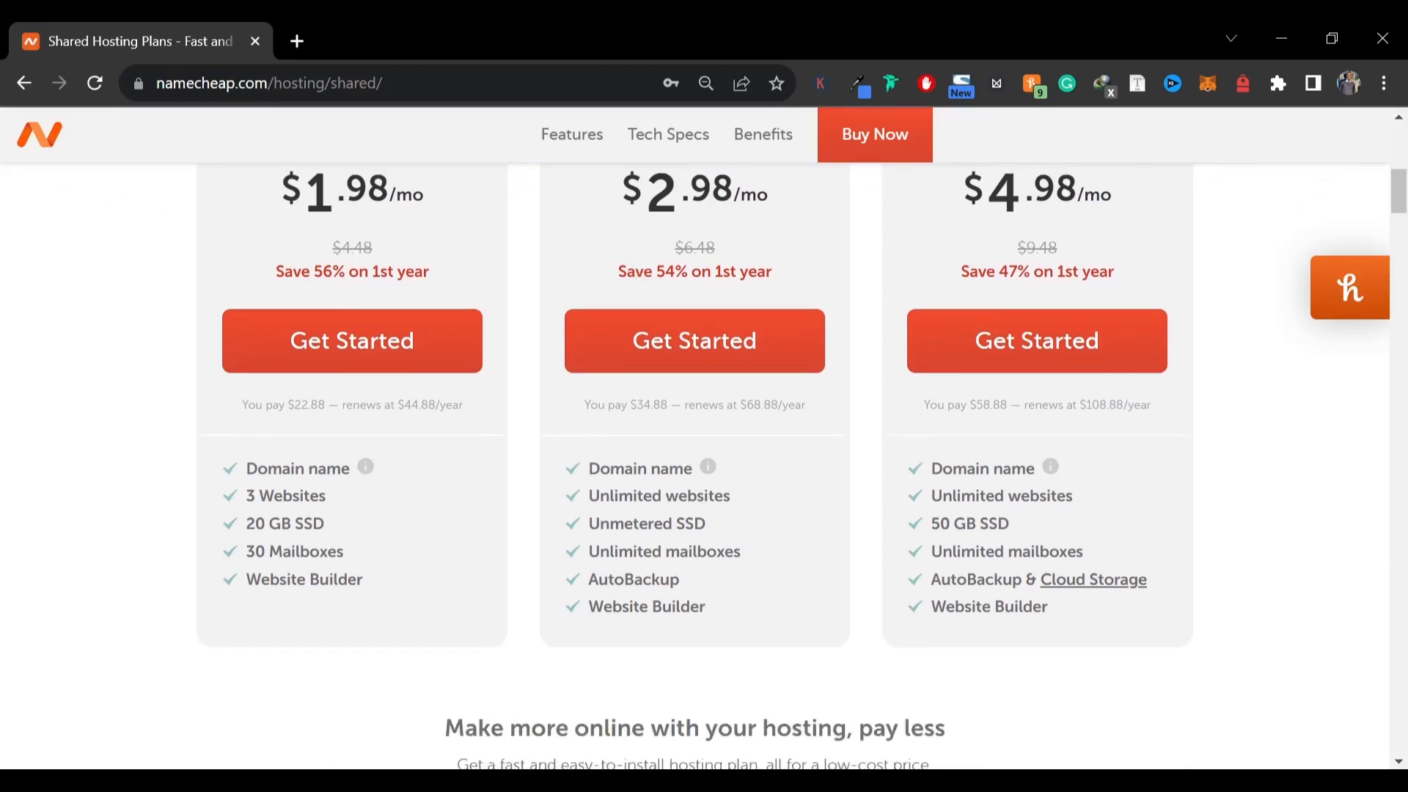
mouse_move(705, 473)
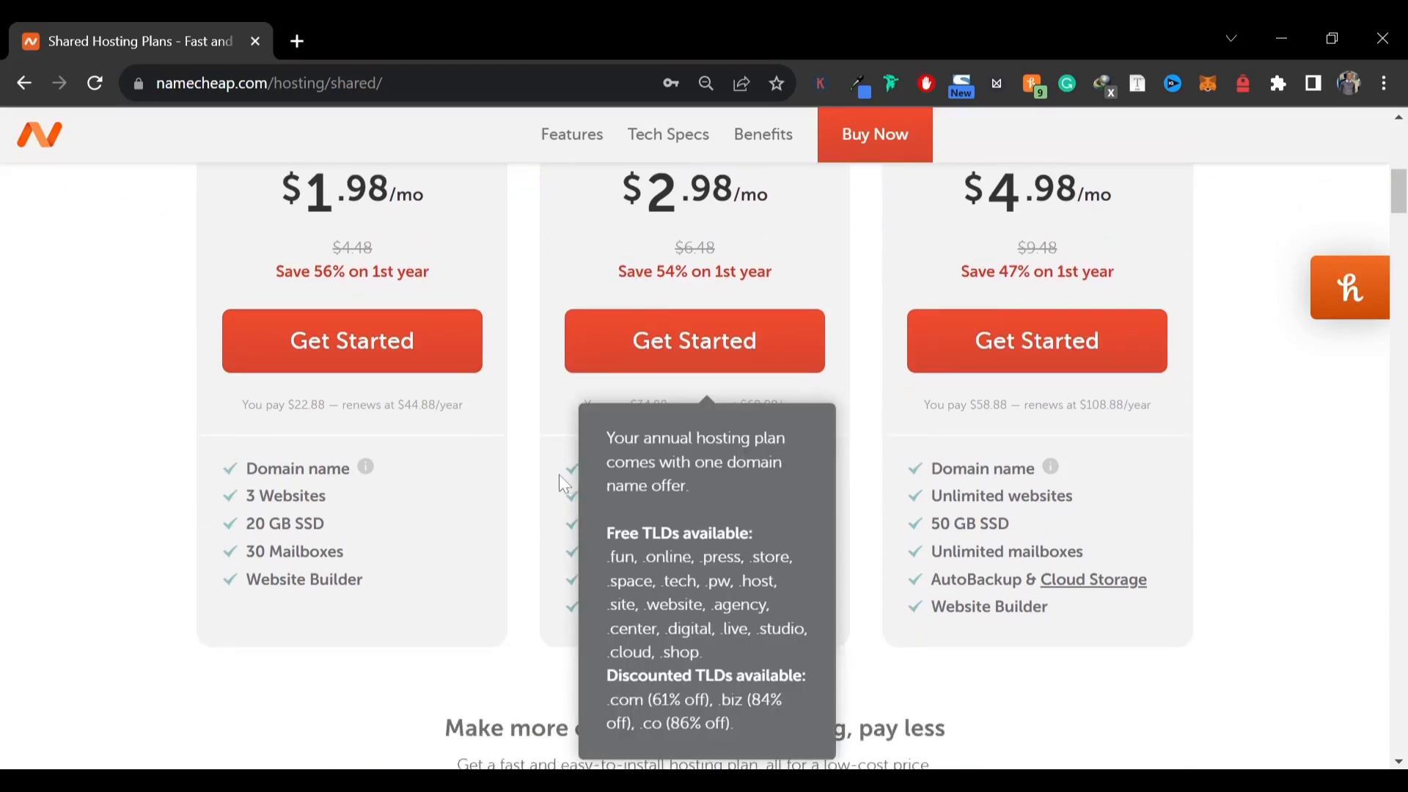
triple_click(756, 505)
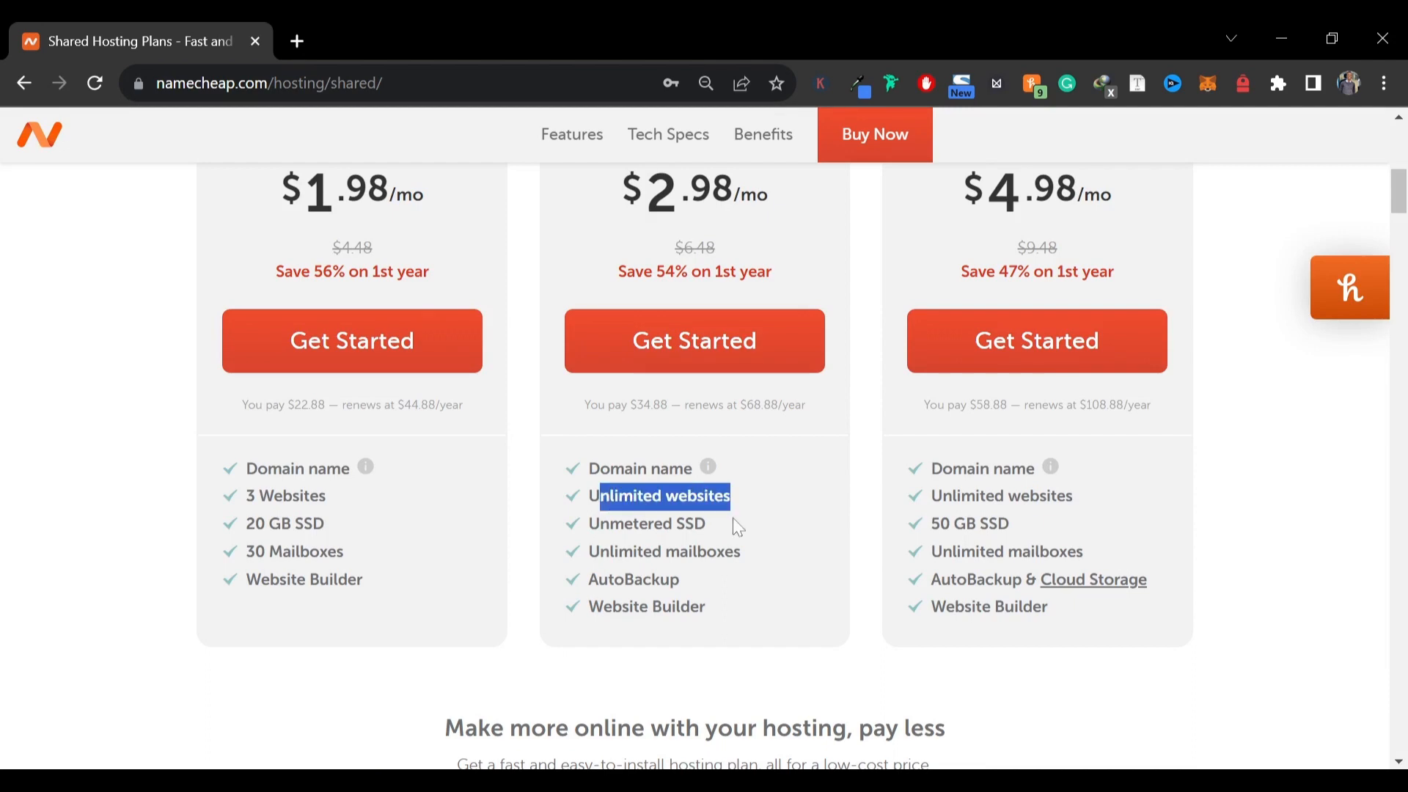
left_click_drag(732, 521, 766, 564)
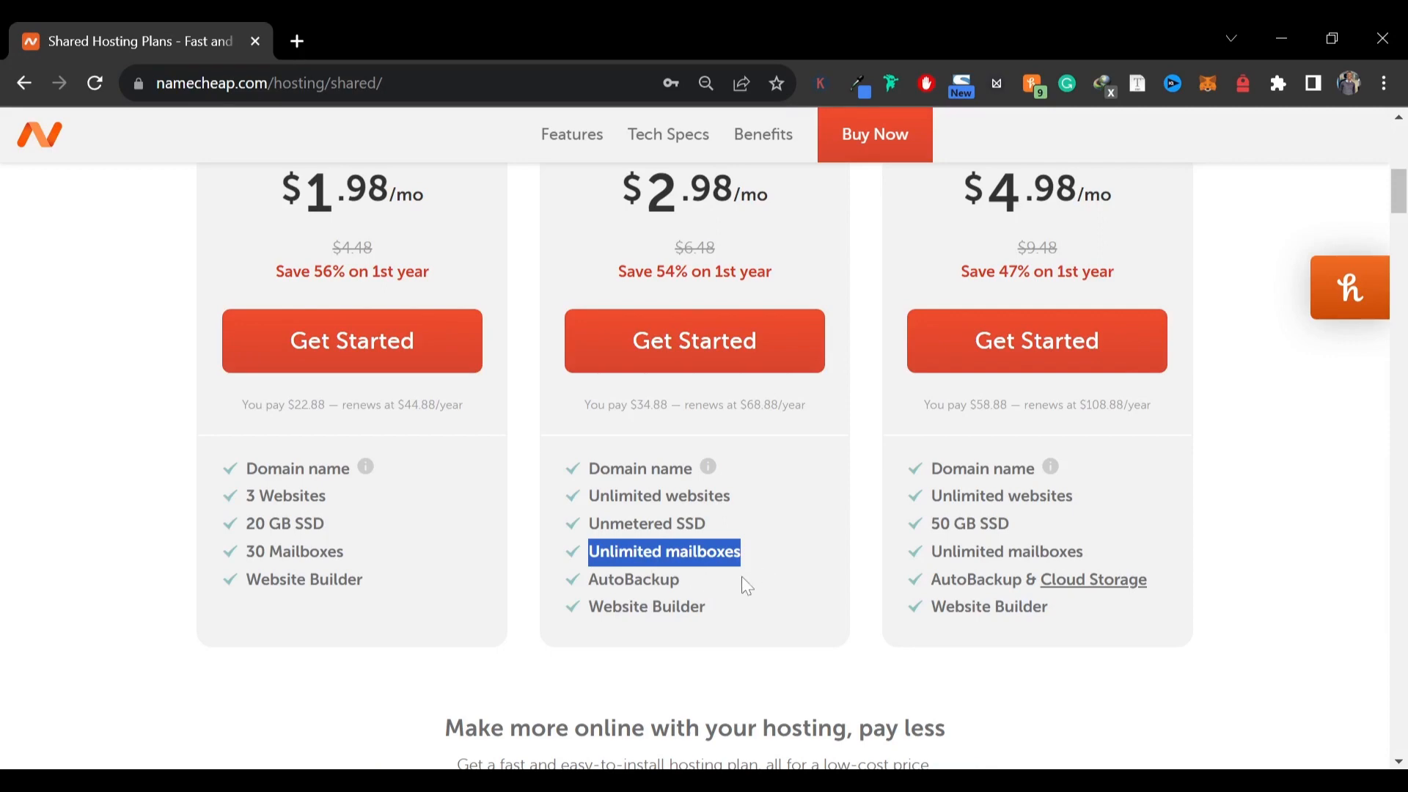
scroll(617, 548, "down", 2)
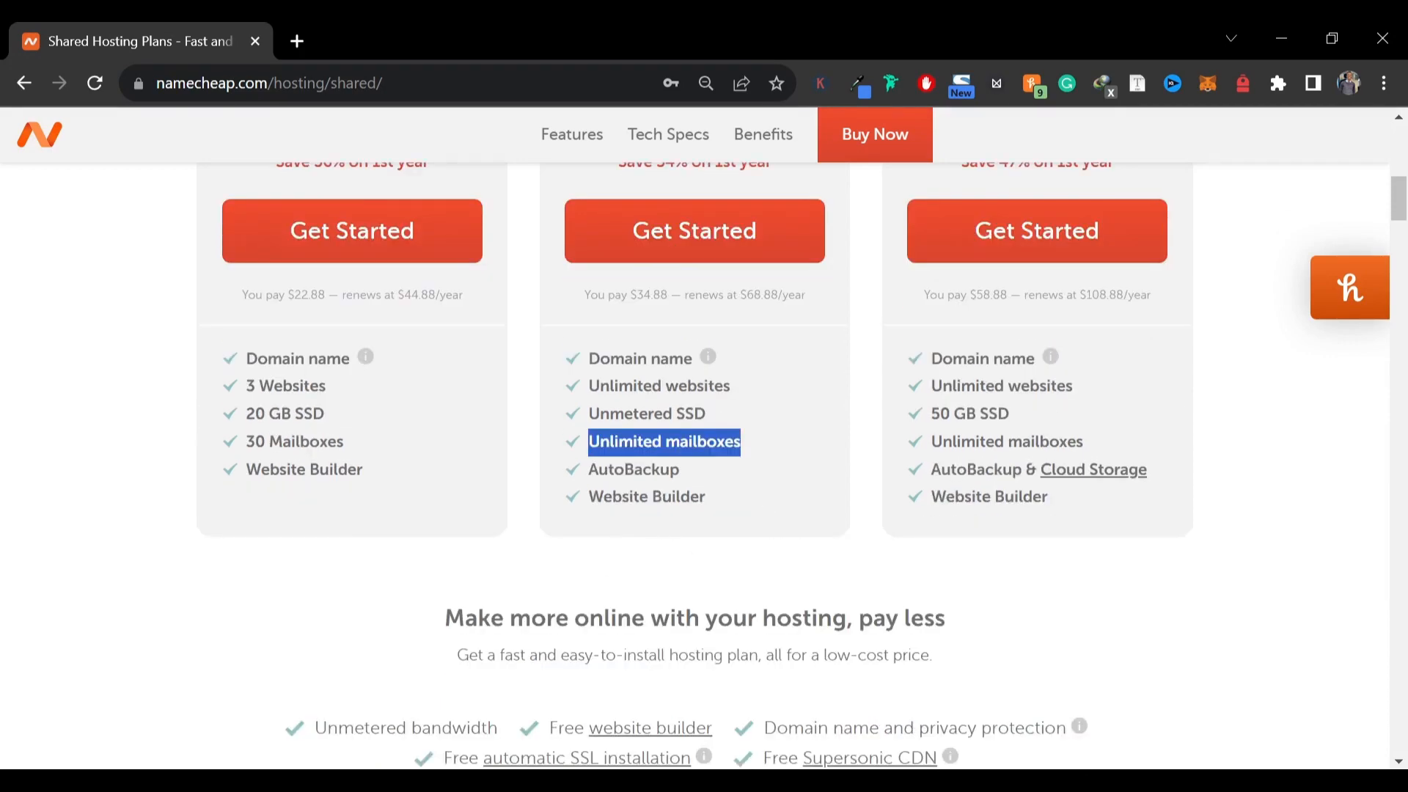
left_click_drag(621, 498, 699, 498)
left_click(623, 432)
scroll(613, 484, "up", 3)
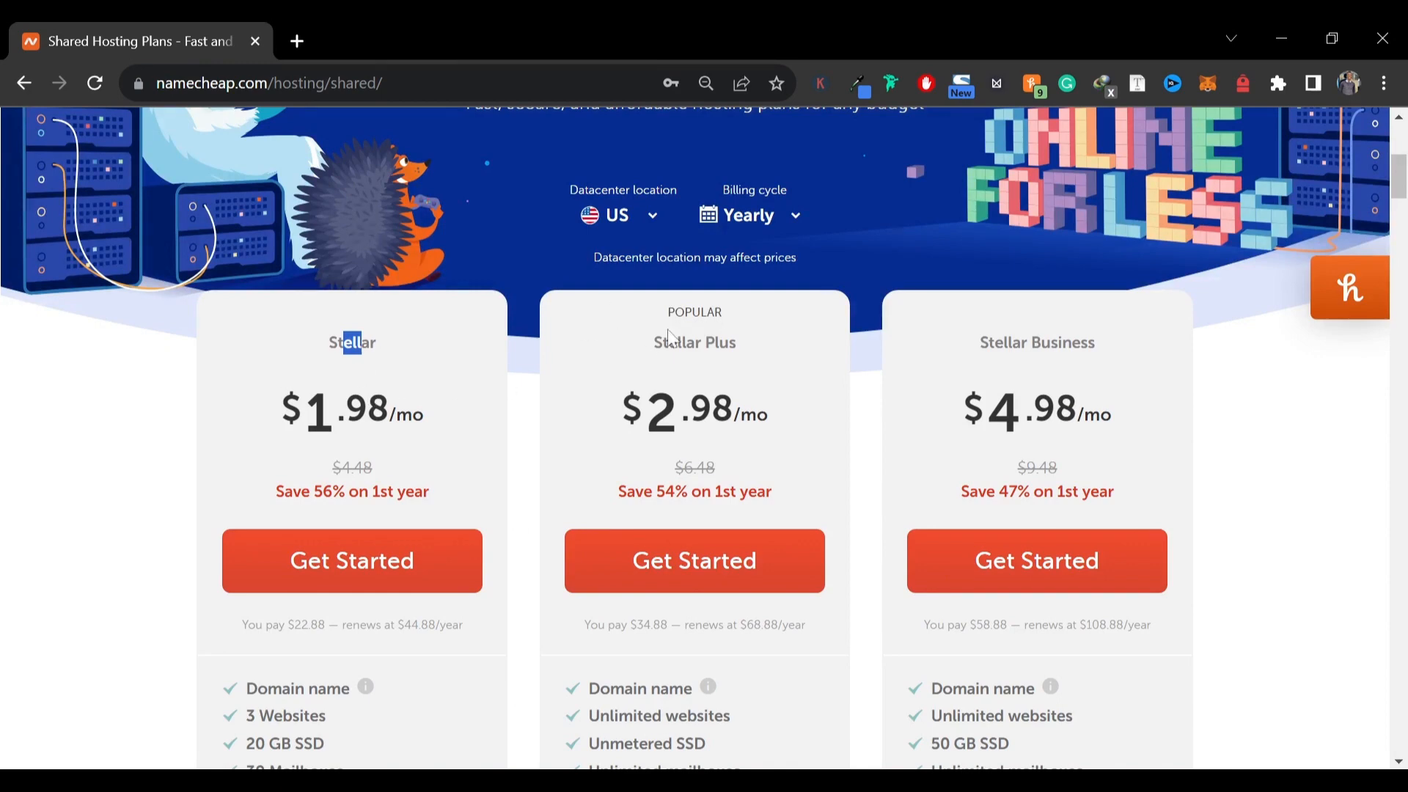
Keep the datacenter location set to US and start purchasing the Stellar shared hosting plan
left_click_drag(669, 342, 748, 345)
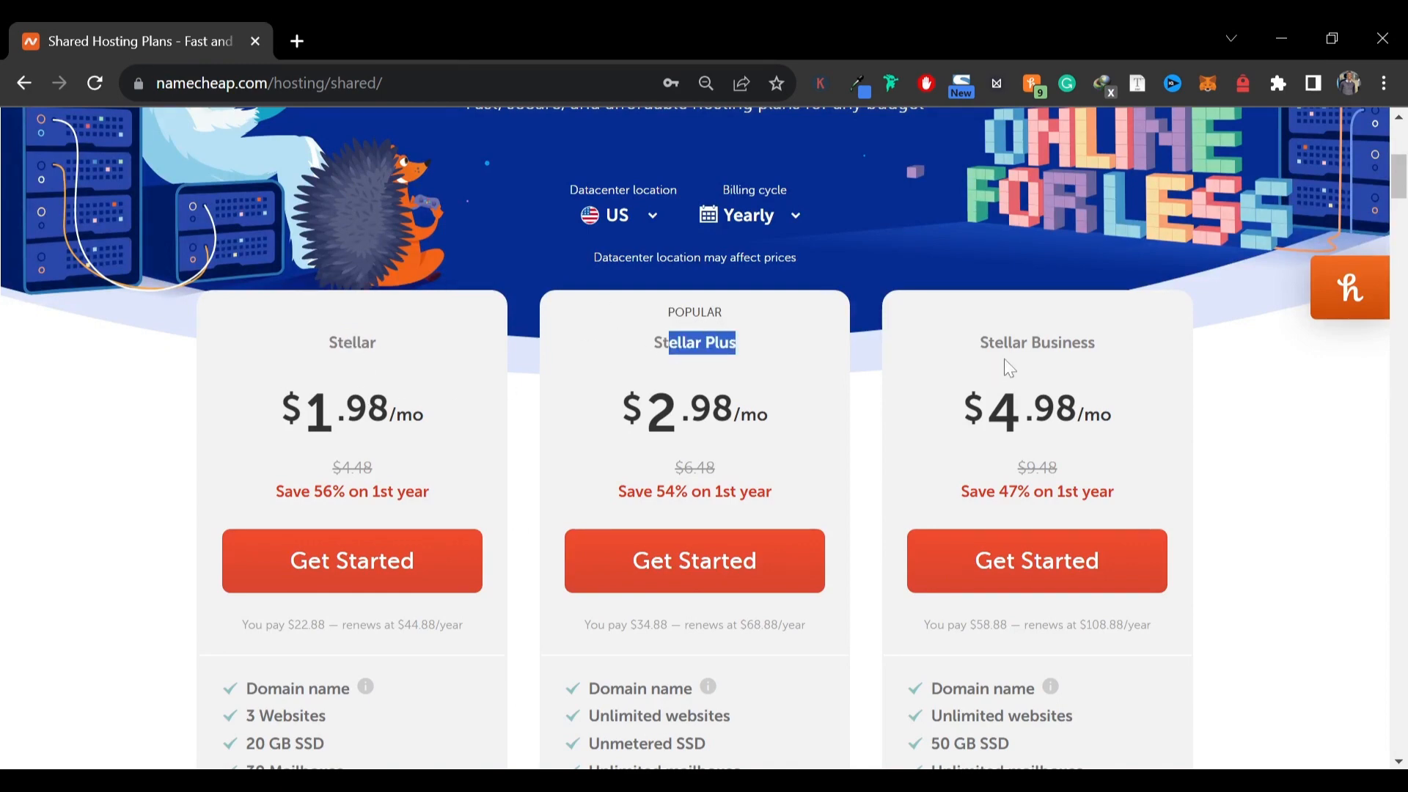
left_click_drag(1005, 360, 1057, 360)
left_click(345, 378)
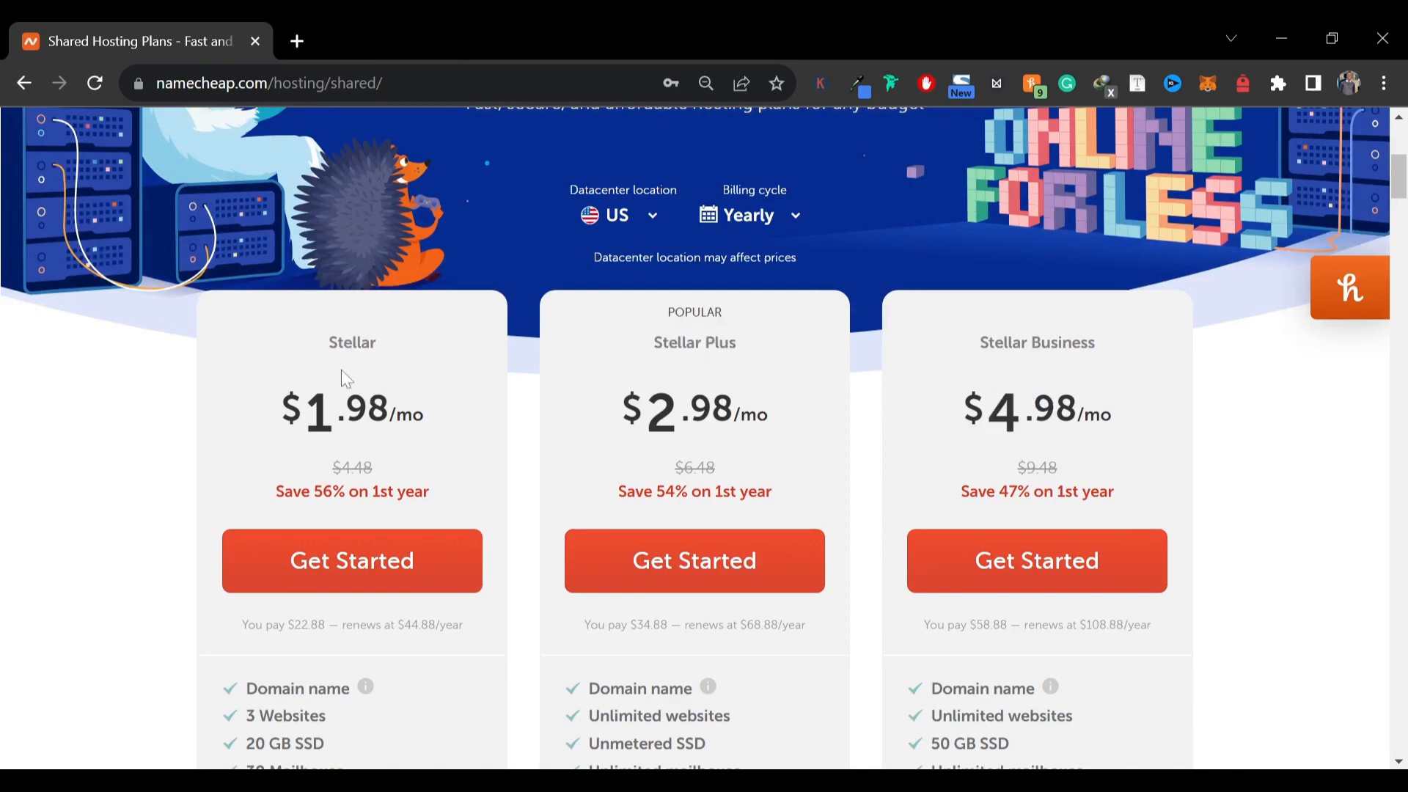
left_click(645, 220)
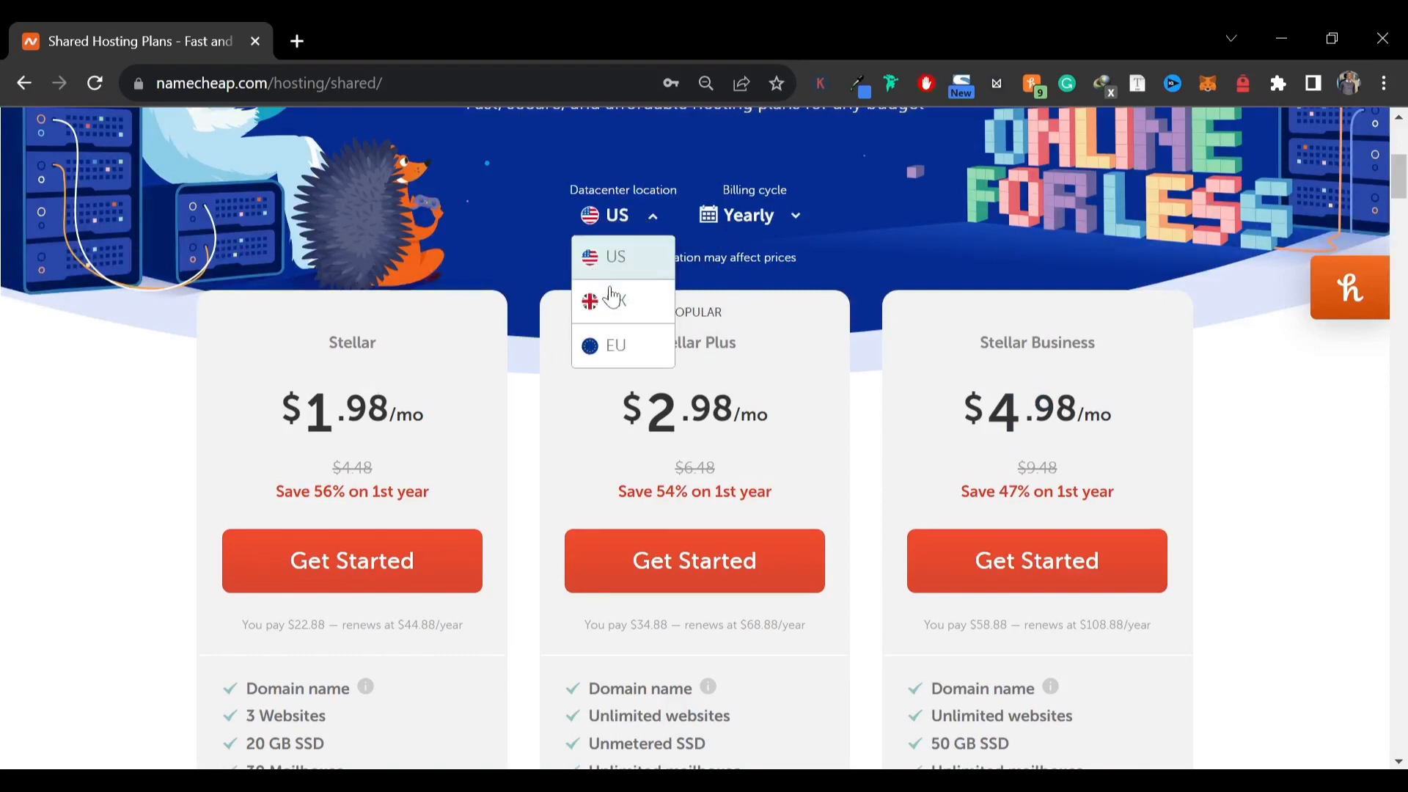
left_click(620, 244)
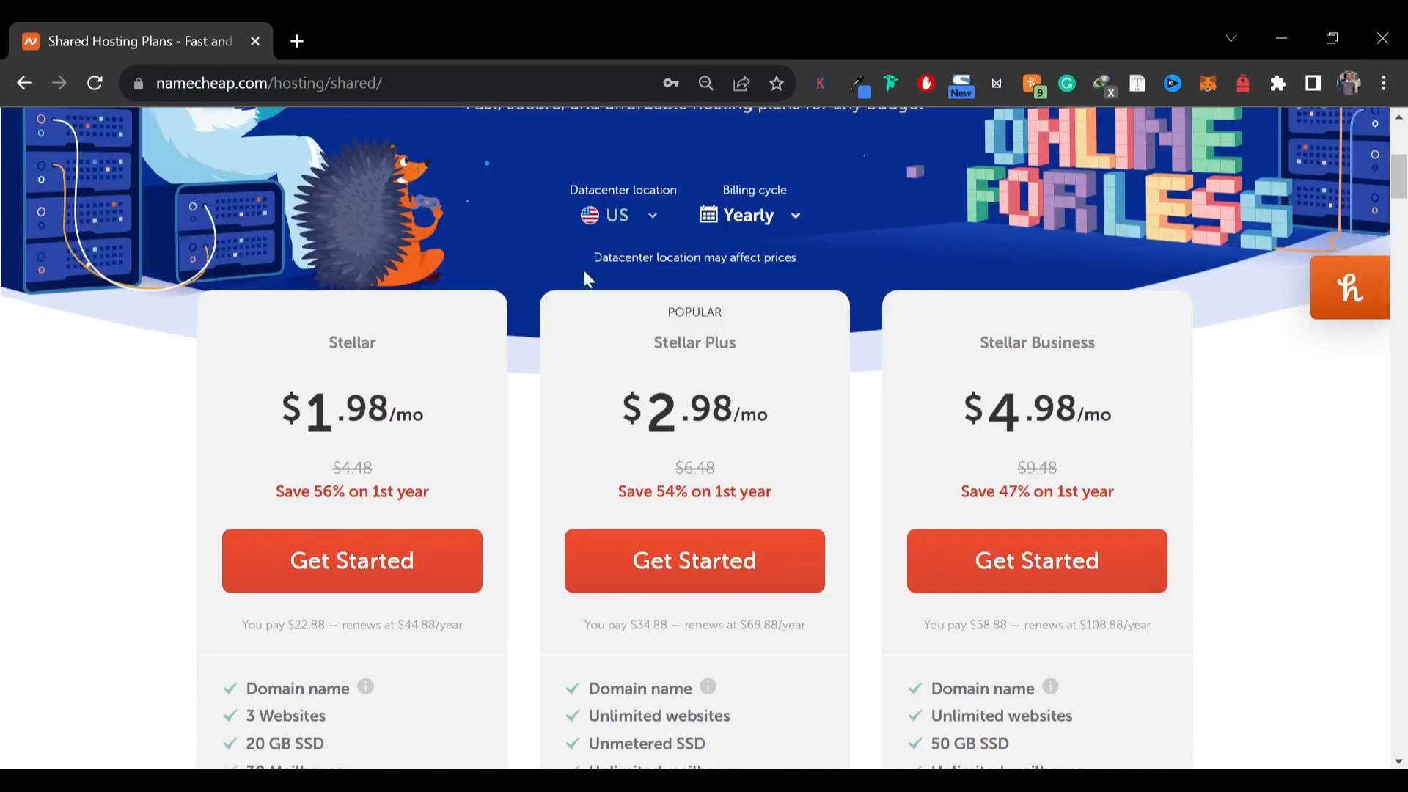
scroll(583, 278, "down", 6)
scroll(308, 367, "up", 3)
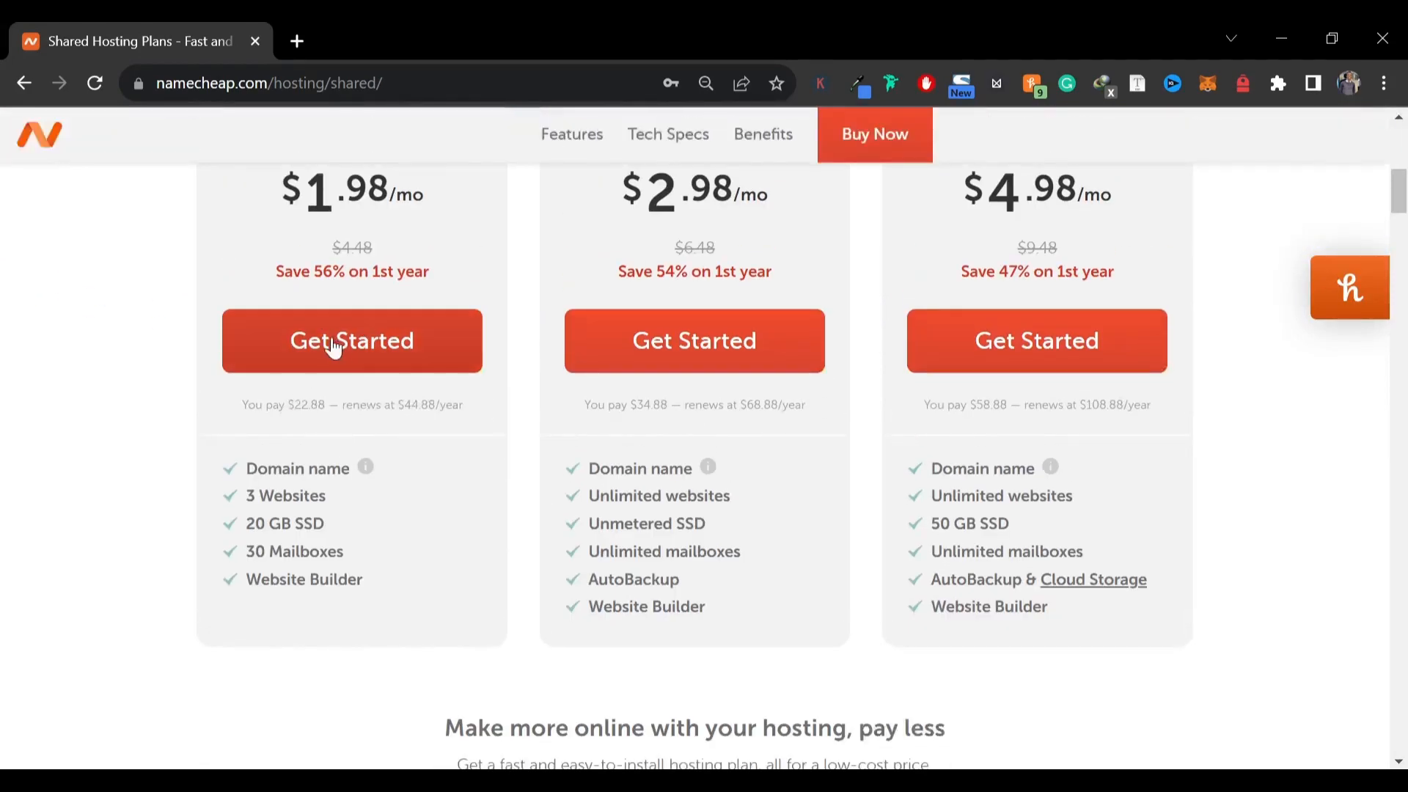
scroll(333, 347, "up", 3)
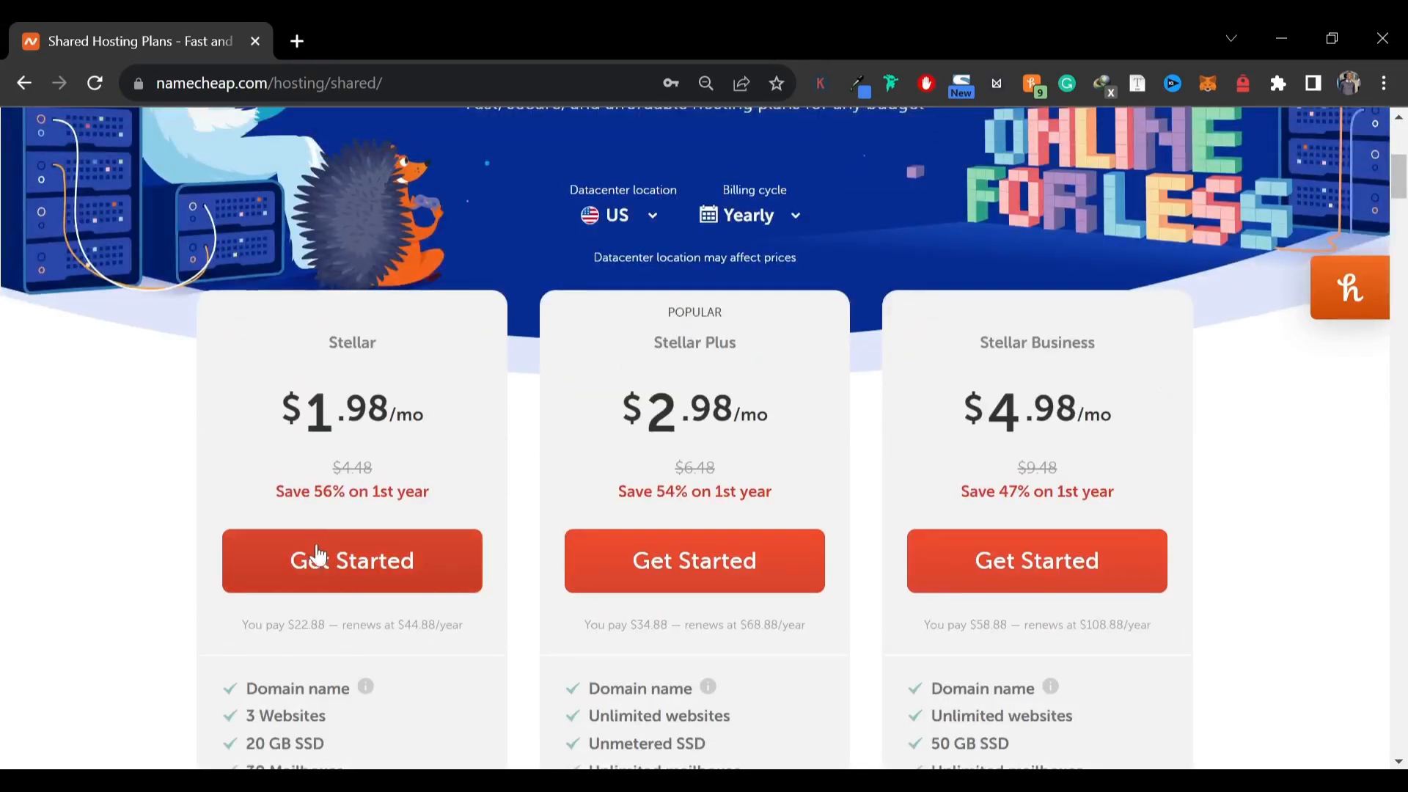
left_click(294, 560)
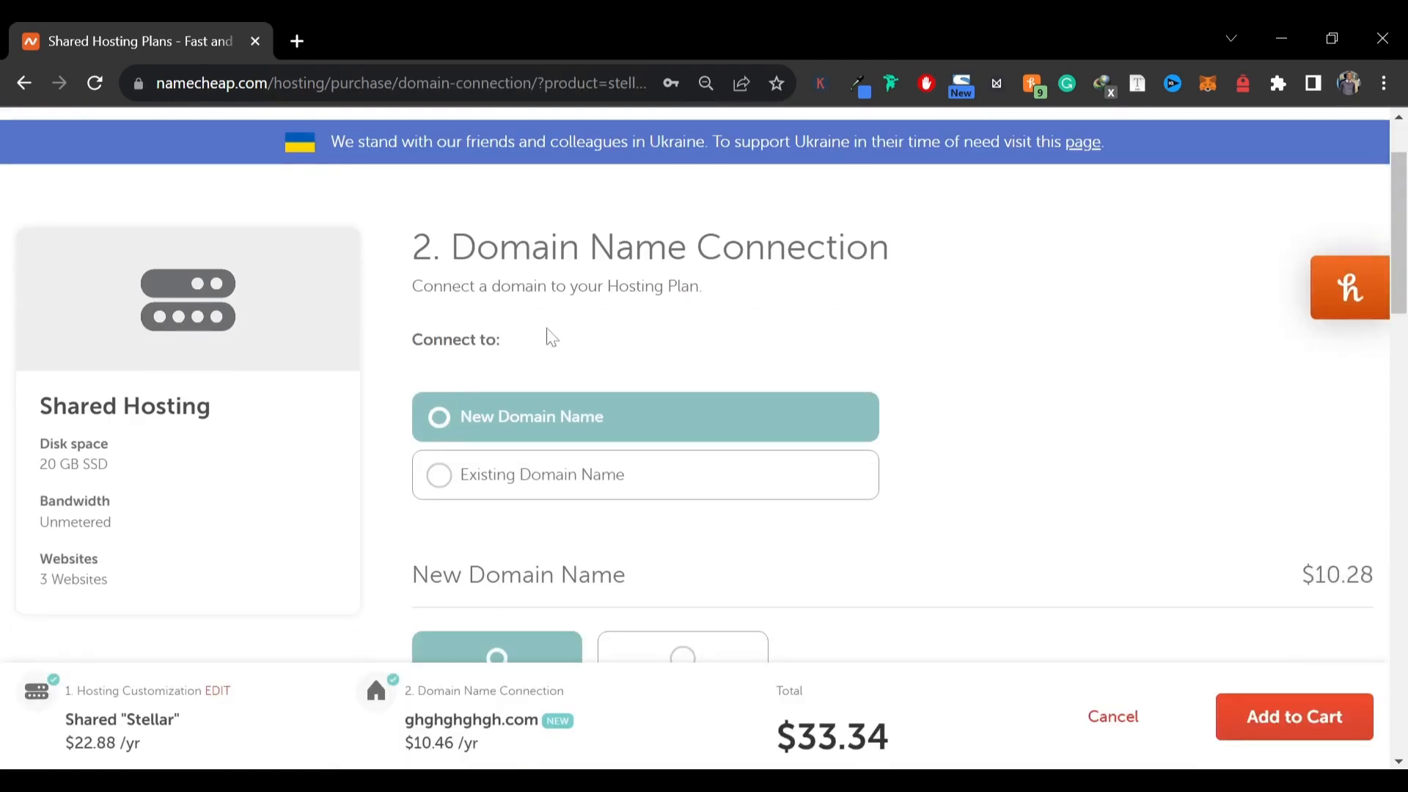
Connect the ghghghghgh.com domain already in the cart to the Stellar hosting and add the bundle to the cart
scroll(543, 336, "down", 2)
scroll(579, 382, "down", 2)
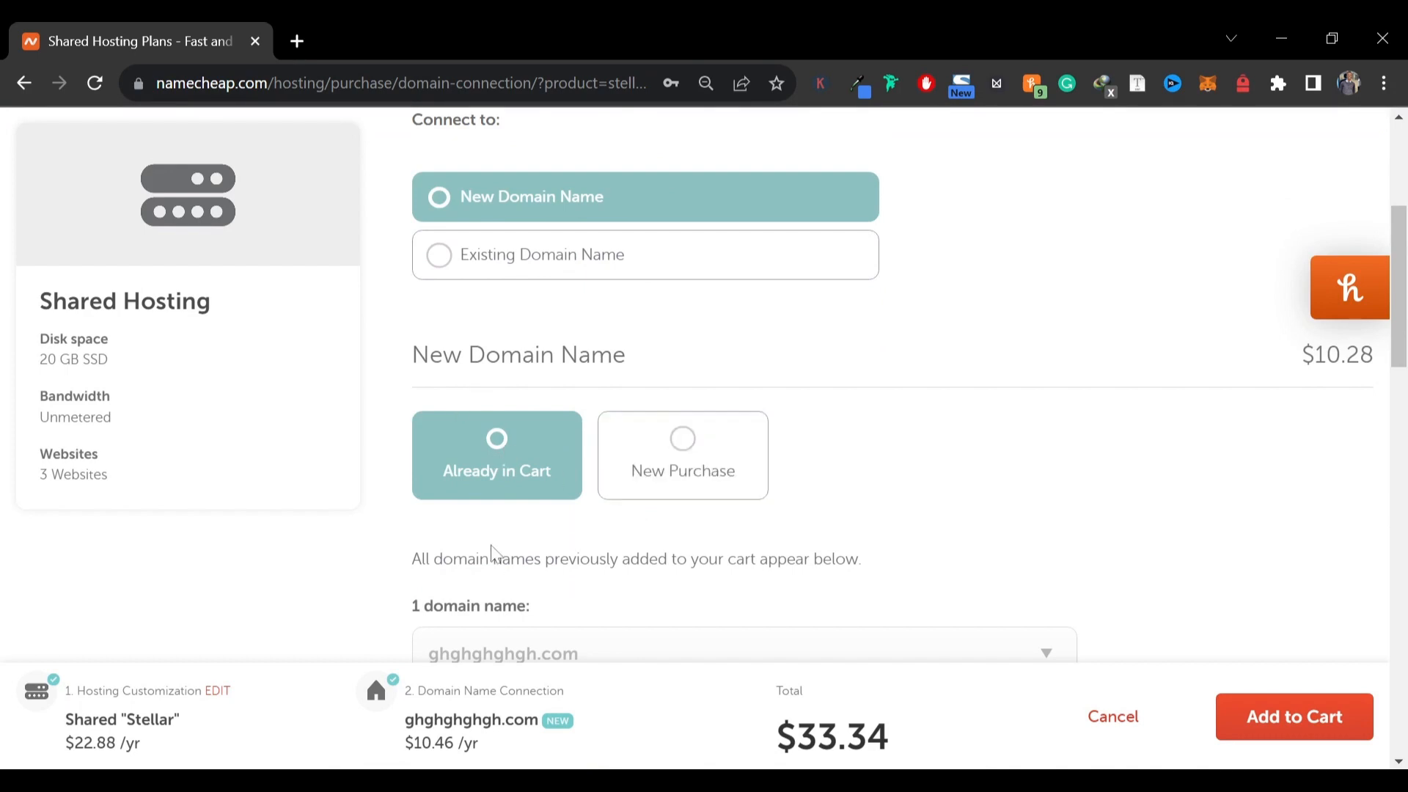
scroll(550, 546, "down", 3)
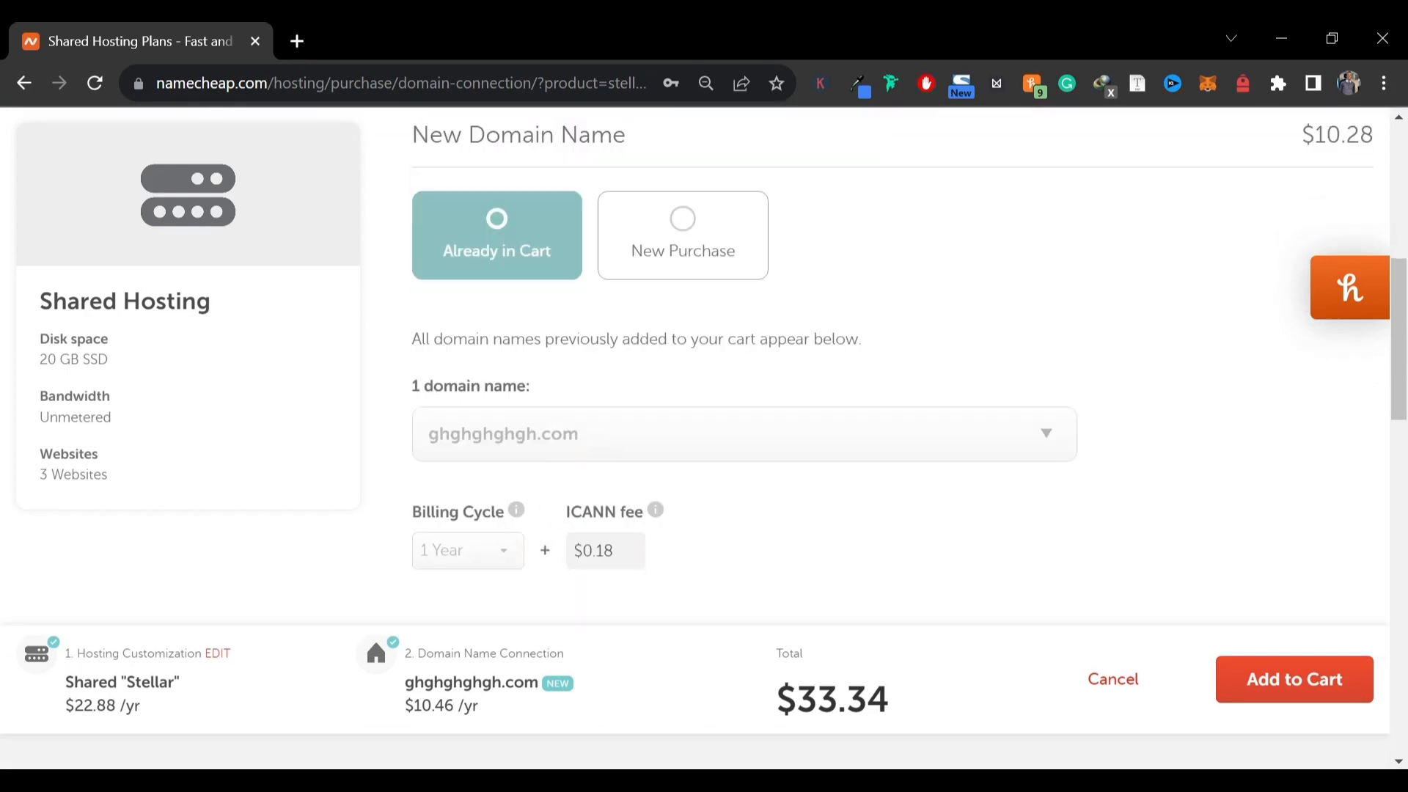
scroll(555, 506, "up", 1)
scroll(555, 506, "up", 5)
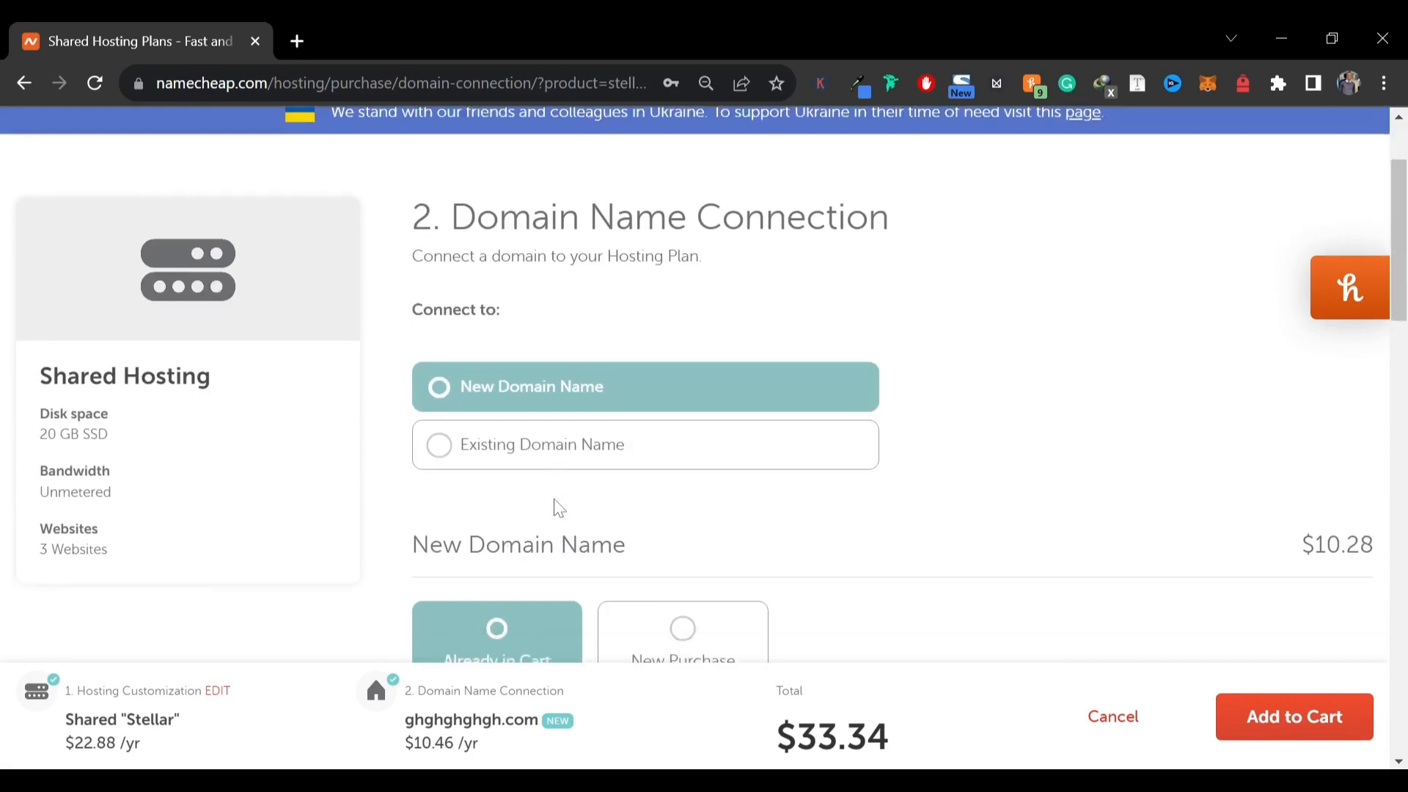
scroll(555, 506, "down", 7)
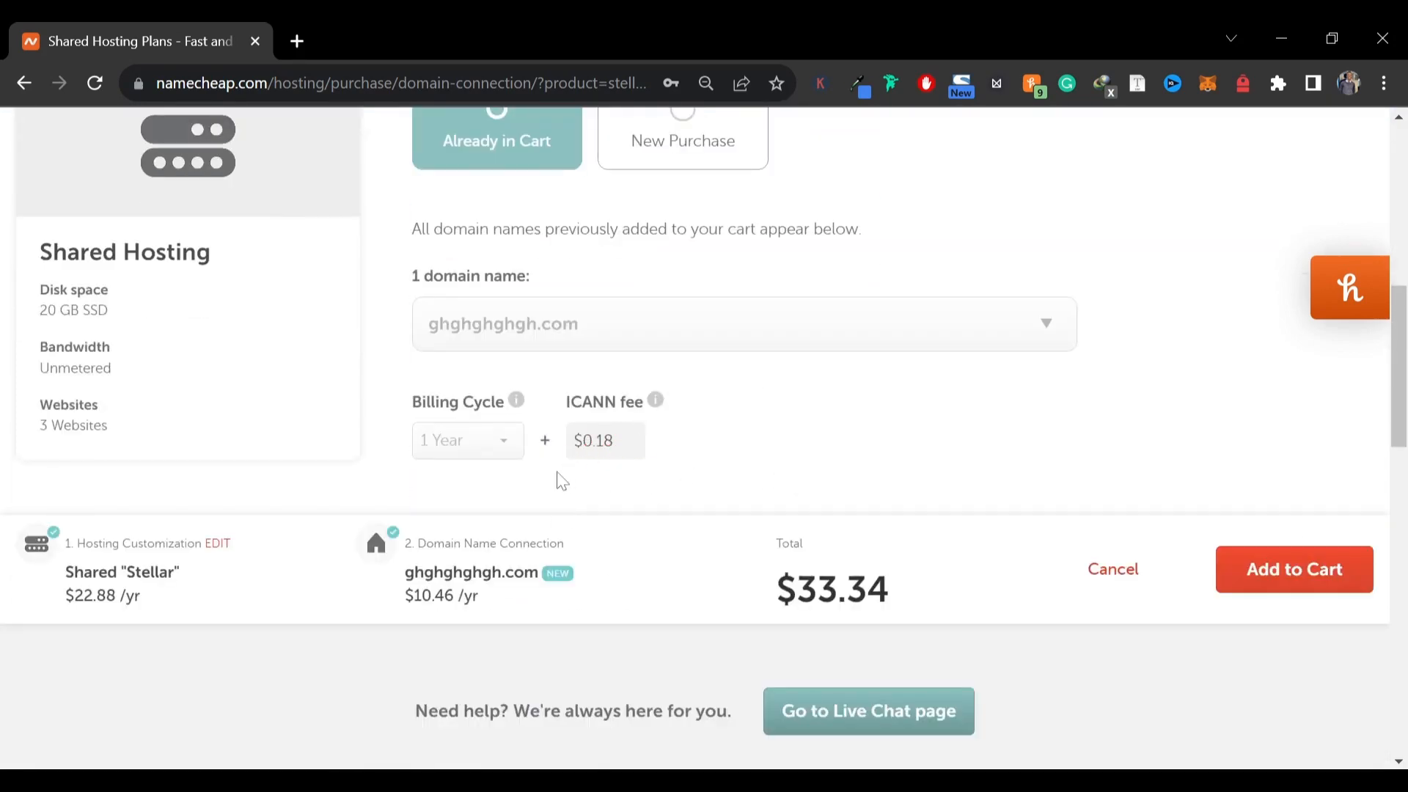
scroll(909, 485, "down", 3)
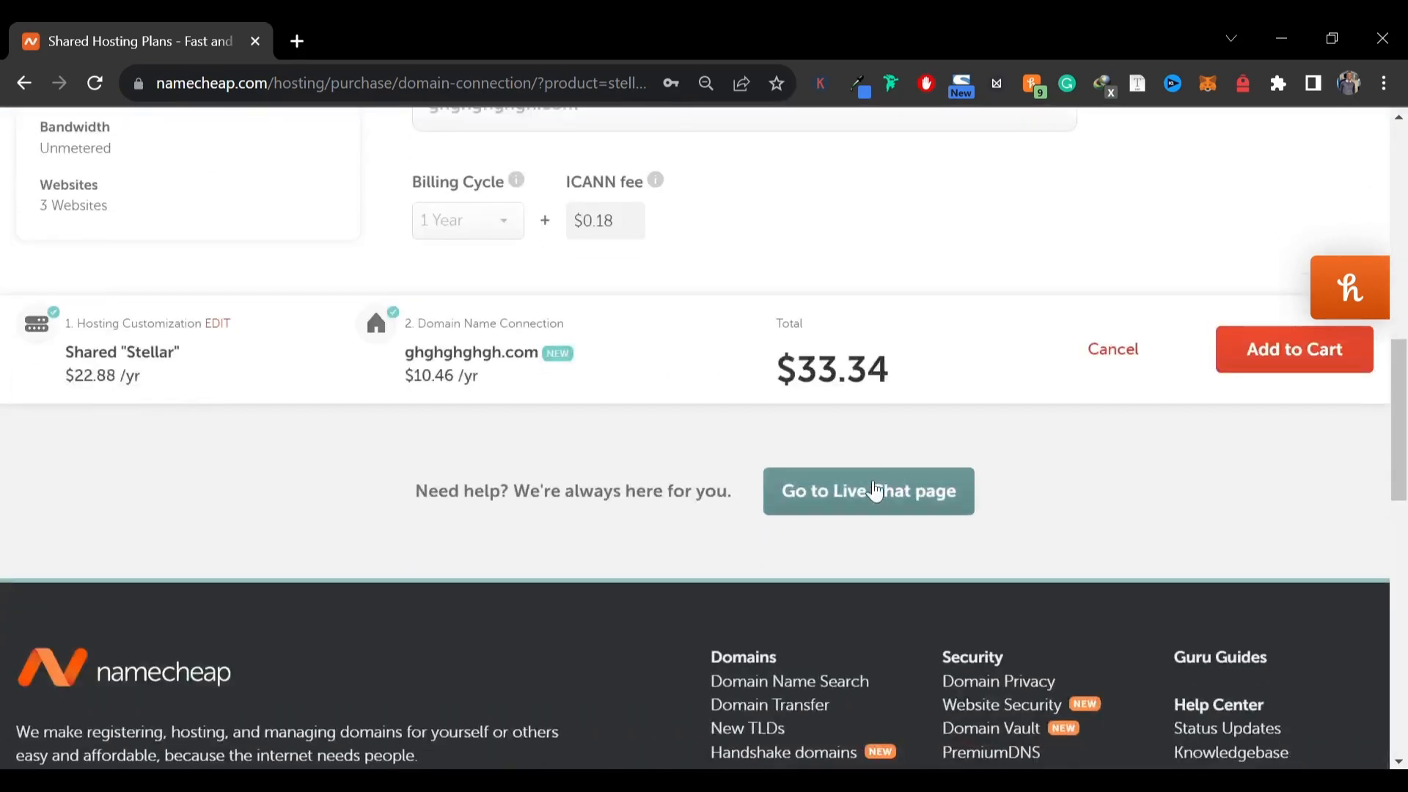
scroll(460, 525, "up", 3)
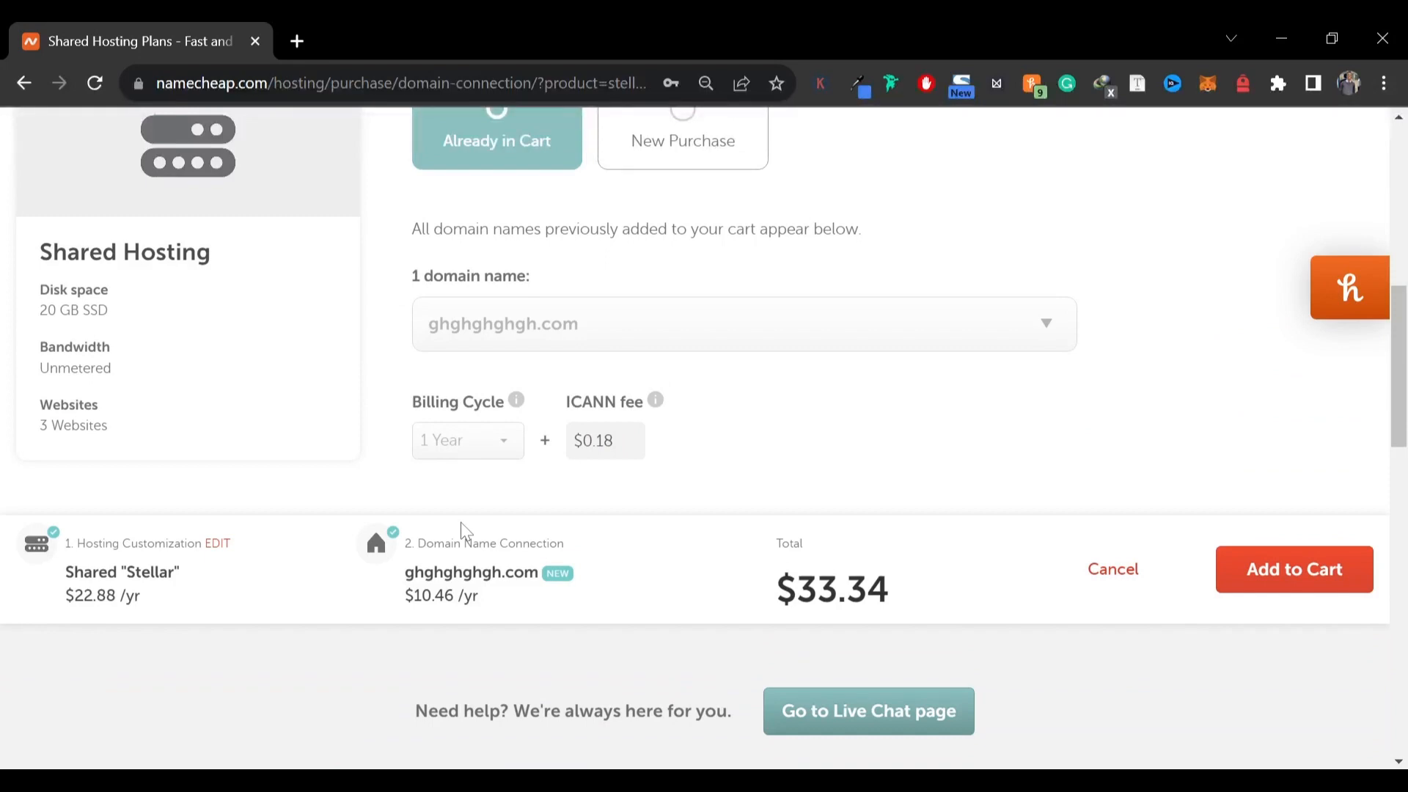
scroll(734, 480, "up", 3)
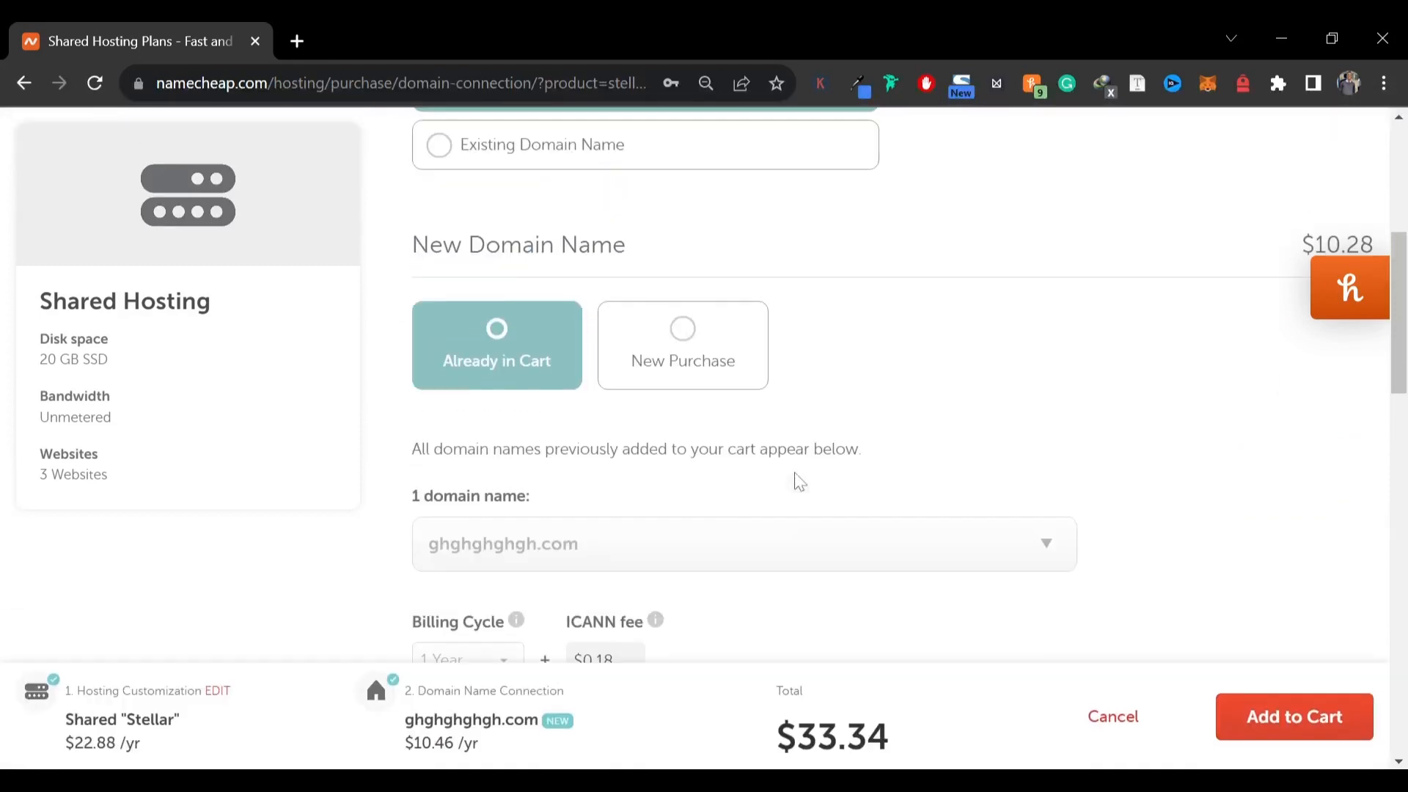
scroll(910, 466, "up", 3)
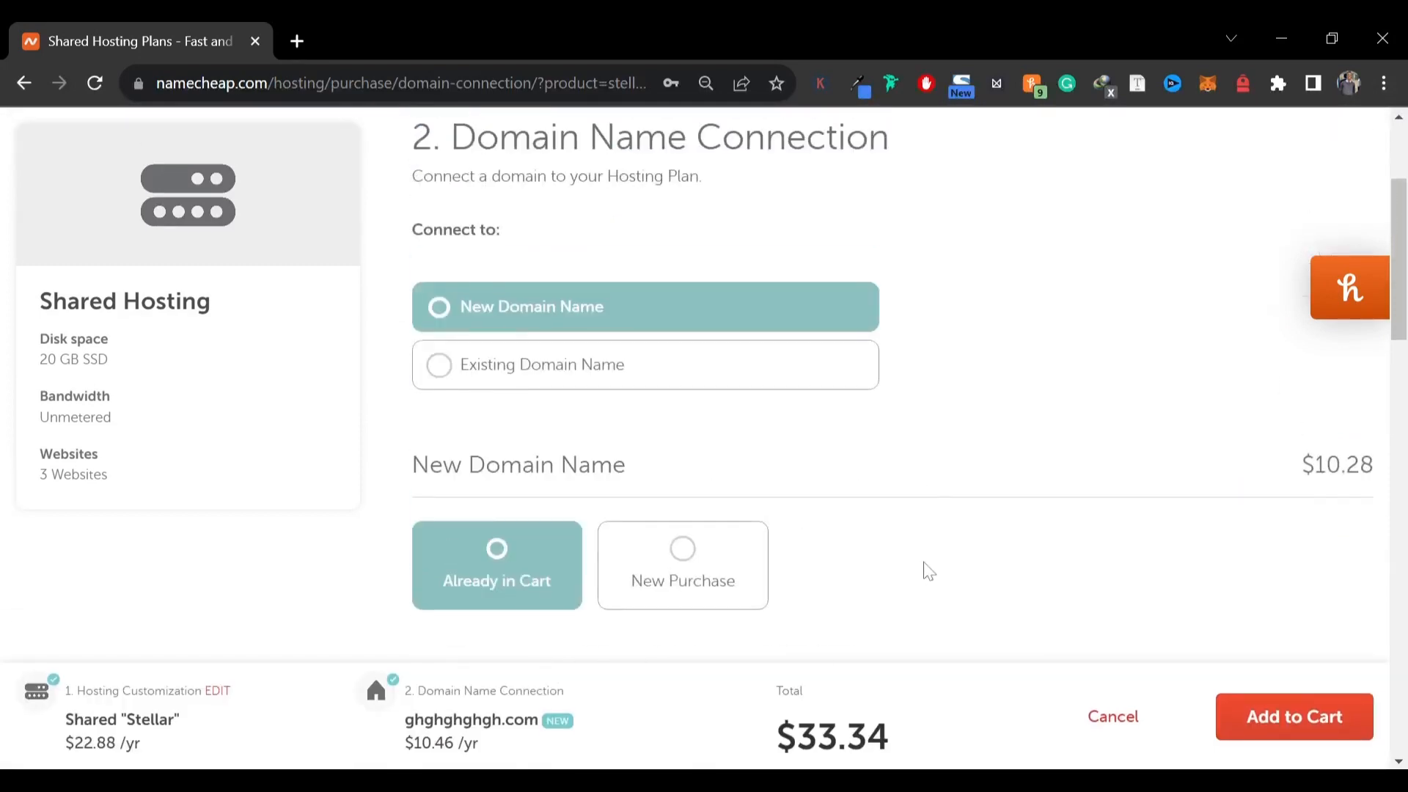
left_click(1261, 731)
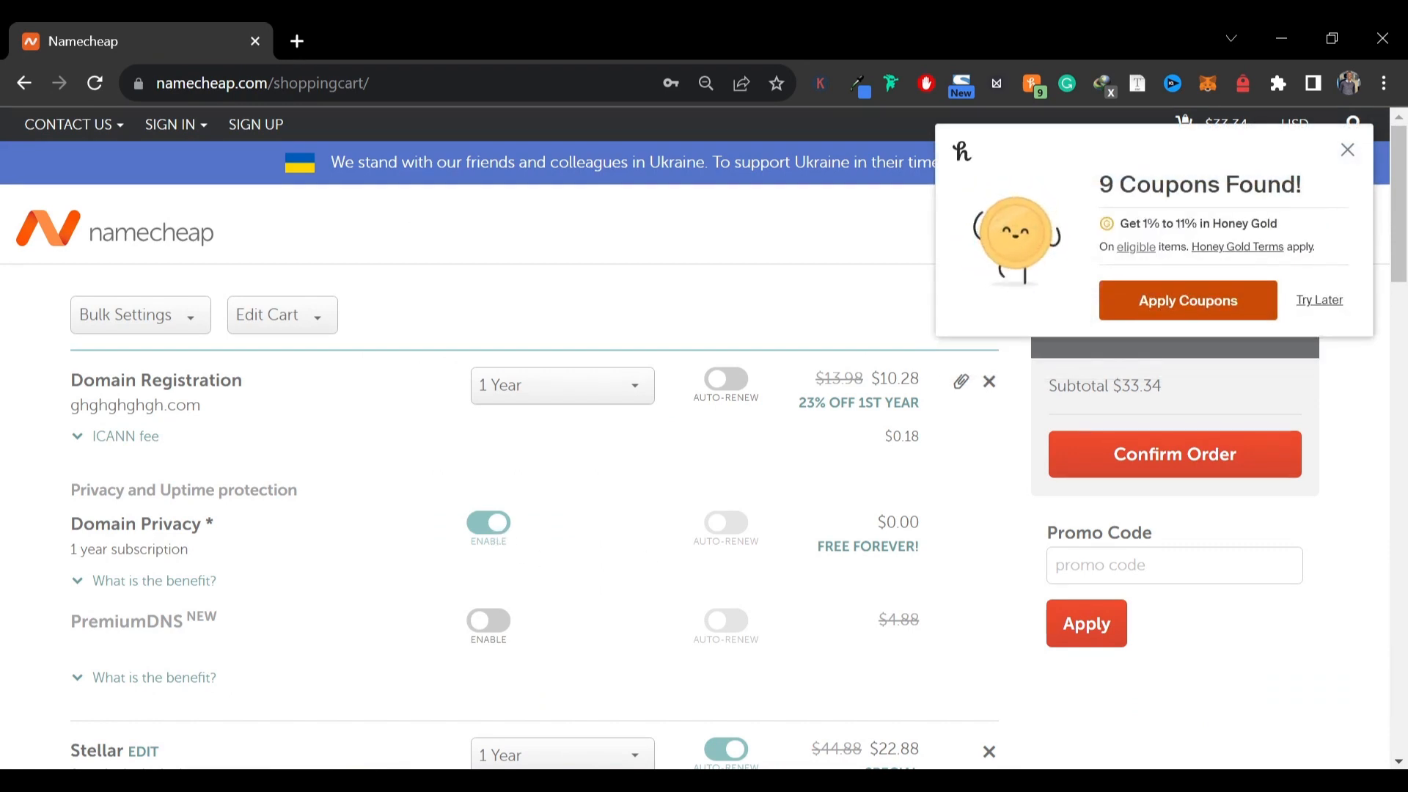
Expand and read the Domain Privacy benefit description in the shopping cart
left_click_drag(833, 546, 921, 549)
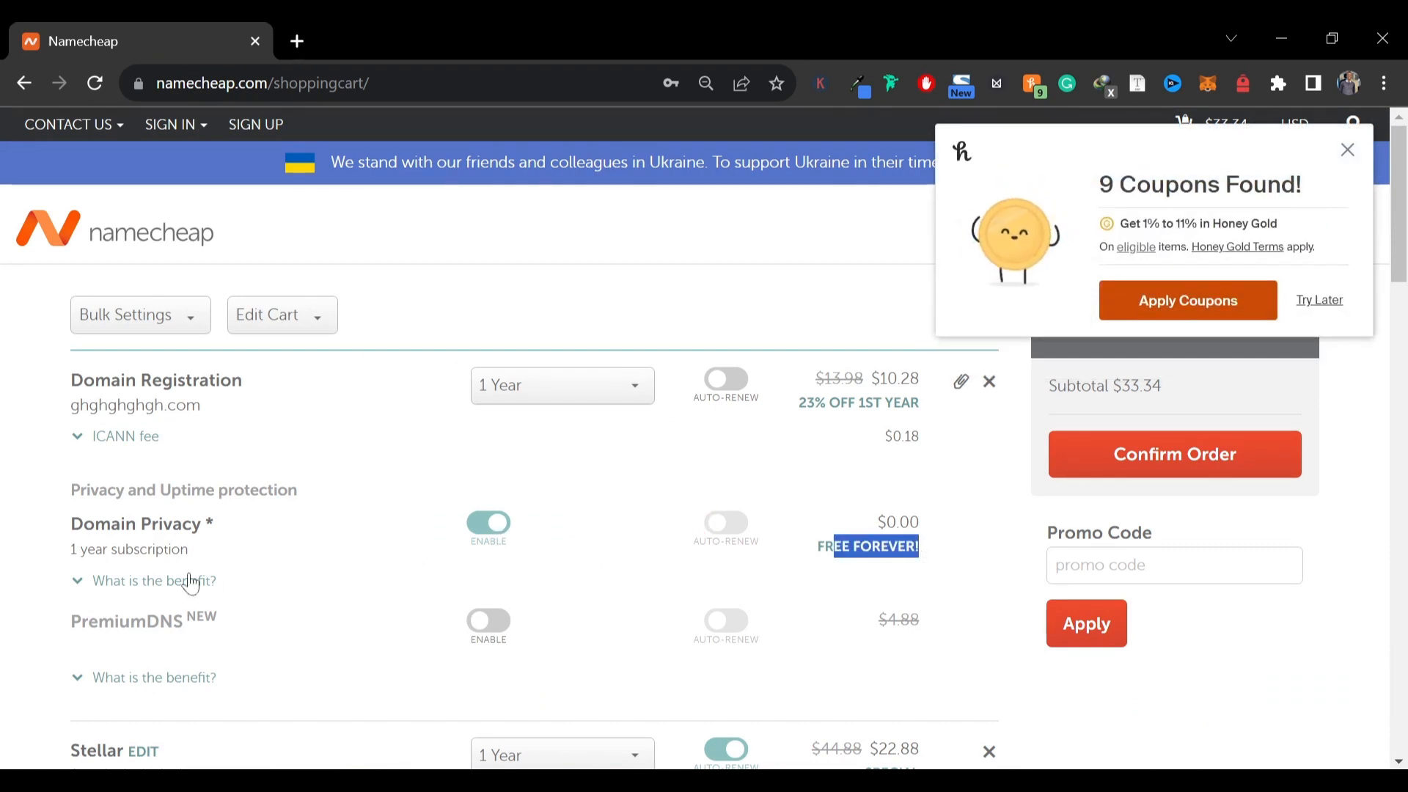
left_click_drag(205, 523, 214, 525)
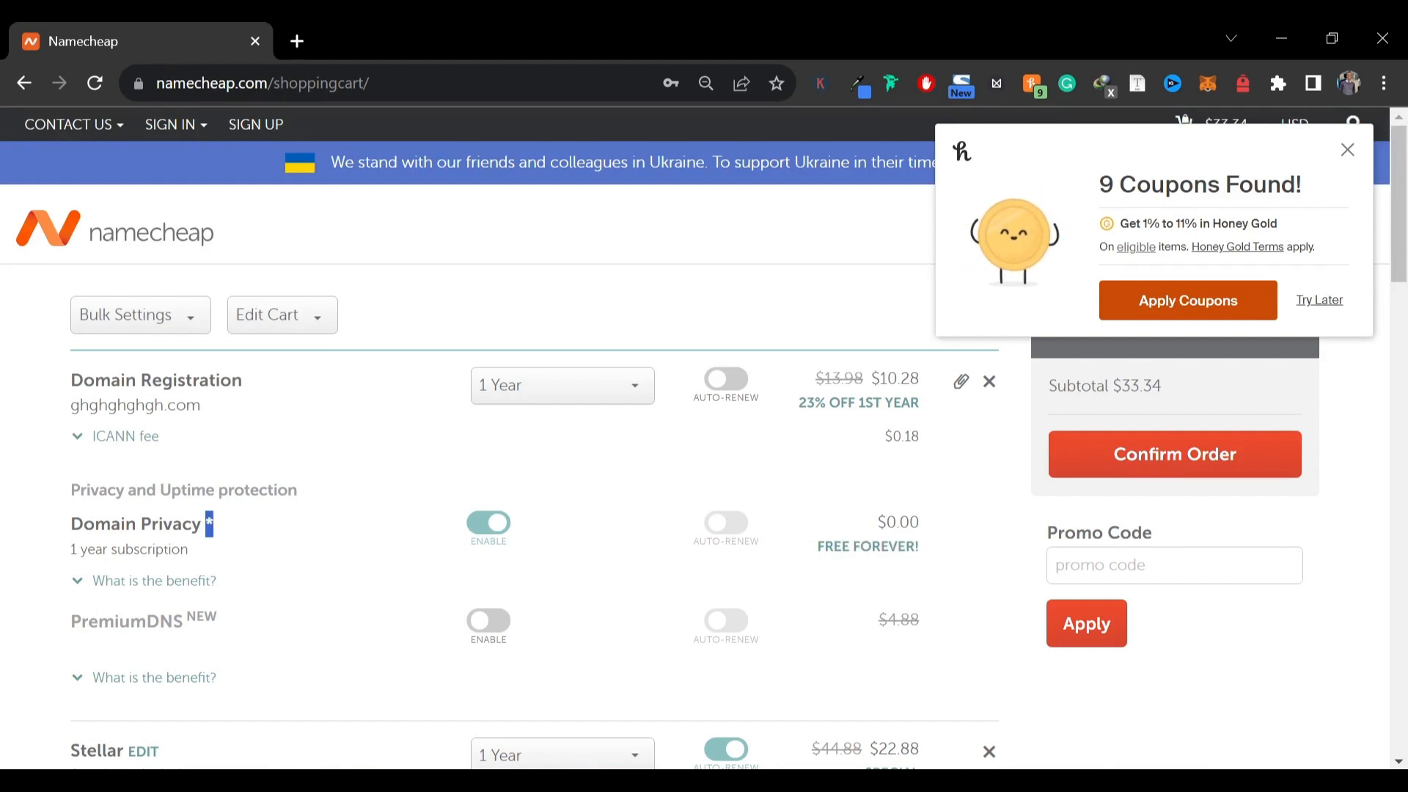
left_click(231, 529)
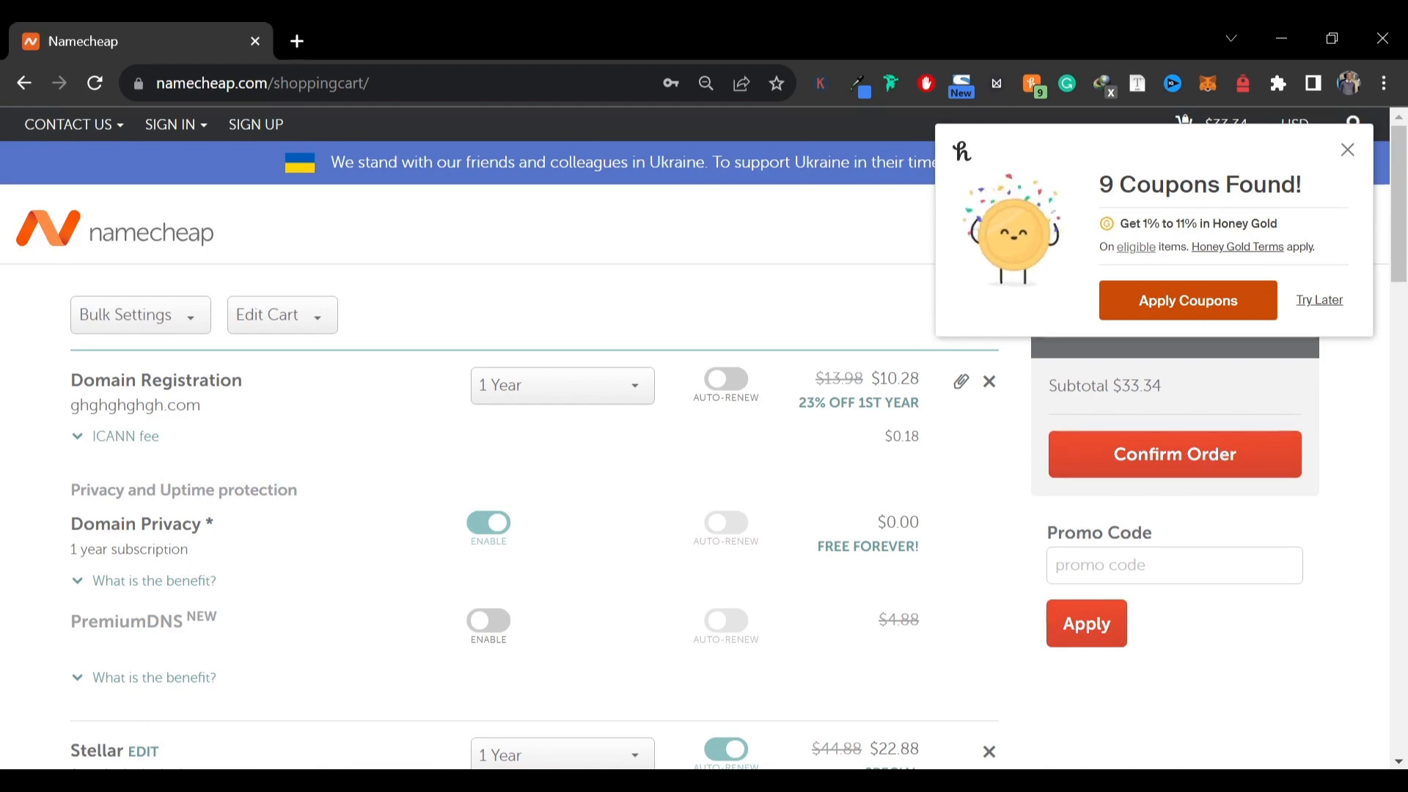
left_click(118, 586)
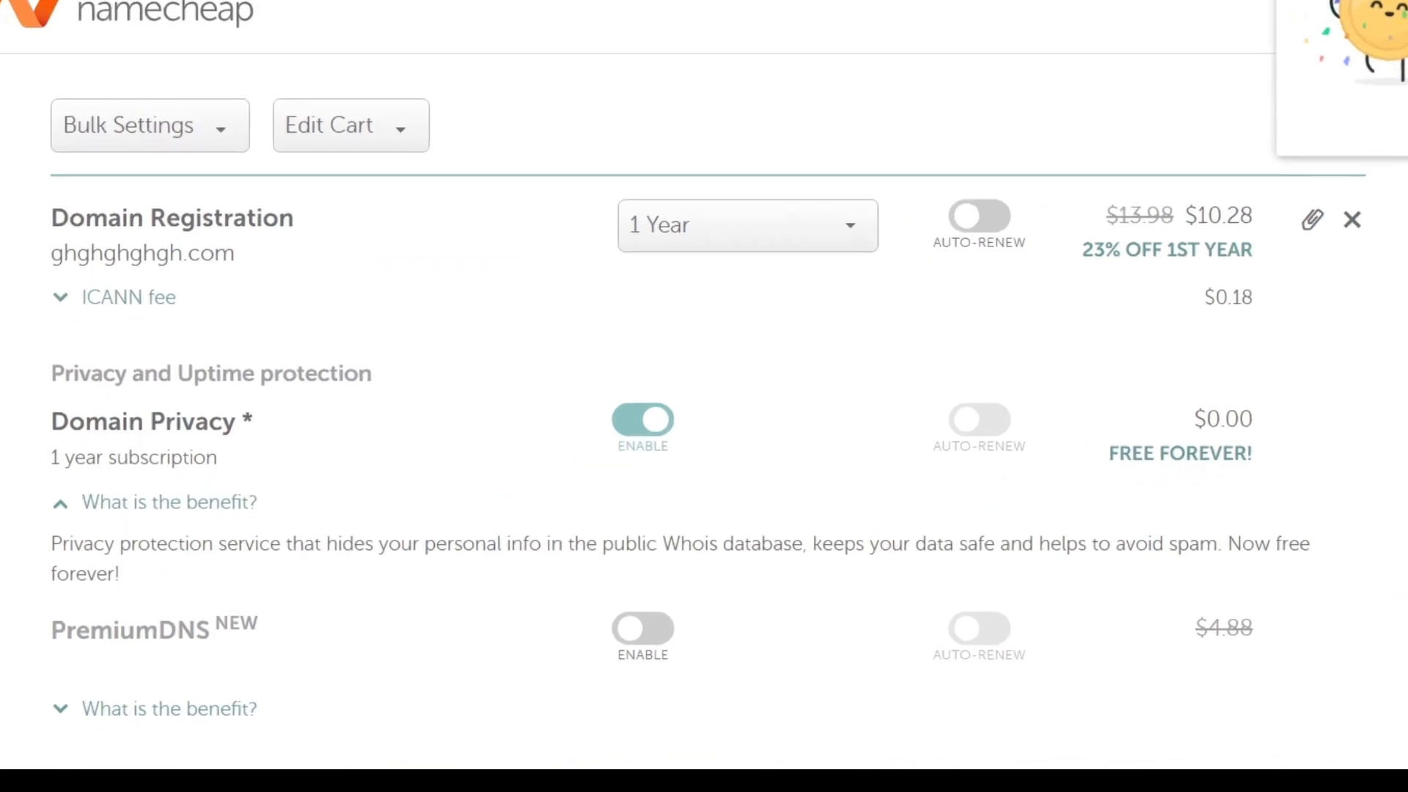
left_click_drag(62, 543, 1285, 530)
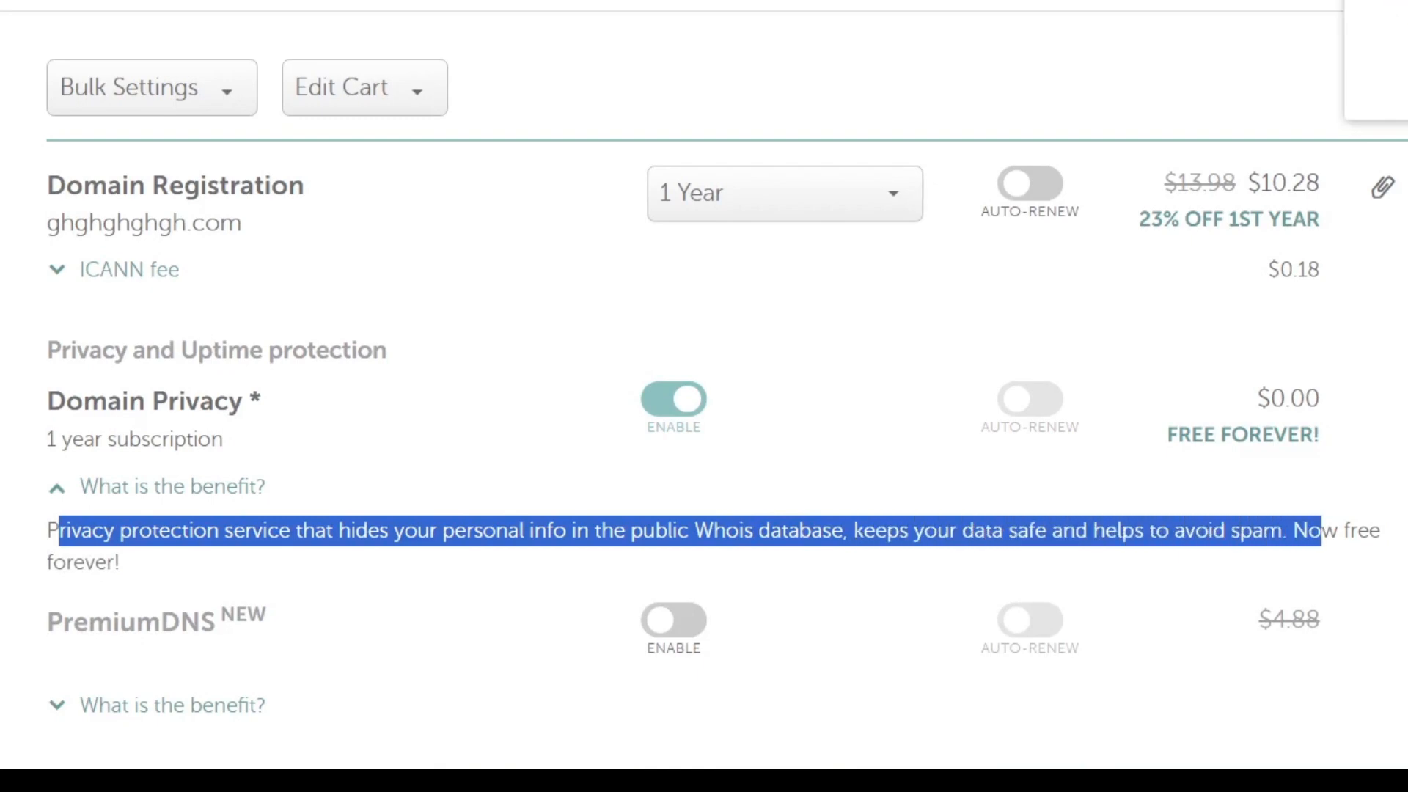
left_click(770, 560)
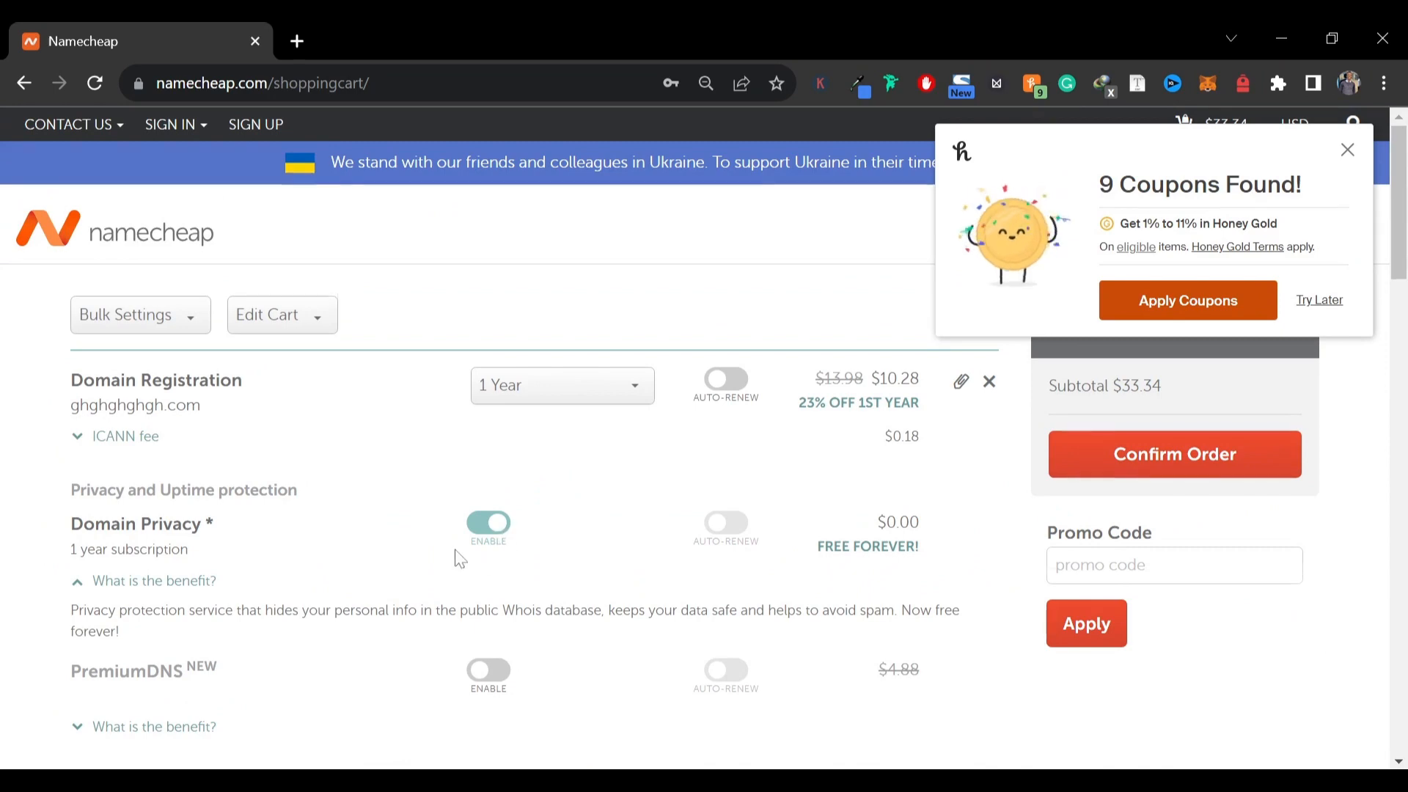
Scroll past the cart's add-on offers and confirm the order
scroll(456, 559, "down", 6)
scroll(412, 481, "down", 8)
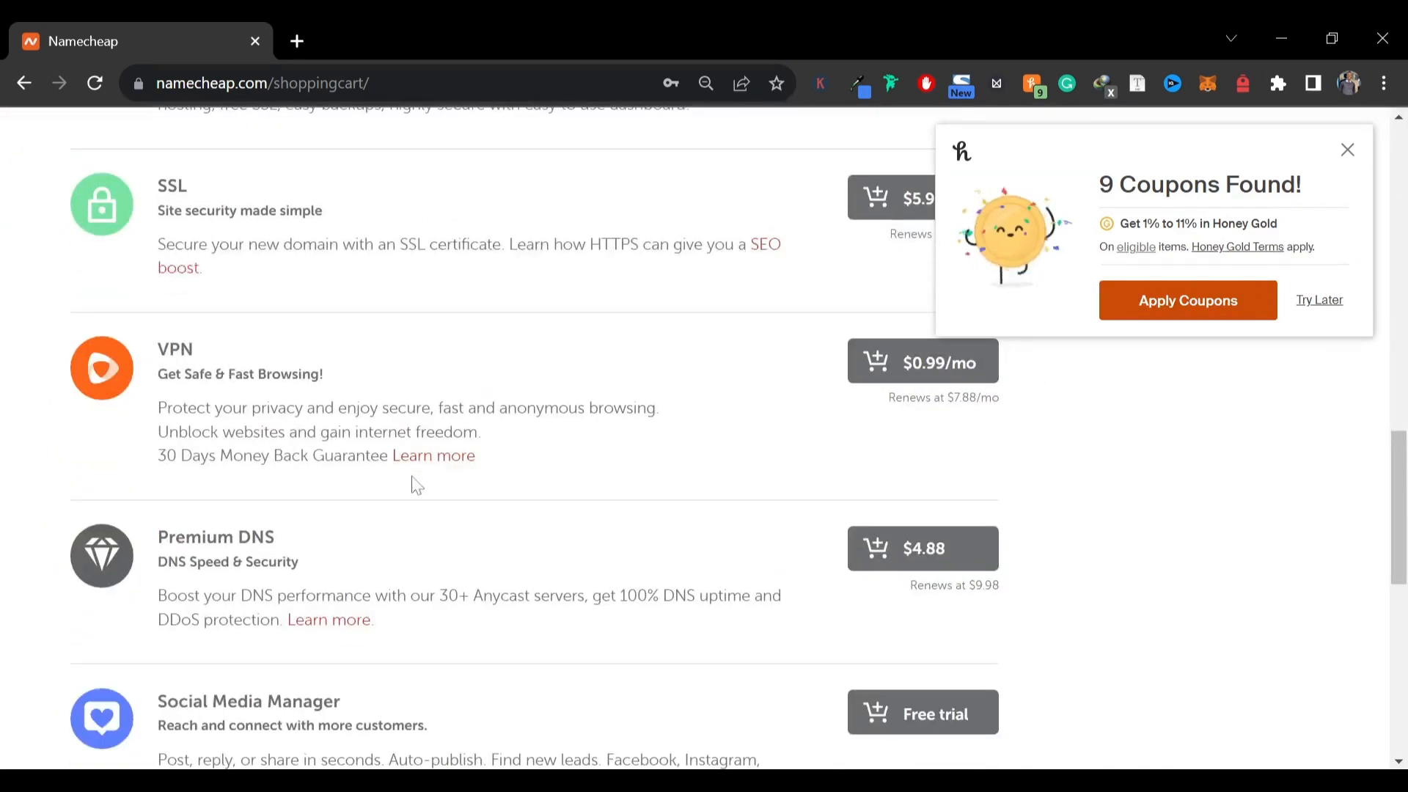
scroll(409, 496, "up", 6)
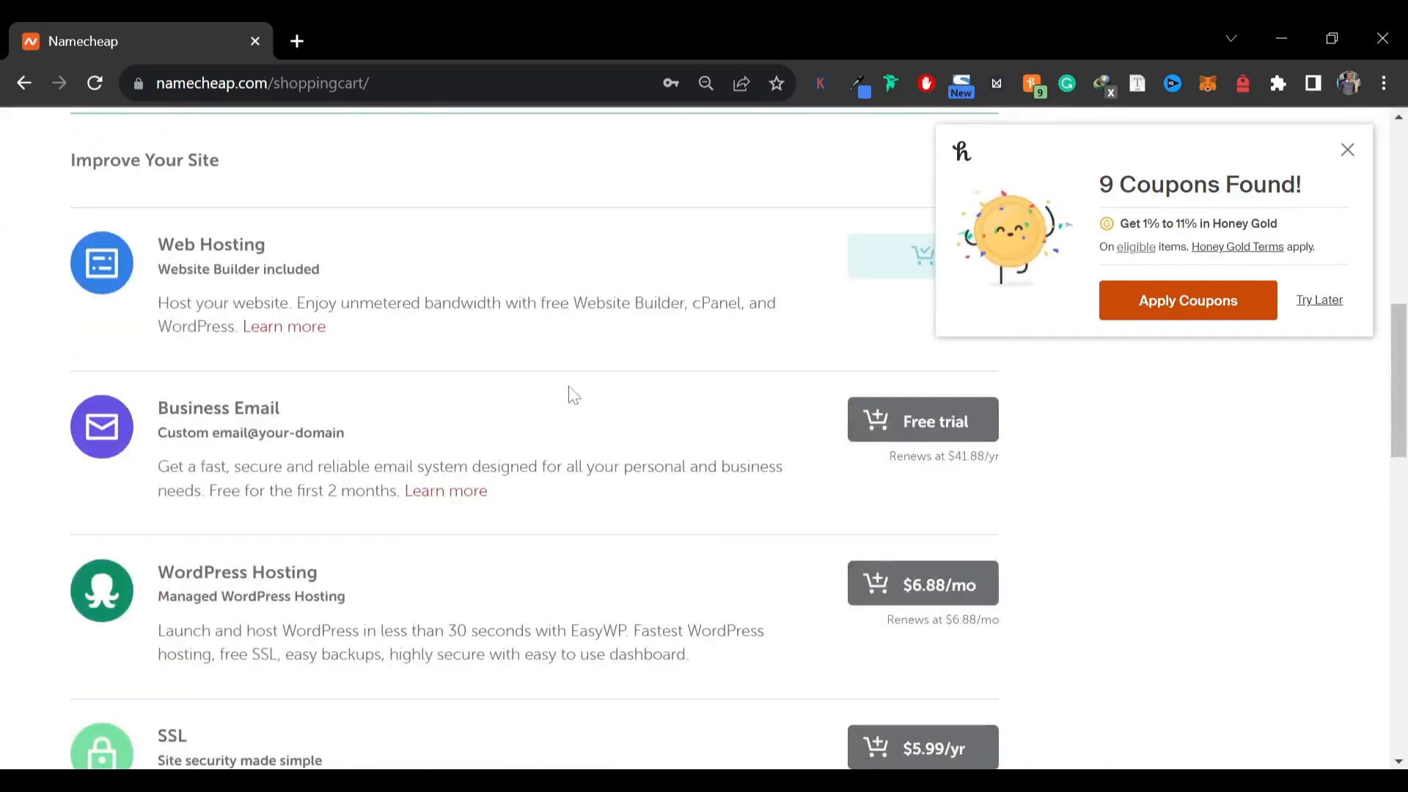
scroll(638, 384, "down", 10)
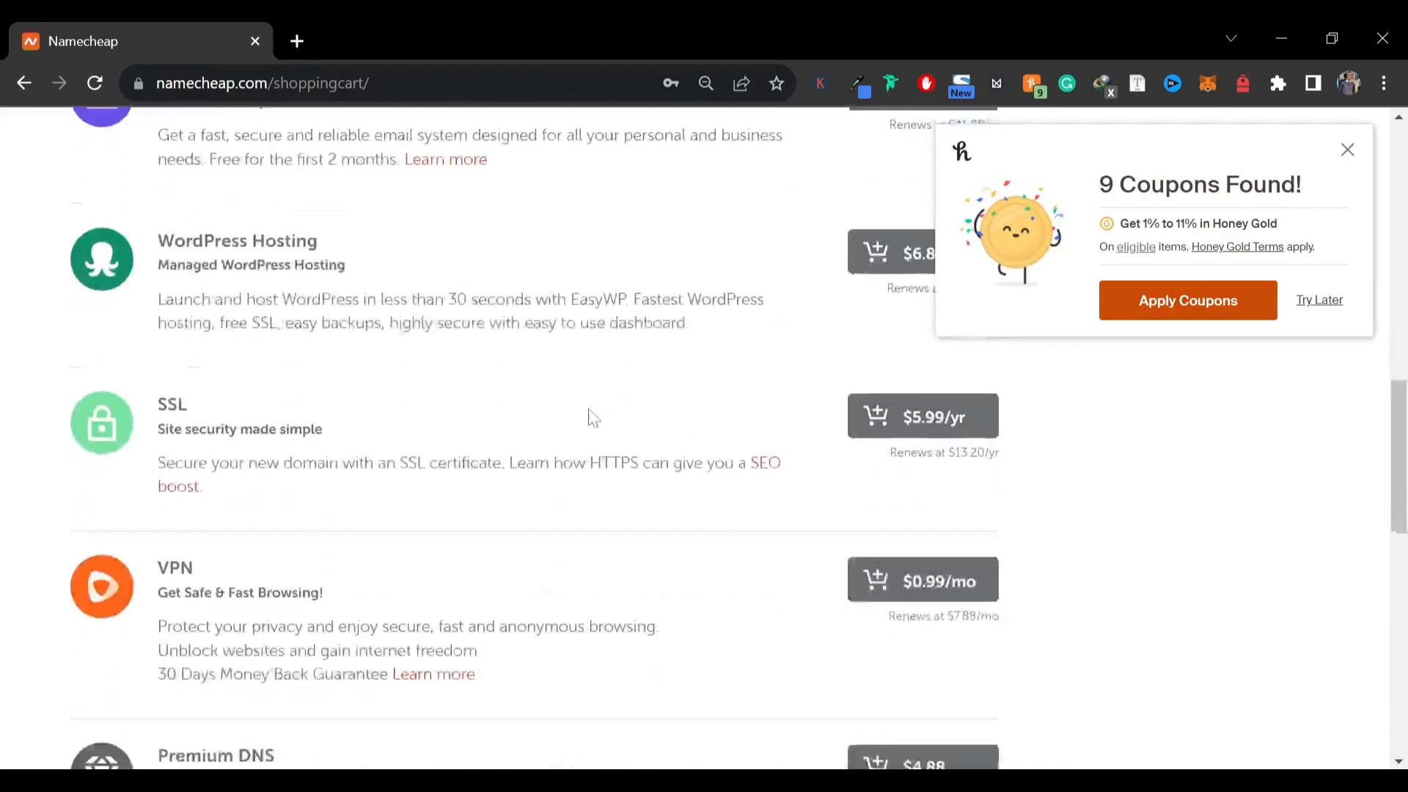
scroll(277, 450, "down", 3)
scroll(230, 390, "up", 8)
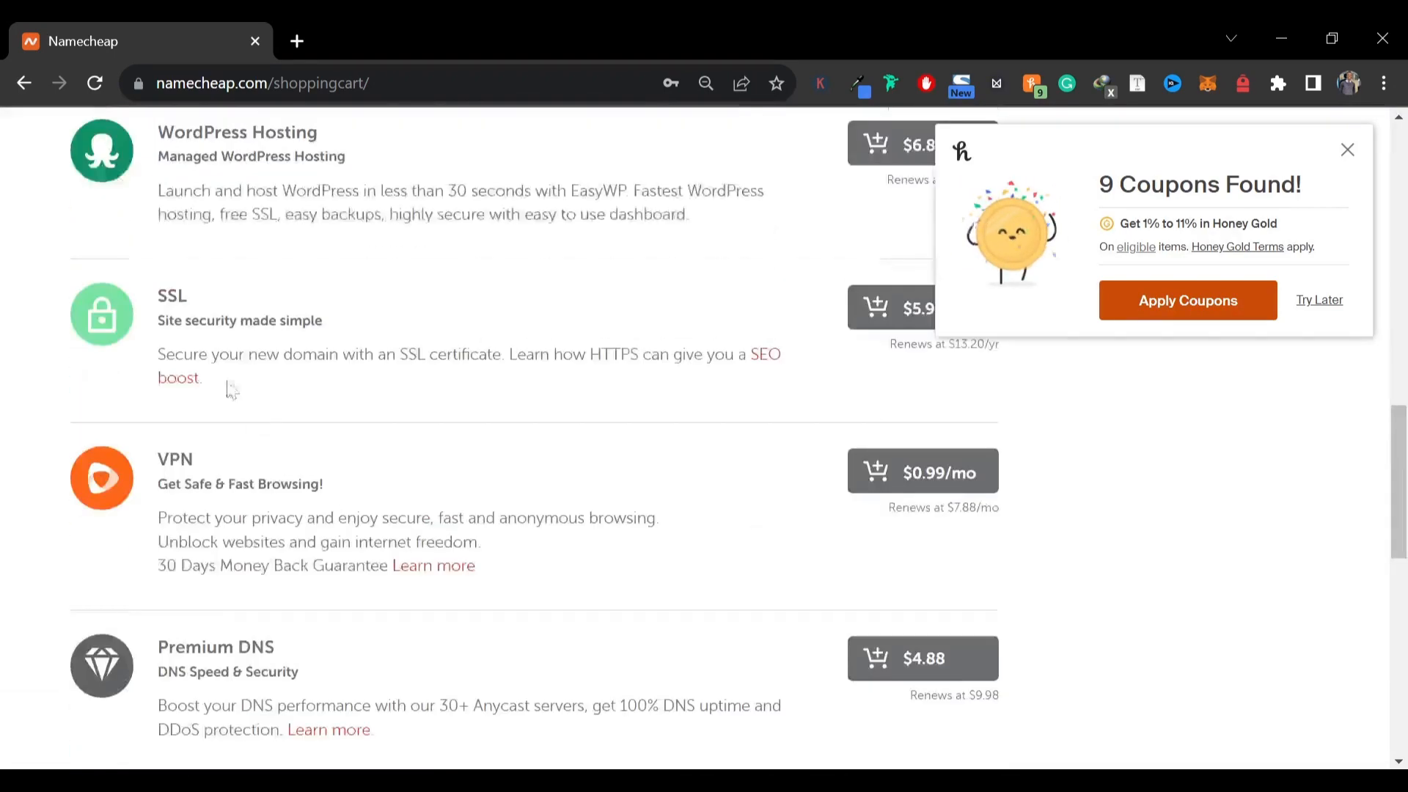
scroll(220, 375, "up", 5)
scroll(220, 375, "down", 15)
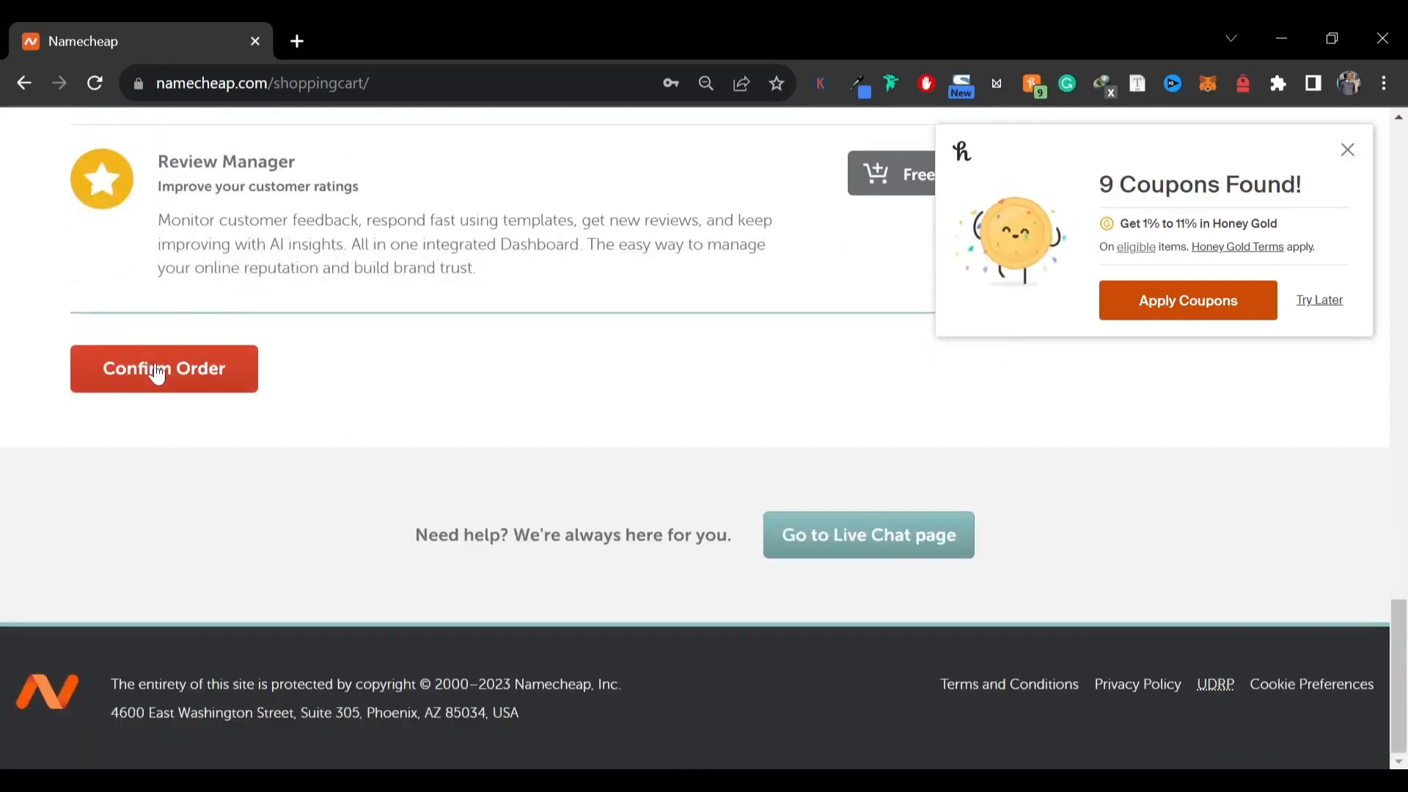
left_click(154, 371)
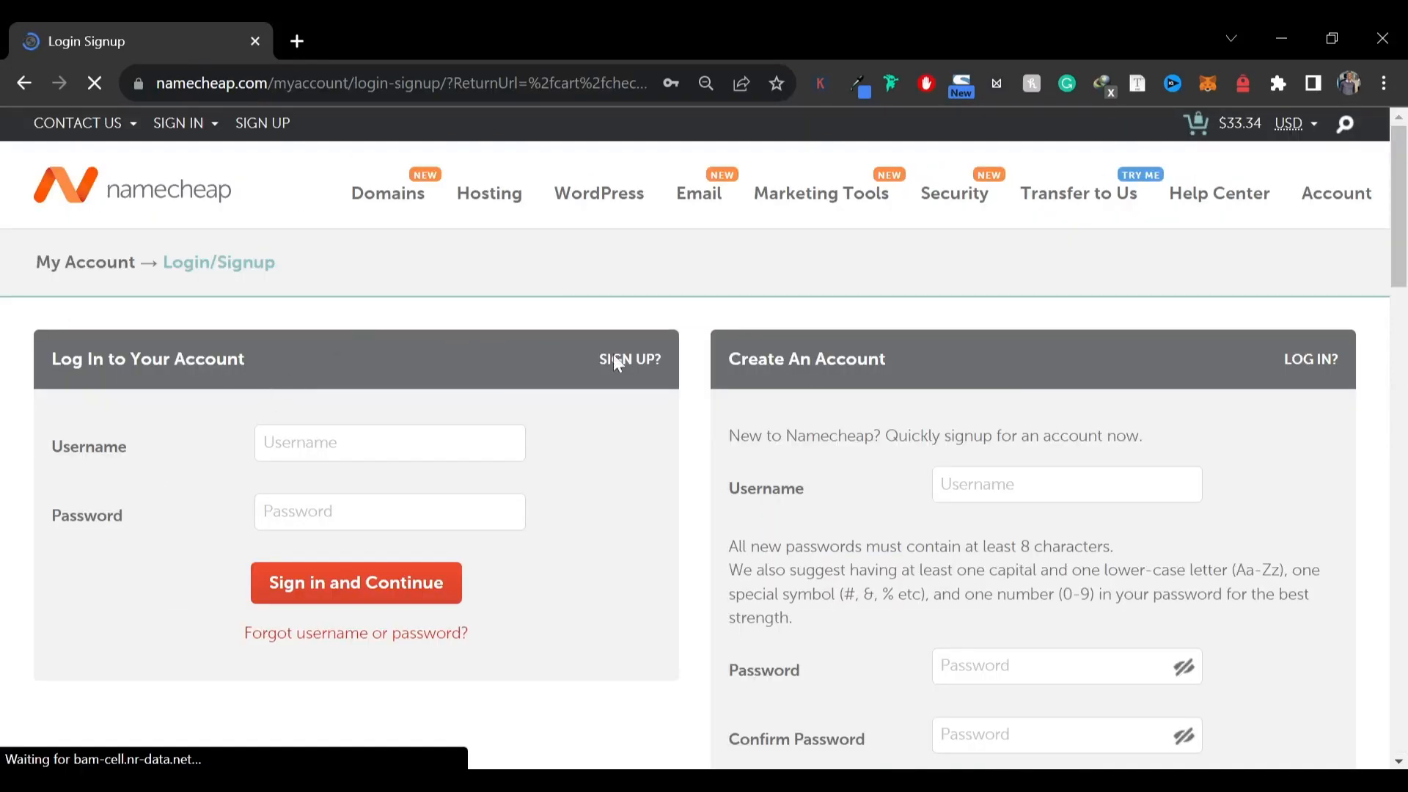
Start creating a new account by focusing the signup form's username field
scroll(990, 395, "down", 1)
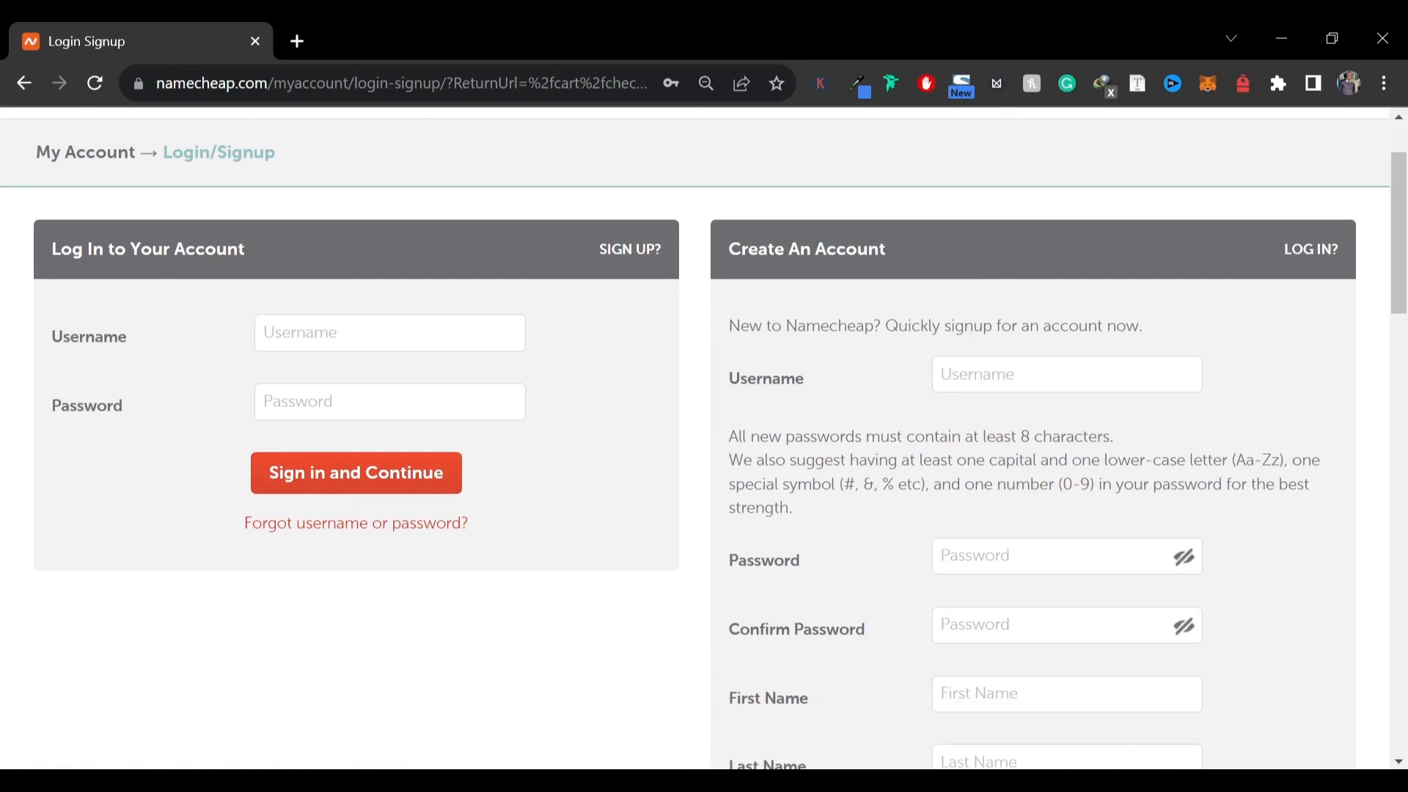
left_click(984, 375)
scroll(905, 487, "down", 5)
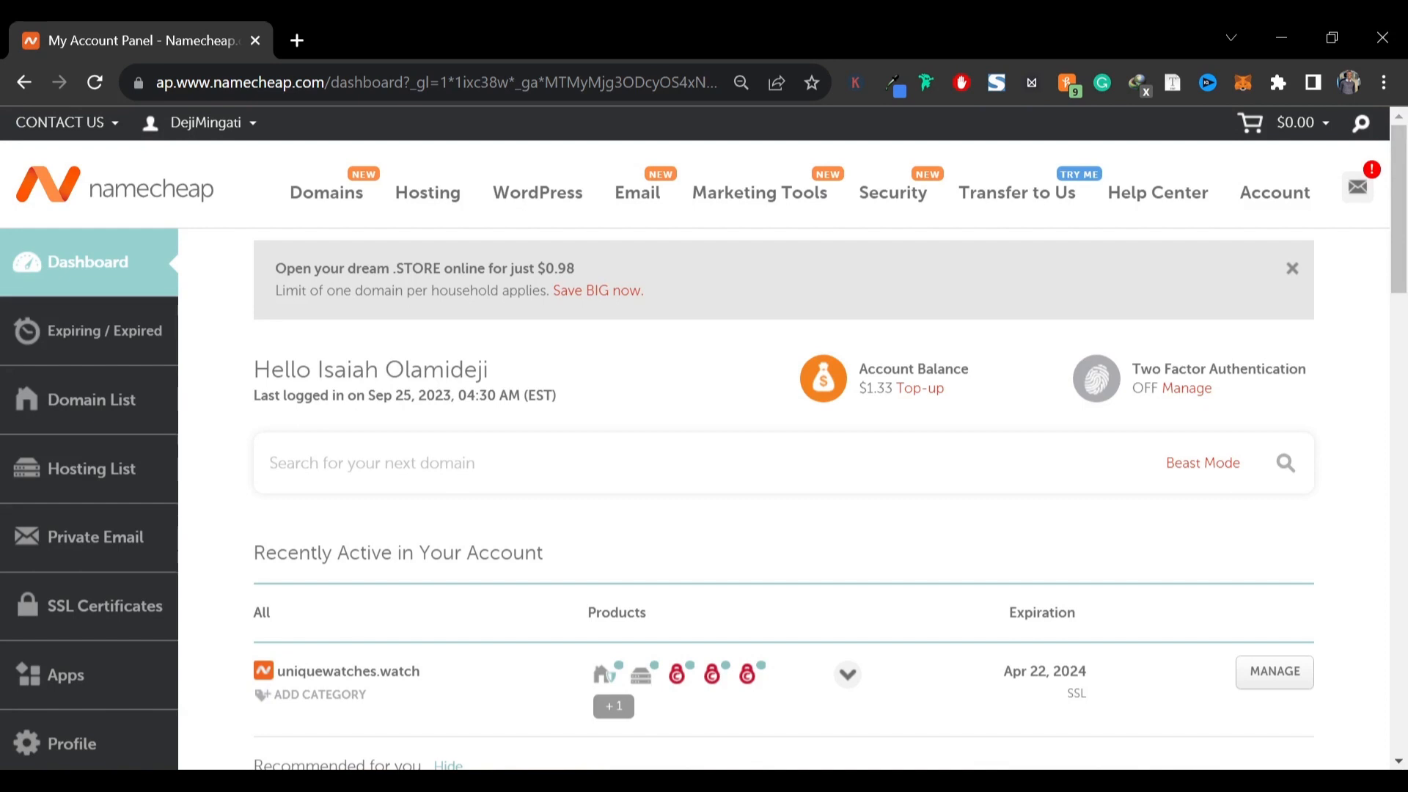
Open the account's hosting list and go to cPanel for the uniquewatches.watch Stellar subscription
key("XF86AudioLowerVolume")
left_click(94, 476)
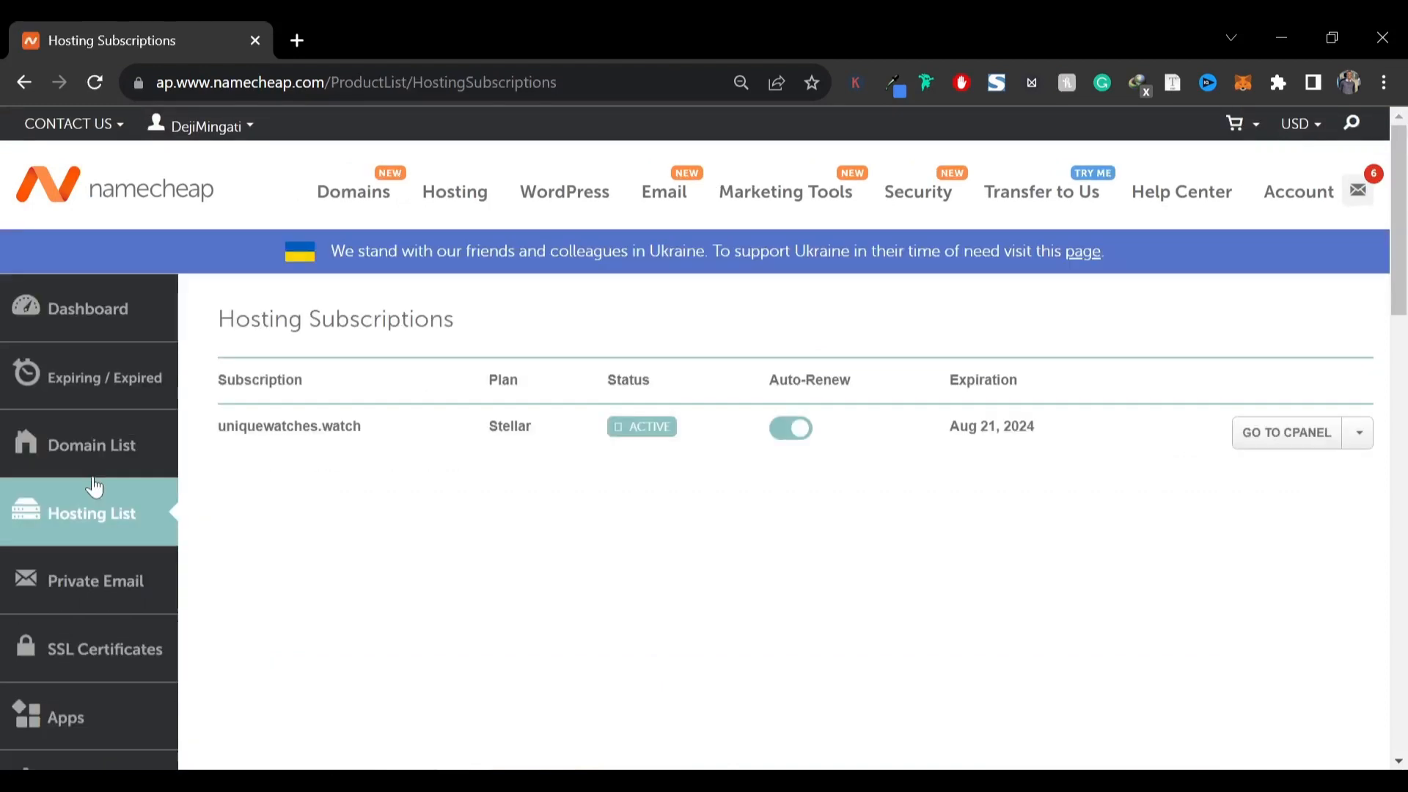
left_click(1283, 449)
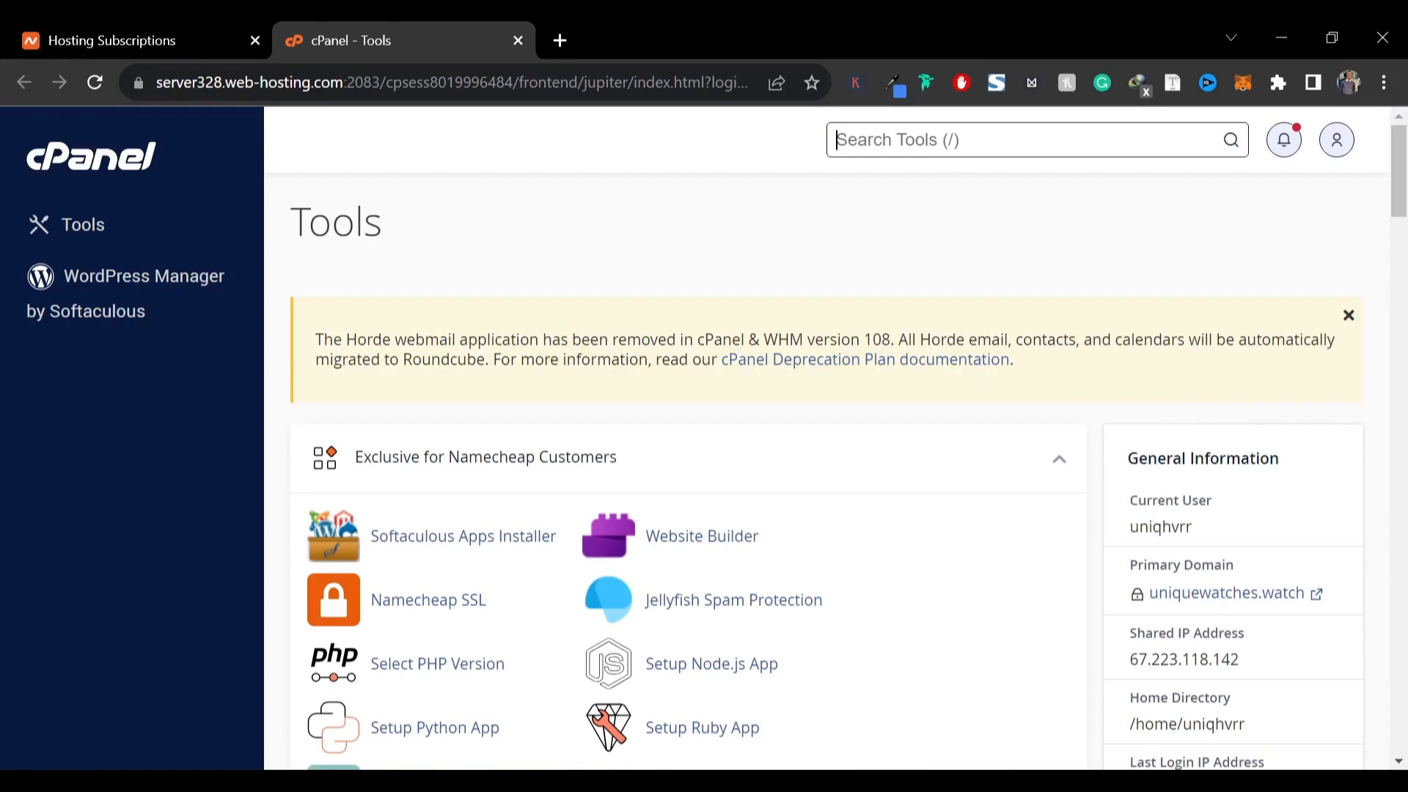
Search cPanel tools for Softaculous, open the Softaculous Apps Installer, and start a WordPress install
type("sofft")
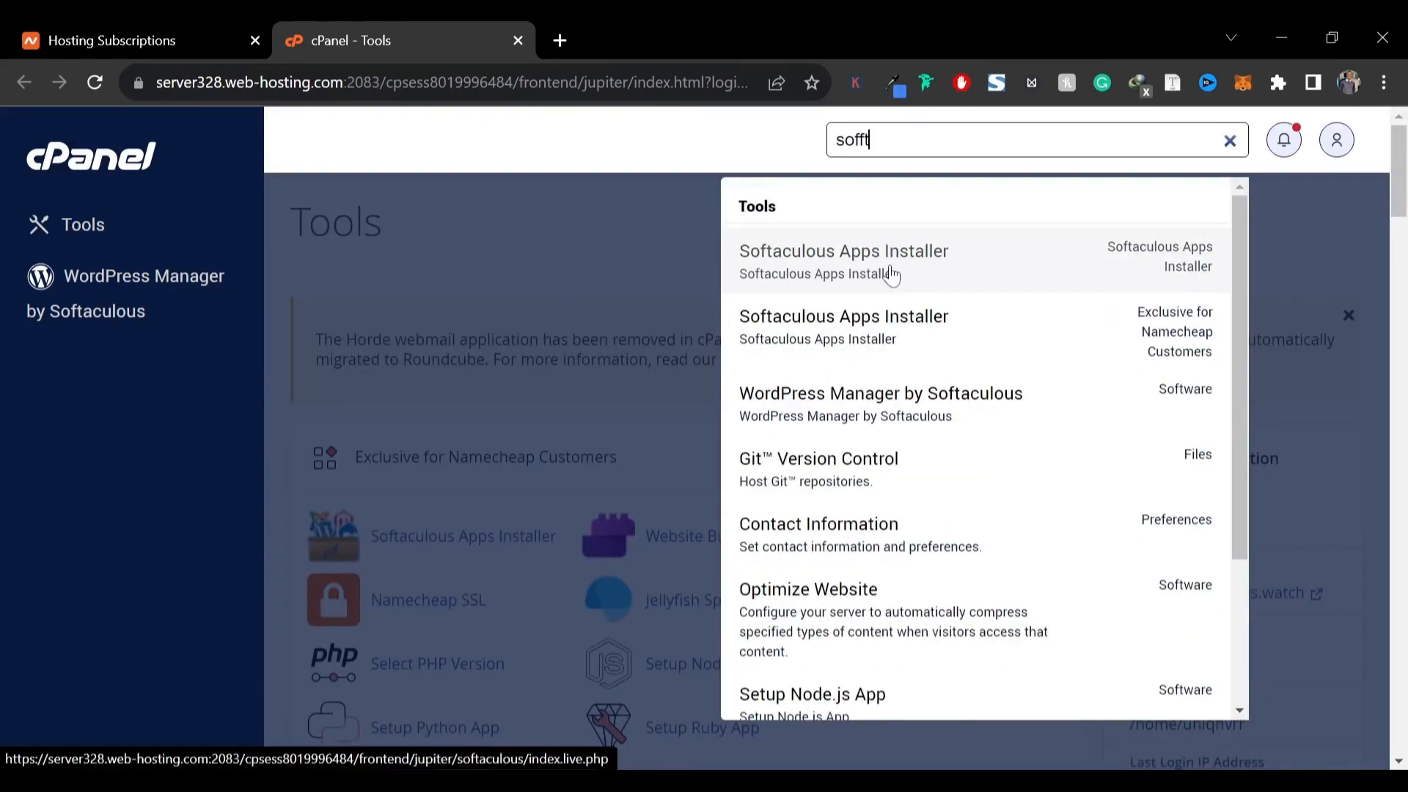
left_click(852, 251)
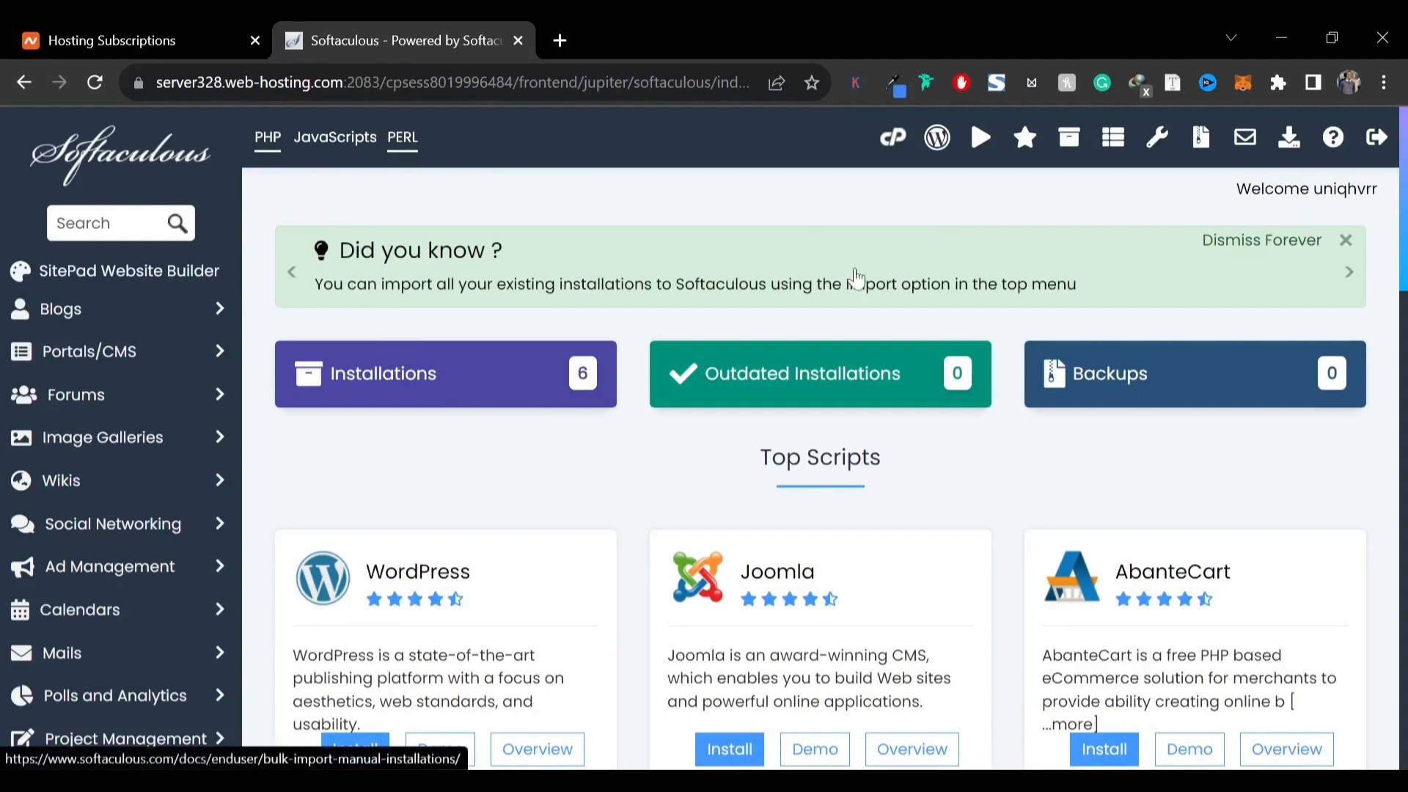
scroll(456, 408, "down", 3)
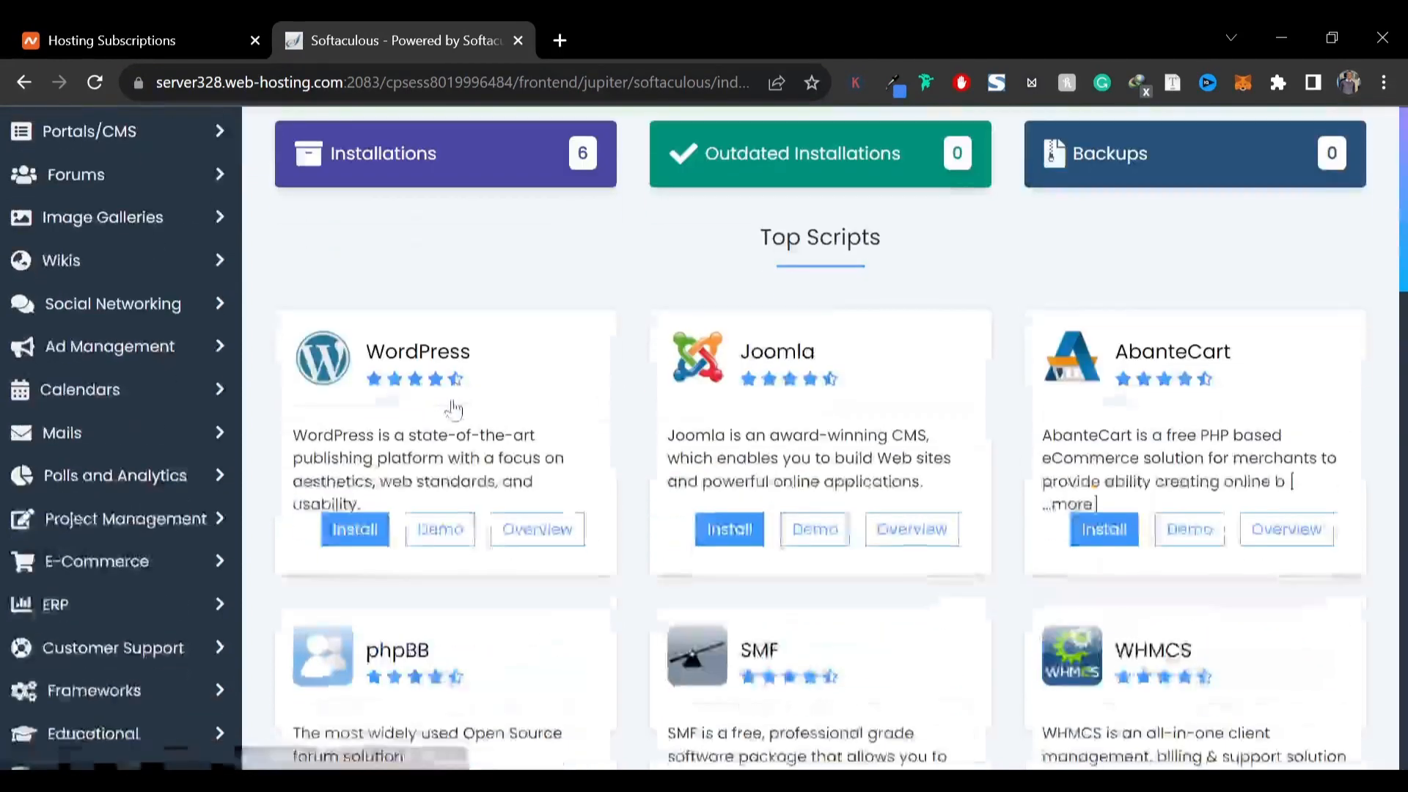
left_click(354, 531)
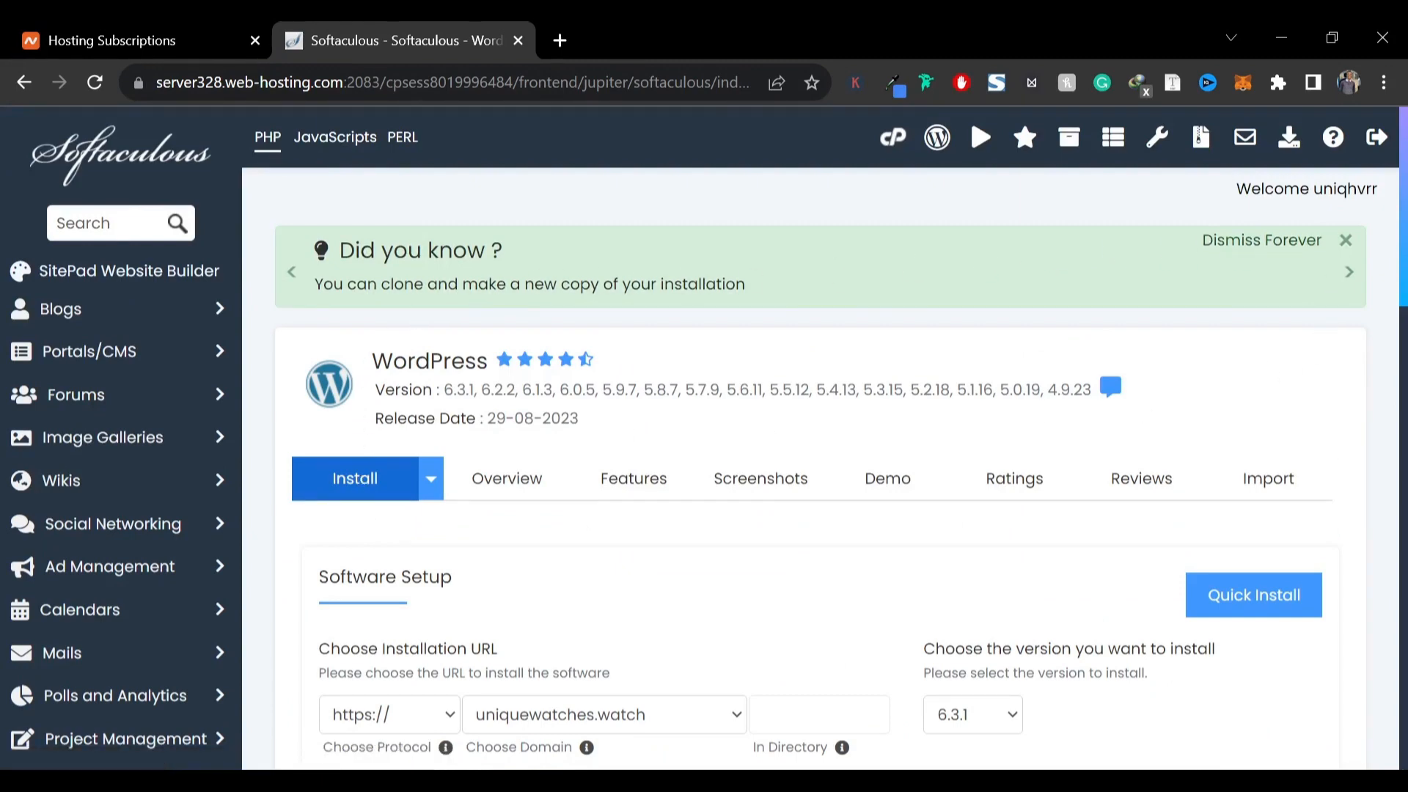
scroll(650, 362, "down", 5)
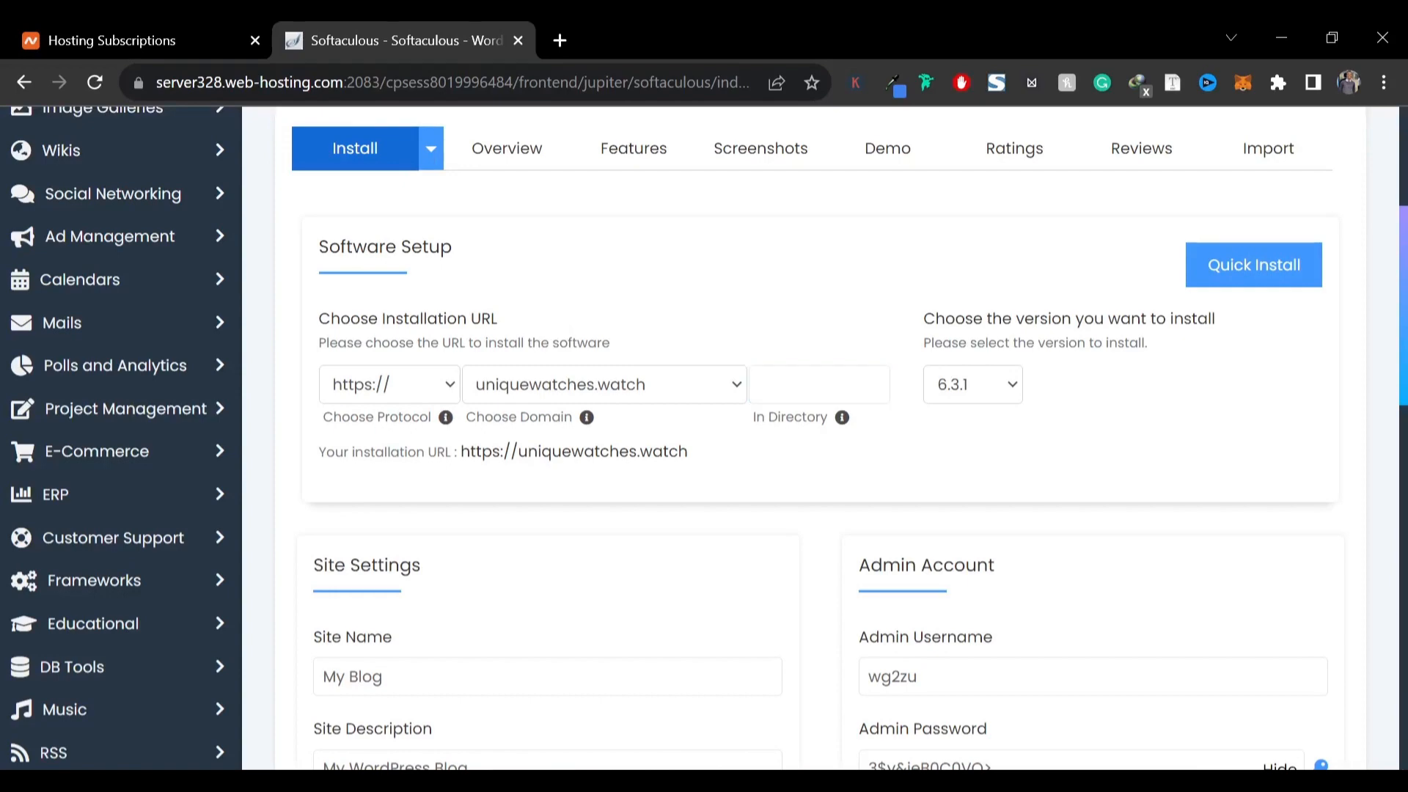
left_click(530, 390)
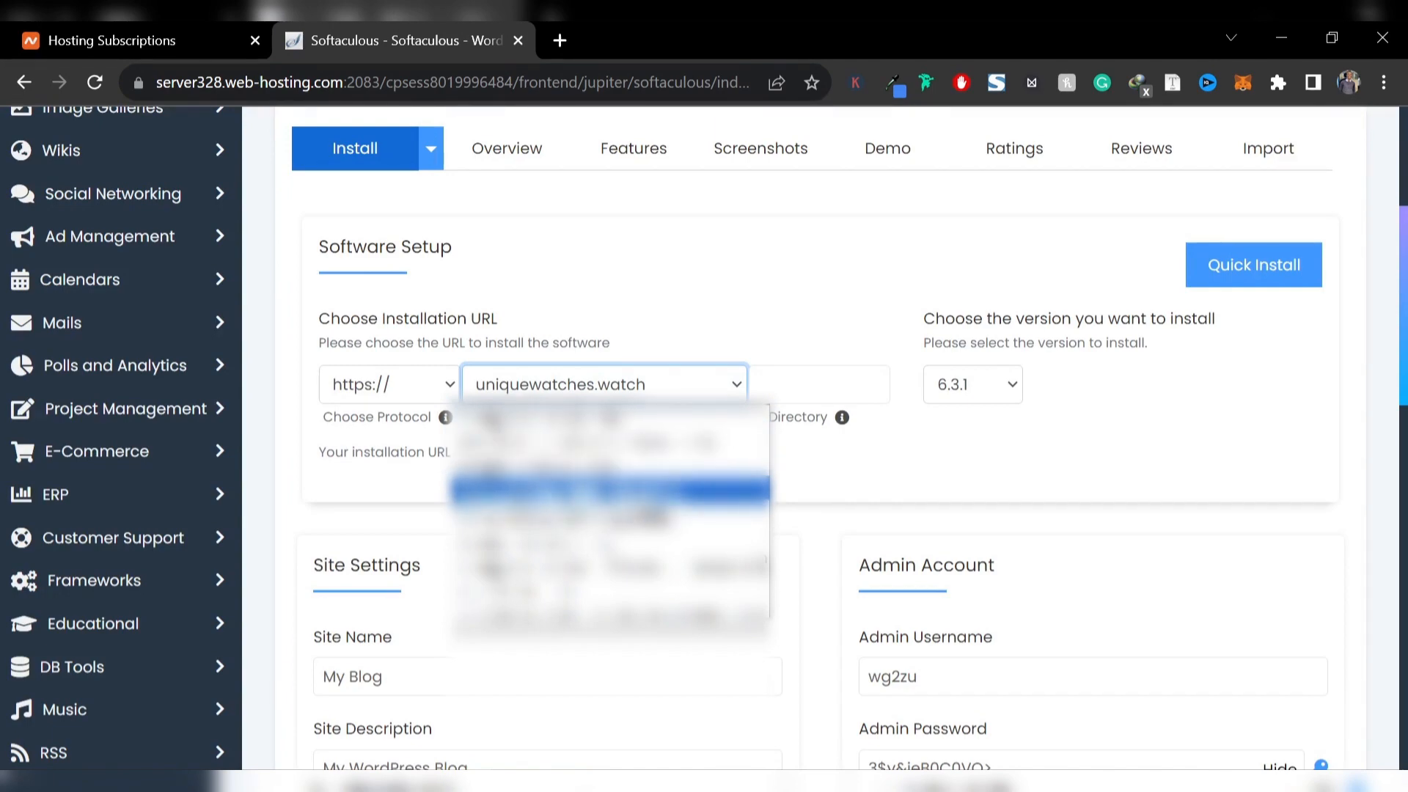
left_click(632, 492)
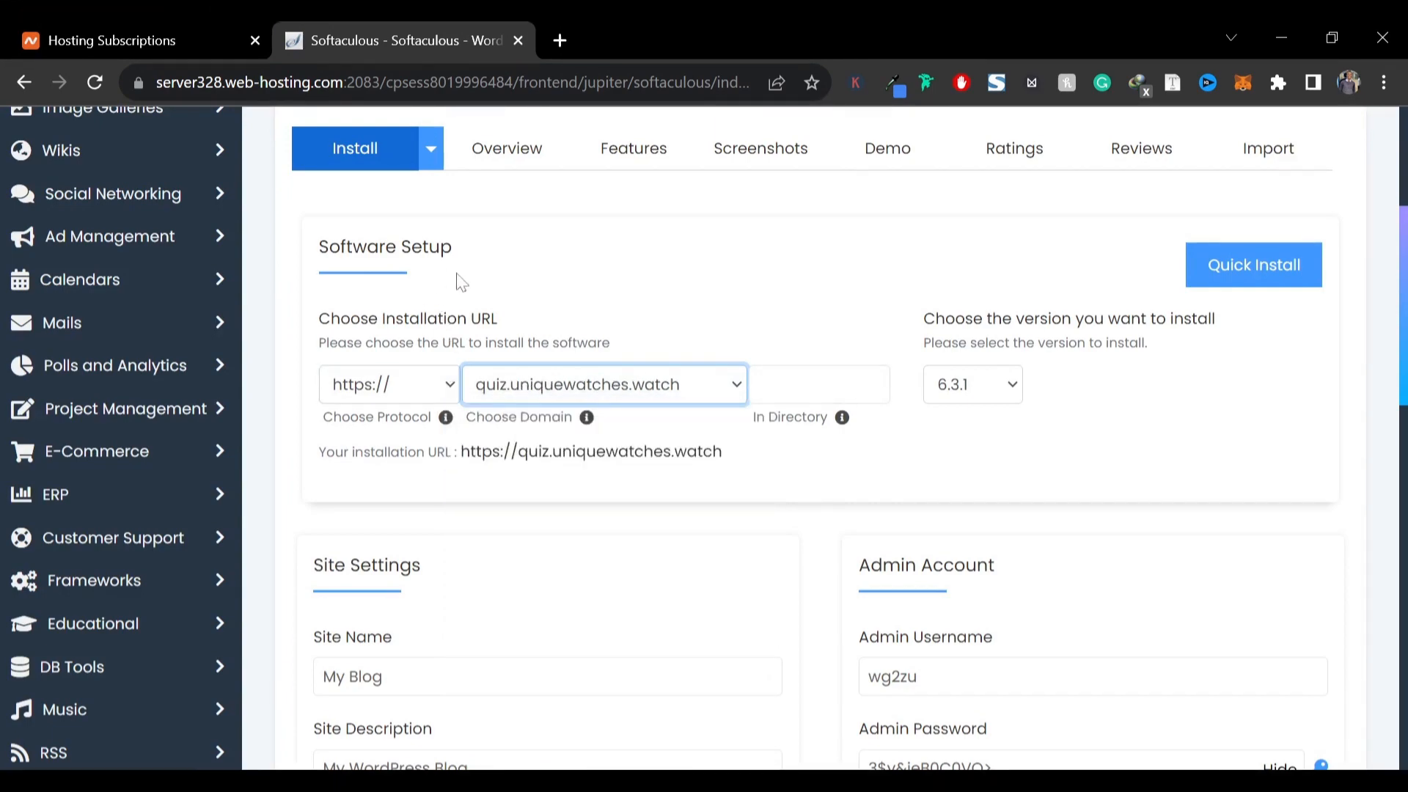
key("Tab")
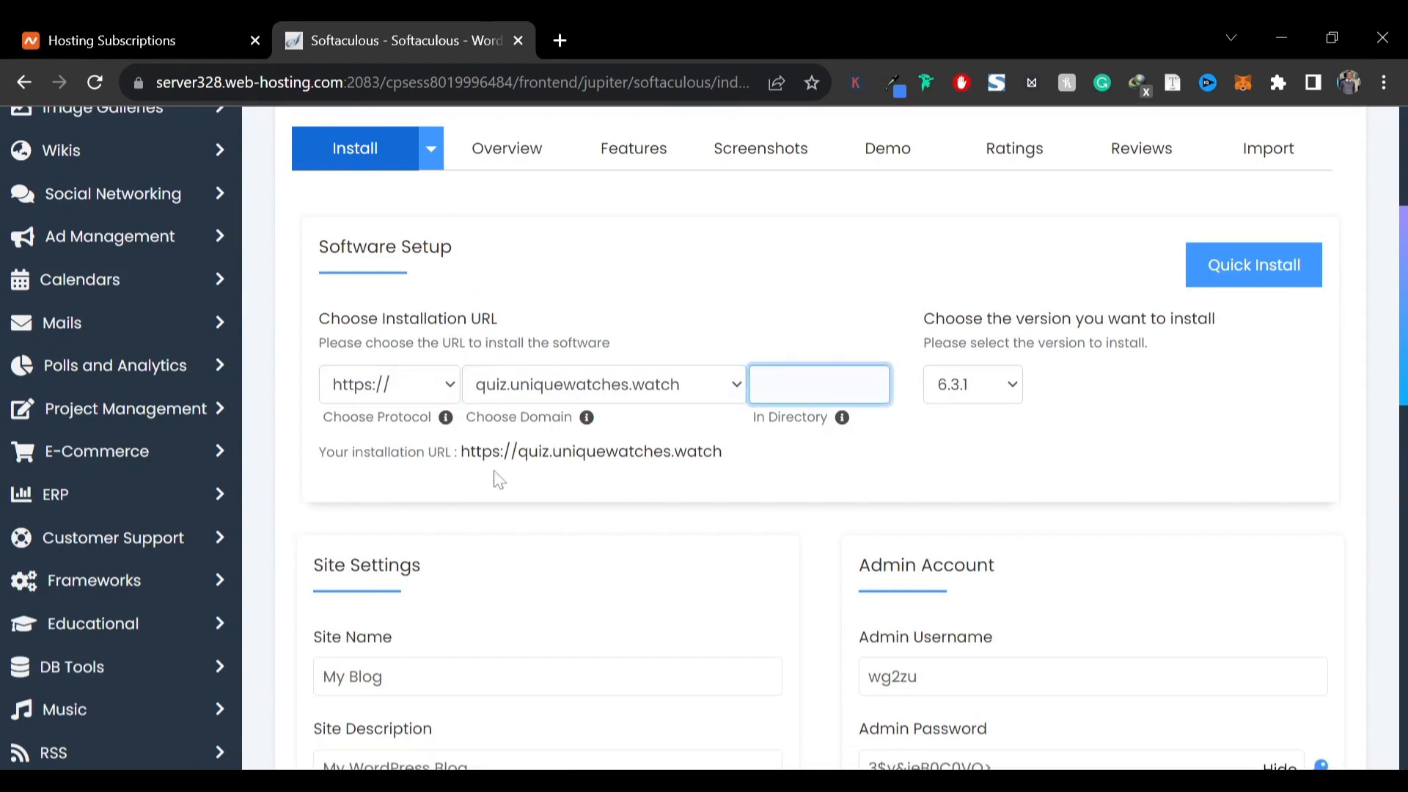
left_click(380, 389)
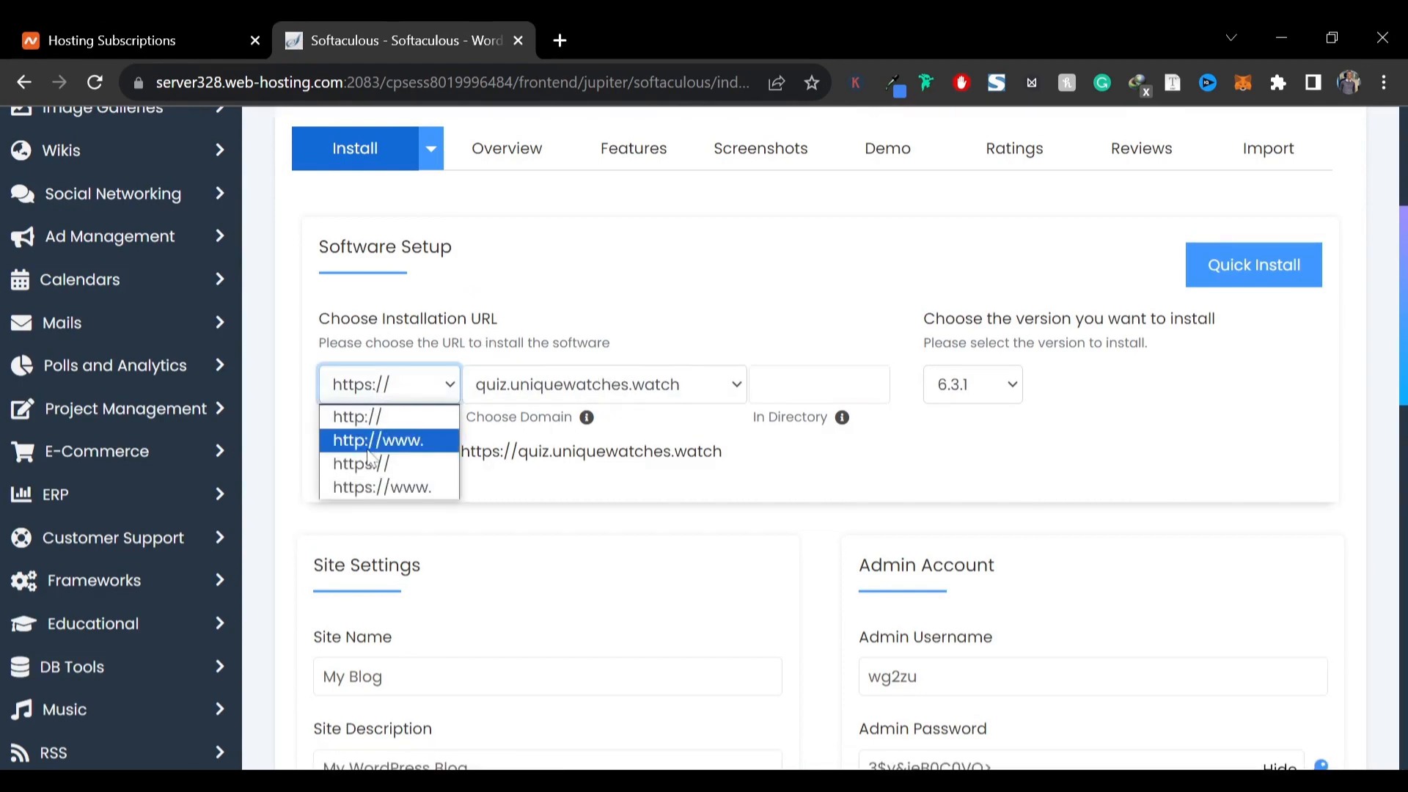
left_click(369, 464)
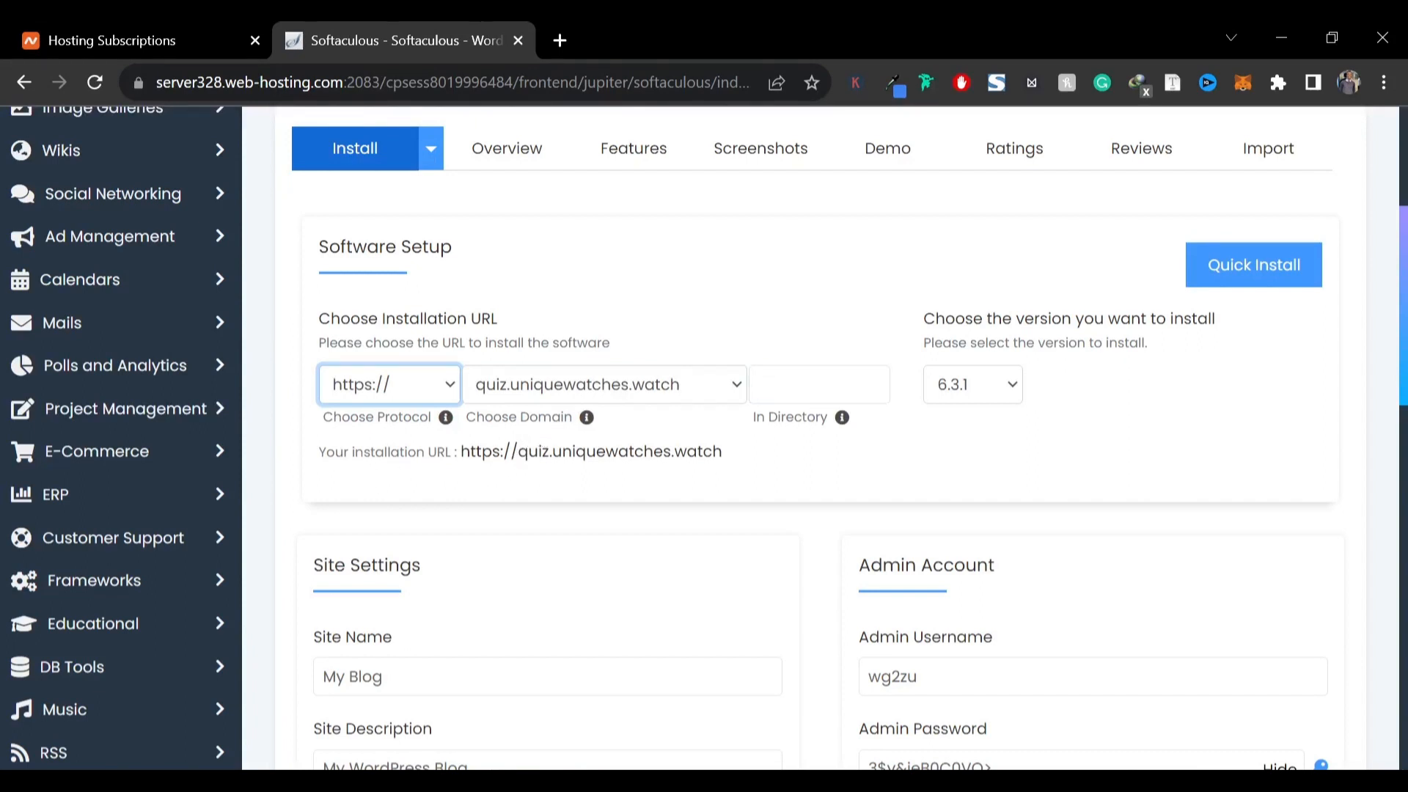
key("Tab")
key("Tab")
scroll(688, 264, "down", 3)
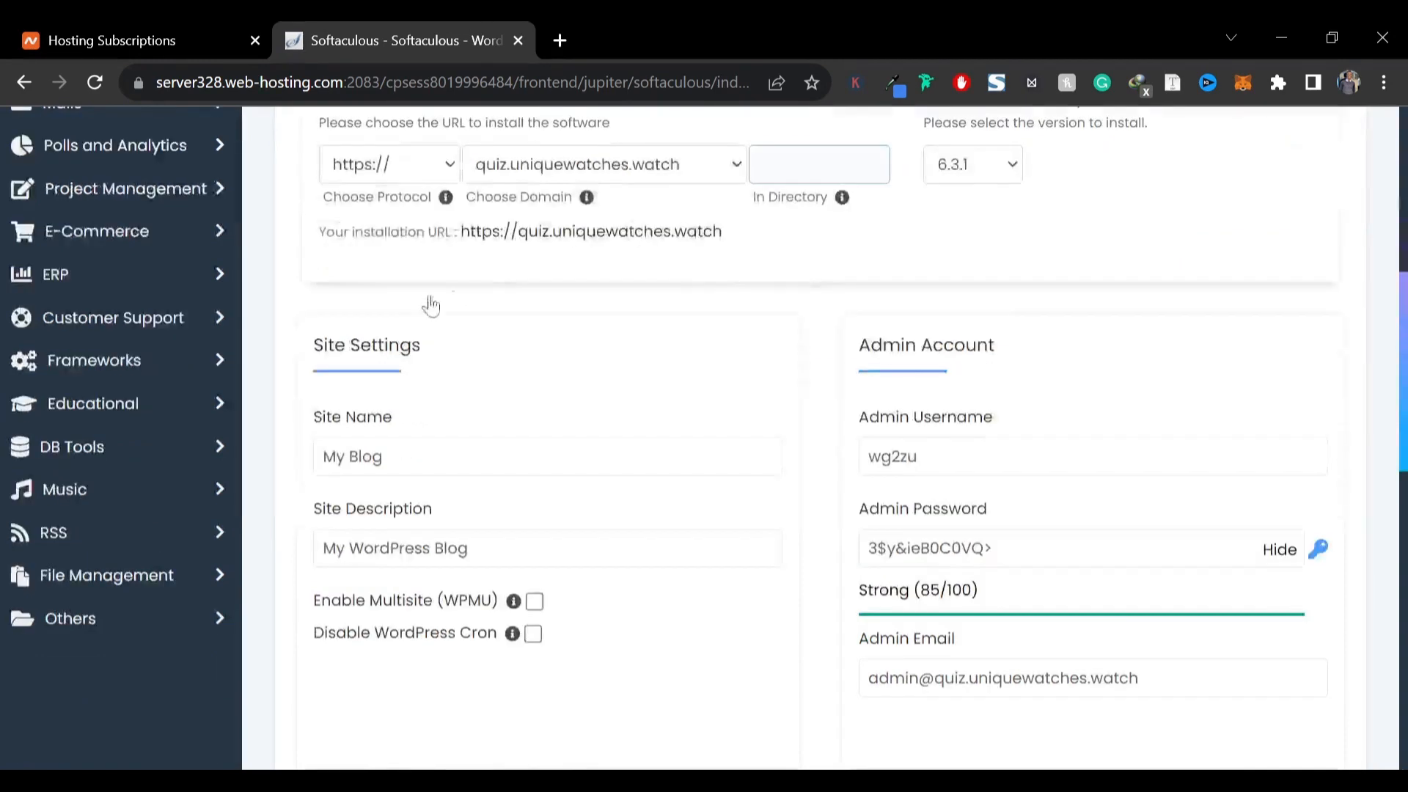
Name the site My Quiz Blog and set its description to Varieties of quizzes tochoose from
left_click(425, 454)
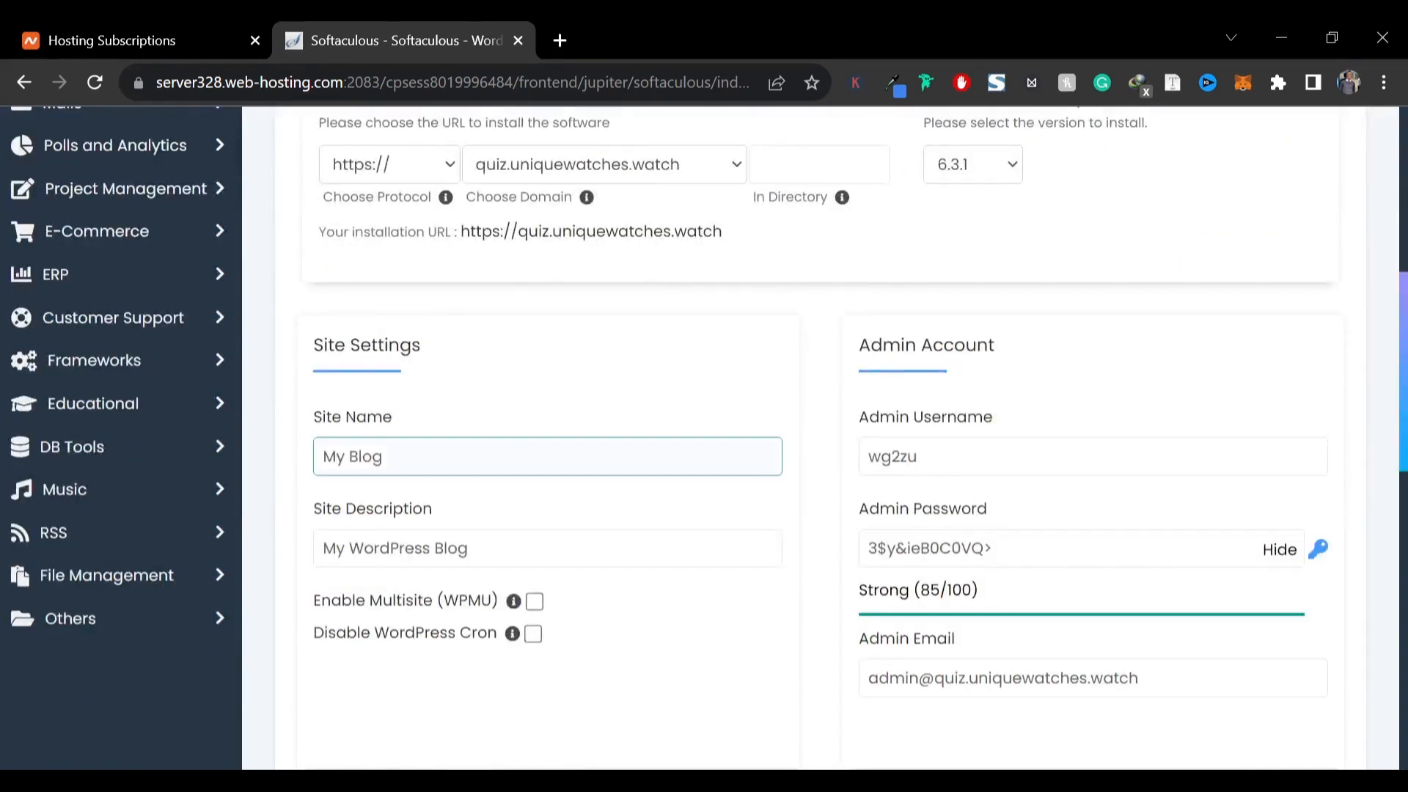
left_click(408, 530)
left_click_drag(383, 457, 323, 457)
type("My ")
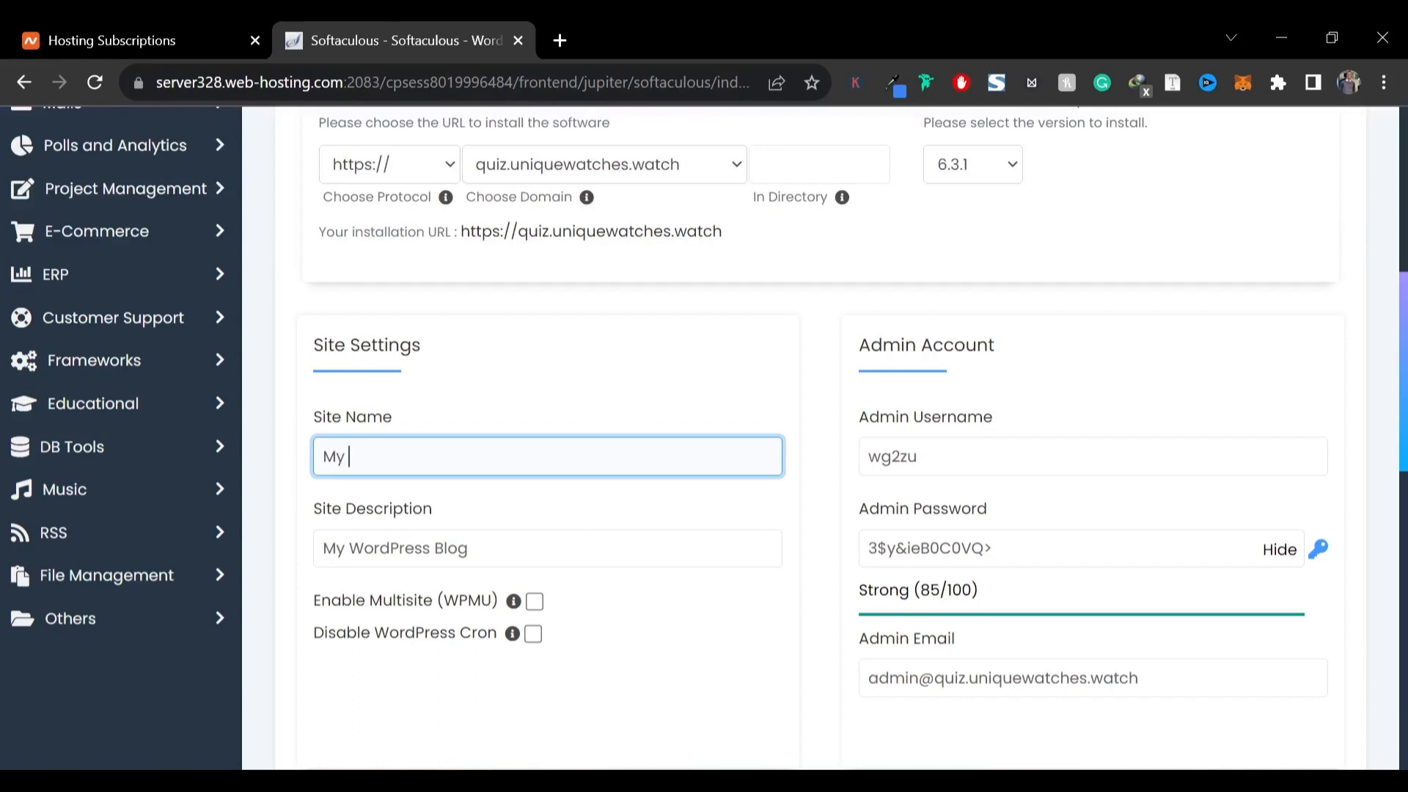
type("Quiz Blog")
key("Tab")
type("Varit")
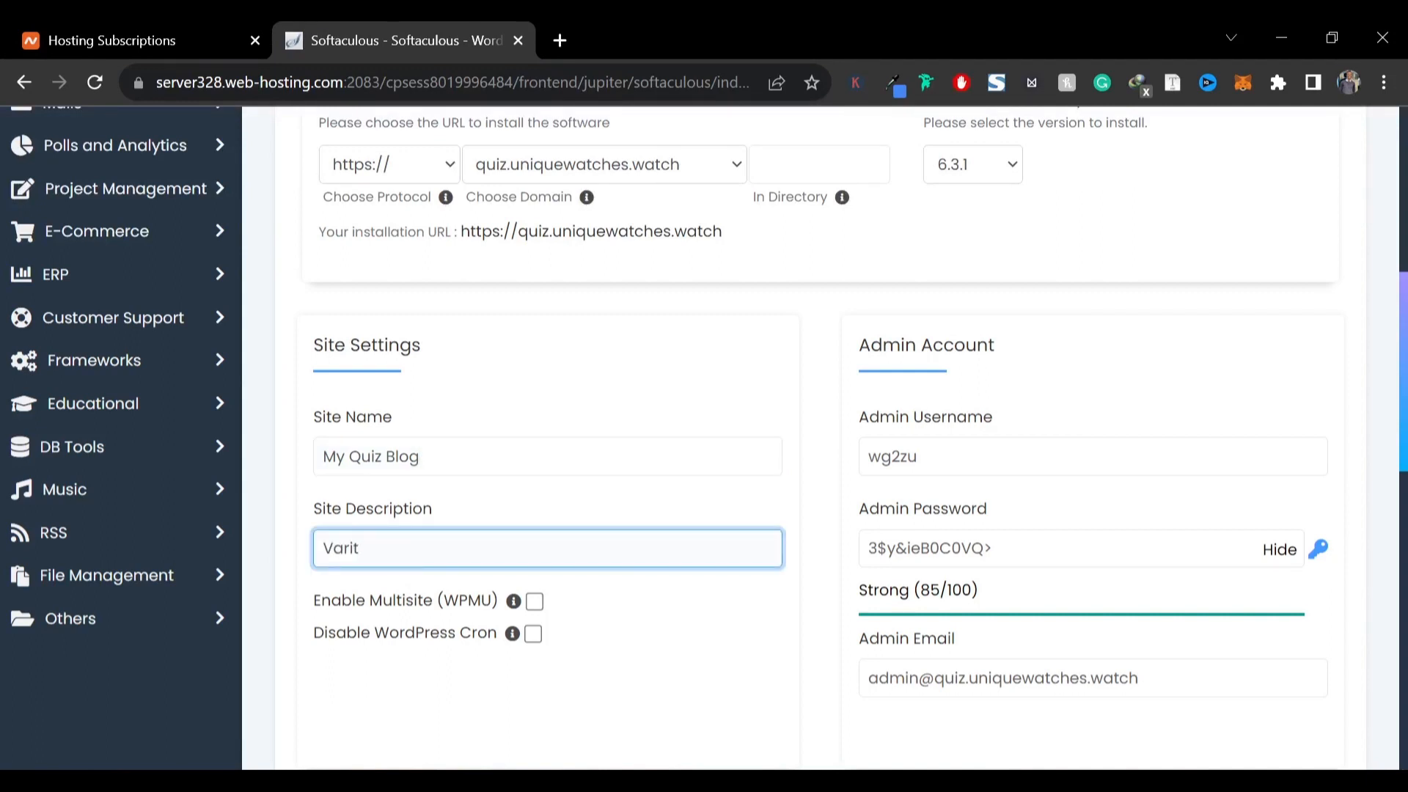
key("BackSpace")
type("eties of quizzes tochoose from")
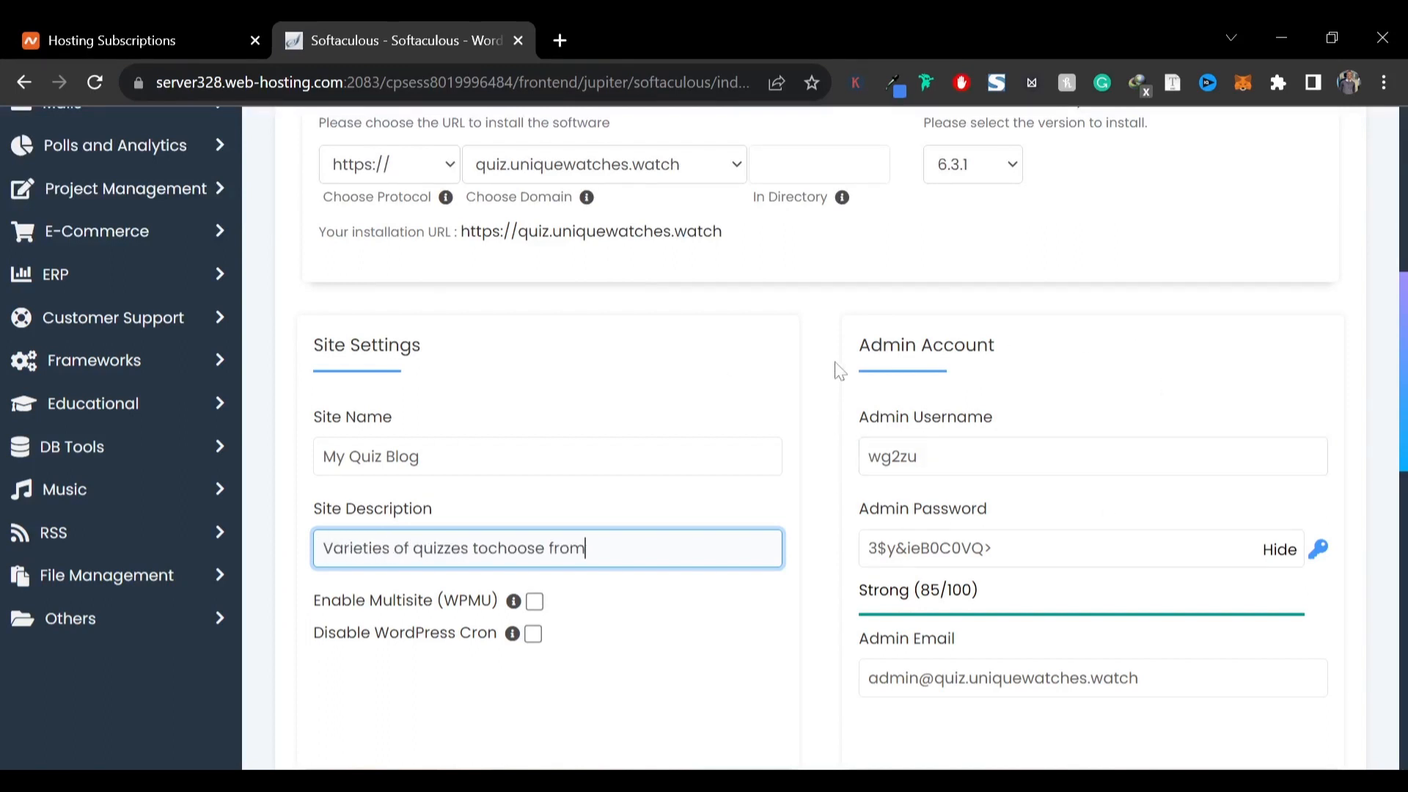
Replace the admin username with Quiz
left_click_drag(860, 354, 1006, 399)
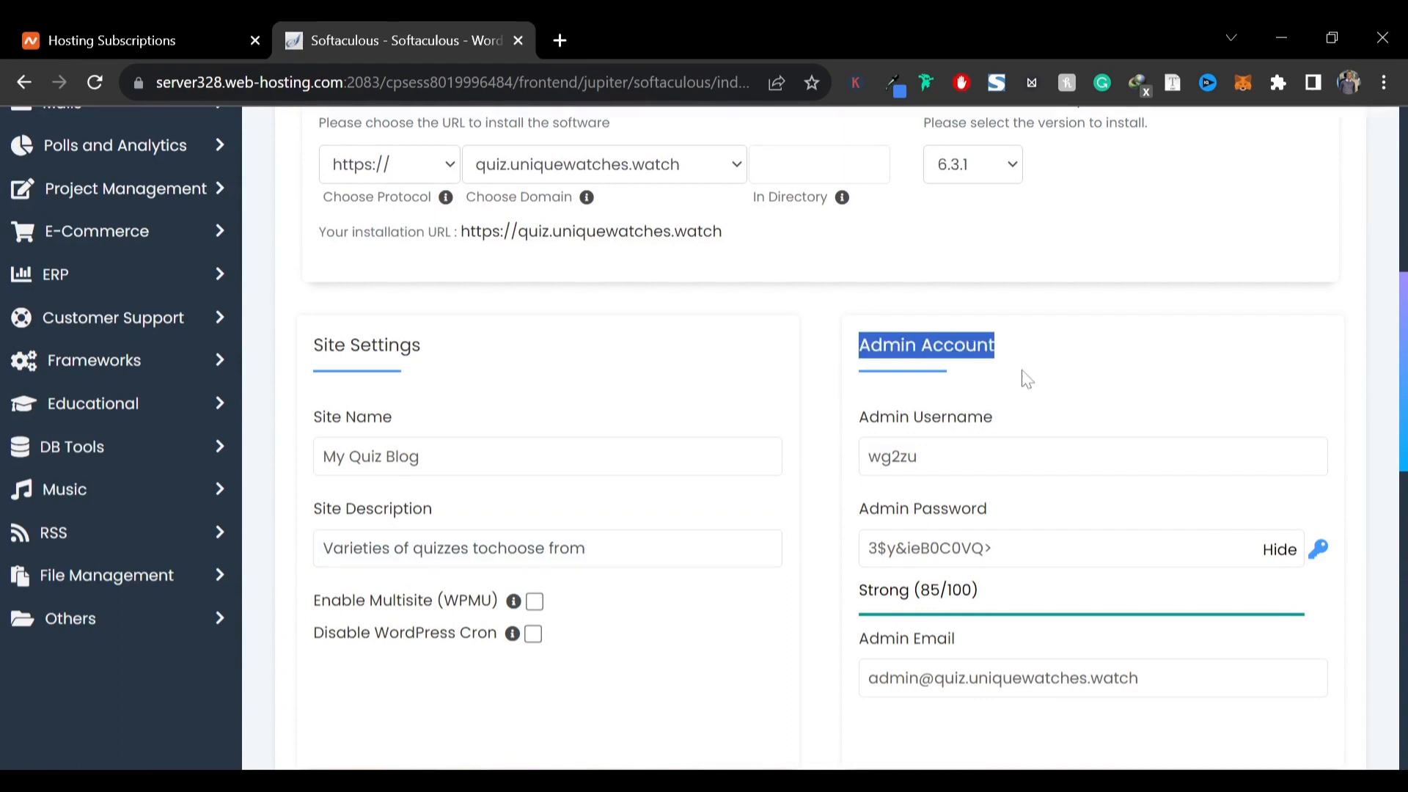
left_click(1027, 379)
left_click(878, 450)
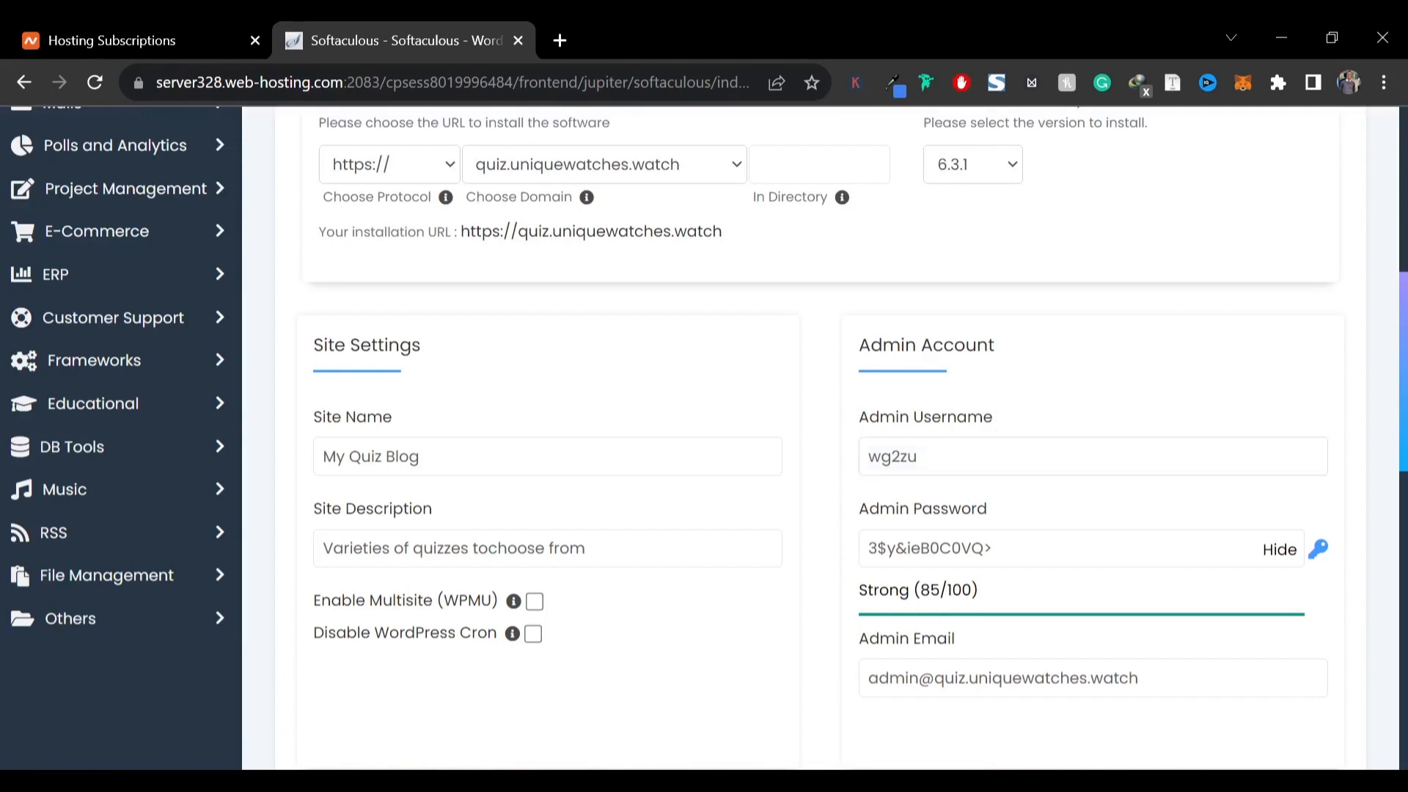
key("ctrl+a")
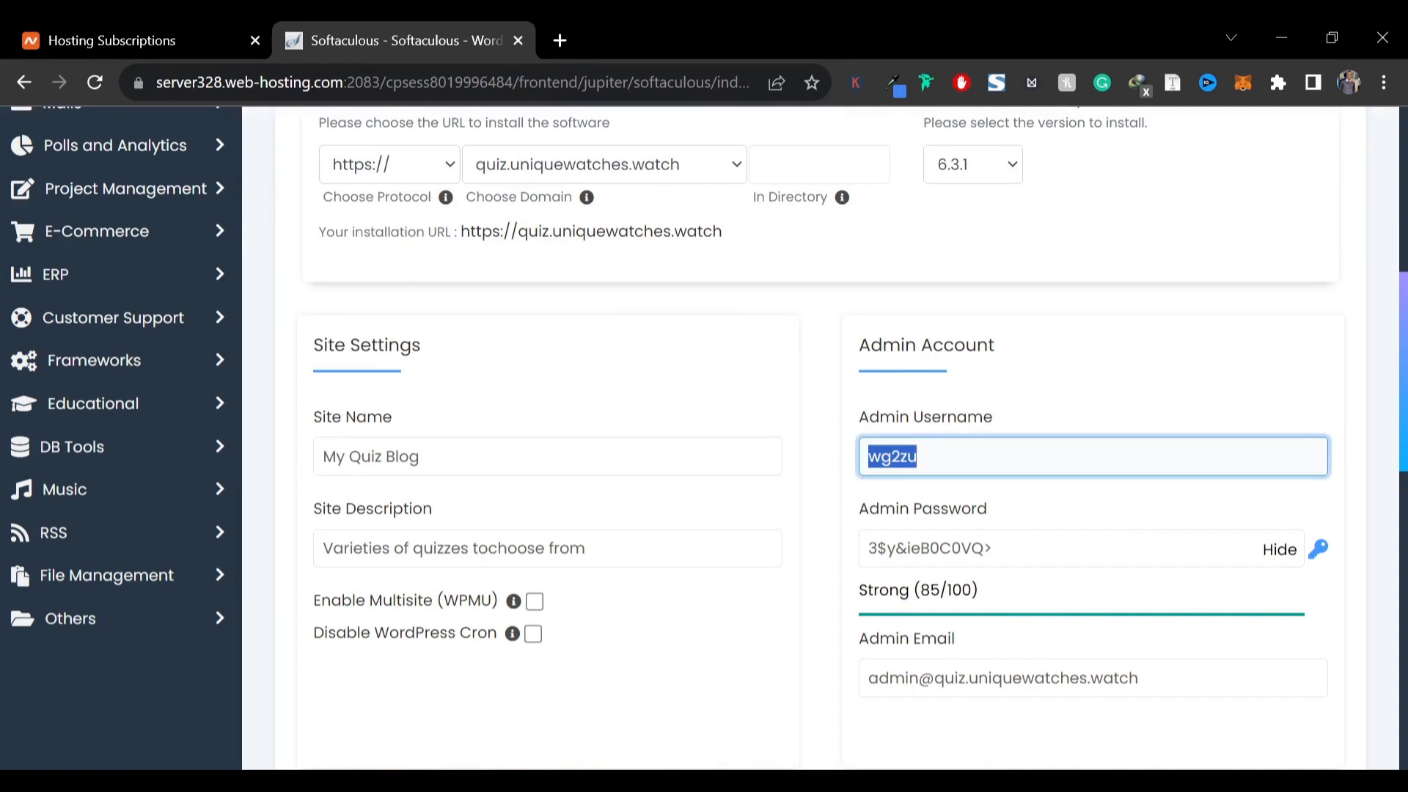
type("Quiz")
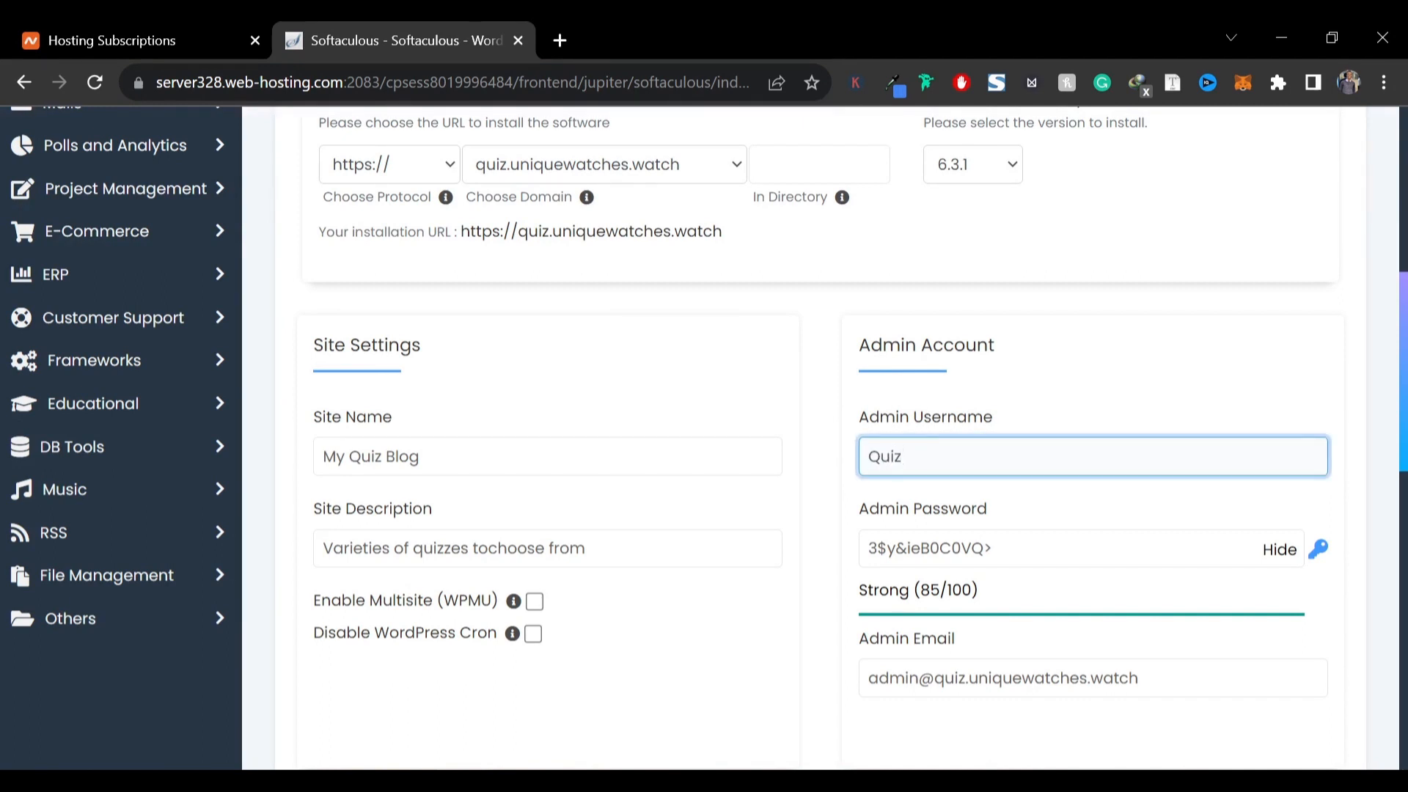
Paste a new admin password into the Admin Password field
left_click(1279, 549)
key("shift+Tab")
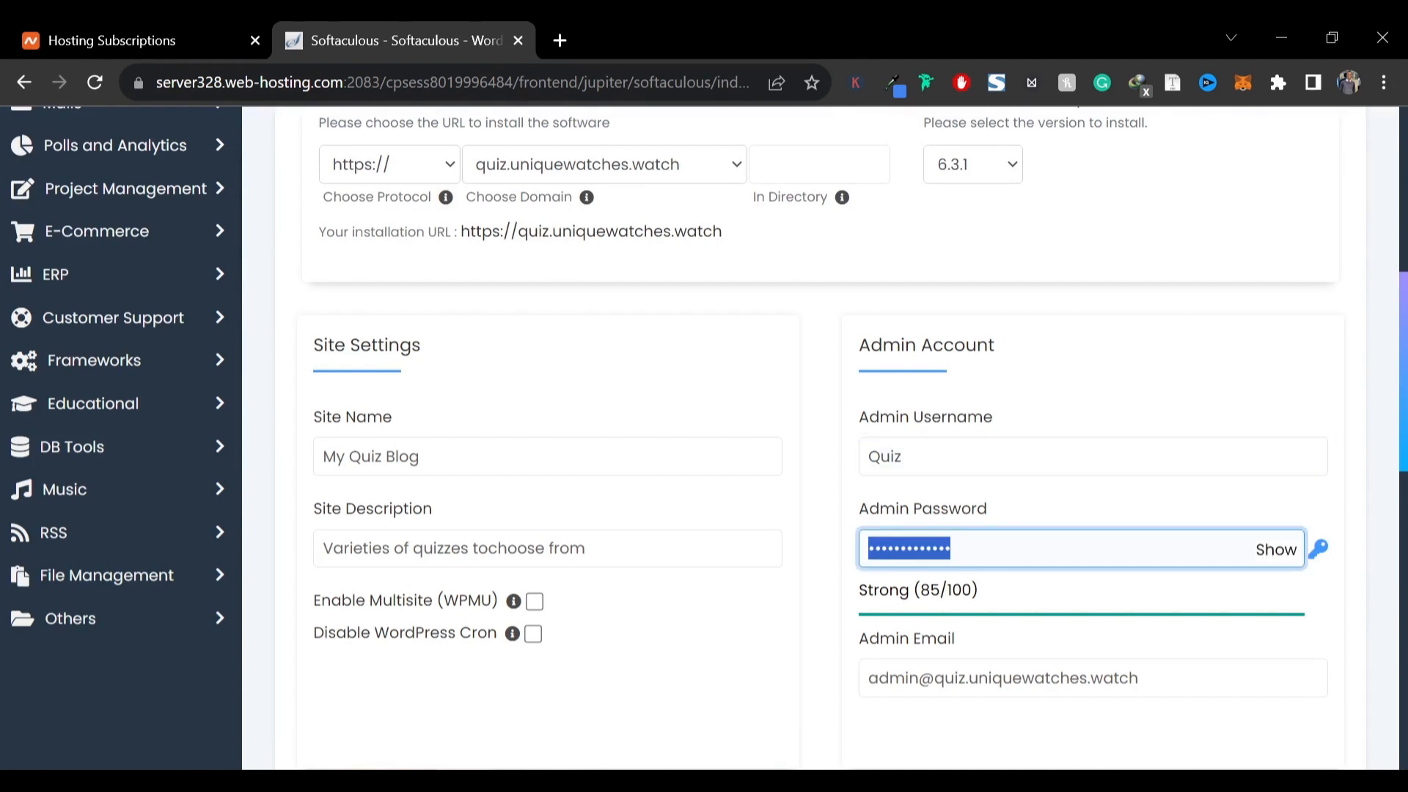
key("ctrl+v")
scroll(704, 440, "down", 3)
key("Tab")
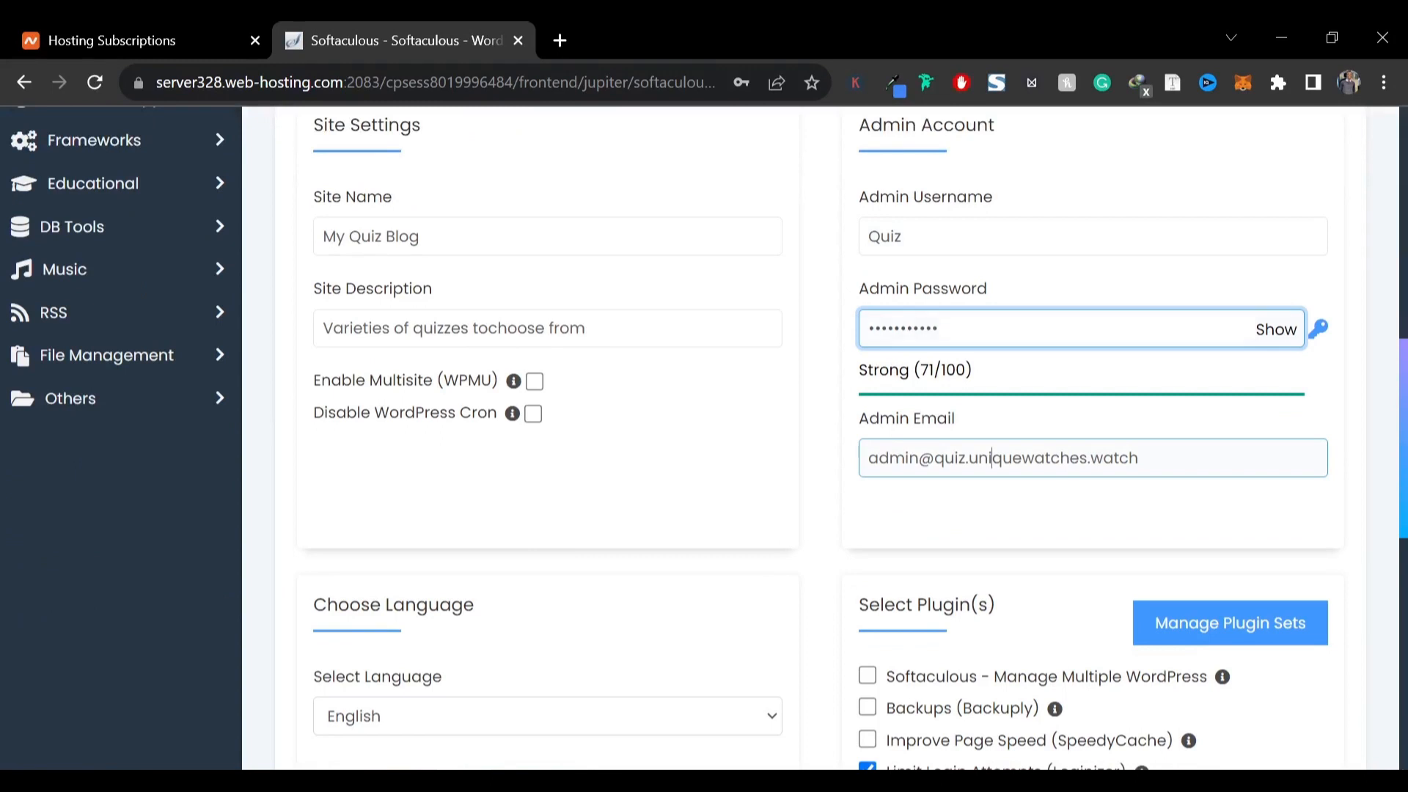
Replace the admin email with the user's own email address
double_click(991, 457)
triple_click(991, 458)
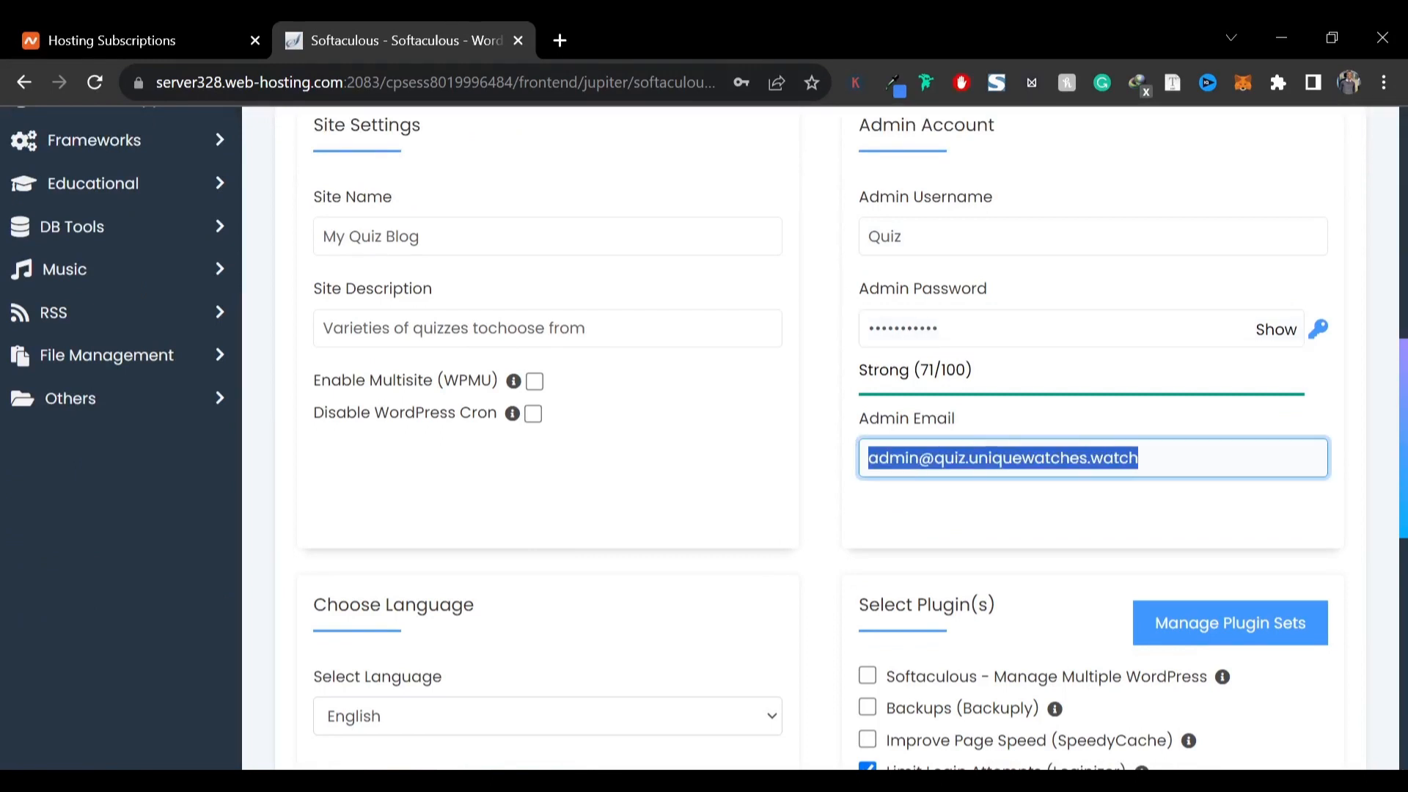
Uncheck the Limit Login Attempts (Loginizer) plugin option
scroll(918, 346, "down", 5)
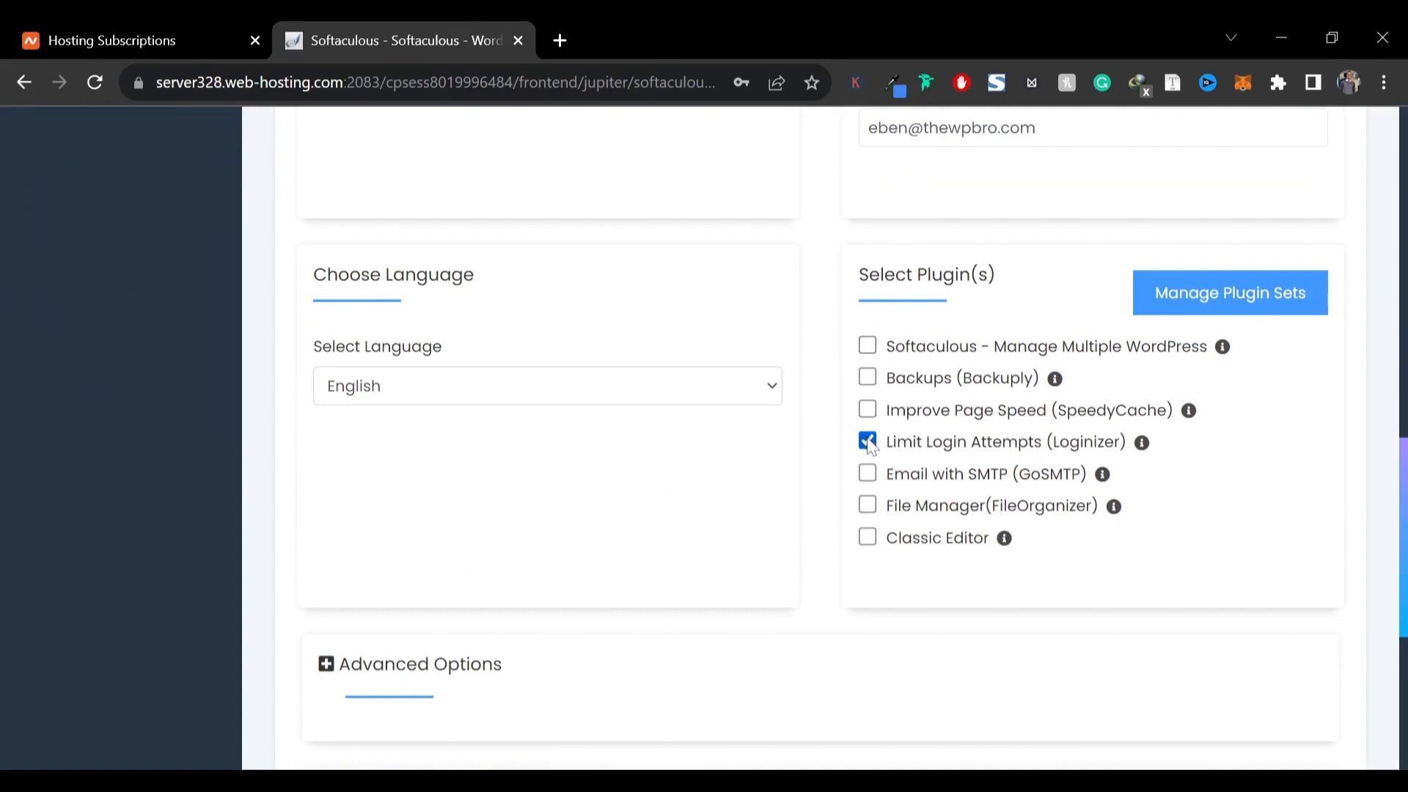
left_click(868, 442)
Run the WordPress installation with these settings
scroll(809, 451, "down", 1)
scroll(809, 451, "down", 5)
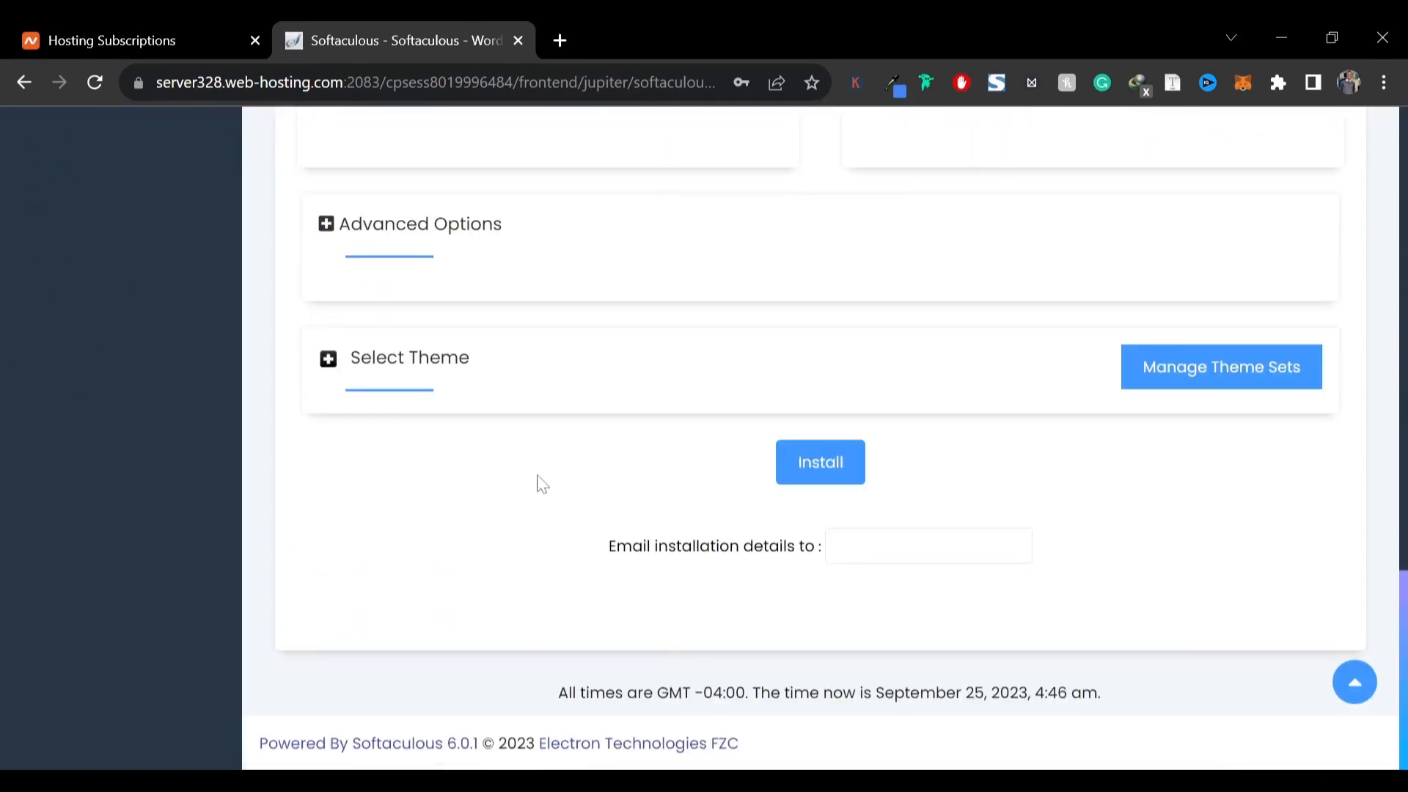
left_click(808, 477)
left_click(898, 209)
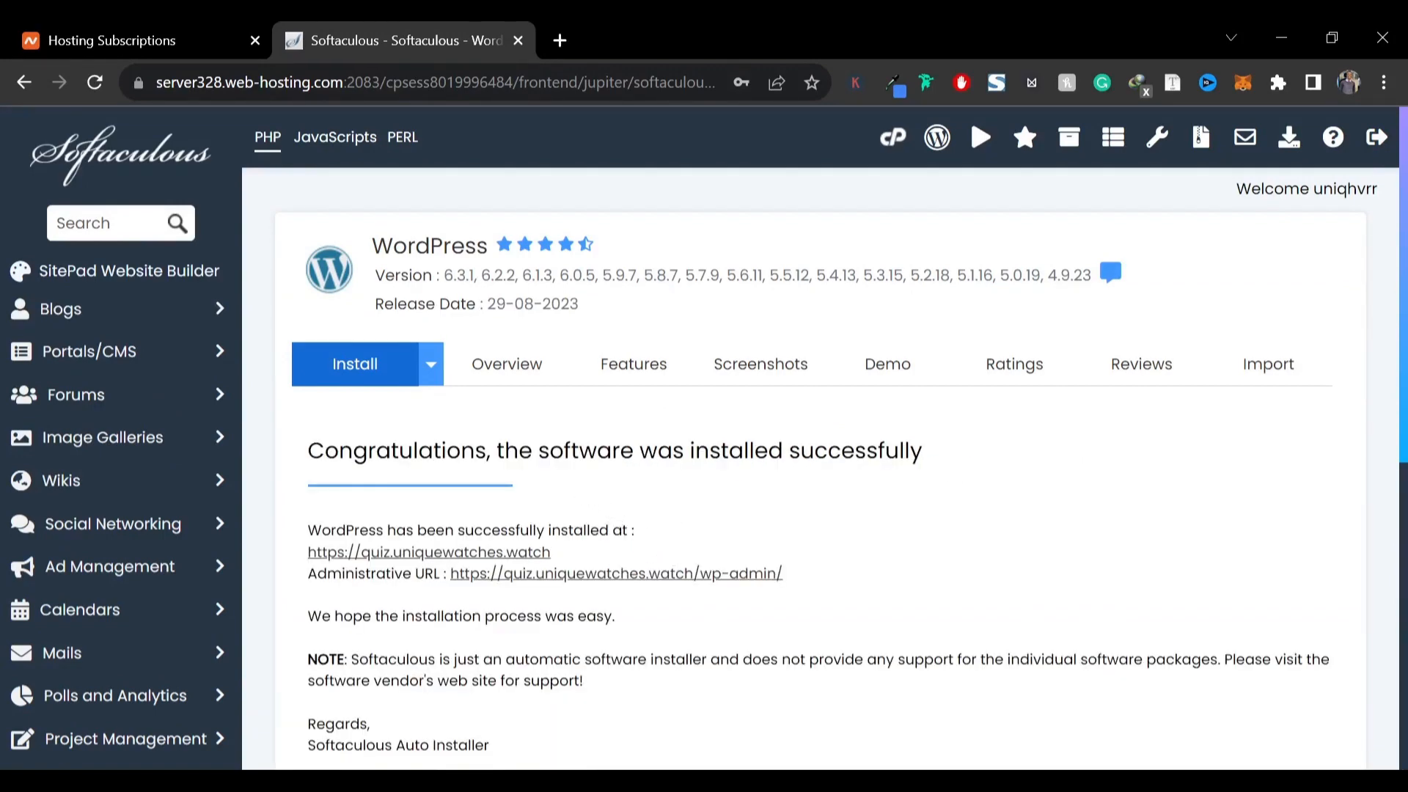
Read the installation confirmation and the site and administrative URLs
left_click_drag(639, 451, 855, 450)
left_click(872, 506)
scroll(363, 445, "down", 2)
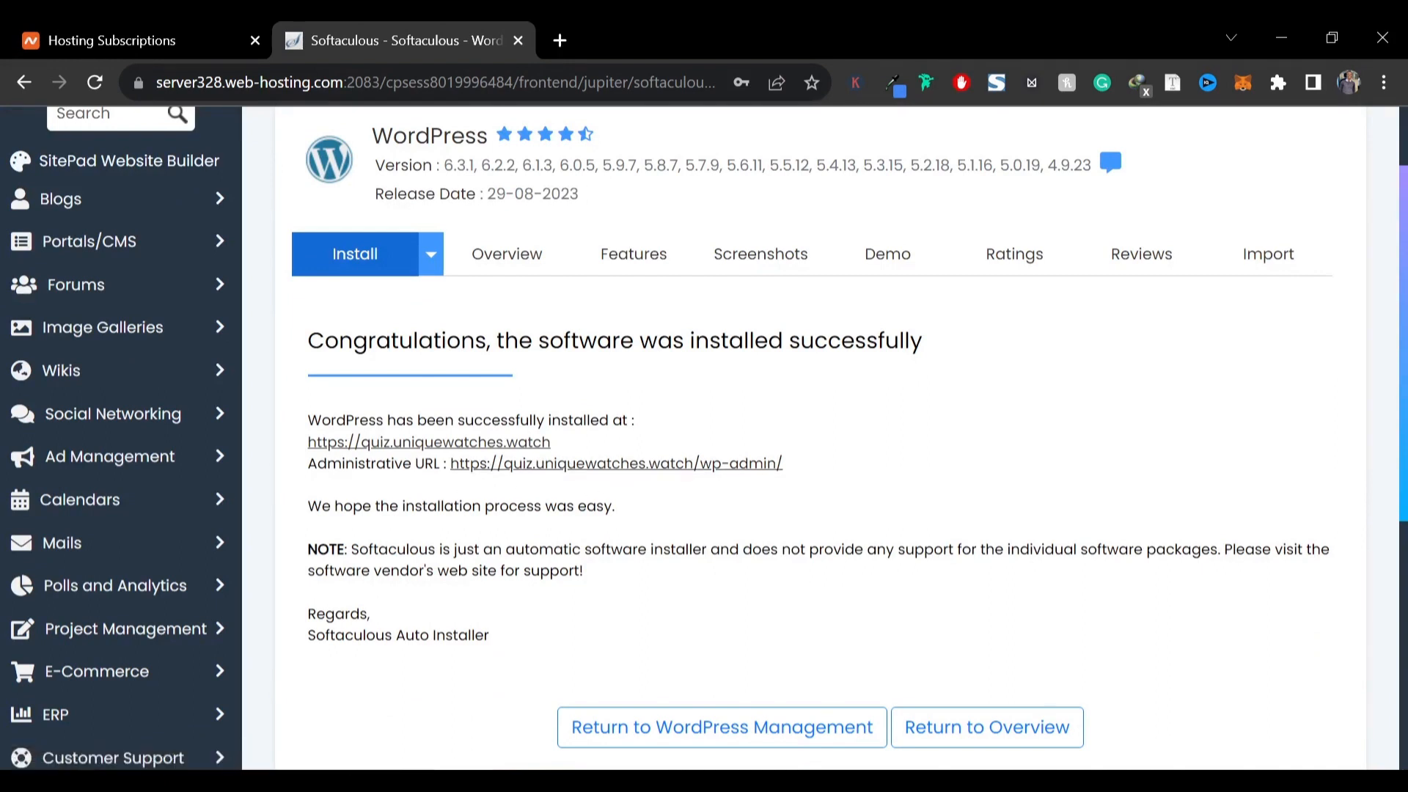
left_click_drag(308, 463, 415, 463)
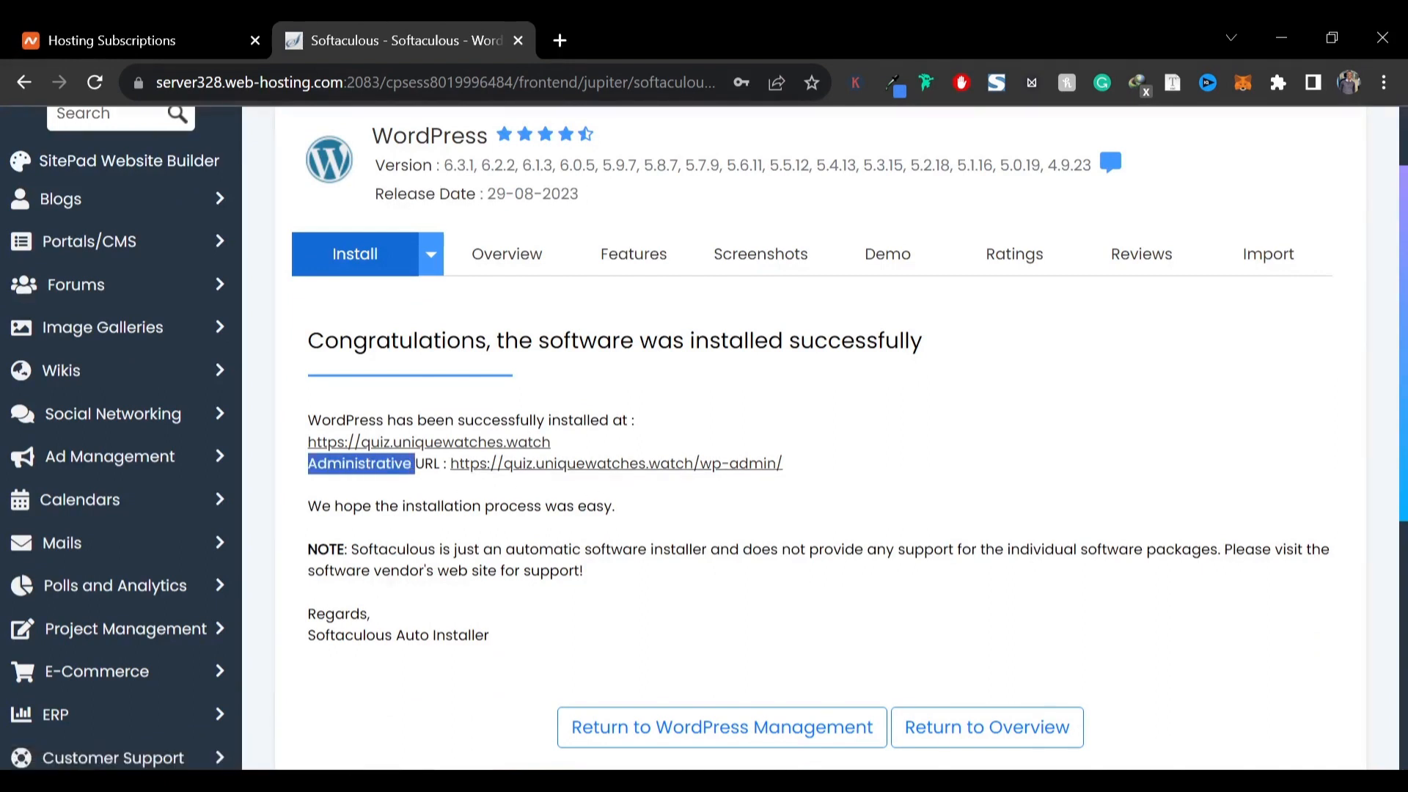
left_click(415, 497)
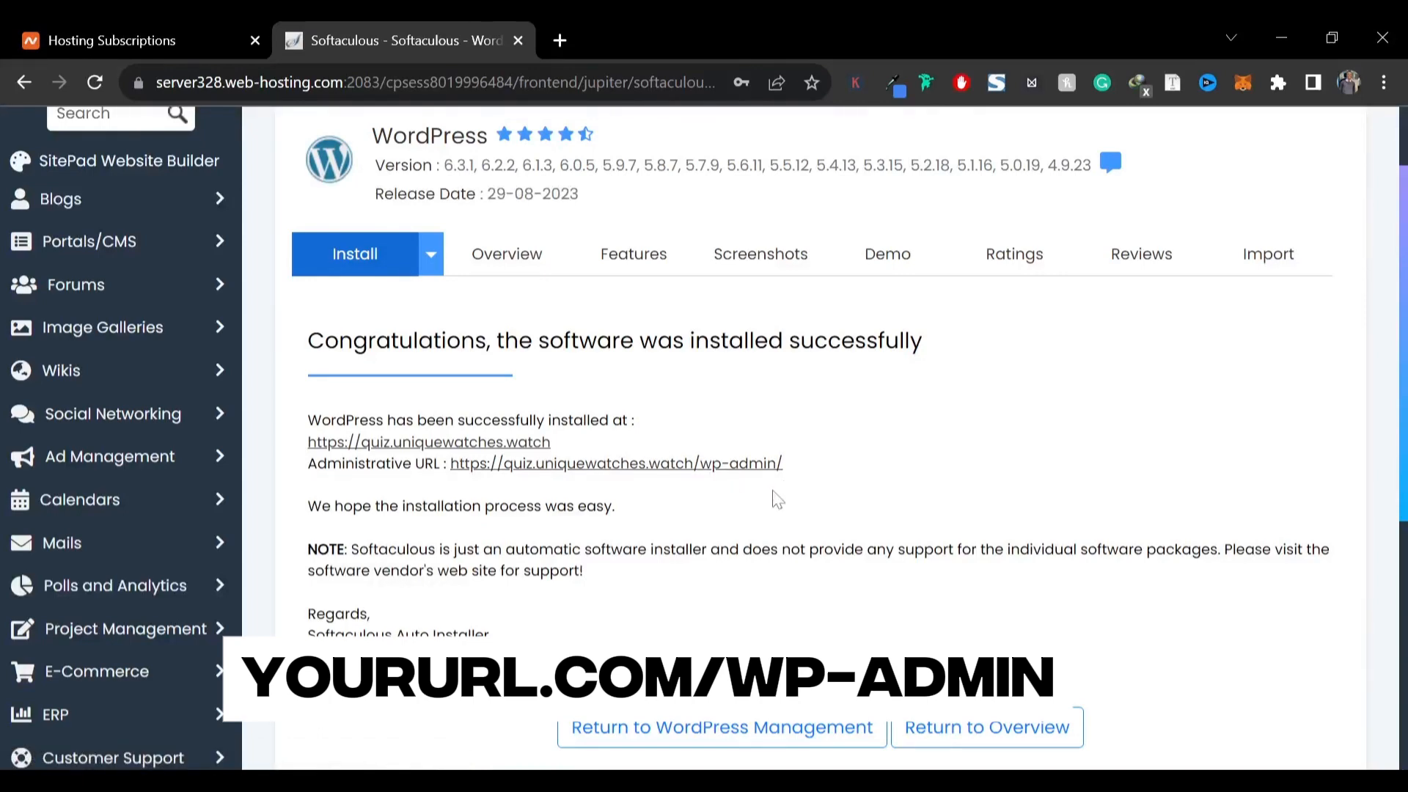
Open the new site's URL in a new tab, look over its homepage, and return to Softaculous
left_click(371, 444)
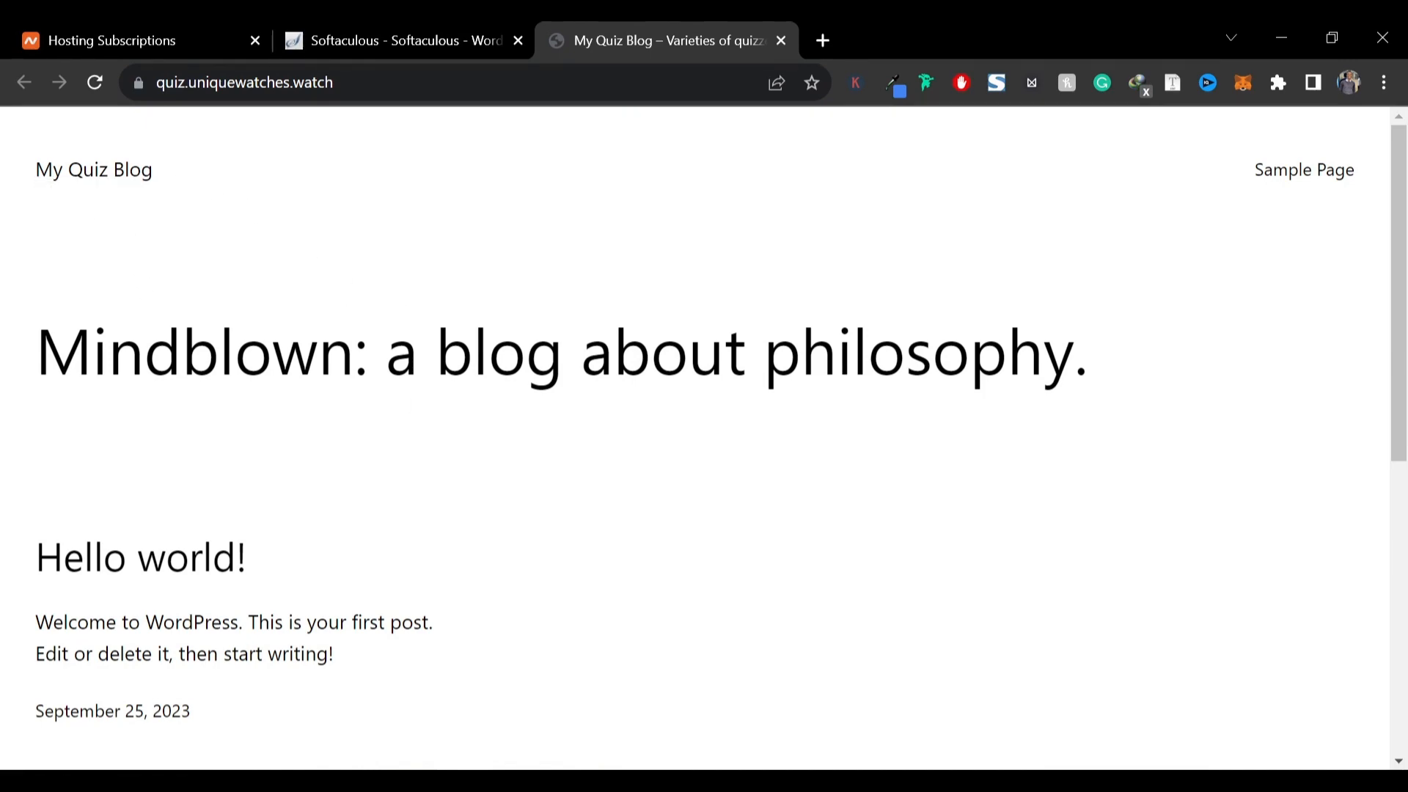
scroll(233, 390, "down", 5)
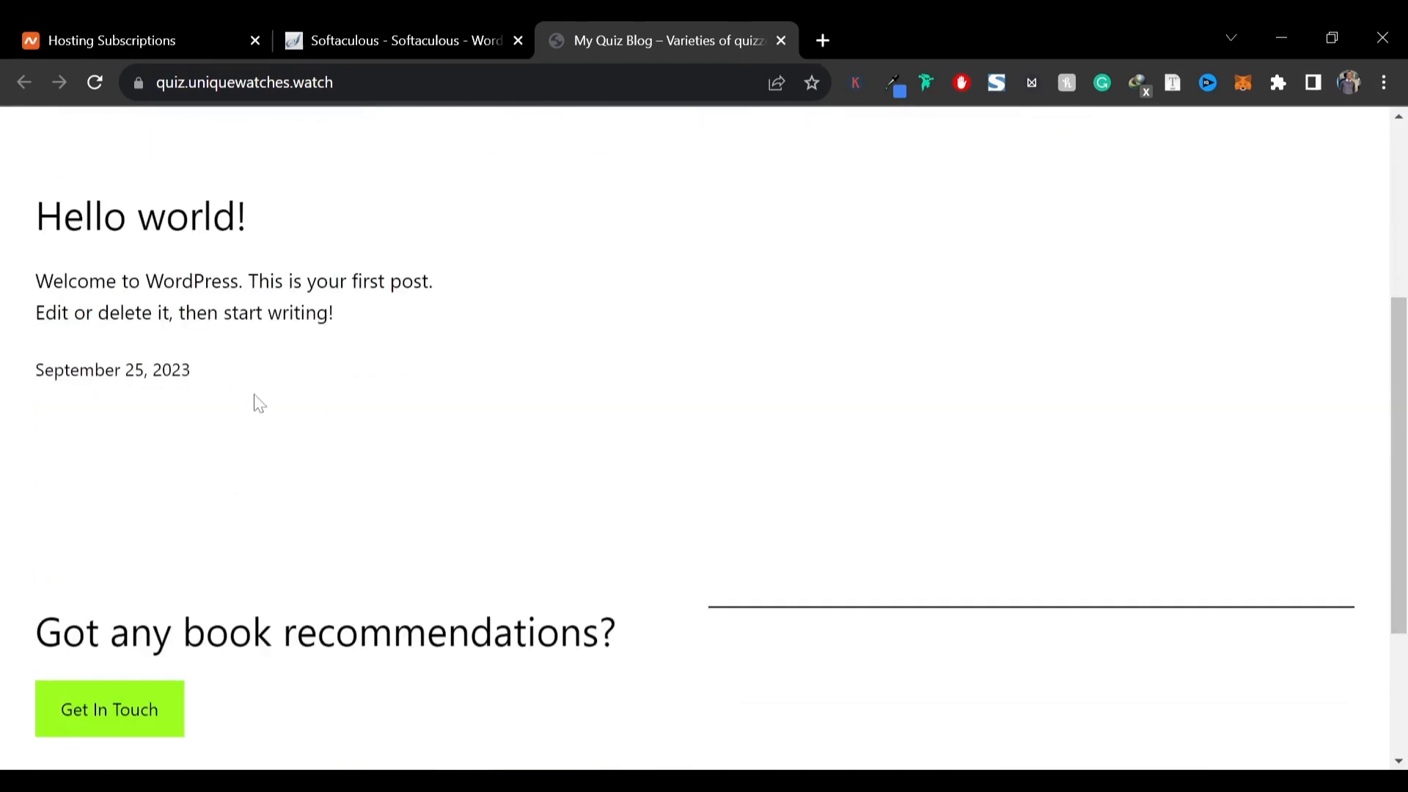
scroll(258, 398, "down", 3)
scroll(704, 440, "up", 10)
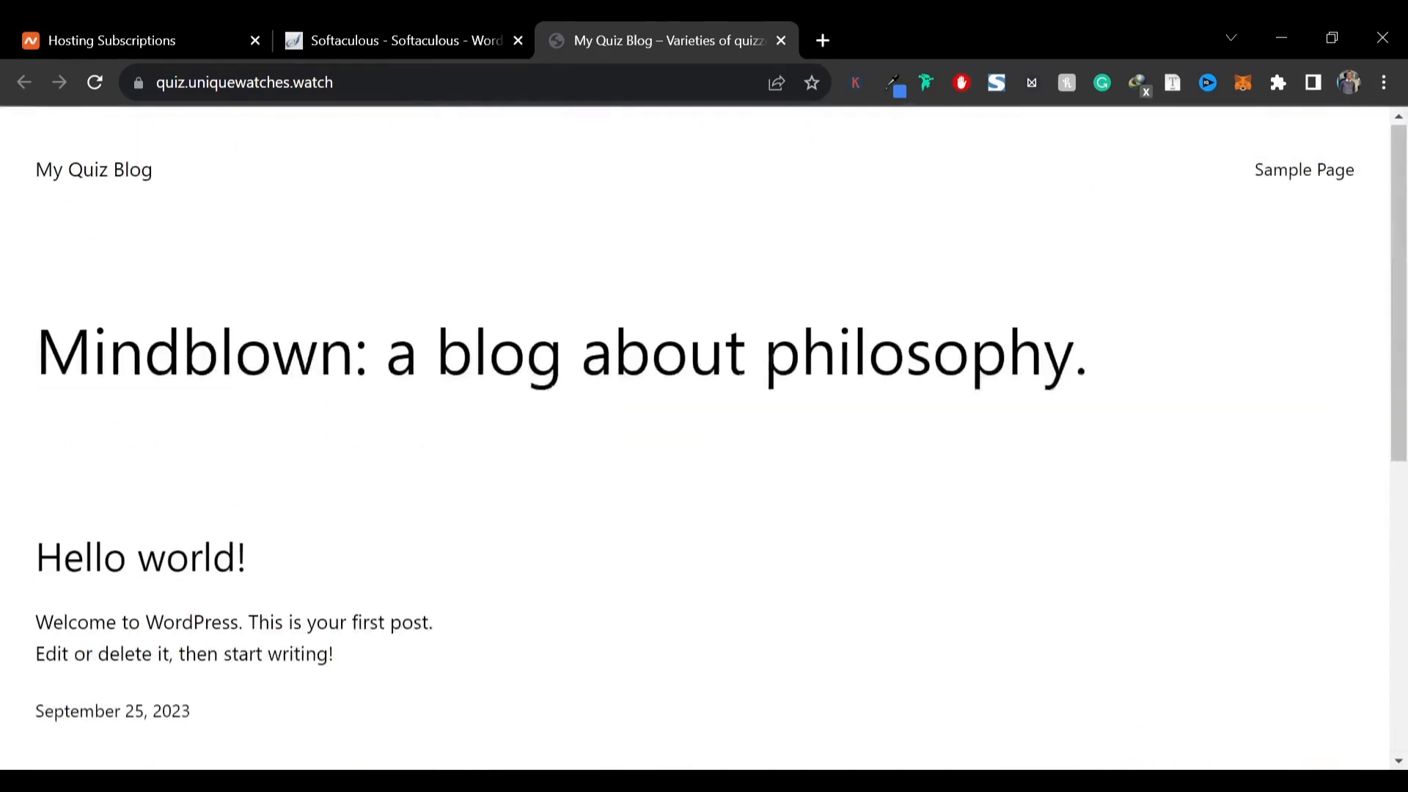
left_click(433, 22)
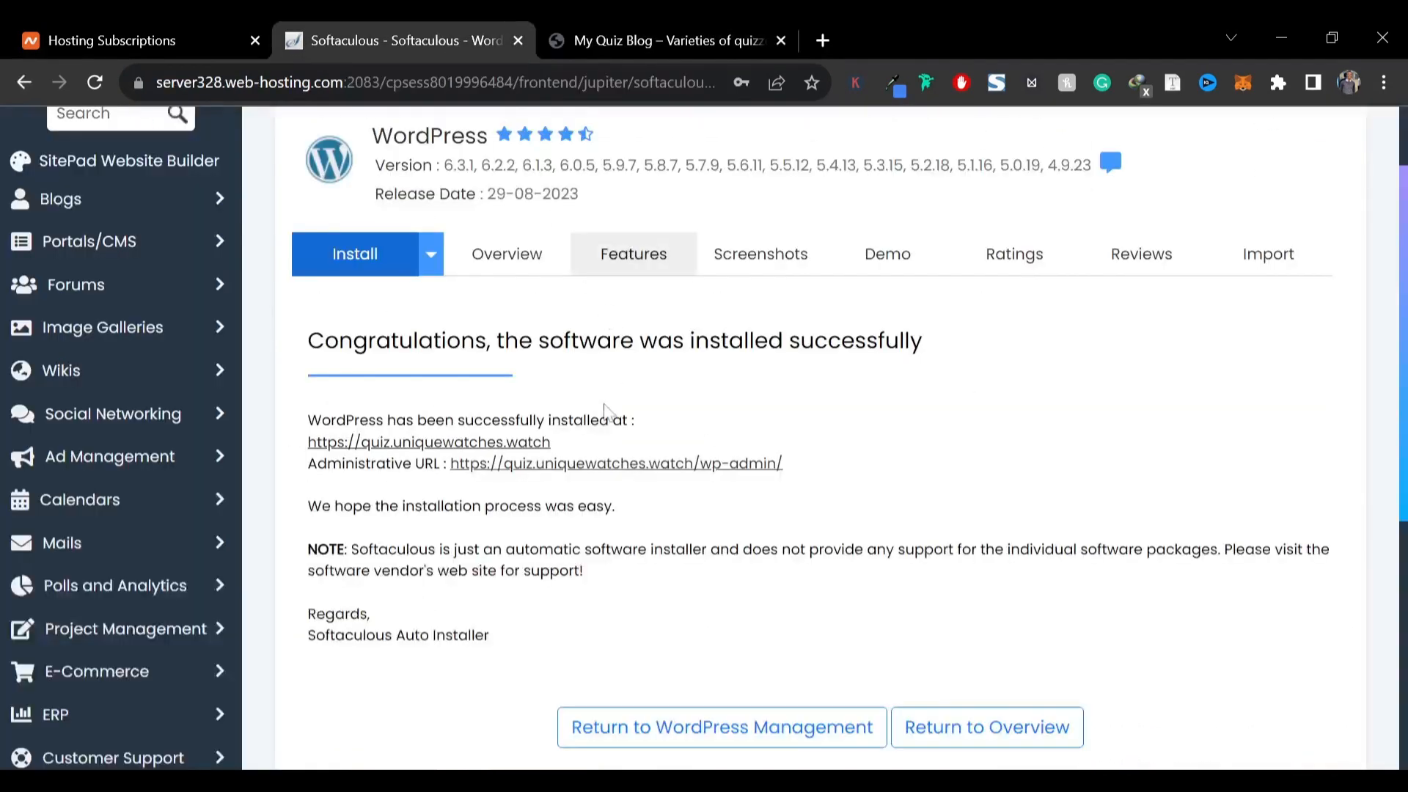
Open the administrative URL and look over the WordPress dashboard
left_click(592, 468)
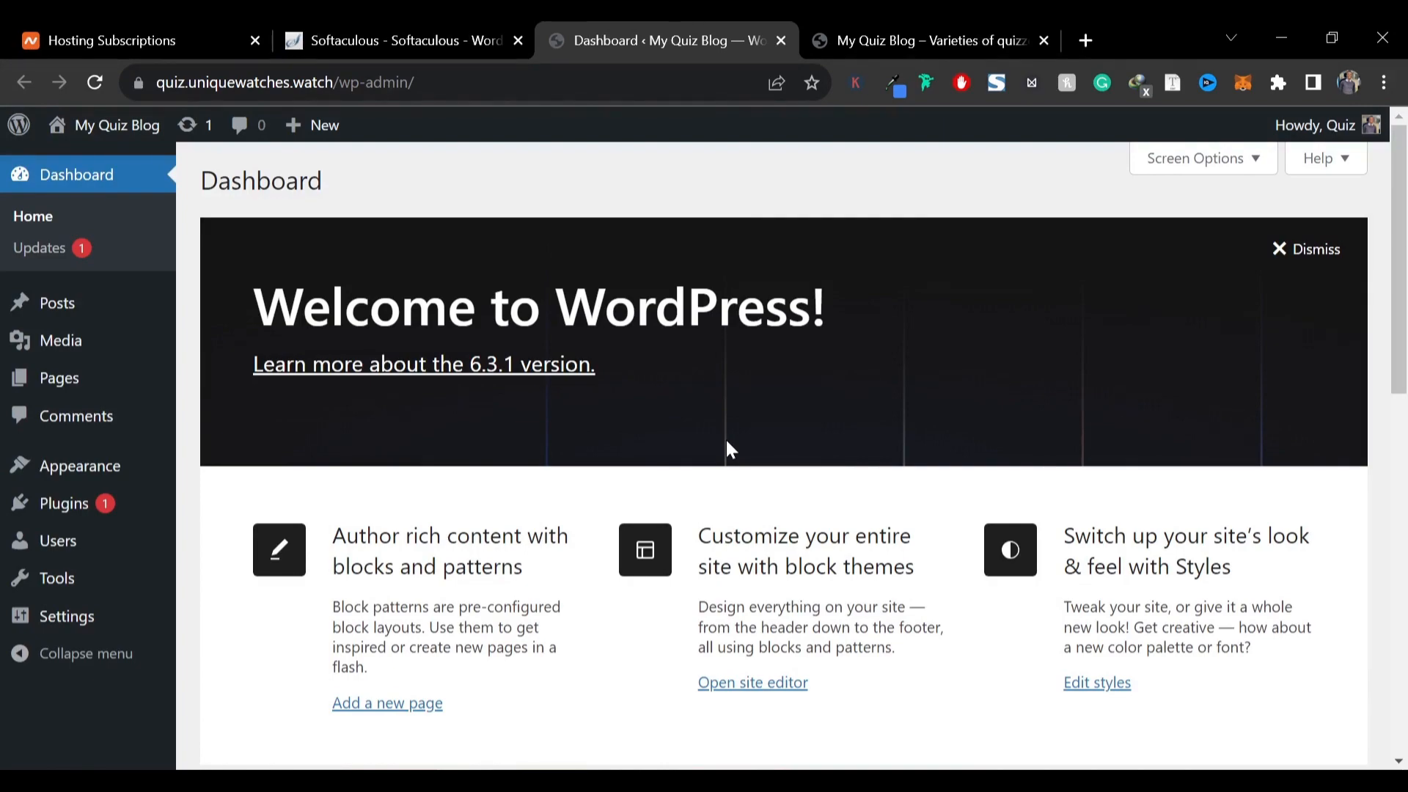
scroll(675, 481, "down", 10)
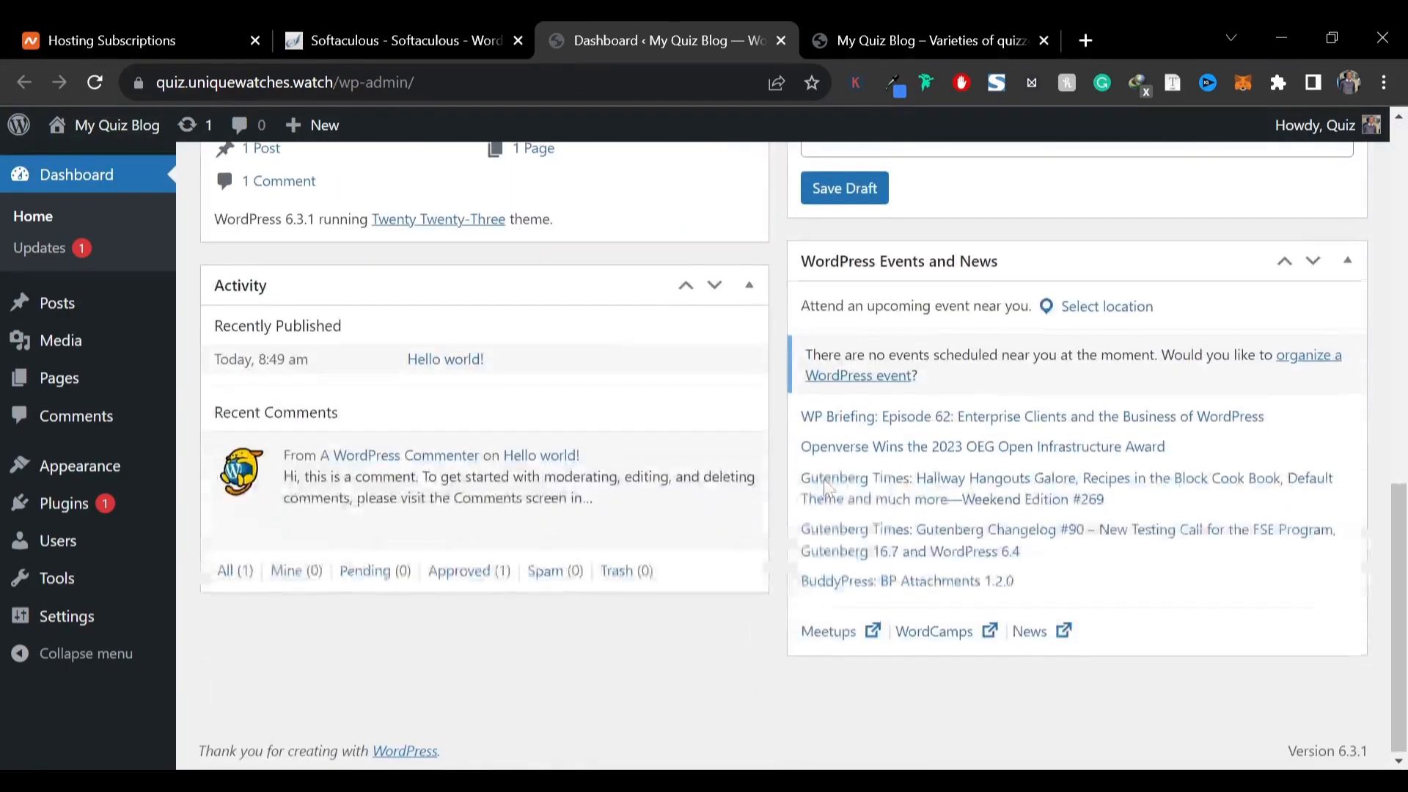
scroll(756, 524, "up", 7)
scroll(752, 487, "down", 5)
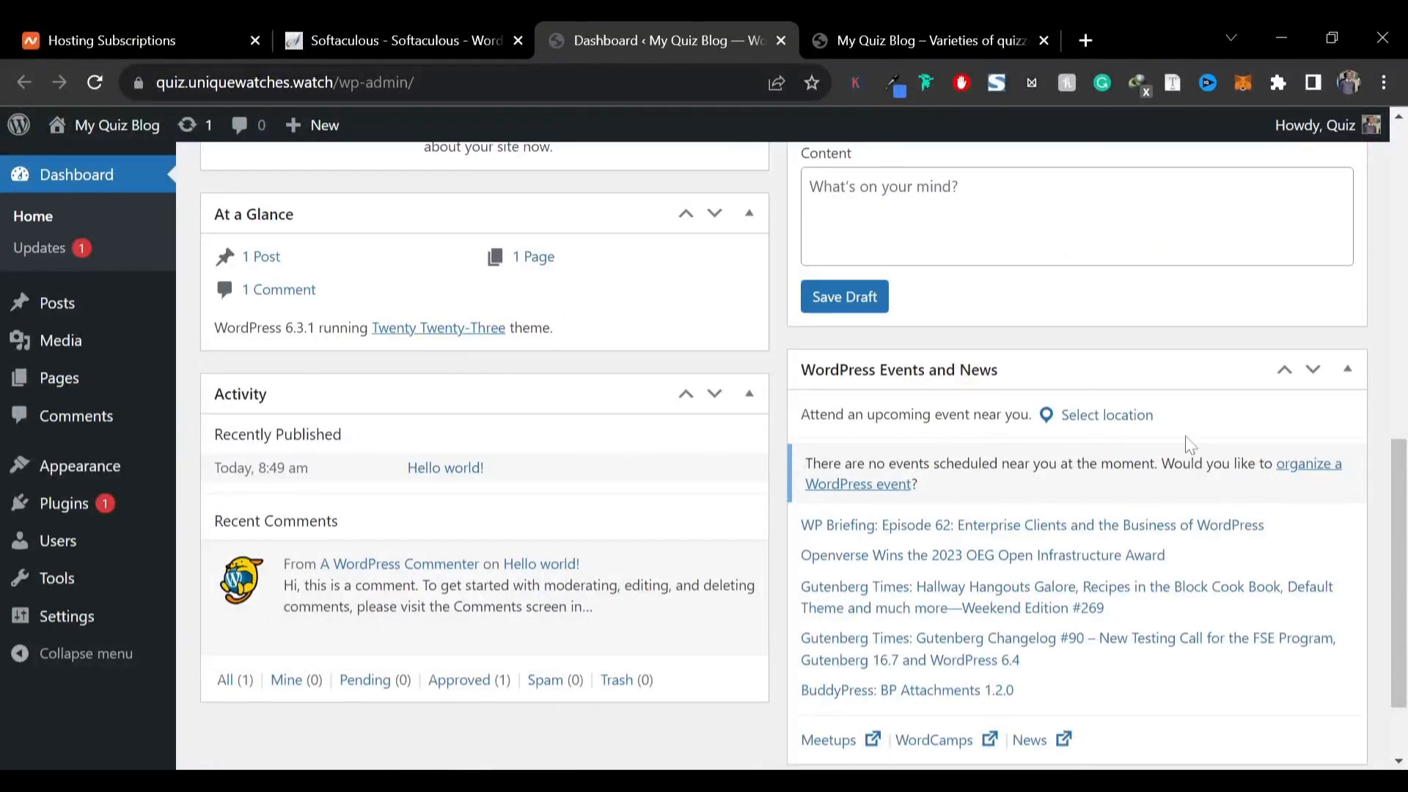
Hide every dashboard box by unchecking all screen elements in Screen Options
scroll(1188, 443, "up", 6)
scroll(1115, 462, "up", 3)
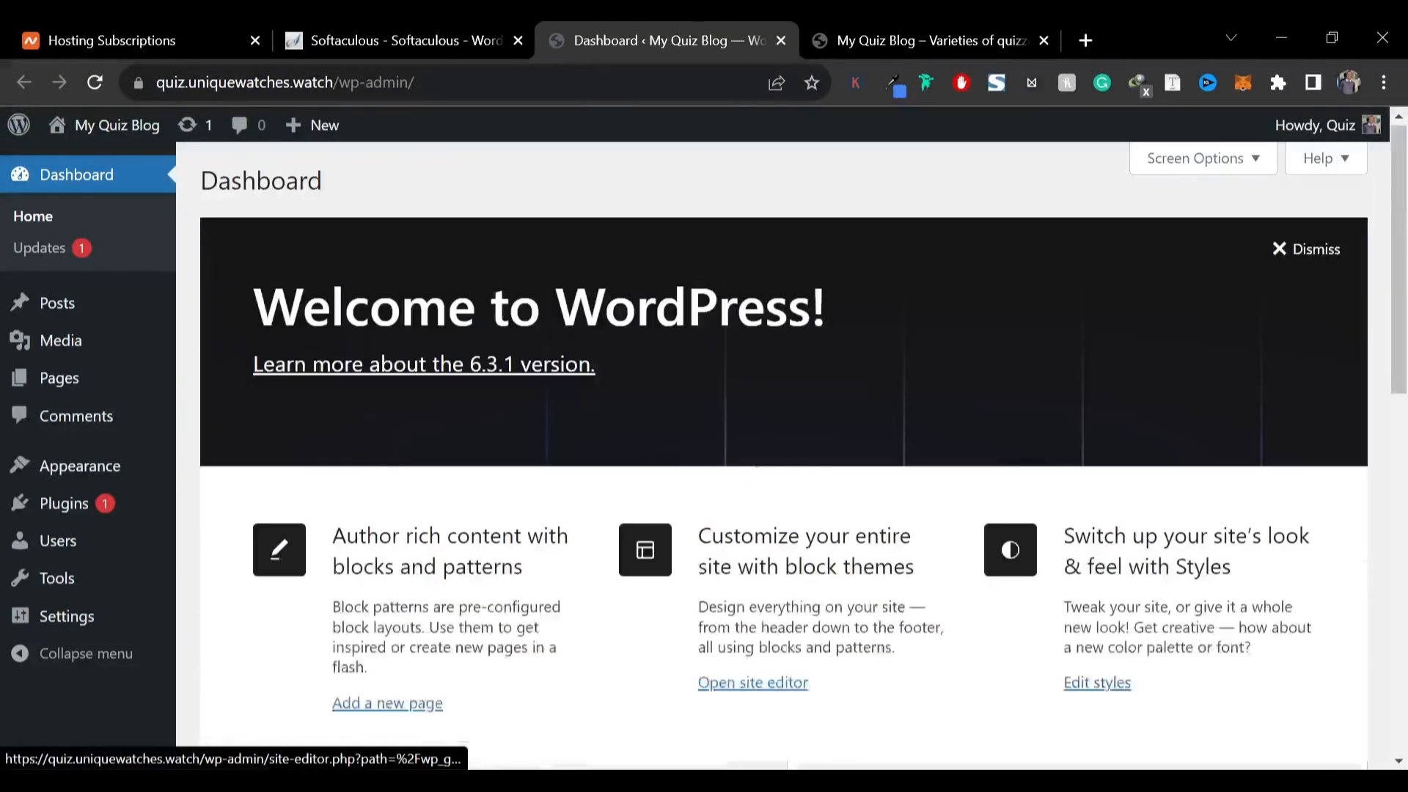
left_click(1210, 168)
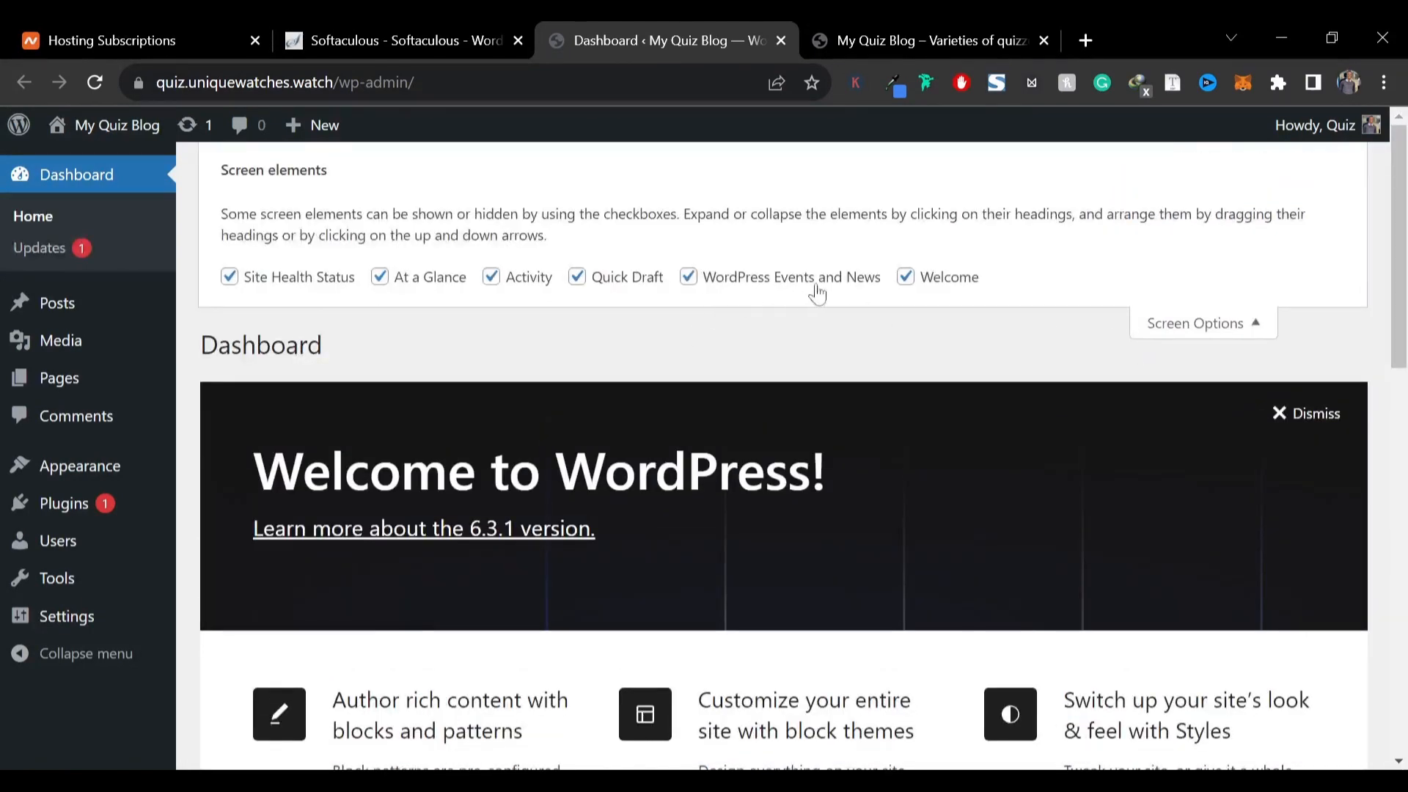
left_click(906, 276)
left_click(688, 276)
left_click(578, 276)
left_click(510, 282)
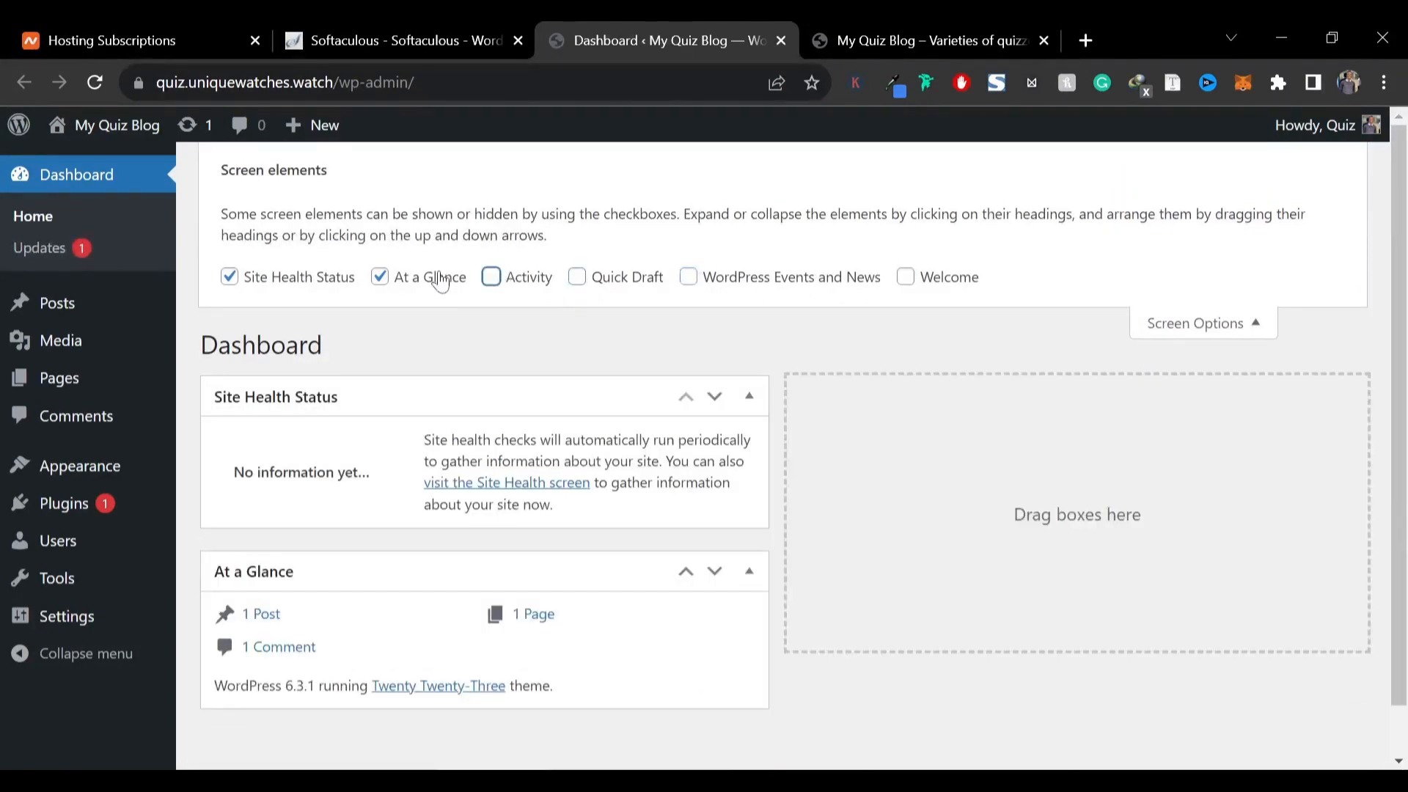
left_click(440, 278)
left_click(316, 277)
left_click(561, 278)
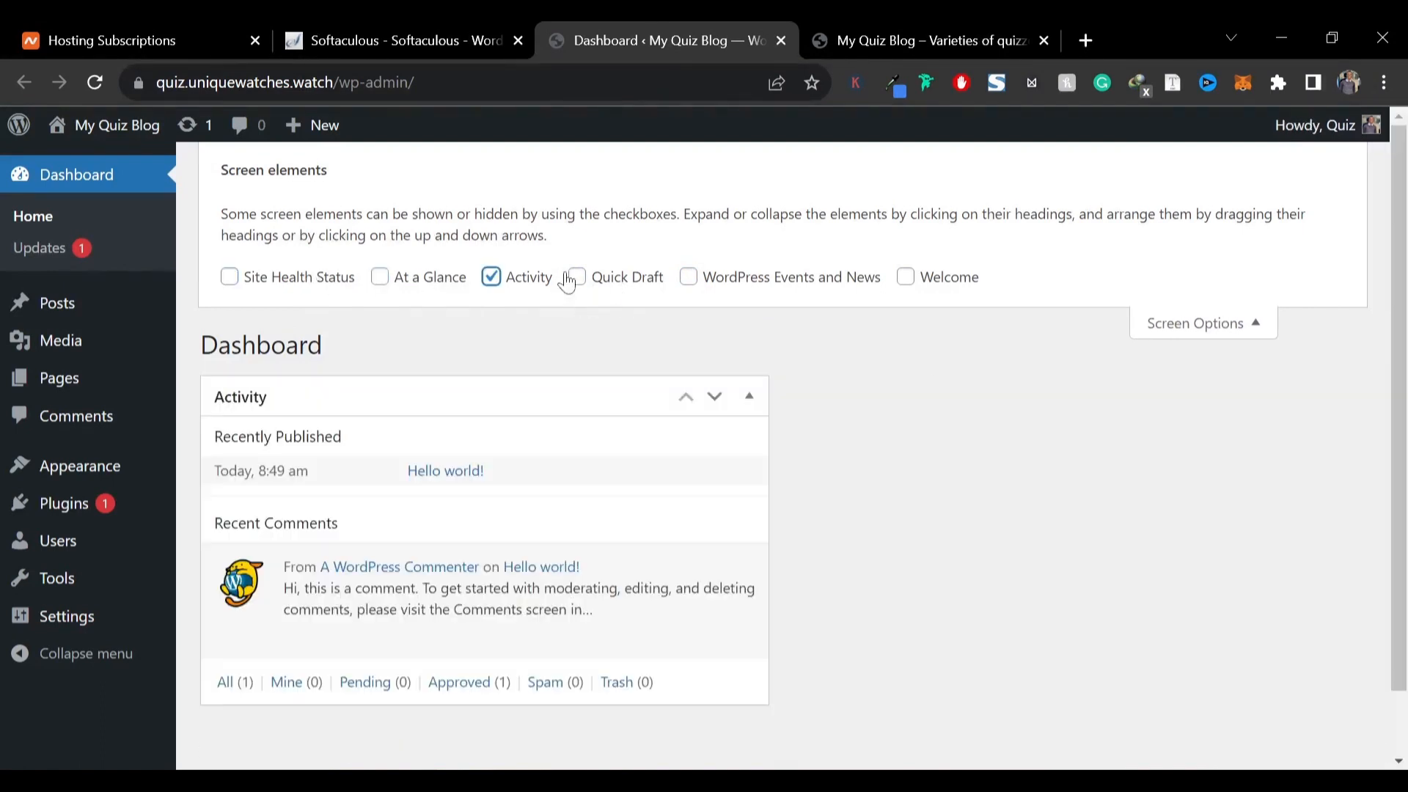
left_click(561, 277)
left_click(597, 286)
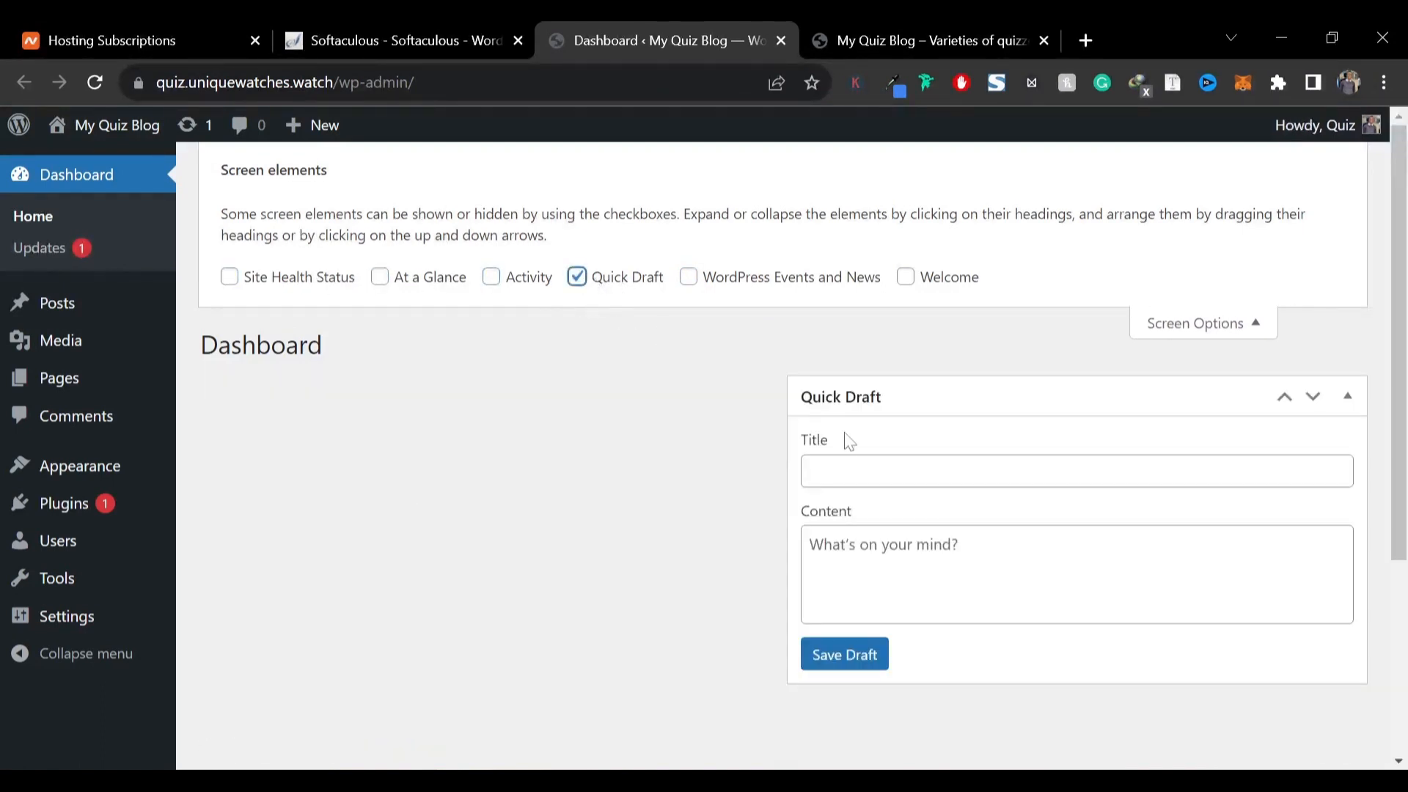
left_click(612, 286)
left_click(1237, 327)
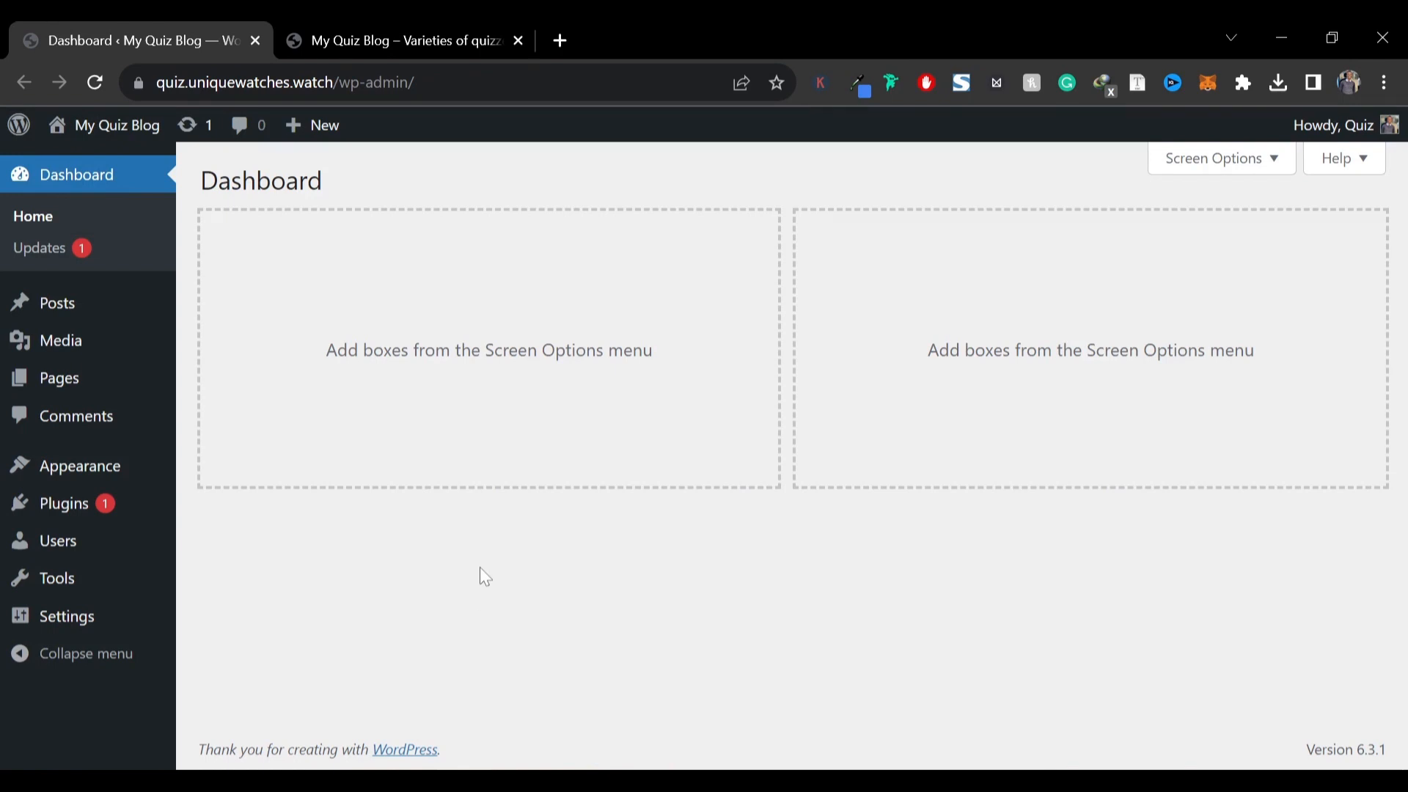
Set the site timezone to UTC+1 in General Settings and save the changes
mouse_move(88, 622)
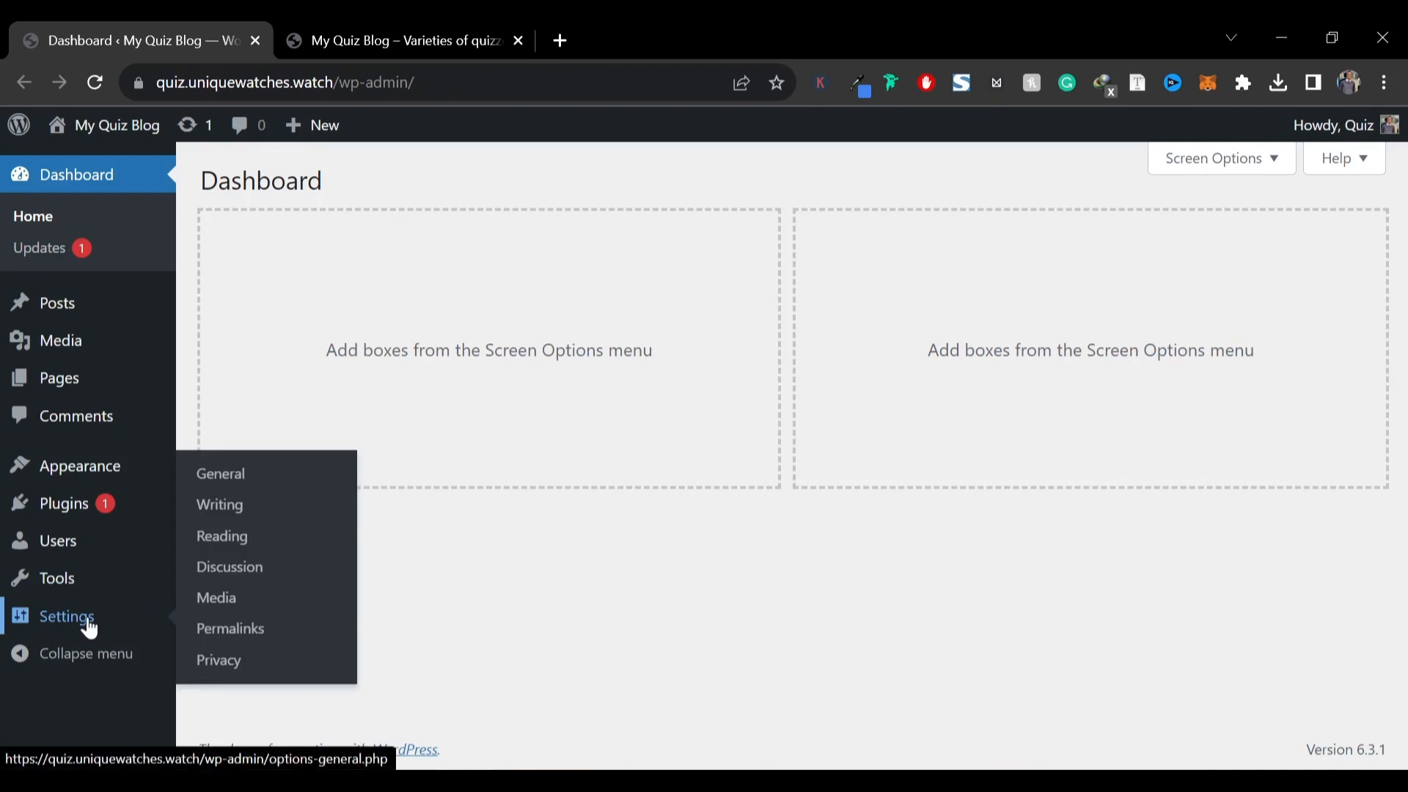
left_click(236, 482)
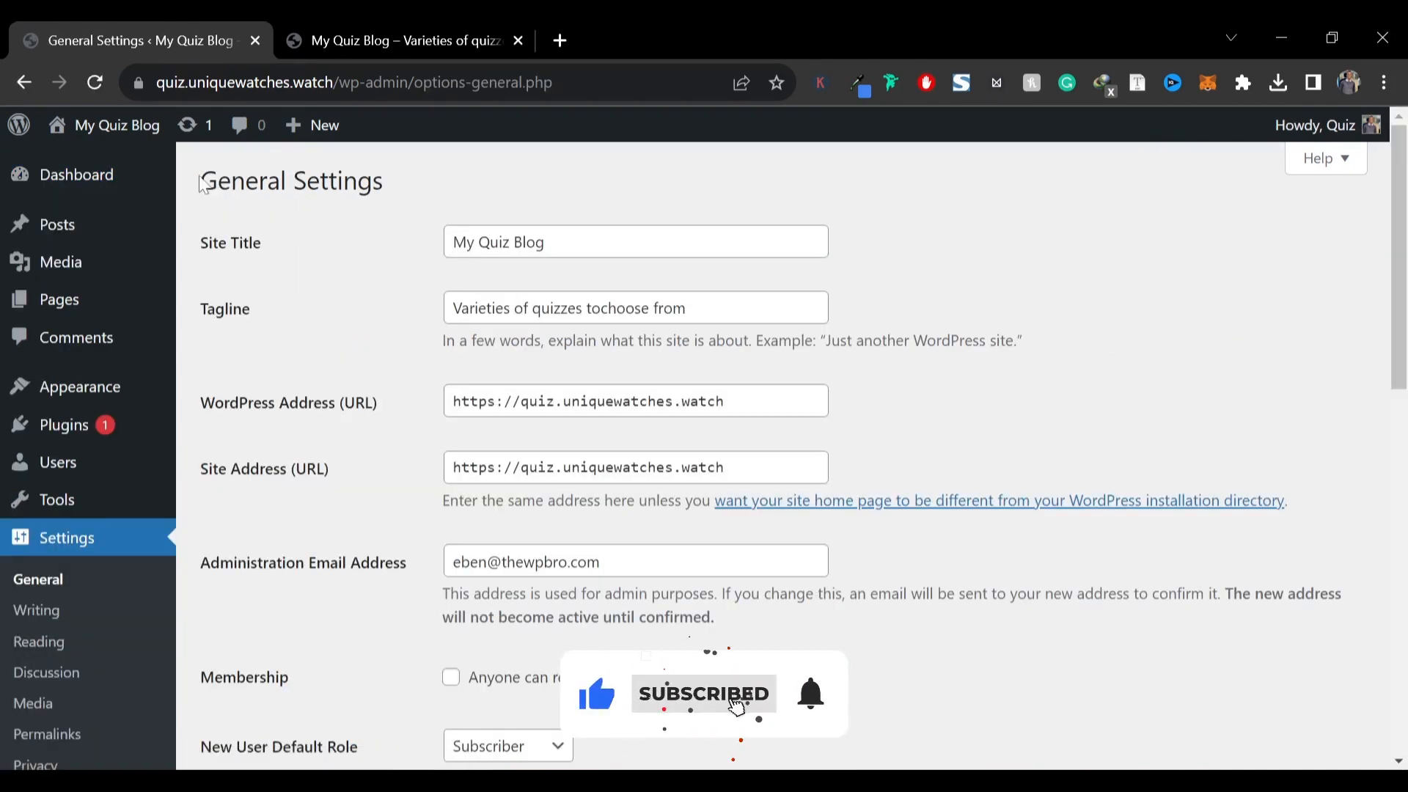
left_click_drag(201, 181, 374, 182)
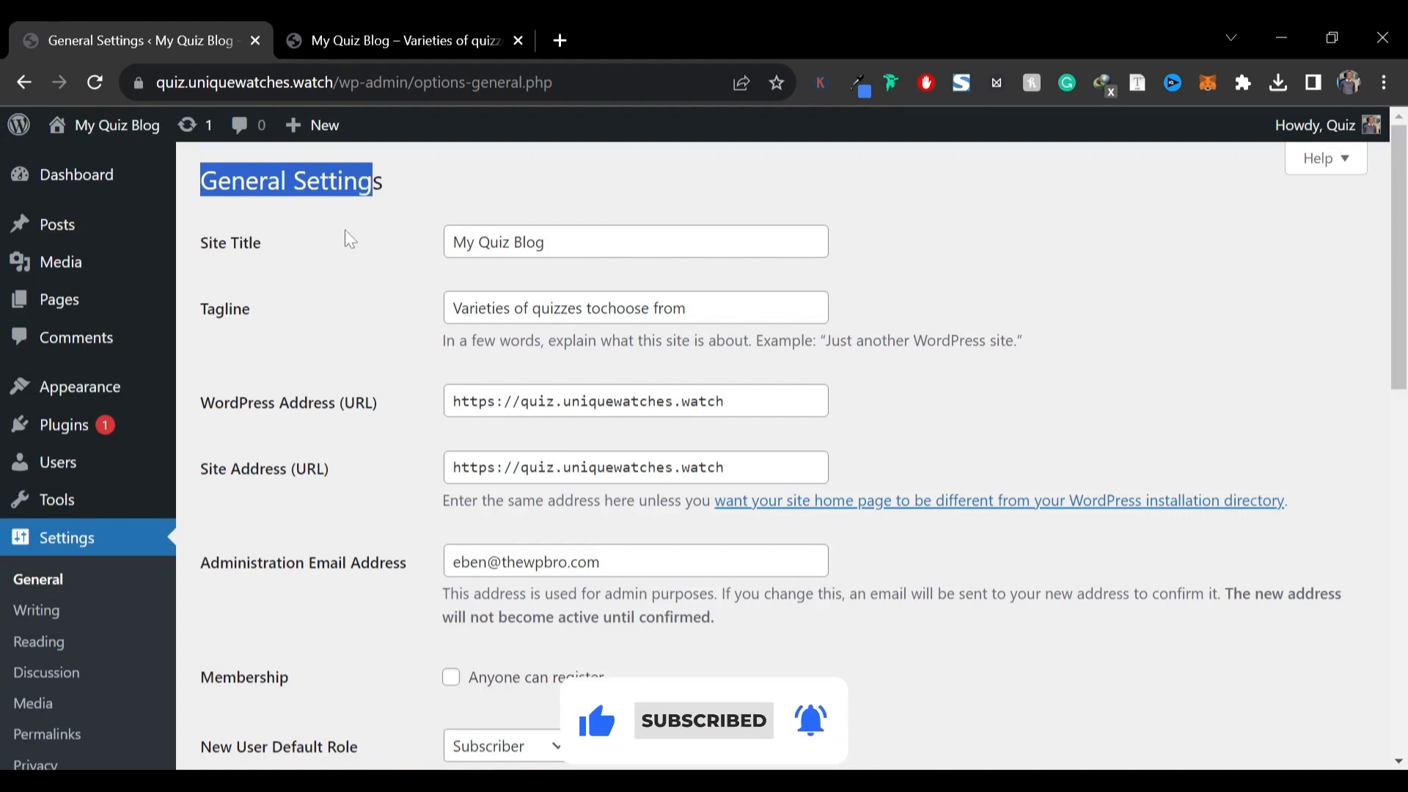
left_click(309, 236)
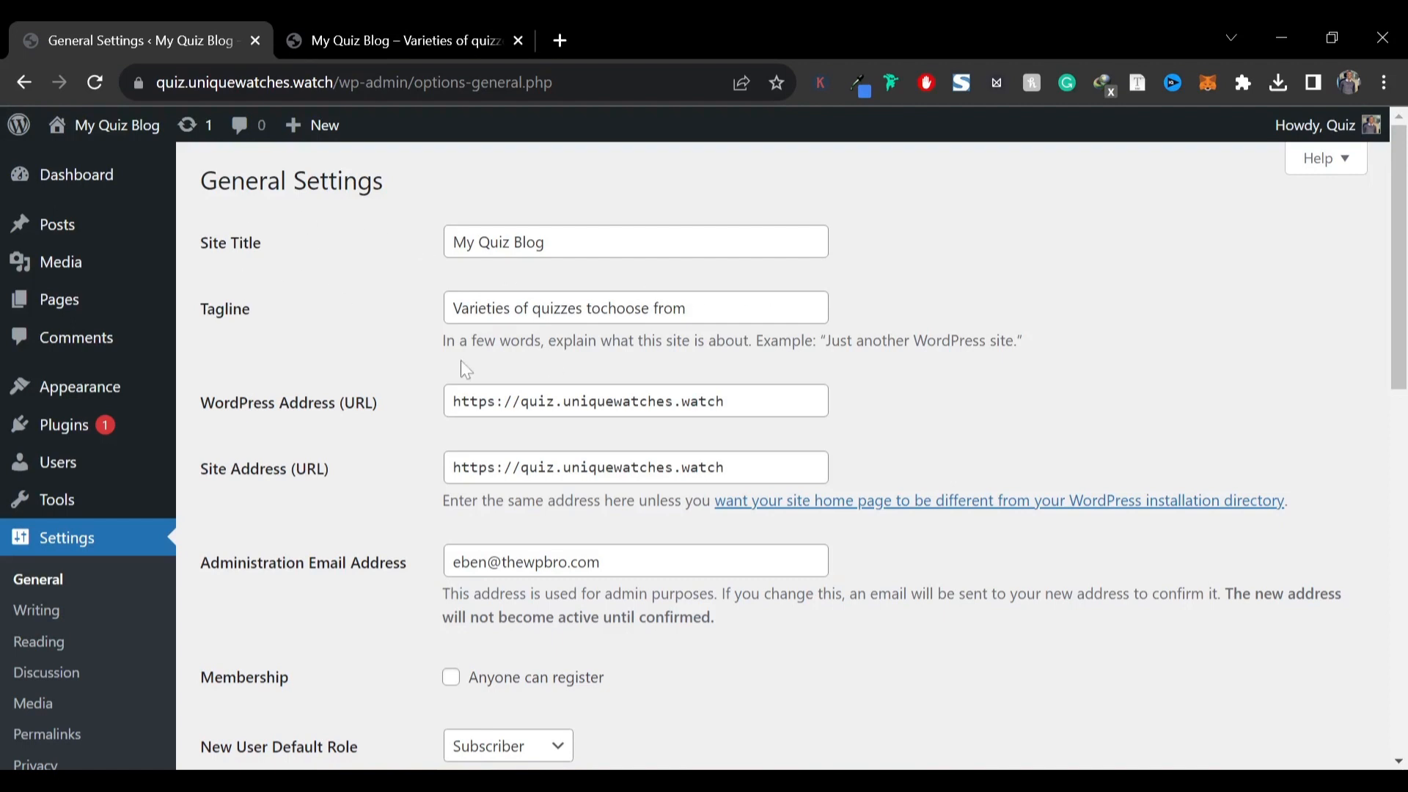
scroll(327, 359, "down", 1)
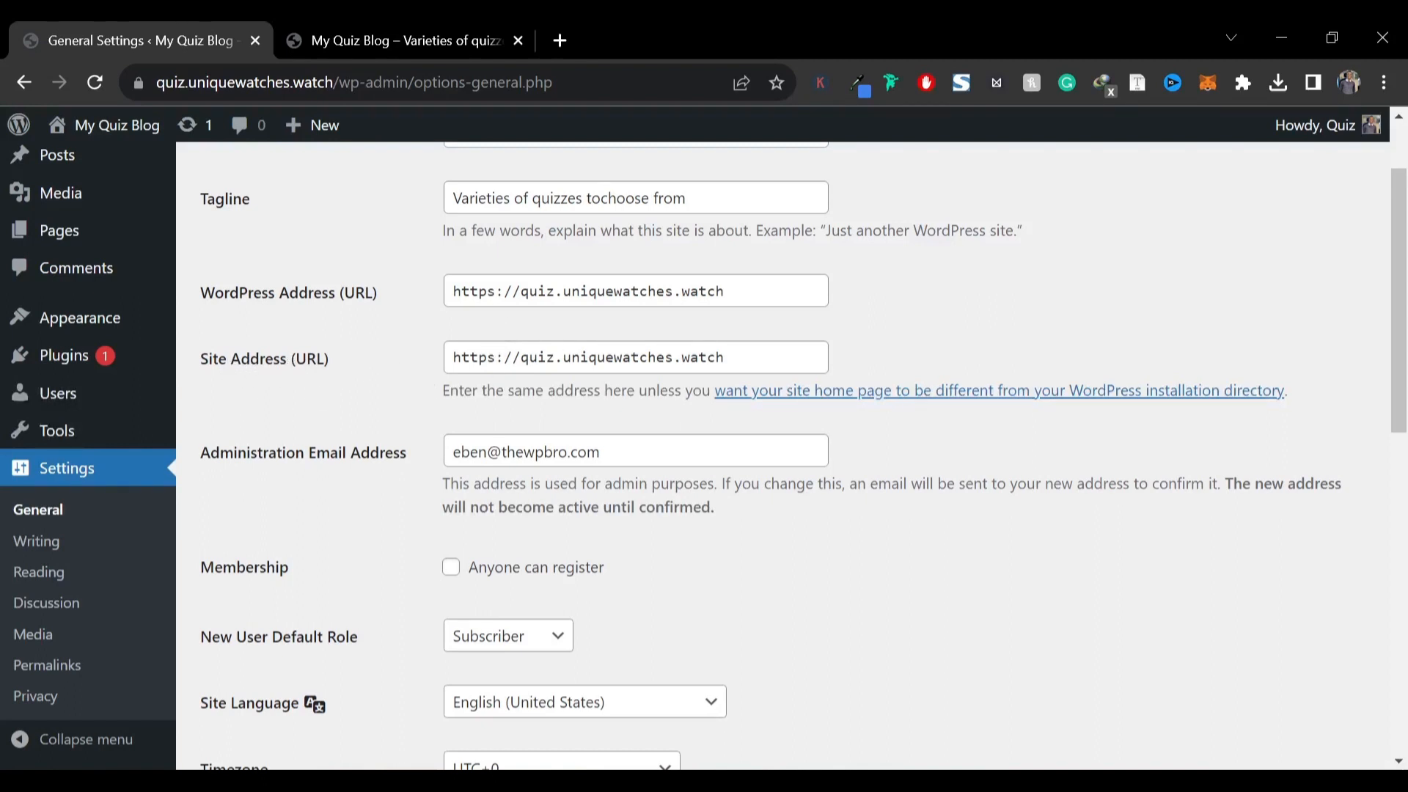
scroll(425, 348, "down", 2)
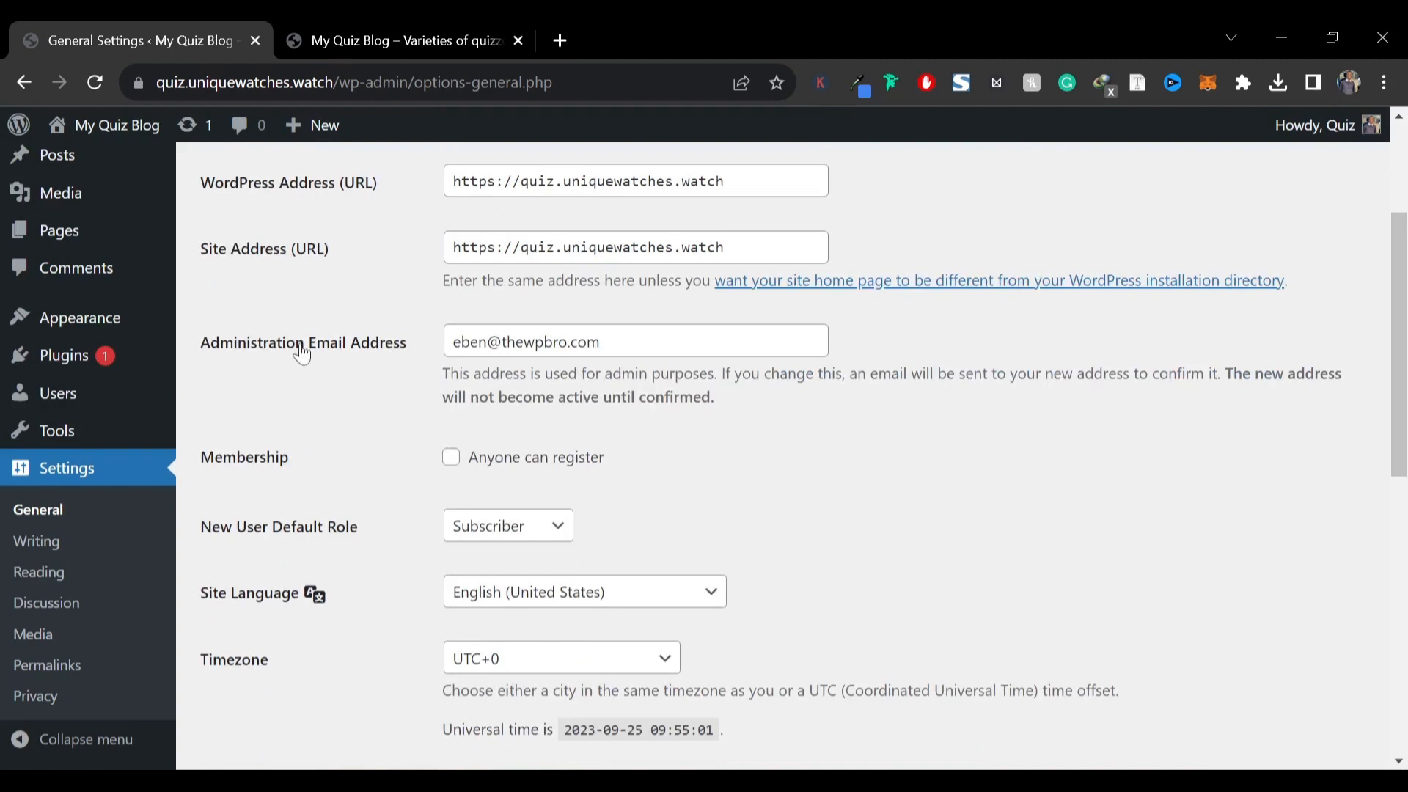
scroll(249, 429, "down", 1)
scroll(242, 418, "down", 1)
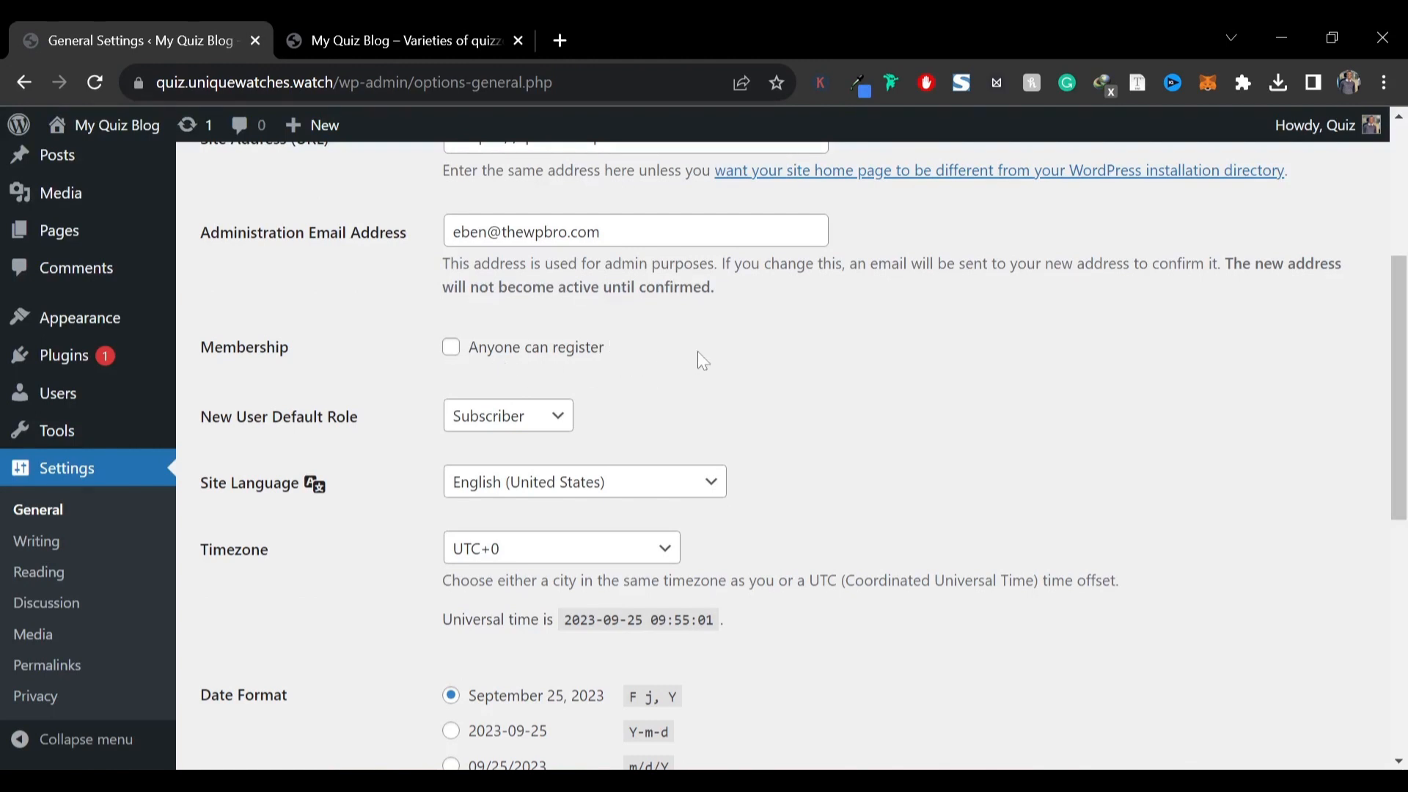
scroll(708, 344, "down", 3)
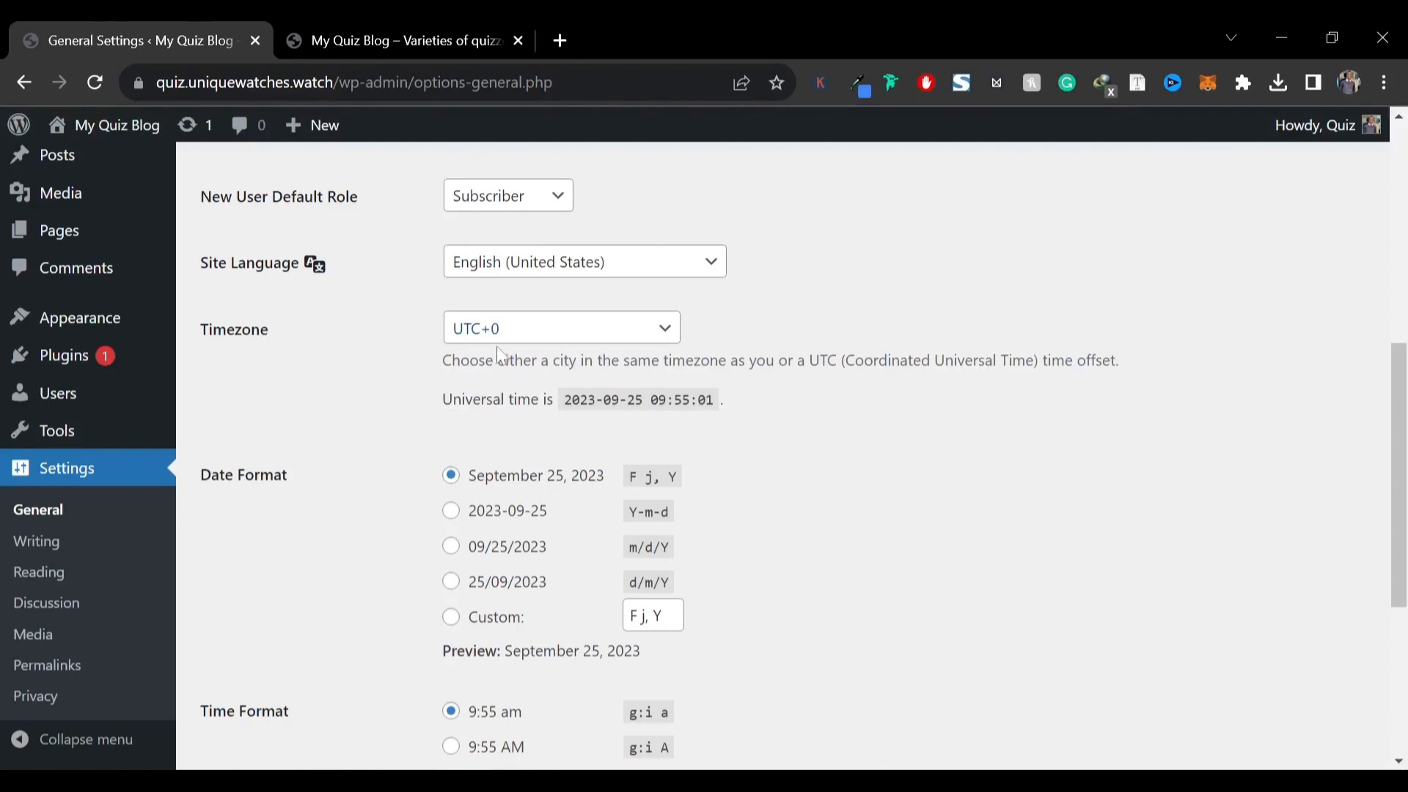
left_click(506, 340)
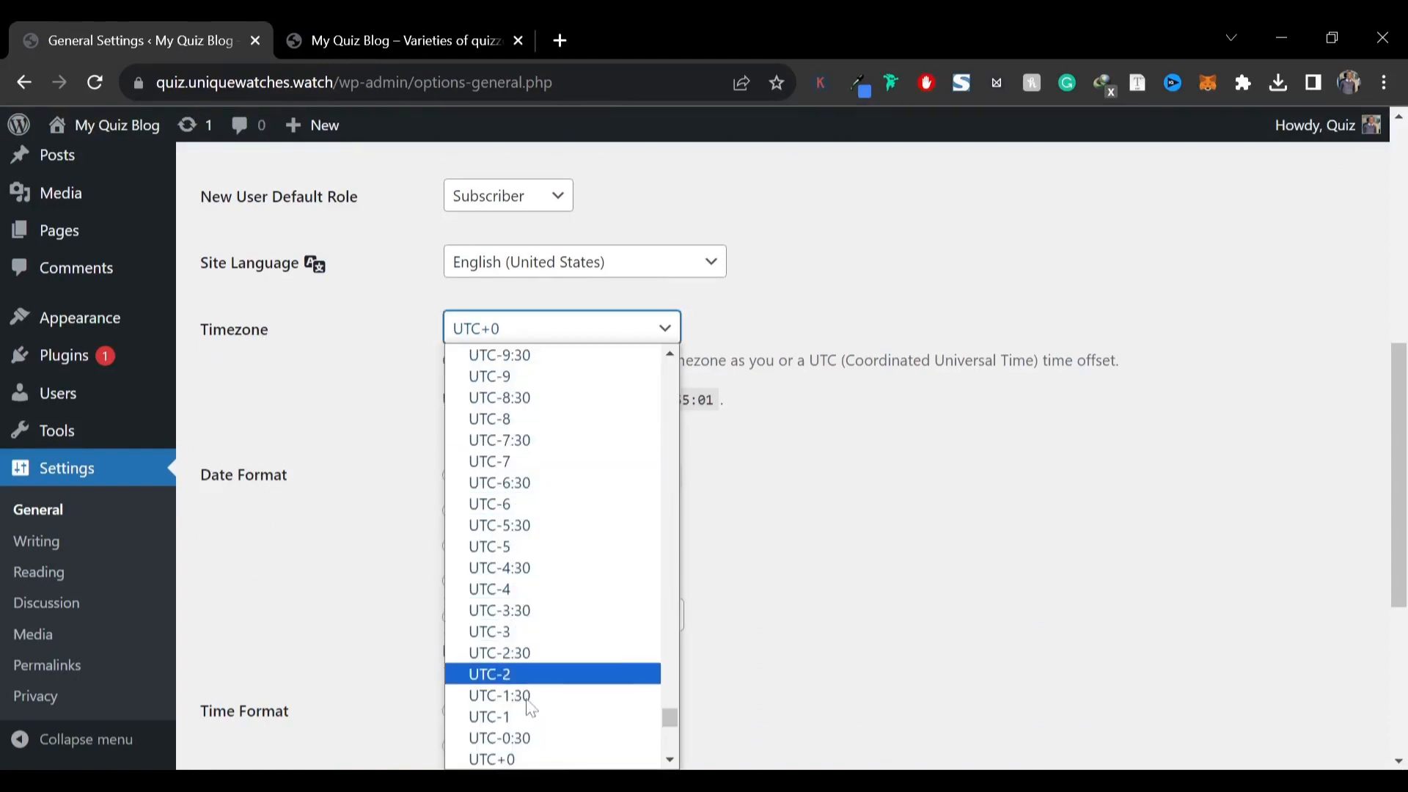
scroll(527, 702, "down", 5)
left_click(506, 638)
scroll(367, 646, "down", 5)
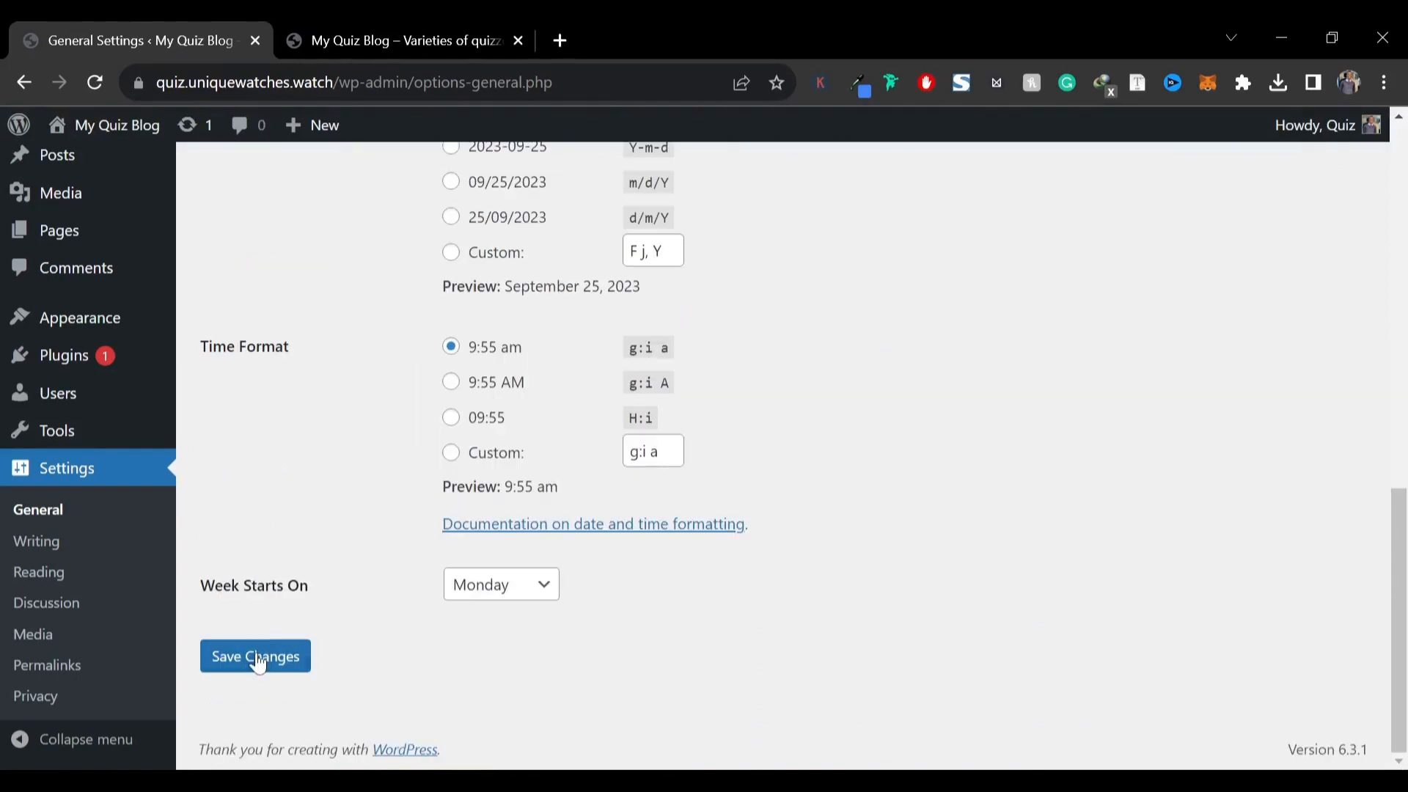
left_click(258, 660)
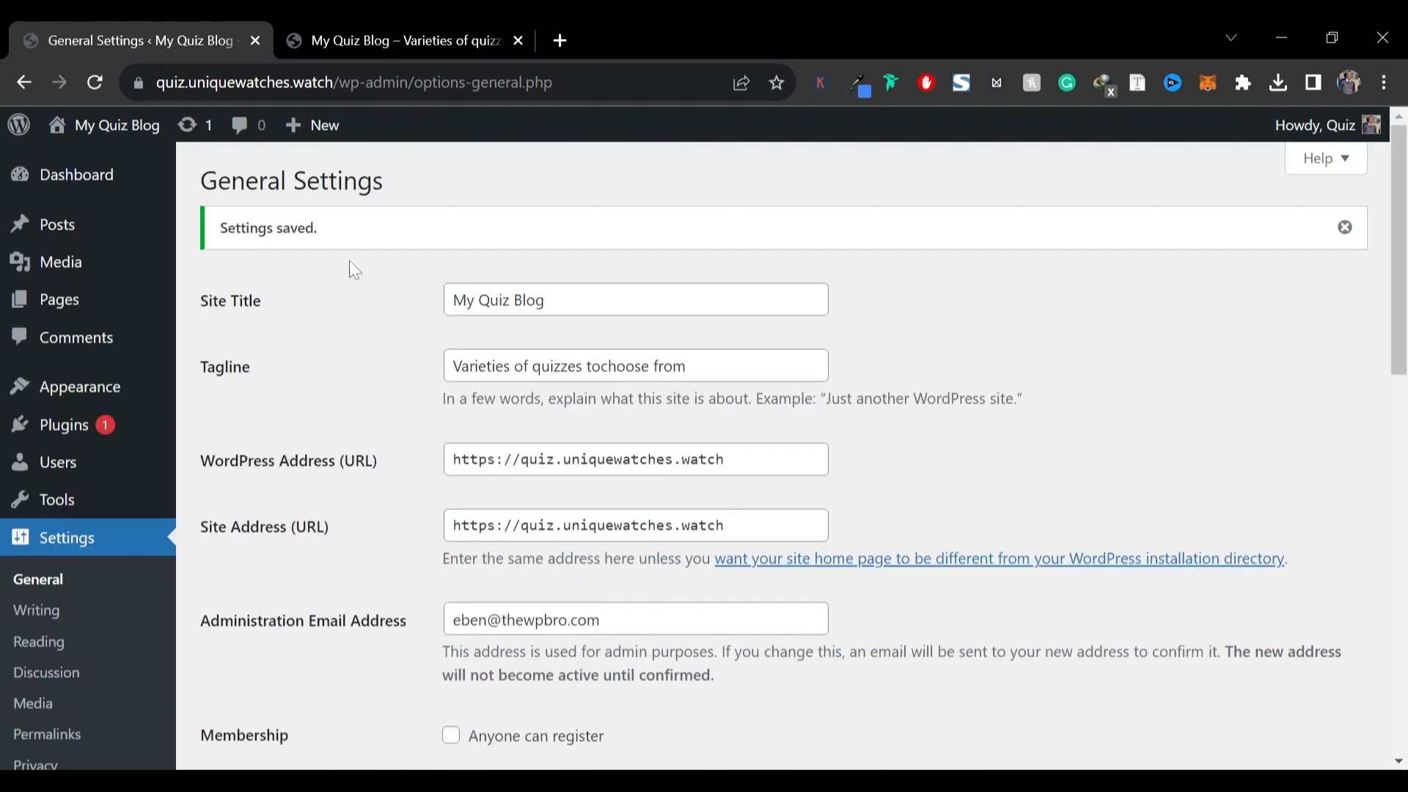
Set the permalink structure to Post name and save the changes
scroll(308, 380, "down", 3)
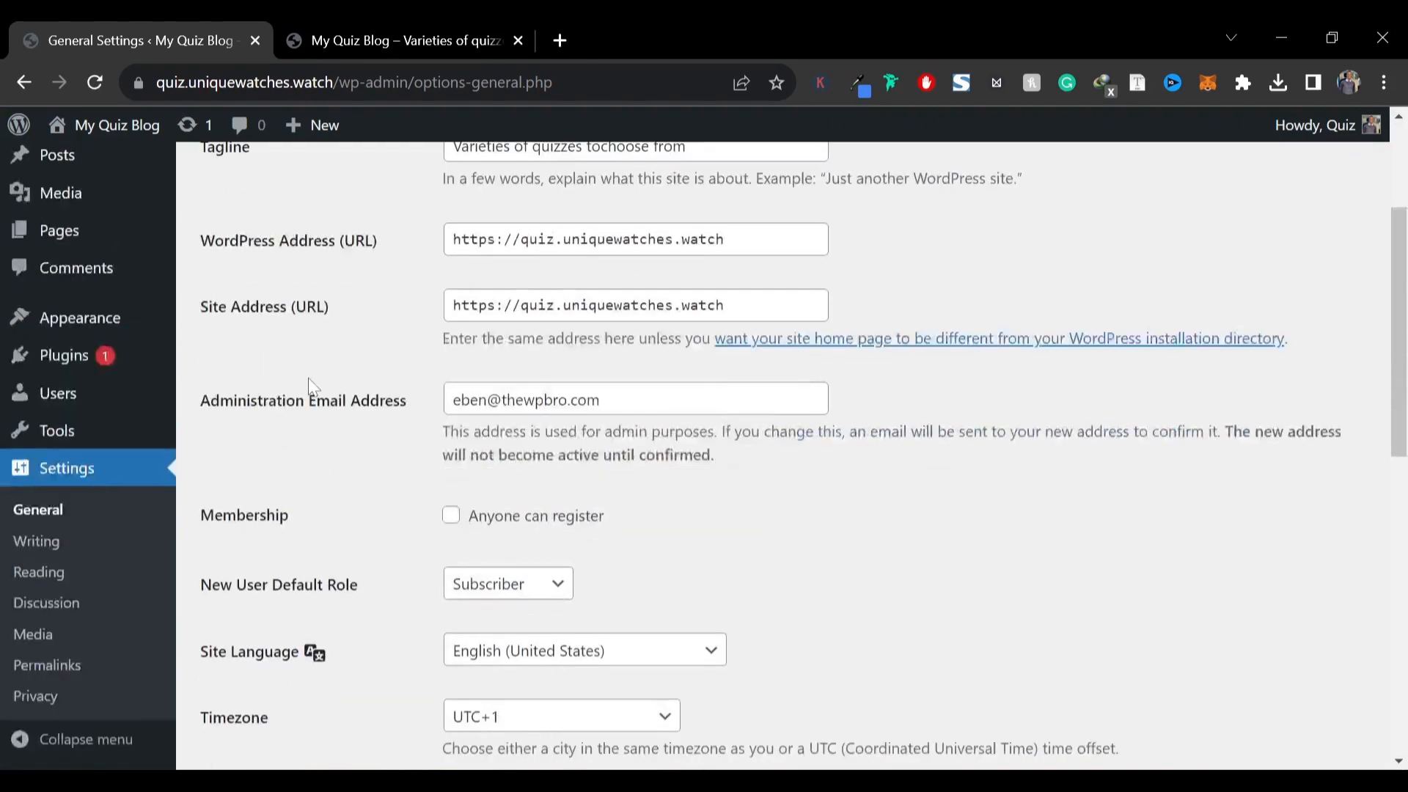
left_click(73, 667)
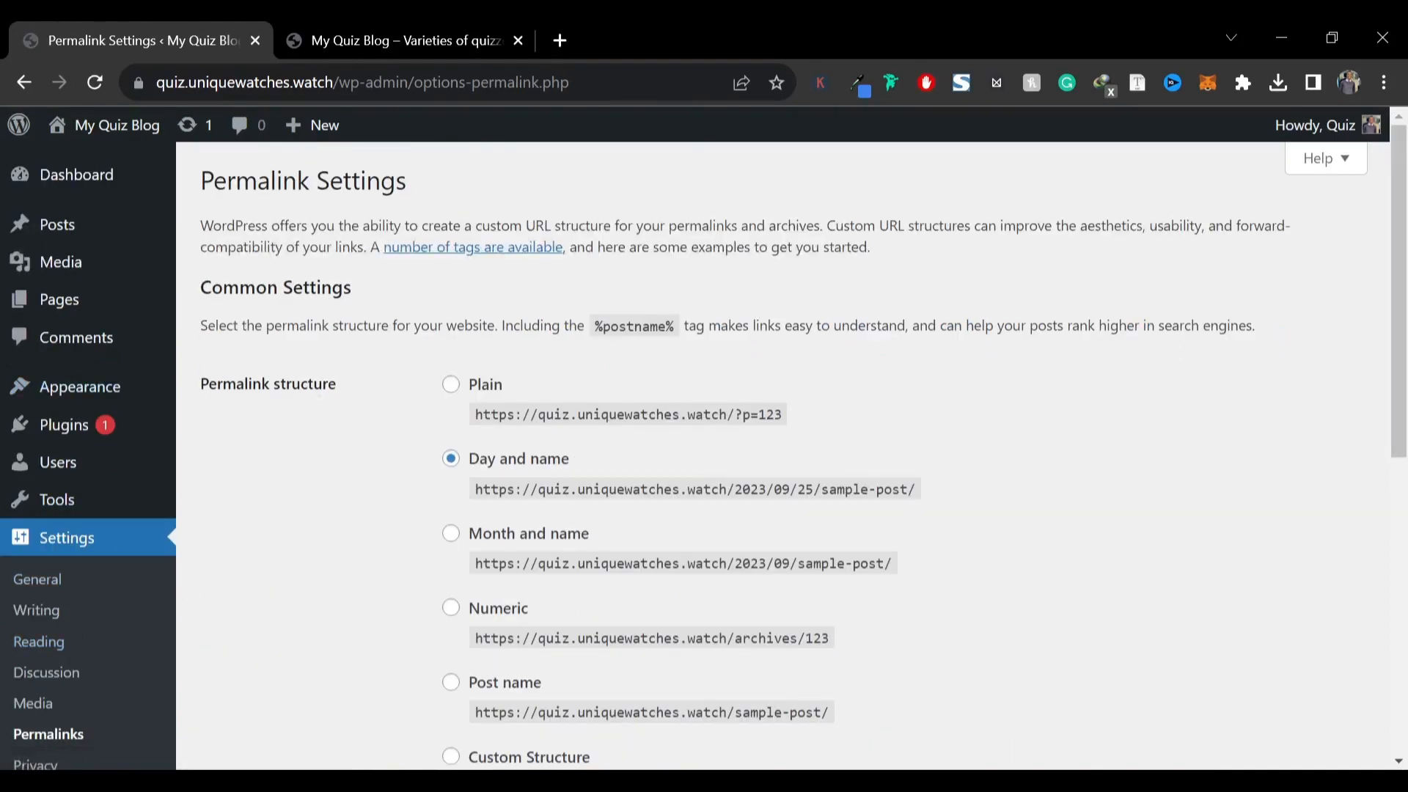
scroll(425, 317, "down", 3)
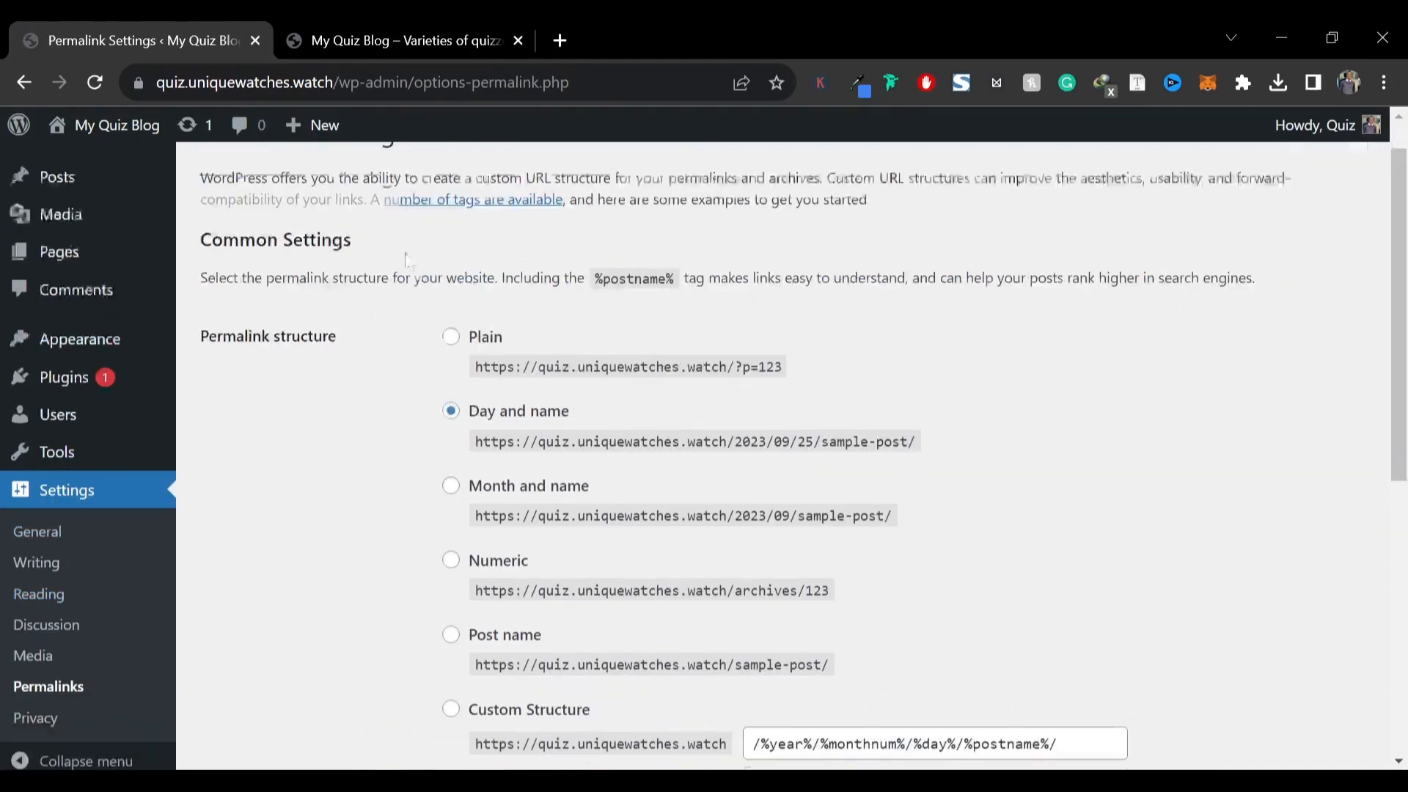
left_click(454, 464)
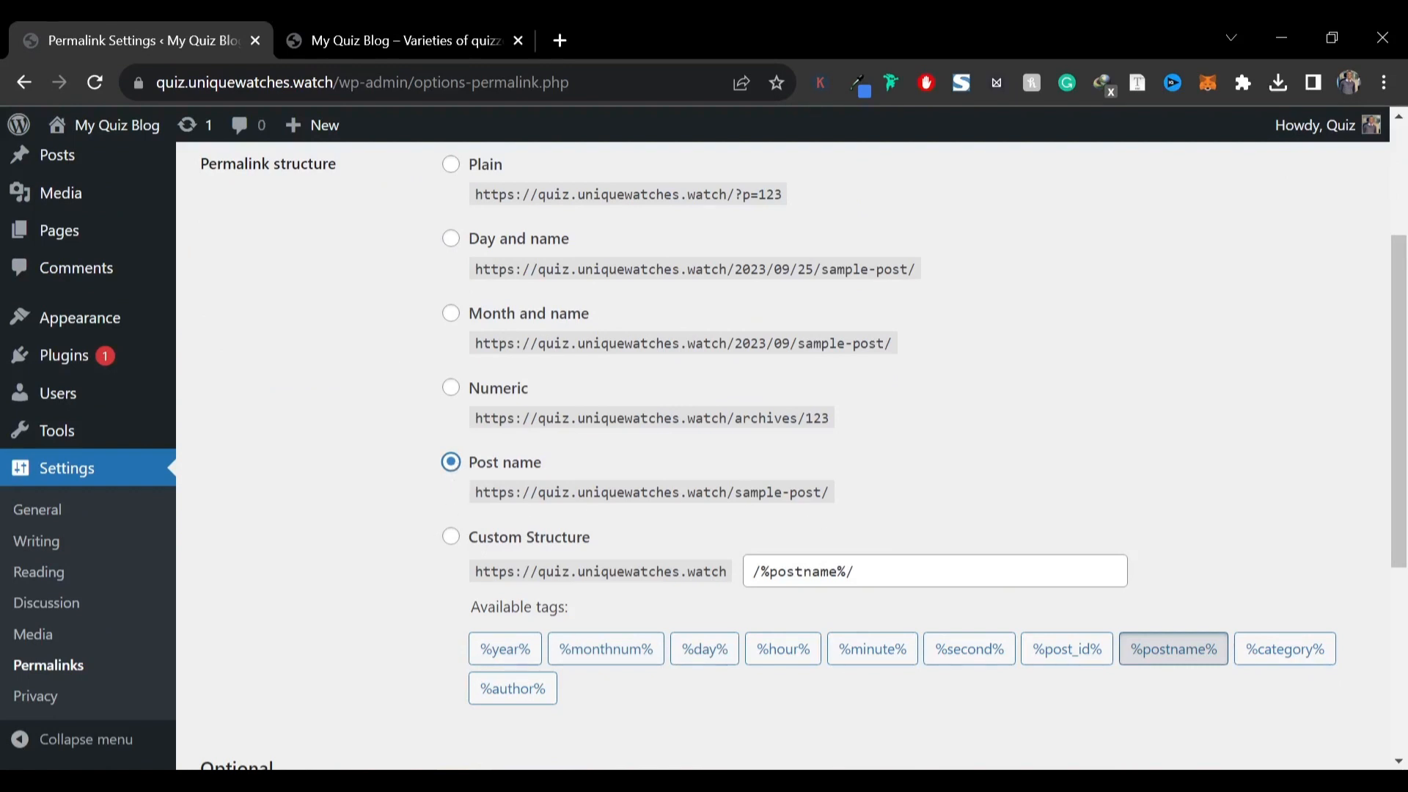
left_click_drag(831, 492, 686, 492)
left_click(363, 515)
scroll(402, 488, "down", 5)
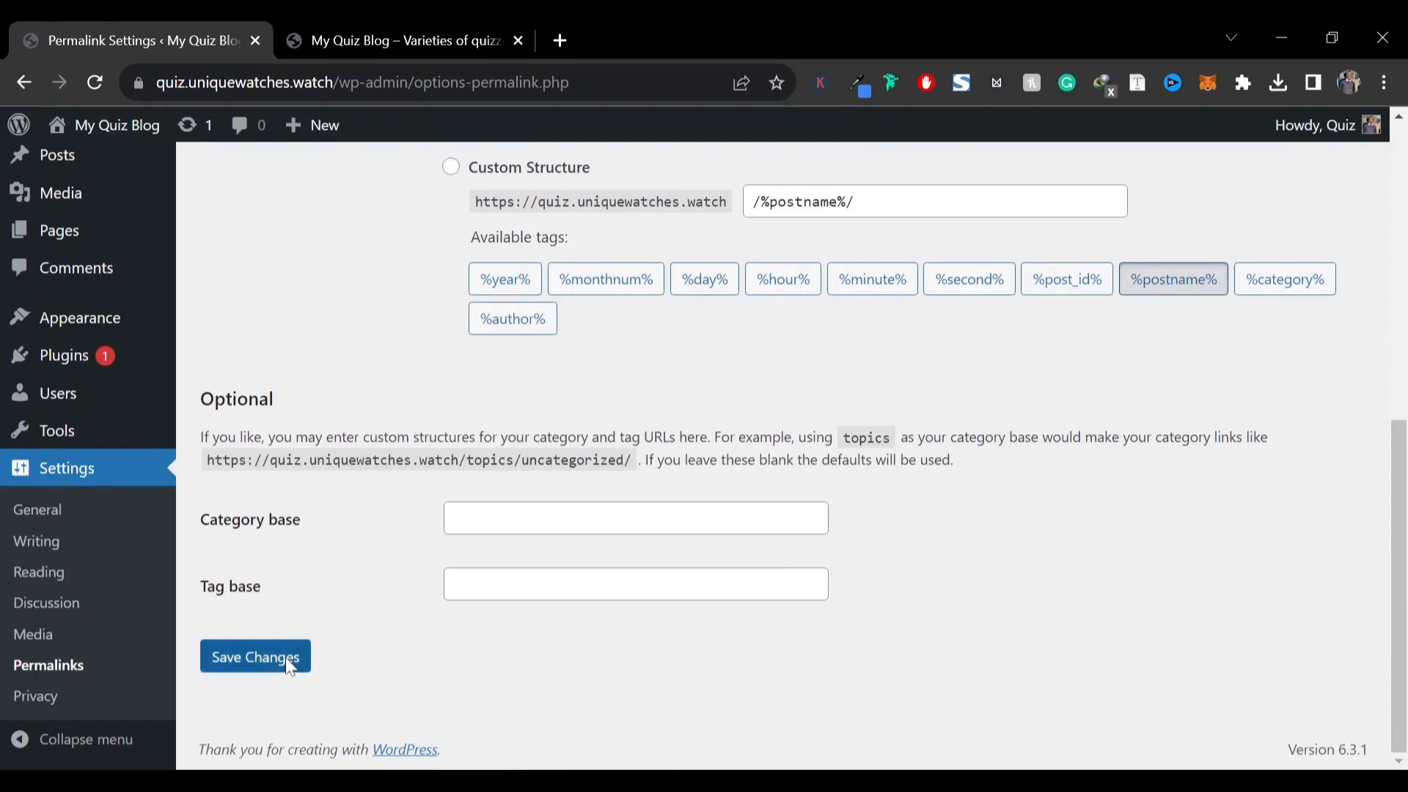
left_click(291, 668)
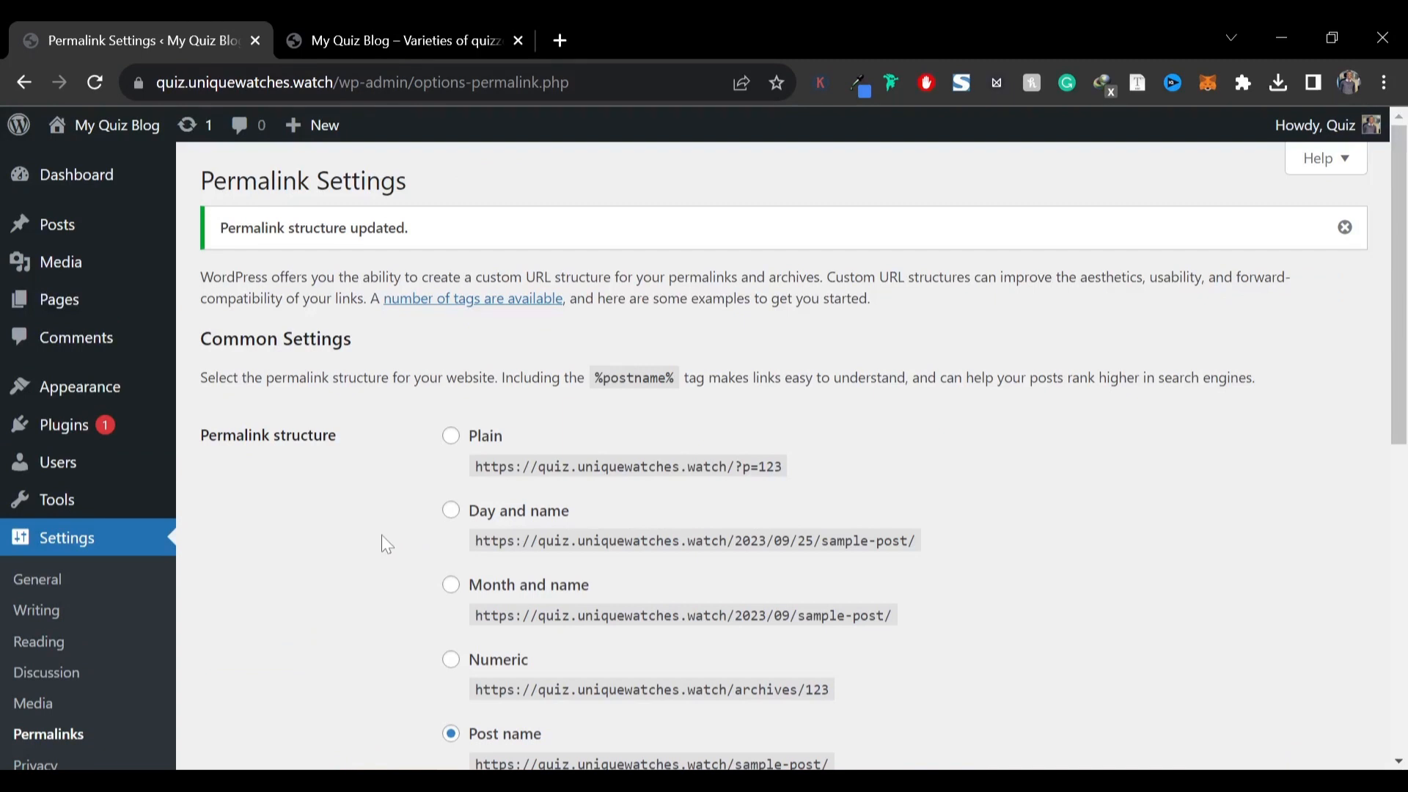
Move the default Hello world! post to the Trash with a bulk action
left_click(132, 220)
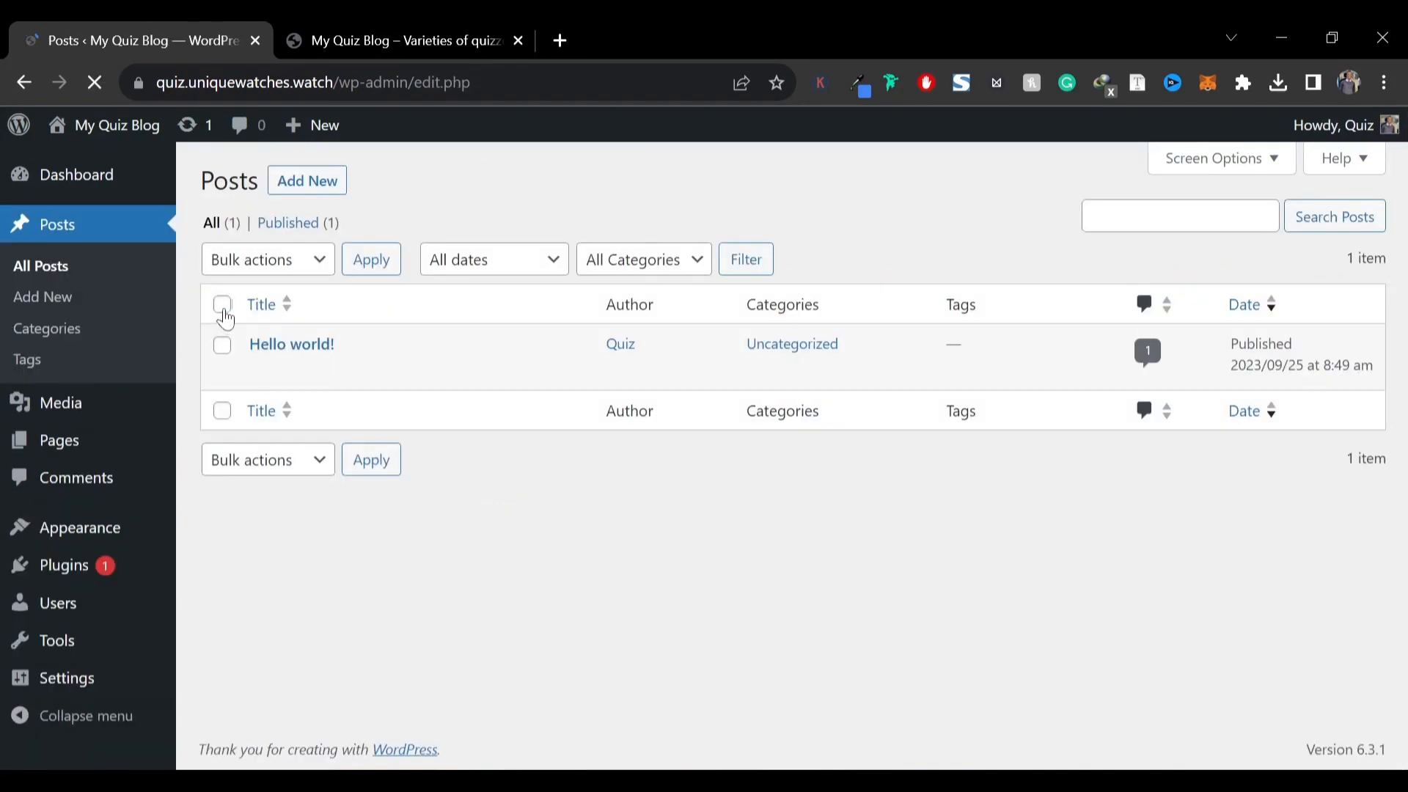
left_click(222, 305)
left_click(259, 272)
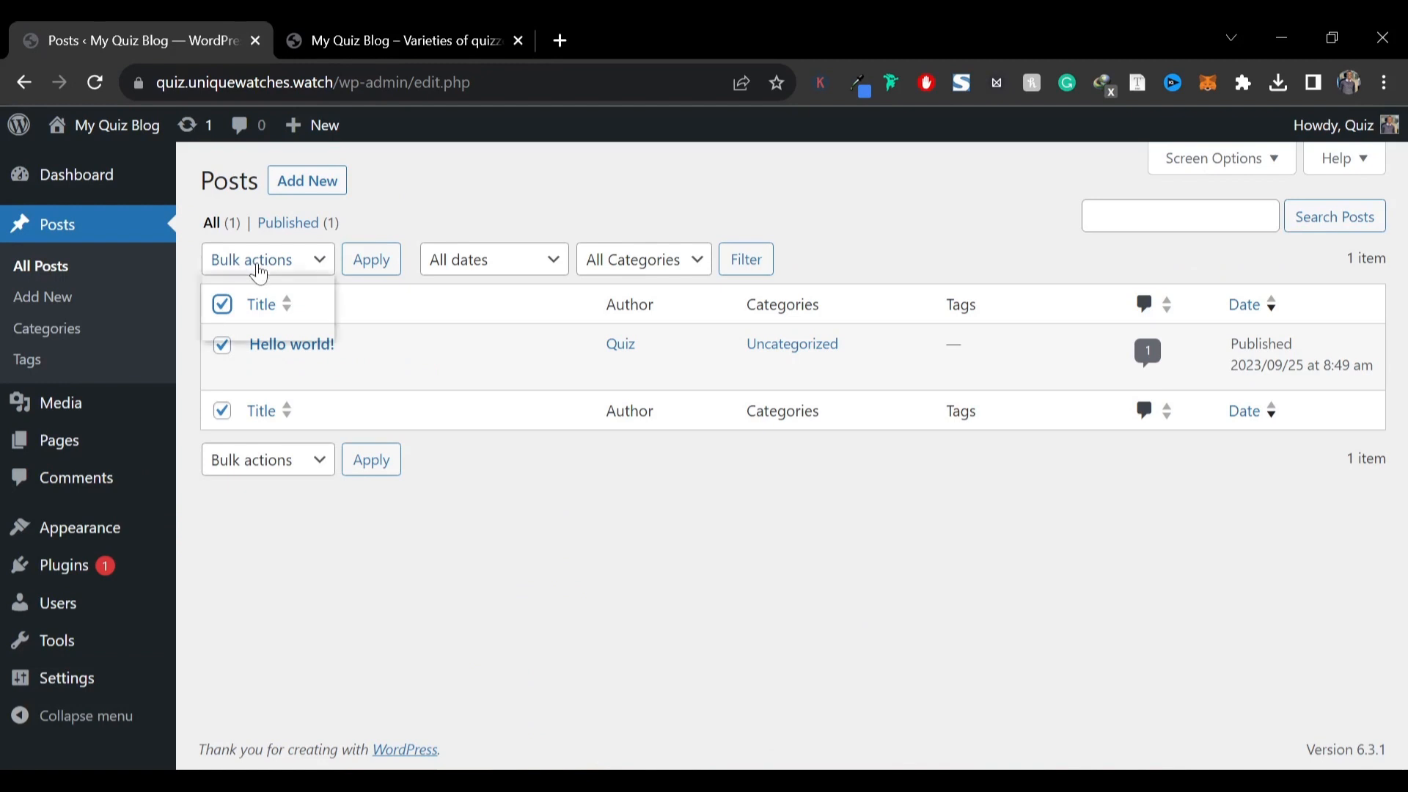
left_click(281, 327)
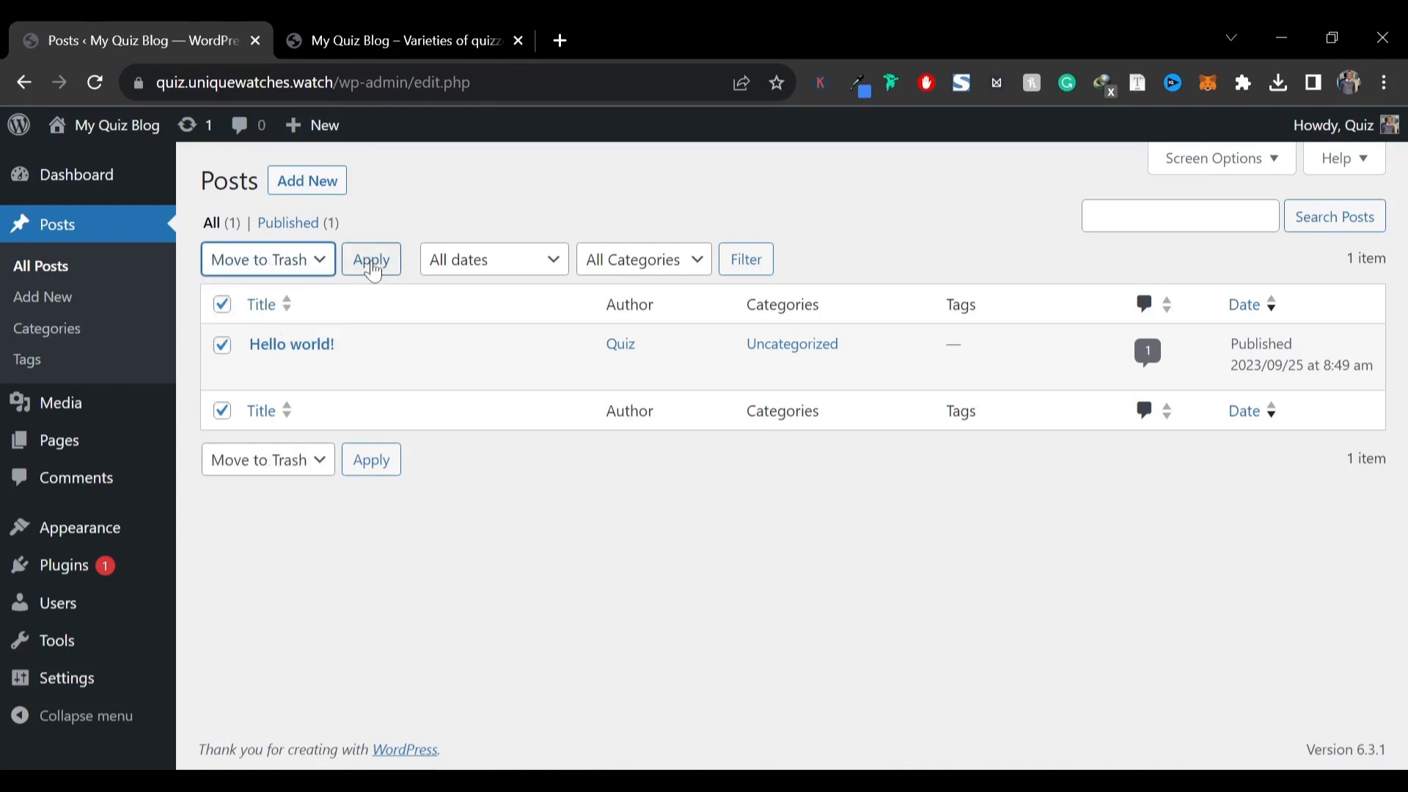
left_click(372, 269)
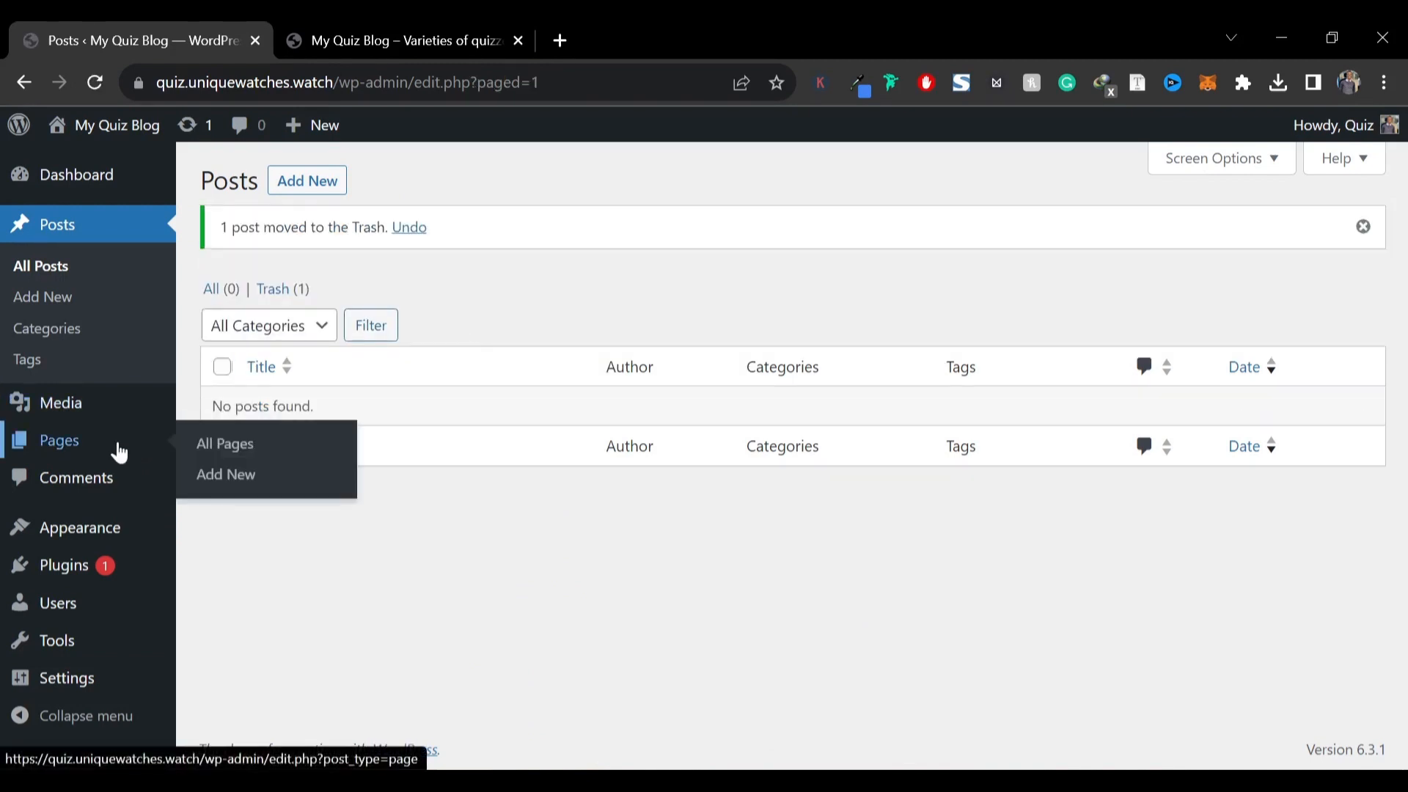
Move both default pages, Privacy Policy and Sample Page, to the Trash
left_click(100, 455)
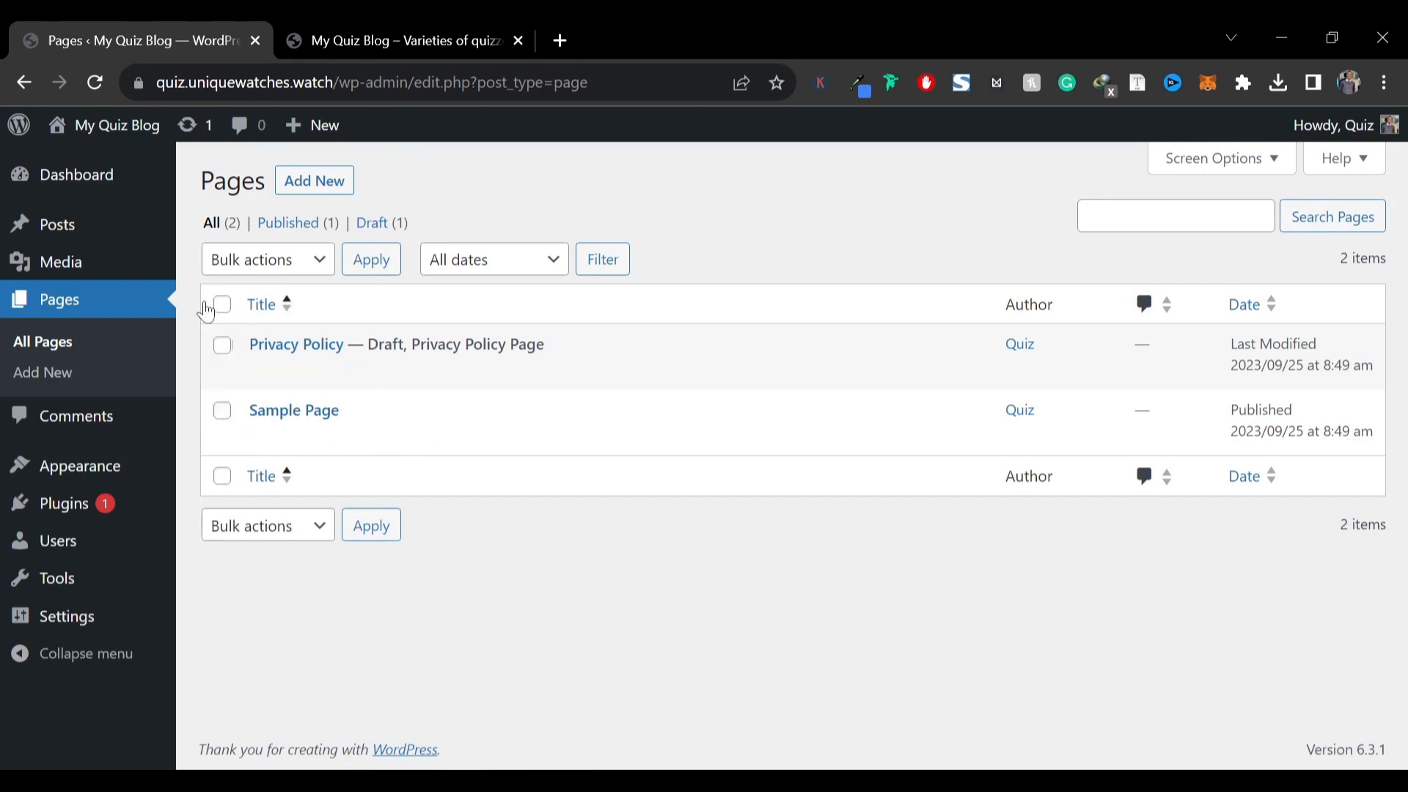
left_click(221, 305)
left_click(271, 264)
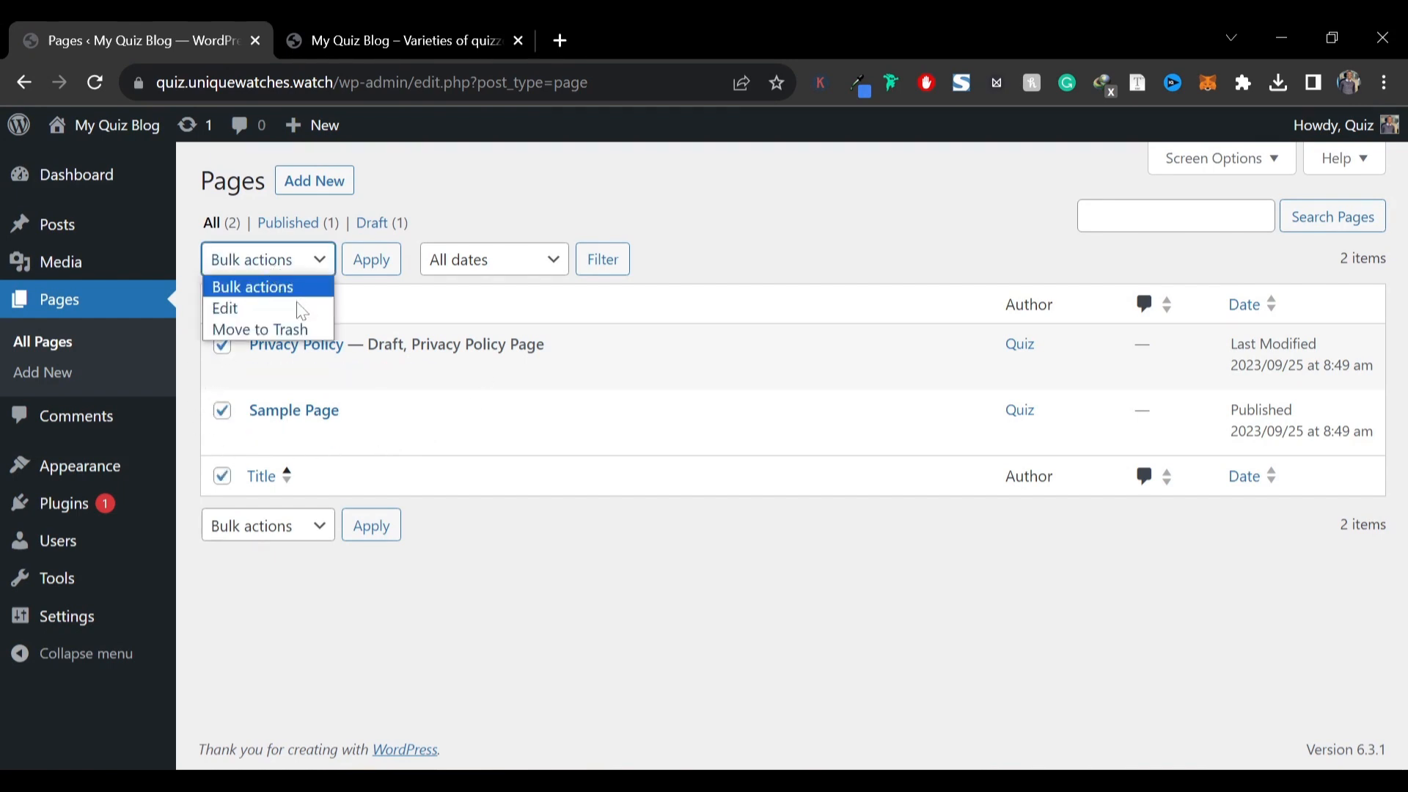
left_click(256, 329)
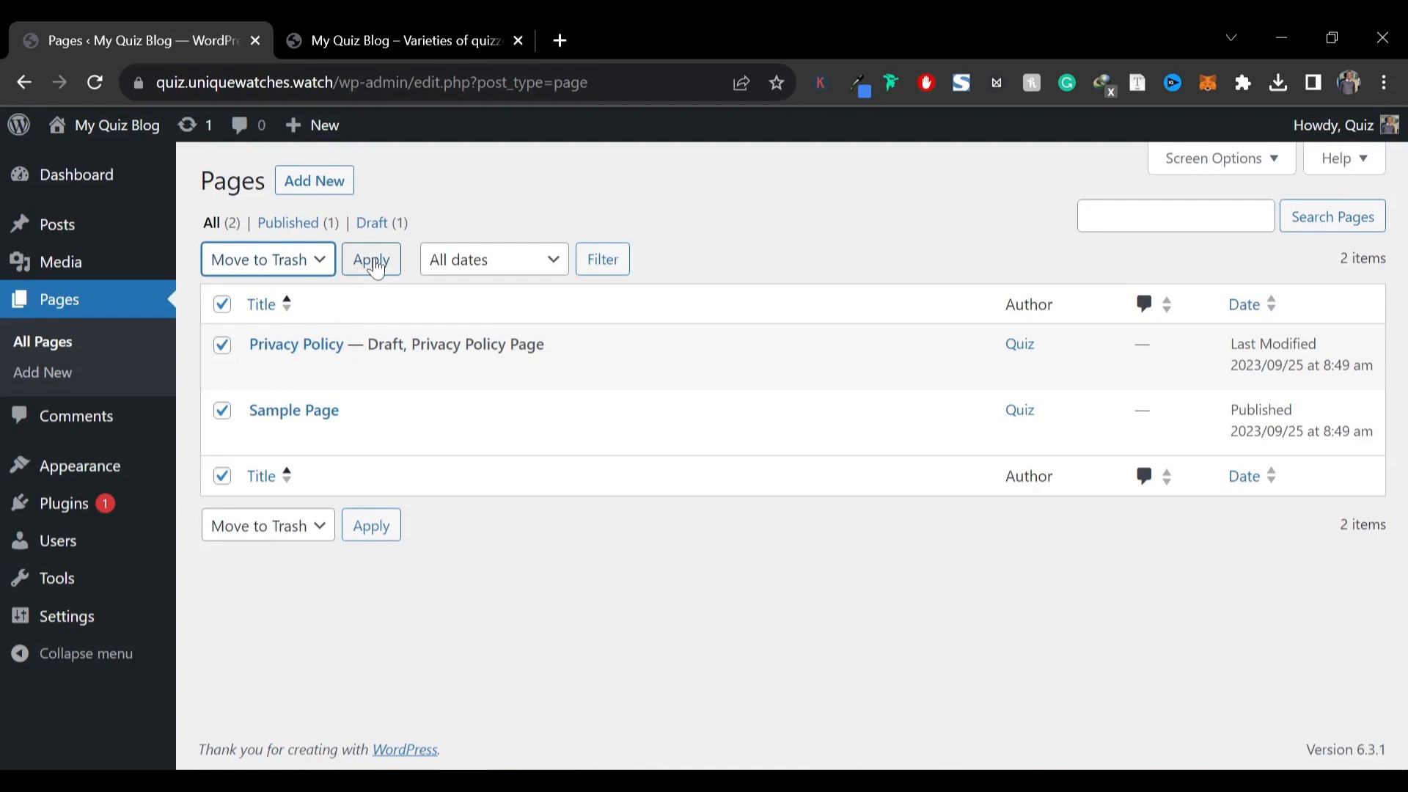
left_click(373, 264)
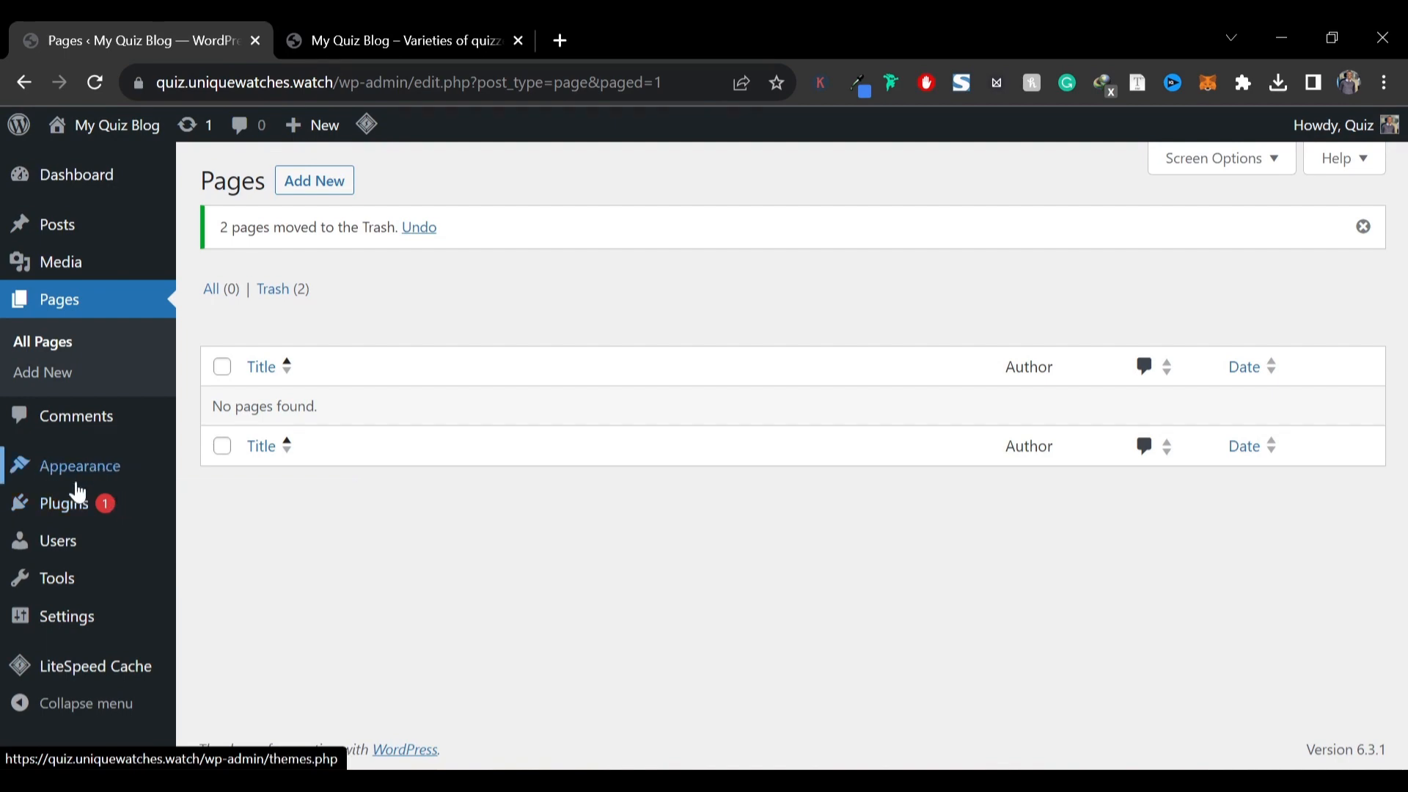
Delete the Akismet Anti-Spam and Hello Dolly plugins with a bulk action, and update LiteSpeed Cache
left_click(59, 511)
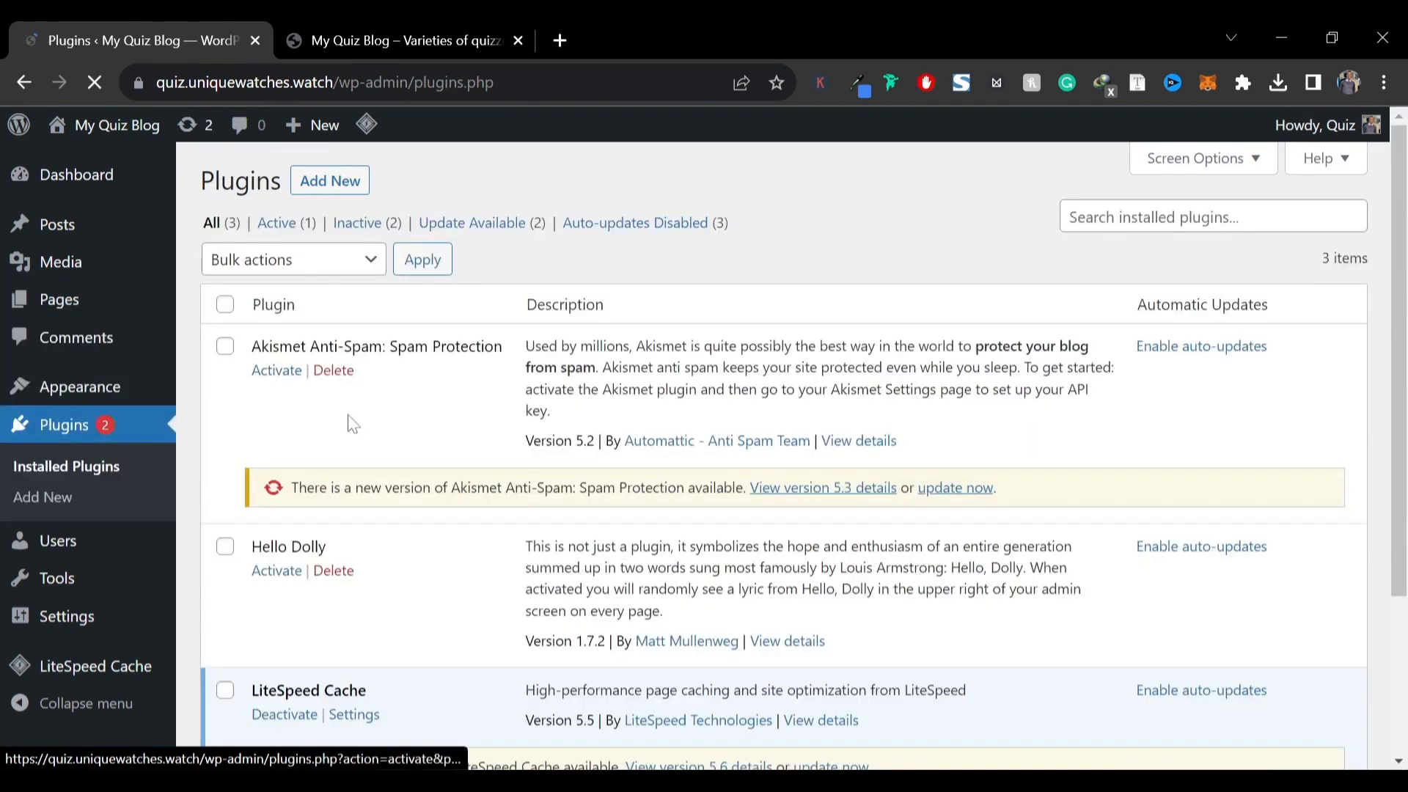
scroll(350, 433, "down", 3)
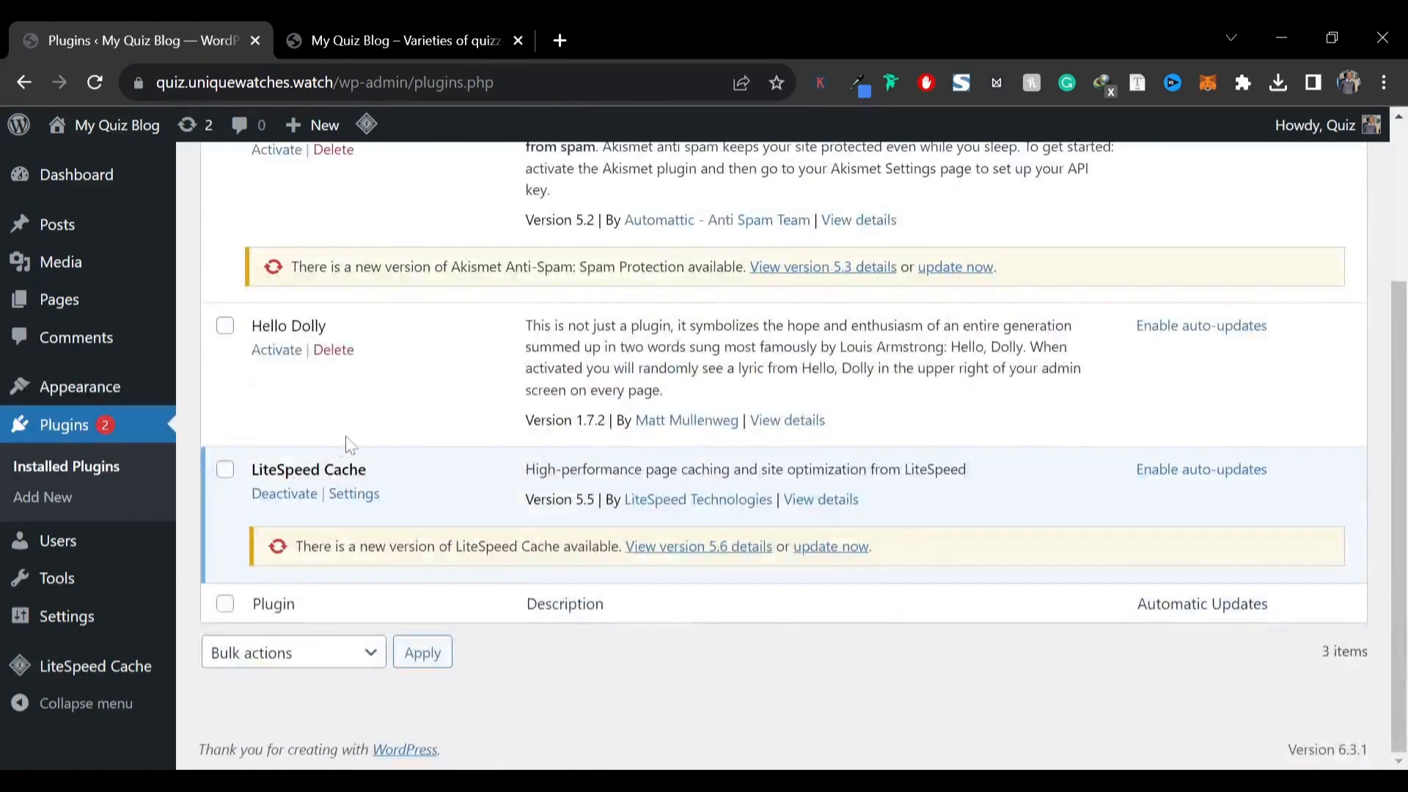
left_click_drag(277, 469, 320, 470)
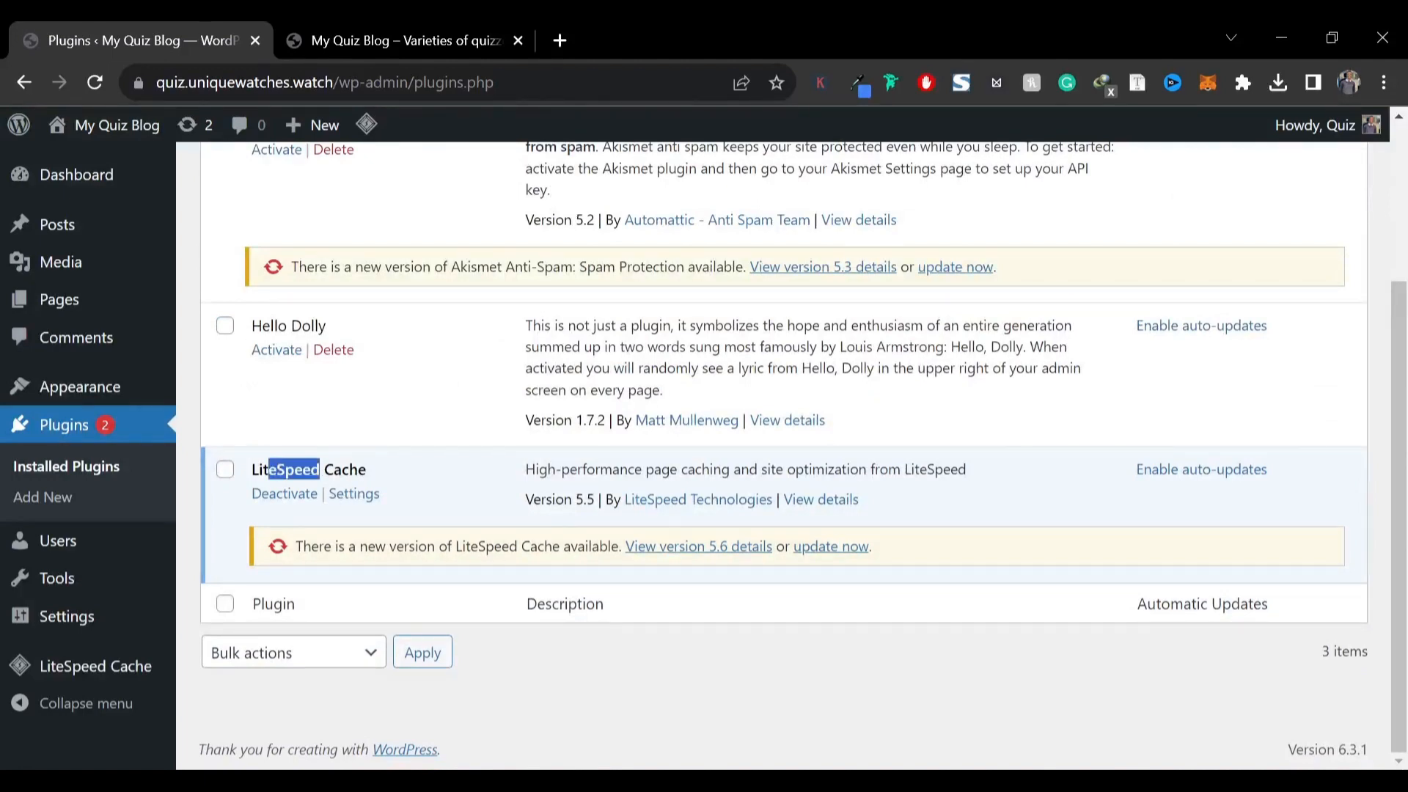
left_click(225, 325)
scroll(226, 327, "up", 3)
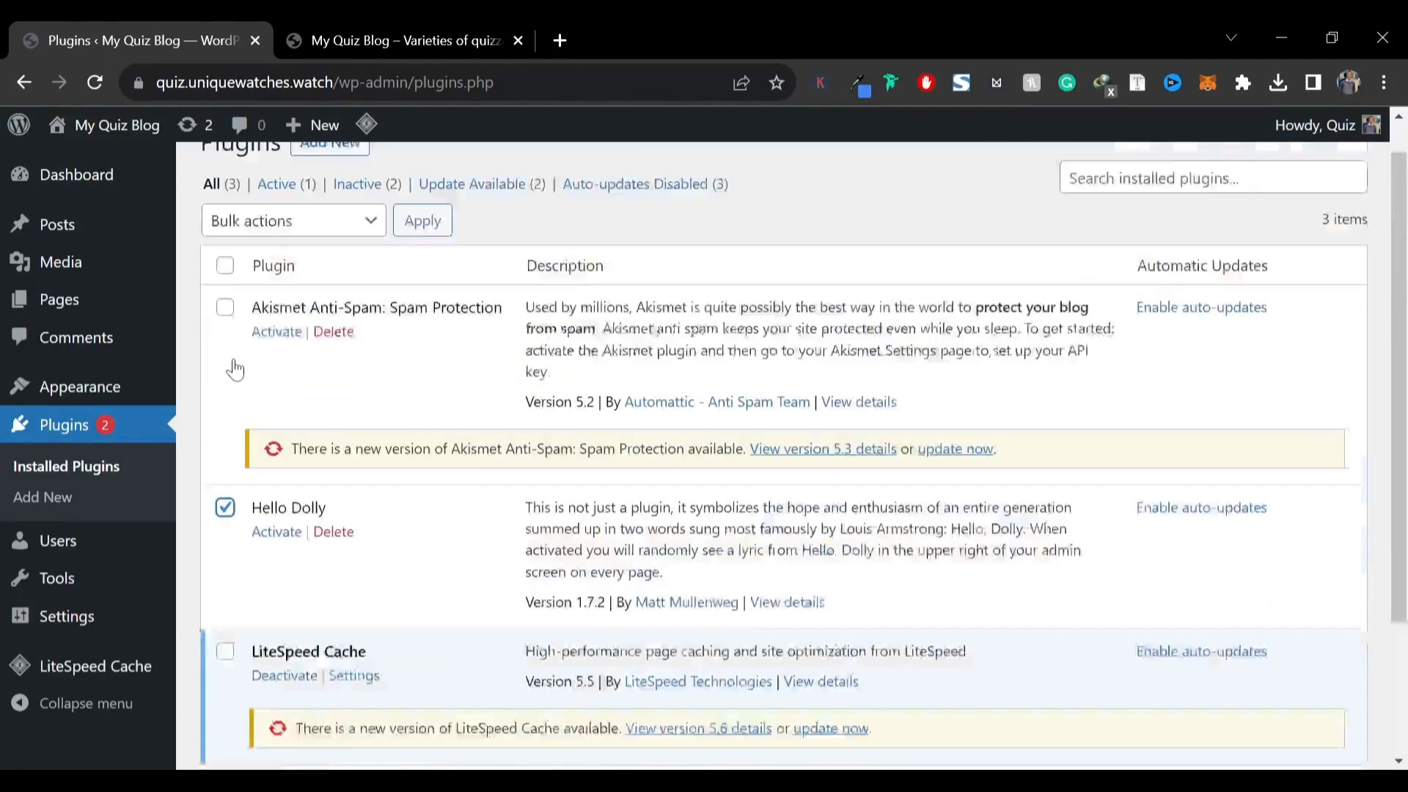
left_click(228, 349)
left_click(274, 264)
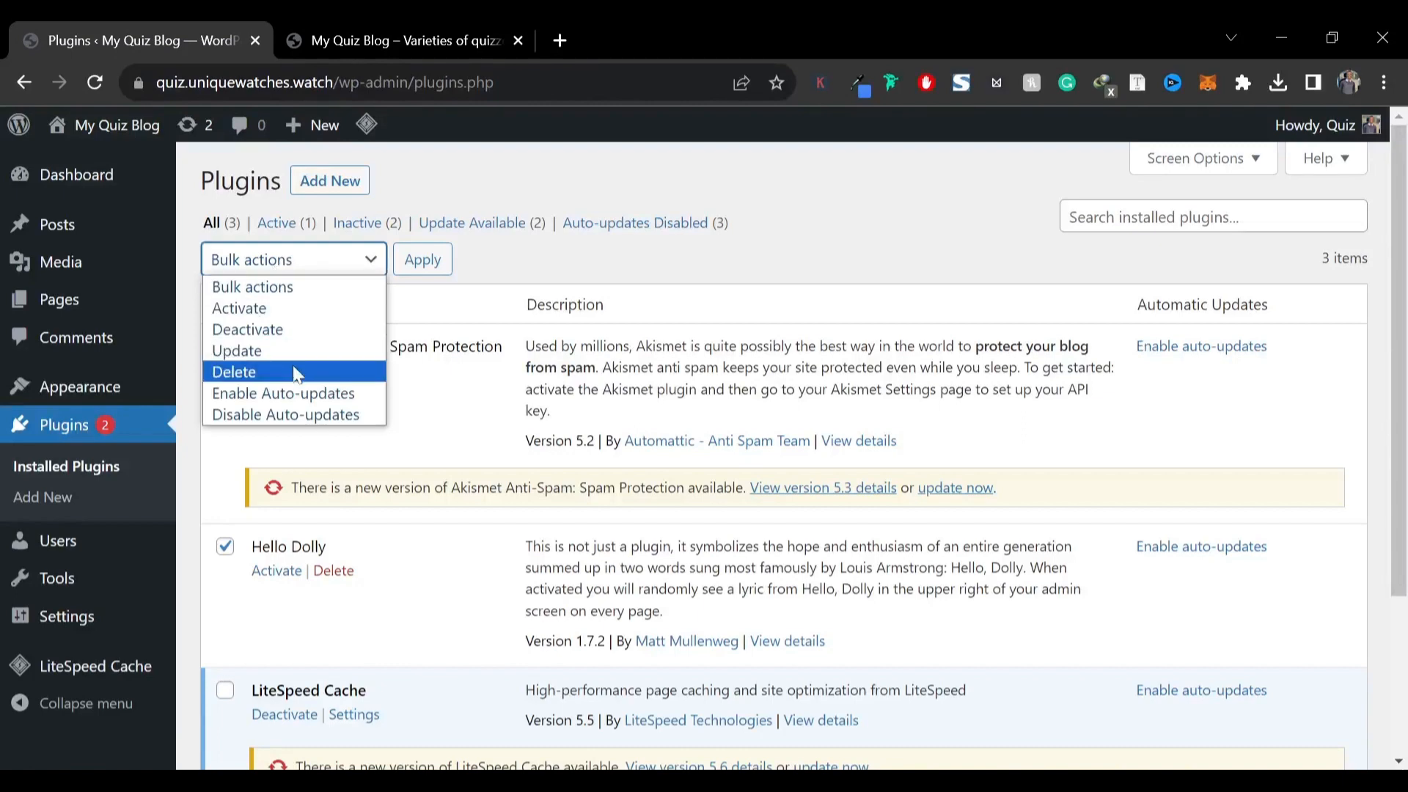
left_click(290, 372)
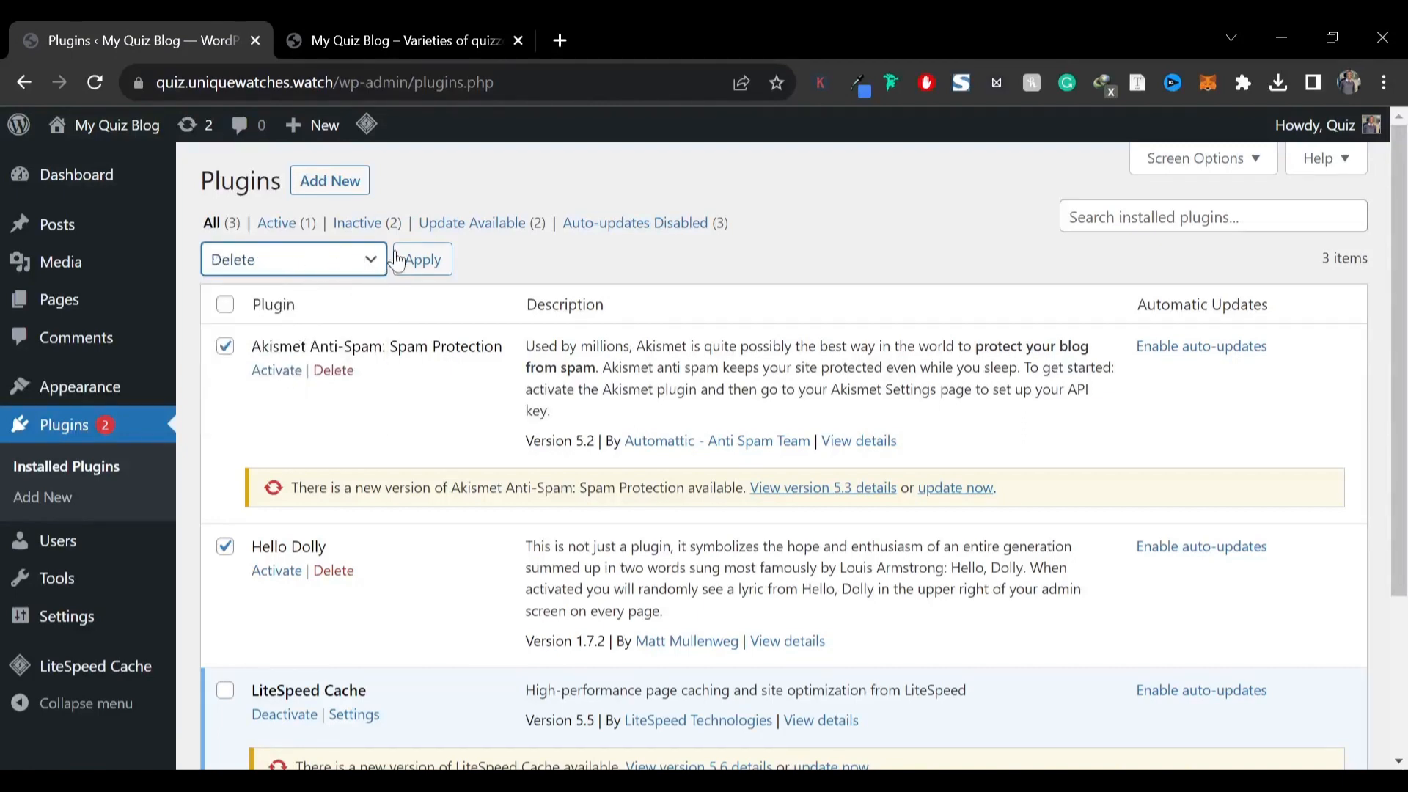
left_click(431, 266)
key("Return")
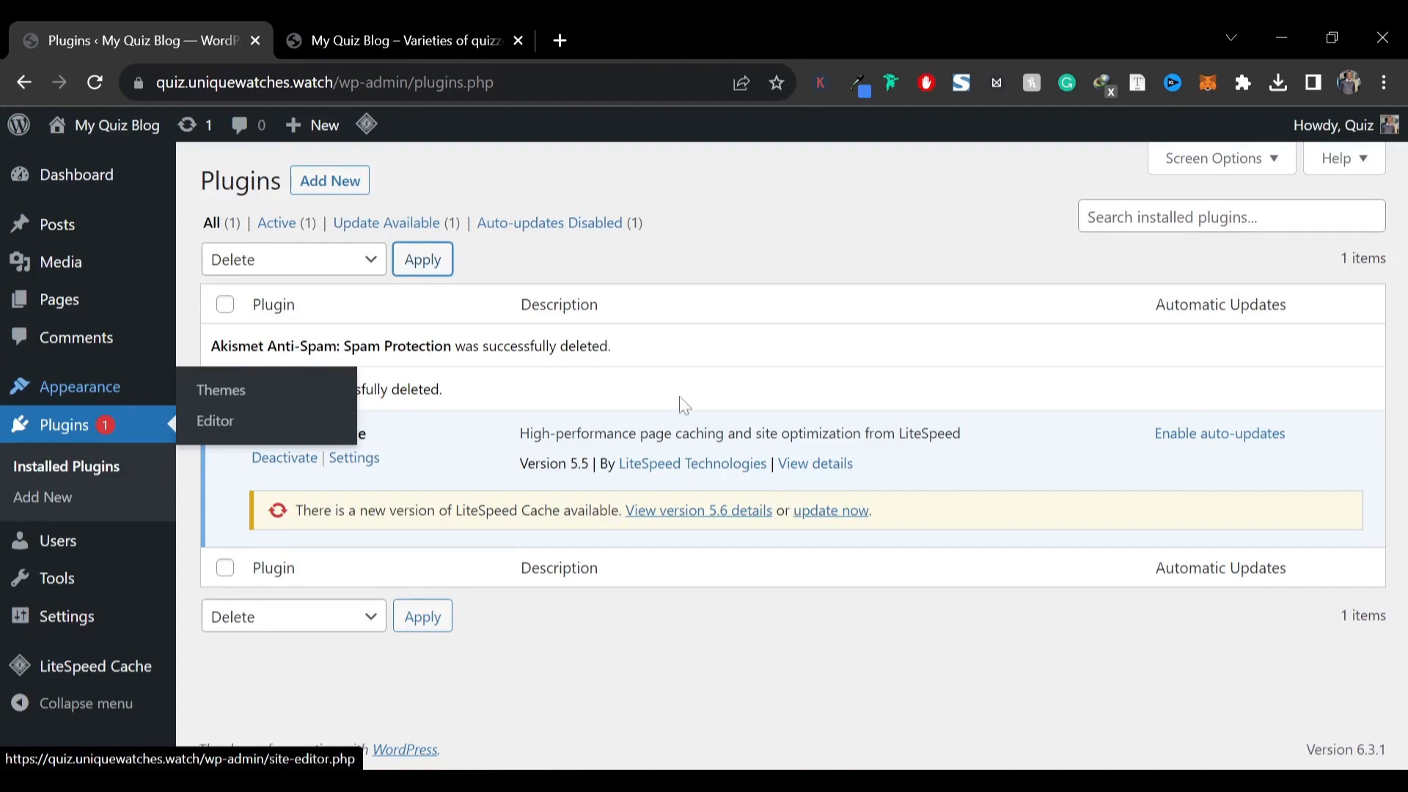
left_click(831, 511)
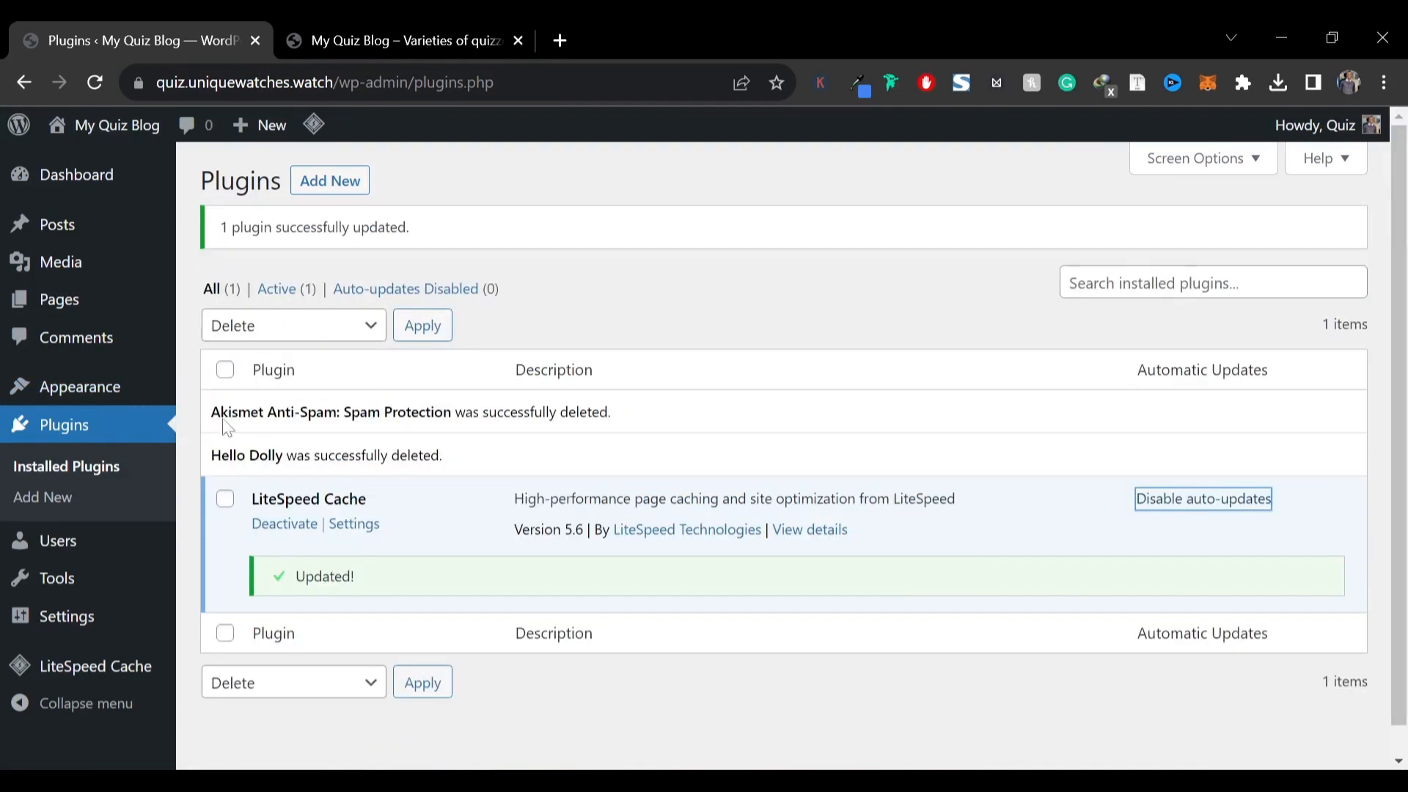
Install and activate the Blocksy theme, and install its recommended Blocksy Companion plugin
mouse_move(101, 396)
left_click(242, 395)
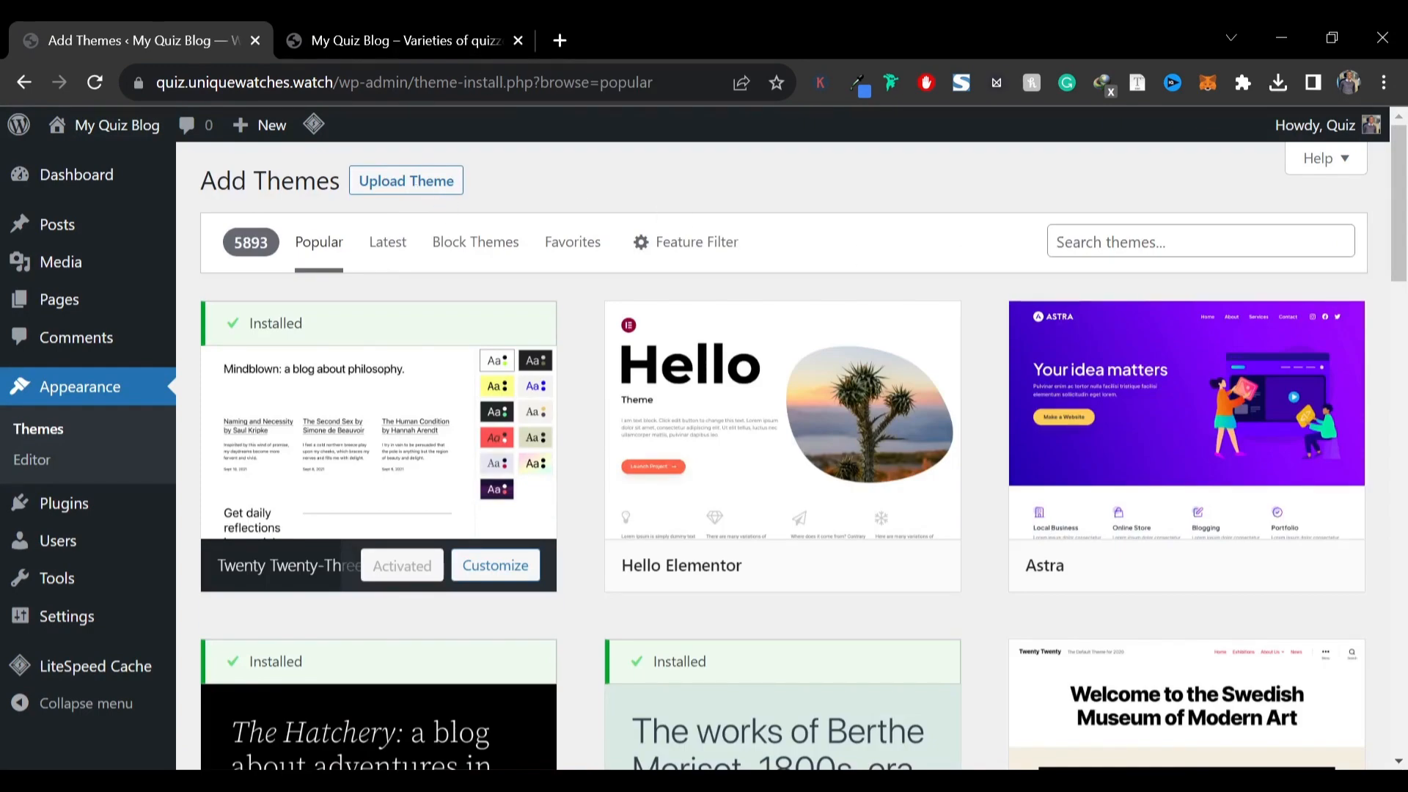
scroll(927, 268, "down", 9)
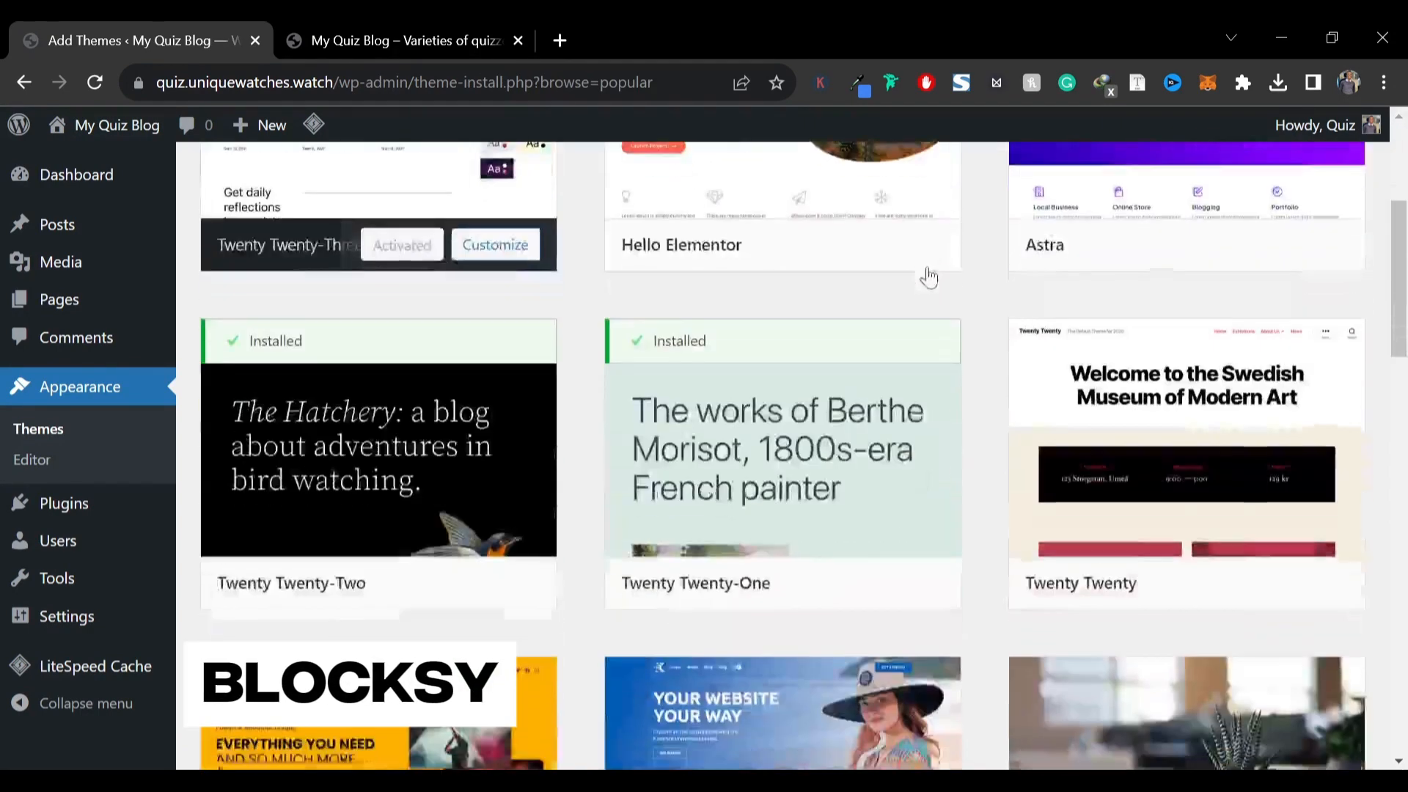
scroll(880, 293, "down", 12)
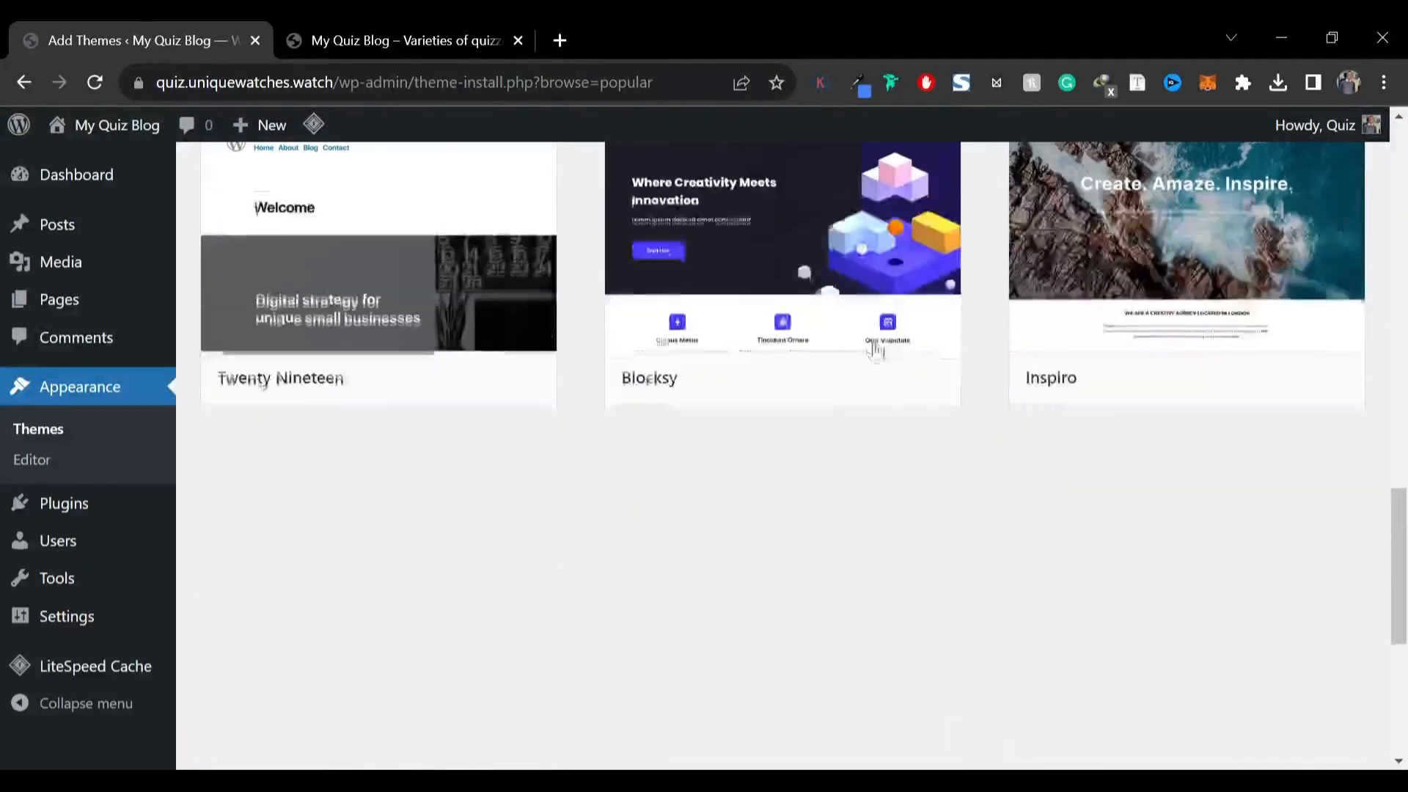
mouse_move(638, 403)
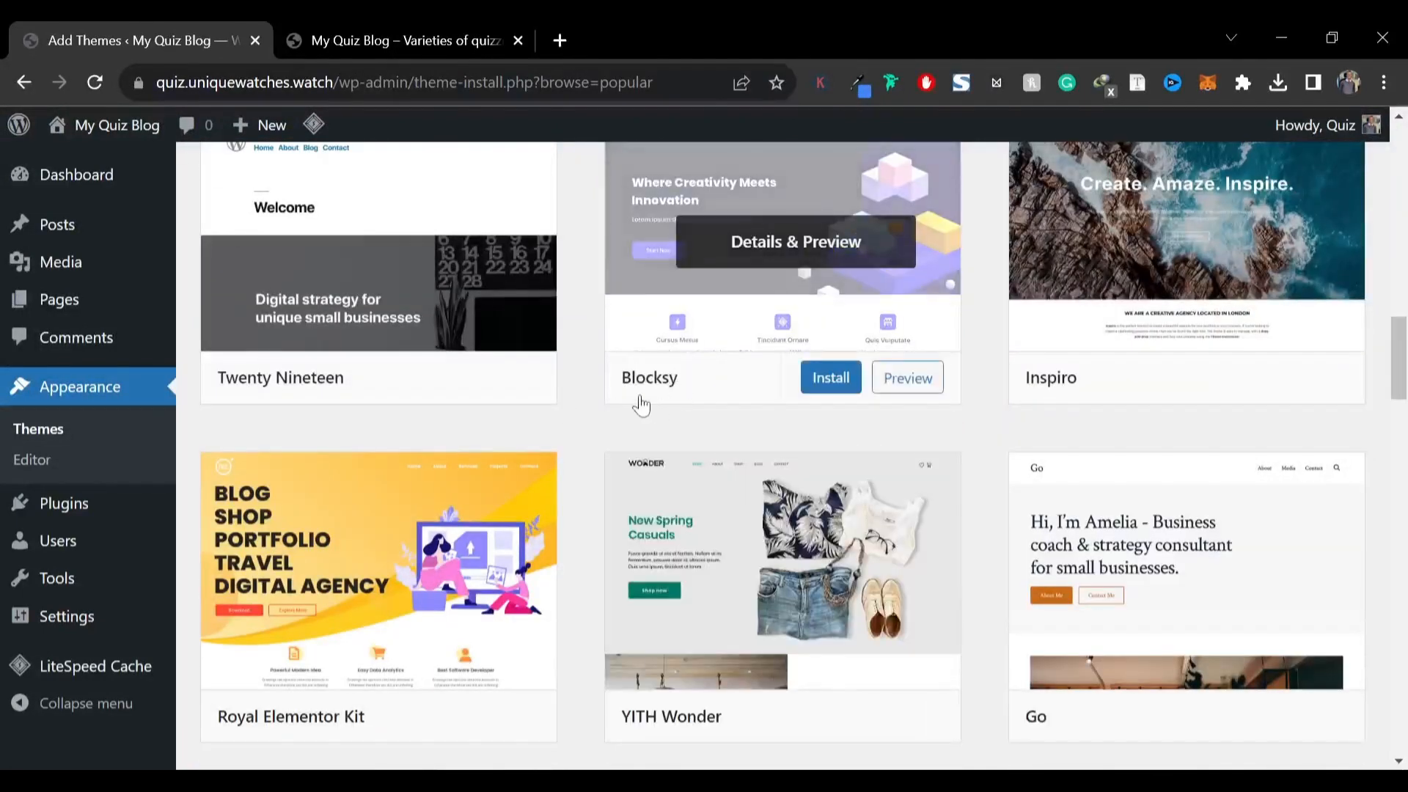
left_click(838, 387)
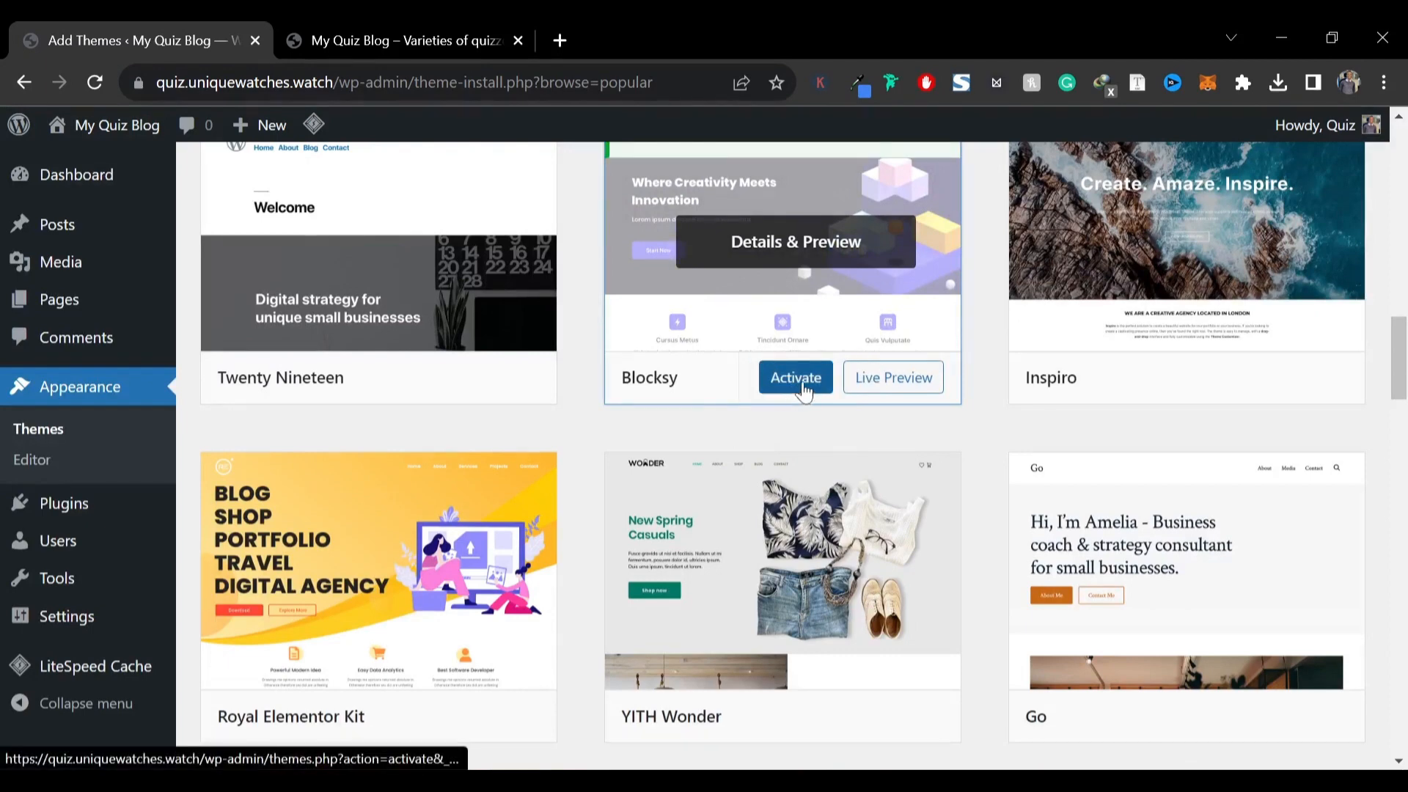
left_click(800, 389)
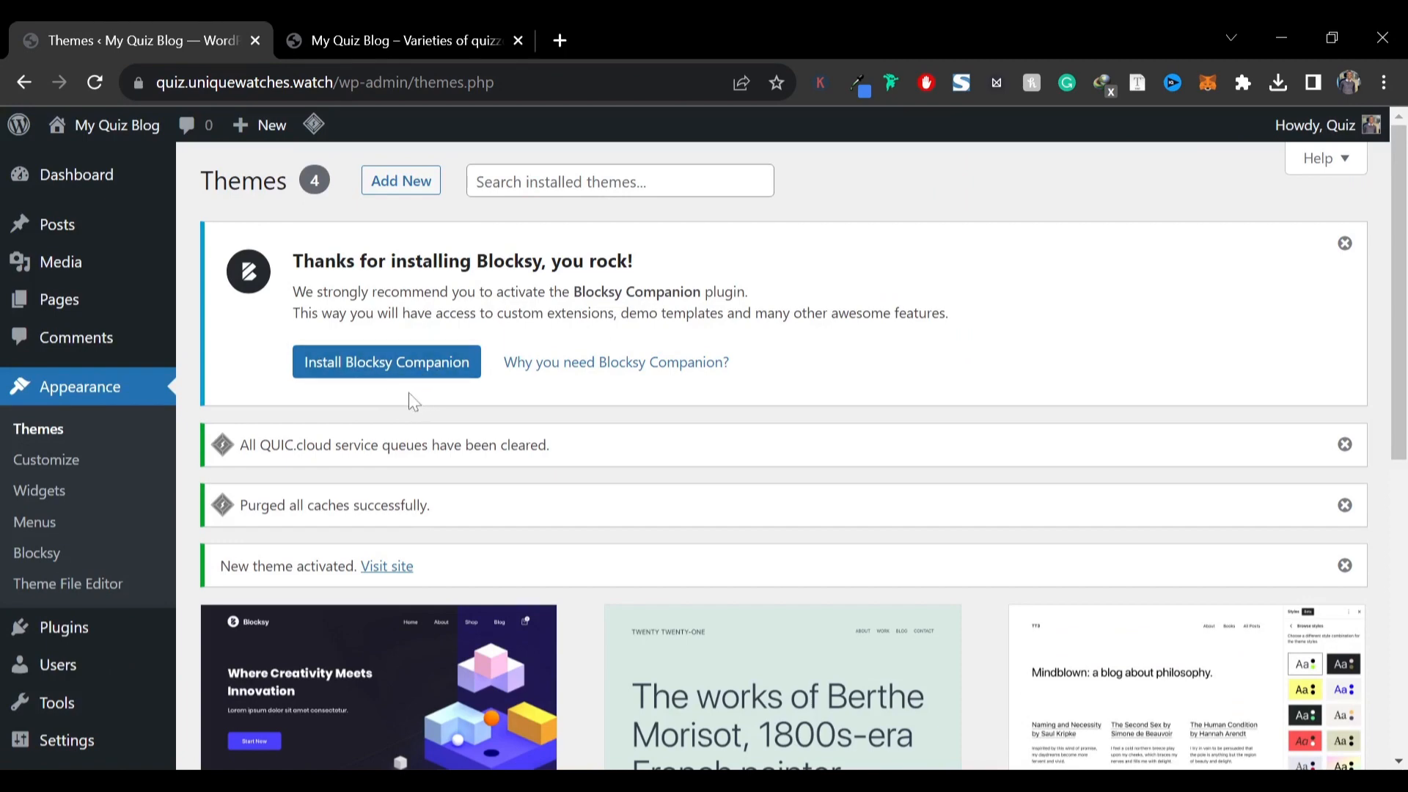
left_click(385, 373)
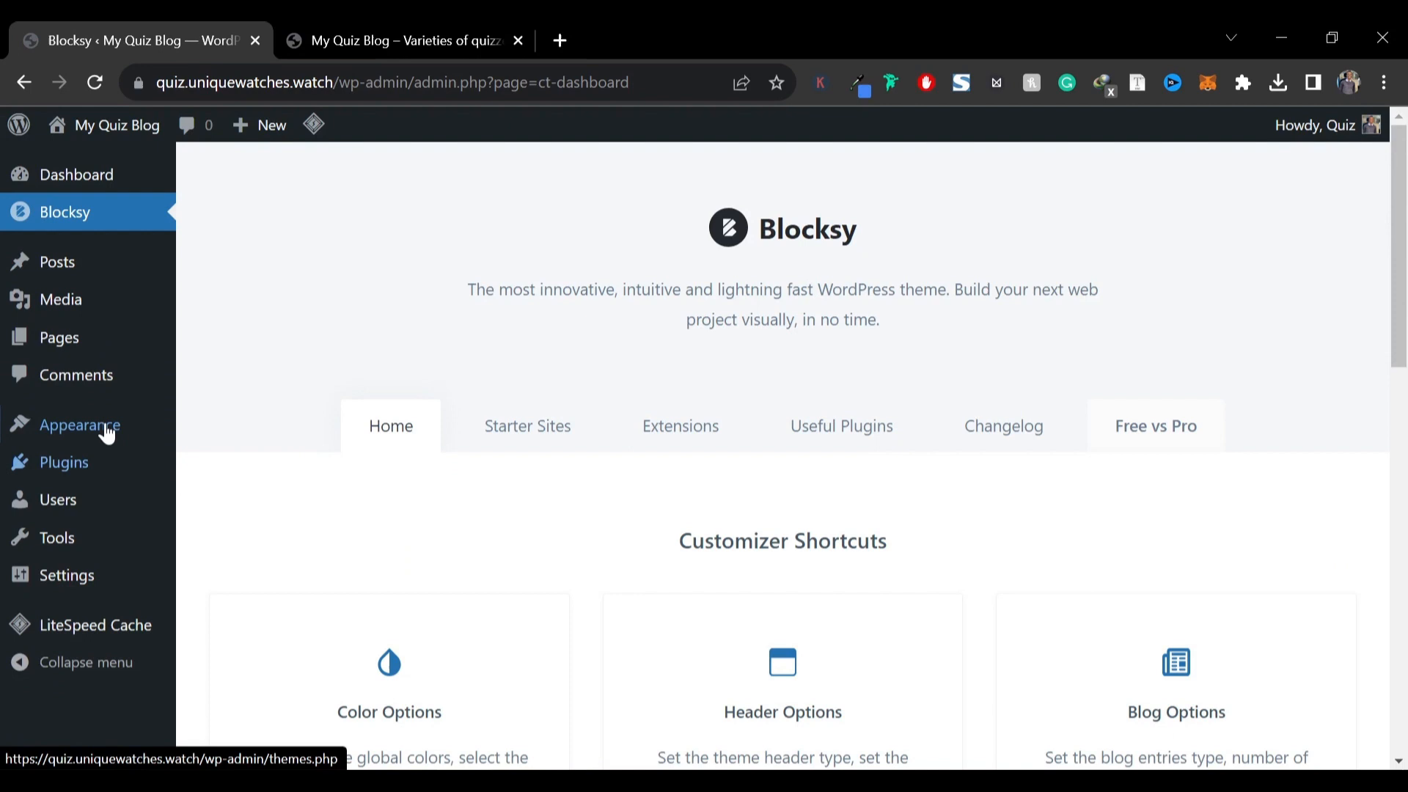
Delete the inactive default themes, including Twenty Twenty-One and Twenty Twenty-Three
mouse_move(107, 430)
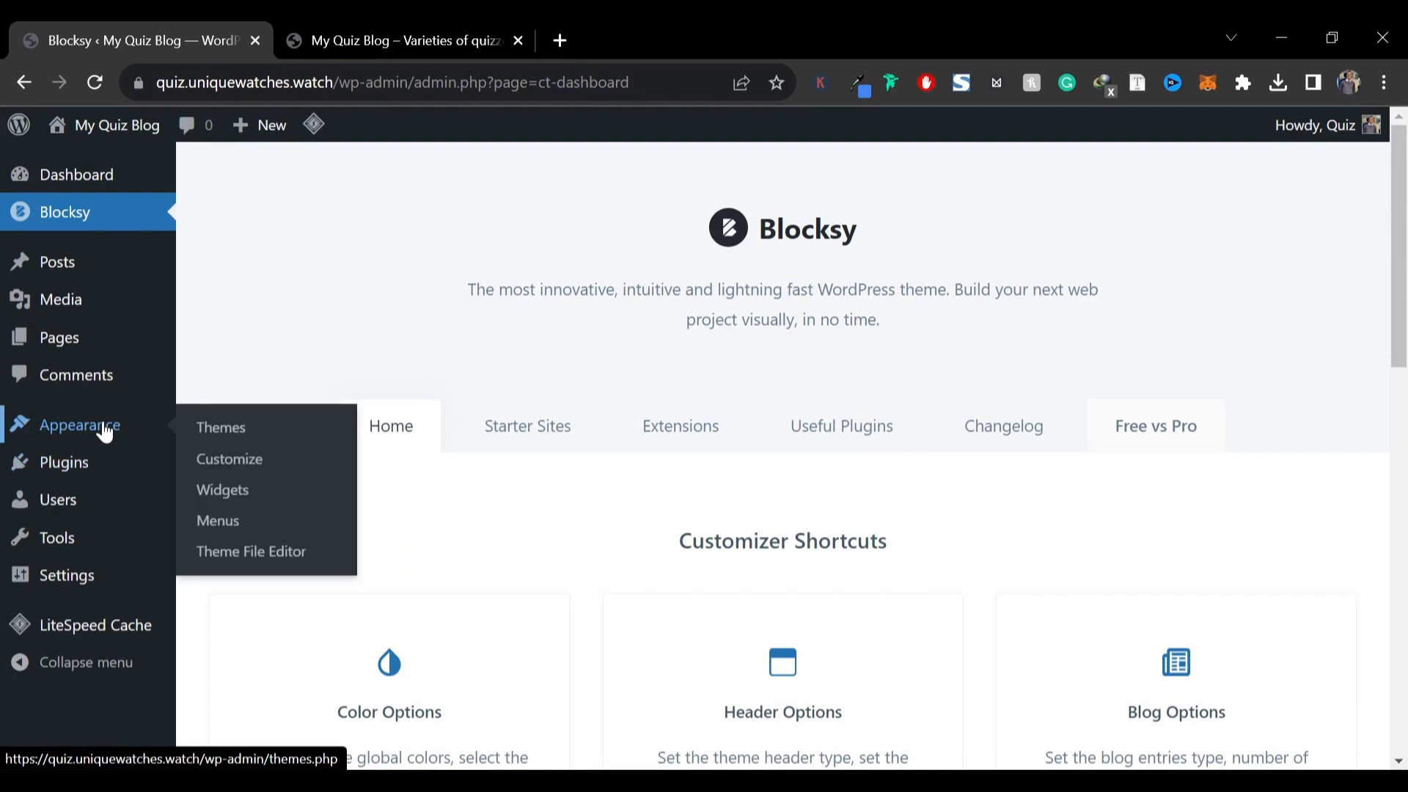
left_click(250, 431)
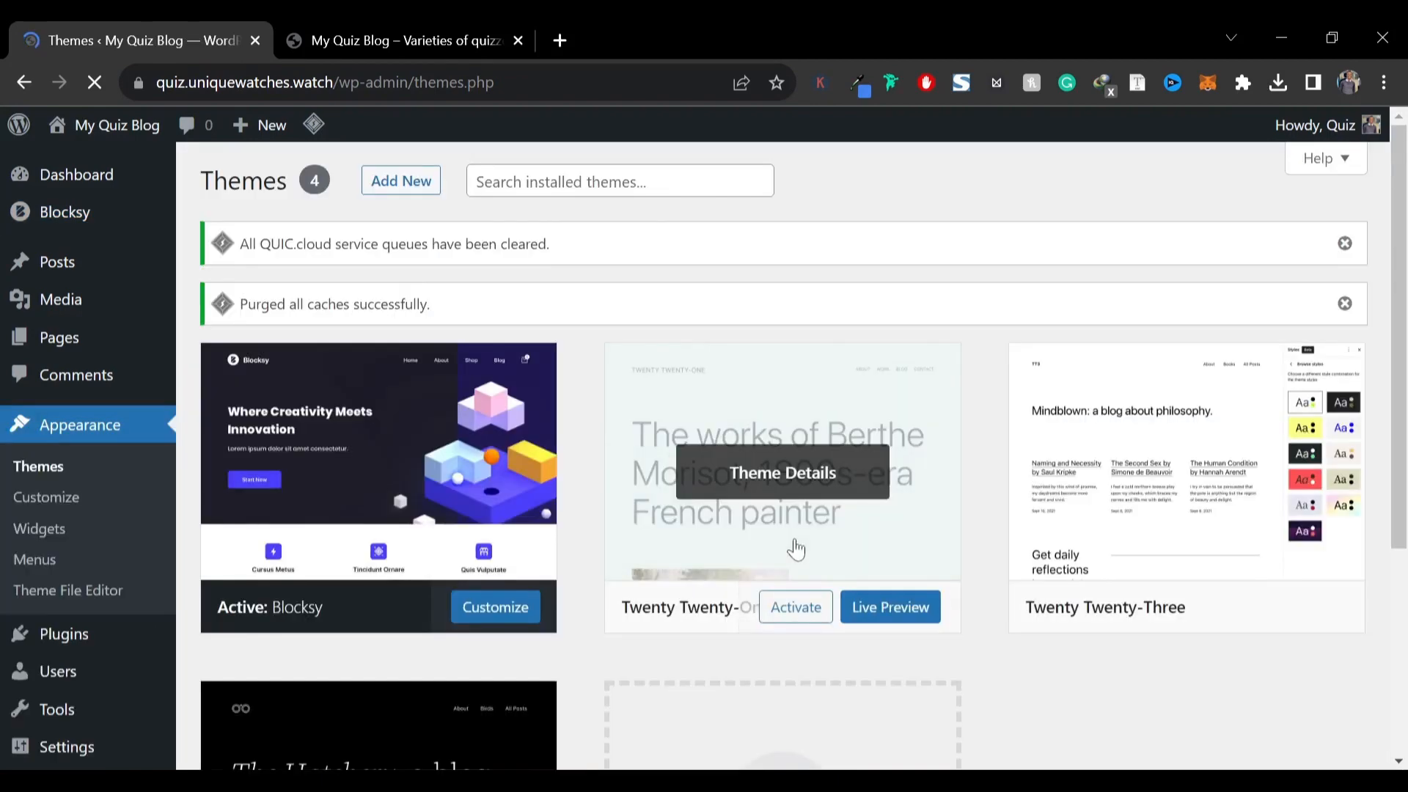
left_click(798, 520)
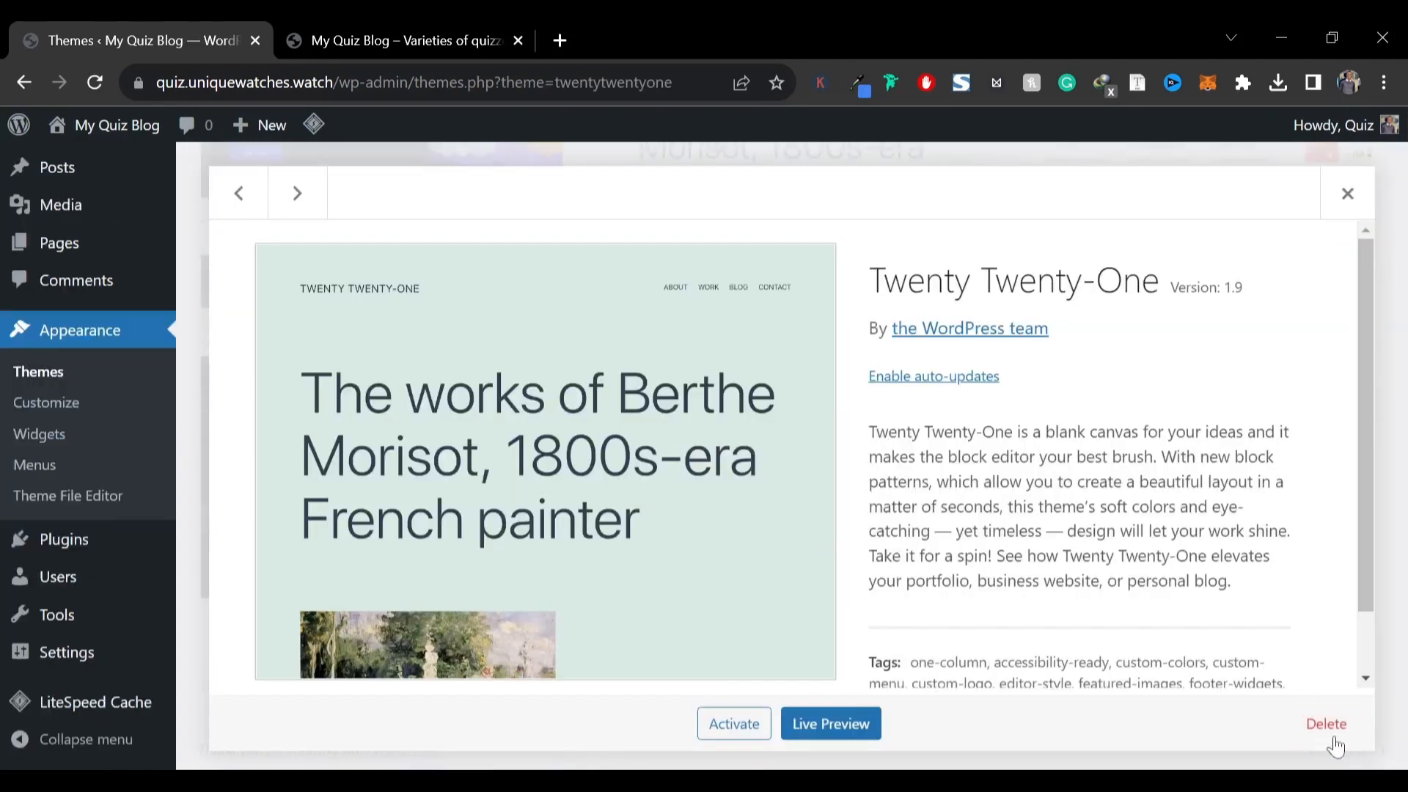
left_click(1328, 725)
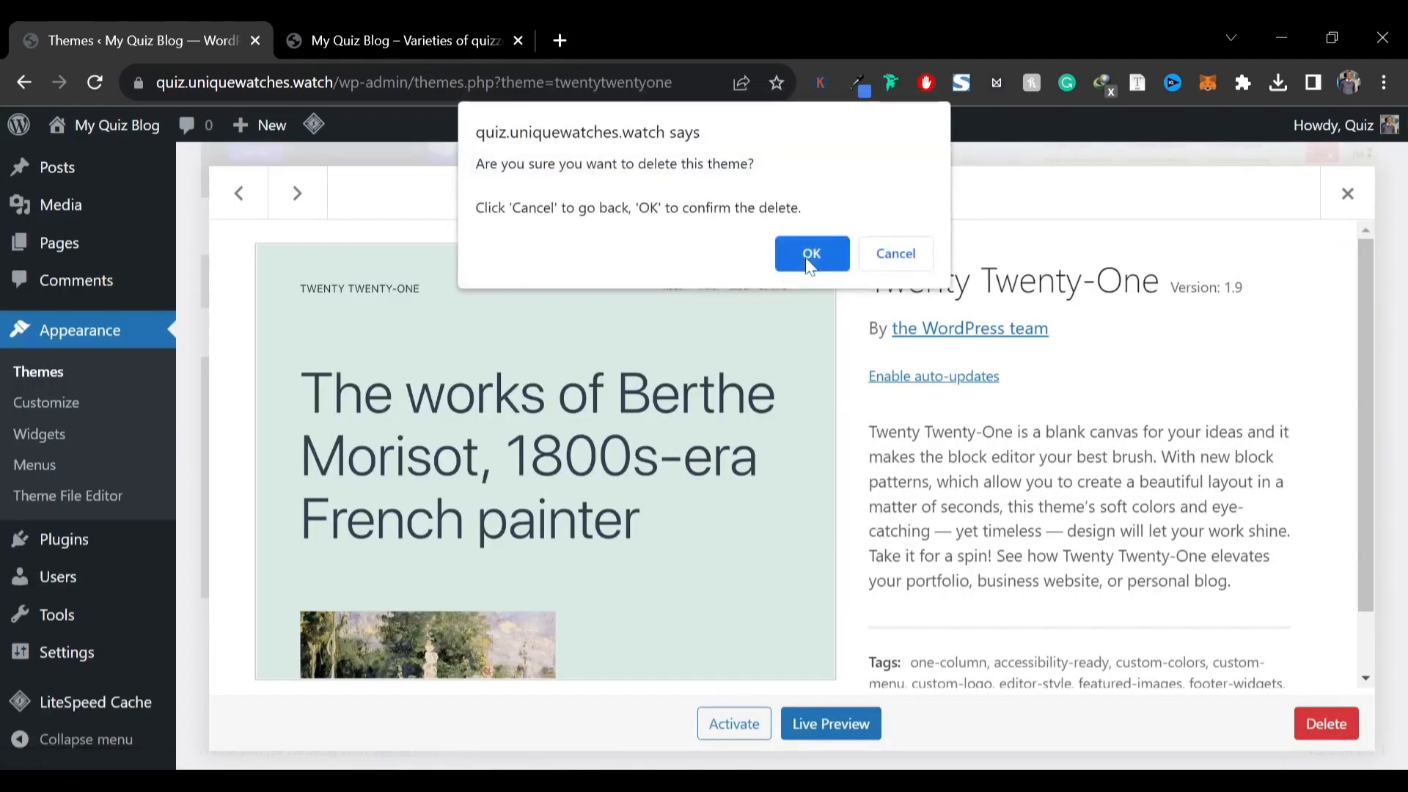
left_click(800, 253)
left_click(799, 258)
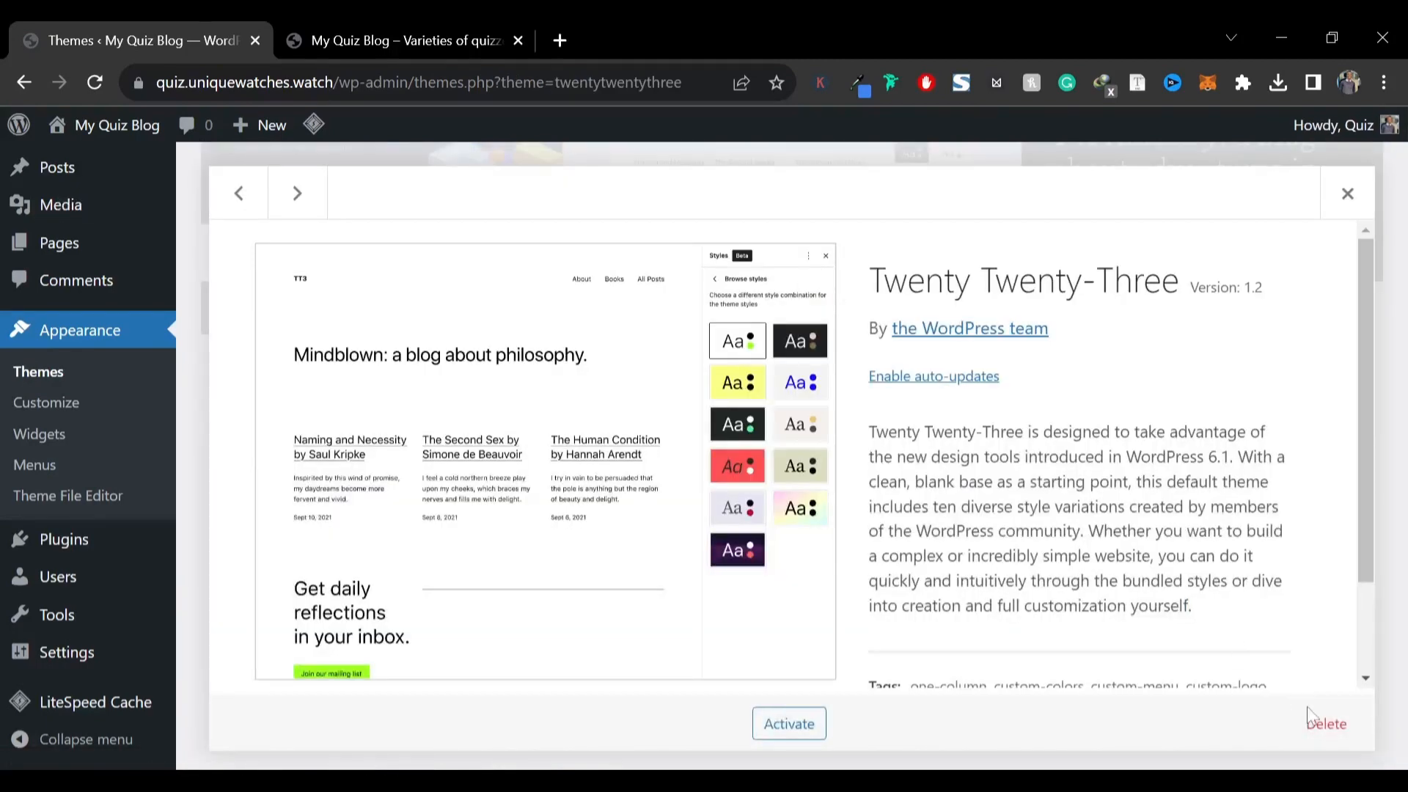
left_click(1326, 723)
left_click(830, 270)
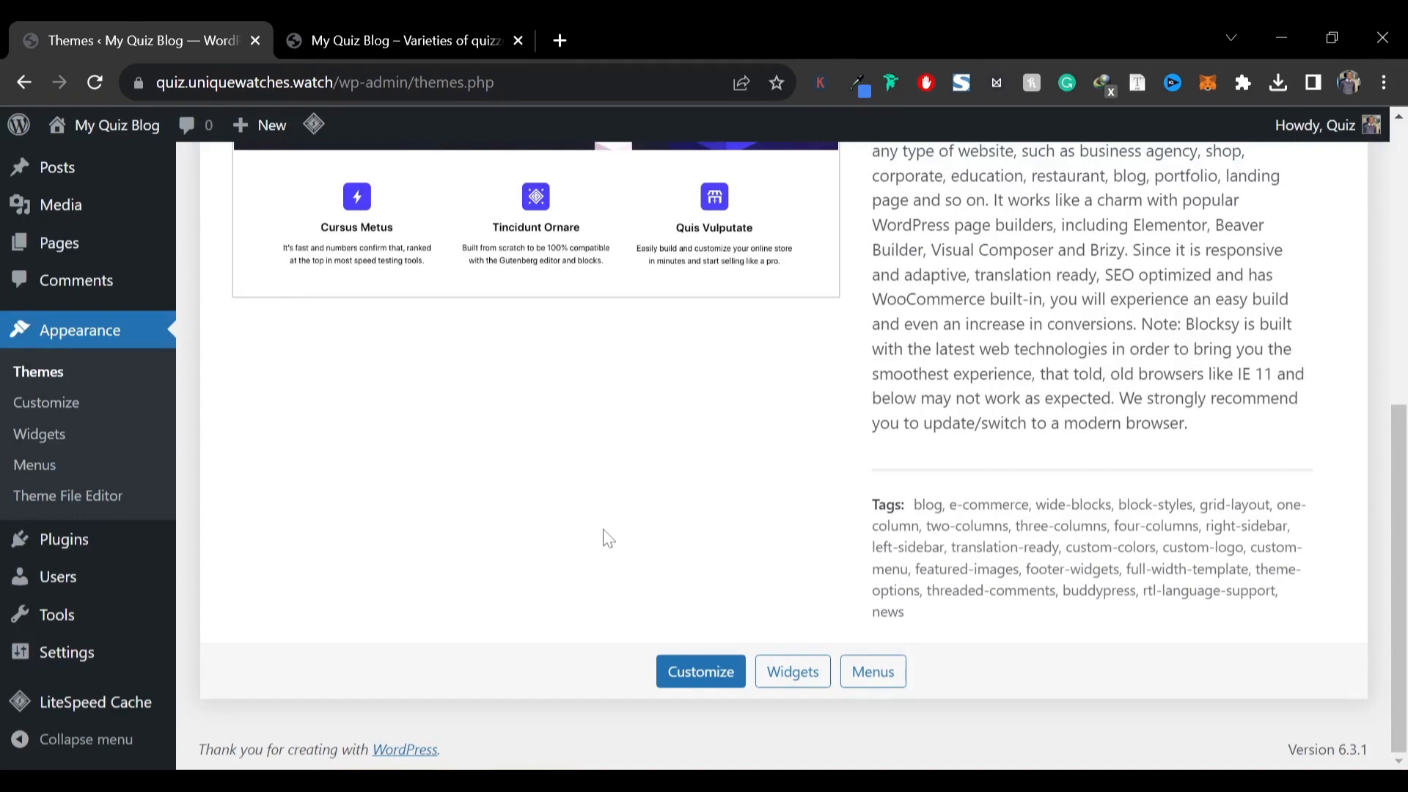
scroll(607, 539, "up", 8)
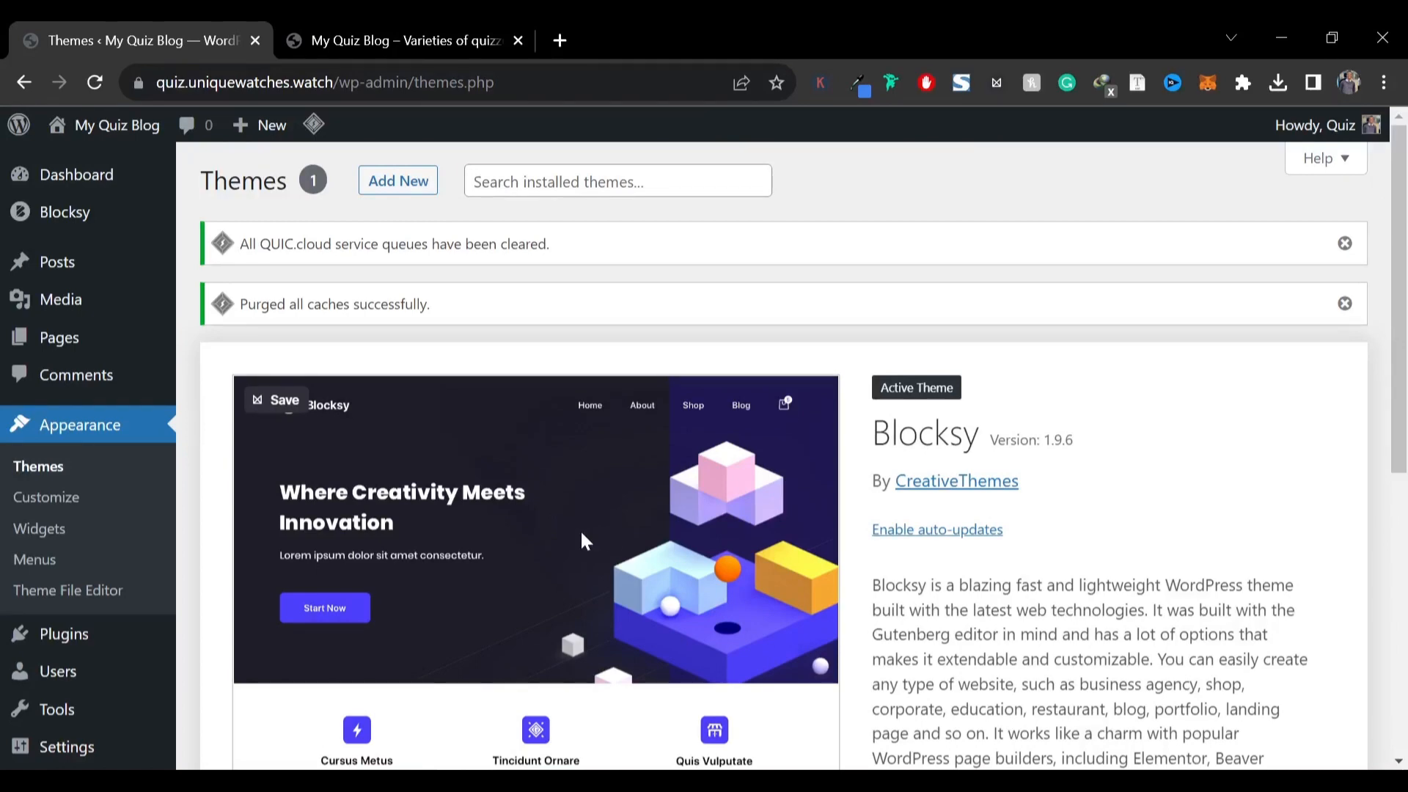
Search new plugins for elementor and install Elementor Website Builder and ElementsKit Elementor addons
mouse_move(103, 645)
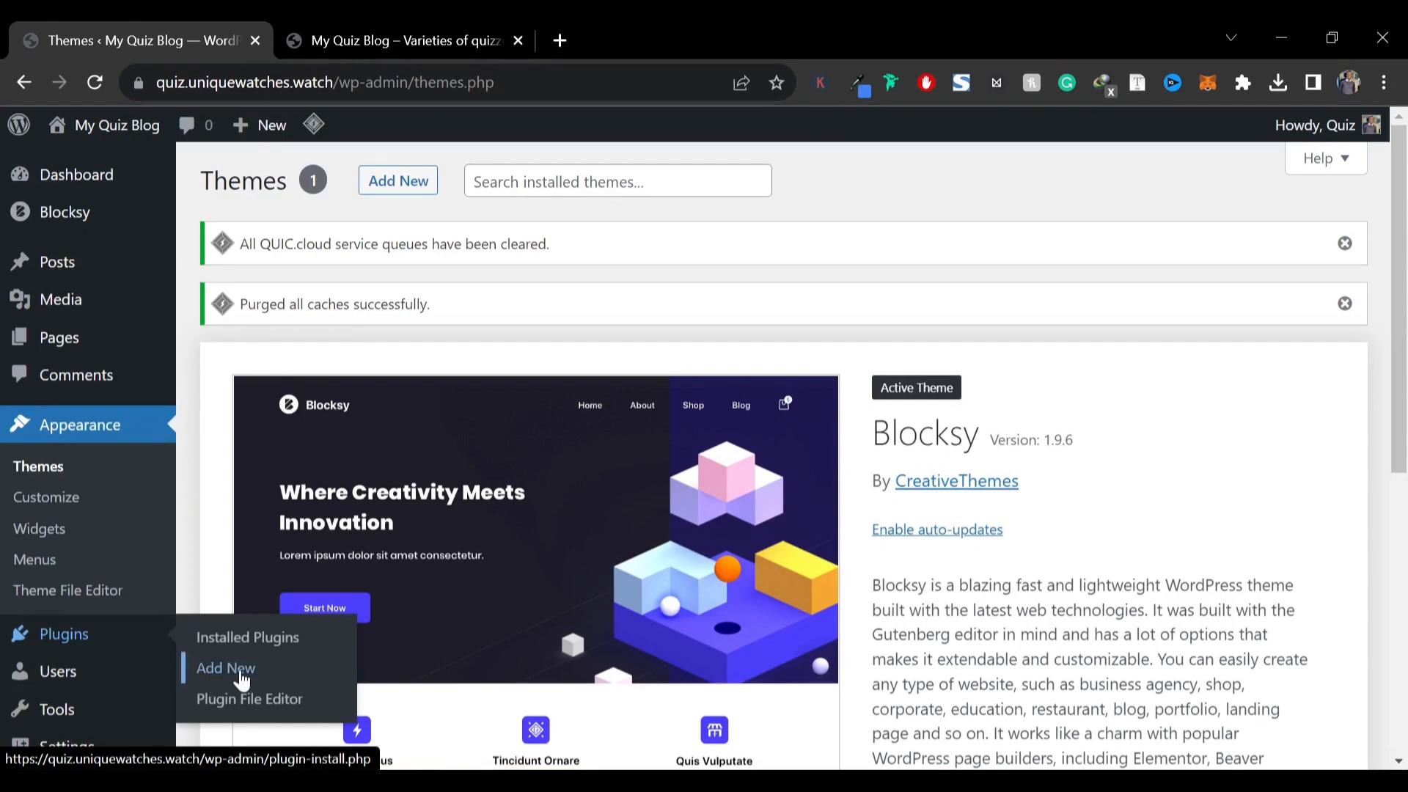
left_click(235, 668)
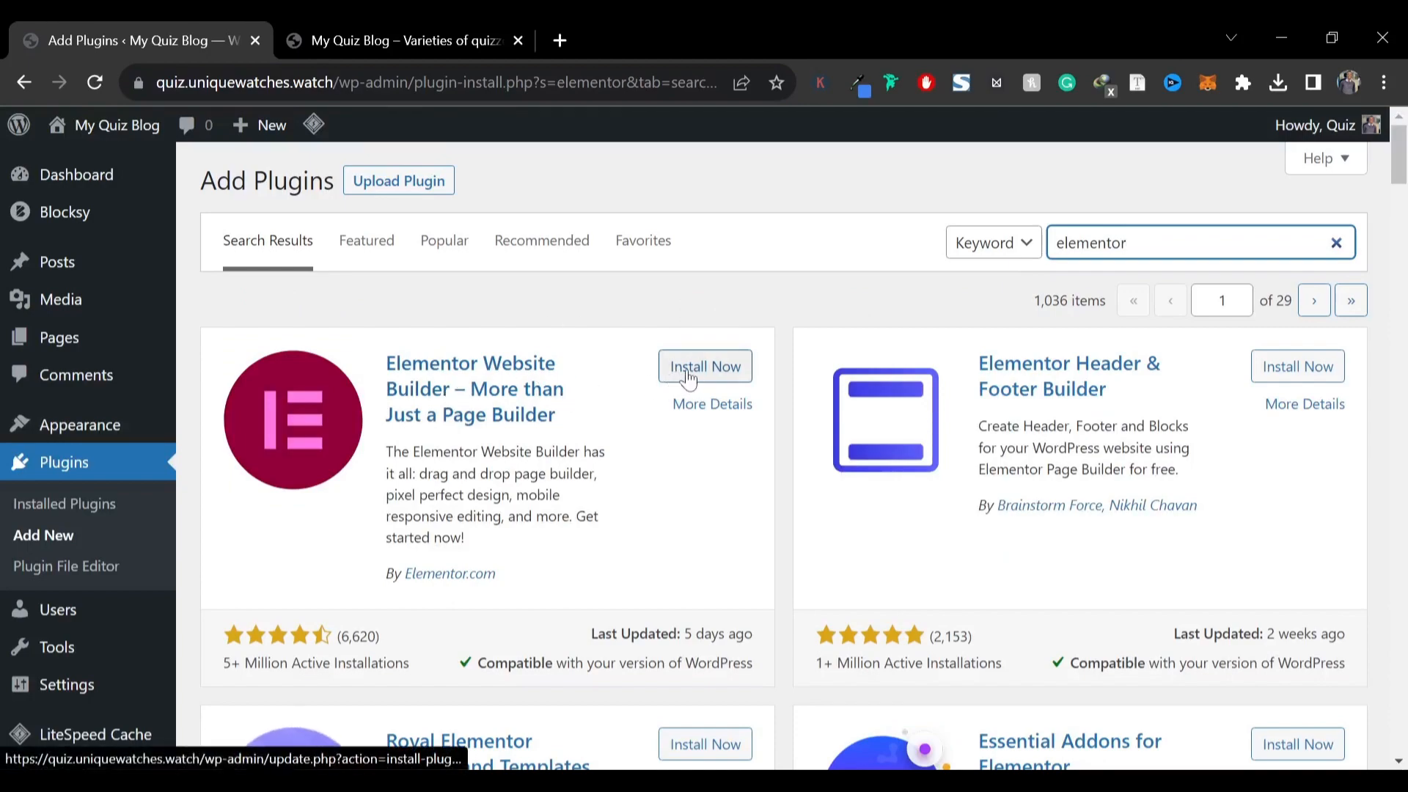
left_click(690, 378)
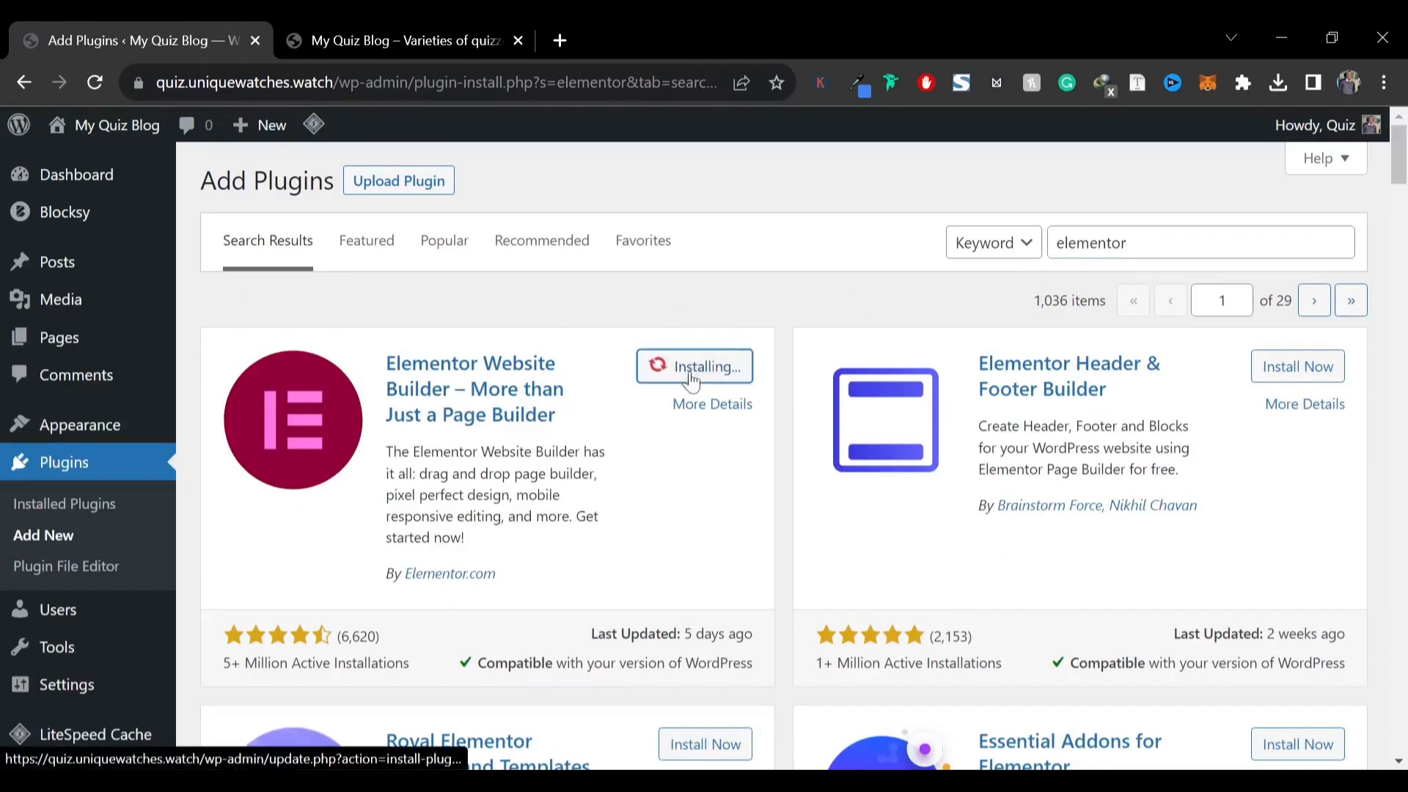
scroll(692, 503, "down", 5)
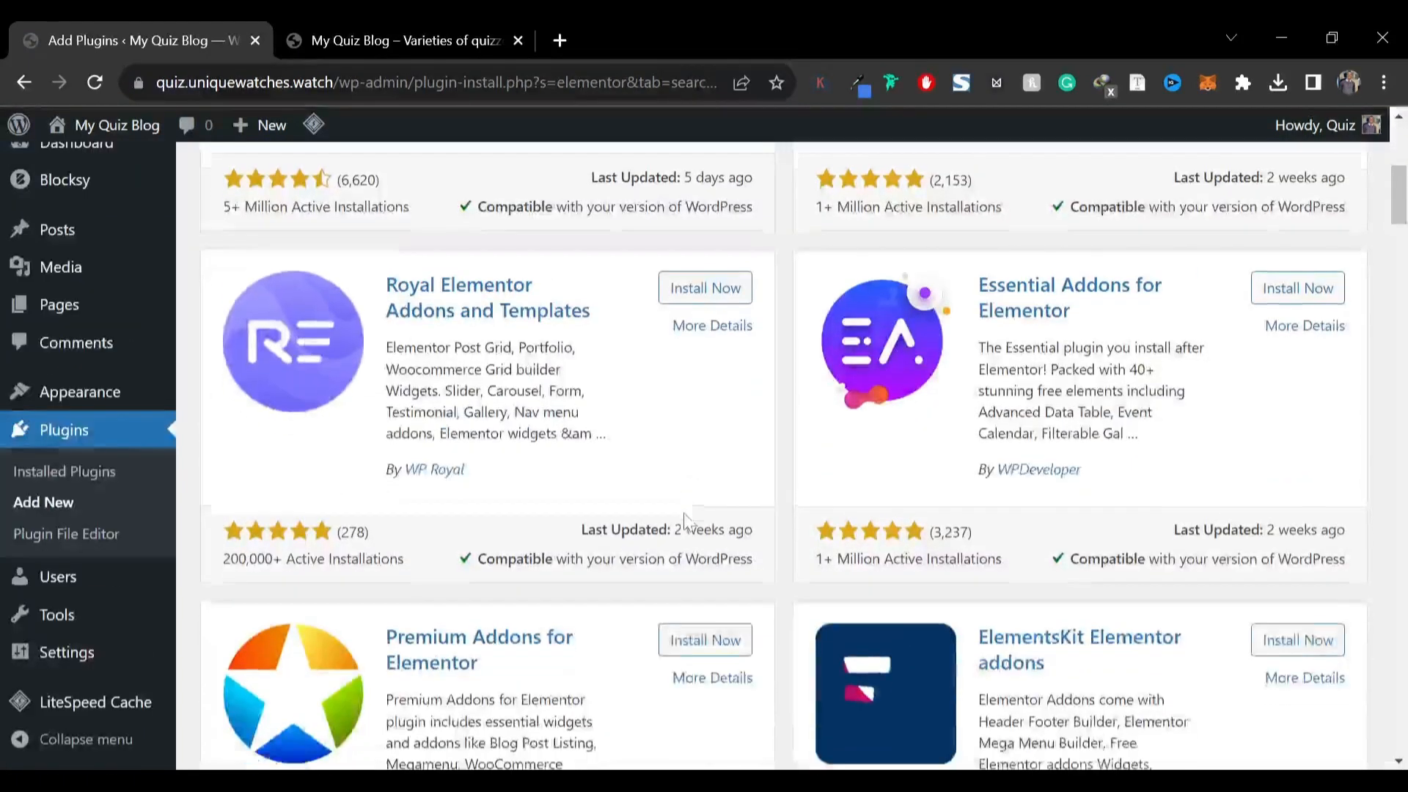
scroll(684, 519, "down", 2)
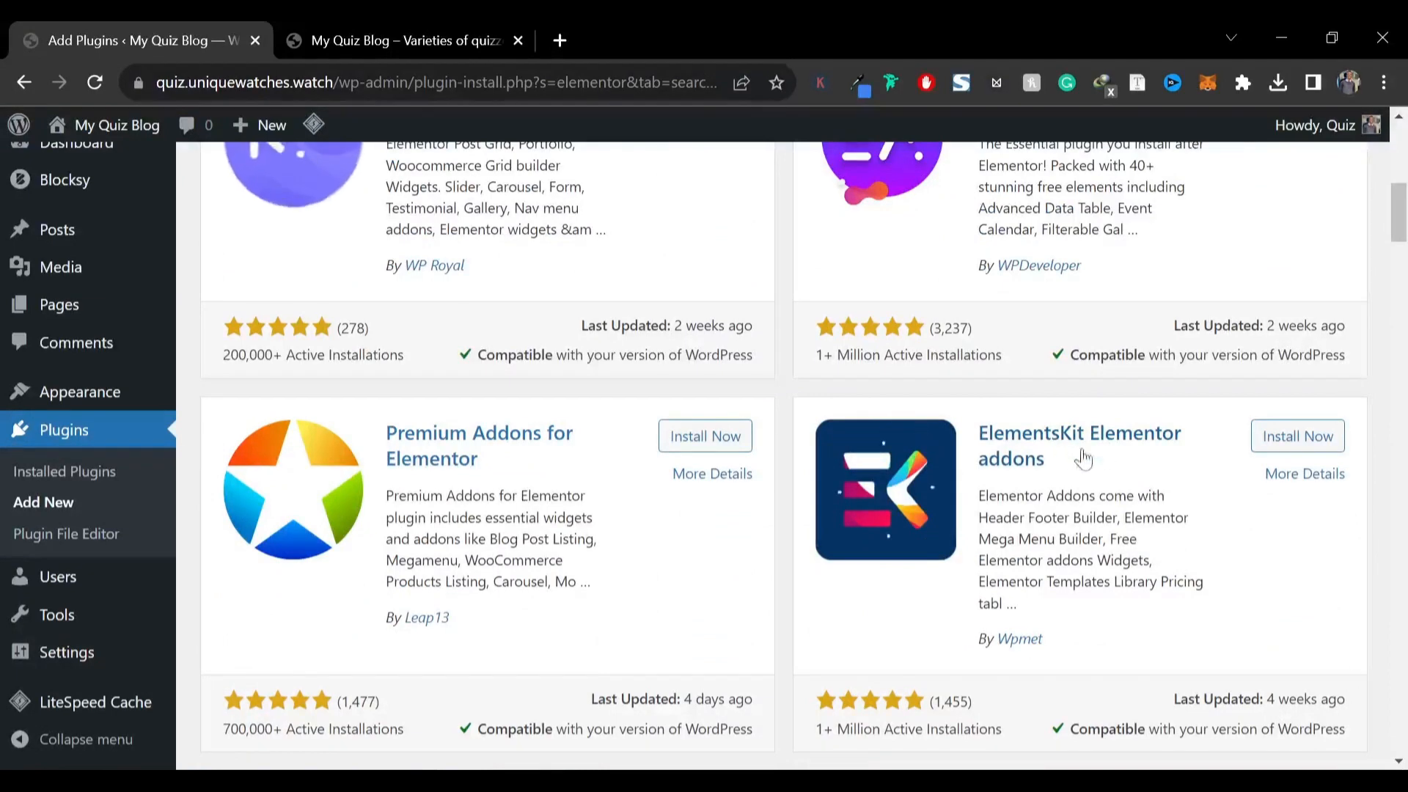
left_click(1270, 453)
scroll(971, 480, "up", 5)
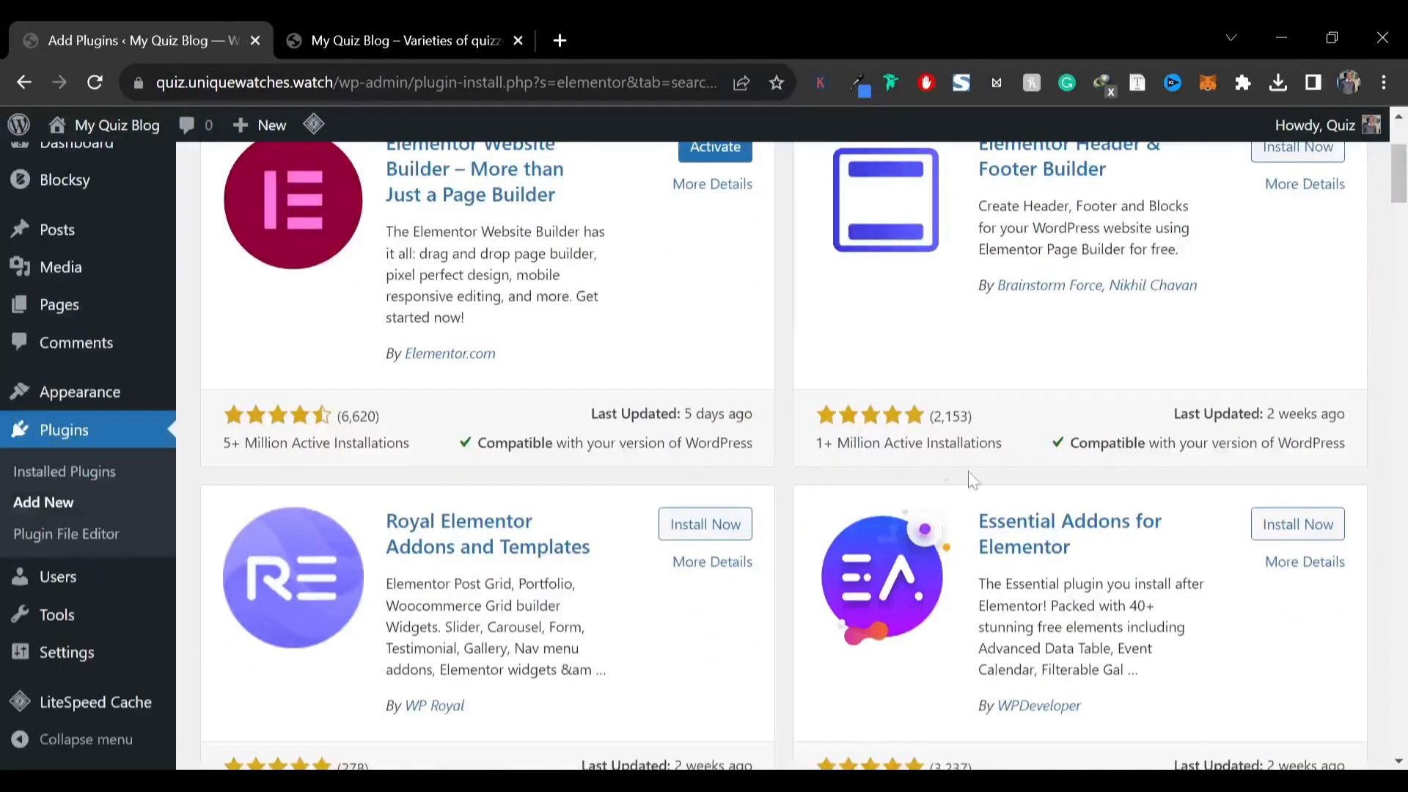
scroll(1147, 525, "down", 3)
scroll(1147, 525, "up", 6)
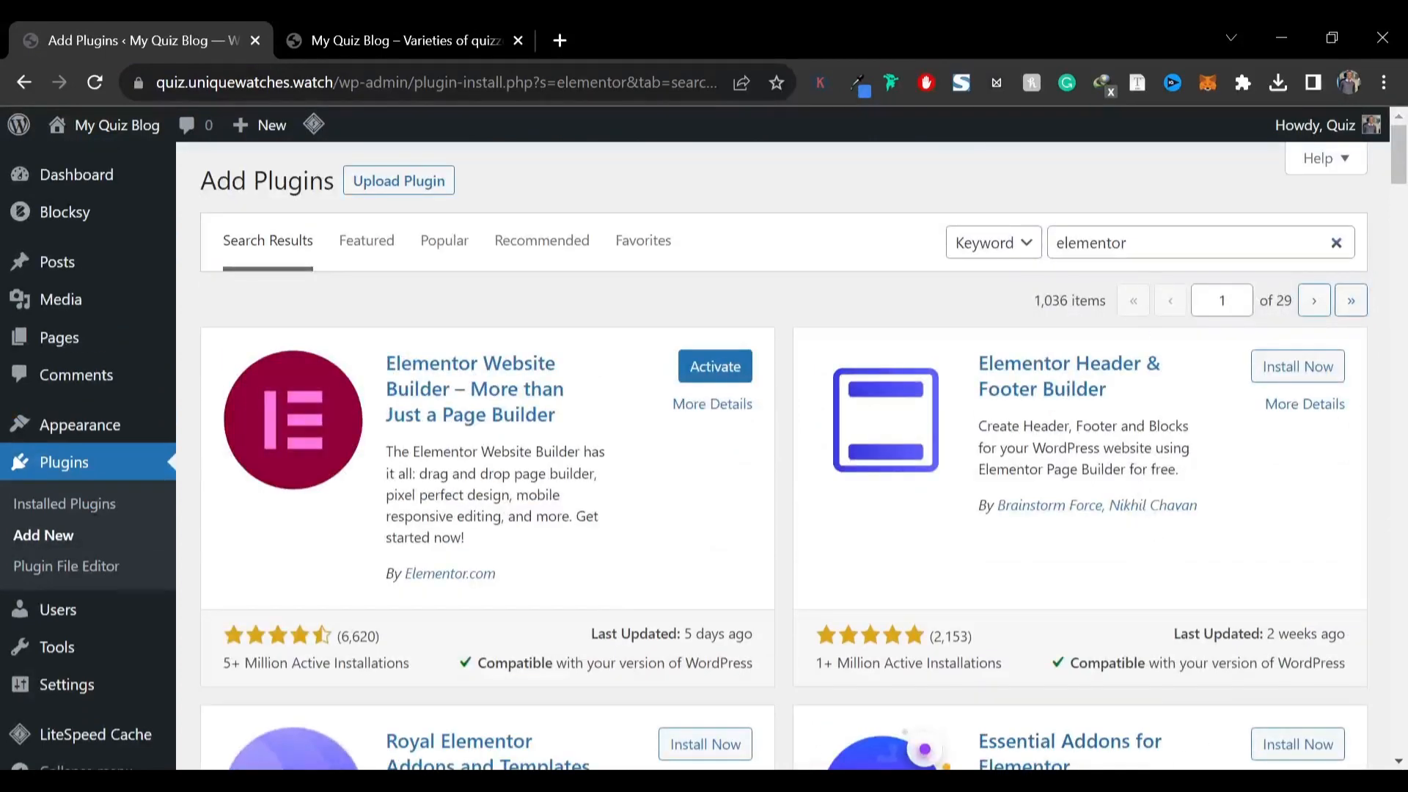
Search new plugins for yoast and install Yoast SEO
double_click(1091, 243)
type("y")
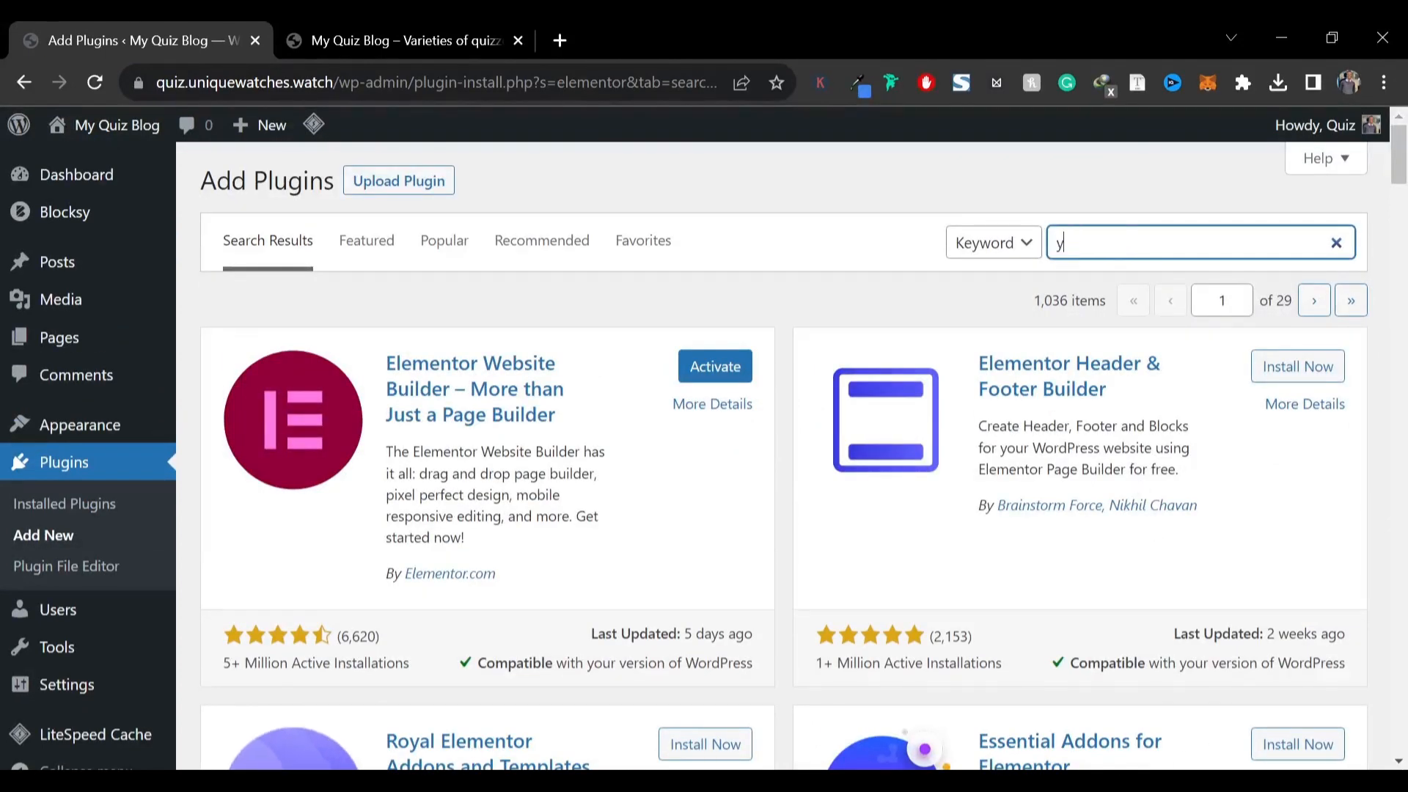
type("oast")
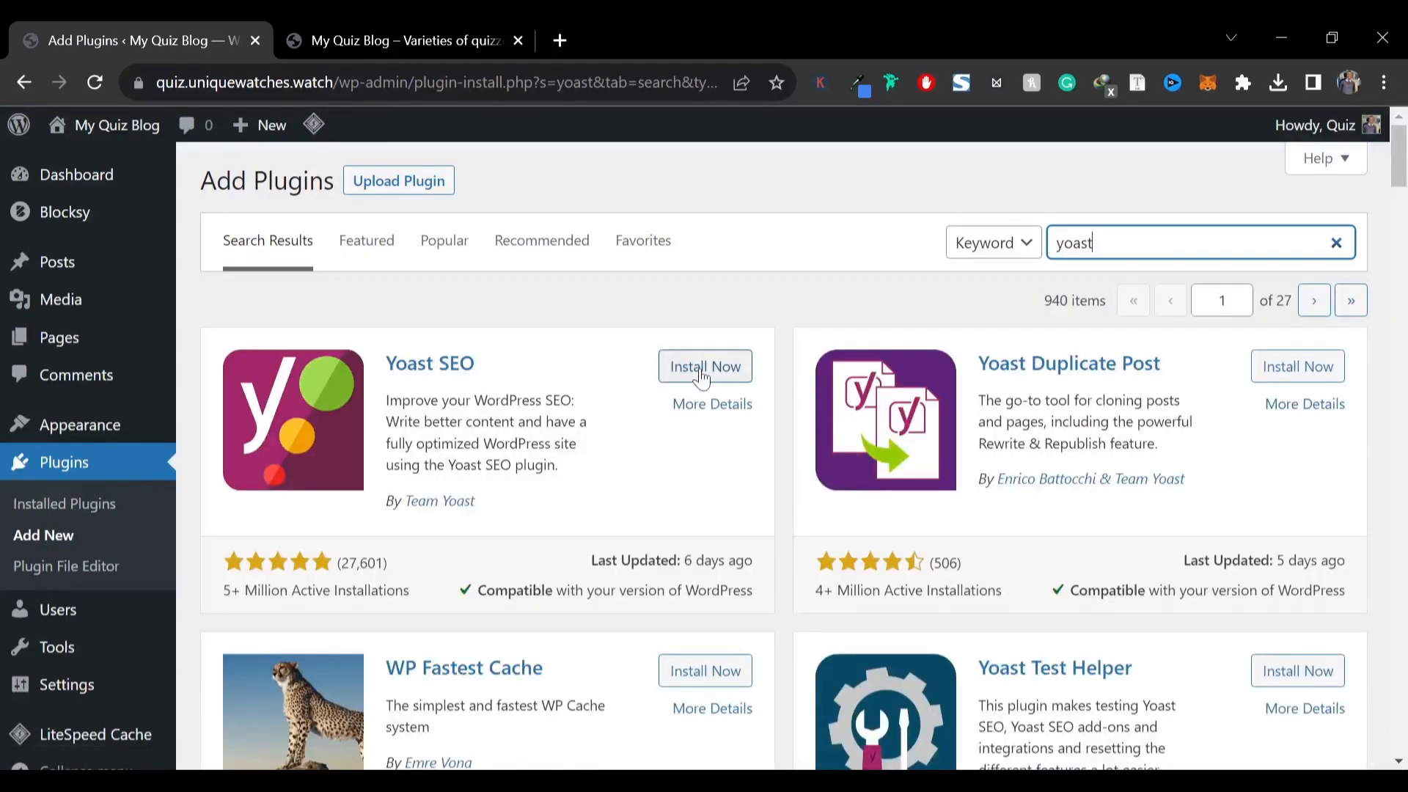
left_click(703, 367)
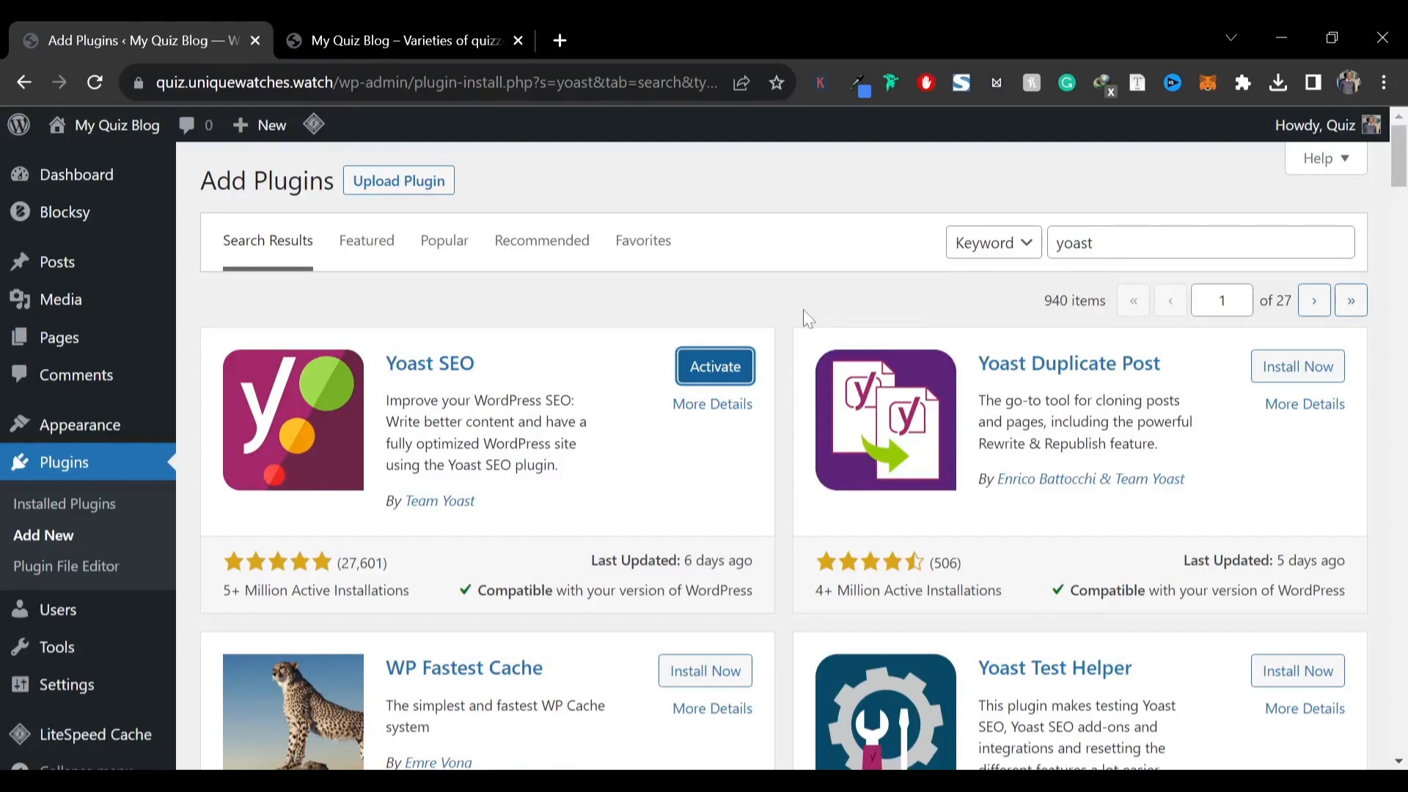
Upload and install the quiz-maker-31.7.7.zip plugin file, then activate it
double_click(1074, 243)
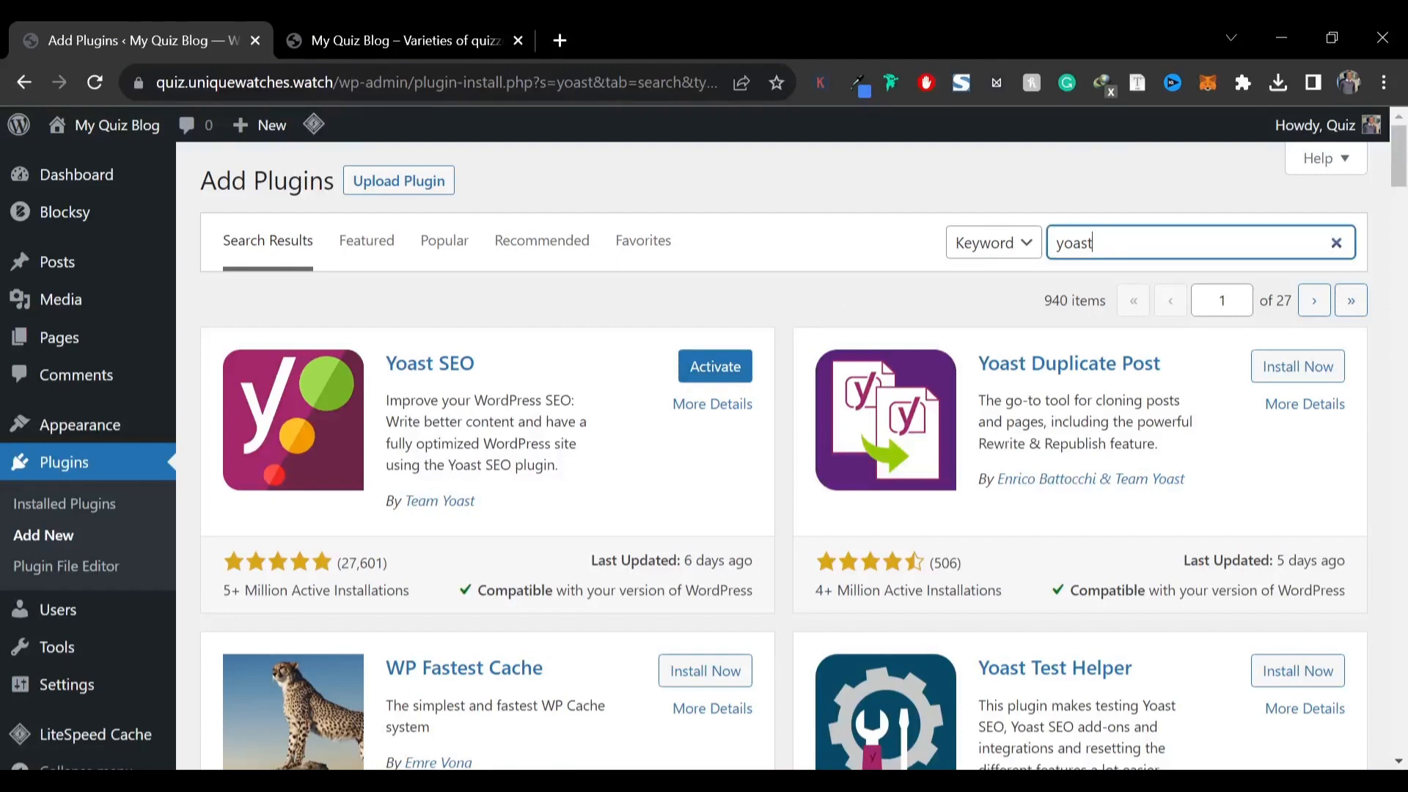
type("quiz maker")
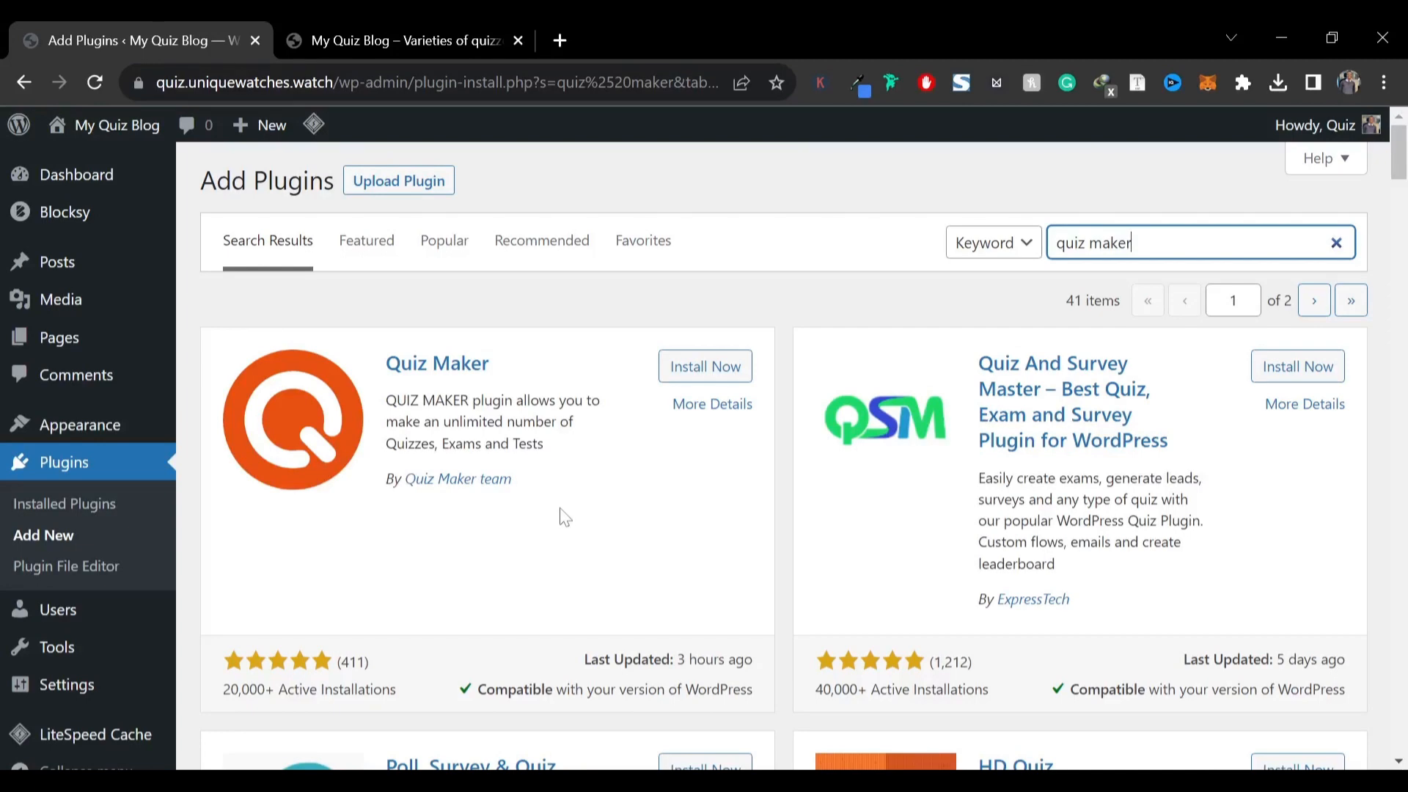
left_click(401, 184)
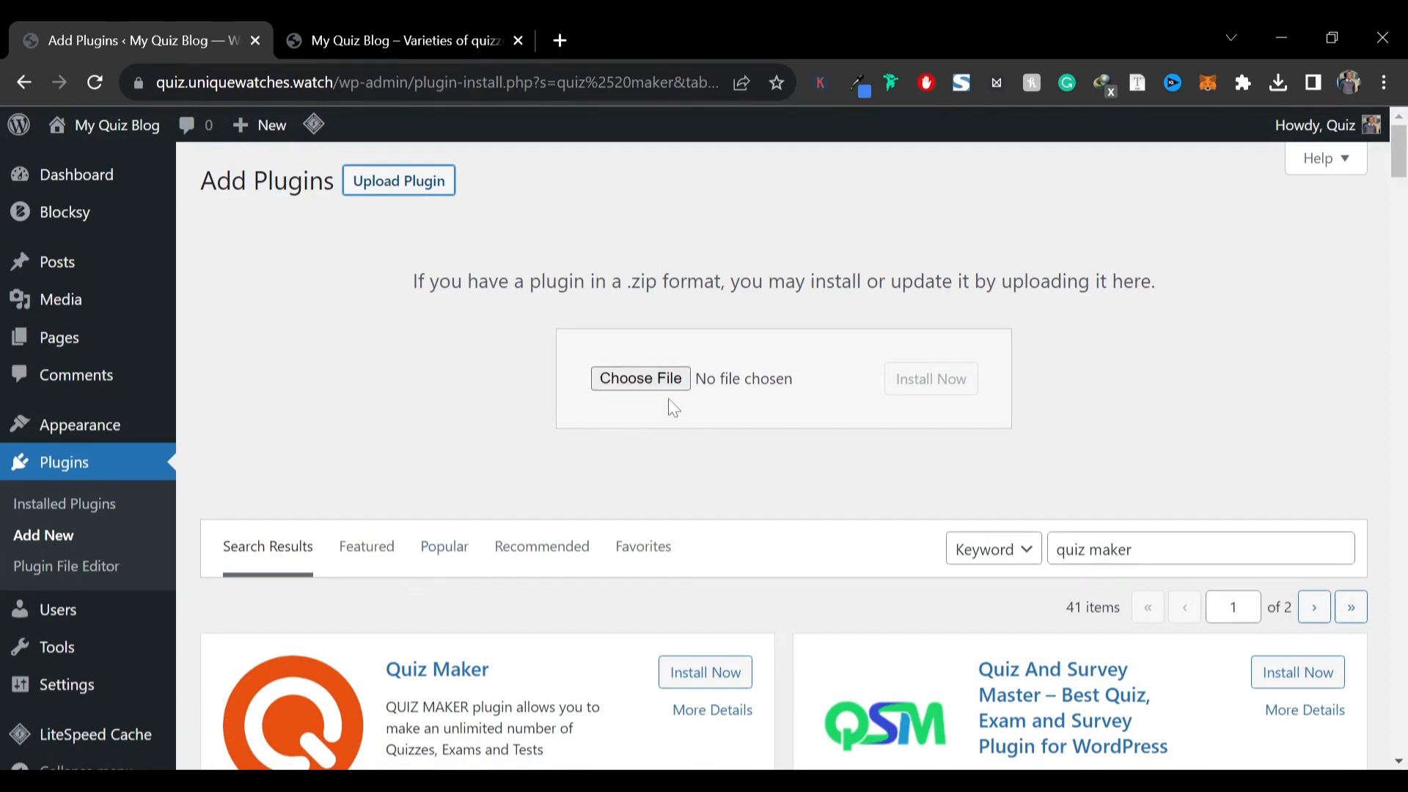
left_click_drag(673, 408, 746, 384)
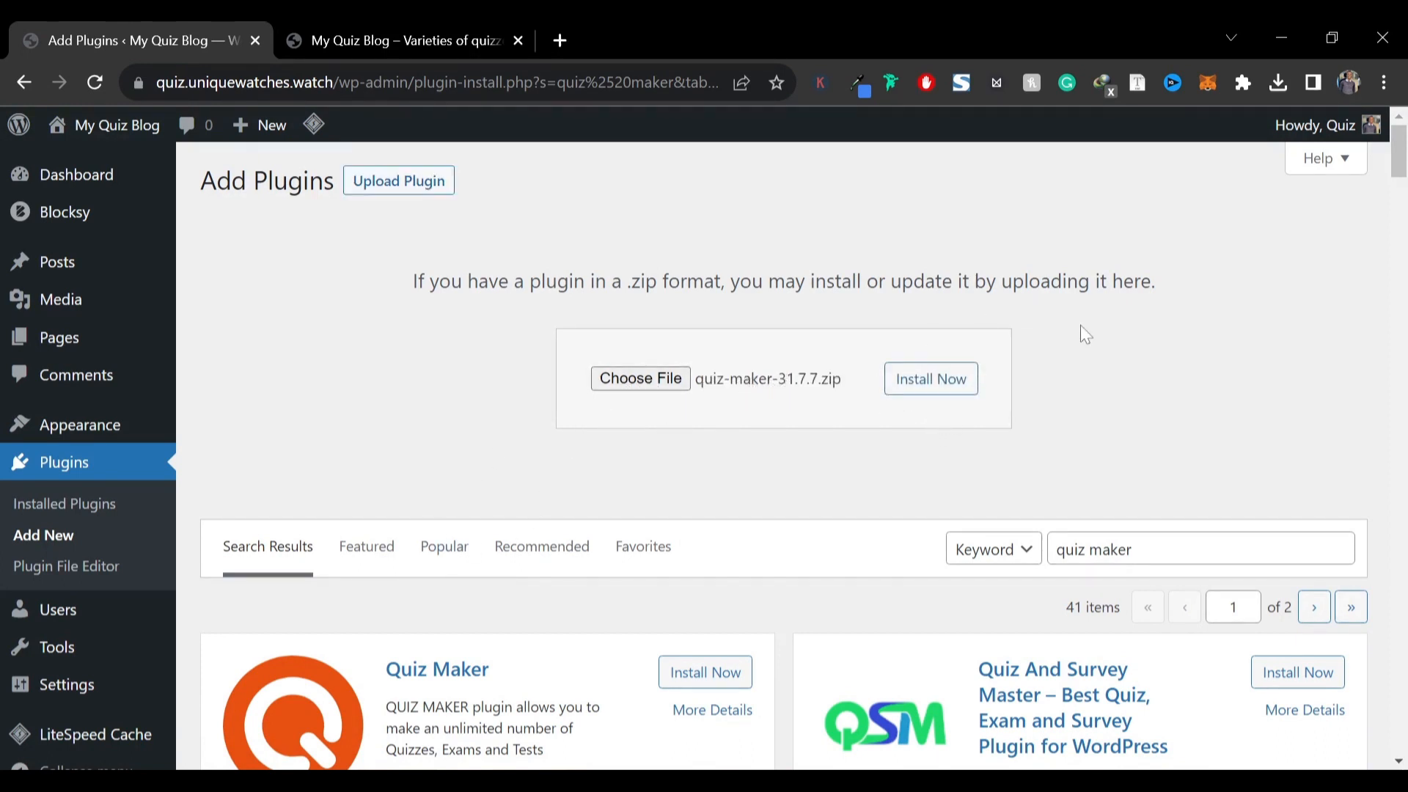
left_click(930, 377)
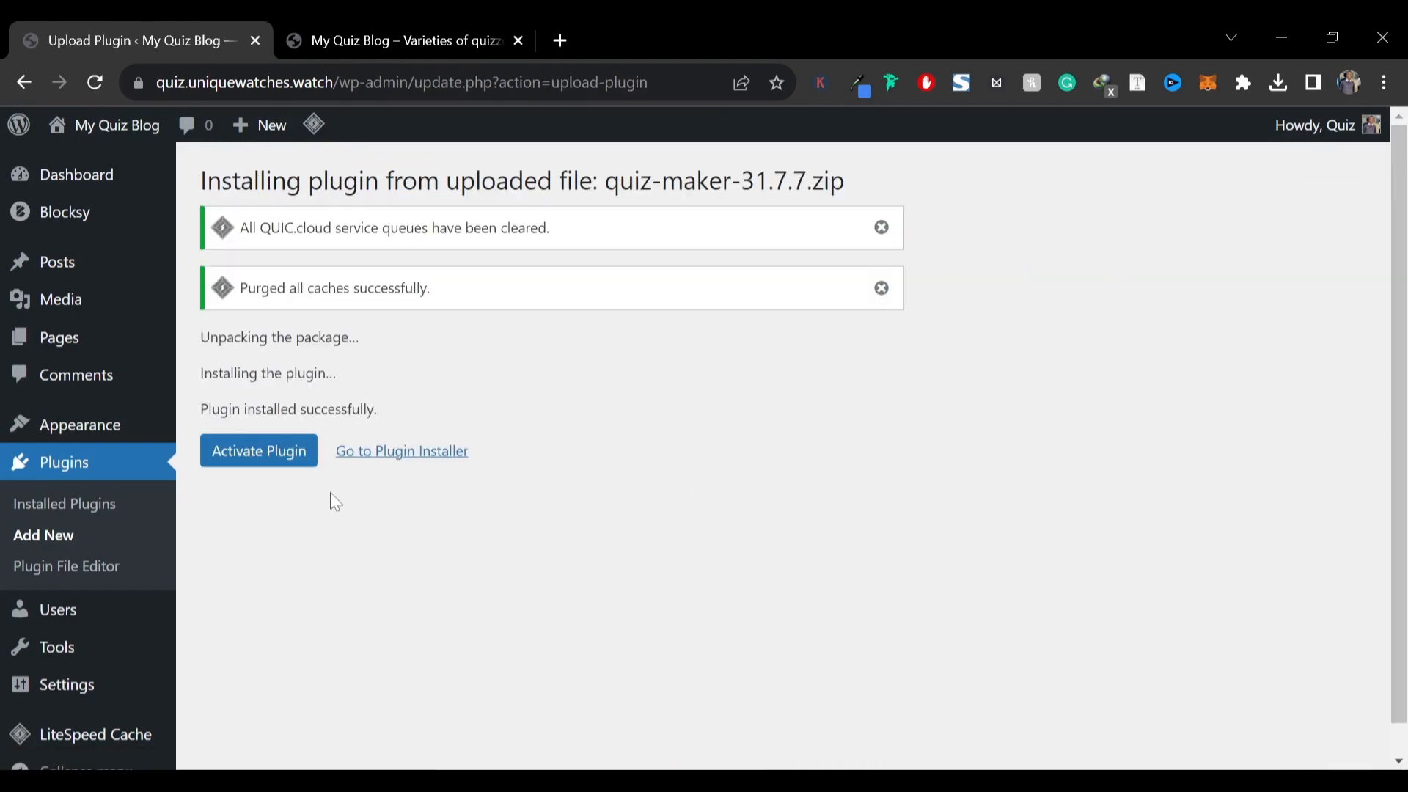
left_click(258, 450)
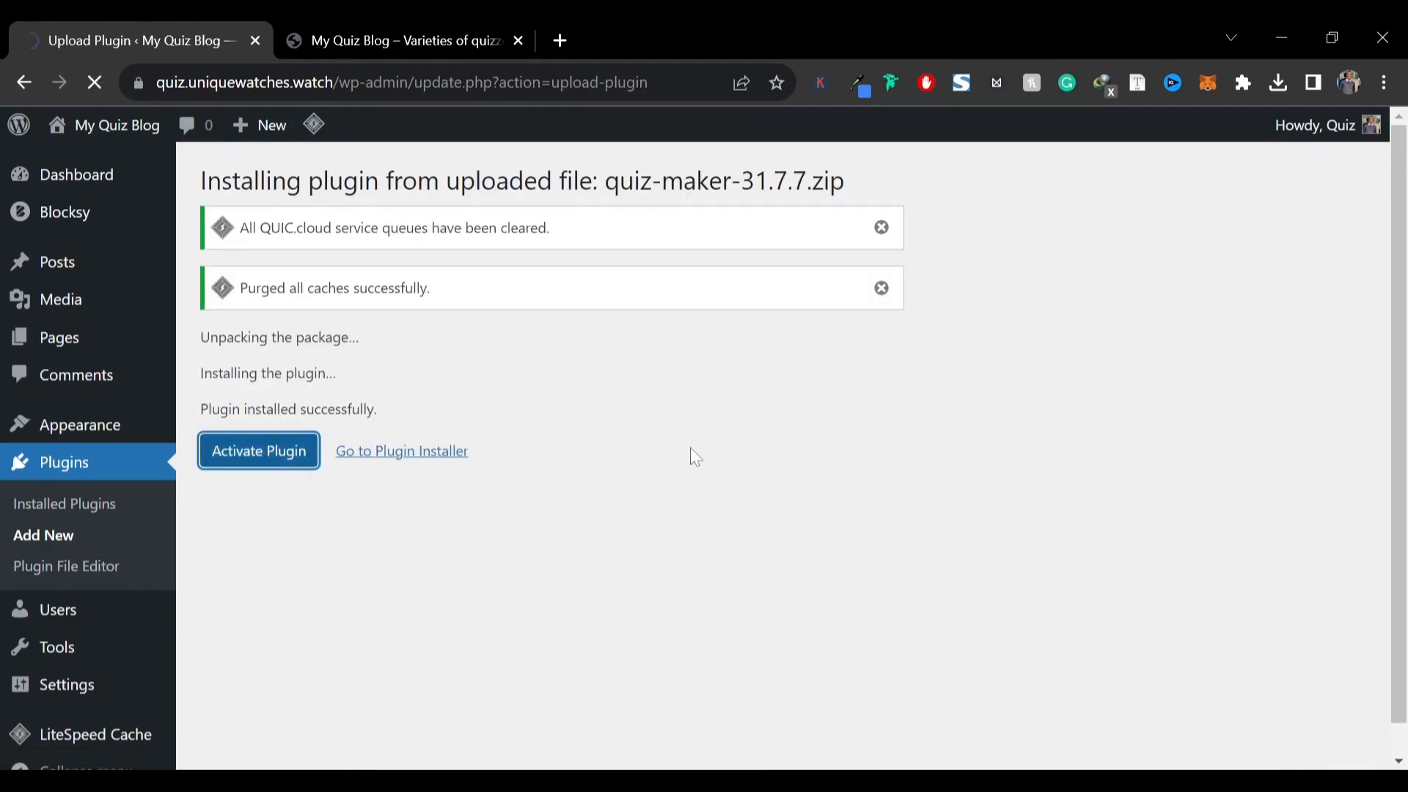
Bulk-activate the Elementor, ElementsKit Lite and Yoast SEO plugins
scroll(660, 440, "down", 5)
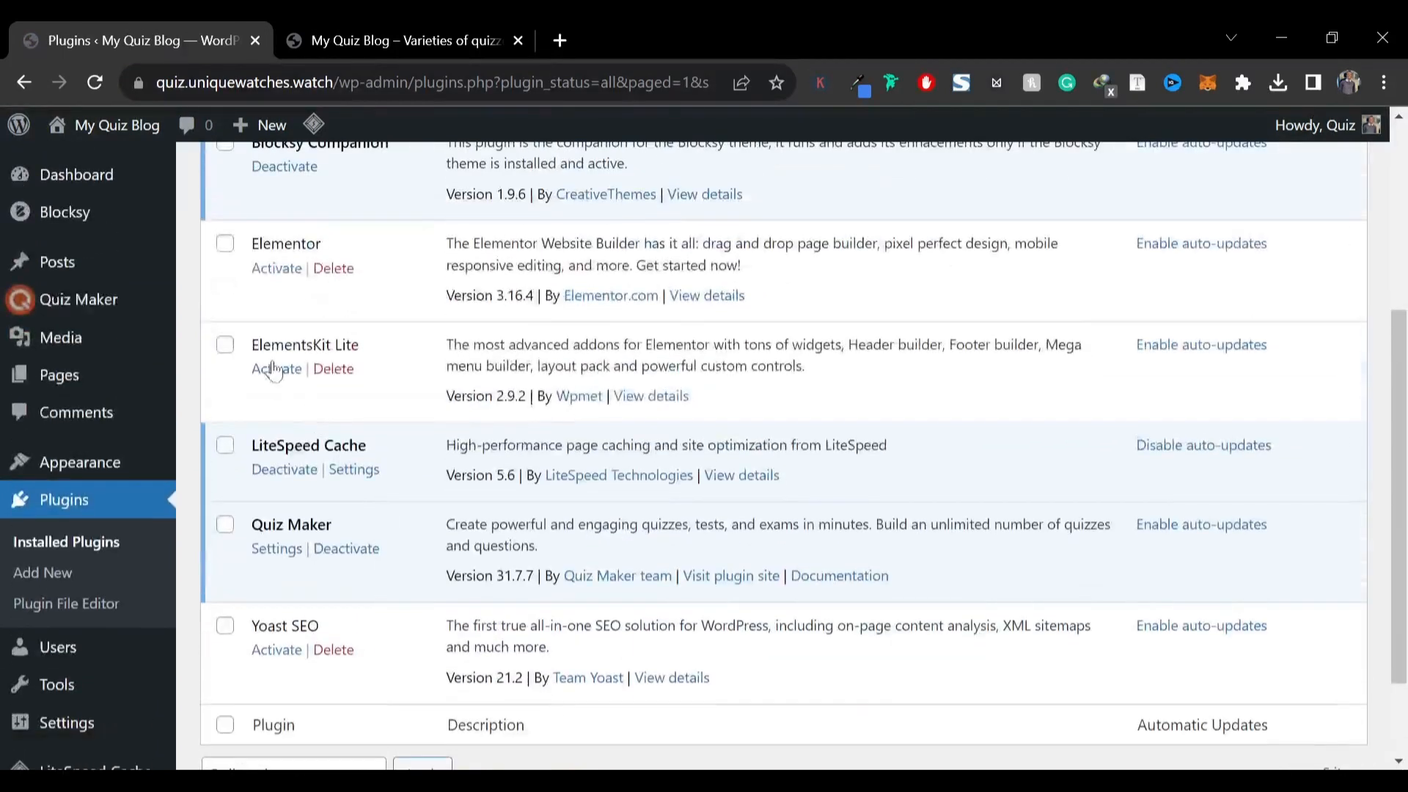
left_click(227, 248)
left_click(226, 345)
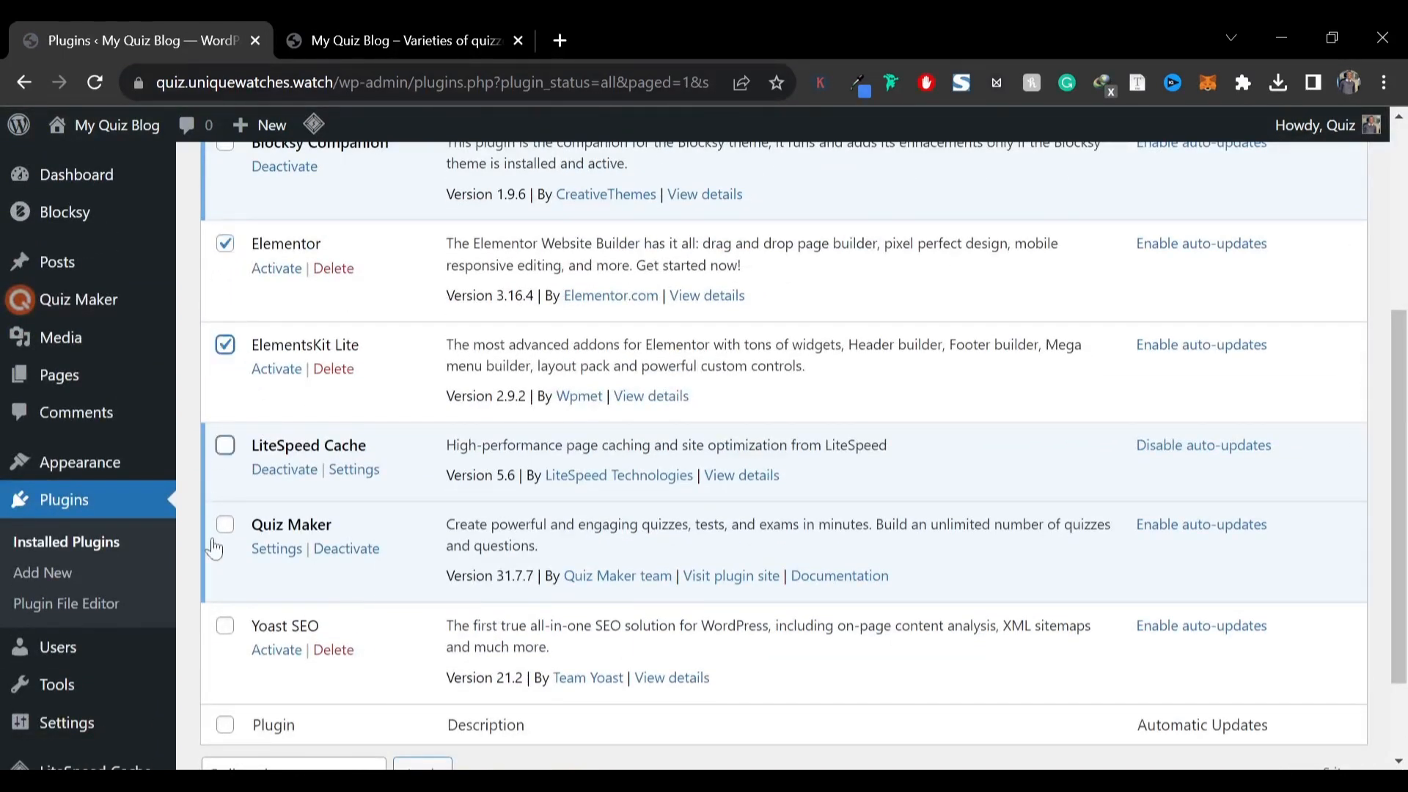
left_click(225, 626)
scroll(227, 646, "up", 5)
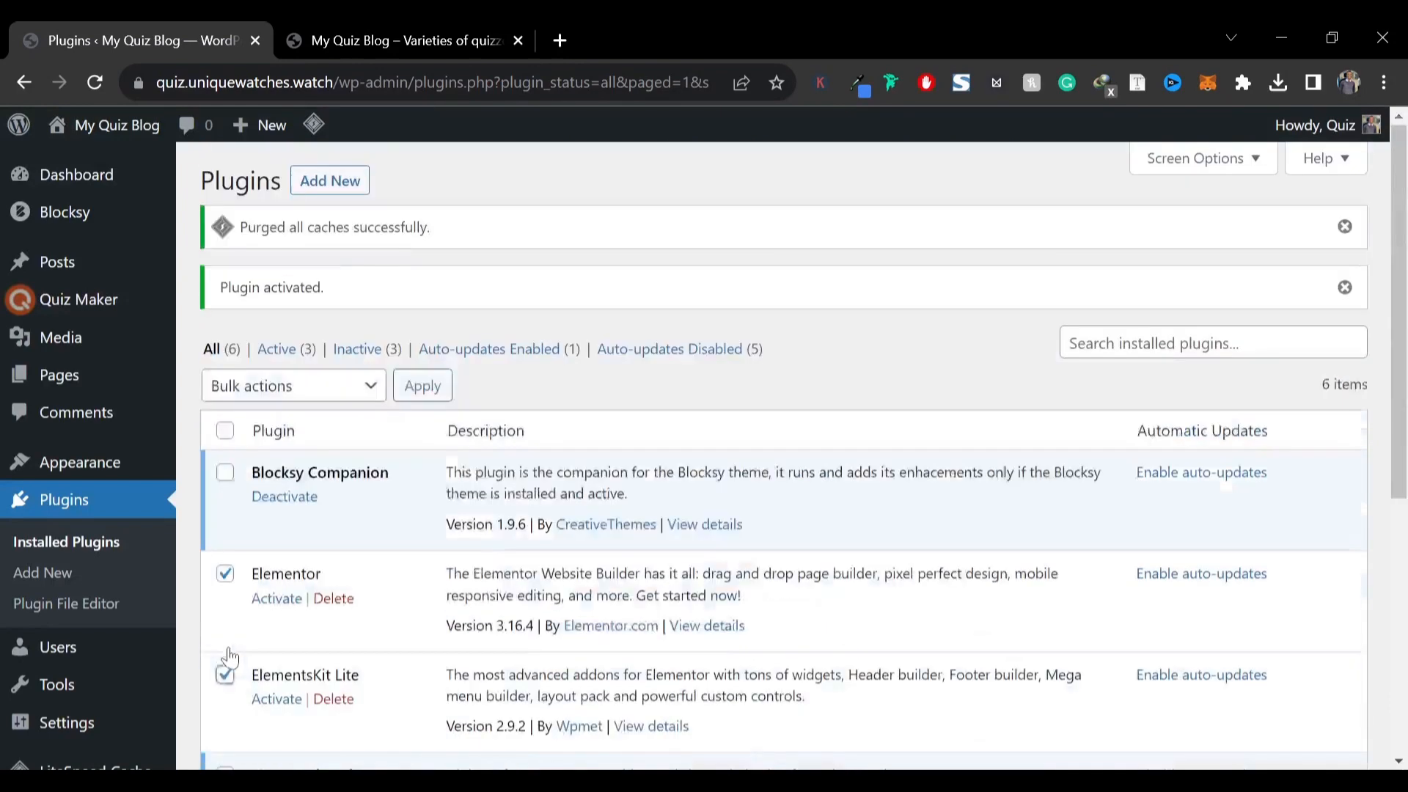
left_click(277, 391)
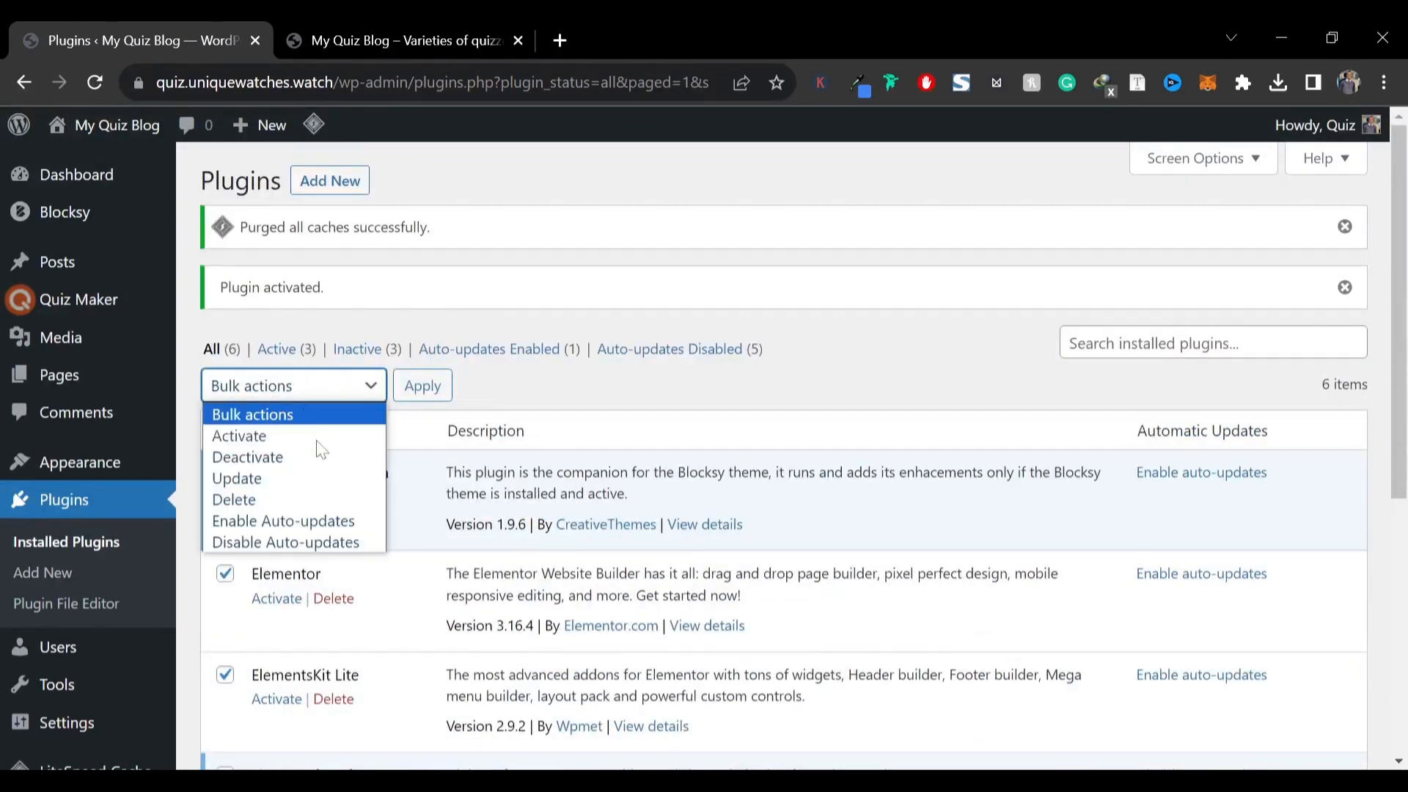
left_click(278, 436)
left_click(423, 386)
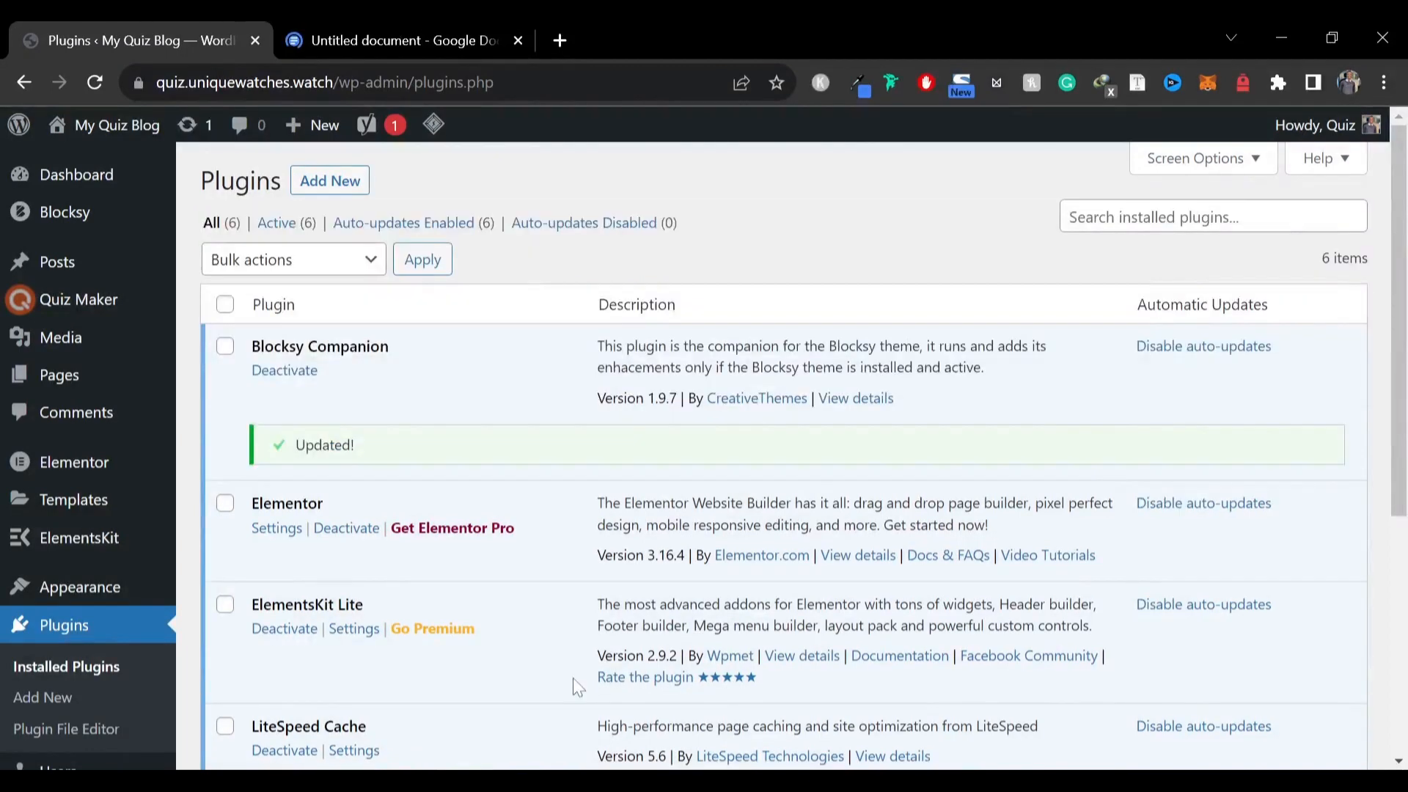
Create a quiz category titled Love with the description "These are quizzes related to love" and save it
mouse_move(114, 308)
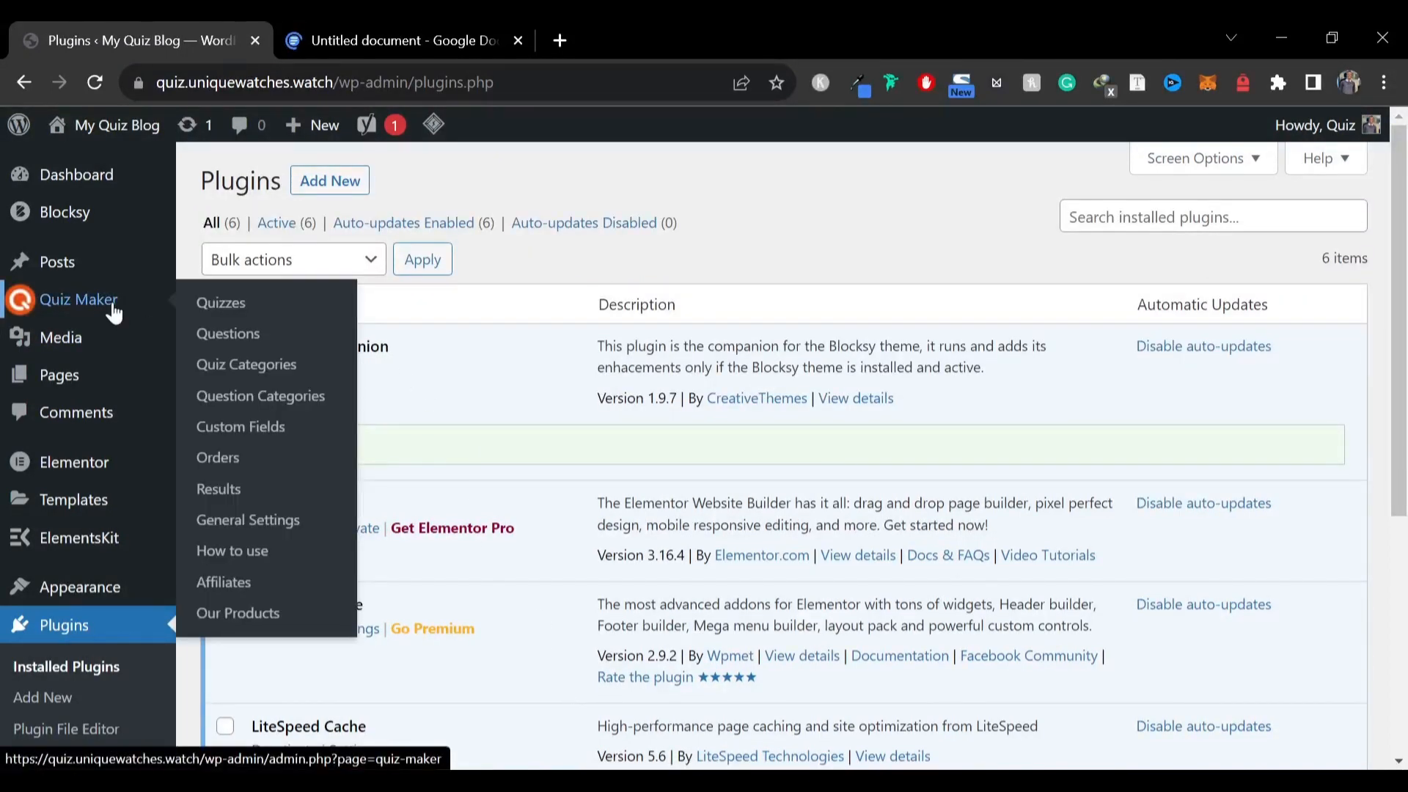
left_click(235, 372)
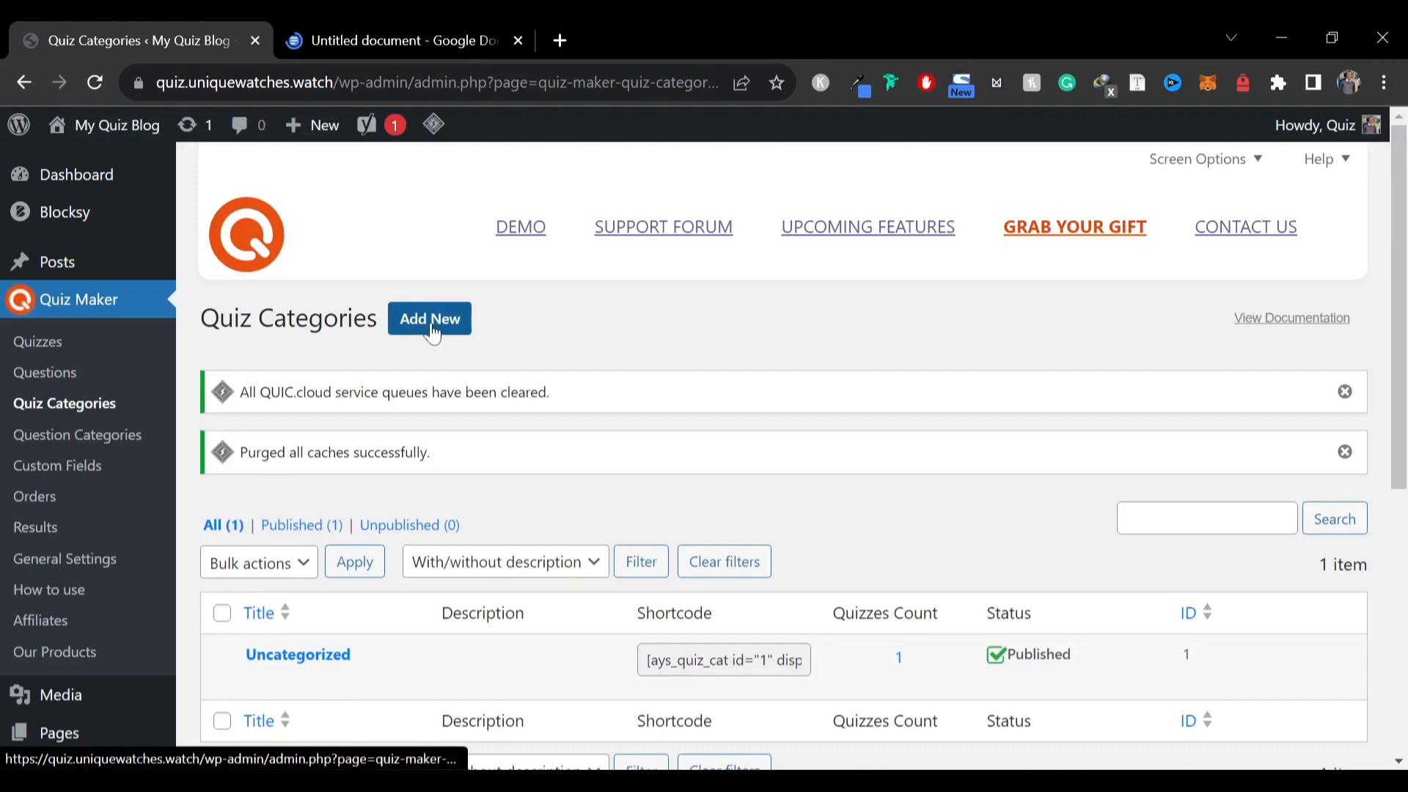
left_click(455, 327)
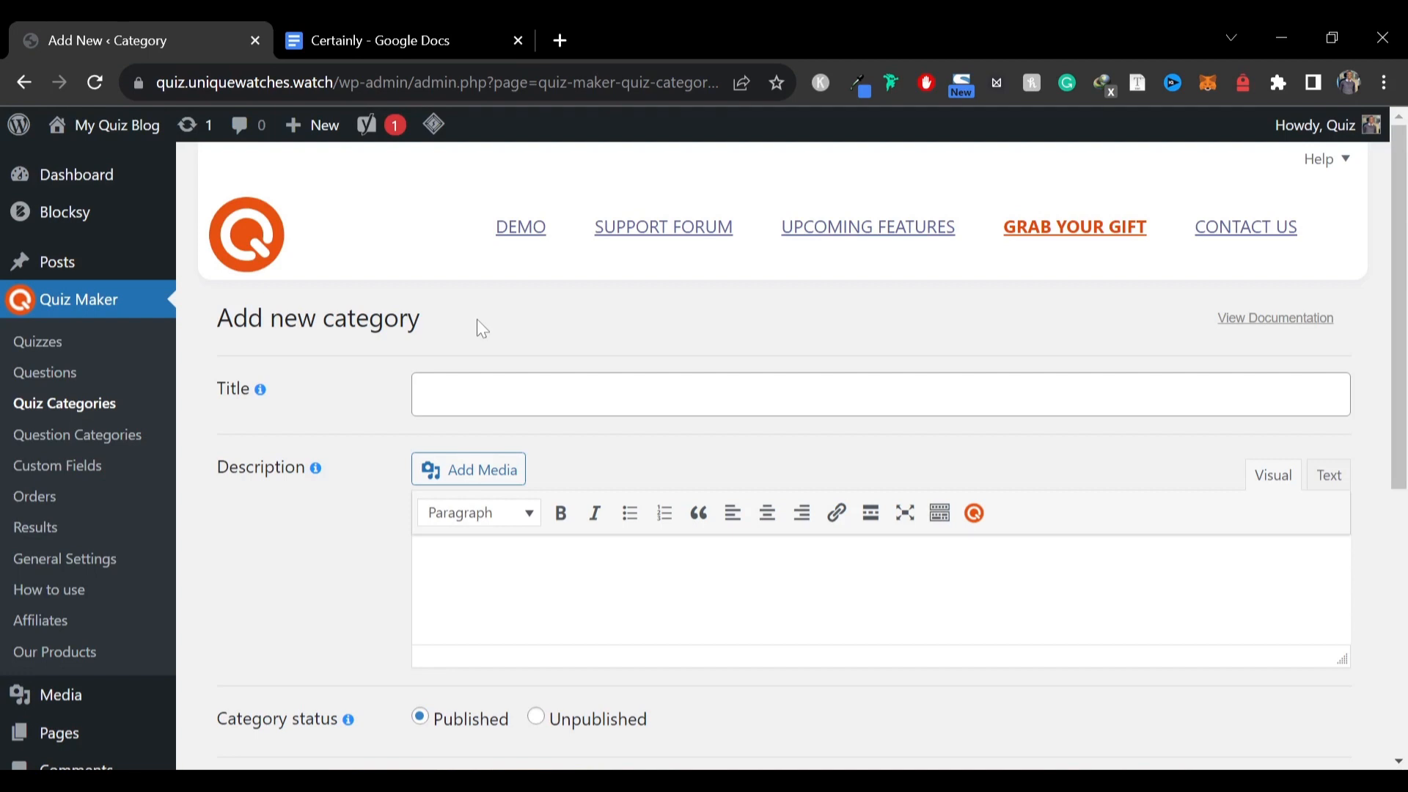
left_click(481, 395)
type("L")
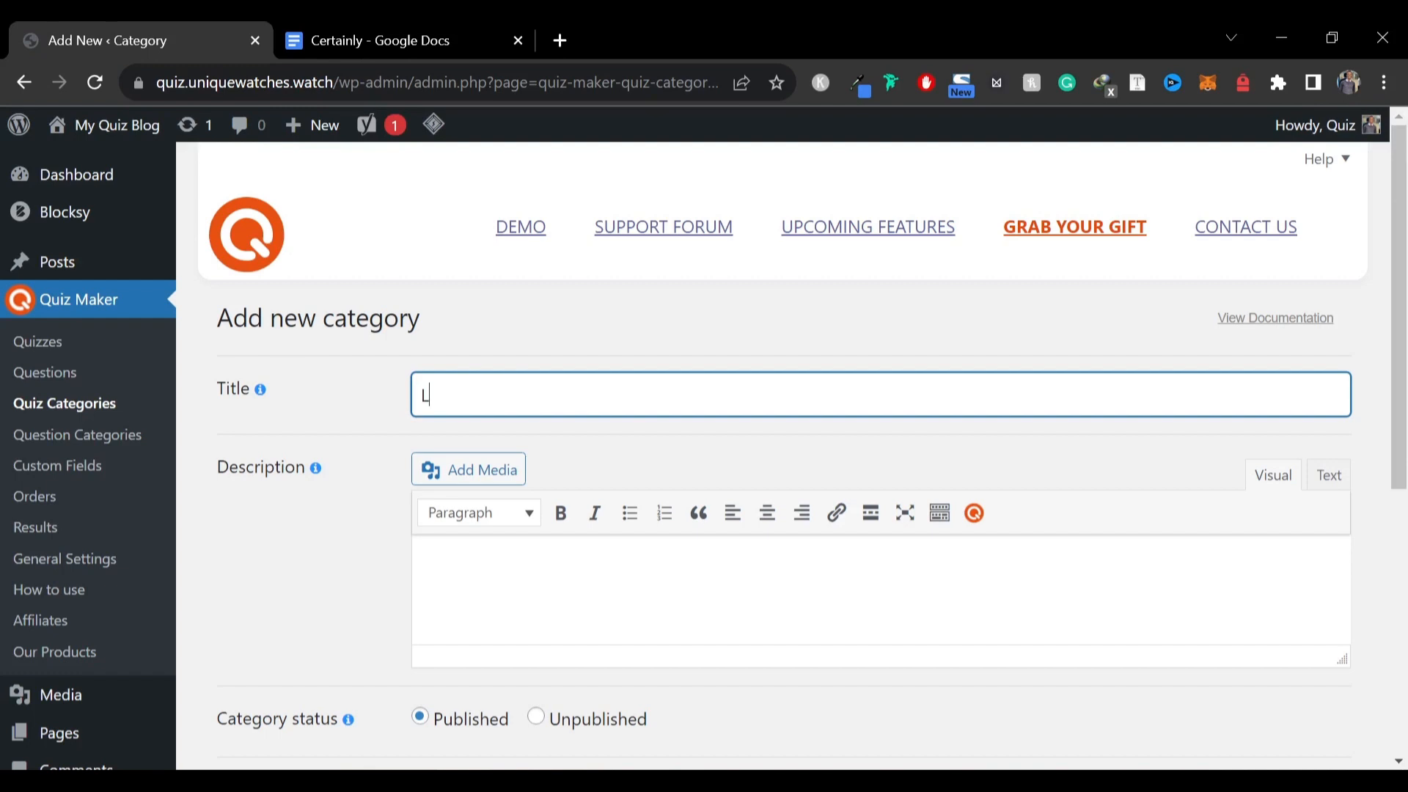
type("ove")
scroll(363, 500, "down", 3)
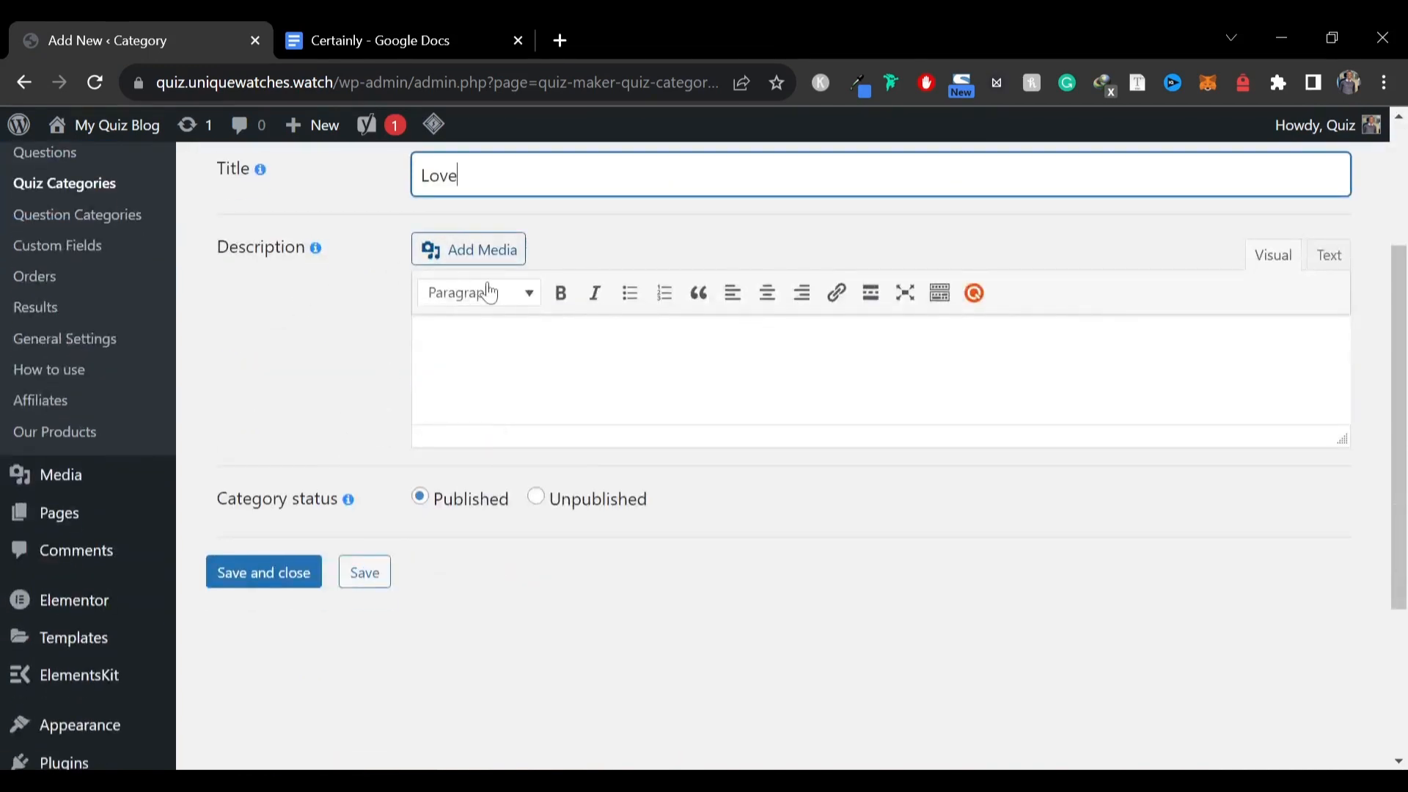
left_click(528, 352)
type("These rel")
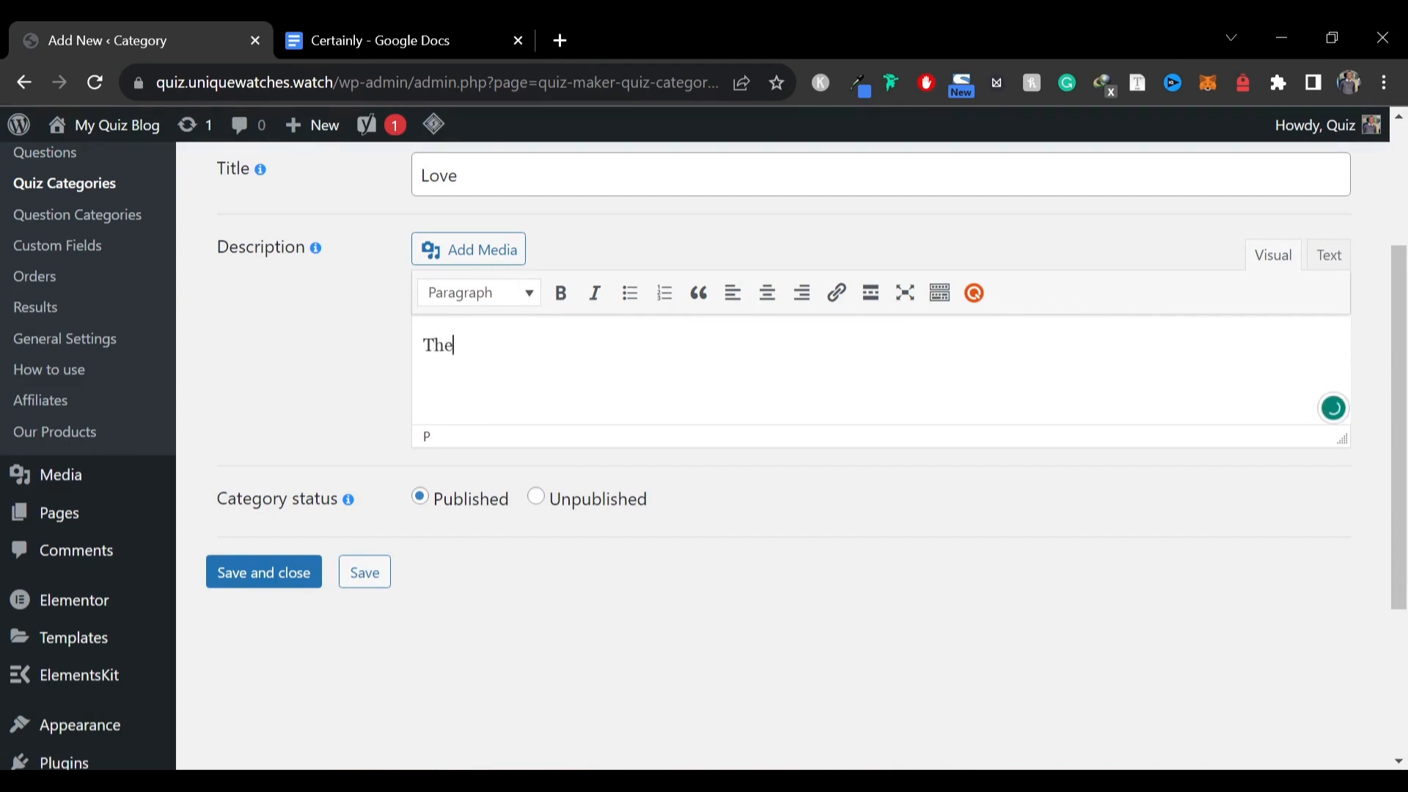
type("a")
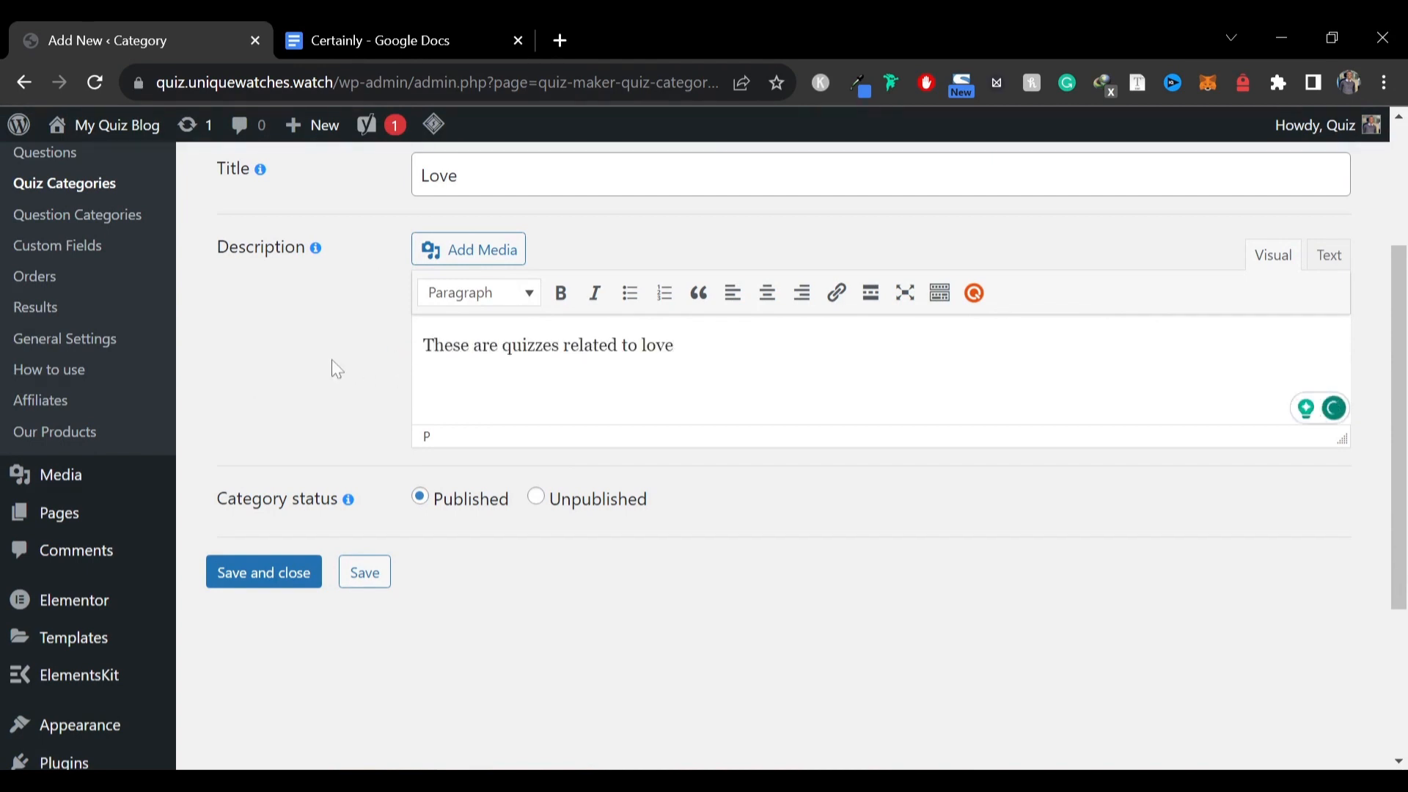
scroll(331, 359, "up", 3)
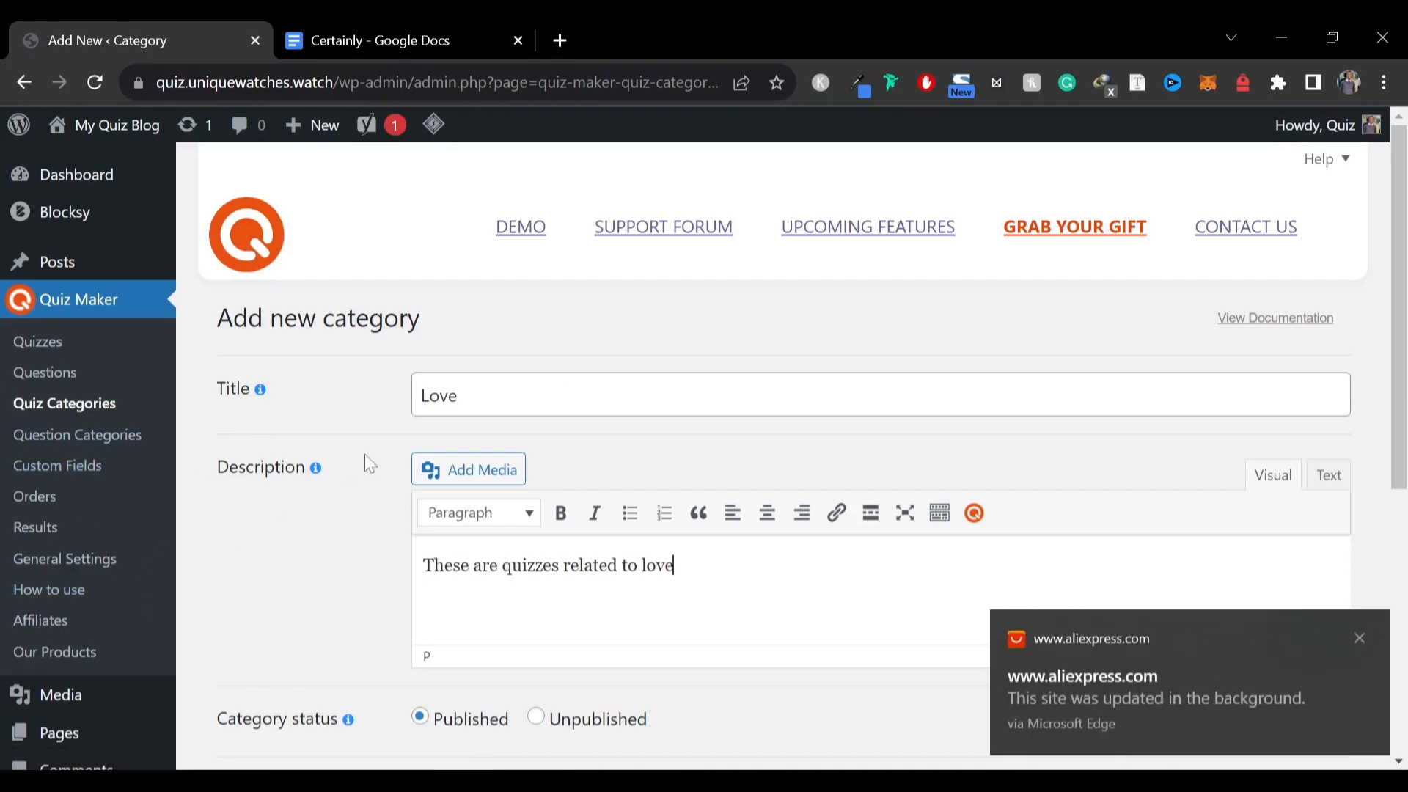
scroll(280, 496, "down", 6)
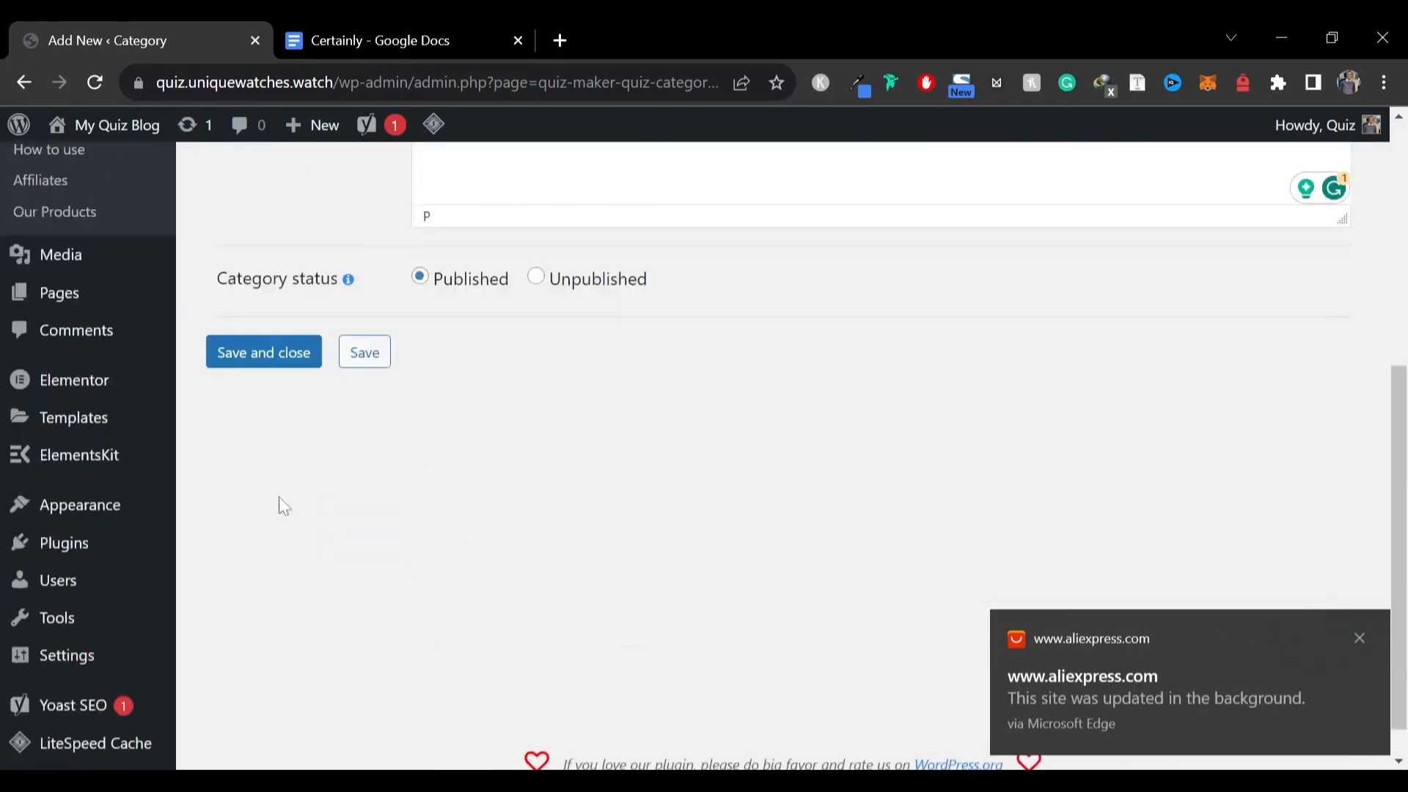
left_click(278, 352)
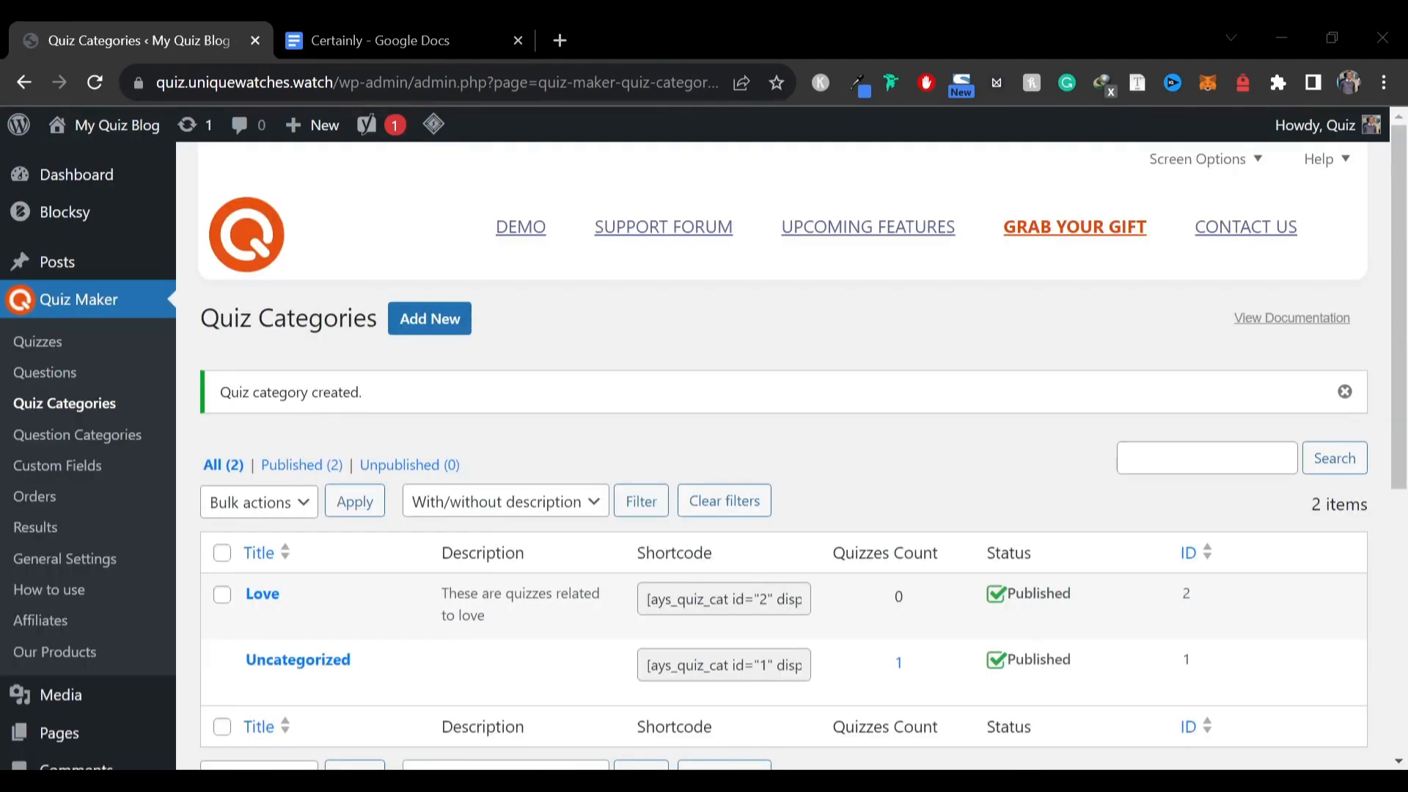
Create a question category titled Love with the description "These are questions related to love" and save it
left_click(64, 436)
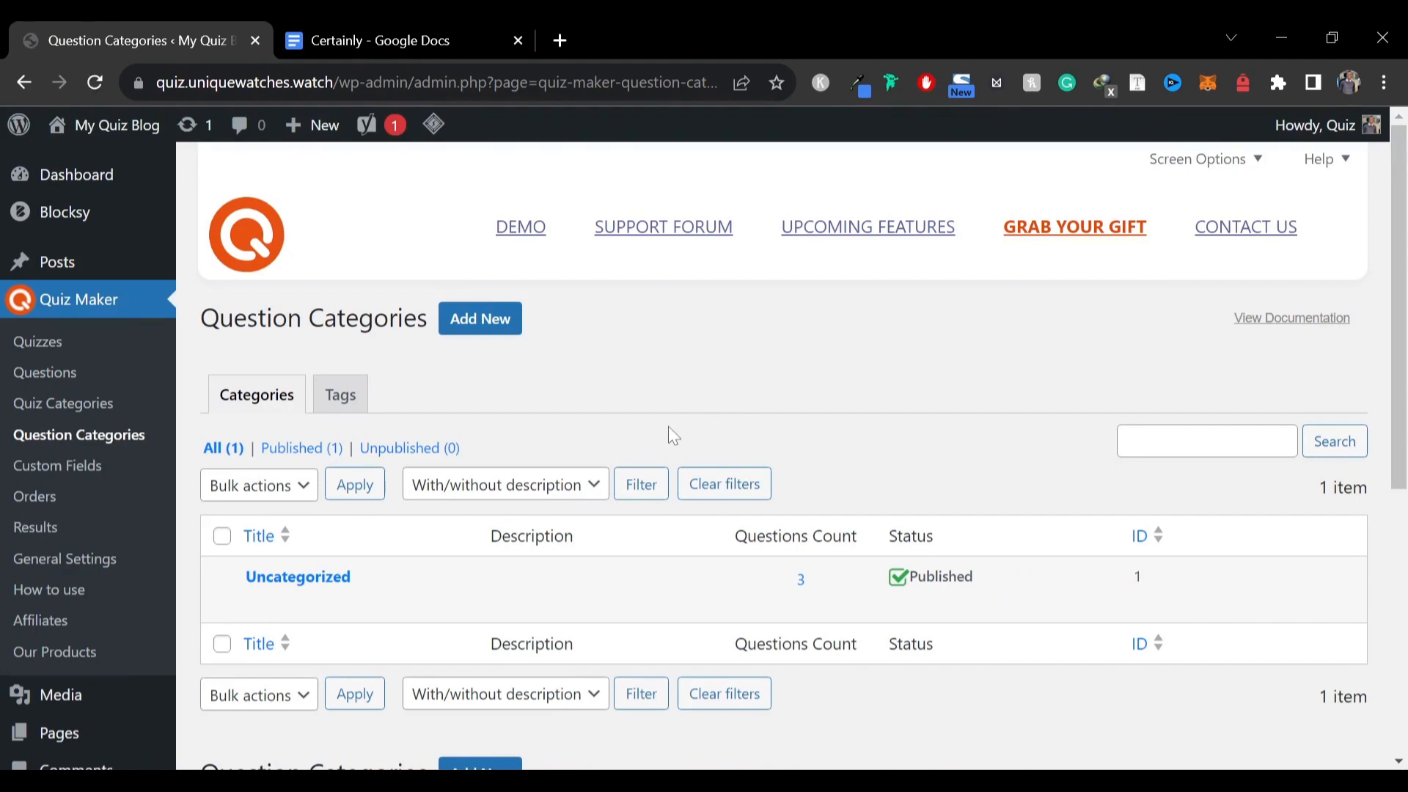
scroll(666, 433, "down", 2)
scroll(667, 430, "up", 2)
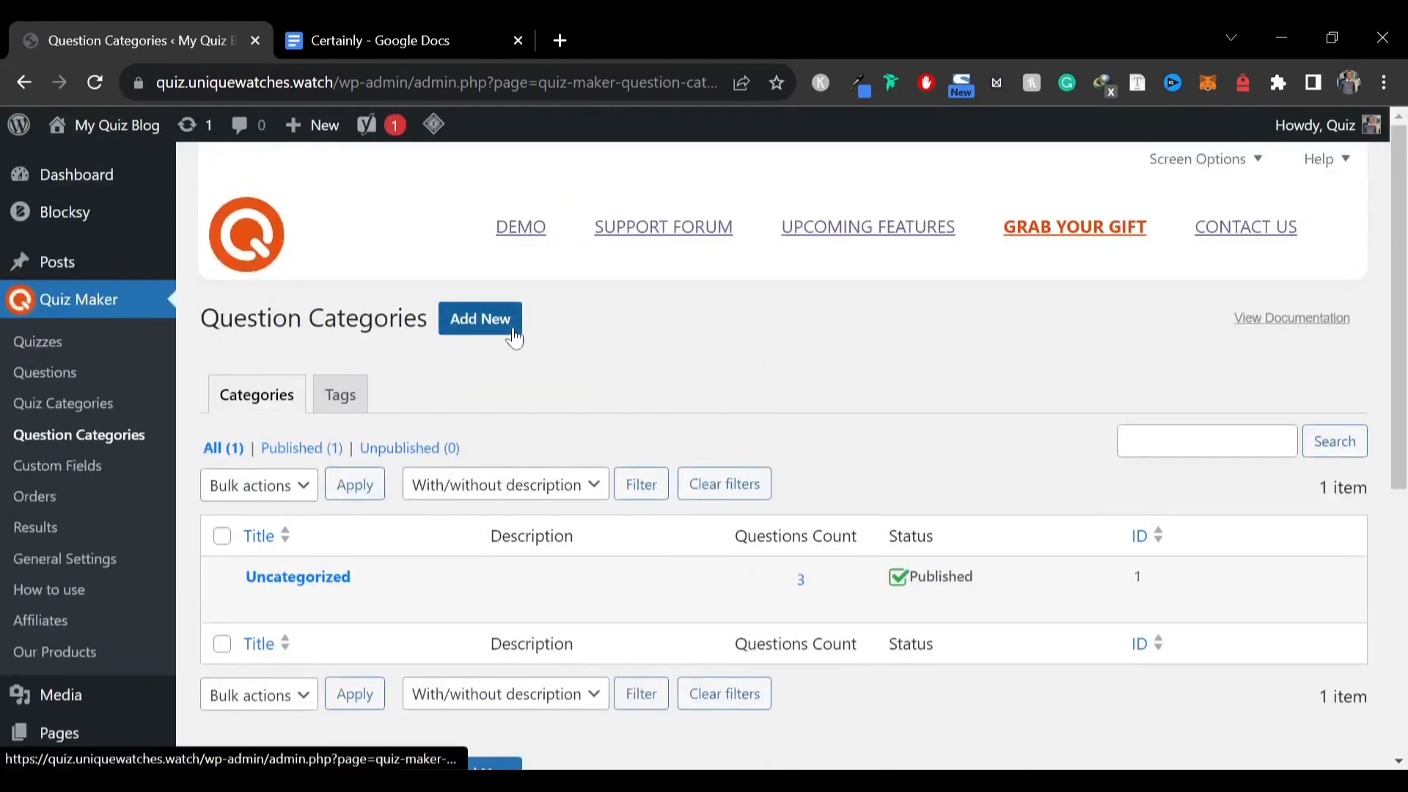
left_click(480, 319)
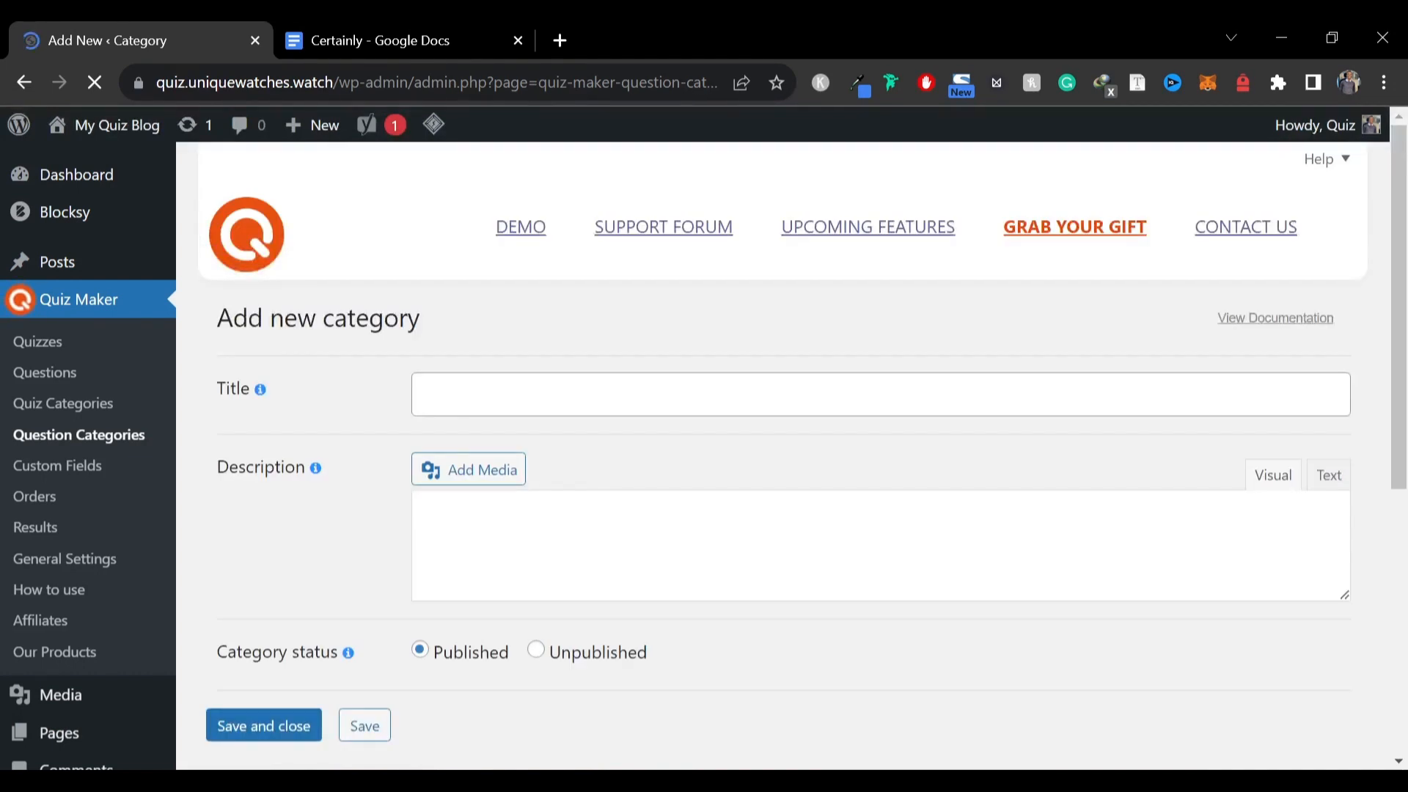
left_click(514, 395)
type("Love")
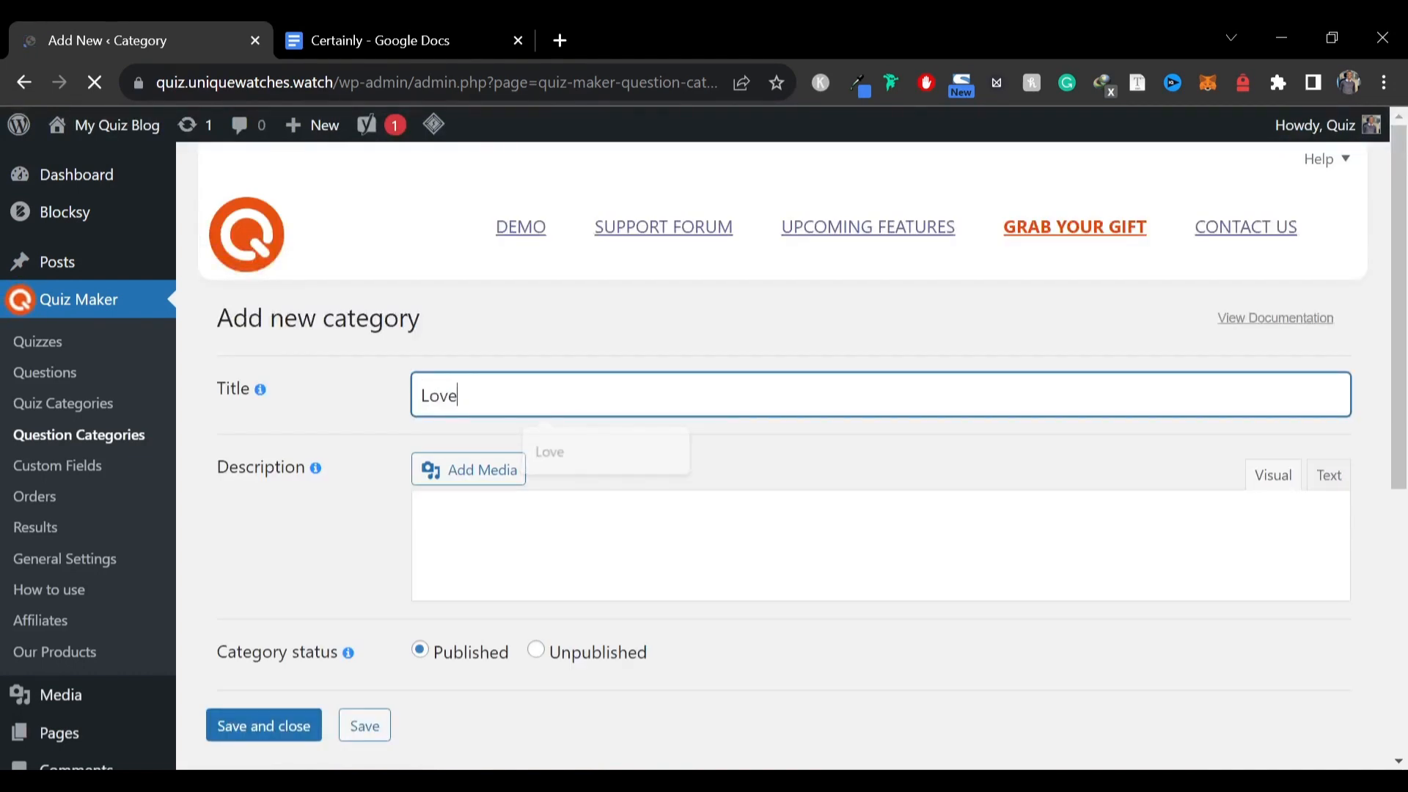
left_click(499, 557)
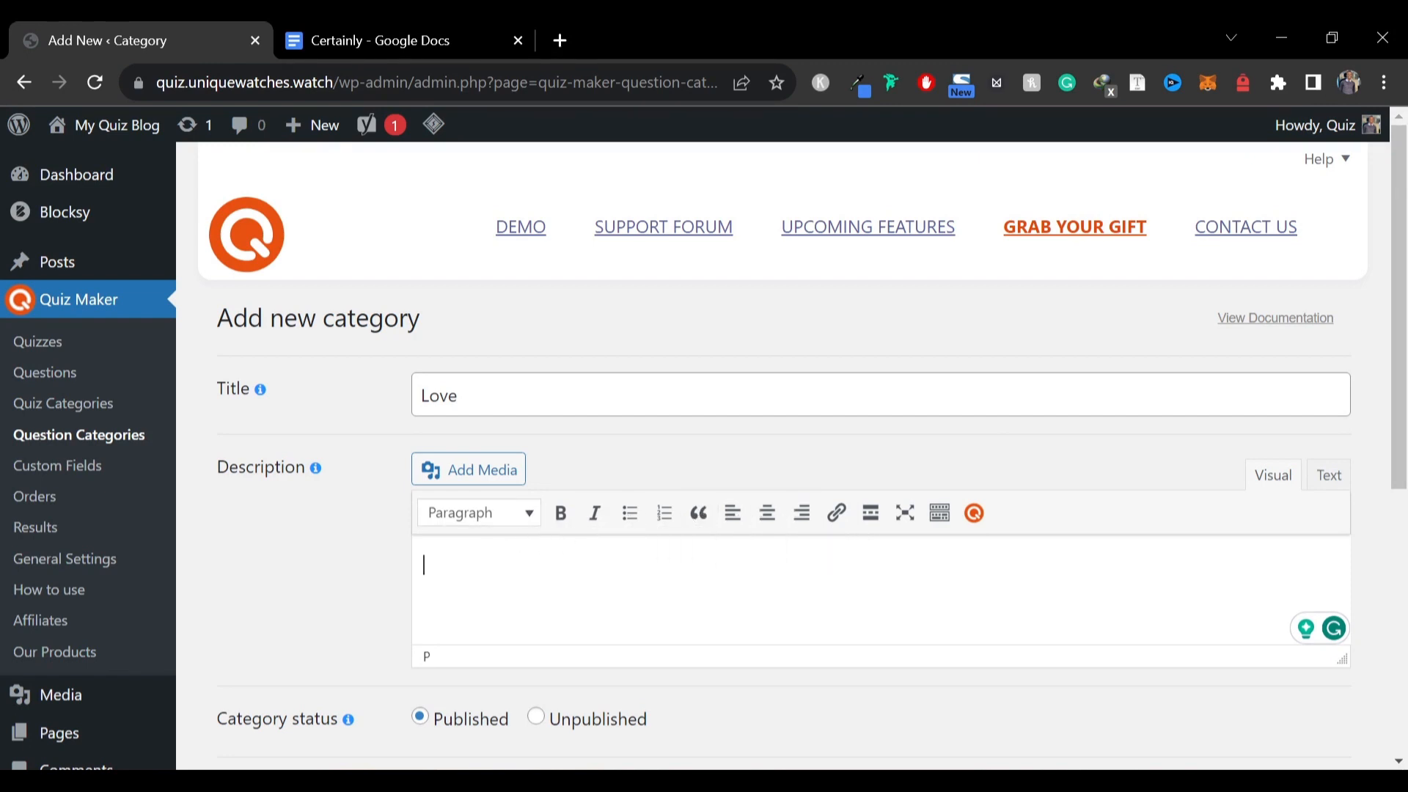
type("These are questions rela")
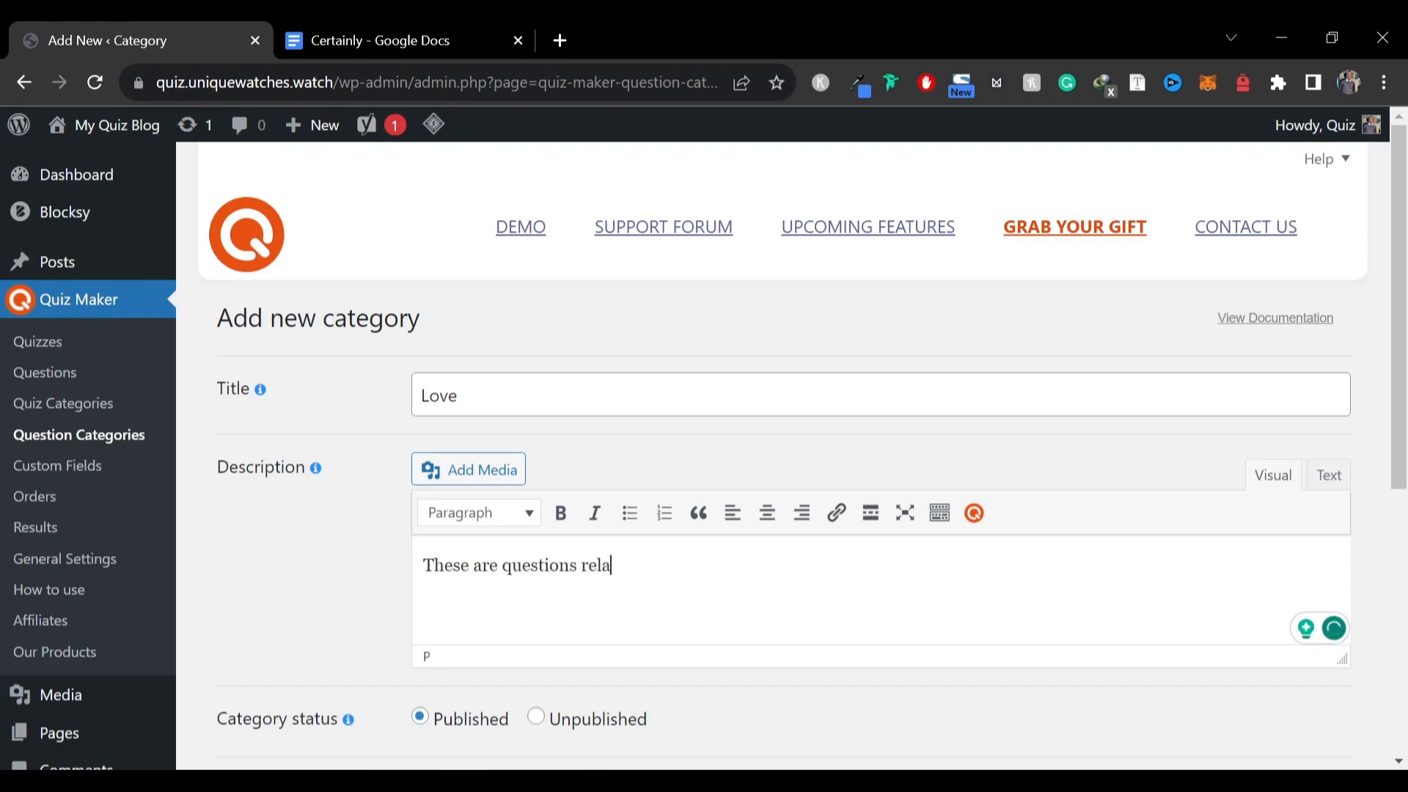
type("ted to love")
scroll(402, 480, "down", 5)
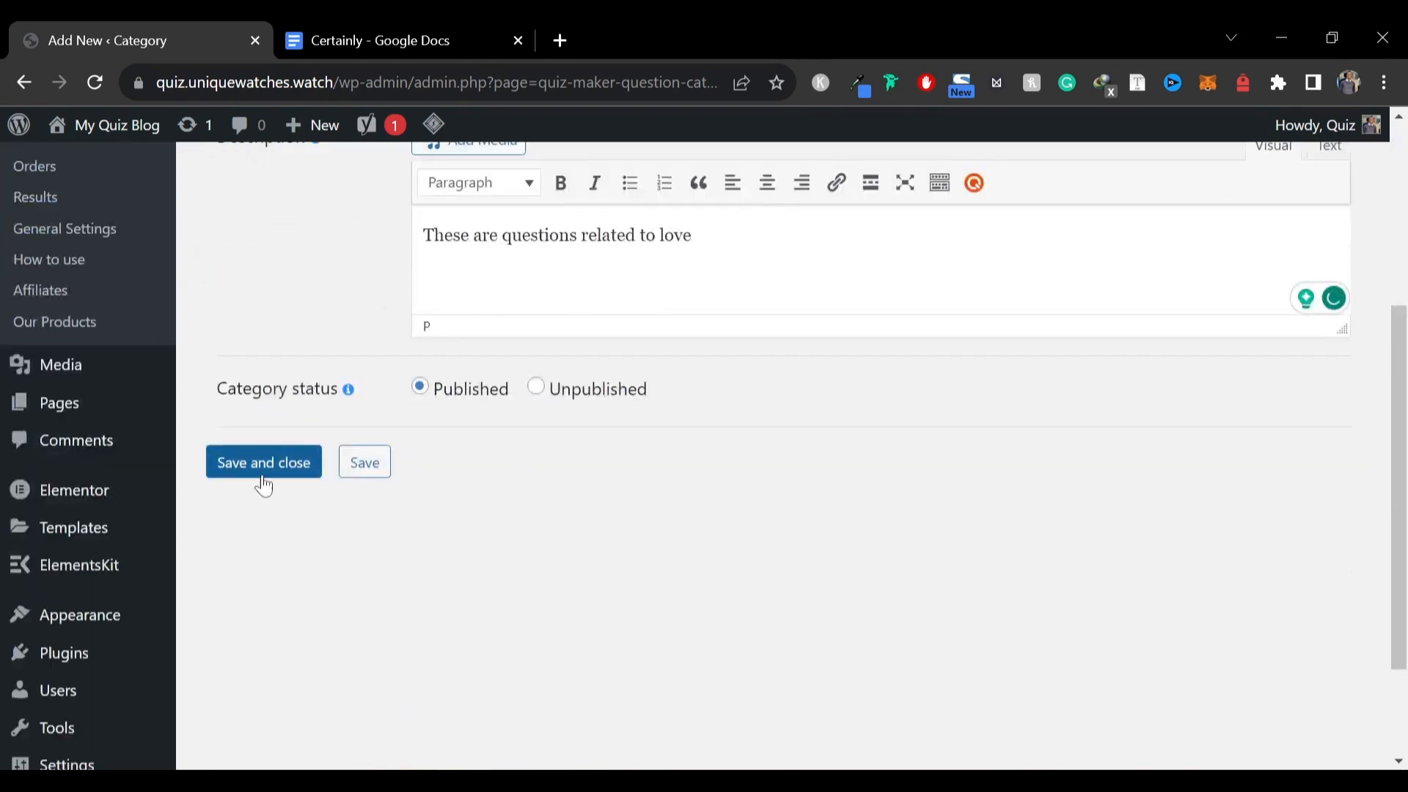
left_click(292, 463)
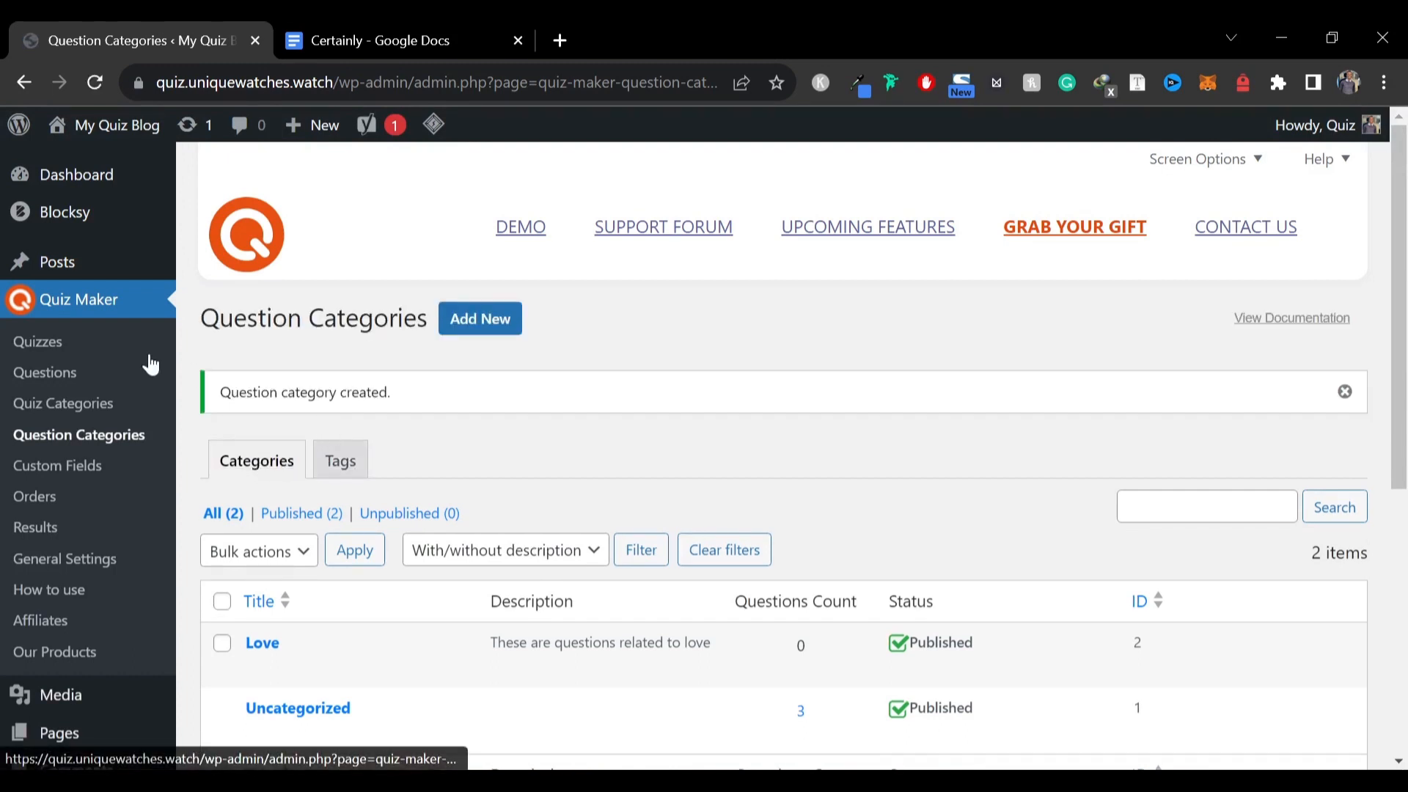
Select all existing sample questions and move them to the trash with a bulk action
left_click(57, 374)
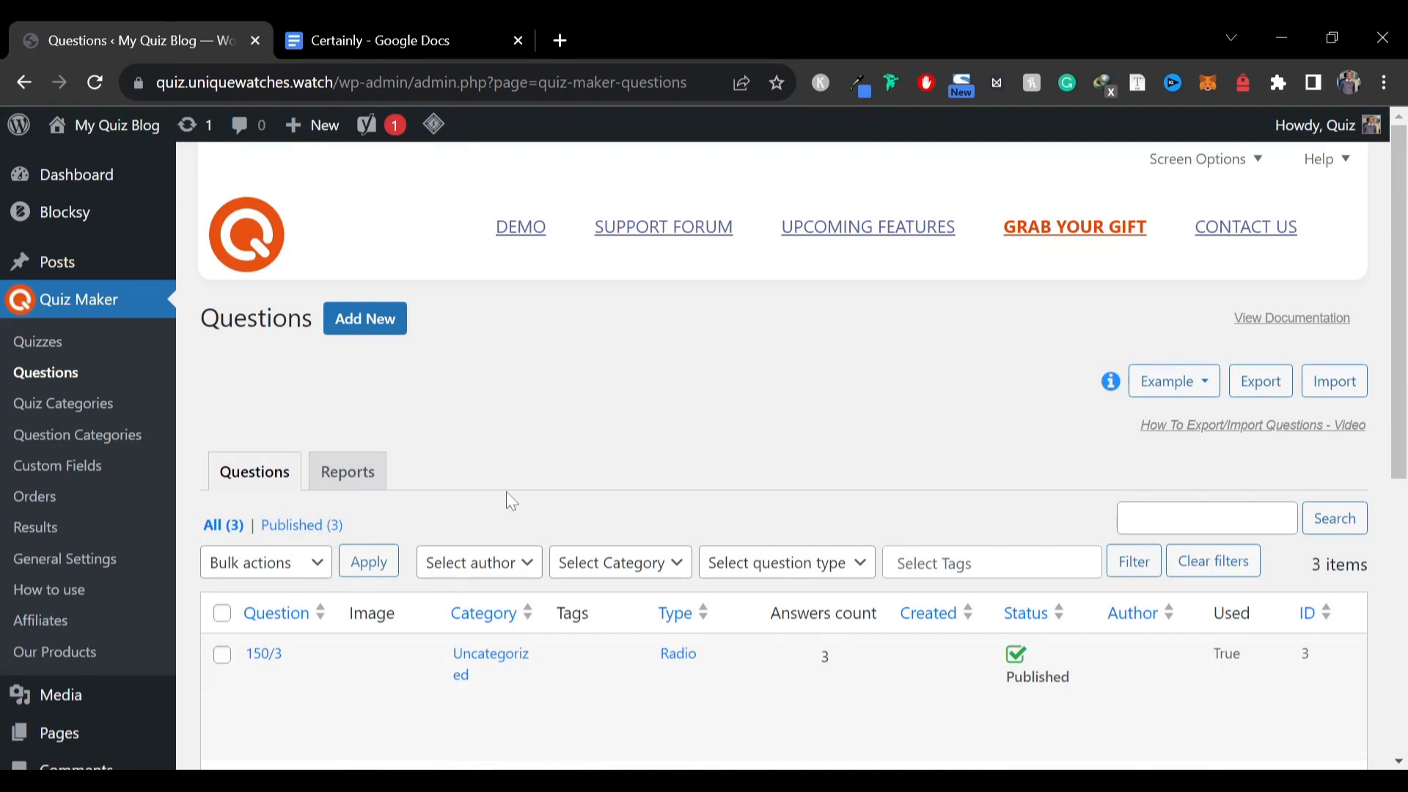
scroll(511, 501, "down", 5)
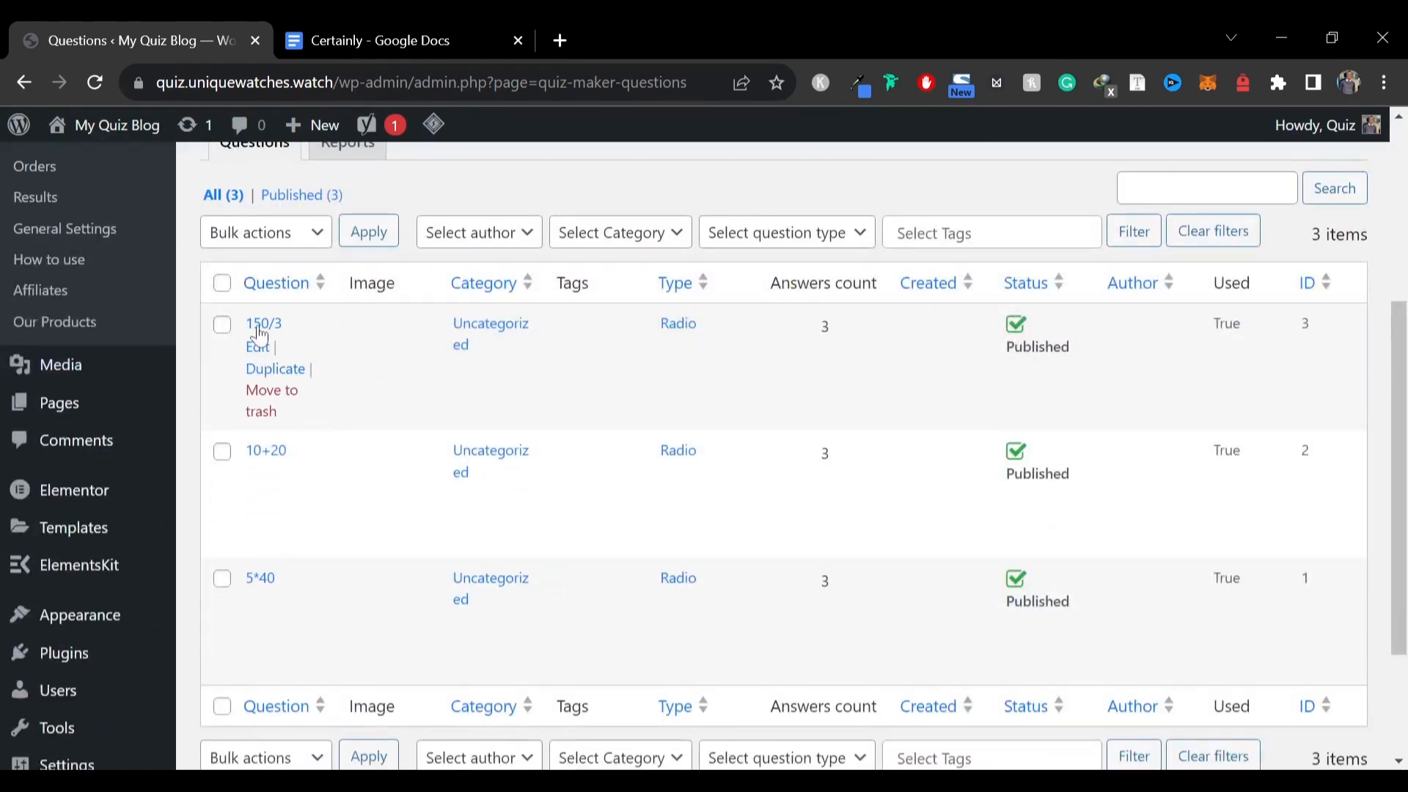
left_click(221, 283)
left_click(270, 242)
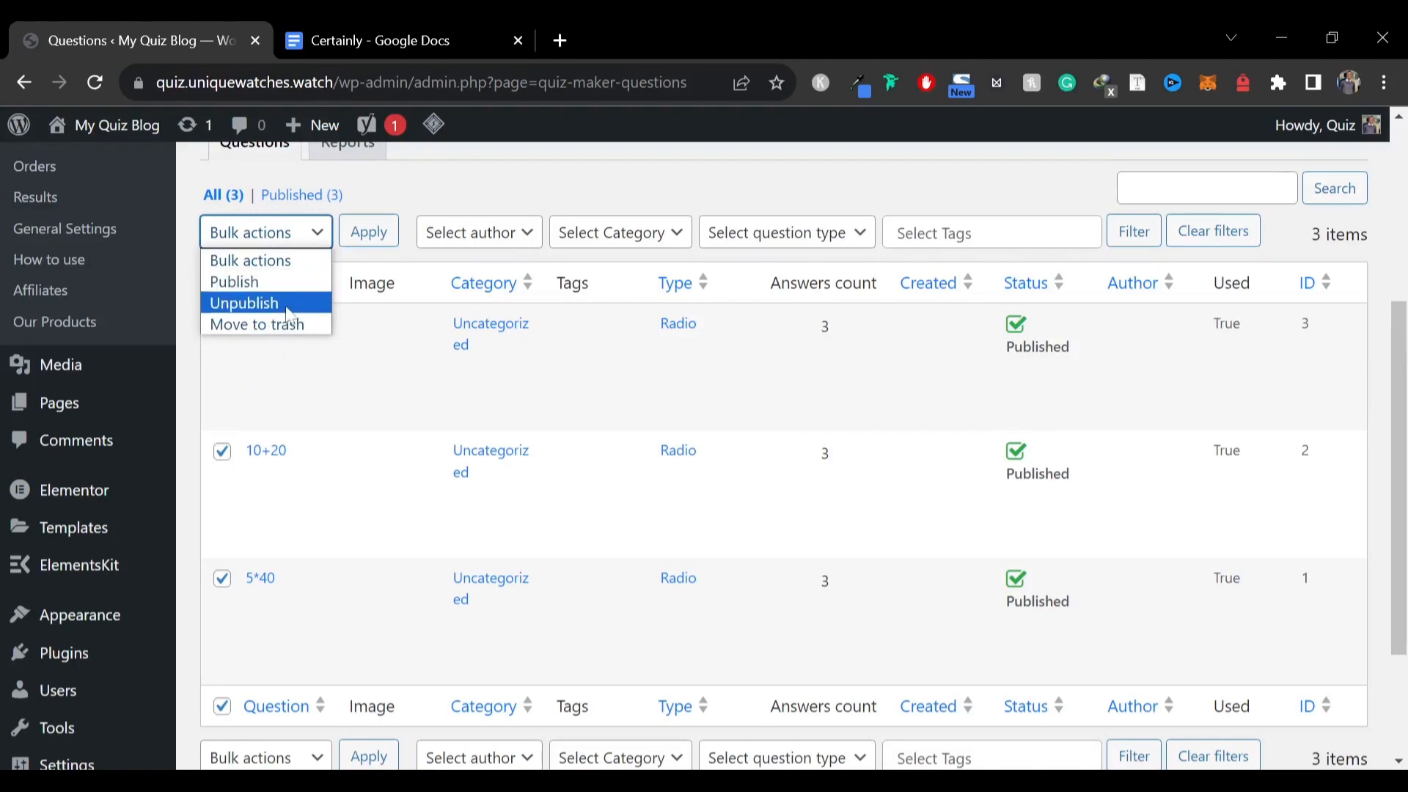
left_click(277, 322)
left_click(368, 232)
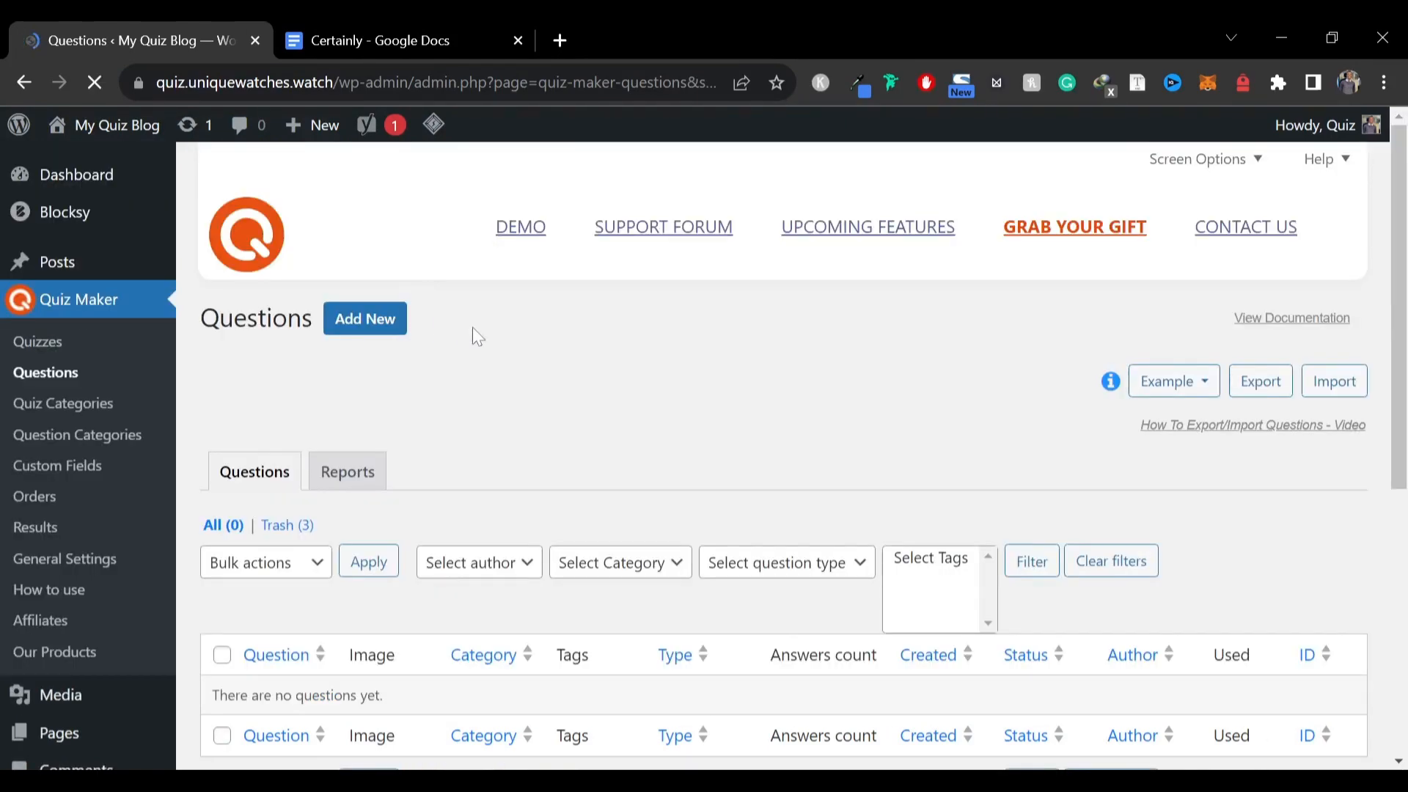
Open a new question form, then switch to the Certainly document to read the vacation quiz questions
left_click(355, 331)
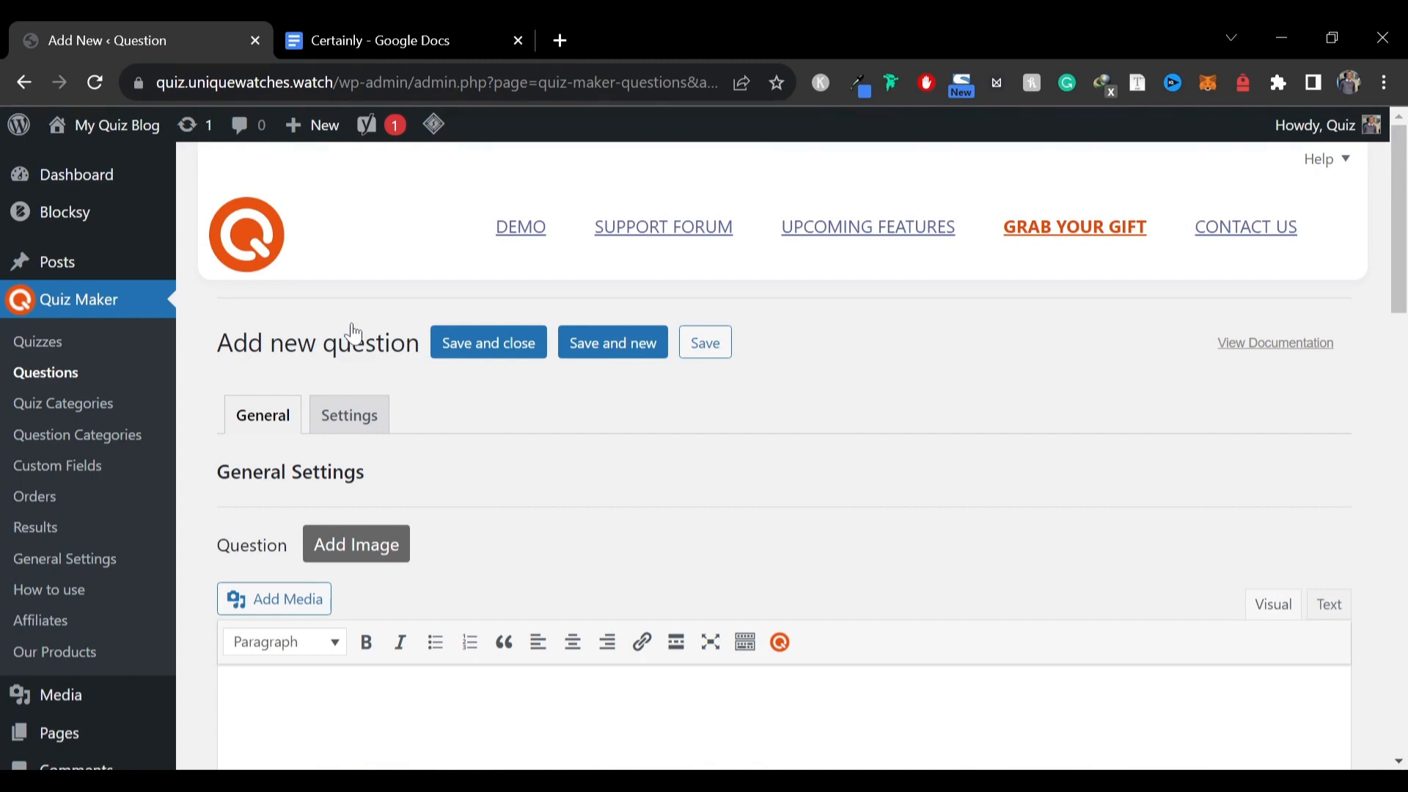
left_click(371, 30)
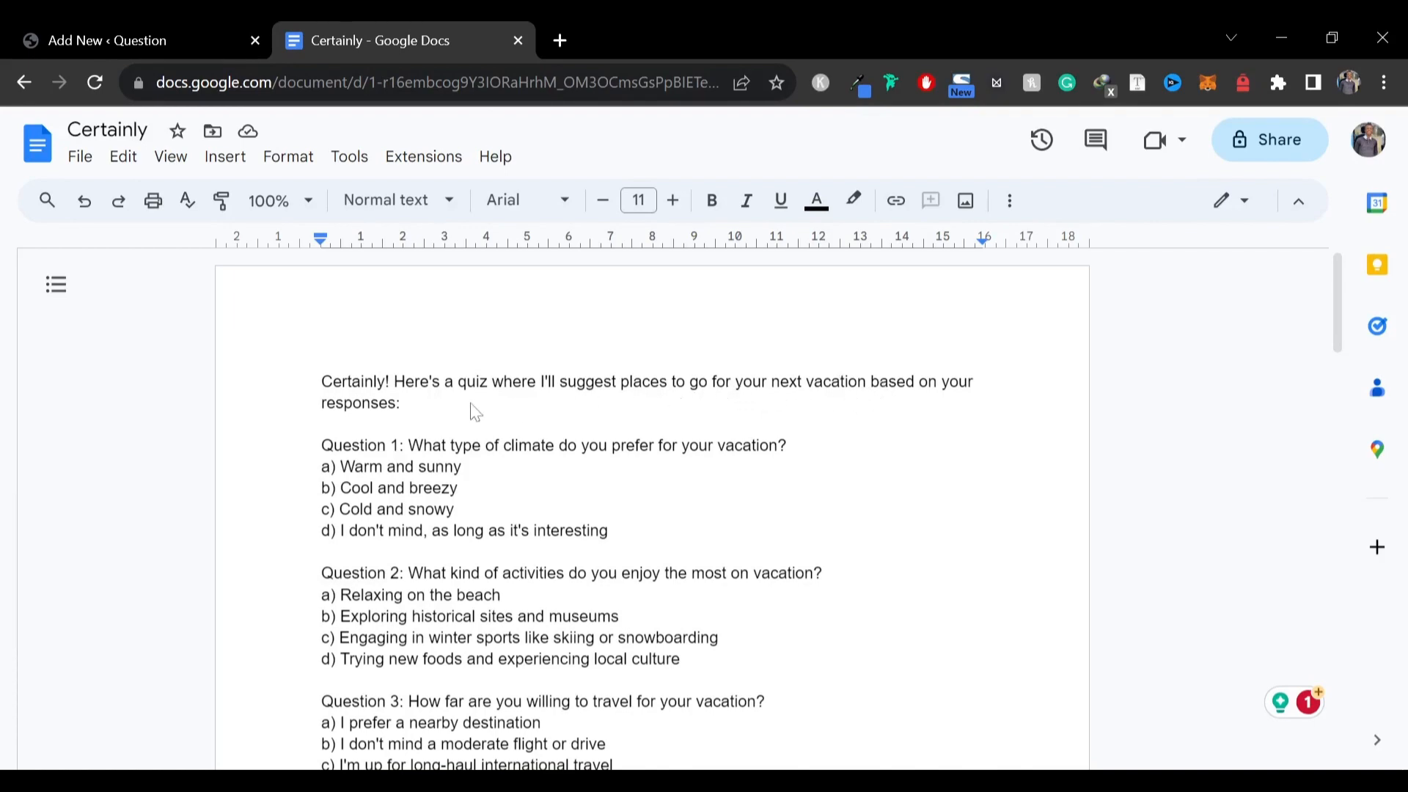
scroll(423, 387, "down", 2)
scroll(484, 367, "up", 1)
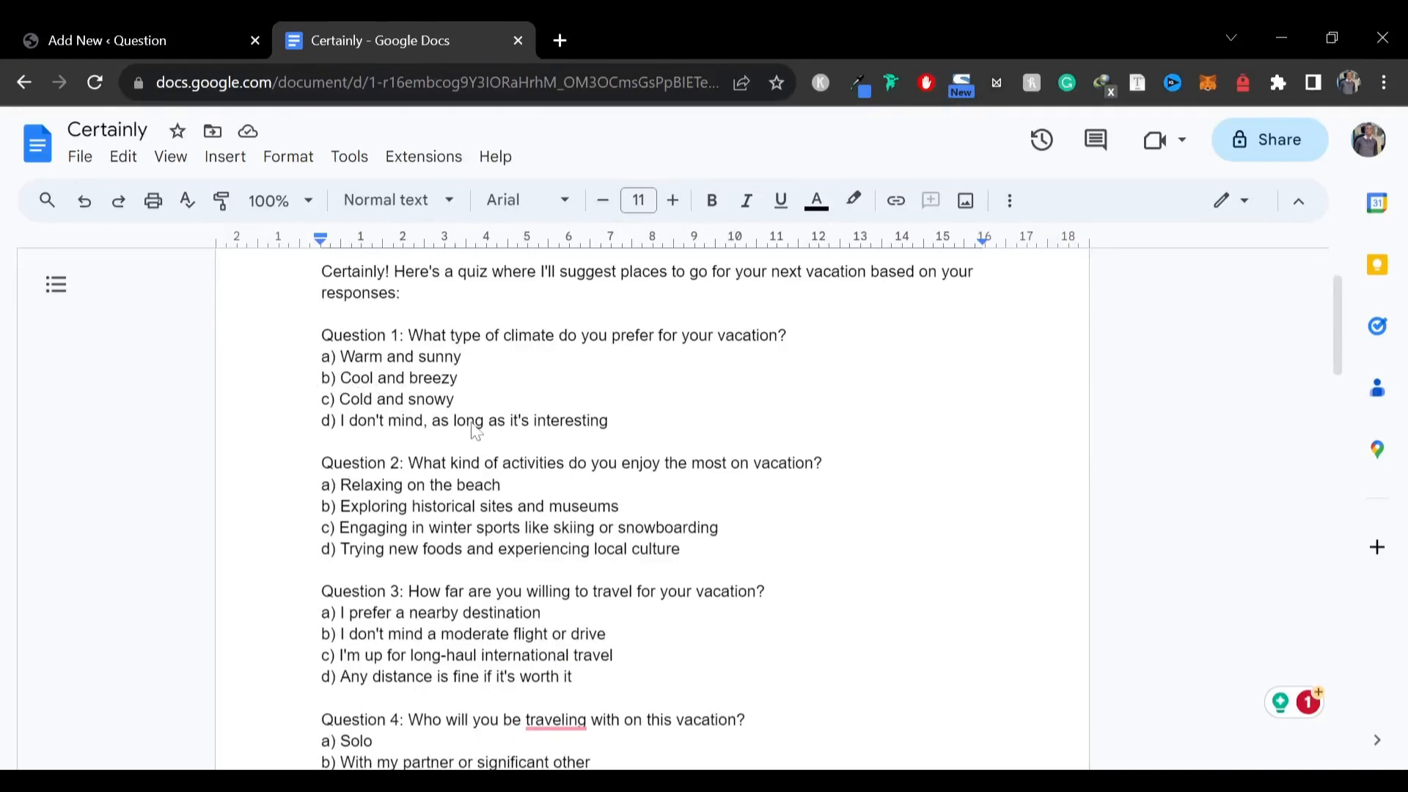
Read through the vacation quiz questions and destination suggestions in the document
scroll(477, 432, "down", 1)
scroll(478, 433, "down", 4)
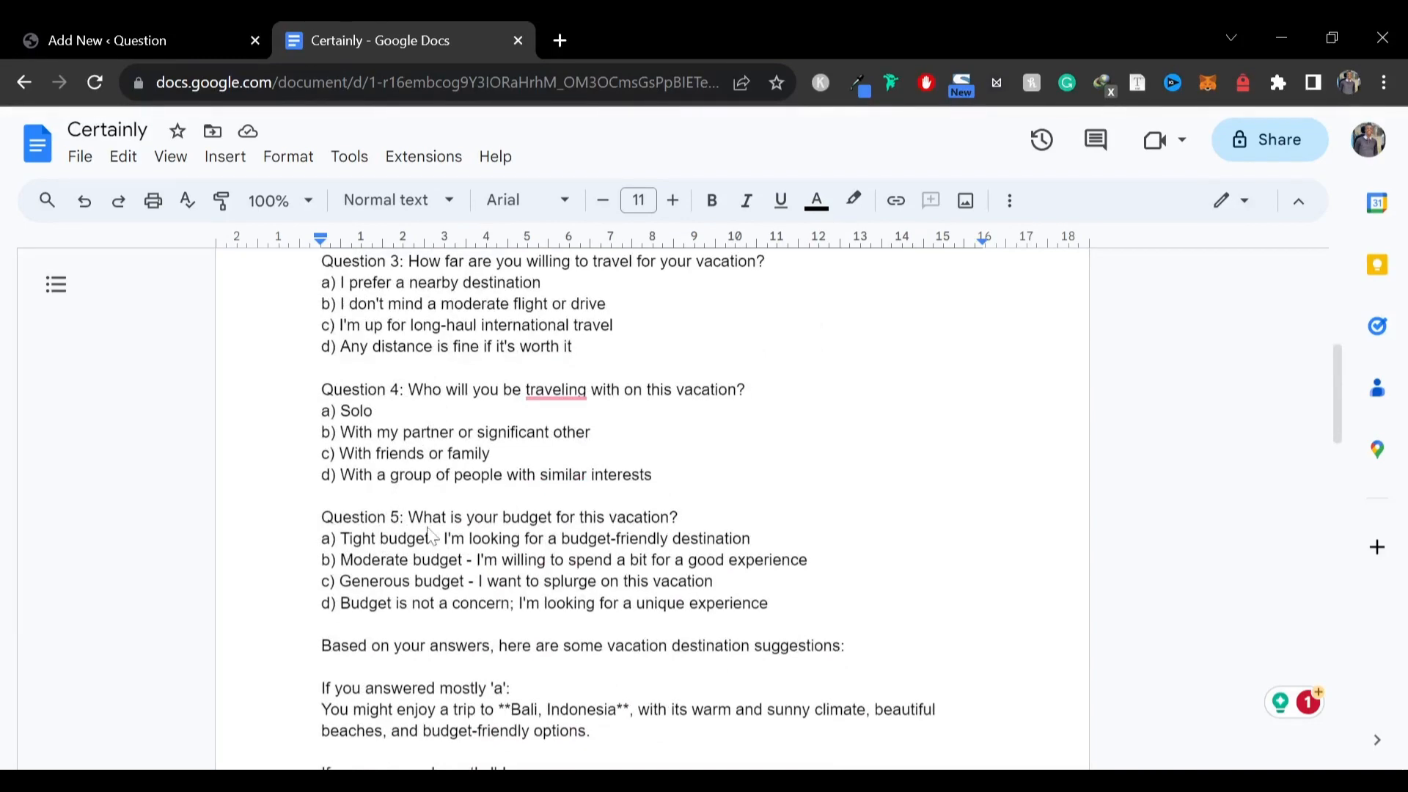
scroll(438, 534, "down", 3)
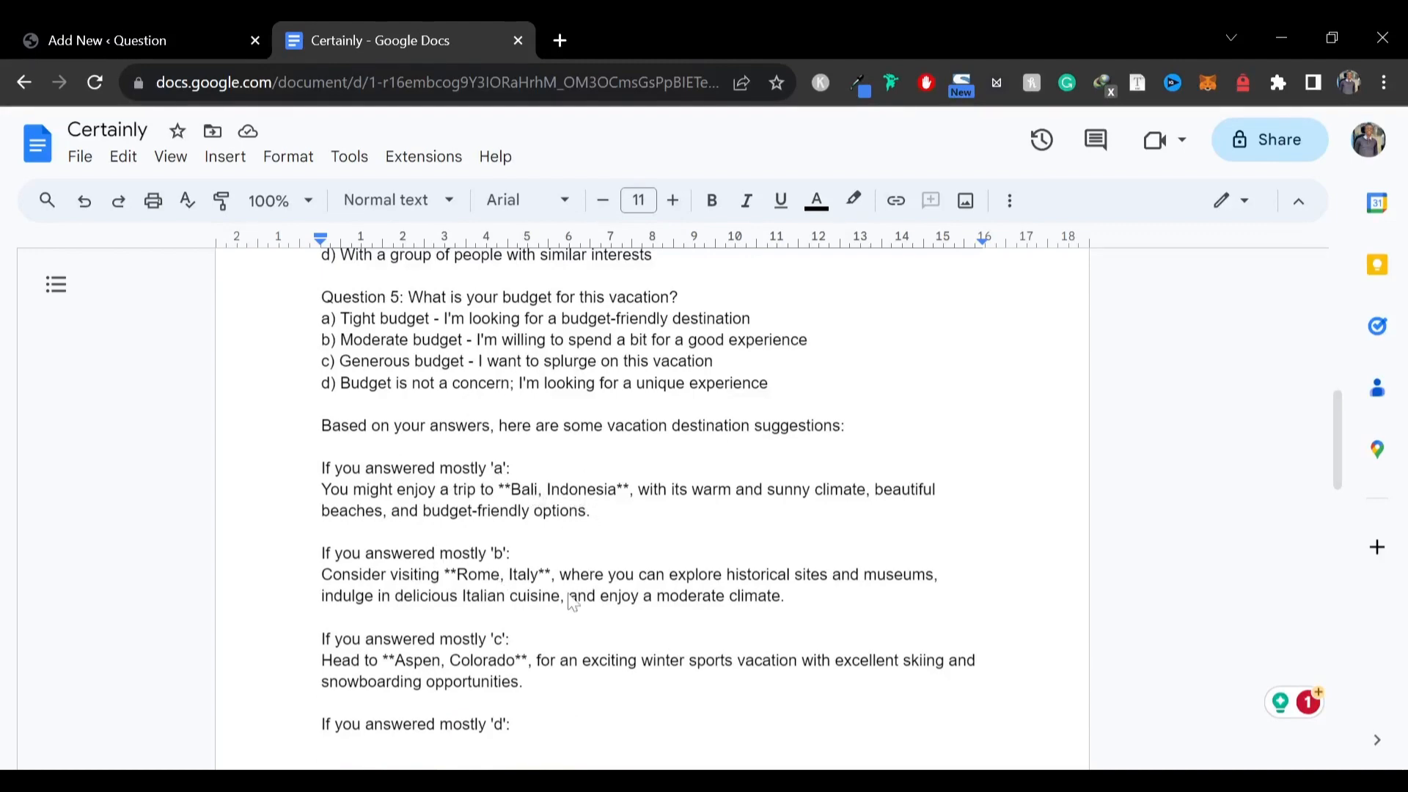
scroll(517, 620, "down", 1)
scroll(511, 606, "down", 1)
scroll(525, 603, "down", 7)
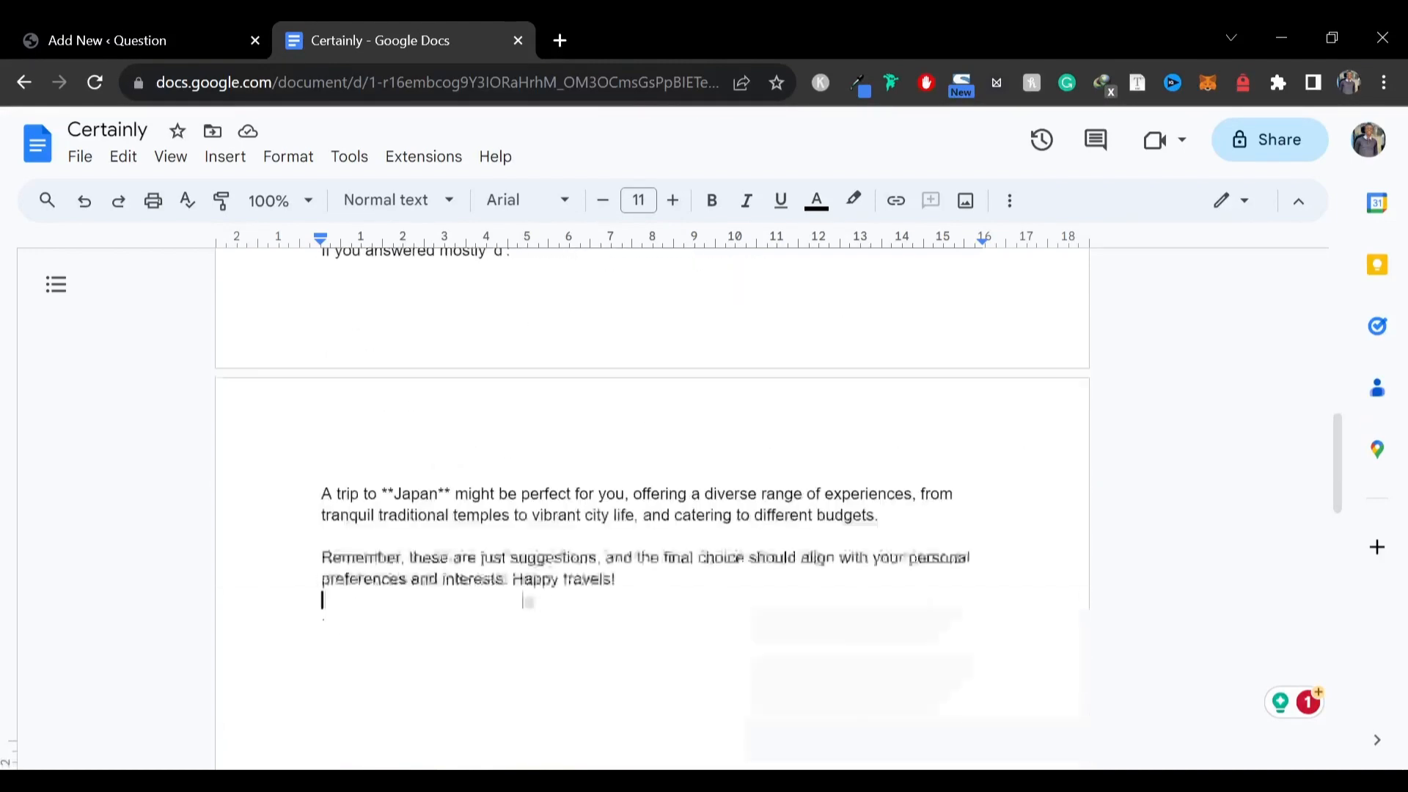
scroll(408, 403, "up", 15)
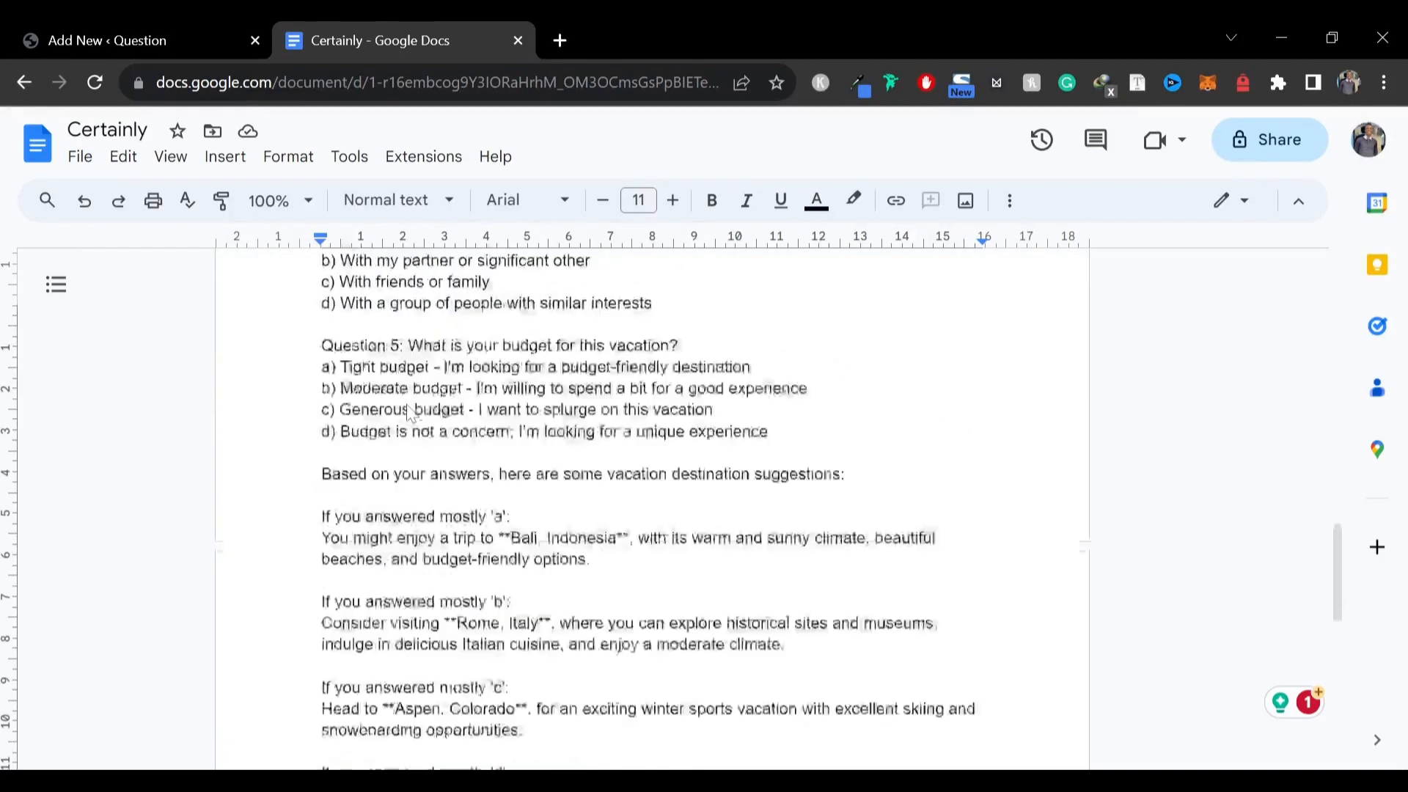
scroll(410, 415, "up", 2)
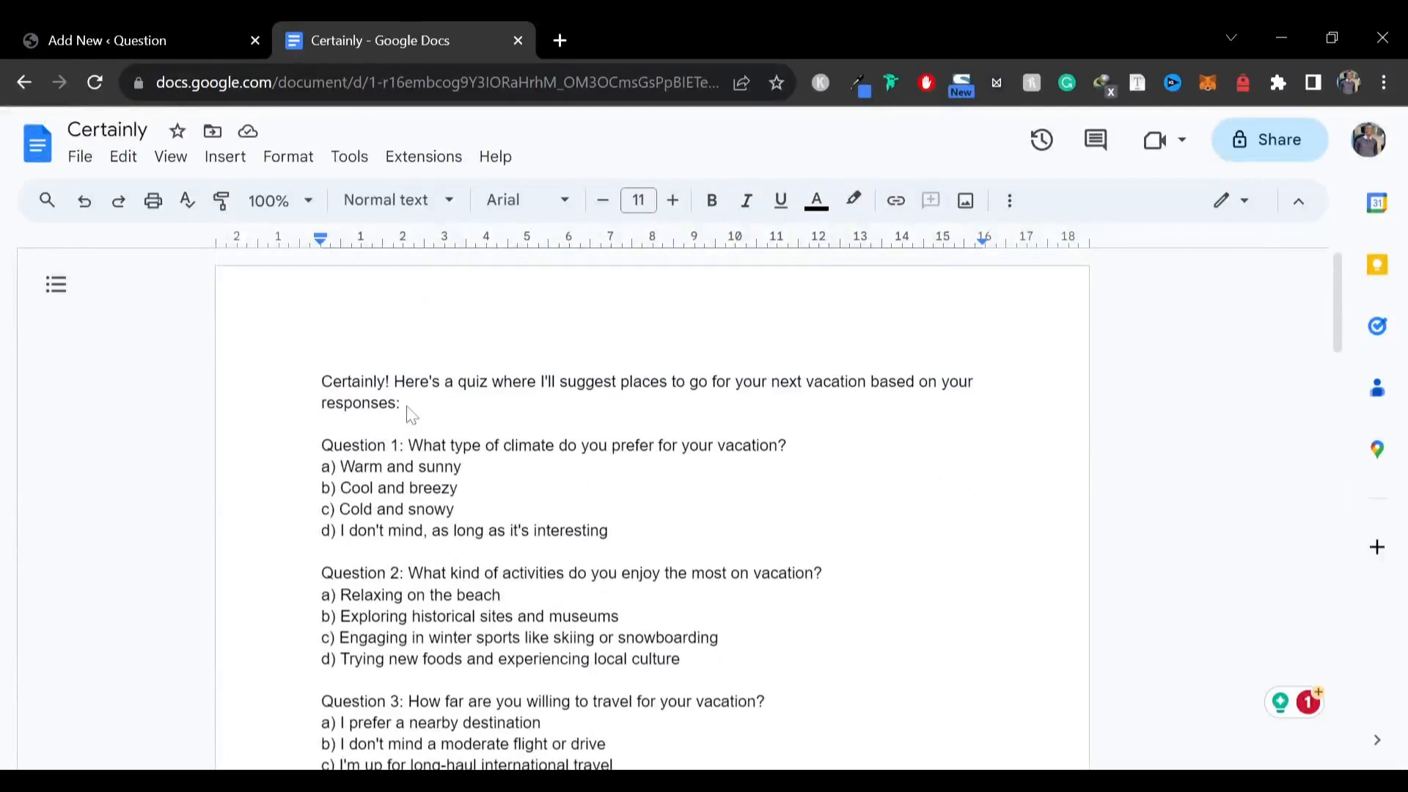
left_click(415, 467)
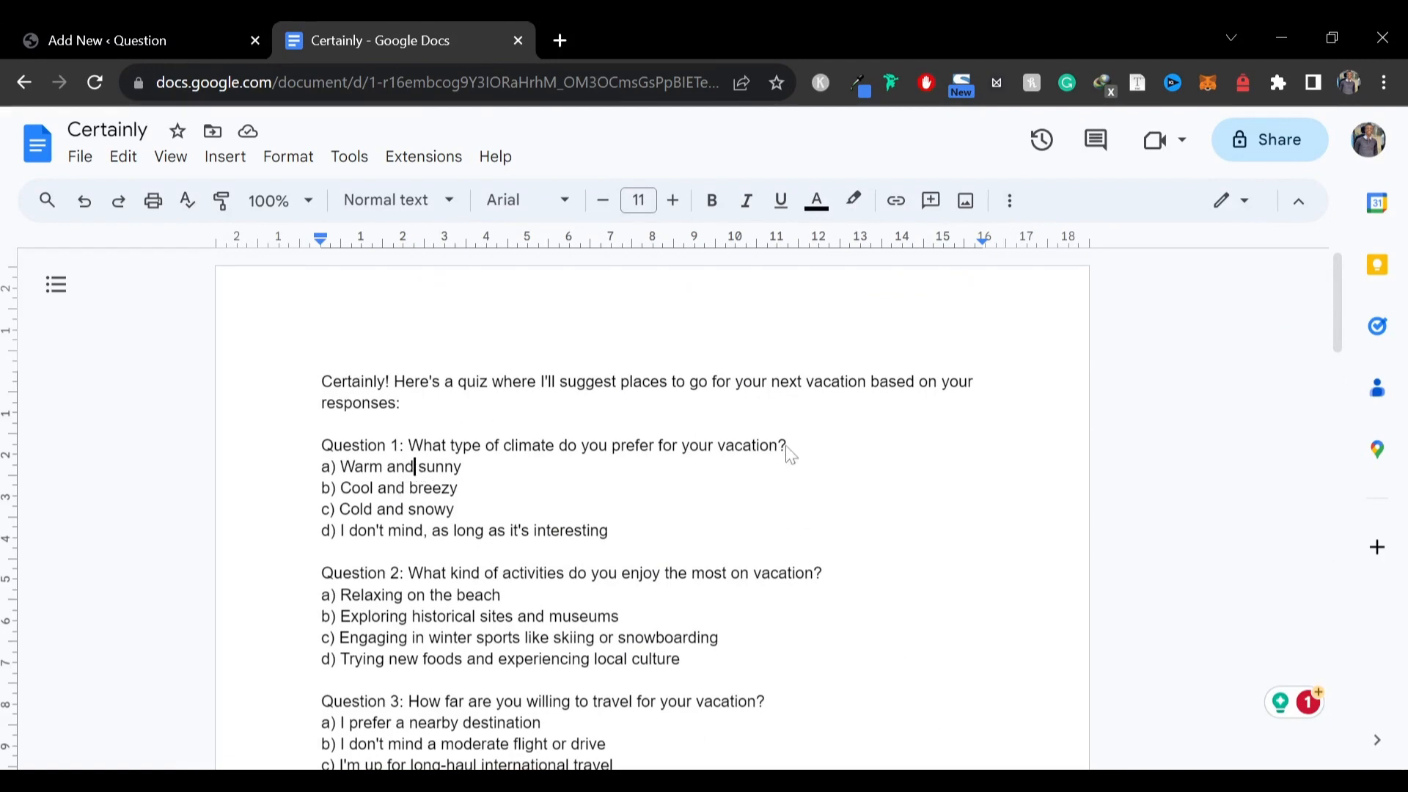
Copy the first question, "What type of climate do you prefer for your vacation?", into the new question's text editor
left_click(108, 37)
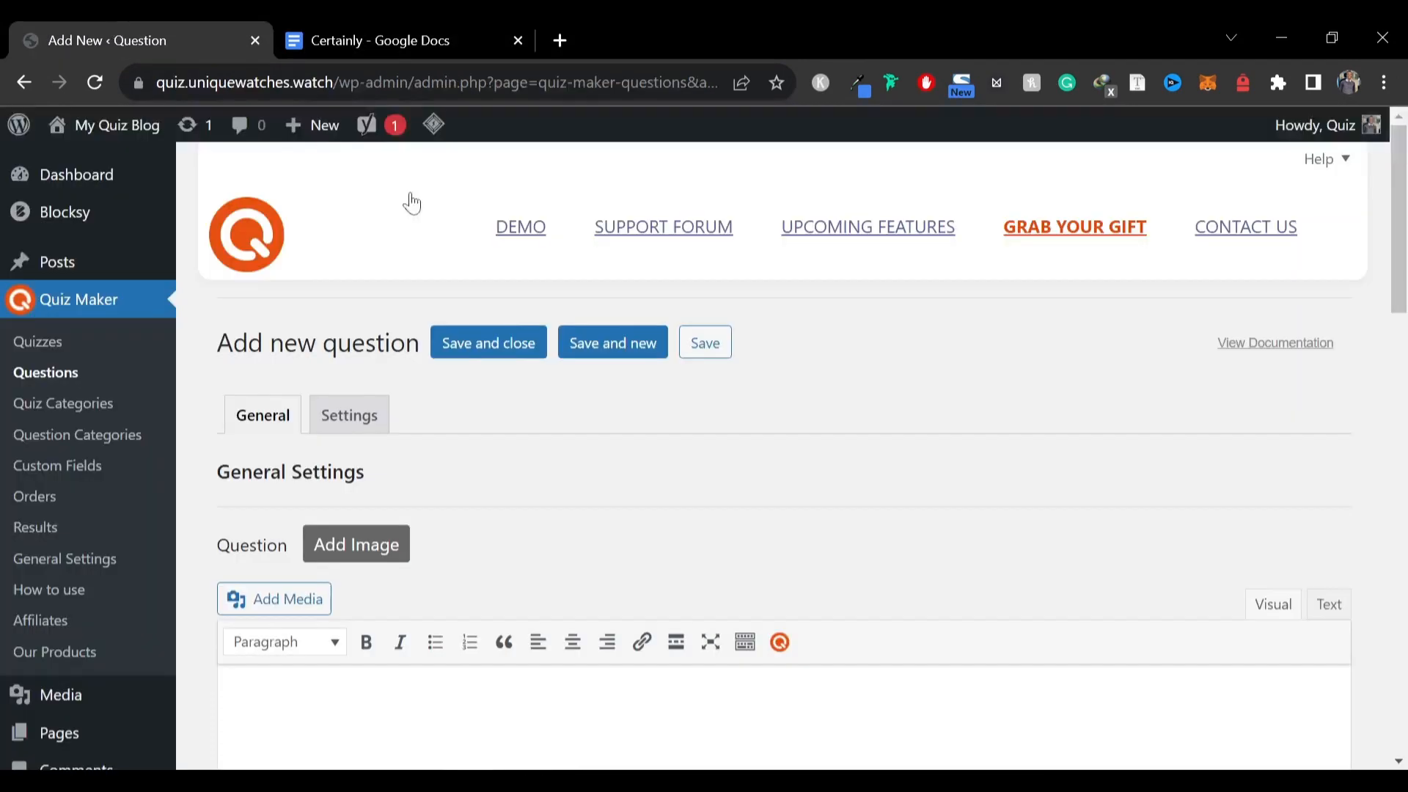
scroll(477, 389, "down", 7)
scroll(473, 385, "down", 3)
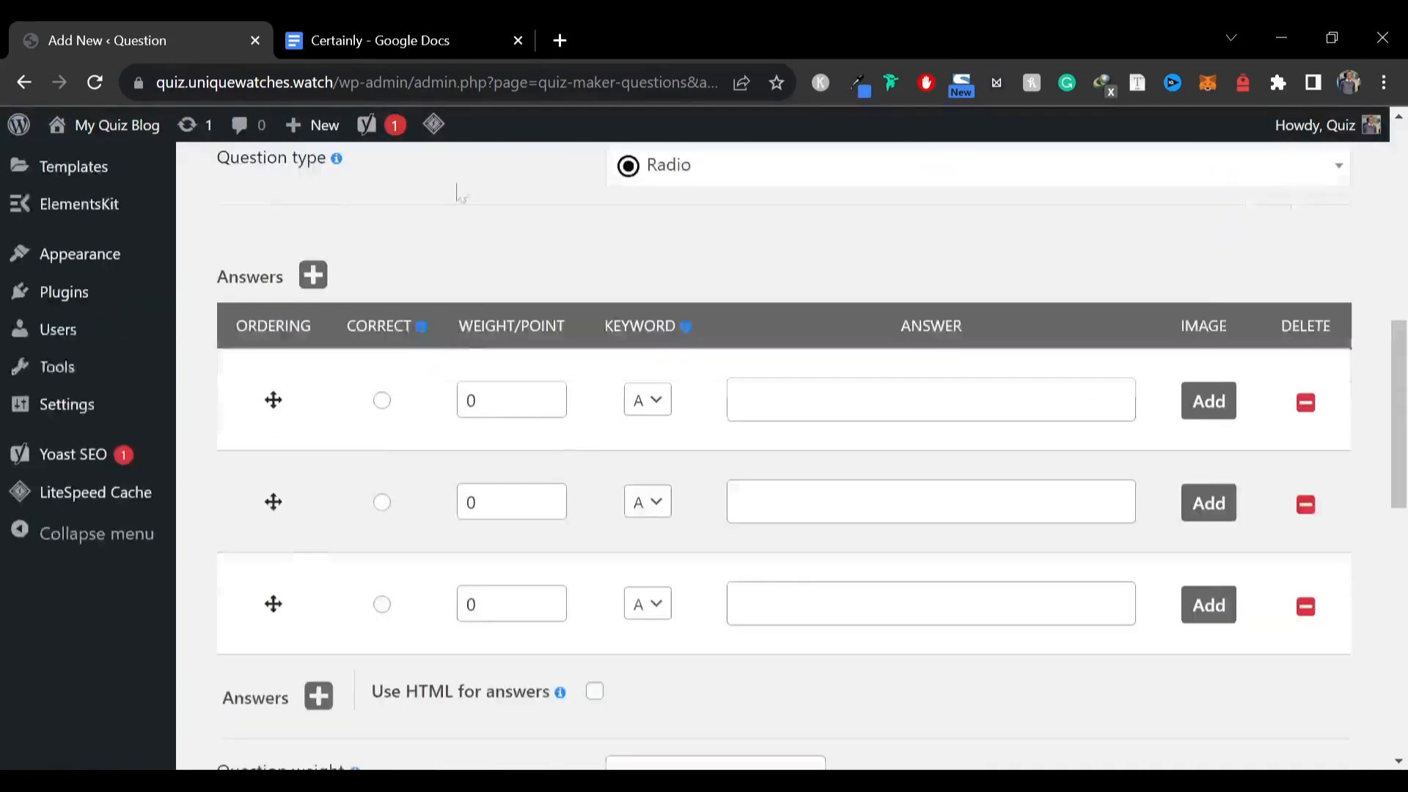
left_click(367, 40)
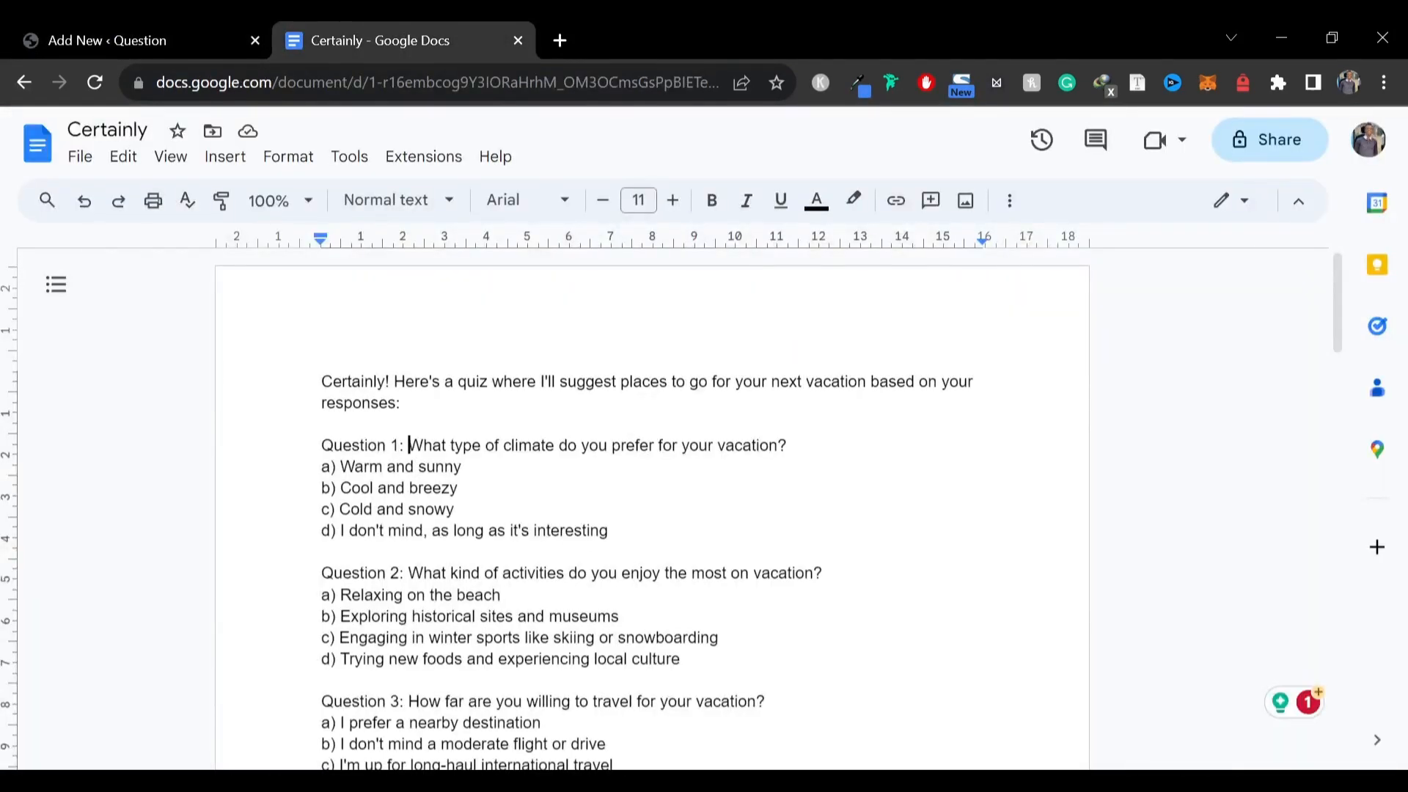
left_click_drag(408, 445, 786, 445)
key("ctrl+c")
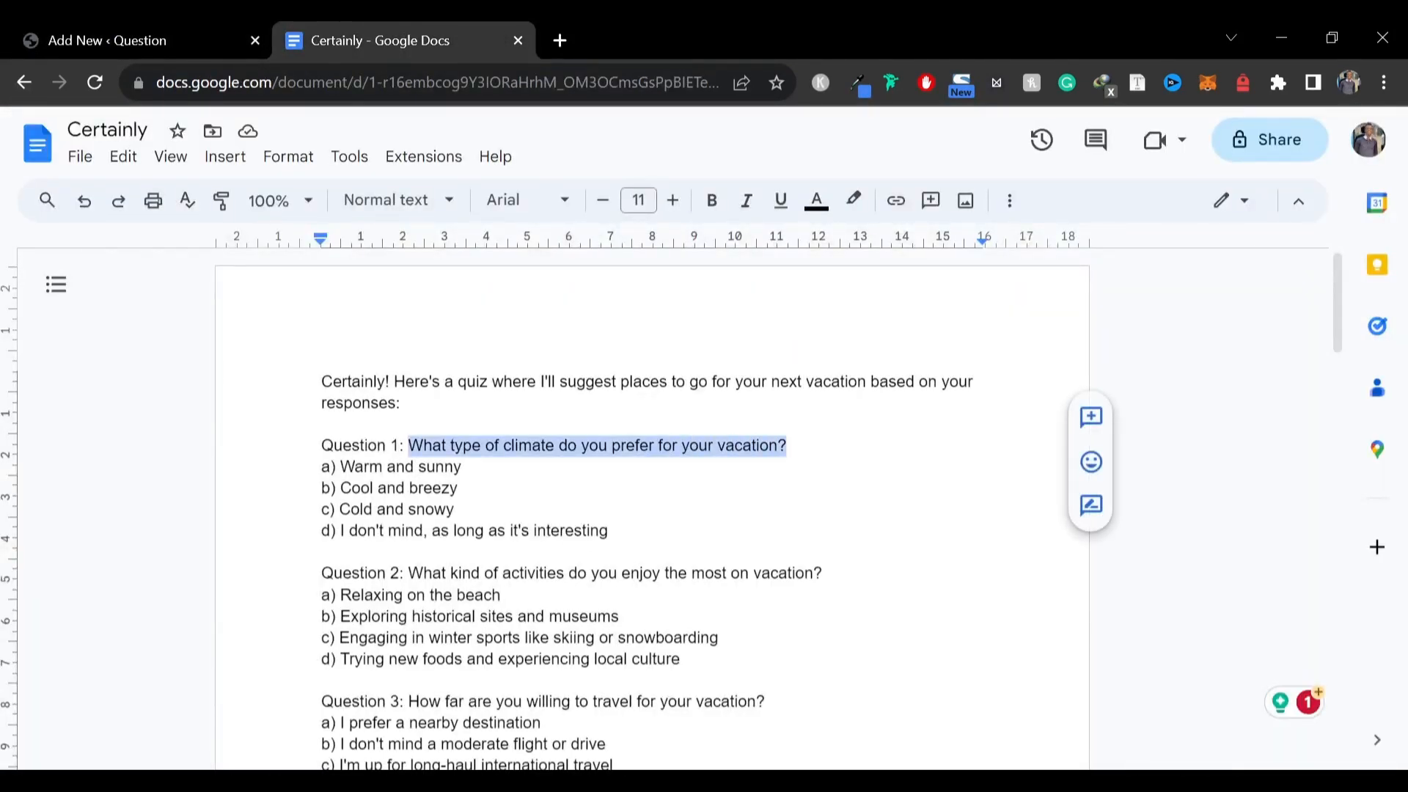
left_click(133, 34)
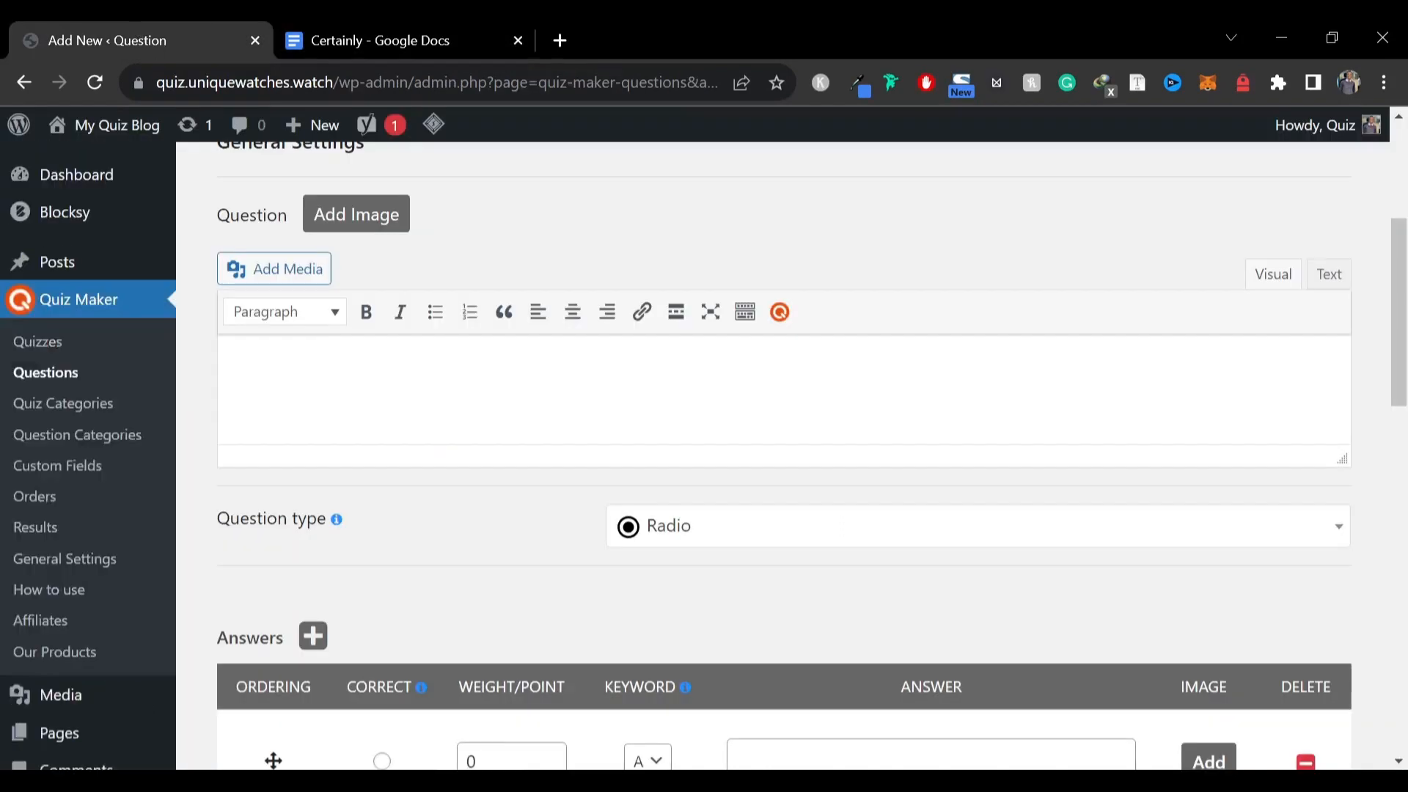
scroll(427, 415, "up", 3)
scroll(427, 415, "down", 3)
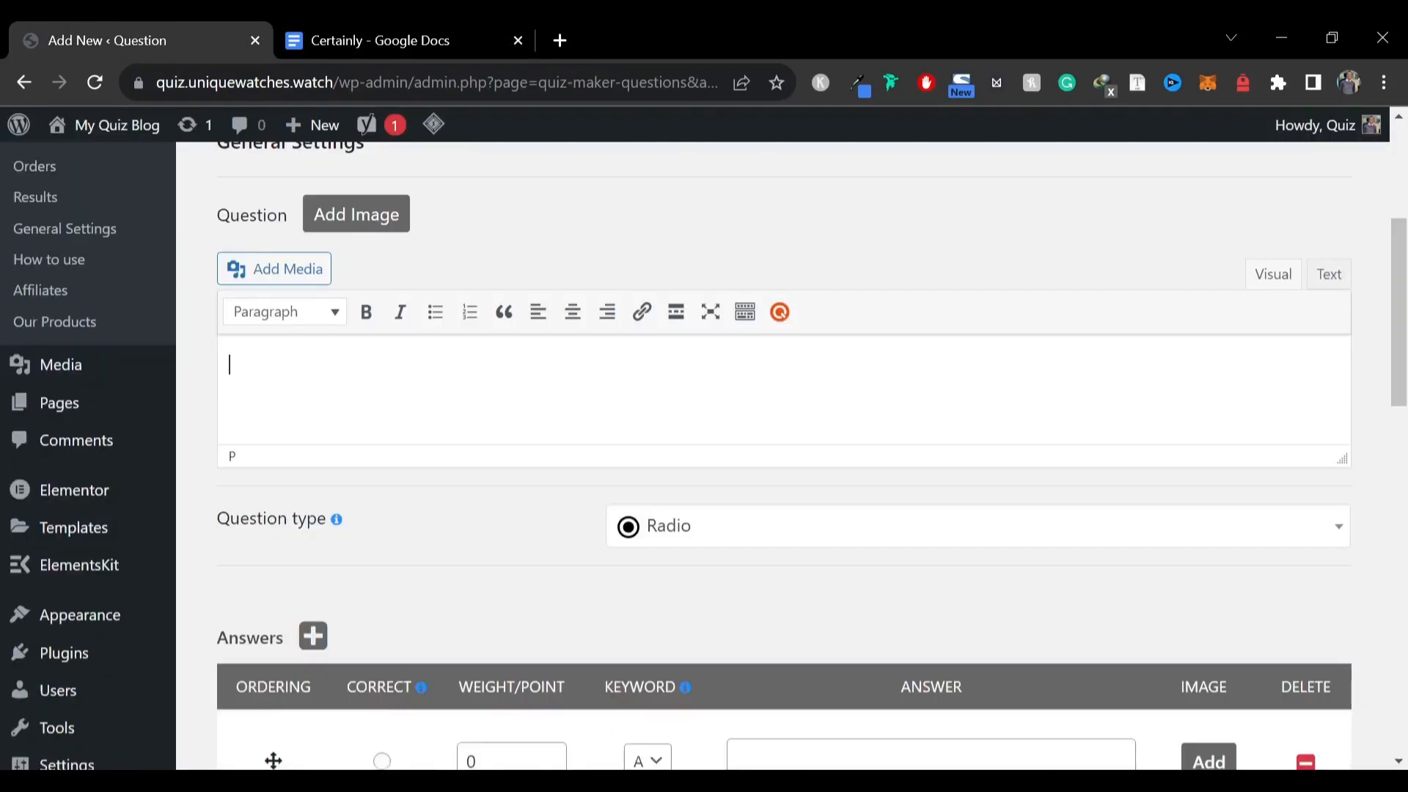
key("ctrl+v")
scroll(613, 447, "up", 3)
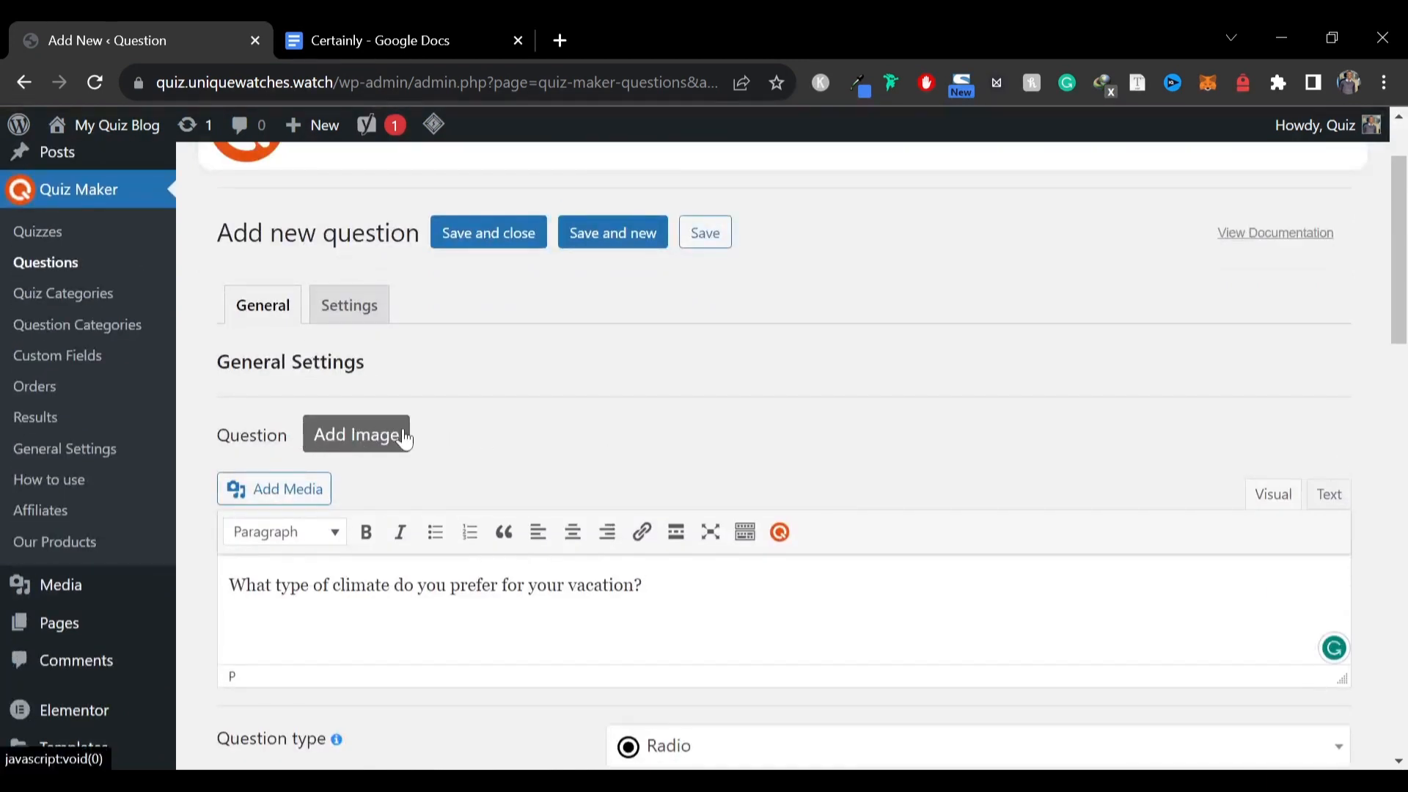
left_click(406, 439)
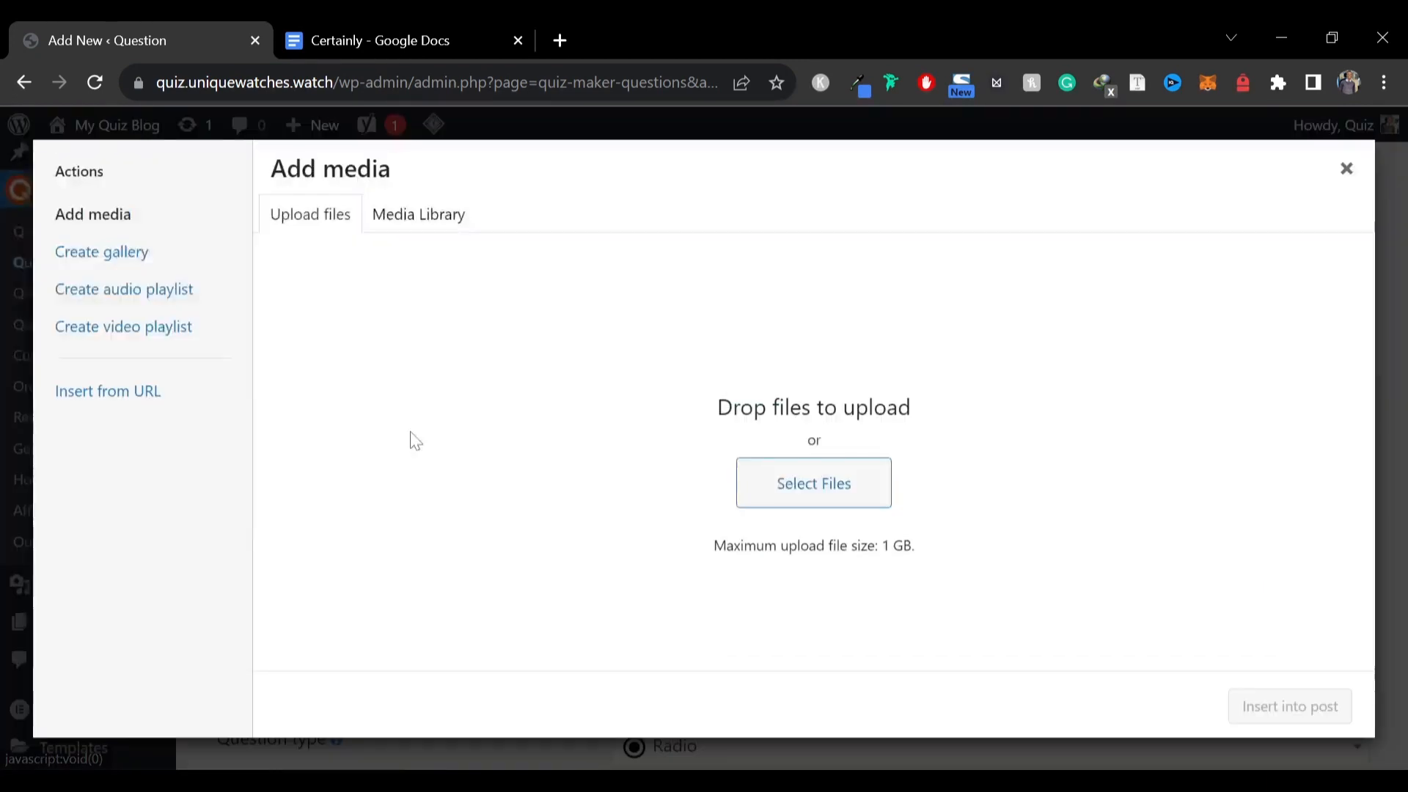
left_click(411, 218)
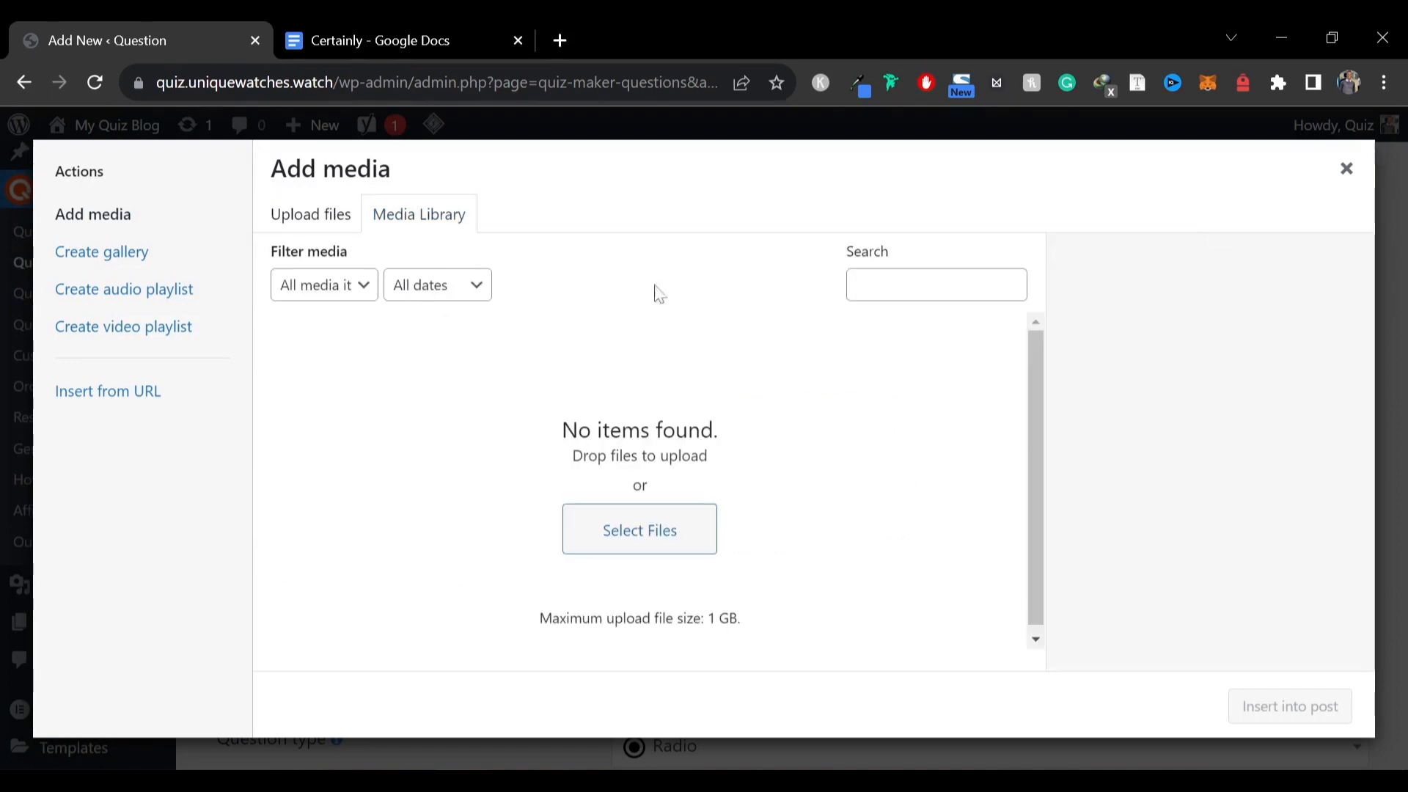
left_click(1347, 169)
Copy "Warm and sunny" from the document into the first answer and mark it as the correct answer
scroll(667, 404, "down", 5)
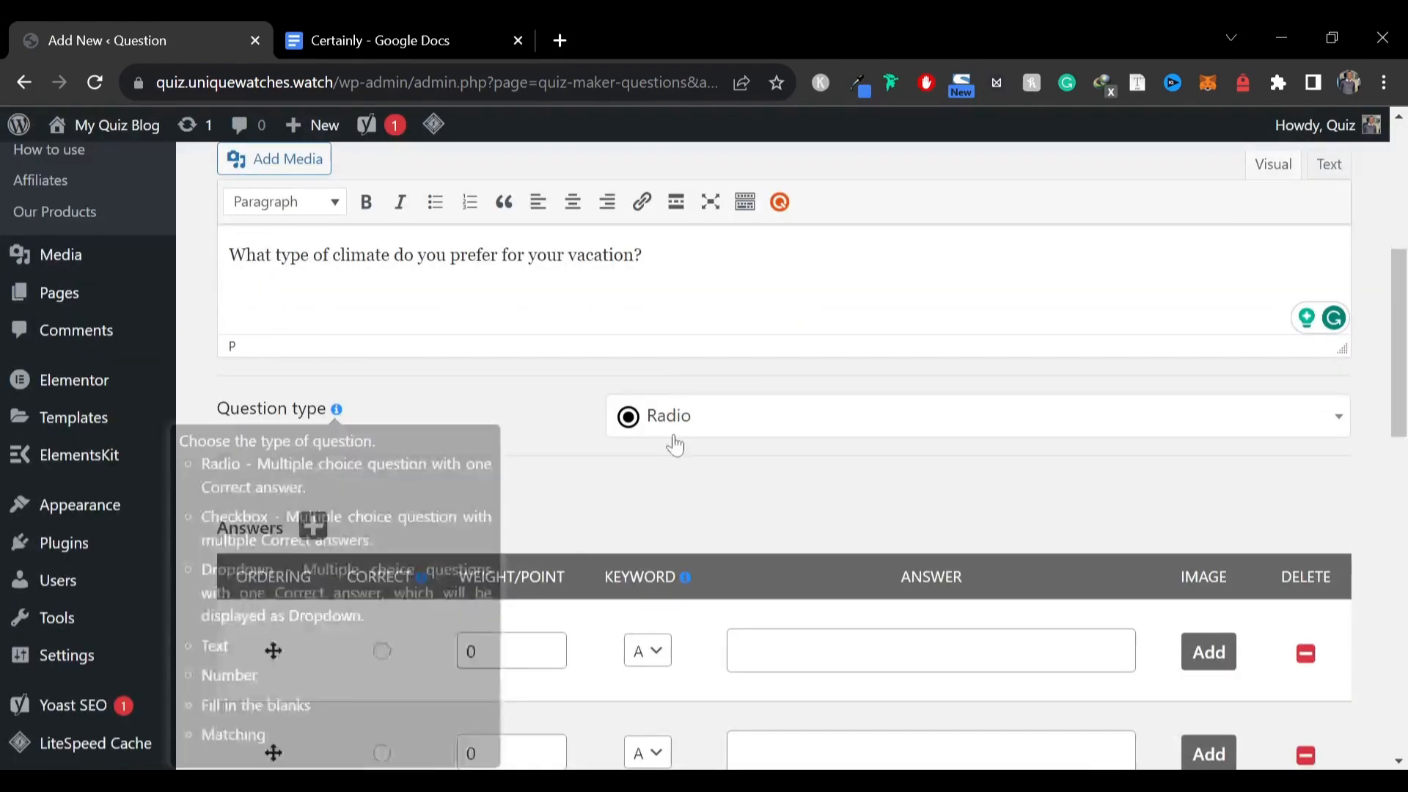
scroll(704, 471, "down", 3)
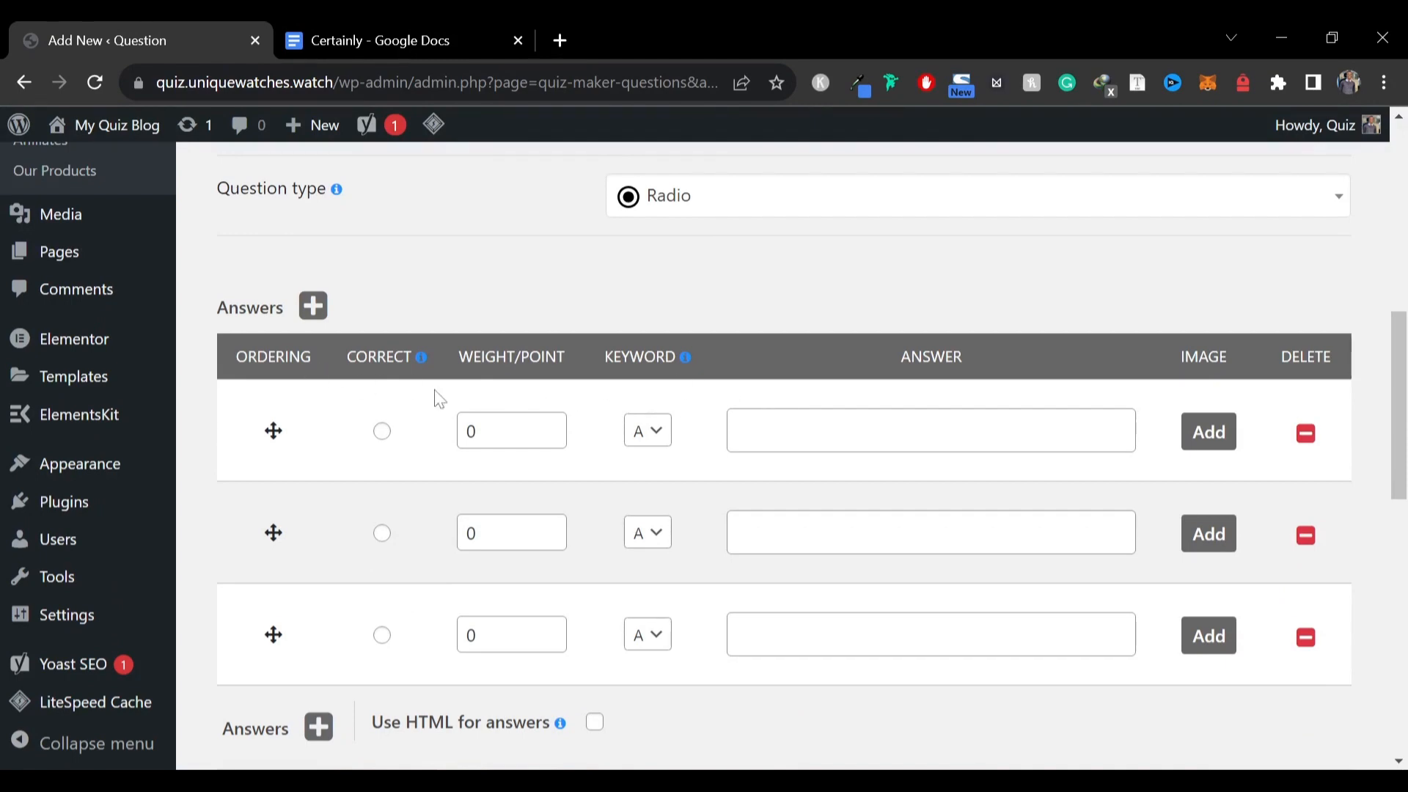
left_click(397, 25)
left_click_drag(462, 467, 331, 467)
left_click(437, 467)
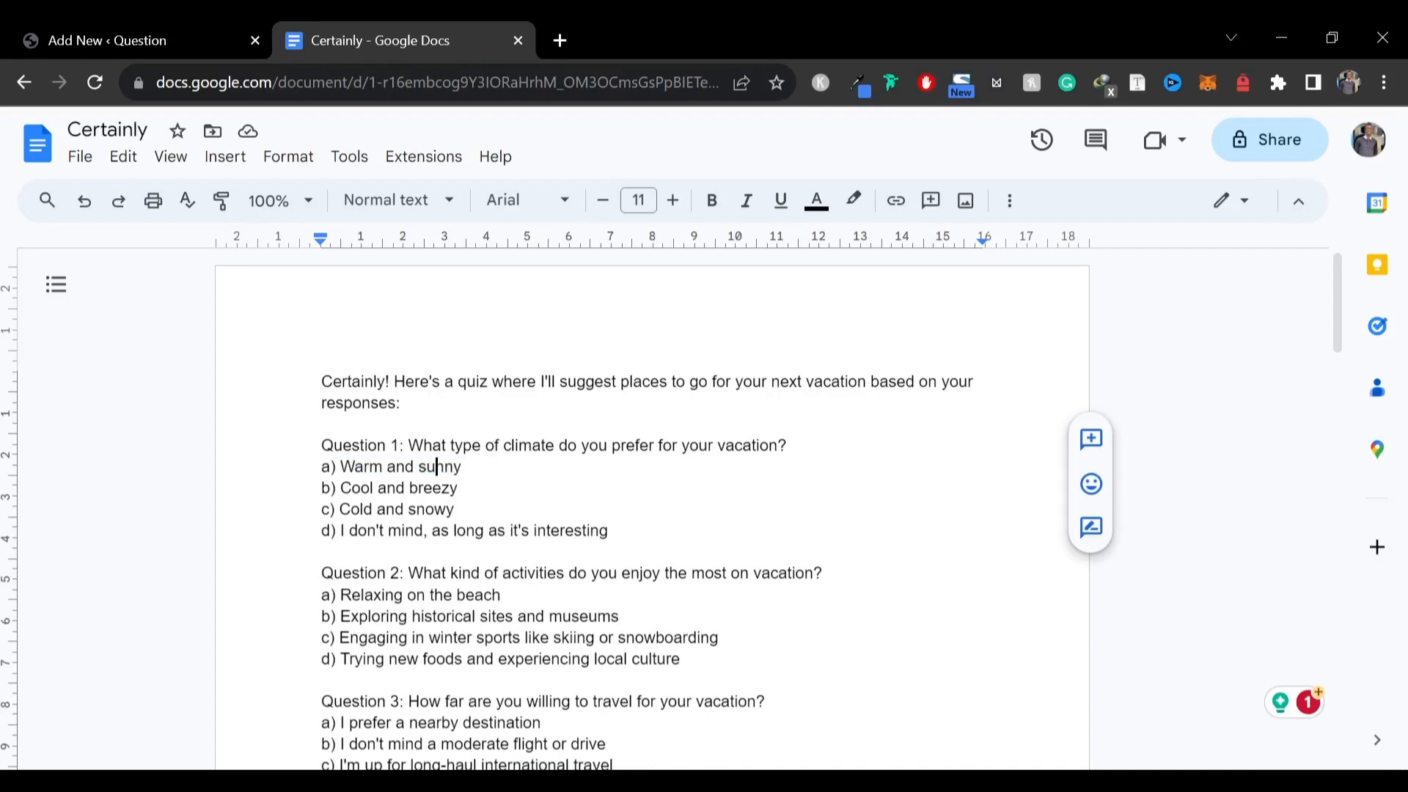
left_click_drag(462, 467, 340, 467)
key("ctrl+c")
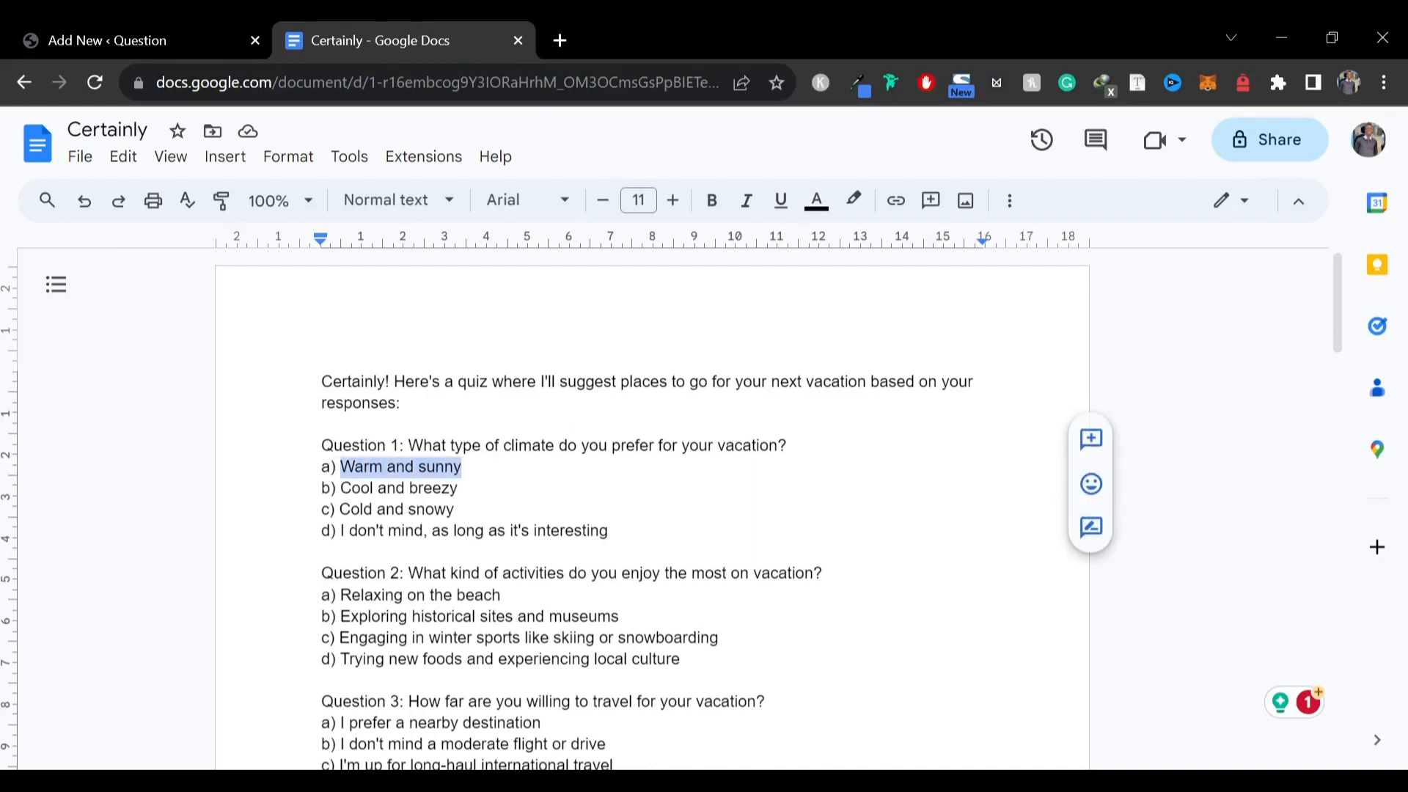
left_click(260, 29)
left_click(740, 431)
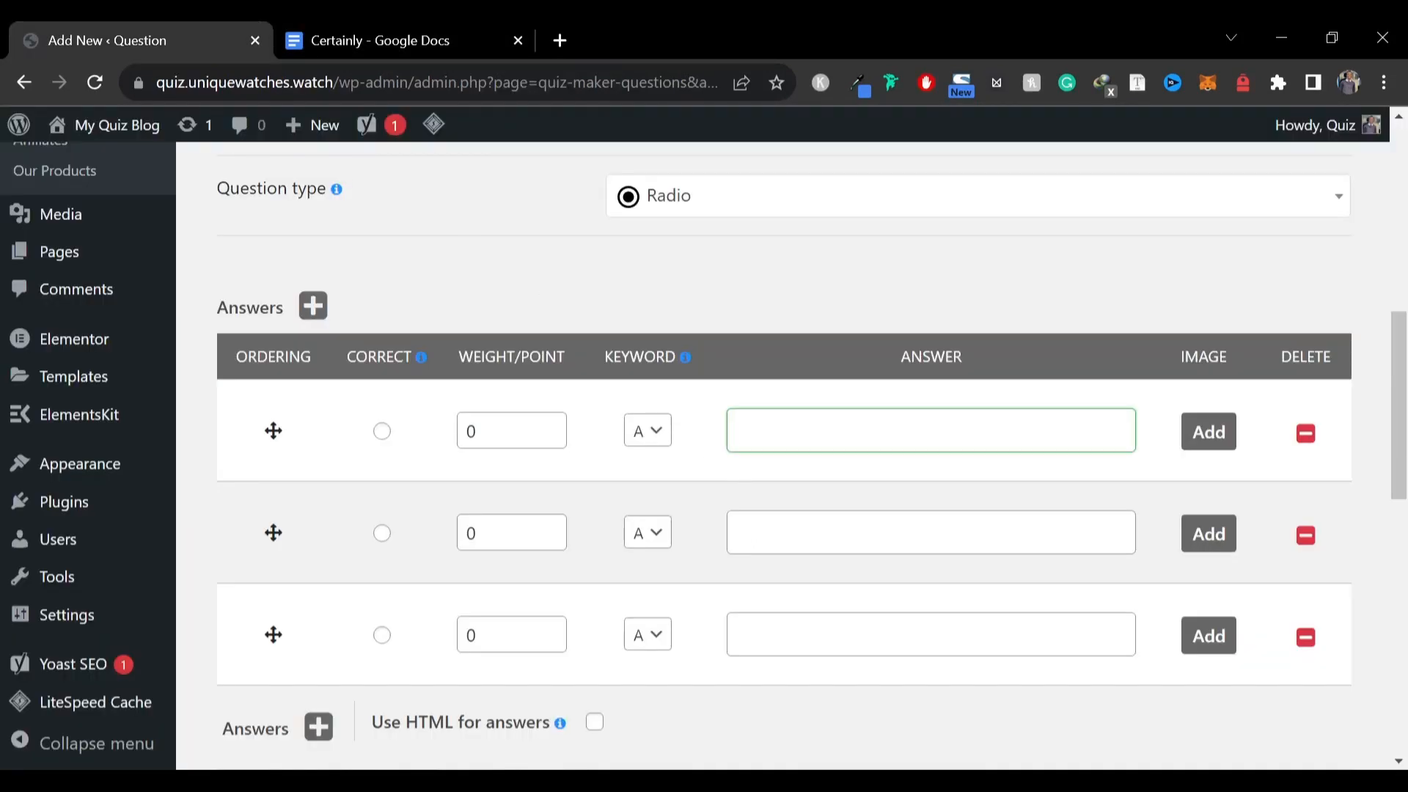
key("ctrl+v")
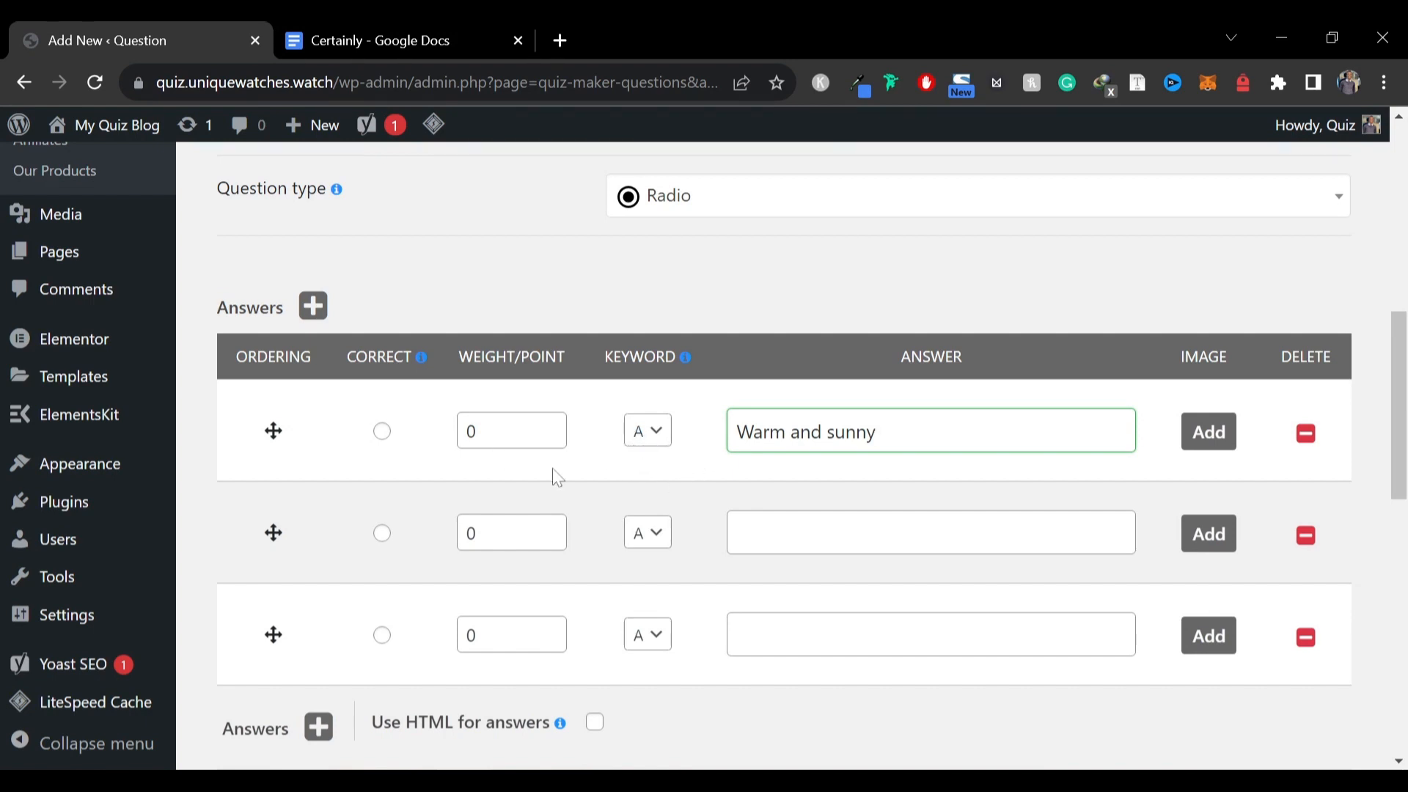
left_click(382, 433)
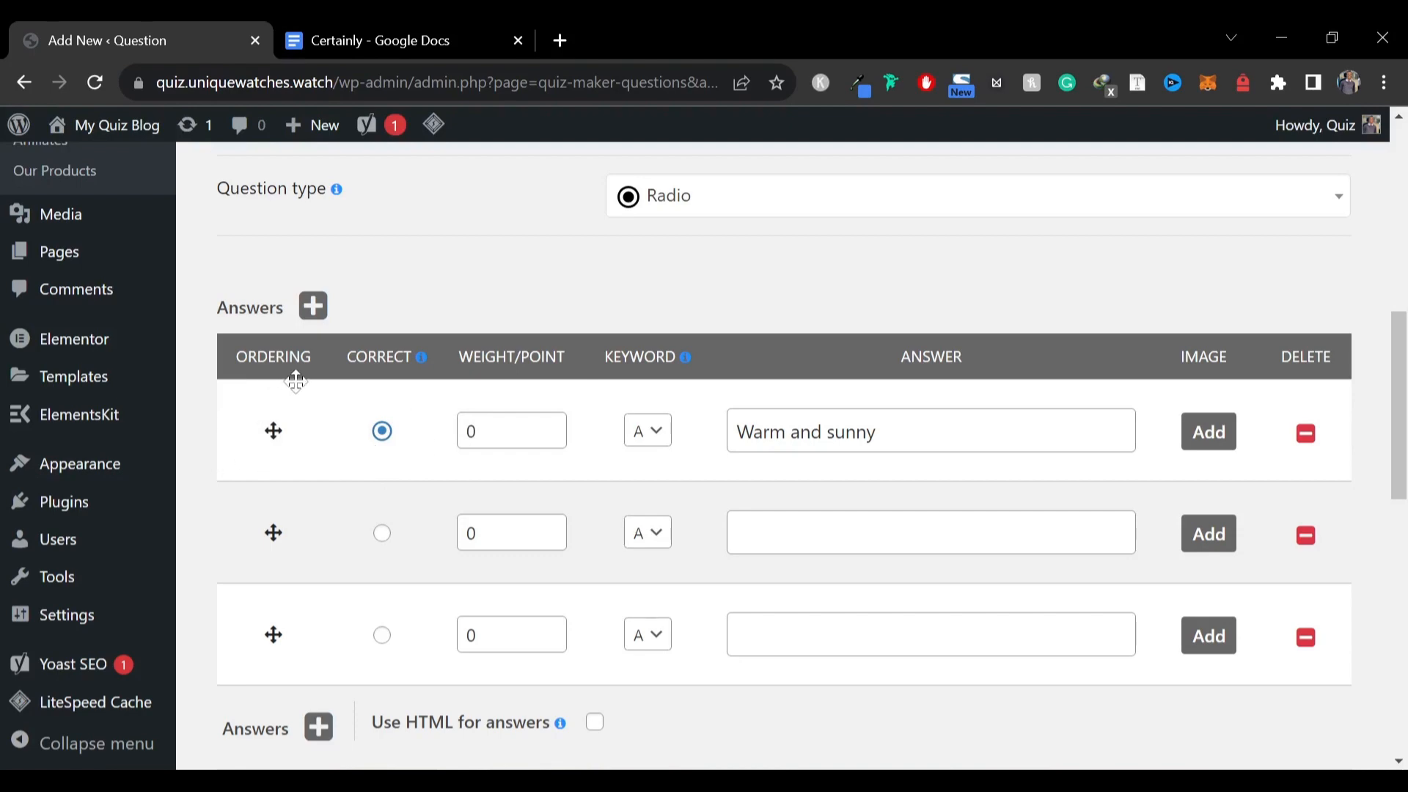
Copy "Cool and breezy" into the second answer and set its keyword to B
left_click(307, 25)
scroll(469, 455, "down", 3)
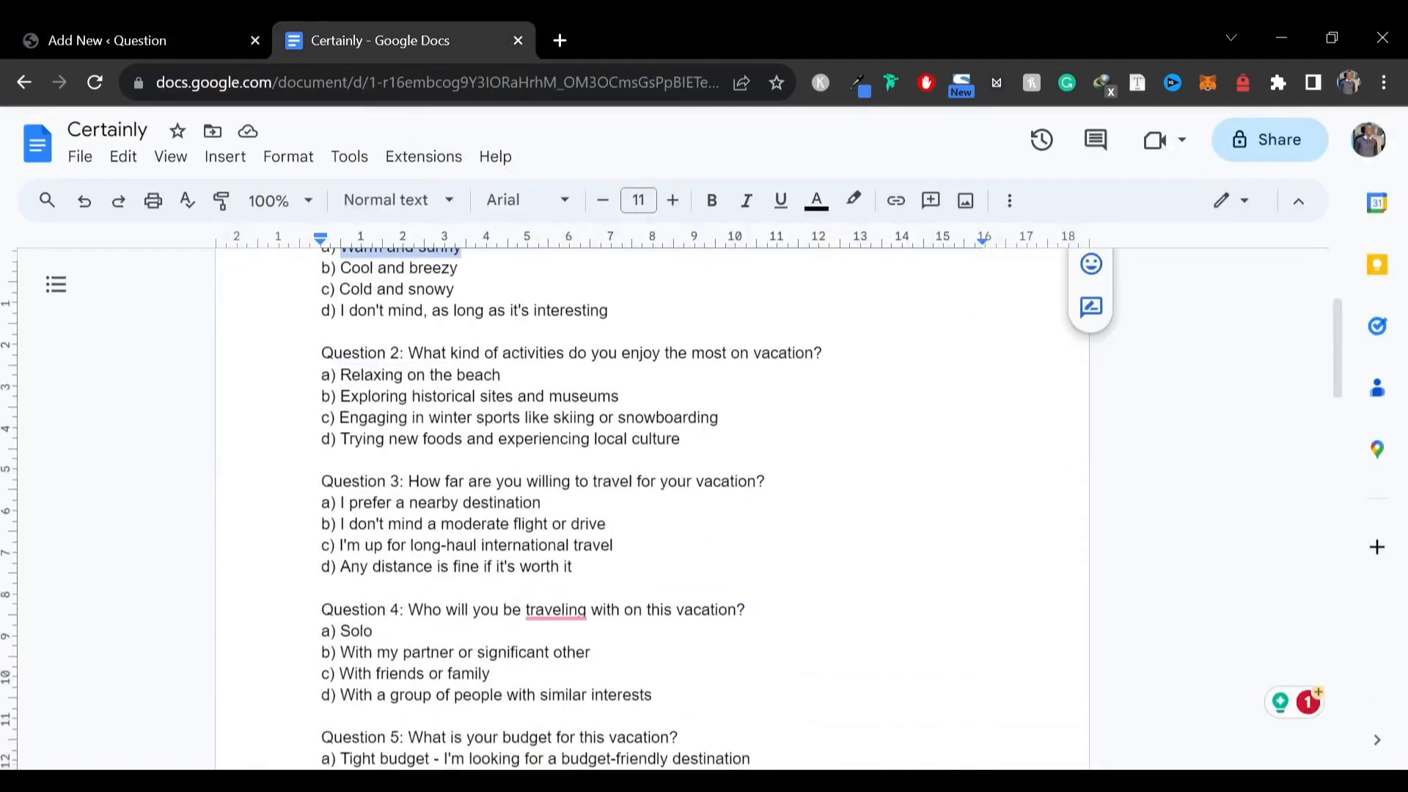
left_click(459, 268)
left_click_drag(459, 268, 340, 268)
key("ctrl+c")
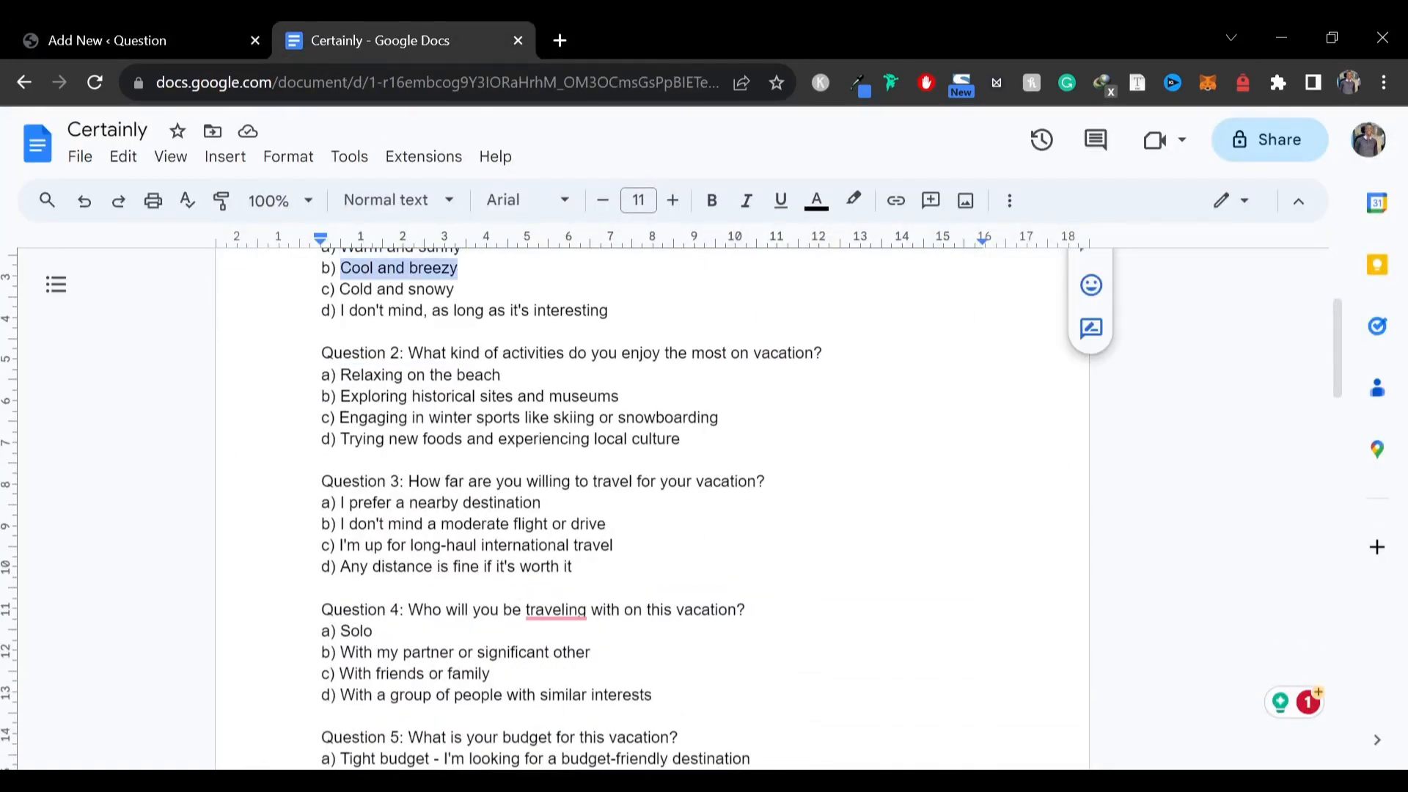
left_click(203, 53)
left_click(782, 532)
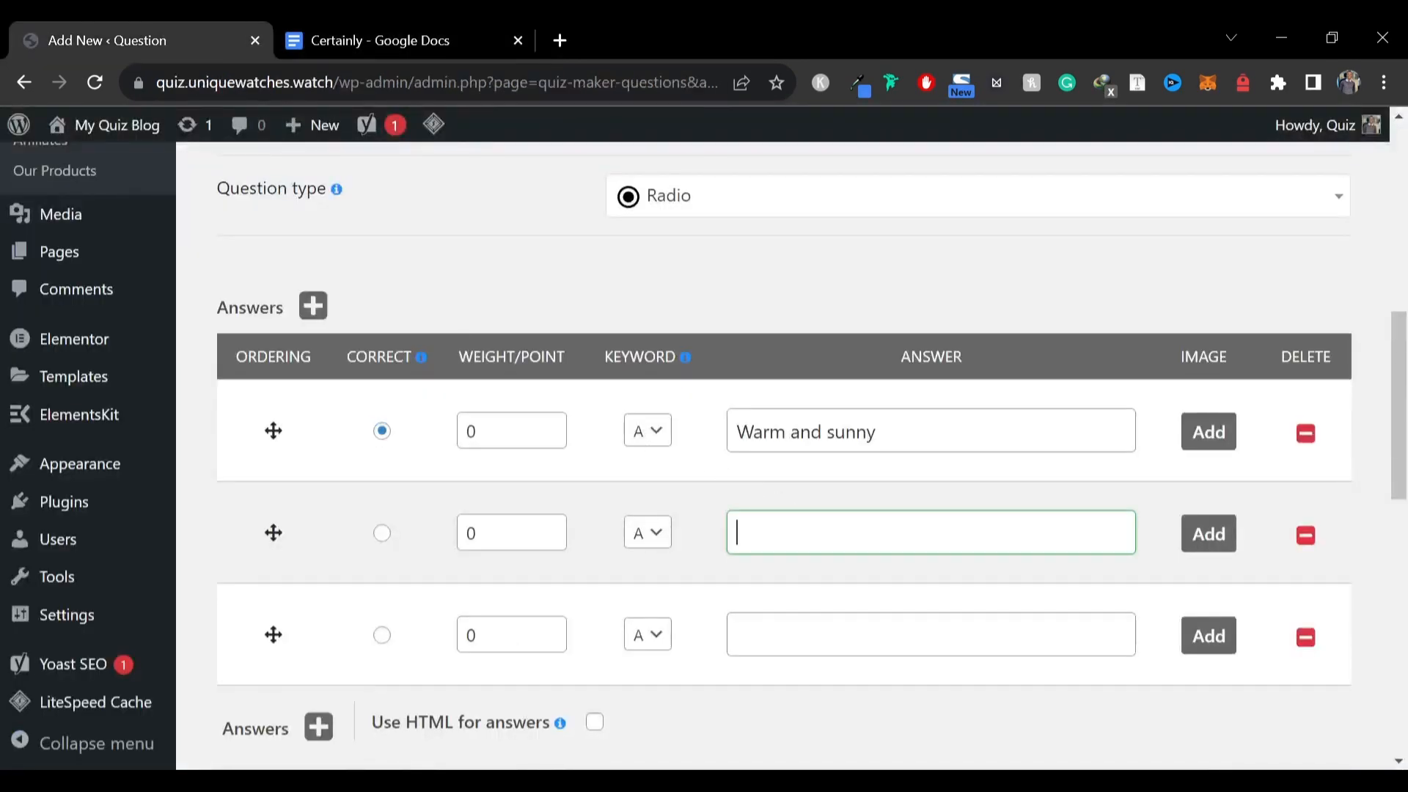
key("ctrl+v")
left_click(649, 533)
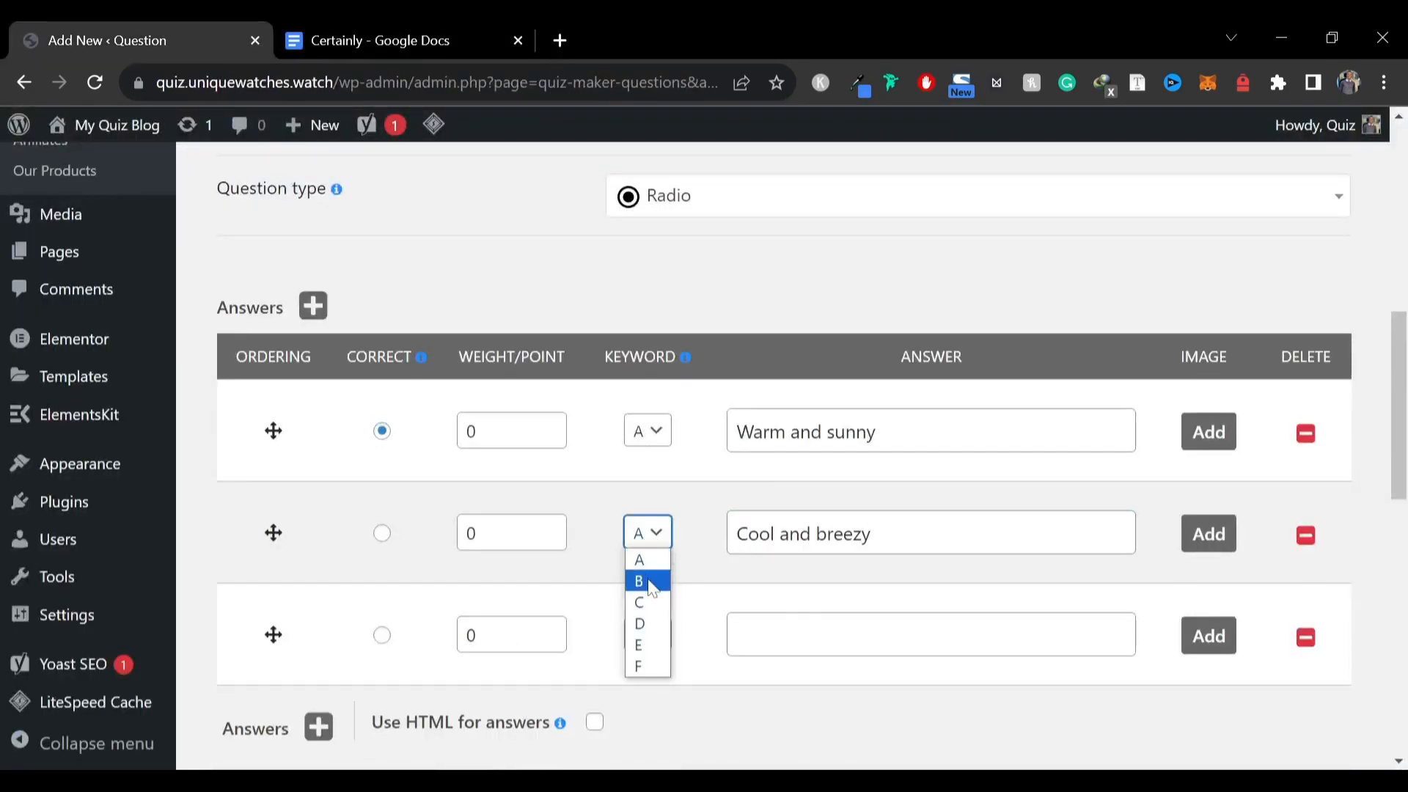
left_click(639, 582)
Copy "Cold and snow" into the third answer and set its keyword to C
left_click(336, 52)
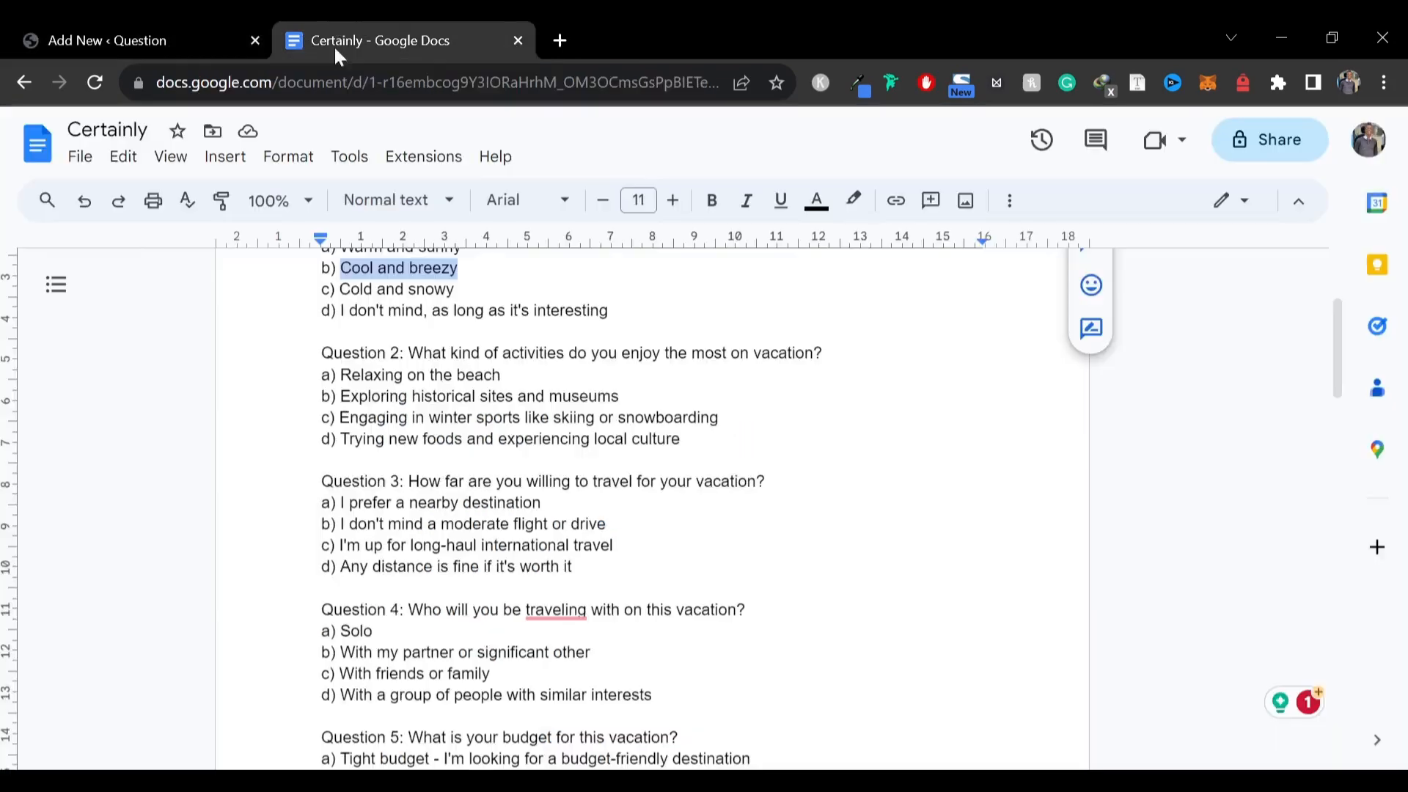
left_click_drag(335, 290, 446, 290)
key("ctrl+c")
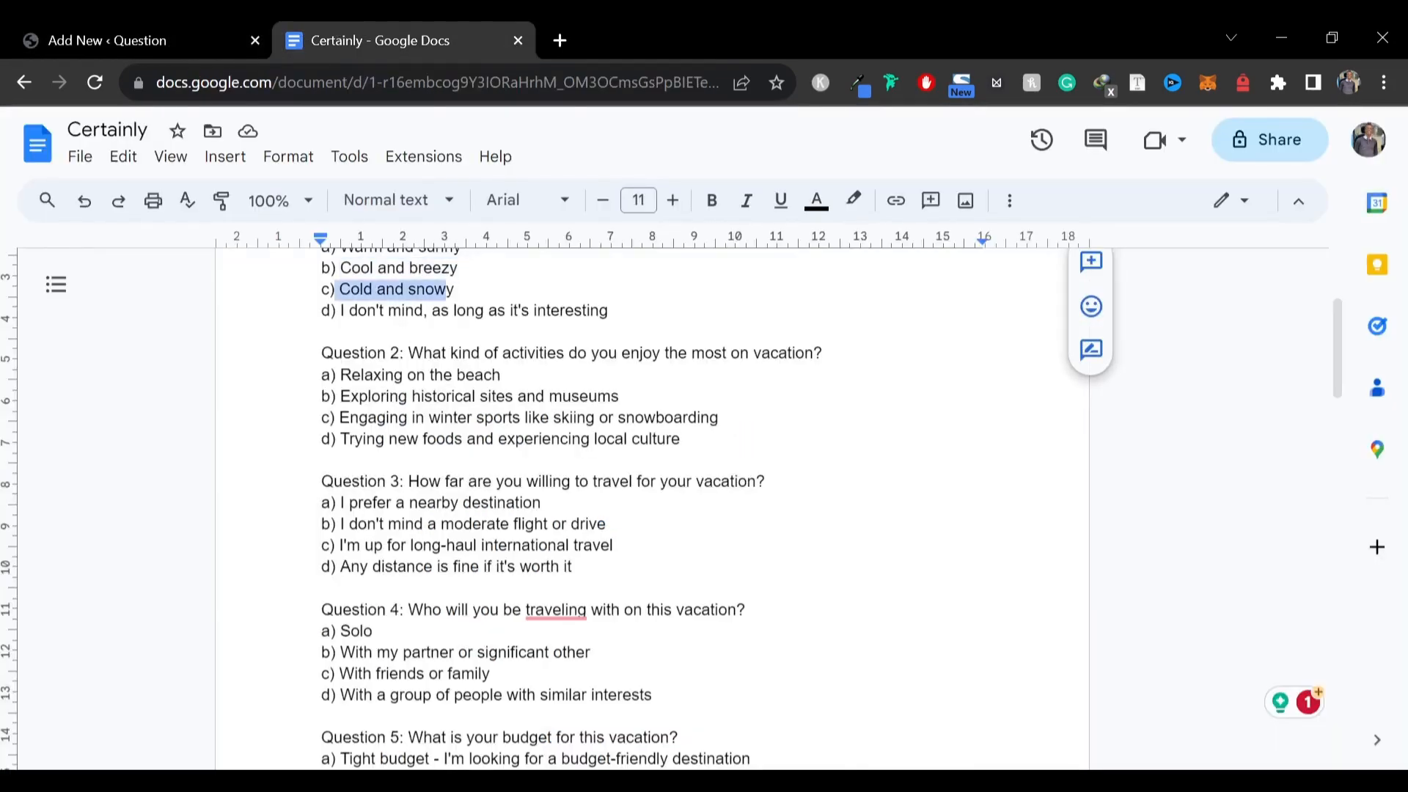
left_click(139, 41)
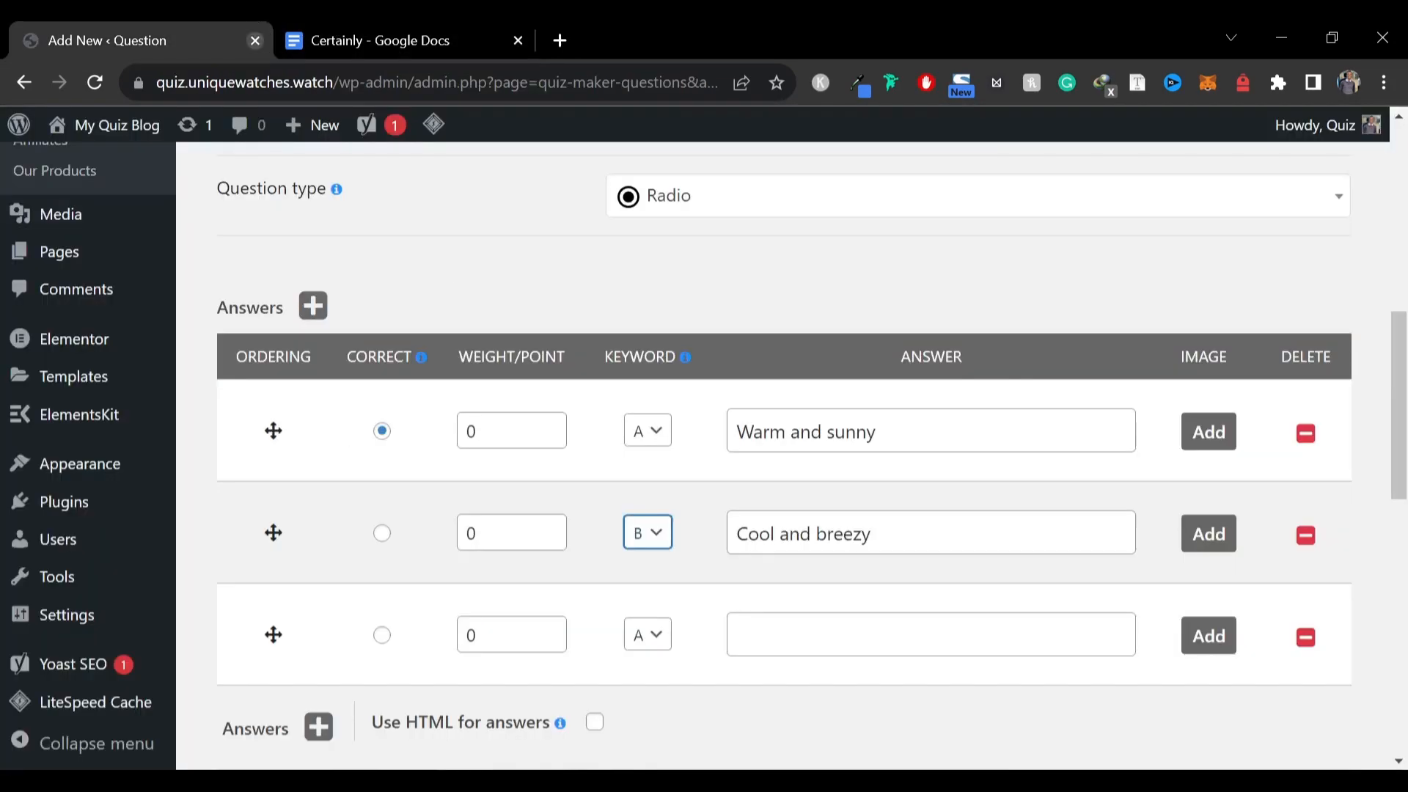
left_click(733, 637)
key("ctrl+v")
left_click(647, 635)
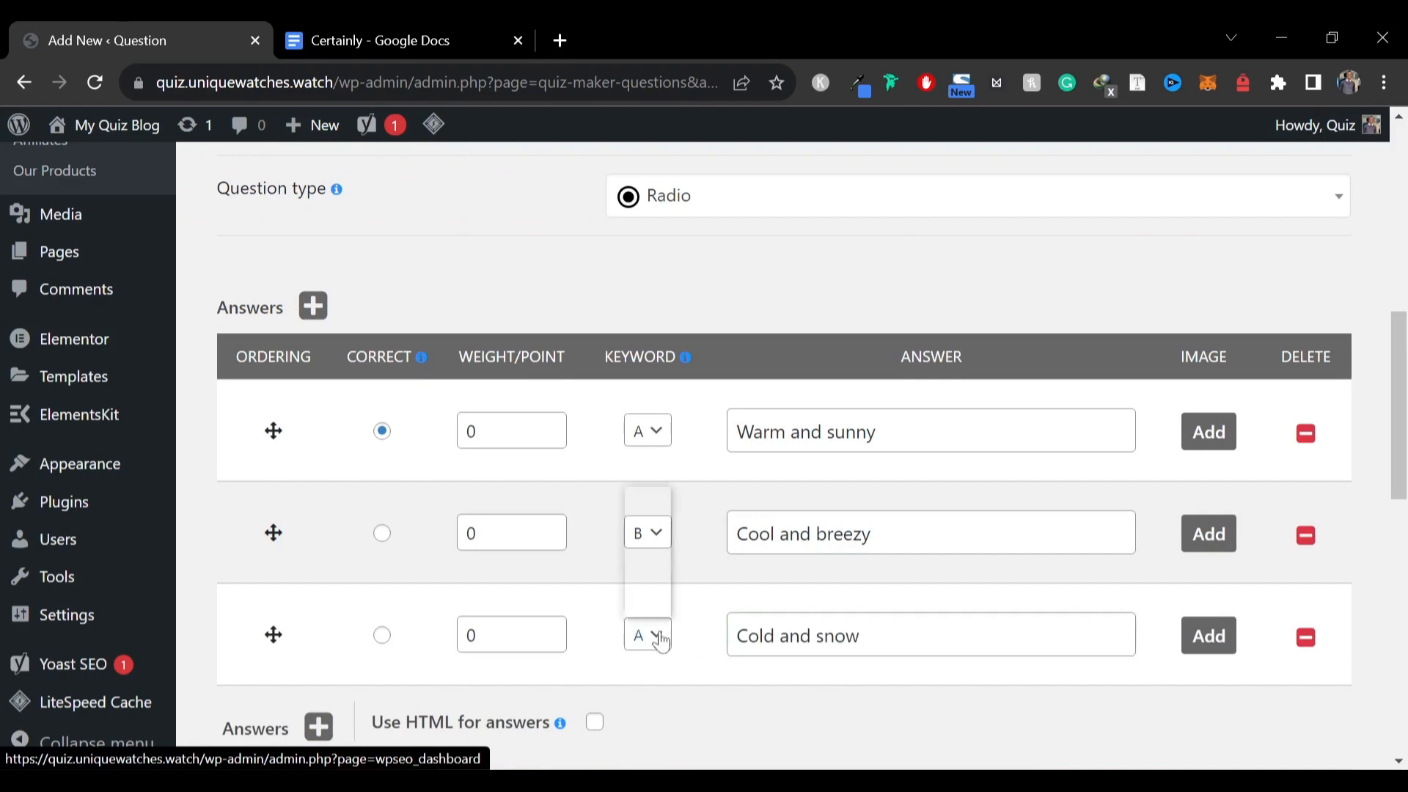
left_click(638, 543)
Add a fourth answer row and paste "I don't mind, as long as it's interesting" into it
left_click(388, 34)
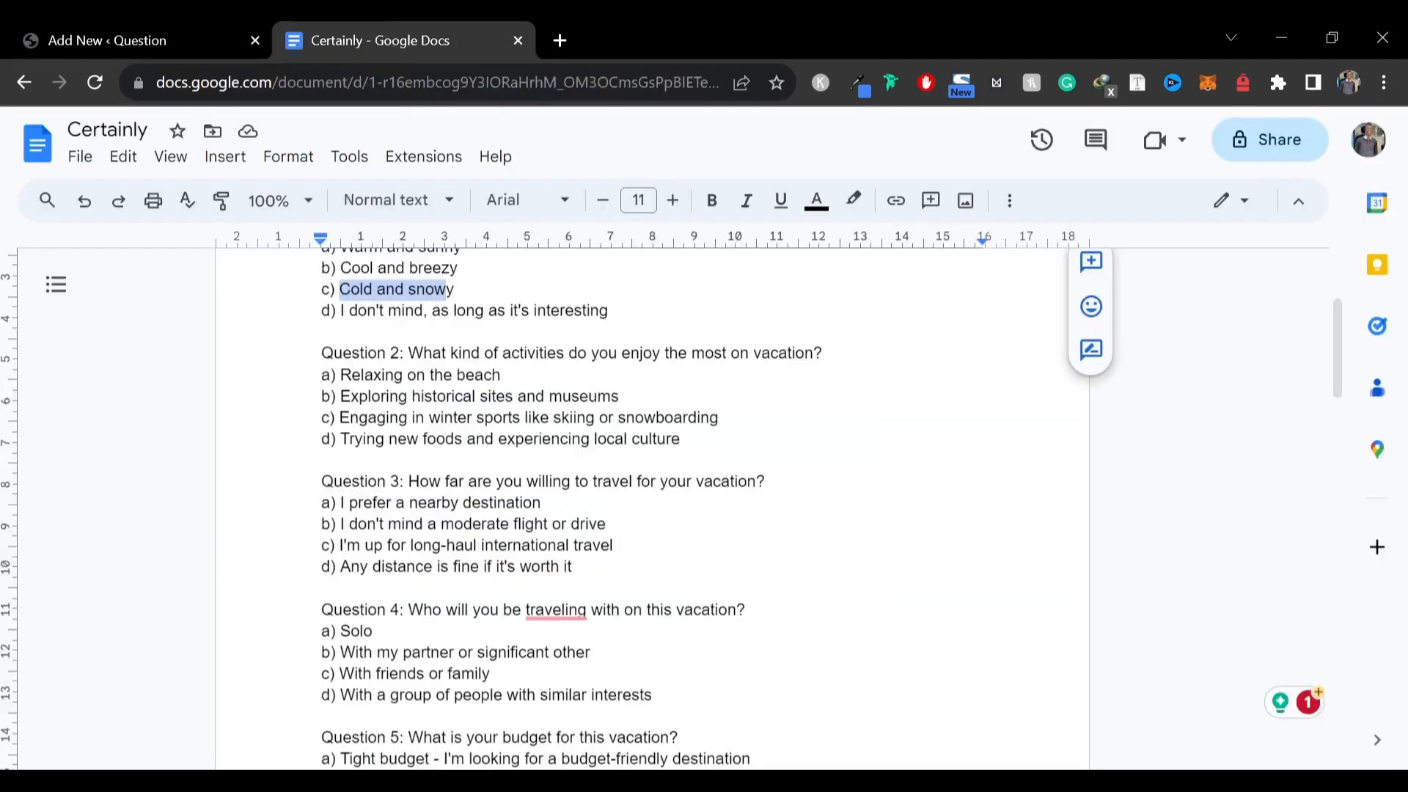
left_click_drag(608, 310, 340, 310)
key("ctrl+c")
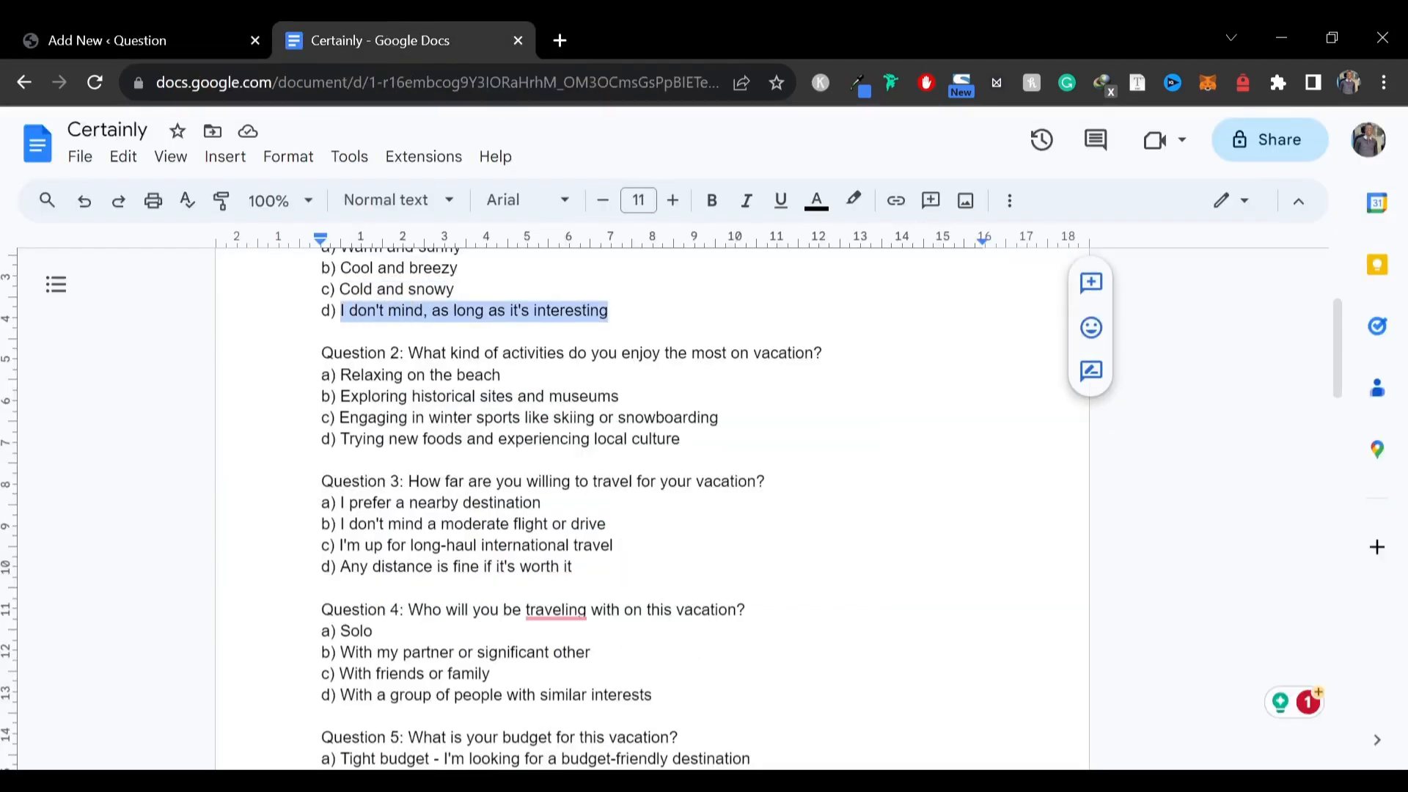
left_click(132, 40)
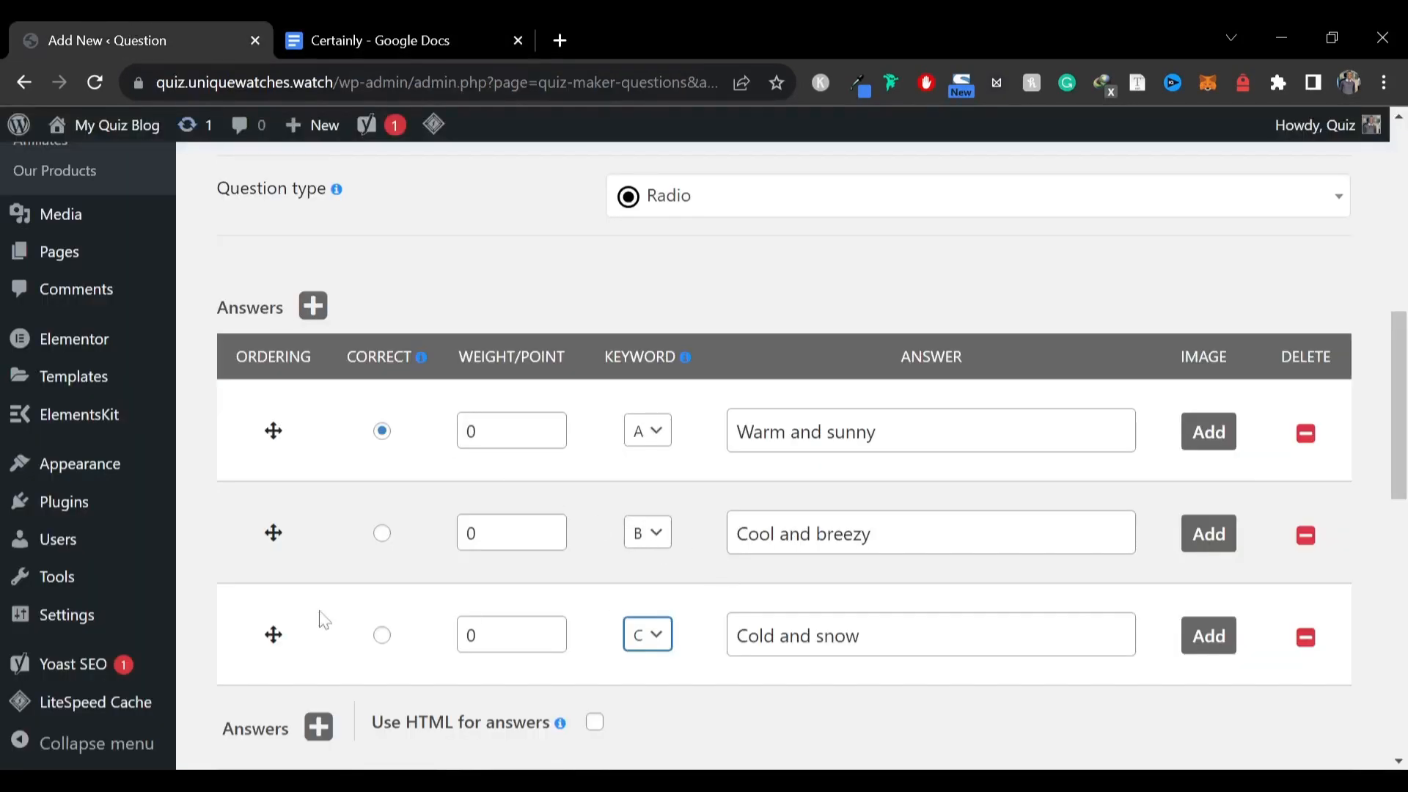
scroll(299, 514, "down", 3)
left_click(317, 506)
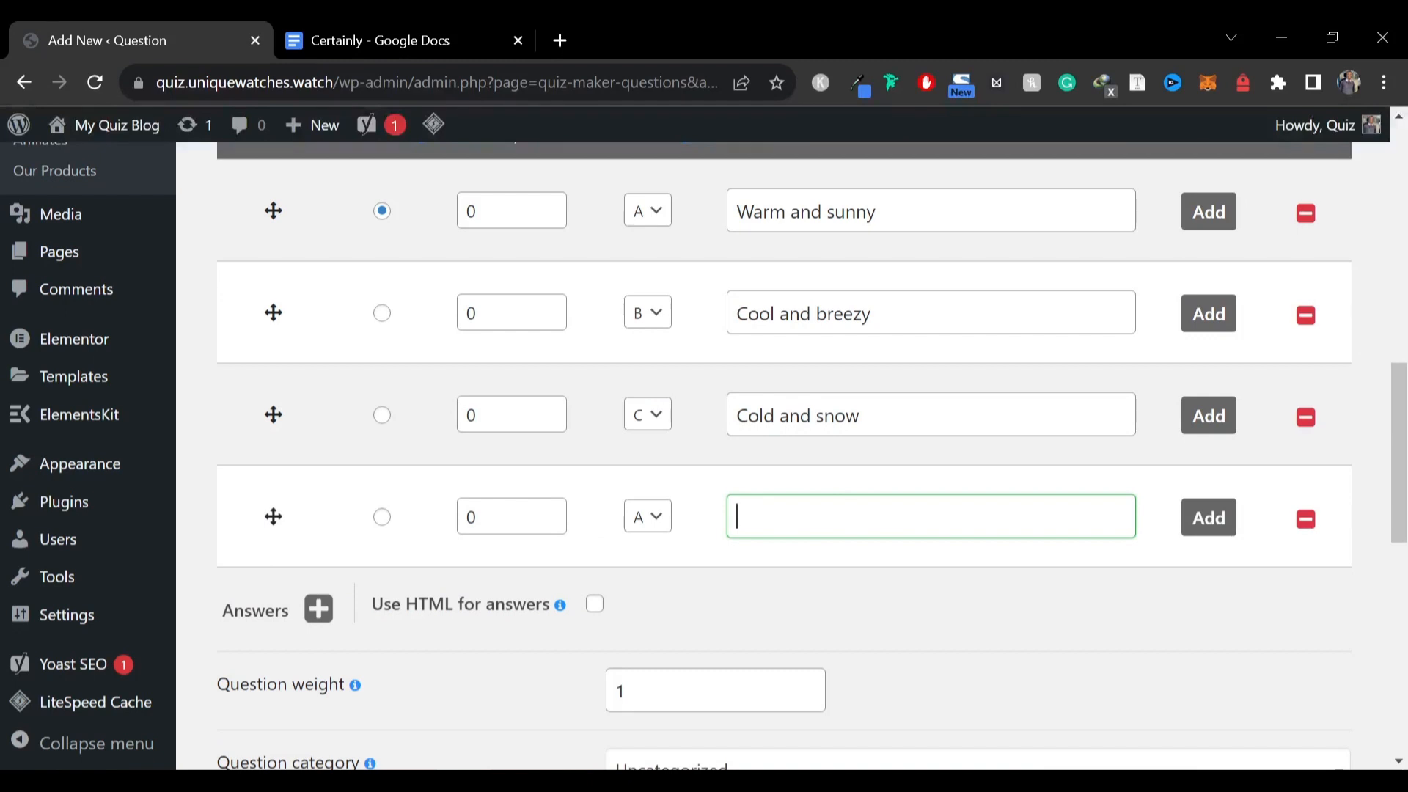
key("ctrl+v")
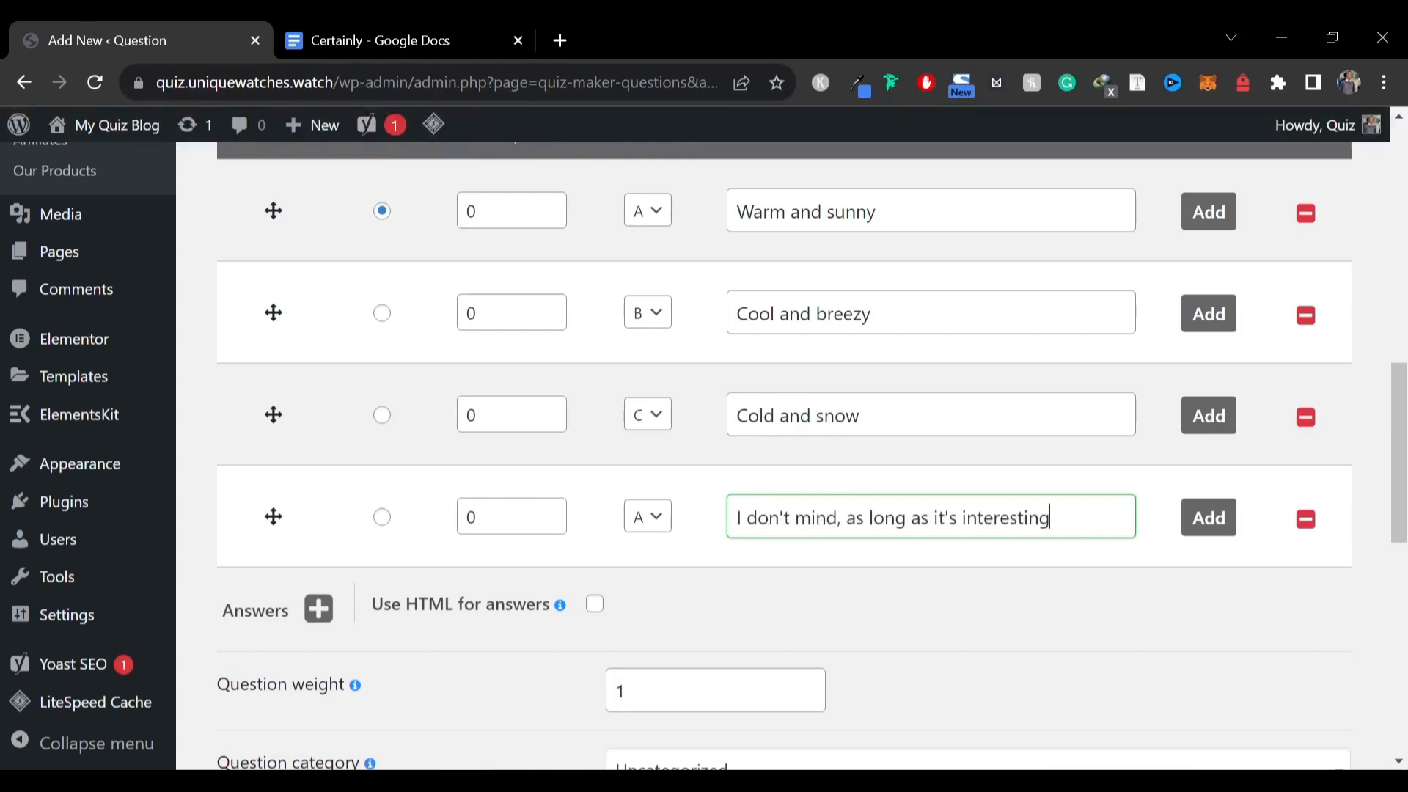
Set the fourth answer's keyword to D
left_click(646, 516)
left_click(641, 611)
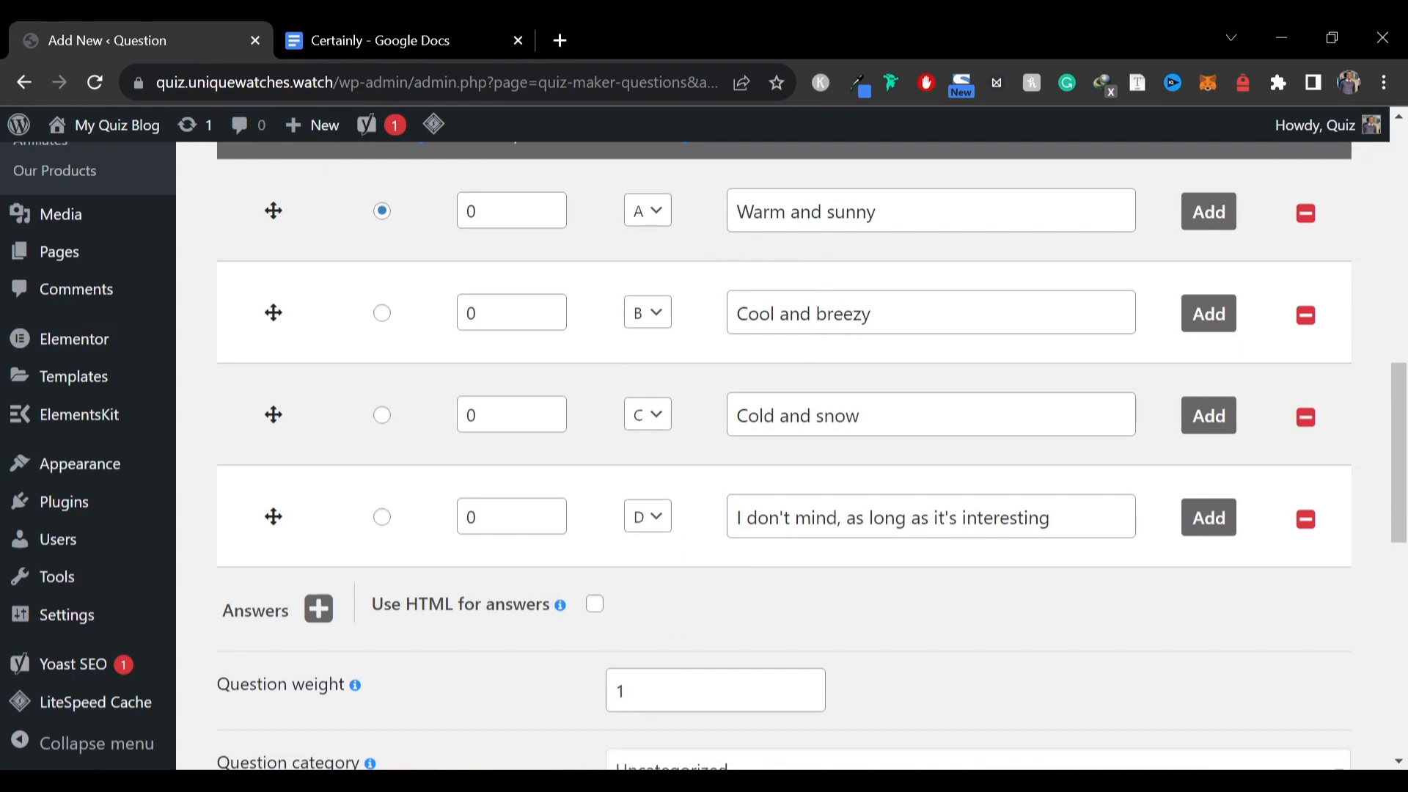
left_click(649, 415)
left_click(647, 441)
Review the document's destination suggestion for answering mostly 'a'
left_click(358, 28)
scroll(473, 411, "down", 10)
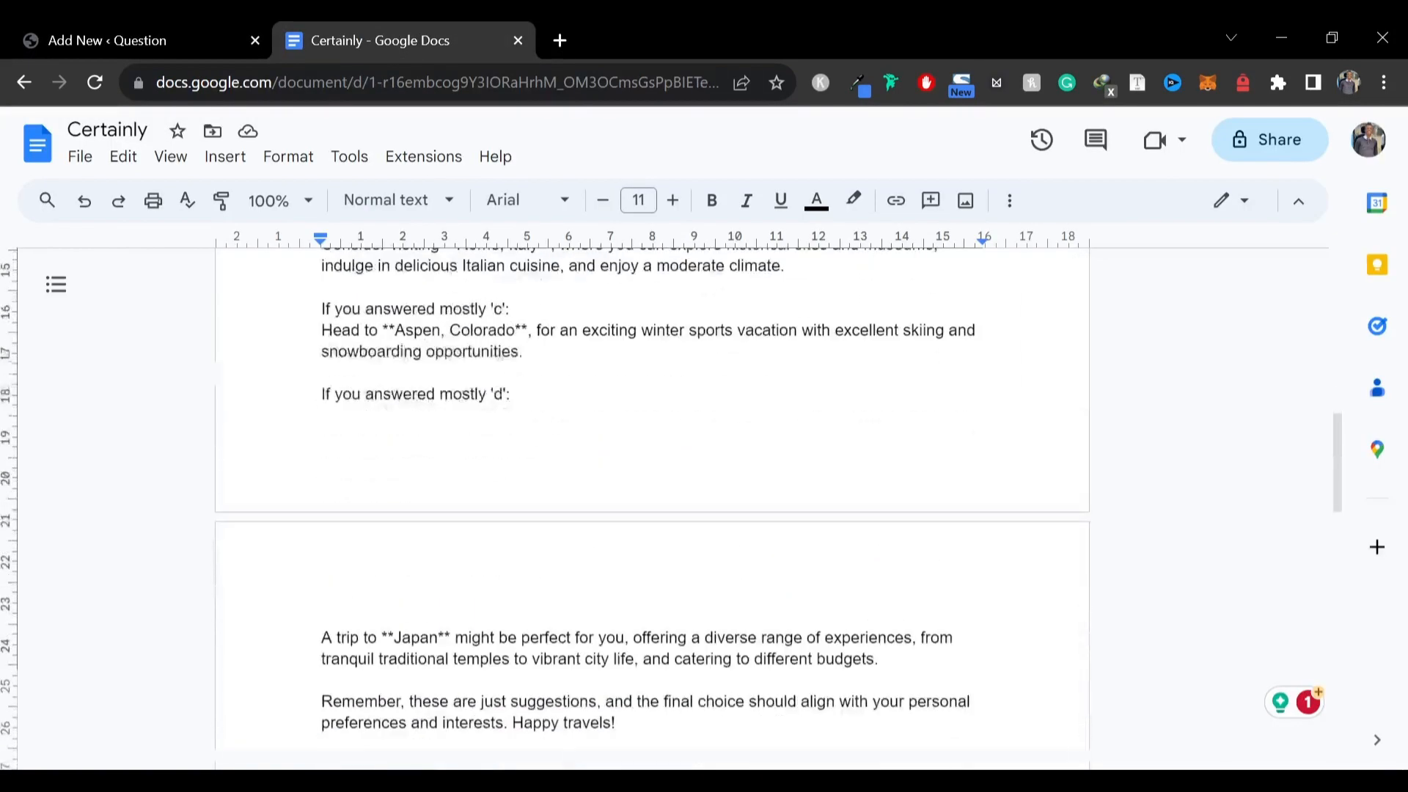
scroll(473, 410, "up", 4)
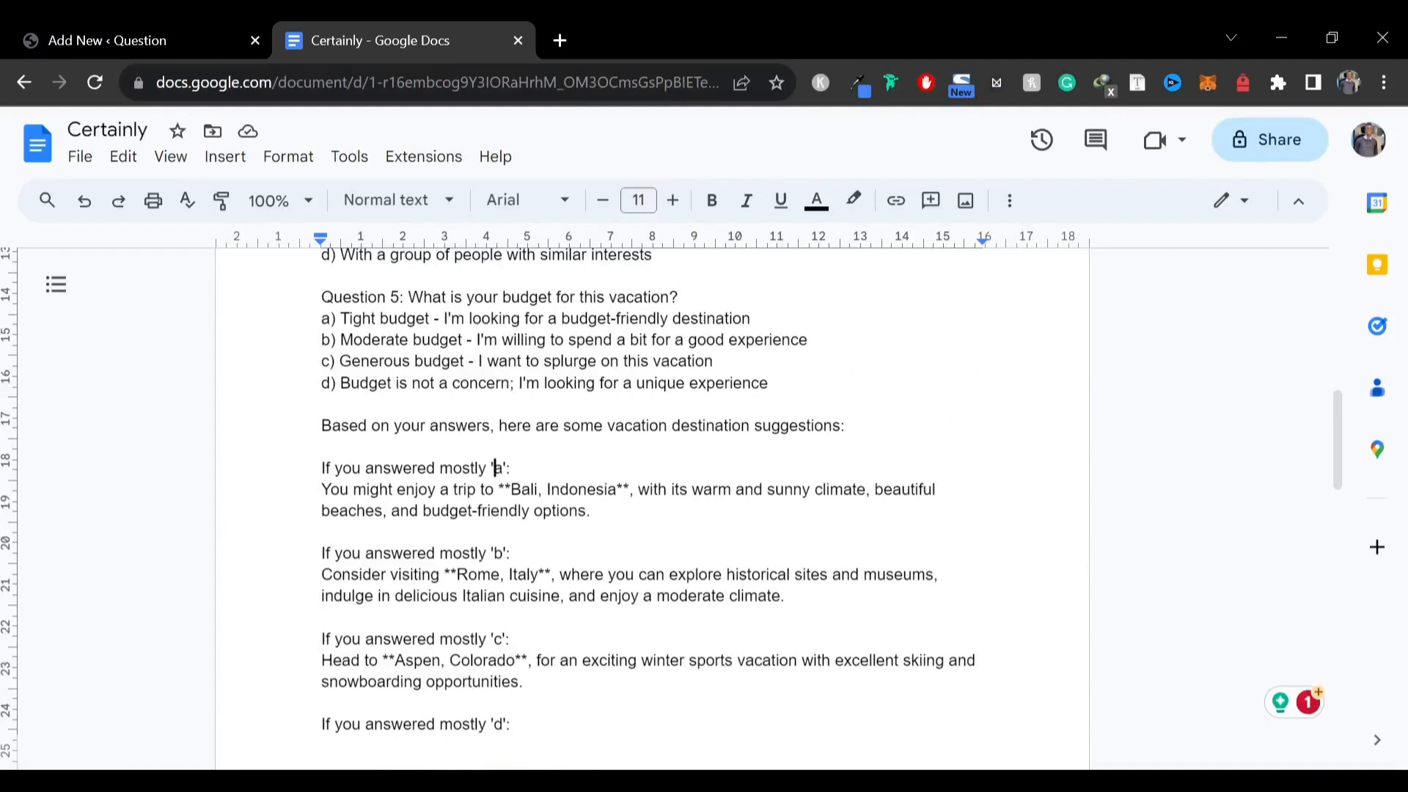
left_click_drag(496, 467, 328, 532)
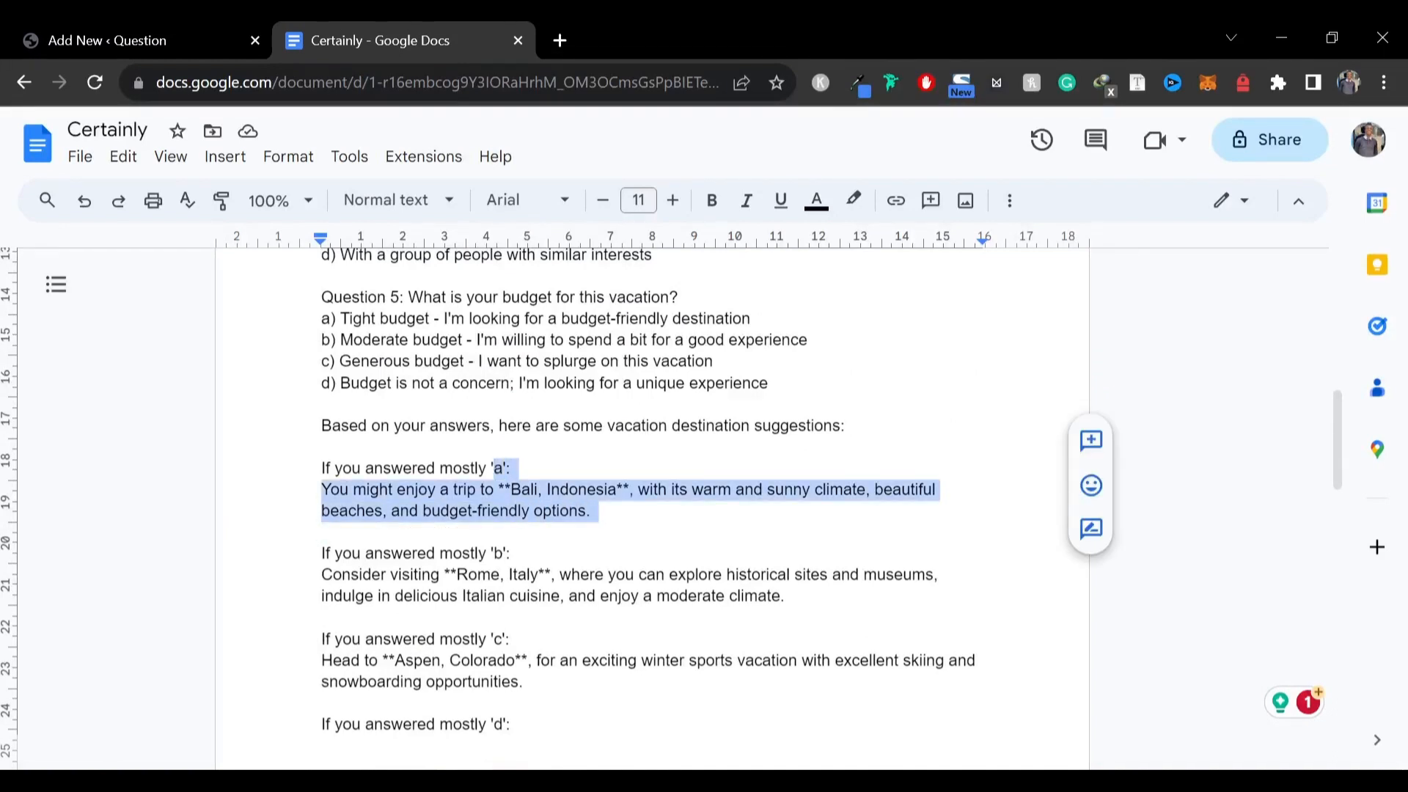
left_click(141, 37)
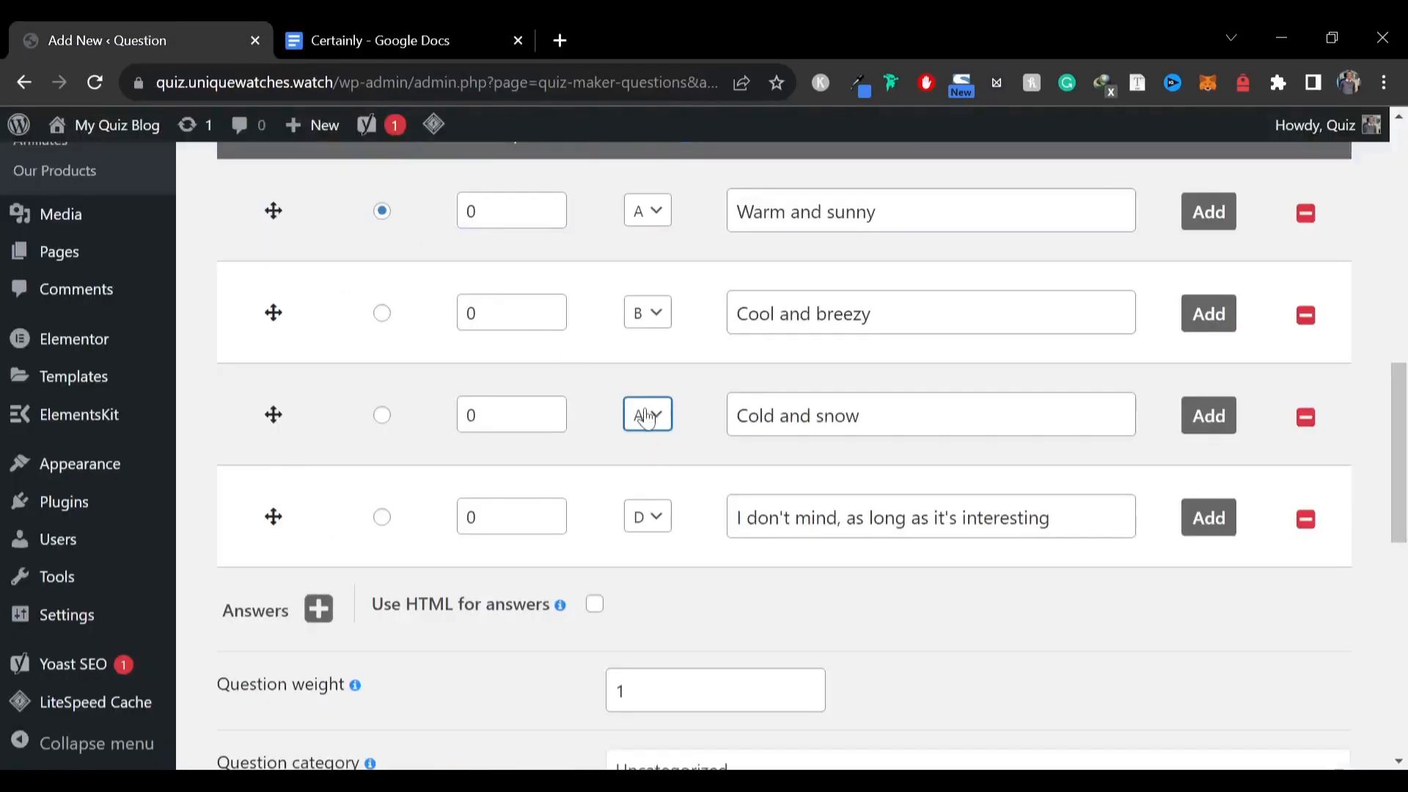
Set the third answer's keyword back to C and assign the question to the Love category
left_click(645, 414)
left_click(645, 486)
scroll(685, 491, "down", 5)
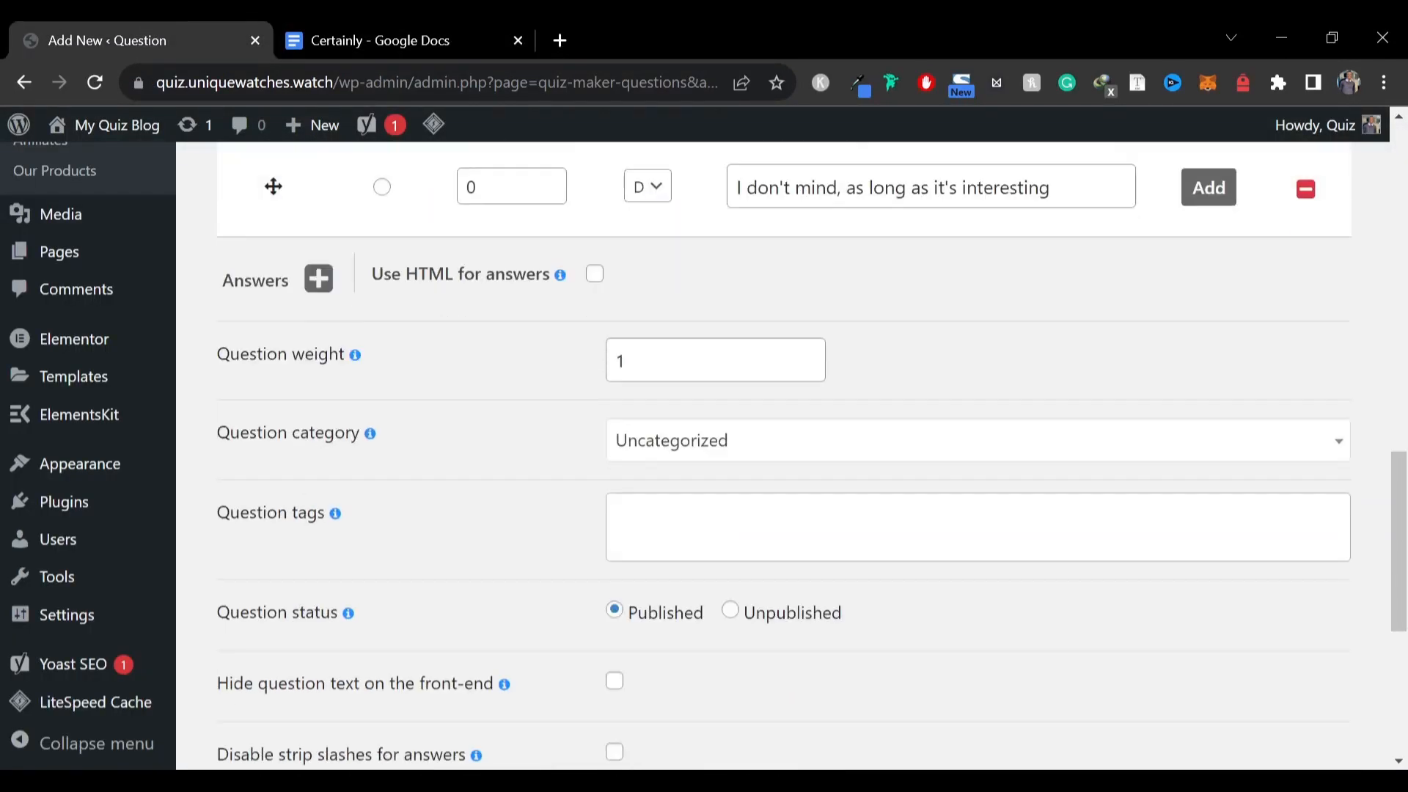
left_click(721, 444)
left_click(660, 551)
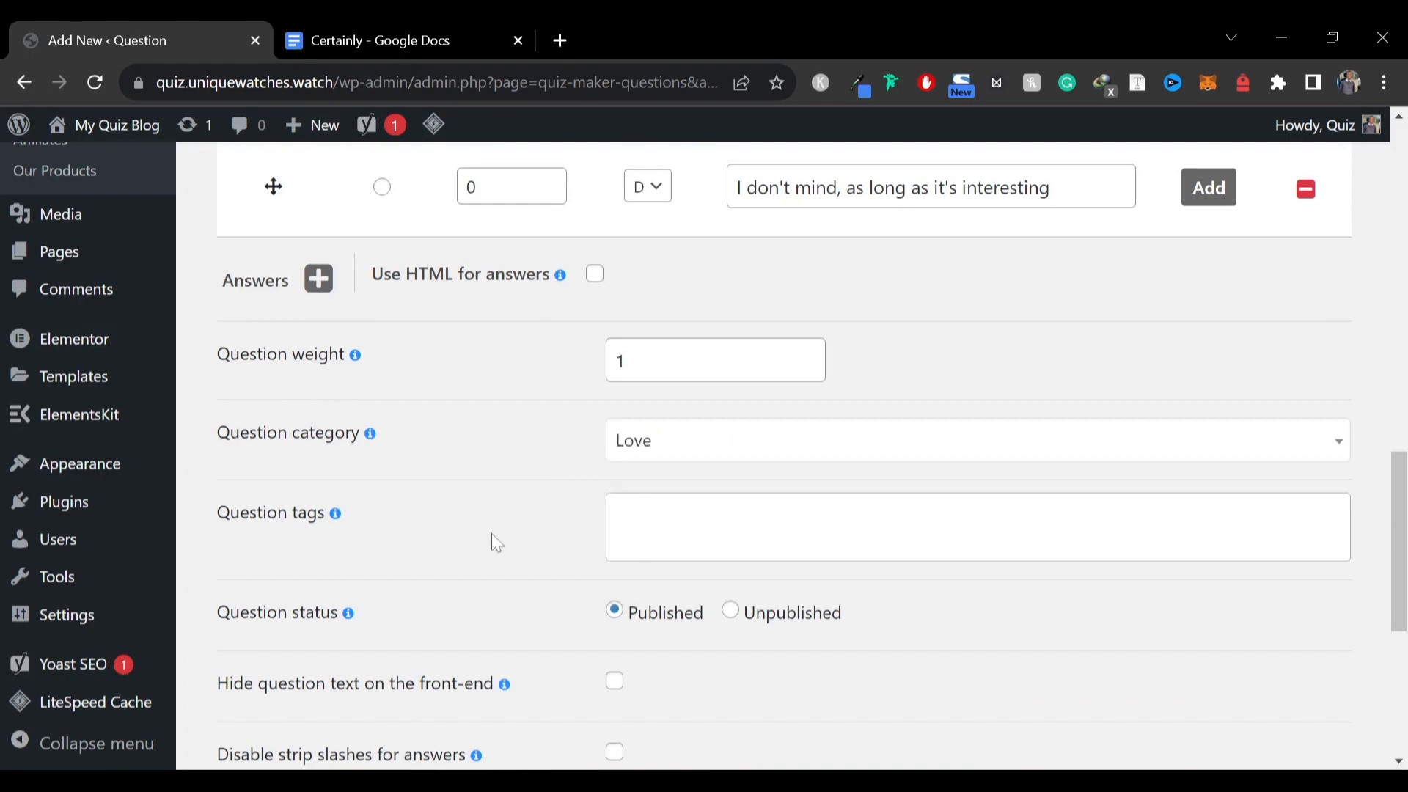
Review the remaining question settings and save and close the question
scroll(496, 543, "up", 15)
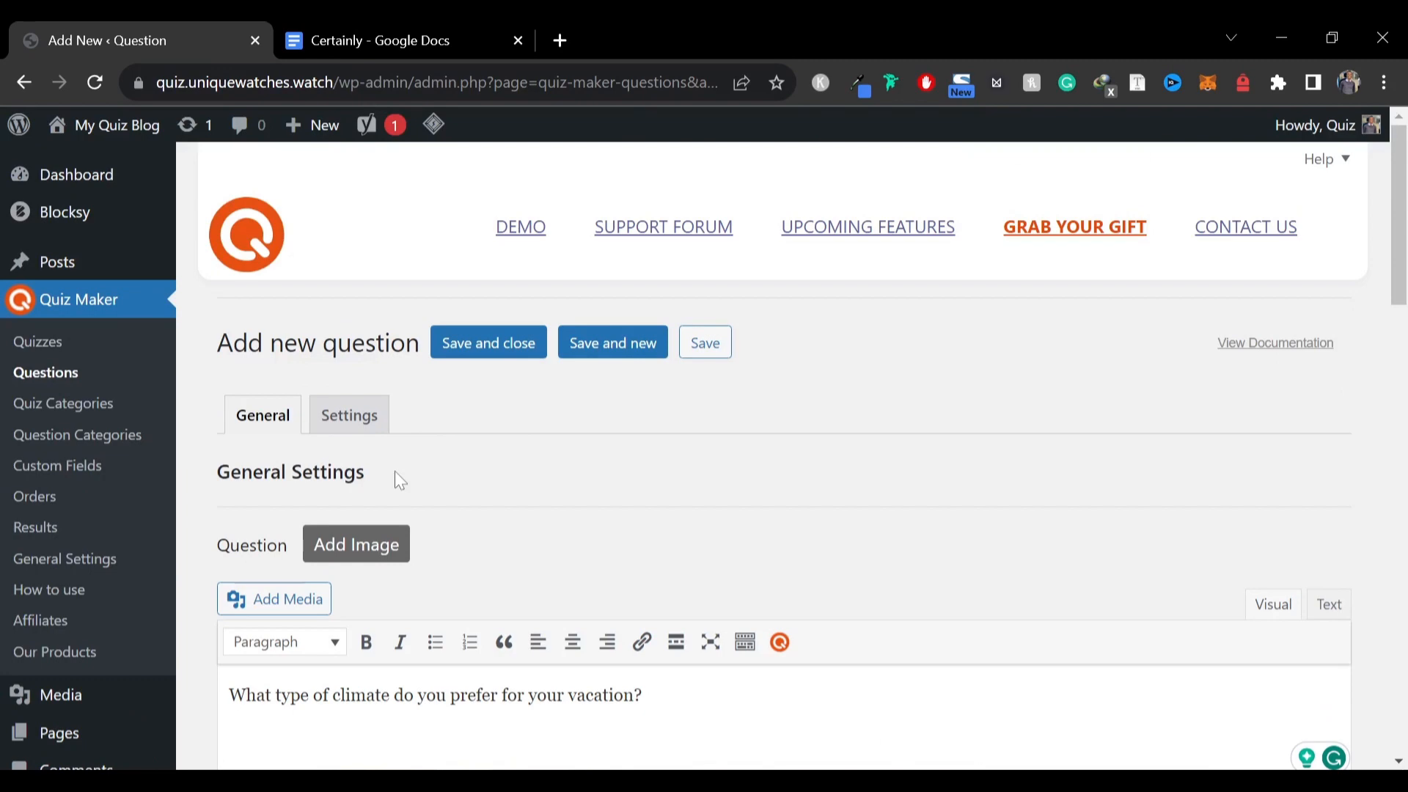
scroll(398, 421, "down", 15)
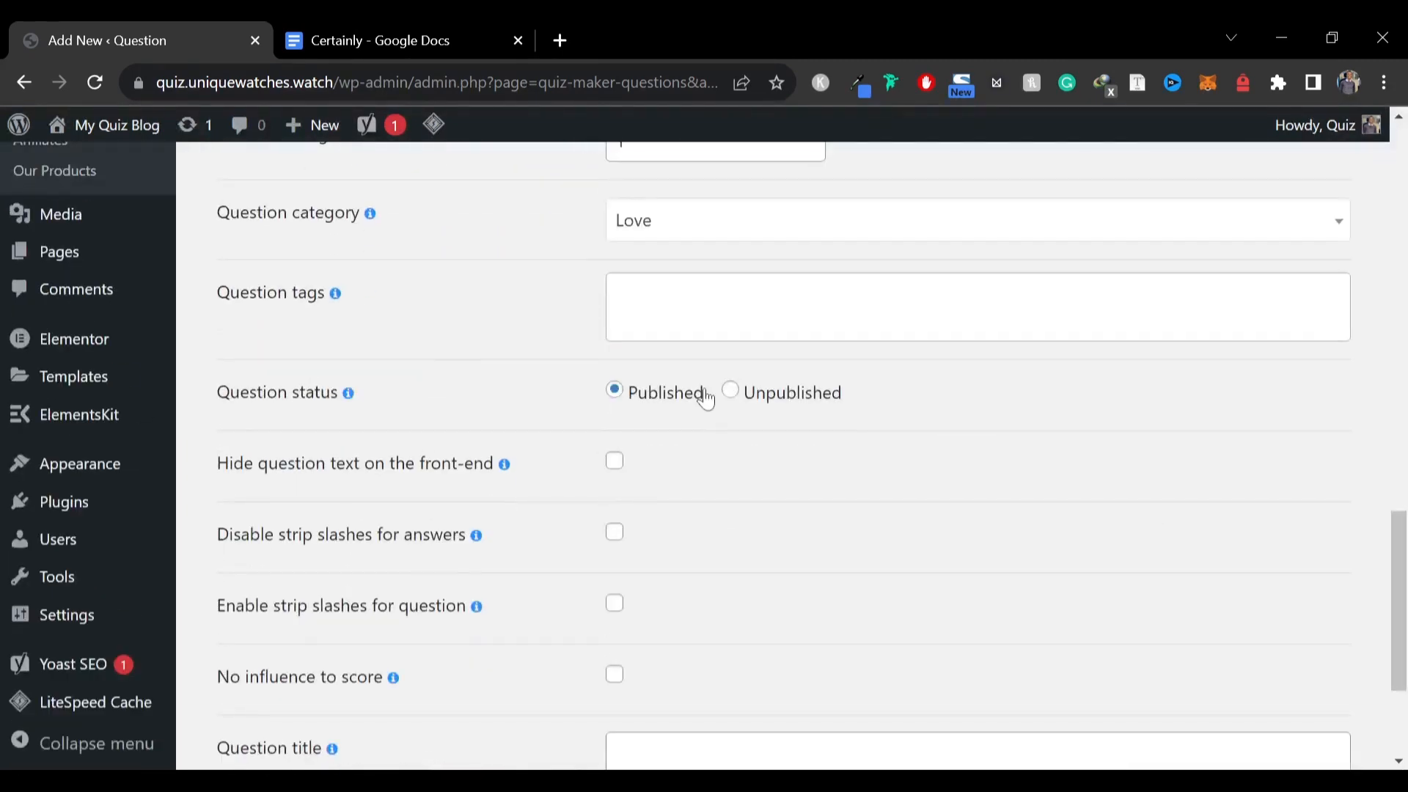
mouse_move(512, 463)
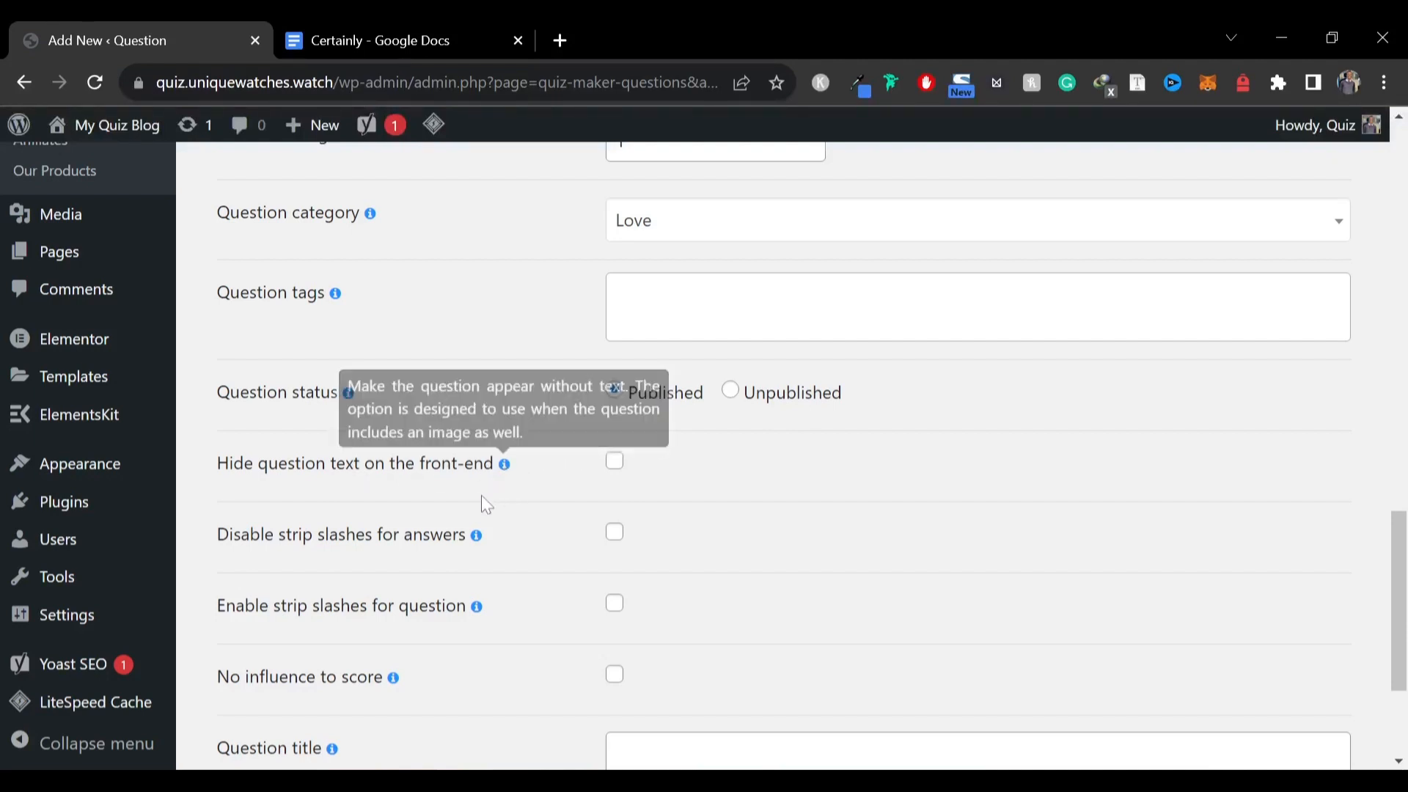
scroll(372, 491, "down", 2)
scroll(368, 479, "down", 2)
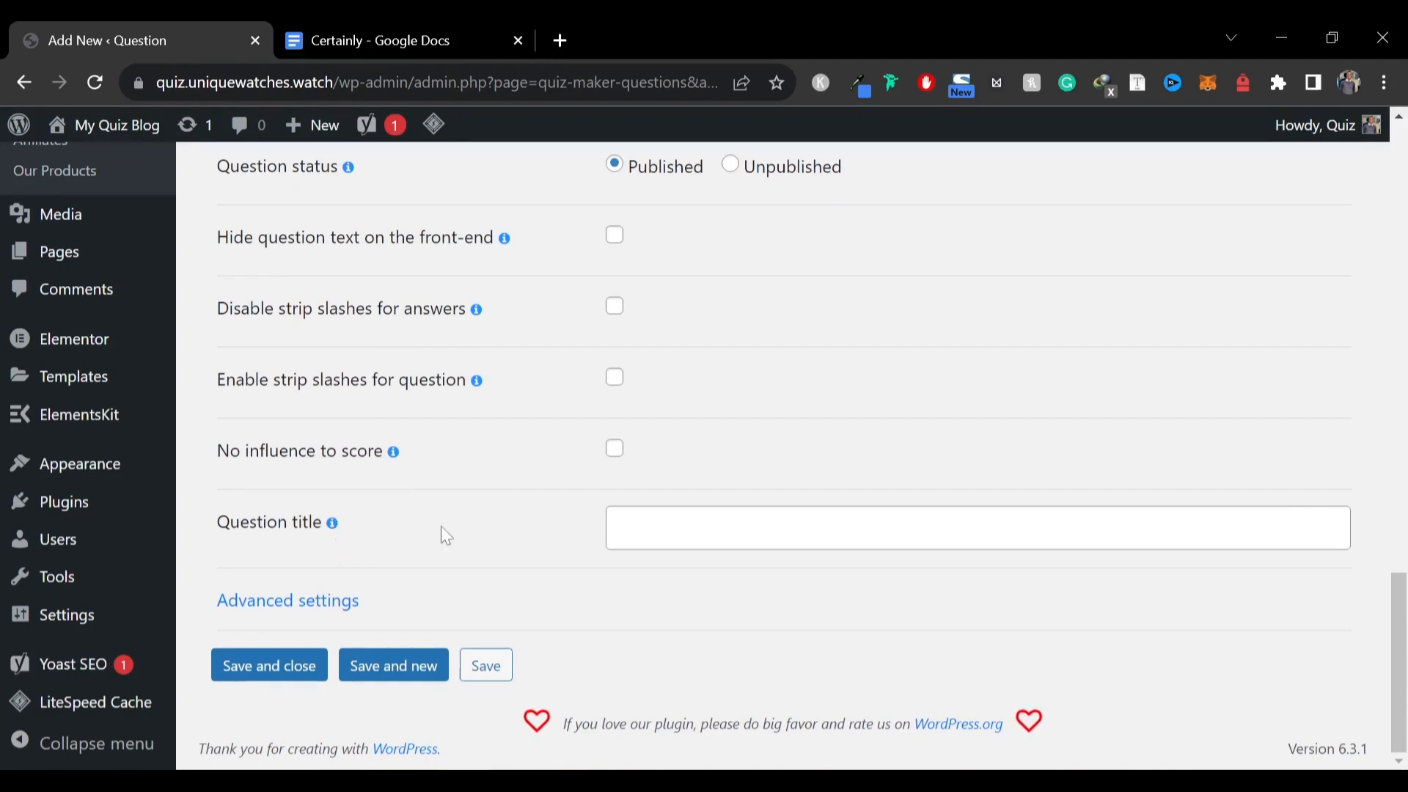
scroll(442, 528, "up", 20)
scroll(442, 525, "down", 20)
left_click(283, 664)
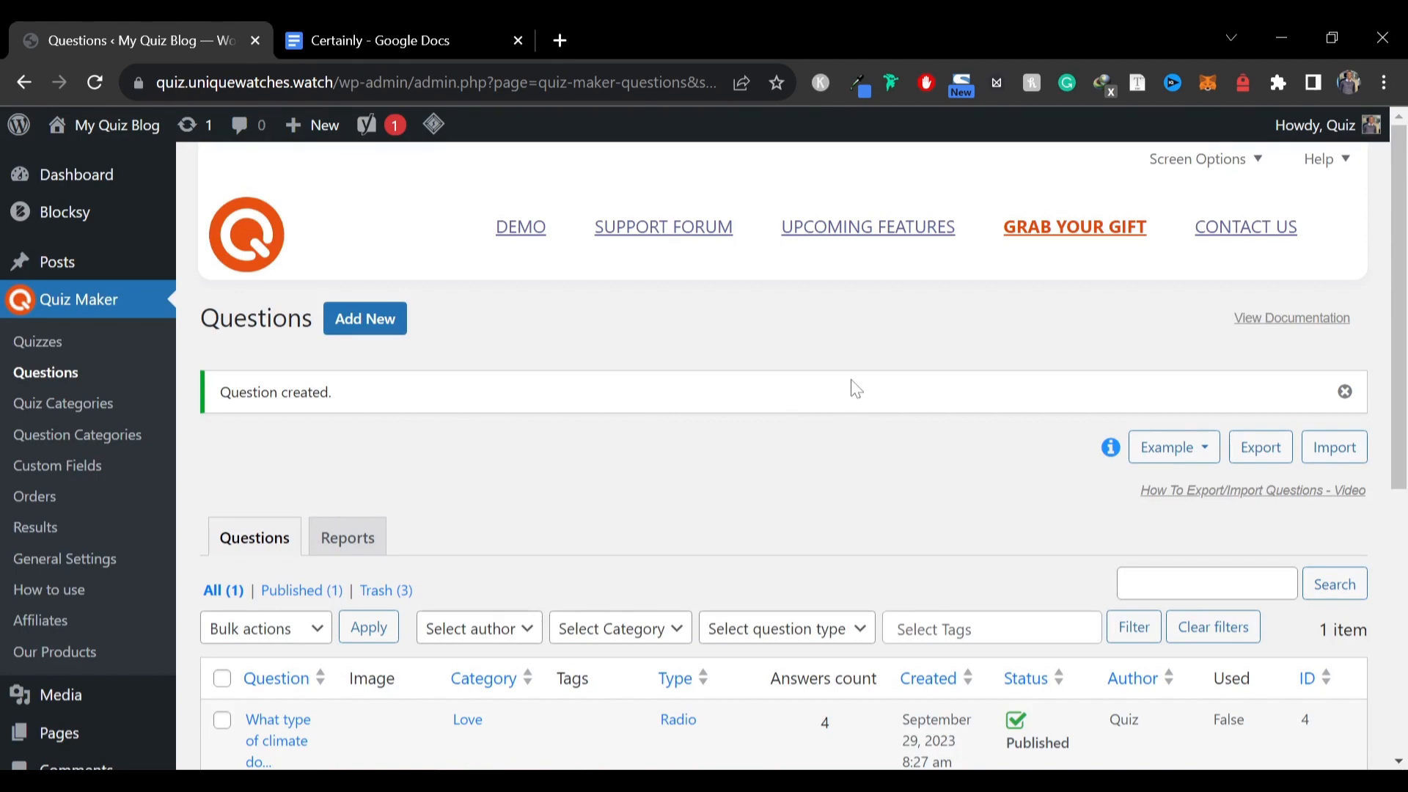
Import the exported questions CSV file into the question list
scroll(877, 449, "down", 6)
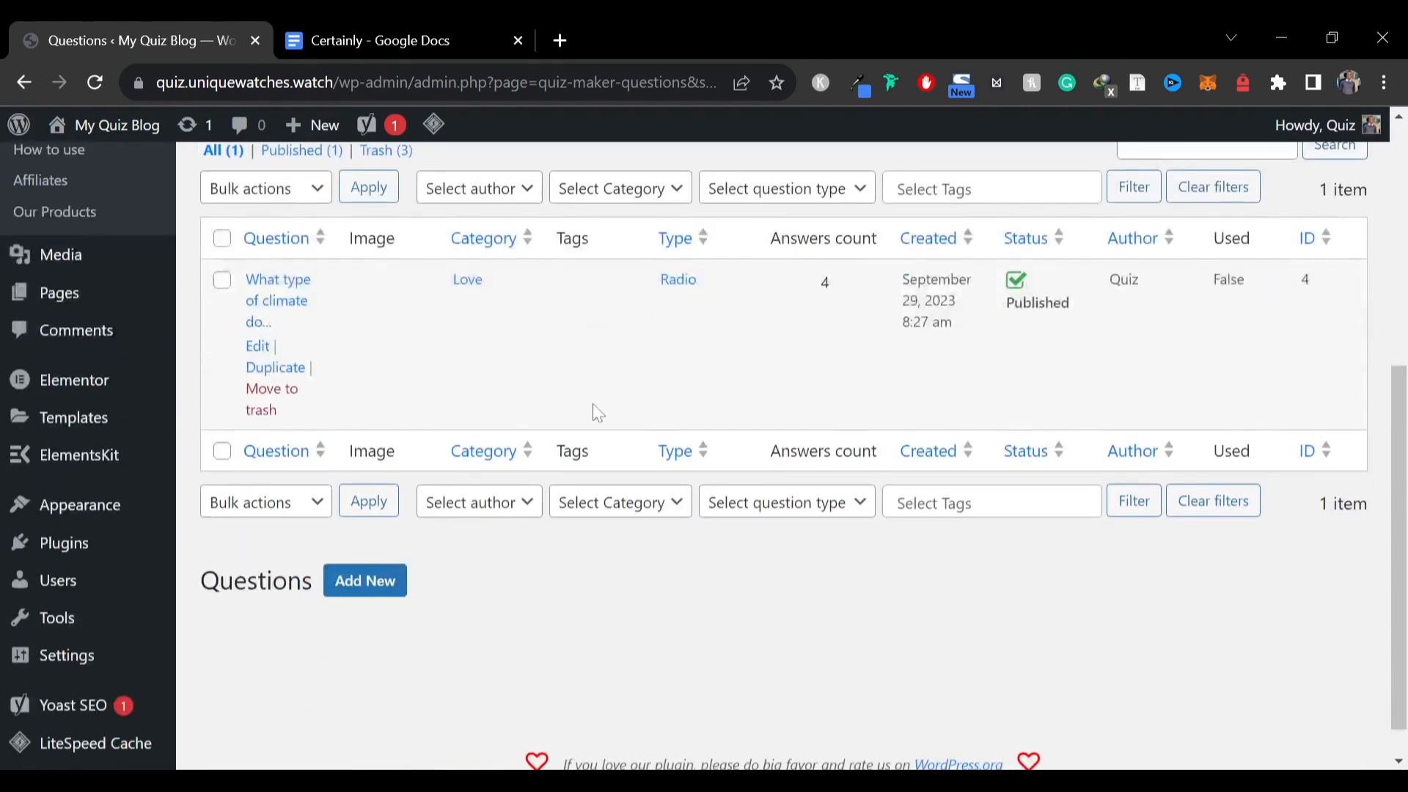
scroll(452, 426, "up", 6)
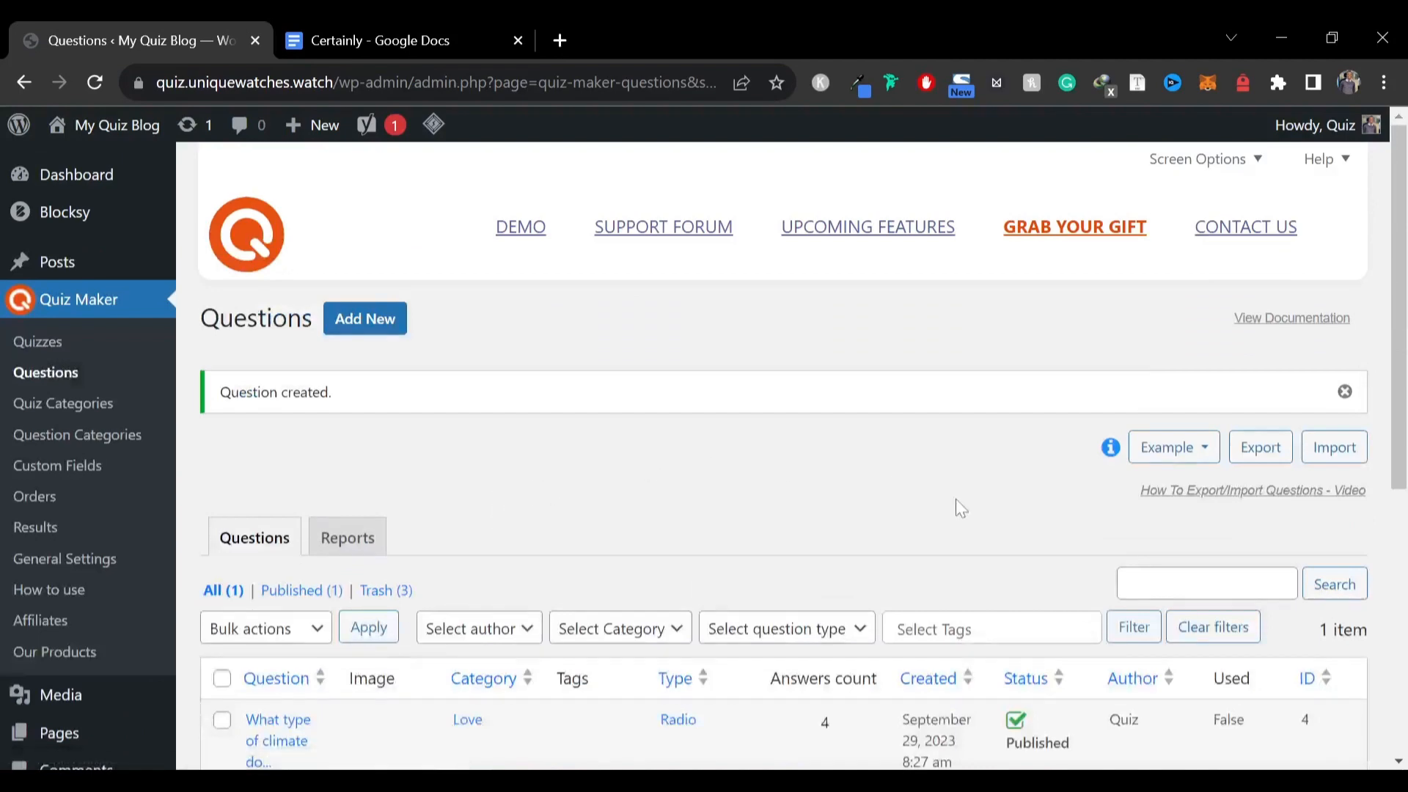
left_click(1333, 447)
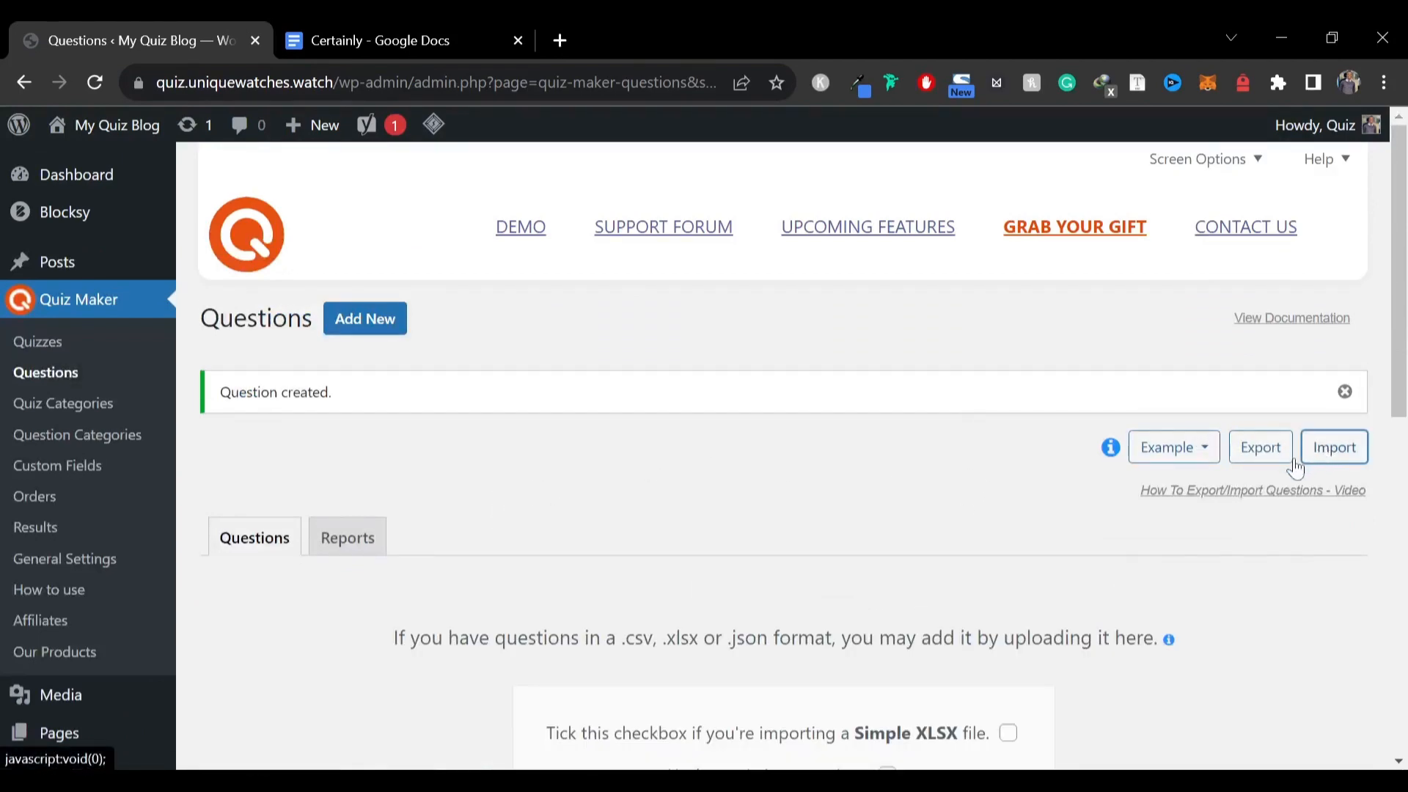
scroll(817, 490, "down", 1)
scroll(816, 490, "down", 4)
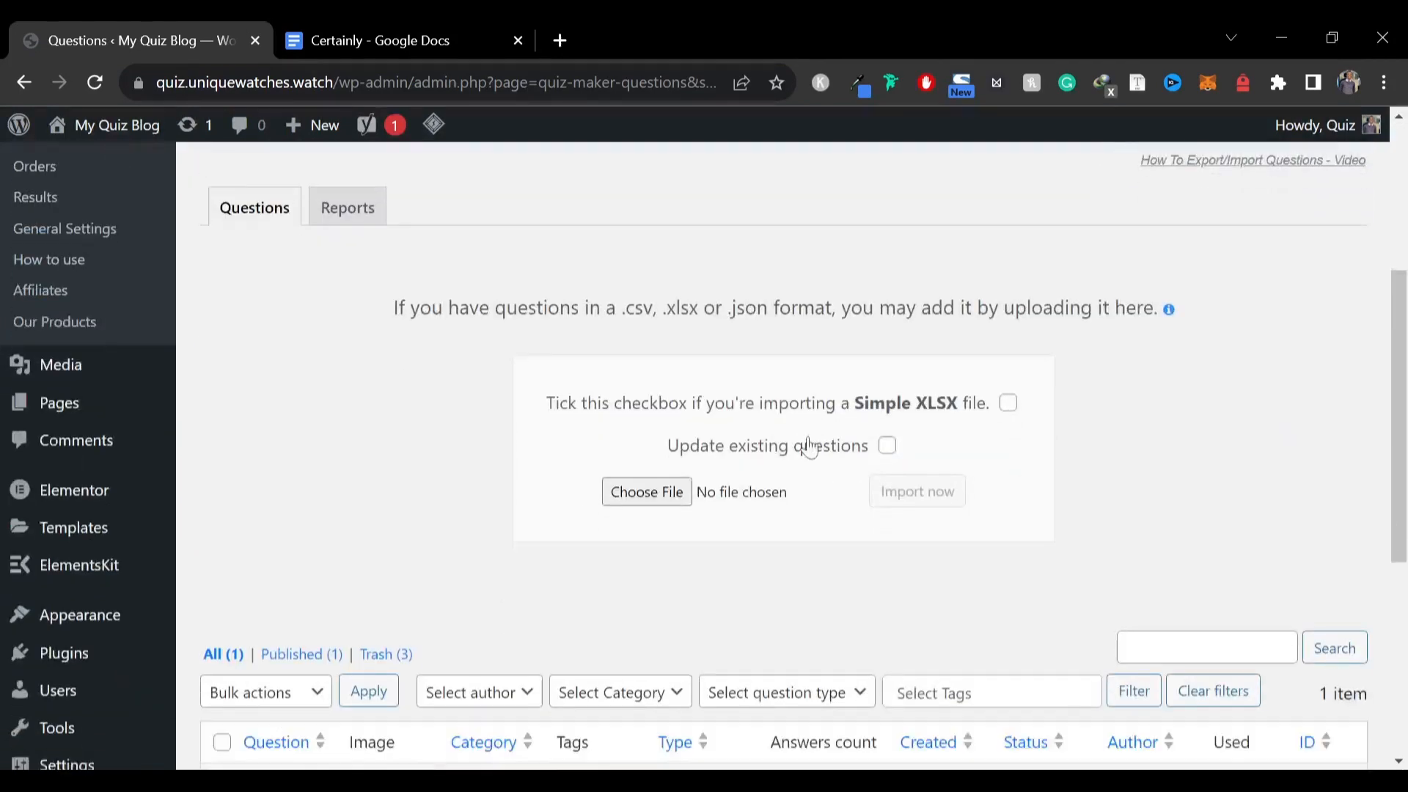
left_click(671, 501)
double_click(575, 517)
left_click(938, 509)
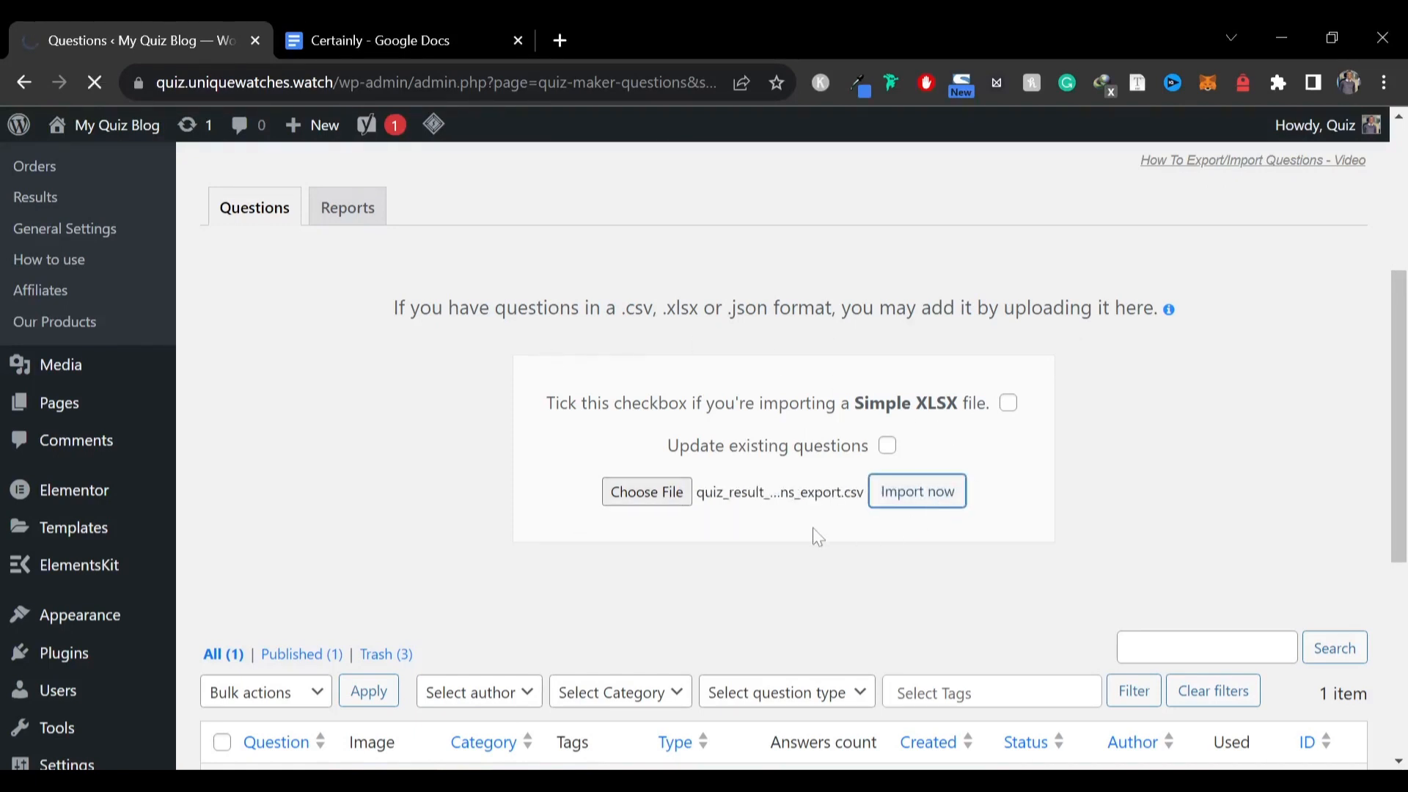
Review the imported questions list and open the Quizzes page
scroll(813, 527, "down", 5)
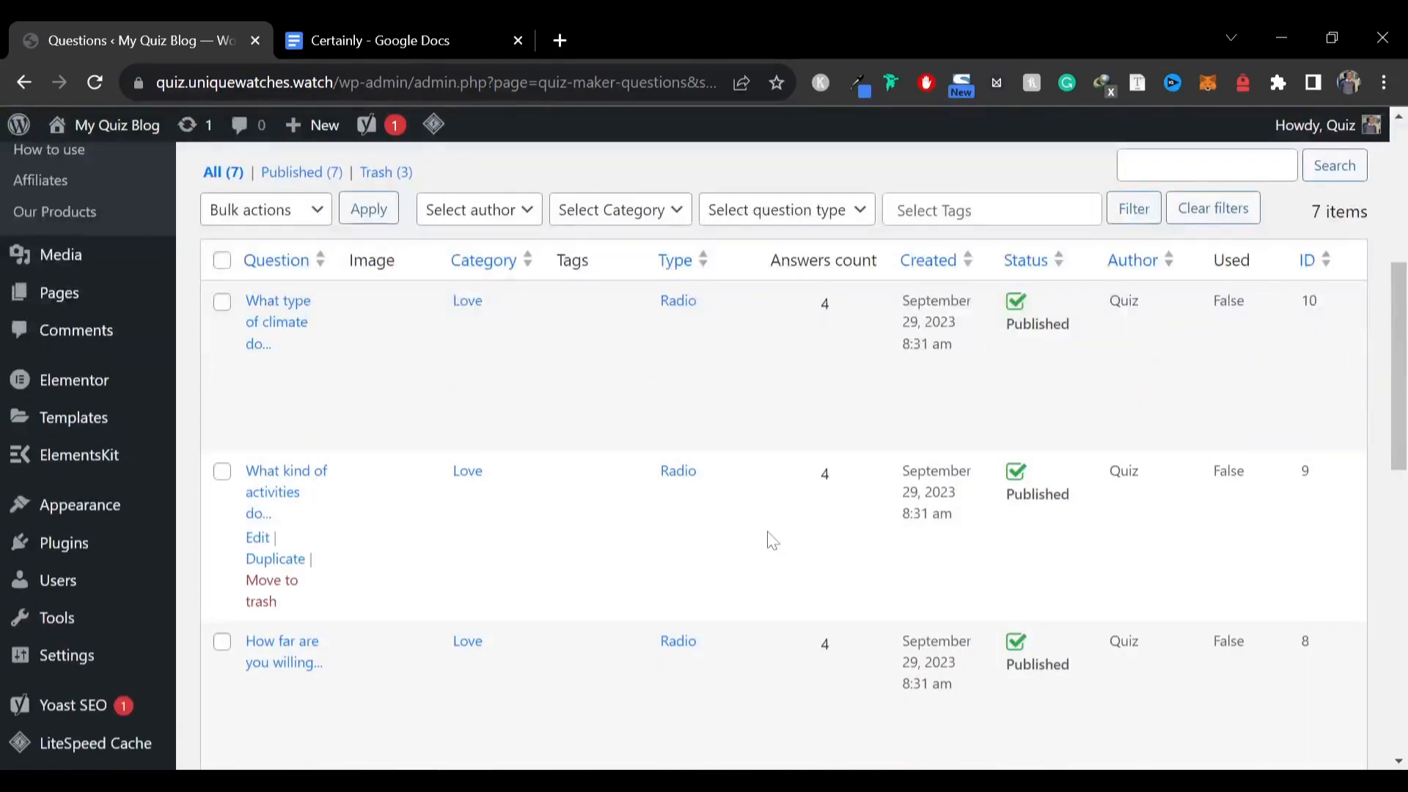
scroll(772, 540, "down", 10)
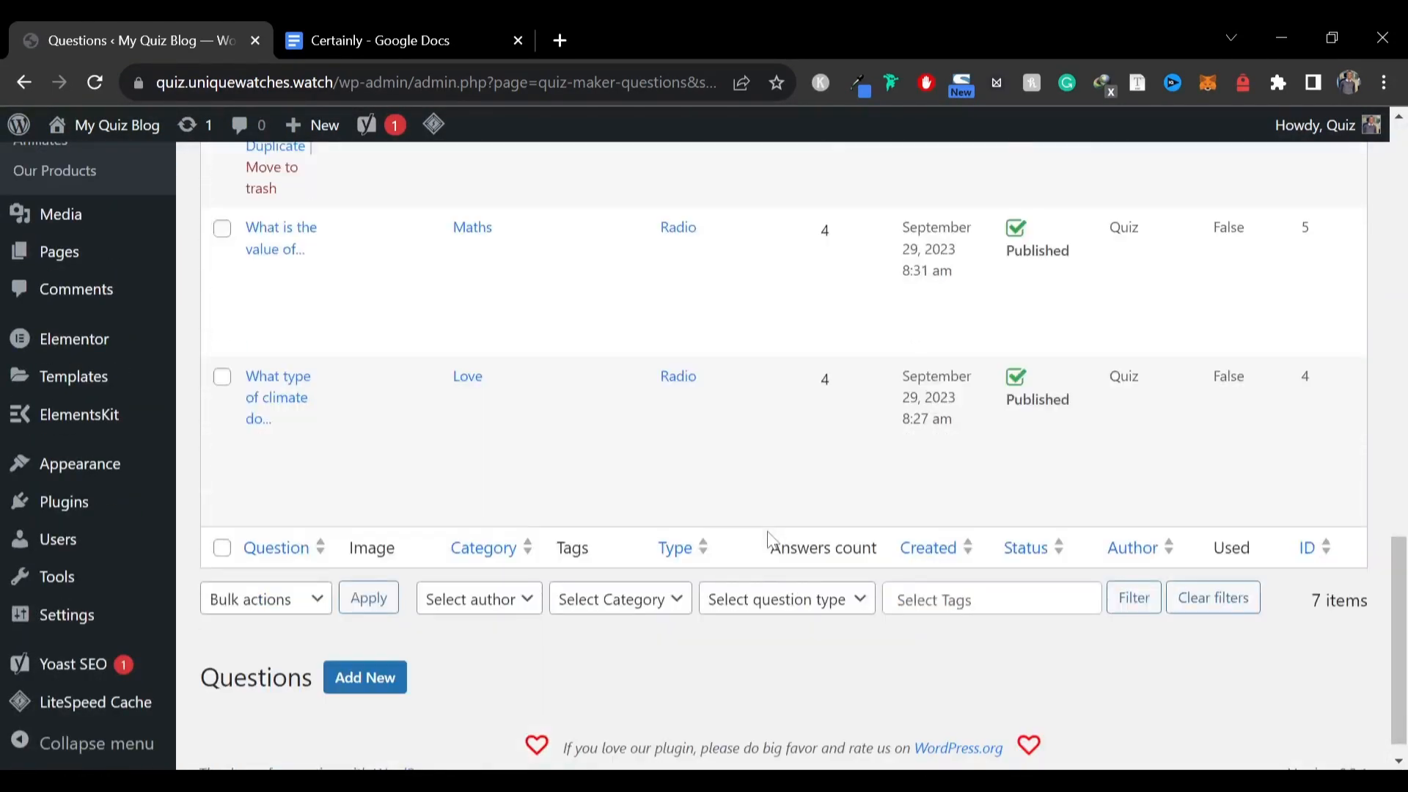
scroll(619, 477, "up", 15)
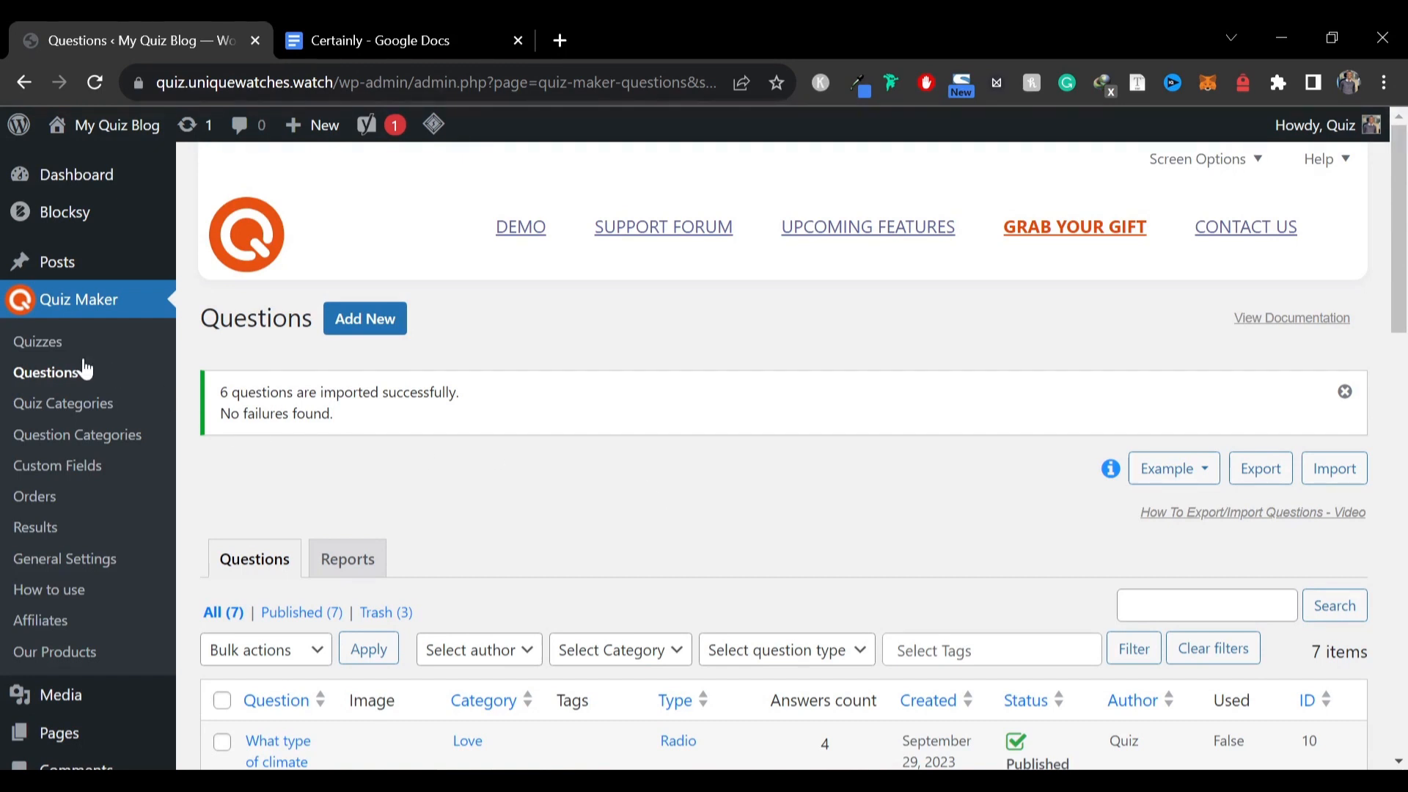
left_click(39, 351)
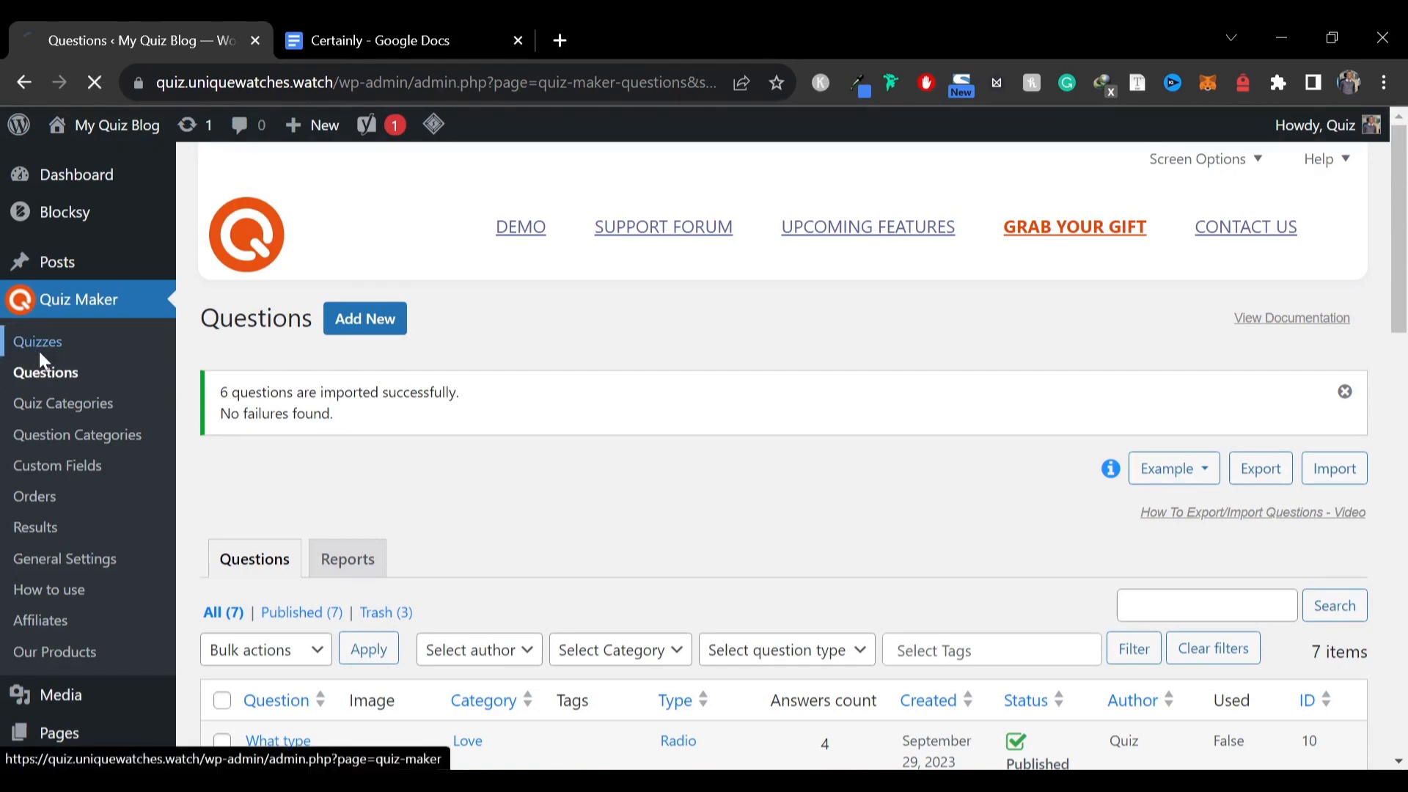
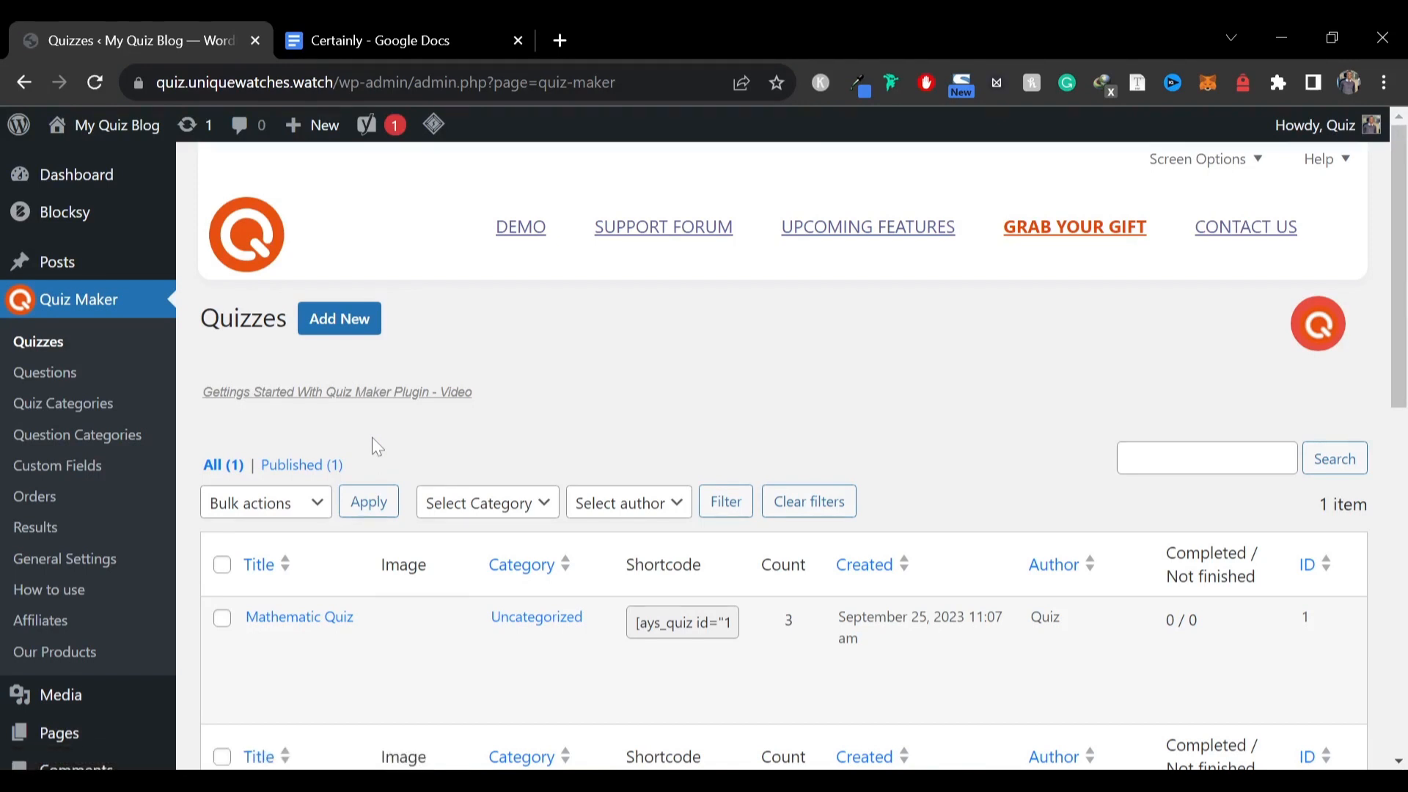
Start a new quiz and give it the reference post's title, Where should you go for your next vacation. Find out
scroll(337, 602, "down", 1)
mouse_move(336, 587)
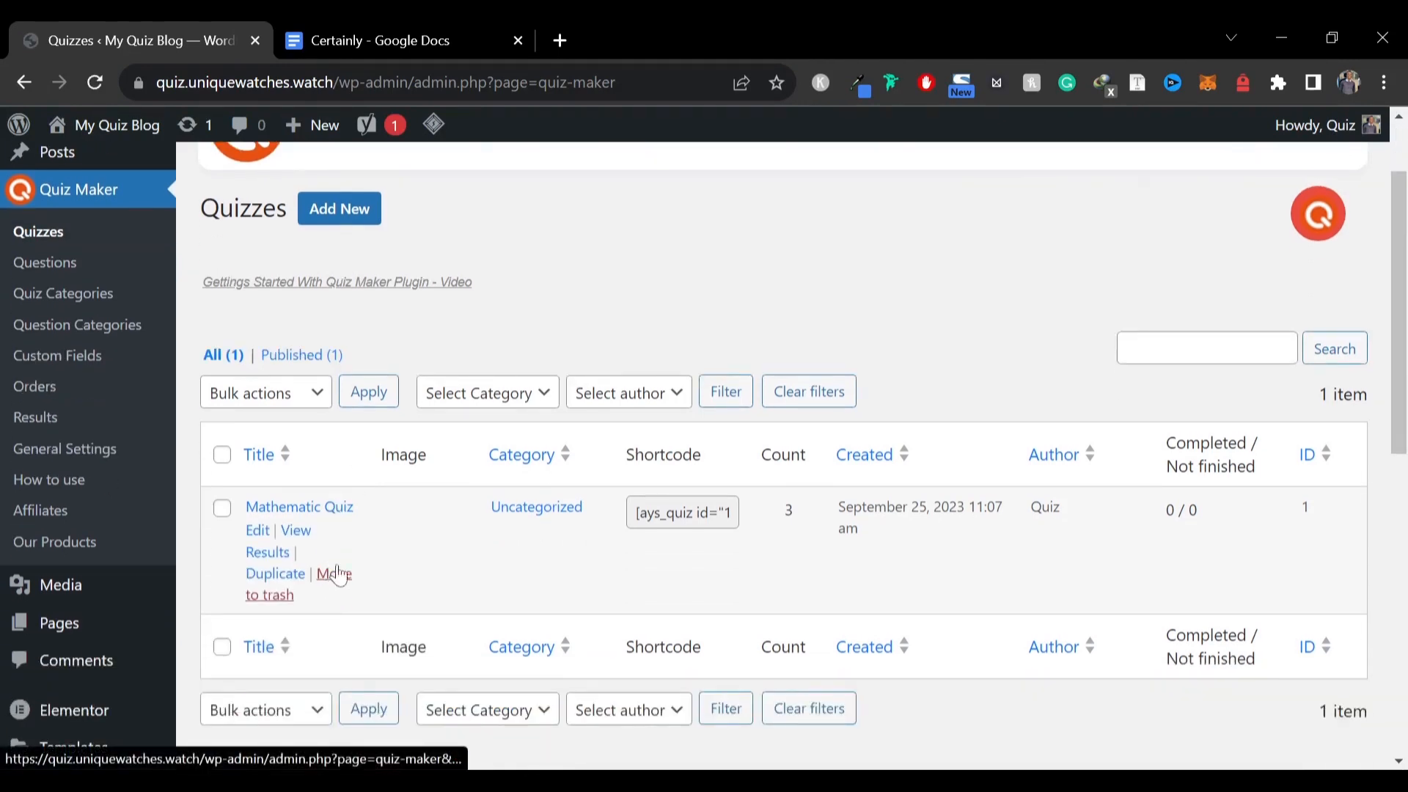
left_click(341, 209)
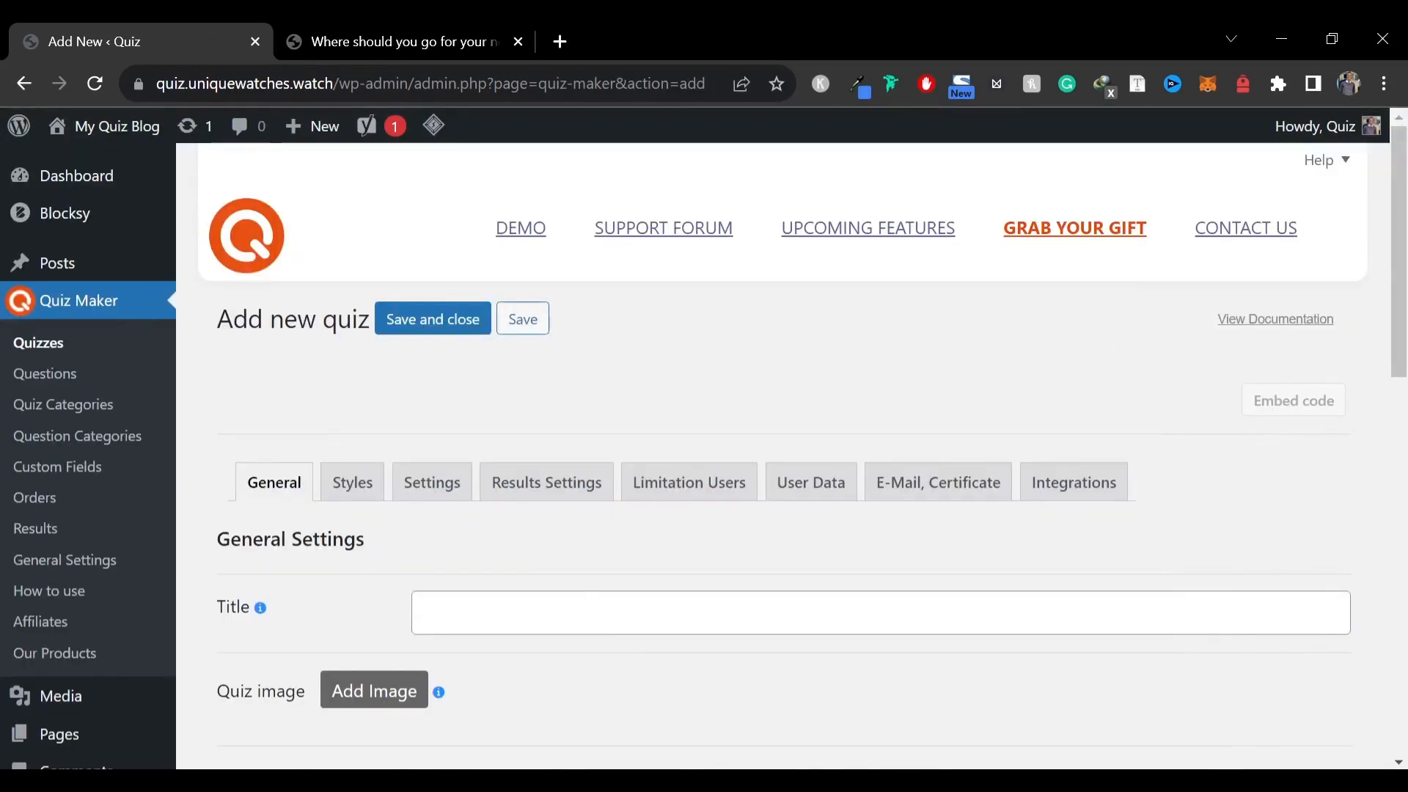
left_click(402, 42)
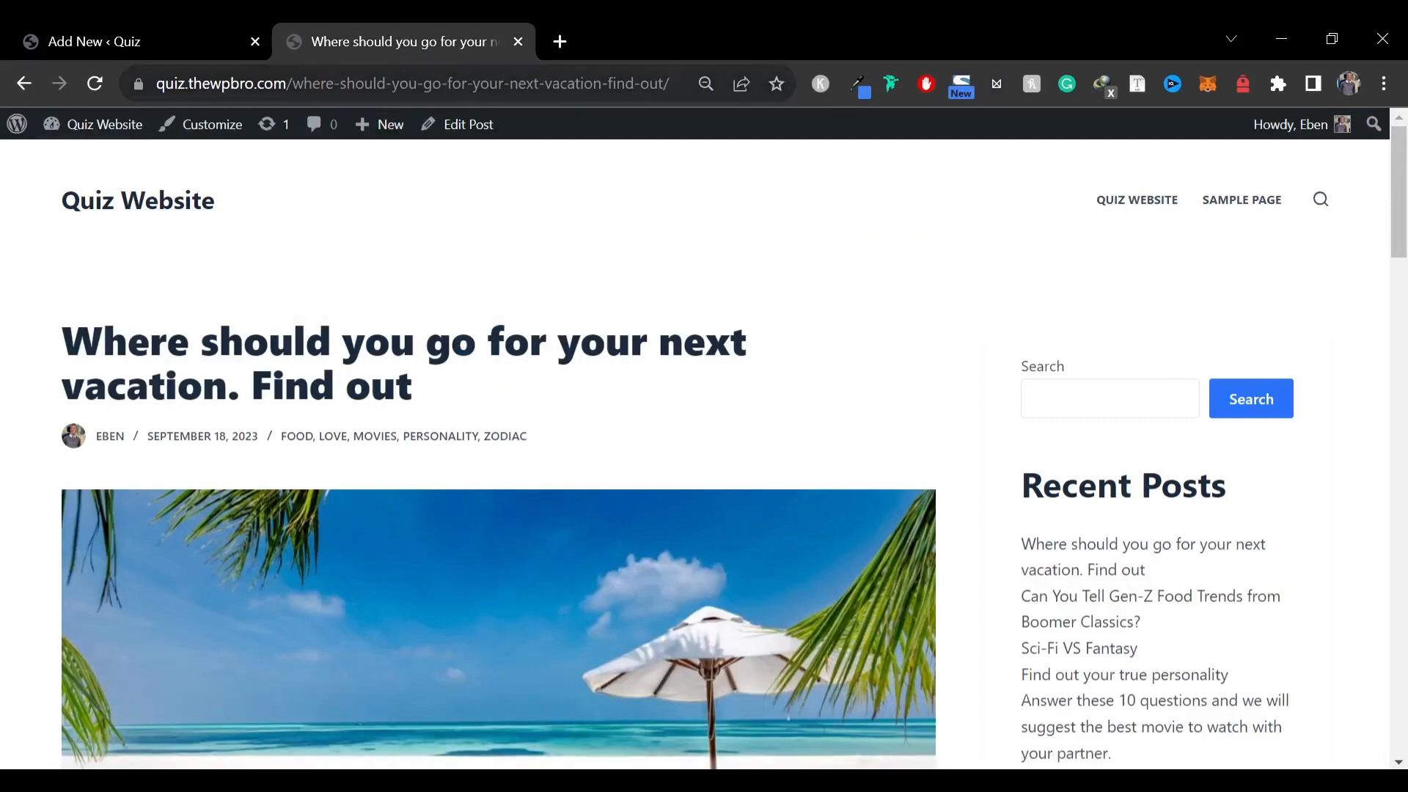
scroll(447, 311, "down", 9)
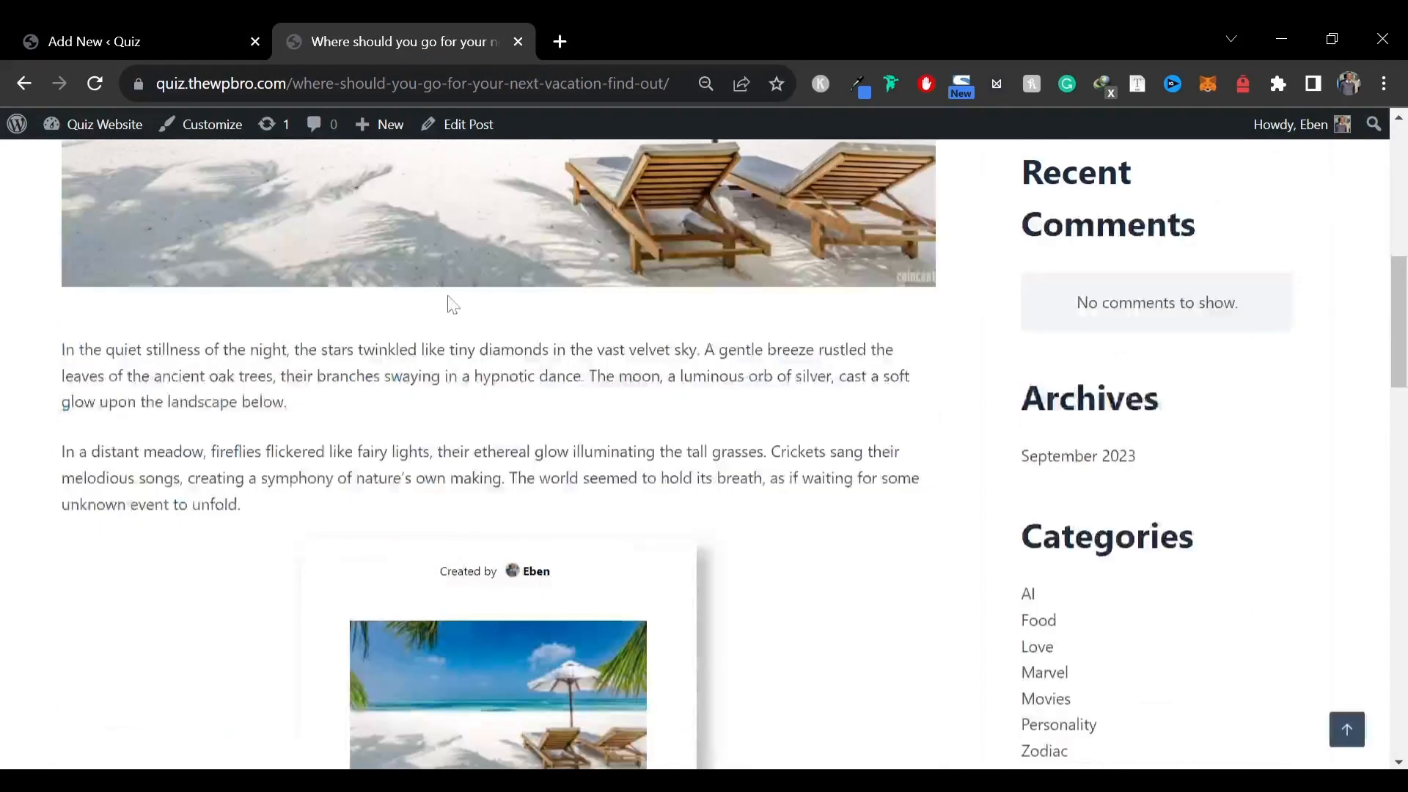
scroll(447, 311, "up", 7)
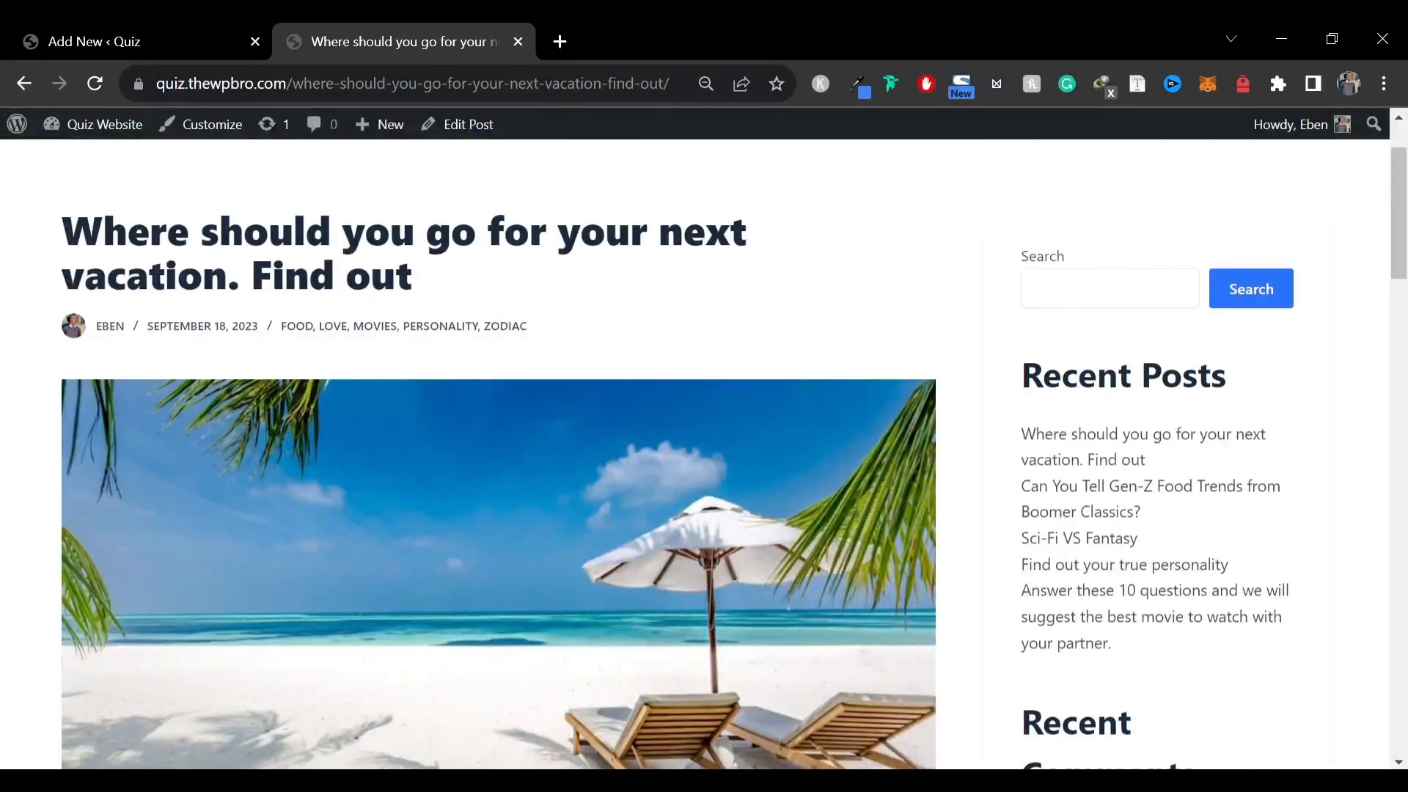
left_click(143, 26)
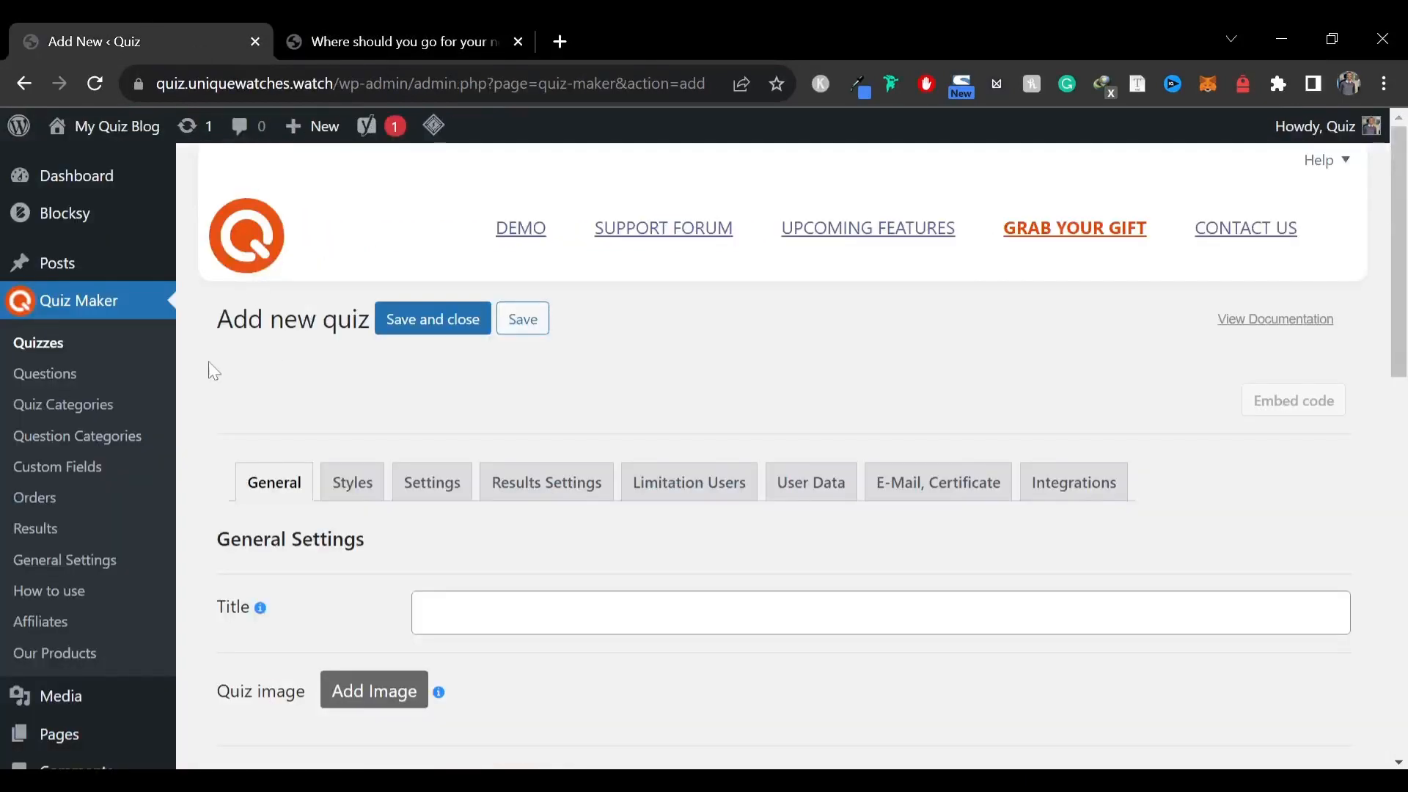
scroll(340, 277, "down", 2)
left_click(349, 29)
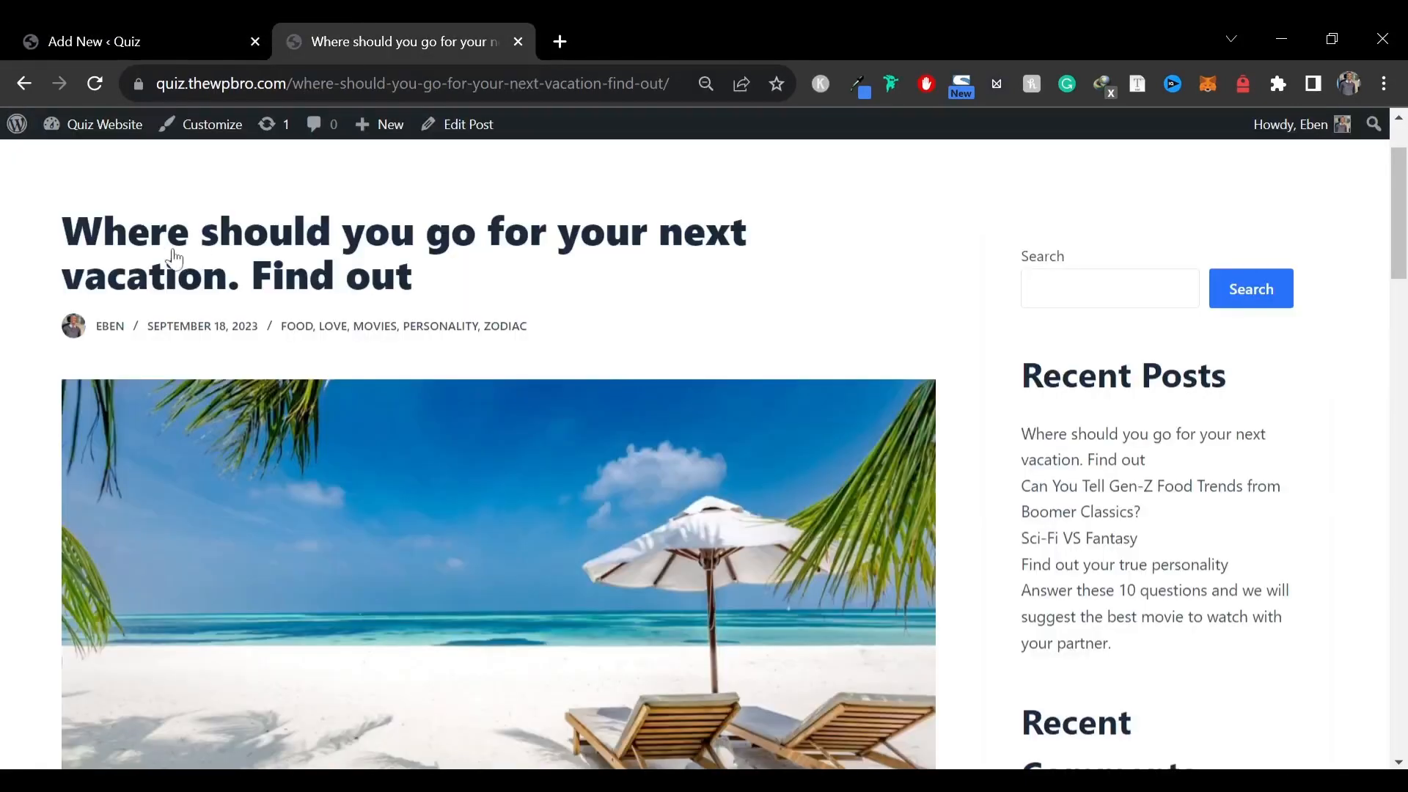
left_click_drag(63, 220, 434, 292)
key("ctrl+c")
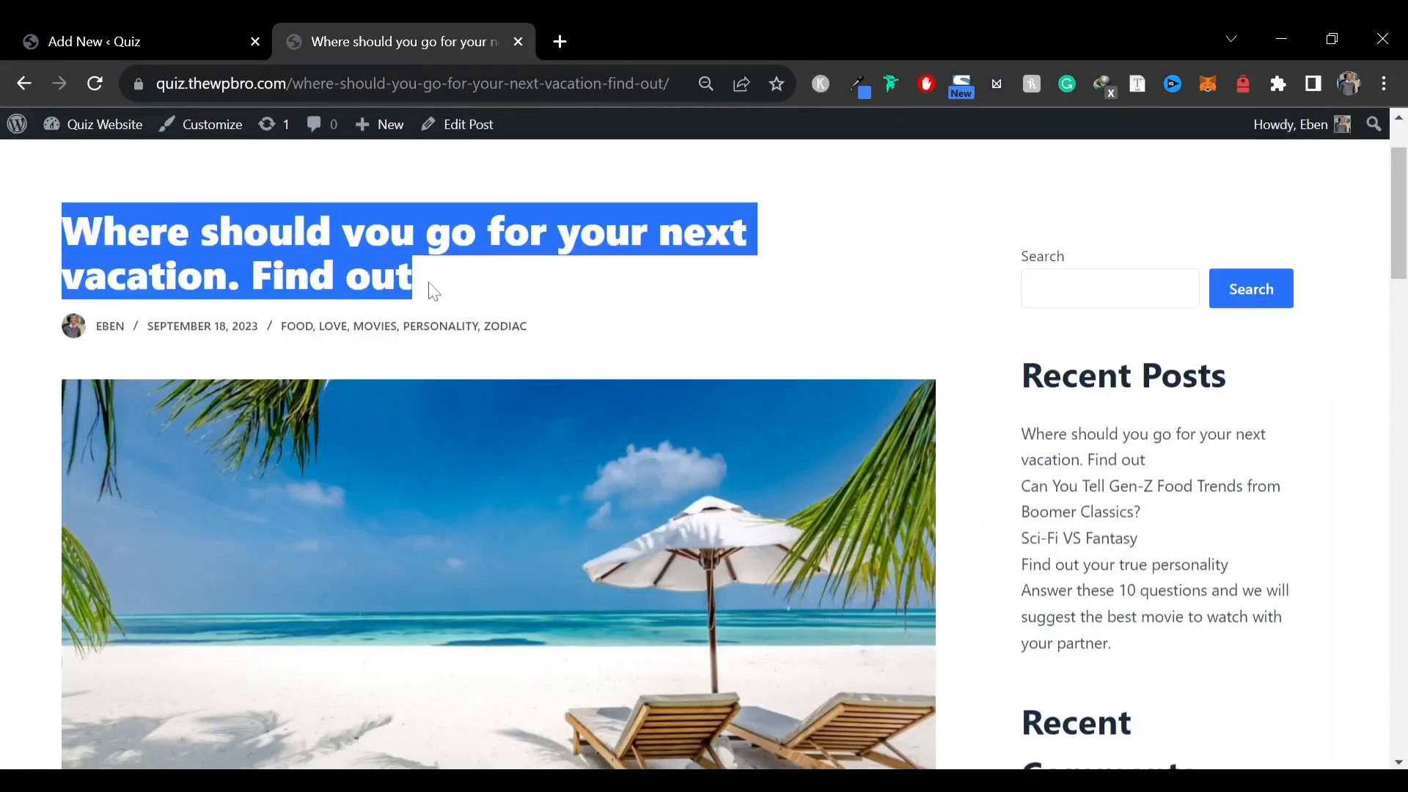
left_click(196, 27)
left_click(440, 503)
key("ctrl+v")
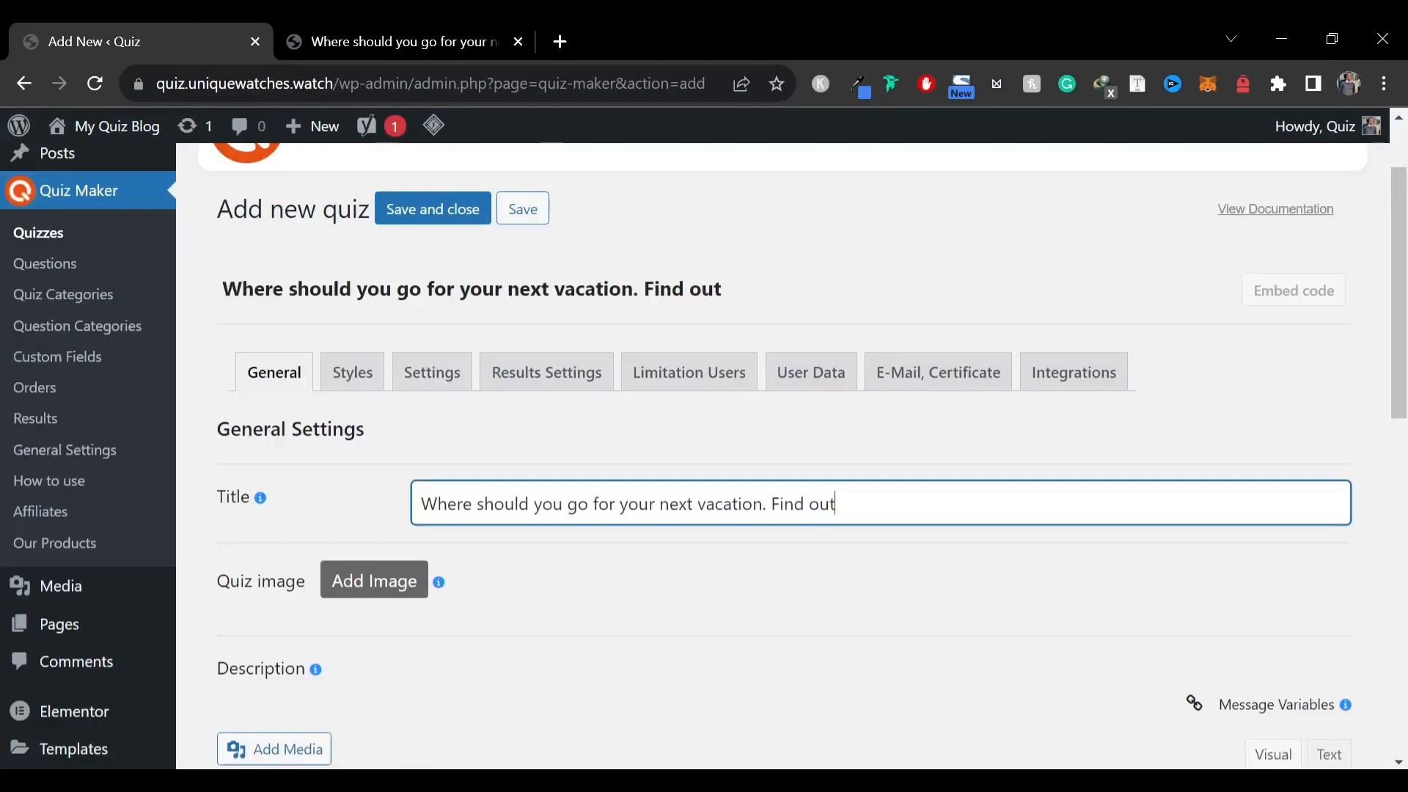
Upload images to the media library and set vacation.jpg as the quiz image
scroll(371, 367, "down", 3)
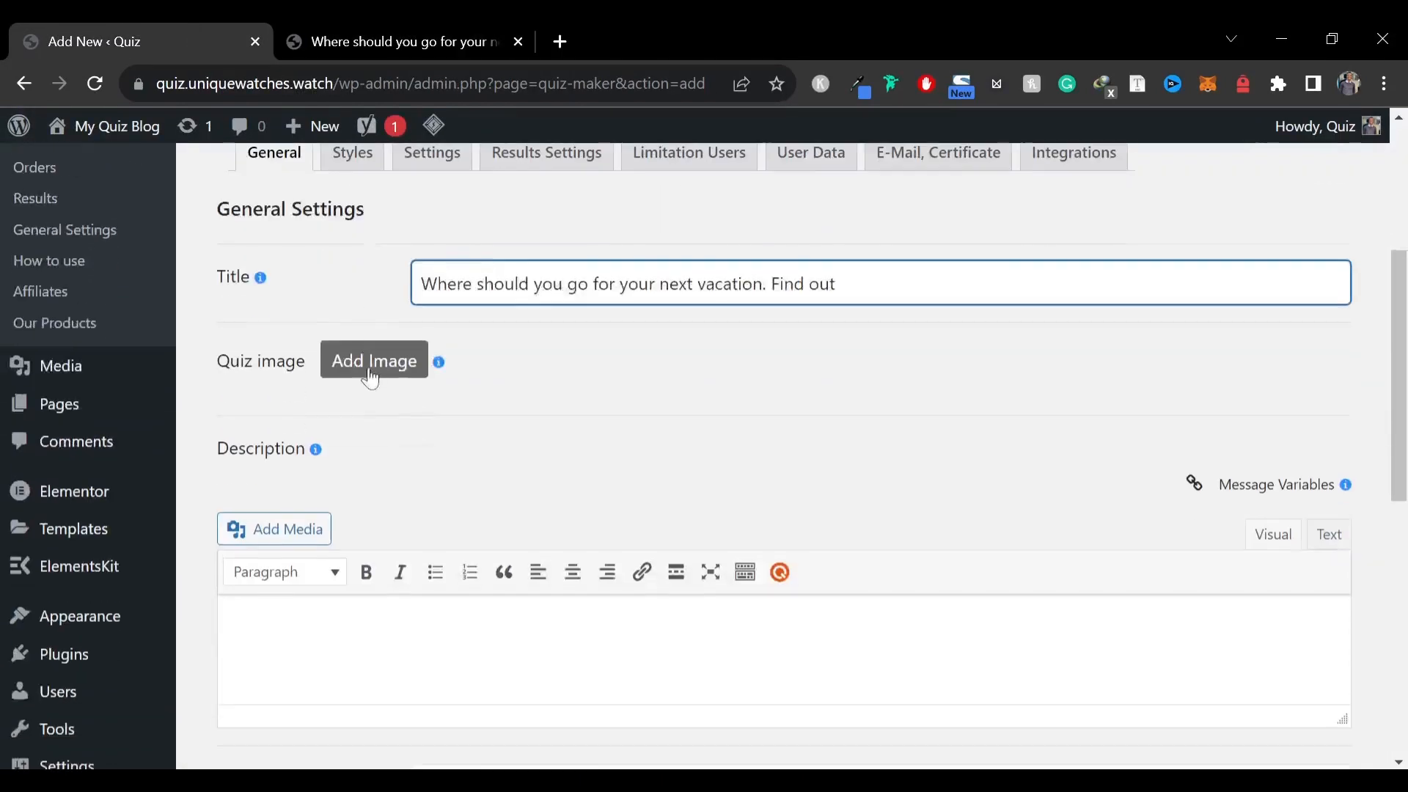
left_click(409, 365)
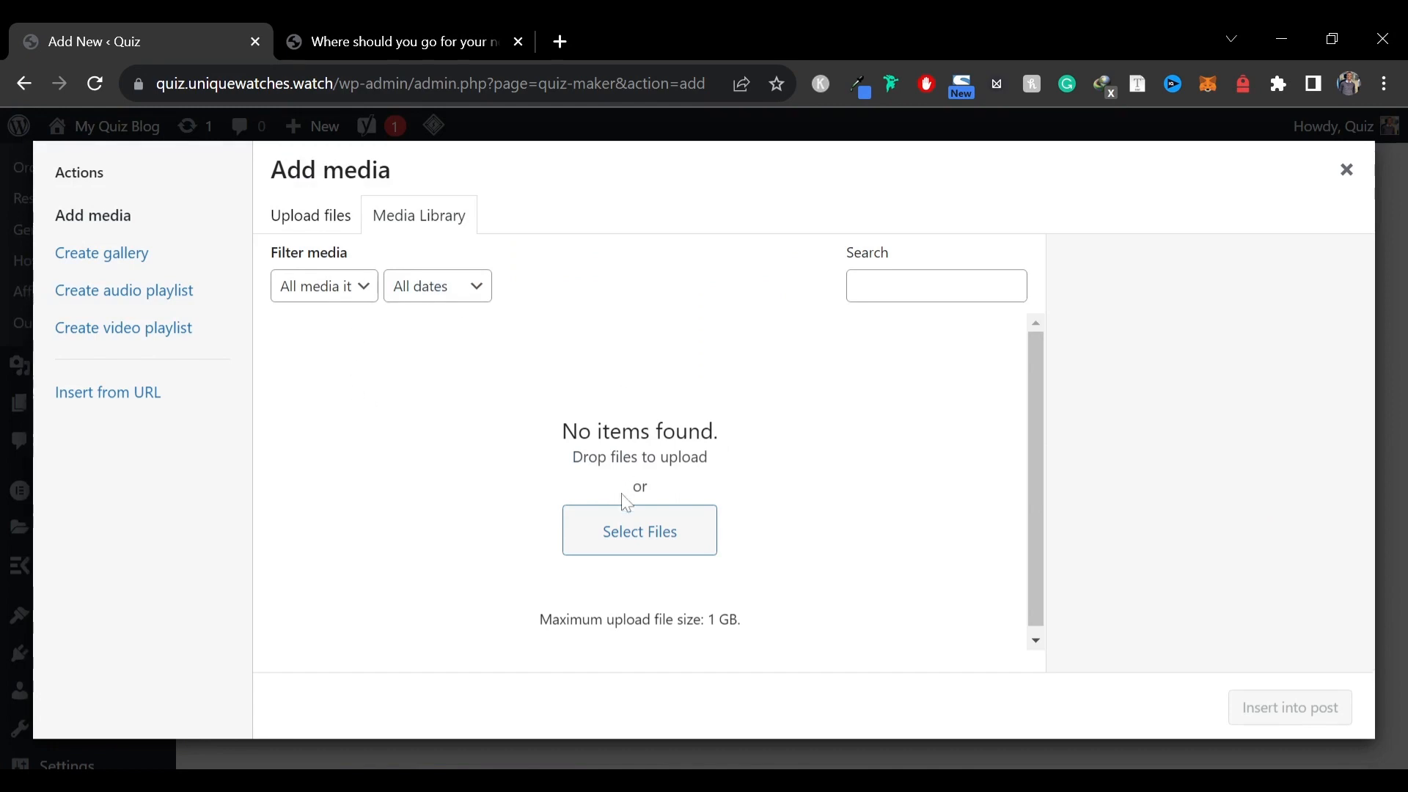
left_click(638, 547)
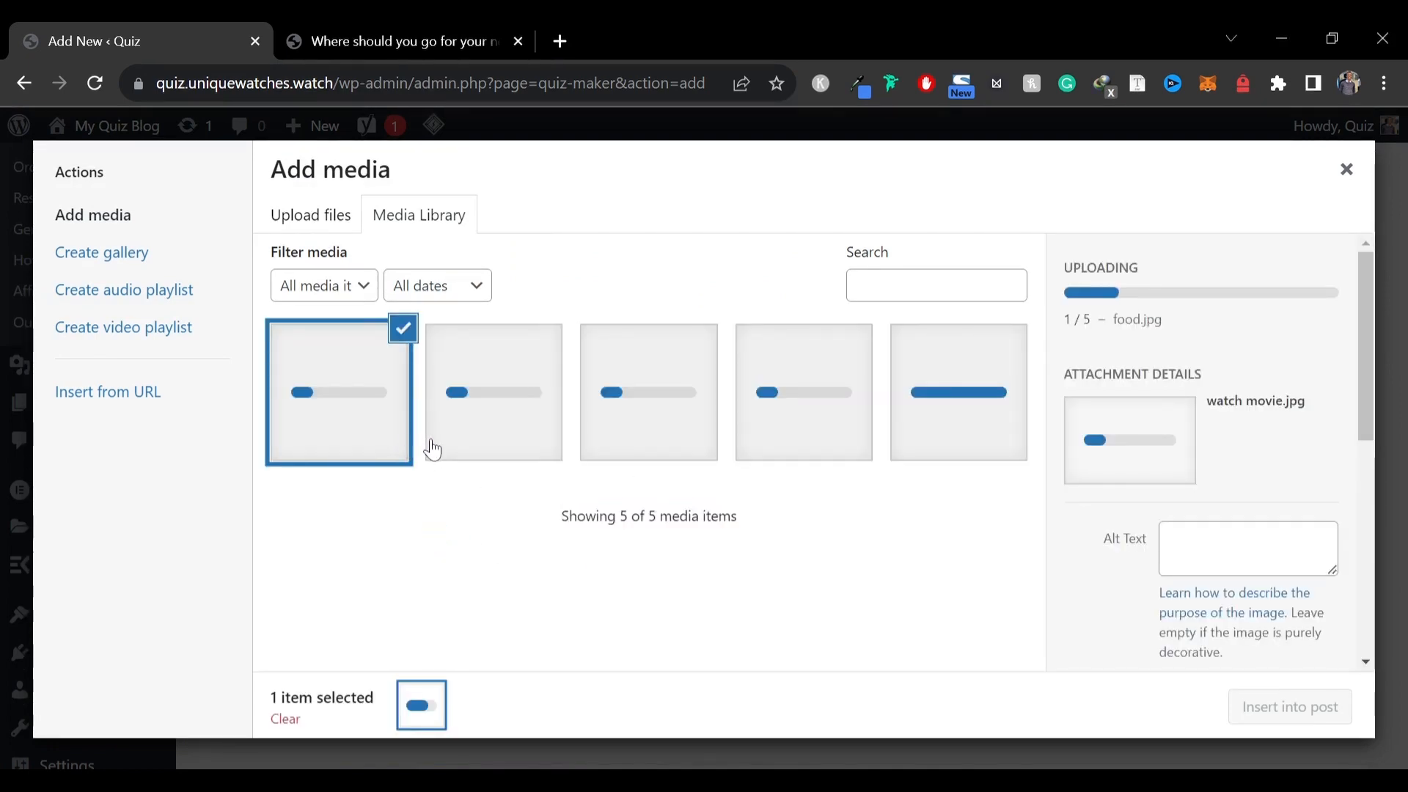
left_click(630, 414)
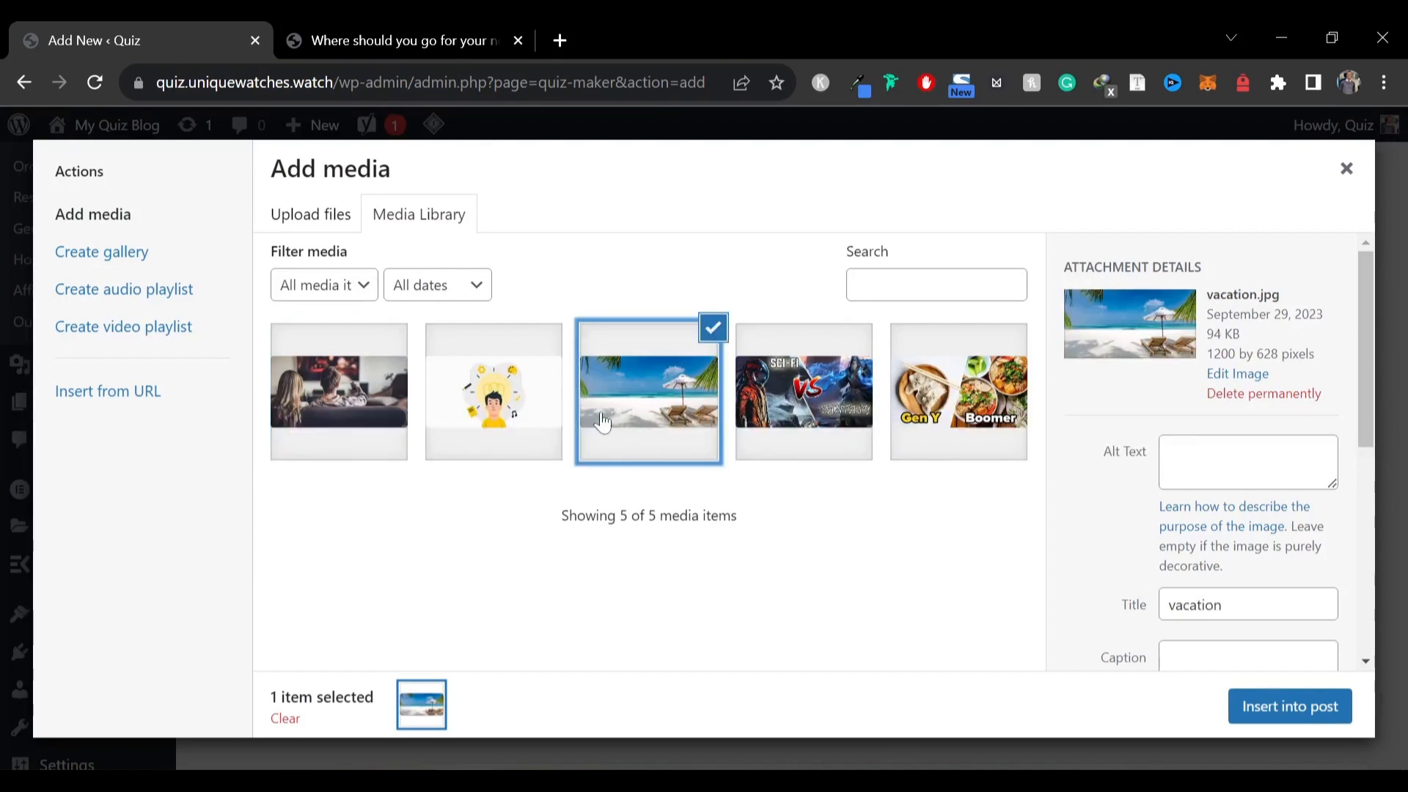
left_click(1252, 710)
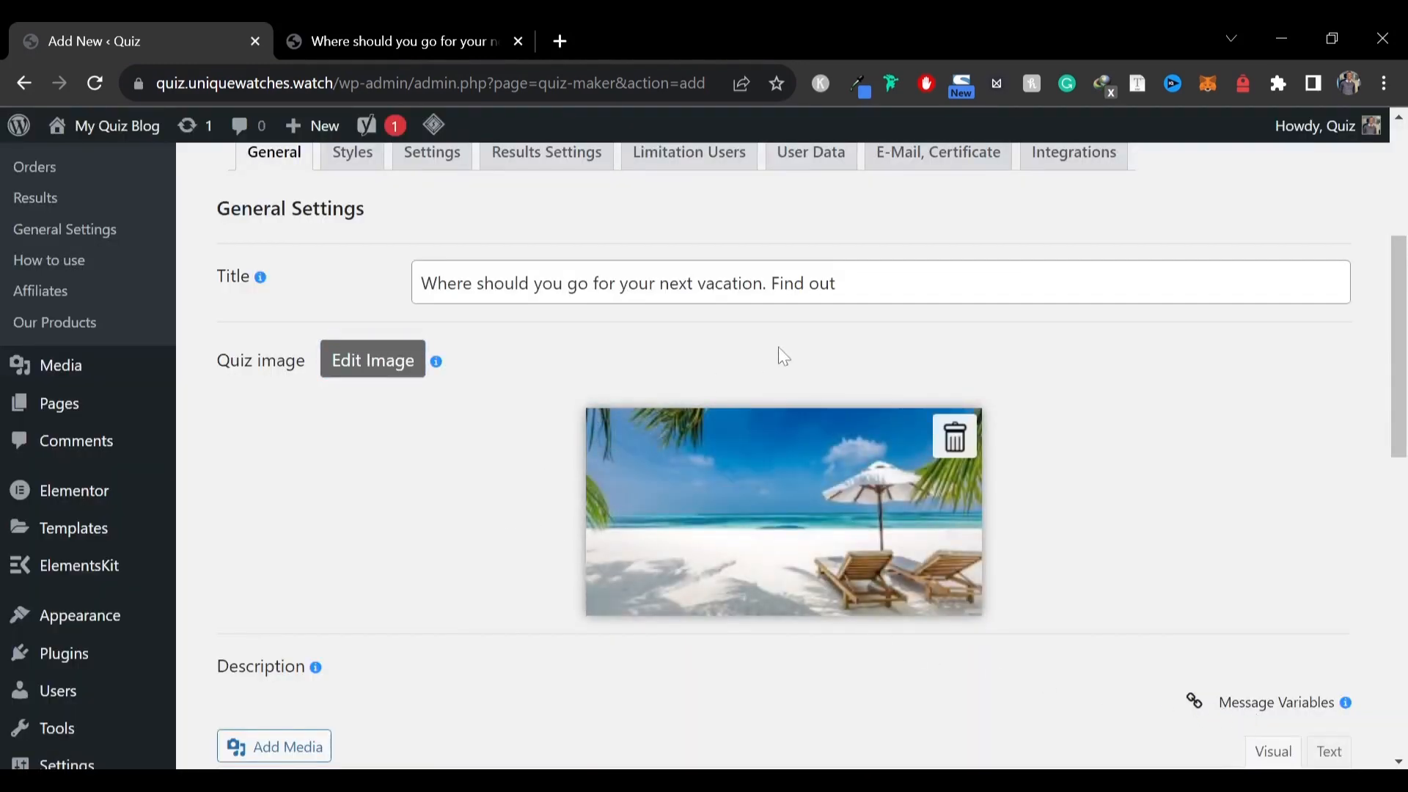
Copy the opening two sentences of the reference post's first paragraph into the quiz description
scroll(779, 351, "down", 5)
left_click(396, 41)
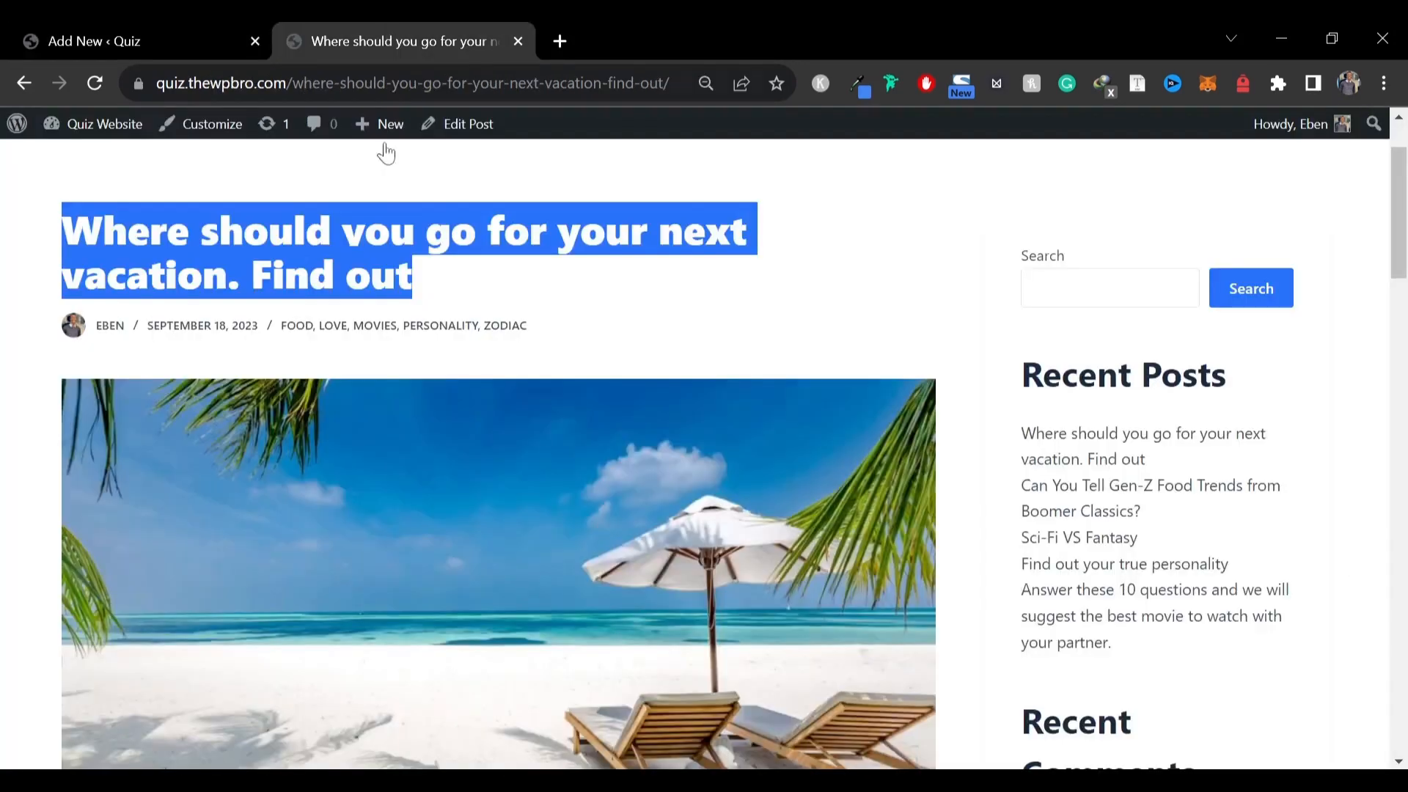
scroll(302, 377, "down", 9)
scroll(499, 454, "down", 4)
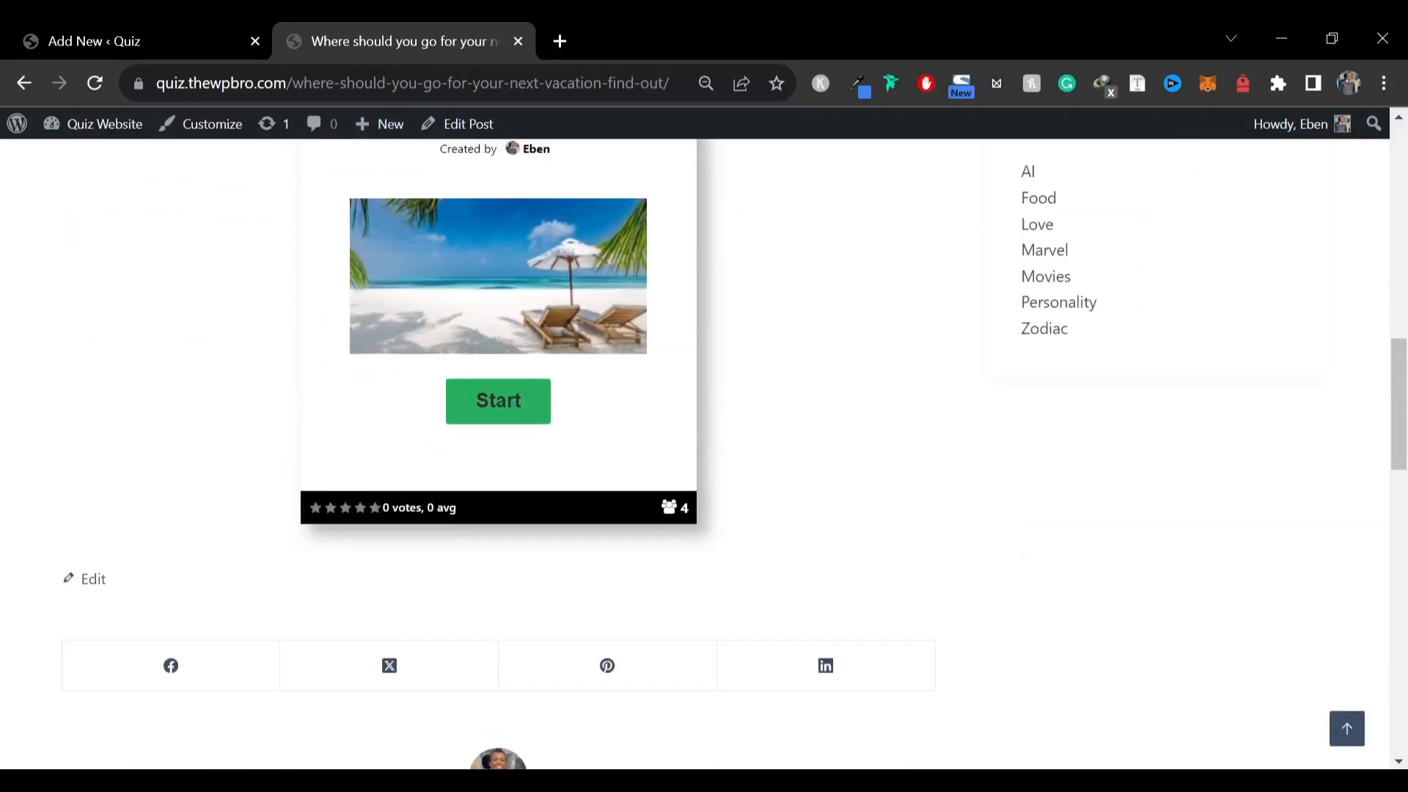
scroll(499, 454, "up", 6)
left_click_drag(62, 349, 572, 376)
key("ctrl+c")
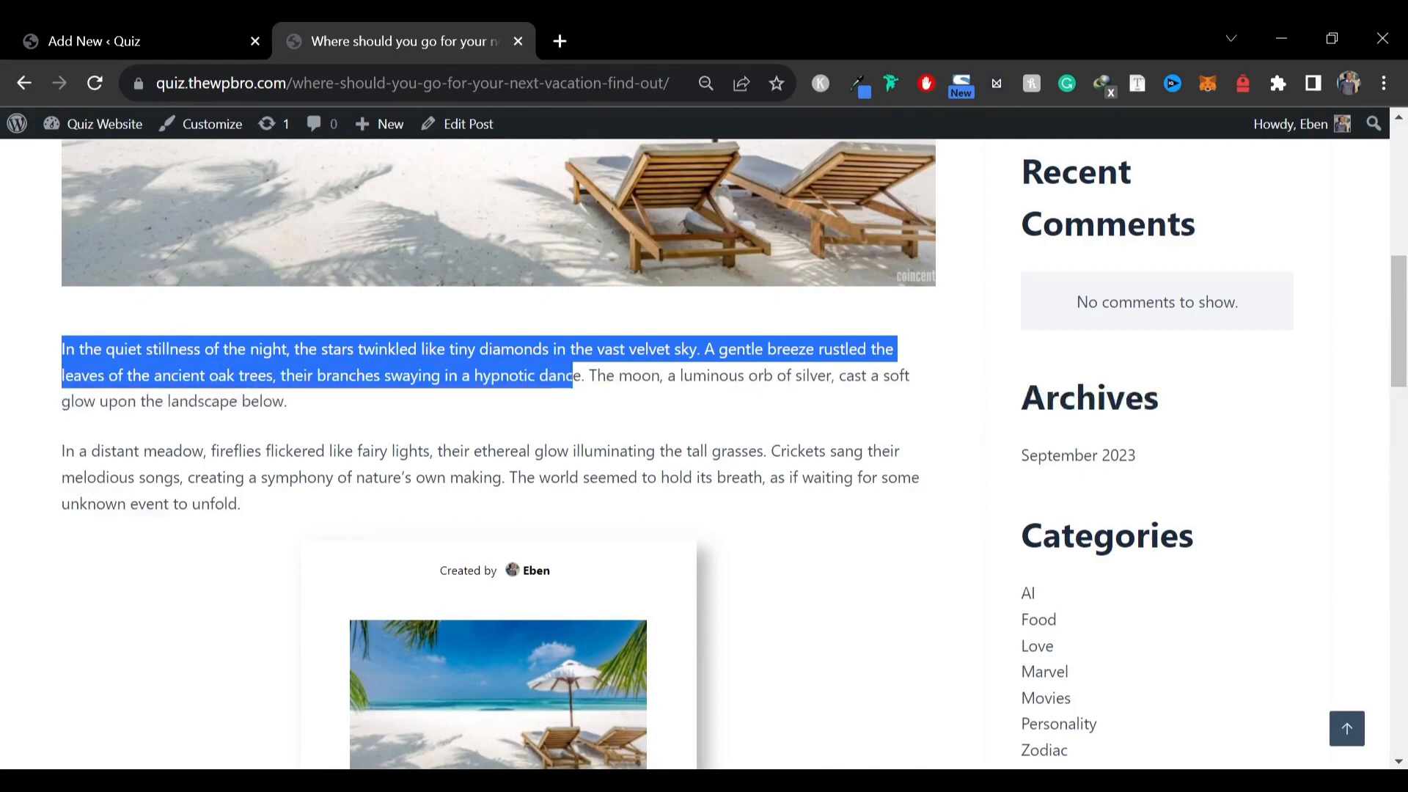
left_click(205, 33)
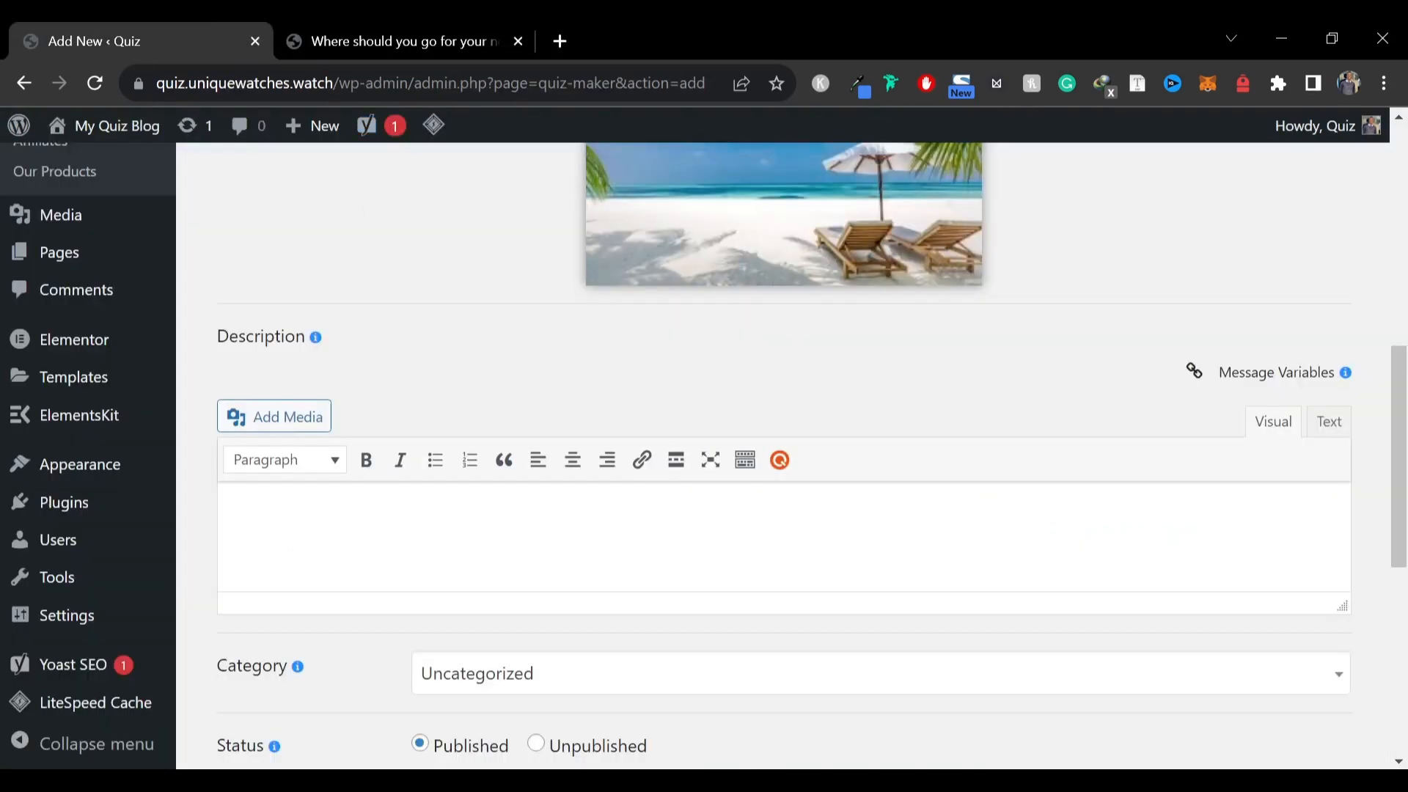
key("ctrl+v")
Set the quiz category to Love
scroll(592, 408, "down", 4)
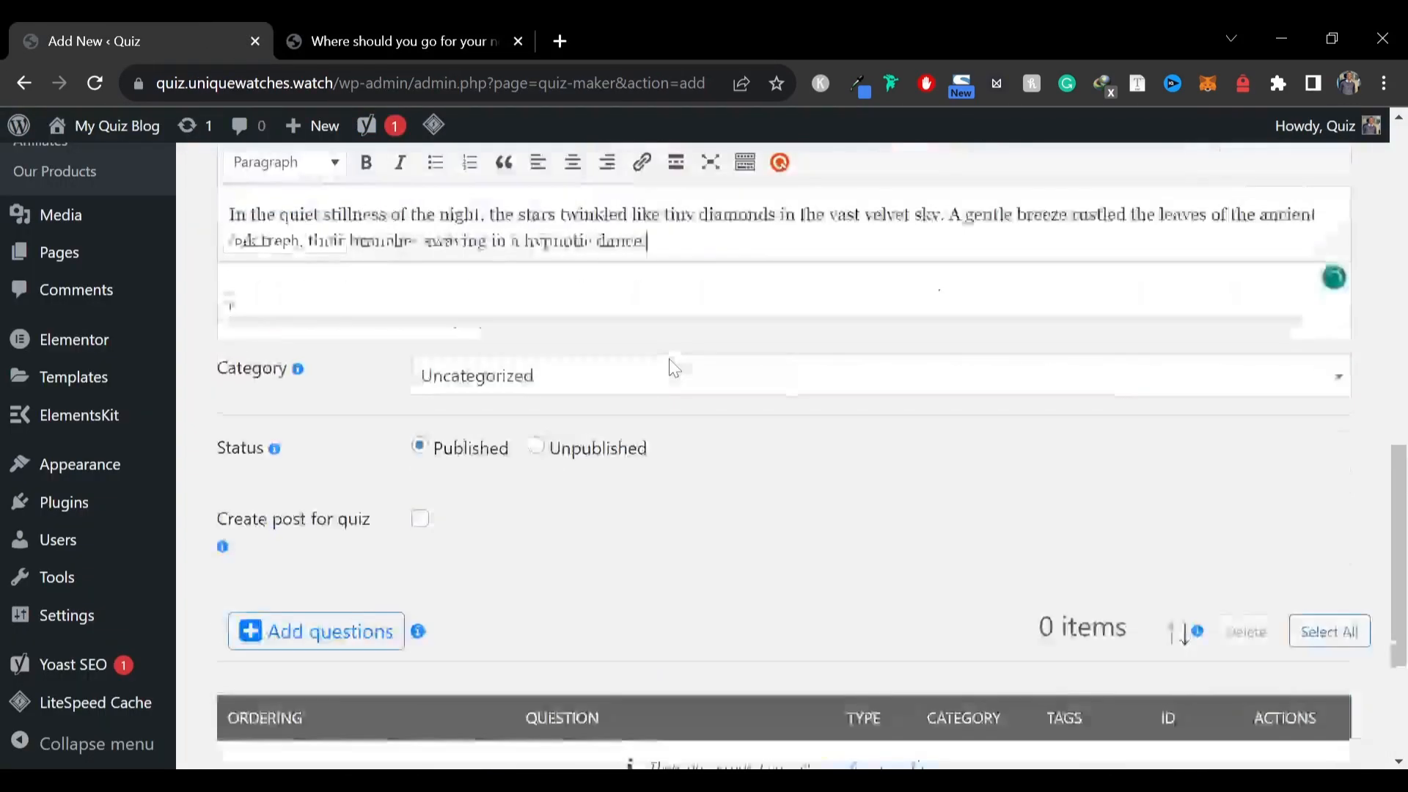
left_click(536, 359)
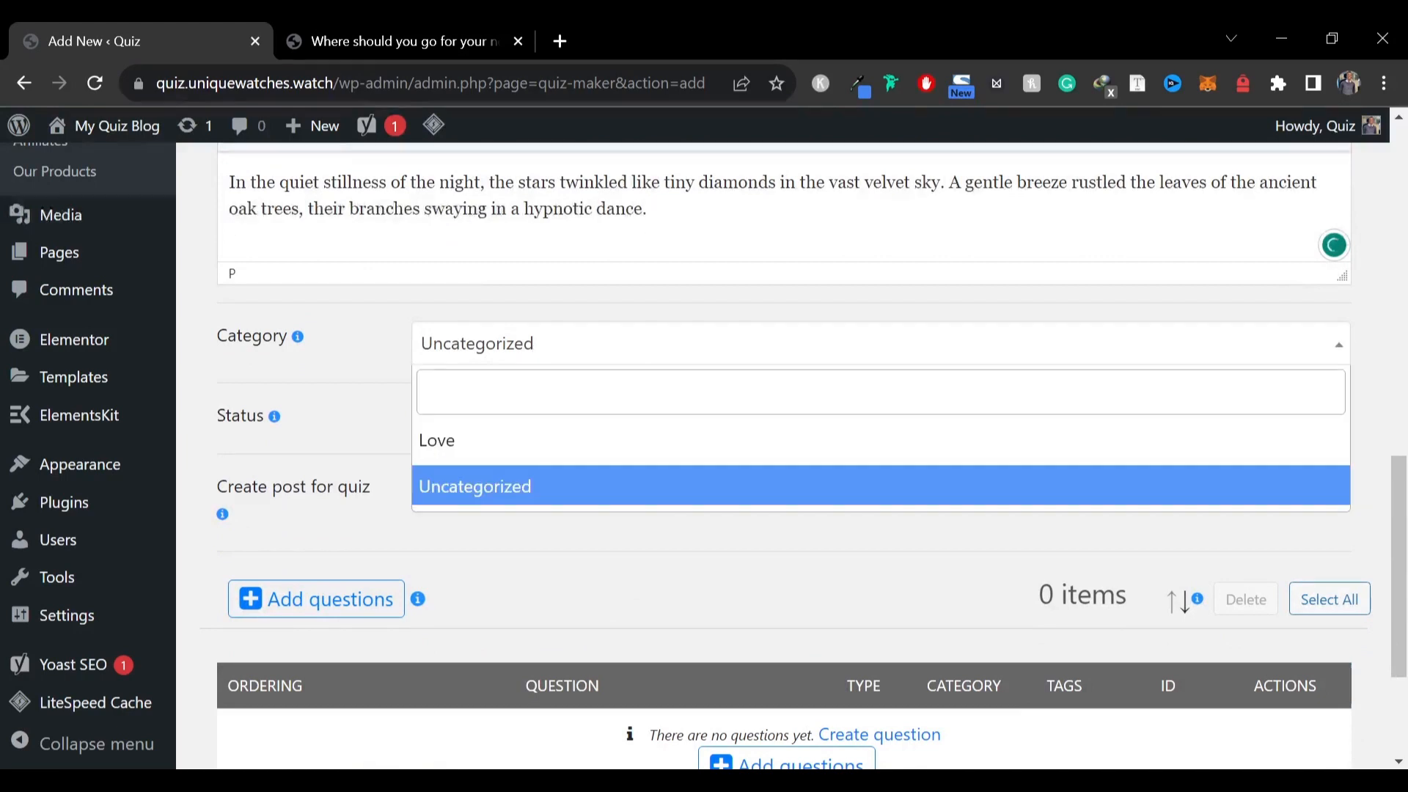
left_click(519, 443)
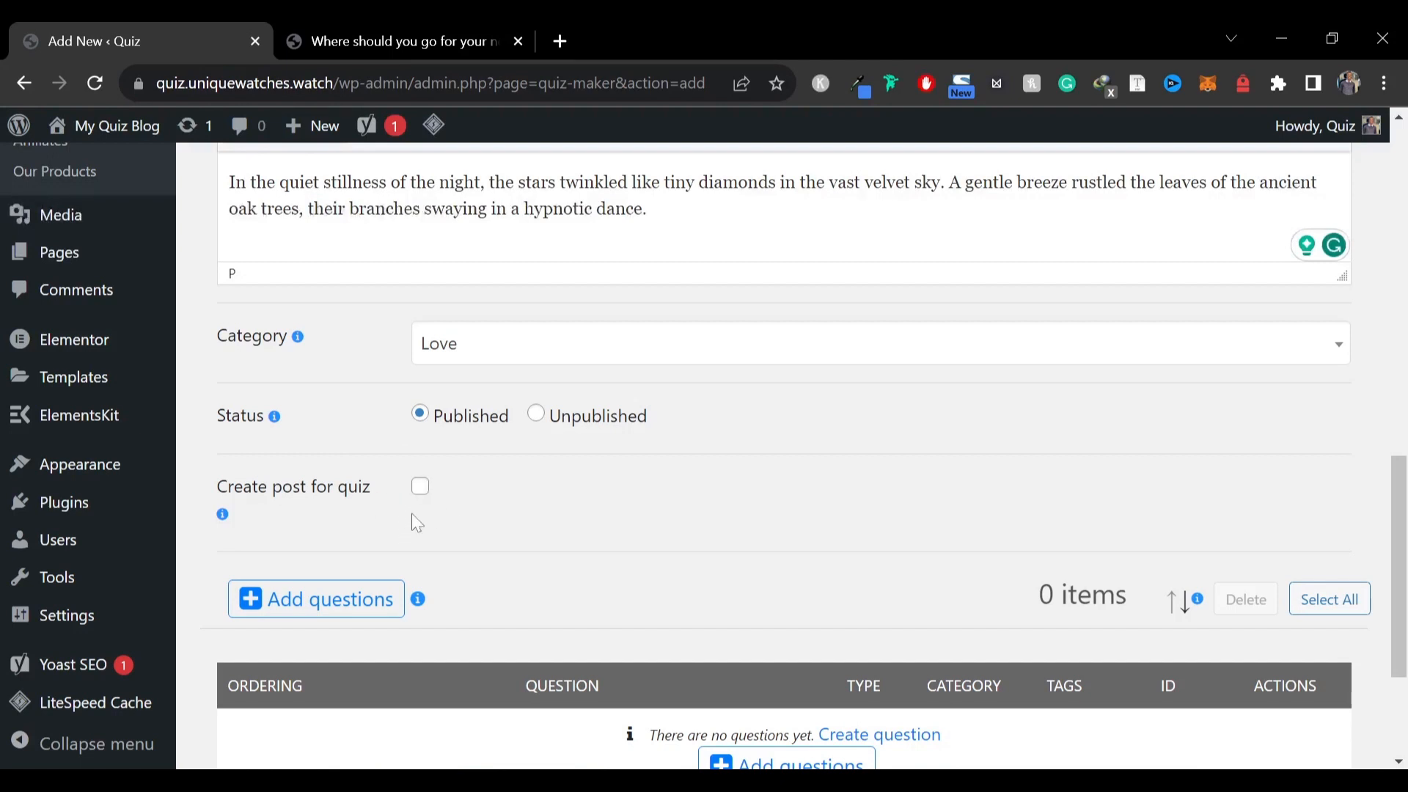
Filter the question picker by the Love category and add all five questions on the first page to the quiz
scroll(711, 431, "down", 3)
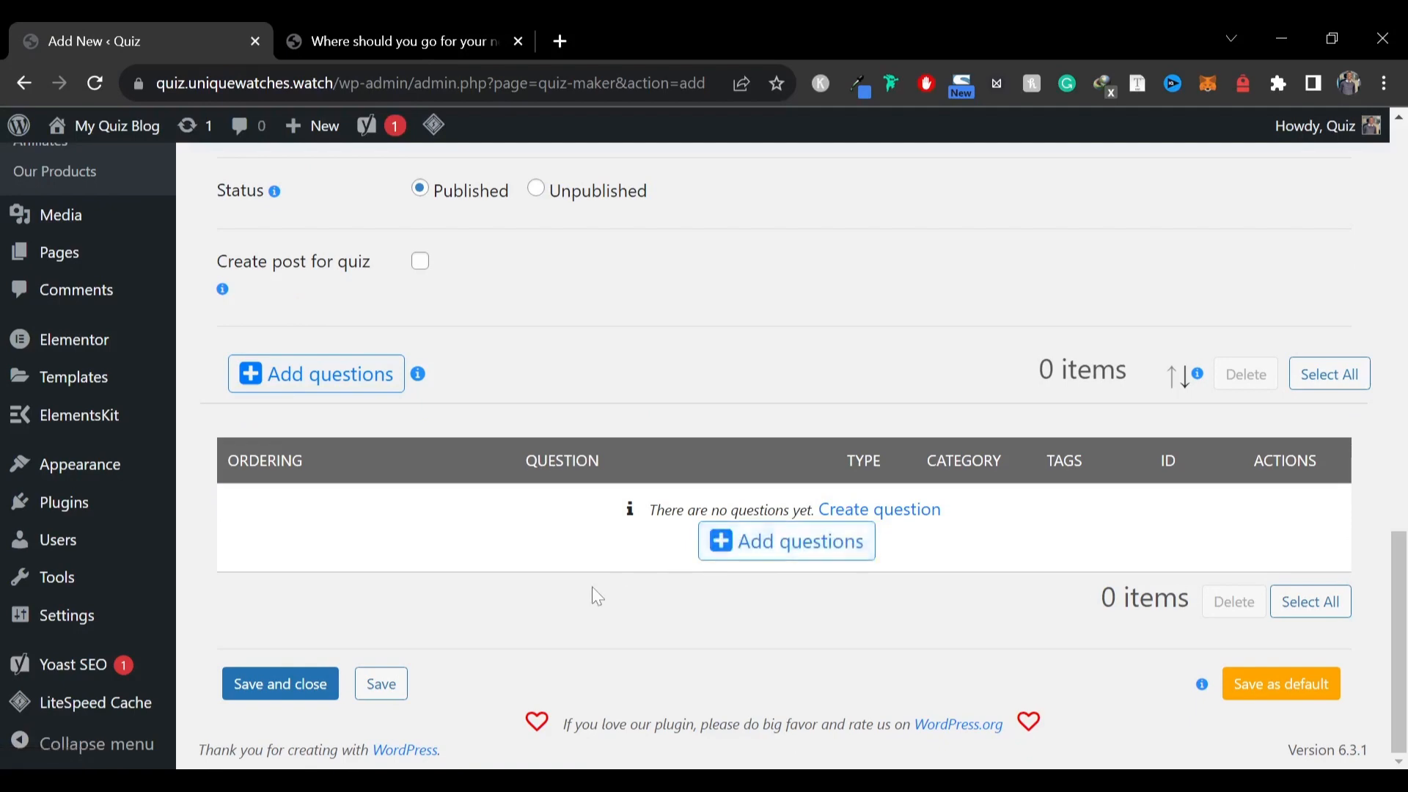
left_click(797, 552)
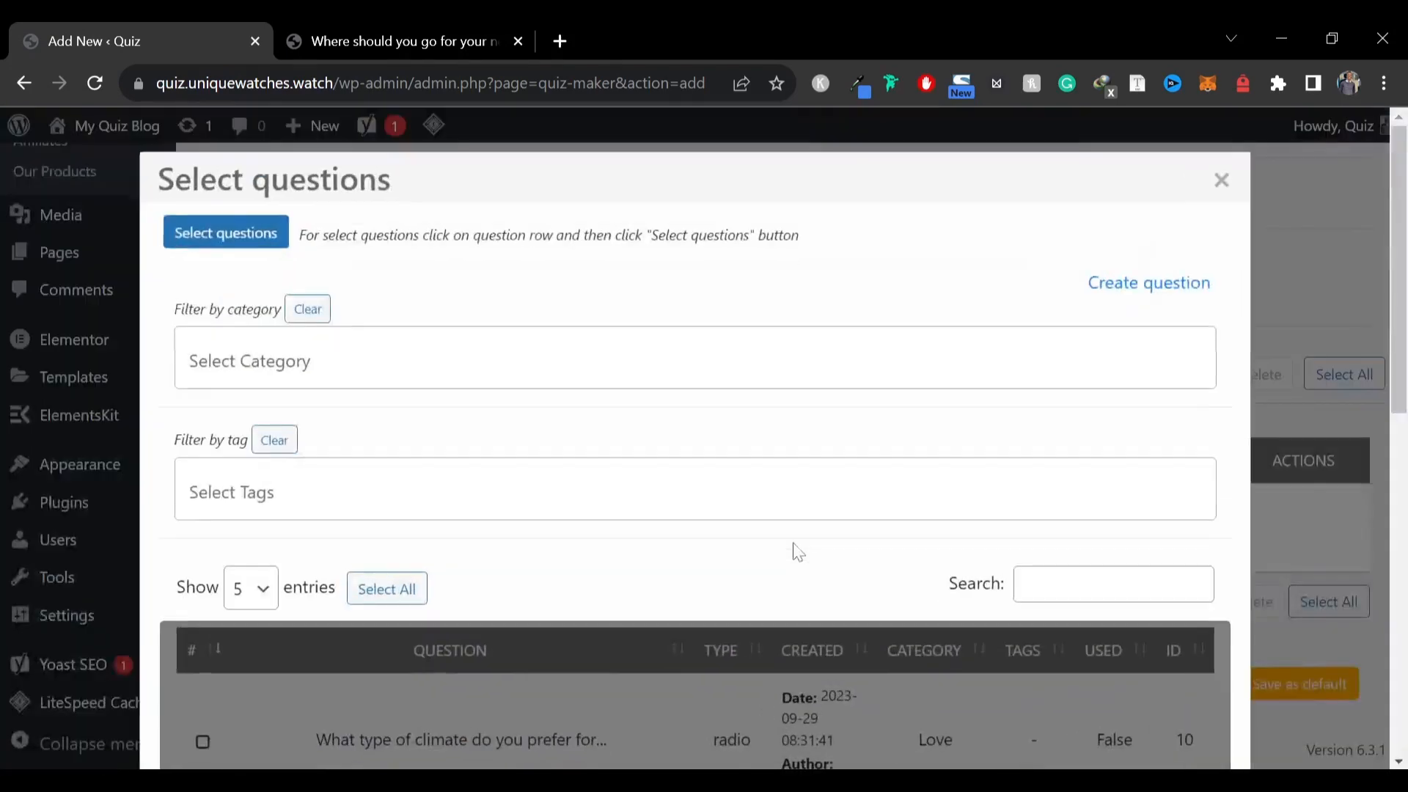
scroll(795, 550, "down", 2)
scroll(227, 383, "down", 7)
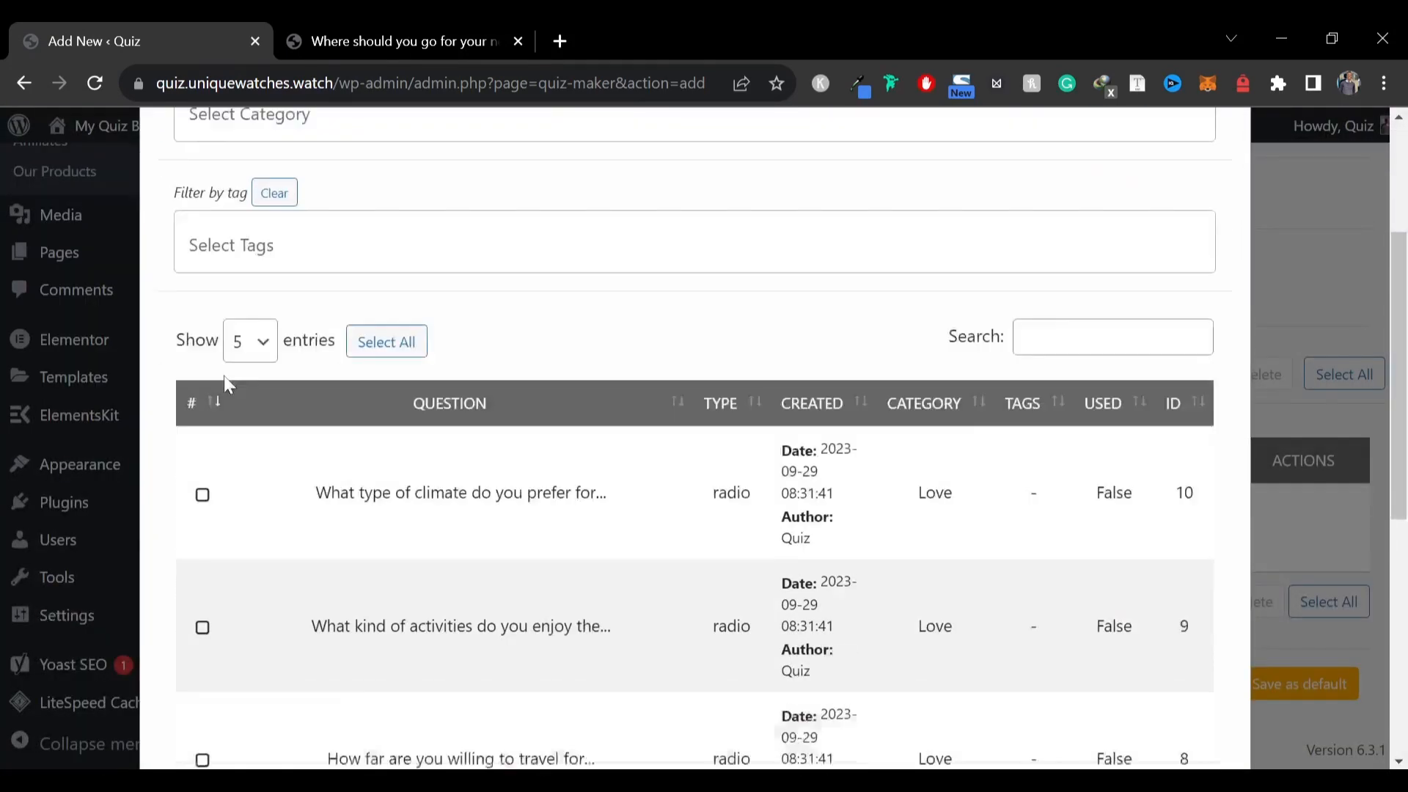
scroll(298, 529, "up", 7)
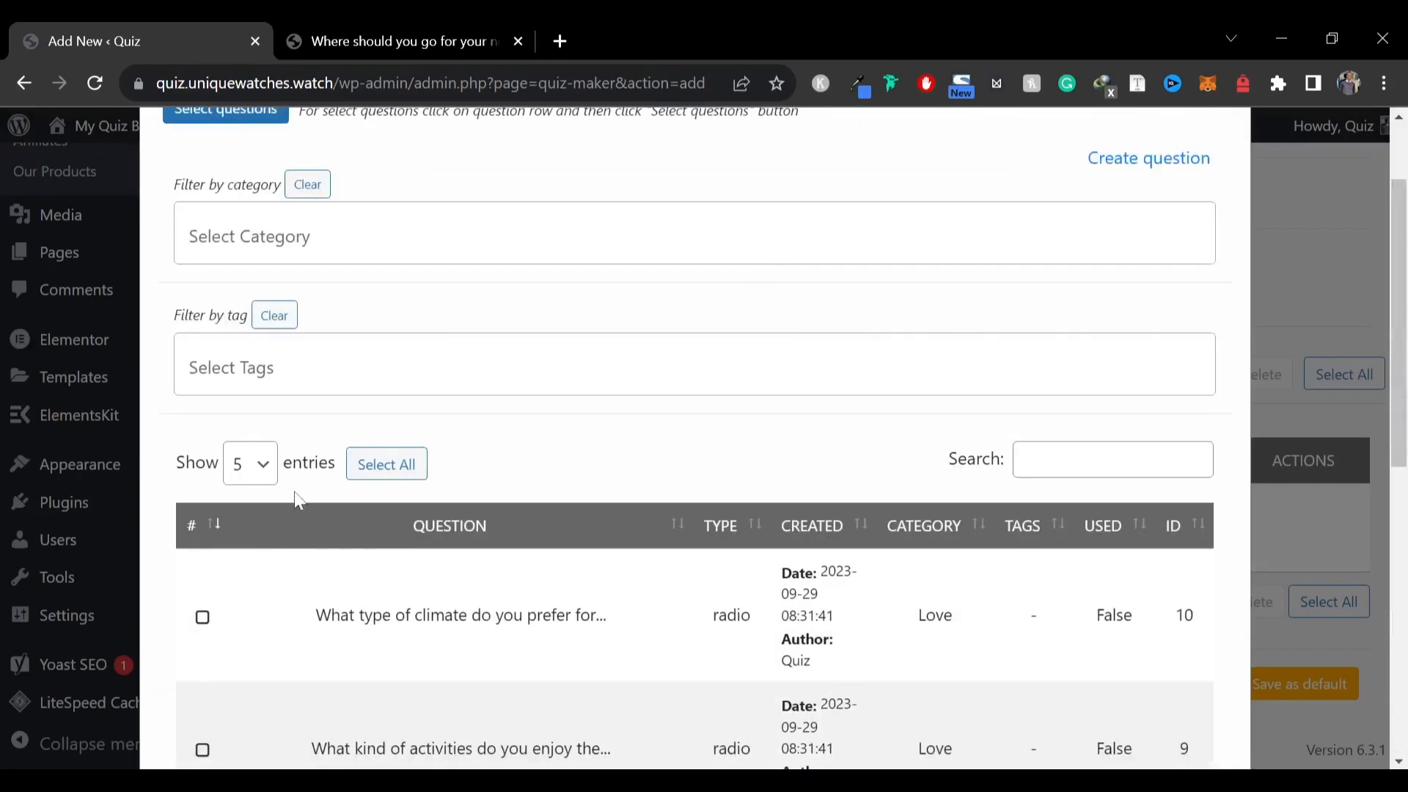
left_click(330, 235)
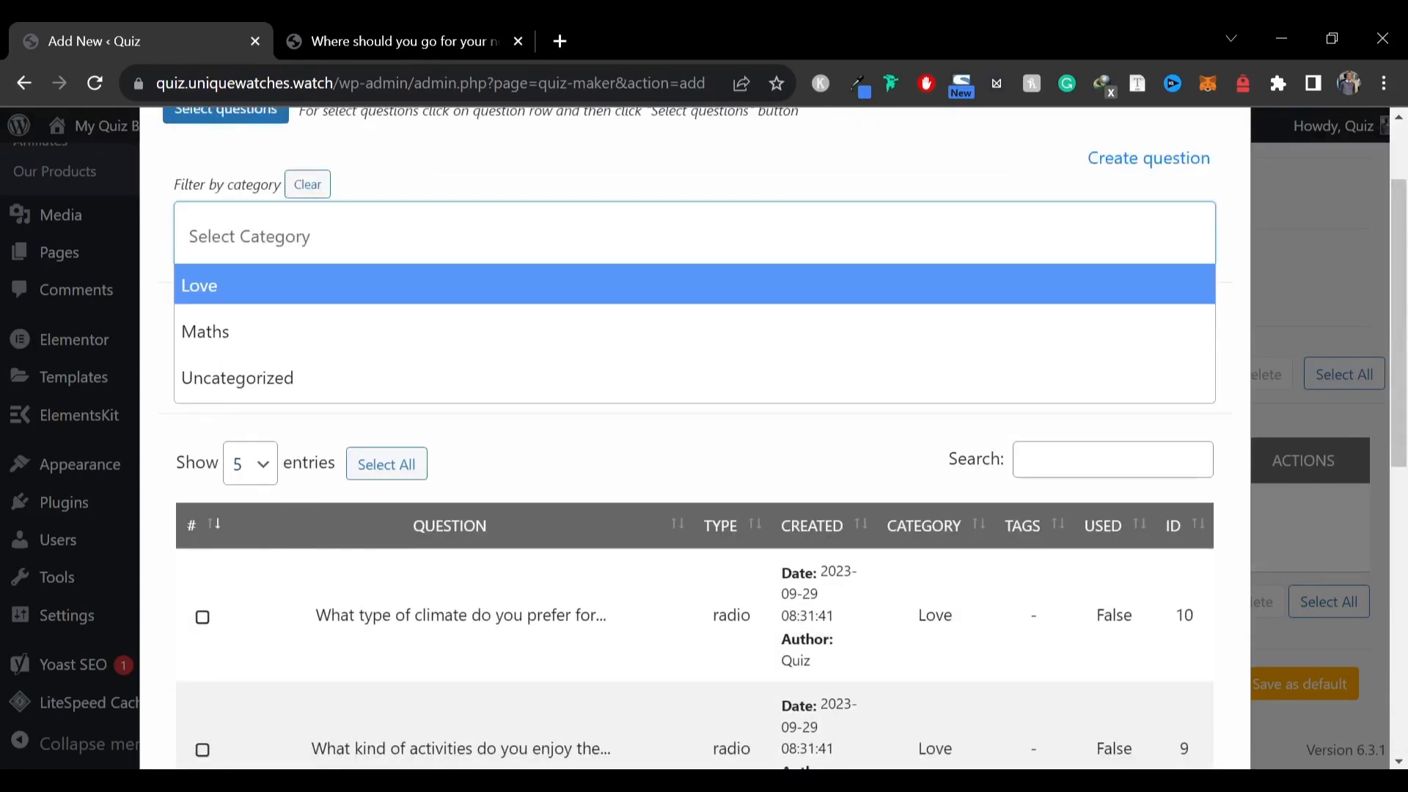
left_click(275, 294)
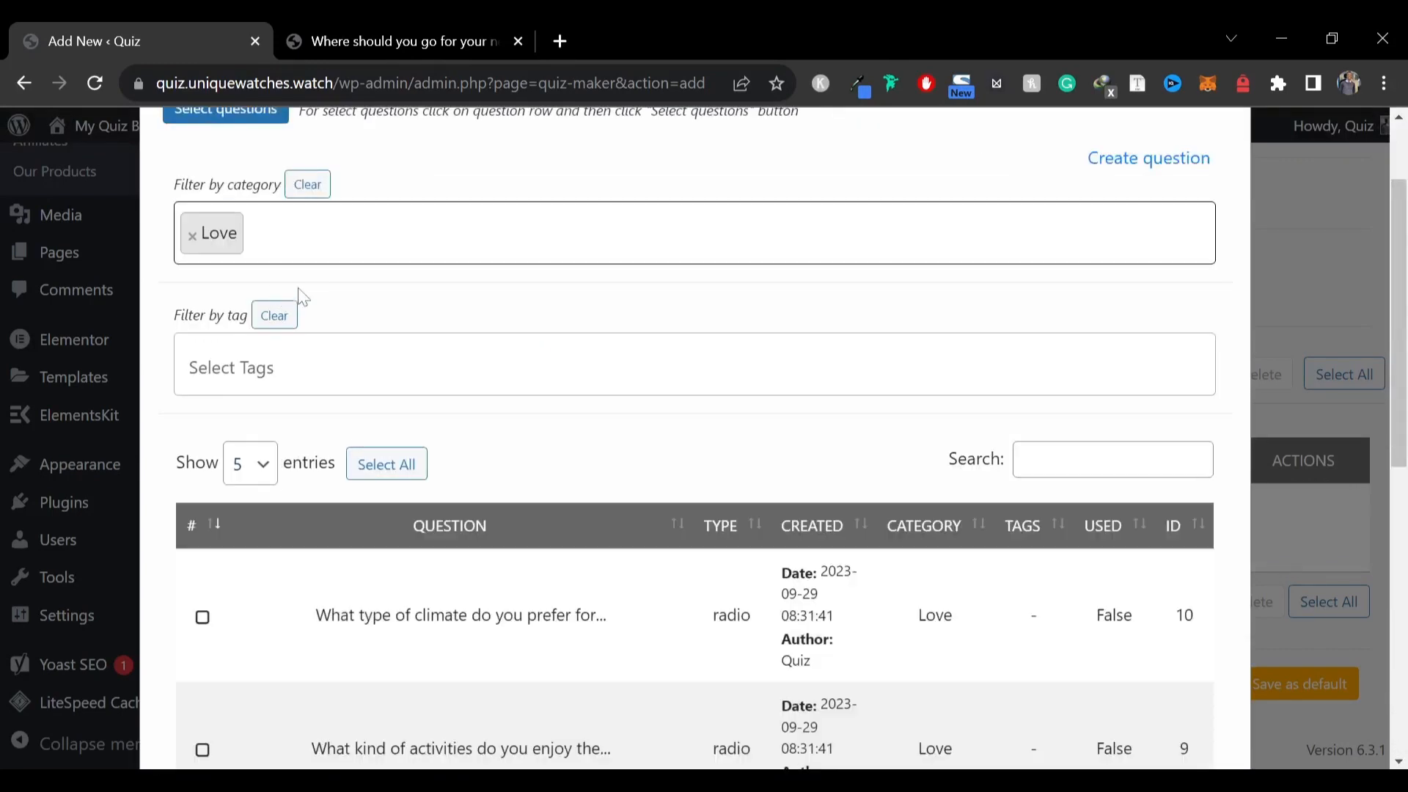
scroll(503, 315, "down", 7)
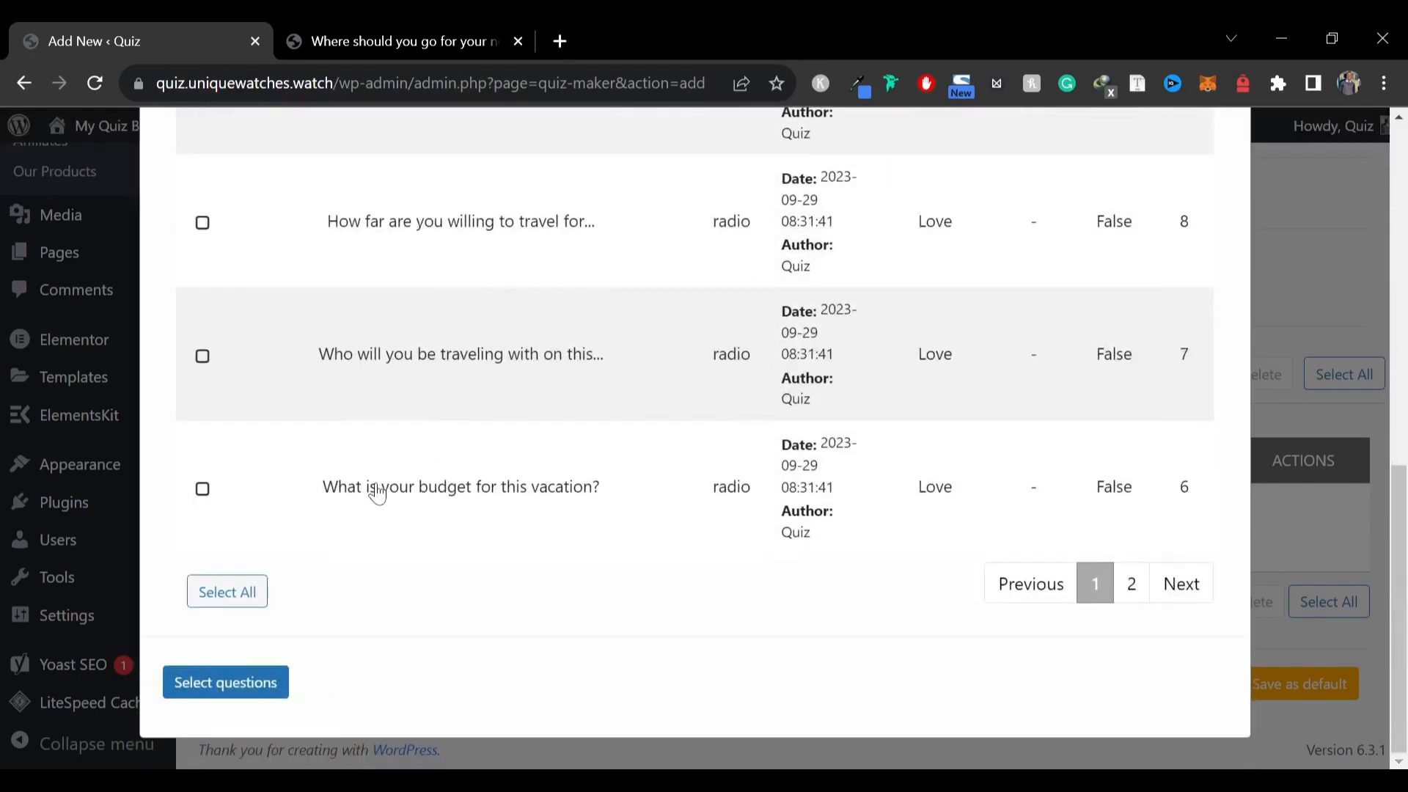
left_click(245, 591)
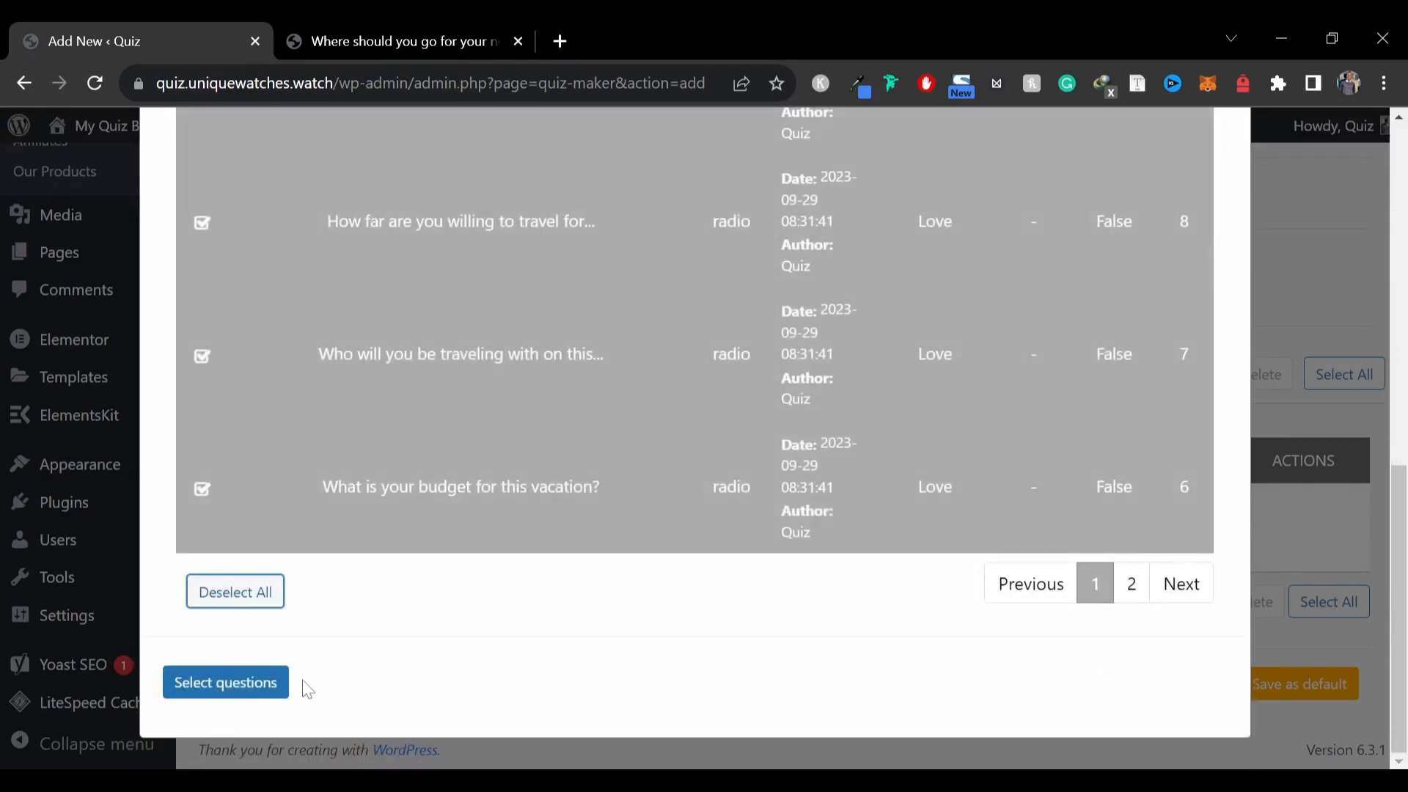
left_click(239, 685)
Add the remaining Love question from the picker's second page to the quiz
scroll(584, 587, "down", 3)
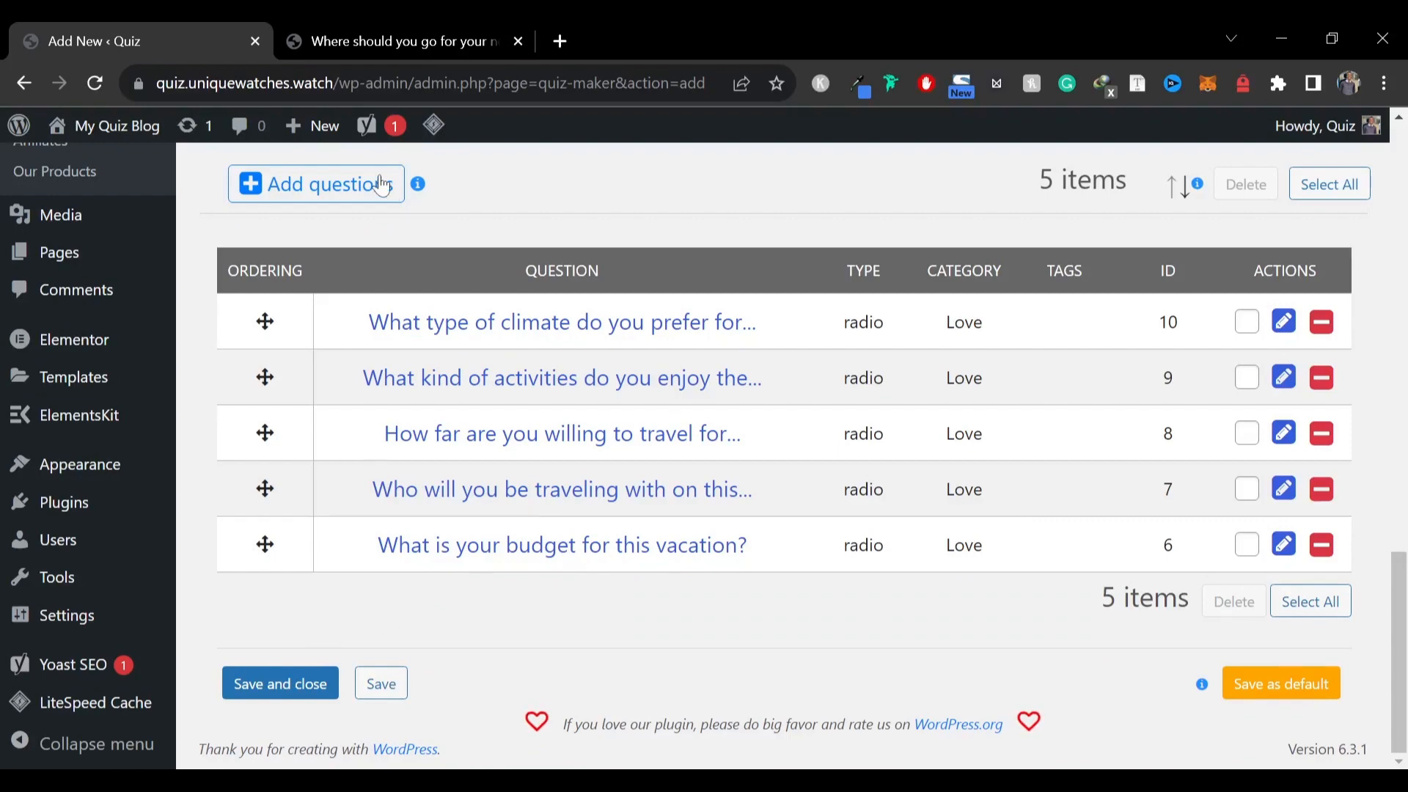
left_click(331, 185)
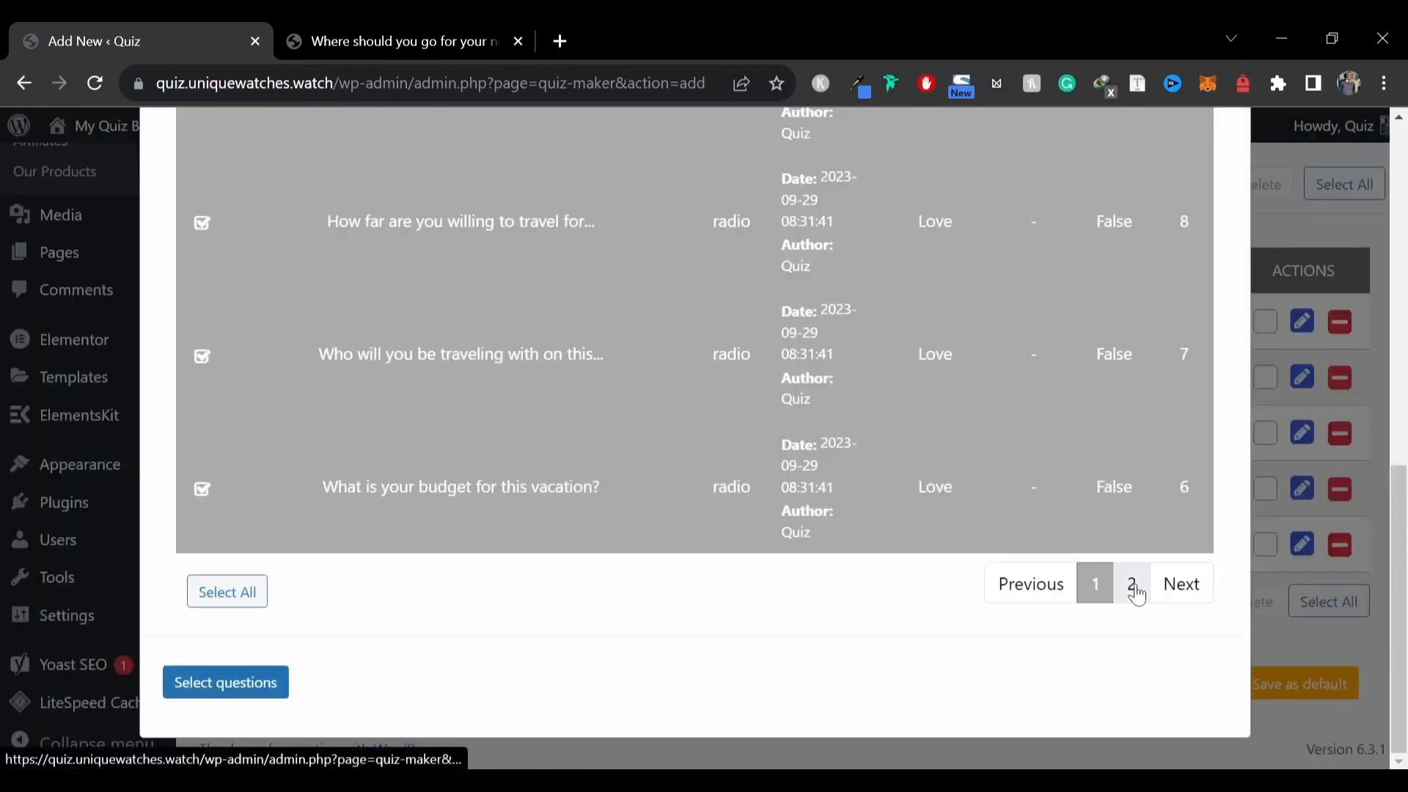
left_click(1132, 585)
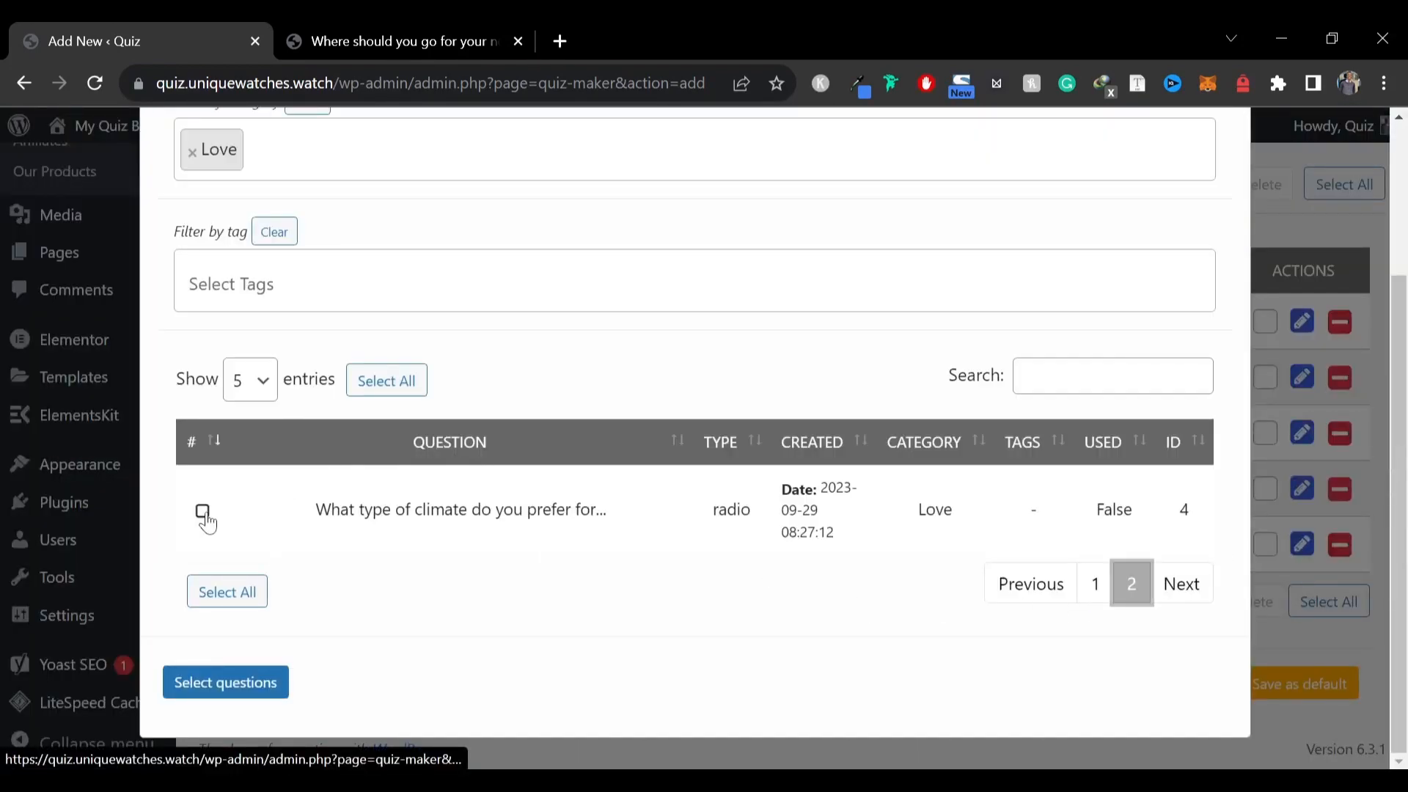
left_click(204, 511)
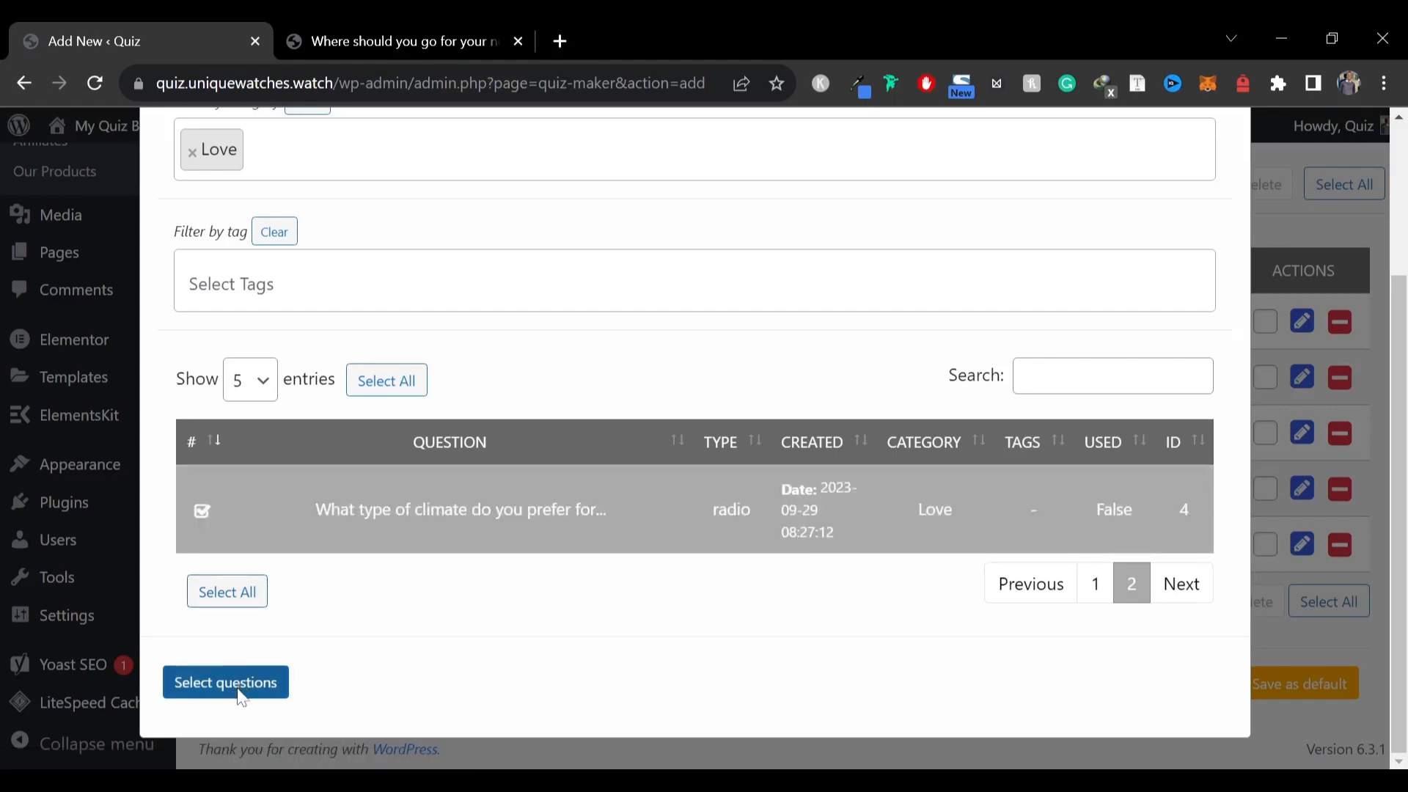
left_click(226, 682)
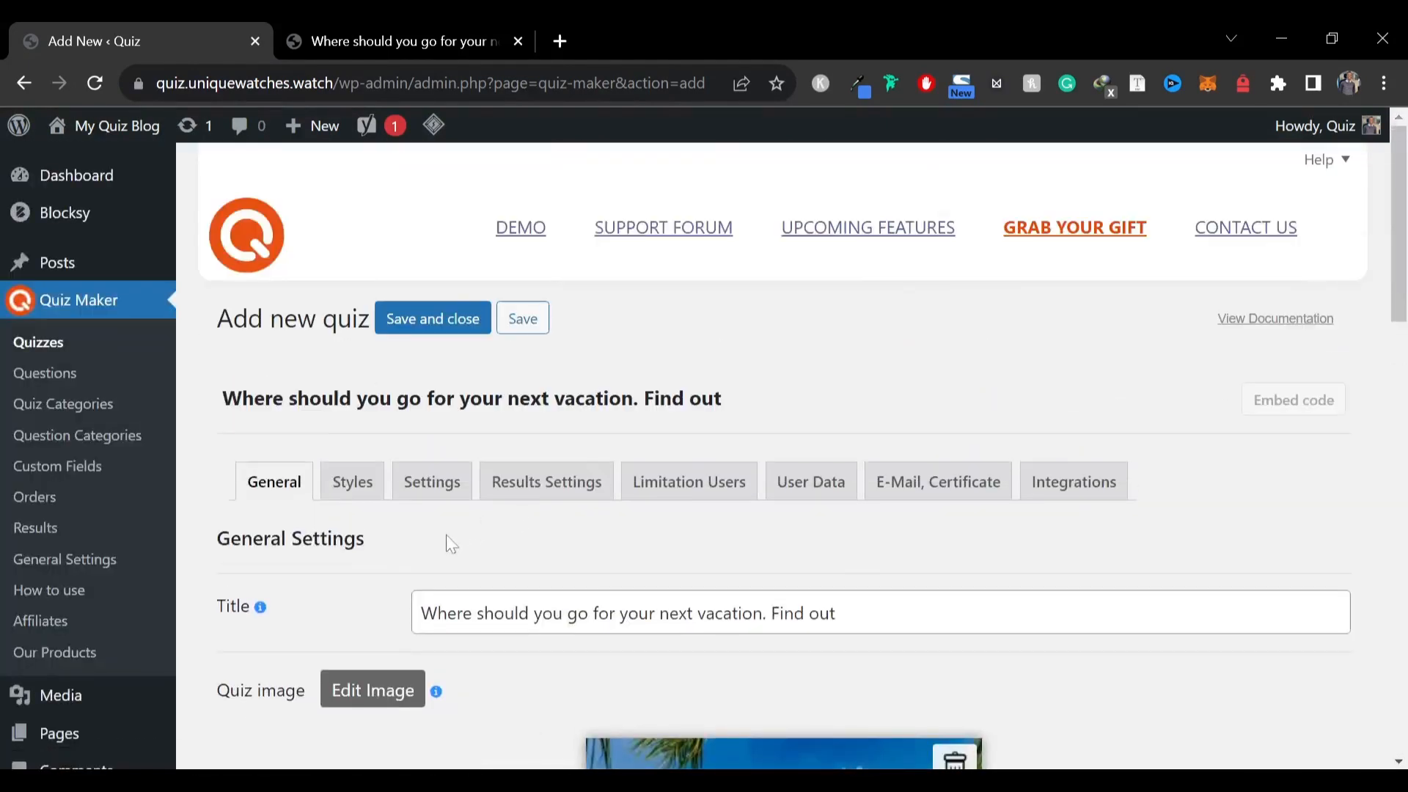
Open the quiz styles and set the animation effect to Fade
left_click(353, 493)
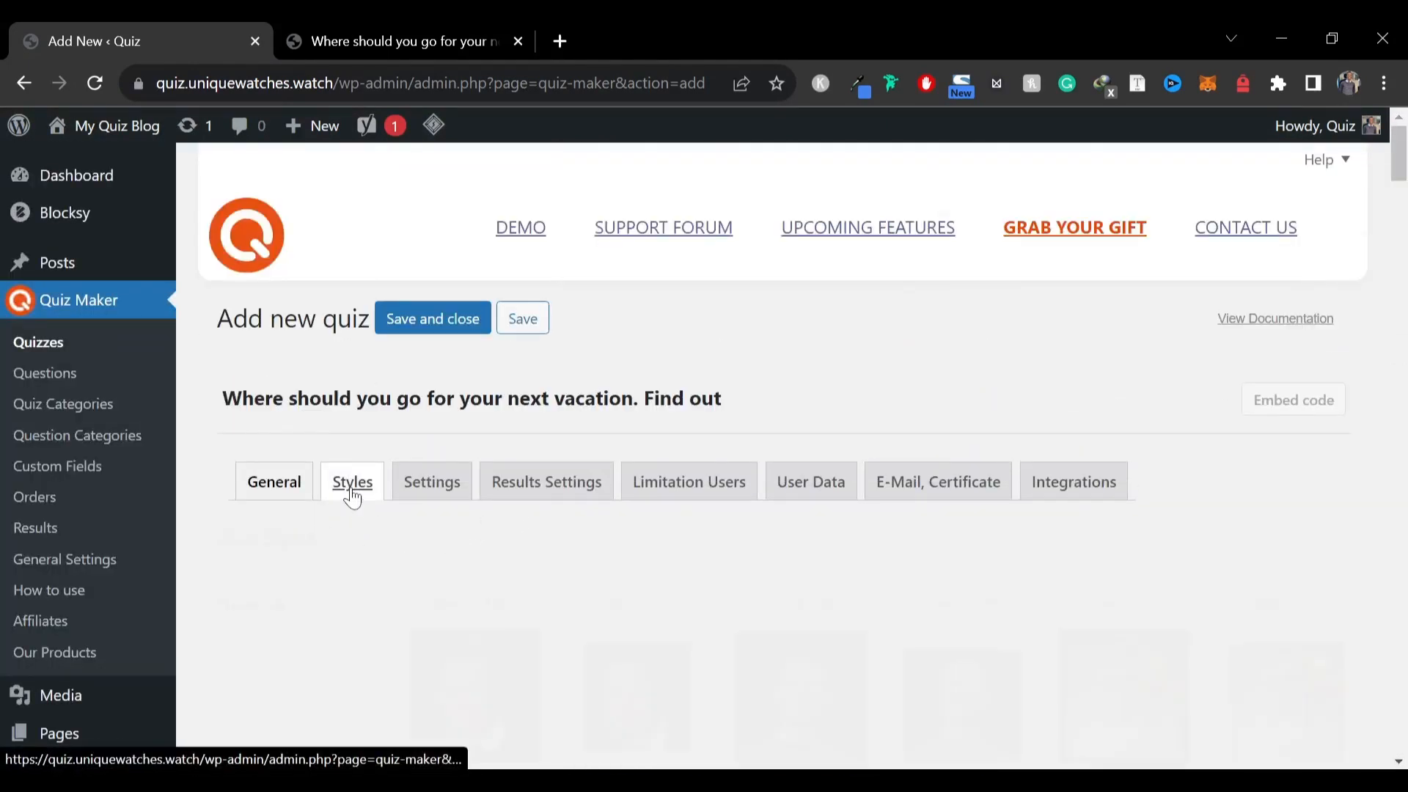
scroll(341, 498, "down", 3)
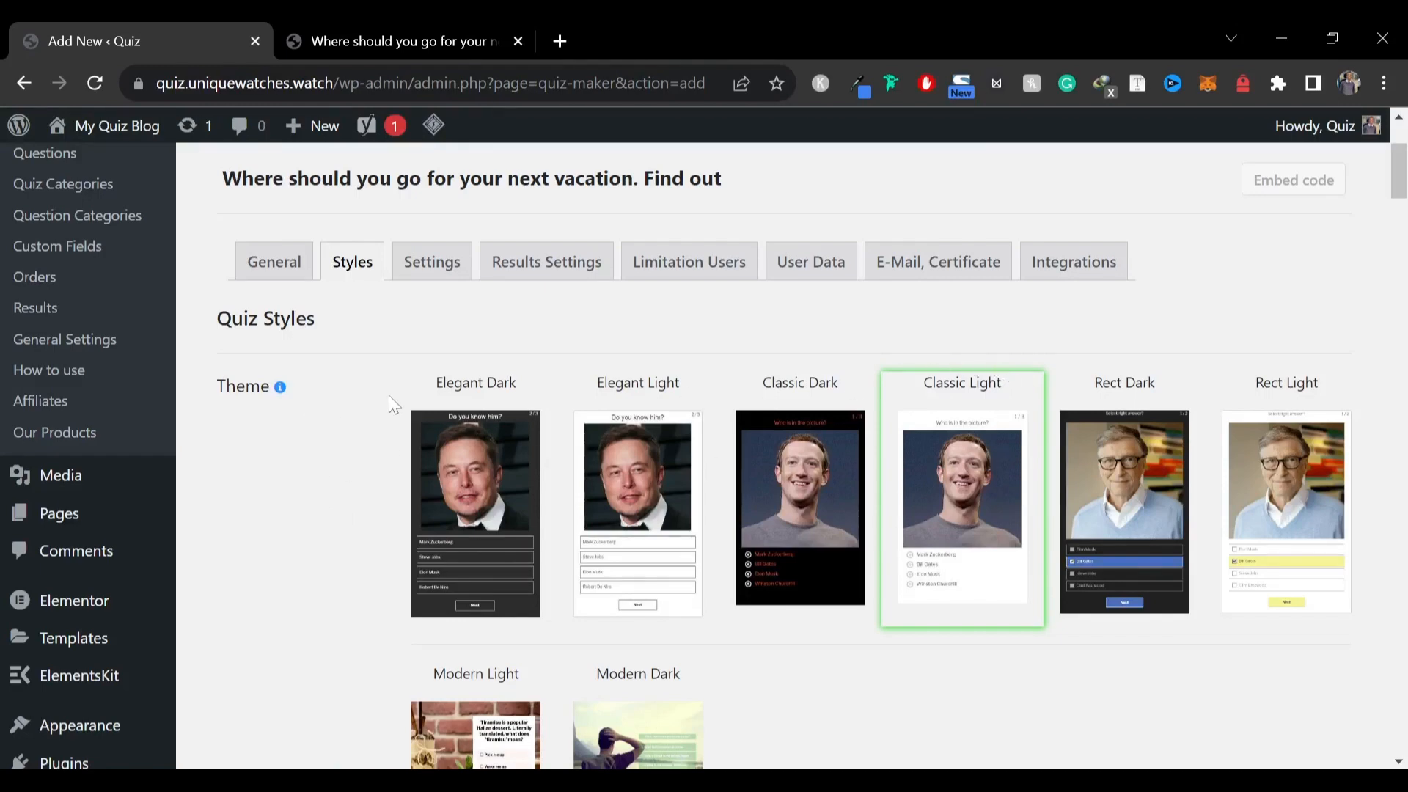
scroll(951, 455, "down", 5)
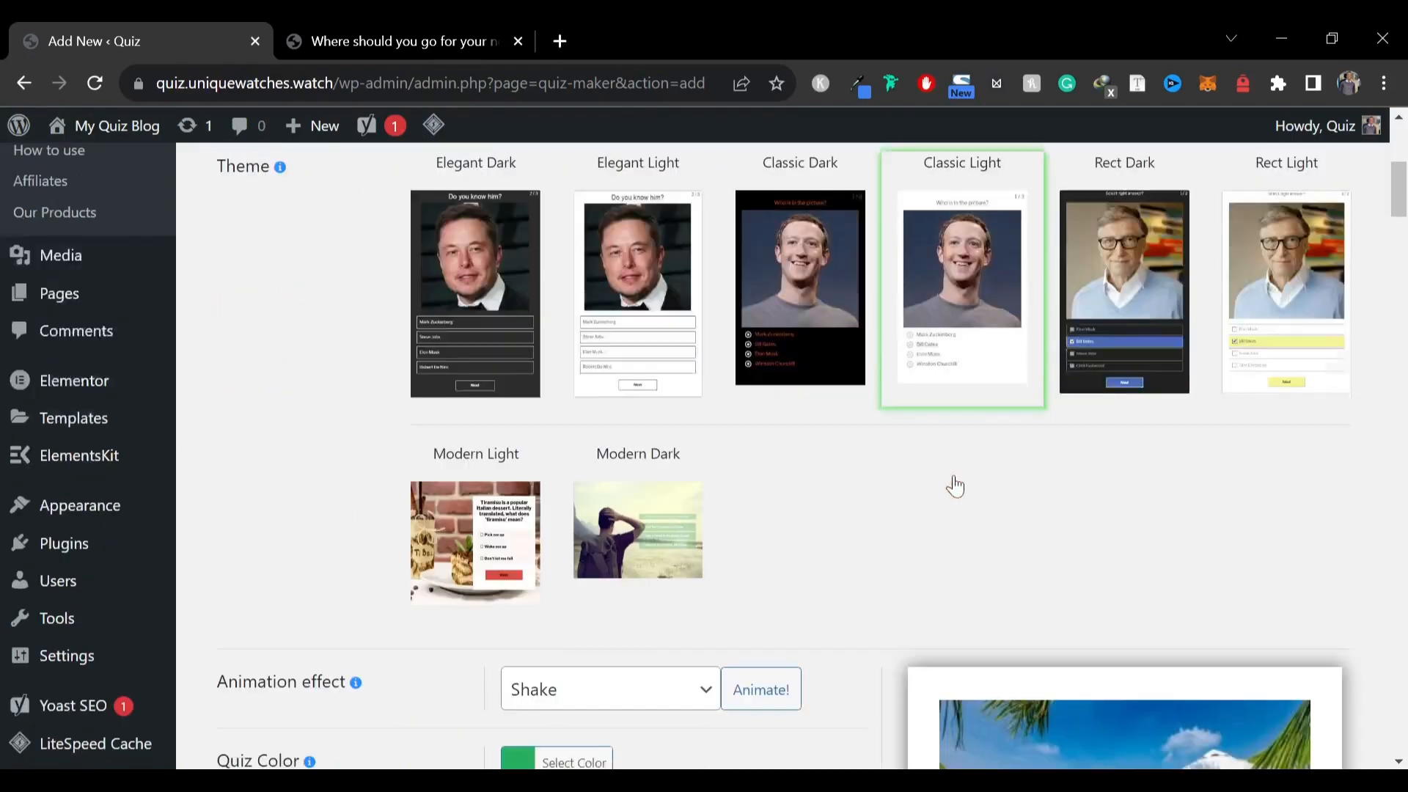
scroll(513, 492, "down", 3)
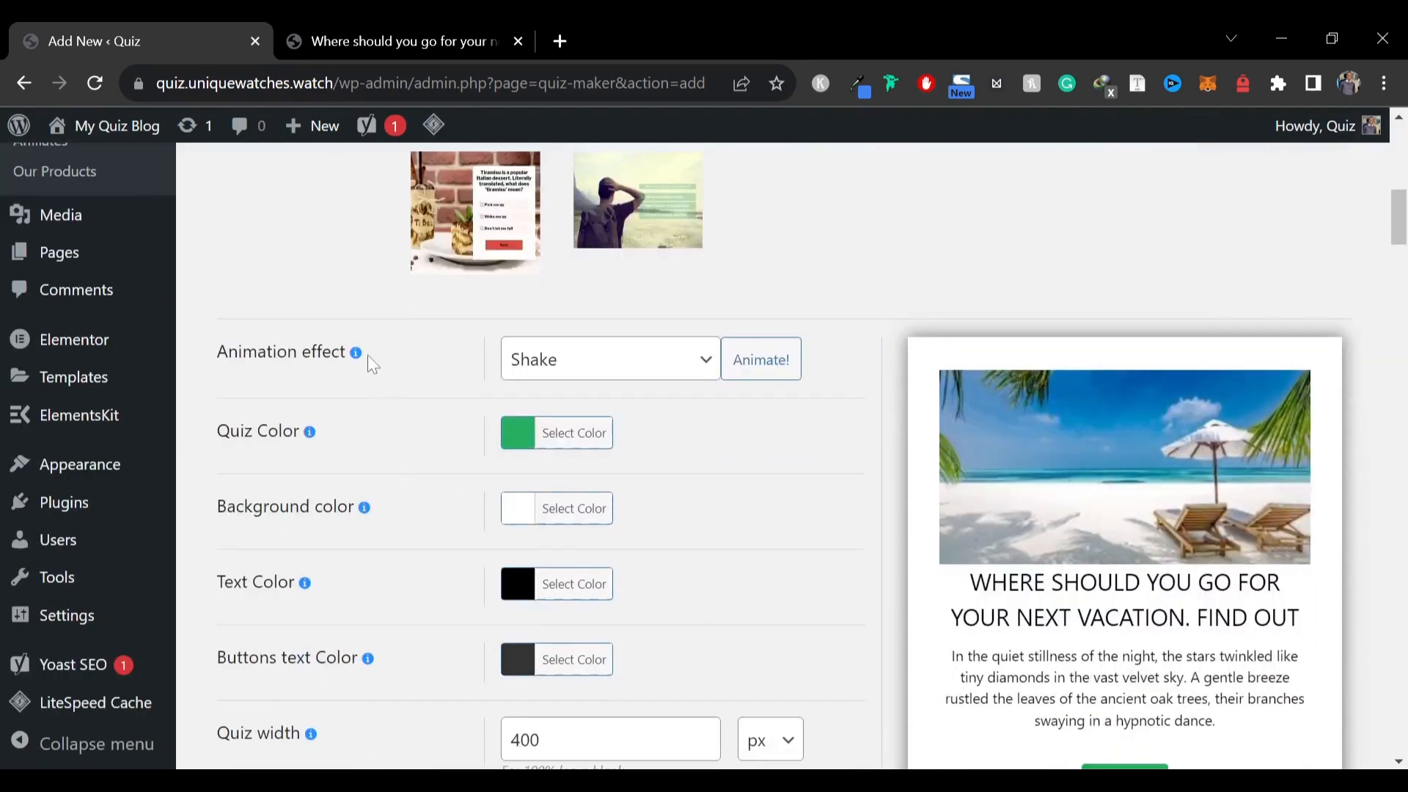
left_click(637, 372)
left_click(541, 420)
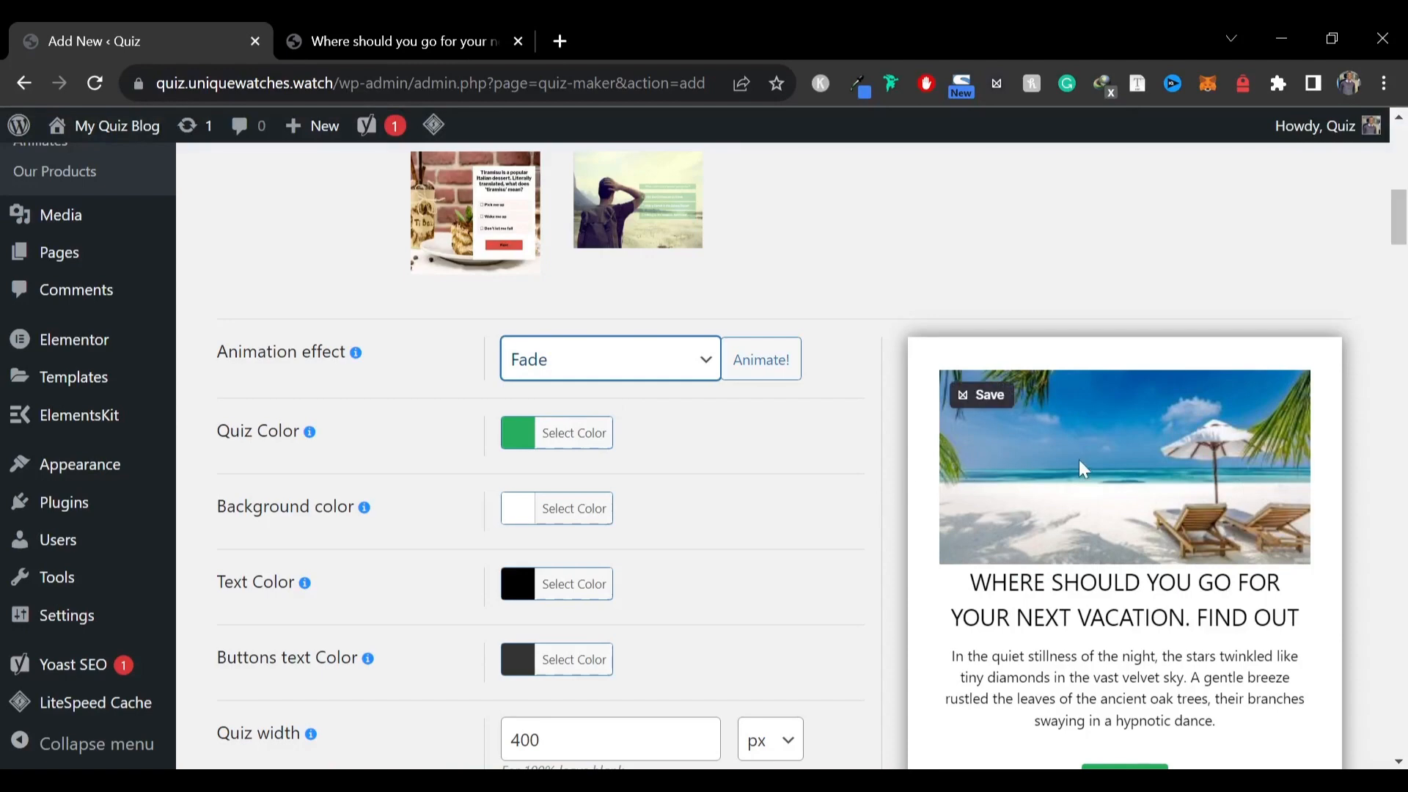
Set the quiz color to the blue preset swatch
scroll(755, 538, "down", 3)
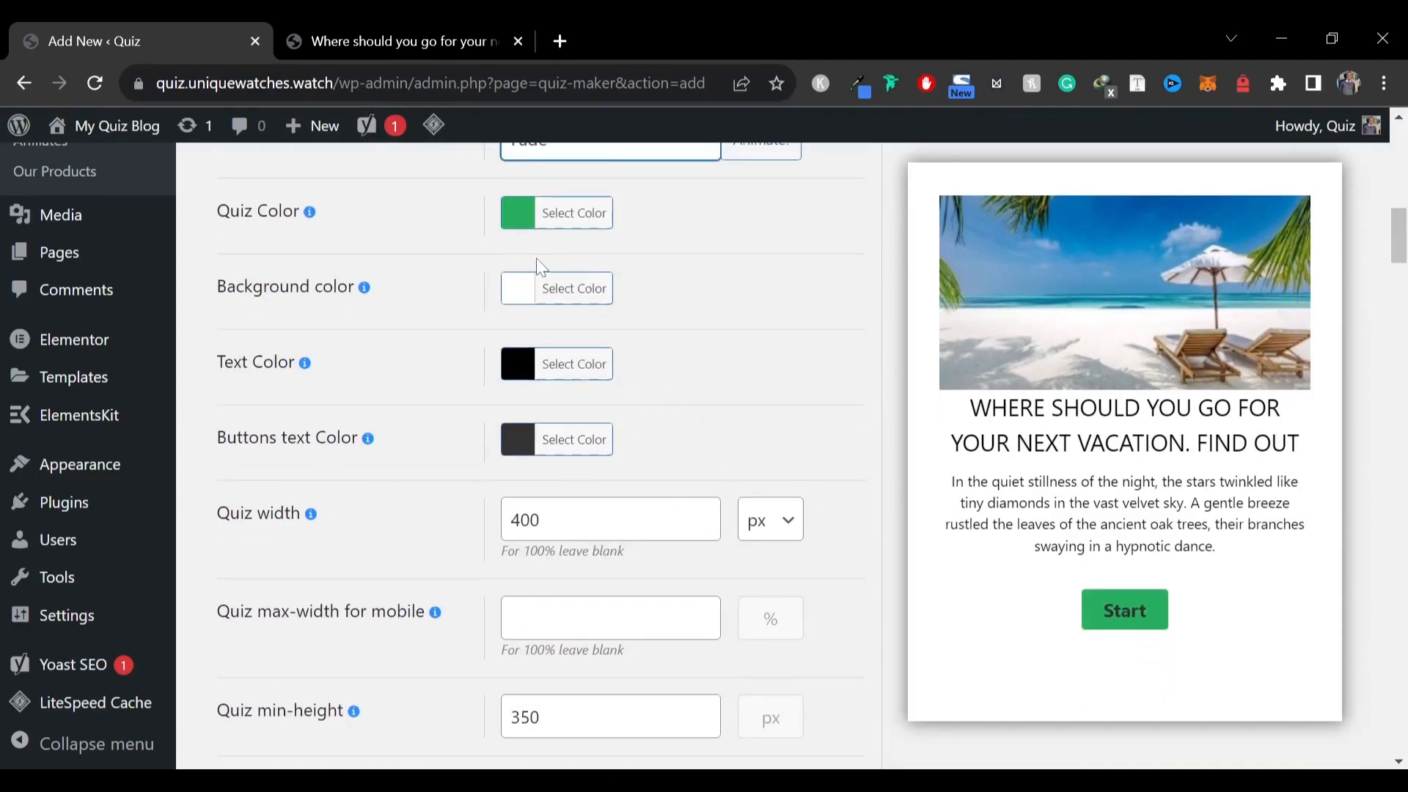
left_click(517, 217)
left_click_drag(516, 274, 469, 234)
left_click(521, 218)
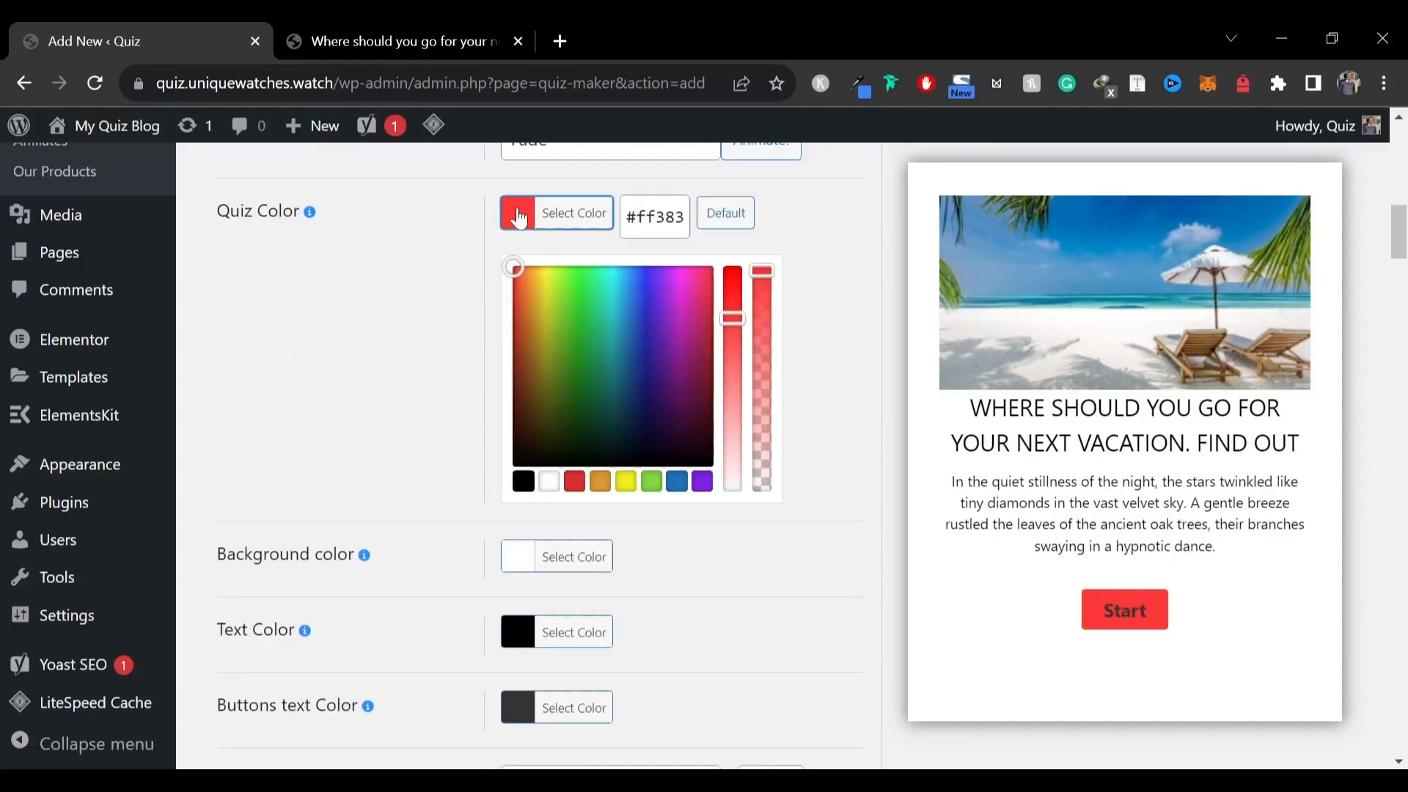
left_click(676, 483)
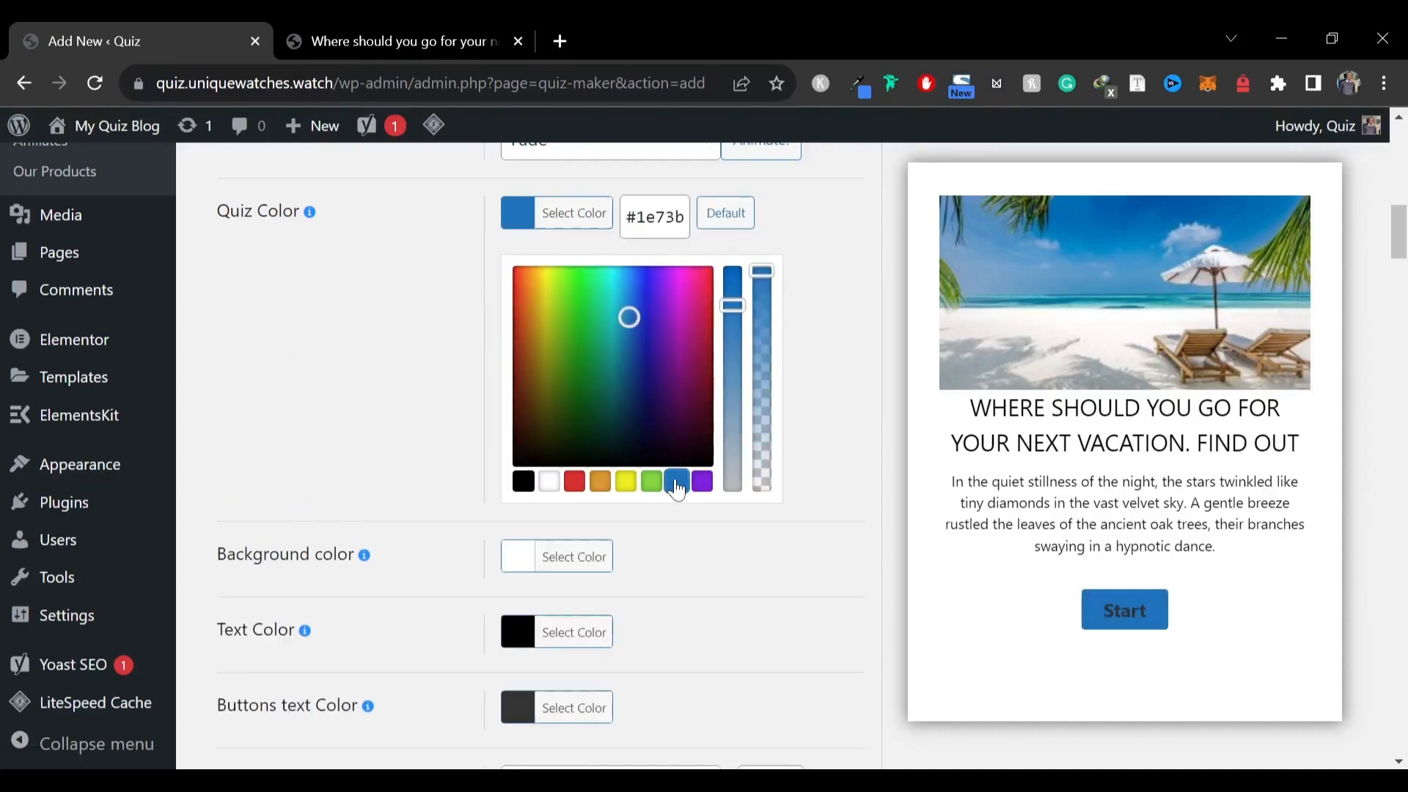
left_click(825, 415)
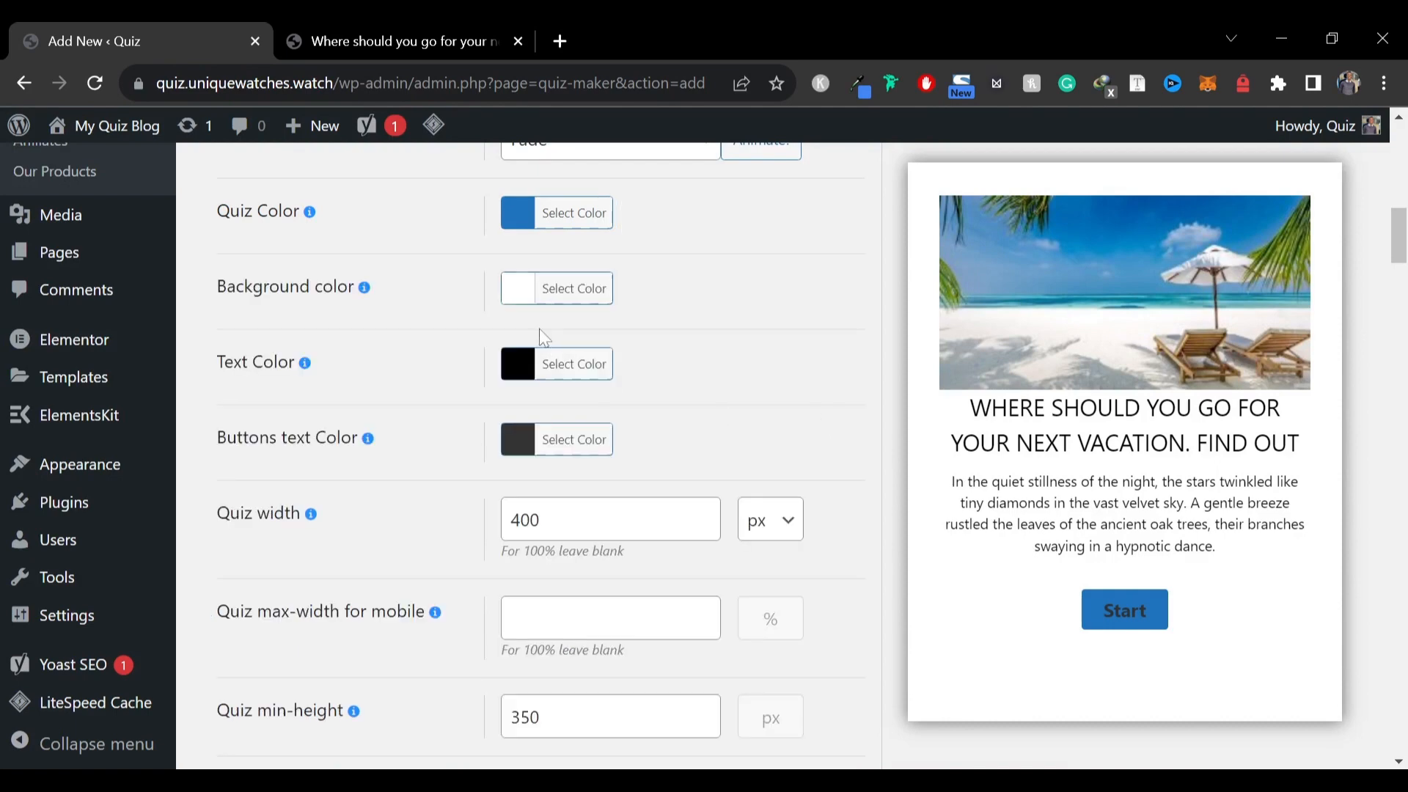
left_click(530, 376)
left_click(516, 419)
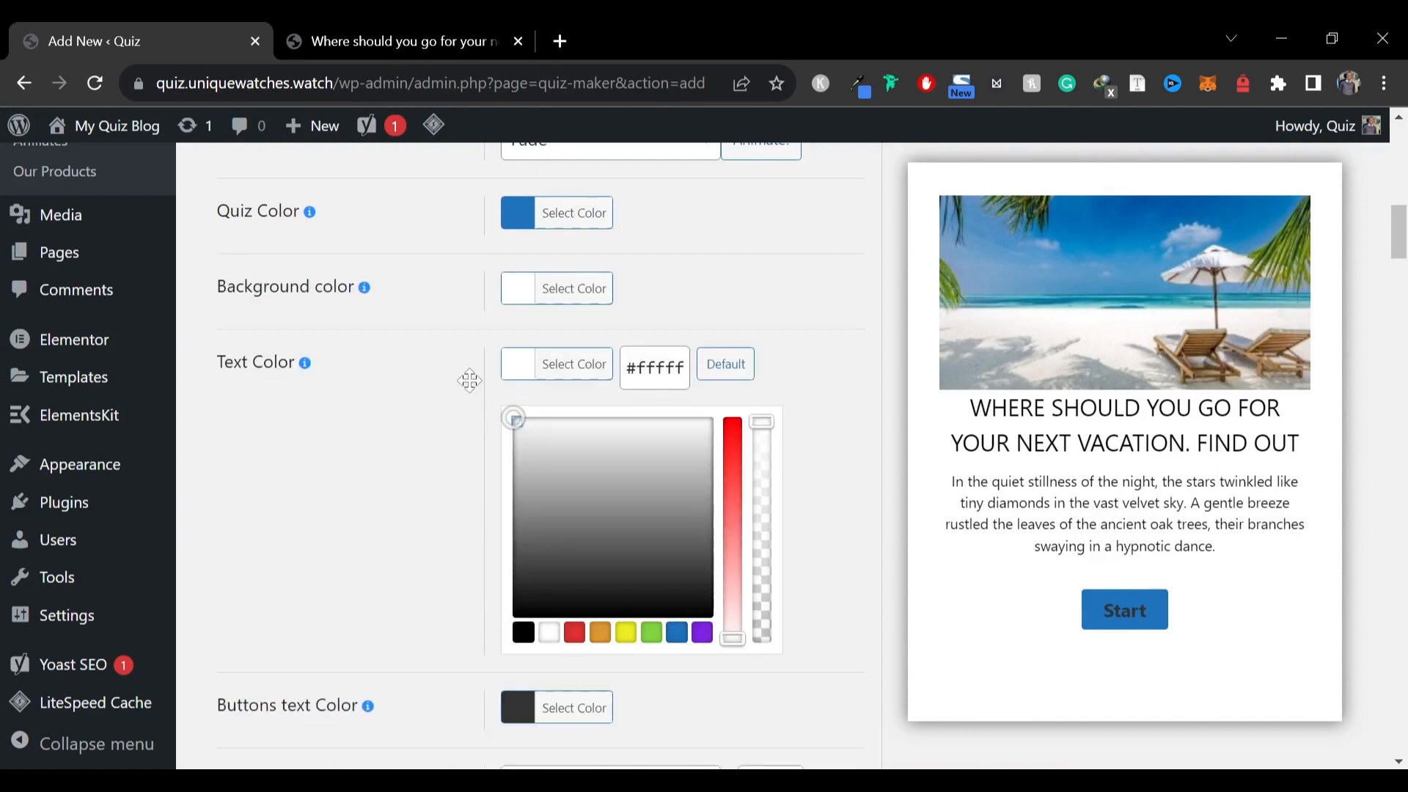
left_click(390, 402)
mouse_move(370, 444)
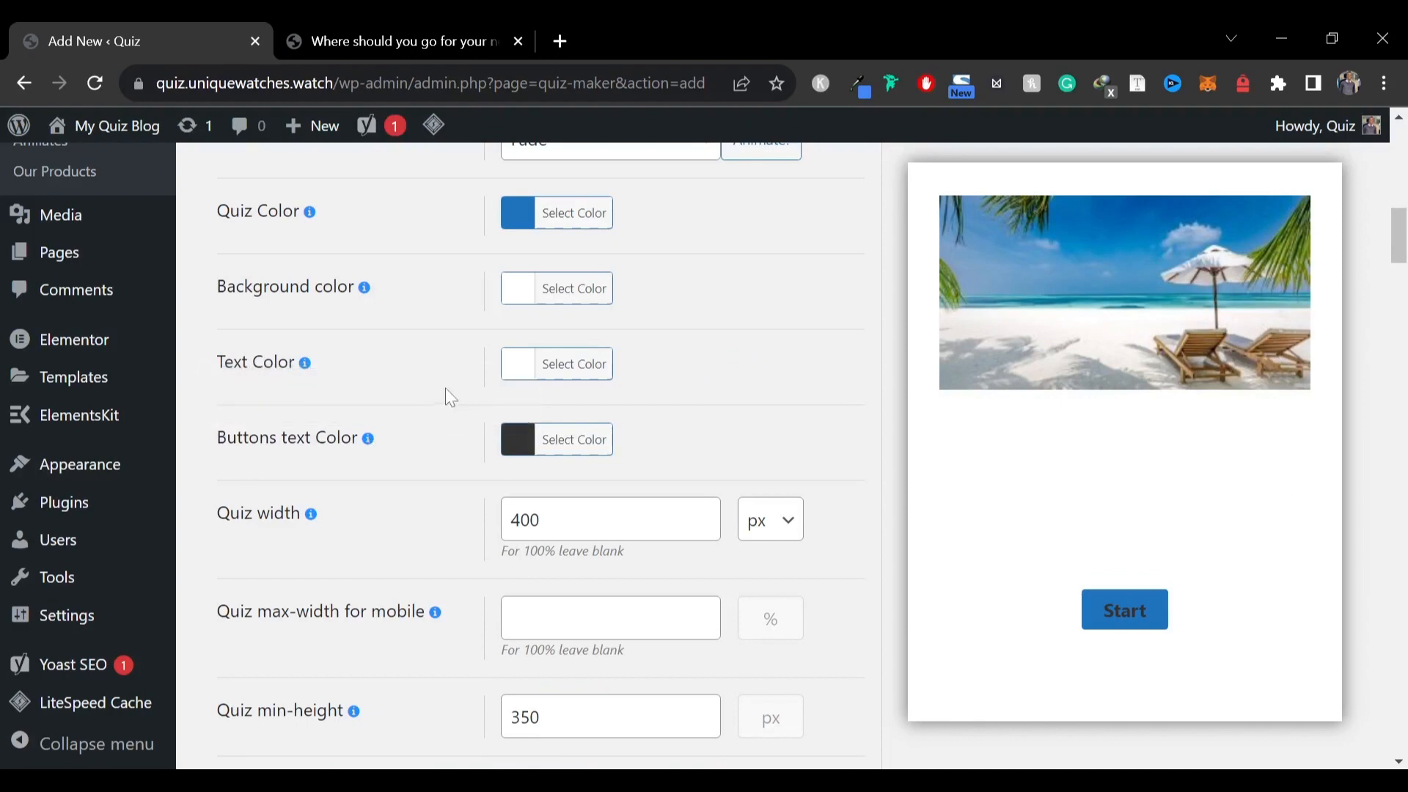
left_click(525, 373)
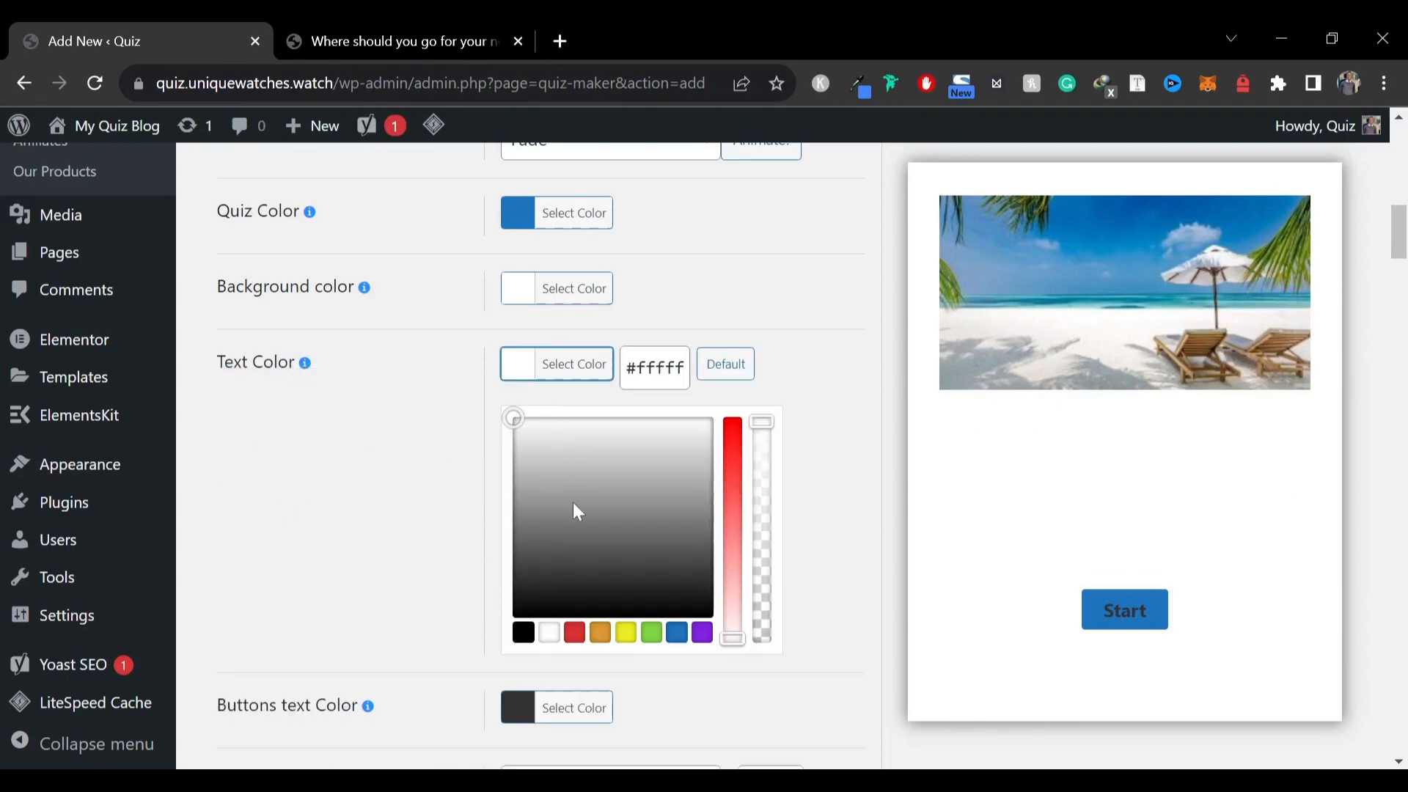
left_click(523, 633)
left_click(433, 506)
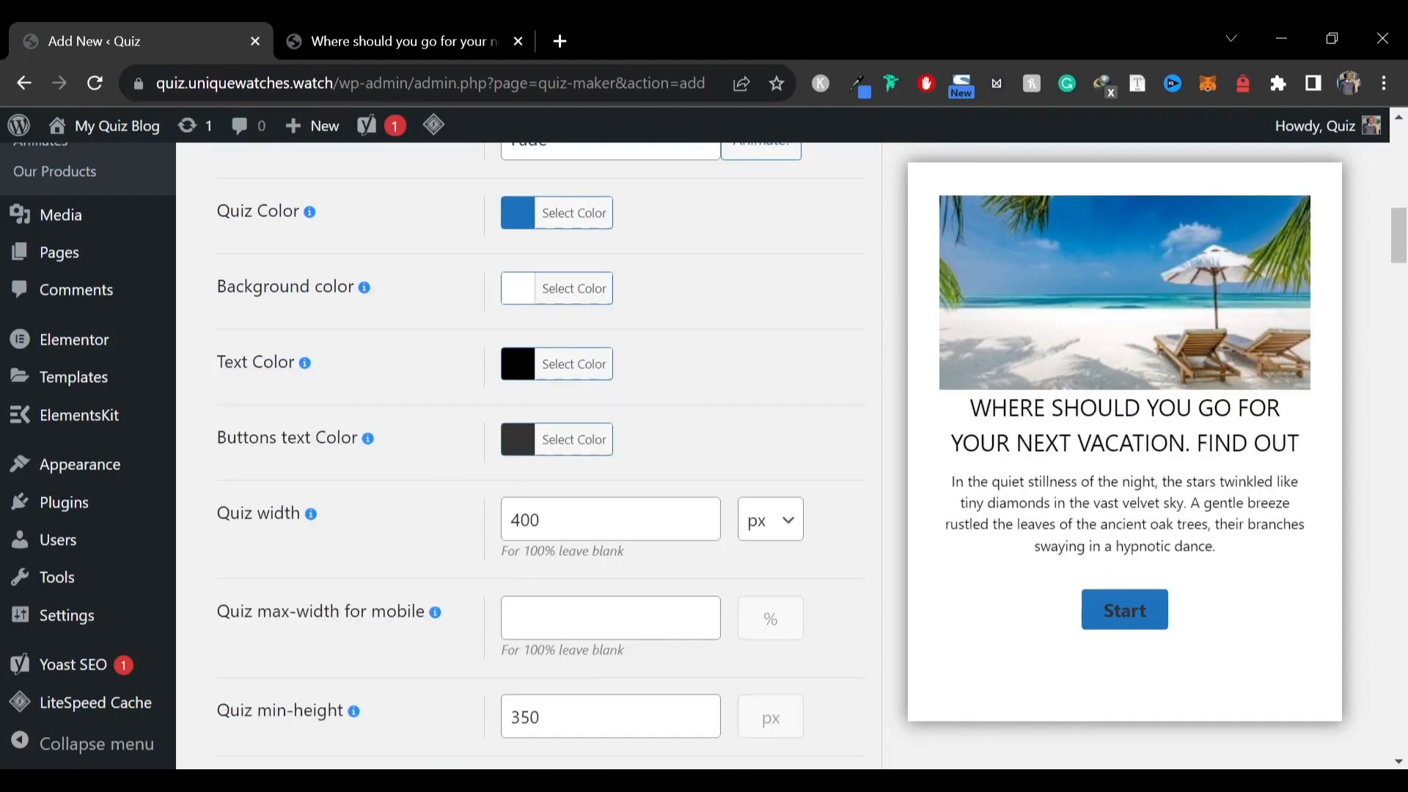
Set the buttons text color to white
left_click(525, 446)
left_click_drag(498, 482, 367, 522)
Review the answer style settings and the answer highlight in the live preview
scroll(396, 521, "down", 15)
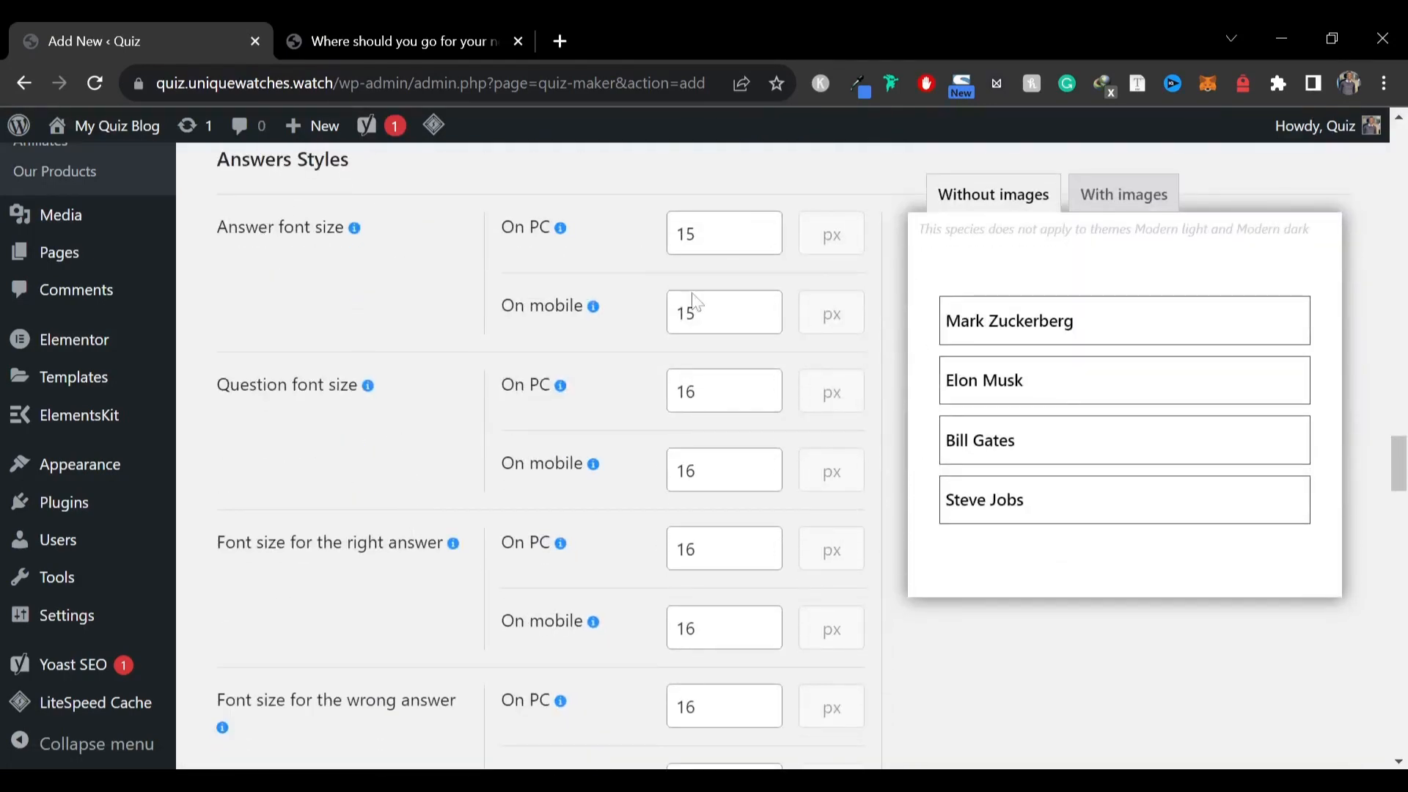
left_click(1041, 498)
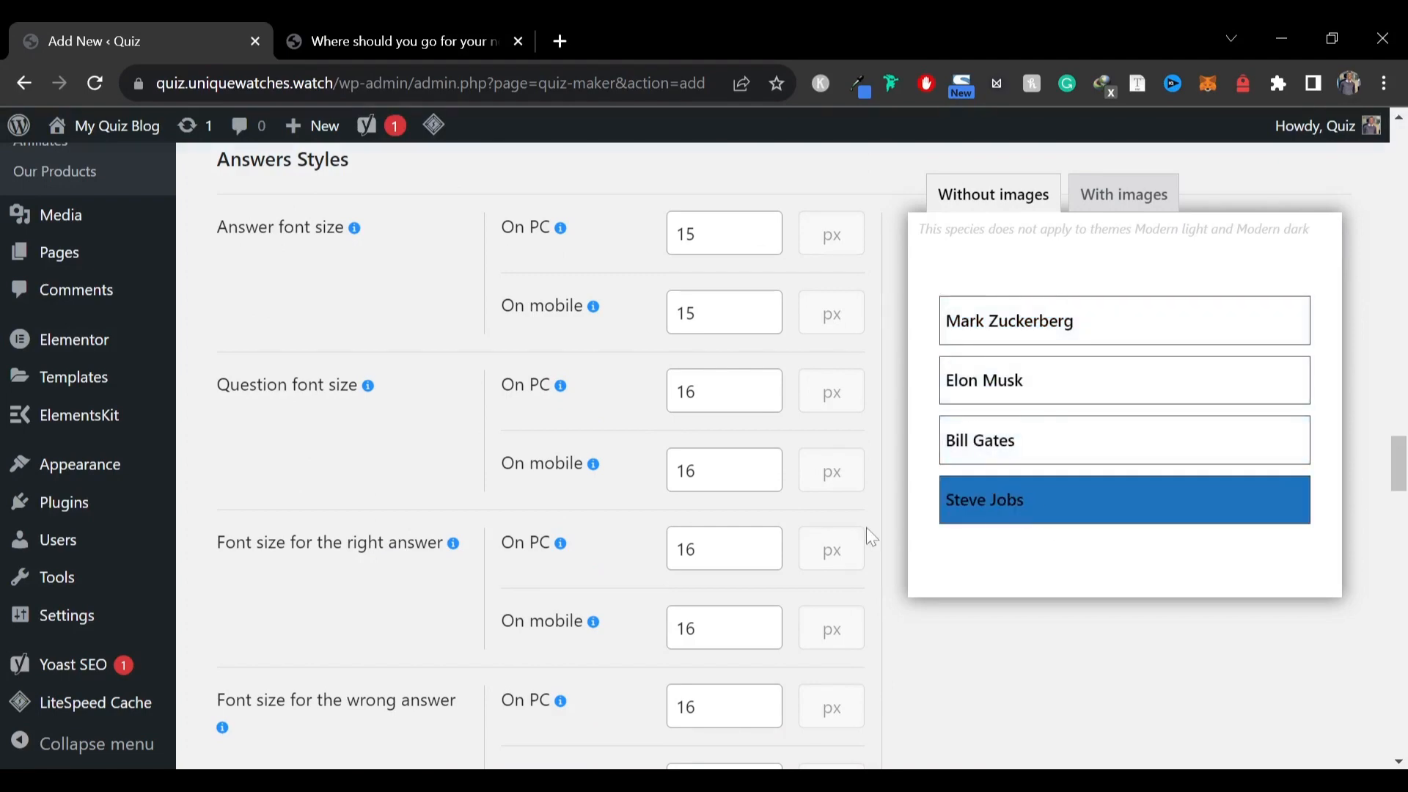
scroll(281, 506, "down", 20)
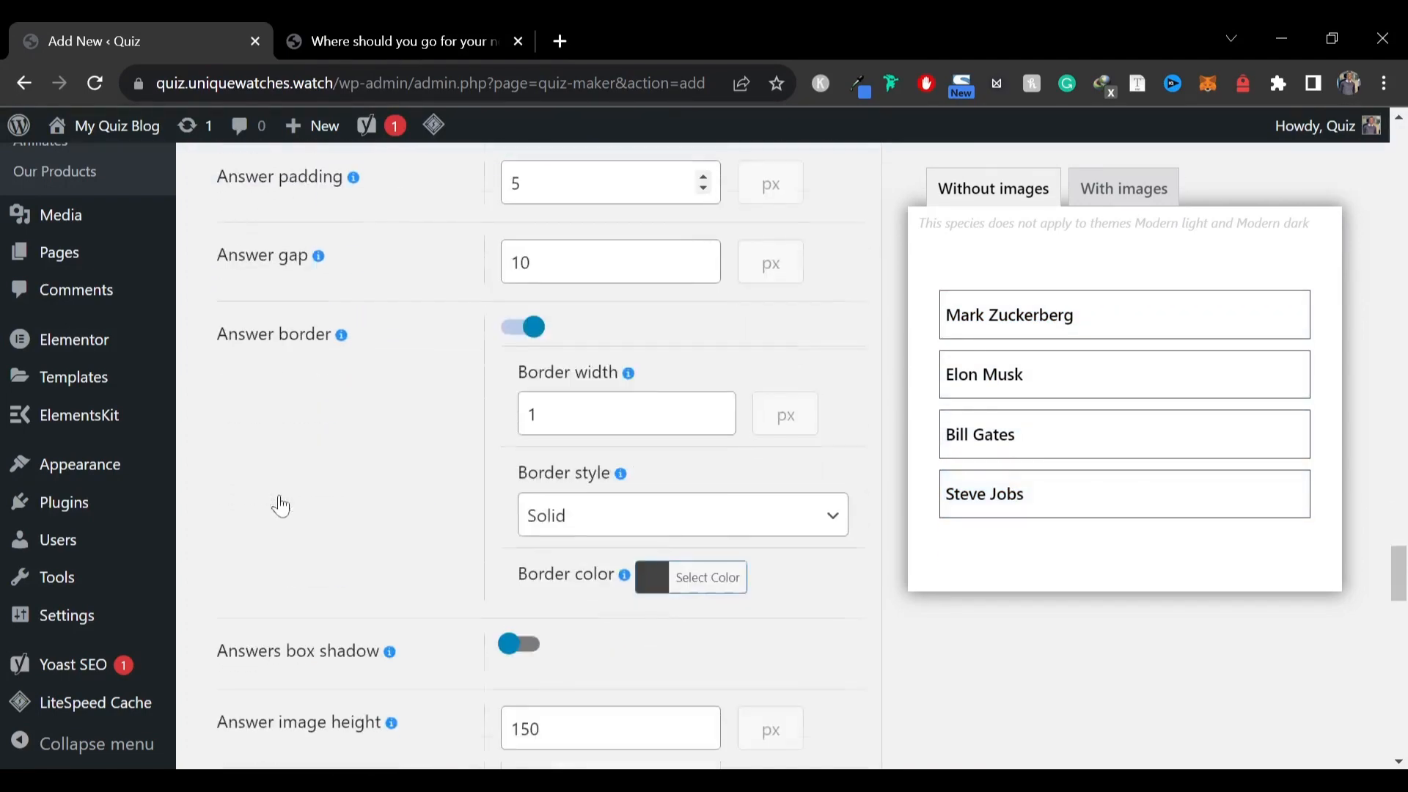
scroll(280, 506, "down", 10)
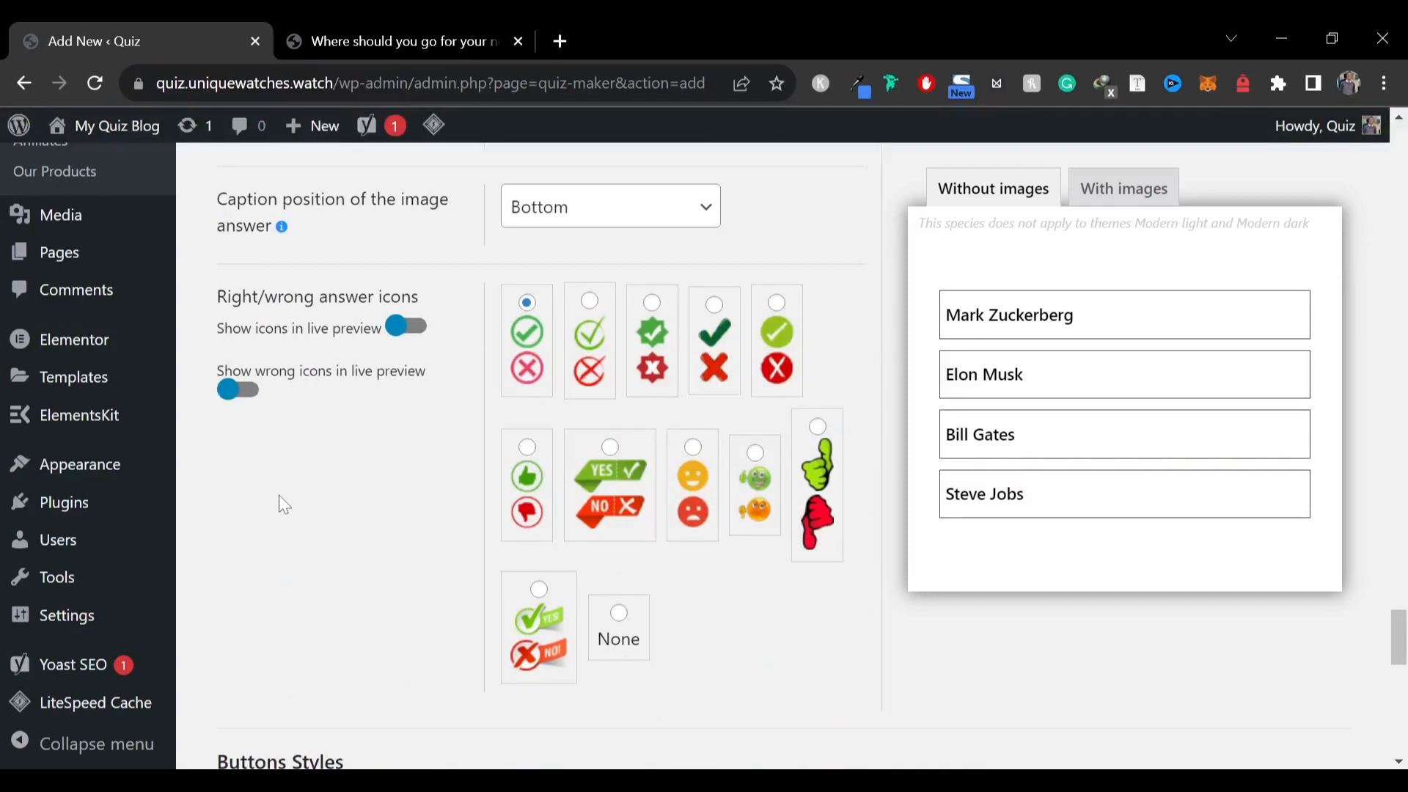
scroll(278, 495, "down", 3)
scroll(279, 495, "up", 3)
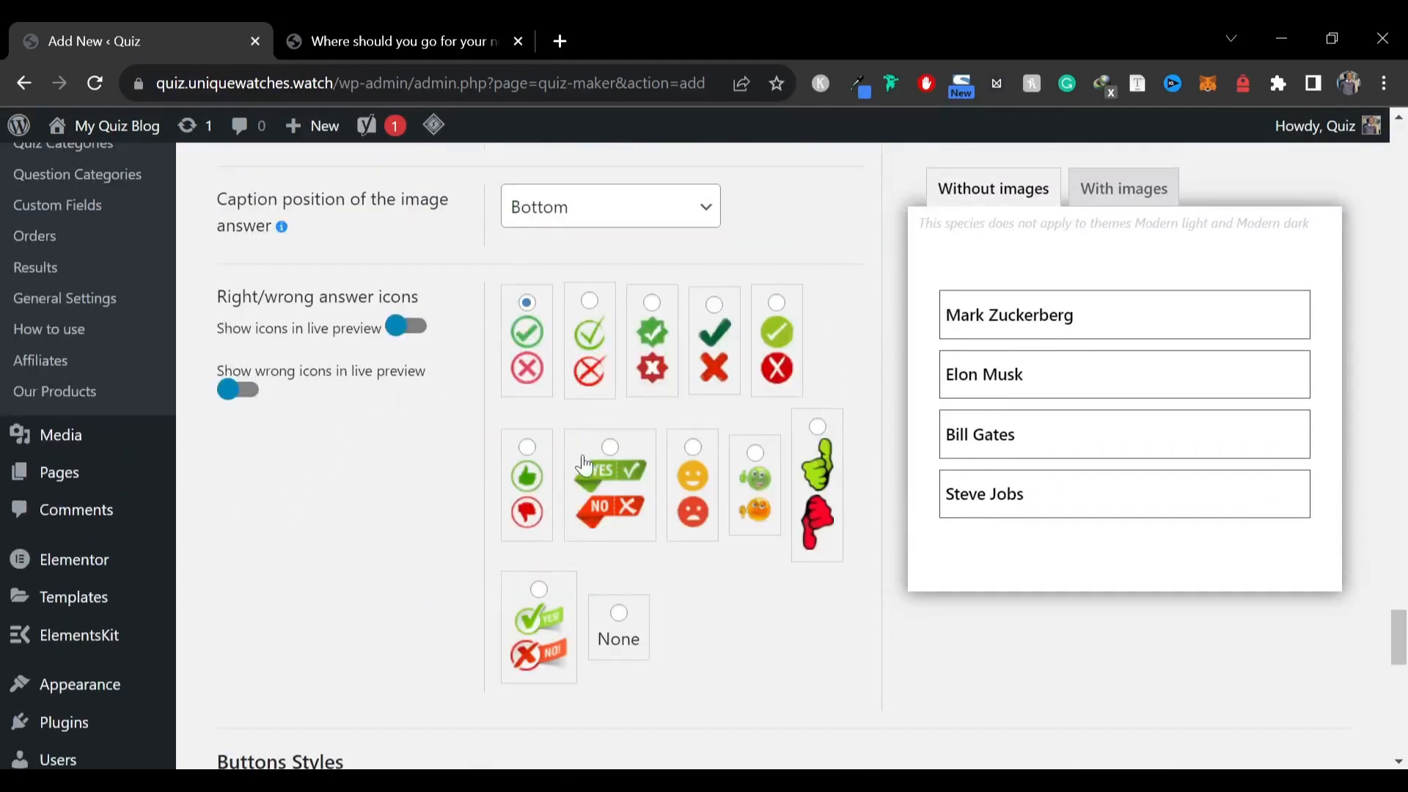
scroll(584, 464, "down", 8)
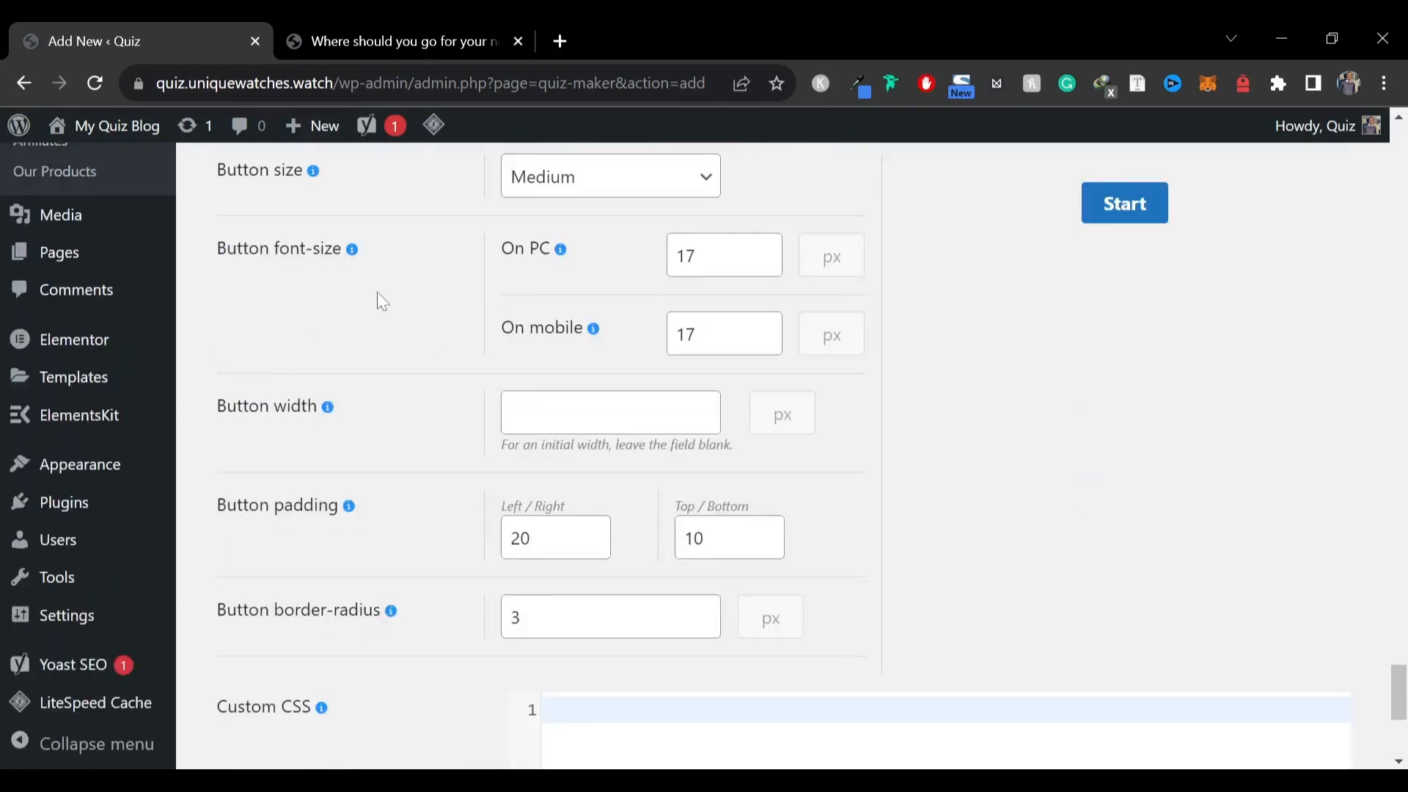
Set the button size to Large
left_click(595, 187)
scroll(738, 429, "up", 20)
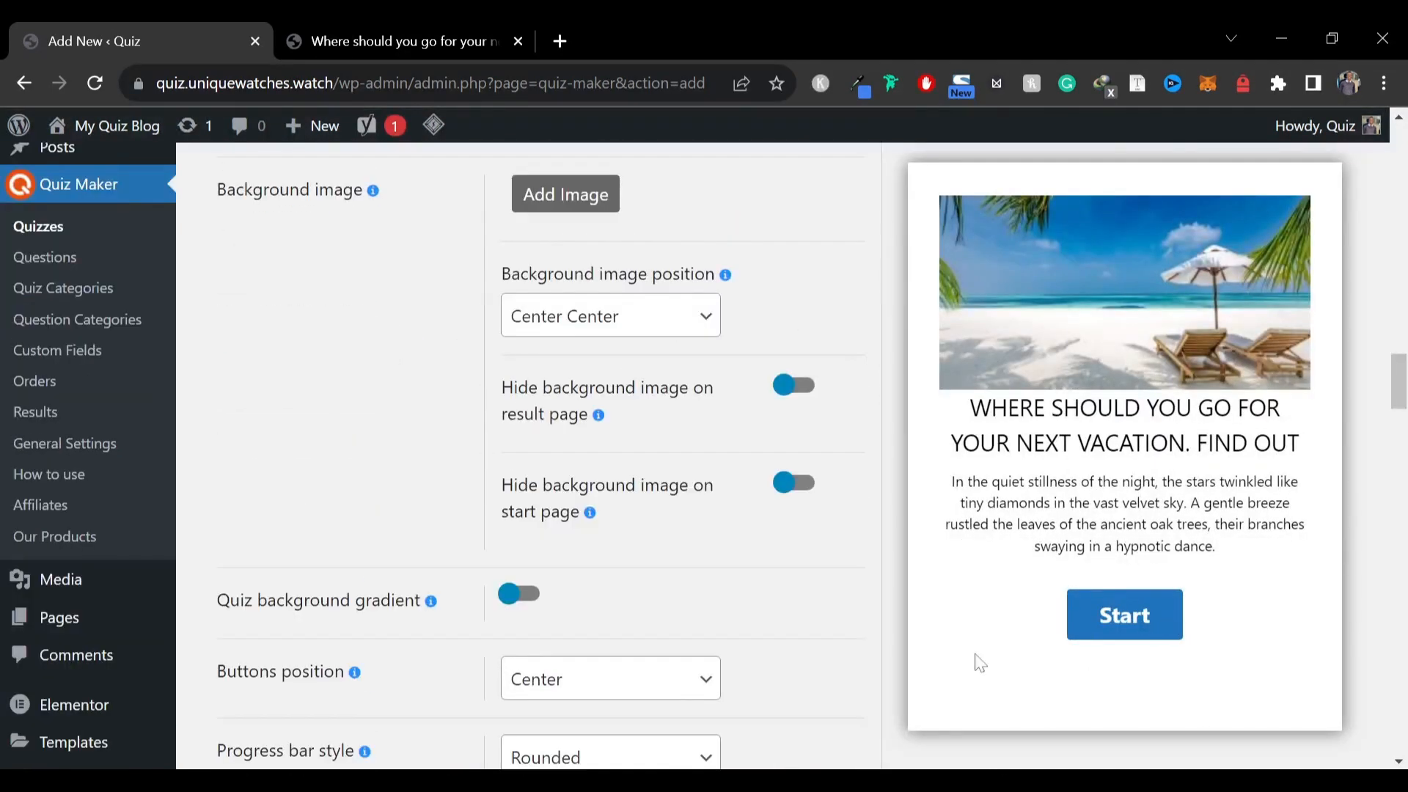
scroll(641, 484, "down", 20)
scroll(651, 486, "up", 1)
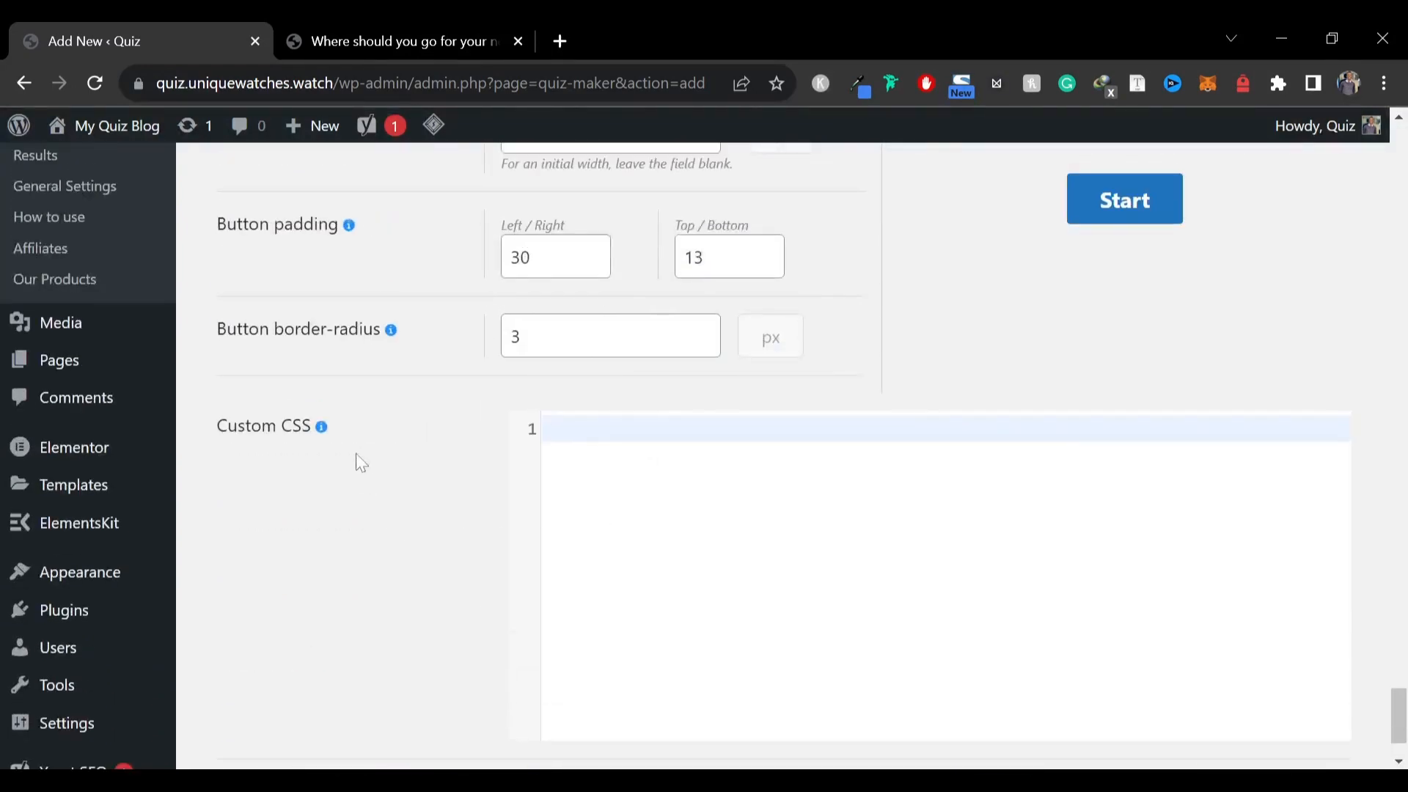
scroll(609, 553, "up", 4)
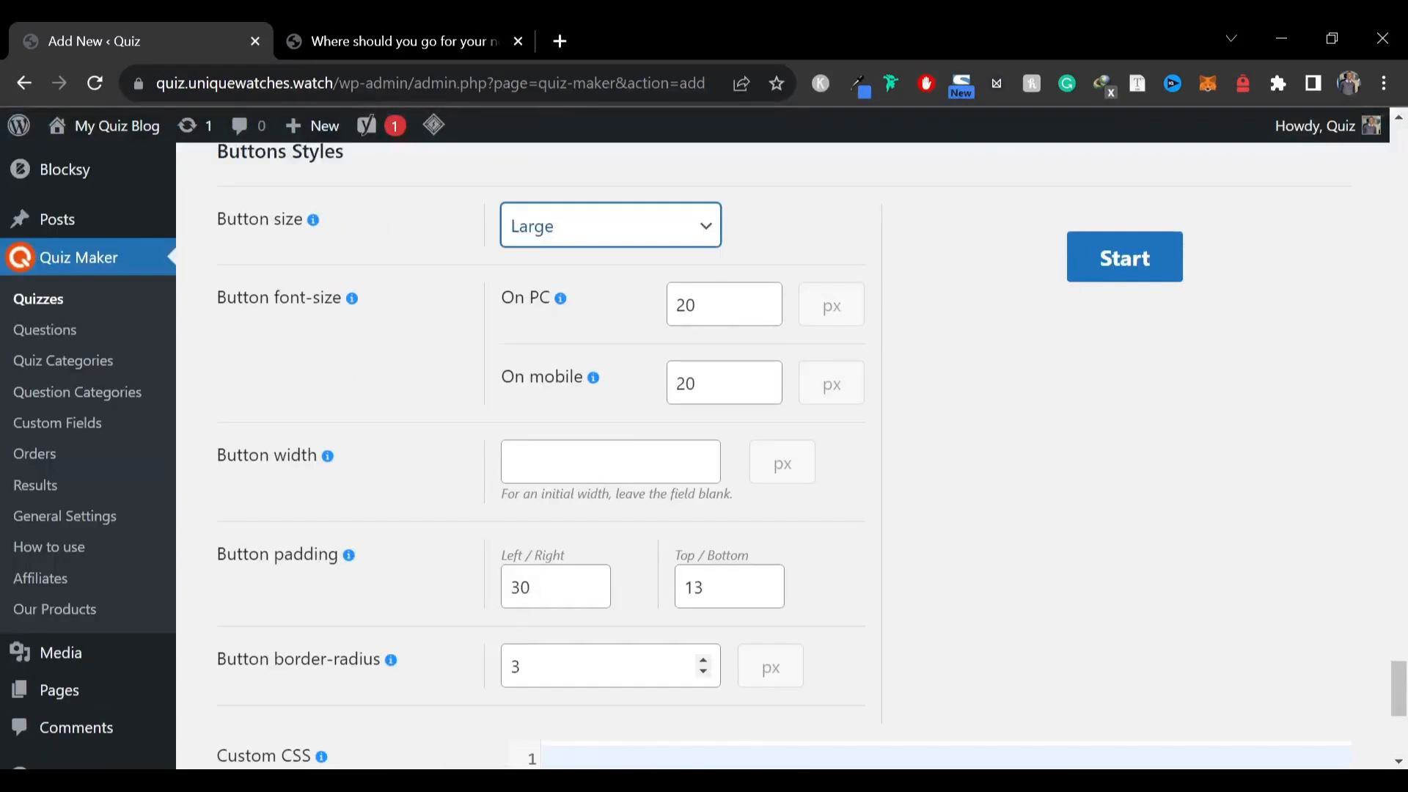
Set the button border-radius to 10 px
double_click(515, 666)
type("0")
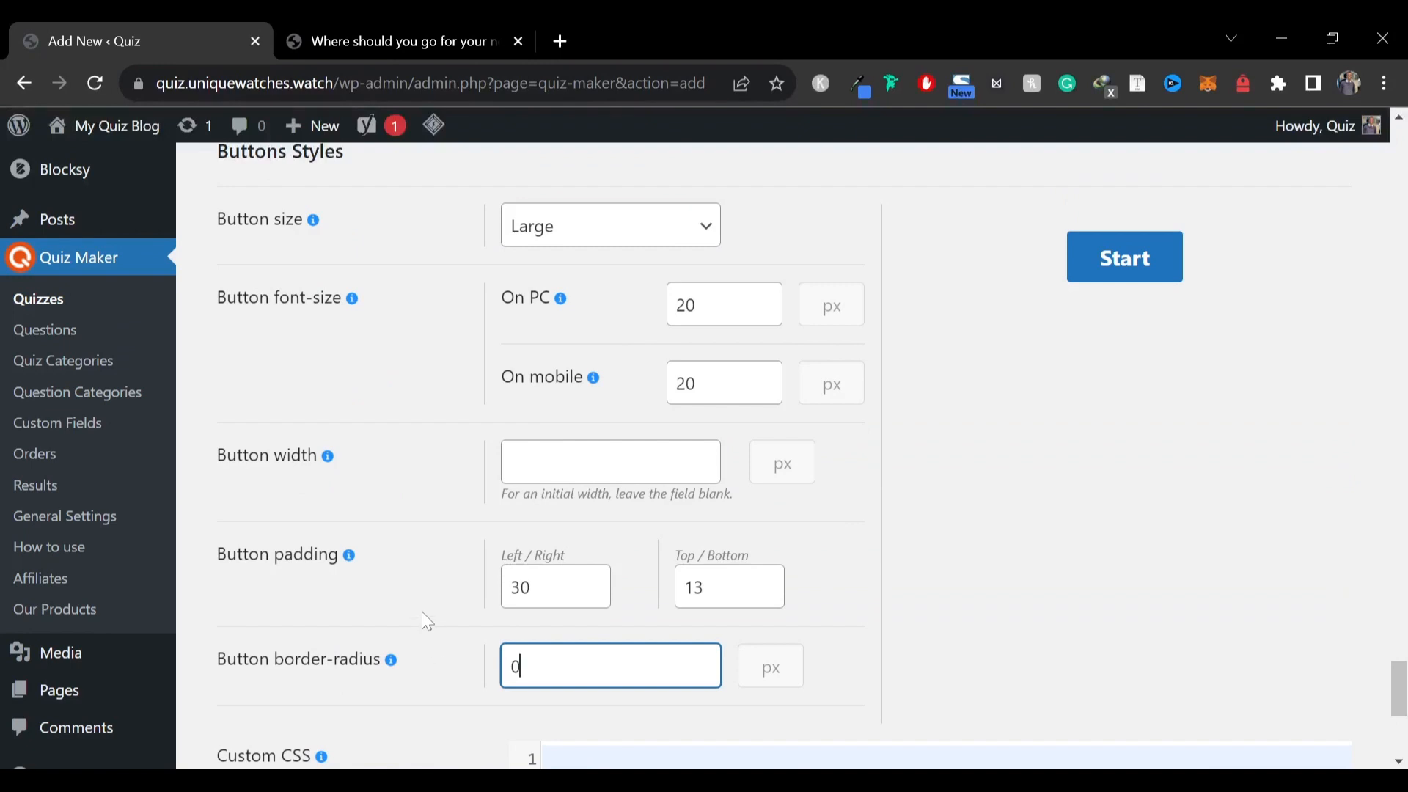
left_click(421, 613)
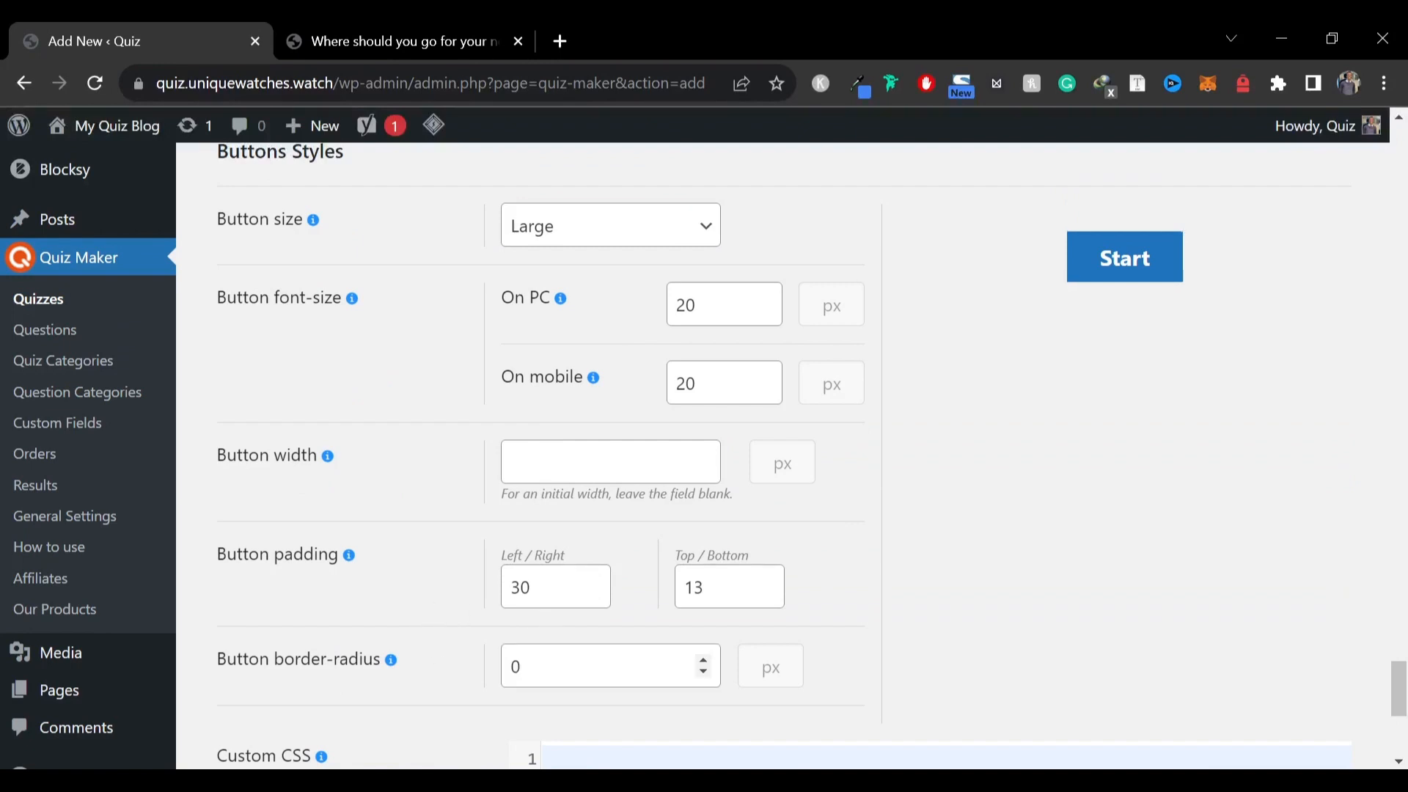
left_click(506, 666)
type("1")
left_click(428, 609)
key("Tab")
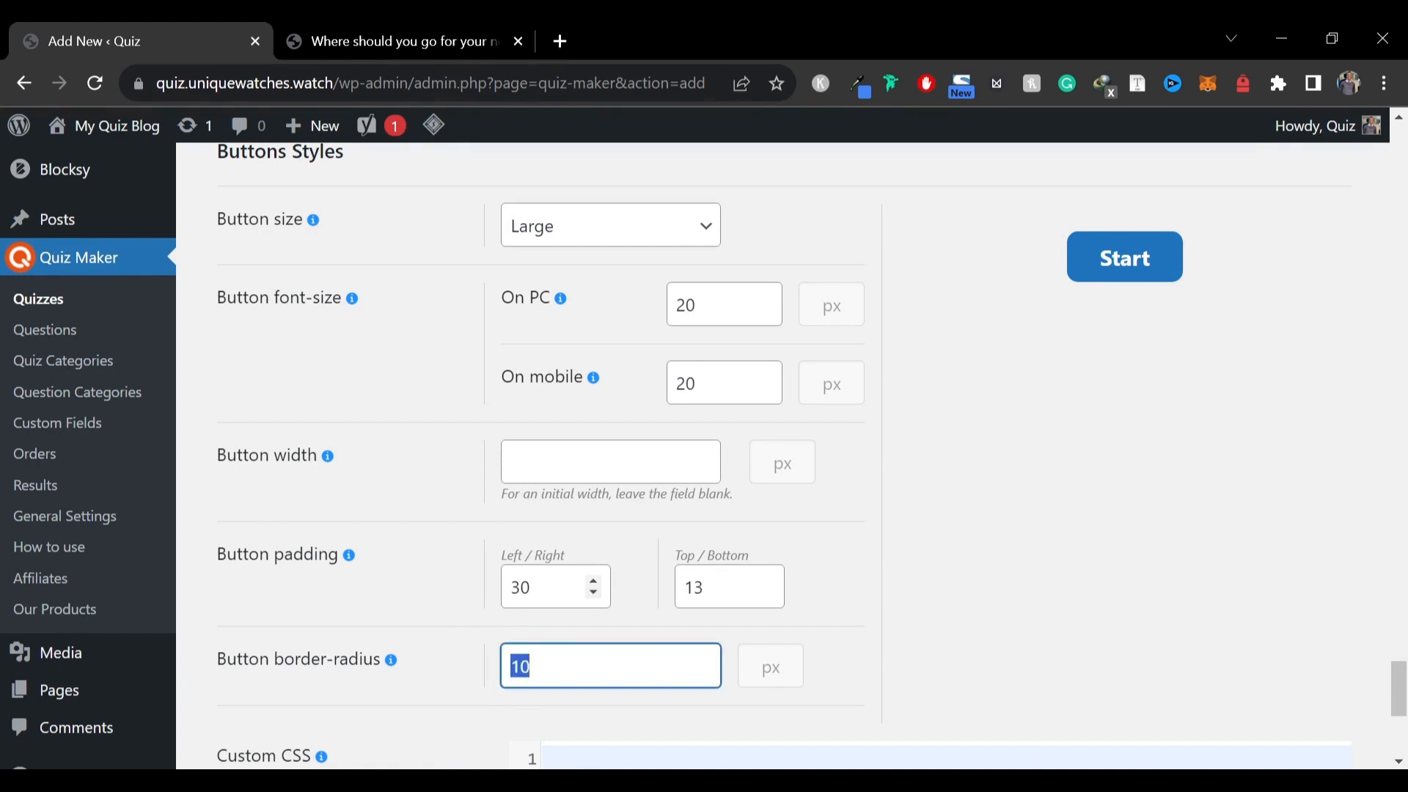
Set the button padding to 50 left/right and 20 top/bottom
left_click_drag(530, 587, 520, 586)
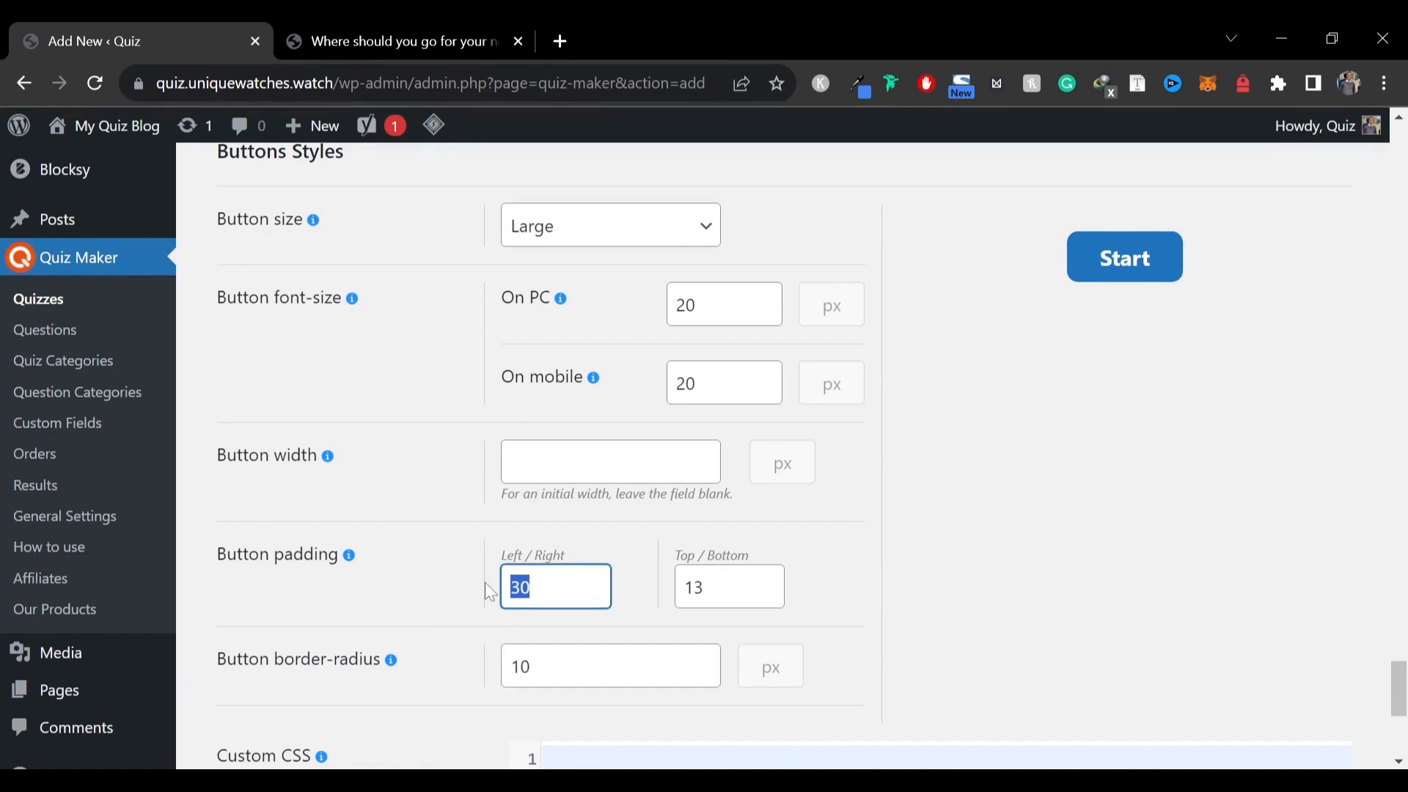
key("Tab")
type("20")
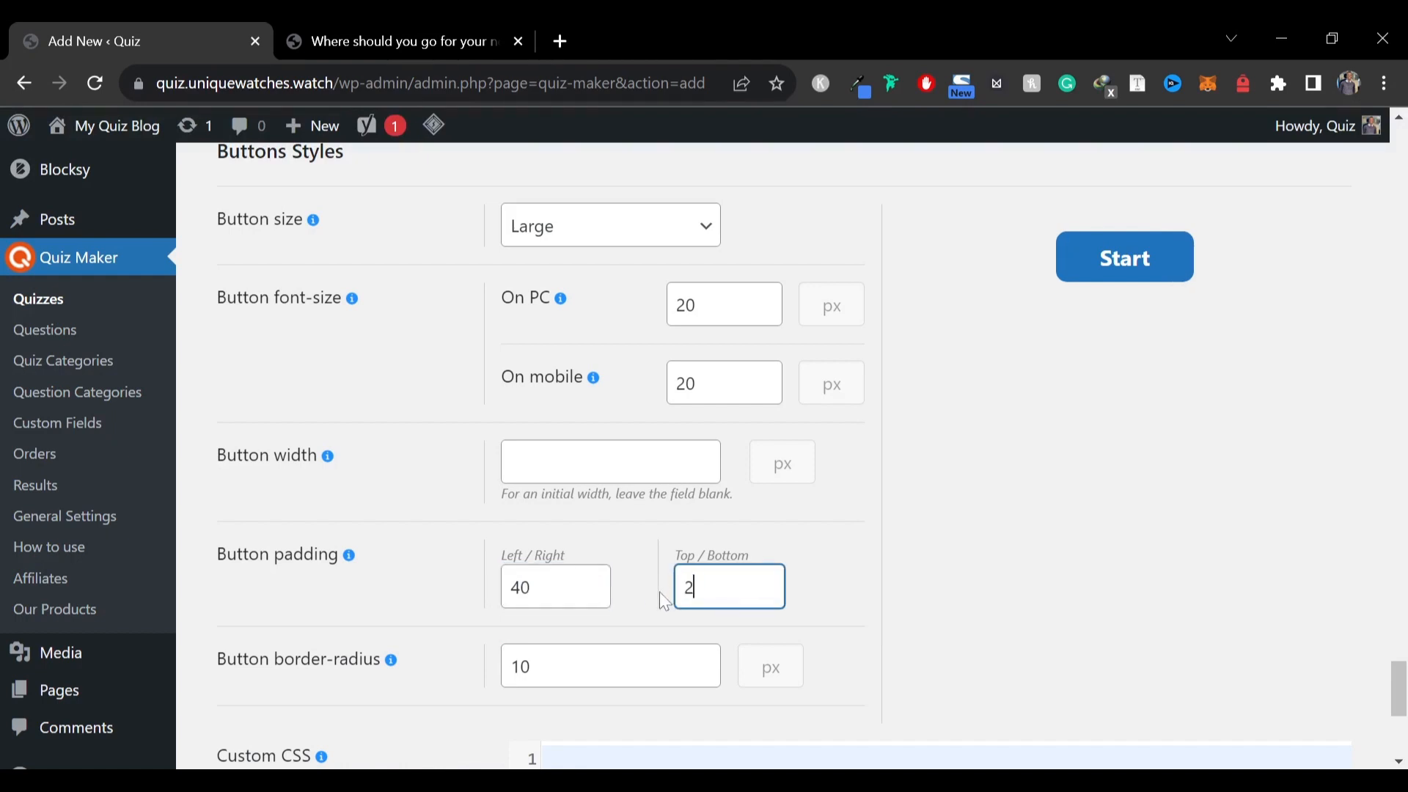
left_click(439, 576)
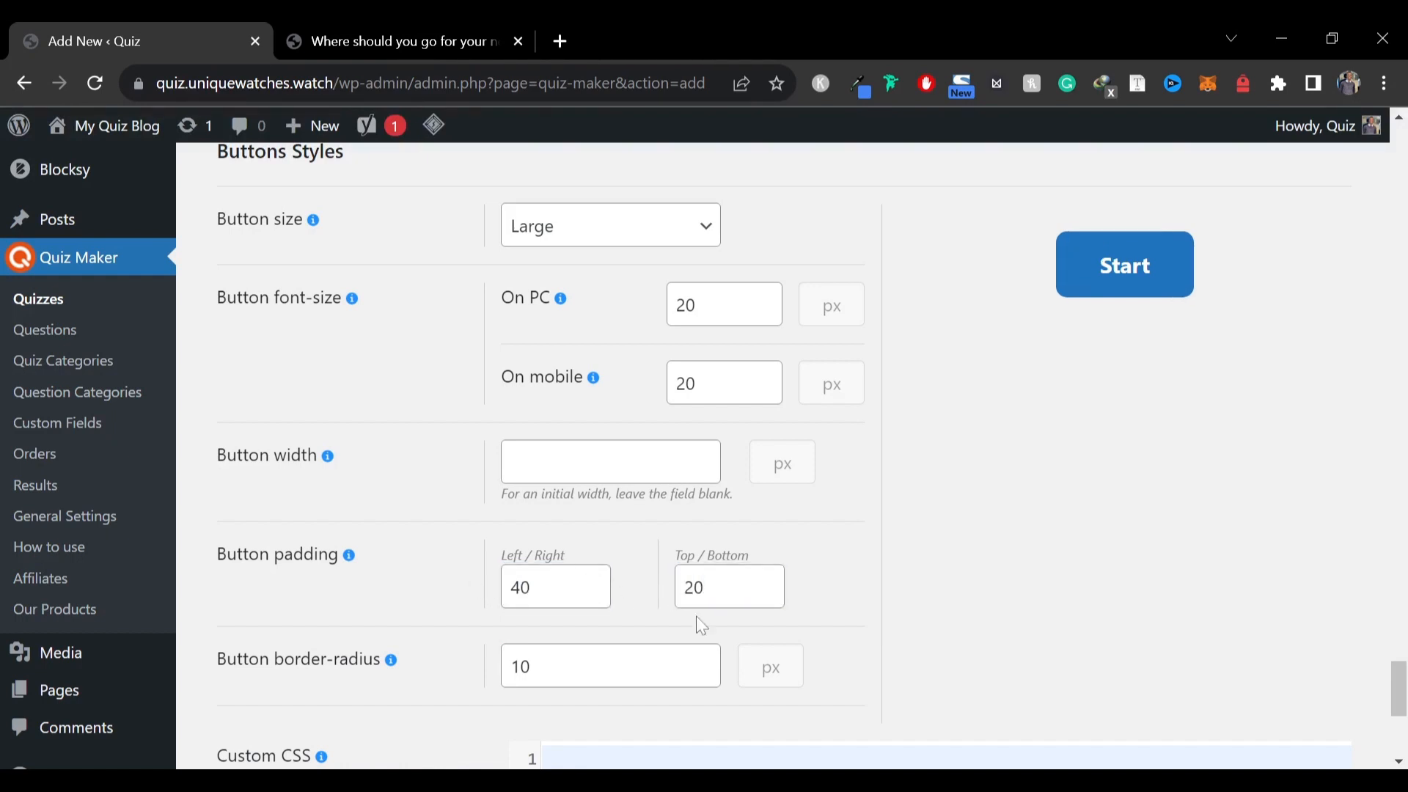
left_click(518, 587)
key("BackSpace")
type("5")
left_click(398, 594)
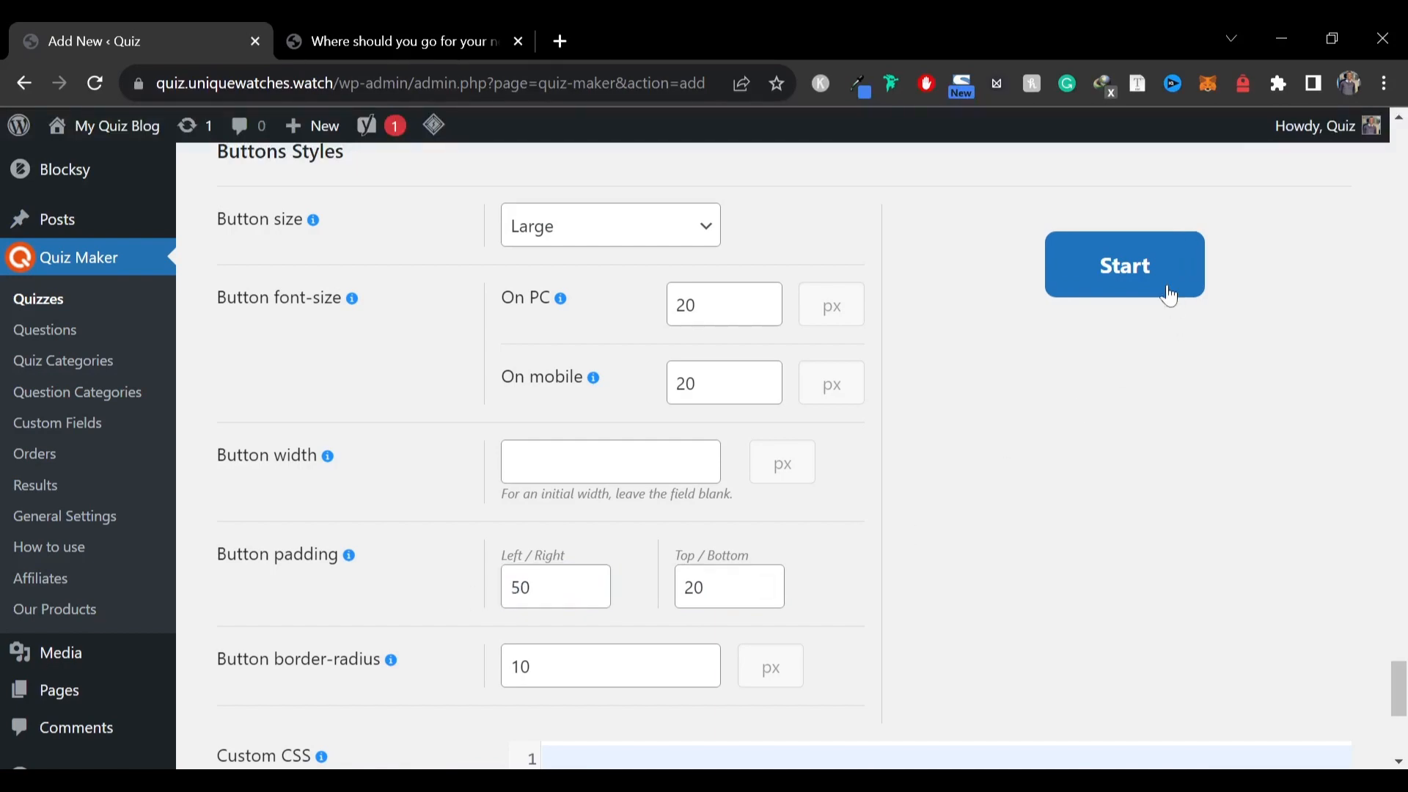
Scroll back through the style settings to the top of the quiz editor to review them
scroll(453, 478, "down", 5)
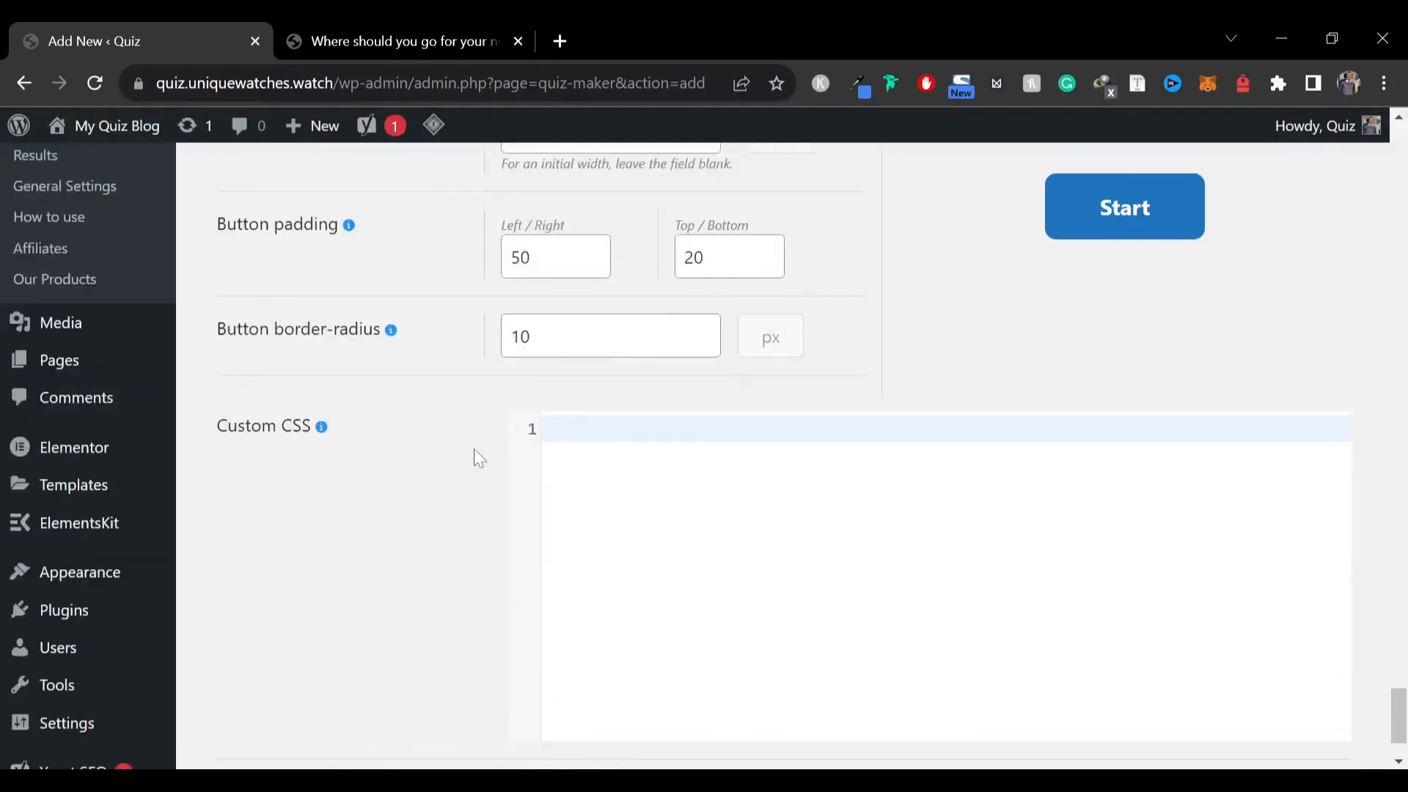
scroll(478, 458, "up", 15)
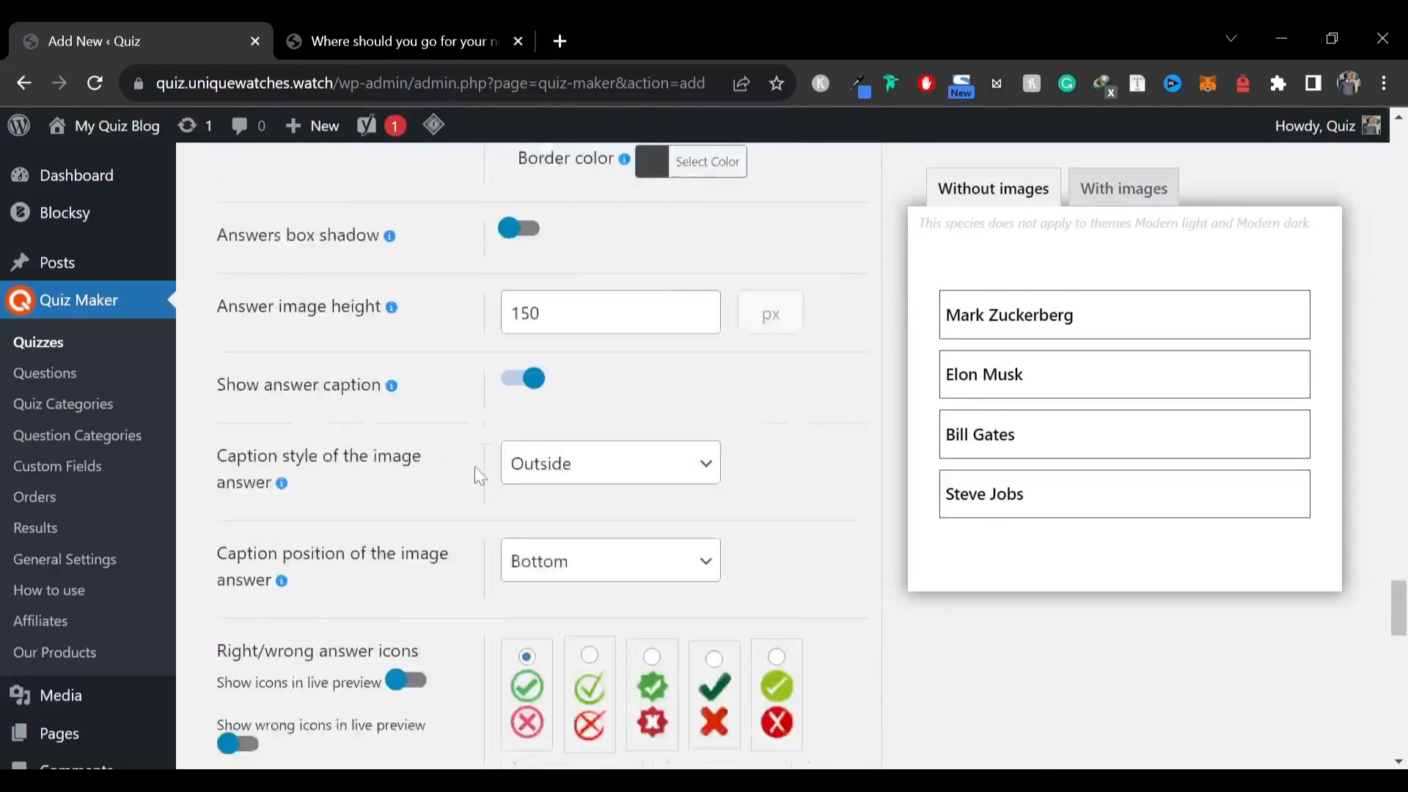
scroll(476, 462, "up", 20)
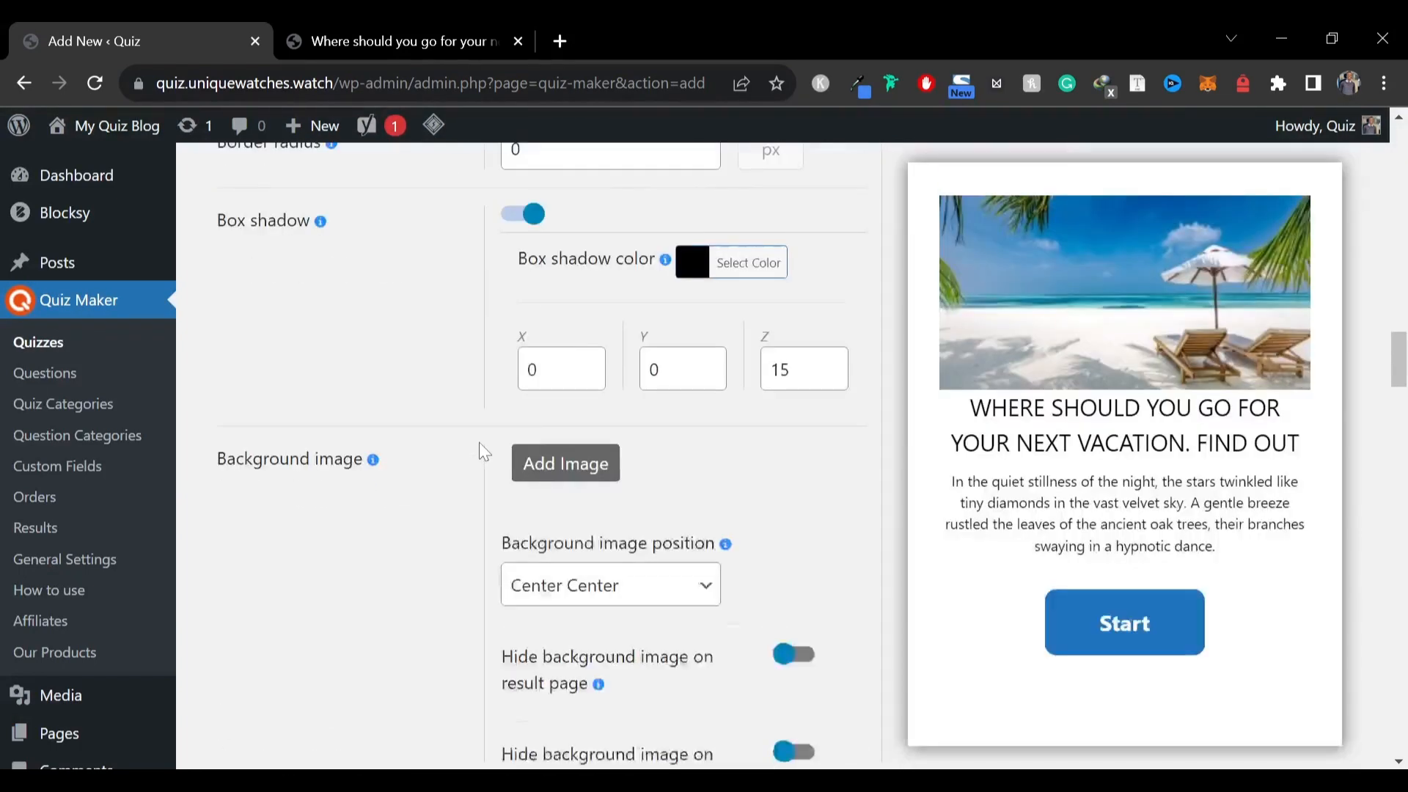
scroll(478, 448, "up", 15)
scroll(983, 503, "down", 6)
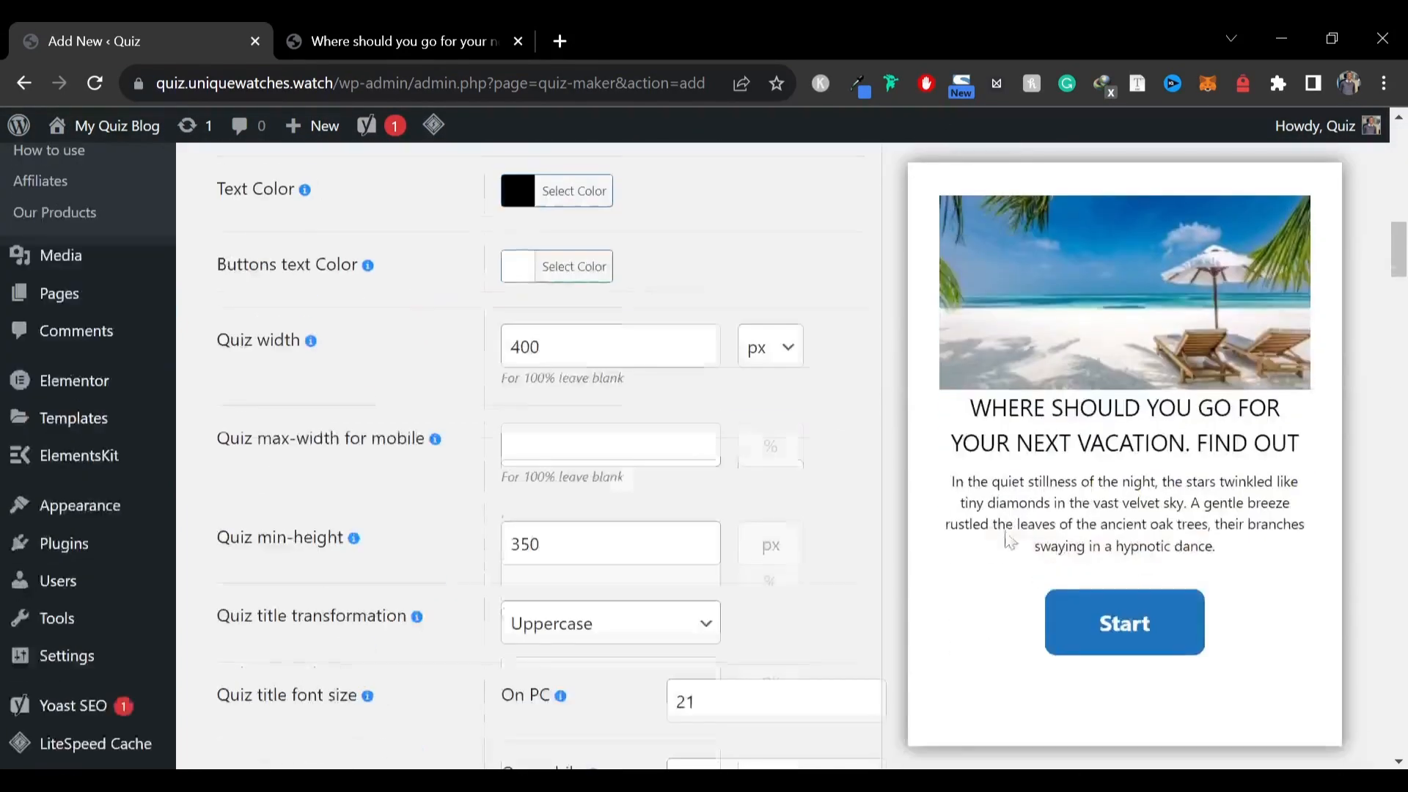
scroll(895, 530, "up", 15)
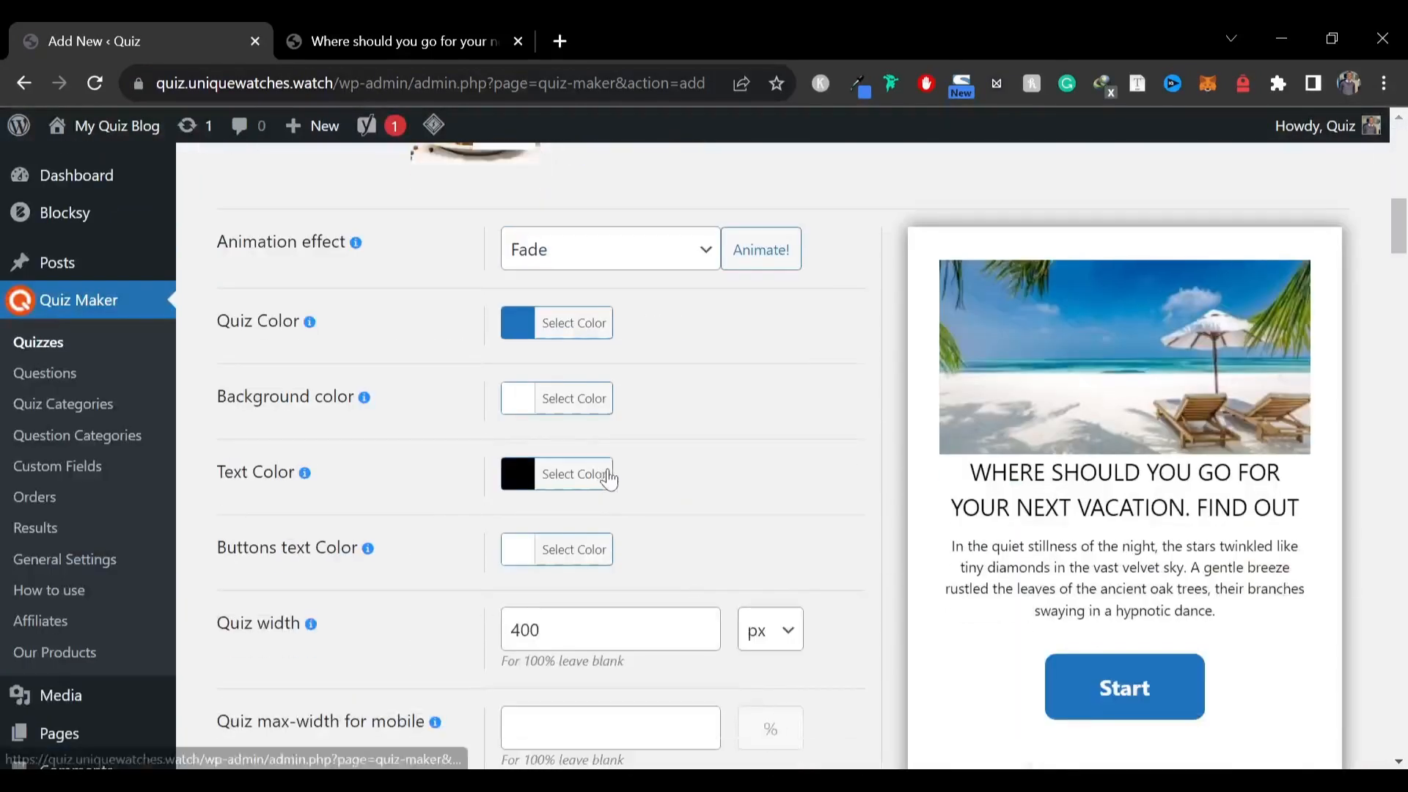
scroll(603, 472, "up", 15)
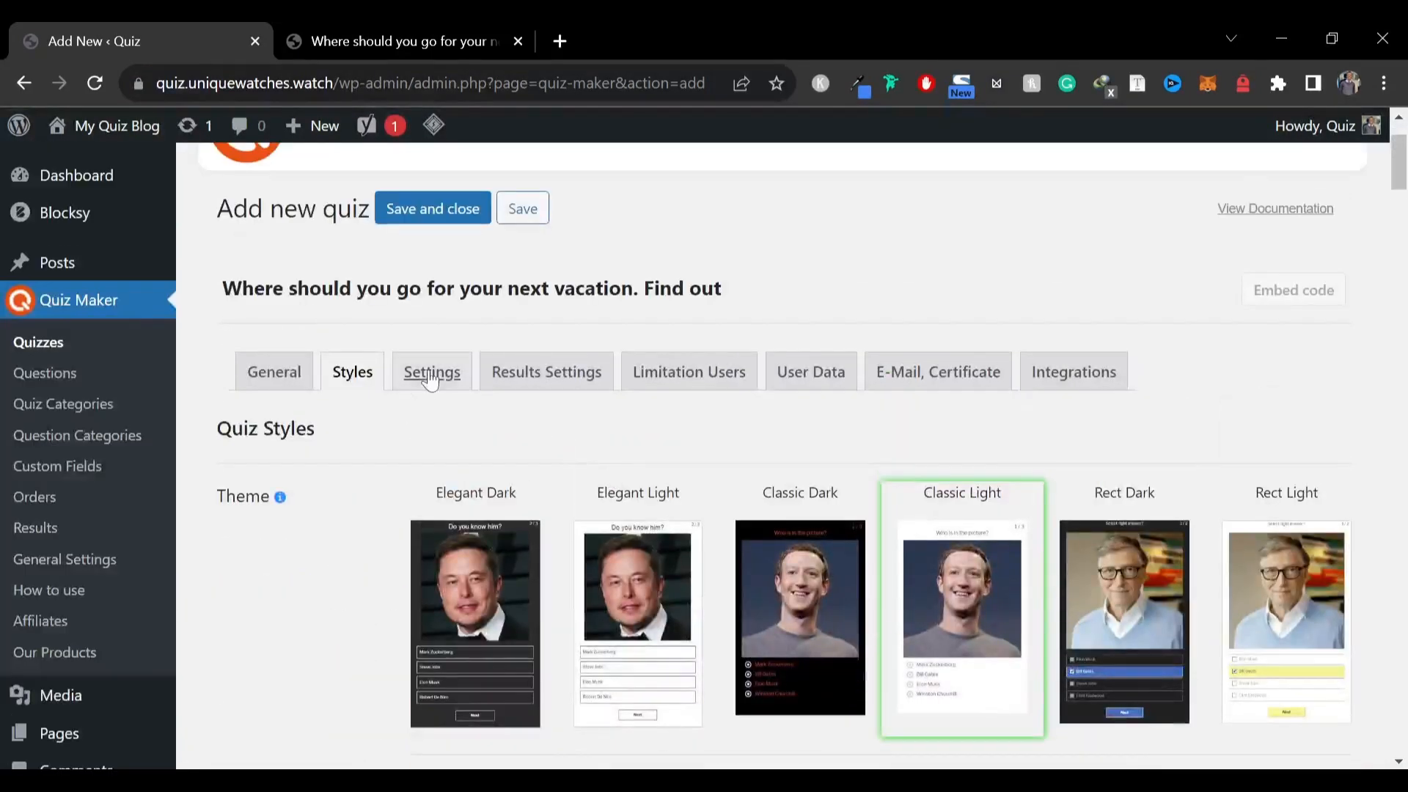
Open the quiz settings and hide the quiz title and description on the start page
left_click(432, 376)
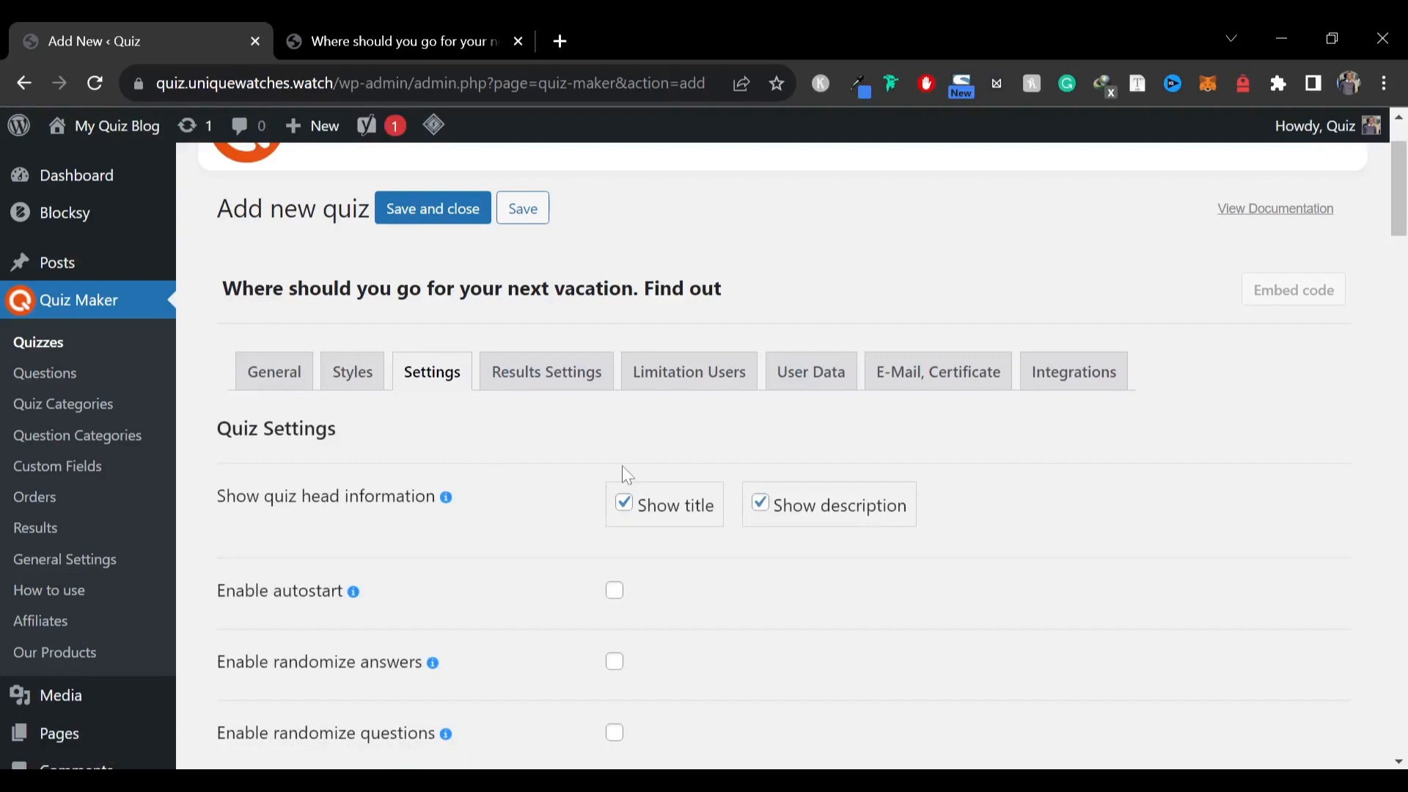
scroll(455, 464, "down", 3)
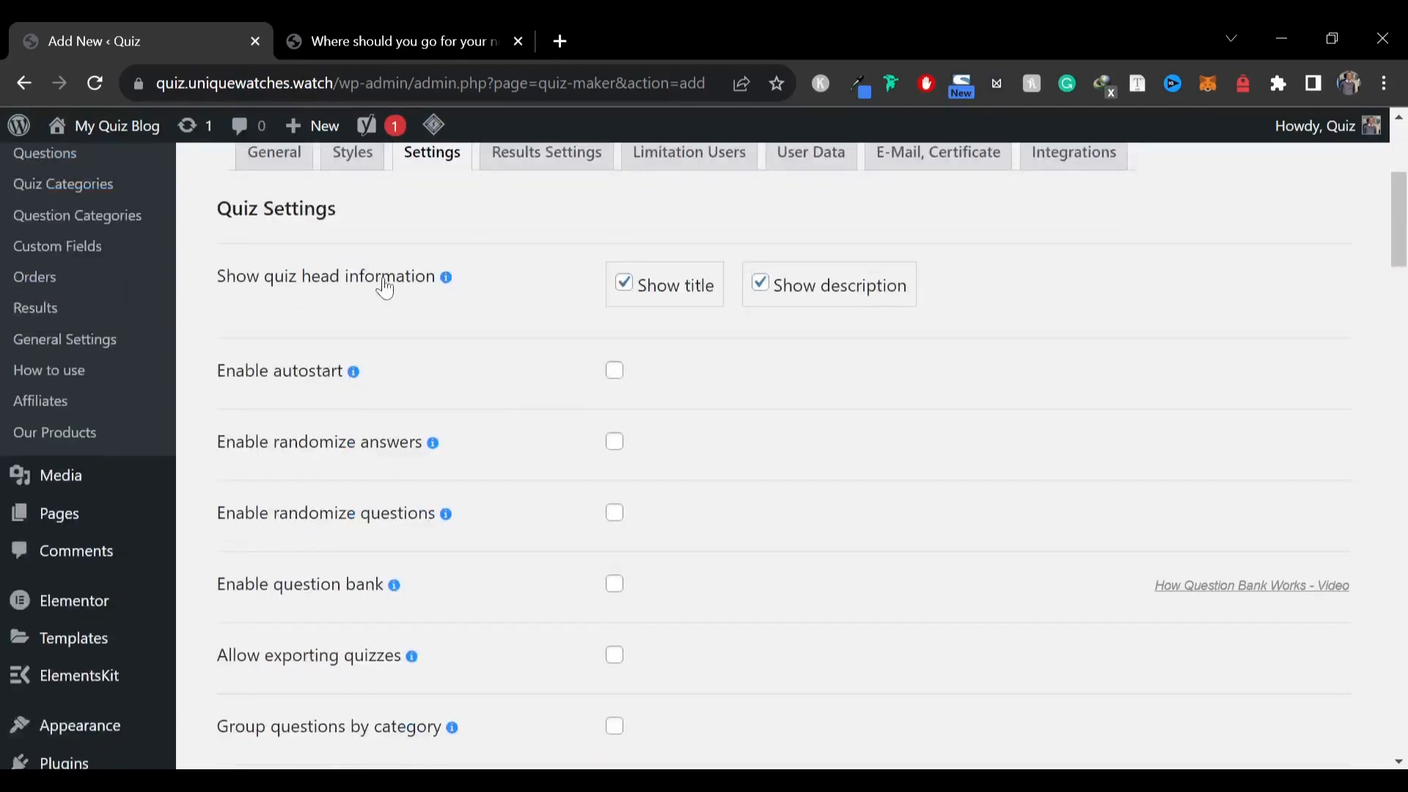
mouse_move(447, 282)
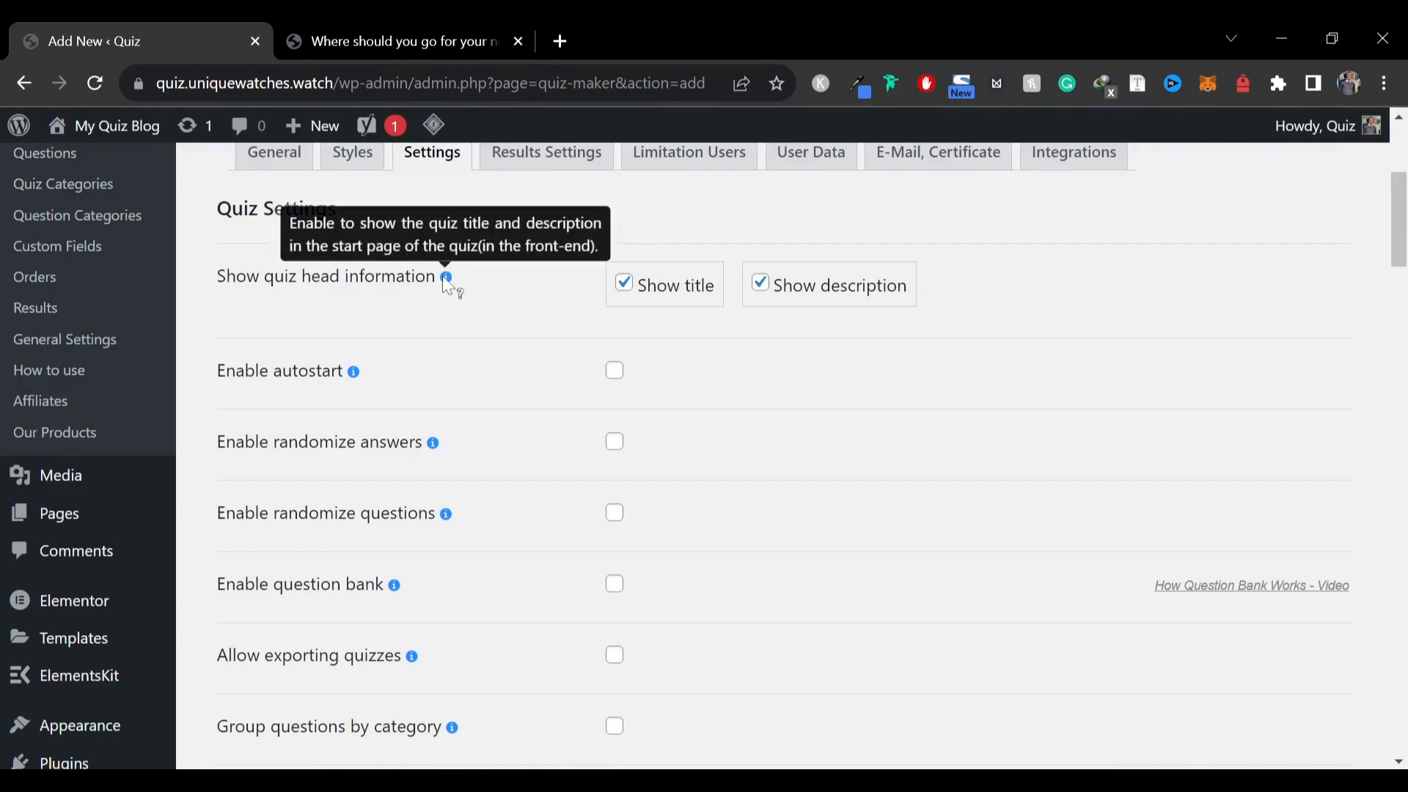
left_click(690, 287)
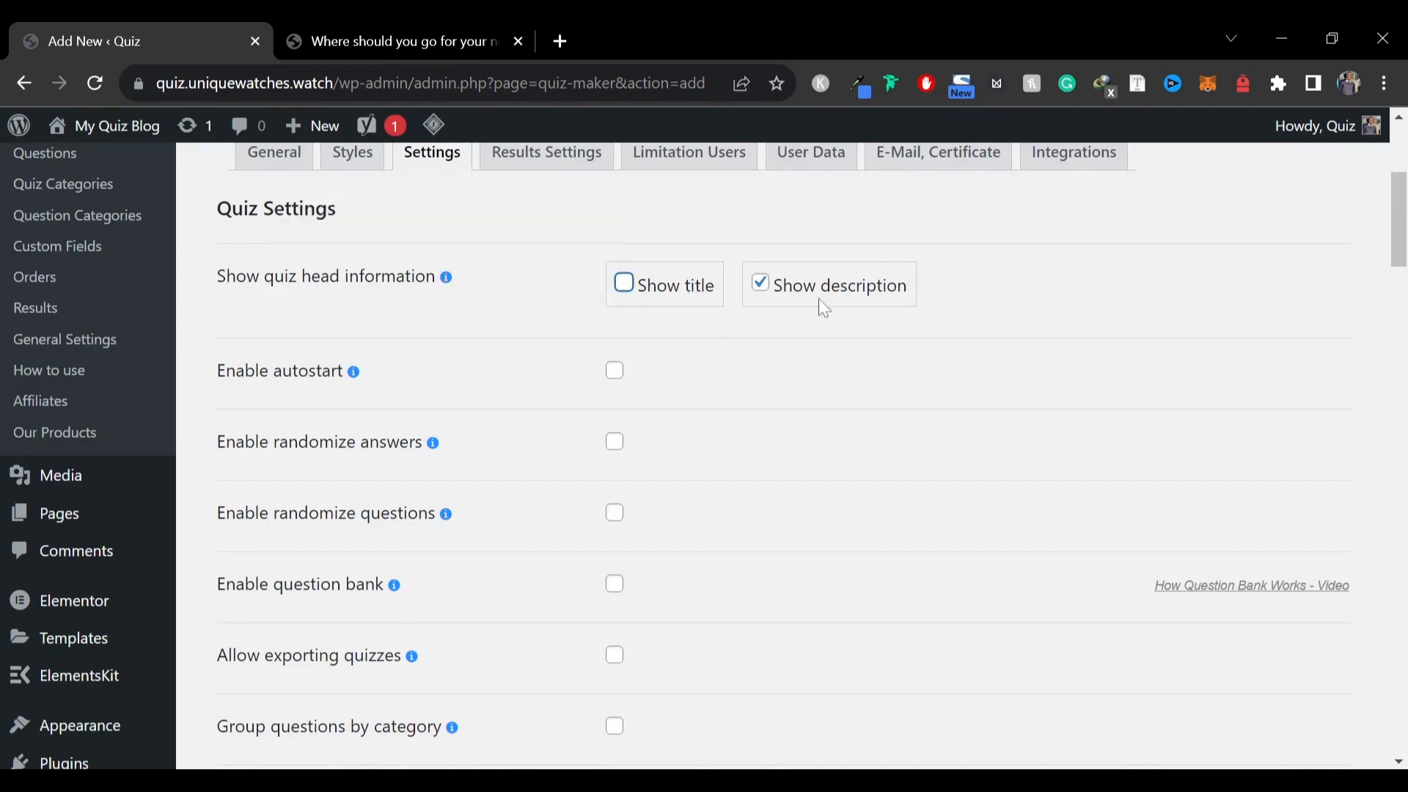
Examine the quiz as it appears on the live post in the other tab
left_click(385, 33)
scroll(464, 355, "down", 5)
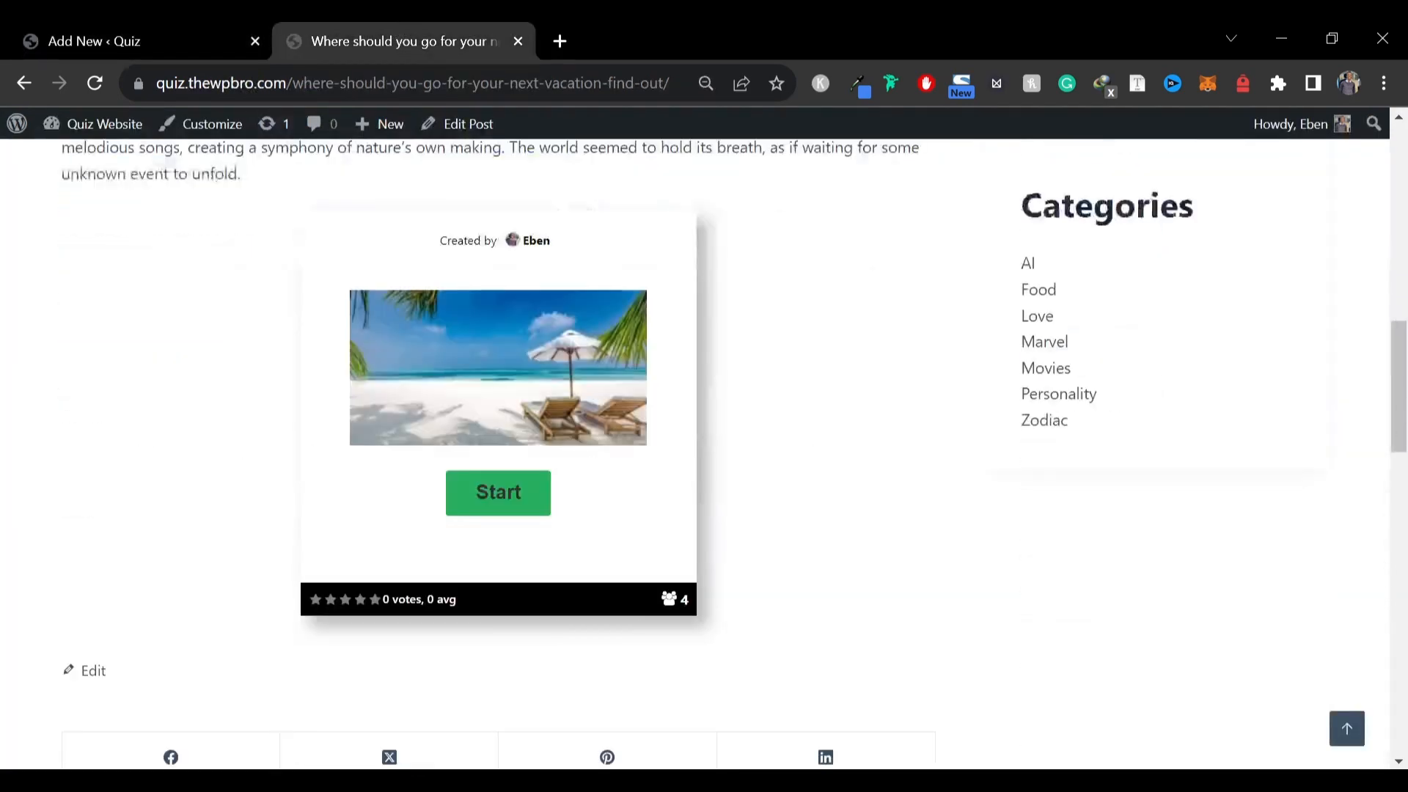
scroll(175, 334, "up", 10)
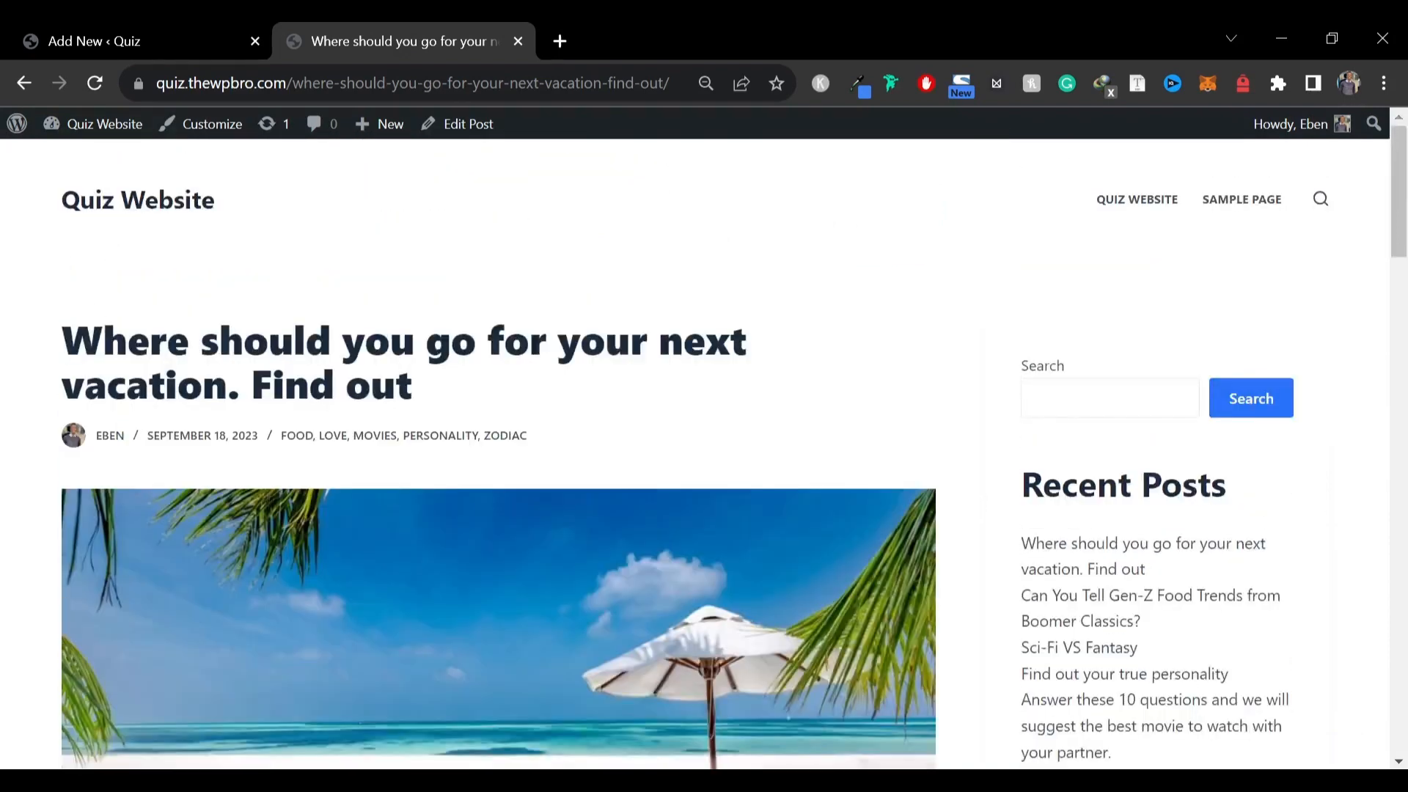
left_click_drag(103, 341, 244, 473)
scroll(245, 473, "down", 7)
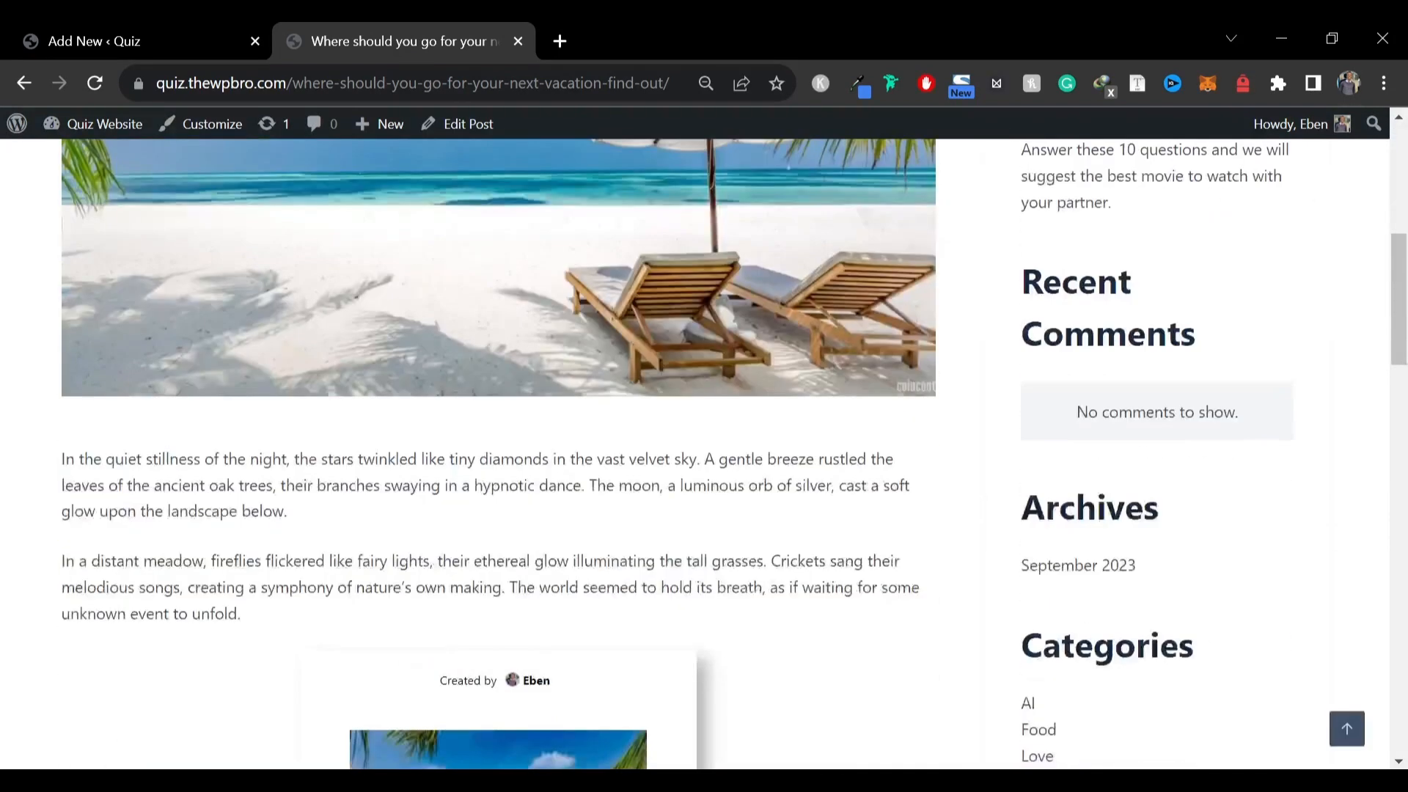
scroll(261, 532, "down", 6)
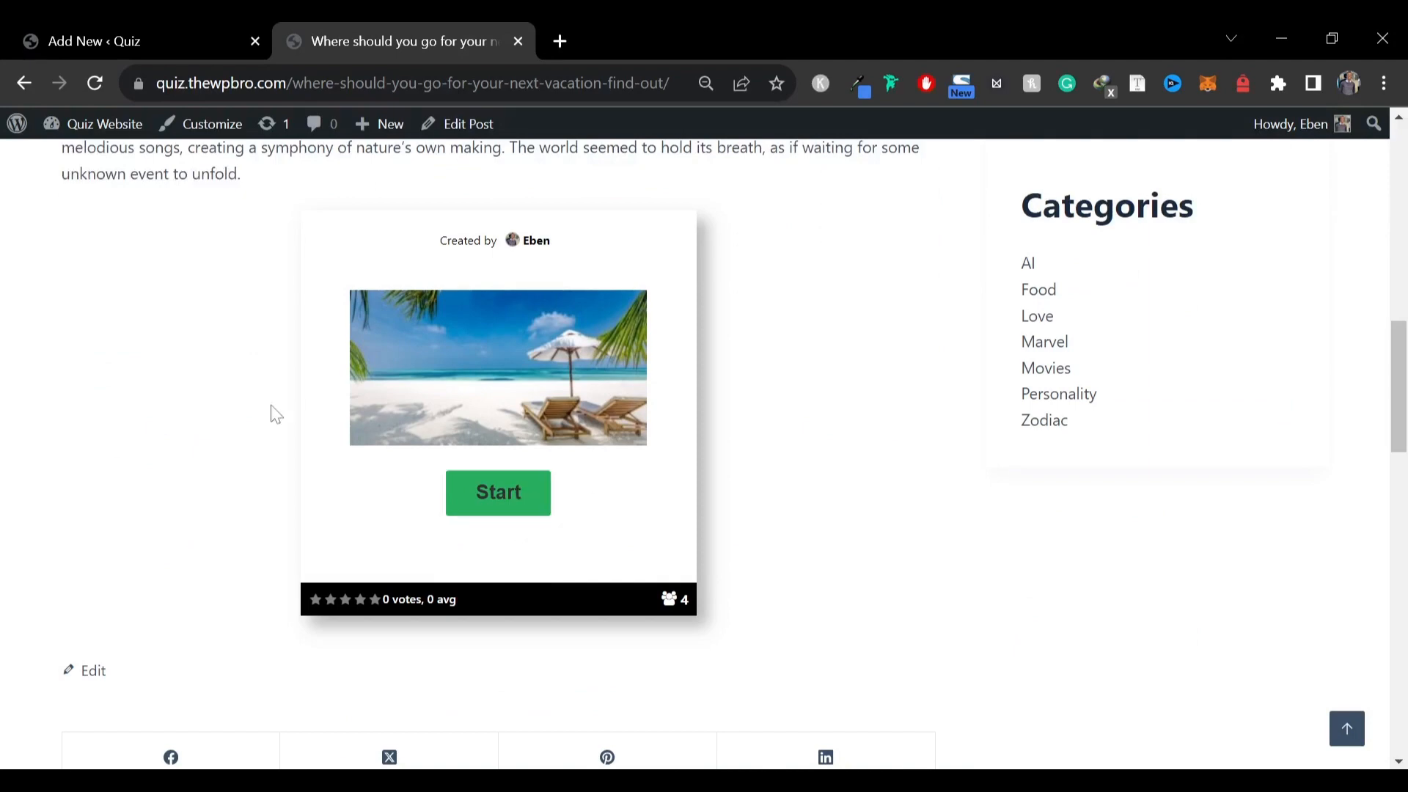
left_click(197, 32)
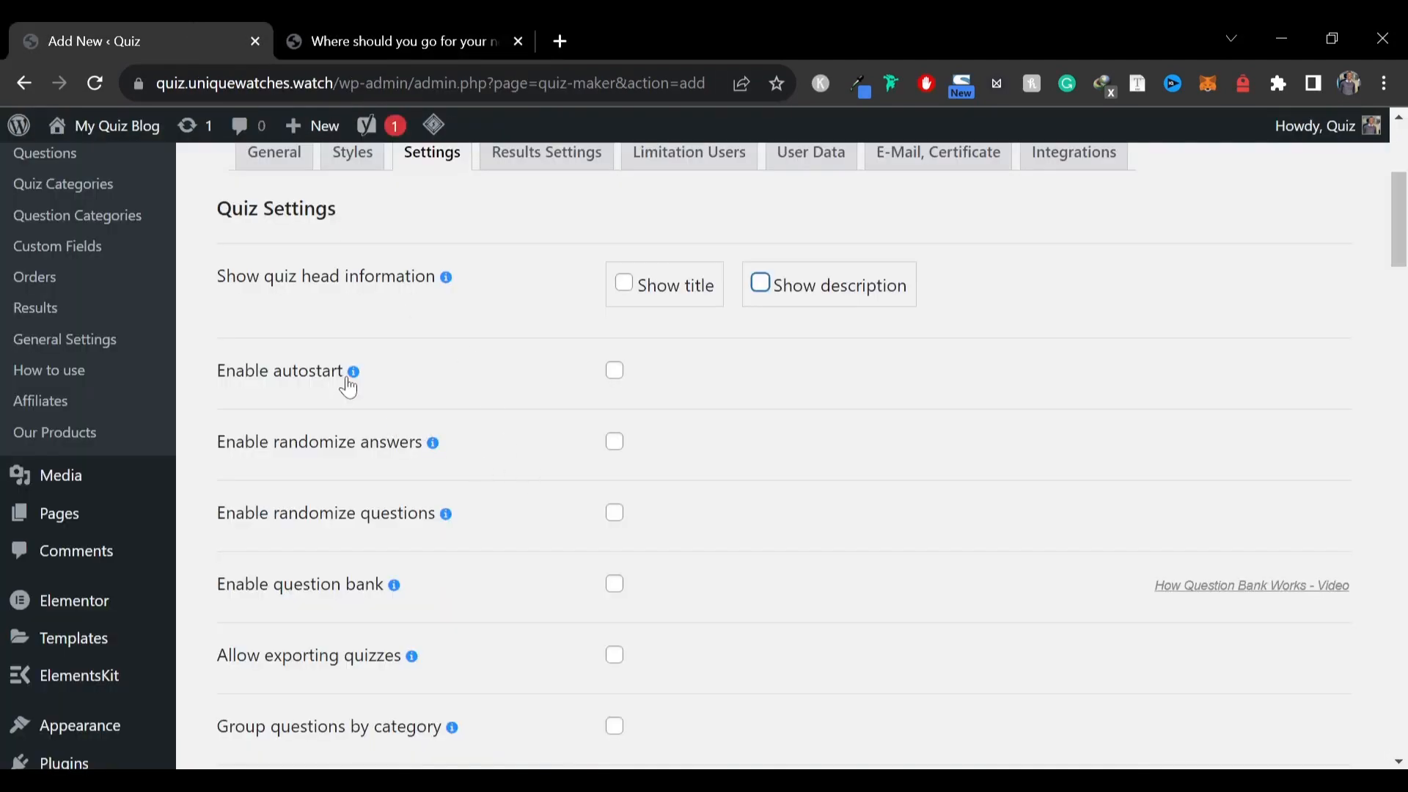
Make the quiz questions required
scroll(288, 416, "down", 2)
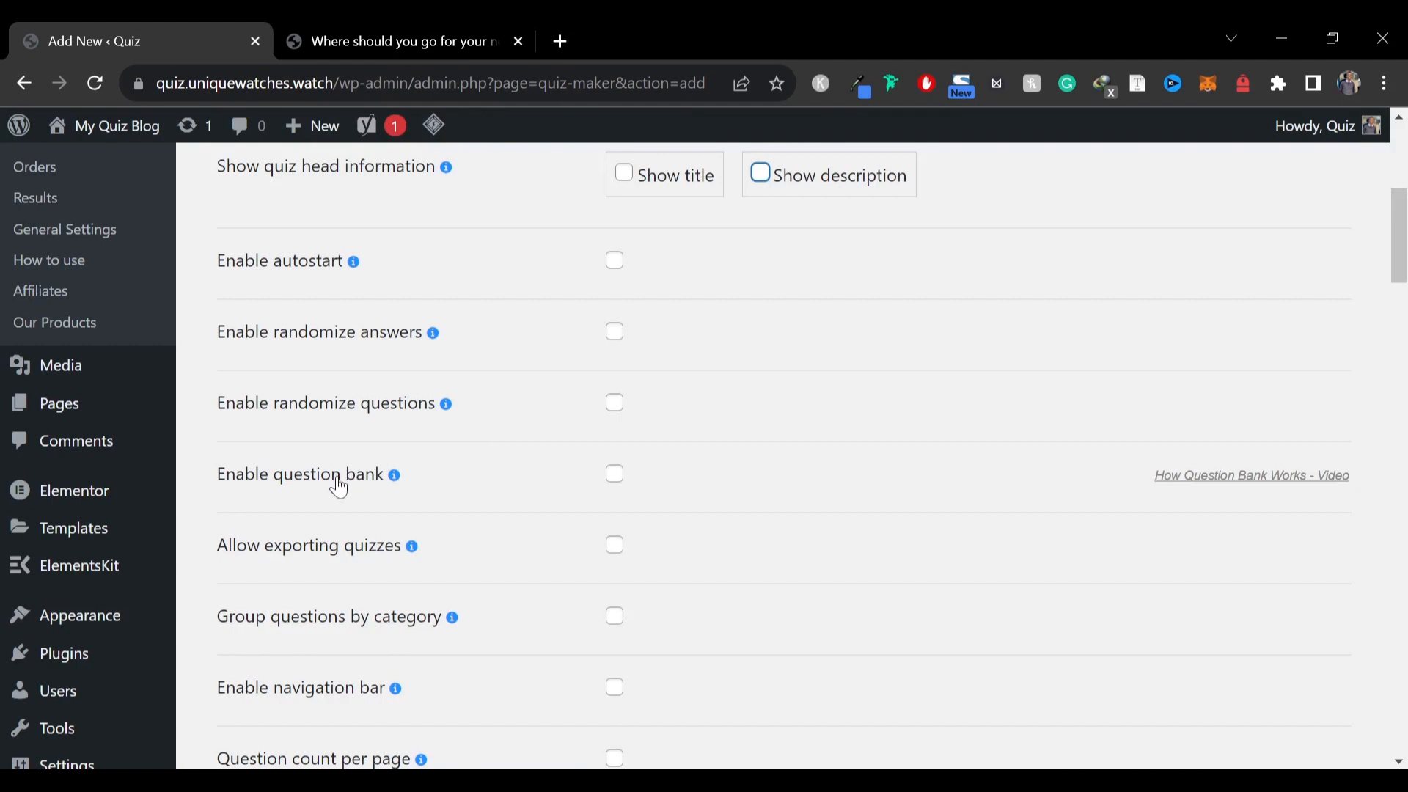
scroll(438, 527, "down", 2)
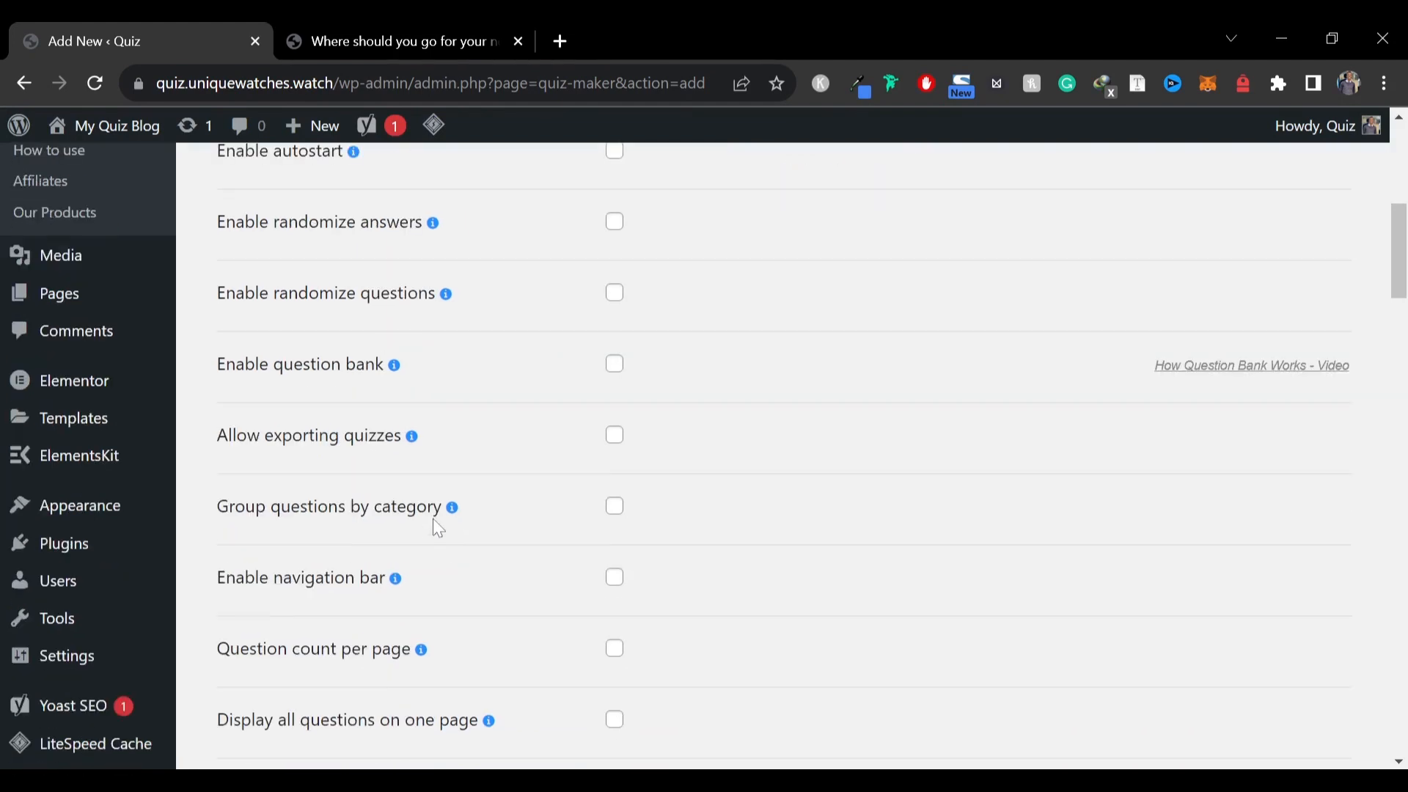
scroll(433, 520, "down", 3)
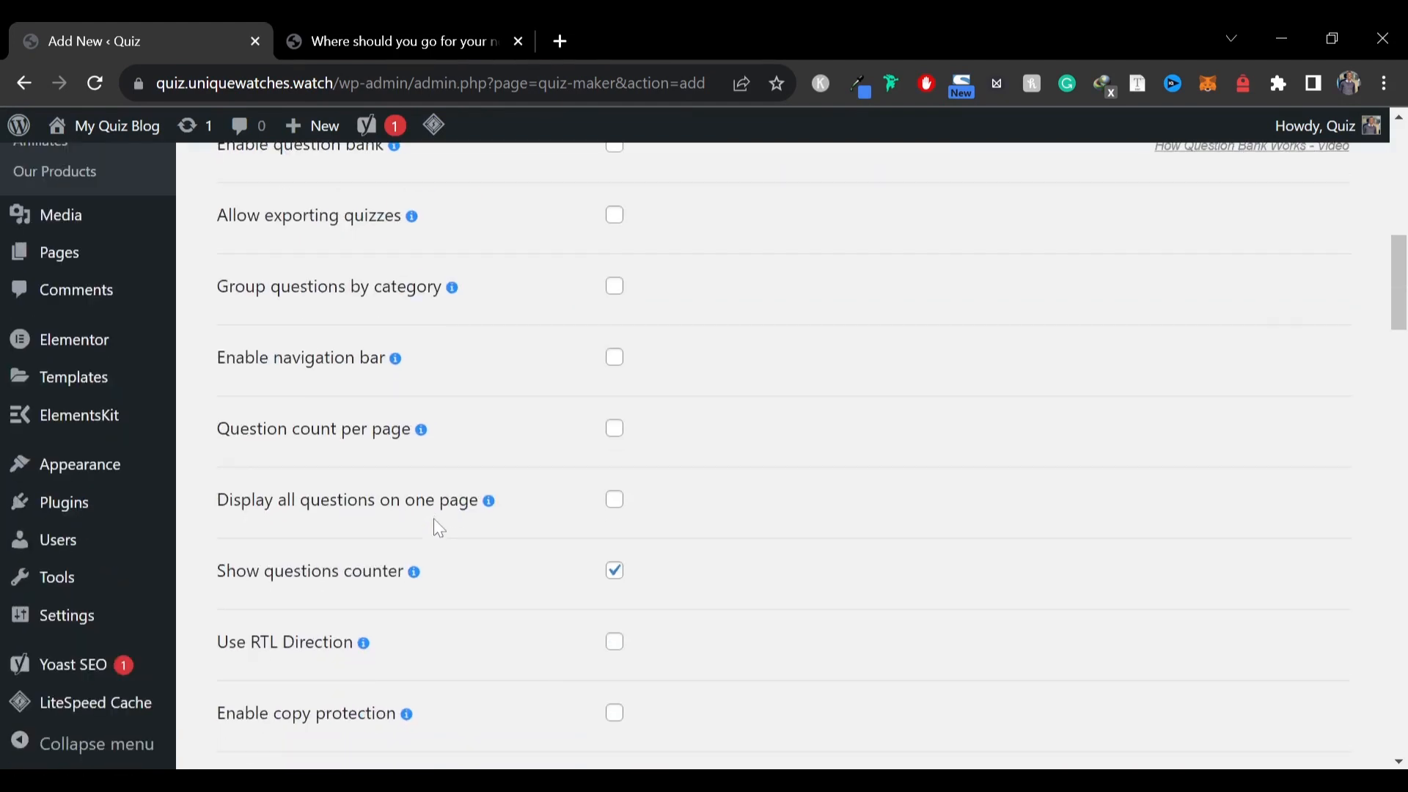
scroll(435, 522, "down", 7)
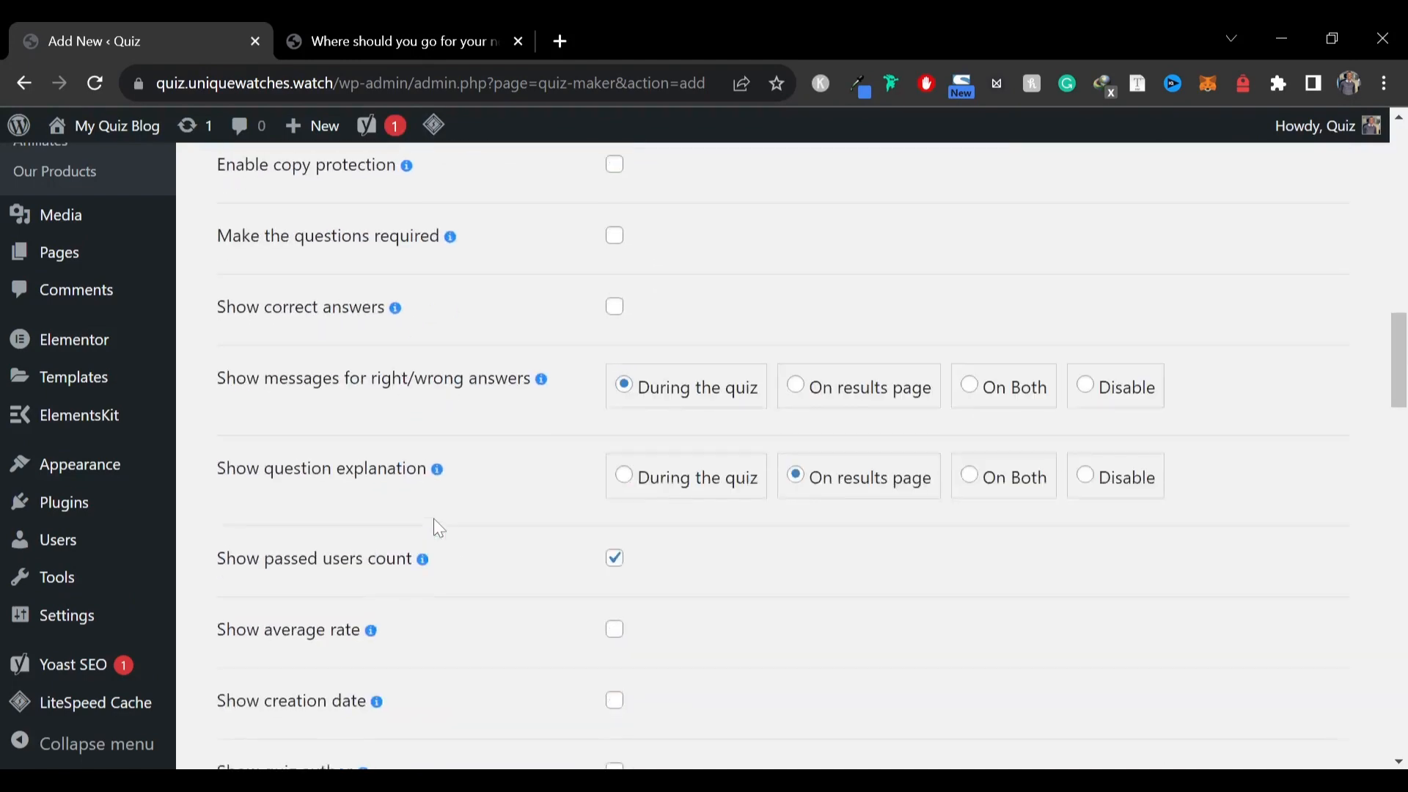
scroll(433, 518, "up", 3)
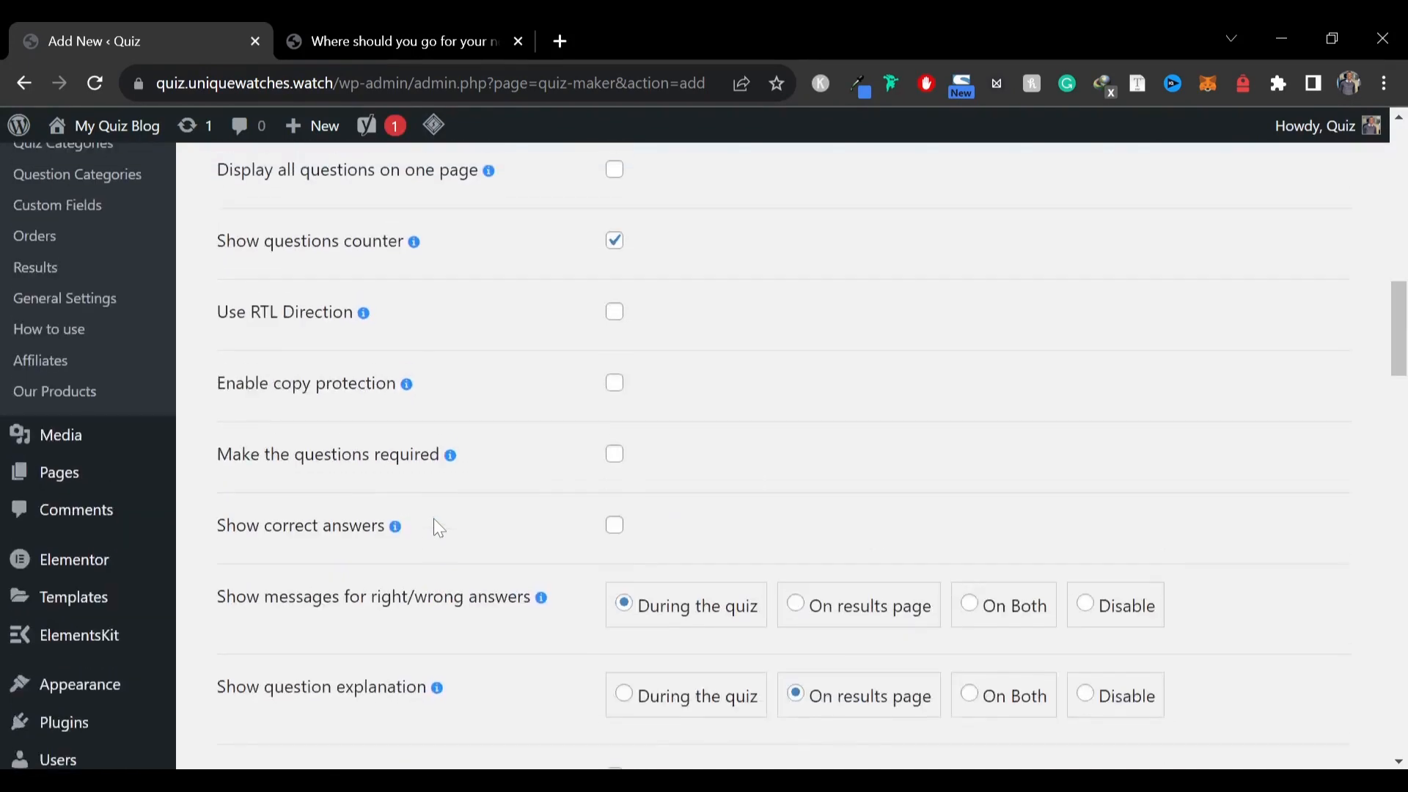
scroll(433, 518, "down", 3)
scroll(415, 475, "up", 2)
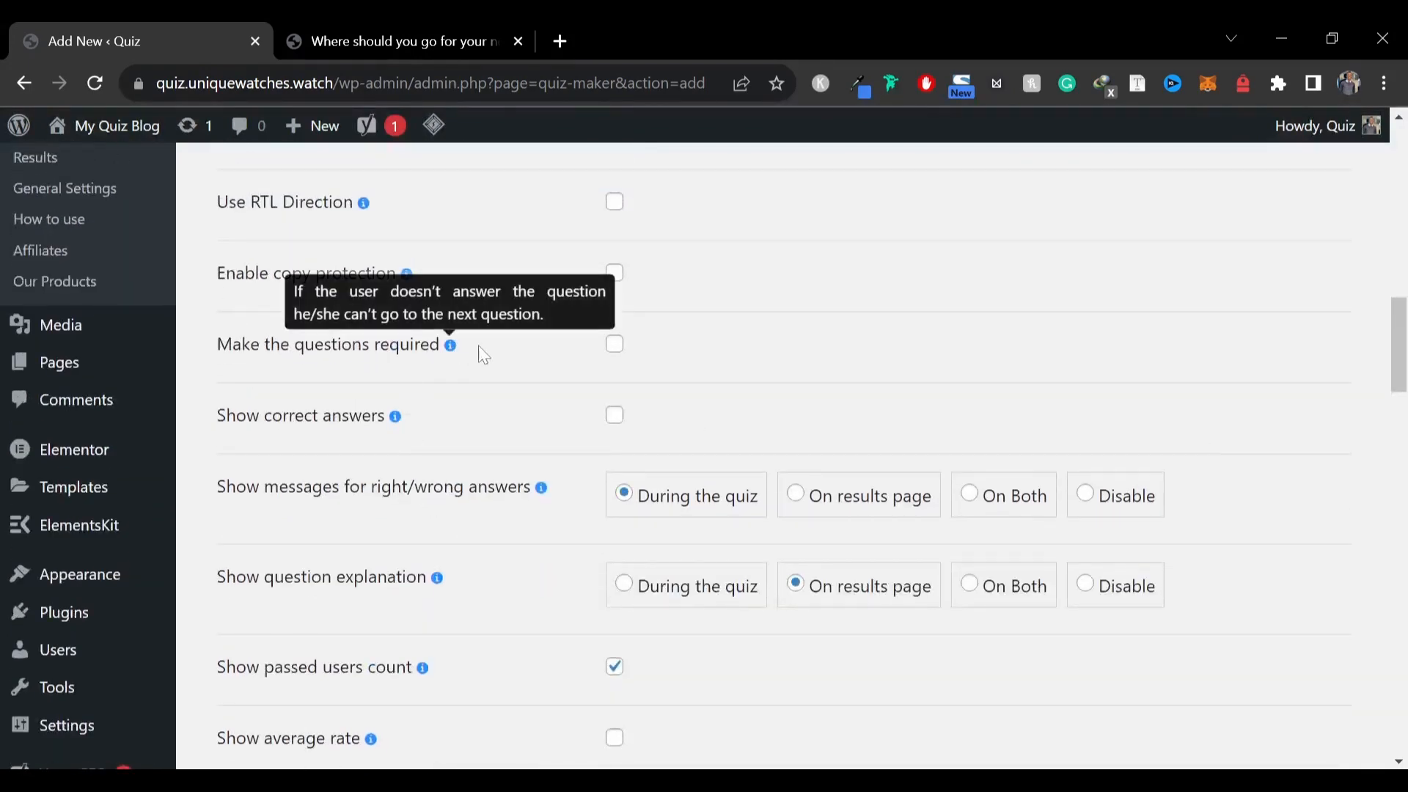
left_click(615, 345)
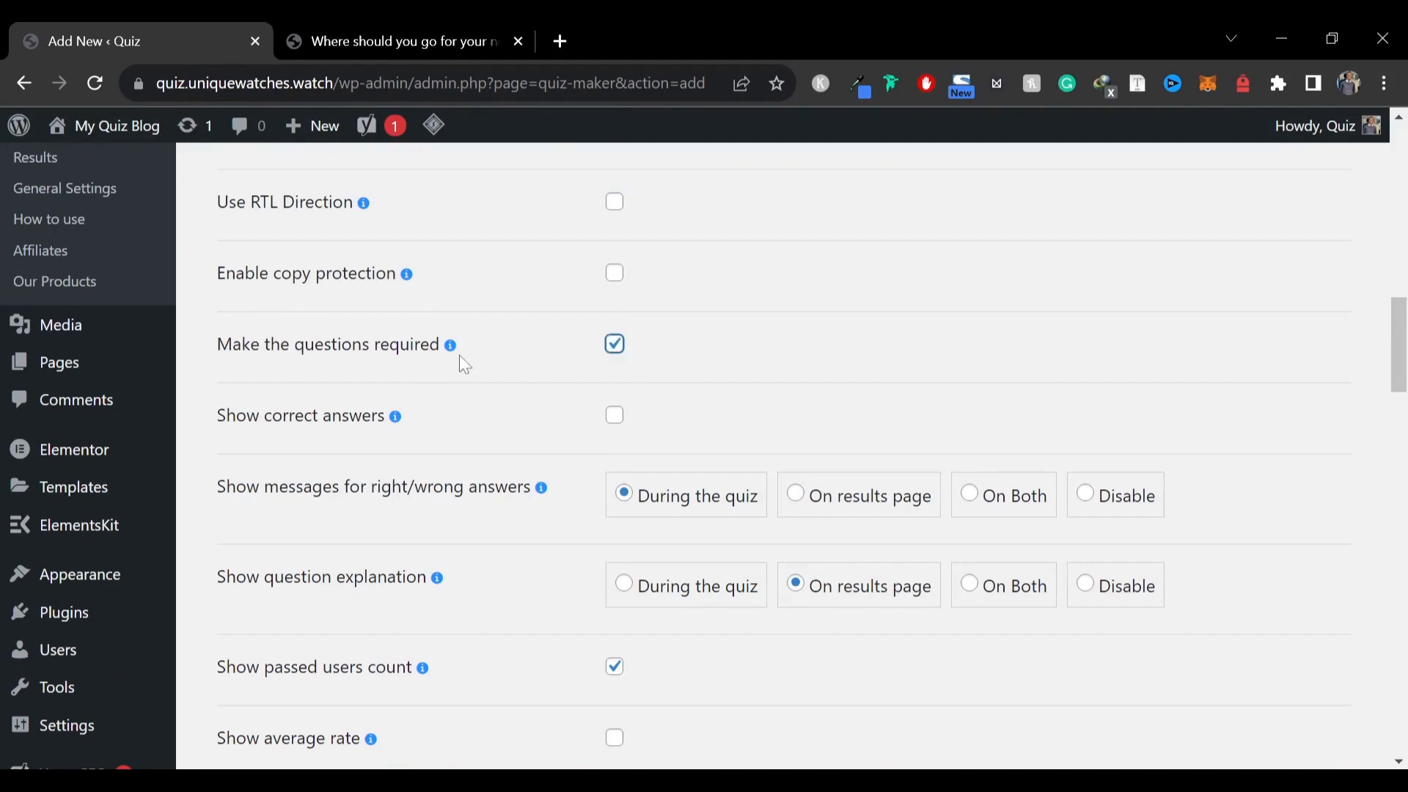
Enable showing the quiz author, checking the live quiz page
scroll(462, 367, "down", 3)
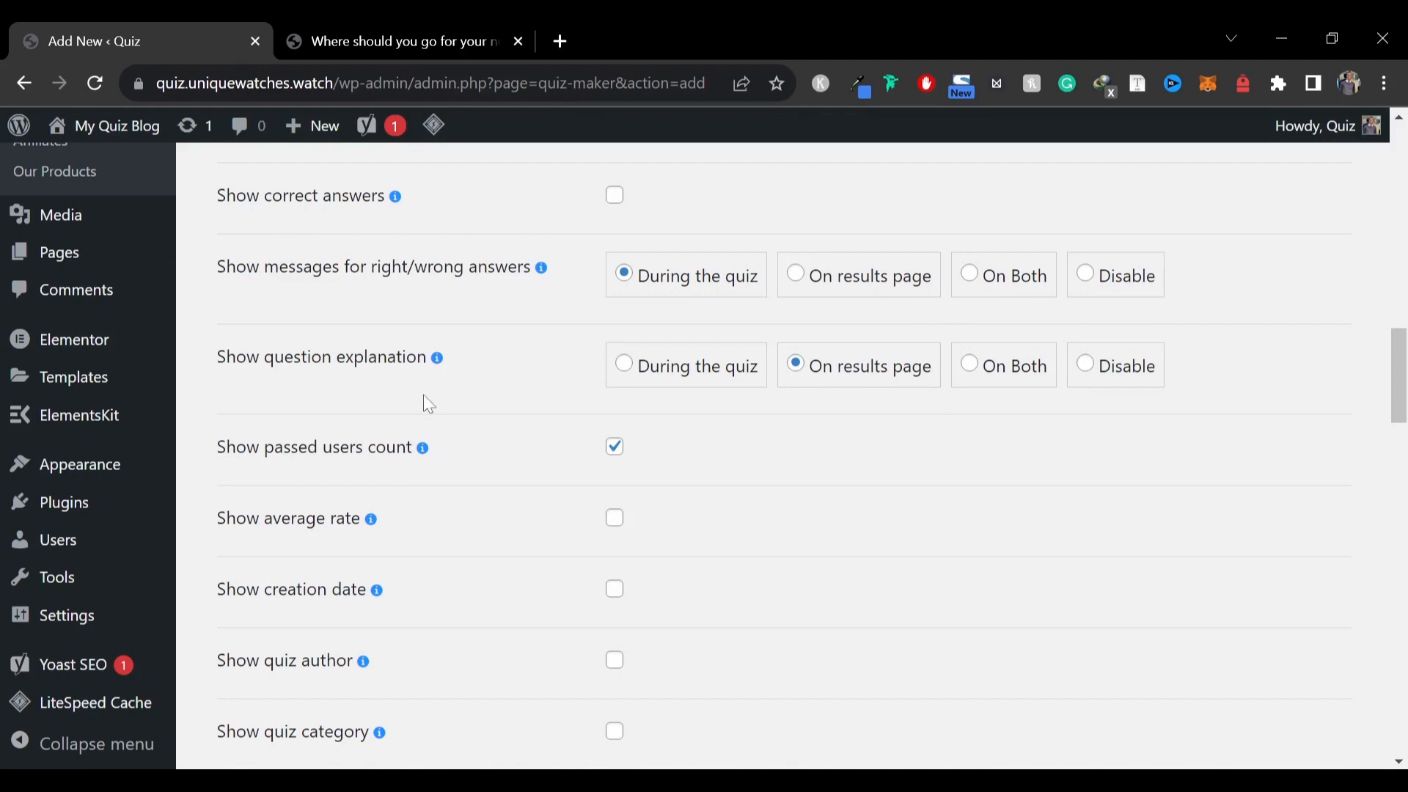
scroll(450, 475, "down", 3)
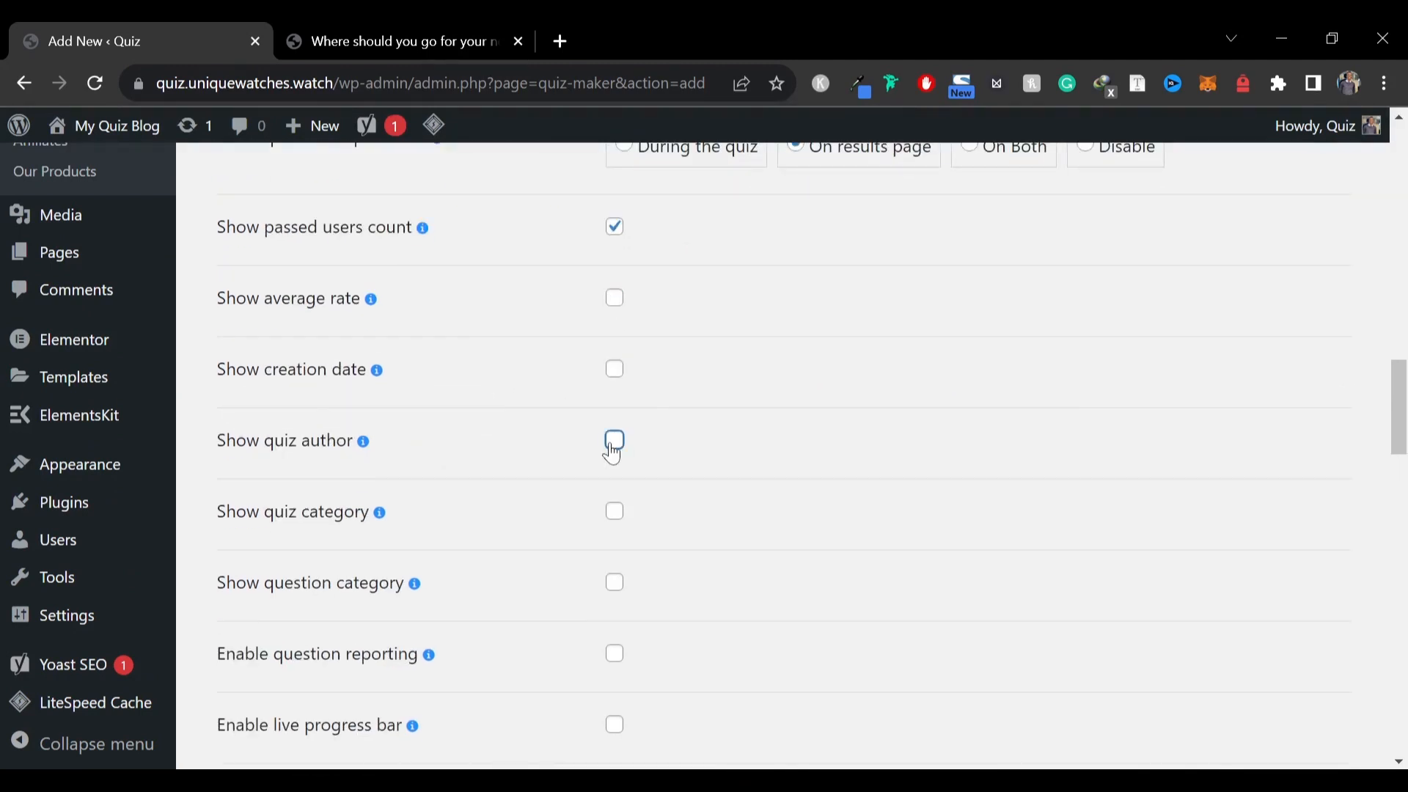
left_click(421, 41)
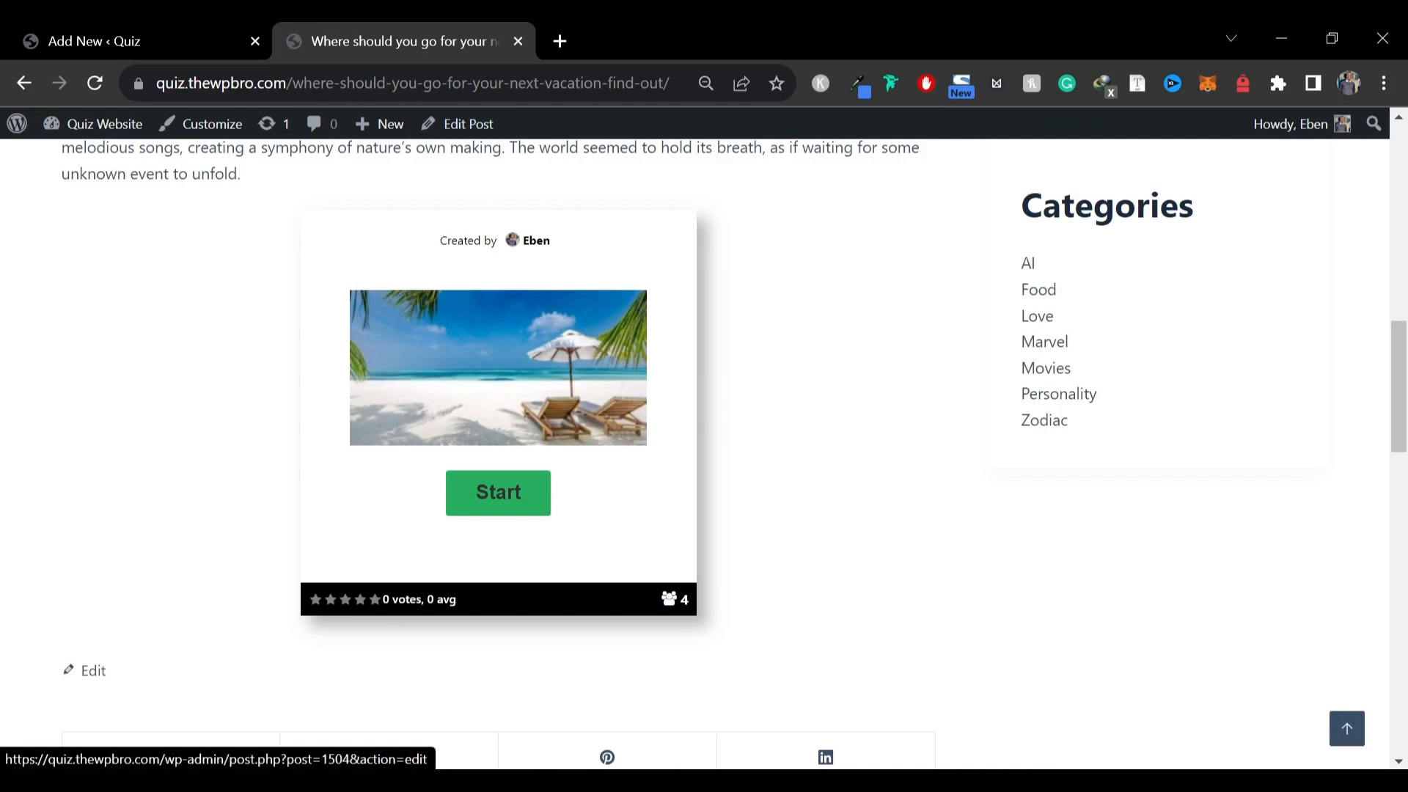
left_click(233, 33)
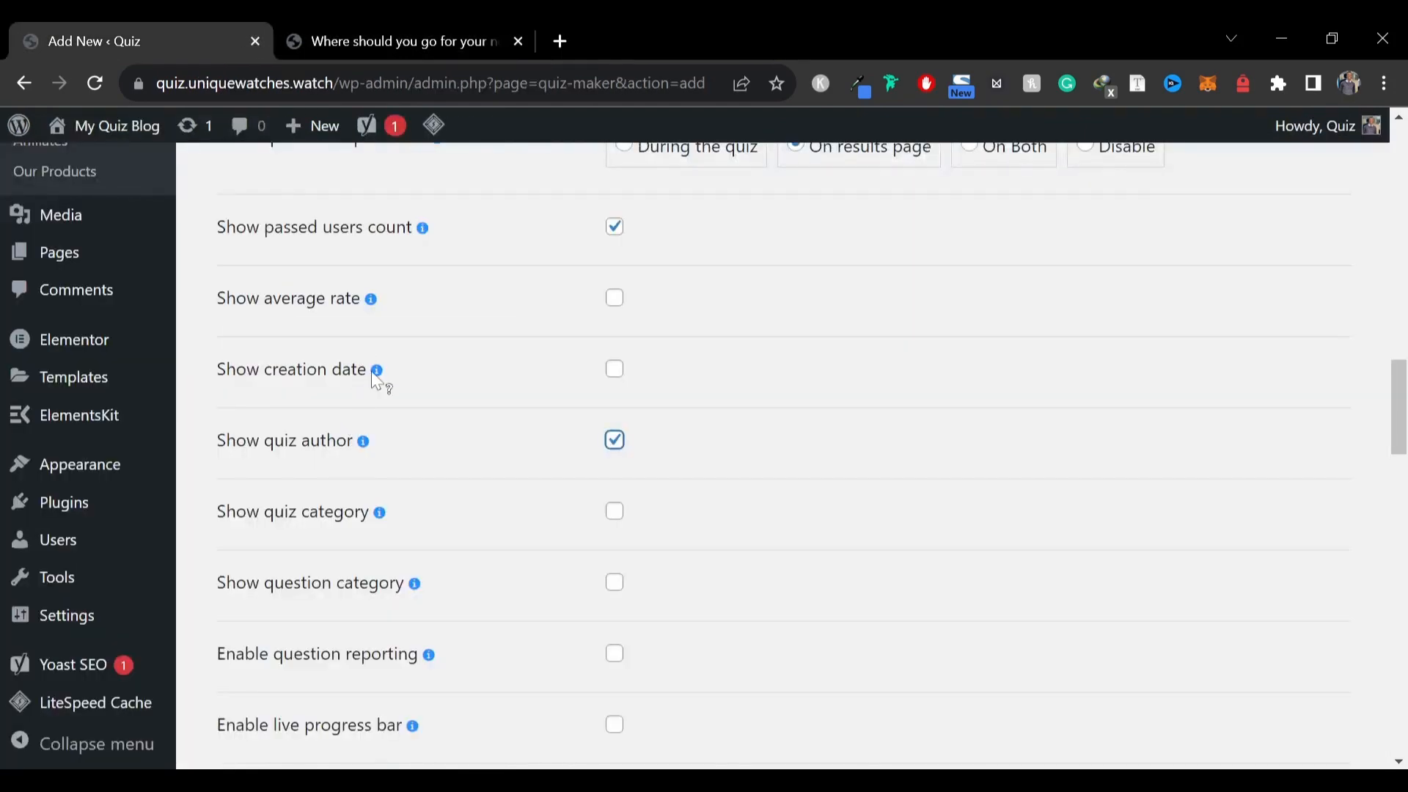
Enable showing the quiz's average rate
left_click(364, 33)
left_click(220, 41)
left_click(615, 298)
Inspect the rating bar at the bottom of the quiz on the live page
left_click(393, 41)
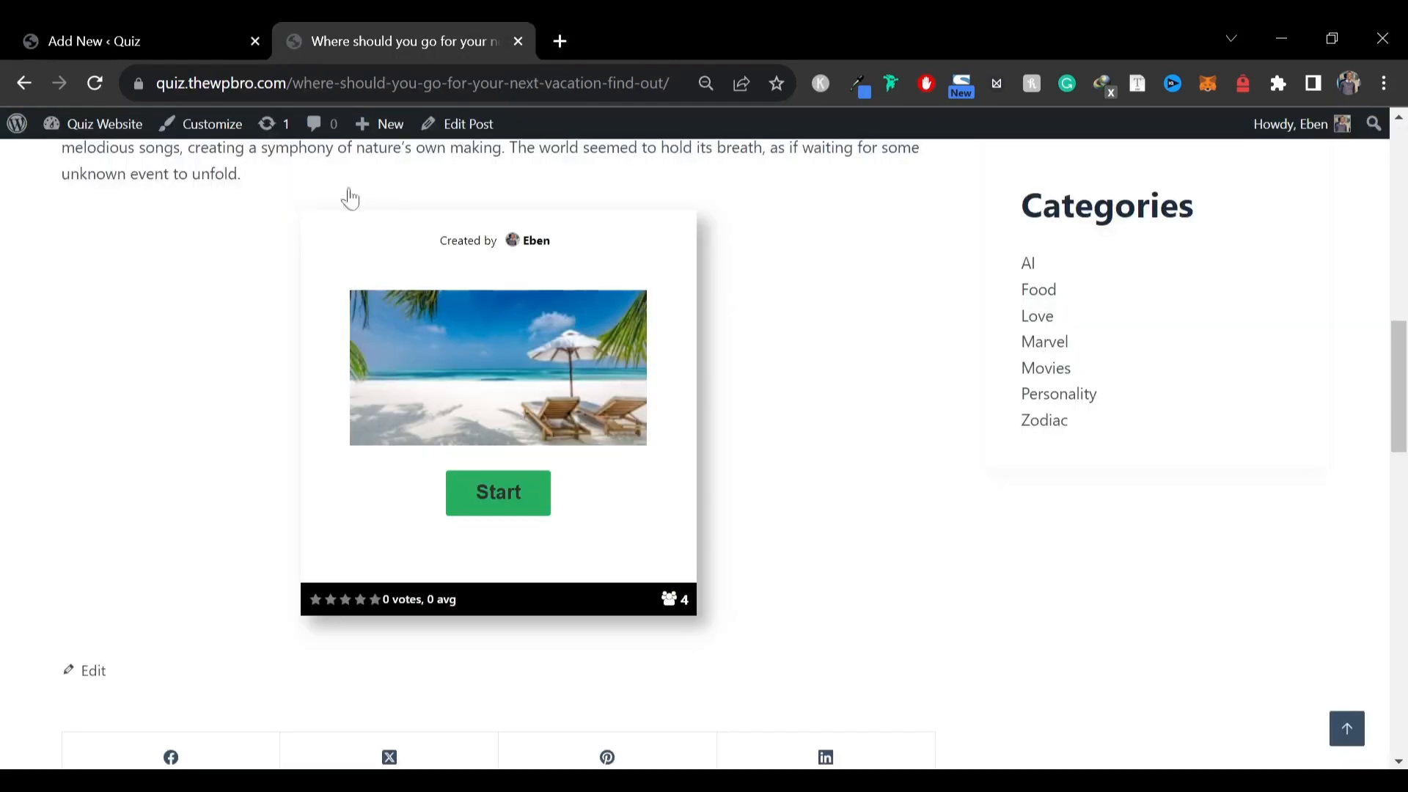
left_click_drag(382, 600, 470, 609)
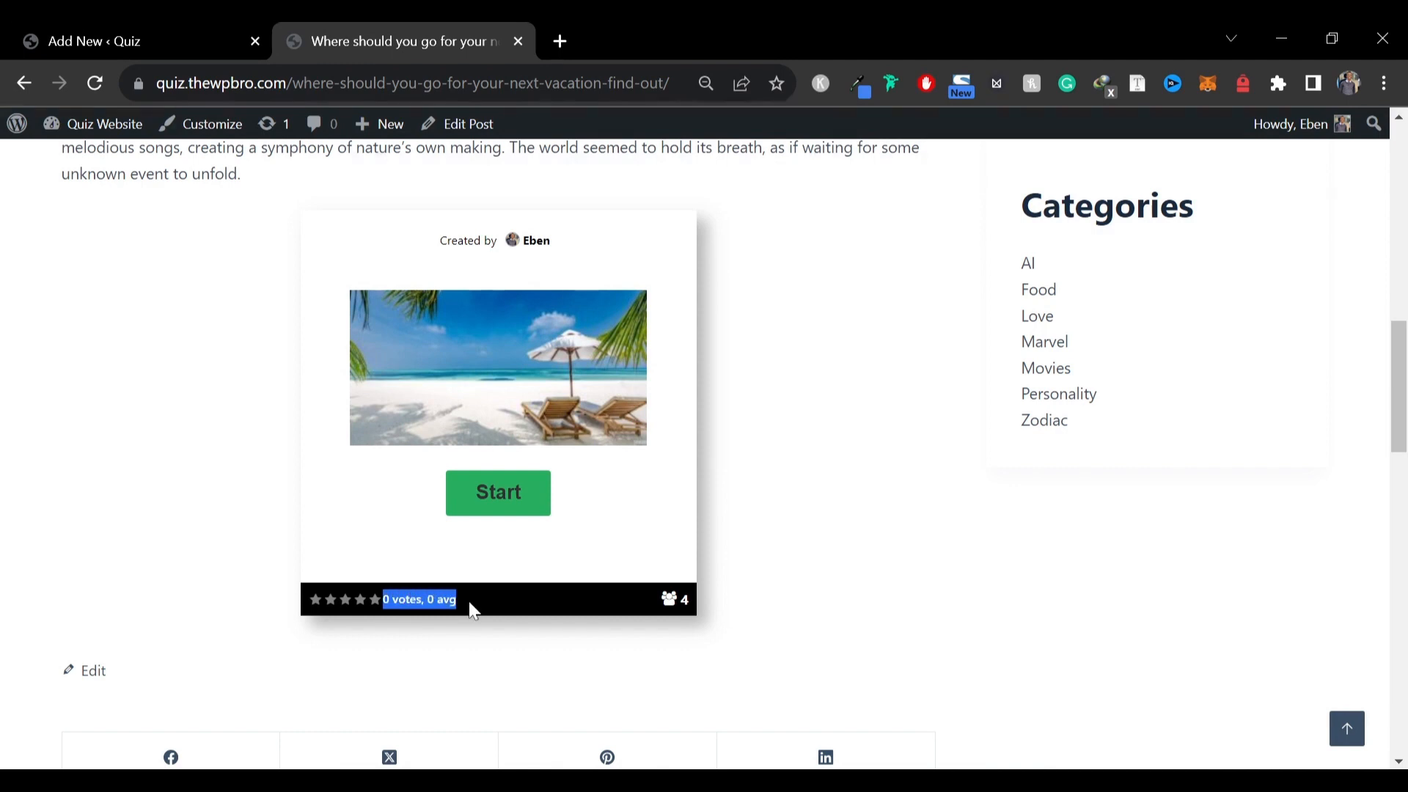
left_click(315, 597)
left_click(55, 36)
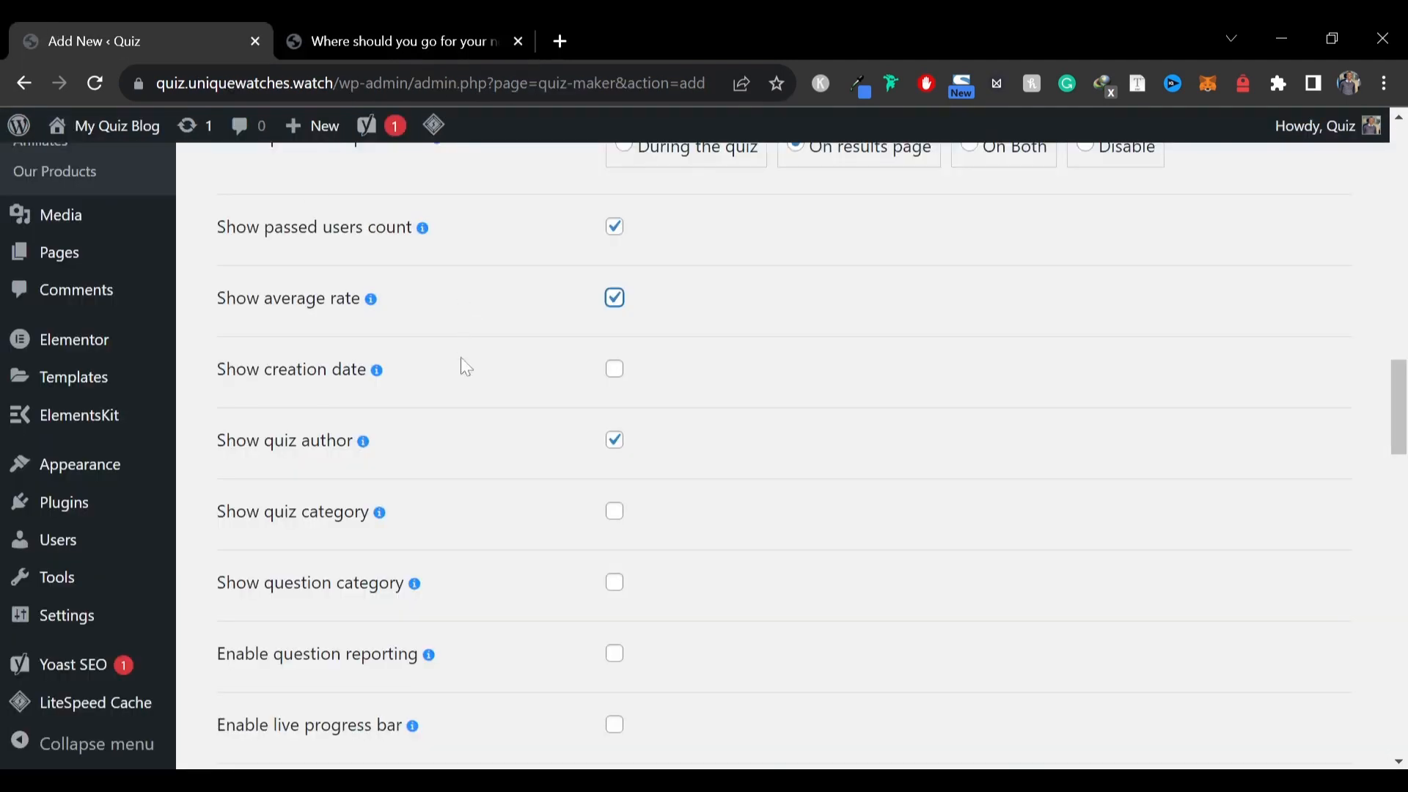
Enable the live progress bar together with its percent view
scroll(459, 409, "down", 3)
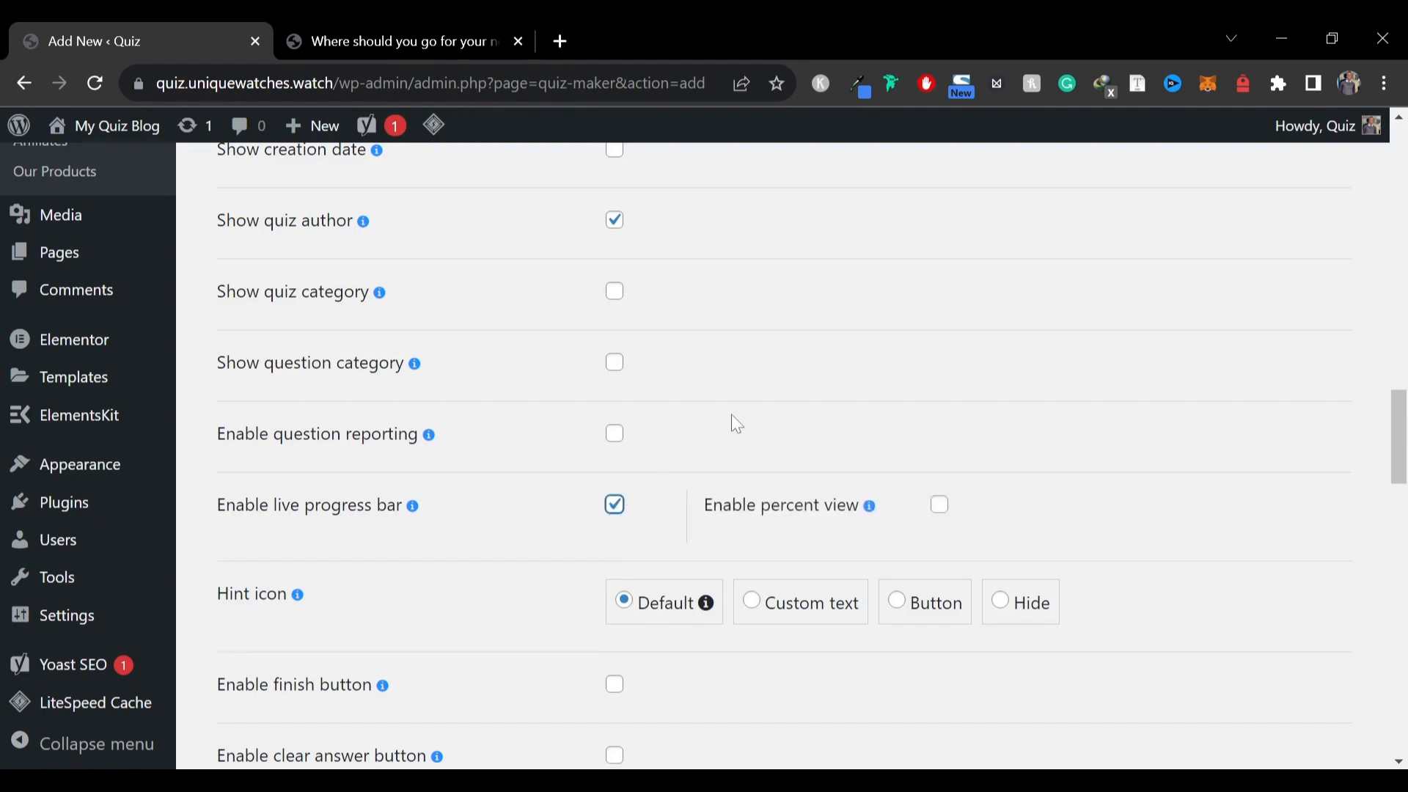
left_click(940, 507)
Review the remaining quiz settings down to the end of the page
scroll(456, 431, "down", 6)
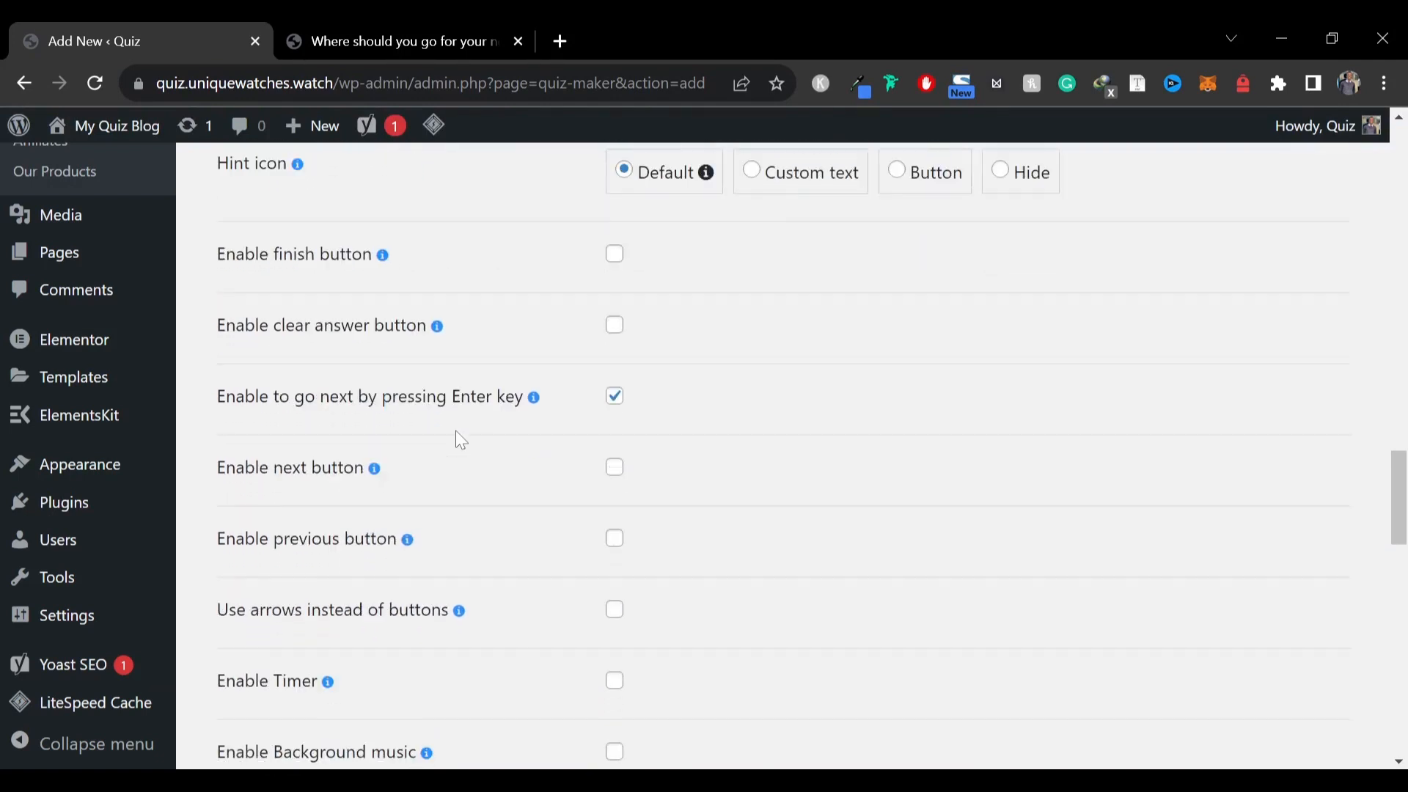
scroll(456, 433, "down", 3)
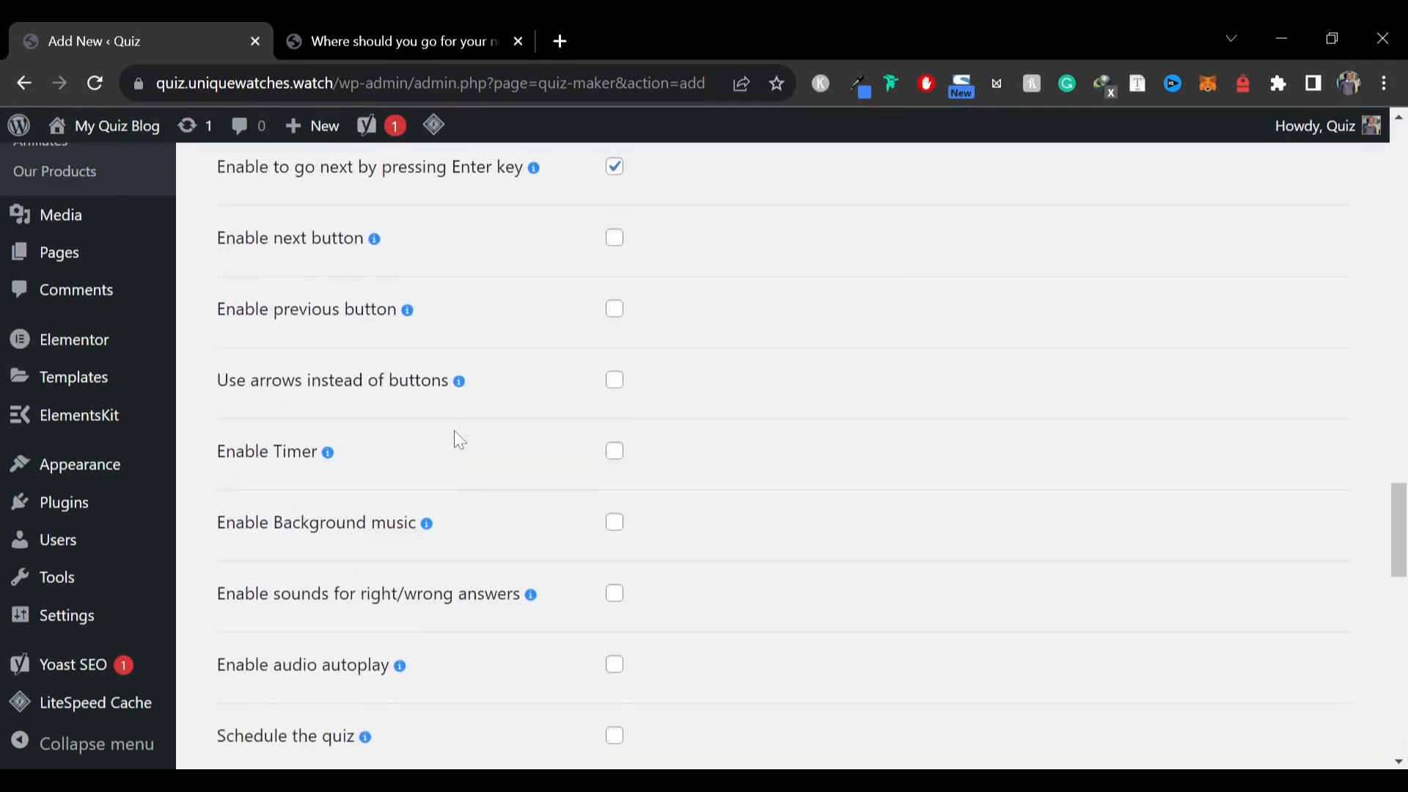
scroll(391, 455, "down", 6)
scroll(396, 462, "down", 10)
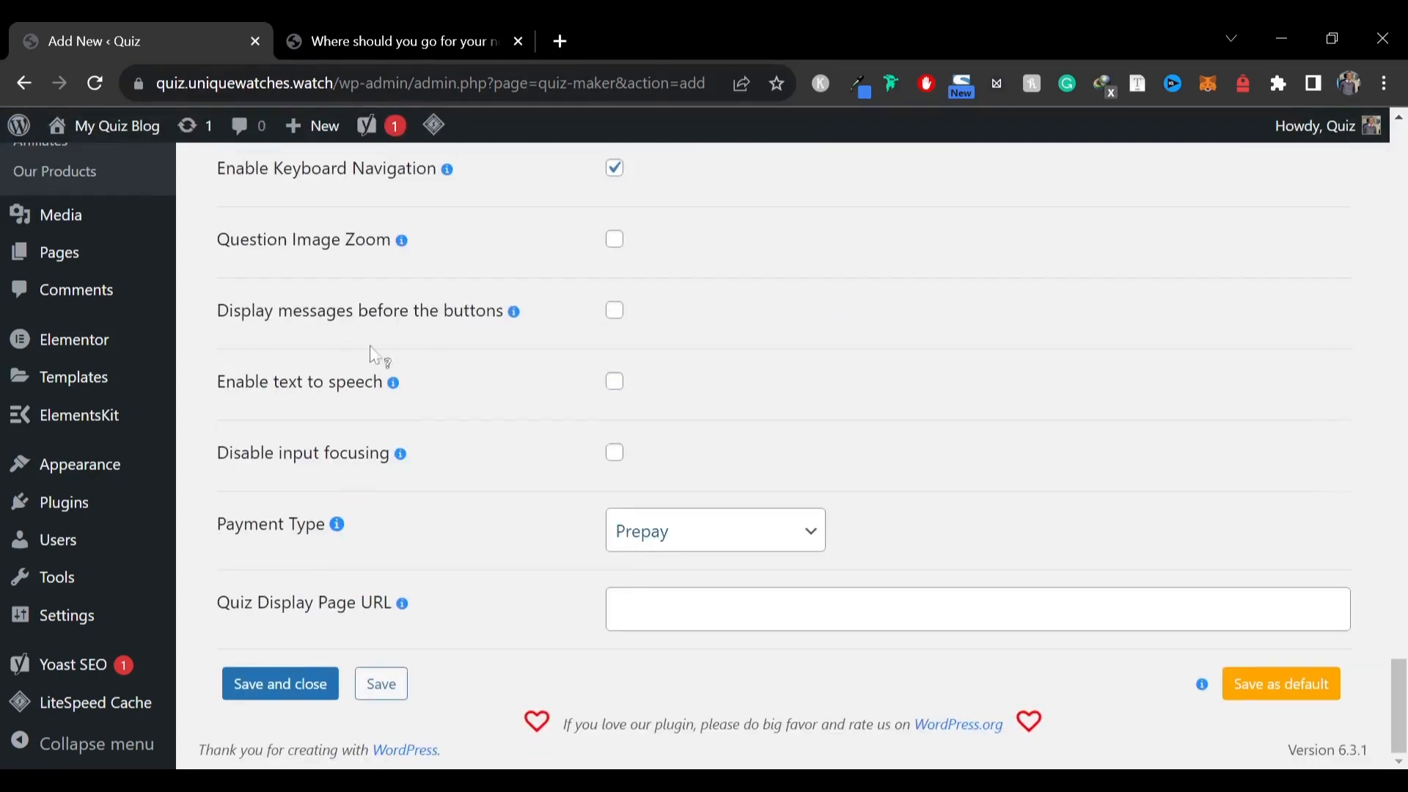
scroll(374, 348, "up", 11)
scroll(449, 381, "up", 11)
scroll(449, 379, "up", 15)
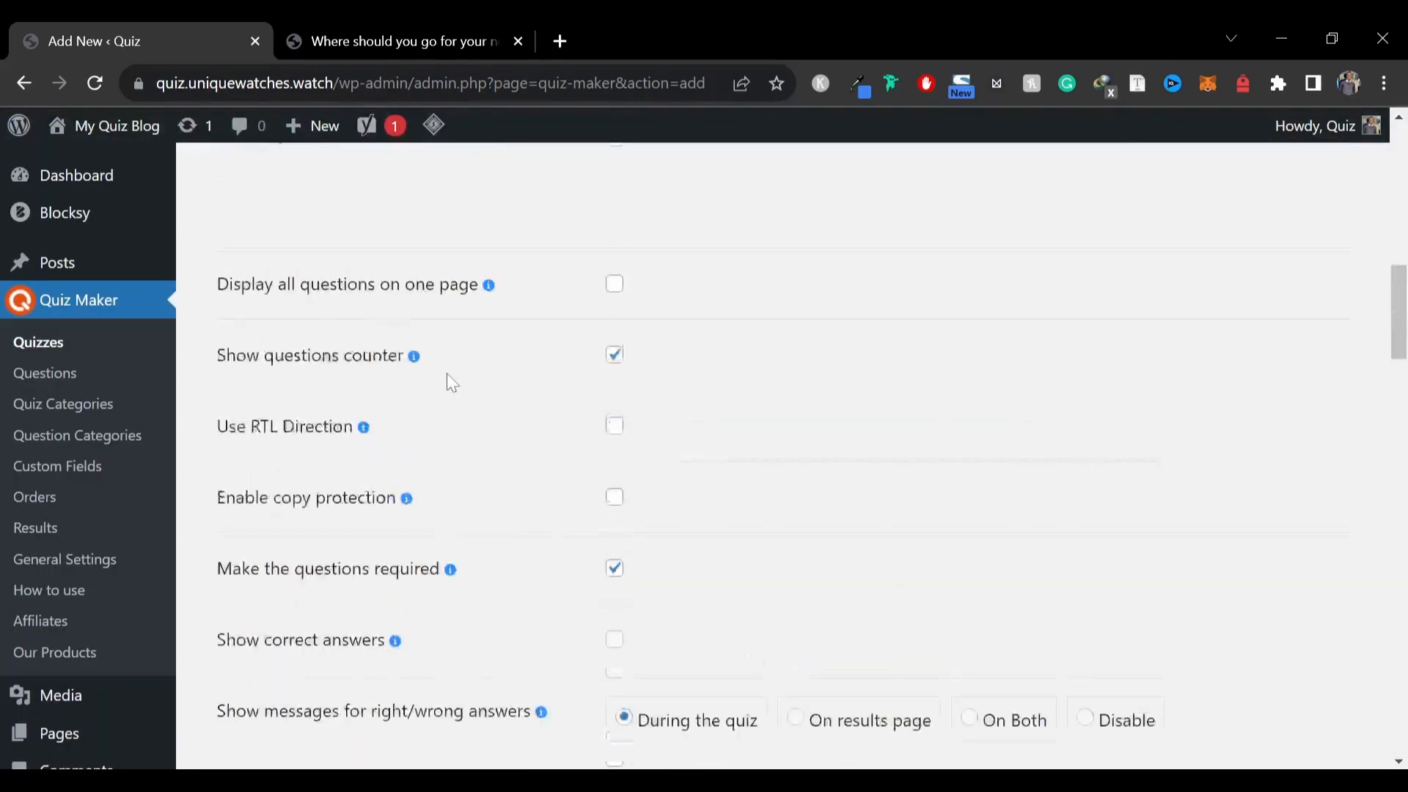
Open the Results Settings and enable the progress bar
left_click(519, 490)
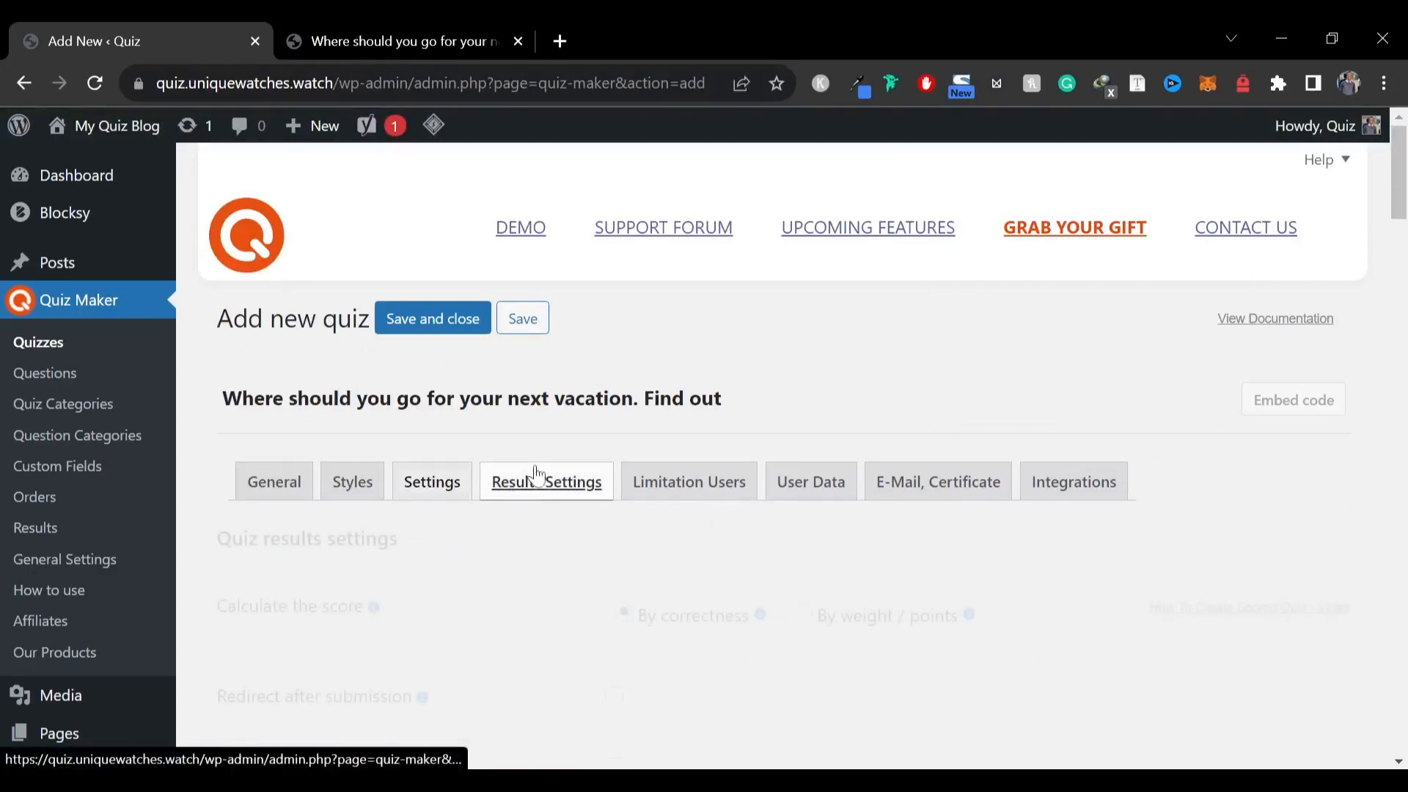
scroll(836, 334, "down", 4)
scroll(816, 346, "down", 5)
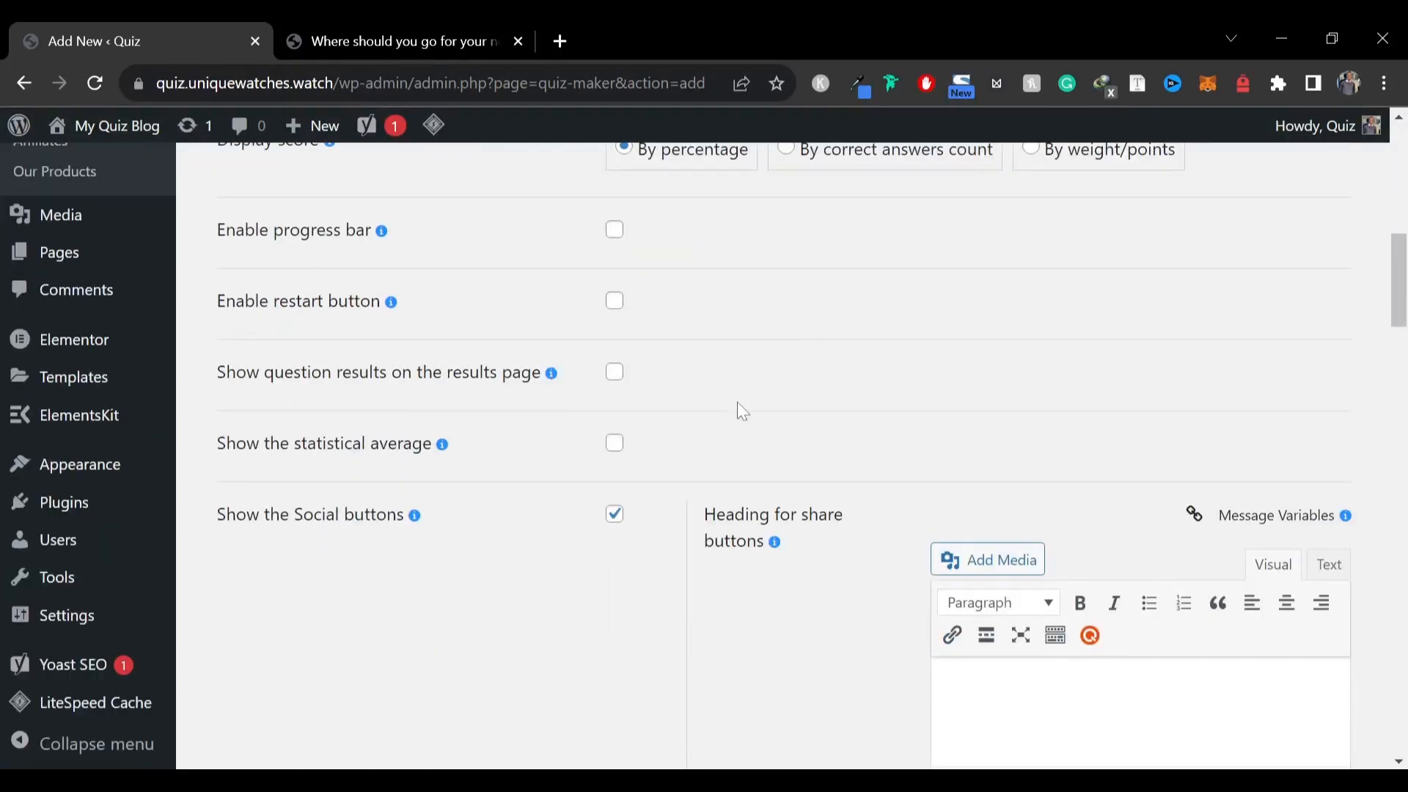
left_click(617, 234)
Review the results settings down to the intervals table
scroll(404, 453, "down", 5)
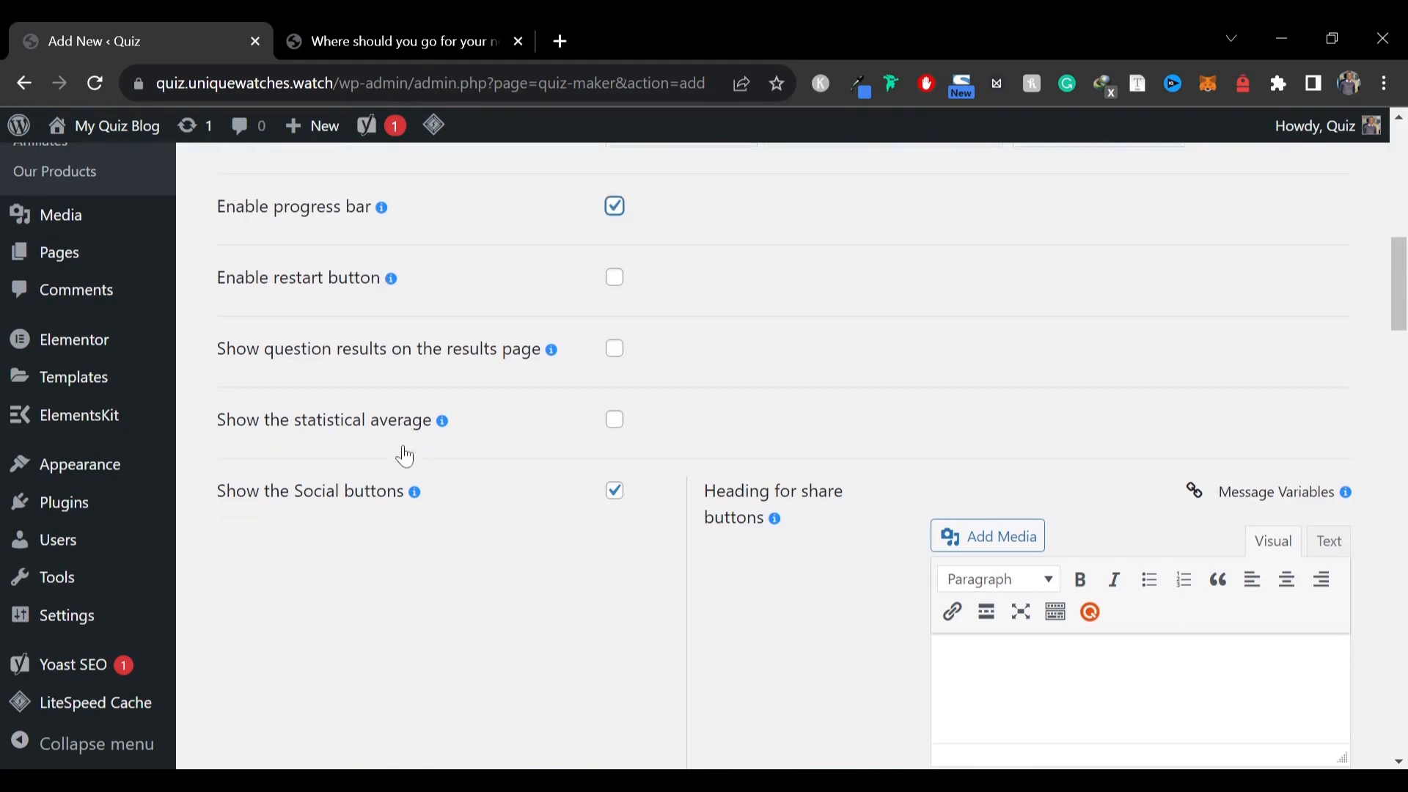
scroll(408, 455, "down", 10)
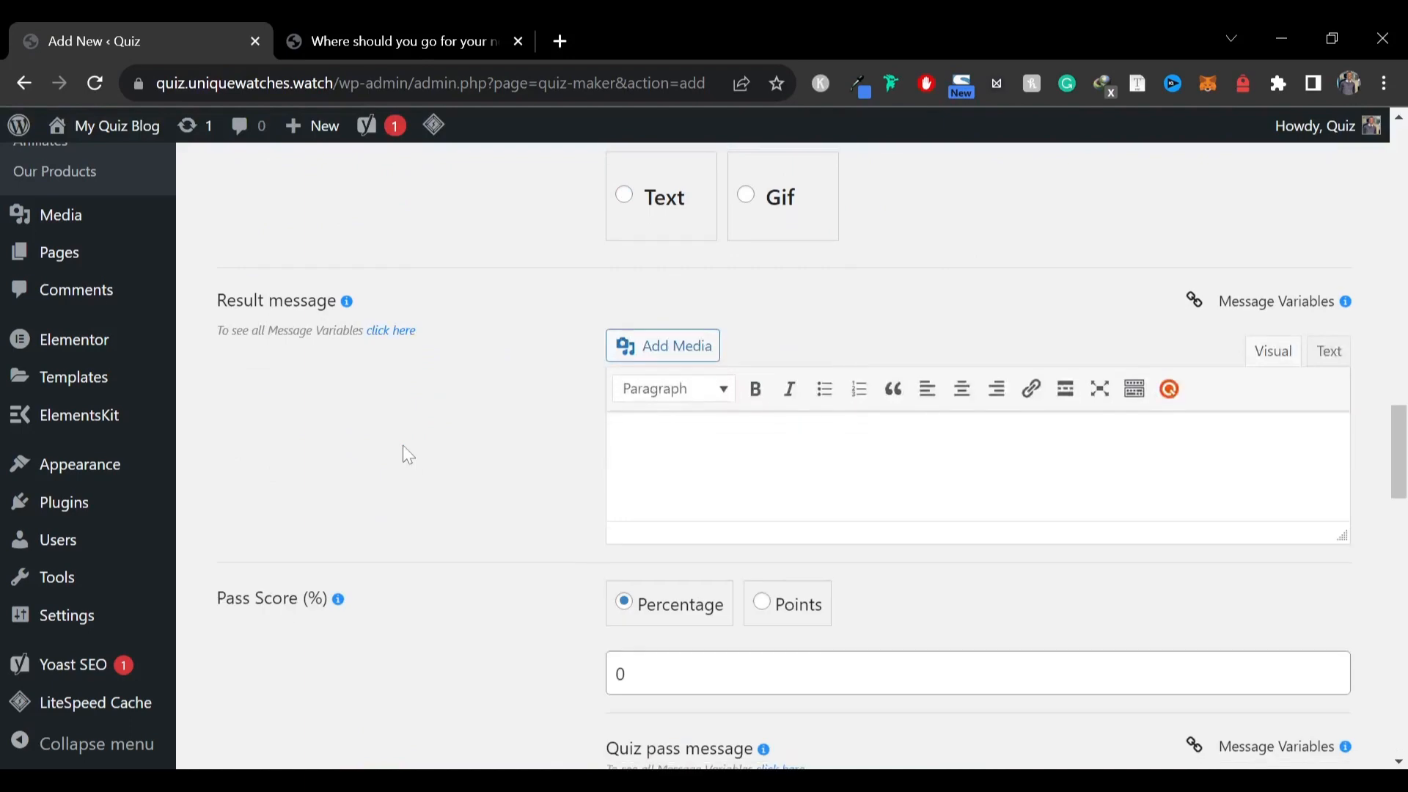
scroll(408, 455, "down", 10)
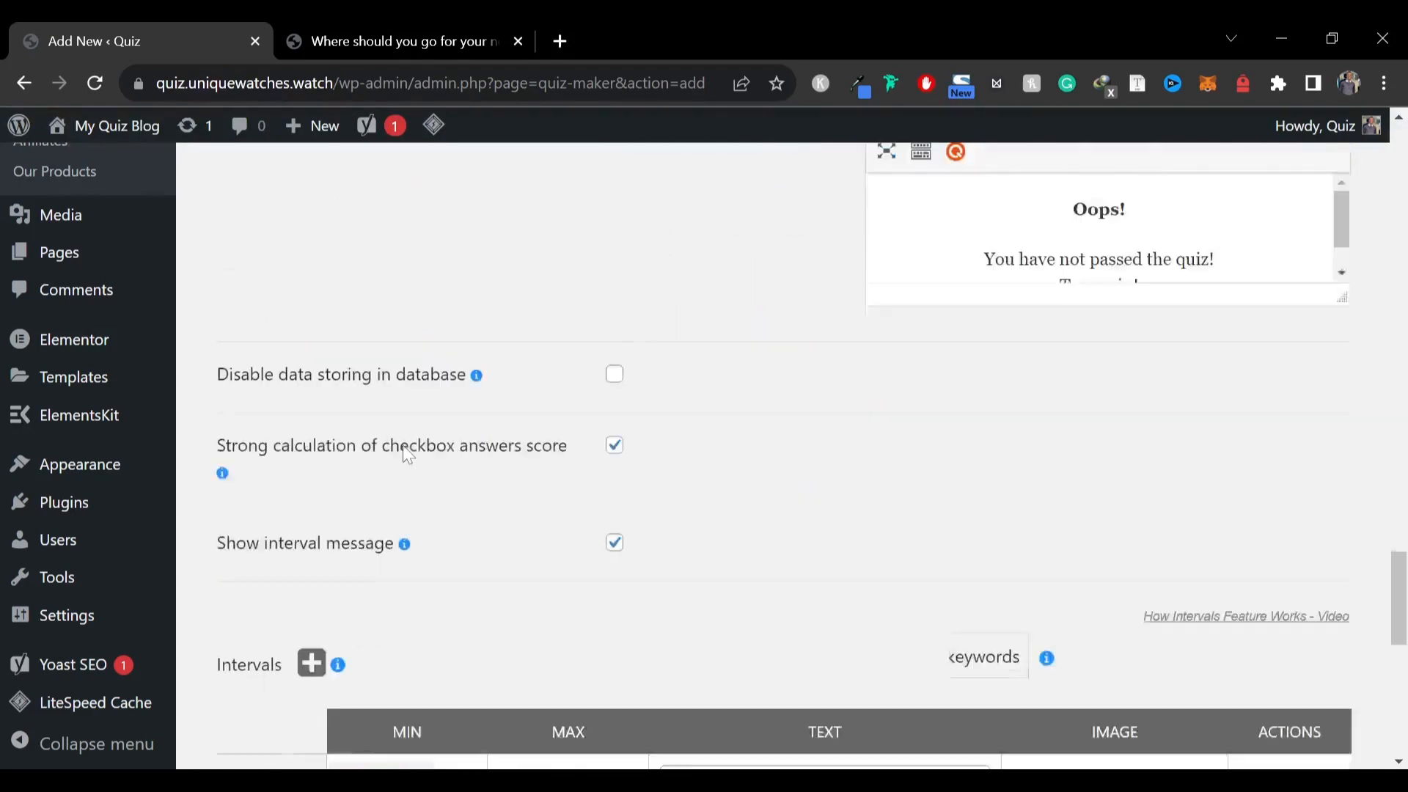
scroll(405, 455, "up", 5)
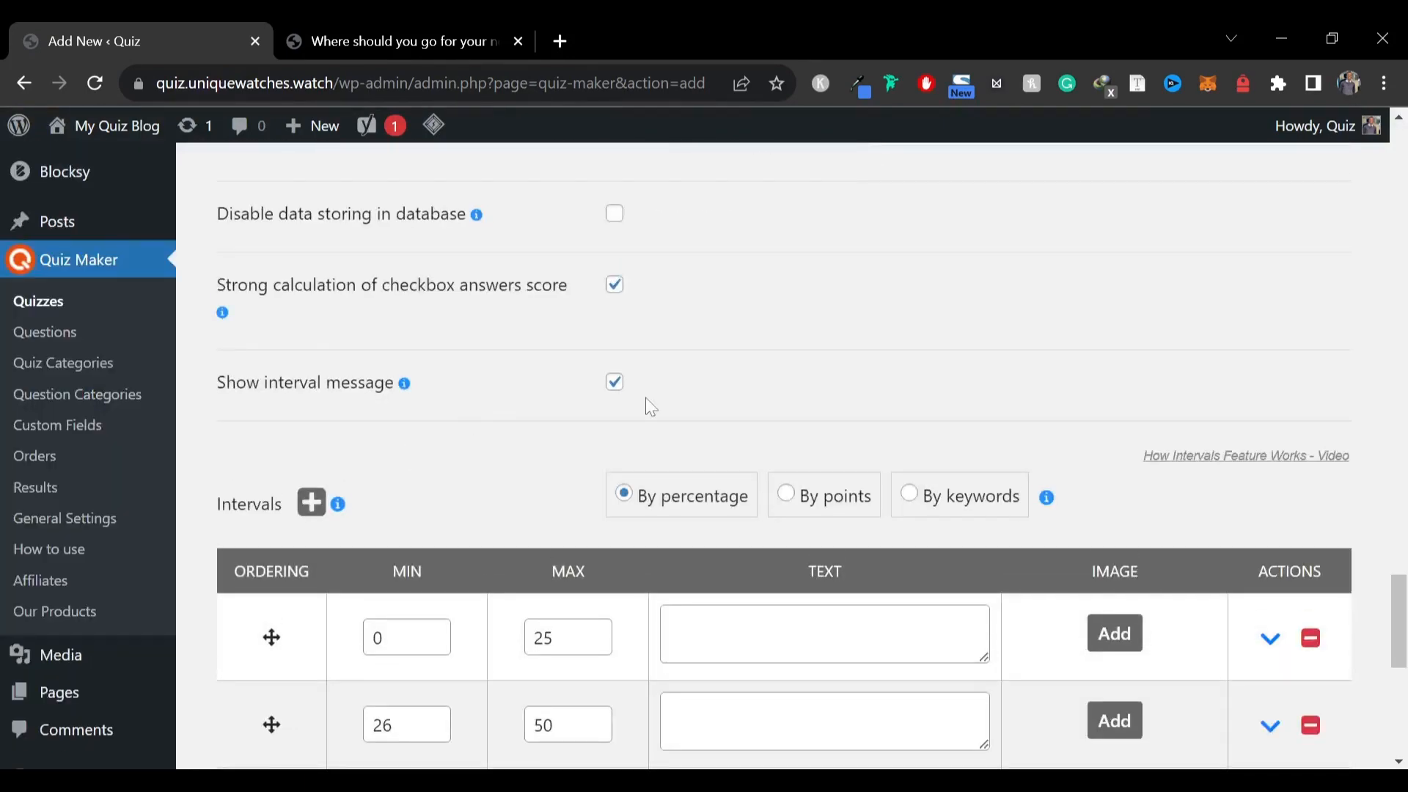
scroll(909, 399, "down", 1)
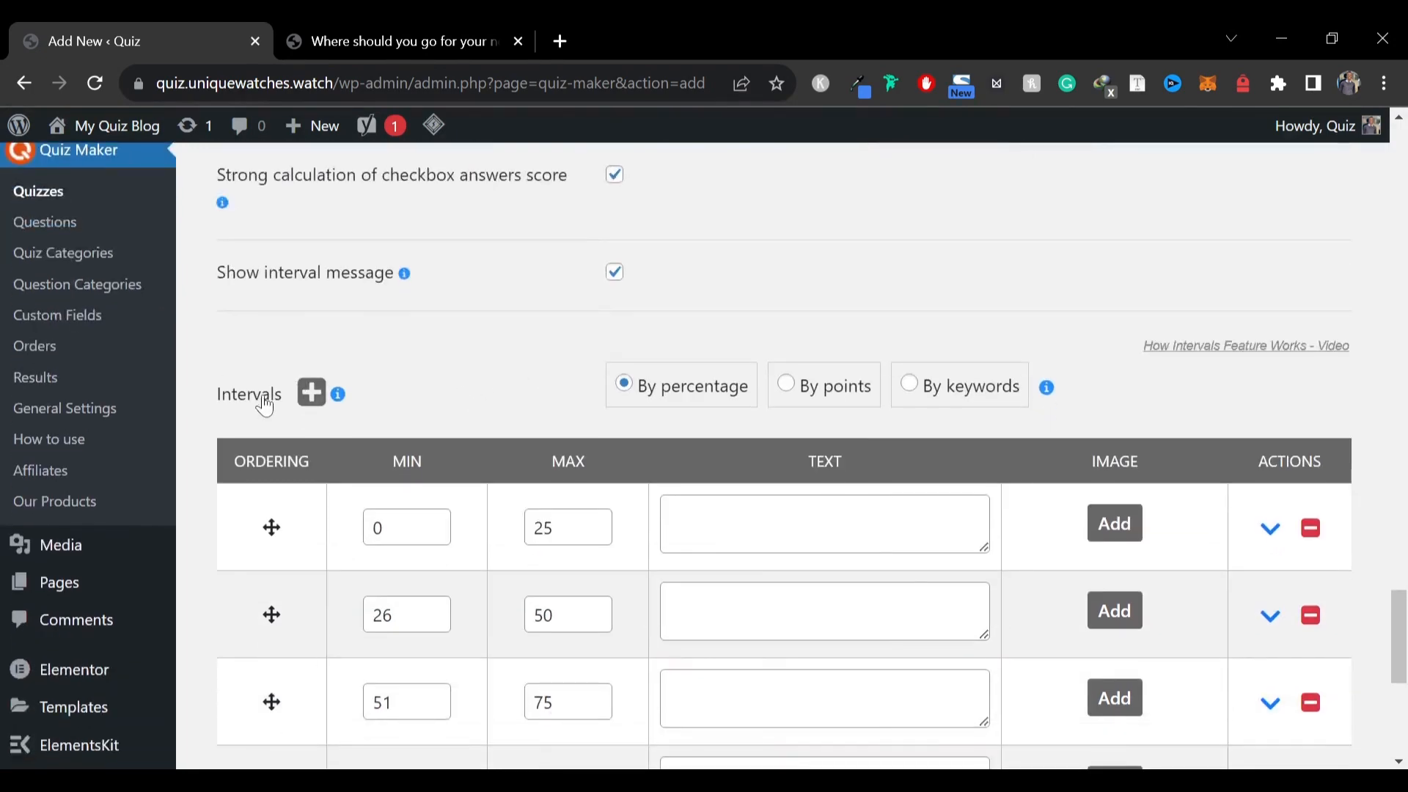
Switch the results intervals to By keywords
left_click(920, 396)
scroll(587, 414, "down", 3)
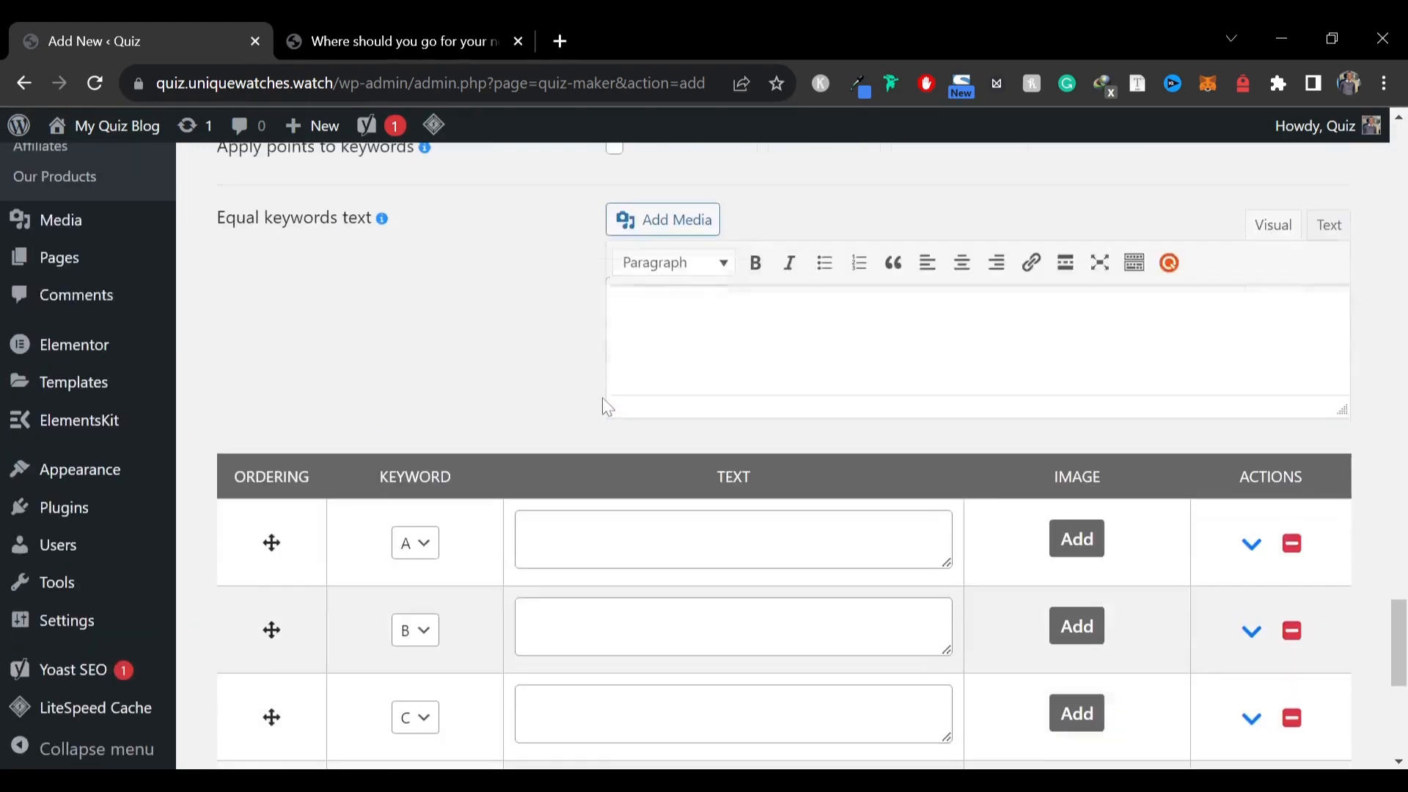
scroll(603, 403, "up", 2)
scroll(787, 318, "down", 3)
scroll(734, 333, "up", 2)
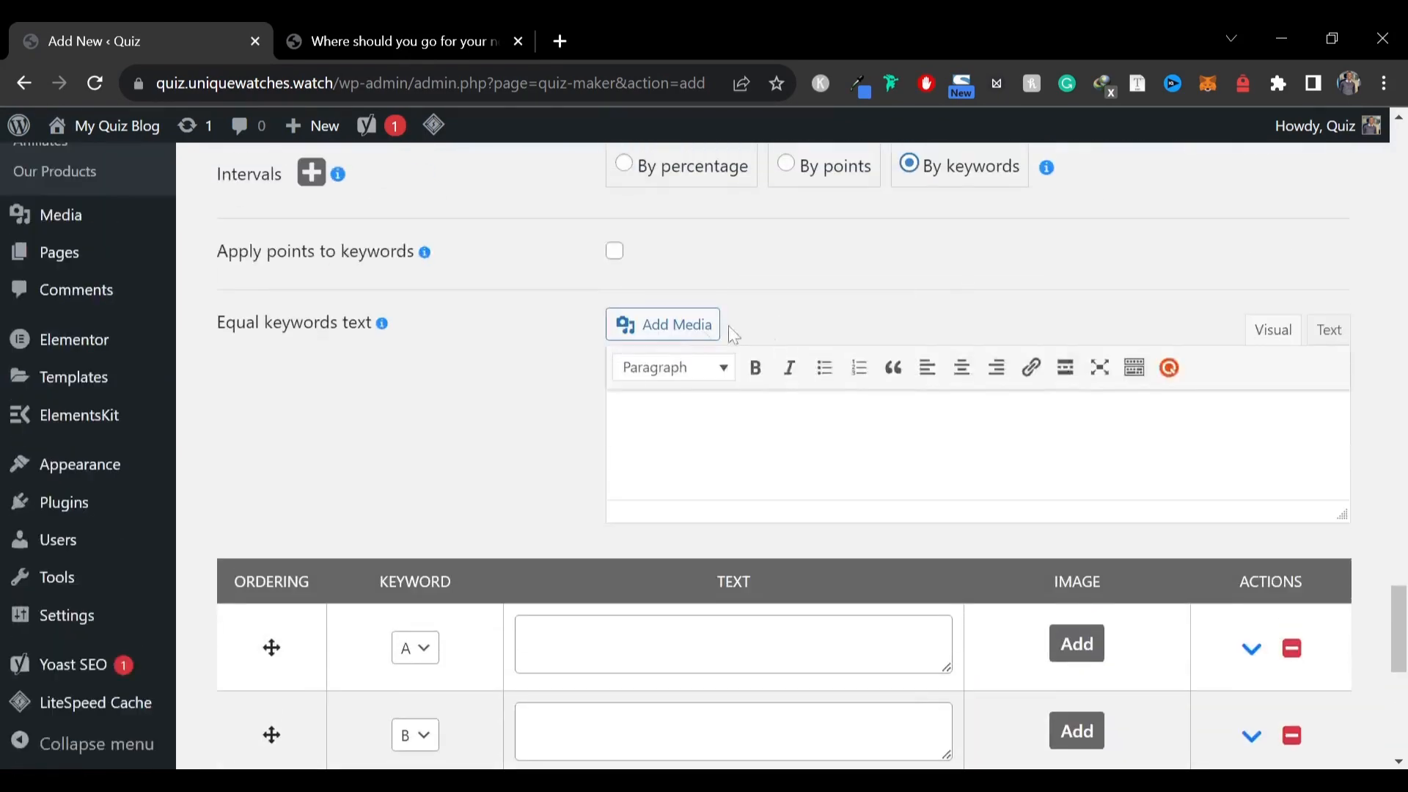
scroll(484, 345, "down", 5)
scroll(440, 323, "up", 1)
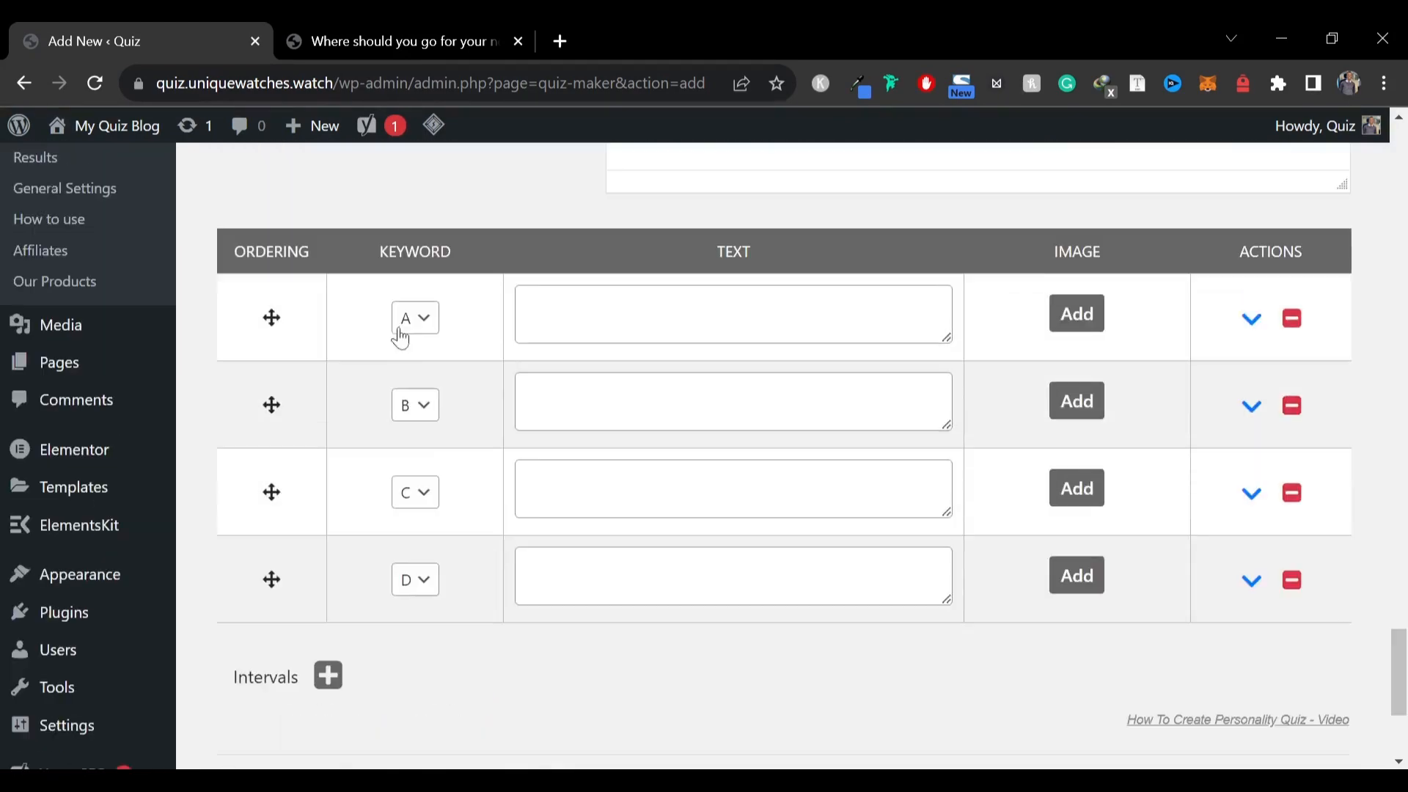
Enter United States of America, United Kingdom, France and Nigeria as the texts for keywords A to D
left_click(349, 42)
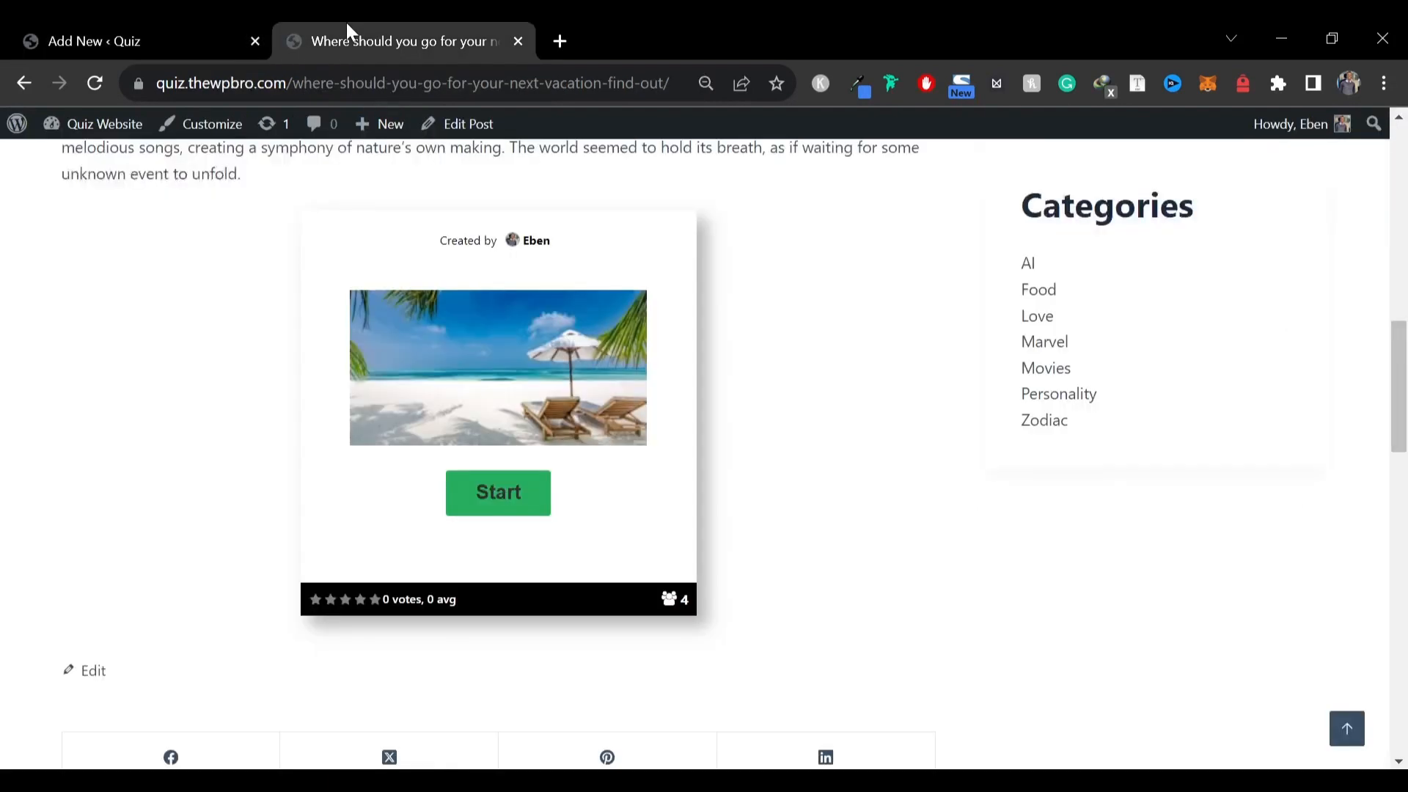
left_click(228, 29)
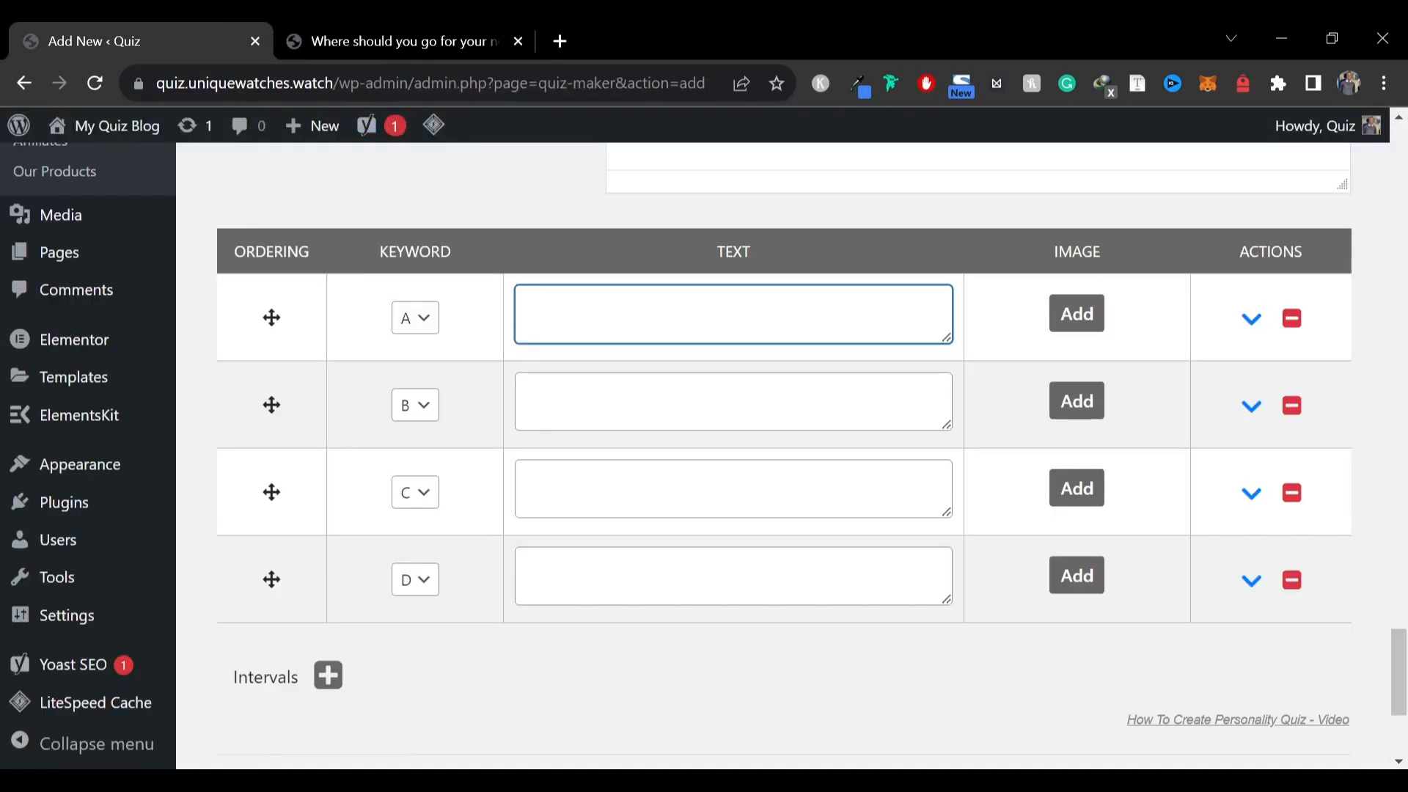
type("d States of America")
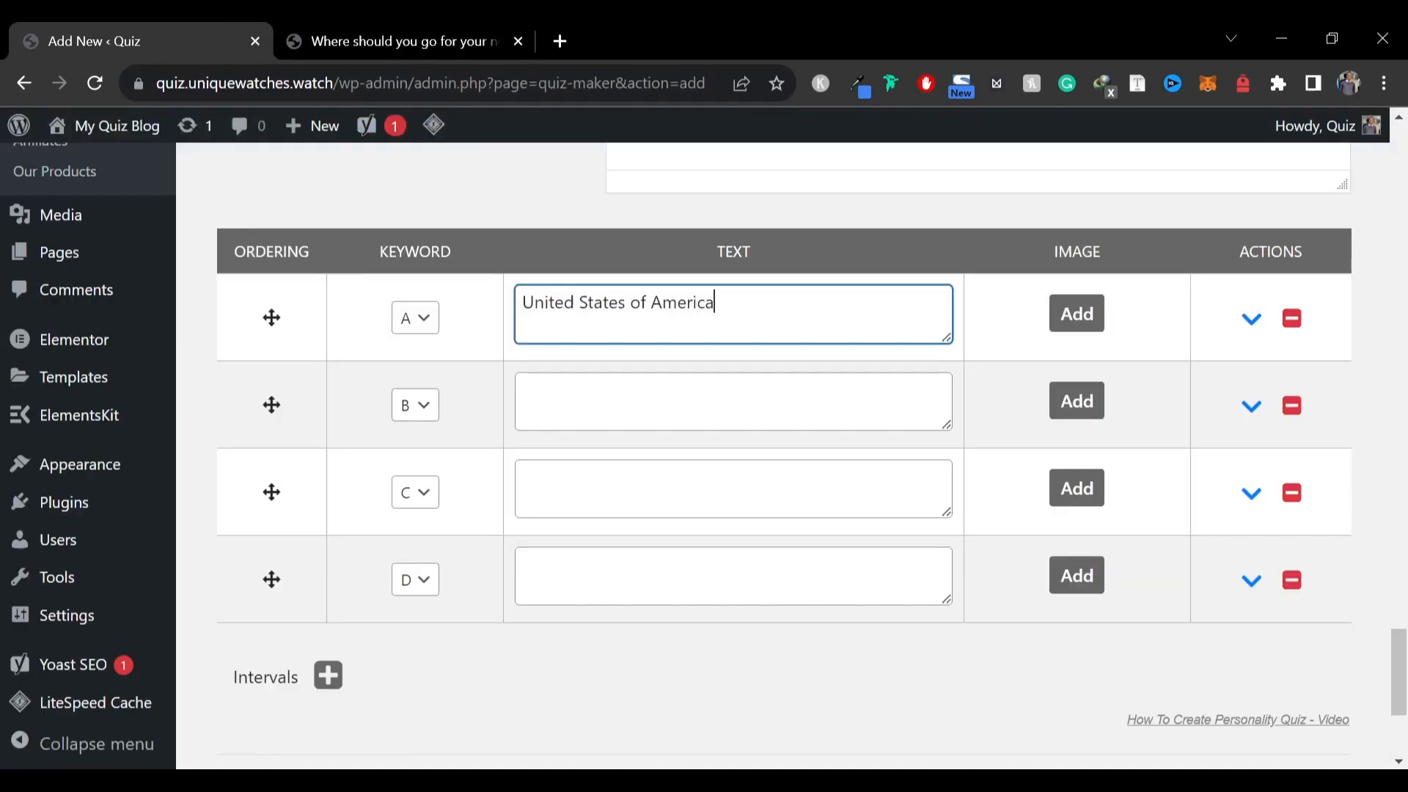
left_click(623, 398)
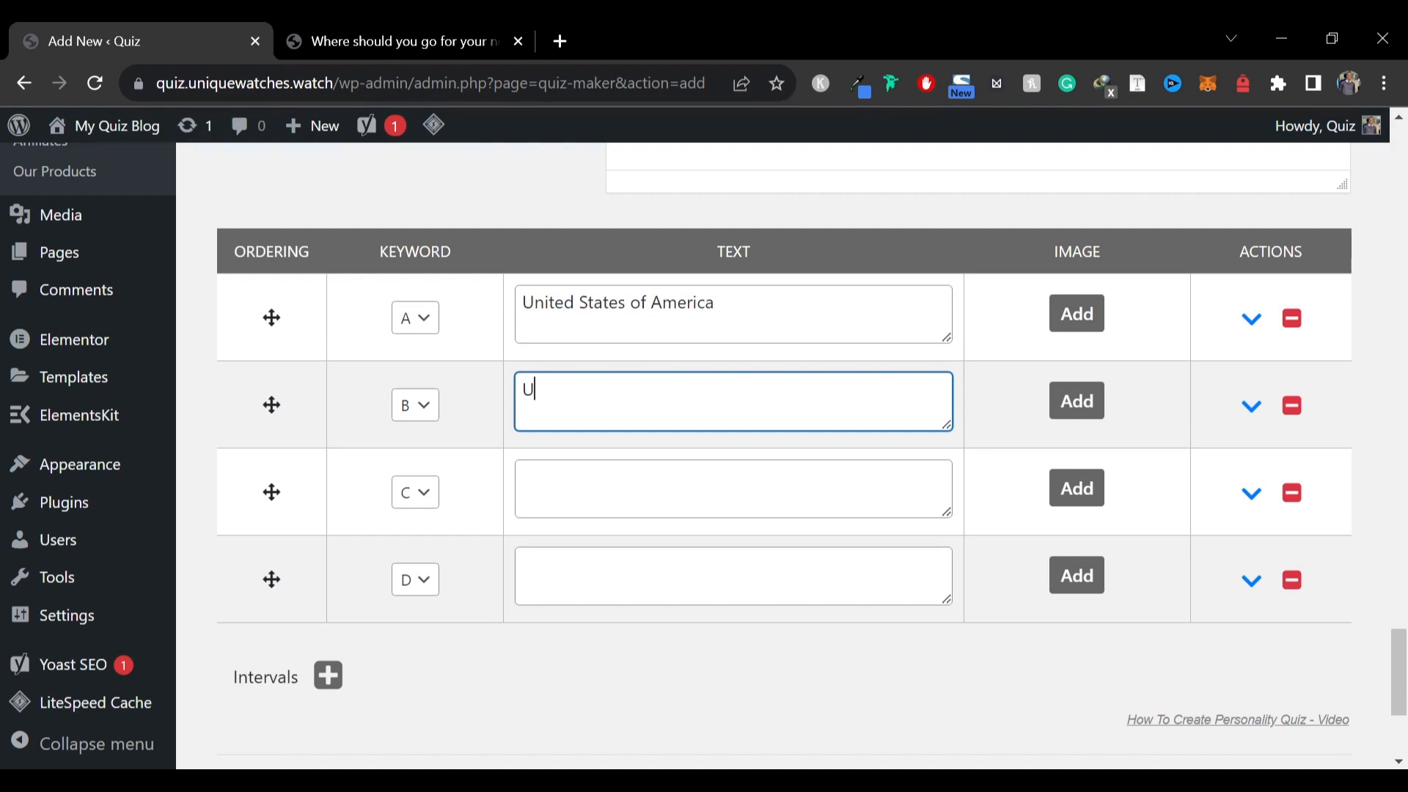
type("Unik")
key("BackSpace")
type("ted Kingdom")
left_click(624, 486)
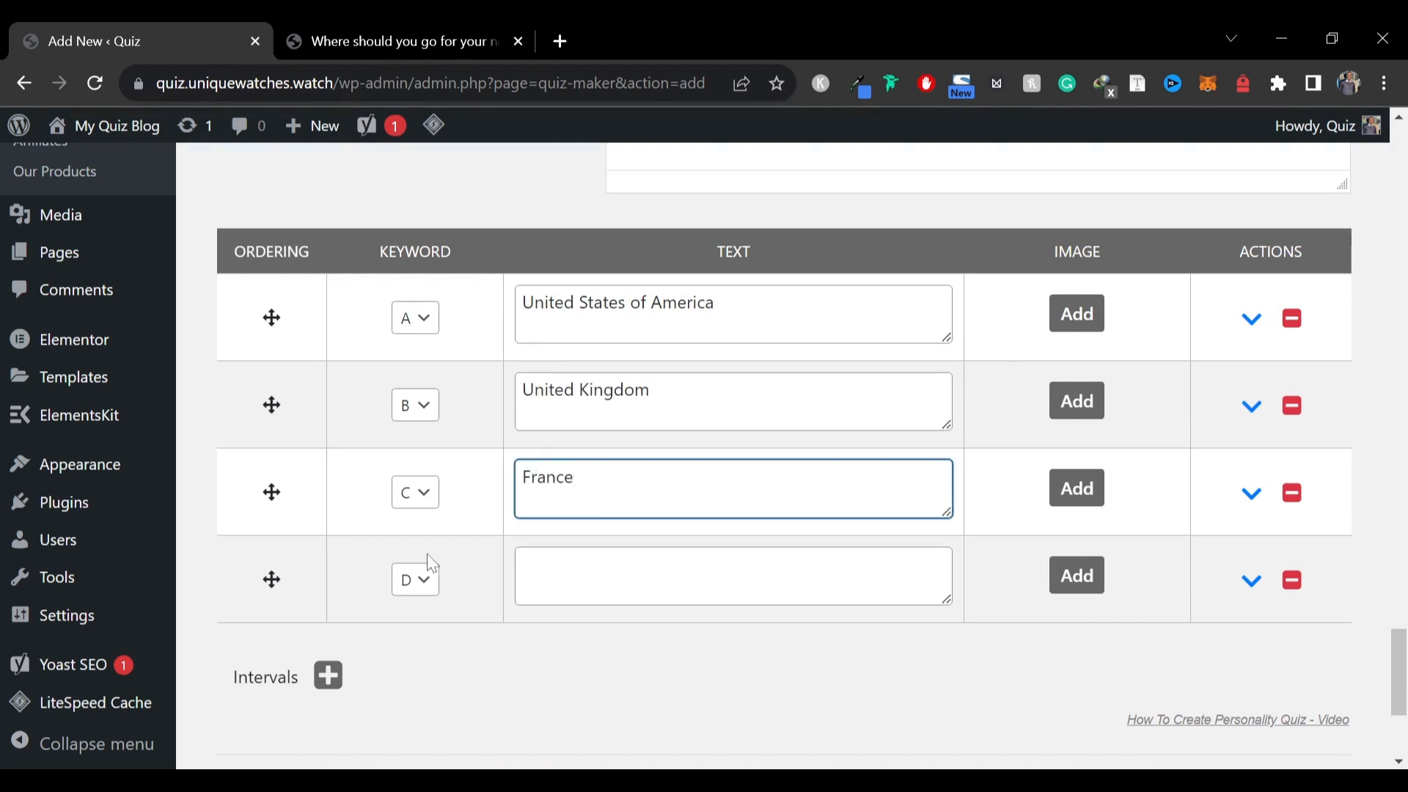
left_click(623, 574)
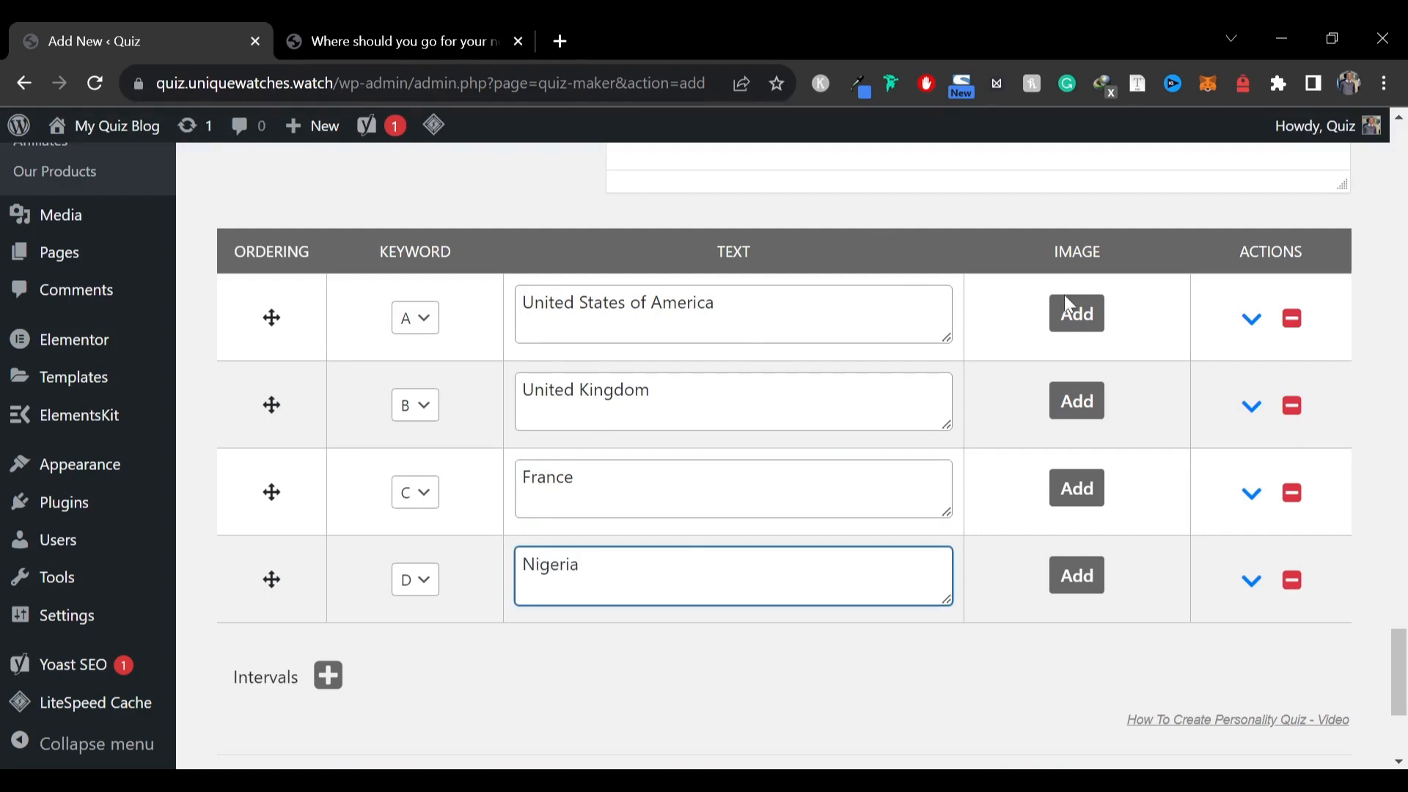
Add the food image from the media library to keyword A
left_click(1078, 315)
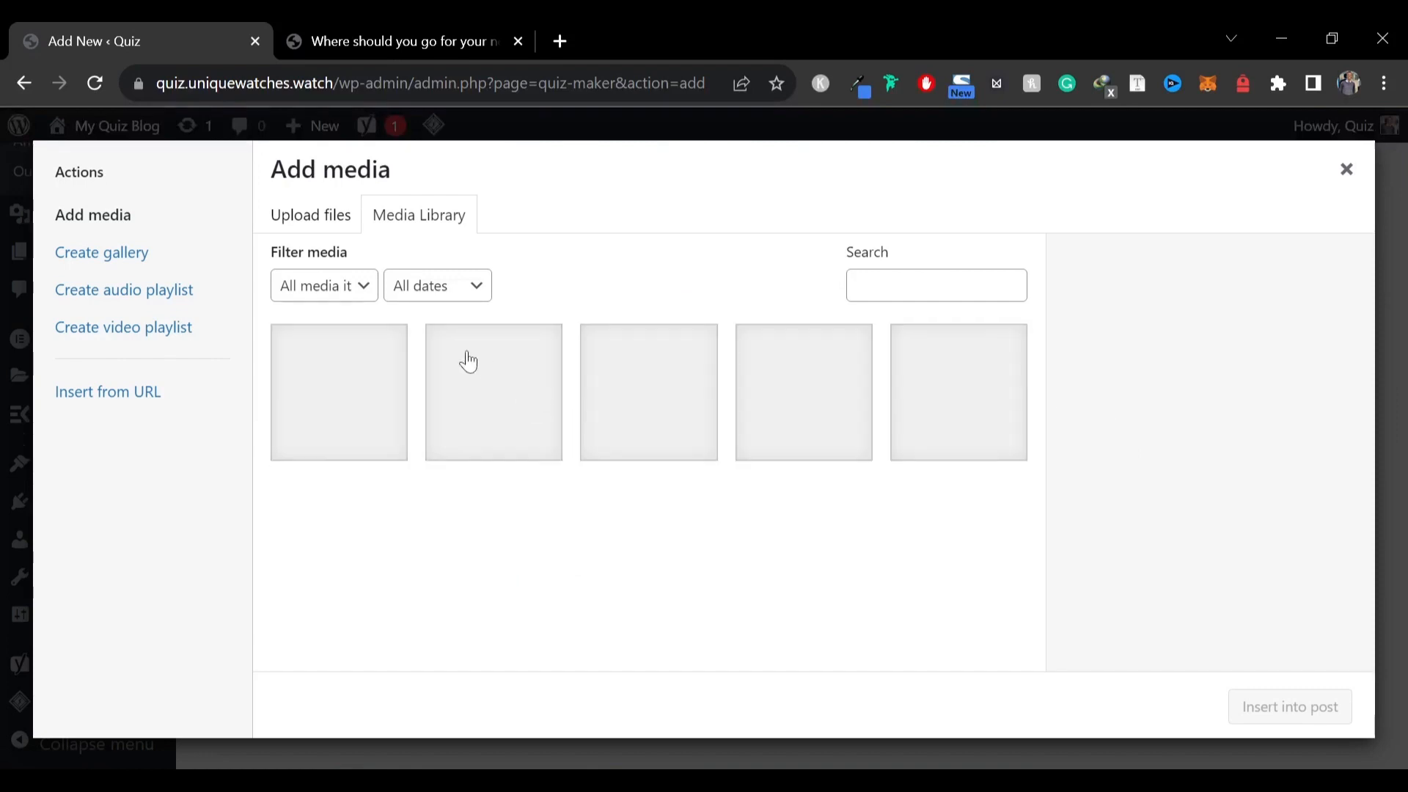
left_click(1347, 168)
left_click(1076, 323)
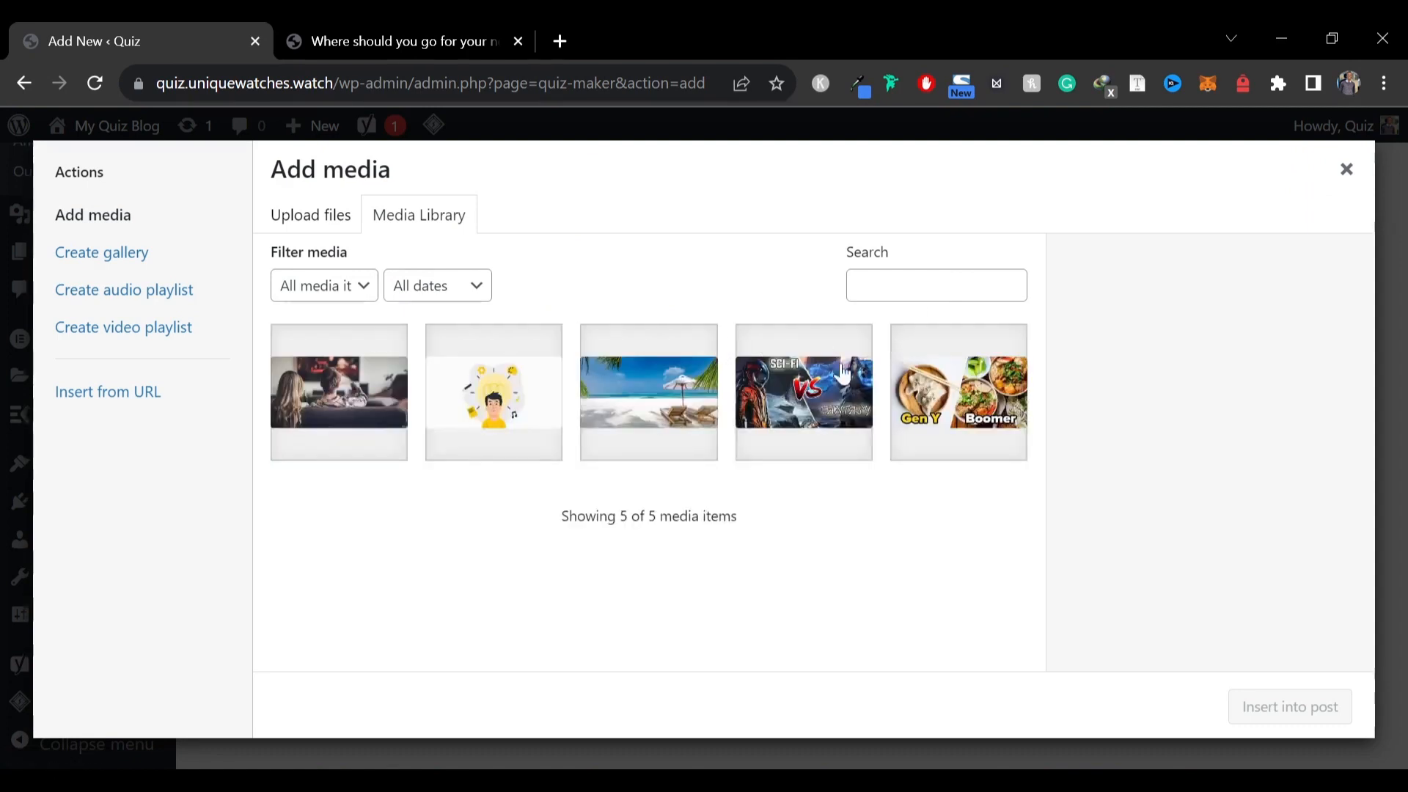
left_click(917, 388)
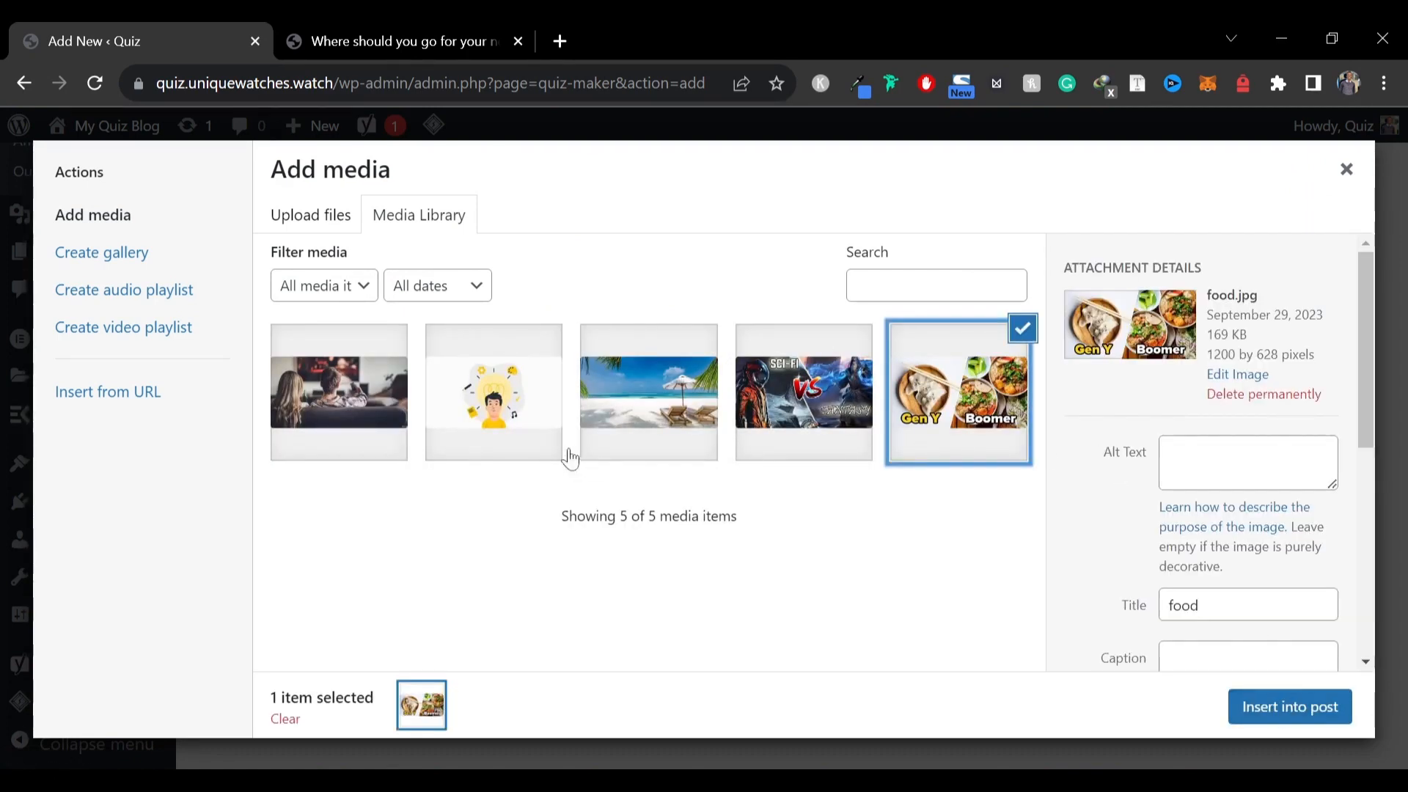
left_click(1291, 706)
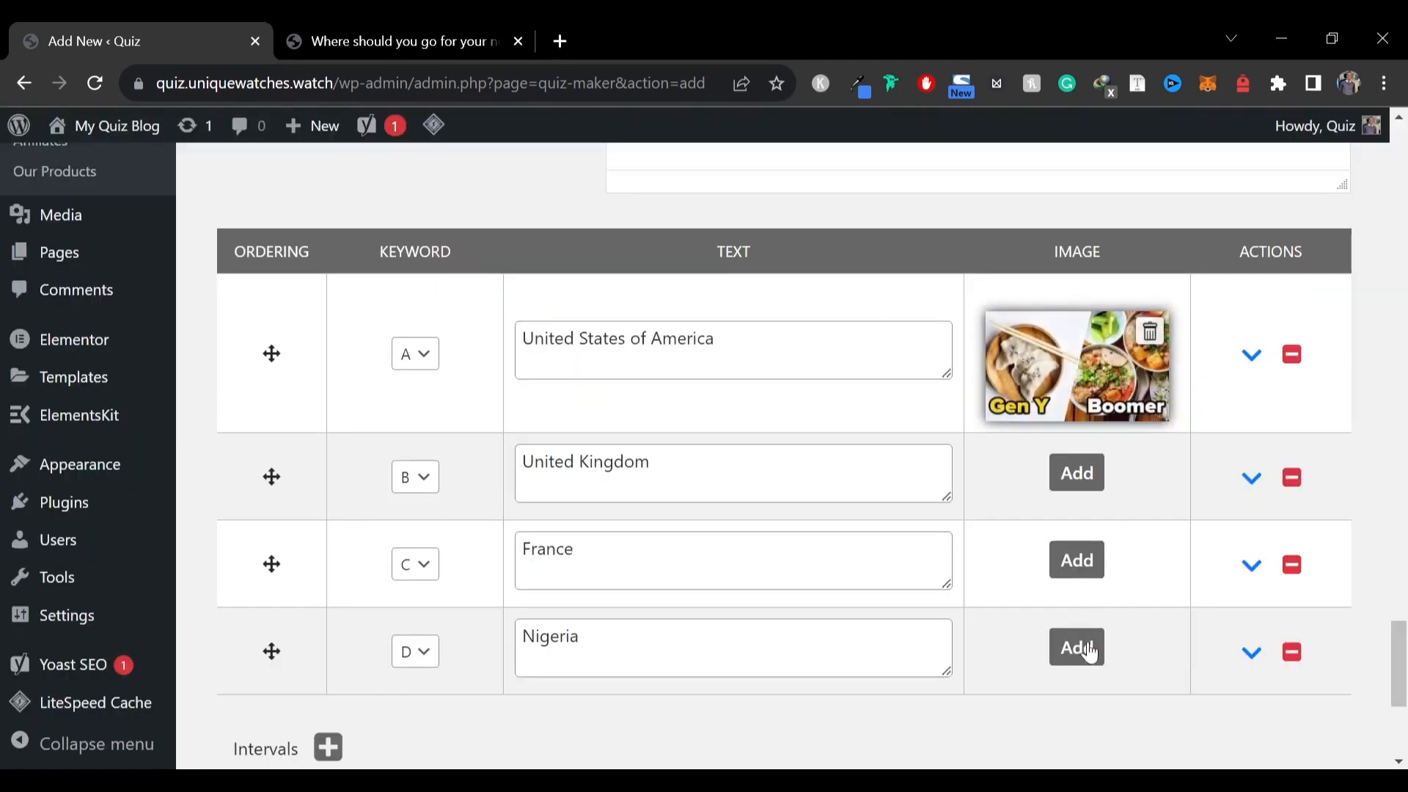
Add the image of the couple watching TV to keyword D
left_click(971, 644)
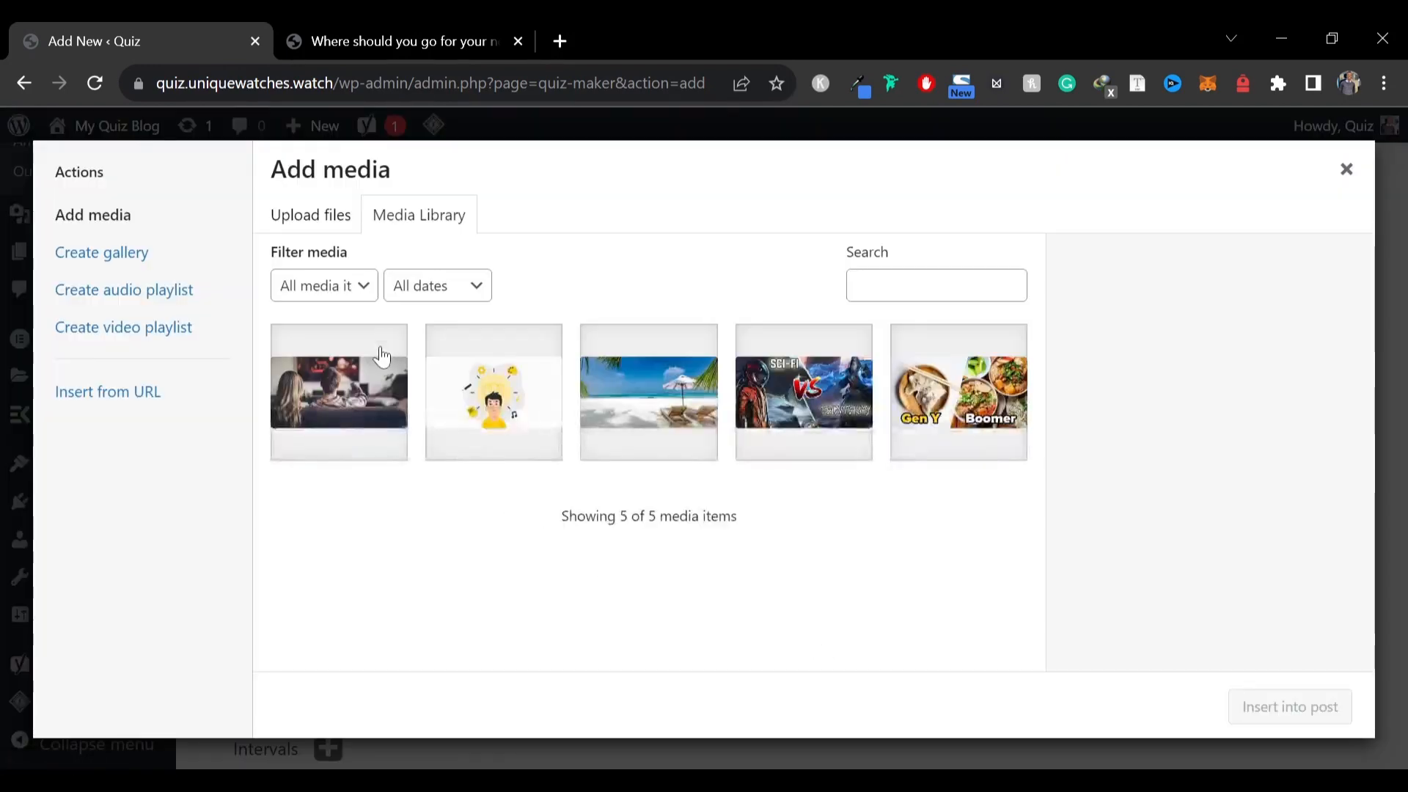
left_click(377, 355)
left_click(1267, 707)
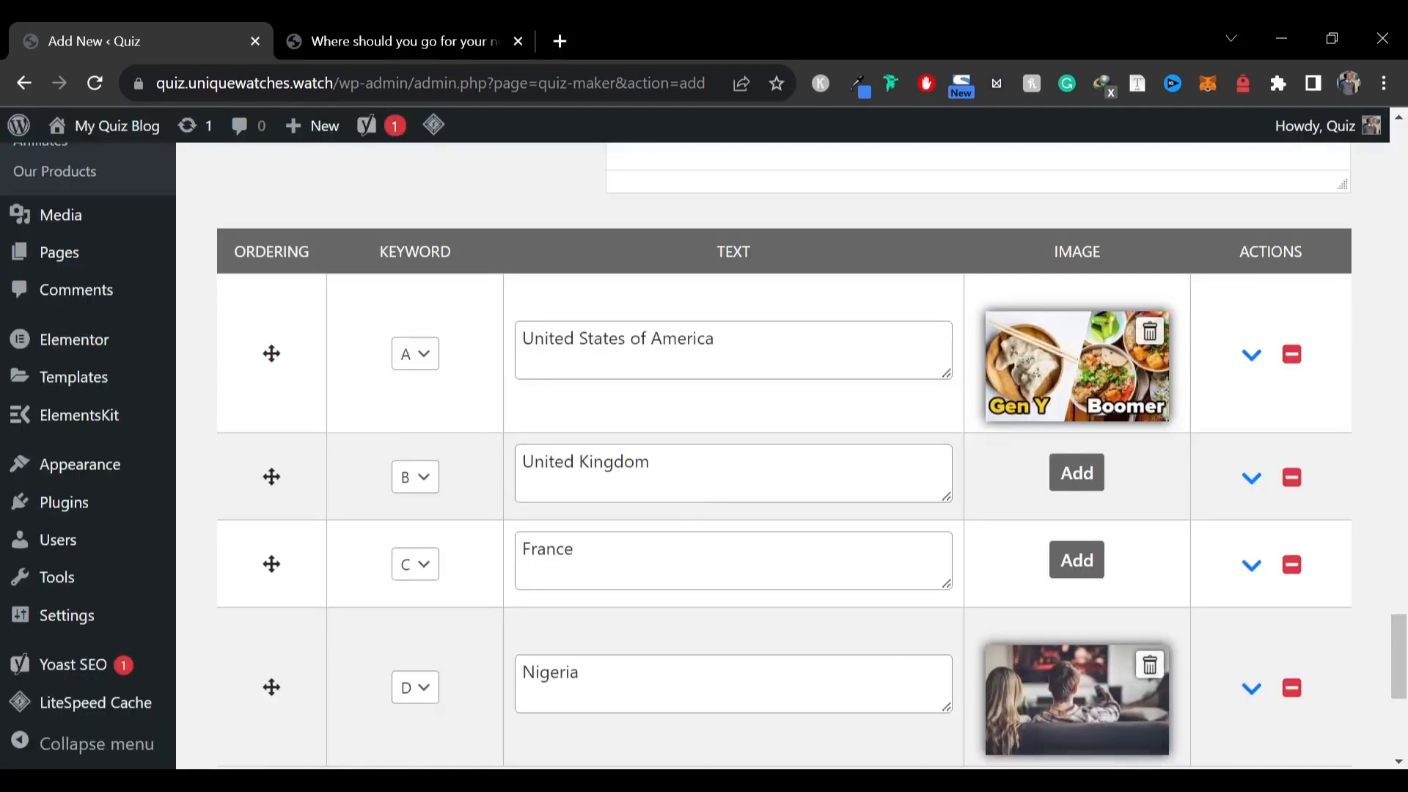
Open the Limitation Users settings and review its options
scroll(733, 440, "down", 5)
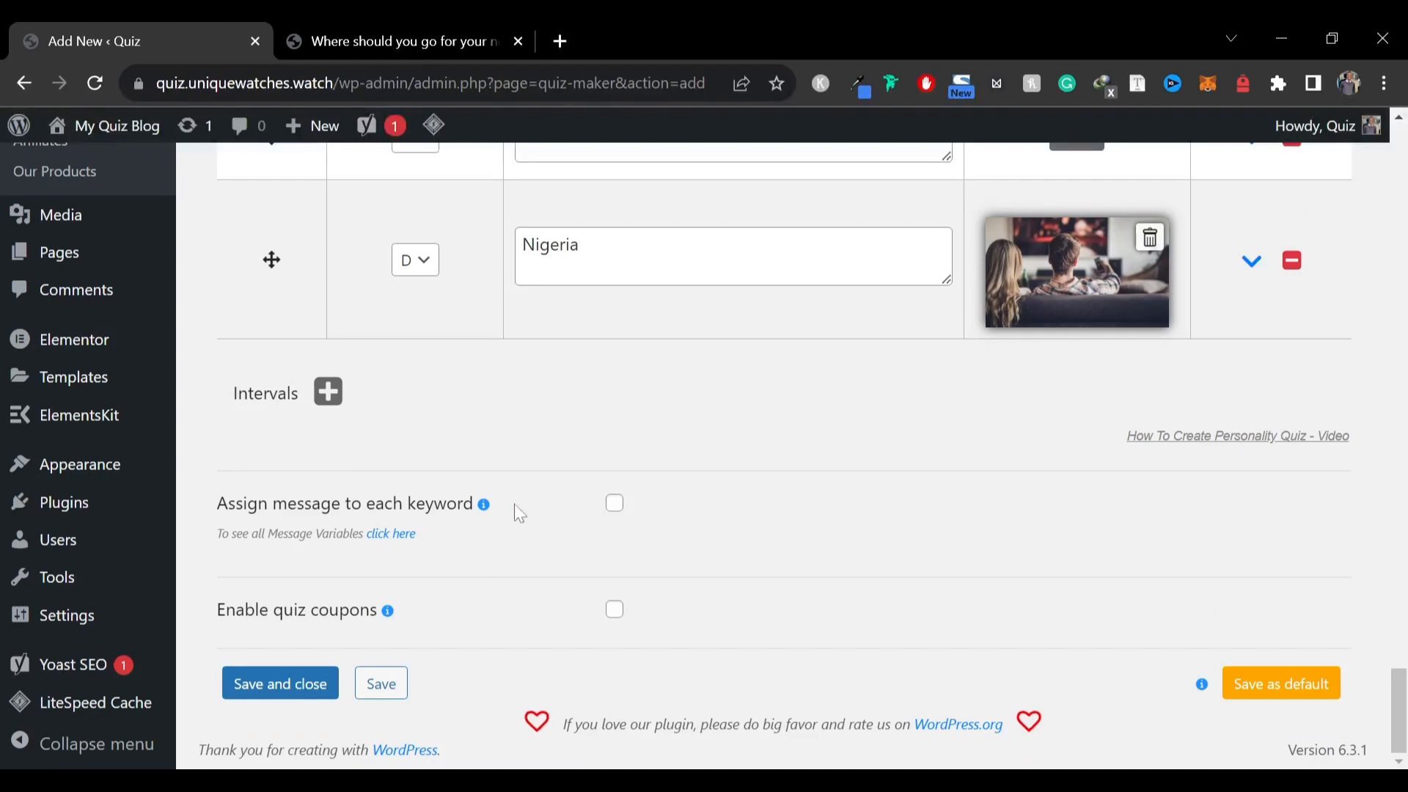
scroll(400, 643, "up", 10)
scroll(423, 468, "up", 15)
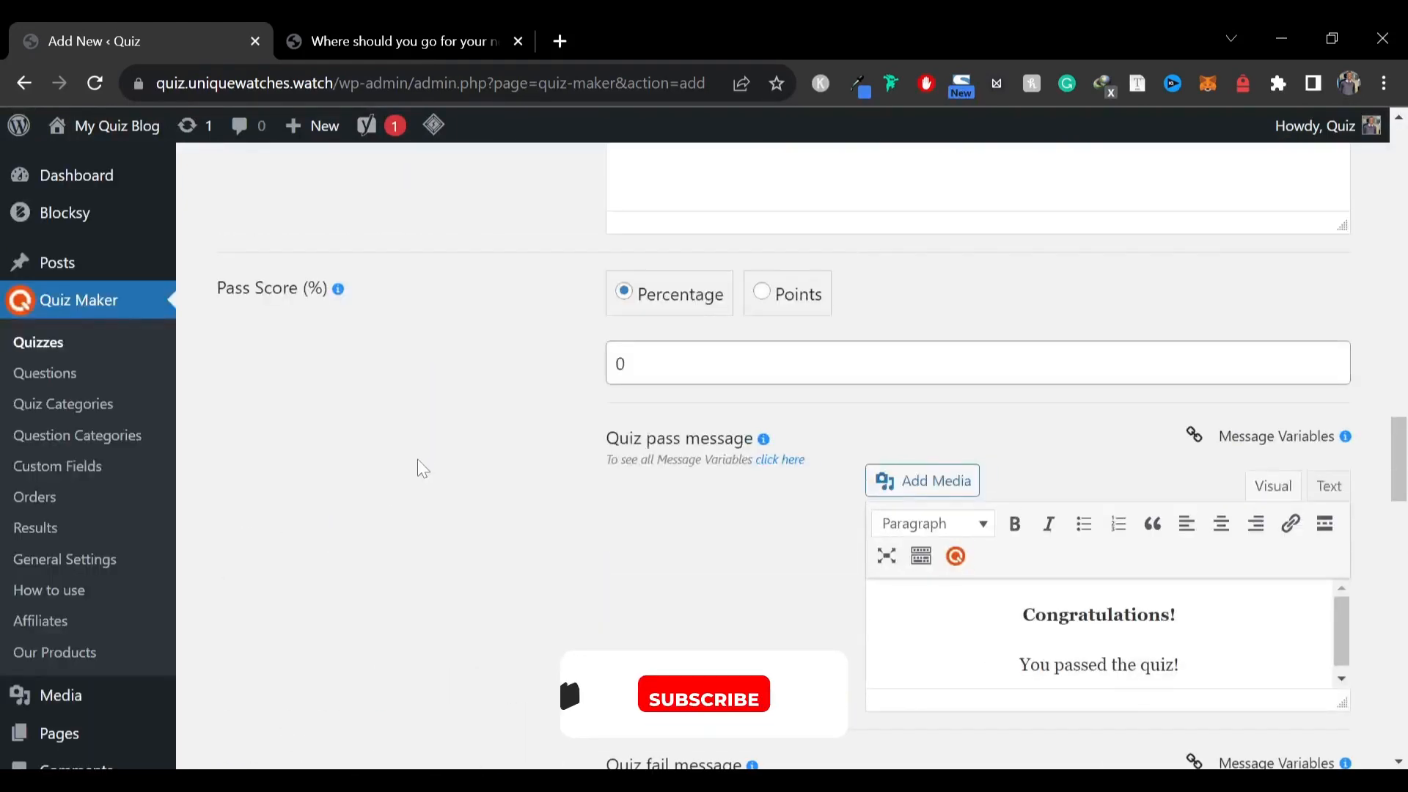
scroll(448, 435, "up", 6)
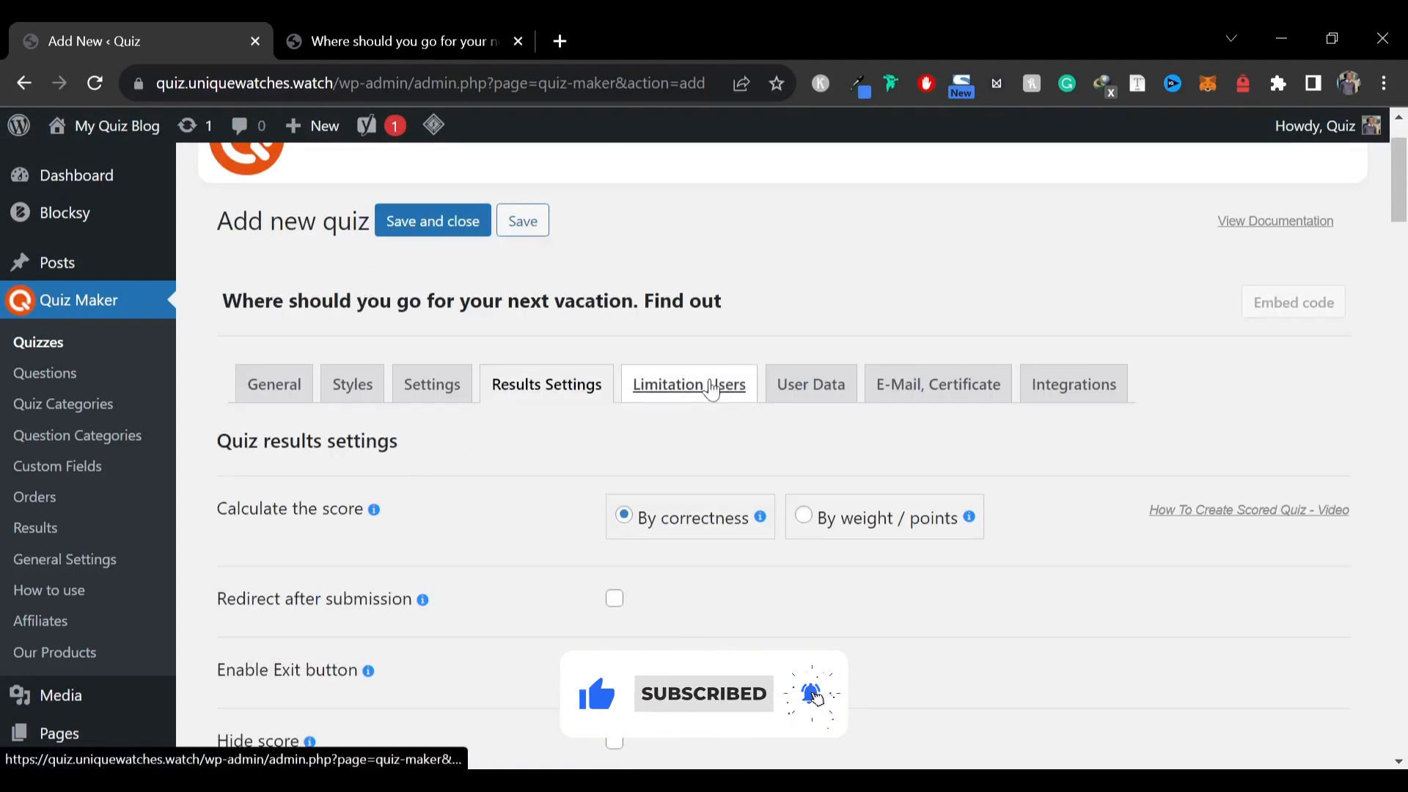
left_click(689, 384)
scroll(346, 523, "down", 3)
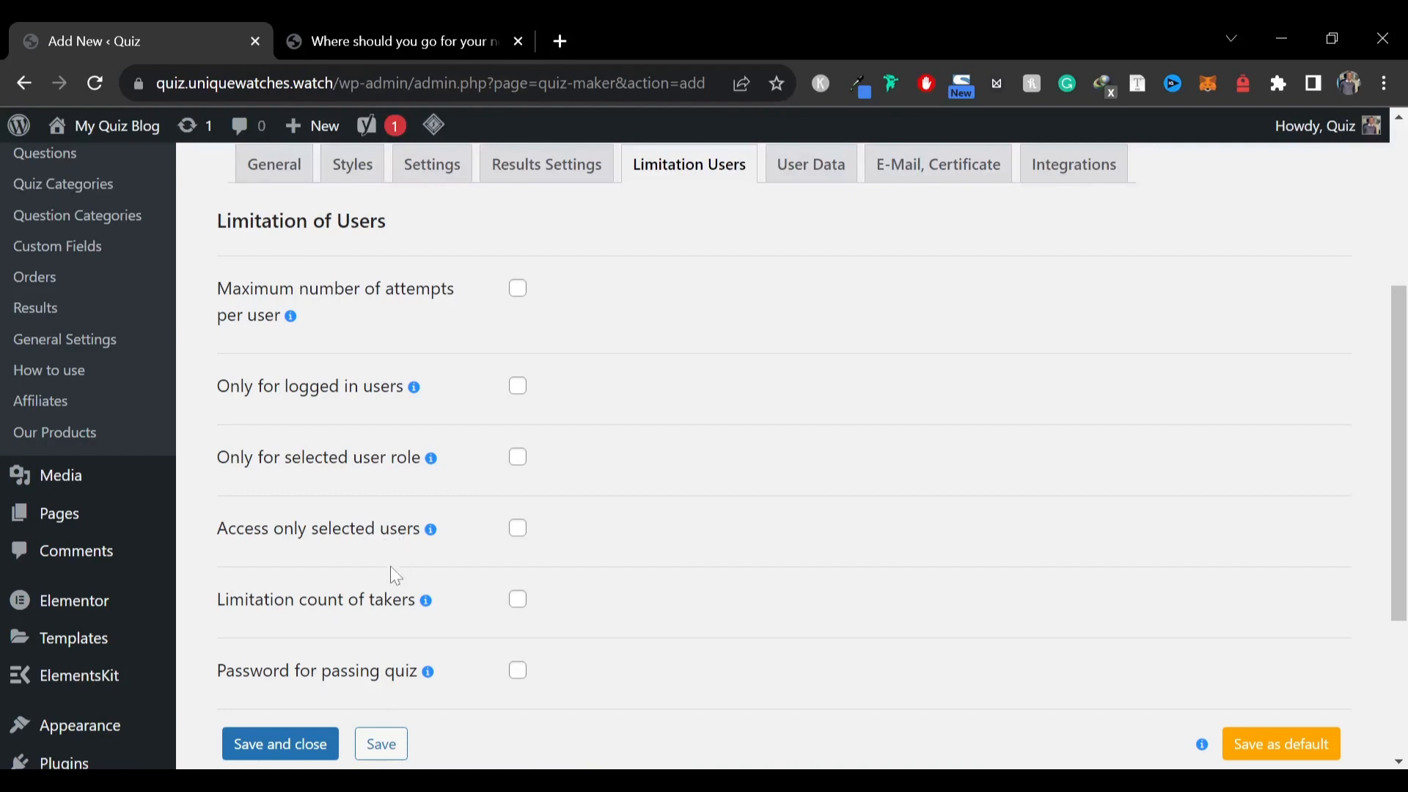
scroll(396, 575, "down", 3)
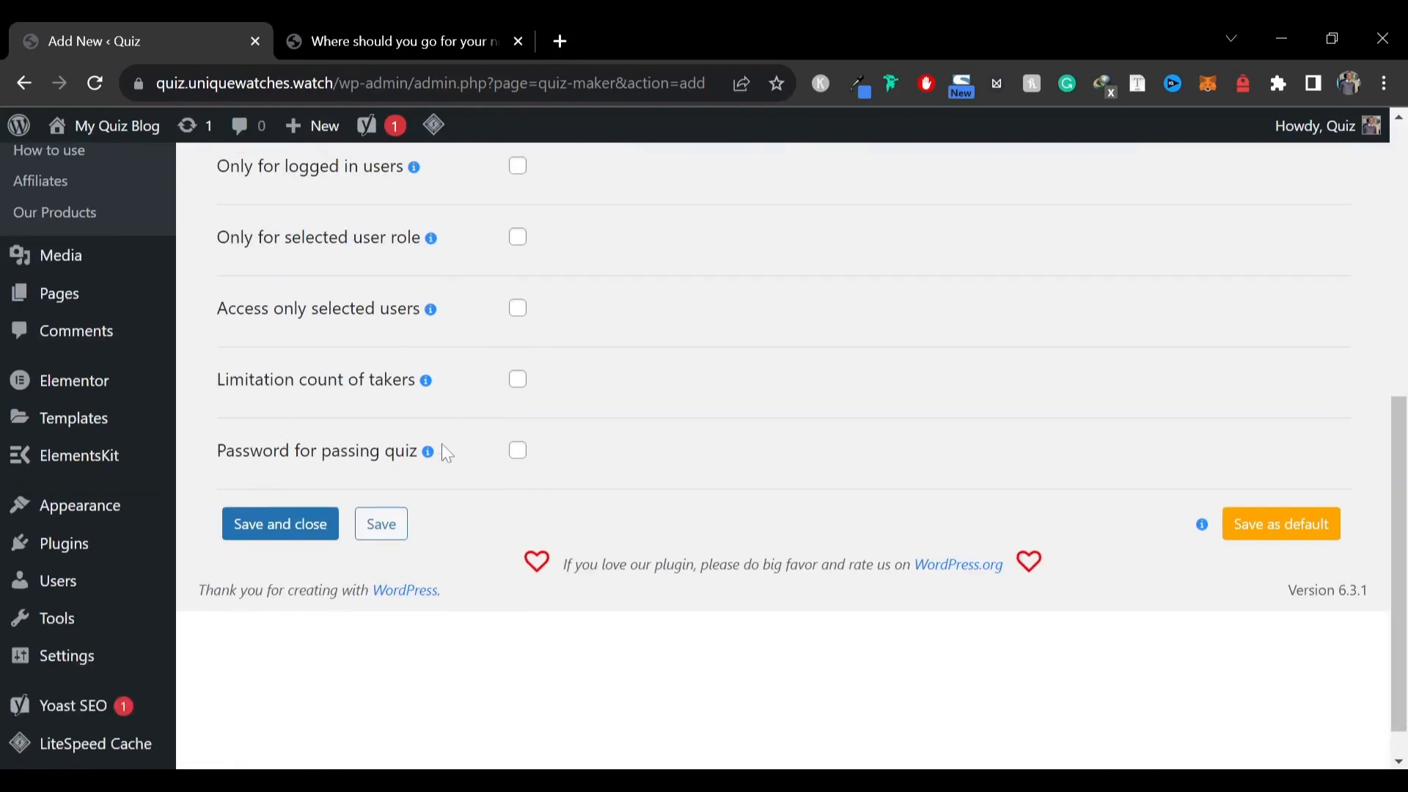
scroll(473, 492, "up", 7)
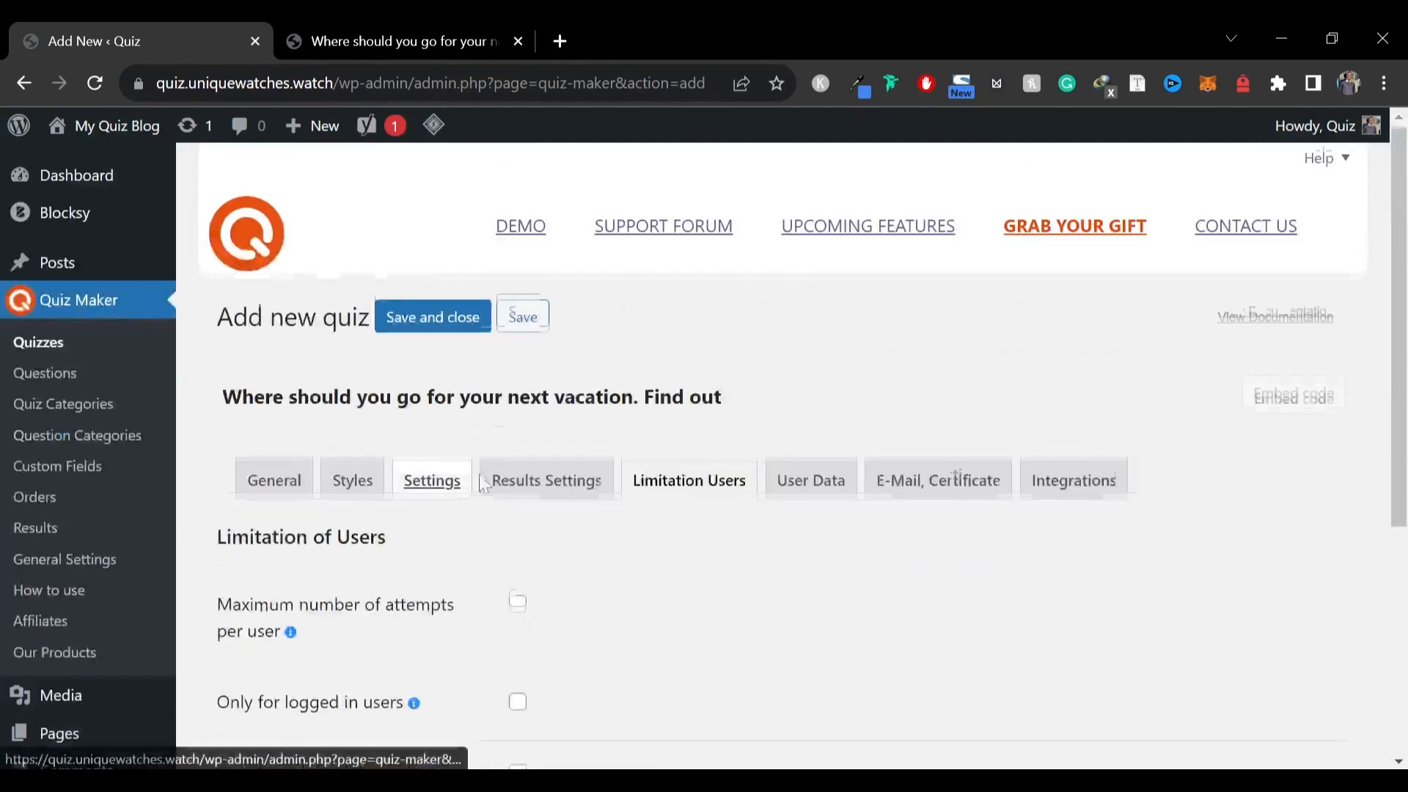
scroll(473, 503, "down", 8)
scroll(965, 374, "up", 8)
scroll(935, 411, "down", 2)
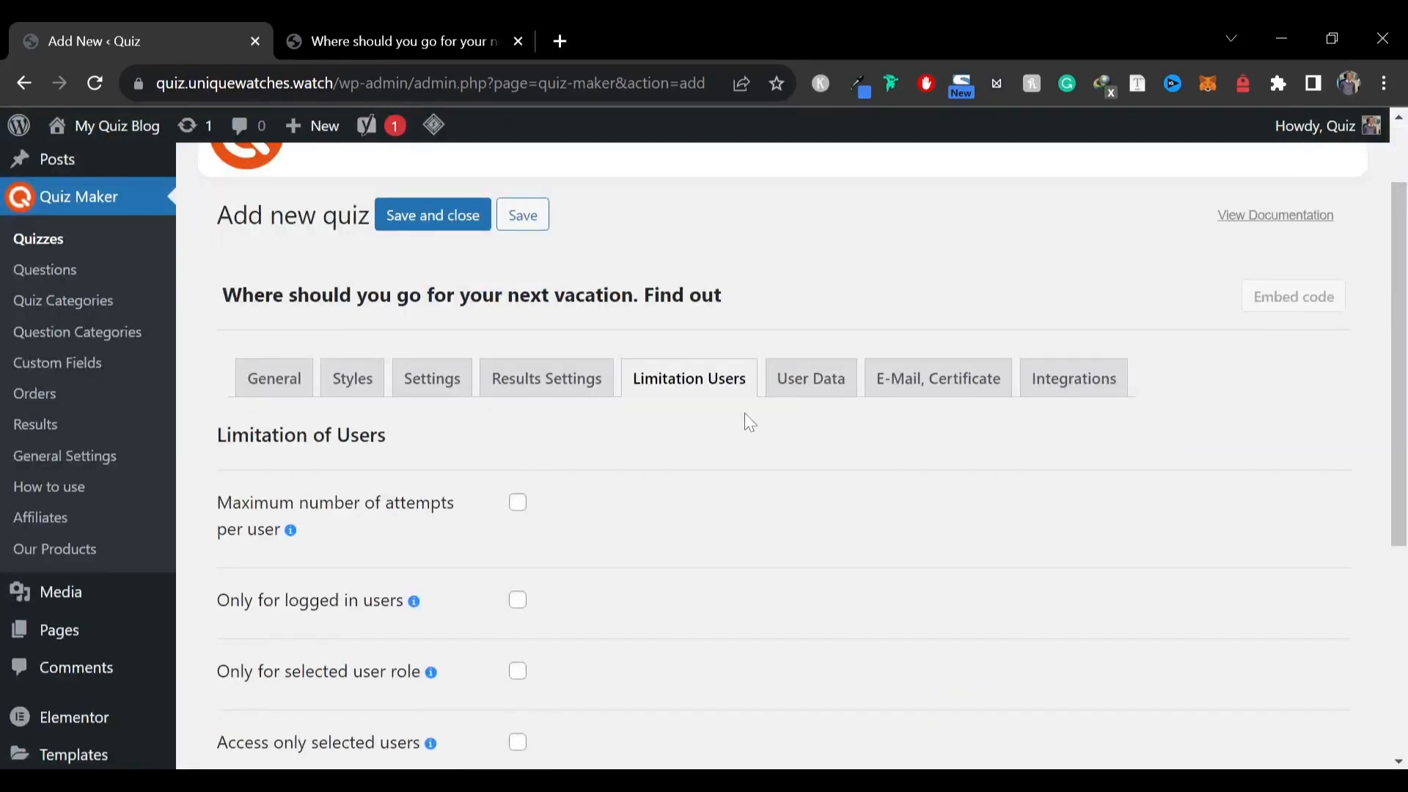
Open the User Data settings and set the Information Form to Before Quiz
left_click(816, 402)
scroll(484, 503, "down", 3)
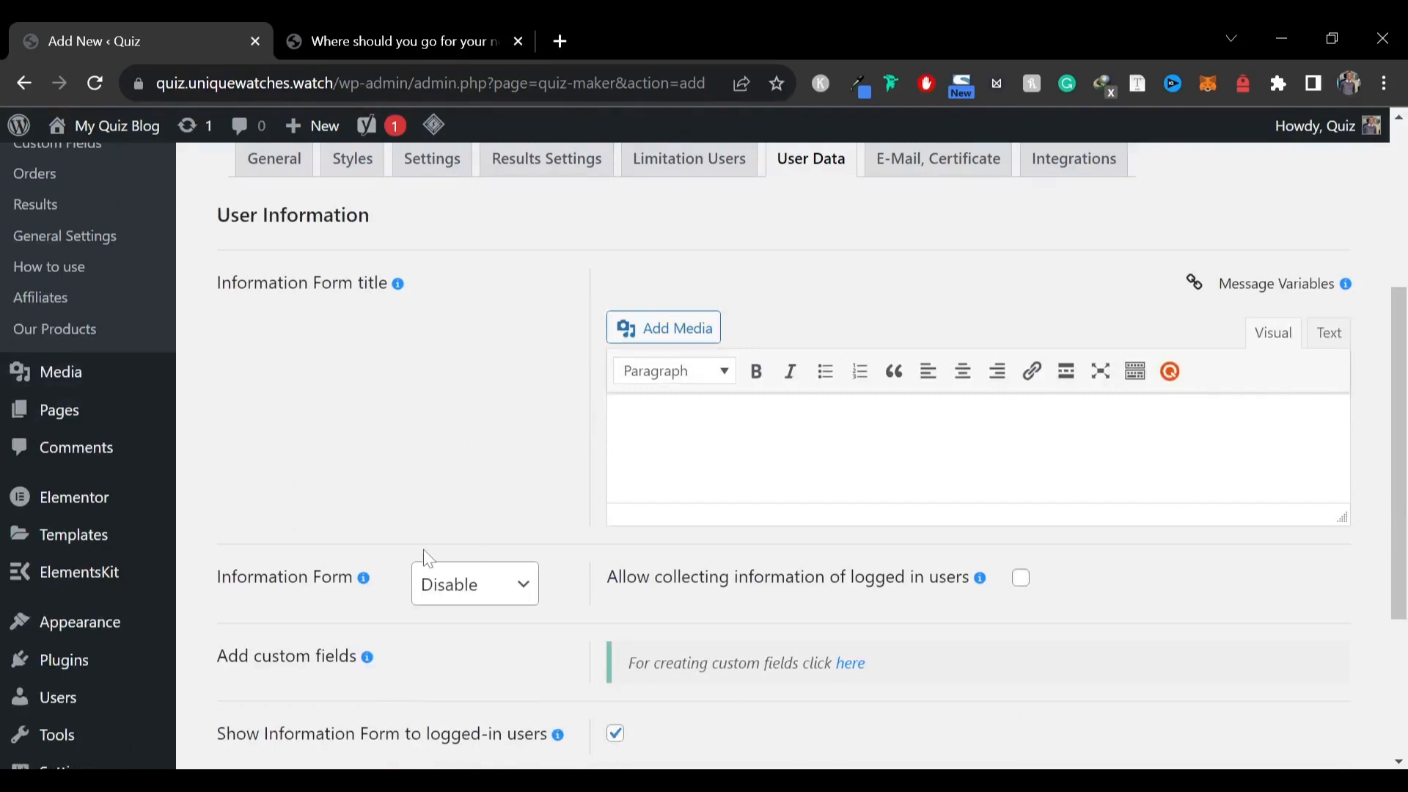
left_click(480, 586)
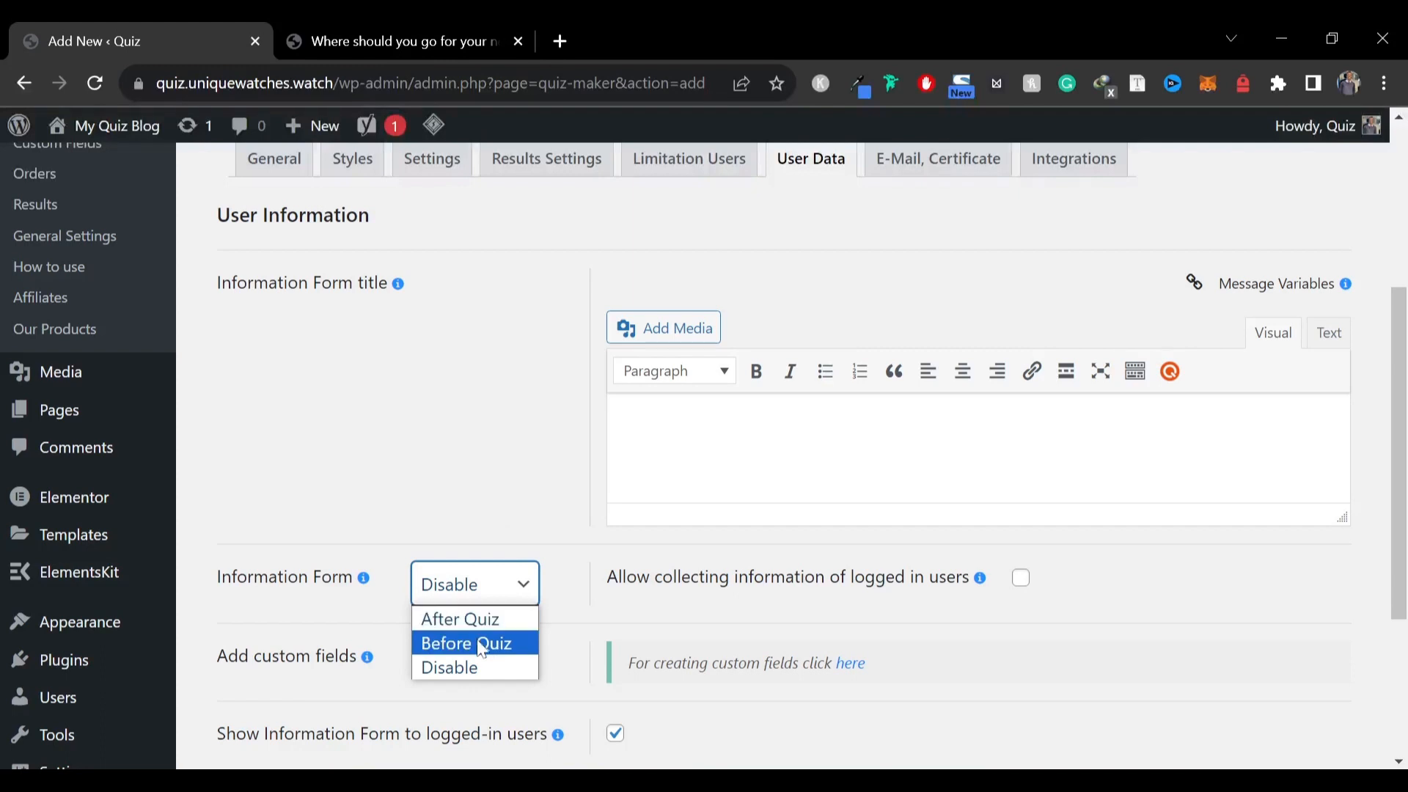
left_click(476, 643)
scroll(477, 572, "down", 5)
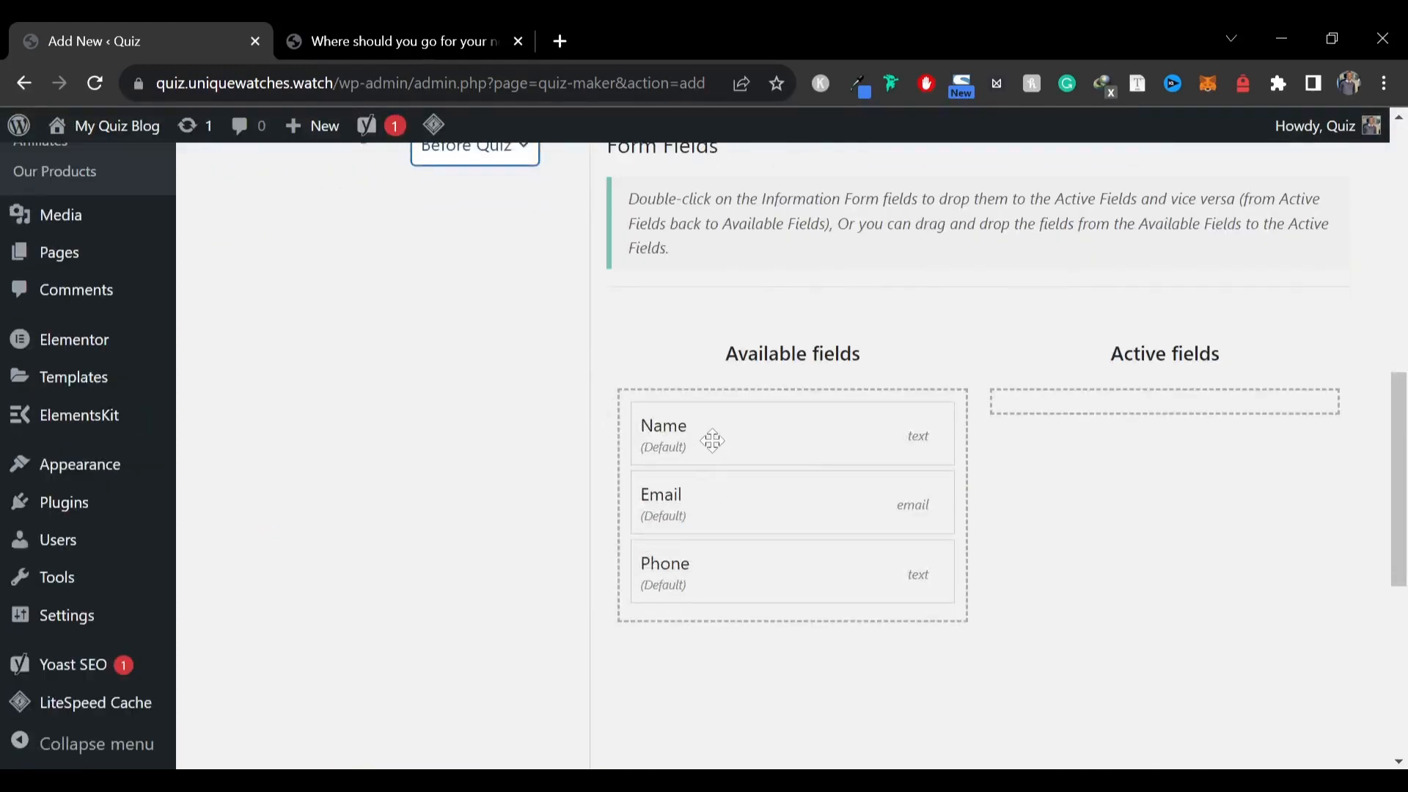
Move the Name and Email fields into the active form fields
left_click_drag(715, 439, 1144, 411)
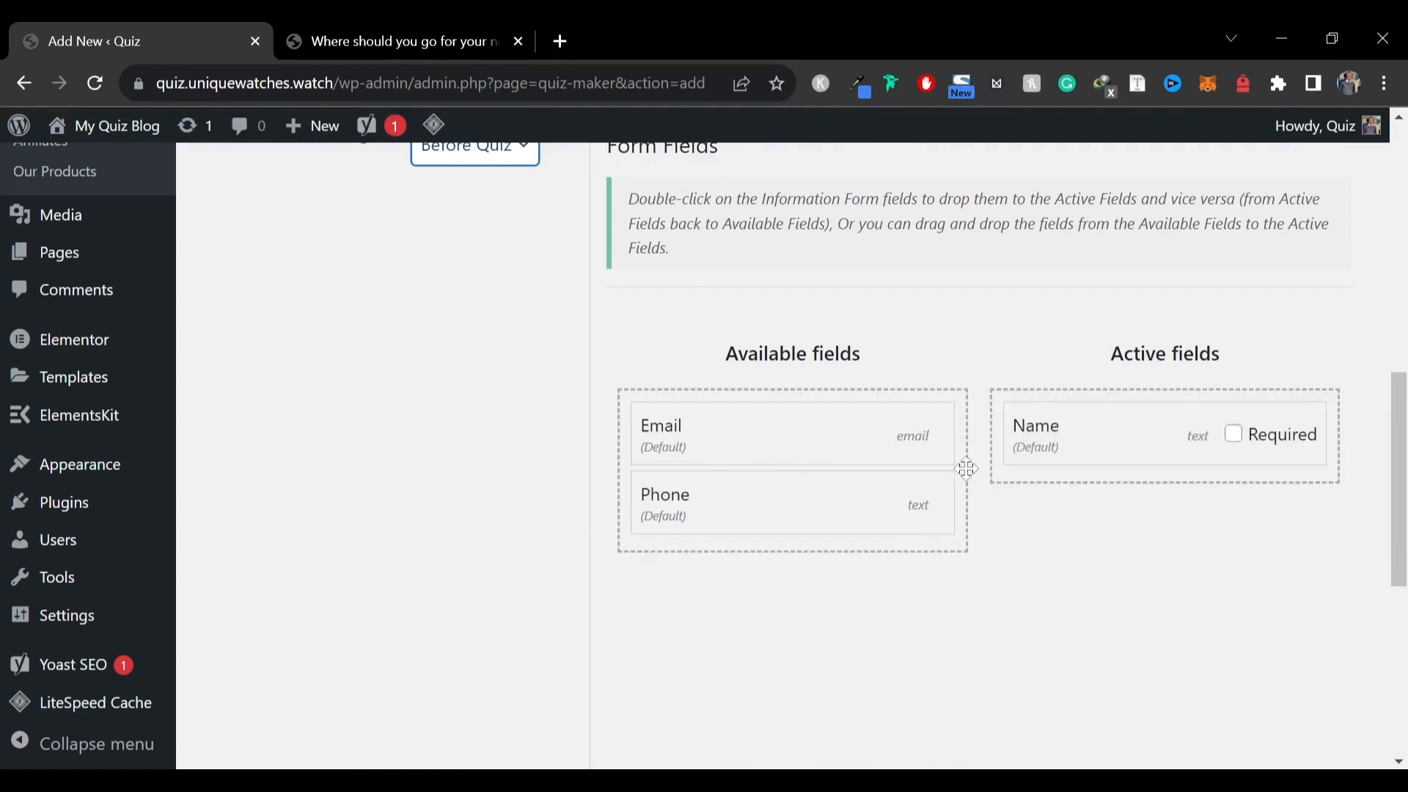
left_click_drag(965, 468, 1096, 487)
scroll(1027, 449, "down", 4)
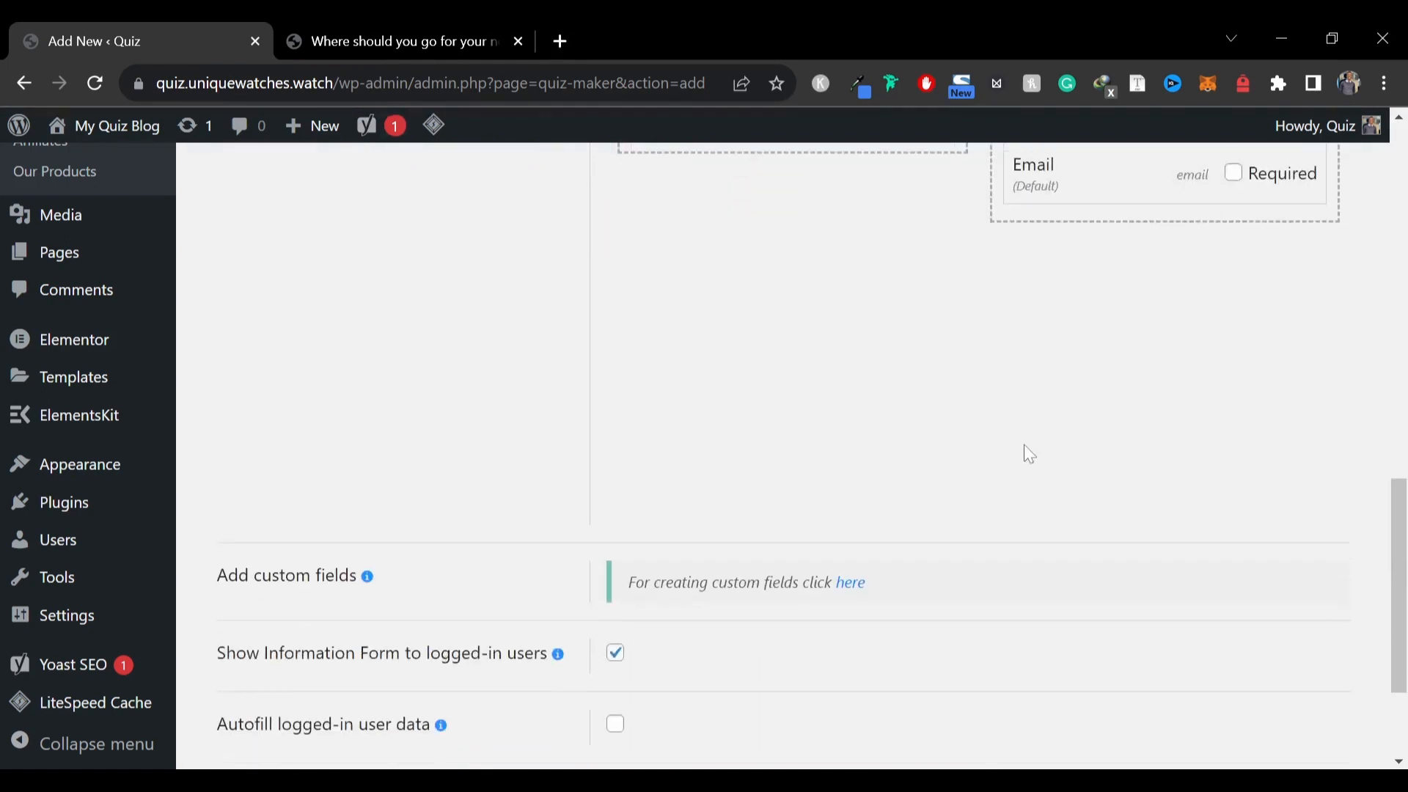
scroll(592, 500, "up", 7)
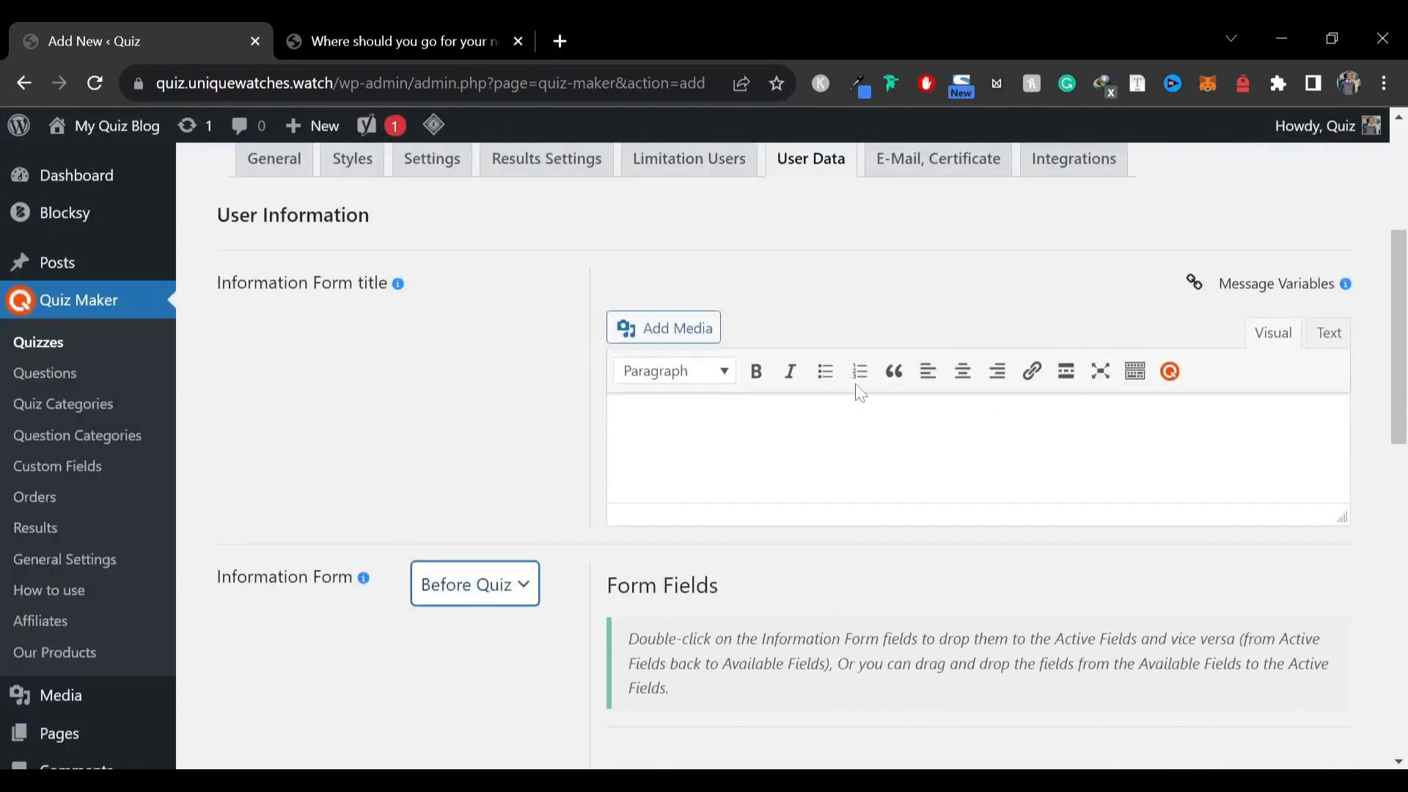
Set the Information Form back to Disable
left_click(475, 585)
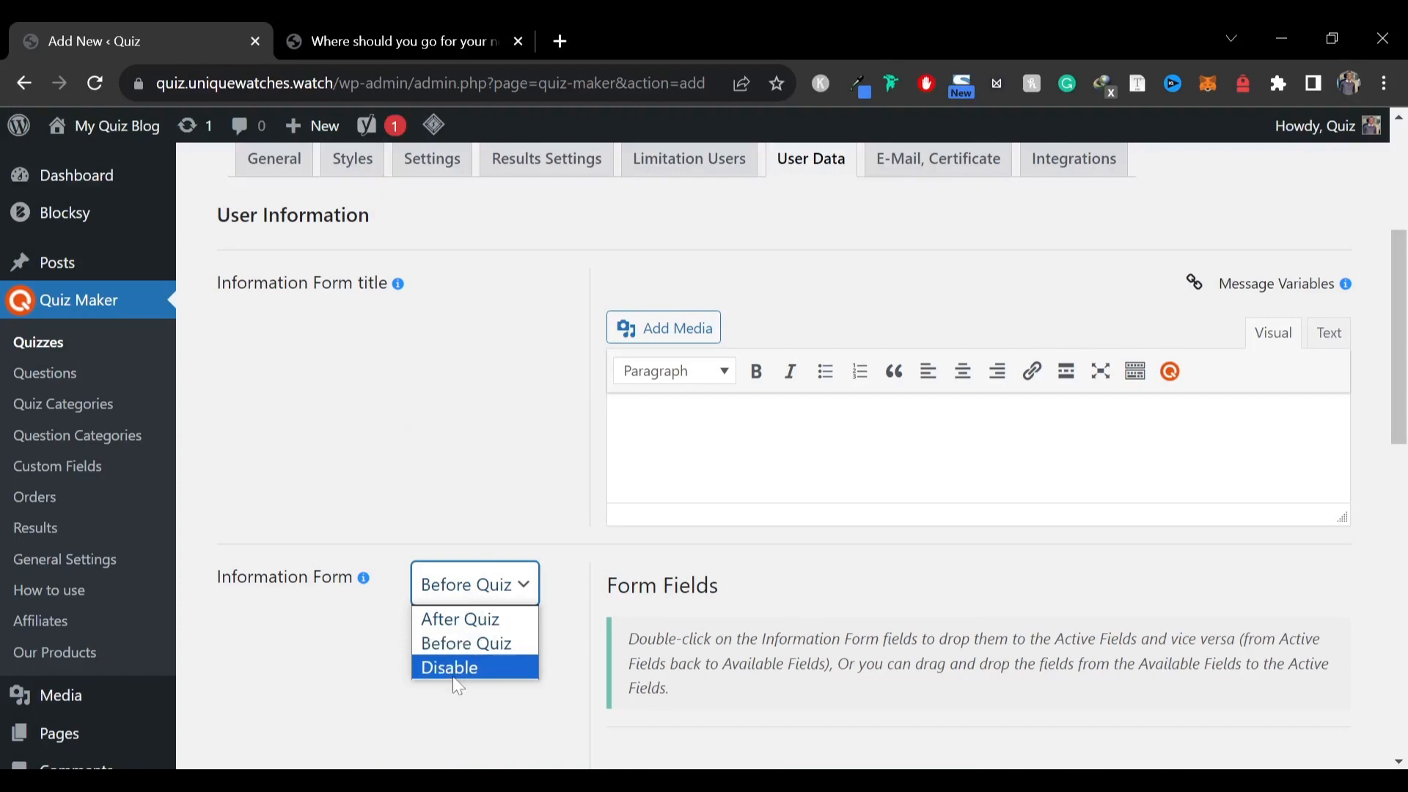
left_click(451, 685)
scroll(417, 451, "down", 3)
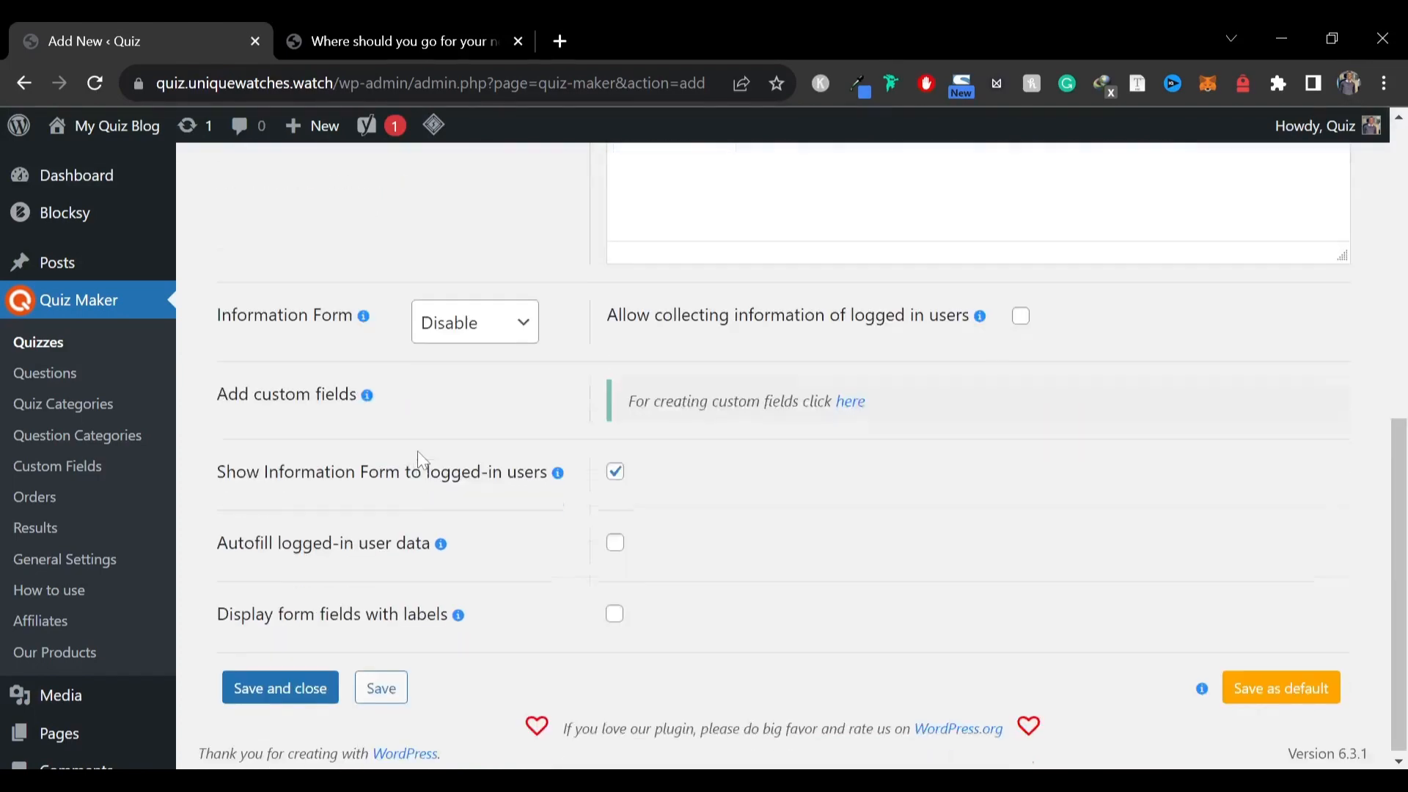
scroll(460, 632, "up", 9)
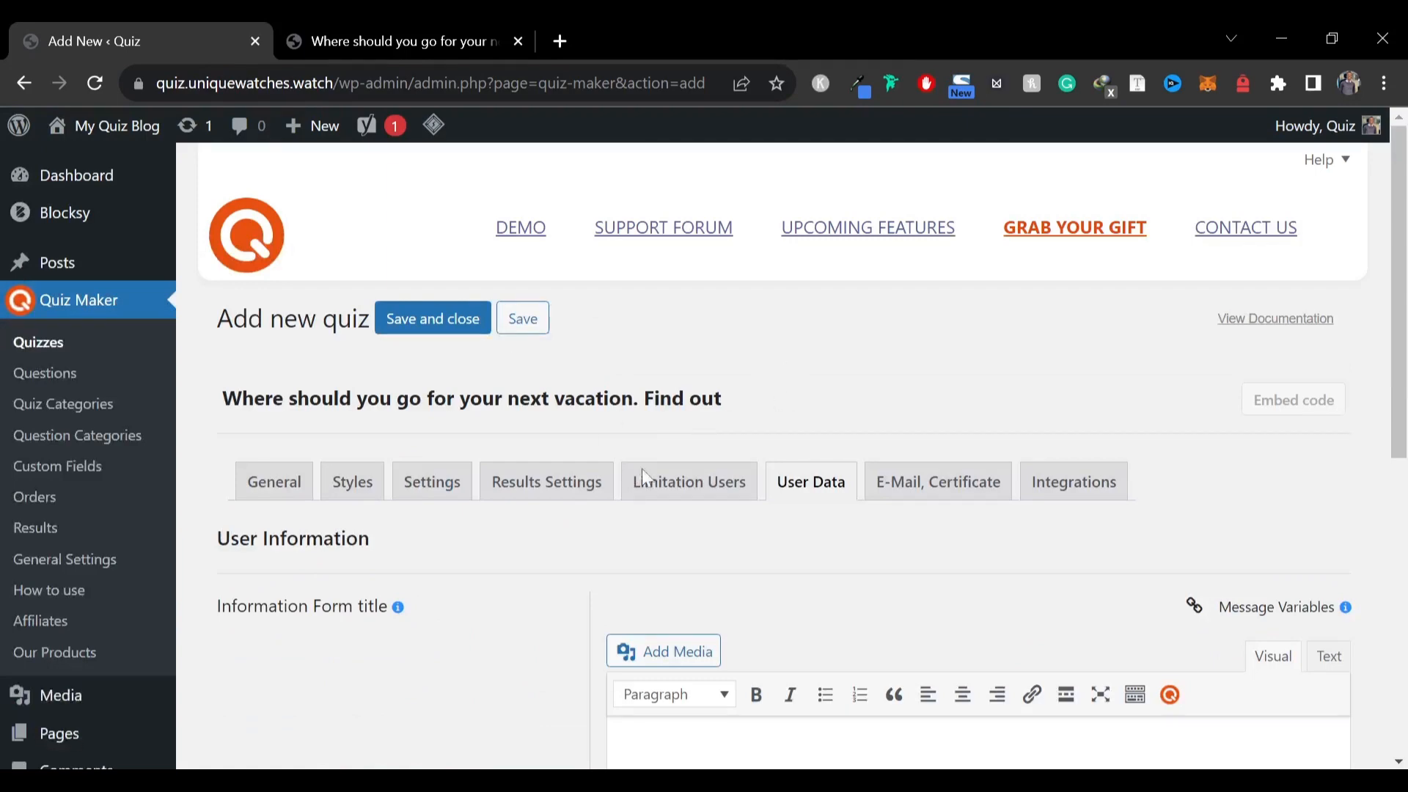
Open the E-Mail, Certificate settings and review them
left_click(909, 484)
scroll(440, 506, "down", 4)
scroll(387, 501, "down", 5)
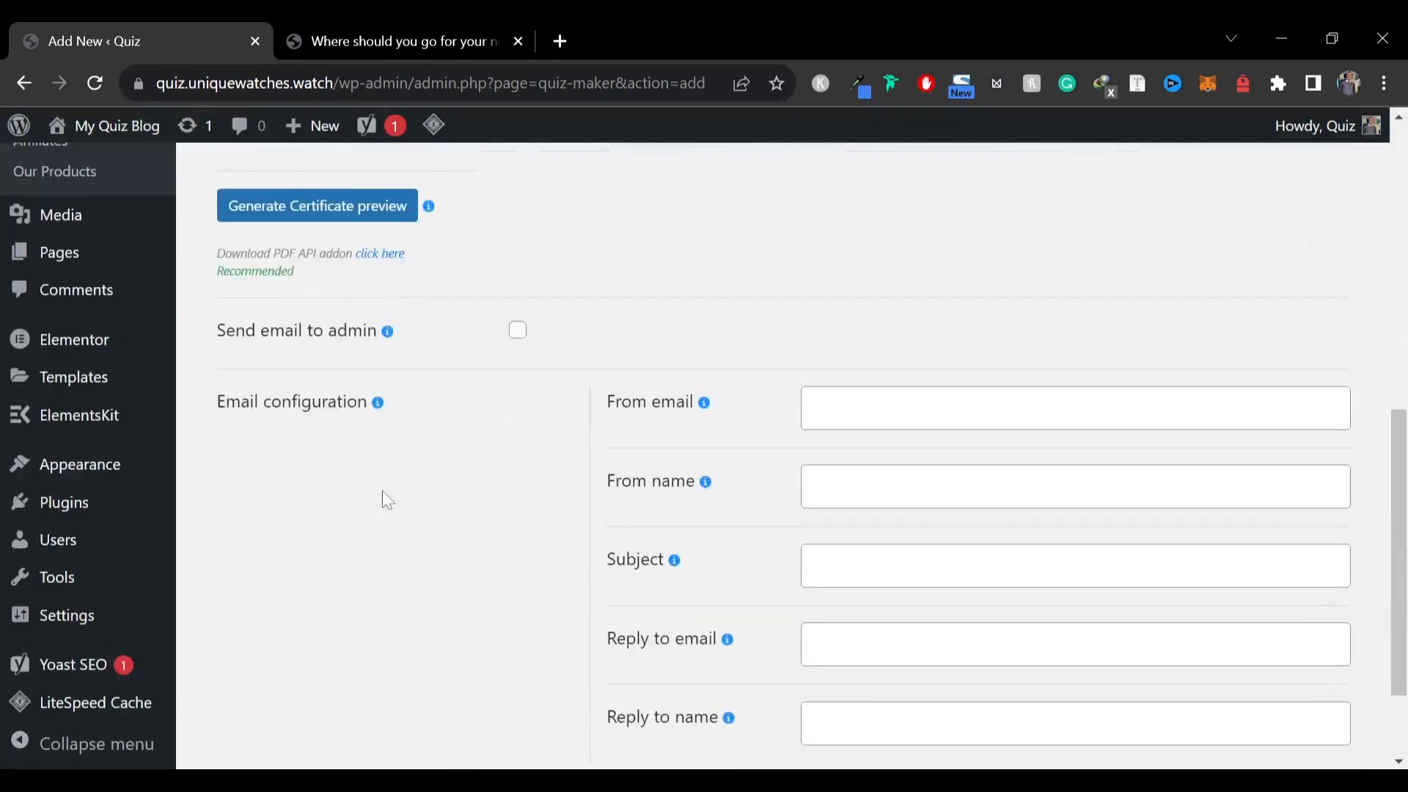
scroll(387, 501, "up", 10)
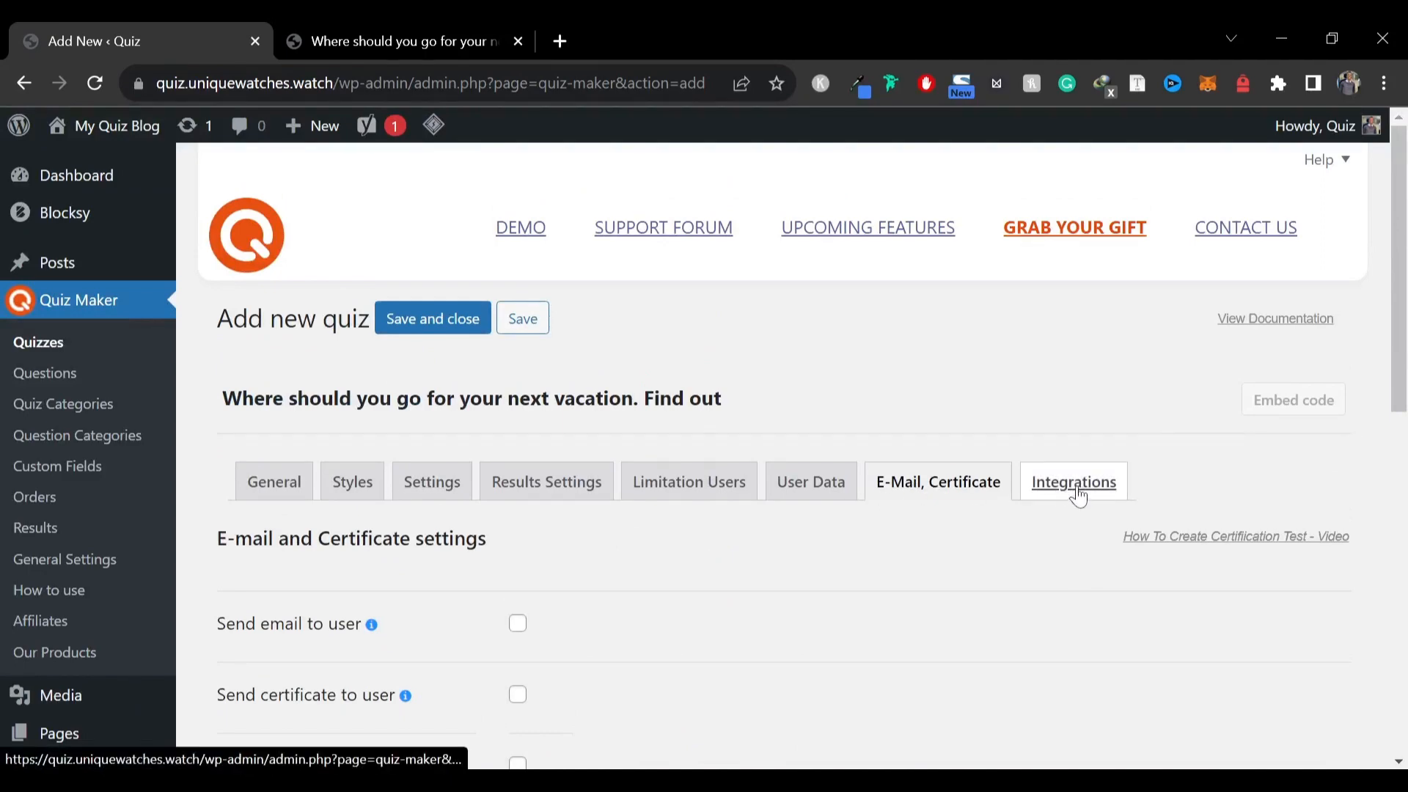
Open the Integrations settings and review them
left_click(1078, 497)
scroll(696, 542, "down", 10)
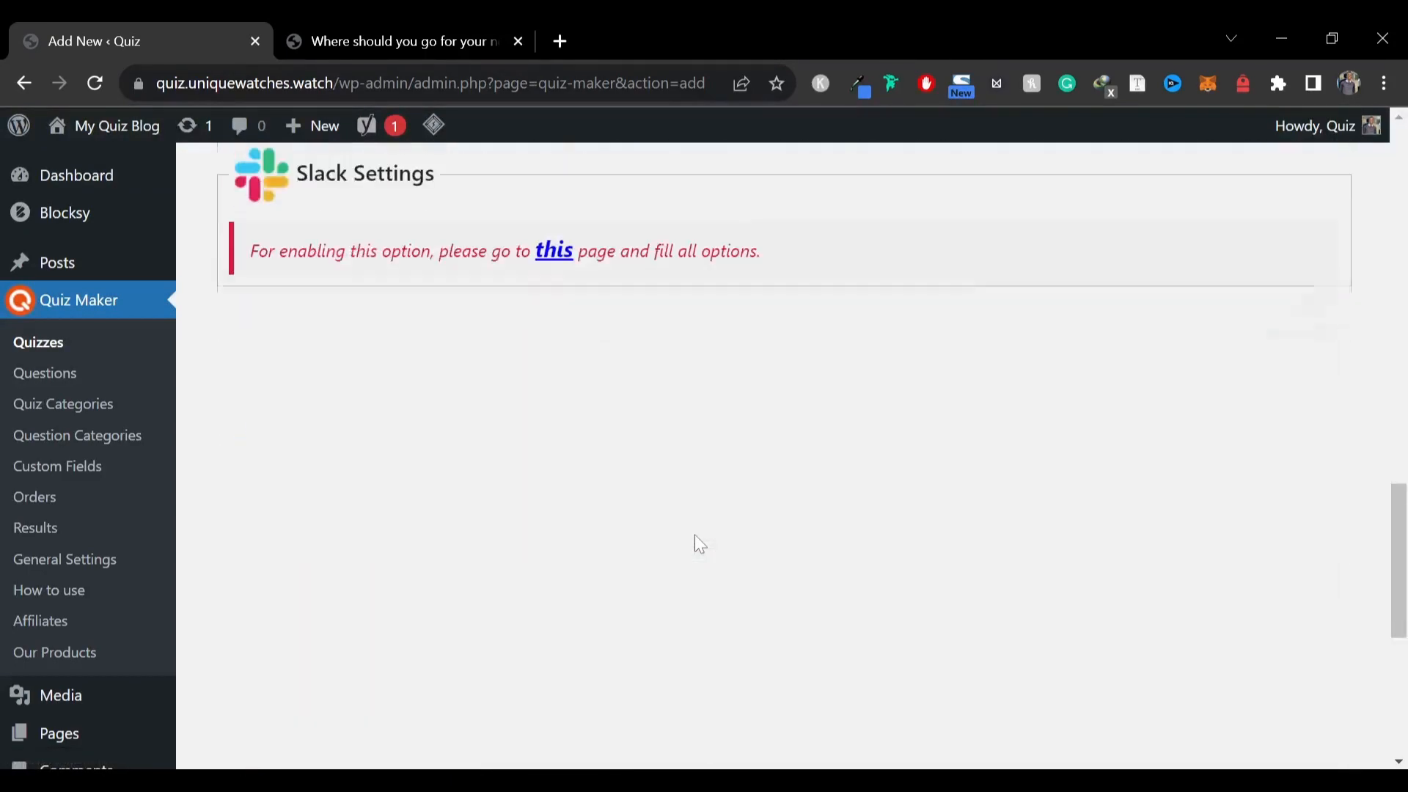
scroll(694, 534, "up", 15)
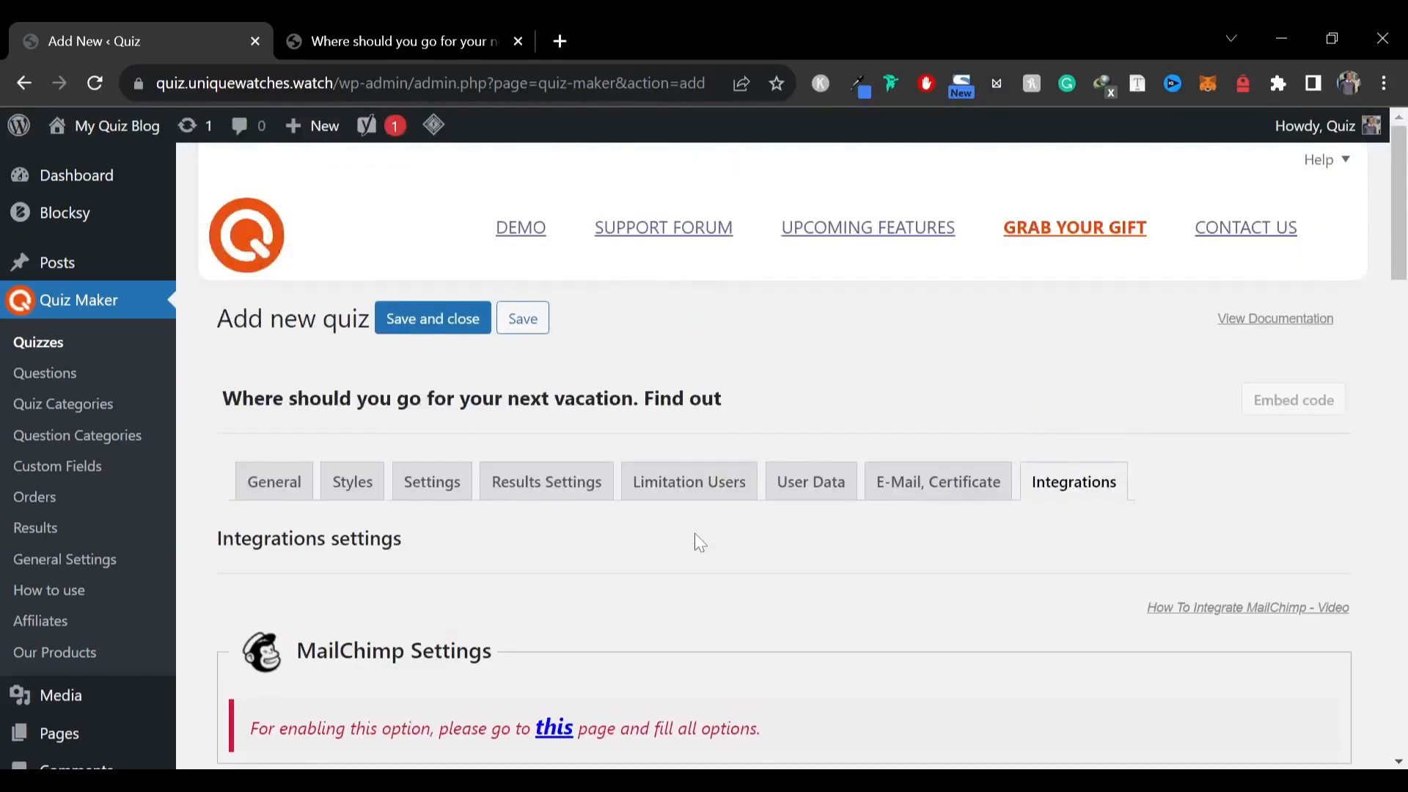
Scroll through the remaining integration options further down the Integrations settings
scroll(699, 543, "down", 7)
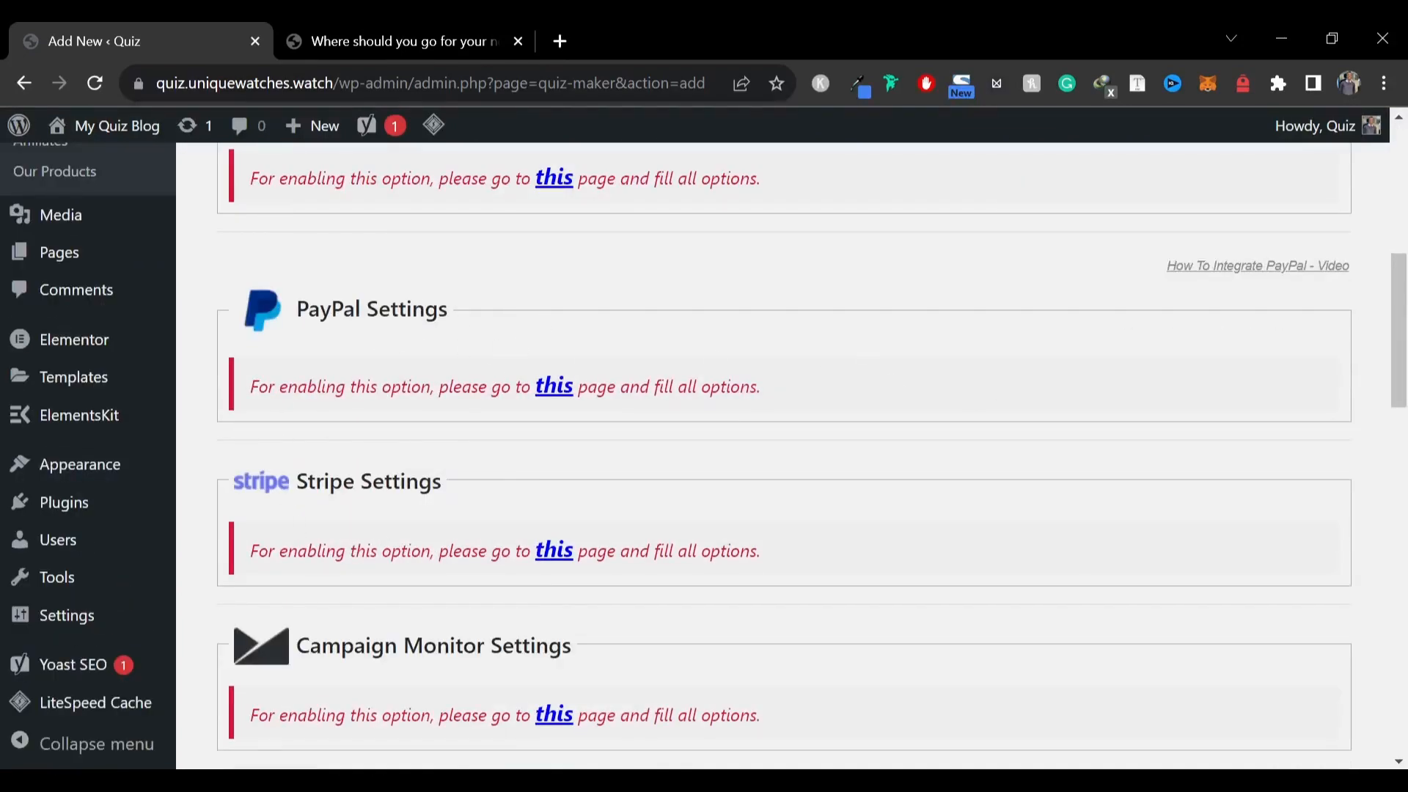
left_click_drag(308, 309, 412, 311)
left_click(468, 338)
left_click_drag(275, 486, 461, 488)
scroll(460, 489, "down", 12)
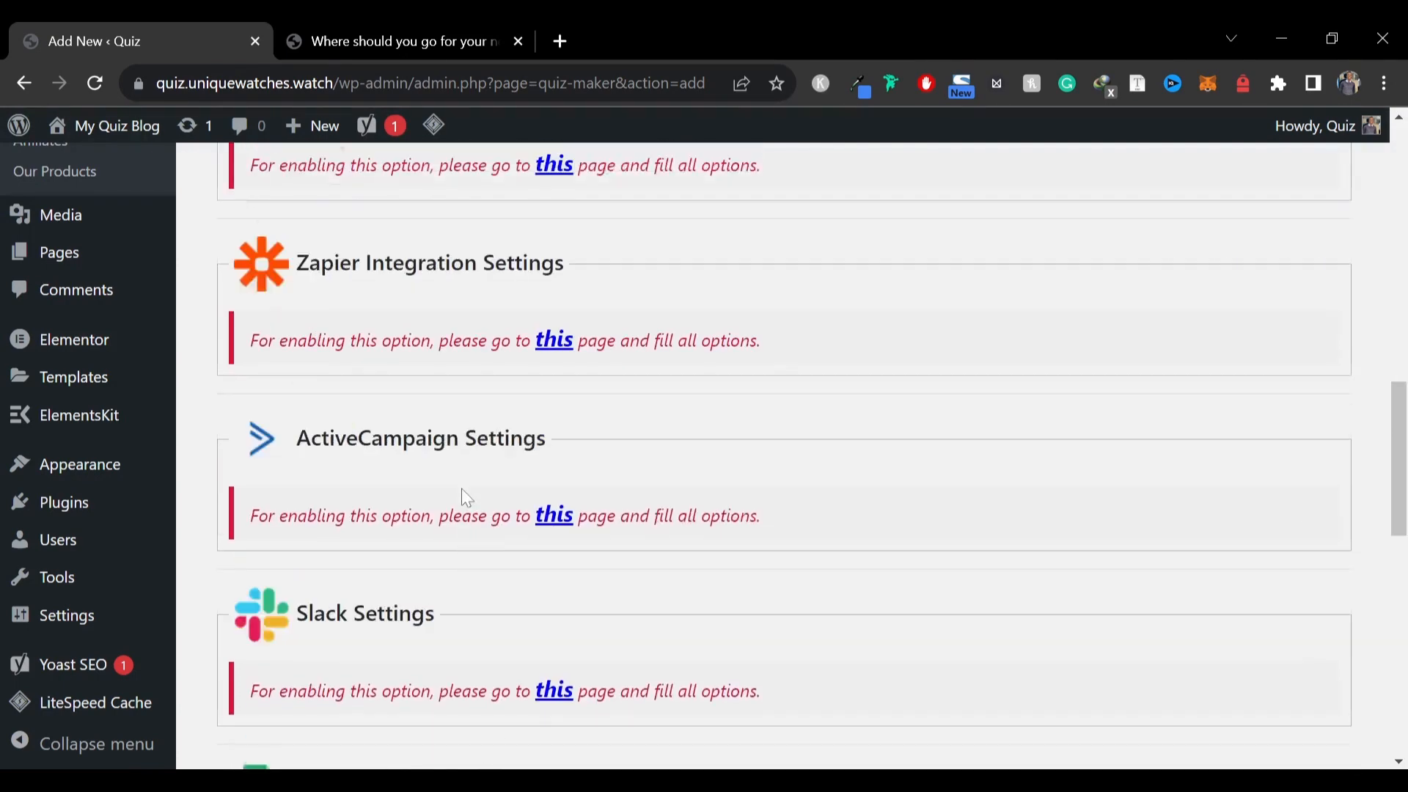
scroll(385, 313, "up", 6)
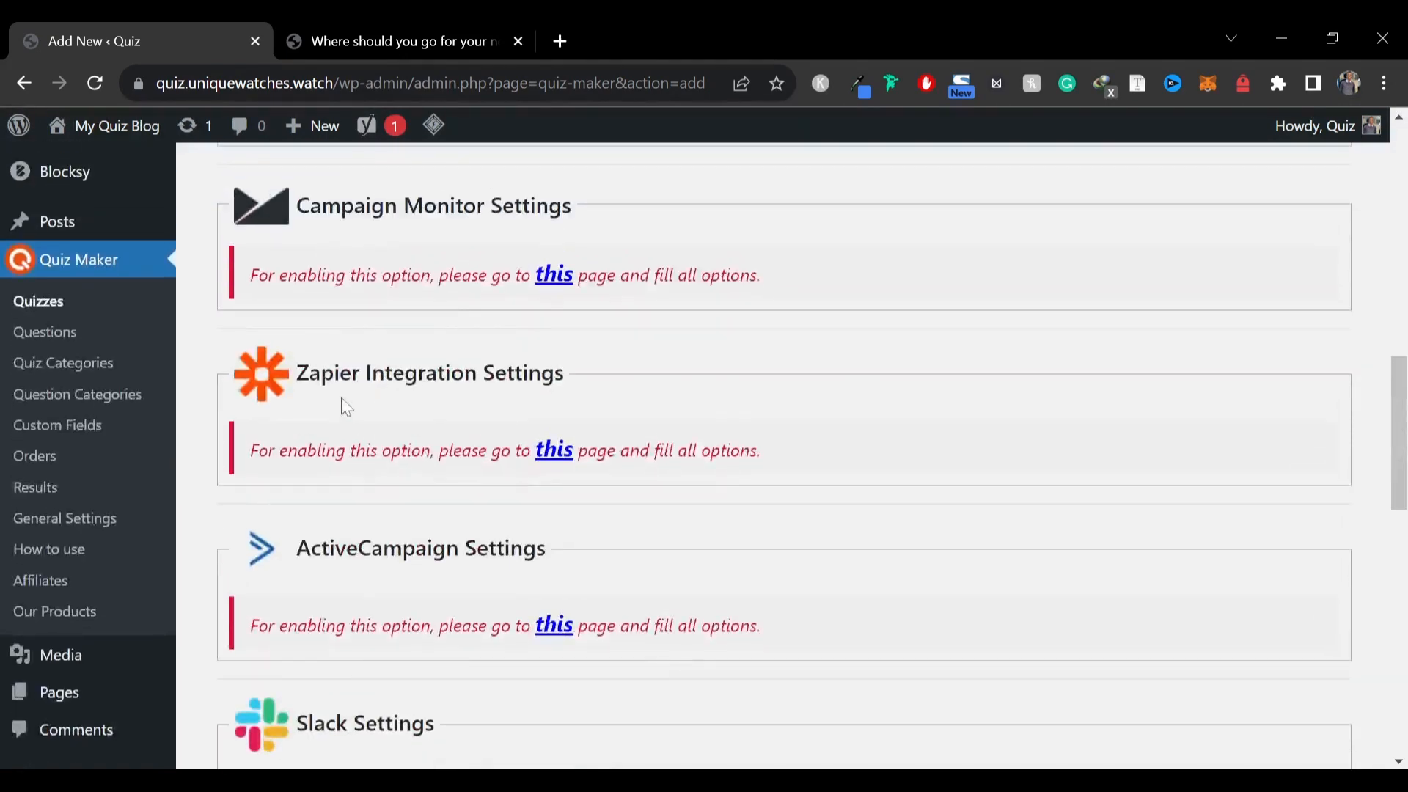
scroll(561, 557, "down", 12)
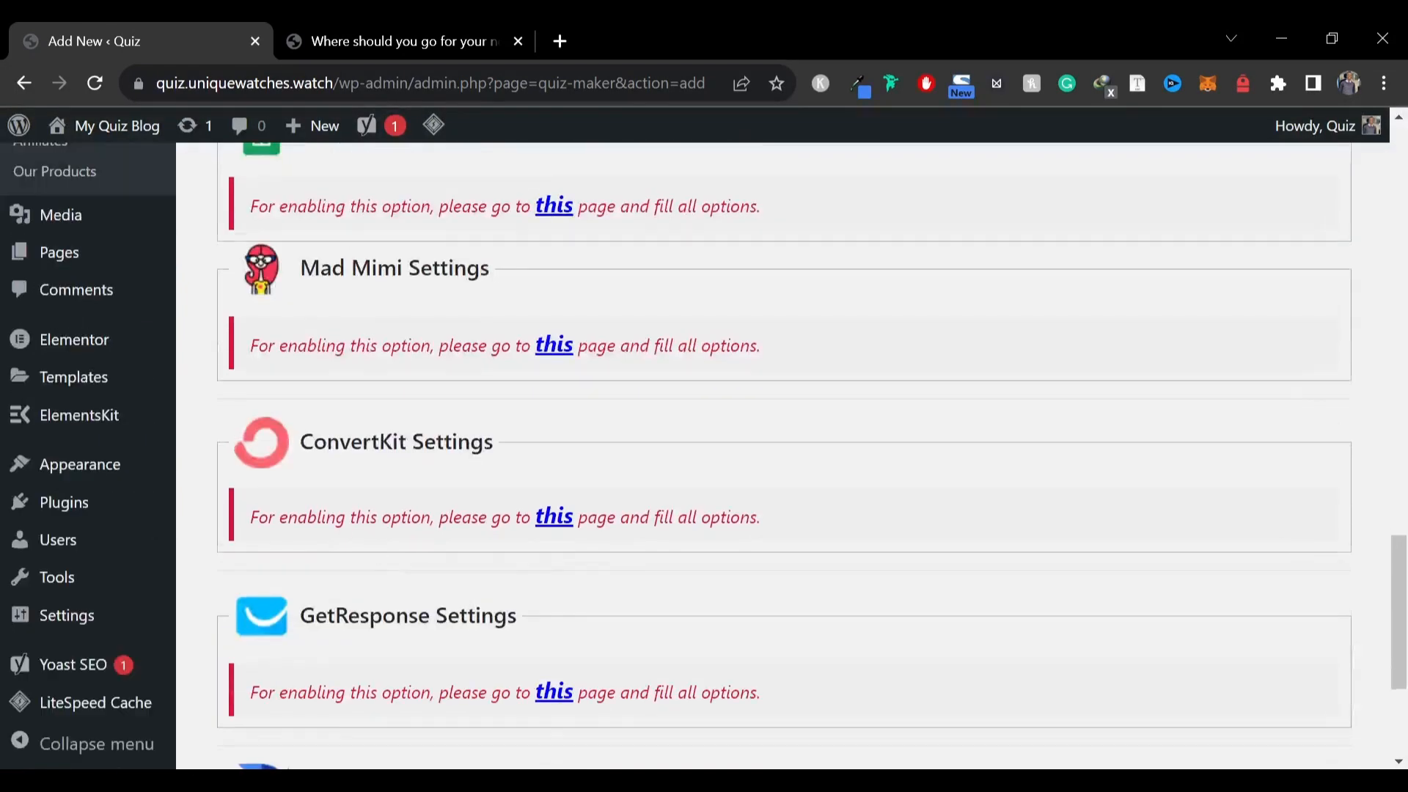
scroll(446, 545, "up", 20)
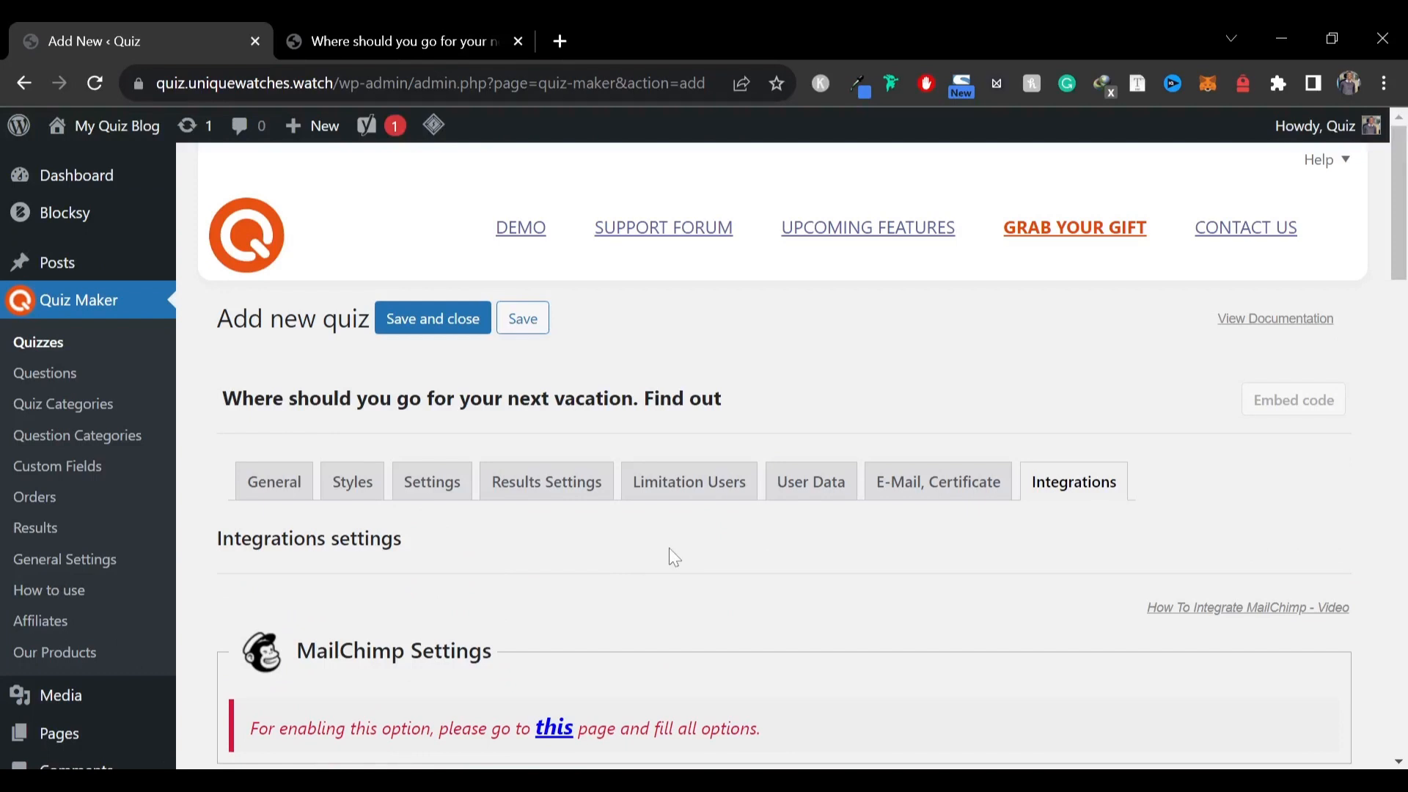
Save and close the vacation quiz from the bottom of its Settings page
left_click(429, 33)
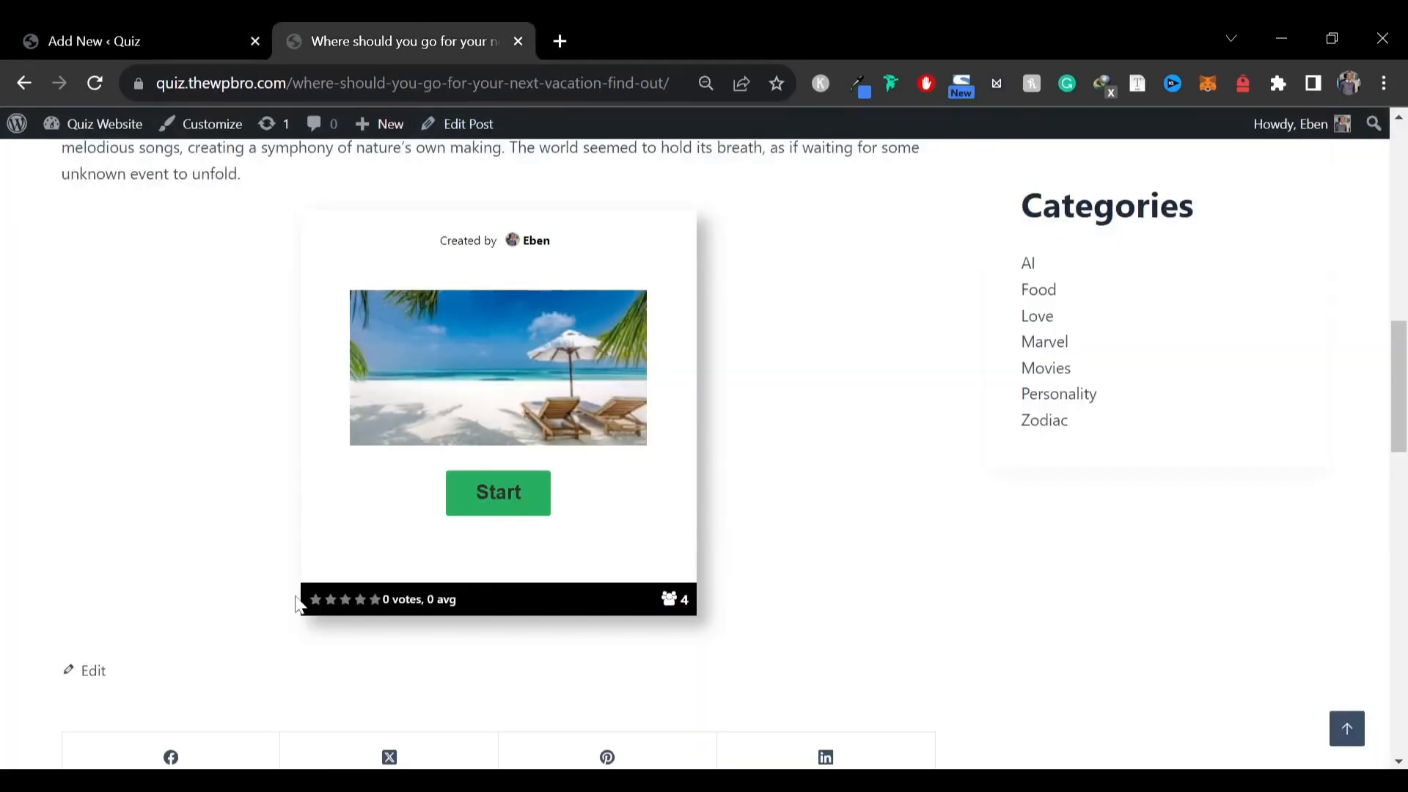
left_click(157, 22)
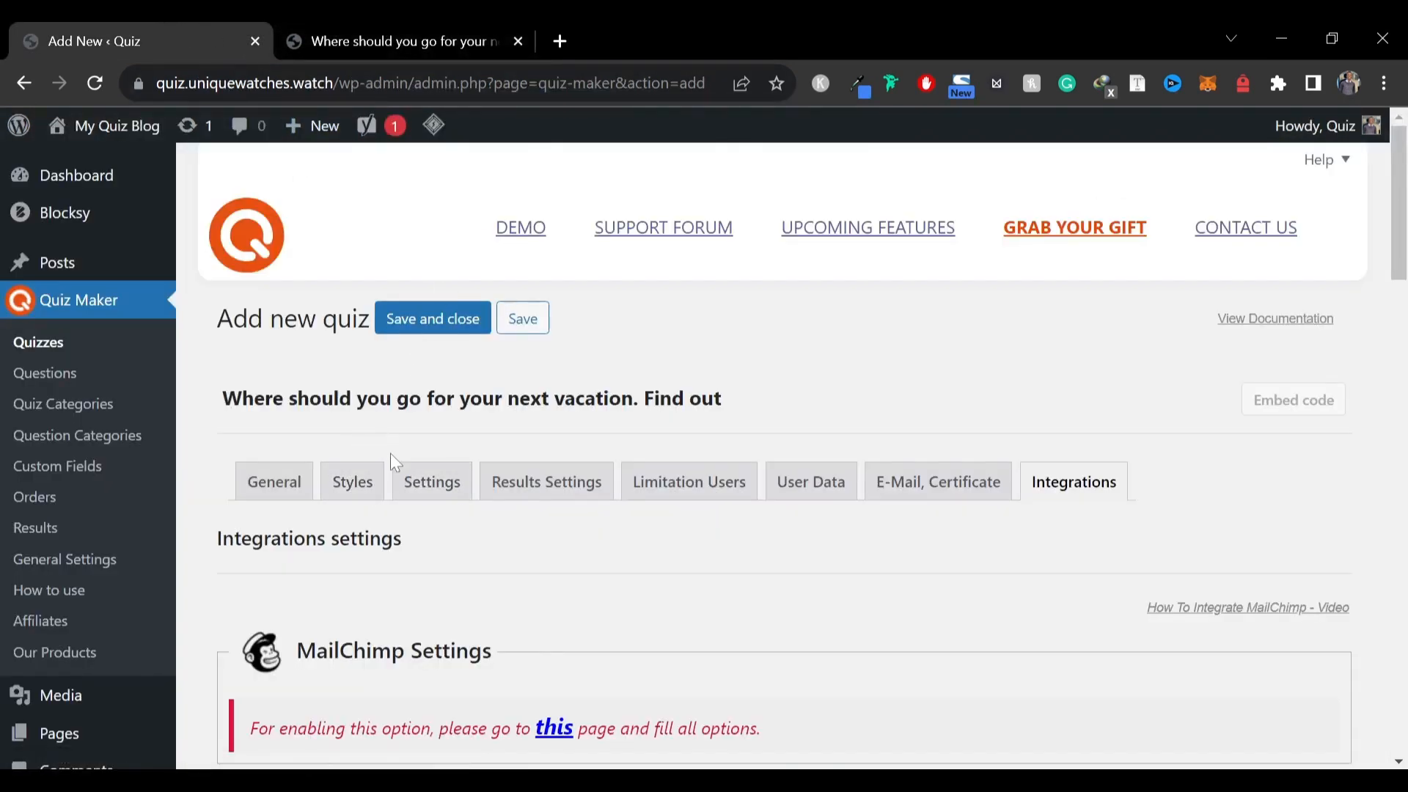
left_click(408, 486)
scroll(517, 499, "down", 4)
scroll(526, 506, "down", 6)
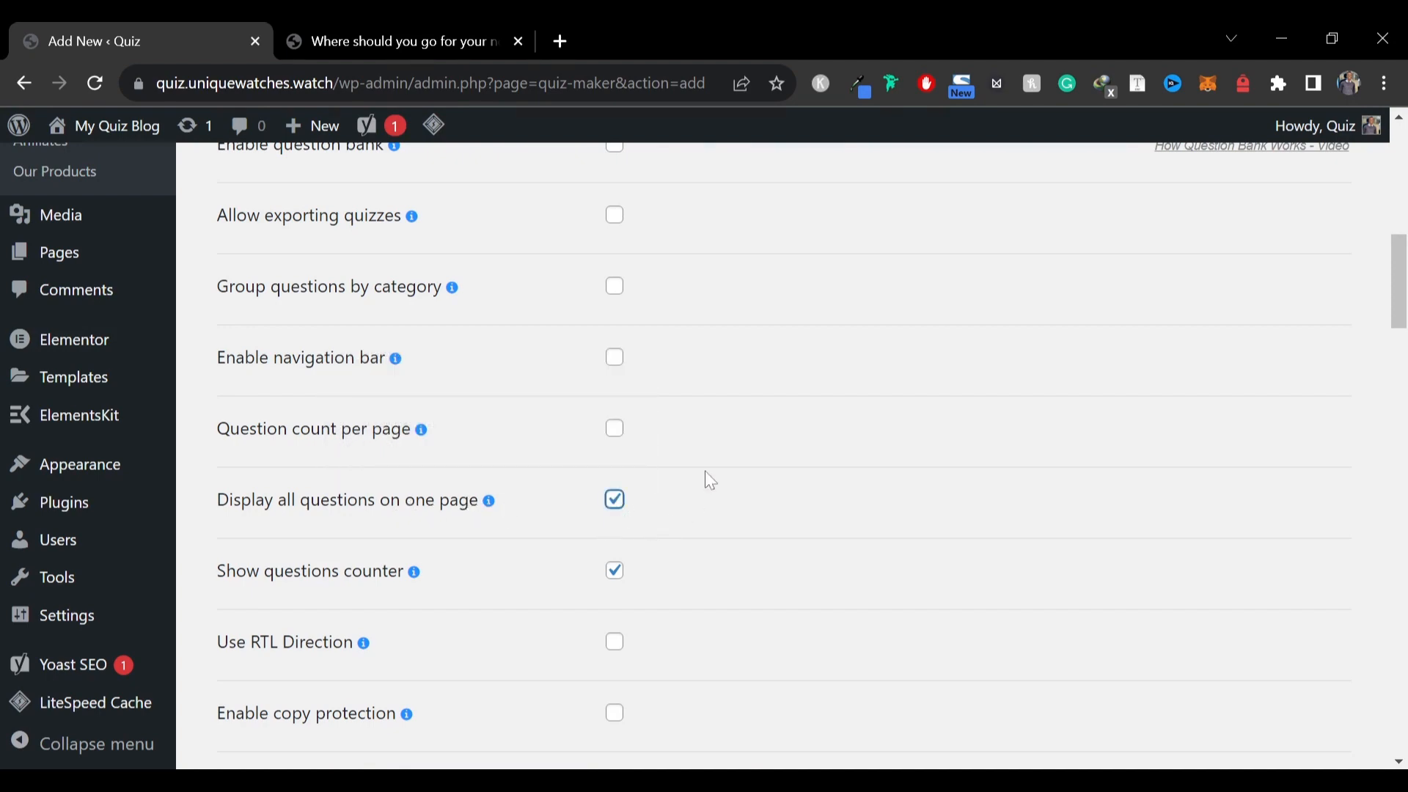
scroll(705, 472, "down", 20)
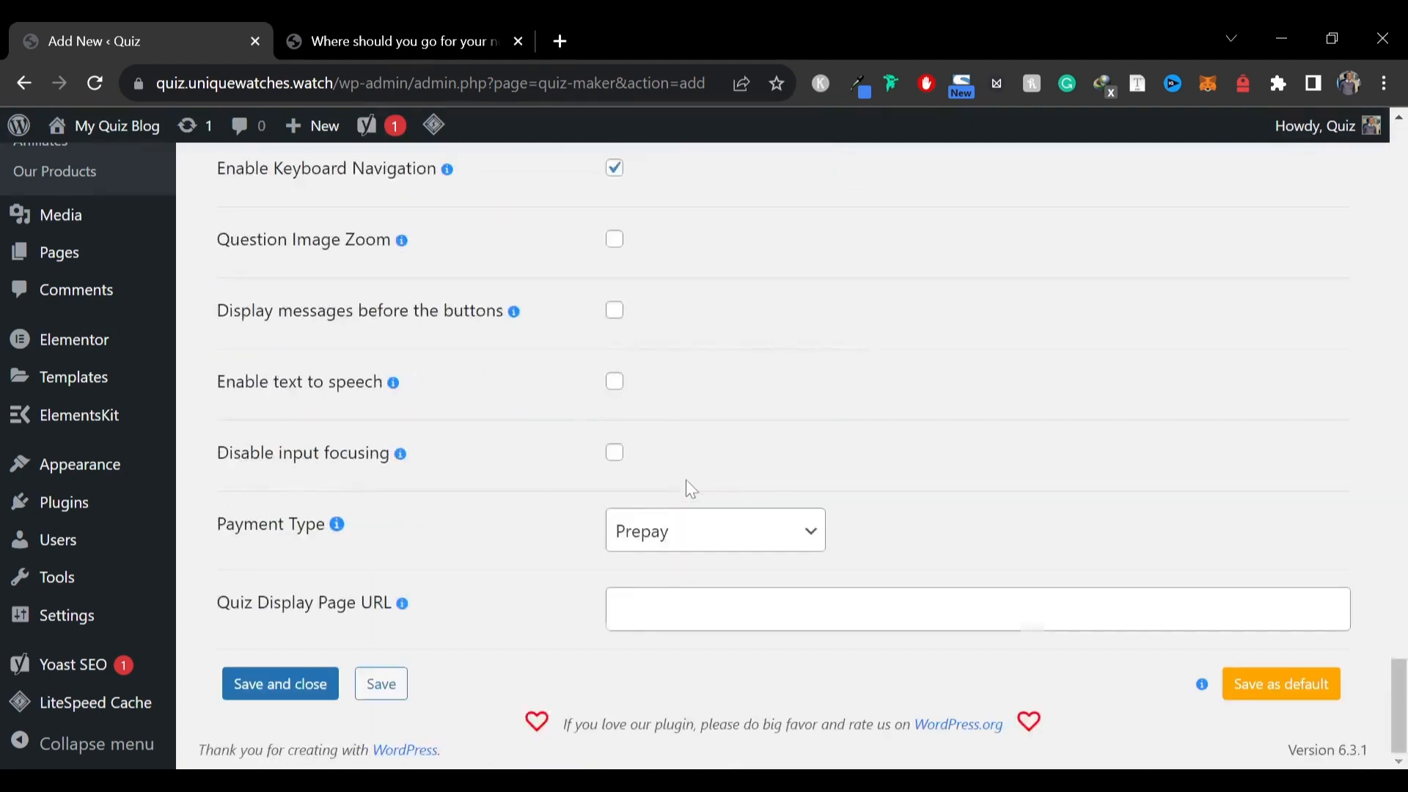
left_click(293, 684)
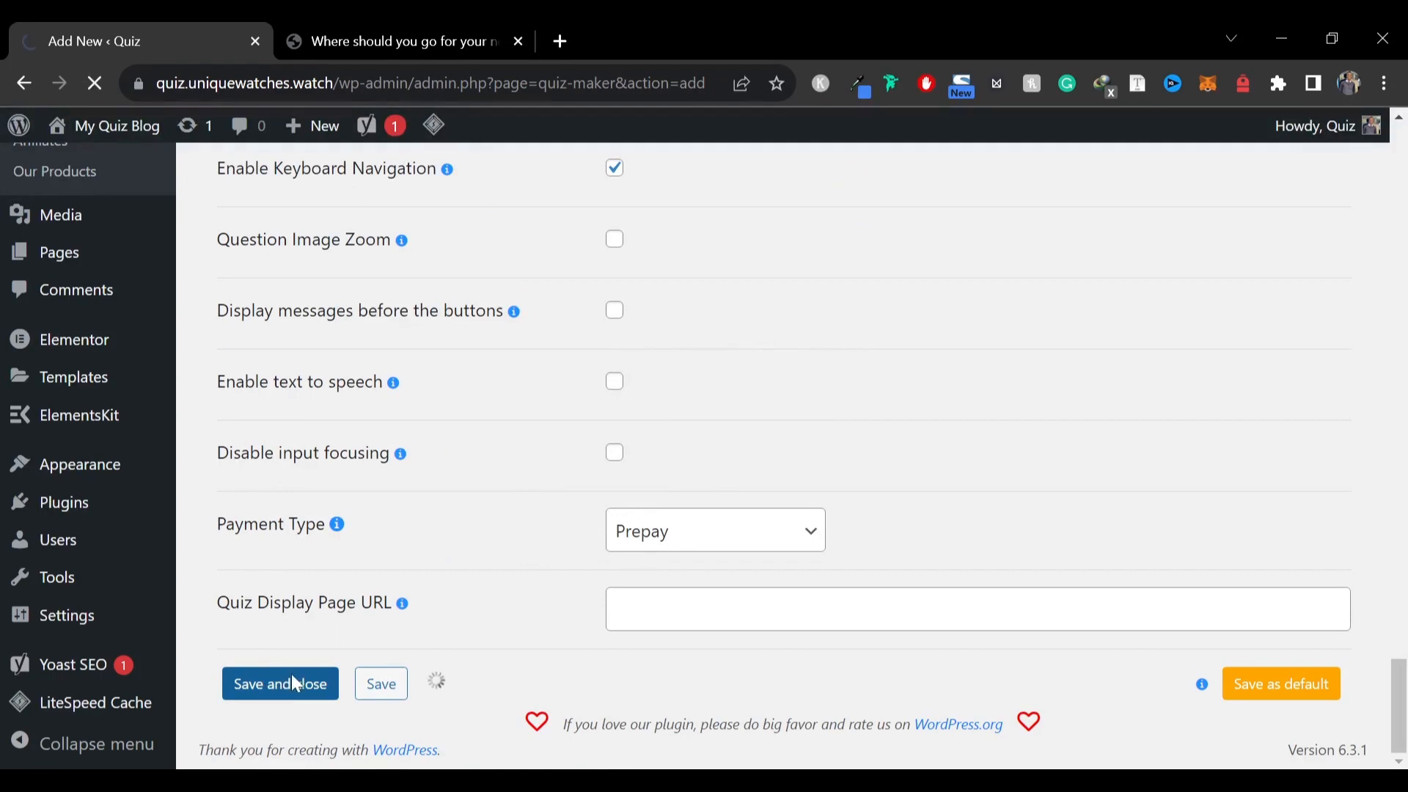
Copy the vacation quiz's shortcode from the quizzes list and open a new post in a new tab
scroll(1069, 526, "down", 3)
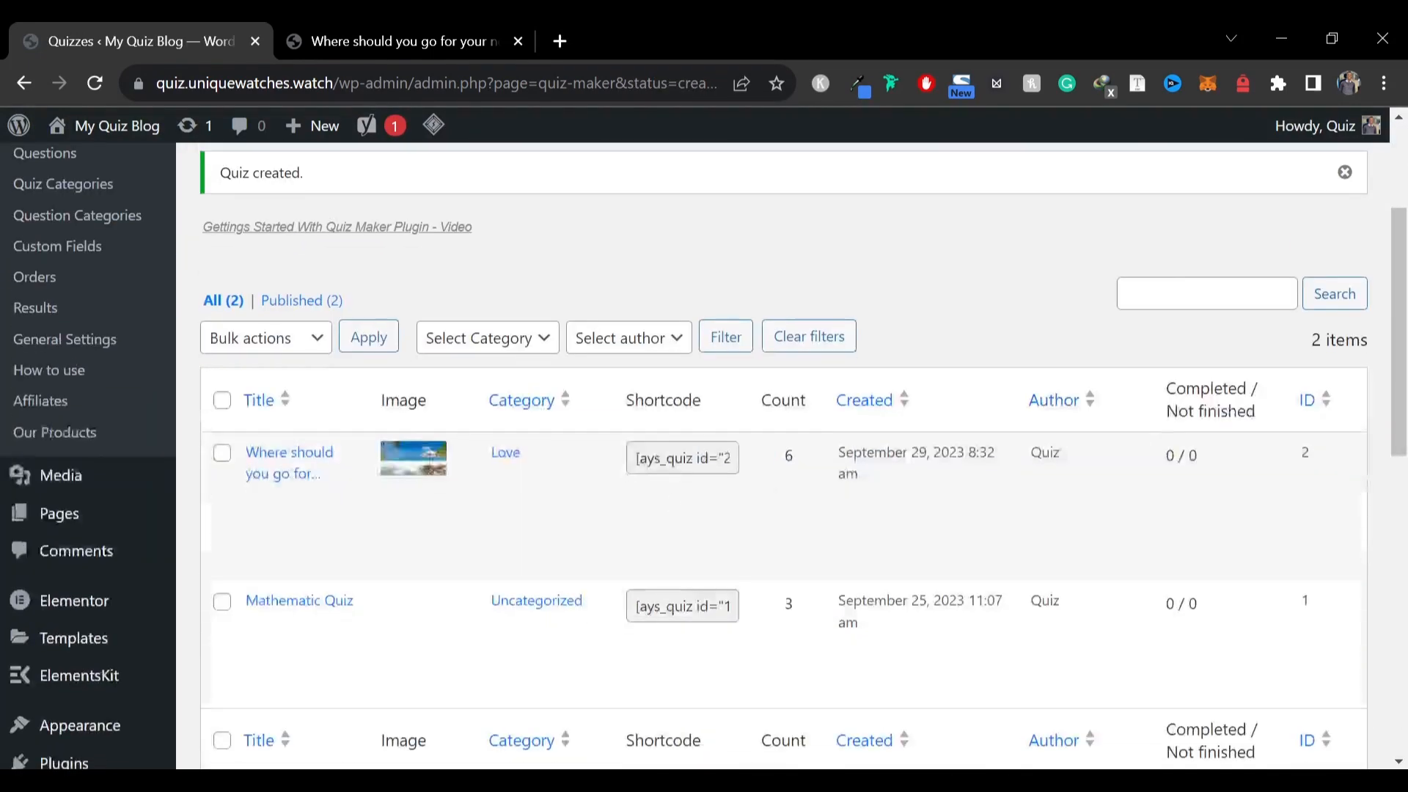
left_click(682, 457)
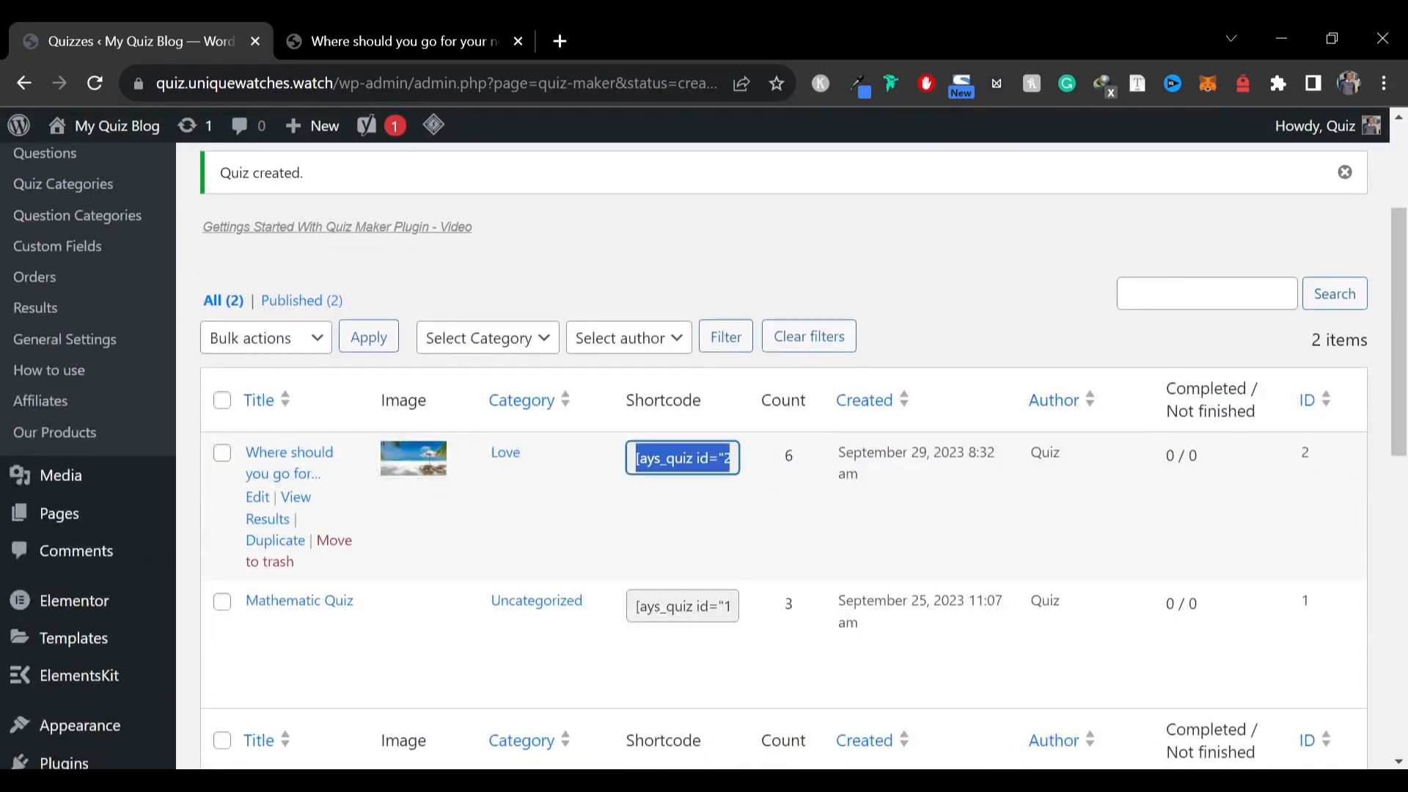
scroll(683, 458, "up", 3)
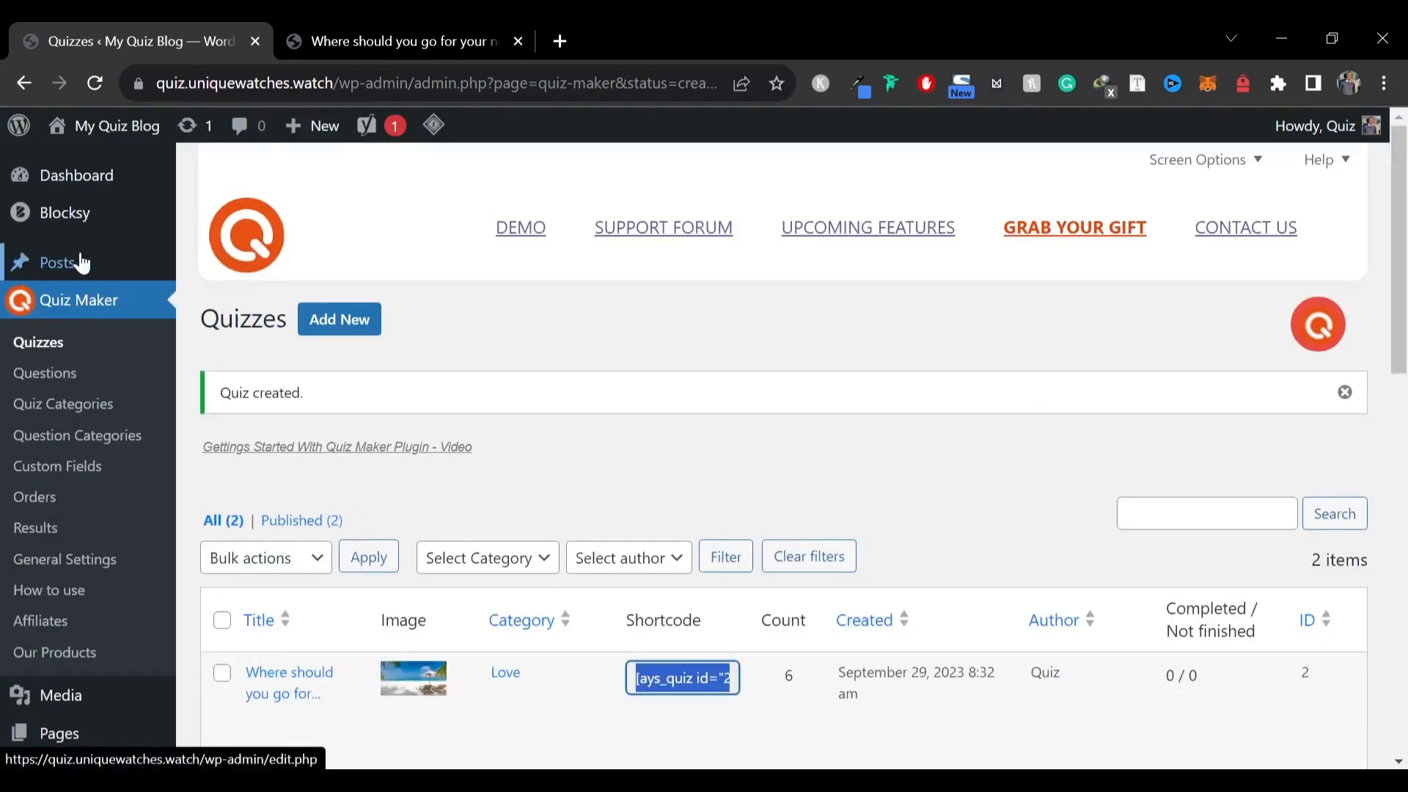
right_click(234, 298)
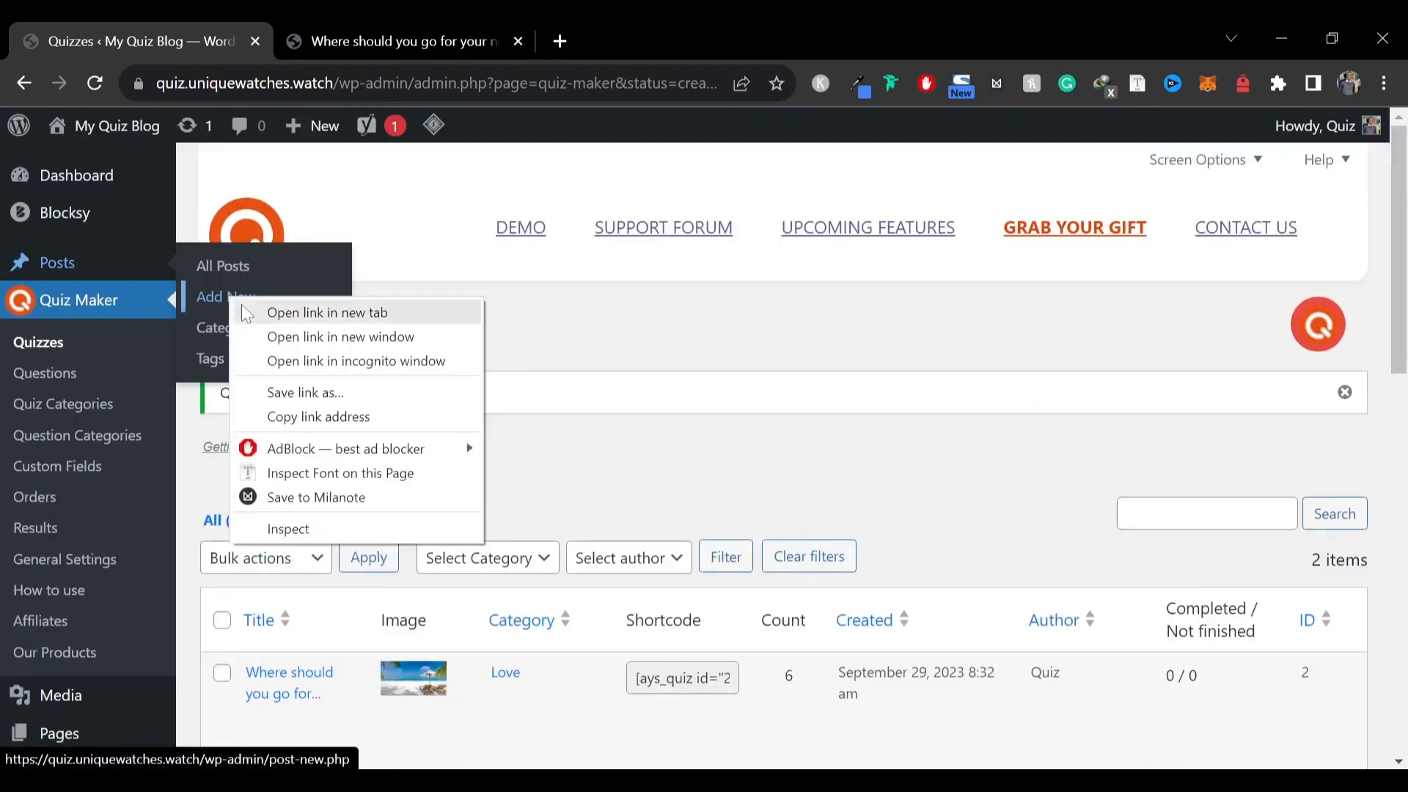
left_click(279, 314)
left_click(379, 31)
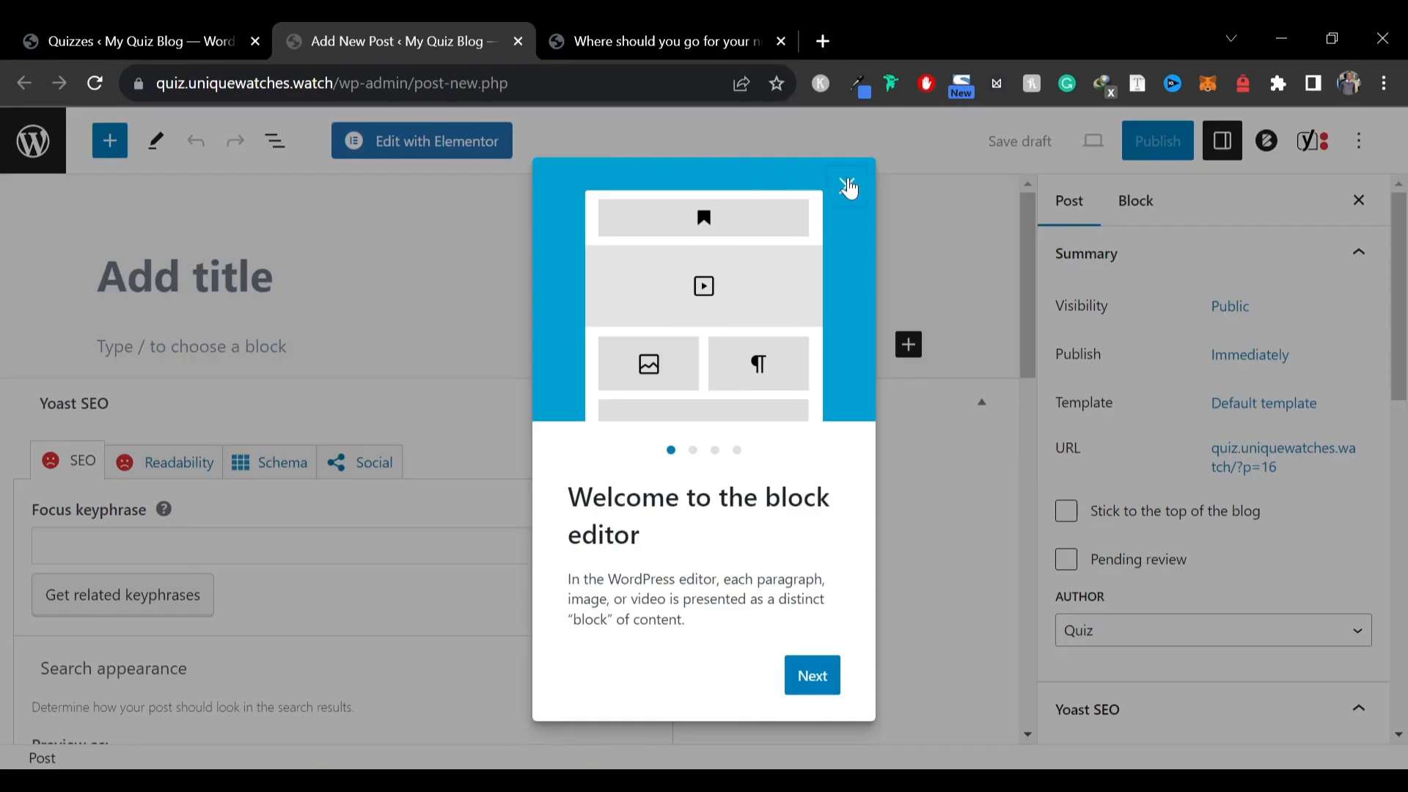
left_click(848, 185)
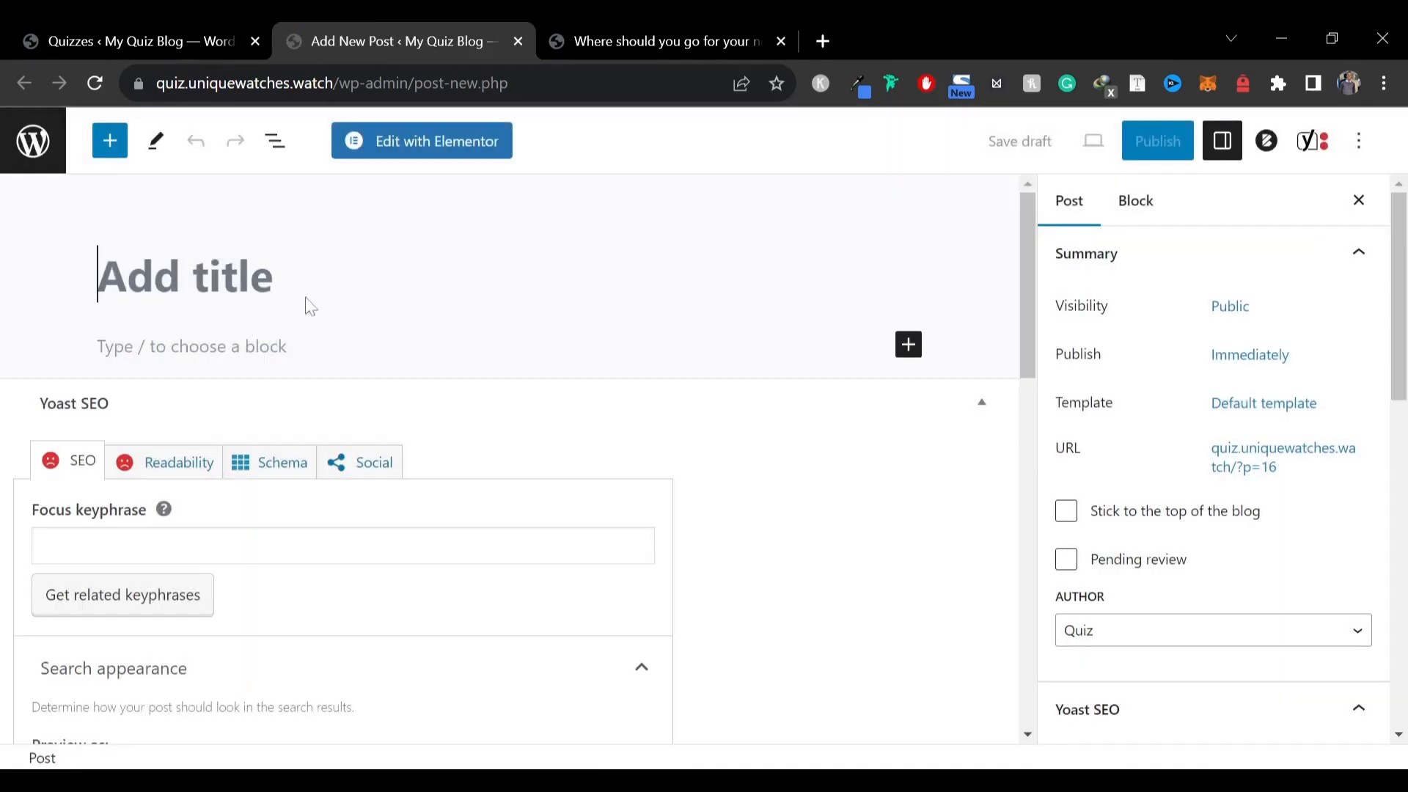
Copy the live post's title "Where should you go for your next vacation. Find out" into the new post's title
left_click(660, 41)
scroll(271, 335, "up", 10)
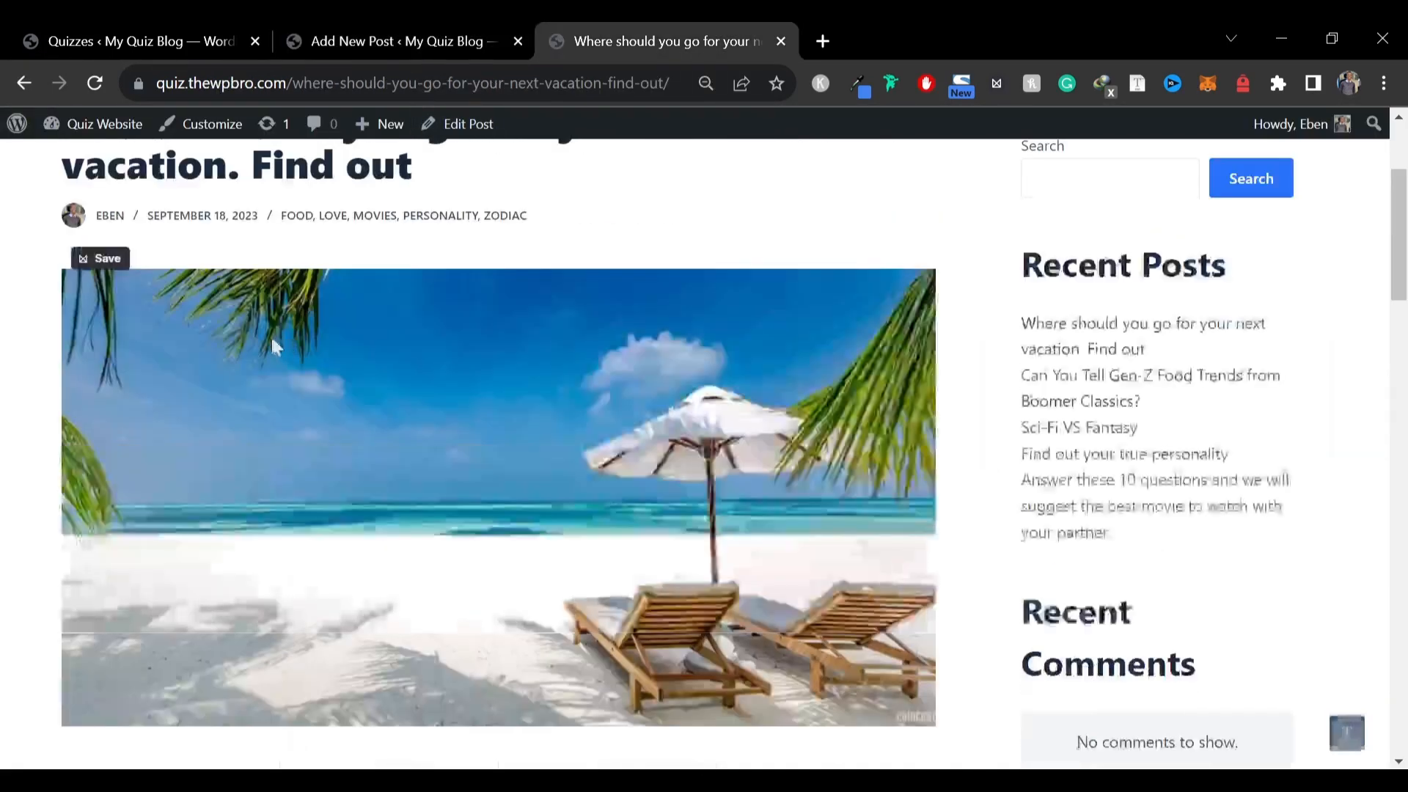
triple_click(268, 342)
key("ctrl+c")
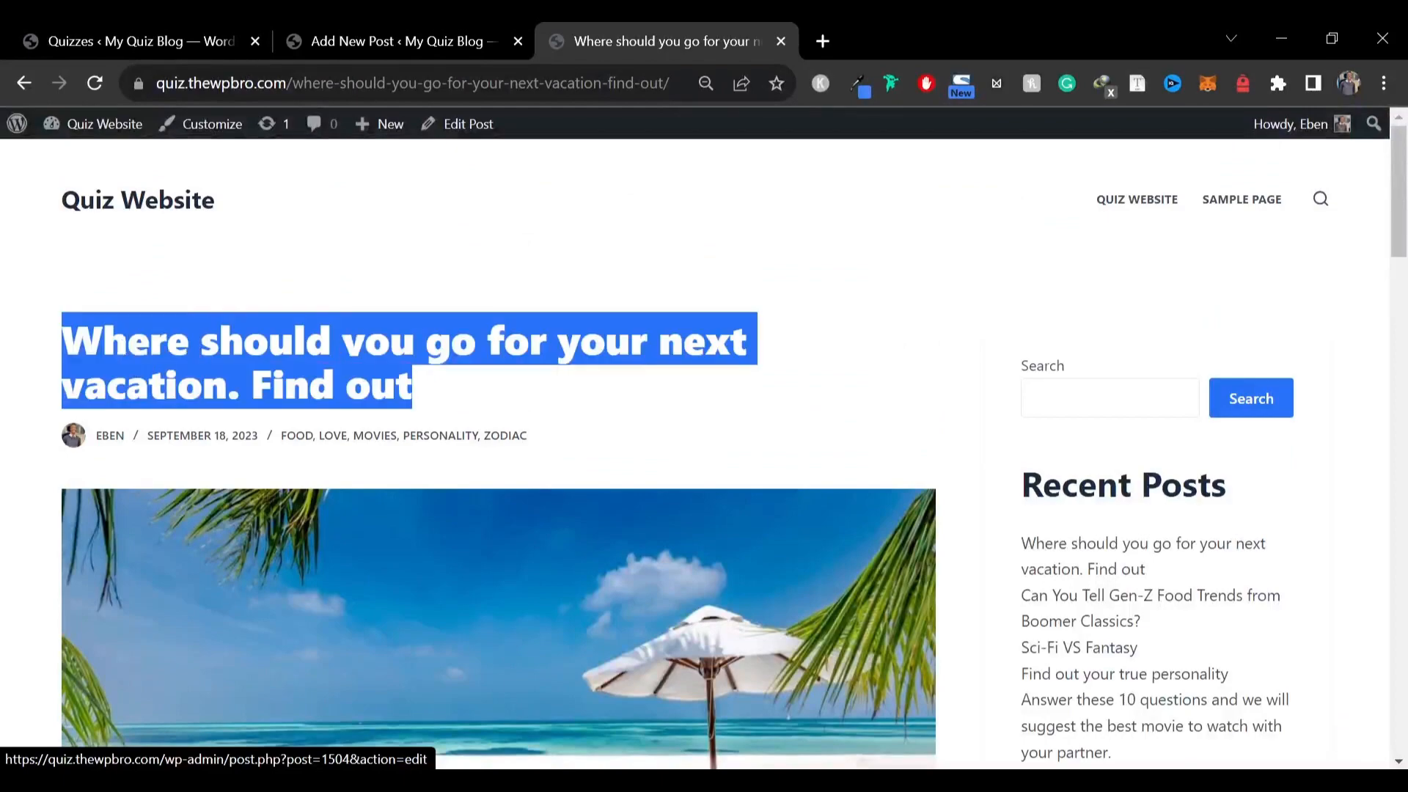
left_click(373, 33)
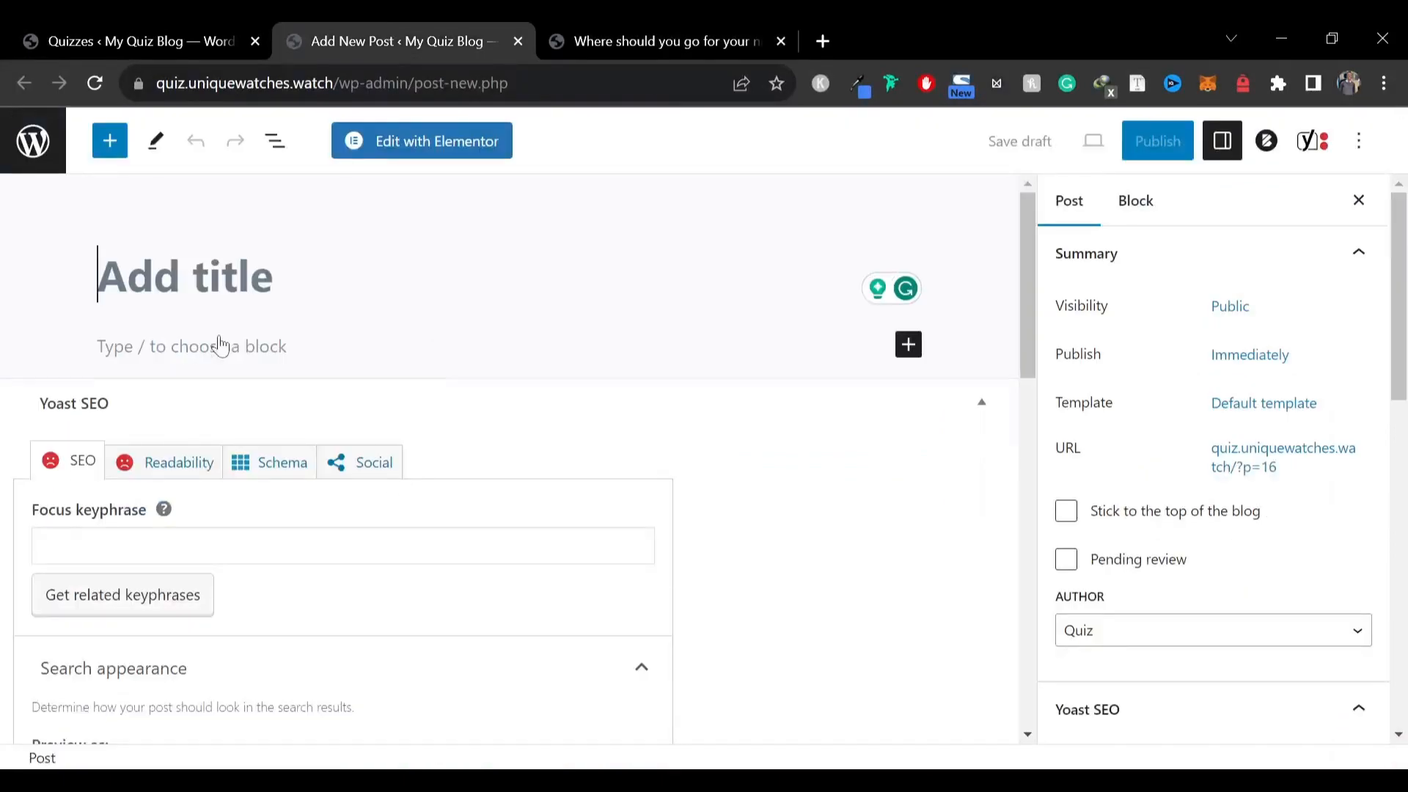
key("ctrl+v")
Copy the two introductory paragraphs from the live post and paste them into the new post's body
left_click(691, 33)
scroll(278, 477, "down", 8)
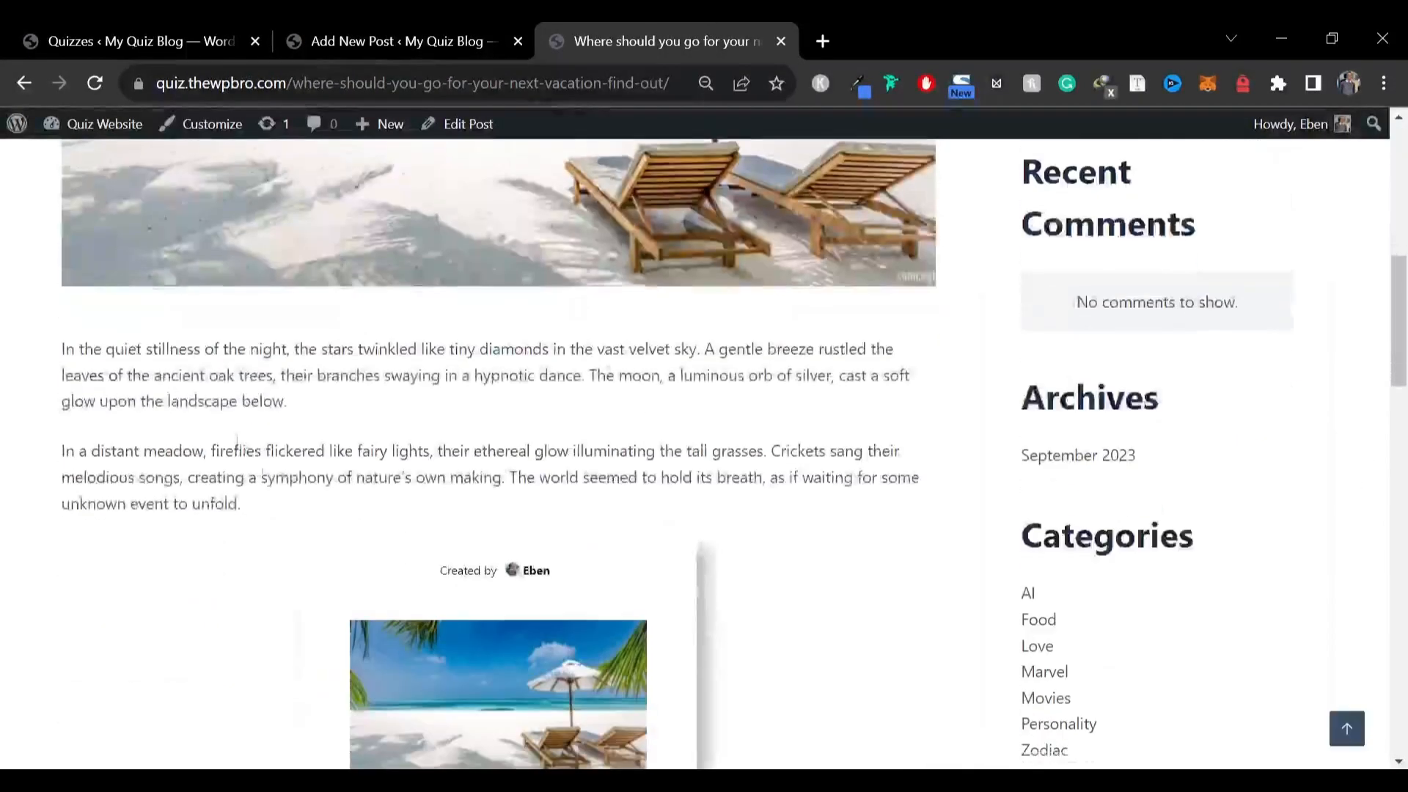
left_click_drag(62, 349, 283, 518)
key("ctrl+c")
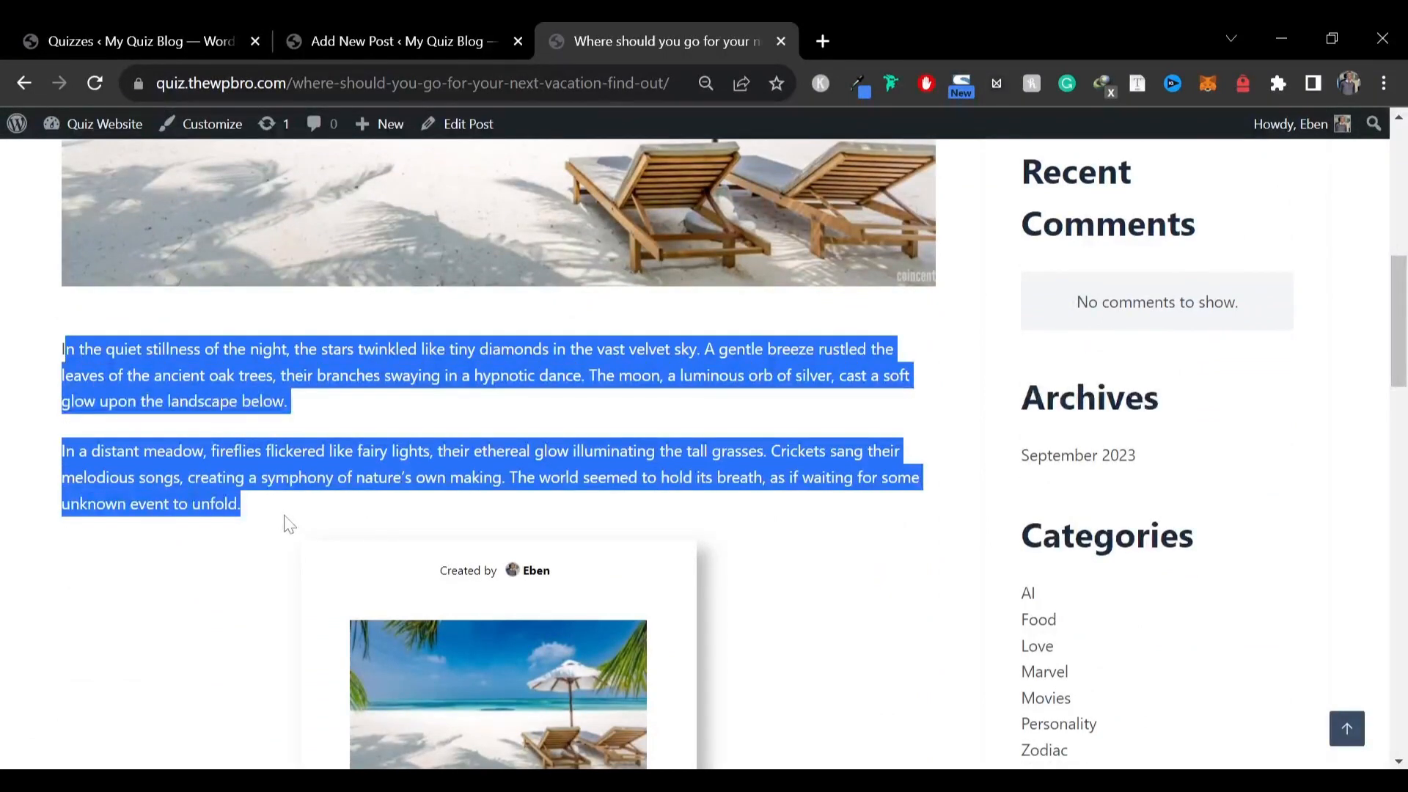
left_click(373, 33)
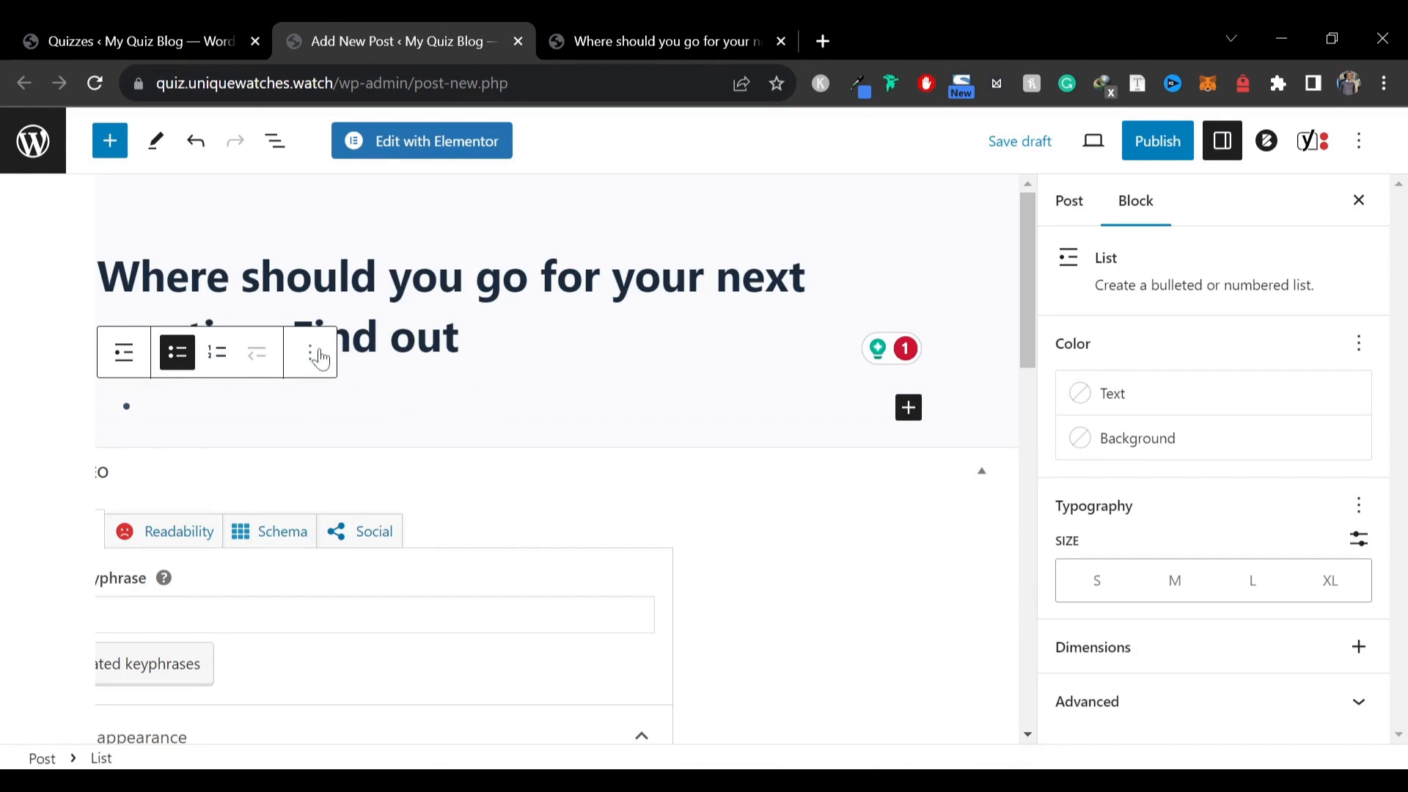
key("BackSpace")
key("ctrl+v")
Add a Shortcode block below the paragraphs and paste the quiz shortcode [ays_quiz id="2"] into it
scroll(291, 361, "down", 3)
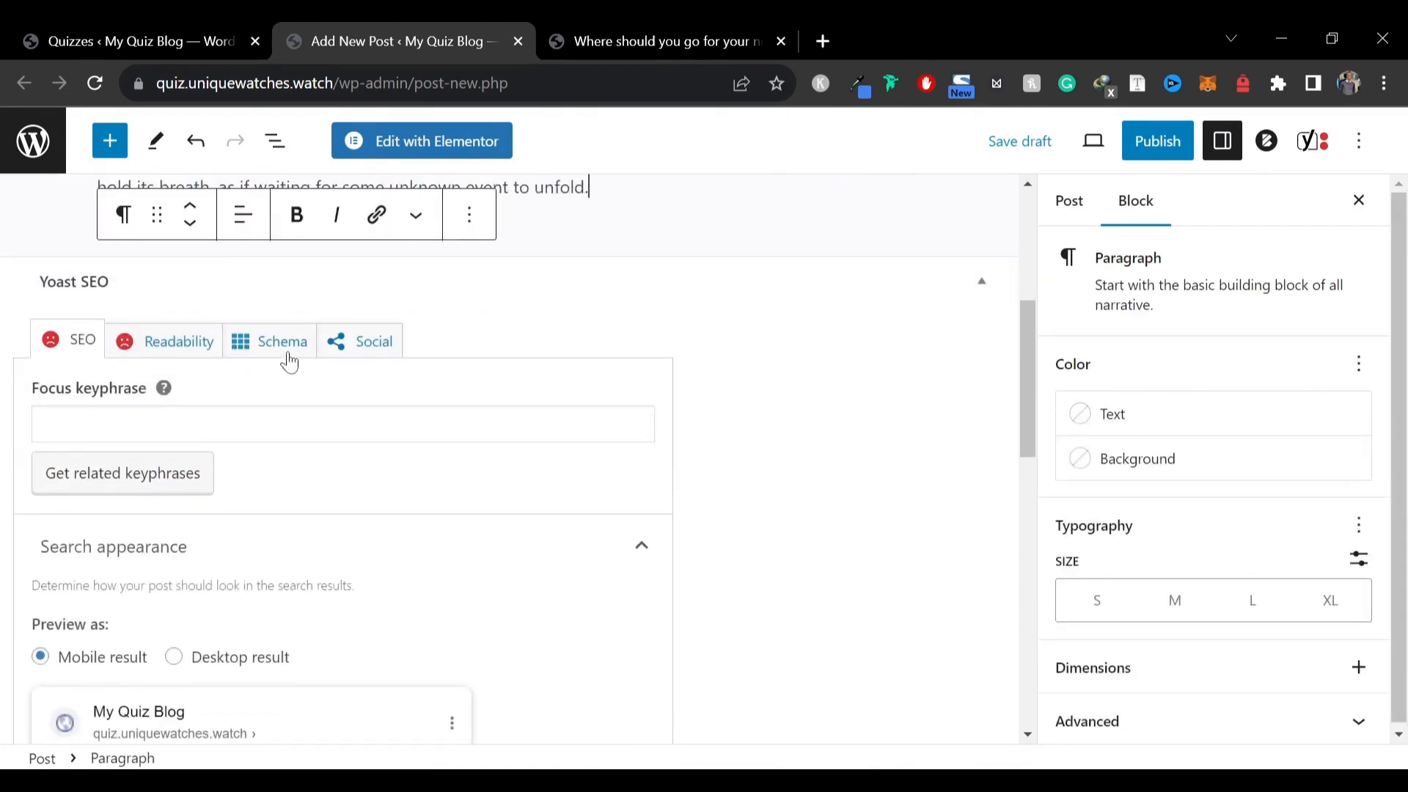
scroll(623, 396, "up", 5)
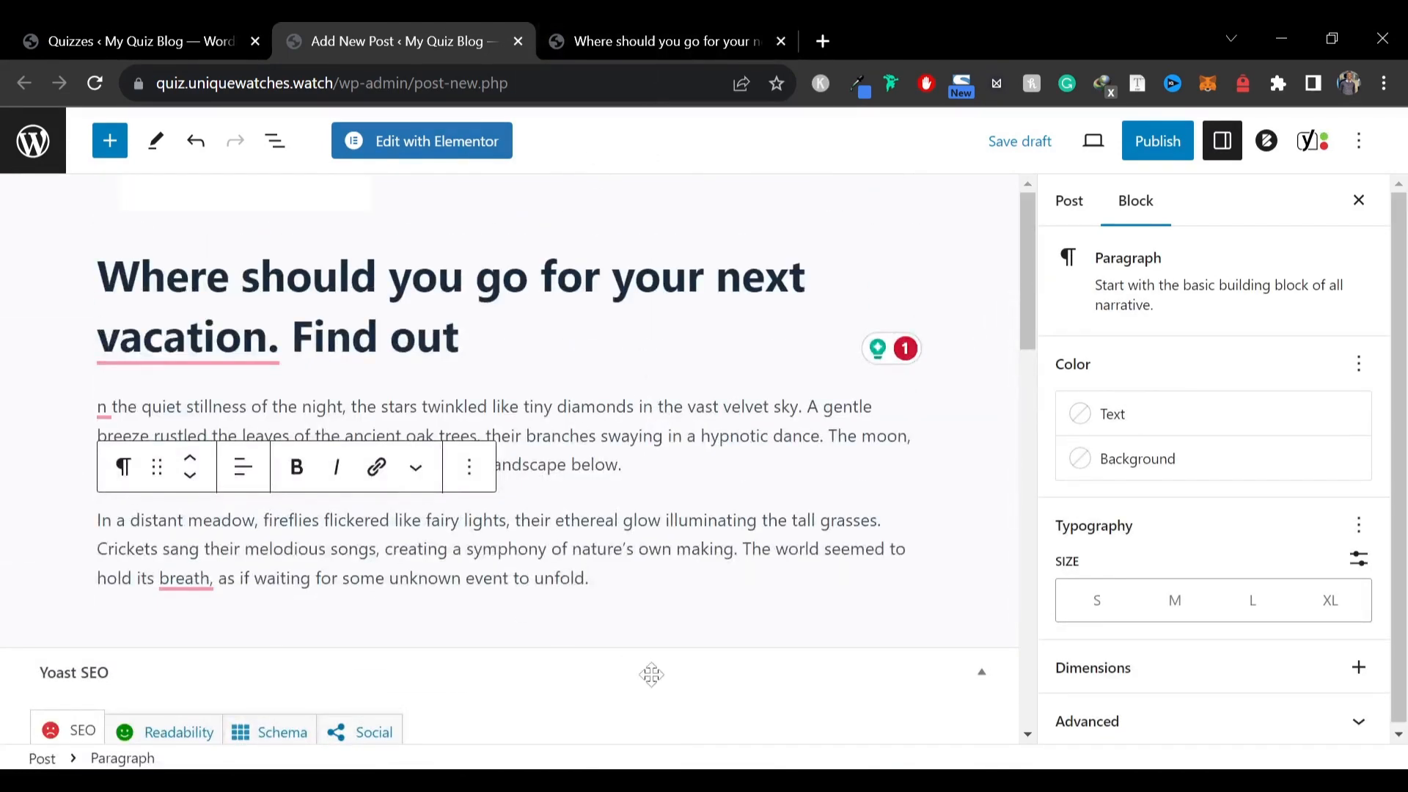
left_click(638, 601)
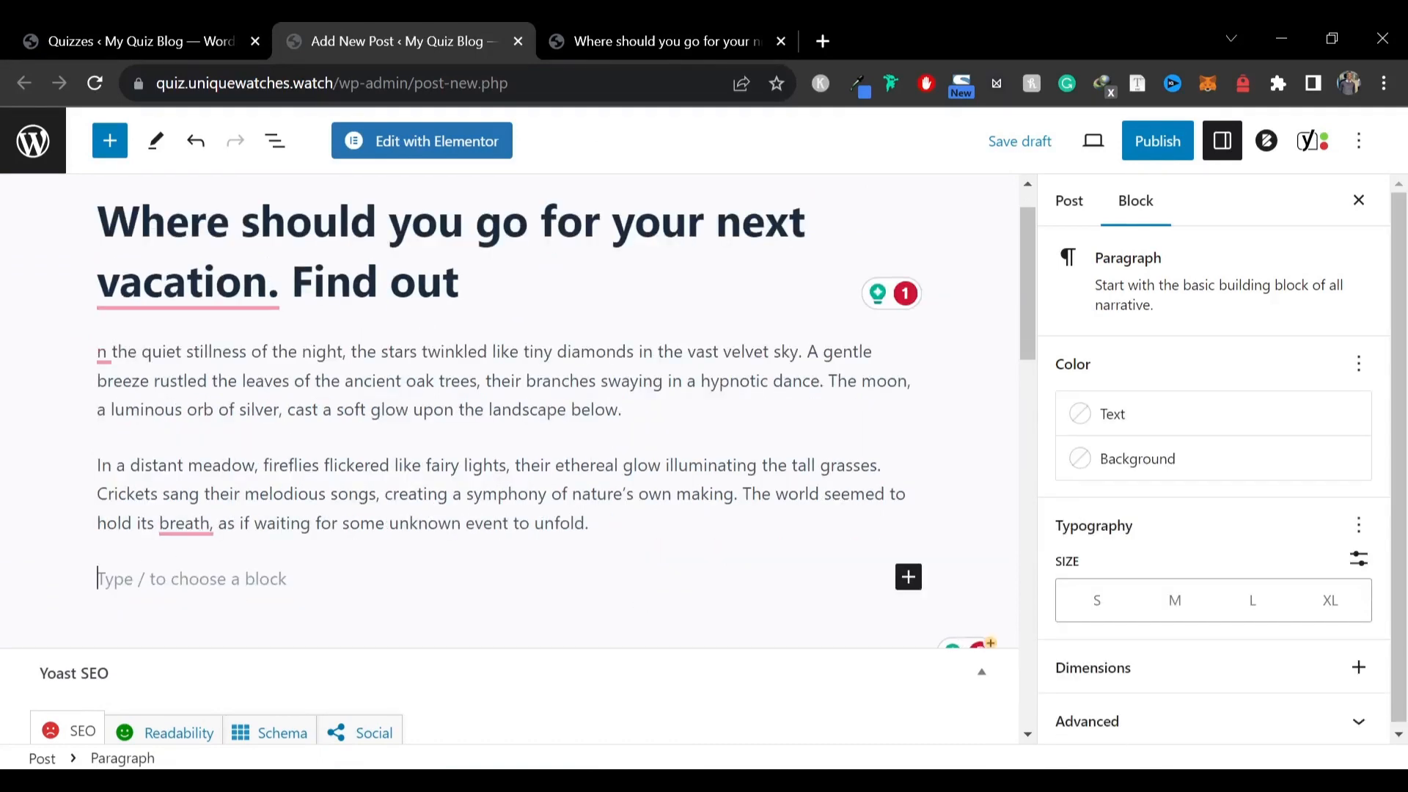
left_click(910, 585)
type("short")
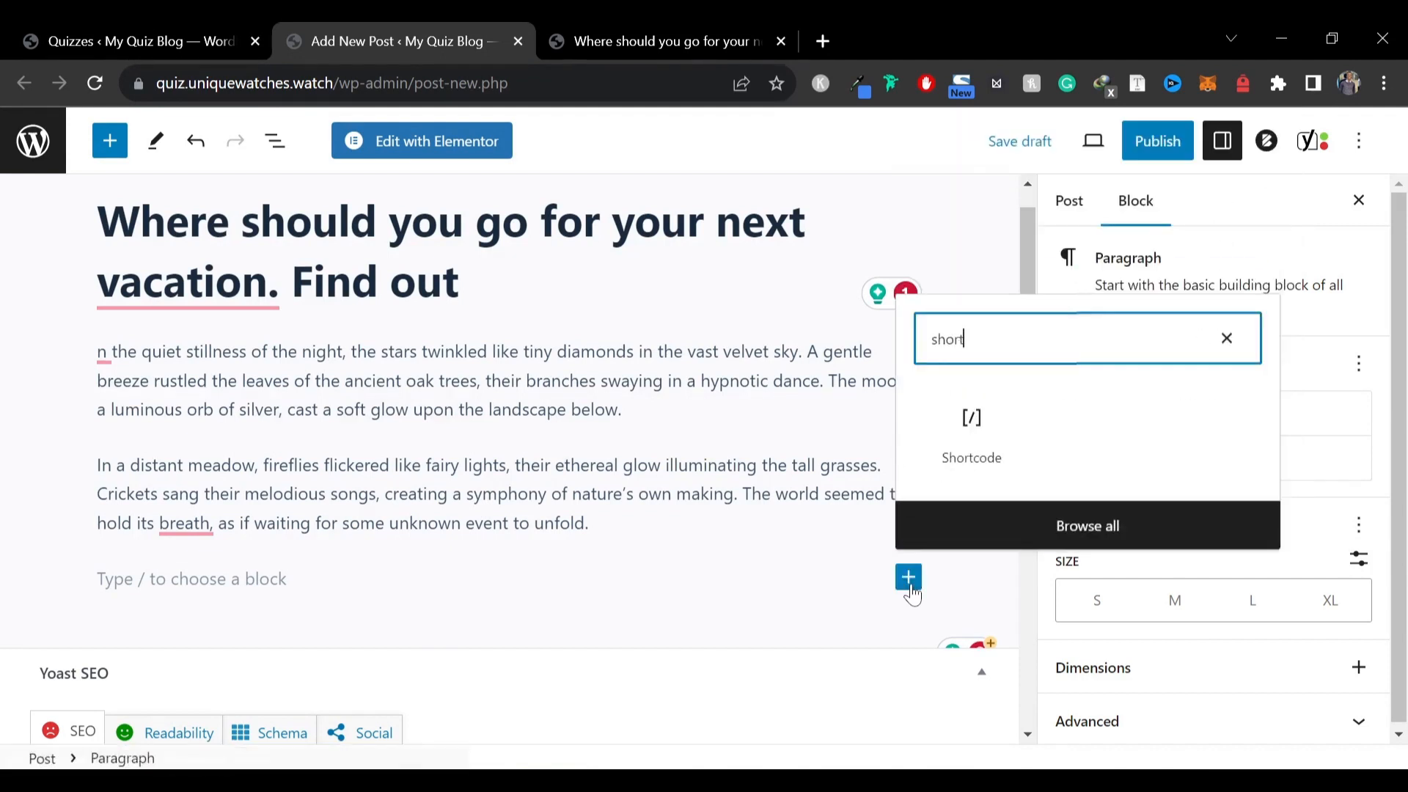
left_click(996, 420)
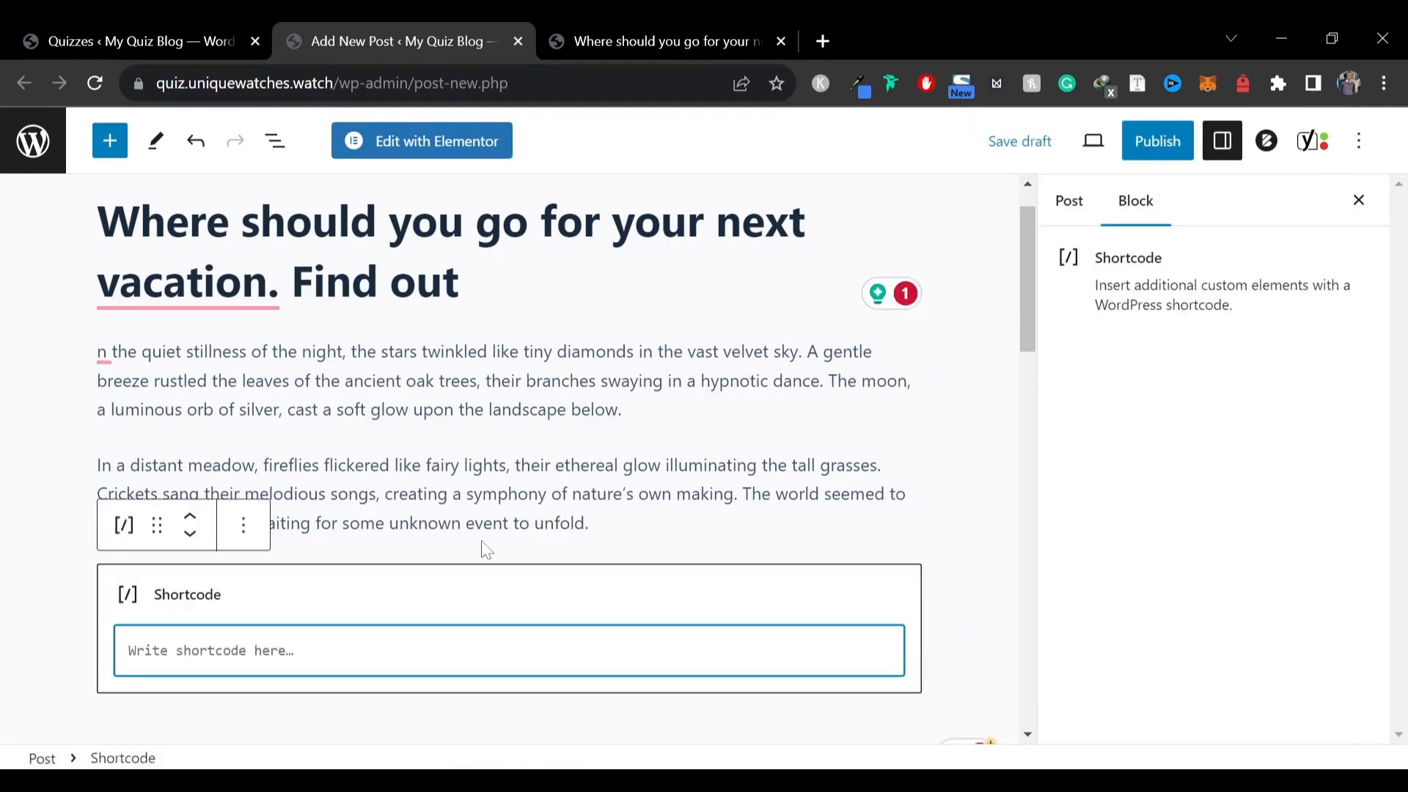
key("super+v")
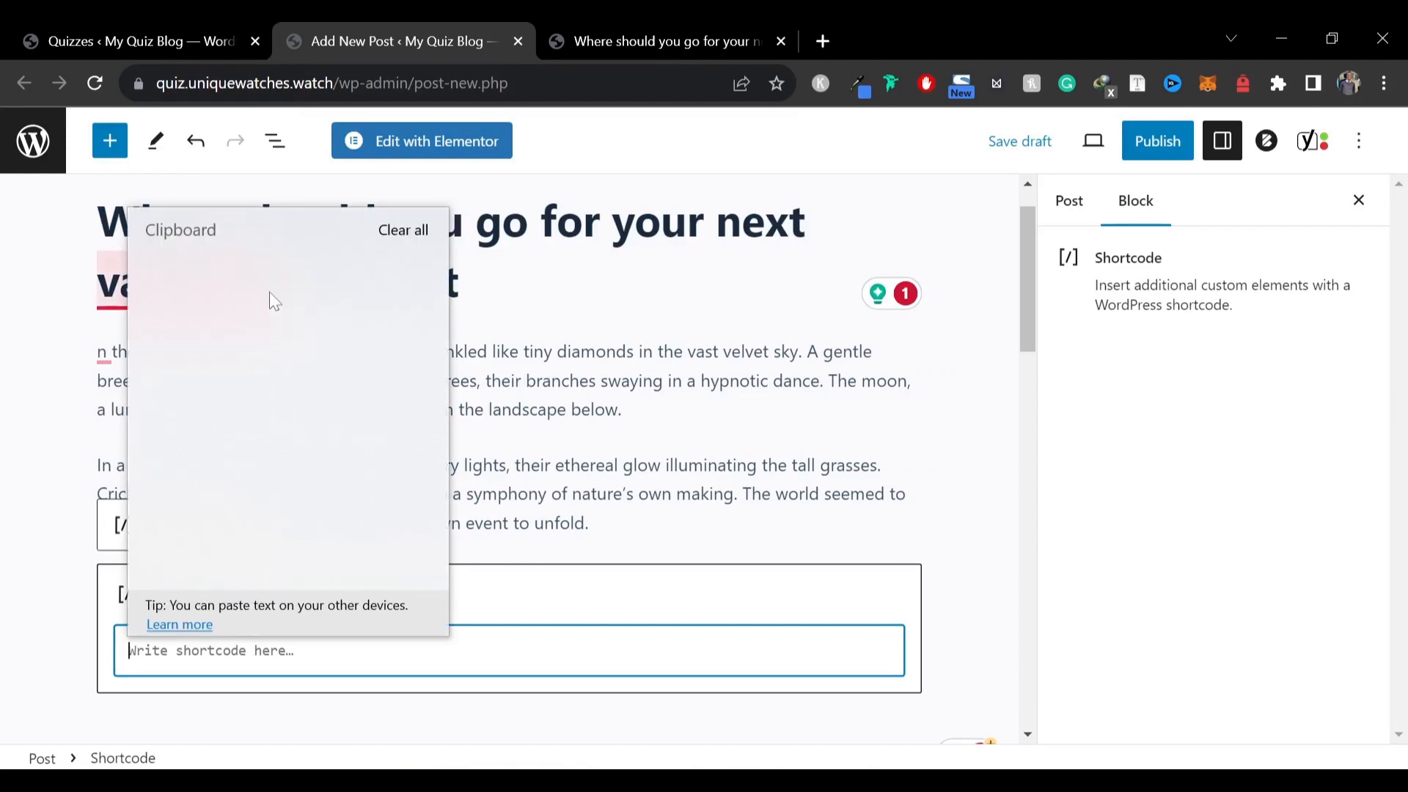
left_click(262, 463)
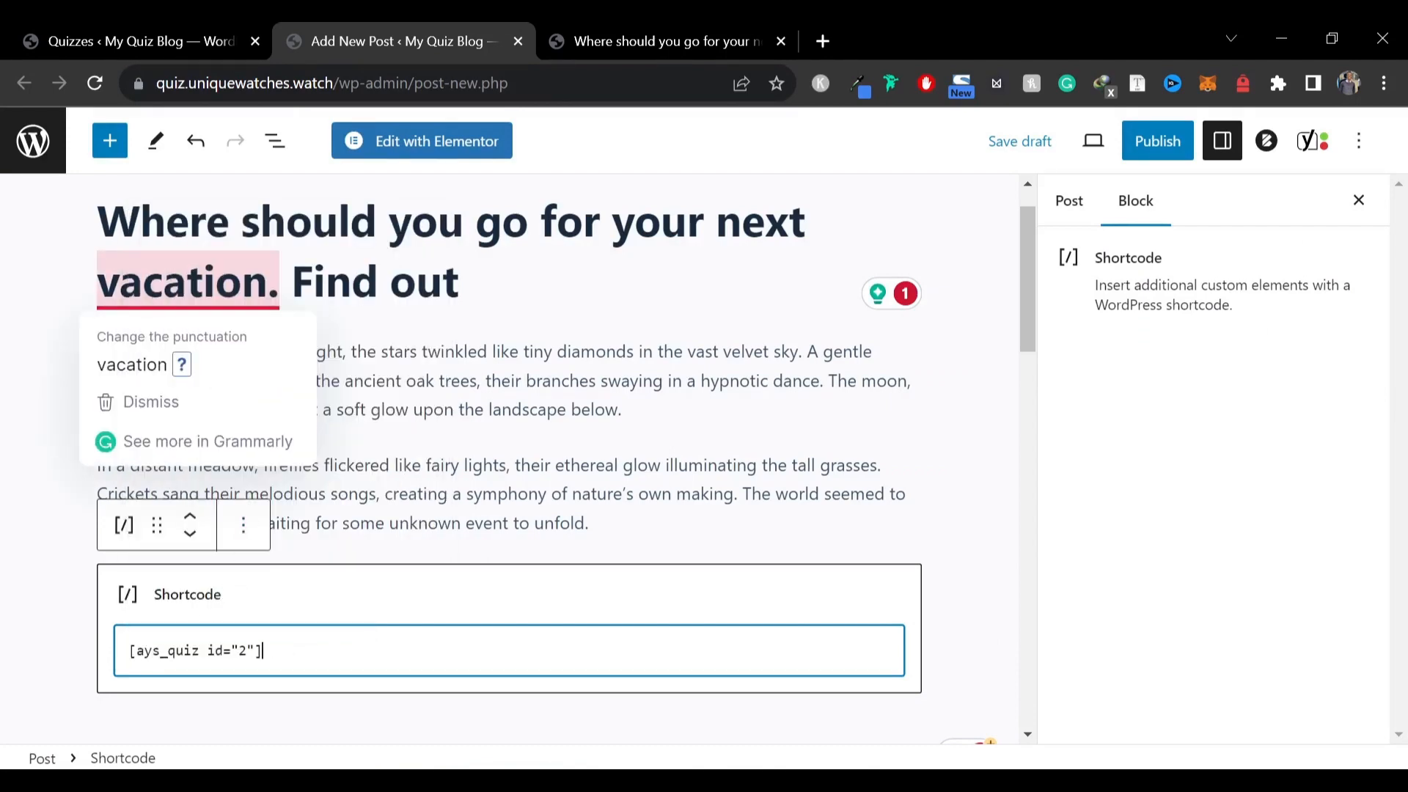
left_click(45, 623)
Remove the Separator and Site title variables from the post's Yoast SEO title
left_click(724, 22)
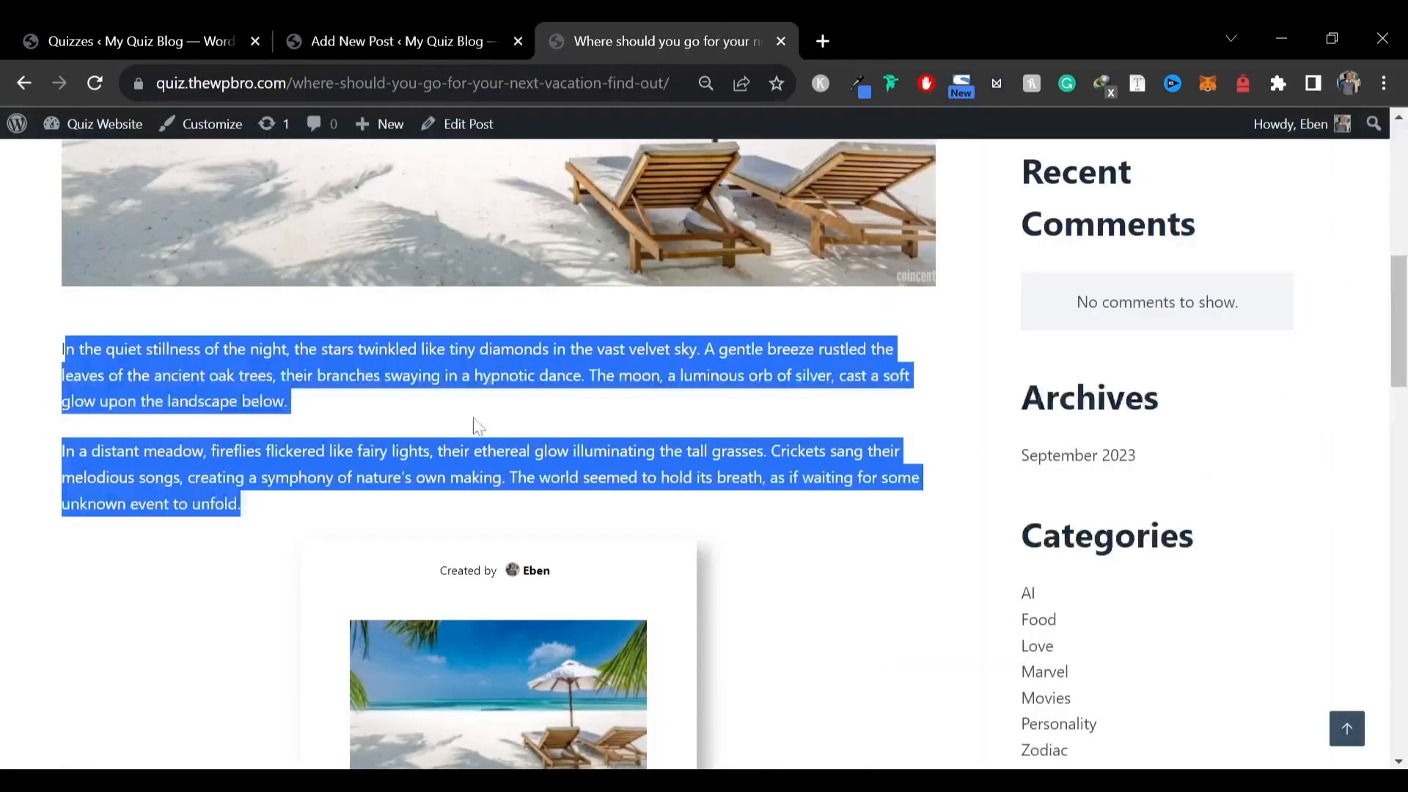
scroll(471, 424, "down", 15)
left_click(330, 31)
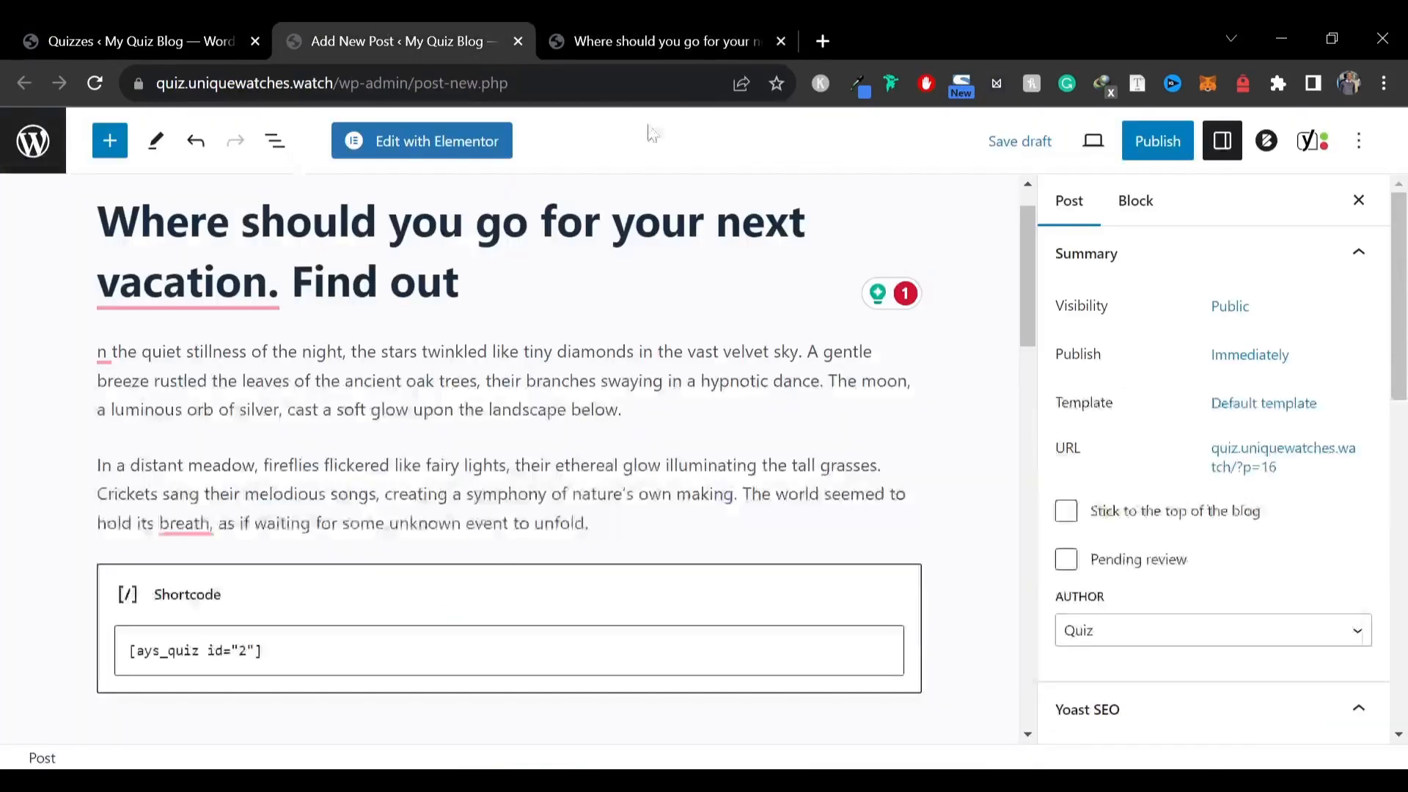
scroll(573, 494, "down", 12)
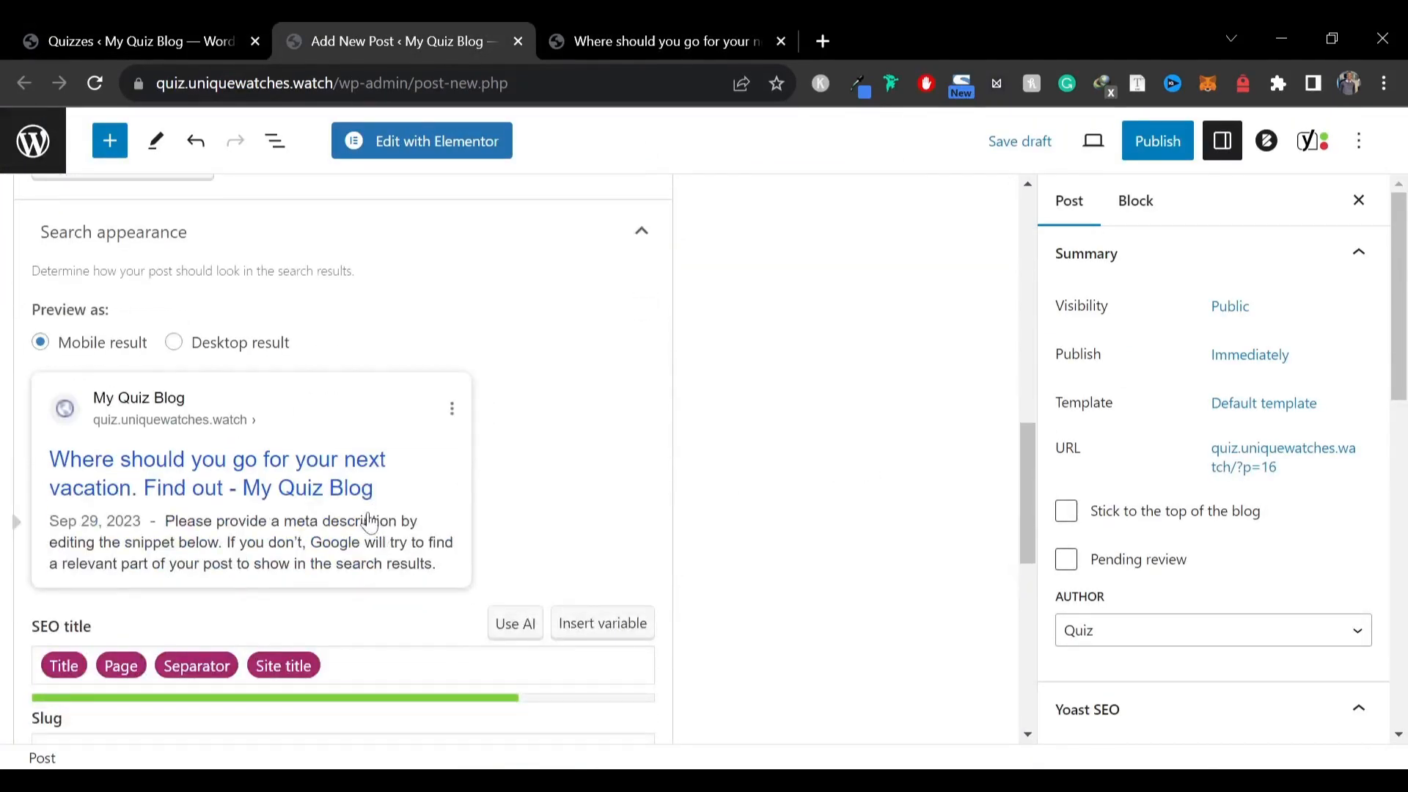
scroll(214, 371, "up", 2)
scroll(213, 367, "down", 2)
left_click(356, 665)
key("BackSpace")
key("BackSpace")
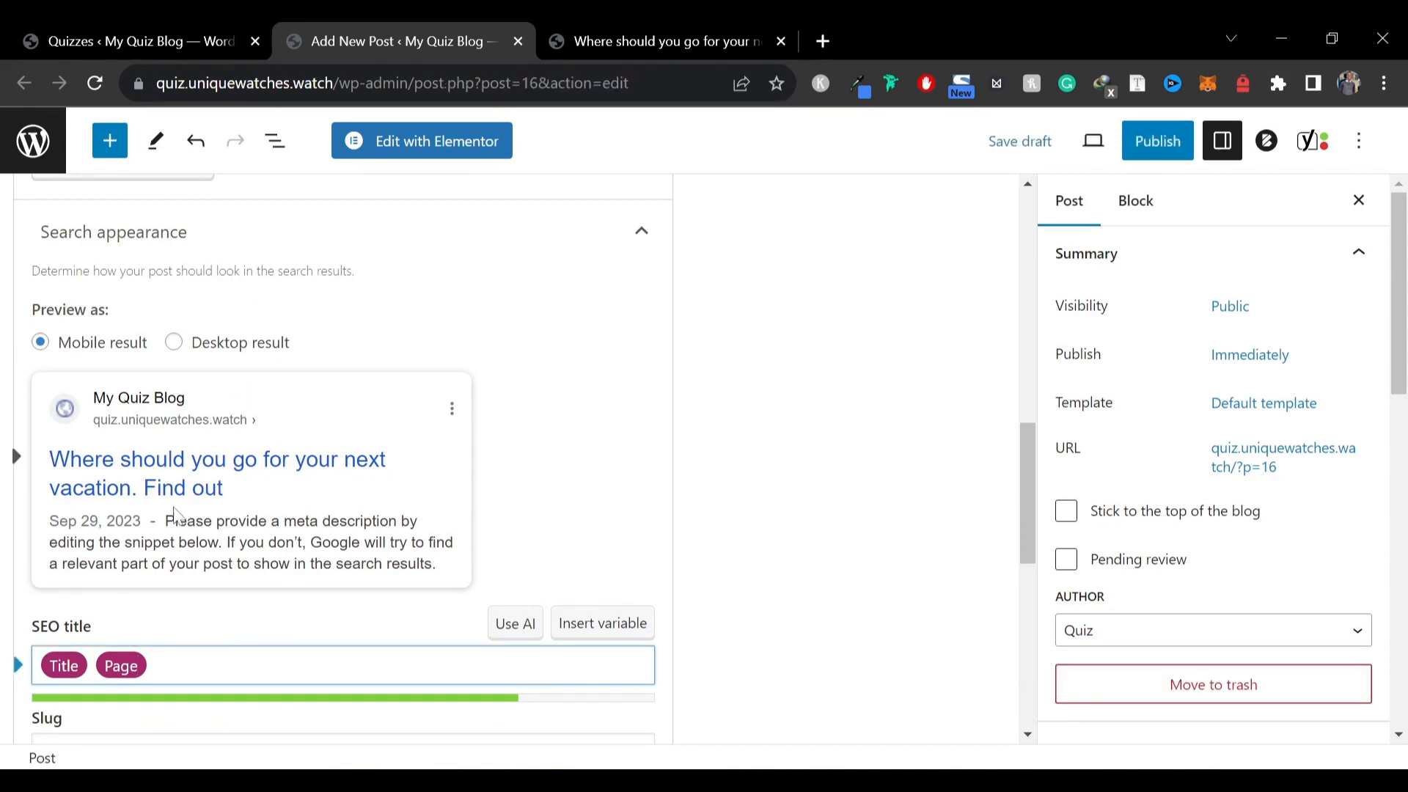
scroll(166, 514, "down", 3)
left_click(132, 630)
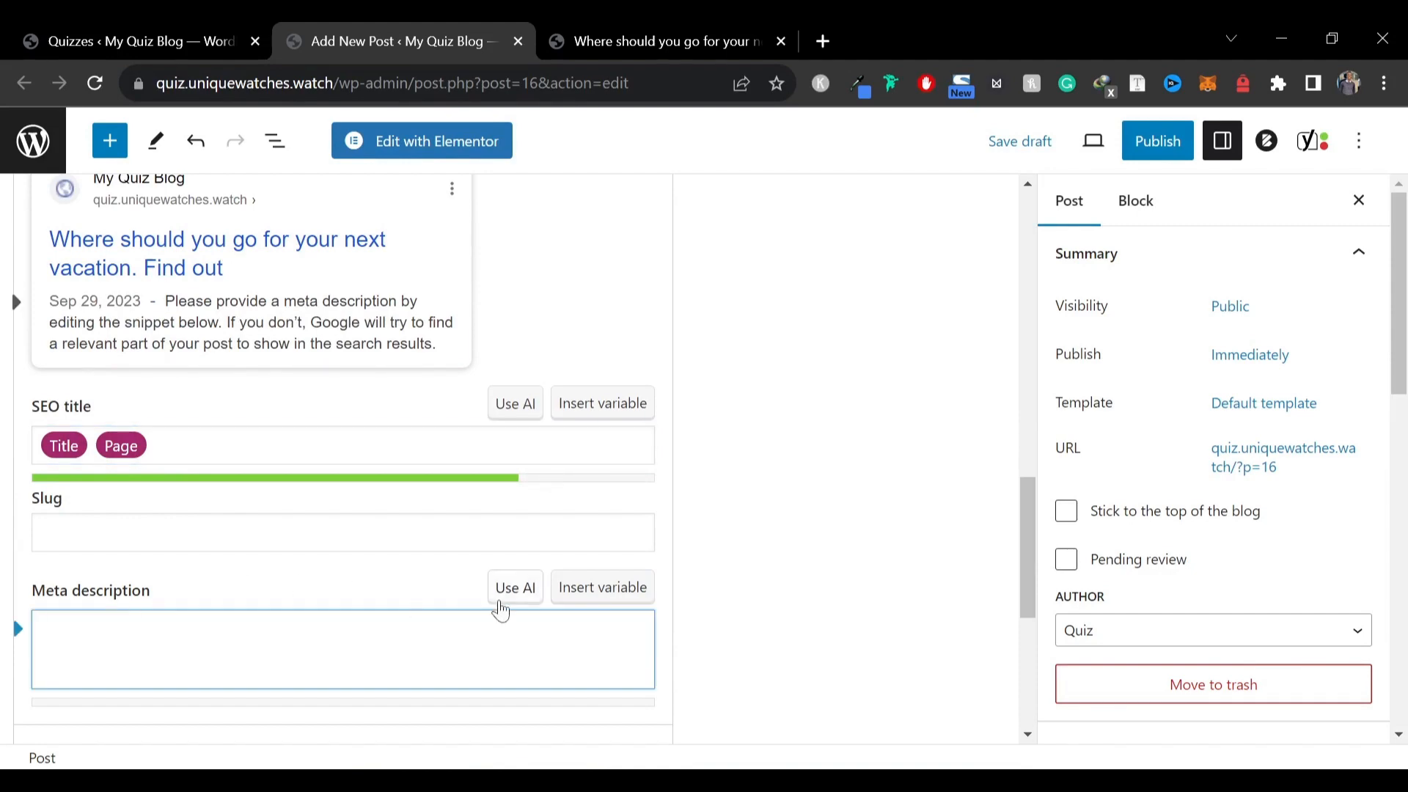
scroll(534, 576, "up", 11)
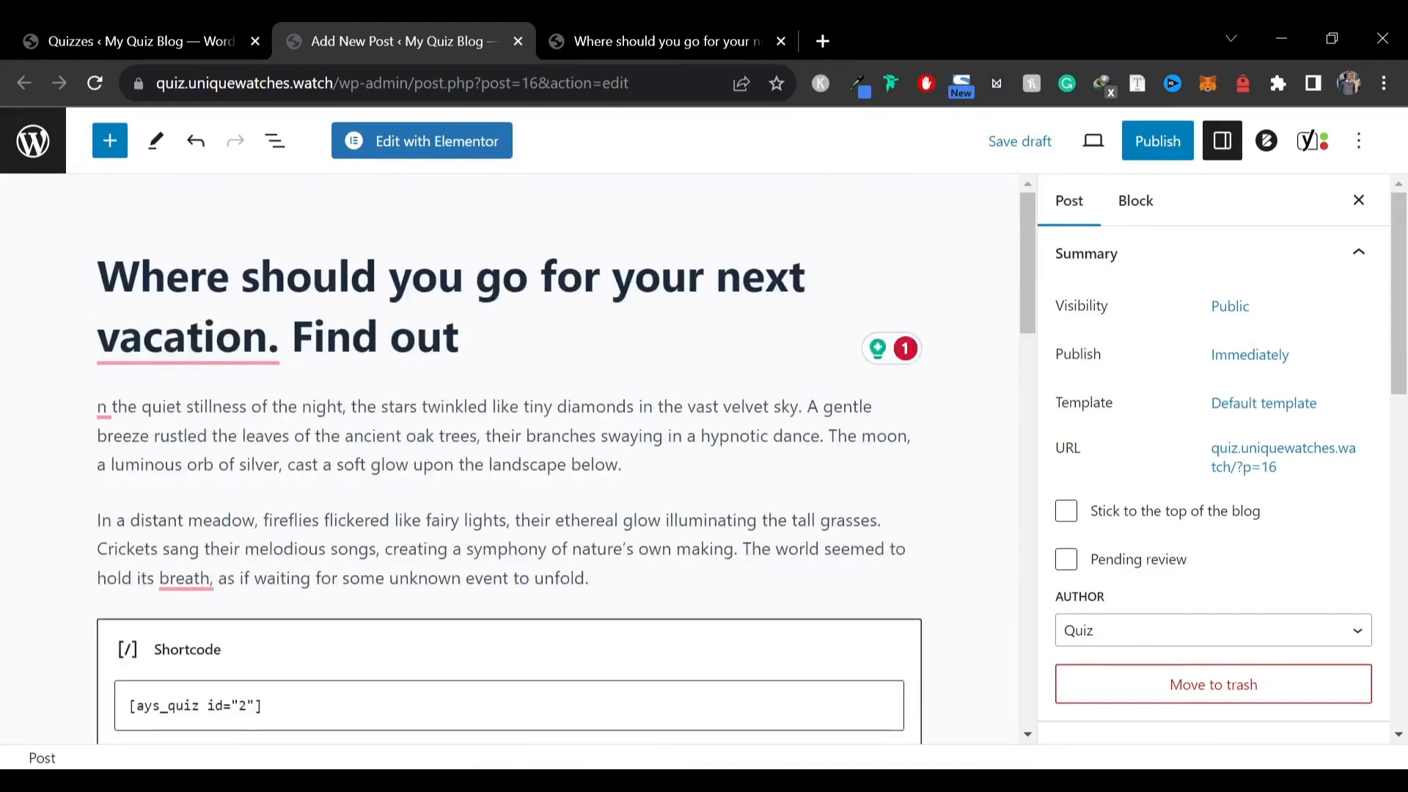
Copy the opening sentences of the first paragraph into the post's Yoast meta description
left_click_drag(482, 435, 76, 419)
key("ctrl+c")
scroll(76, 419, "down", 15)
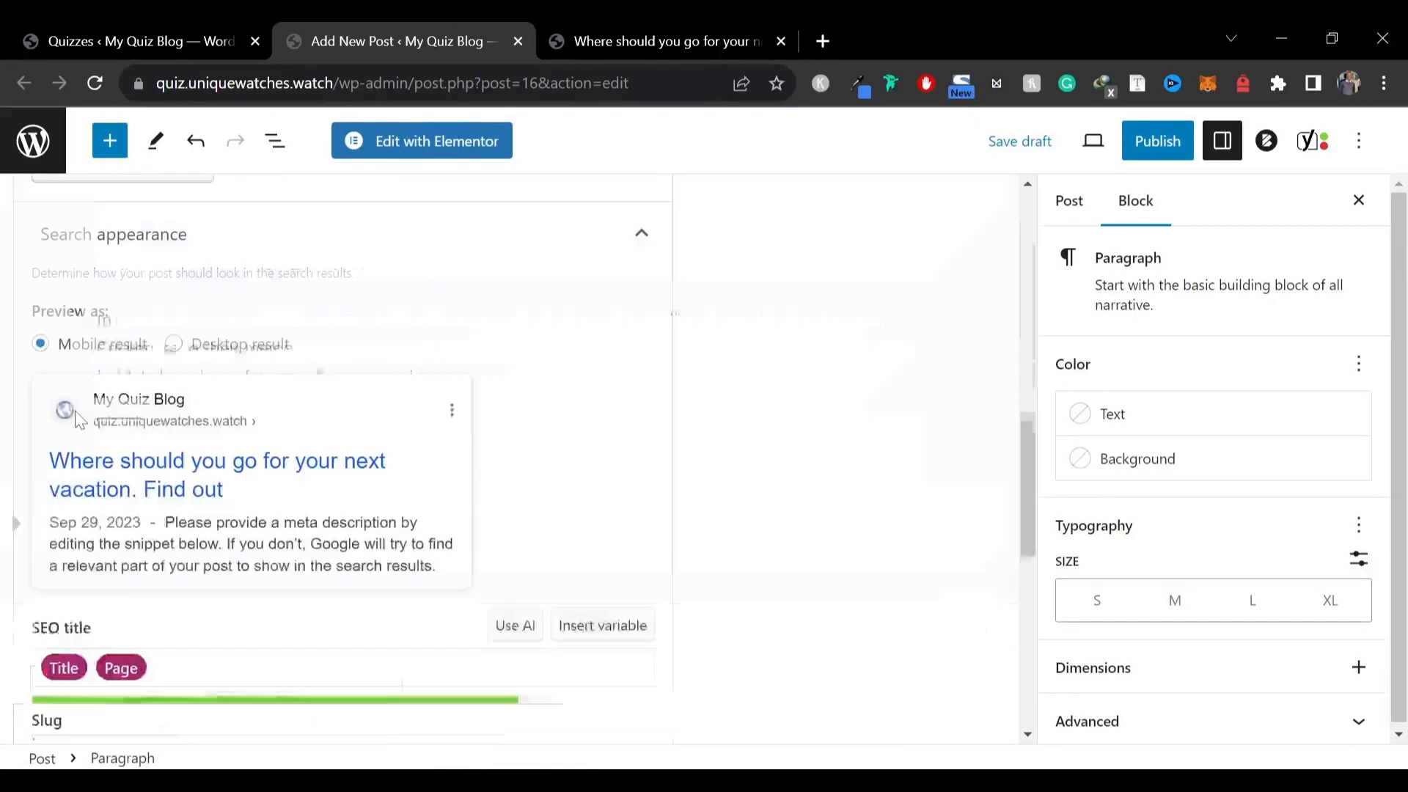
scroll(343, 454, "up", 3)
left_click(220, 543)
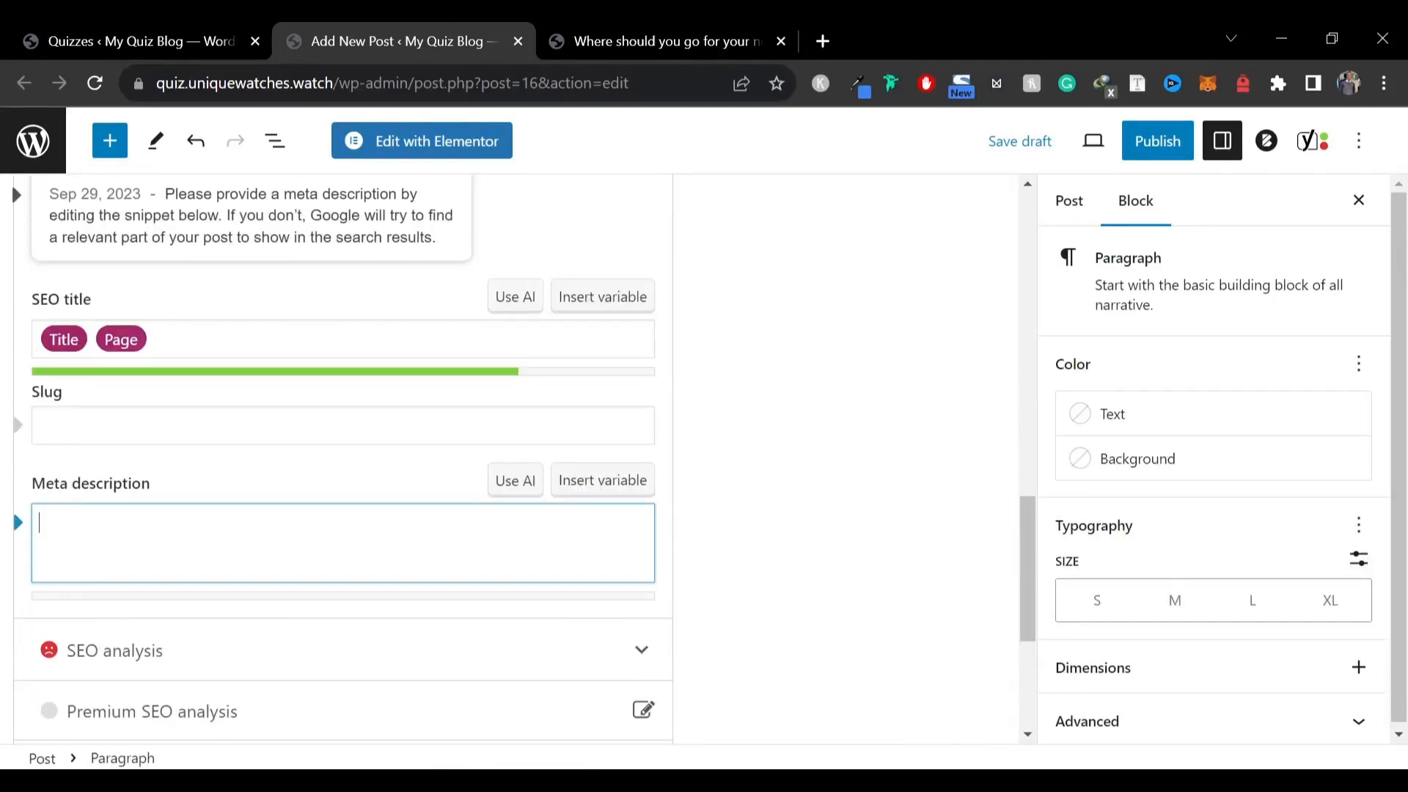
key("ctrl+v")
Open and review the Yoast SEO analysis results for the post
scroll(736, 513, "up", 6)
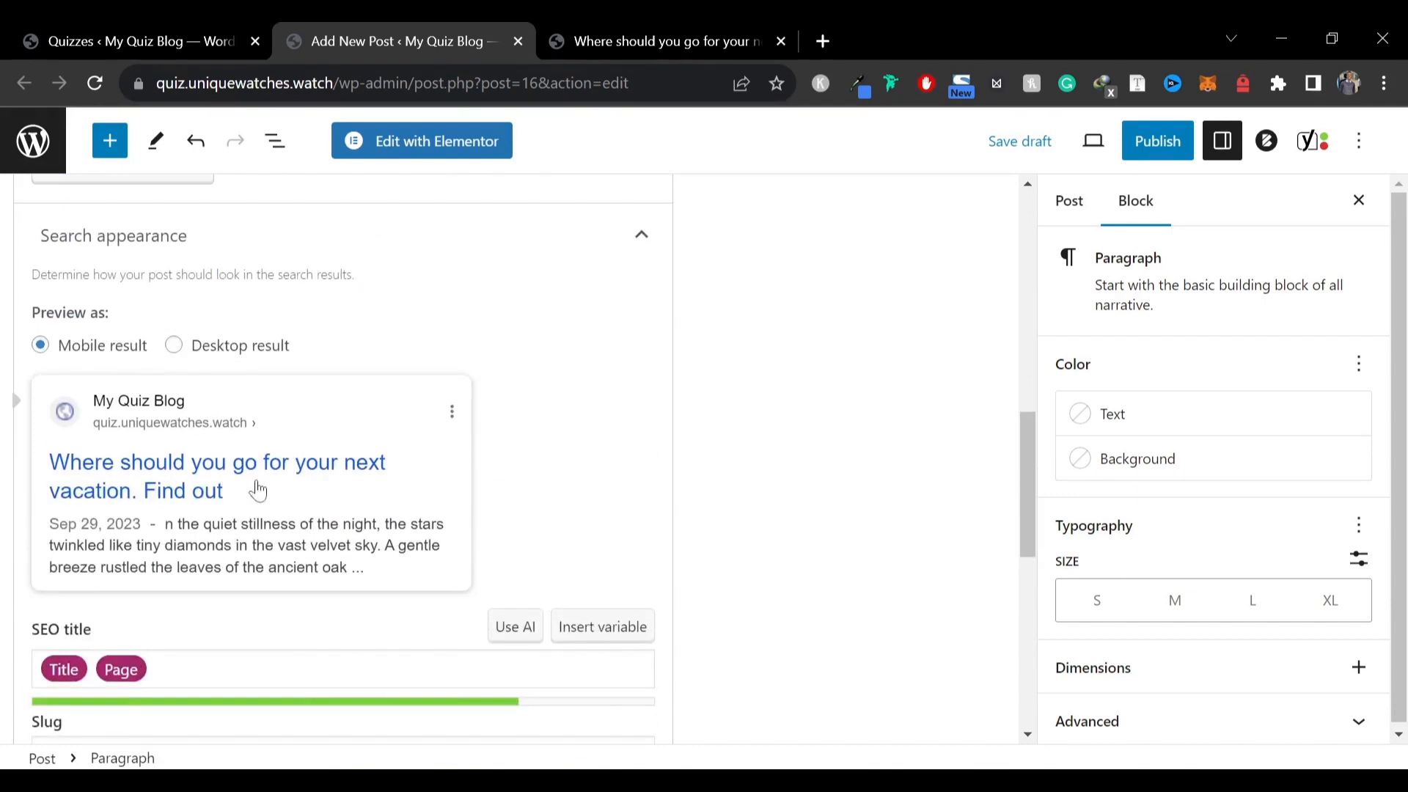
scroll(215, 437, "down", 8)
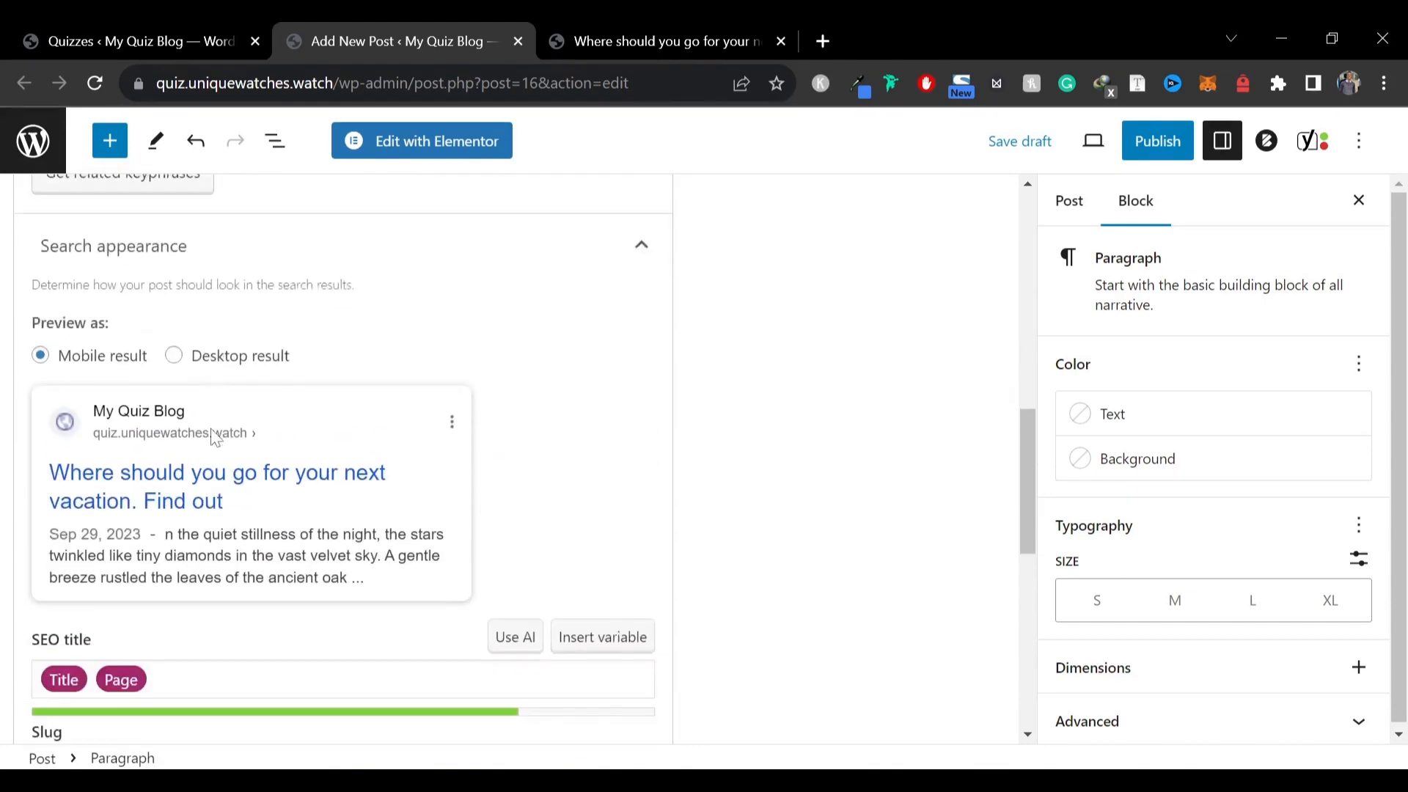
left_click(174, 342)
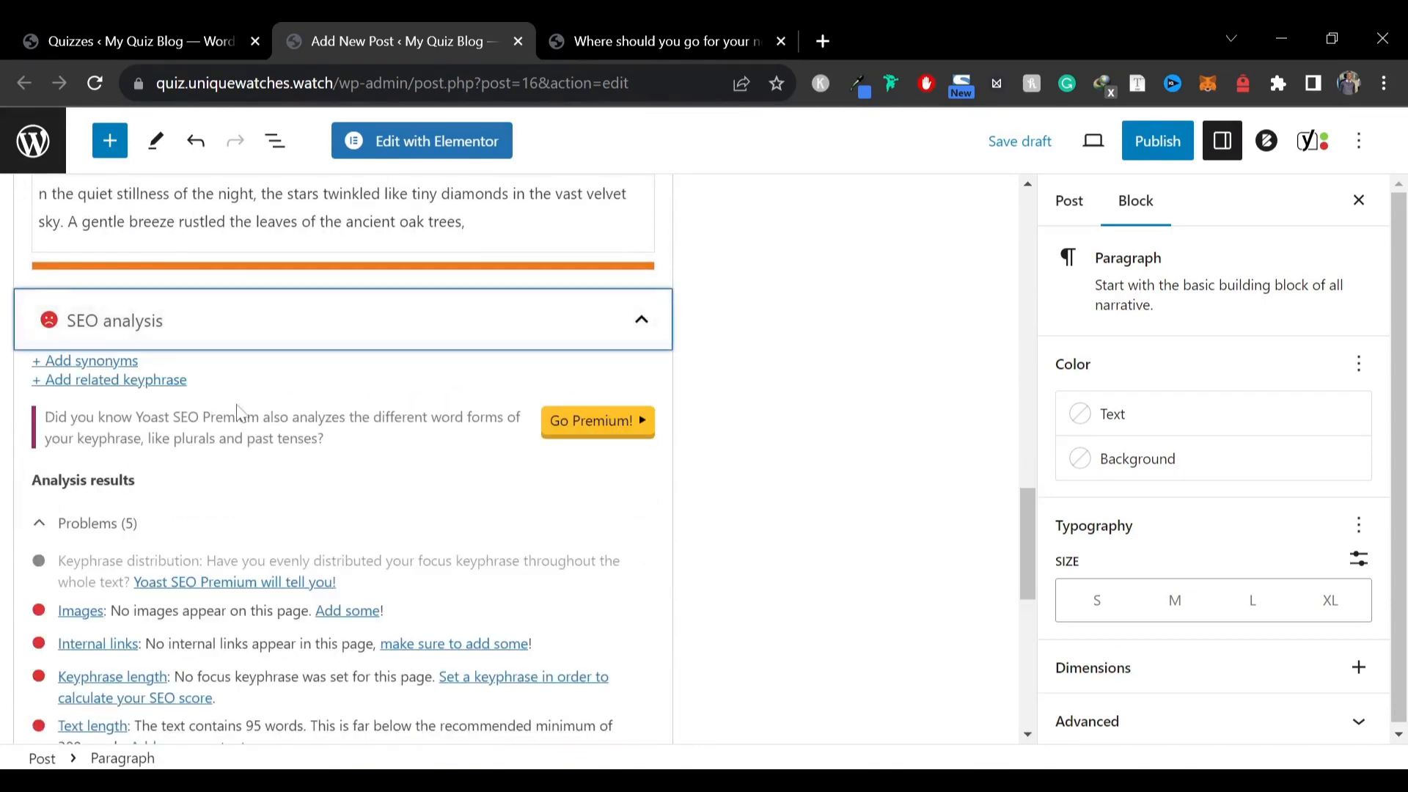
scroll(213, 530, "down", 4)
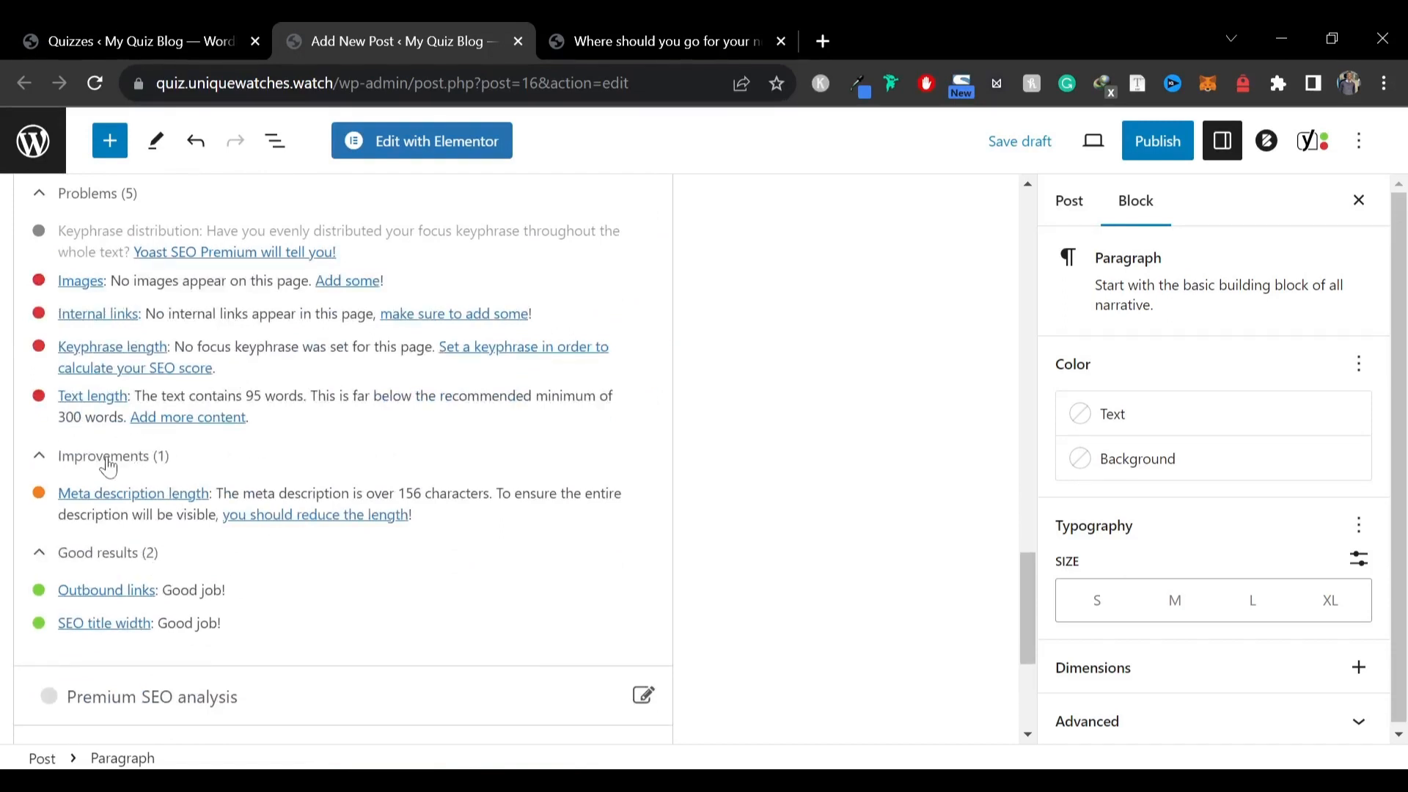
scroll(871, 460, "up", 15)
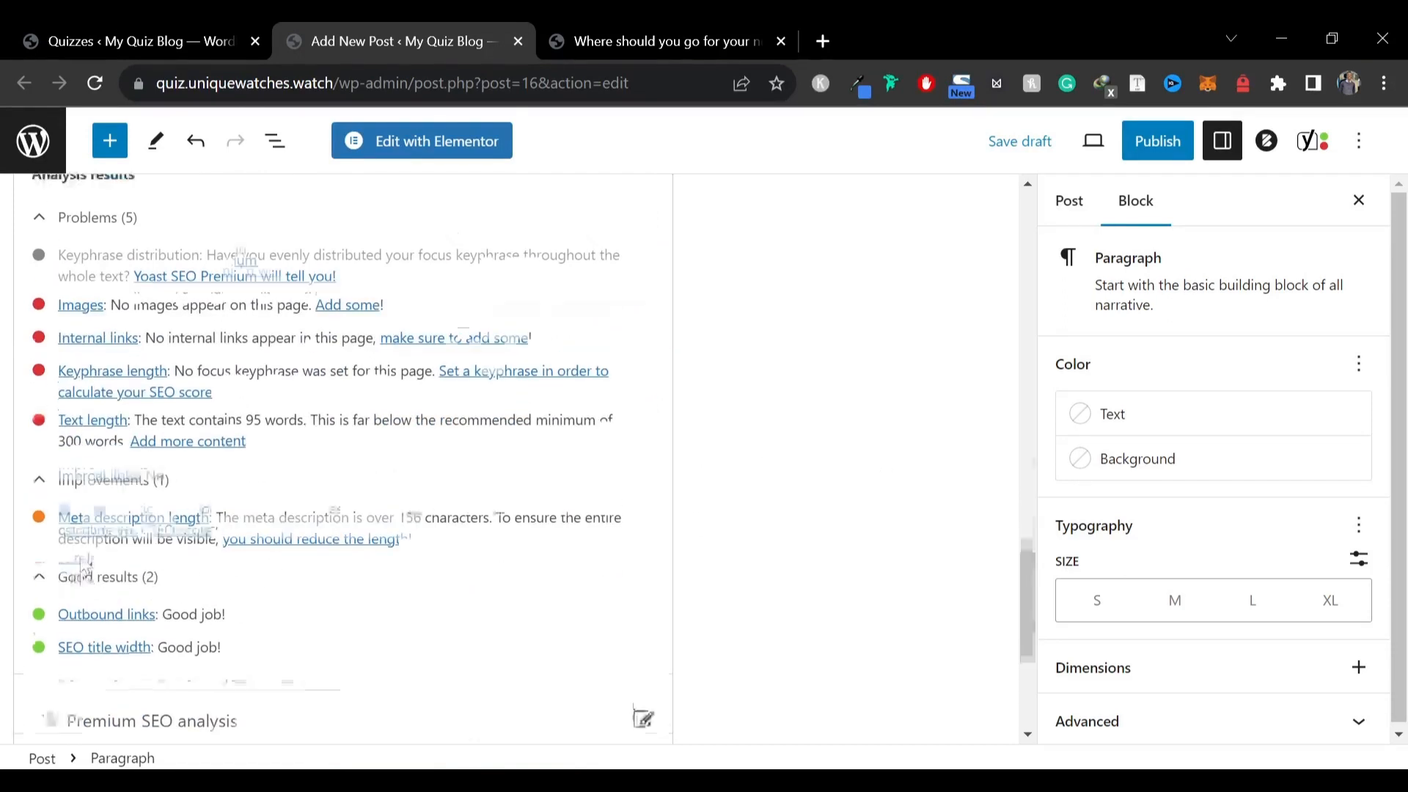
Add a new post category named Personality
left_click(1072, 204)
scroll(1182, 542, "down", 5)
left_click(1181, 506)
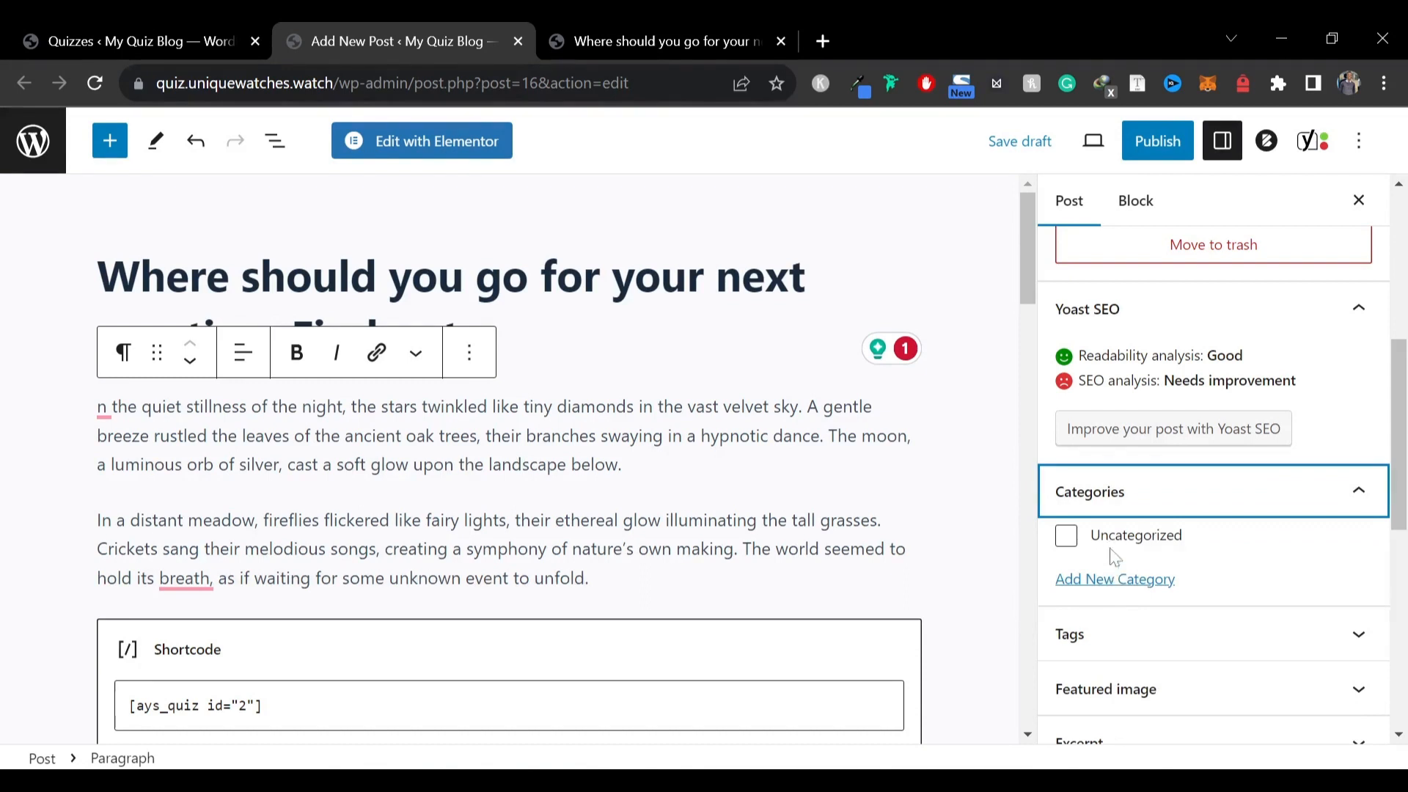
left_click(1100, 587)
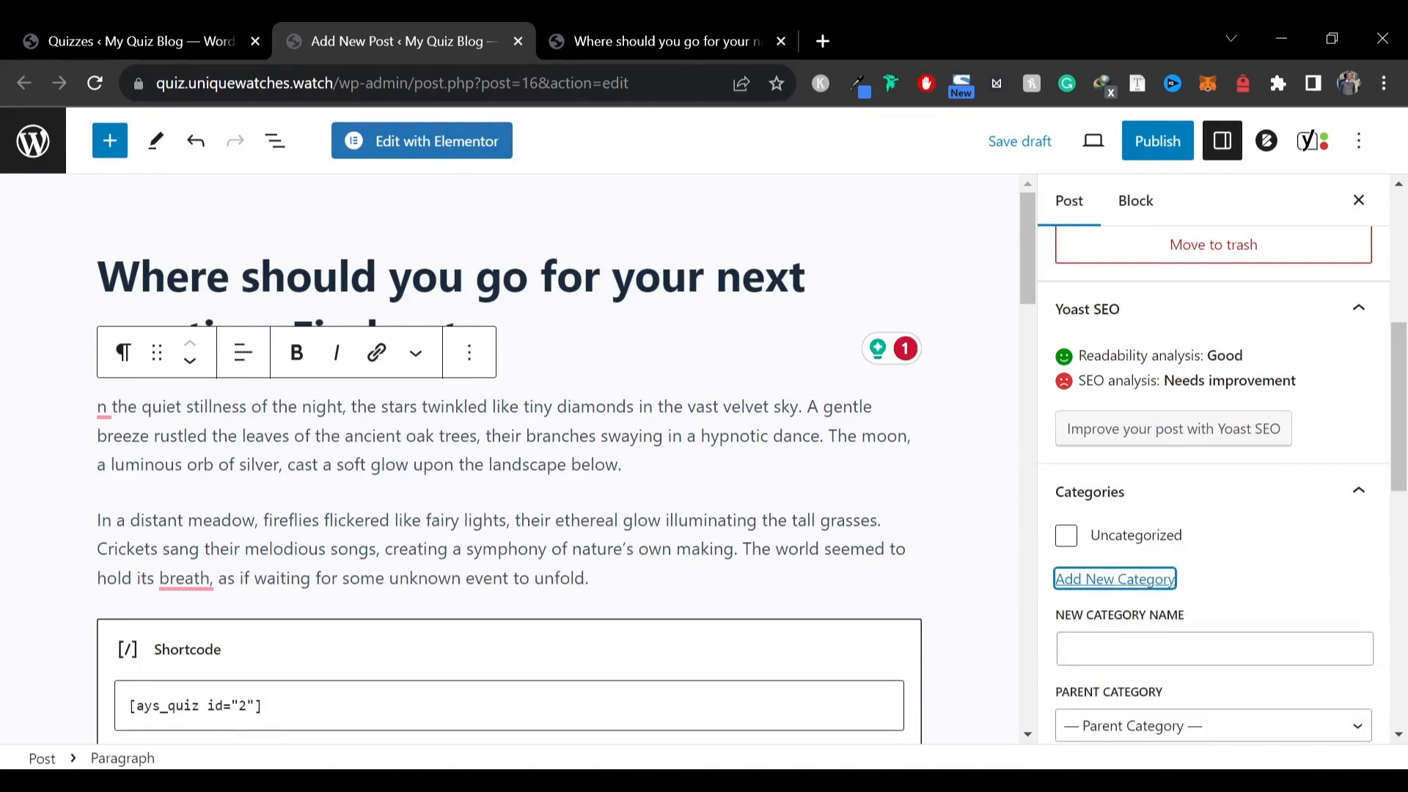
left_click(1159, 649)
type("P")
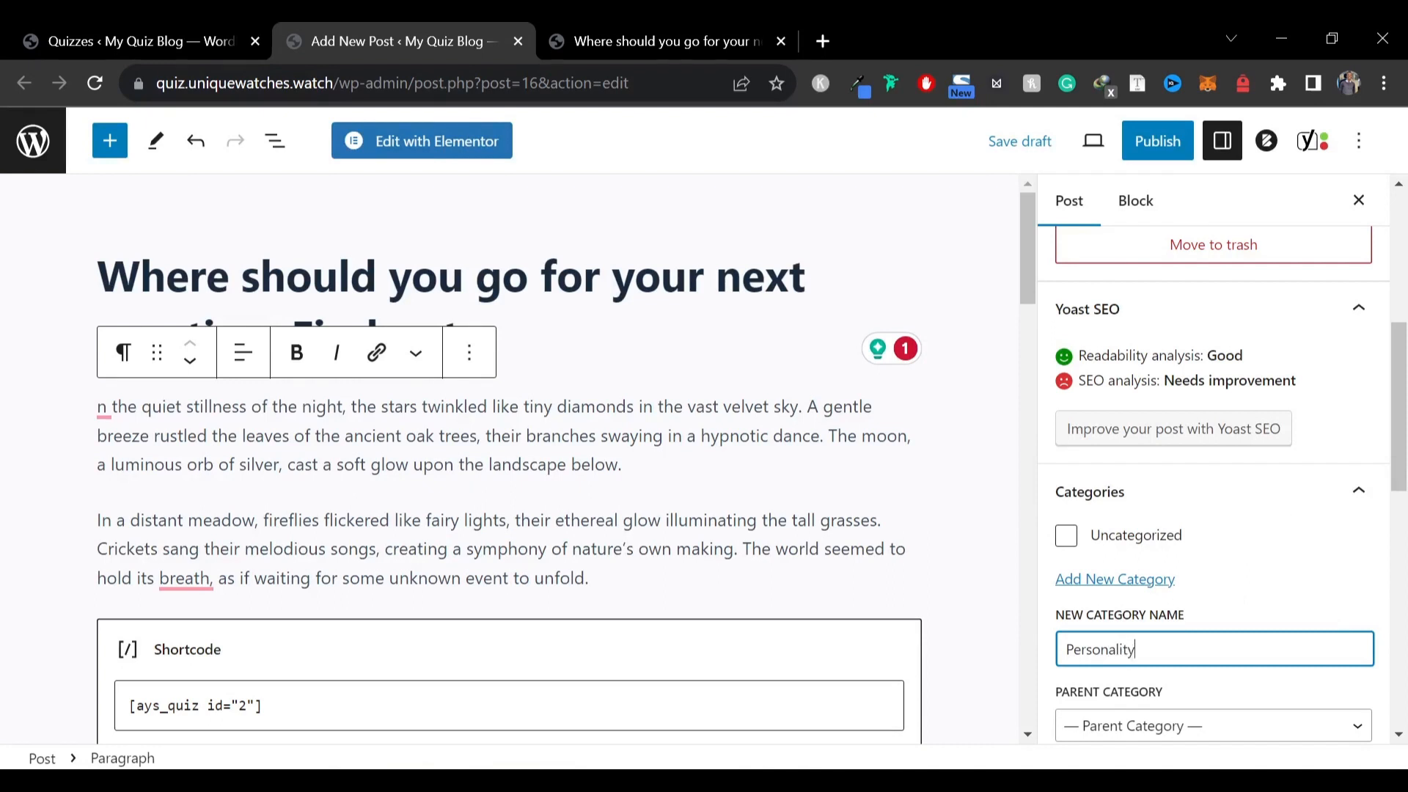
type("ersonality")
key("Return")
Set the vacation beach image from the media library as the post's featured image
scroll(1169, 582, "down", 6)
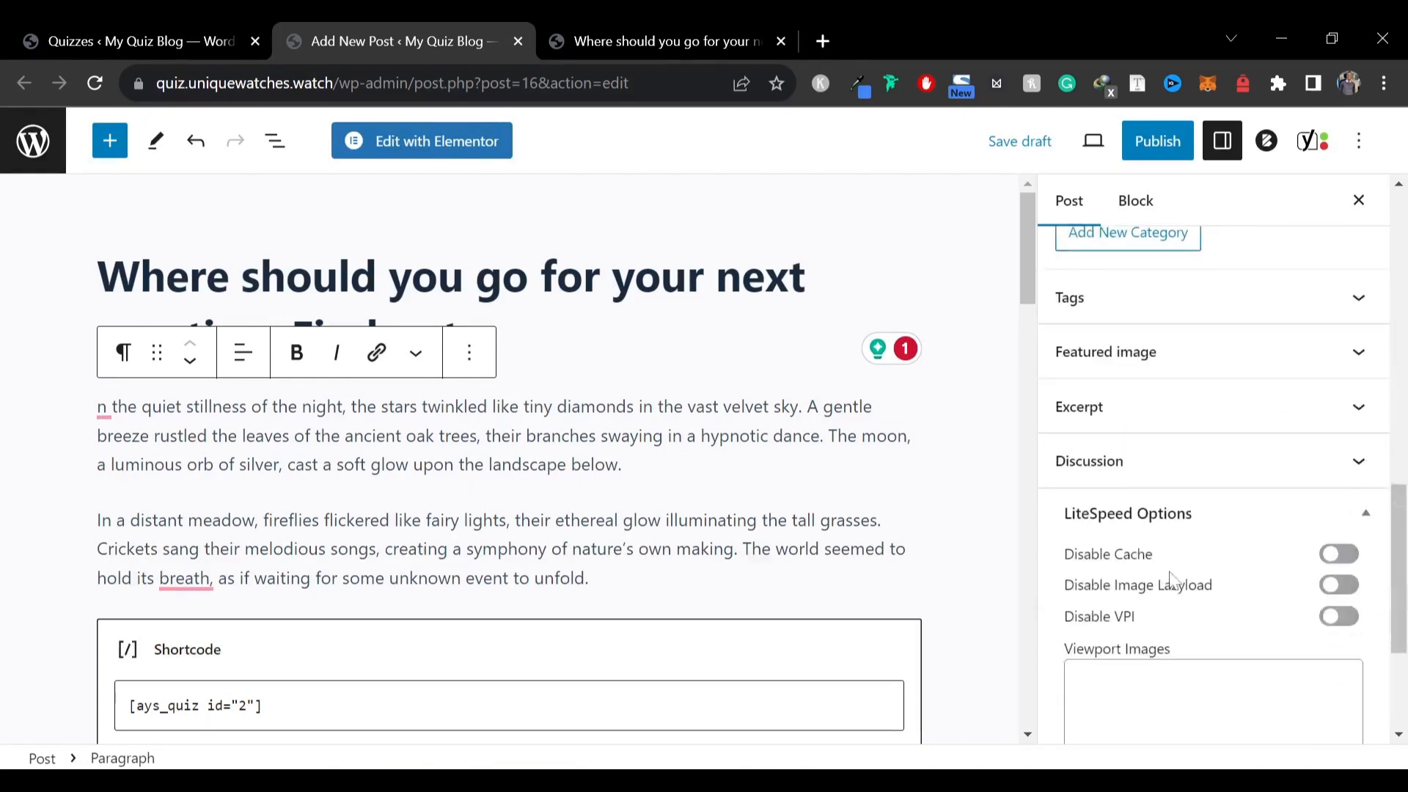
left_click(1141, 297)
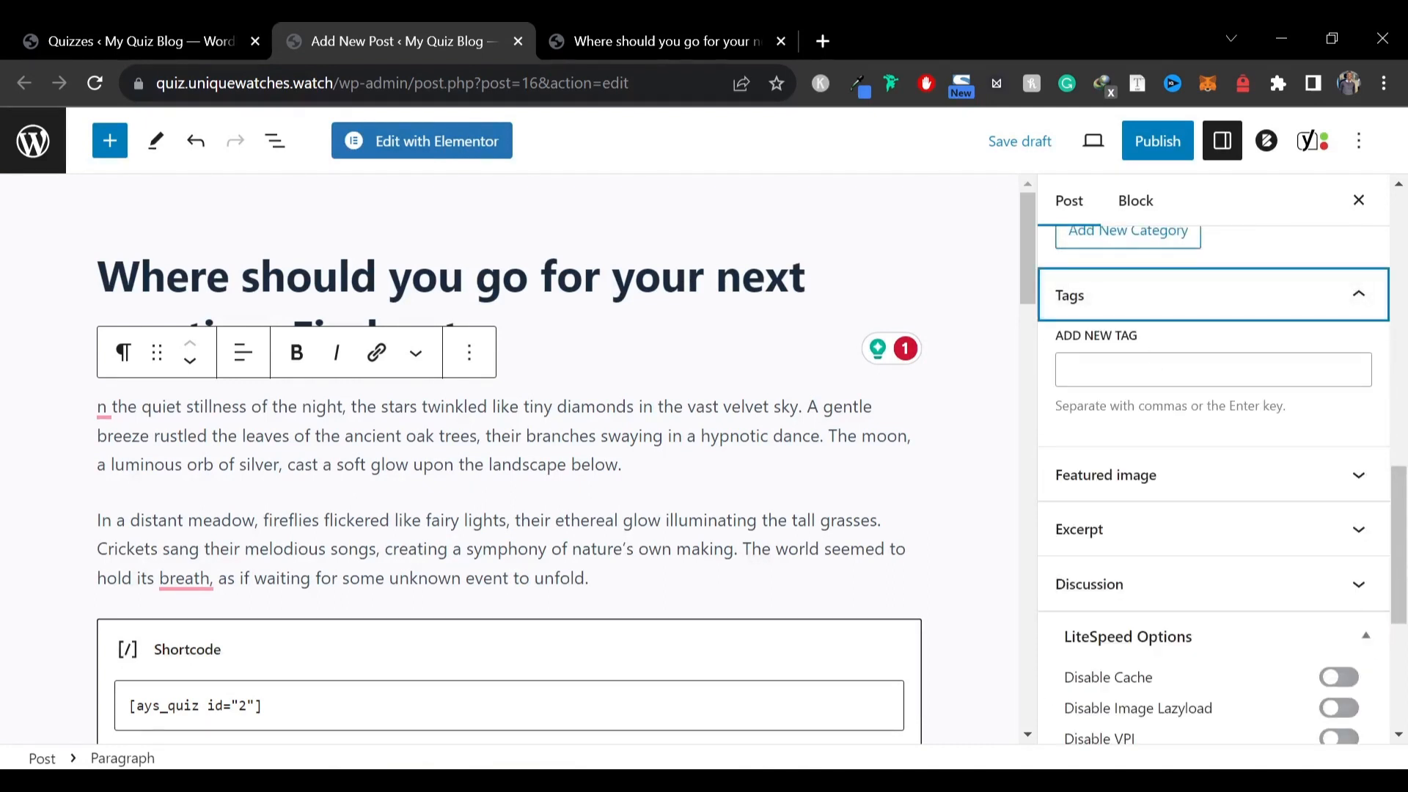
left_click(1122, 475)
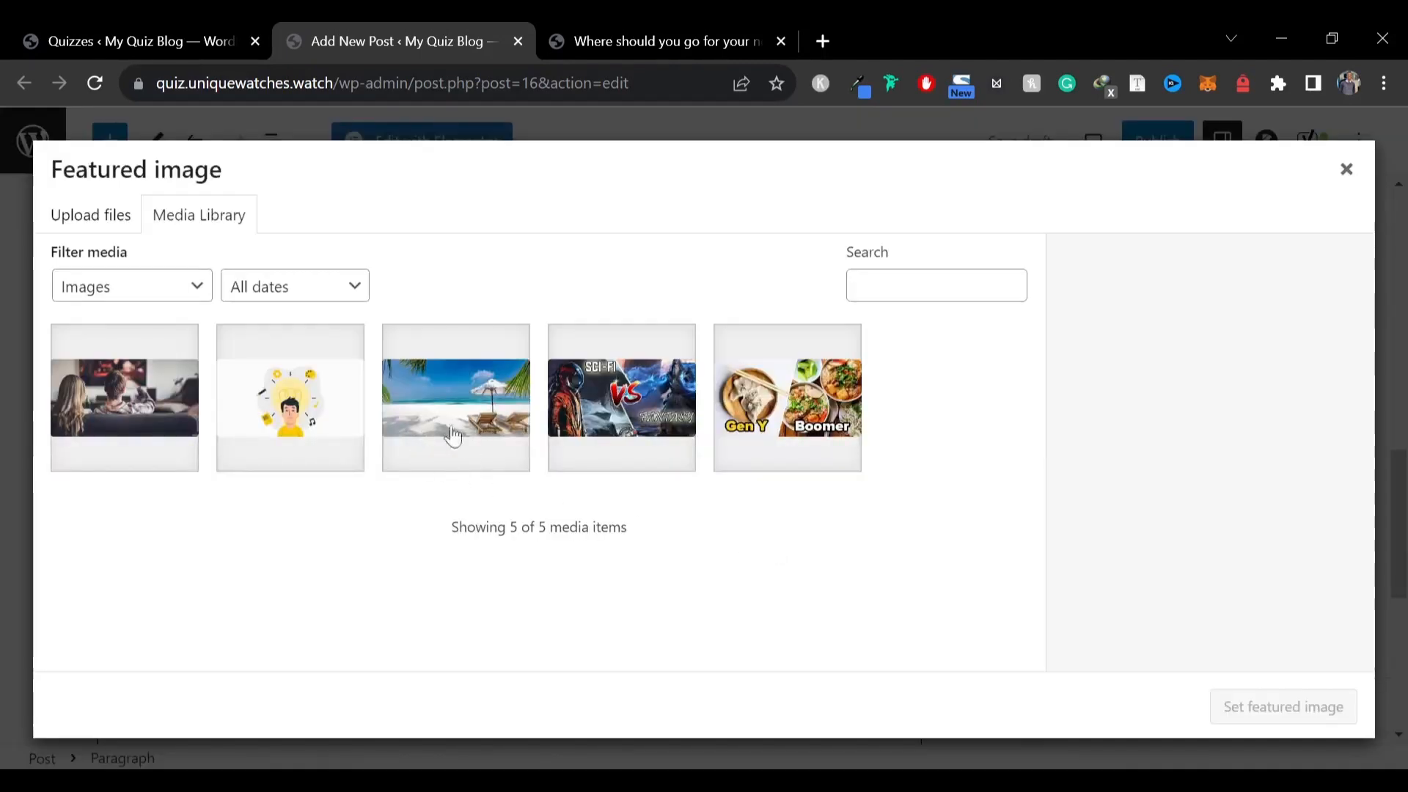
left_click(424, 432)
left_click(1226, 705)
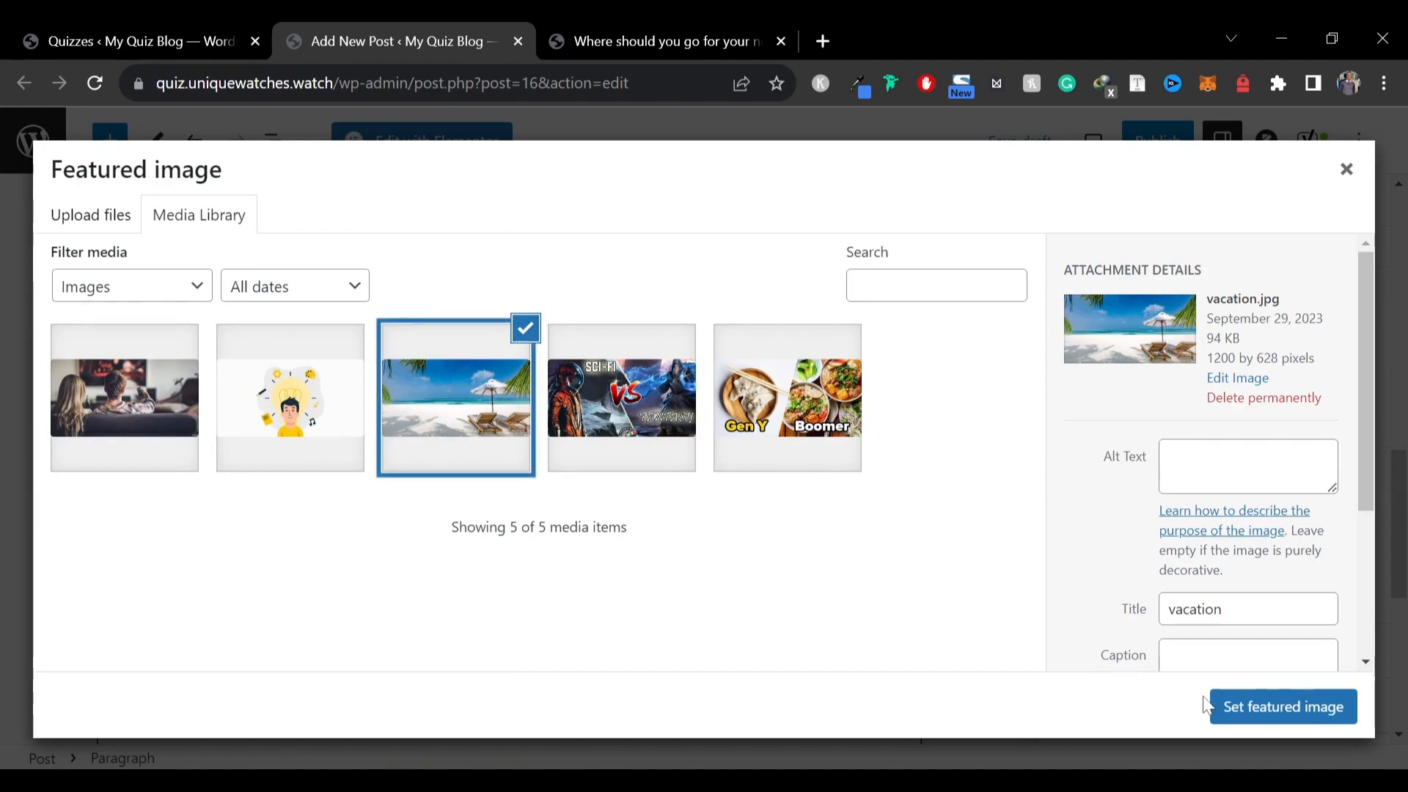
Publish the post
scroll(1166, 632, "down", 4)
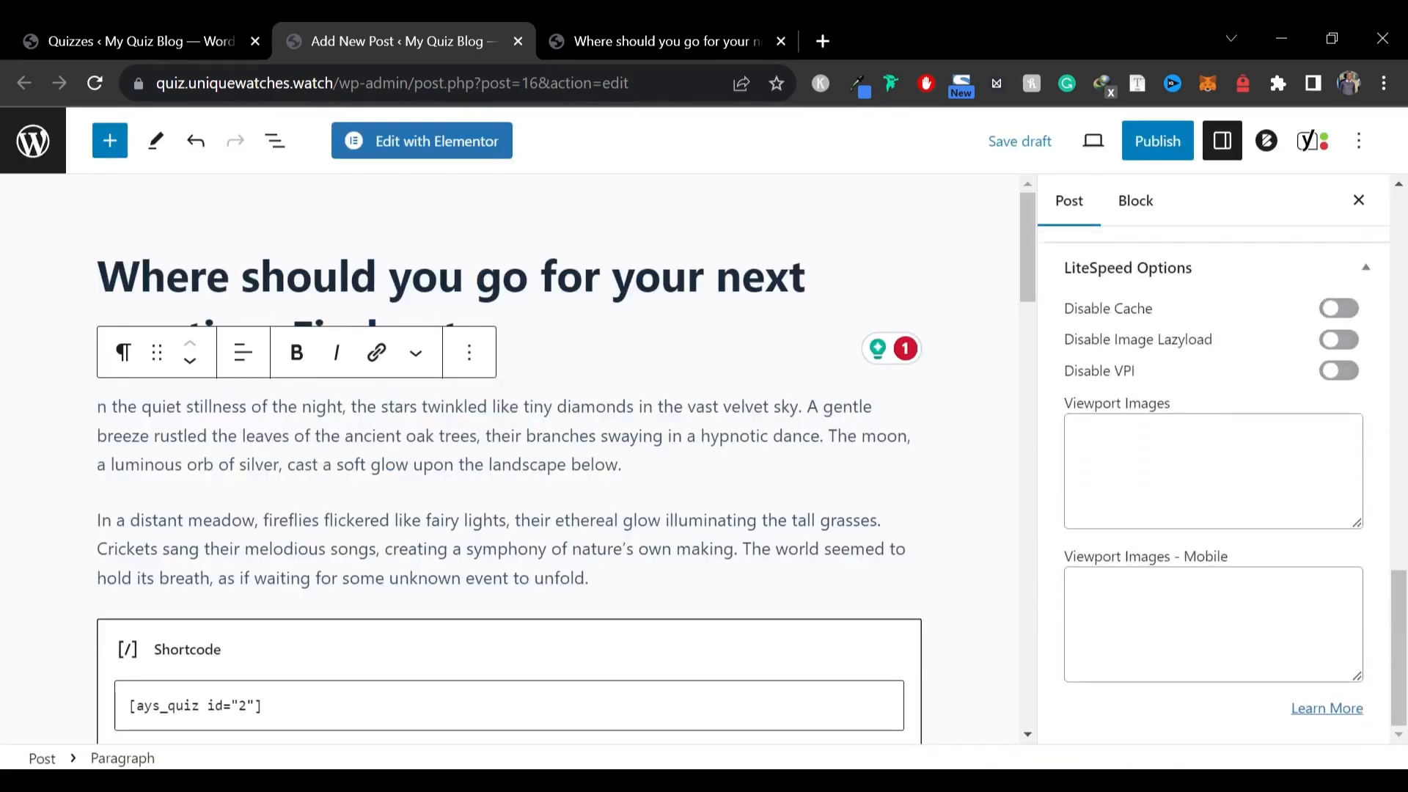
scroll(1331, 498, "up", 14)
left_click(1129, 144)
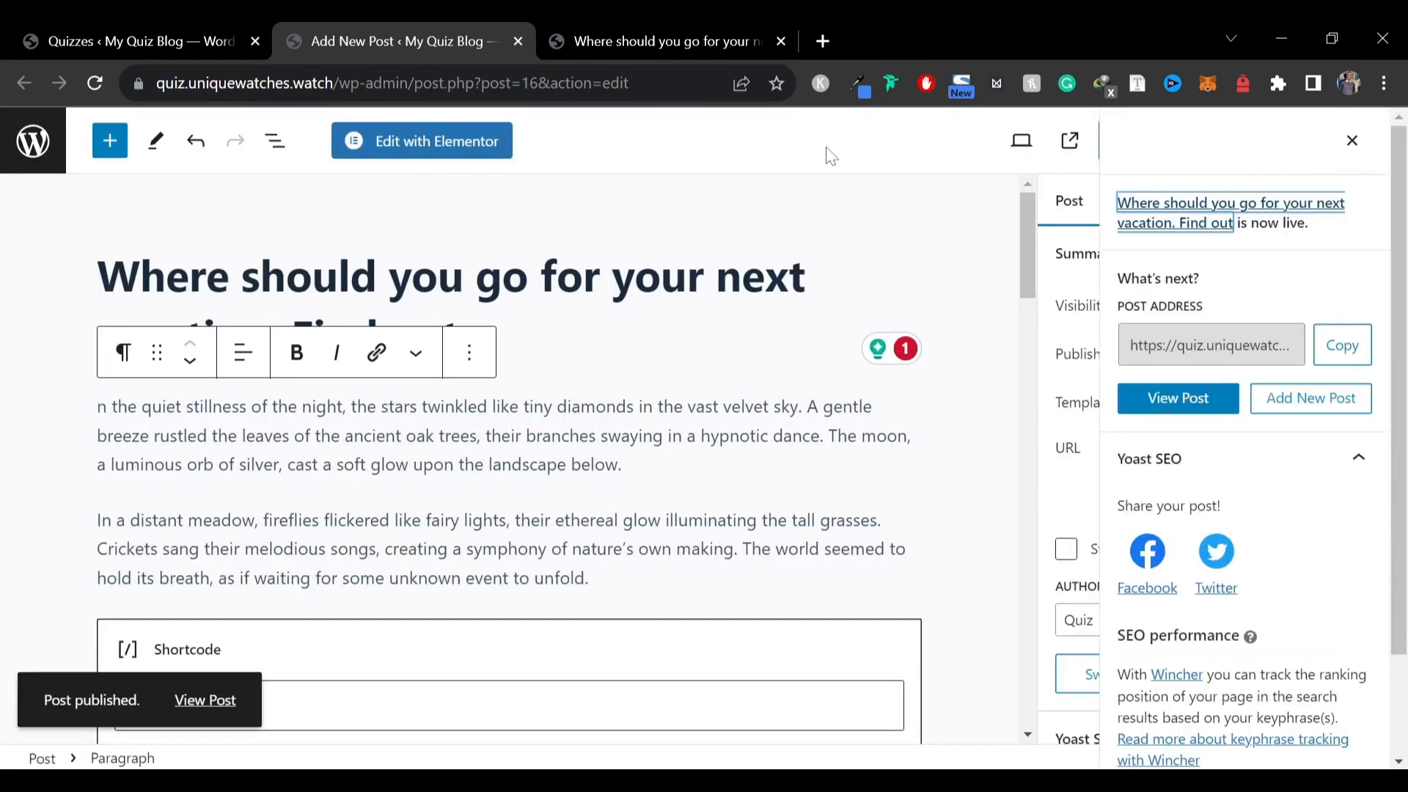
Open the published post in a new tab and start the embedded vacation quiz
right_click(220, 699)
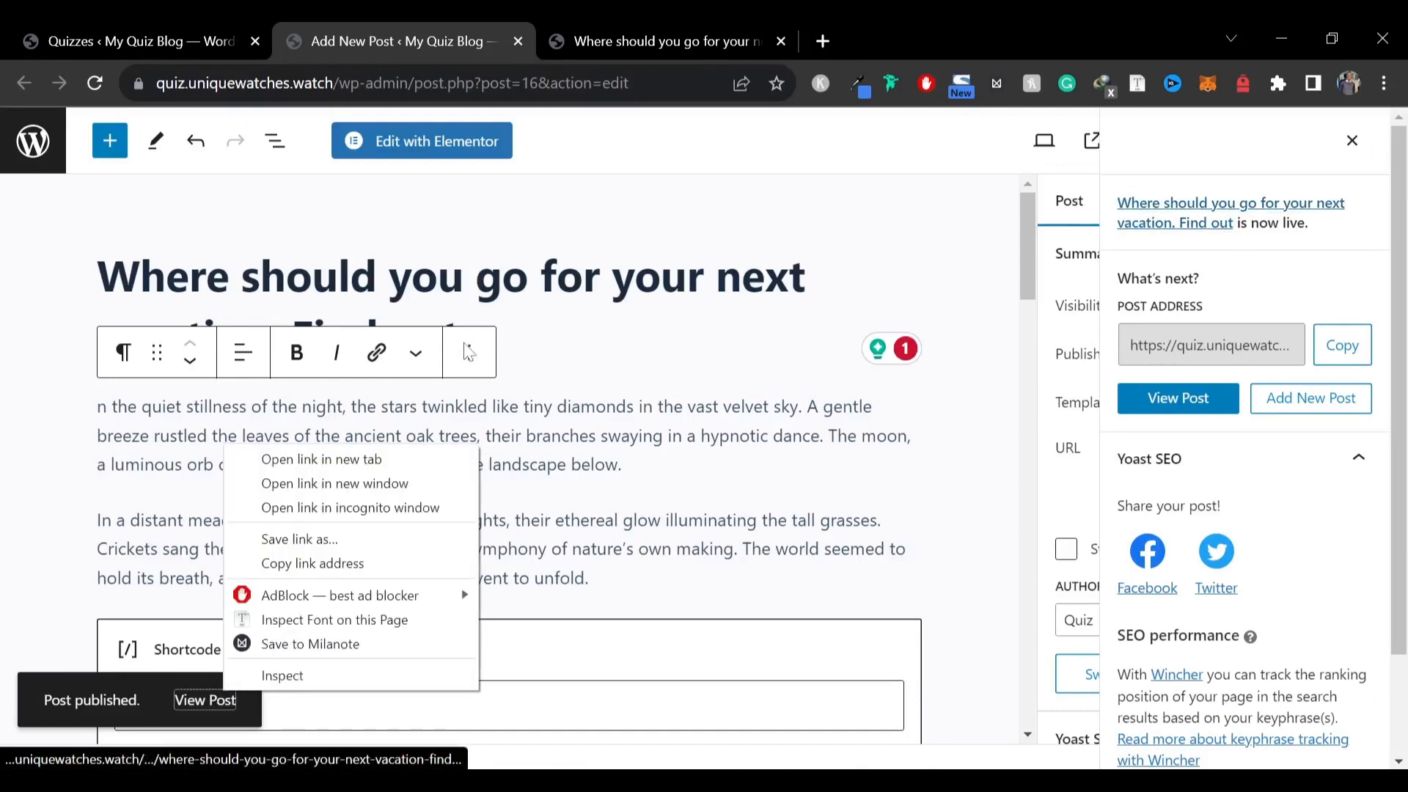
scroll(418, 267, "down", 8)
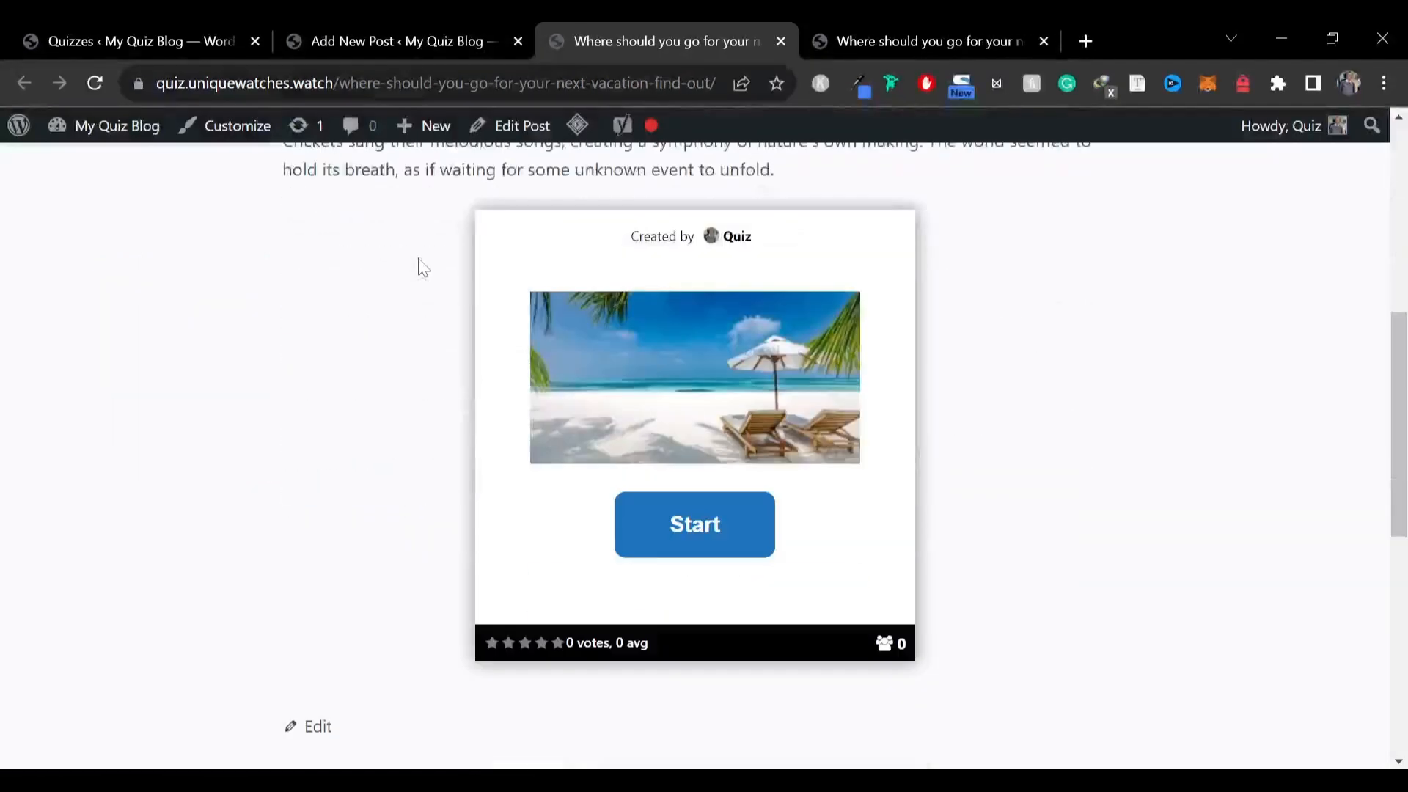
scroll(575, 355, "up", 4)
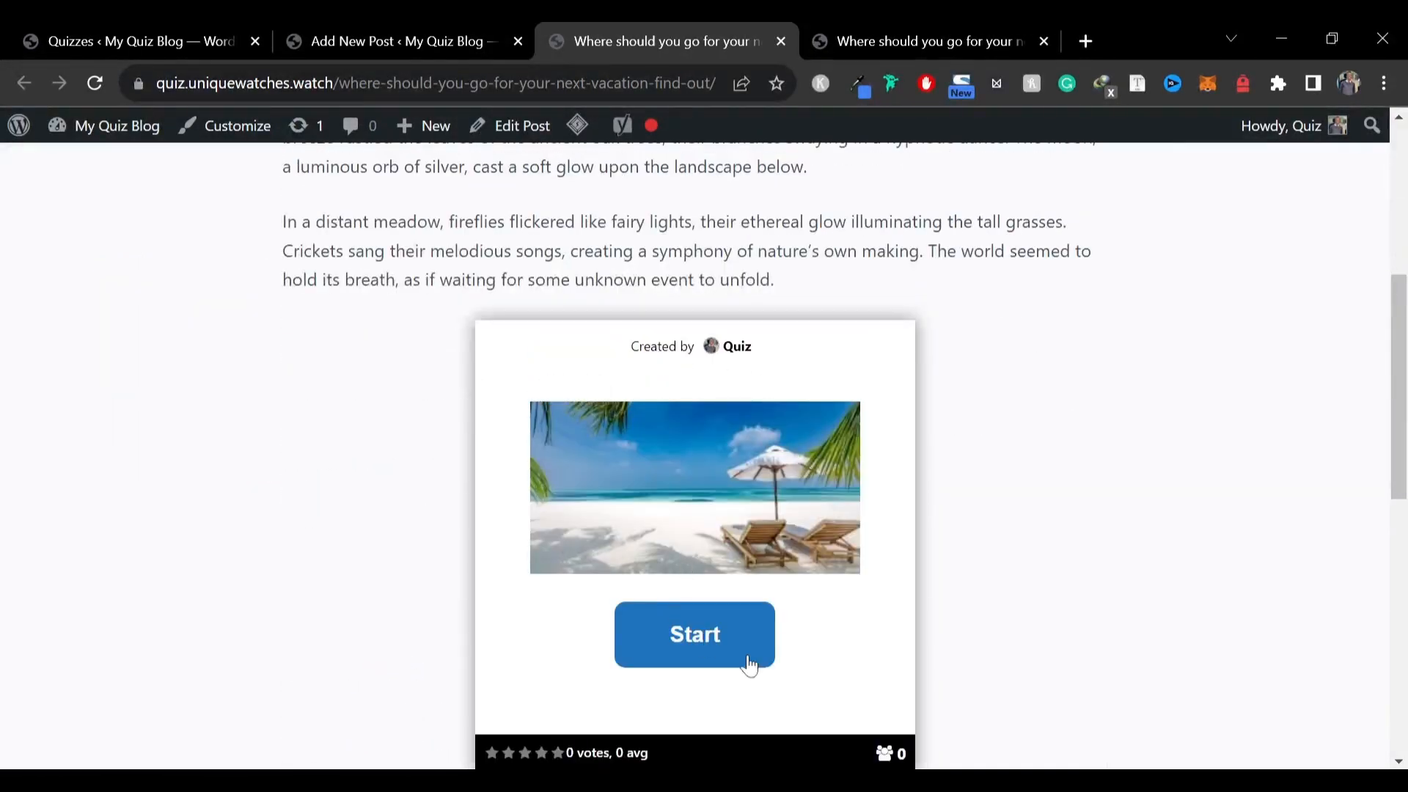
left_click(676, 651)
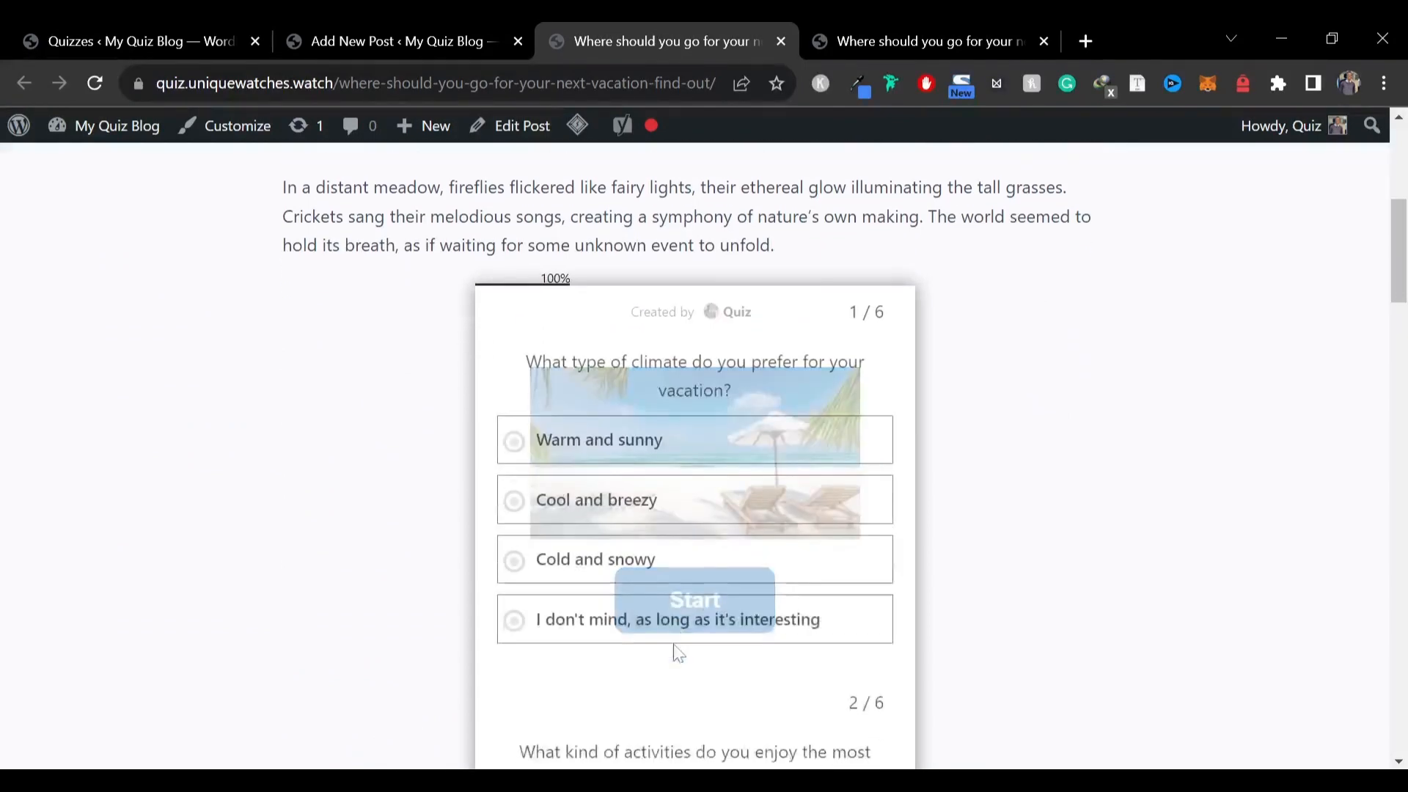
Answer all six quiz questions, submit to see the result, and examine the result text
scroll(1028, 575, "down", 1)
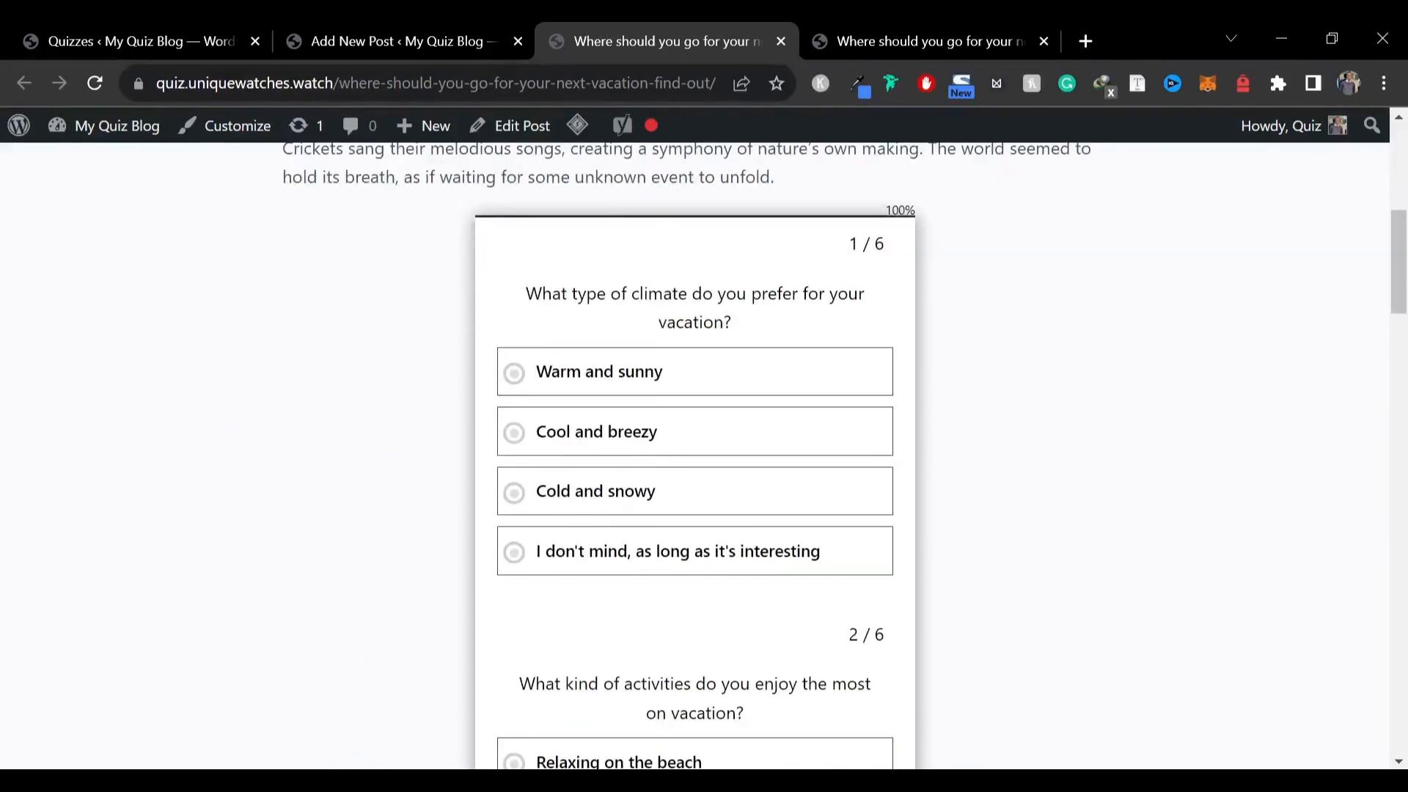
left_click_drag(578, 294, 905, 308)
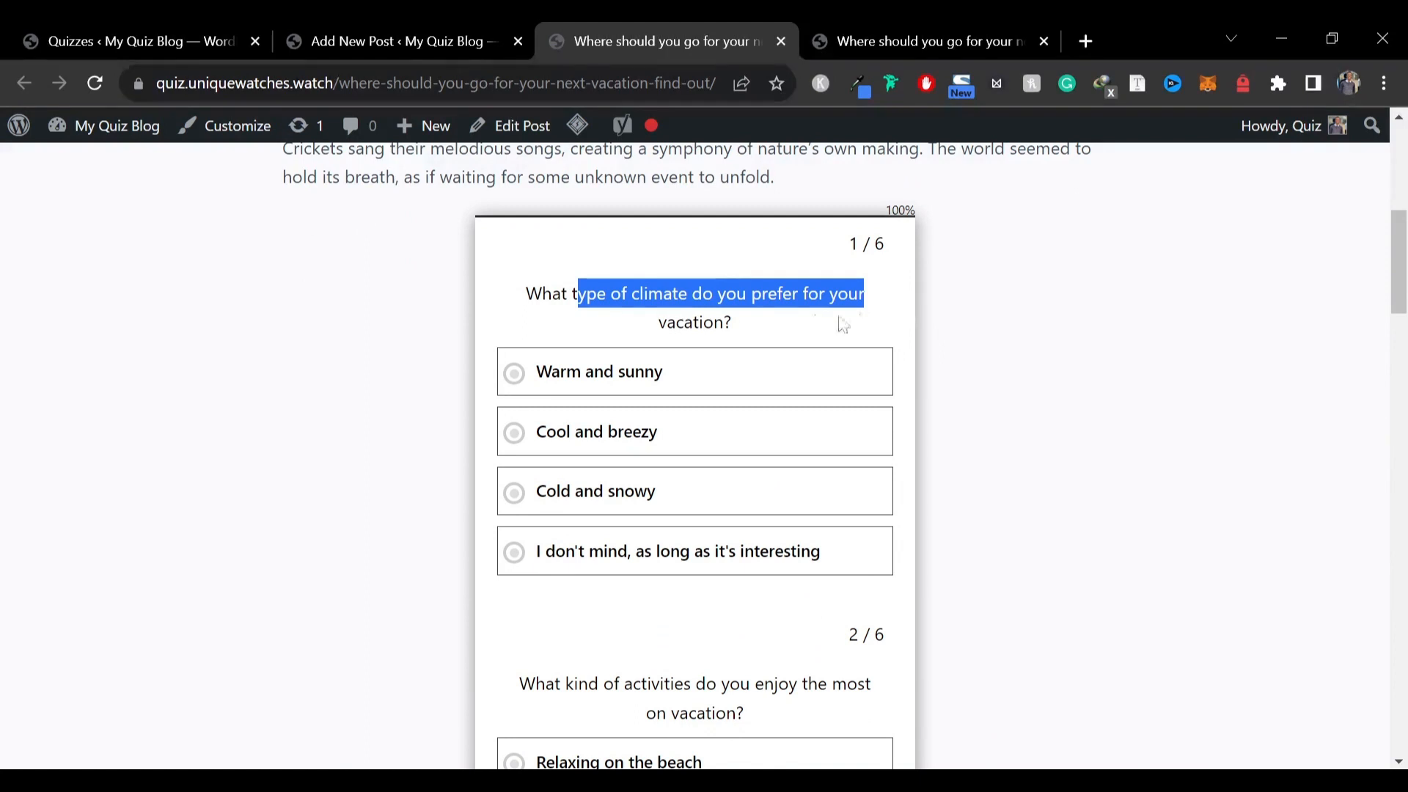
left_click(643, 378)
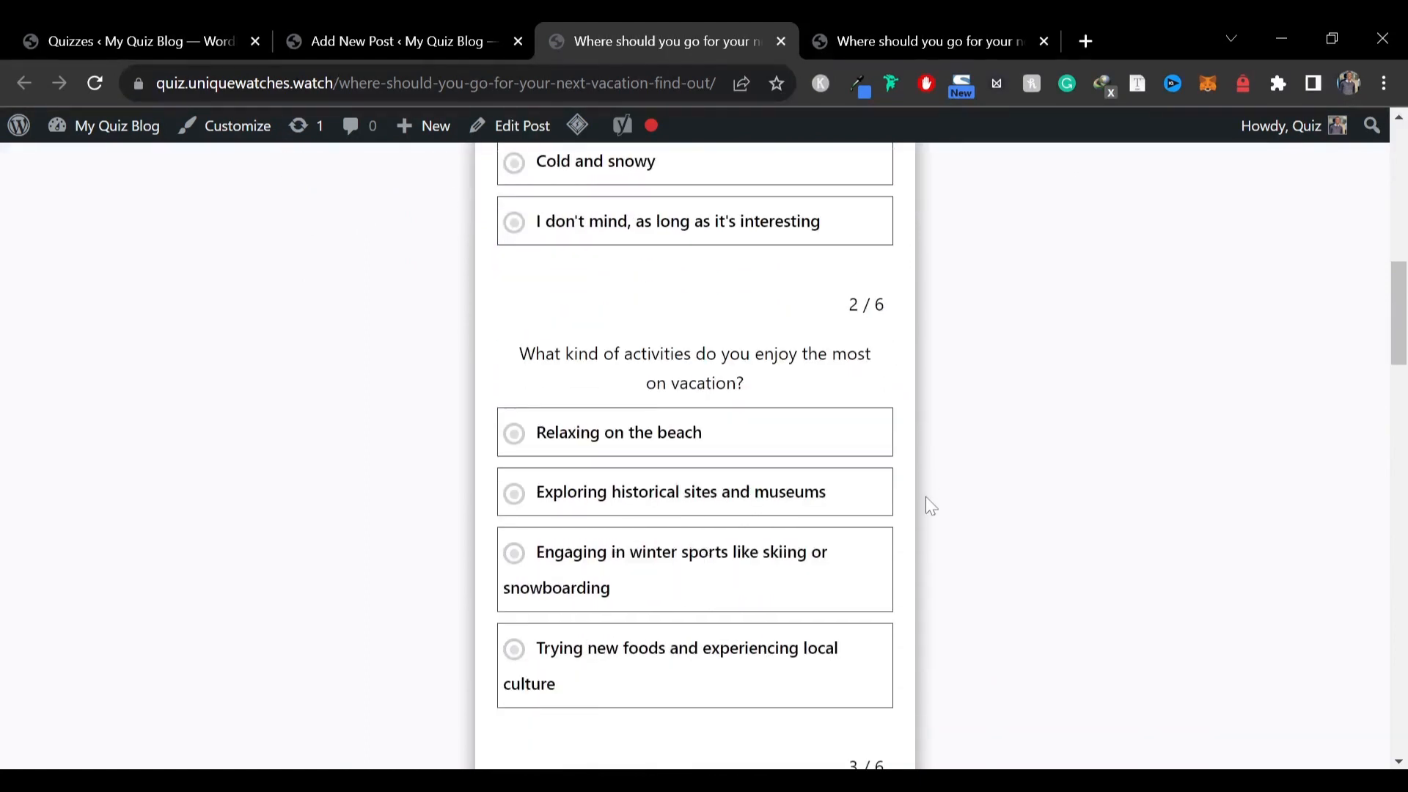
left_click(630, 432)
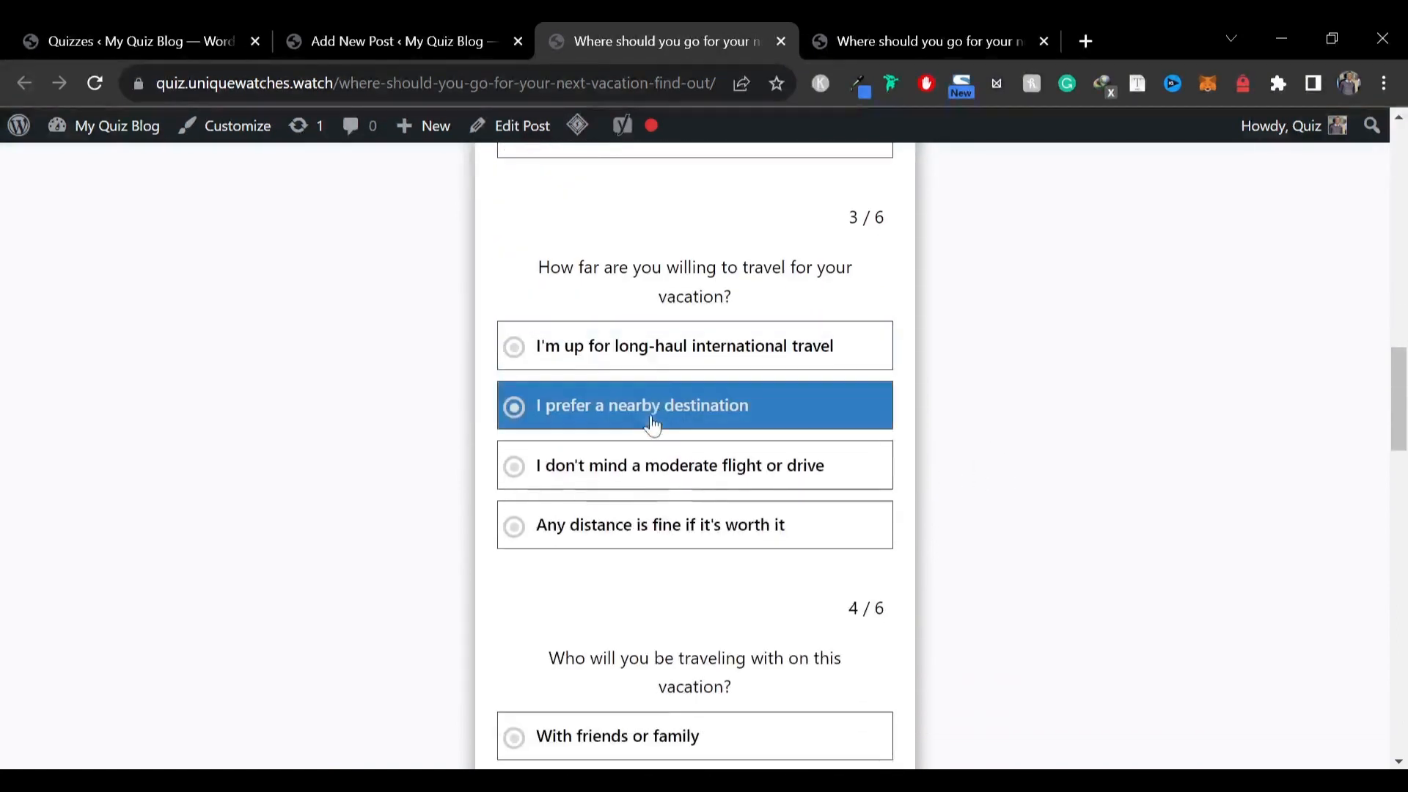
left_click(790, 365)
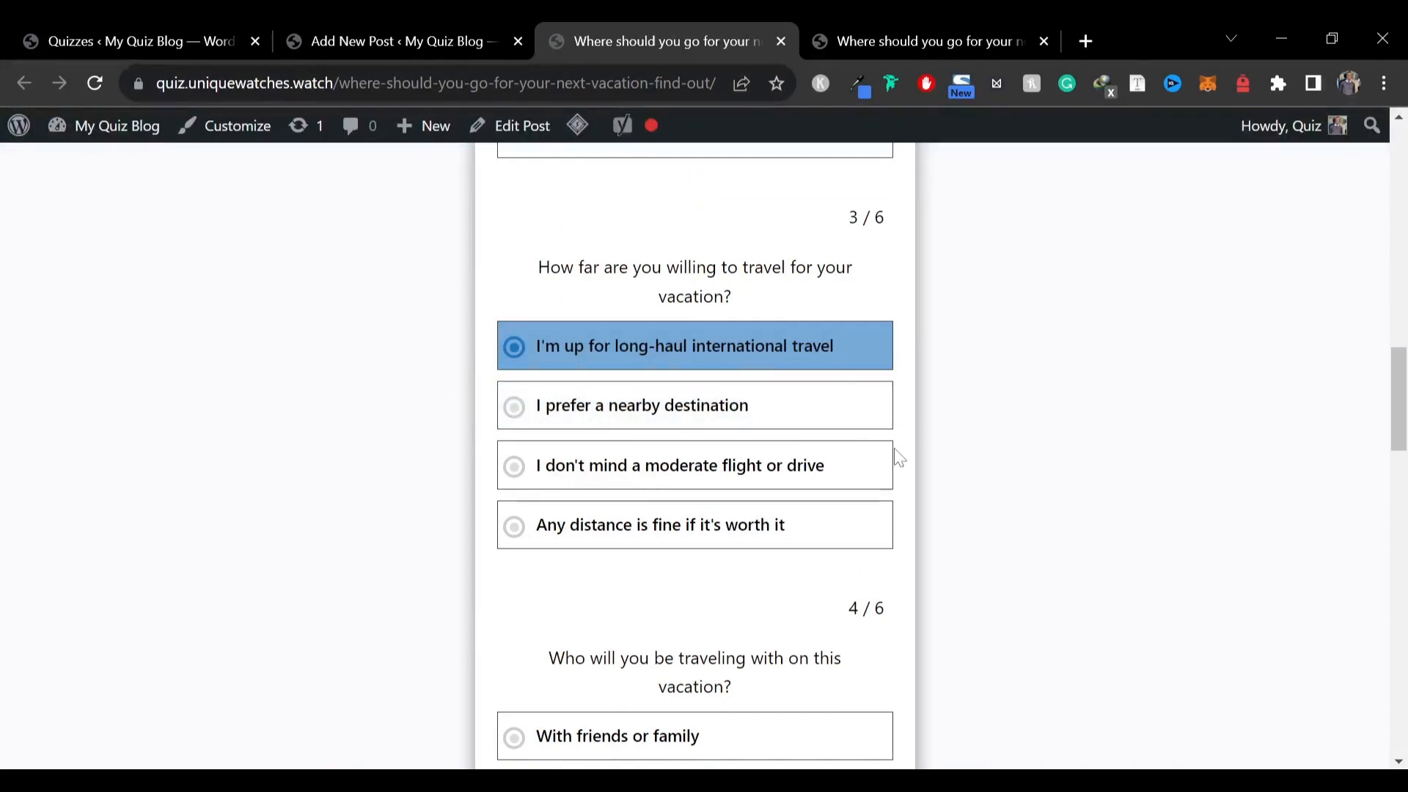
scroll(899, 459, "down", 1)
scroll(807, 455, "down", 2)
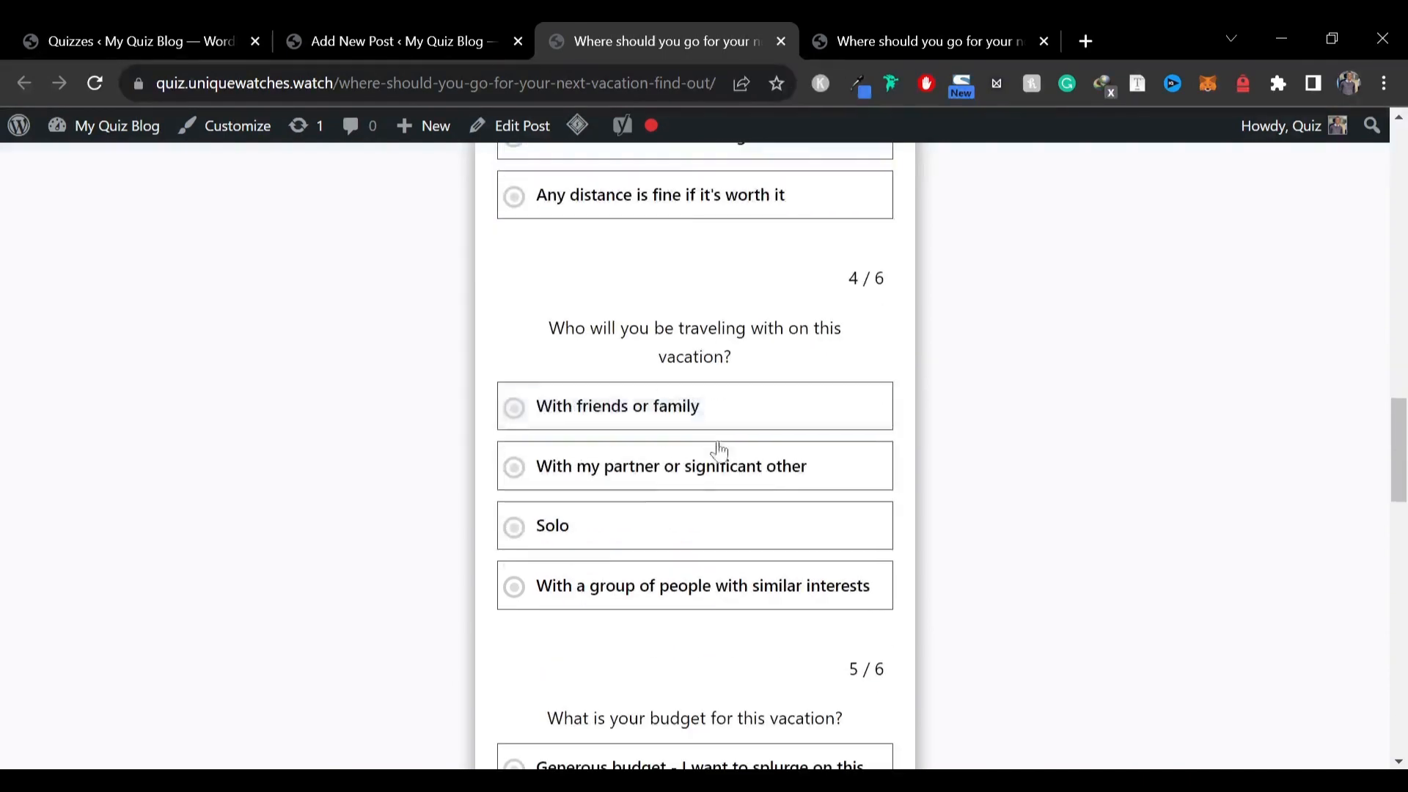
left_click(577, 400)
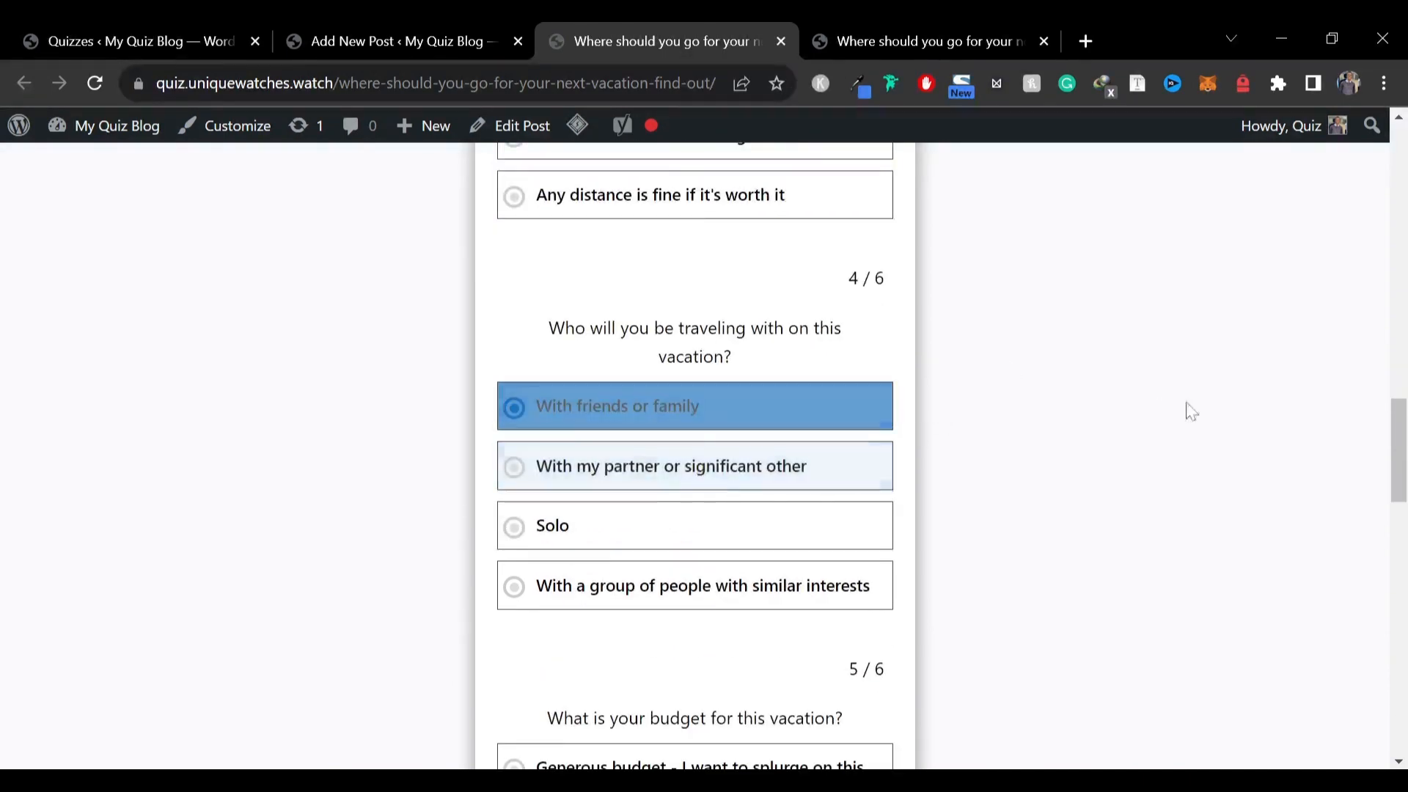
left_click(685, 452)
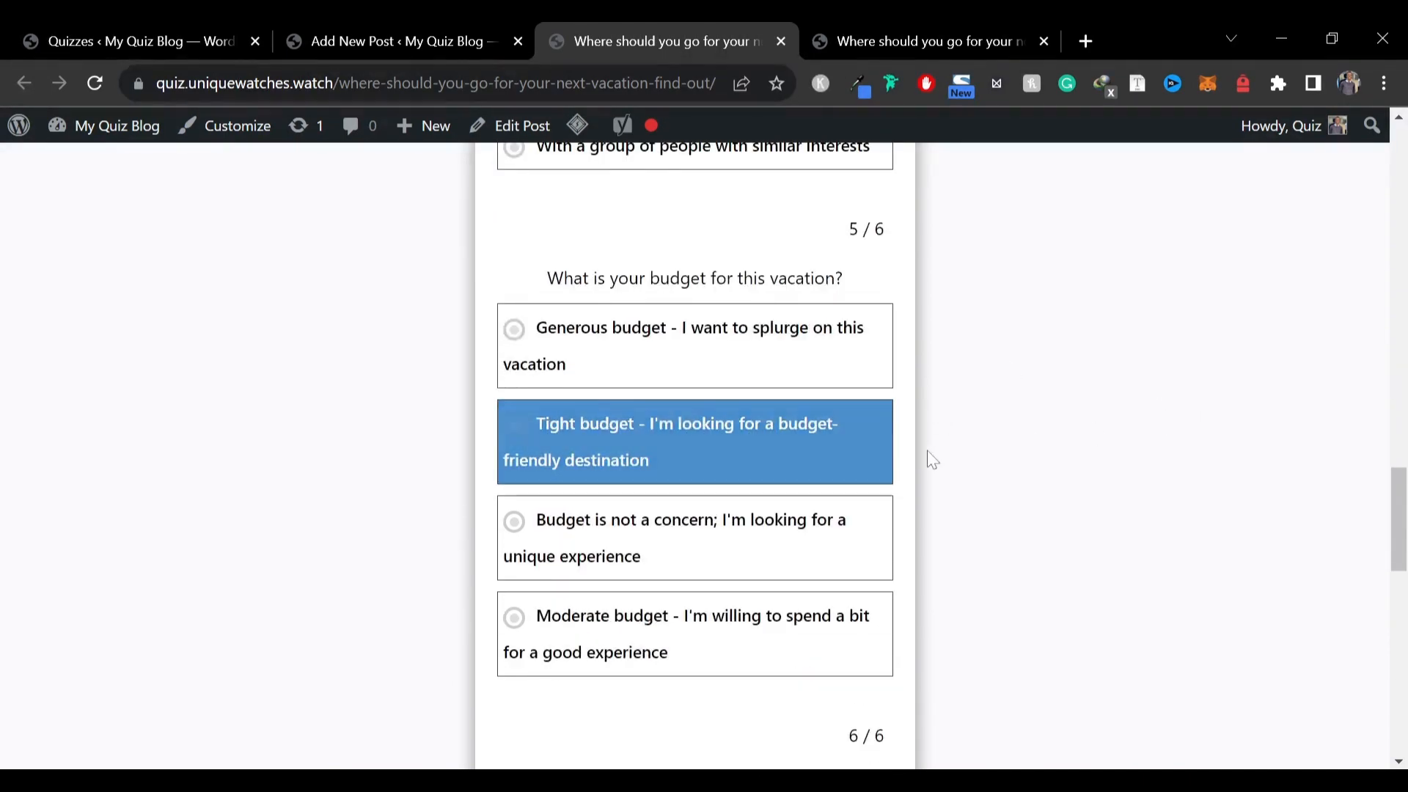
left_click(631, 597)
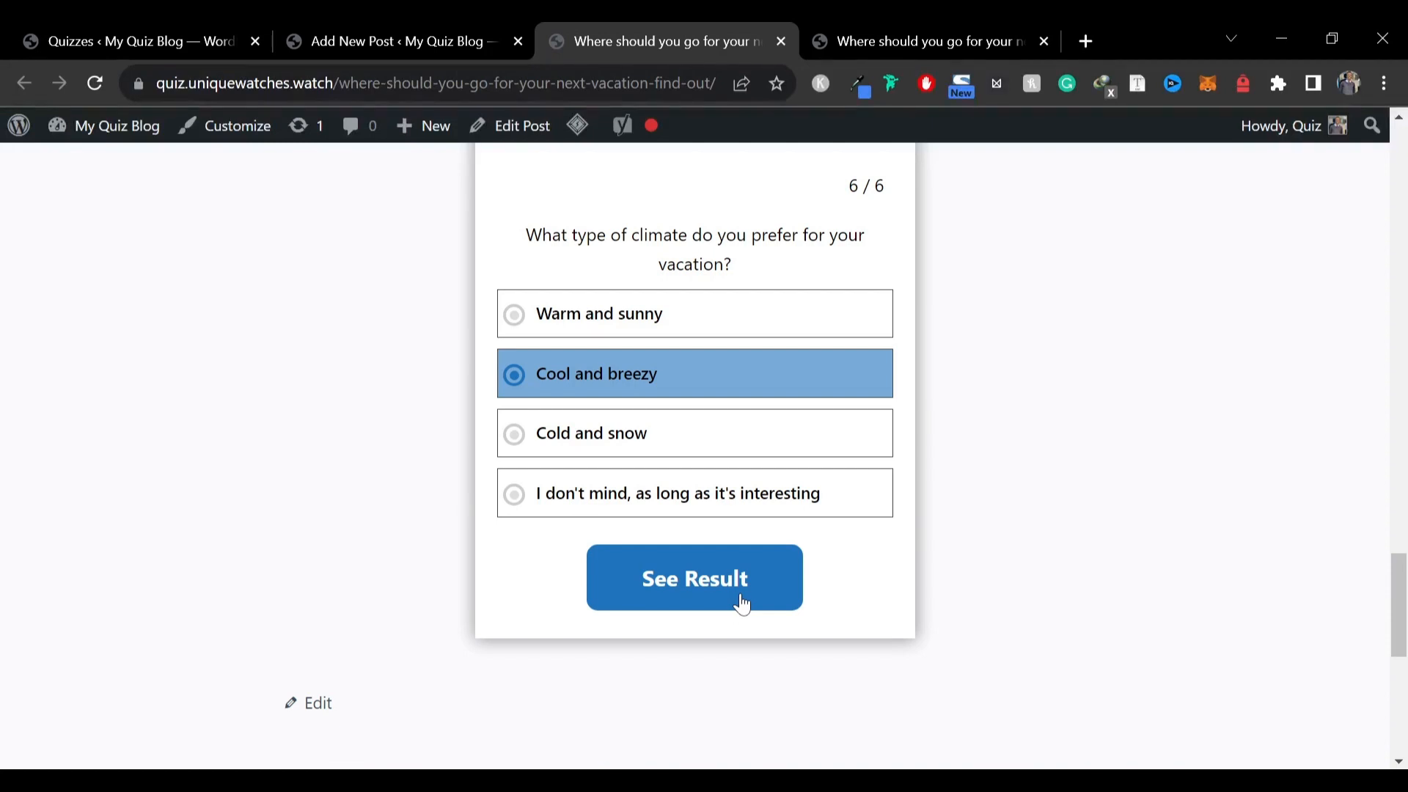
left_click(742, 603)
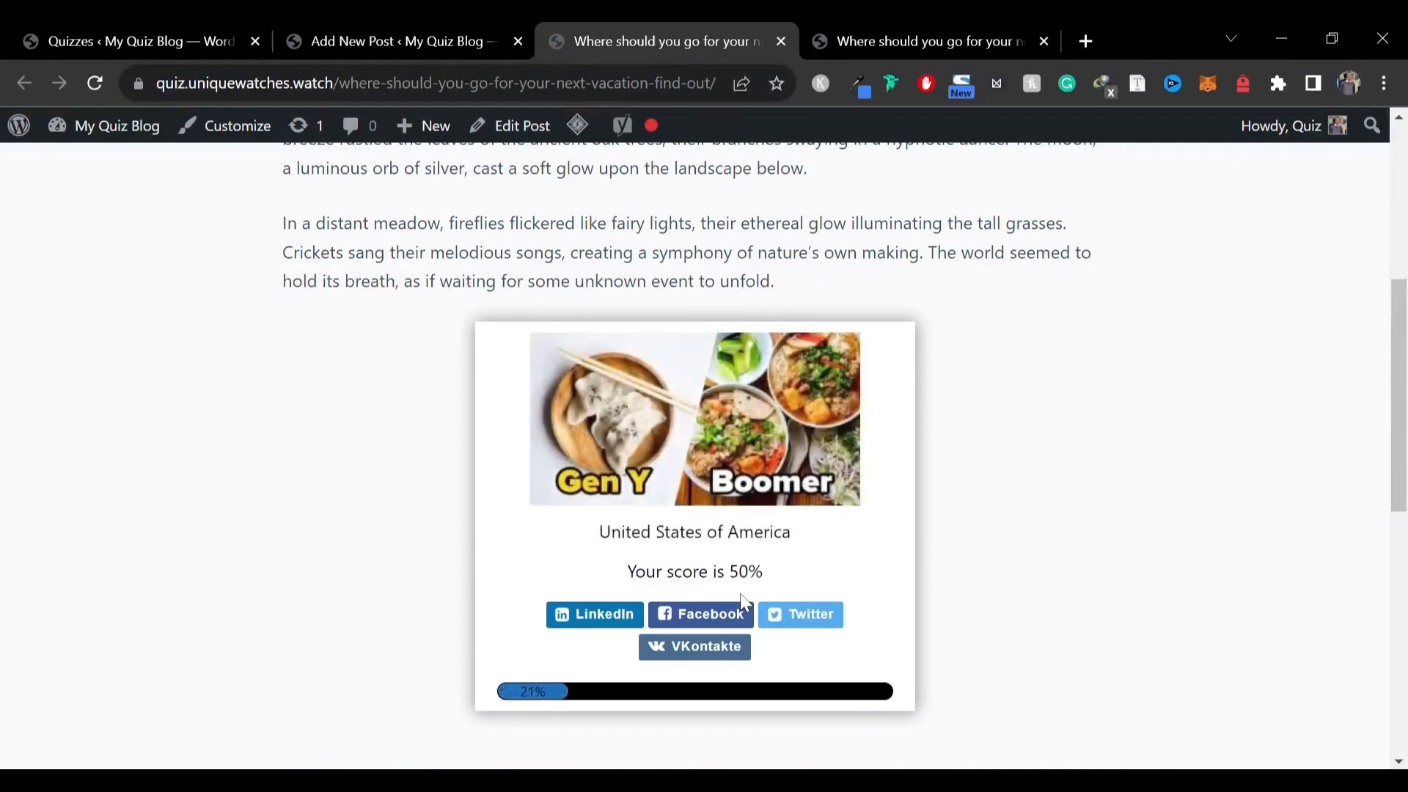
left_click_drag(611, 532, 806, 548)
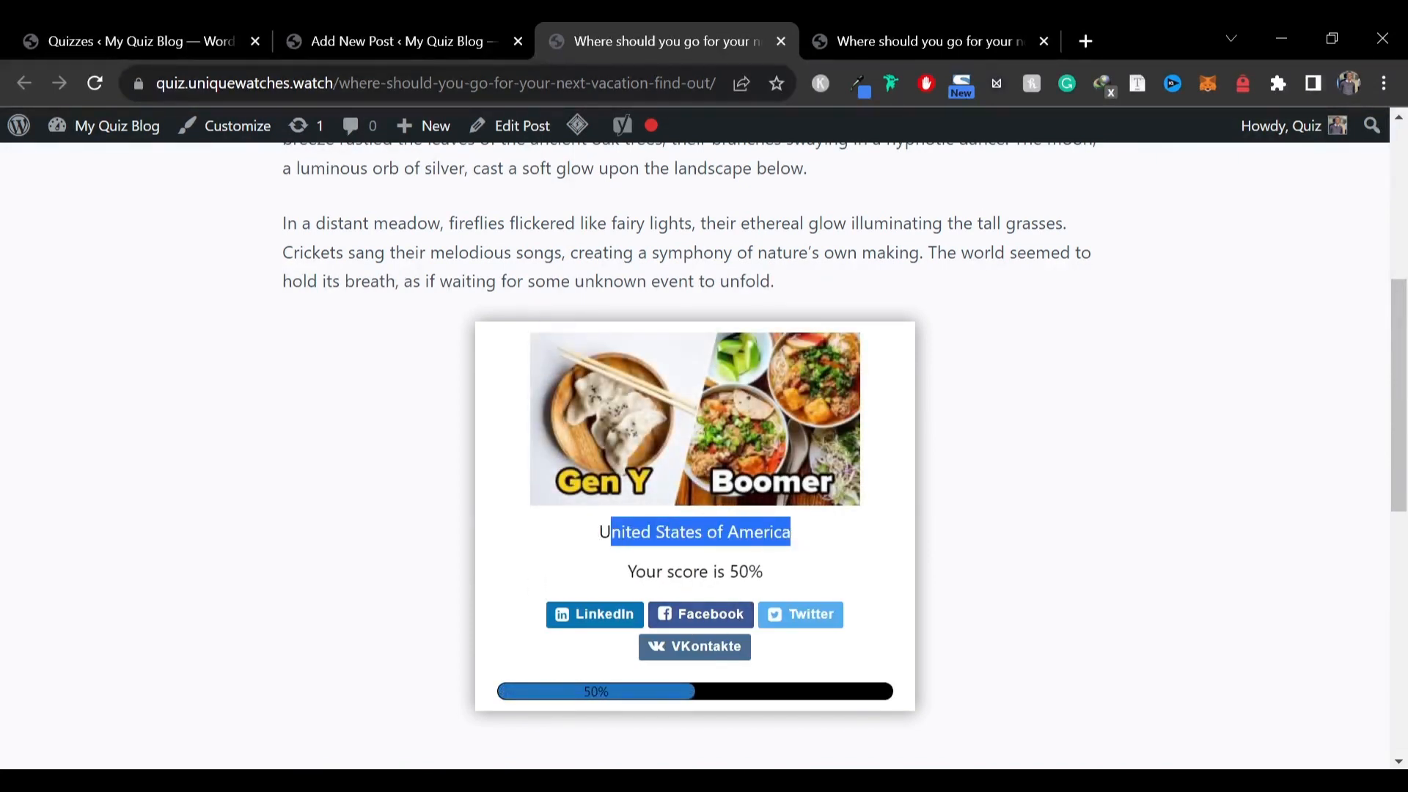
double_click(673, 571)
Open the vacation quiz for editing and go to its results settings
left_click(150, 33)
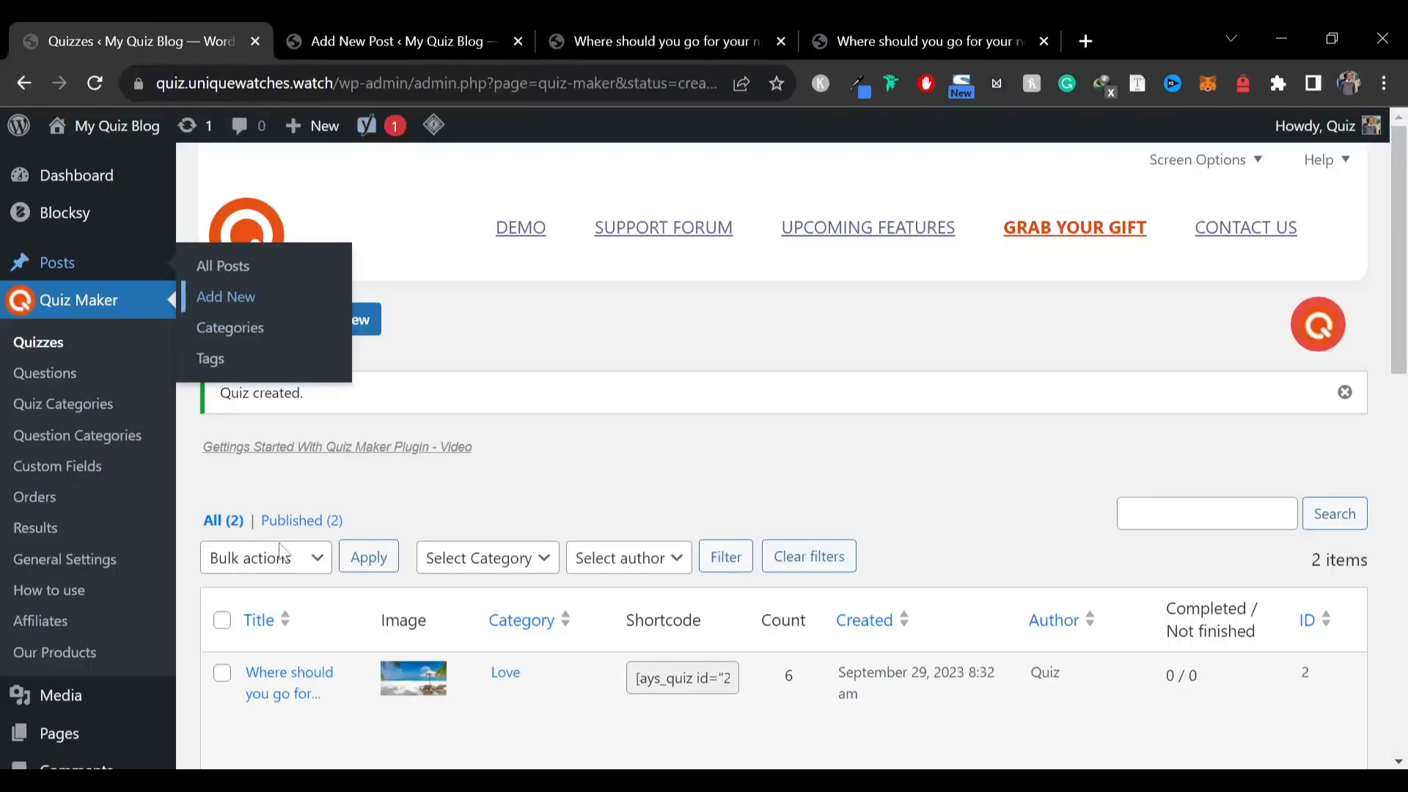
scroll(248, 553, "down", 3)
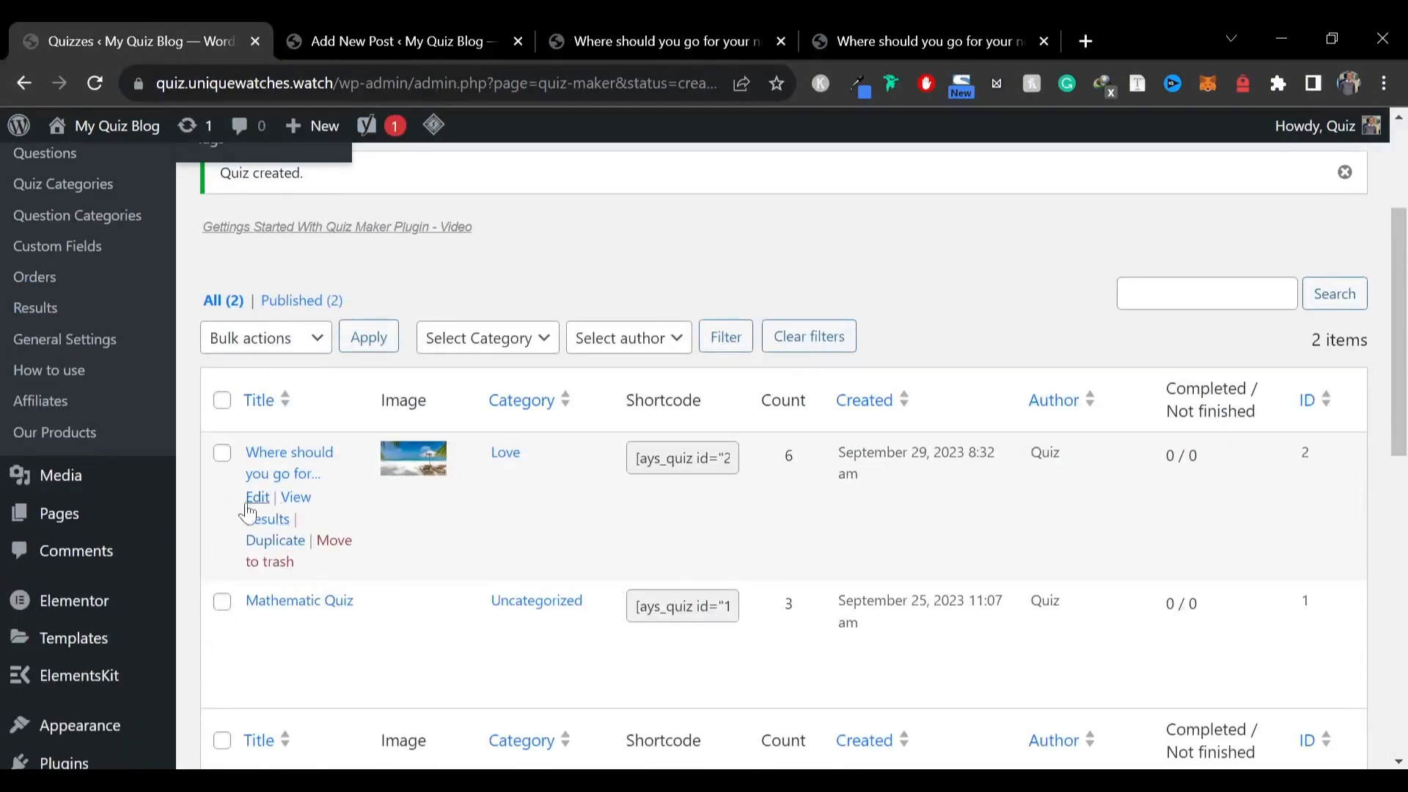
left_click(257, 499)
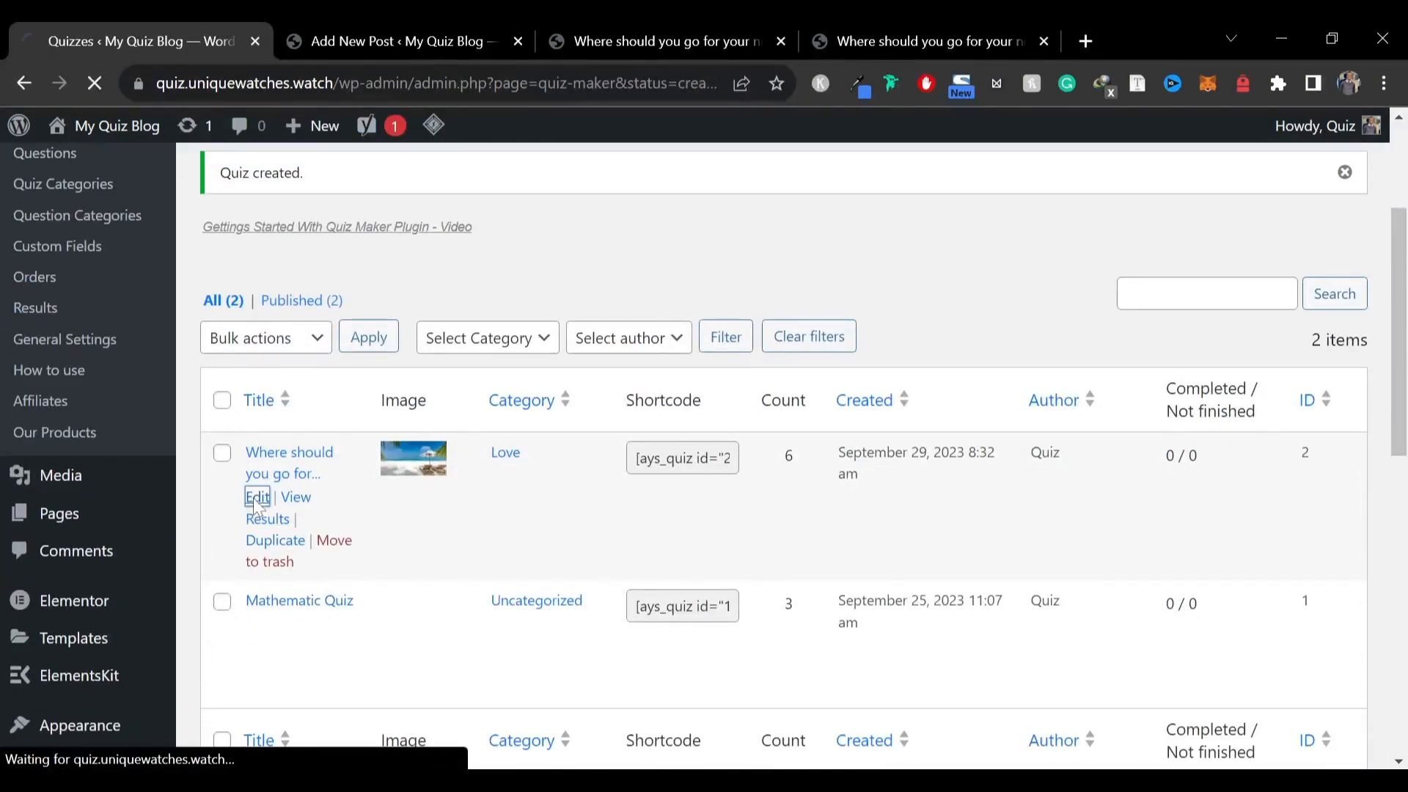
scroll(503, 368, "down", 3)
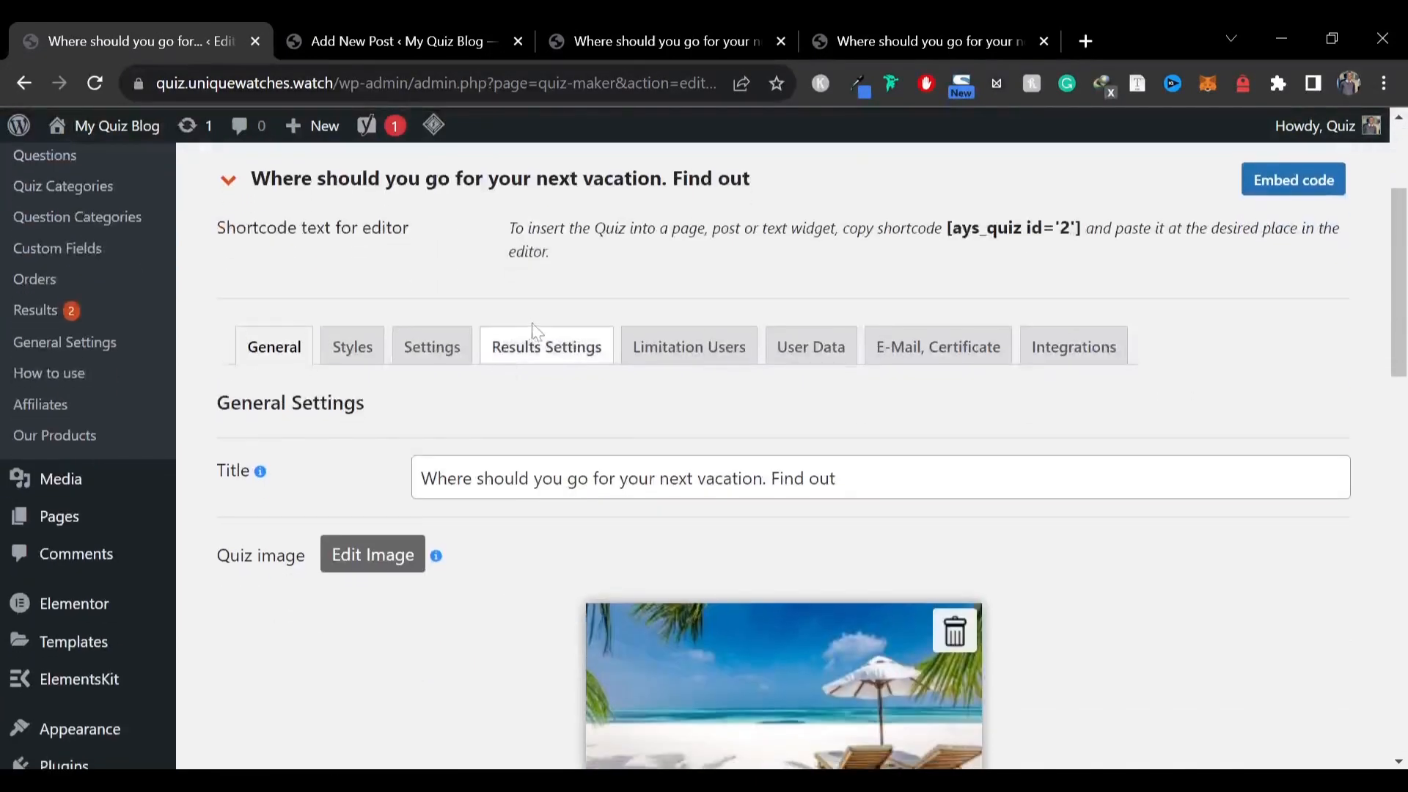
left_click(557, 352)
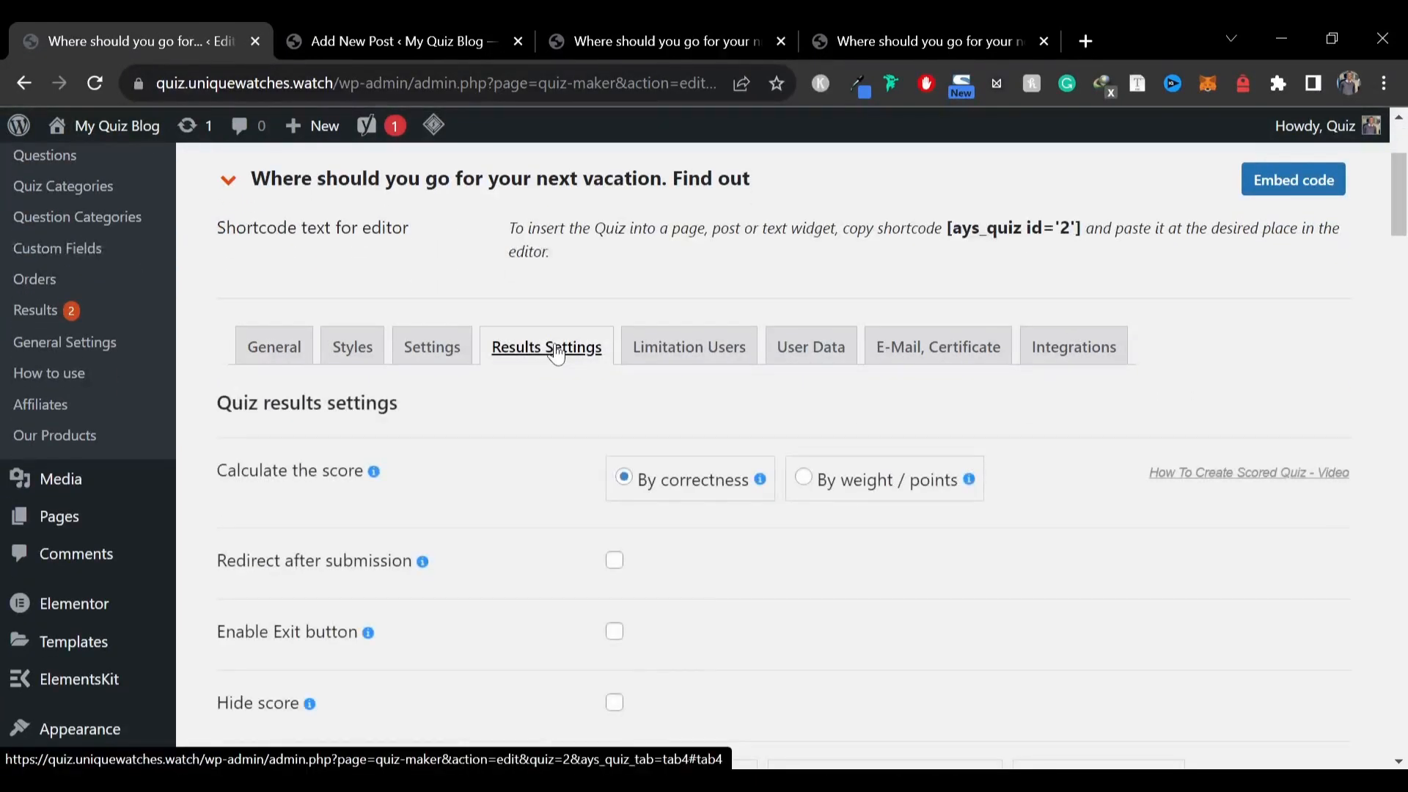
Turn on Hide score and turn off the progress bar in the quiz results settings
scroll(550, 388, "down", 2)
scroll(513, 411, "down", 3)
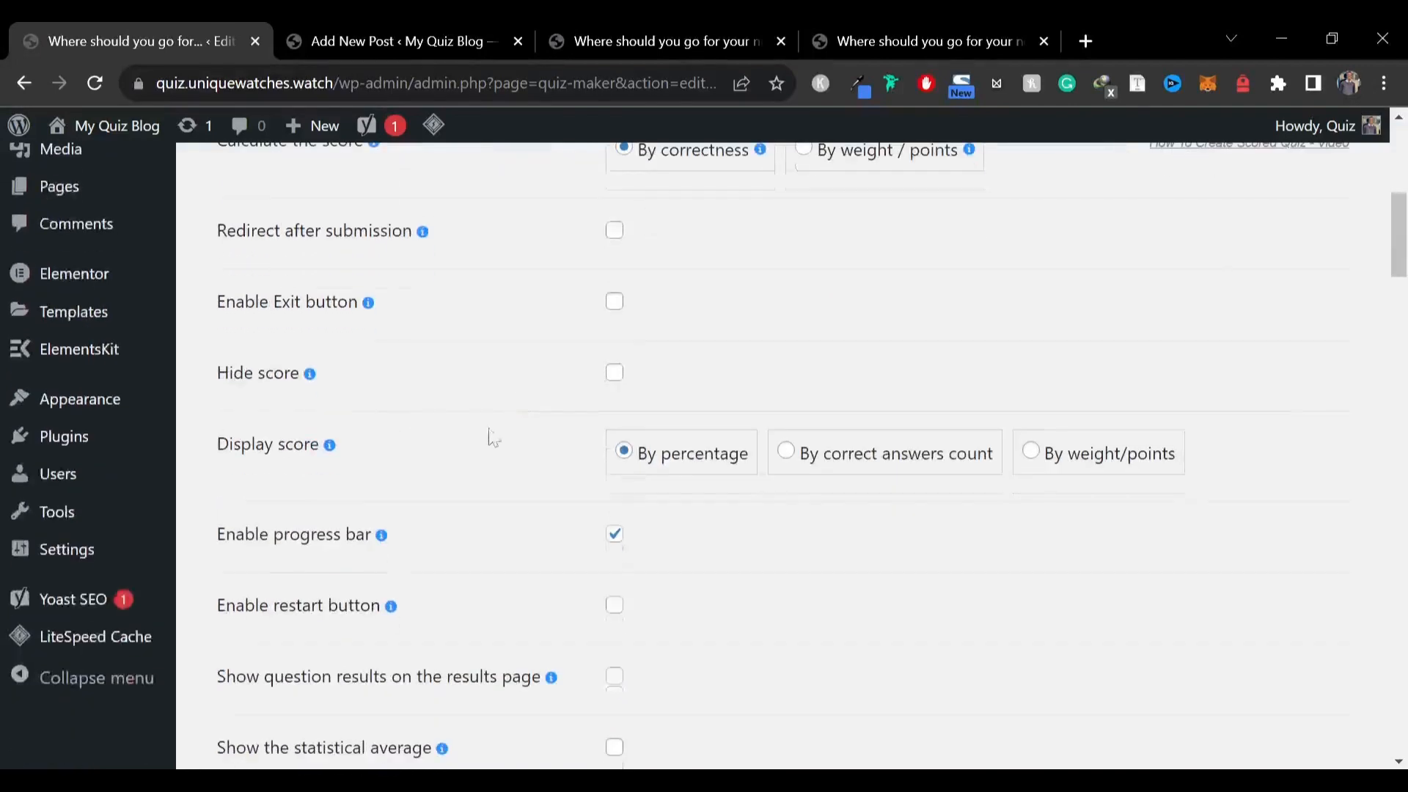
left_click(609, 375)
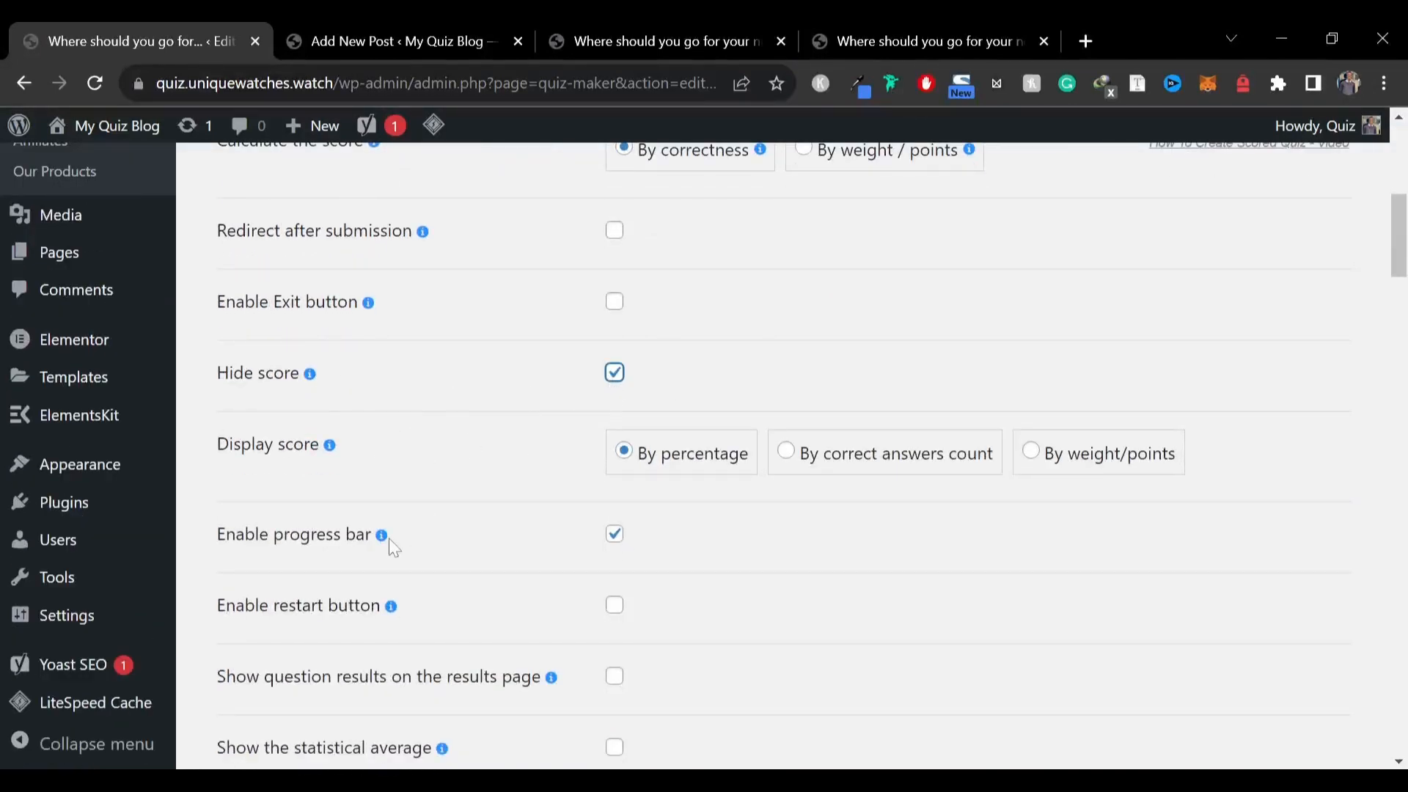
left_click(616, 535)
Disable the VKontakte share button in the results settings
scroll(842, 471, "down", 10)
scroll(581, 518, "down", 2)
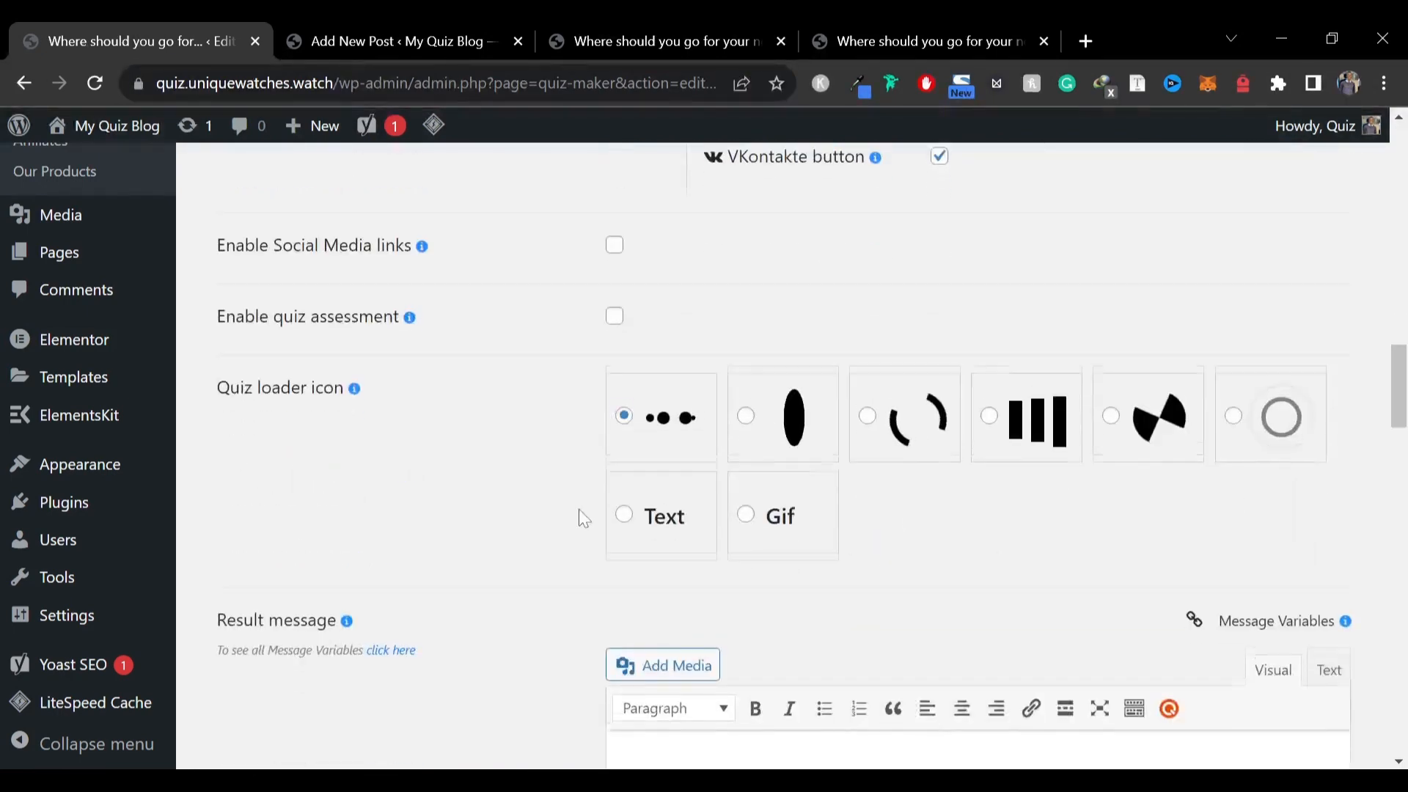
scroll(936, 447, "up", 9)
scroll(756, 515, "down", 2)
scroll(836, 541, "down", 2)
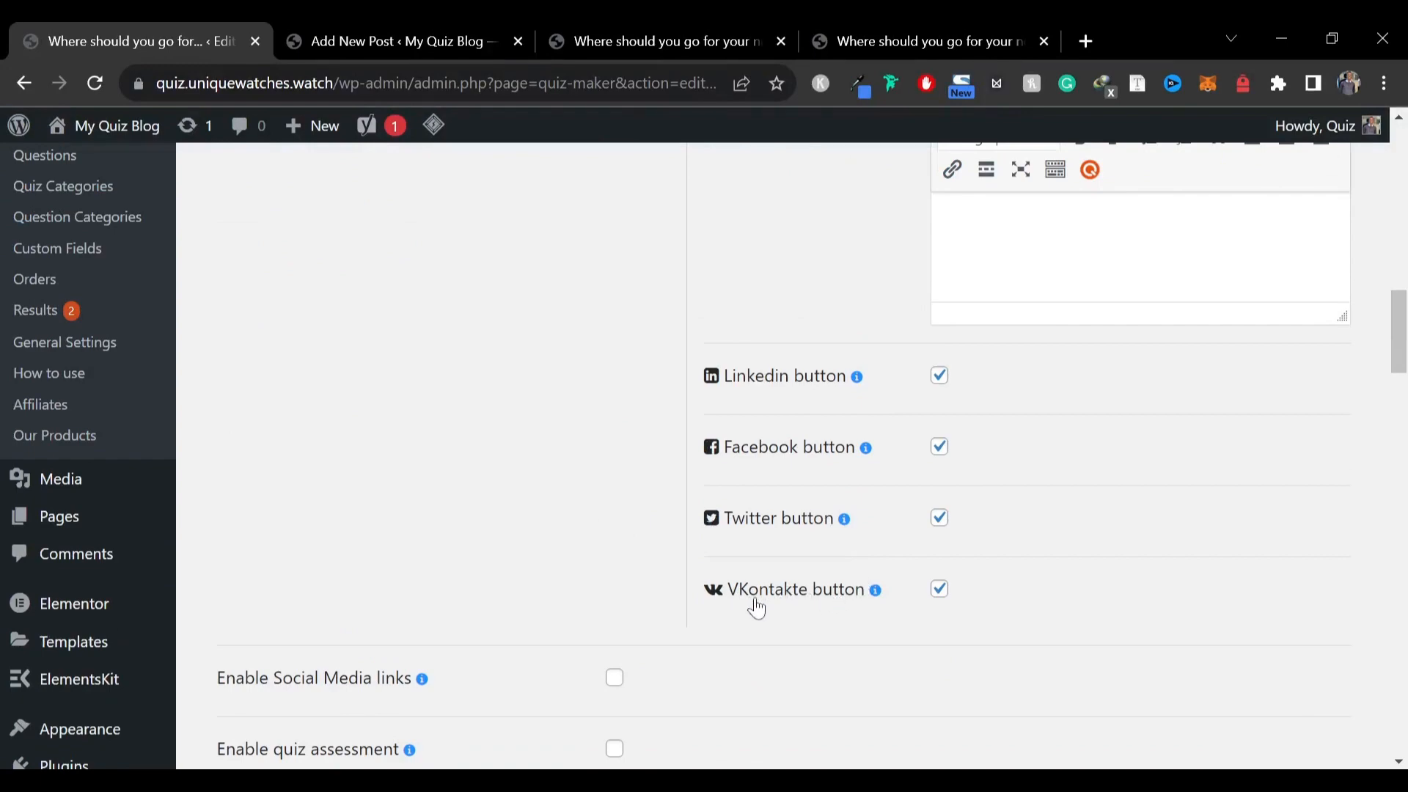
left_click(939, 589)
Expand the redirect options for the Nigeria result (keyword D) in the results intervals
scroll(823, 437, "up", 6)
scroll(1128, 525, "down", 8)
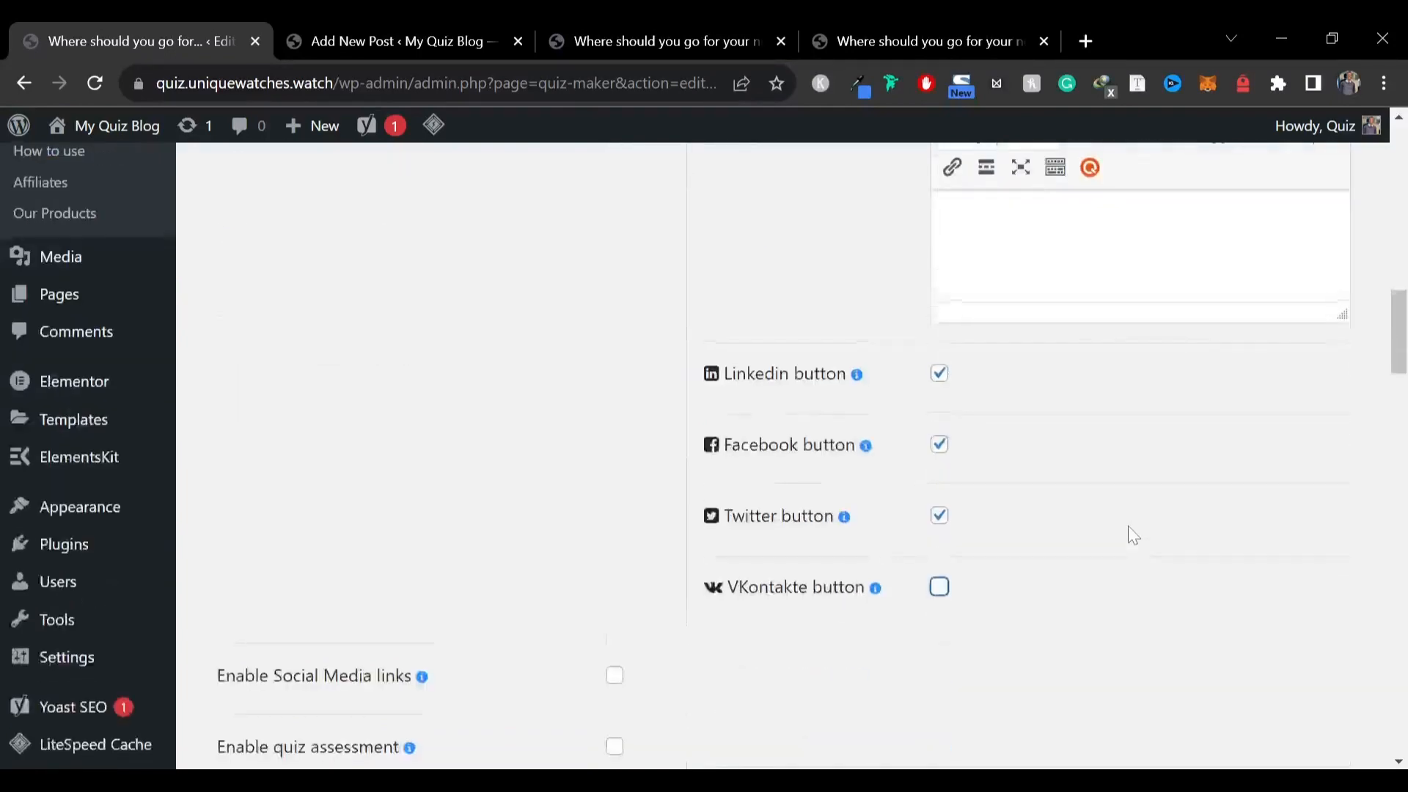
scroll(726, 535, "down", 7)
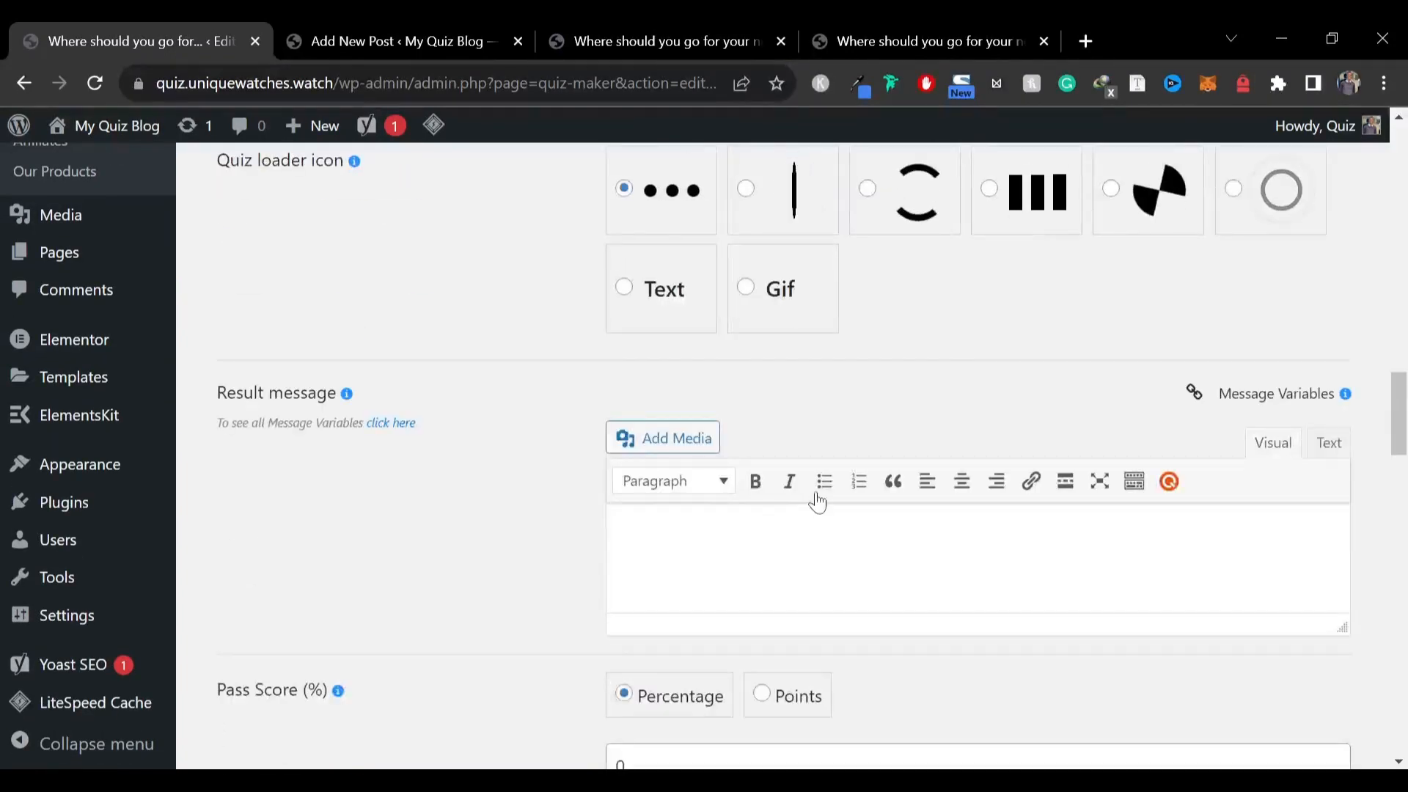
scroll(821, 495, "down", 9)
scroll(822, 488, "down", 10)
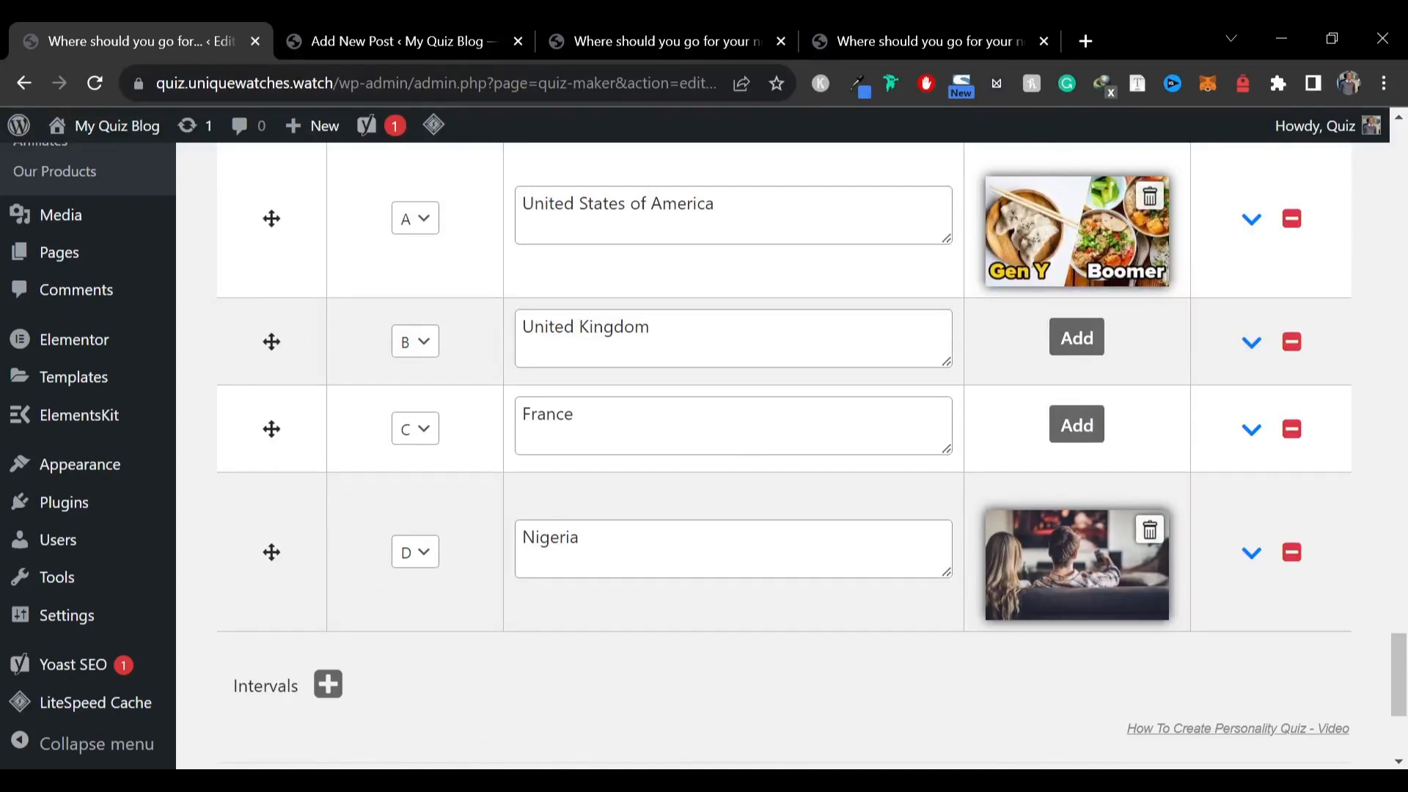
scroll(733, 455, "up", 2)
scroll(733, 454, "down", 3)
scroll(733, 454, "up", 2)
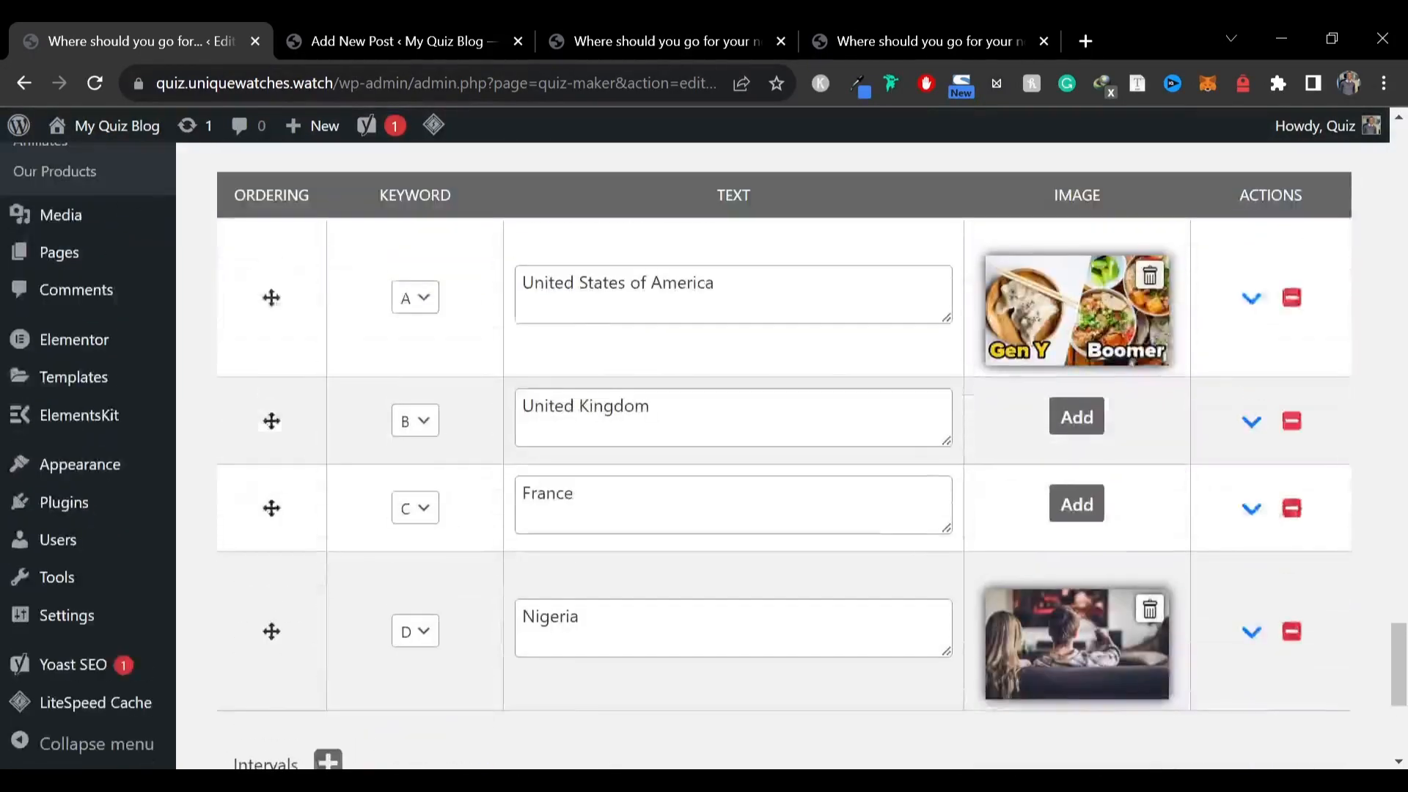
scroll(733, 454, "down", 2)
left_click(602, 539)
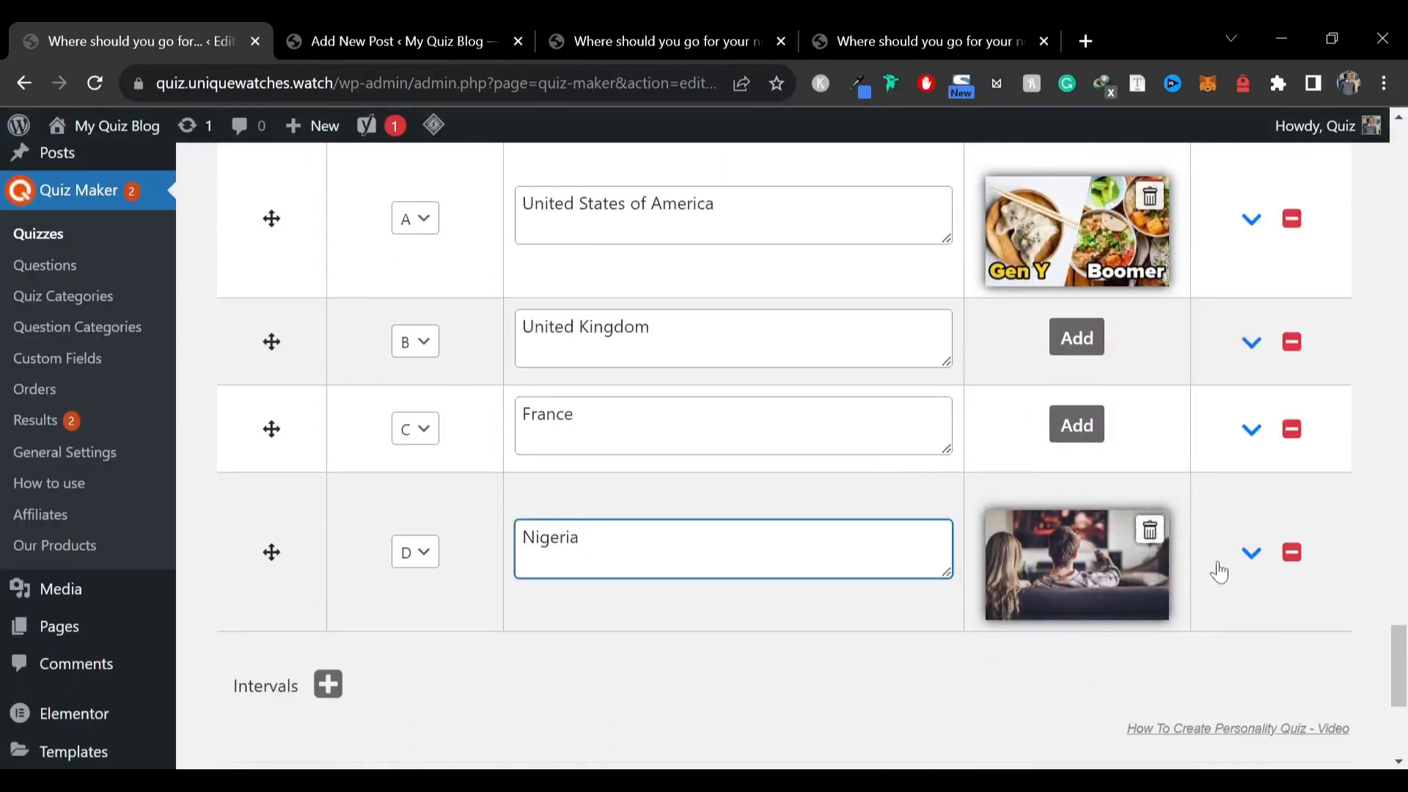
left_click(1251, 552)
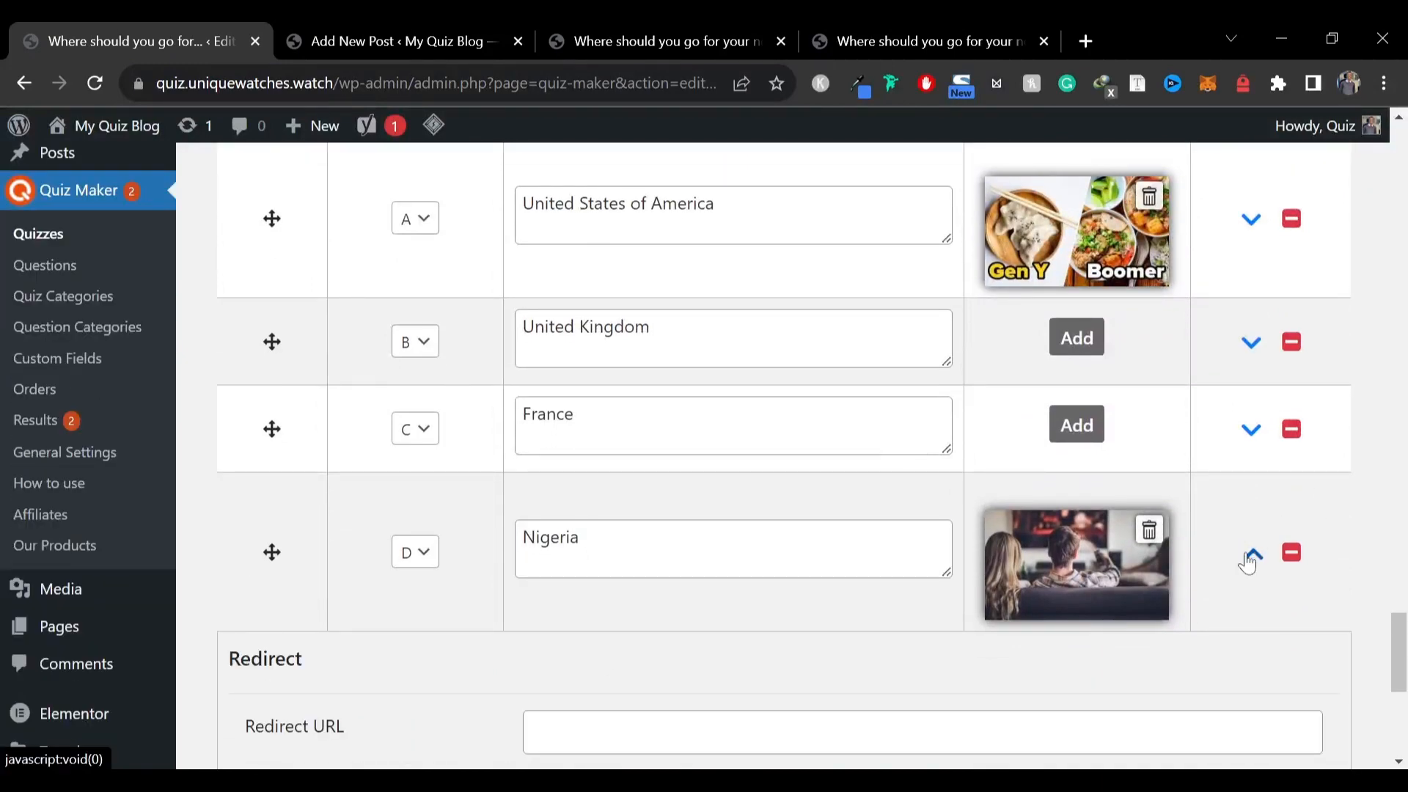
Rewrite the Nigeria result text as "You can visit Nigeria. Please wait for the countdown timer to get best travel deals"
scroll(1247, 543, "down", 3)
left_click(923, 402)
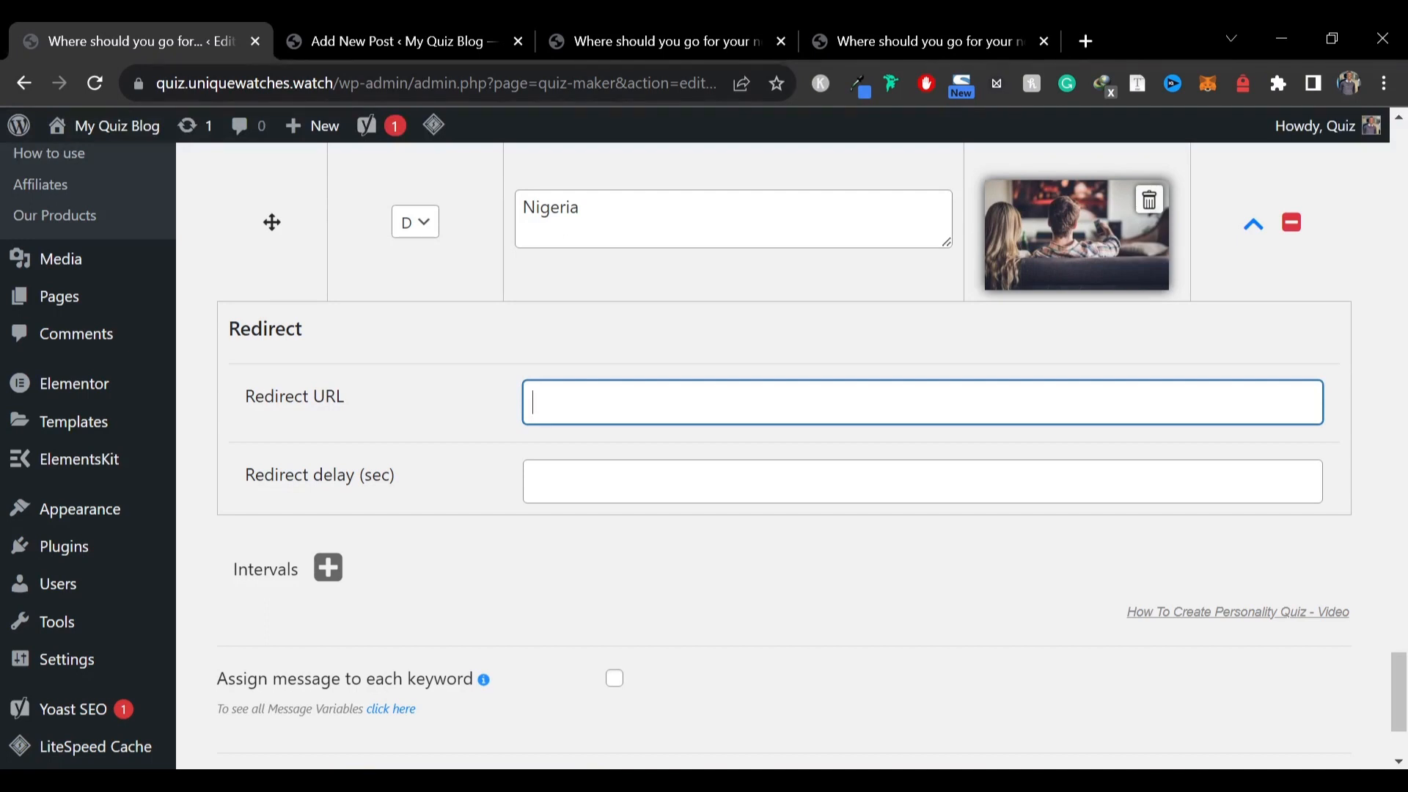
left_click_drag(946, 245, 947, 288)
left_click(523, 163)
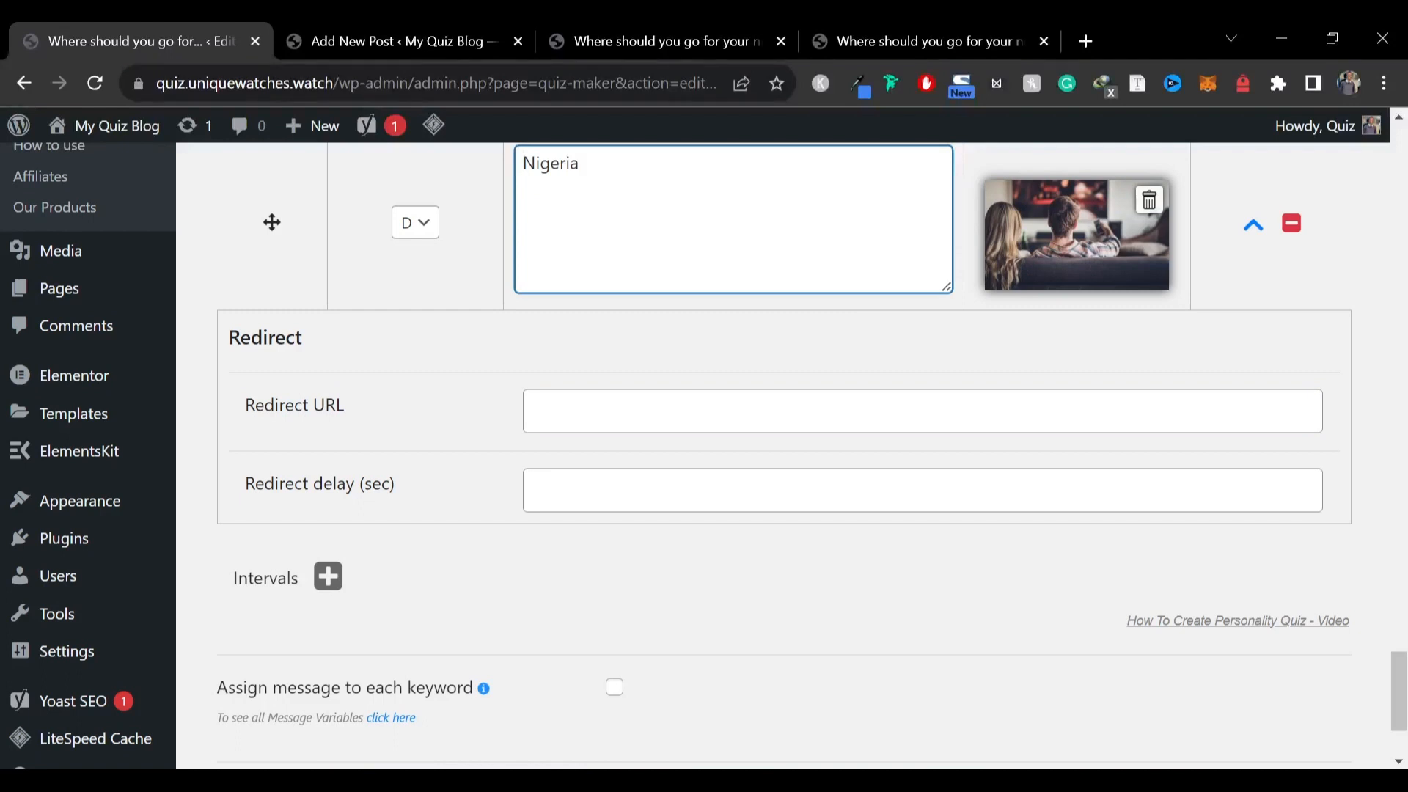
type("You can ")
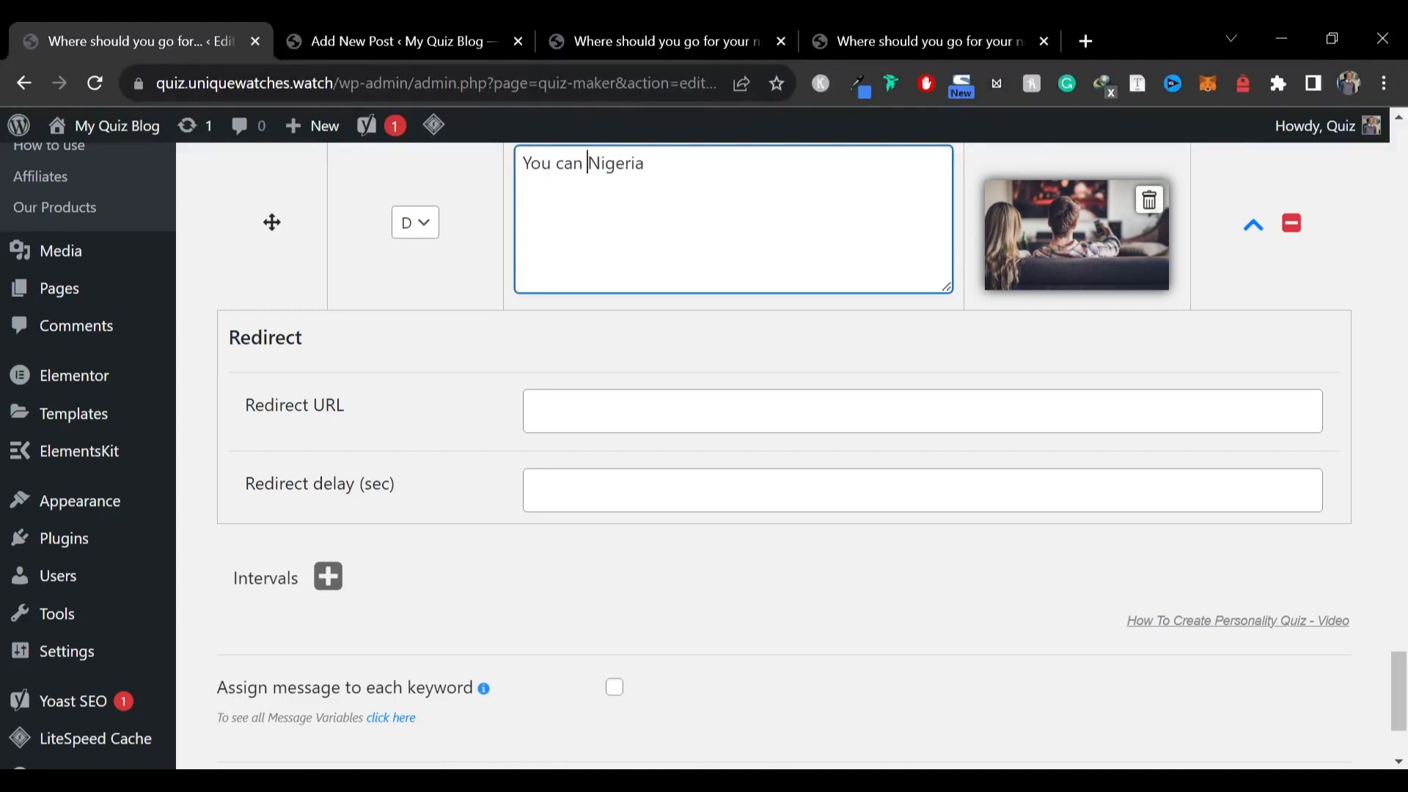
type("visit Nigeria. Please wai")
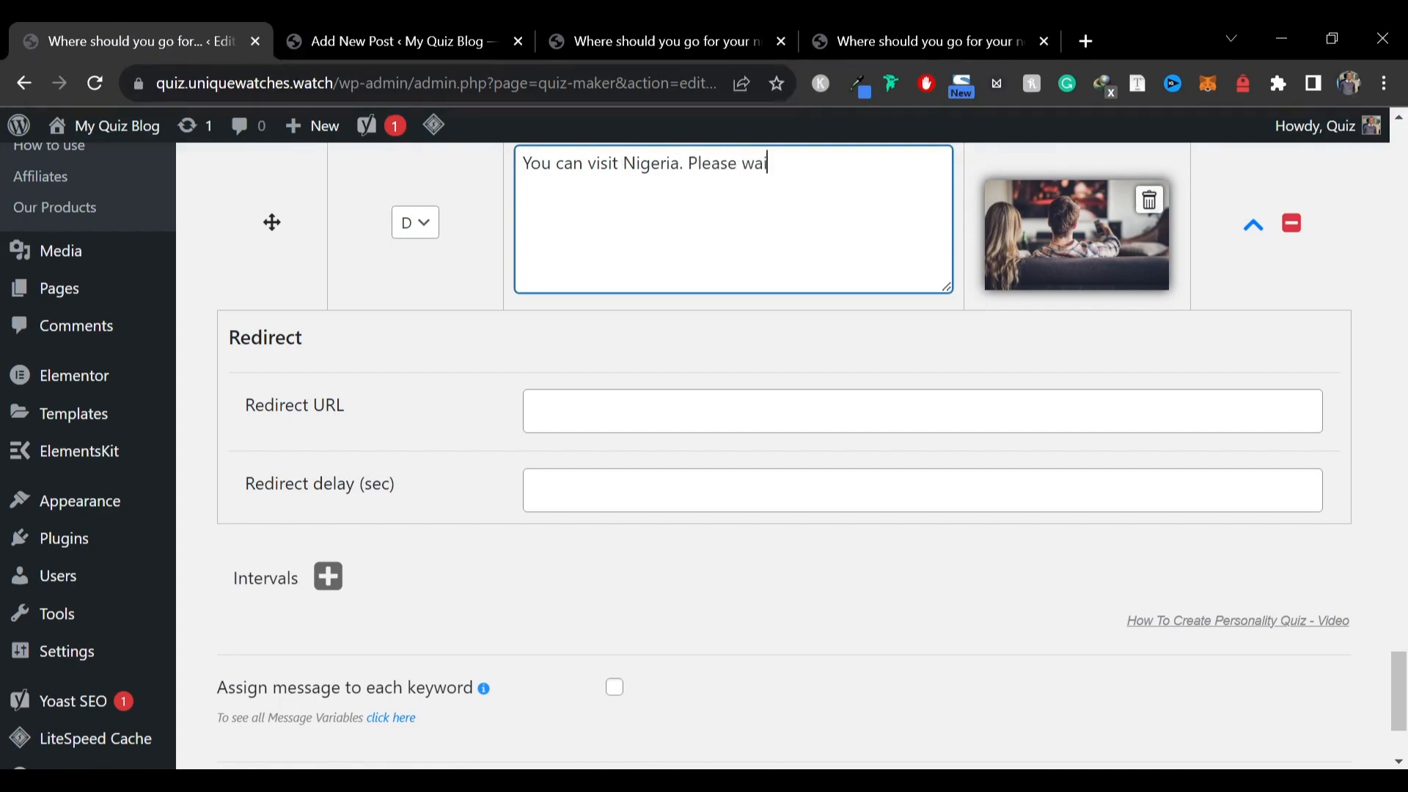
type("t for")
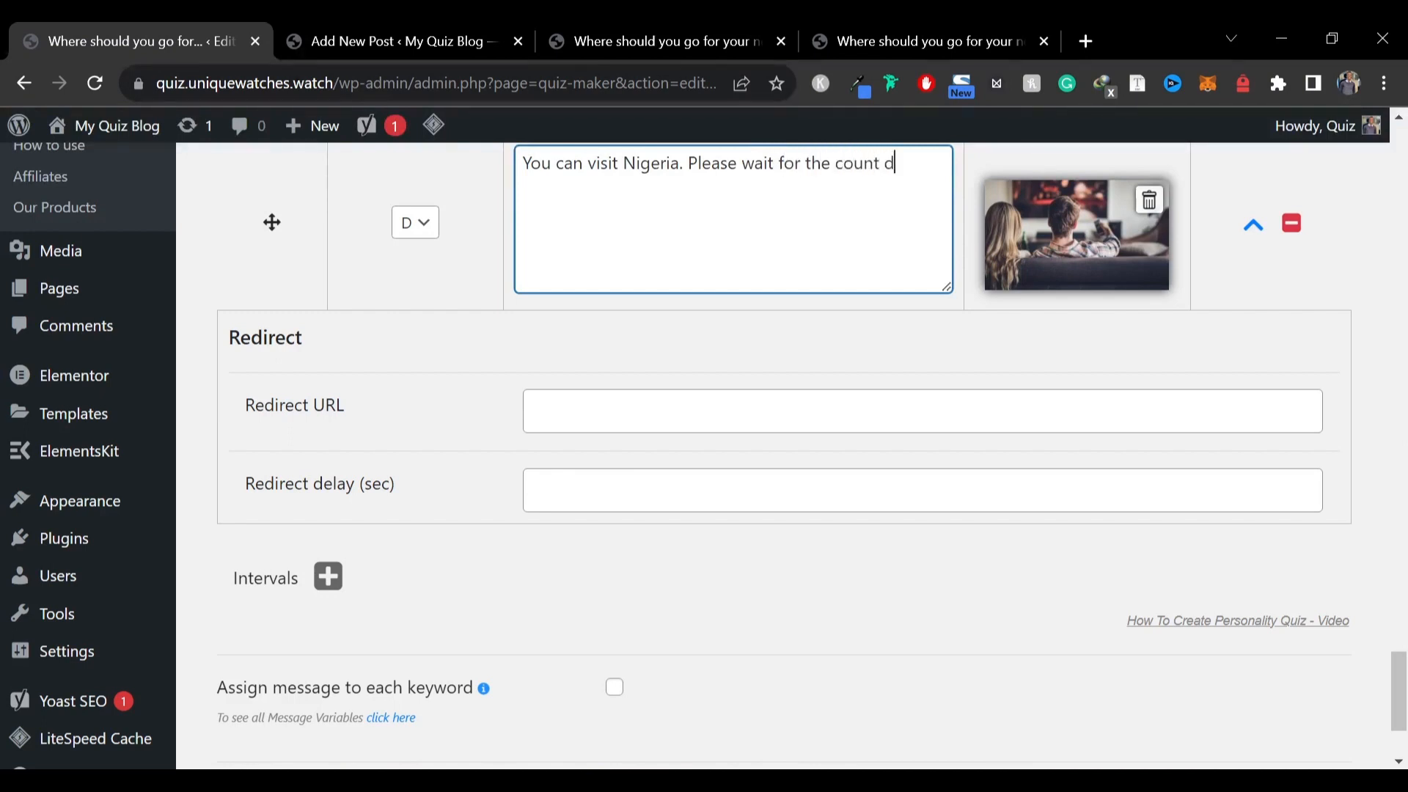
type(" the countdown timer to get best travel")
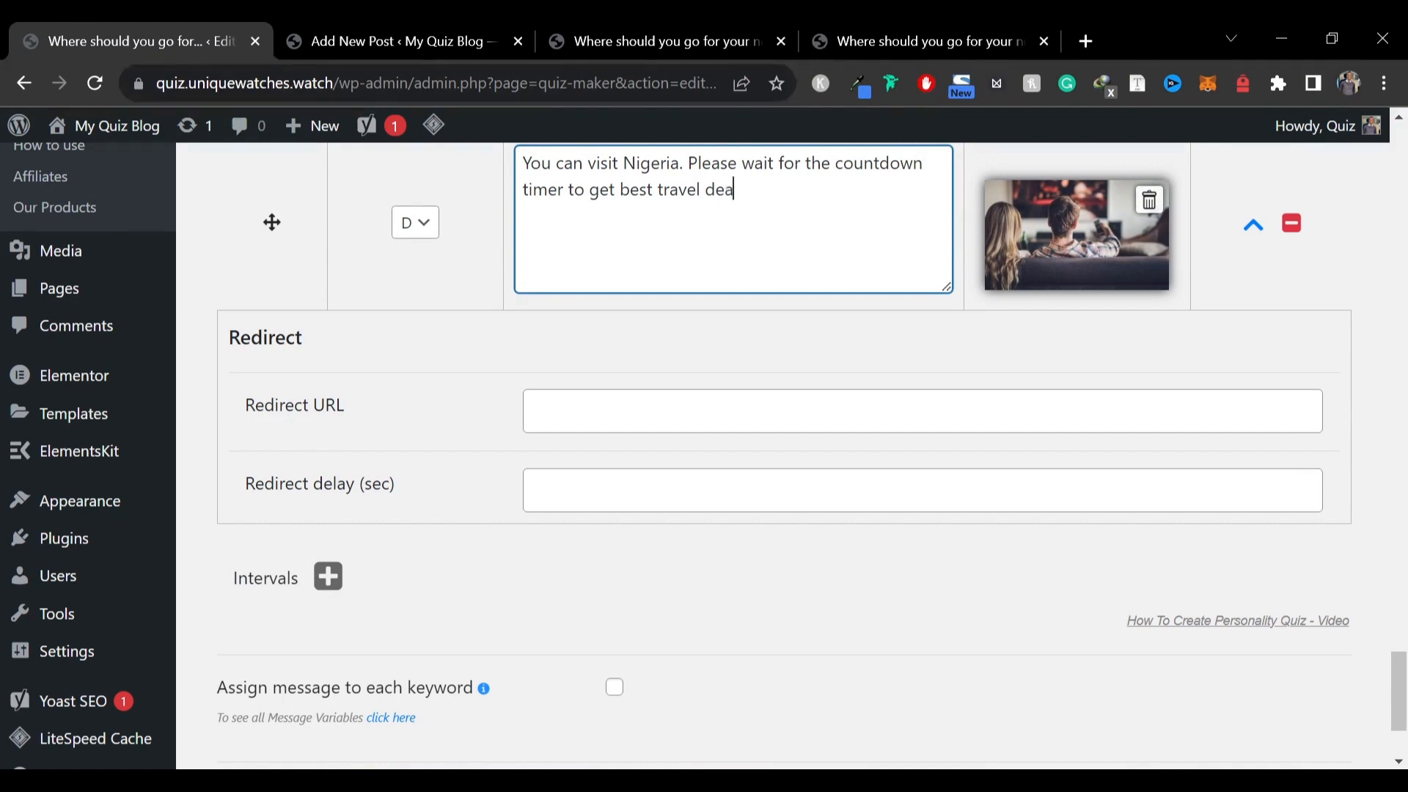
left_click(534, 411)
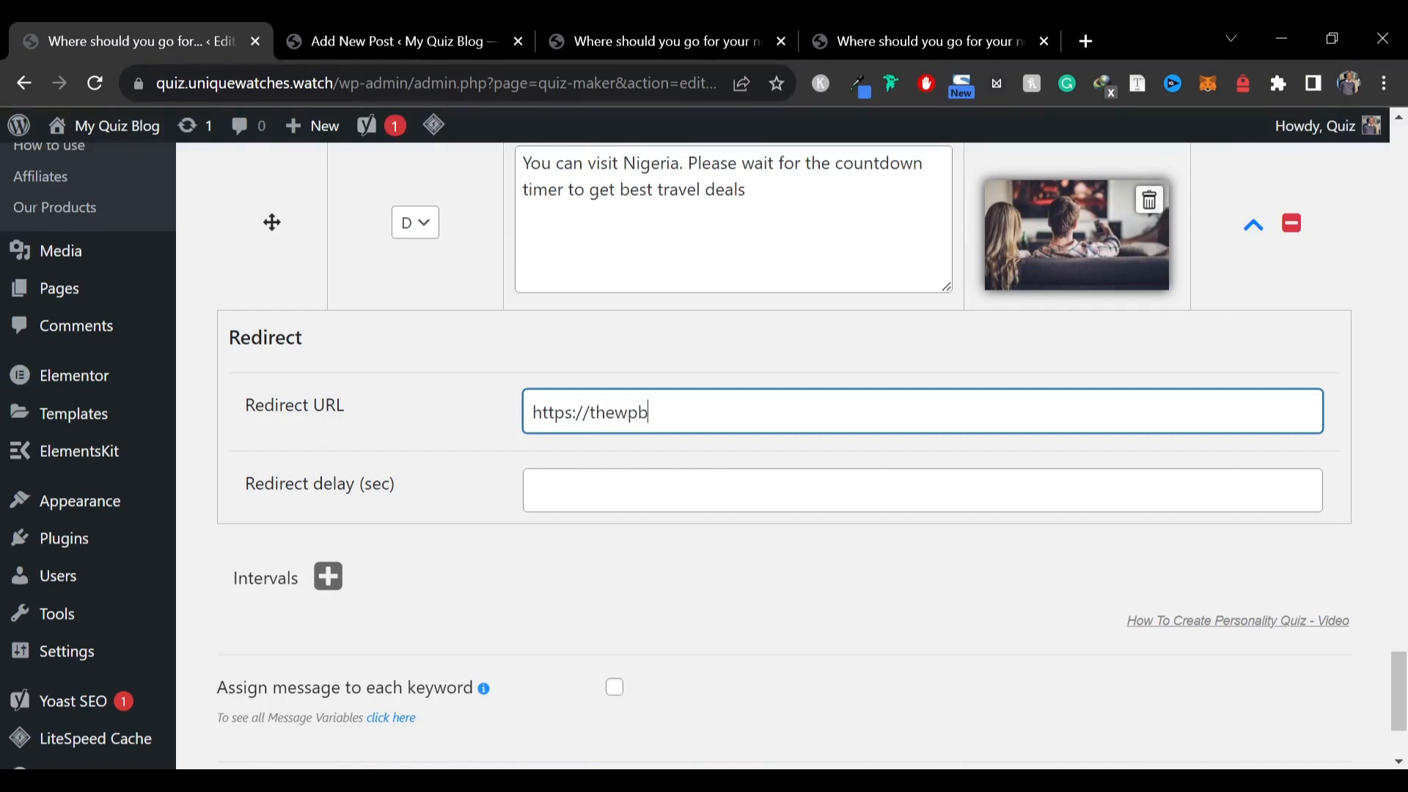
type("https://thewpbro.com")
left_click(745, 190)
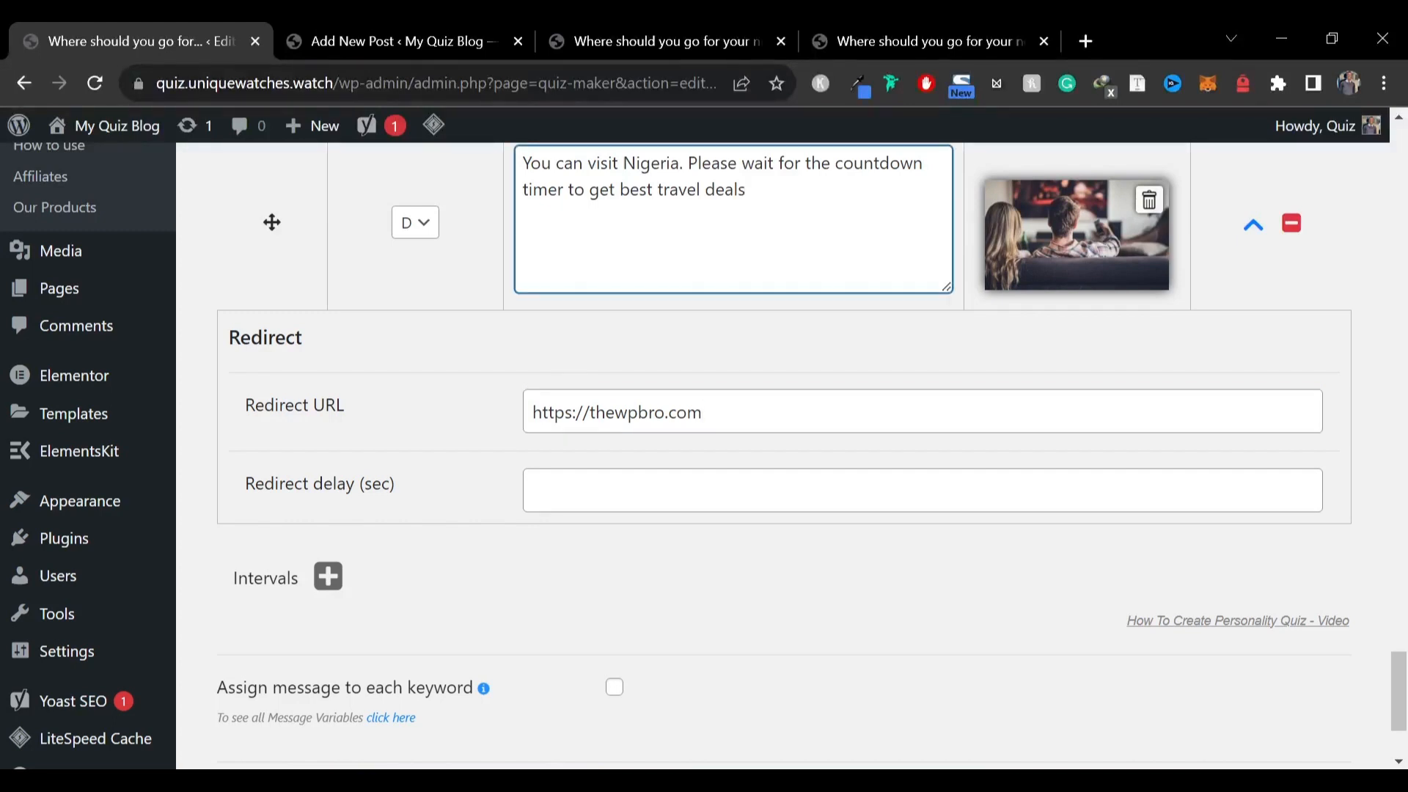
left_click(1301, 487)
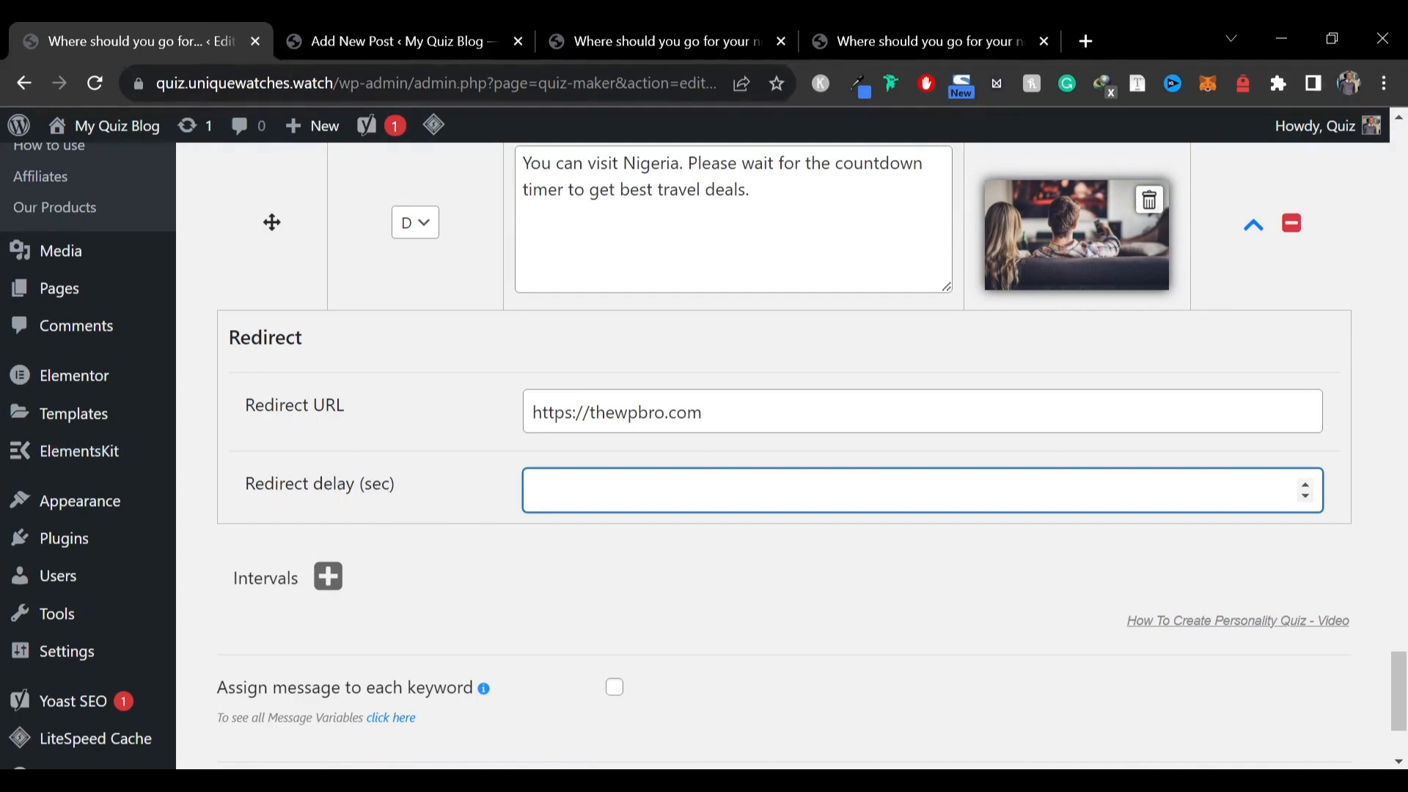
left_click(467, 442)
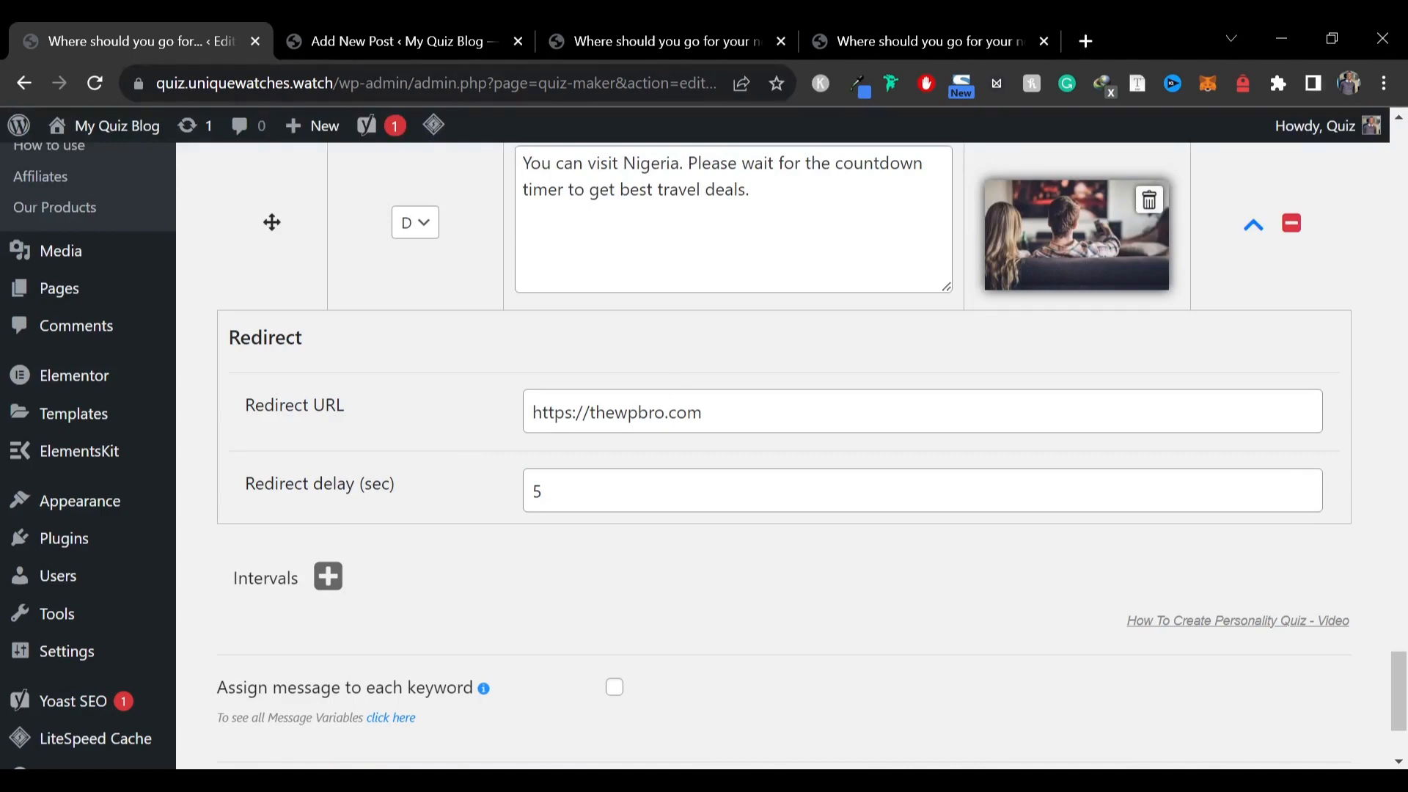
Save the quiz
scroll(600, 516, "down", 2)
scroll(600, 516, "up", 5)
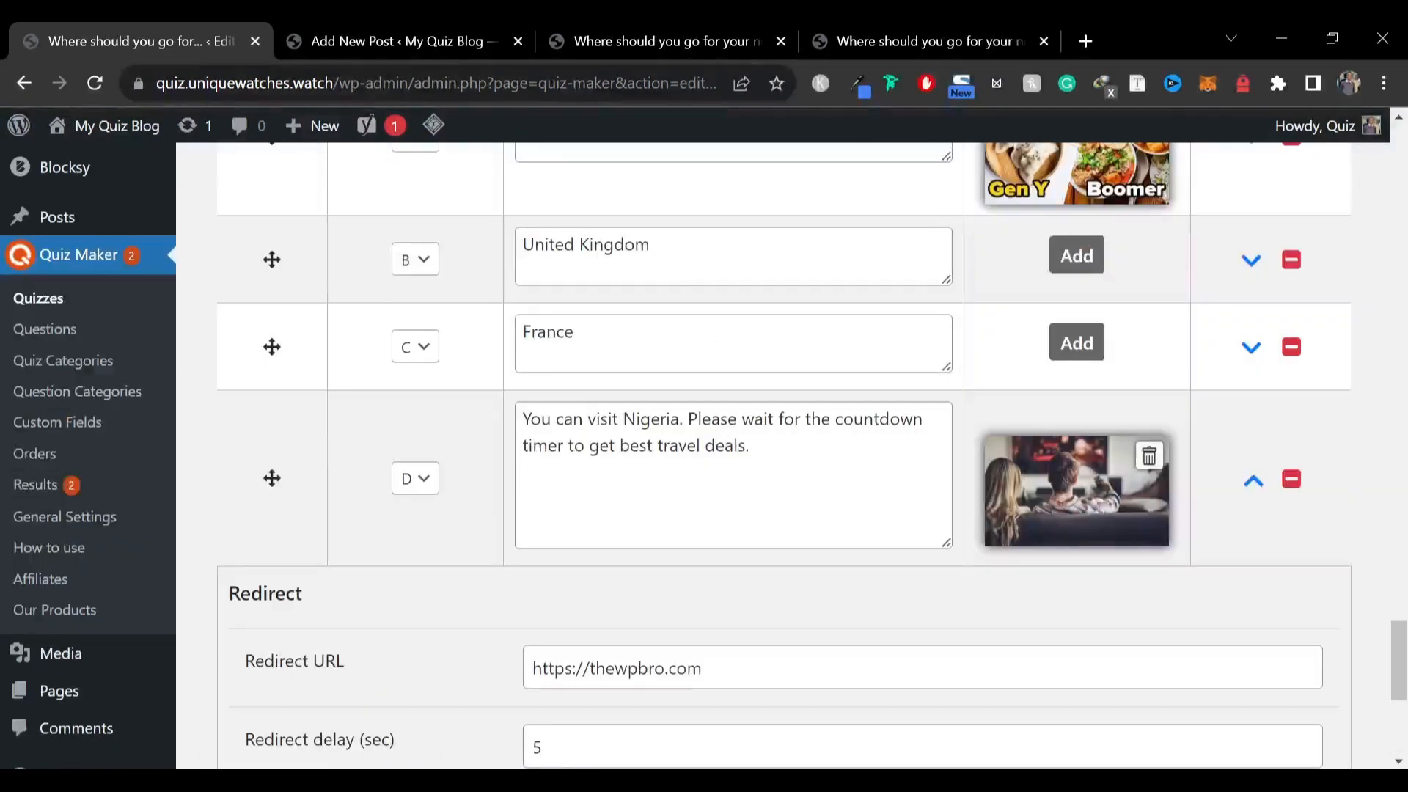
left_click(749, 446)
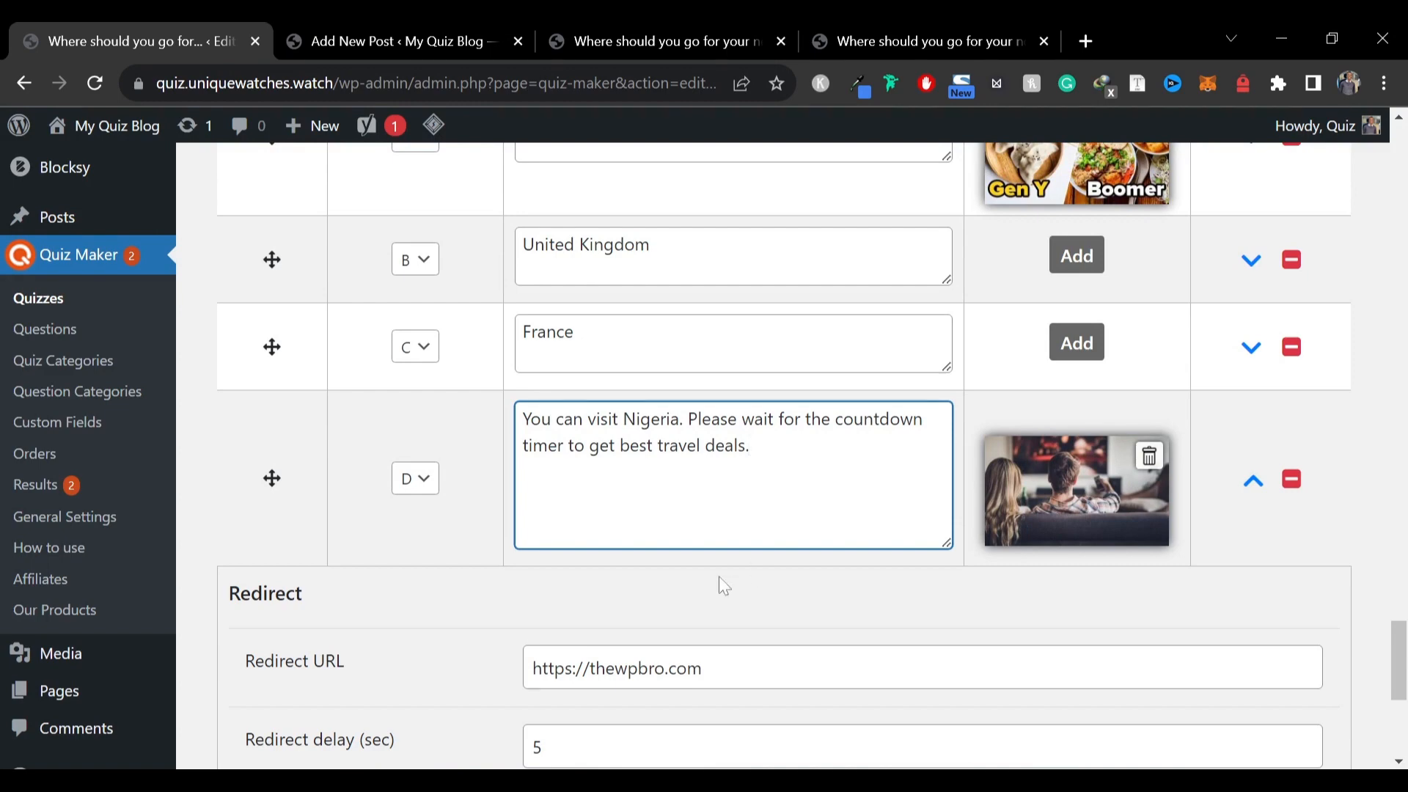
scroll(723, 587, "down", 6)
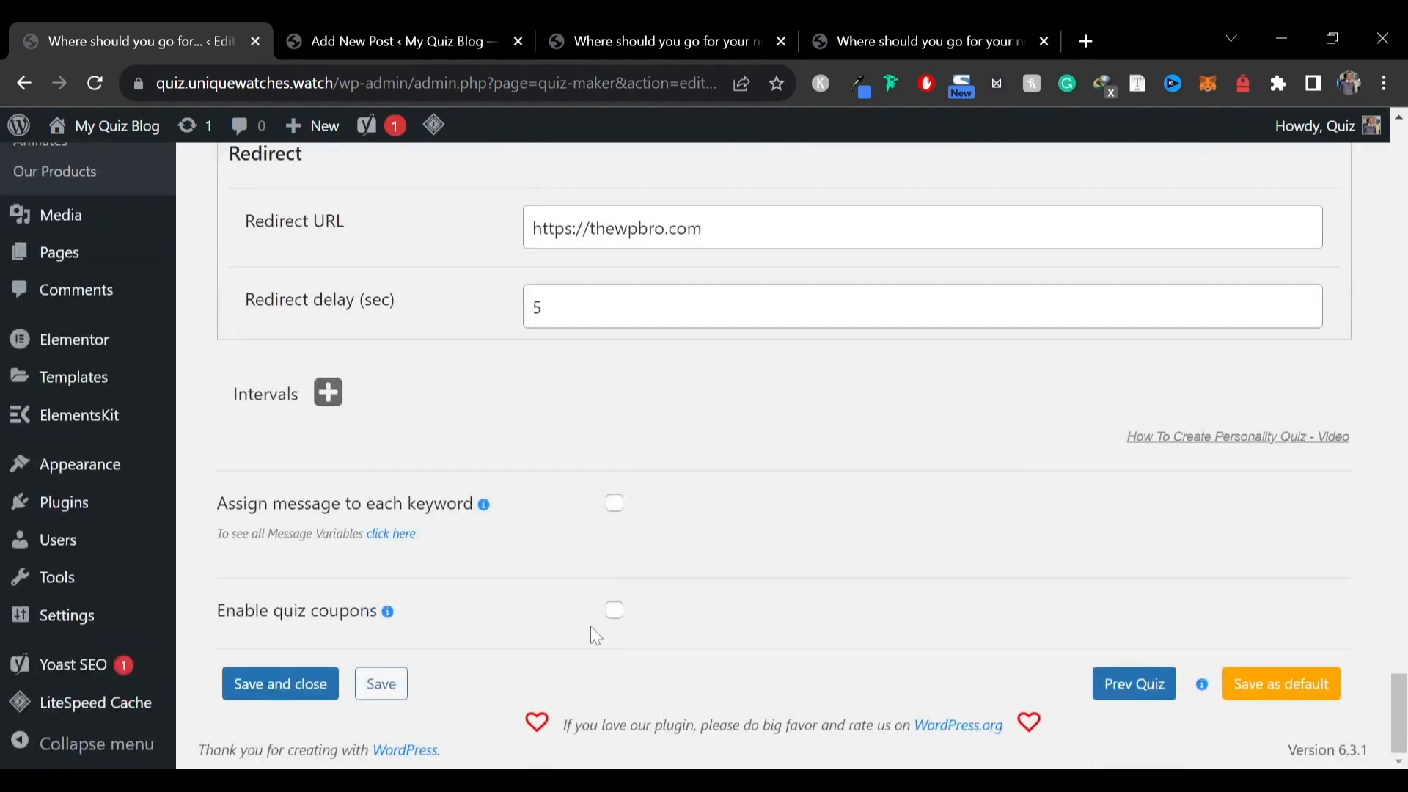
left_click(374, 683)
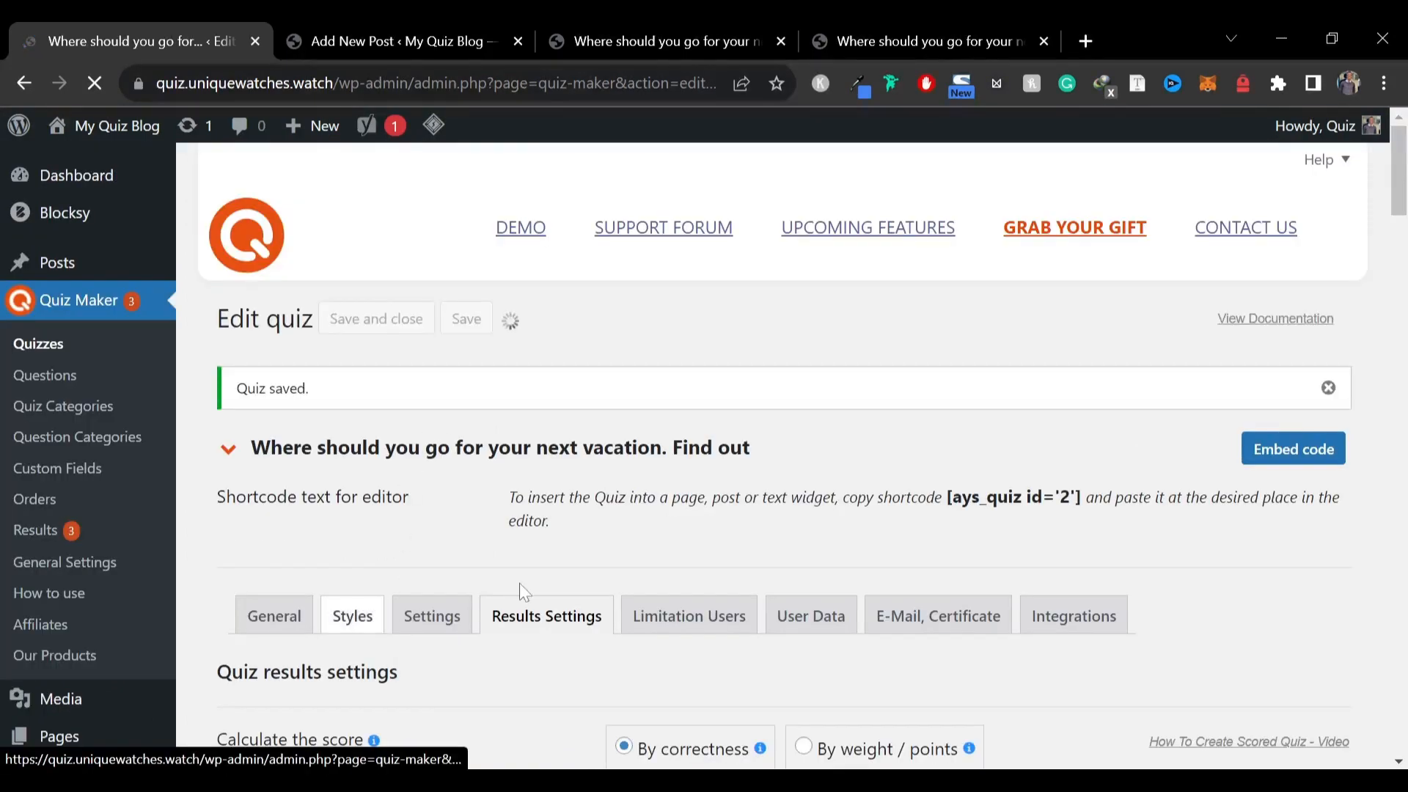
Reload the published vacation quiz post in its browser tab and start the quiz
left_click(660, 42)
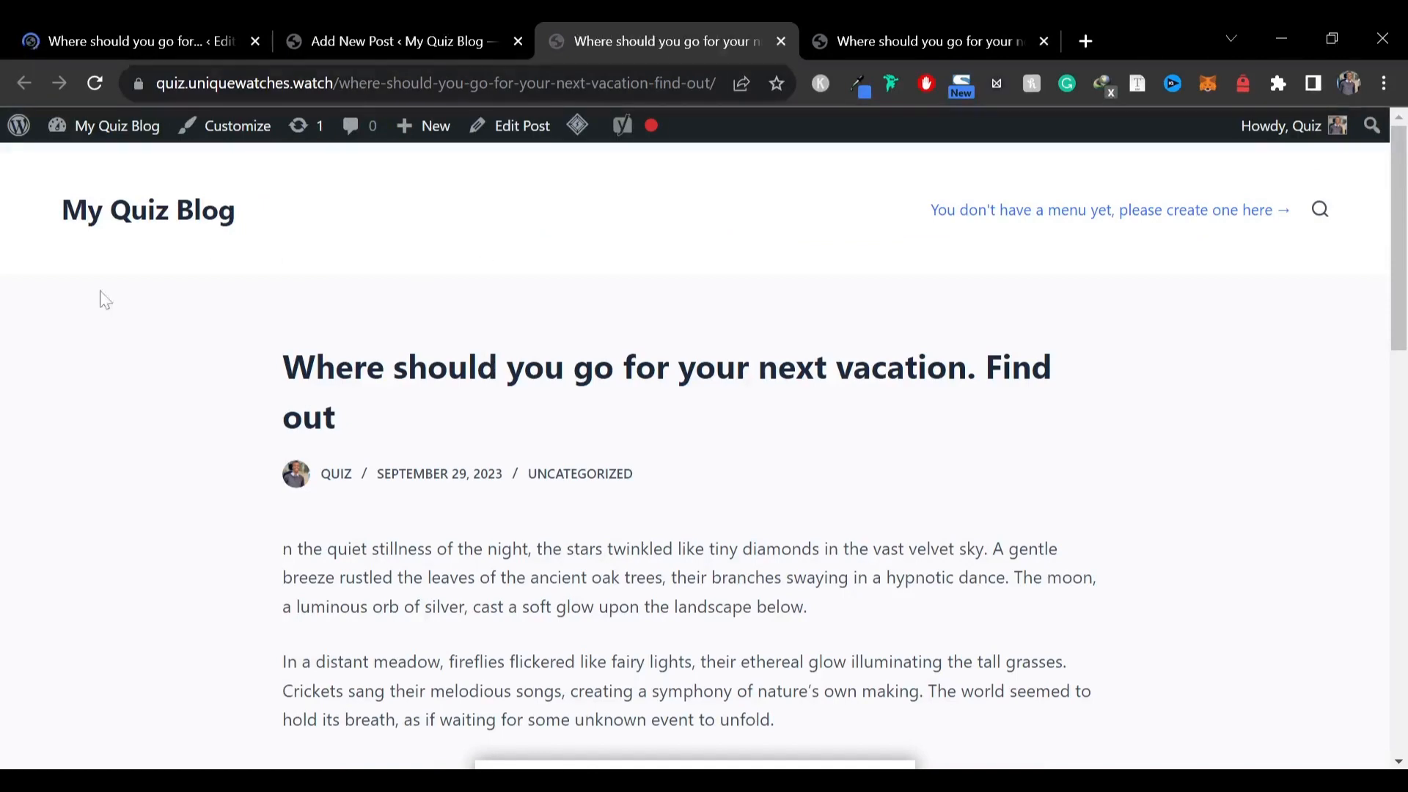
scroll(465, 355, "down", 4)
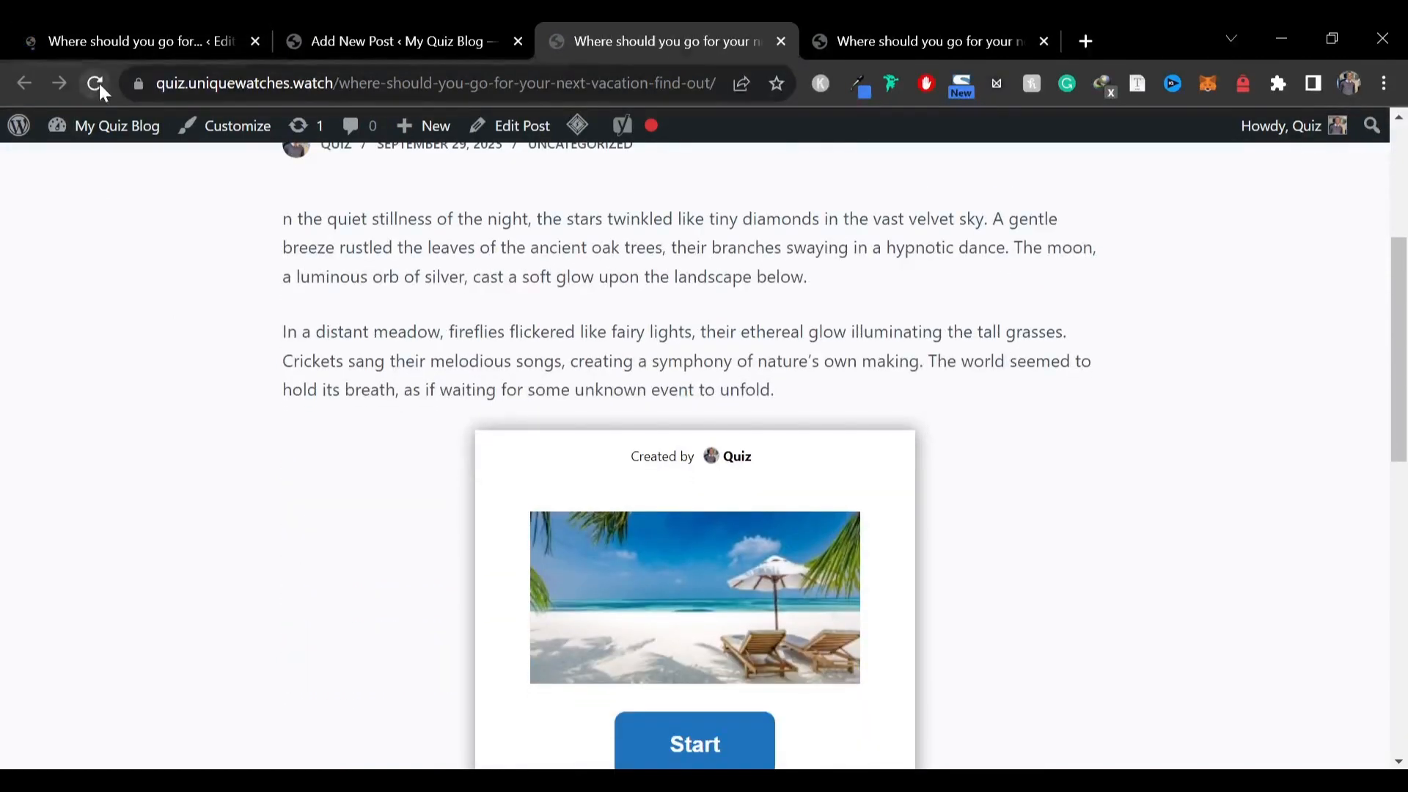
left_click(99, 83)
scroll(842, 298, "down", 4)
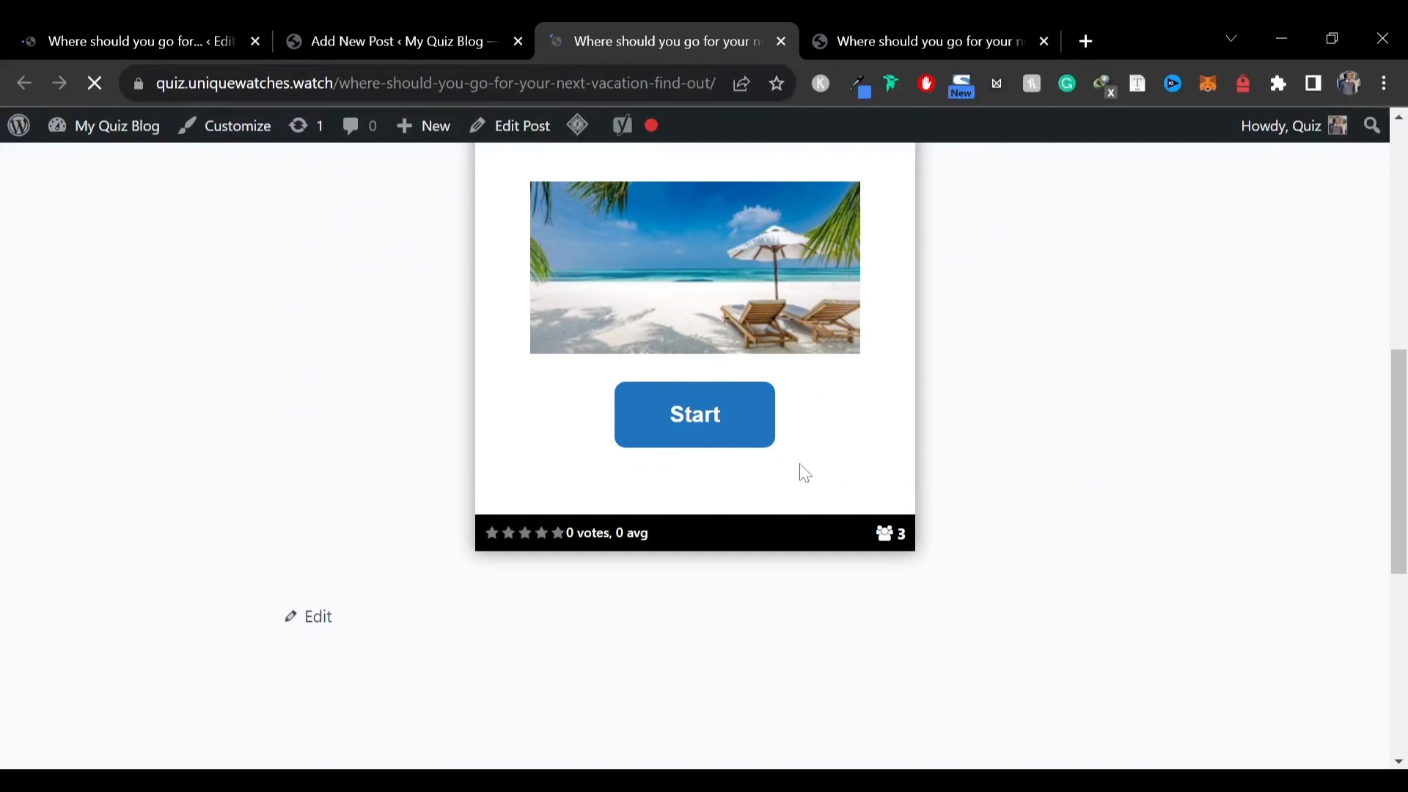
left_click(687, 428)
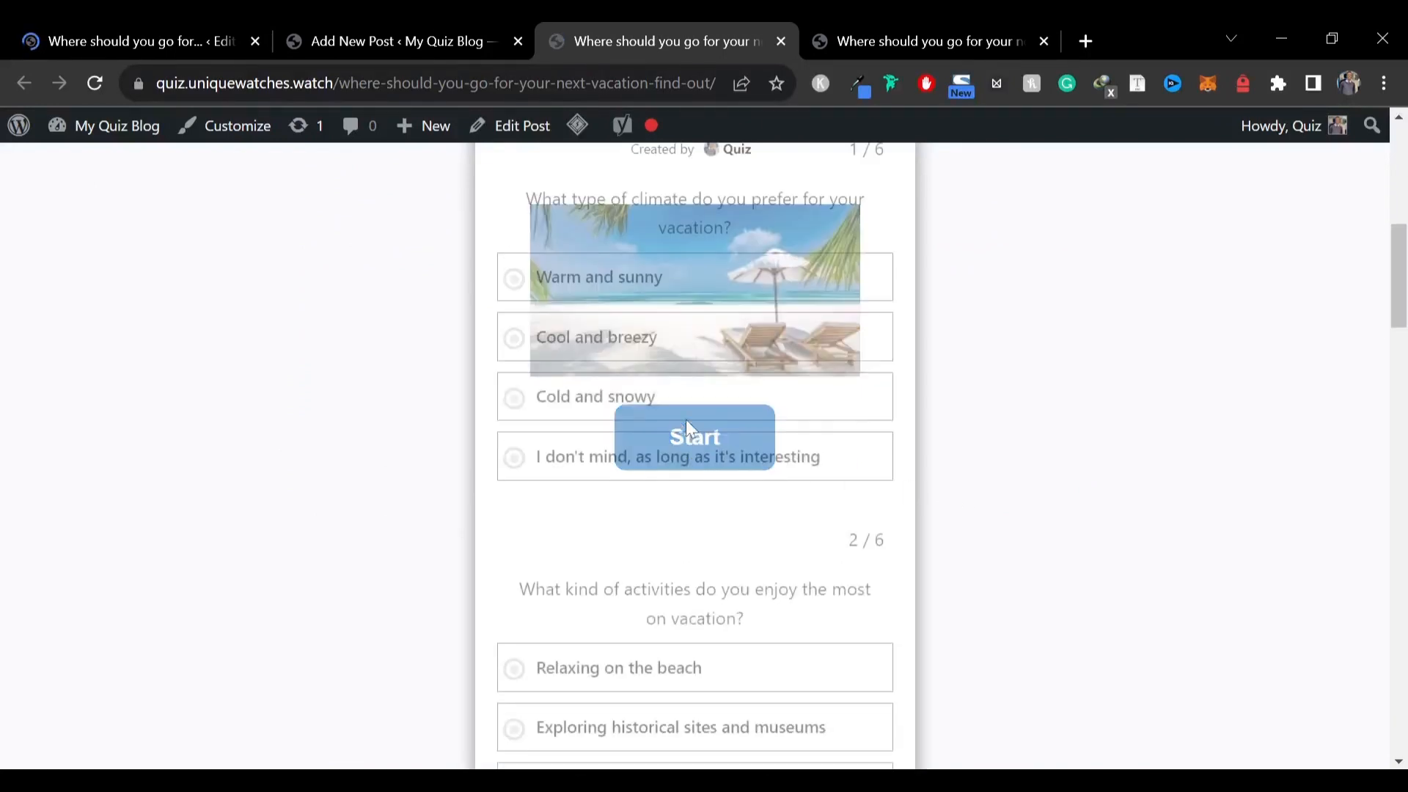
Answer all six quiz questions, including Solo and the moderate budget option, and submit them to see the result
left_click(757, 573)
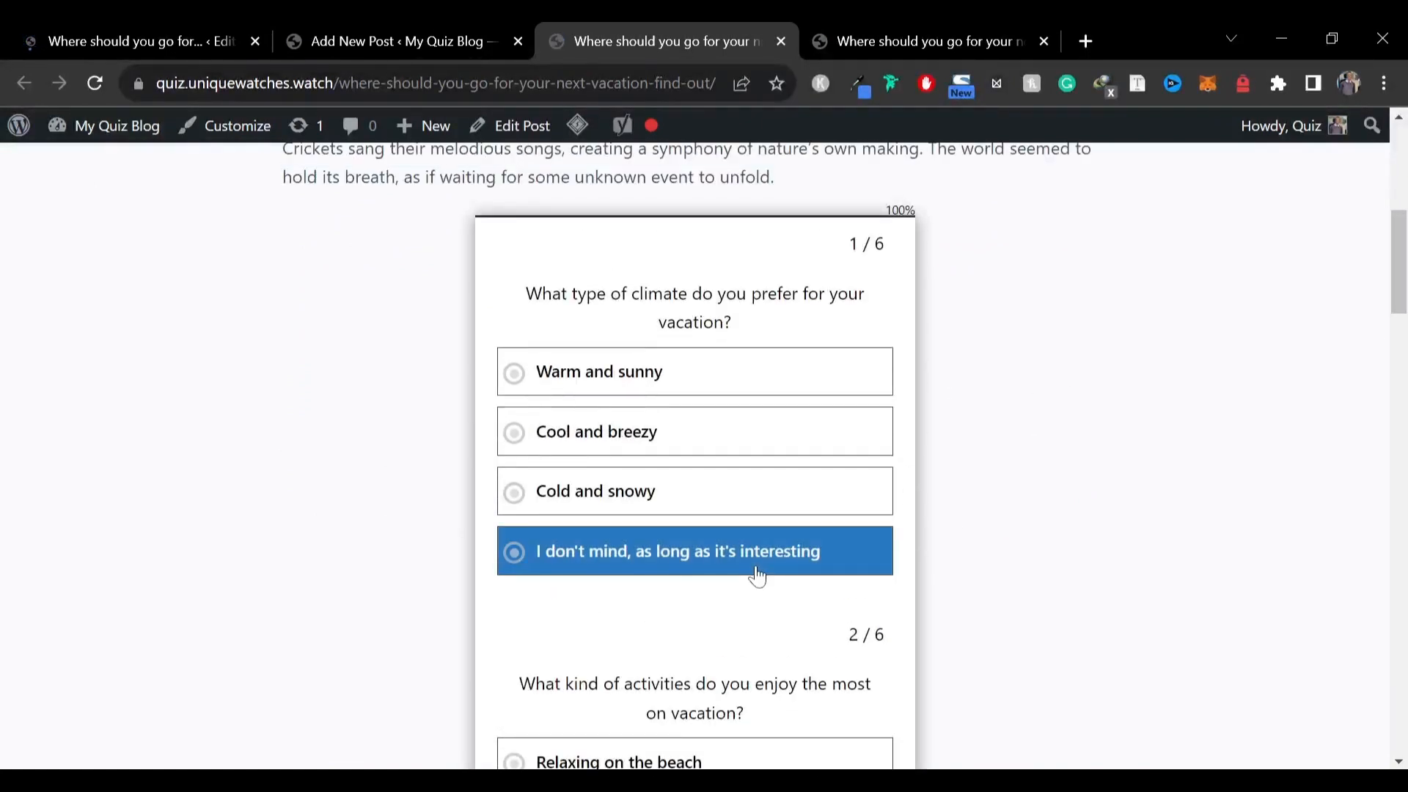
left_click(666, 584)
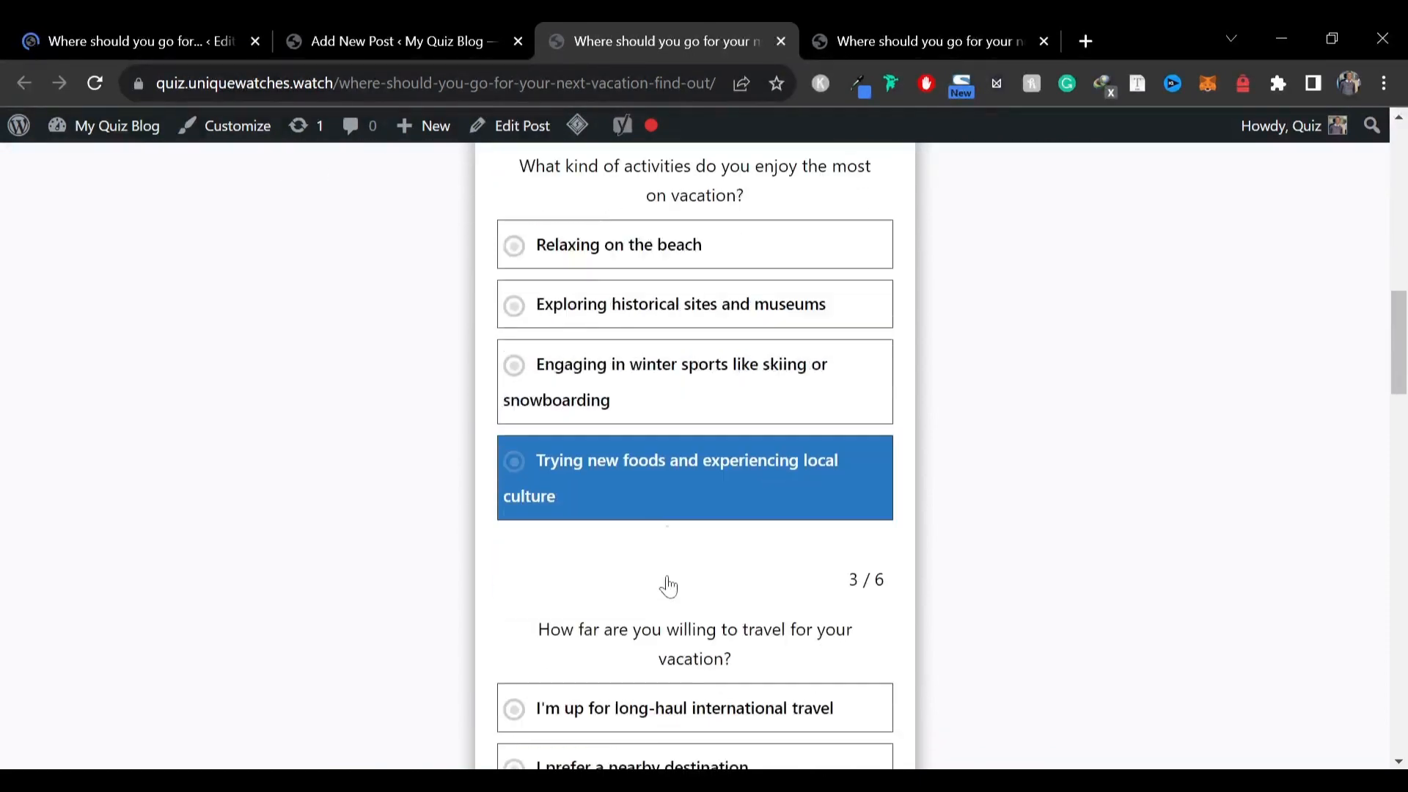
left_click(670, 632)
scroll(670, 631, "down", 5)
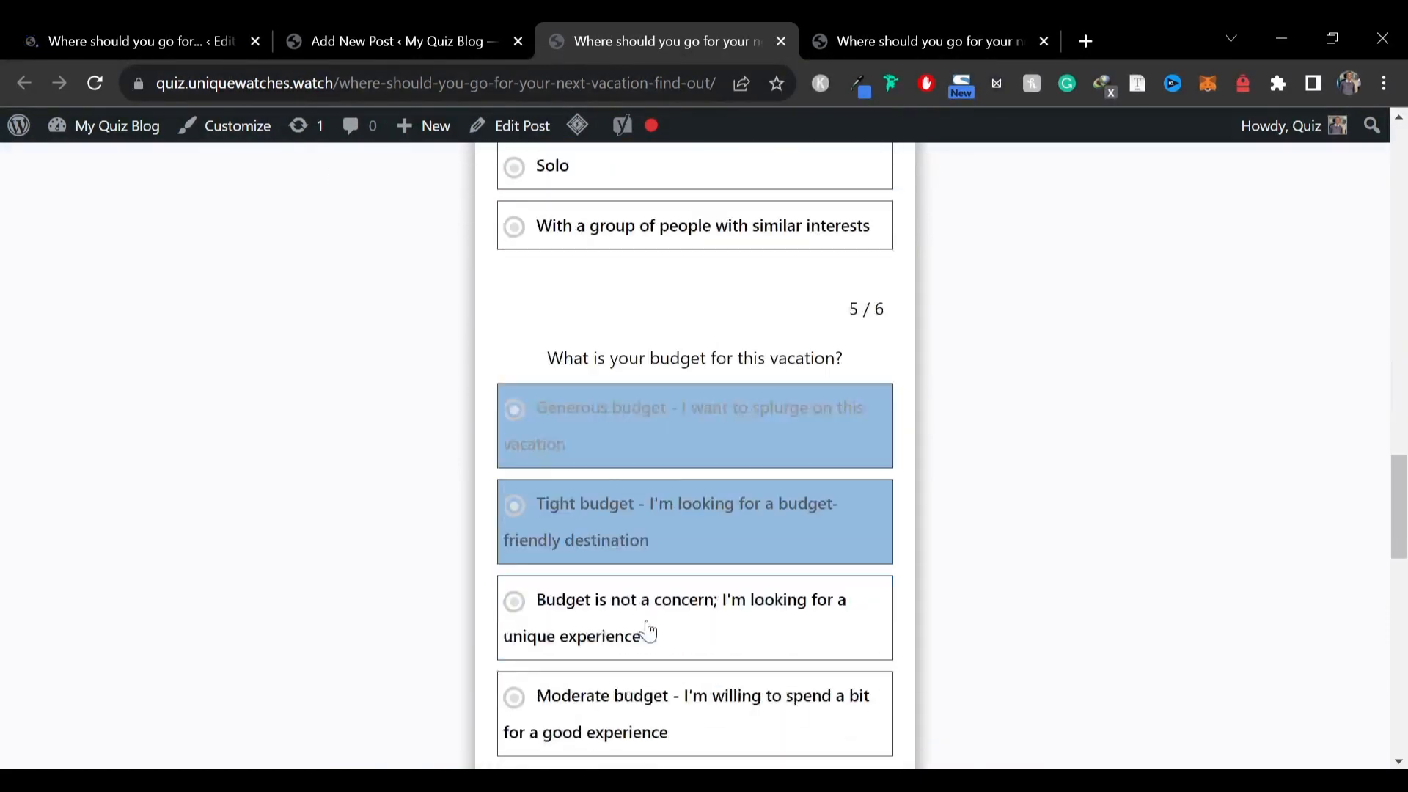
left_click(670, 512)
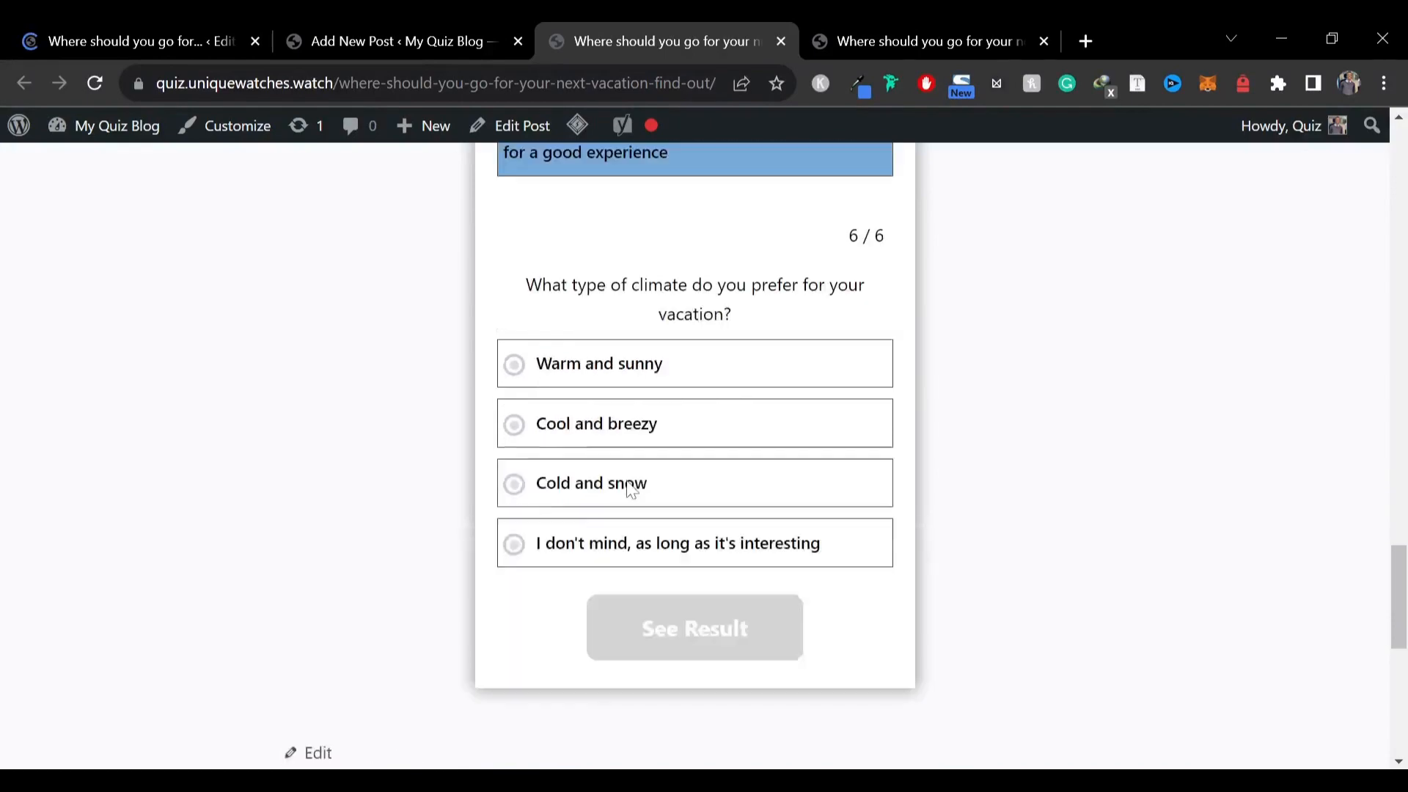
scroll(704, 481, "up", 12)
scroll(726, 525, "down", 3)
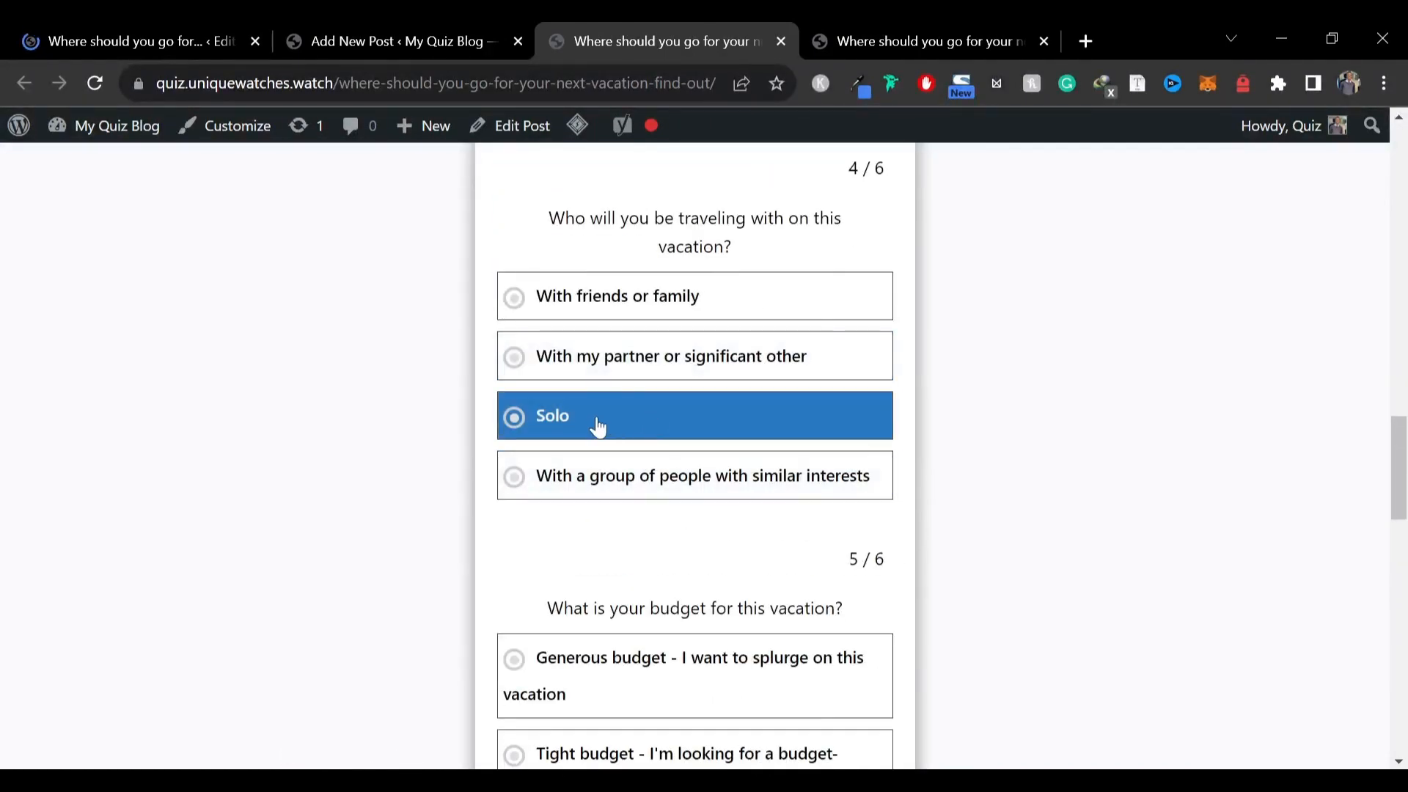
left_click(626, 418)
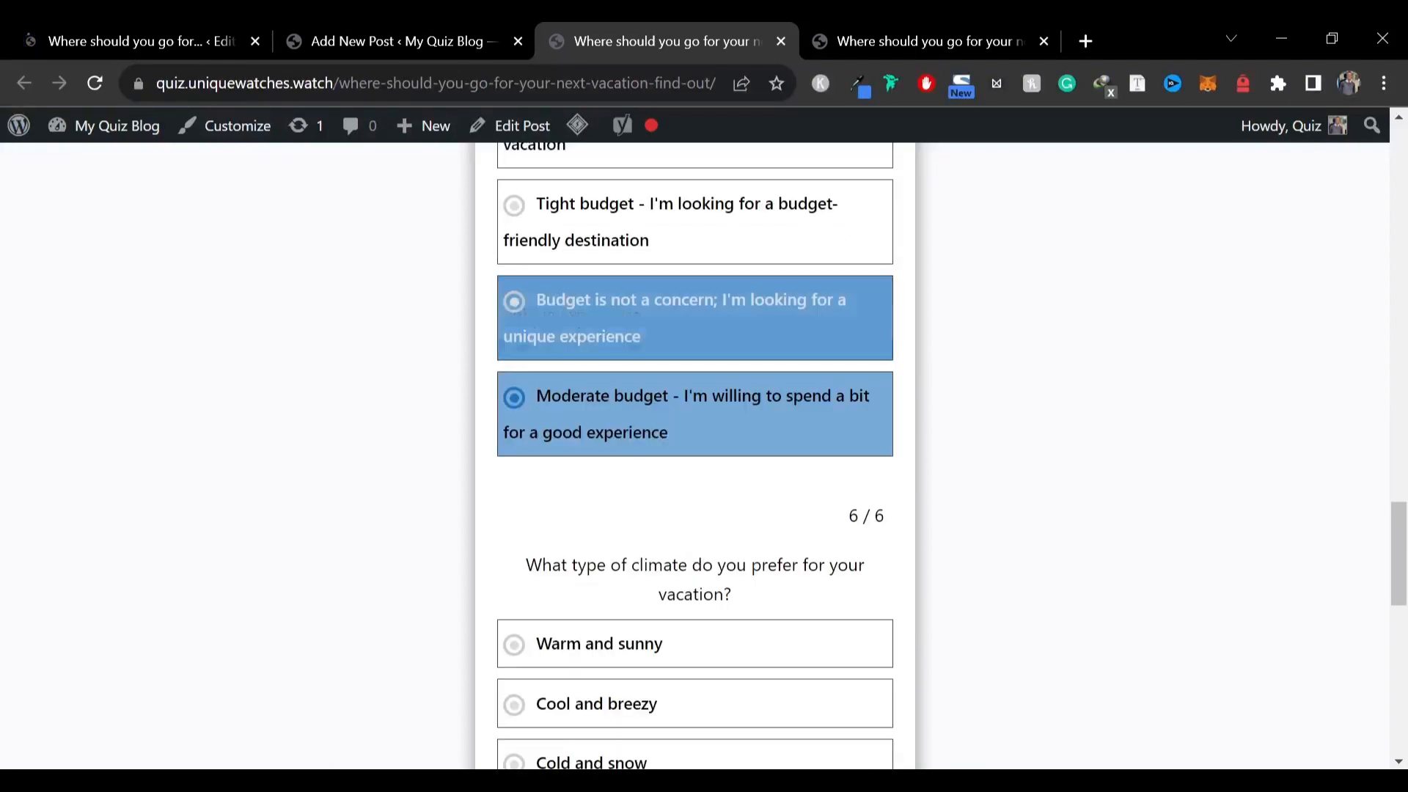
left_click(679, 389)
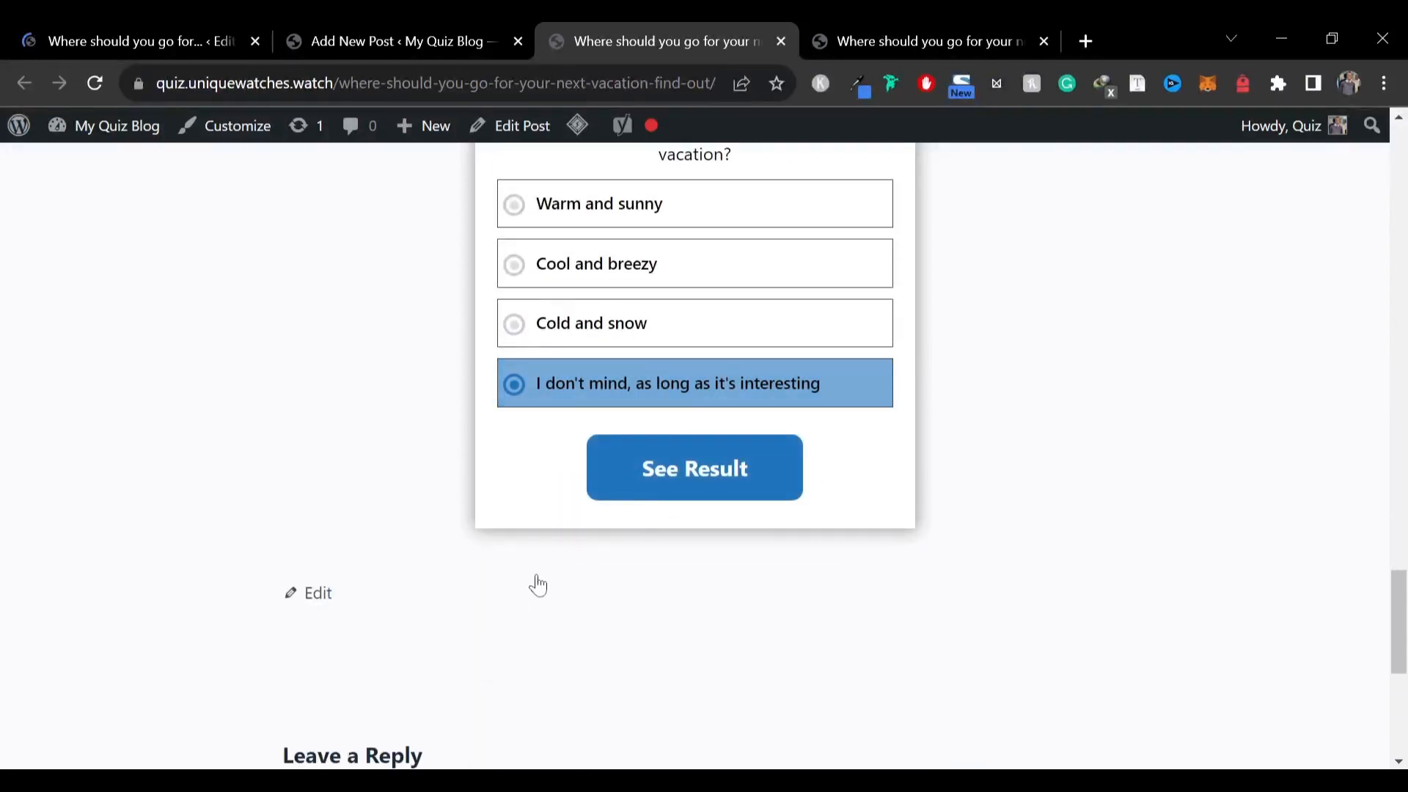
left_click(668, 470)
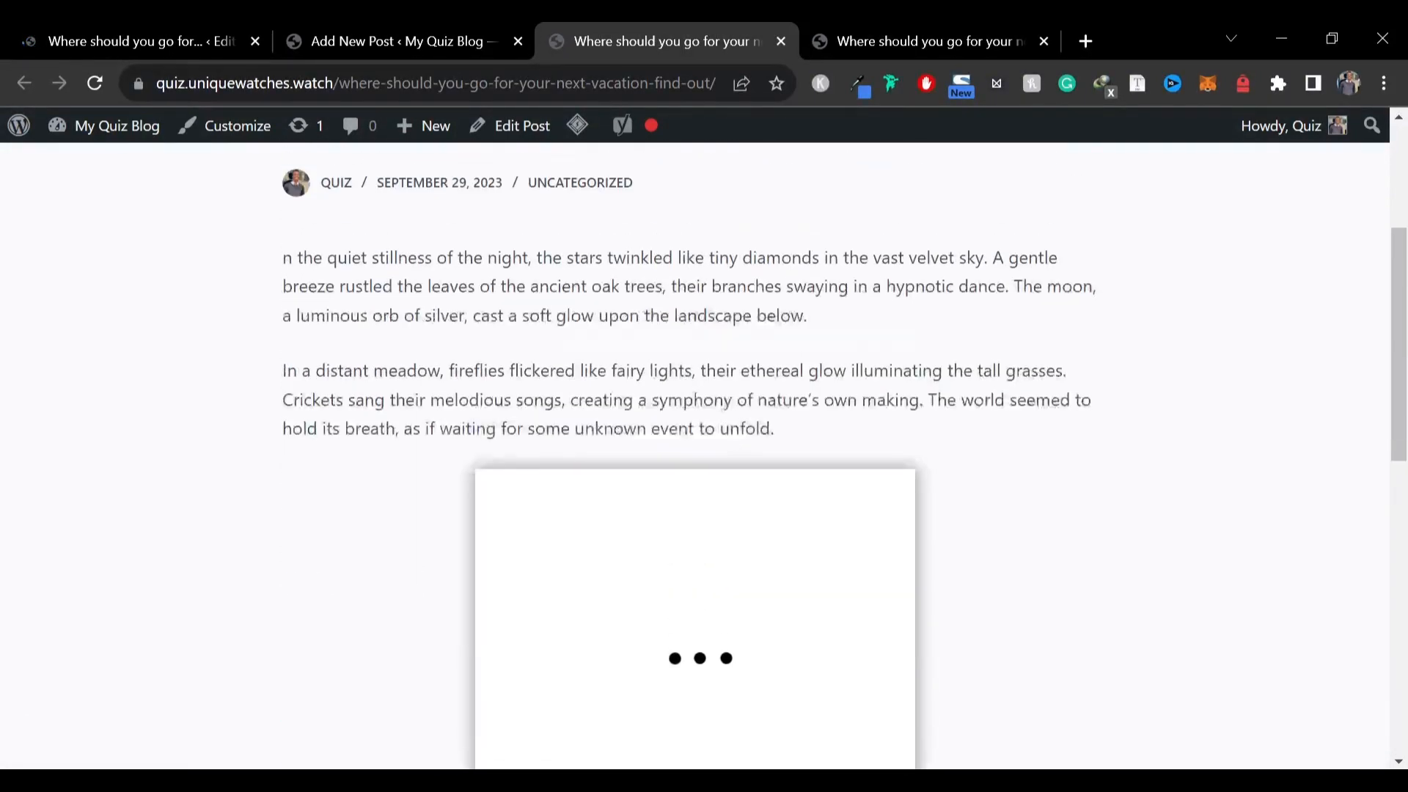
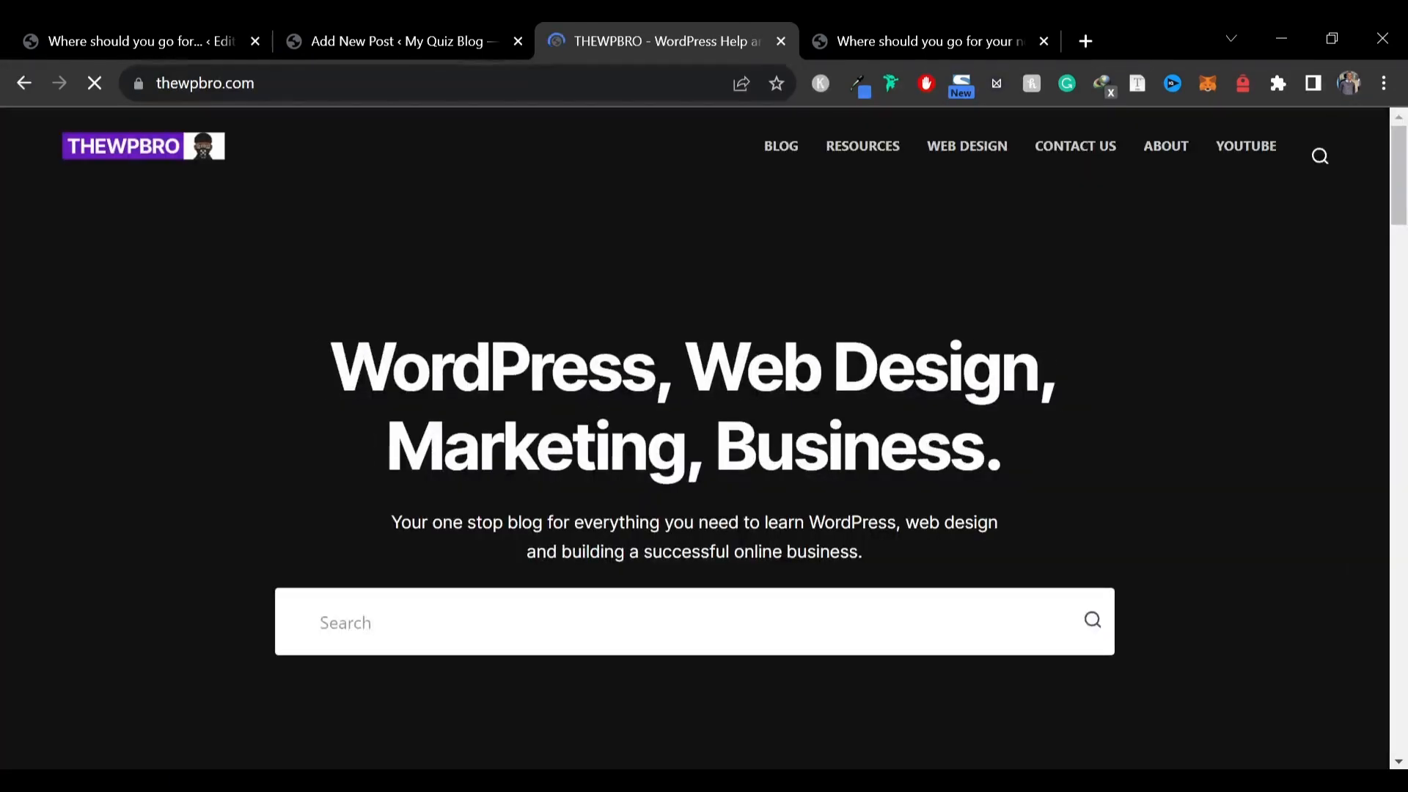
Scroll through the redirect destination homepage, then go back to the vacation quiz post
scroll(695, 440, "down", 6)
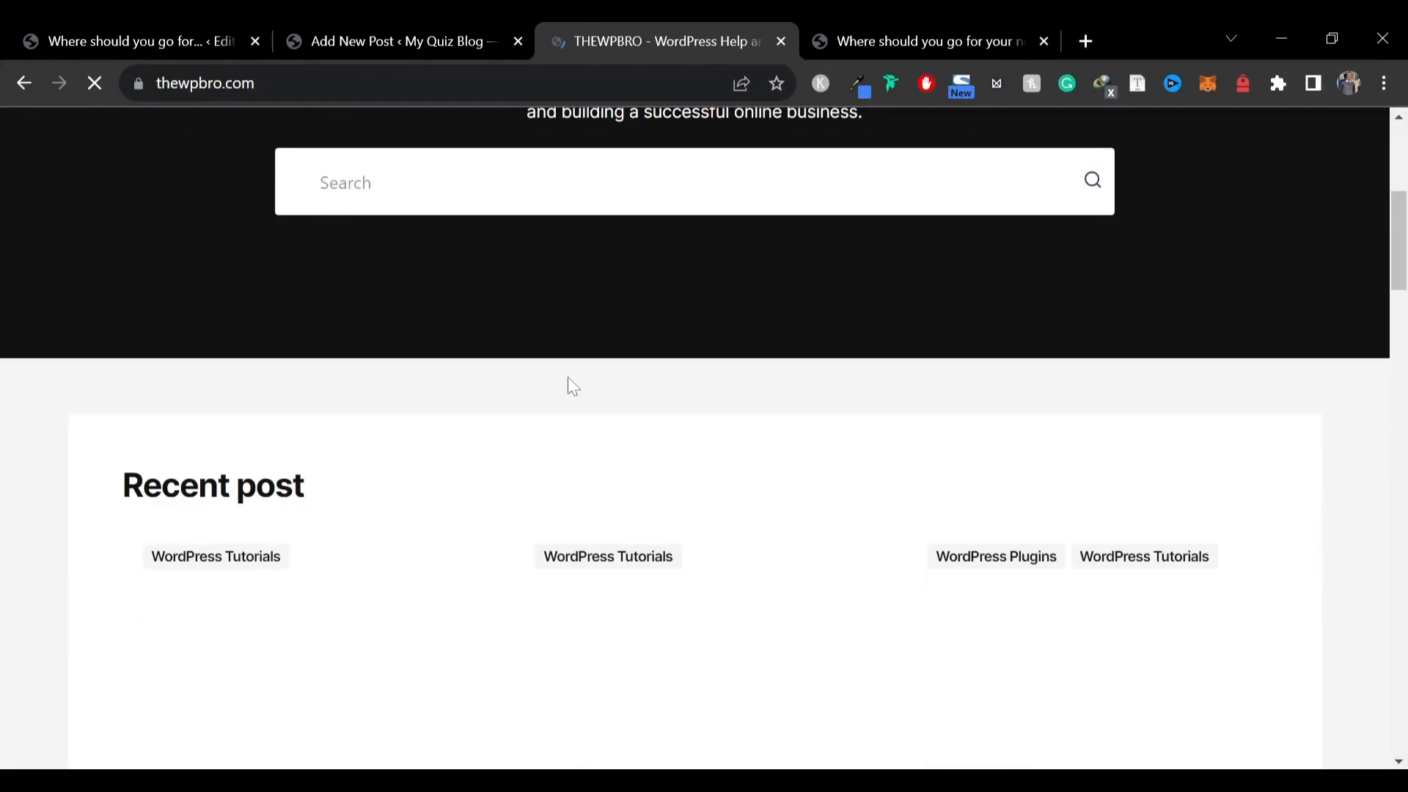
scroll(557, 400, "down", 10)
scroll(550, 409, "up", 10)
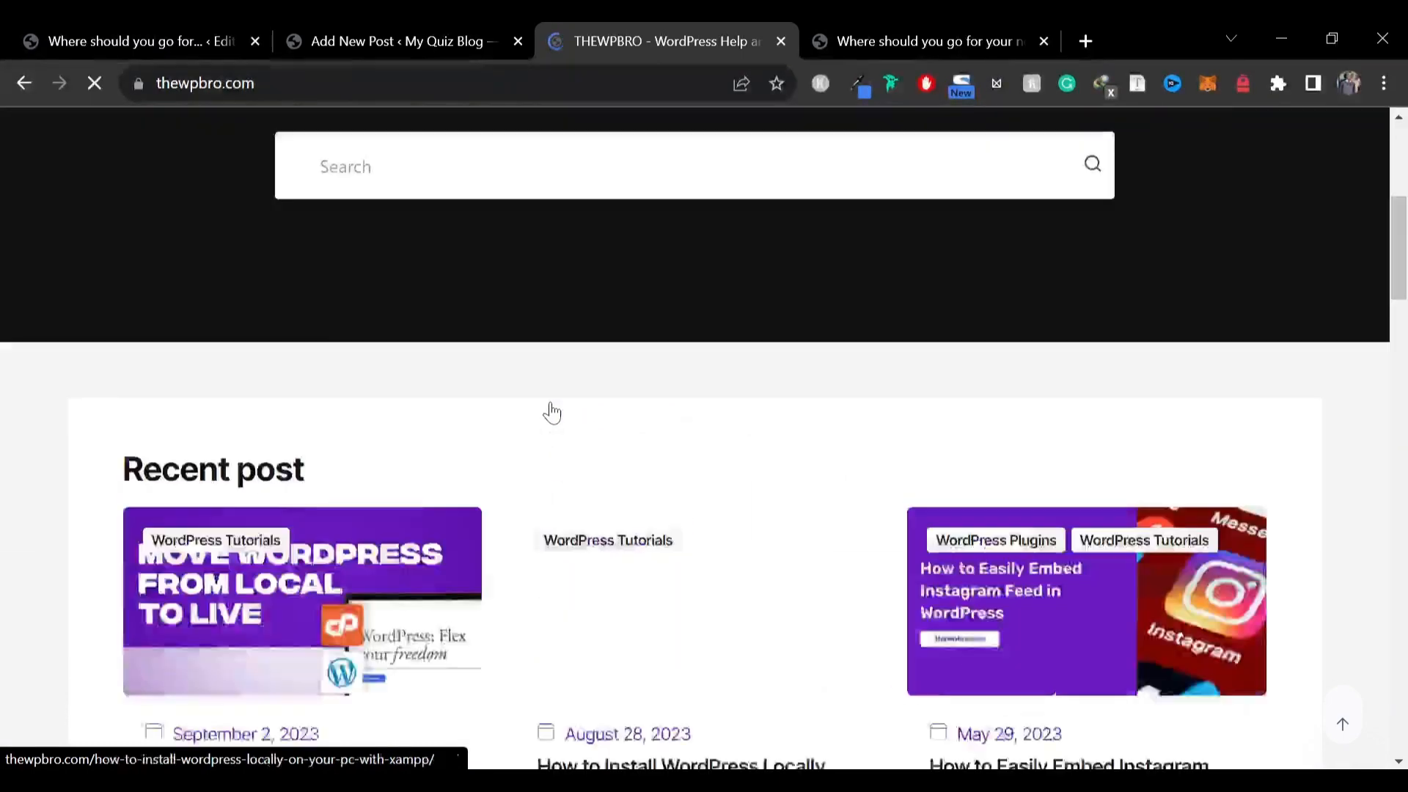
scroll(551, 412, "up", 6)
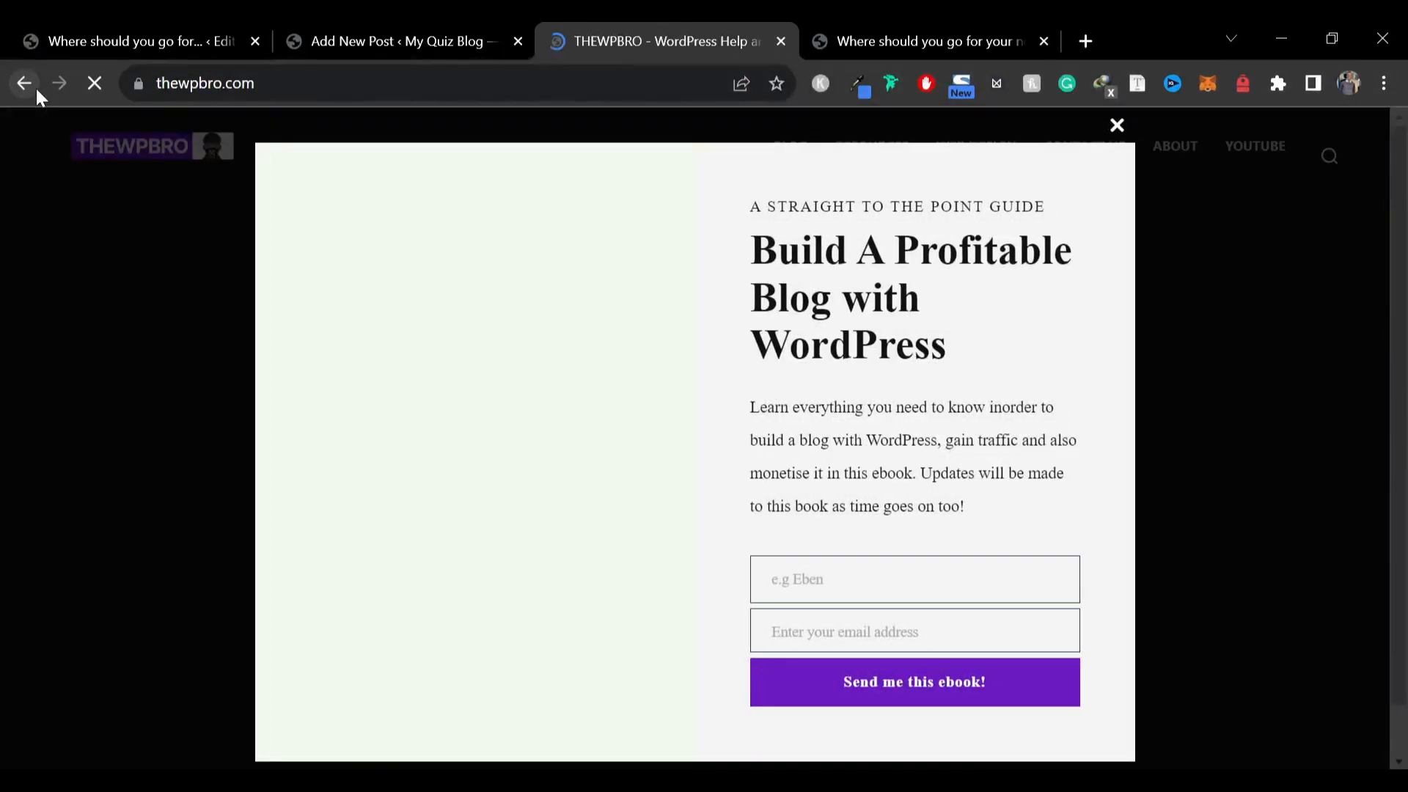
left_click(24, 83)
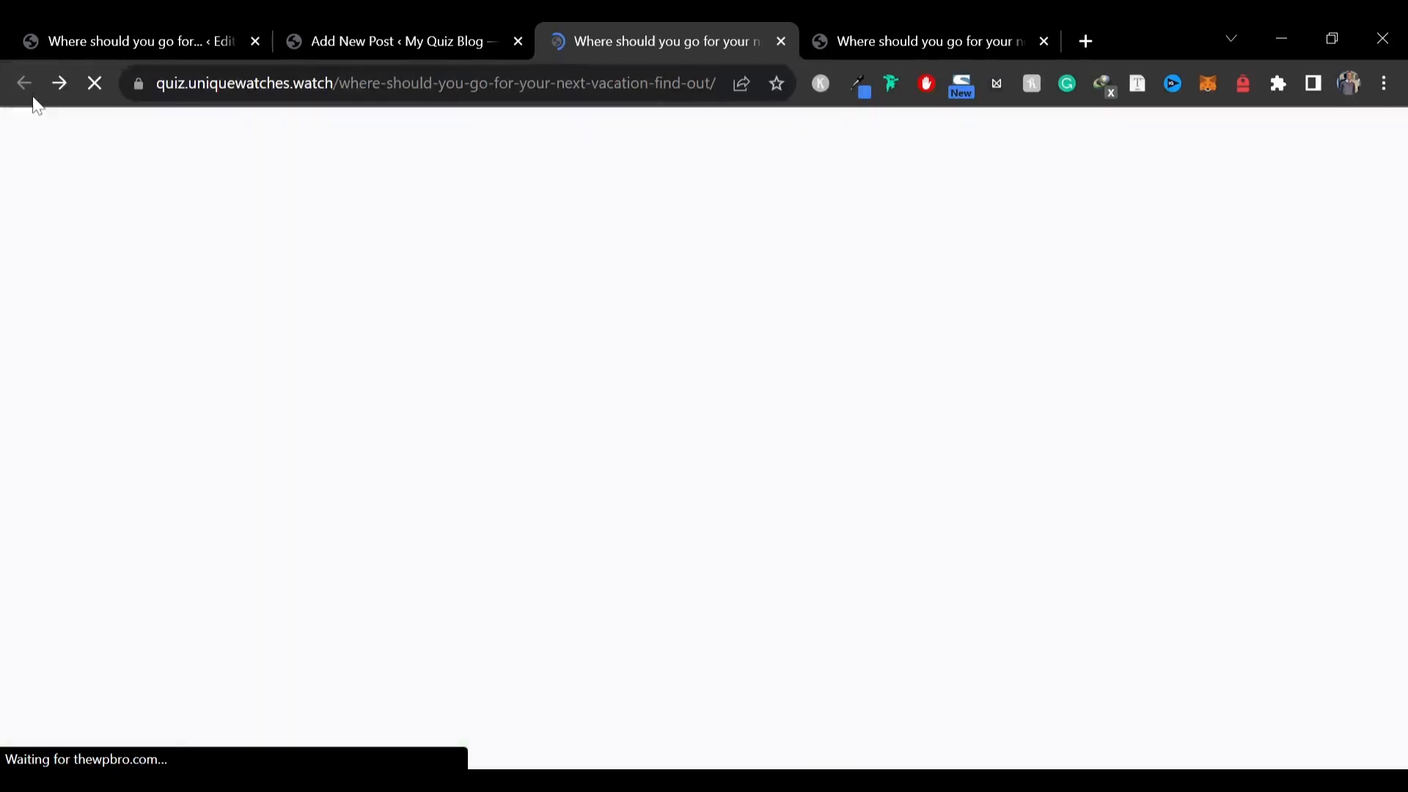
Compare the vacation quiz post on quiz.thewpbro.com with the same post on this site
left_click(917, 41)
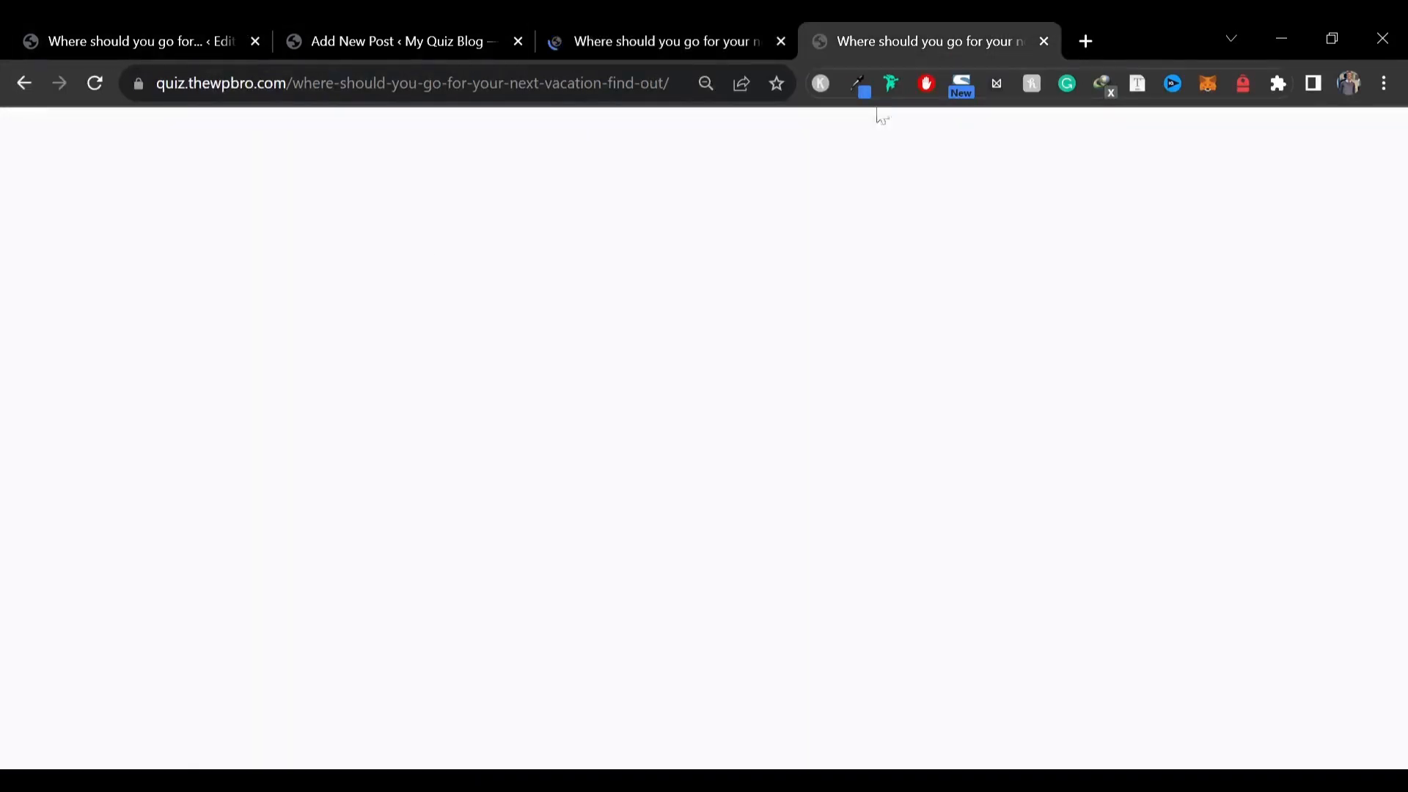
scroll(659, 440, "up", 15)
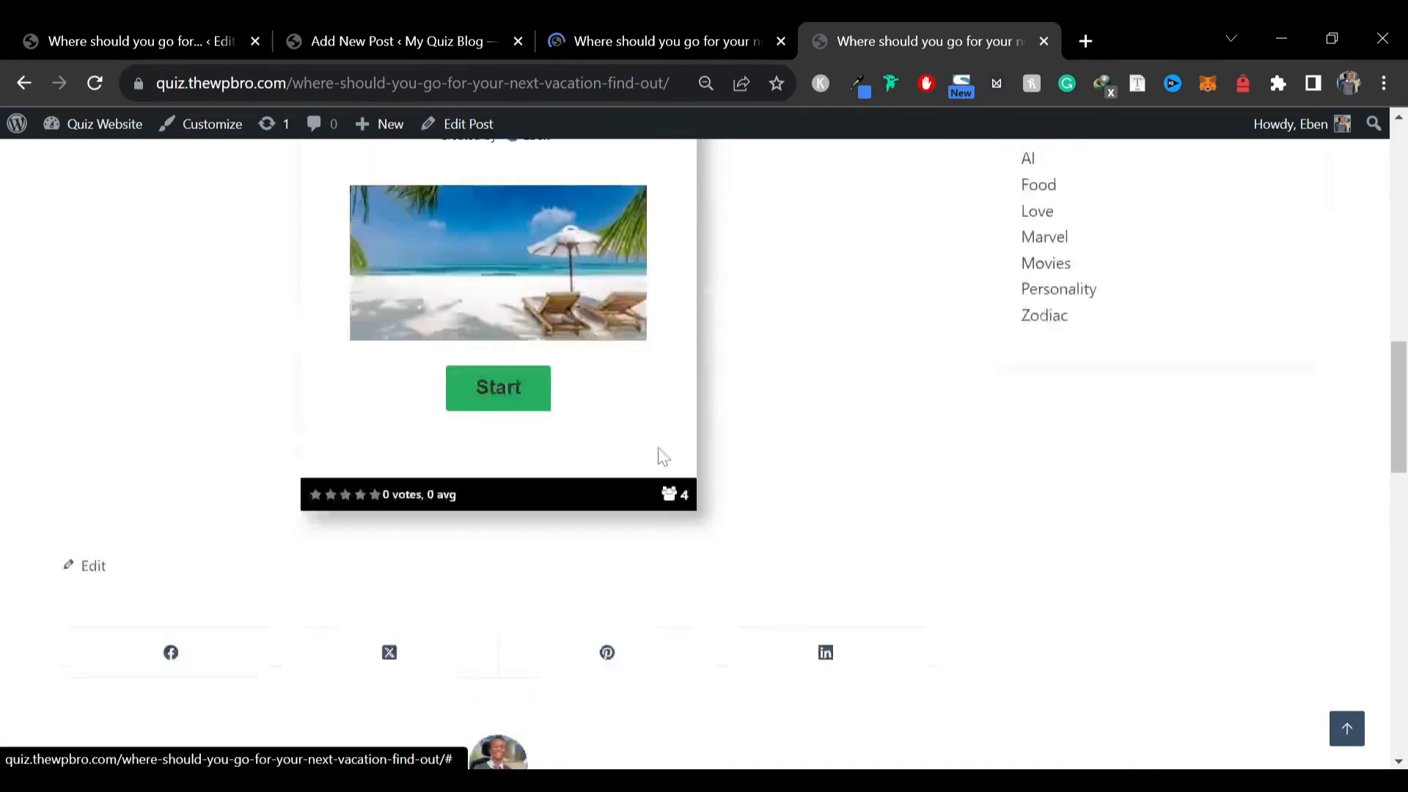
left_click(550, 30)
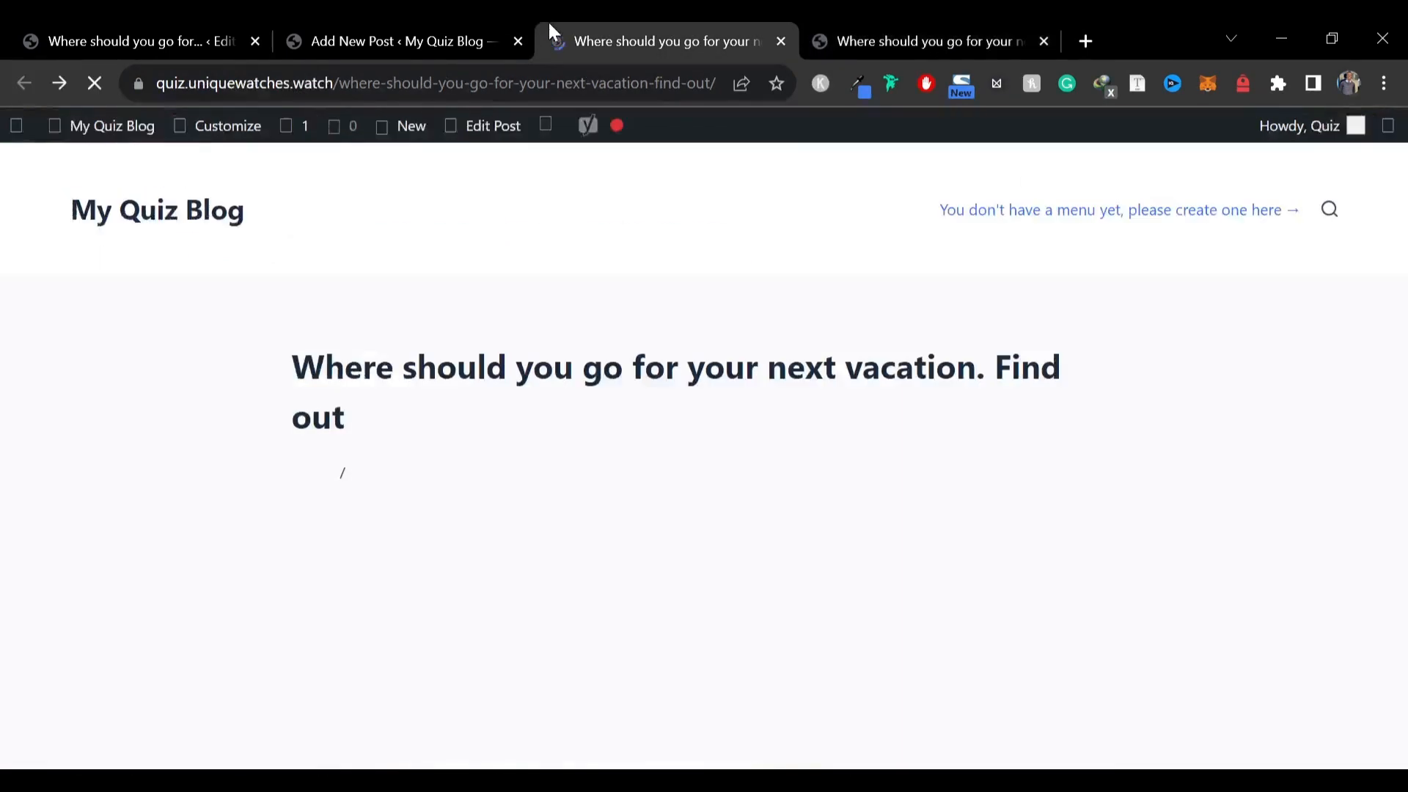
key("ctrl+Tab")
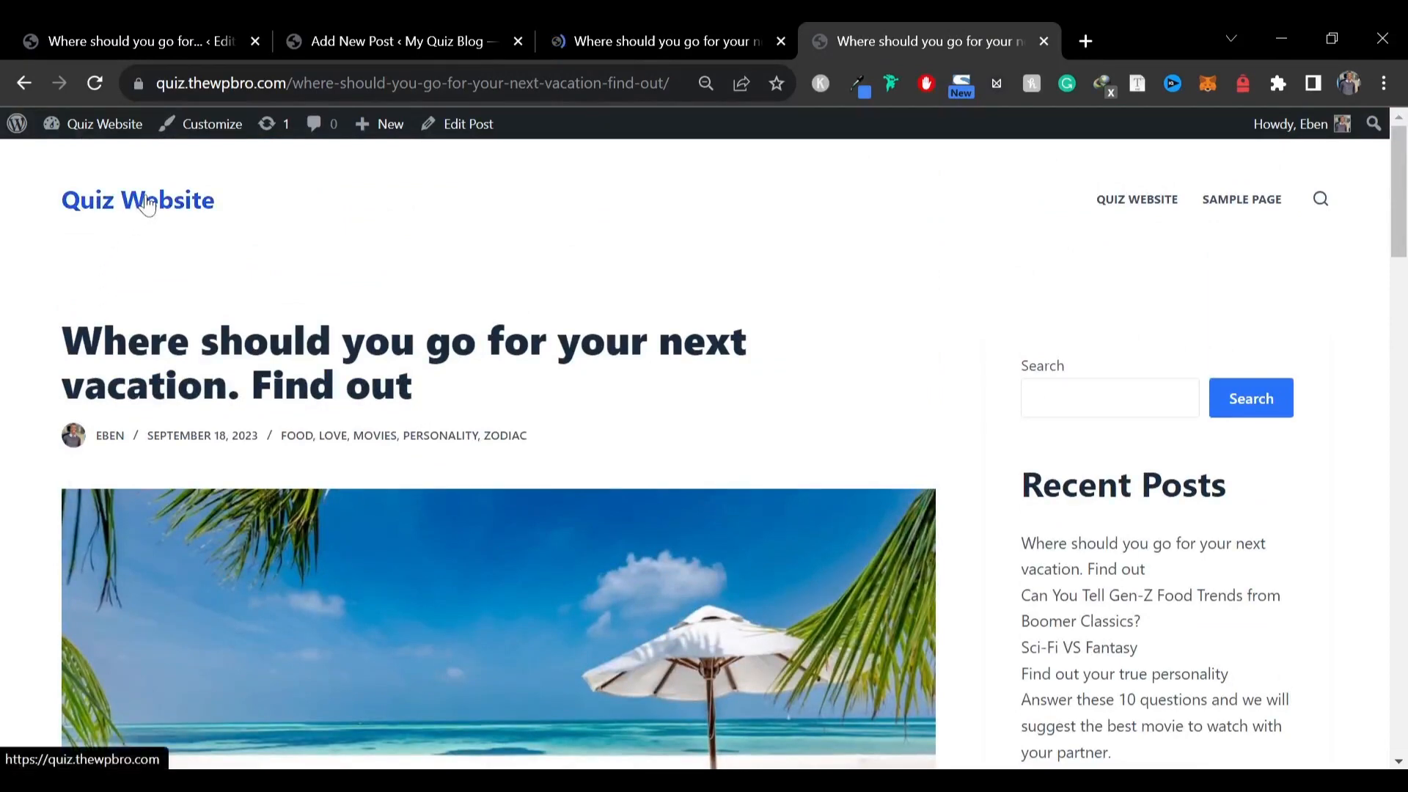
key("ctrl+shift+Tab")
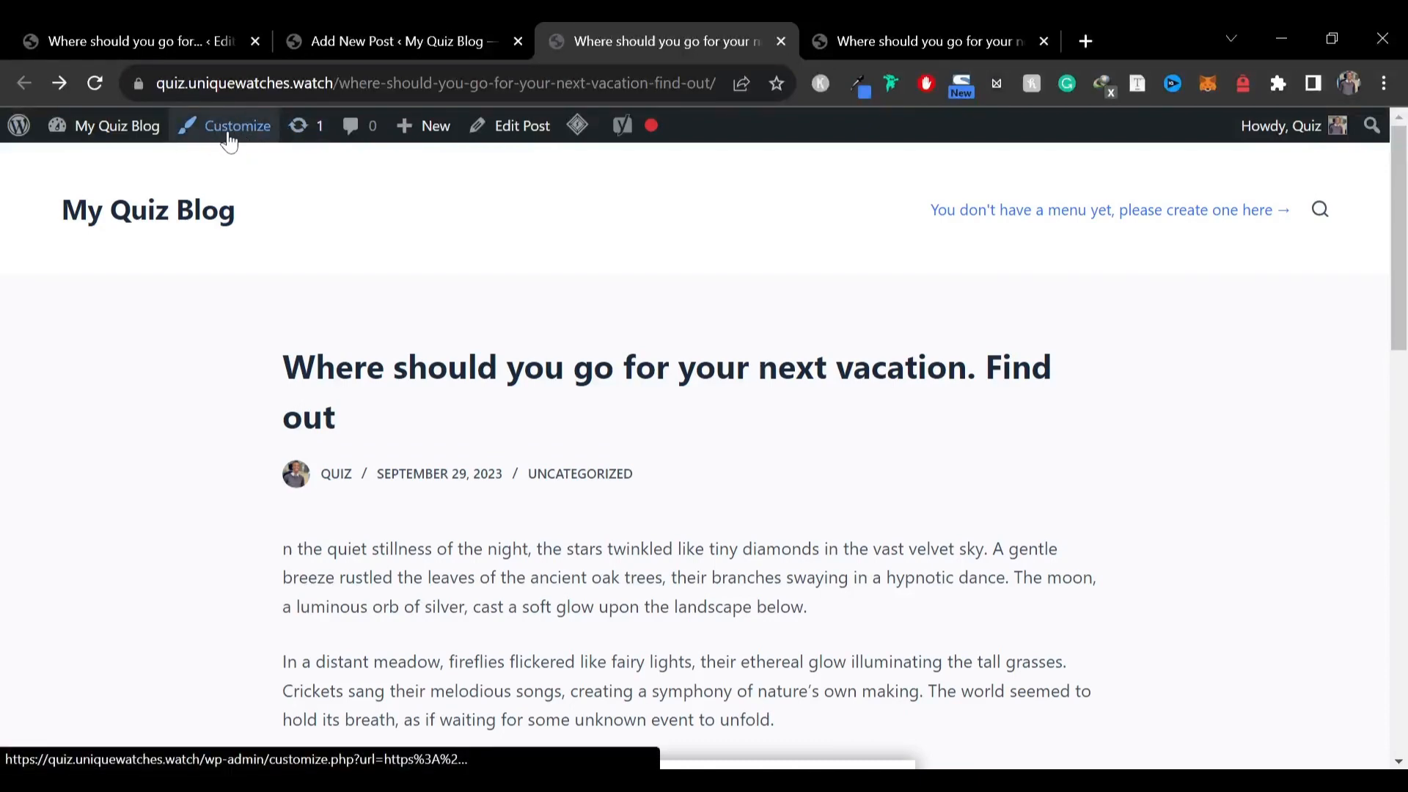
Open the theme Customizer for the vacation quiz post
left_click(236, 139)
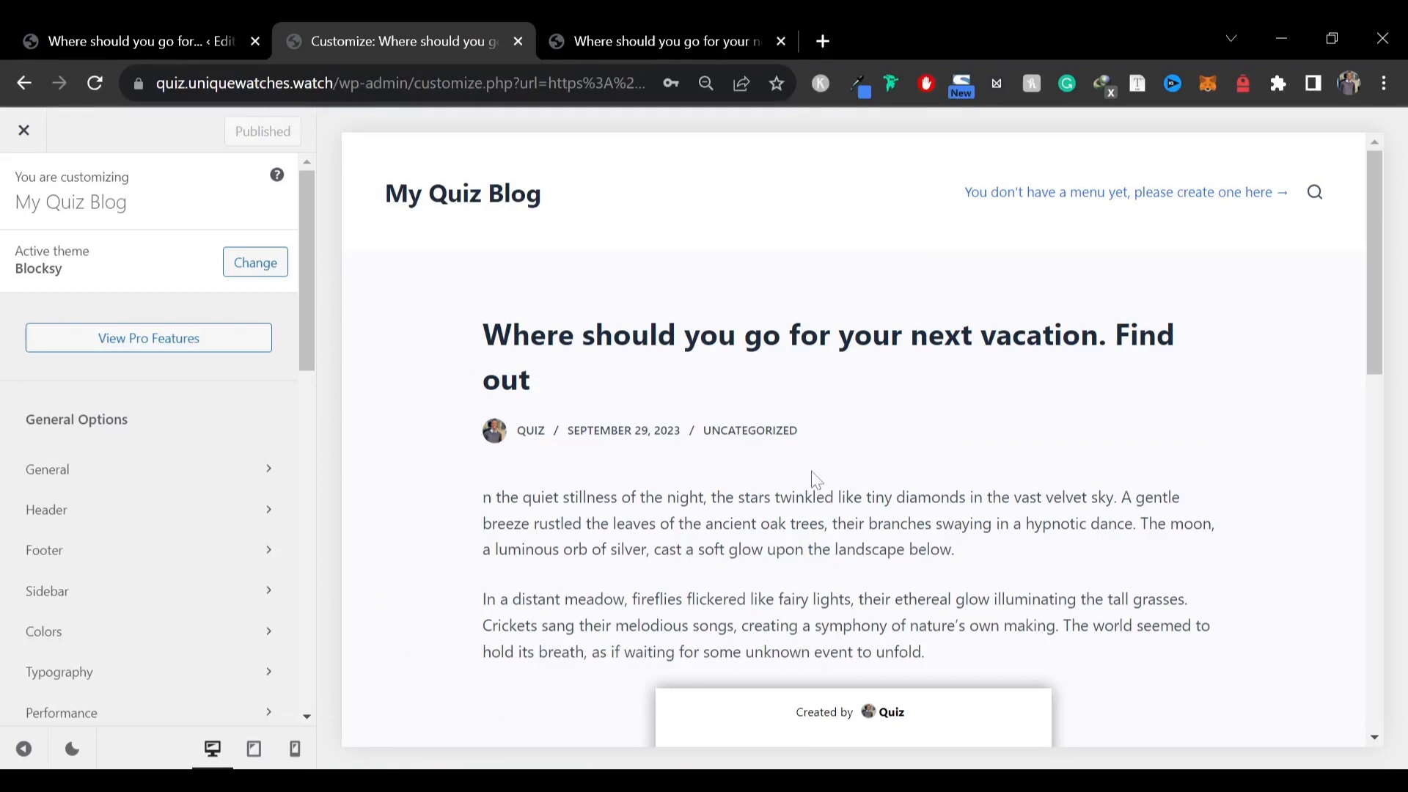
key("ctrl+Tab")
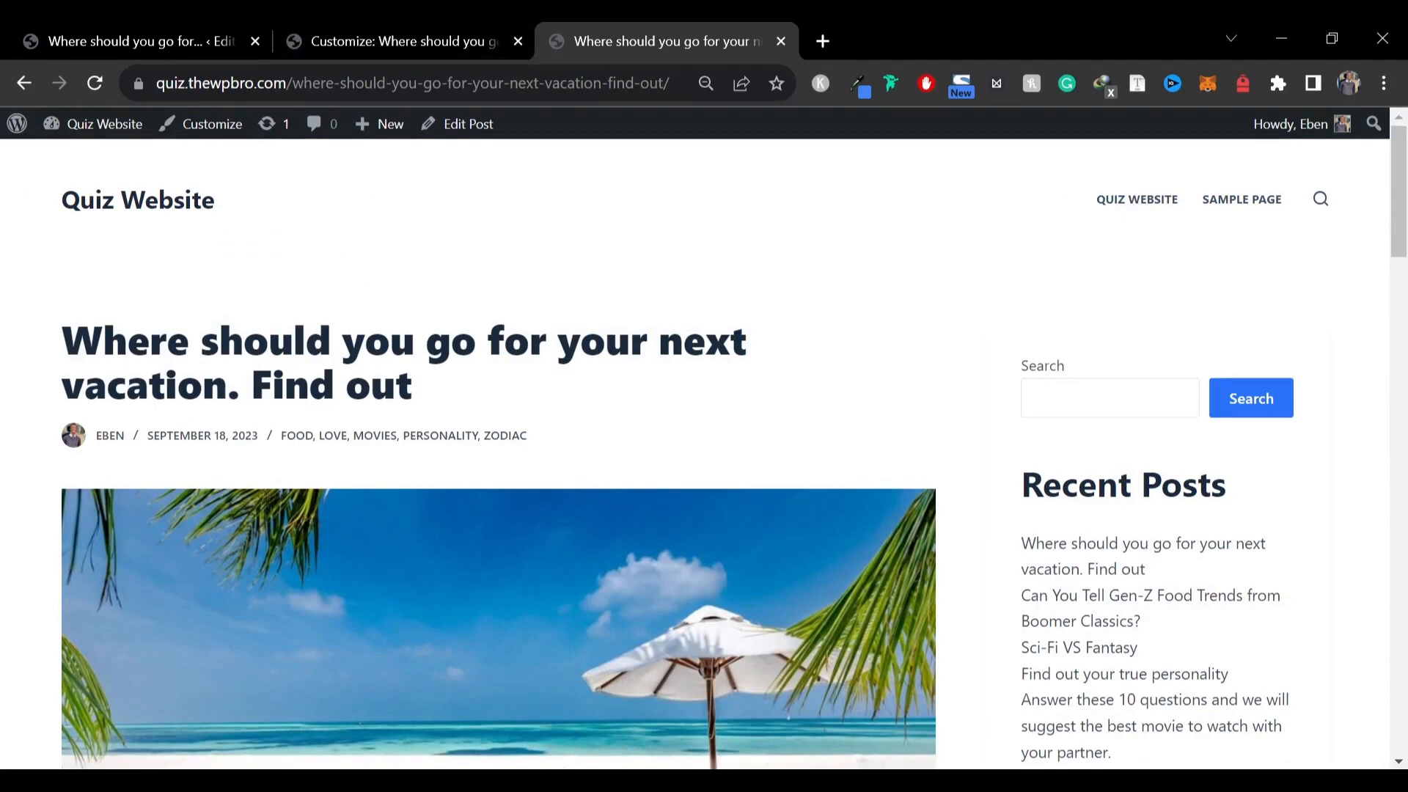
left_click_drag(103, 341, 244, 341)
left_click(396, 41)
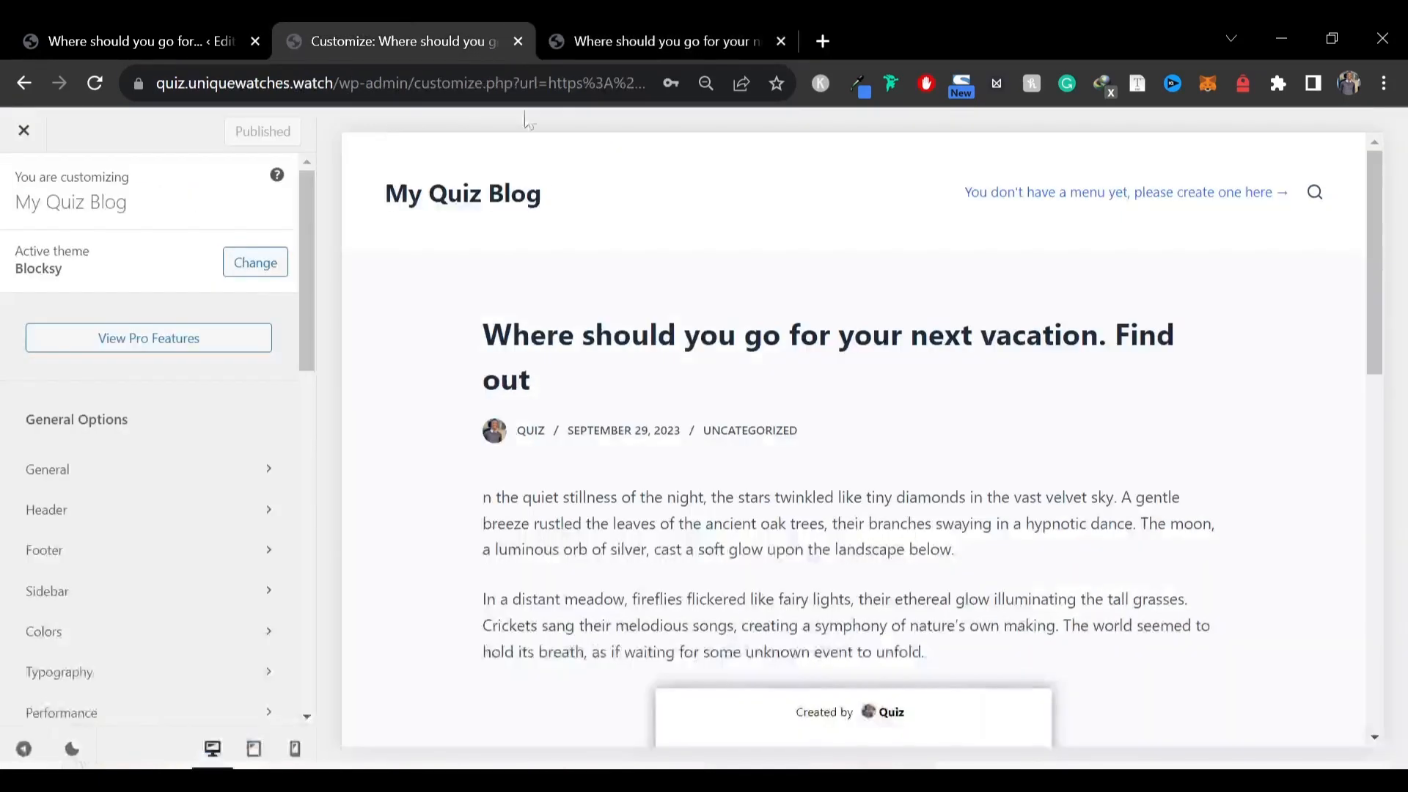
Set the post title font to Extra-Bold 800 weight and a 45 px size, then preview the post
left_click(520, 341)
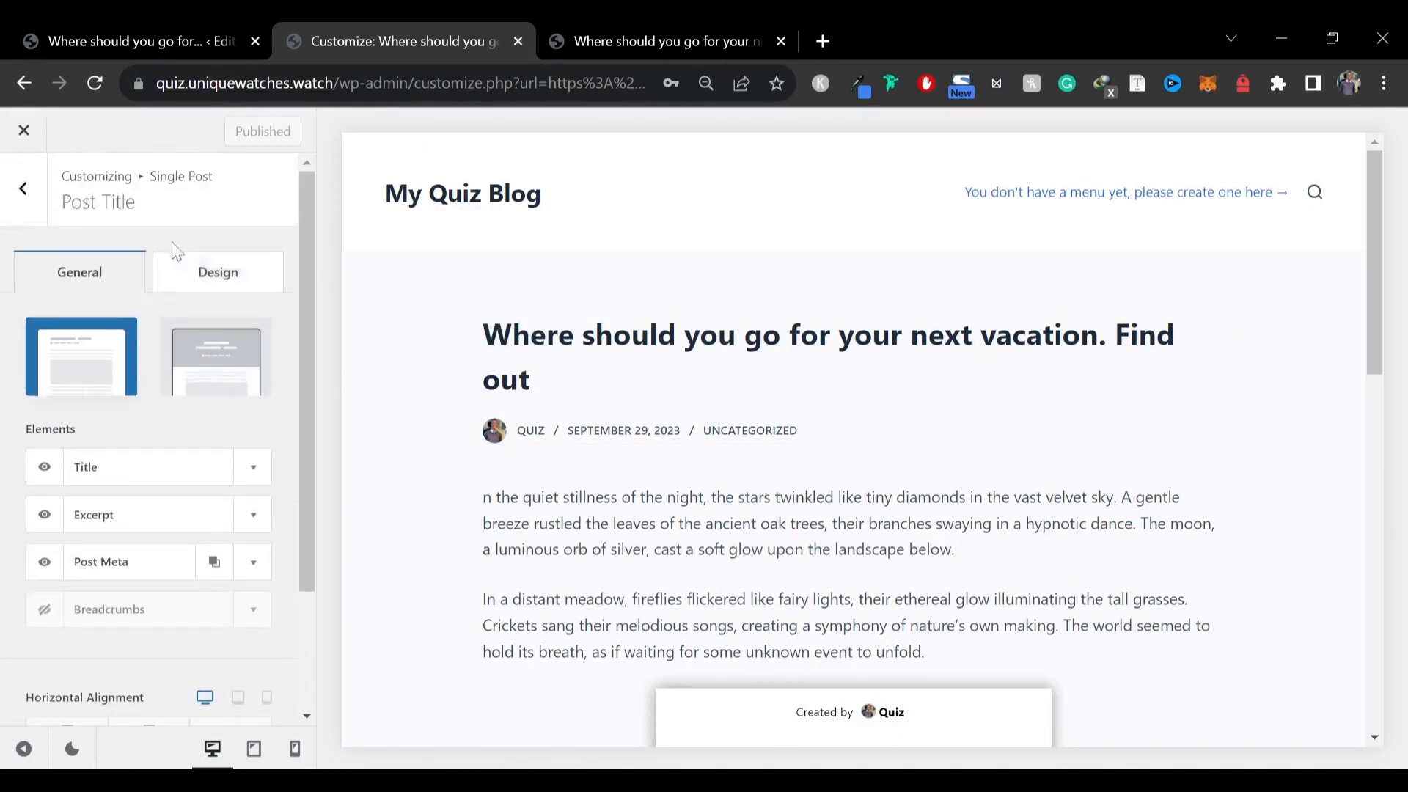
left_click(198, 277)
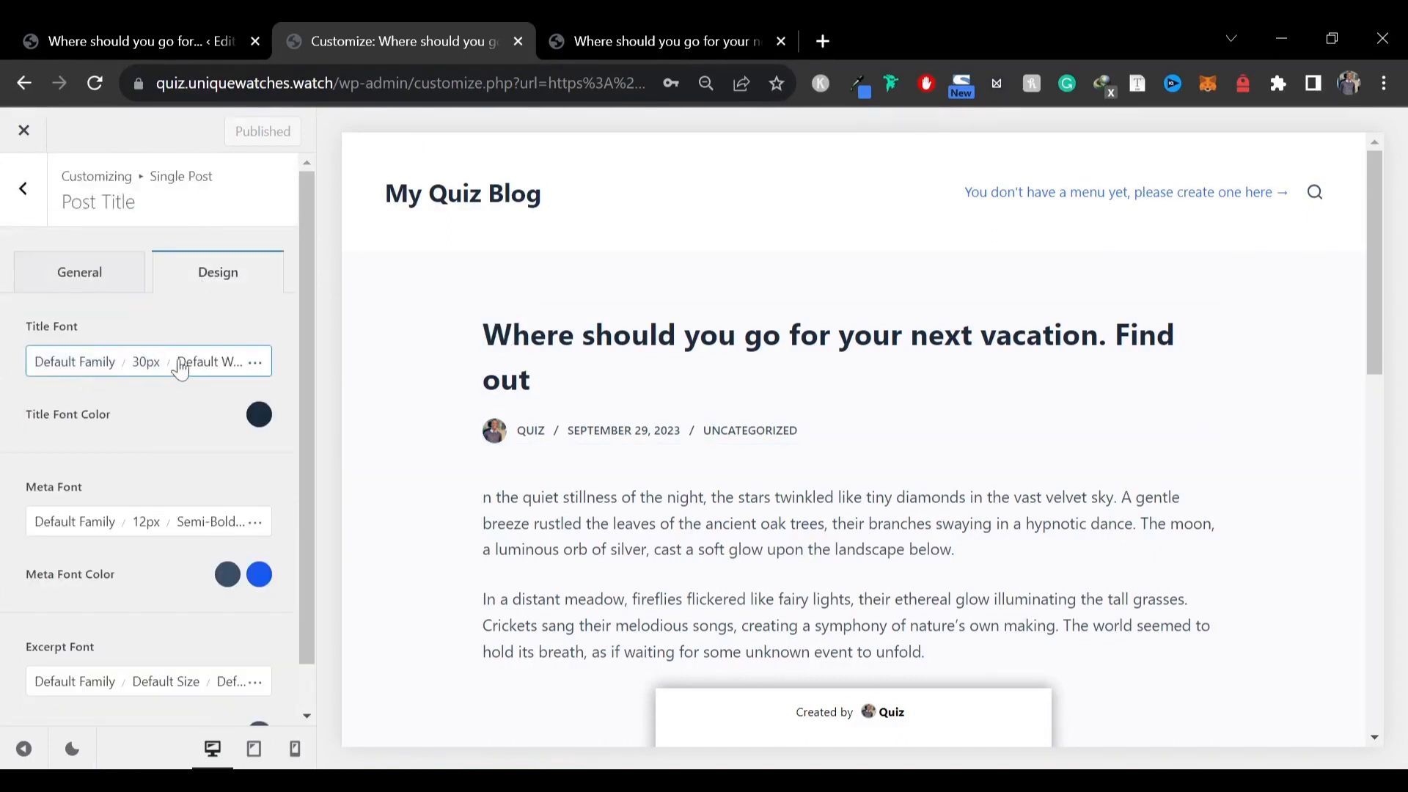
left_click(196, 363)
scroll(140, 682, "down", 4)
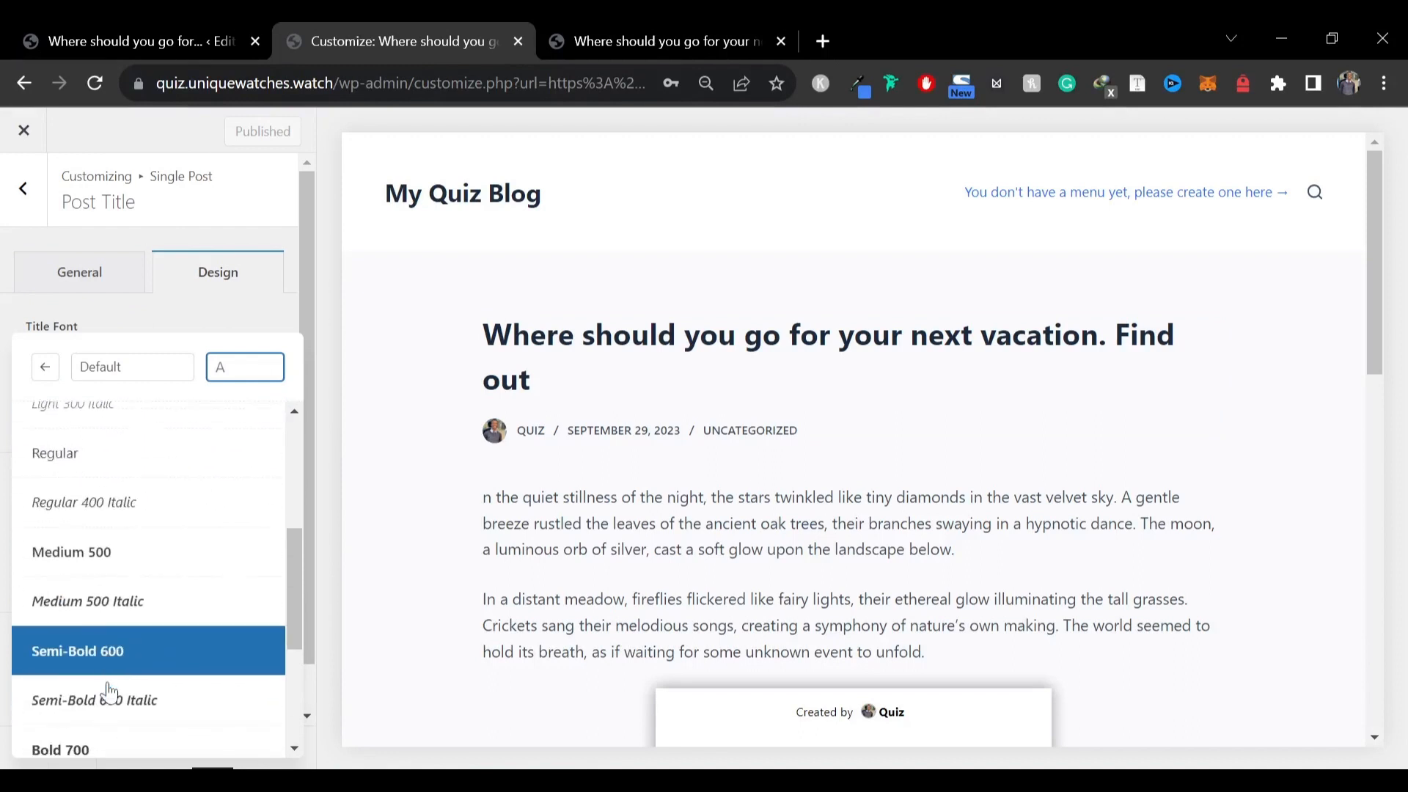
scroll(146, 673, "down", 1)
left_click(124, 729)
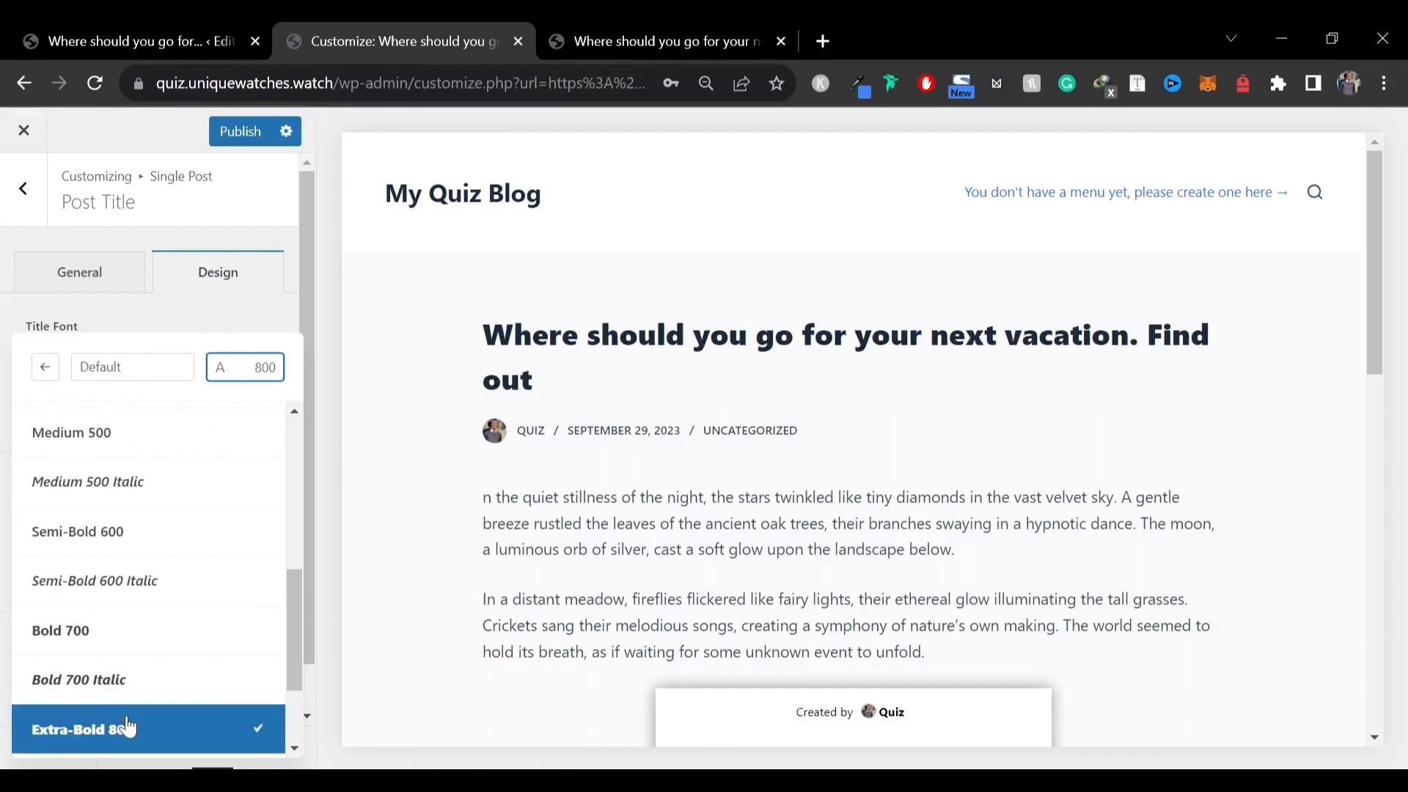
left_click(151, 323)
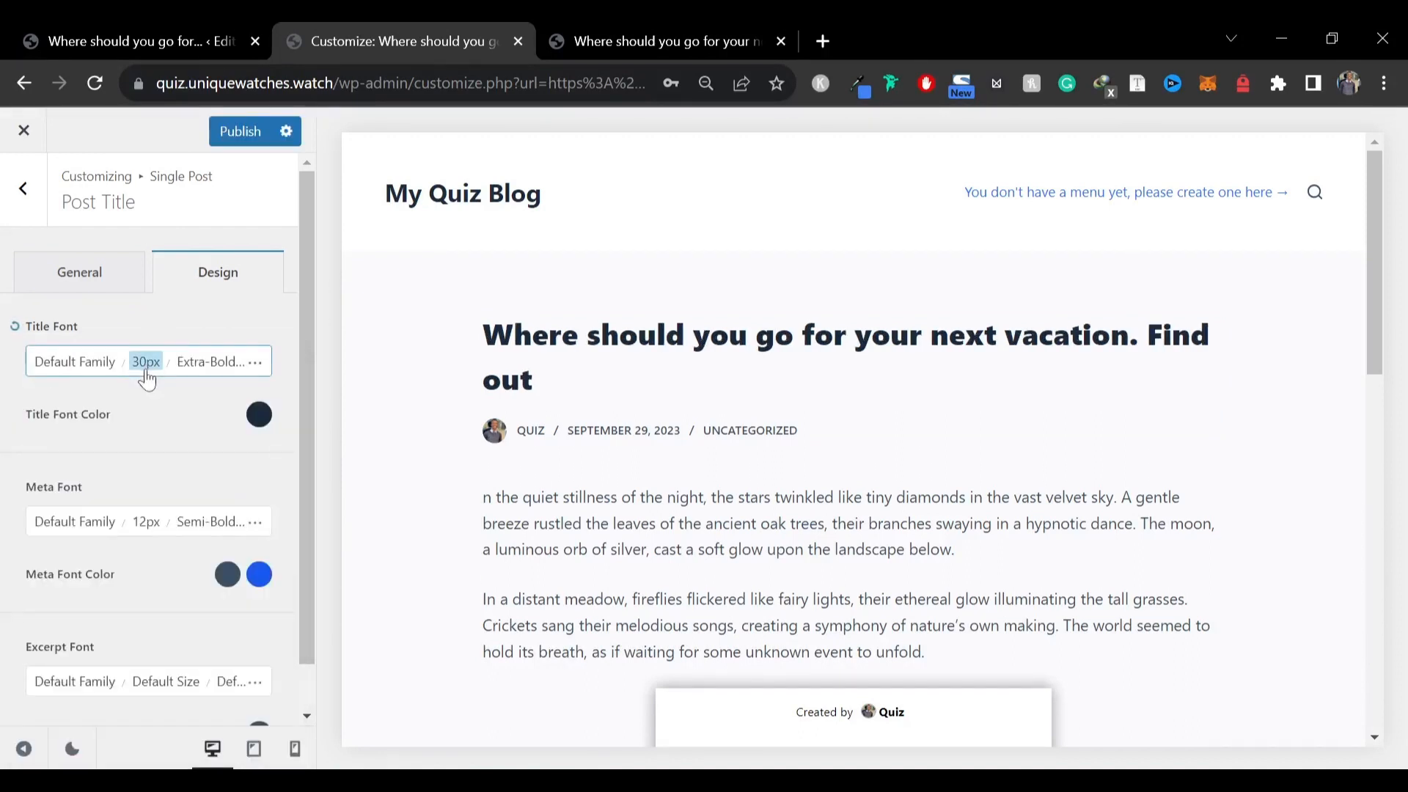
left_click(143, 369)
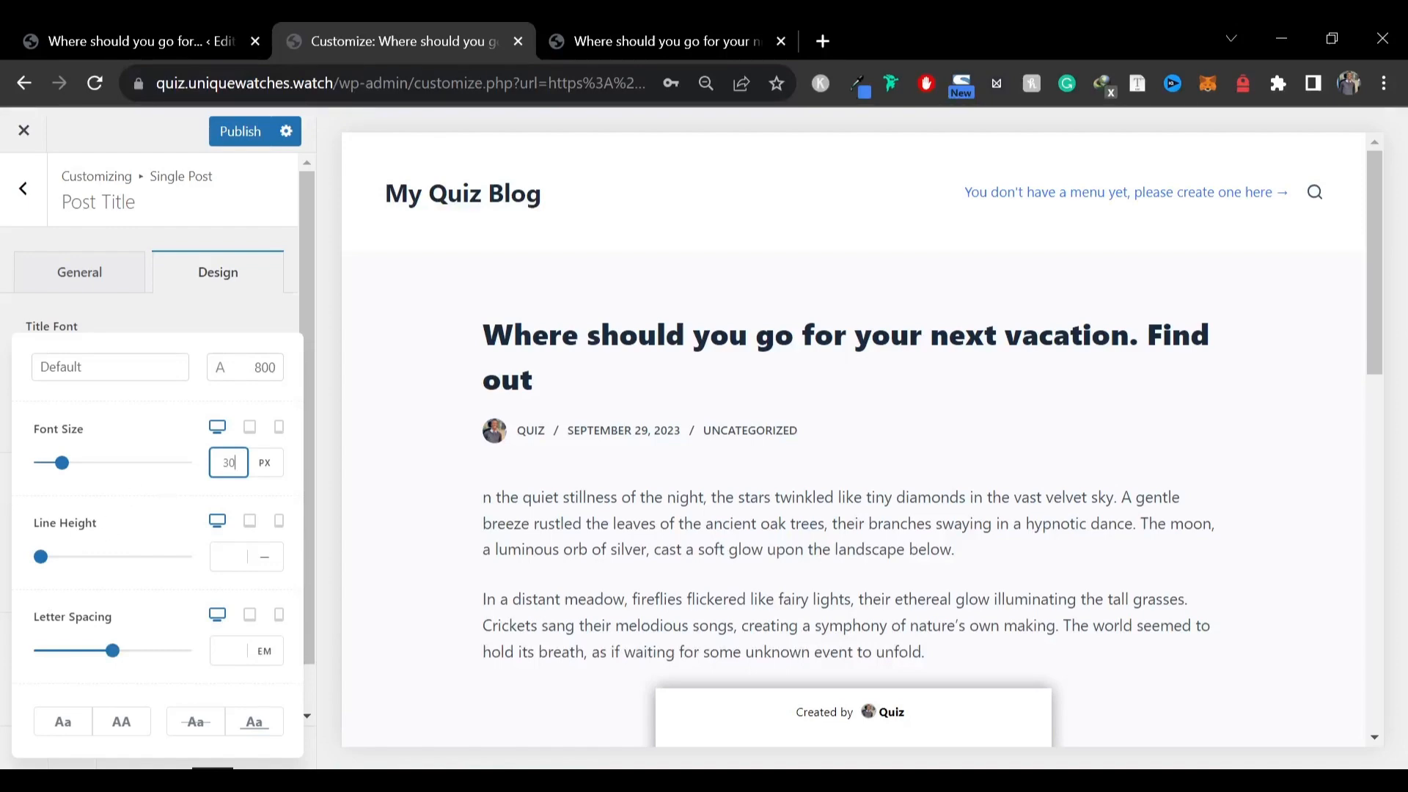
type("45")
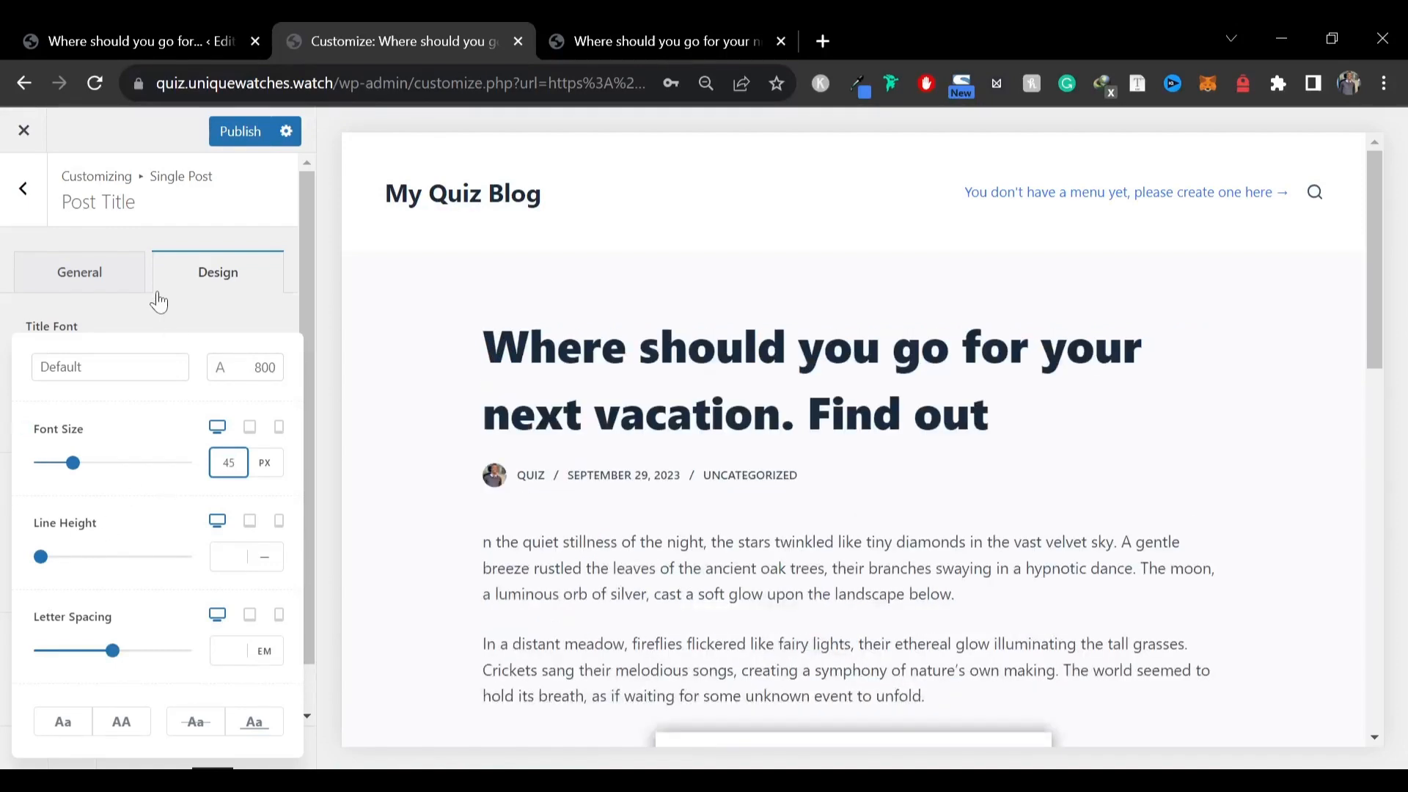
left_click(163, 324)
left_click(25, 748)
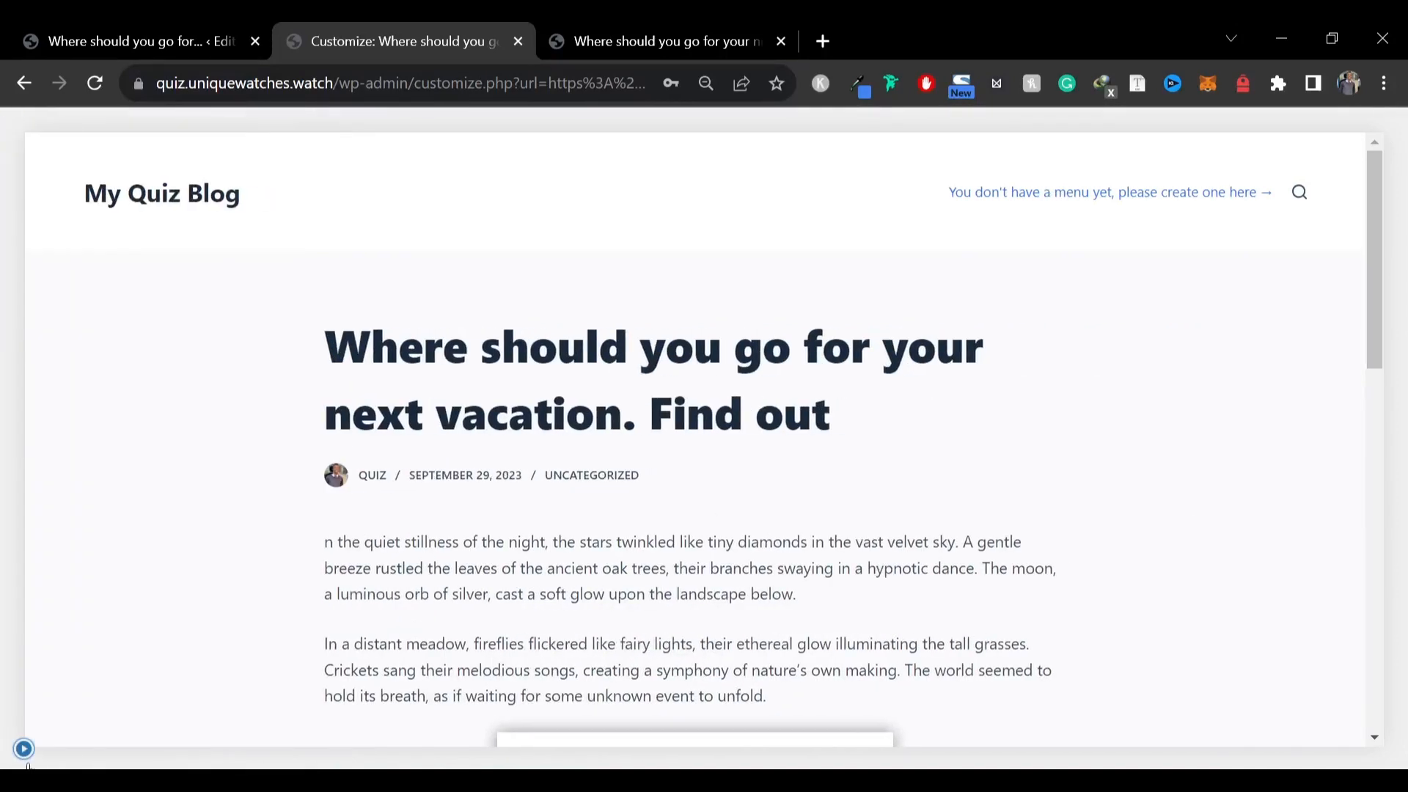
left_click(23, 748)
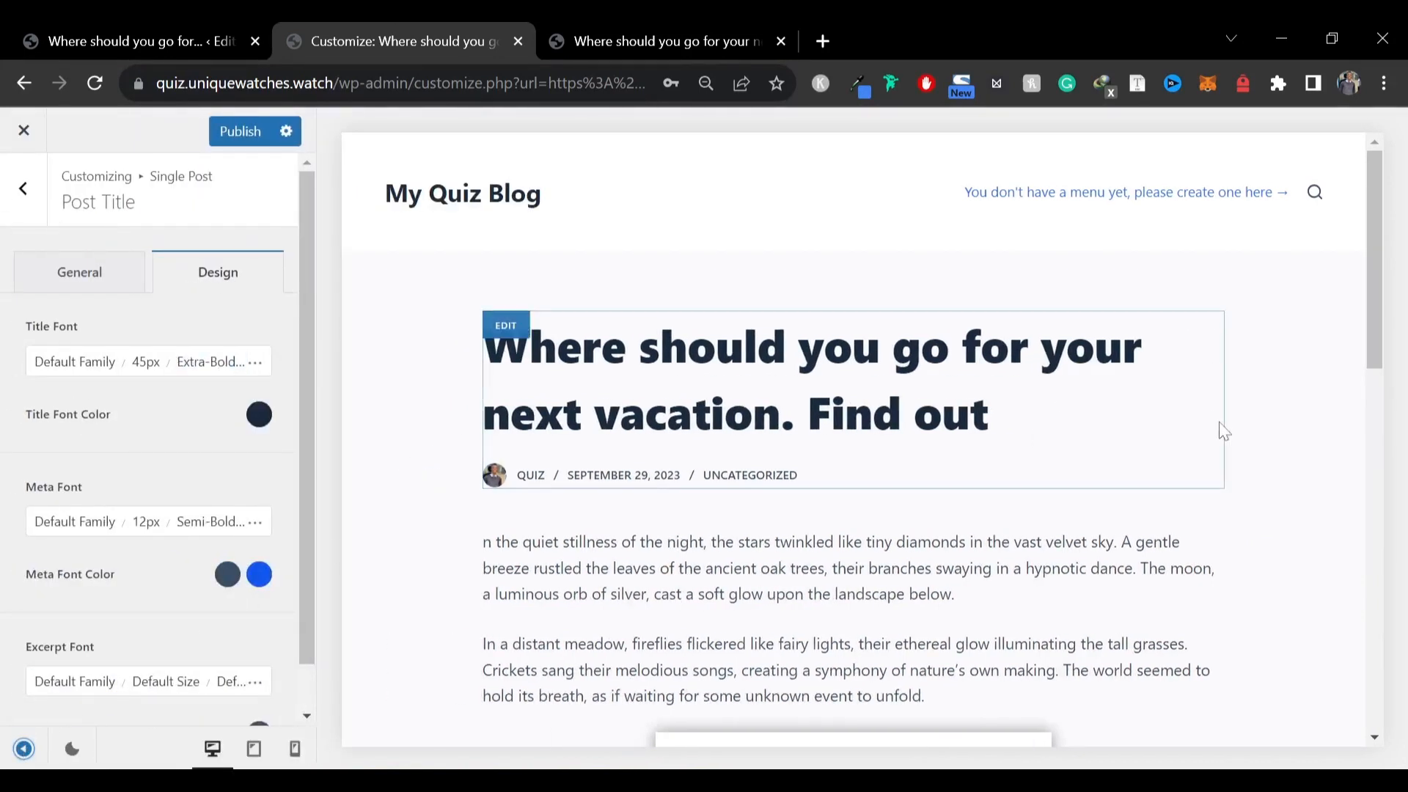
Choose the Type 2 layout in the Sidebar settings and preview the post
left_click(23, 189)
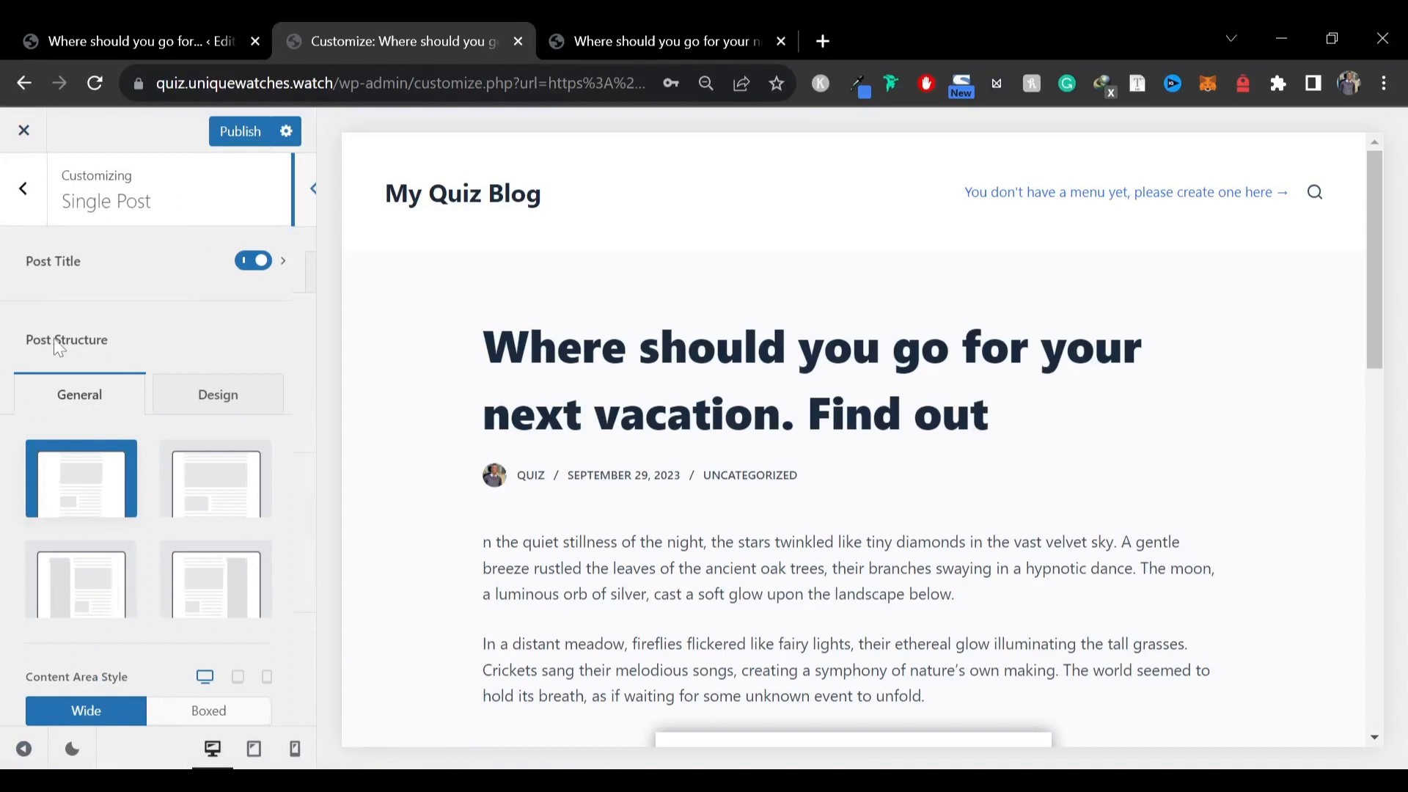
left_click(21, 189)
scroll(37, 256, "down", 10)
scroll(76, 471, "up", 5)
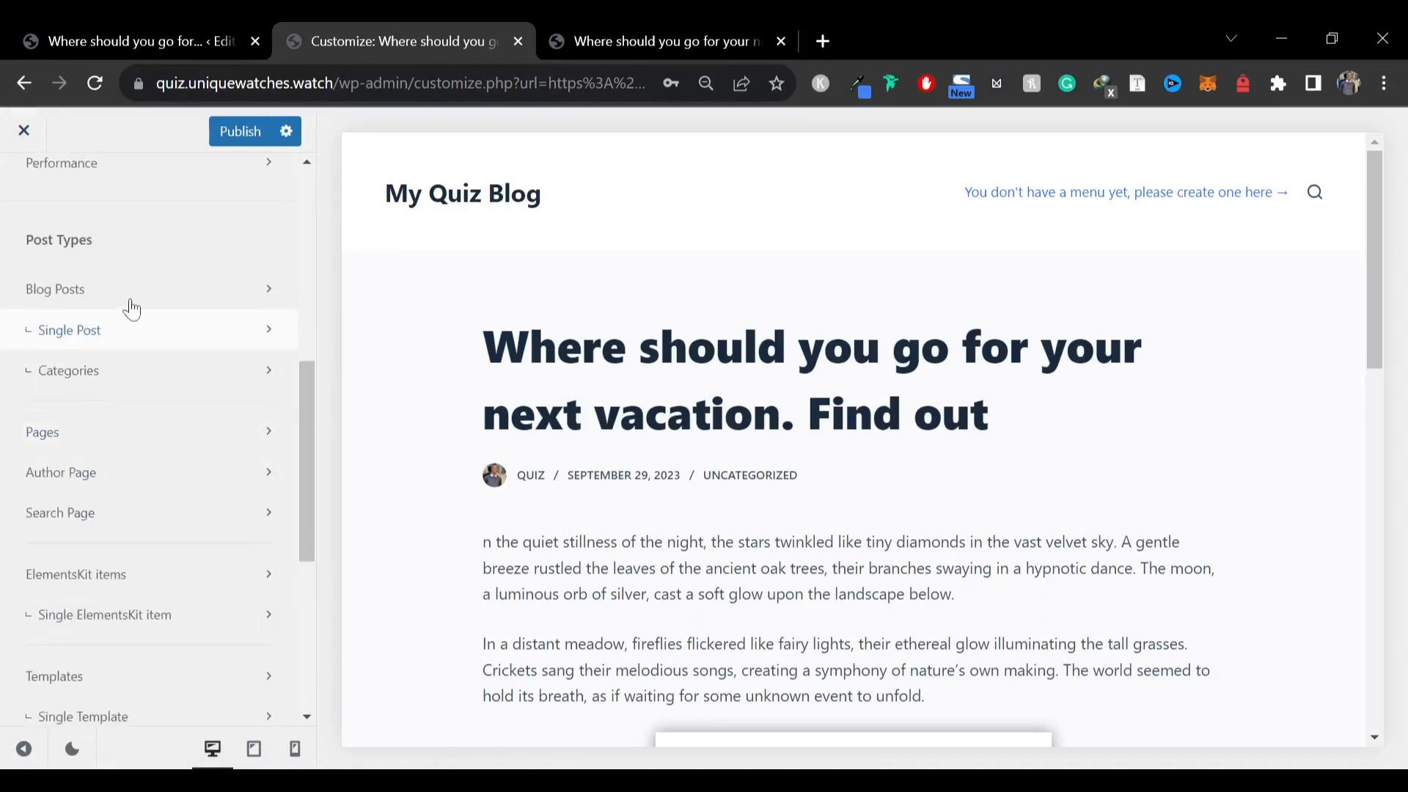
left_click(85, 265)
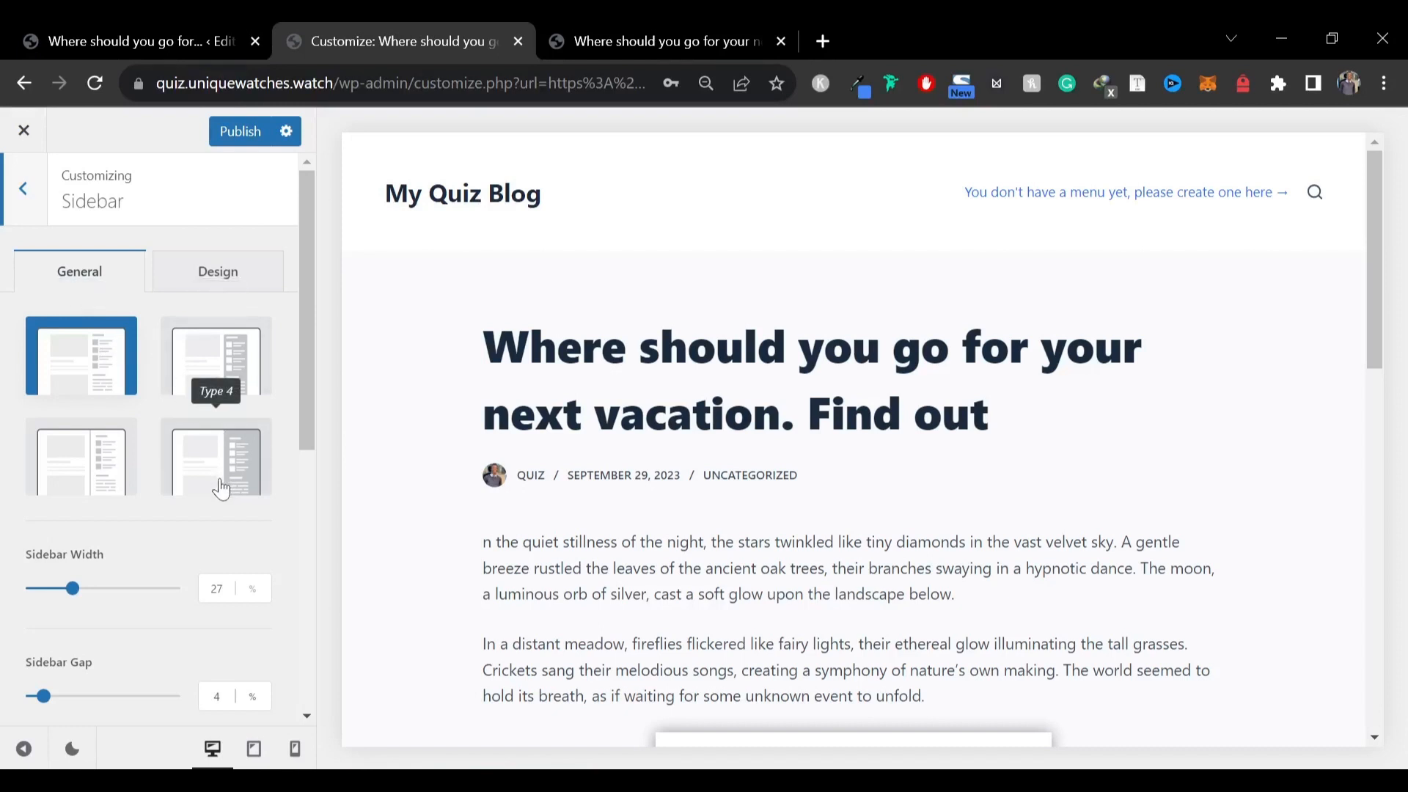
left_click(231, 374)
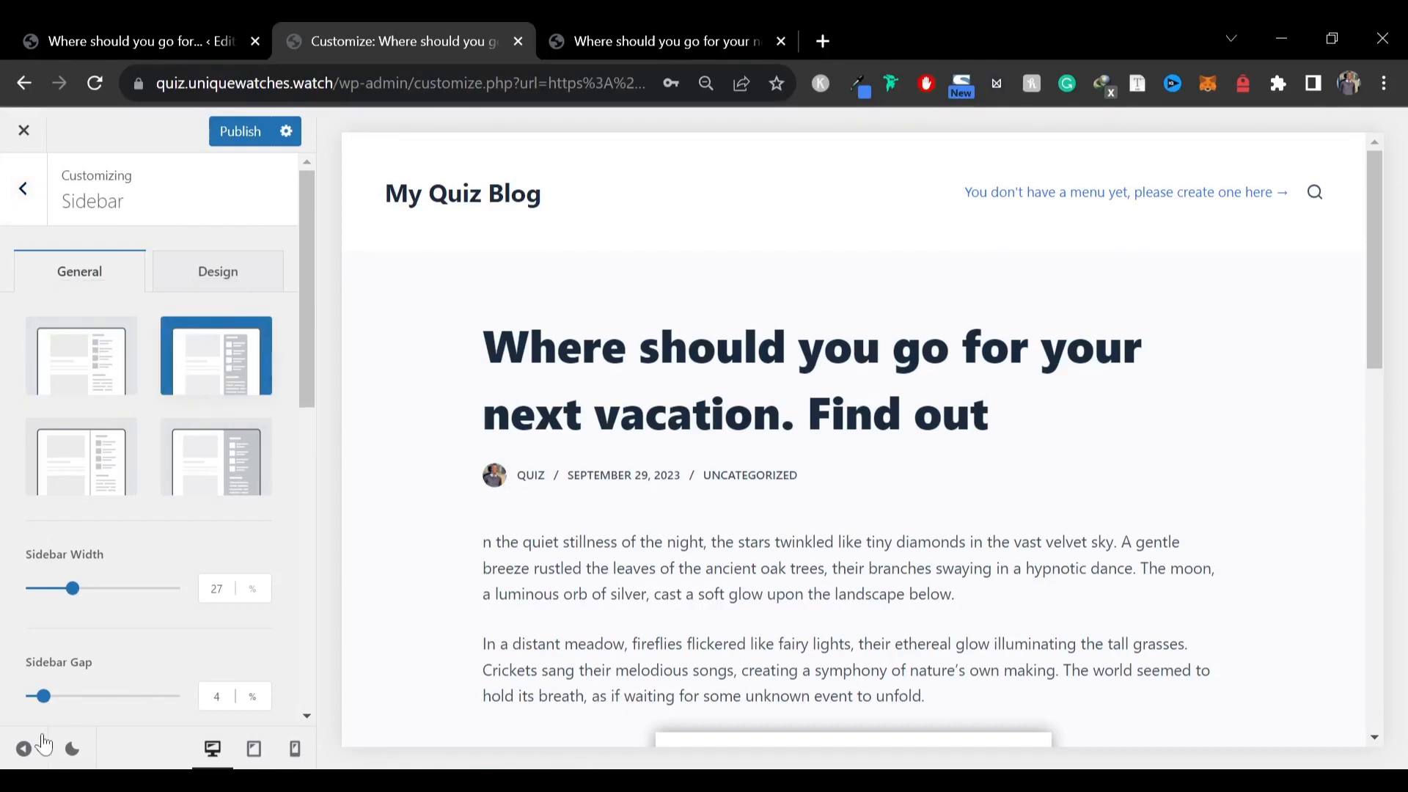
left_click(25, 749)
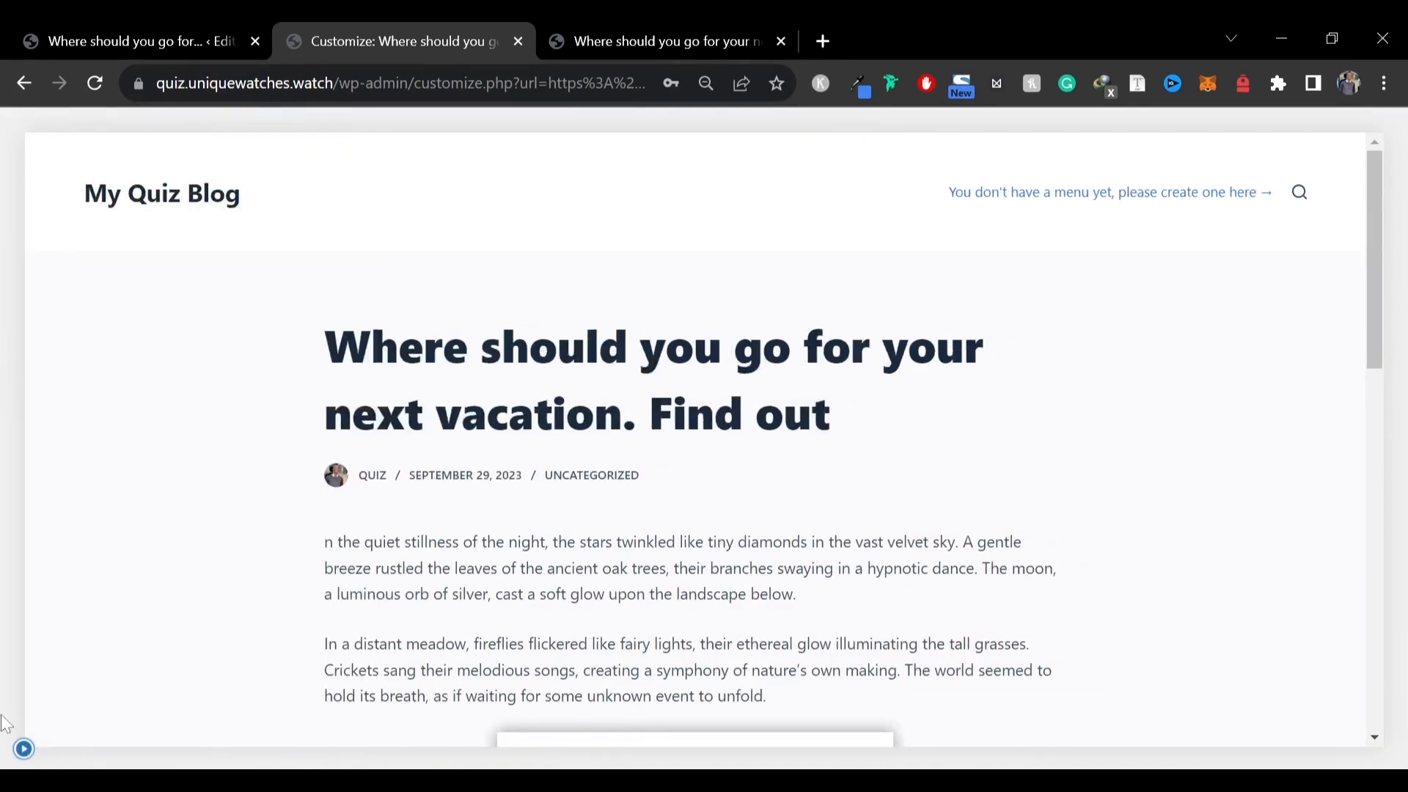
left_click(22, 748)
Make the sidebar visible on tablet and mobile as well as desktop
scroll(187, 516, "down", 10)
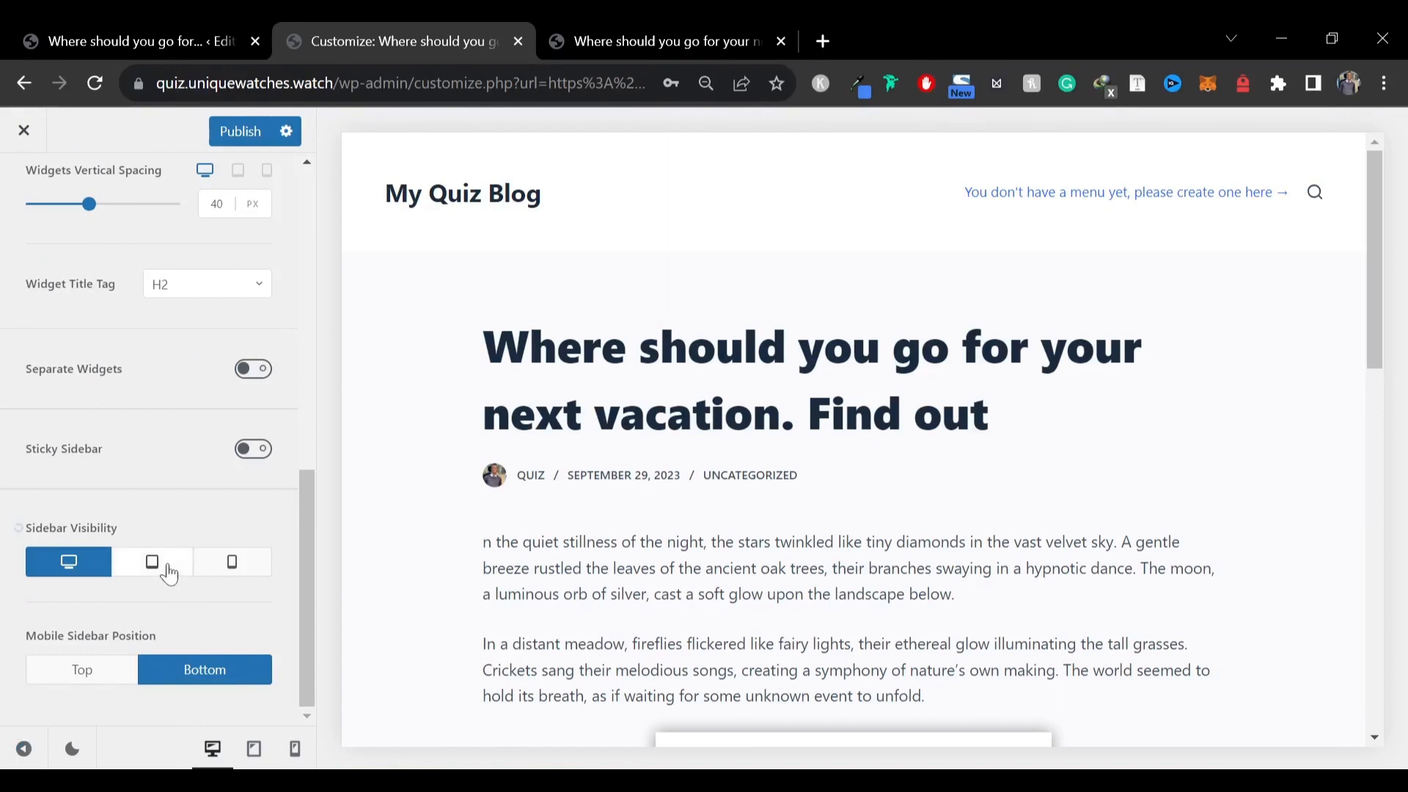
left_click(163, 569)
left_click(225, 567)
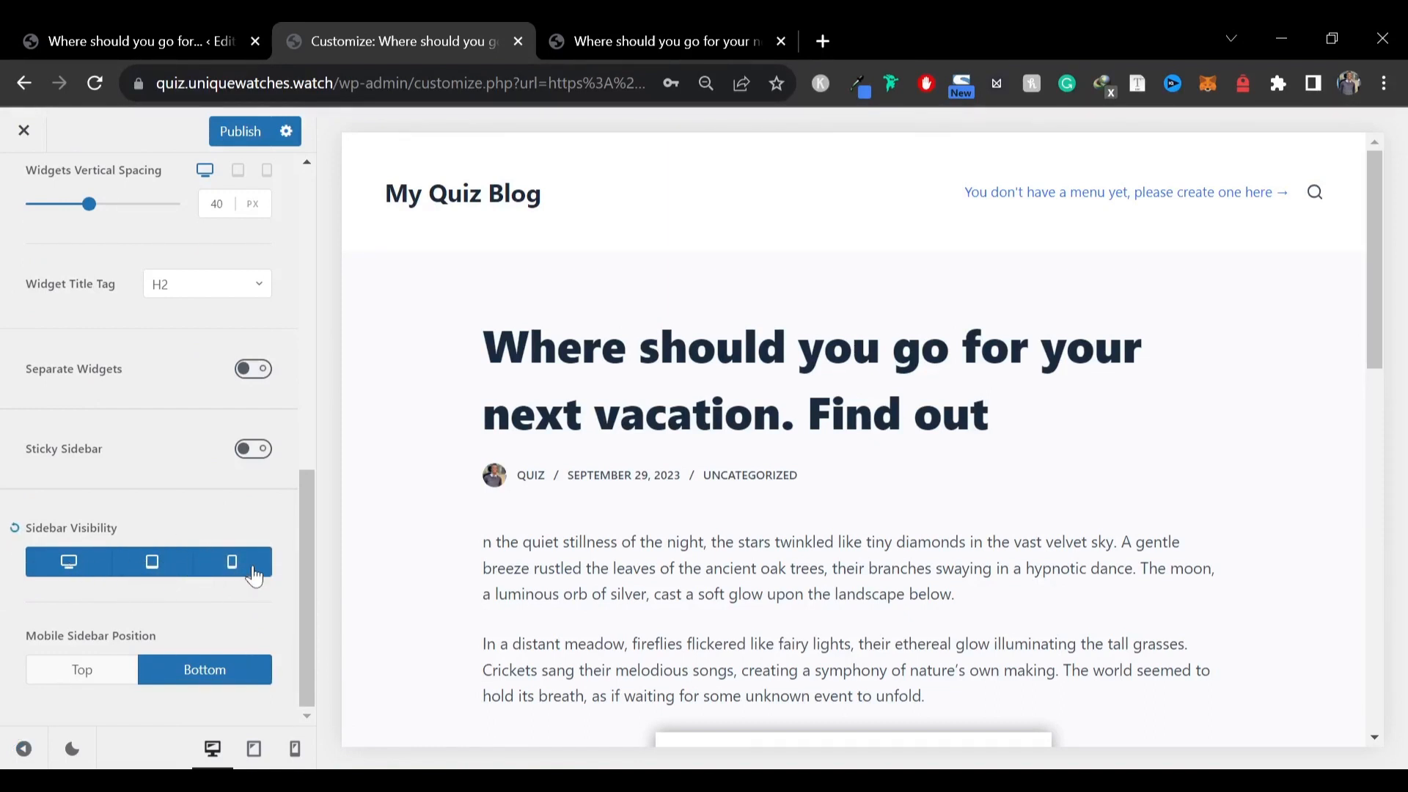
scroll(99, 478, "up", 2)
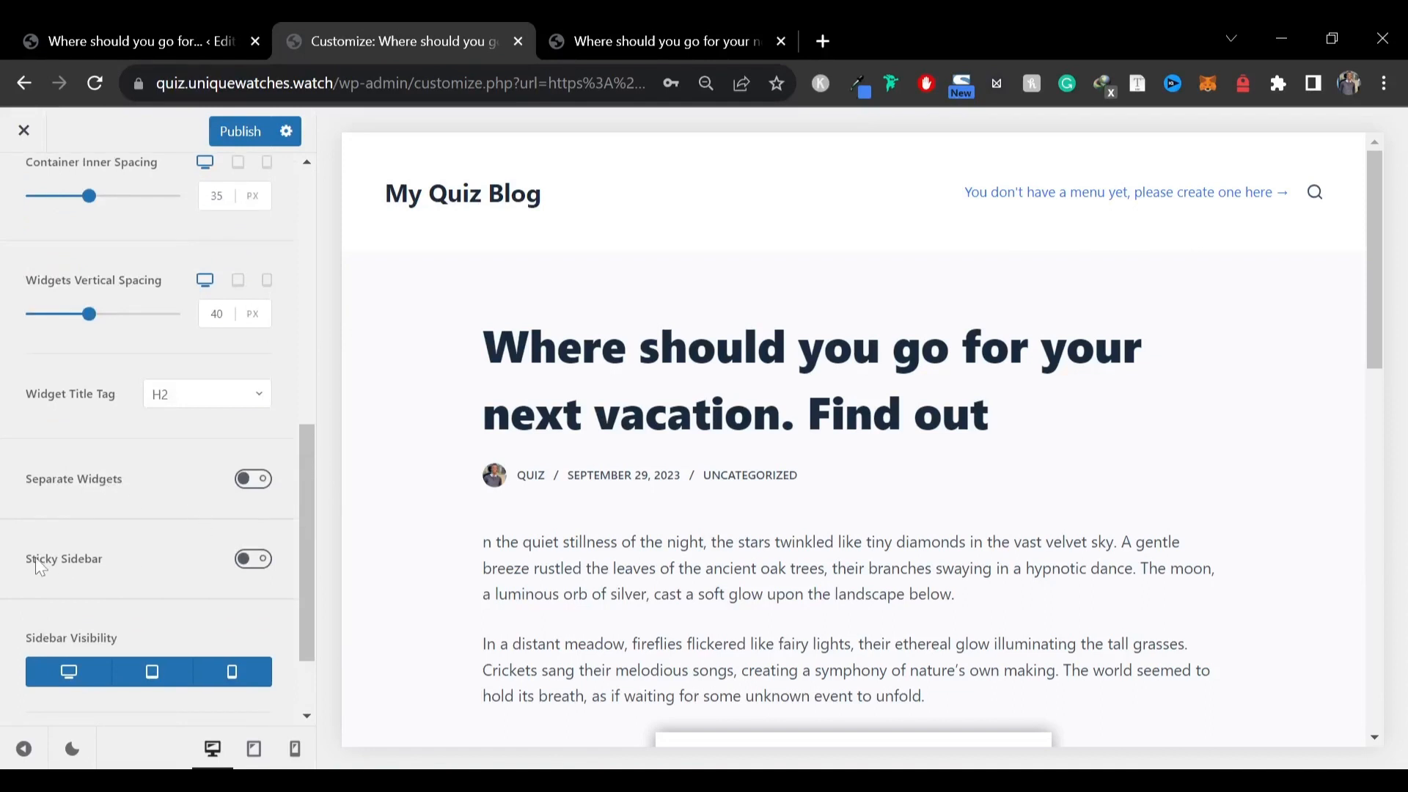
left_click(264, 565)
Set the Single Post structure to Right Sidebar and preview the post with its sidebar
scroll(88, 544, "up", 8)
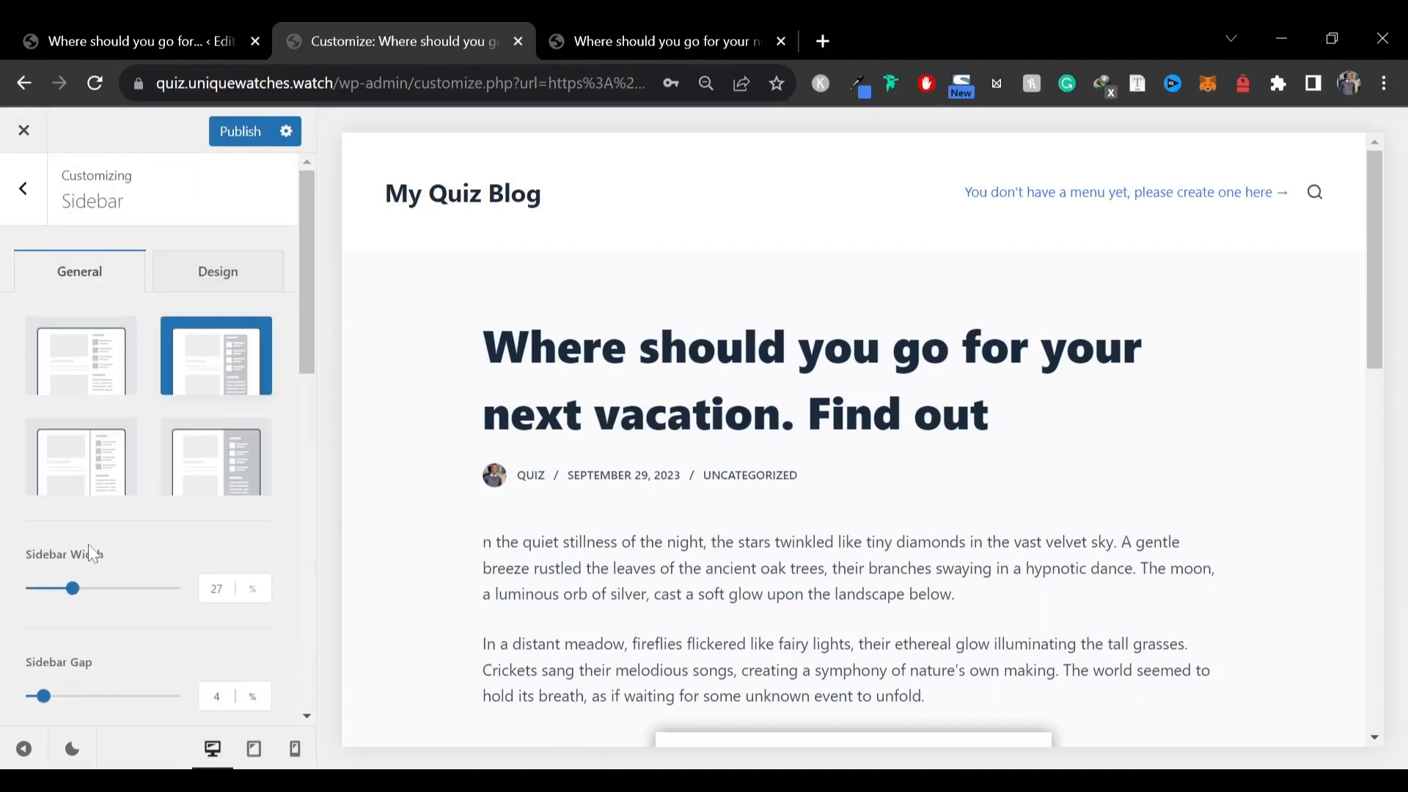
left_click(36, 216)
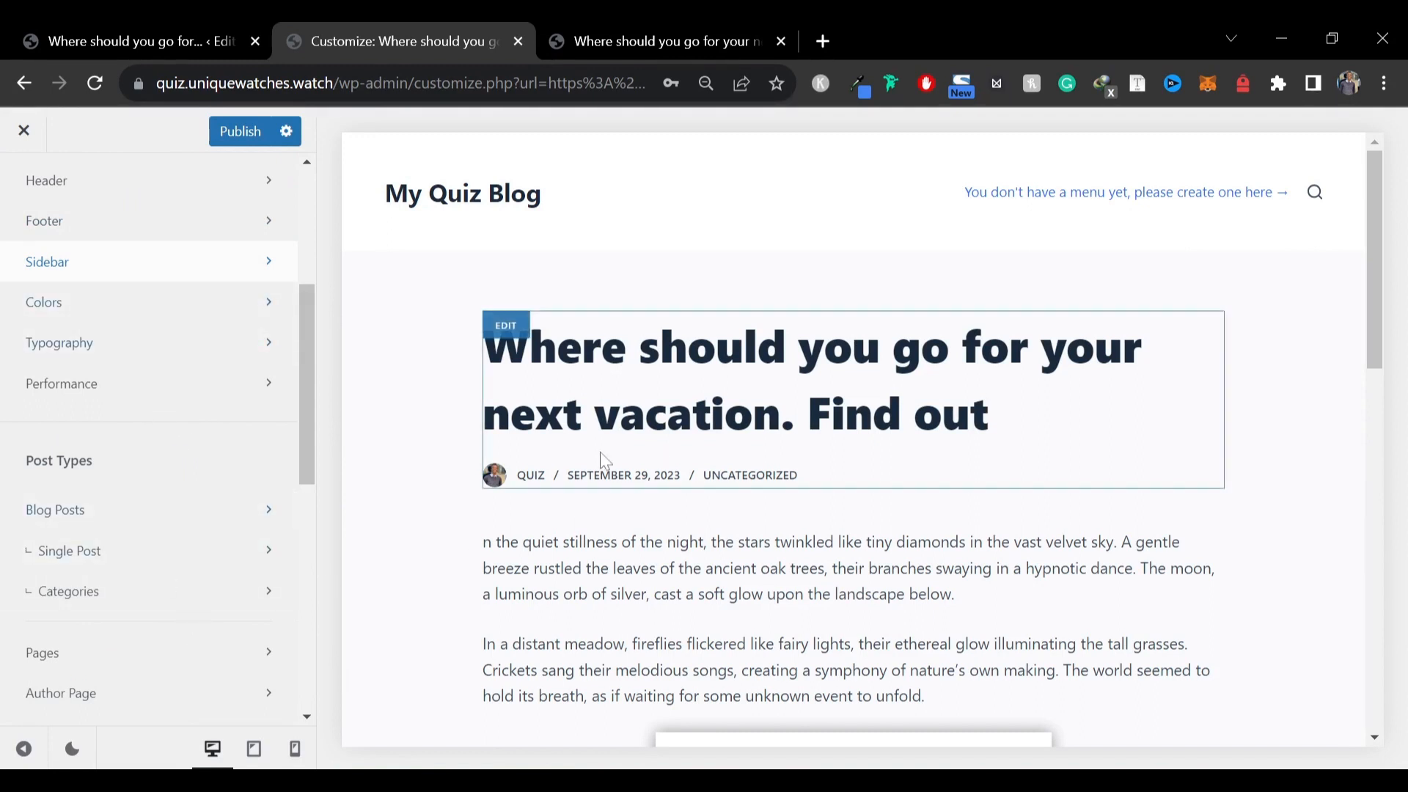
left_click(95, 567)
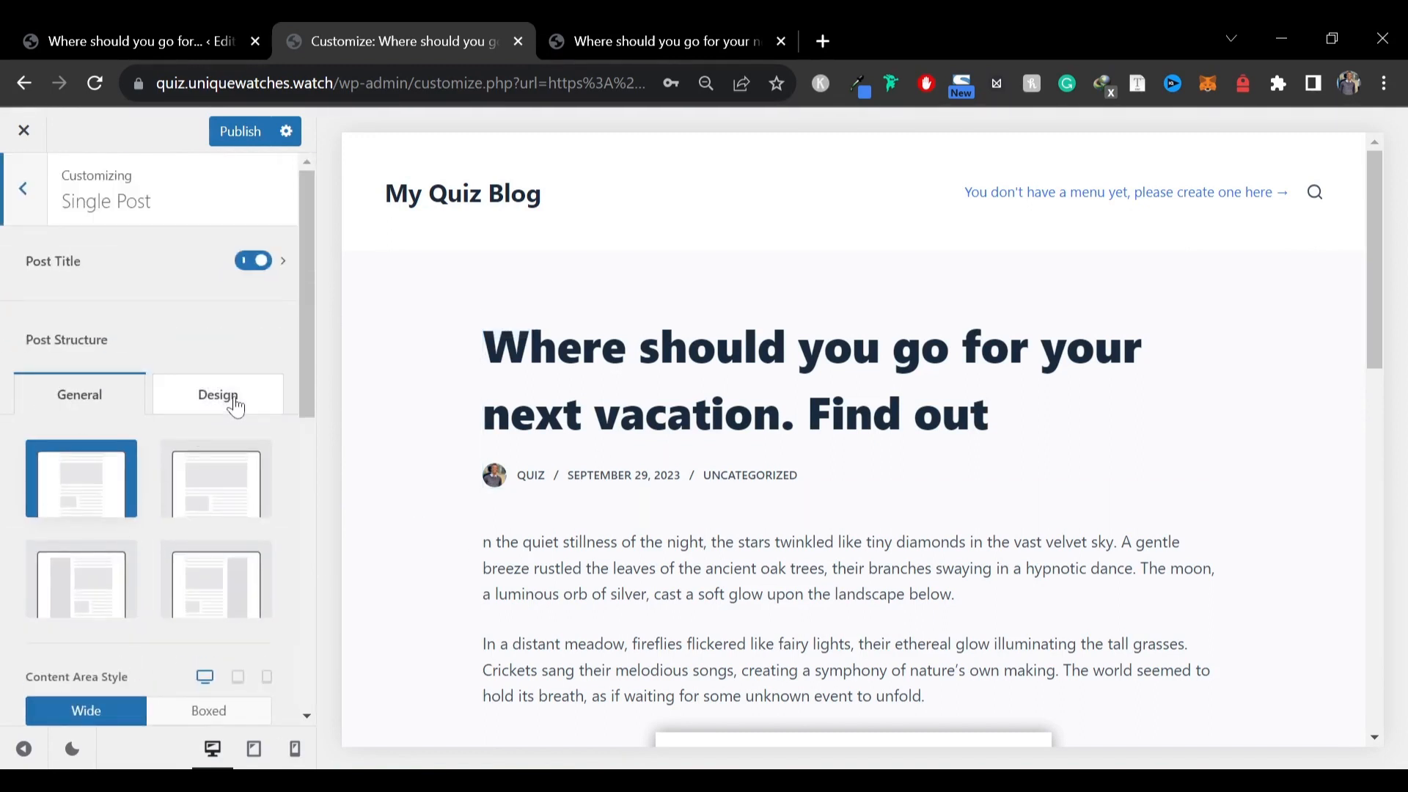
scroll(132, 389, "down", 5)
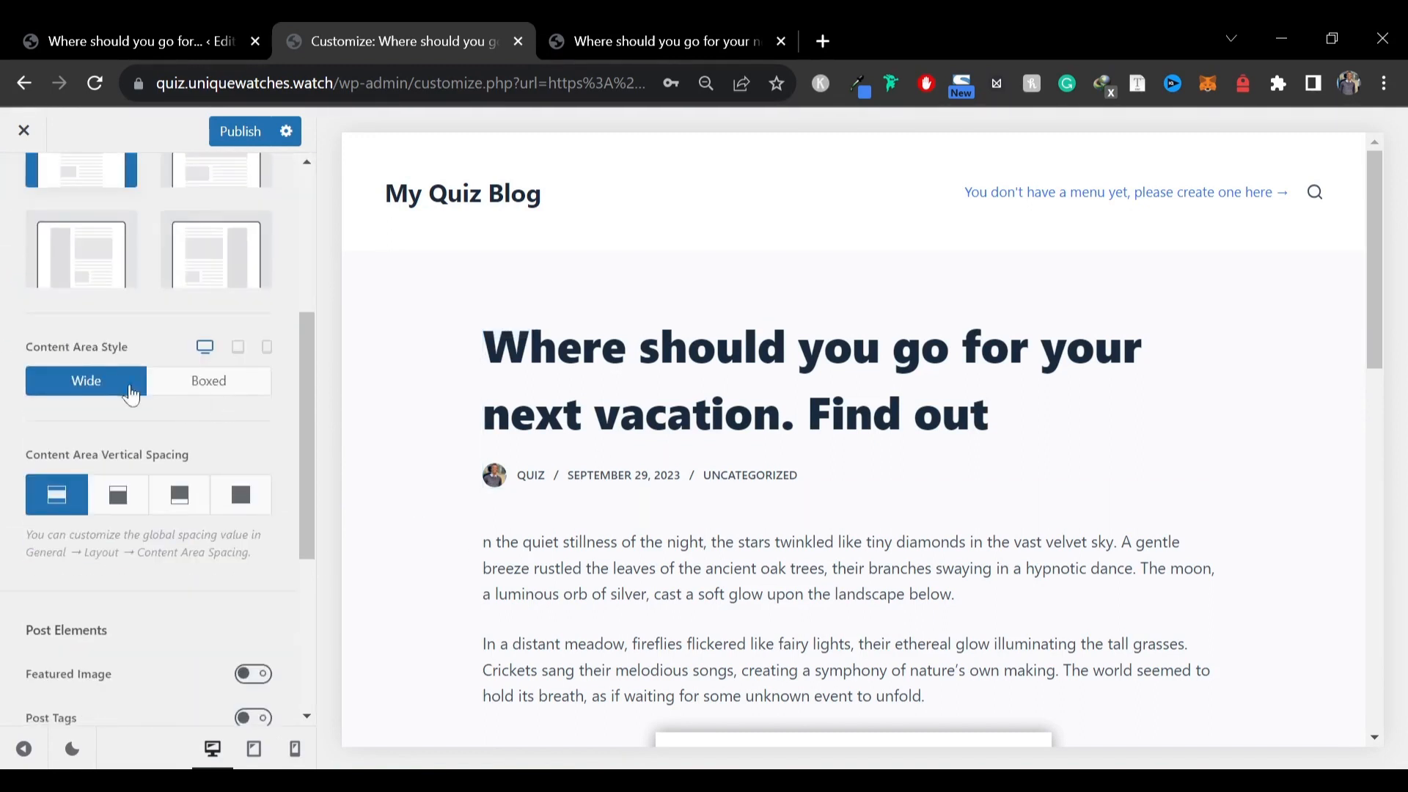
left_click(227, 264)
left_click(23, 748)
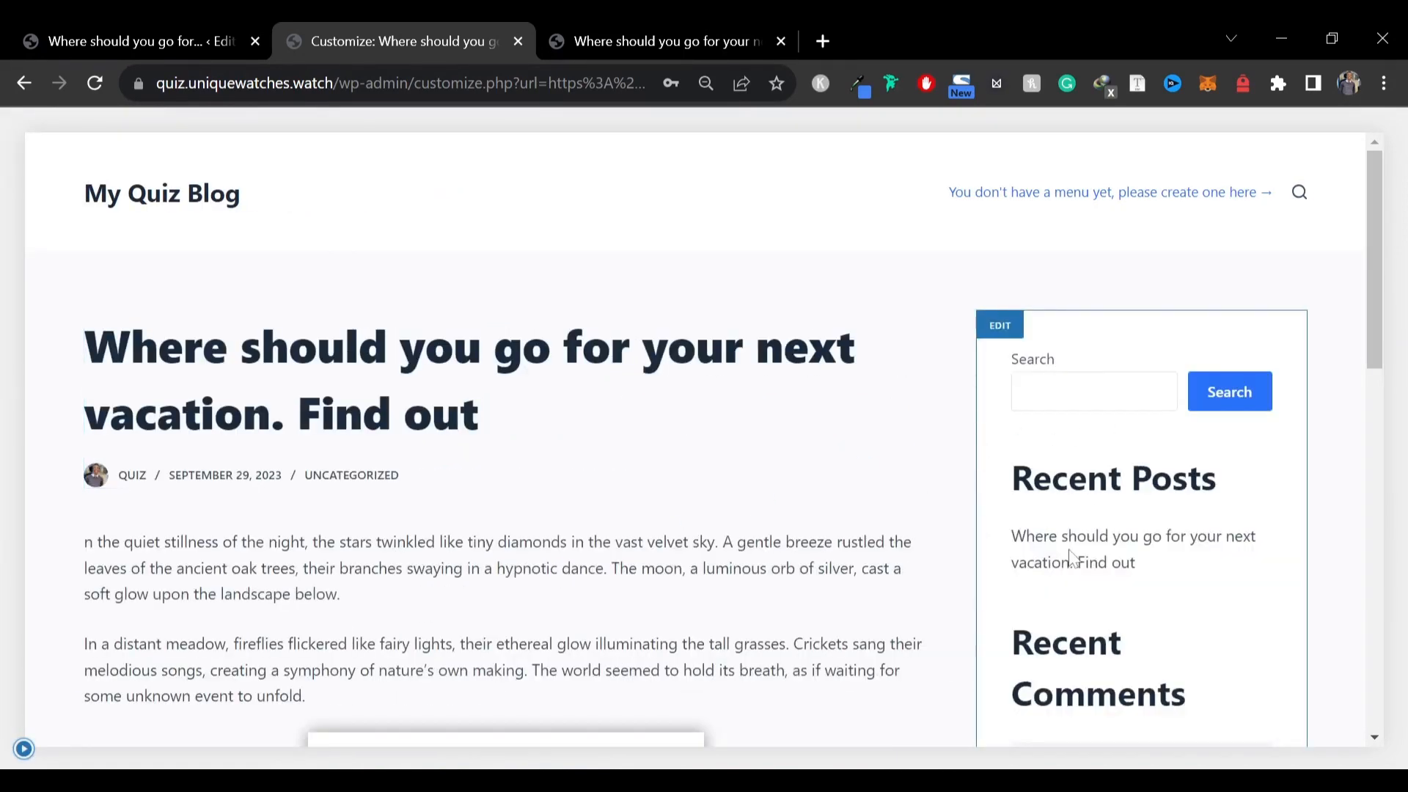
scroll(743, 451, "down", 12)
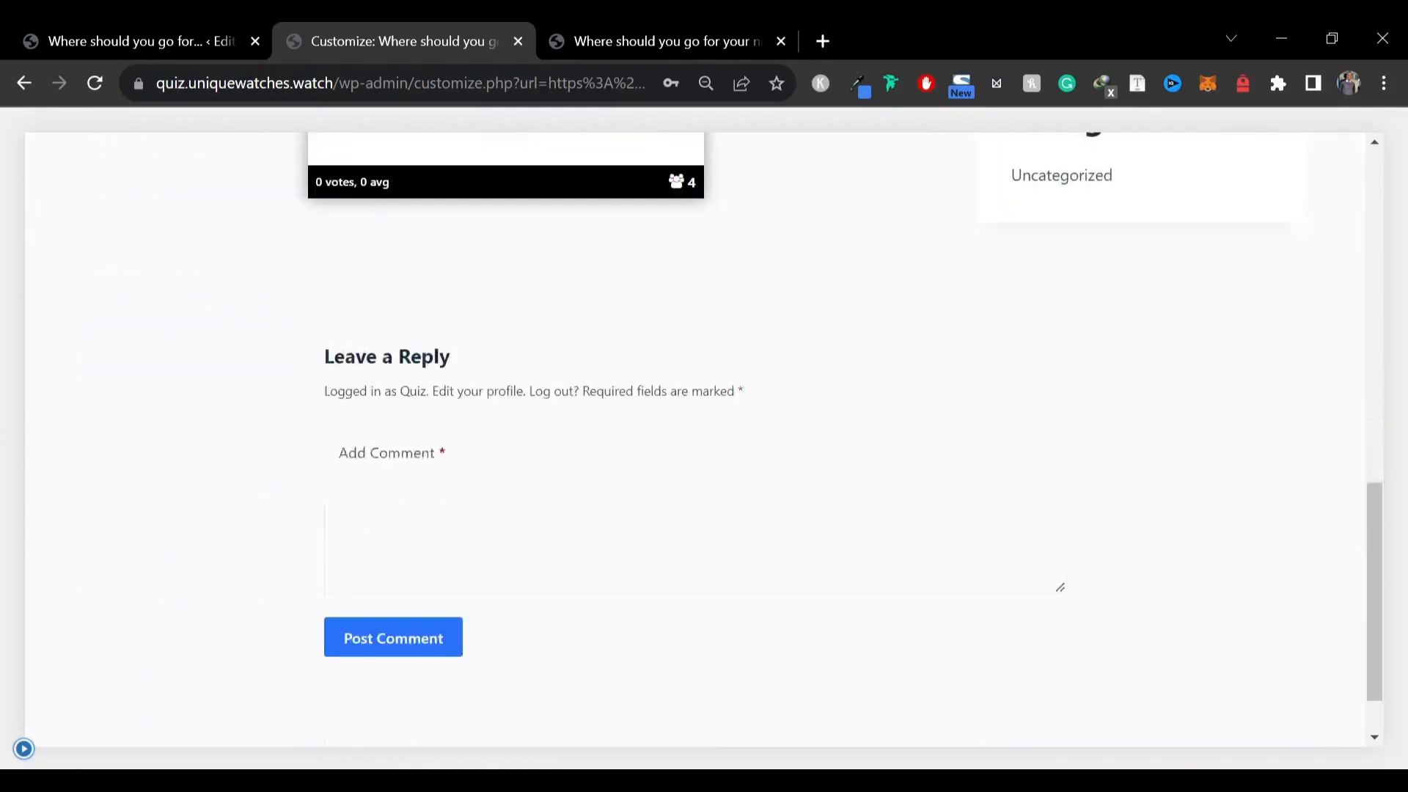
Turn on the Featured Image, Share Box, Author Box and Posts Navigation elements for single posts
scroll(1001, 446, "up", 8)
left_click(23, 748)
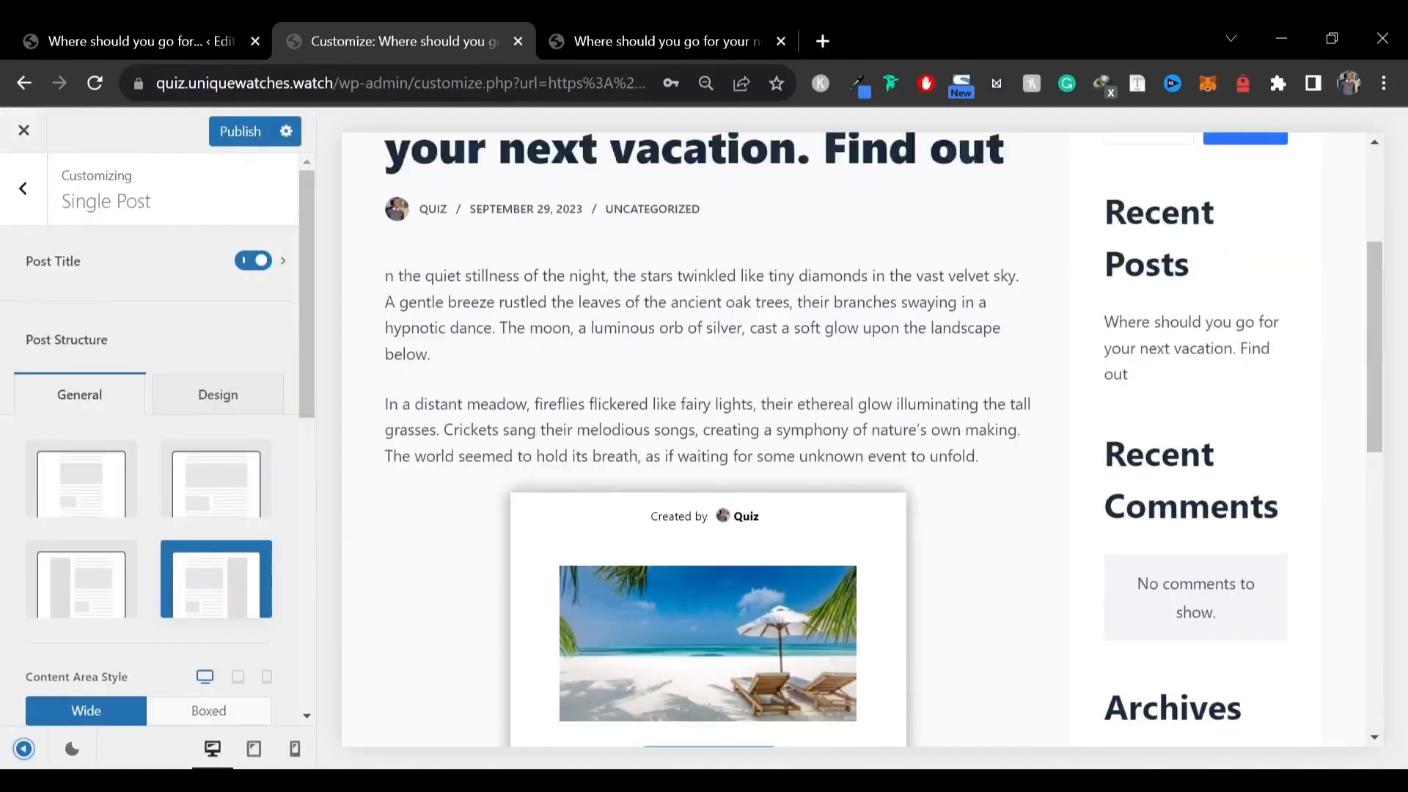
scroll(194, 499, "down", 5)
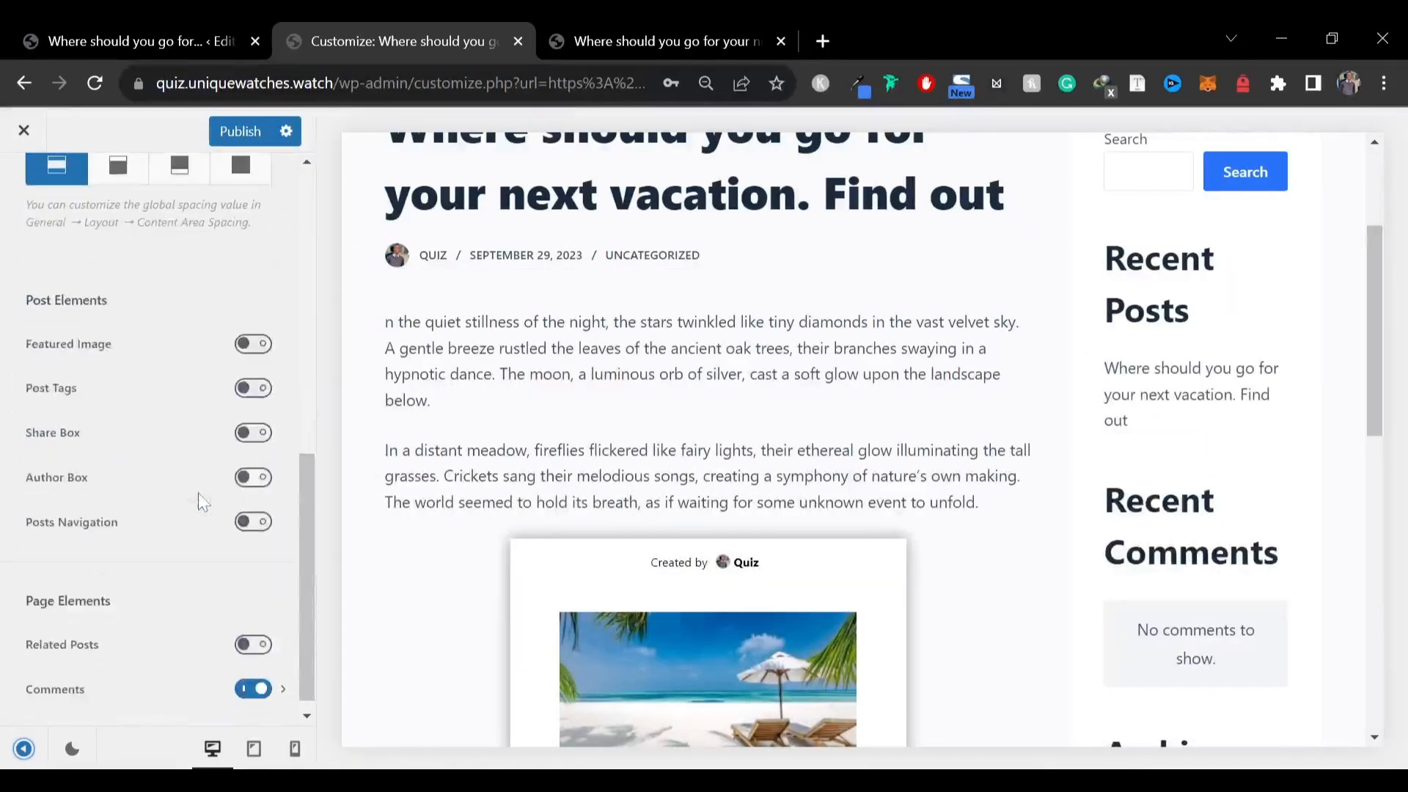
left_click(254, 344)
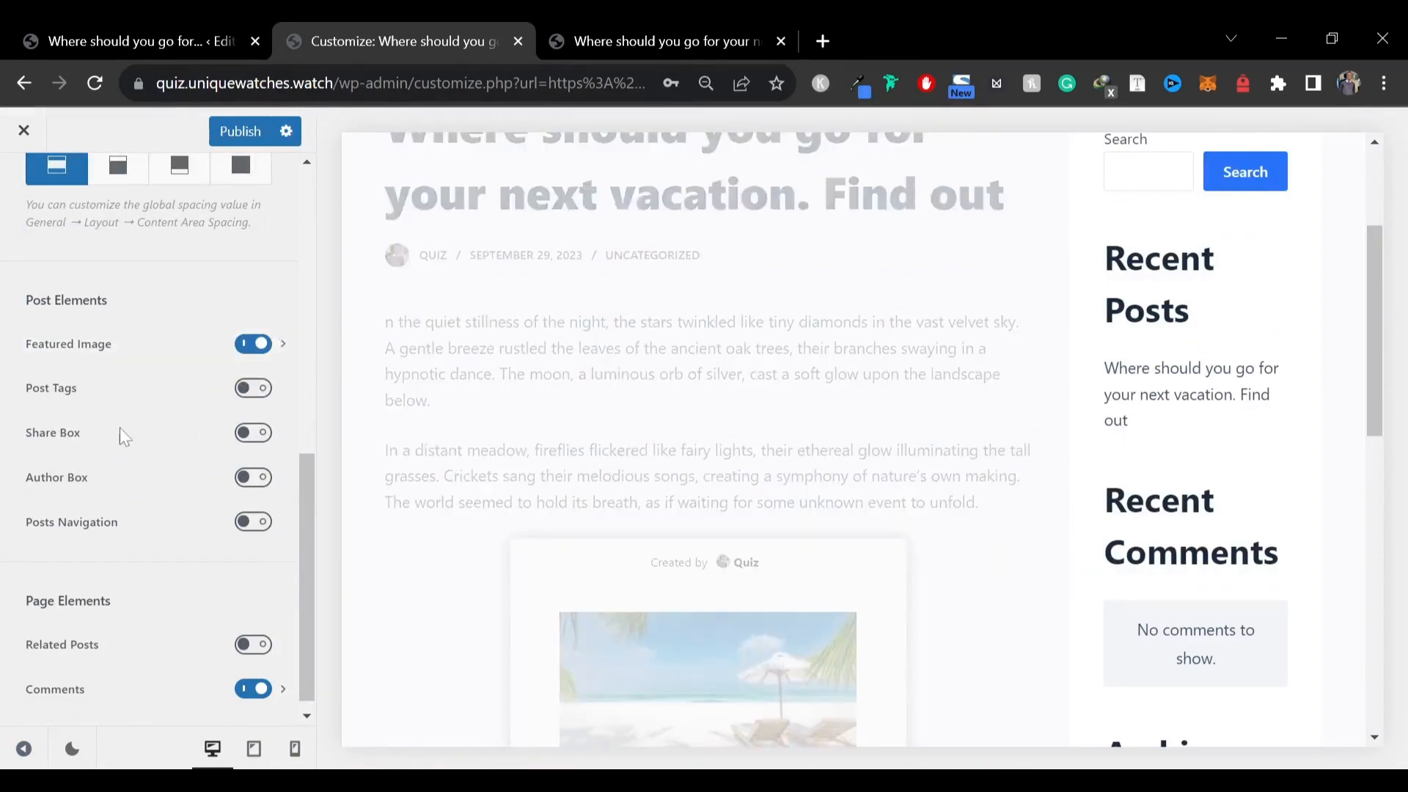
left_click(253, 434)
left_click(253, 480)
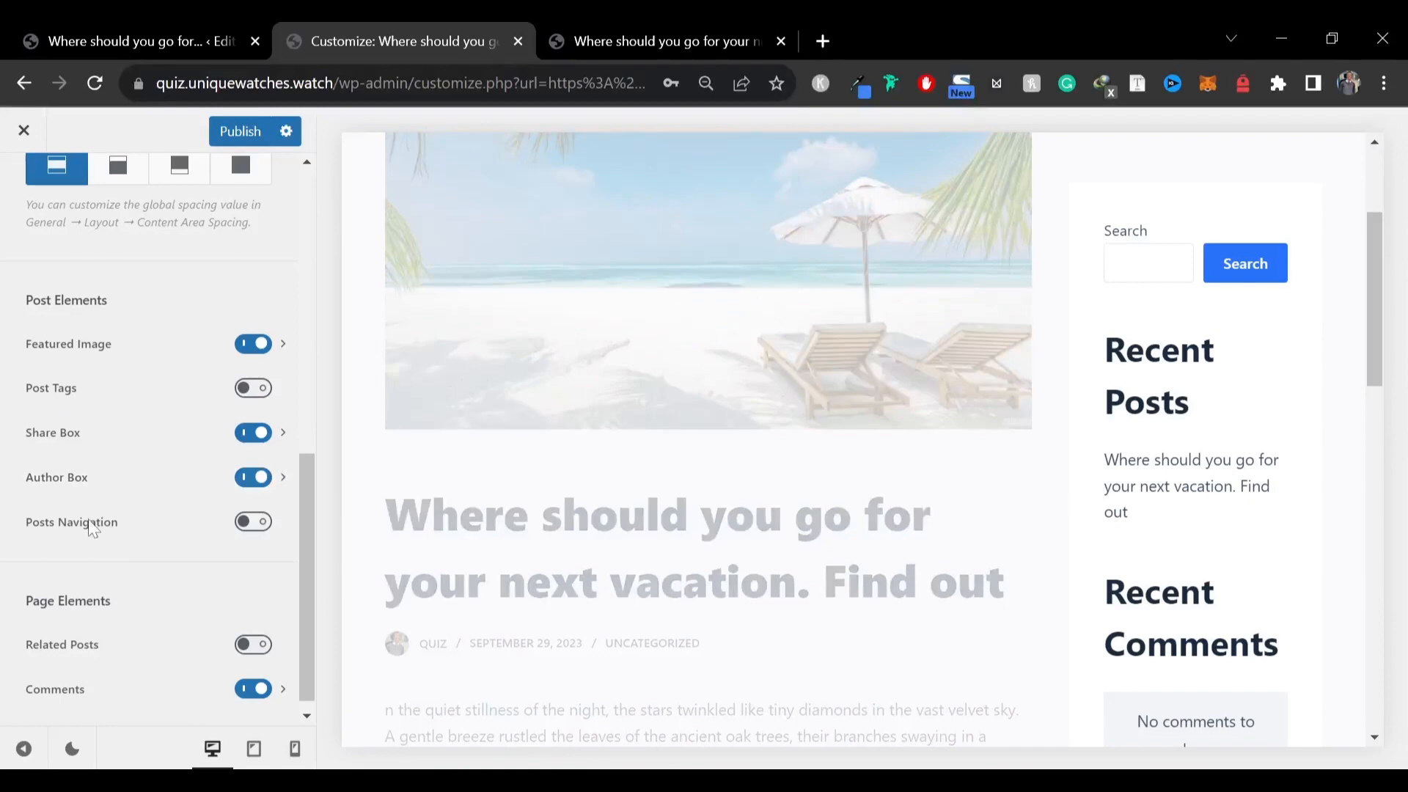
left_click(249, 523)
Review the post preview and turn on the Related Posts page element
scroll(737, 511, "down", 10)
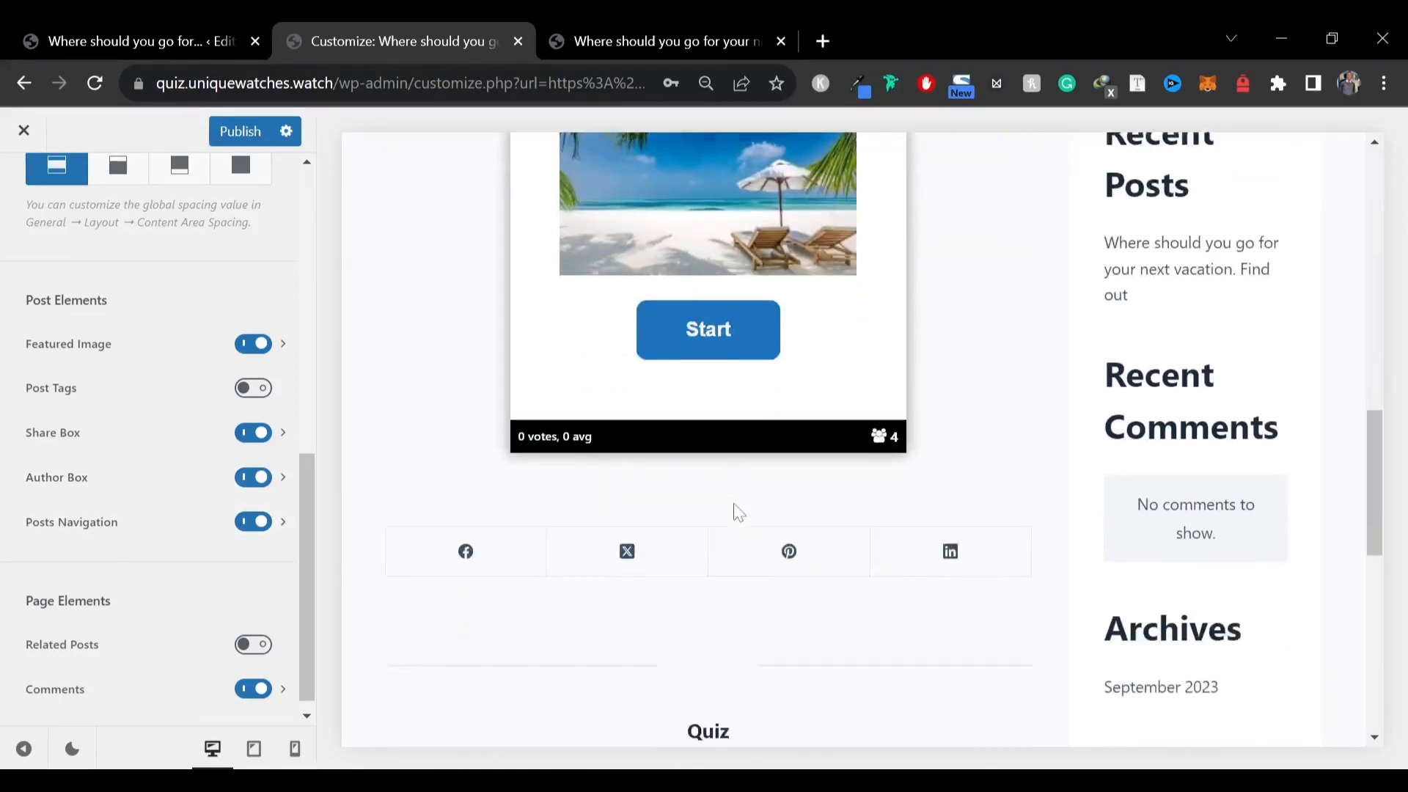
scroll(734, 509, "down", 5)
scroll(732, 509, "up", 6)
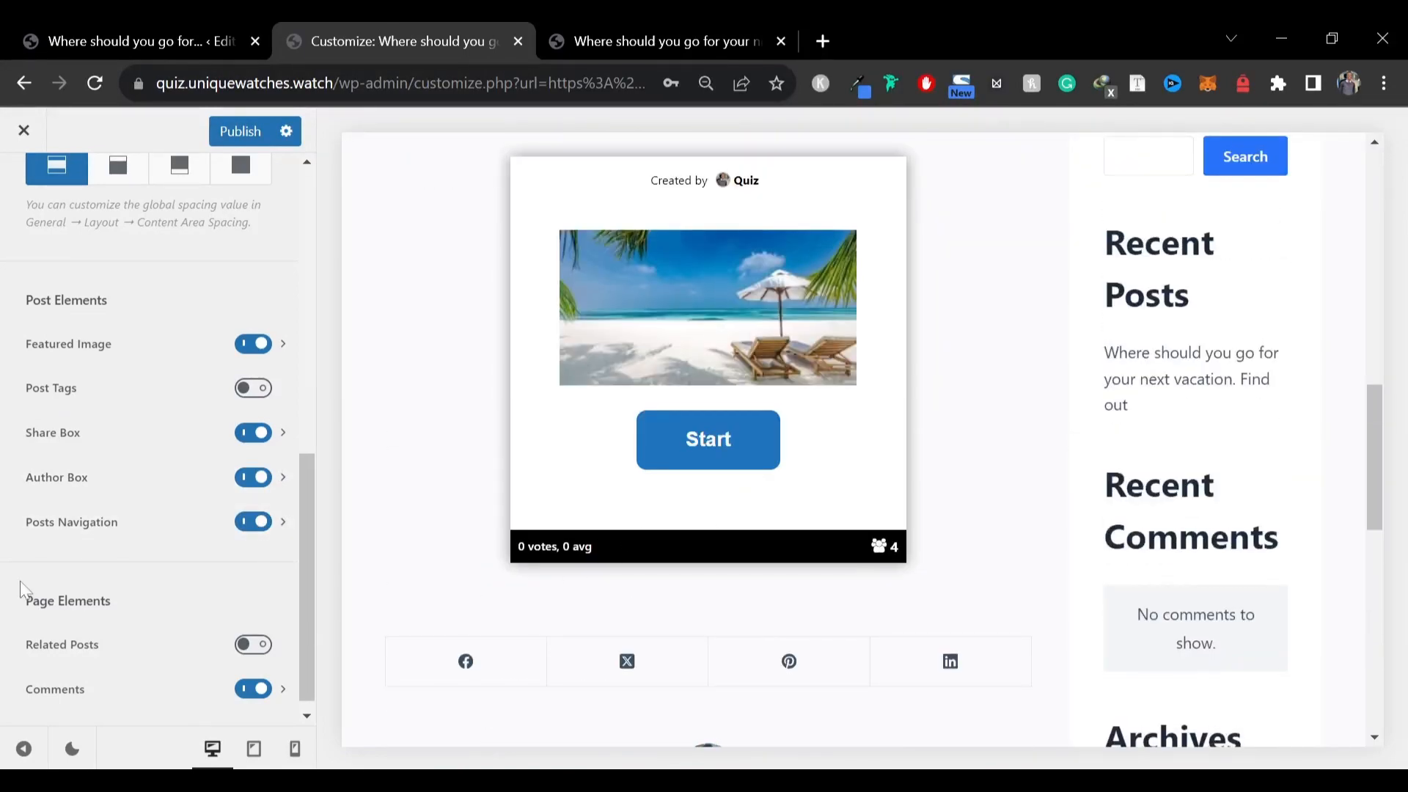
scroll(110, 535, "up", 1)
scroll(115, 535, "down", 1)
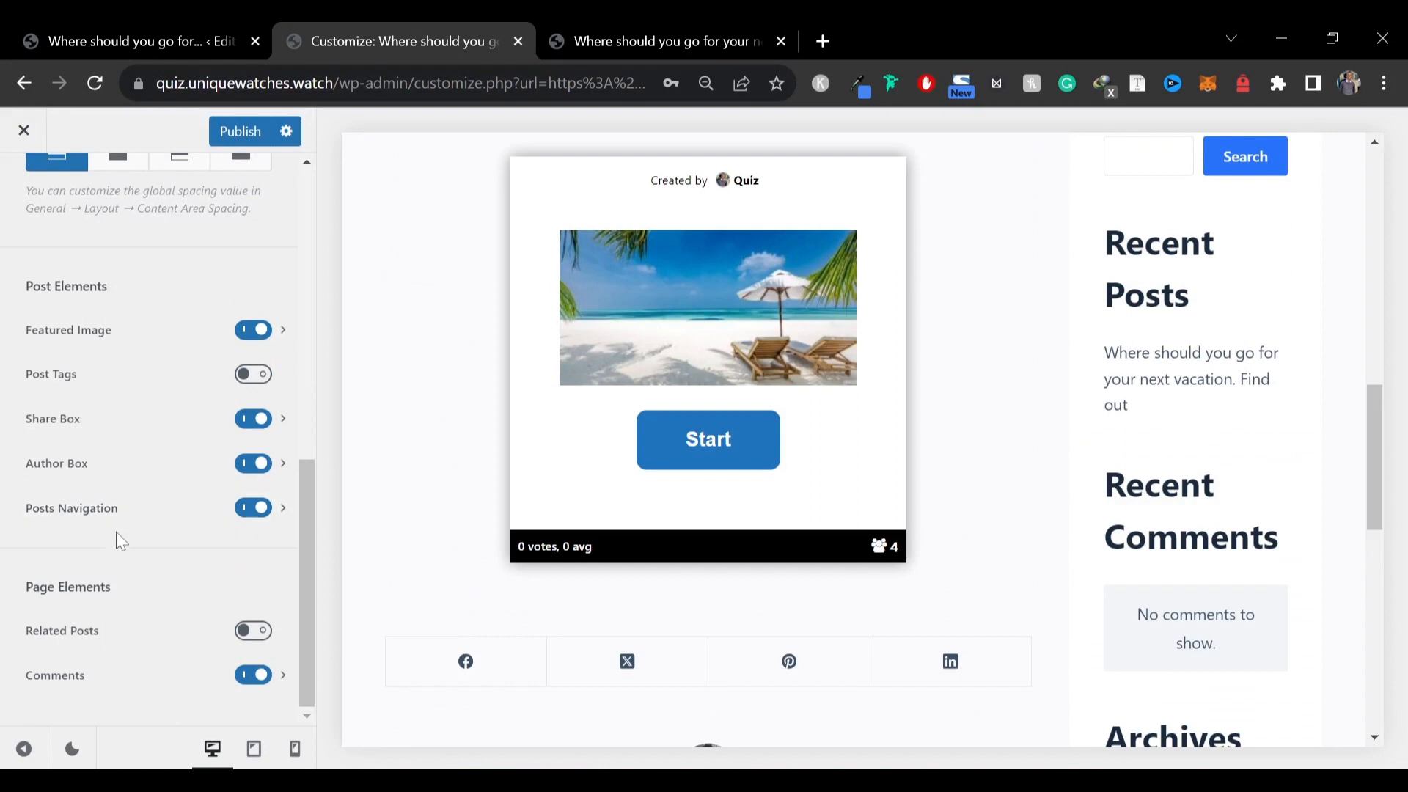
left_click(258, 635)
Make the featured image visible on mobile too and place it below the title
scroll(159, 555, "up", 7)
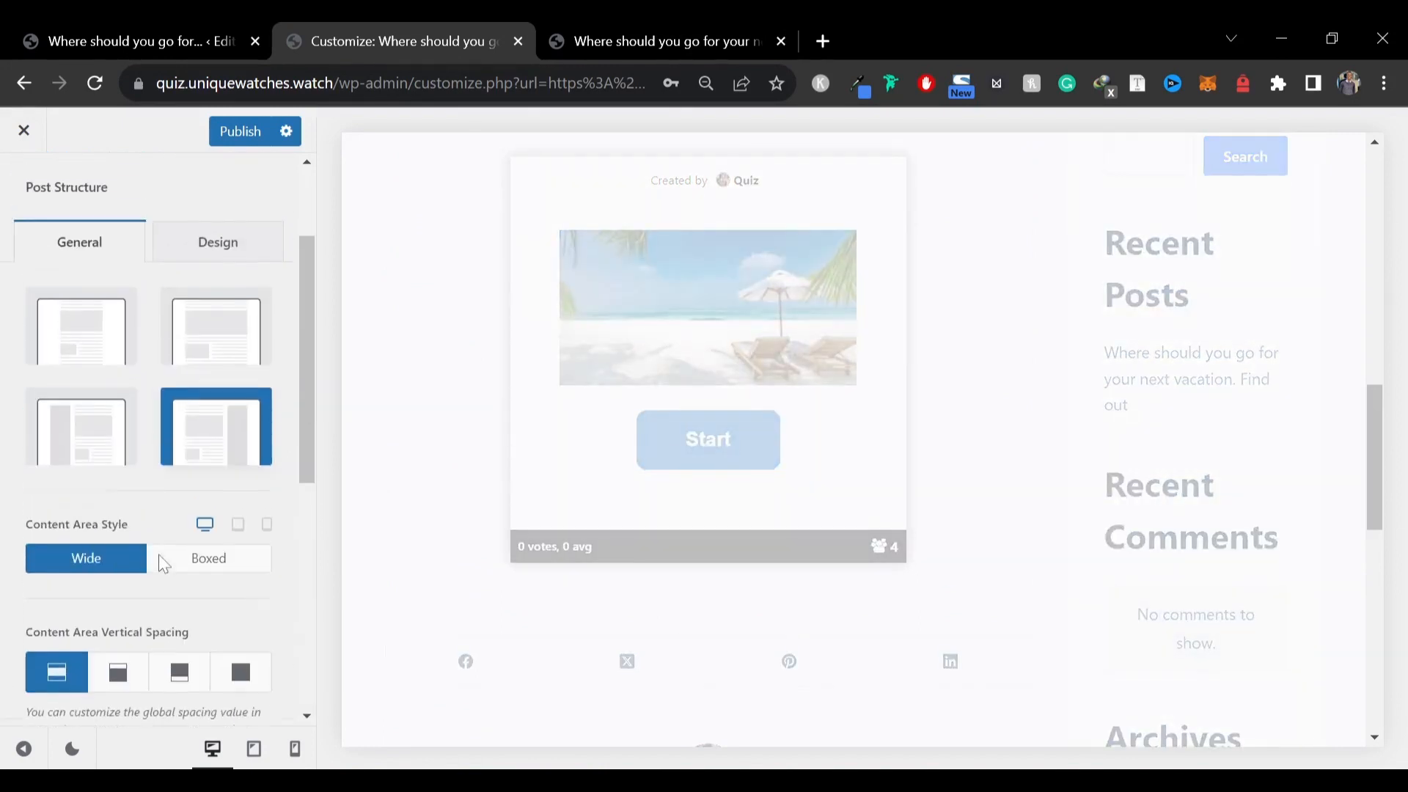
scroll(159, 554, "up", 2)
left_click(215, 385)
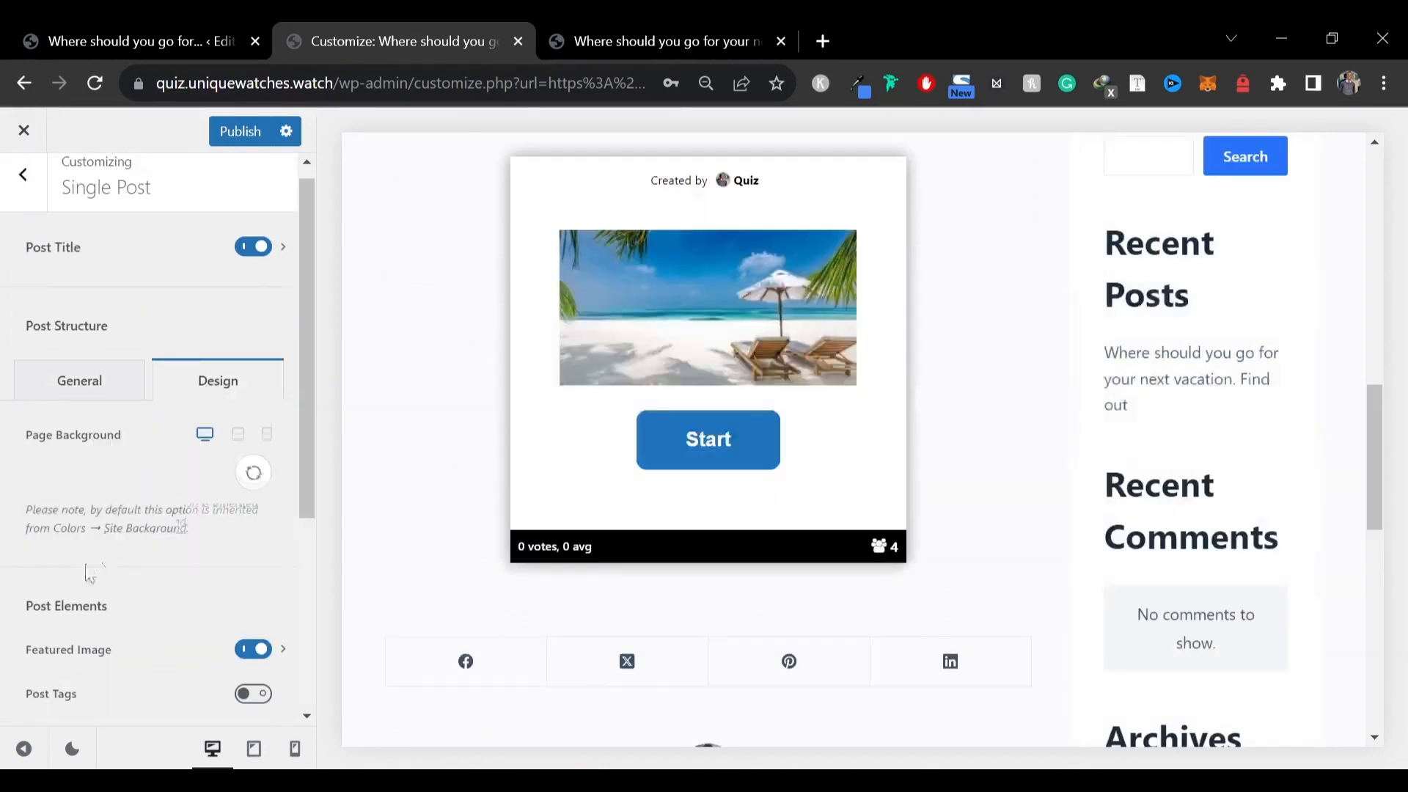
scroll(84, 564, "down", 4)
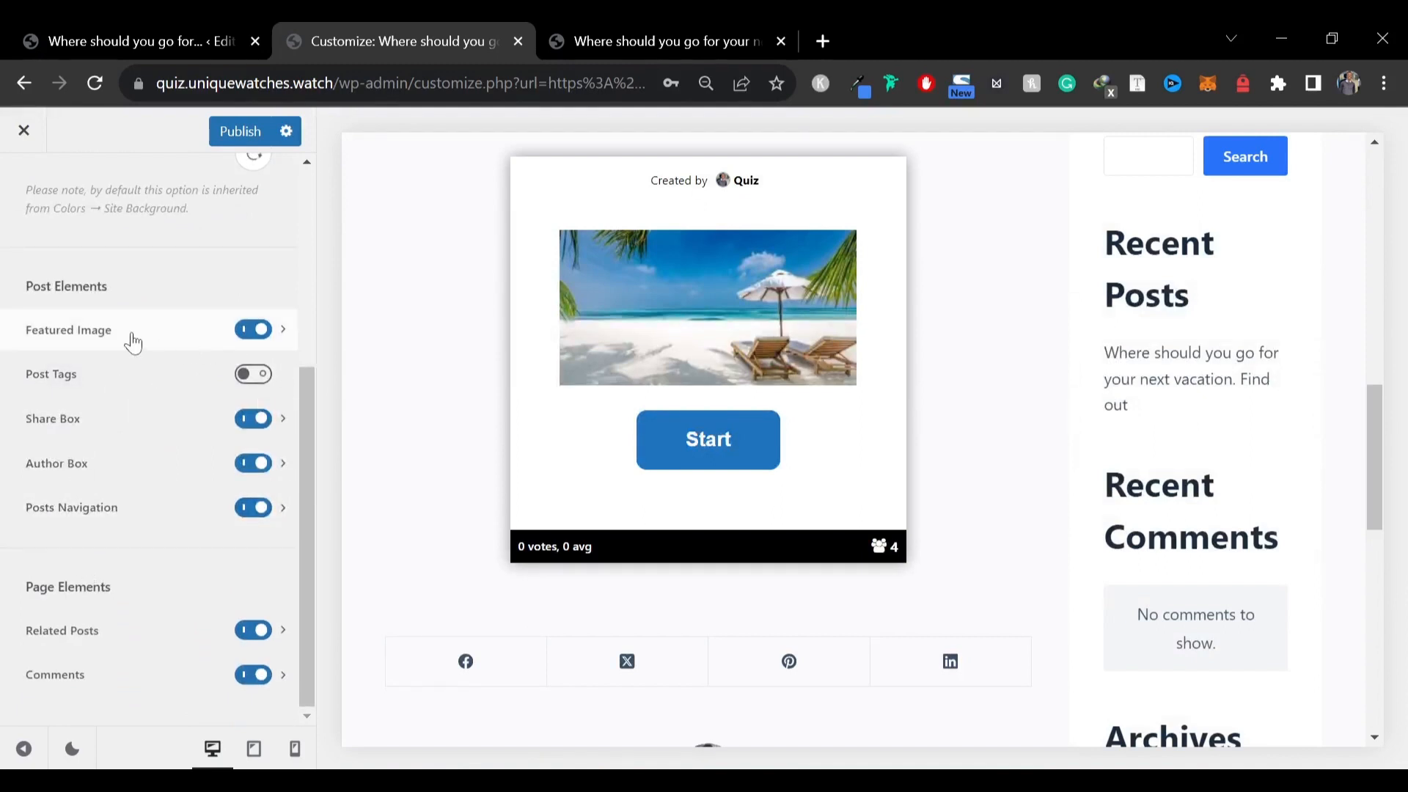
left_click(155, 332)
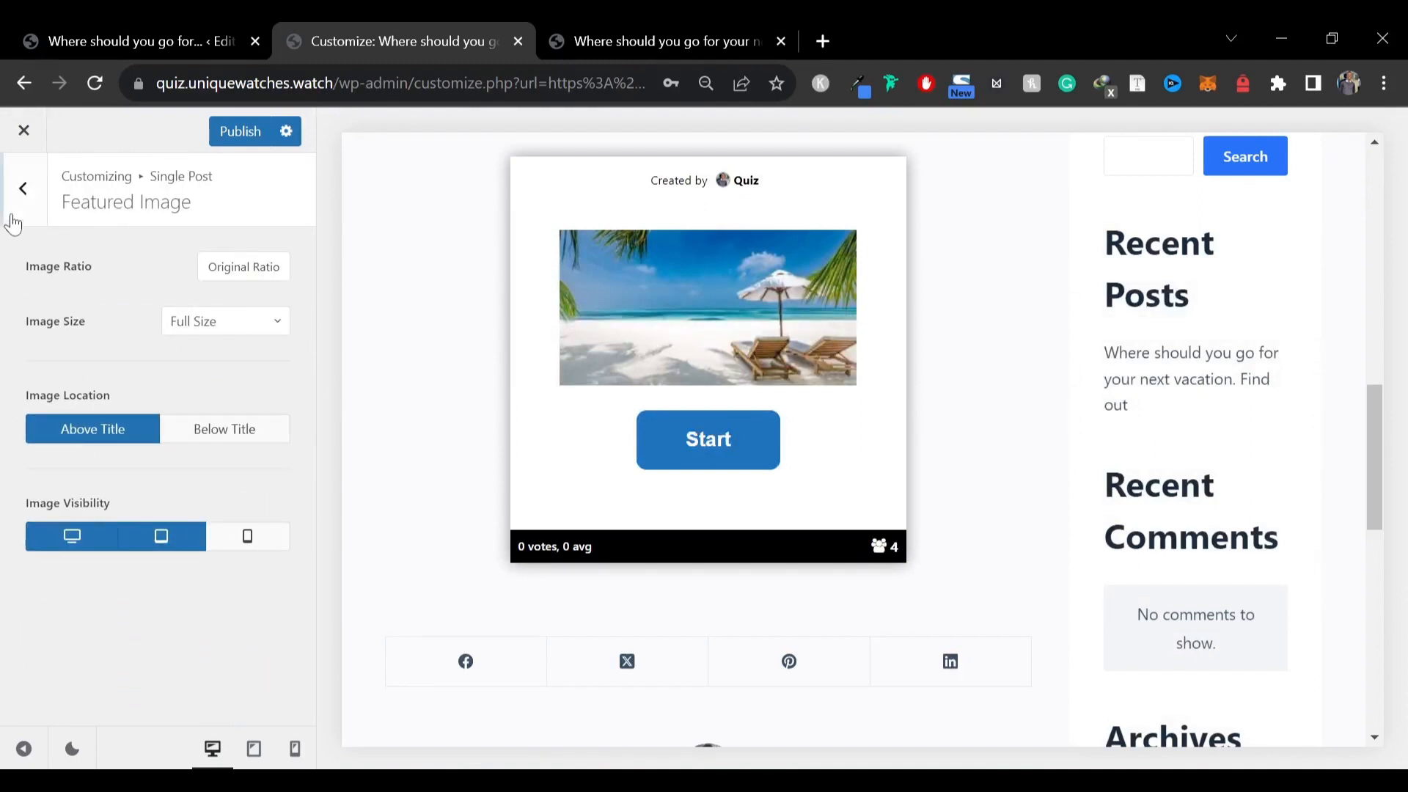
left_click(11, 192)
left_click(118, 336)
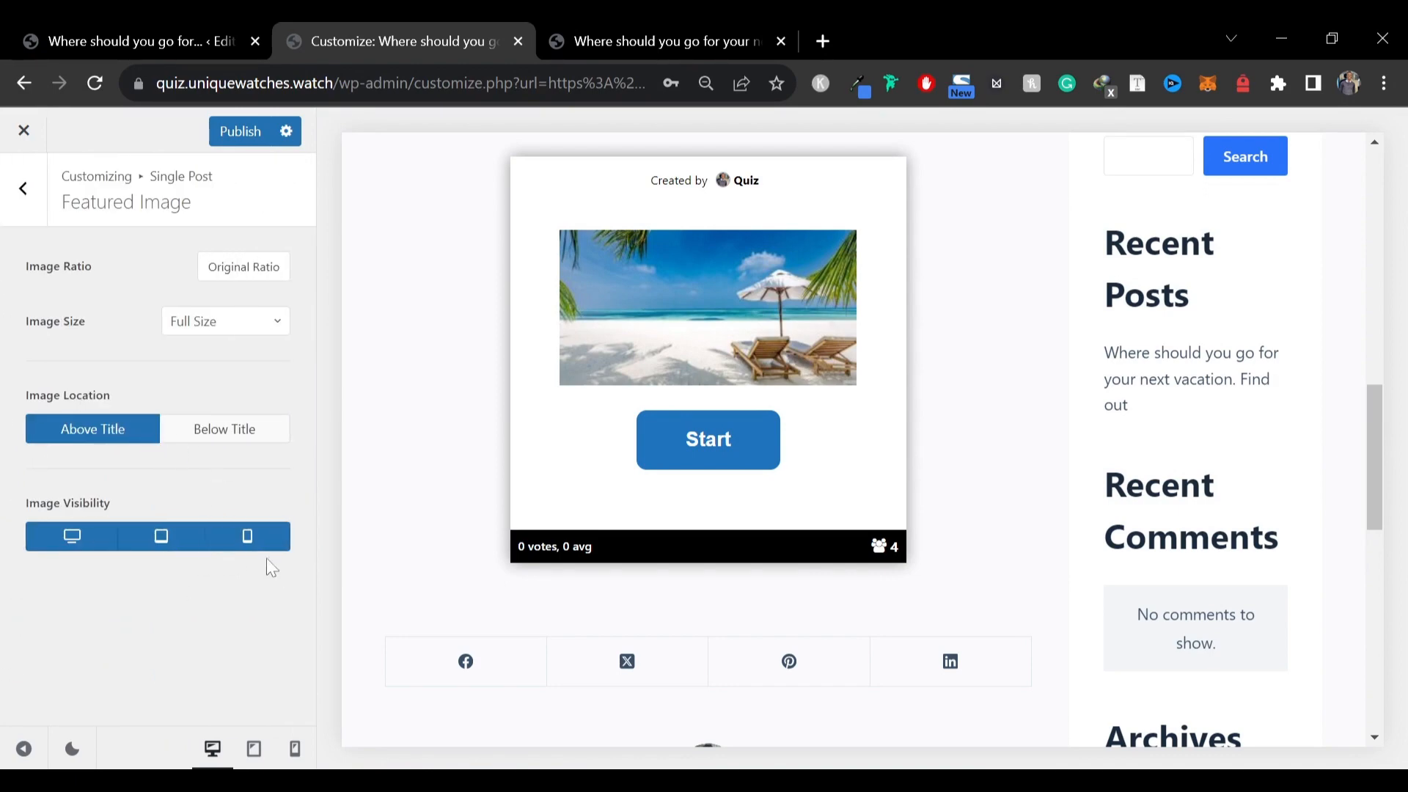
left_click(205, 433)
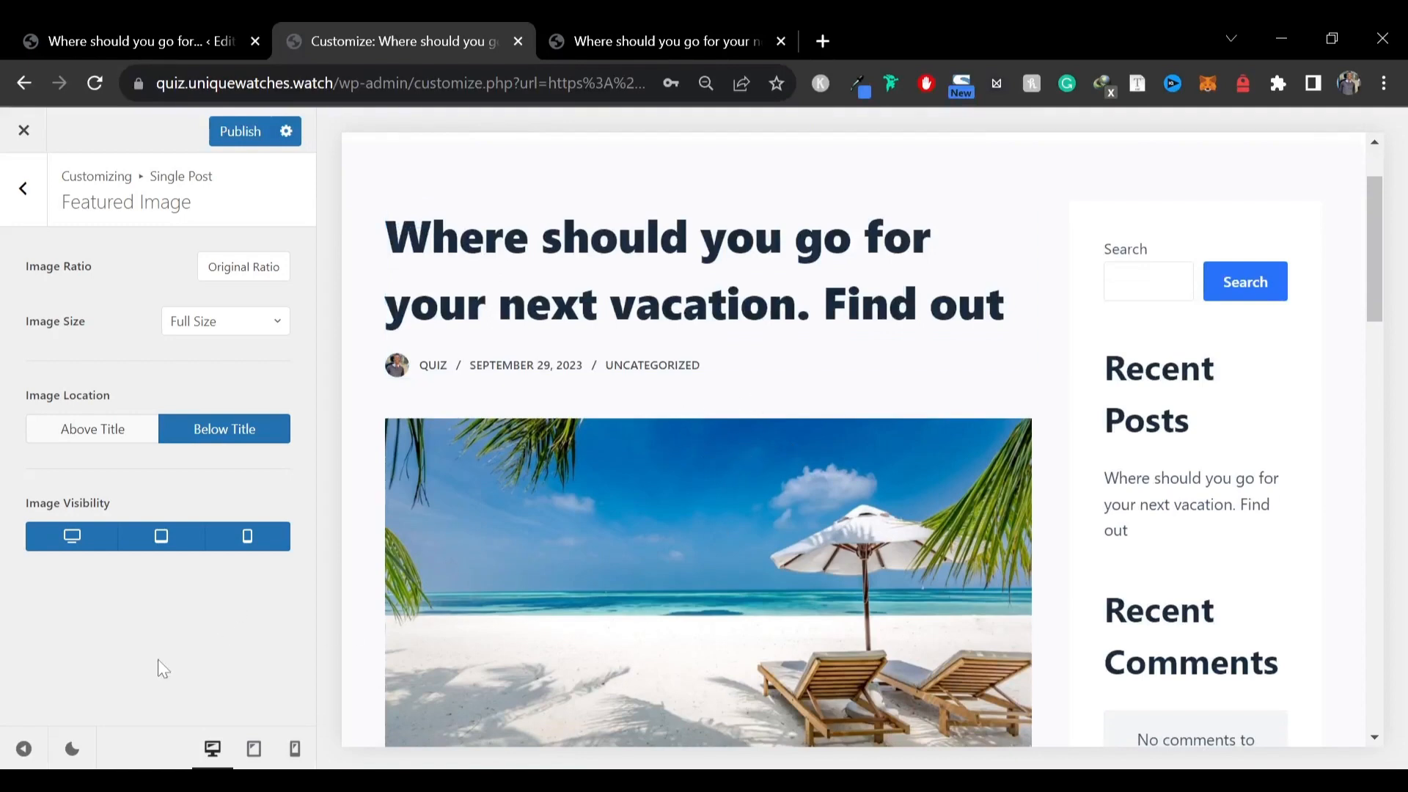
Set the post title's line height to 1.1 EM in its title font settings
left_click(24, 748)
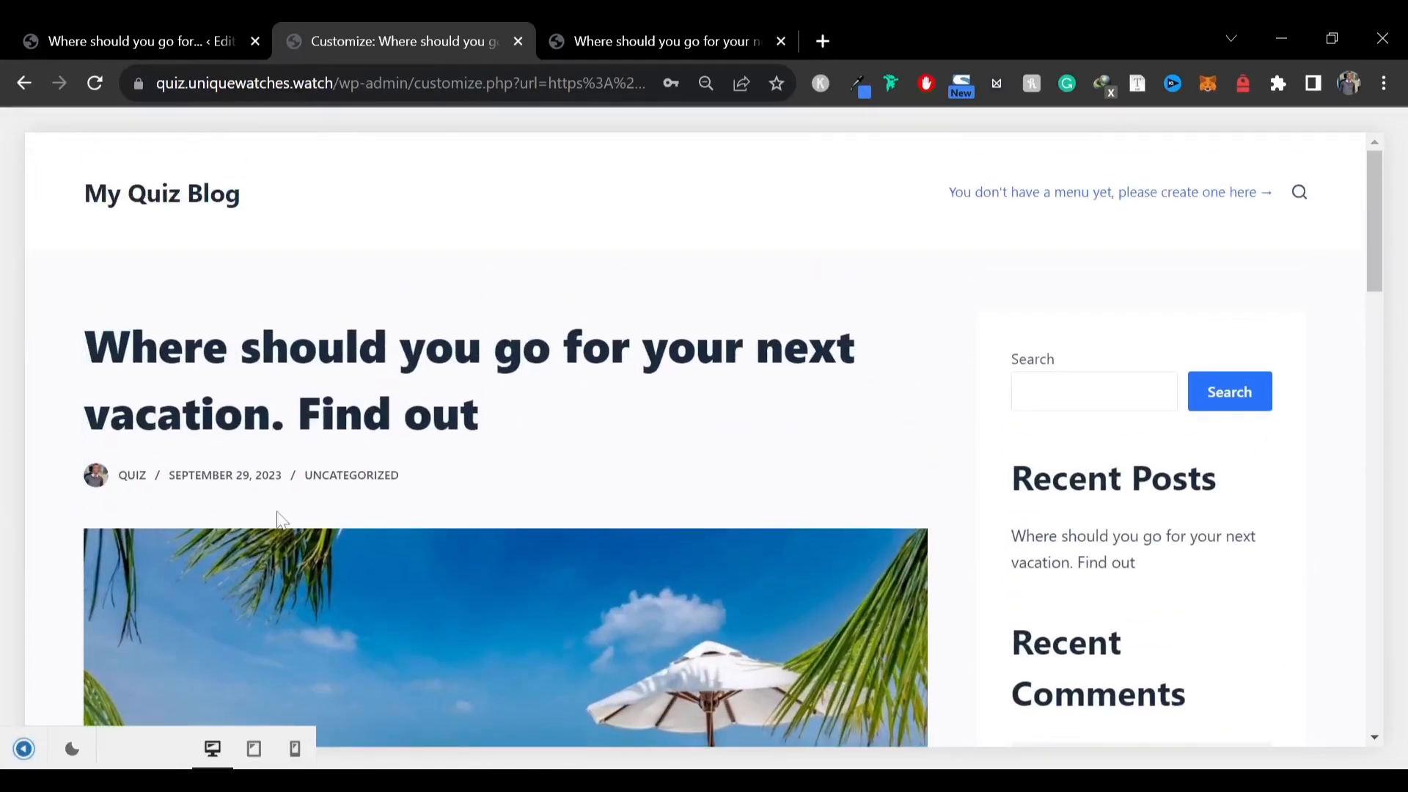
left_click(24, 748)
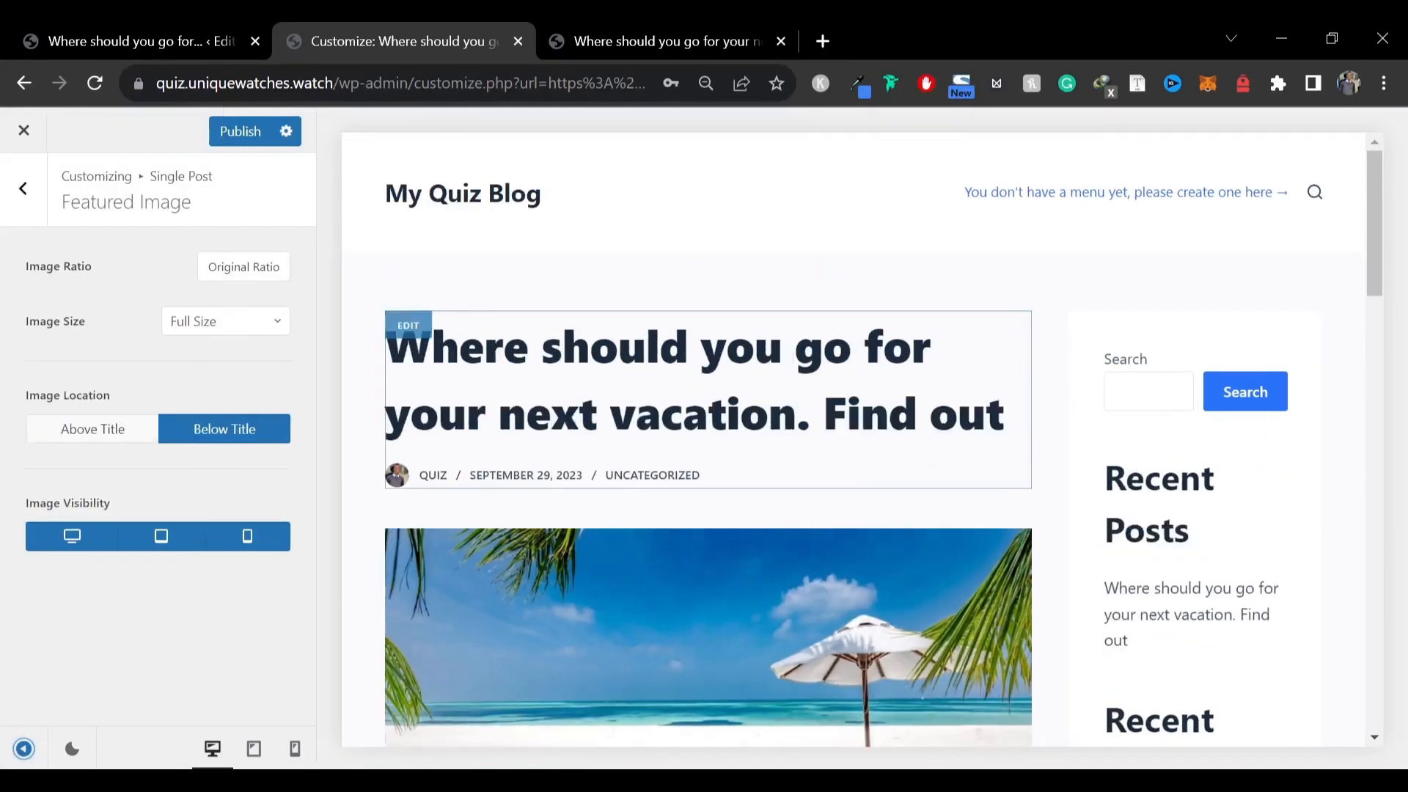
left_click(417, 326)
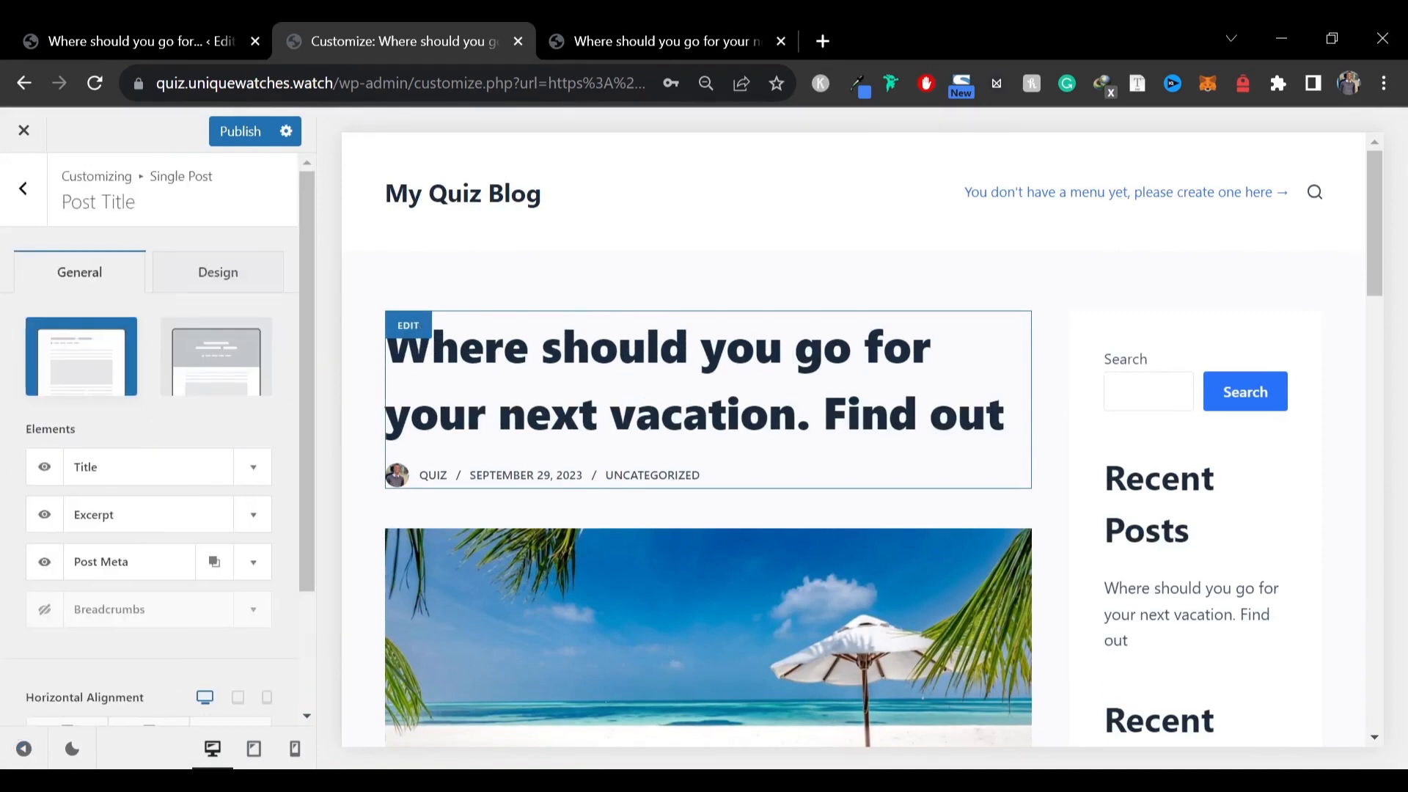
left_click(216, 270)
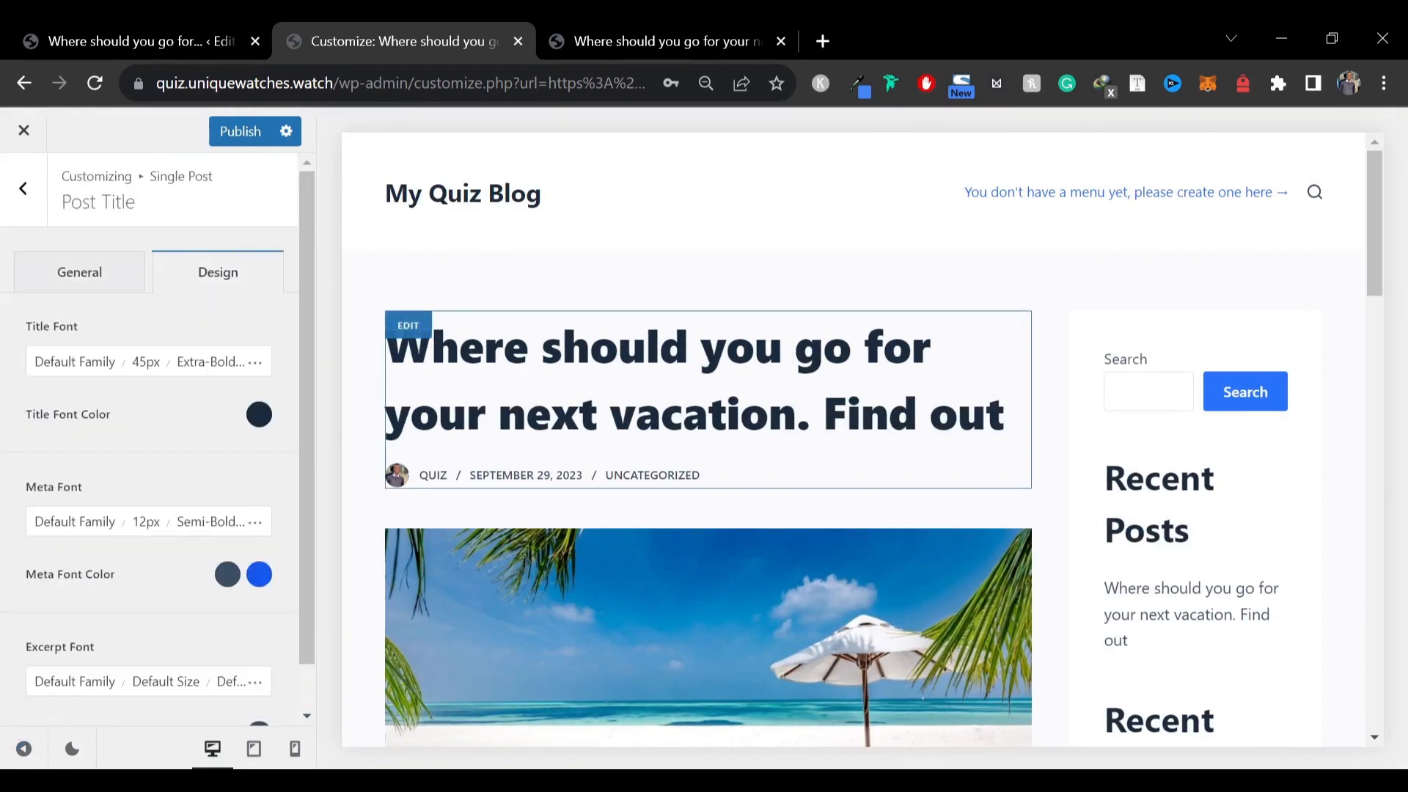
left_click(202, 361)
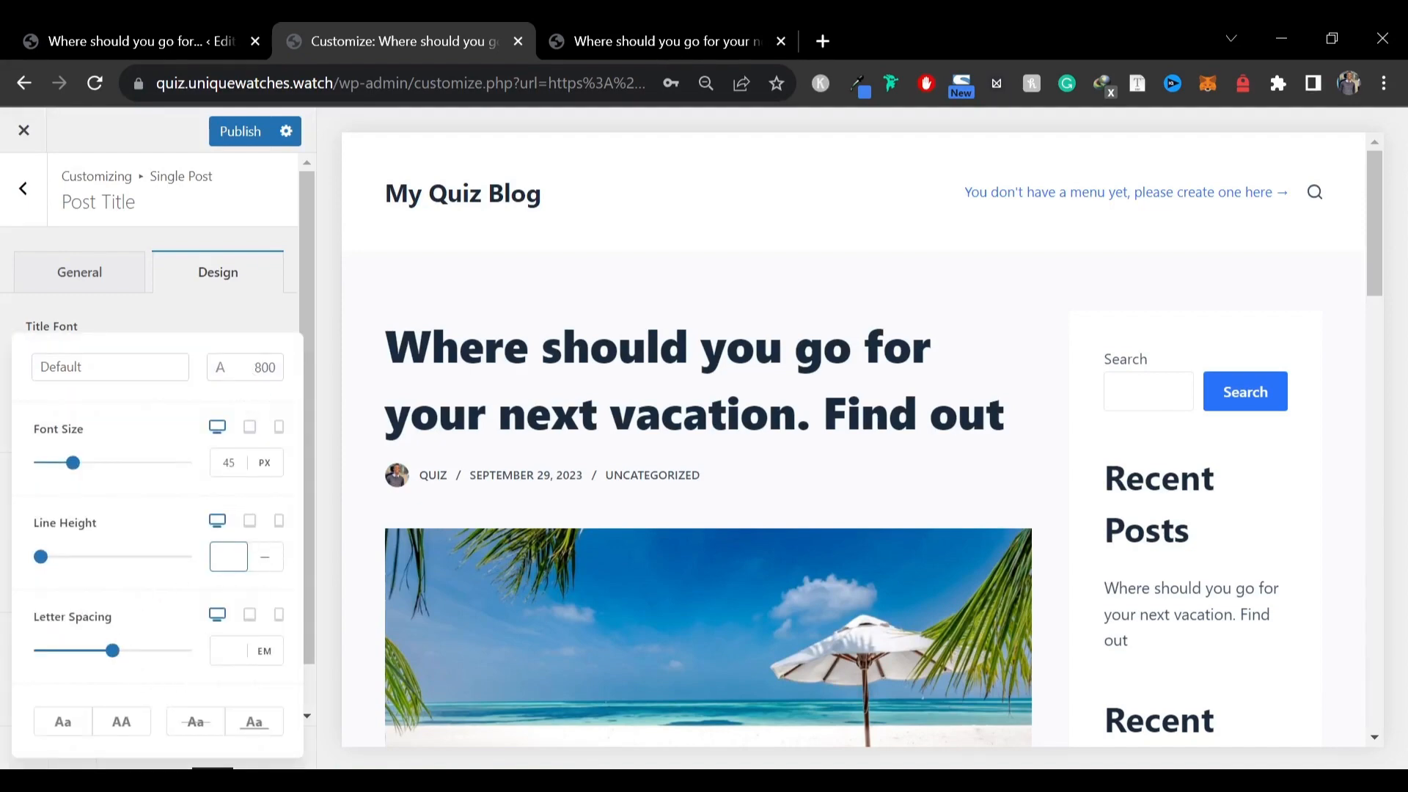
left_click(230, 557)
type("1.1")
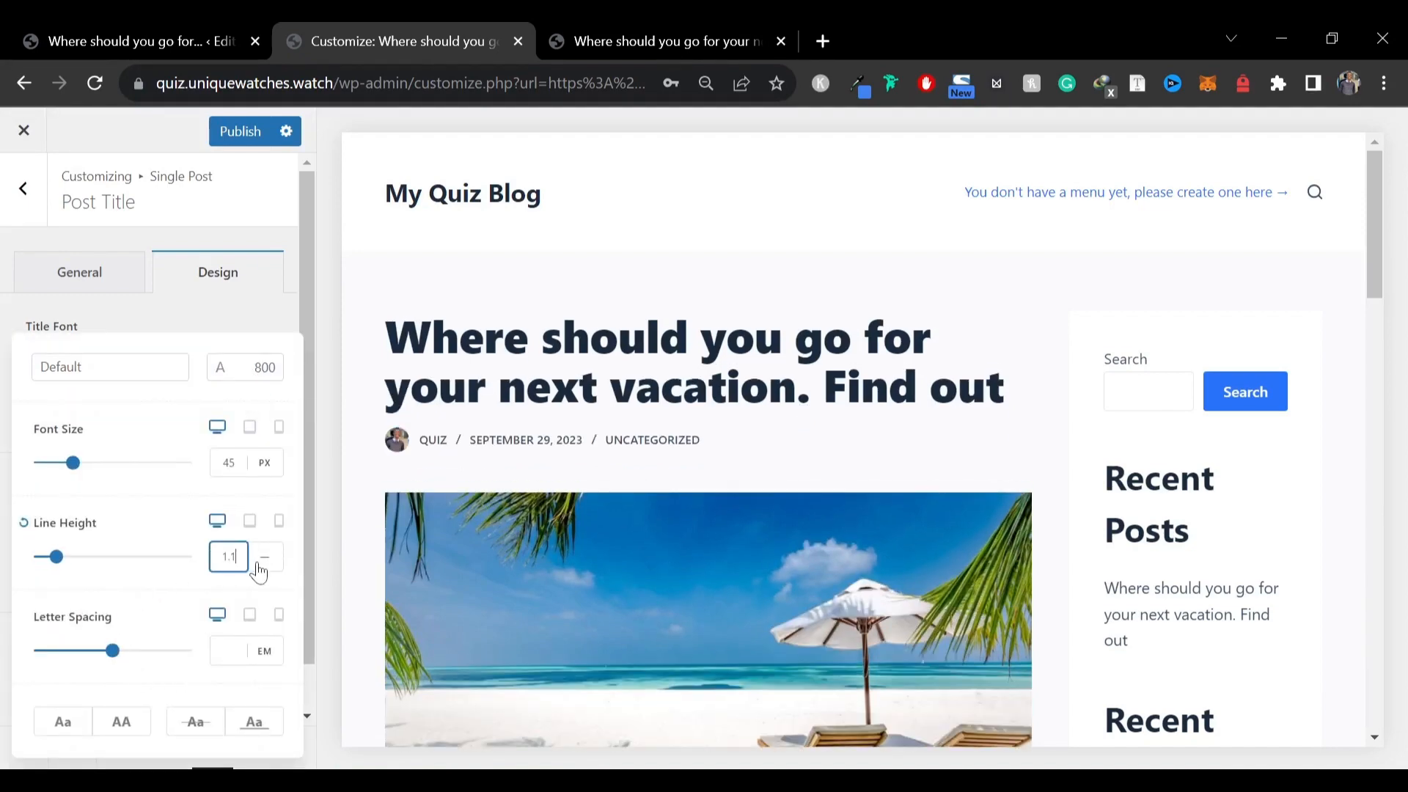
left_click(266, 574)
left_click(265, 557)
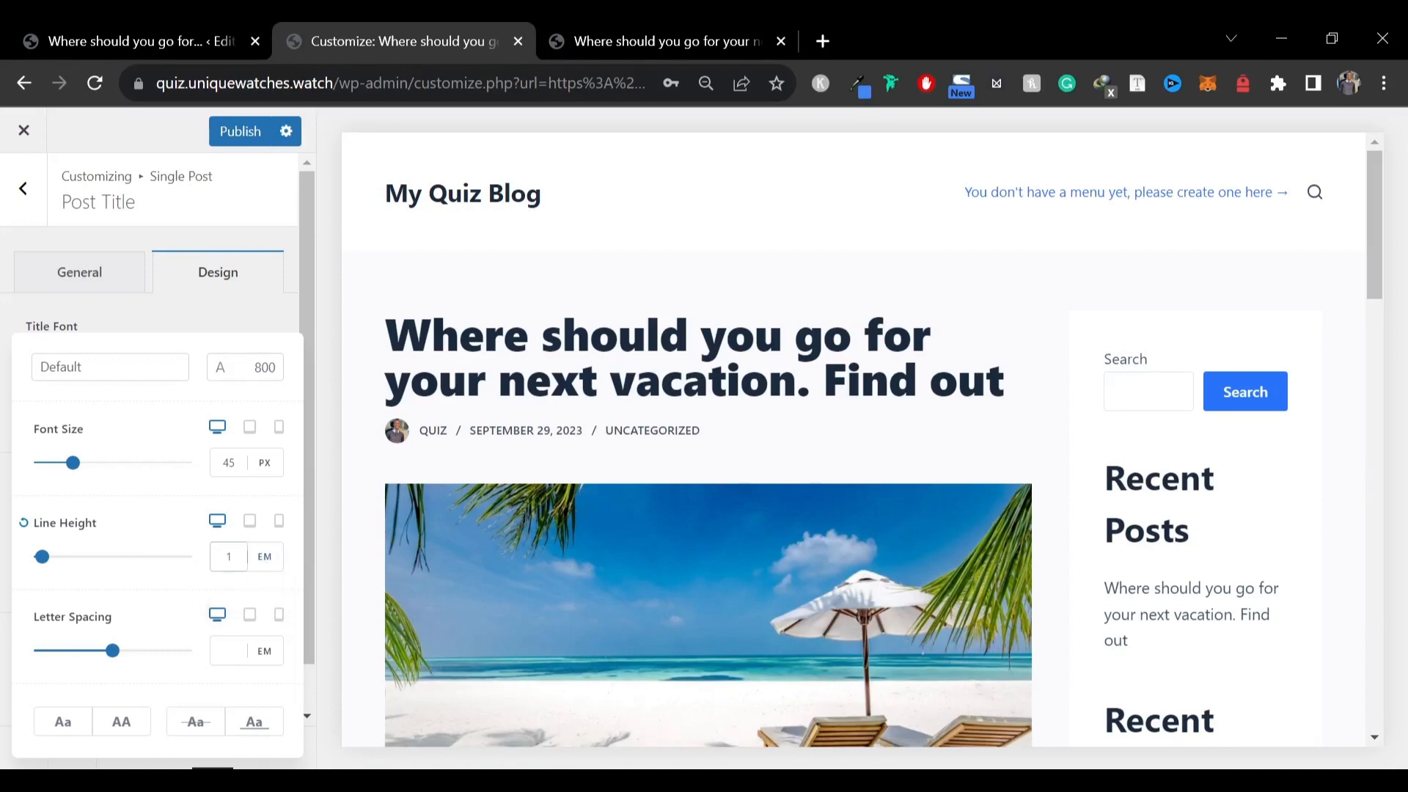
left_click(233, 557)
type(".1")
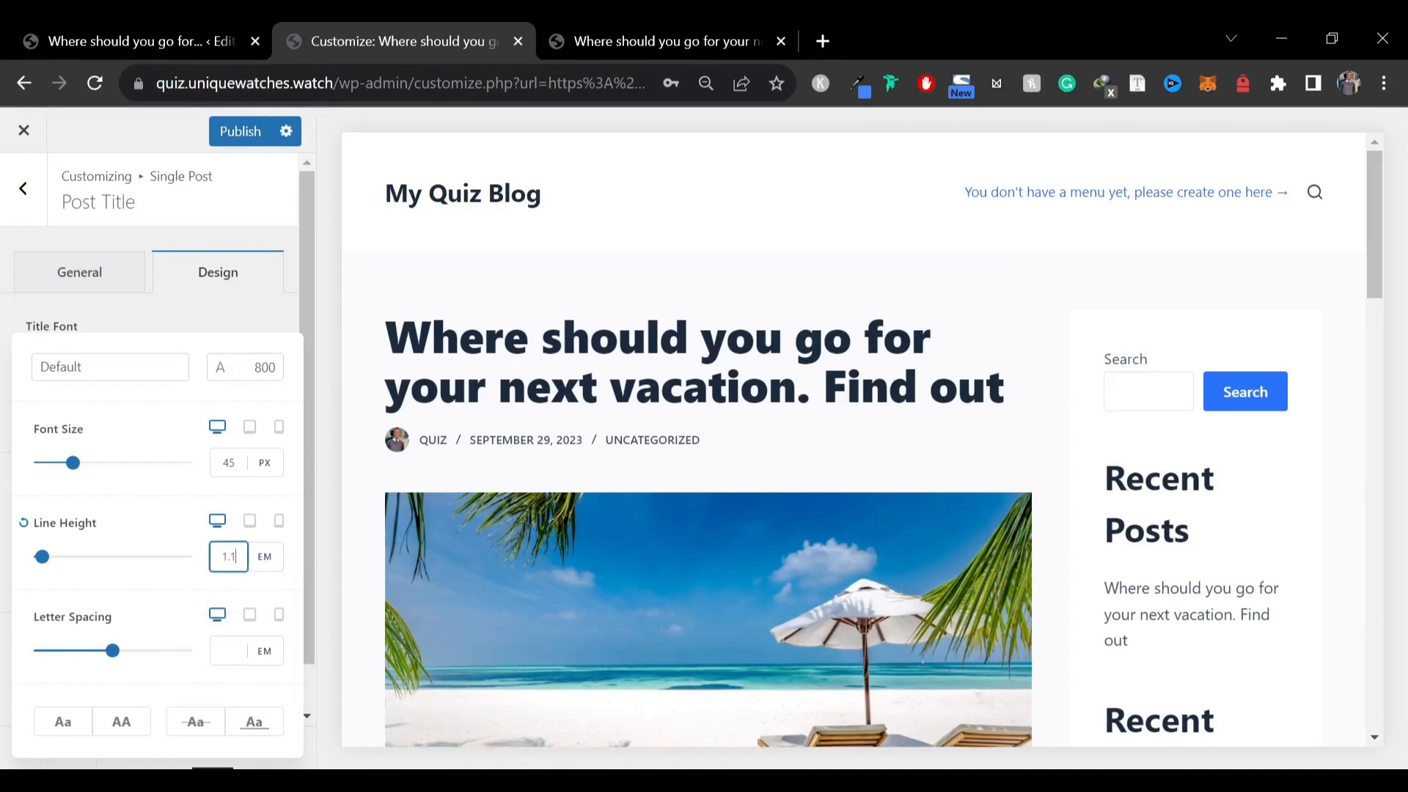
left_click(7, 675)
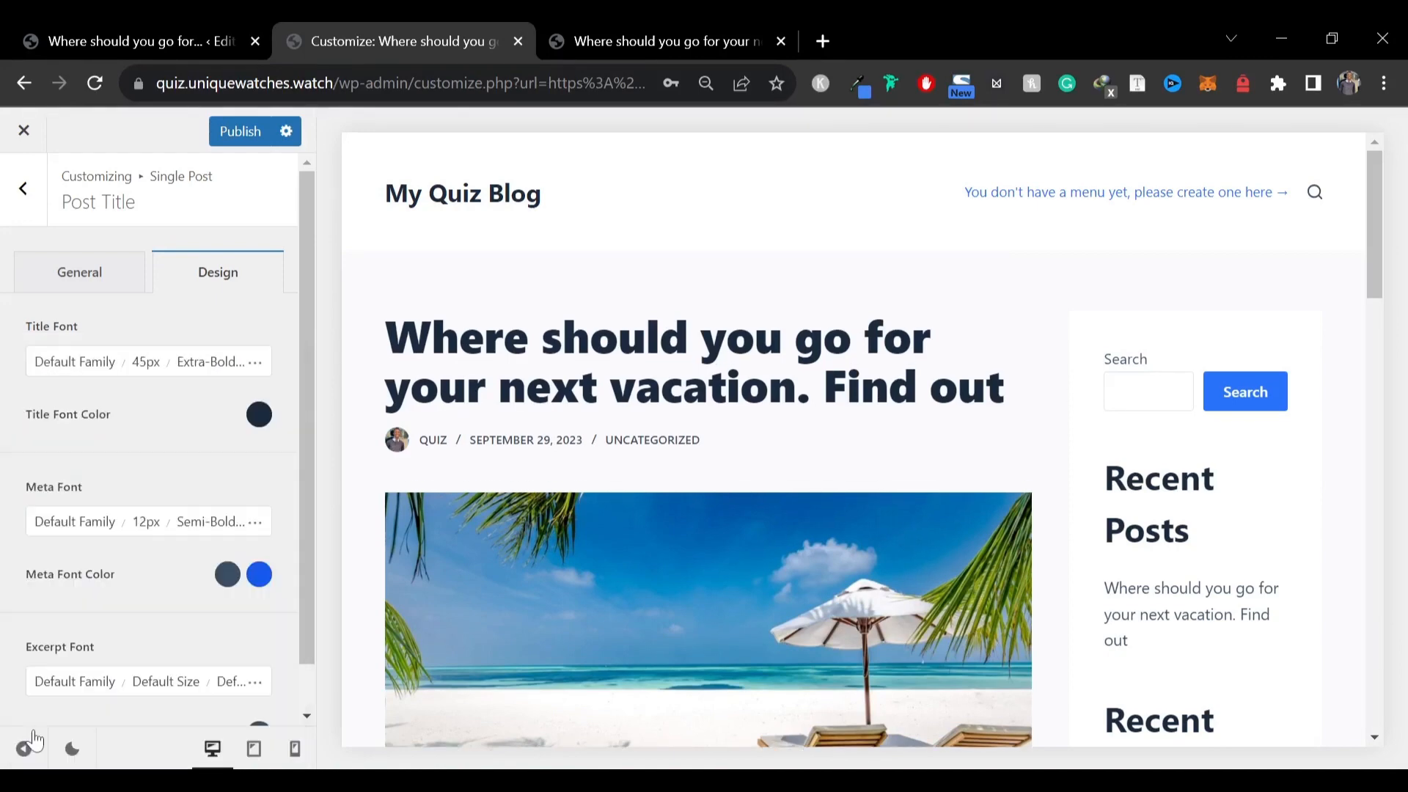
Preview the post and change the post title's line height to 1.2 EM
left_click(27, 749)
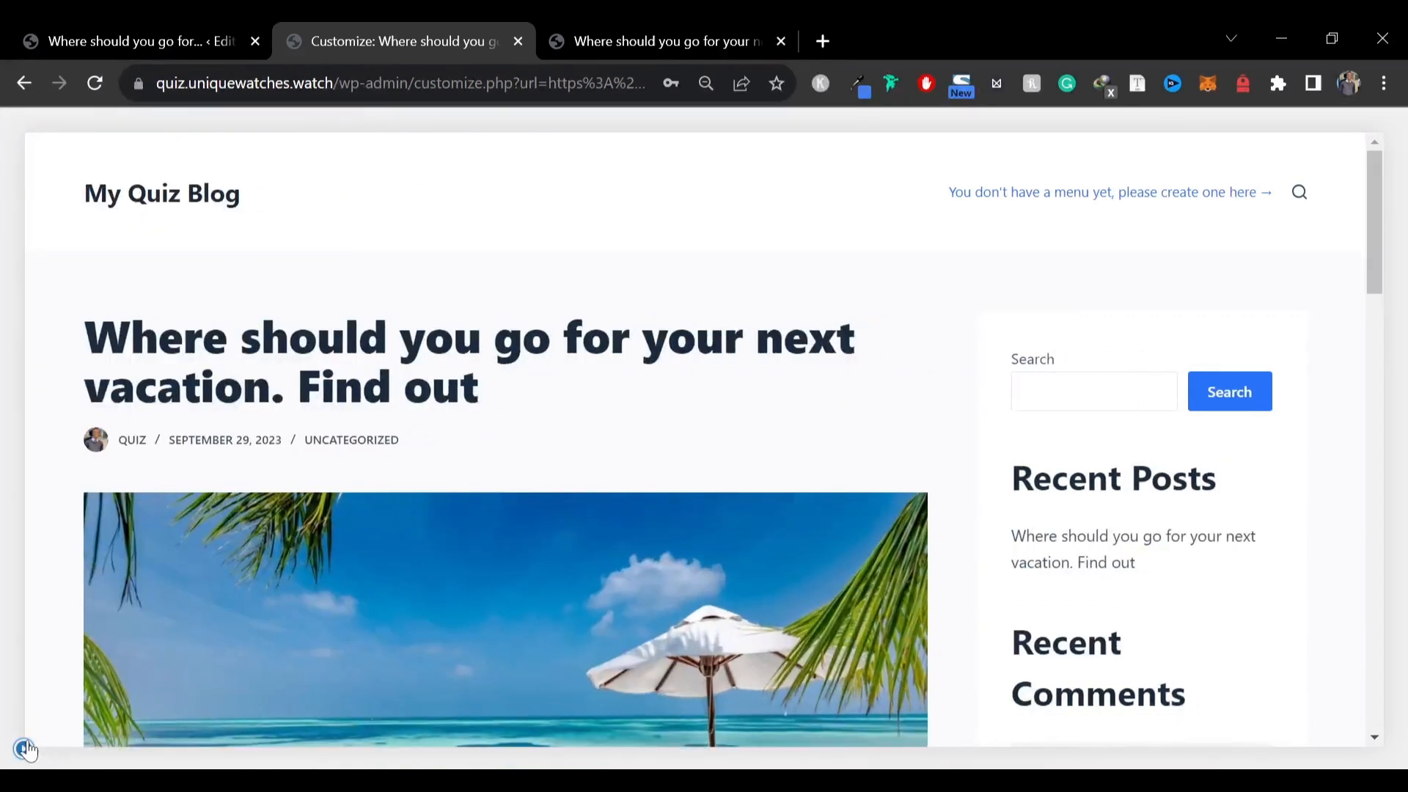
left_click(28, 750)
left_click(261, 367)
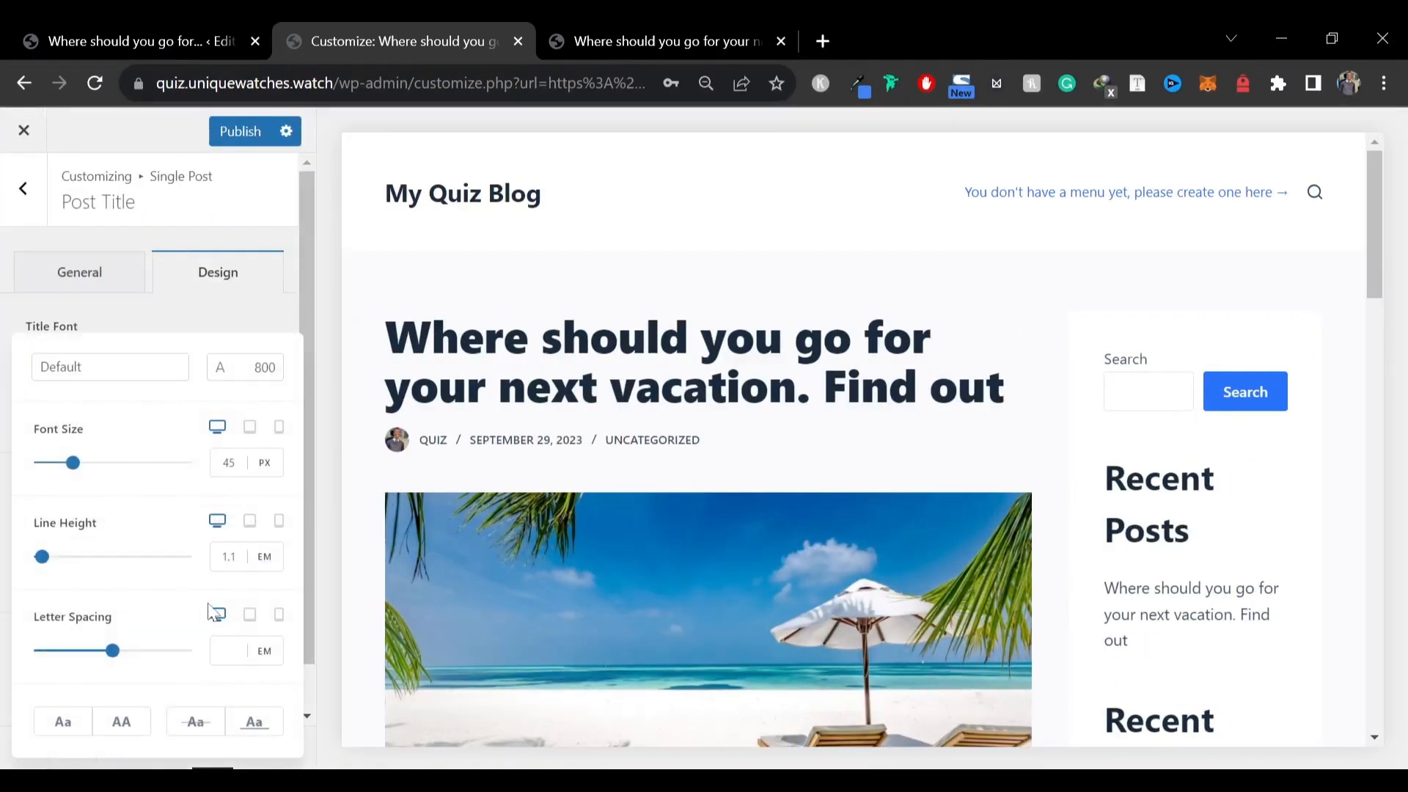
left_click(236, 557)
key("BackSpace")
type("2")
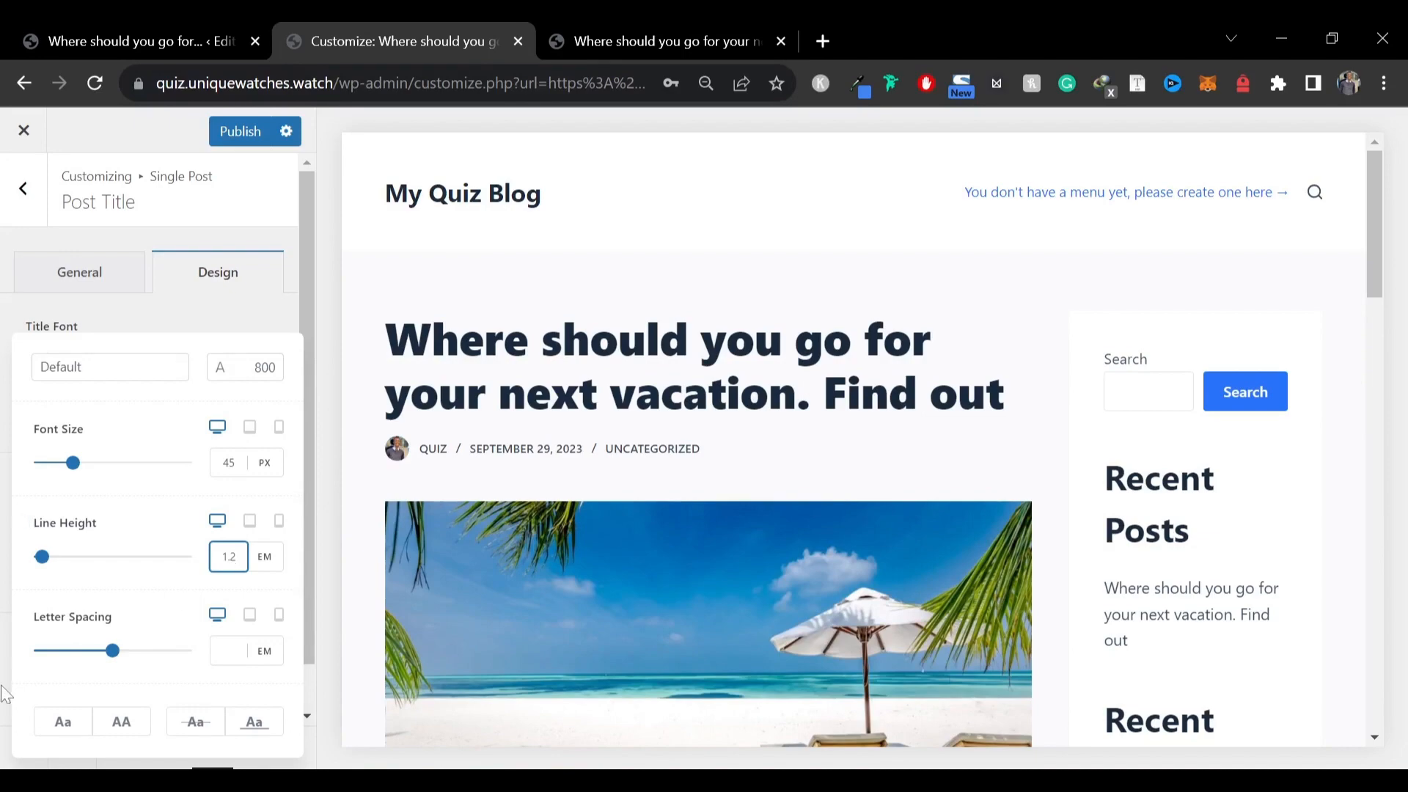
left_click(5, 695)
Publish the customizer changes
left_click(24, 189)
left_click(23, 188)
scroll(823, 390, "down", 9)
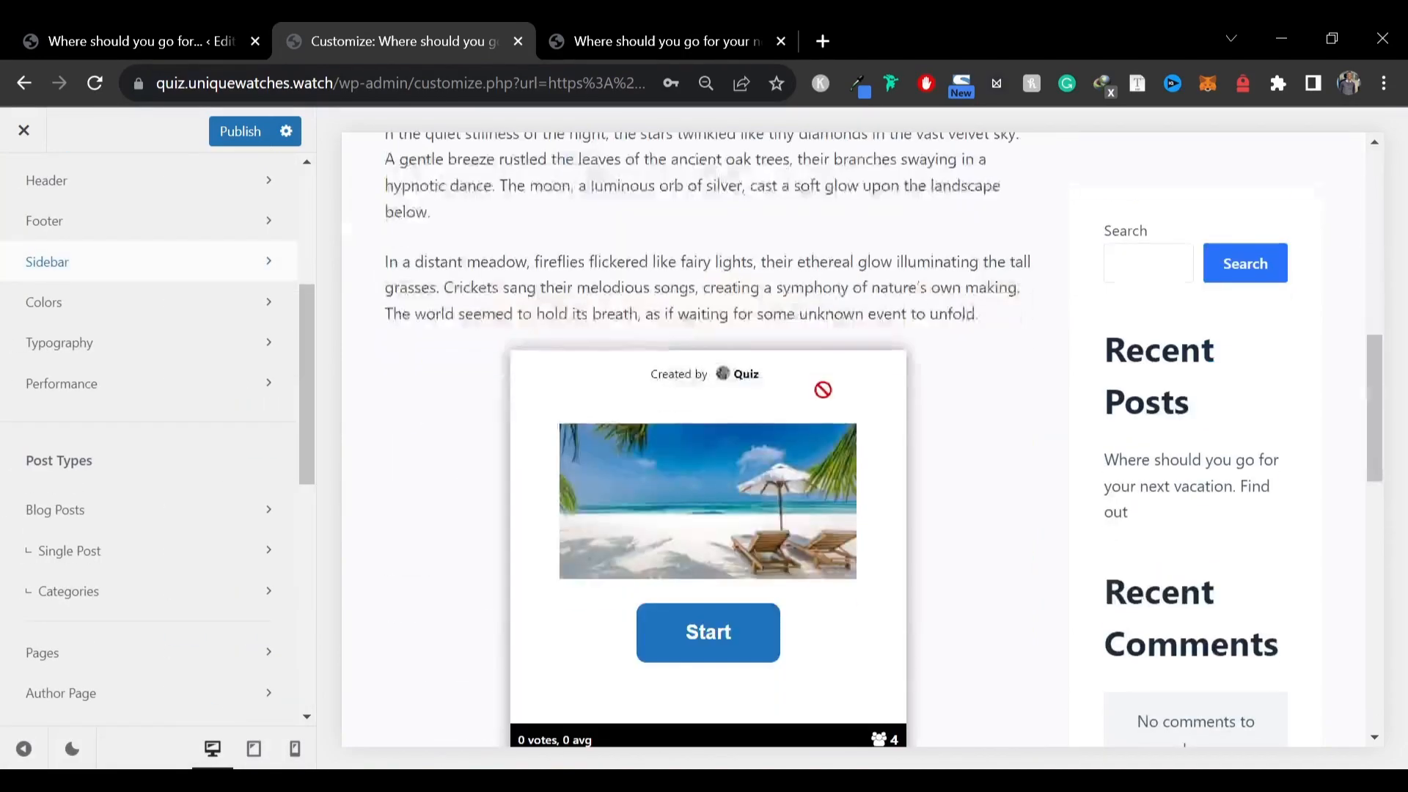
scroll(825, 396, "down", 8)
left_click(236, 132)
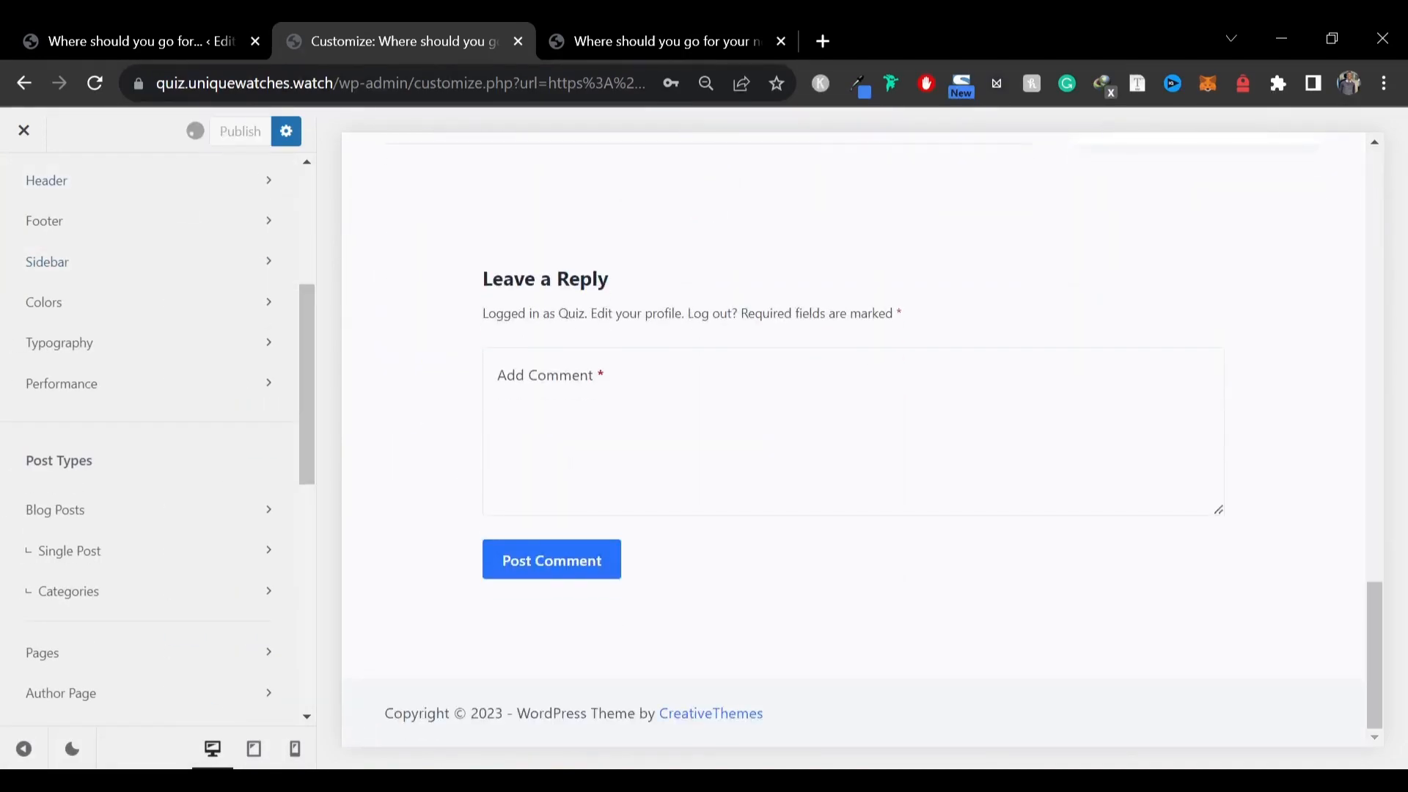
Create a new menu named Primary and assign it to the Mobile Menu location
scroll(1169, 197, "up", 15)
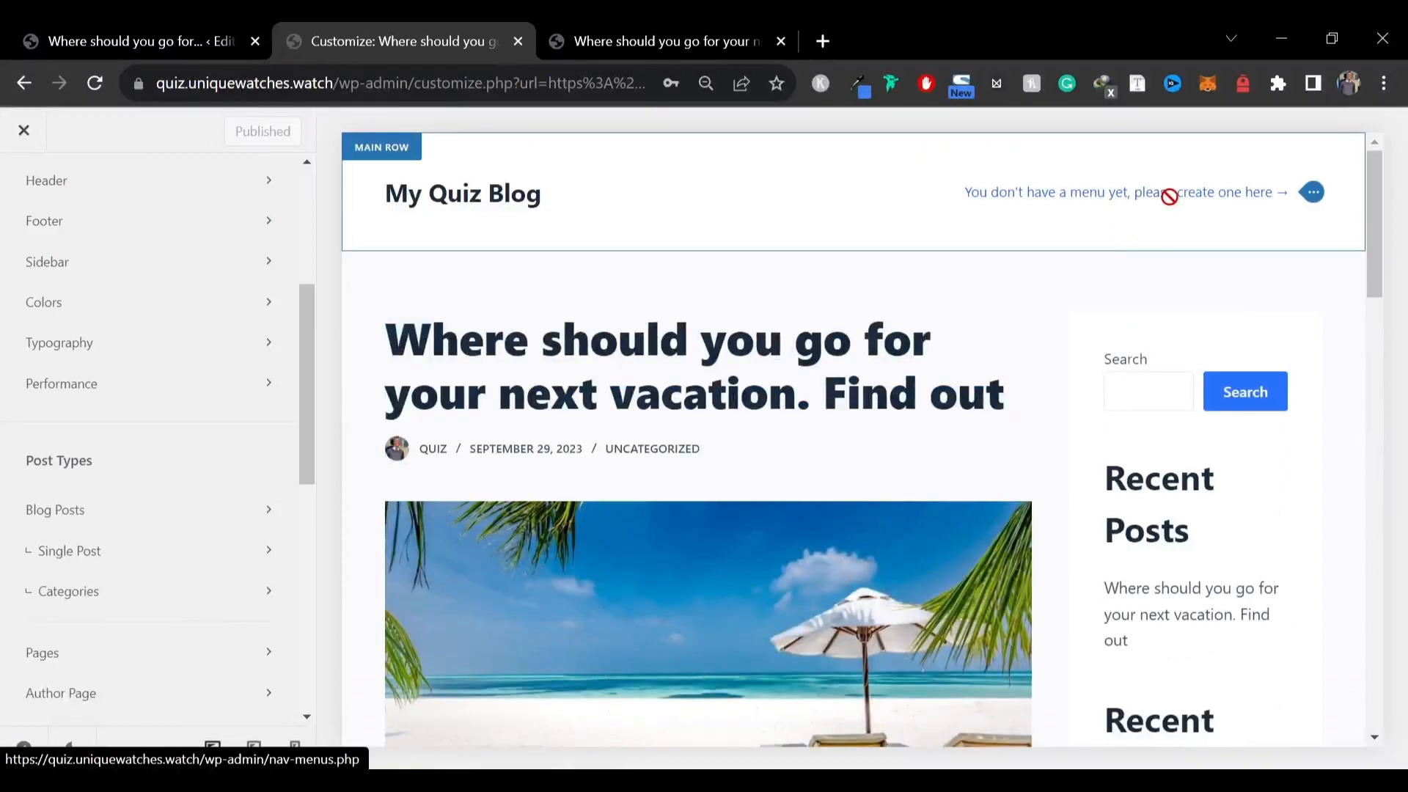
scroll(114, 475, "down", 5)
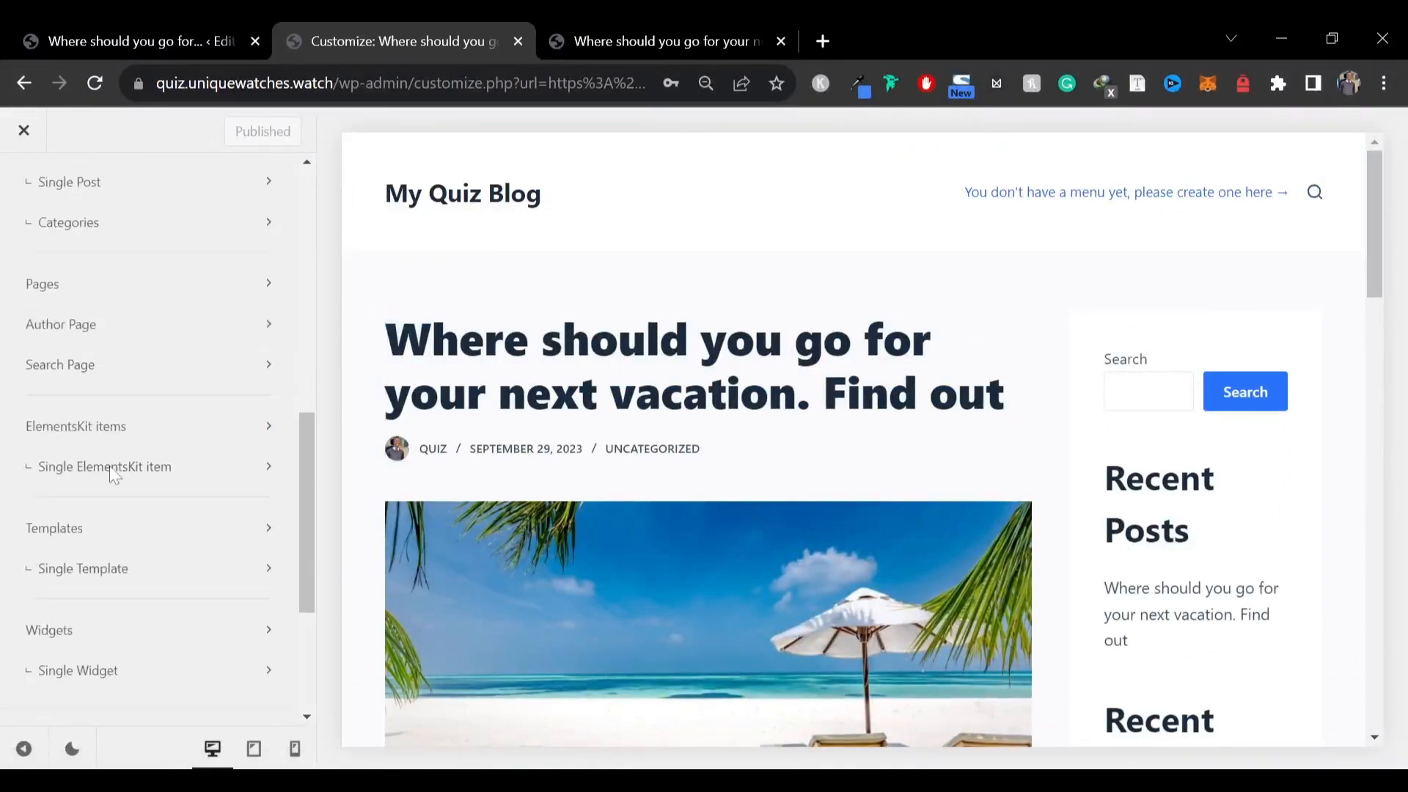
scroll(114, 475, "down", 5)
left_click(54, 564)
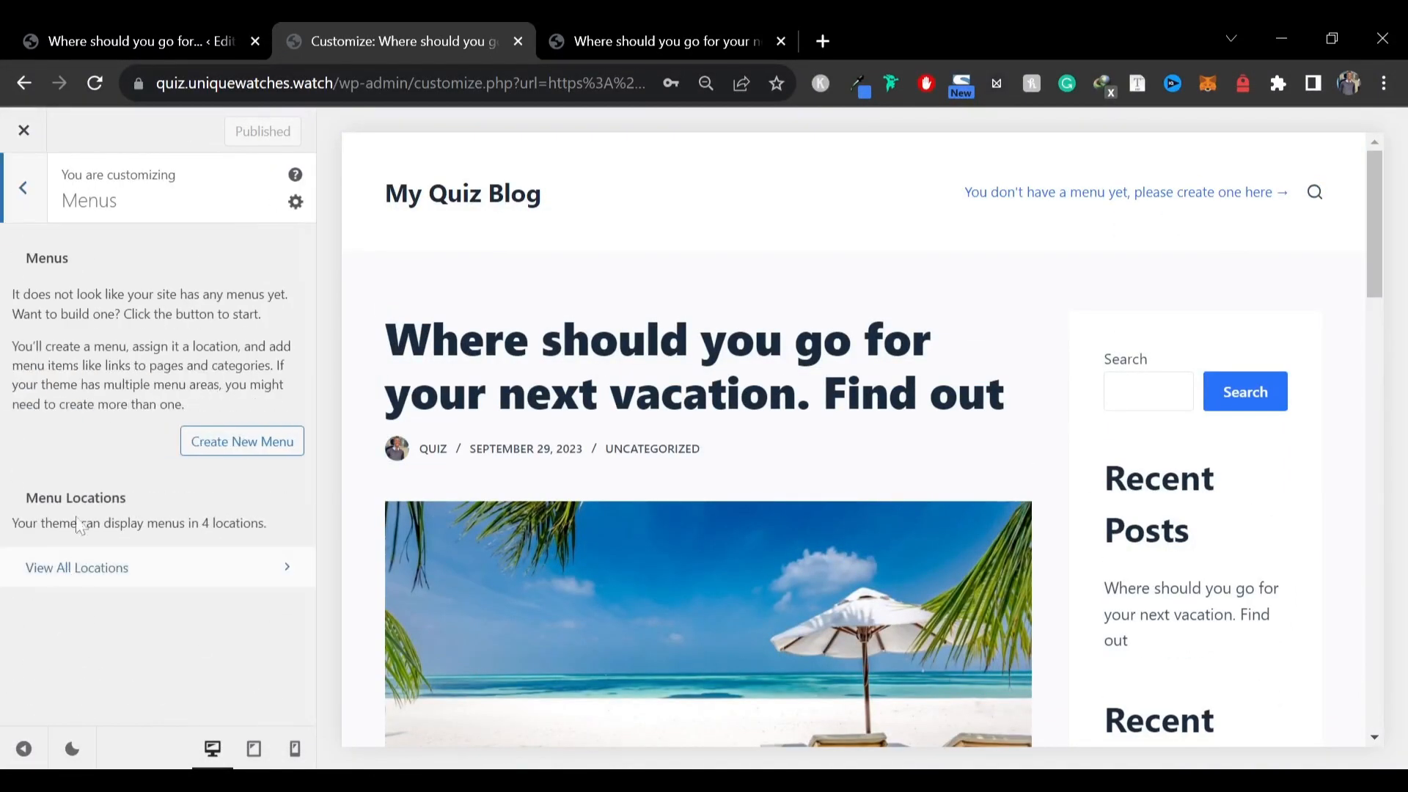
left_click(253, 442)
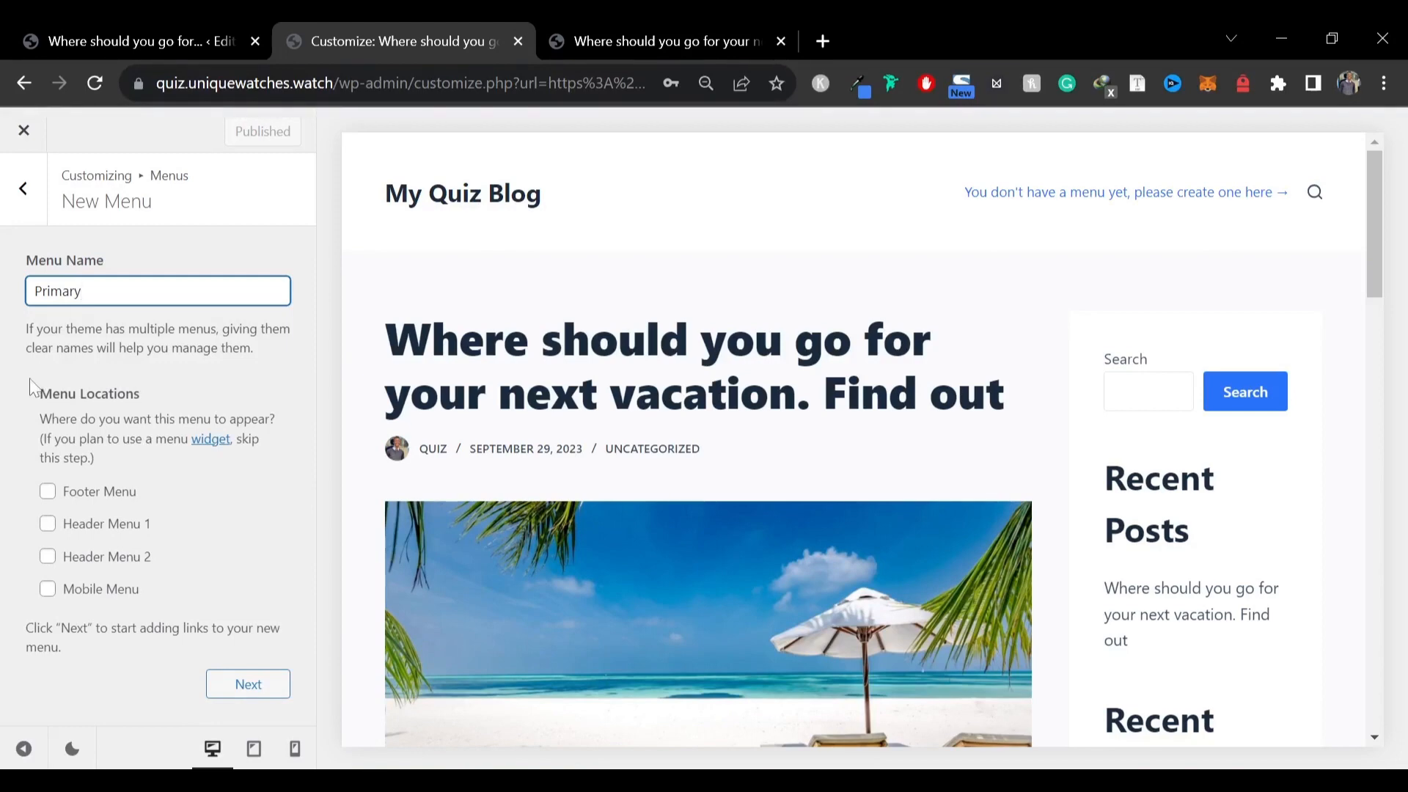
left_click(48, 591)
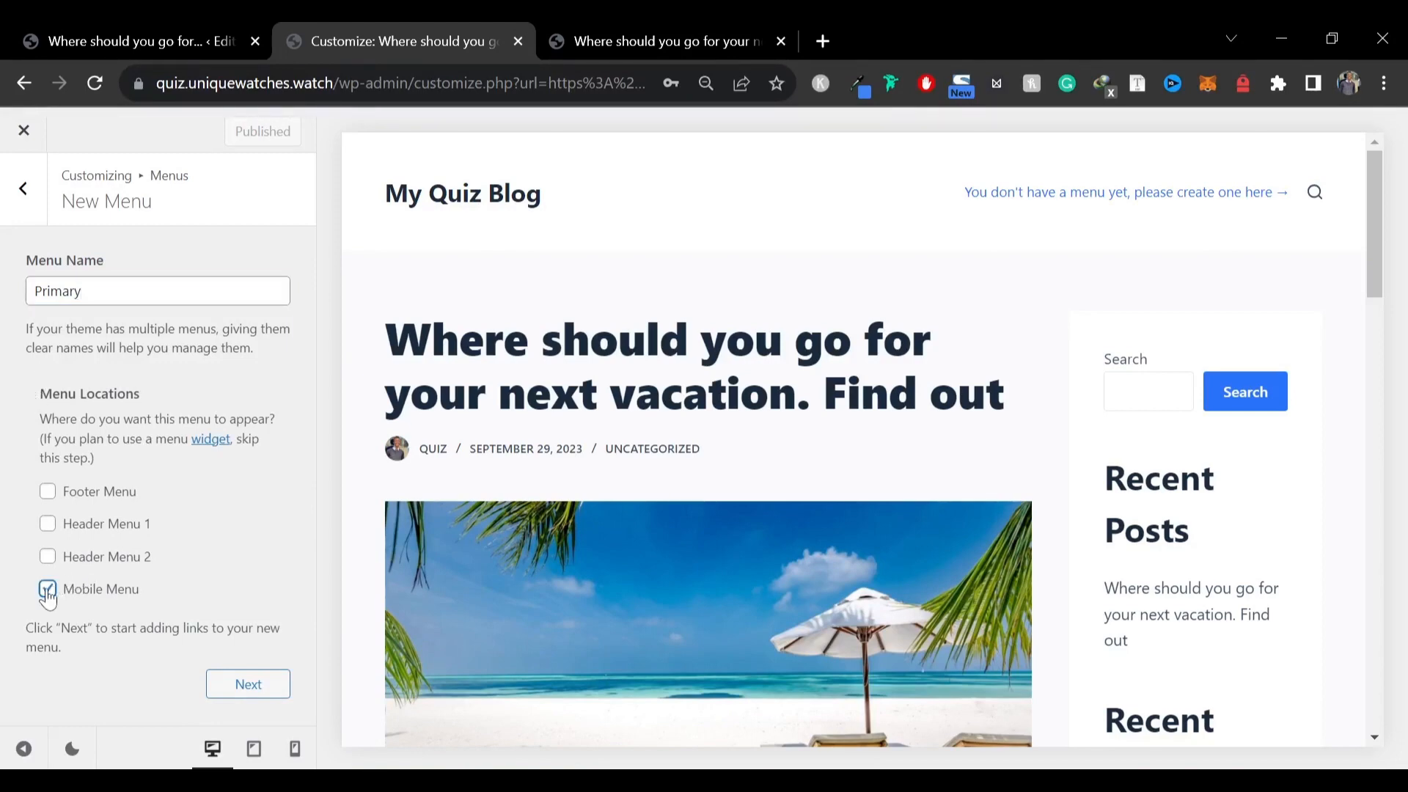
left_click(247, 689)
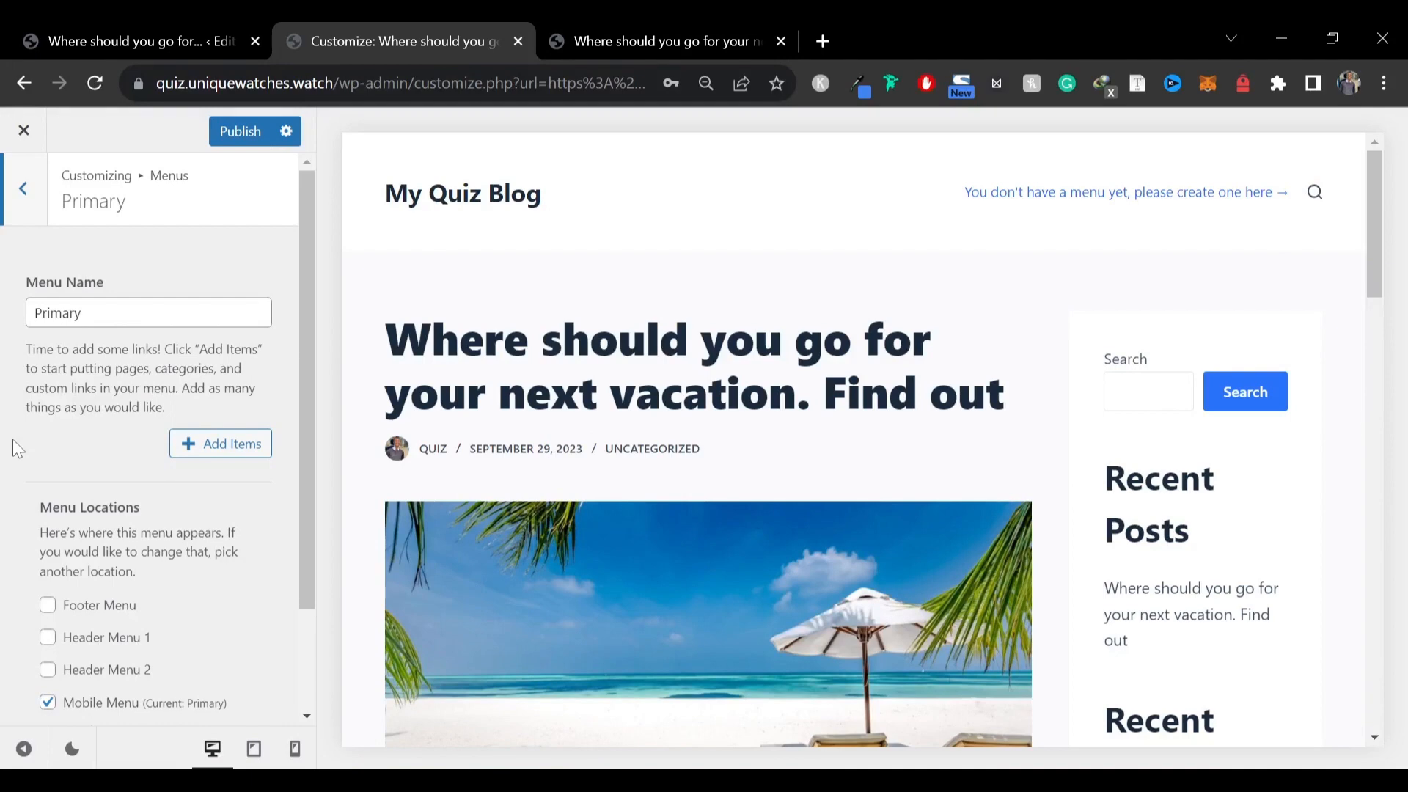
Add the Home page link to the Primary menu
left_click(207, 445)
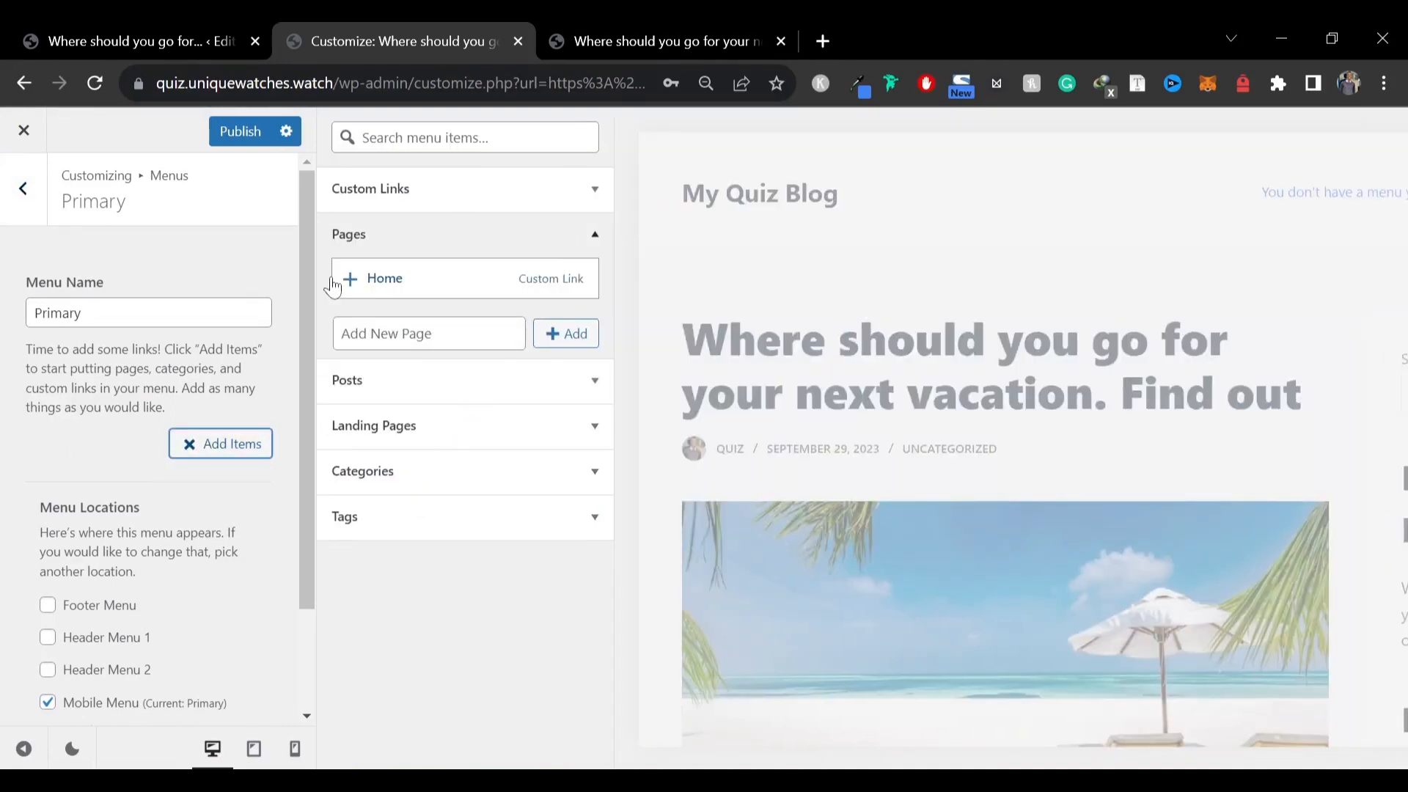
left_click(355, 283)
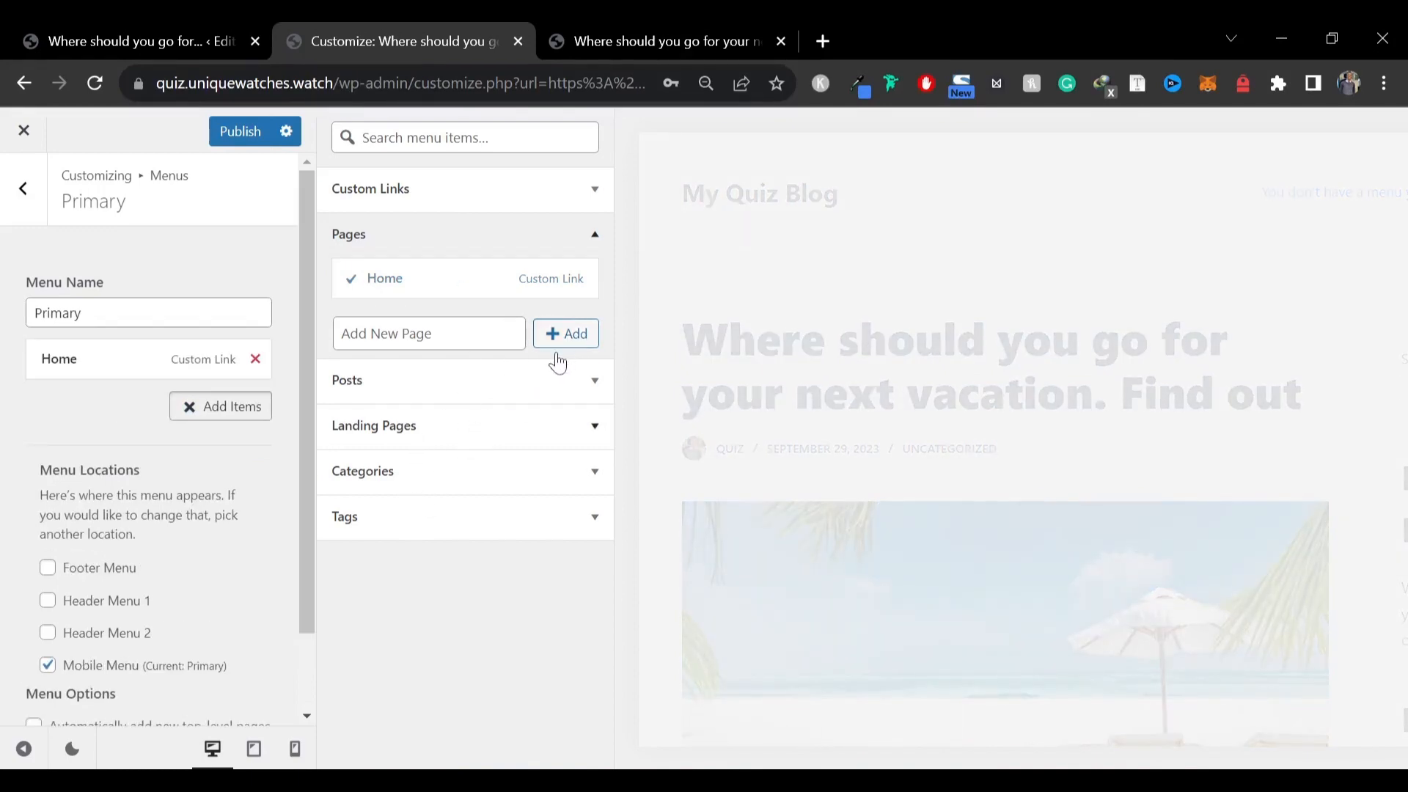
Add the vacation quiz post to the Primary menu
left_click(342, 334)
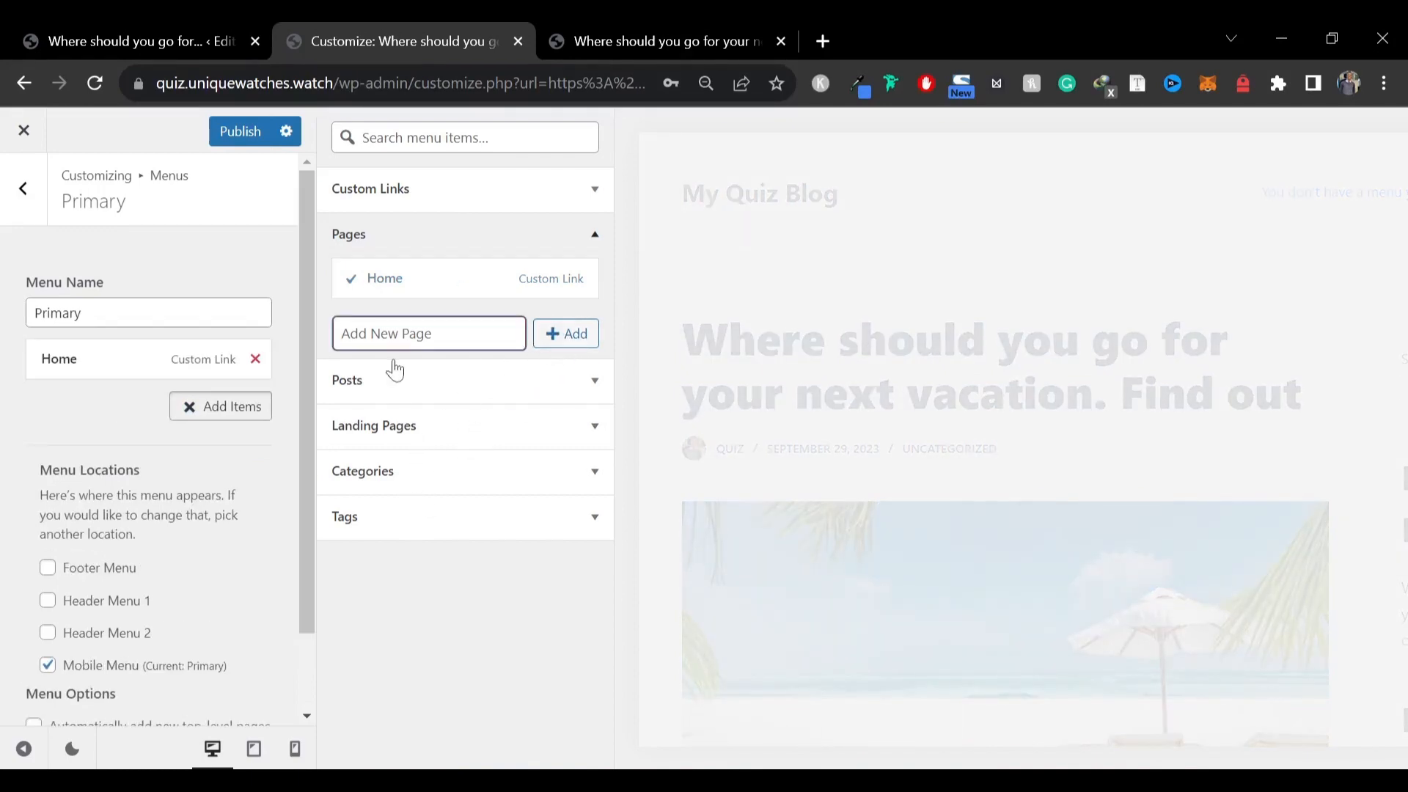
left_click(448, 382)
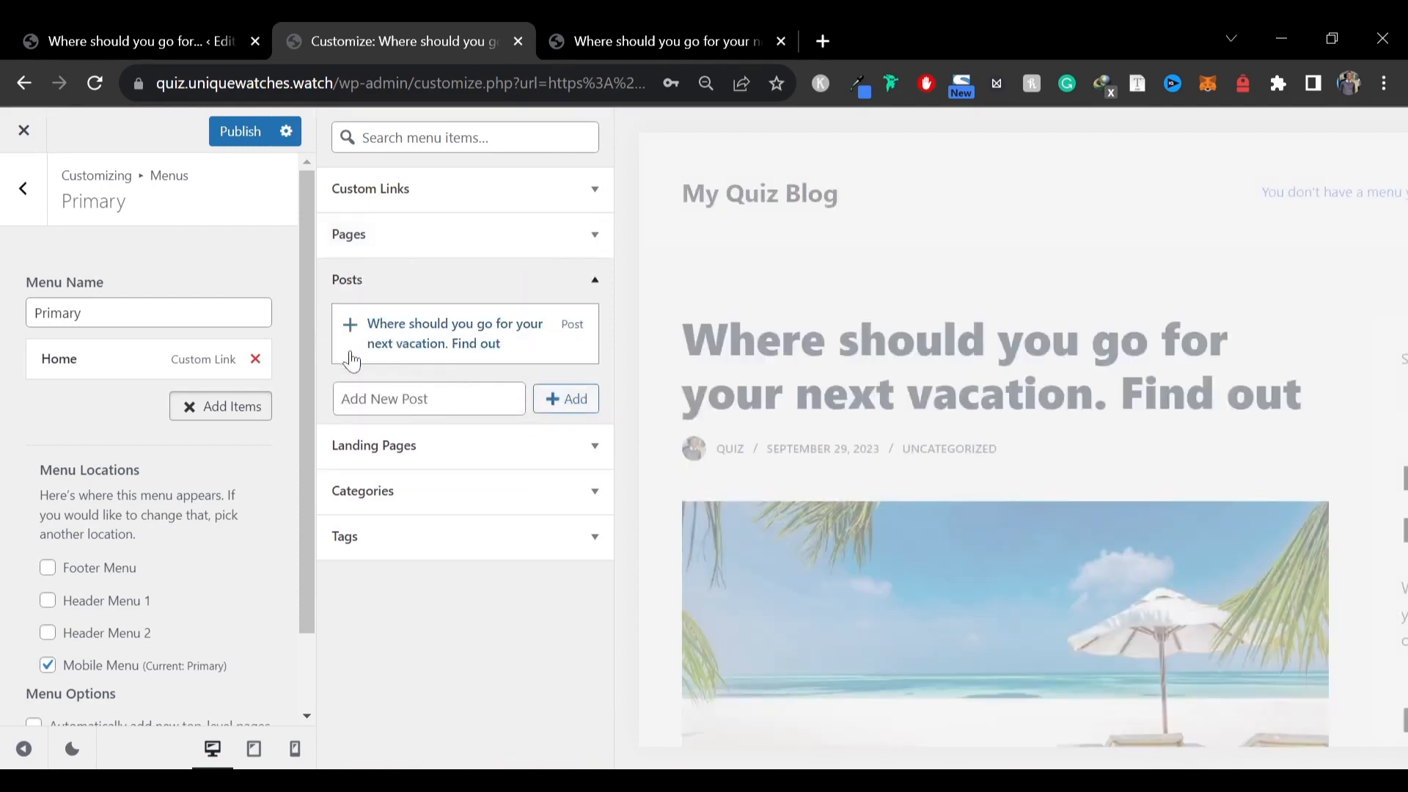
left_click(347, 328)
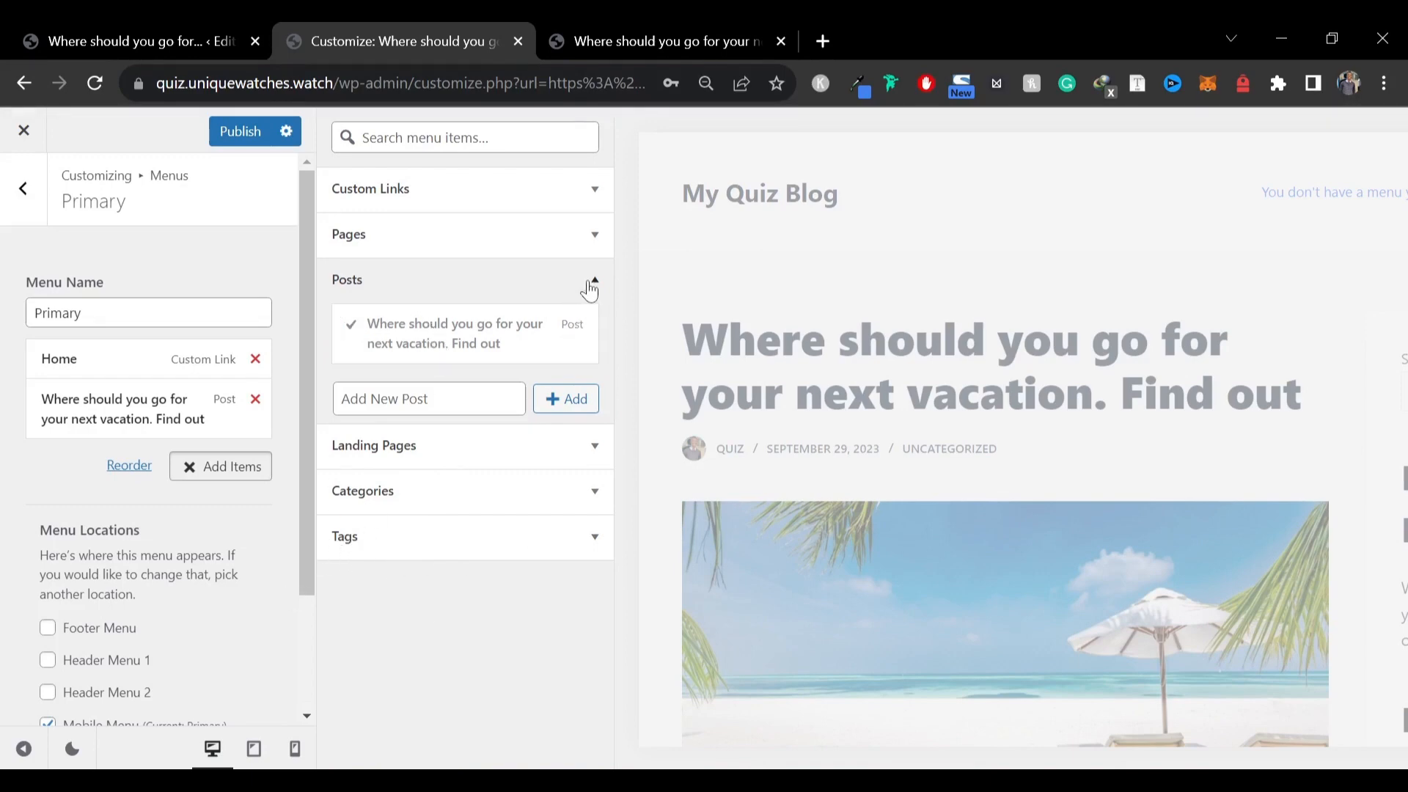
left_click(593, 282)
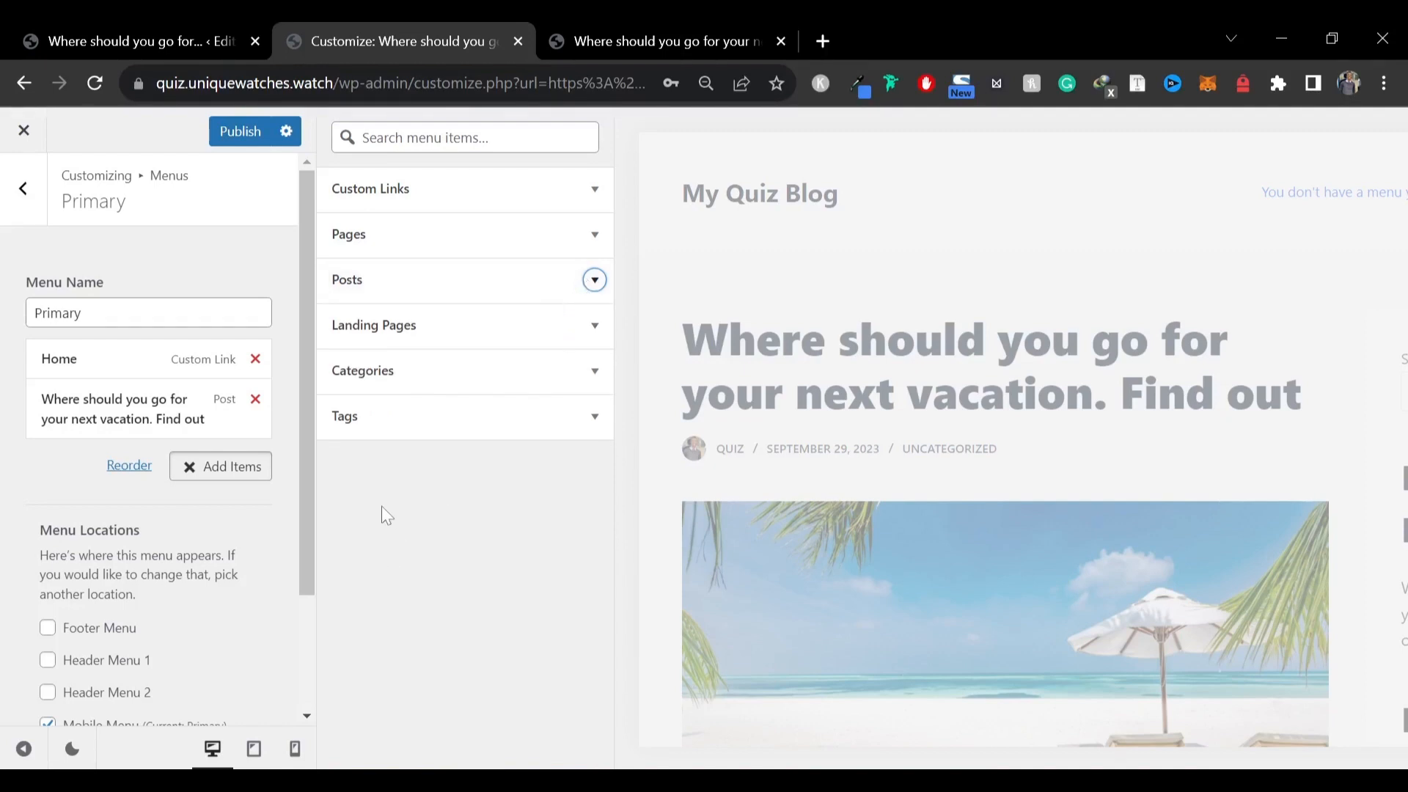
Publish the Primary menu changes
left_click(434, 378)
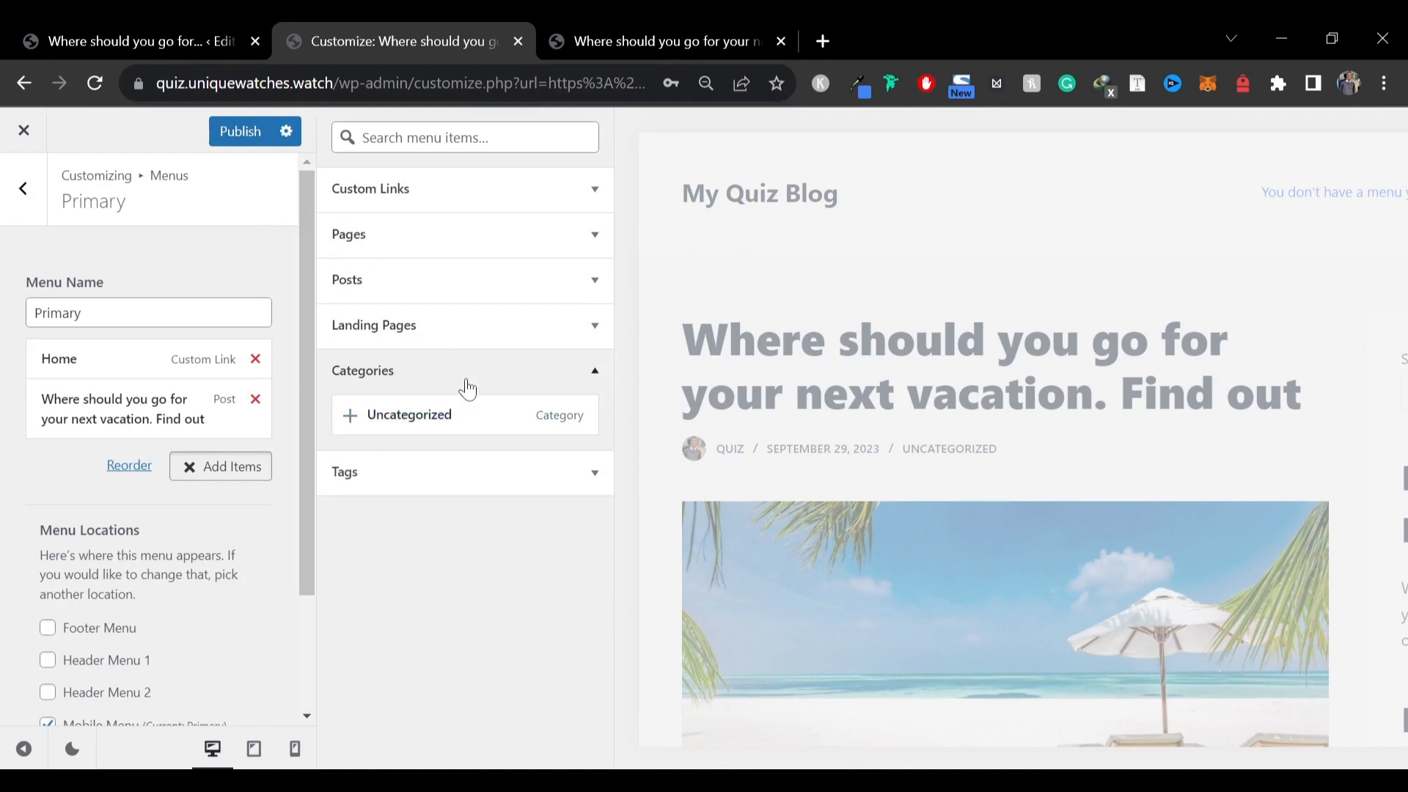
left_click(467, 387)
left_click(232, 135)
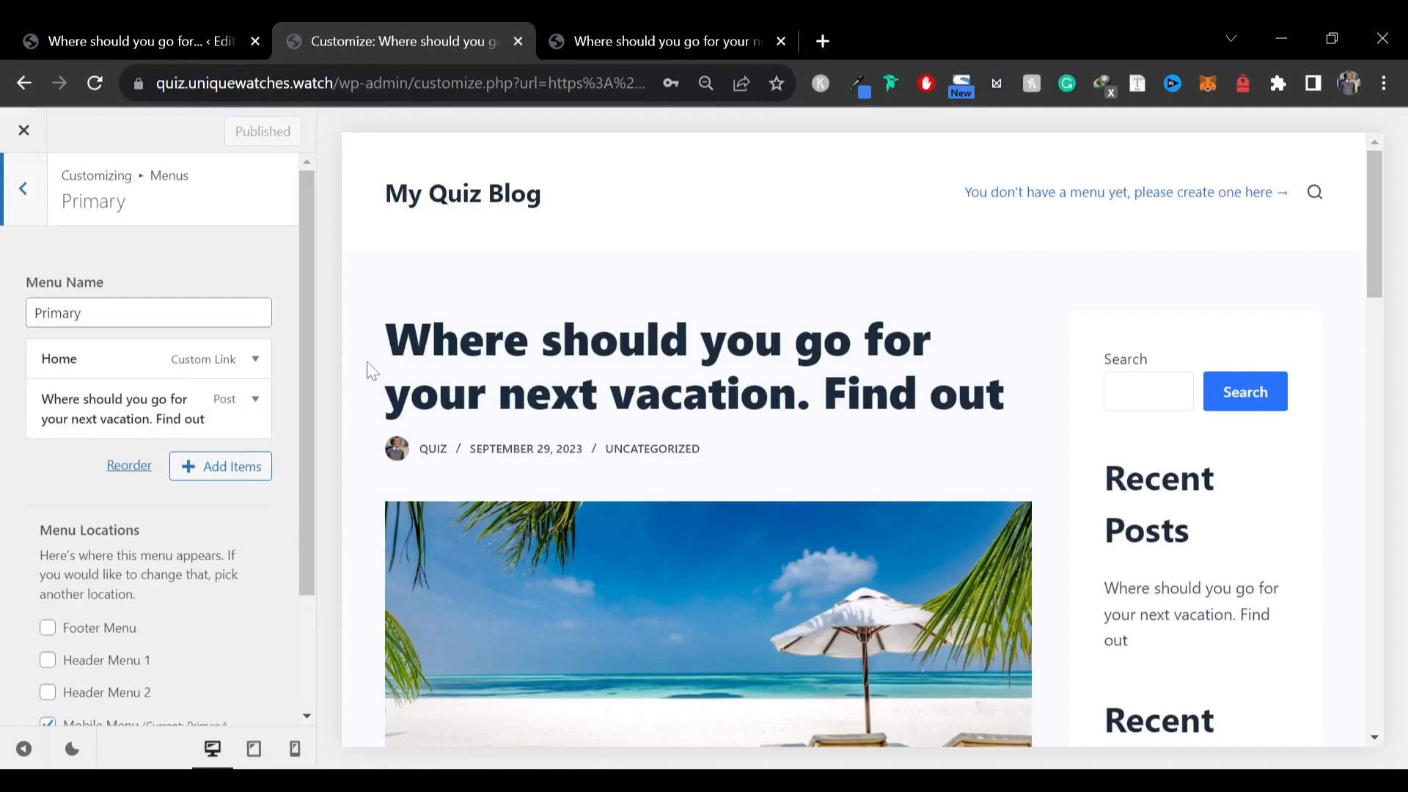
Set the header main row's minimum height to 70 px
scroll(891, 488, "down", 3)
scroll(891, 488, "up", 3)
scroll(890, 488, "down", 6)
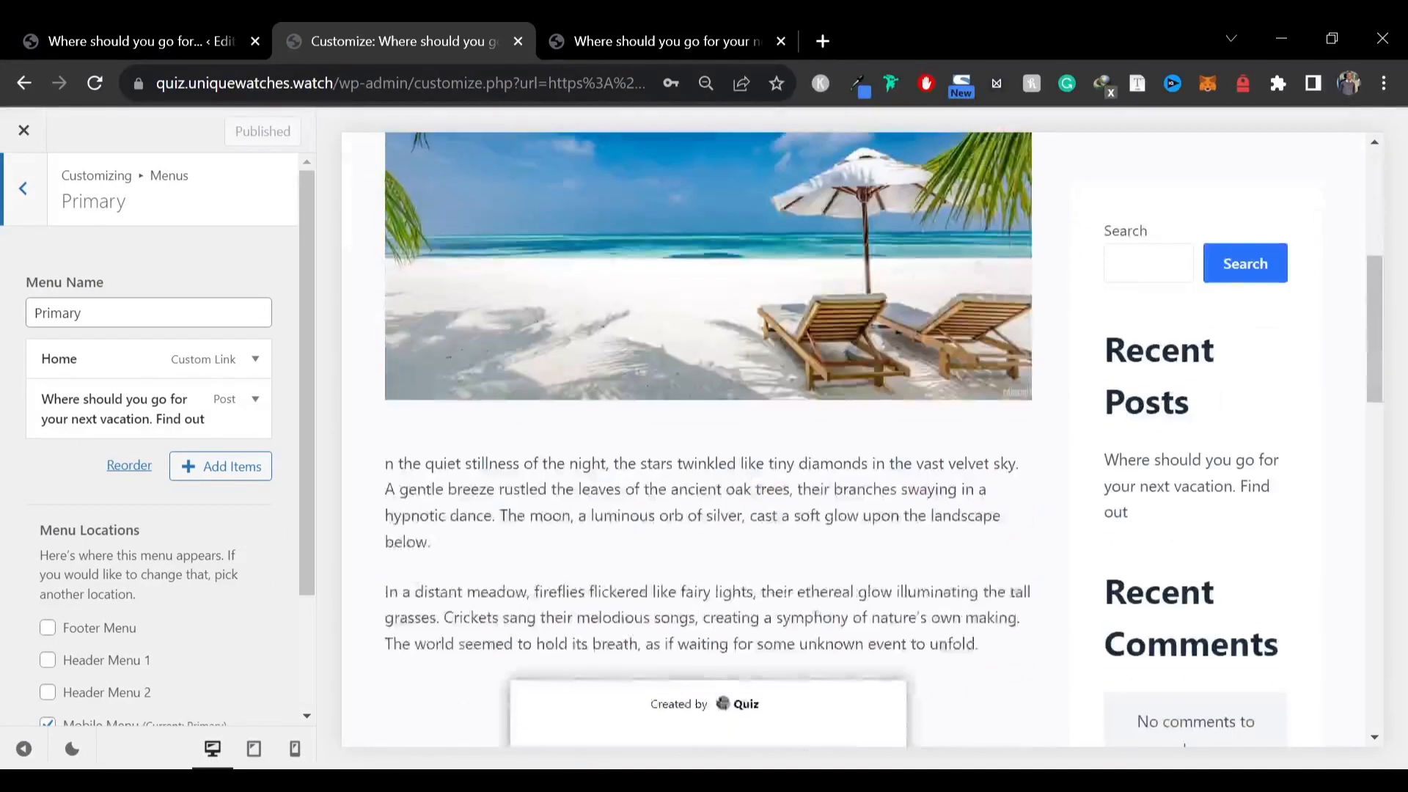
scroll(807, 491, "up", 6)
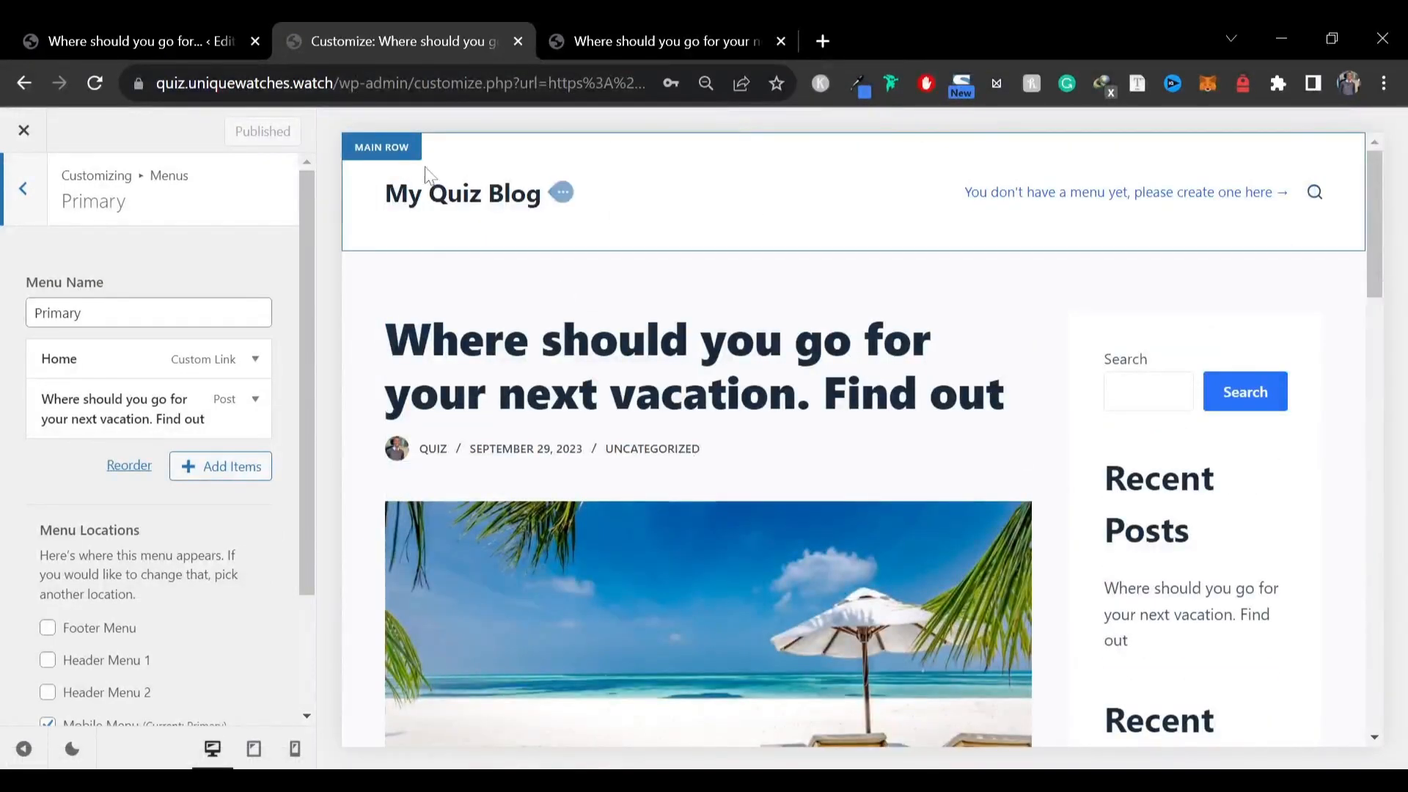
left_click(377, 151)
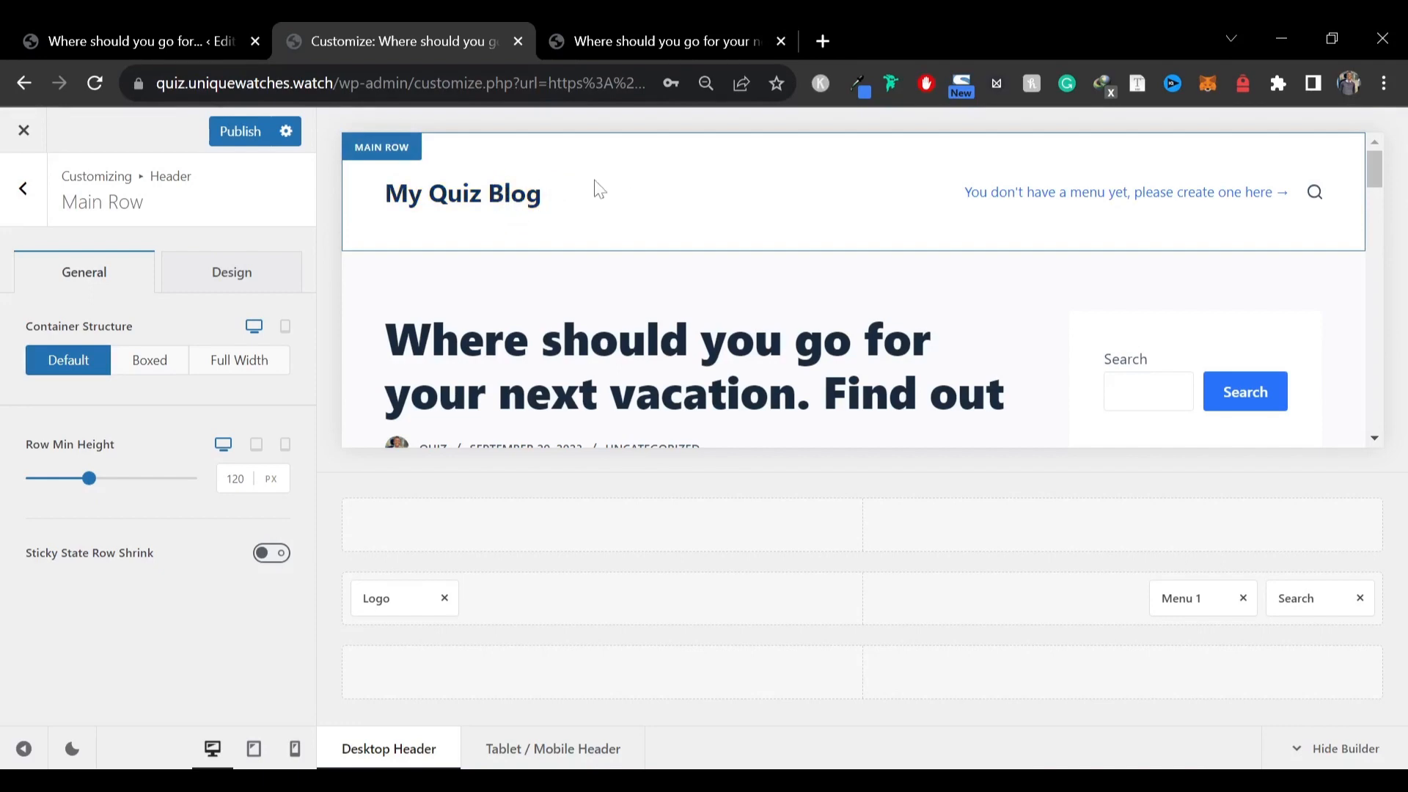
double_click(234, 478)
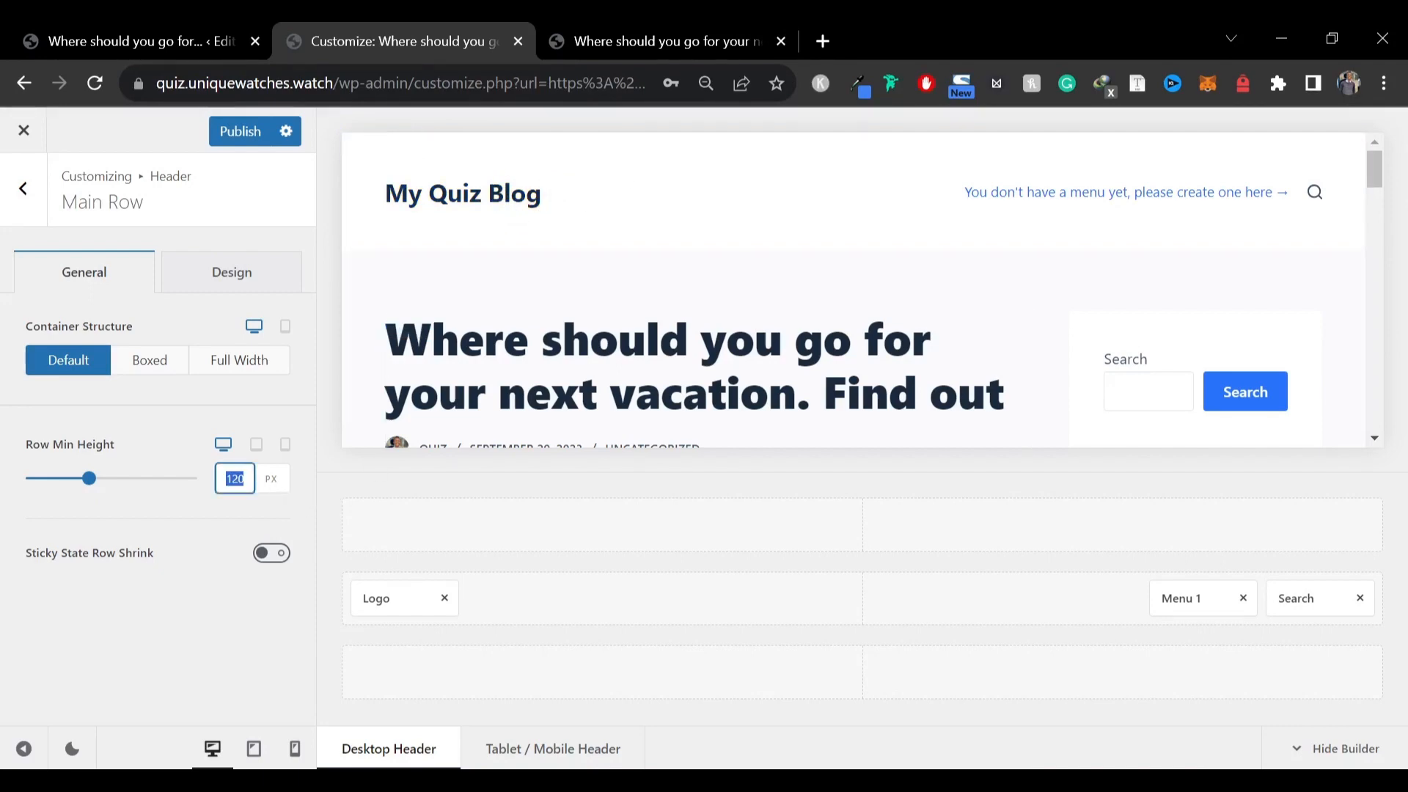
type("70")
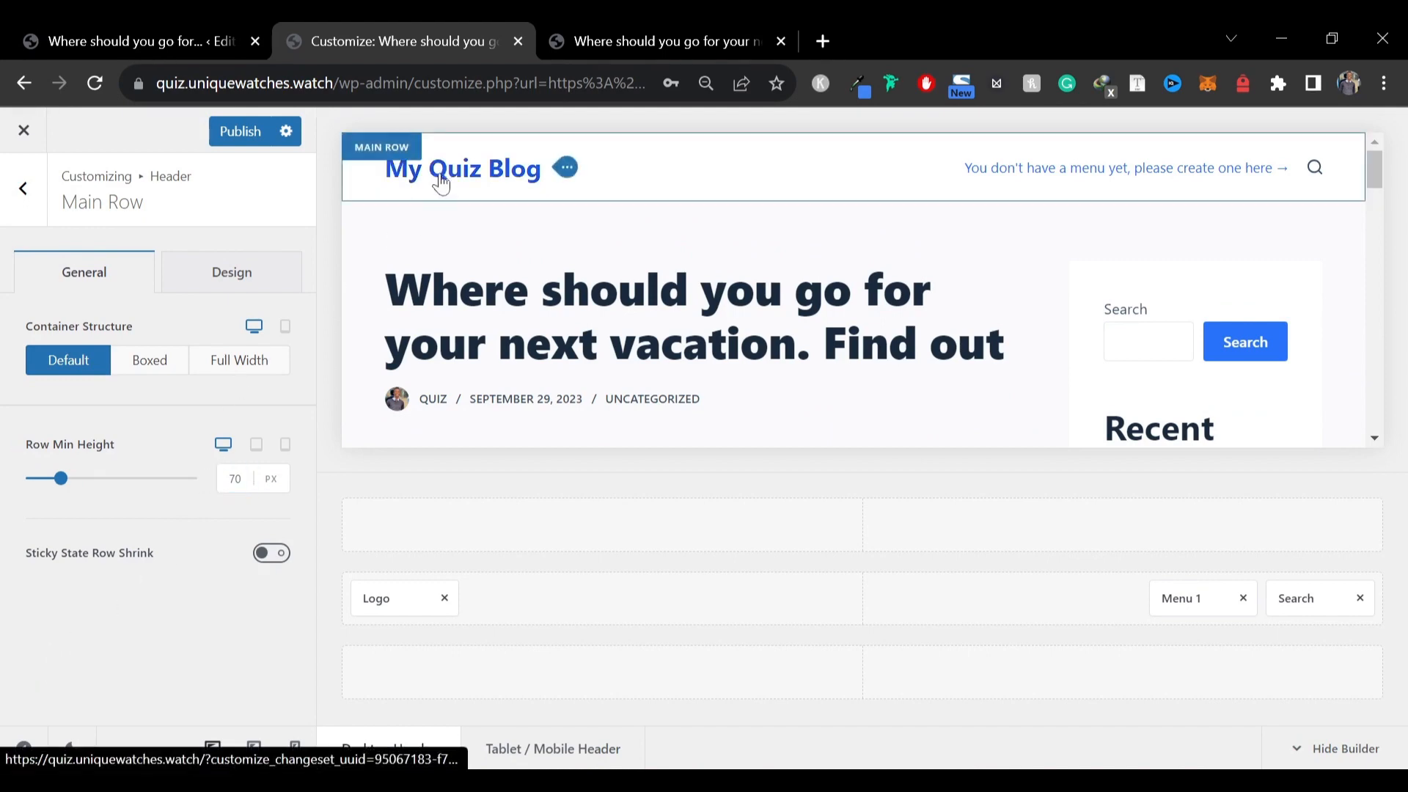
Upload the elementor-logos-idbVTMYGN7 image and select it as the site logo
left_click(510, 182)
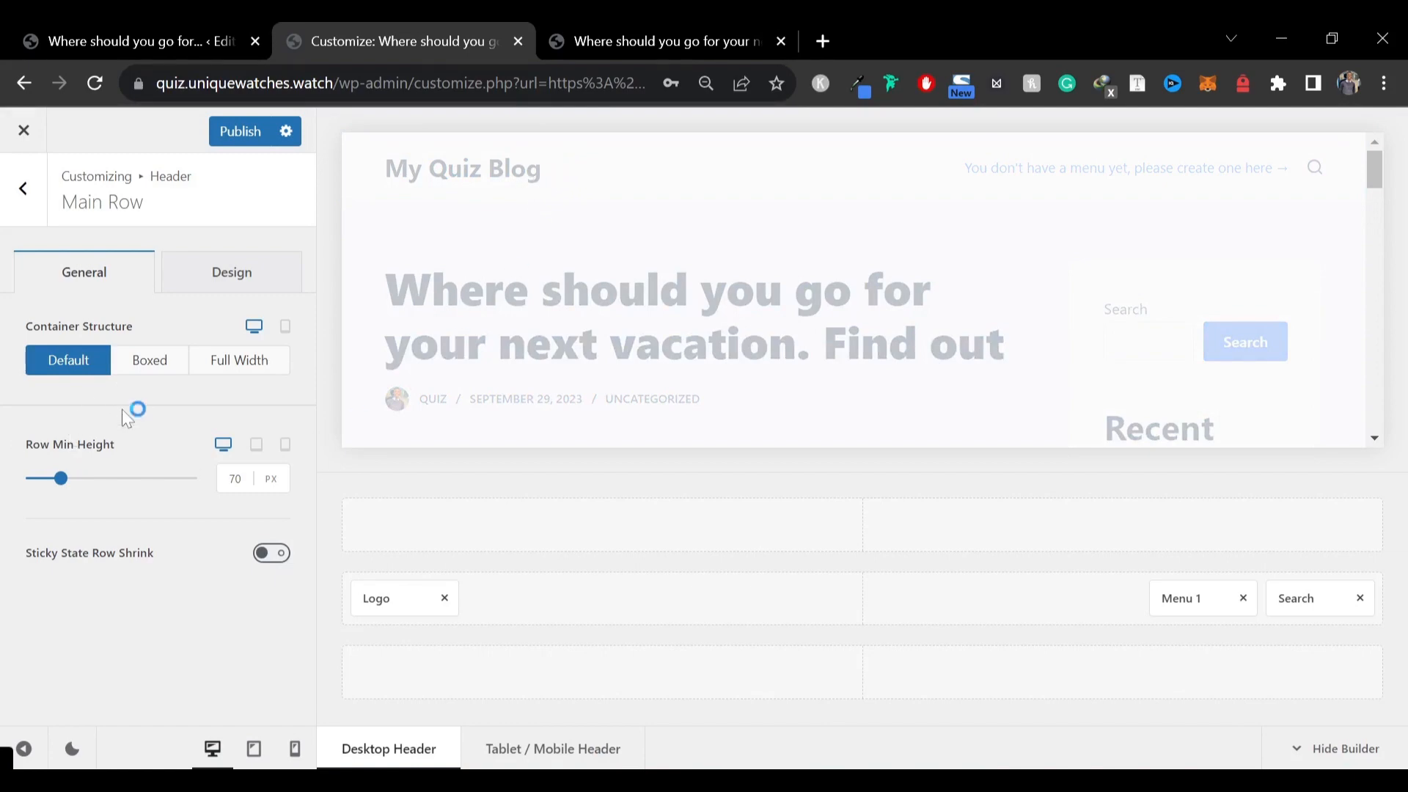
left_click(132, 366)
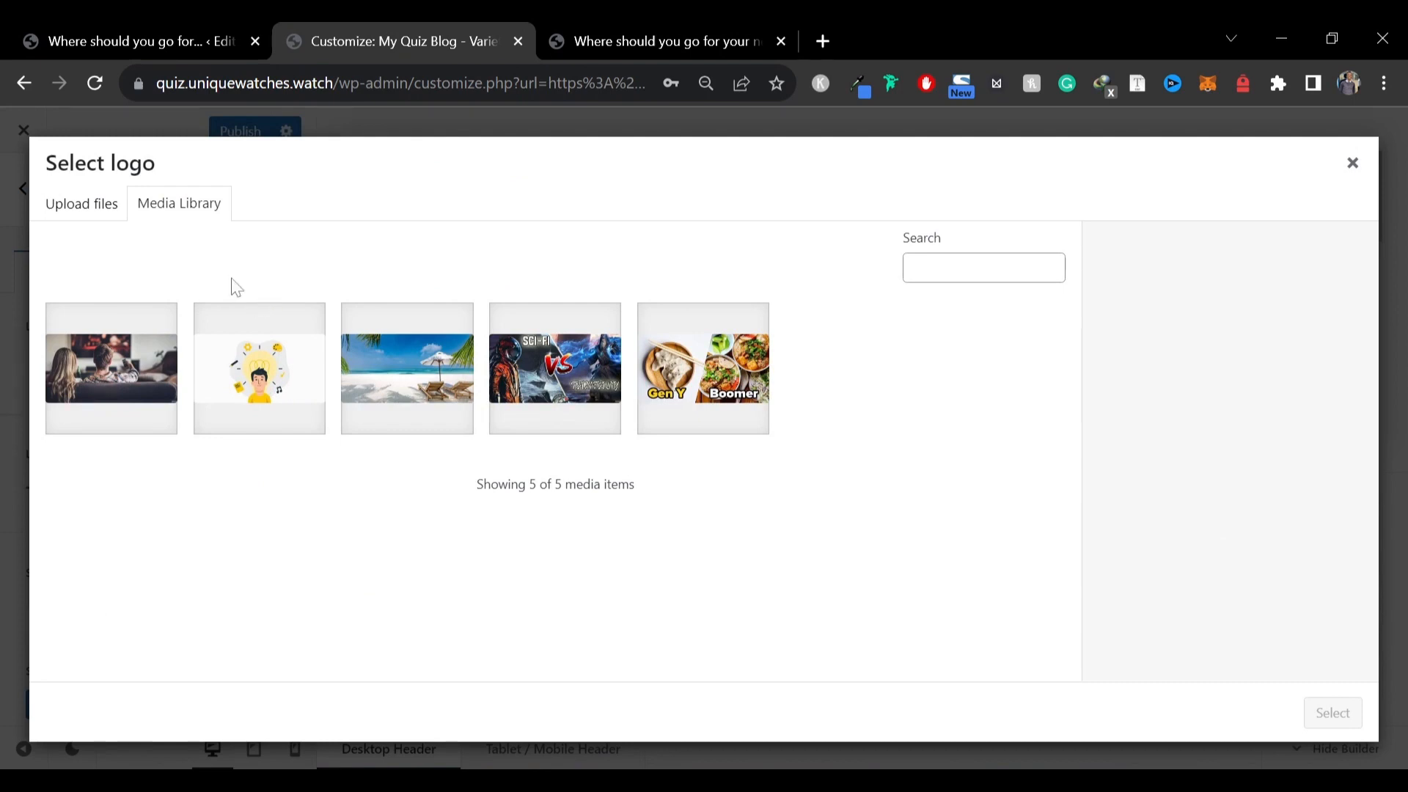
left_click(82, 205)
left_click(682, 484)
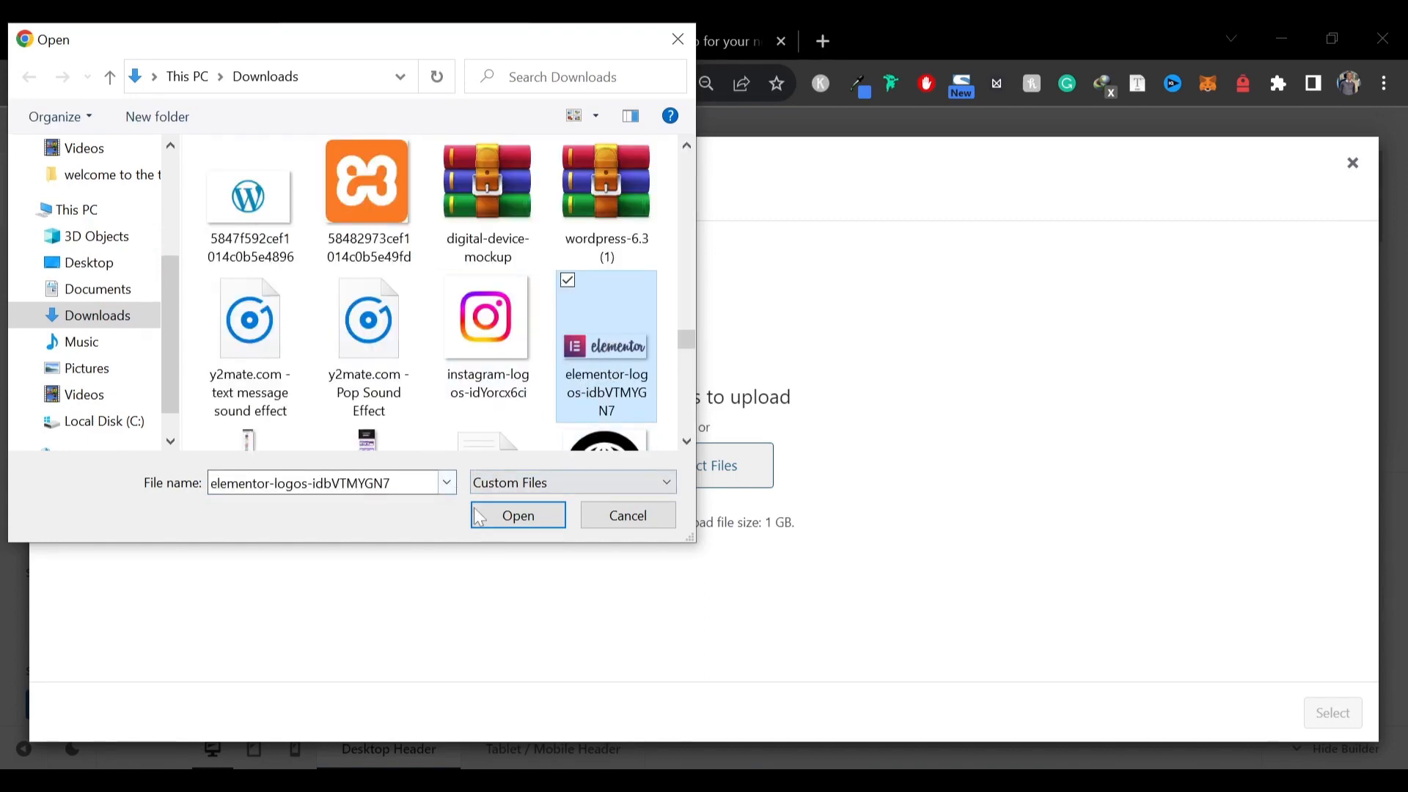
left_click(514, 517)
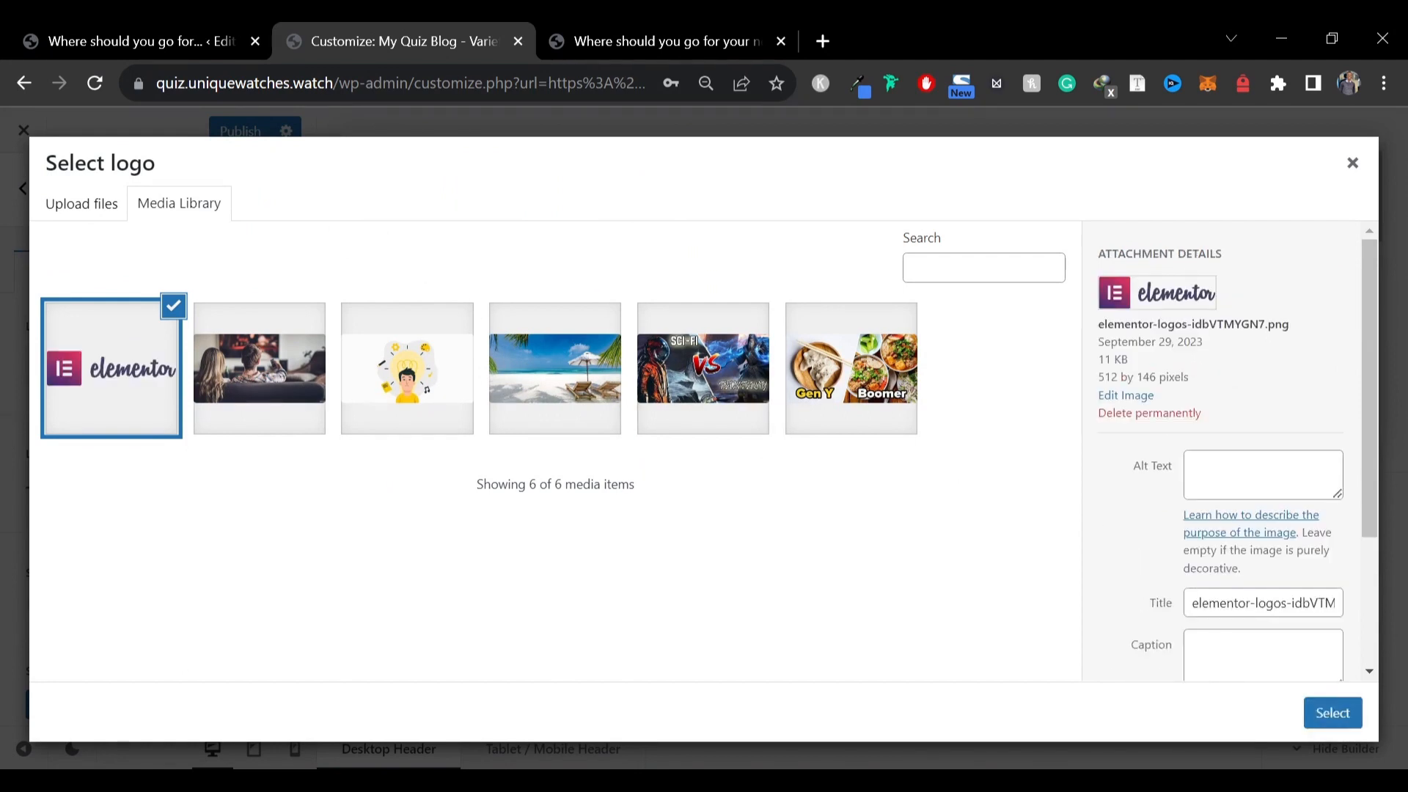
left_click(1331, 715)
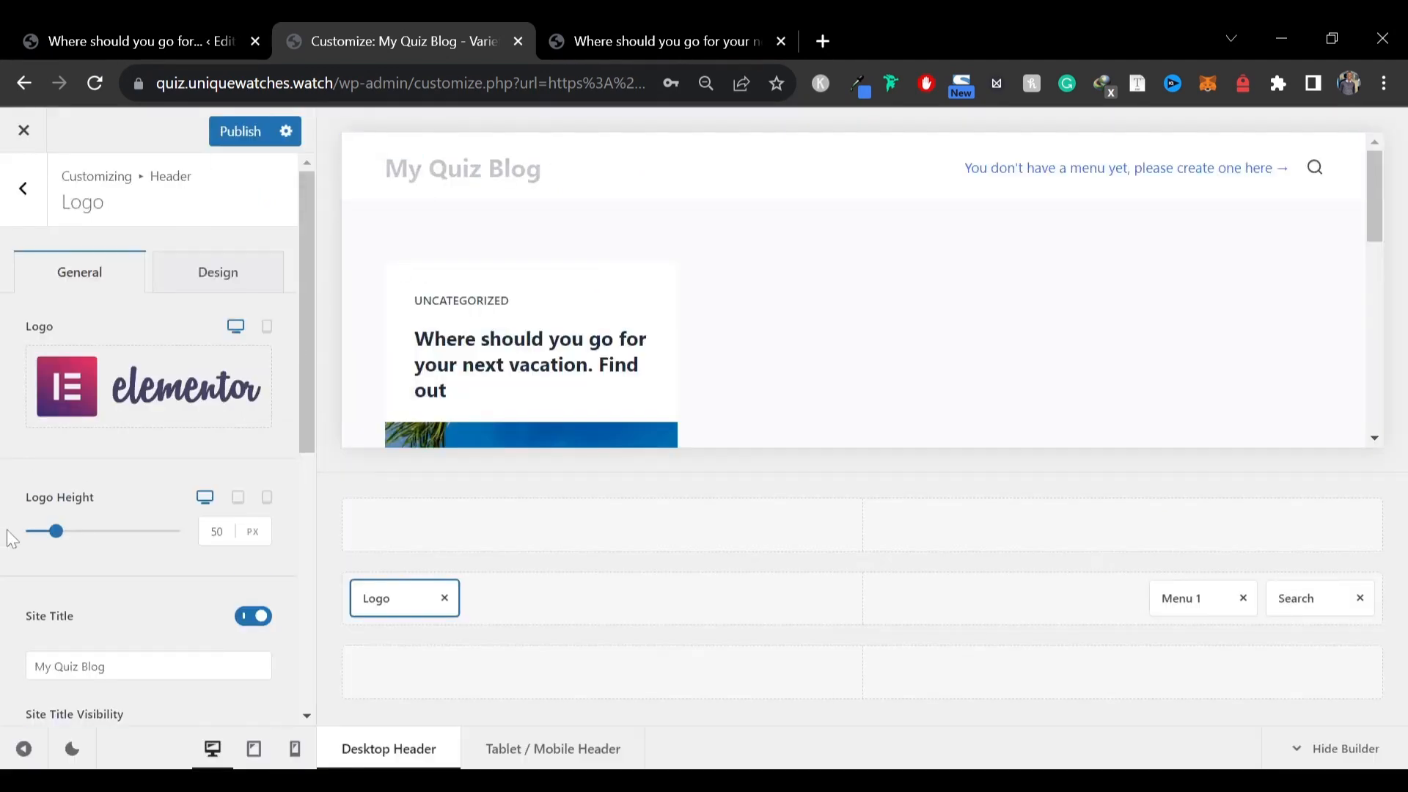
Turn off the site title shown beside the logo in the header
scroll(124, 539, "down", 3)
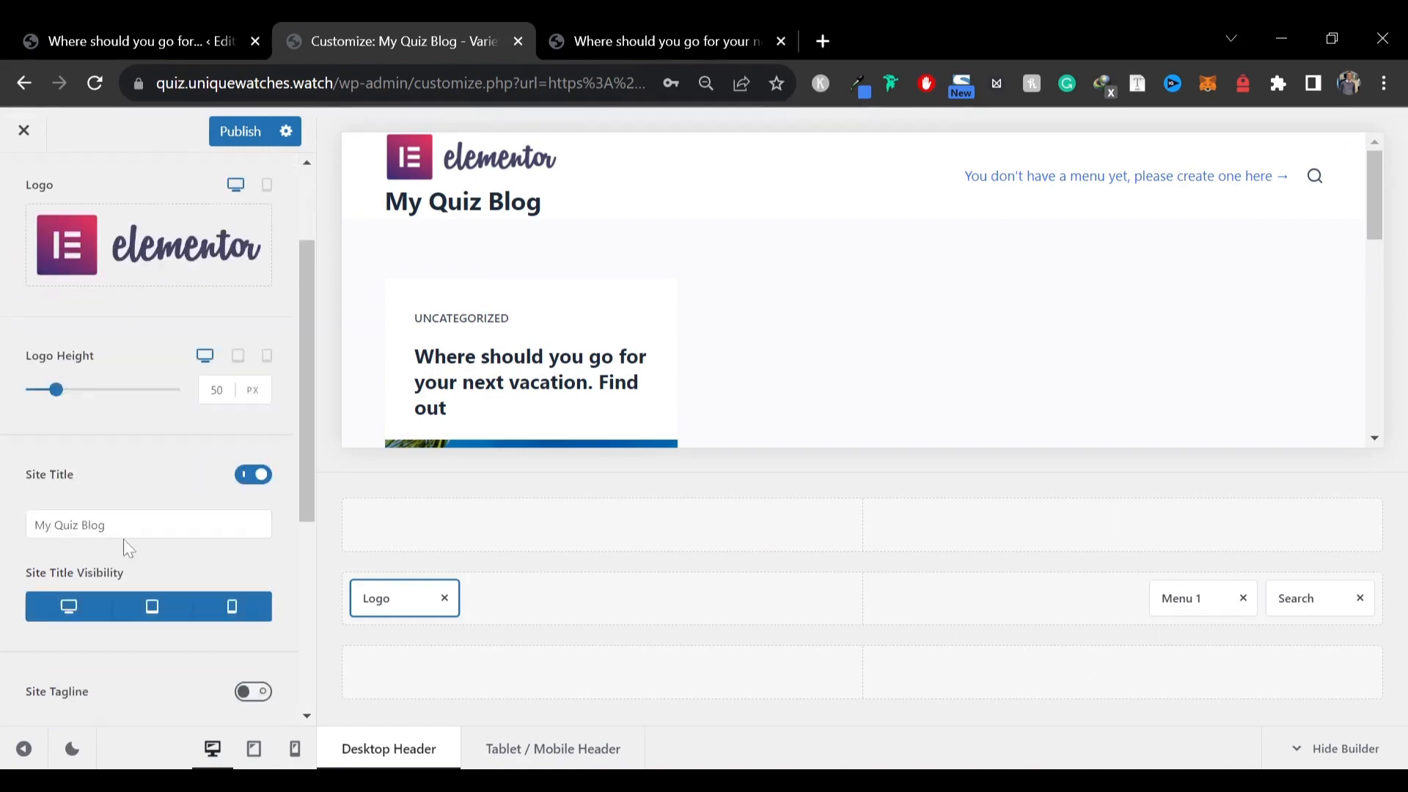
left_click(250, 397)
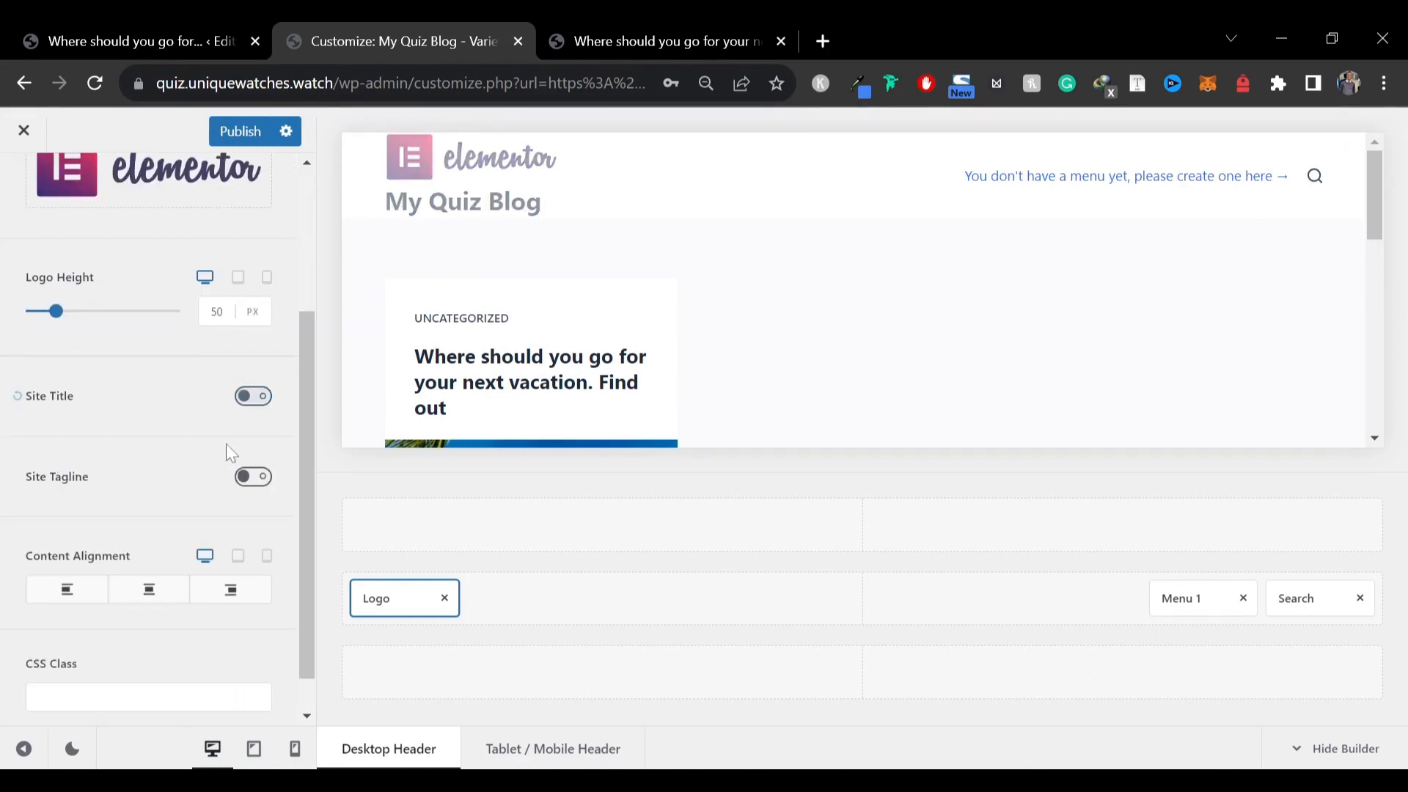
left_click(24, 748)
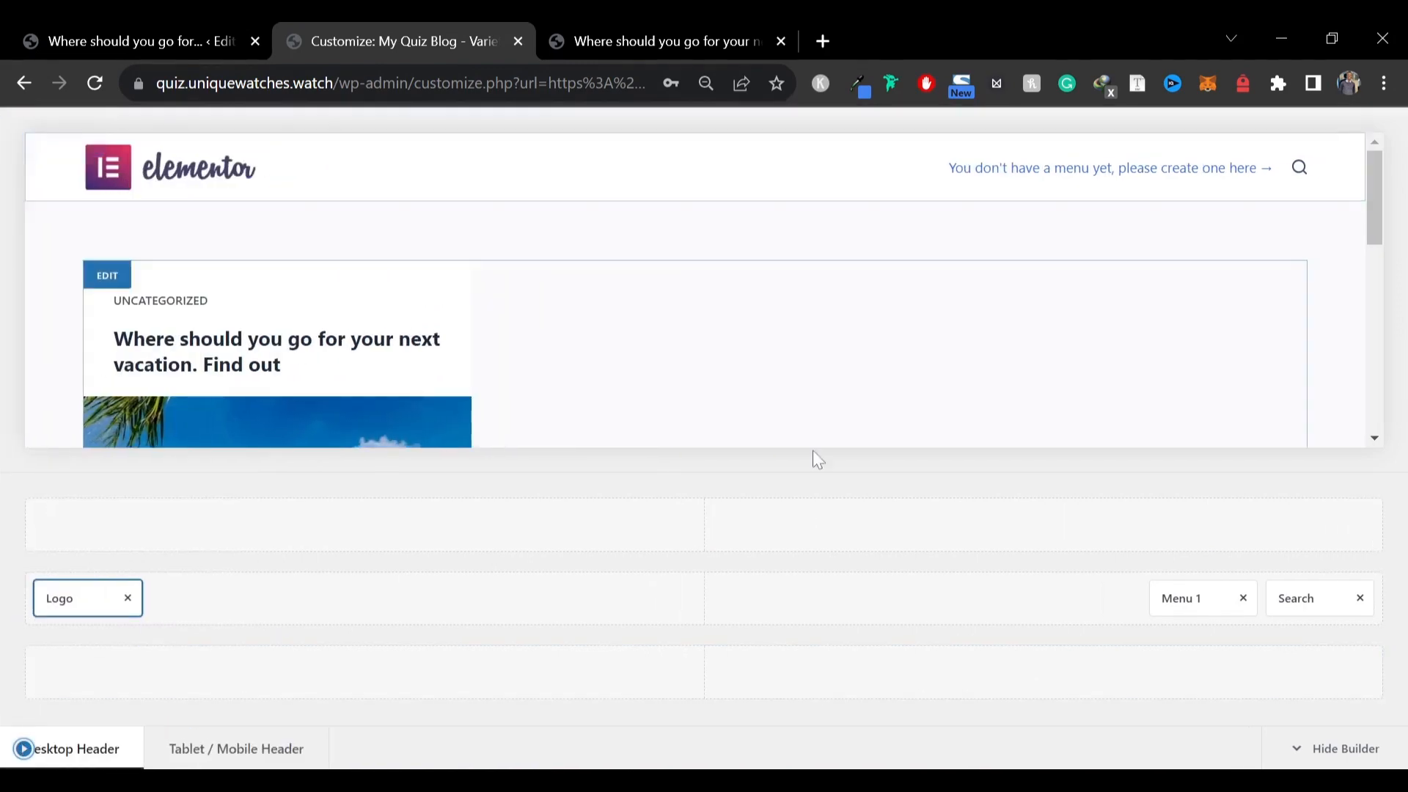
left_click(25, 751)
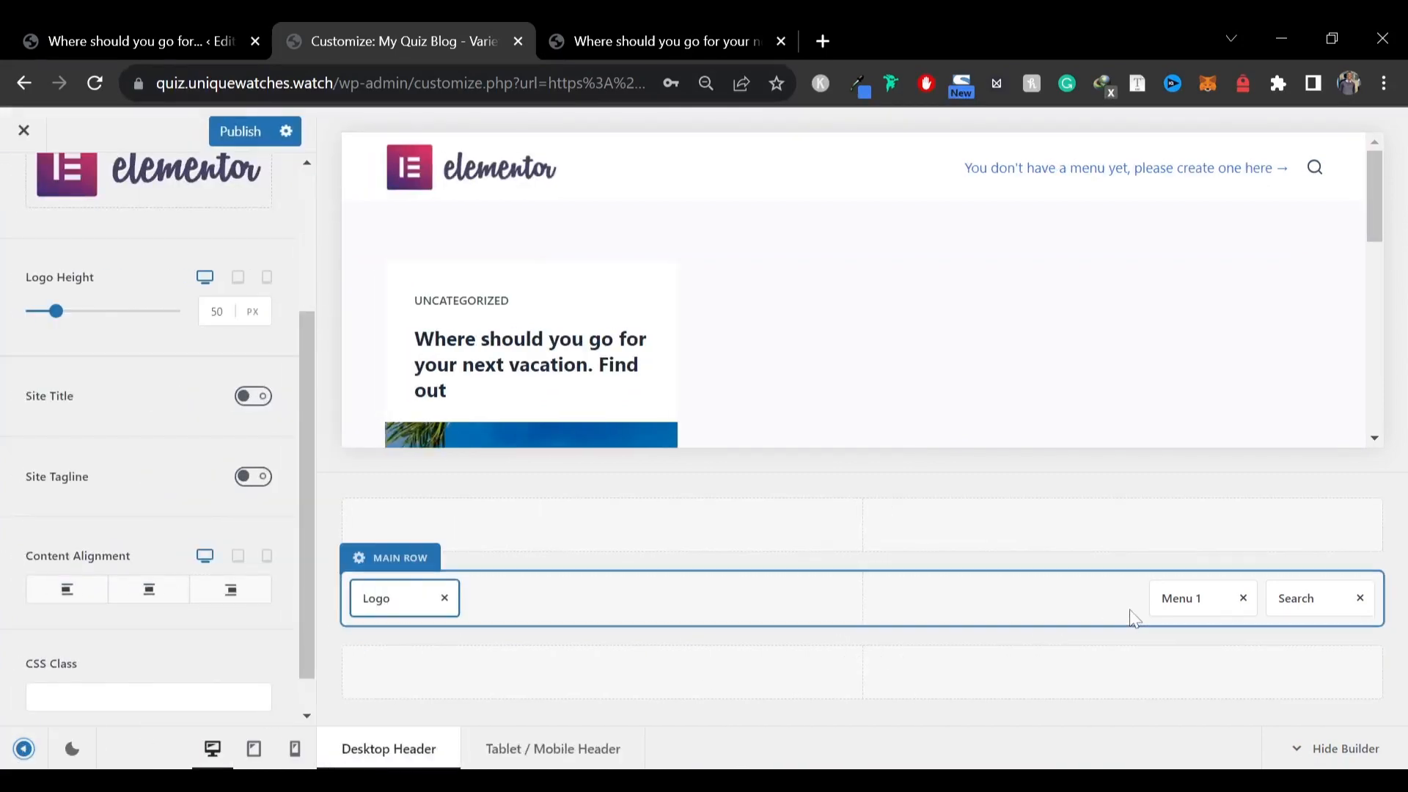
left_click(1178, 599)
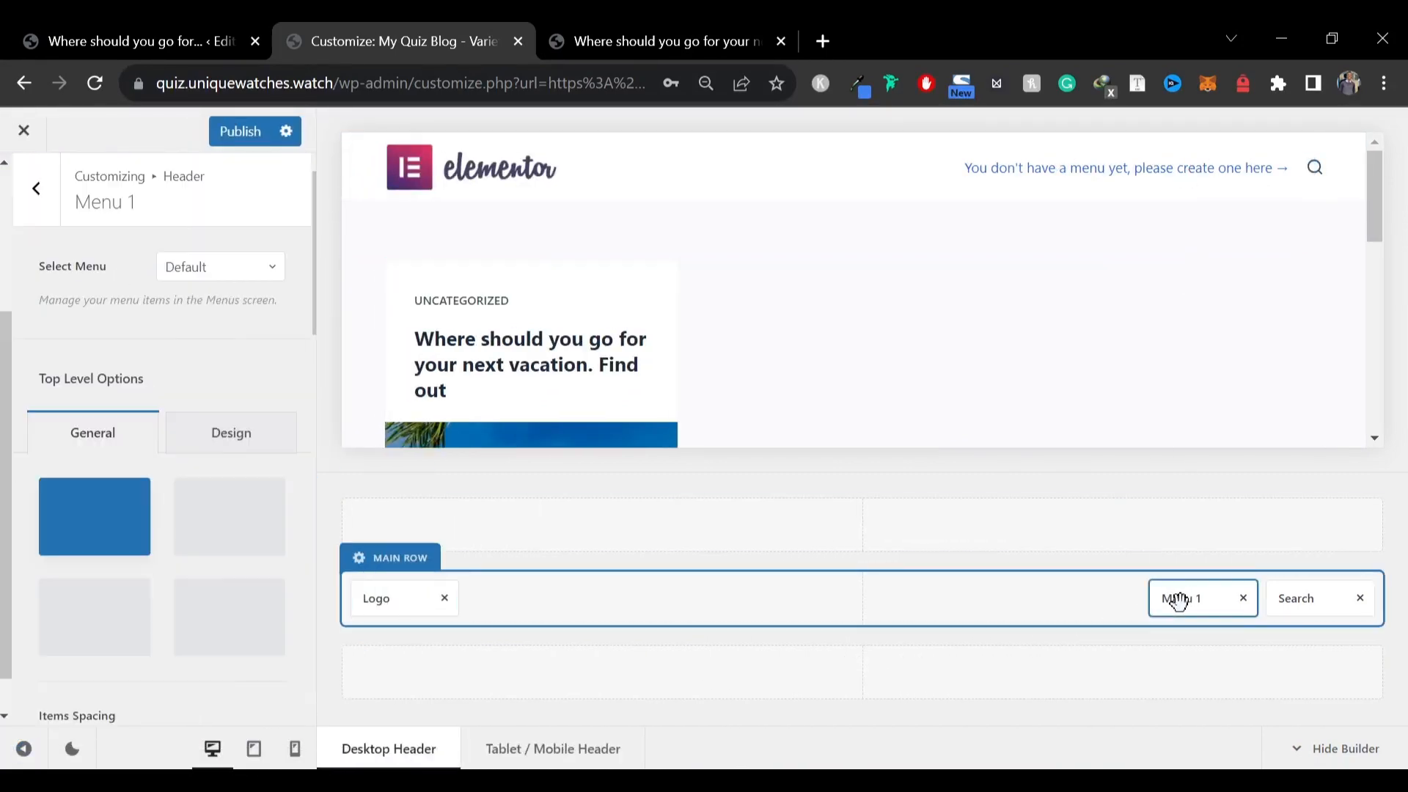
left_click(212, 270)
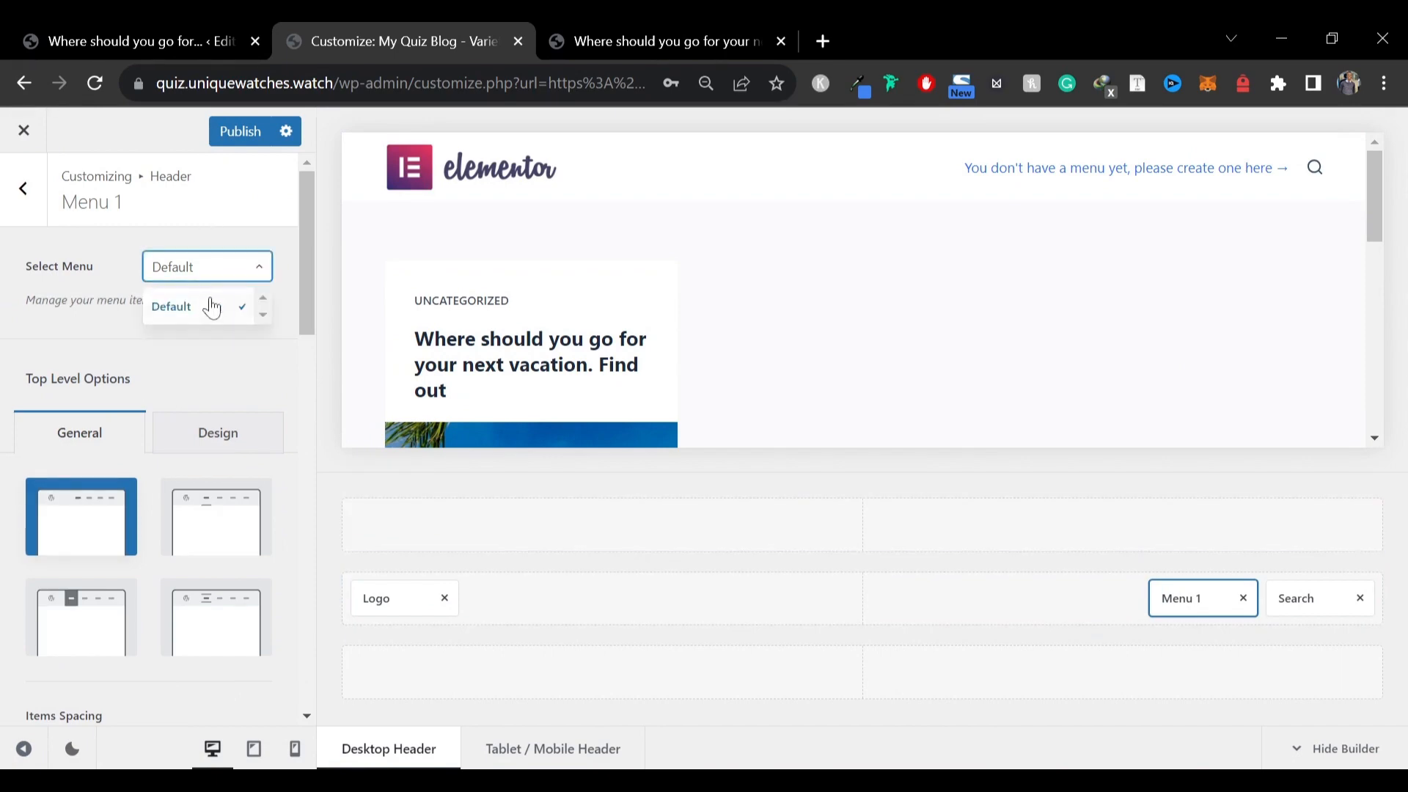
left_click(262, 318)
left_click(72, 319)
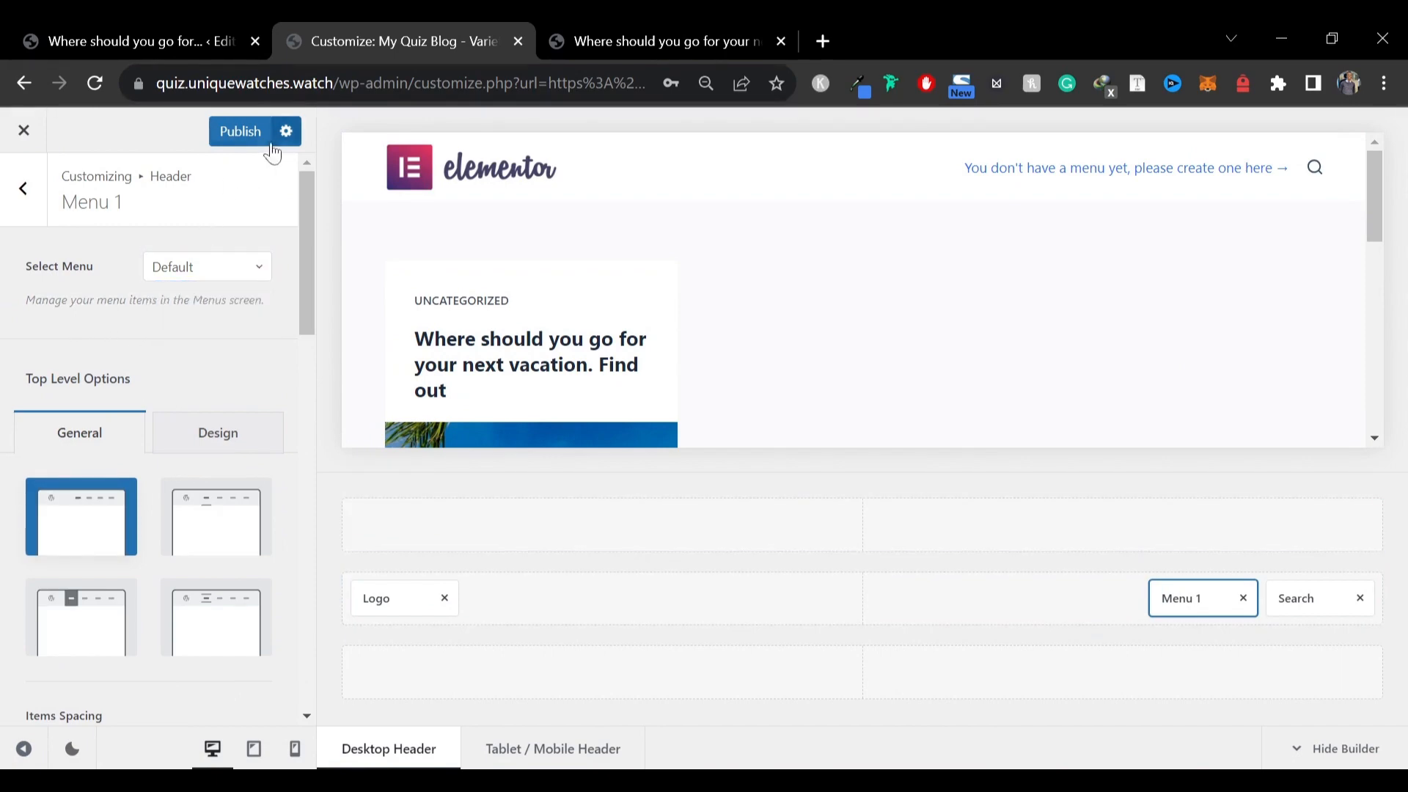
Publish the header changes and reload the customizer page
left_click(249, 139)
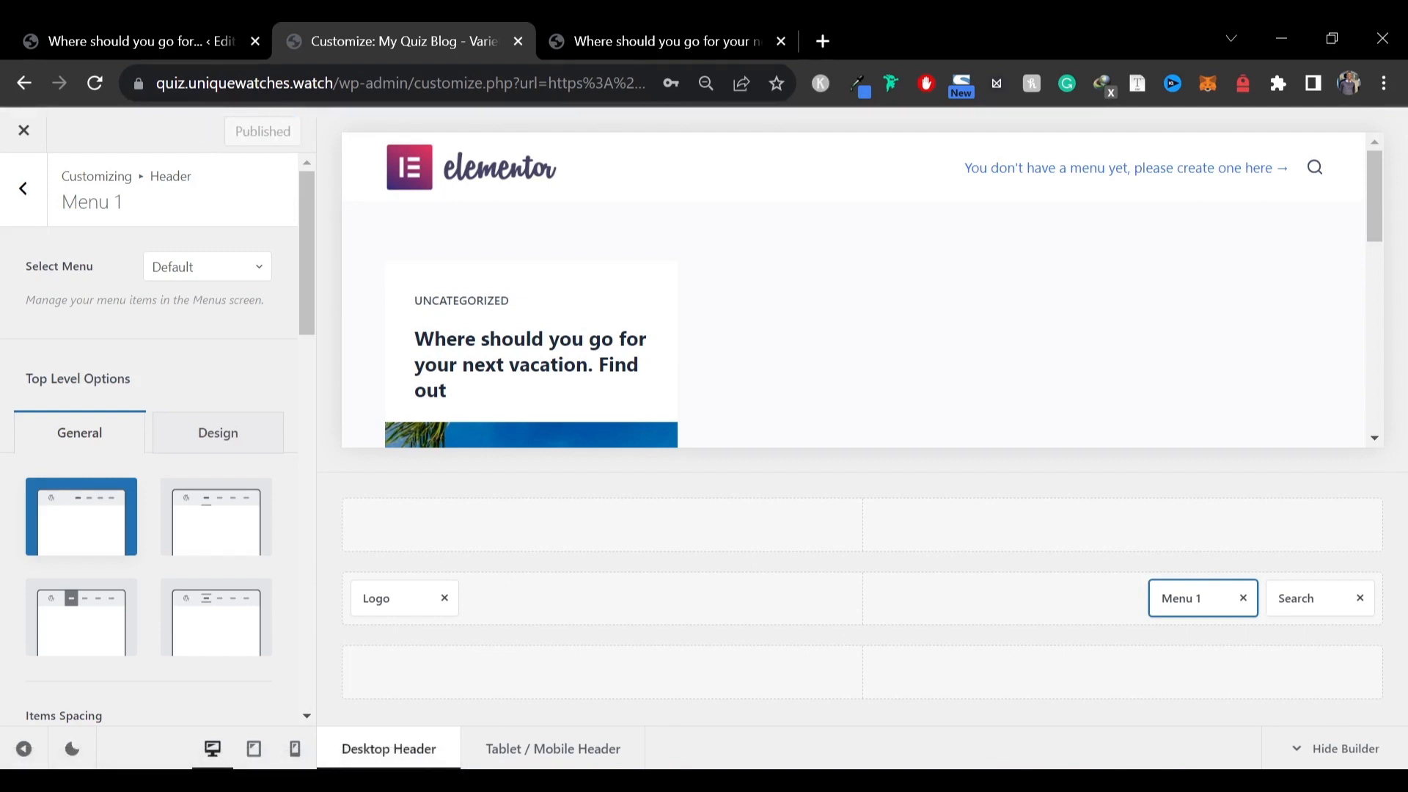
left_click(95, 83)
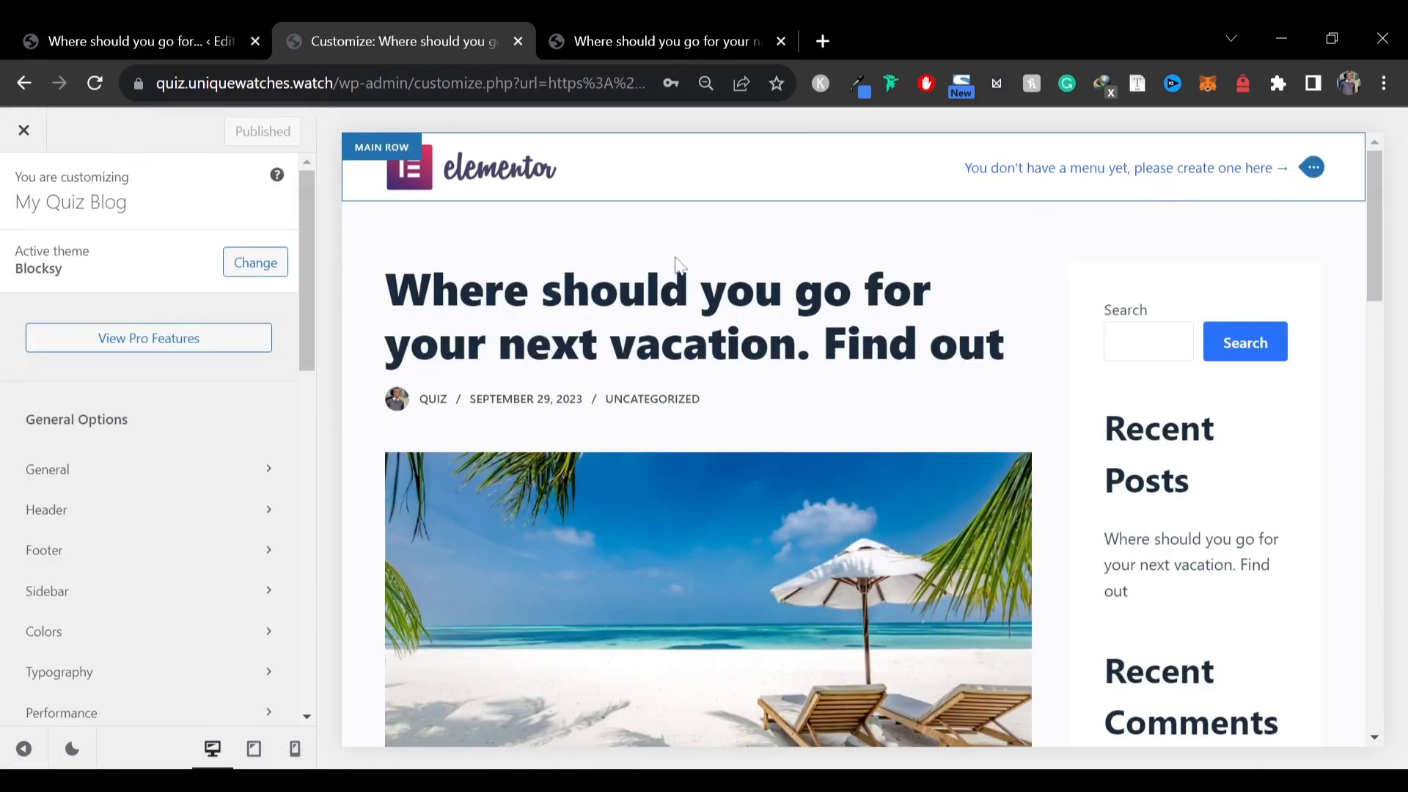
Assign the Primary menu to the header's Menu 1 element and publish
left_click(1307, 171)
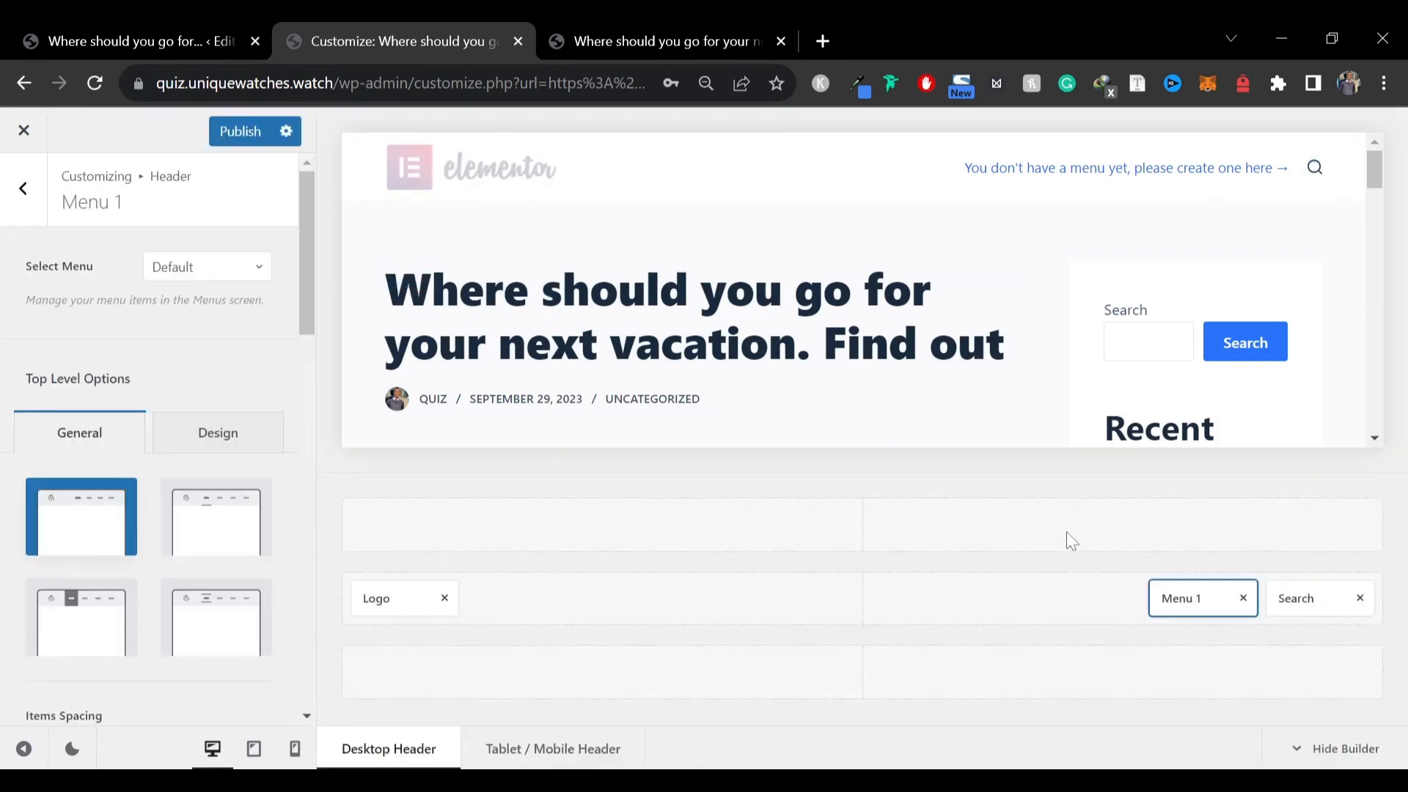
left_click(198, 274)
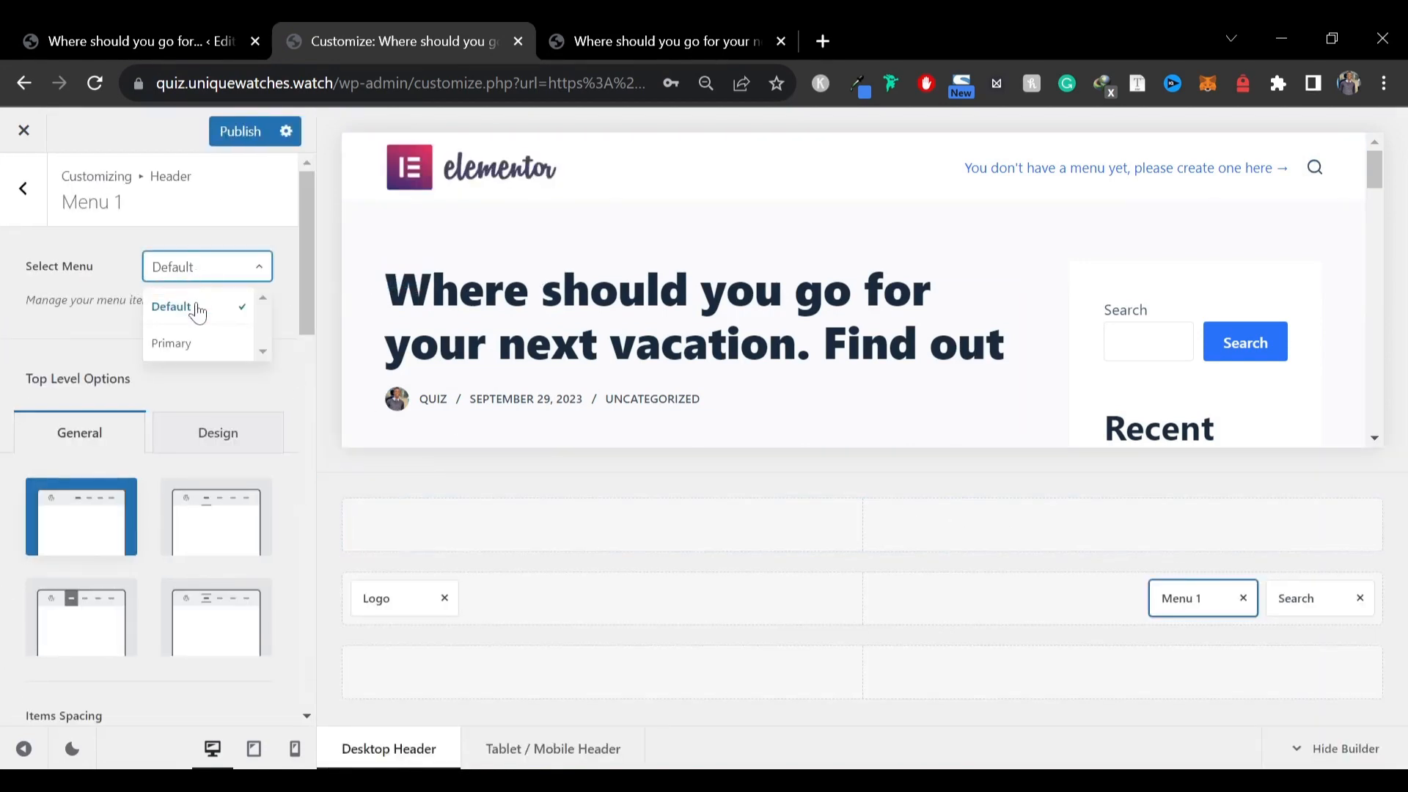
left_click(192, 347)
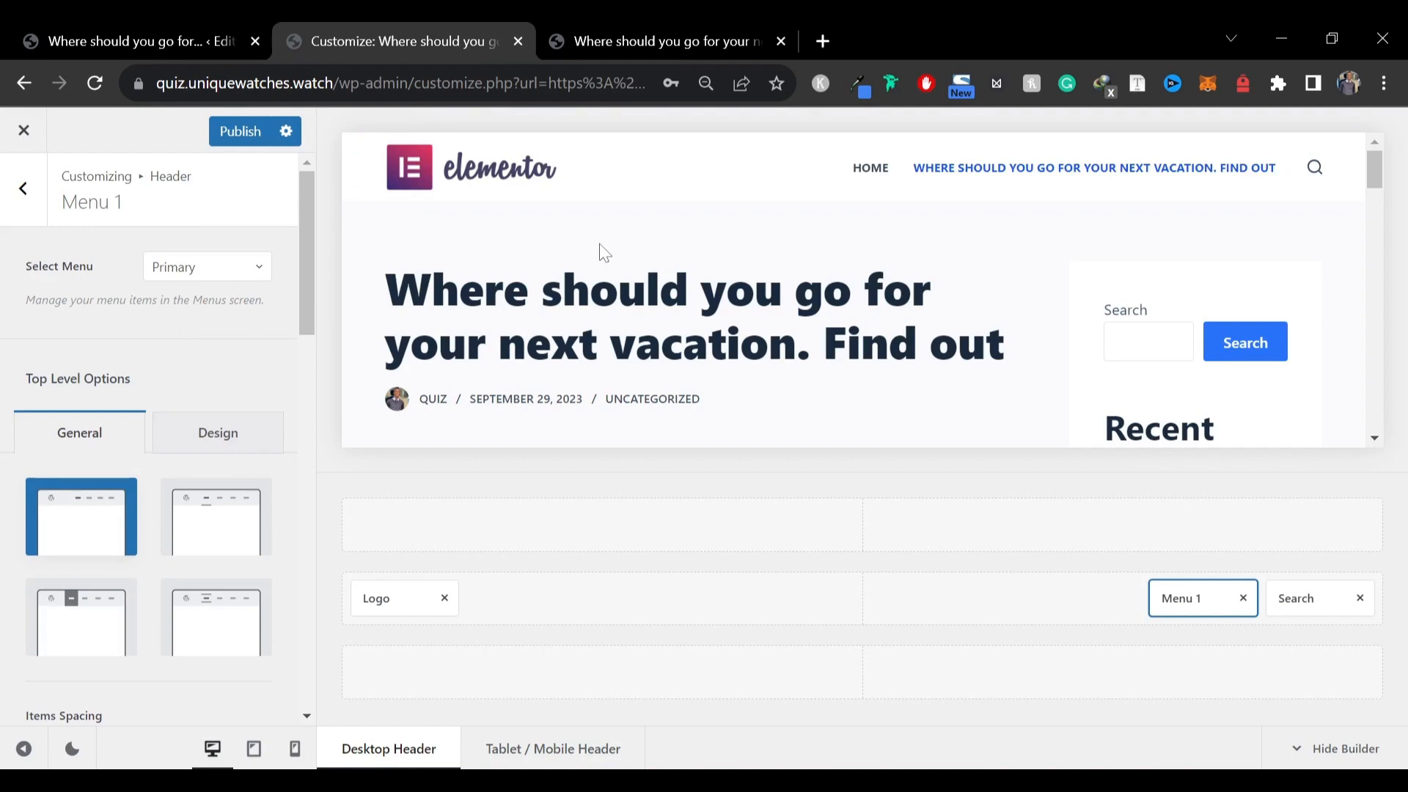
left_click(234, 135)
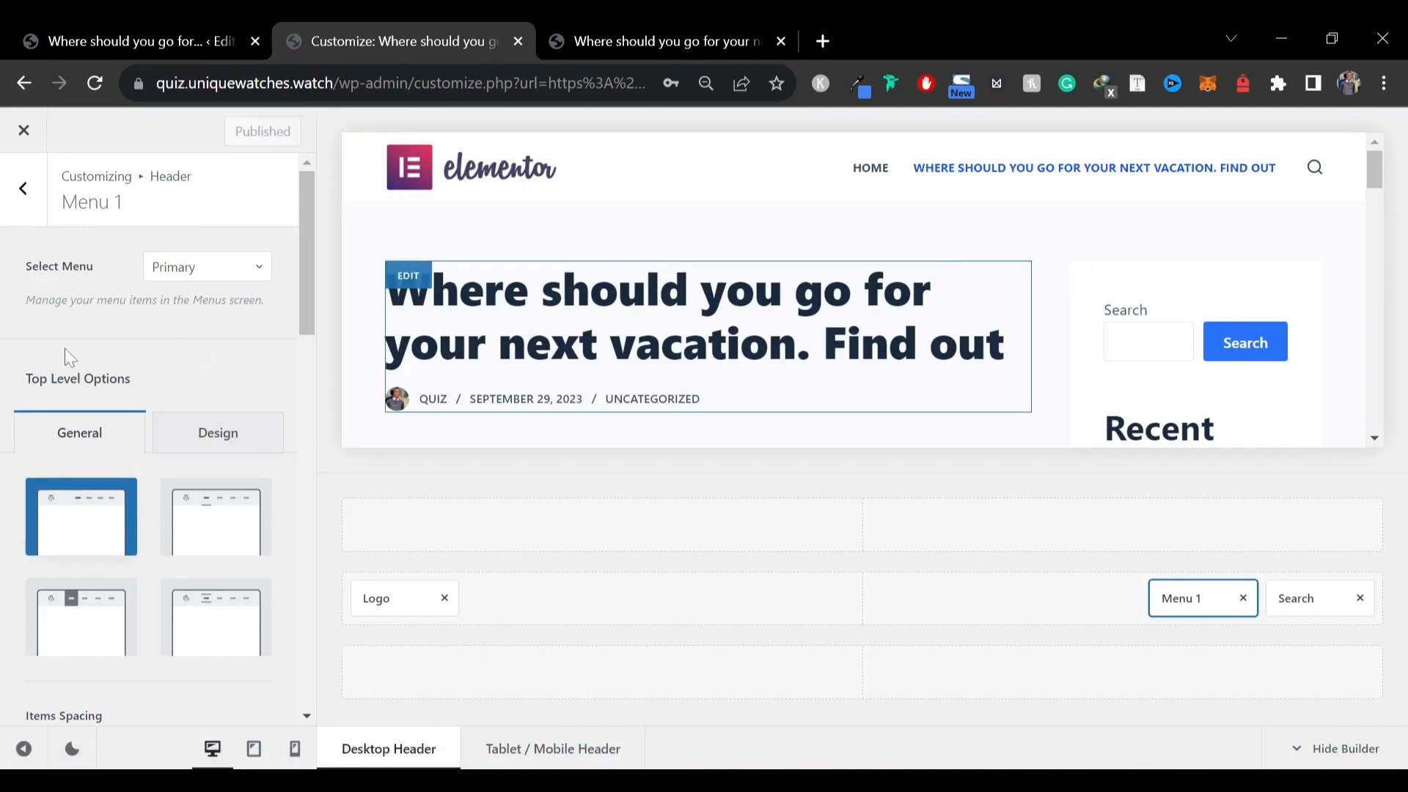
Open the Typography settings and review the font options for headings and other elements
left_click(22, 213)
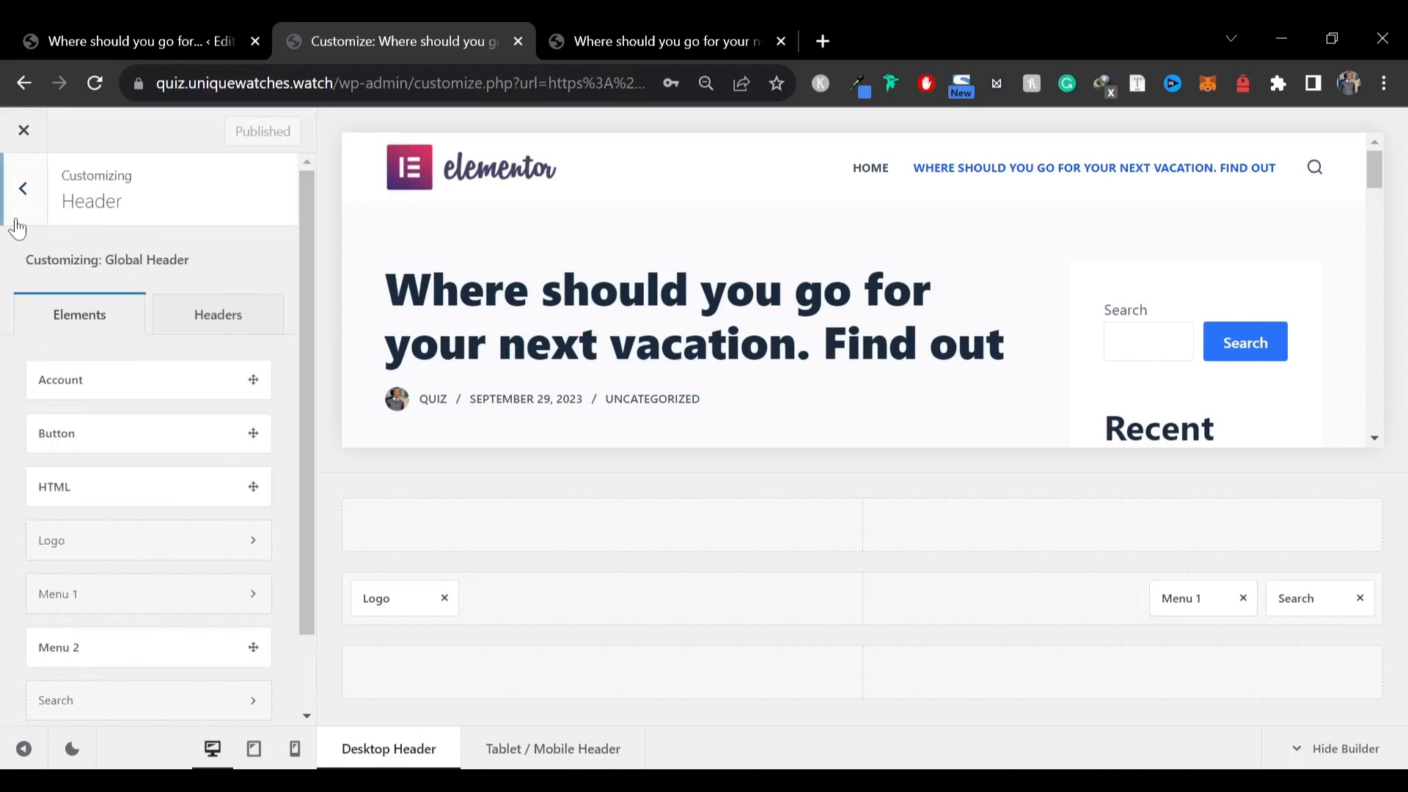
left_click(17, 220)
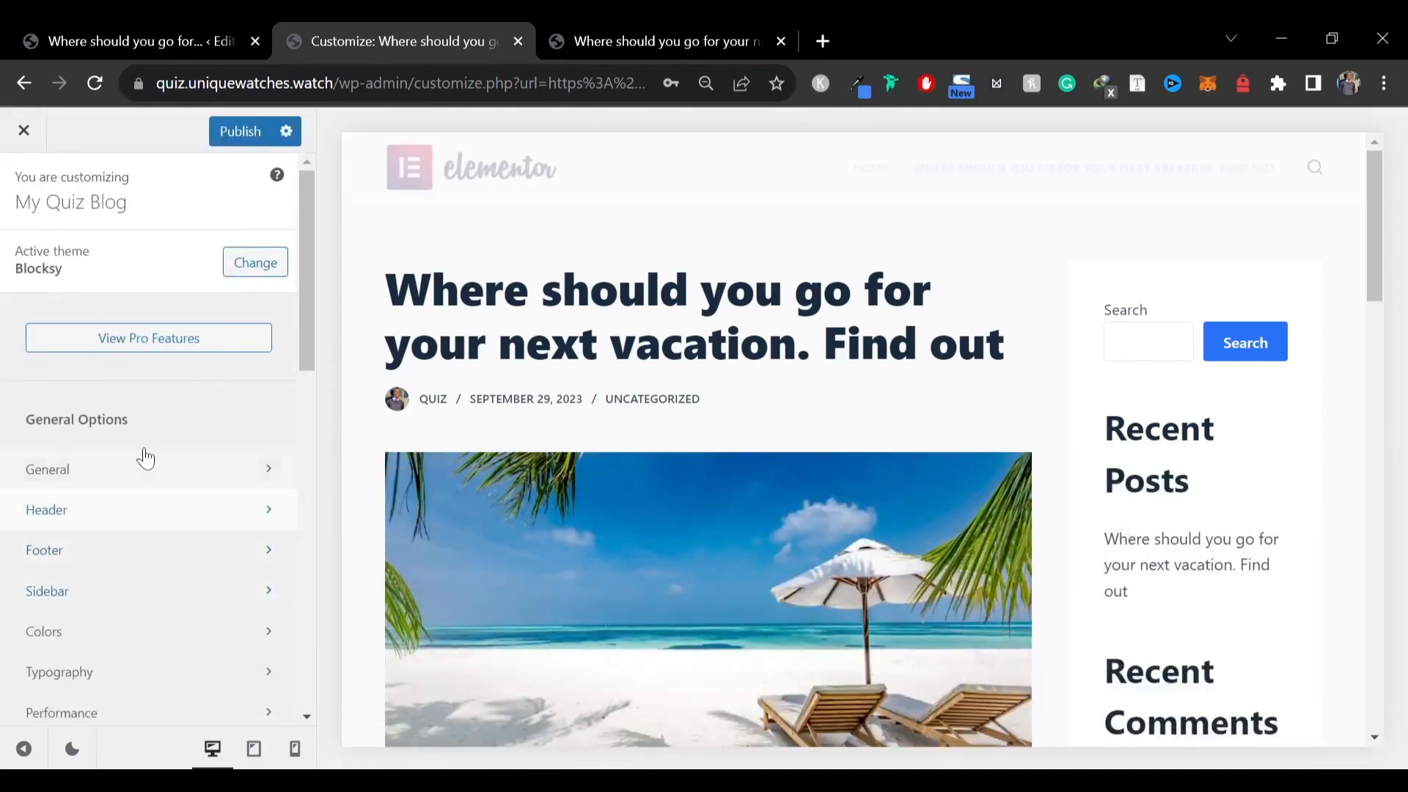
scroll(132, 440, "down", 3)
left_click(65, 469)
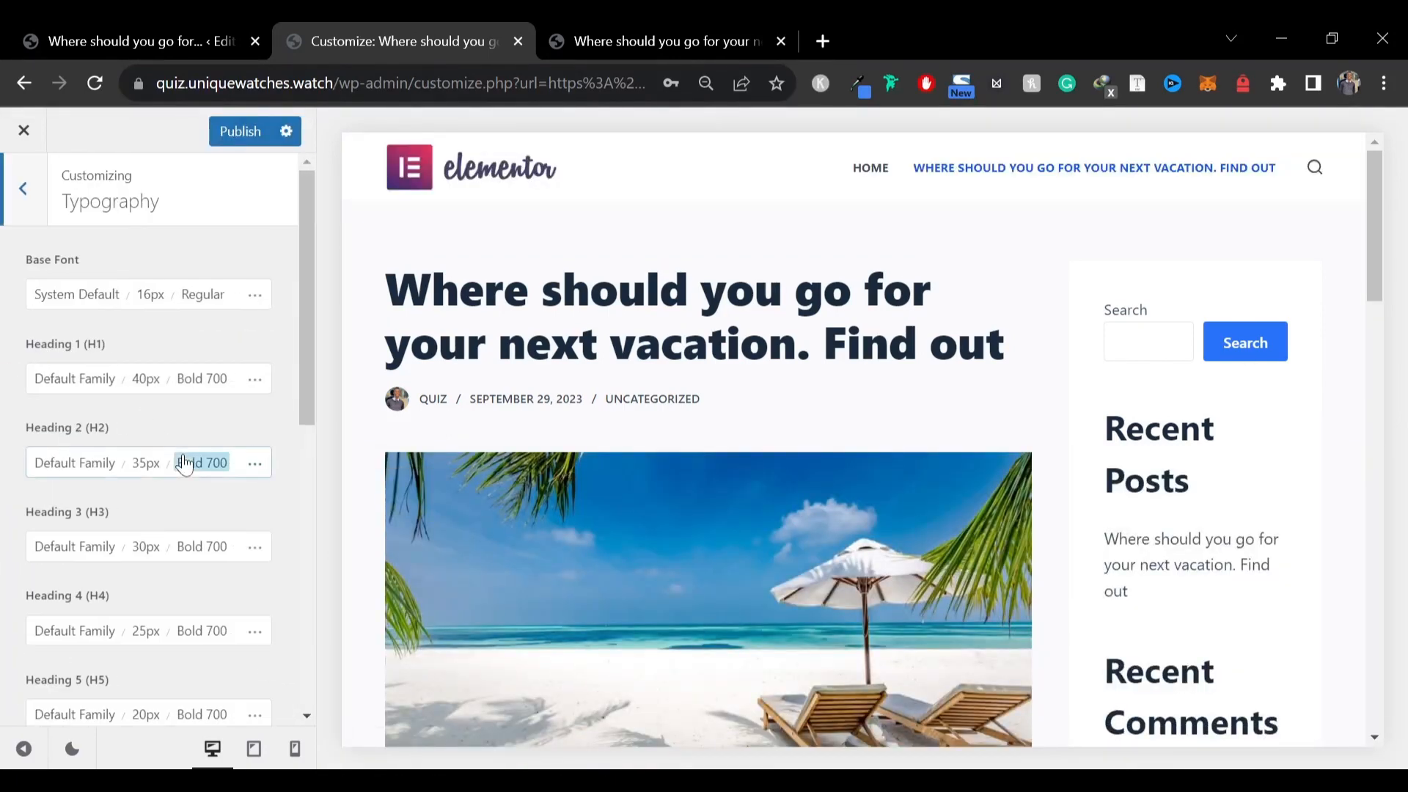
scroll(70, 465, "down", 2)
scroll(70, 464, "down", 6)
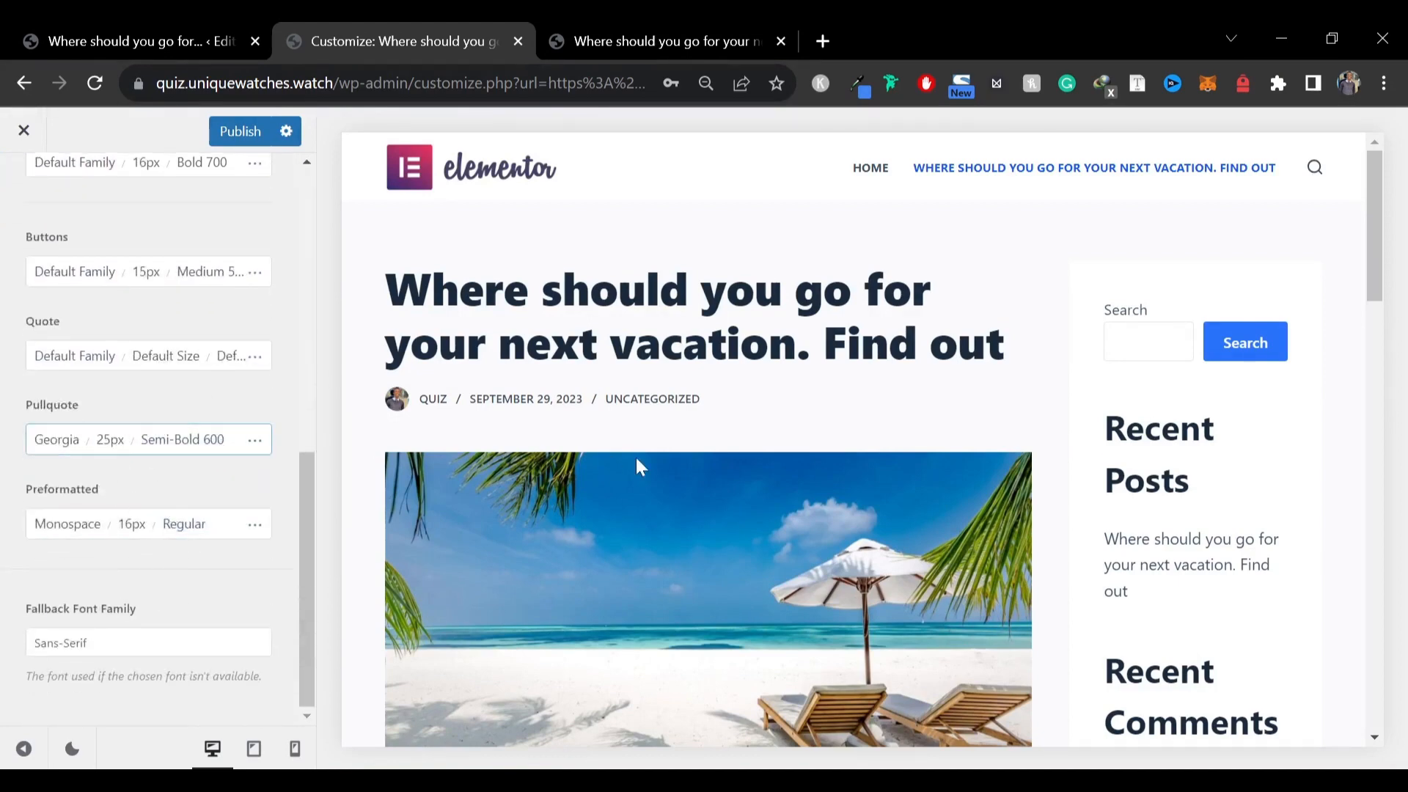
scroll(513, 361, "down", 10)
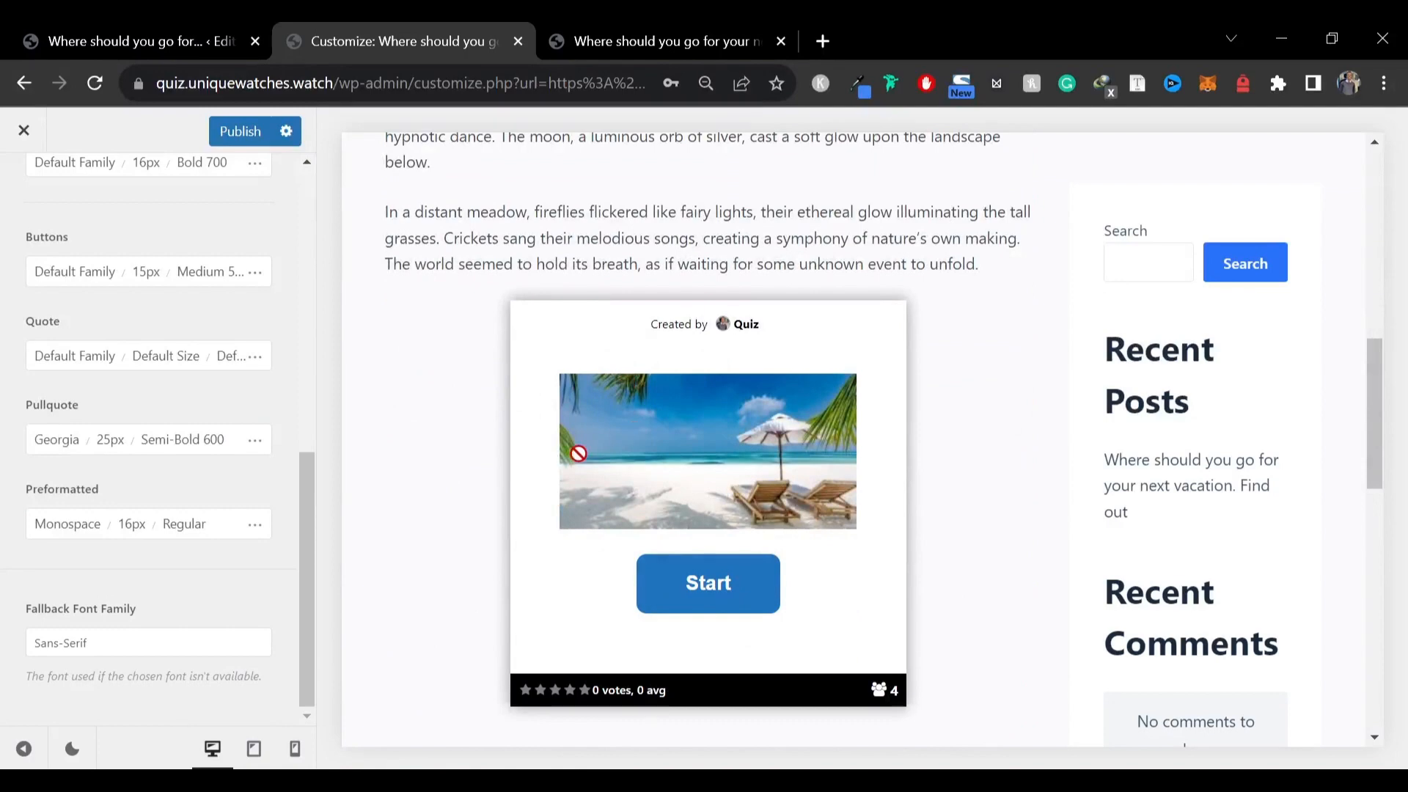
scroll(33, 455, "up", 8)
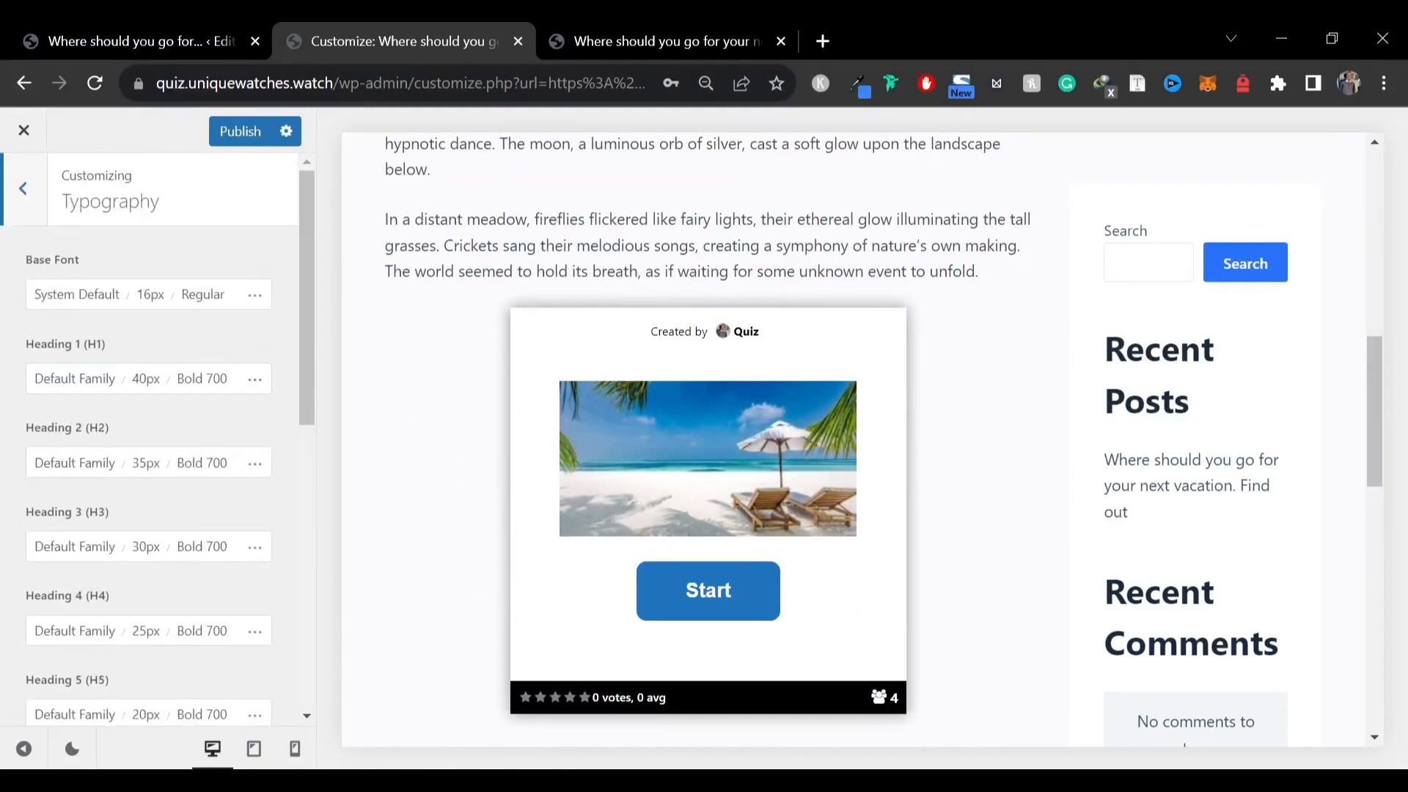
Try Trebuchet as the base font, then switch the base font back to System Default
scroll(440, 366, "up", 3)
left_click_drag(498, 330, 847, 356)
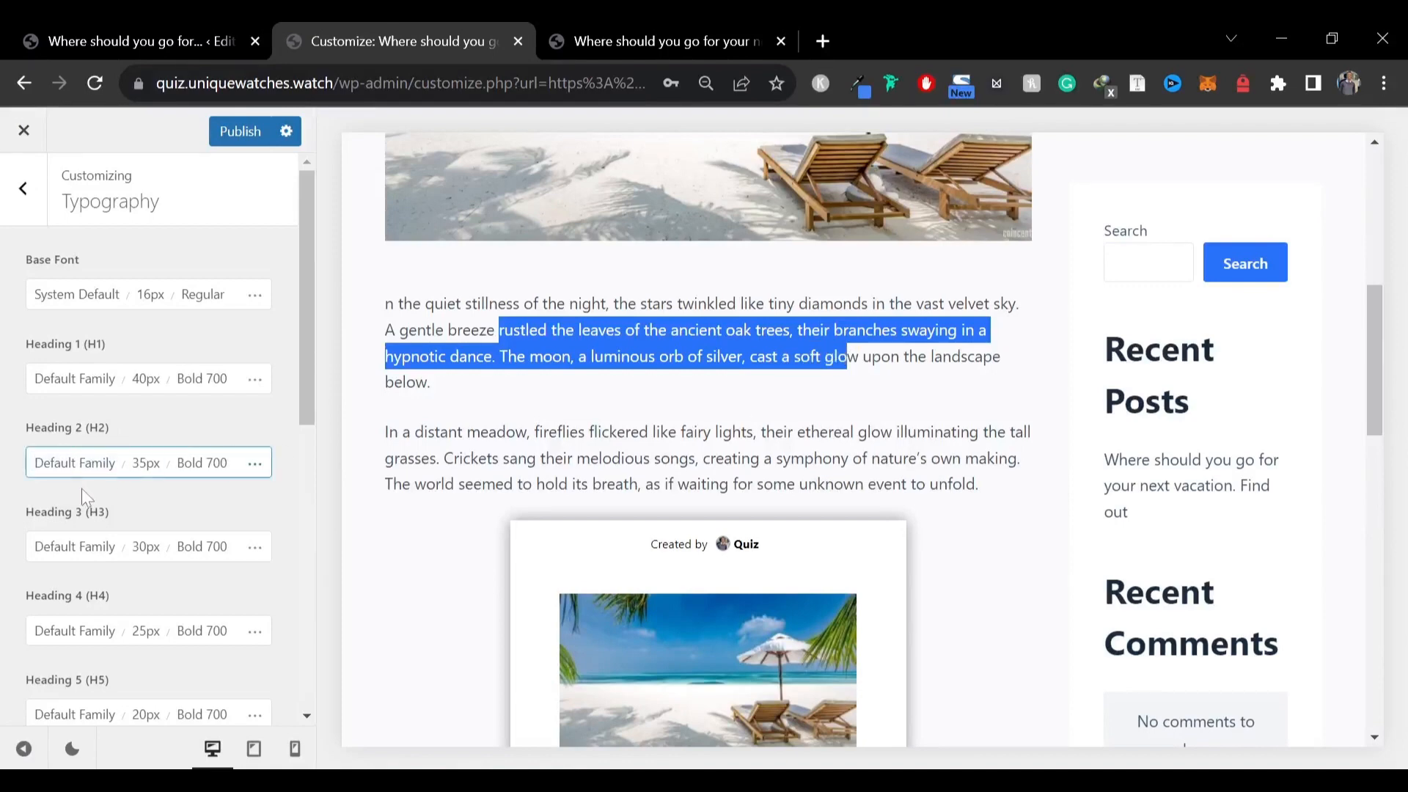
left_click(70, 297)
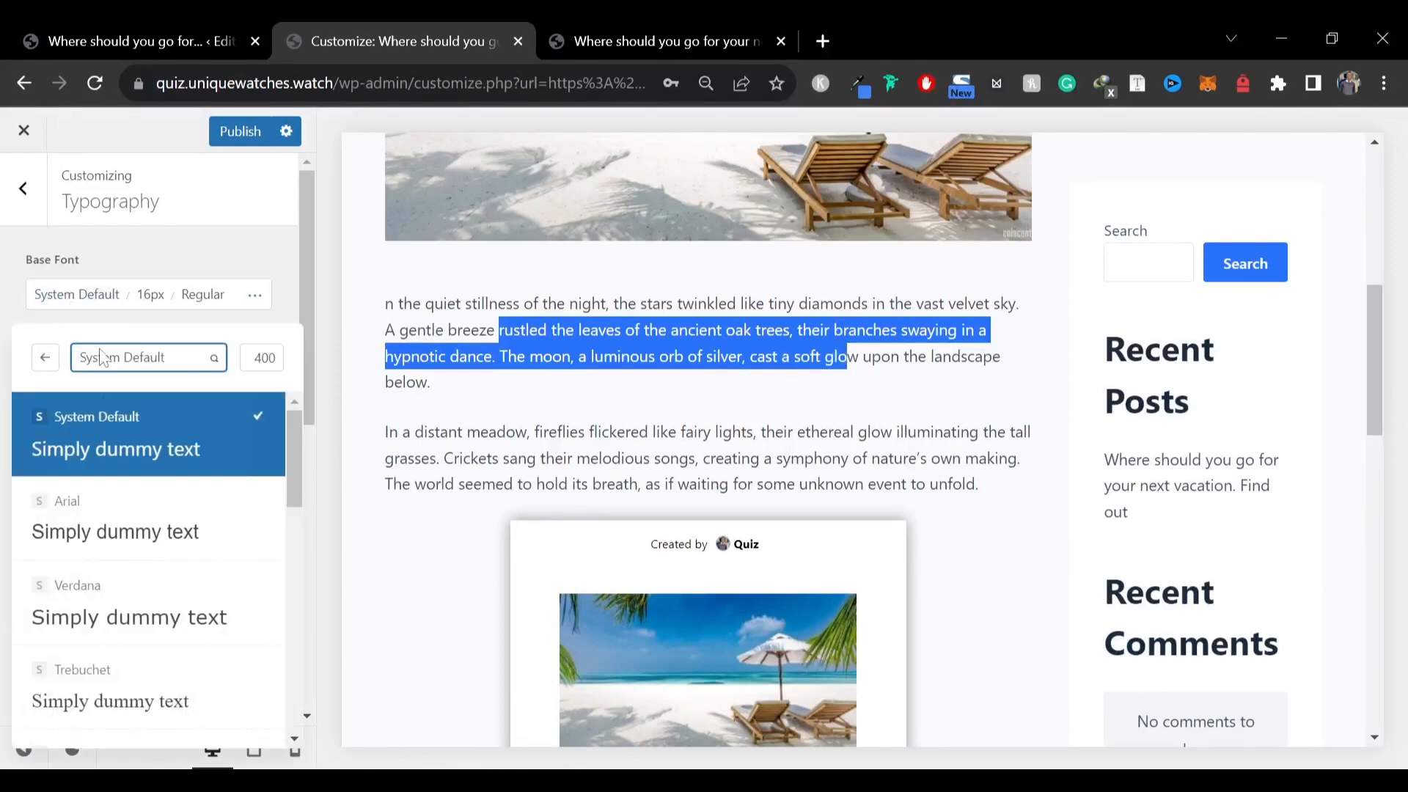
left_click(149, 682)
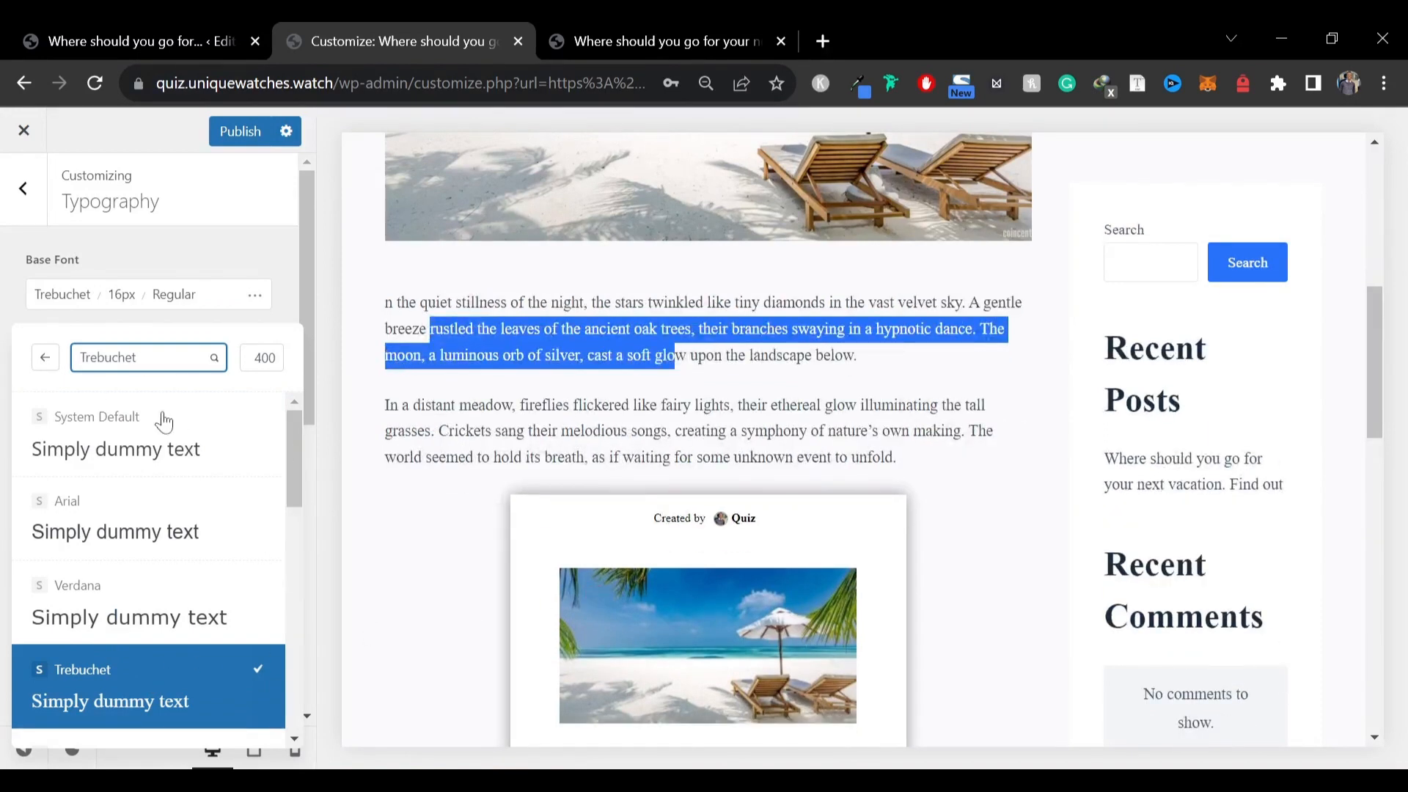
left_click(48, 359)
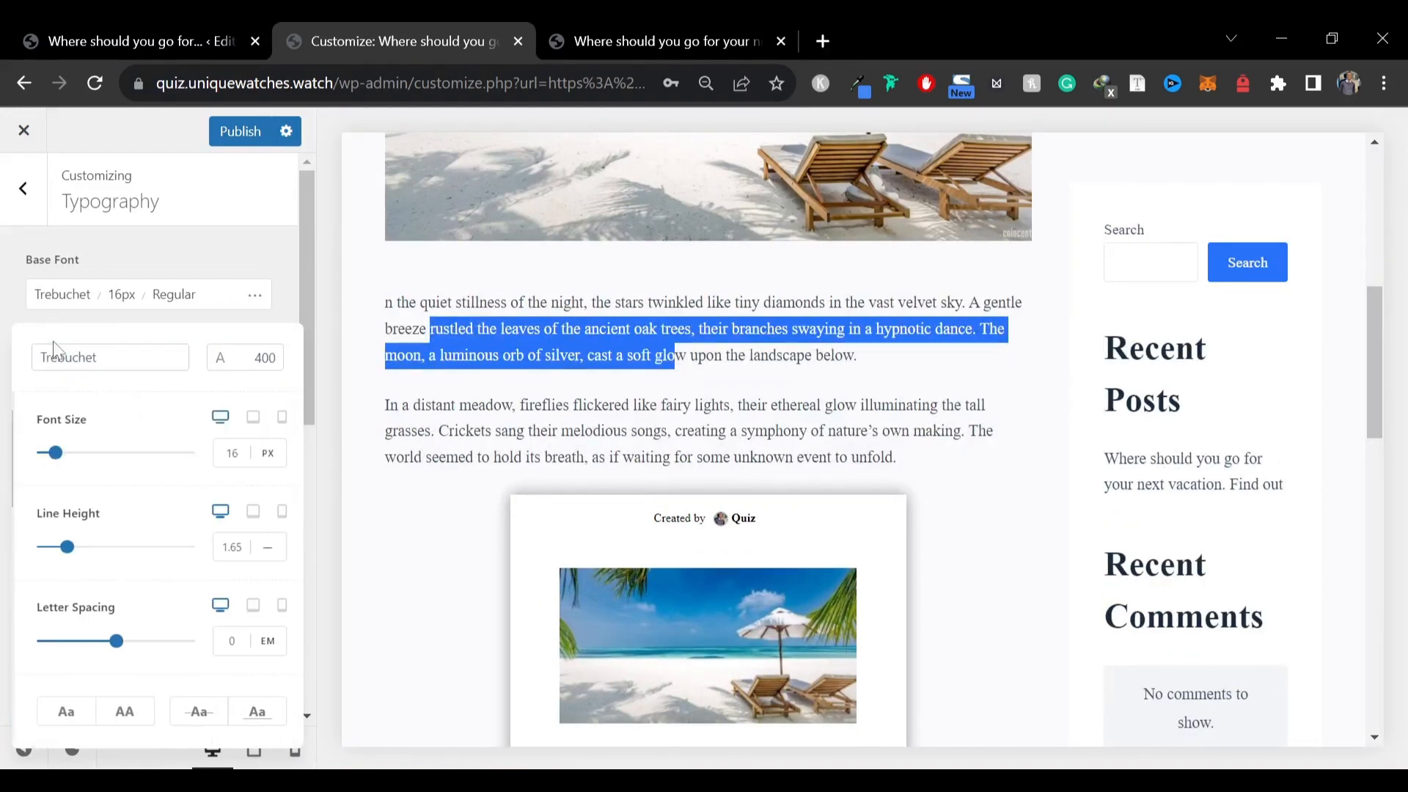
left_click(62, 294)
scroll(77, 424, "up", 3)
left_click(86, 426)
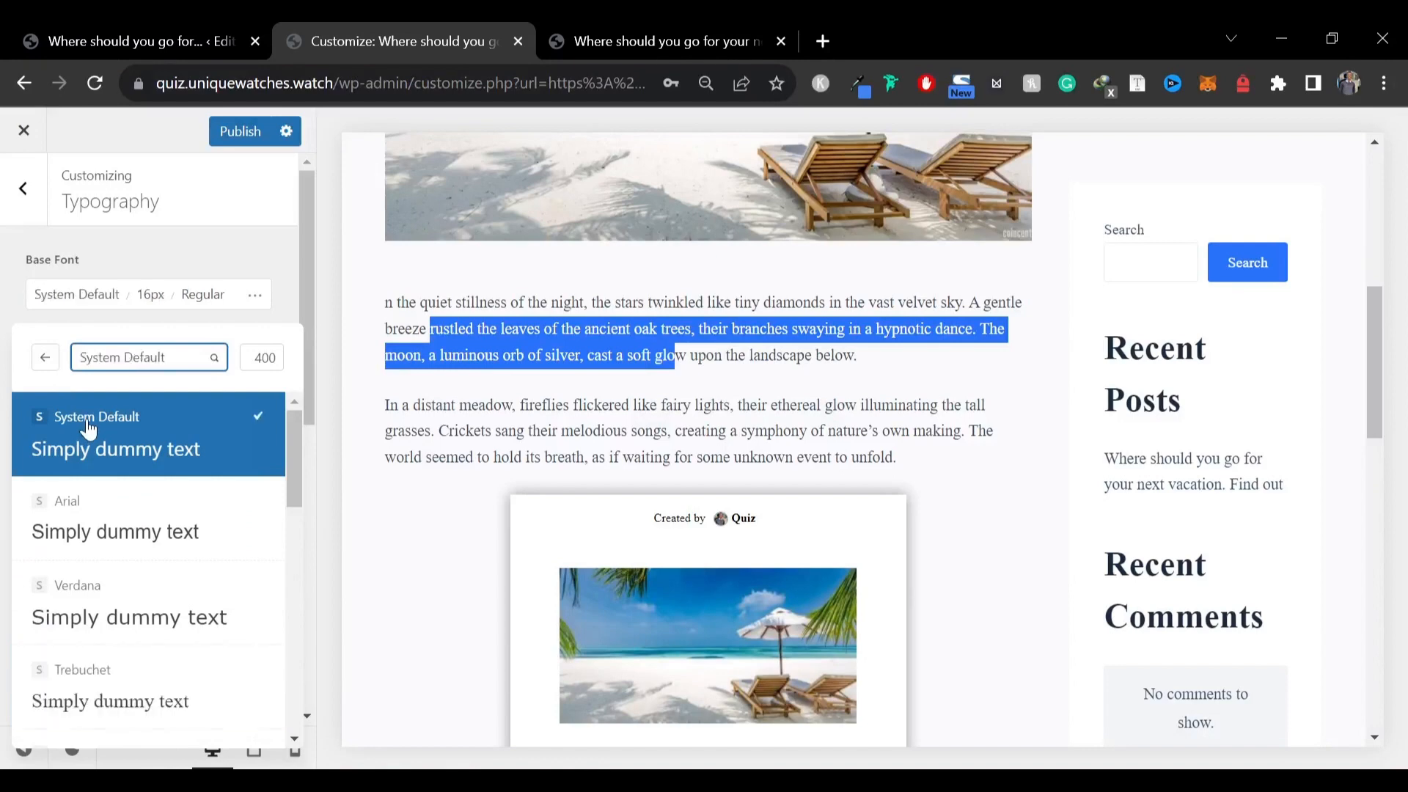
Set the Heading 2 font family to Impact in the Typography settings
left_click(712, 394)
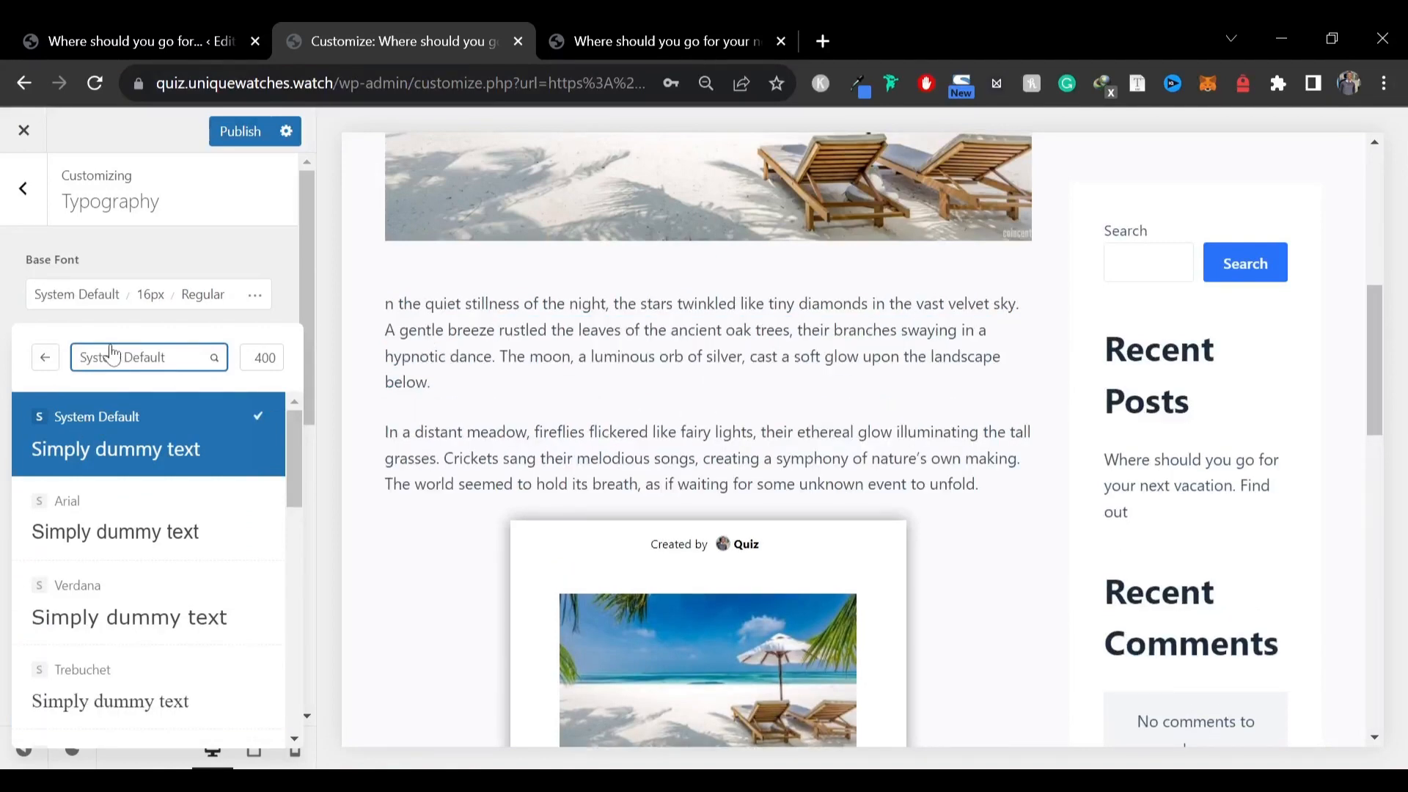
left_click(10, 296)
scroll(614, 307, "up", 7)
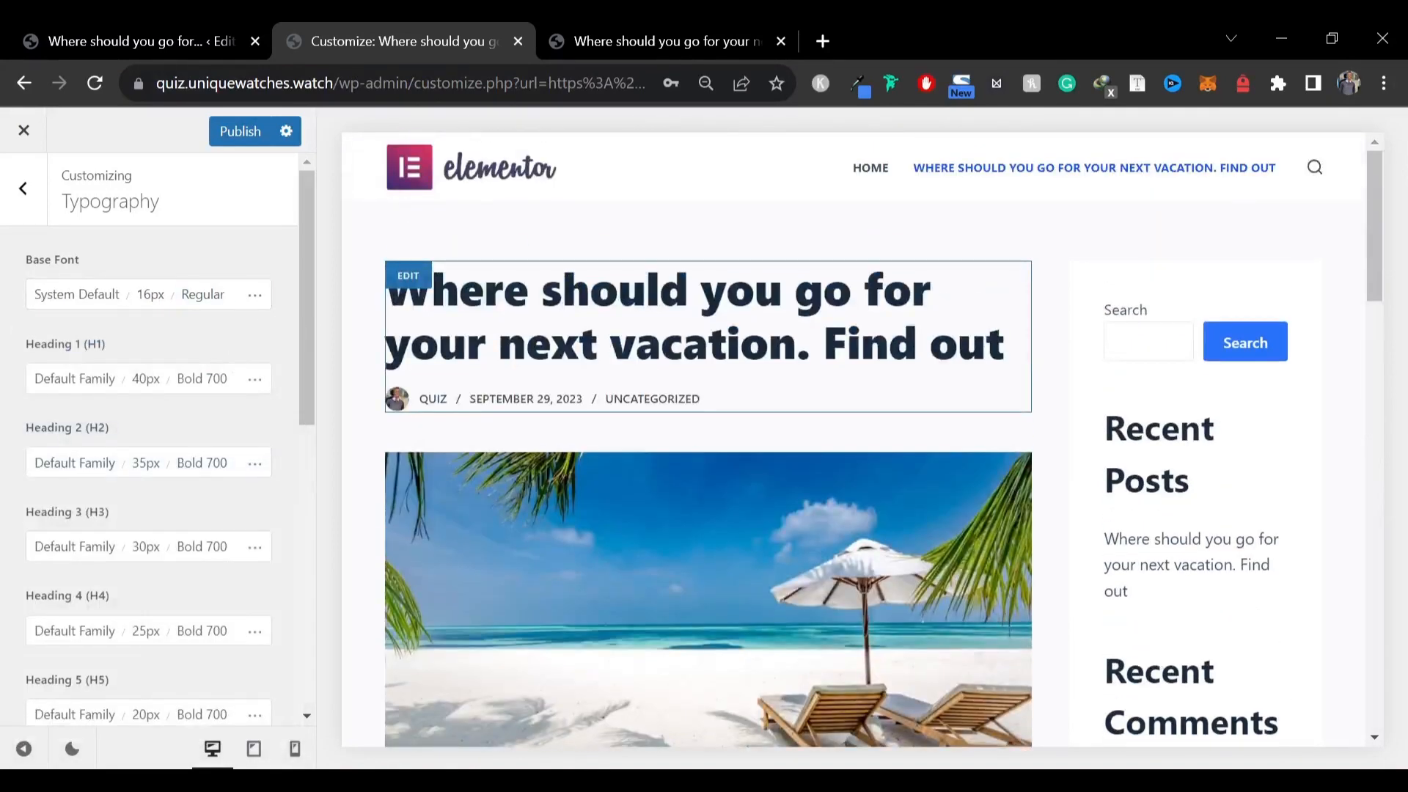
left_click(97, 469)
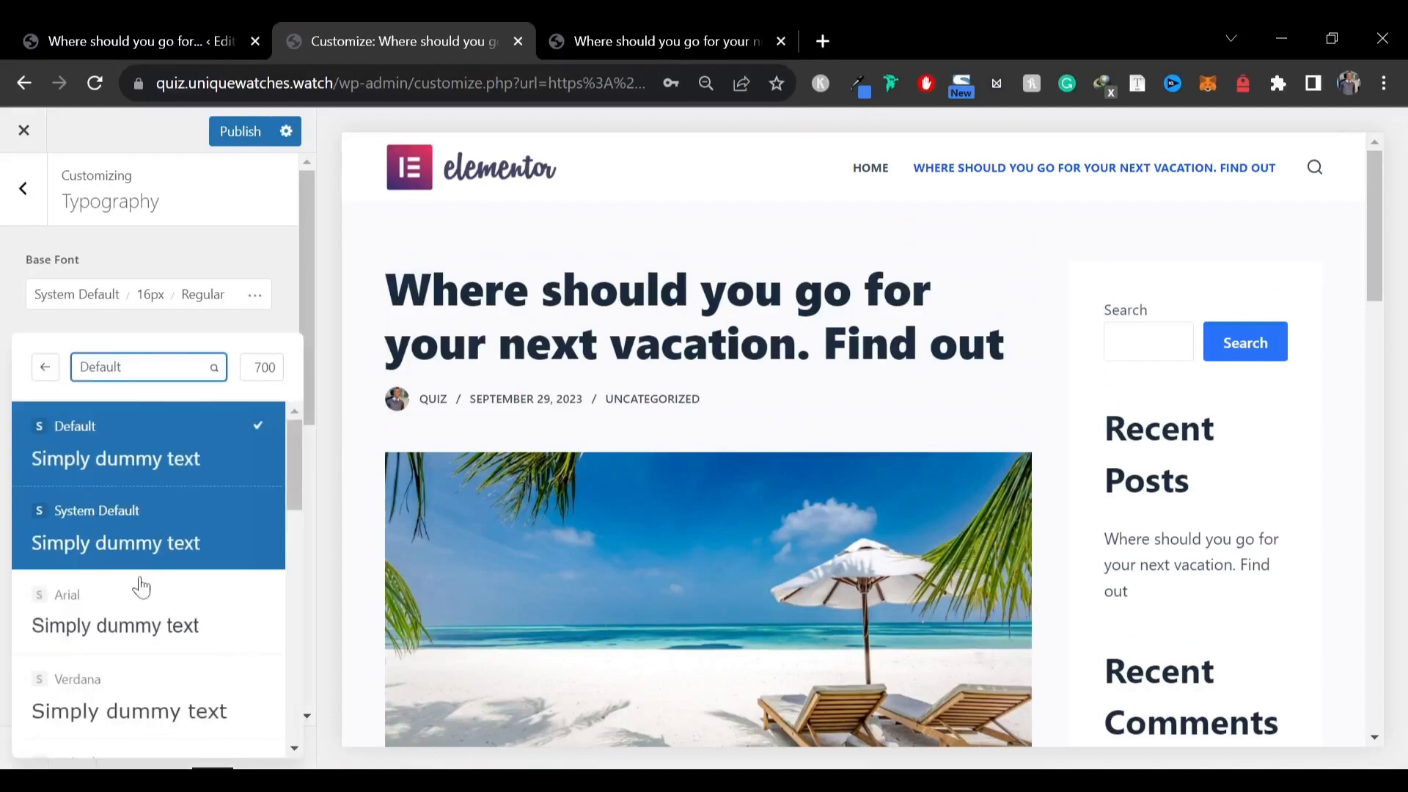
scroll(131, 601, "down", 10)
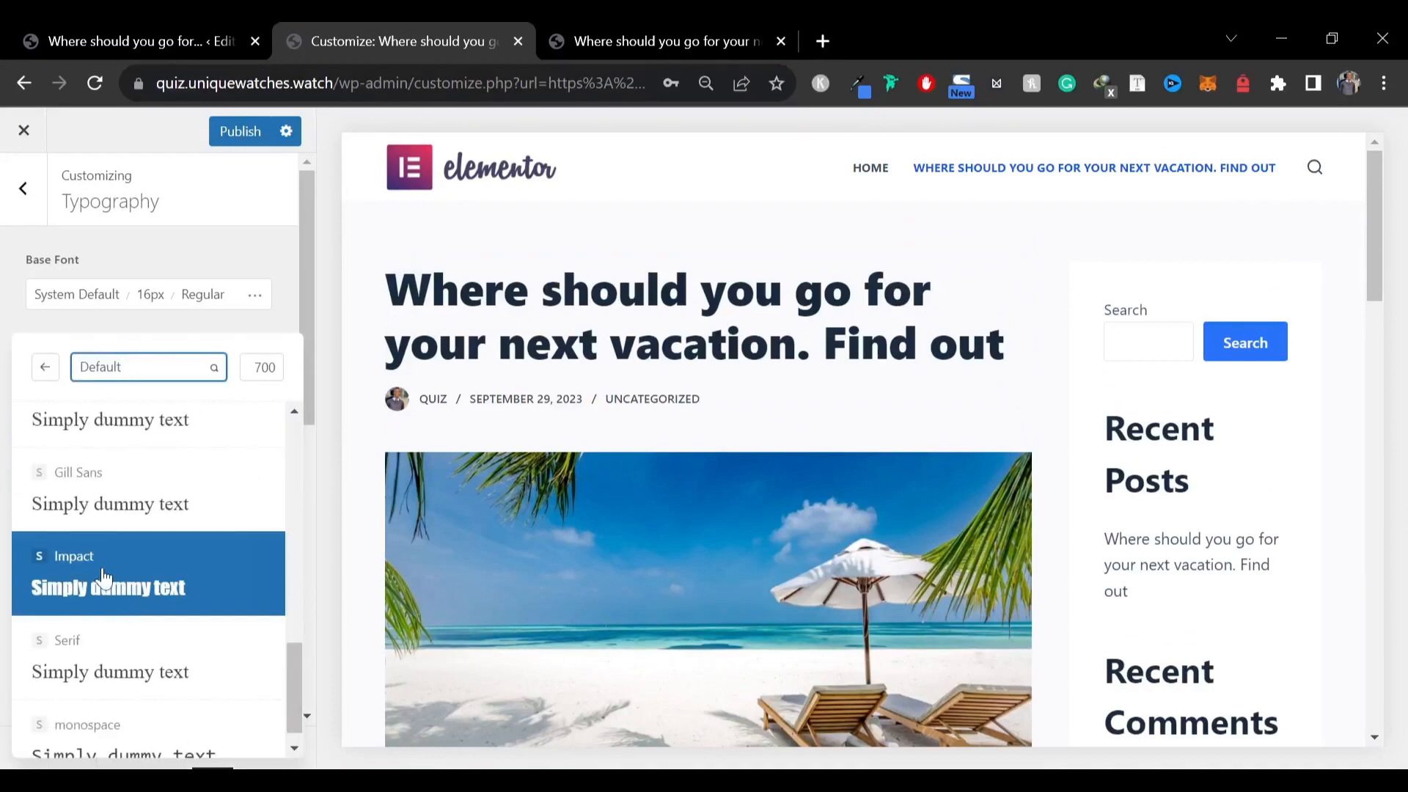
left_click(105, 578)
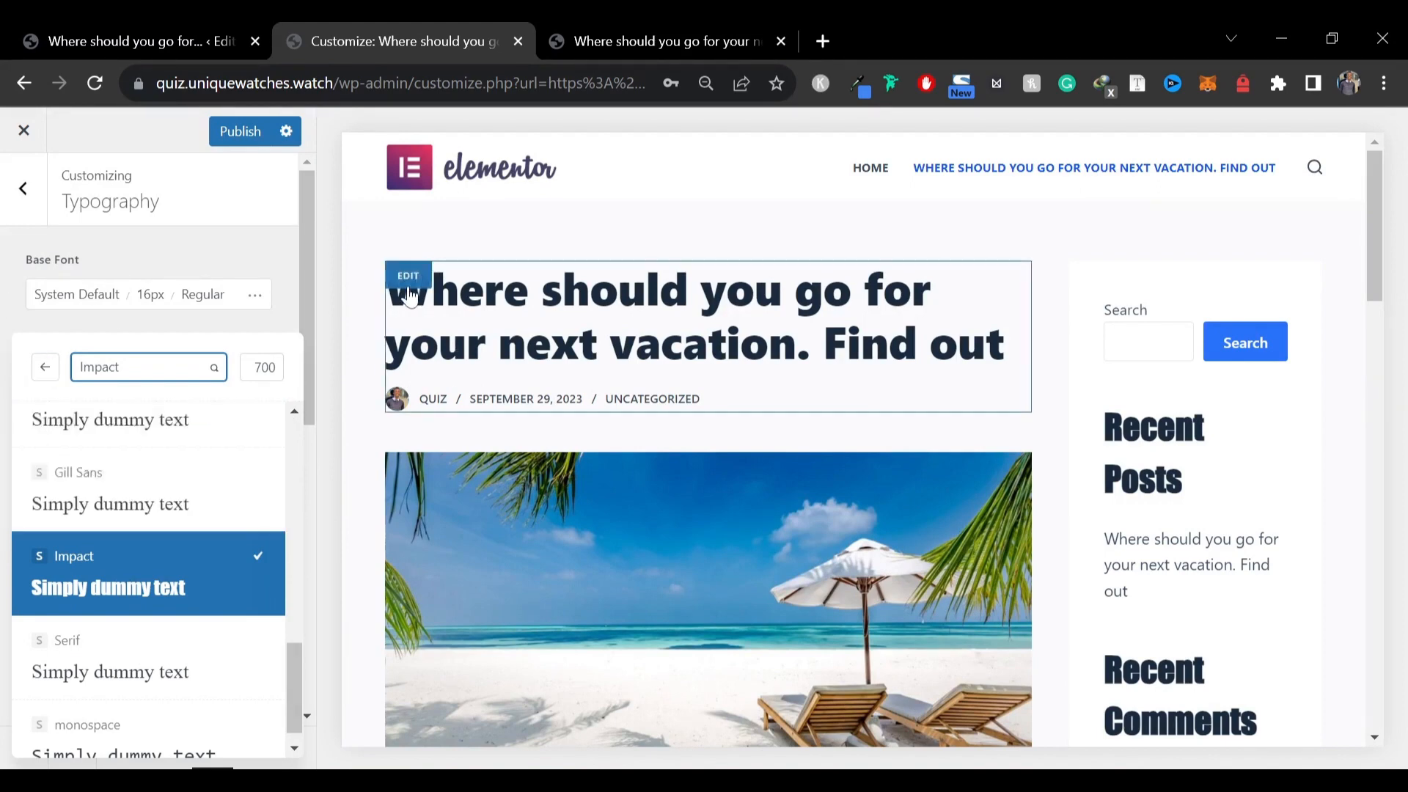
Try the Impact font for the single post title in the Post Title design settings
left_click(413, 283)
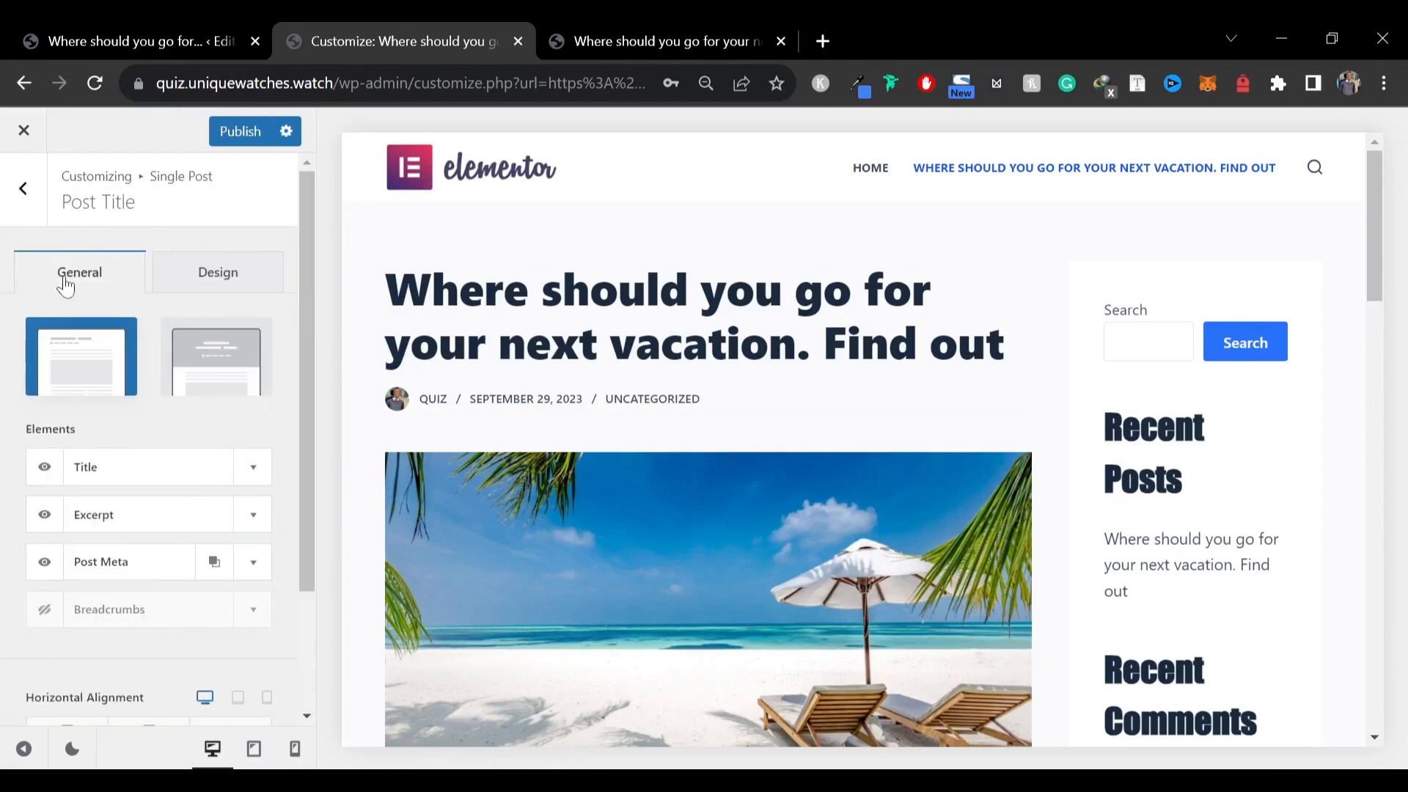
left_click(213, 278)
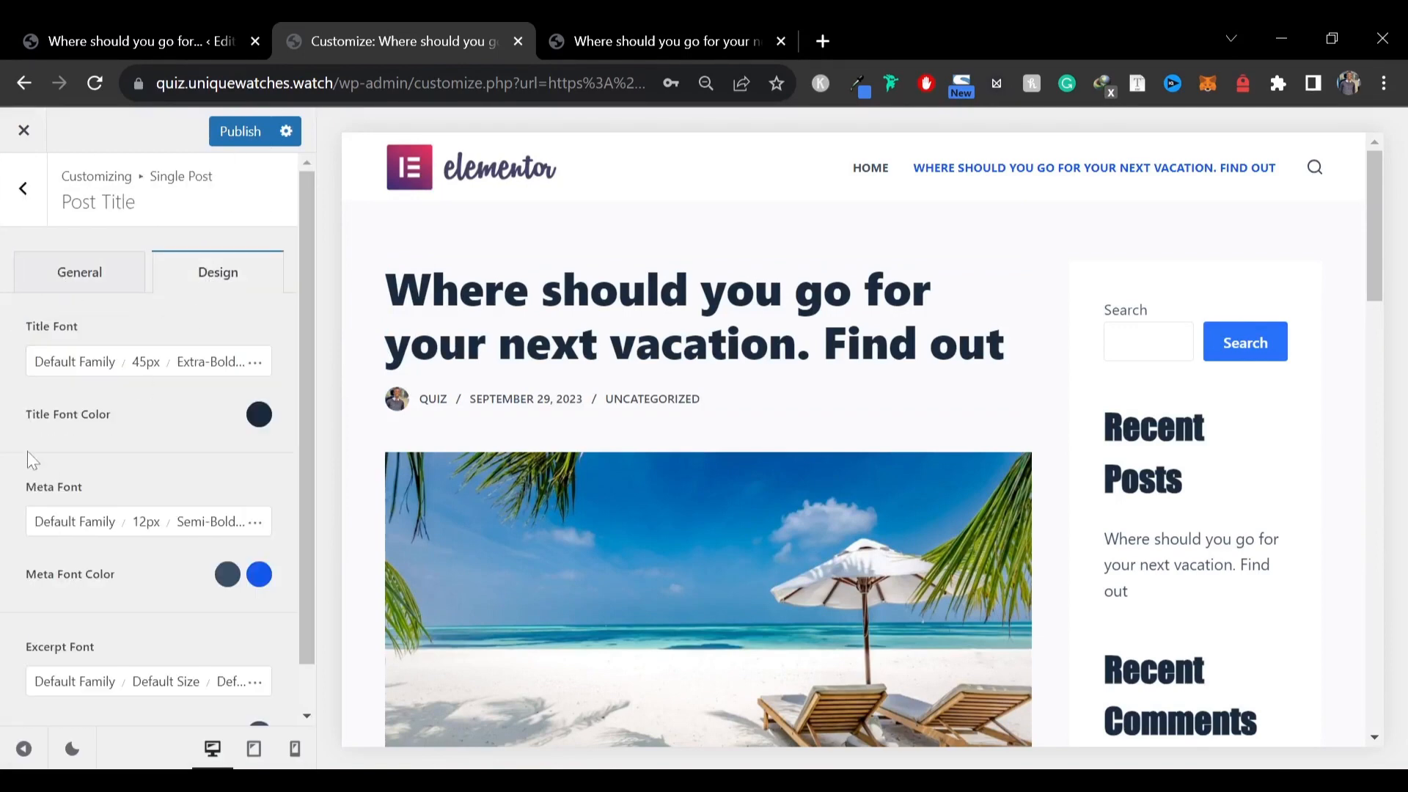
left_click(86, 365)
scroll(164, 565, "down", 8)
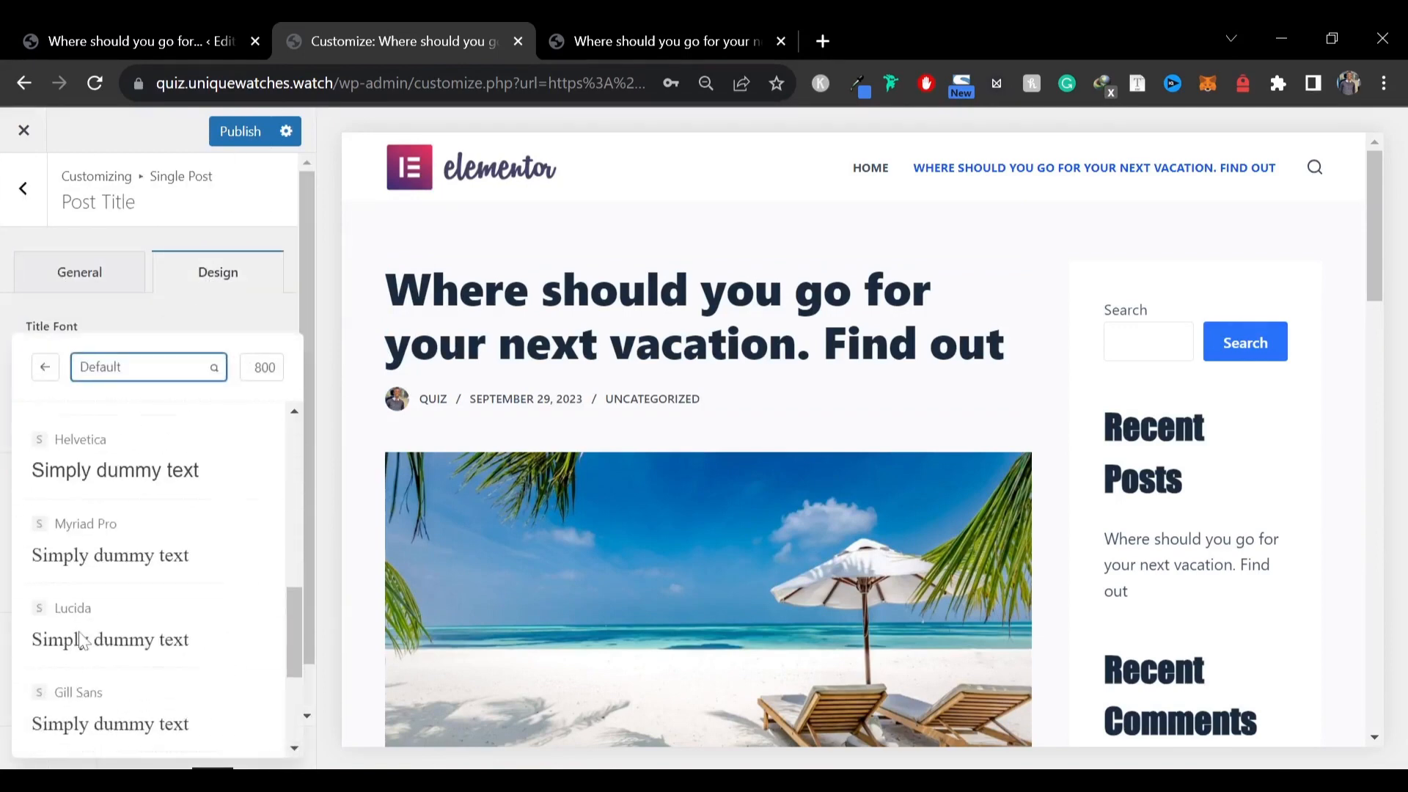
left_click(164, 565)
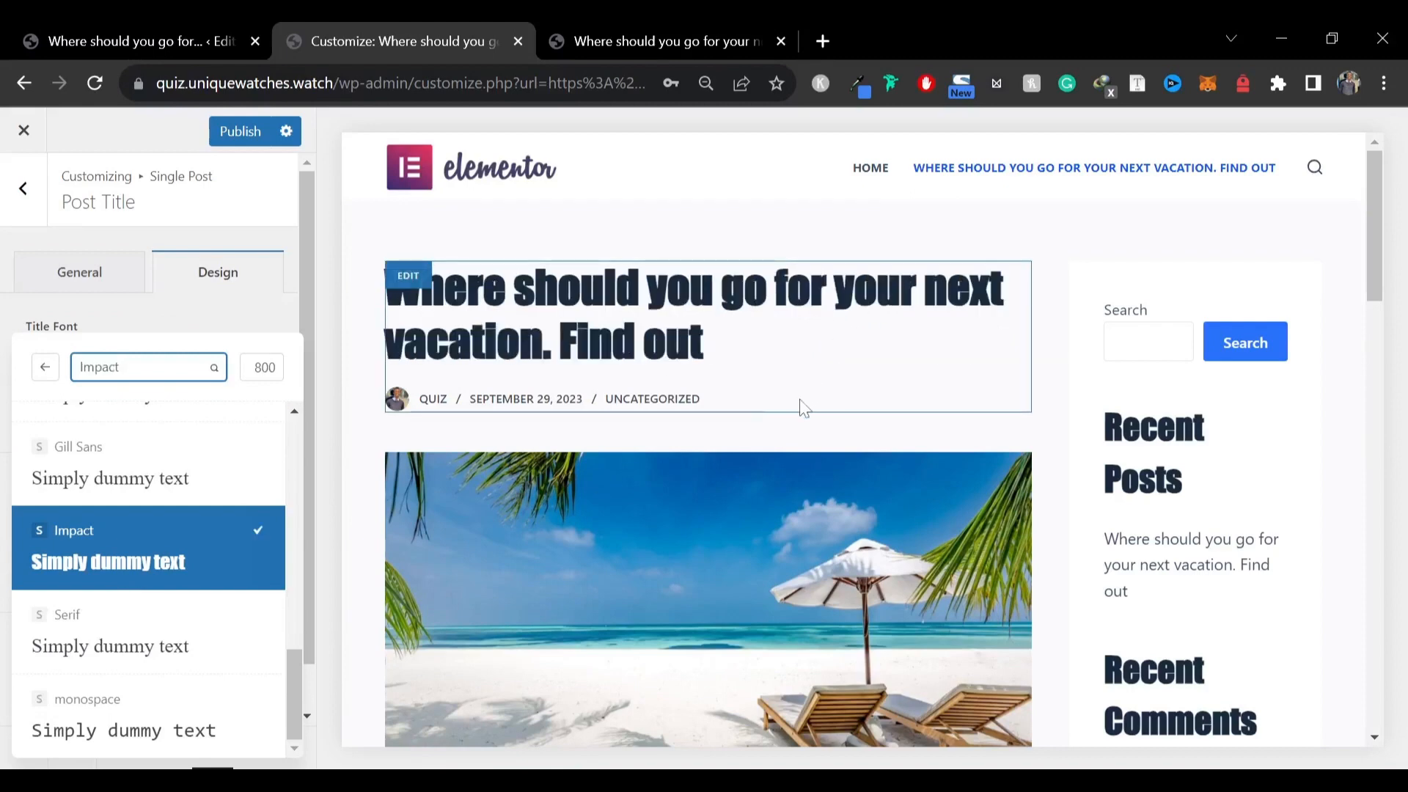
scroll(74, 448, "up", 10)
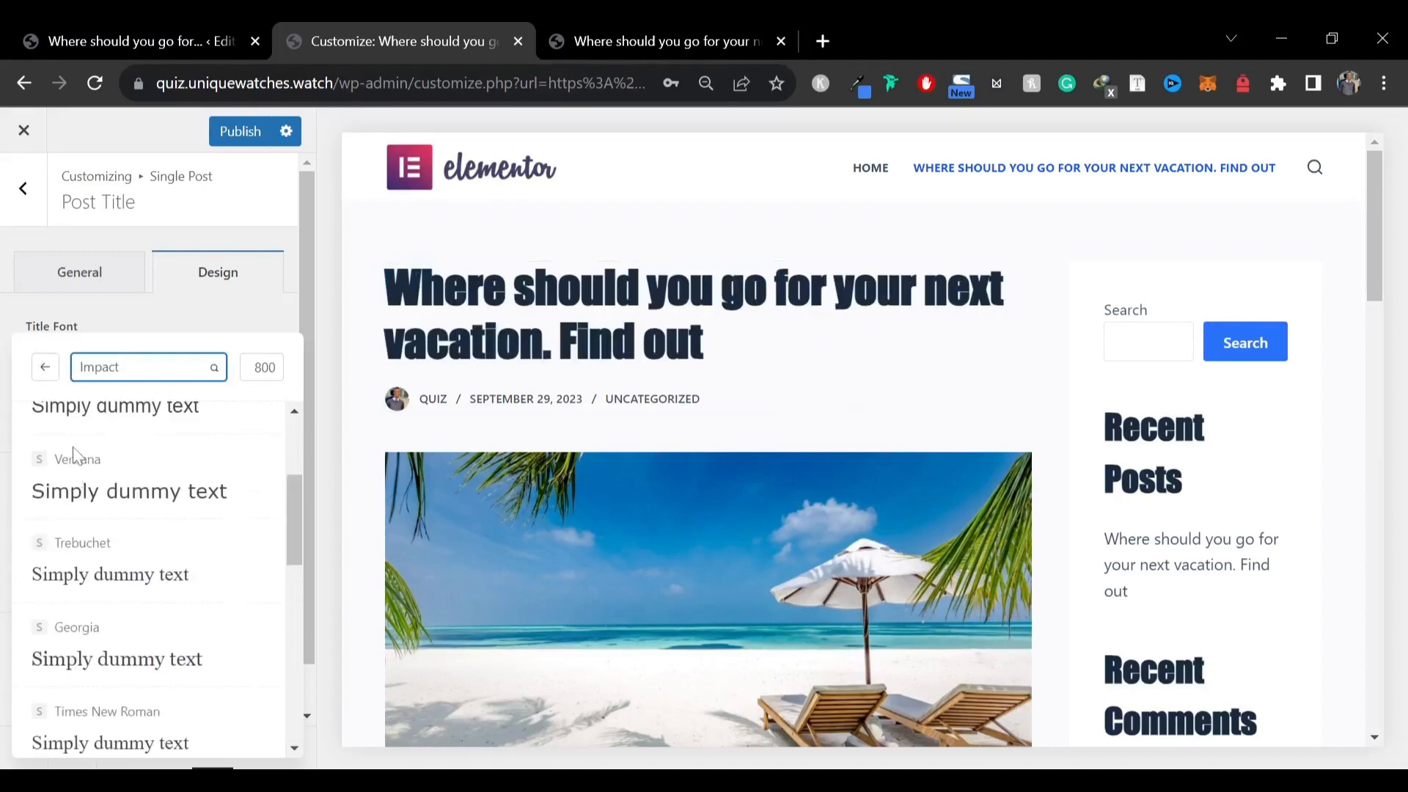
left_click(81, 447)
left_click(23, 189)
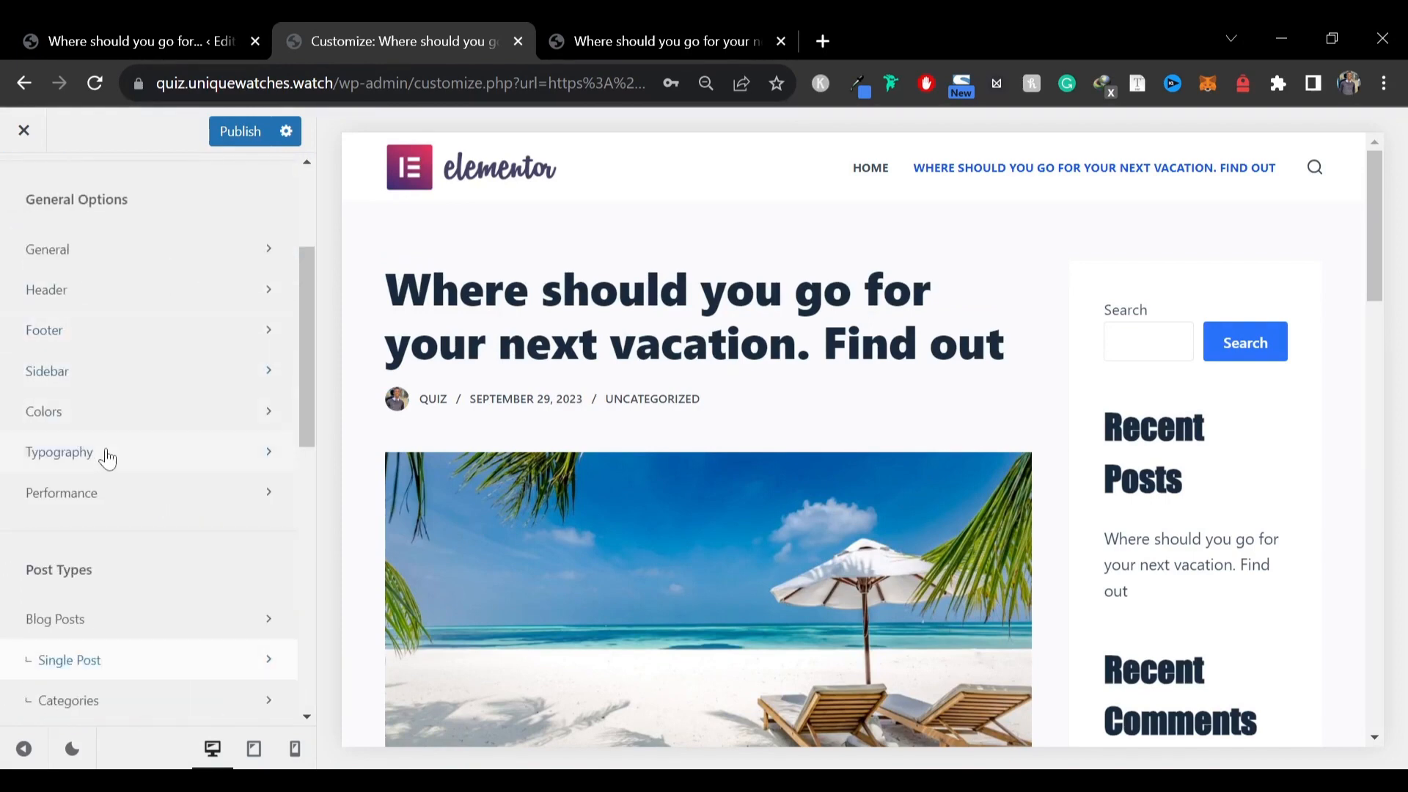
Reset the Heading 2 font family to Default in the Typography settings
left_click(110, 467)
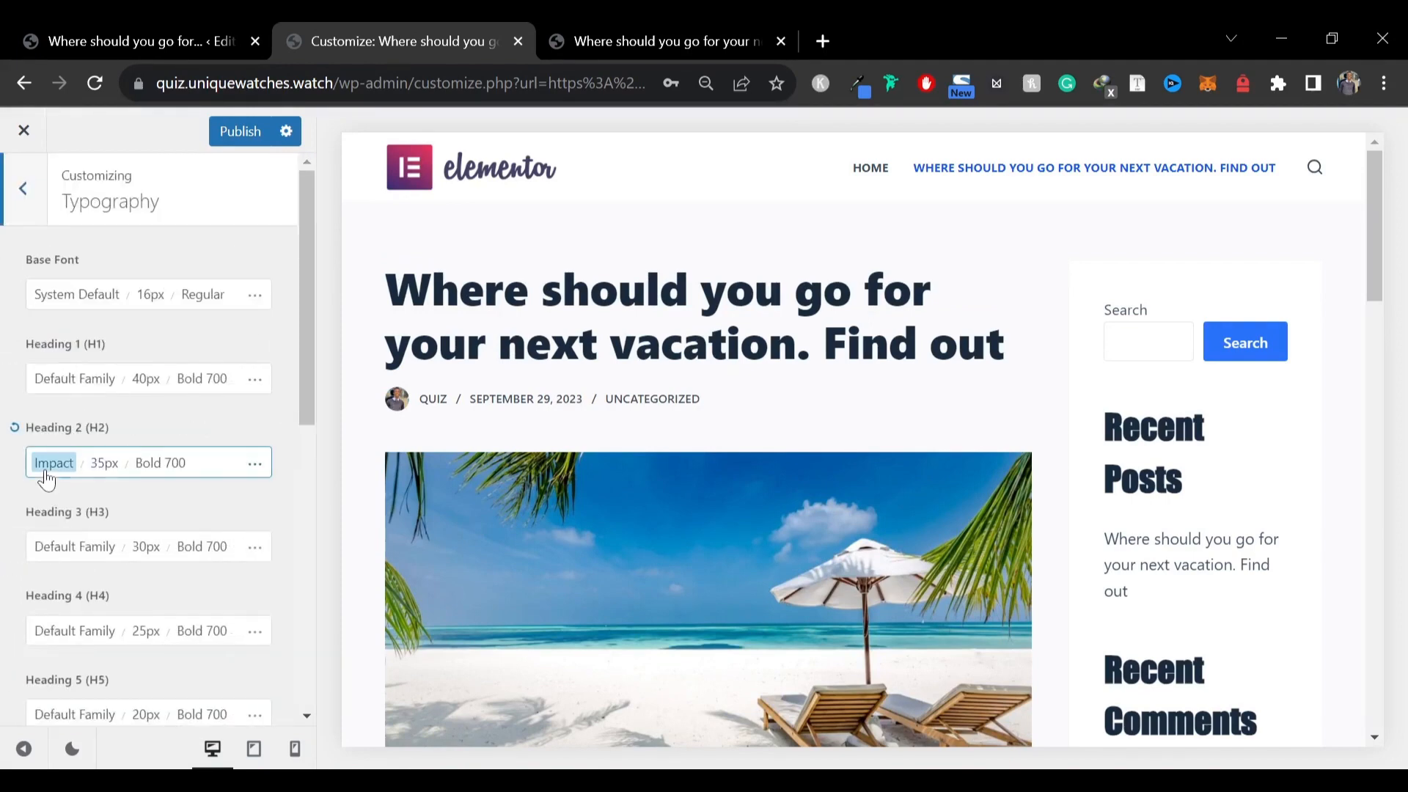
left_click(45, 468)
scroll(79, 559, "up", 10)
left_click(100, 453)
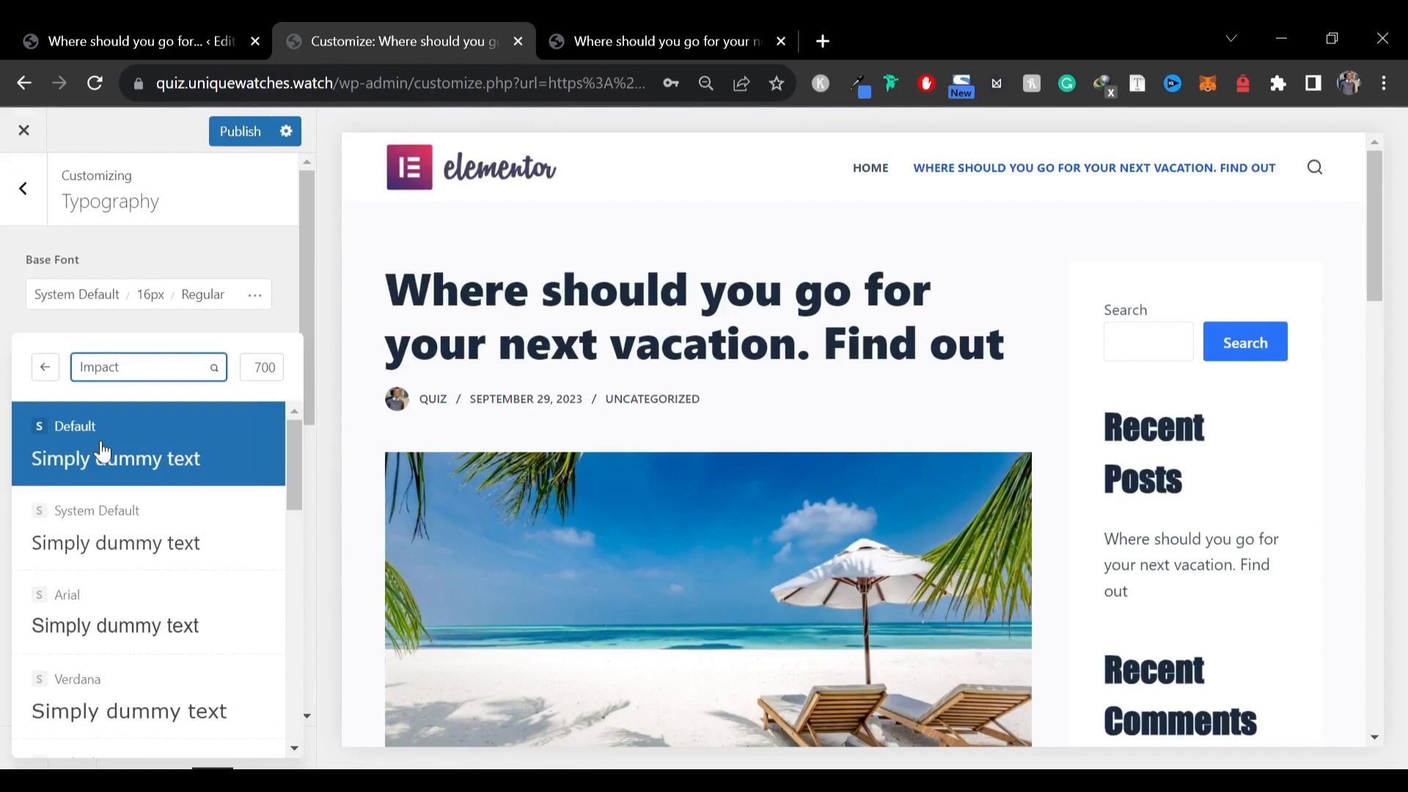
left_click(5, 314)
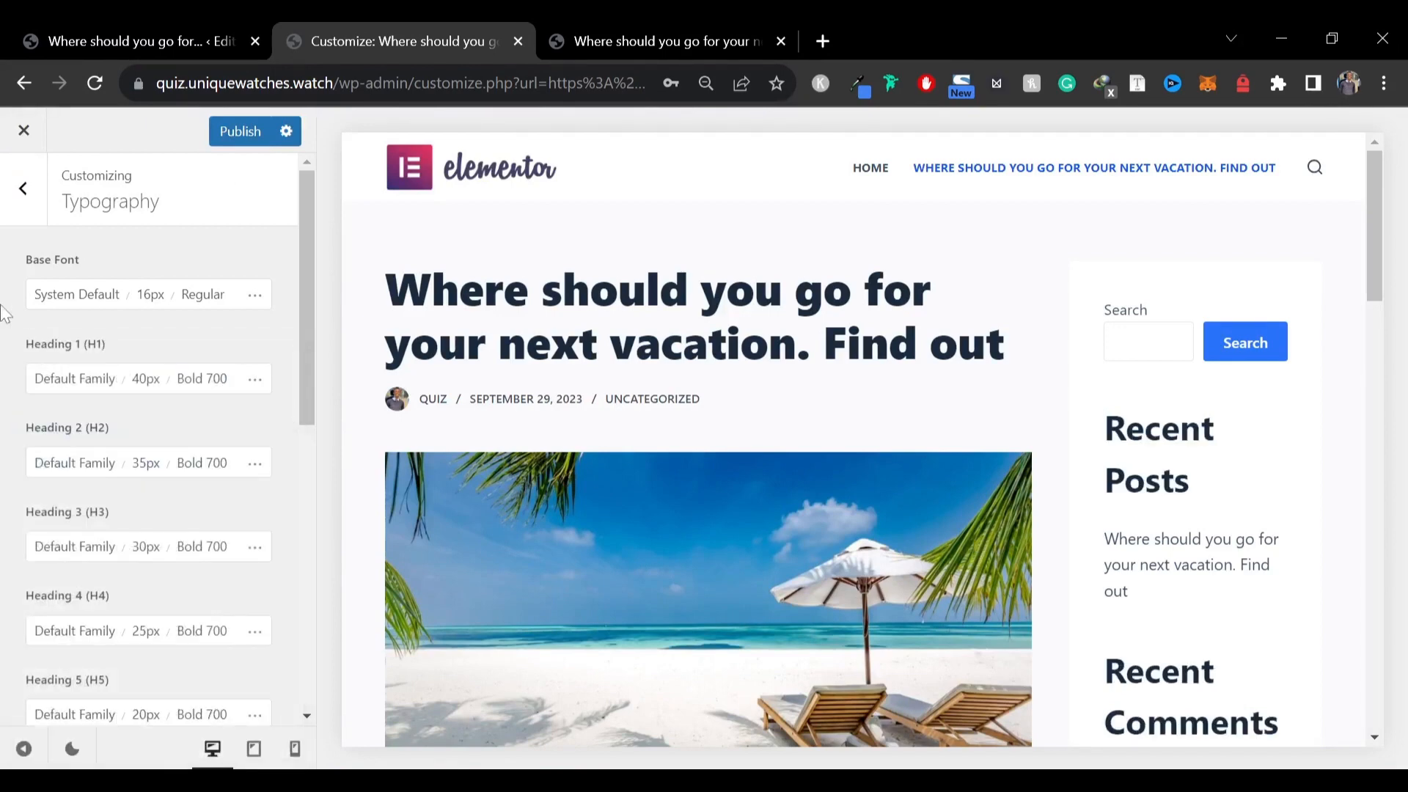
Publish the customizer changes and return to the general options list
scroll(1046, 443, "down", 20)
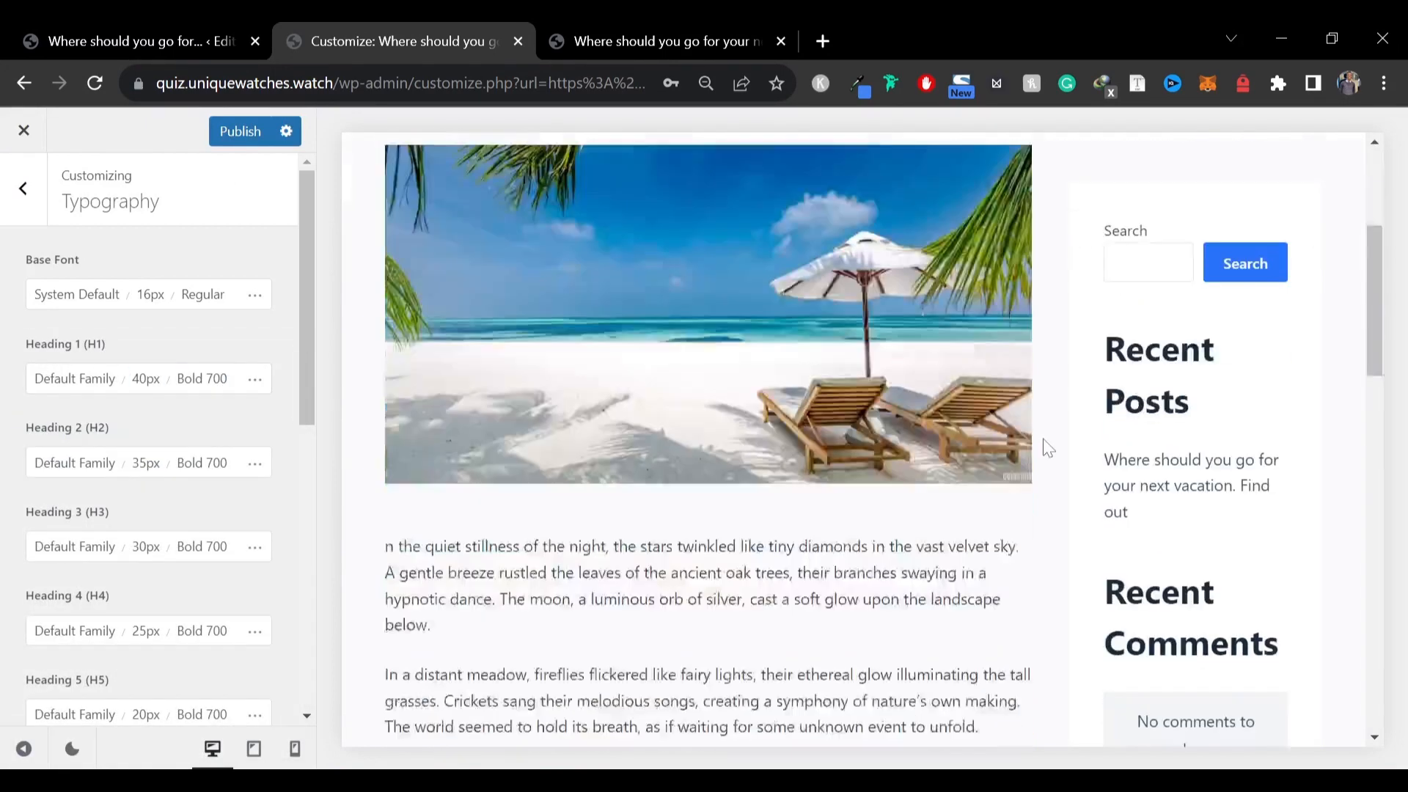
scroll(826, 481, "up", 10)
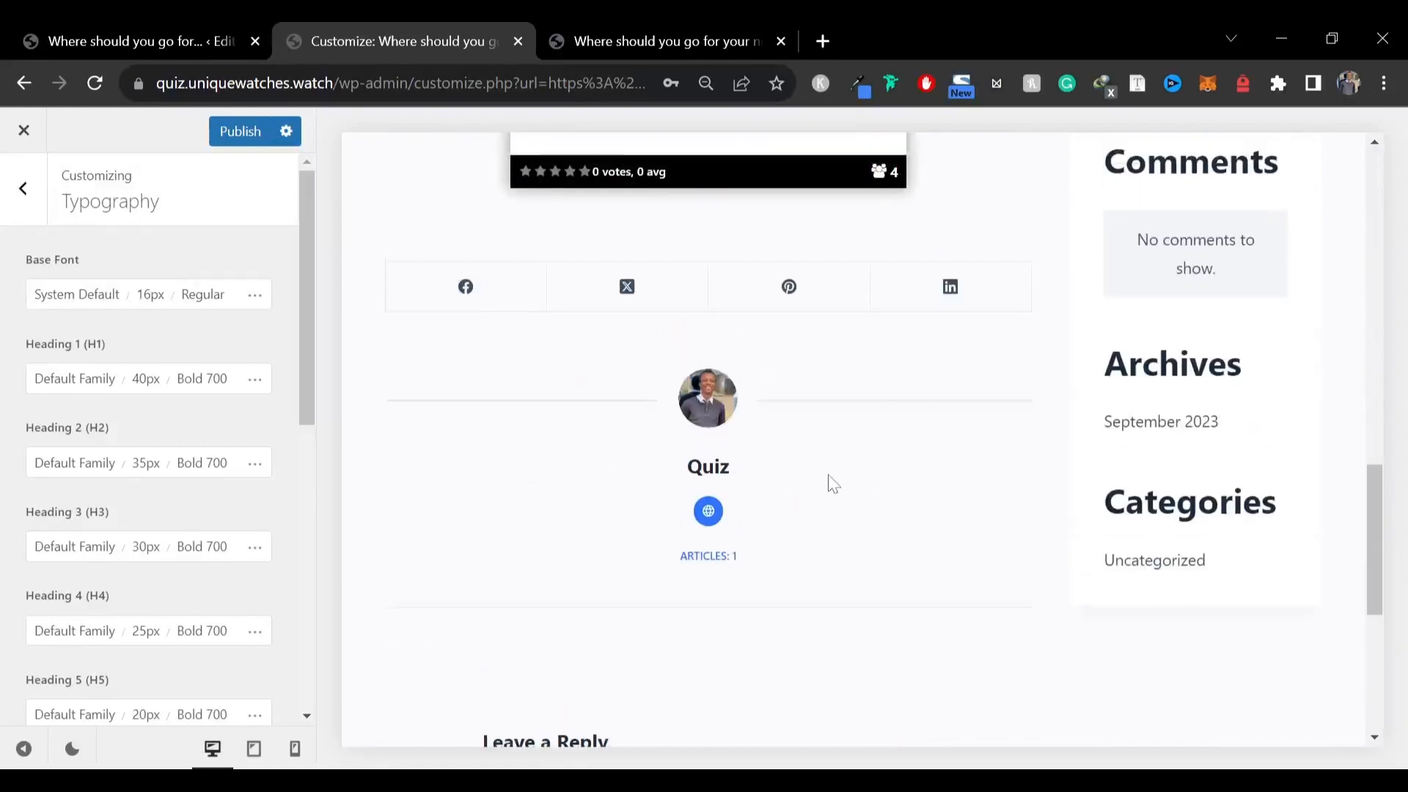
left_click(240, 132)
left_click(4, 189)
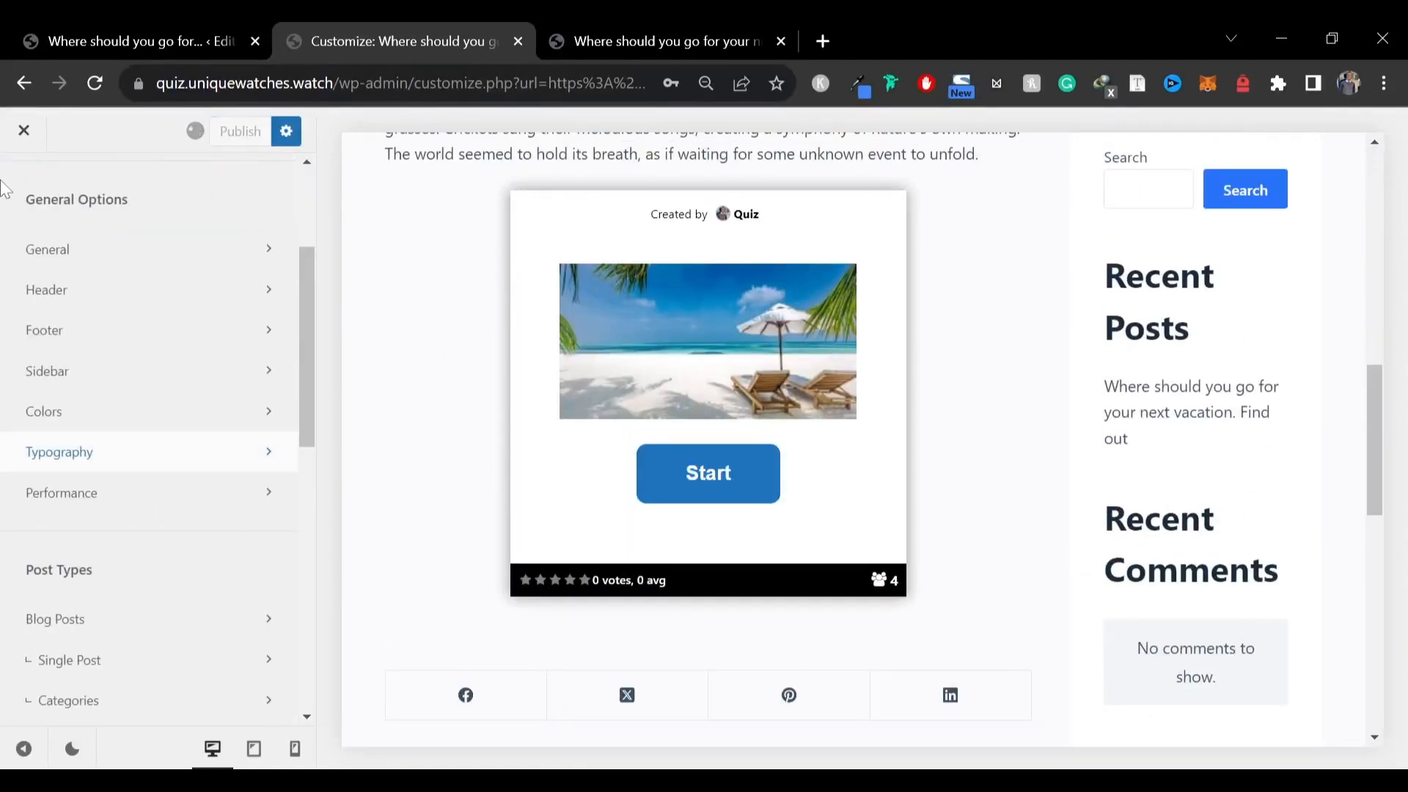
Open the Colors settings and examine the global colour palettes and global colour options
left_click(65, 415)
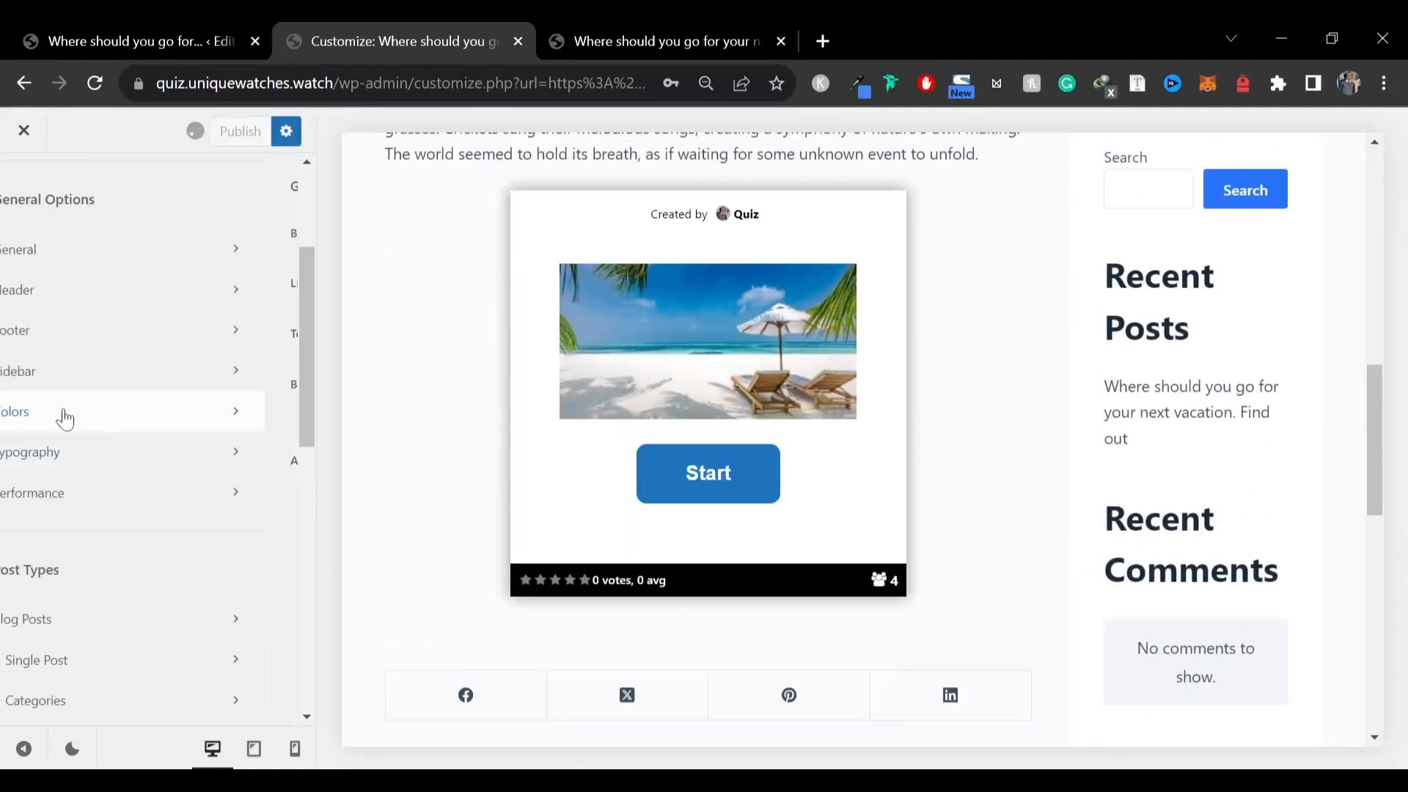
left_click(281, 301)
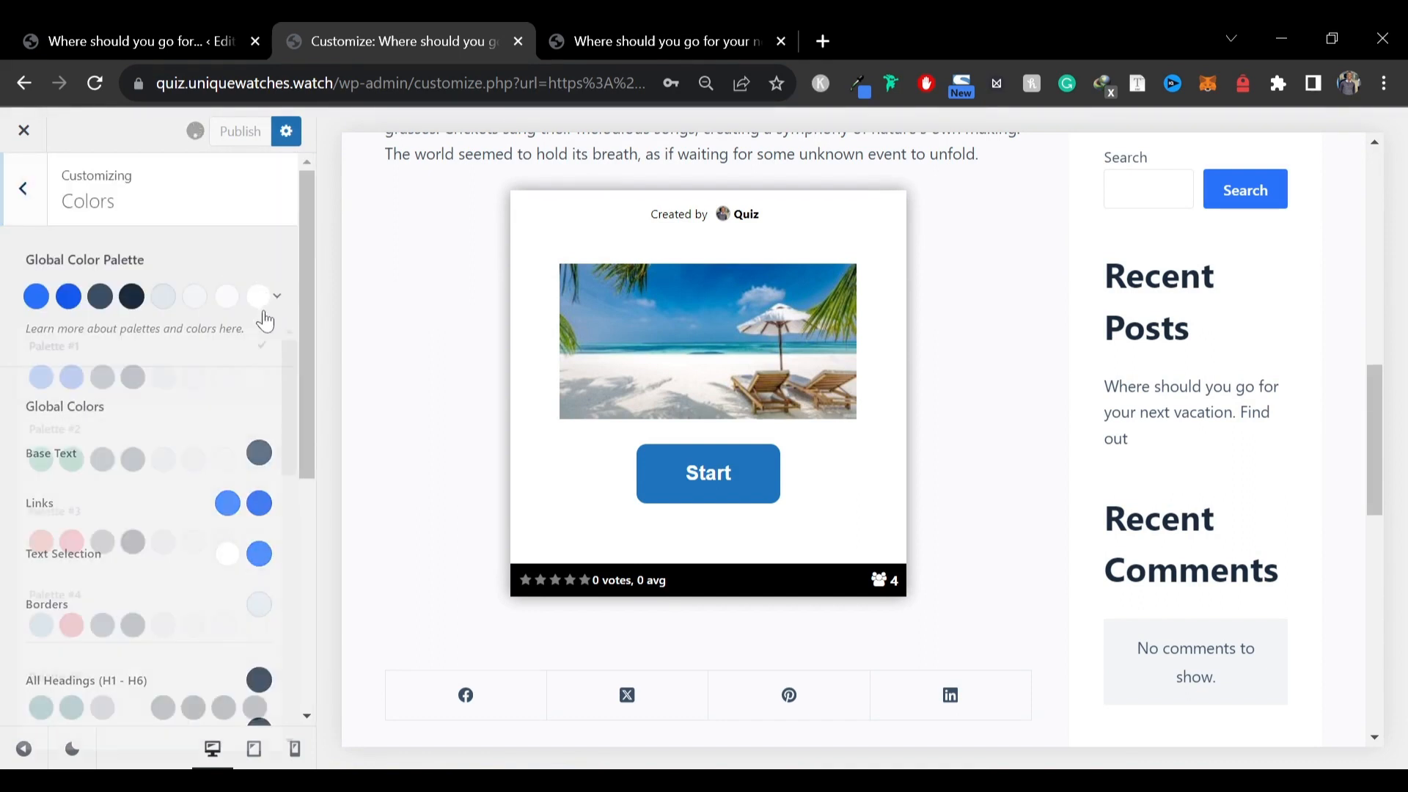
scroll(131, 513, "down", 10)
scroll(132, 514, "up", 10)
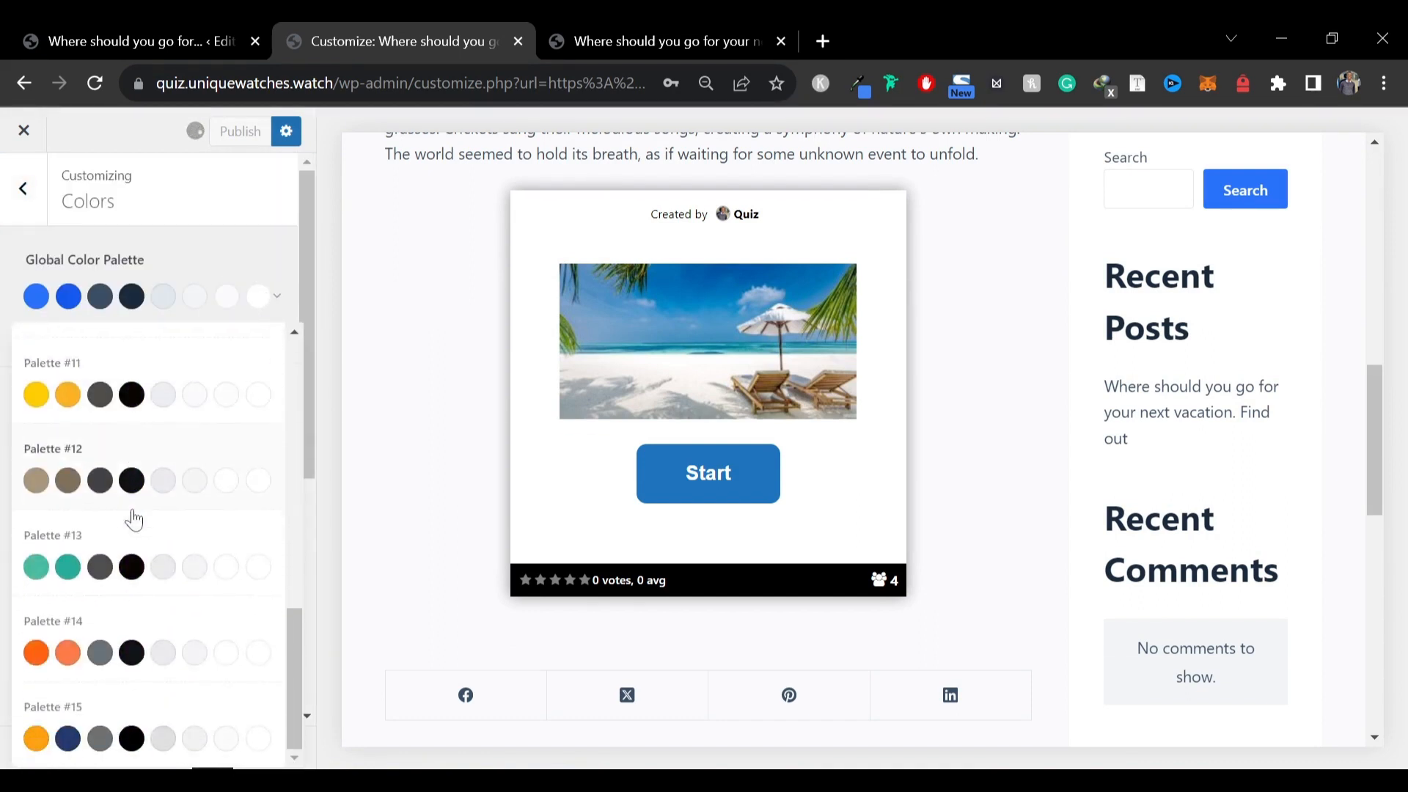
left_click(8, 268)
scroll(252, 465, "down", 5)
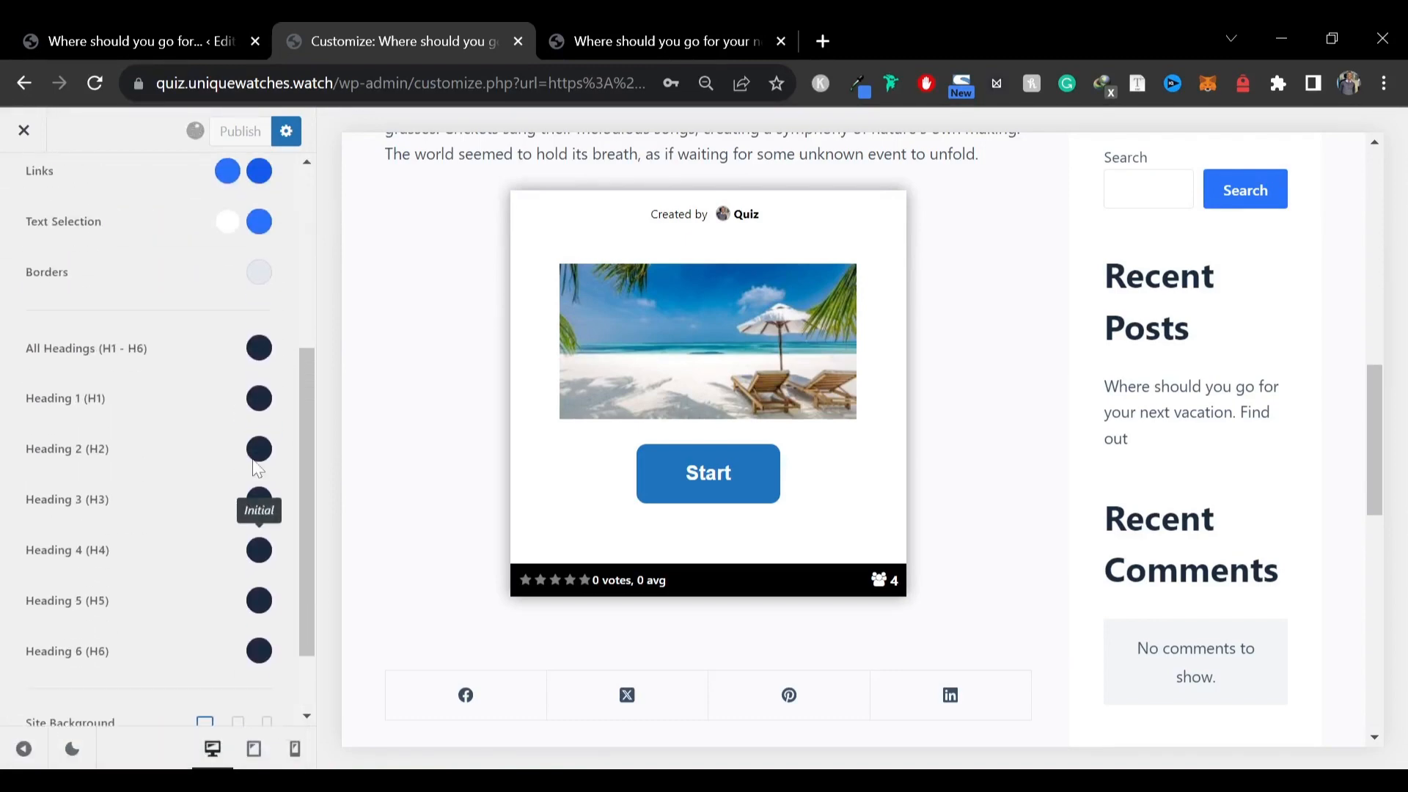
scroll(255, 468, "up", 5)
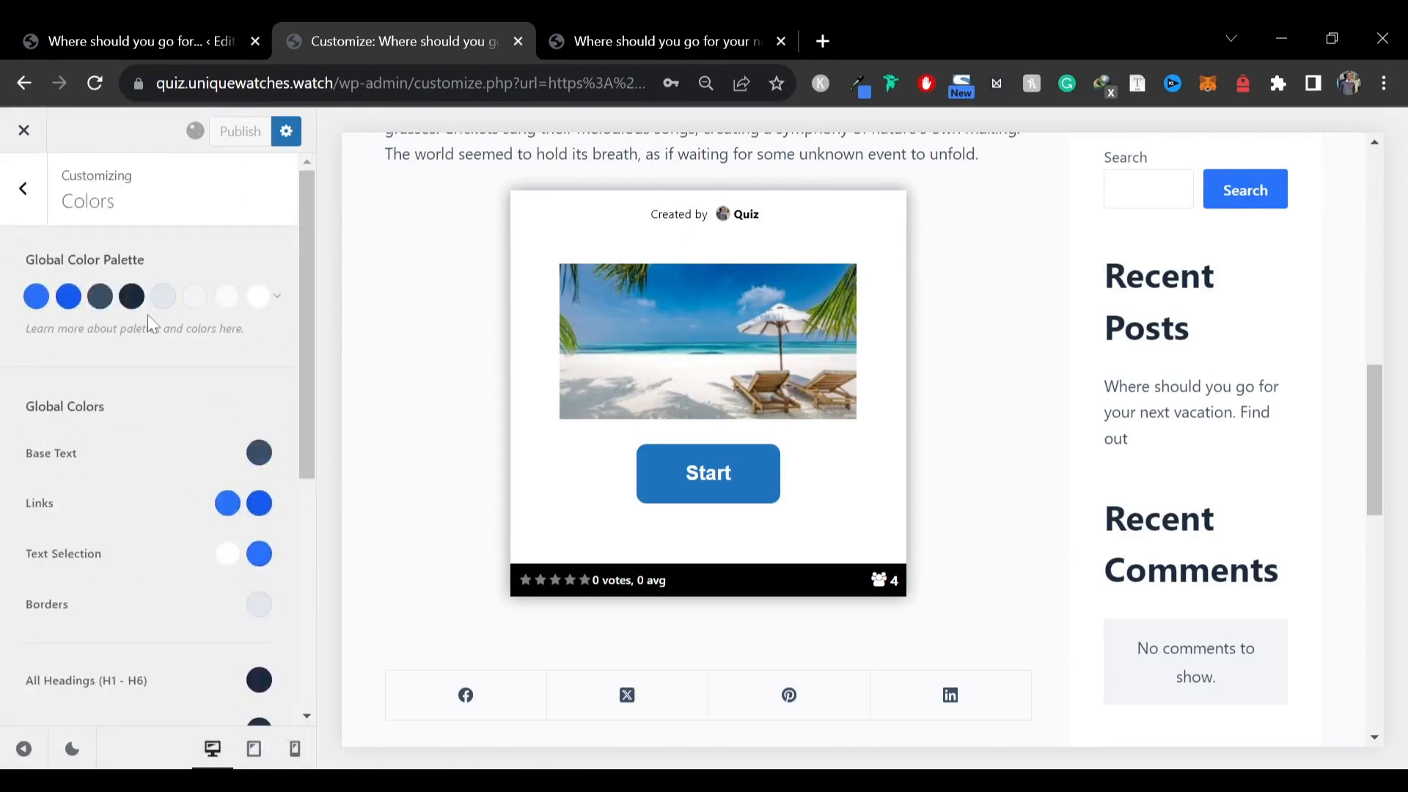
scroll(453, 639, "up", 2)
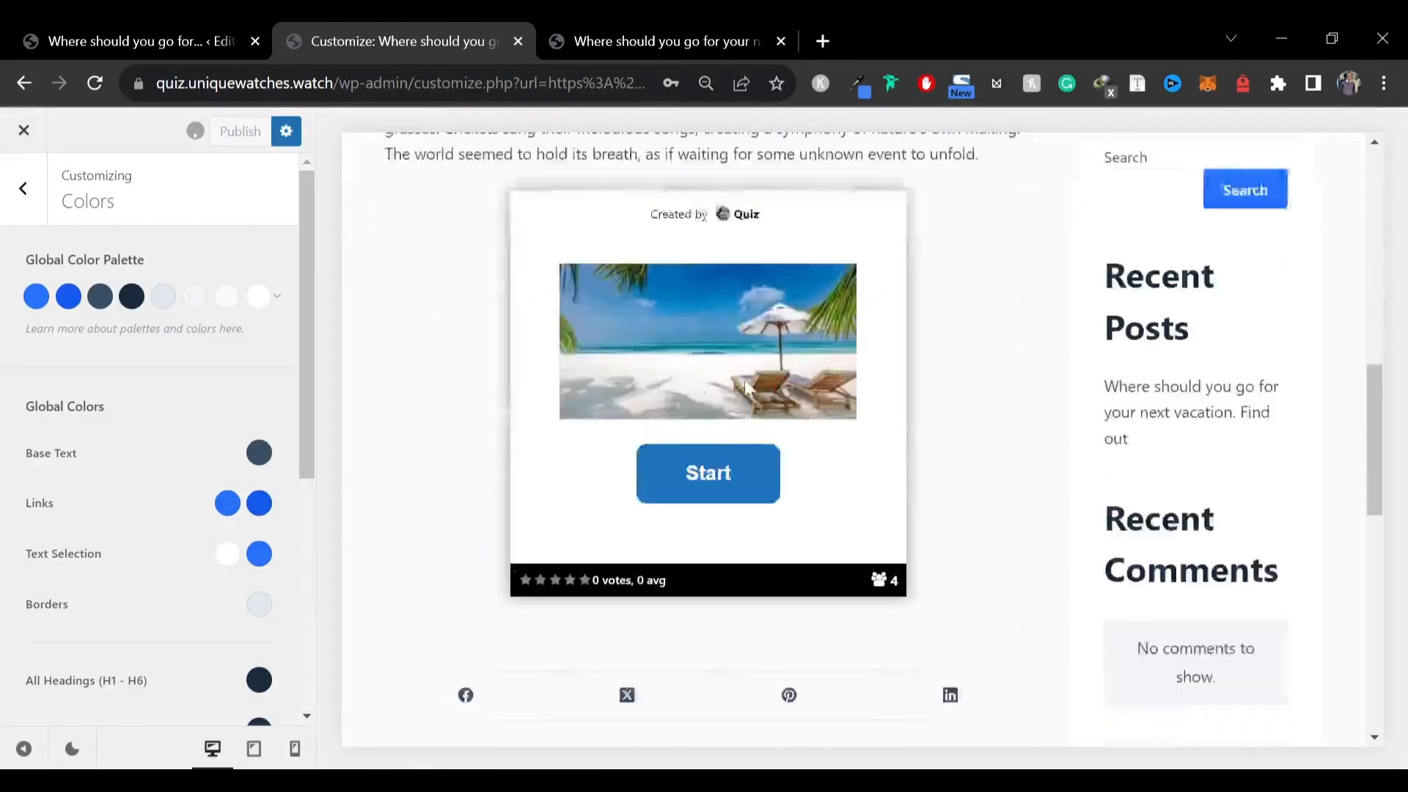
scroll(707, 450, "down", 7)
scroll(817, 233, "up", 3)
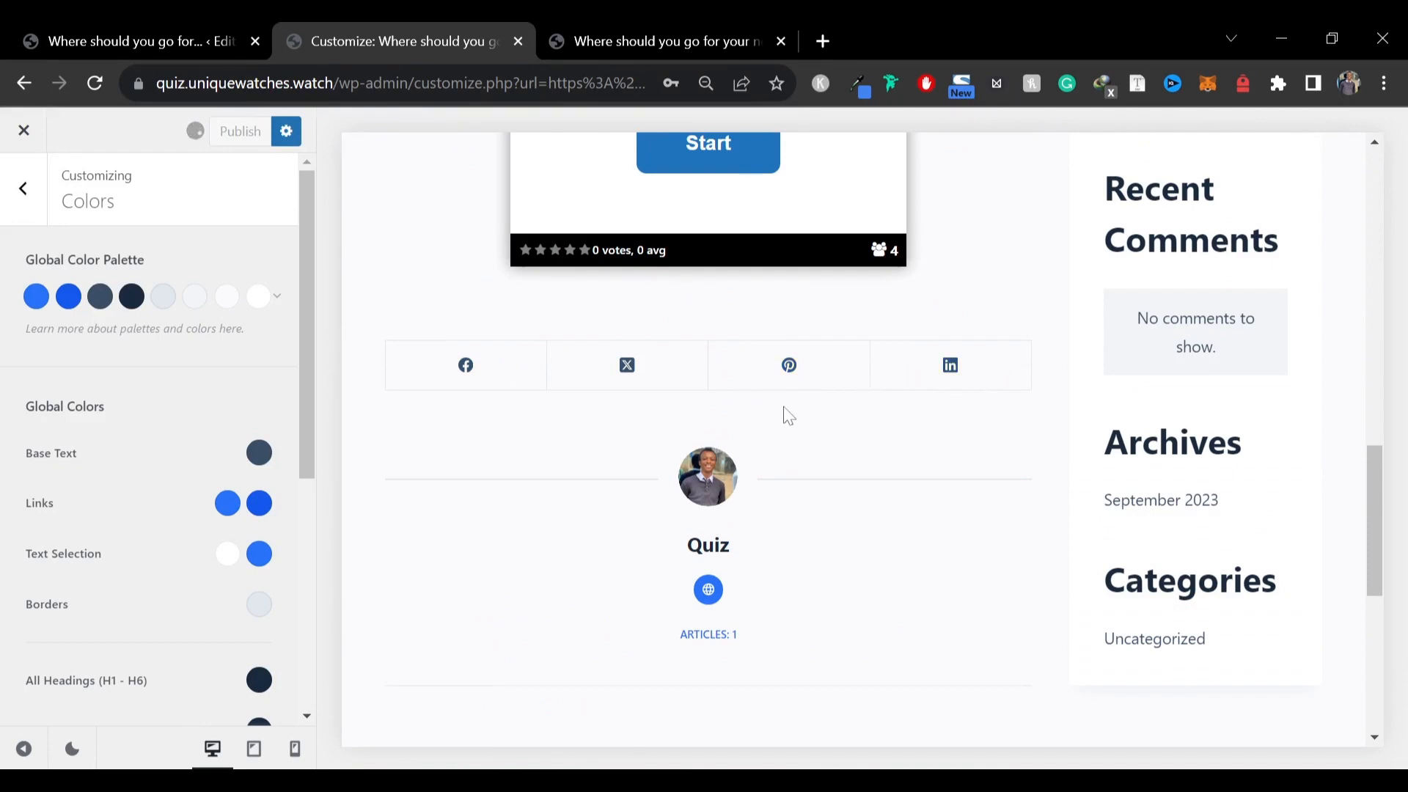
Enable WhatsApp among the share networks in the single post's Share Box settings
left_click(15, 187)
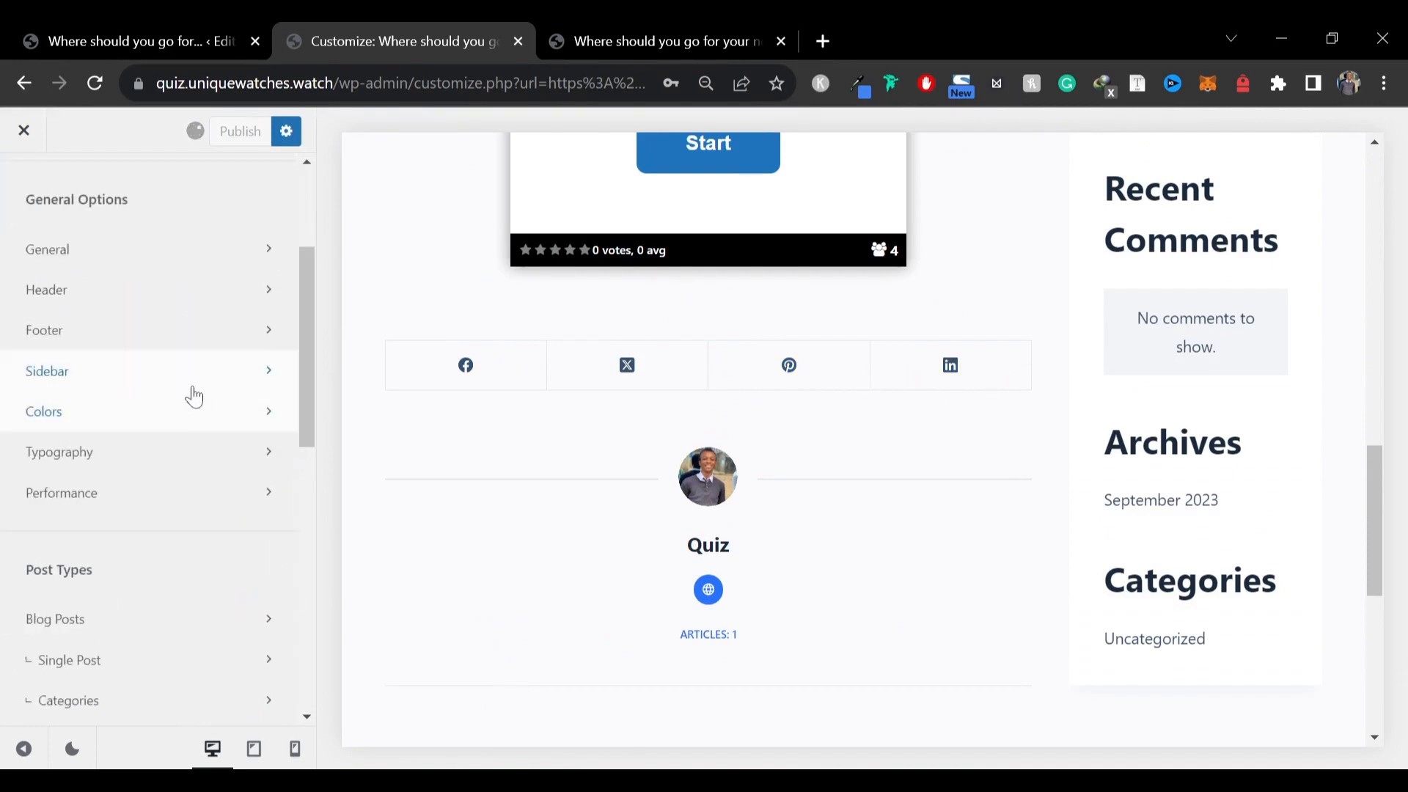
scroll(69, 355, "down", 3)
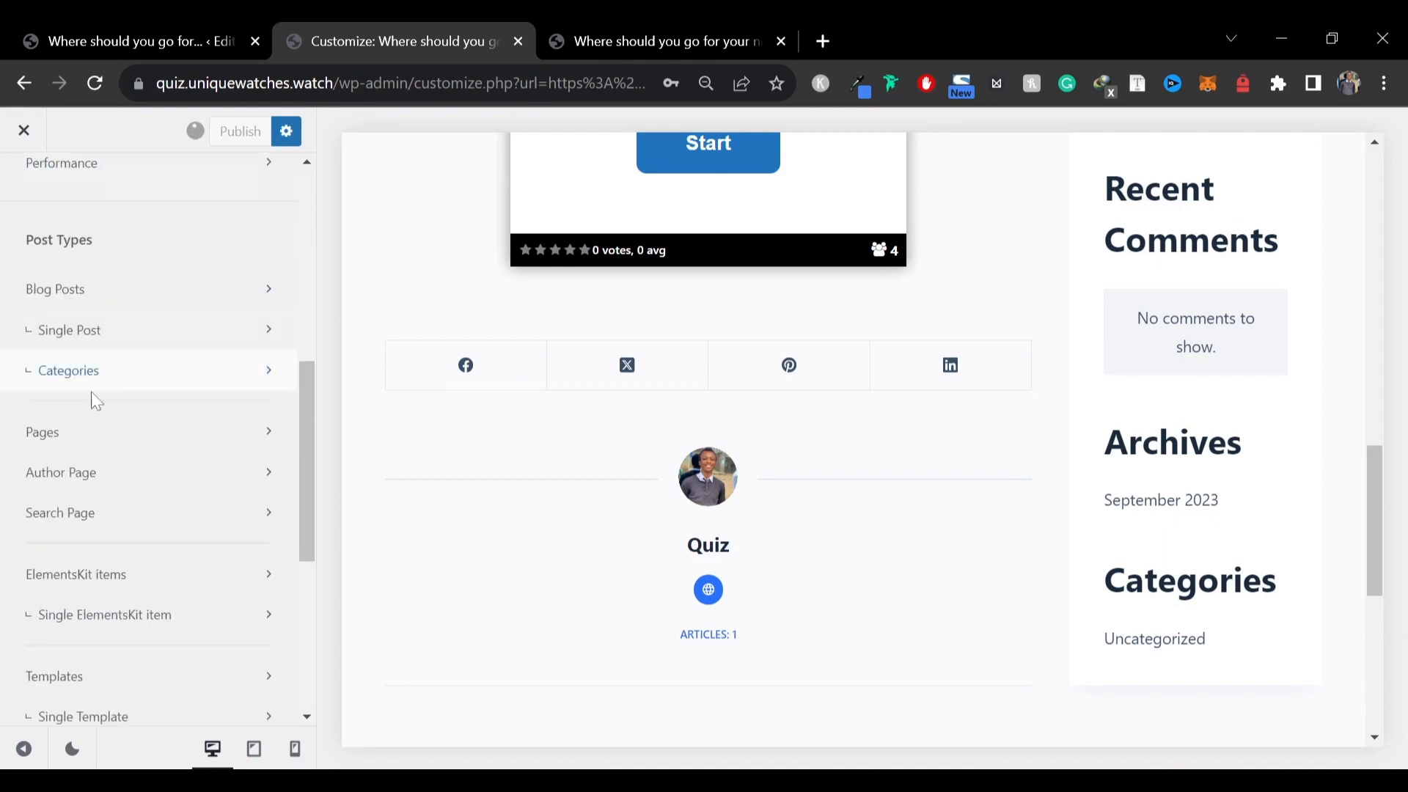
left_click(115, 354)
scroll(126, 368, "down", 5)
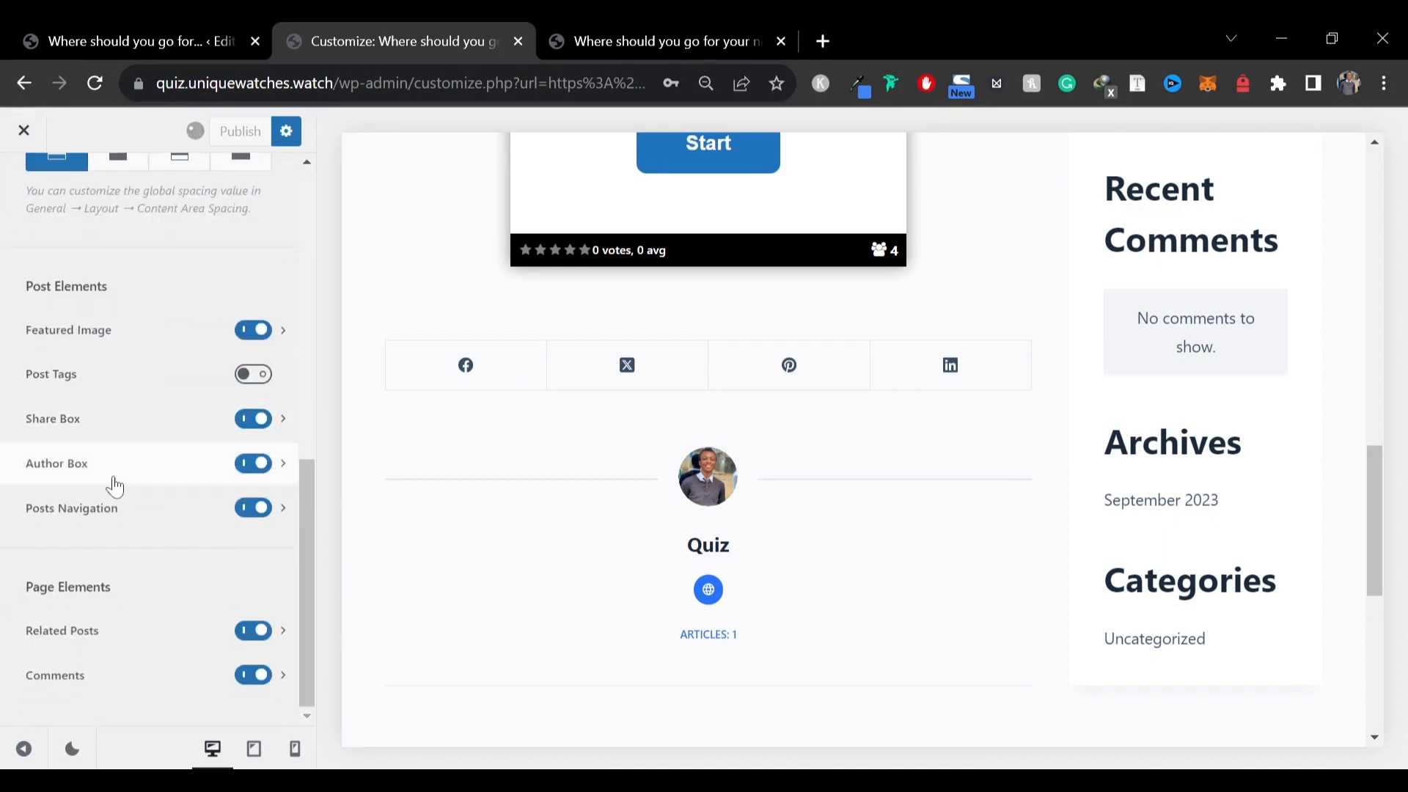
left_click(97, 410)
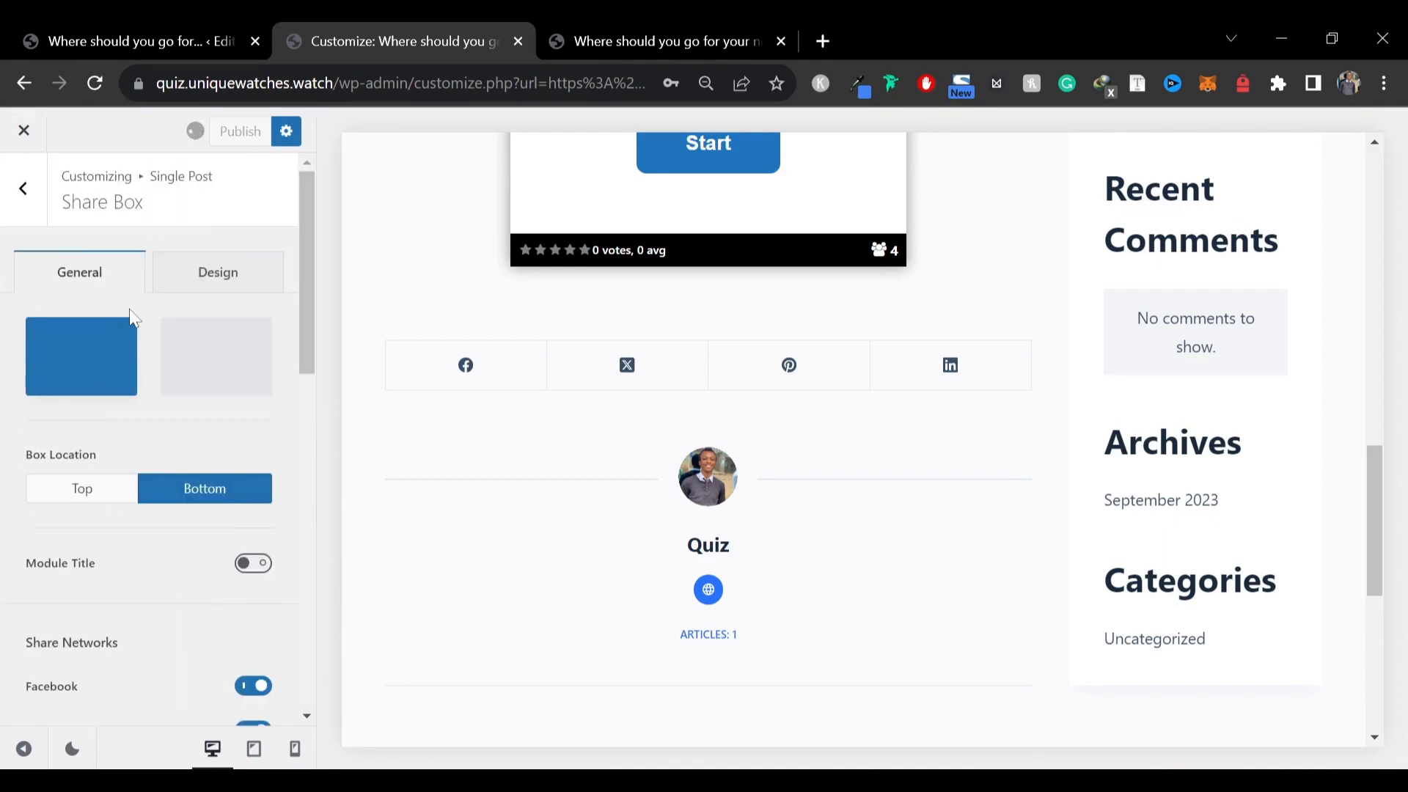
scroll(154, 400, "down", 4)
scroll(198, 426, "down", 1)
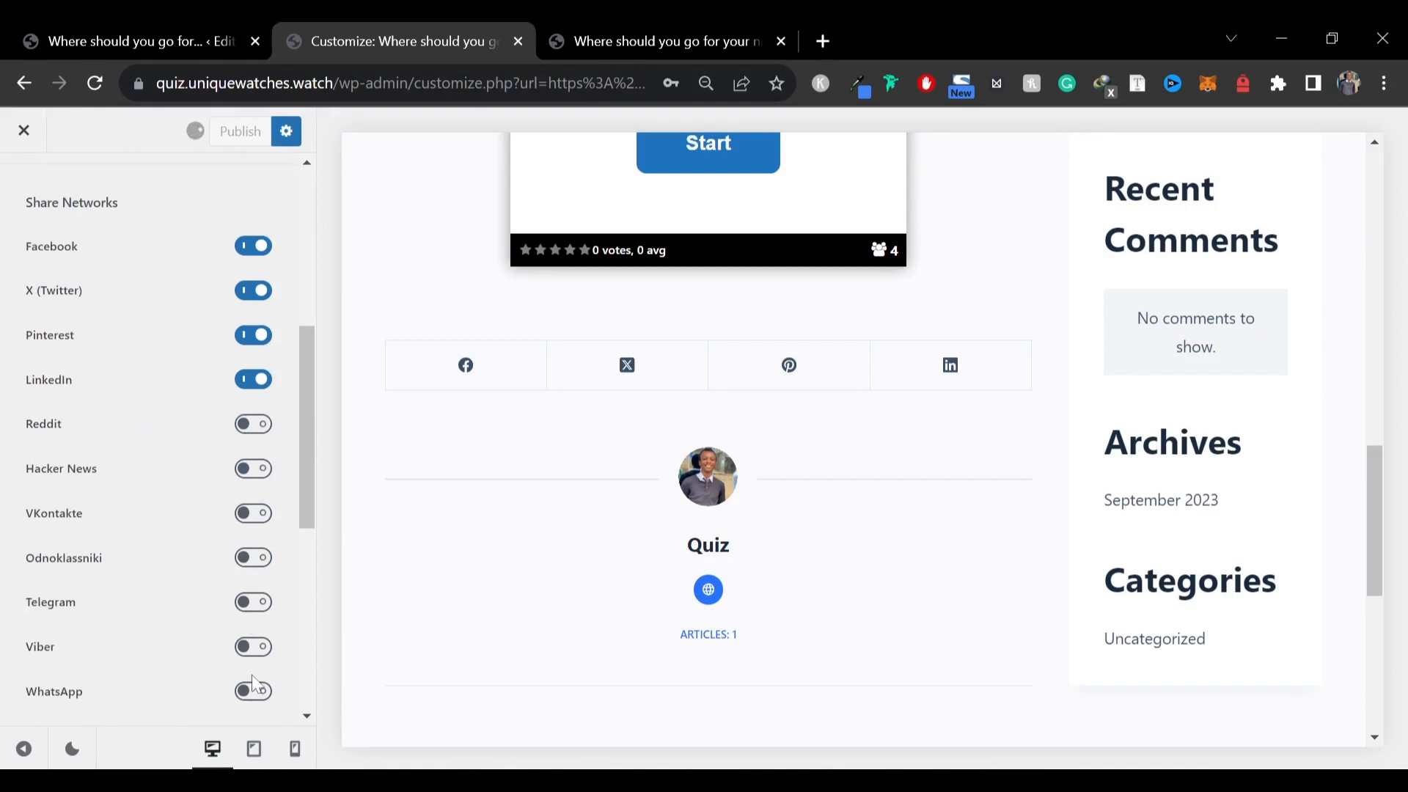
left_click(255, 693)
scroll(199, 556, "down", 4)
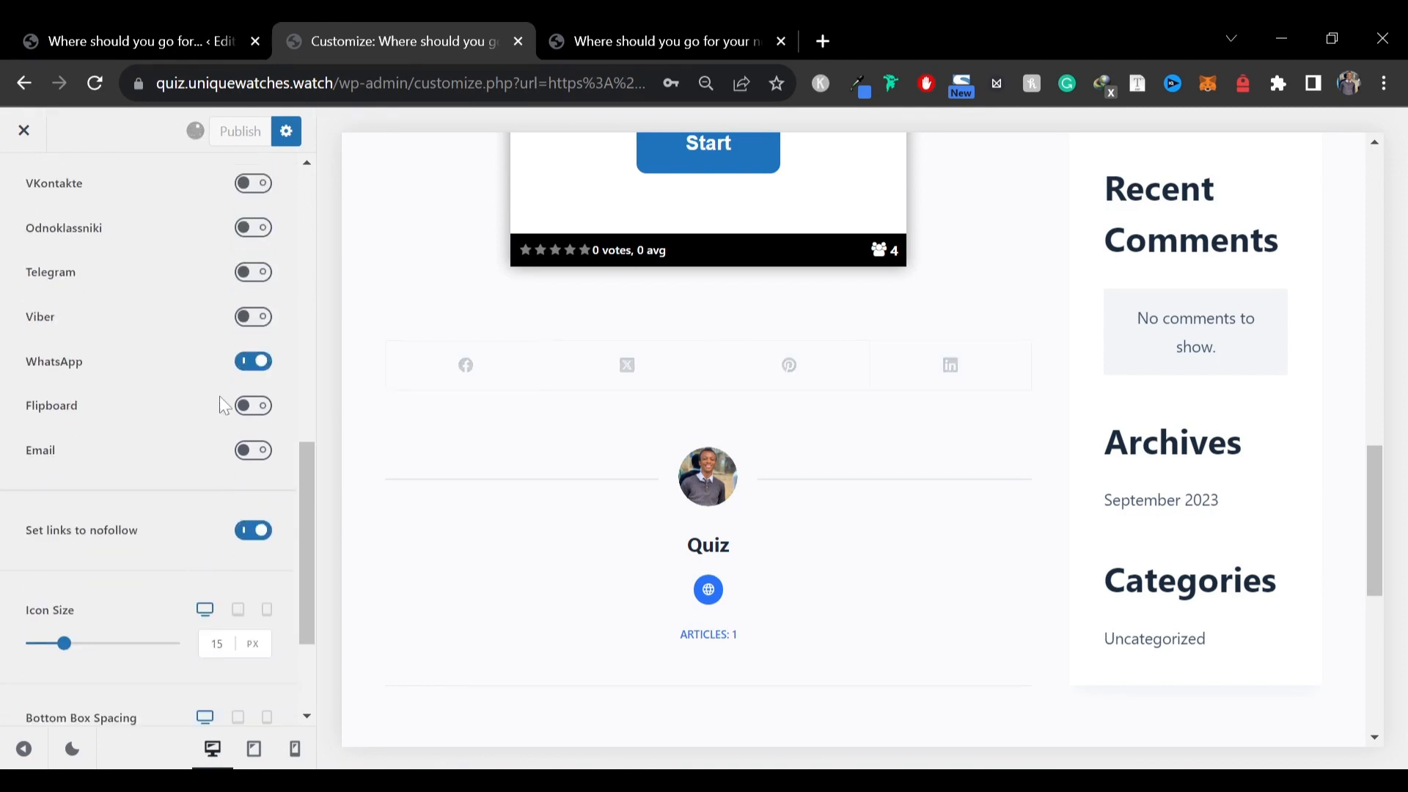
Enable Telegram among the share networks in the single post's Share Box settings
left_click(256, 273)
scroll(102, 502, "up", 3)
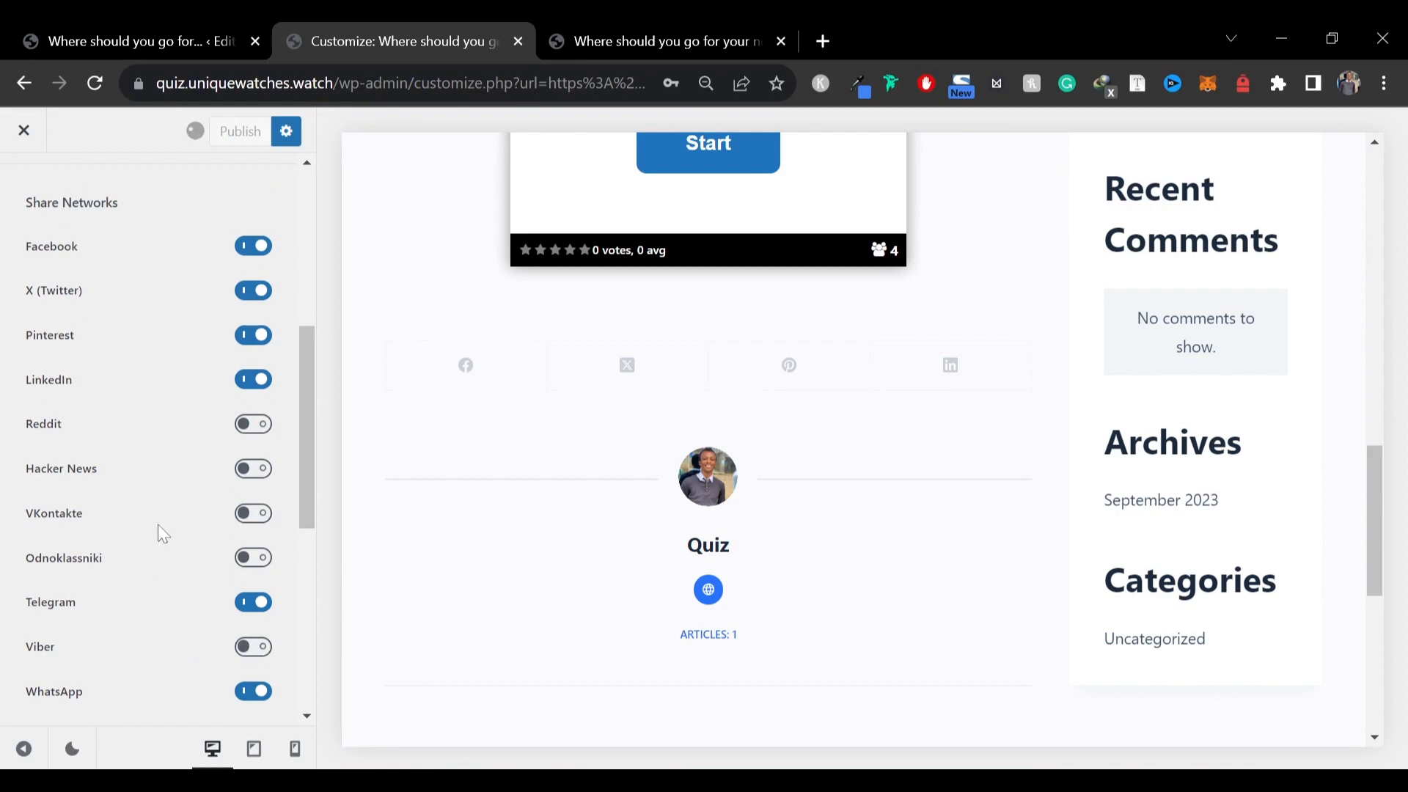
scroll(156, 525, "up", 4)
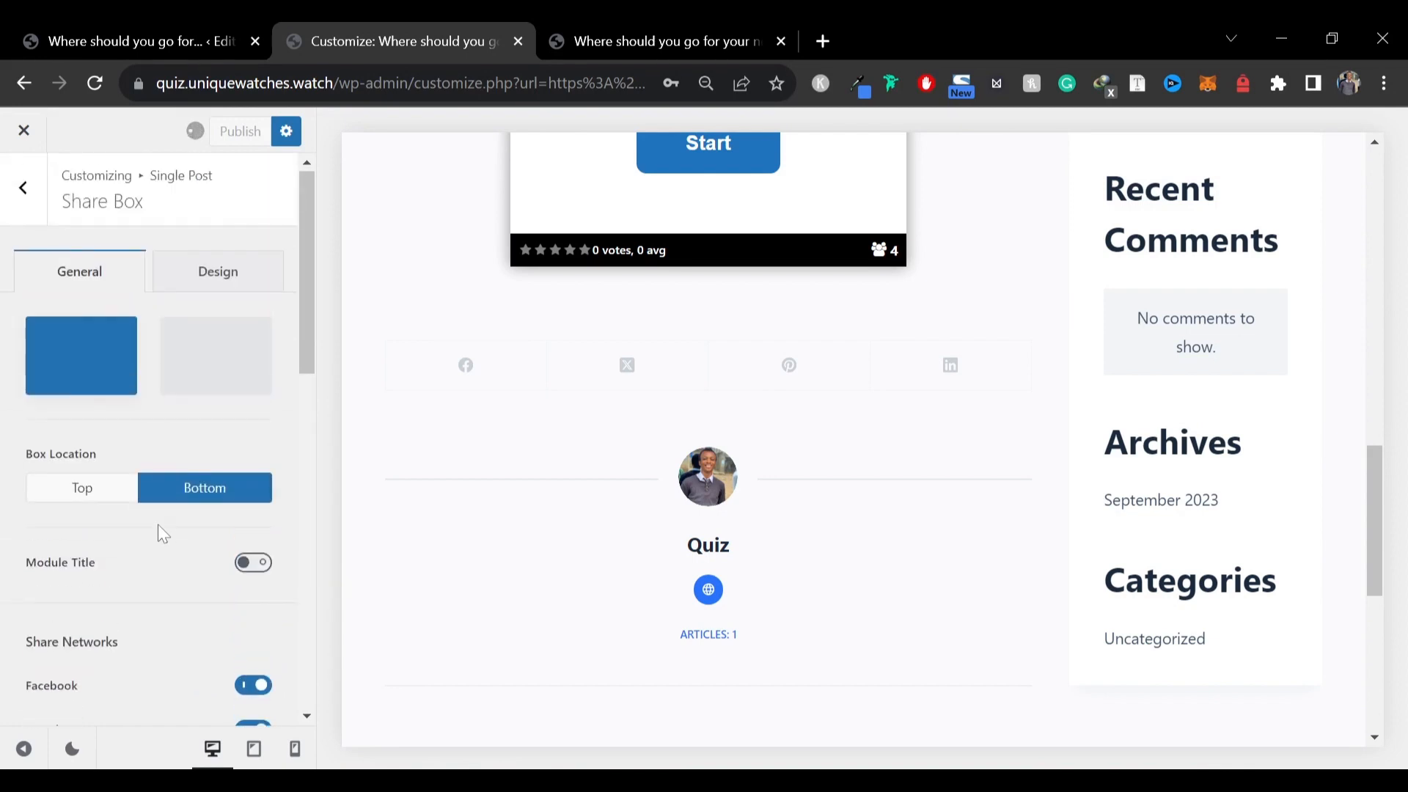
Switch the share box to the Type 2 layout with Official icon colours
left_click(233, 282)
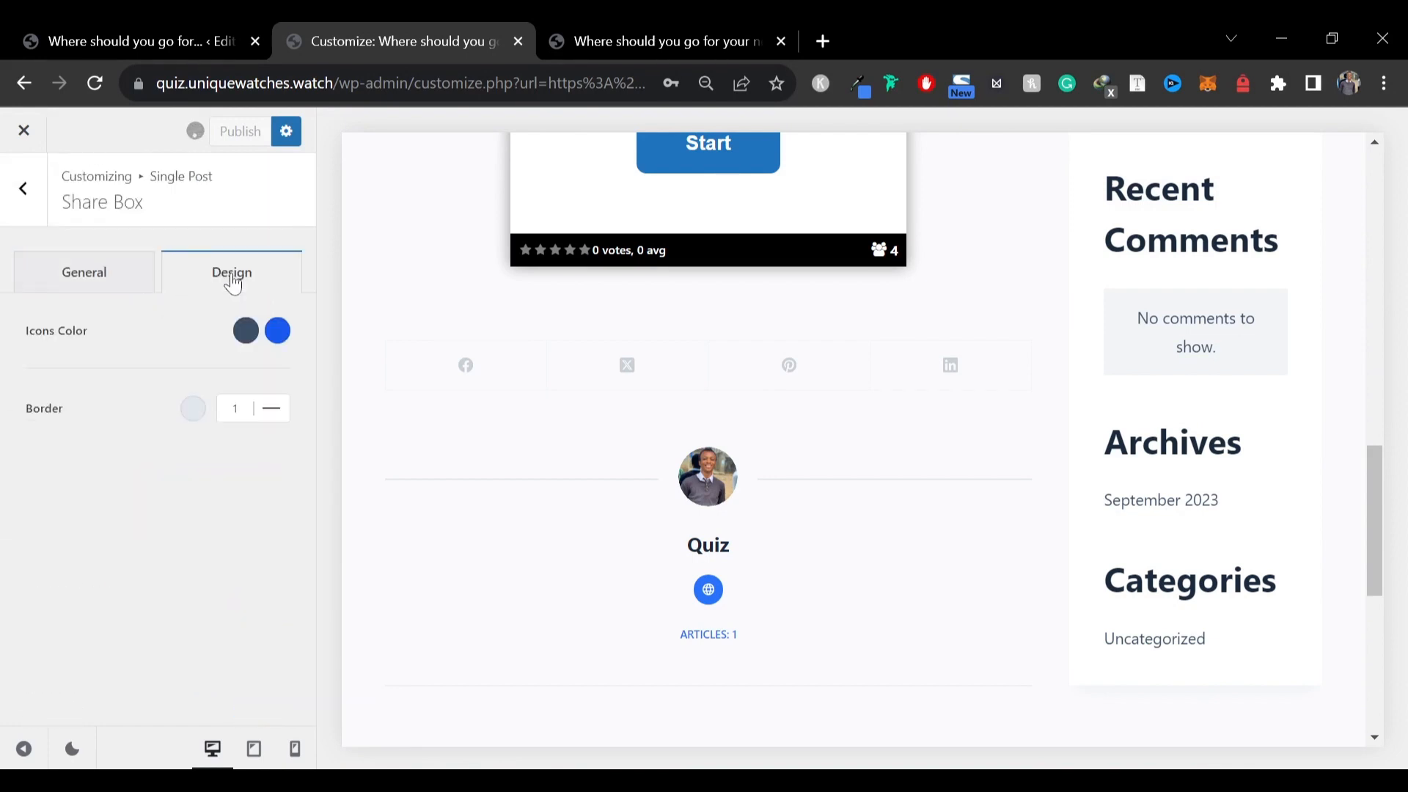
left_click(89, 273)
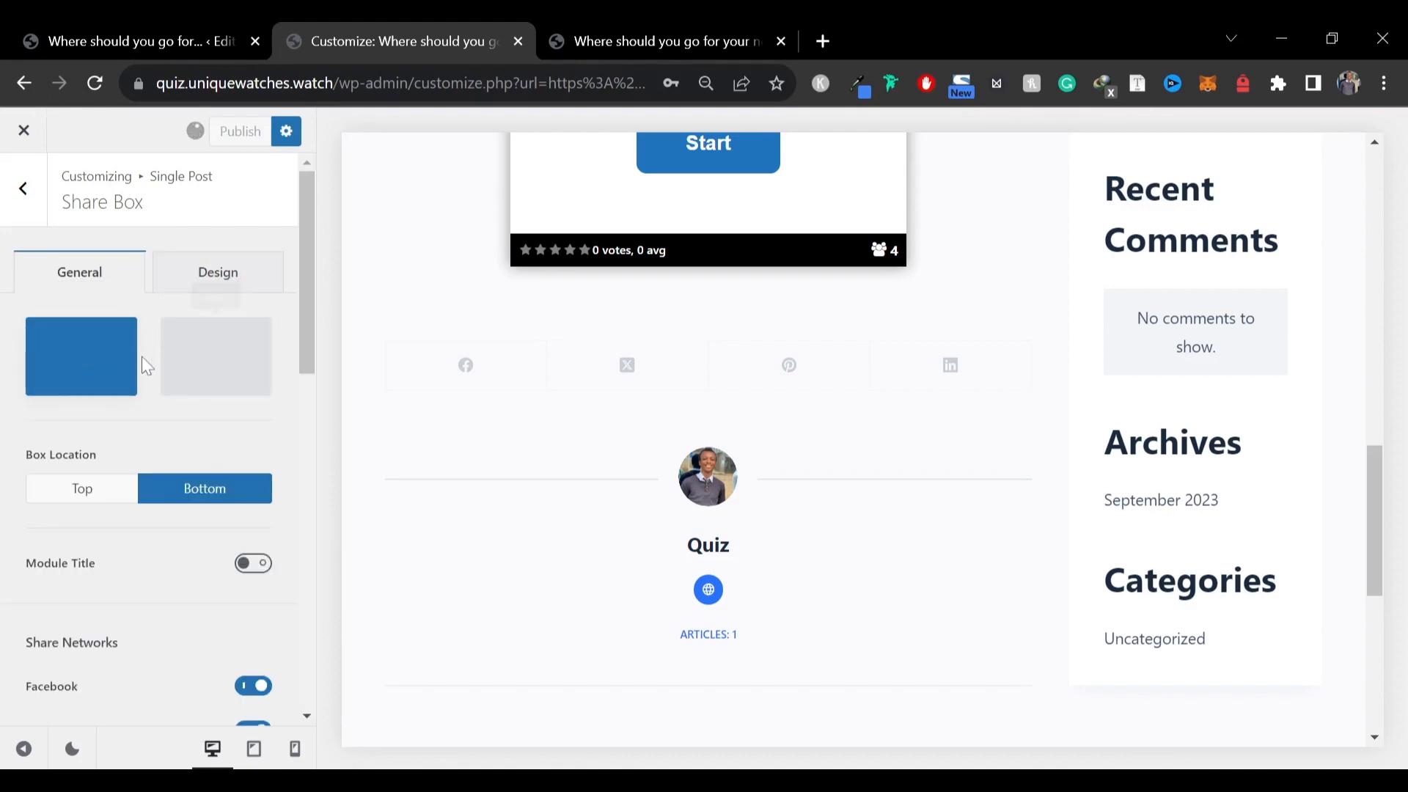
left_click(213, 369)
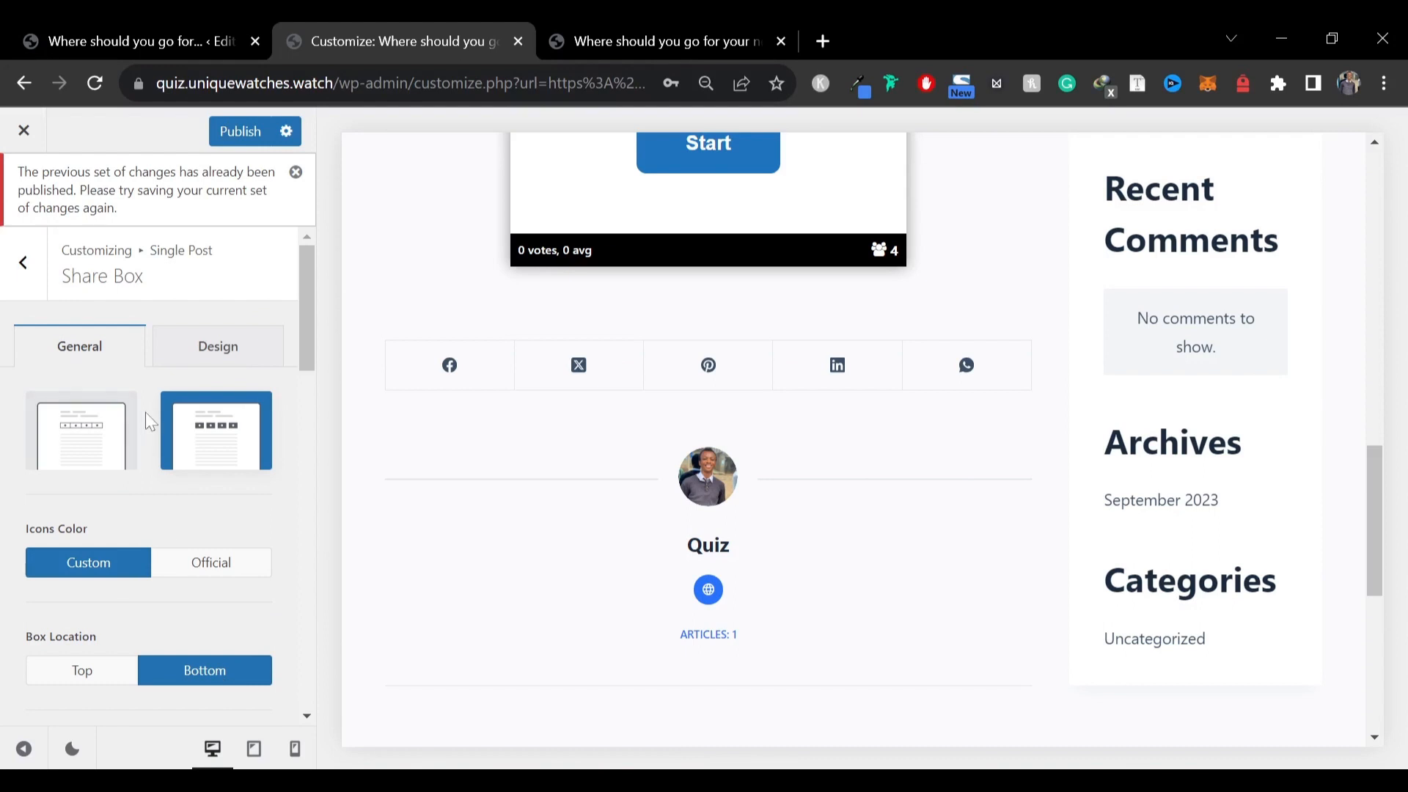
left_click(96, 451)
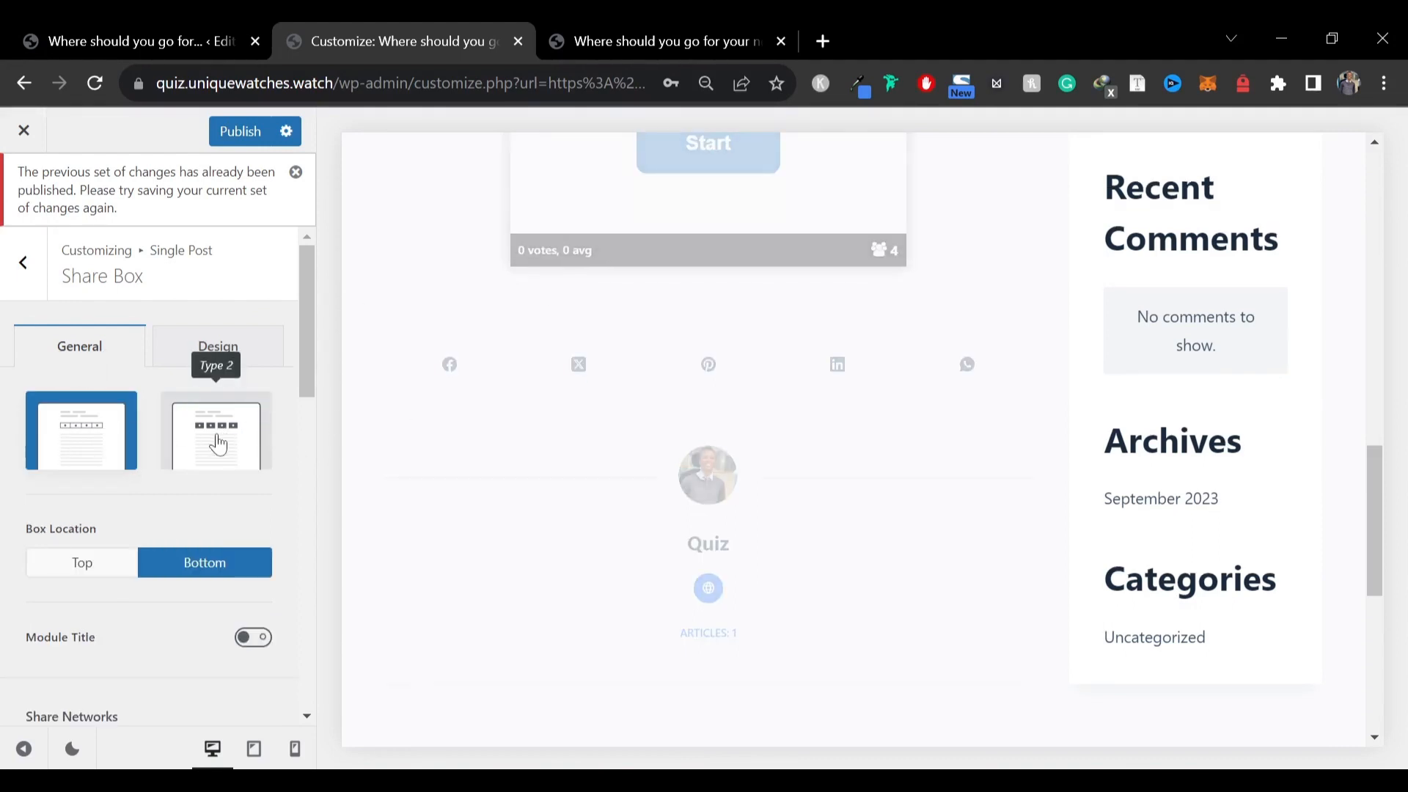
left_click(202, 448)
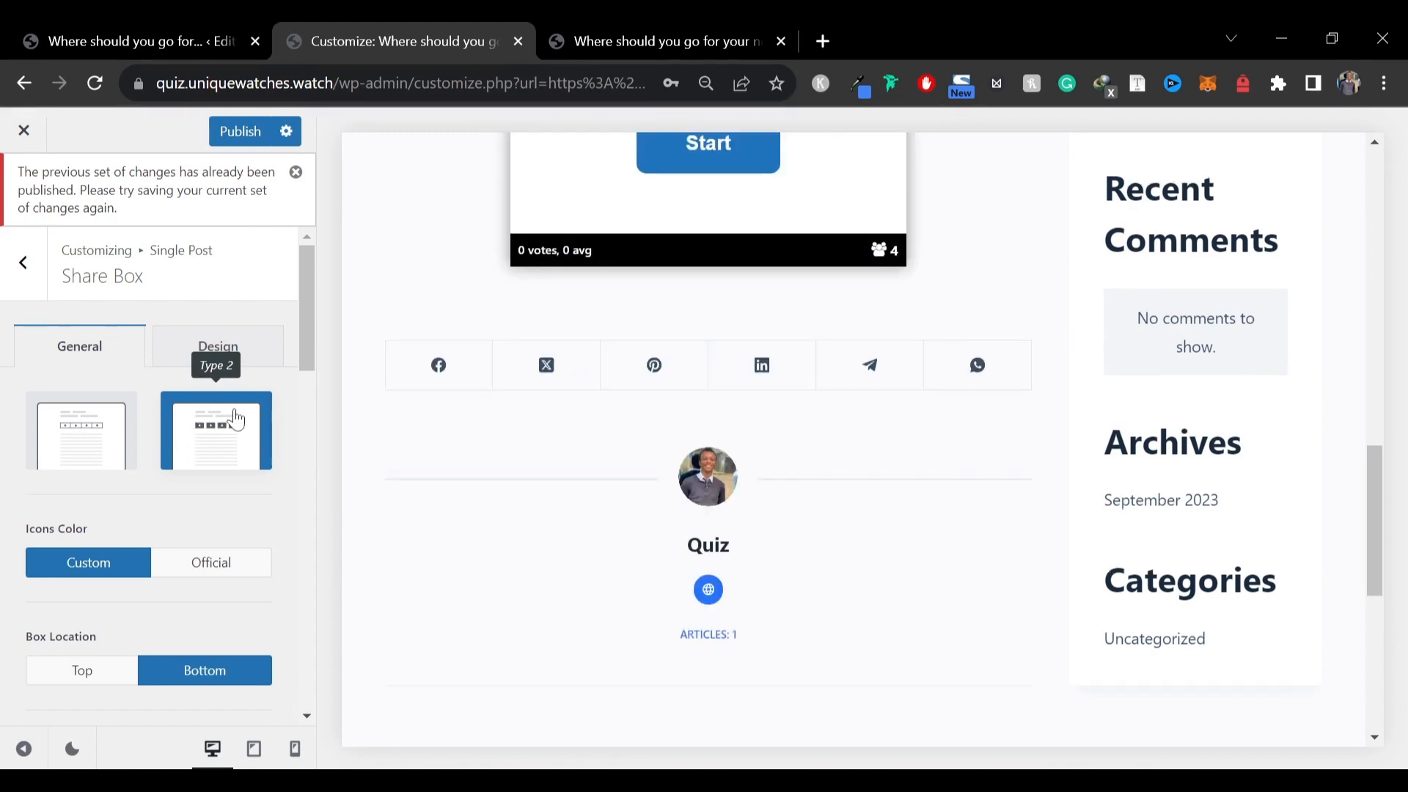
left_click(198, 577)
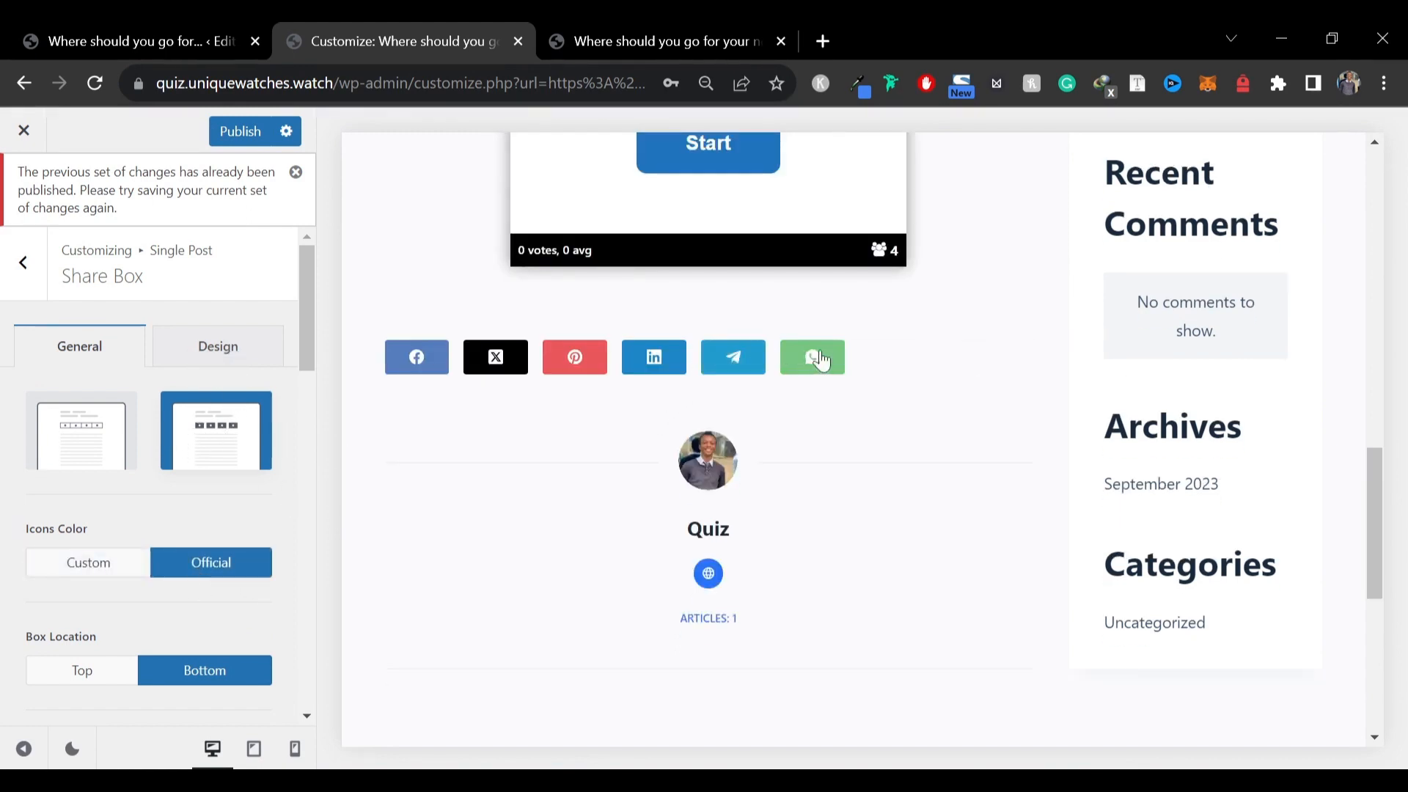
left_click(66, 468)
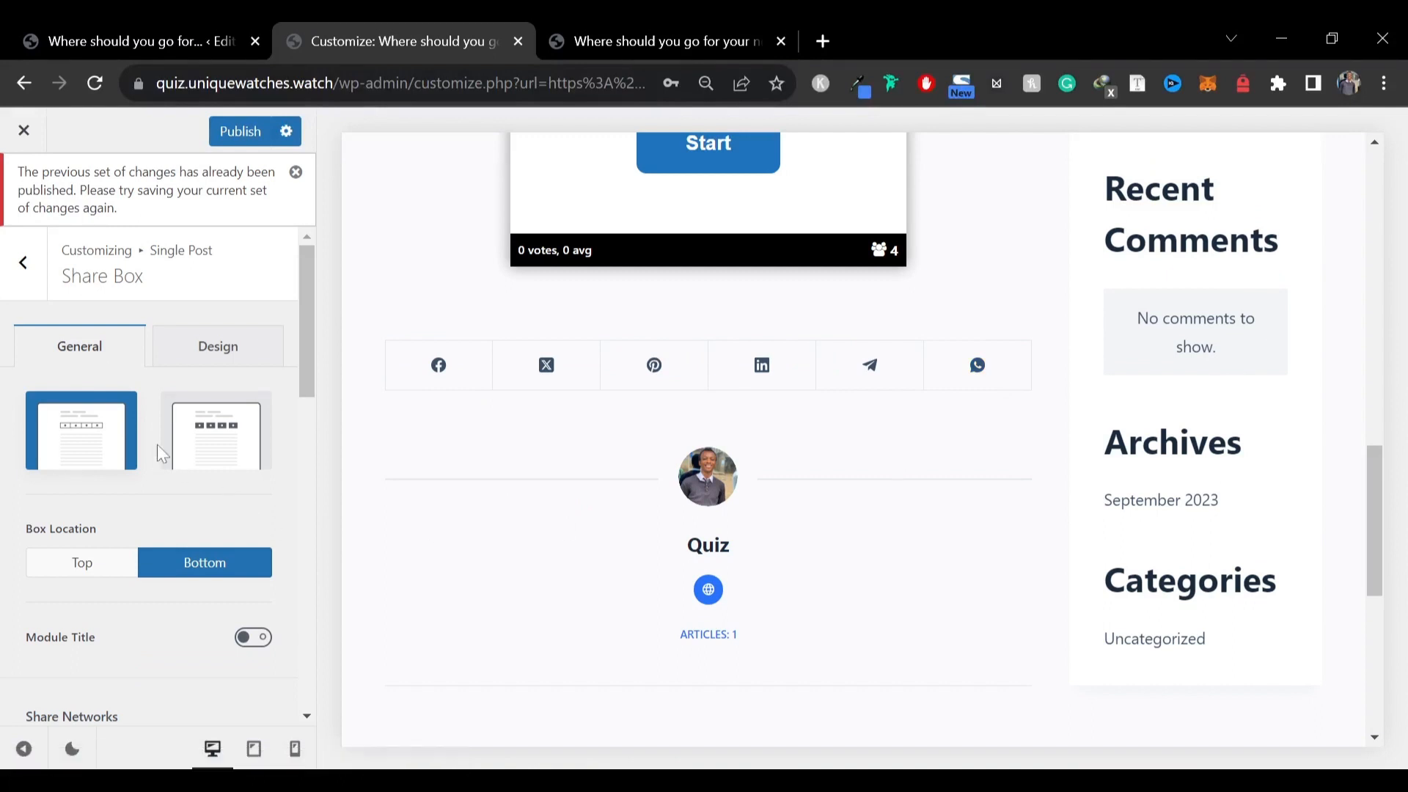
left_click(212, 453)
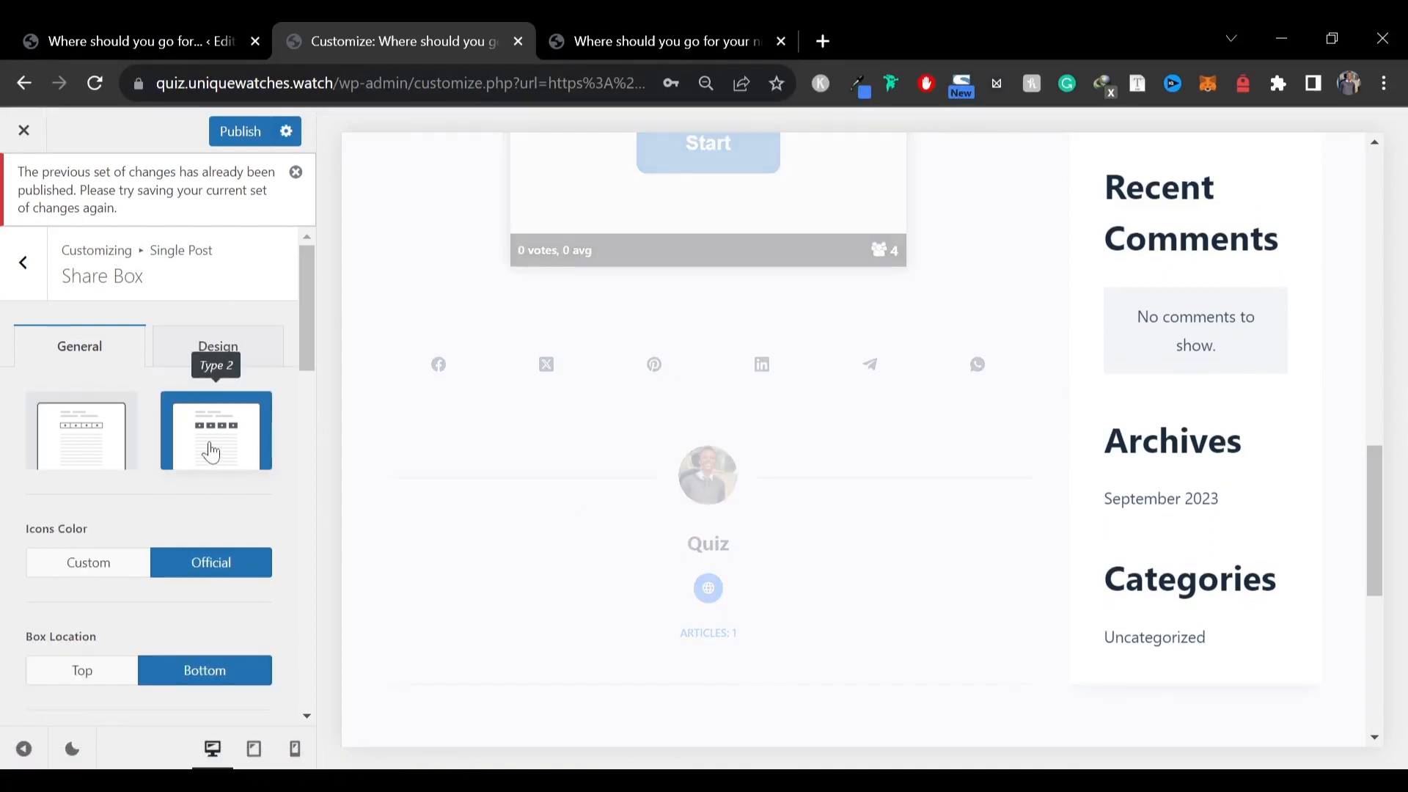
left_click(104, 429)
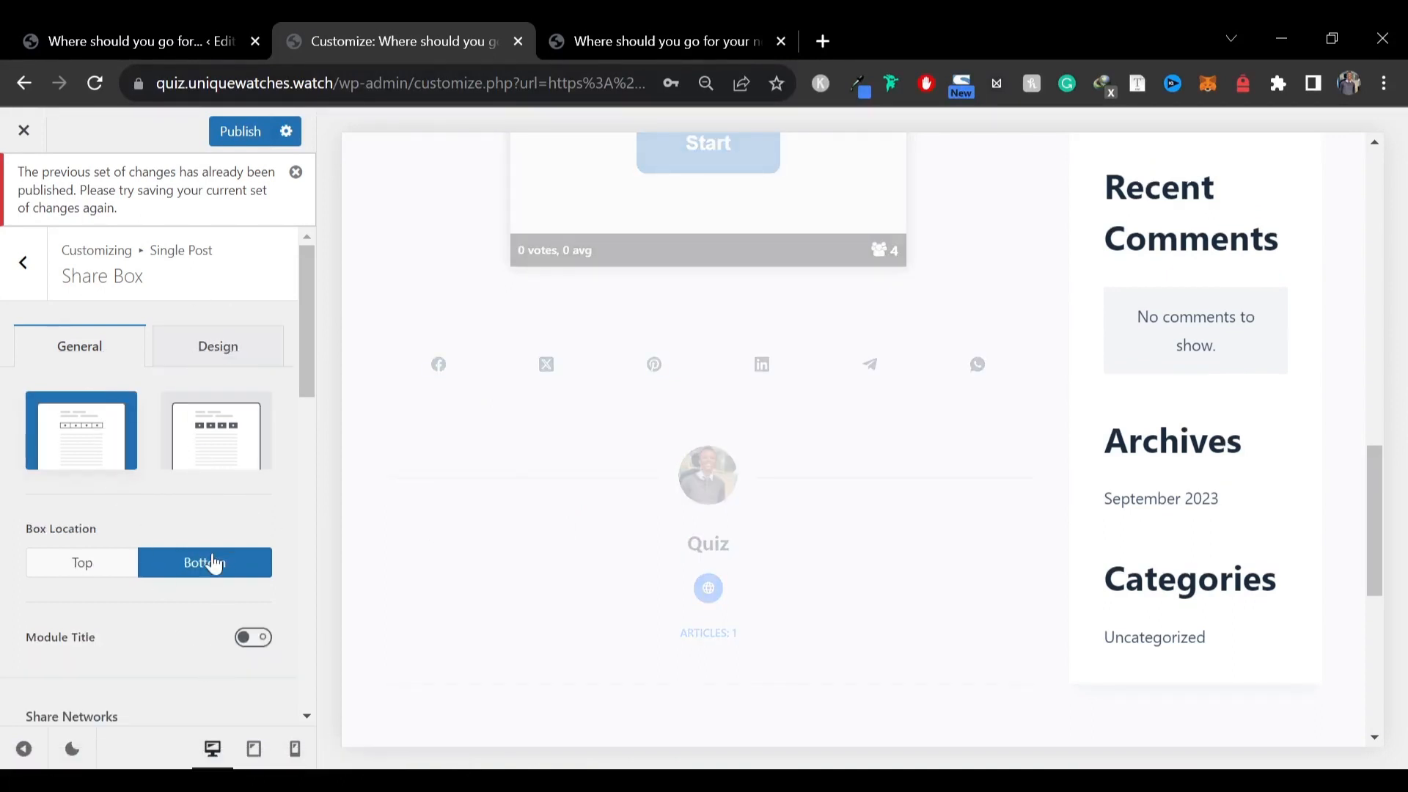
left_click(256, 421)
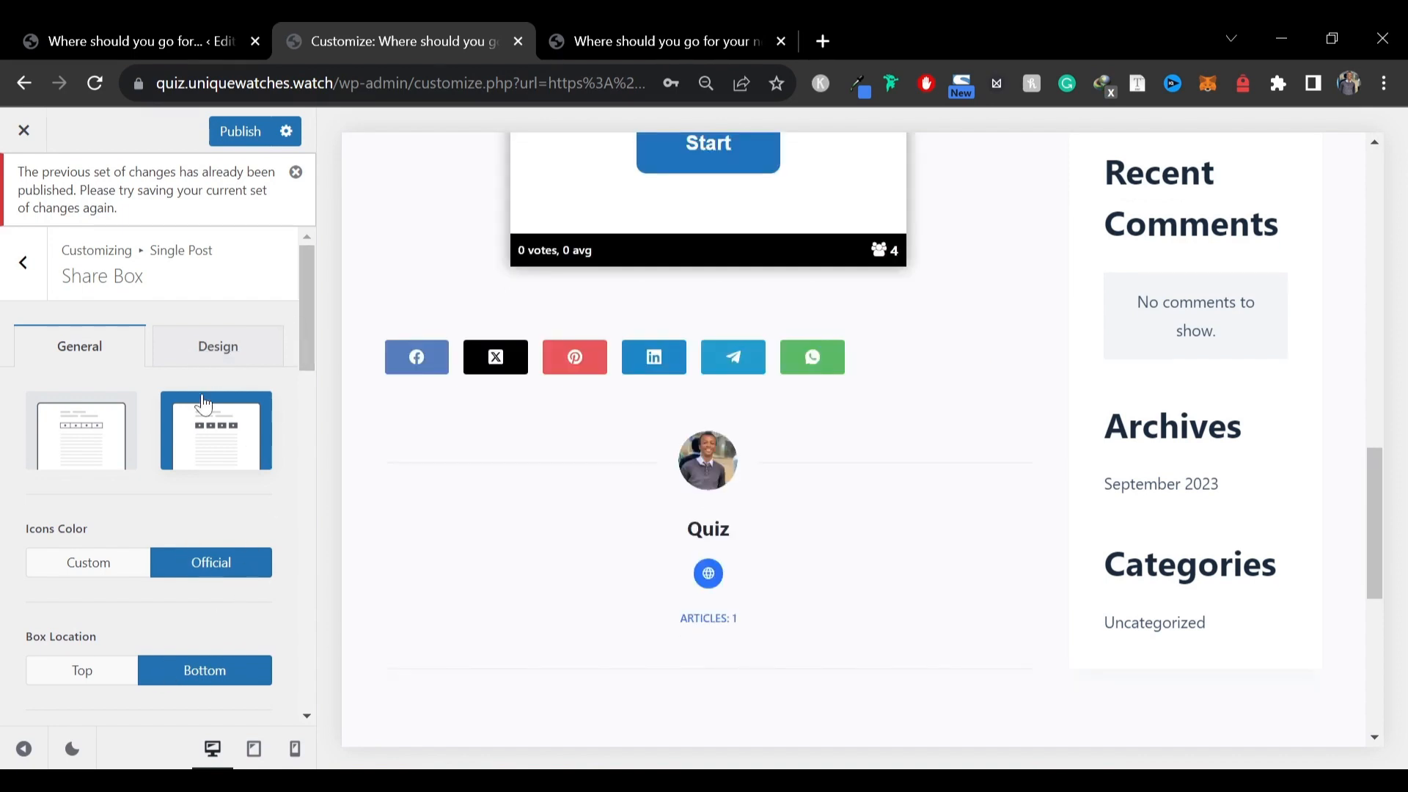
Publish the customizer changes and close the customizer
scroll(774, 426, "up", 8)
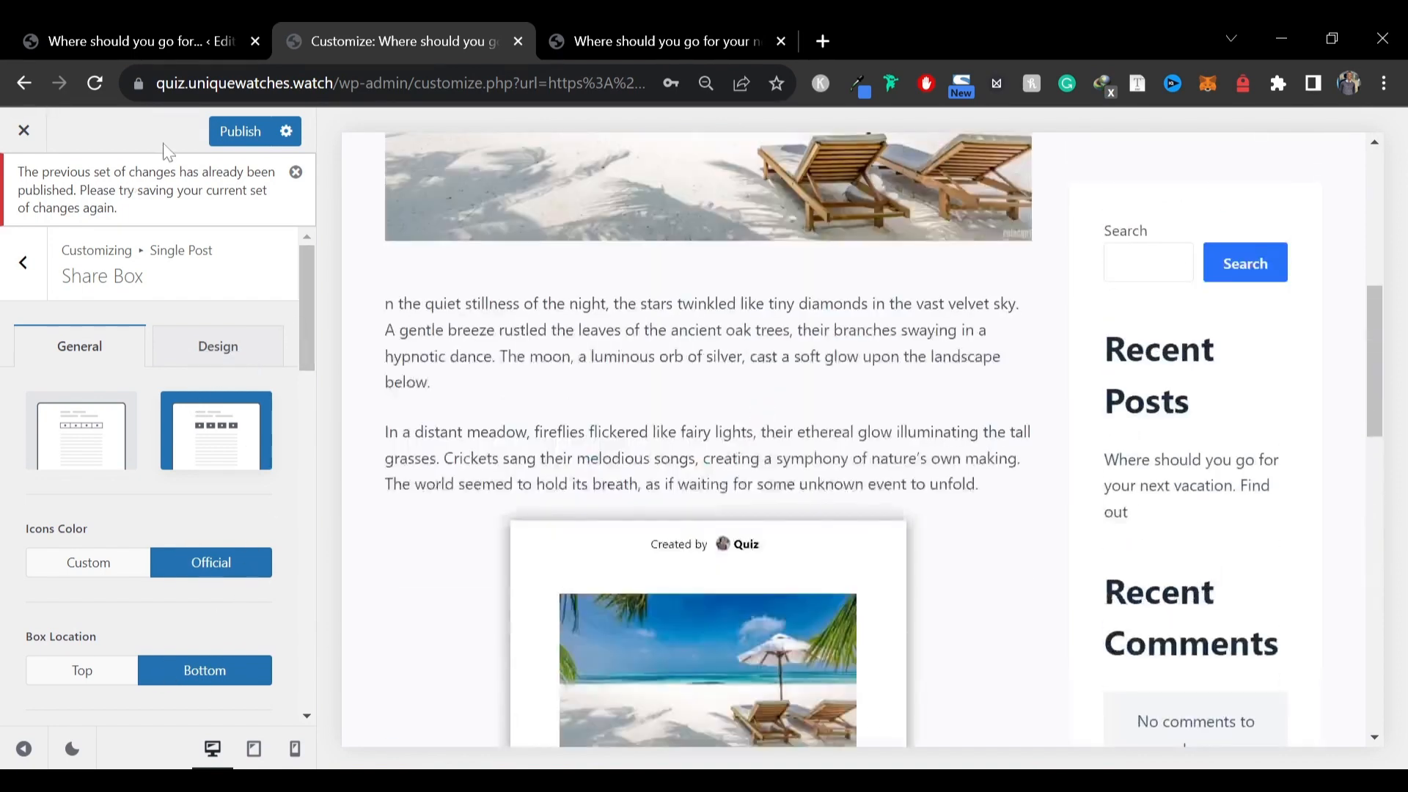
left_click(232, 132)
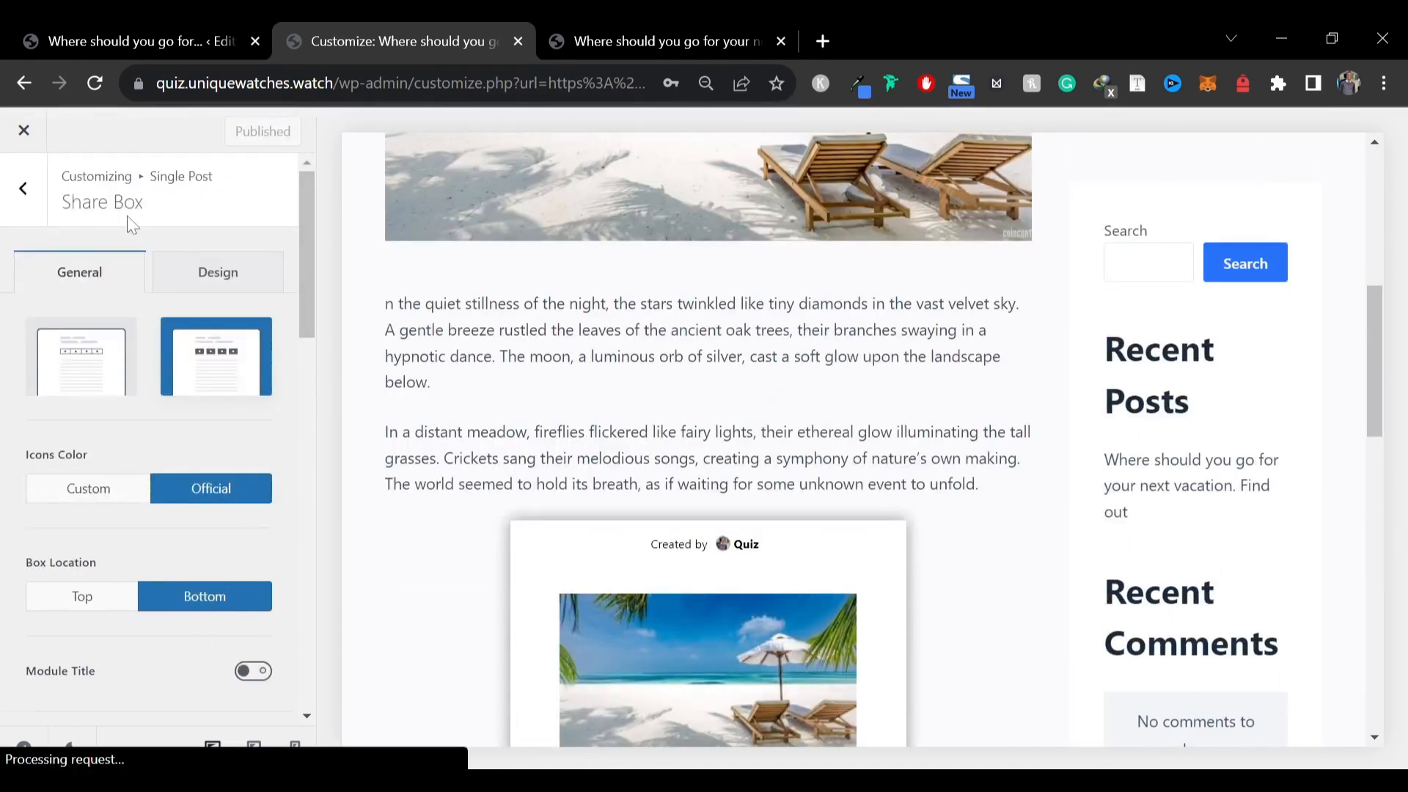
left_click(27, 134)
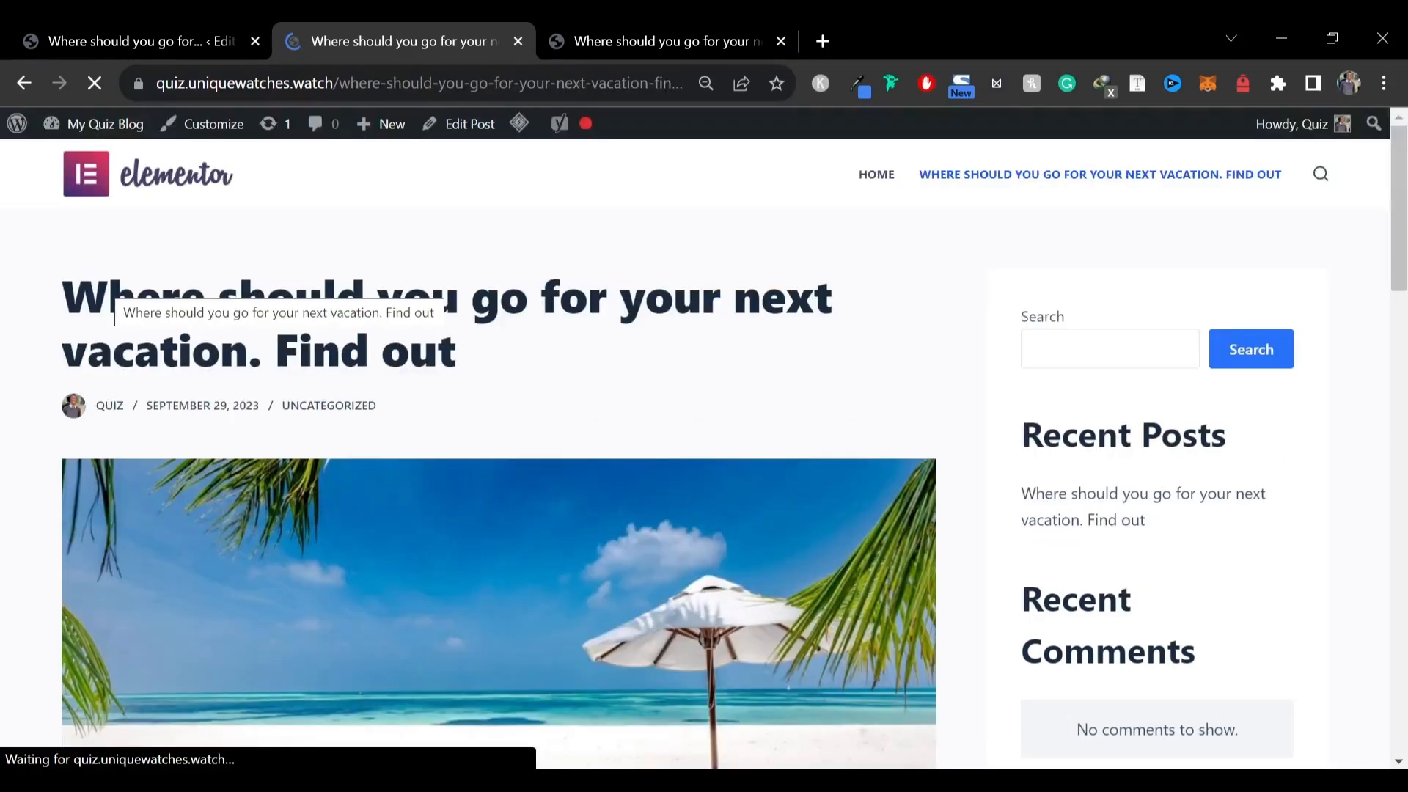
Compare the vacation quiz post on the new site with the same post on the reference site
scroll(110, 324, "down", 7)
scroll(367, 314, "up", 11)
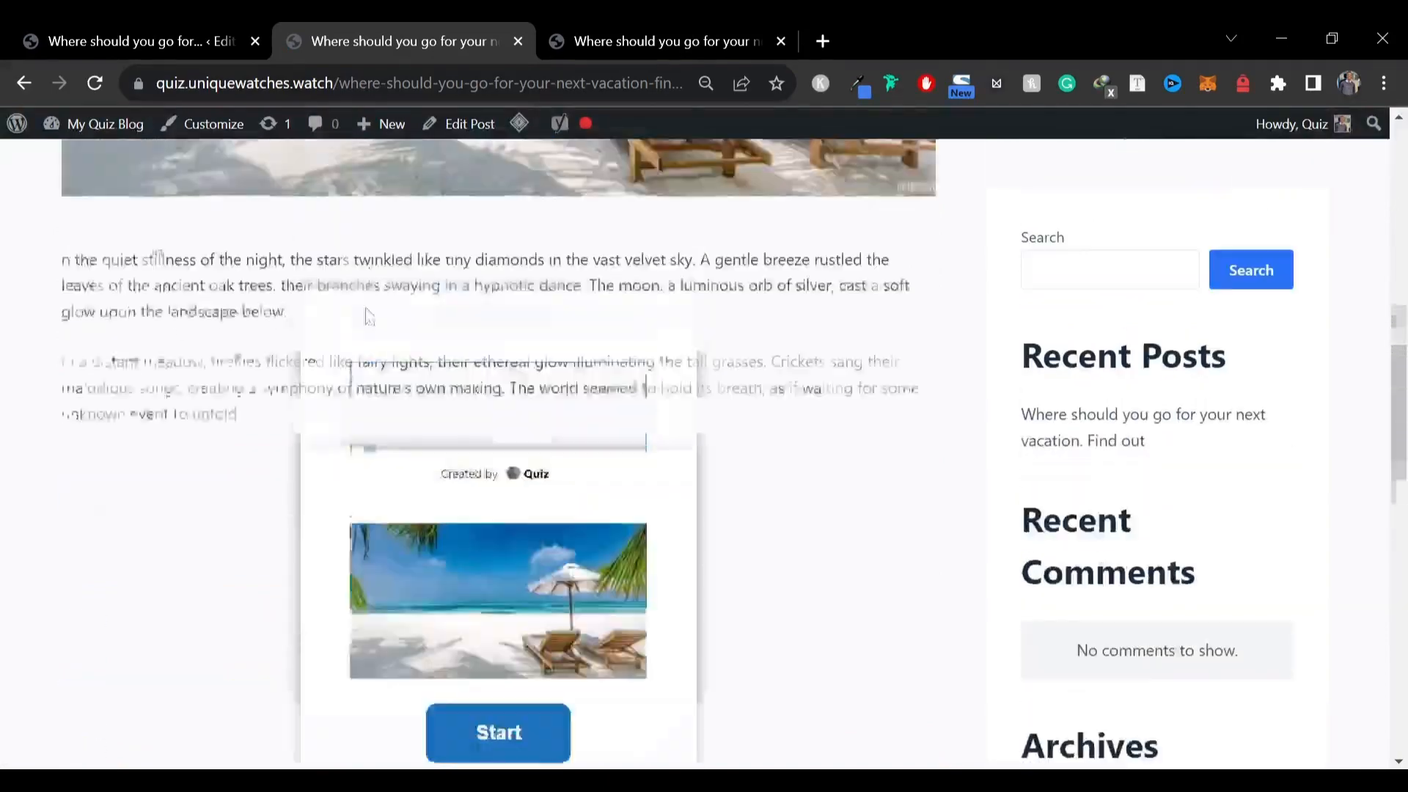
left_click(586, 36)
scroll(518, 431, "down", 15)
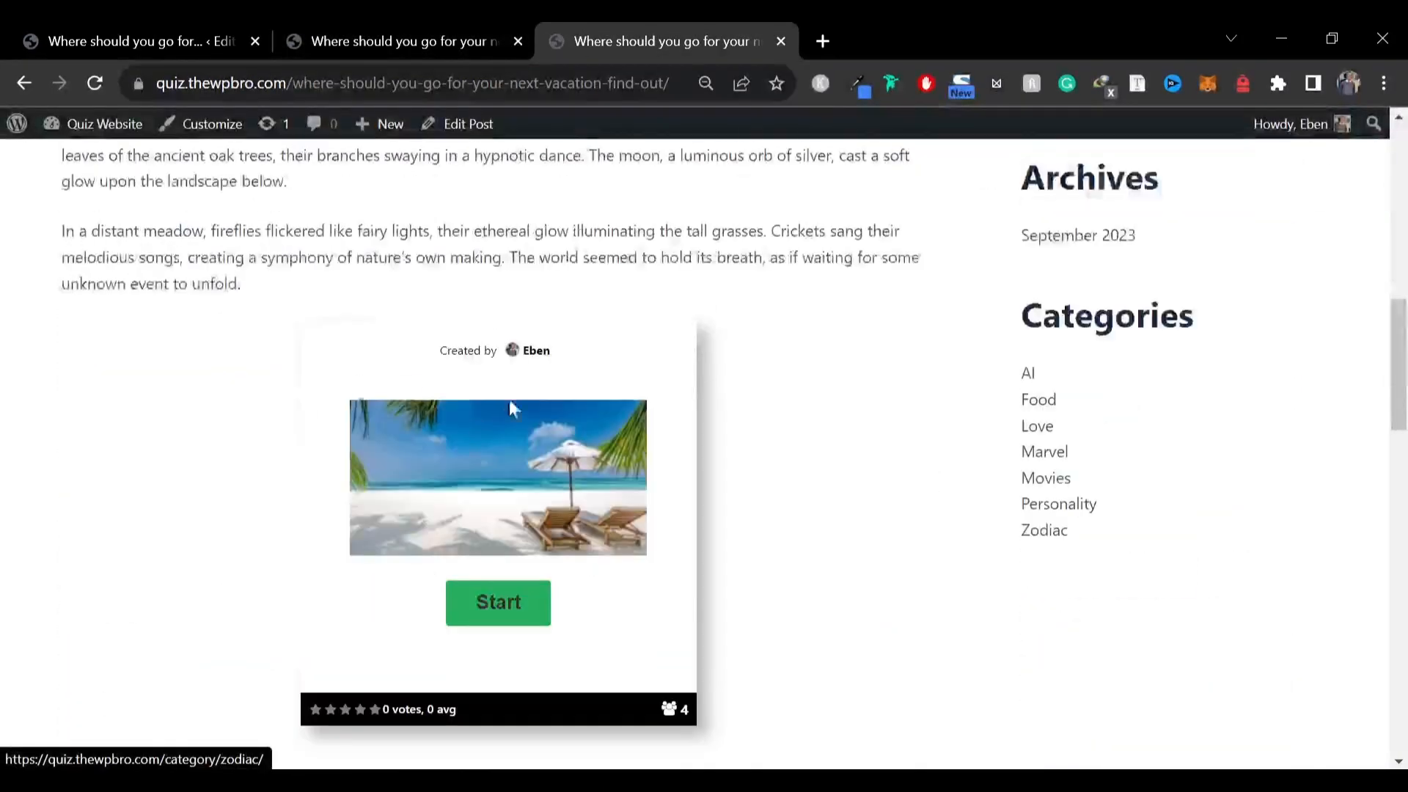
scroll(499, 455, "up", 15)
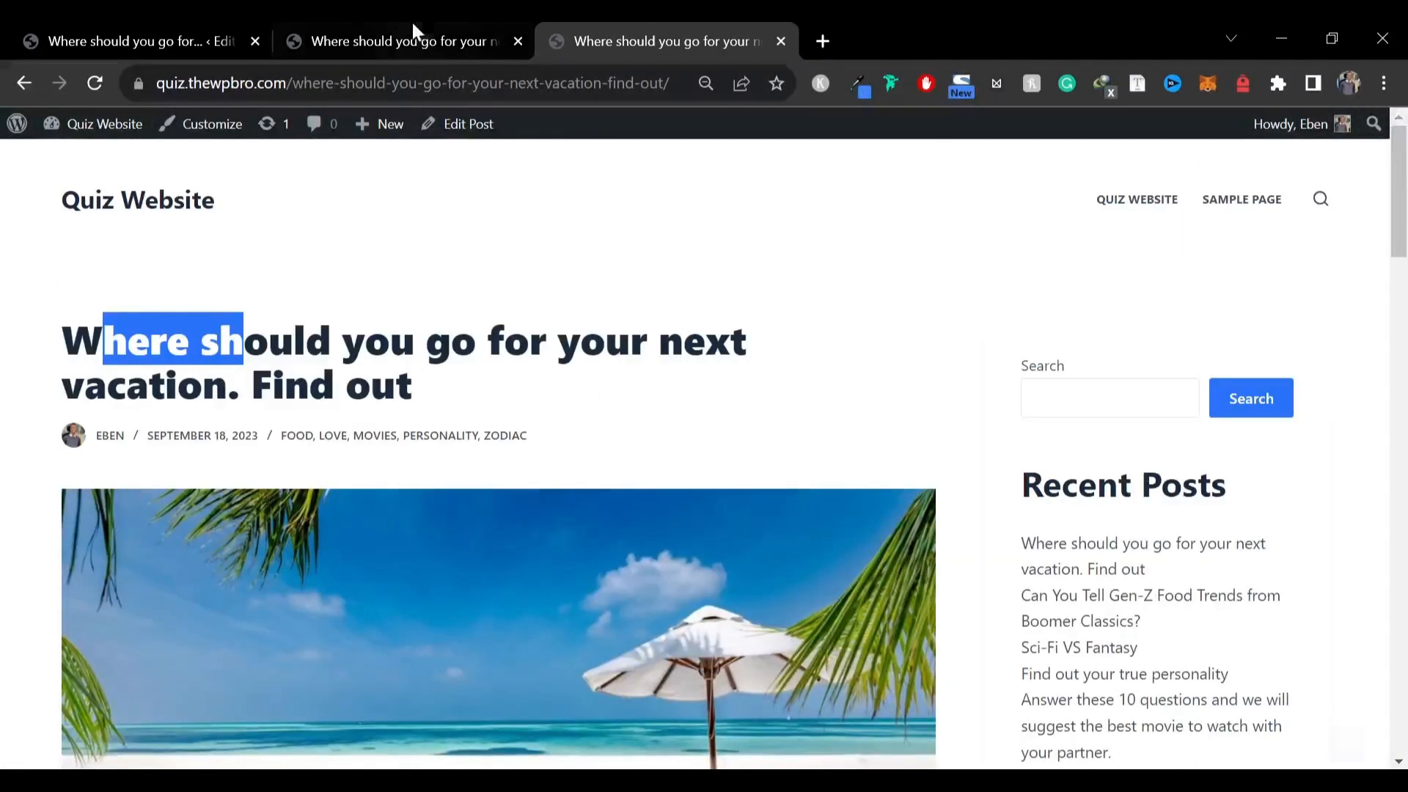
left_click(409, 37)
scroll(432, 470, "down", 15)
scroll(595, 433, "up", 6)
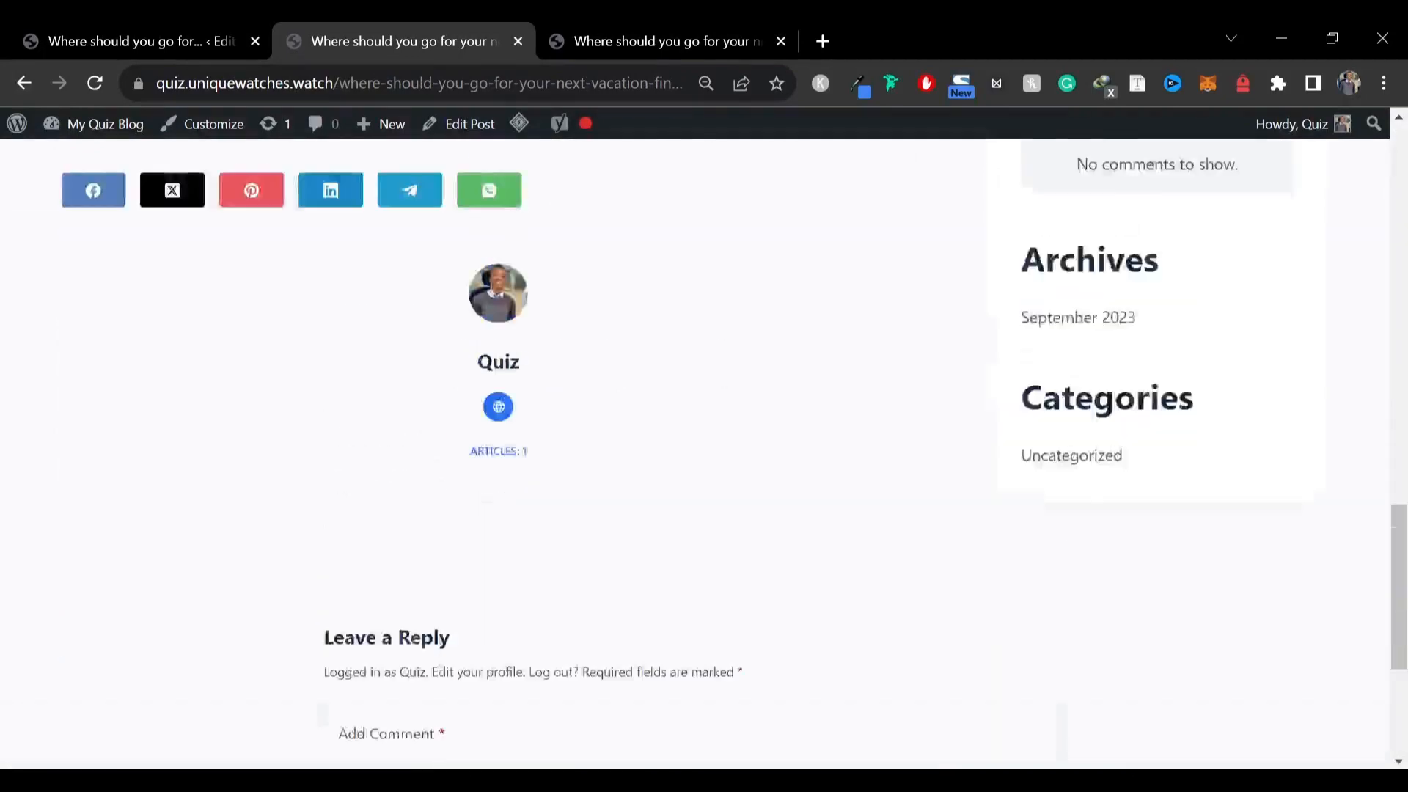
left_click(723, 30)
scroll(455, 579, "down", 15)
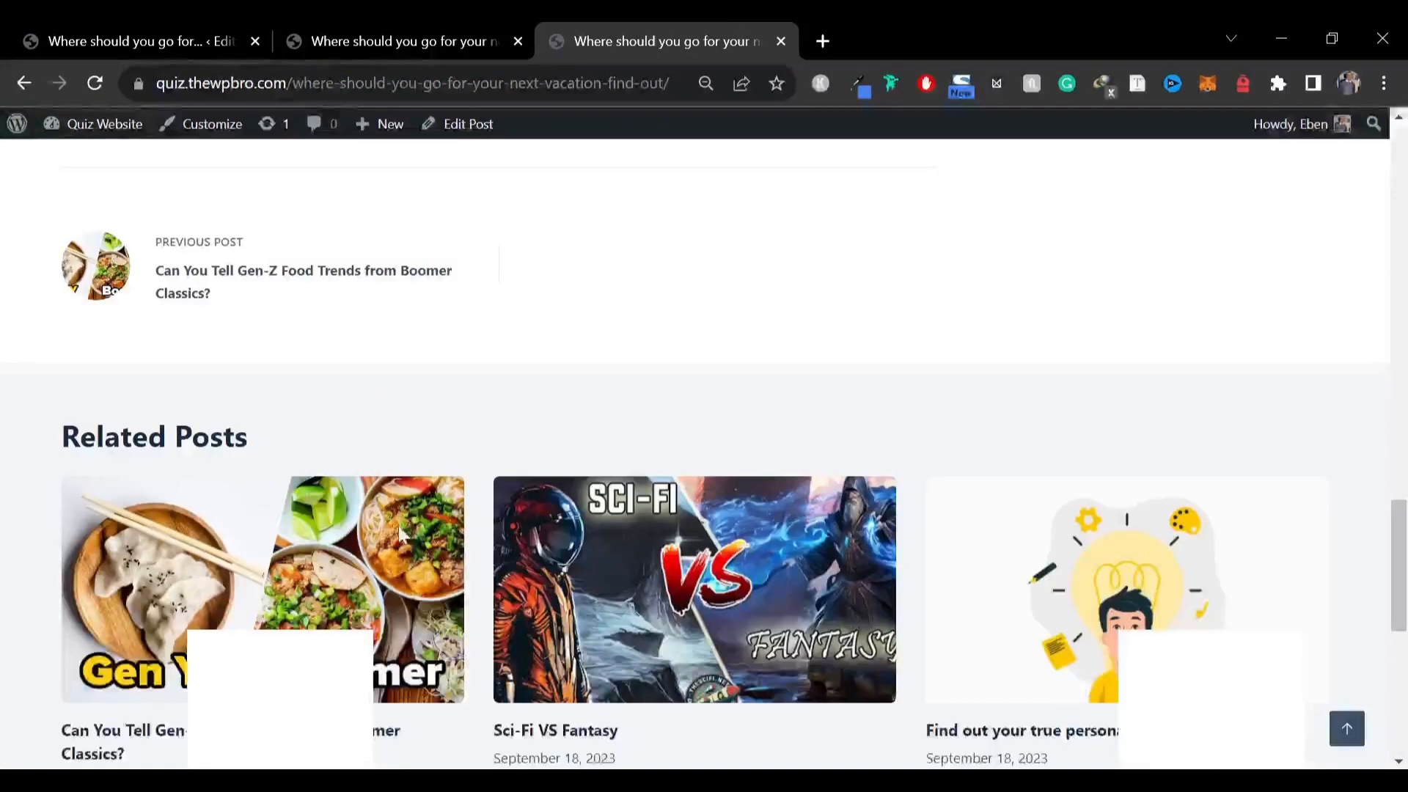
scroll(189, 368, "up", 2)
left_click(396, 41)
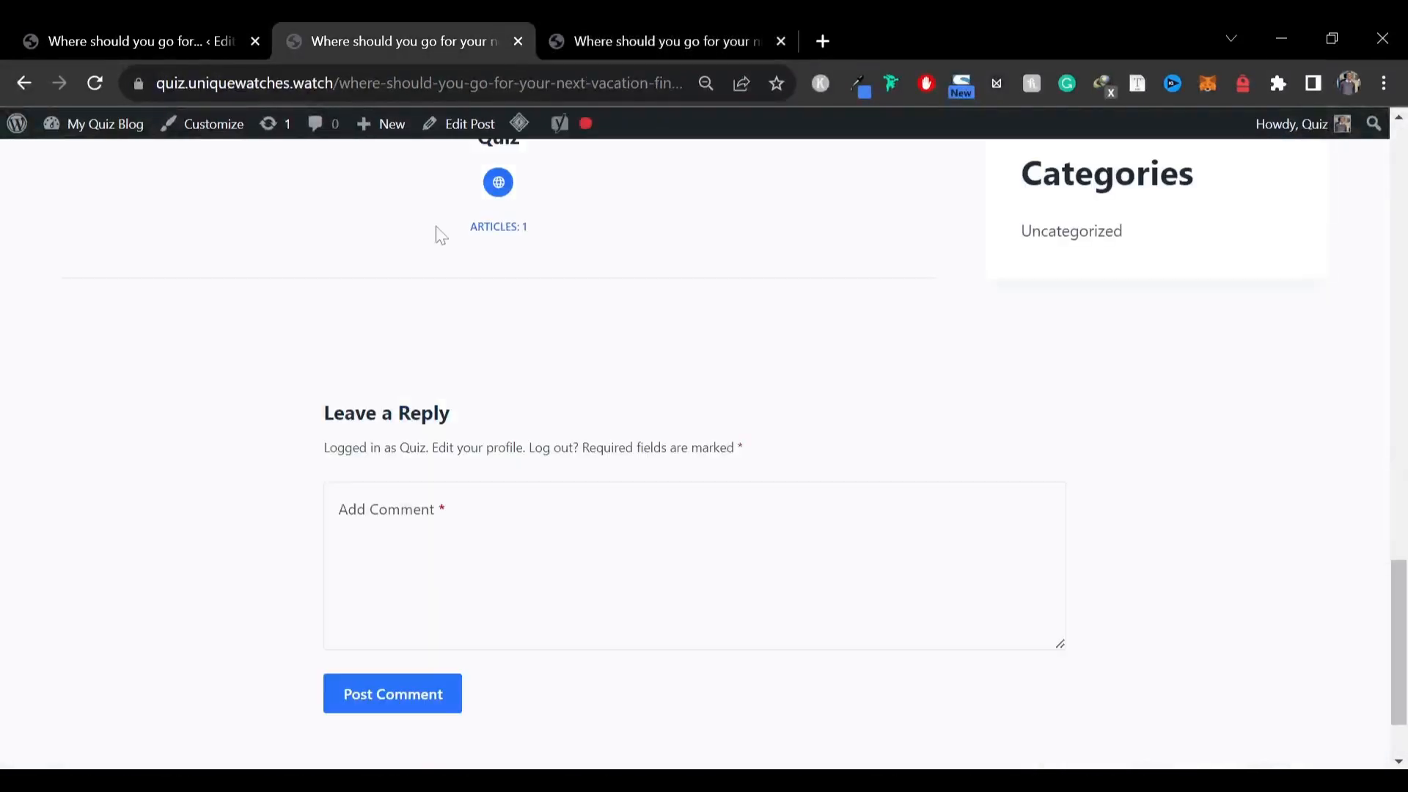
scroll(195, 371, "up", 6)
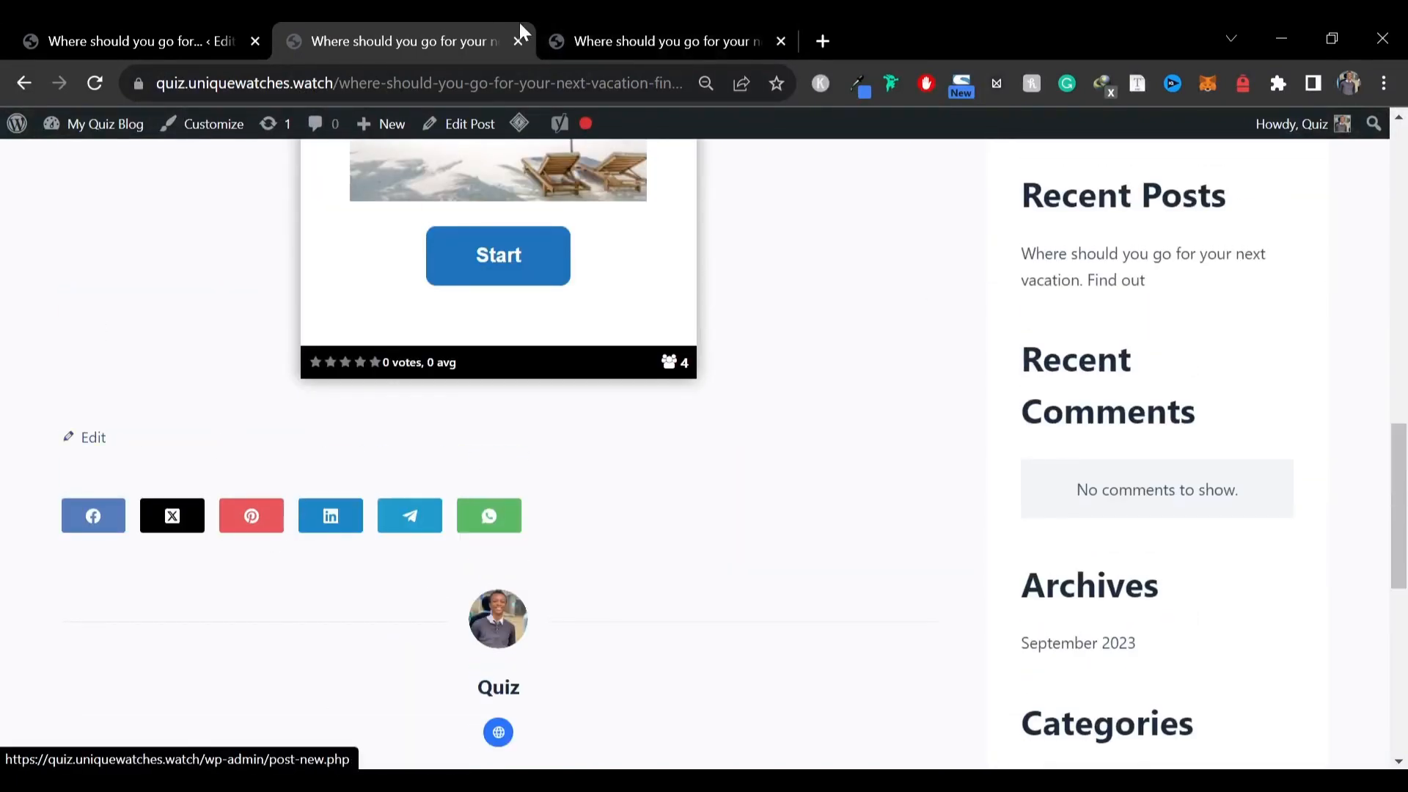
left_click(627, 25)
scroll(677, 497, "down", 1)
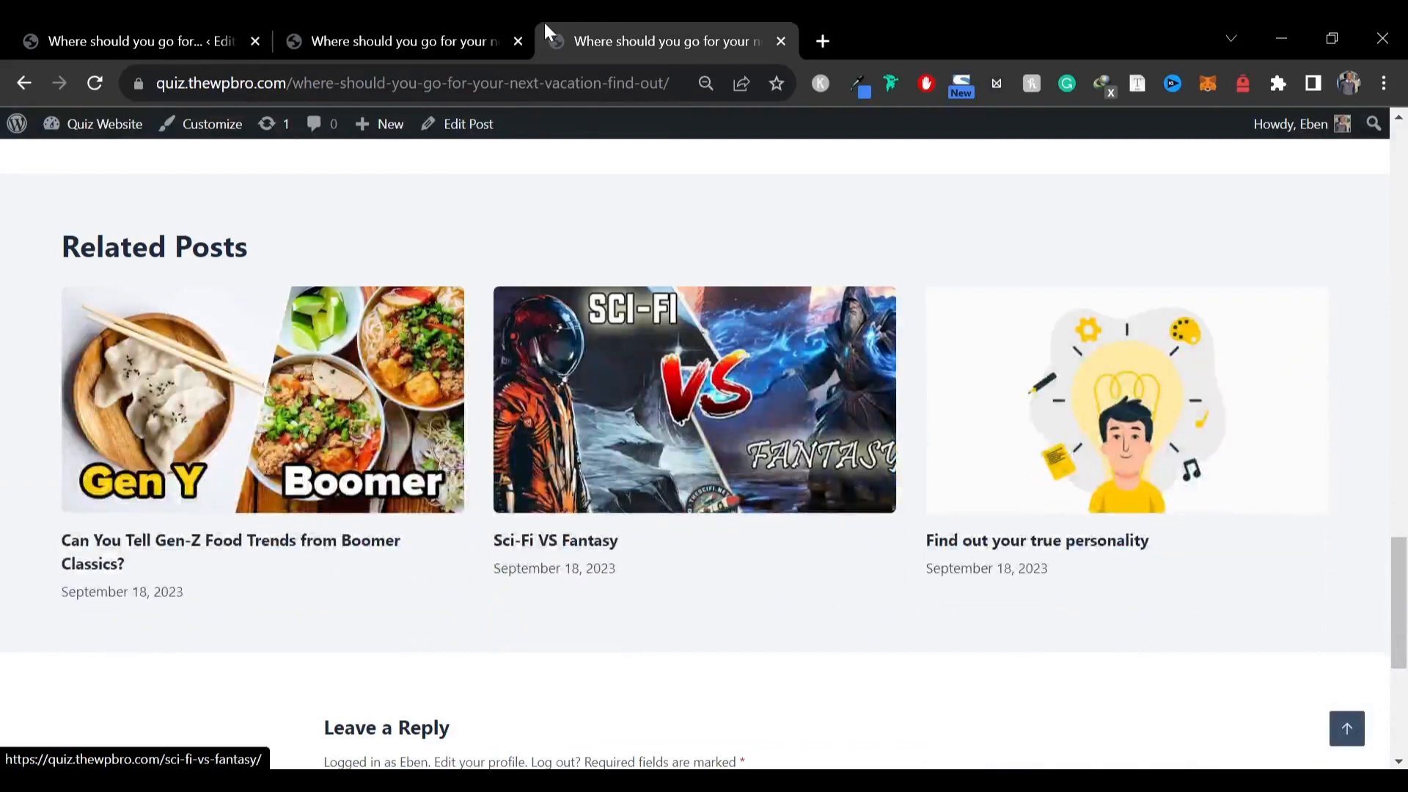
left_click(477, 24)
scroll(497, 591, "down", 4)
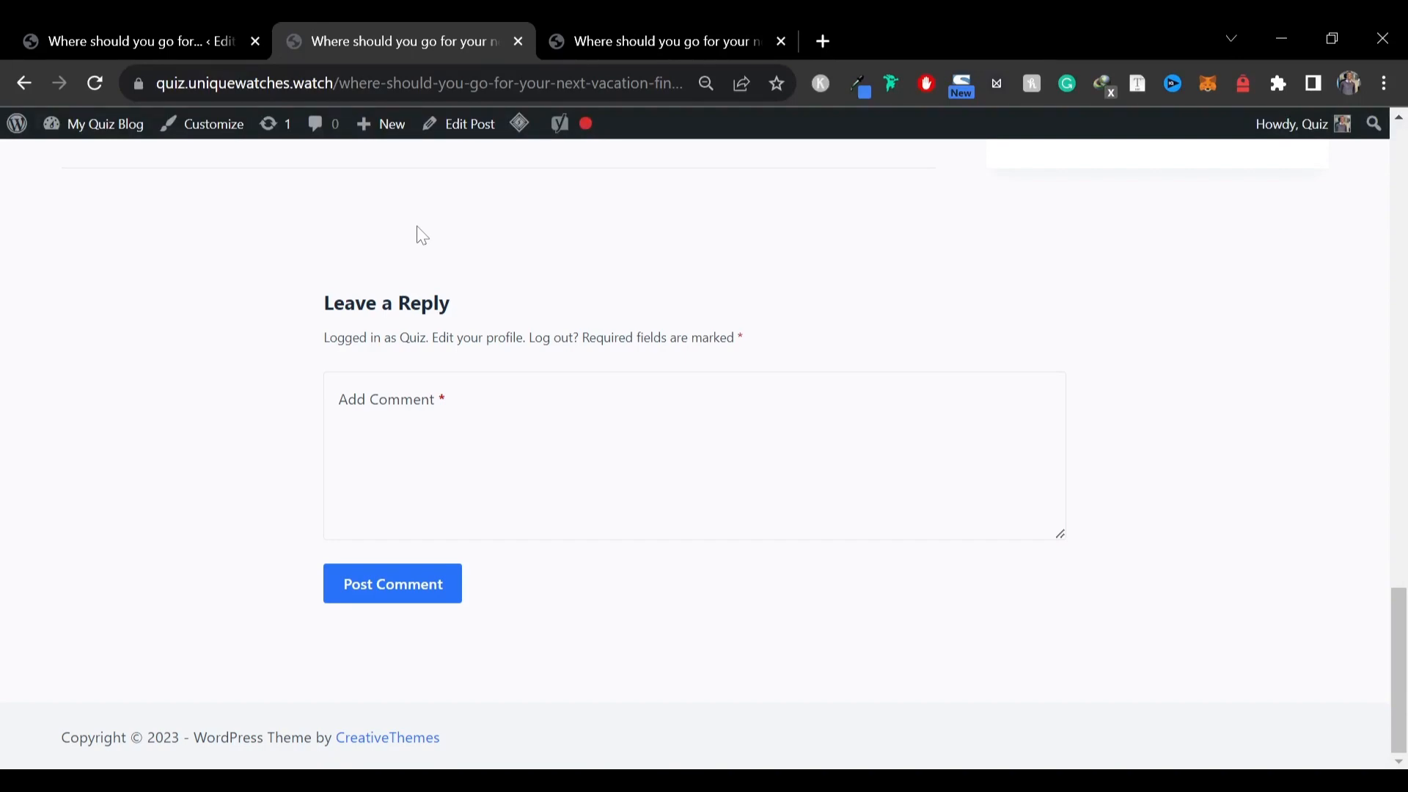
left_click(692, 29)
scroll(277, 273, "up", 15)
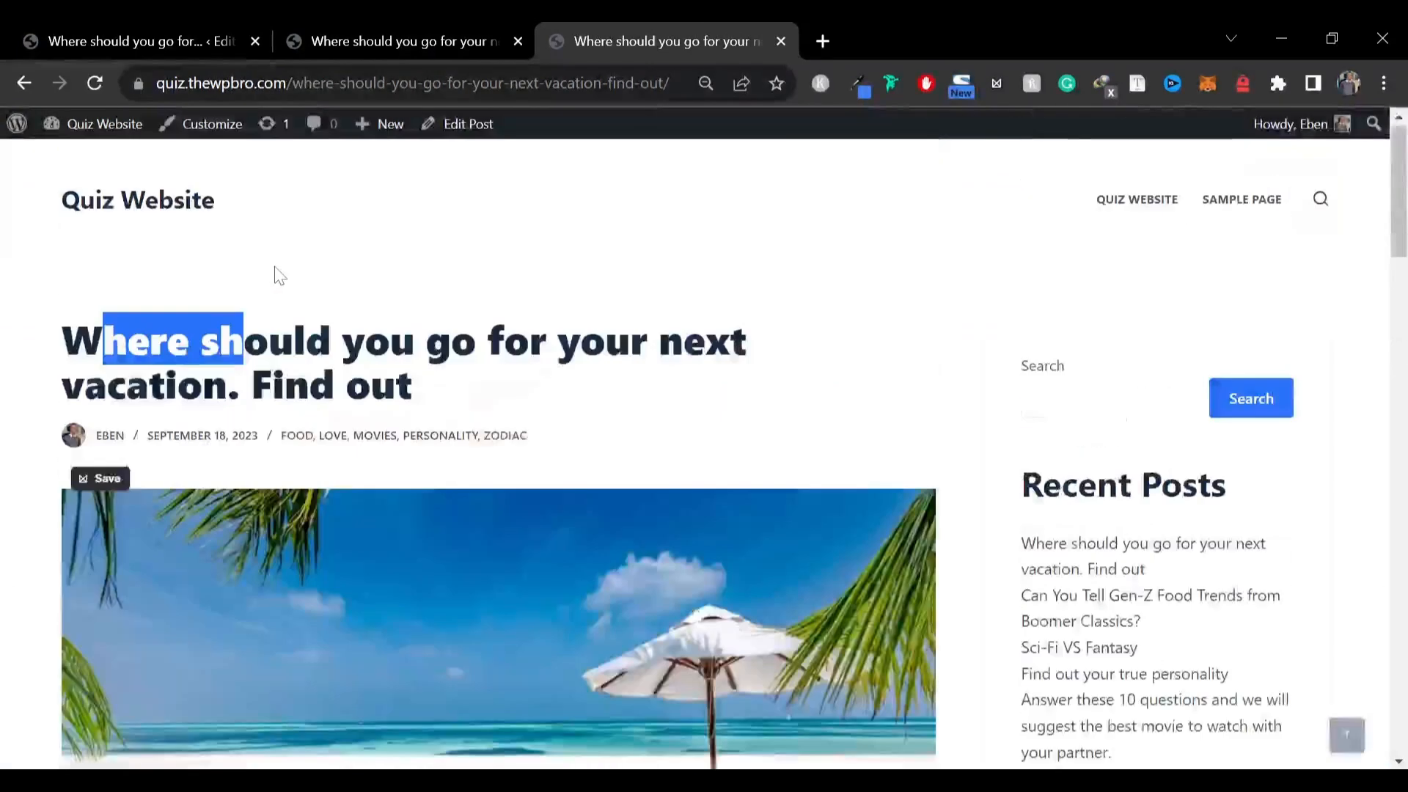
Add a new page titled "Quiz Website - Take Quizzes for Free"
left_click(138, 206)
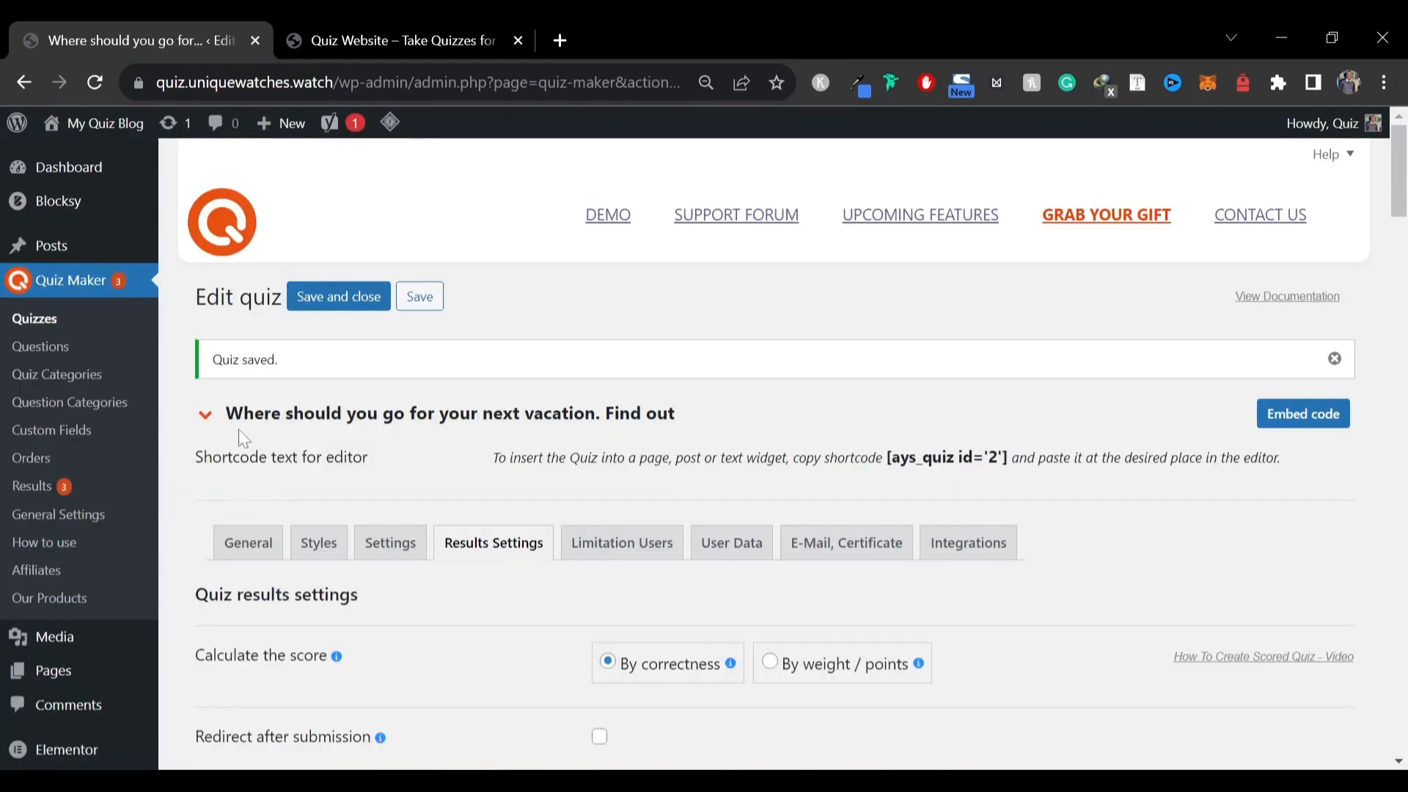
scroll(105, 552, "down", 5)
mouse_move(103, 345)
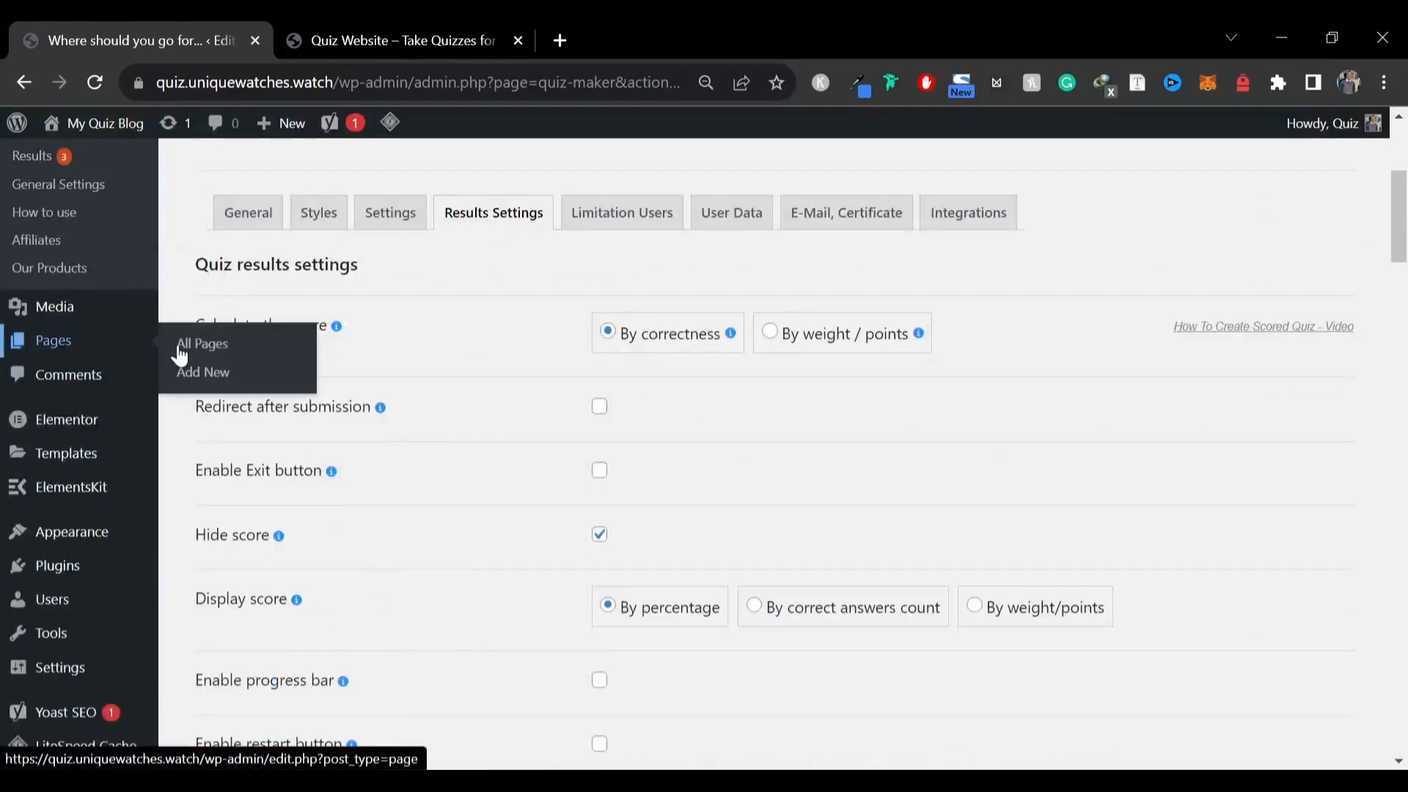
left_click(230, 376)
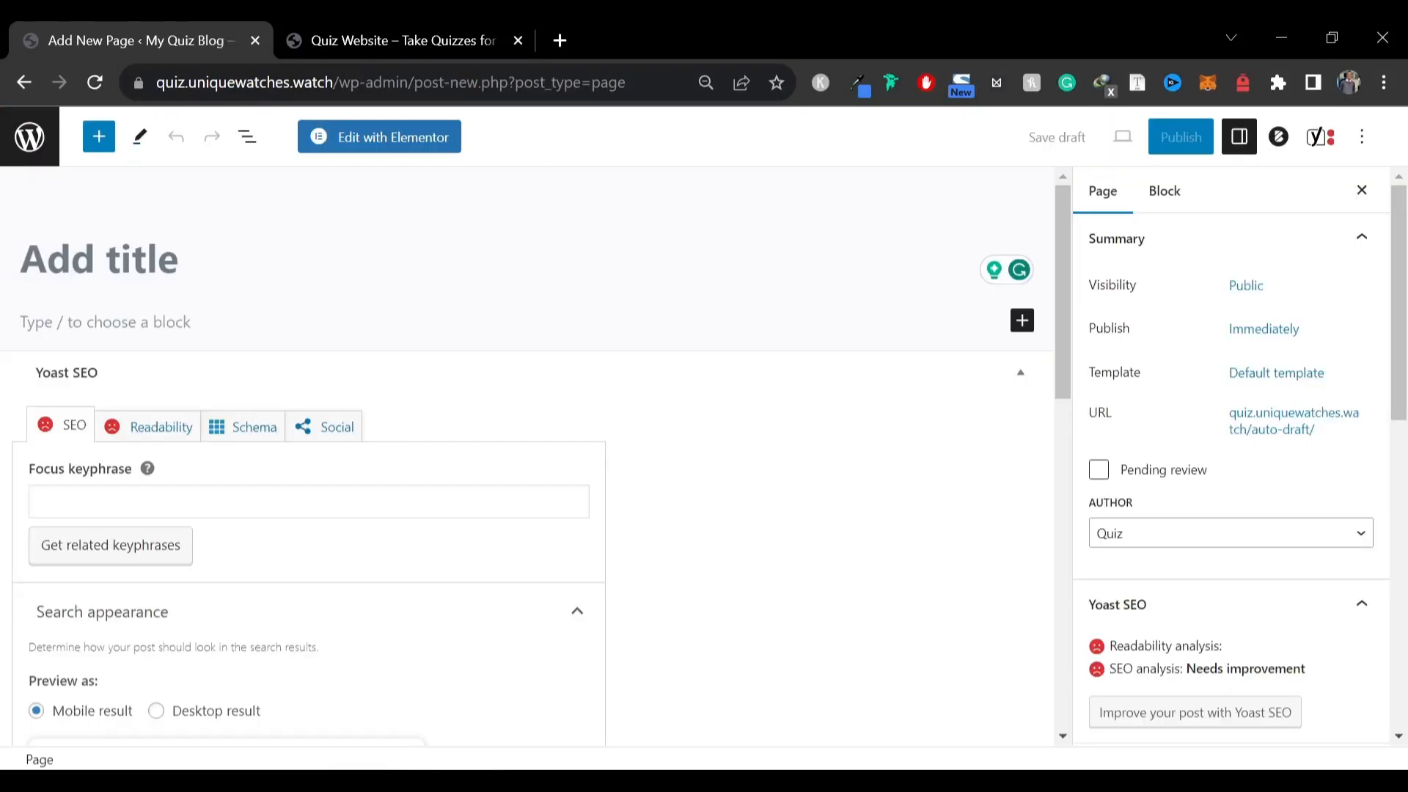
left_click(315, 30)
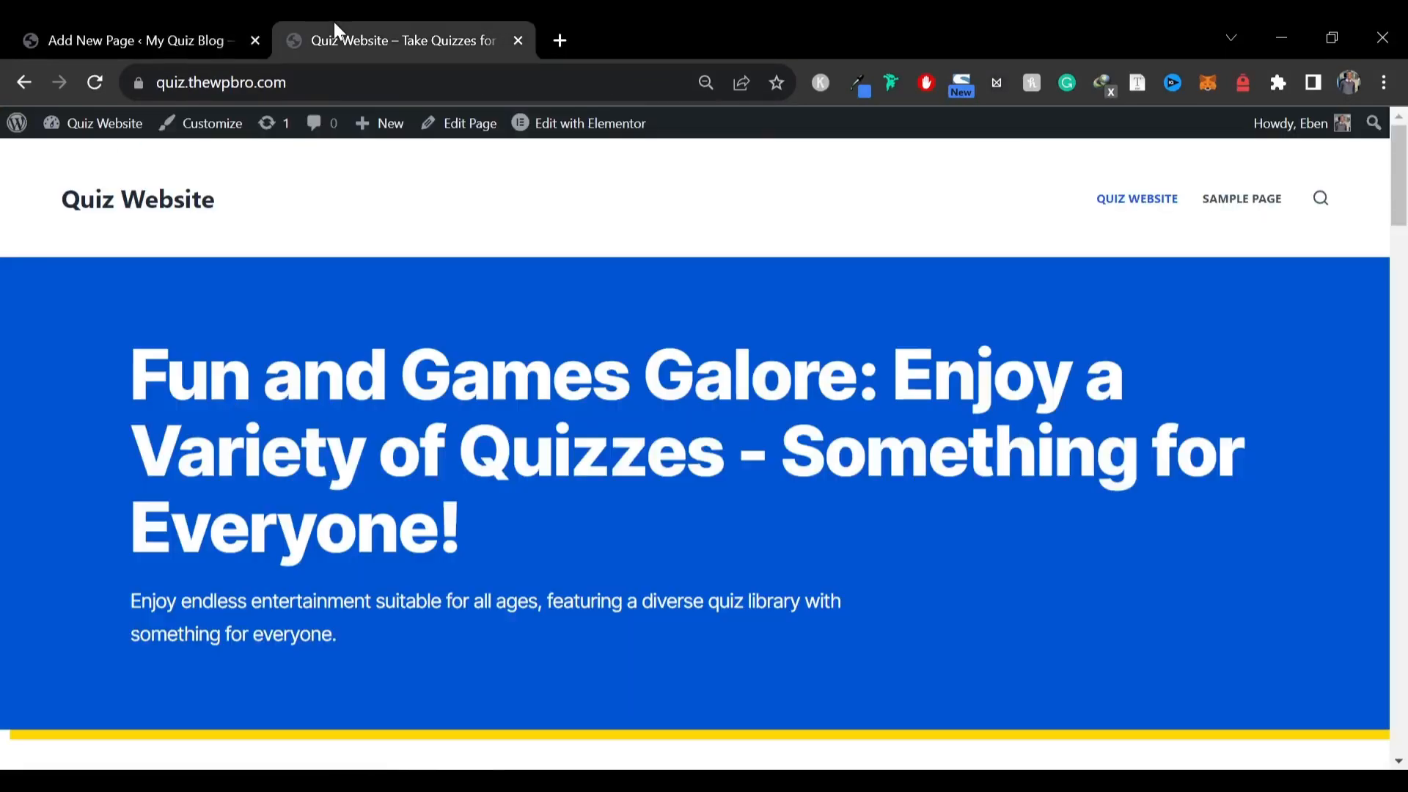
left_click(151, 31)
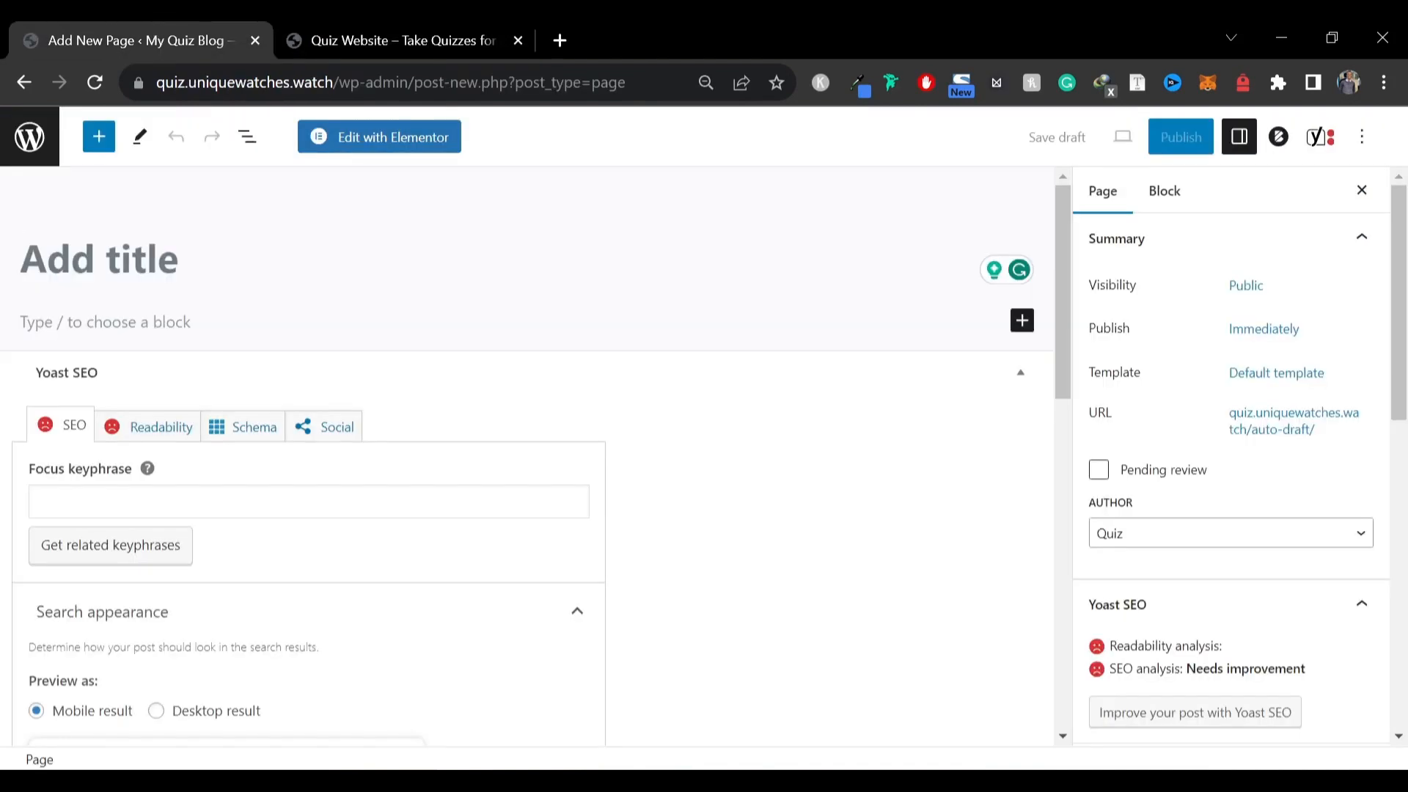
type("Quiz Web")
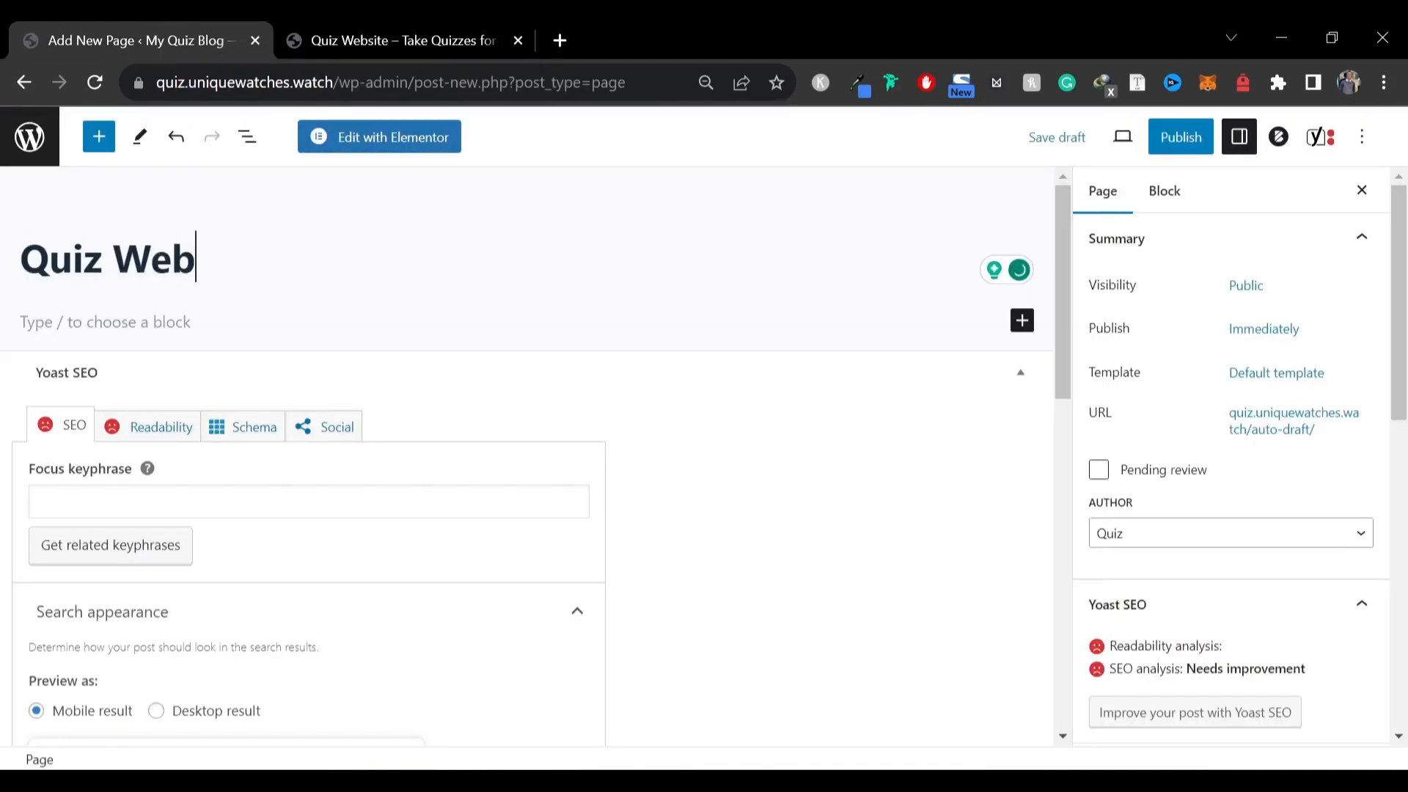
type("site - ")
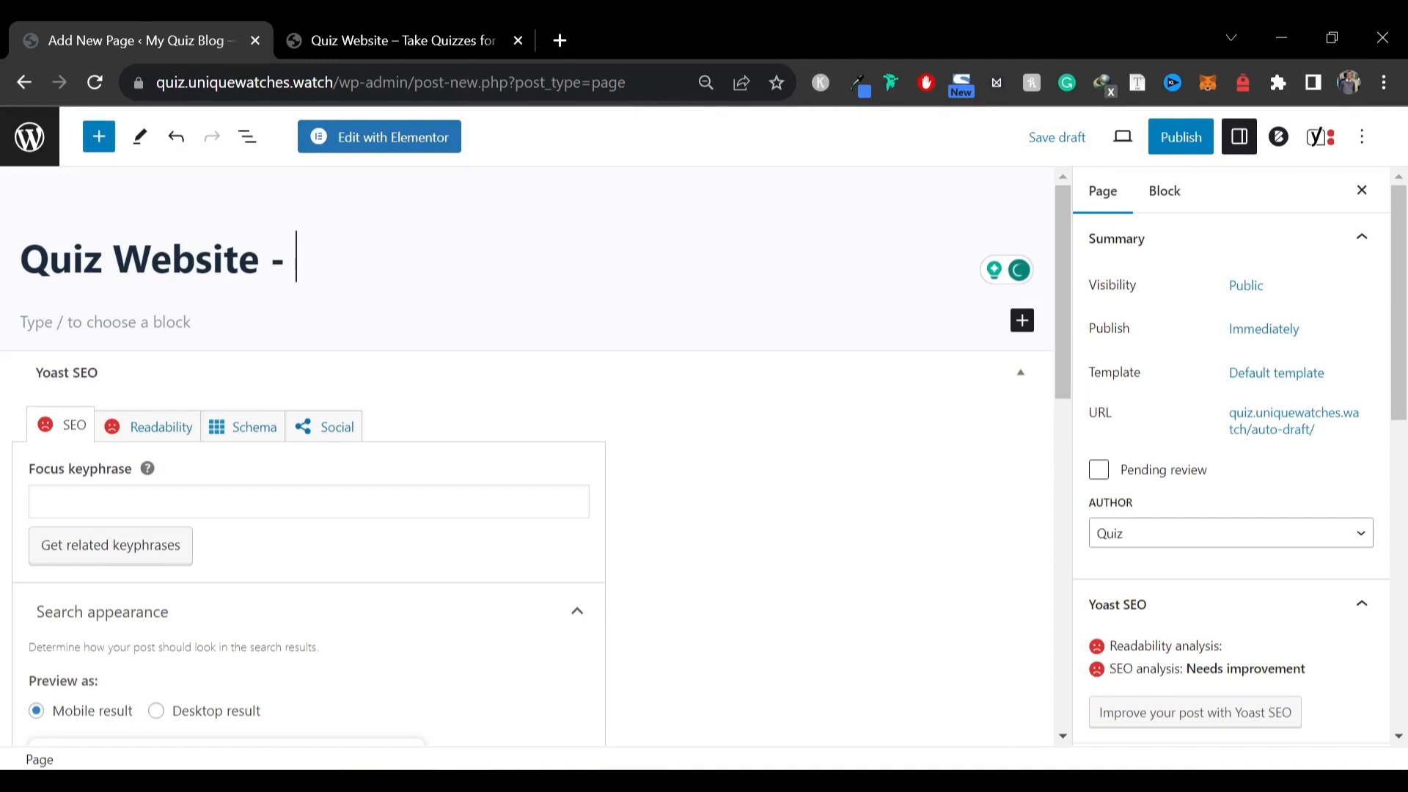
type("Take Qu")
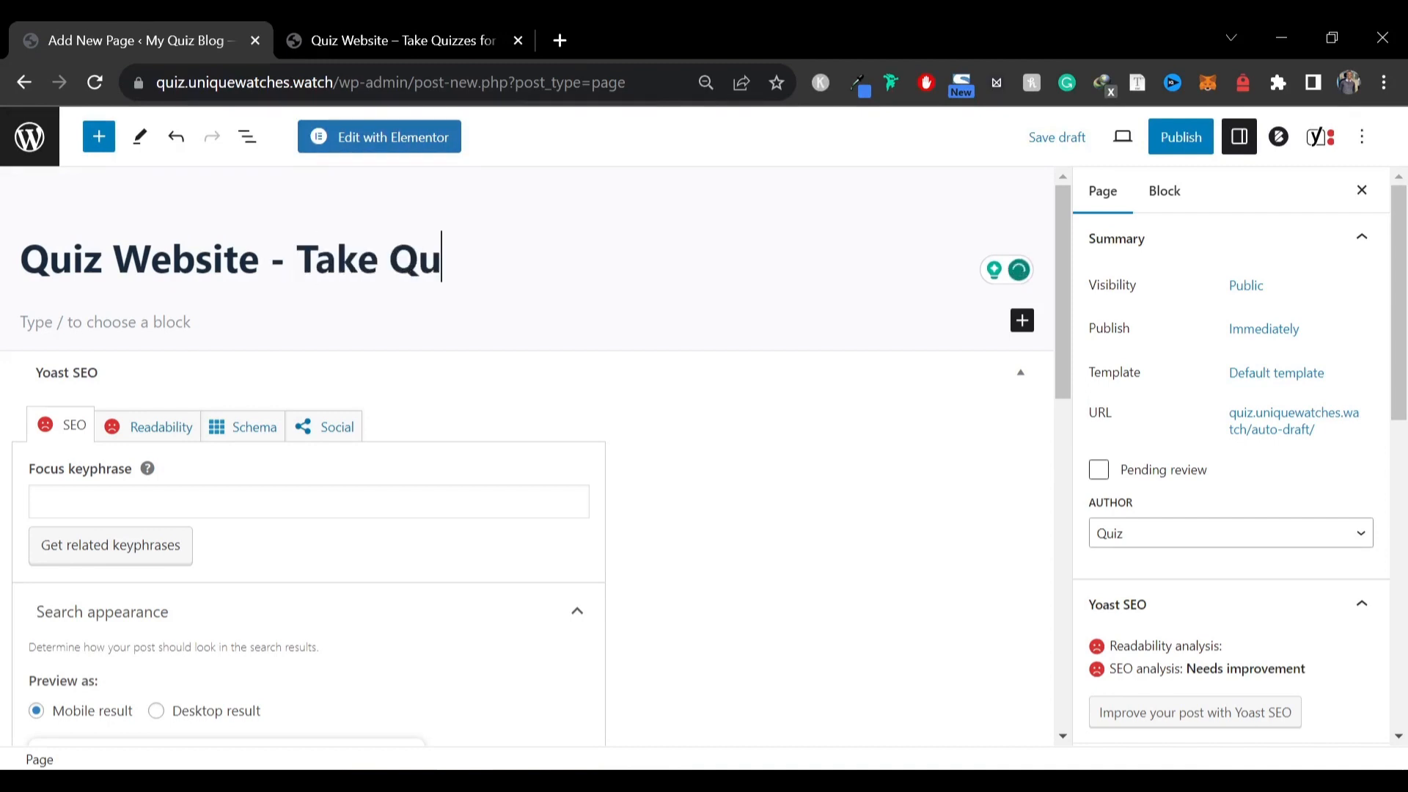
type("izzes for ")
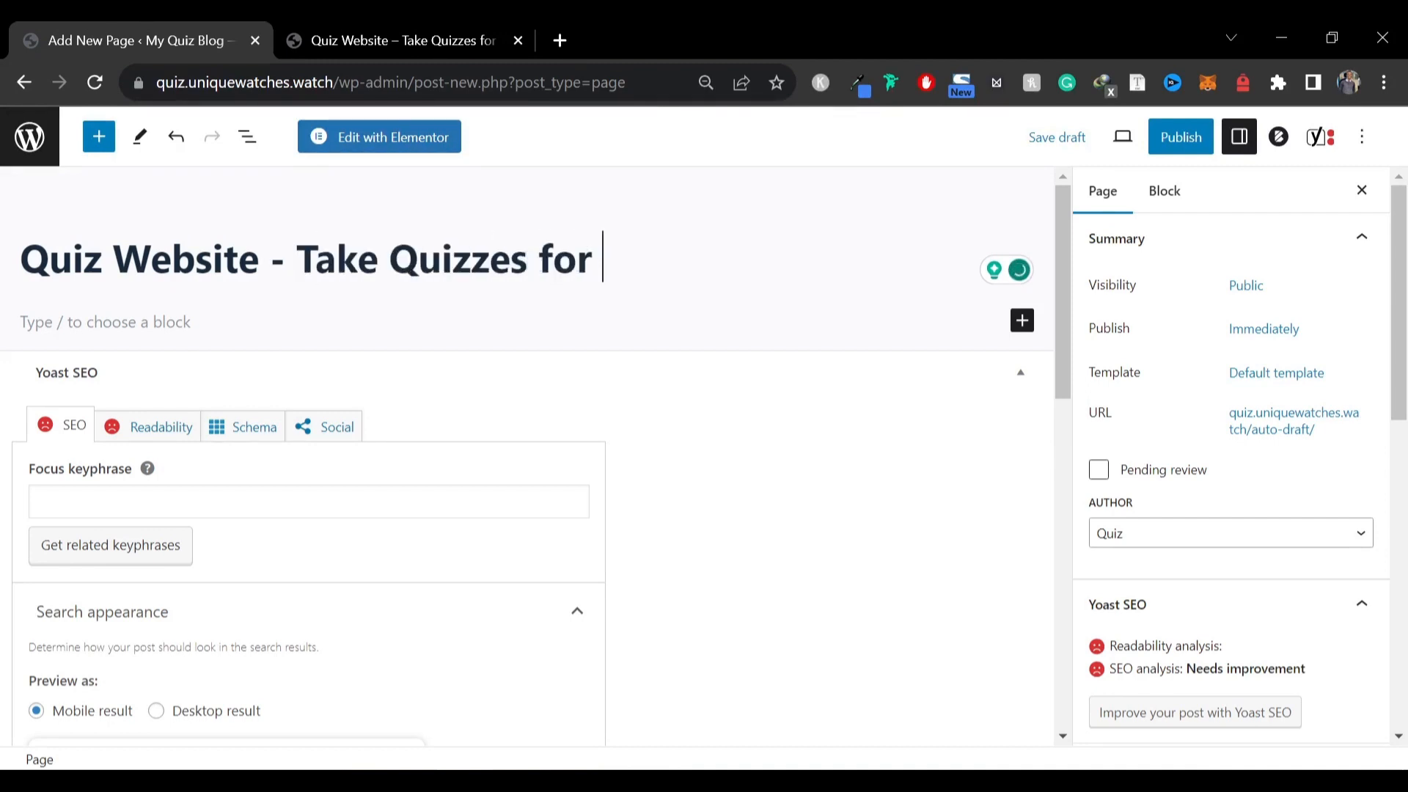
type("Free")
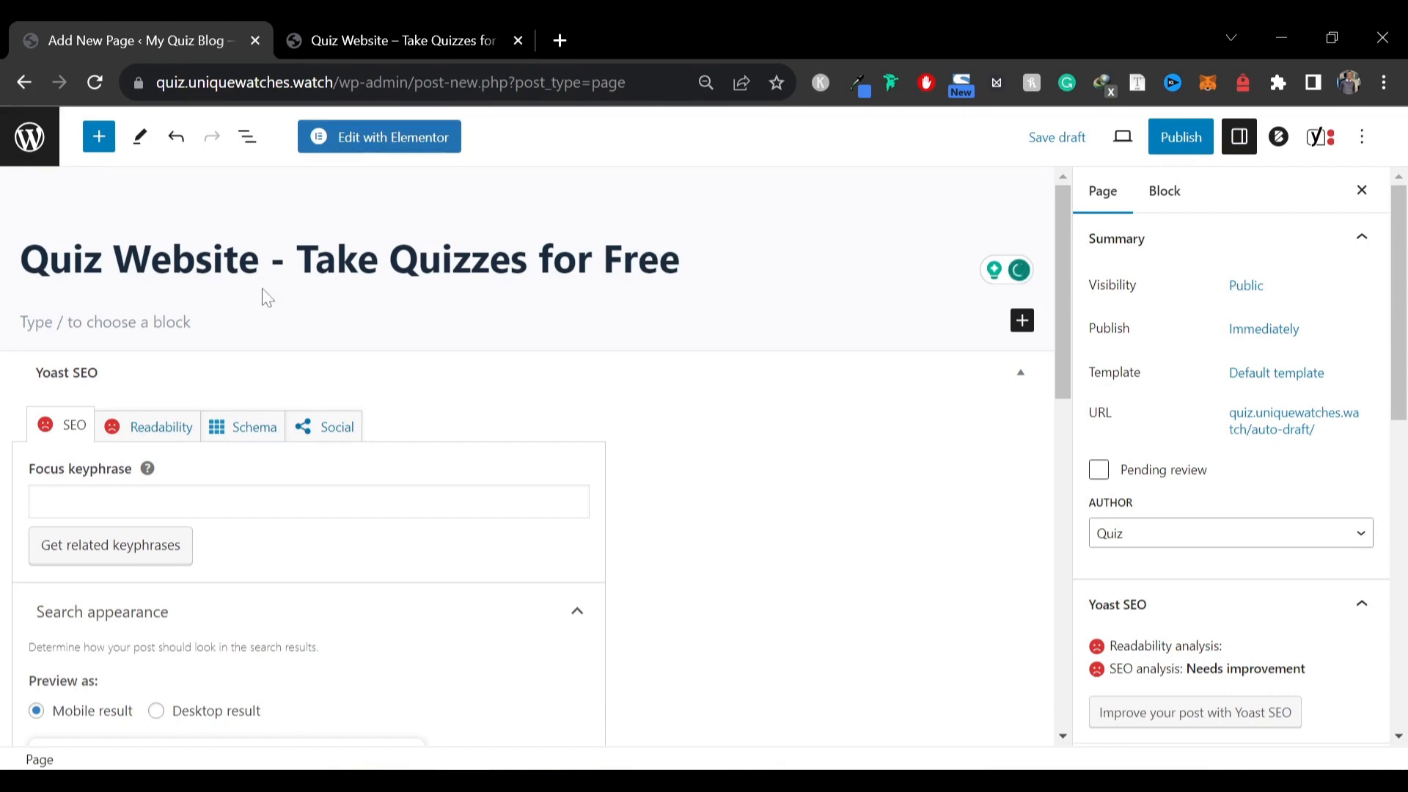
Set the page's slug to home and check its permalink
scroll(635, 270, "down", 3)
scroll(839, 369, "down", 7)
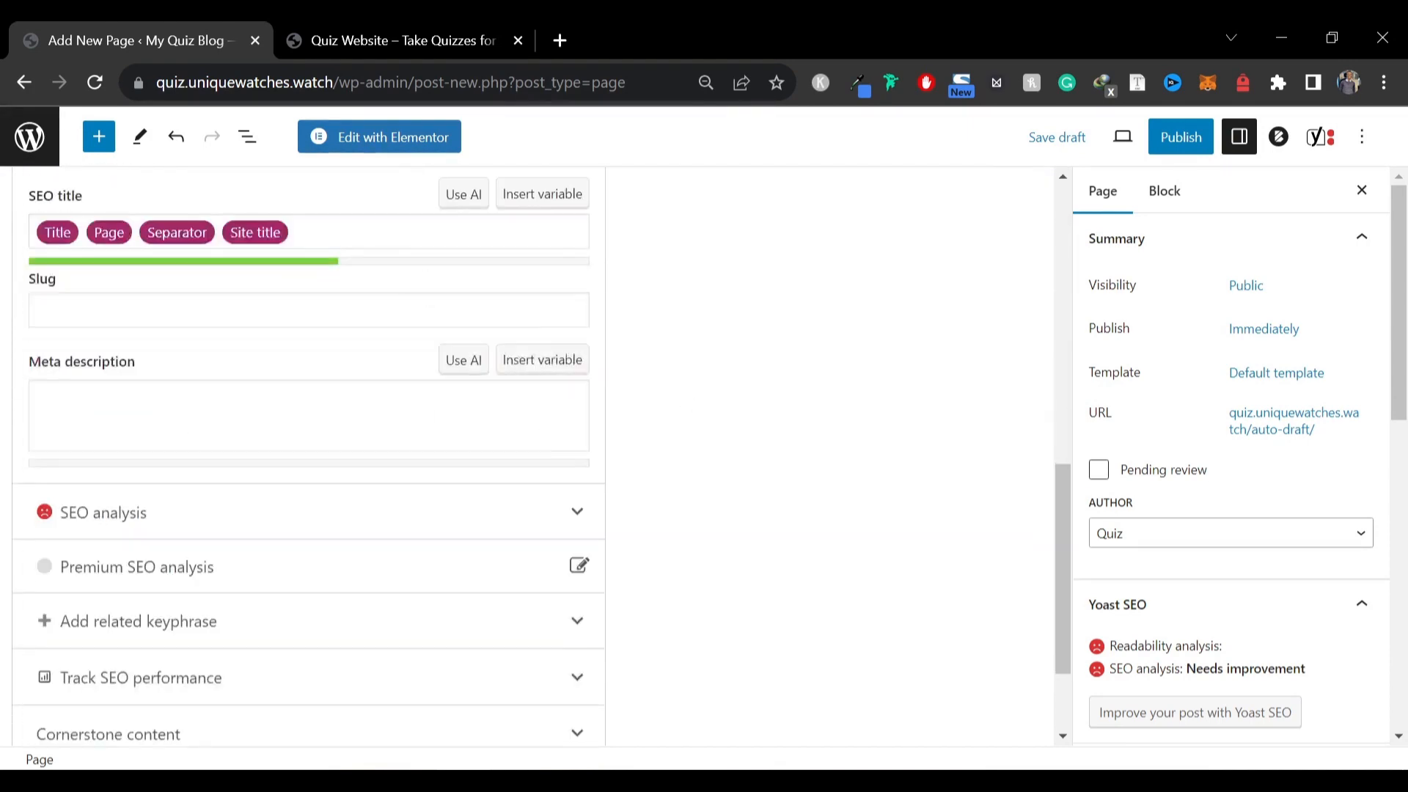
left_click(308, 311)
type("home")
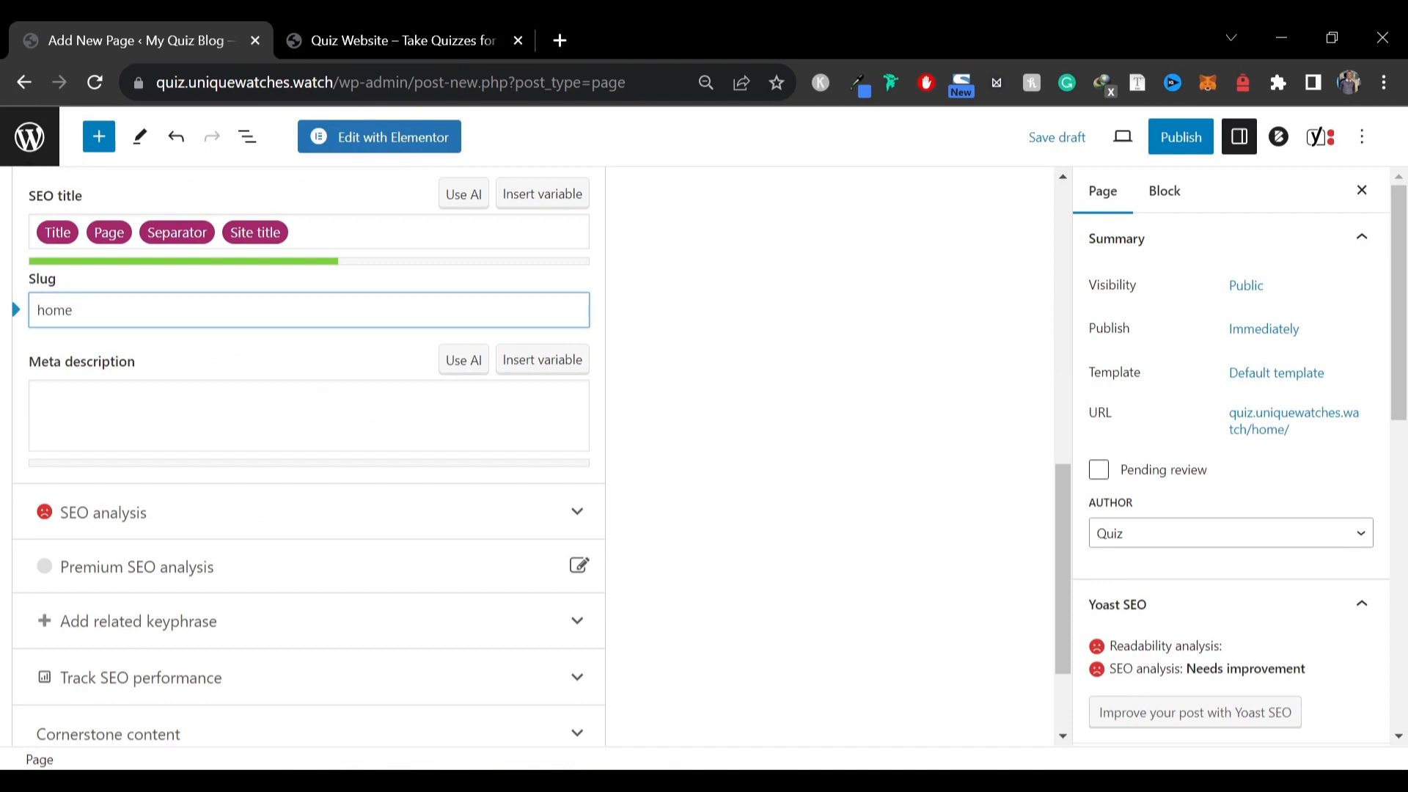
scroll(88, 315, "up", 7)
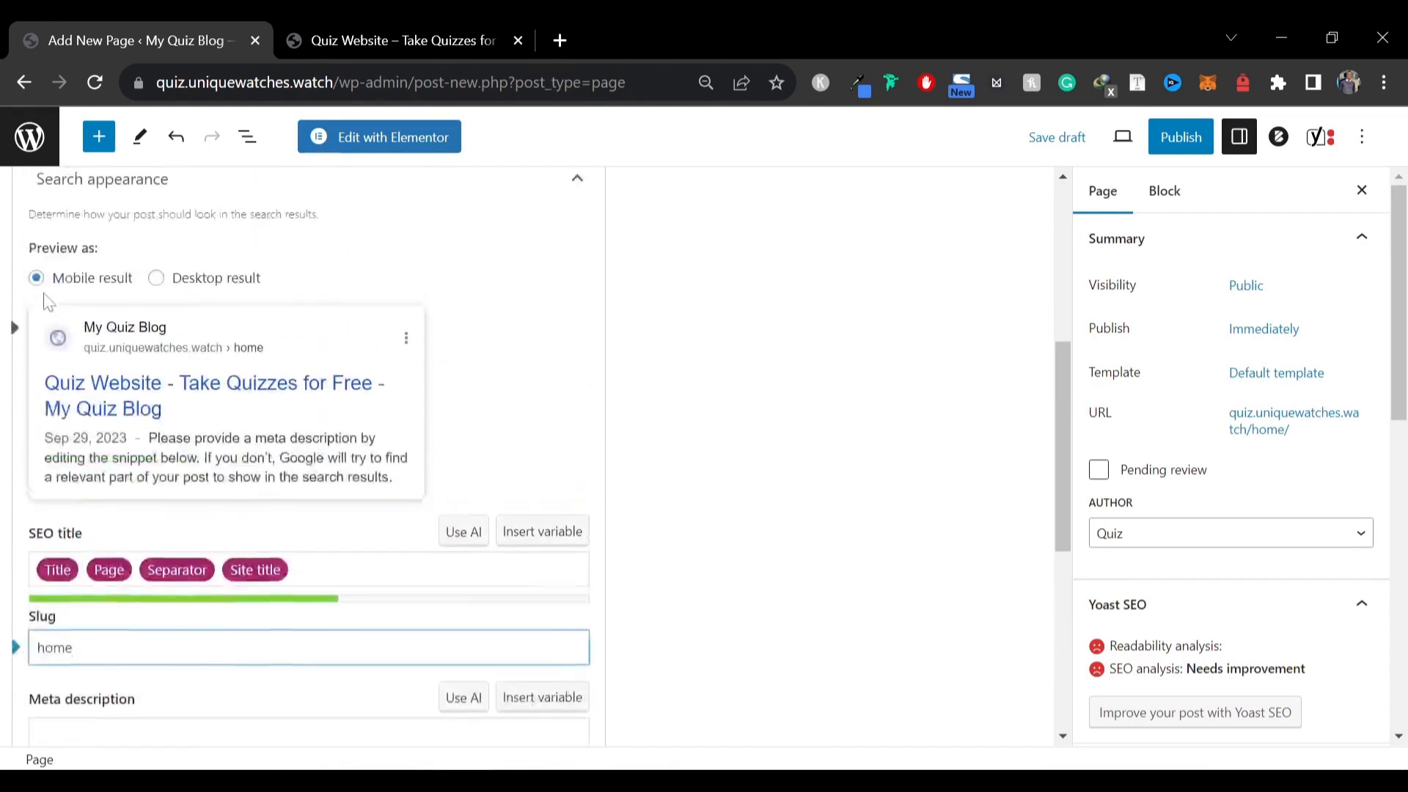
scroll(812, 484, "down", 2)
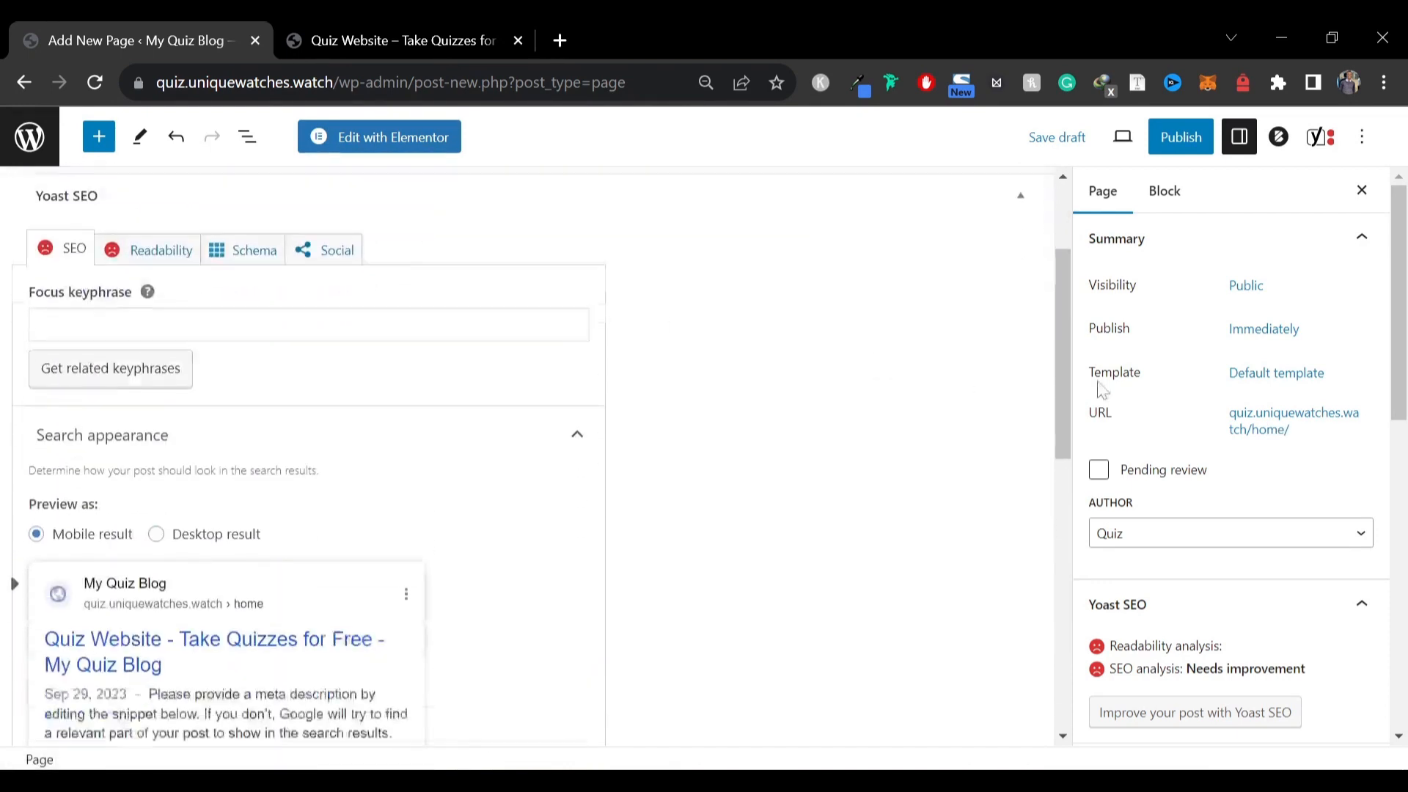
left_click(1294, 436)
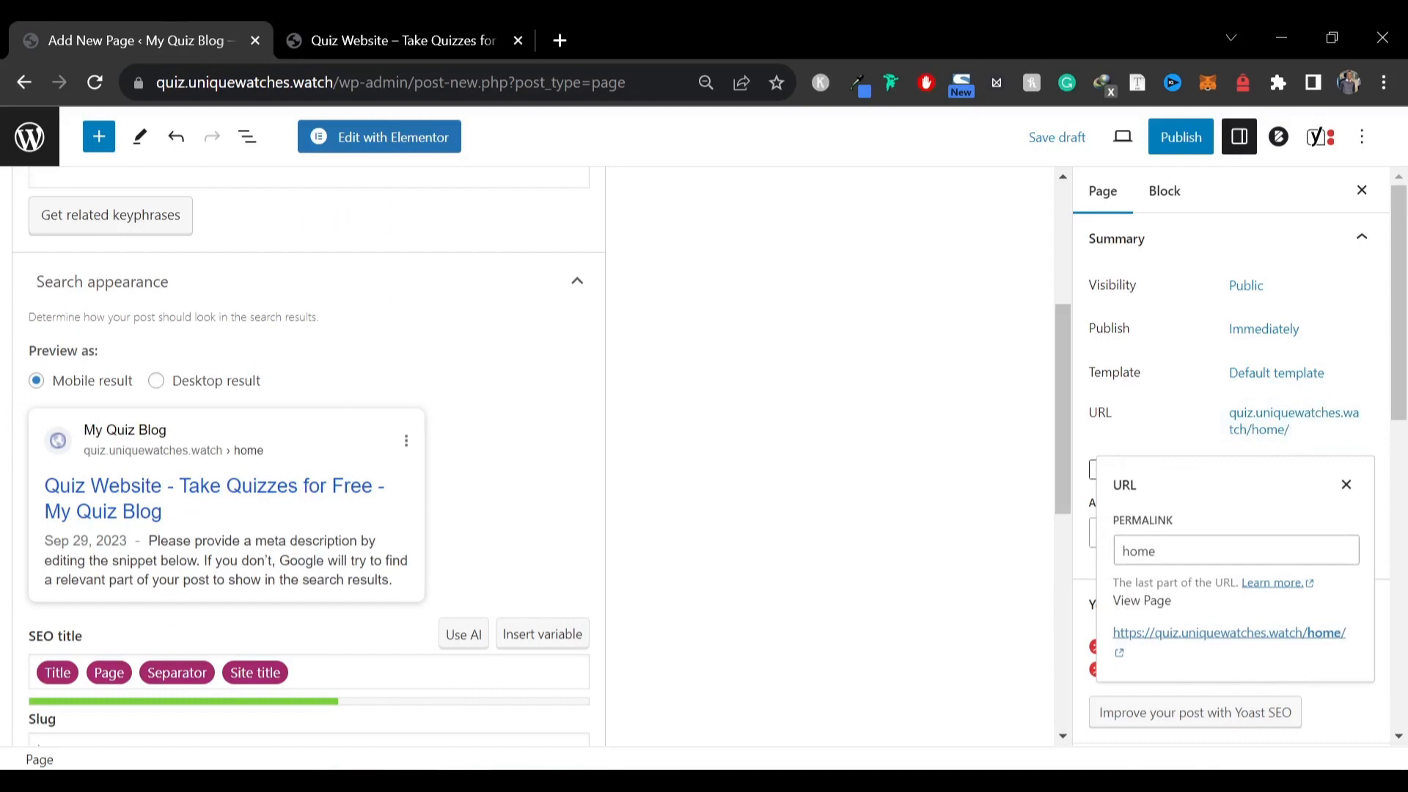
left_click(1210, 551)
left_click(959, 495)
scroll(399, 484, "up", 5)
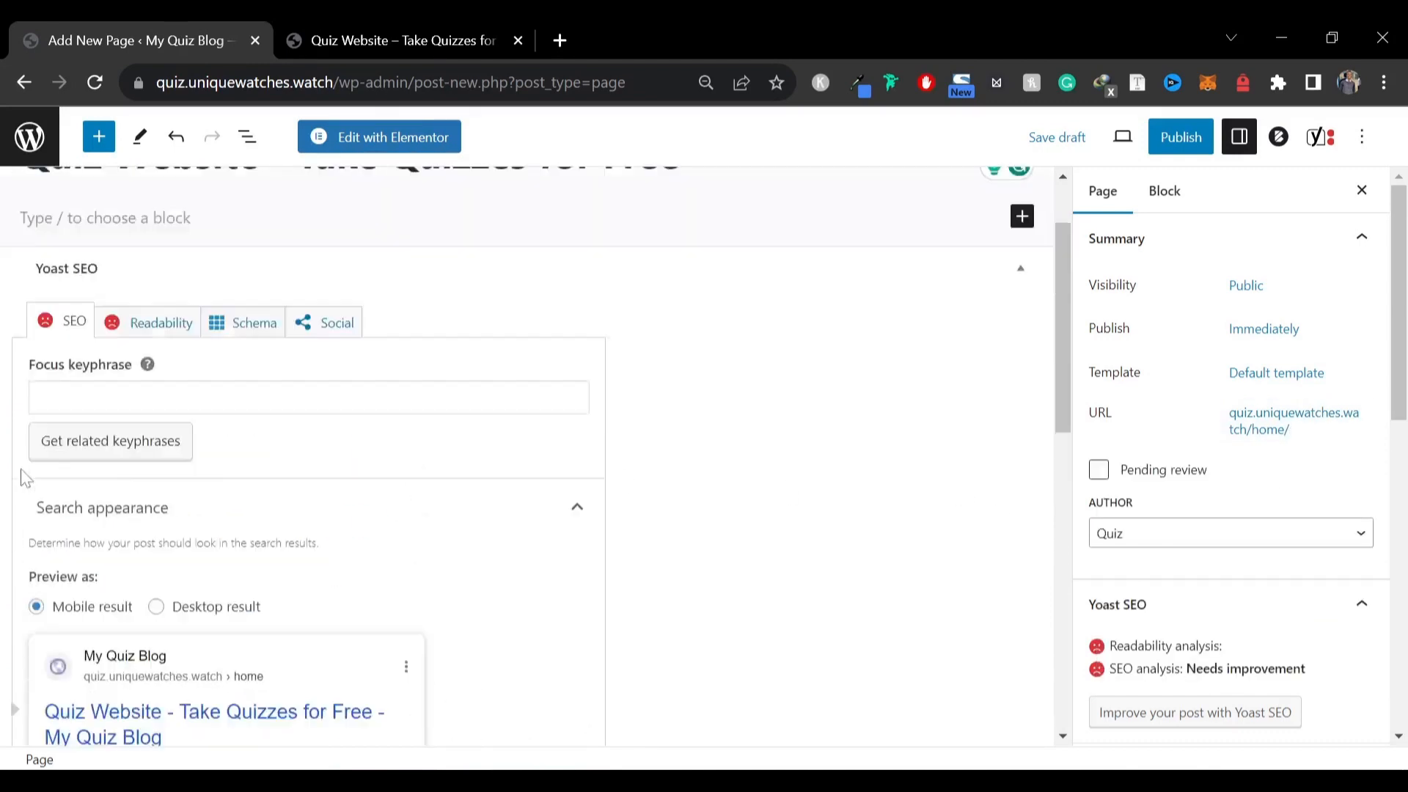
Publish the new page
left_click(1198, 147)
left_click(1201, 138)
left_click(1369, 136)
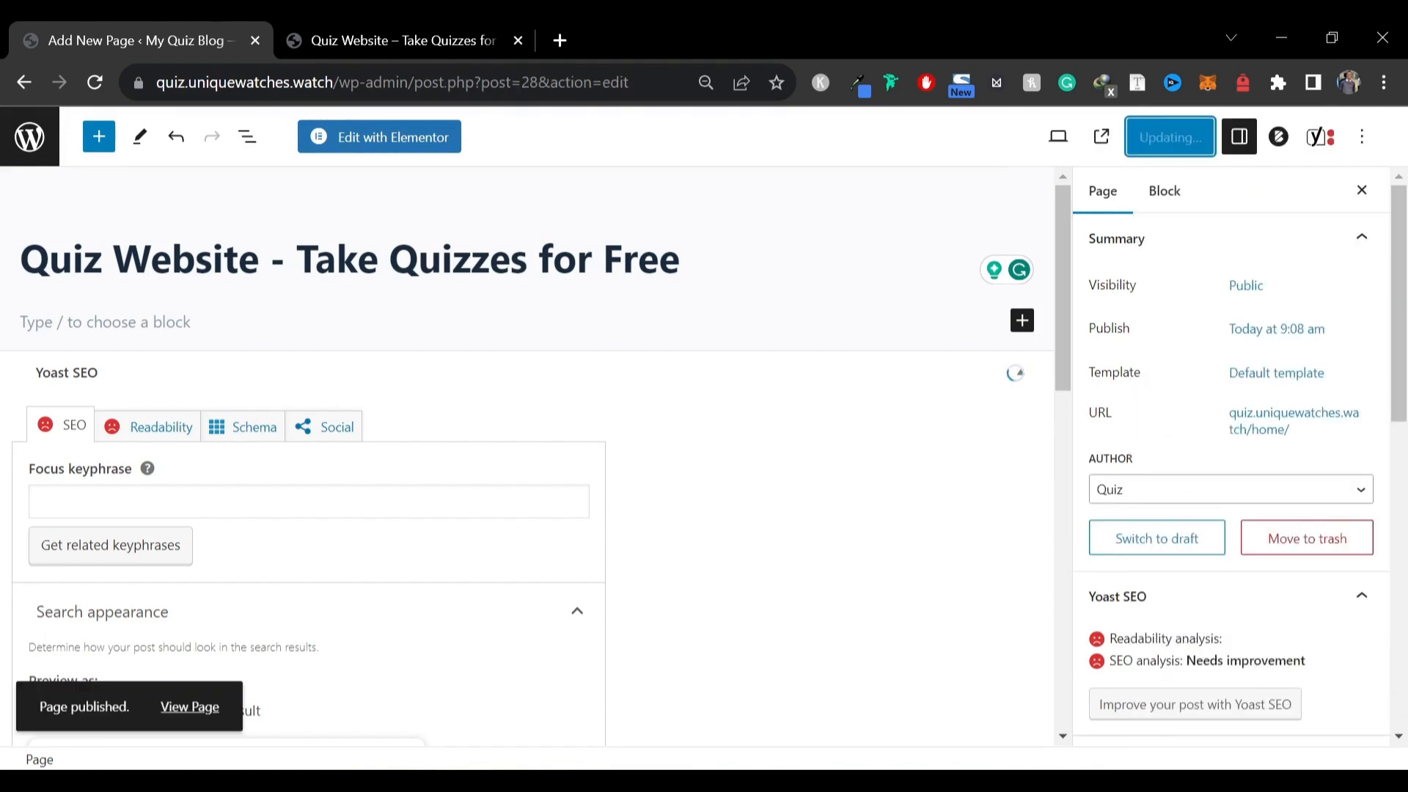
scroll(1144, 469, "down", 5)
scroll(1226, 336, "up", 4)
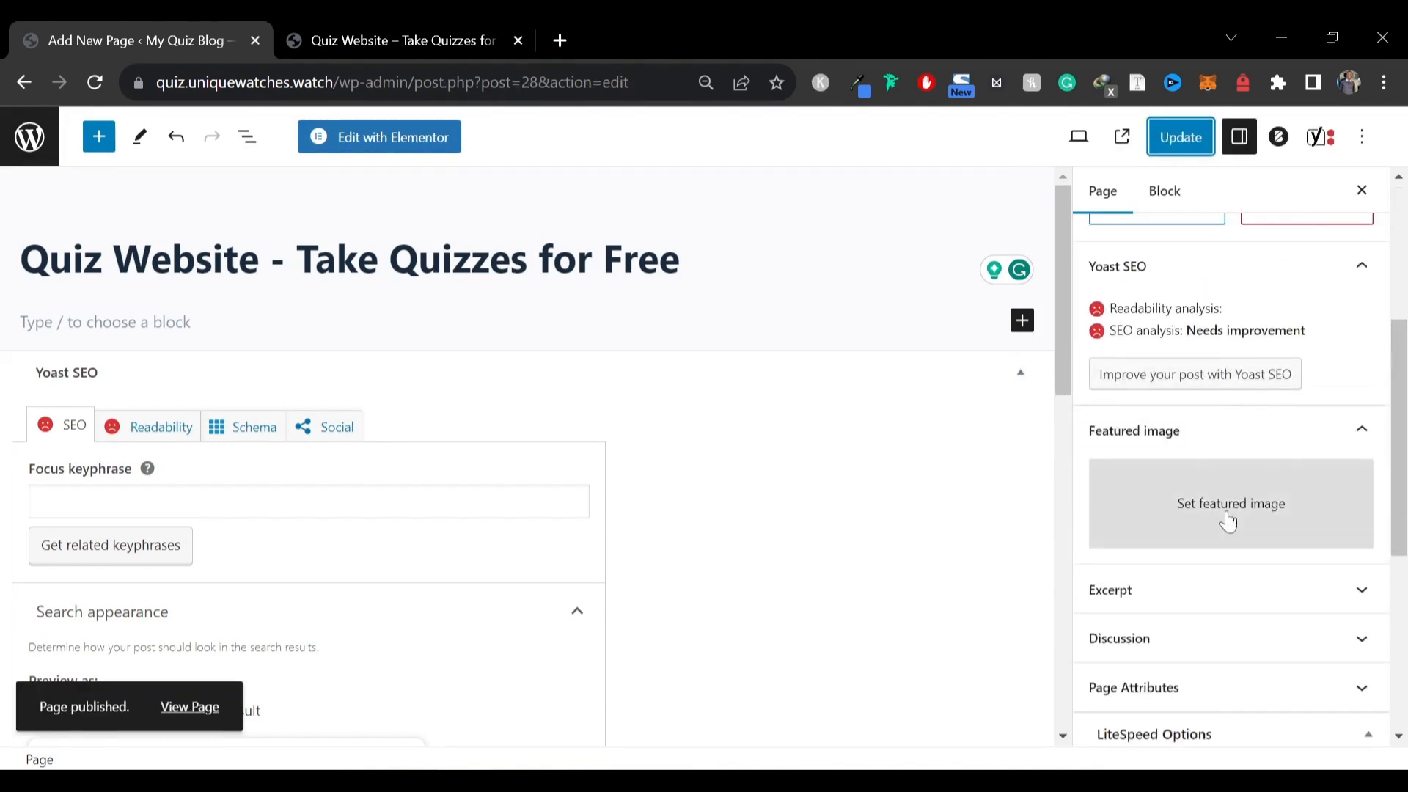
Set the beach image as the page's featured image and update the page
left_click(1226, 513)
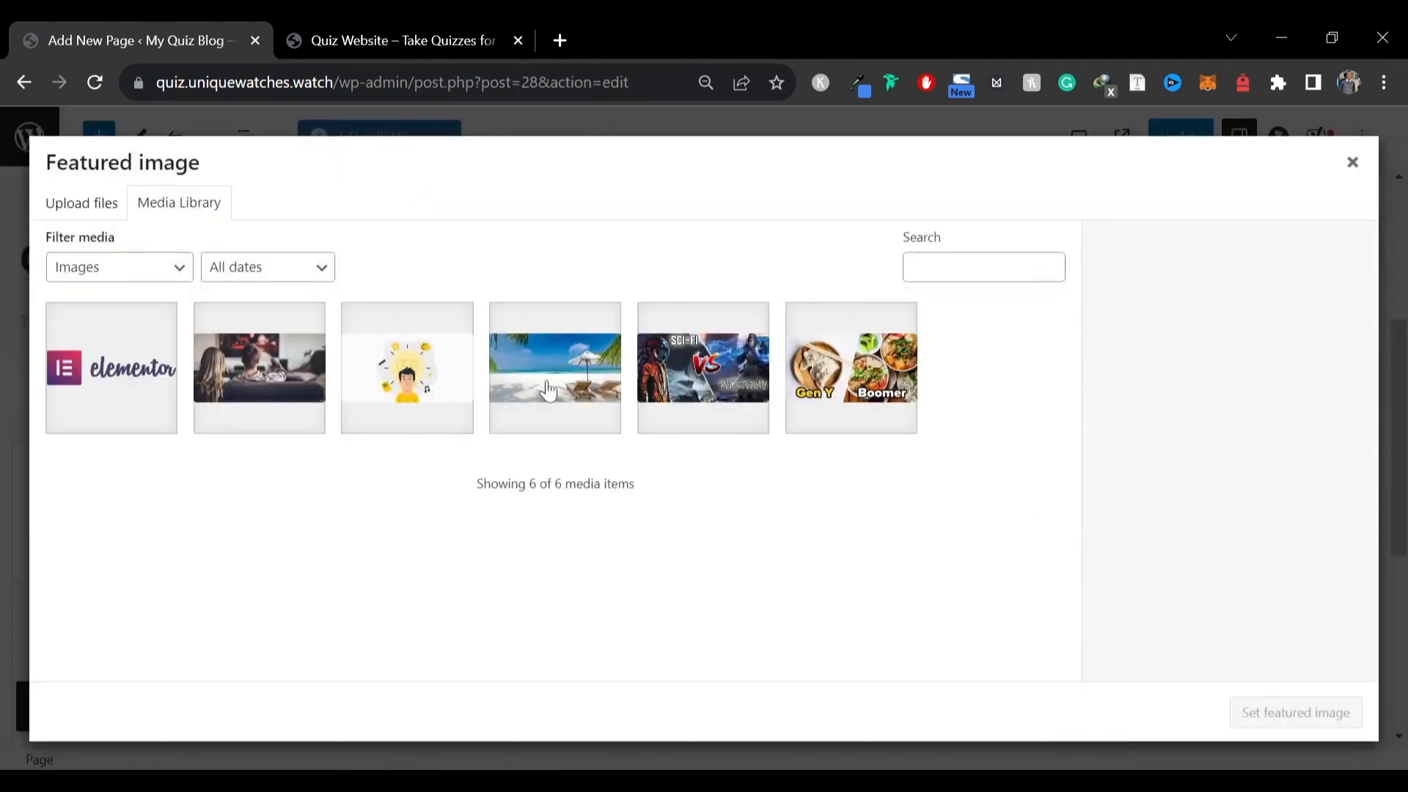
left_click(583, 377)
left_click(1296, 713)
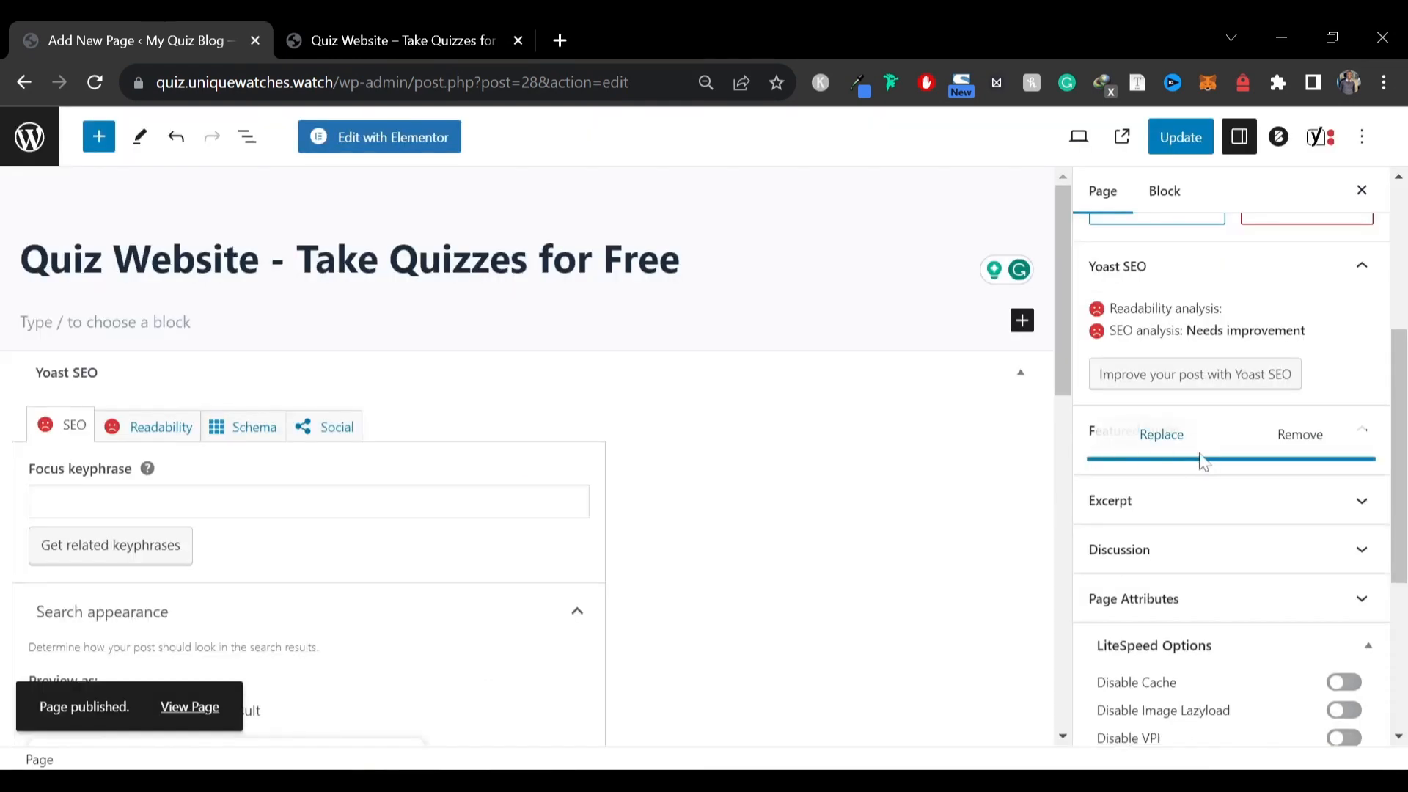
scroll(1200, 459, "down", 5)
left_click(1168, 132)
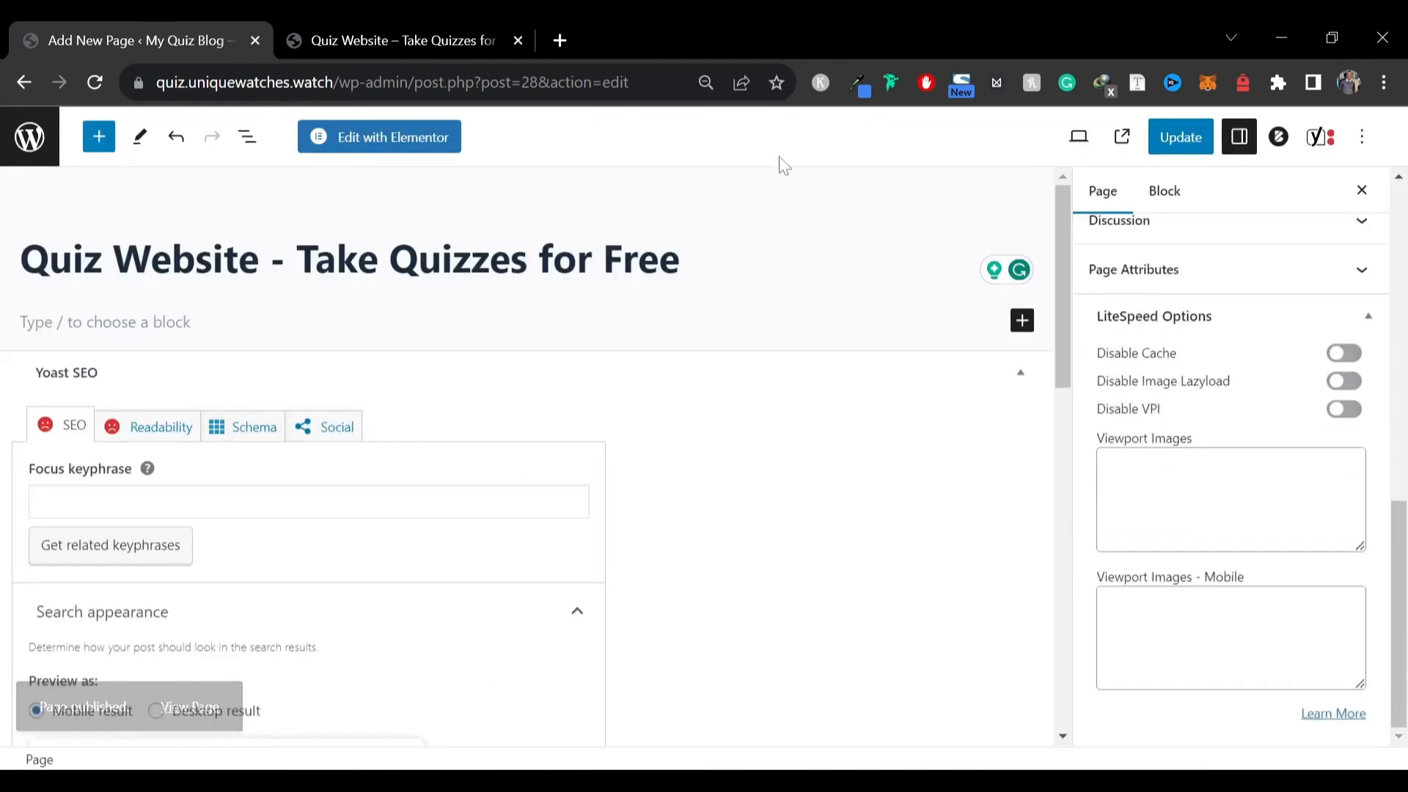
Switch the page template to Elementor Full Width and update the page
scroll(1186, 363, "up", 5)
left_click(1273, 339)
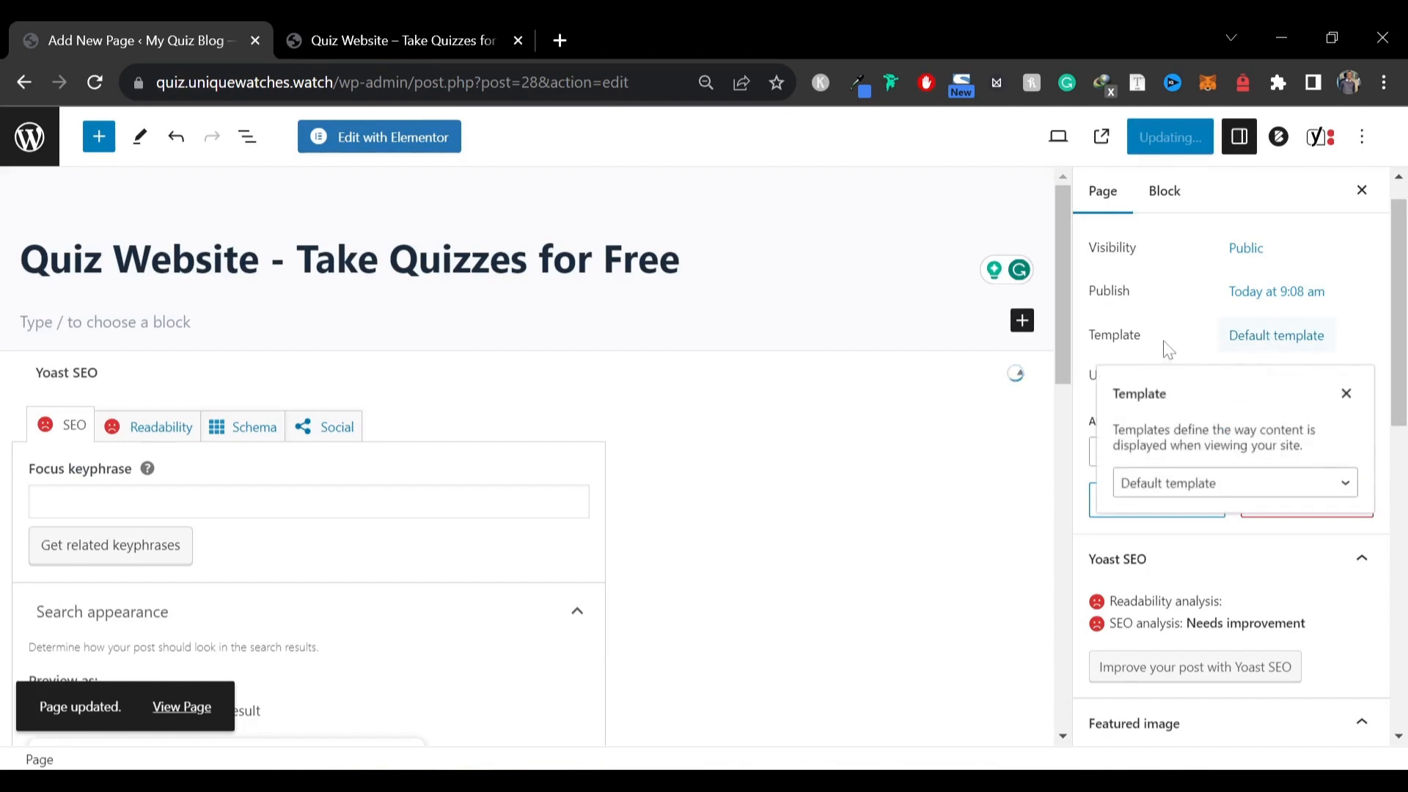
left_click(1170, 478)
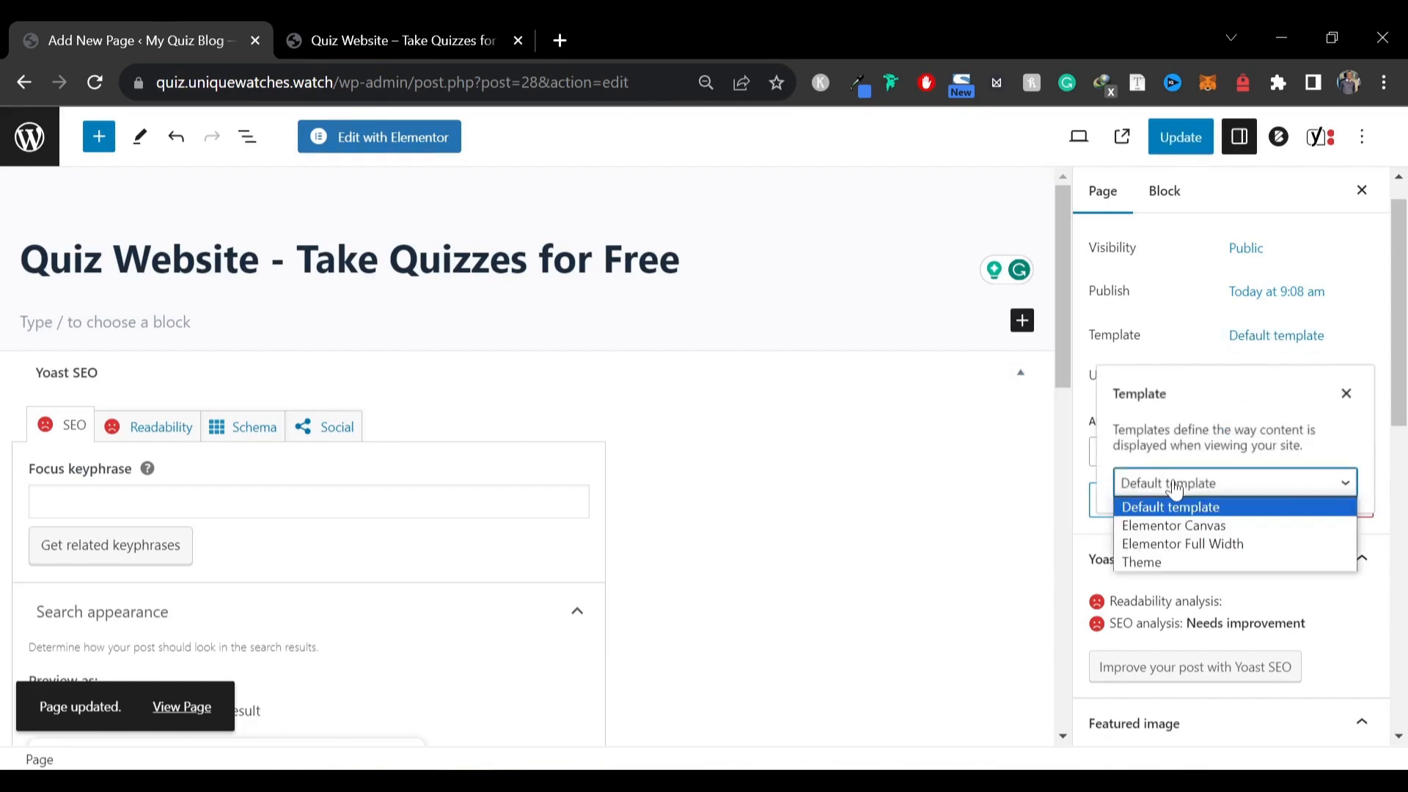
left_click(1182, 540)
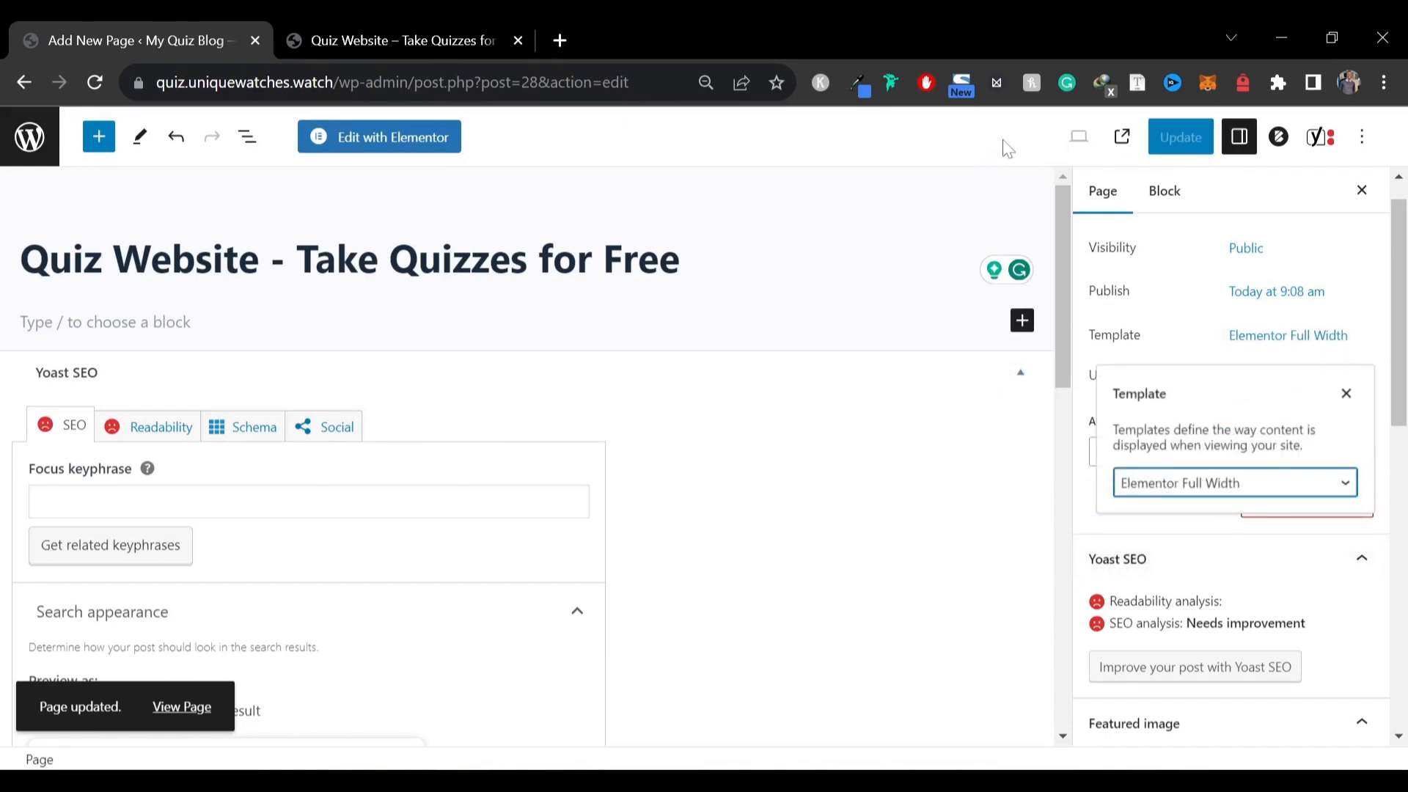
left_click(959, 158)
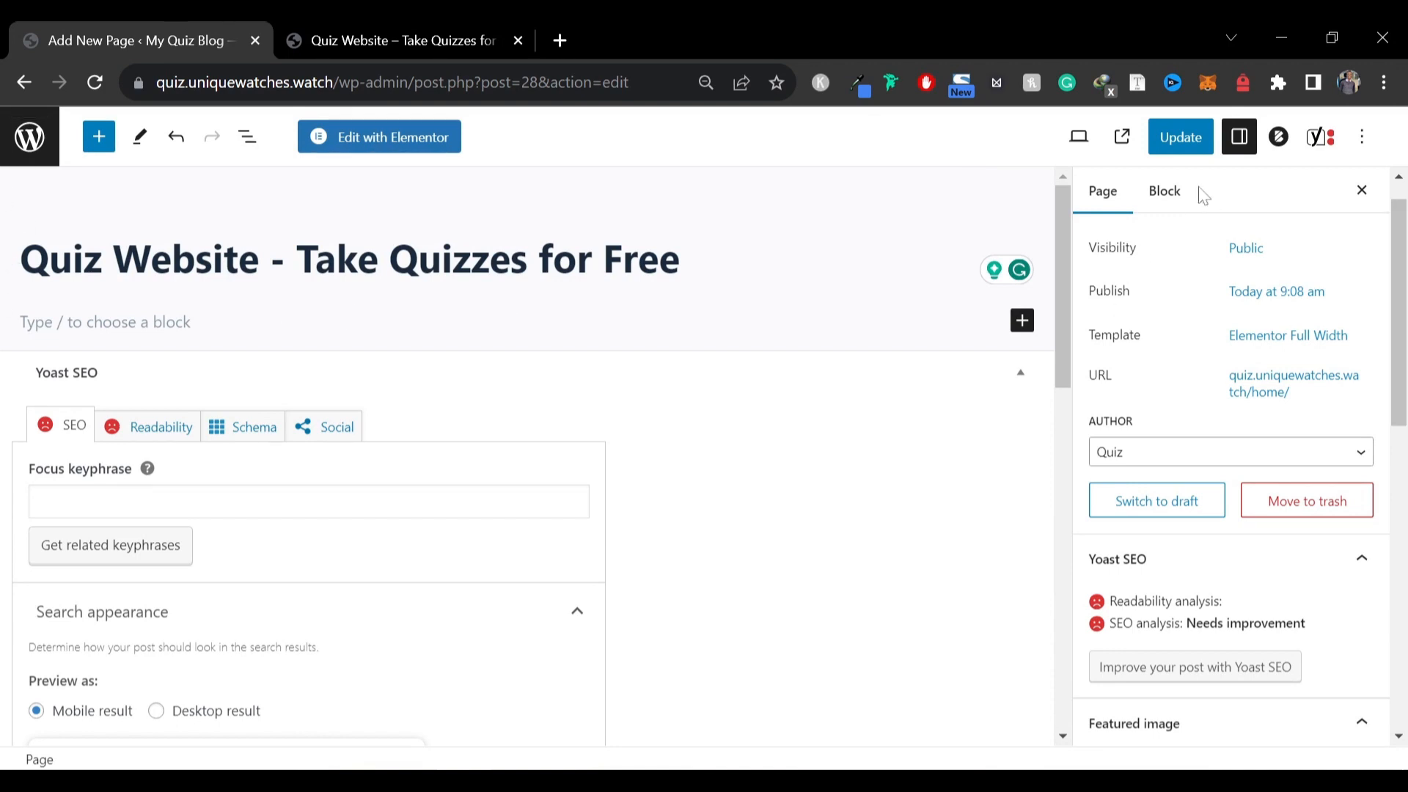
left_click(1179, 138)
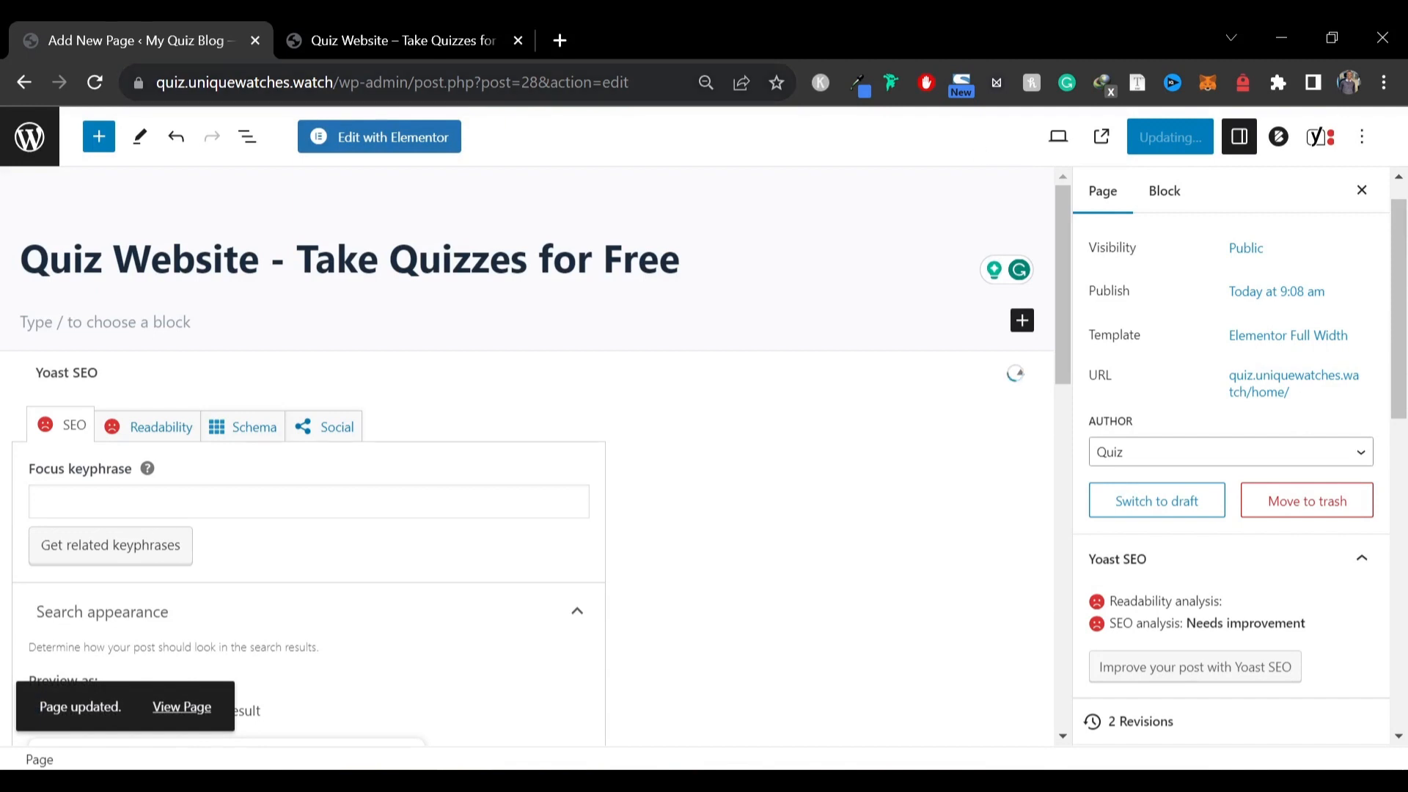
Open the page in Elementor and dismiss the notification, navigator and promotional pop-ups
left_click(440, 144)
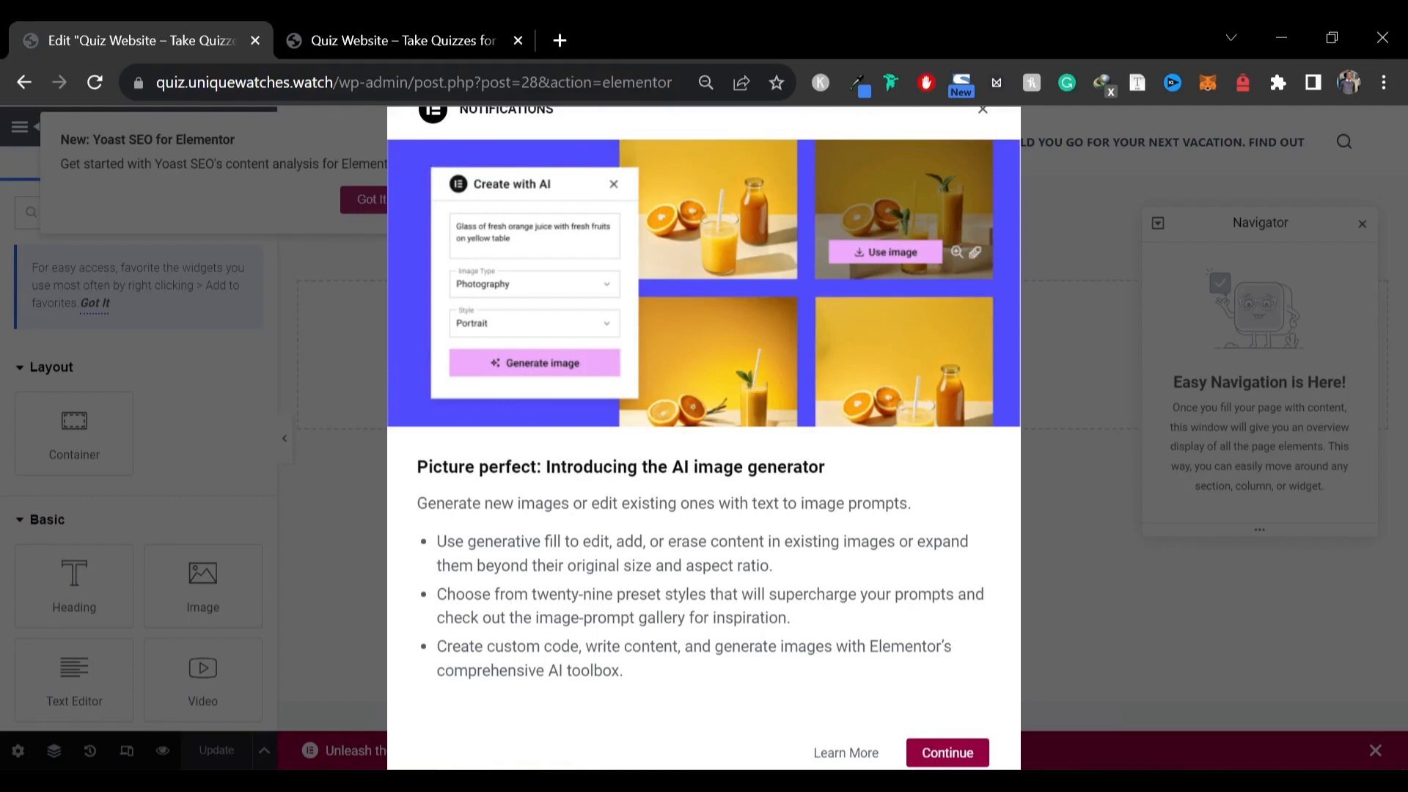
left_click(948, 753)
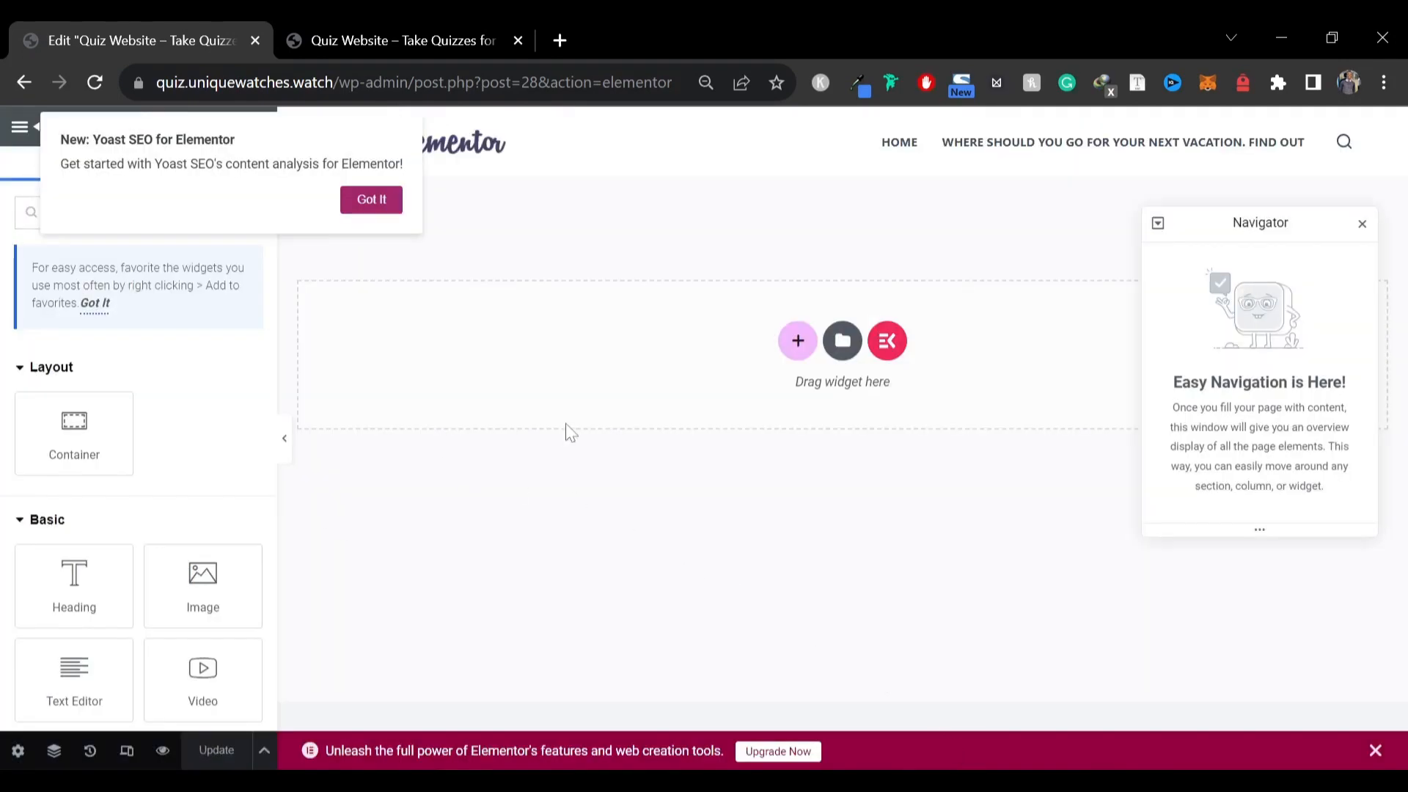
left_click(396, 40)
scroll(404, 549, "down", 10)
scroll(404, 550, "down", 5)
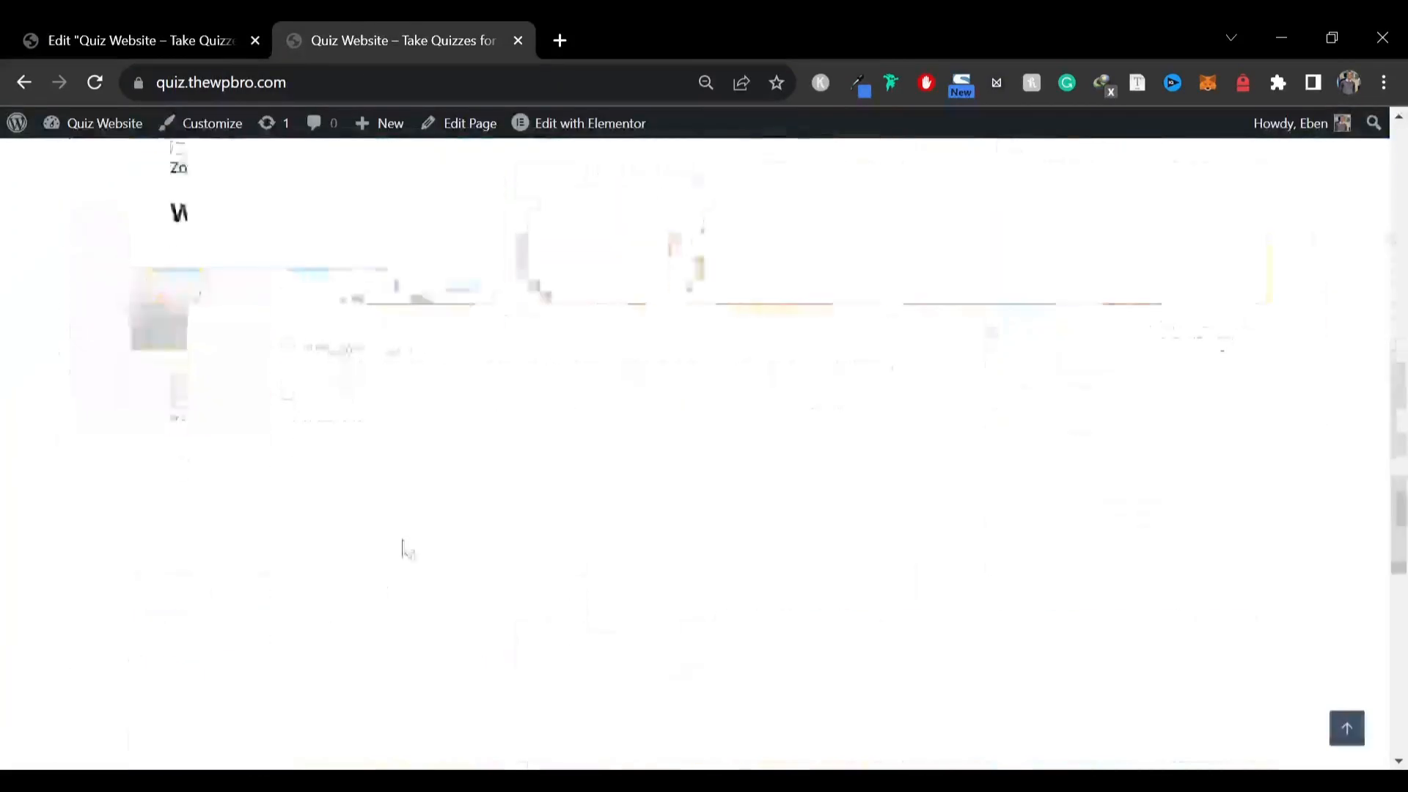
left_click(136, 40)
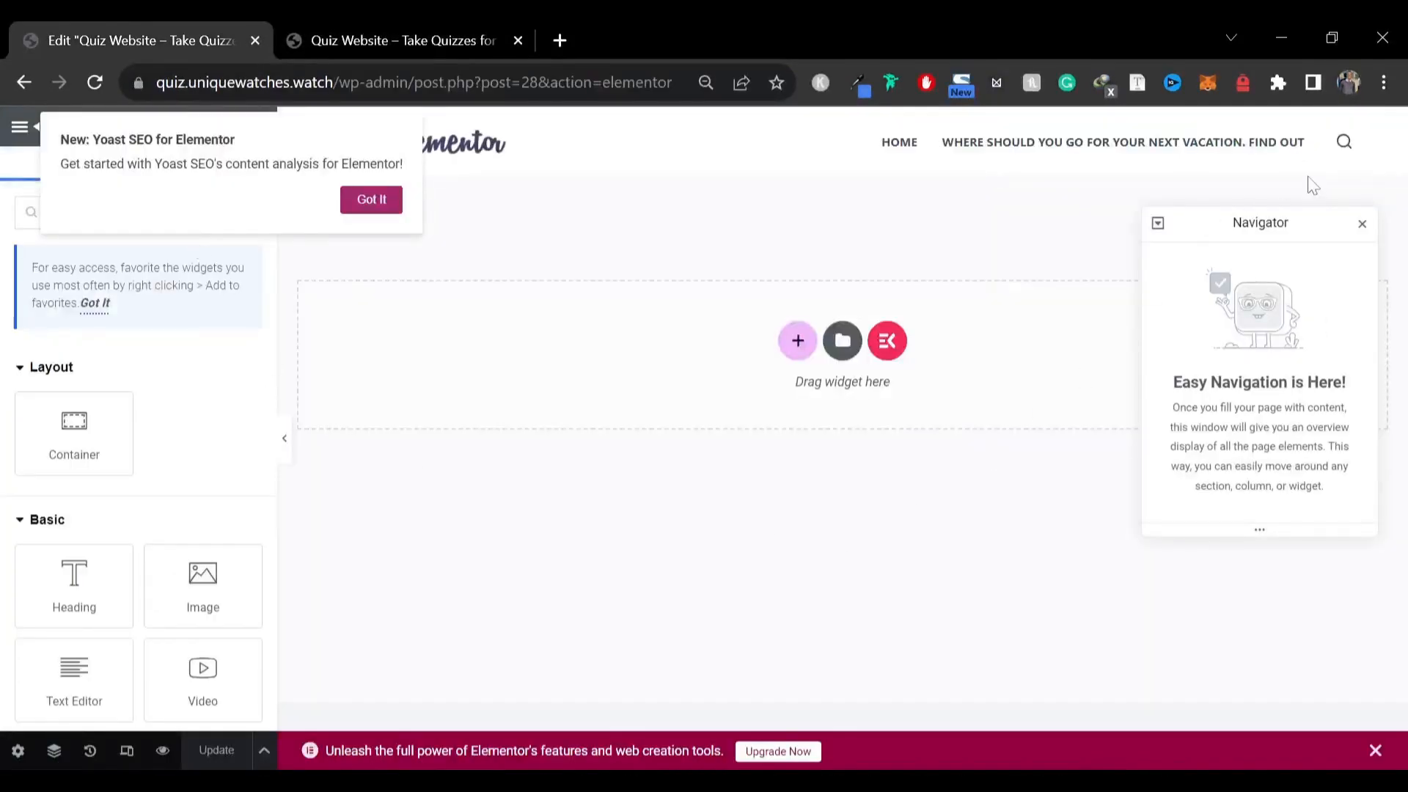
left_click(1357, 225)
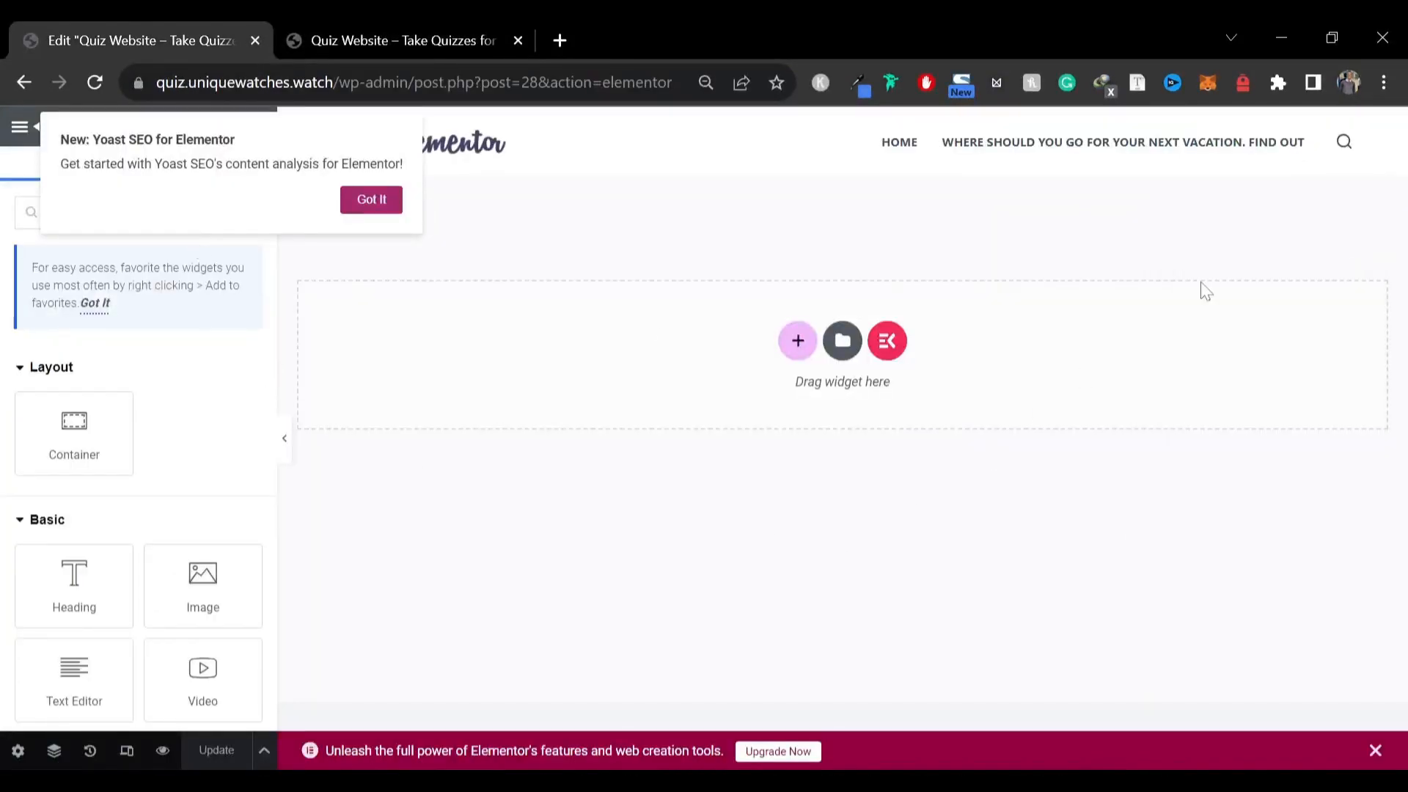
left_click(385, 201)
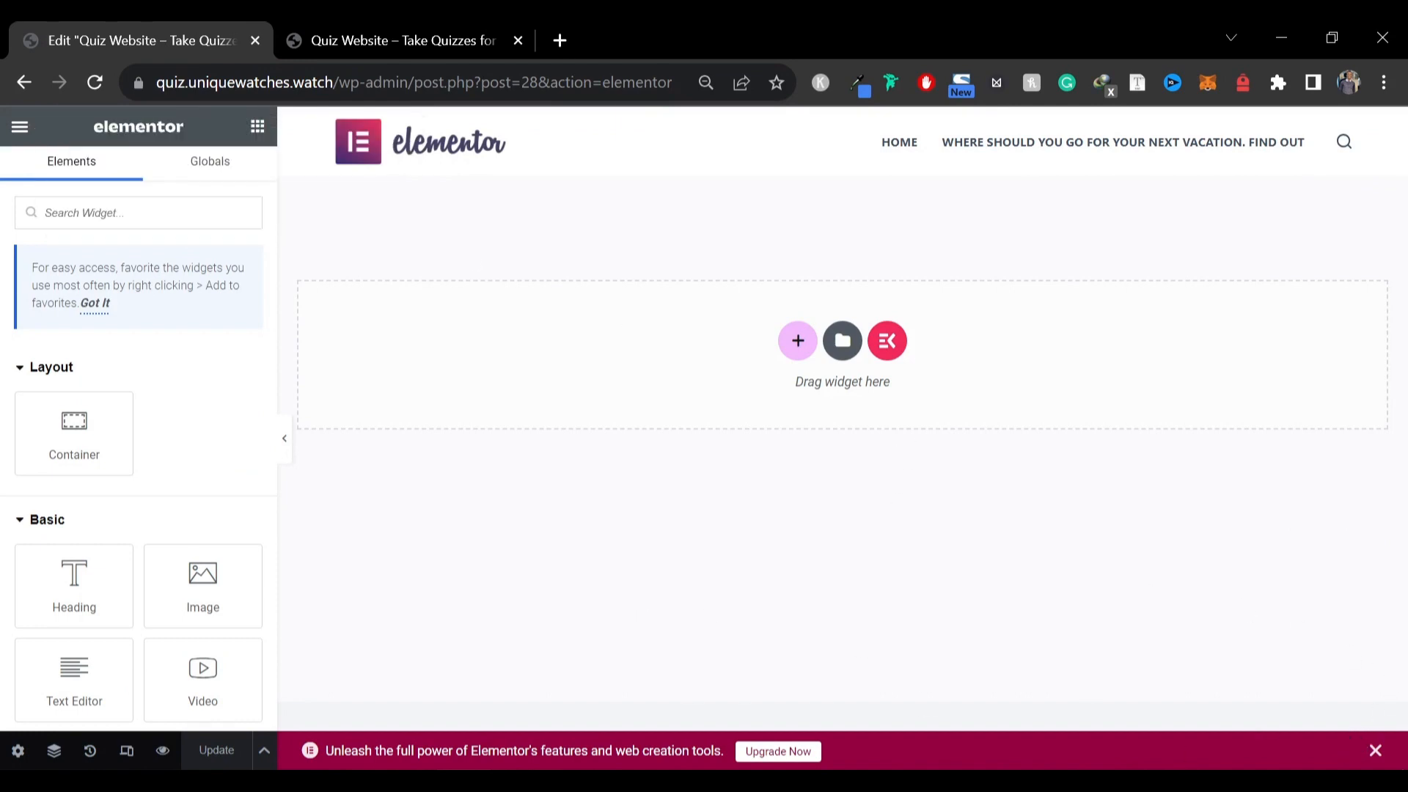
left_click(1374, 753)
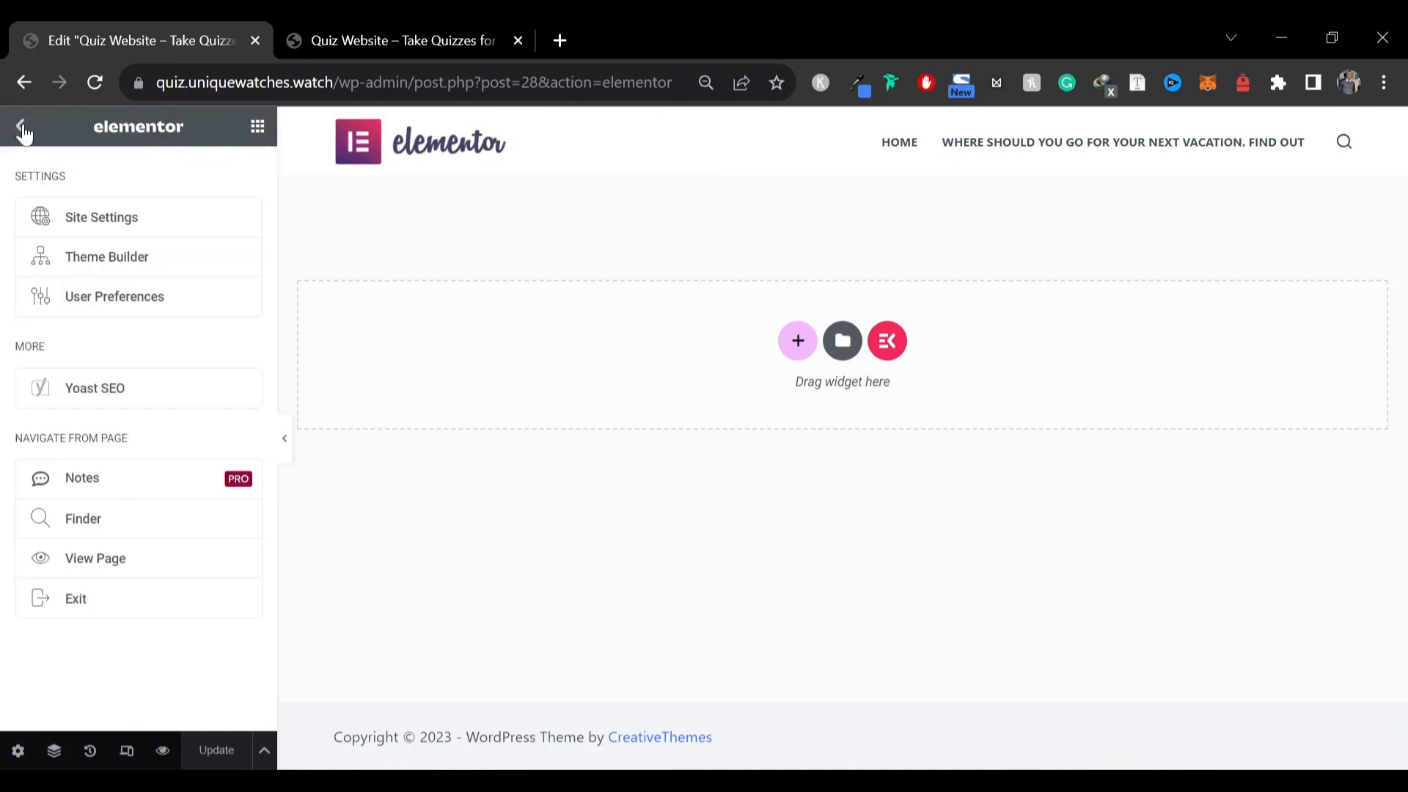
Set the Elementor editor's UI Theme to Dark in User Preferences
left_click(103, 301)
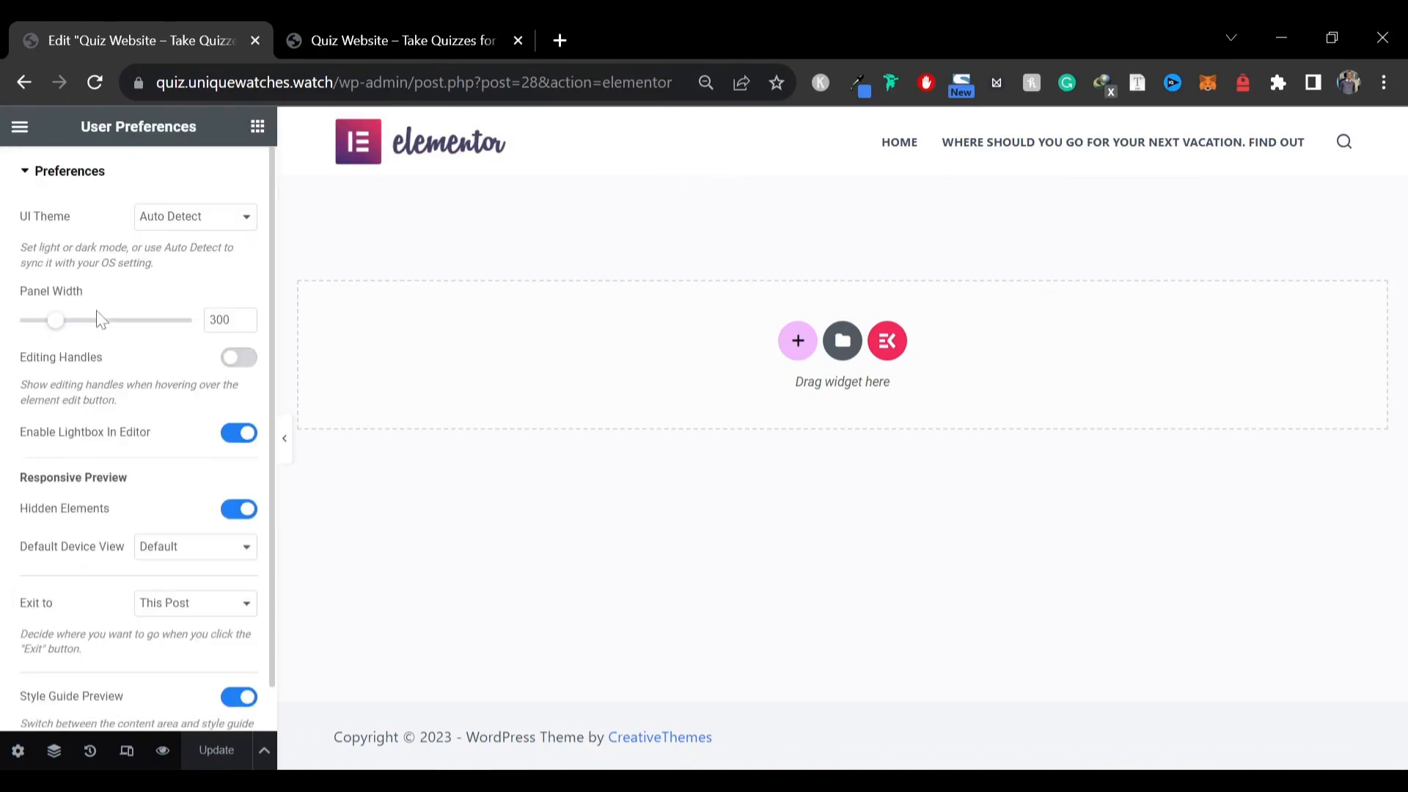
left_click(162, 217)
left_click(147, 267)
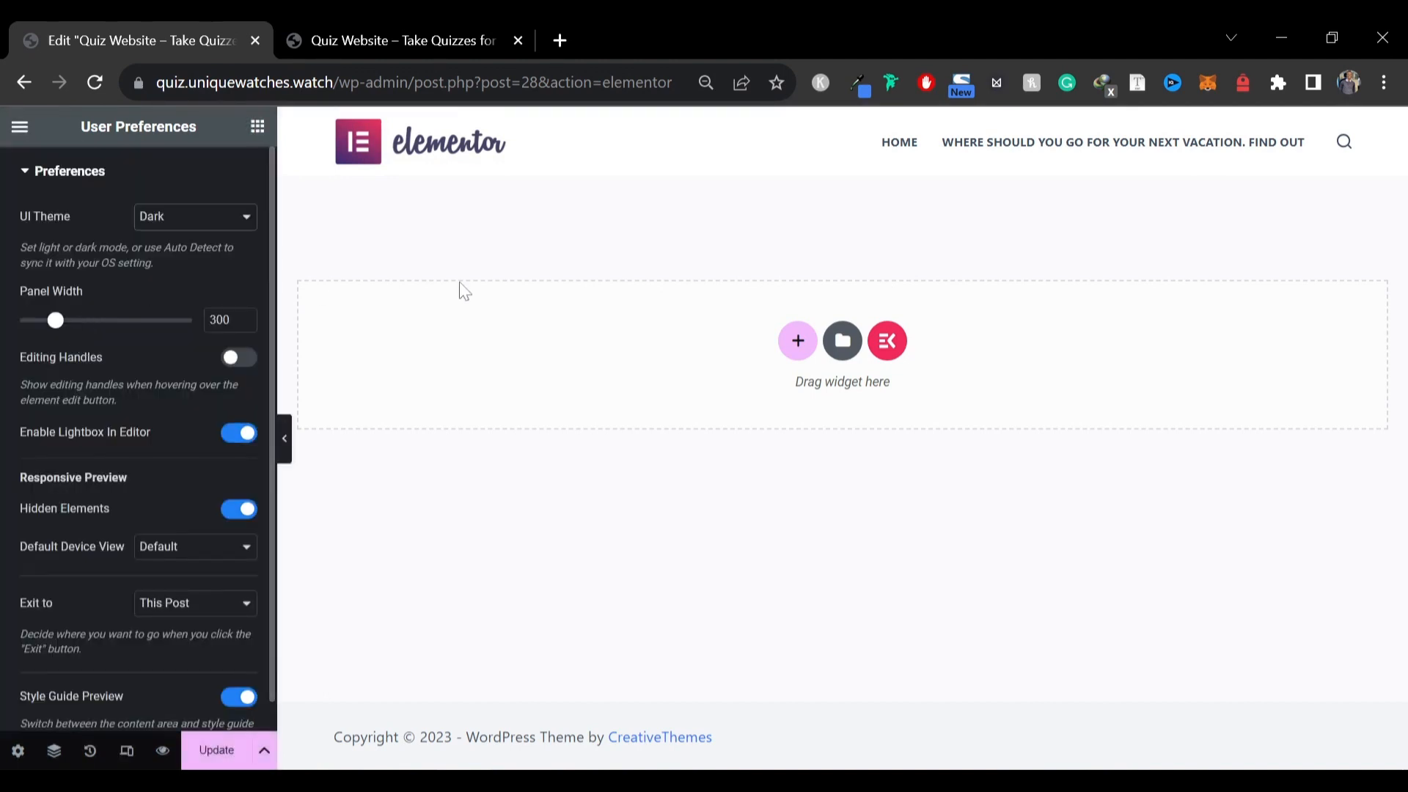
scroll(68, 256, "down", 1)
scroll(68, 257, "up", 1)
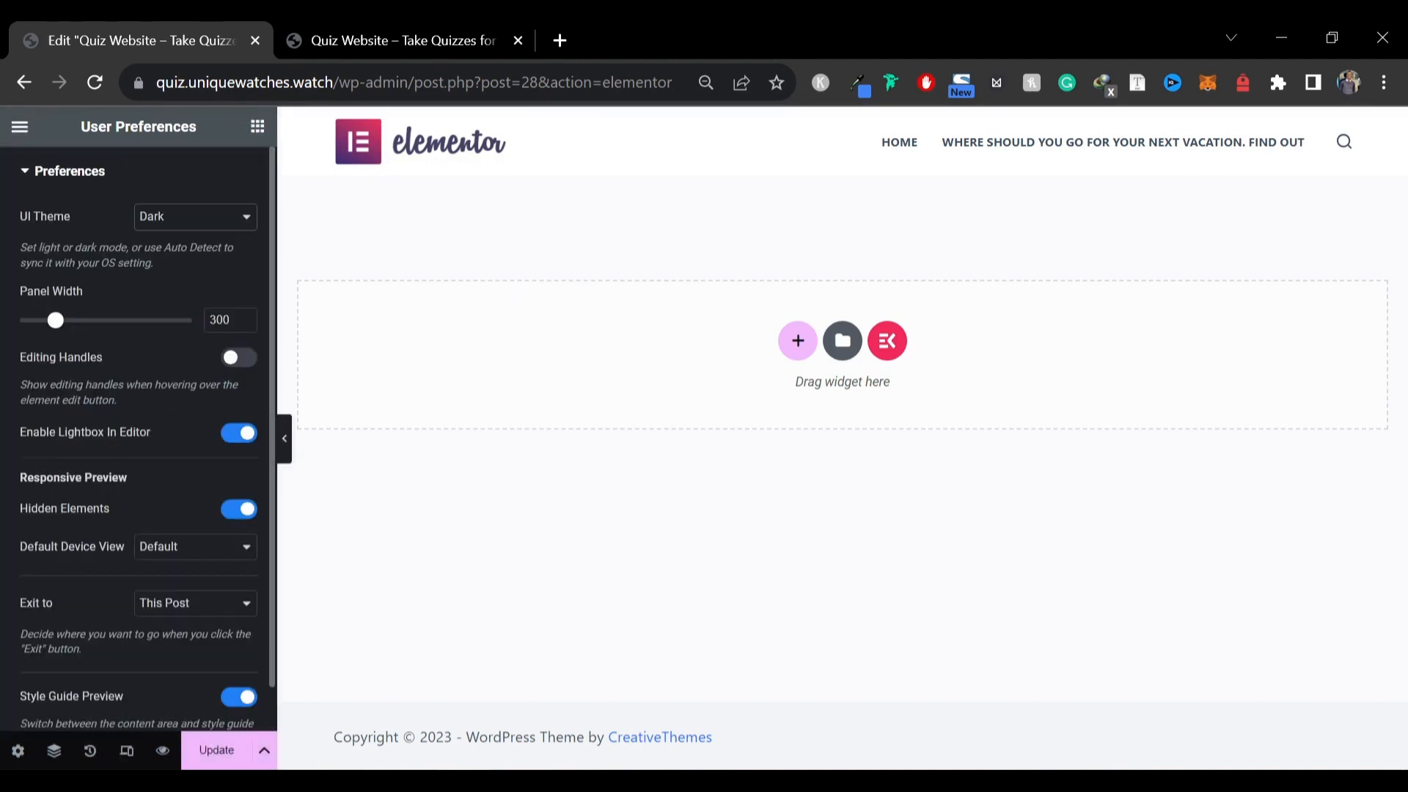
Return to the widget panel and browse the available widgets
left_click(20, 127)
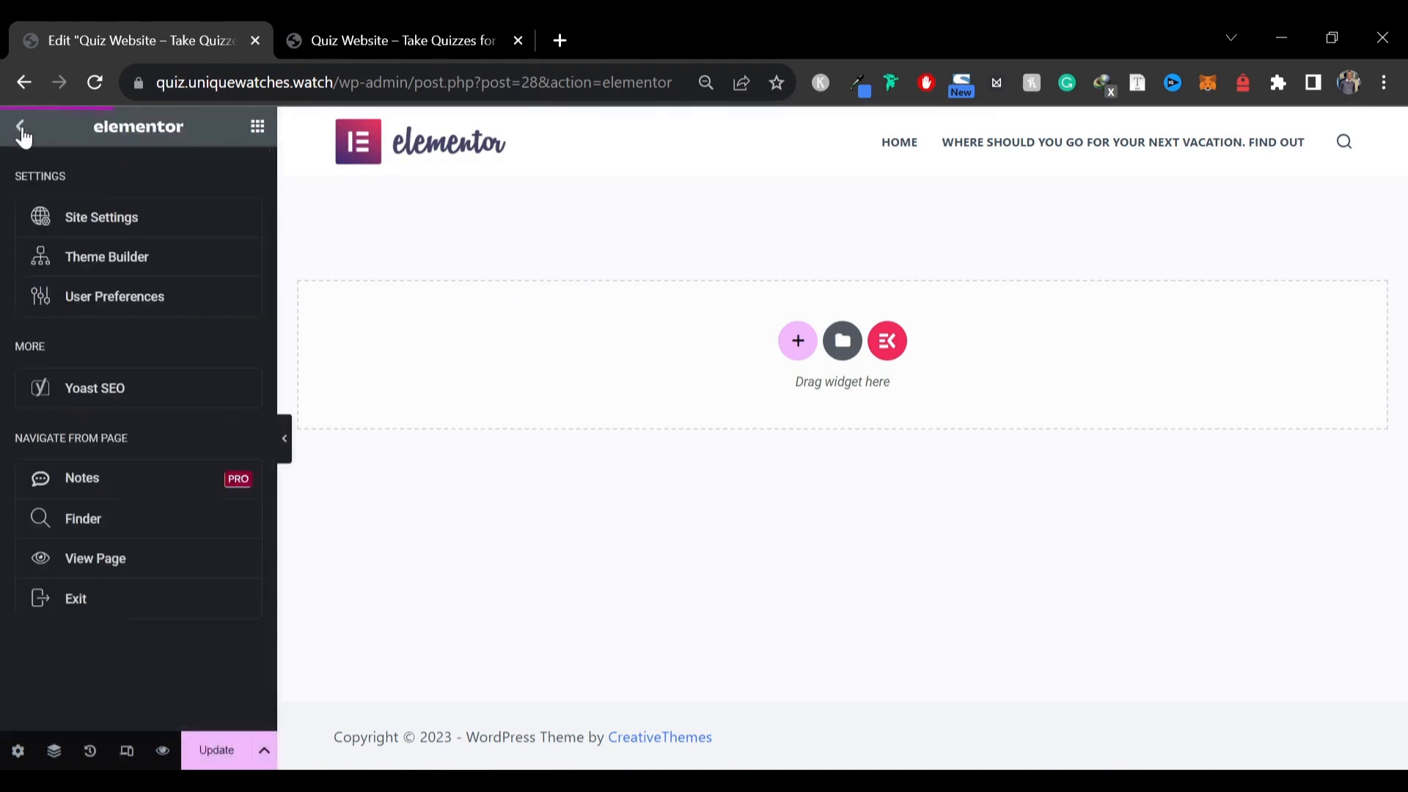
left_click(258, 132)
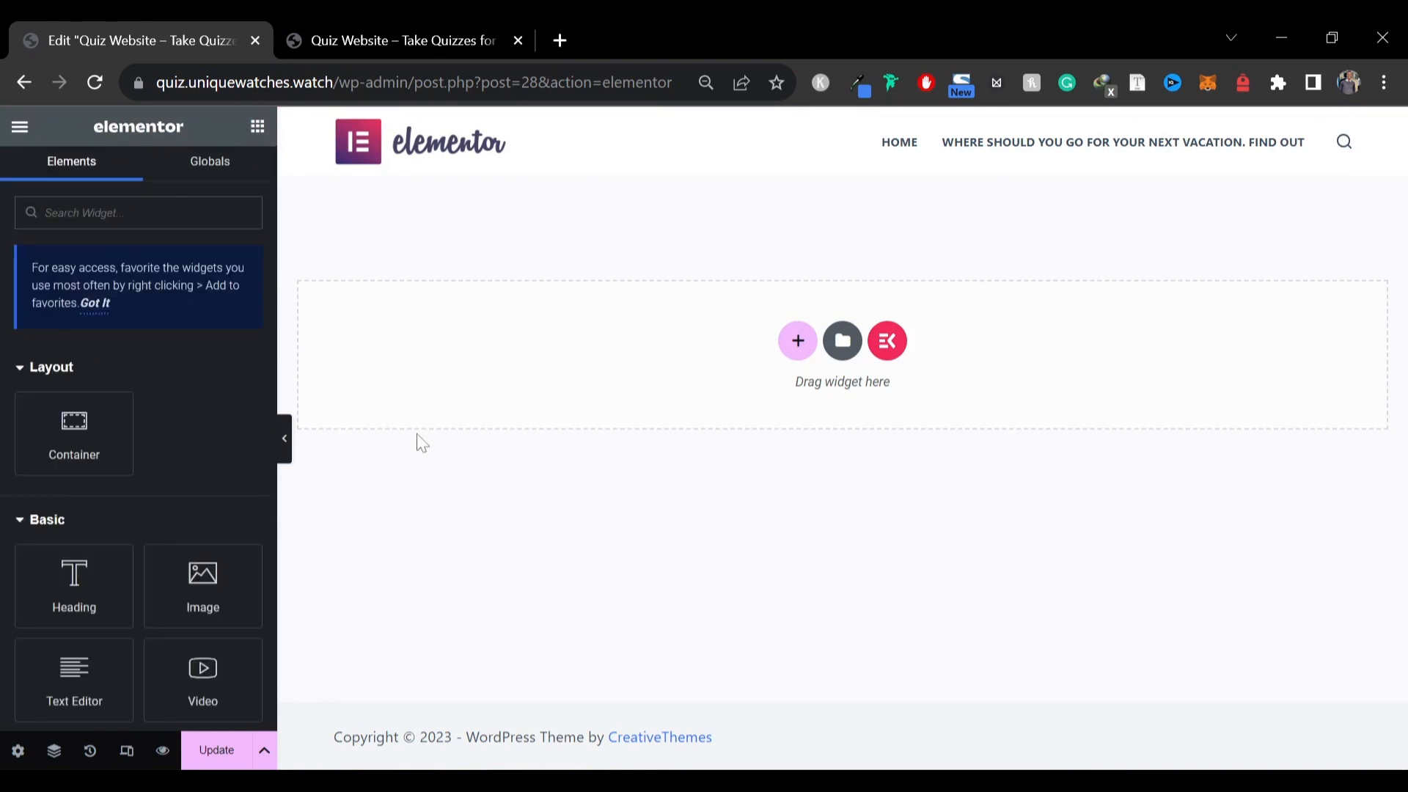
scroll(150, 432, "down", 15)
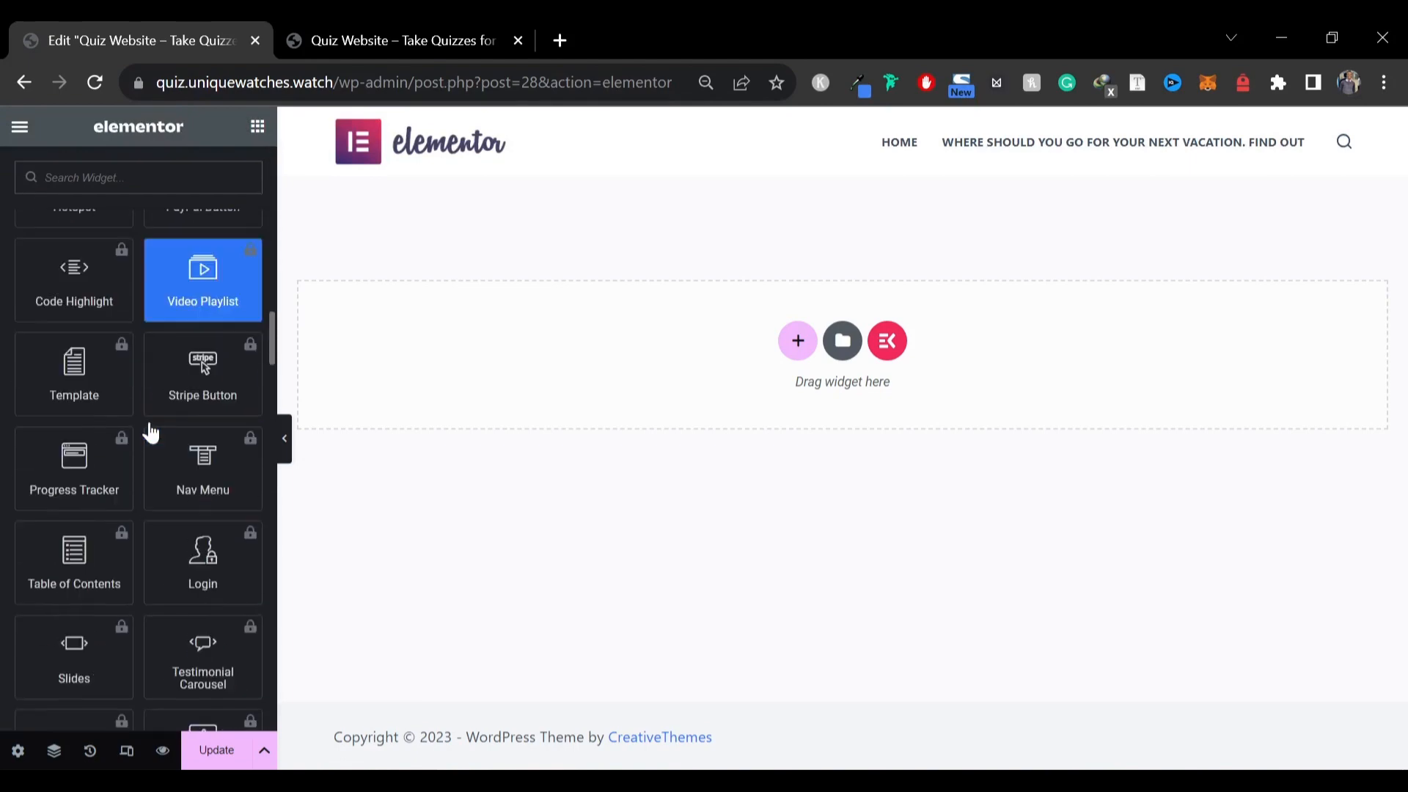
scroll(146, 425, "down", 10)
scroll(139, 431, "up", 20)
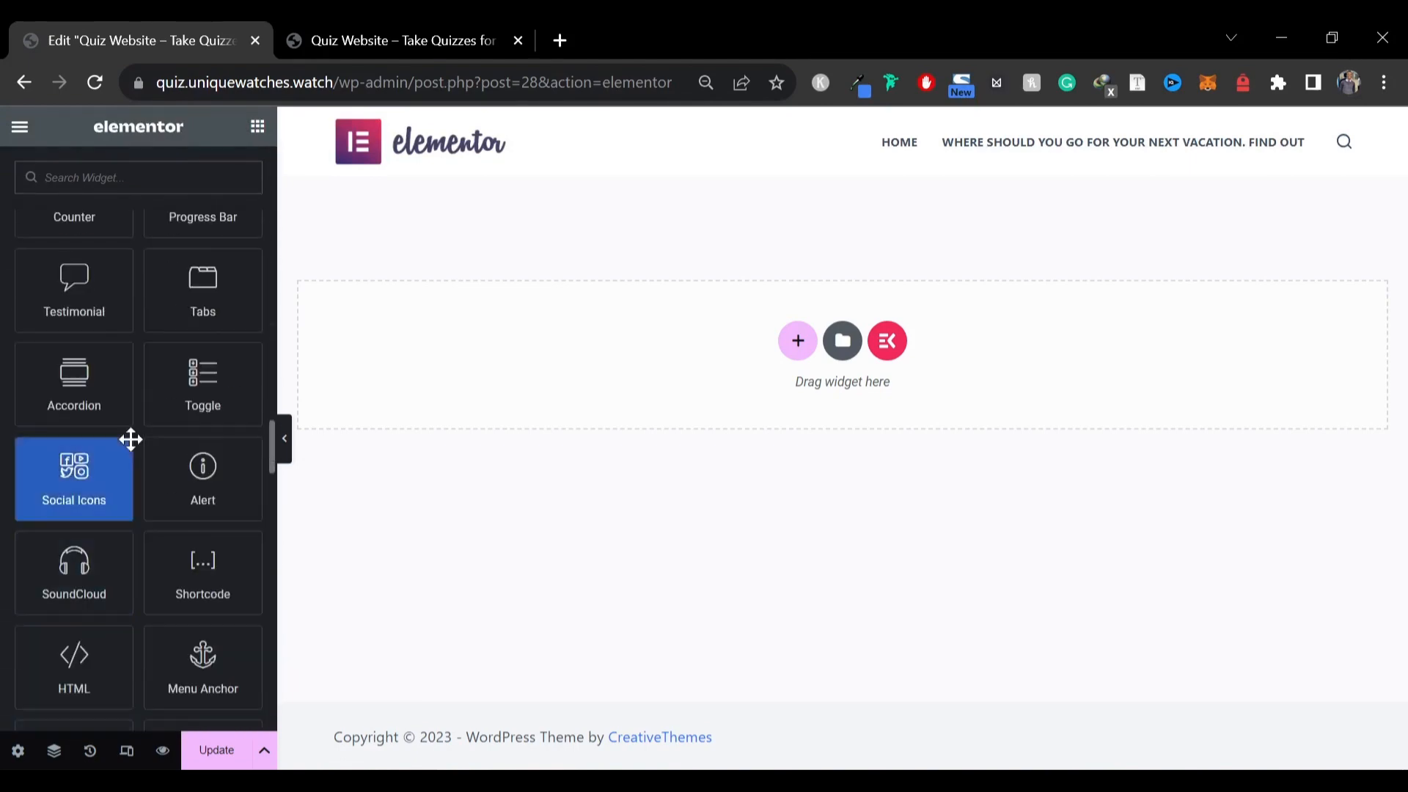
scroll(130, 439, "up", 2)
Review the top of the reference site's homepage
left_click(428, 29)
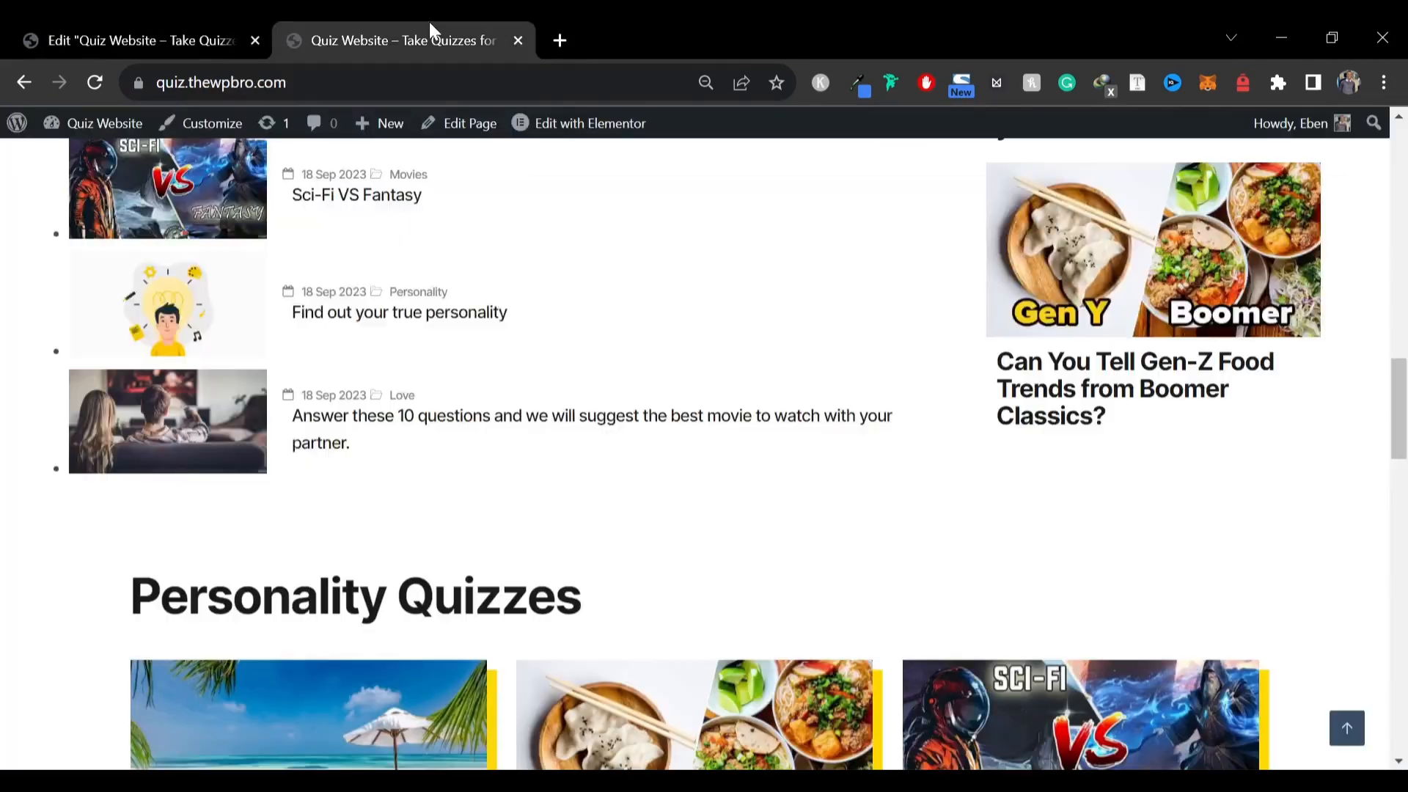
scroll(493, 325, "up", 10)
scroll(493, 325, "up", 5)
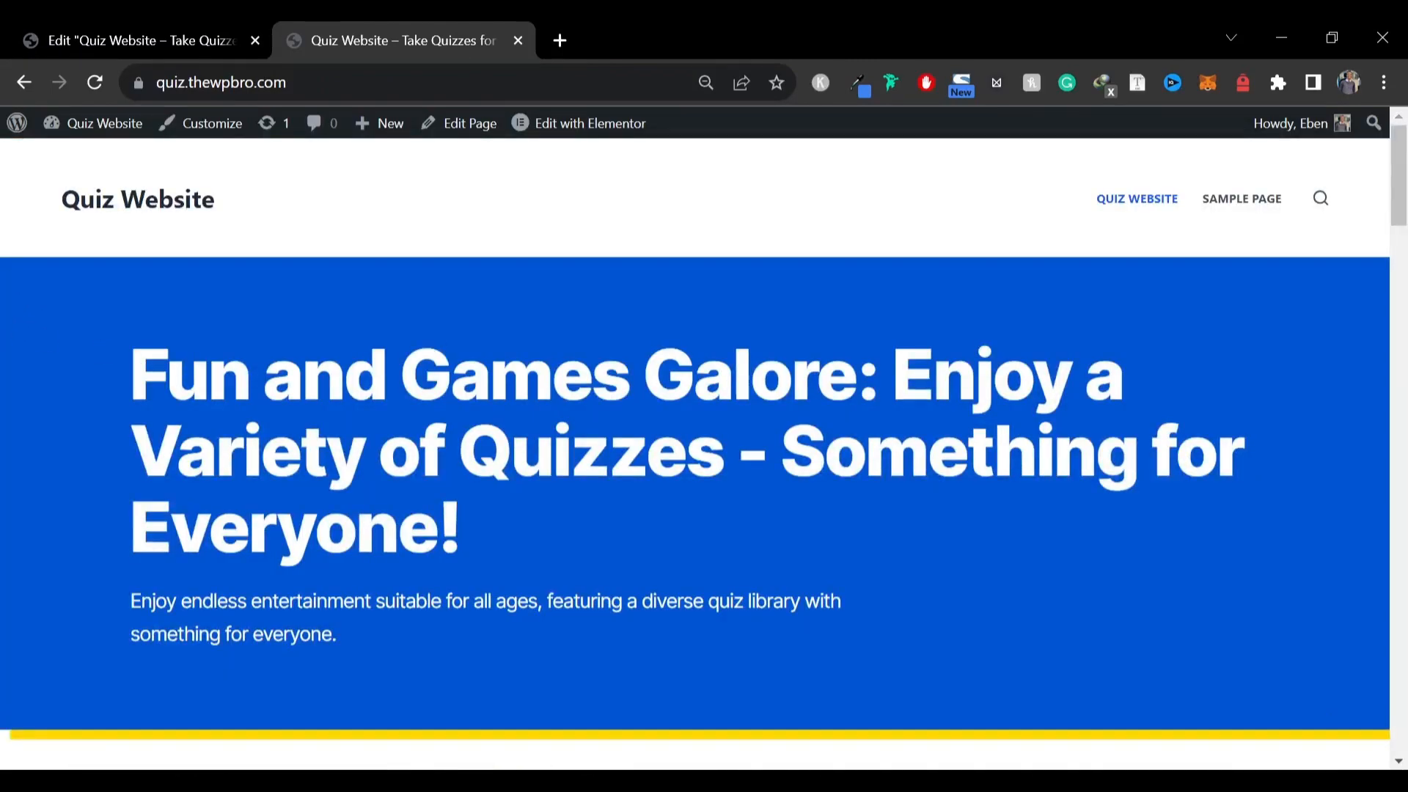
left_click(184, 25)
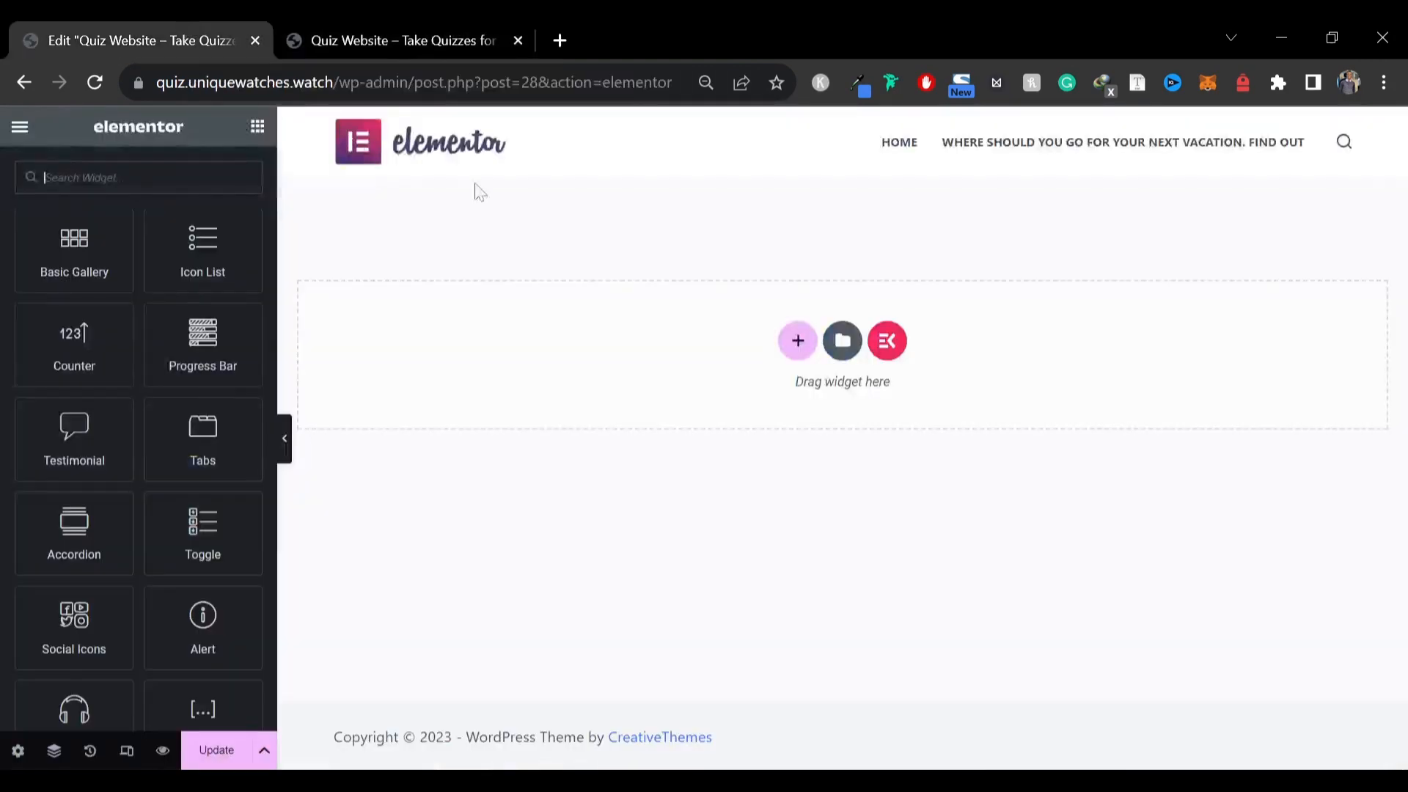
Add a vertical-direction container to the empty page
left_click(798, 342)
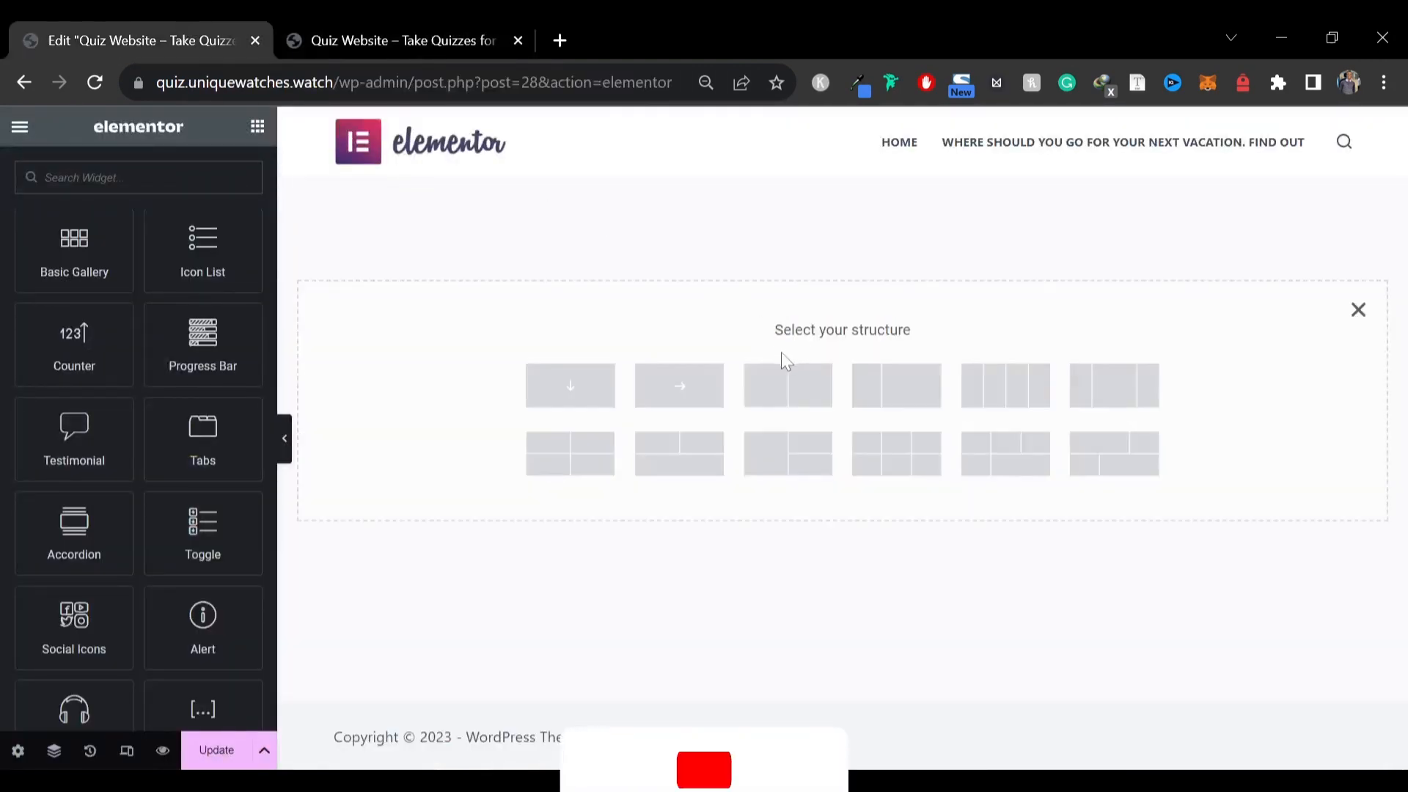
left_click(570, 385)
left_click(322, 33)
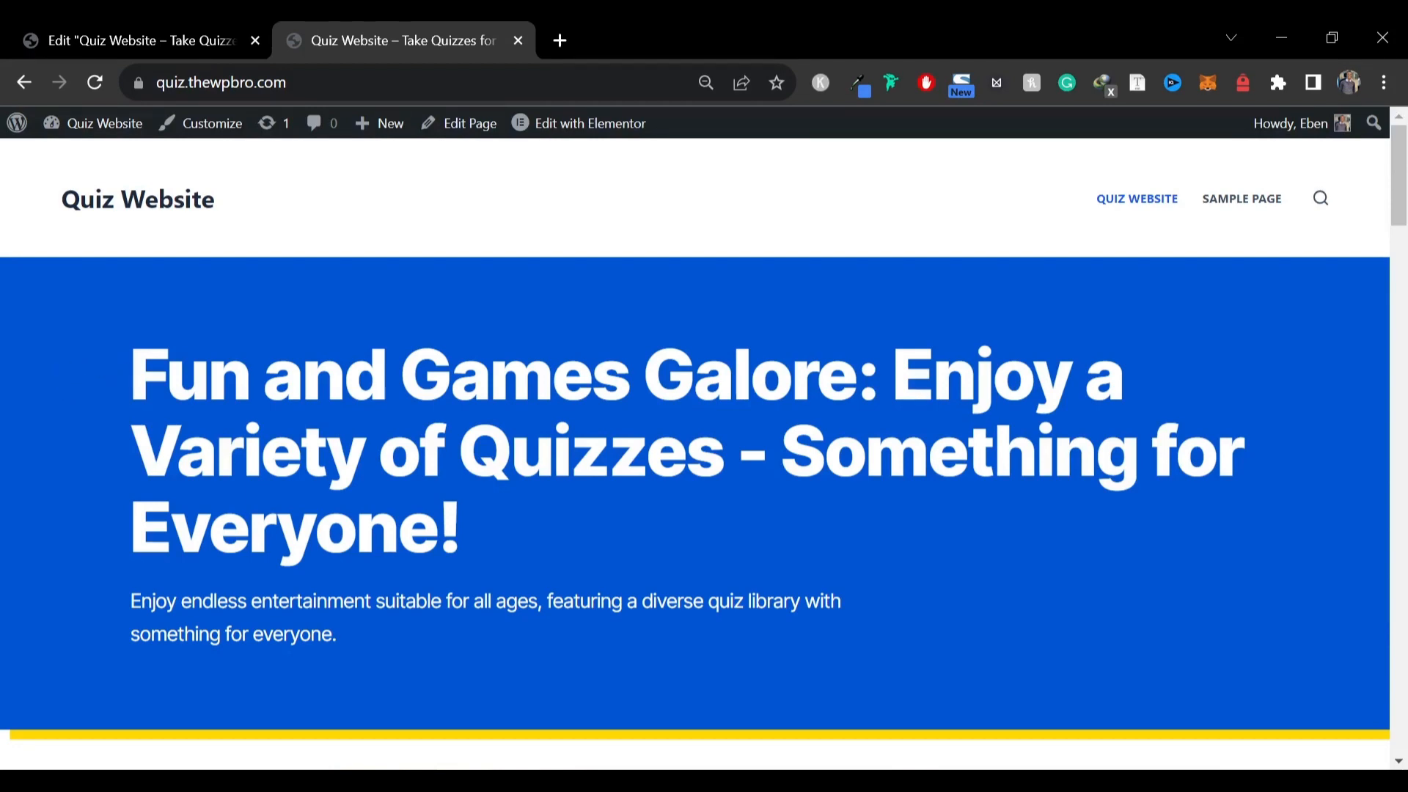
Select and copy the hero headline on the reference site's homepage
left_click_drag(132, 348, 480, 568)
key("ctrl+c")
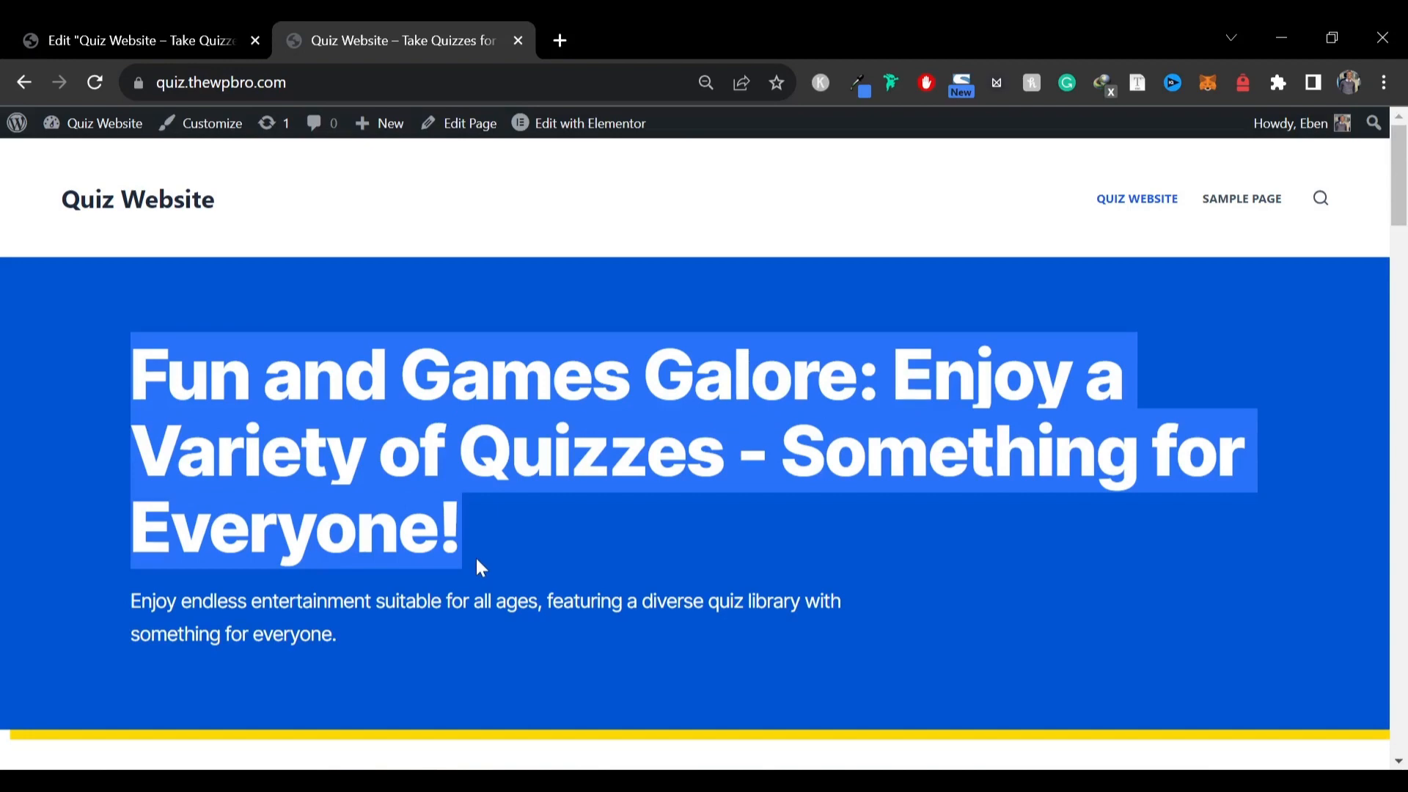
left_click(129, 28)
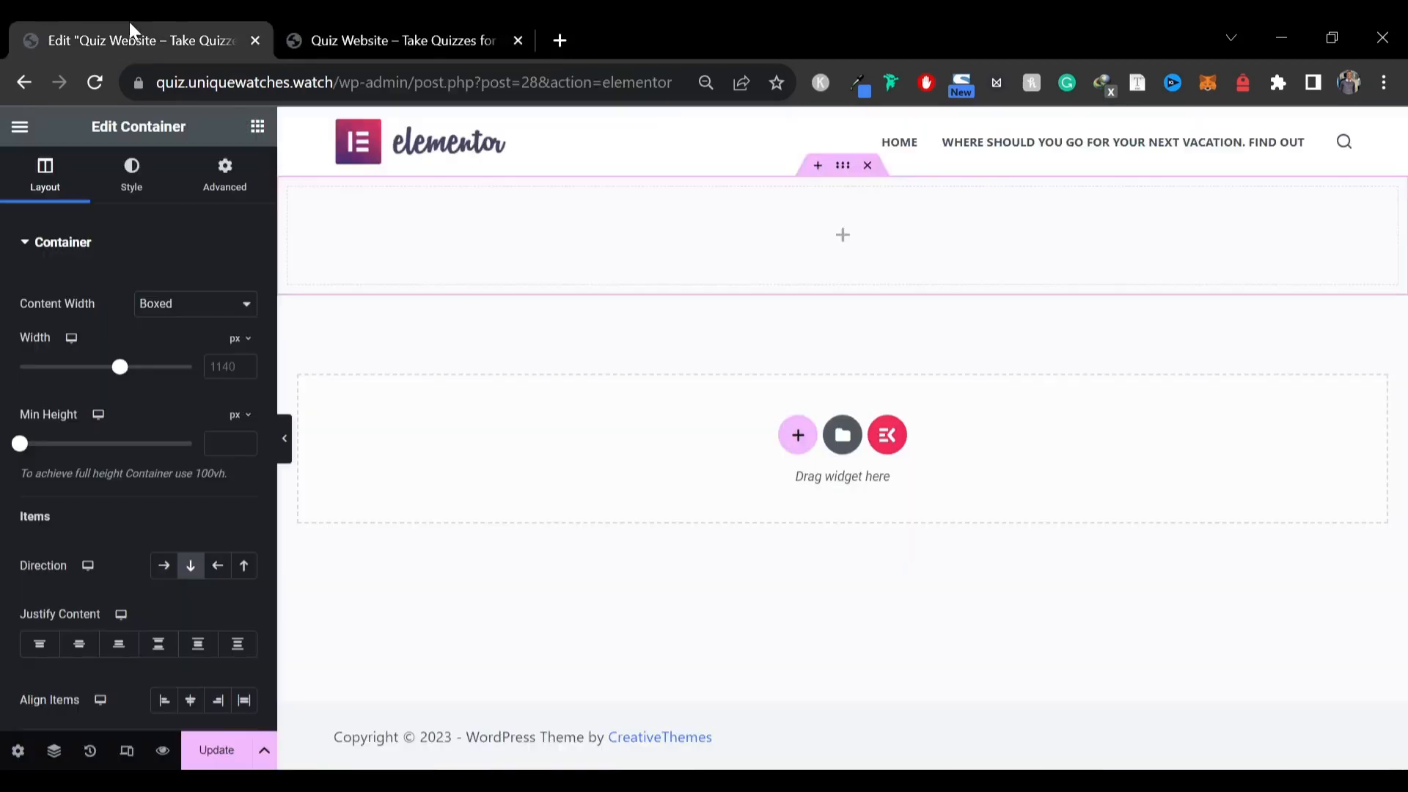
Add a Heading widget and a Text Editor widget beneath it inside the new container
left_click(257, 127)
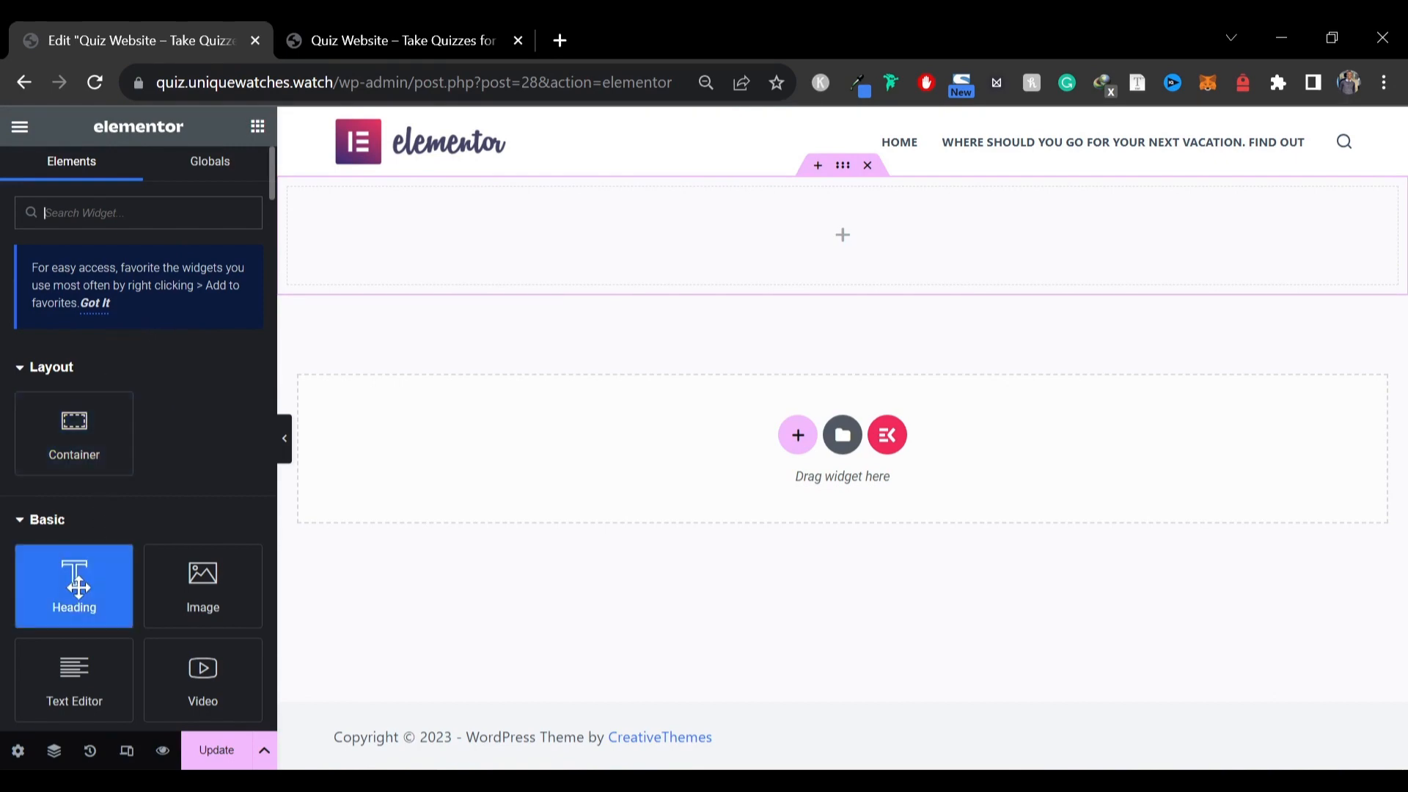
left_click_drag(72, 594, 465, 253)
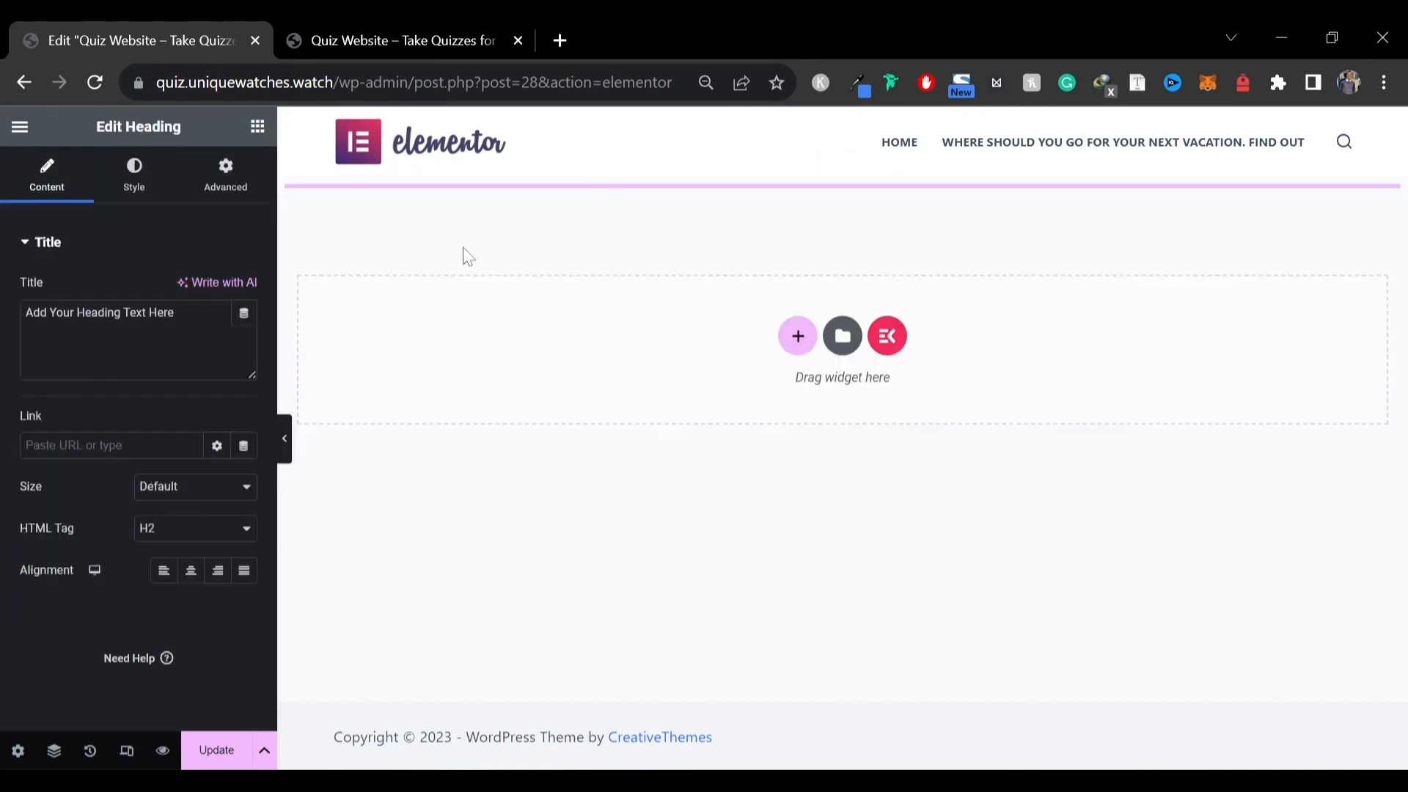
left_click(364, 23)
left_click(88, 26)
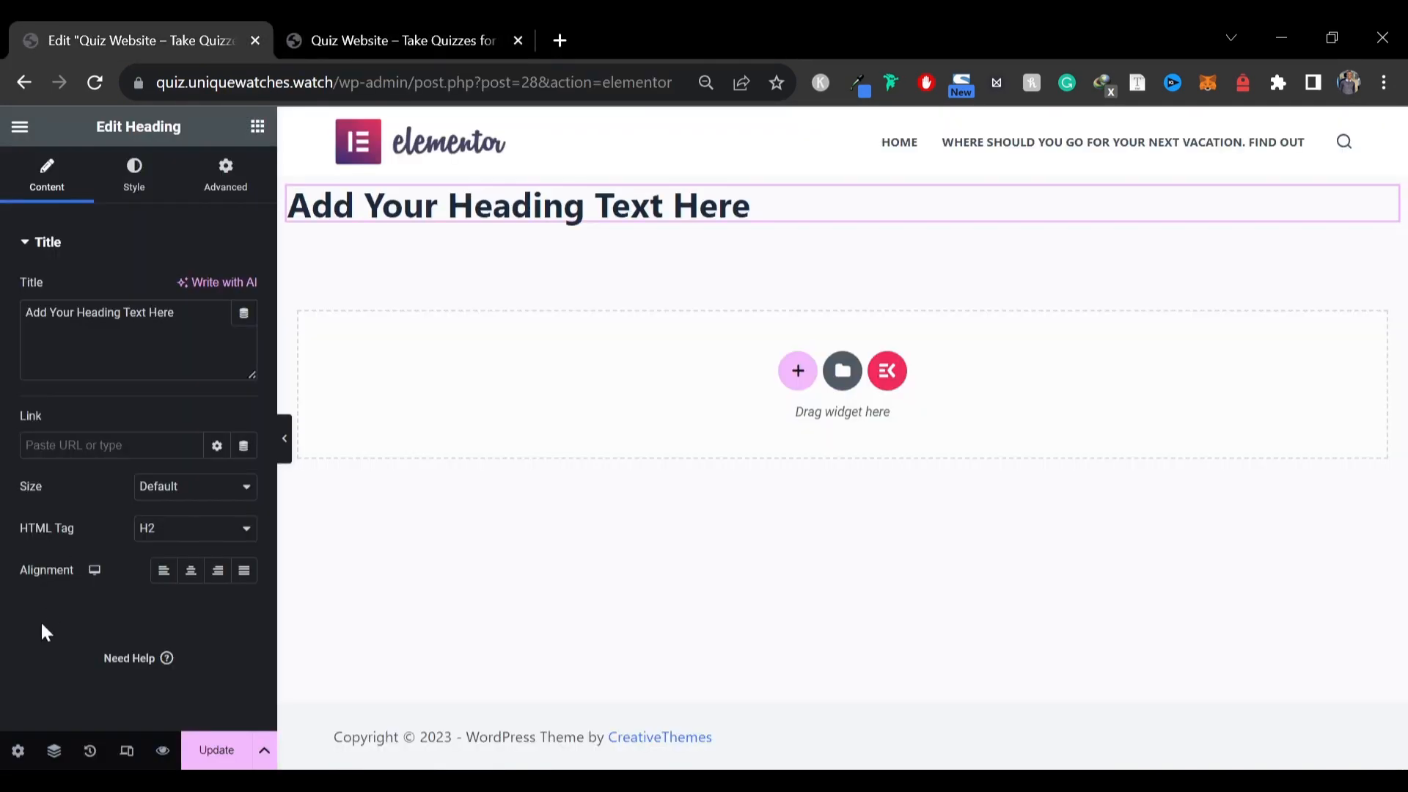
left_click(257, 127)
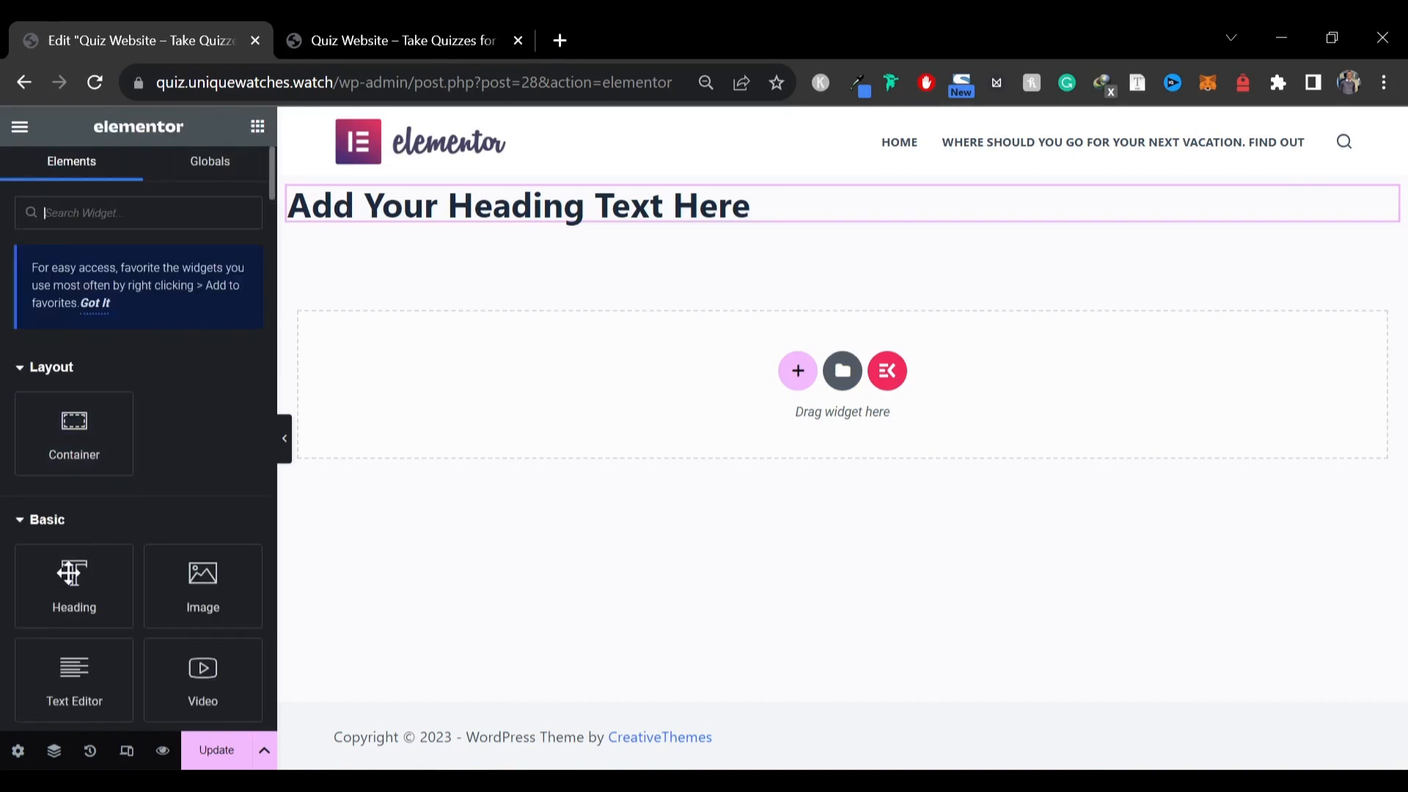
left_click_drag(102, 530, 425, 216)
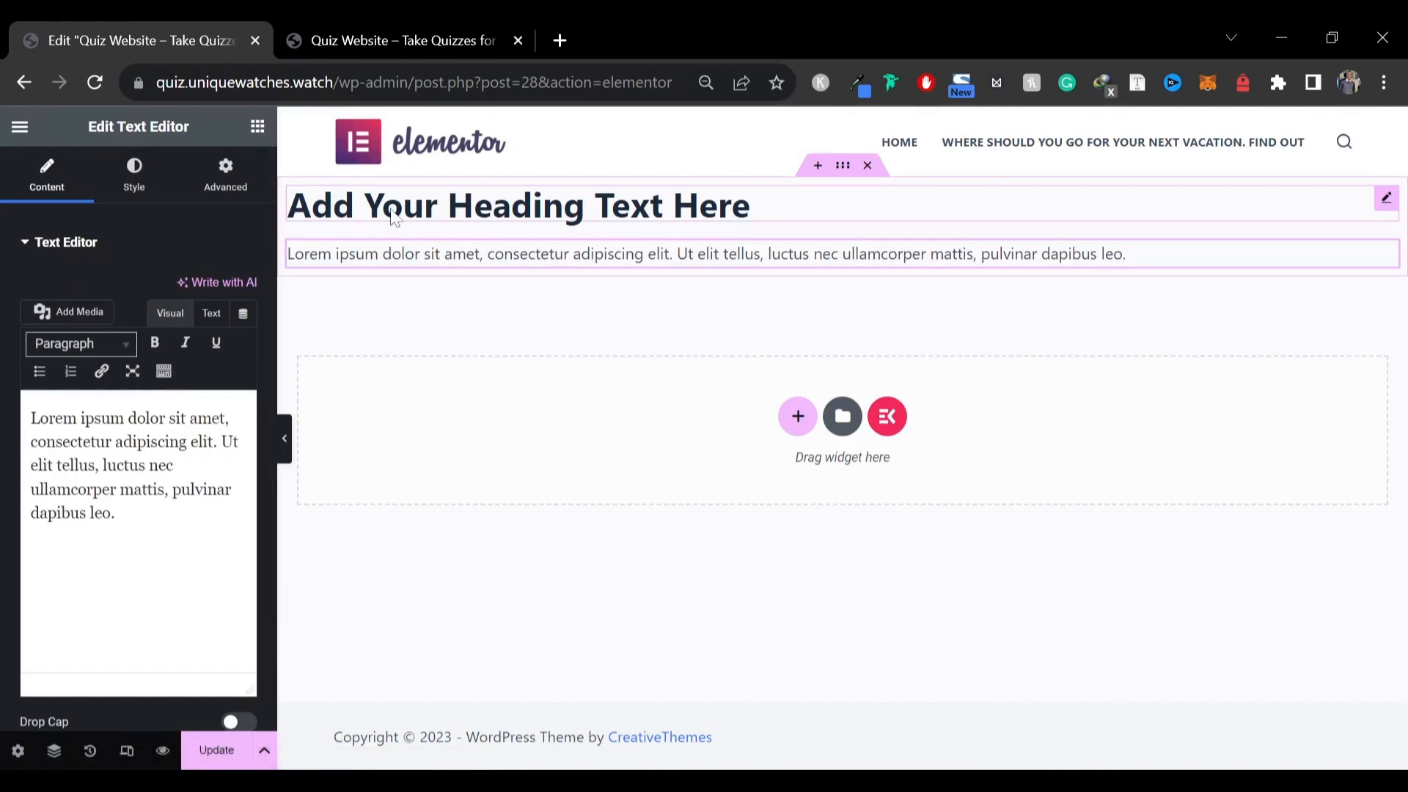
Replace the heading's title with the copied headline "Fun and Games Galore: Enjoy a Variety of Quizzes - Something for Everyone!"
left_click(514, 205)
left_click(117, 311)
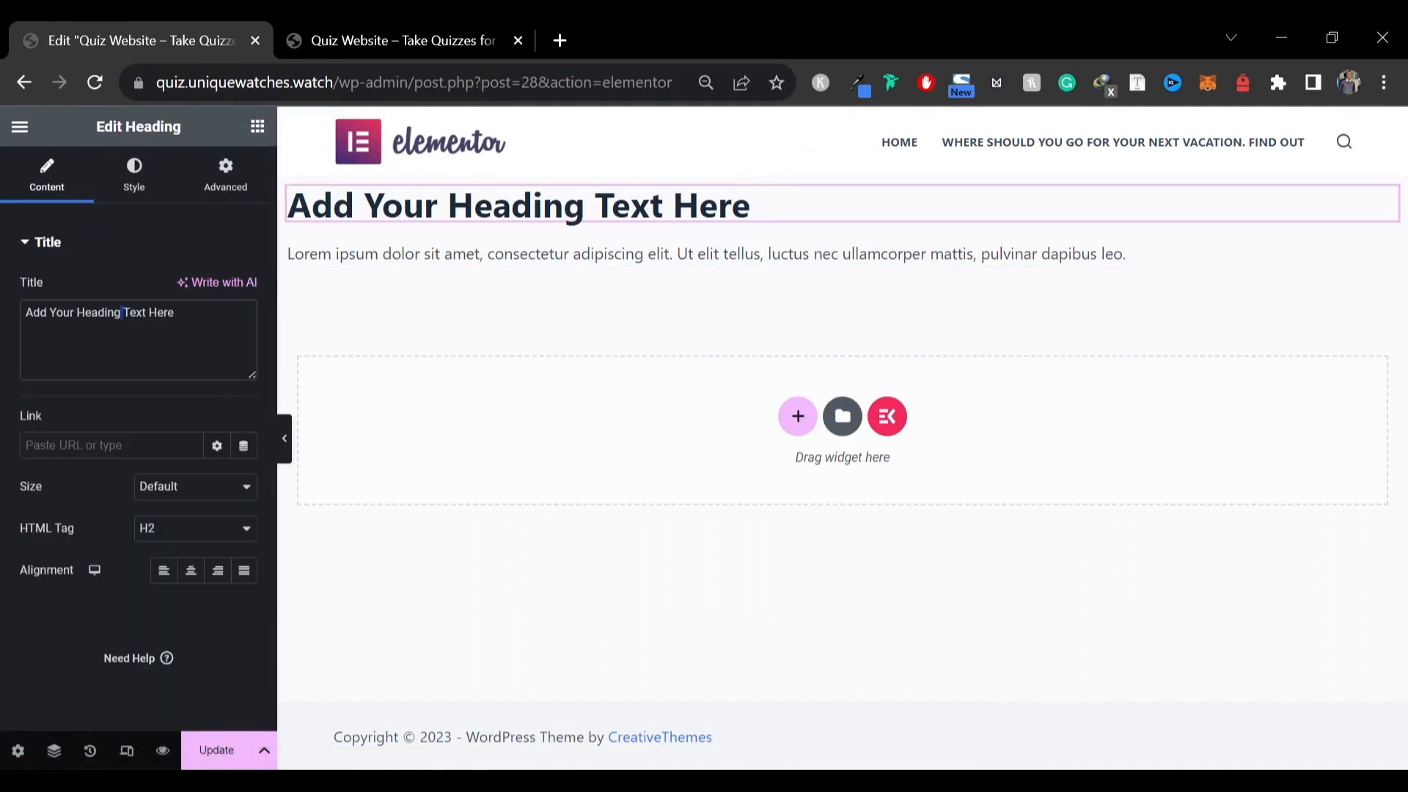
key("ctrl+a")
key("ctrl+v")
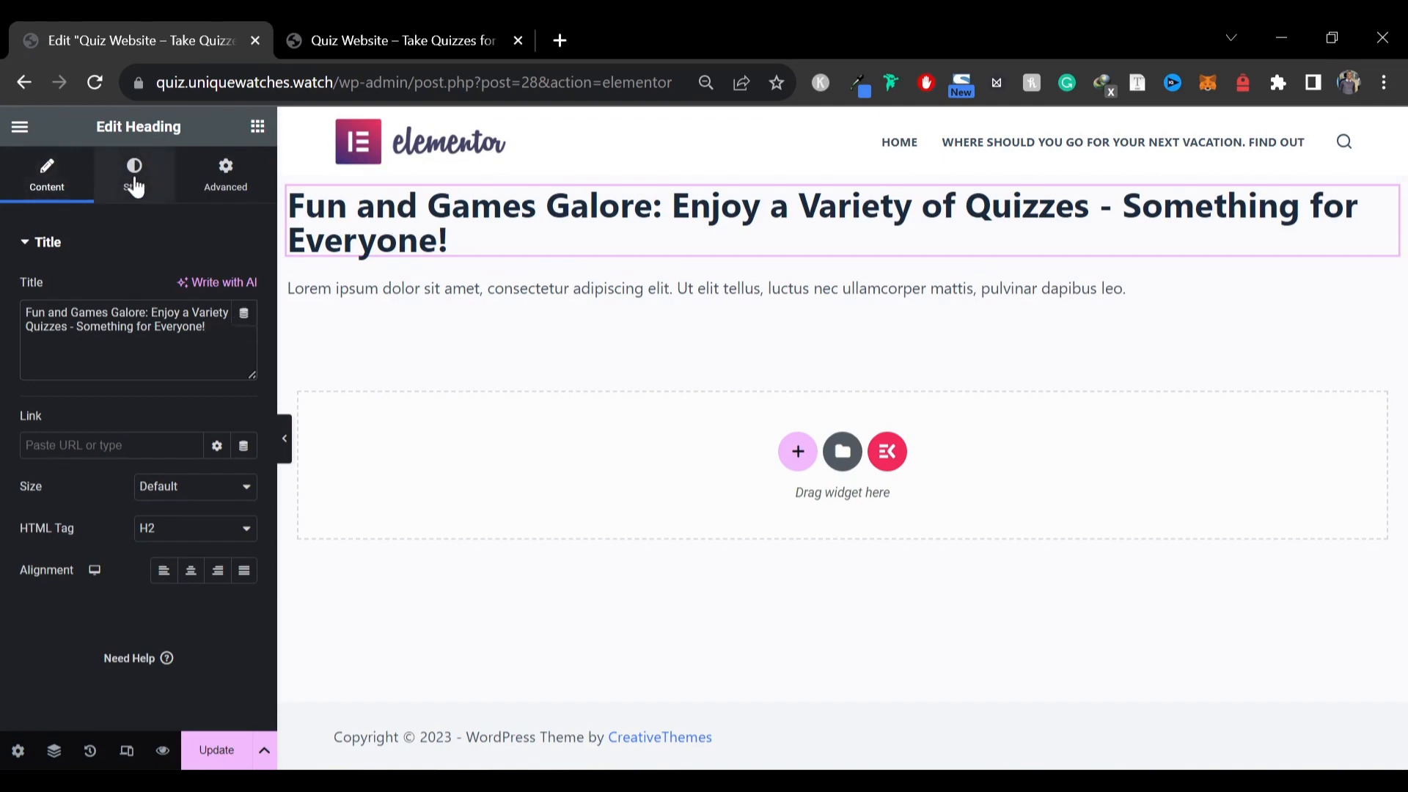
Set the heading typography to Inter Tight, size 70 px, weight 800 (Extra Bold)
left_click(134, 192)
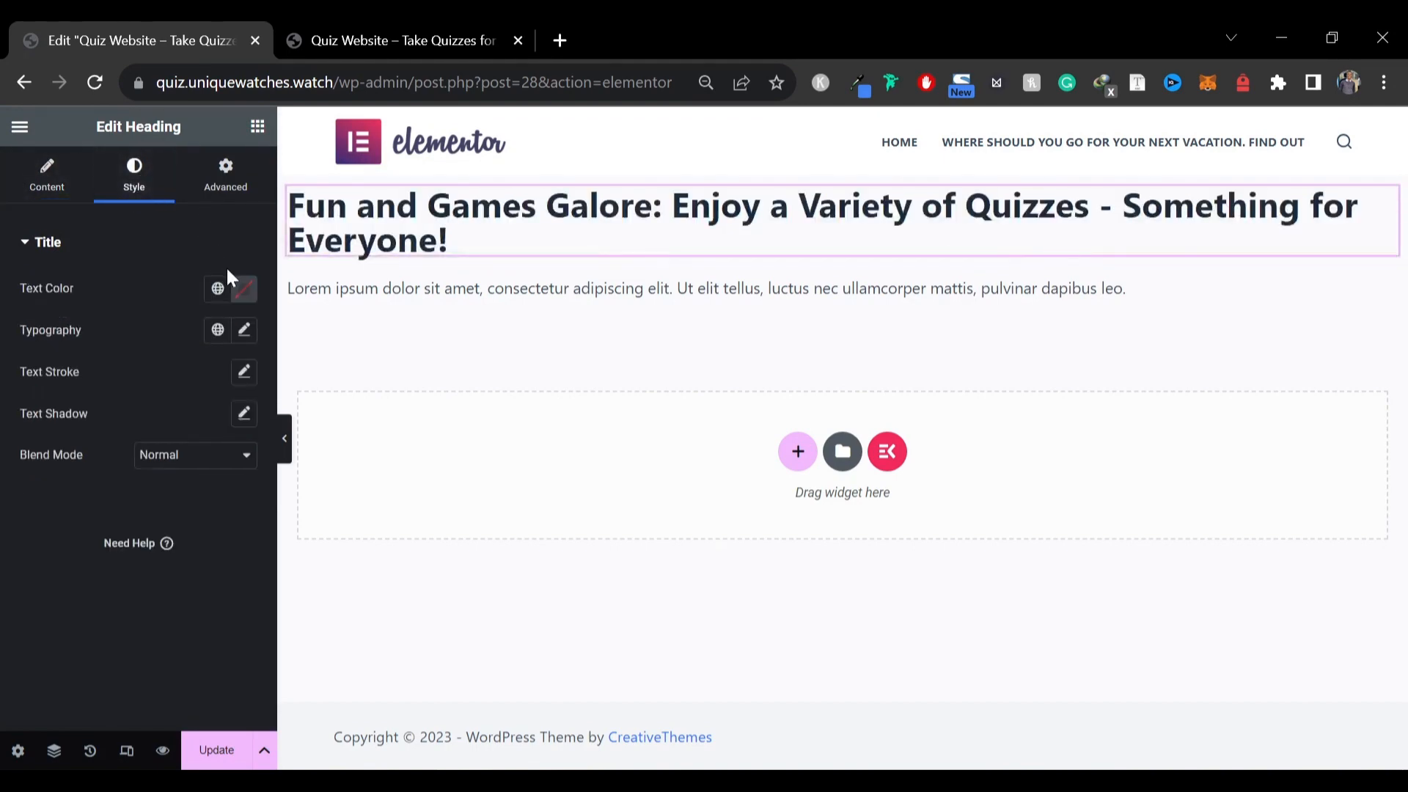
left_click(245, 331)
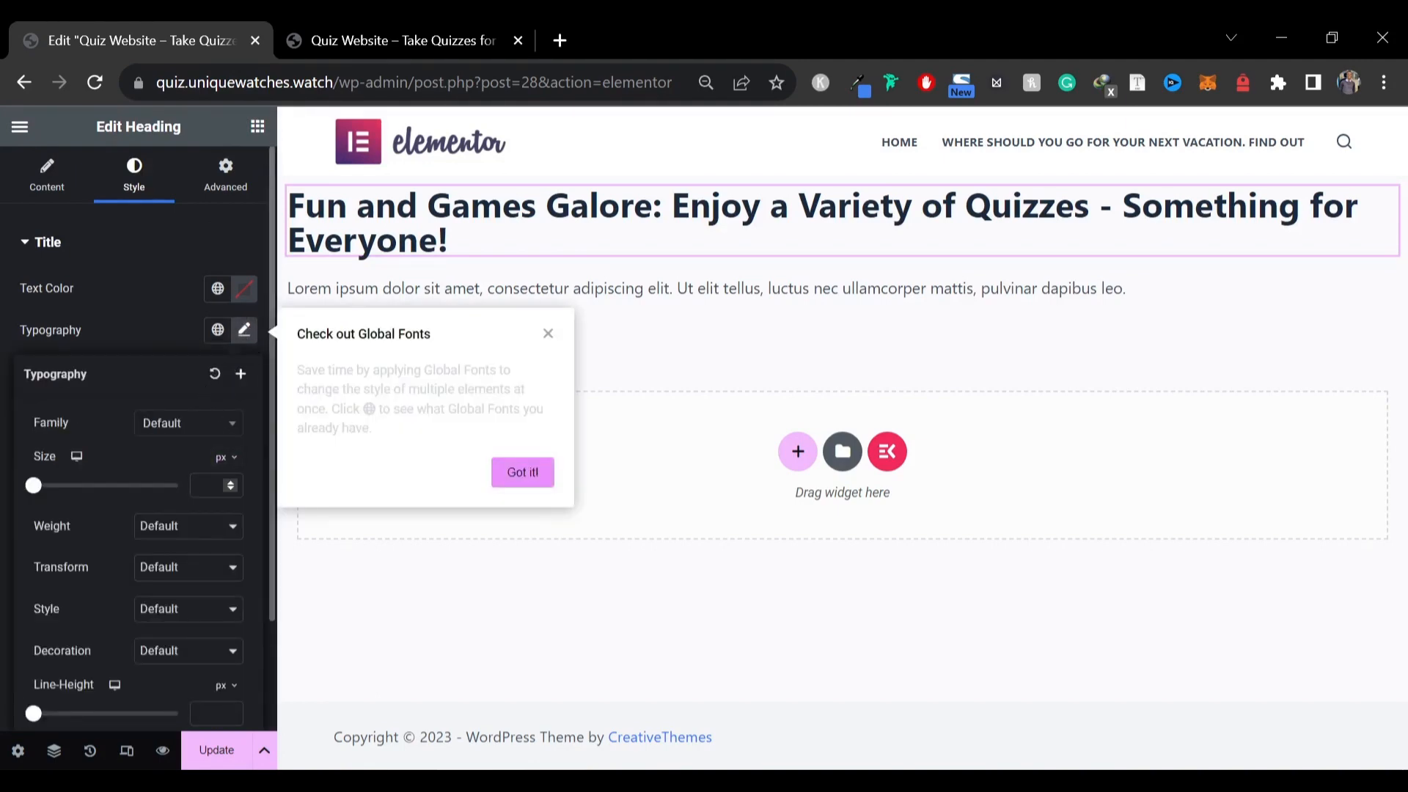
left_click(209, 486)
type("70")
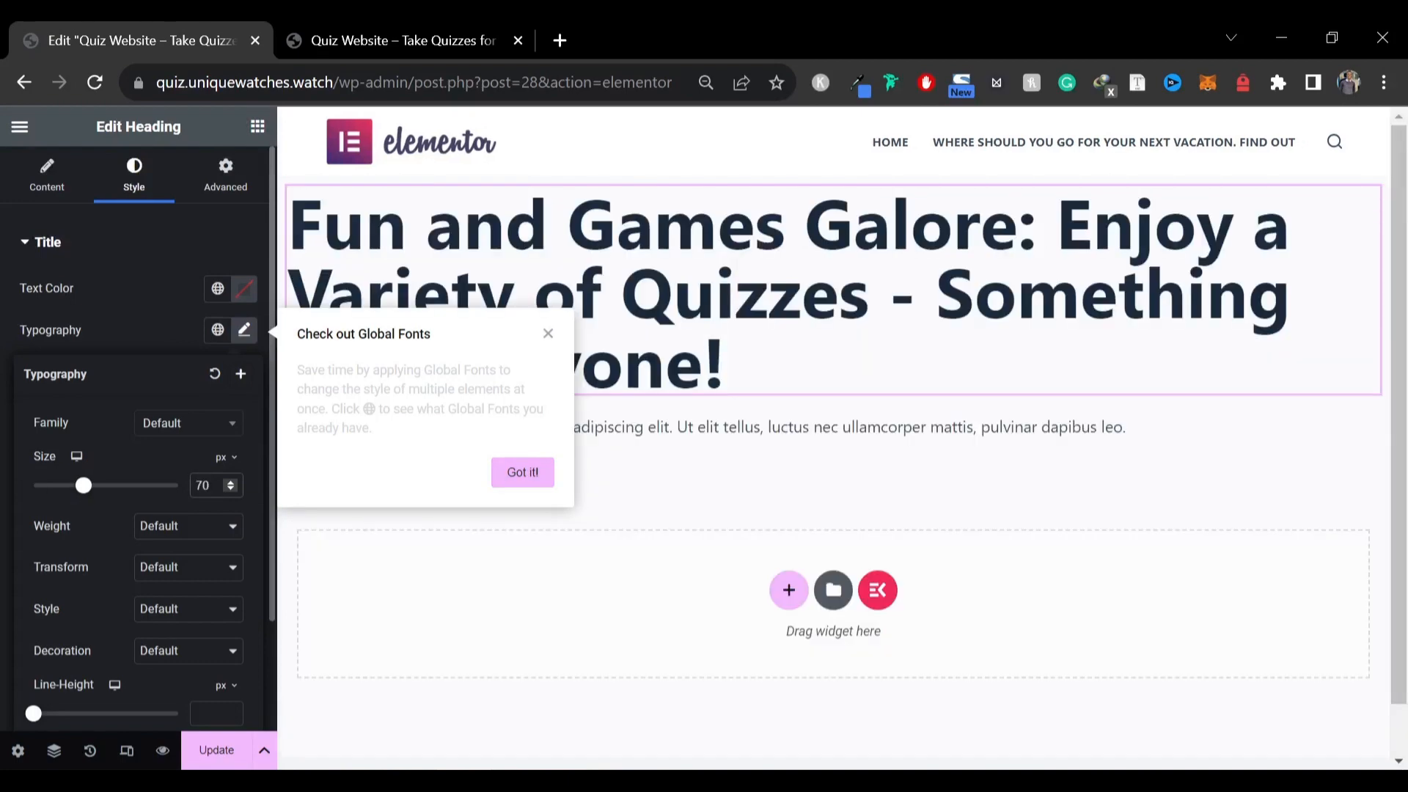
left_click(187, 530)
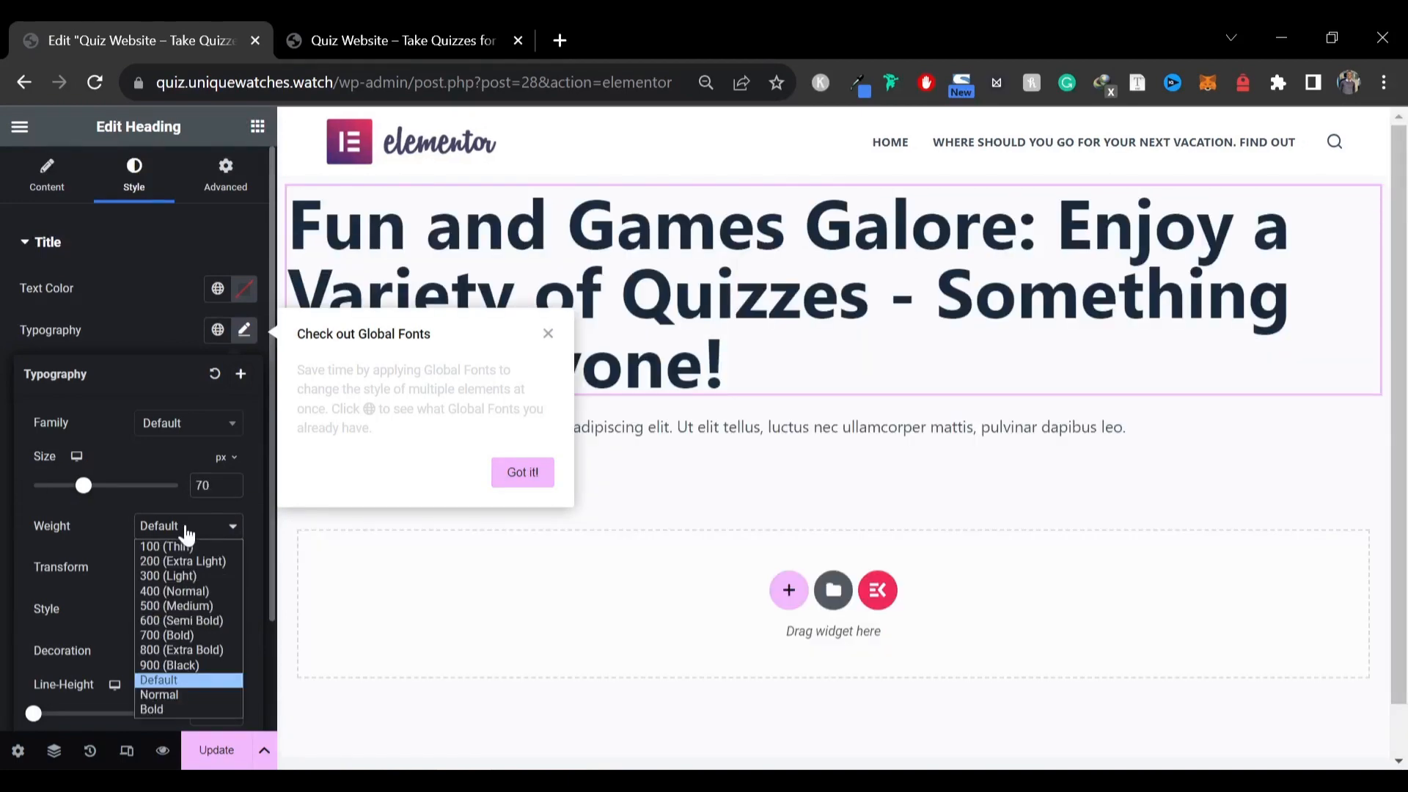
left_click(182, 650)
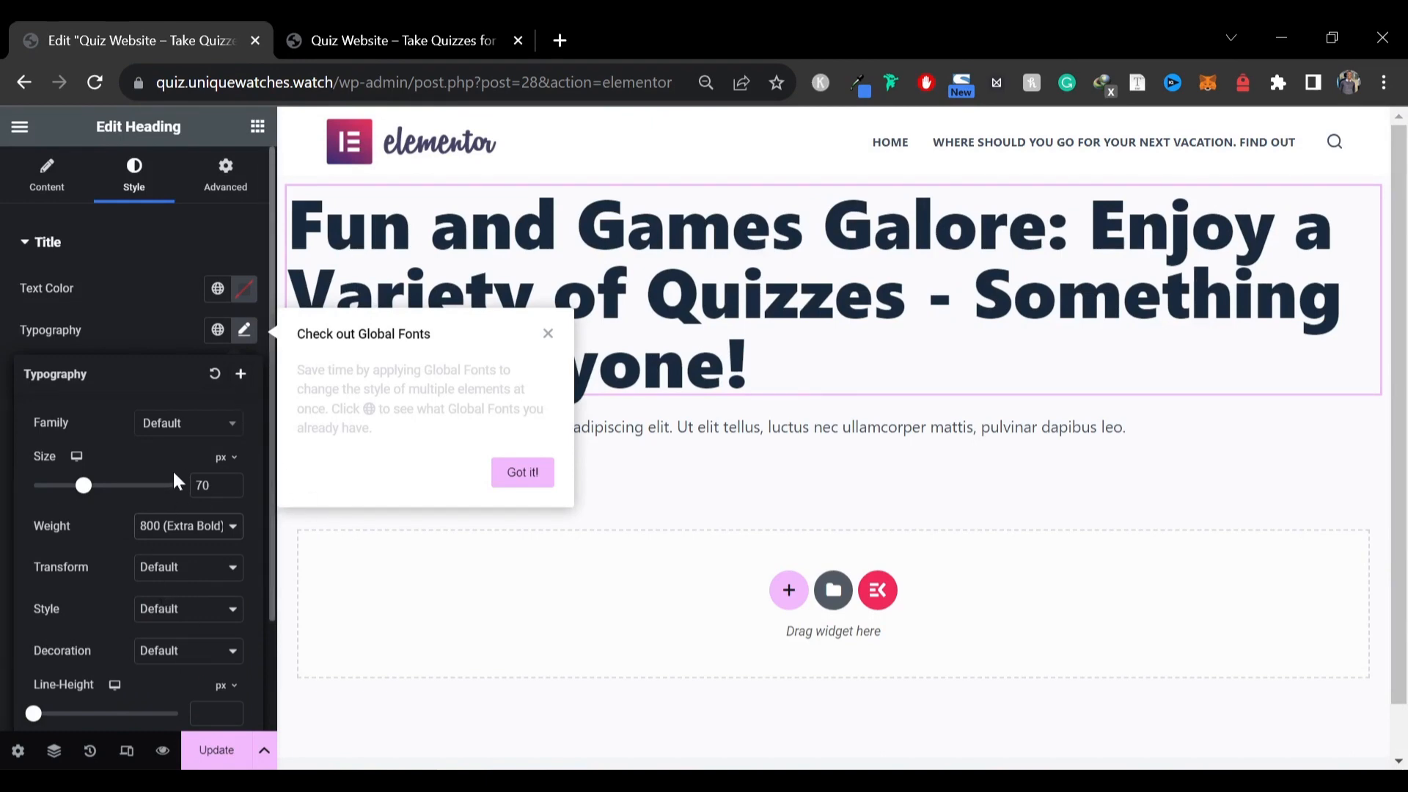
left_click(166, 429)
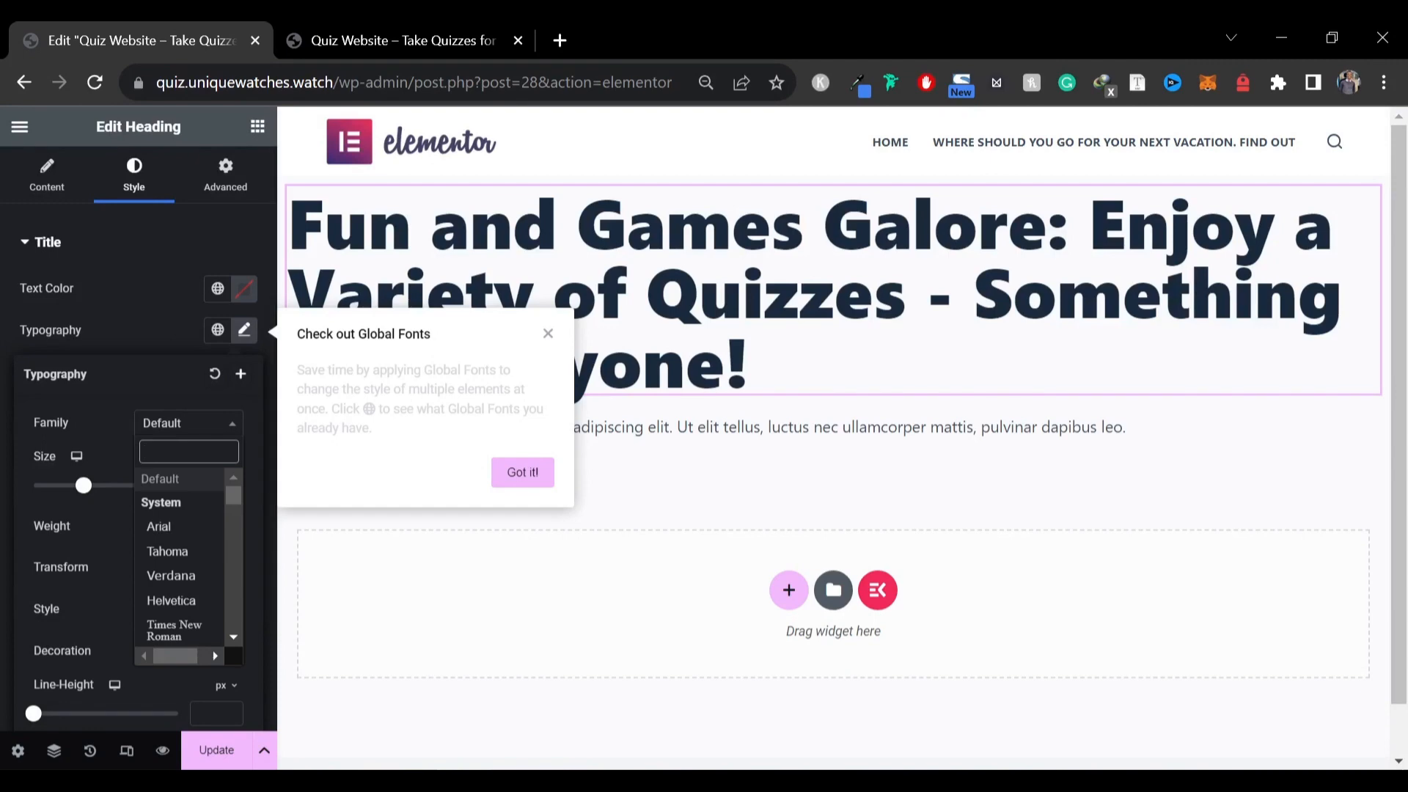
type("inter")
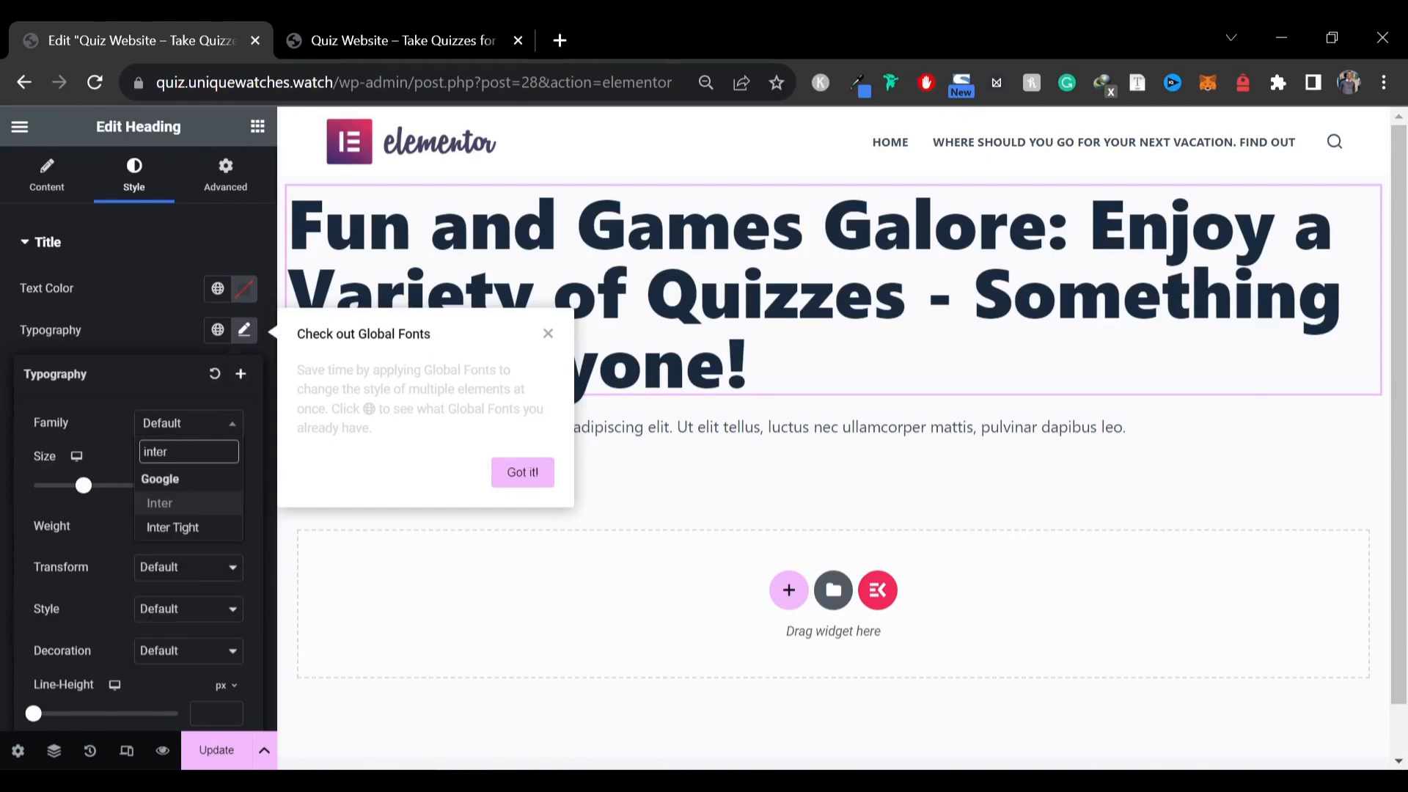
key("Down")
key("Return")
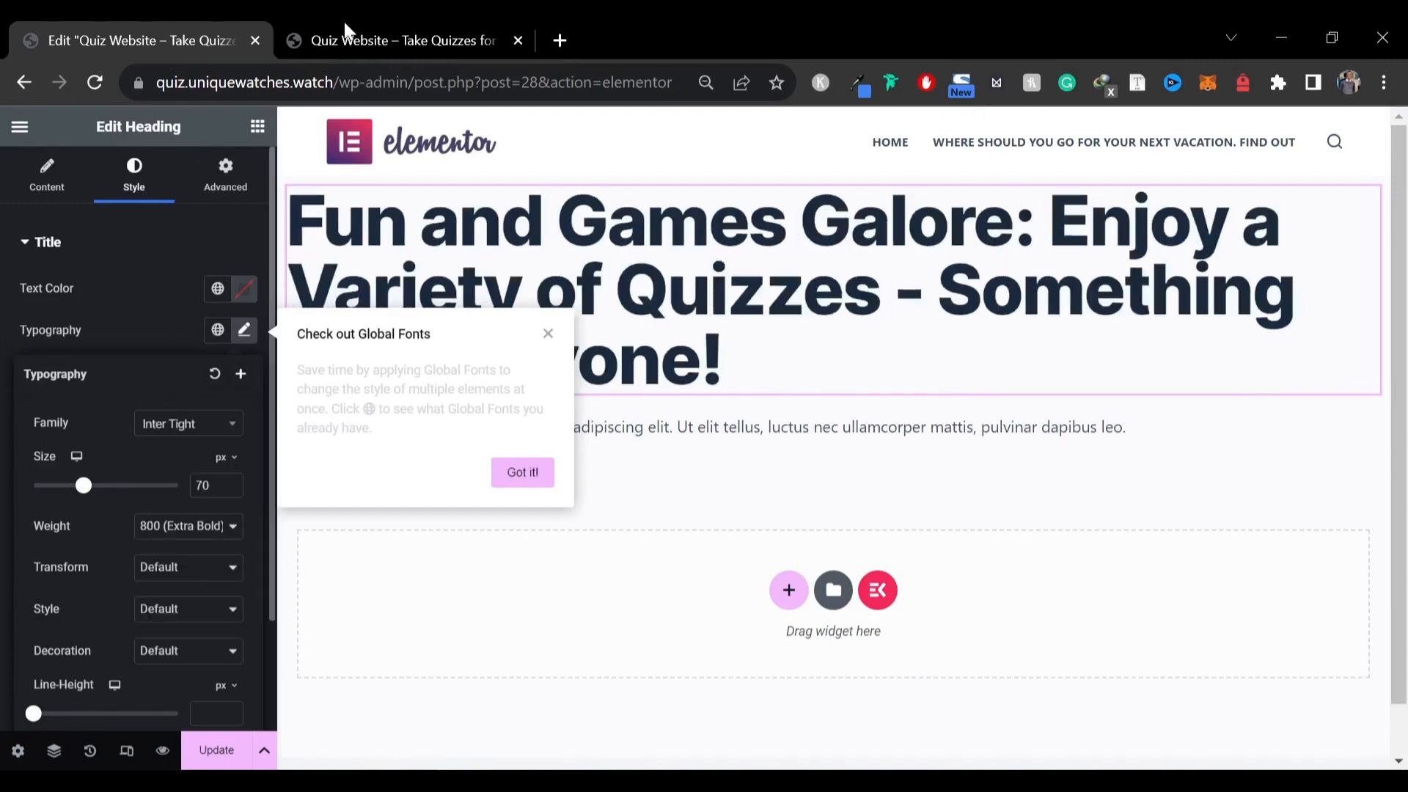
Set the heading's line height to 1.1 em
left_click(407, 24)
left_click(228, 25)
scroll(169, 527, "down", 2)
left_click(221, 556)
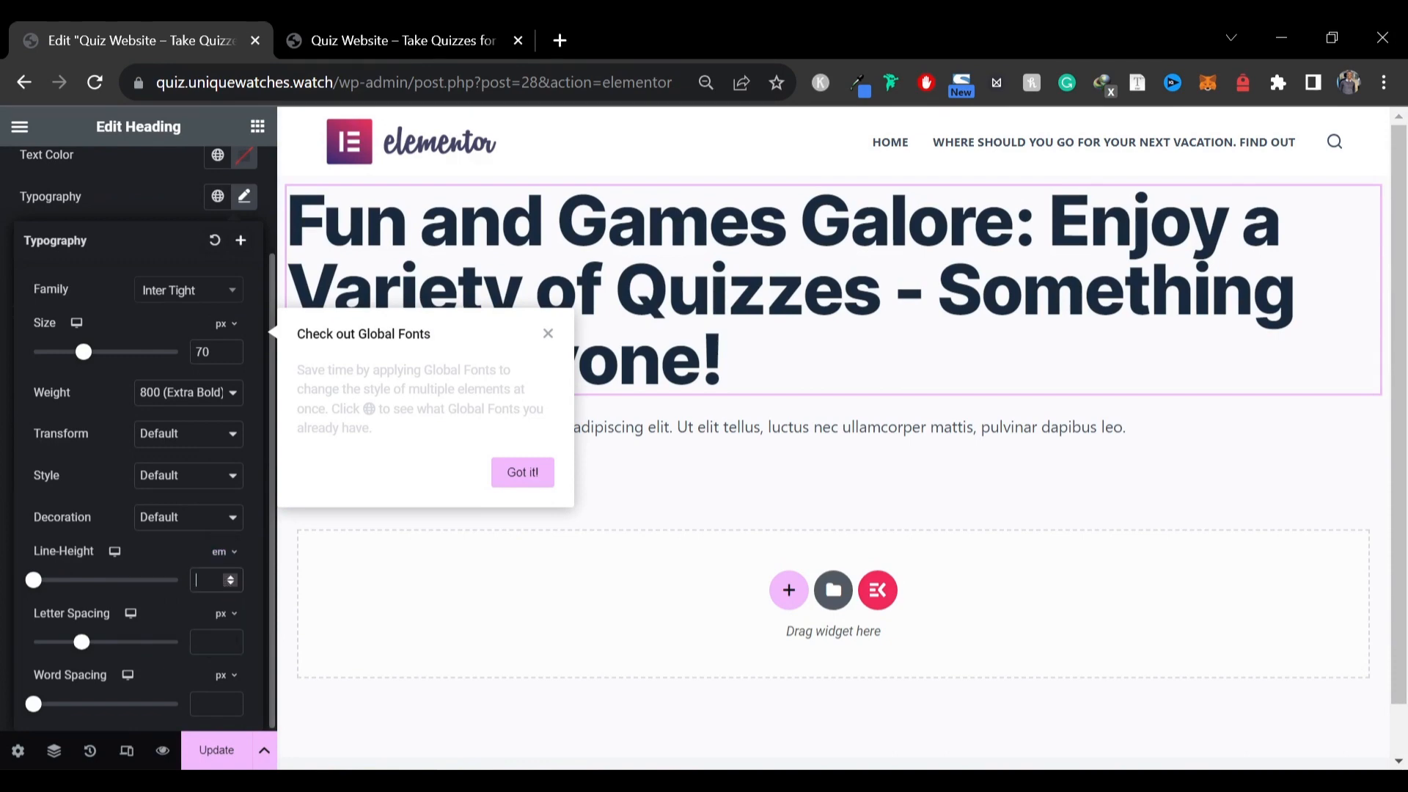
type("1.1")
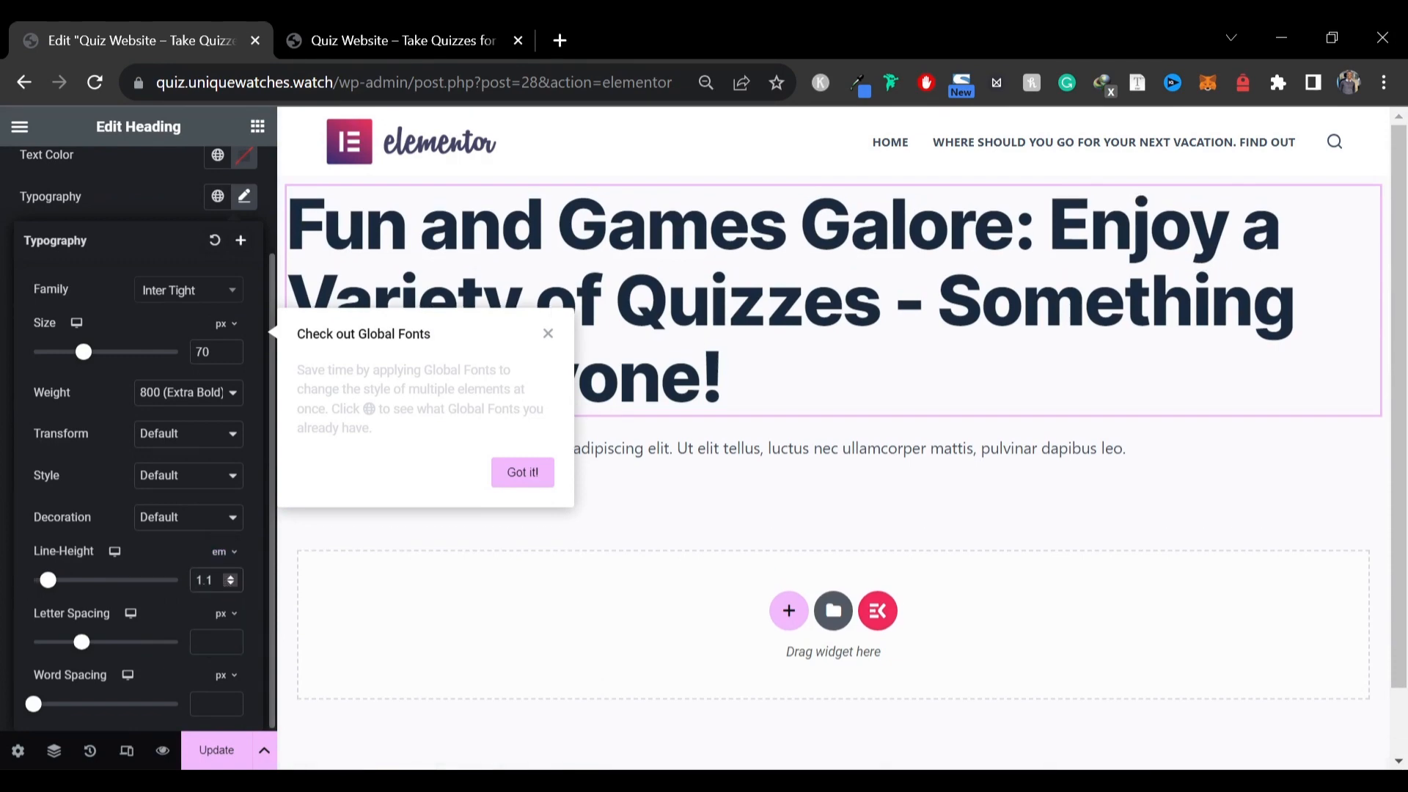
left_click(121, 209)
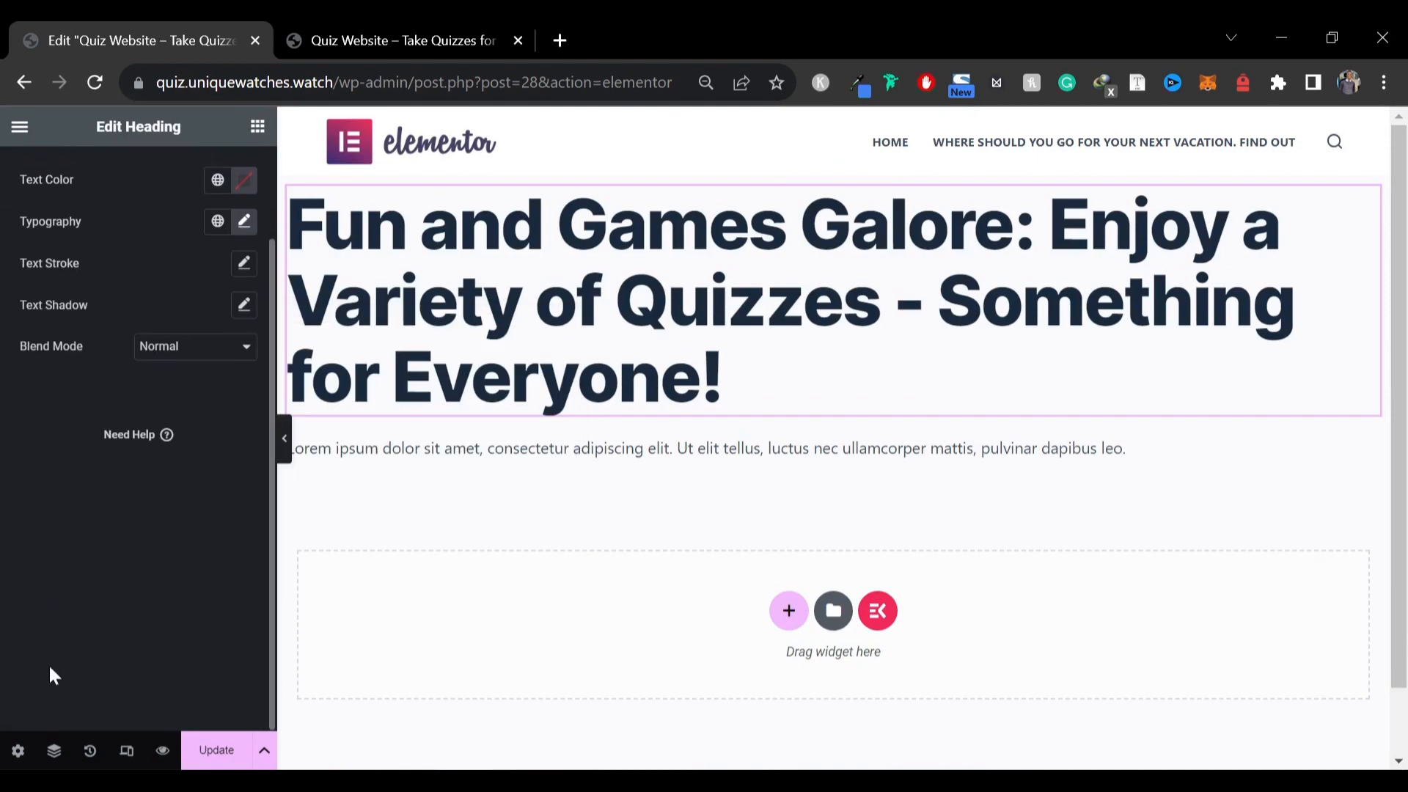
Preview the page with the editor panel hidden and compare it against the reference hero section
left_click(284, 438)
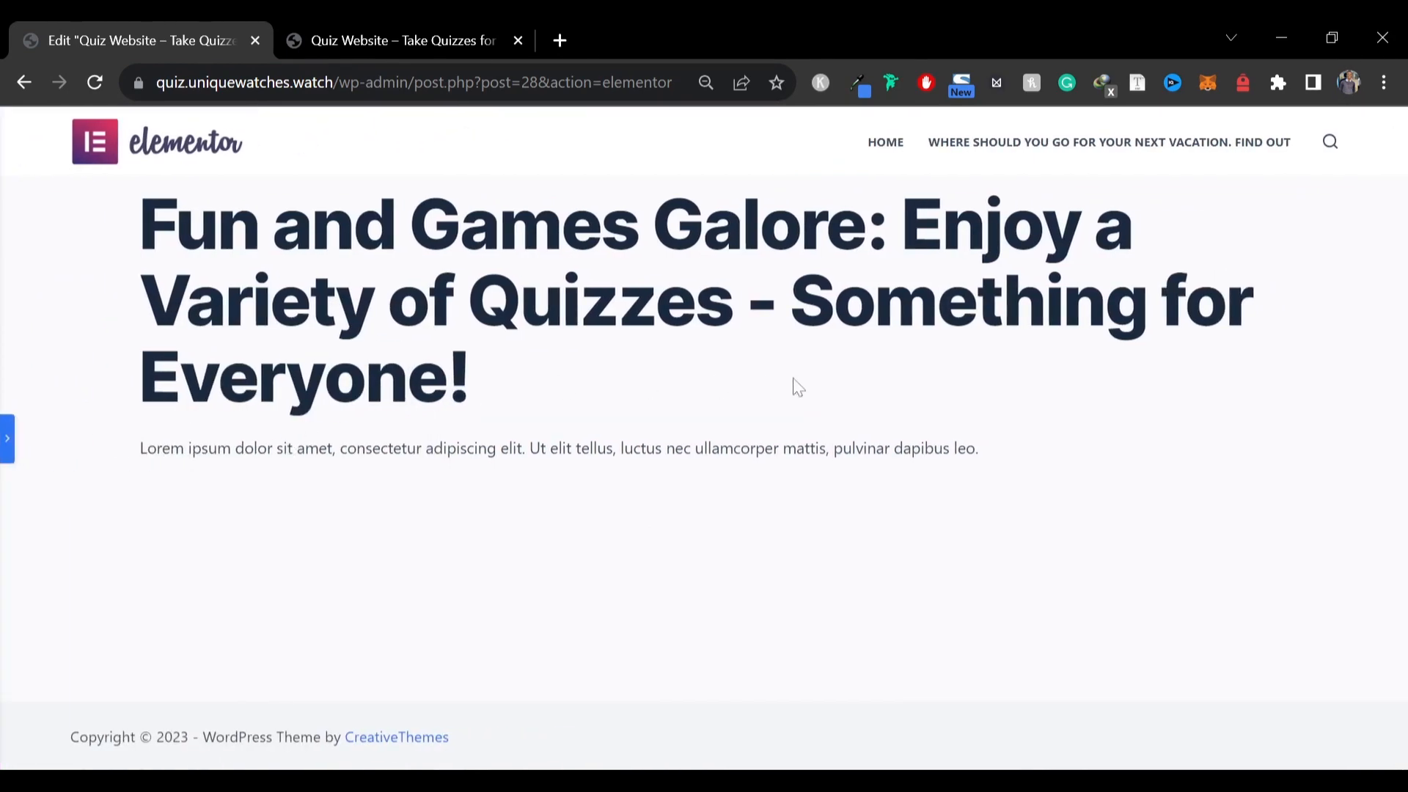
left_click(7, 451)
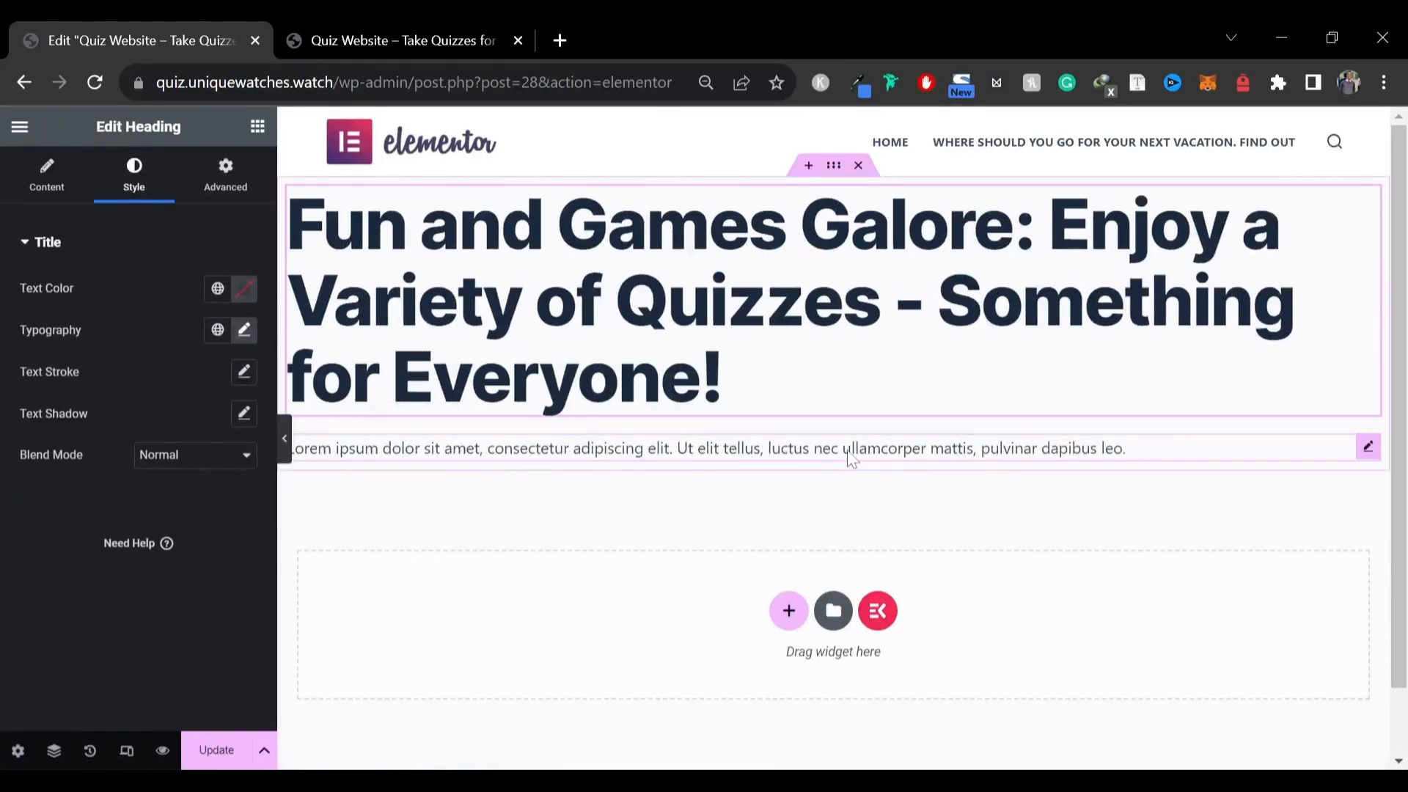
left_click(1367, 446)
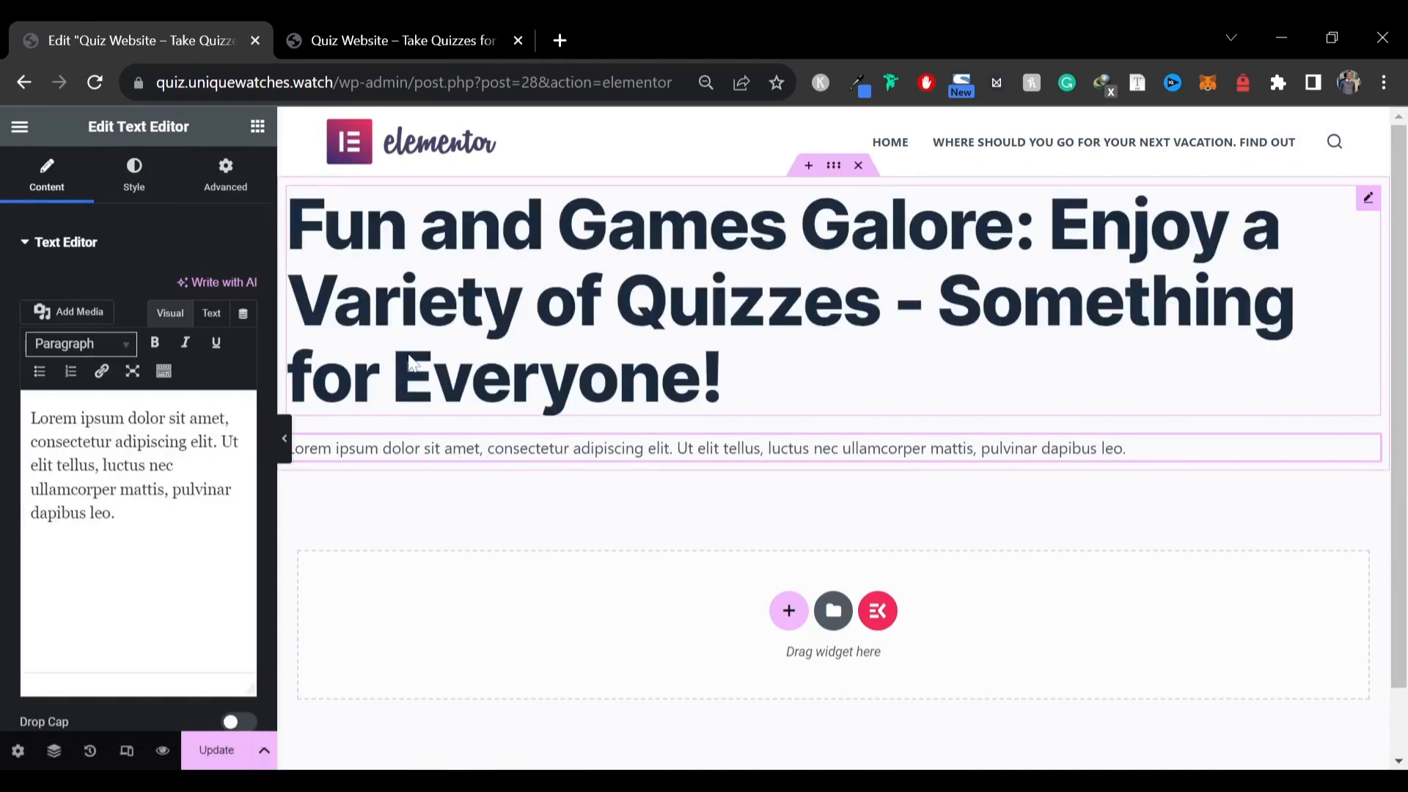
left_click(335, 28)
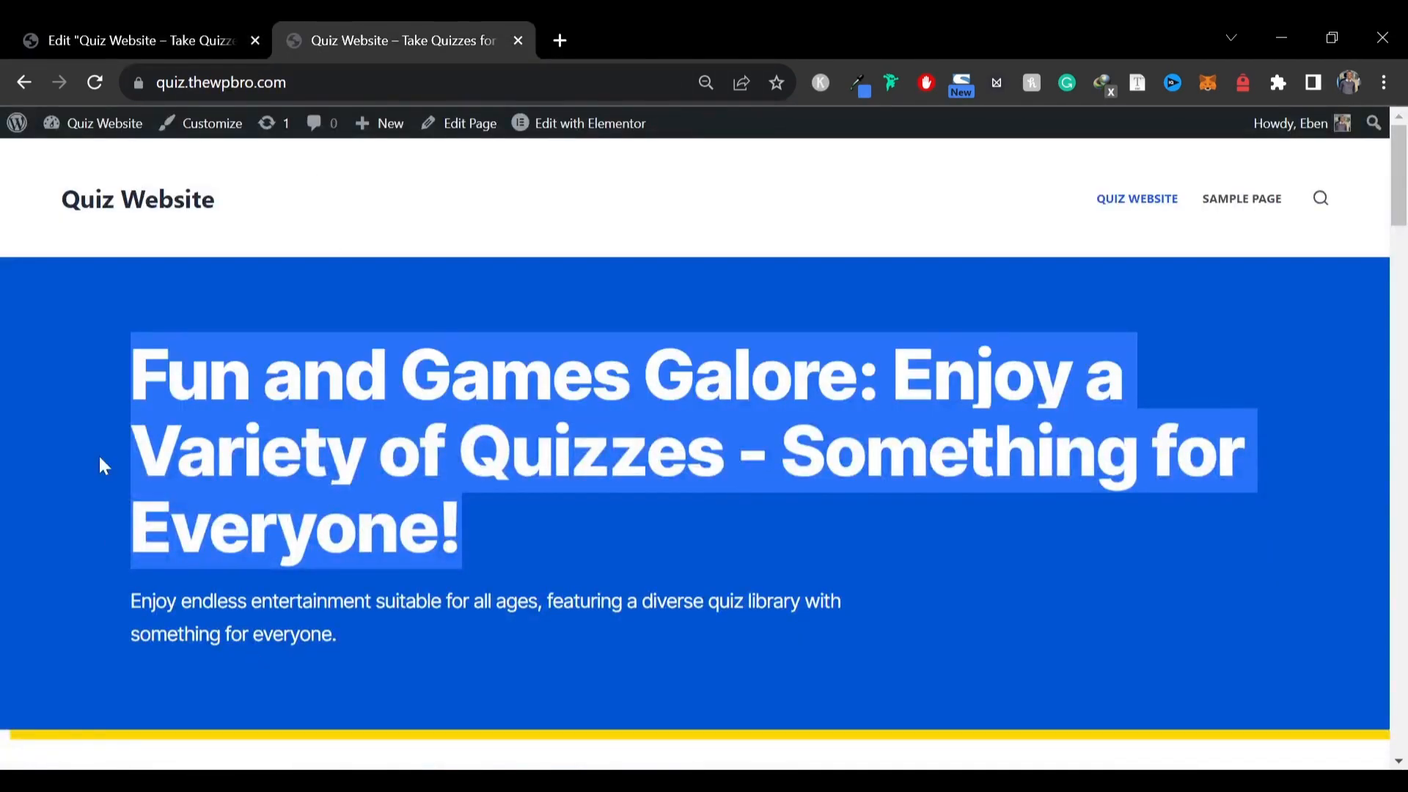
left_click(242, 30)
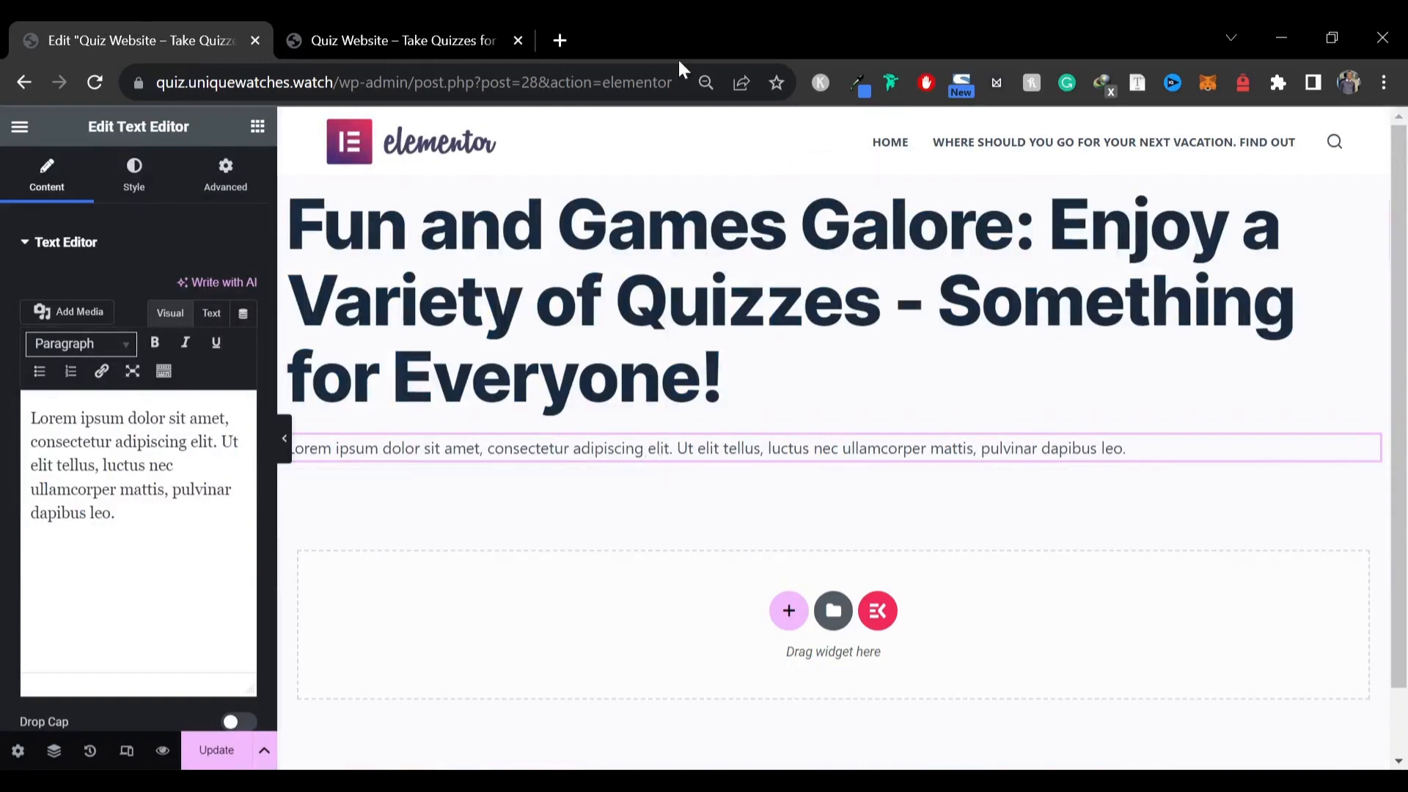
left_click(467, 26)
left_click(220, 38)
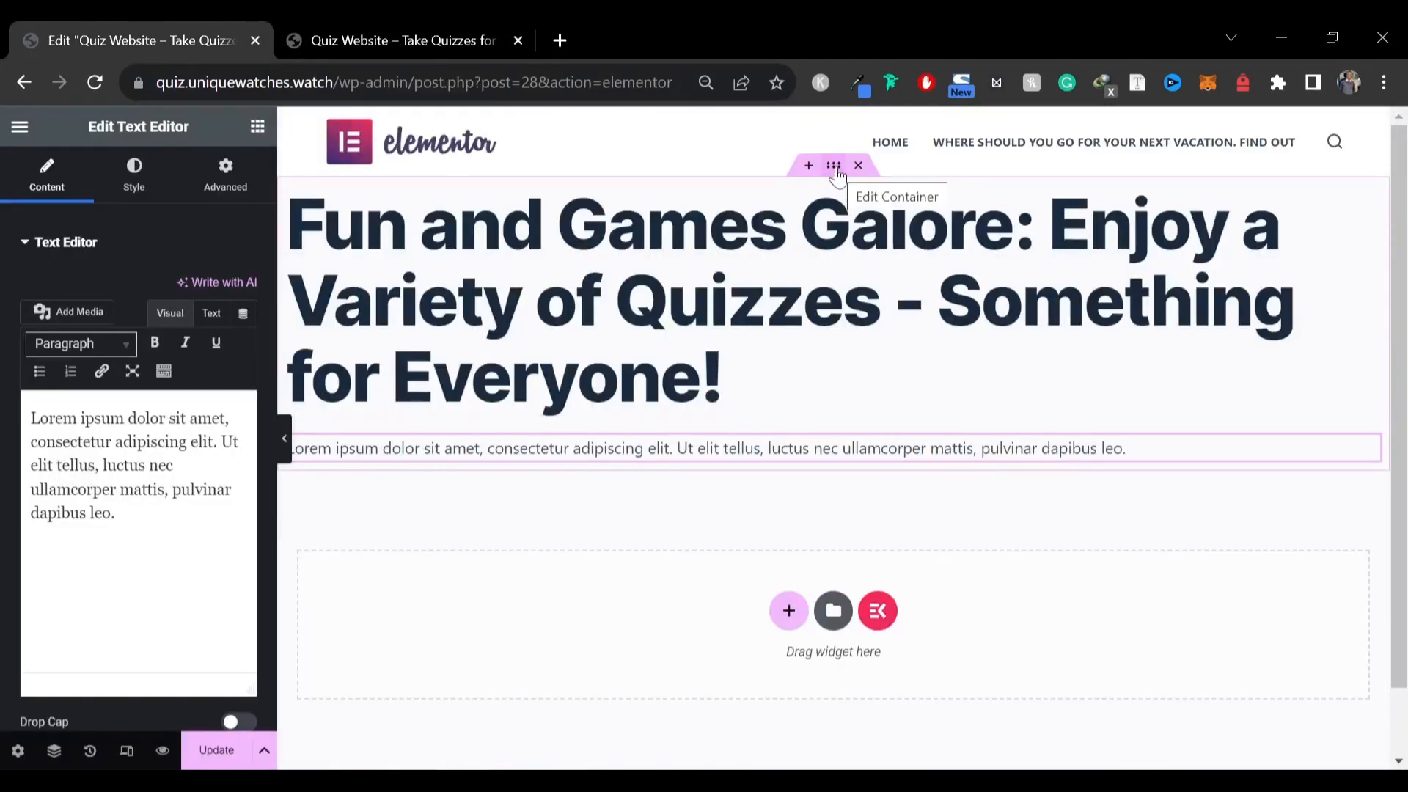
Give the container a classic background colour of #0055de
left_click(837, 171)
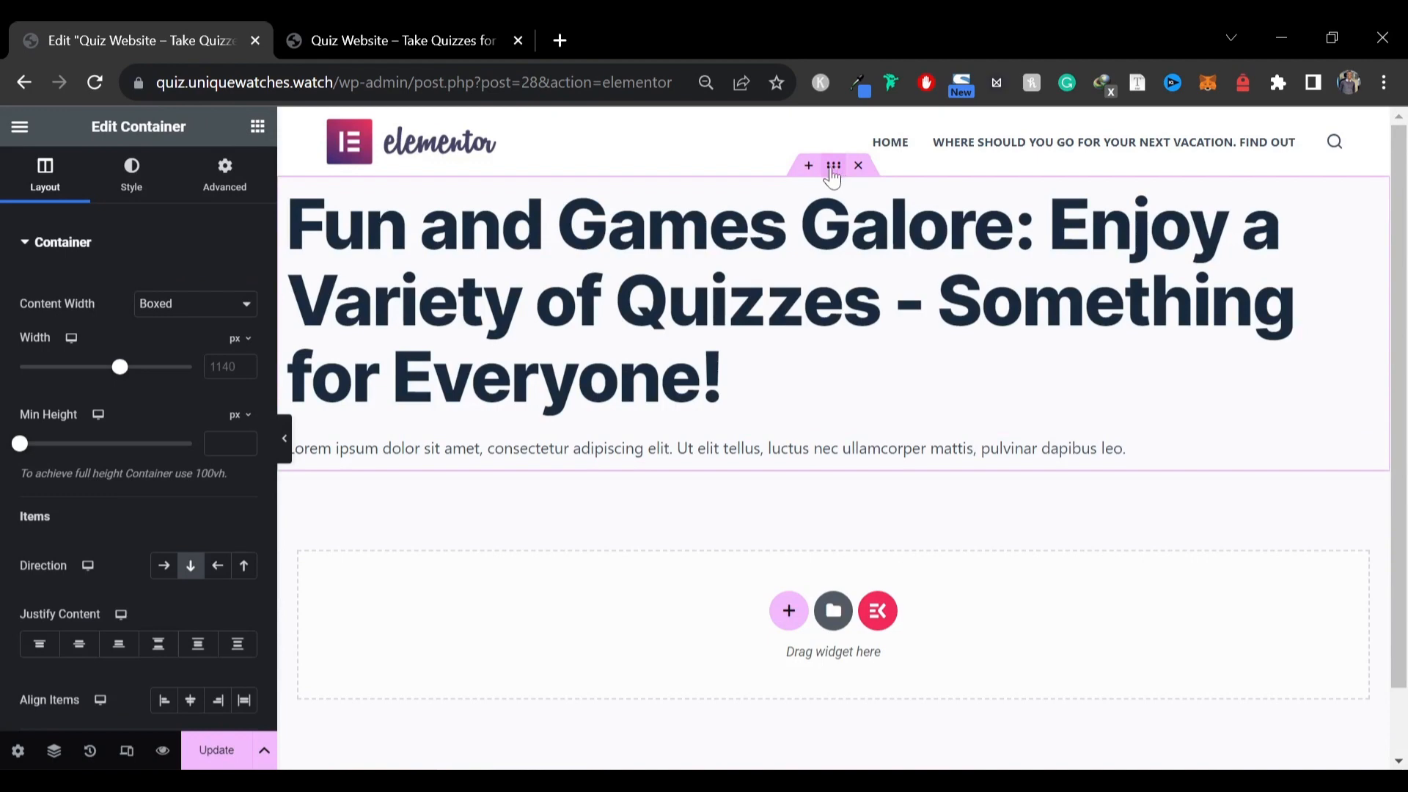
left_click(143, 194)
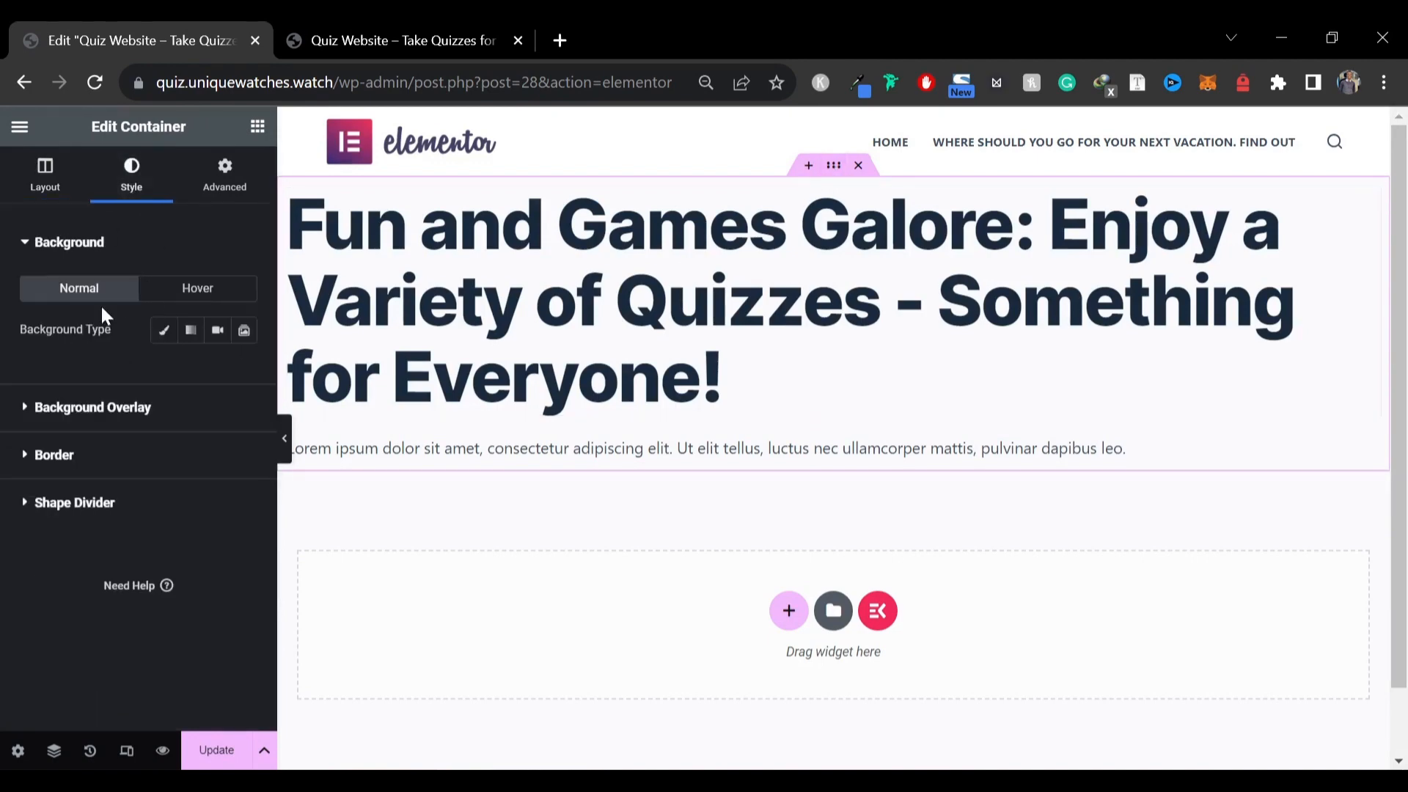
left_click(162, 338)
left_click(246, 373)
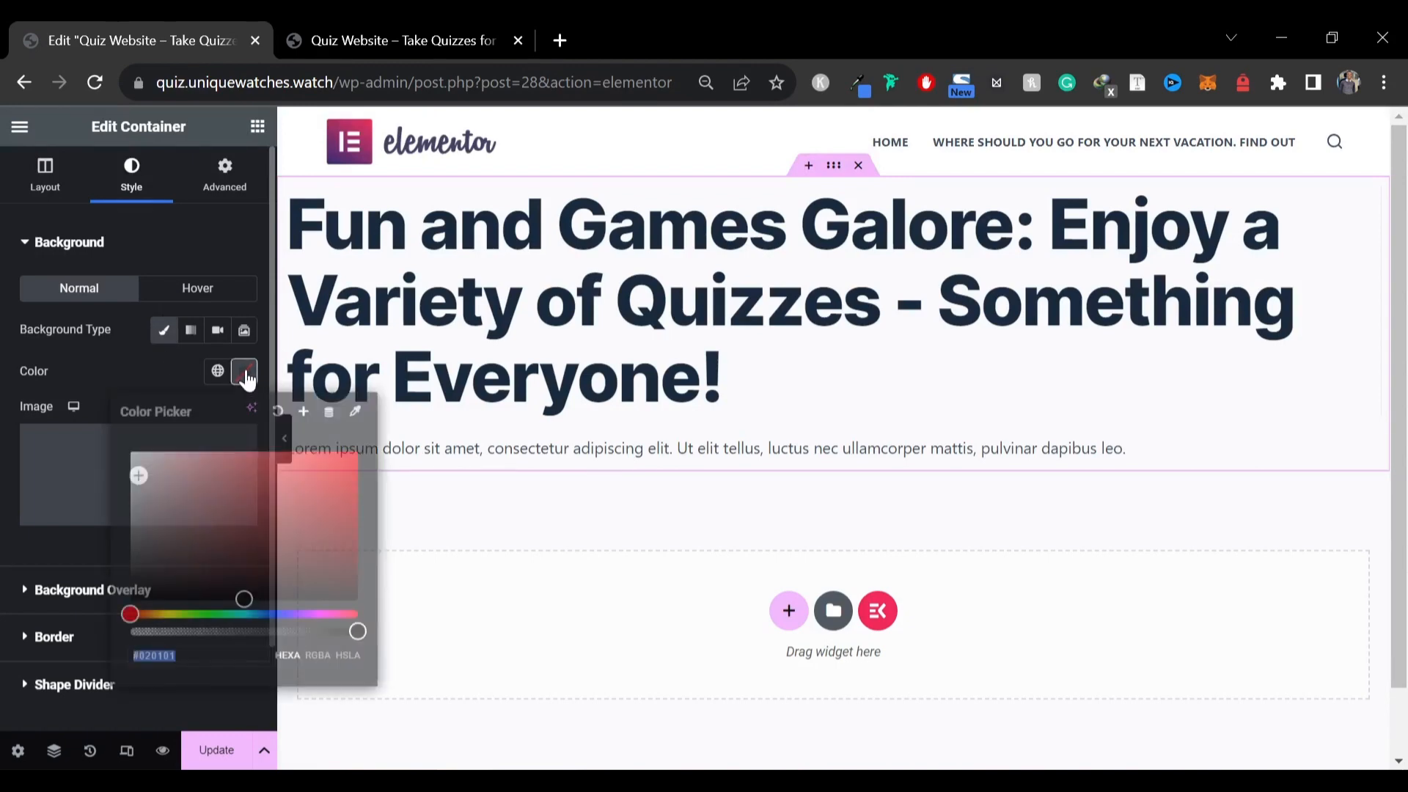
type("0055de")
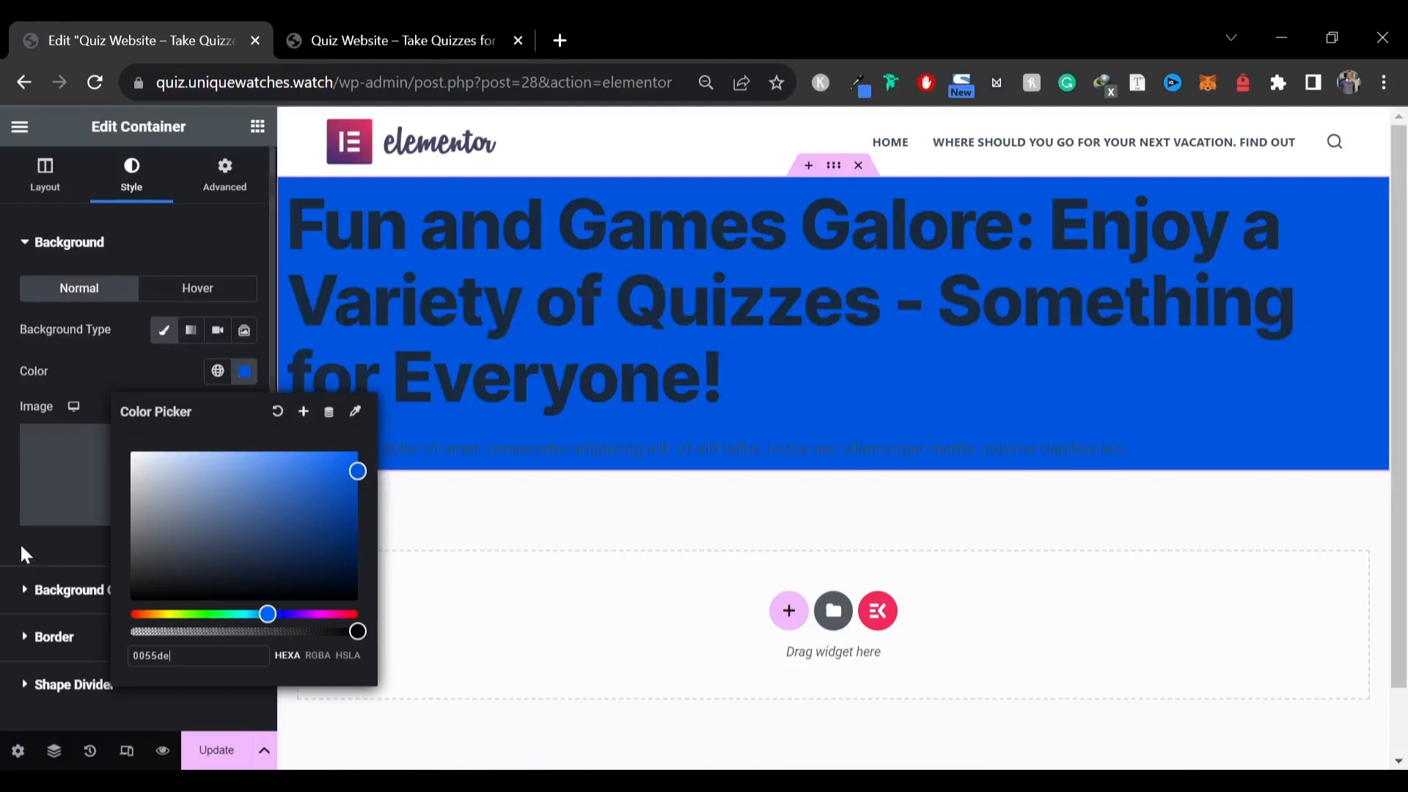
left_click(77, 358)
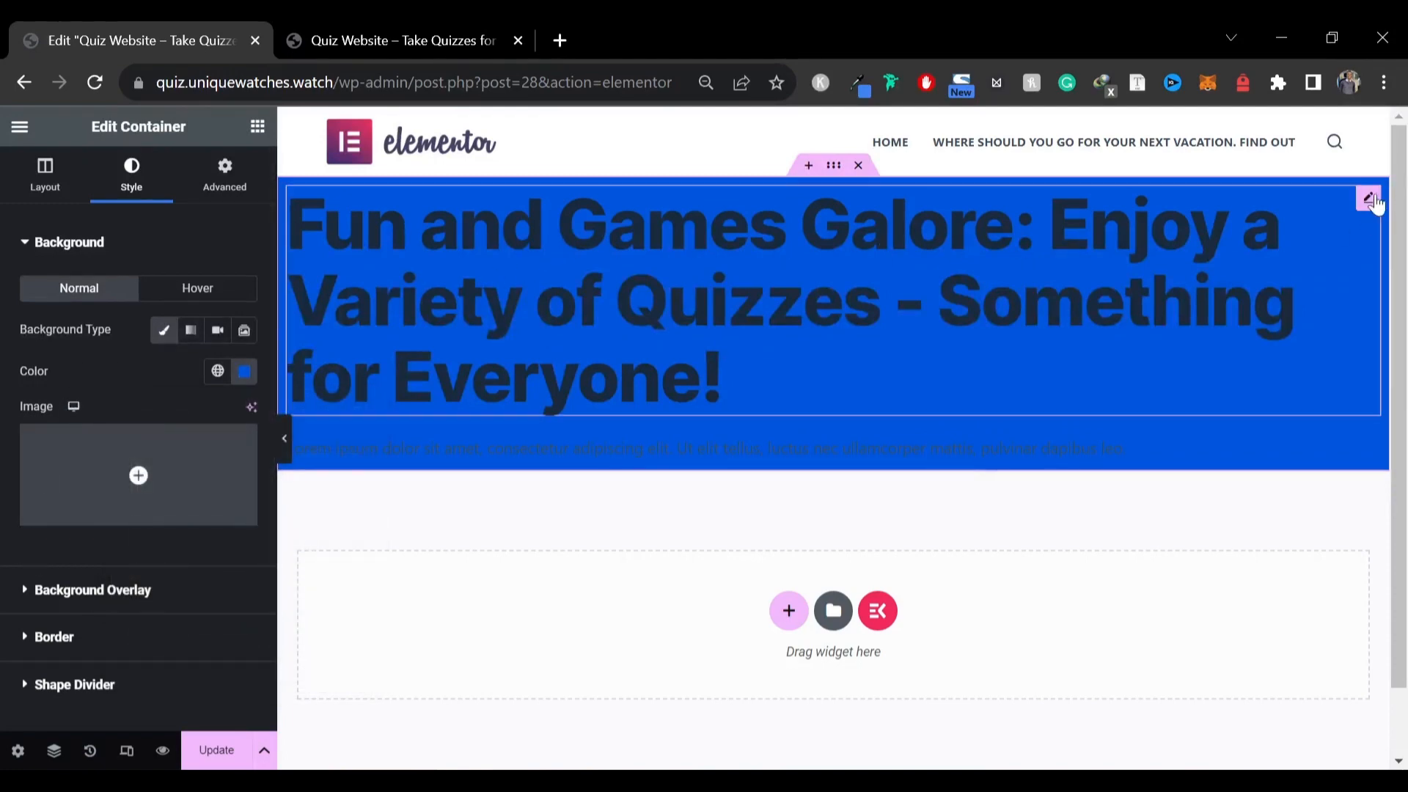
Set the heading's text colour to white
left_click(762, 315)
left_click(244, 290)
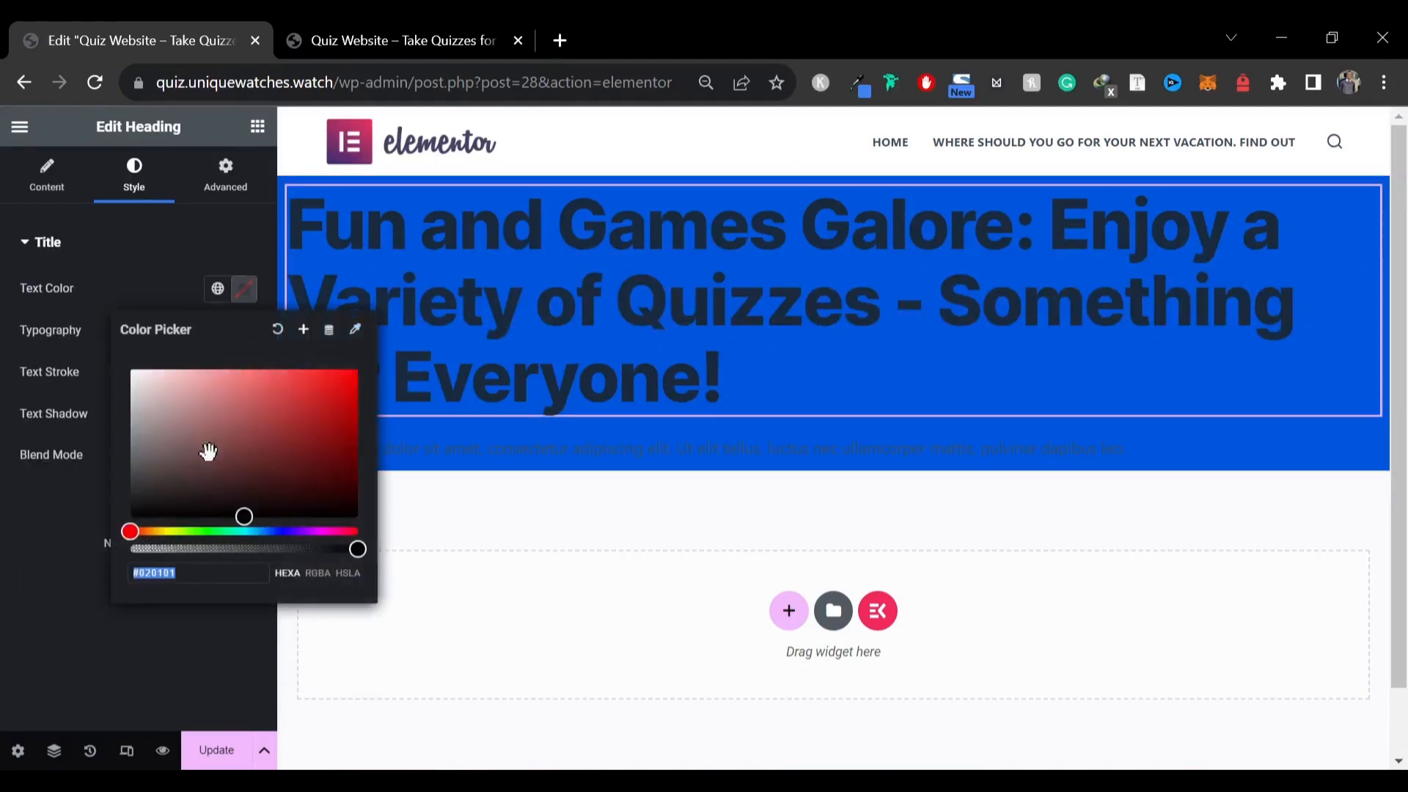
left_click_drag(204, 449, 126, 345)
left_click(548, 462)
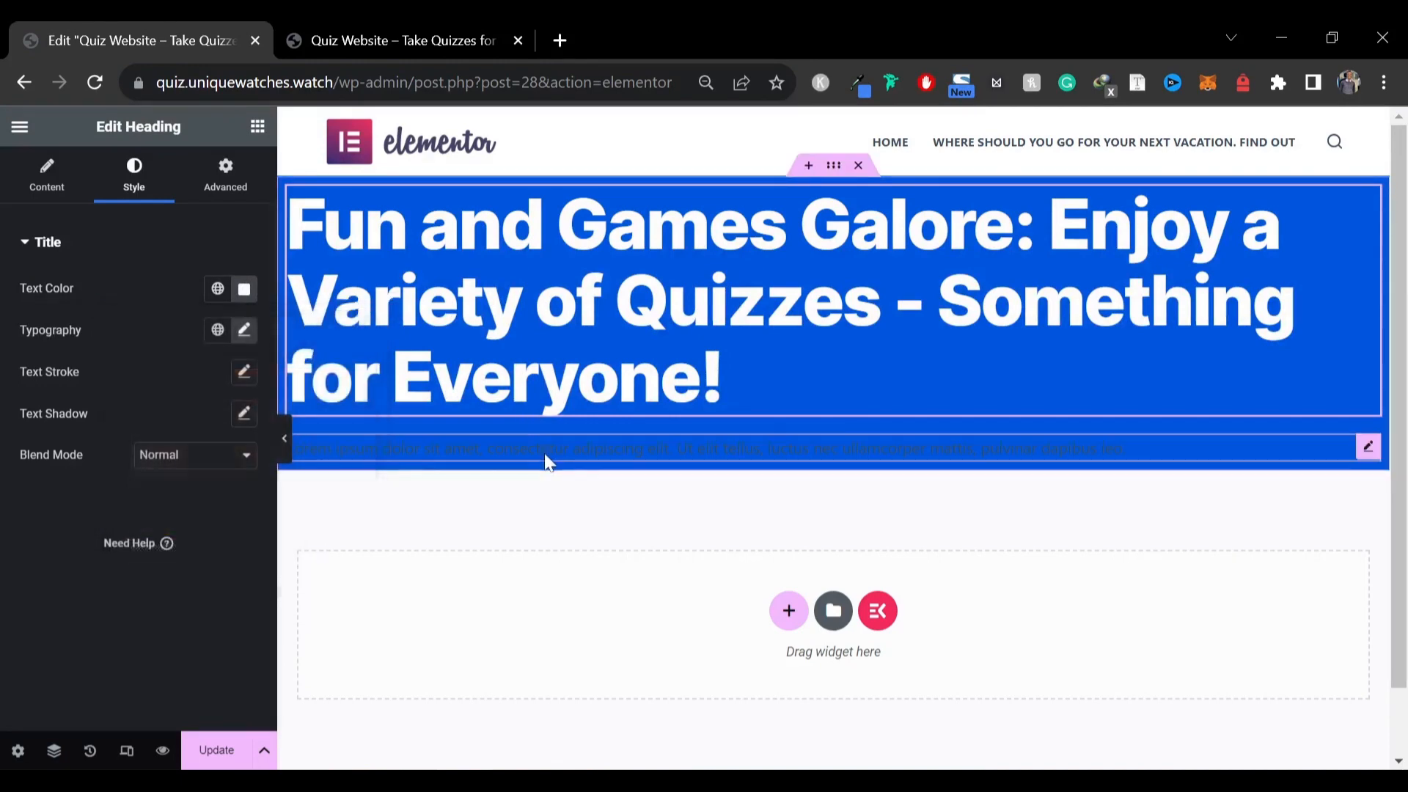
Set the paragraph's text colour to white
left_click(547, 462)
left_click(130, 176)
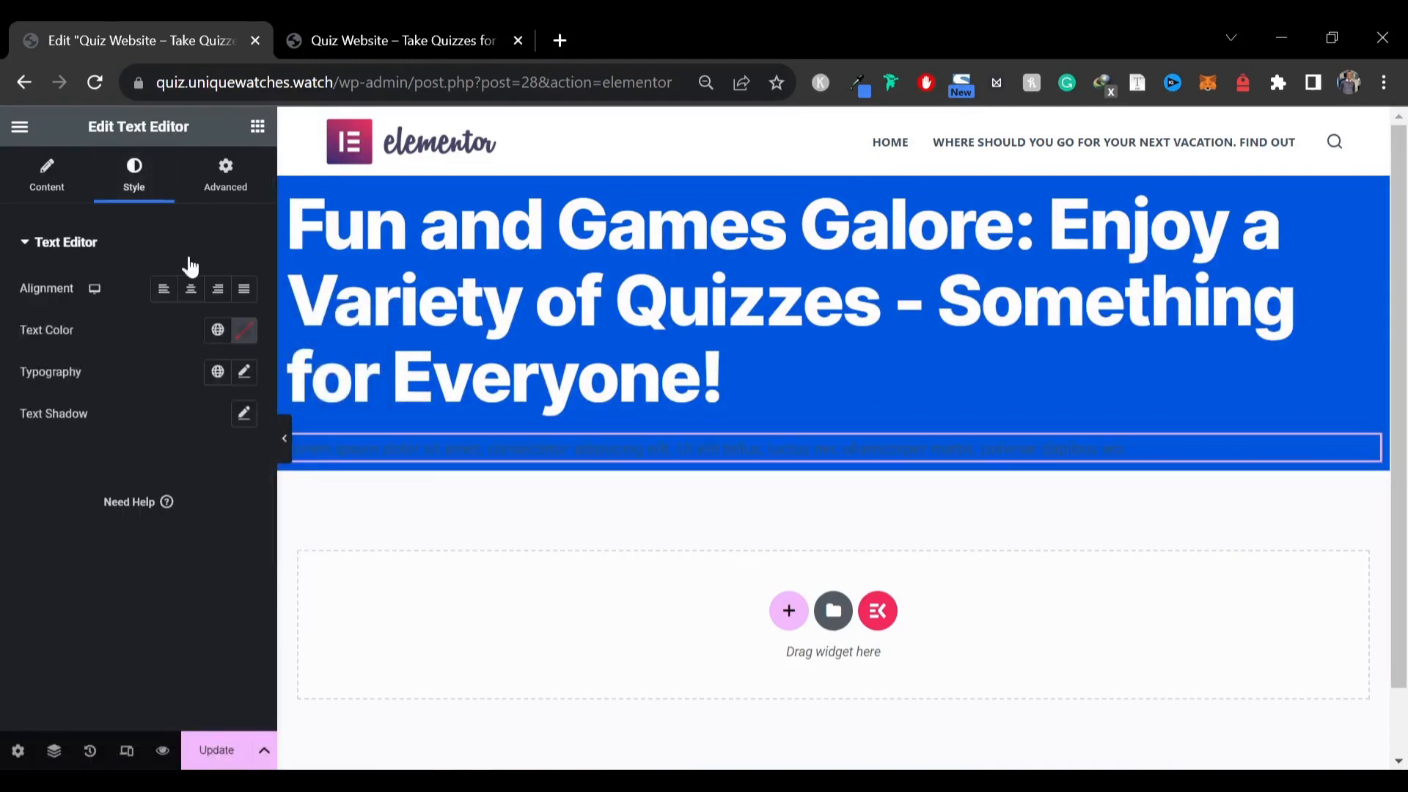
left_click(243, 331)
left_click_drag(194, 449, 77, 370)
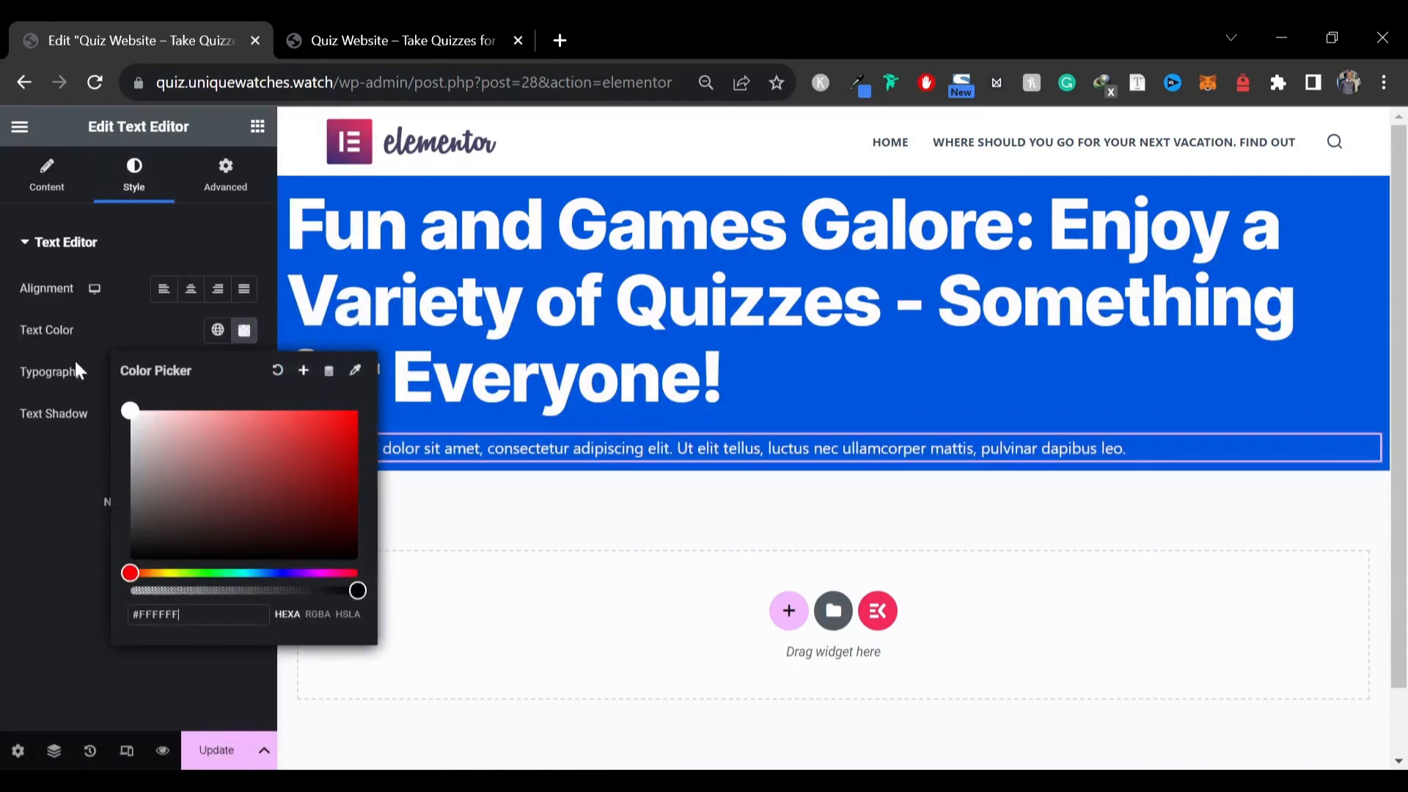
Set the paragraph's typography to the Inter Tight font family at size 20 px
left_click(4, 533)
left_click(245, 371)
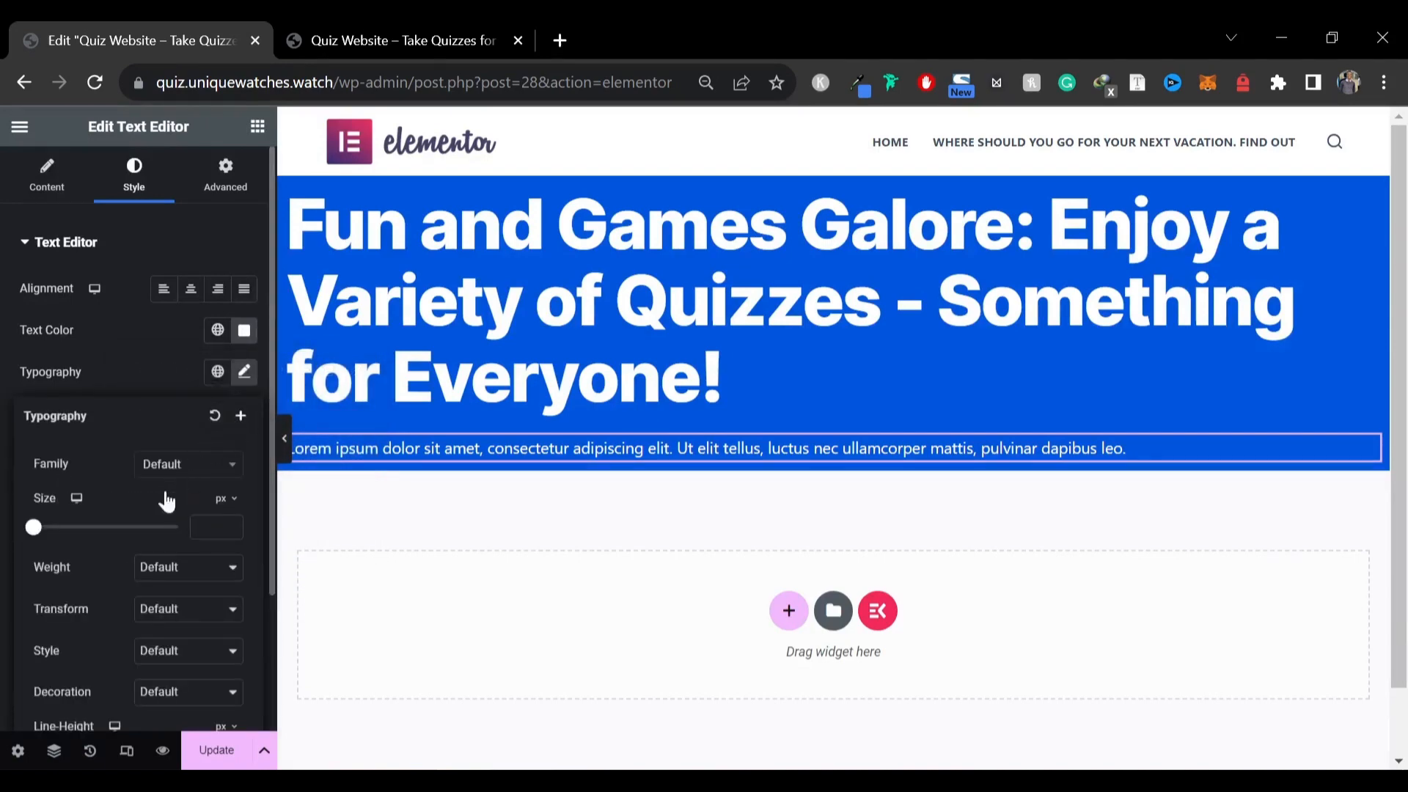
left_click(183, 464)
type("inter")
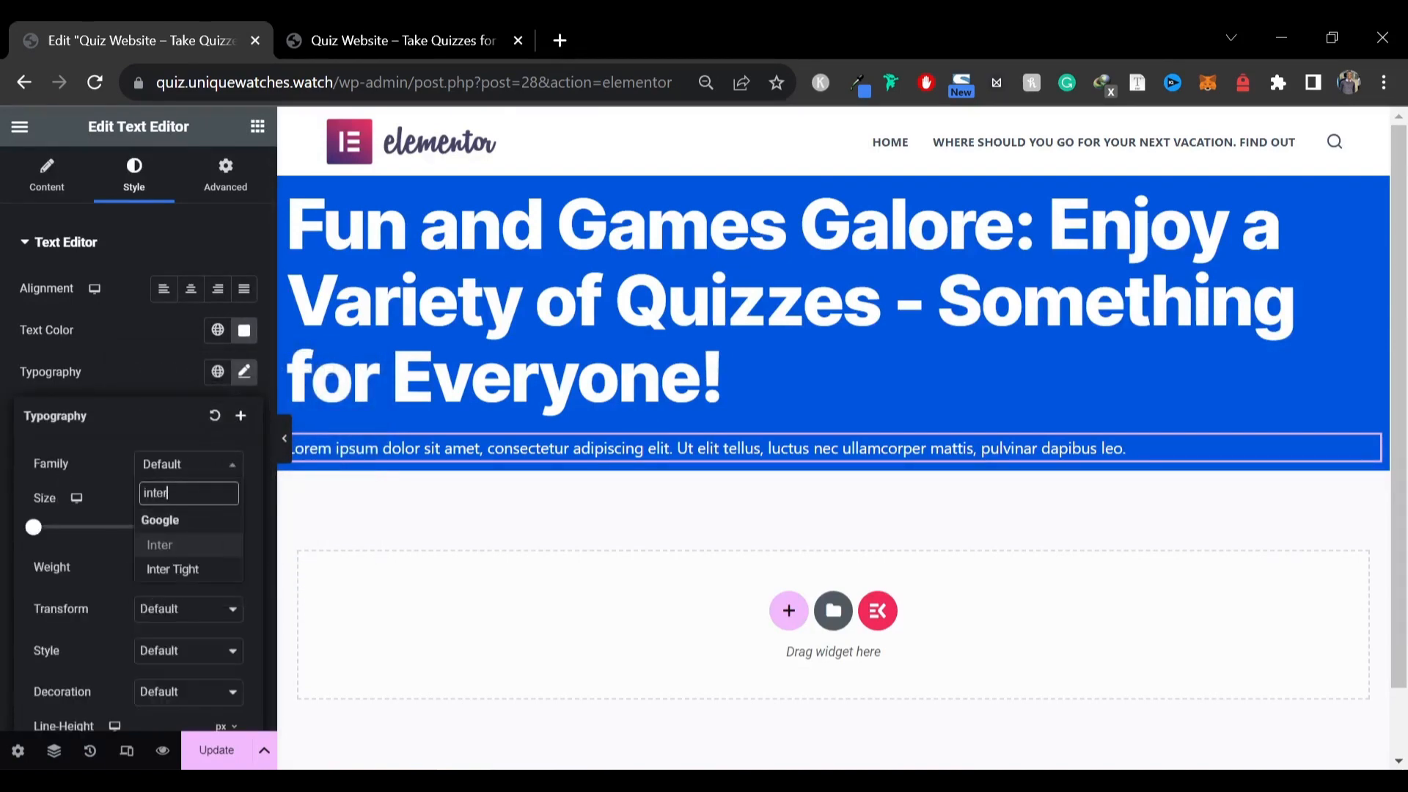
left_click(167, 566)
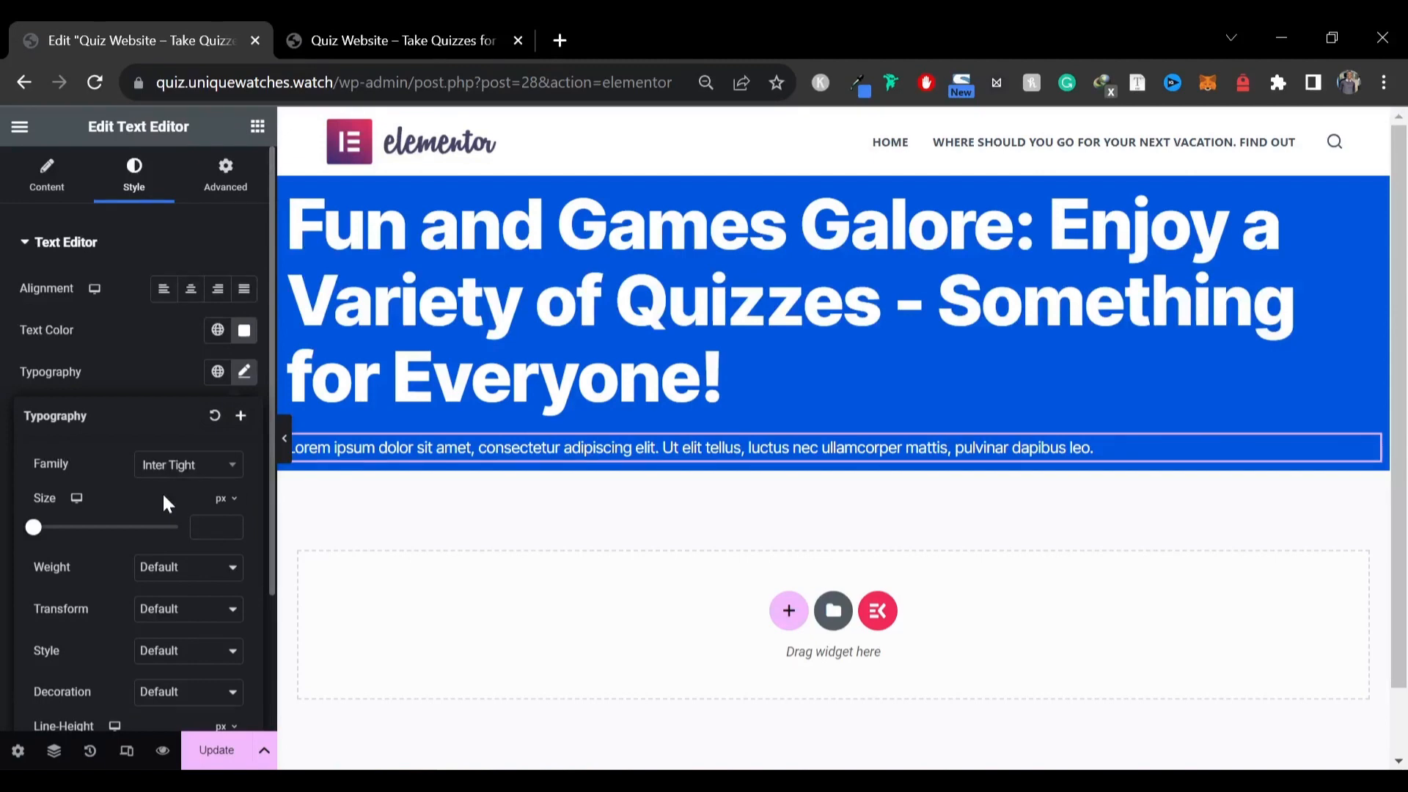
left_click(209, 526)
type("20")
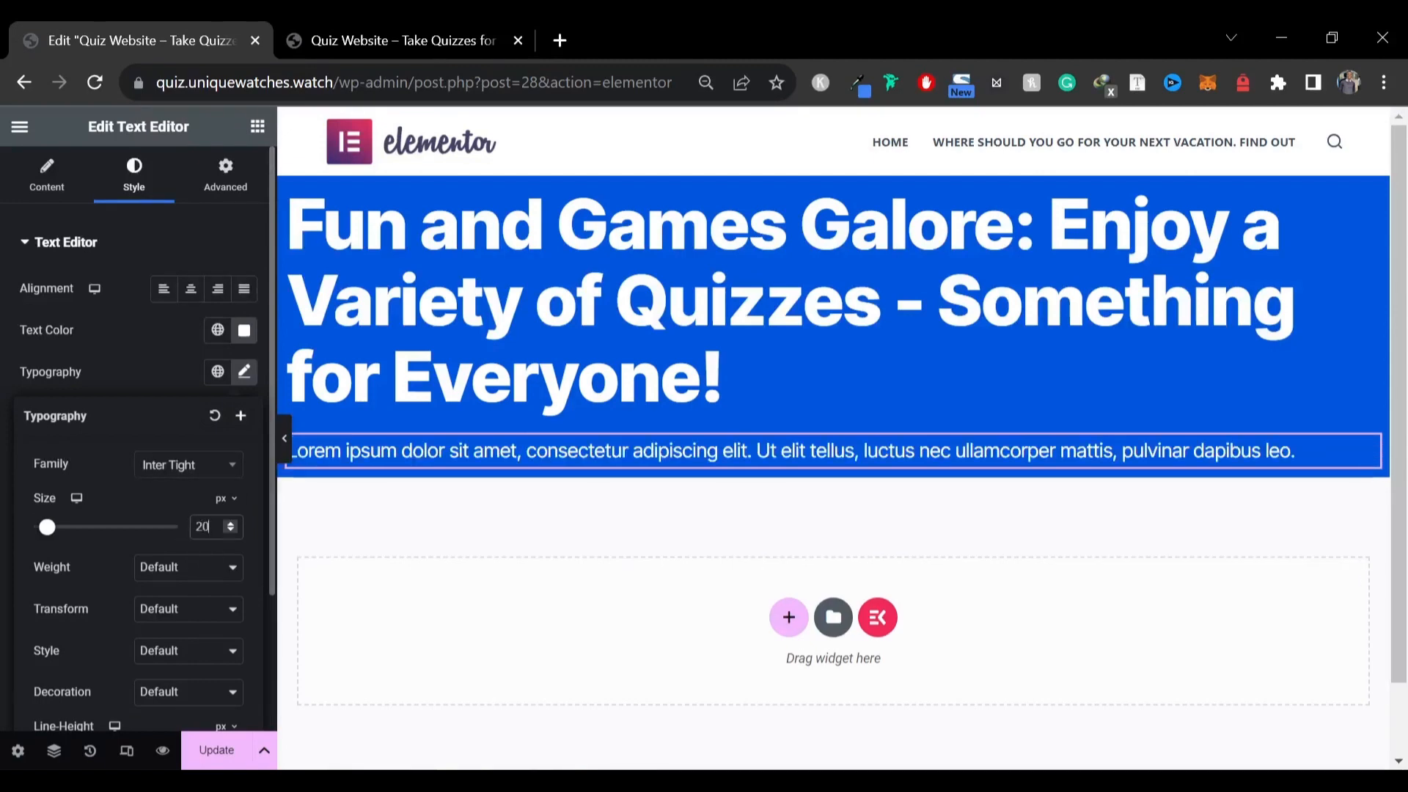
Copy the hero paragraph text from the reference site and paste it over the paragraph widget's placeholder text
left_click(330, 27)
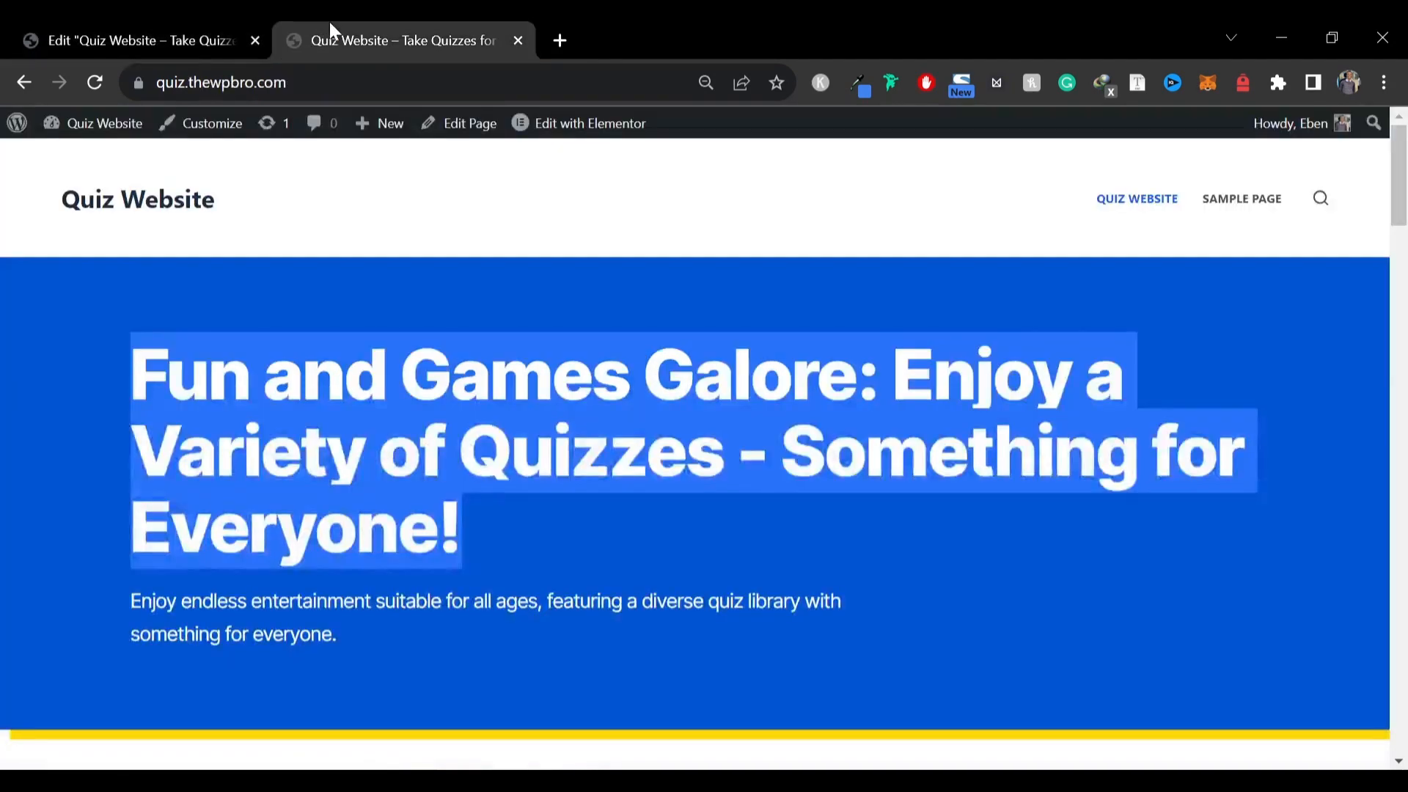
left_click(252, 621)
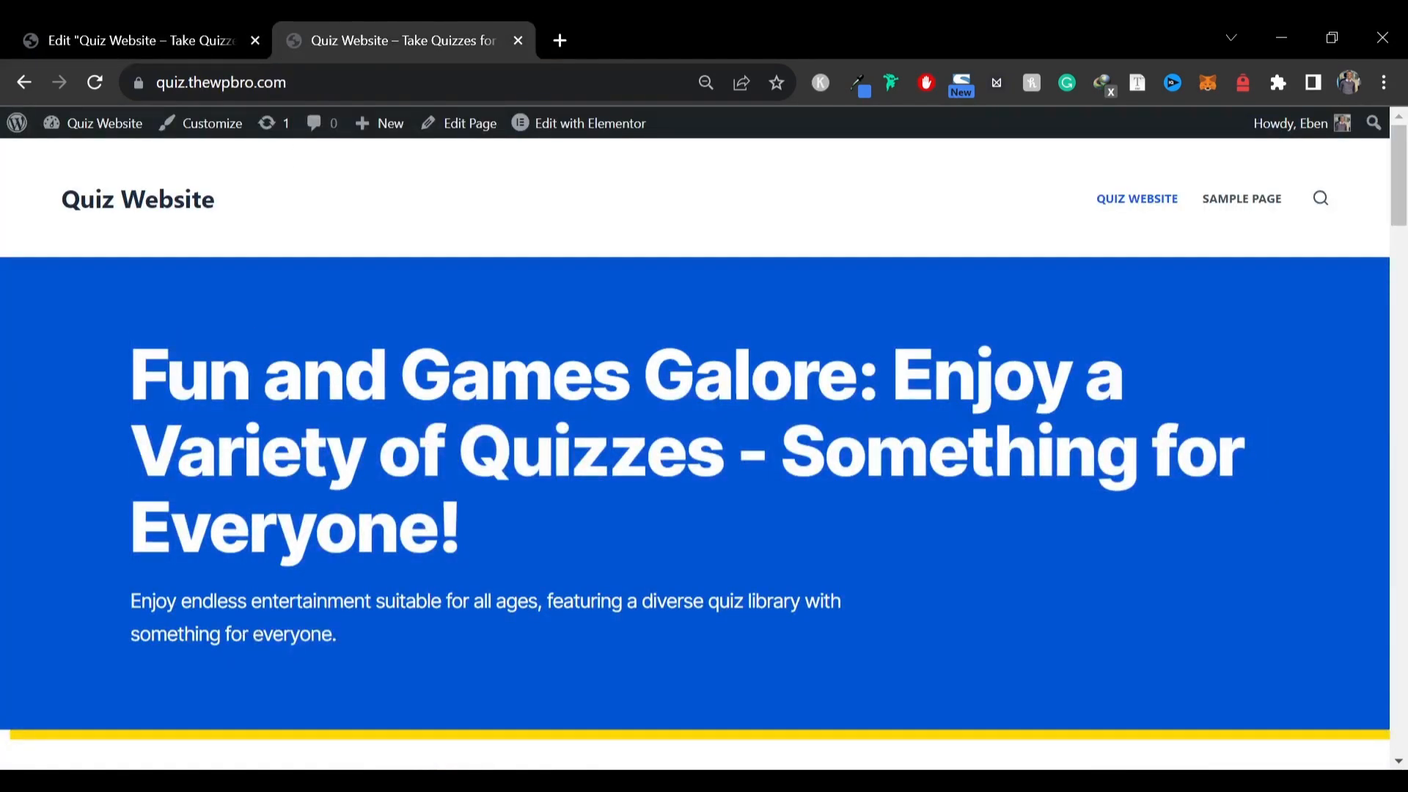
left_click_drag(132, 601, 368, 647)
key("ctrl+c")
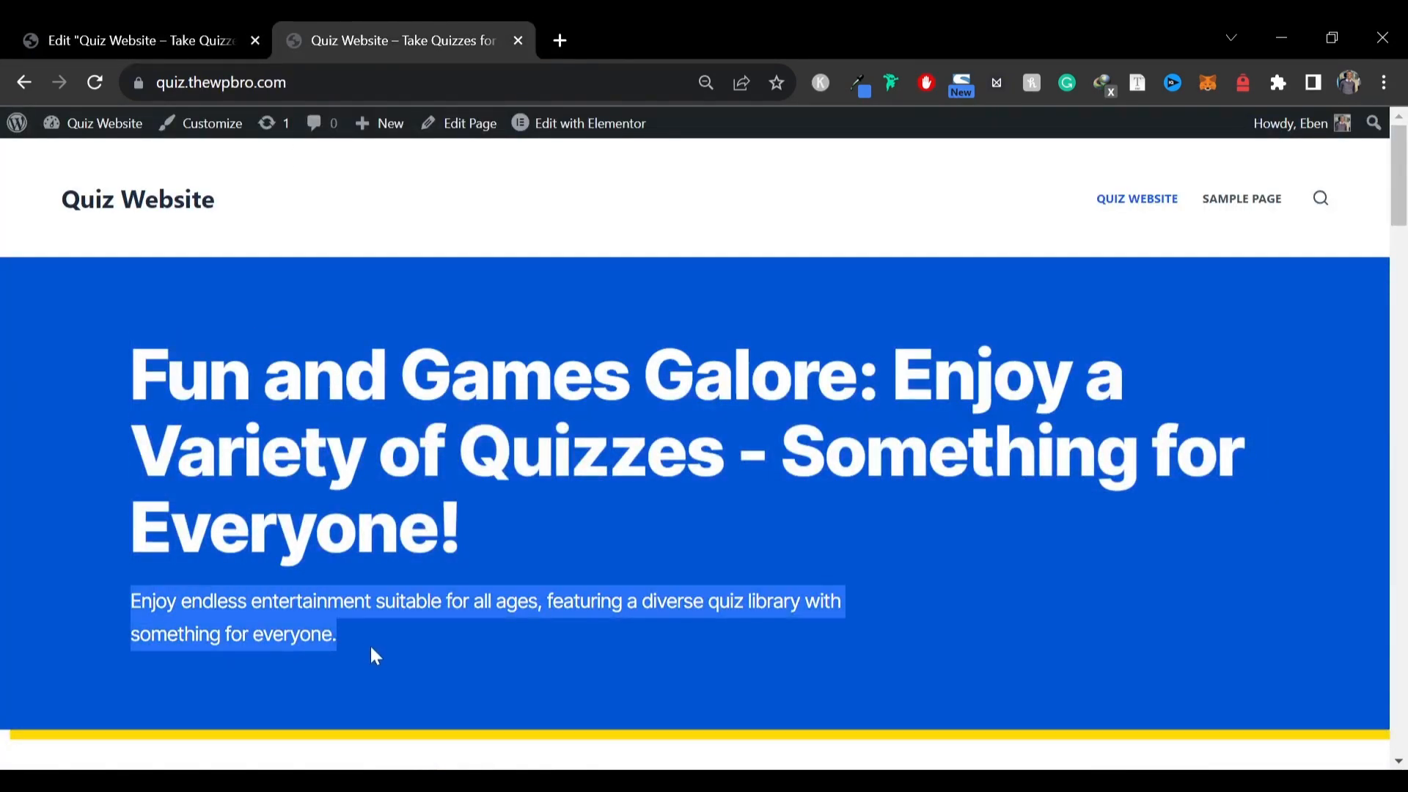
left_click(140, 40)
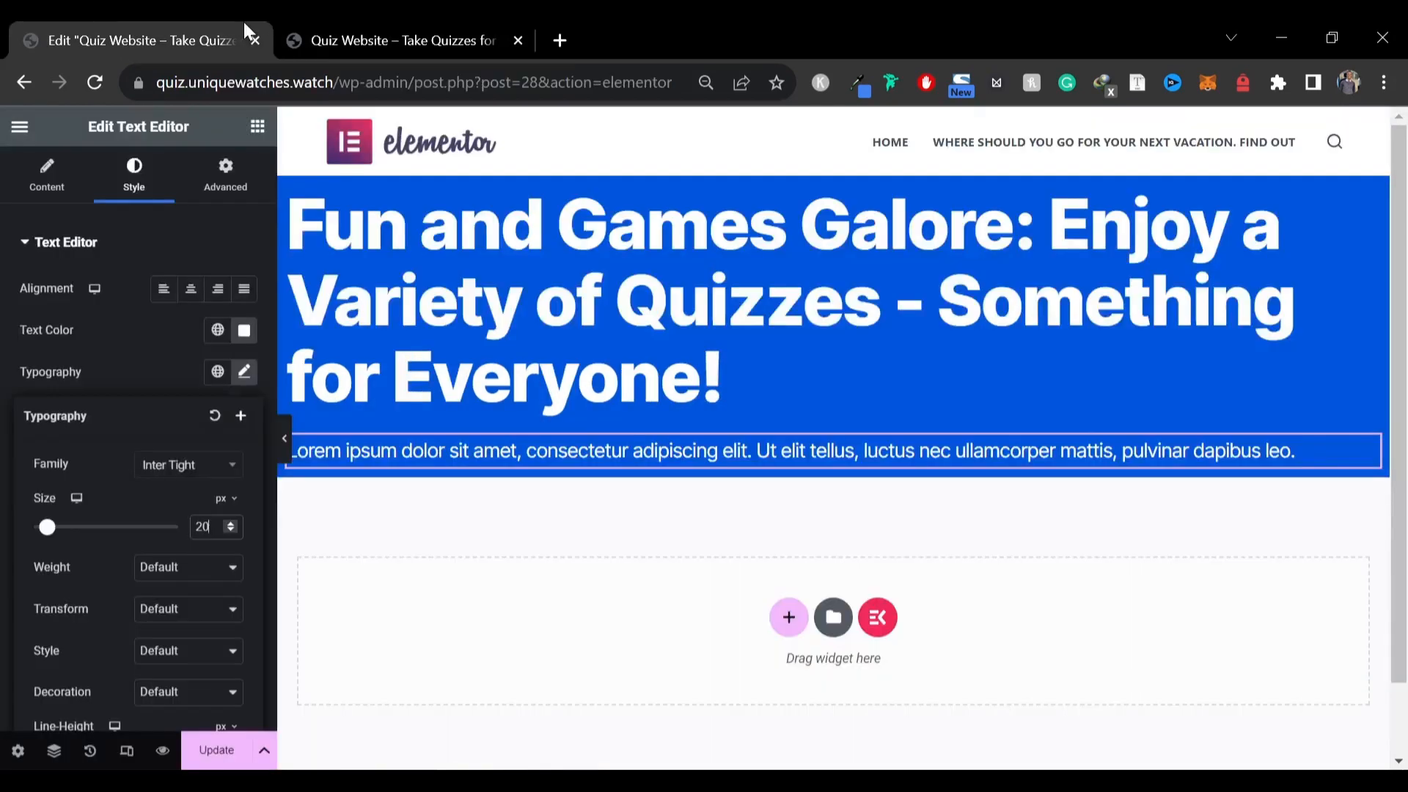
left_click(61, 192)
key("ctrl+a")
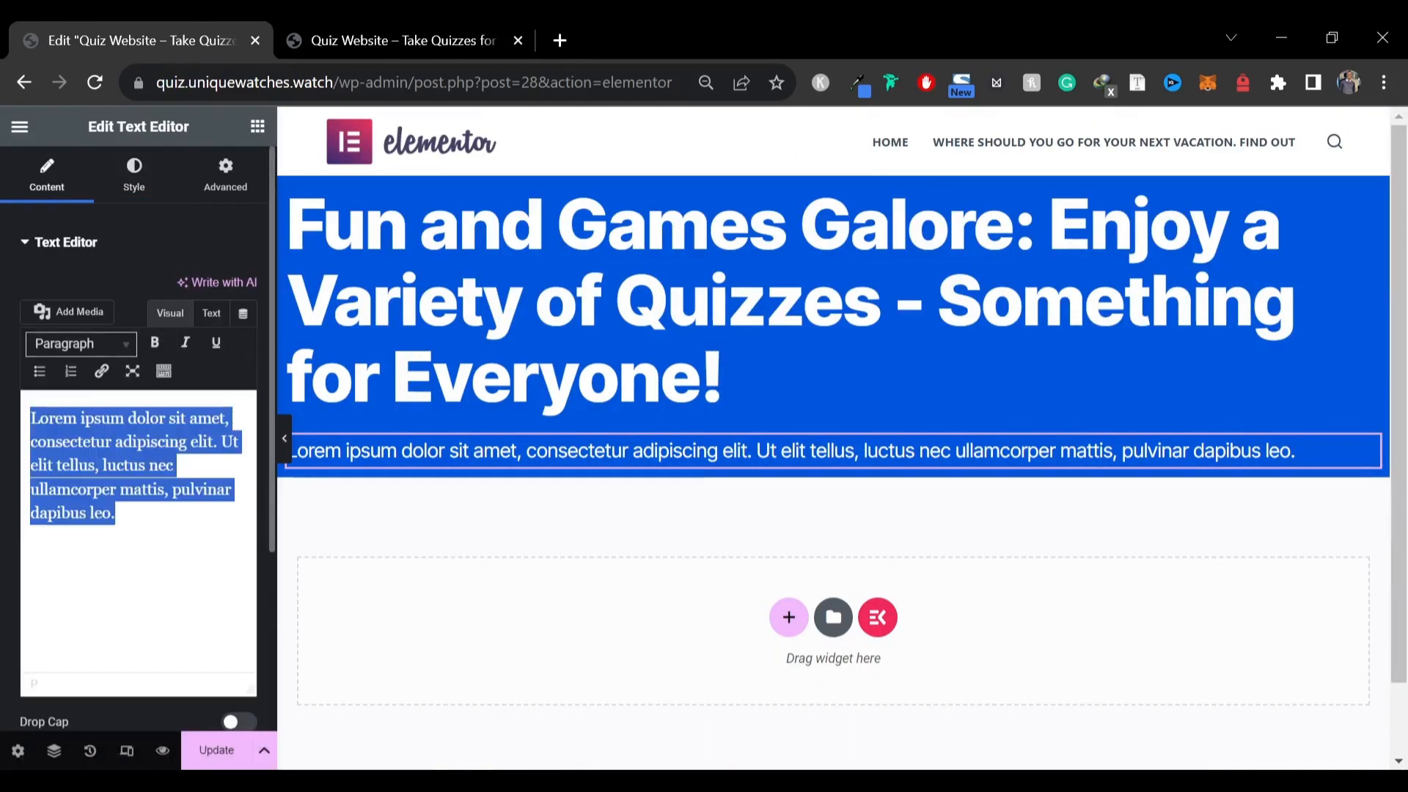
key("ctrl+v")
Compare the edited hero section against the reference site, including a preview with the editor panel hidden
left_click(380, 22)
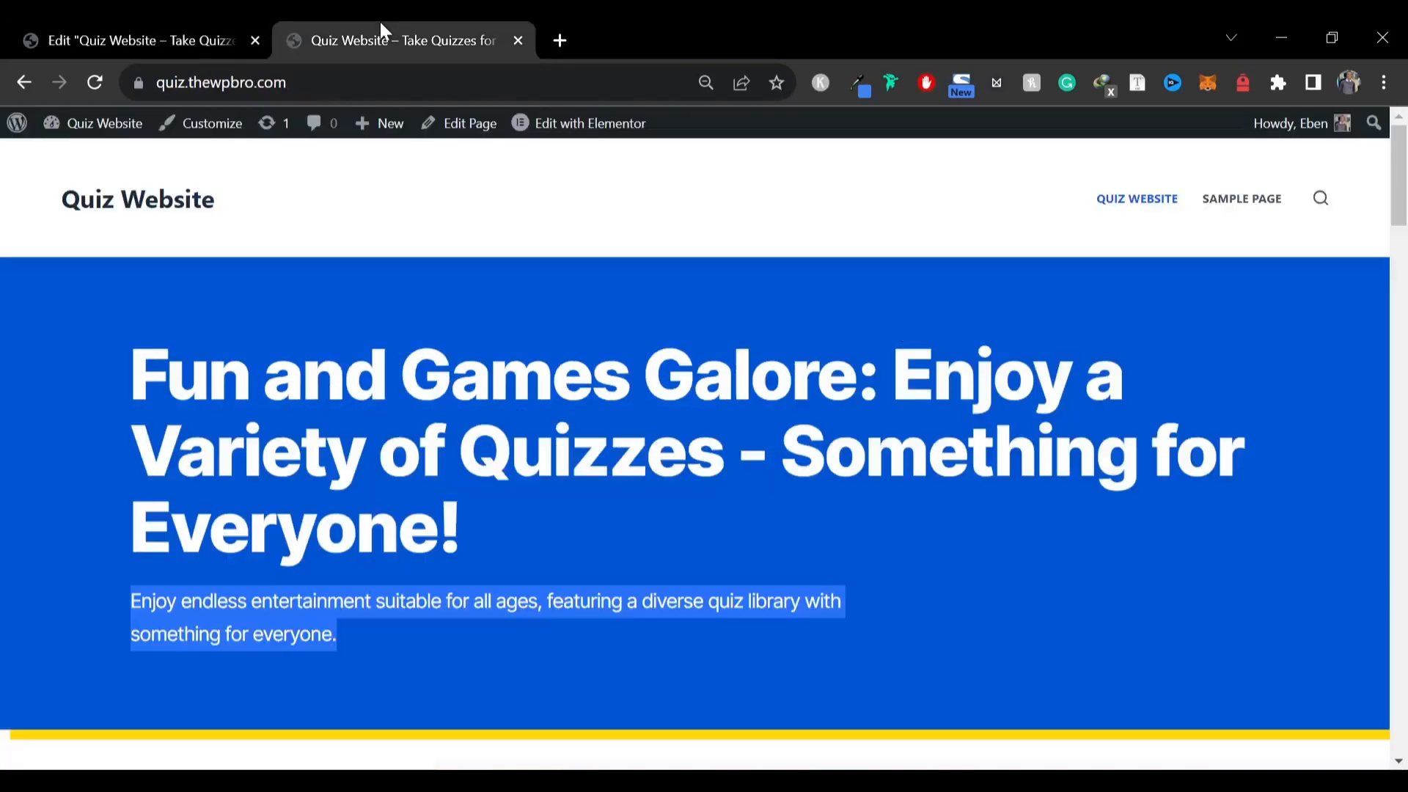
left_click(171, 23)
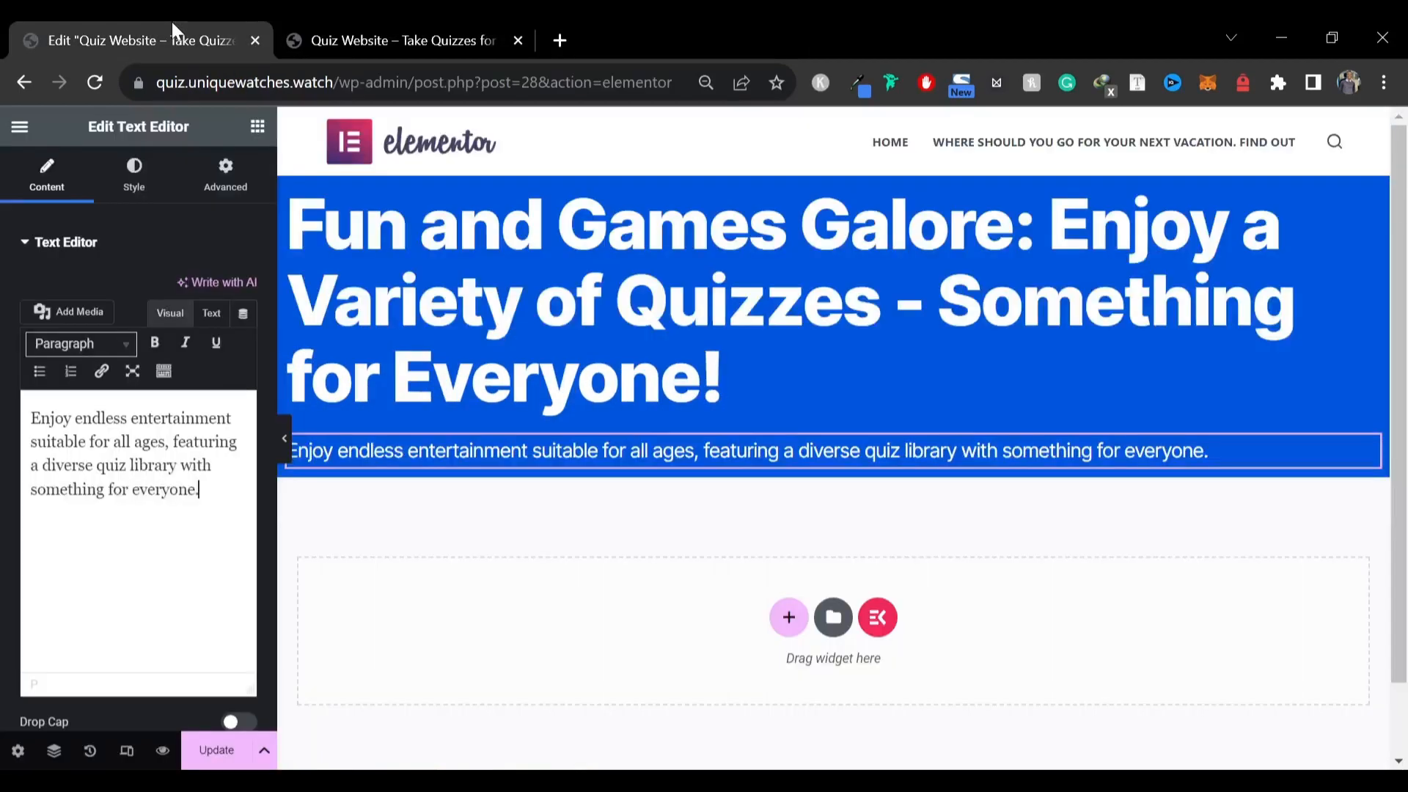
left_click(358, 20)
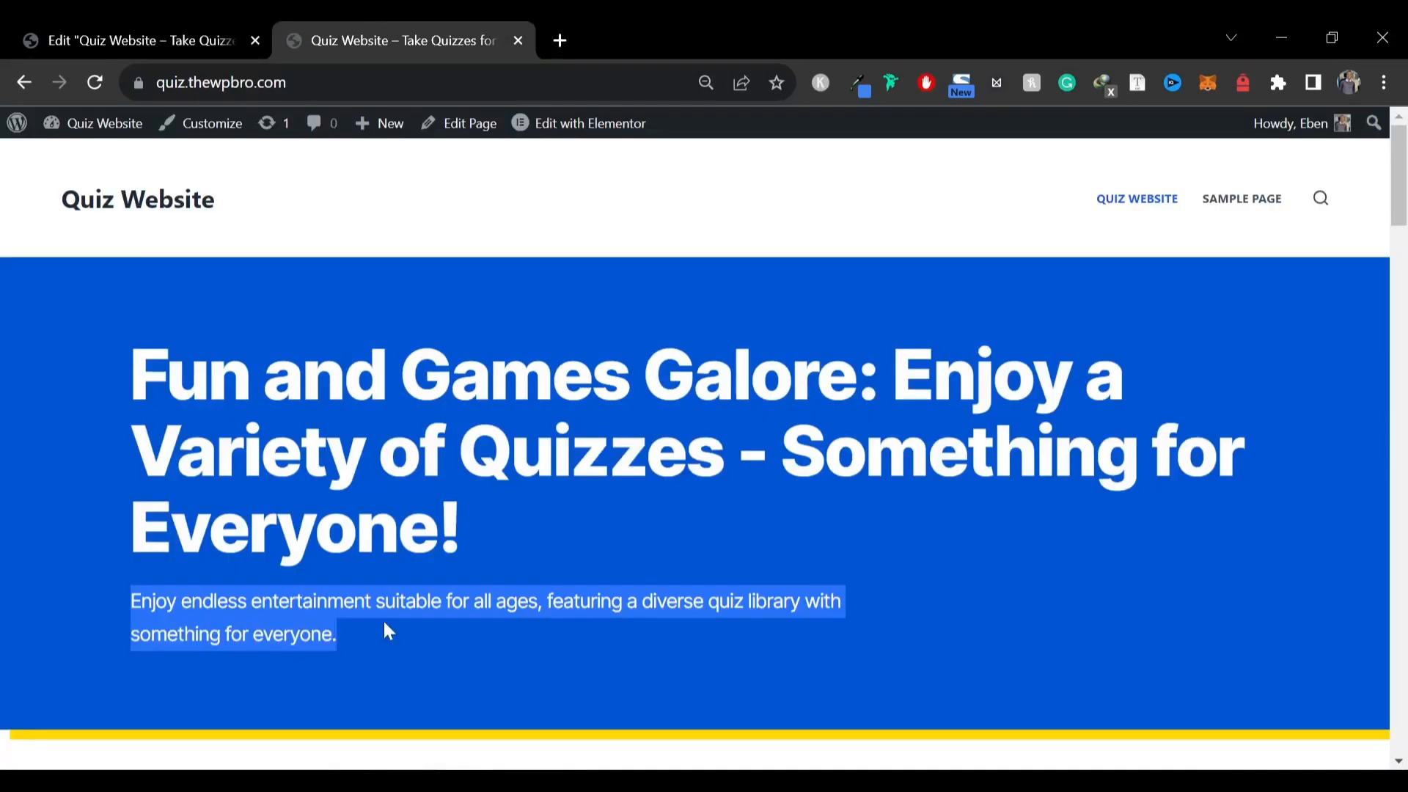
left_click(213, 21)
left_click(398, 29)
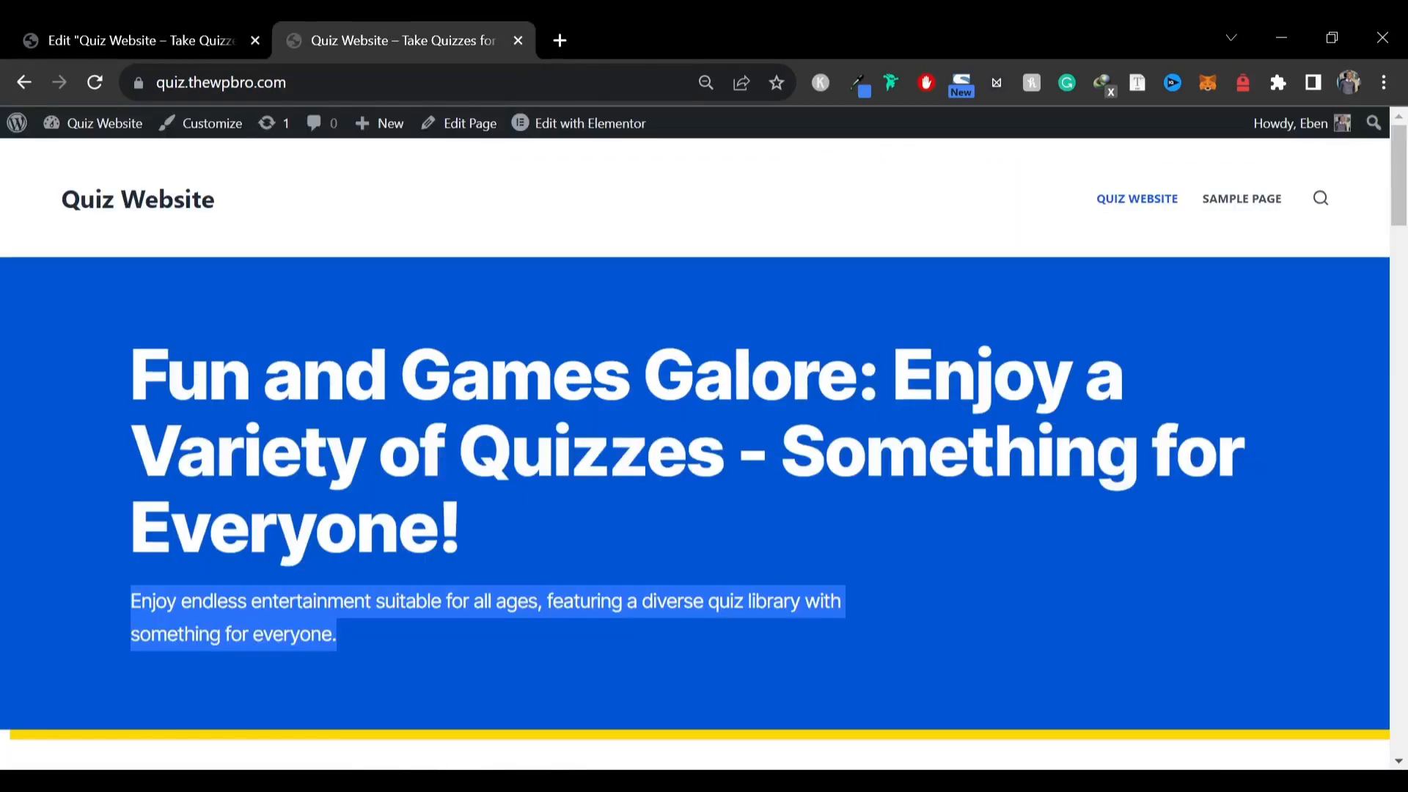
left_click(131, 28)
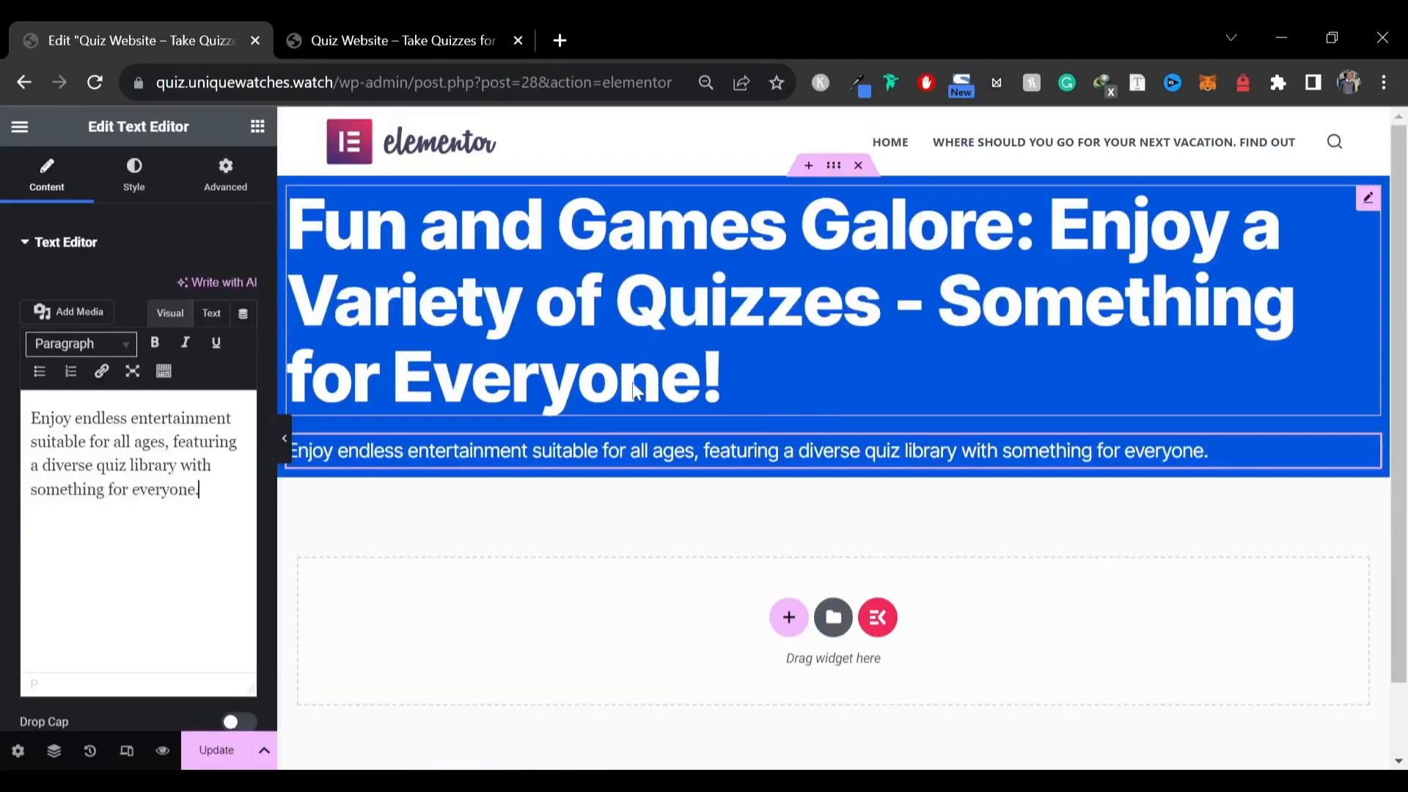
left_click(285, 437)
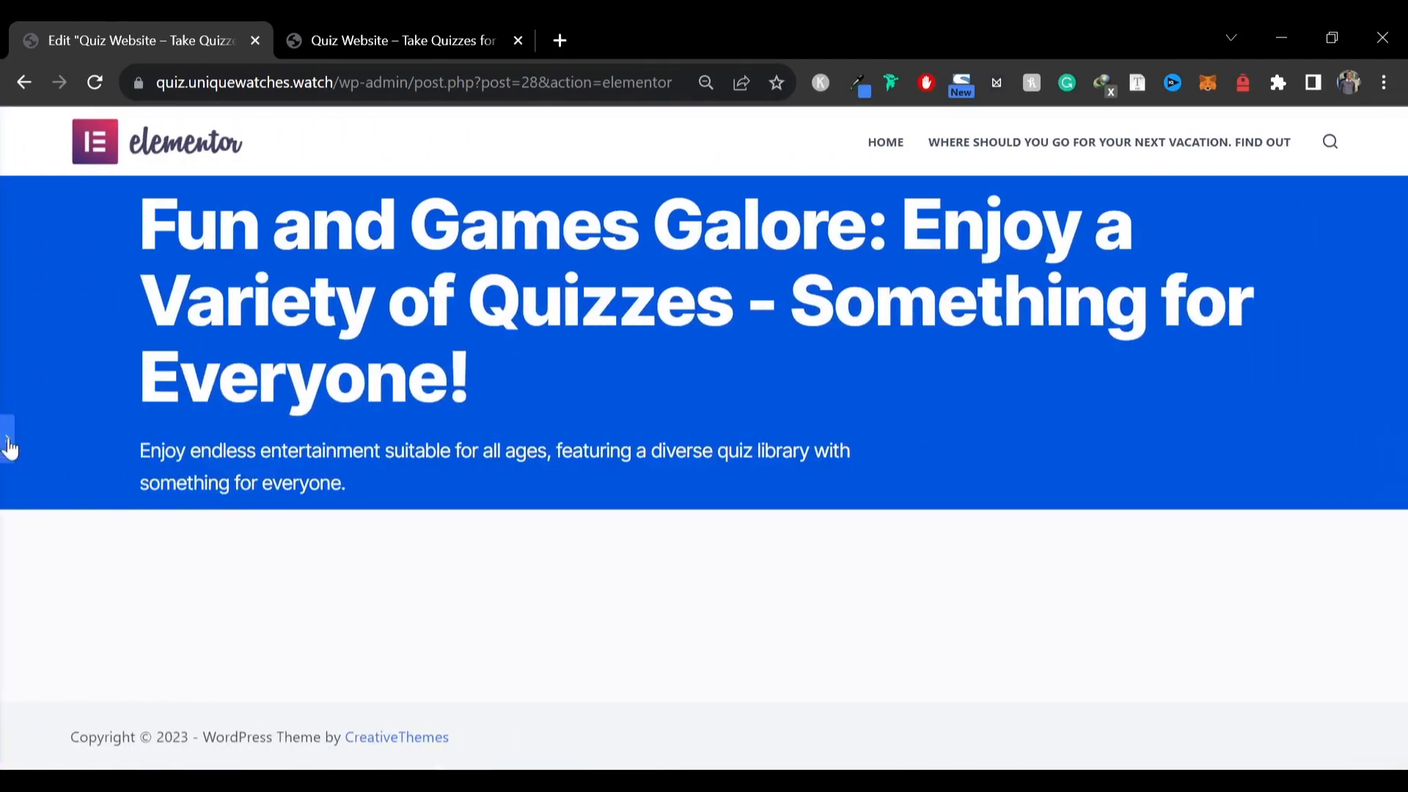
left_click(9, 444)
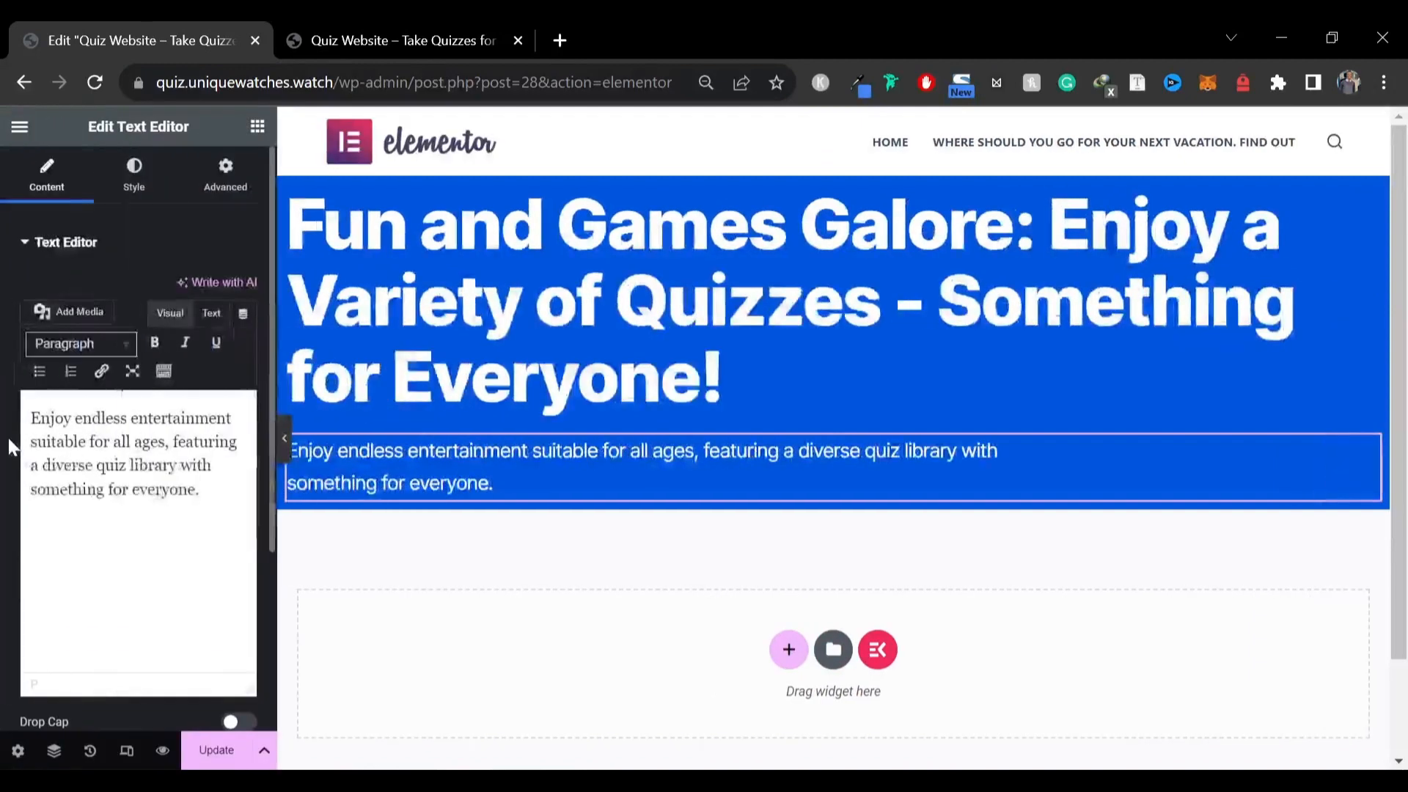
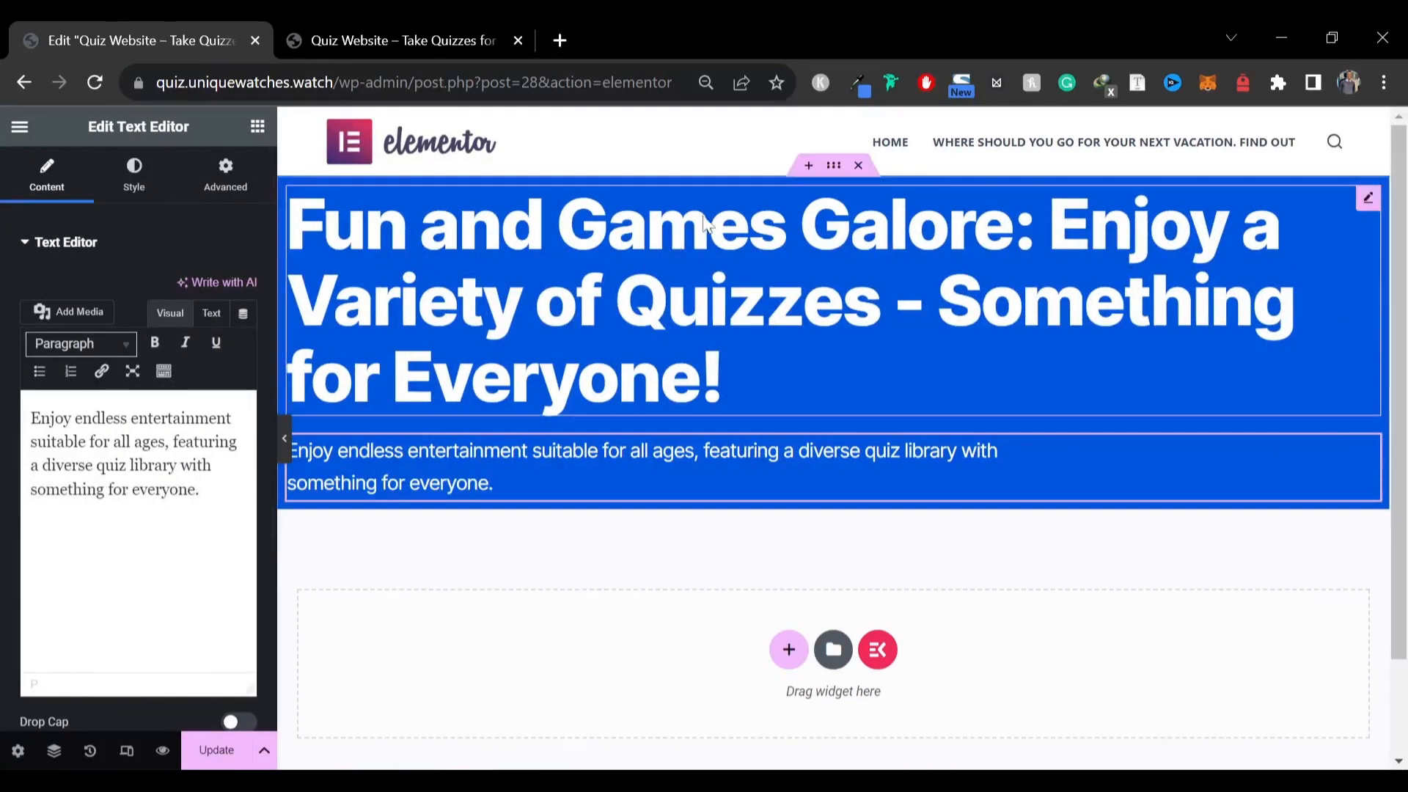
Set the hero container's padding to 80 px on all sides
left_click(834, 166)
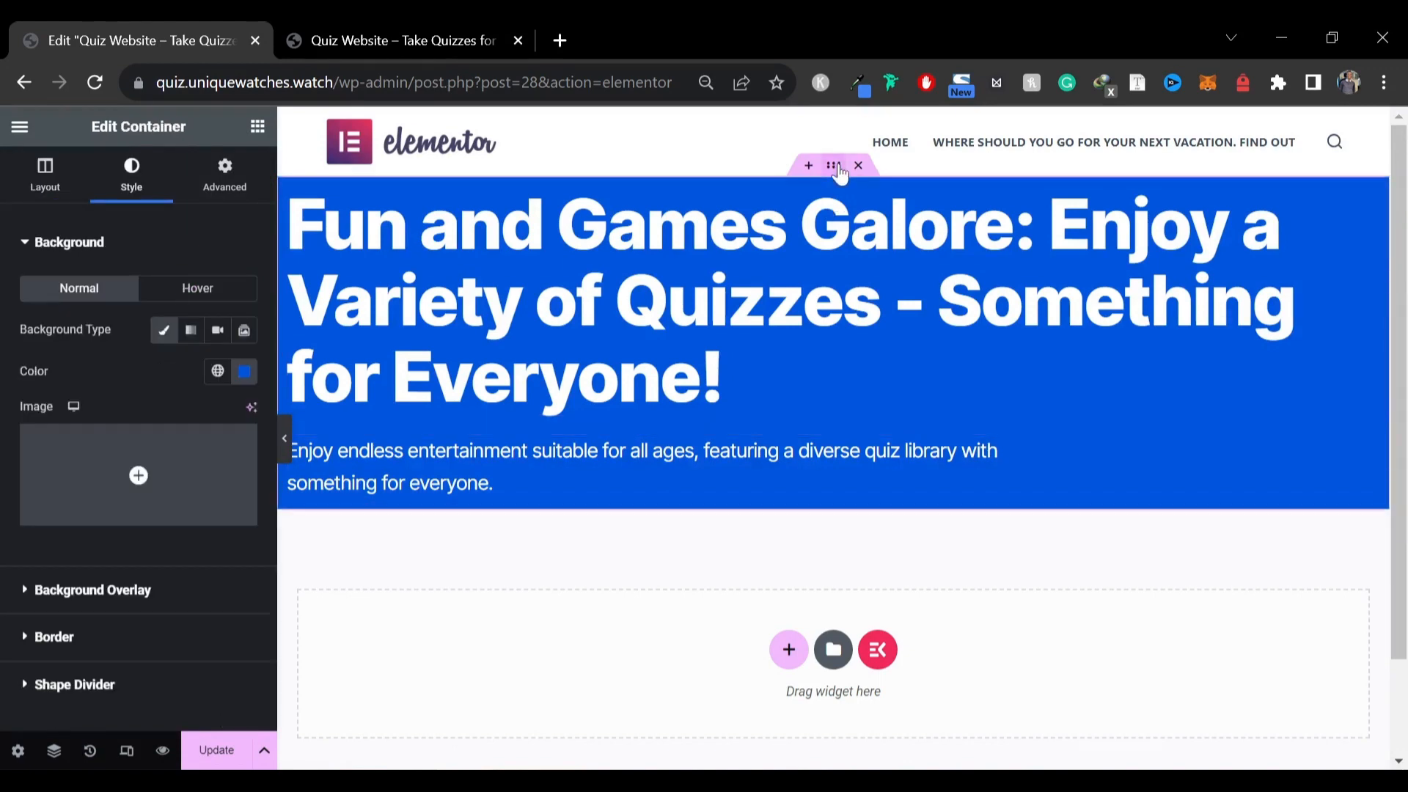
left_click(223, 189)
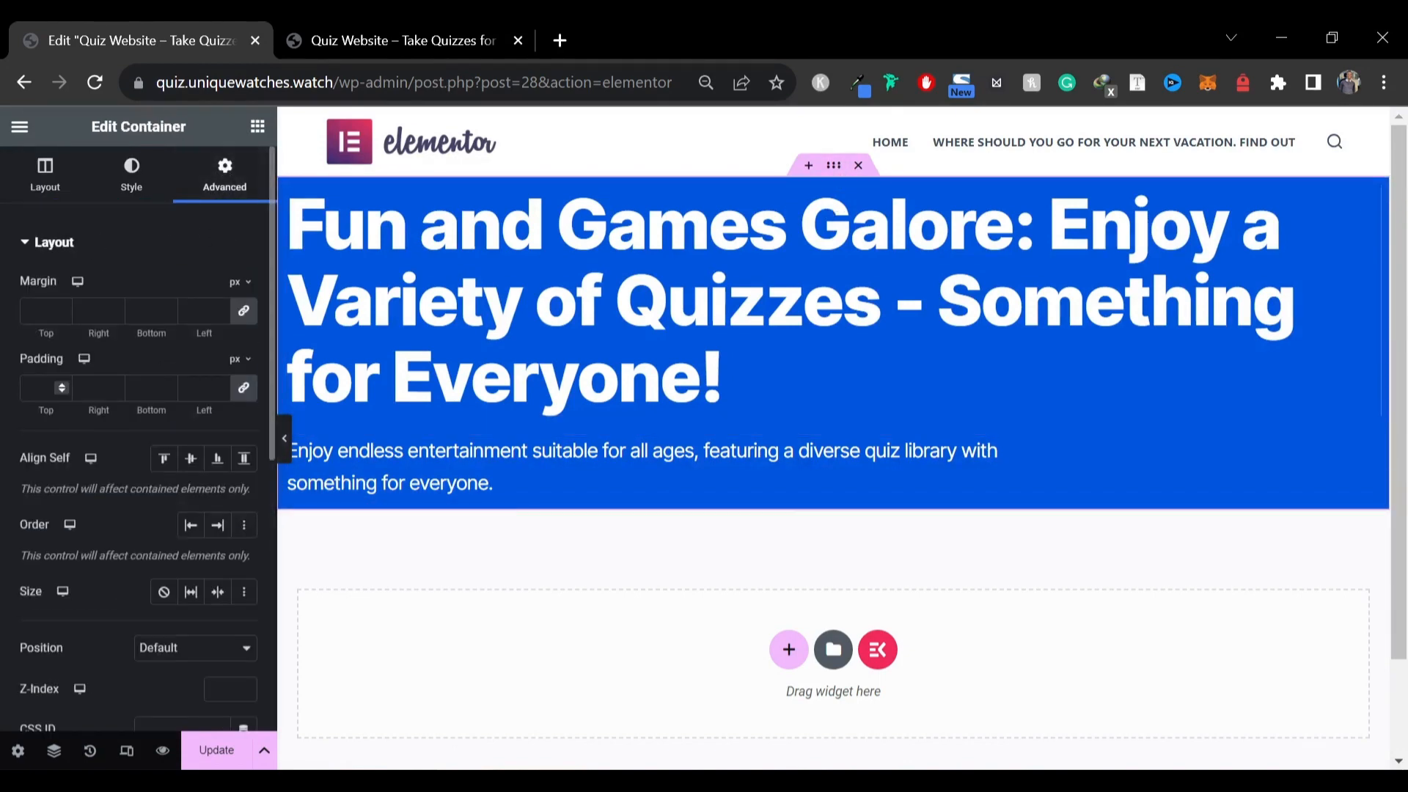
left_click(44, 387)
type("80")
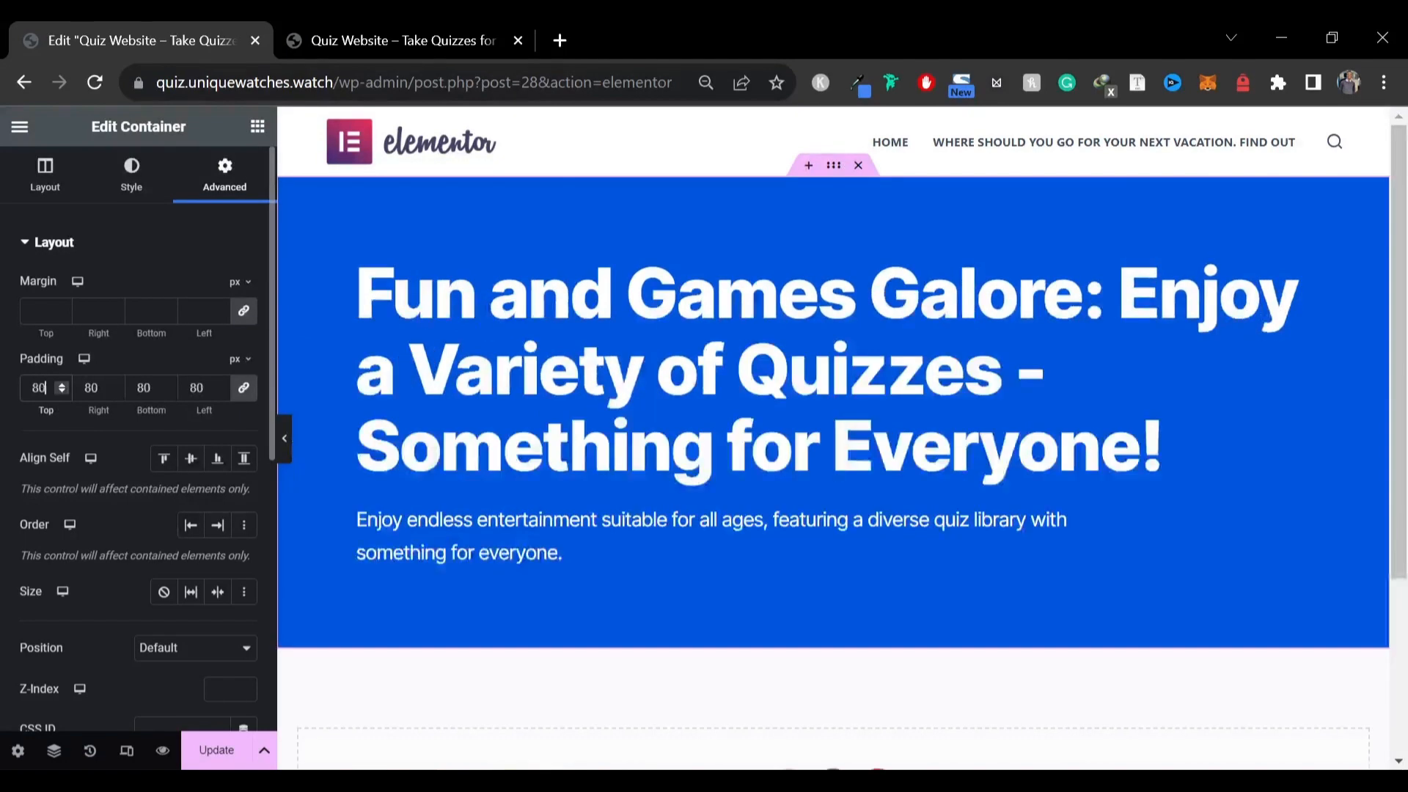
Compare the padded hero section with the reference site, including a preview with the editor panel hidden
left_click(287, 447)
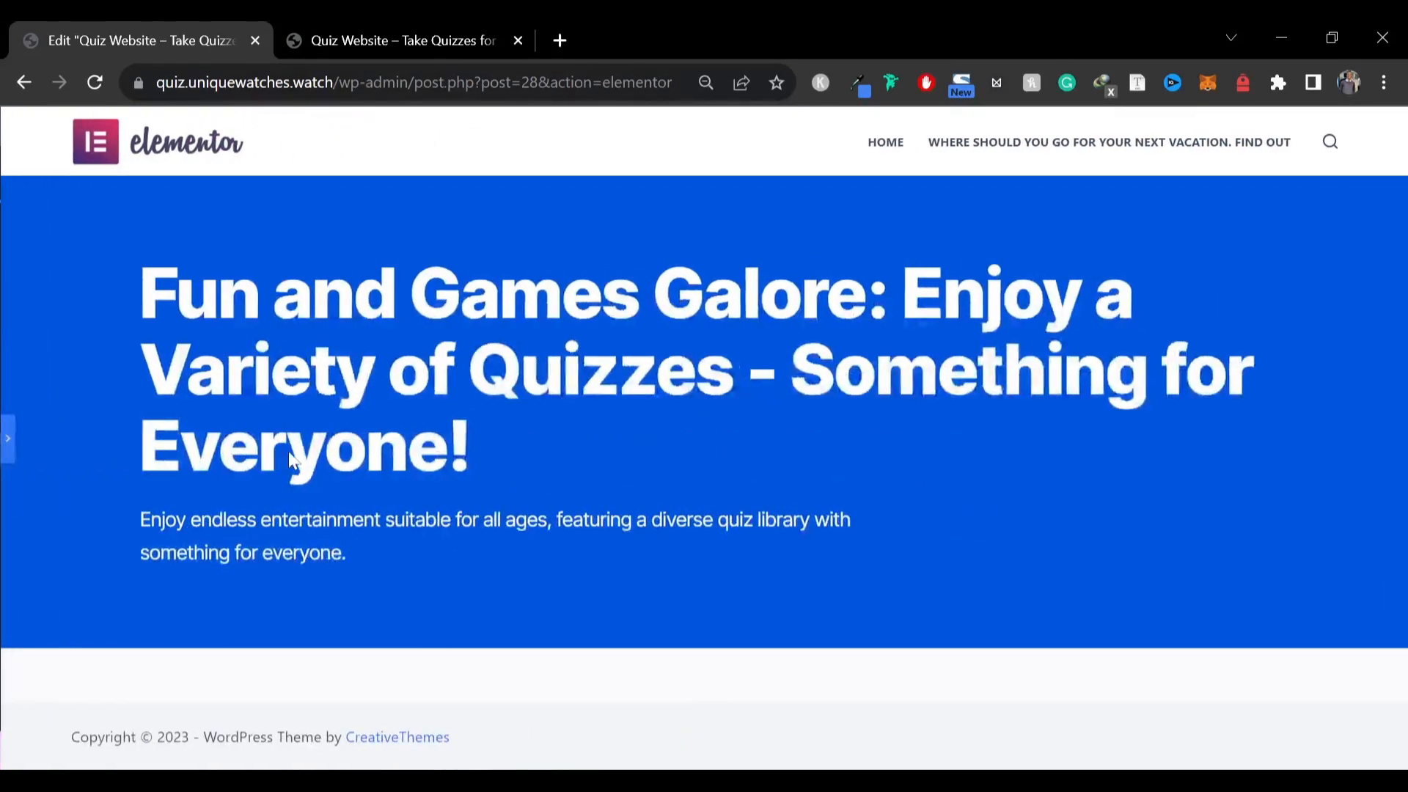
left_click(6, 443)
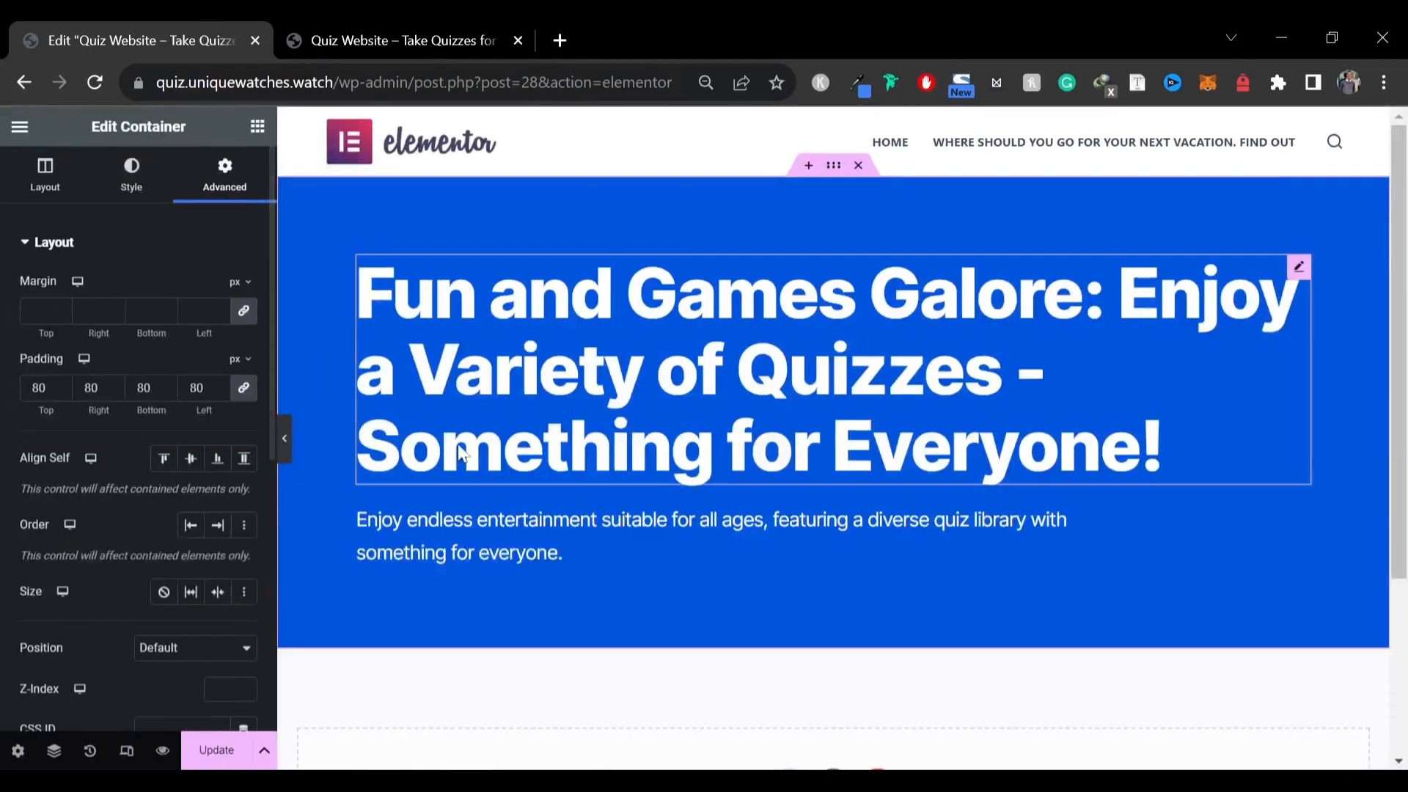
left_click(419, 39)
scroll(193, 396, "down", 5)
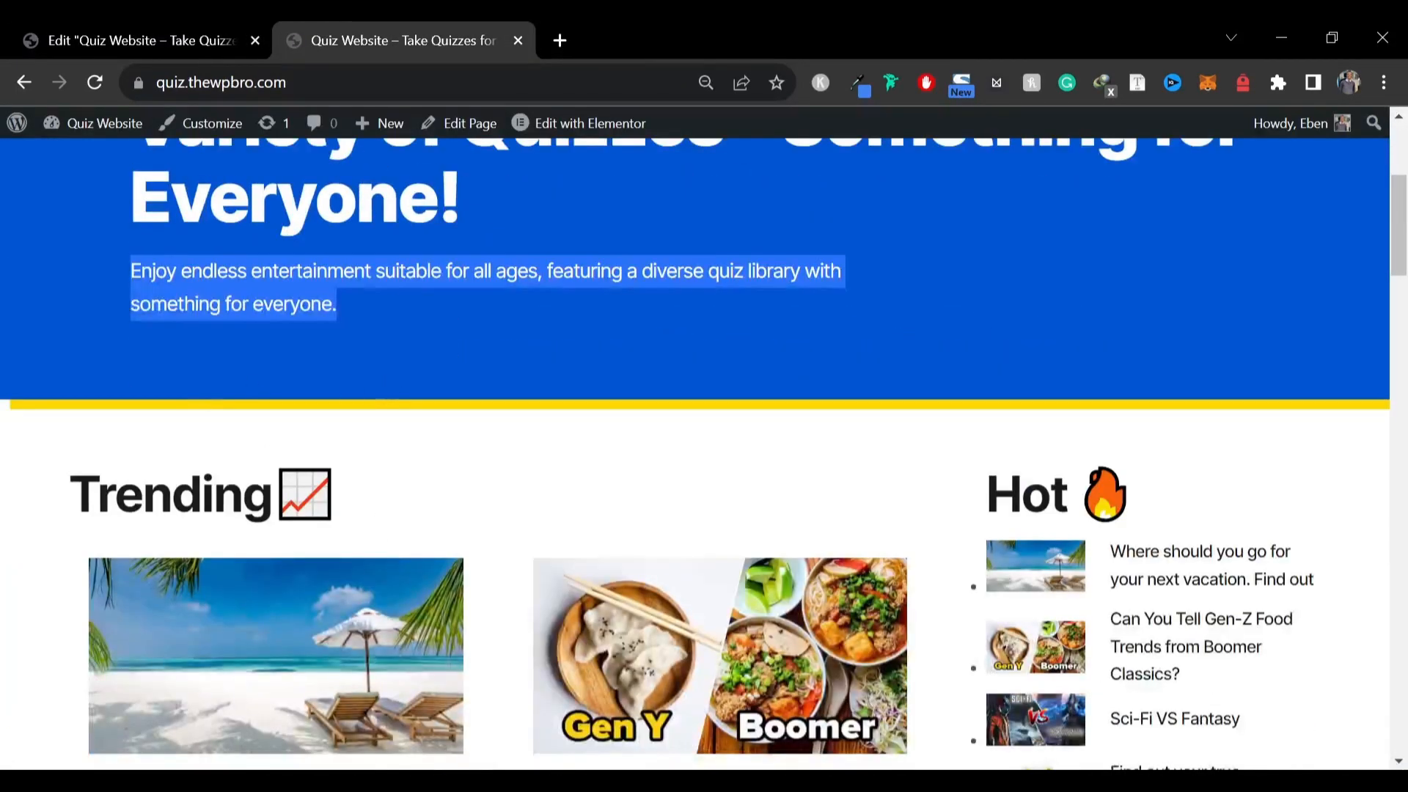
left_click(147, 40)
scroll(102, 374, "down", 7)
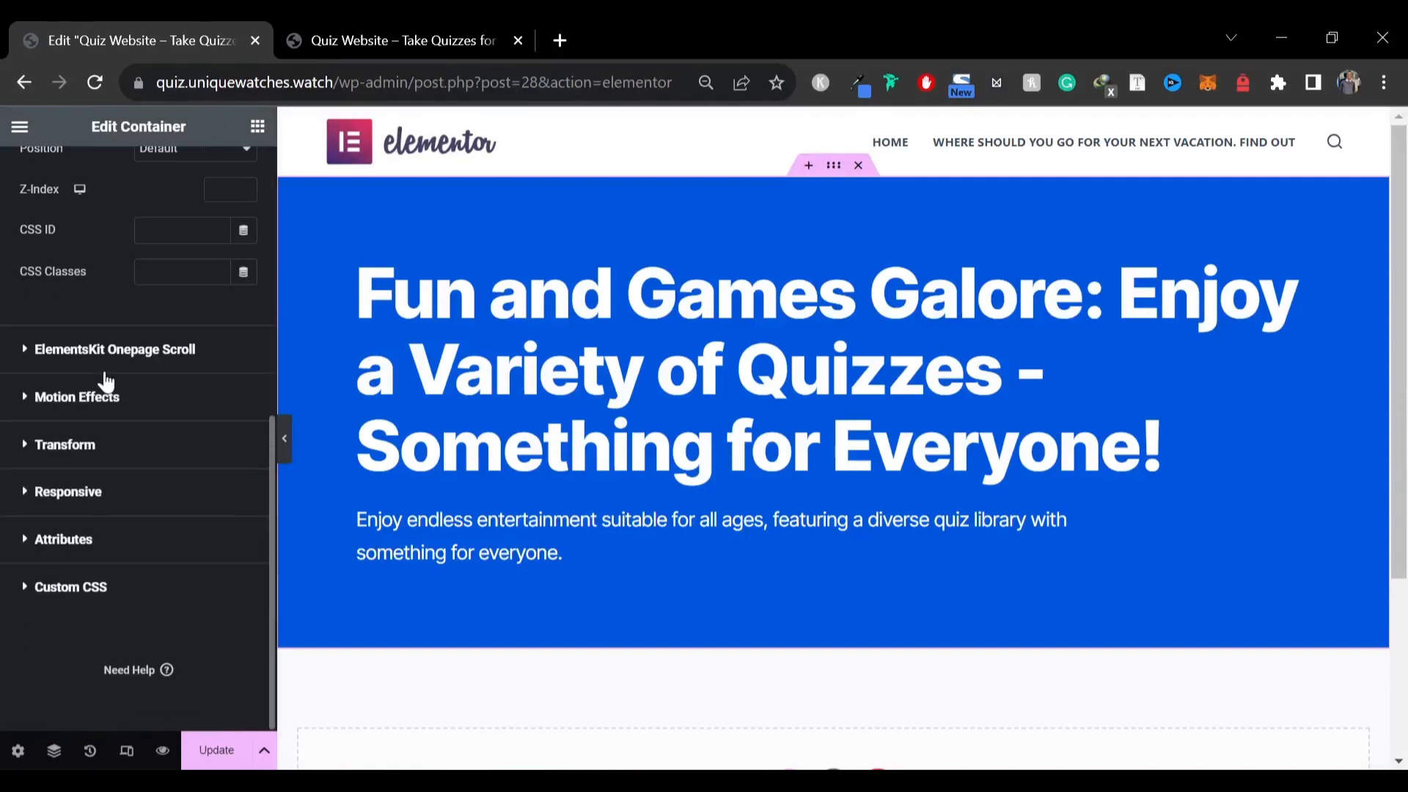
scroll(116, 382, "up", 7)
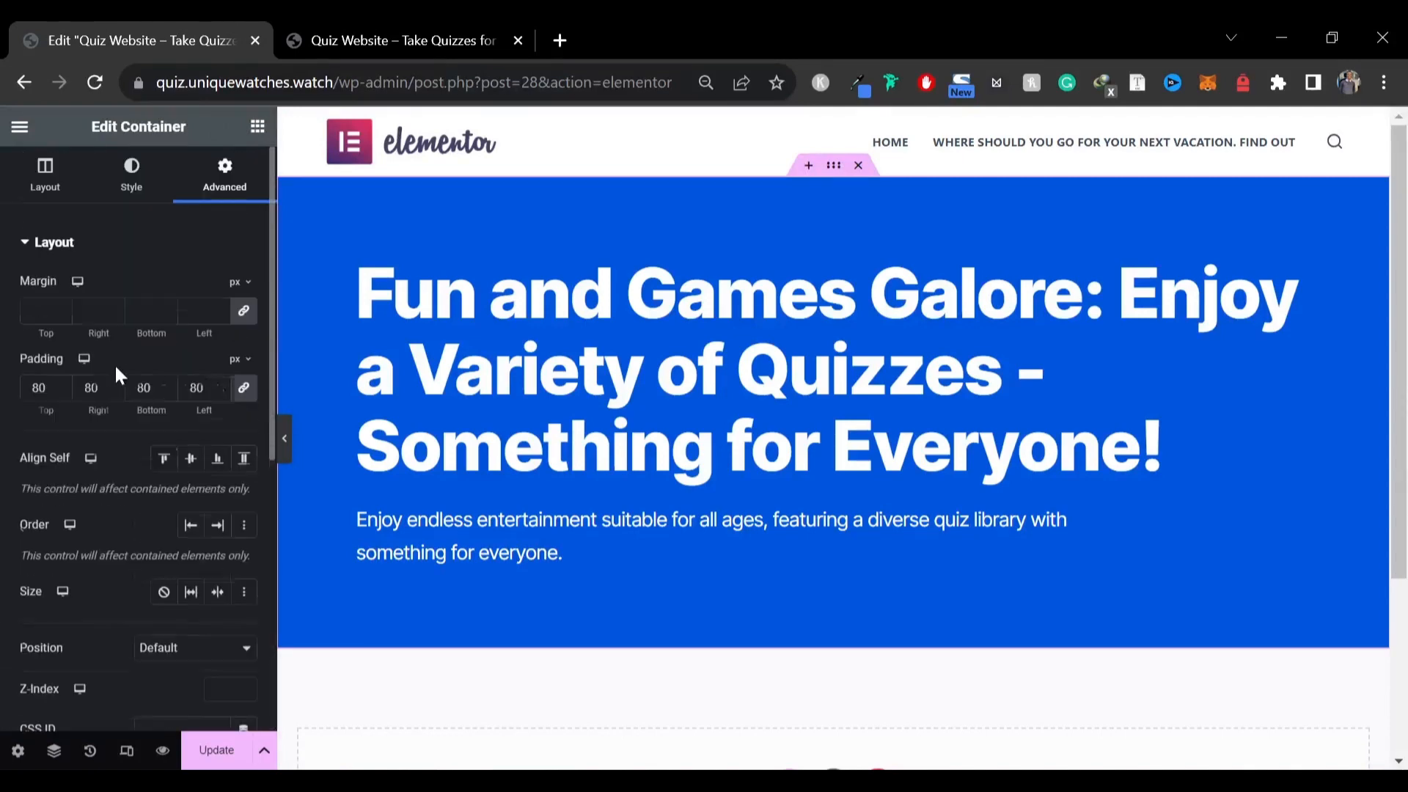
Give the hero container a box shadow coloured yellow, rgba(255, 230, 0, 1)
left_click(145, 178)
scroll(135, 374, "down", 1)
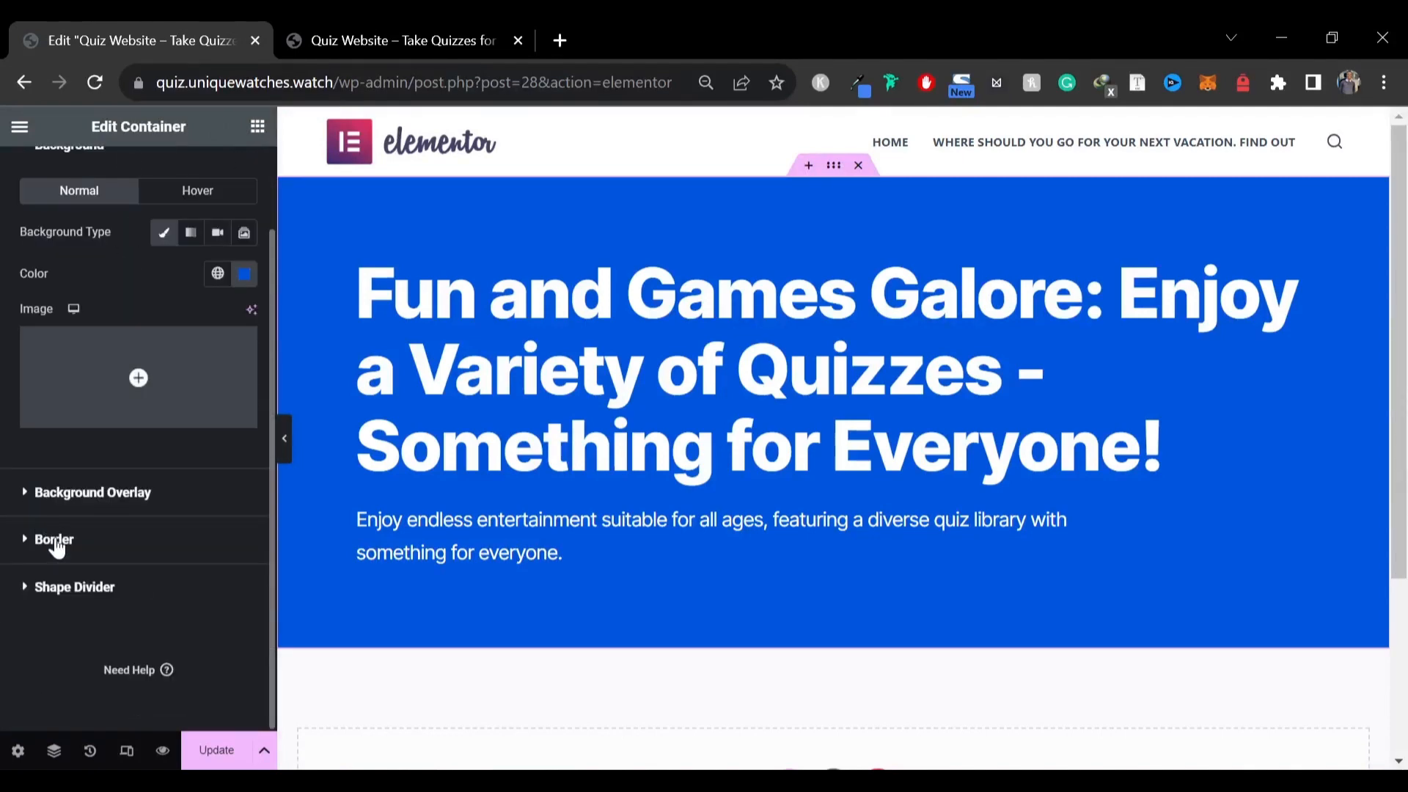
left_click(55, 542)
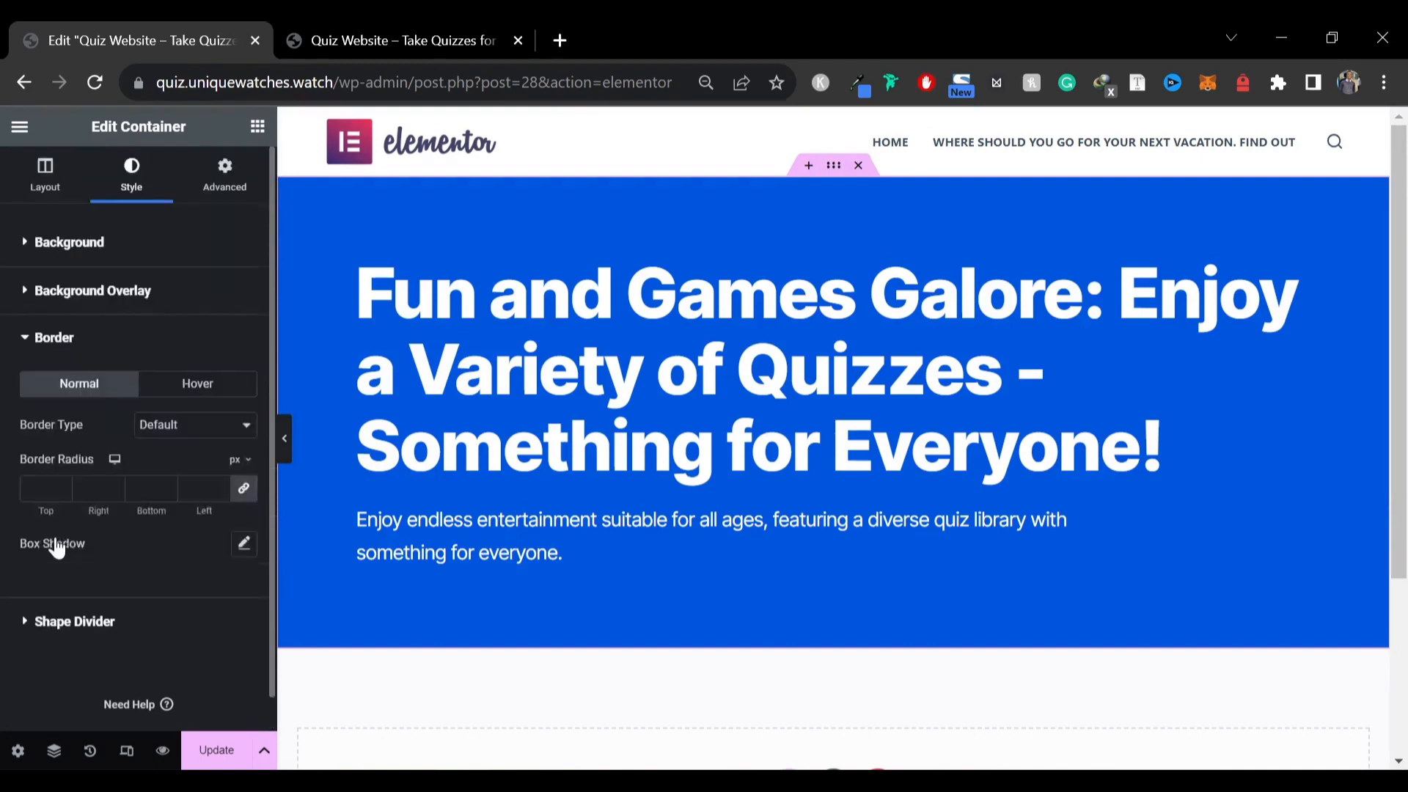
left_click(245, 549)
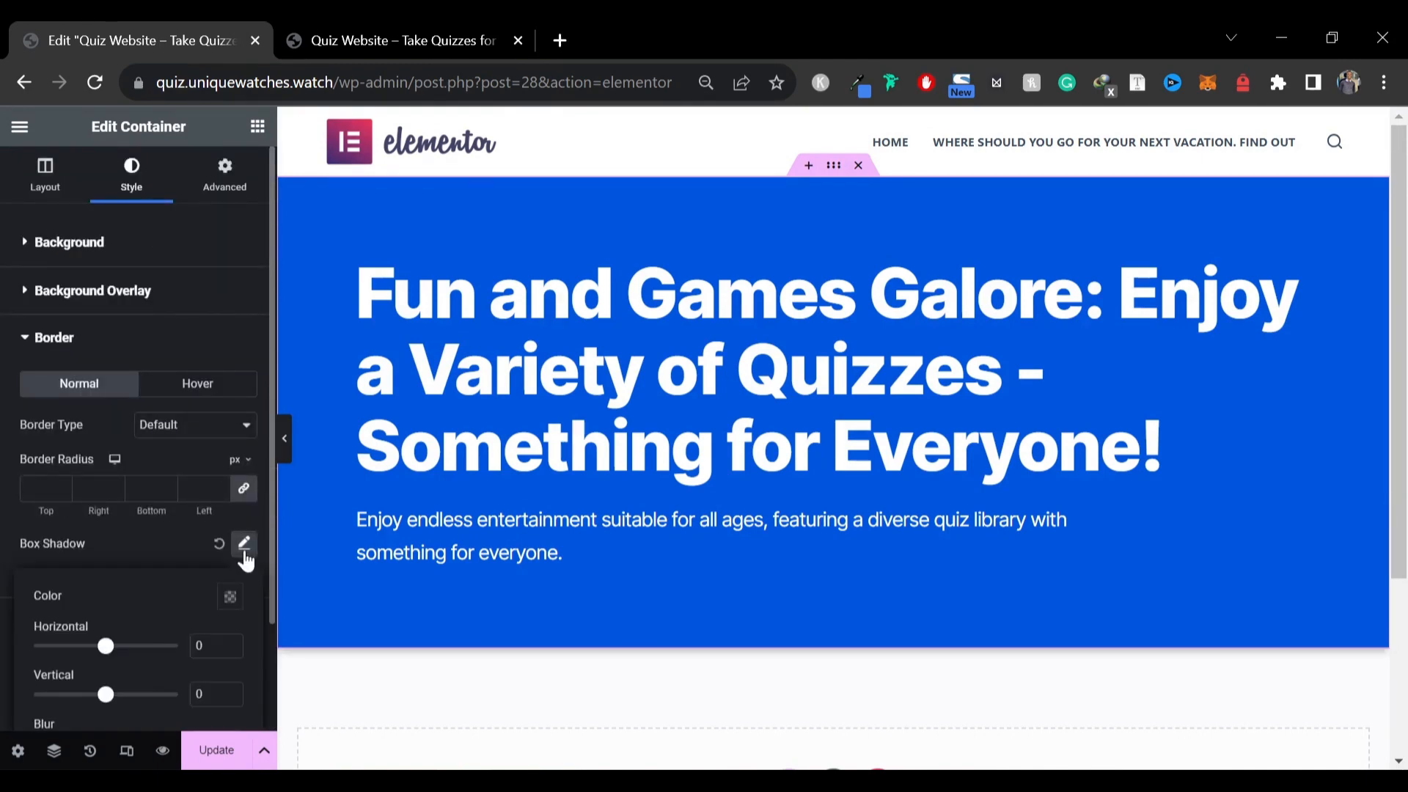
scroll(514, 330, "down", 3)
scroll(162, 537, "down", 2)
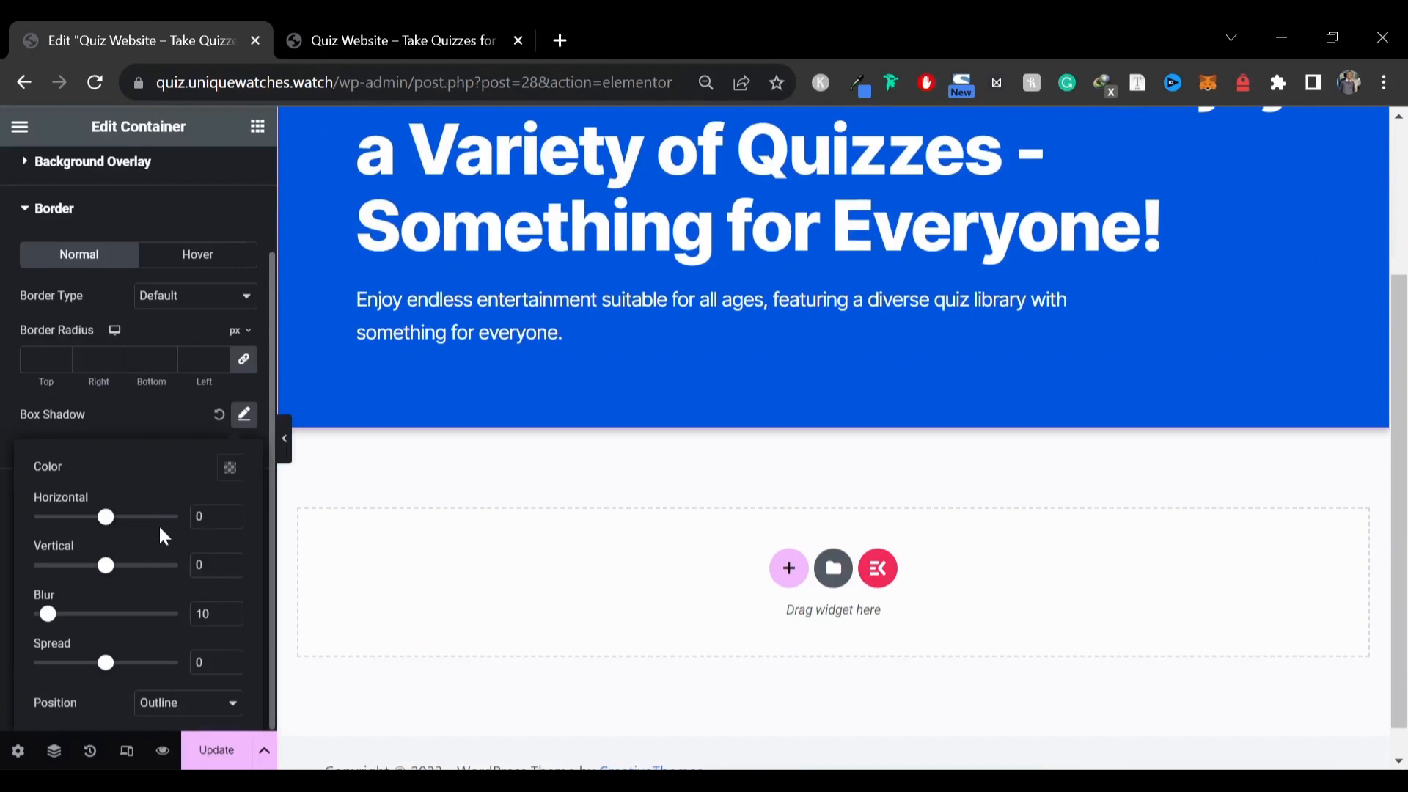
left_click(229, 468)
left_click(153, 375)
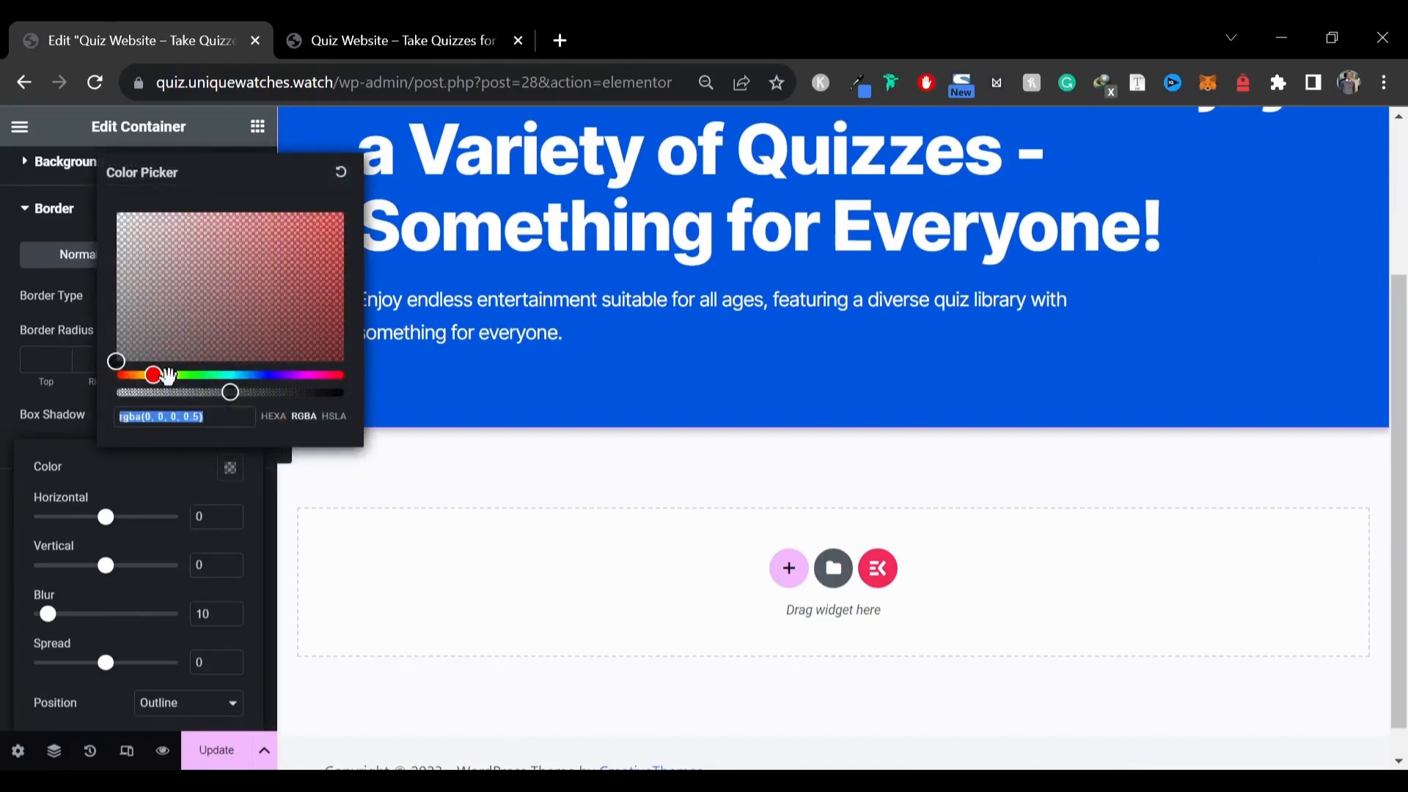
left_click_drag(232, 393, 355, 405)
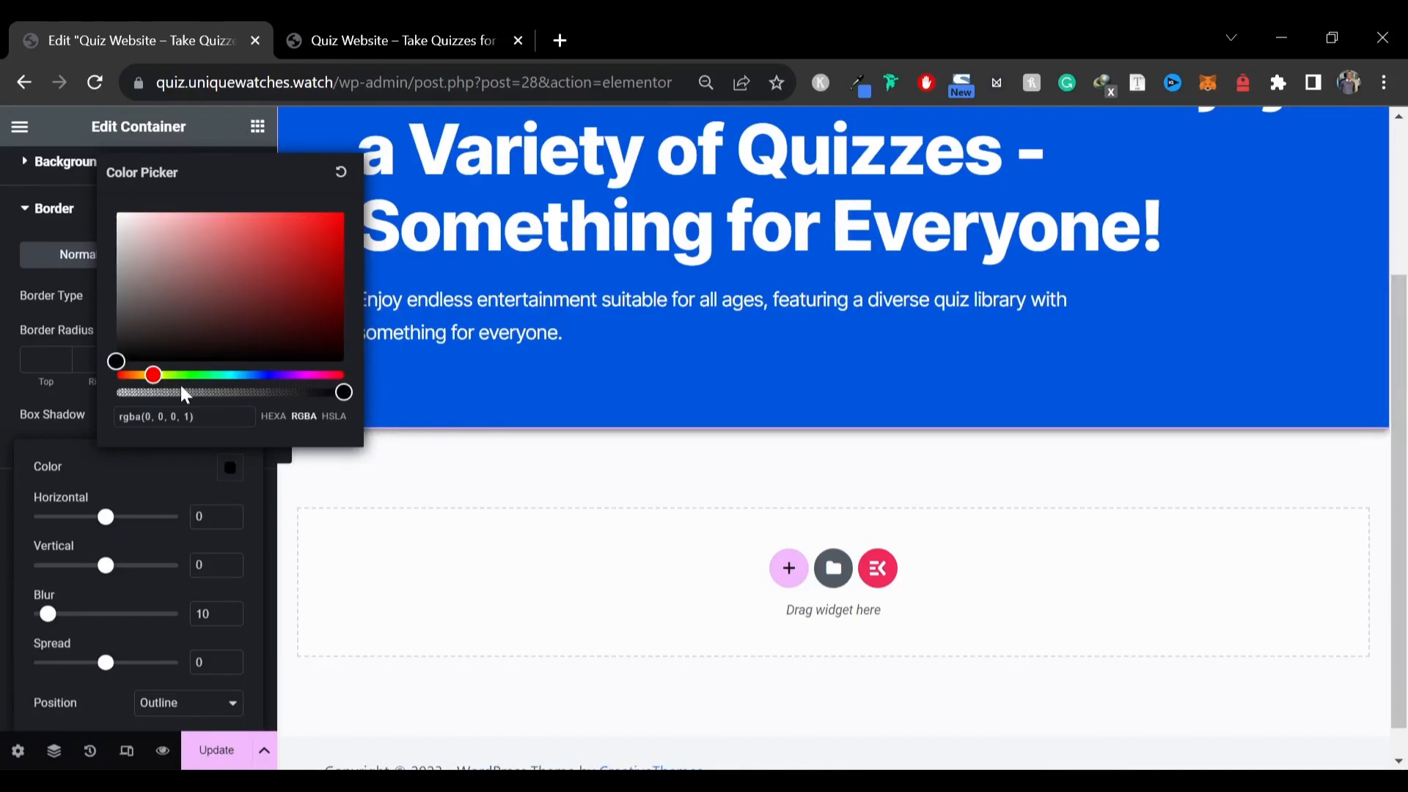
mouse_move(153, 374)
left_mouse_down()
mouse_move(166, 380)
mouse_move(145, 388)
left_mouse_up()
mouse_move(315, 235)
left_mouse_down()
mouse_move(389, 174)
mouse_move(335, 219)
mouse_move(346, 211)
left_mouse_up()
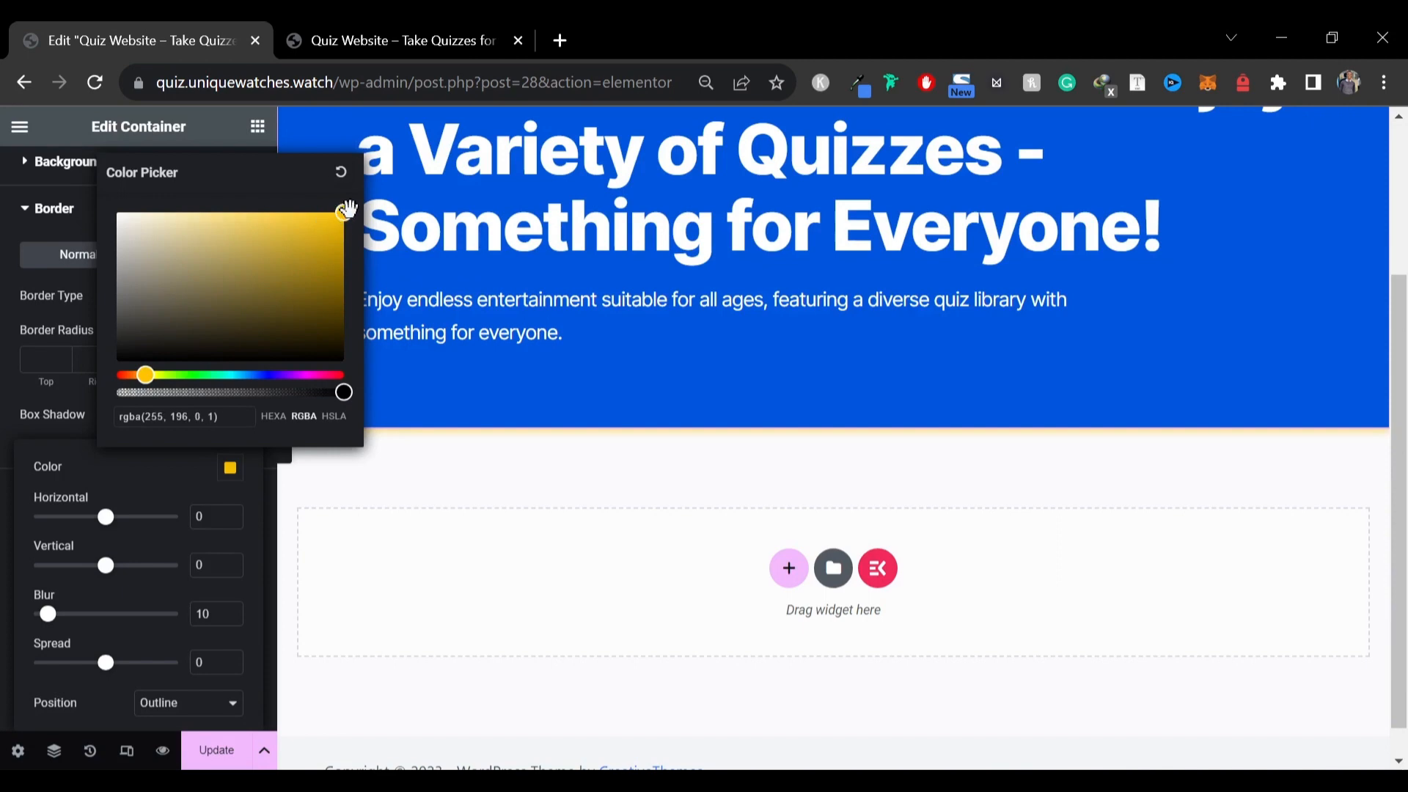
left_click_drag(137, 385, 150, 380)
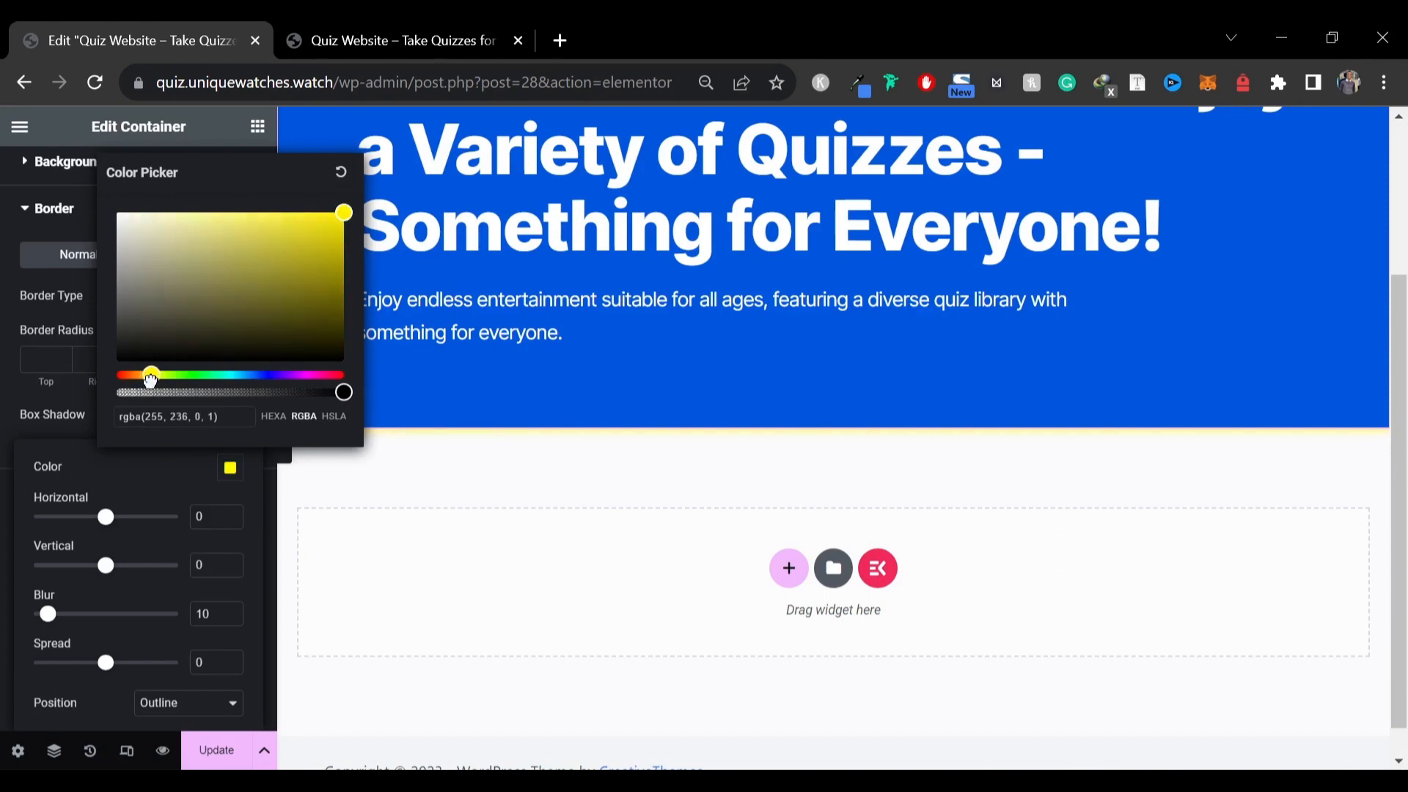
left_click(161, 477)
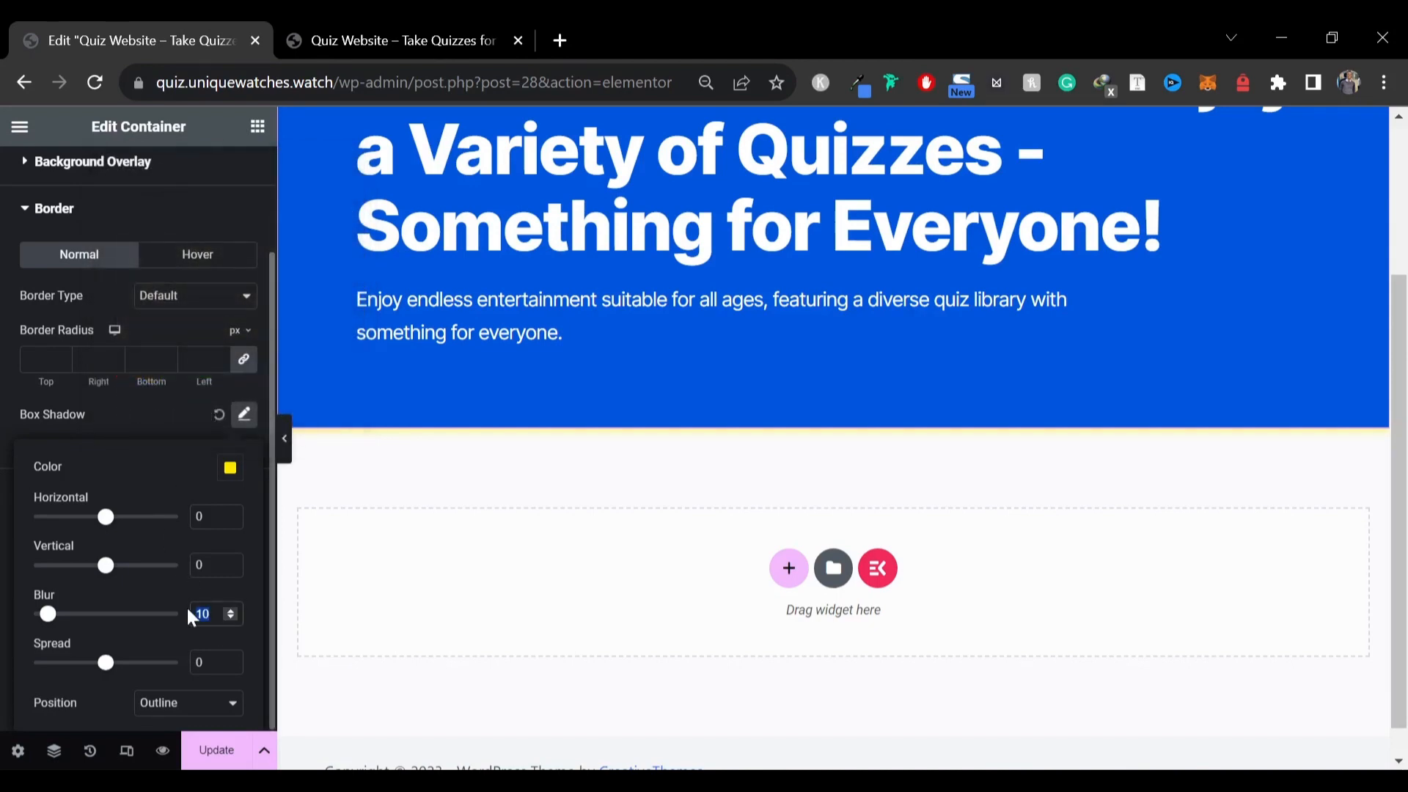
Set the box shadow's blur to 0 and its horizontal and vertical offsets to 10
type("0")
left_click(205, 518)
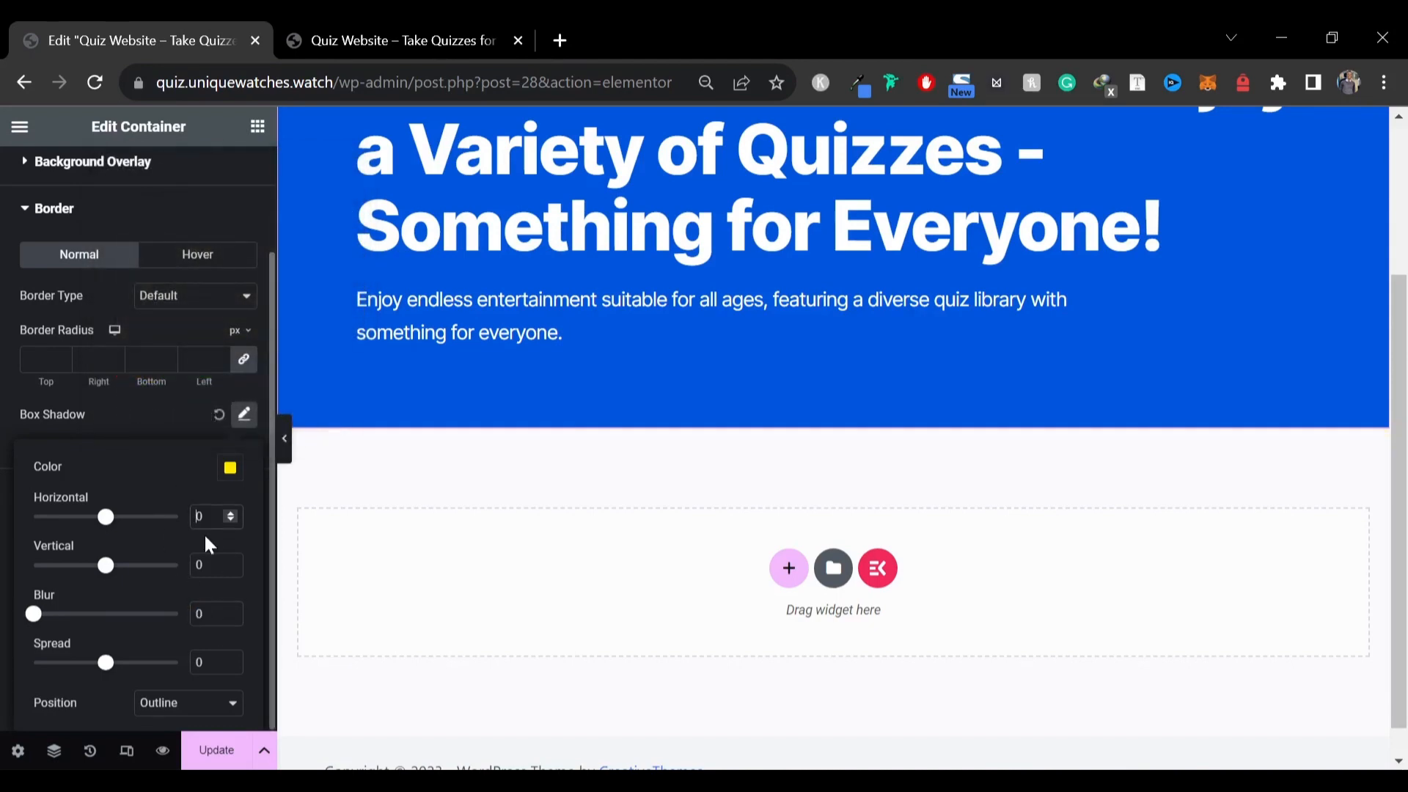
type("1")
type("1")
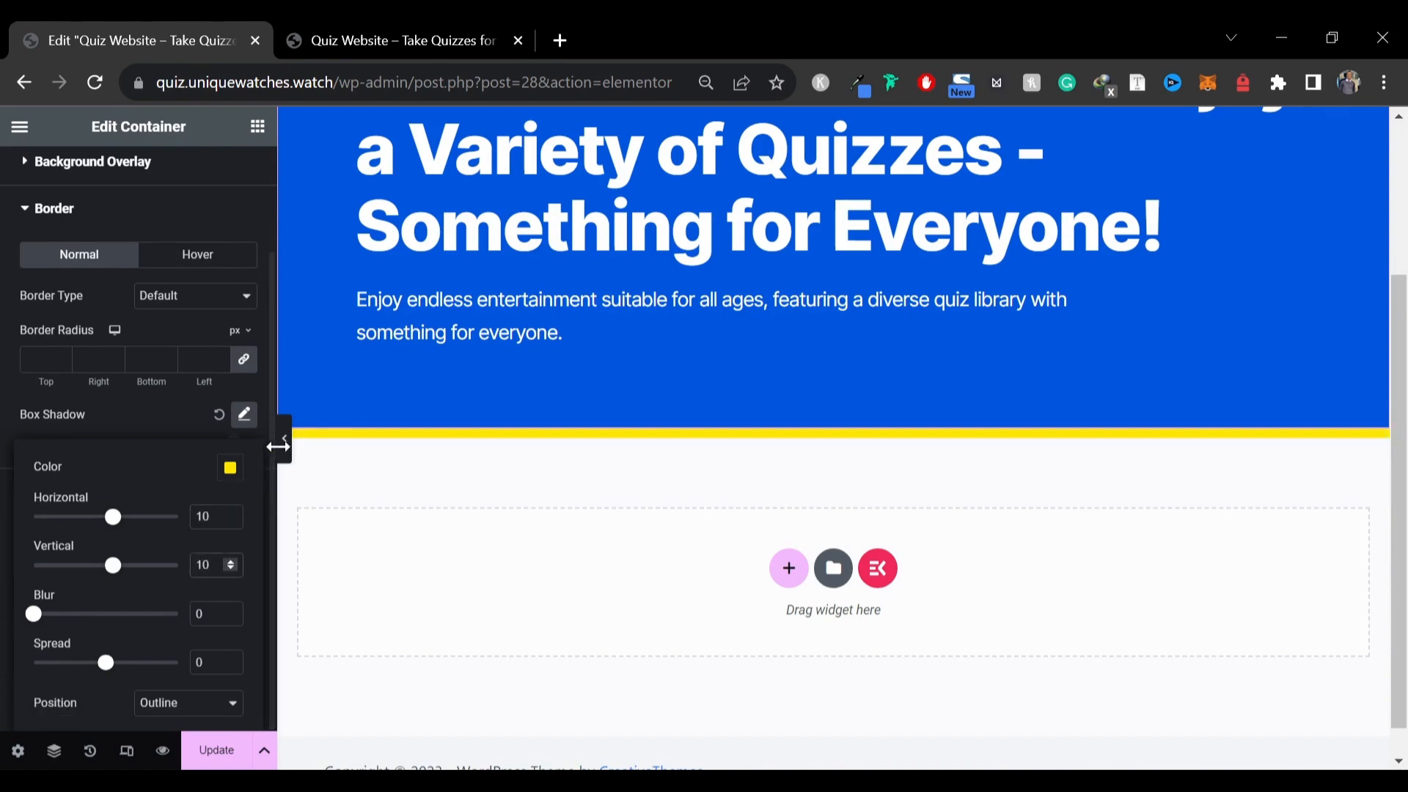
Compare the hero's yellow bottom edge with the reference site and examine the reference's Trending and Hot sections below it
left_click(284, 438)
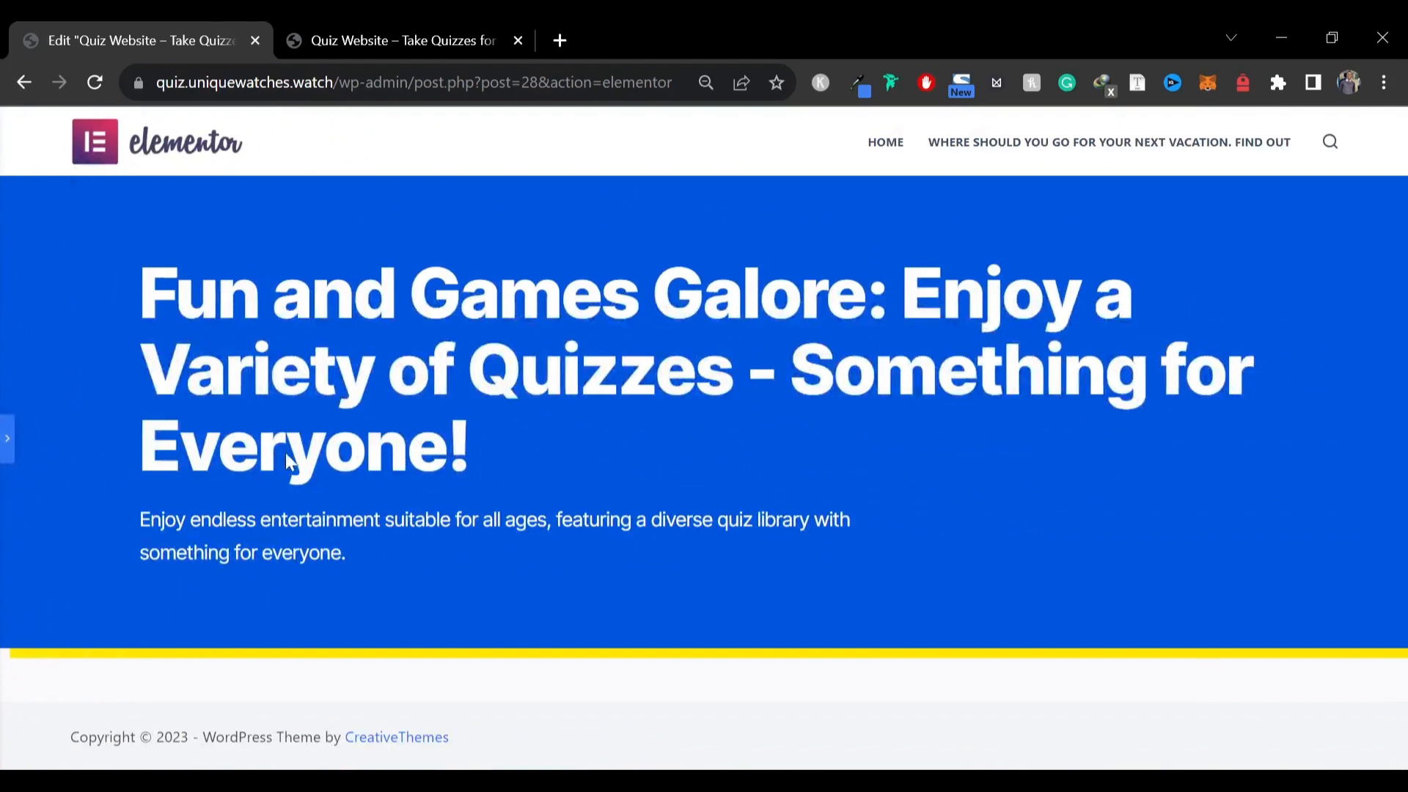
left_click(355, 24)
scroll(704, 440, "up", 5)
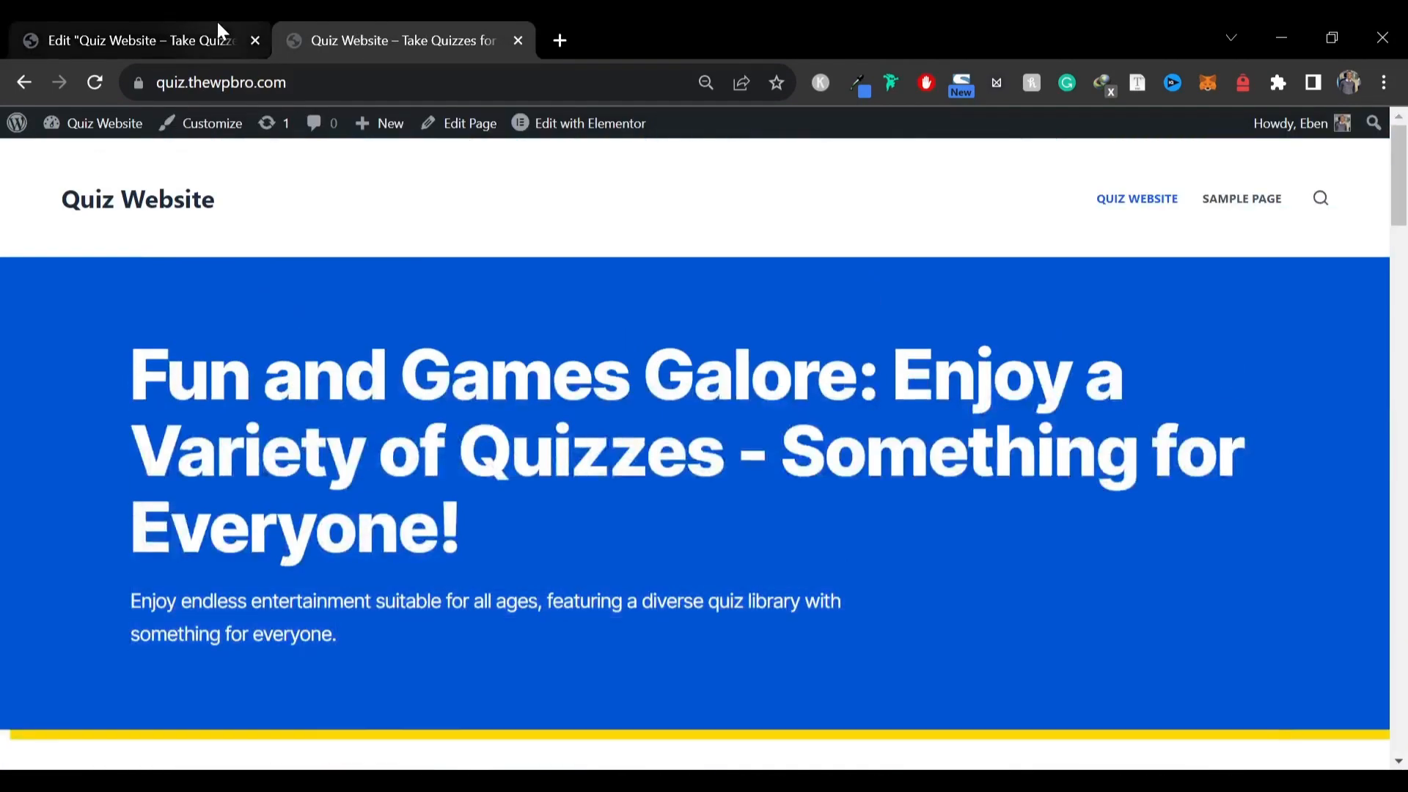
left_click(217, 19)
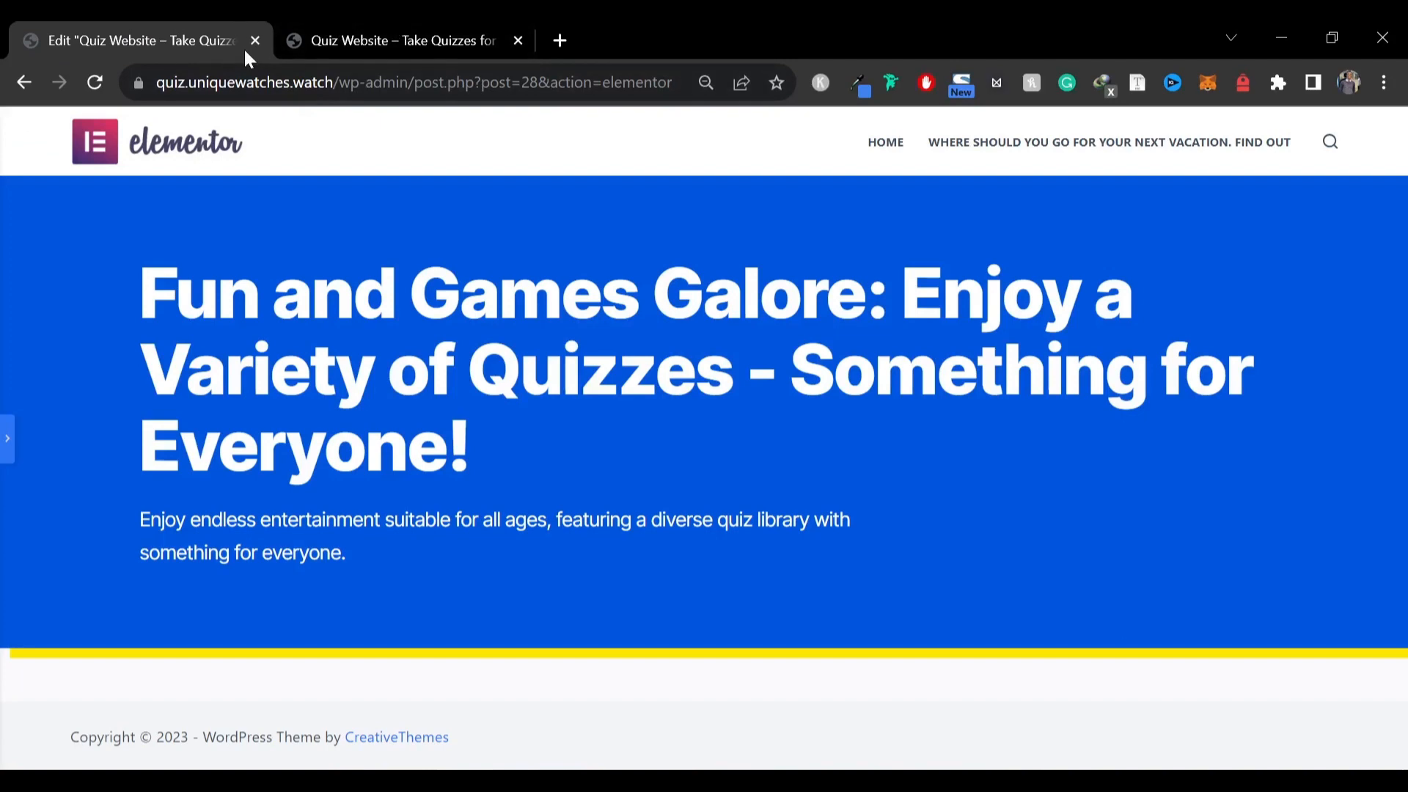
left_click(8, 438)
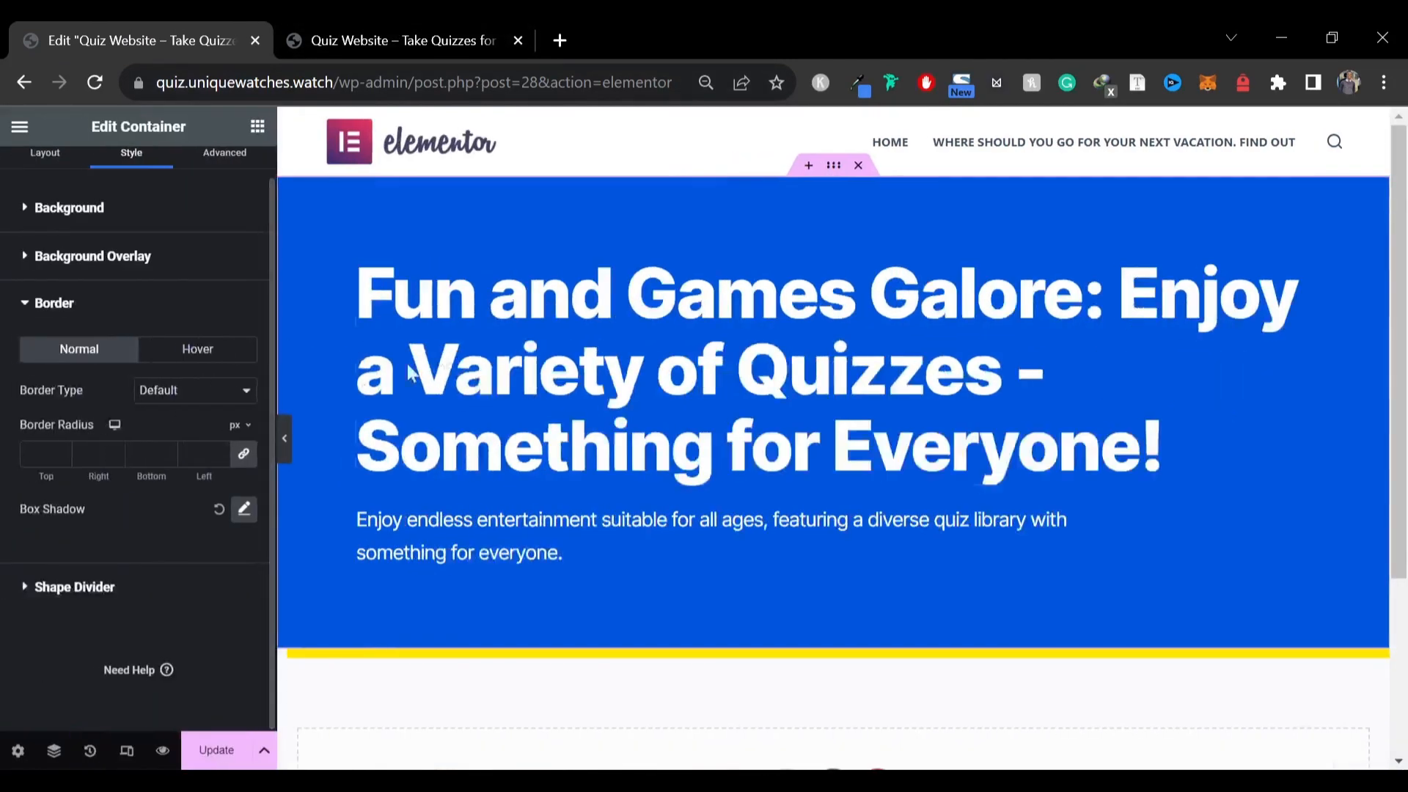
left_click(372, 22)
scroll(331, 477, "down", 8)
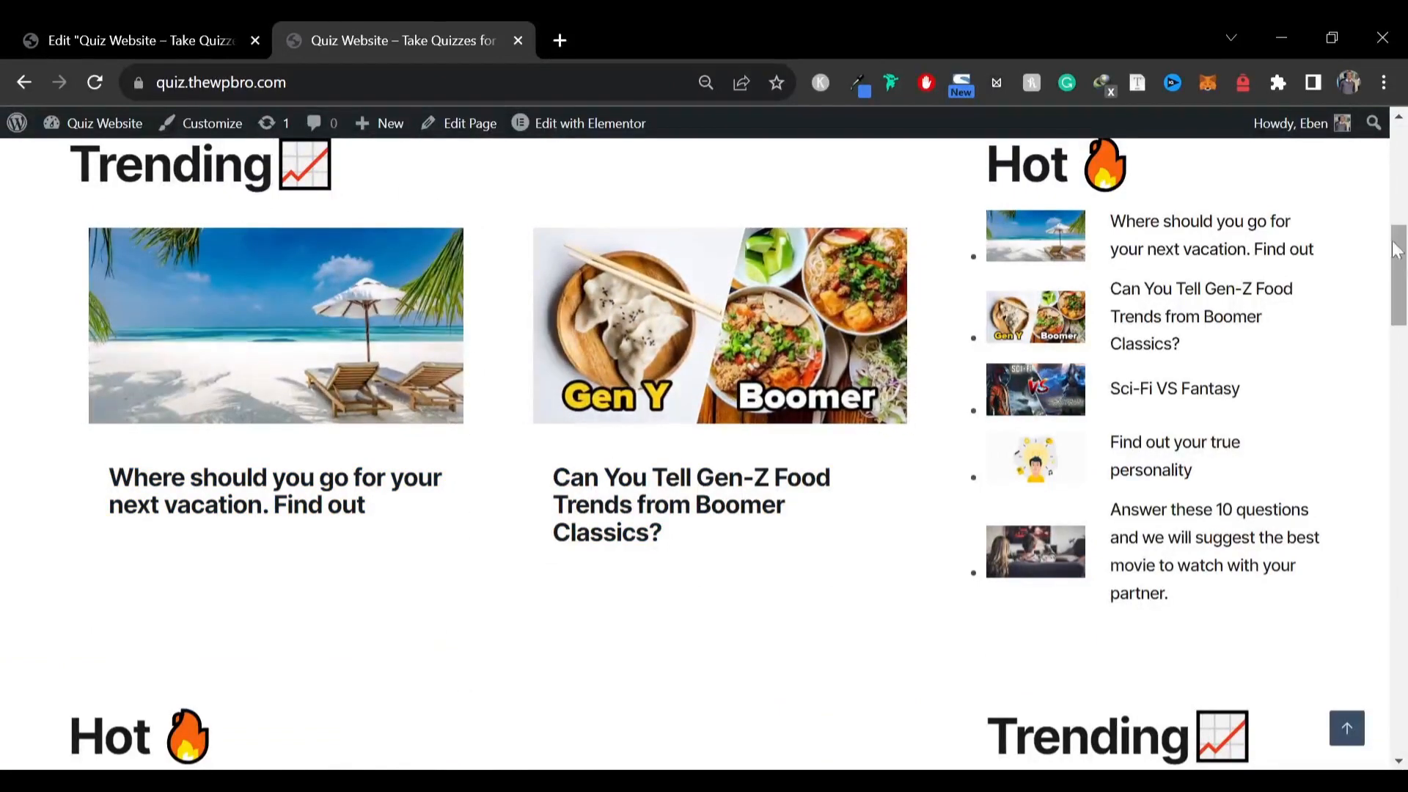
scroll(1144, 513, "down", 2)
scroll(1138, 566, "up", 3)
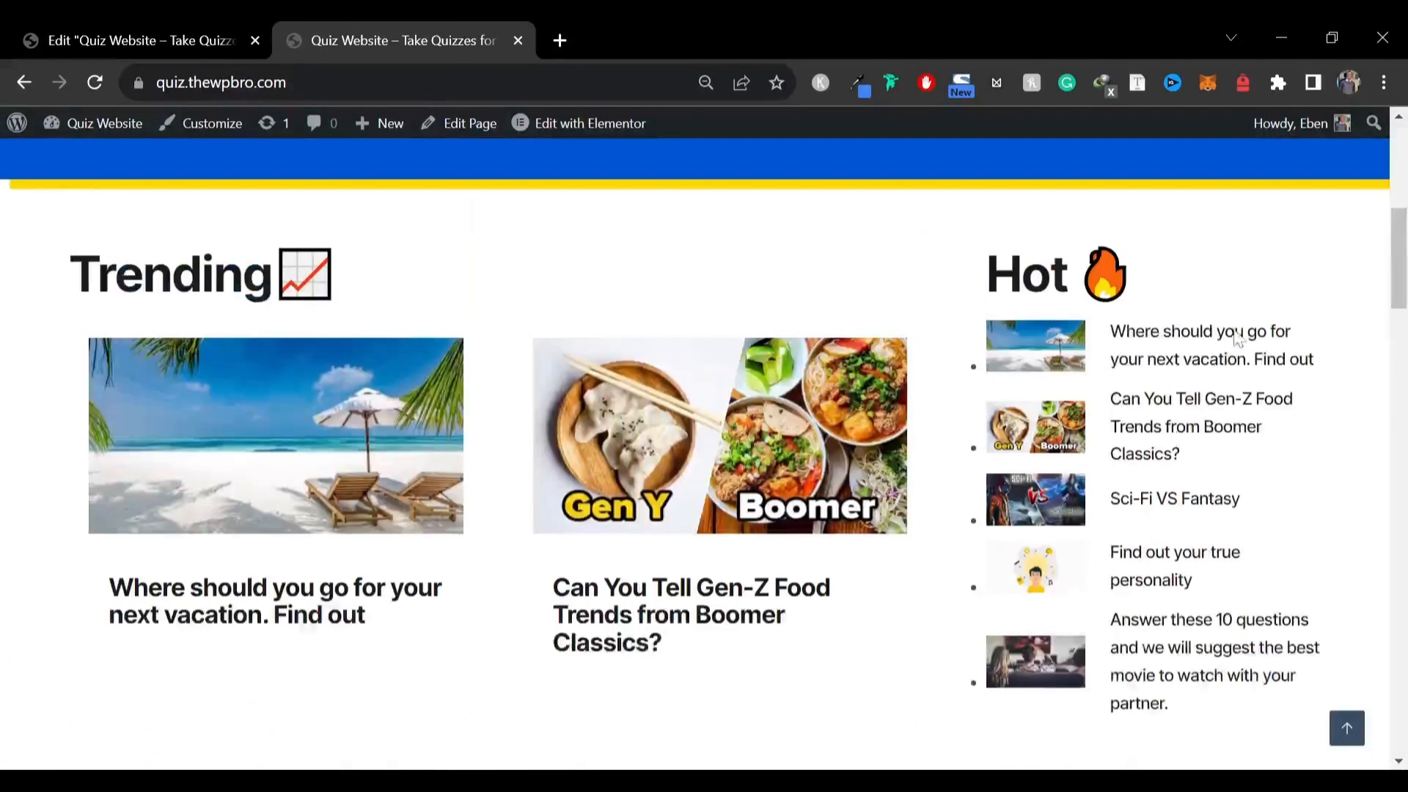
triple_click(1201, 278)
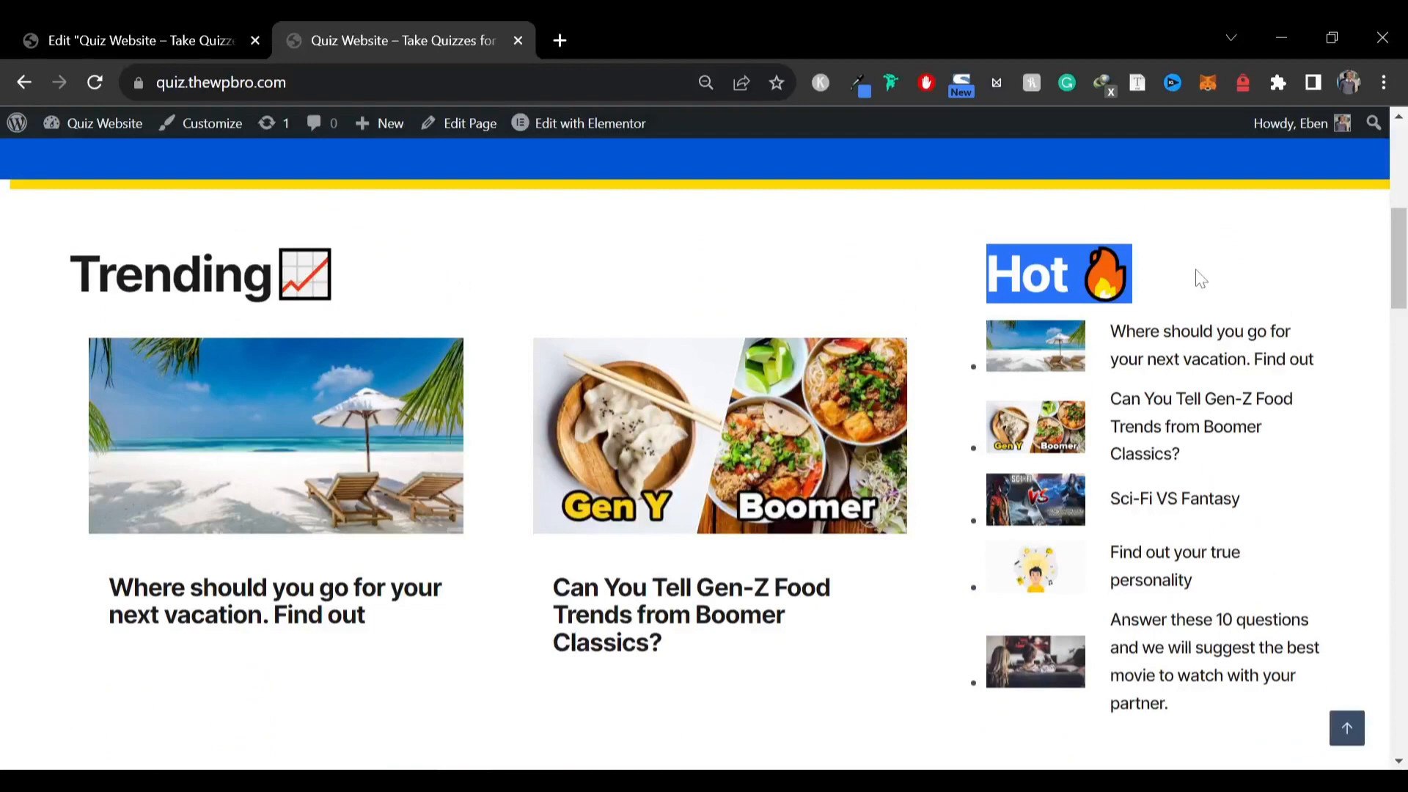
left_click(907, 277)
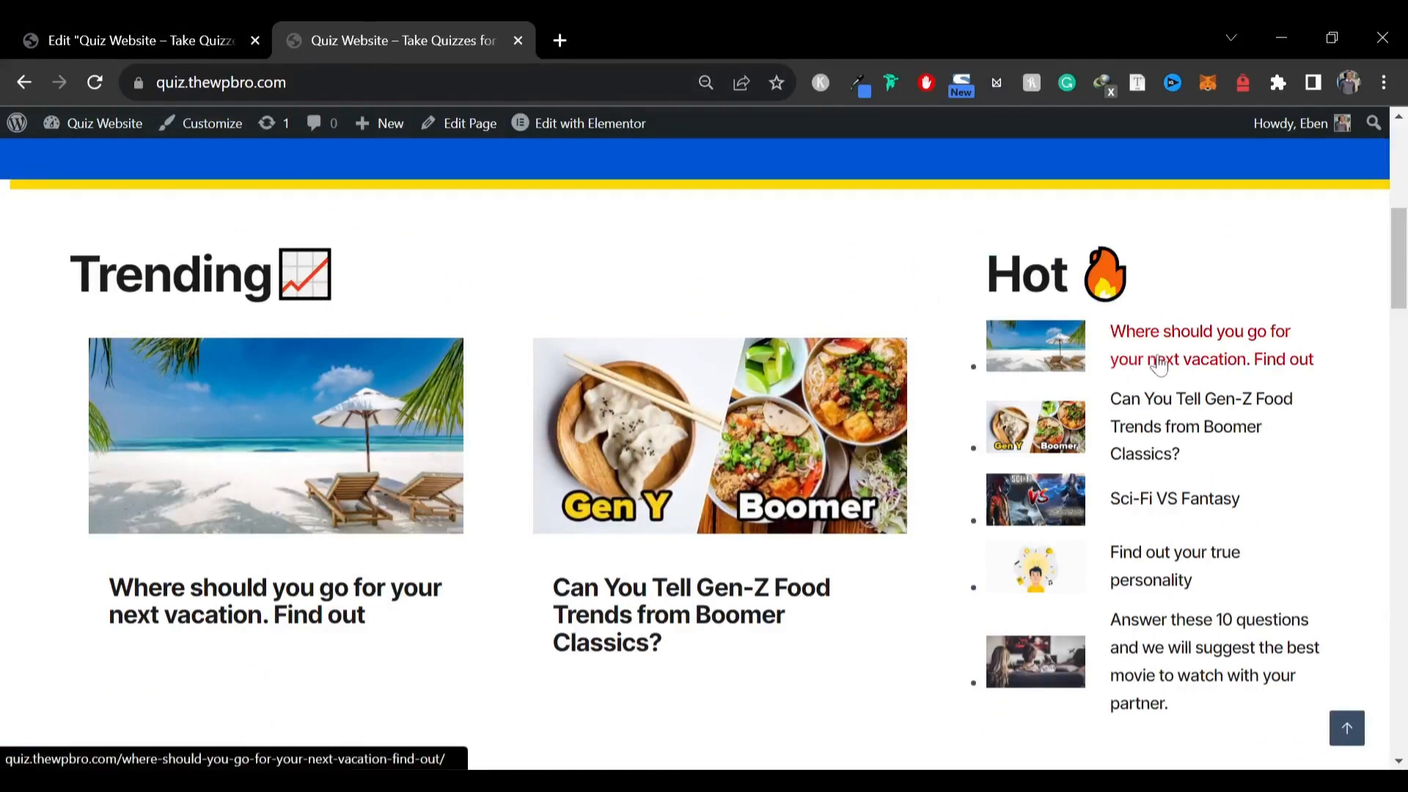
left_click(168, 40)
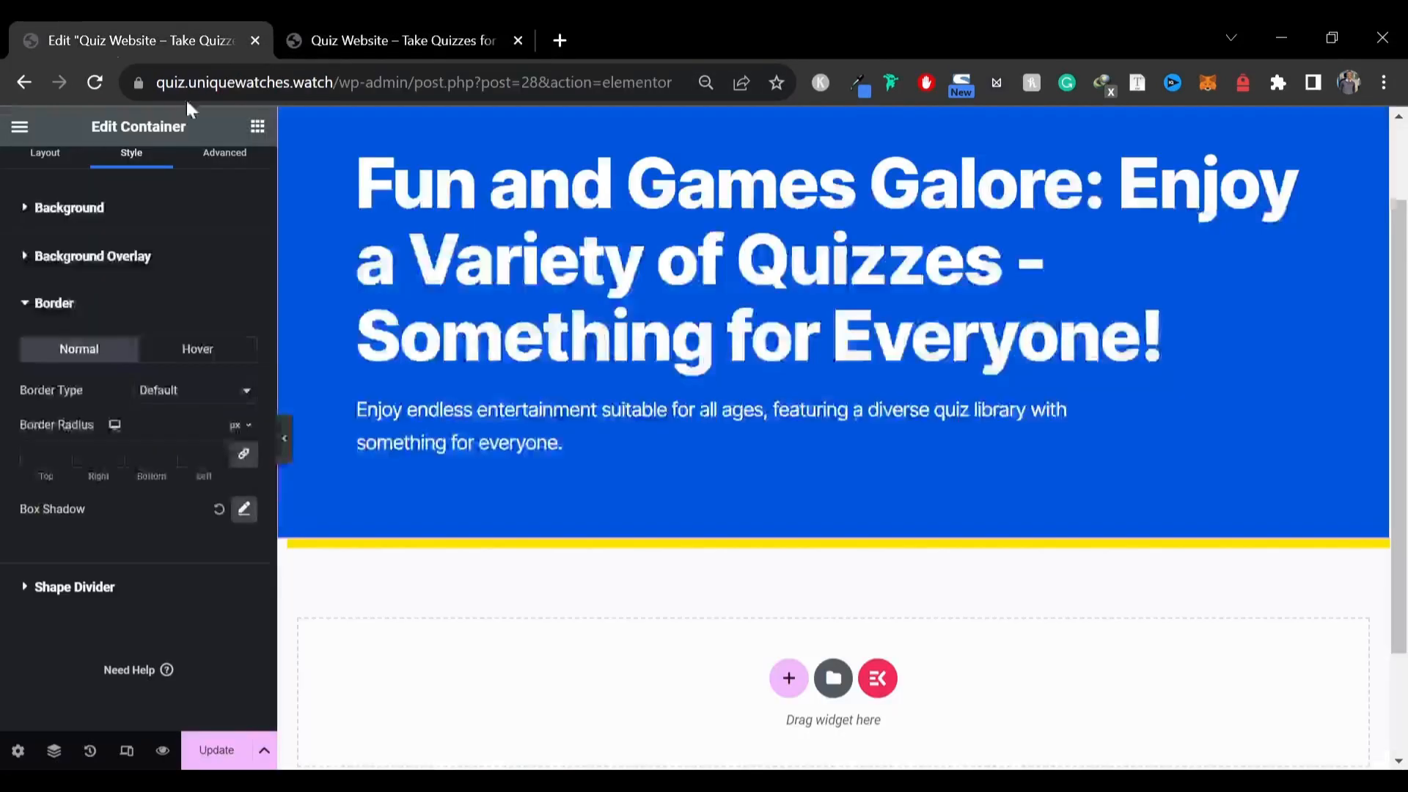
Add a two-column container with one narrow and one wide column below the hero, and set its direction to row reversed
scroll(429, 324, "down", 2)
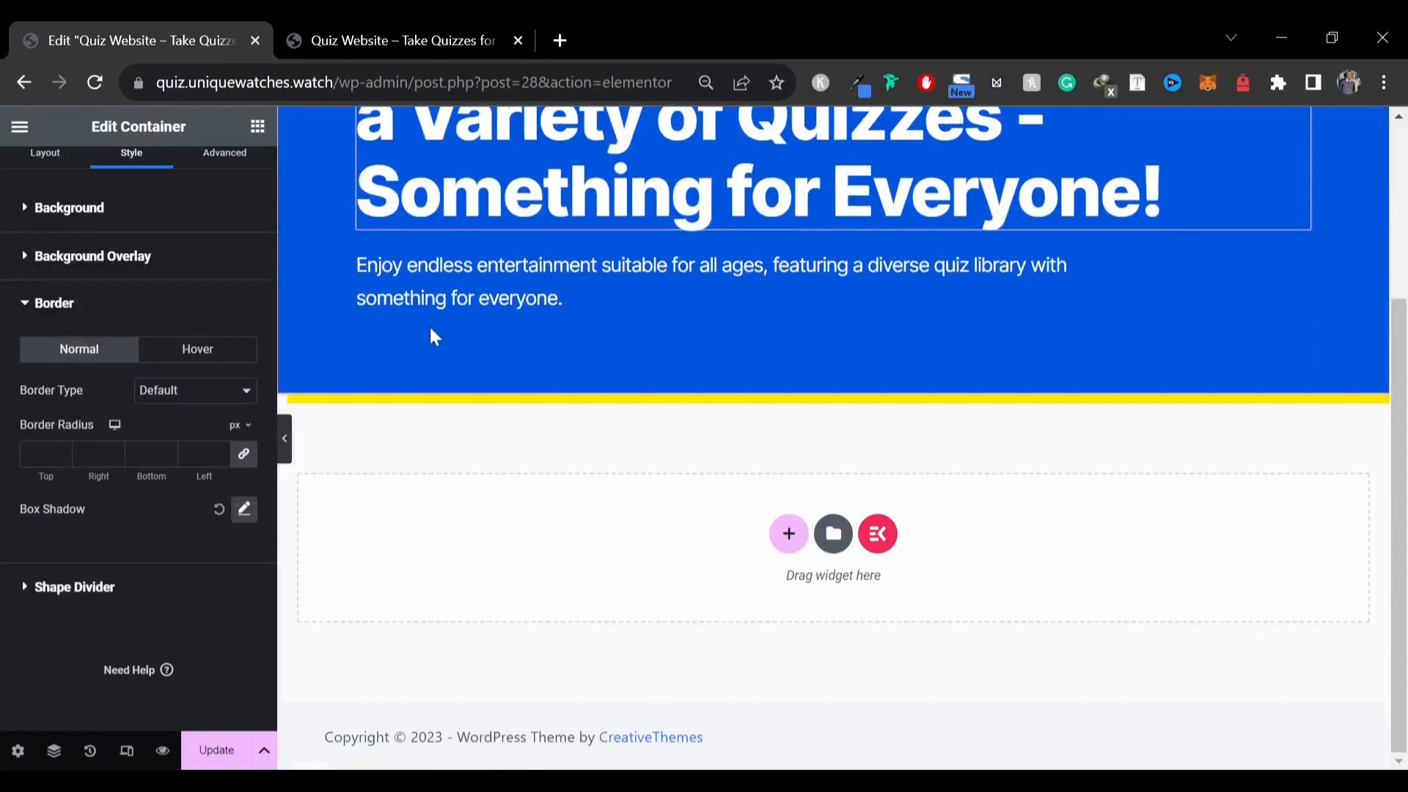
left_click(786, 537)
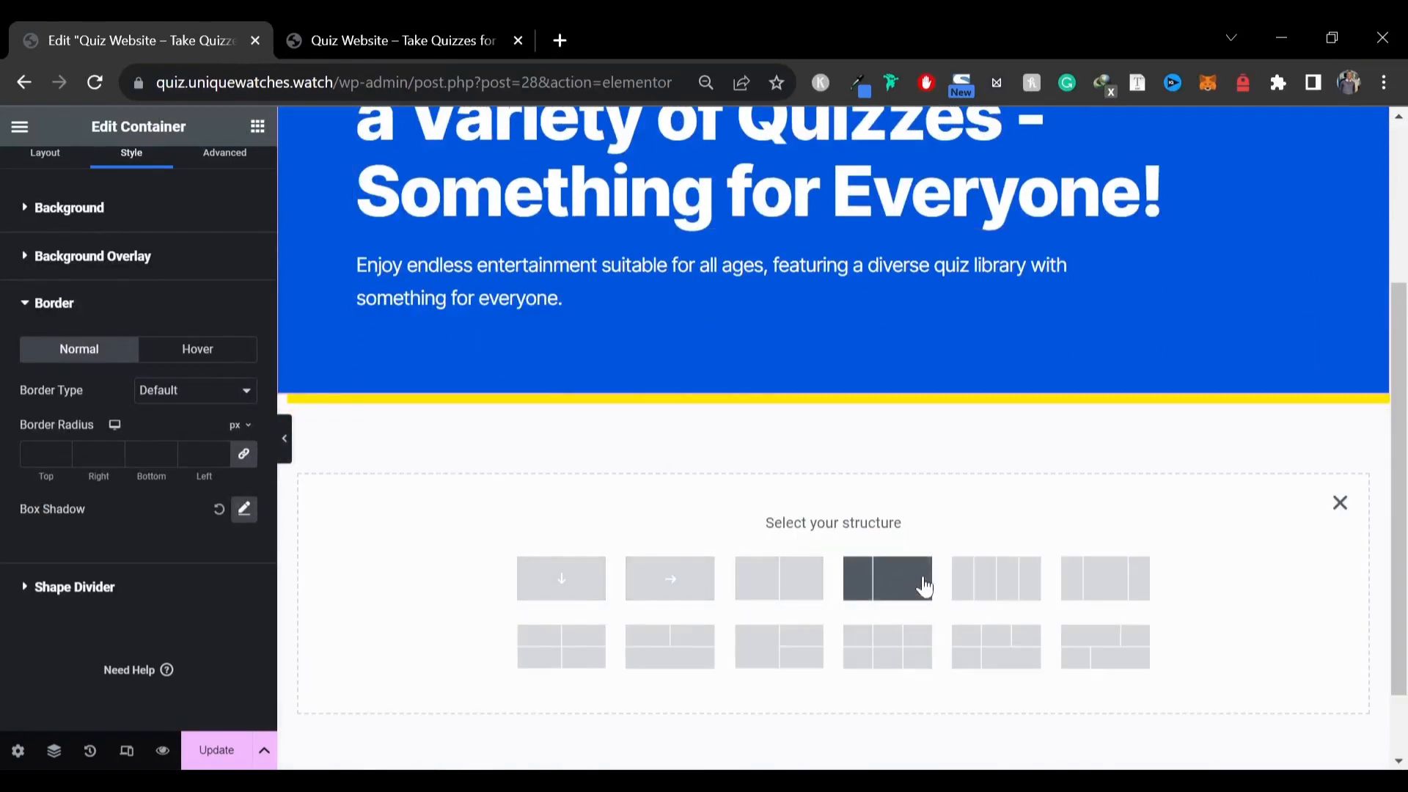
left_click(880, 588)
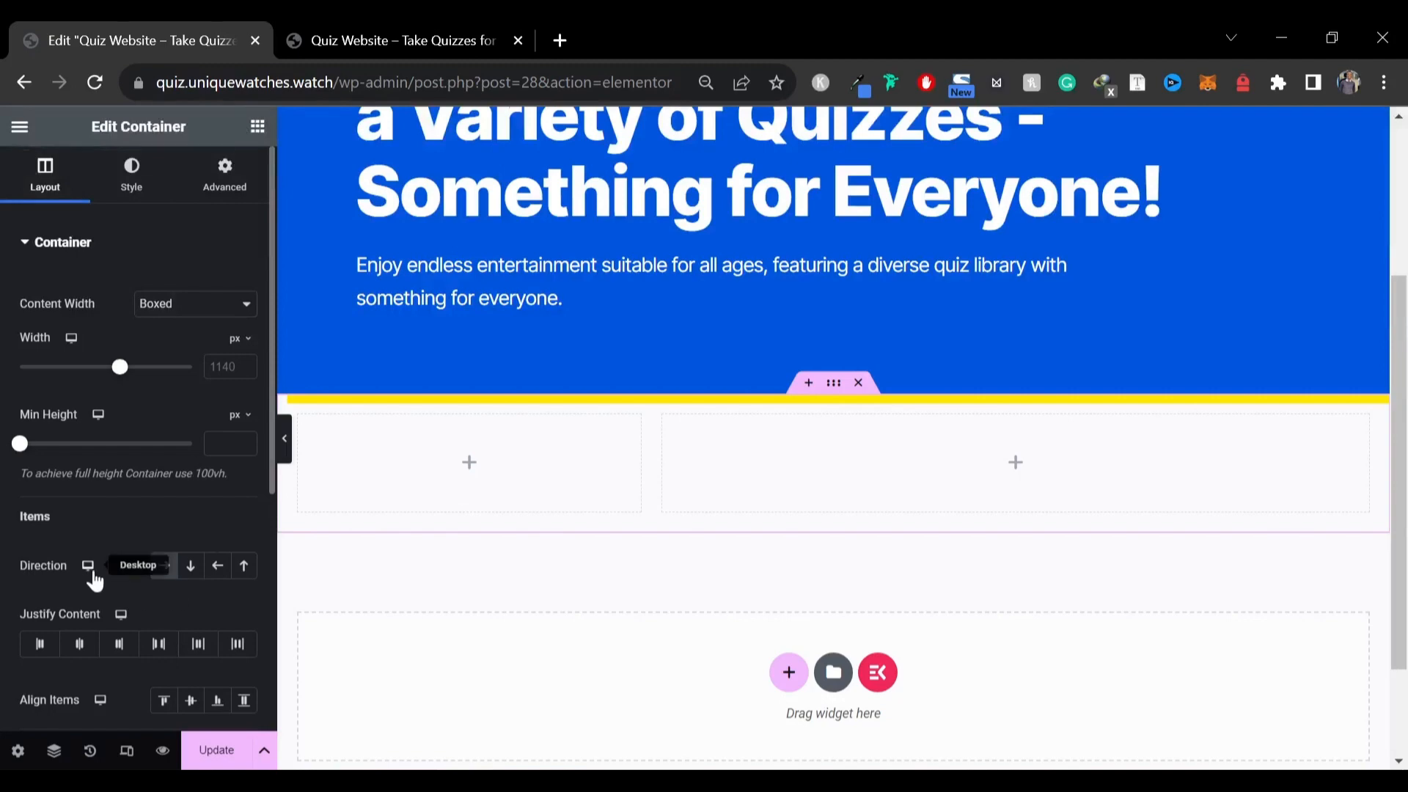
left_click(216, 566)
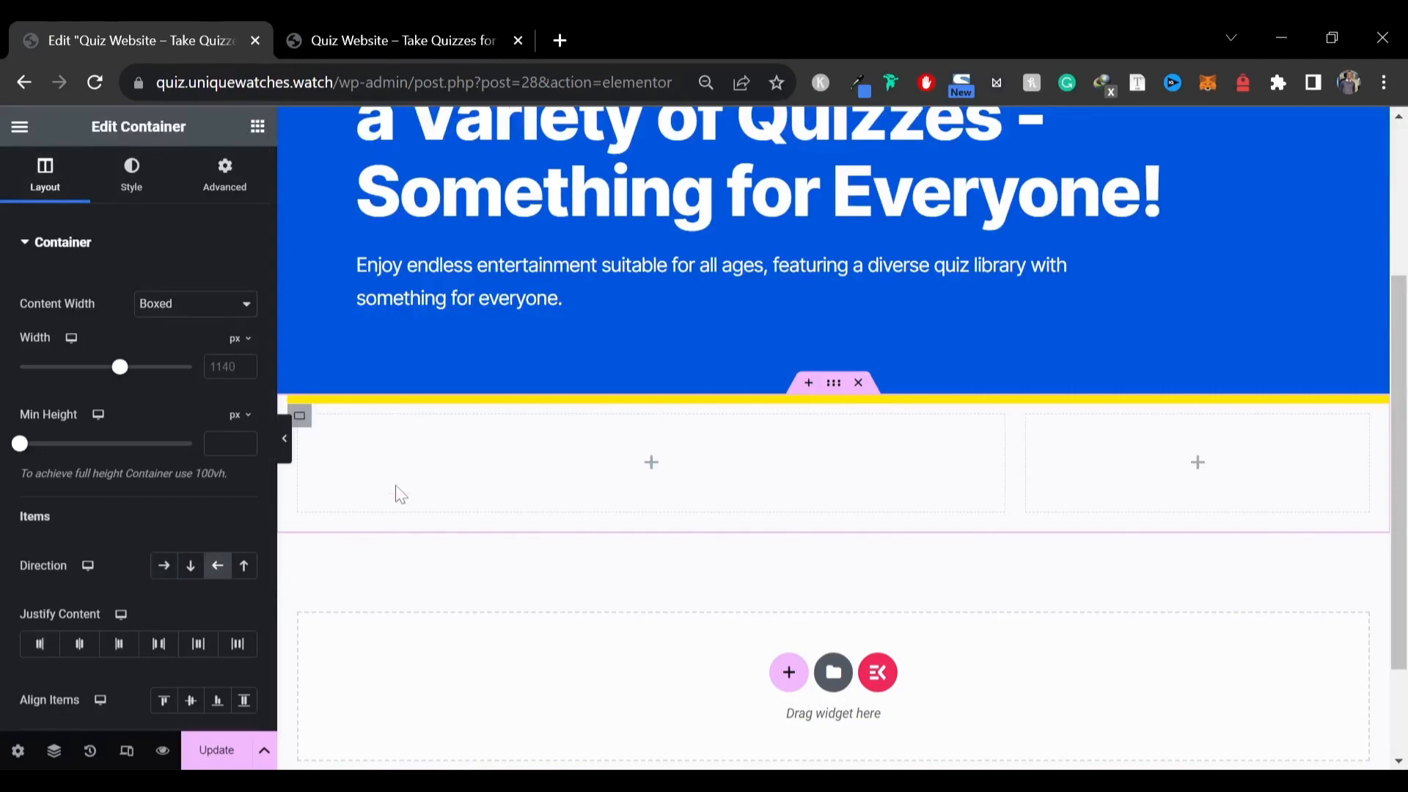
Select the Trending heading text on the reference site's homepage
left_click(374, 25)
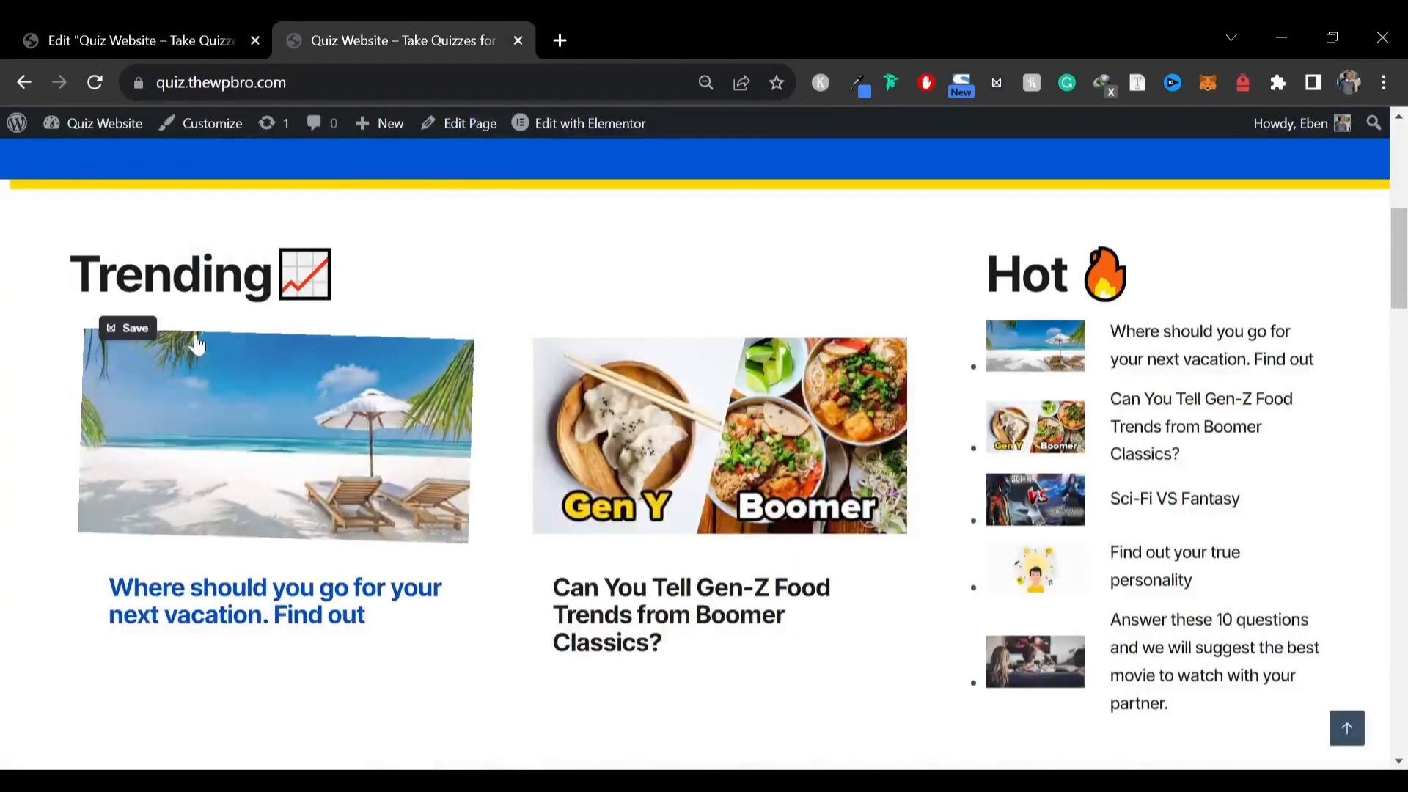
left_click(118, 24)
left_click(423, 22)
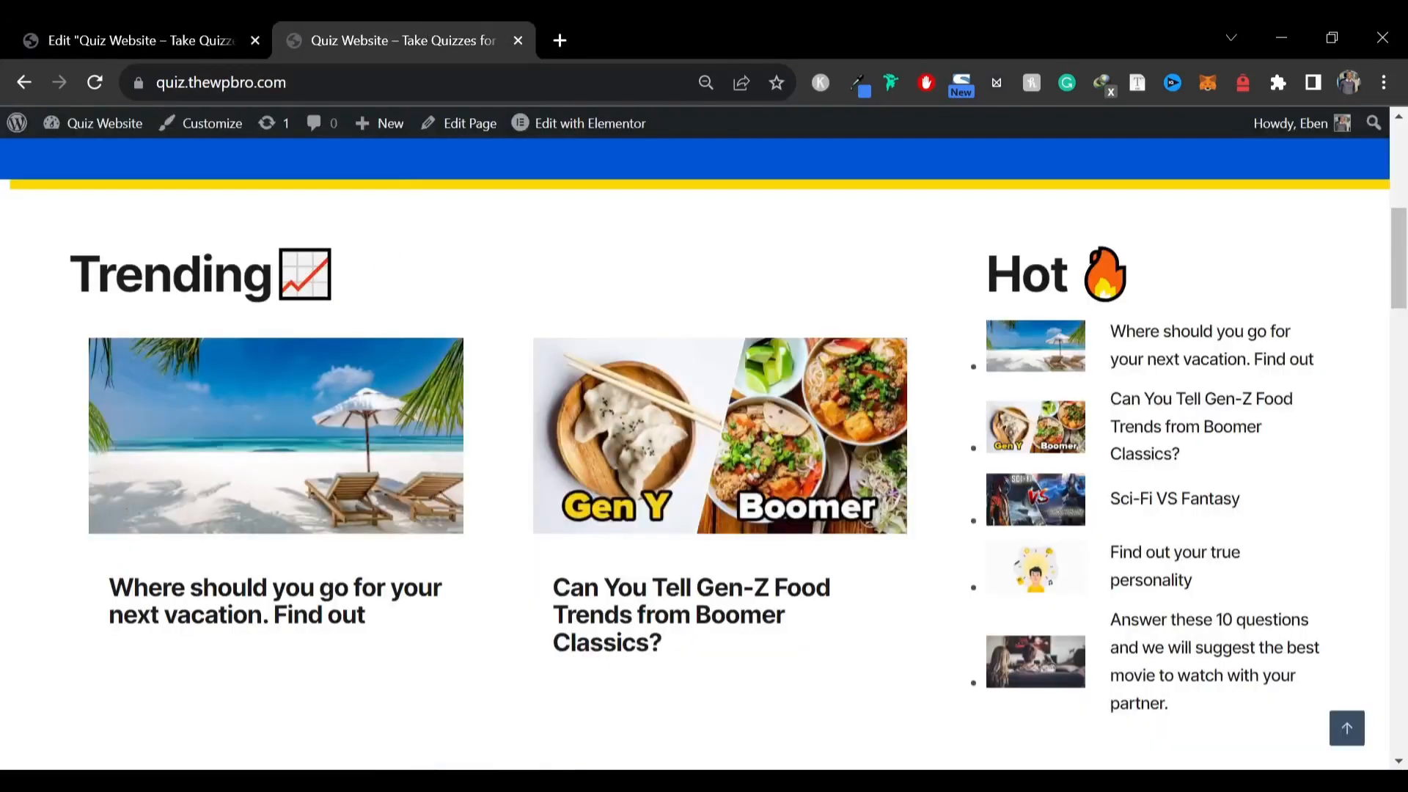
left_click_drag(71, 275, 272, 277)
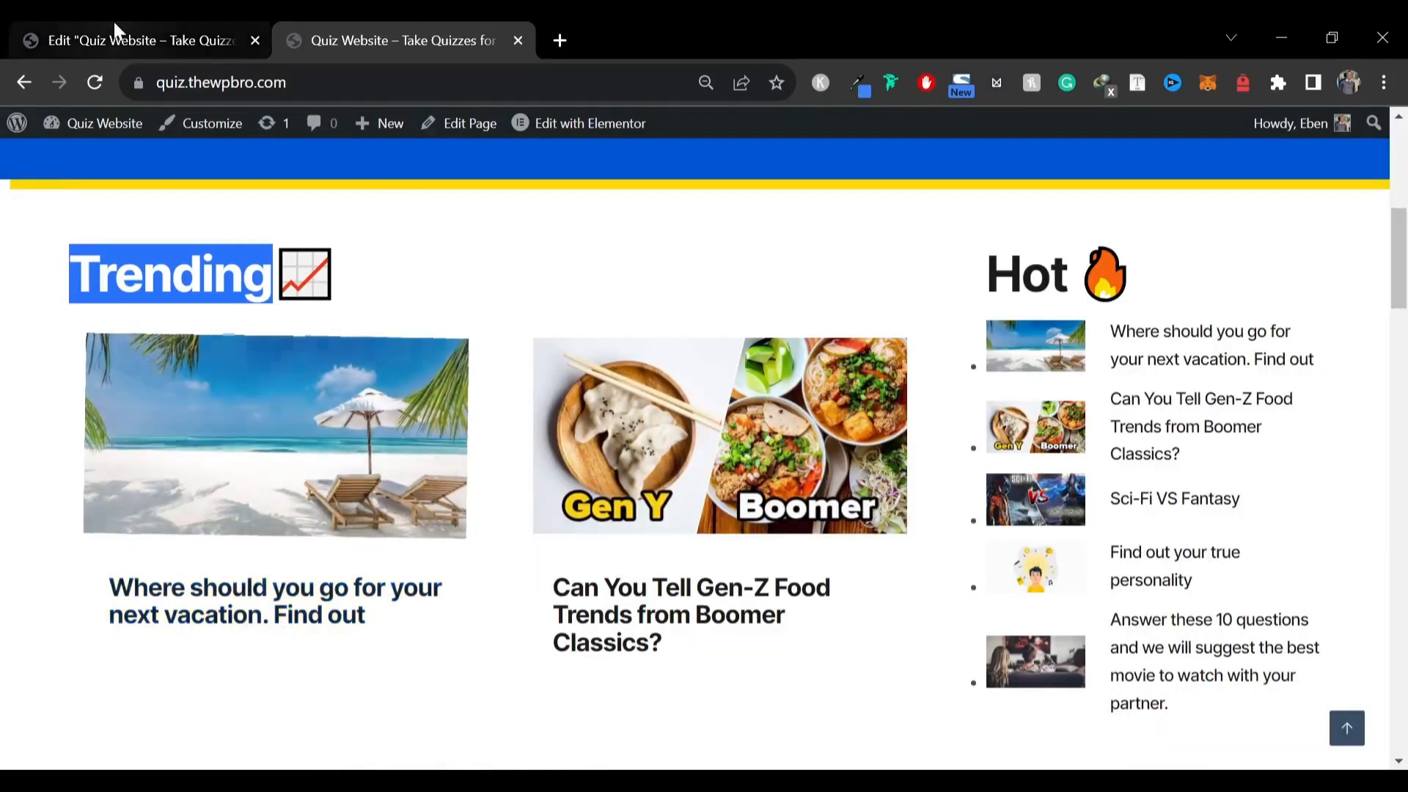
Copy the hero heading widget and paste it into the wide column of the new container
left_click(115, 30)
scroll(513, 374, "up", 4)
right_click(616, 317)
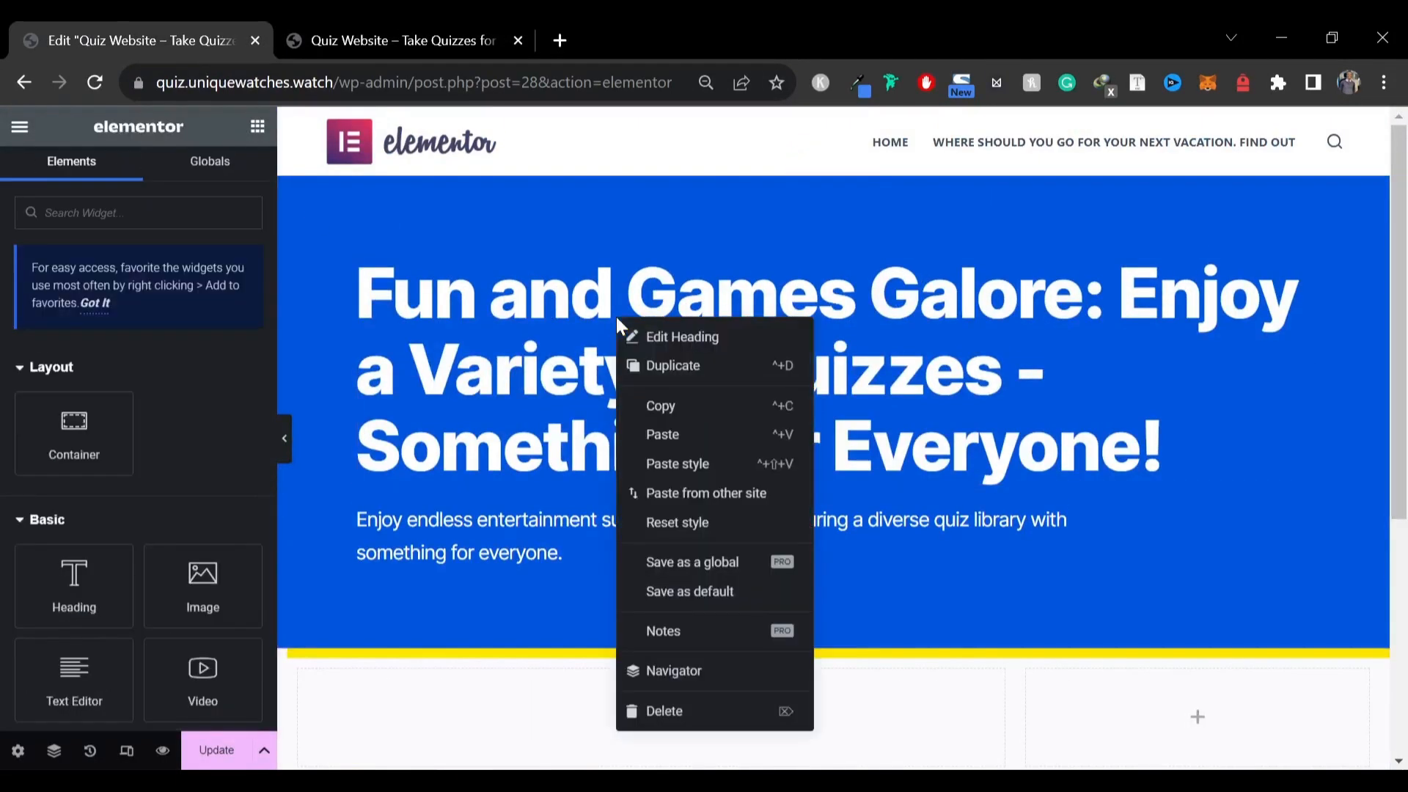
left_click(682, 405)
scroll(480, 416, "down", 5)
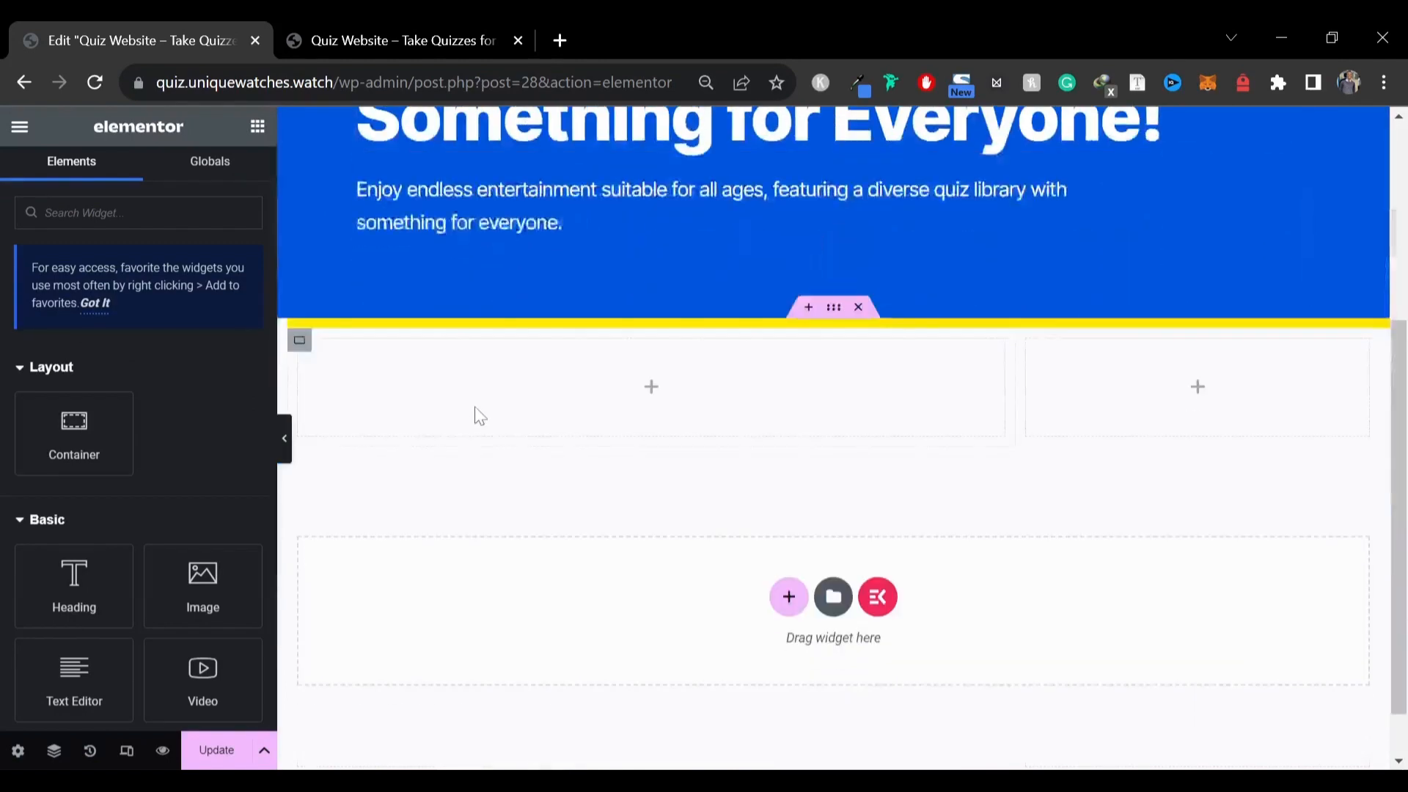
right_click(464, 389)
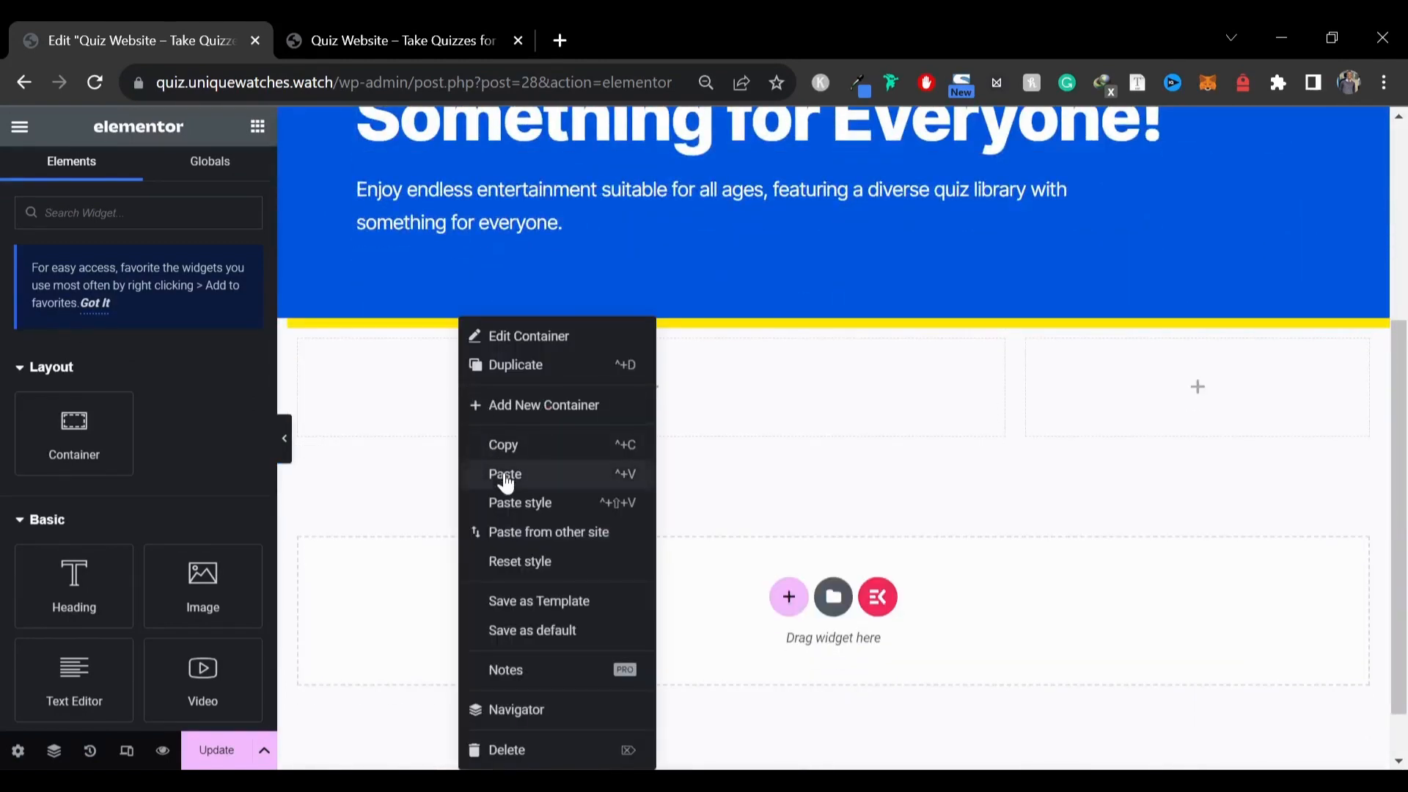
left_click(523, 473)
Copy the Trending heading with its chart emoji from the reference site and paste it as the pasted heading's title
left_click(337, 41)
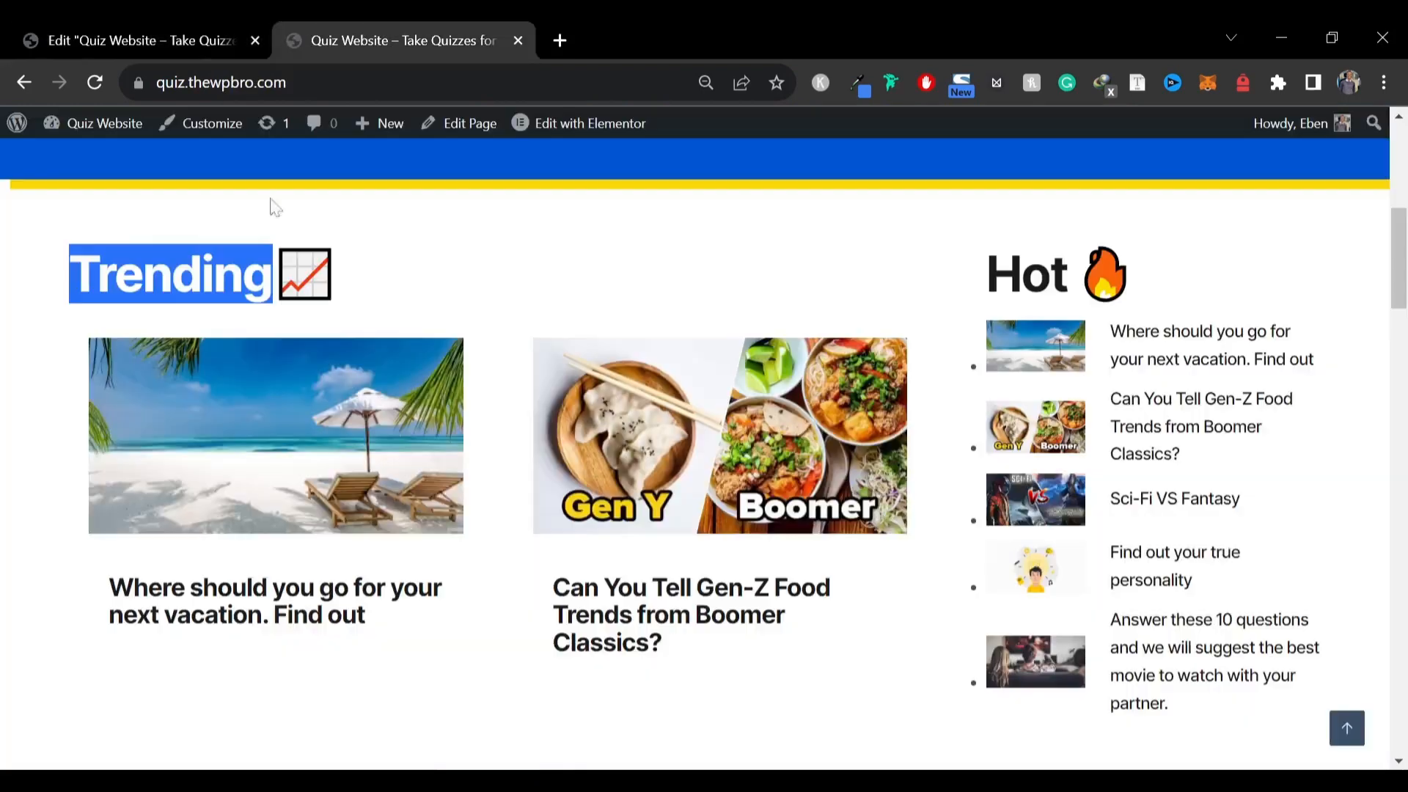
left_click(69, 279)
left_click_drag(70, 279, 425, 291)
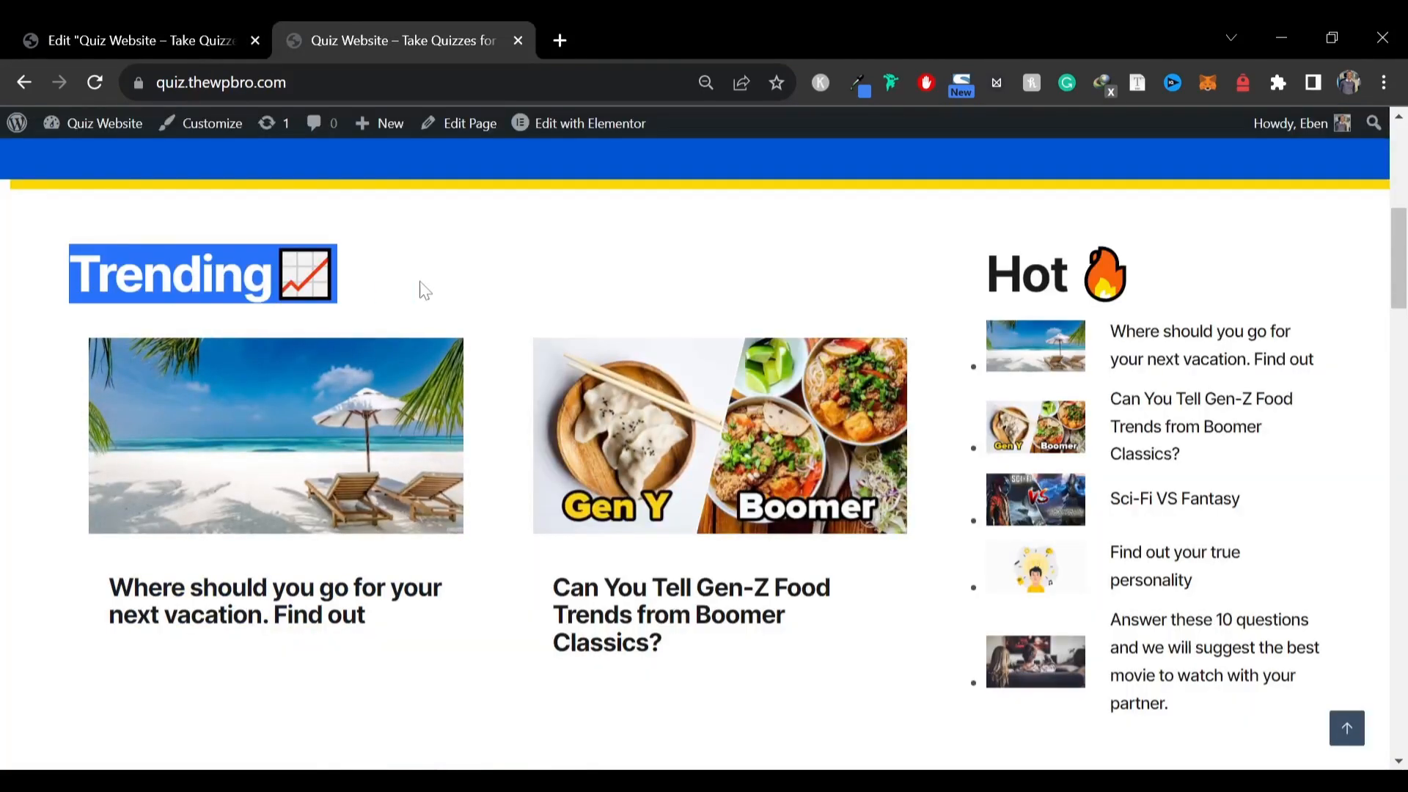
left_click(249, 25)
key("ctrl+a")
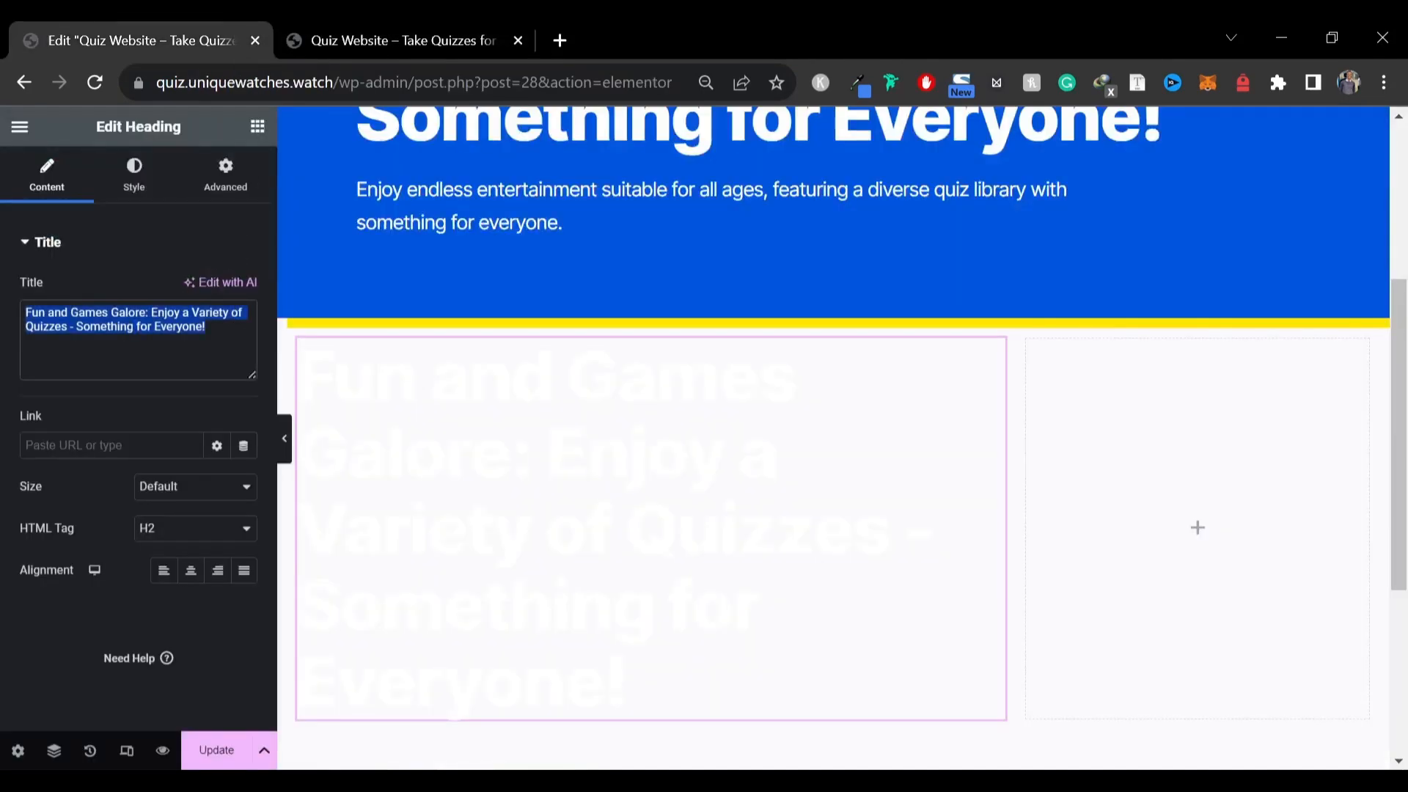
key("ctrl+v")
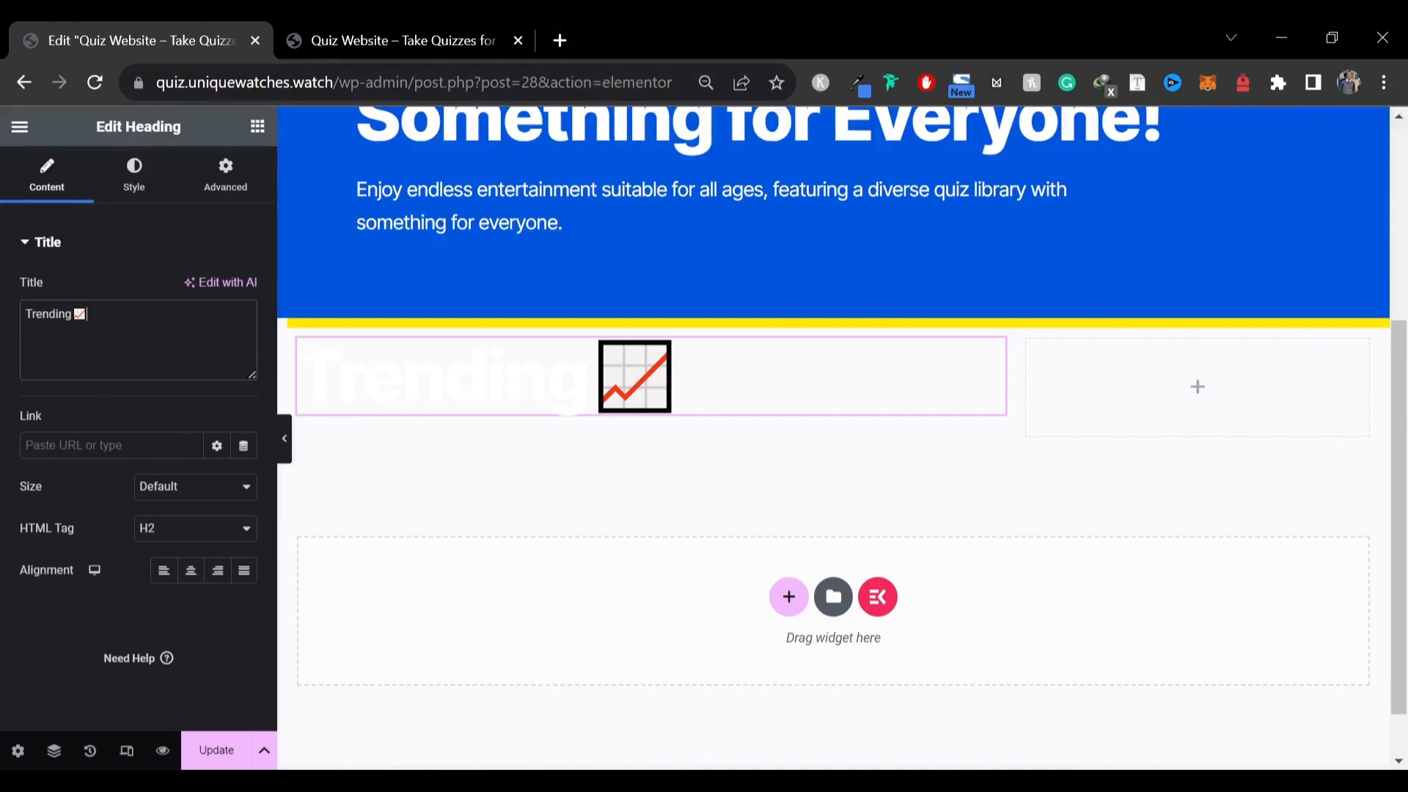
Set the Trending heading's text colour to #121212
left_click(134, 198)
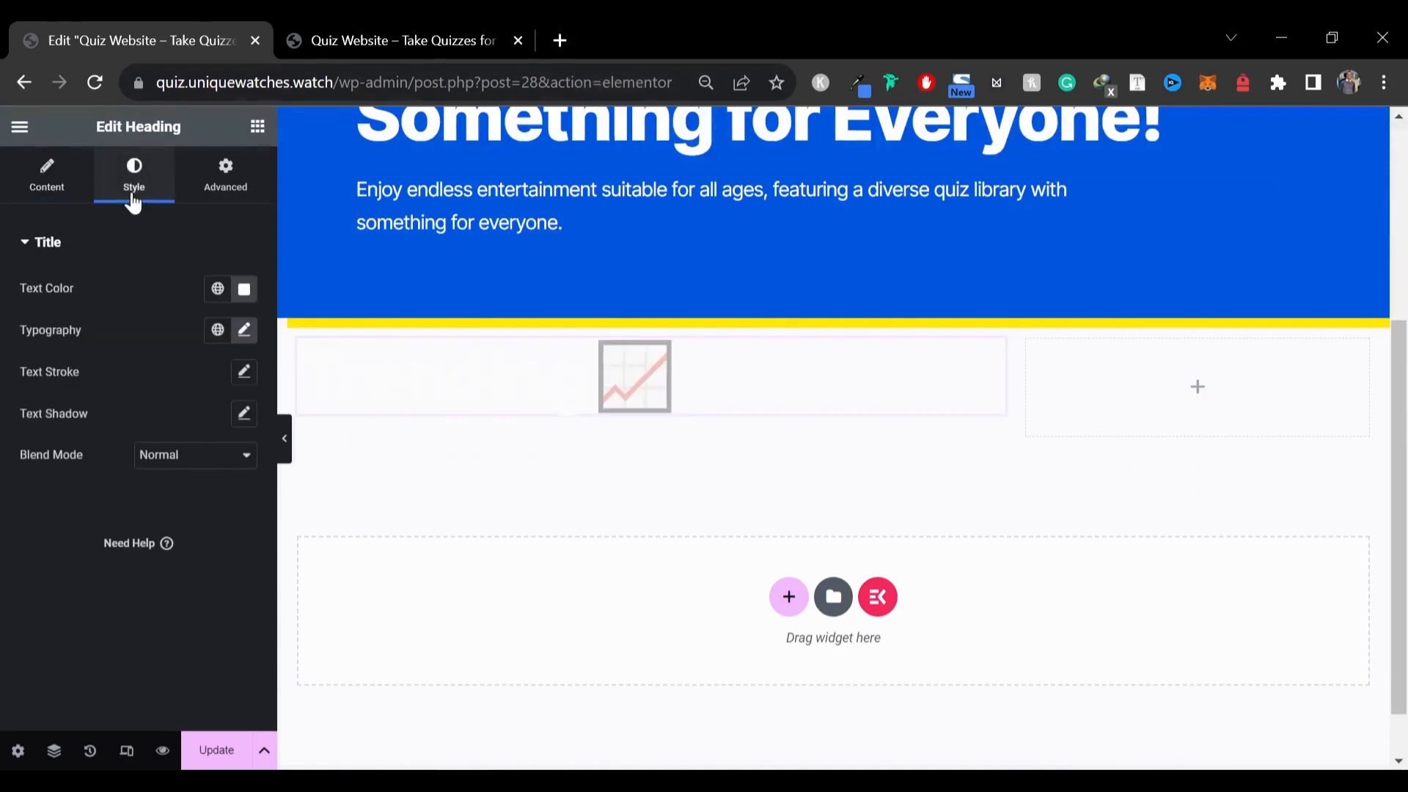
left_click(244, 292)
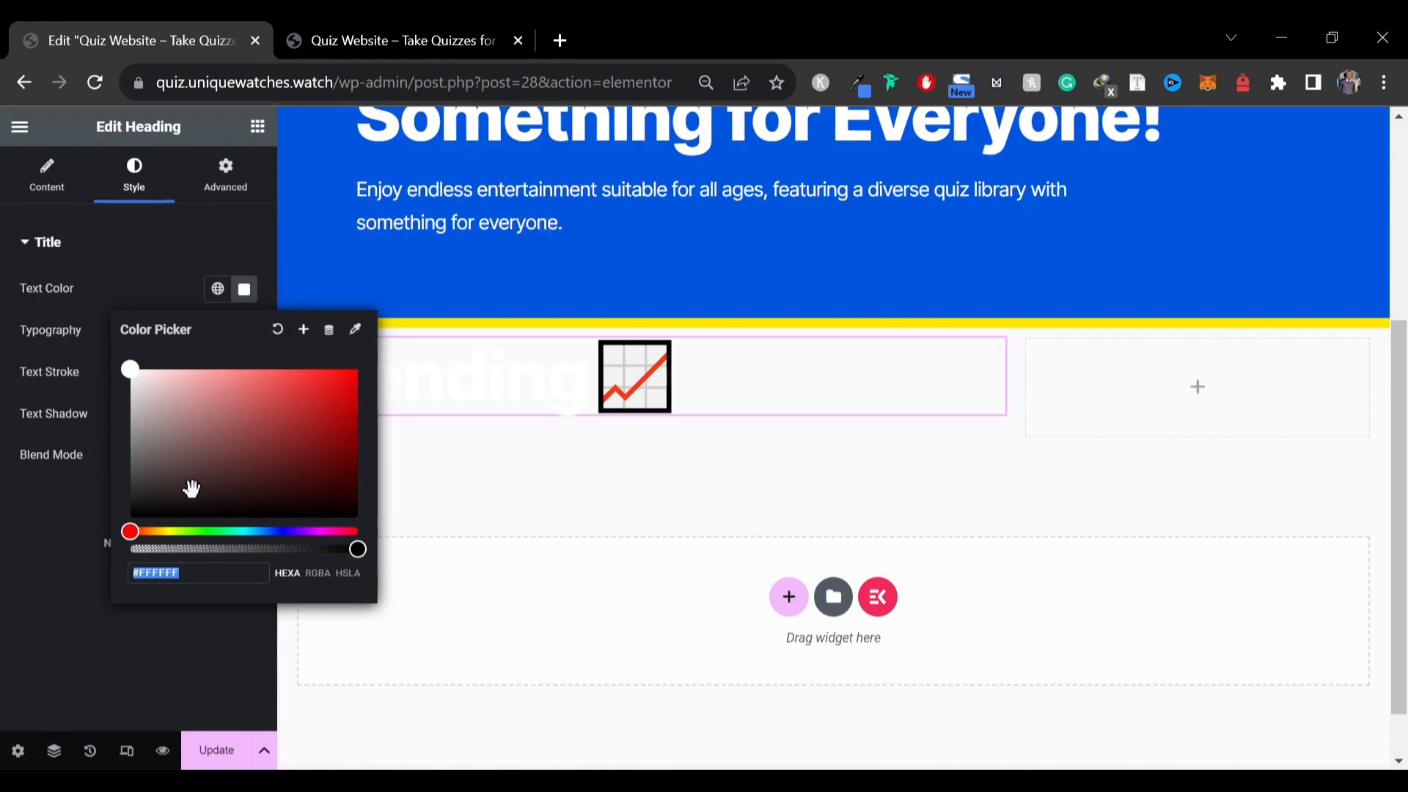
type("121212")
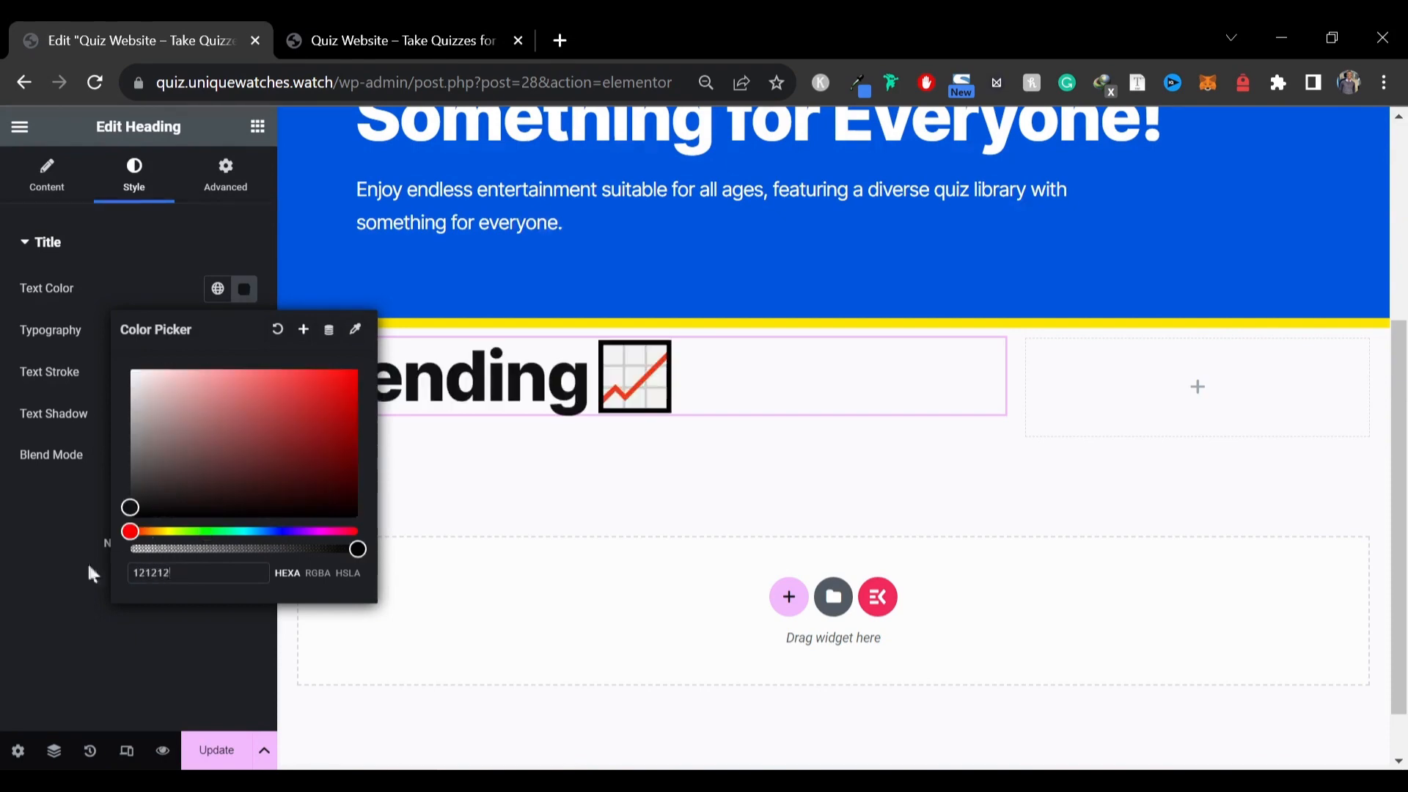
left_click(92, 575)
Set the Trending heading's font size to 50 px and compare the preview with the reference site
left_click(245, 331)
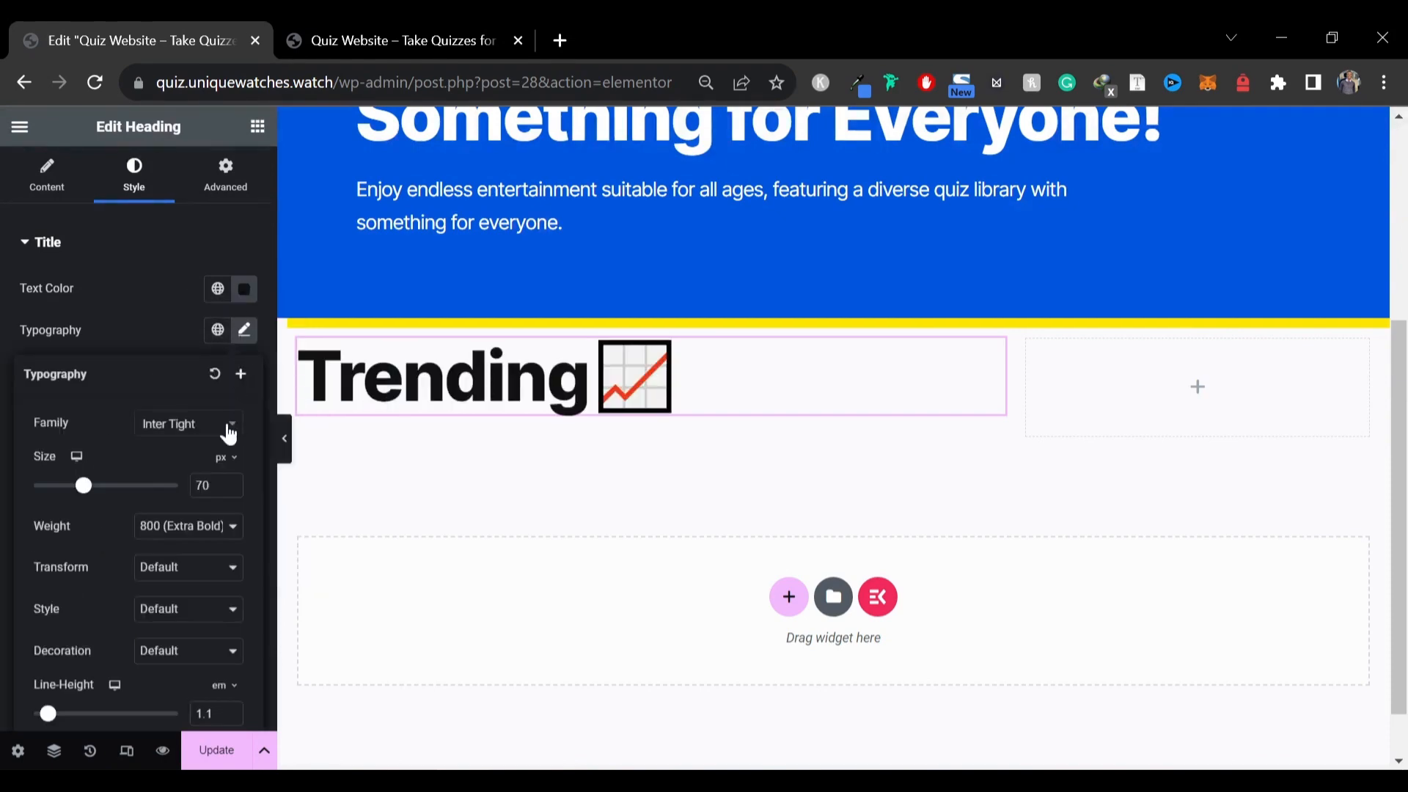
type("50")
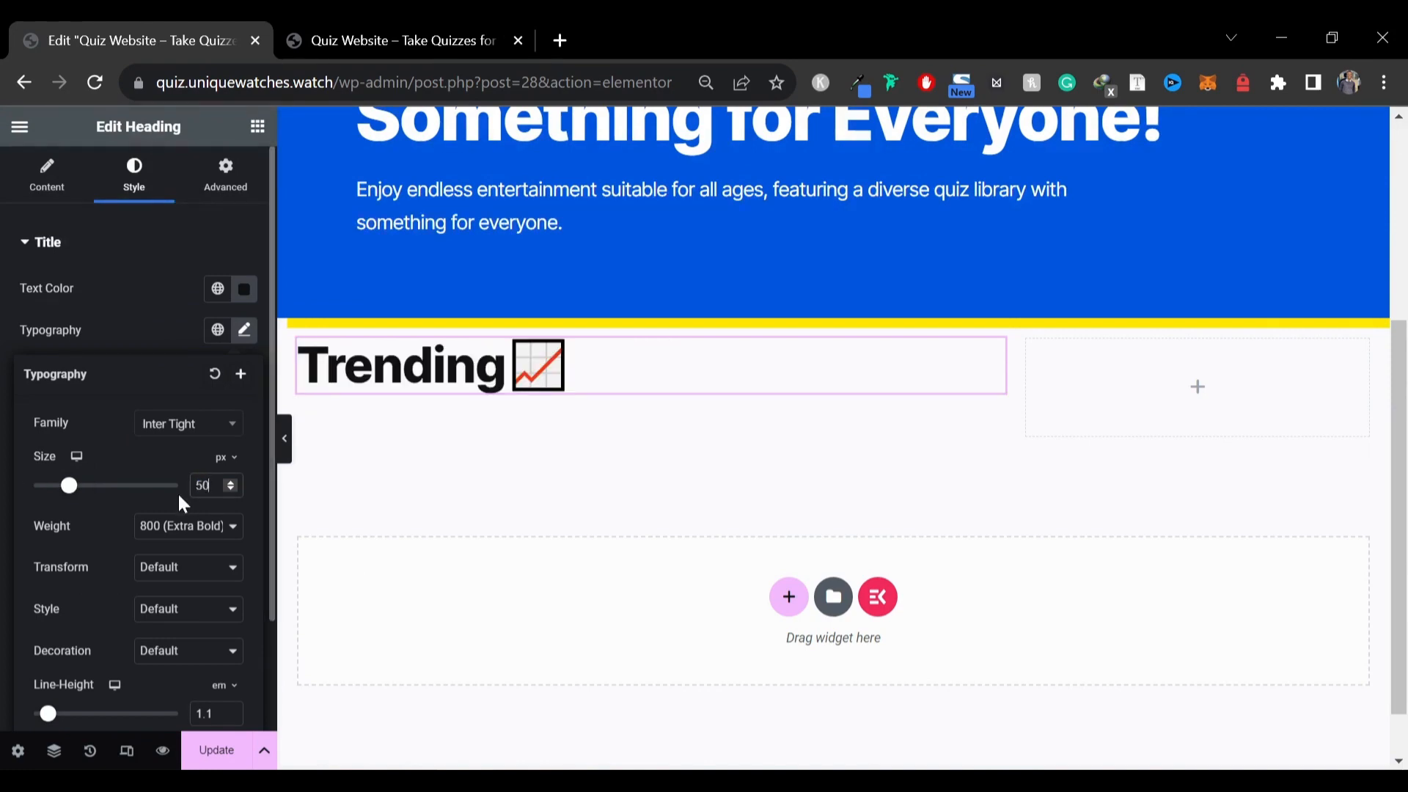
left_click(285, 440)
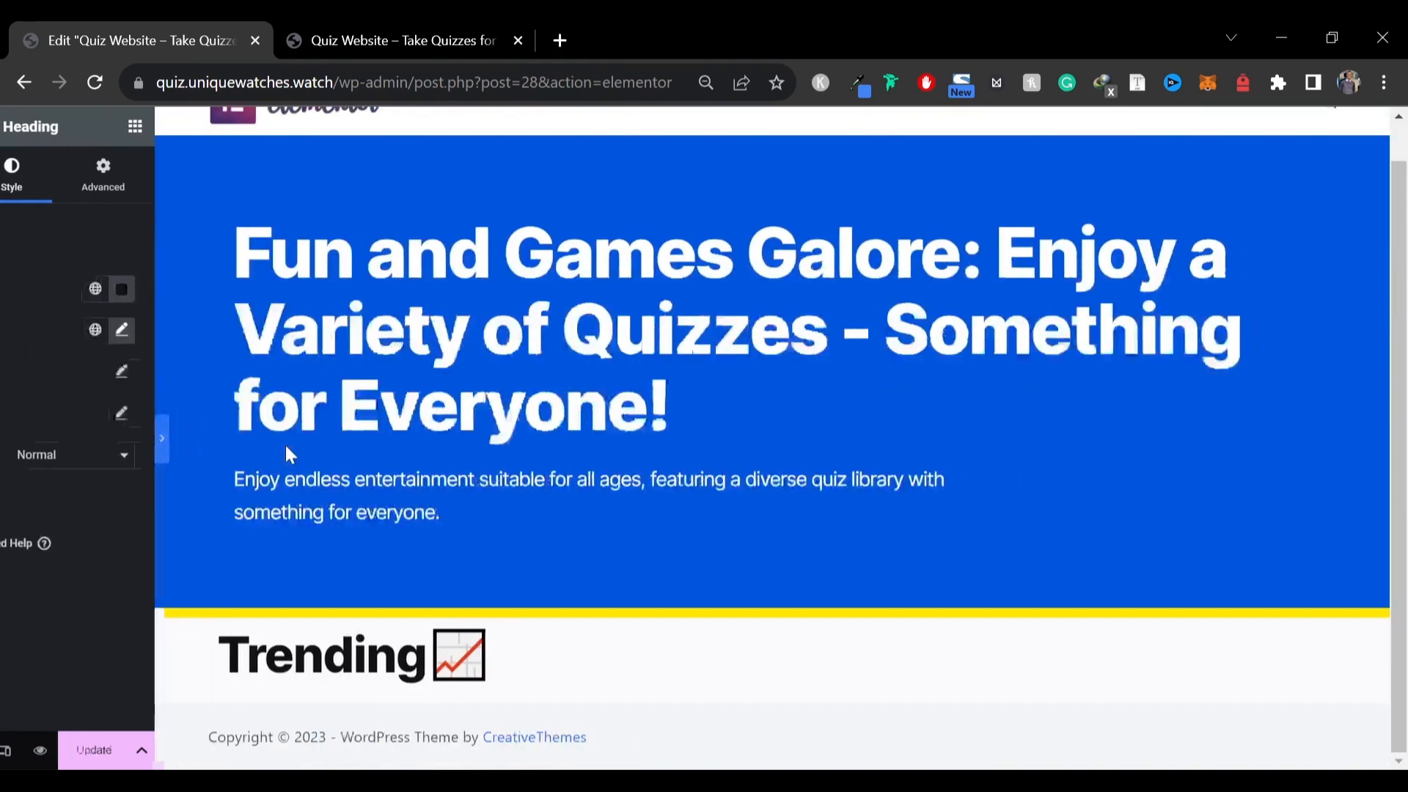
left_click(356, 36)
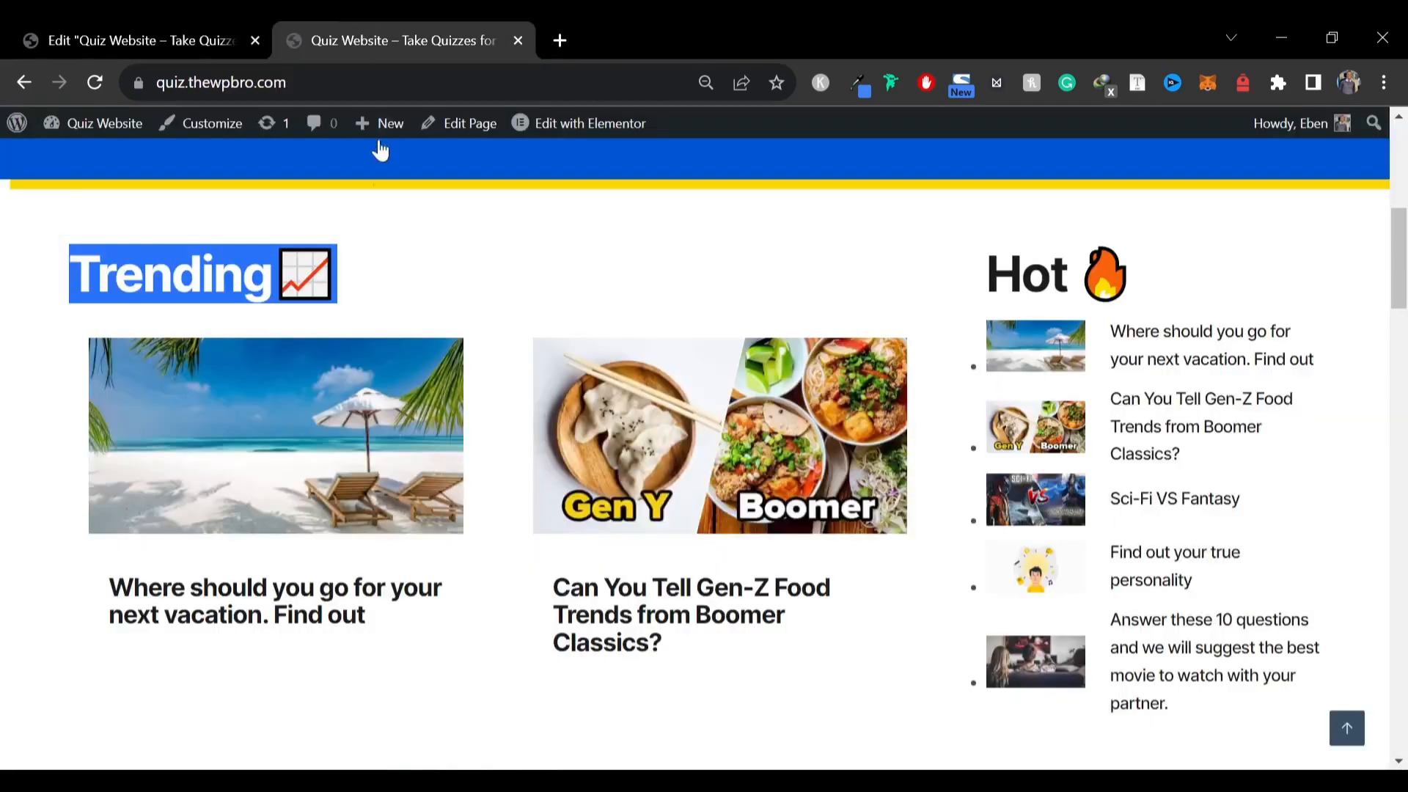
left_click(396, 232)
left_click(139, 38)
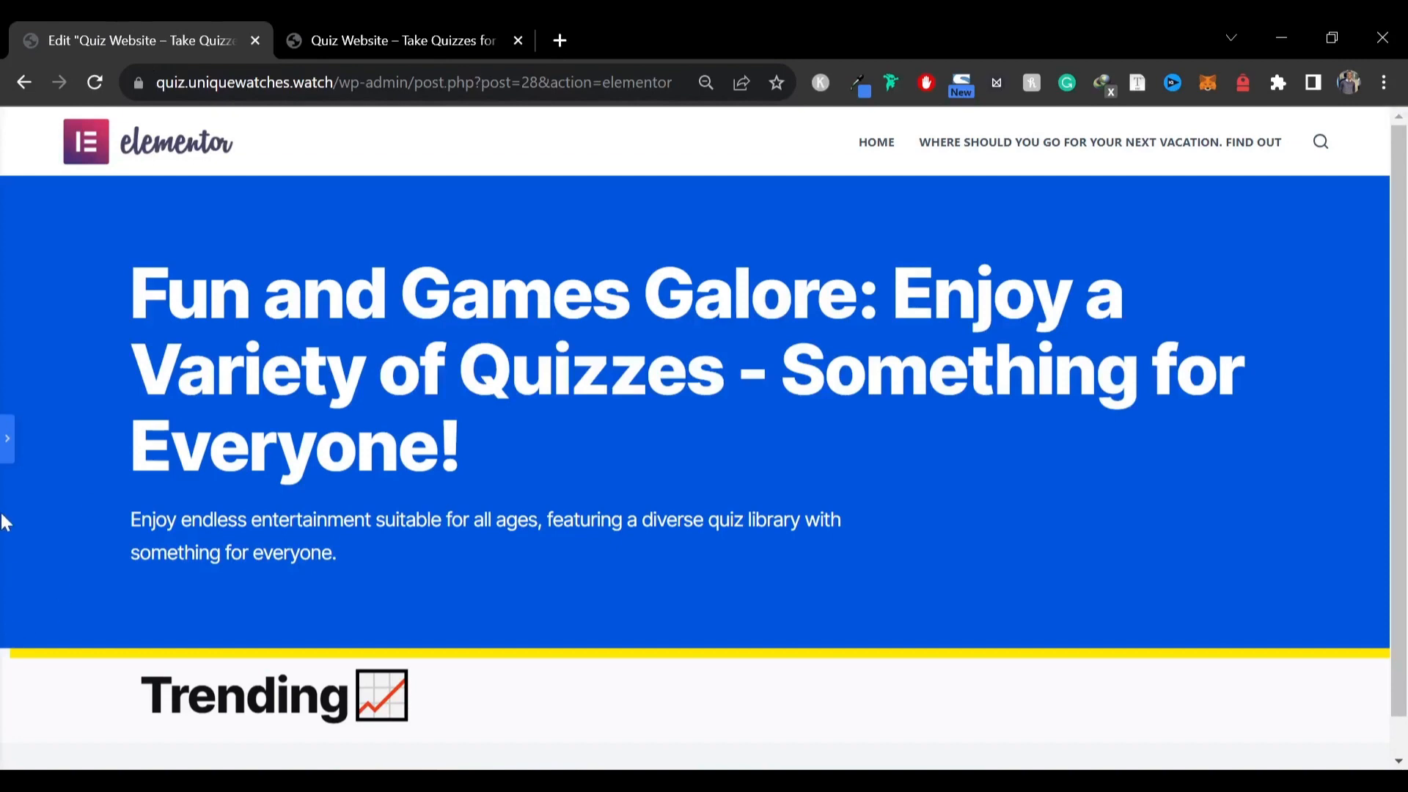
left_click(7, 438)
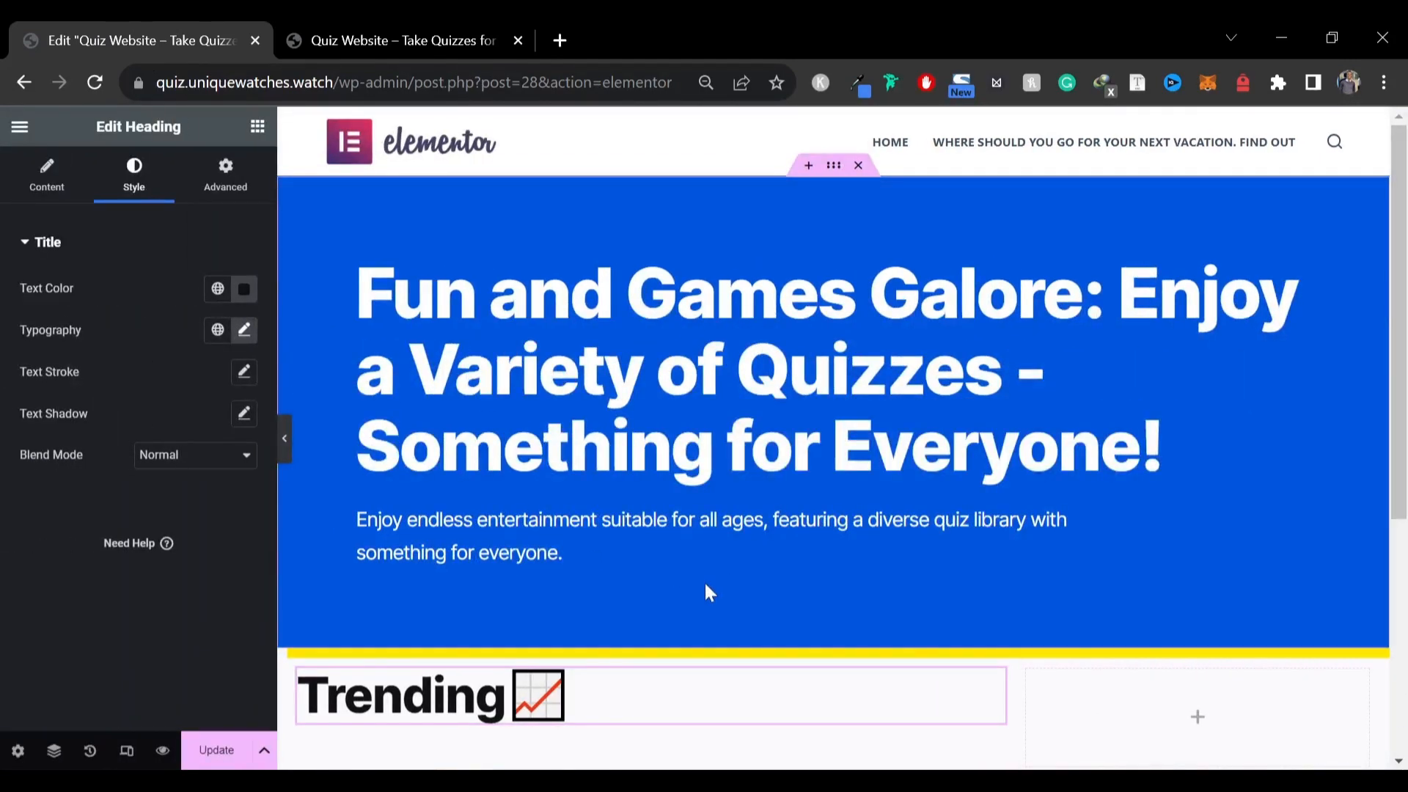
Give the wide Trending column a padding of 30 on all sides and compare it with the reference
scroll(704, 580, "down", 3)
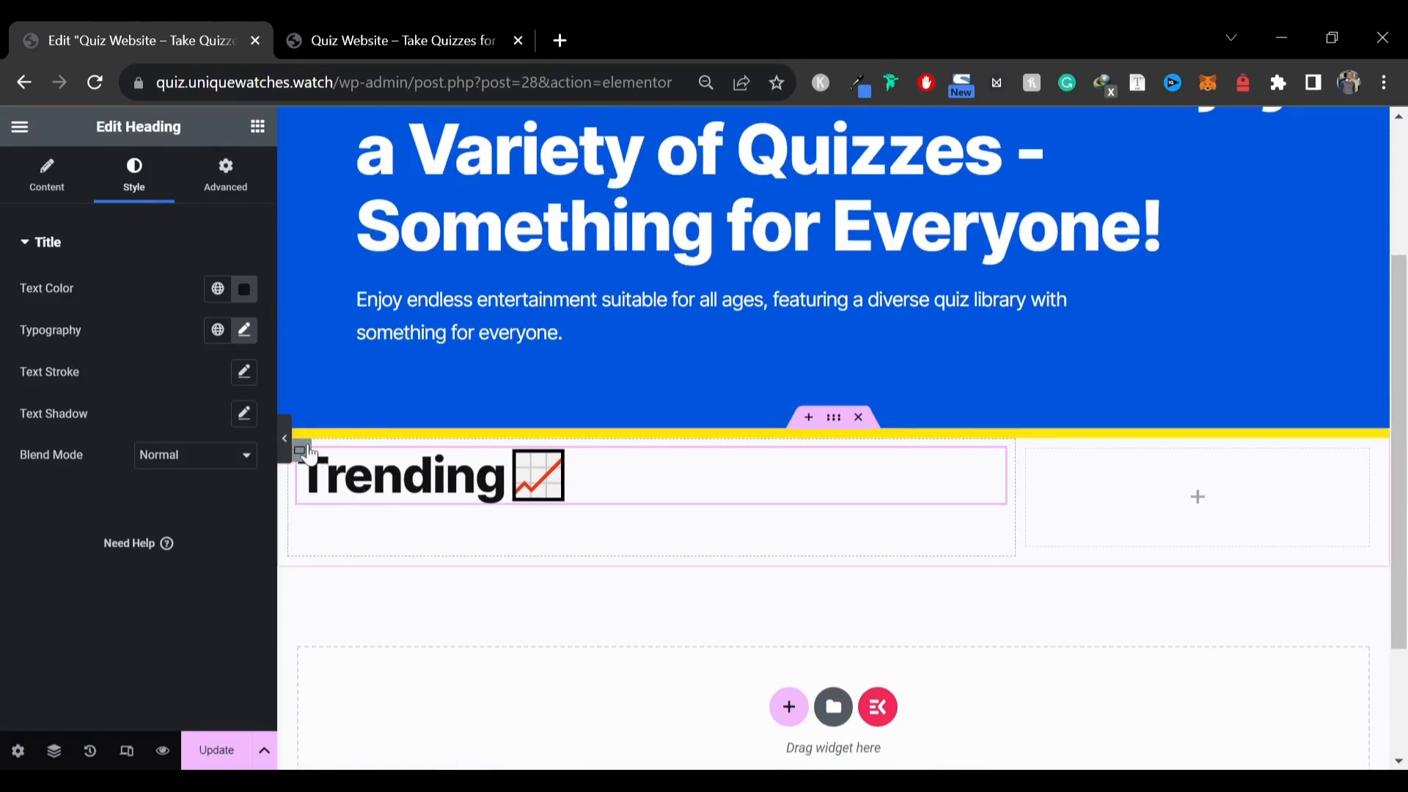
left_click(300, 450)
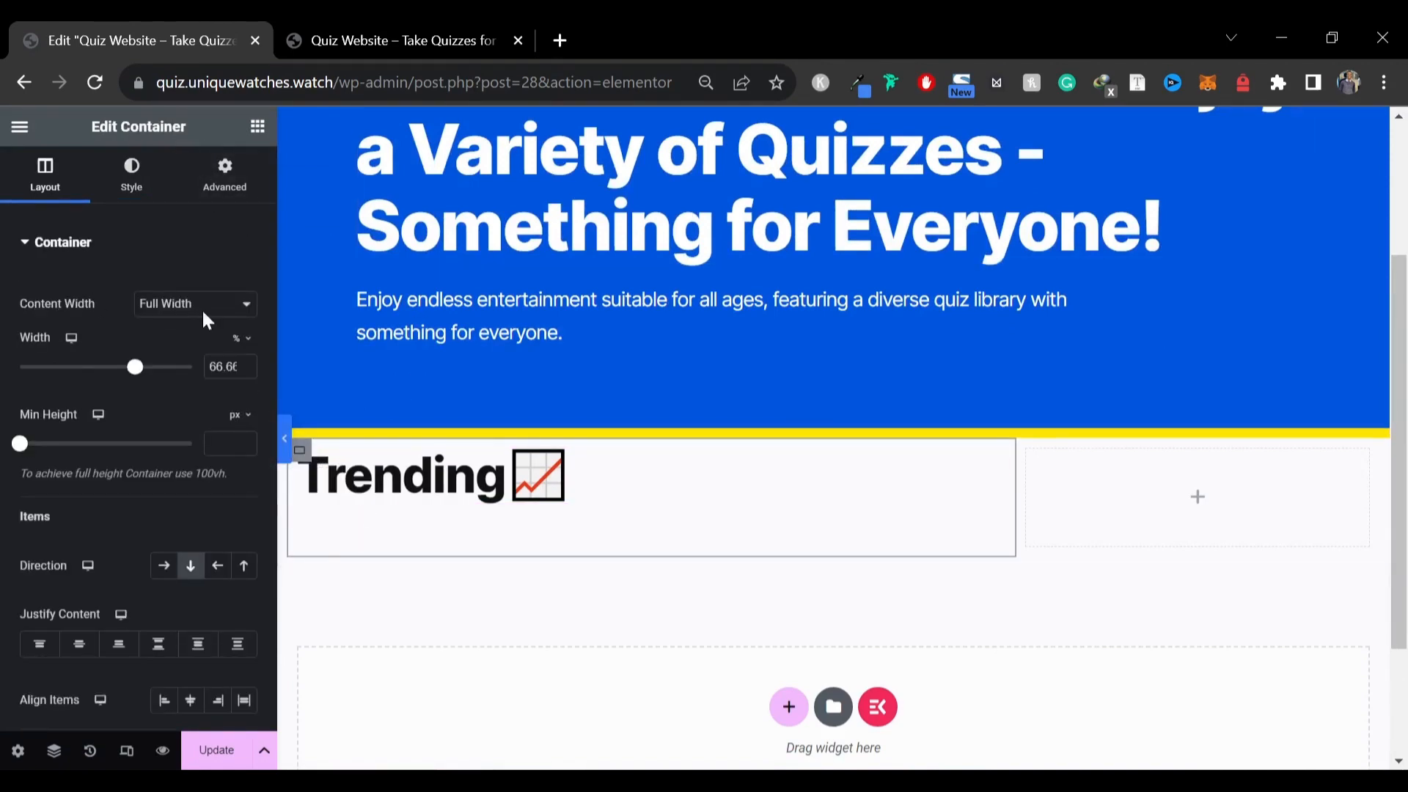
left_click(224, 196)
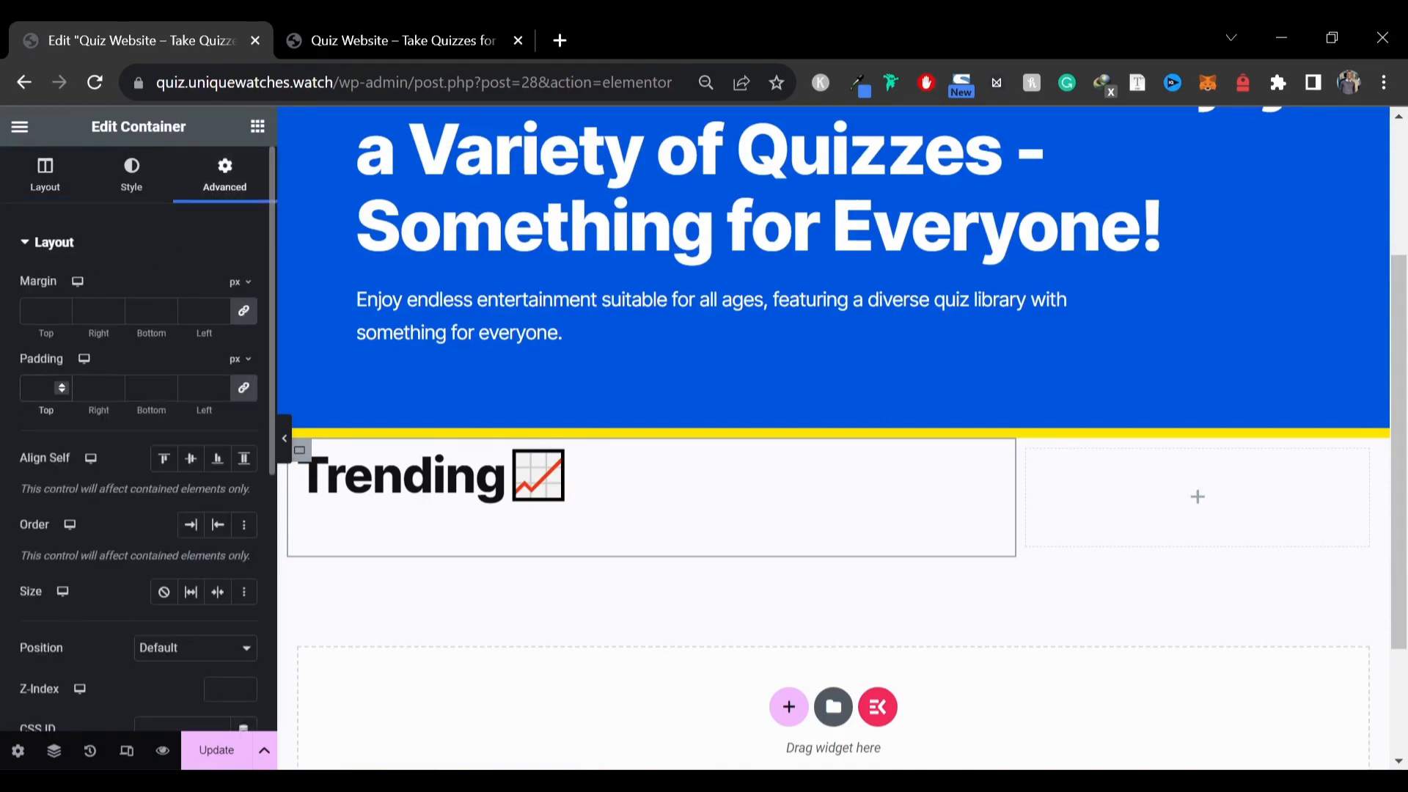
type("30")
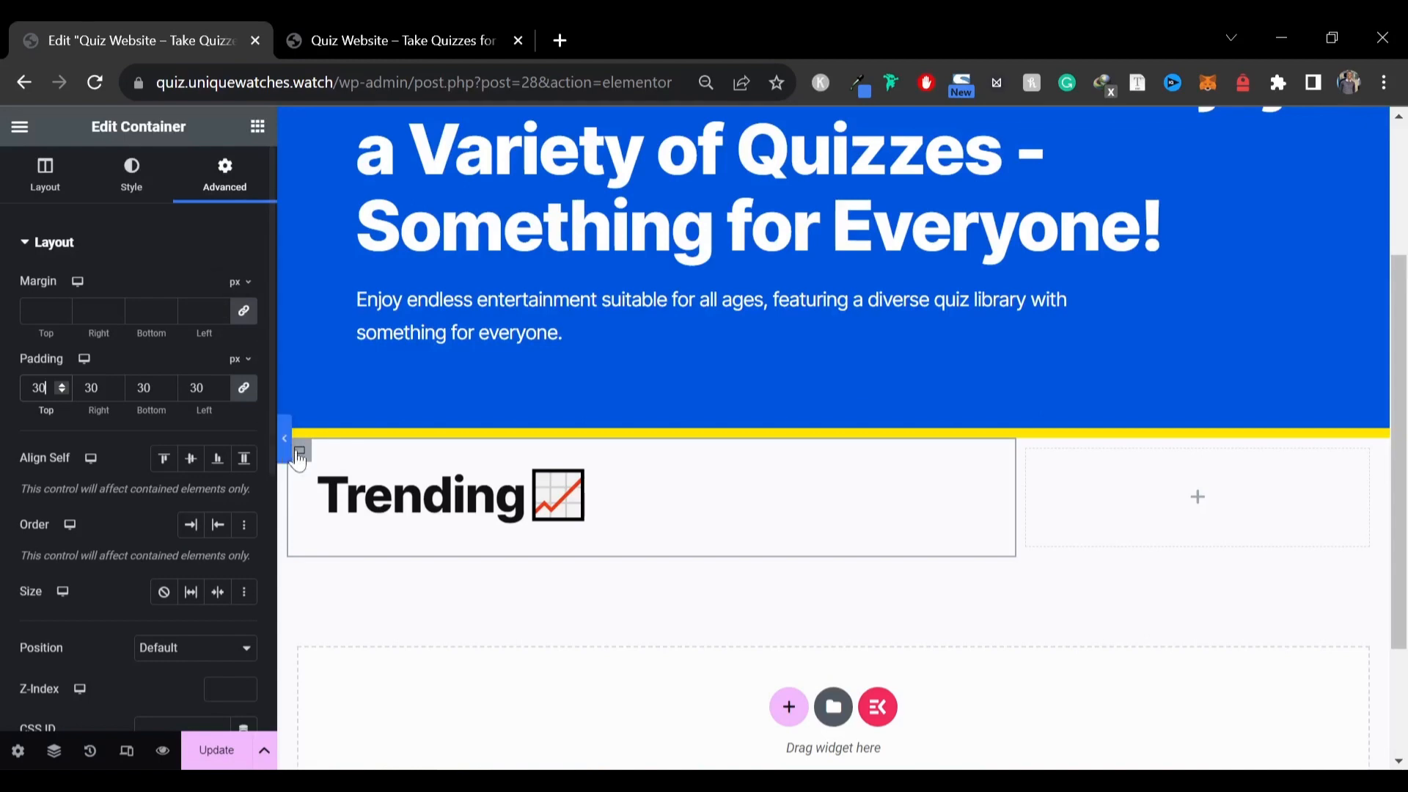
left_click(285, 440)
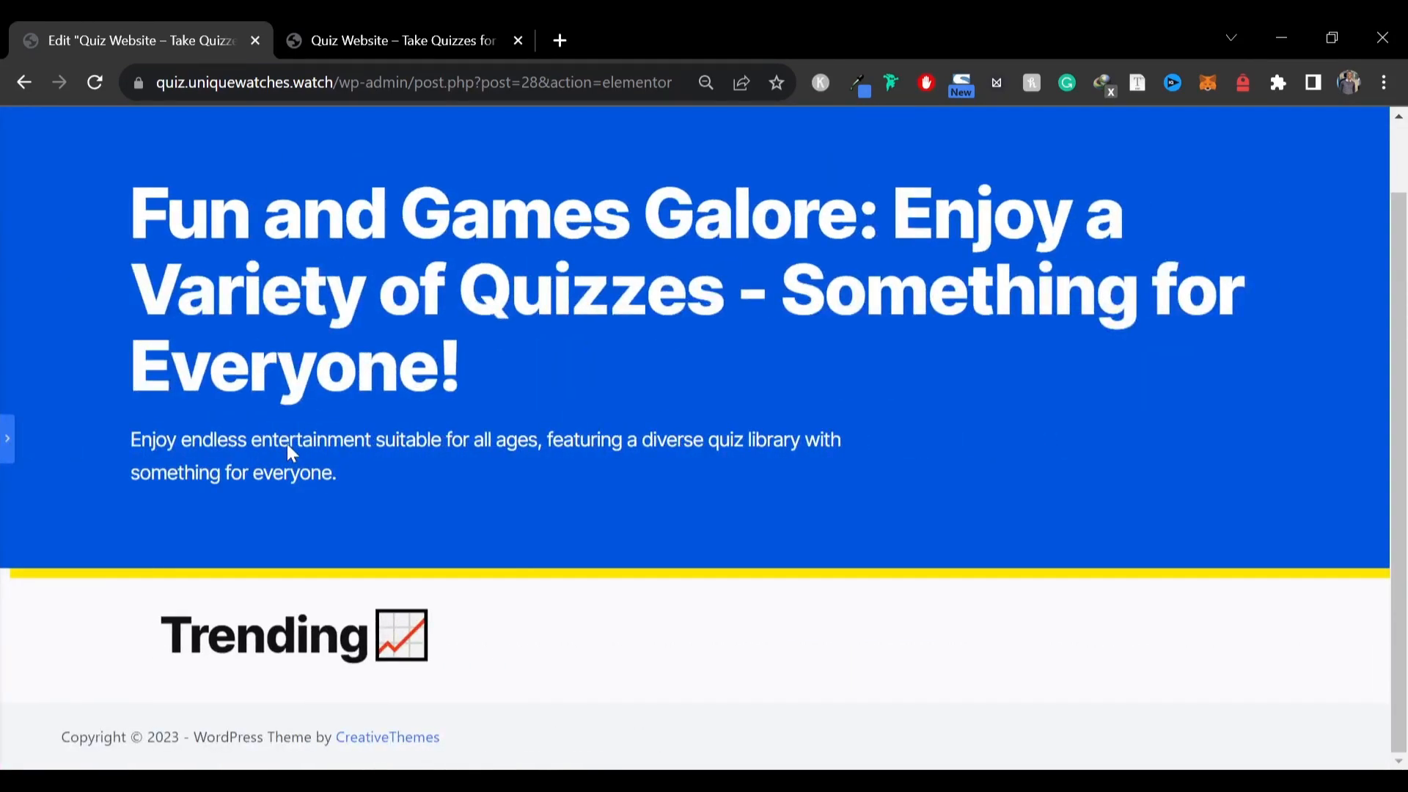
left_click(396, 40)
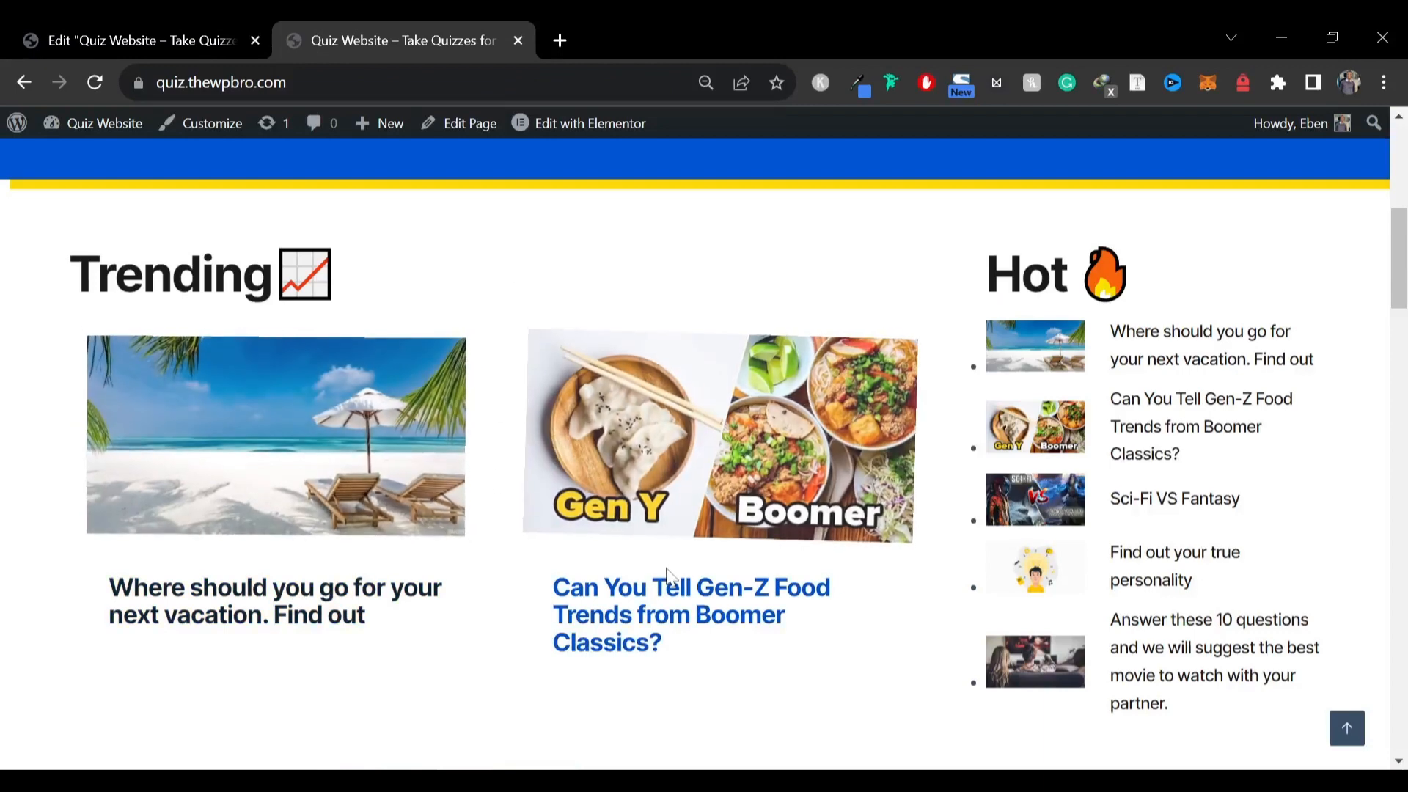
left_click(110, 40)
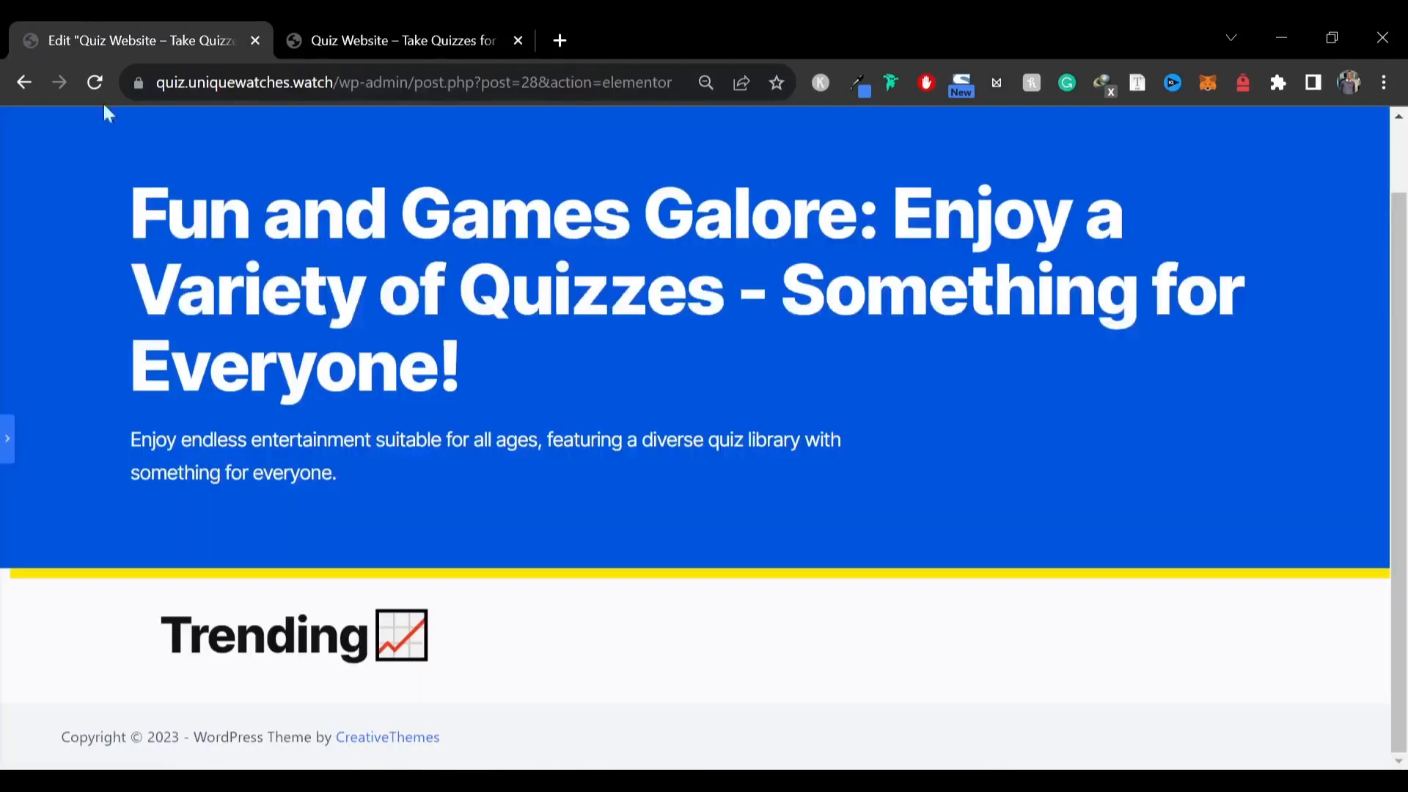
left_click(13, 436)
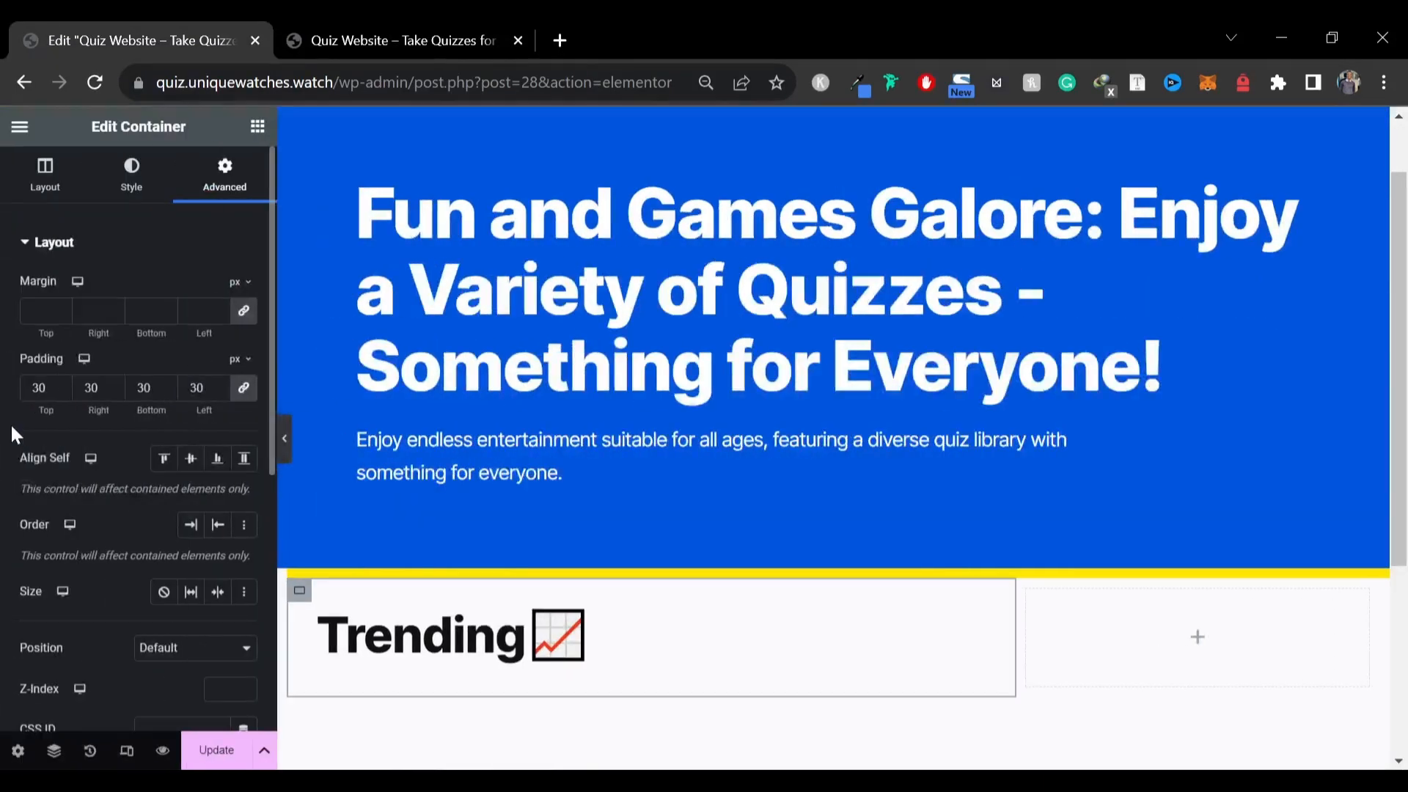
Search the widgets for blog posts and add a Blog Posts widget below the Trending heading
left_click(257, 127)
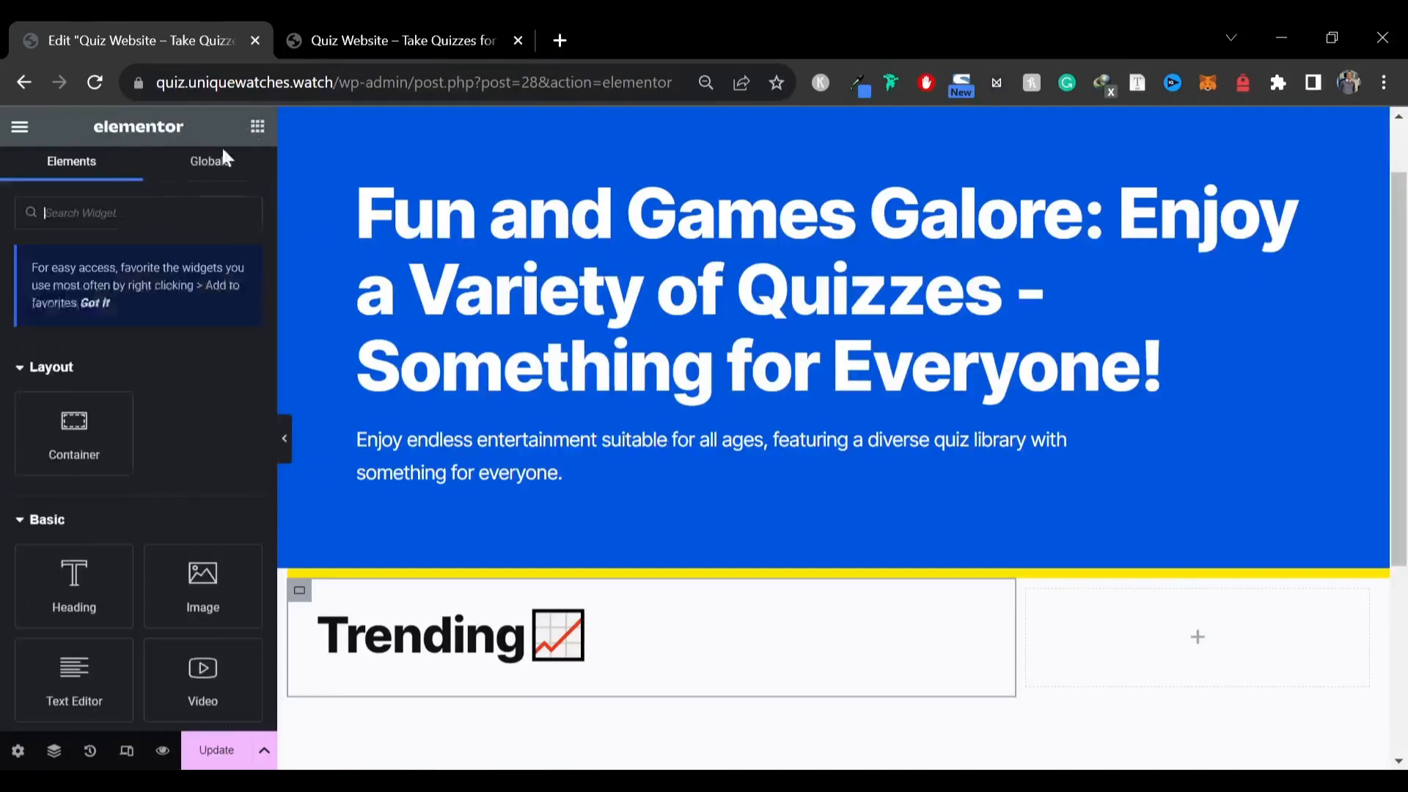
type("blo")
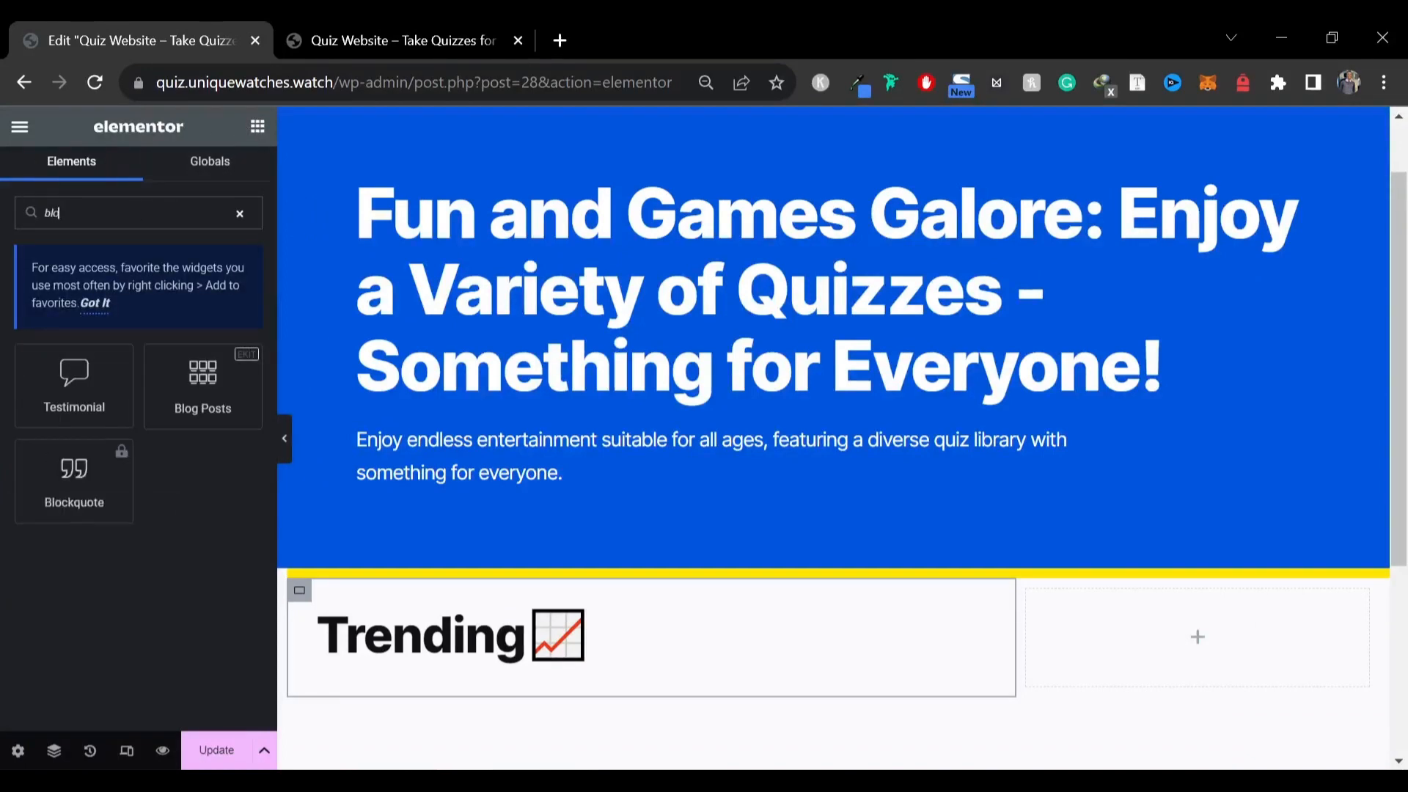
type("g")
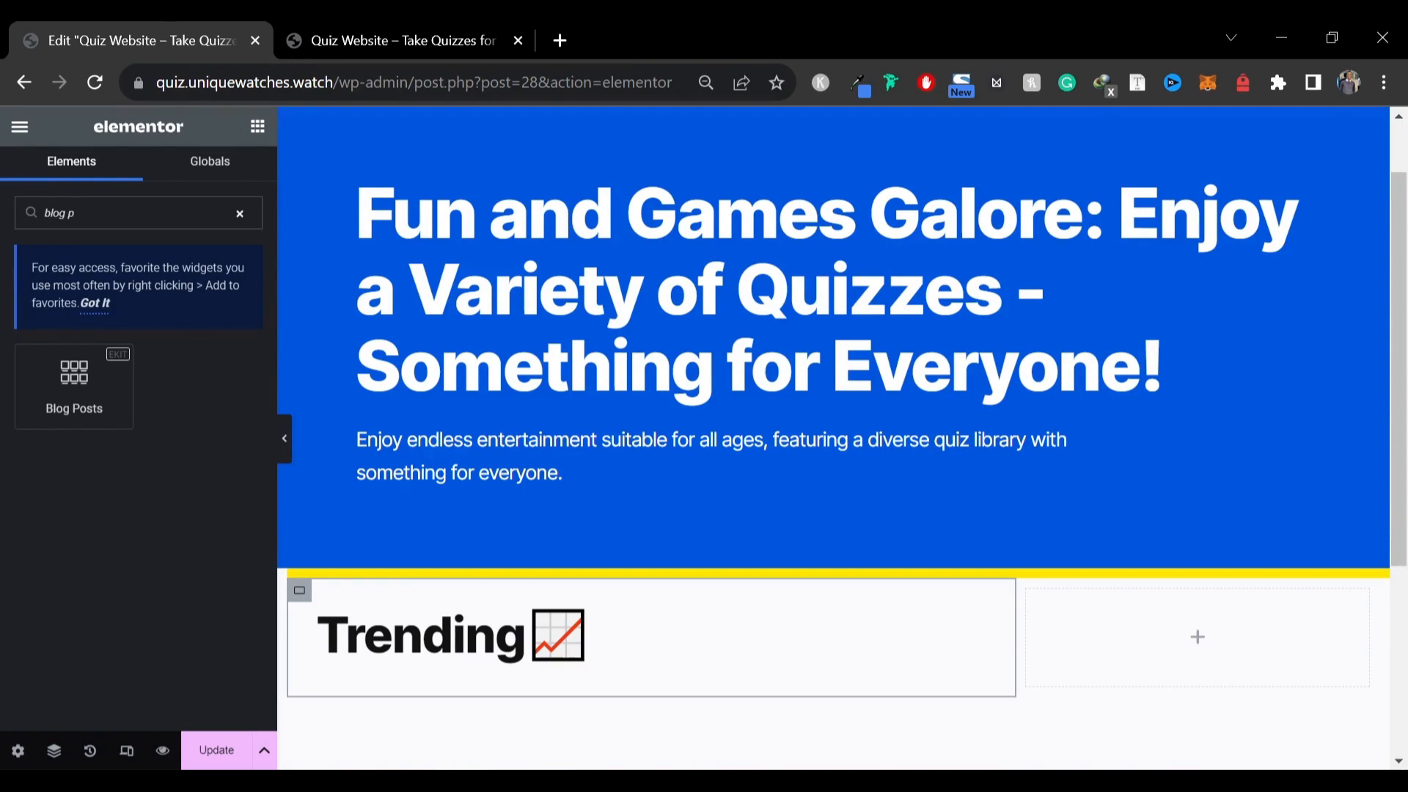
type(" p")
left_click_drag(73, 382, 405, 654)
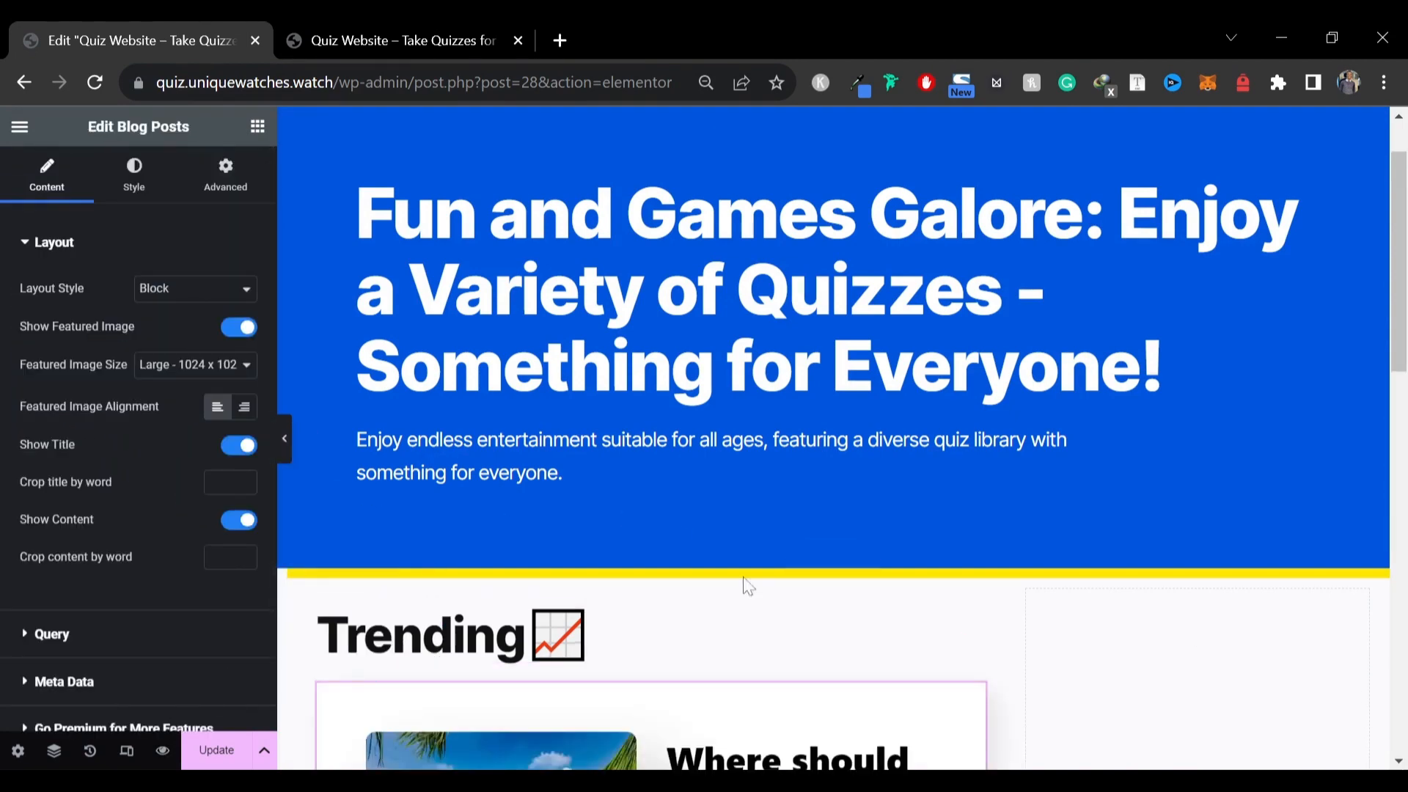
Set the Blog Posts widget's layout style to Grid With Thumb, checking the reference site's layout
scroll(748, 587, "down", 4)
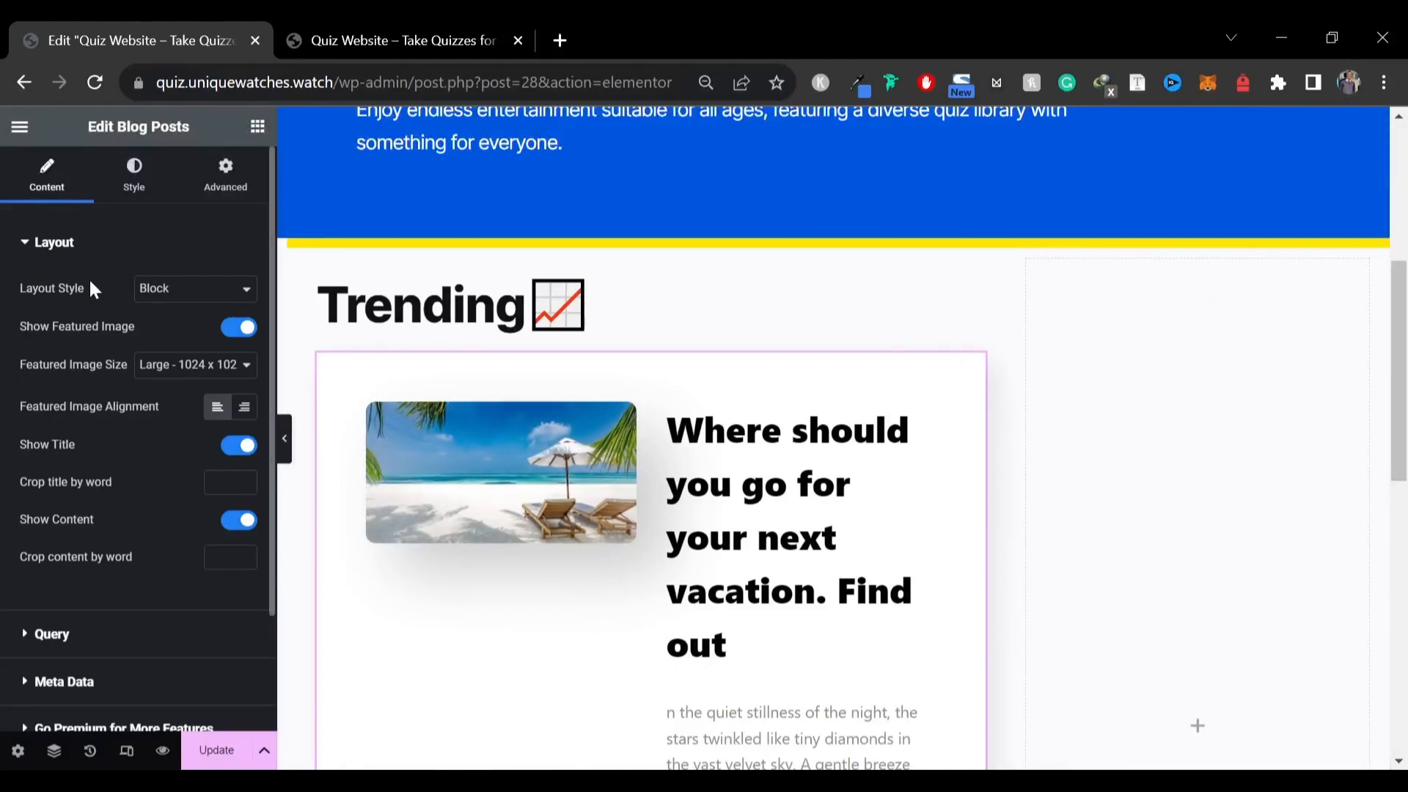
left_click(196, 292)
left_click(200, 324)
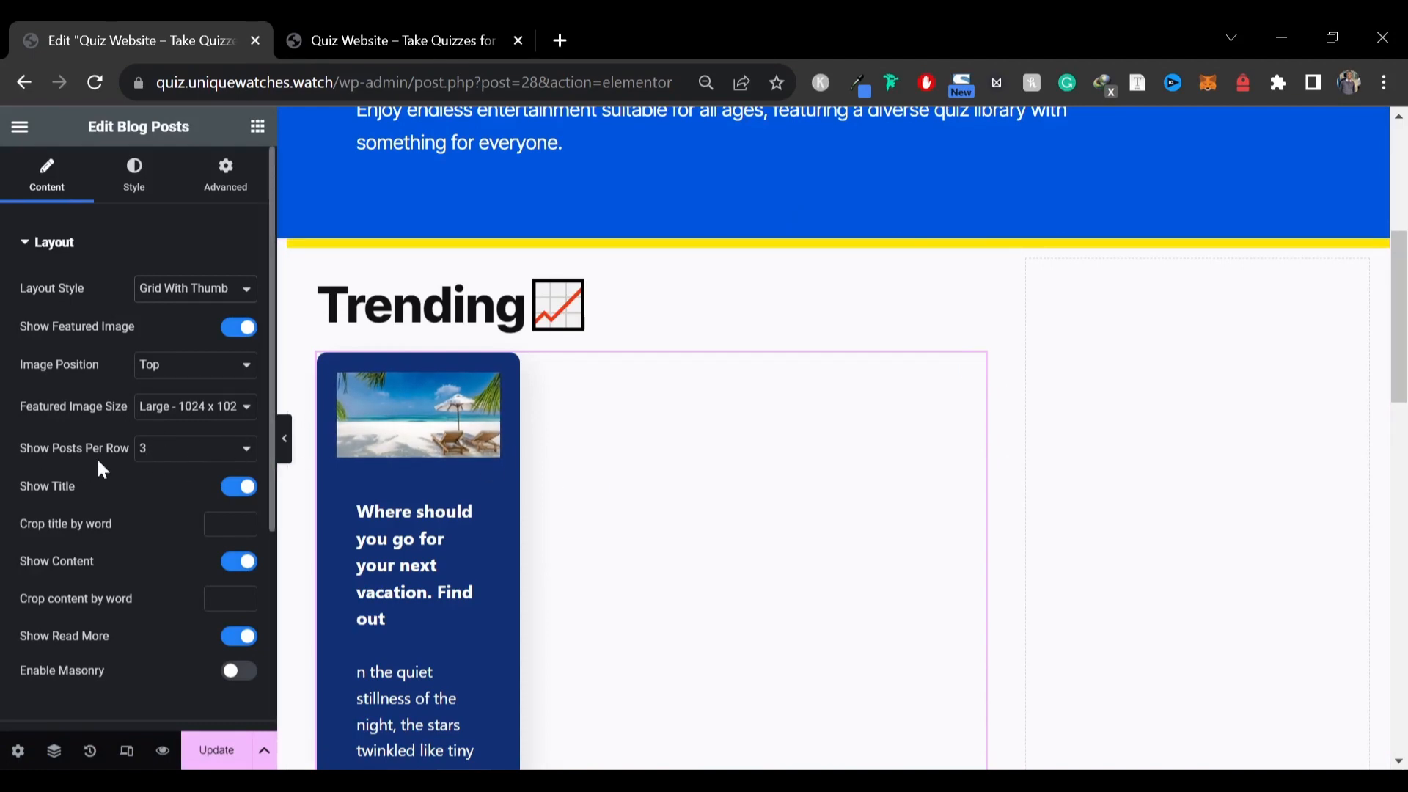
left_click(403, 33)
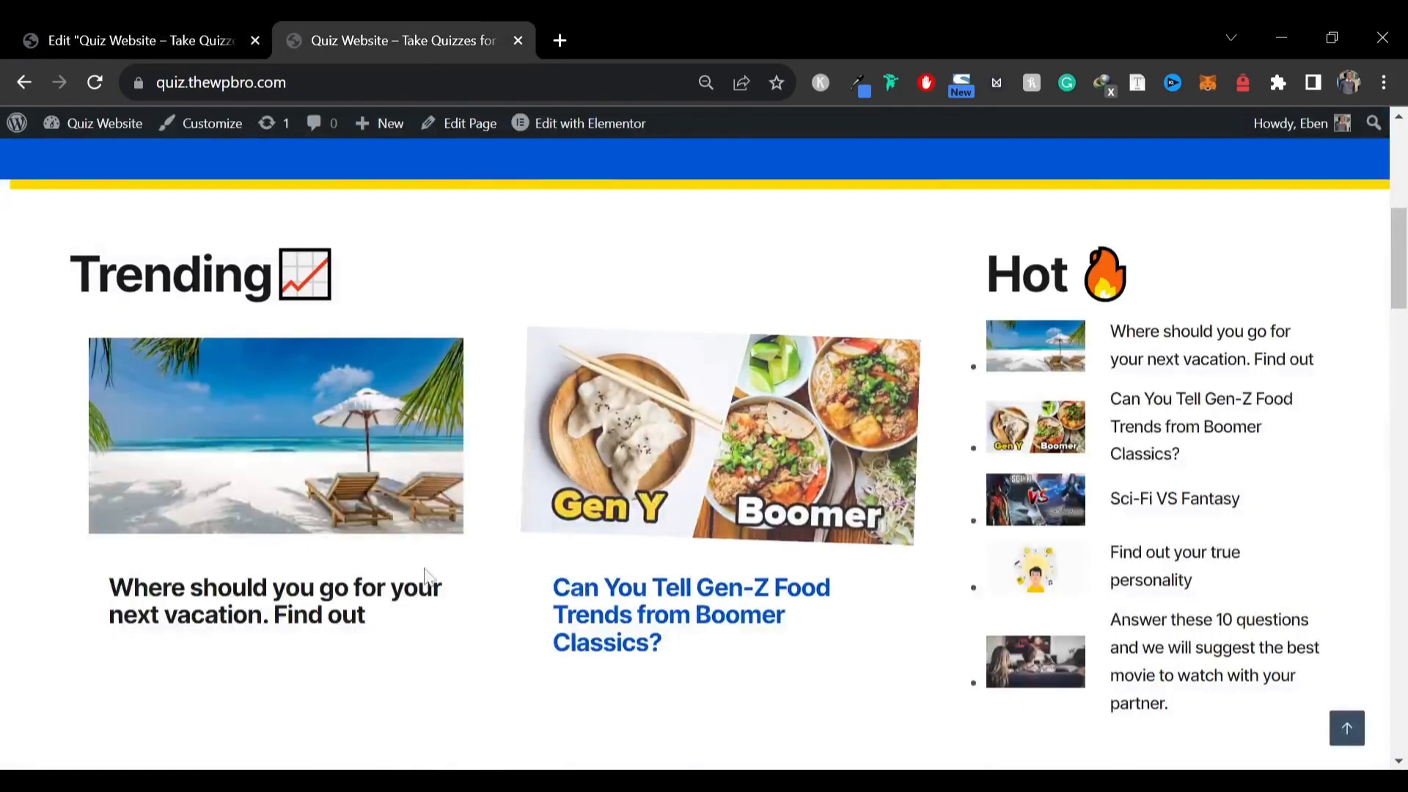
left_click(205, 37)
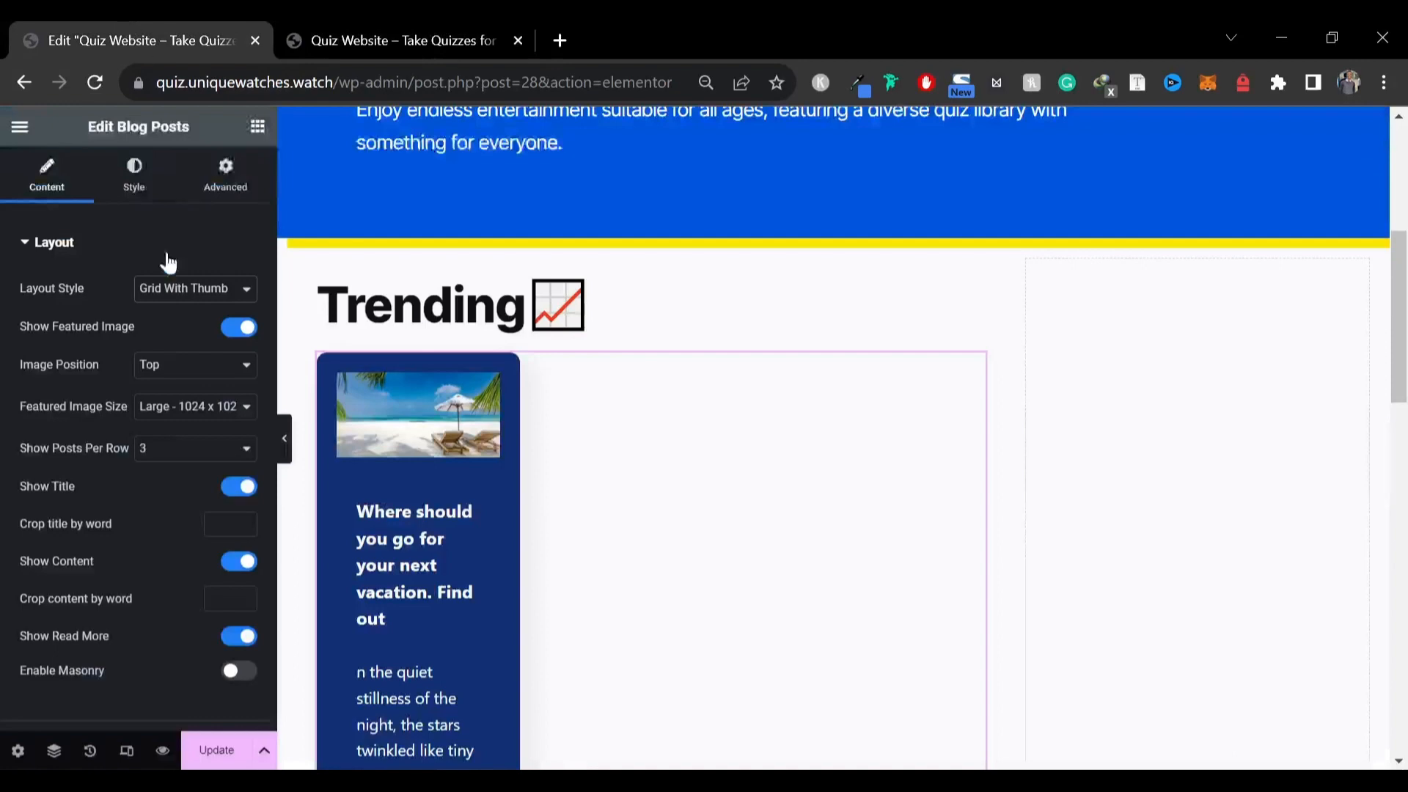
Show 2 blog posts per row and turn off the post content and Read More button
left_click(176, 460)
left_click(177, 487)
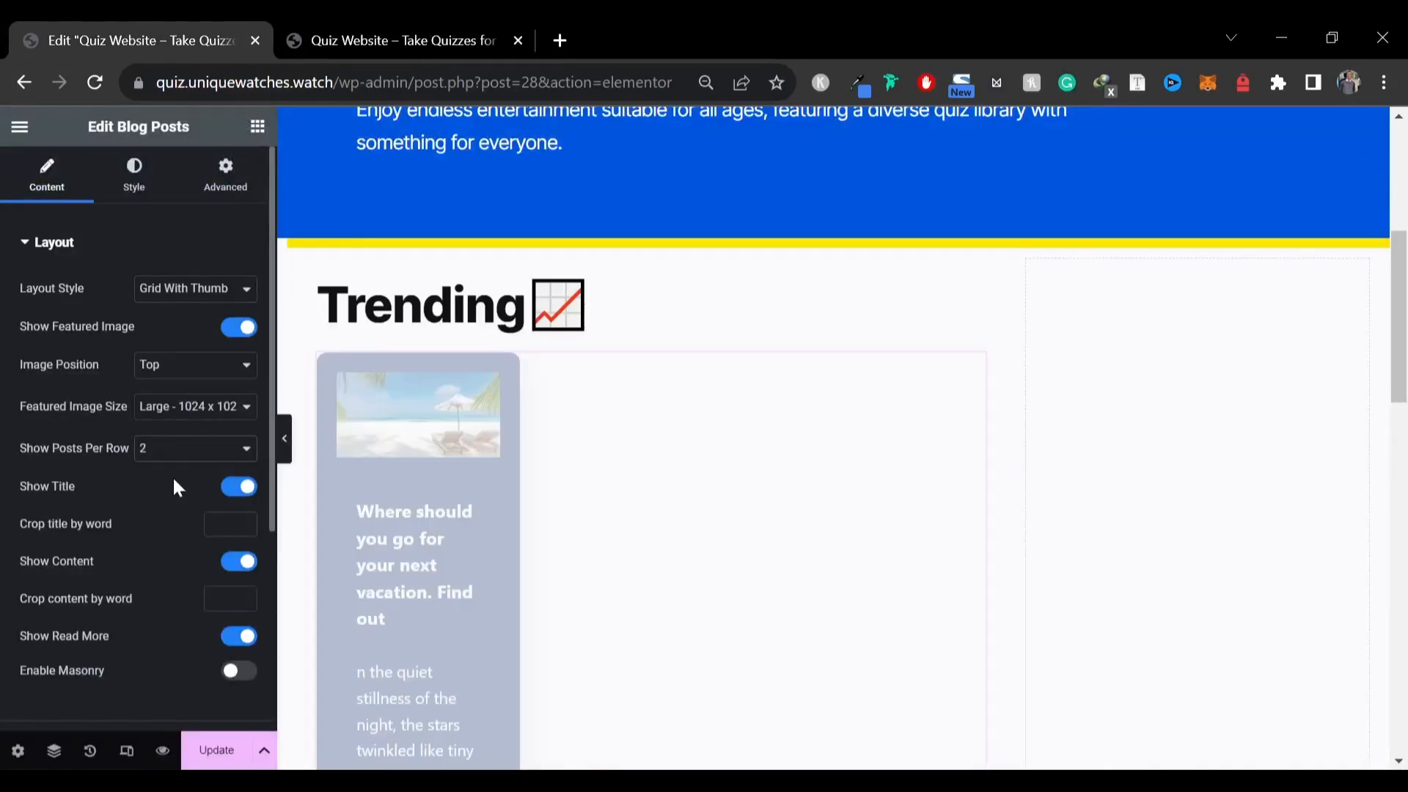
scroll(169, 460, "down", 2)
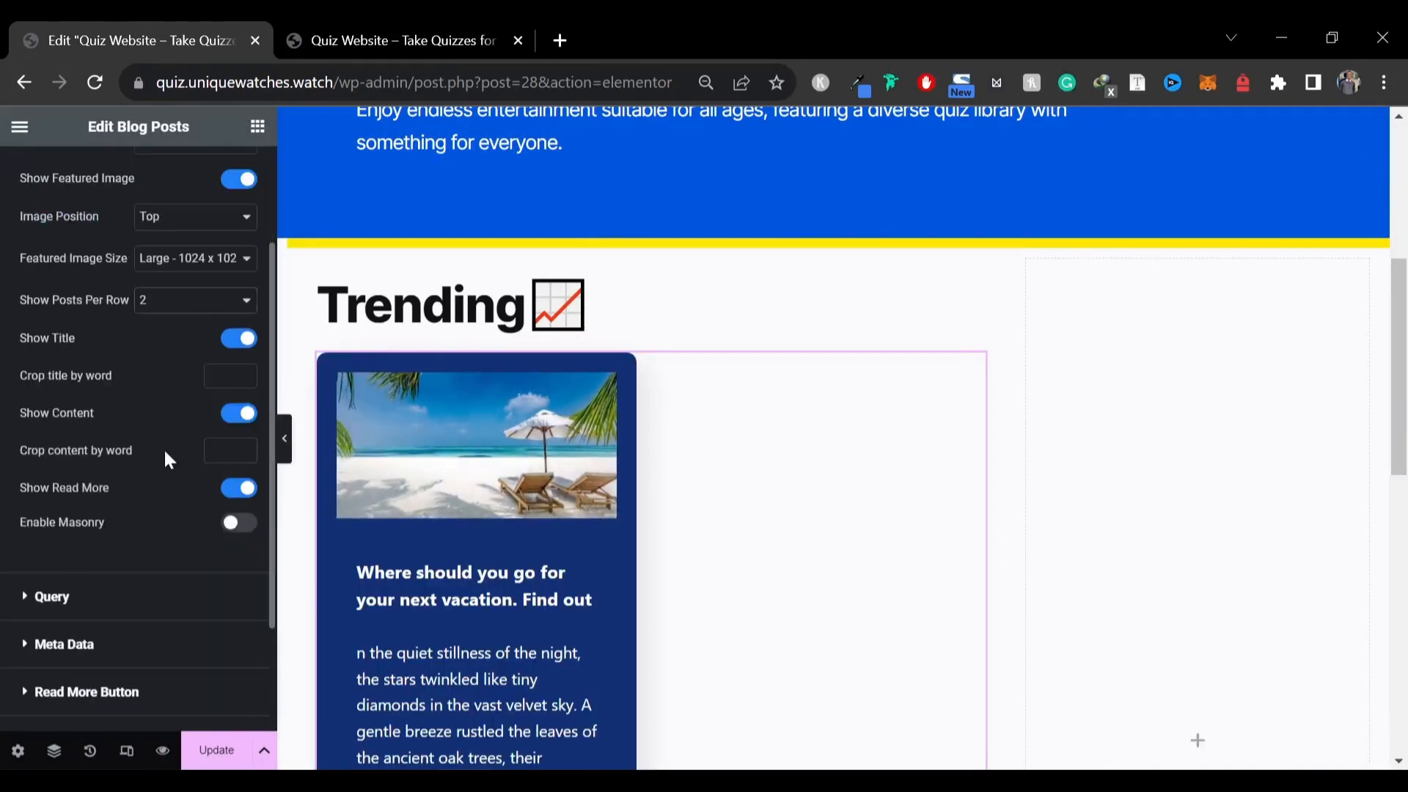
left_click(239, 414)
left_click(237, 450)
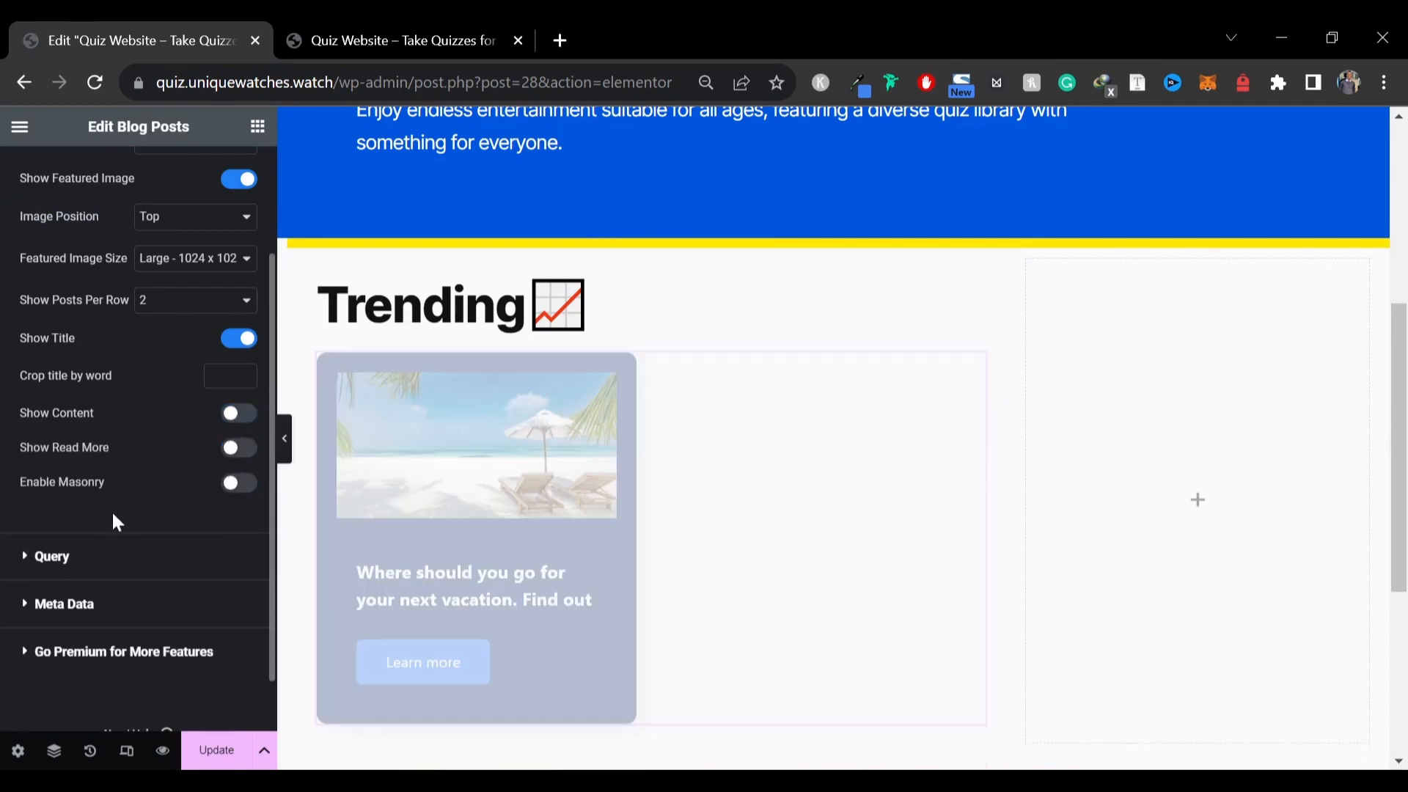
Review the Blog Posts widget's Query settings and its Style options
left_click(50, 557)
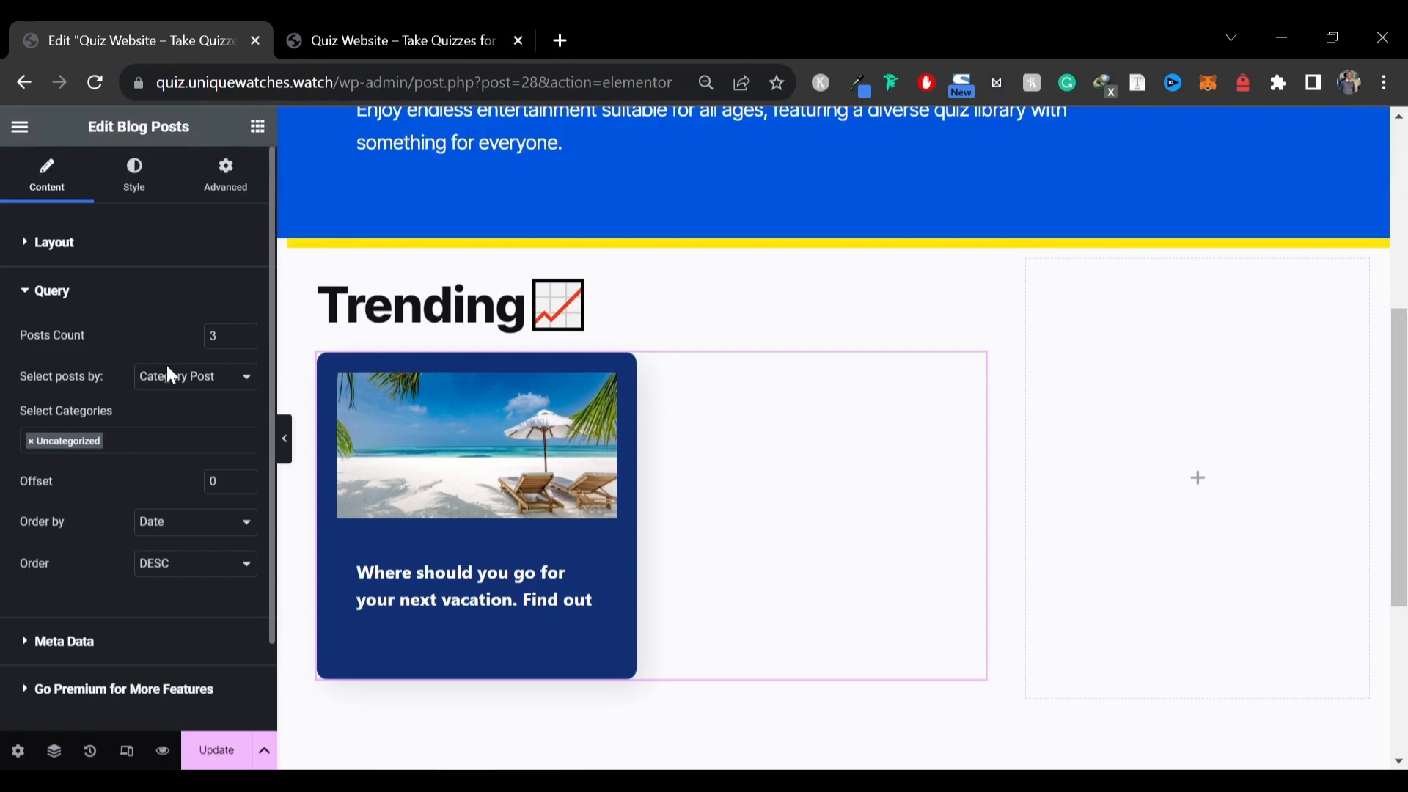
left_click(156, 198)
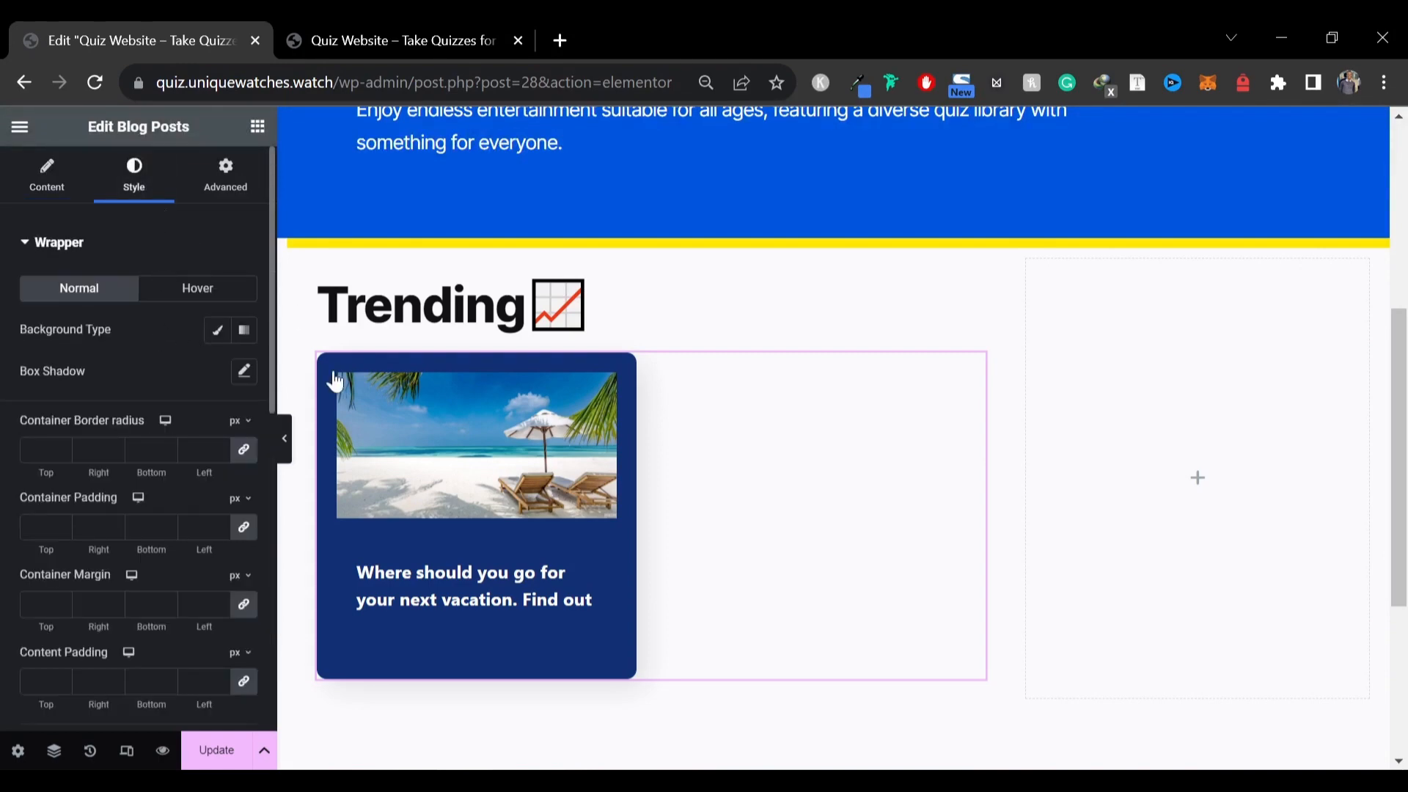
left_click(283, 22)
left_click(196, 22)
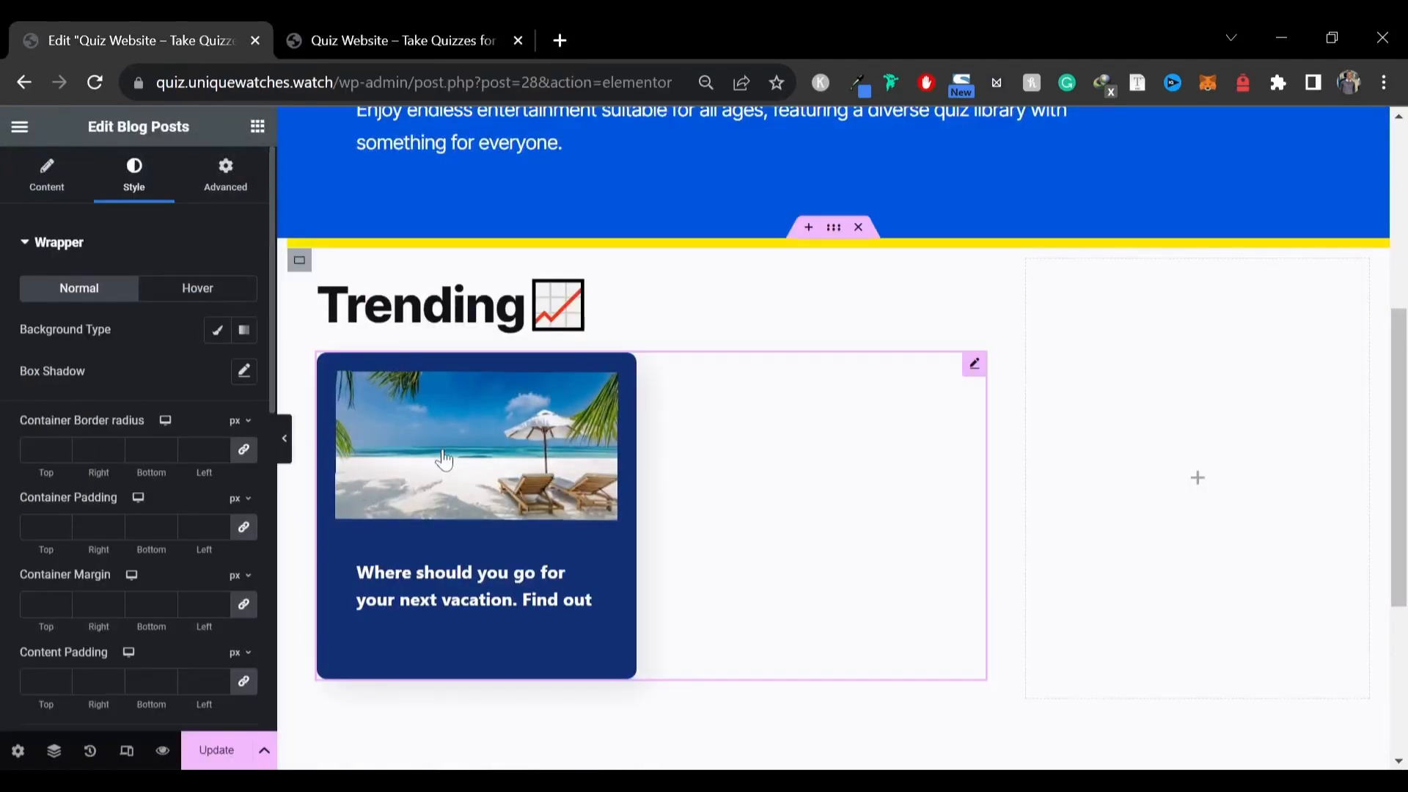
scroll(76, 462, "down", 8)
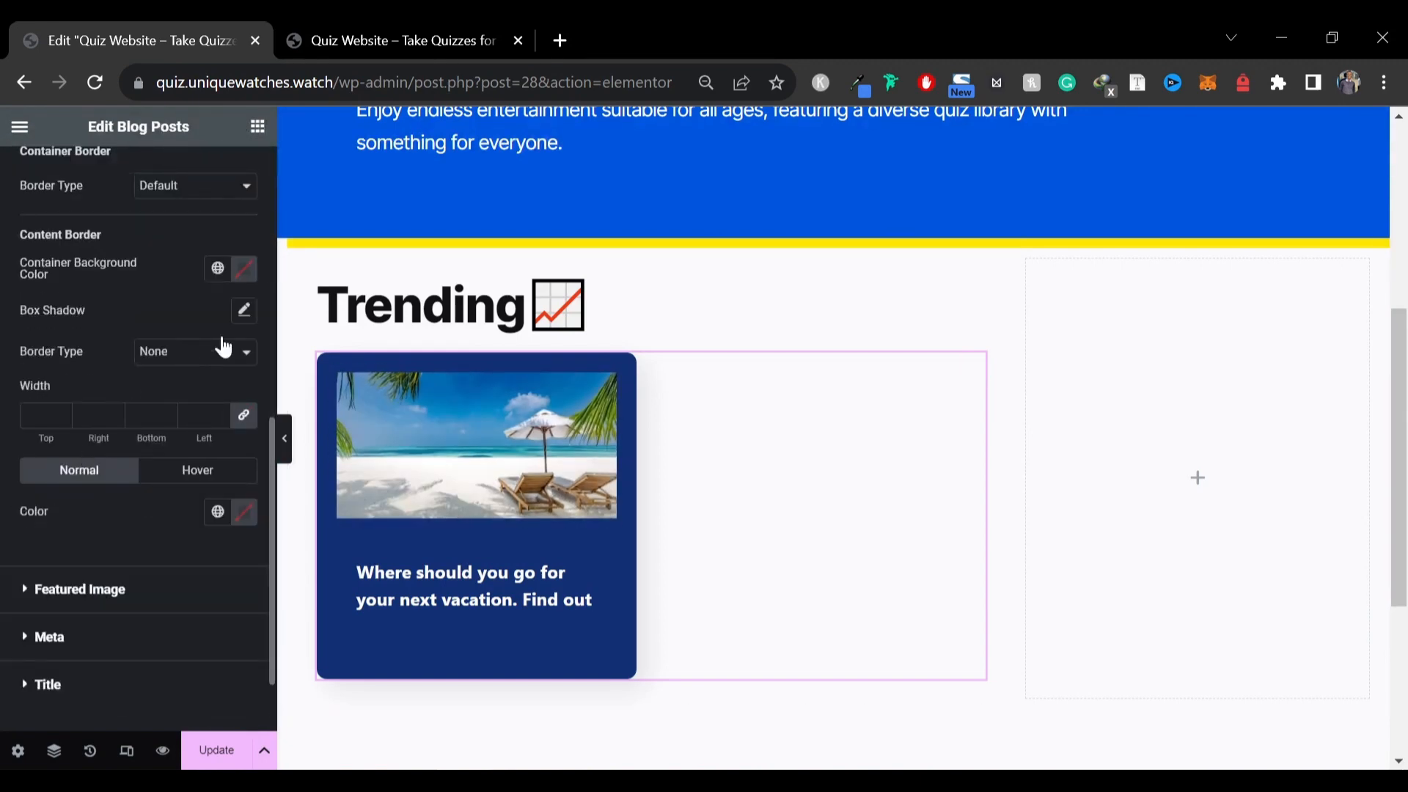
scroll(202, 353, "up", 2)
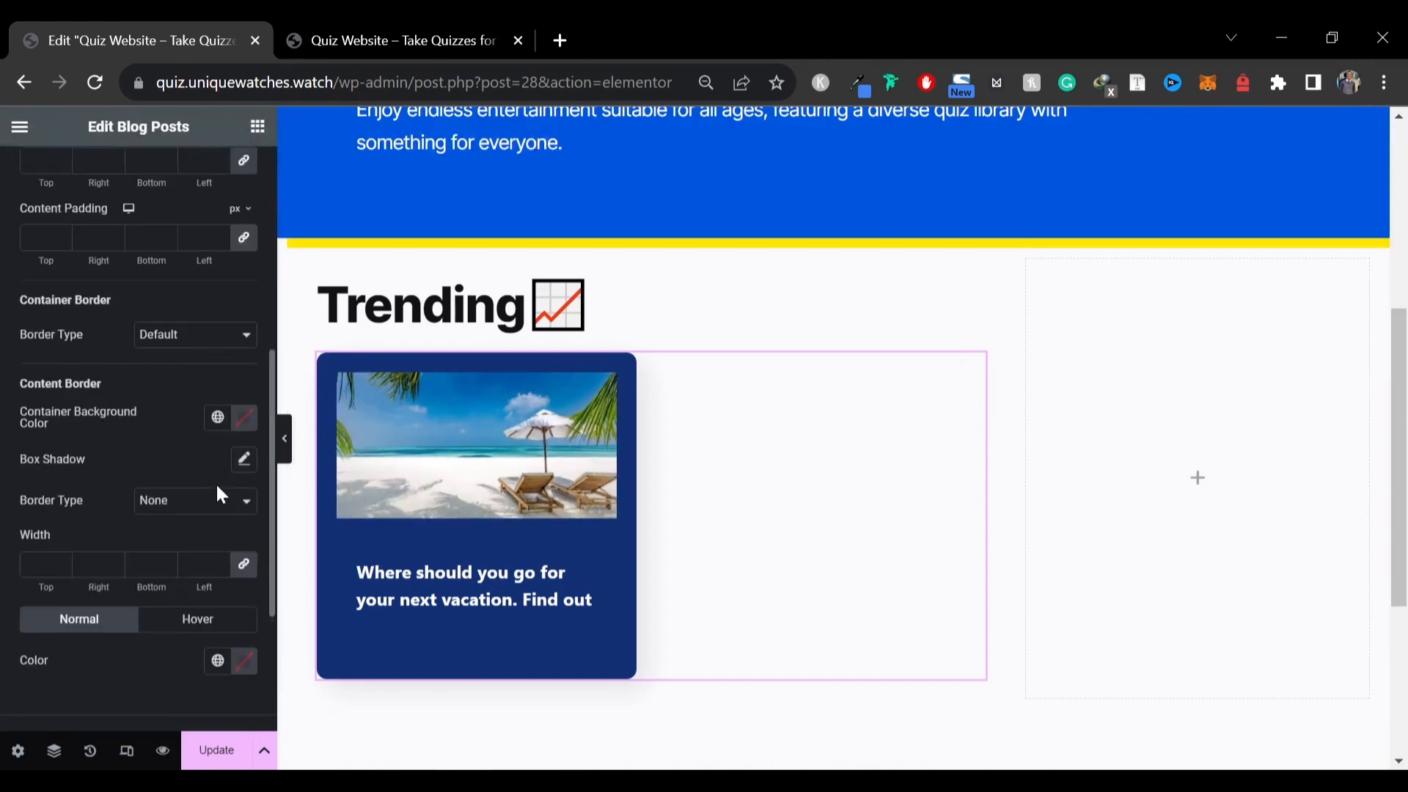
scroll(81, 571, "up", 4)
scroll(168, 455, "up", 2)
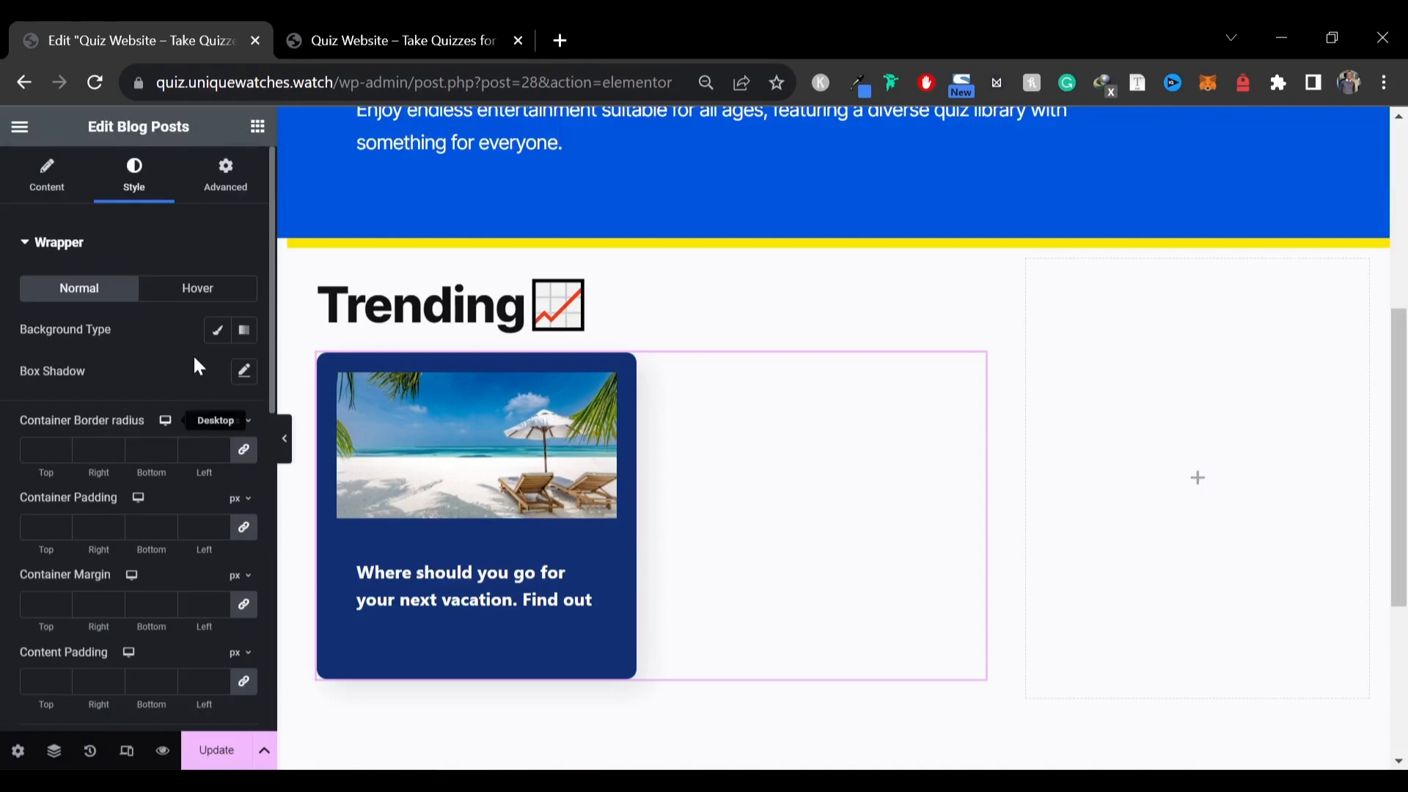
Give the Blog Posts wrapper a classic background colour and set it fully transparent
left_click(217, 337)
left_click(243, 371)
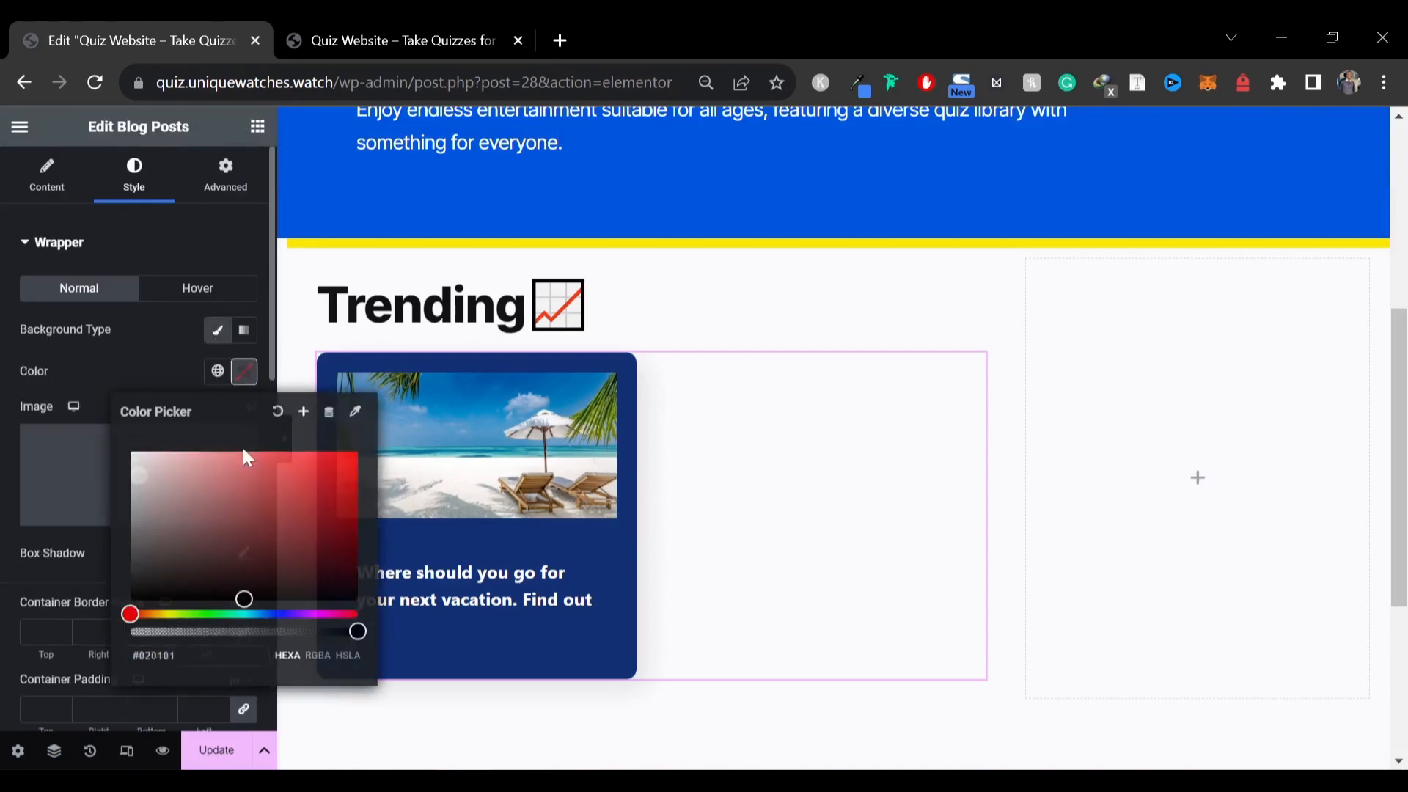
left_click(188, 632)
left_click_drag(188, 632, 108, 628)
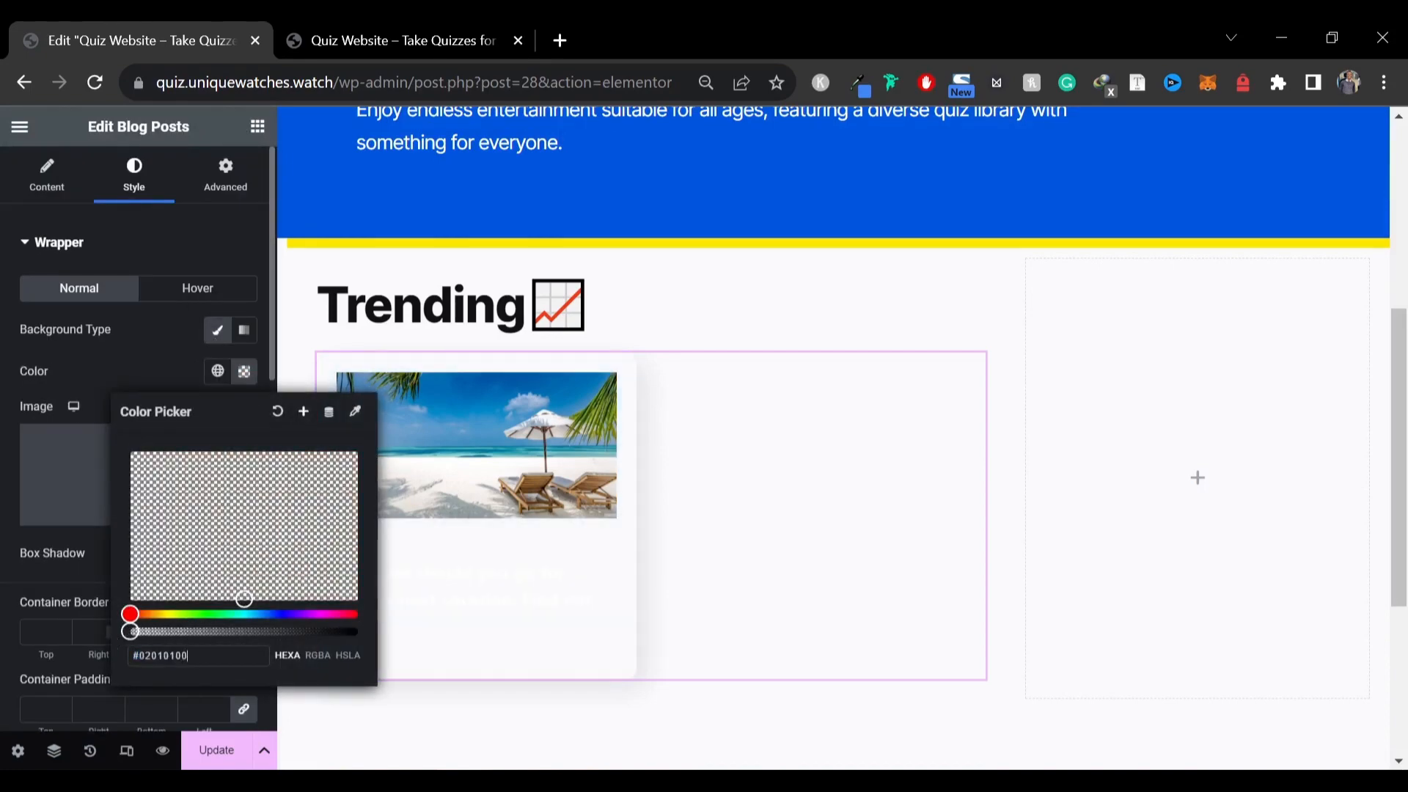
left_click(133, 352)
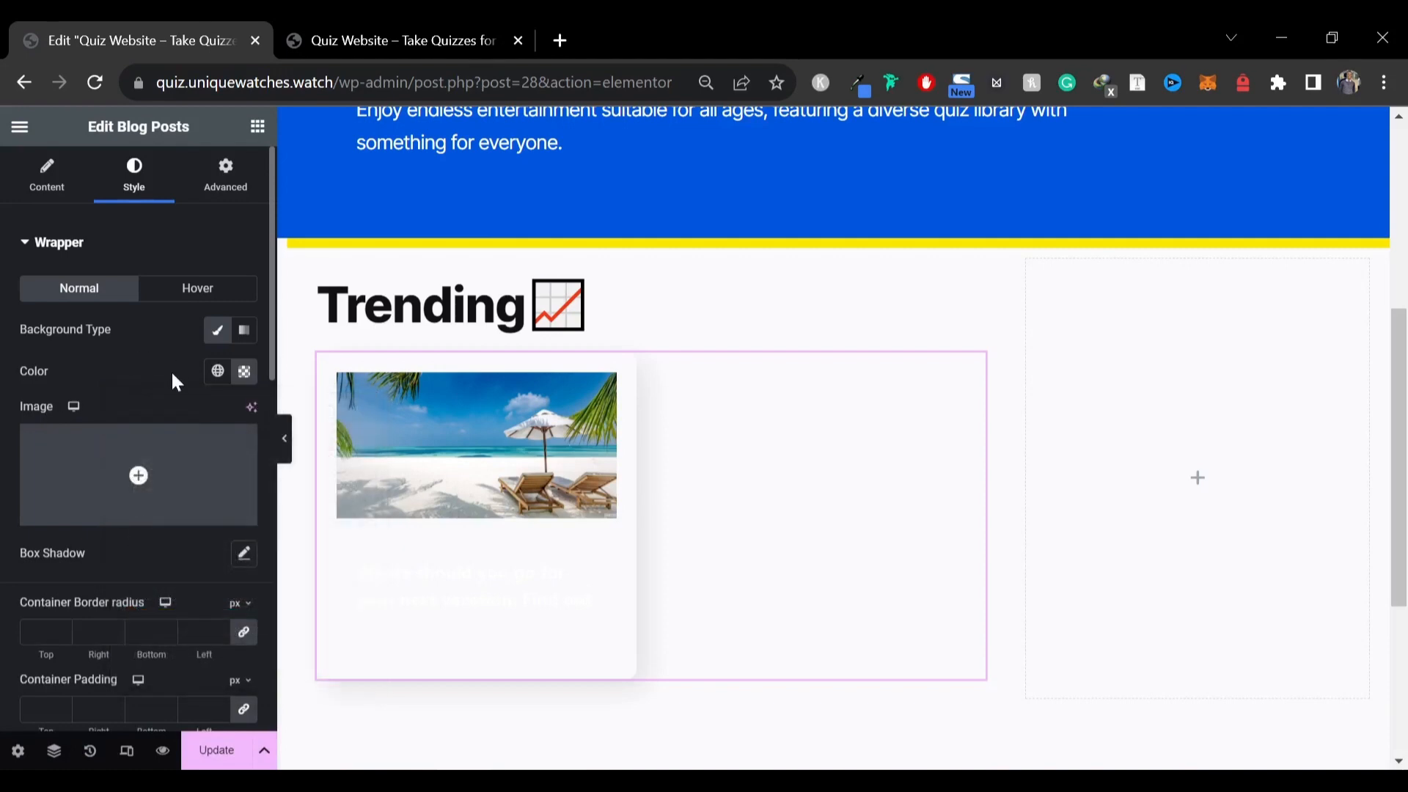
Set the wrapper's box shadow colour to fully transparent
scroll(170, 370, "down", 4)
left_click(237, 264)
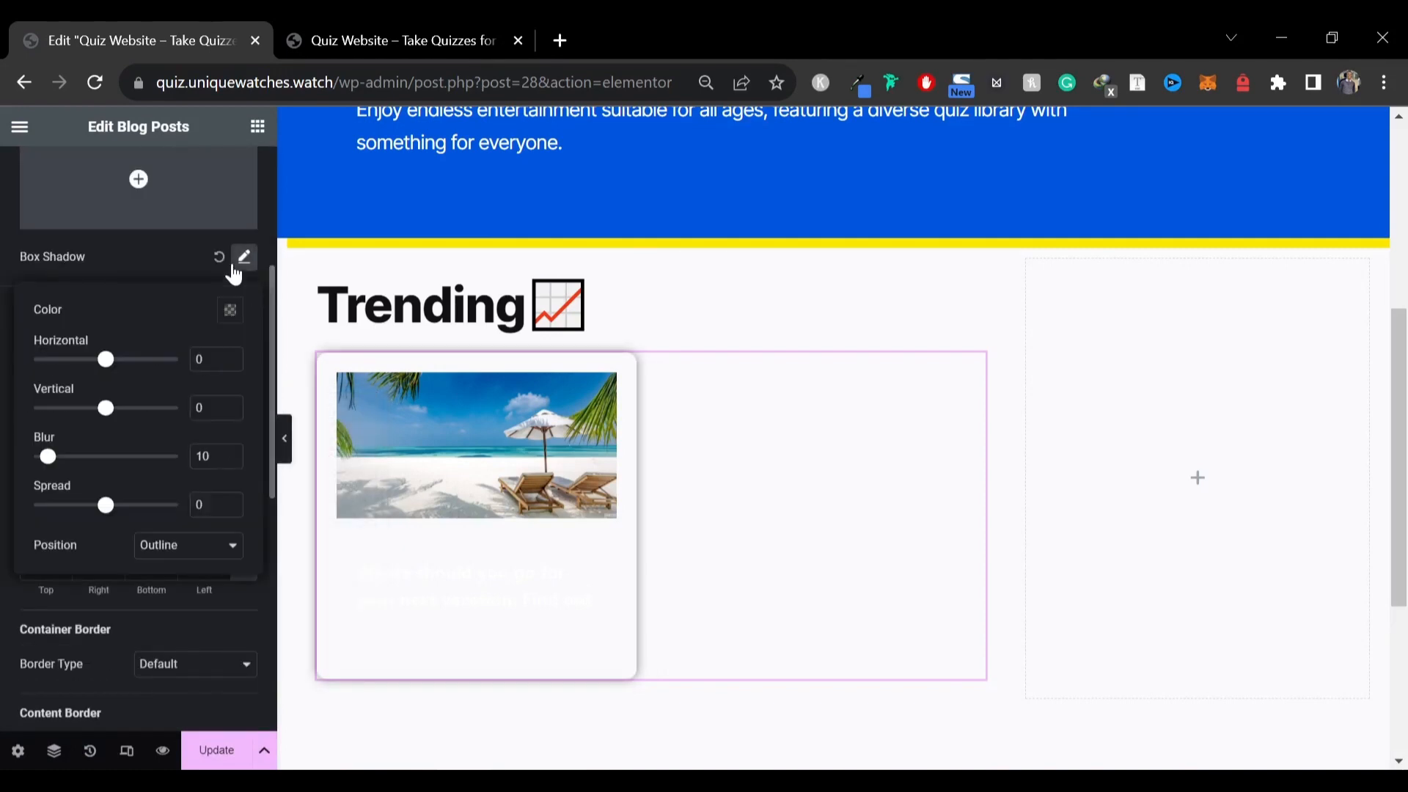
left_click(234, 318)
left_click_drag(220, 569, 116, 571)
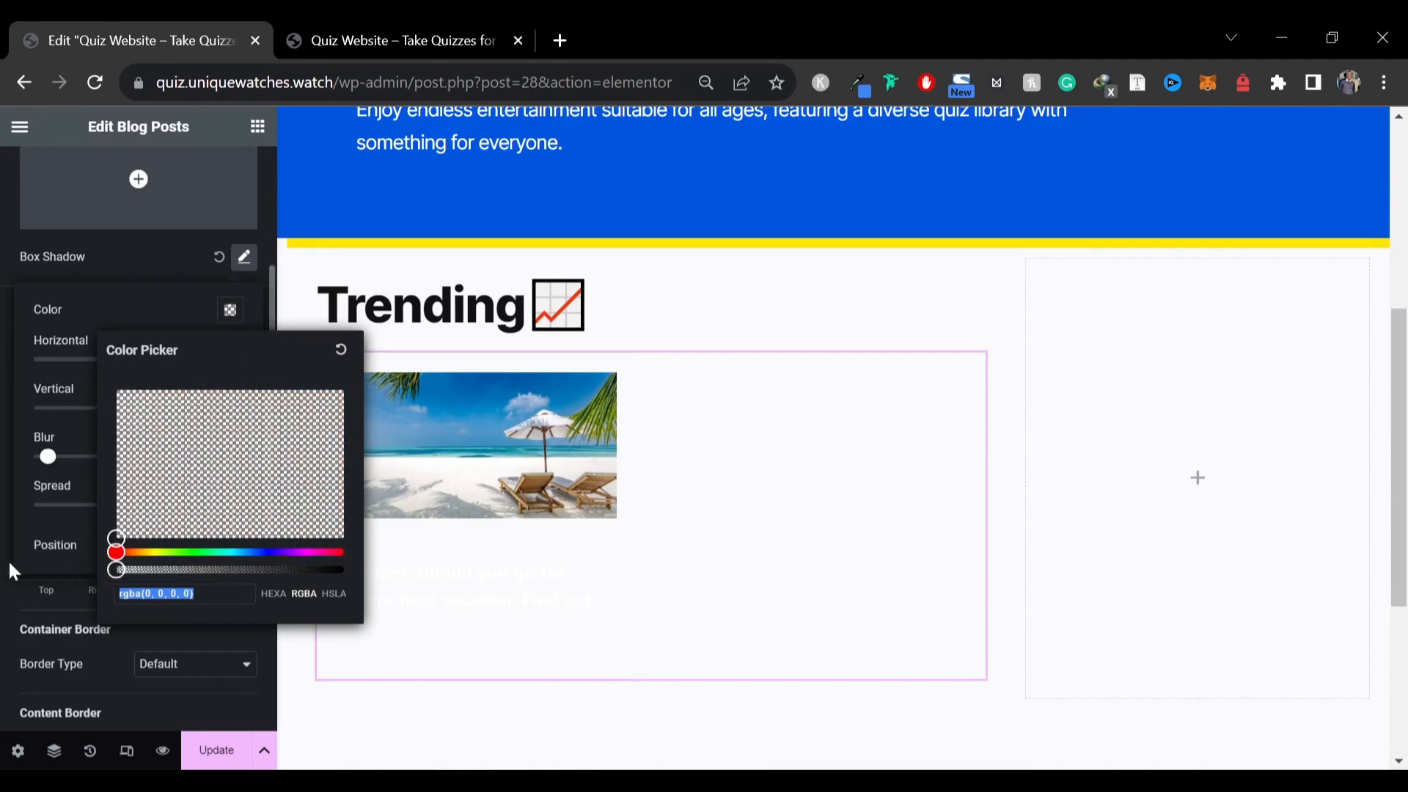
left_click(129, 264)
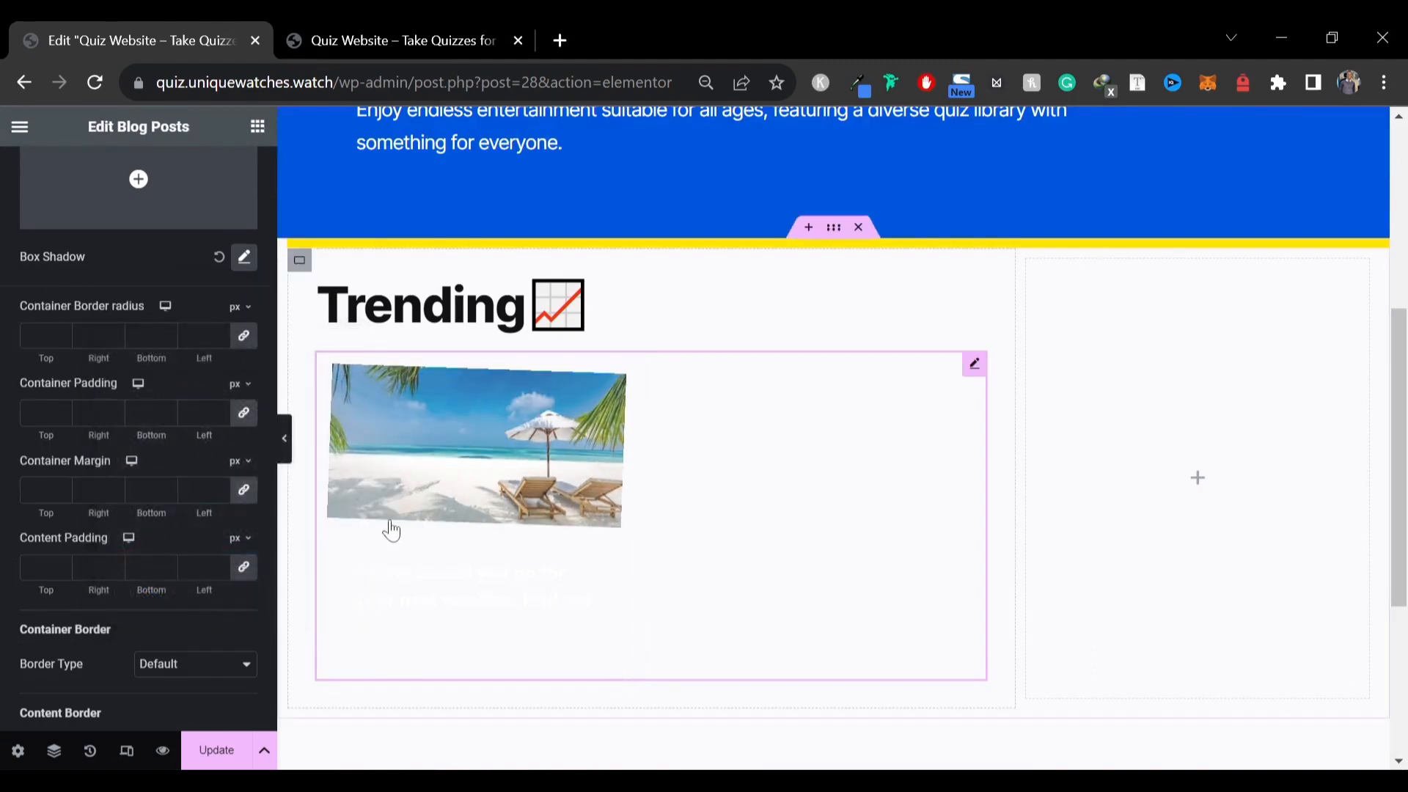
Set the post title colour to dark #121212
scroll(135, 399, "down", 8)
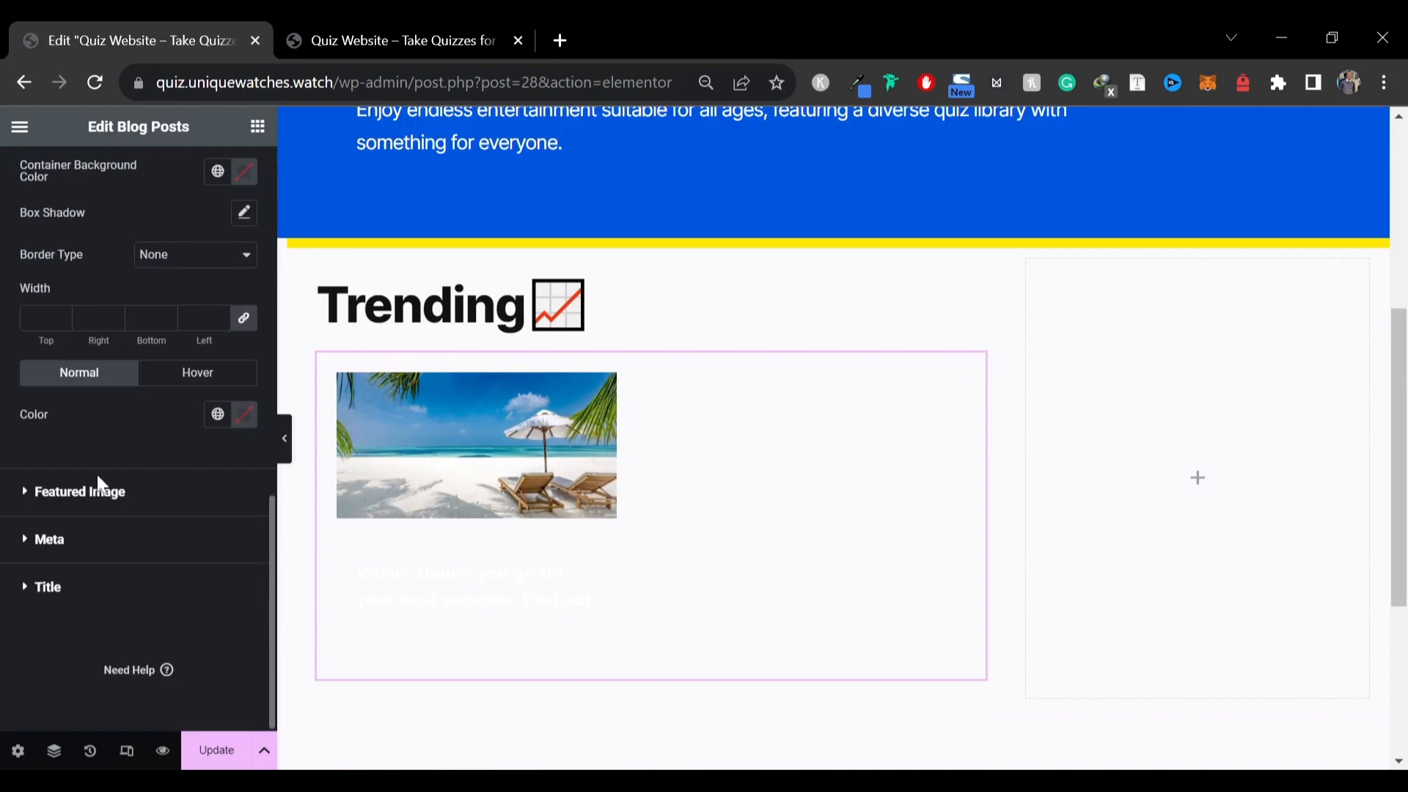
left_click(84, 589)
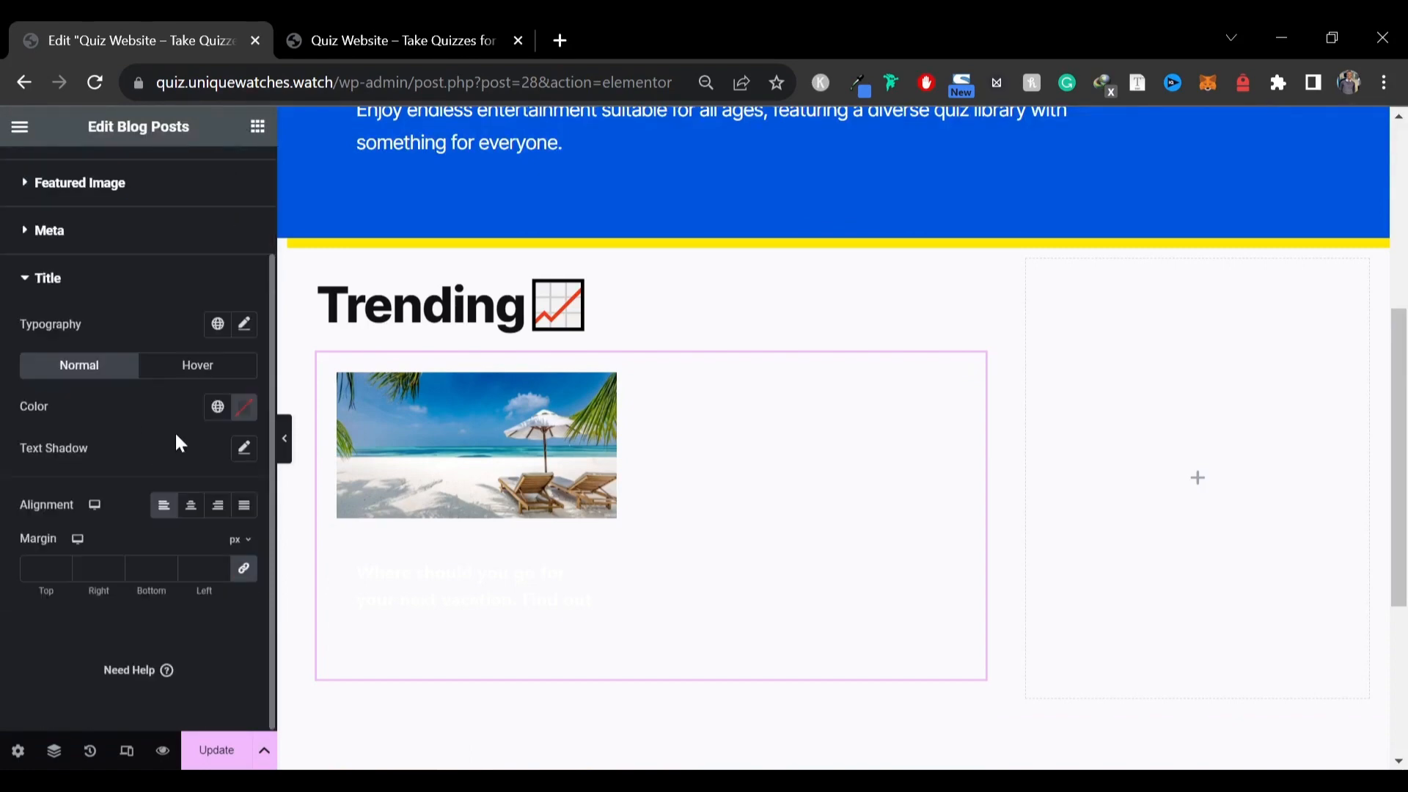
left_click(243, 413)
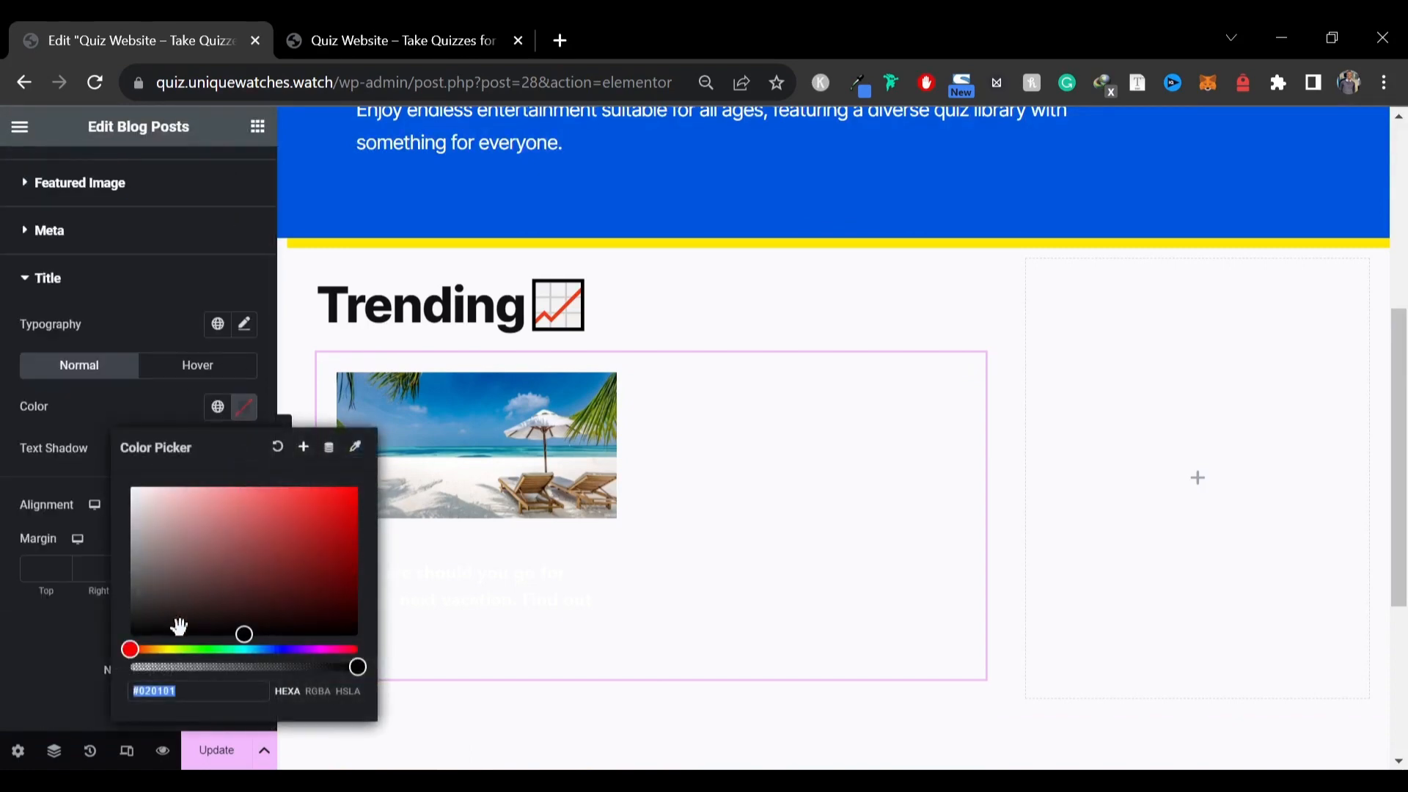
left_click(23, 673)
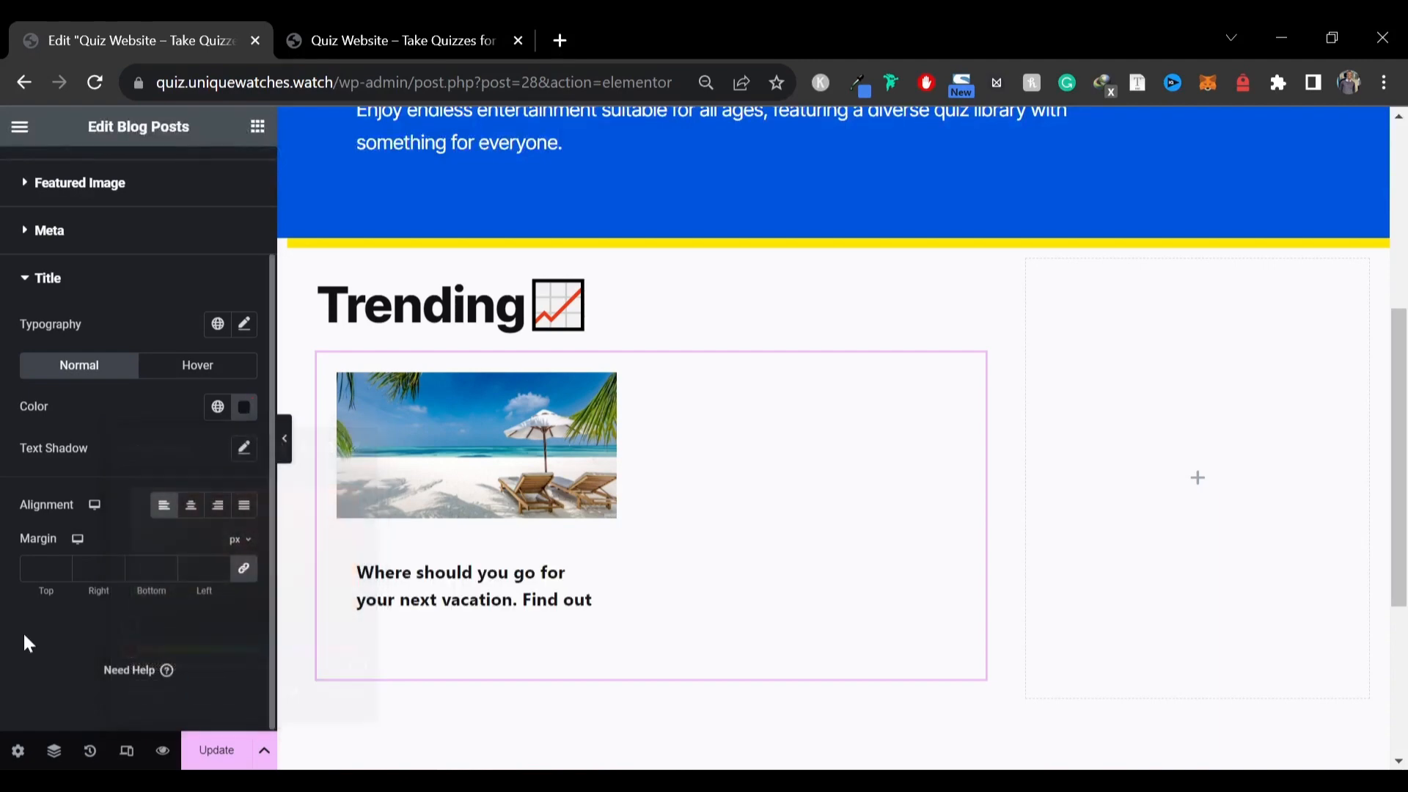
Set the post title font family to Inter Tight
left_click(244, 323)
left_click(190, 418)
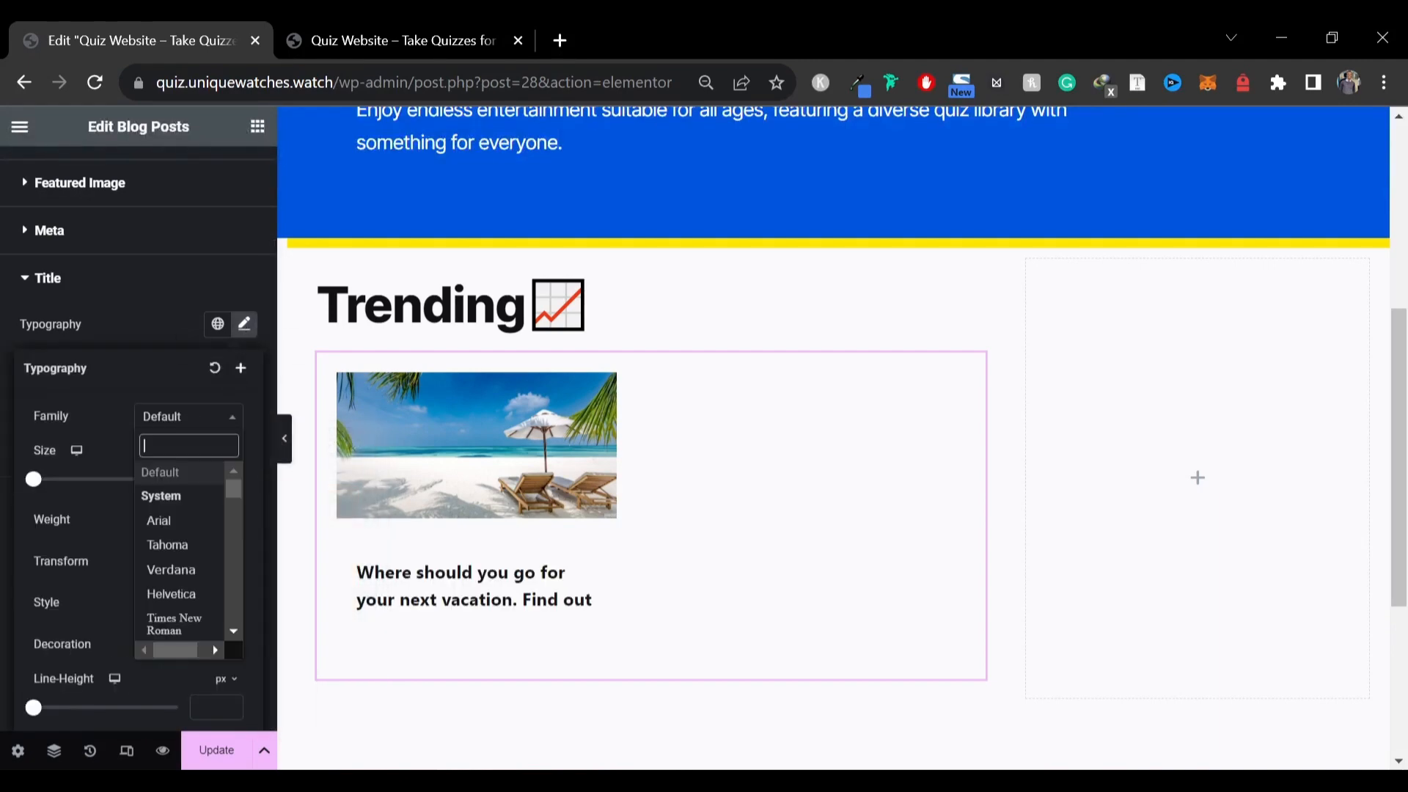
type("inter")
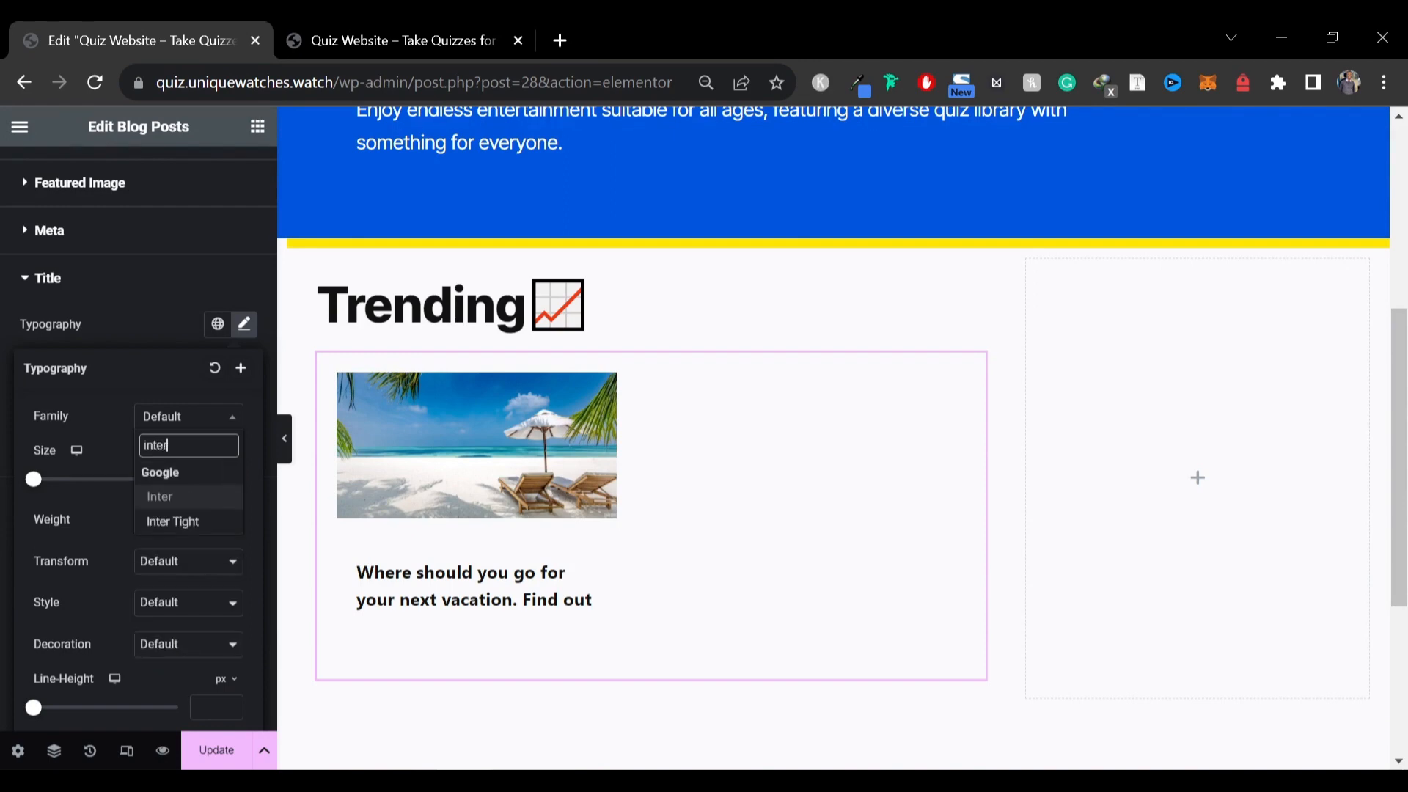
key("Down")
key("Return")
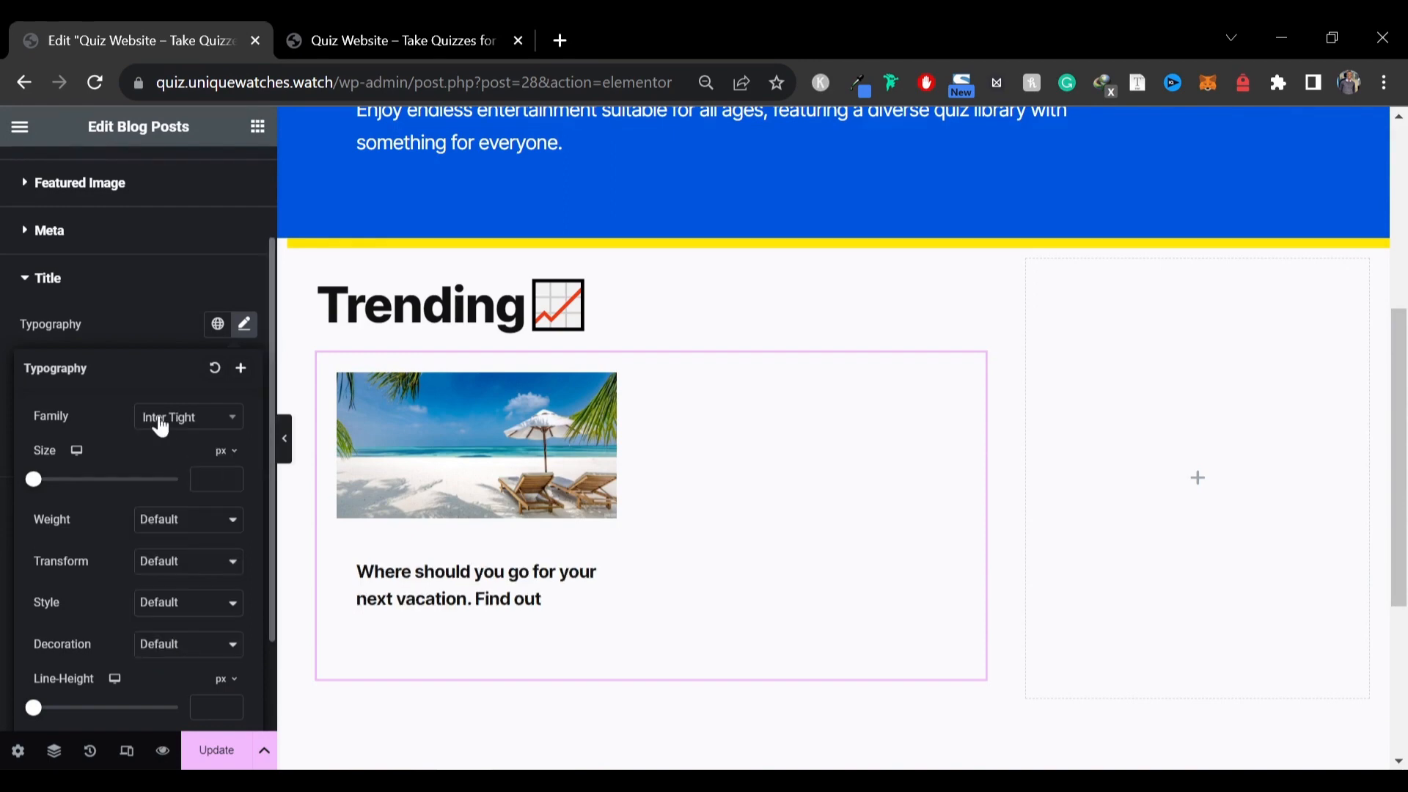
left_click(21, 131)
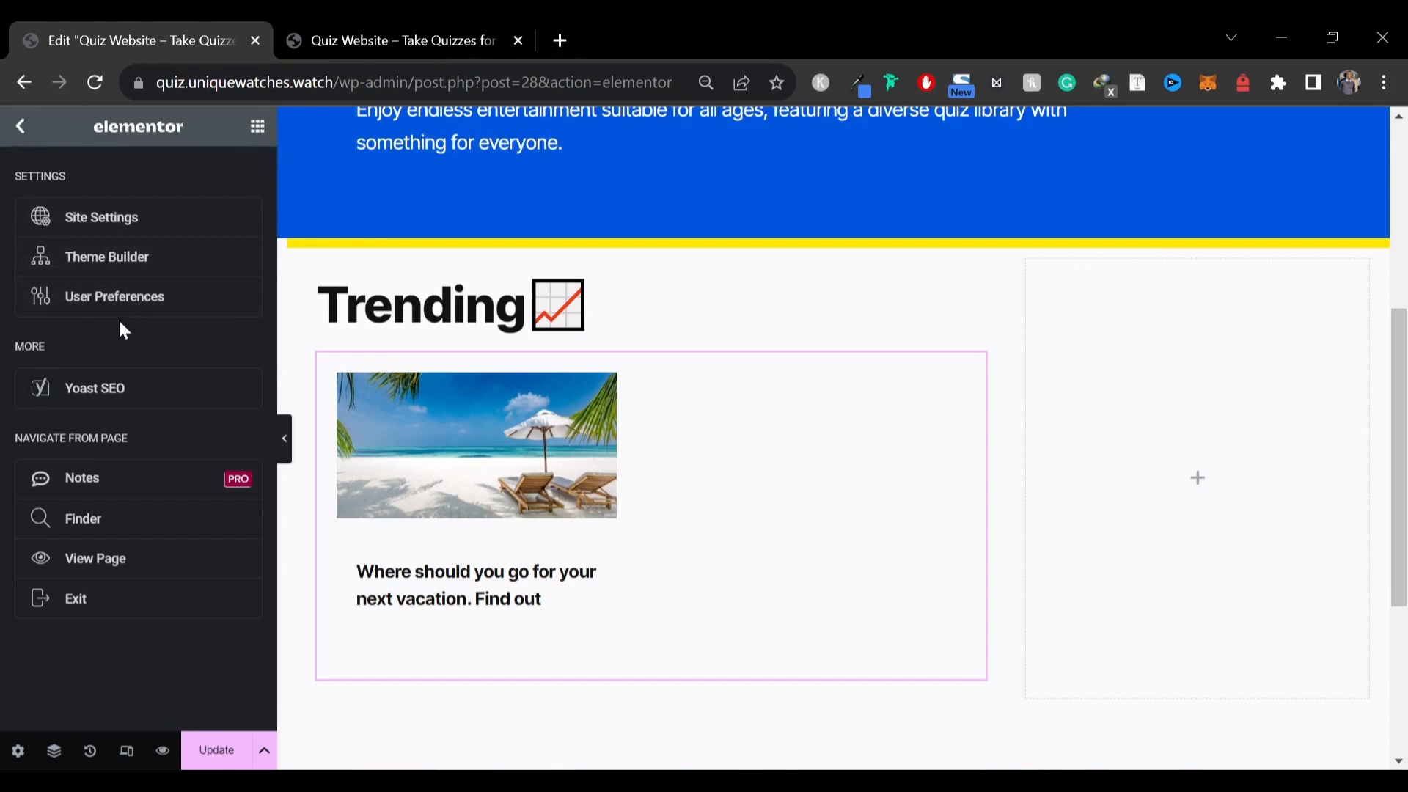
left_click(138, 217)
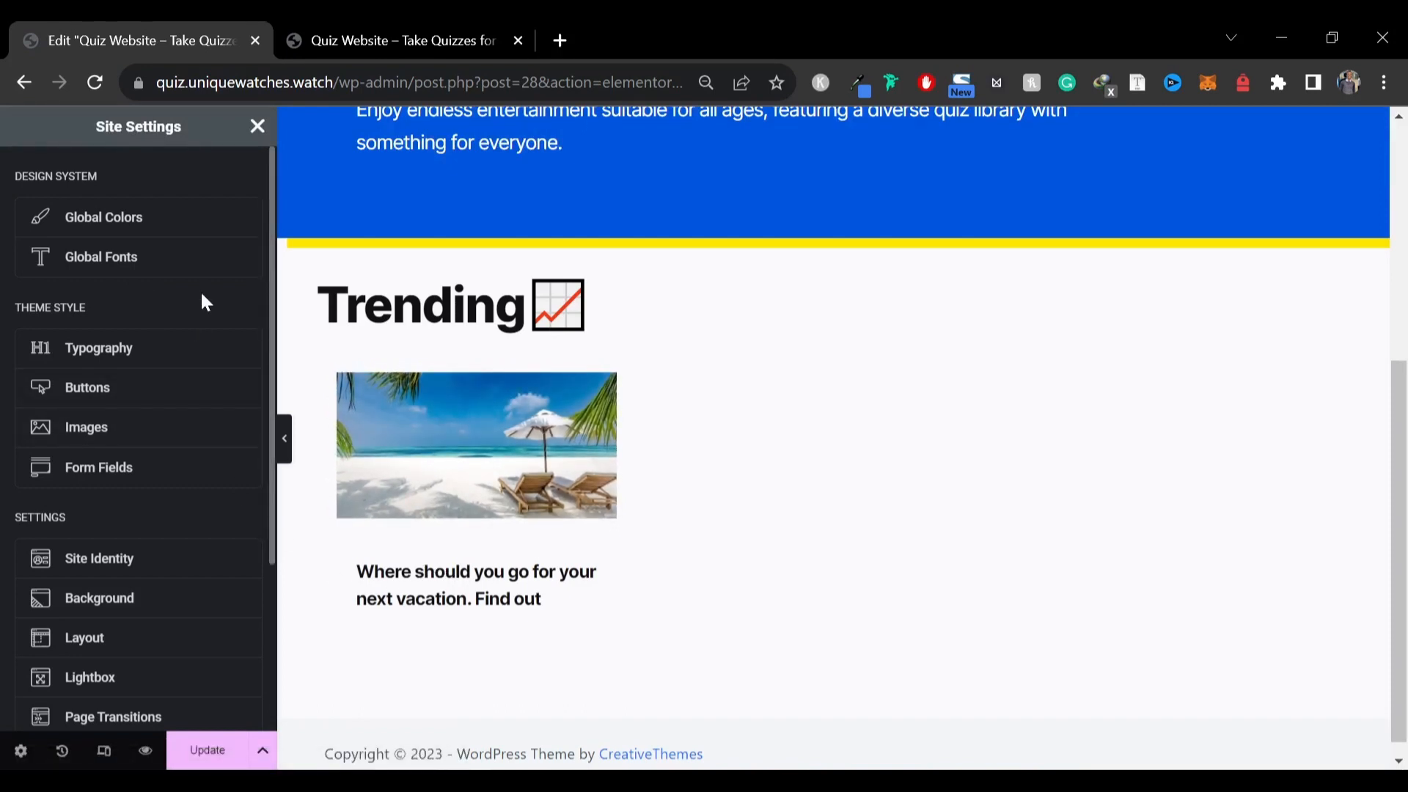
left_click(259, 126)
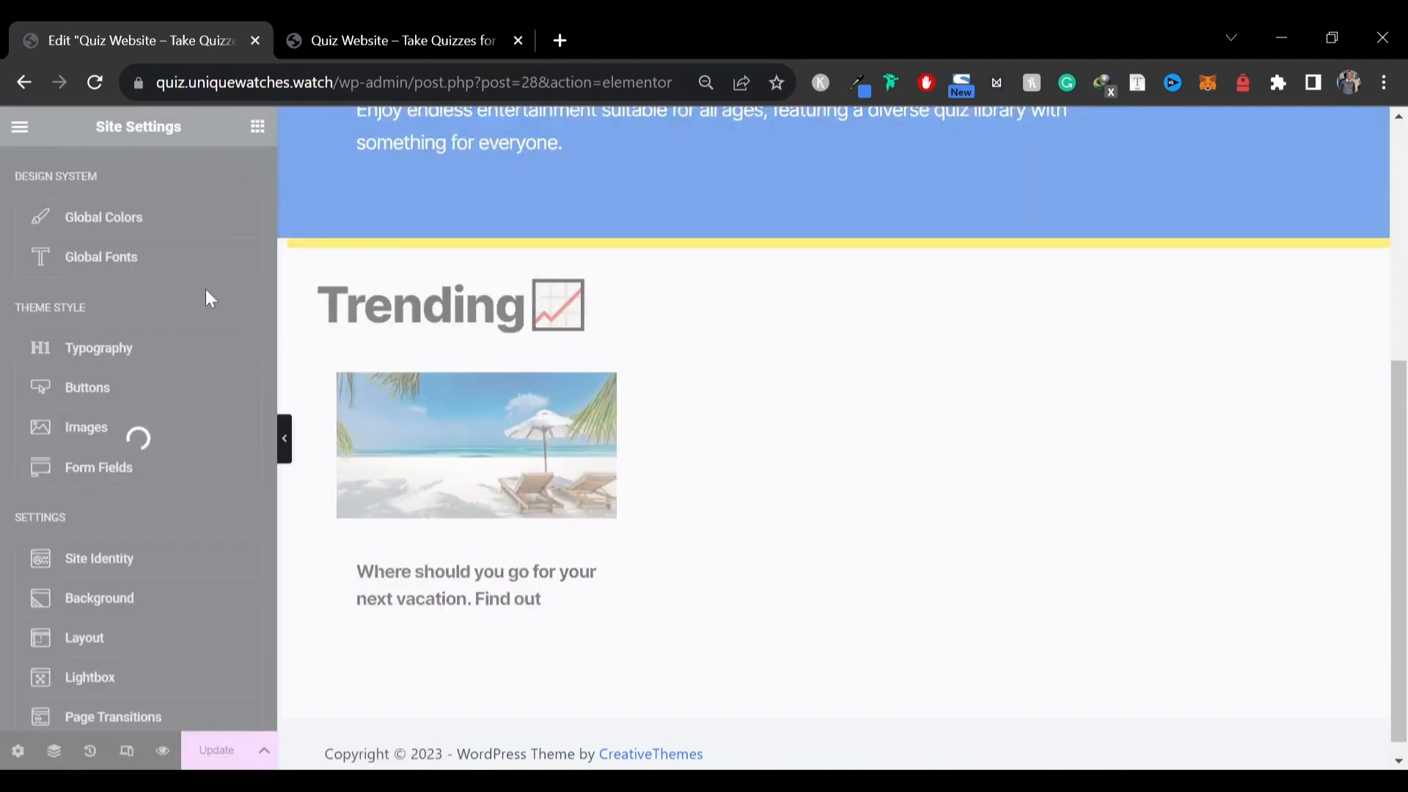
Reselect the Blog Posts widget and set the post title font size to 25 px
scroll(587, 374, "up", 5)
scroll(585, 377, "down", 7)
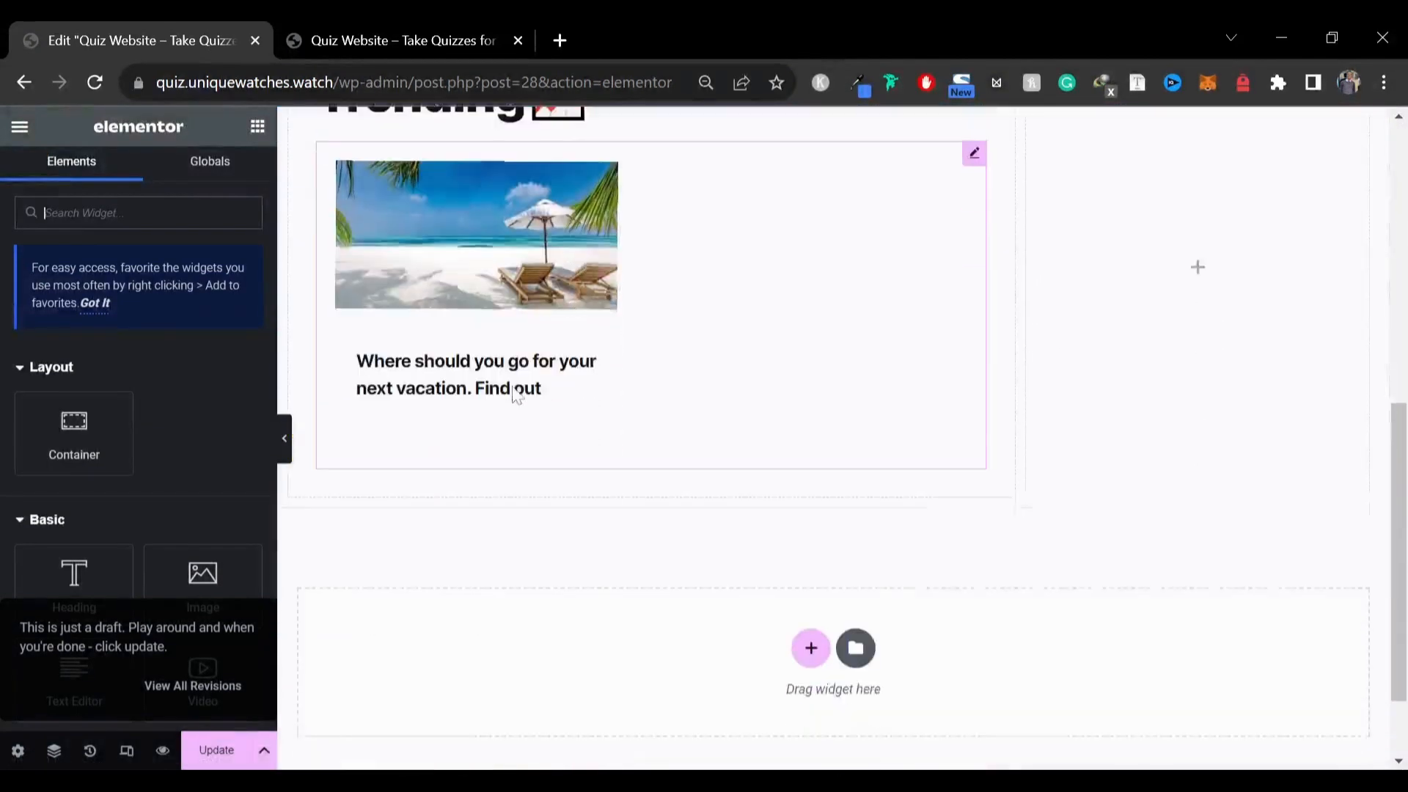
left_click(648, 310)
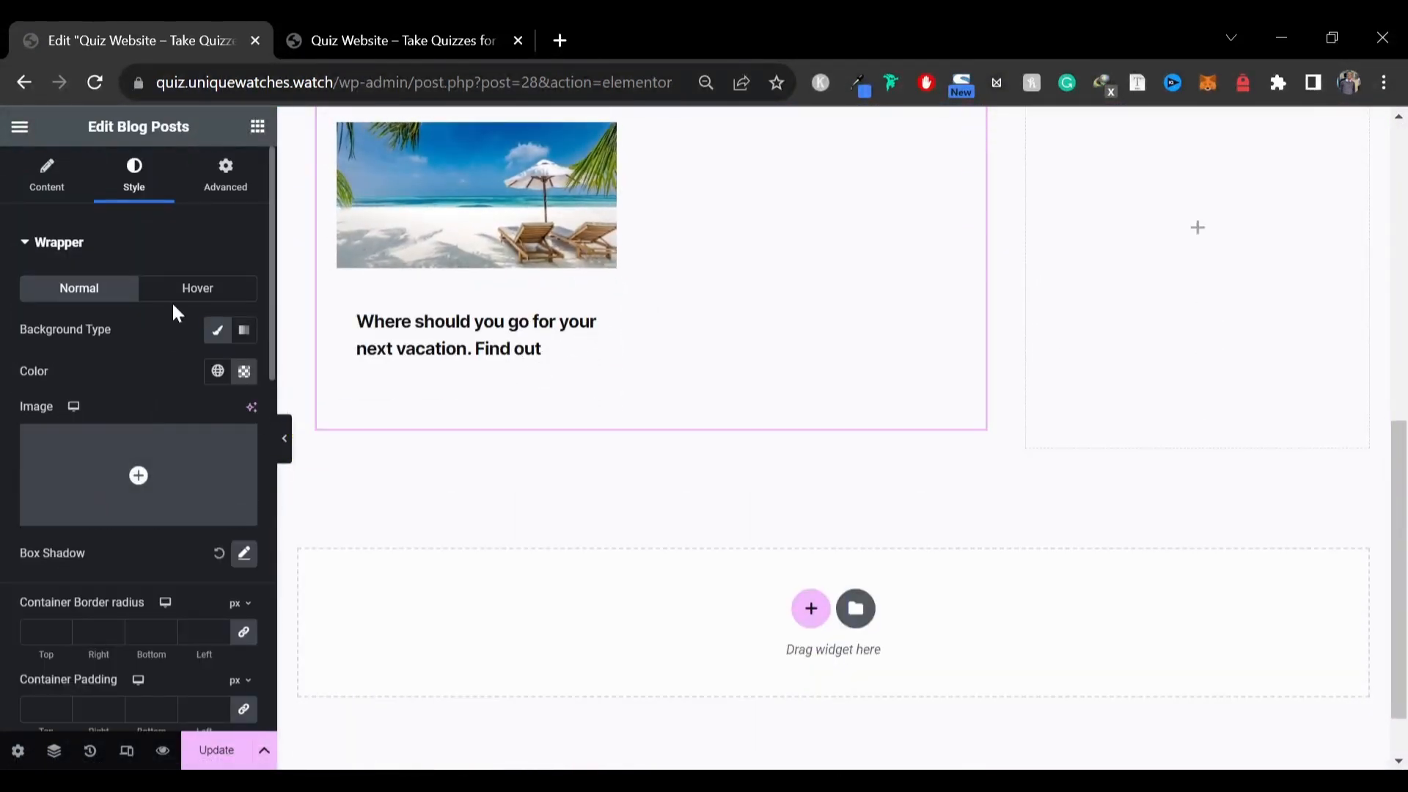
scroll(145, 389, "down", 10)
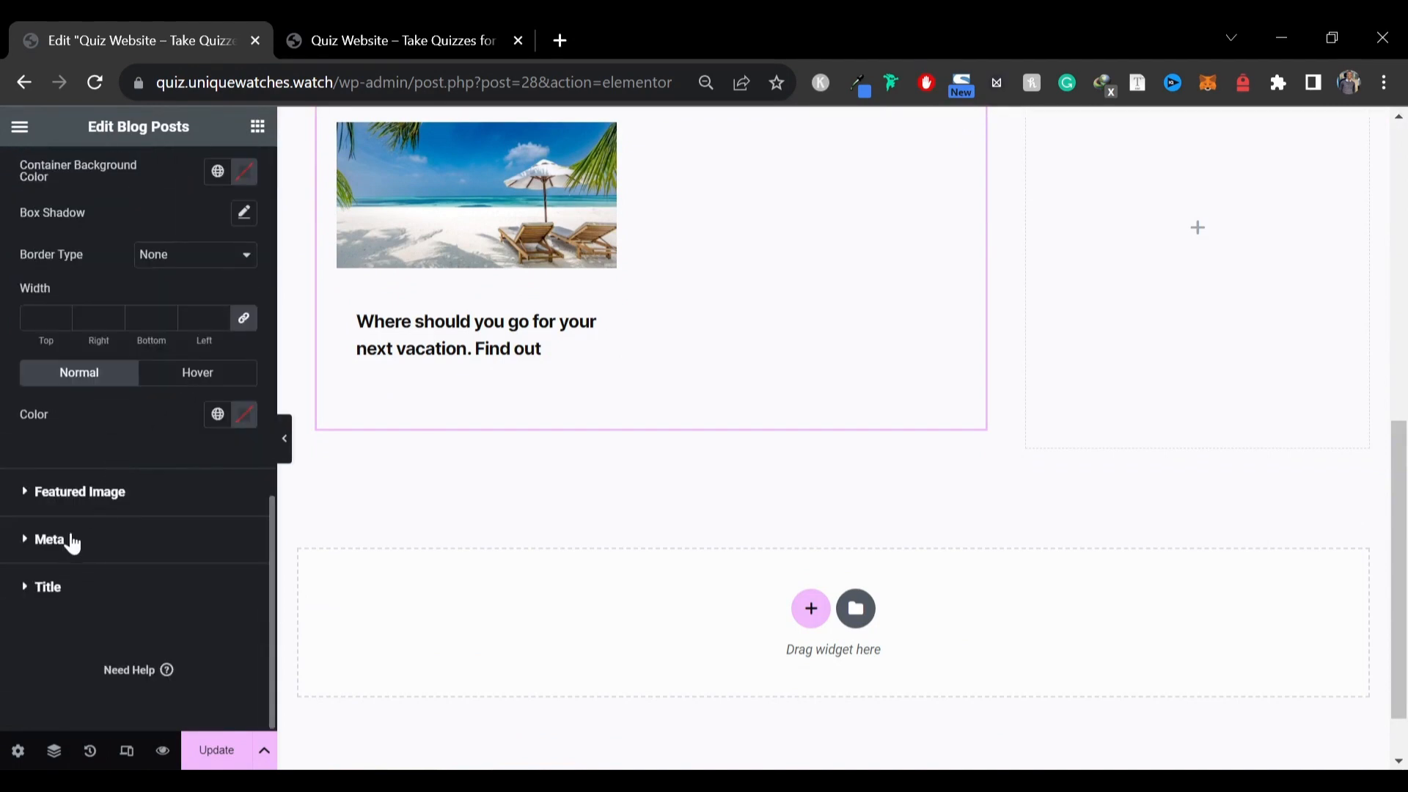
left_click(59, 589)
scroll(120, 407, "down", 2)
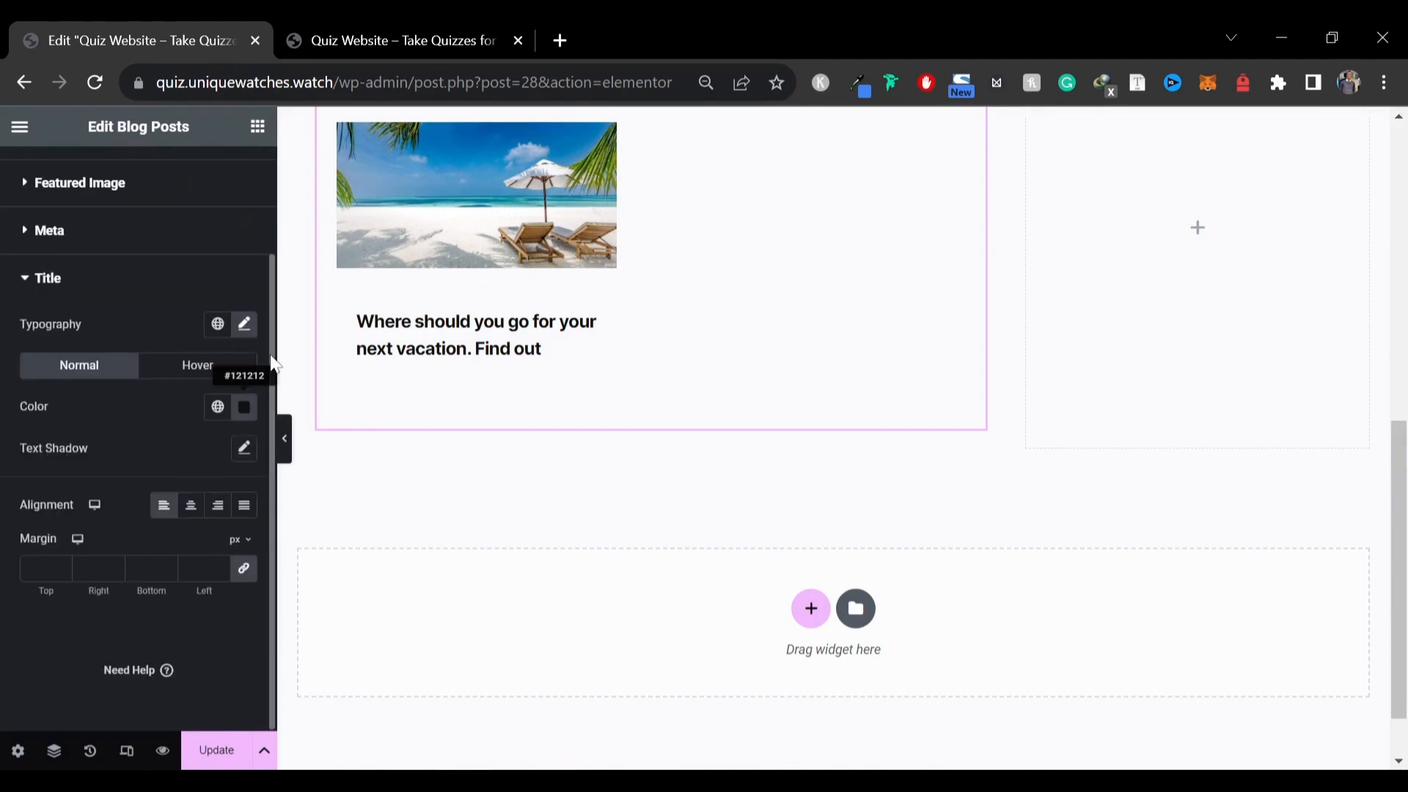
left_click(237, 330)
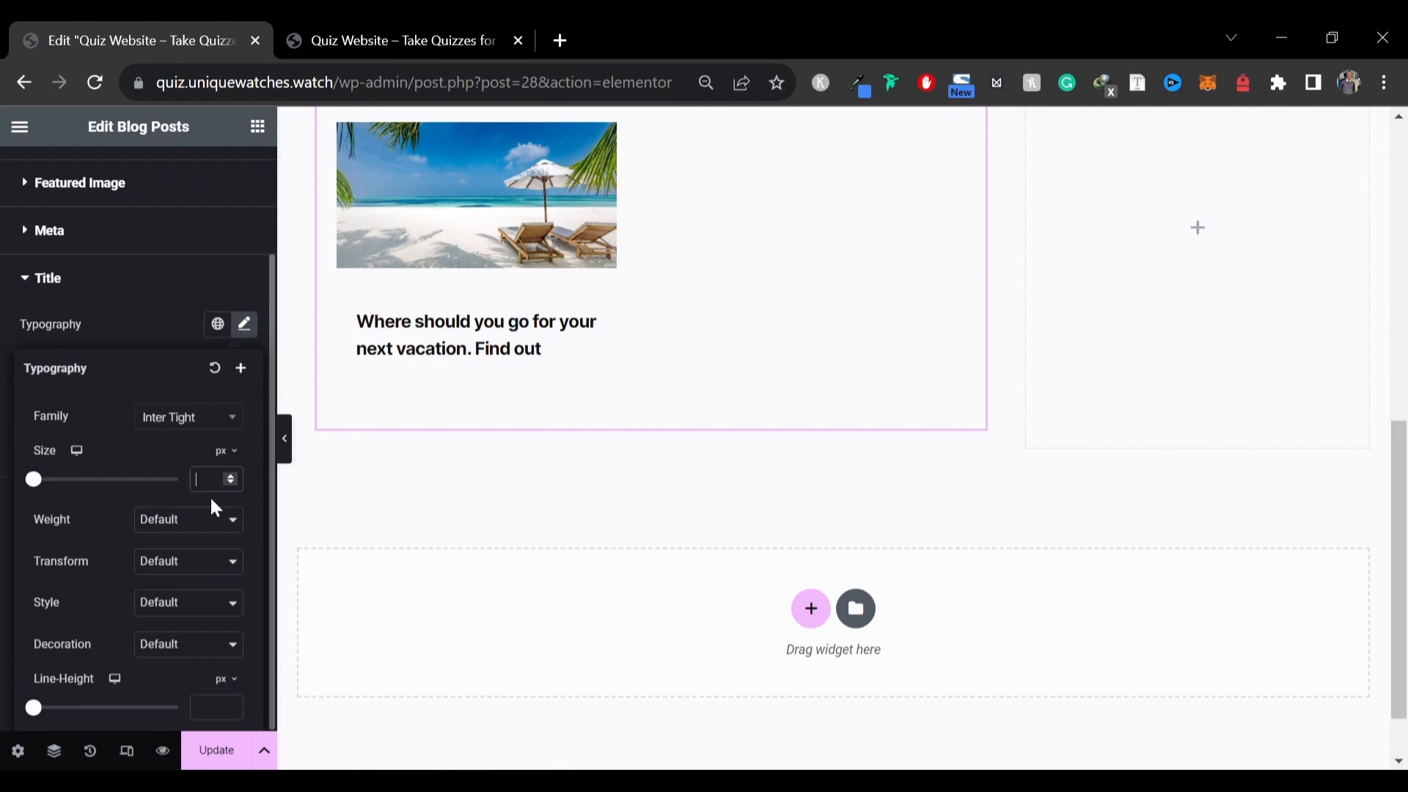
type("25")
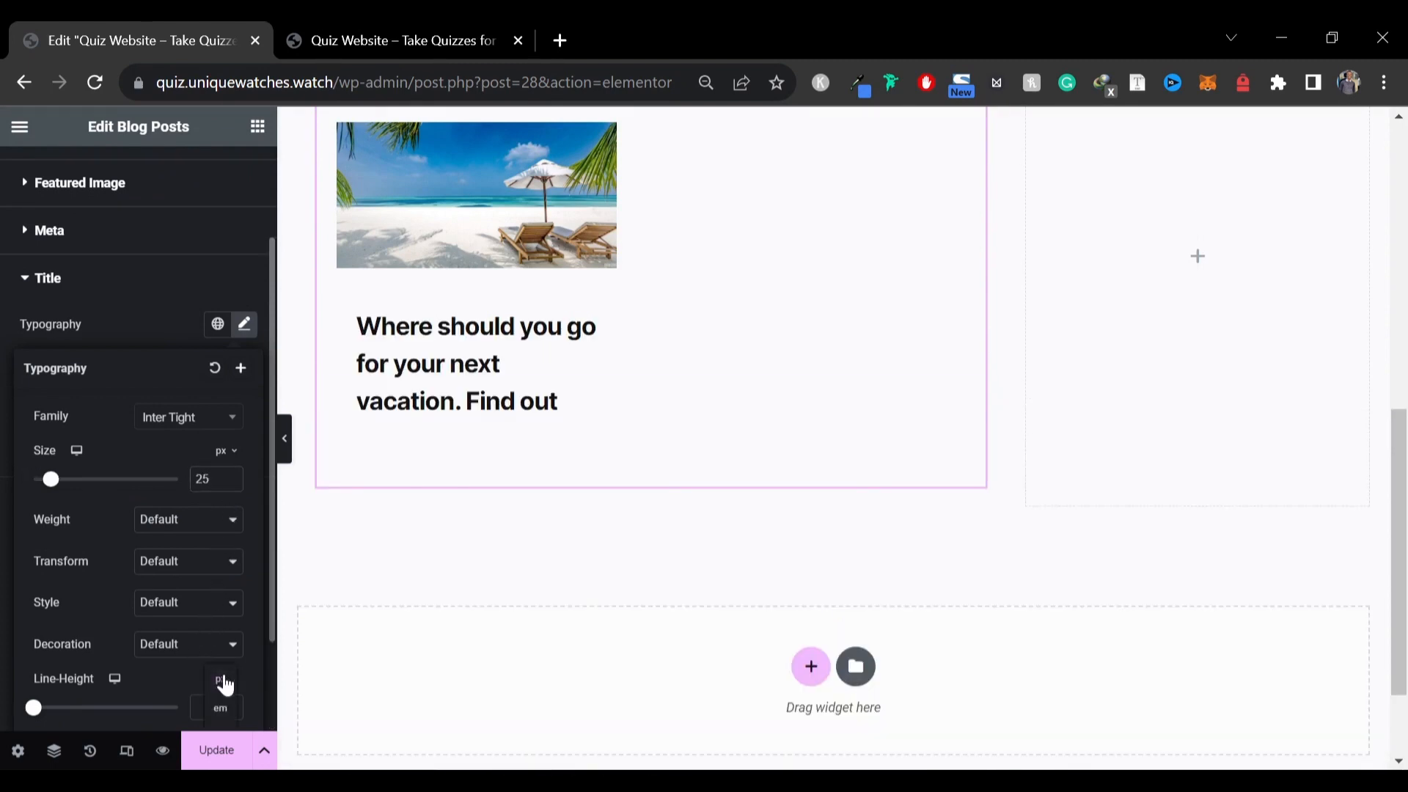
Set the post title line height to 1.1 em and close the typography settings
left_click(220, 707)
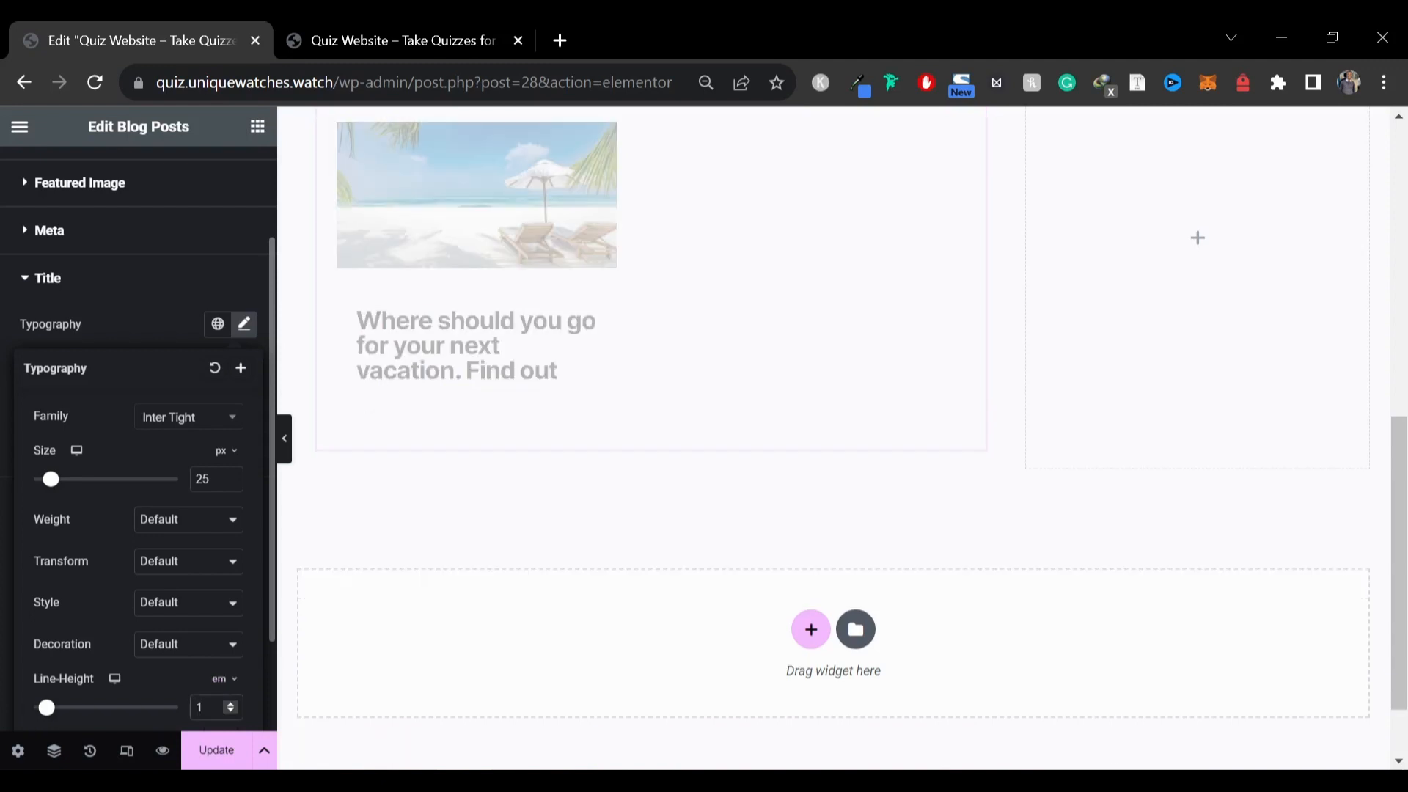
type(".1")
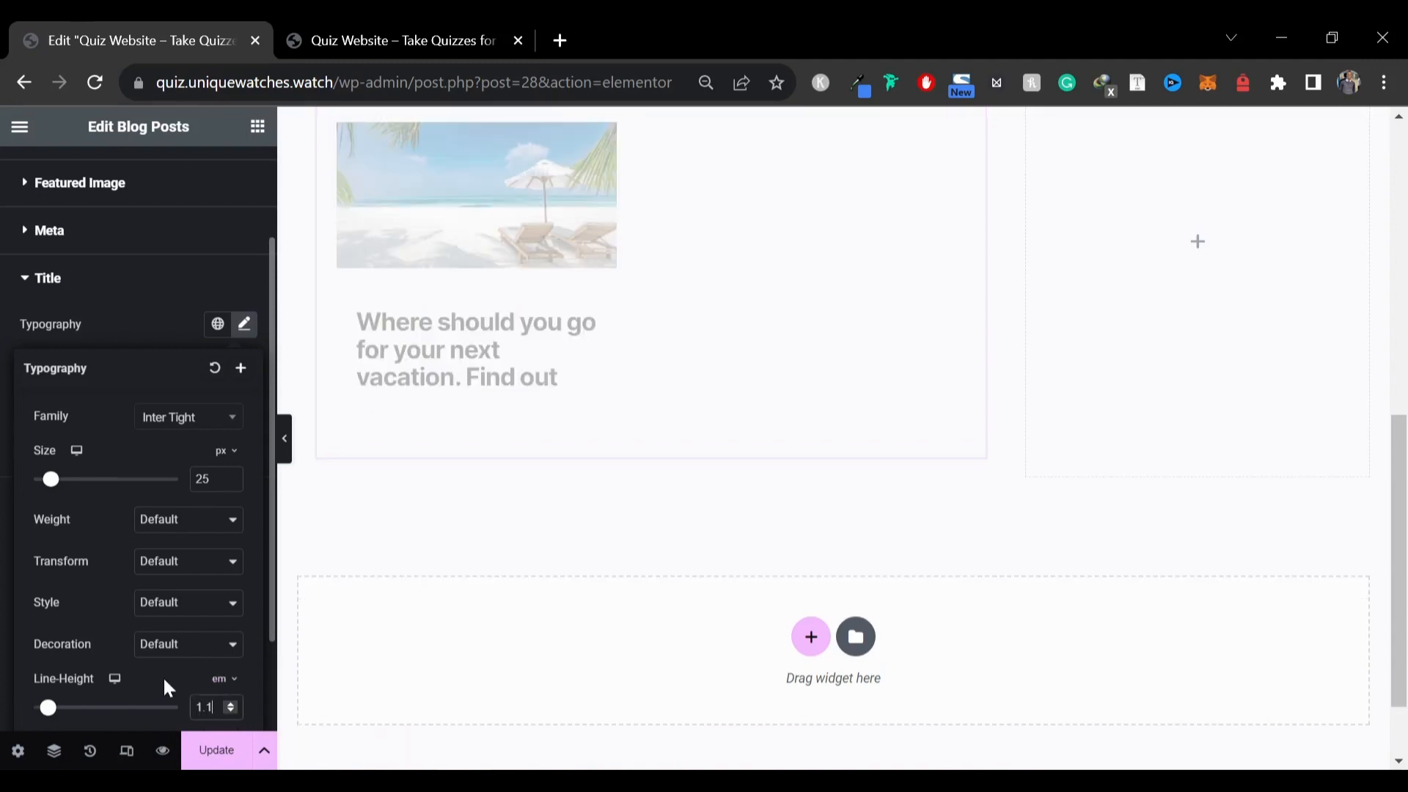
scroll(140, 513, "down", 2)
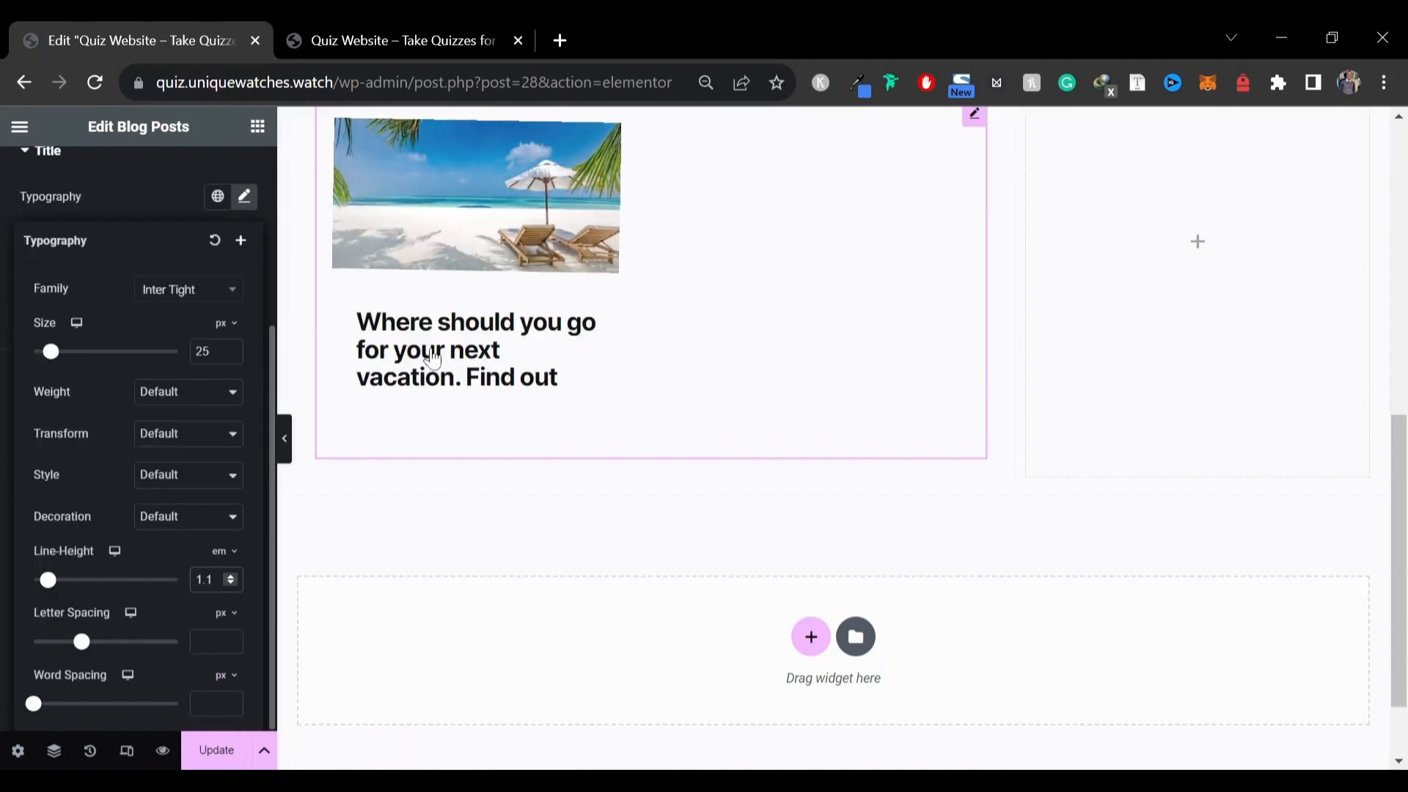
left_click(106, 200)
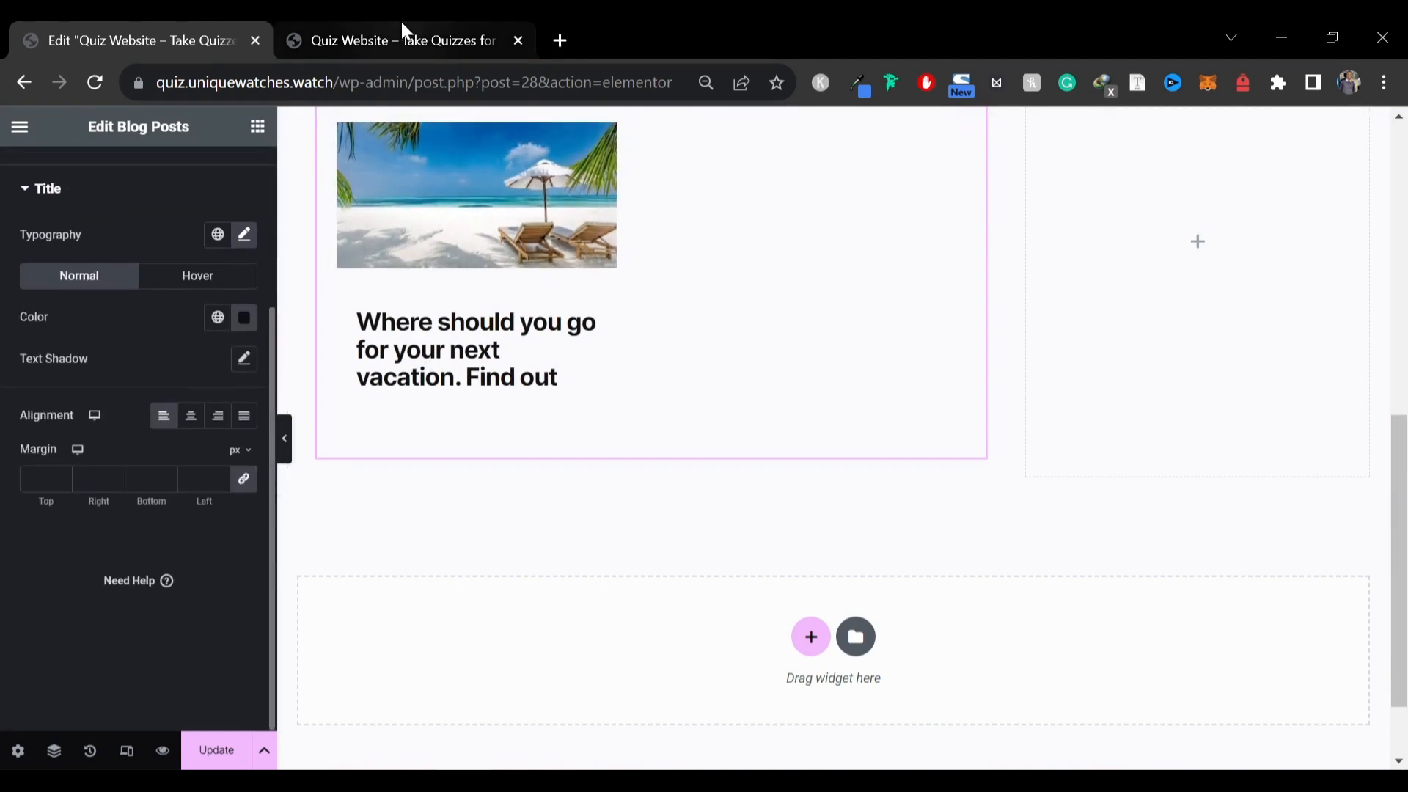
Compare with the reference site, then set the post title hover colour to #0055de
left_click(403, 32)
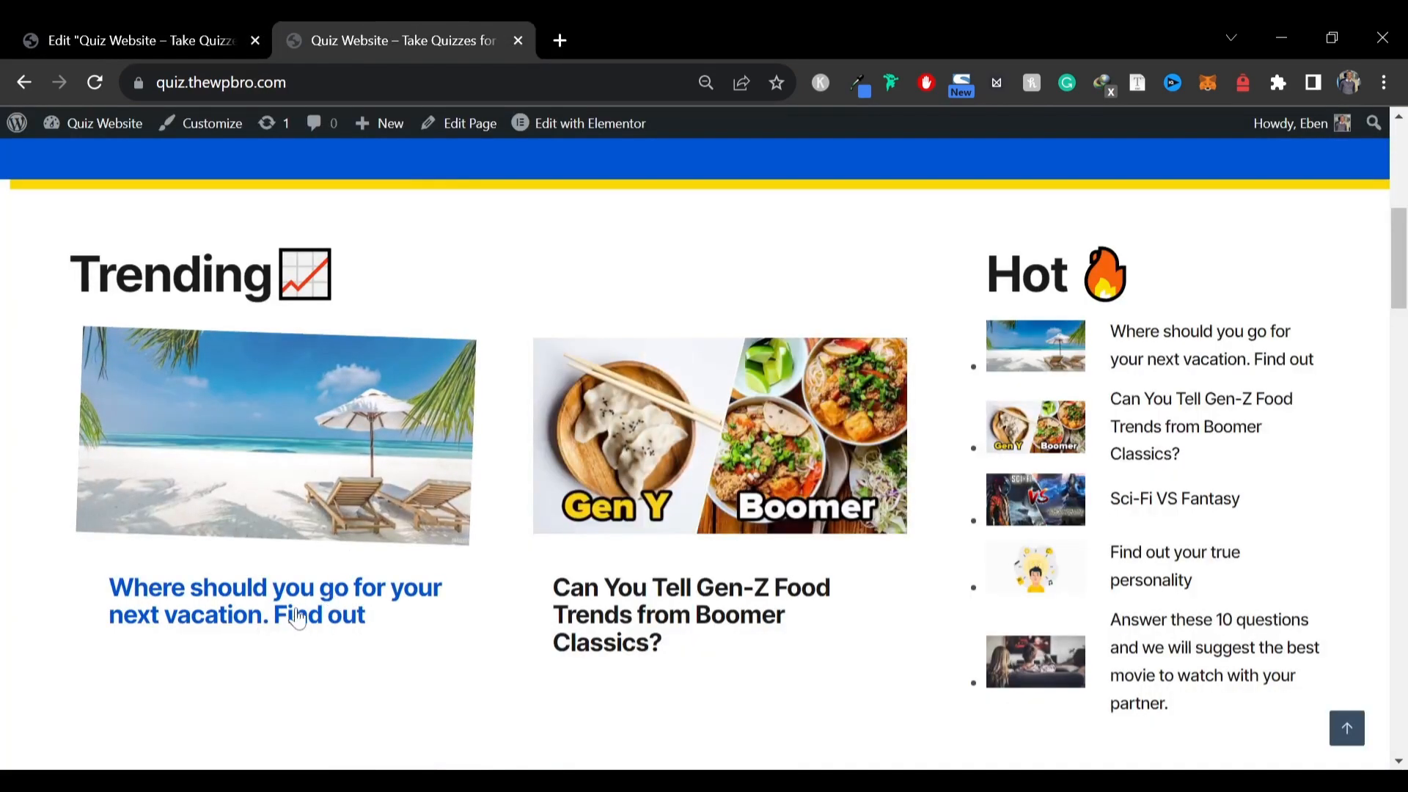
left_click(176, 33)
scroll(54, 434, "up", 2)
scroll(150, 378, "up", 1)
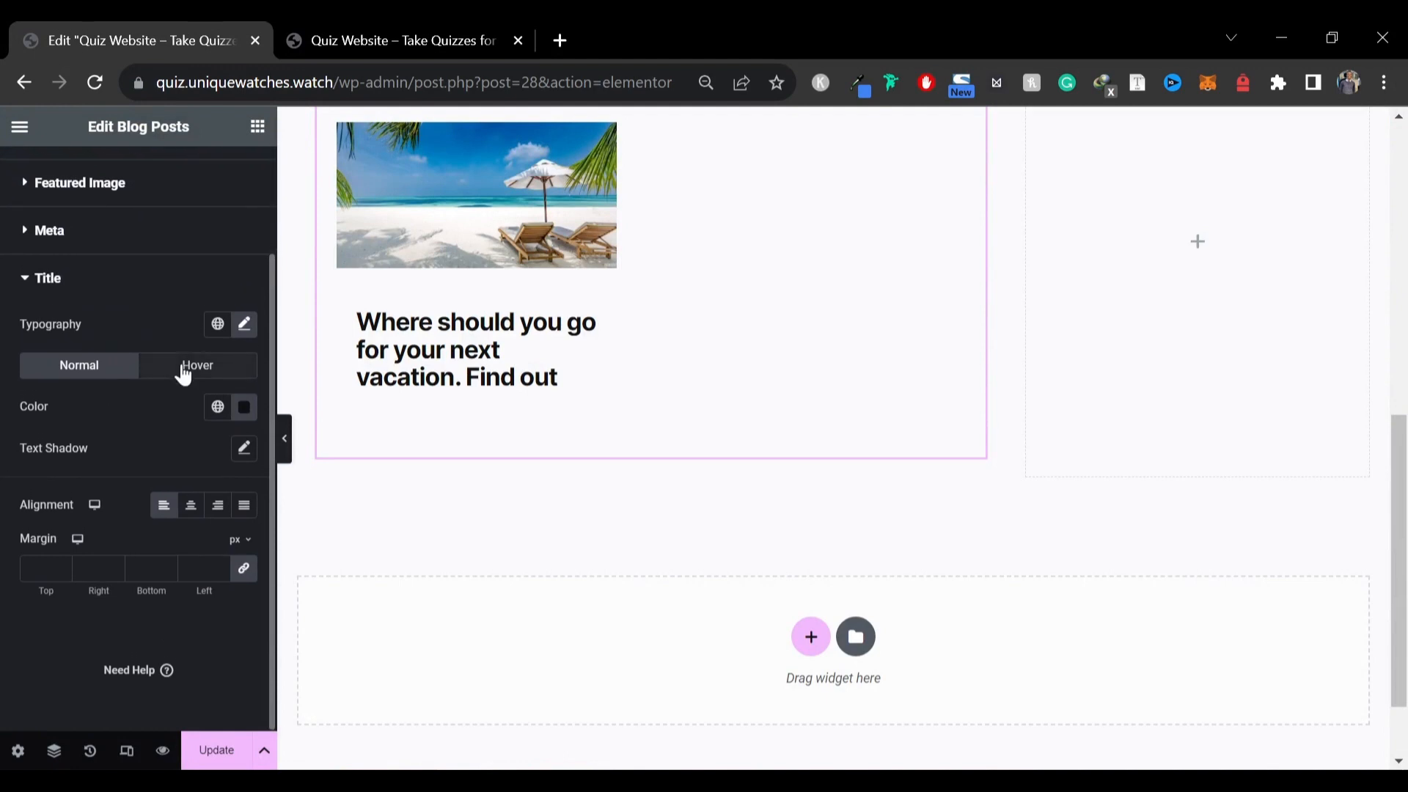
left_click(174, 369)
left_click(244, 408)
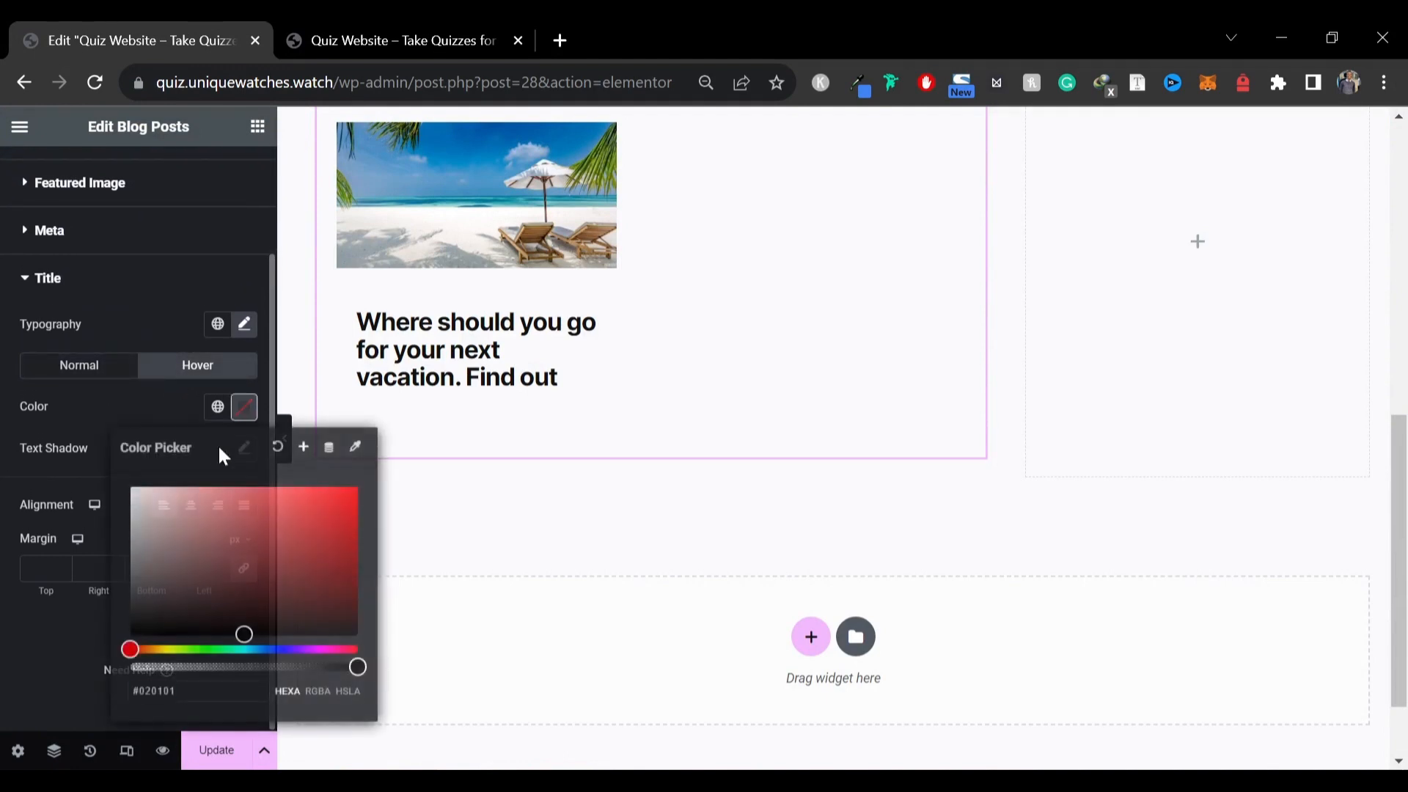
type("00")
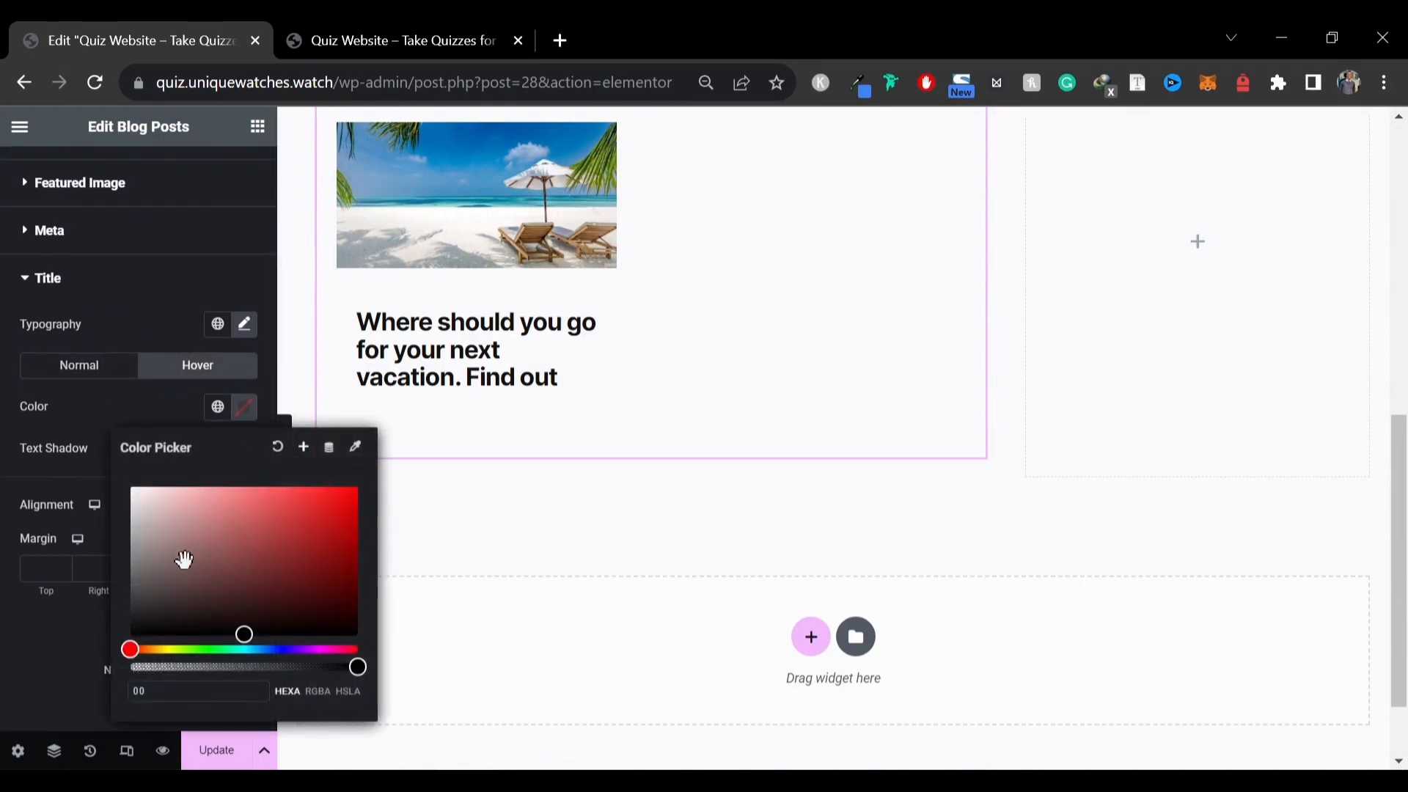
type("55de")
left_click(2, 628)
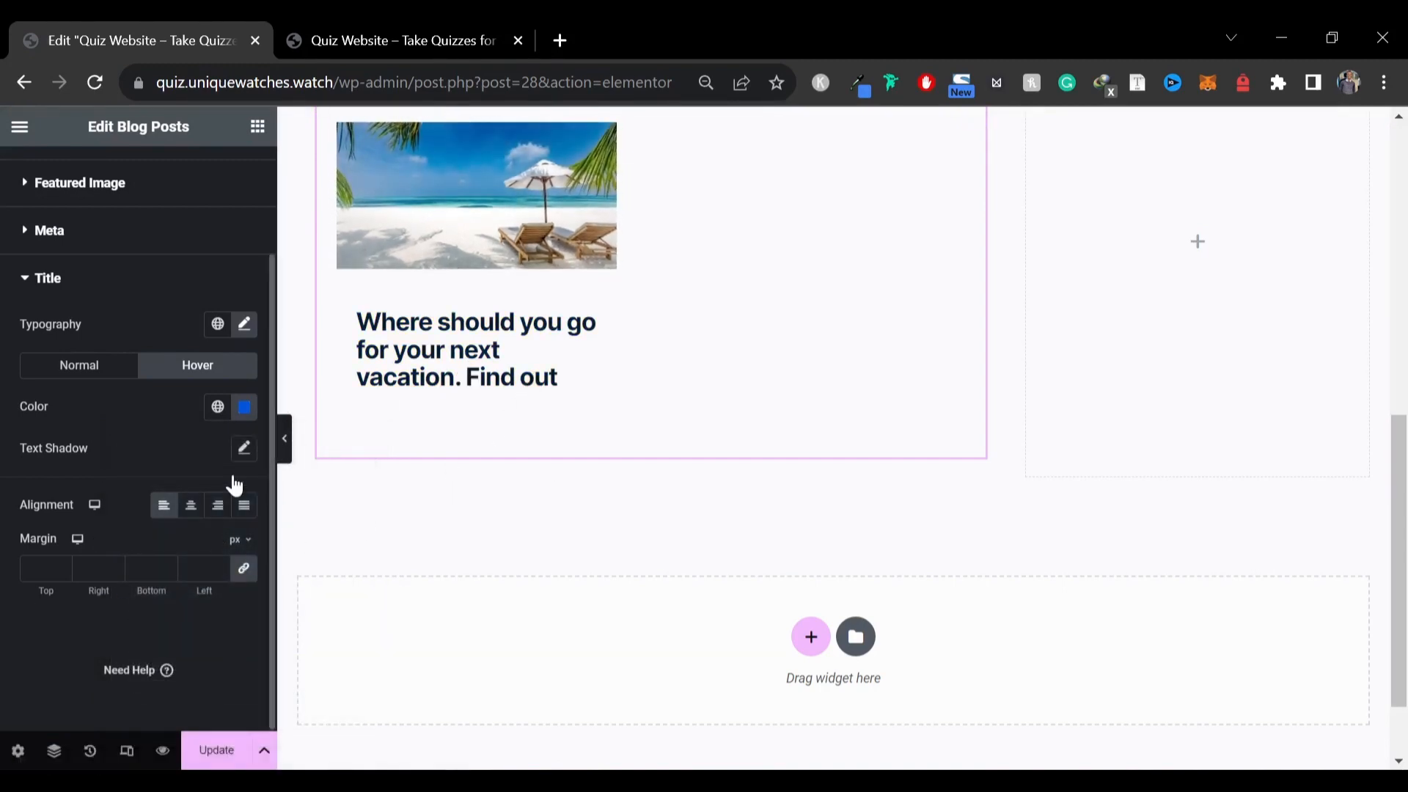
Preview the page against the reference site and save the page changes
left_click(285, 440)
left_click(425, 24)
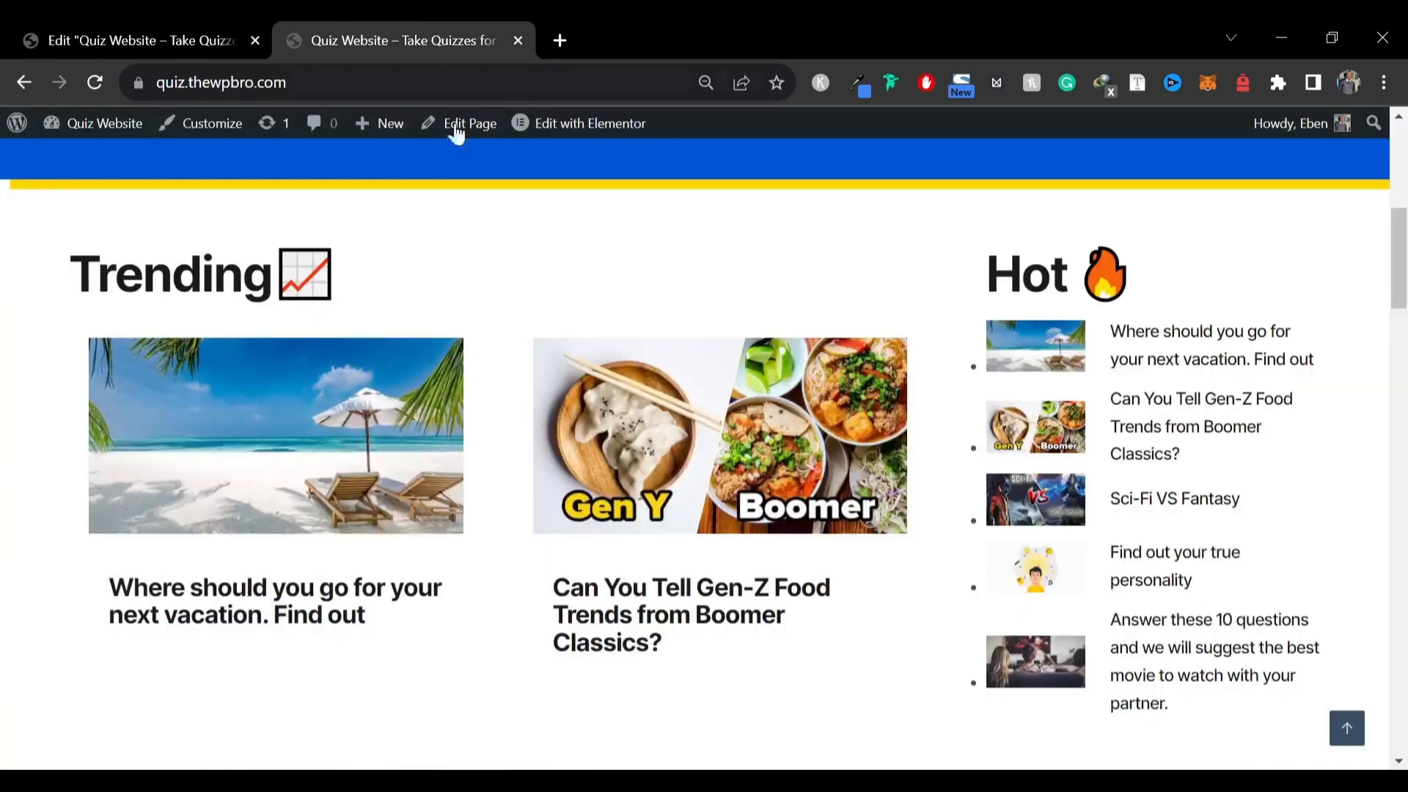
left_click(220, 25)
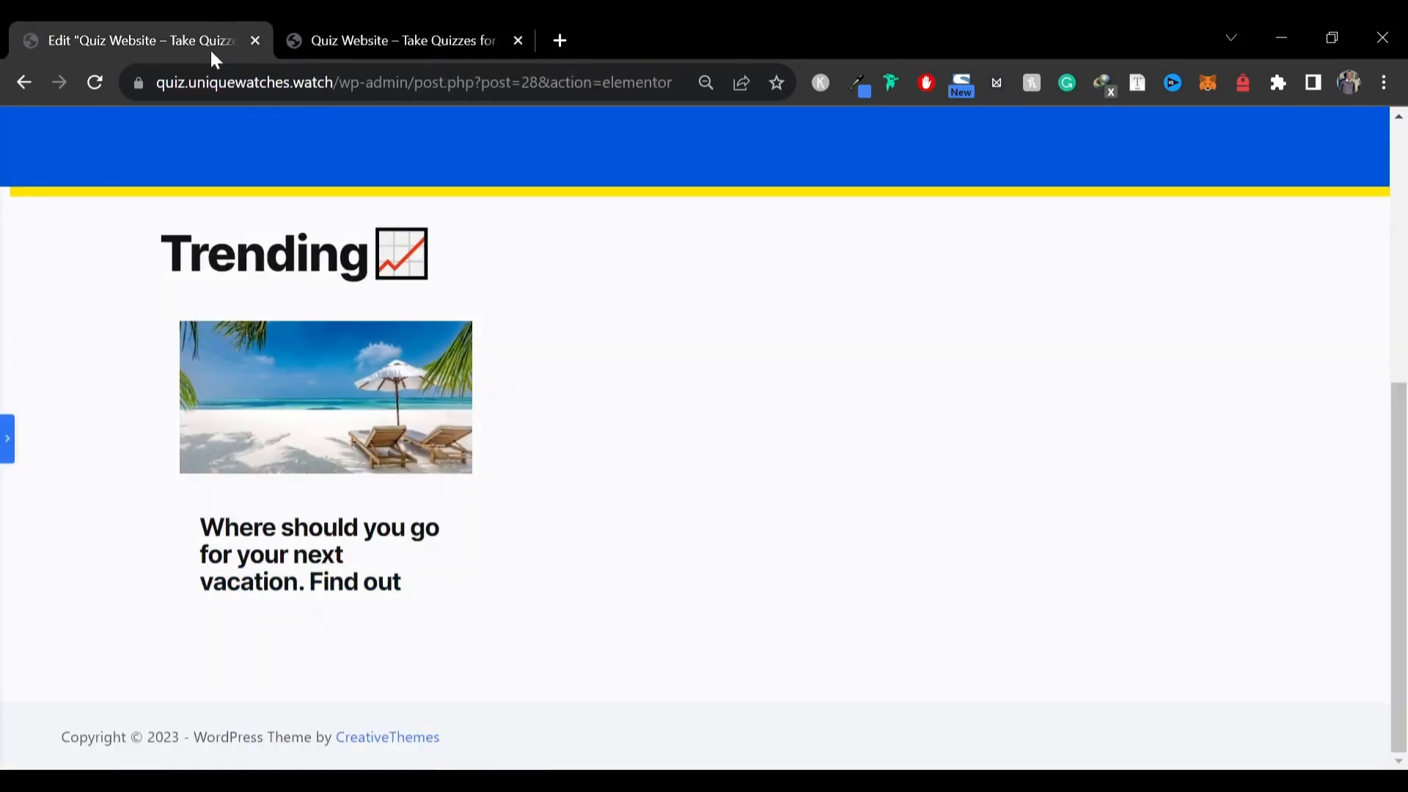
left_click(5, 438)
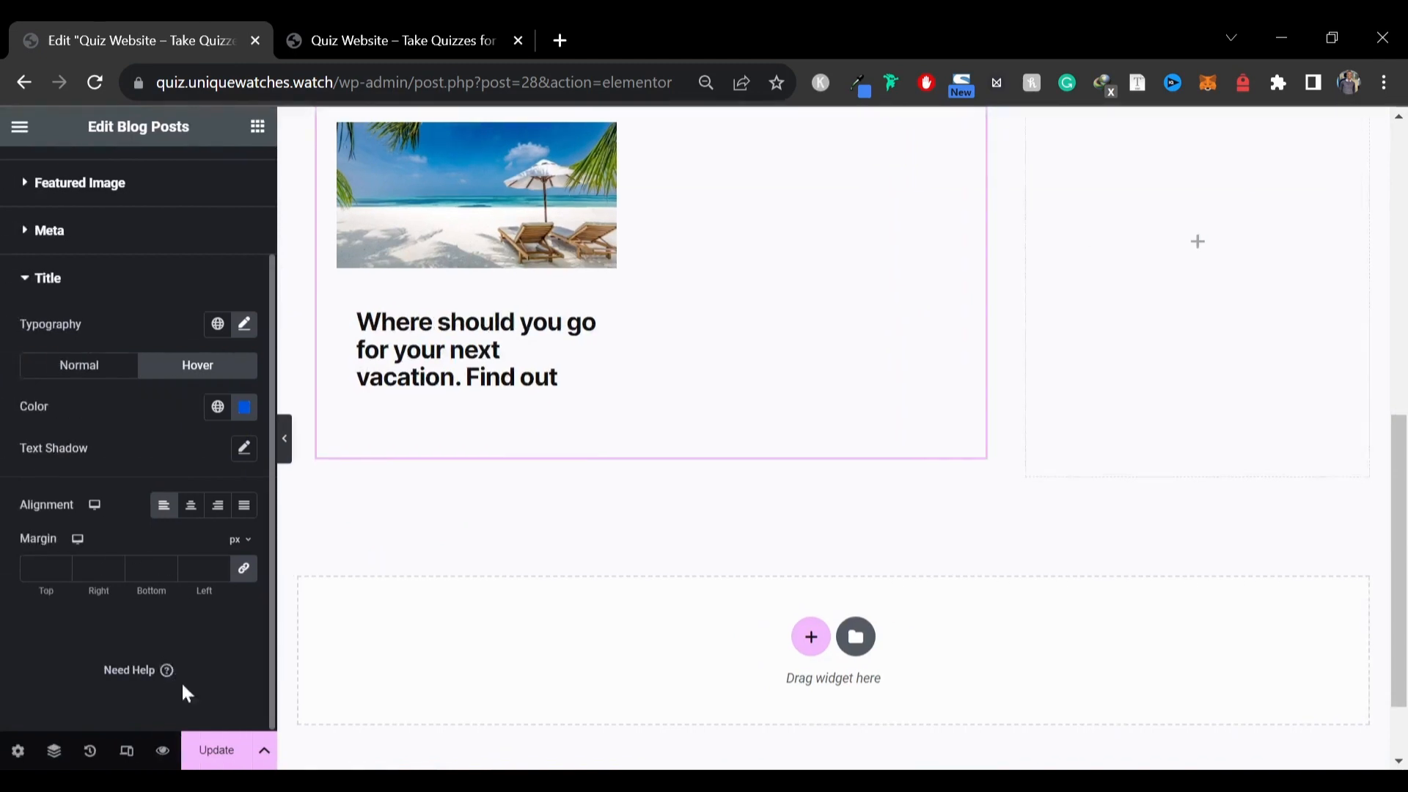
left_click(215, 750)
Copy the Trending heading and paste it into the empty right-hand column
scroll(393, 327, "up", 3)
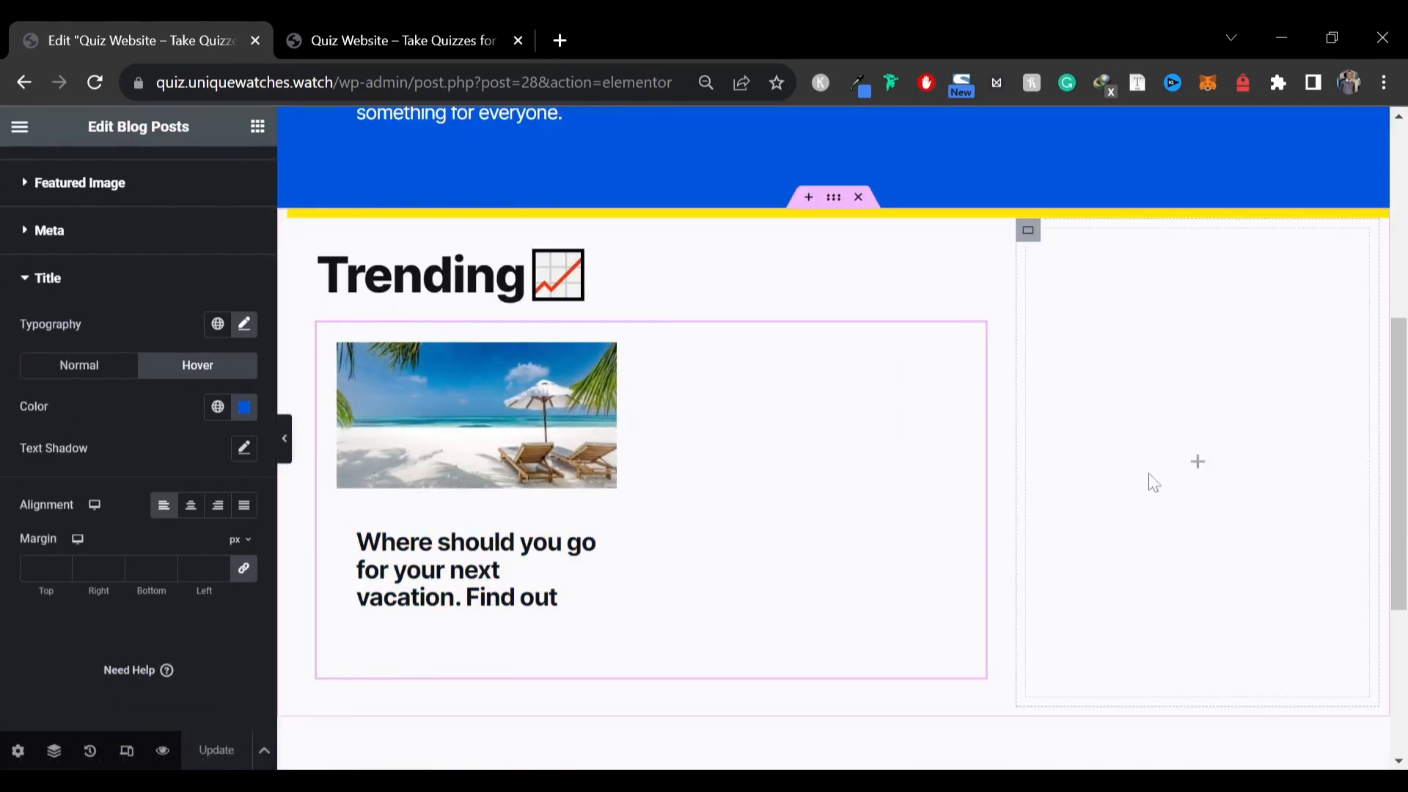
left_click(262, 132)
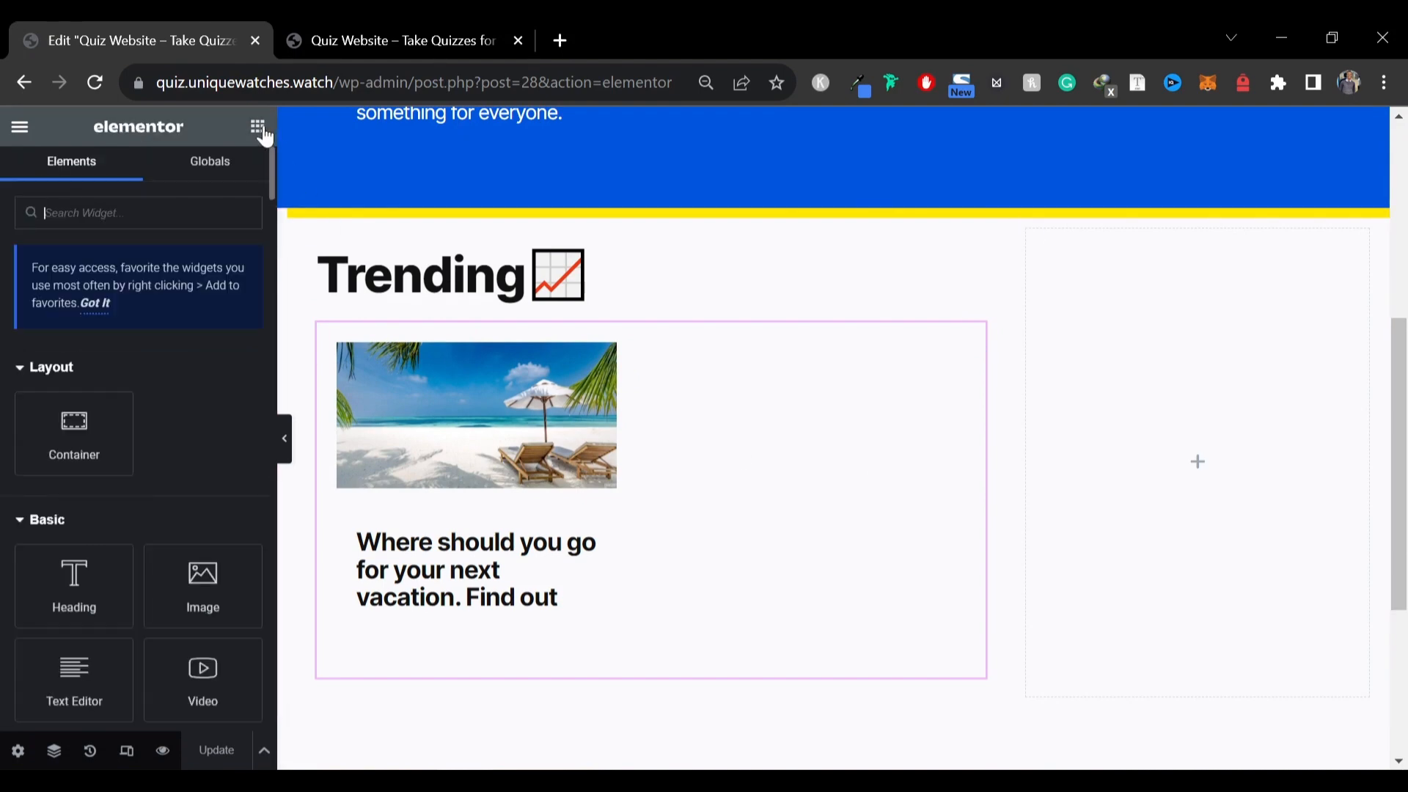
right_click(463, 289)
right_click(1085, 295)
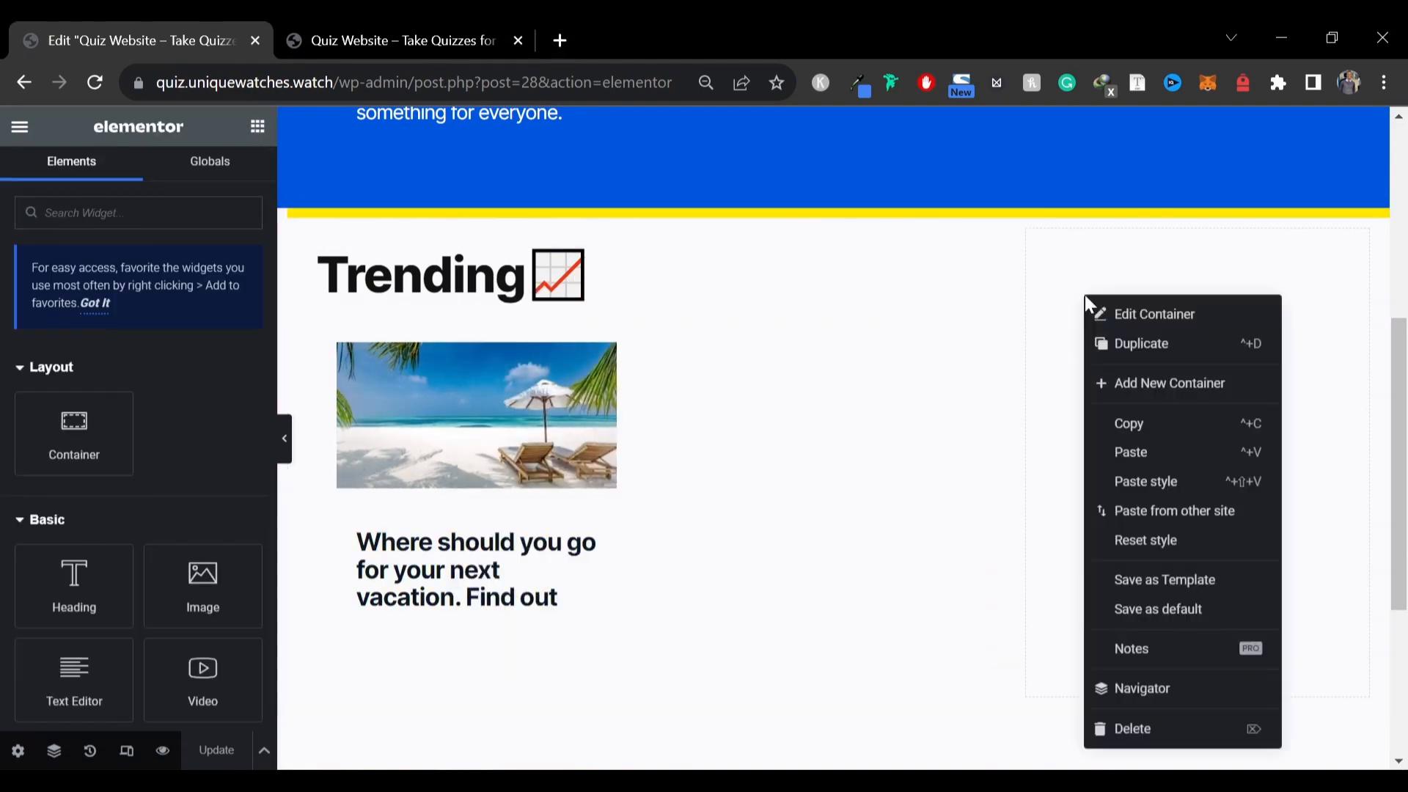
left_click(1141, 451)
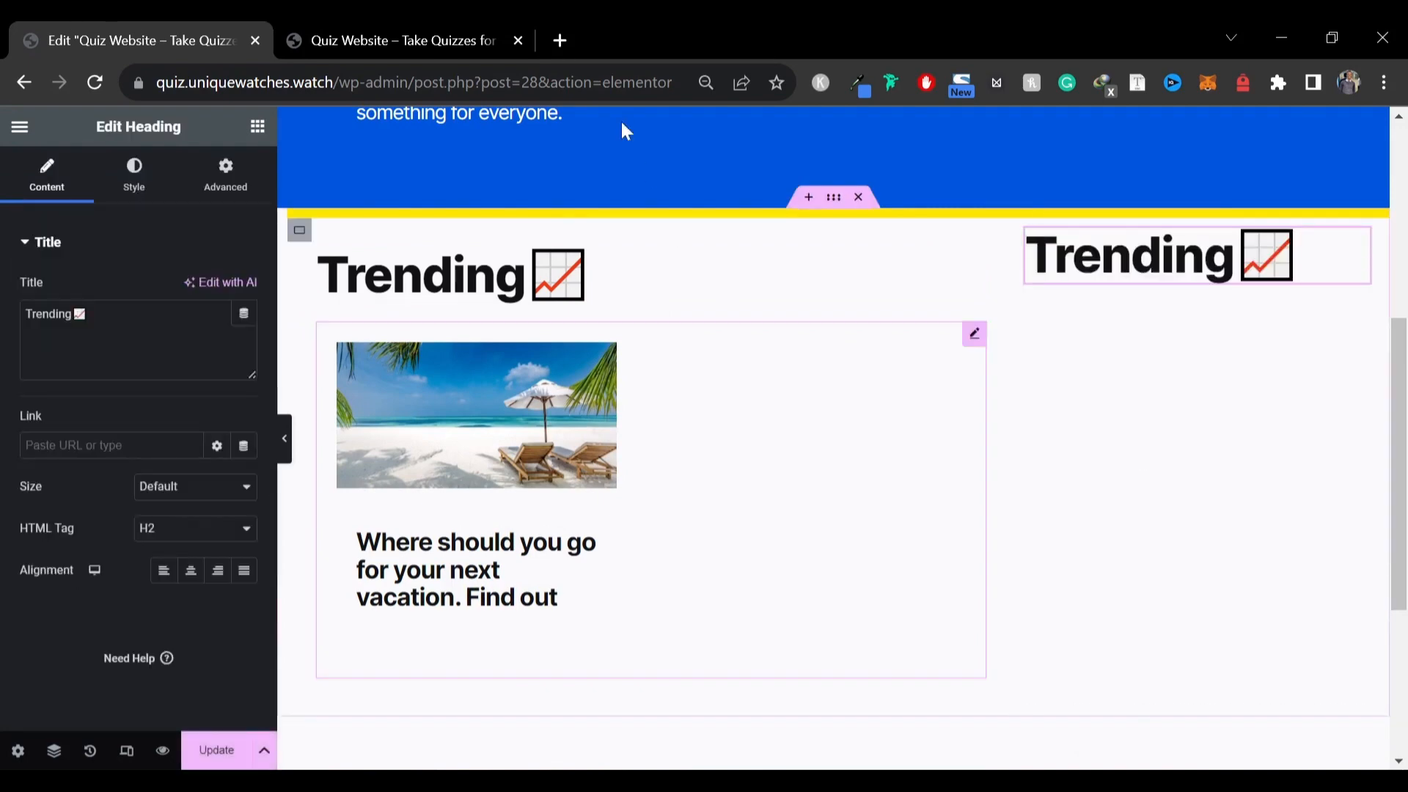
Copy the Hot 🔥 title from the reference site and change the pasted heading's text to Hot 🔥
left_click(454, 43)
left_click_drag(988, 278, 1145, 280)
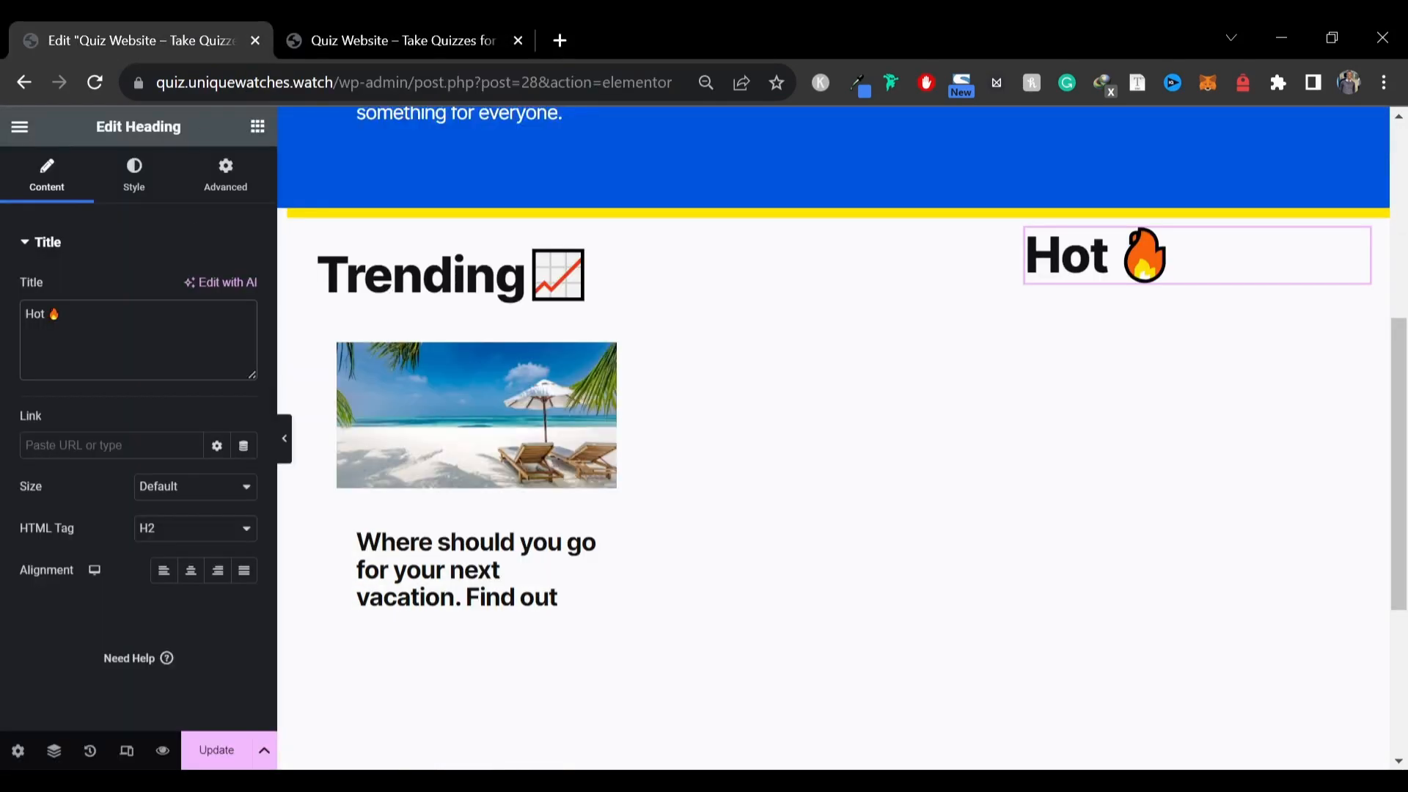
left_click(258, 127)
Search for the Post List widget and add it under the Hot heading
type("post wi")
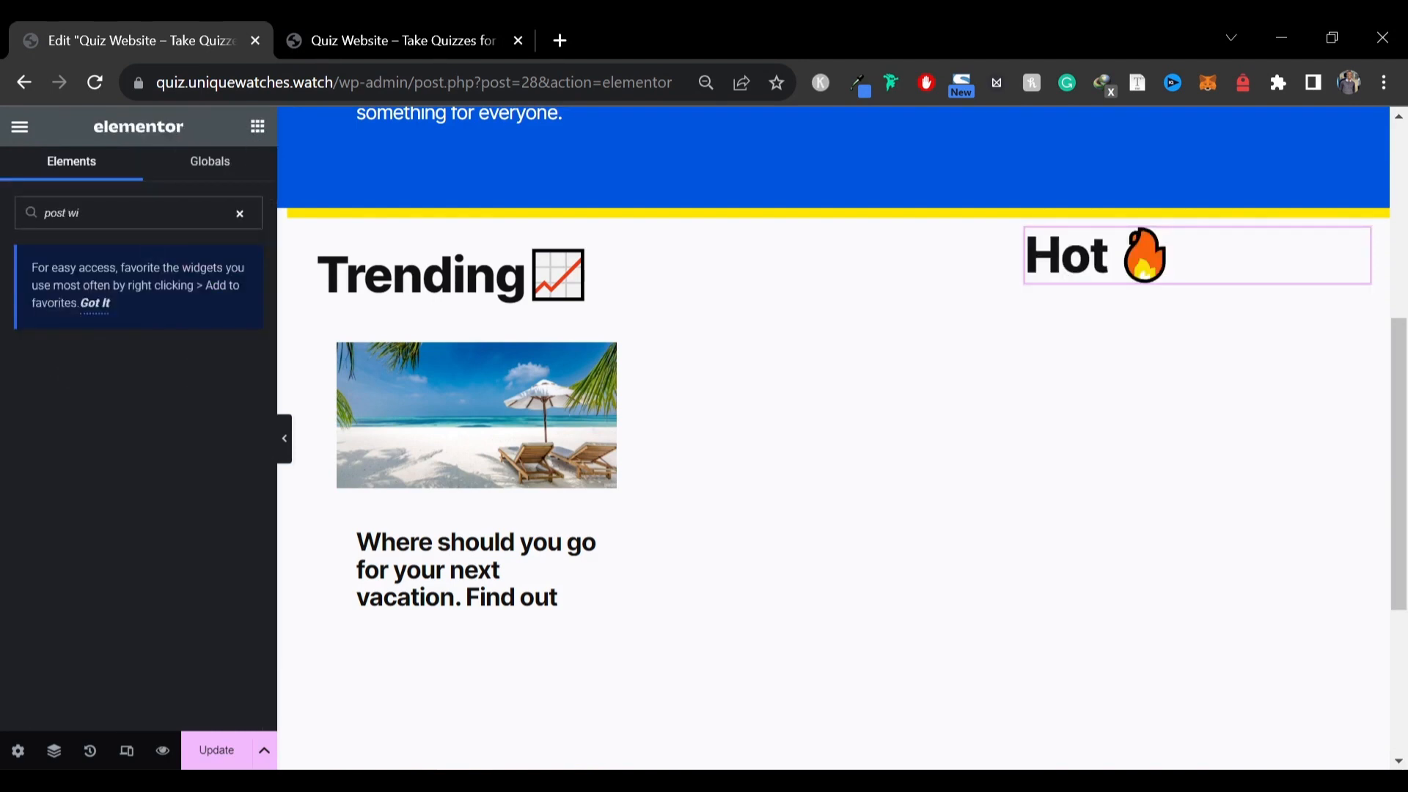
key("BackSpace")
key("BackSpace")
type("lis")
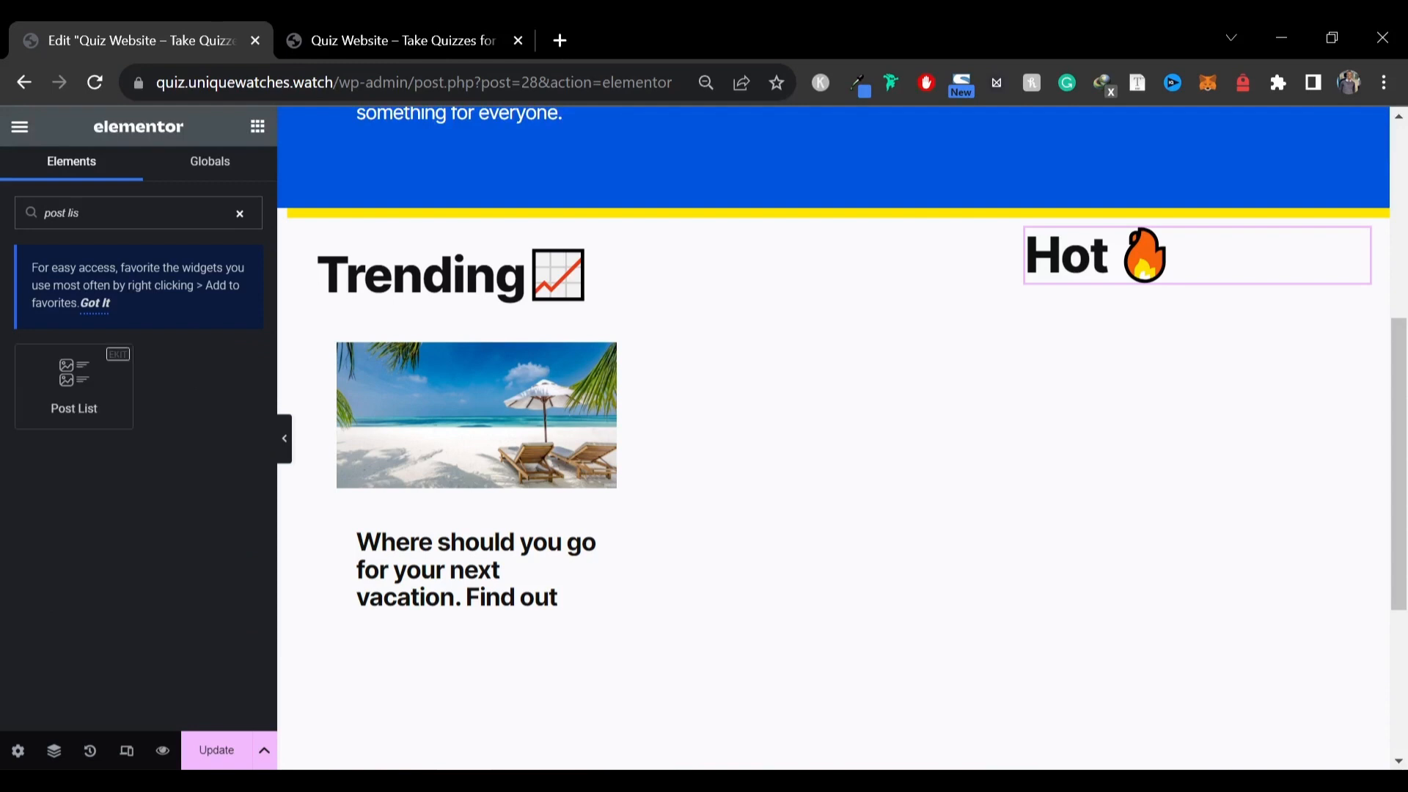
left_click_drag(73, 386, 1153, 283)
Set the post list to show posts by Category Post and enable Show Featured Image
left_click(195, 288)
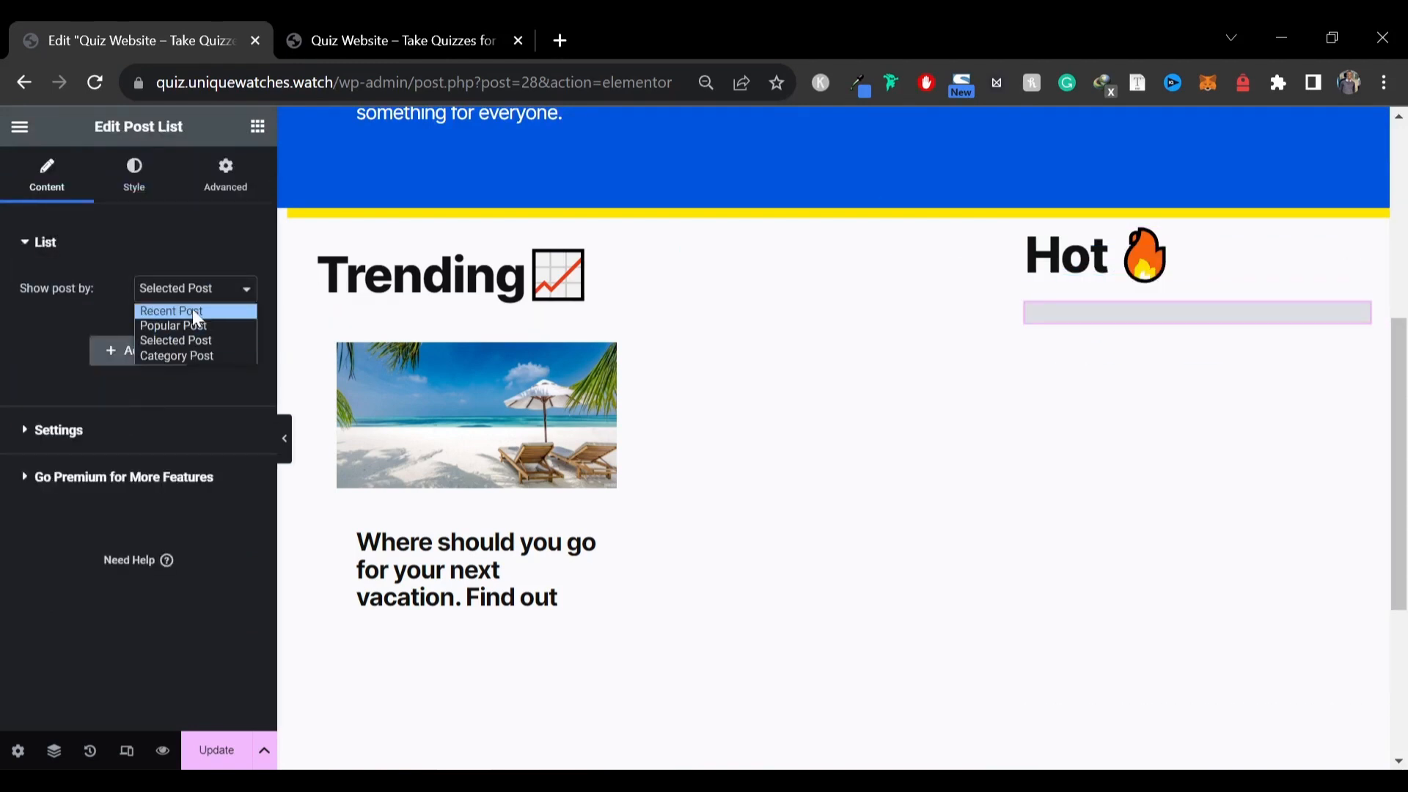
left_click(196, 356)
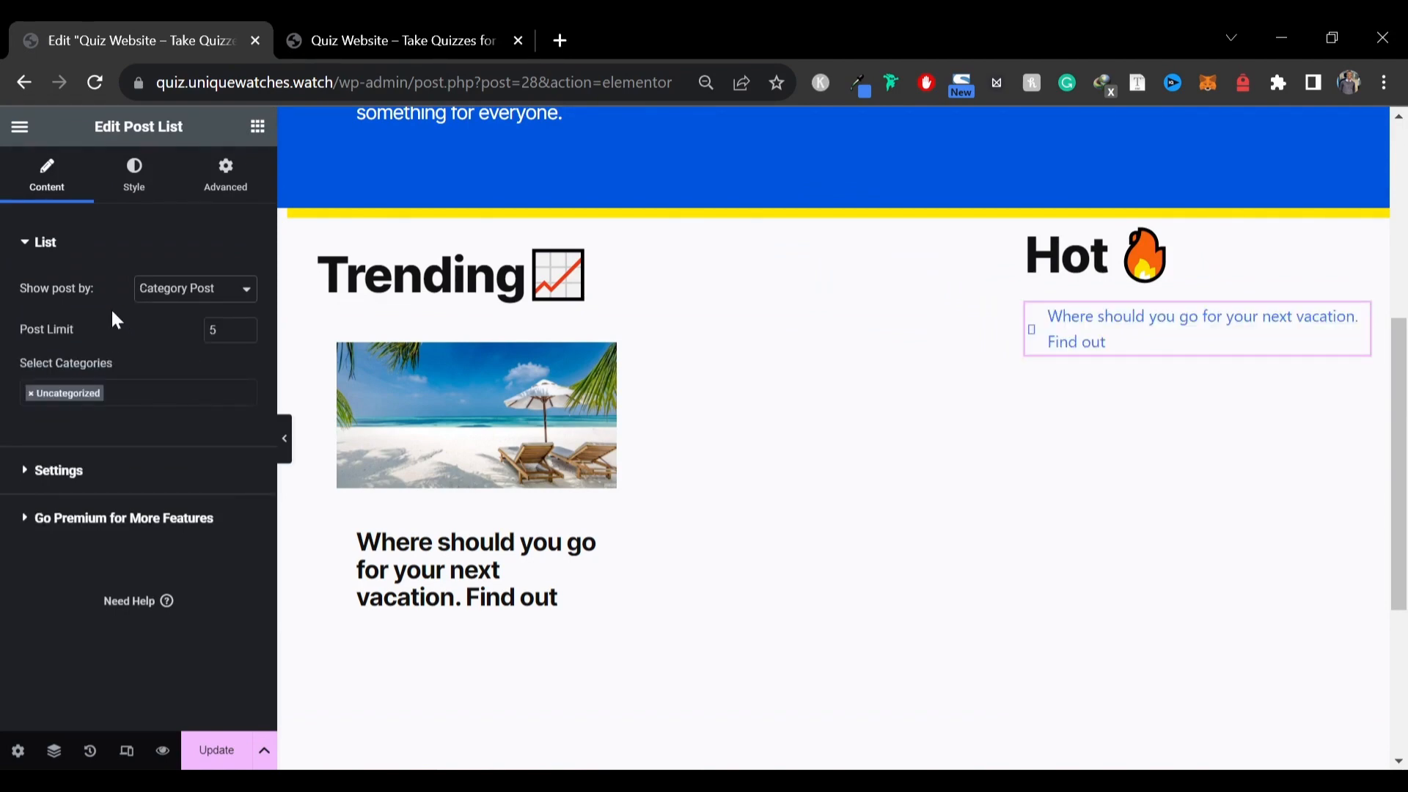
left_click(375, 36)
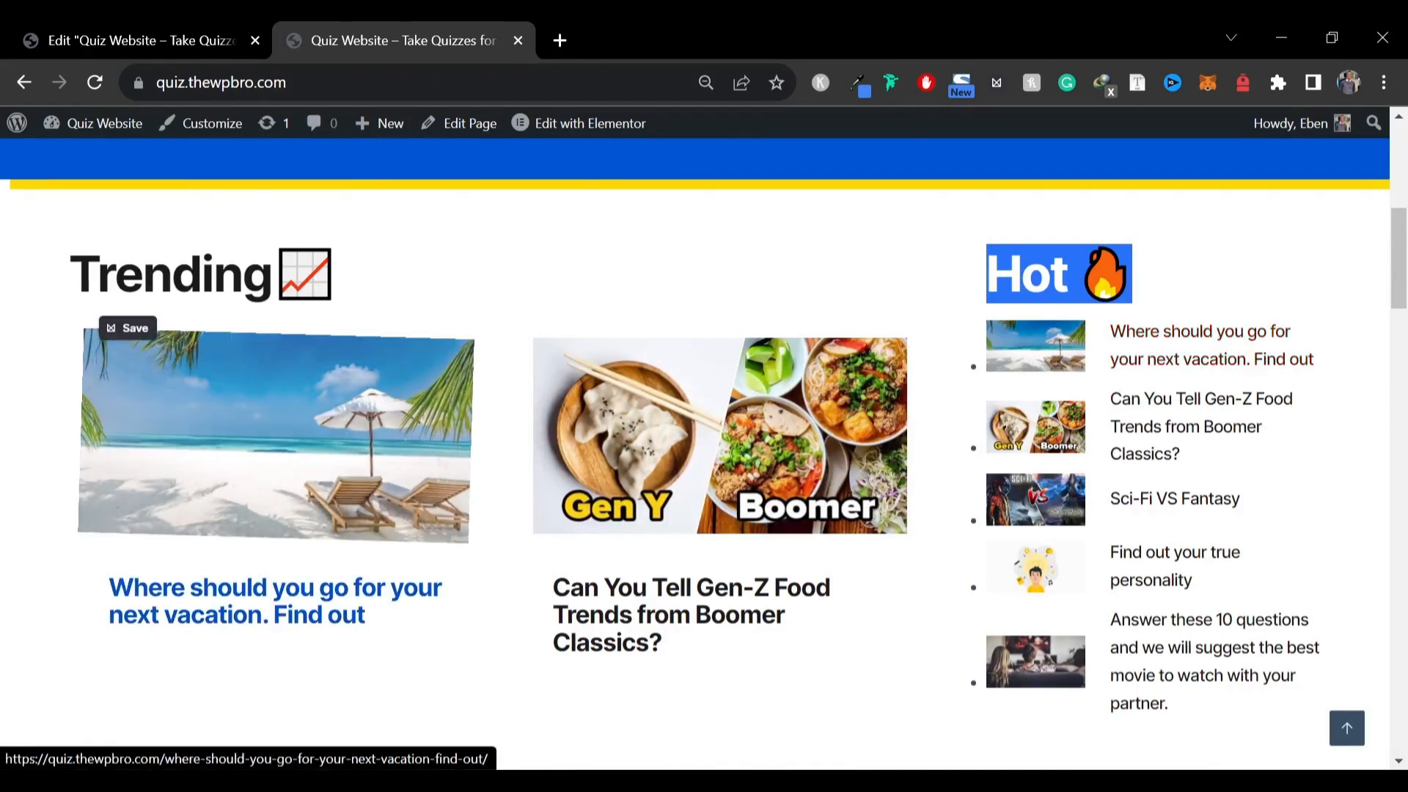
left_click(147, 40)
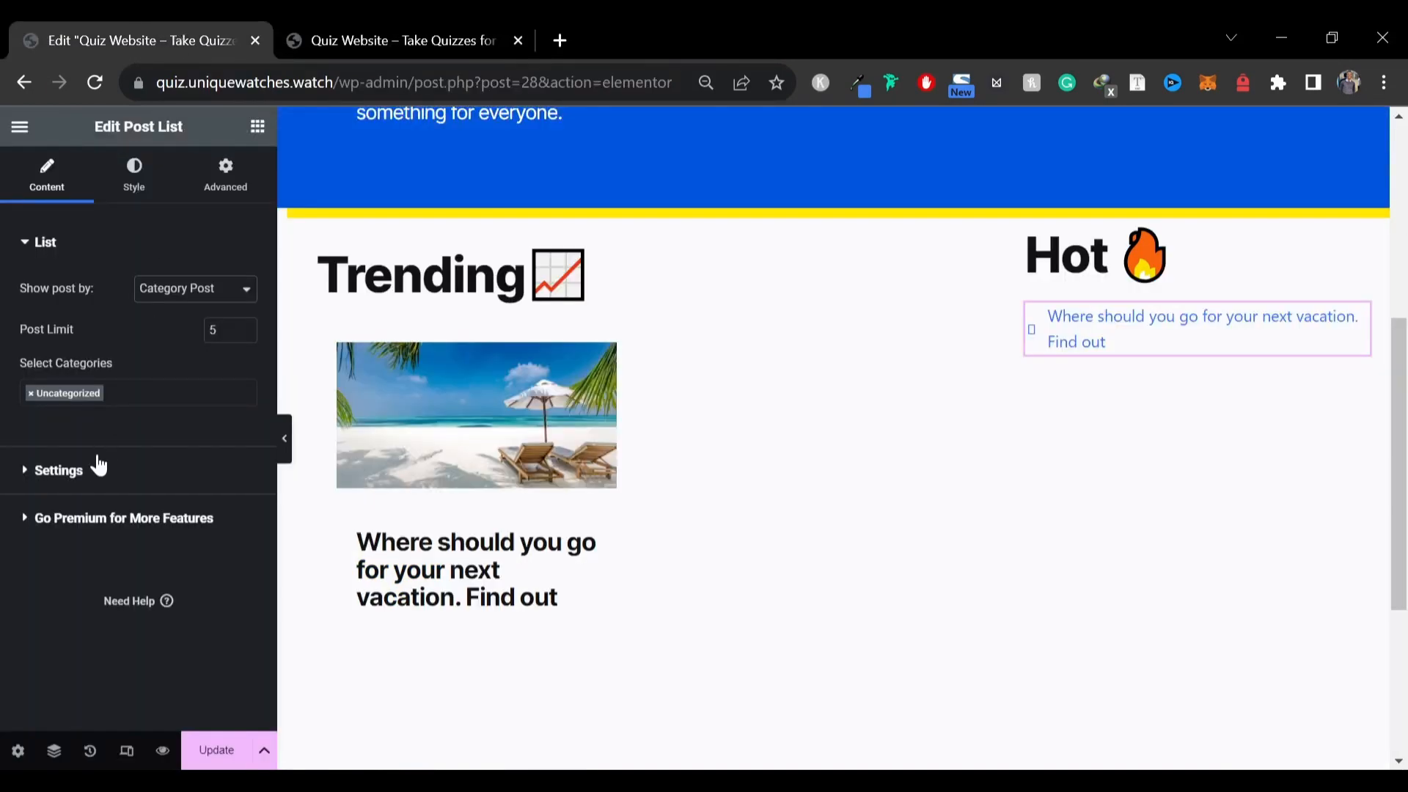
left_click(73, 471)
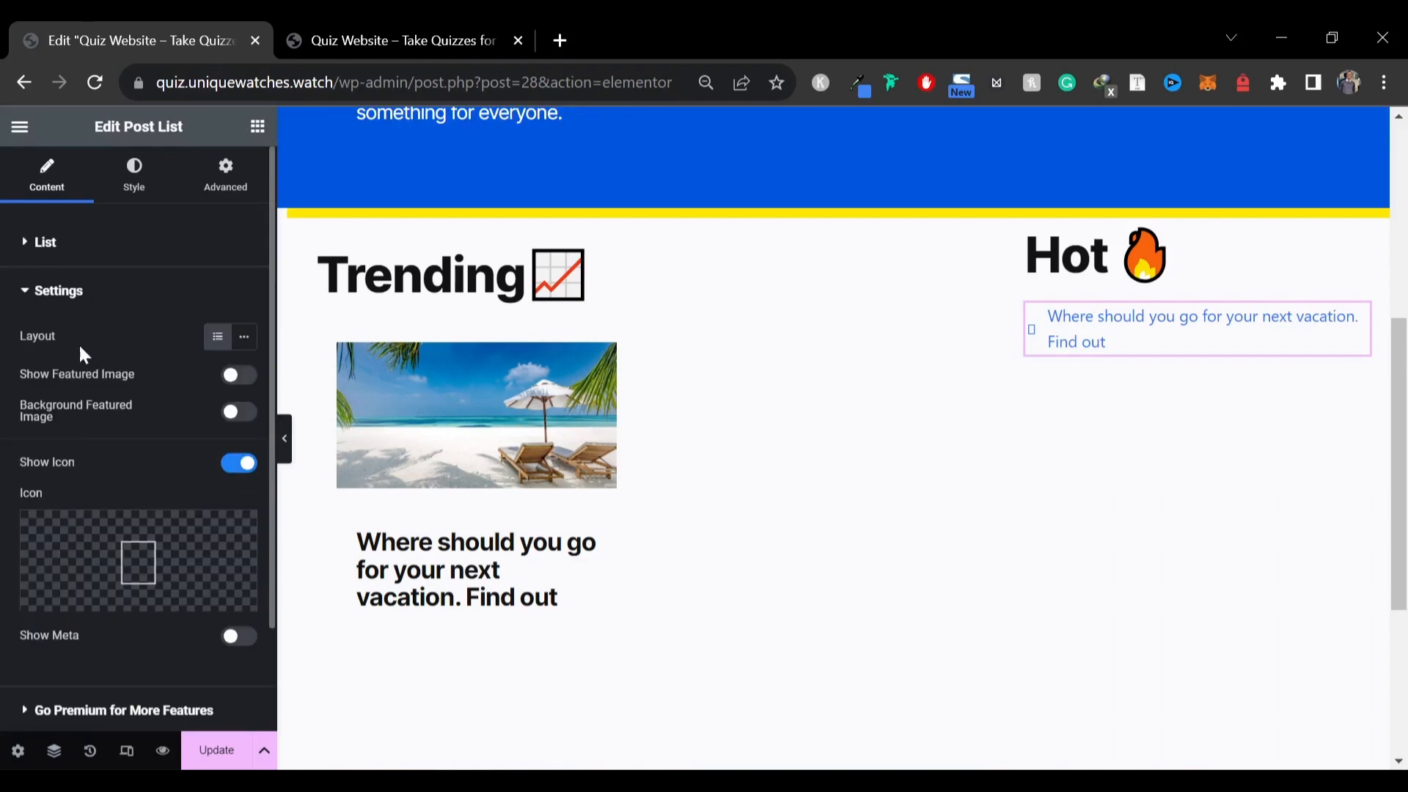
left_click(235, 377)
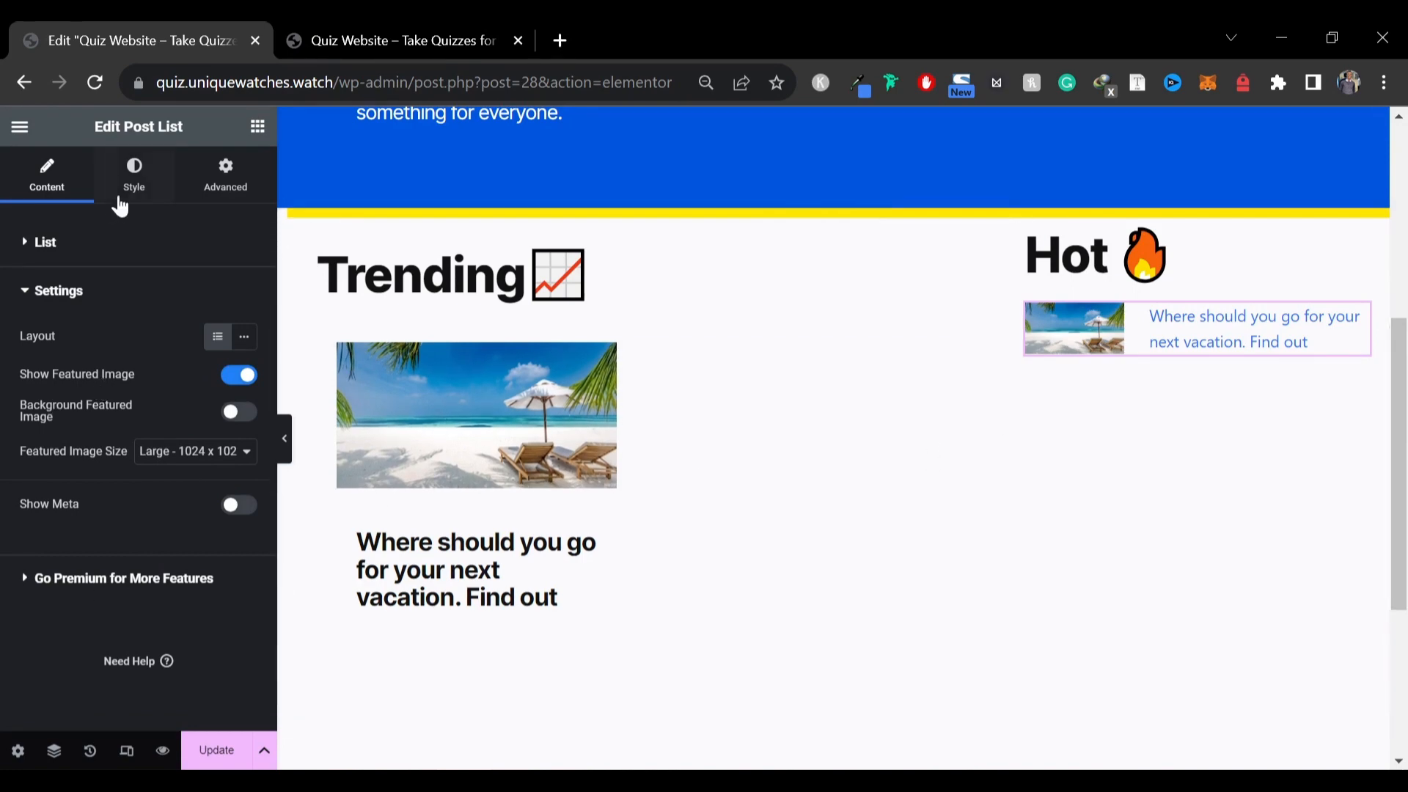
Set the post list text colour to #121212
left_click(148, 174)
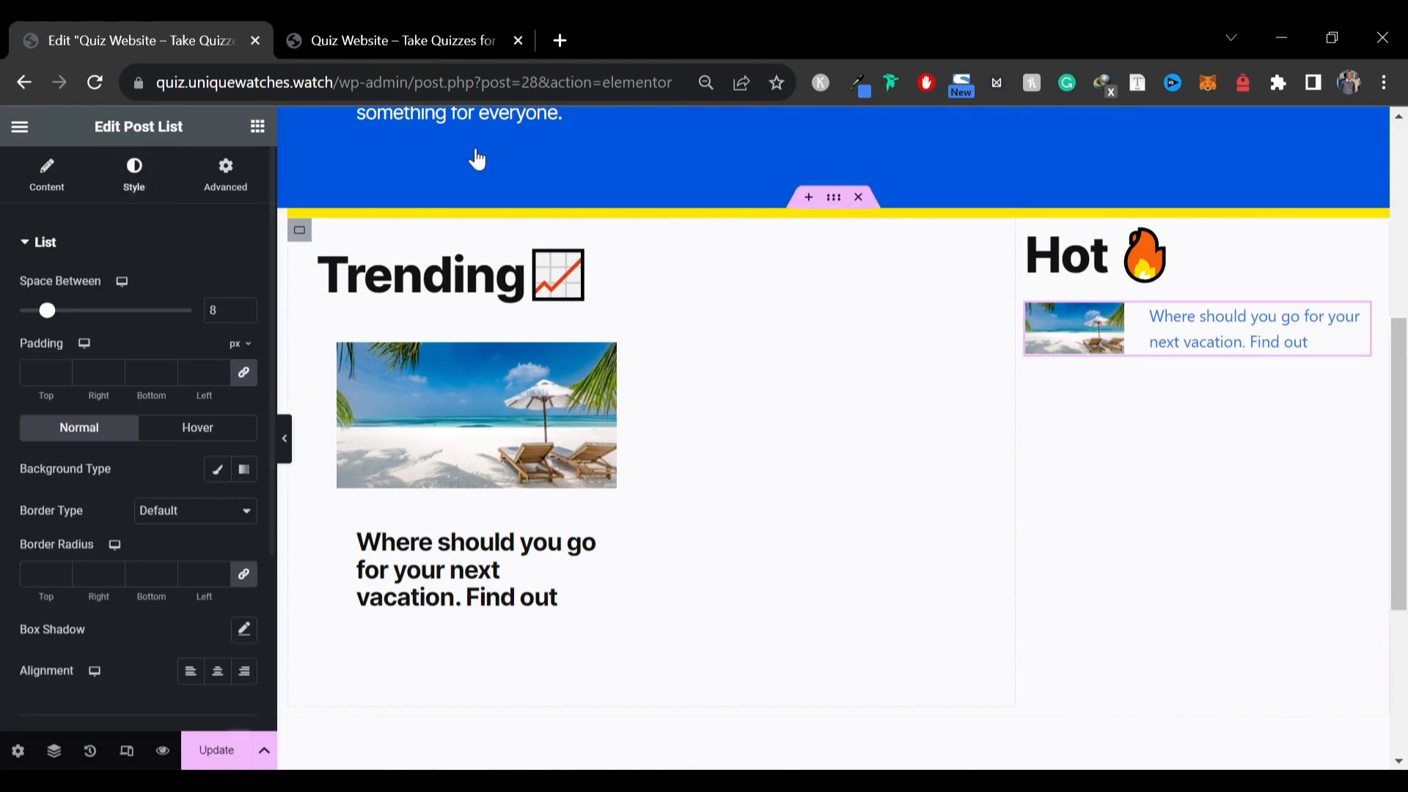
key("ctrl+Tab")
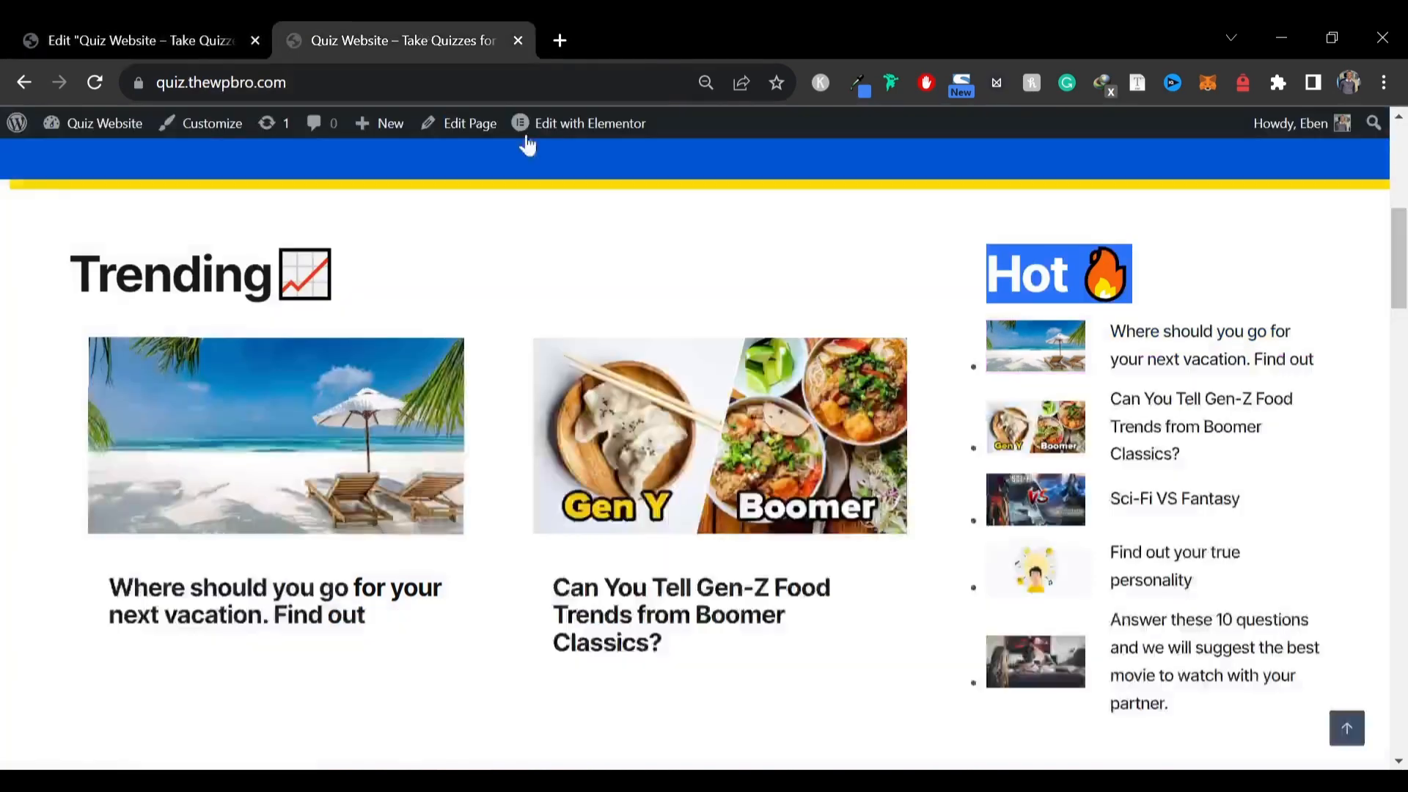
left_click(143, 22)
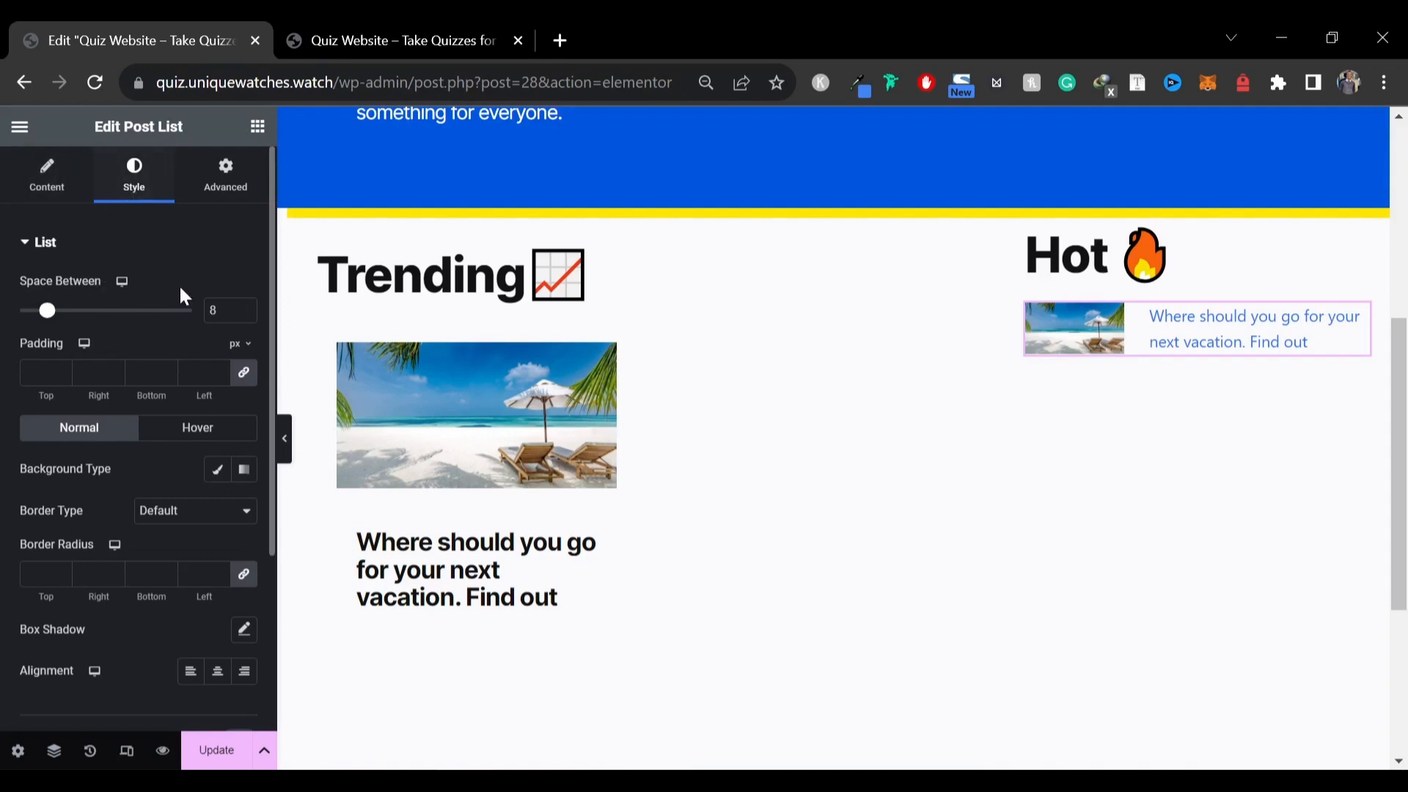
scroll(125, 429, "down", 3)
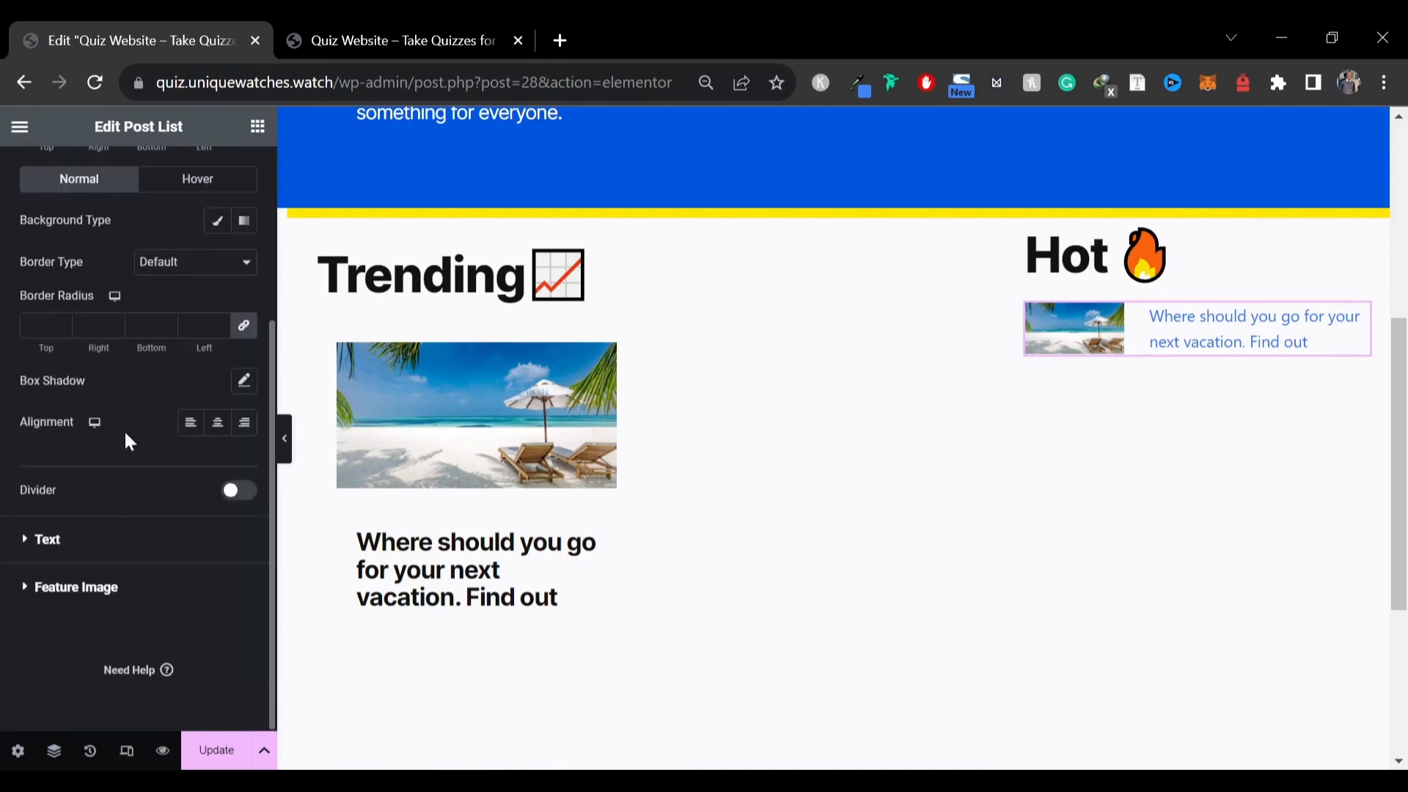
left_click(87, 546)
left_click(245, 360)
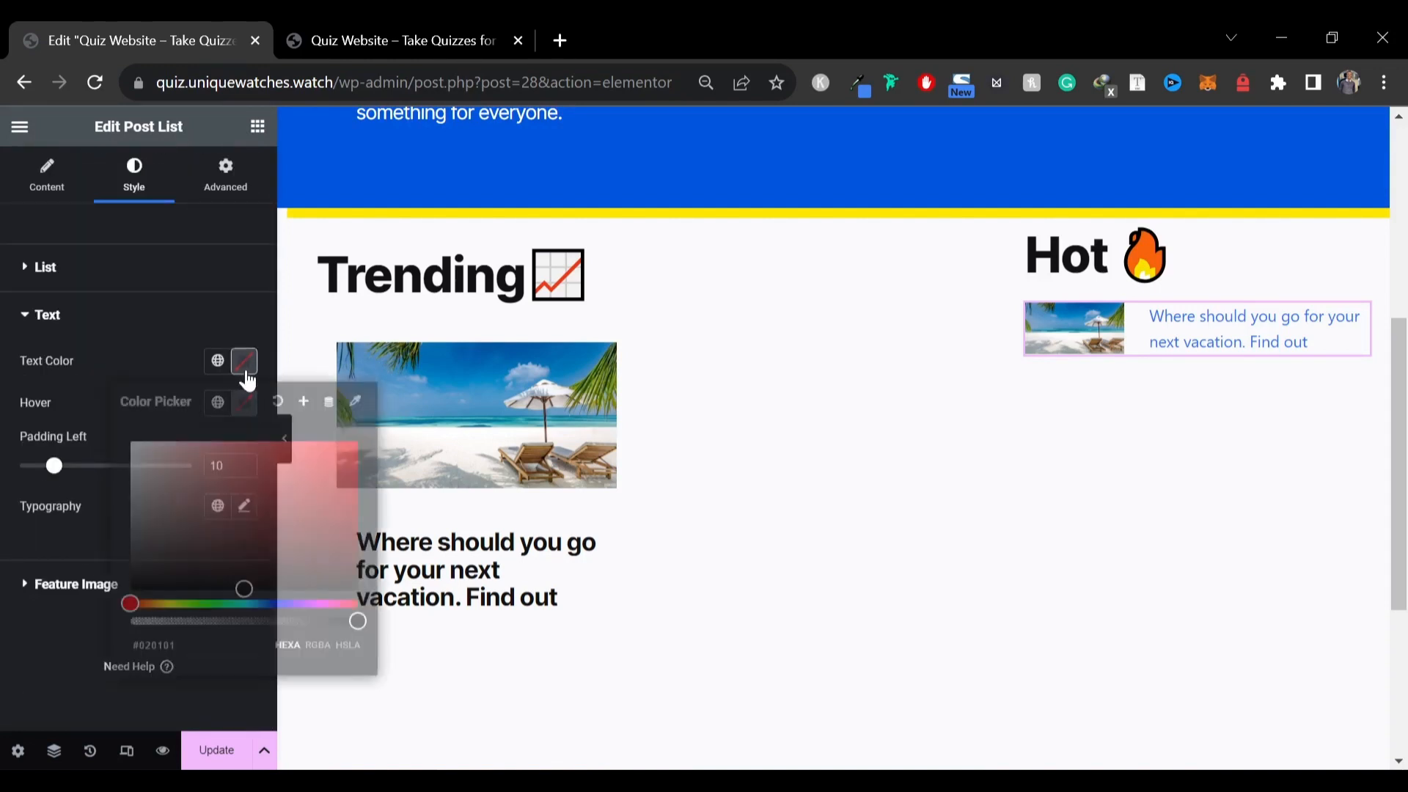
type("121212")
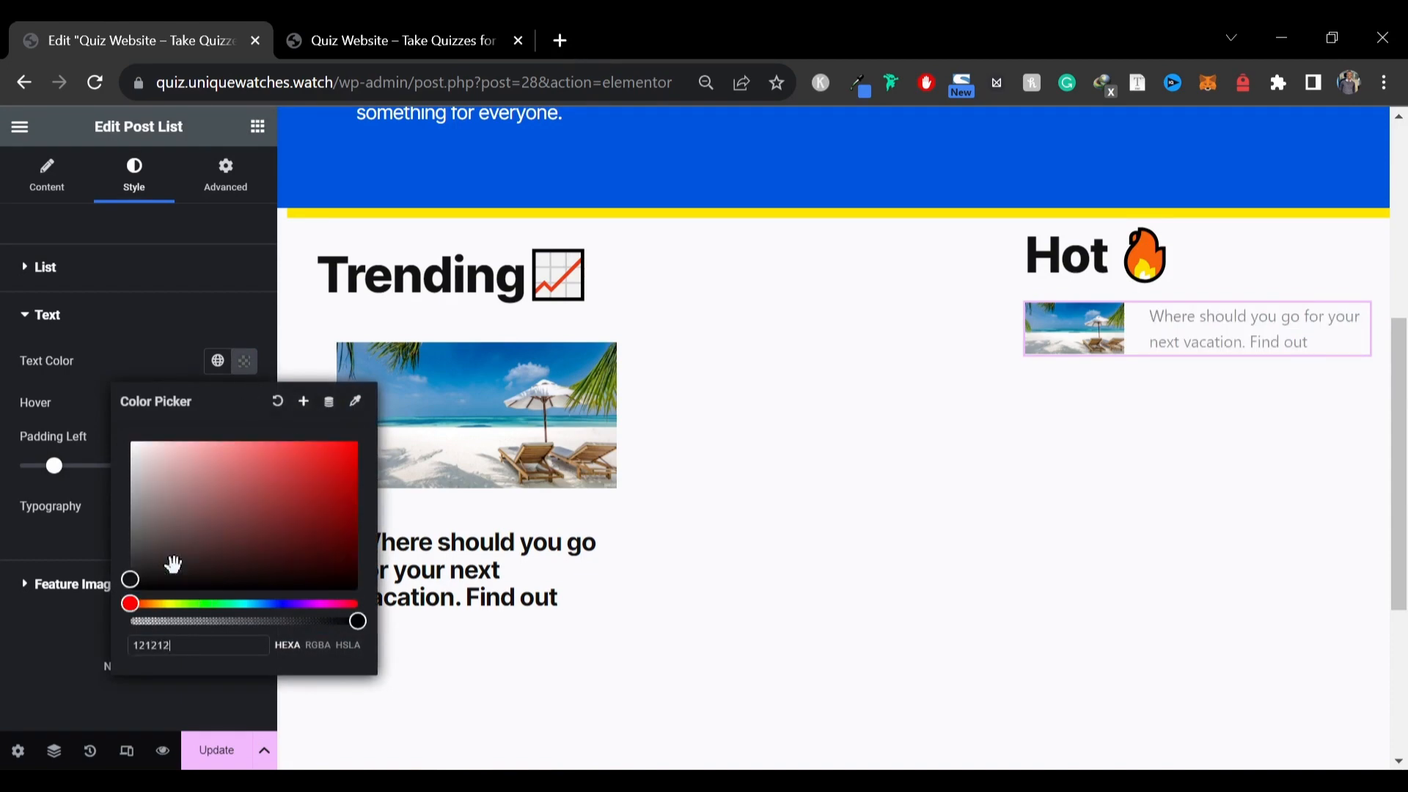
left_click(6, 695)
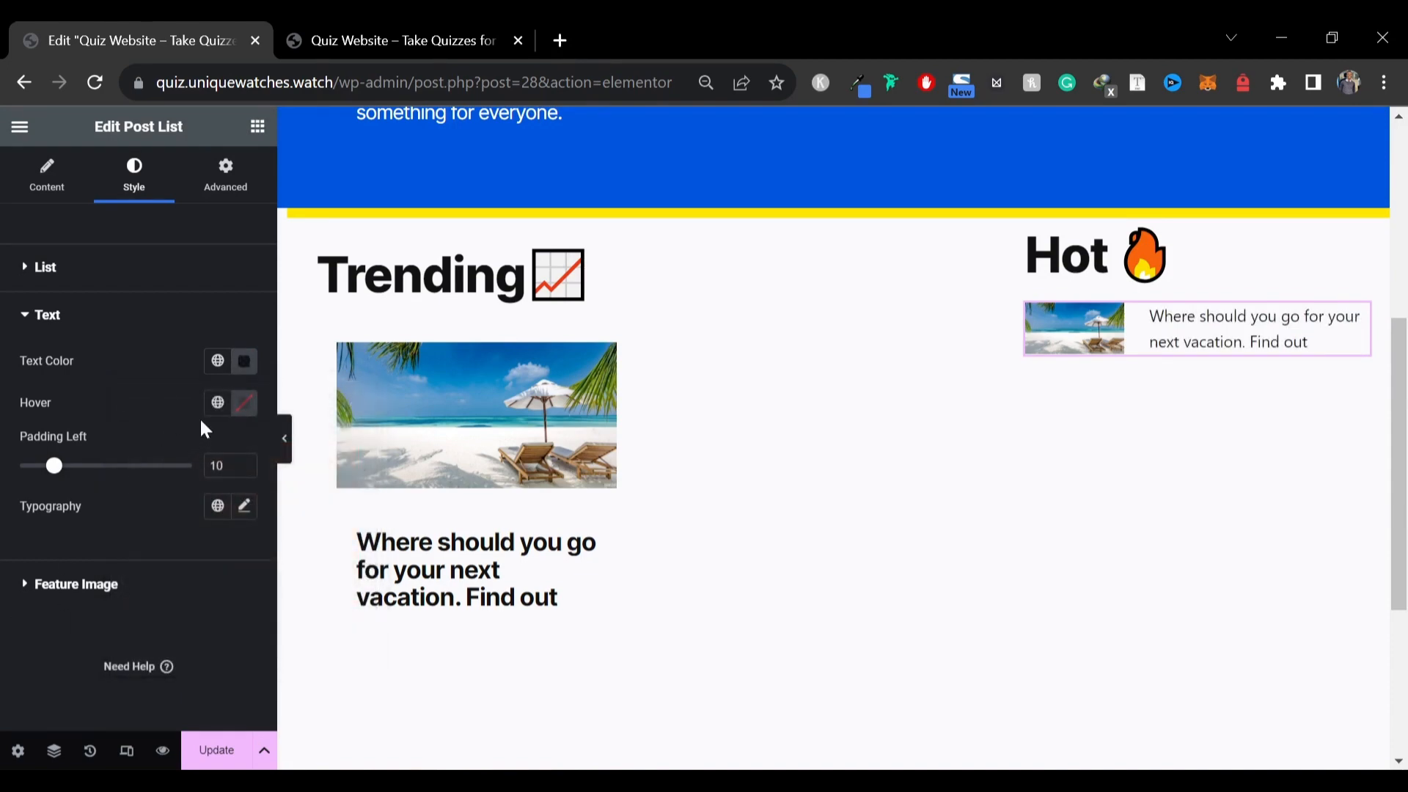
Set the post list text hover colour to red #FF0000
left_click(244, 402)
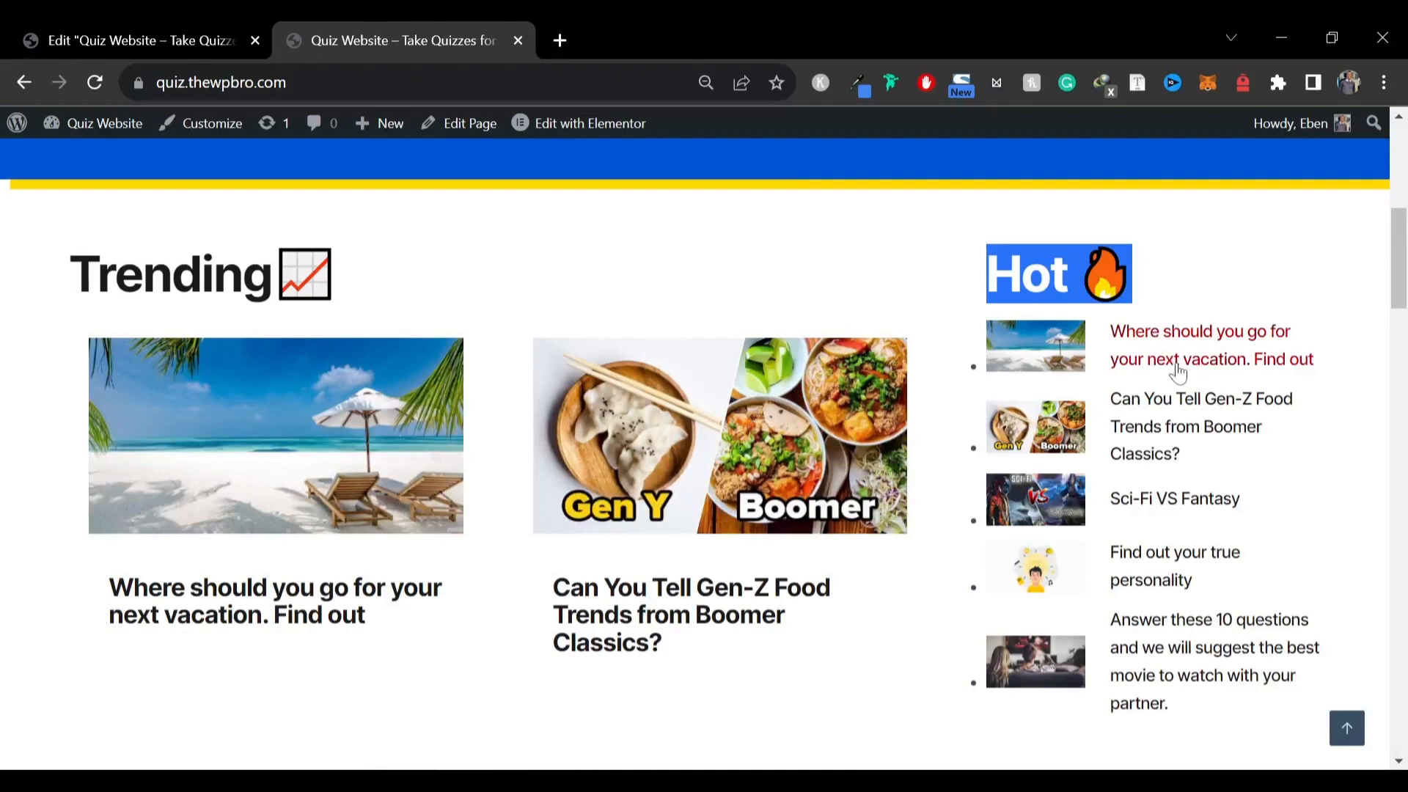
left_click(147, 44)
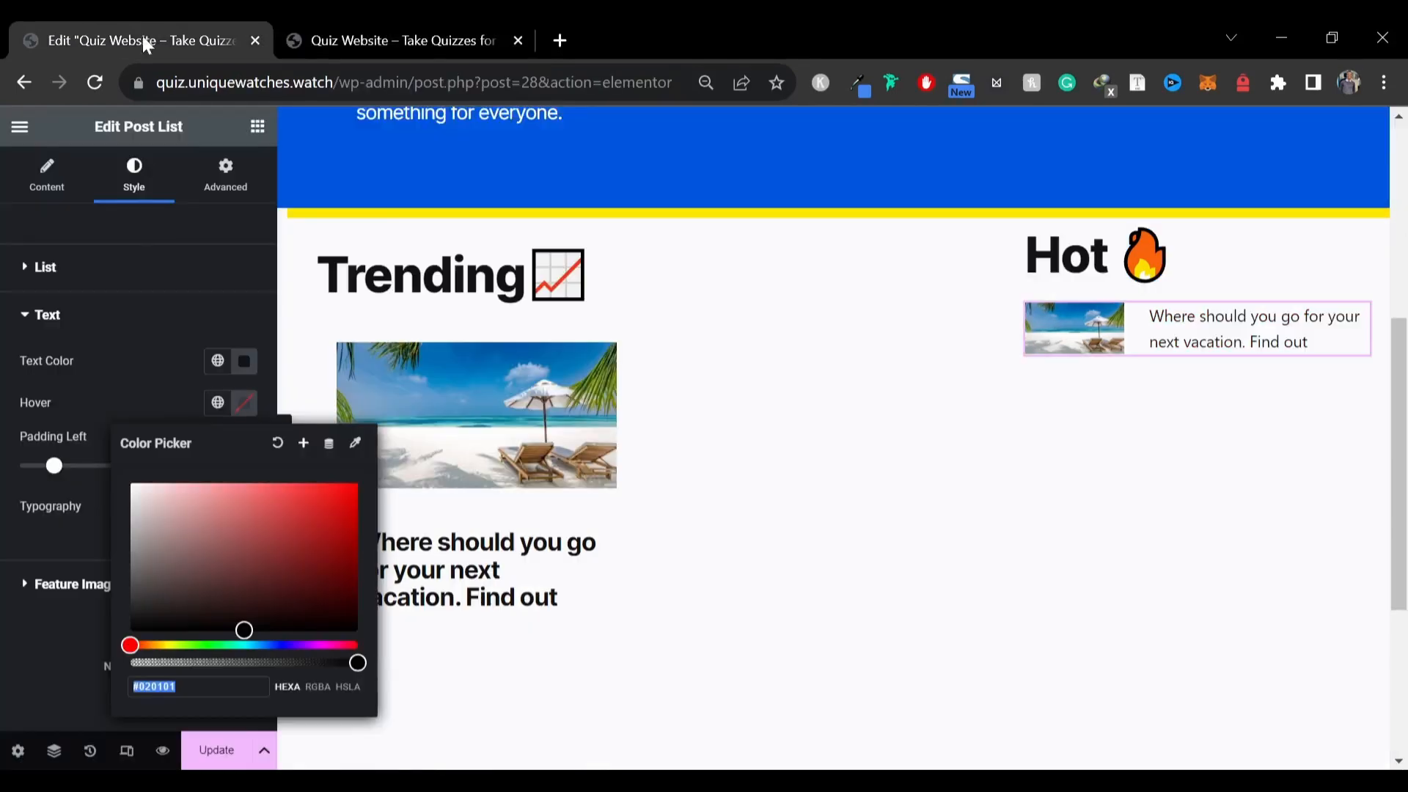
left_click(332, 497)
mouse_move(332, 498)
left_mouse_down()
mouse_move(309, 522)
mouse_move(357, 481)
left_mouse_up()
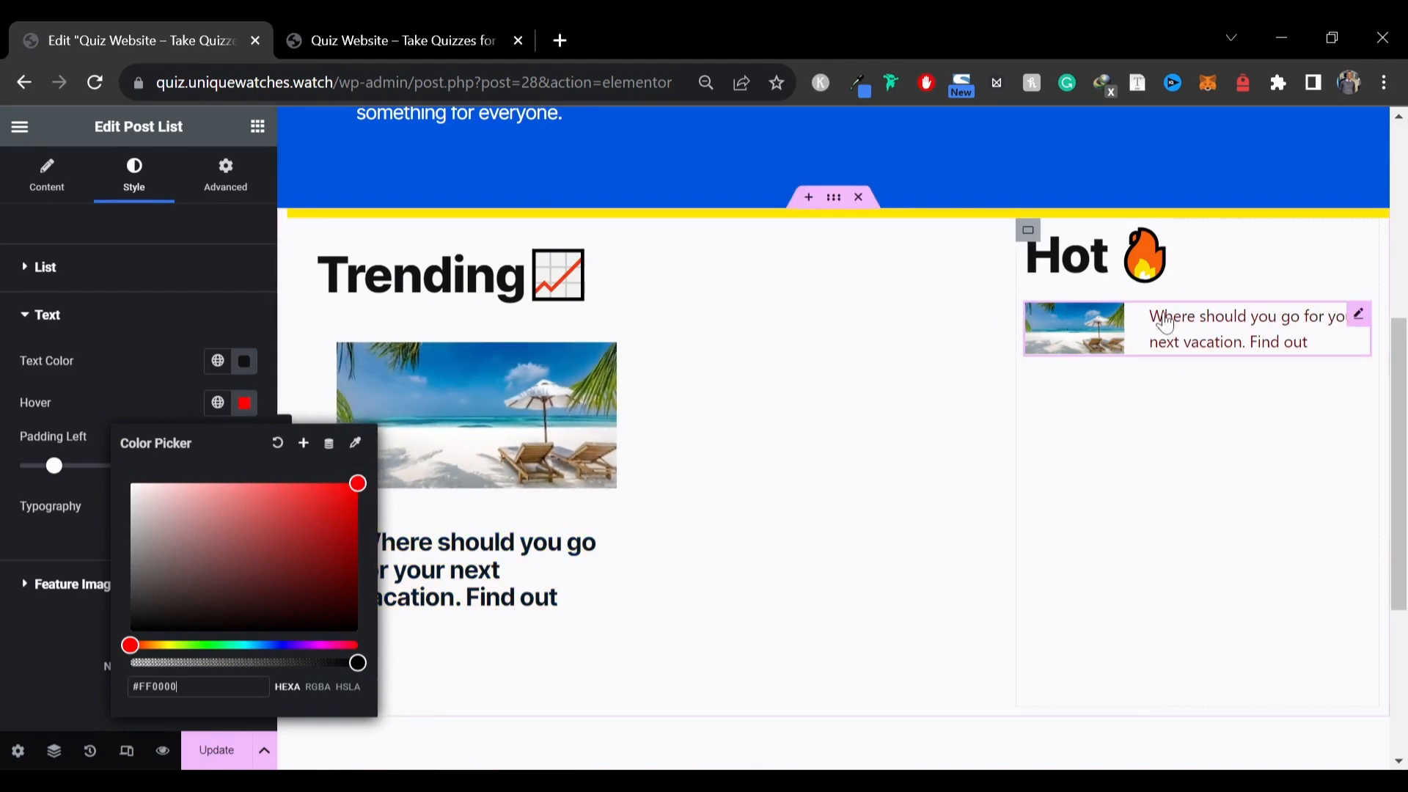
left_click(90, 382)
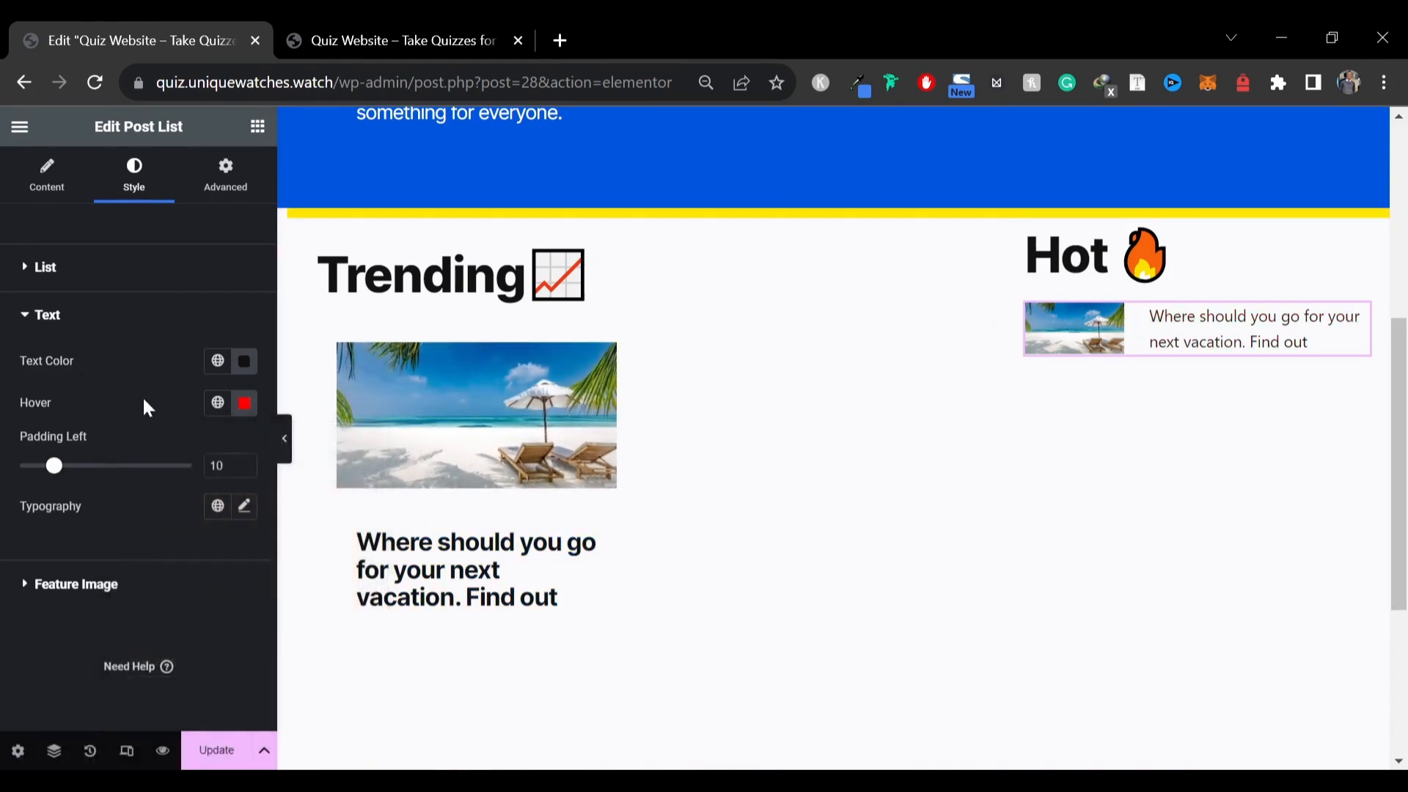
Set the post list typography font family to Inter Tight
left_click(244, 514)
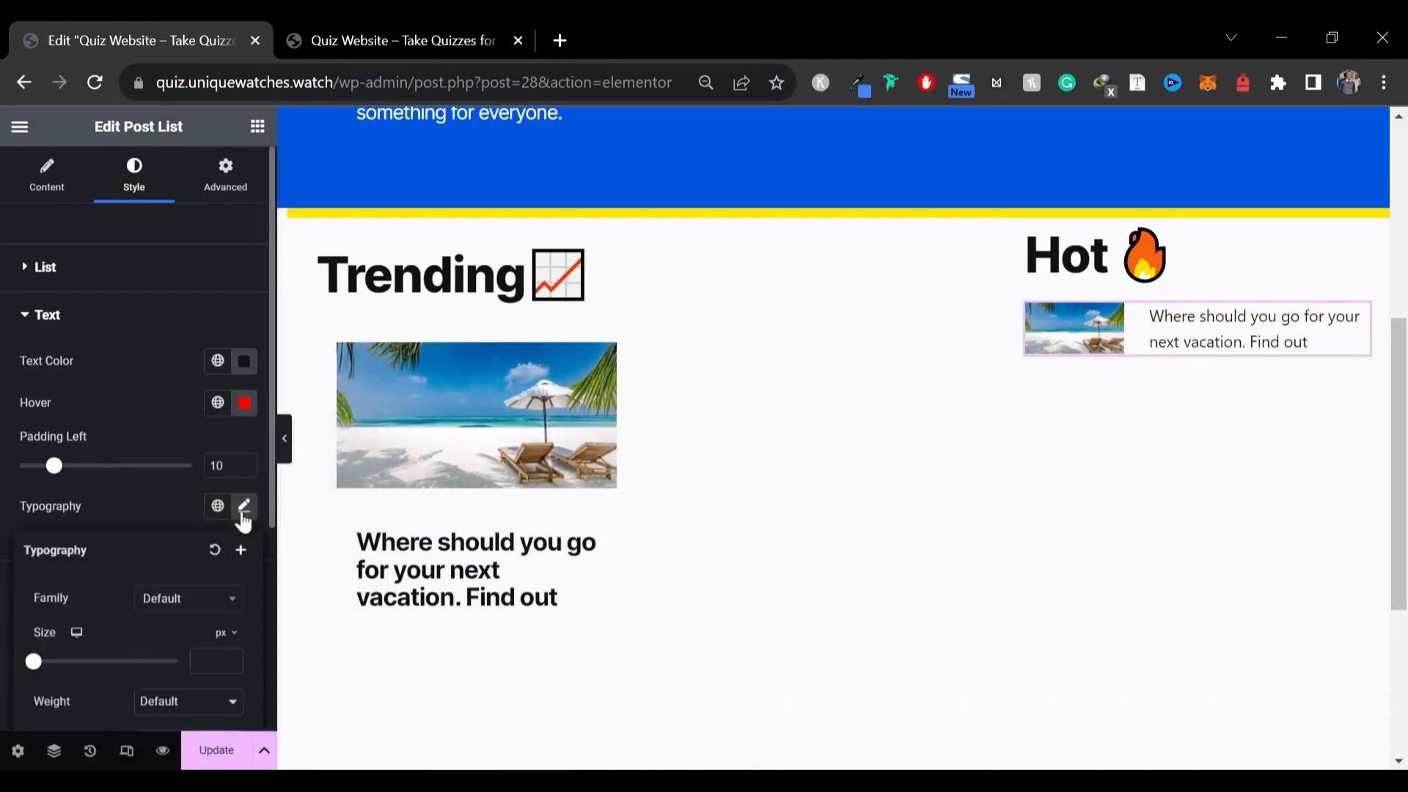
left_click(215, 608)
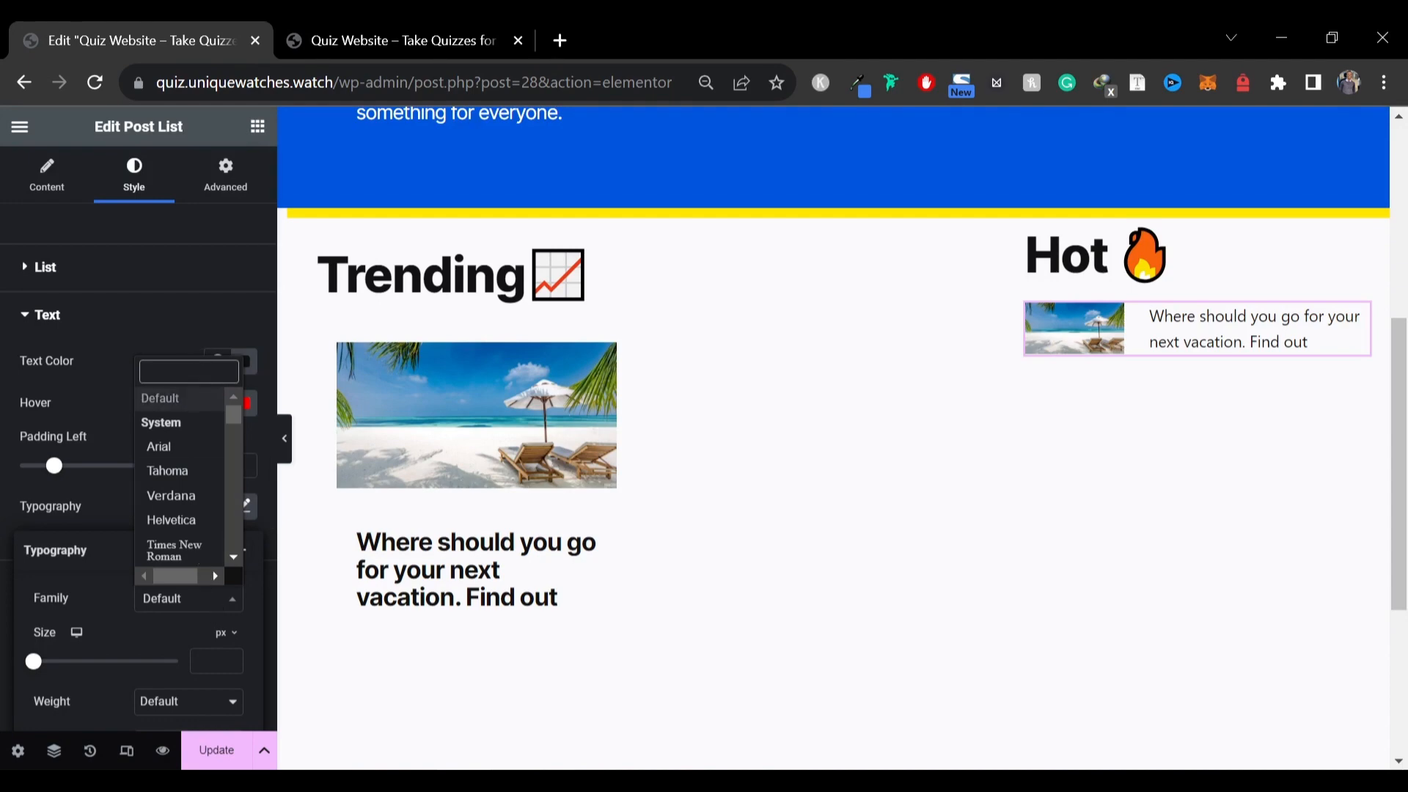
type("inter")
key("Down")
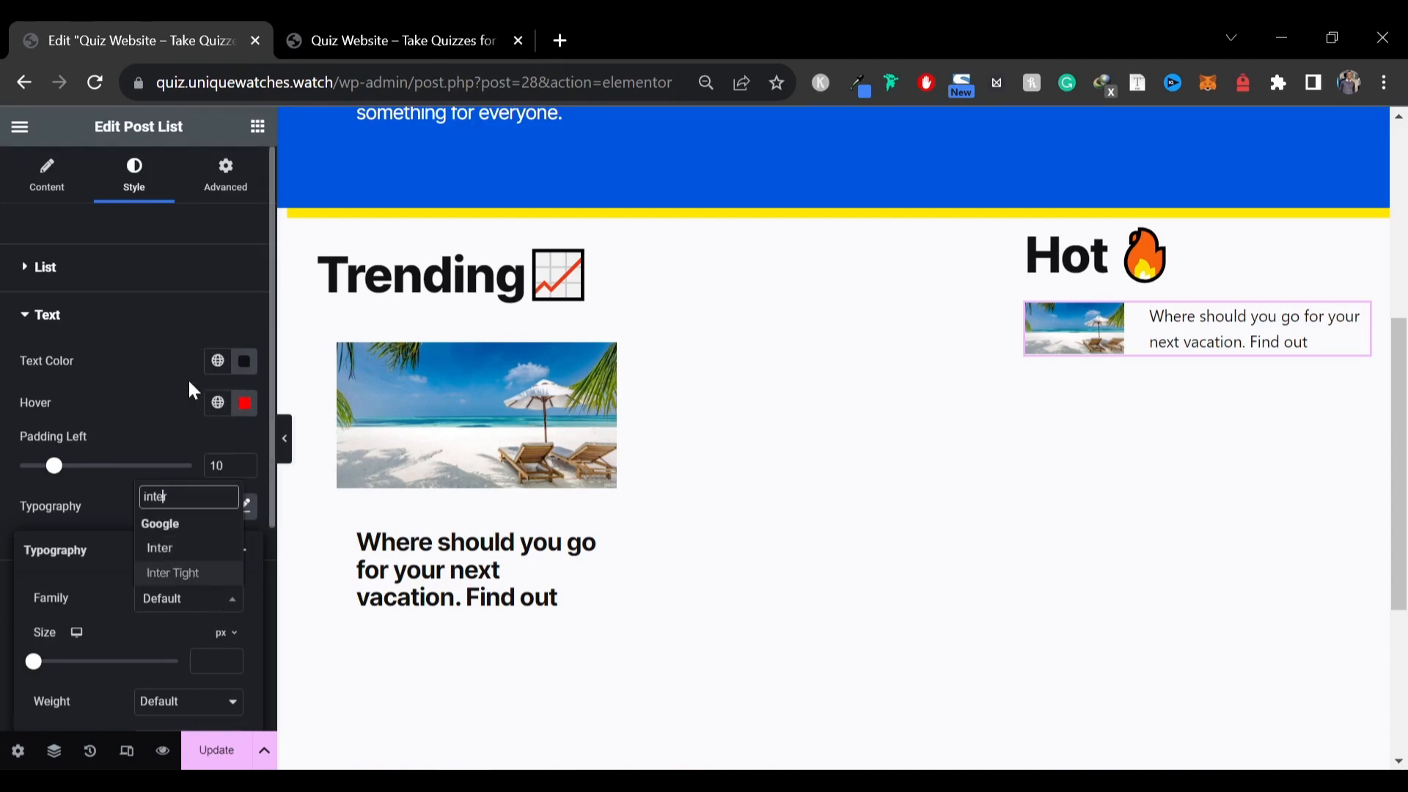
key("Return")
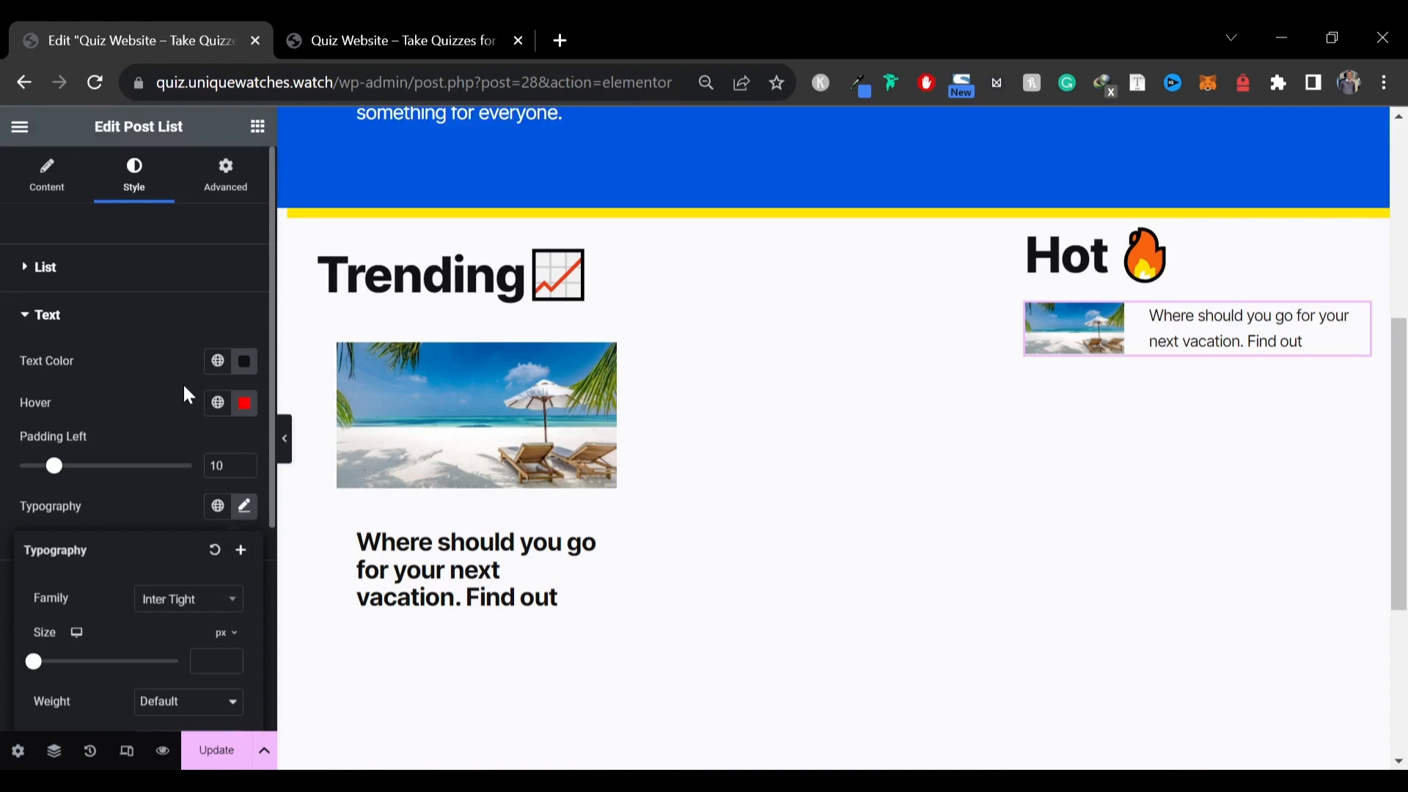
Set the post list font size to 17 px and weight to 500 (Medium)
scroll(189, 572, "down", 2)
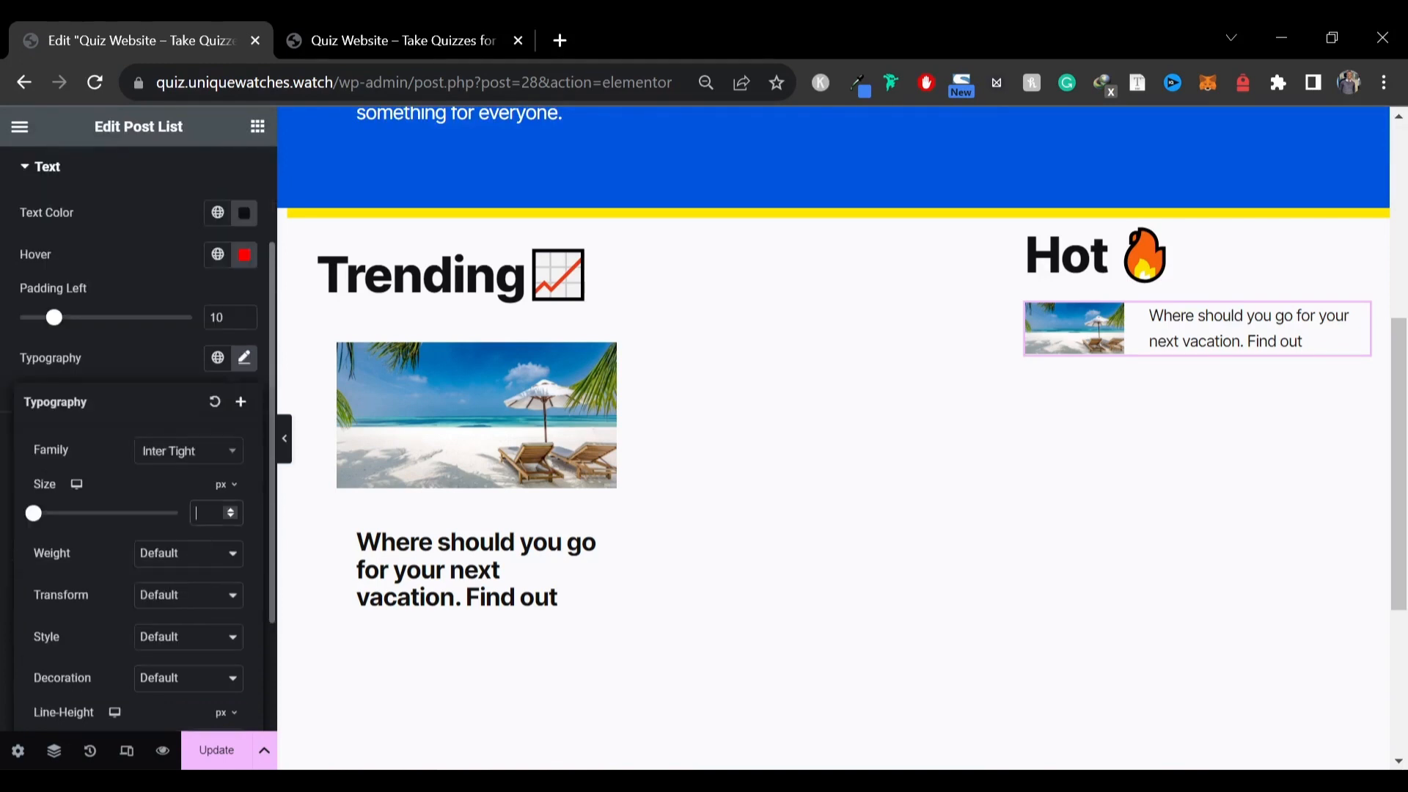
key("Up")
key("Up")
key("Up")
key("Up")
key("Up")
key("Up")
key("Up")
key("Up")
key("Up")
key("Up")
key("Up")
key("Up")
key("Up")
key("Up")
key("Up")
key("Up")
key("Up")
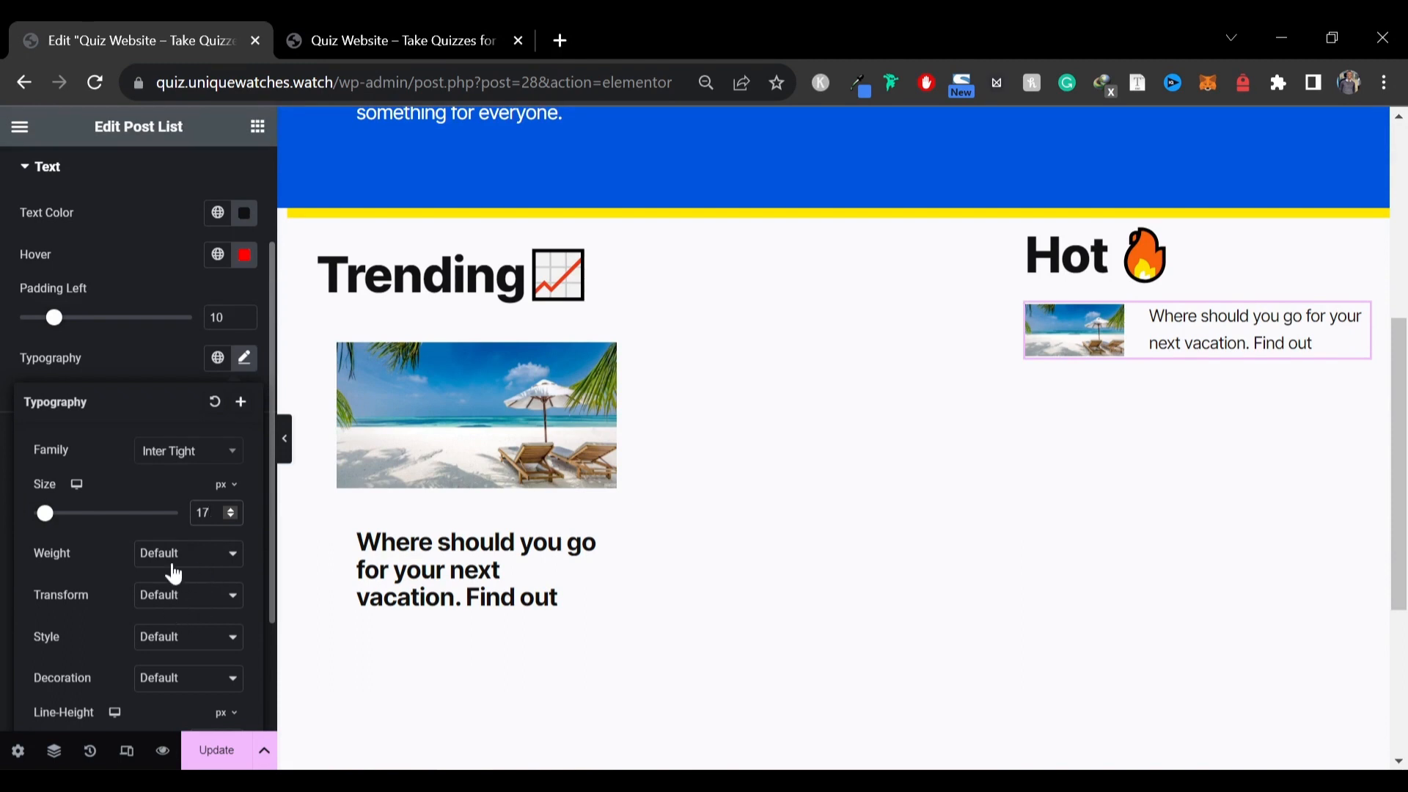
left_click(176, 563)
left_click(178, 635)
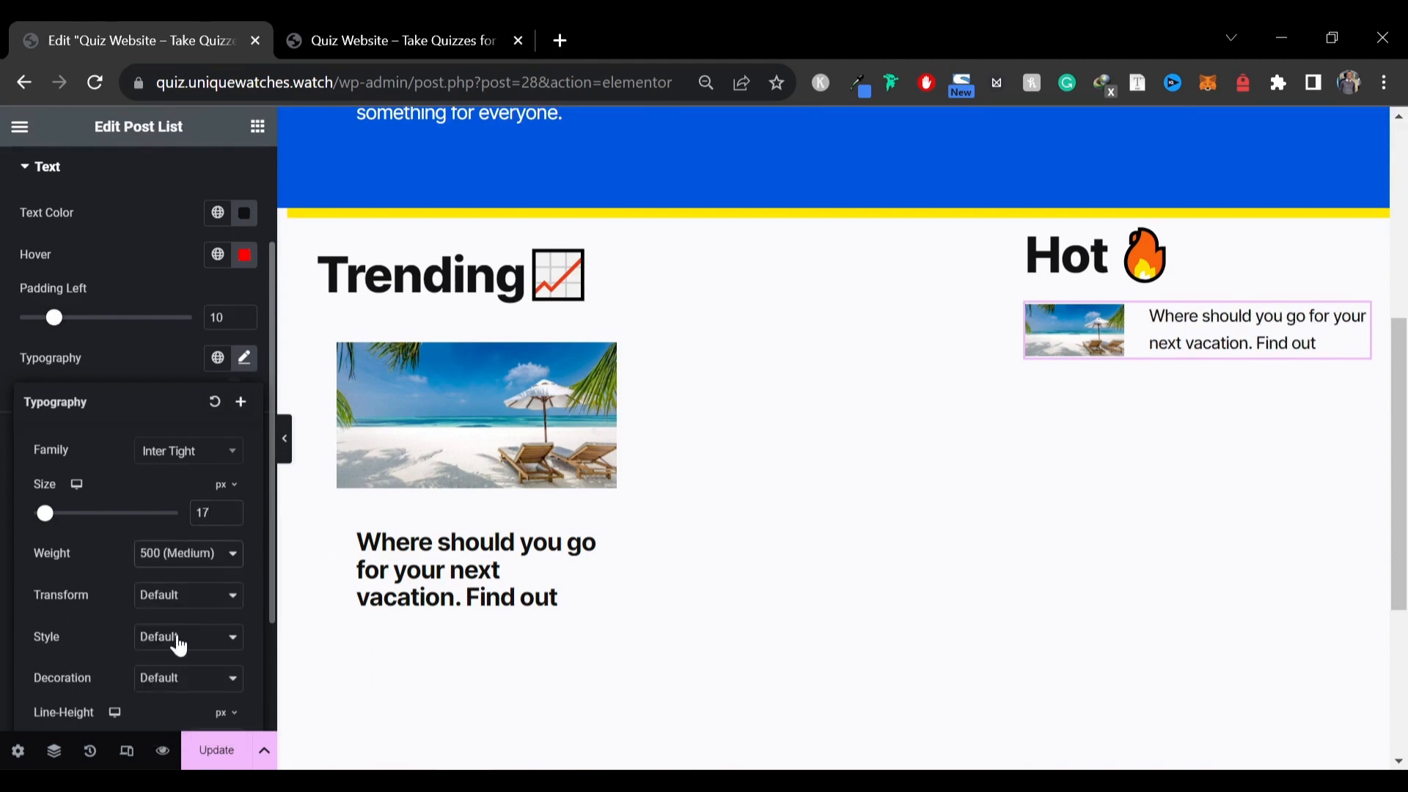
left_click(141, 364)
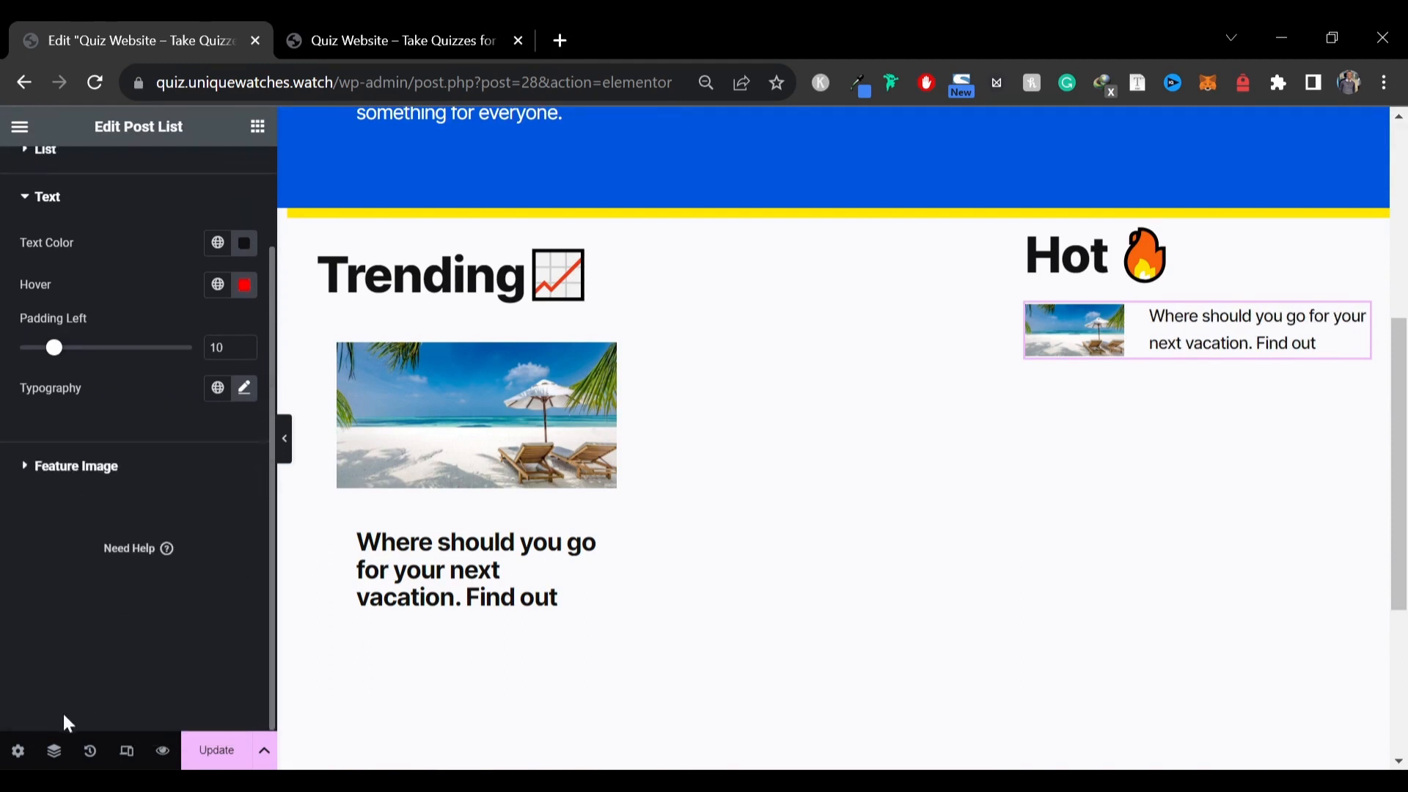
Select the Trending/Hot section container and set its padding to 40 px on all sides
left_click(284, 440)
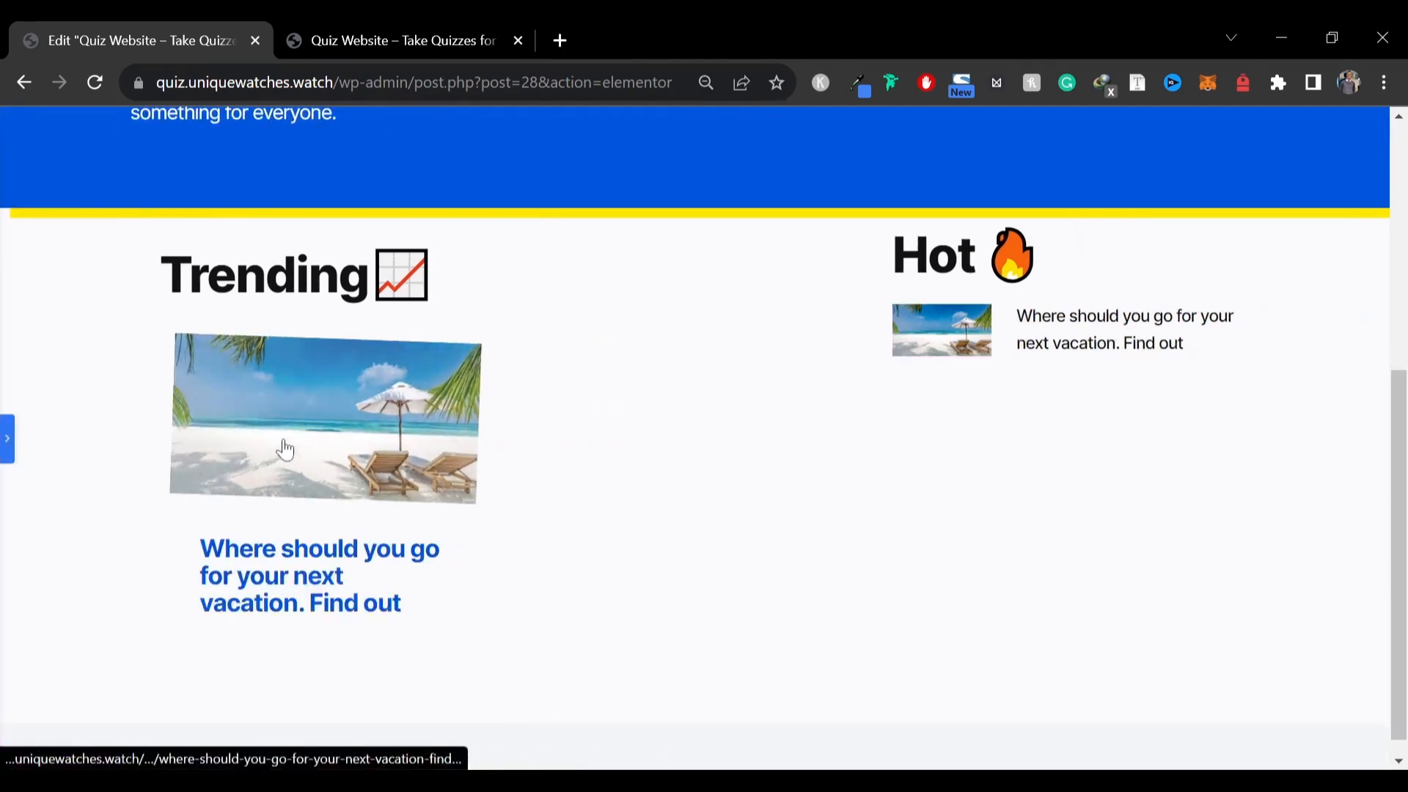
left_click(7, 438)
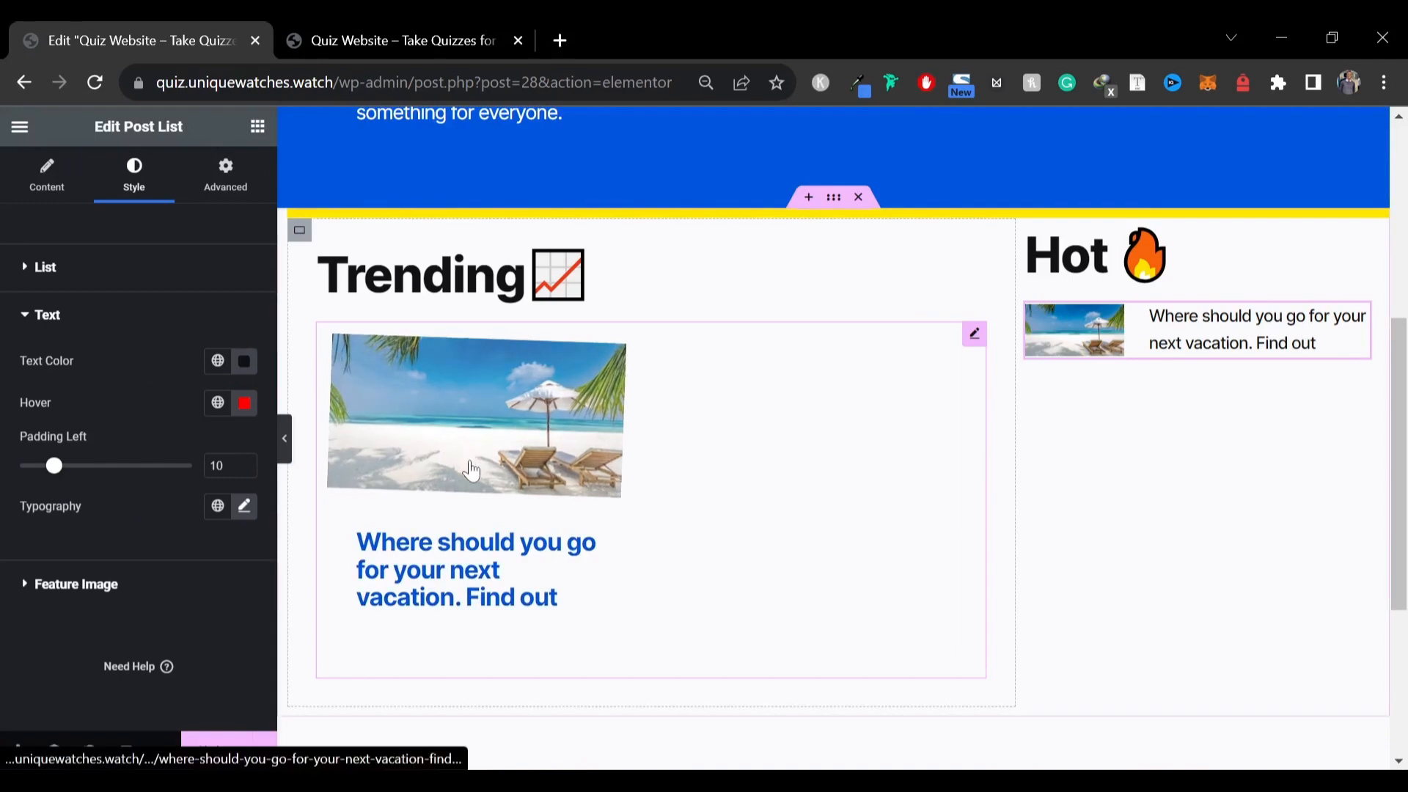
left_click(835, 202)
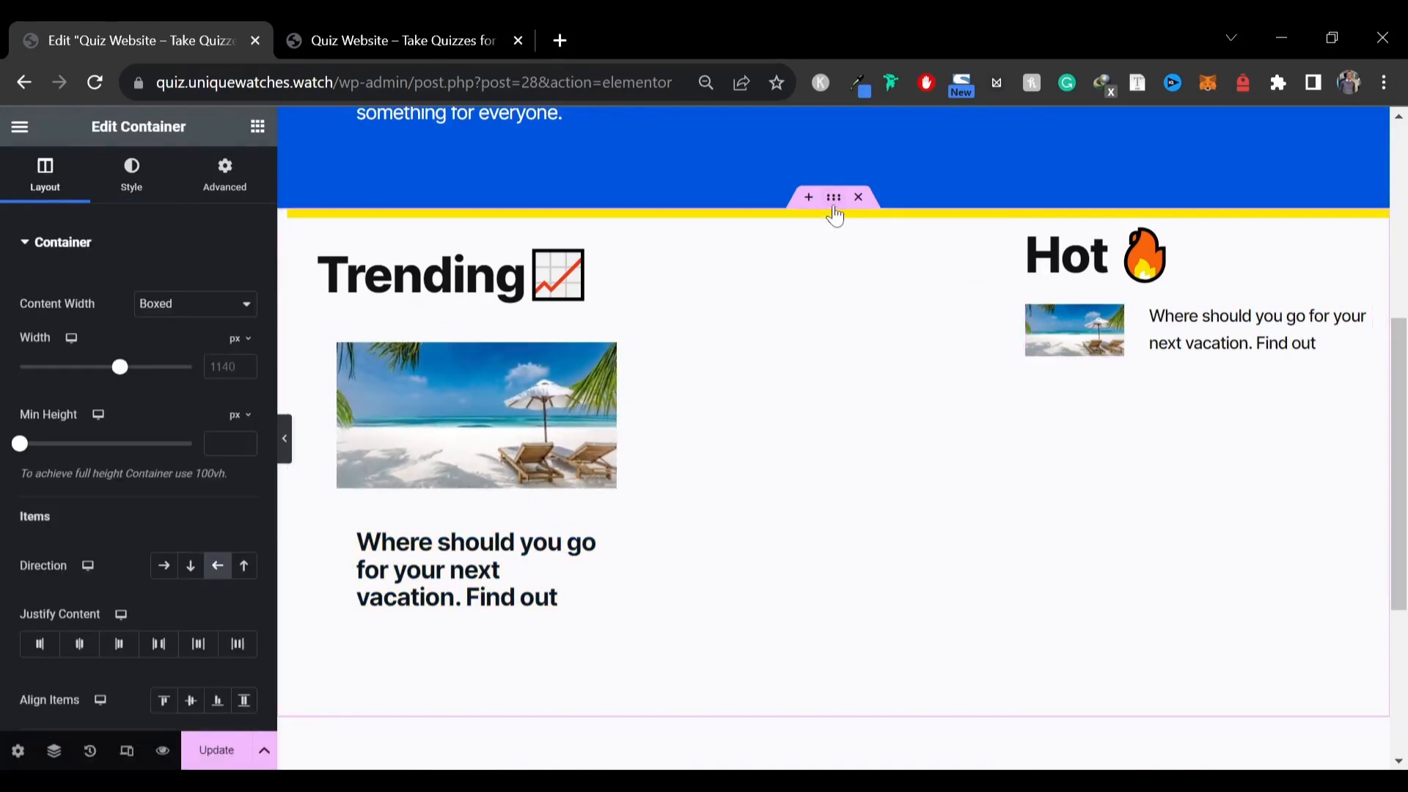
left_click(248, 190)
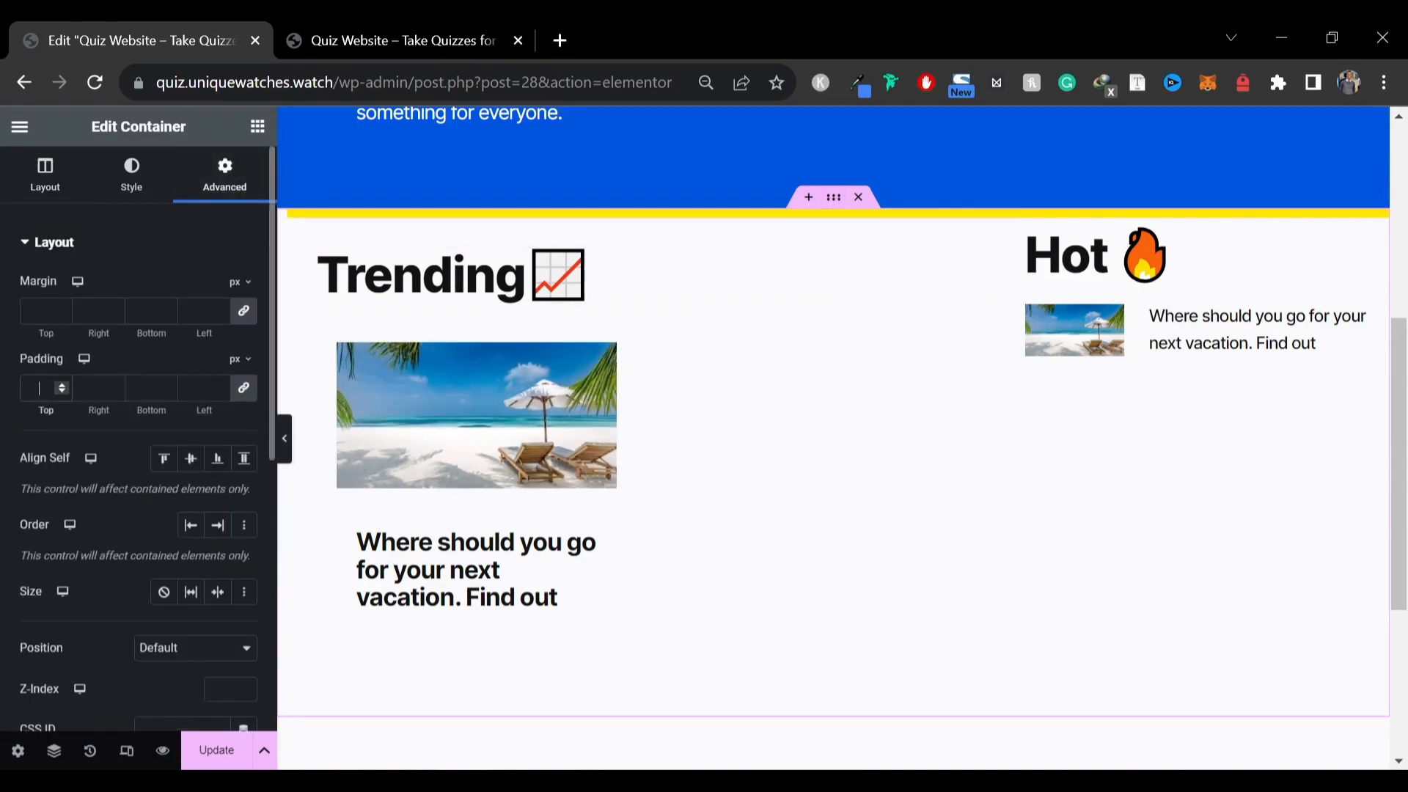
type("40")
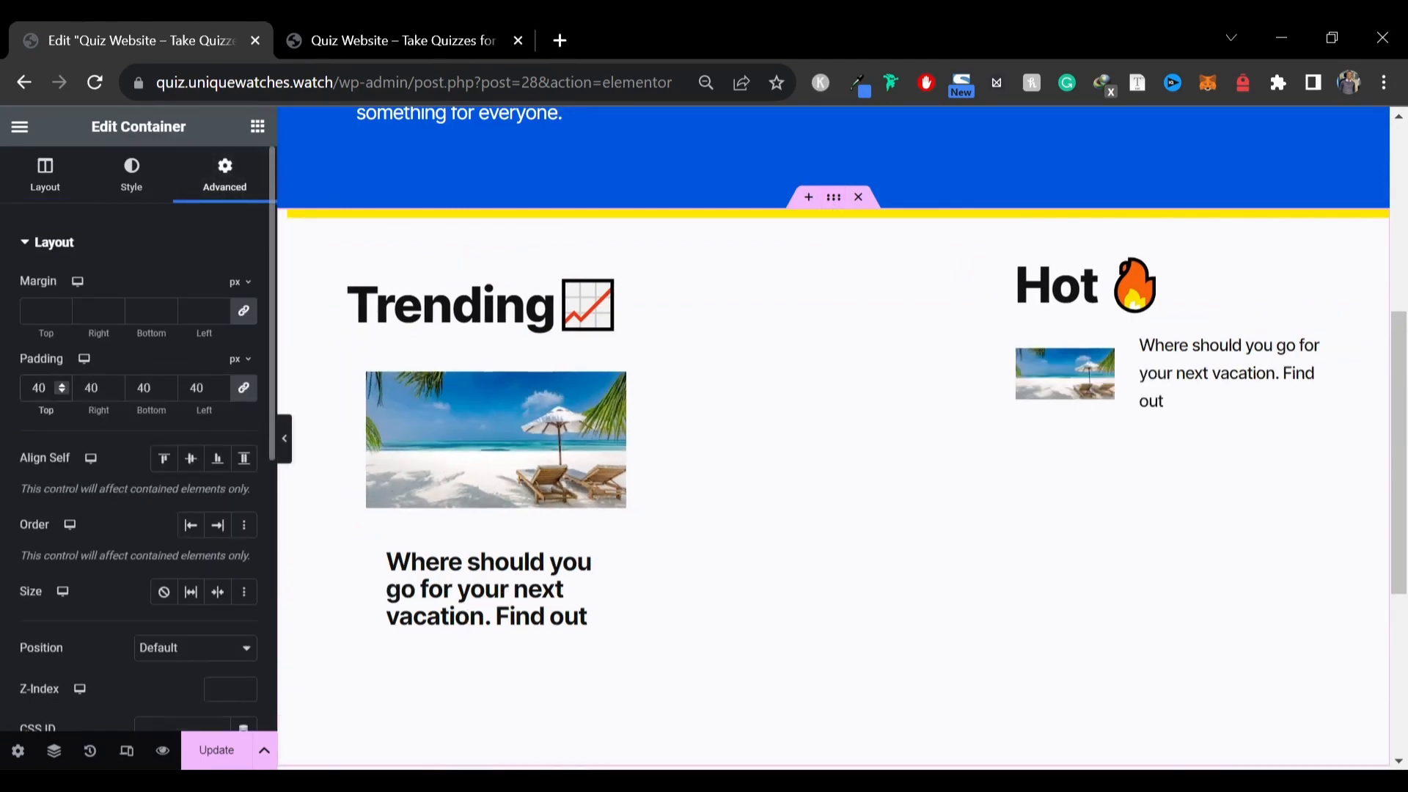
Select the Hot column container and set its padding to 30 px on all sides
left_click(284, 439)
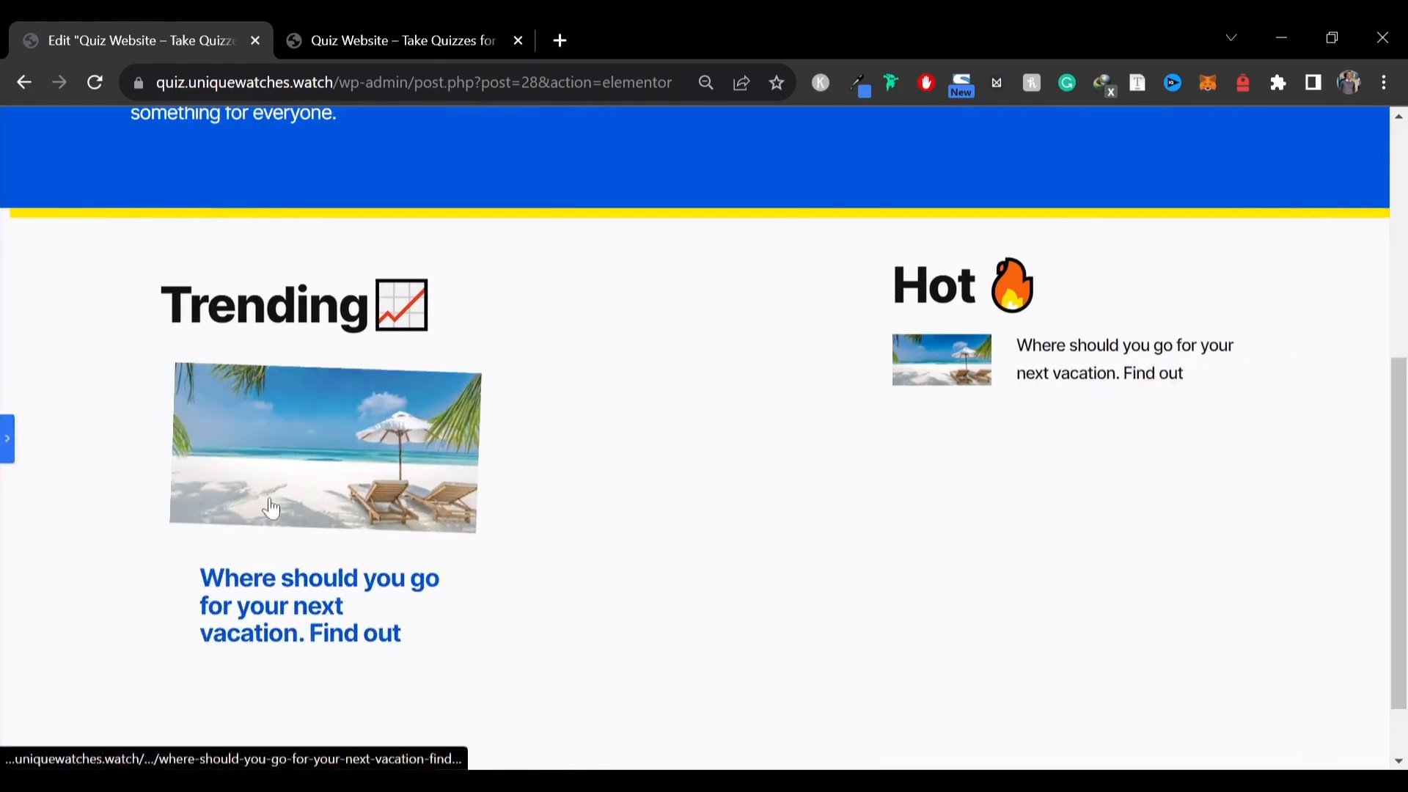
left_click(6, 448)
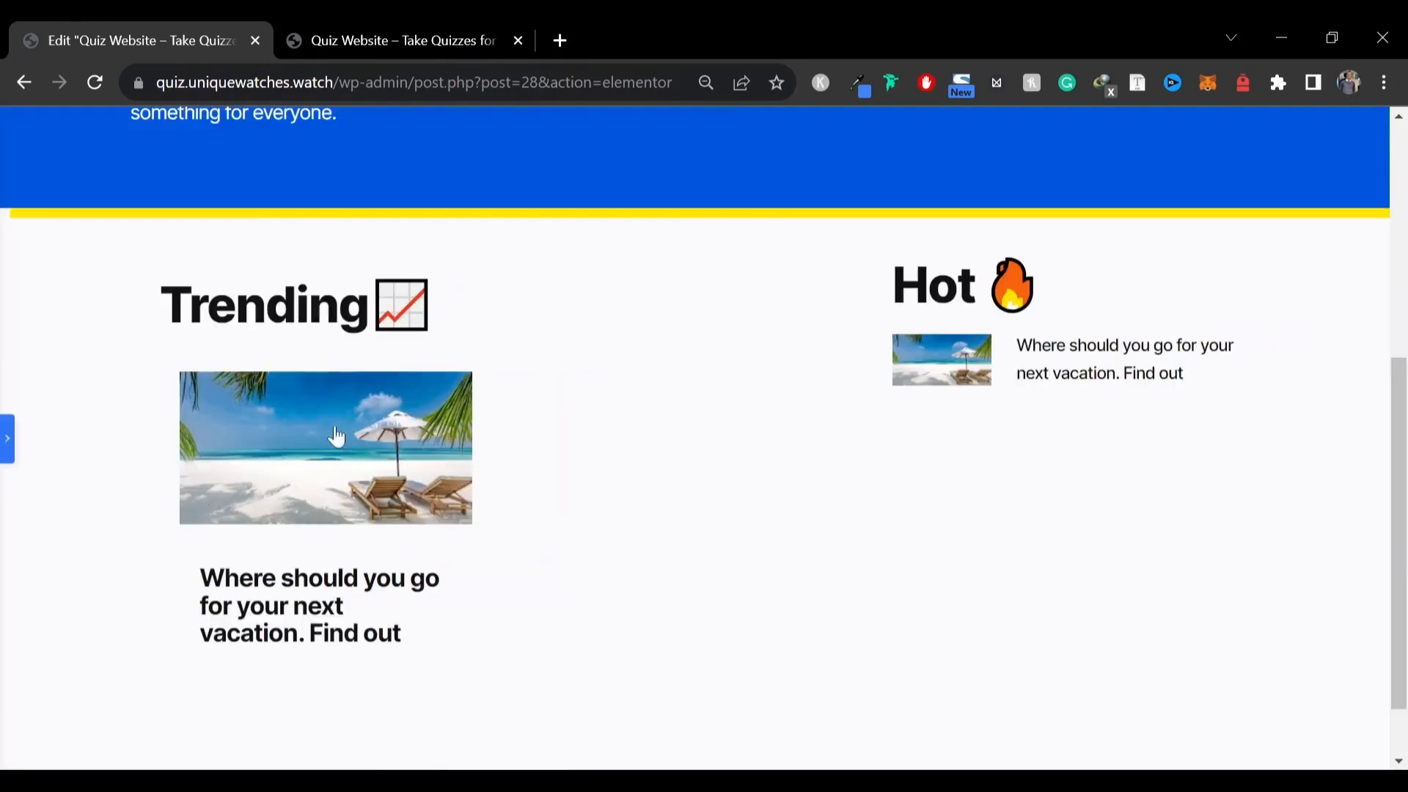
left_click(6, 449)
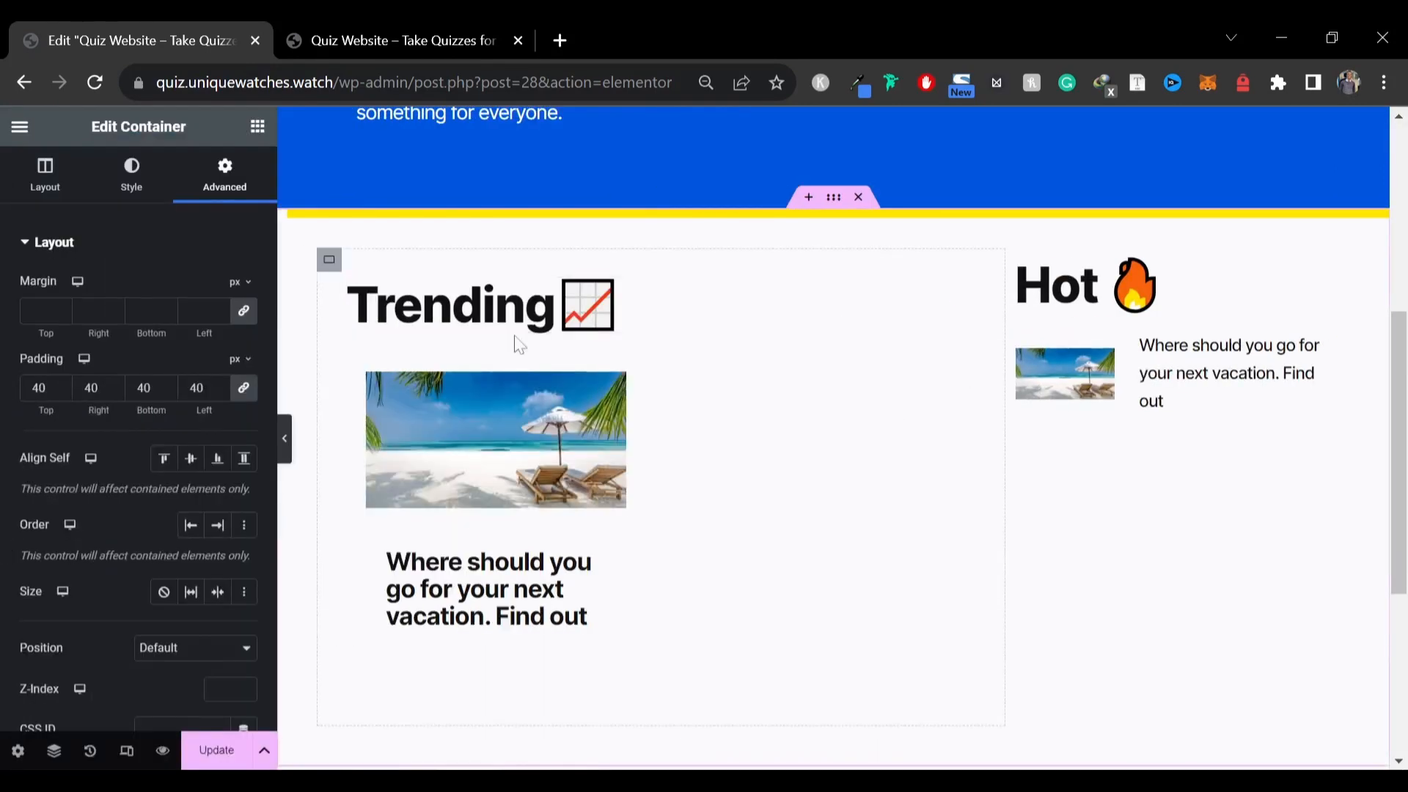
left_click(1018, 260)
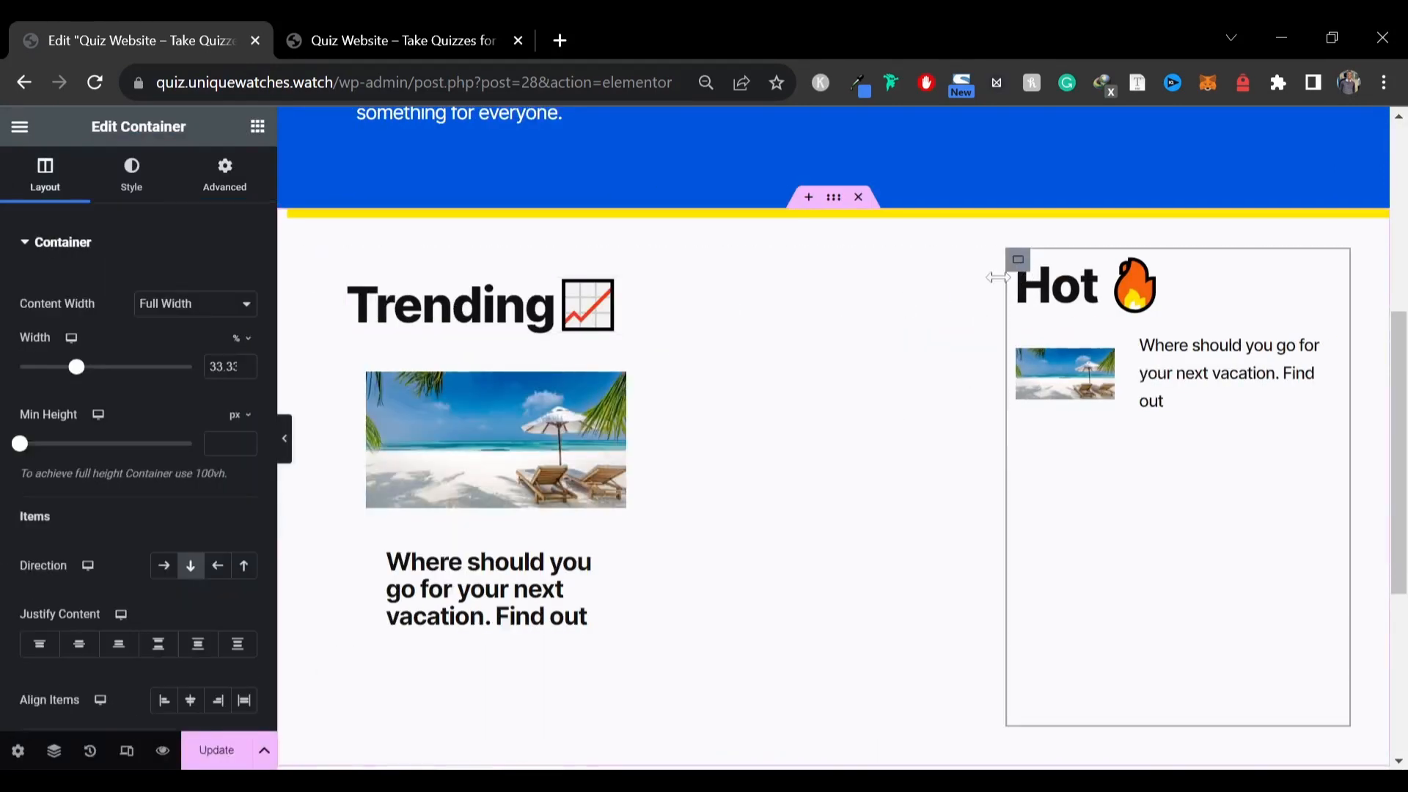
left_click(211, 187)
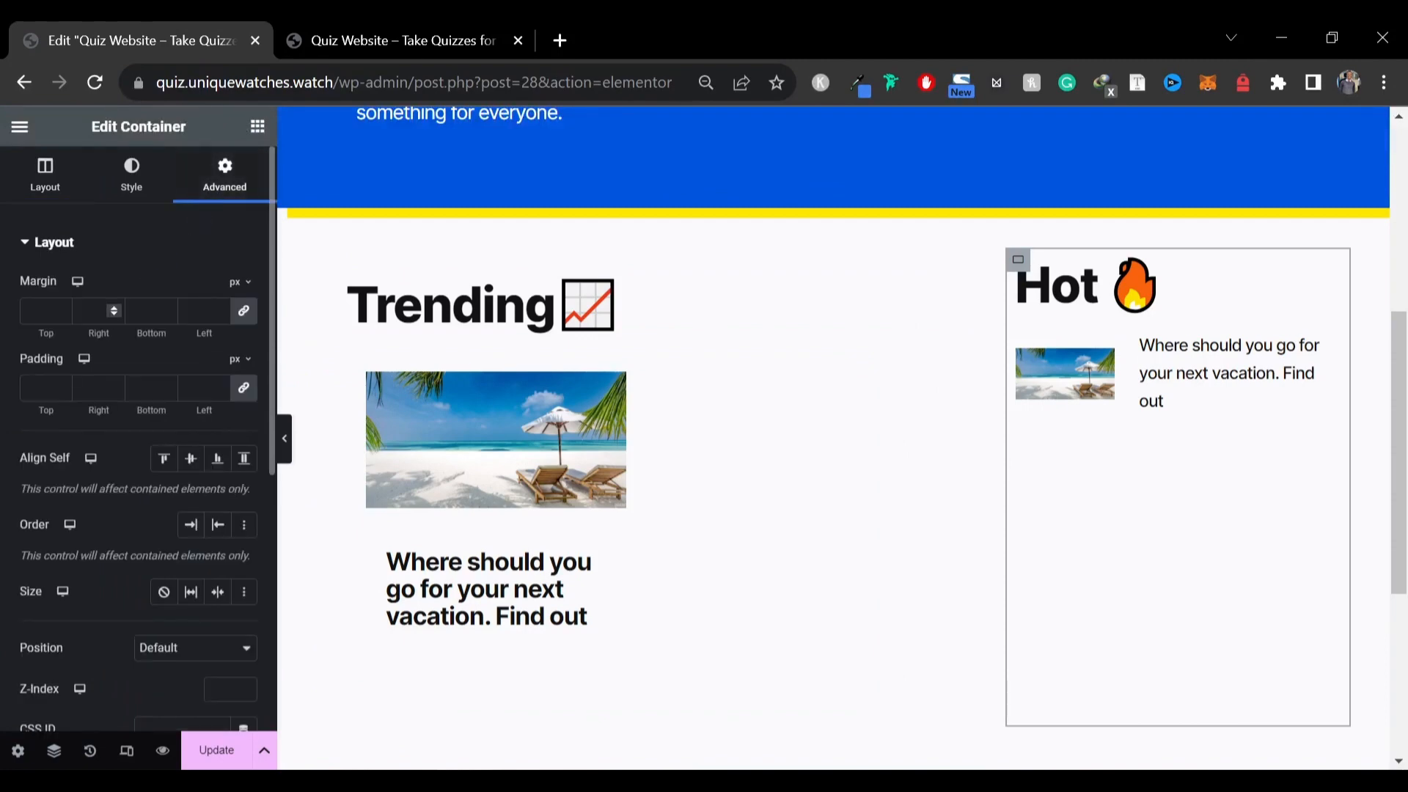
left_click(285, 439)
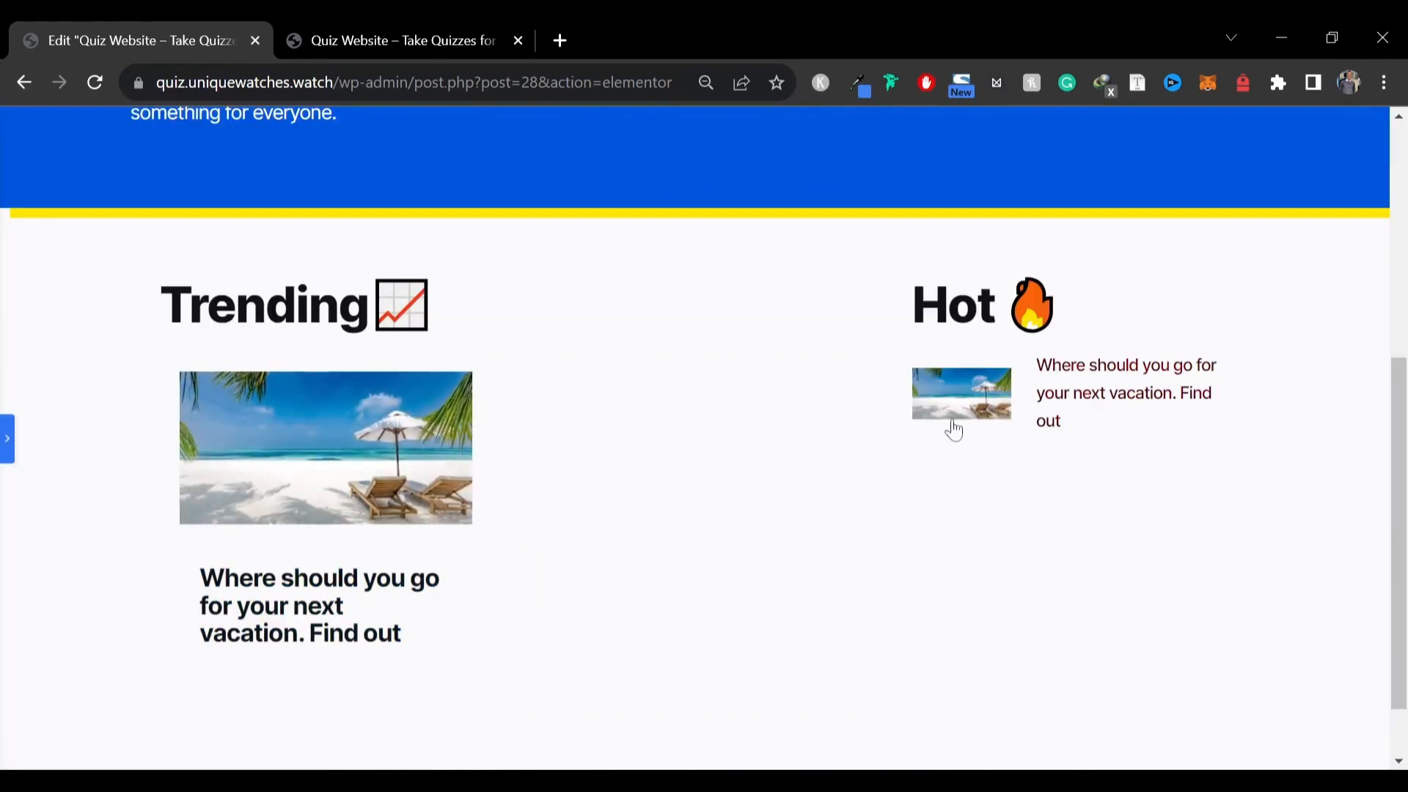
Compare the Trending and Hot sections with the reference site in the other browser tab
scroll(953, 454, "down", 1)
scroll(957, 484, "up", 3)
left_click(418, 38)
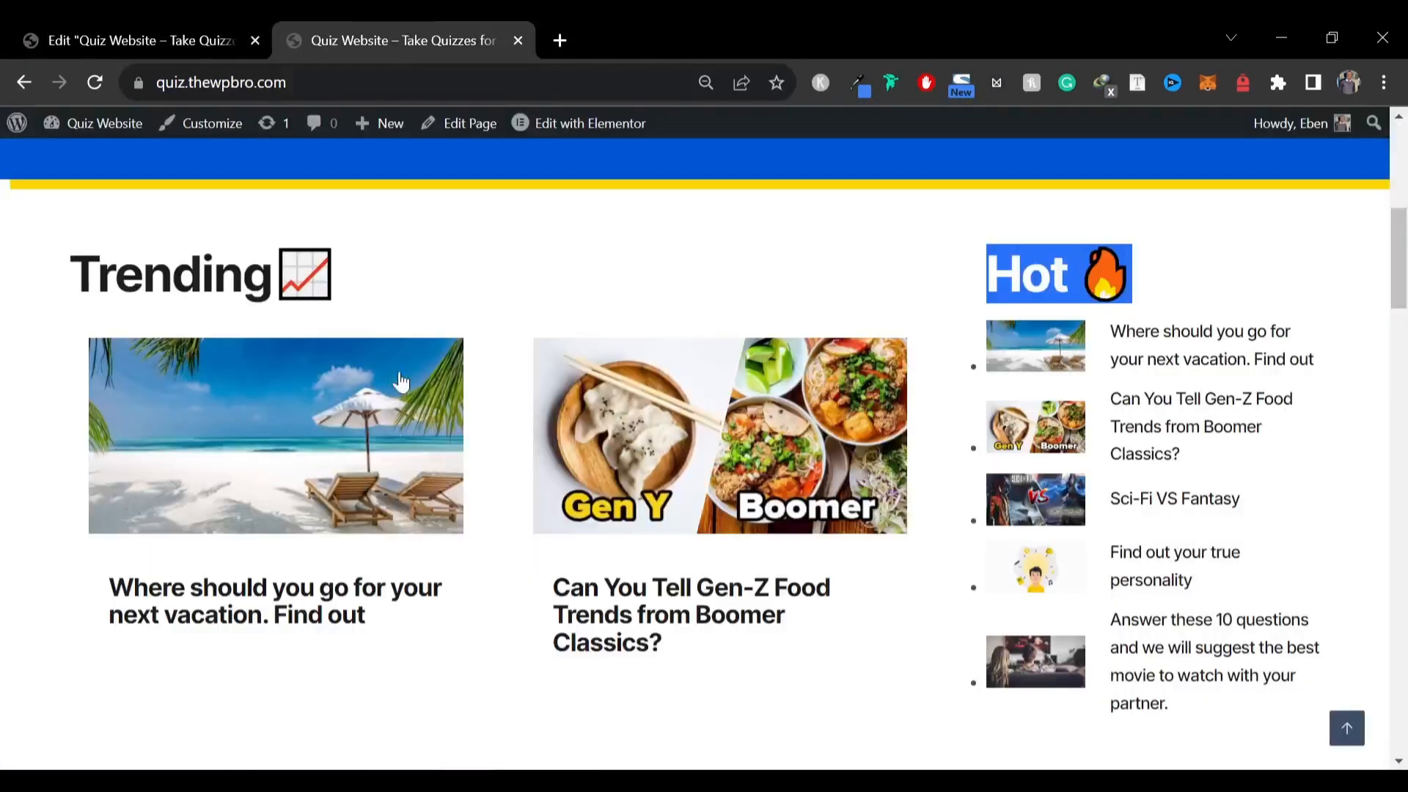
scroll(748, 415, "down", 5)
key("ctrl+shift+Tab")
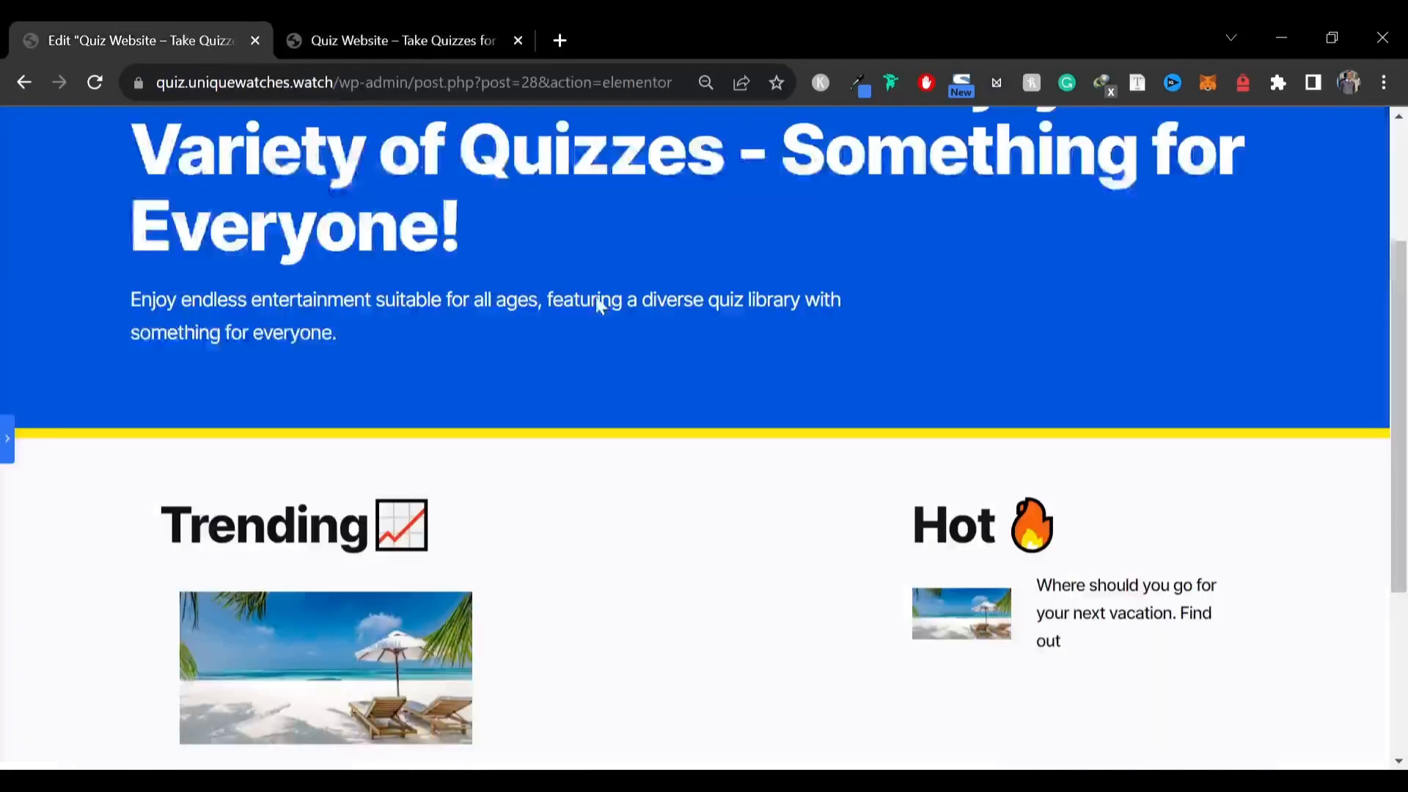
scroll(596, 513, "down", 4)
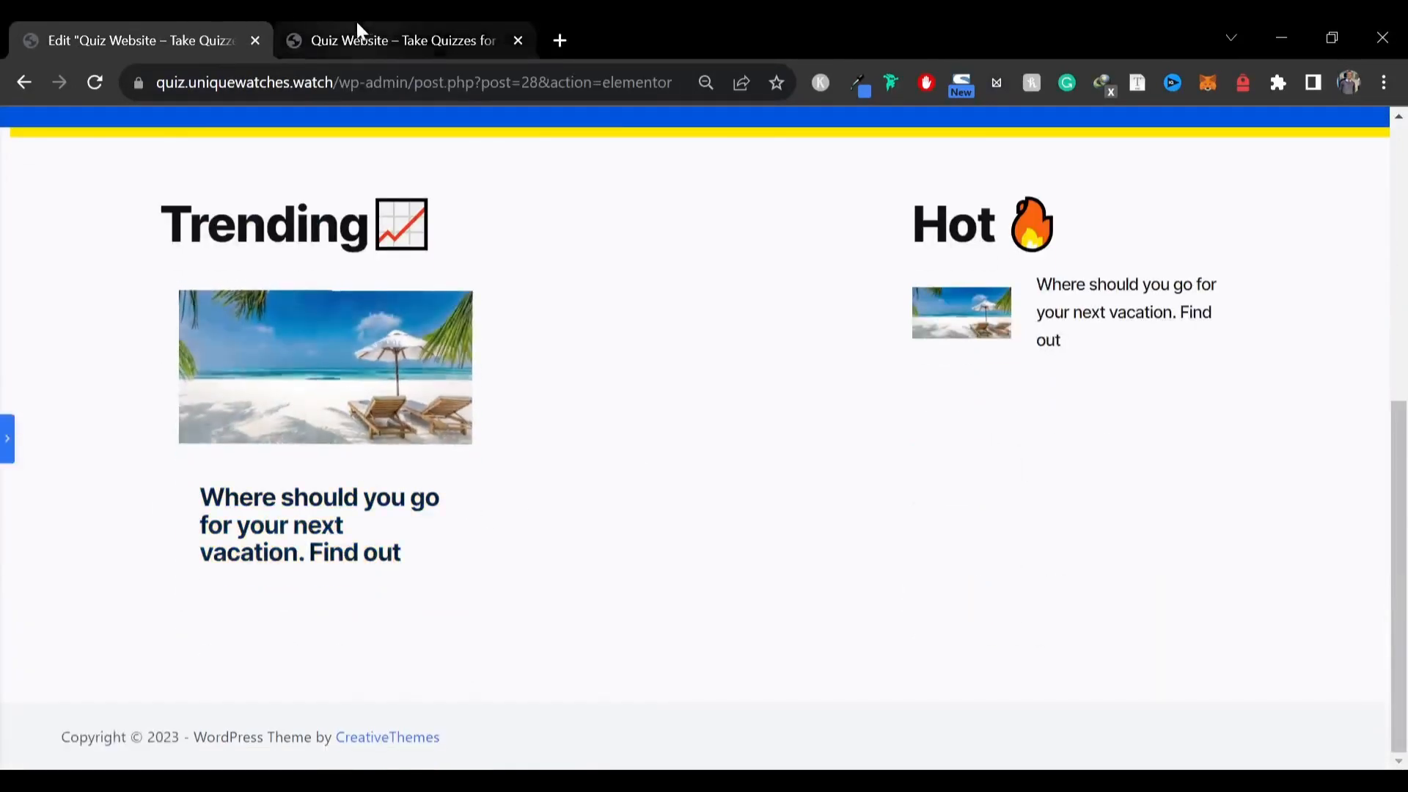
left_click(355, 30)
scroll(1113, 415, "up", 3)
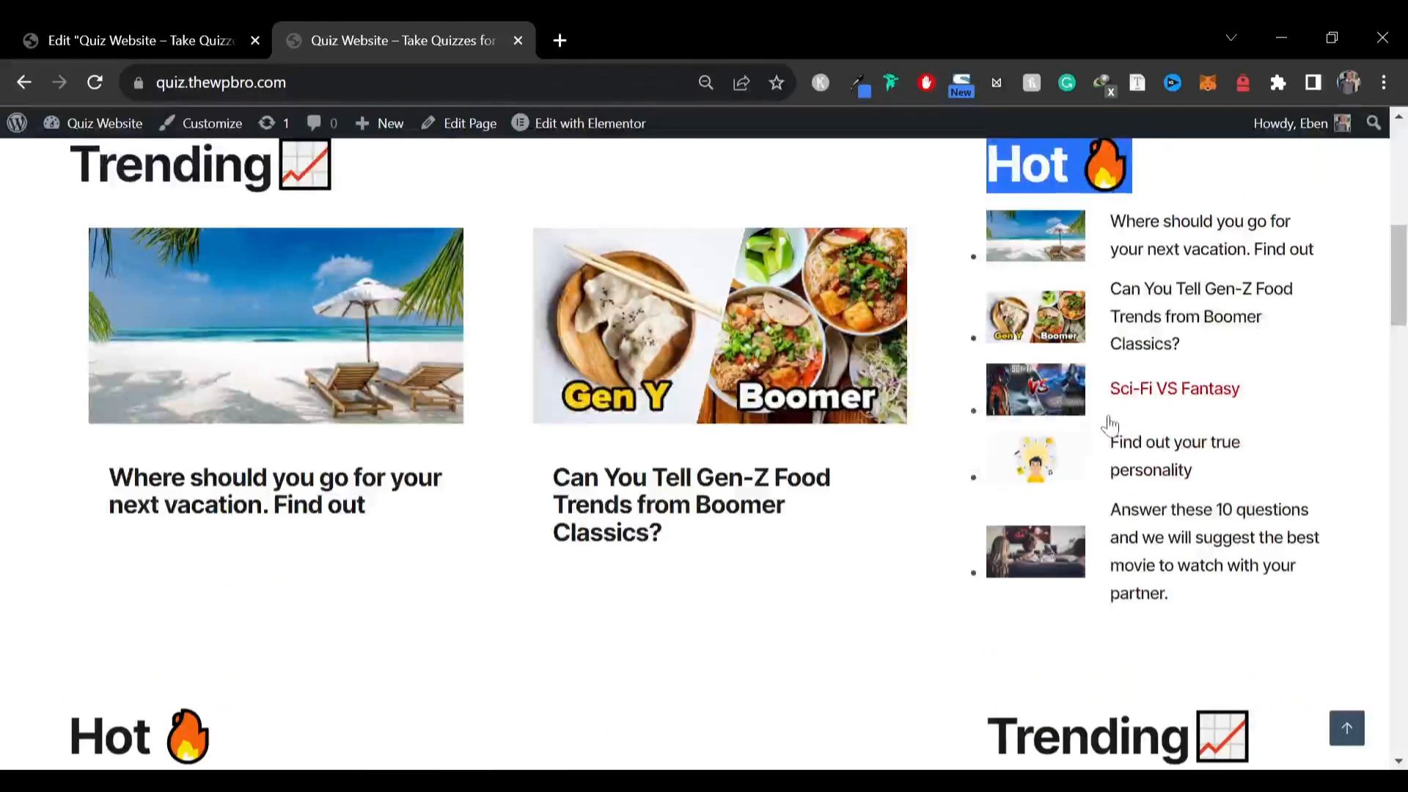
scroll(685, 418, "down", 6)
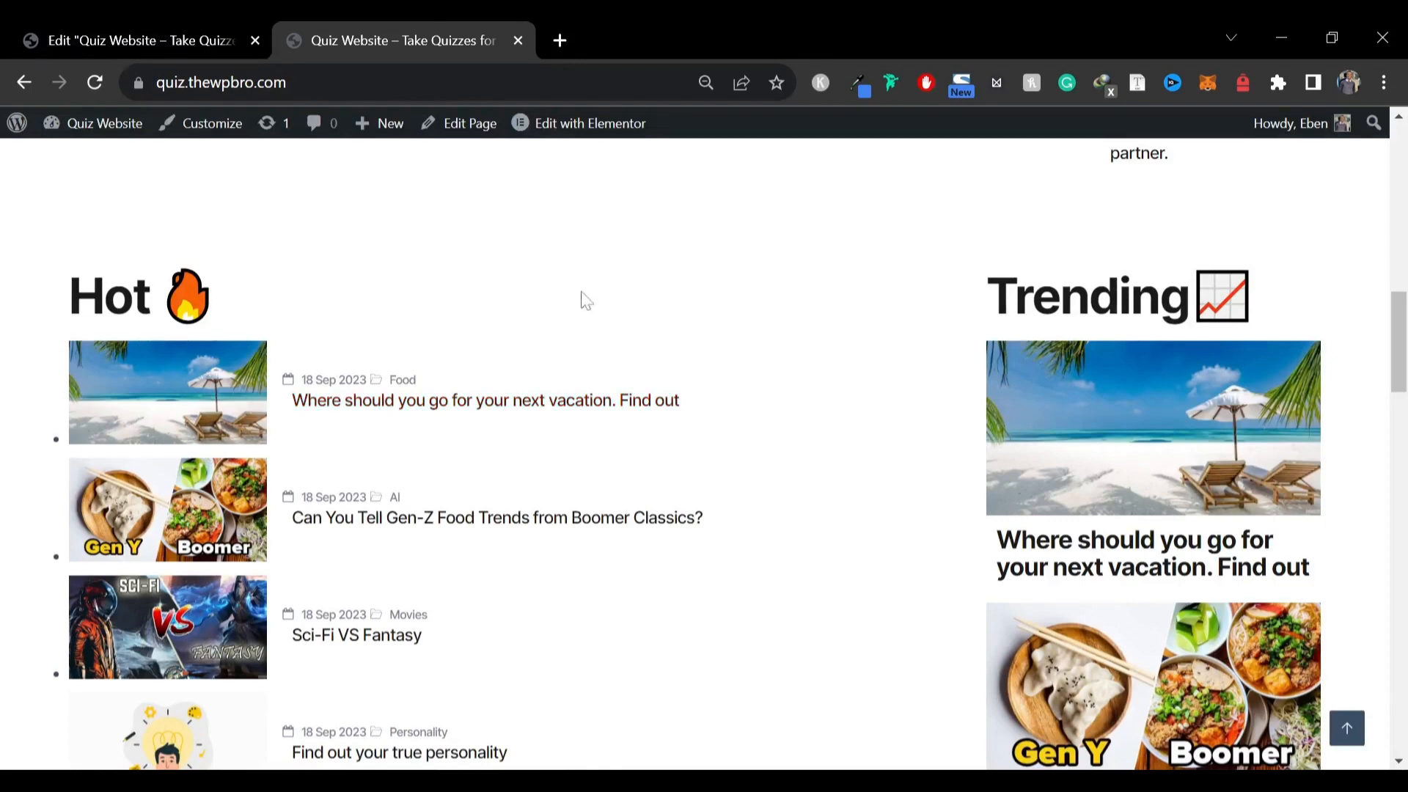
scroll(404, 369, "down", 2)
left_click(139, 40)
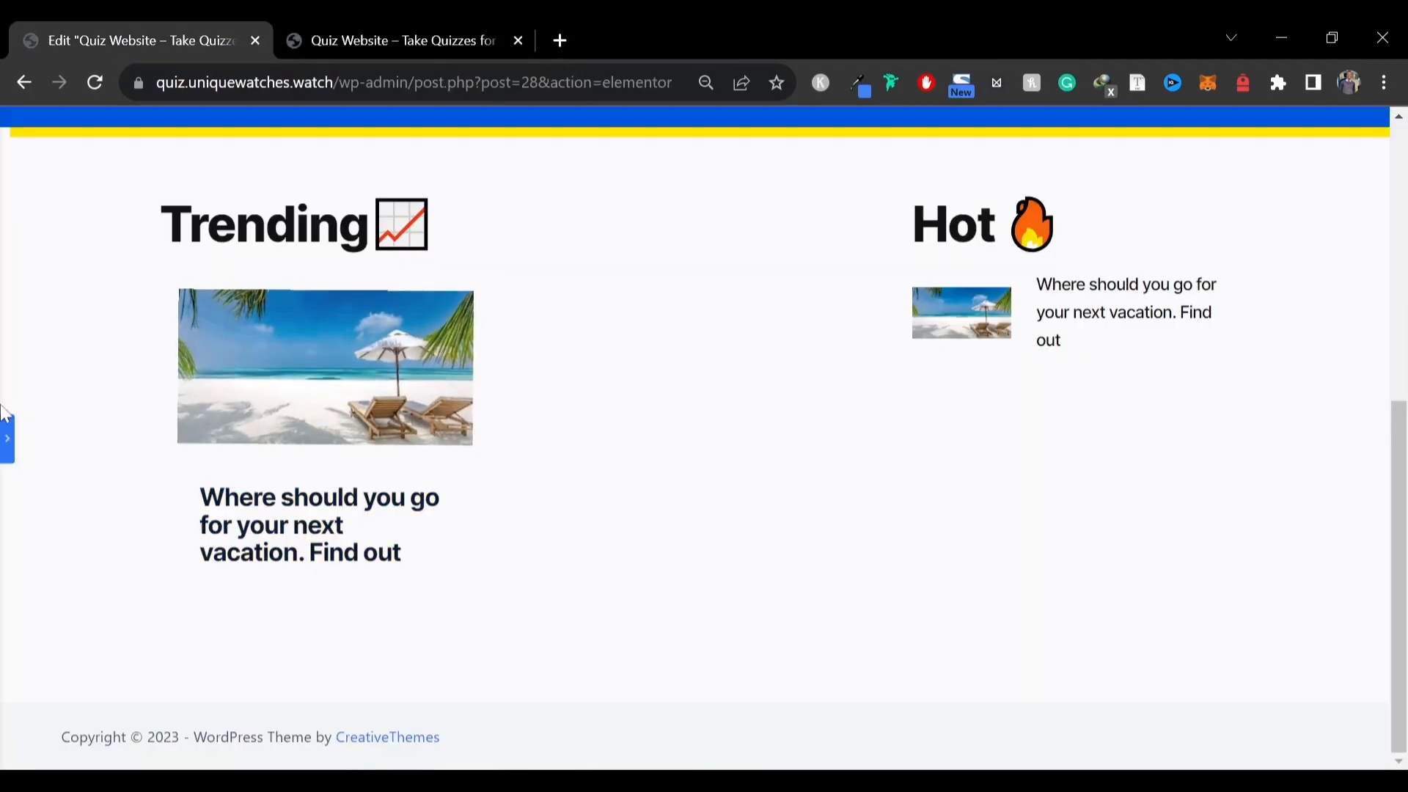
Switch to tablet responsive view and set the hero heading font size to 50 px
left_click(7, 438)
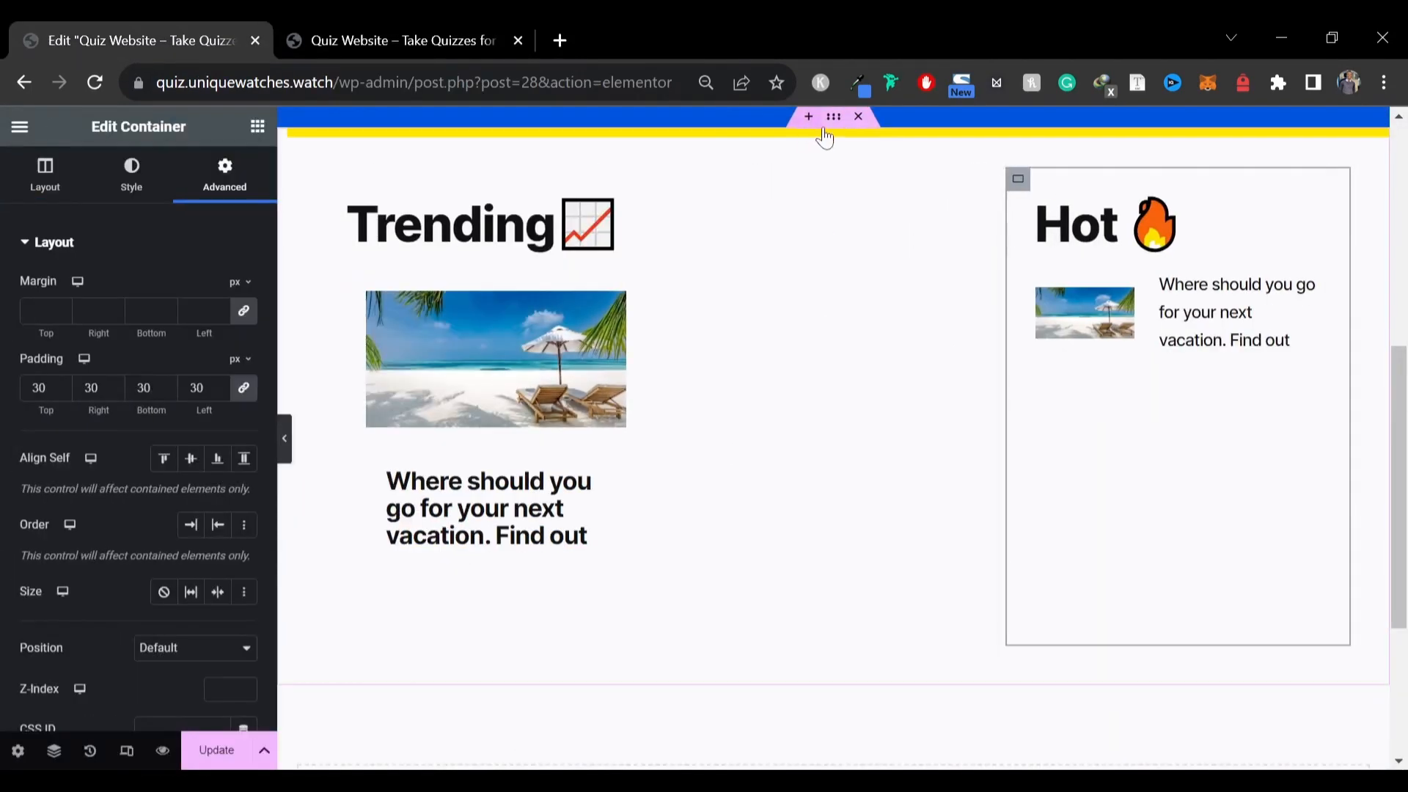
right_click(833, 121)
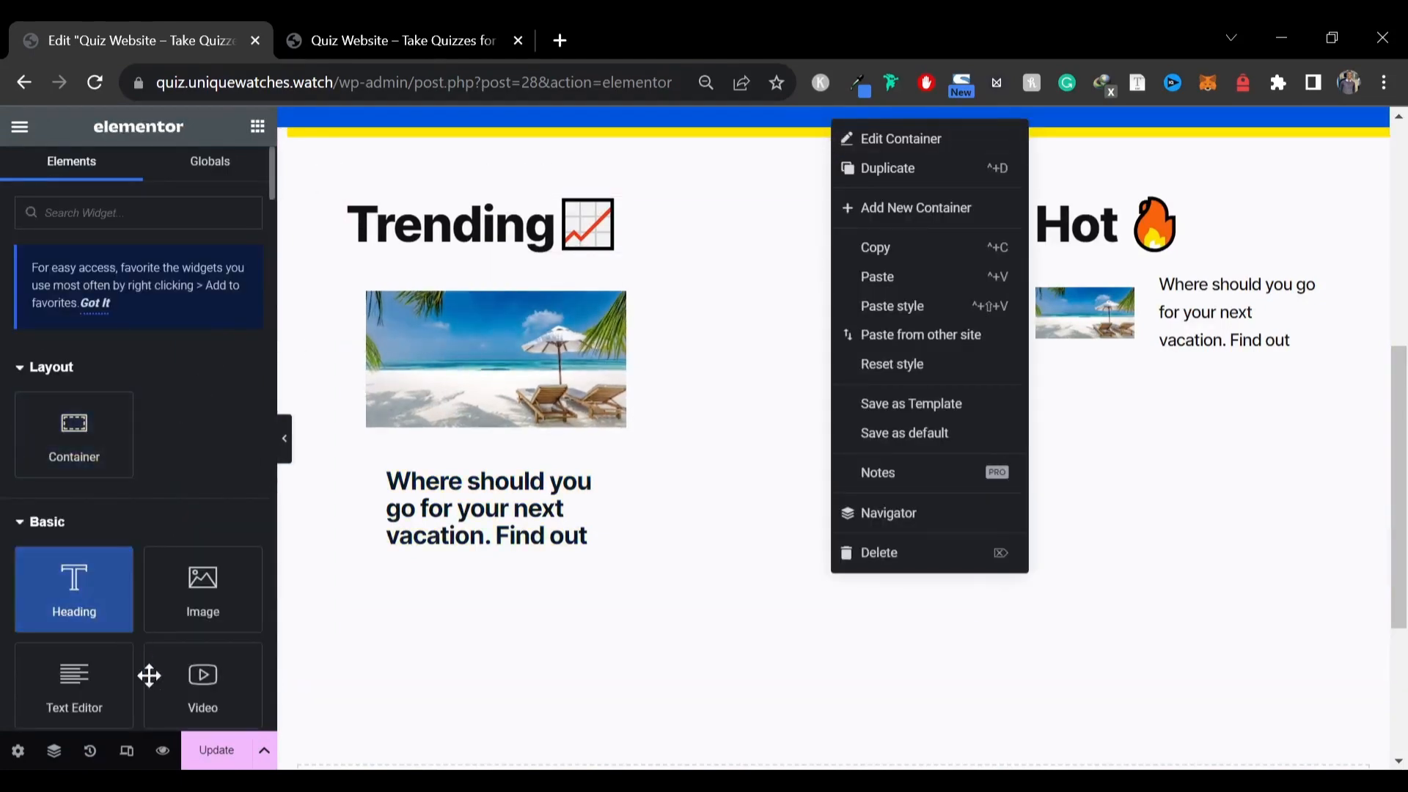
left_click(128, 755)
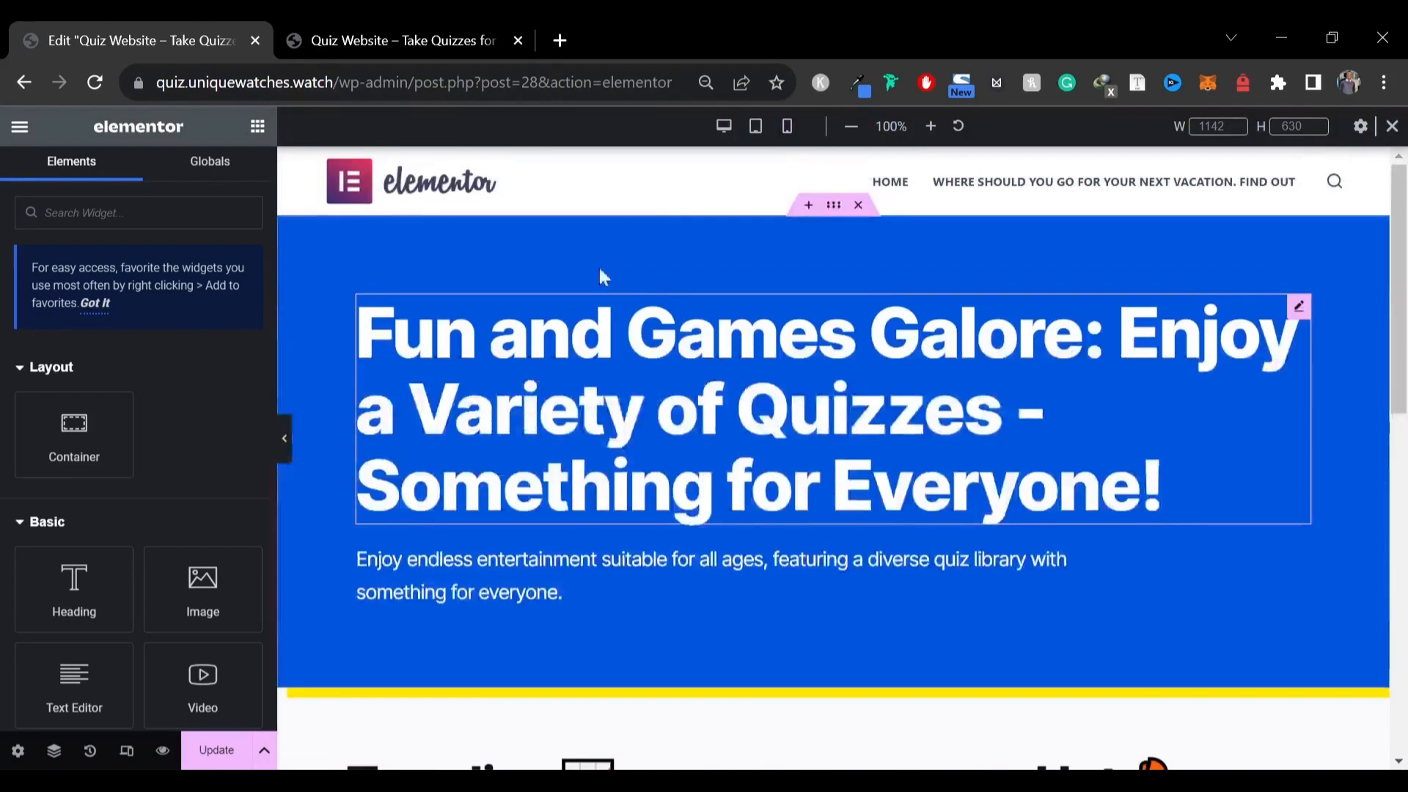
left_click(756, 127)
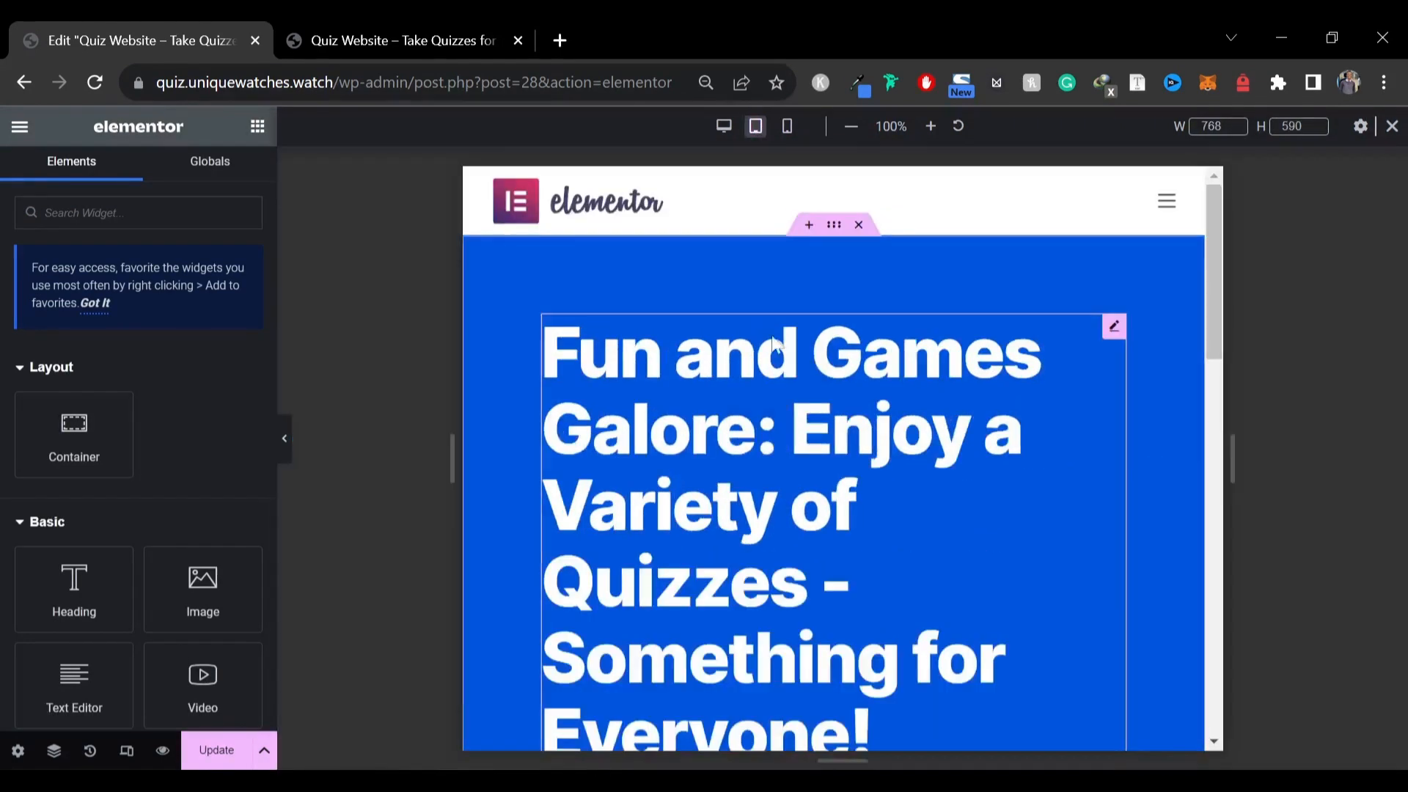
scroll(969, 339, "down", 2)
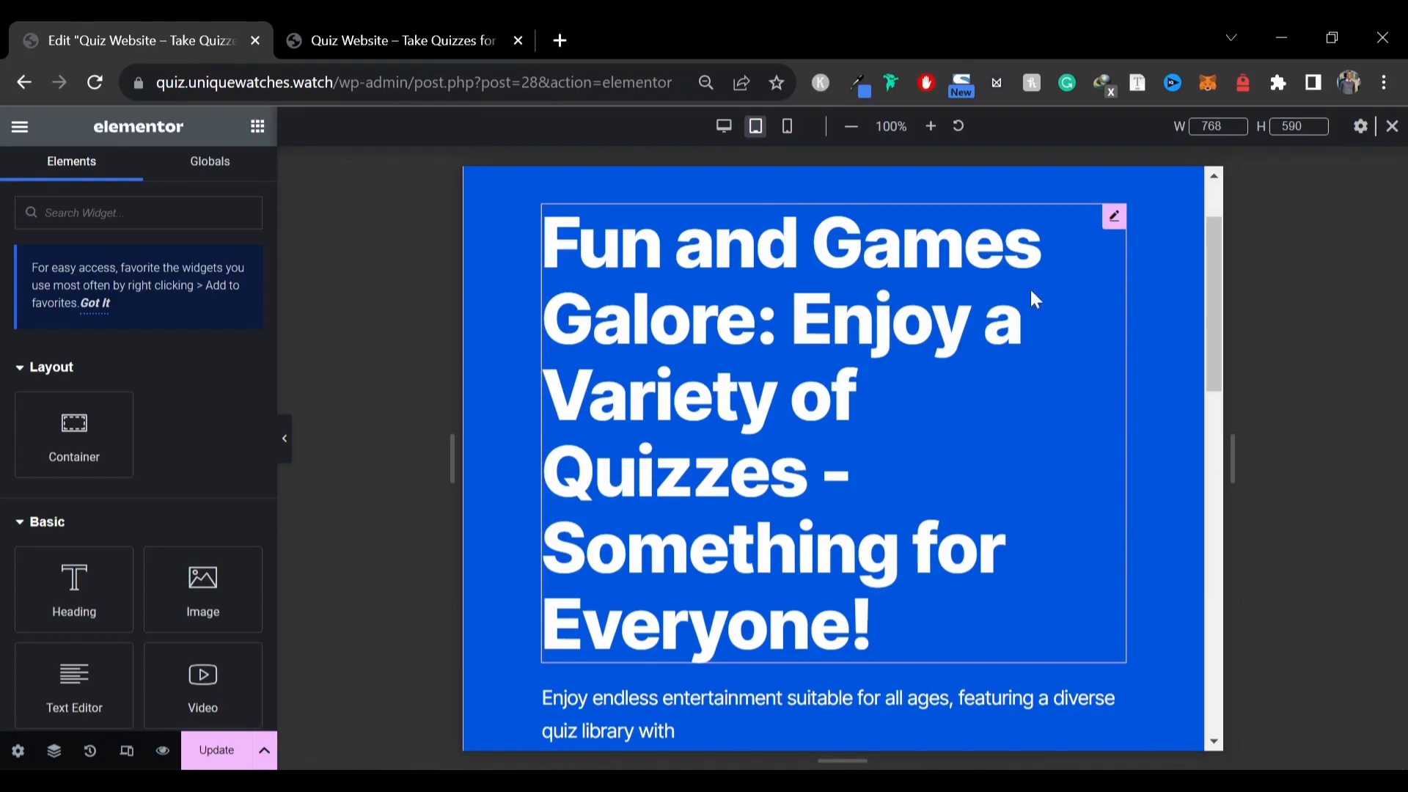
left_click(1113, 220)
left_click(244, 330)
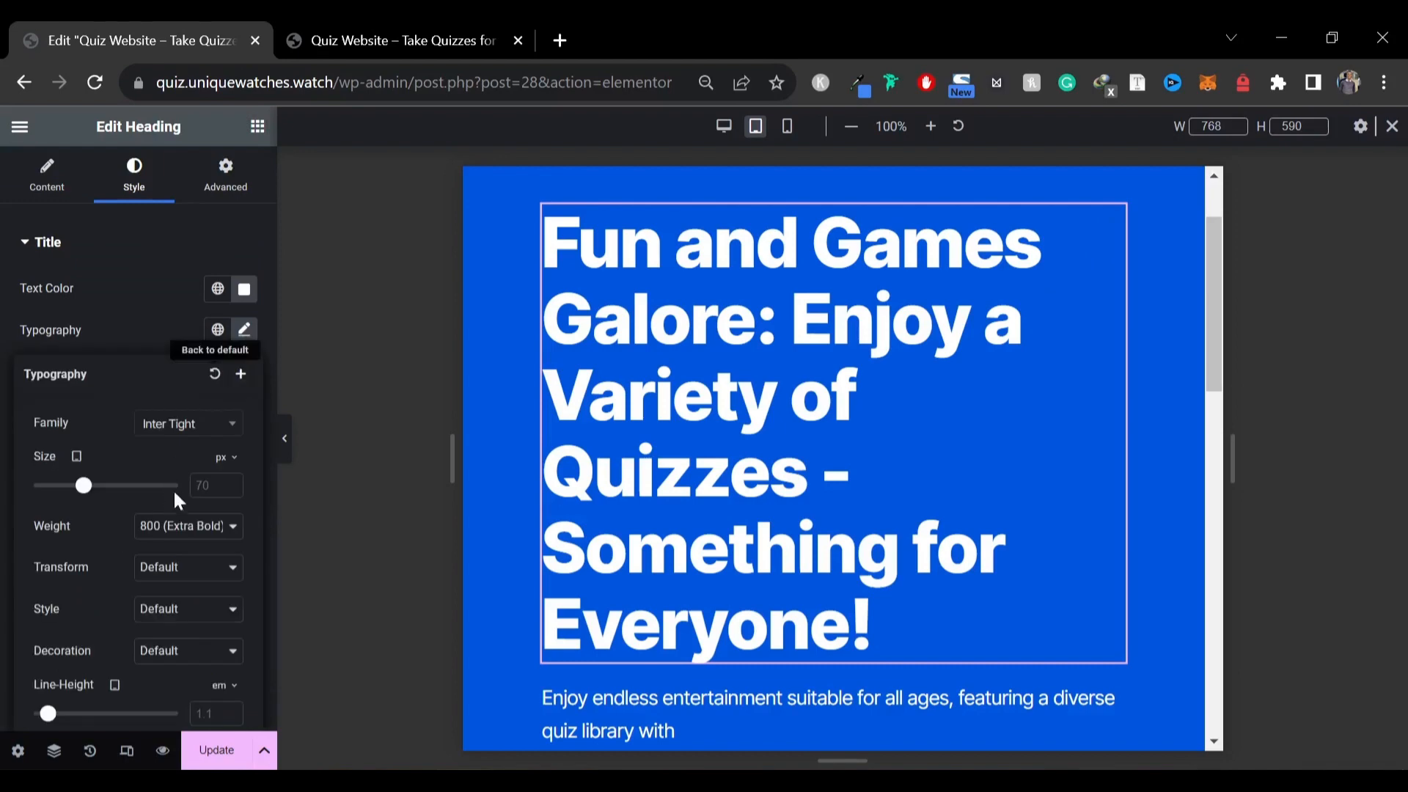
type("50")
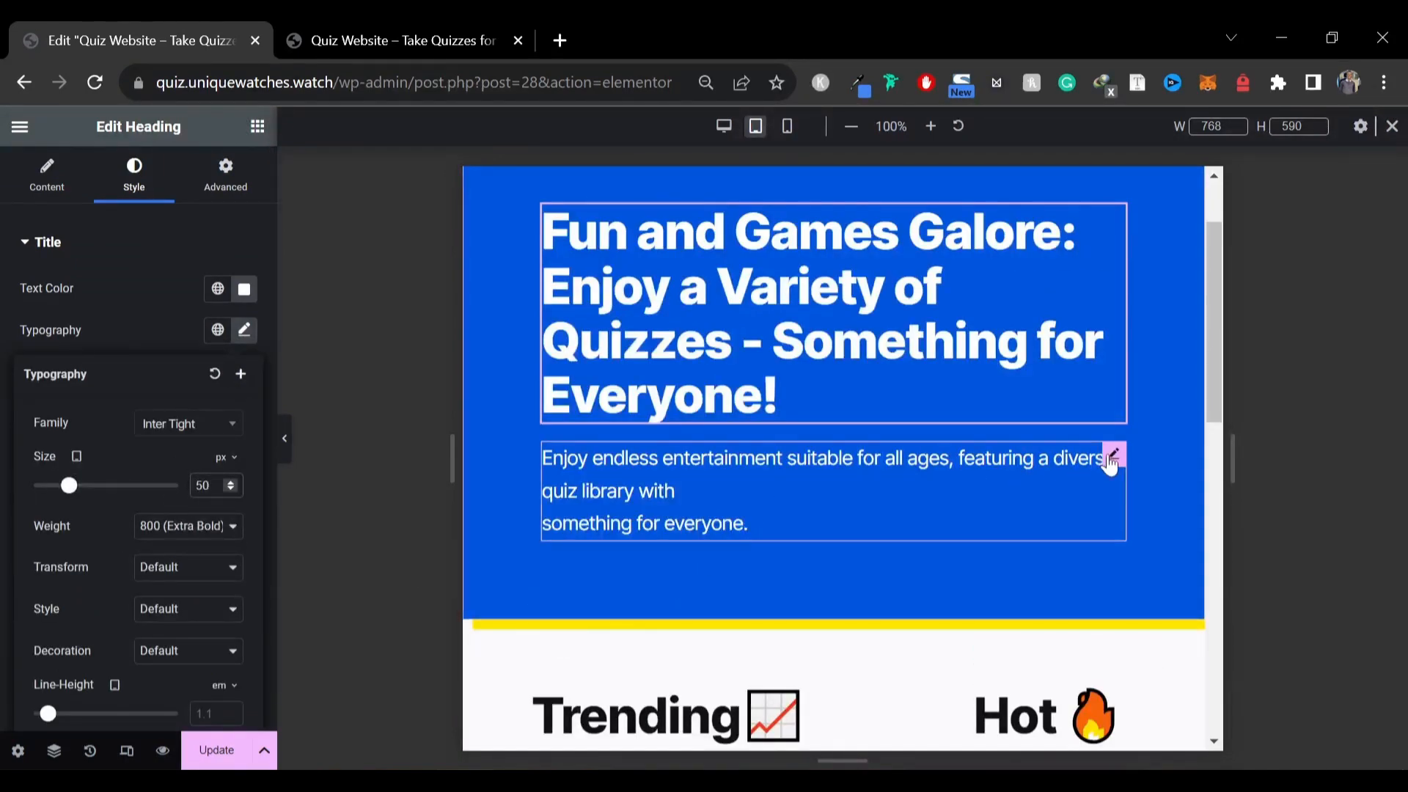
Set the hero description text font size to 15 px for tablet
left_click(1111, 460)
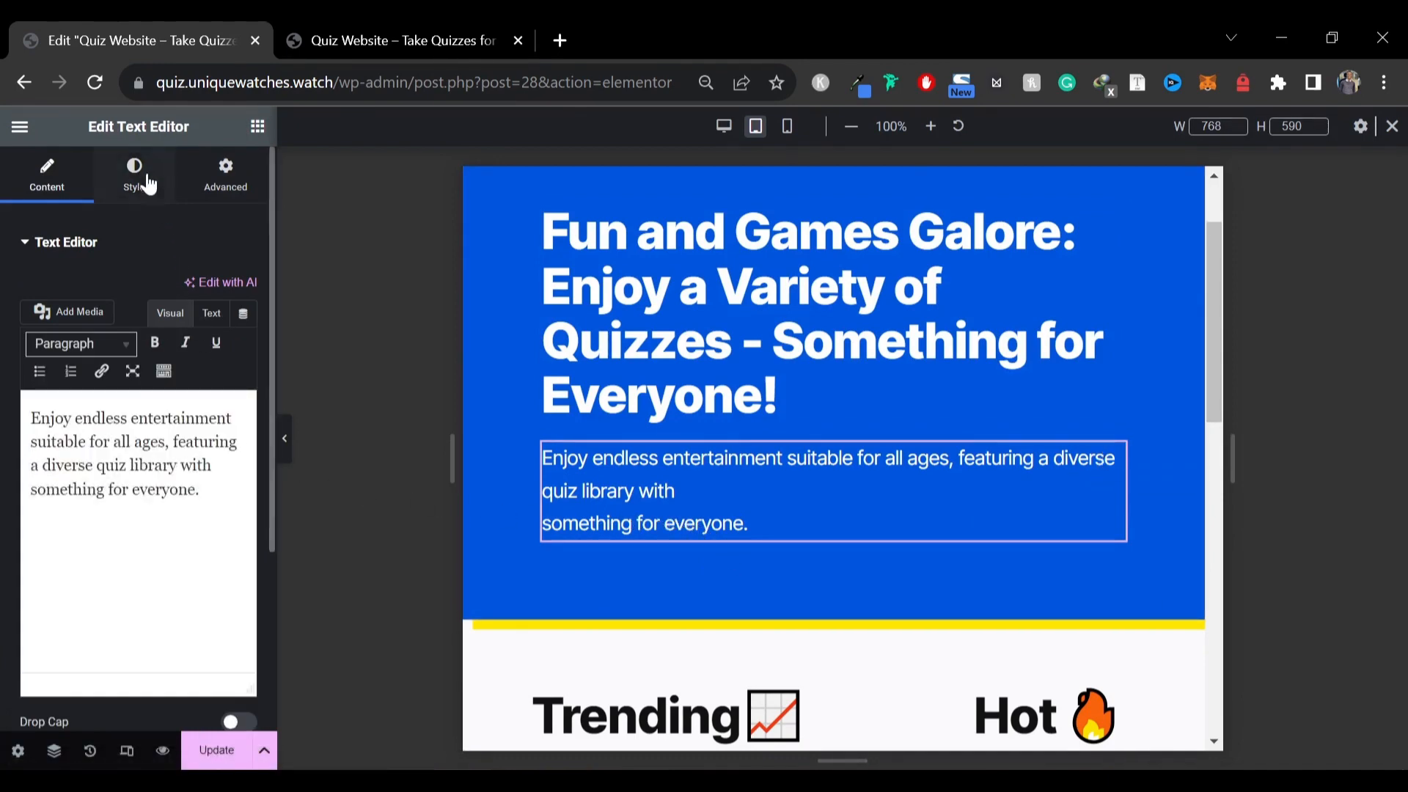
left_click(152, 192)
left_click(244, 372)
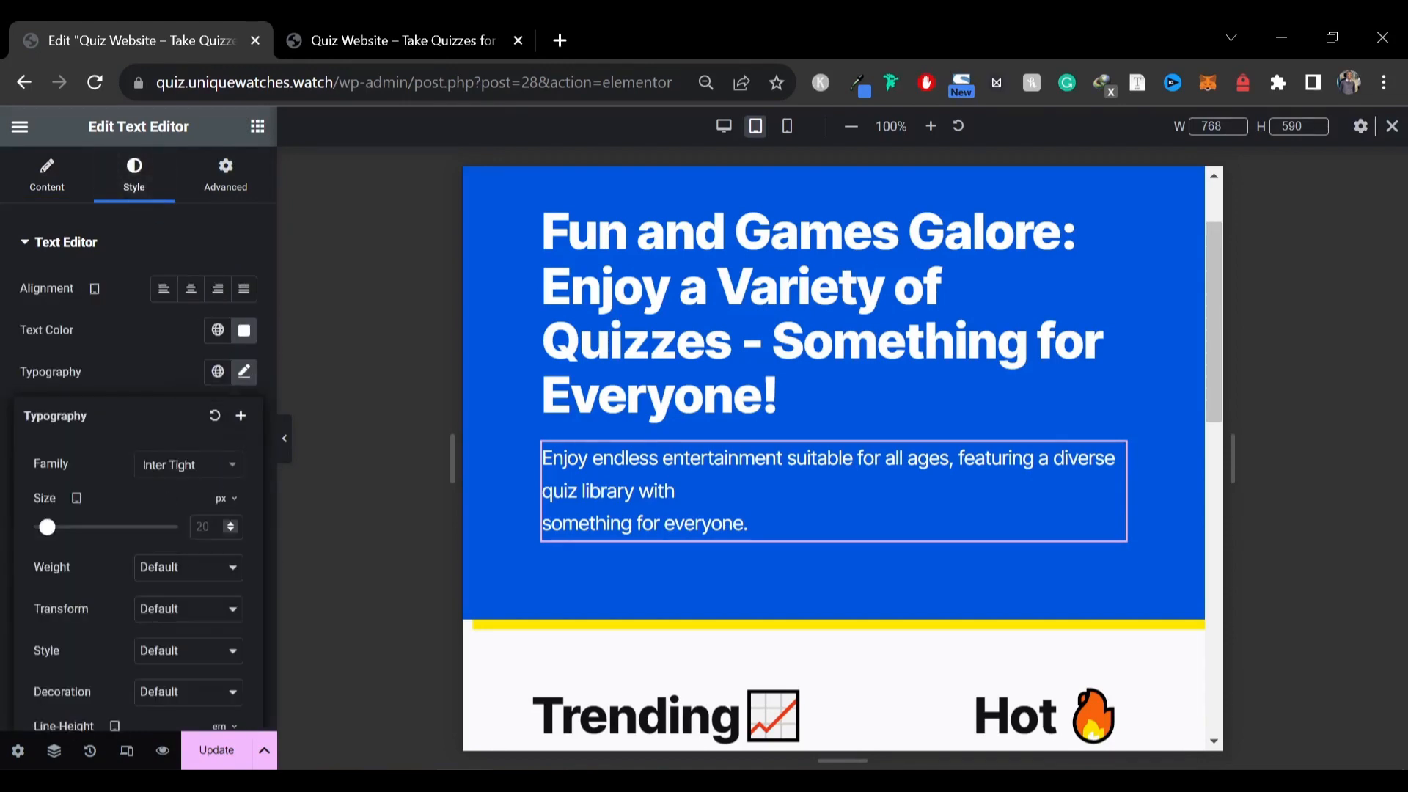
type("15")
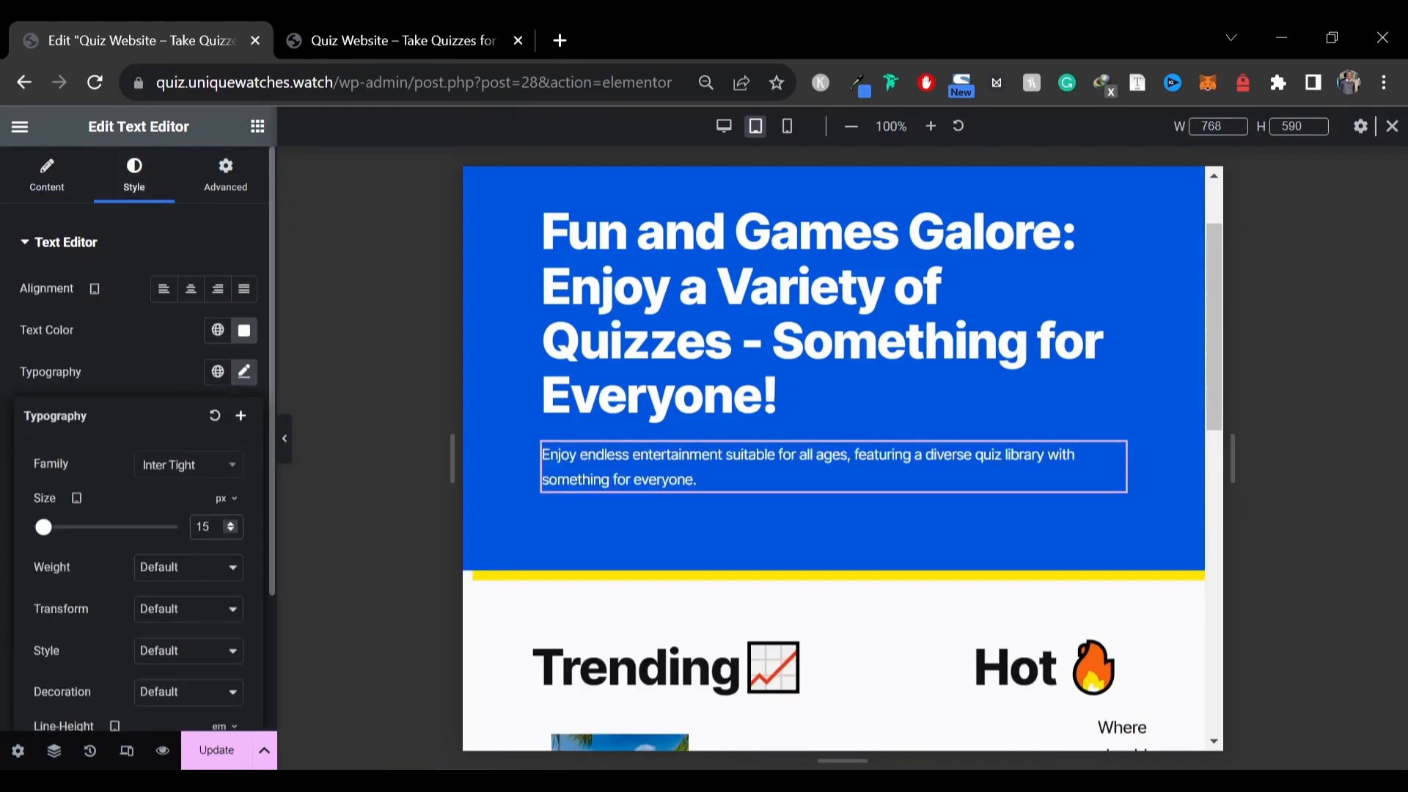
Set the hero description text font size to 16 px for tablet and preview the page
key("BackSpace")
type("8")
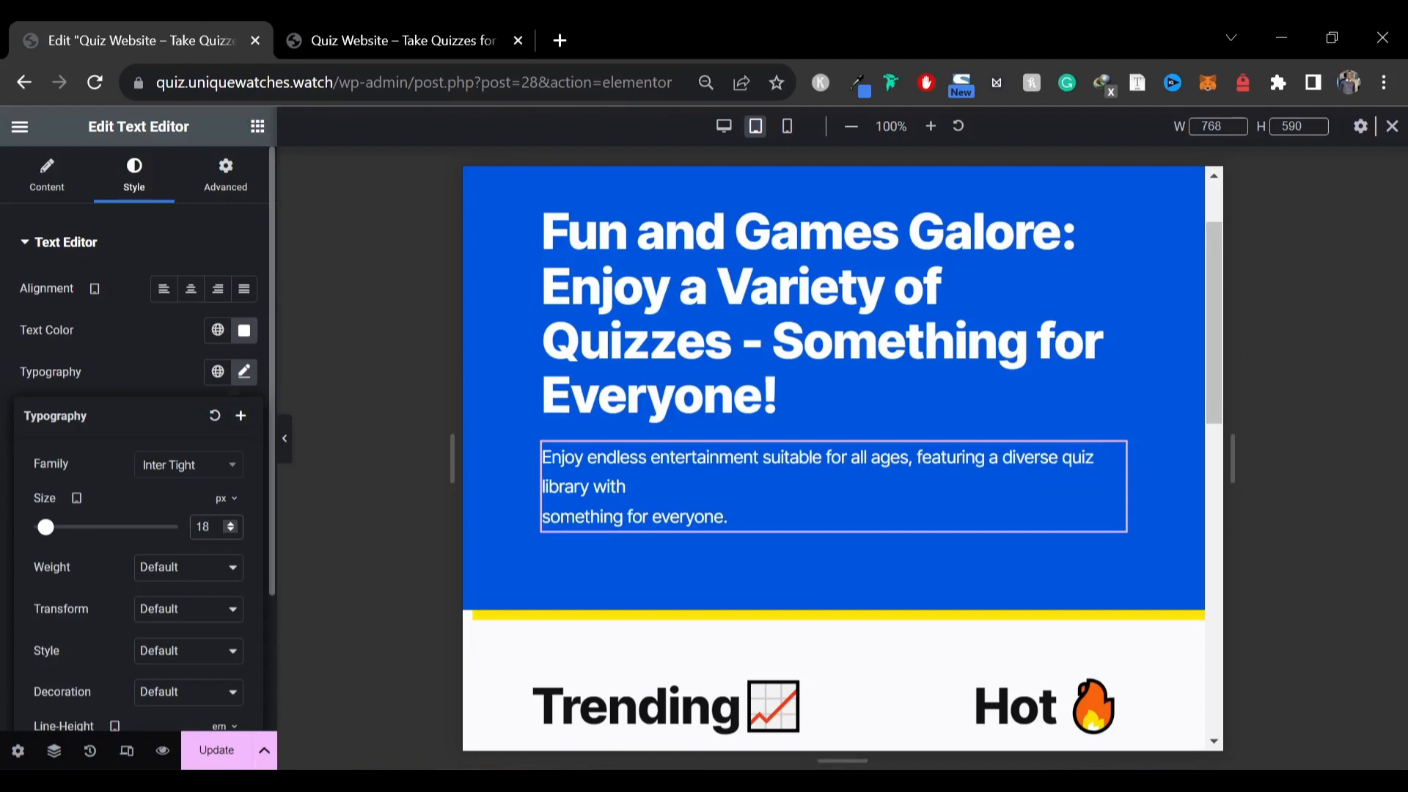
key("BackSpace")
type("7")
key("BackSpace")
type("6")
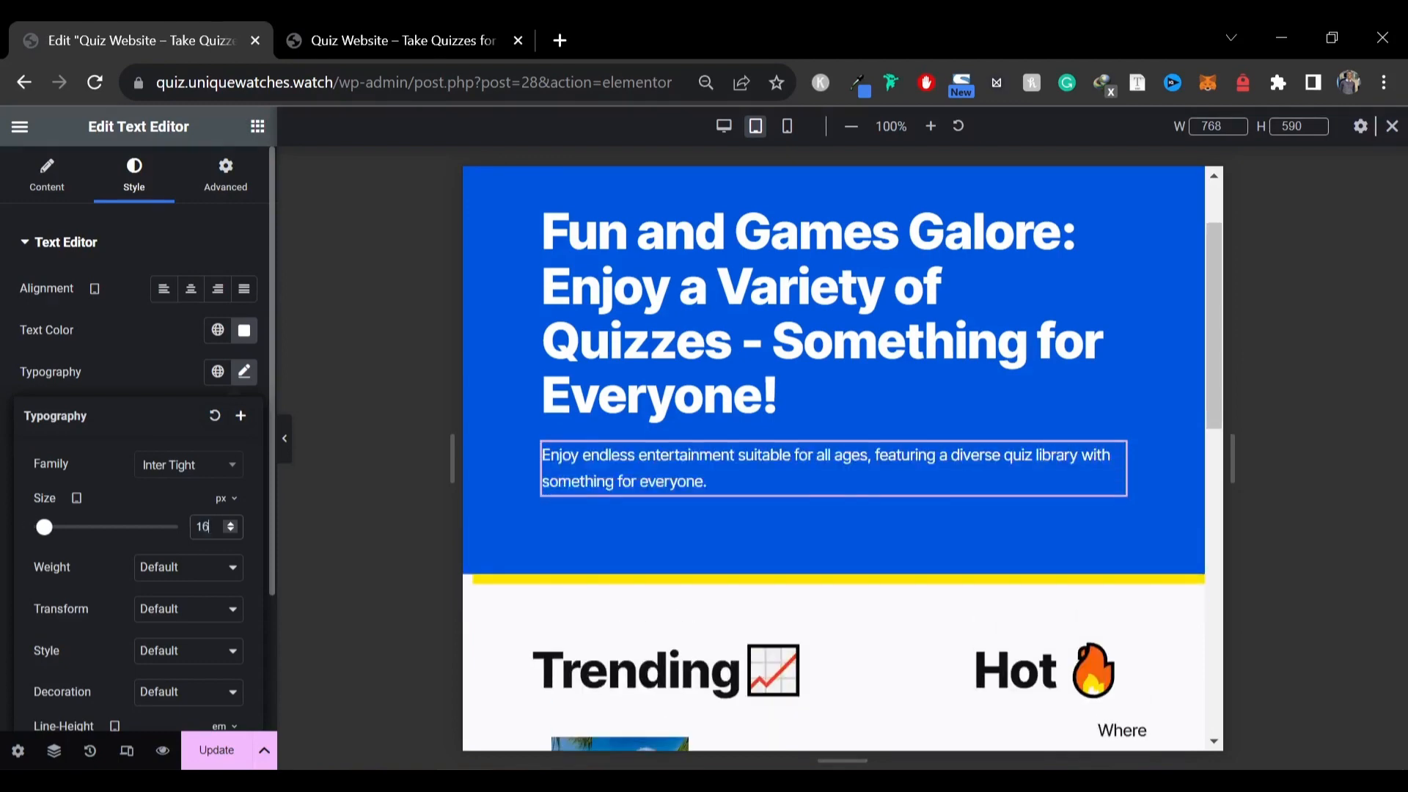
left_click(286, 438)
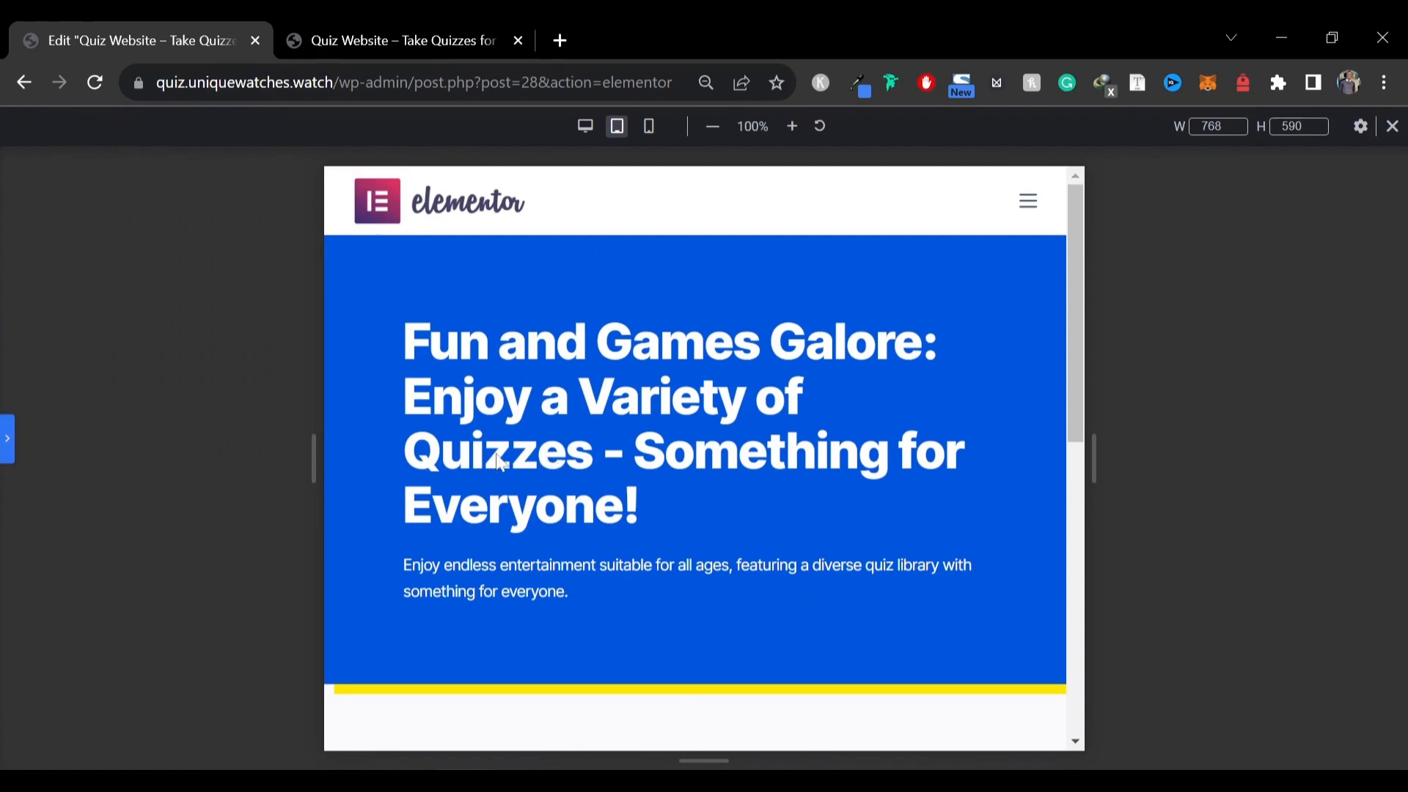
left_click(7, 438)
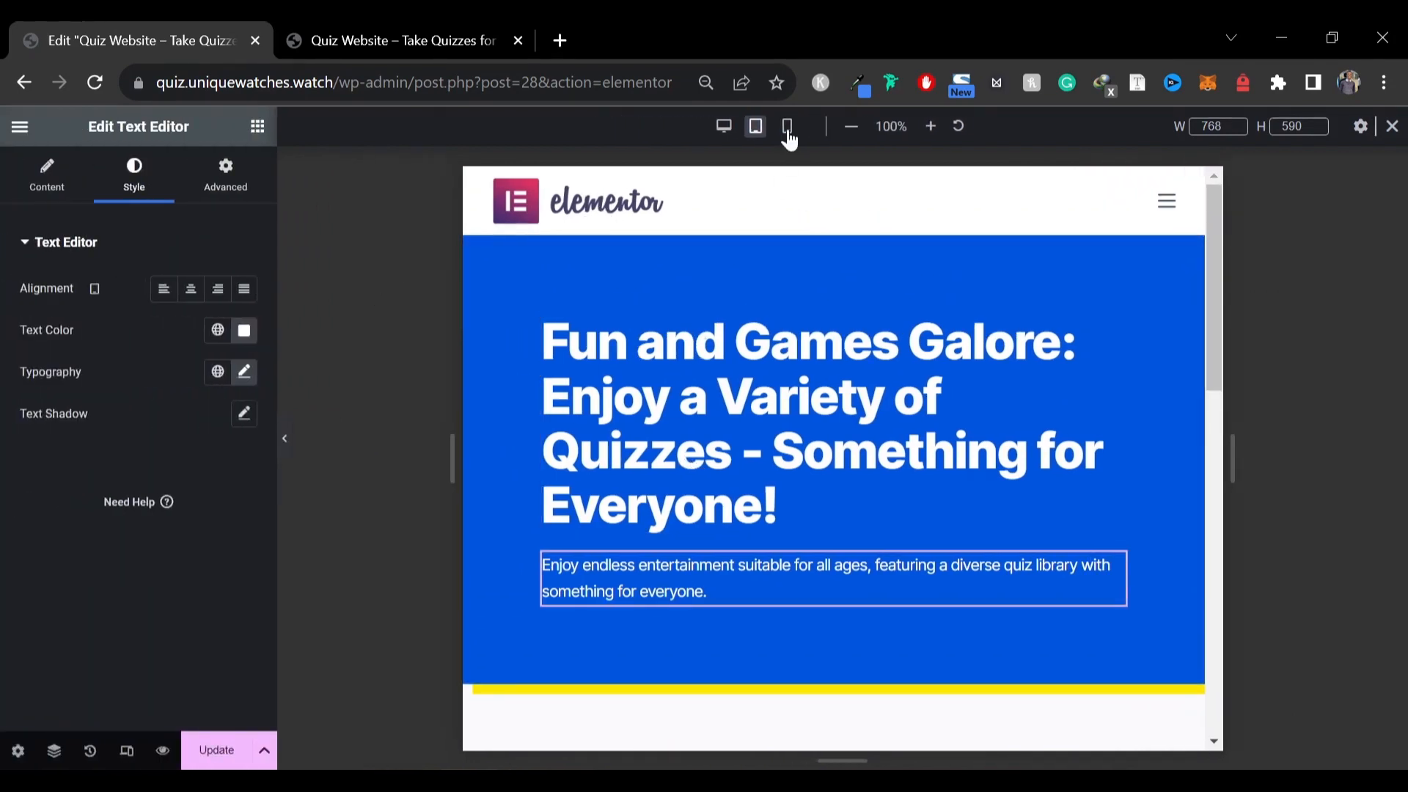
Switch to mobile view and set the hero container padding to 40 px top and bottom, 20 px left and right
left_click(787, 131)
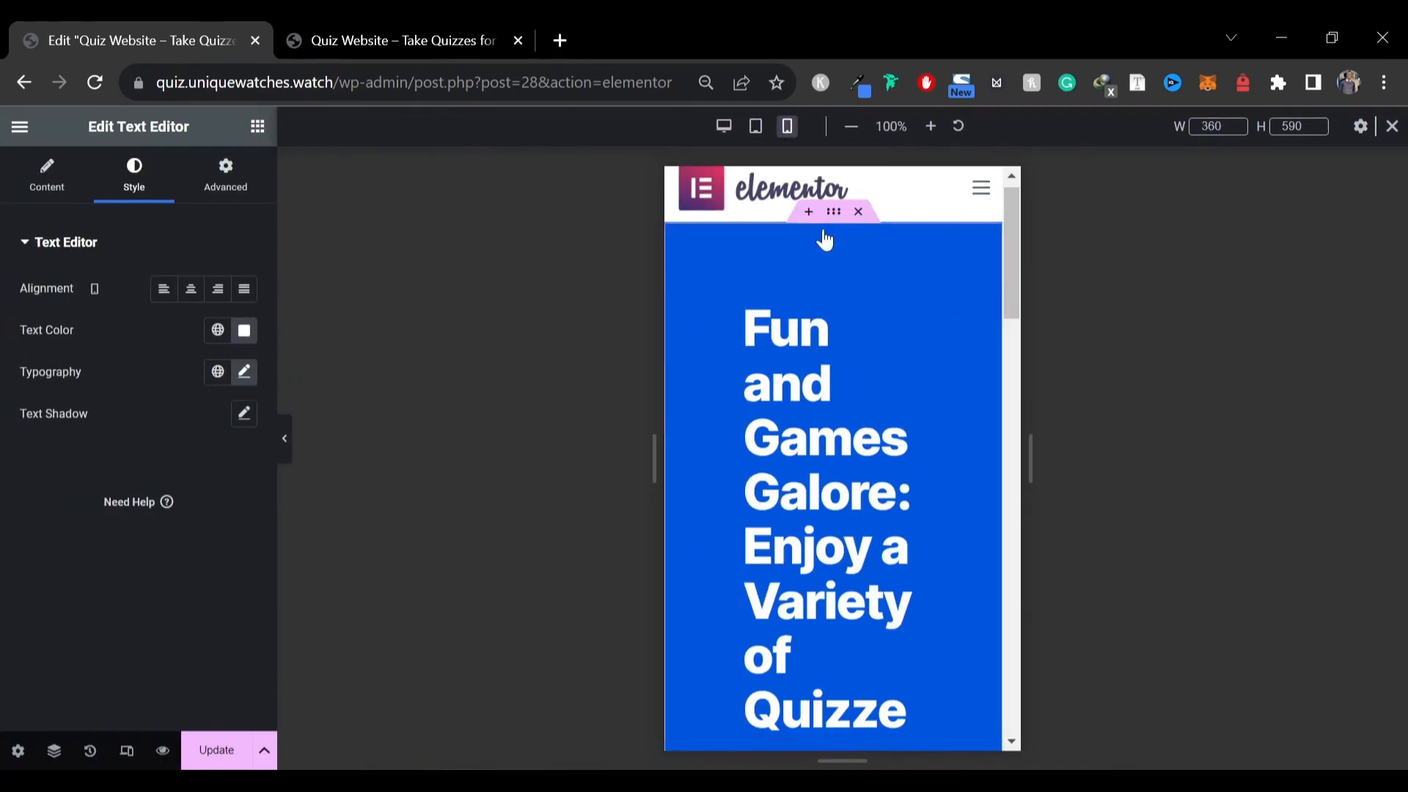
scroll(842, 360, "down", 8)
scroll(813, 452, "up", 8)
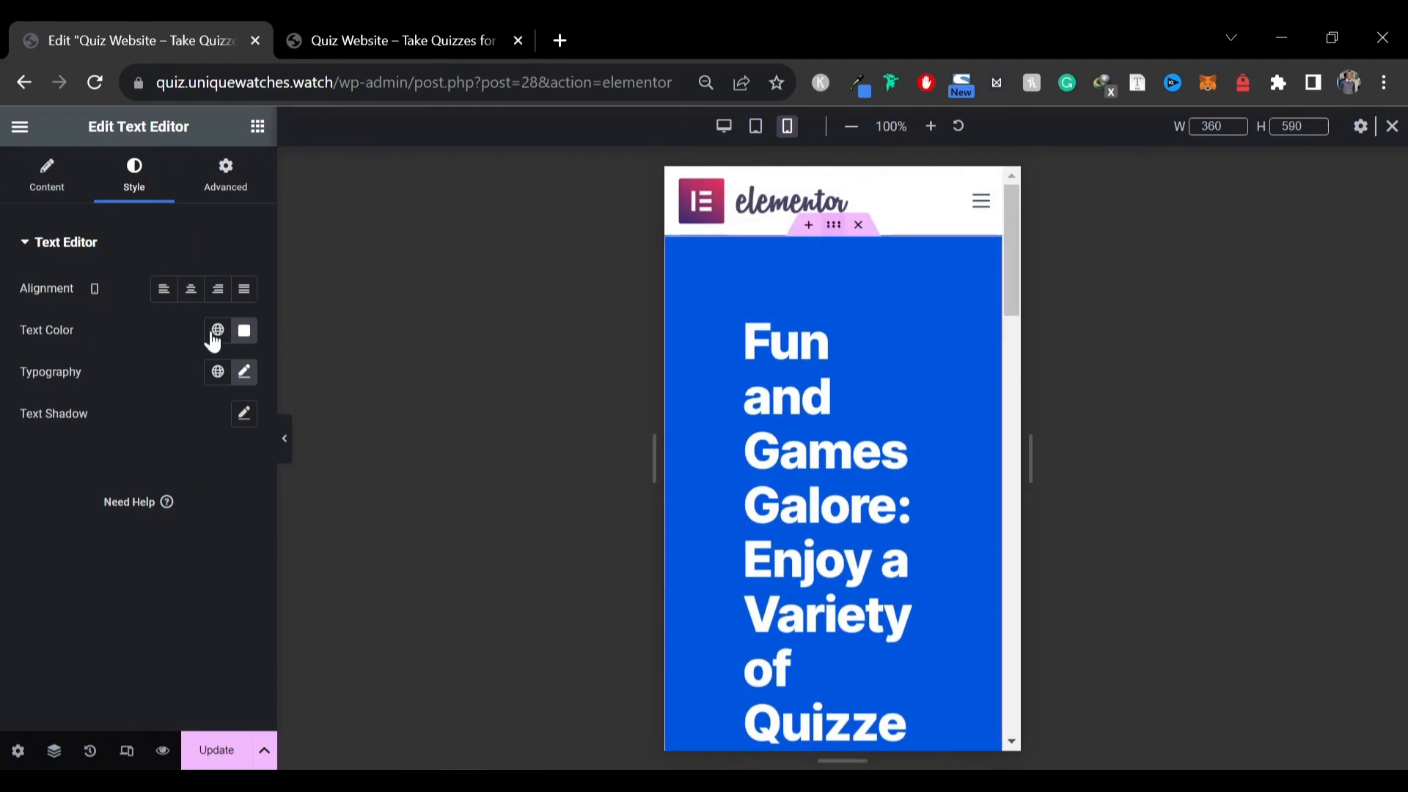
left_click(225, 175)
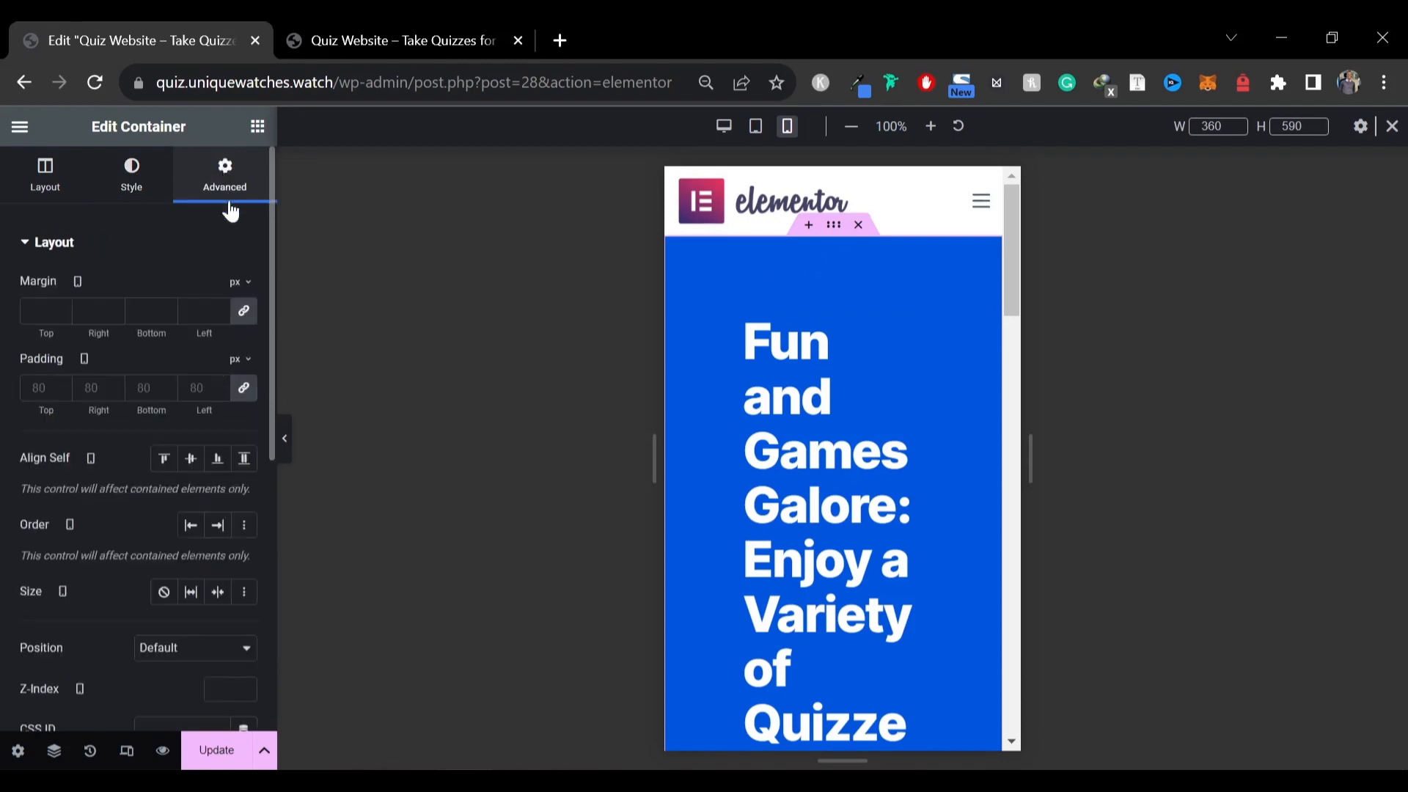
left_click(220, 389)
type("0")
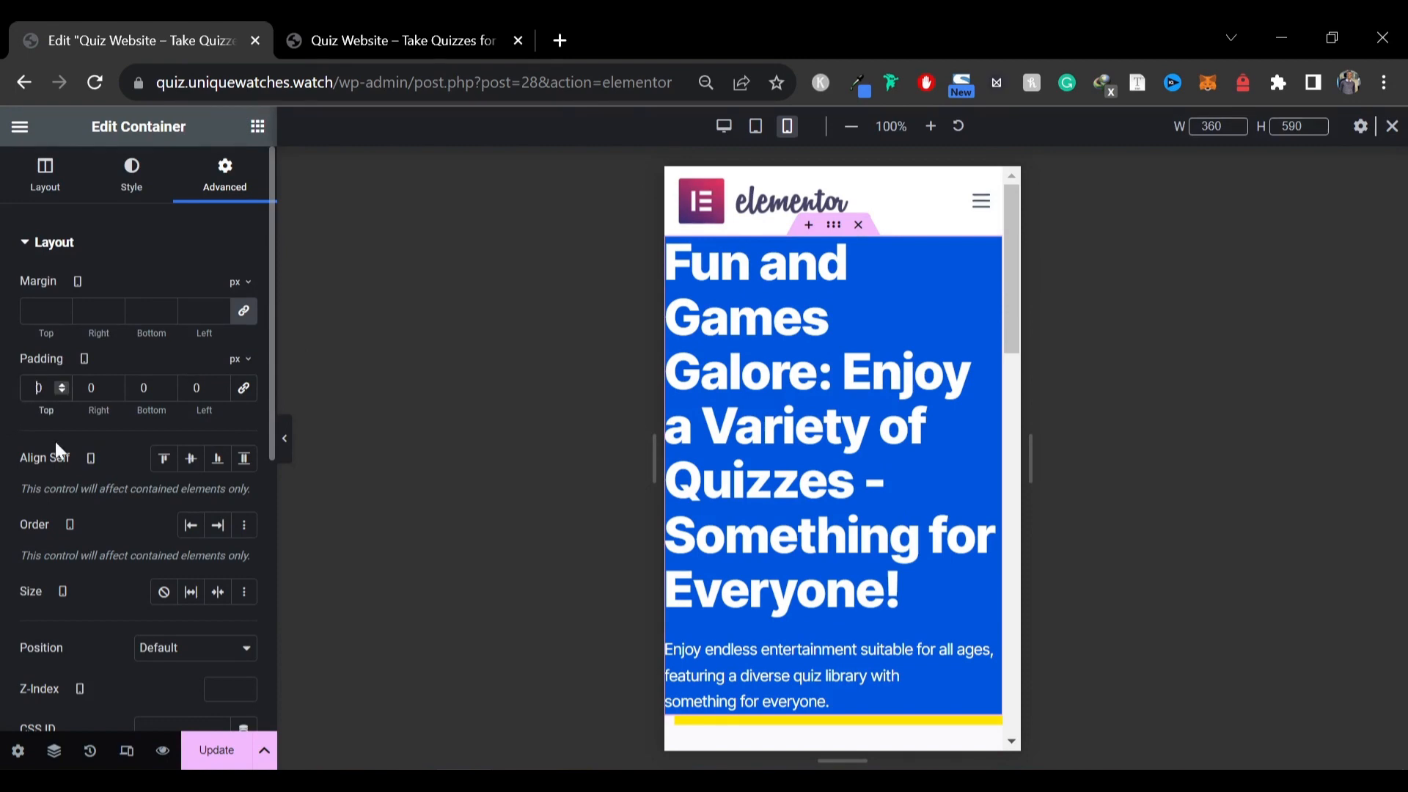
type("4")
left_click(87, 389)
type("2")
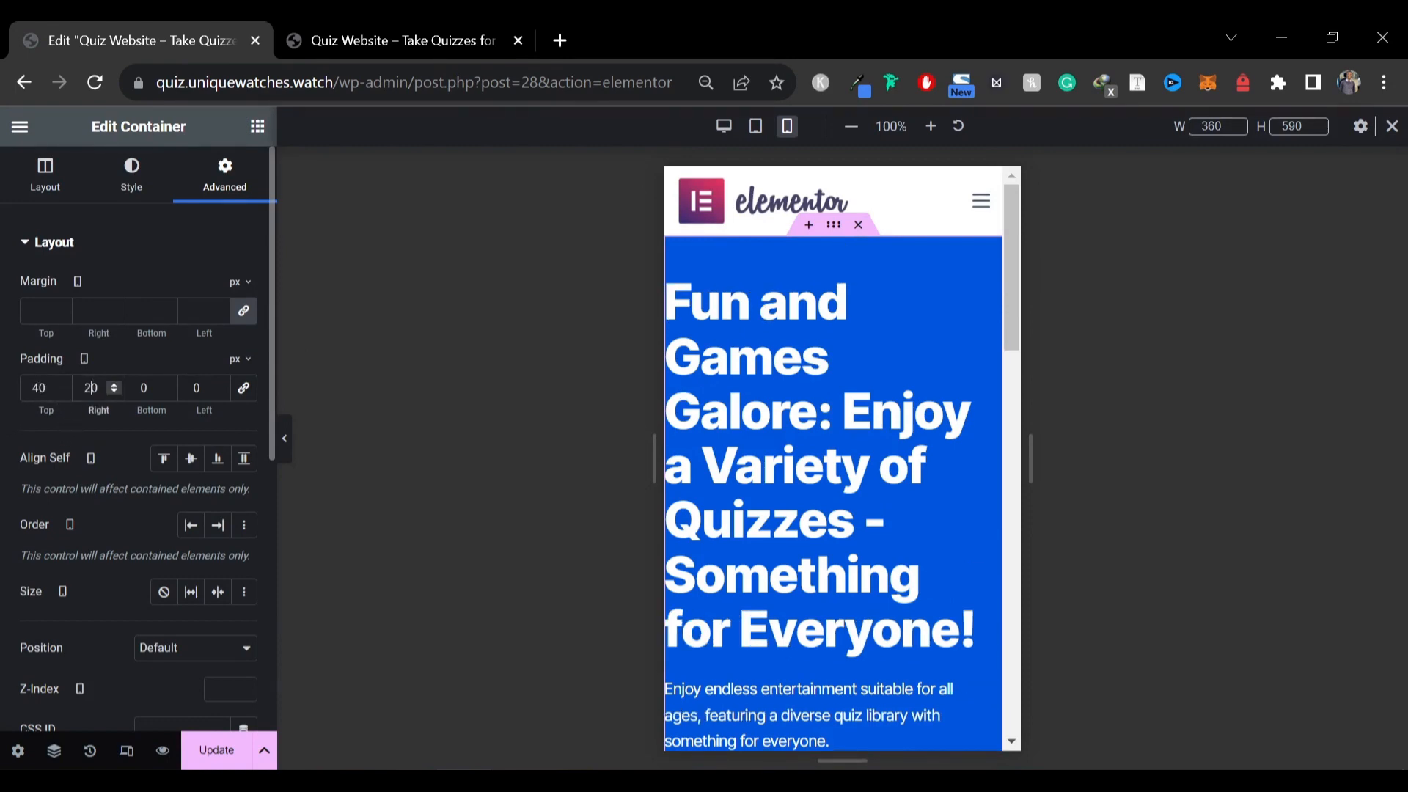
left_click(142, 388)
type("4")
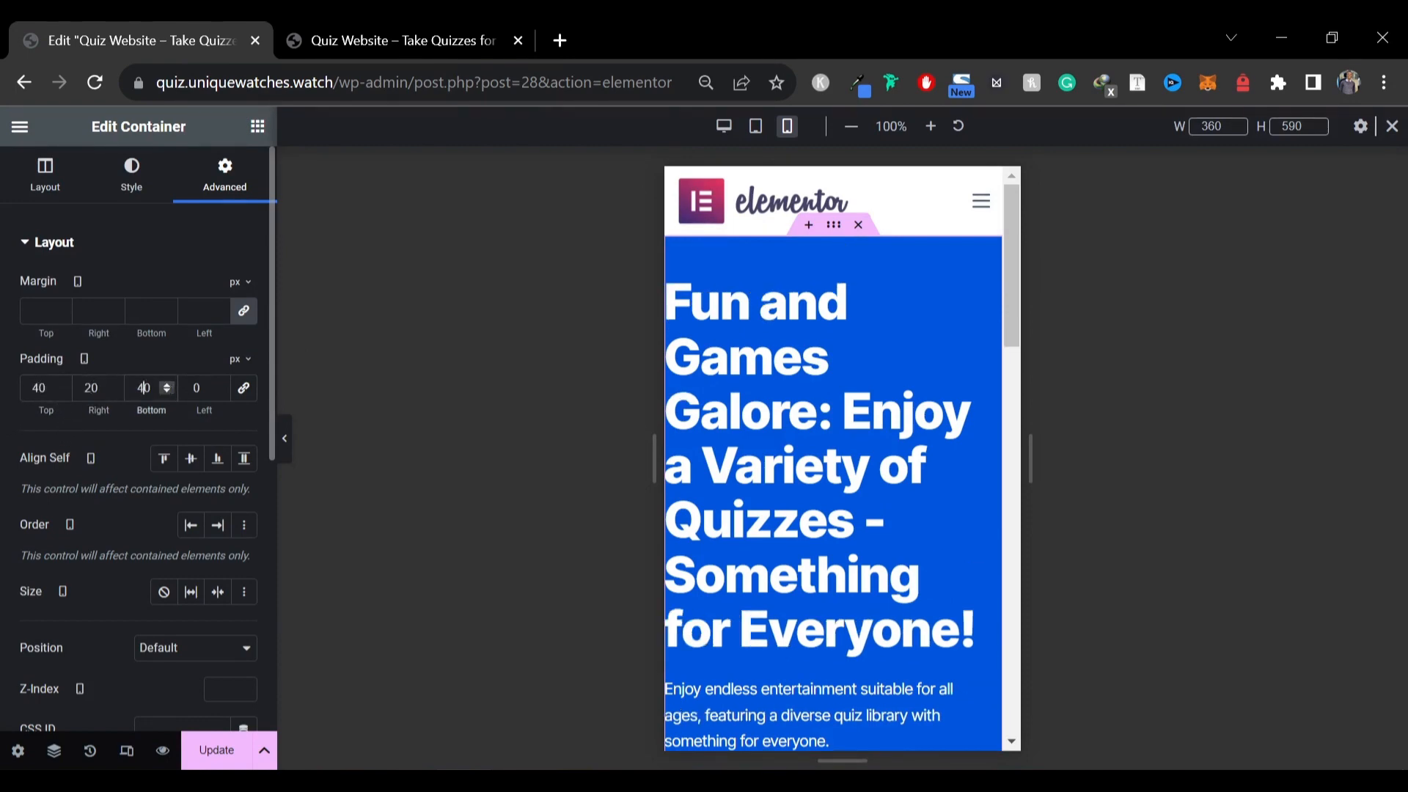
left_click(192, 388)
type("2")
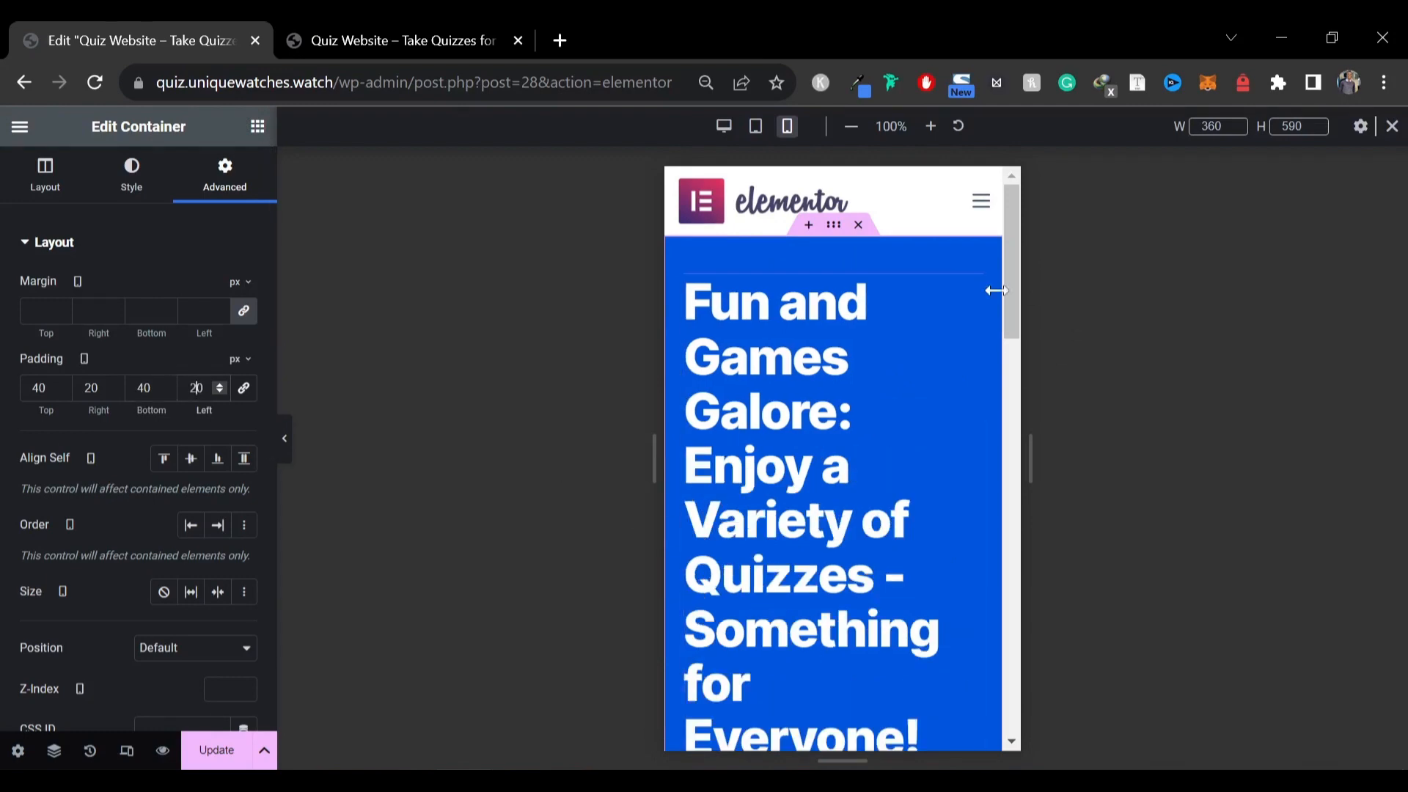
Set the hero heading font size to 40 px for mobile
left_click(971, 292)
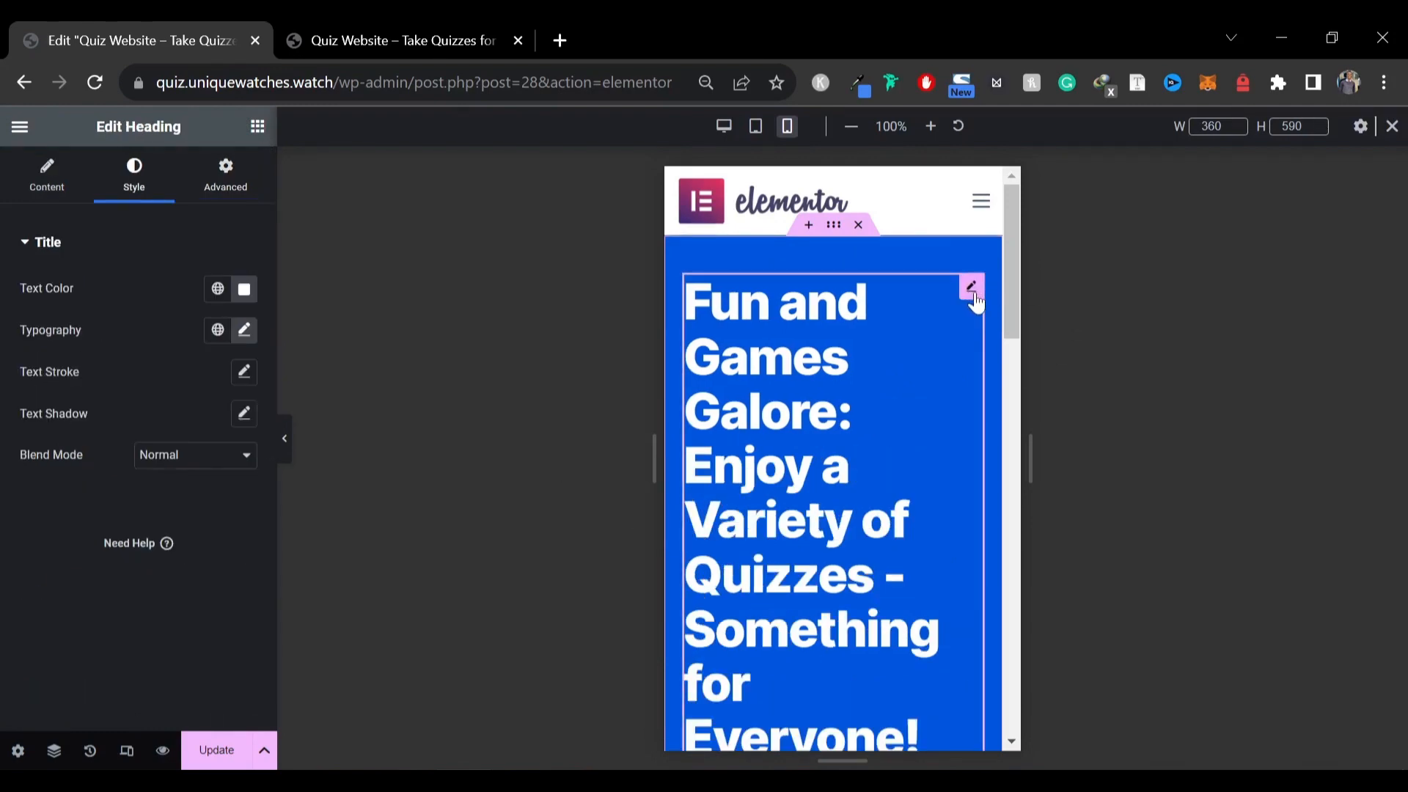
left_click(241, 331)
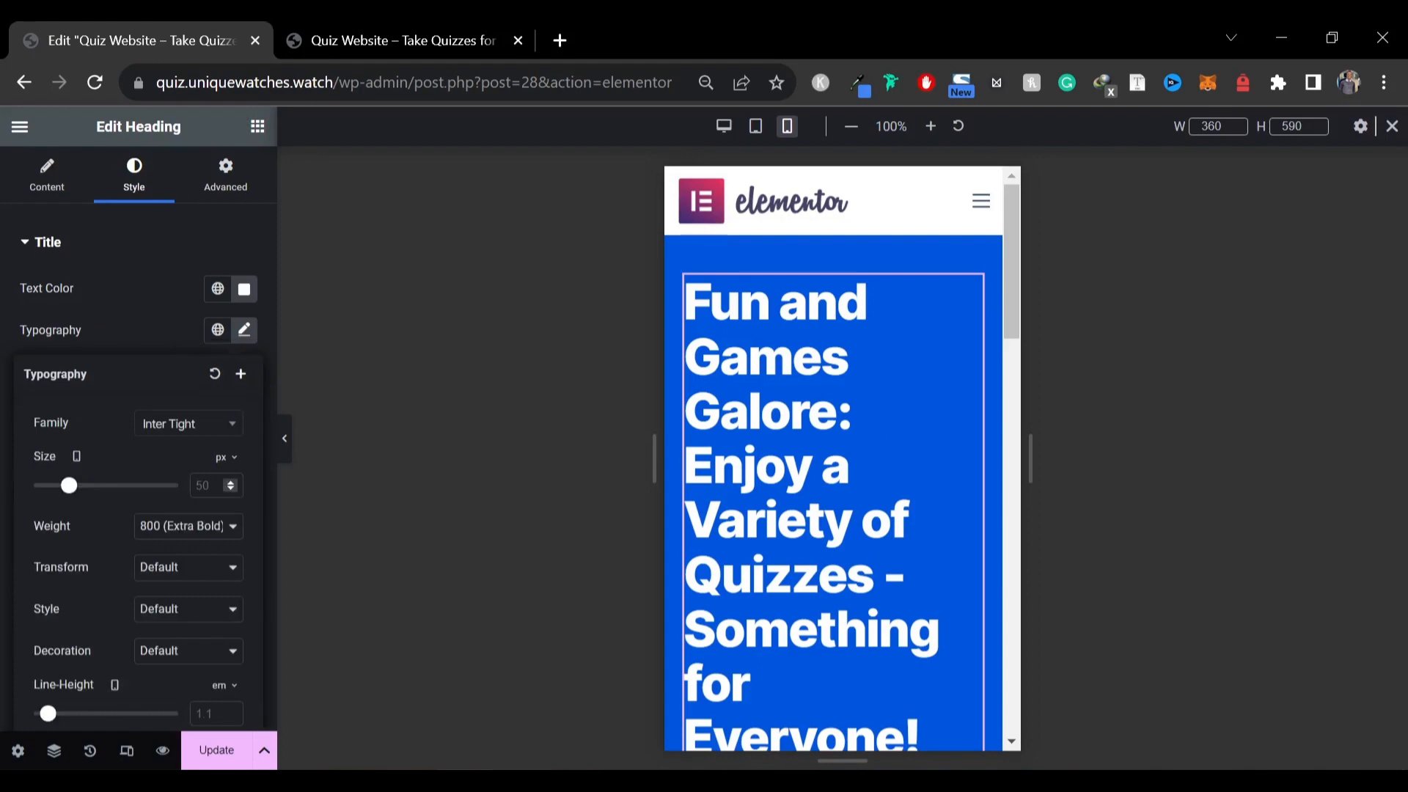
type("40")
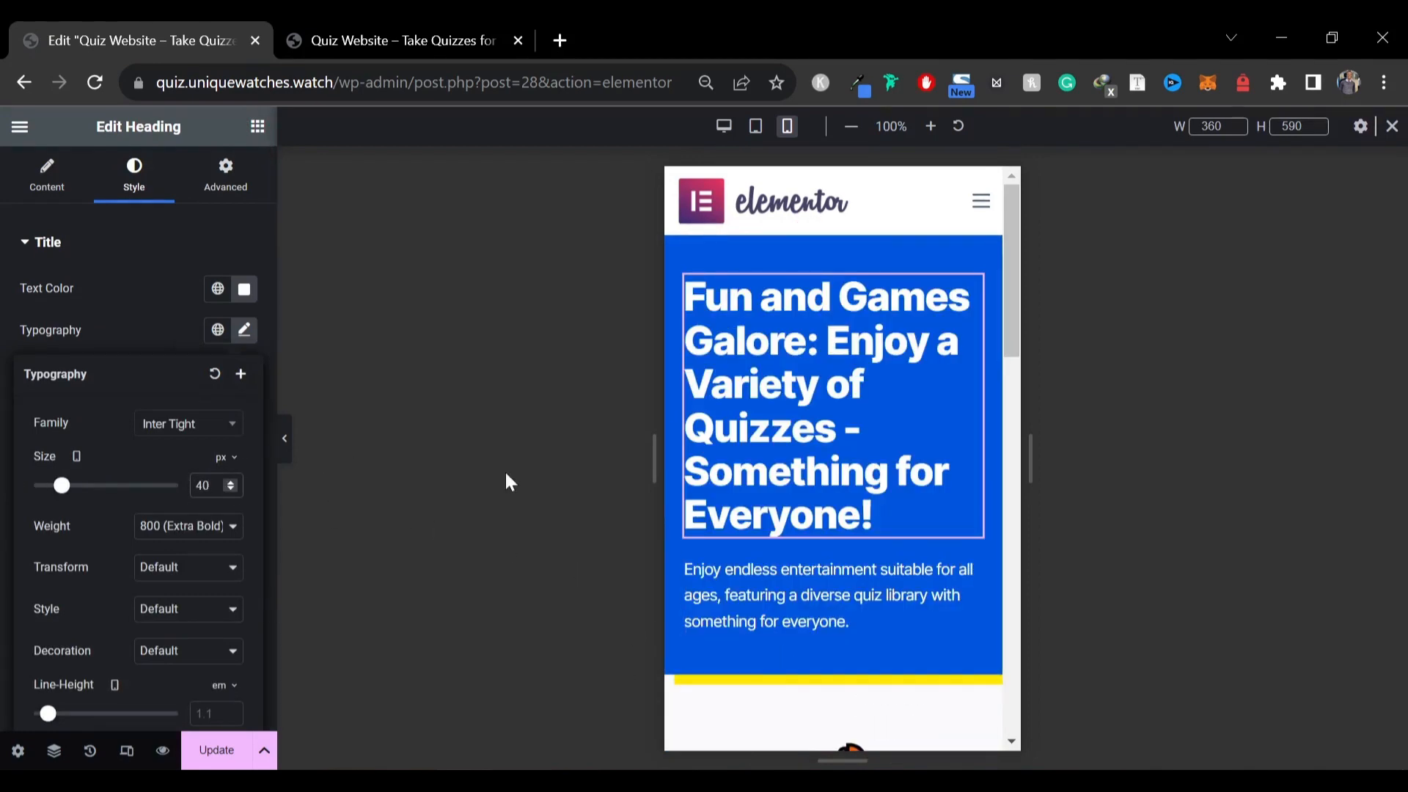
Set the hero container's top and bottom padding to 60 px for mobile
left_click(835, 233)
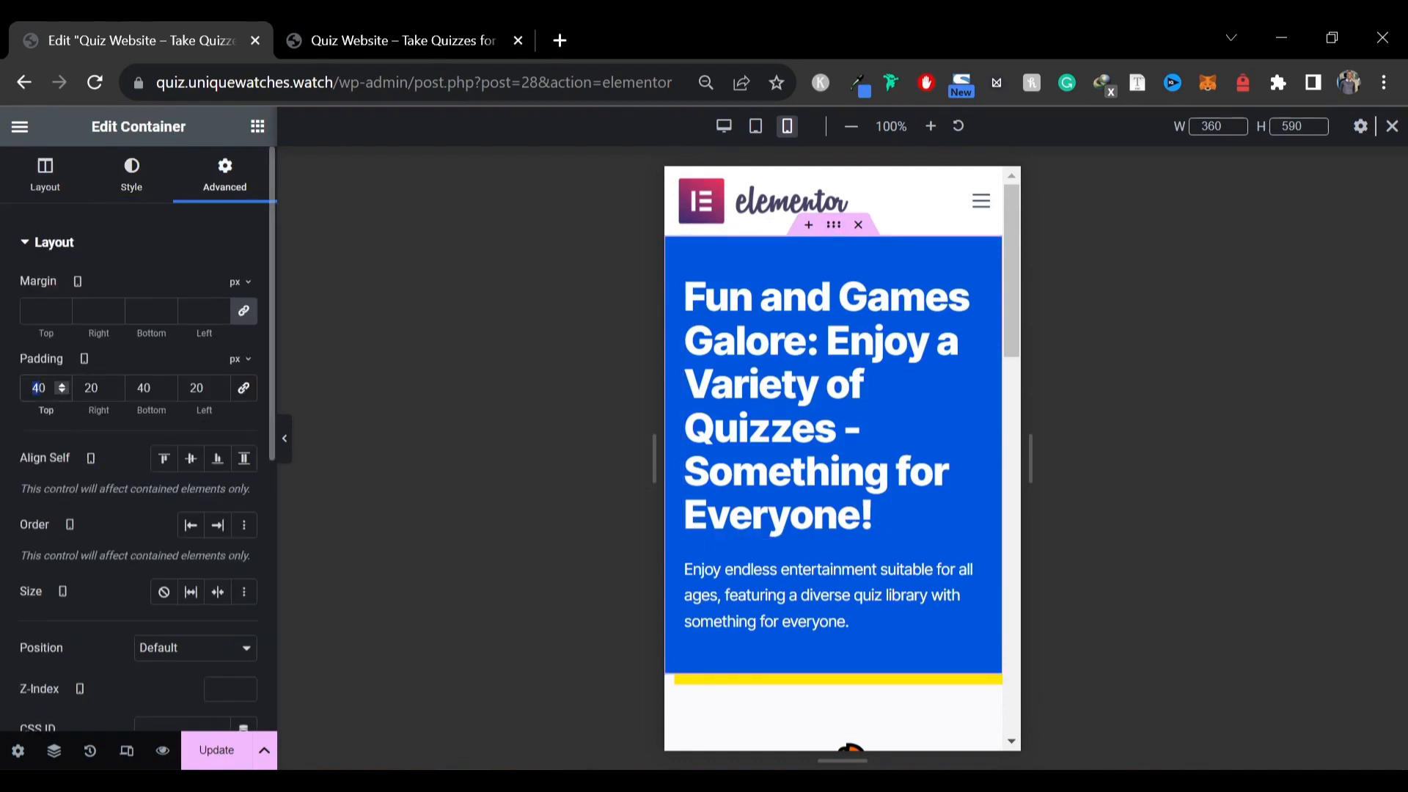
type("6")
left_click_drag(143, 388, 122, 386)
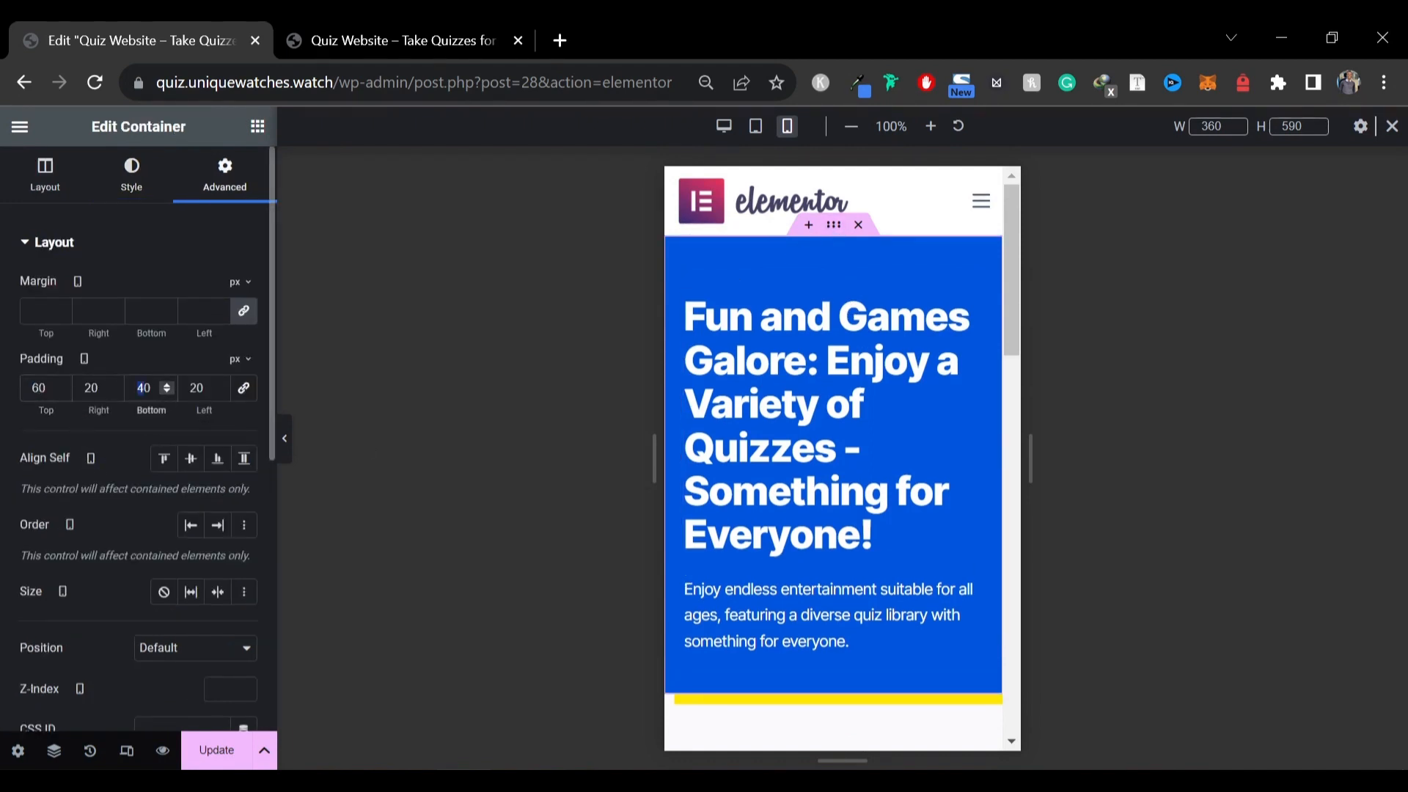
type("6")
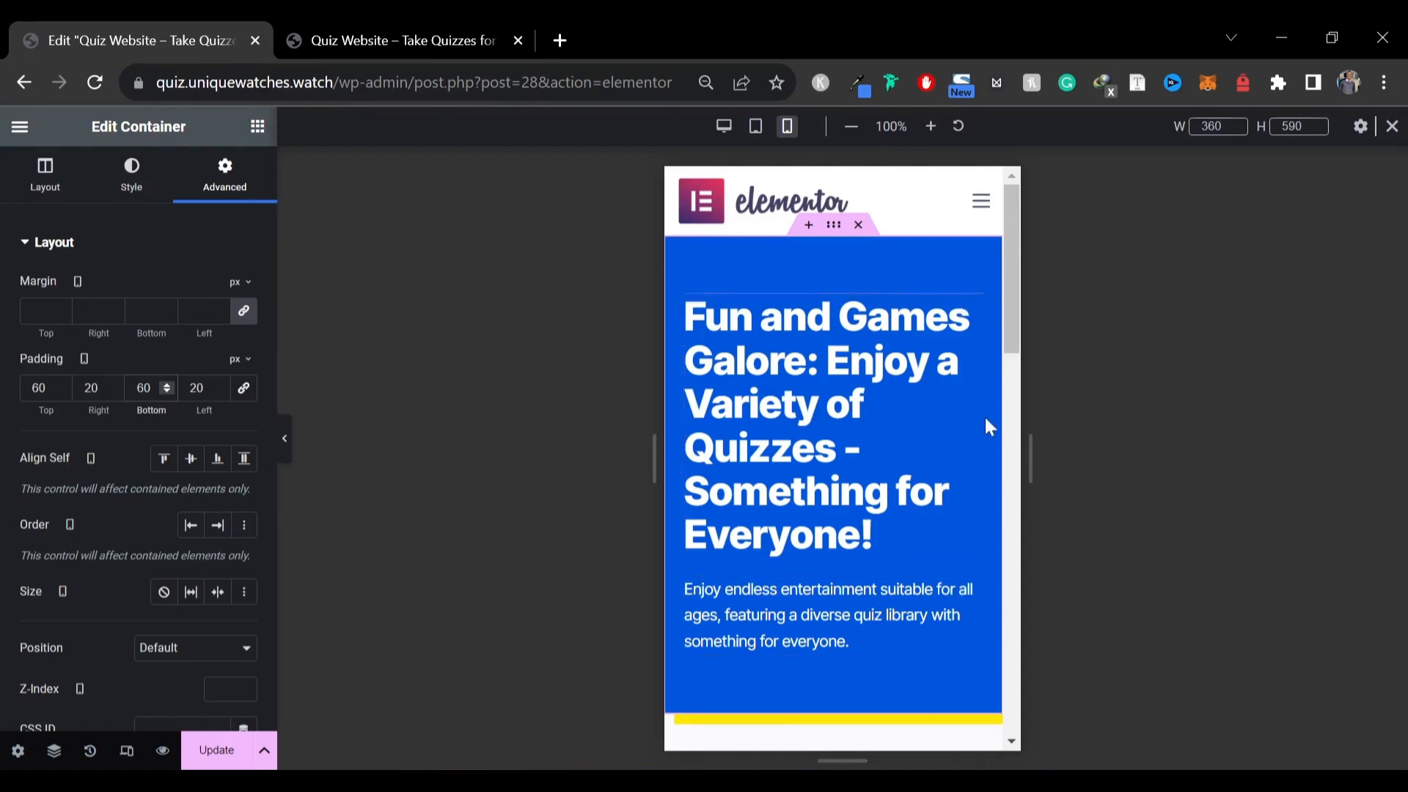
Scroll through the mobile layout of the Trending and Hot sections
scroll(984, 415, "down", 6)
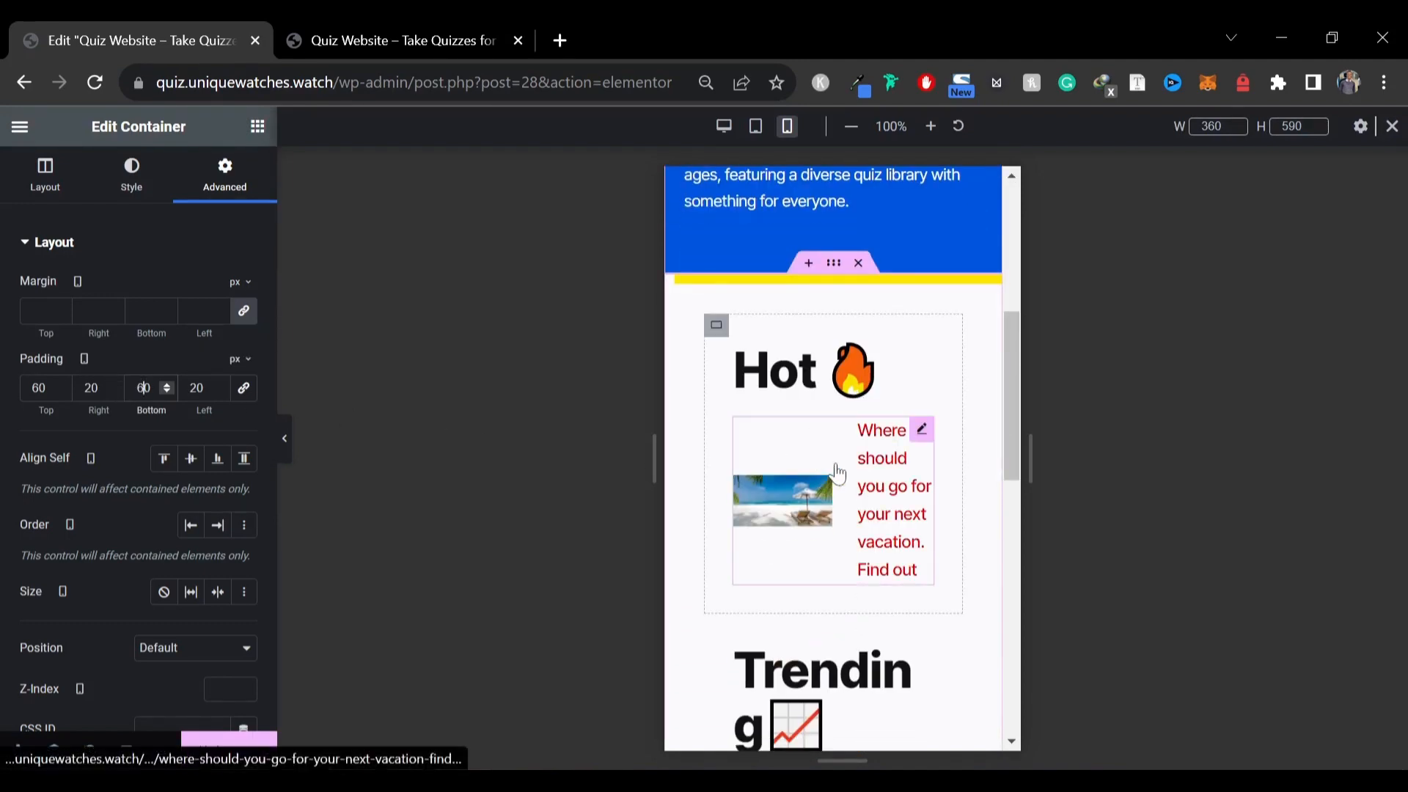
left_click(385, 43)
left_click(242, 41)
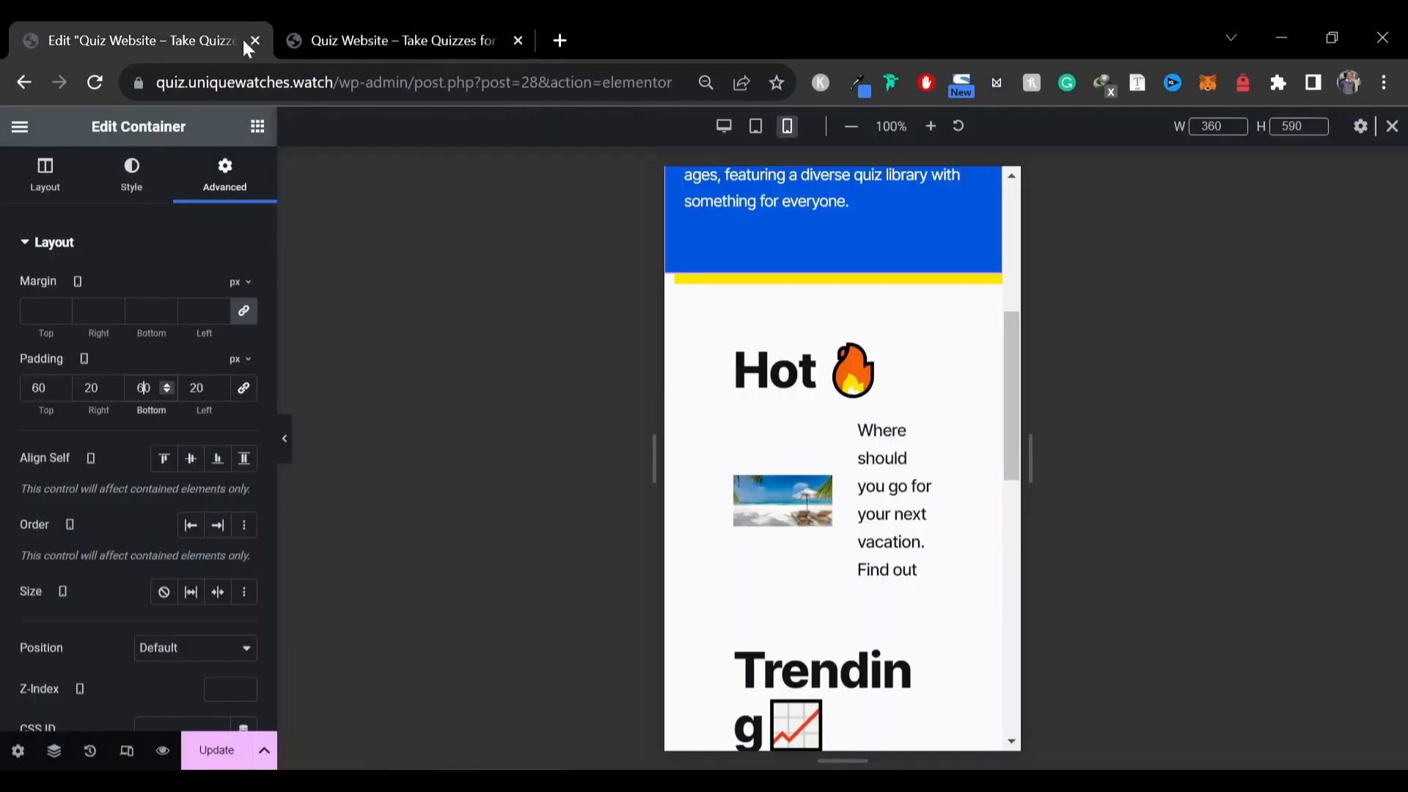
scroll(865, 447, "down", 8)
scroll(866, 449, "up", 8)
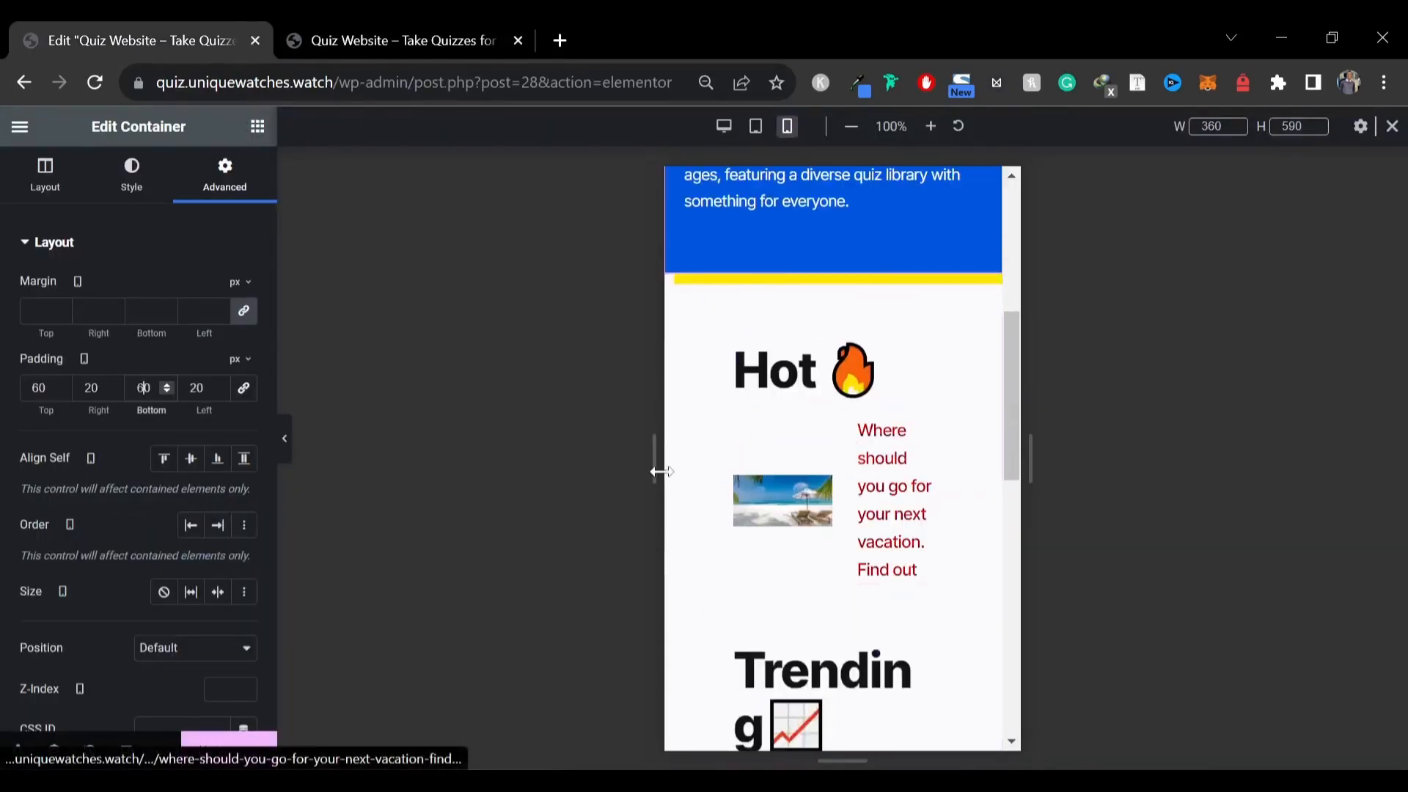
Switch to tablet view and set the Trending column container width to 100%
left_click(757, 126)
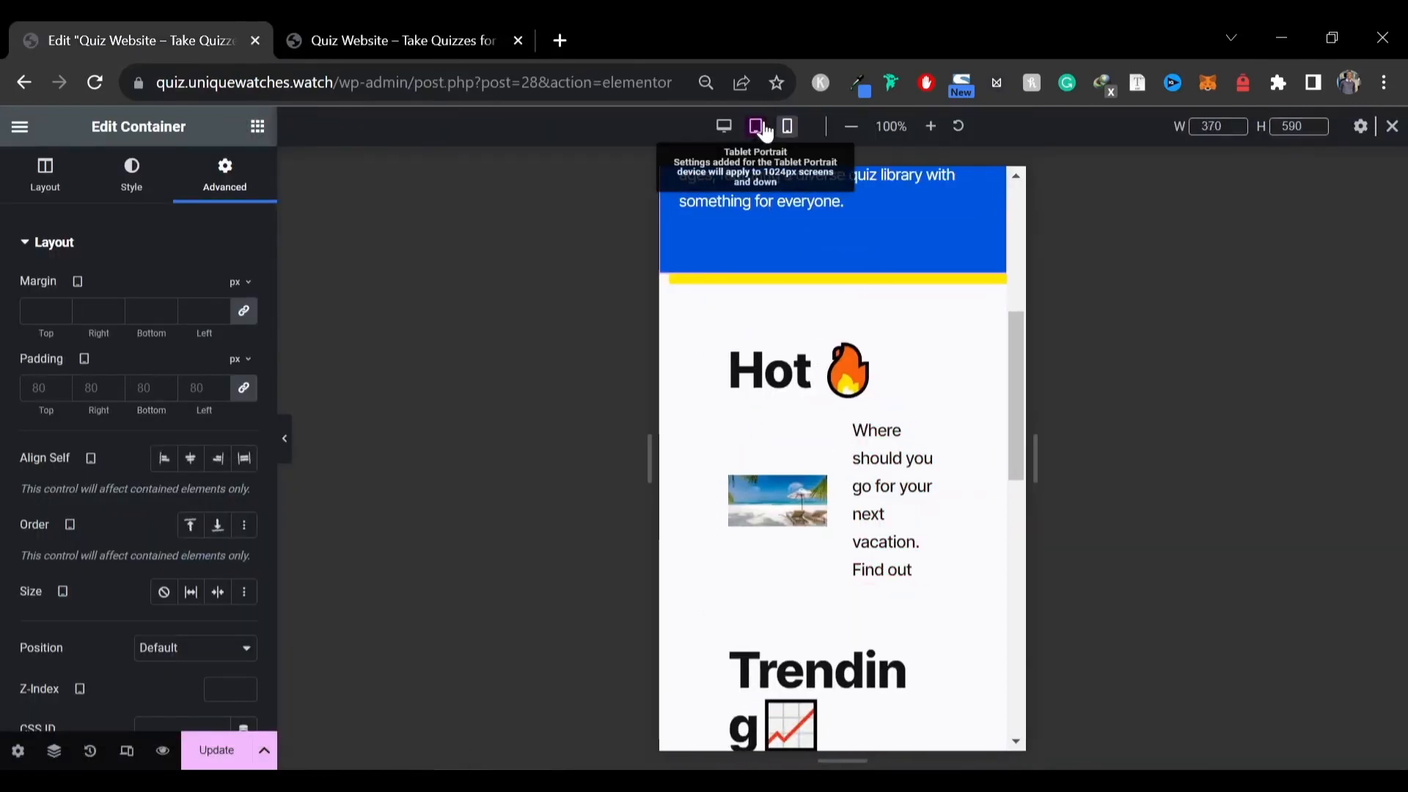
scroll(866, 382, "up", 2)
scroll(851, 359, "up", 1)
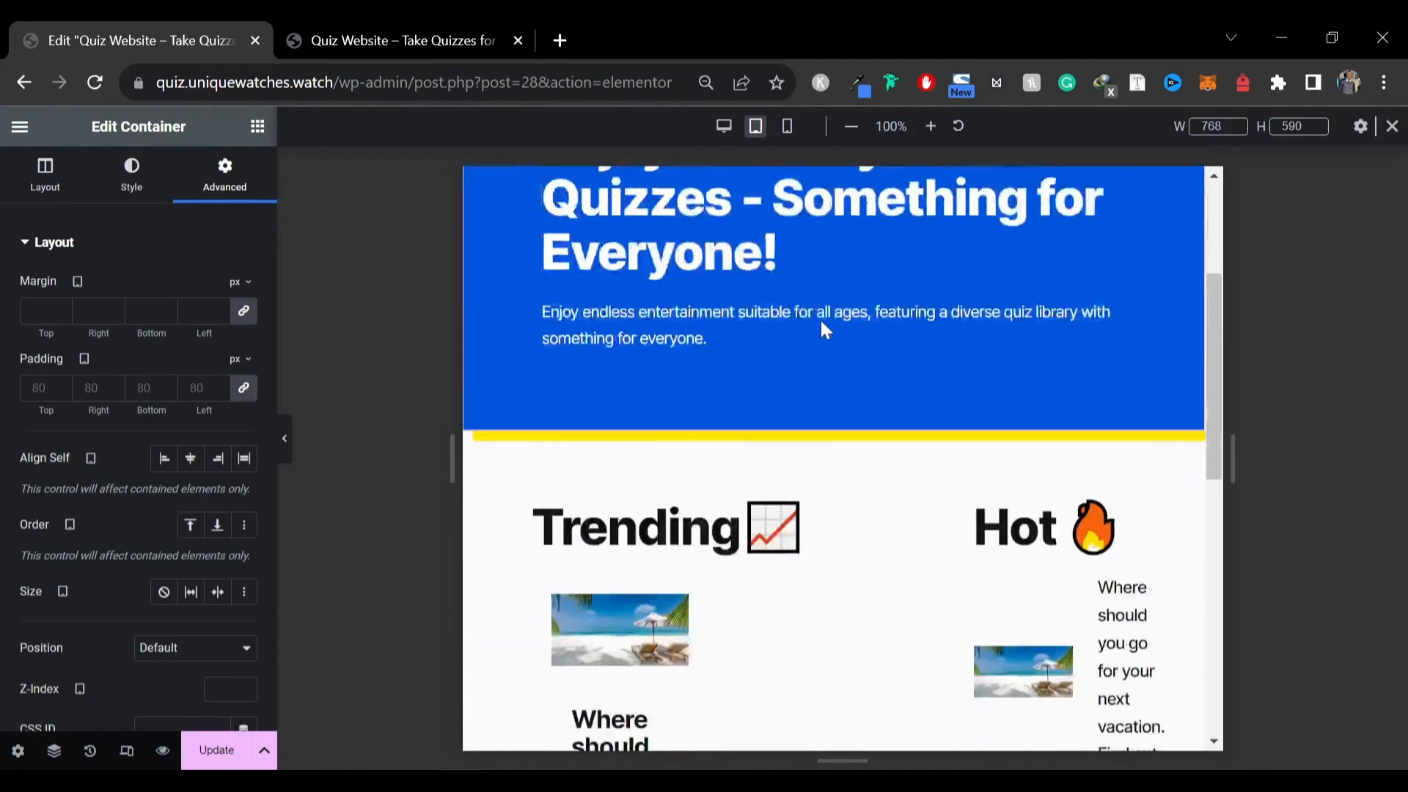
scroll(821, 324, "down", 4)
scroll(821, 321, "up", 2)
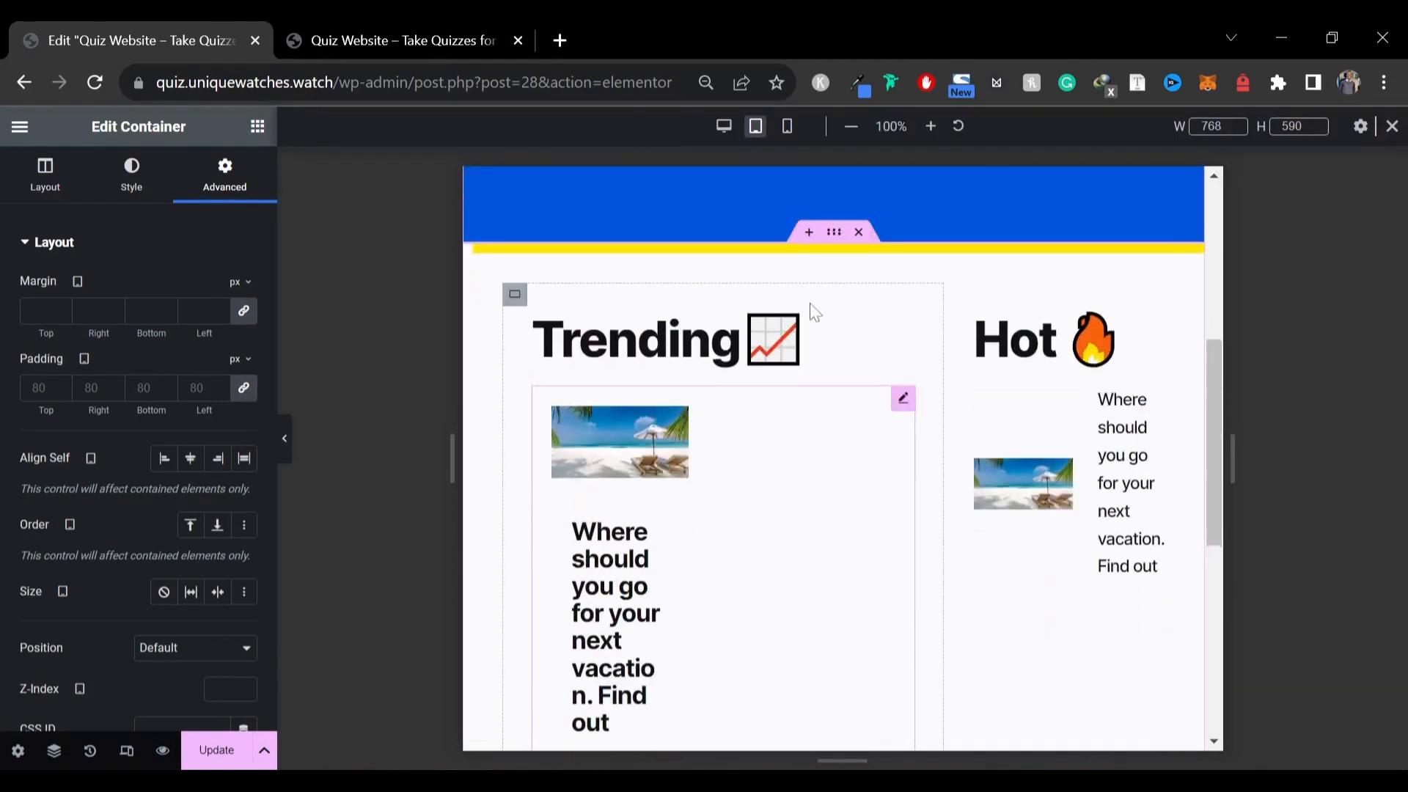
left_click(516, 297)
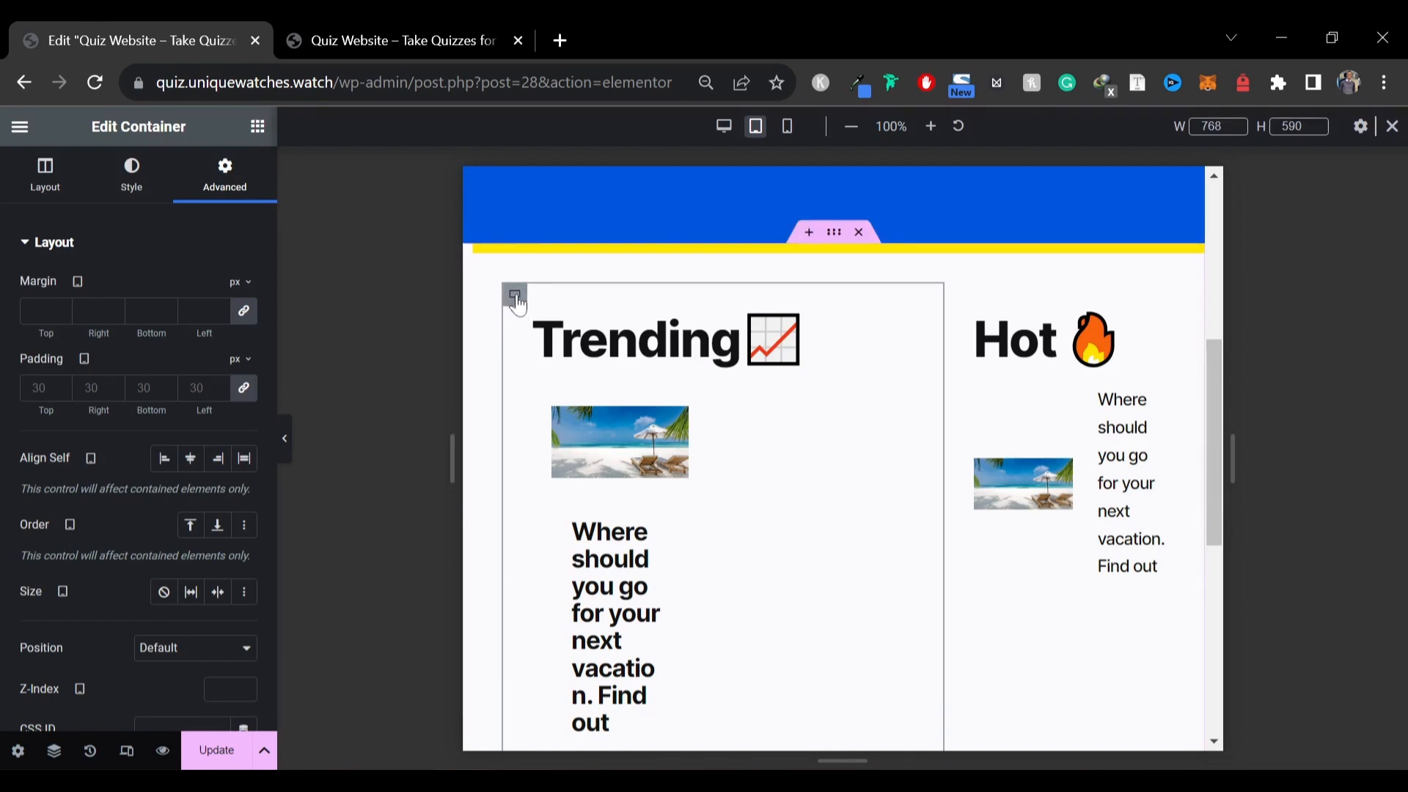
left_click(49, 192)
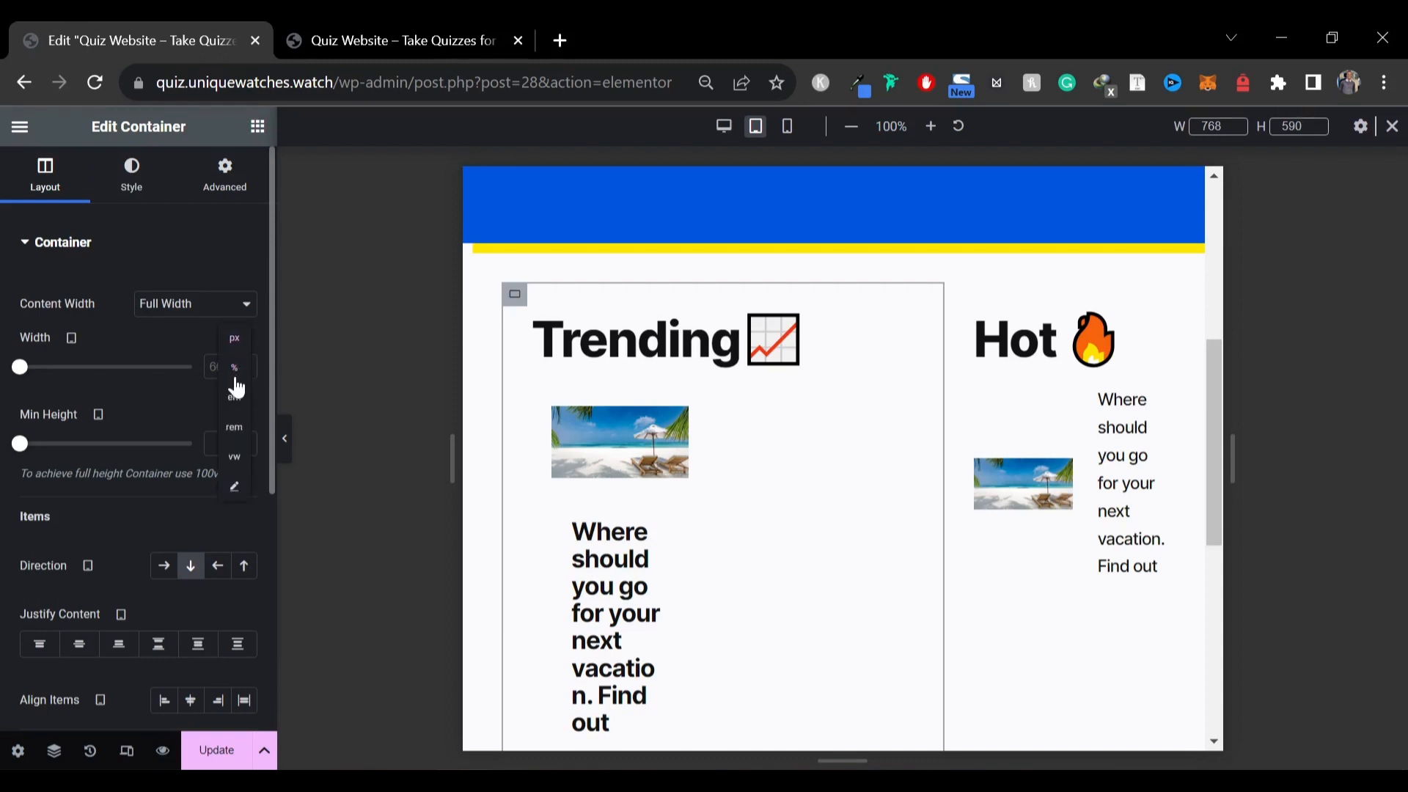
left_click(233, 383)
type("100")
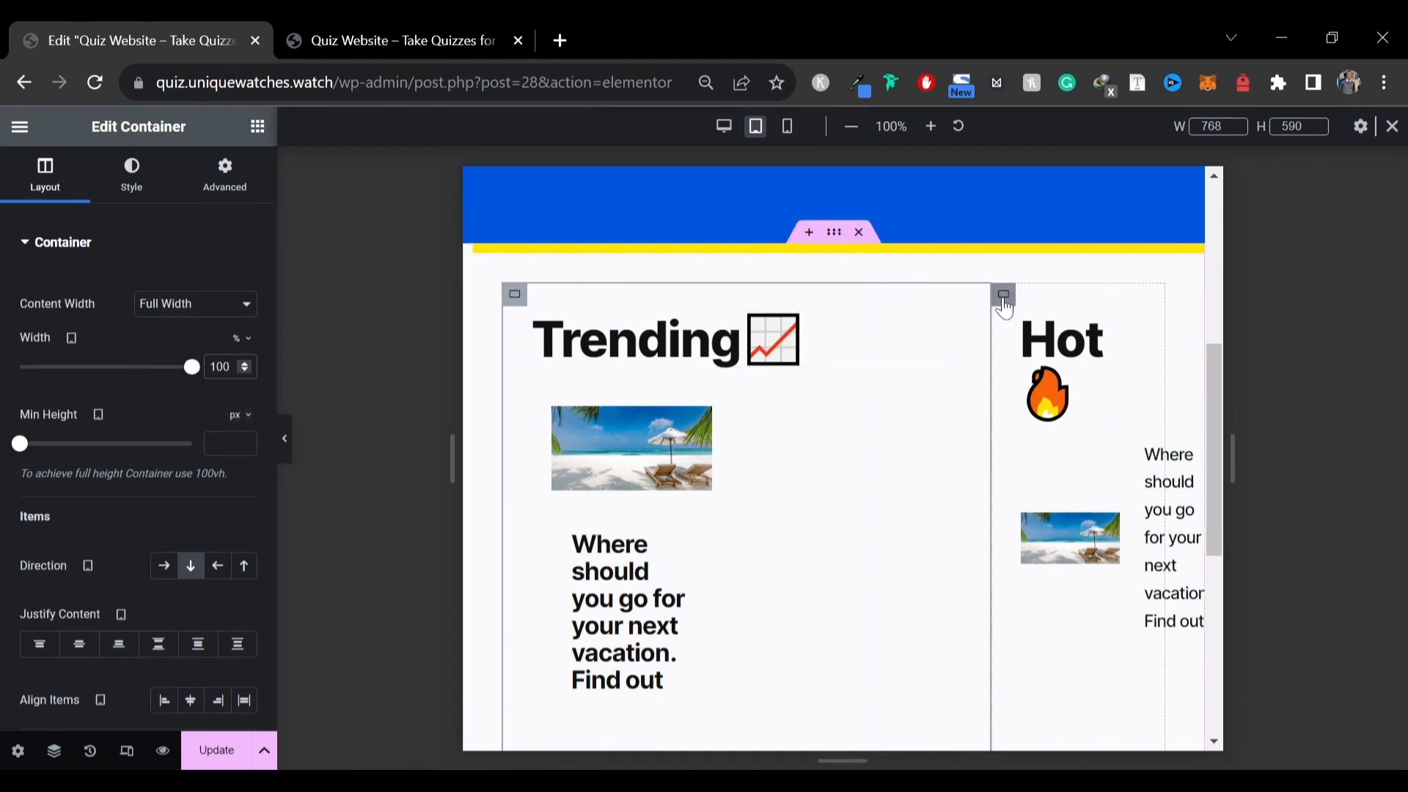
Set the Hot column container width to 100% for tablet
left_click(1003, 294)
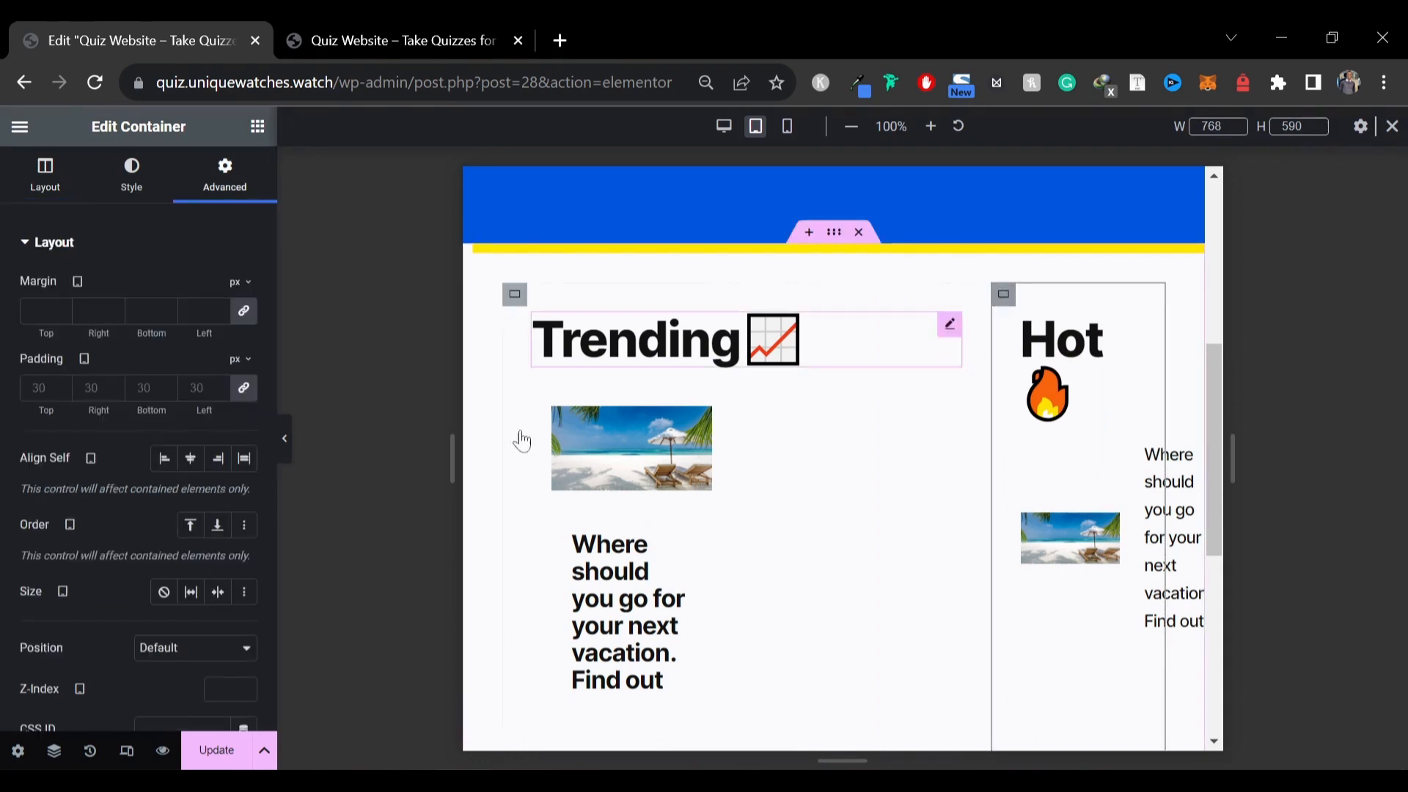
left_click(16, 185)
left_click(236, 340)
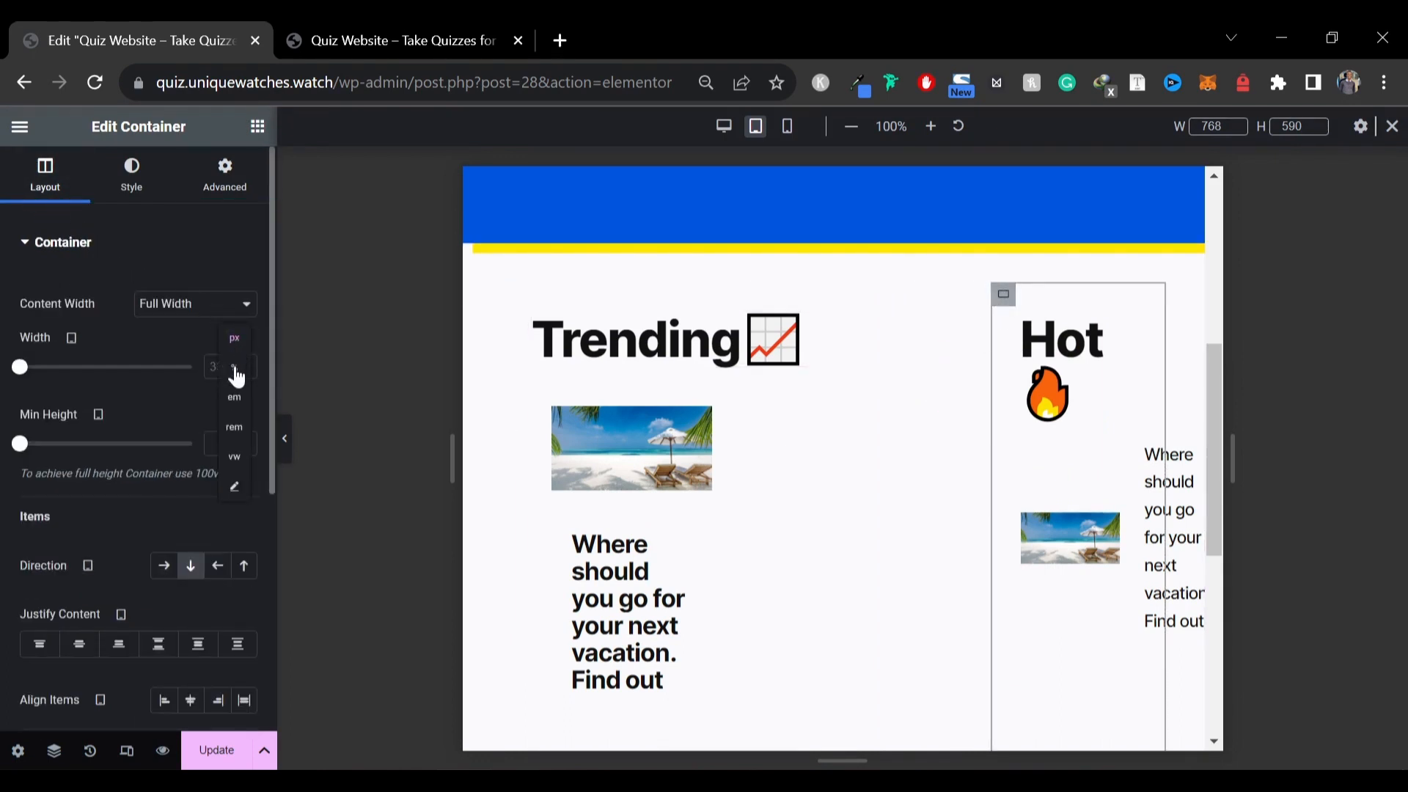
left_click(234, 368)
left_click(226, 371)
type("100")
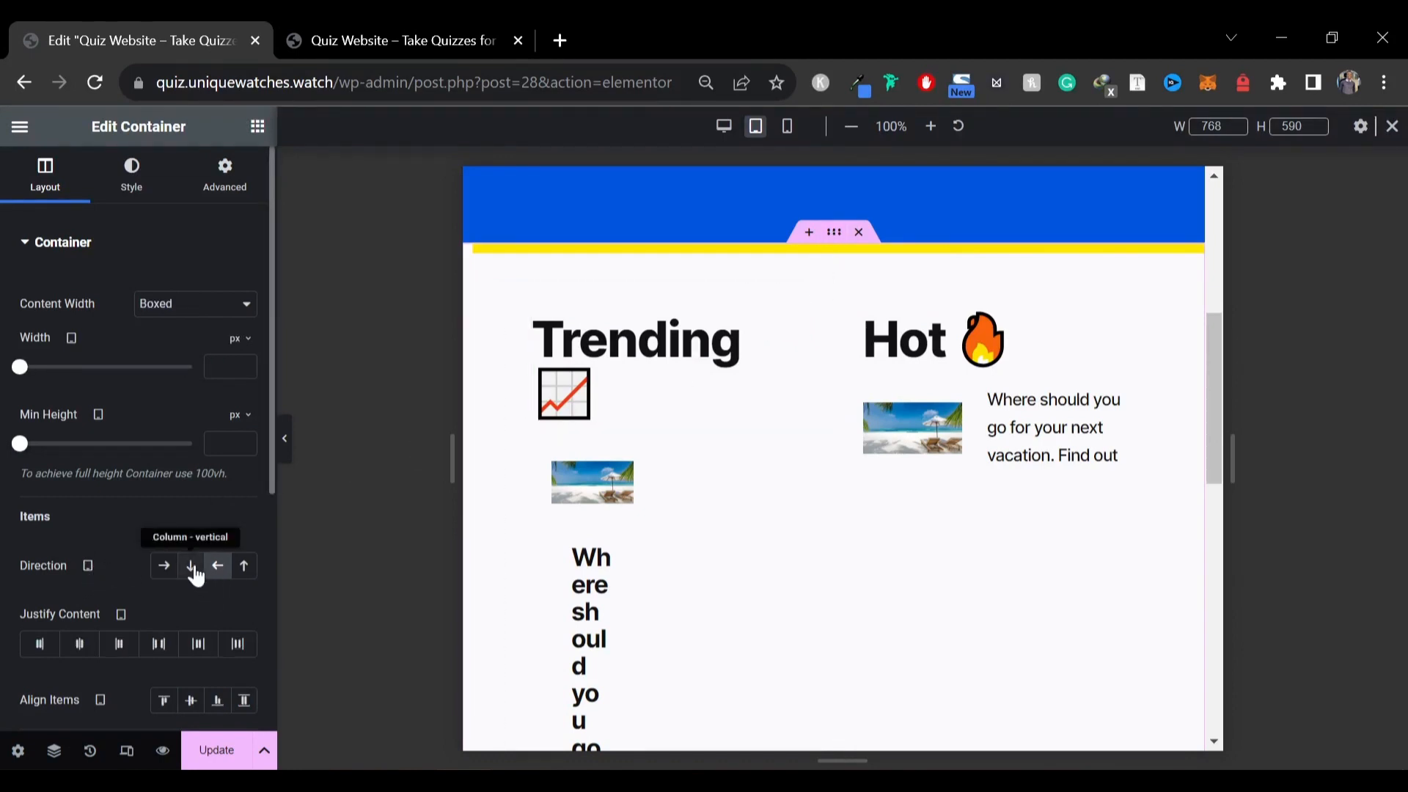
Set the Trending/Hot parent container direction to column reversed so Trending stacks above Hot on tablet
left_click(192, 567)
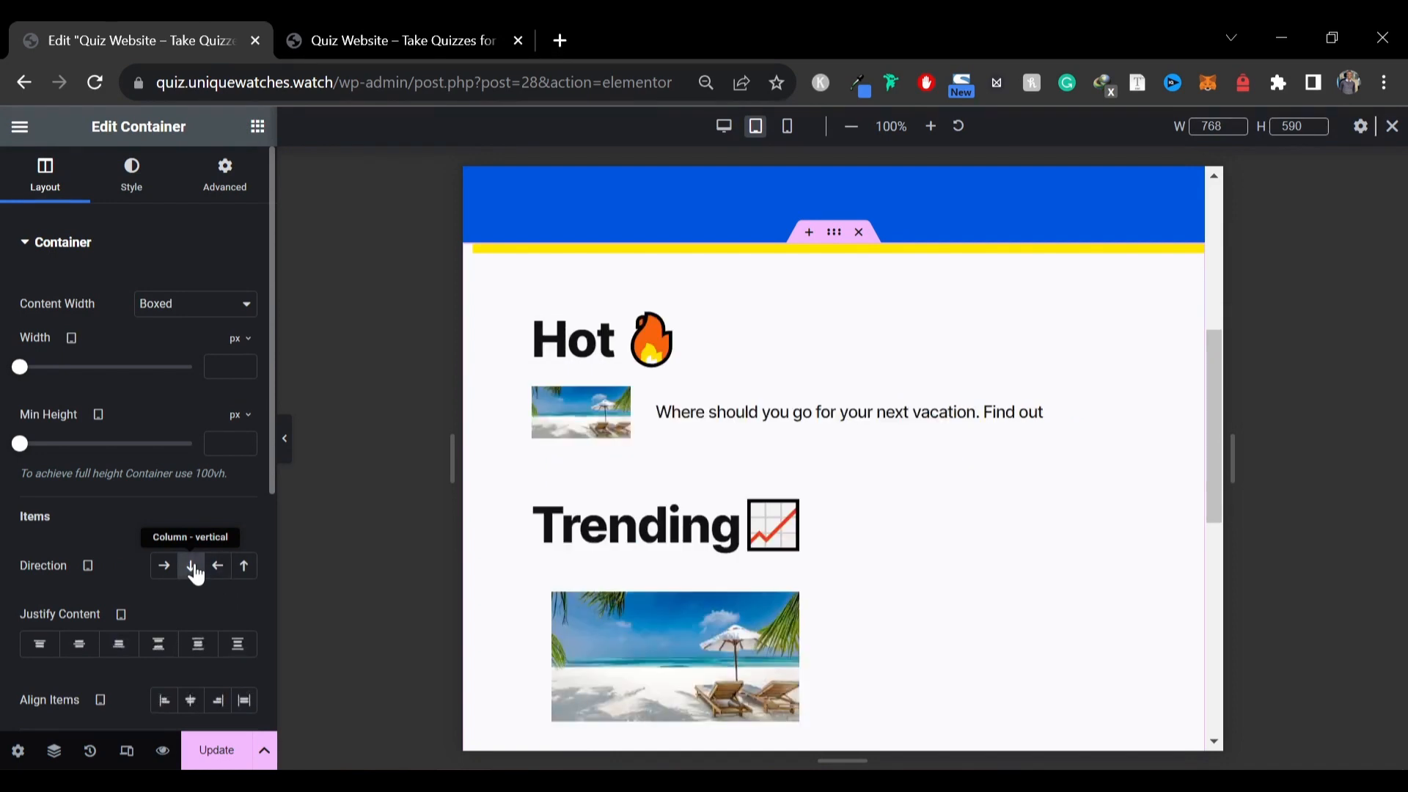
left_click(286, 440)
left_click(6, 440)
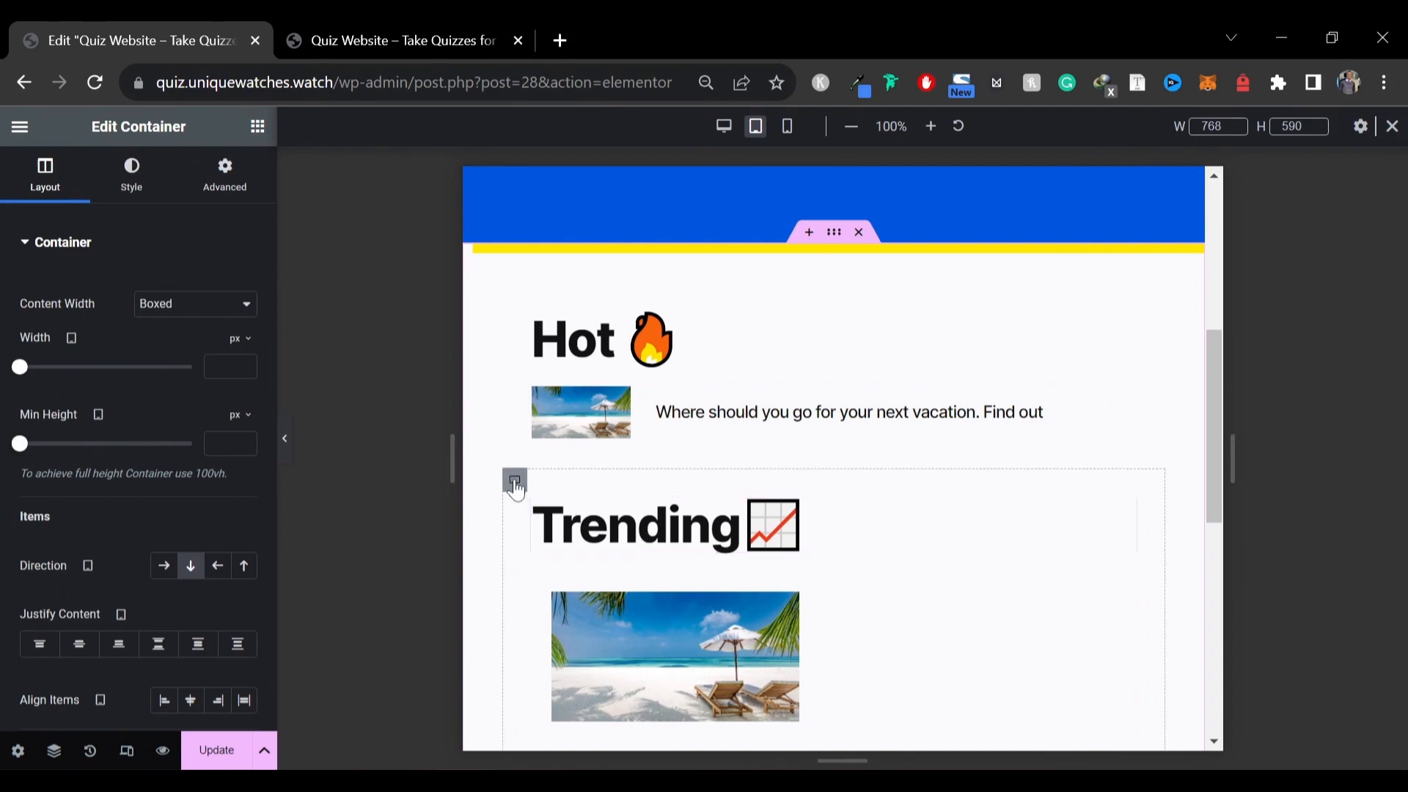
left_click(242, 567)
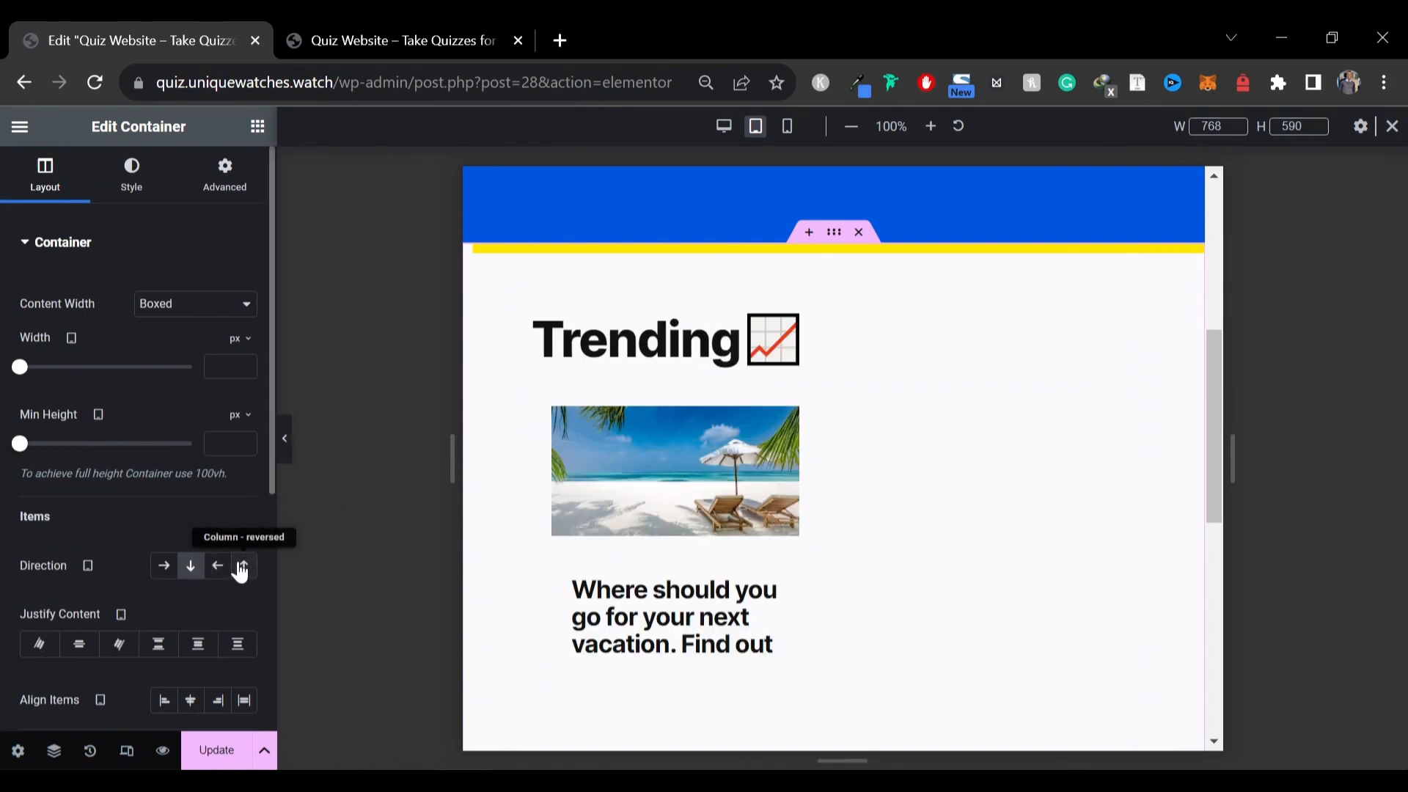
scroll(754, 321, "down", 5)
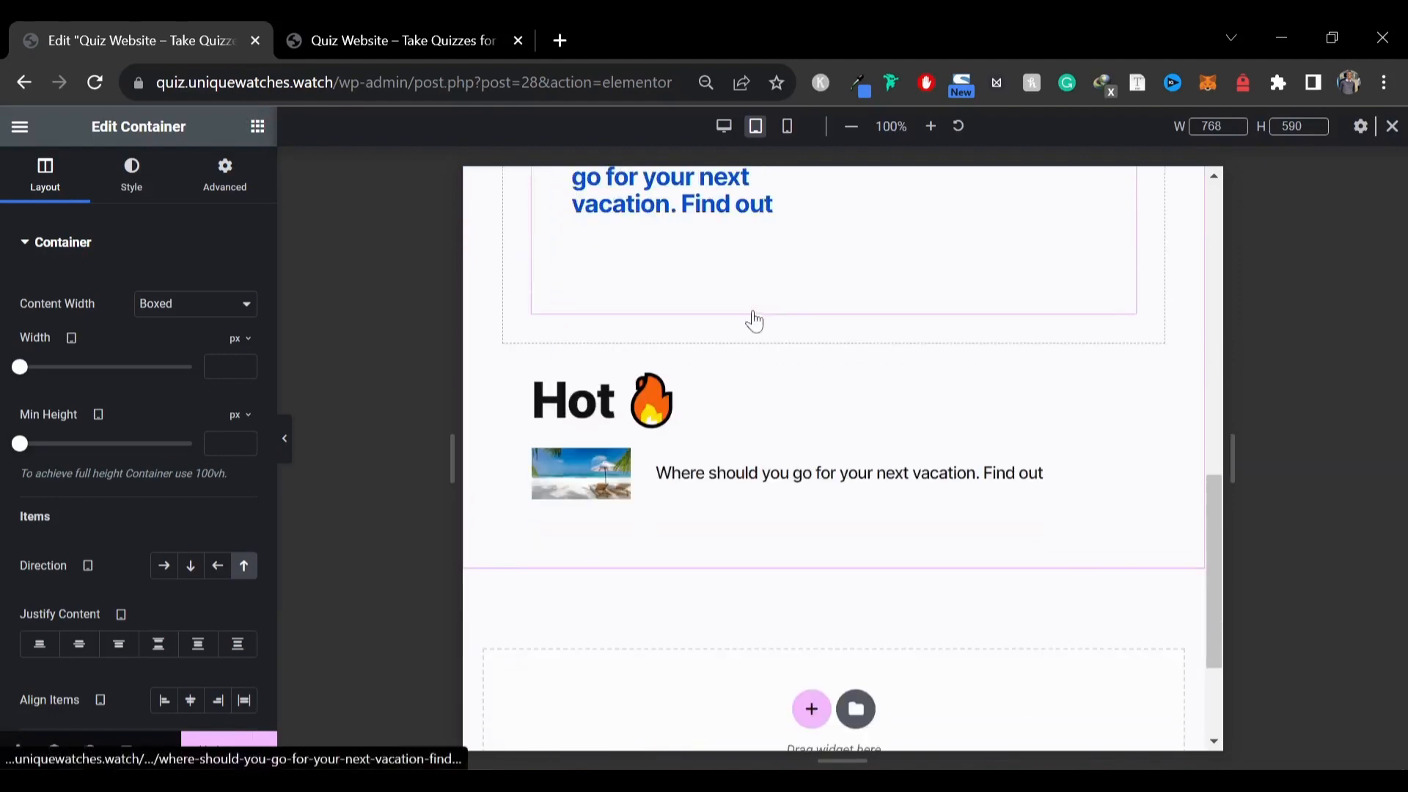
scroll(761, 388, "up", 5)
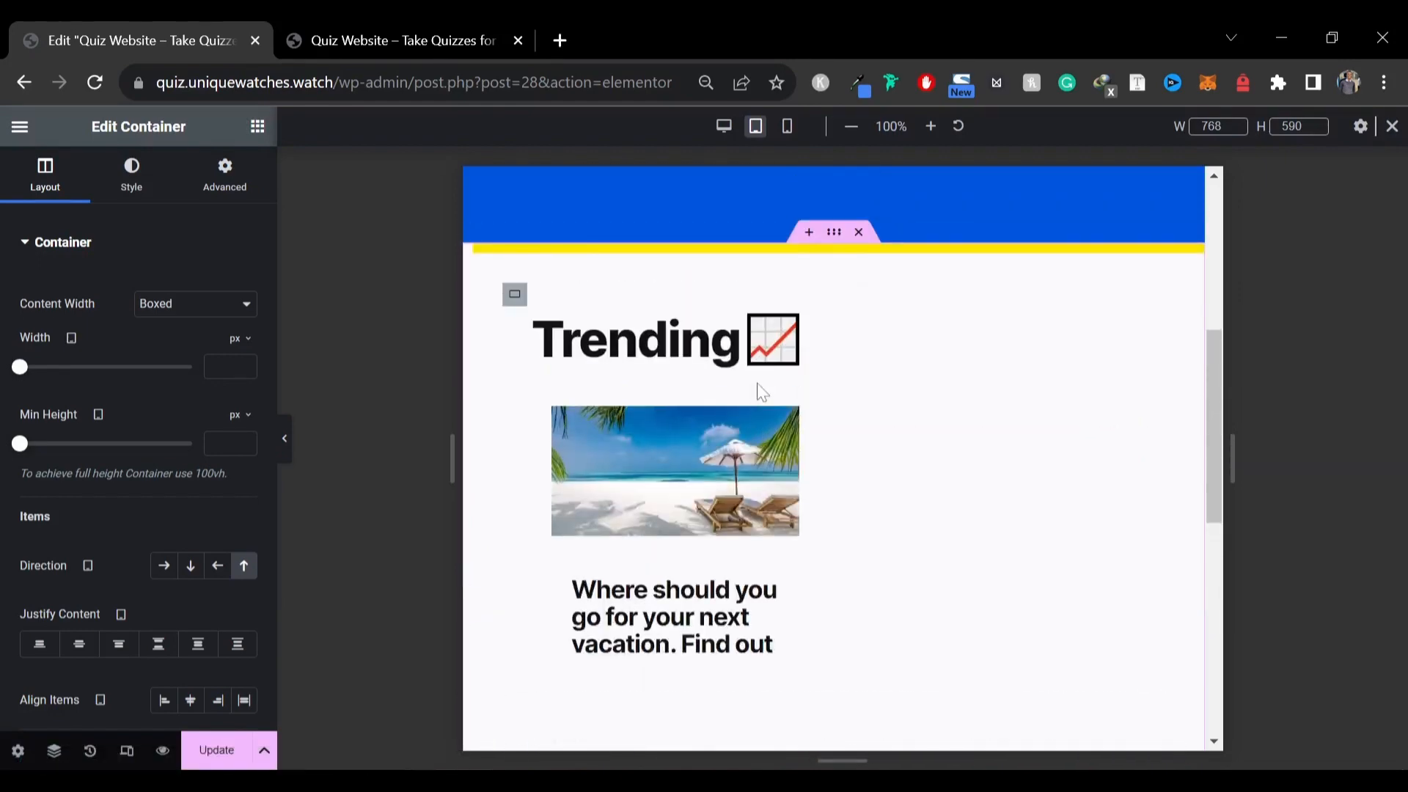
scroll(759, 391, "up", 2)
scroll(759, 391, "down", 2)
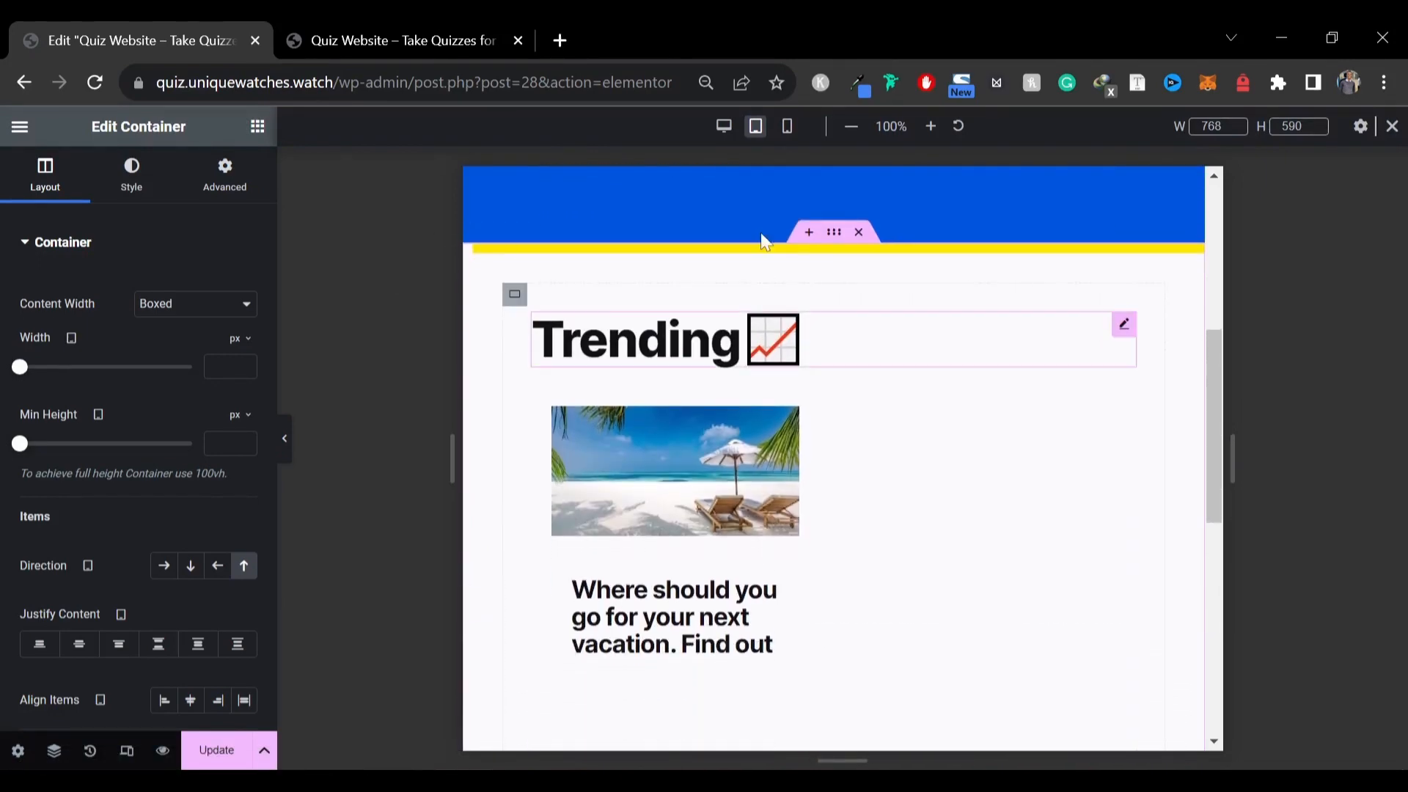
Switch to mobile view and set the Trending/Hot section container's padding to 60 top and bottom, 10 left and right
left_click(786, 129)
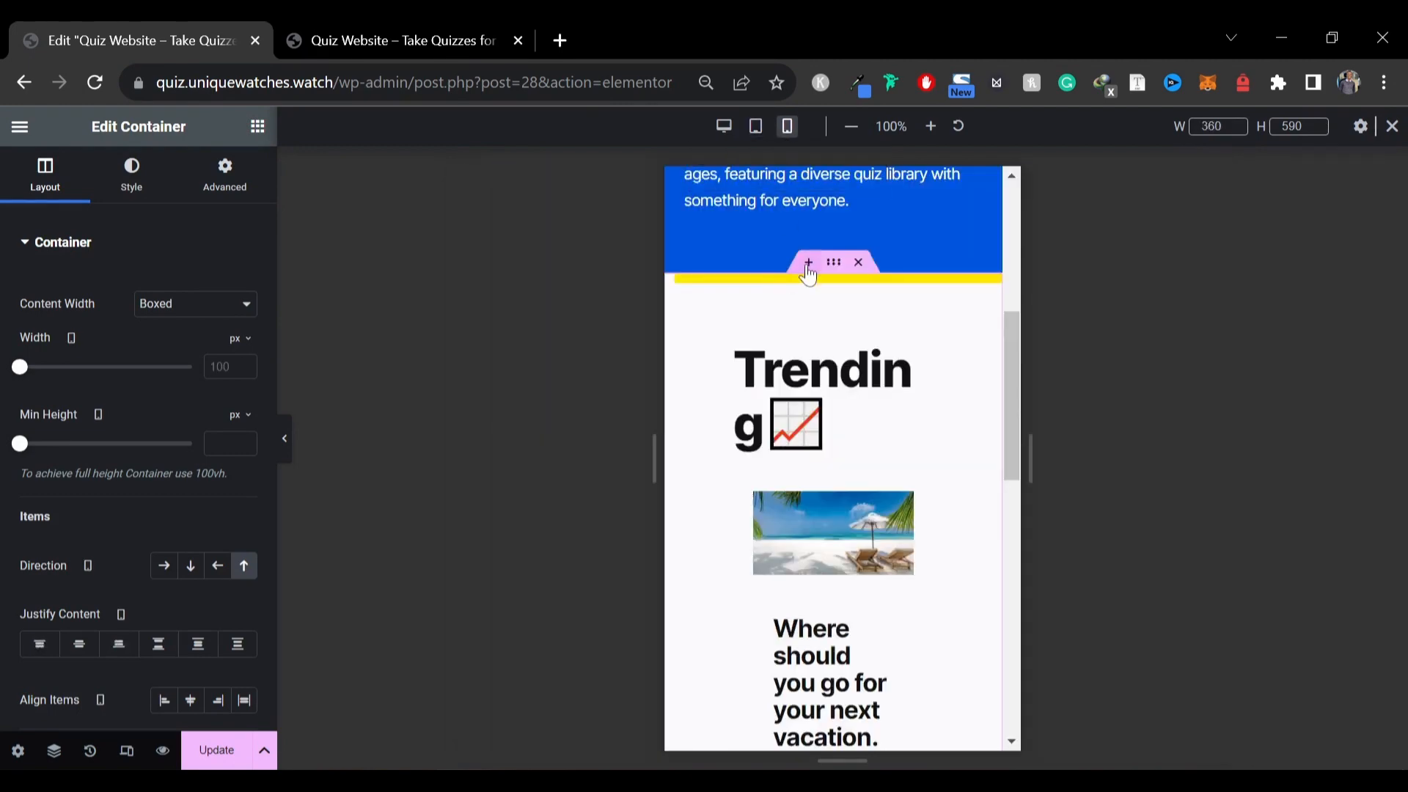
scroll(848, 366, "down", 5)
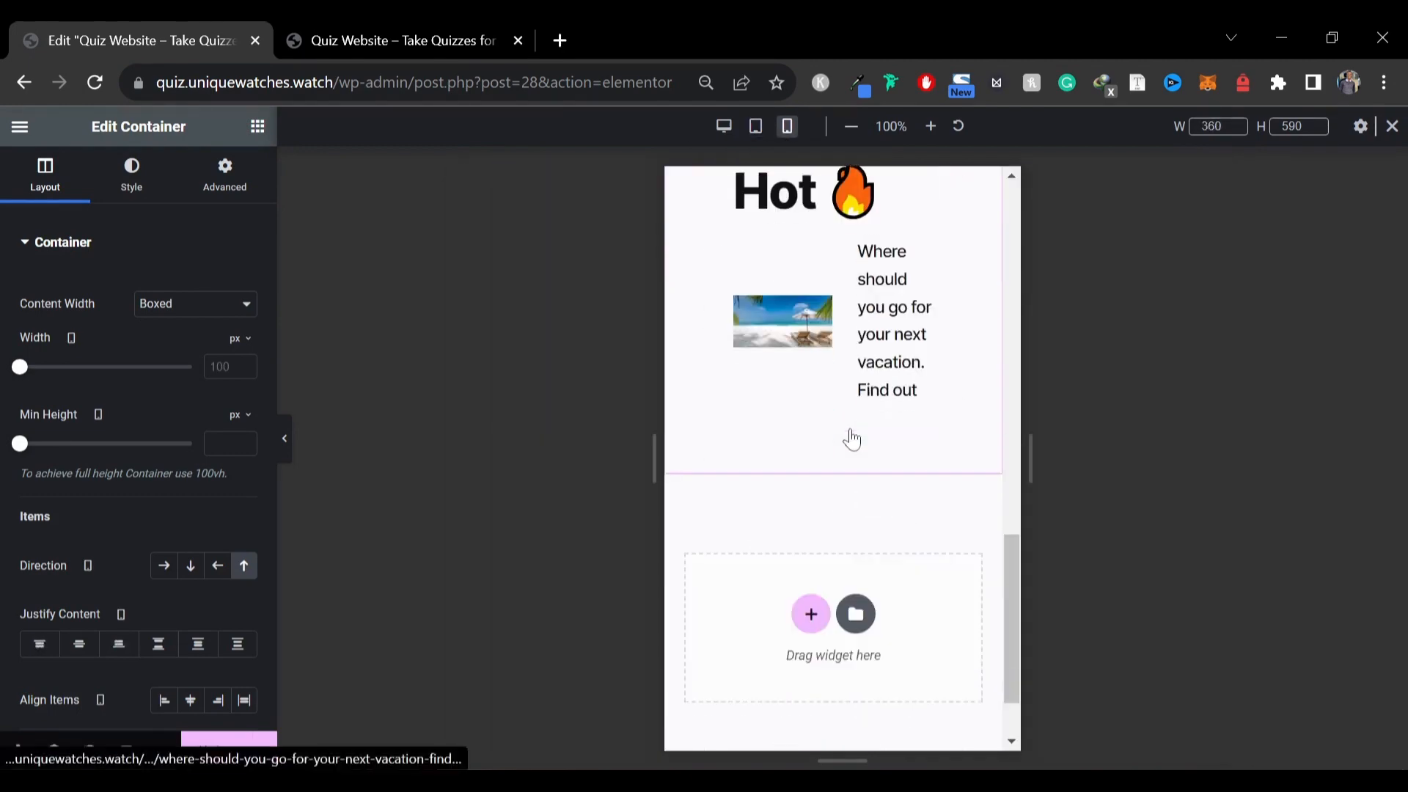
scroll(848, 433, "up", 4)
scroll(846, 415, "up", 3)
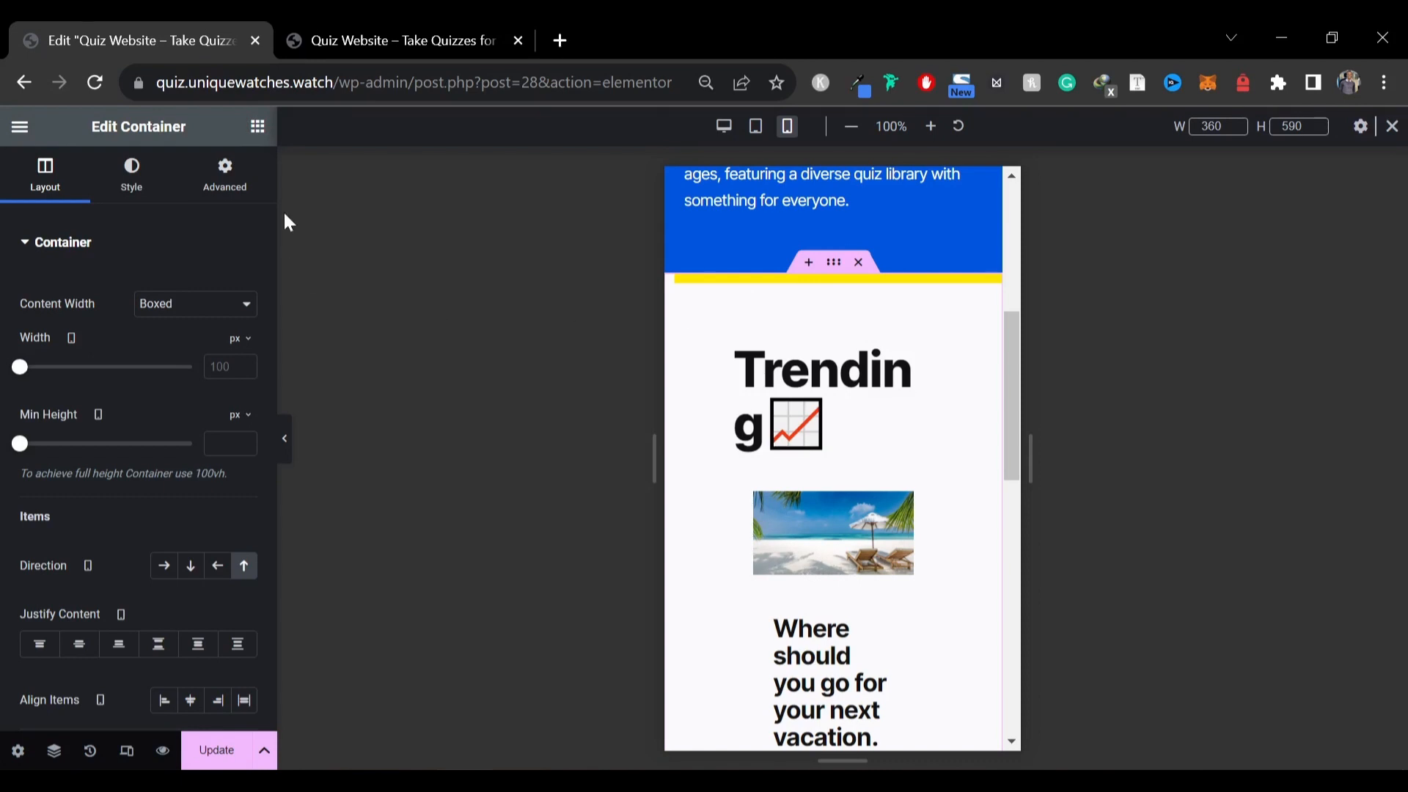
left_click(225, 176)
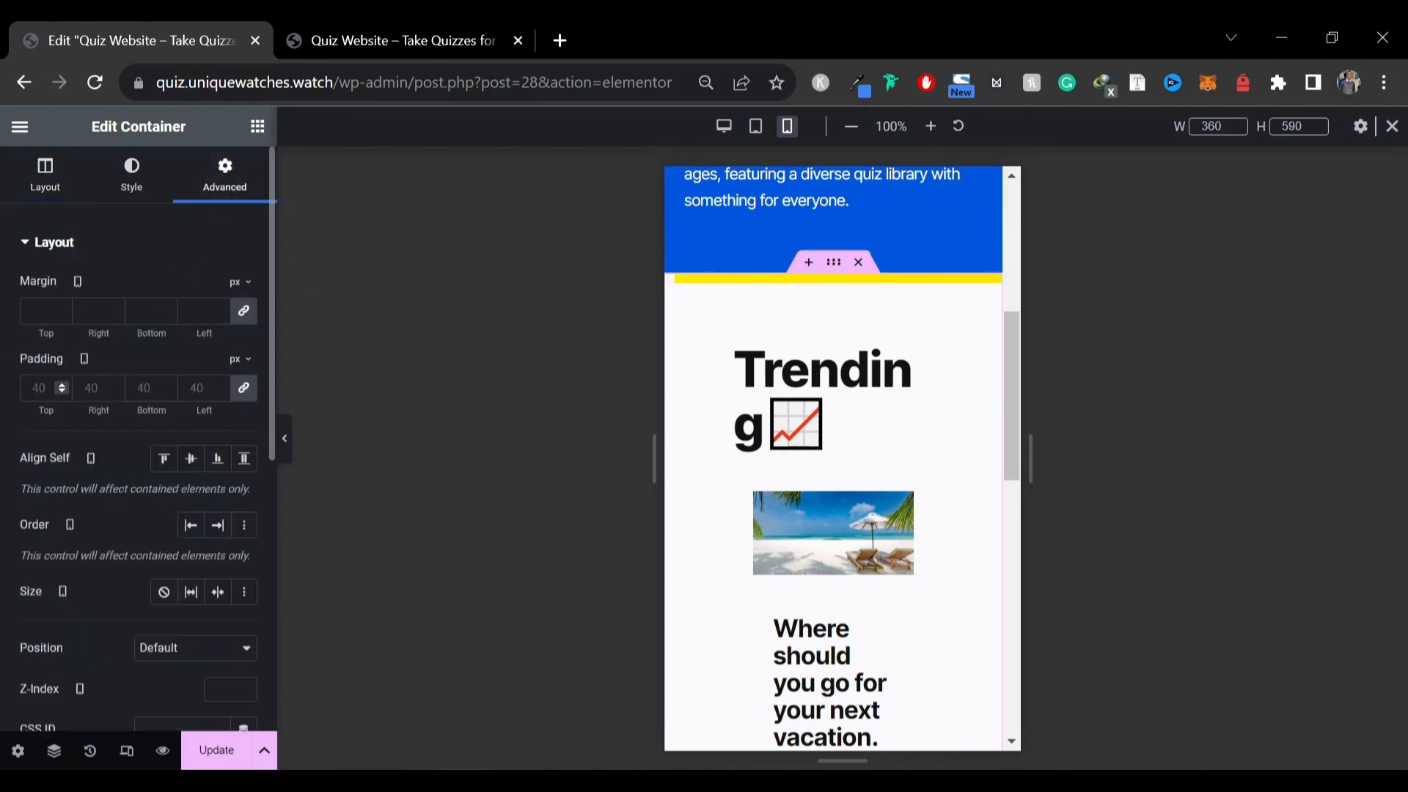
left_click(242, 390)
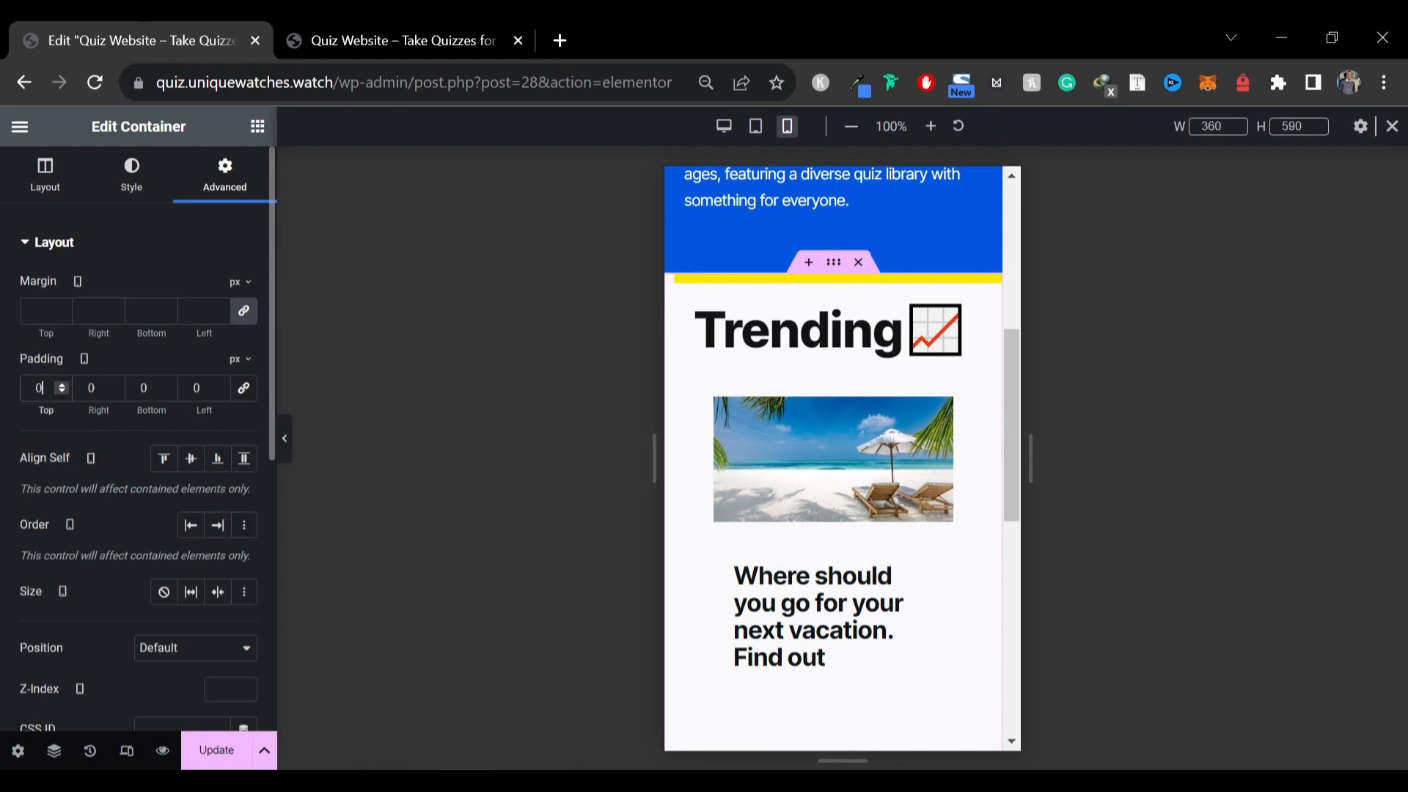
type("60")
key("Tab")
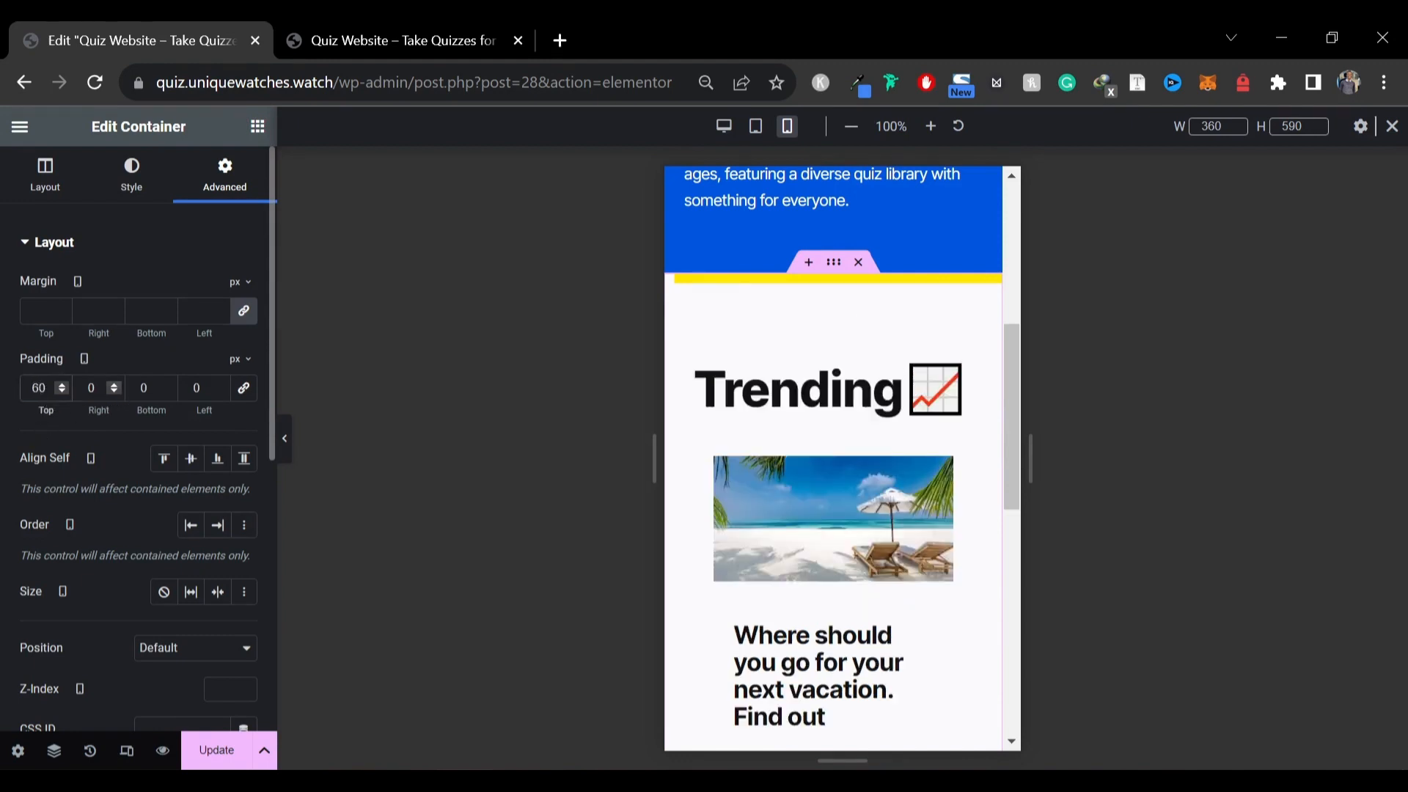
key("Tab")
type("60")
key("shift+Tab")
type("10")
key("Tab")
key("Tab")
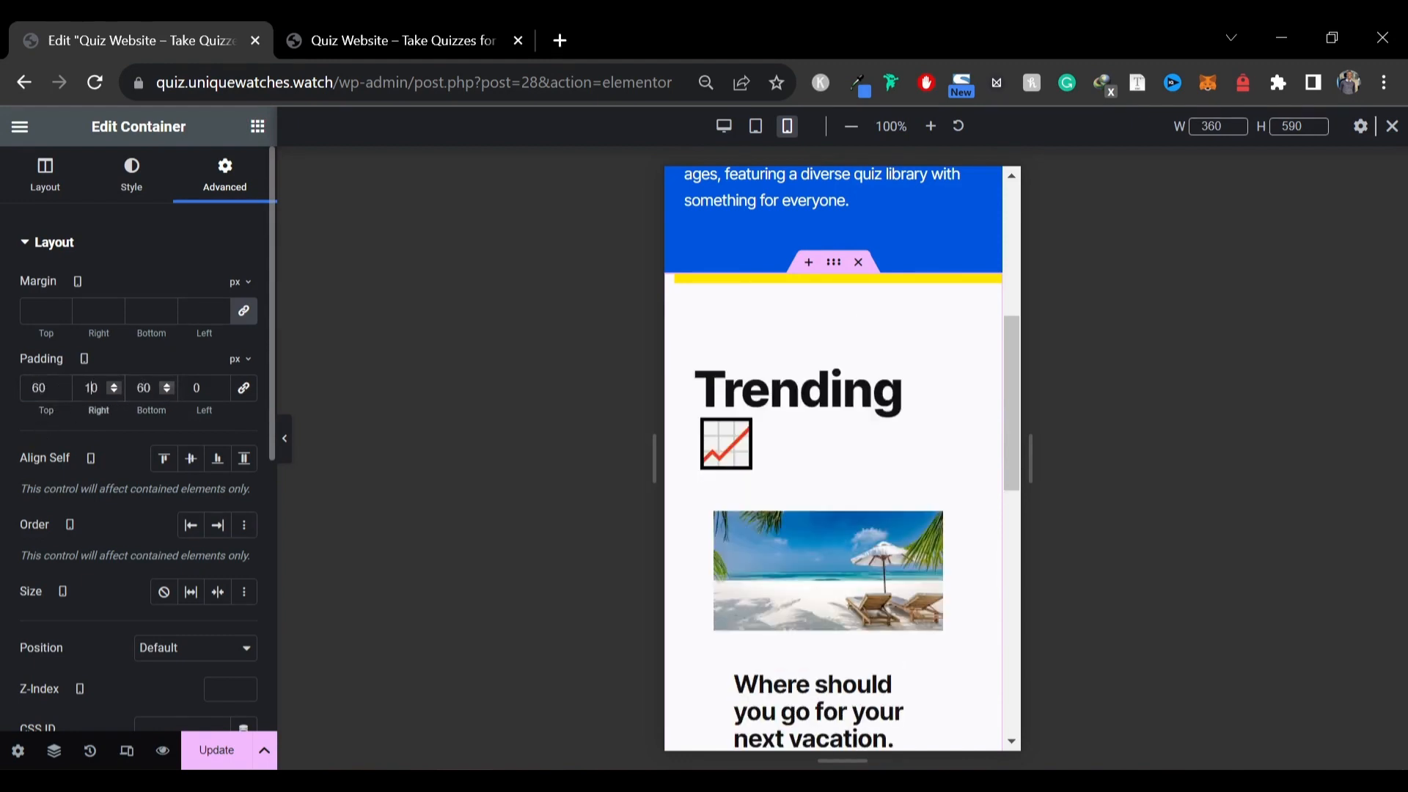
type("10")
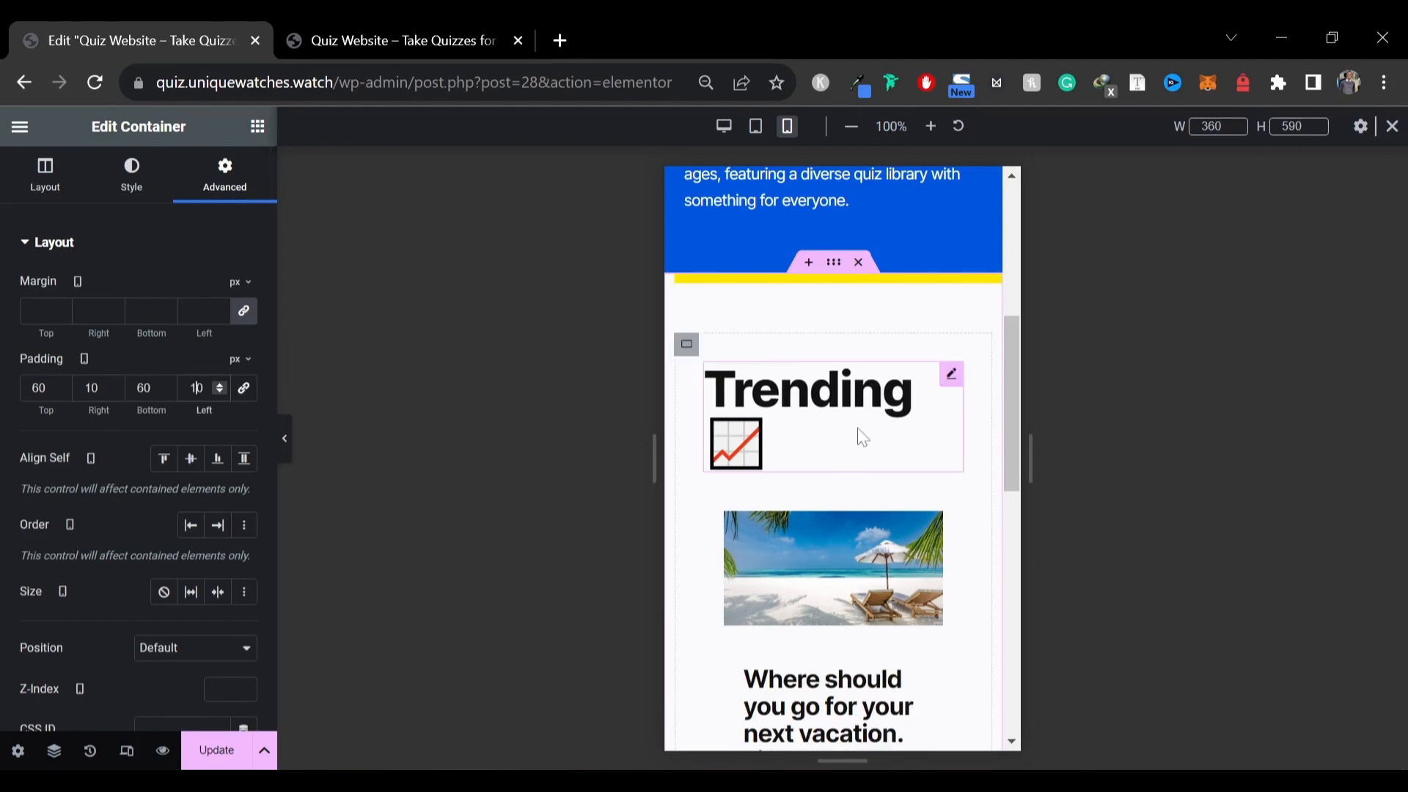
Set the Trending heading's mobile typography size to 45 px
left_click(951, 374)
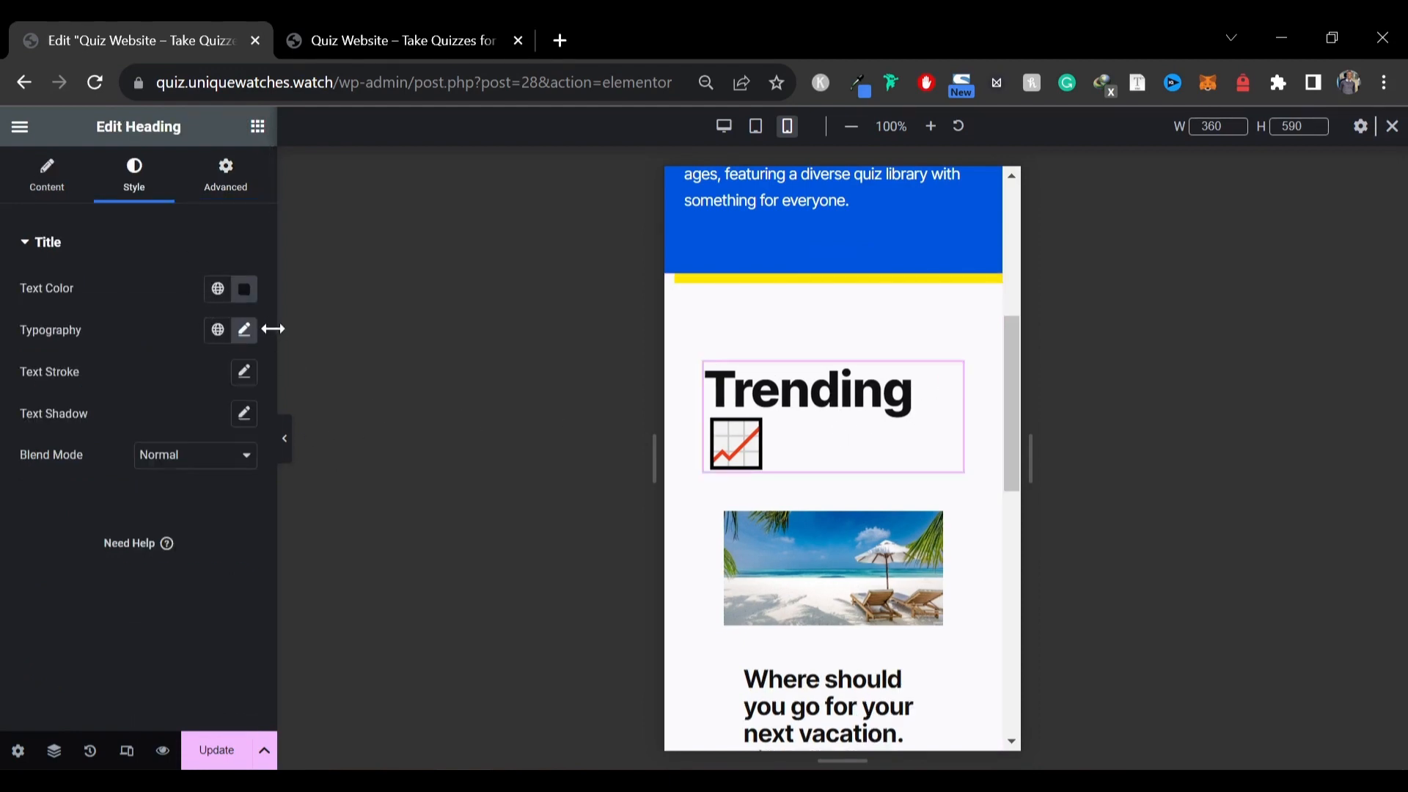
left_click(244, 329)
type("45")
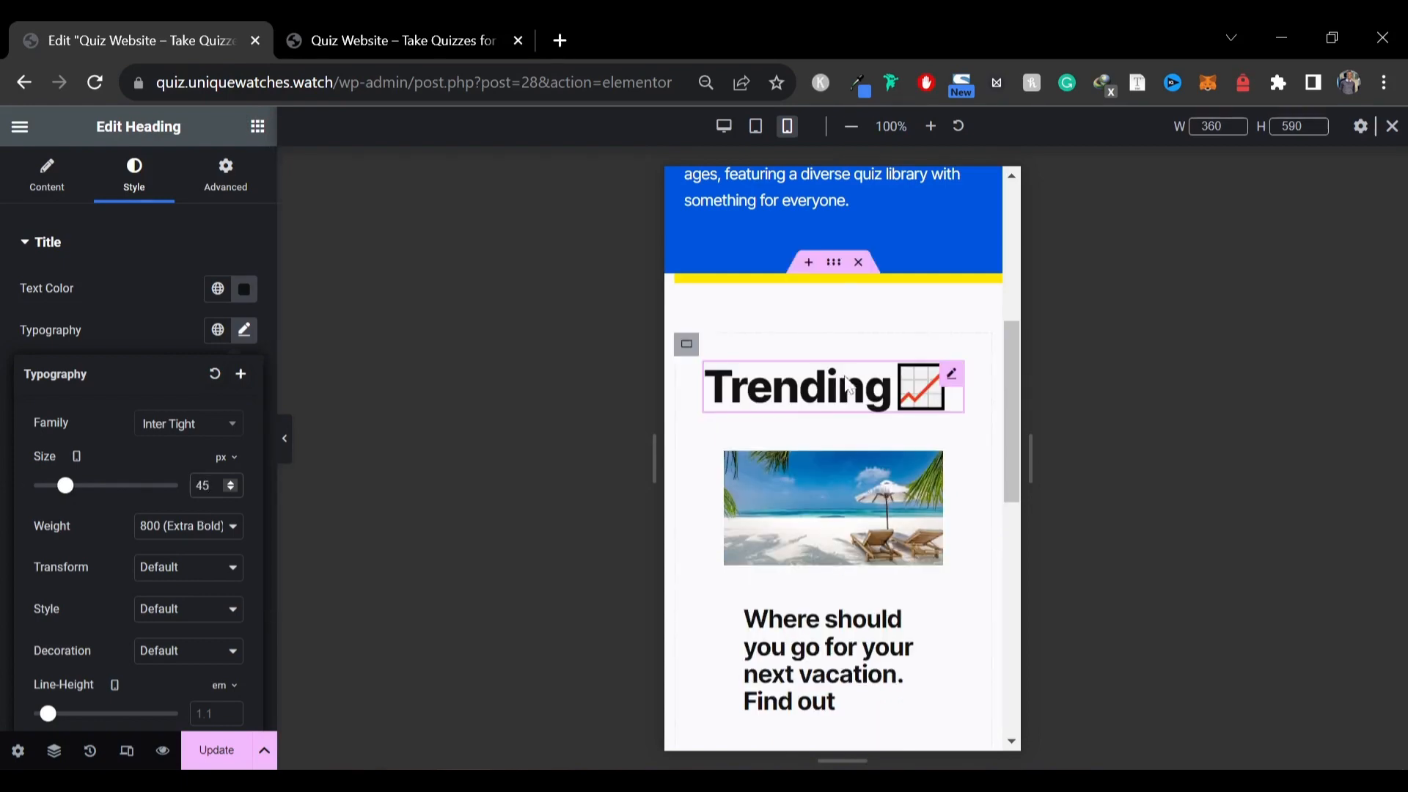
scroll(815, 387, "down", 4)
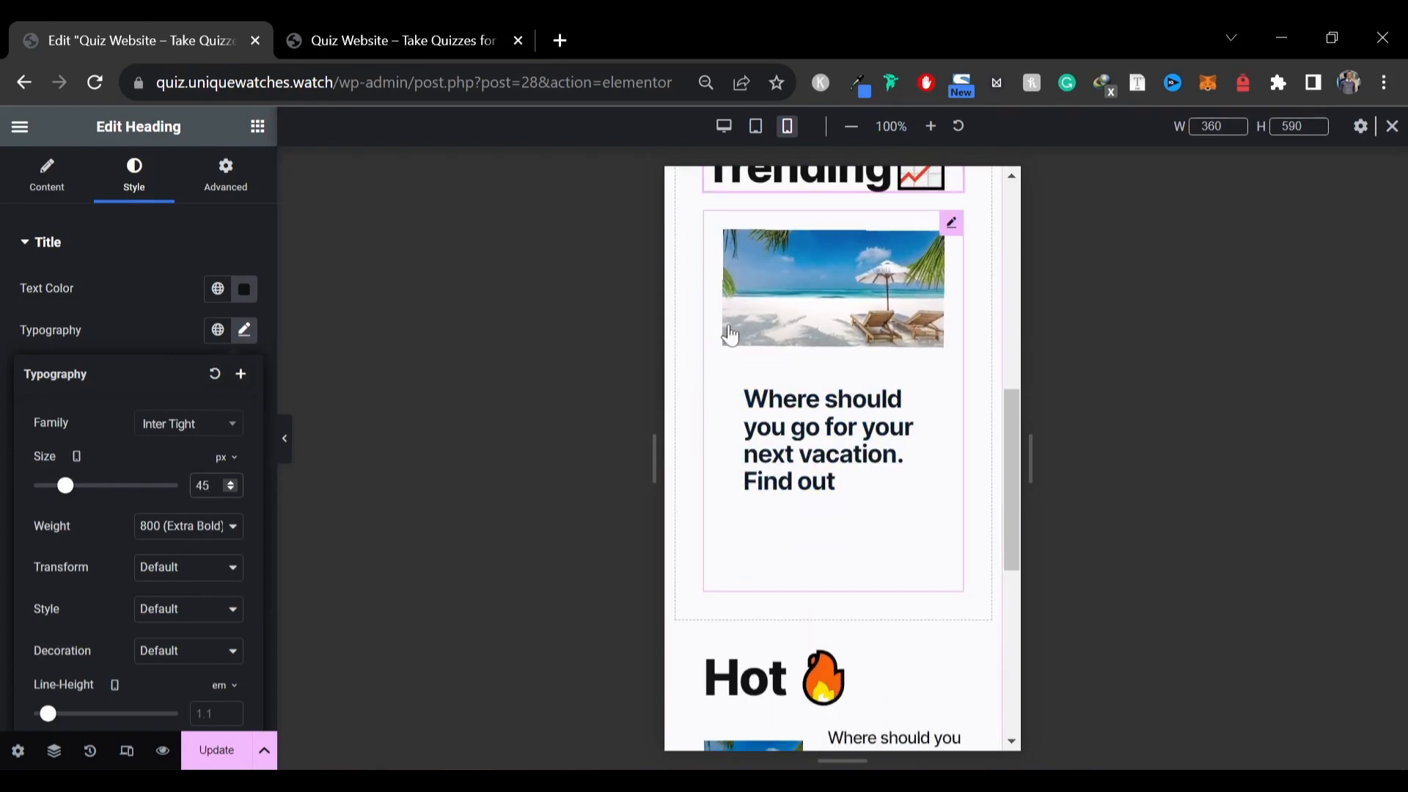
scroll(925, 411, "down", 5)
scroll(836, 431, "up", 5)
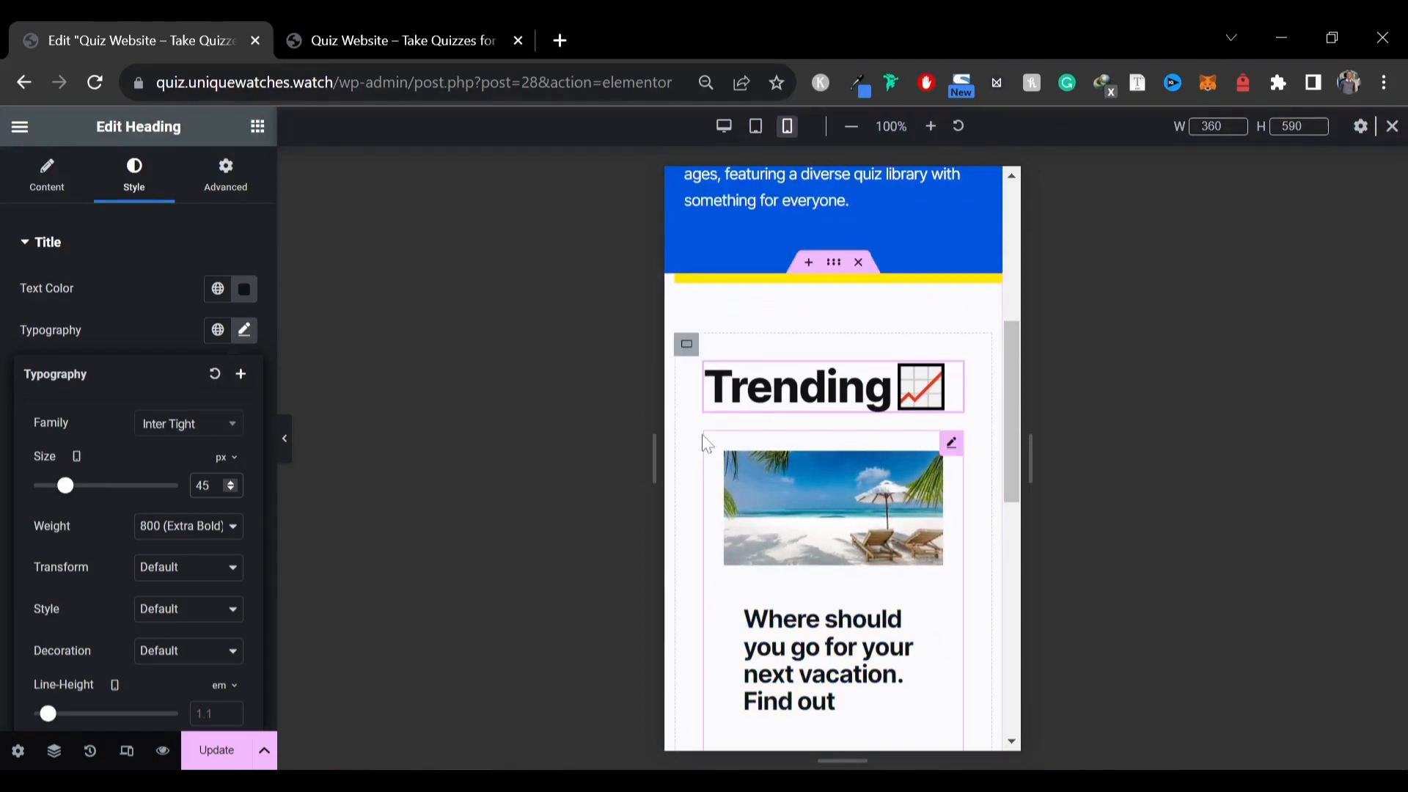
Set the Trending column container's mobile padding to 15 px on all sides and update the page
left_click(689, 346)
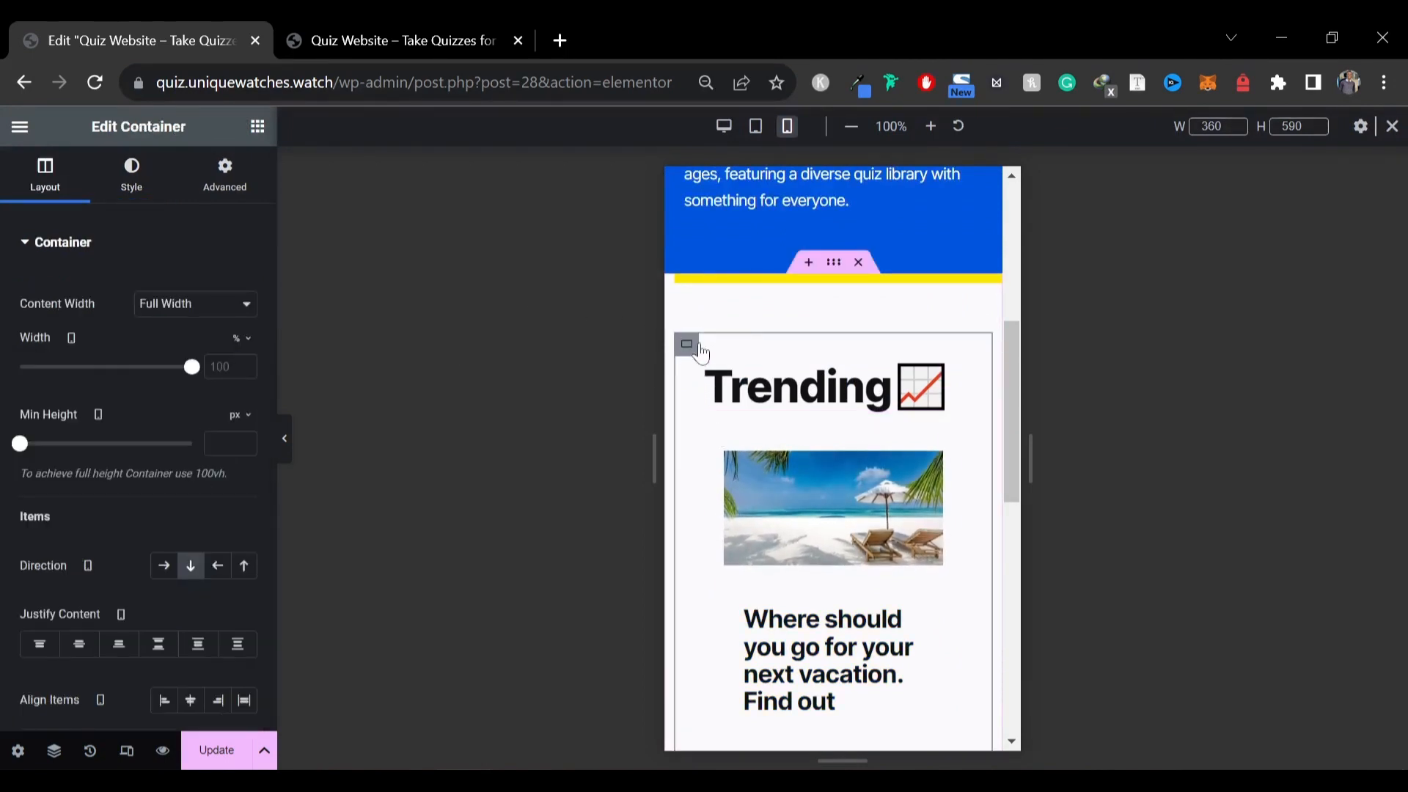
left_click(210, 174)
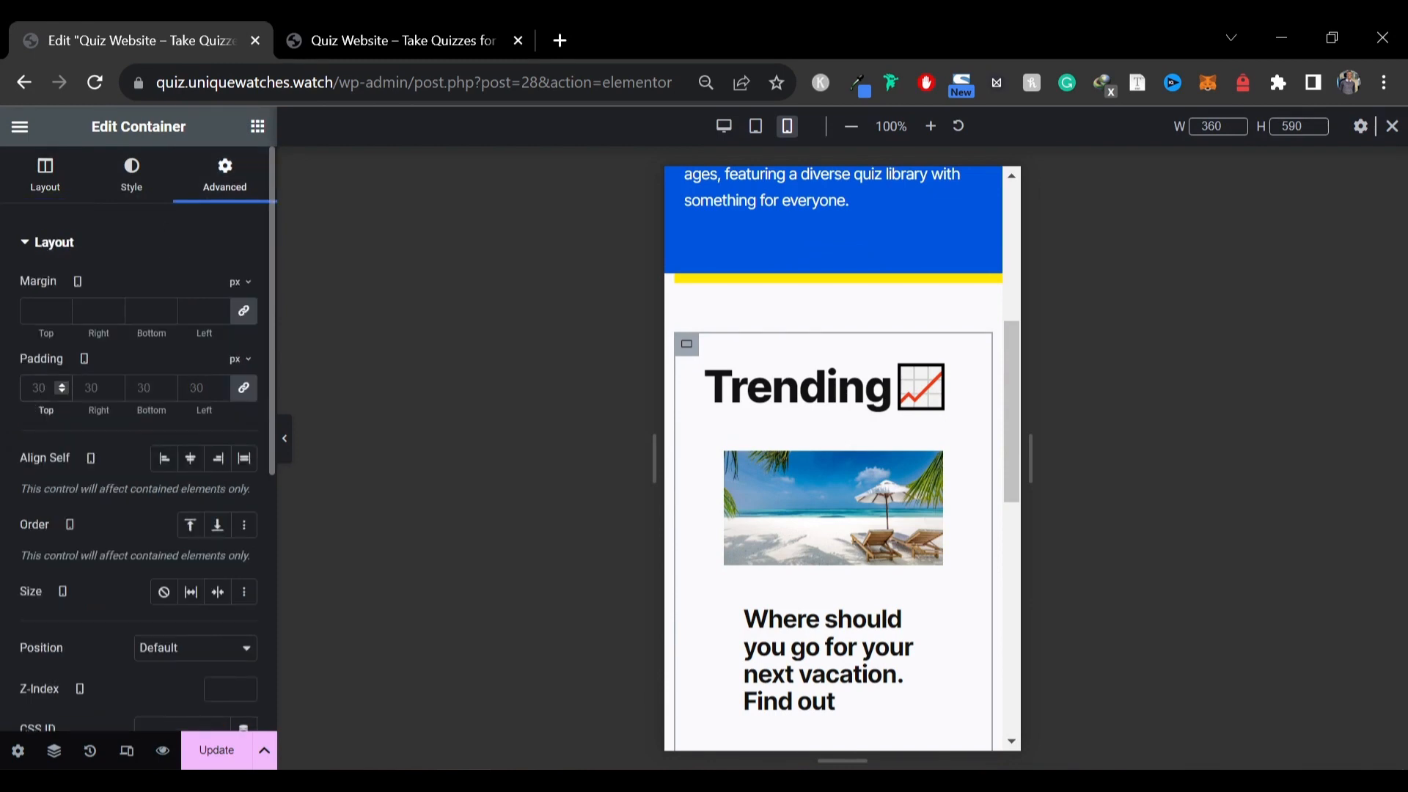
left_click(38, 388)
type("15")
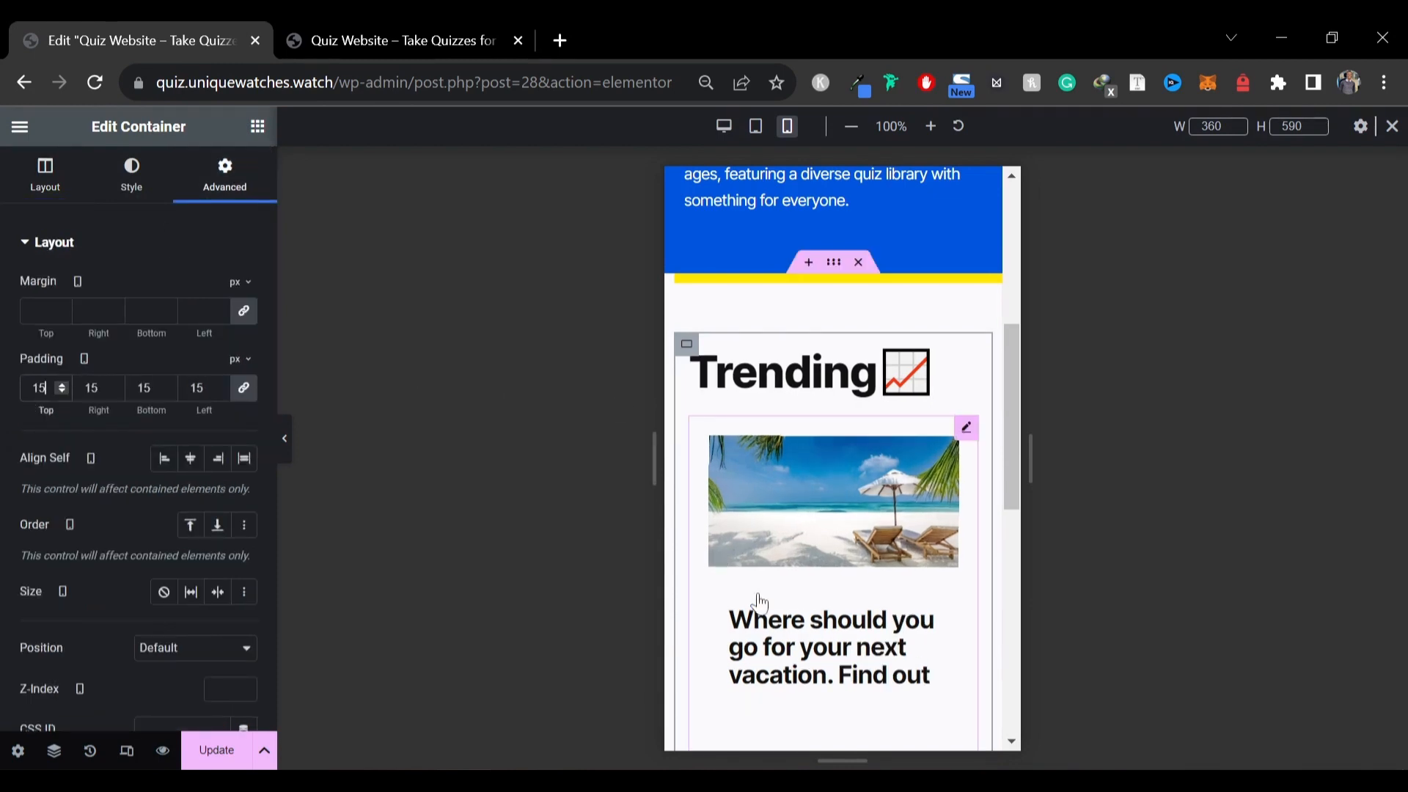
scroll(758, 597, "down", 5)
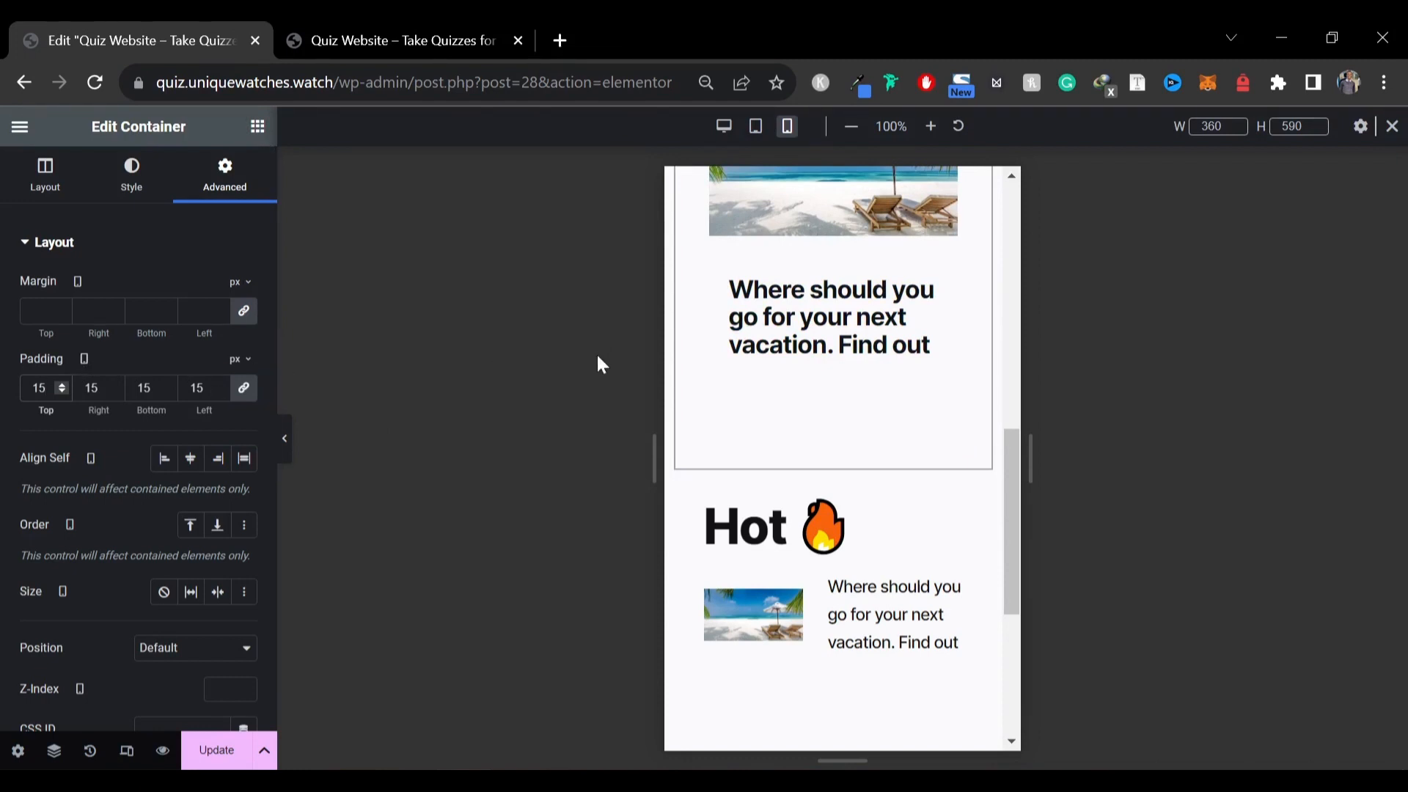
left_click(220, 750)
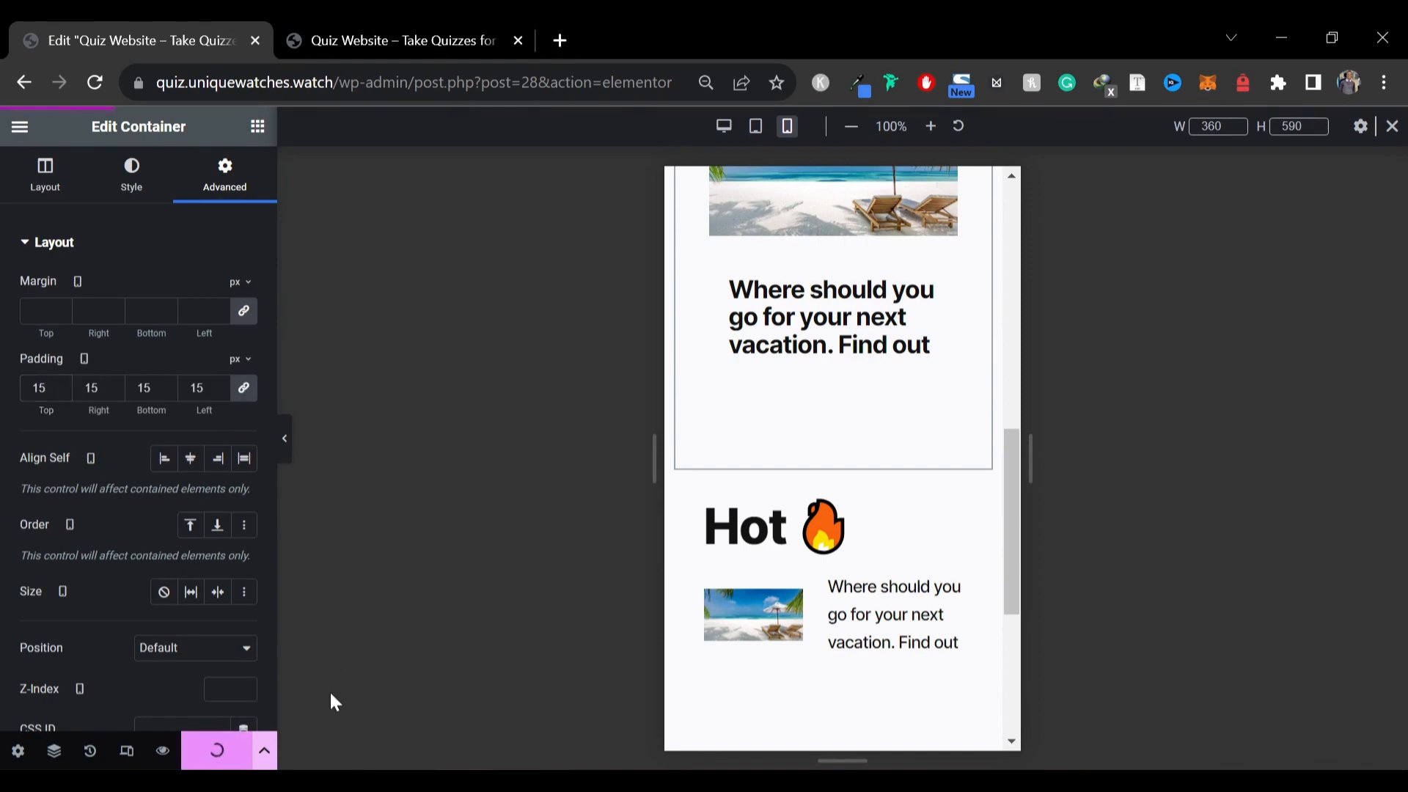
Switch back to desktop view and duplicate the Trending/Hot section container
left_click(726, 127)
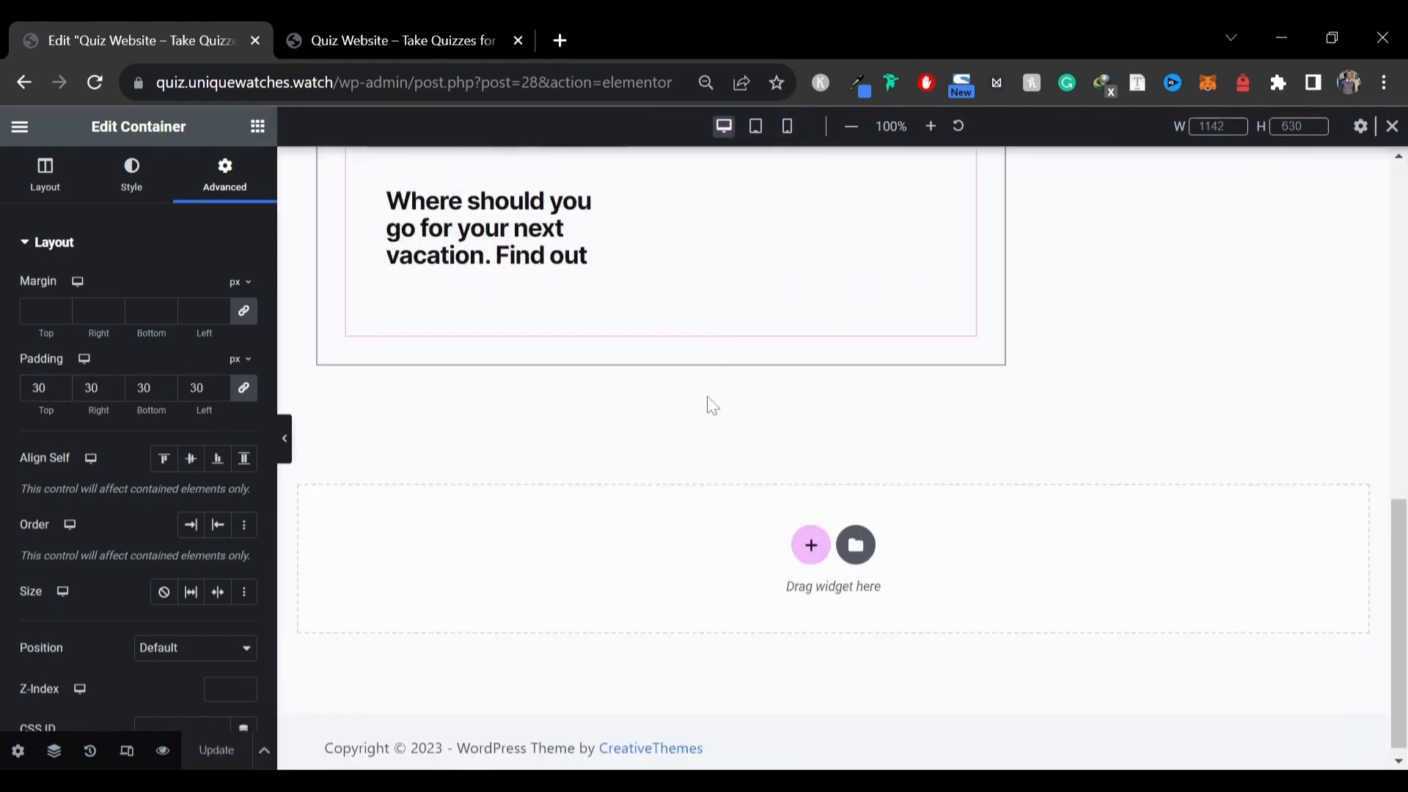
scroll(754, 429, "up", 4)
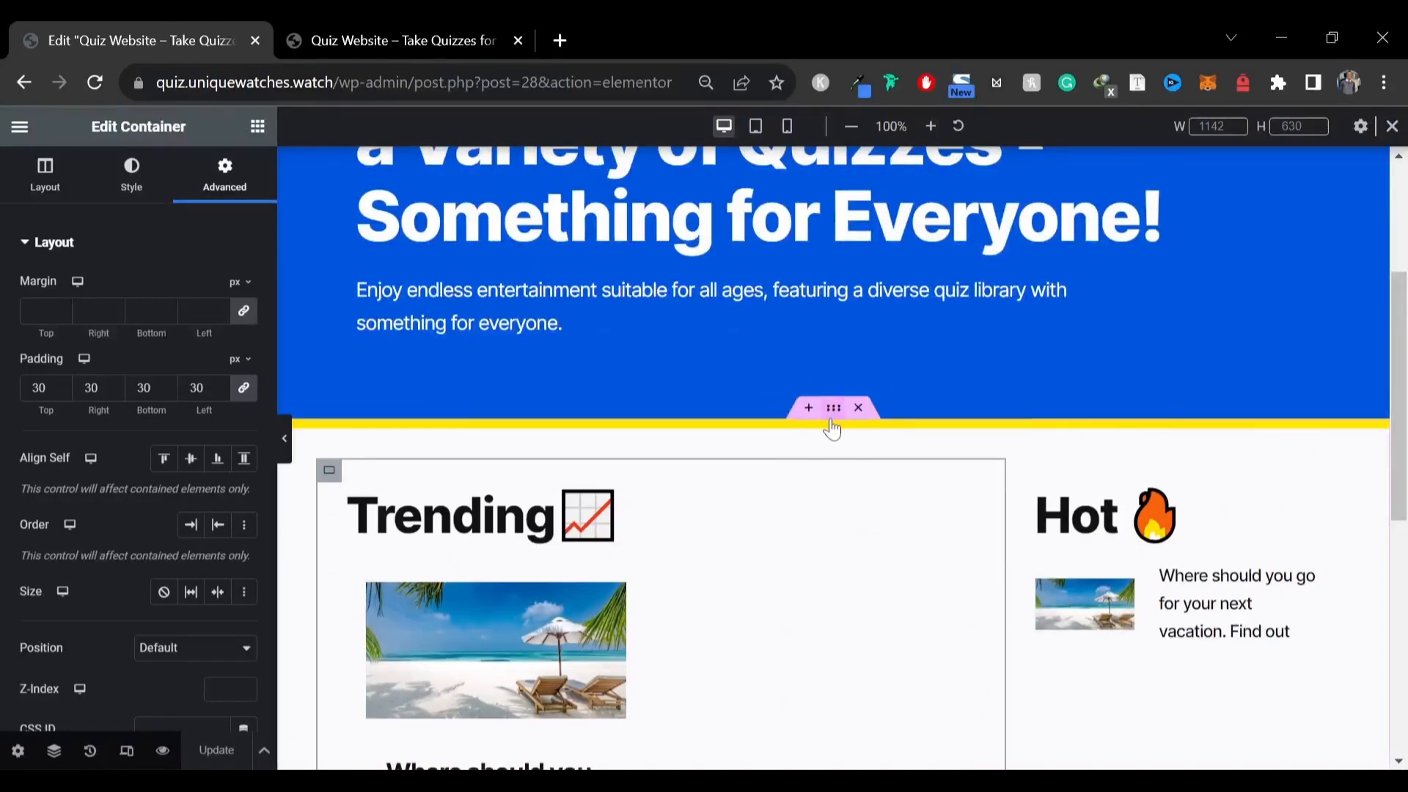
right_click(833, 442)
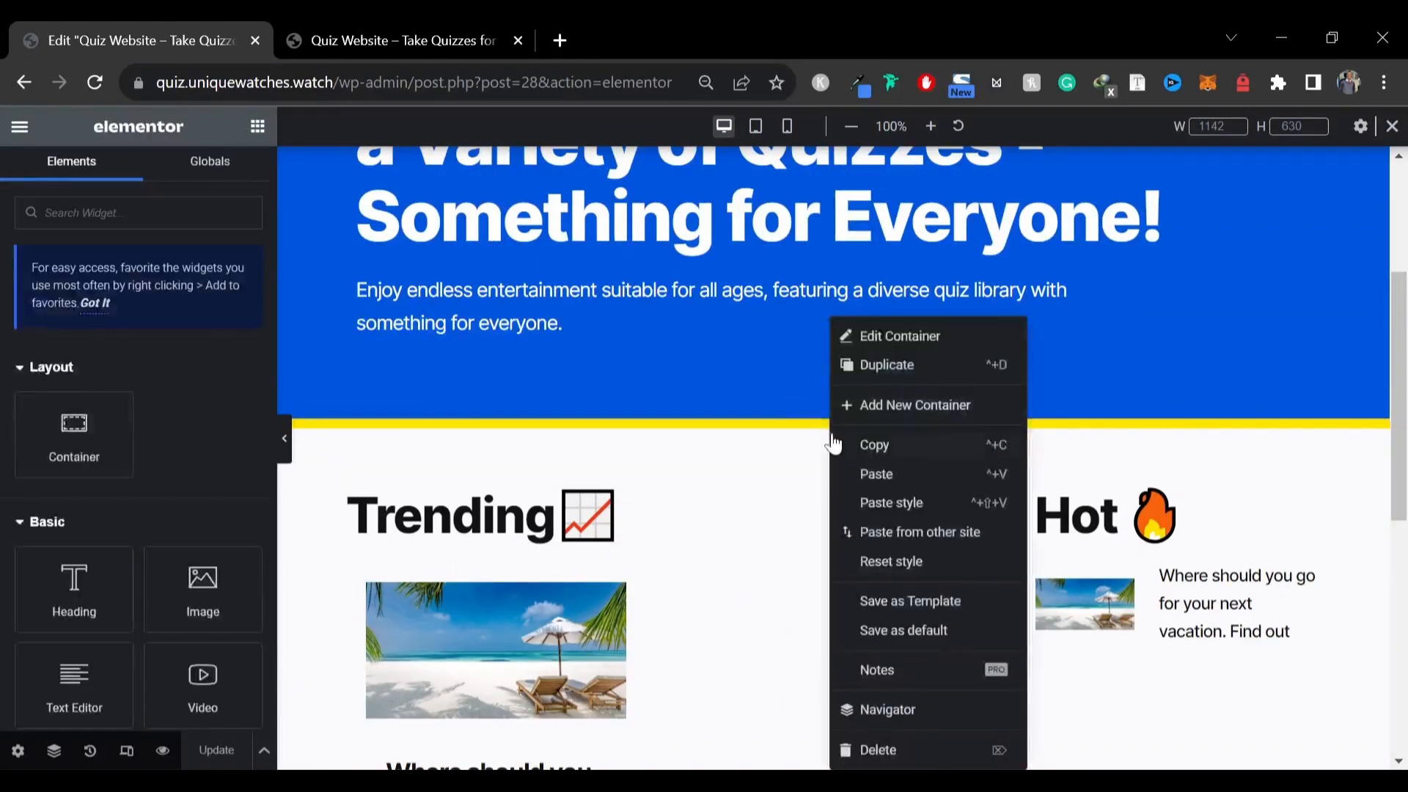
left_click(917, 374)
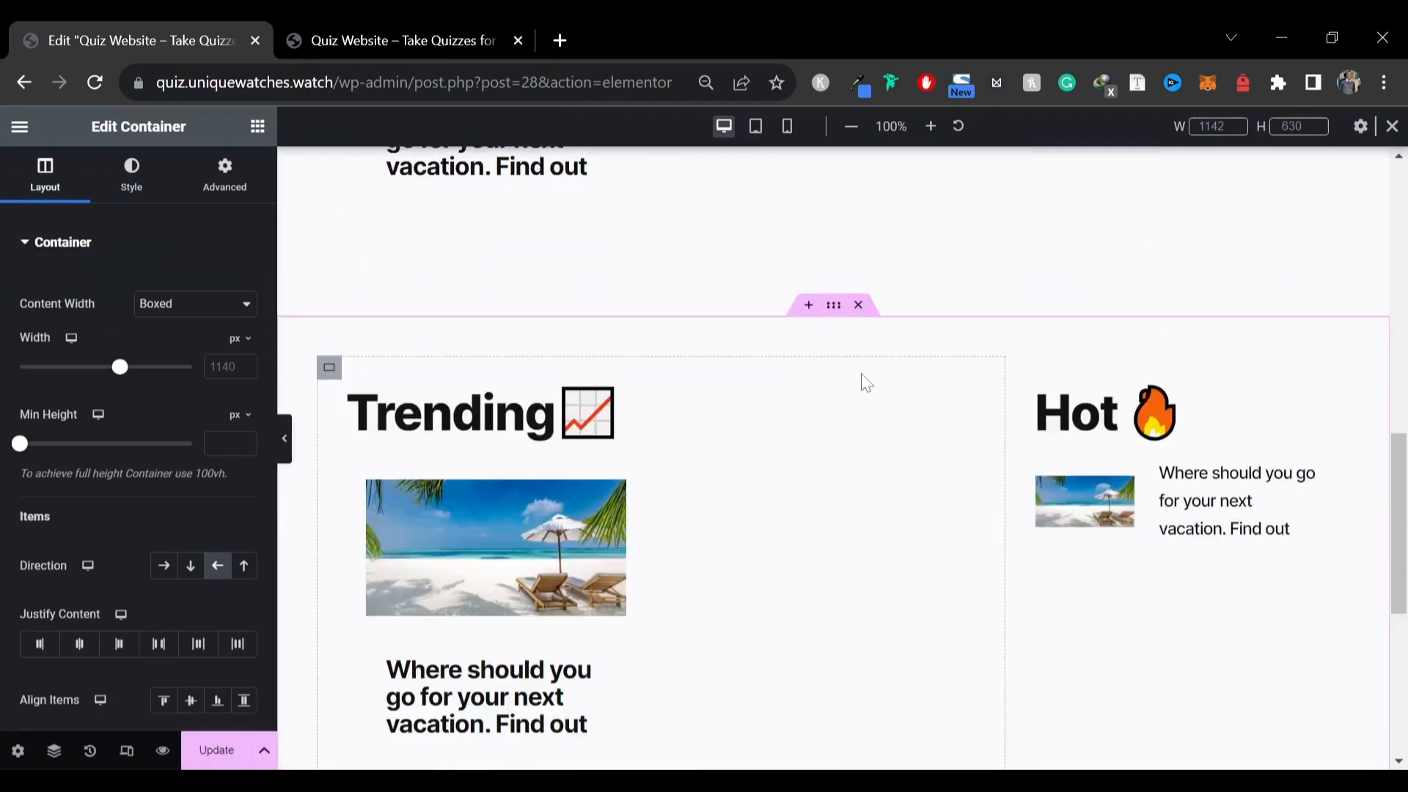
Compare with the reference site, then set the duplicated section's direction to row so Hot sits before Trending
left_click(475, 45)
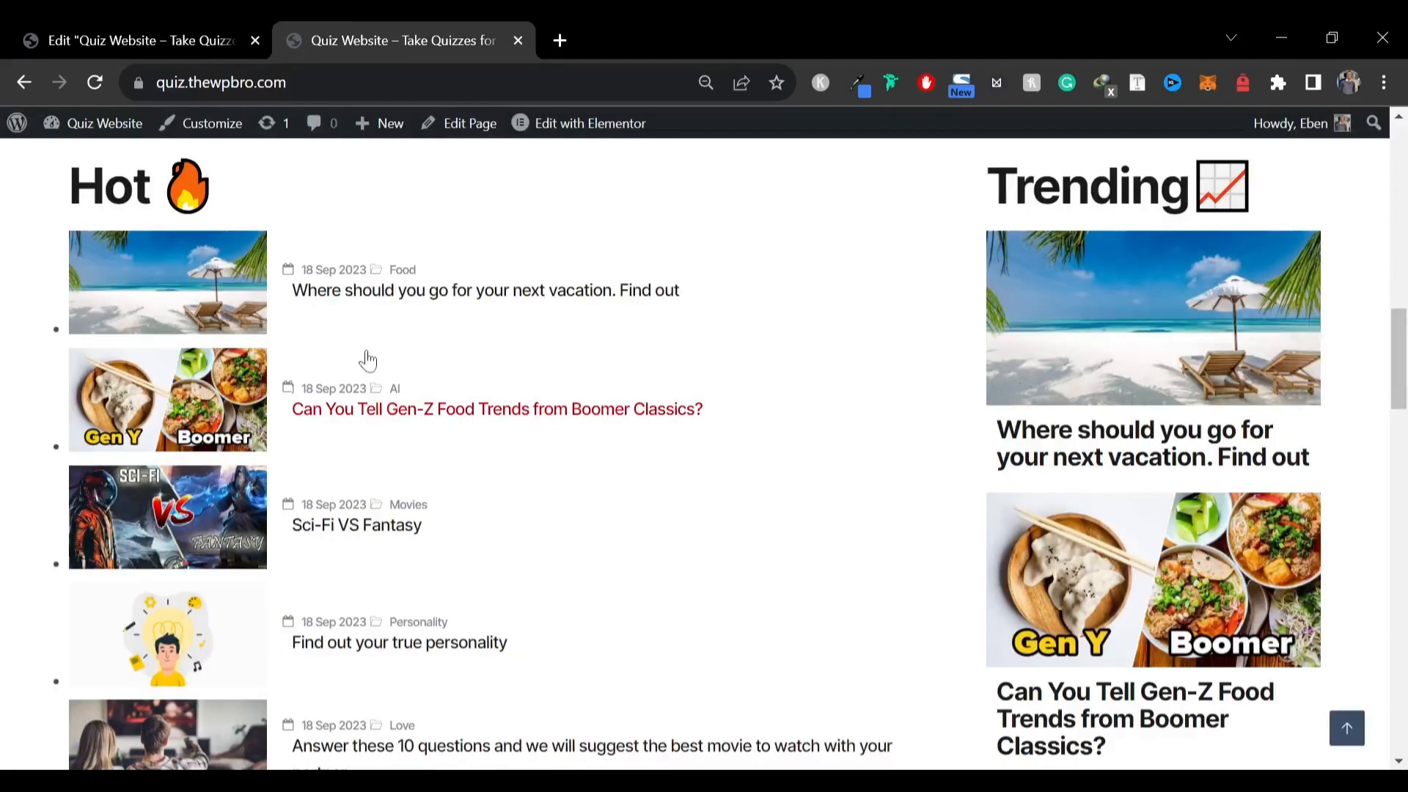
scroll(367, 360, "up", 2)
left_click(117, 39)
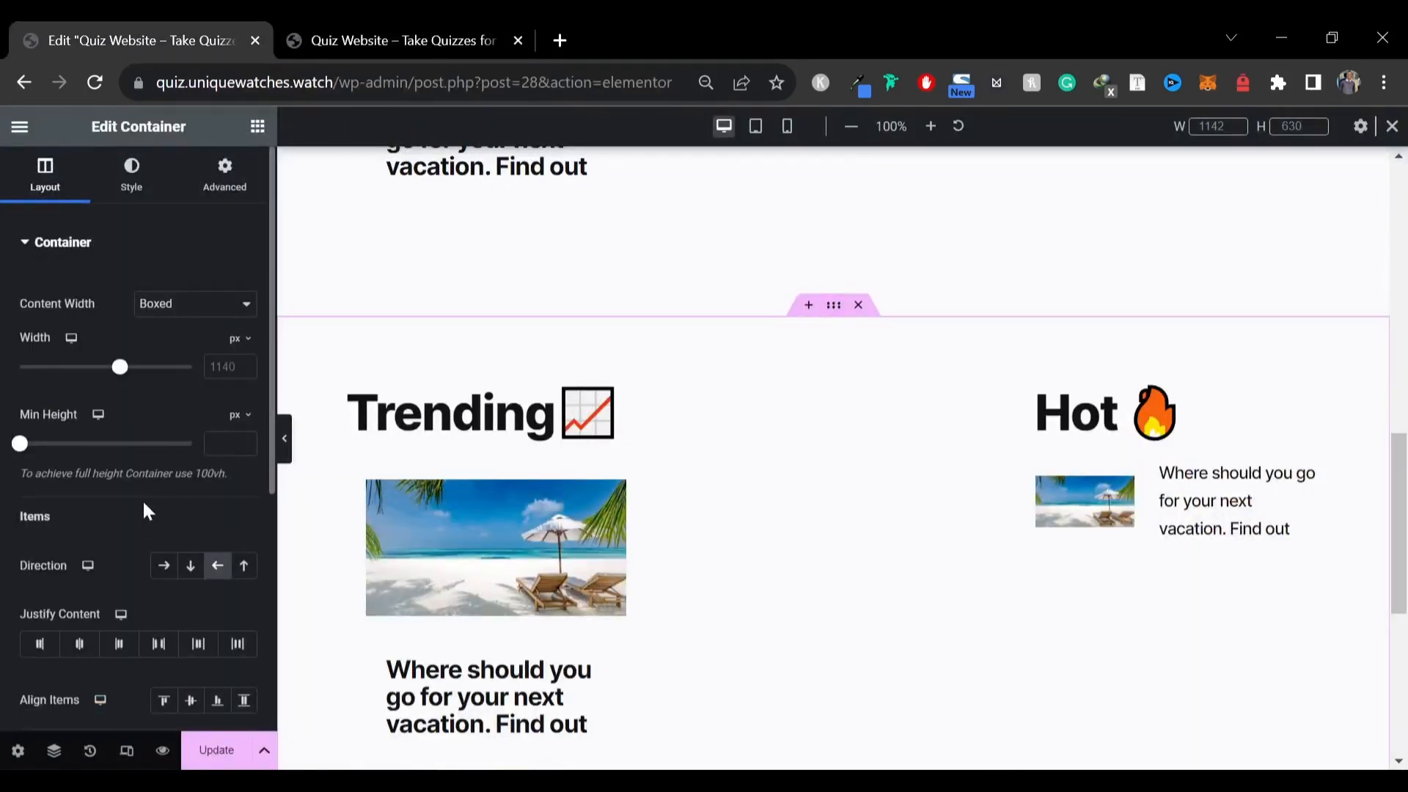
left_click(166, 567)
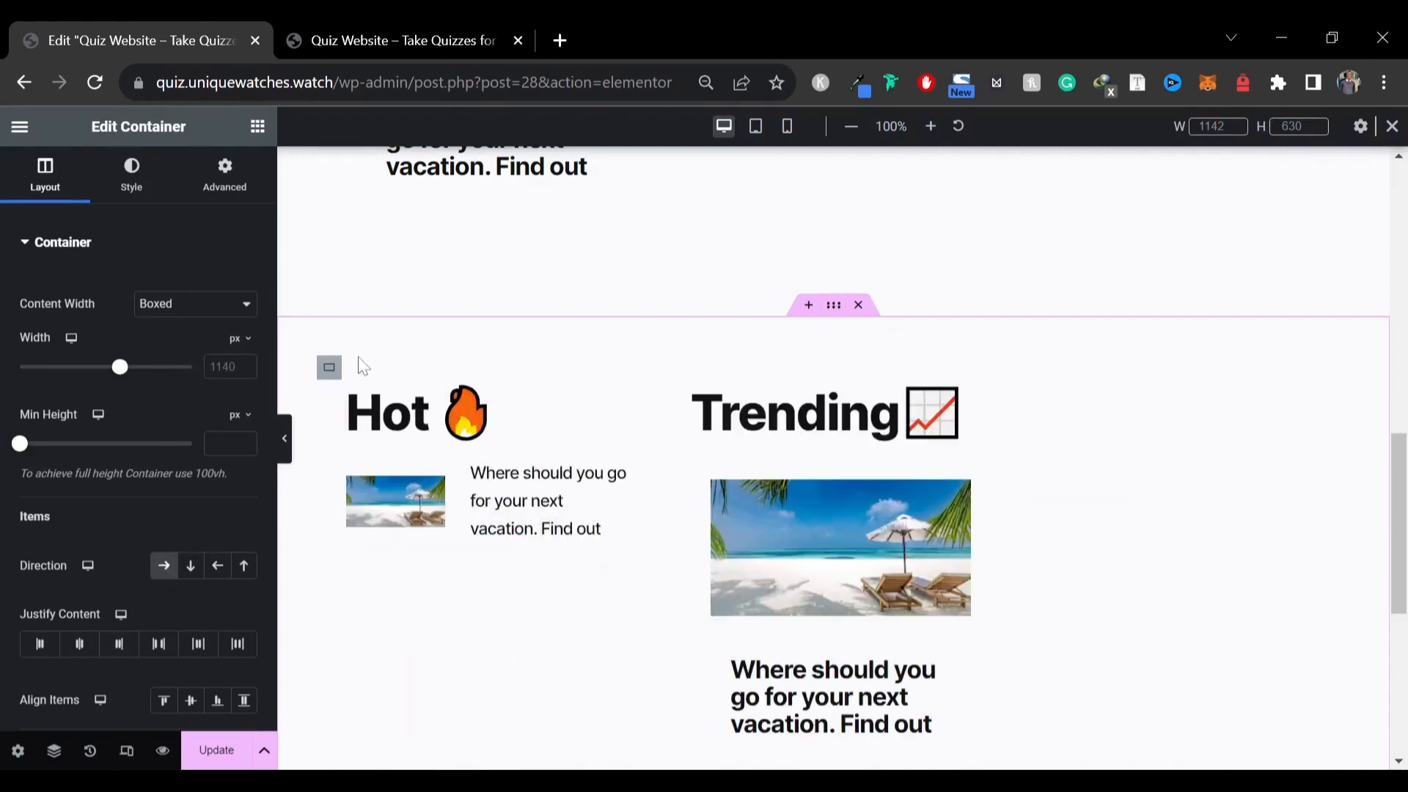
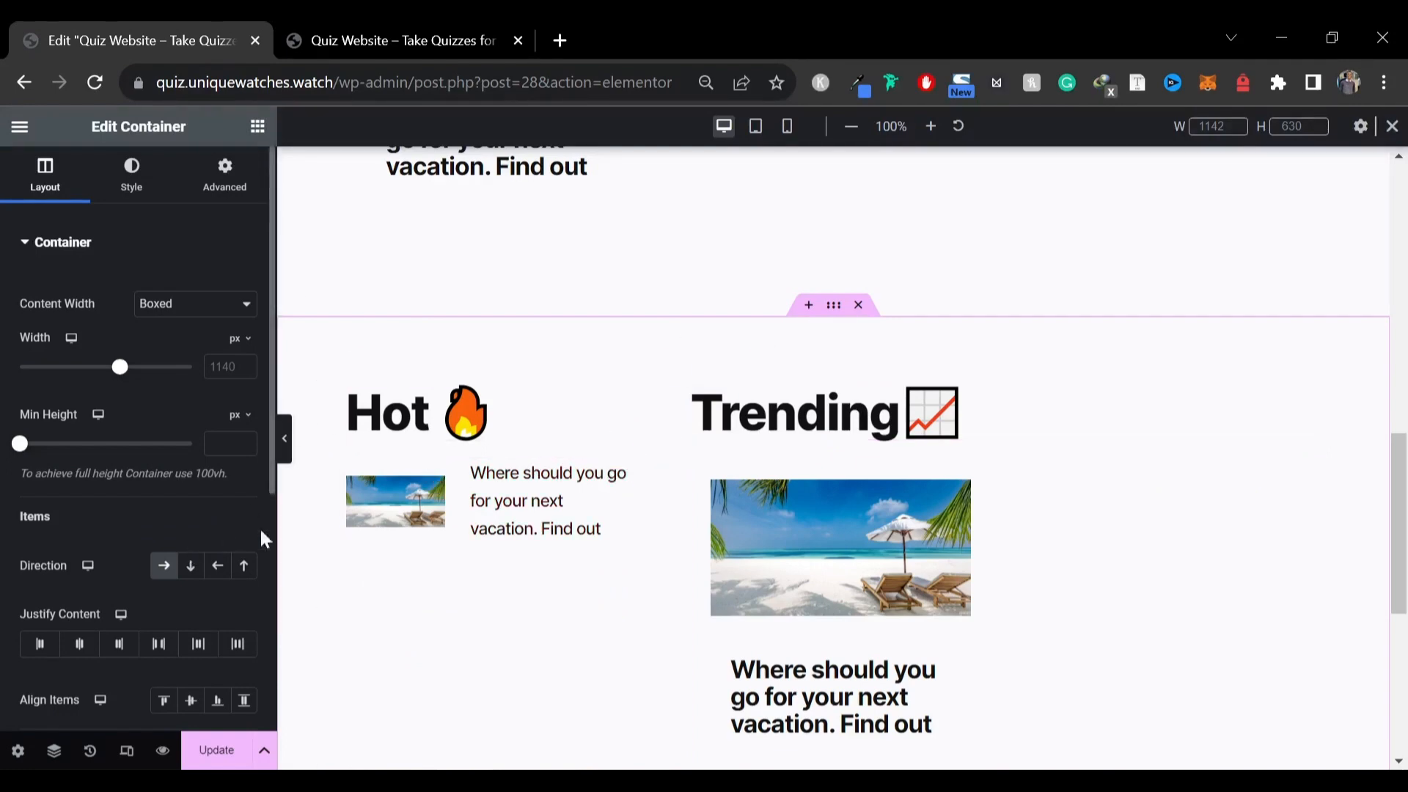
Try reversing the order of the Hot and Trending columns in the section
left_click(217, 566)
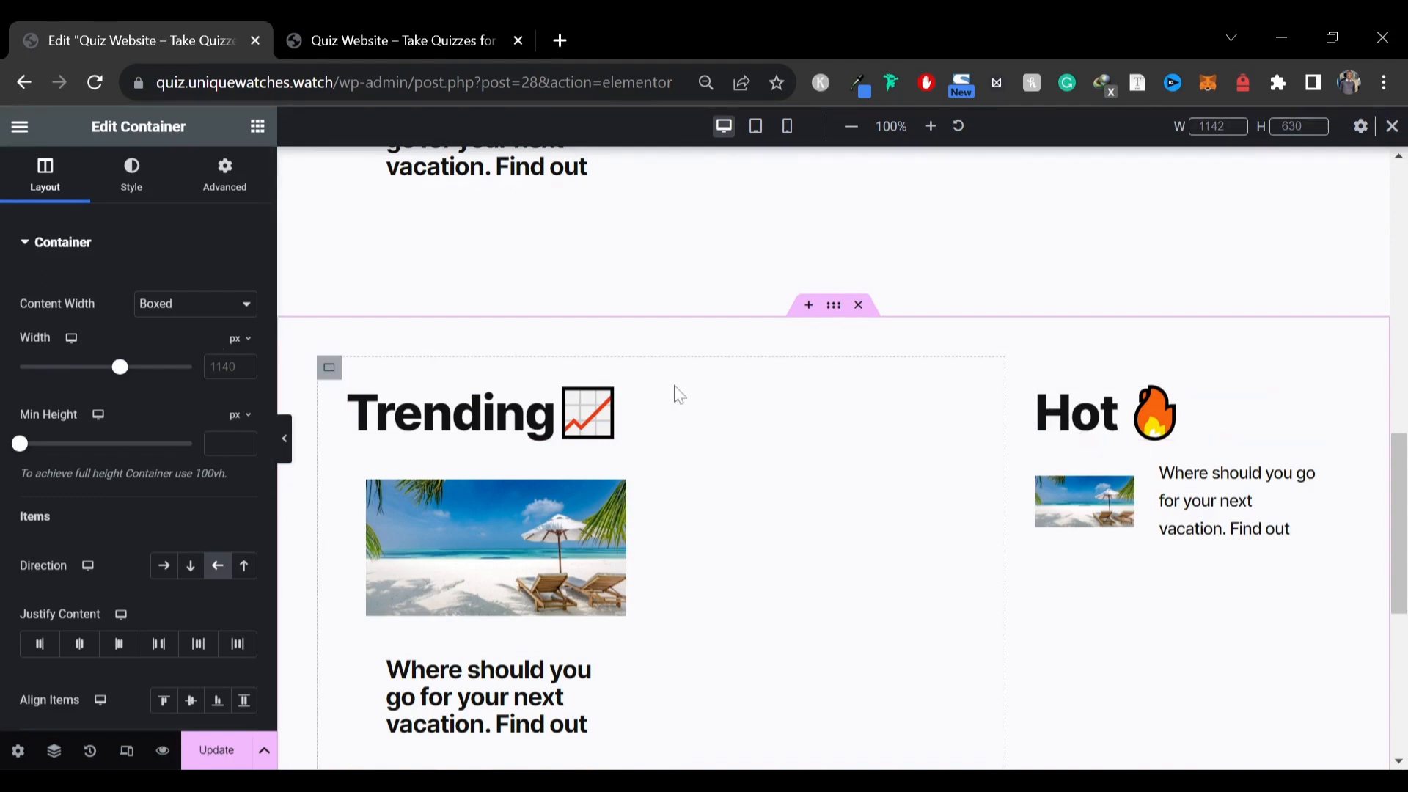
left_click(166, 569)
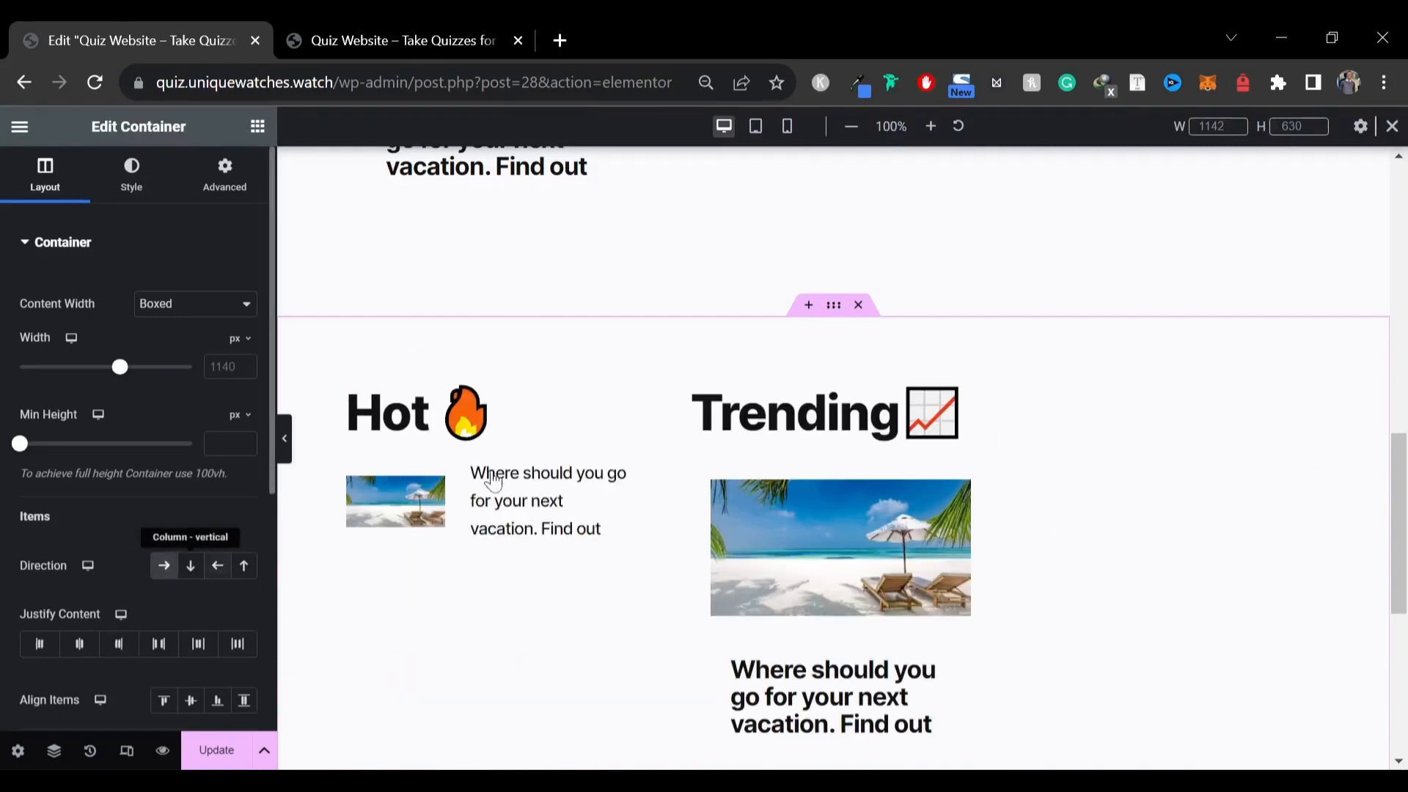
Set the Hot column container's width to 70%
left_click(329, 369)
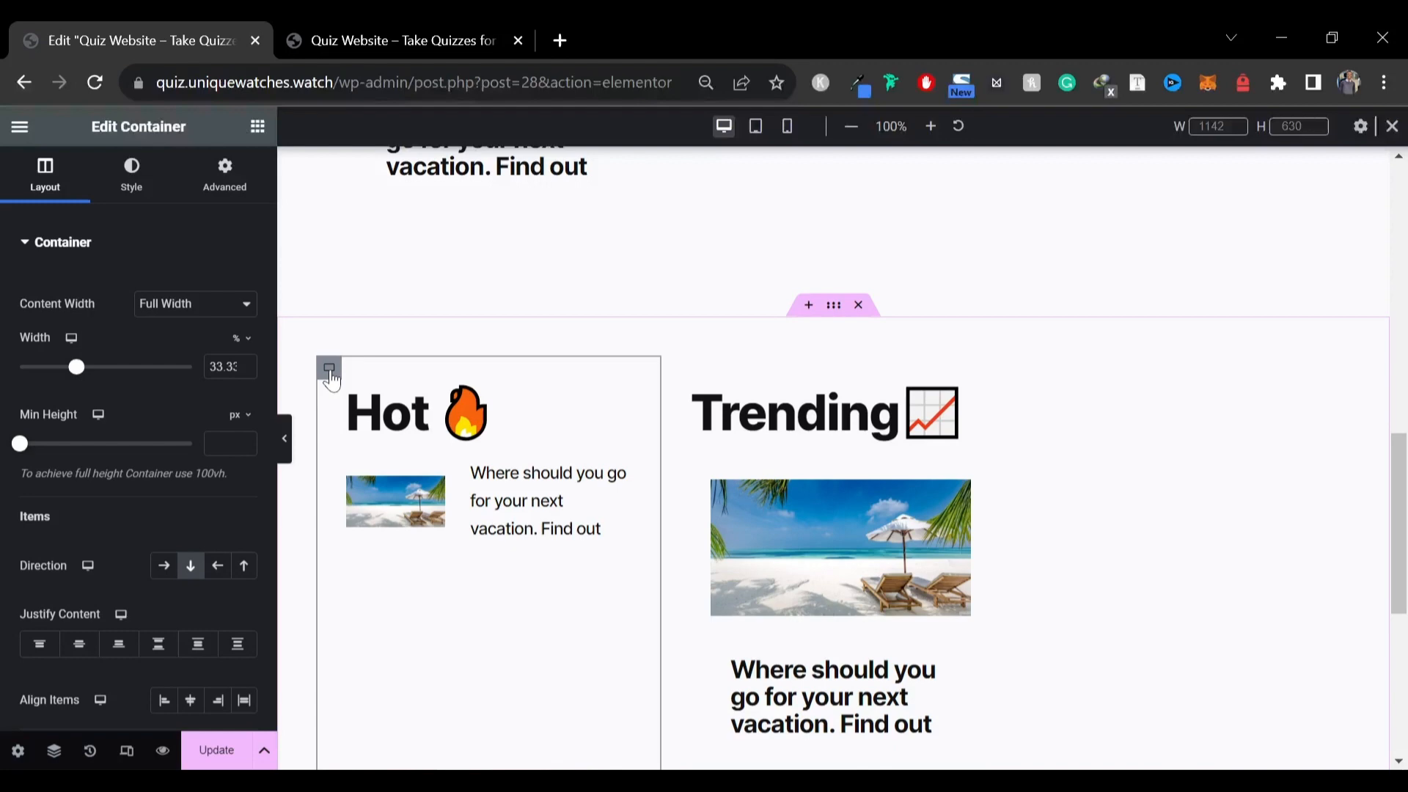
left_click(242, 342)
left_click(229, 371)
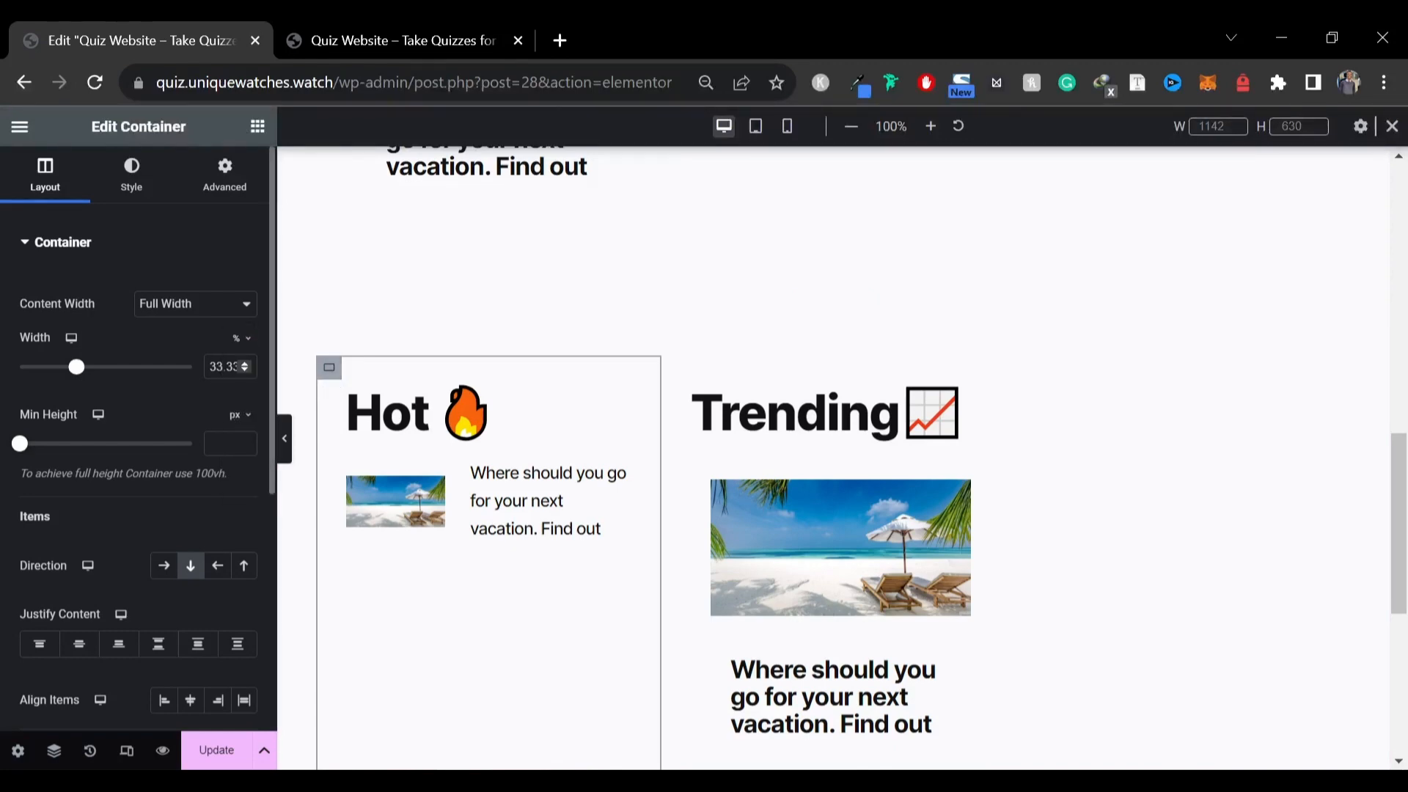
type("70")
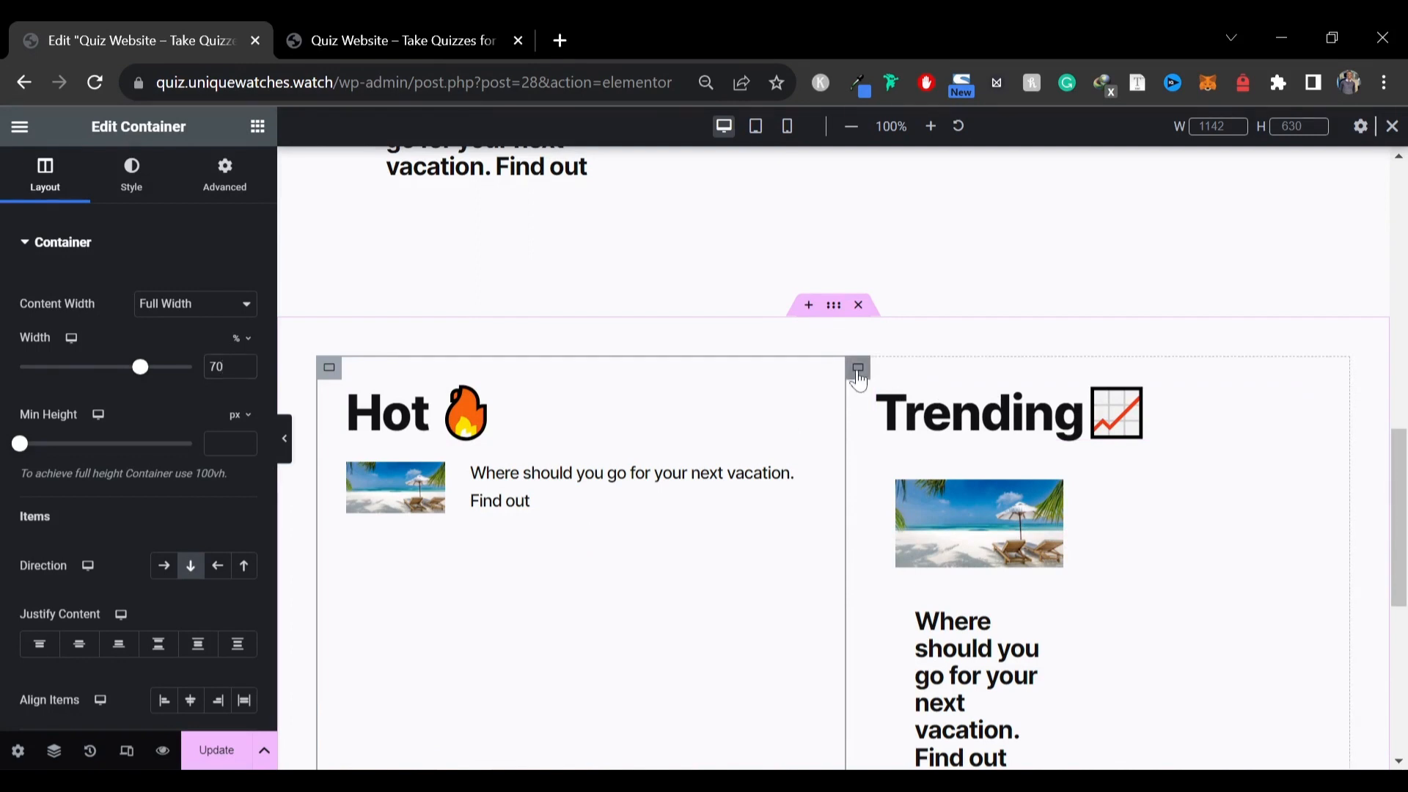
Set the Trending column container's width to 30%
left_click(858, 373)
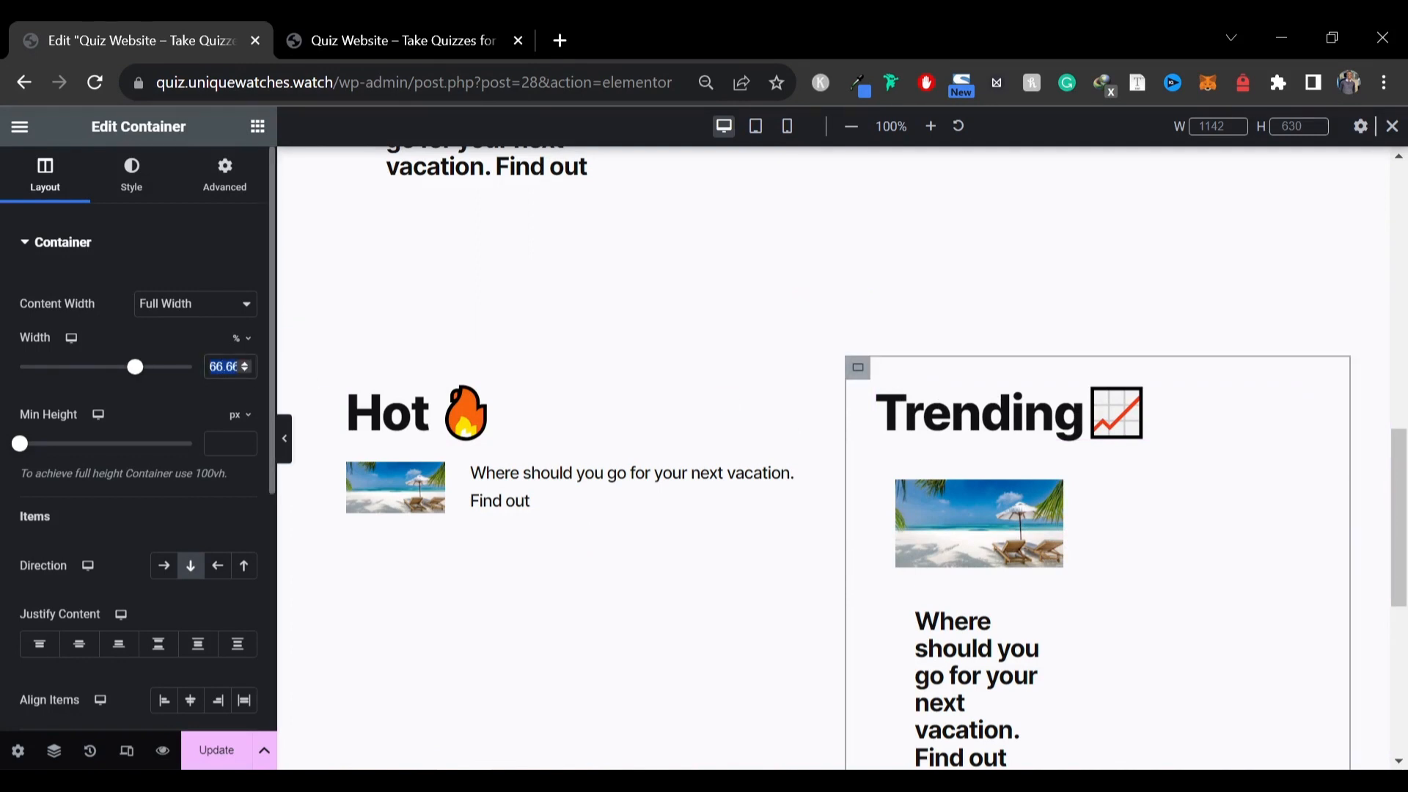
type("30")
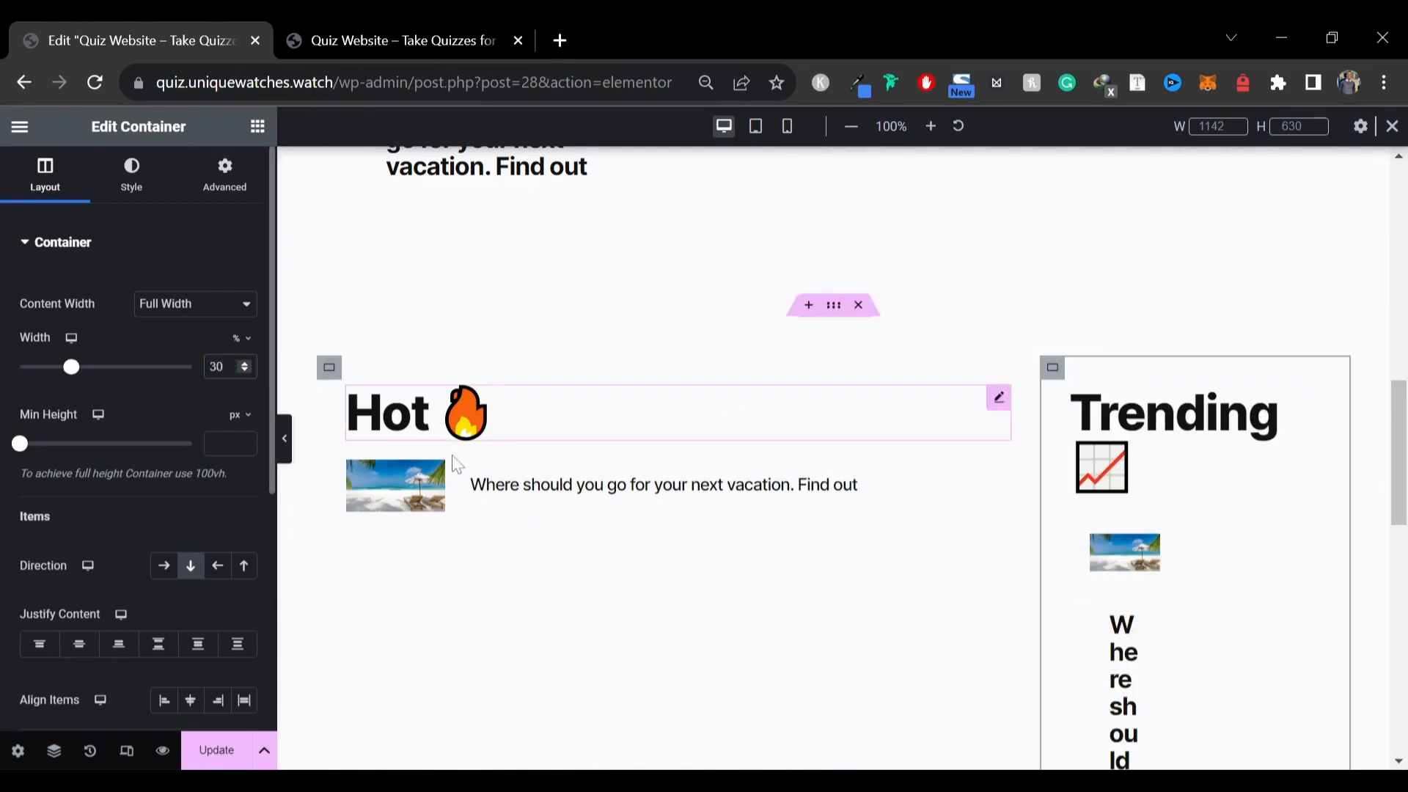
Preview the two-column section with the editor panel hidden
left_click(287, 454)
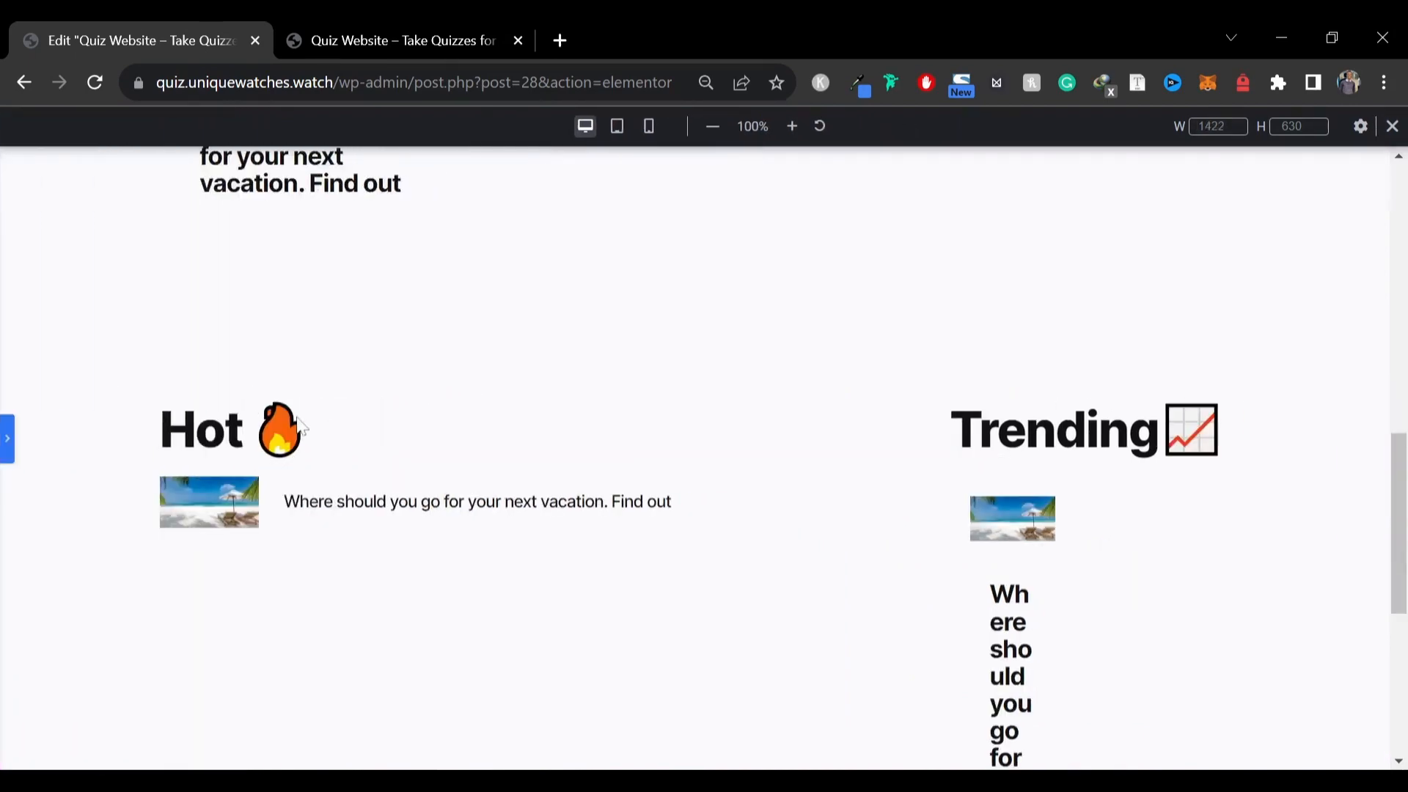
left_click(418, 23)
left_click(88, 41)
scroll(1042, 552, "down", 5)
scroll(1041, 551, "up", 4)
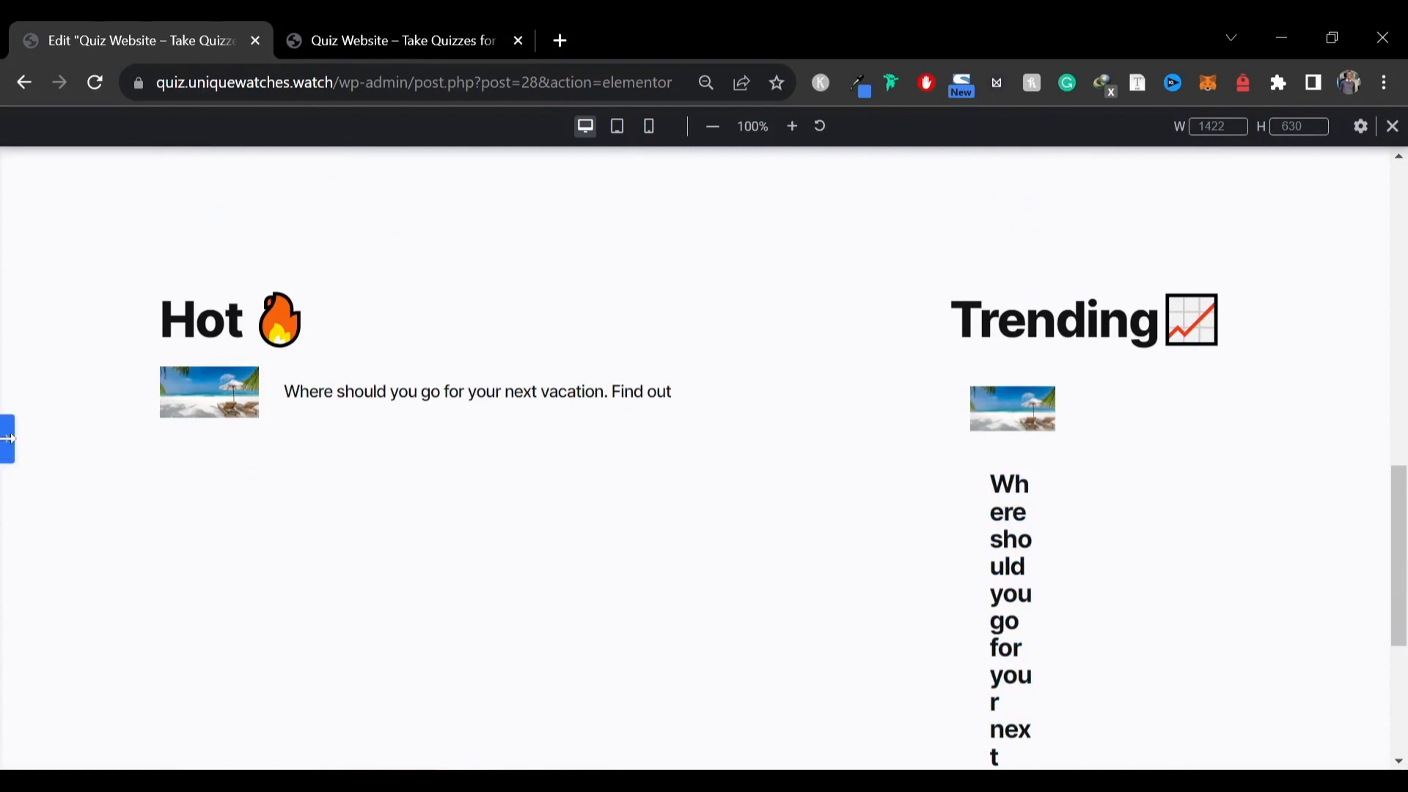
left_click(8, 439)
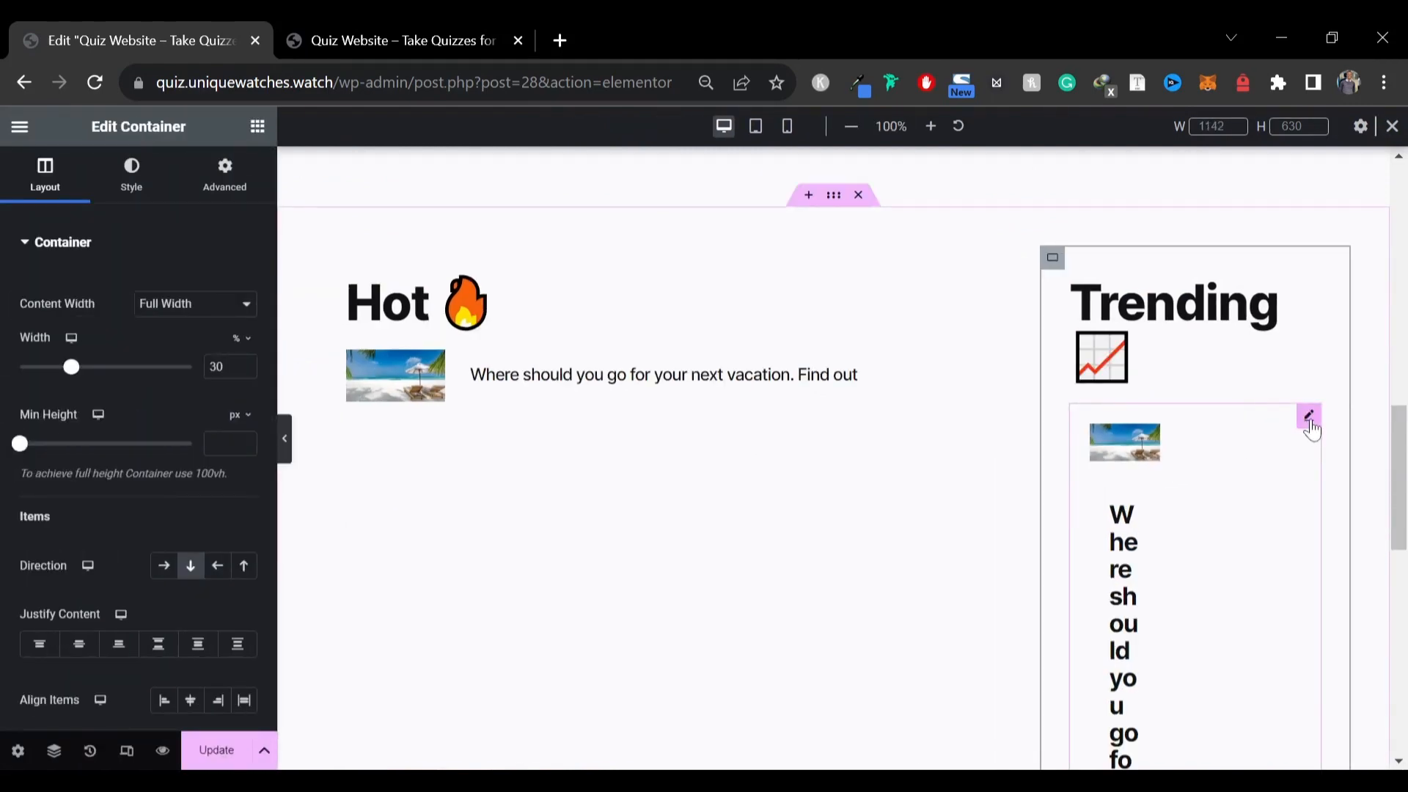
Set the Trending blog posts widget to show 1 post per row and compare with the live site
left_click(1309, 416)
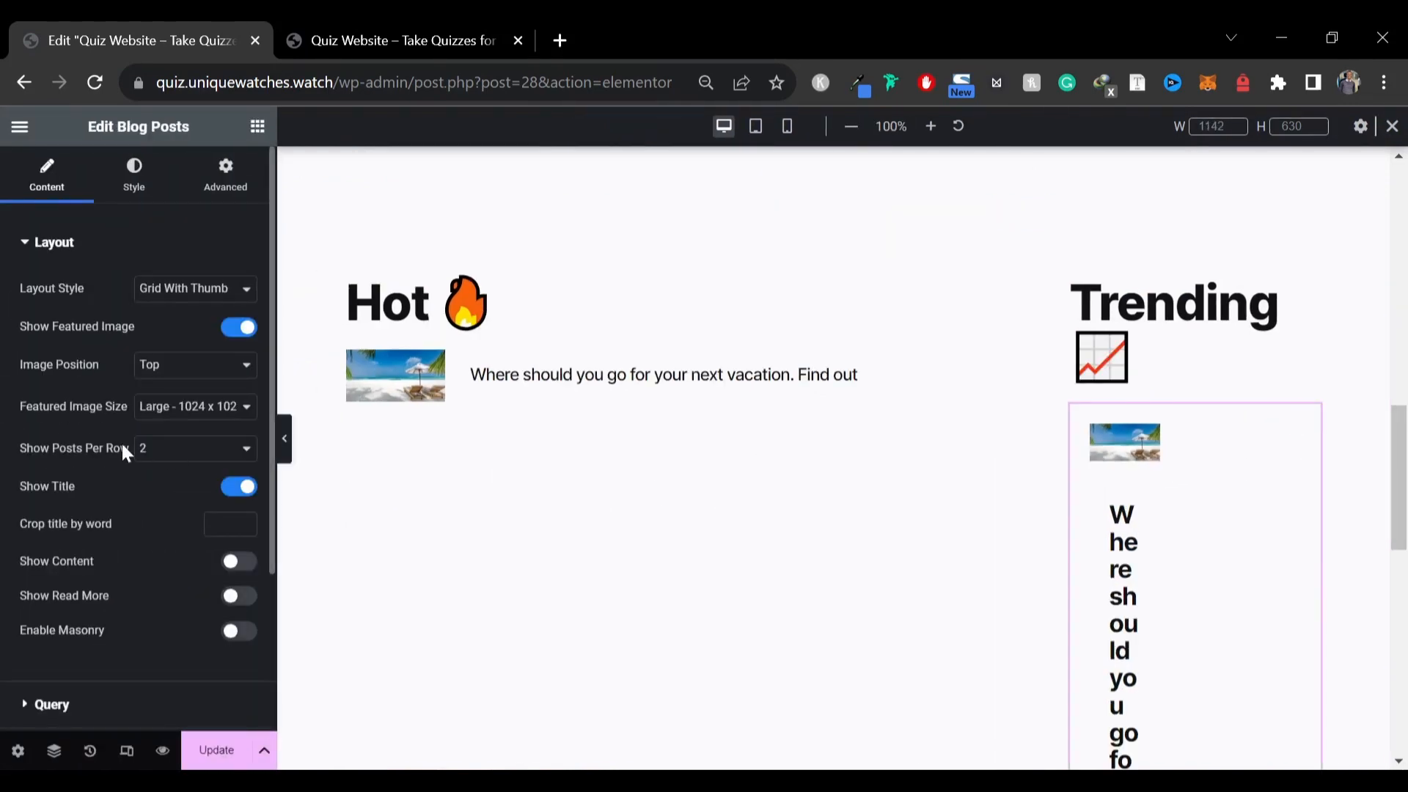
left_click(142, 448)
left_click(152, 483)
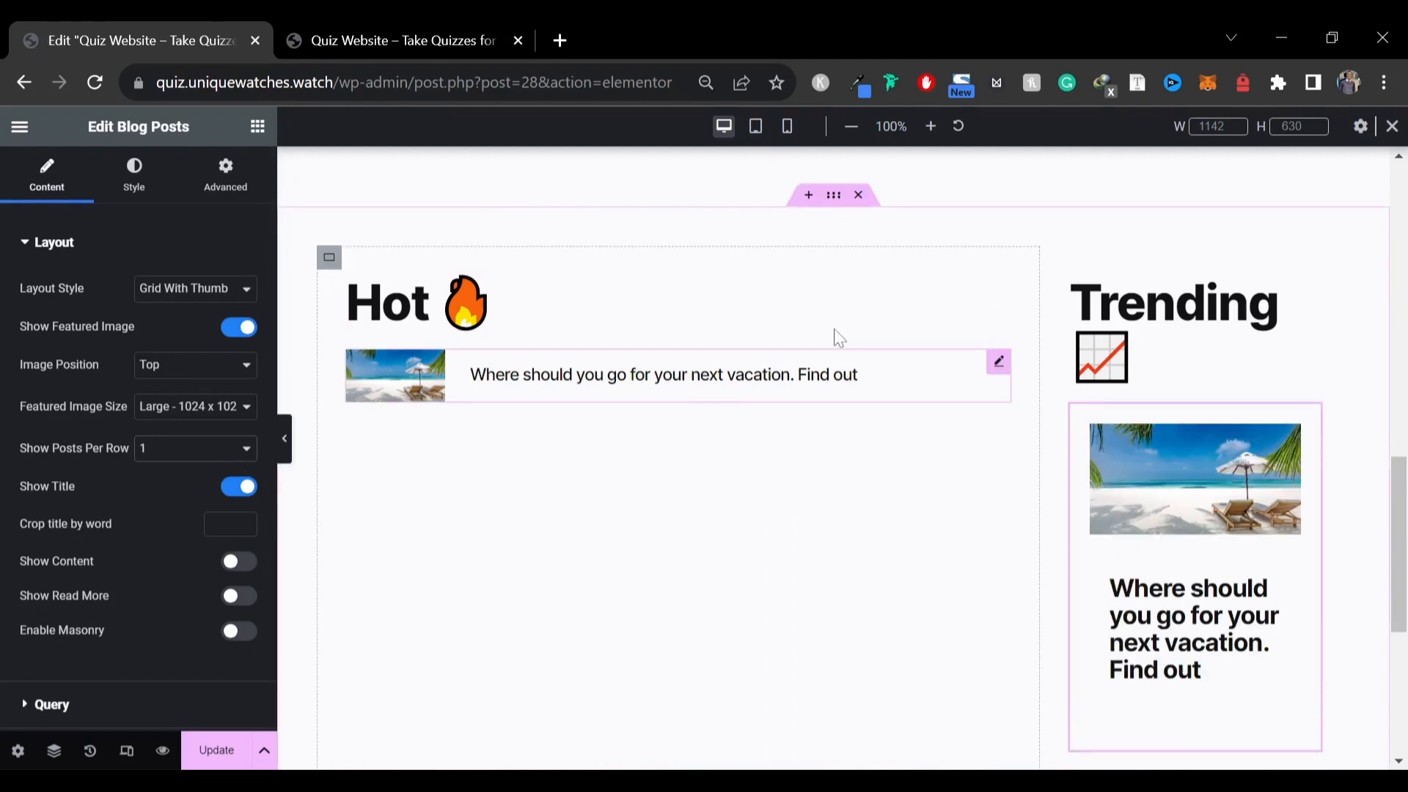
left_click(329, 28)
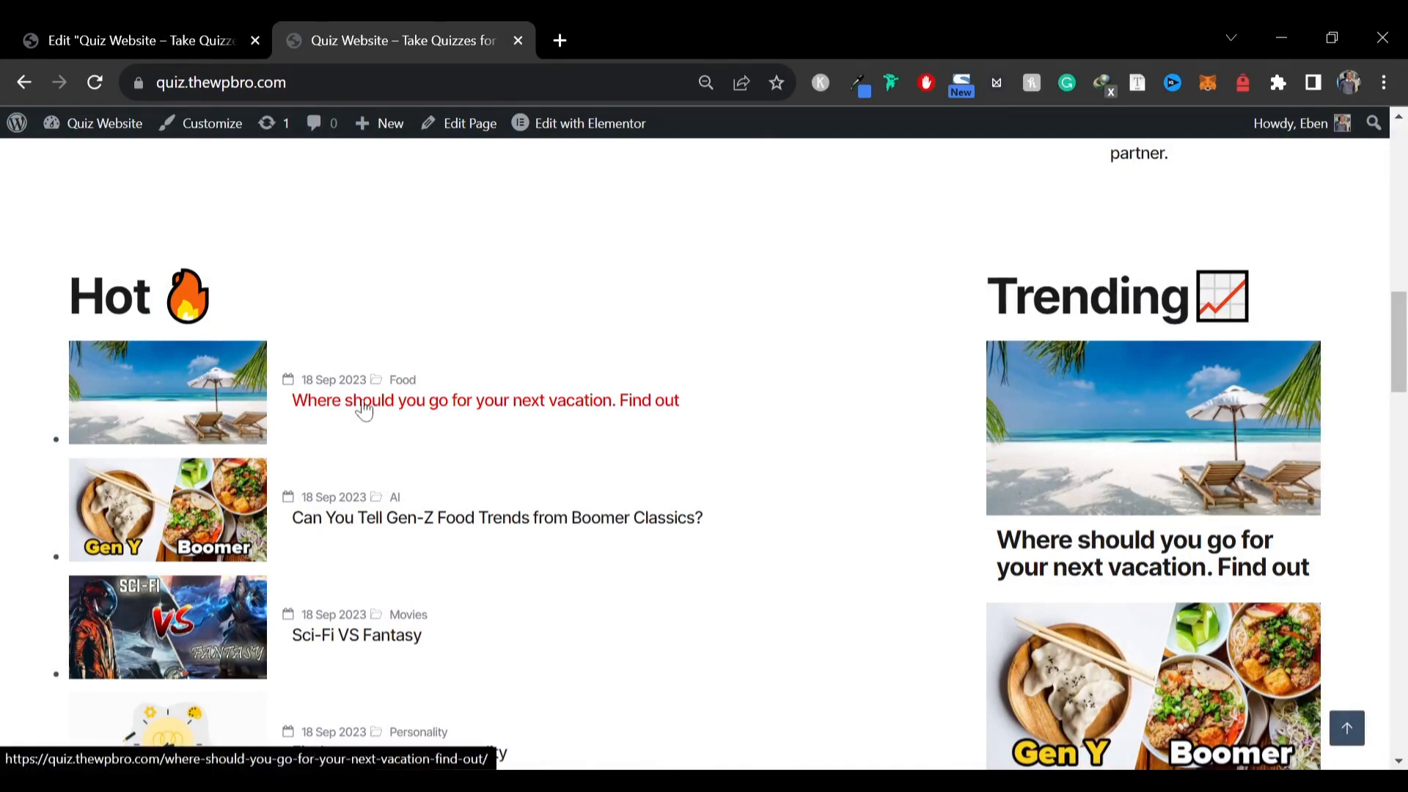
left_click(151, 37)
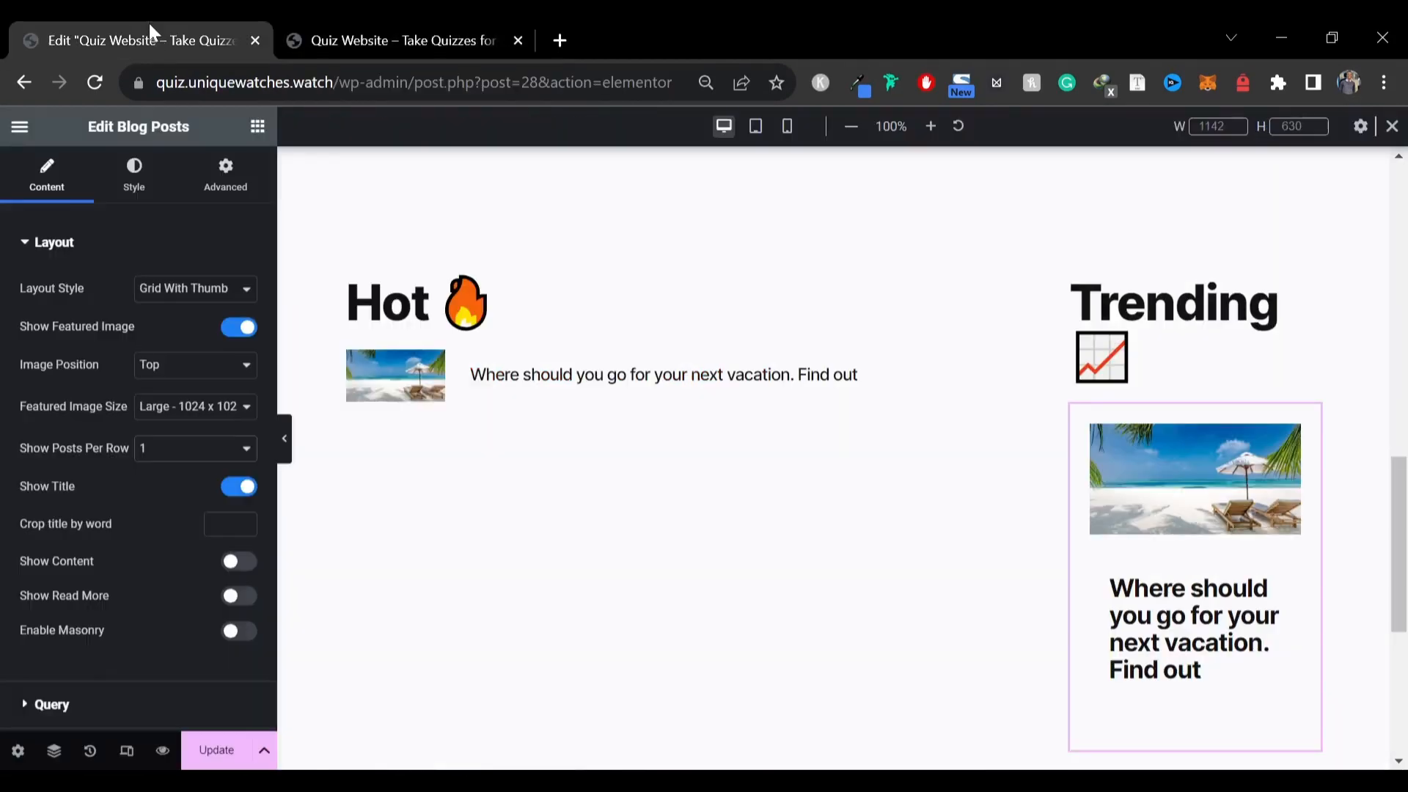
Enable meta, date meta and category meta in the Hot post list widget's settings
left_click(997, 364)
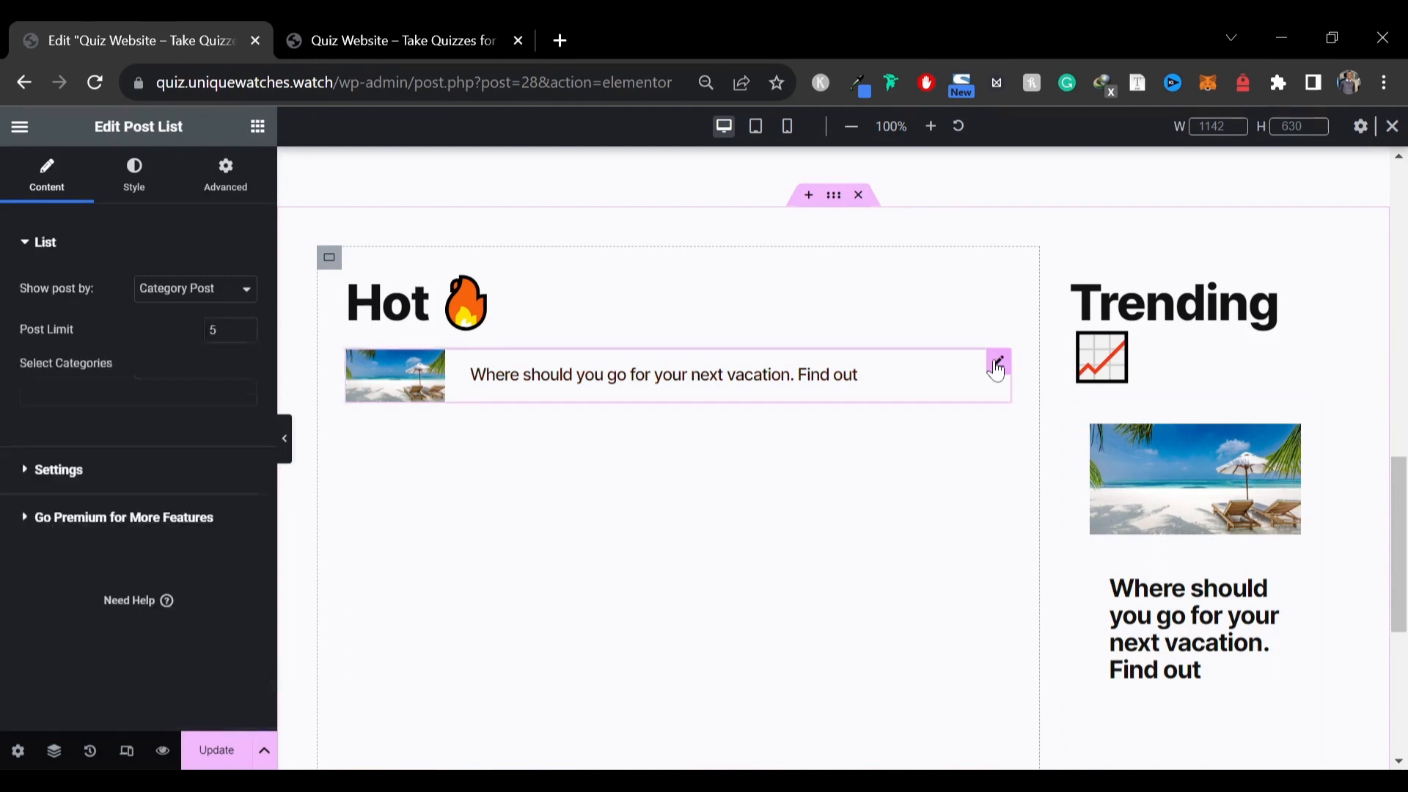
left_click(91, 468)
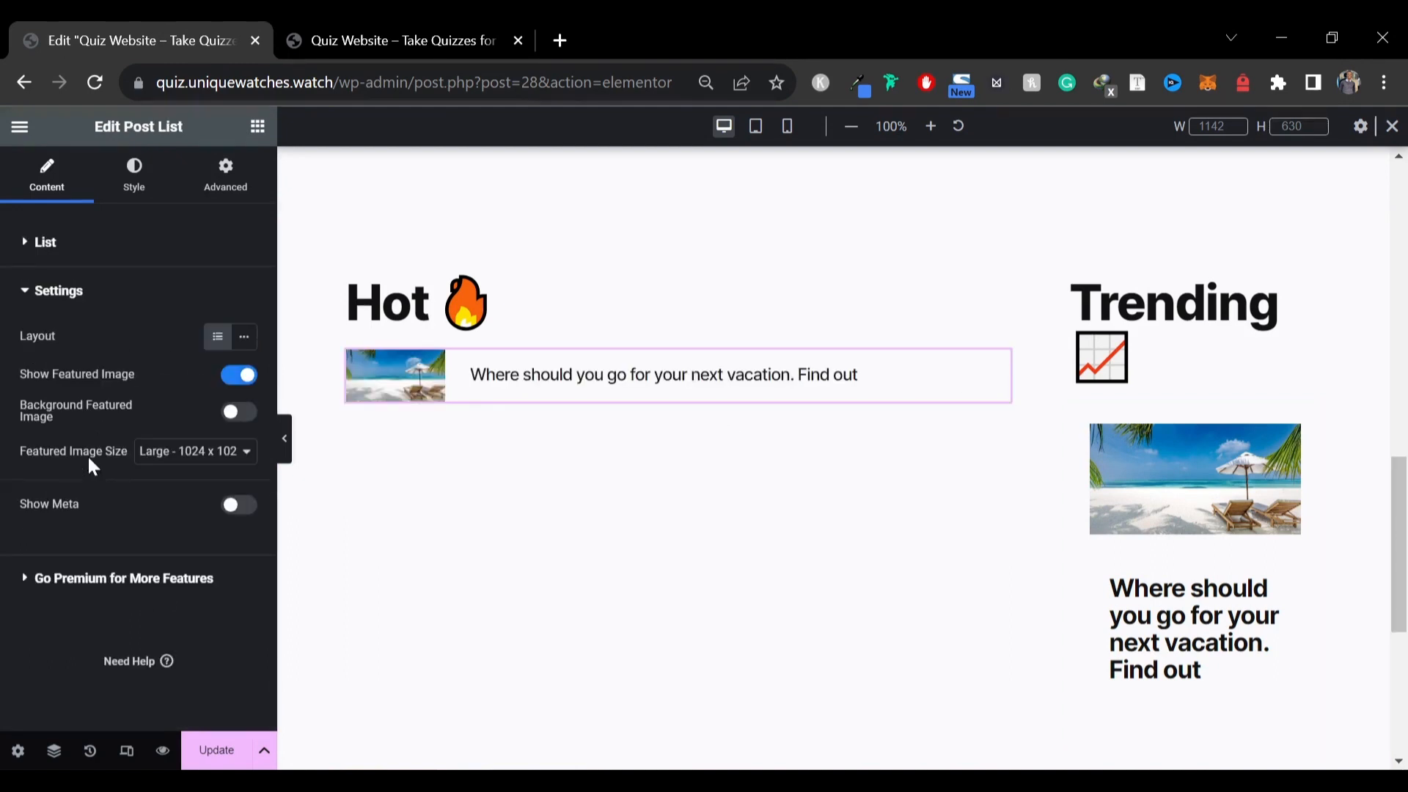
left_click(232, 514)
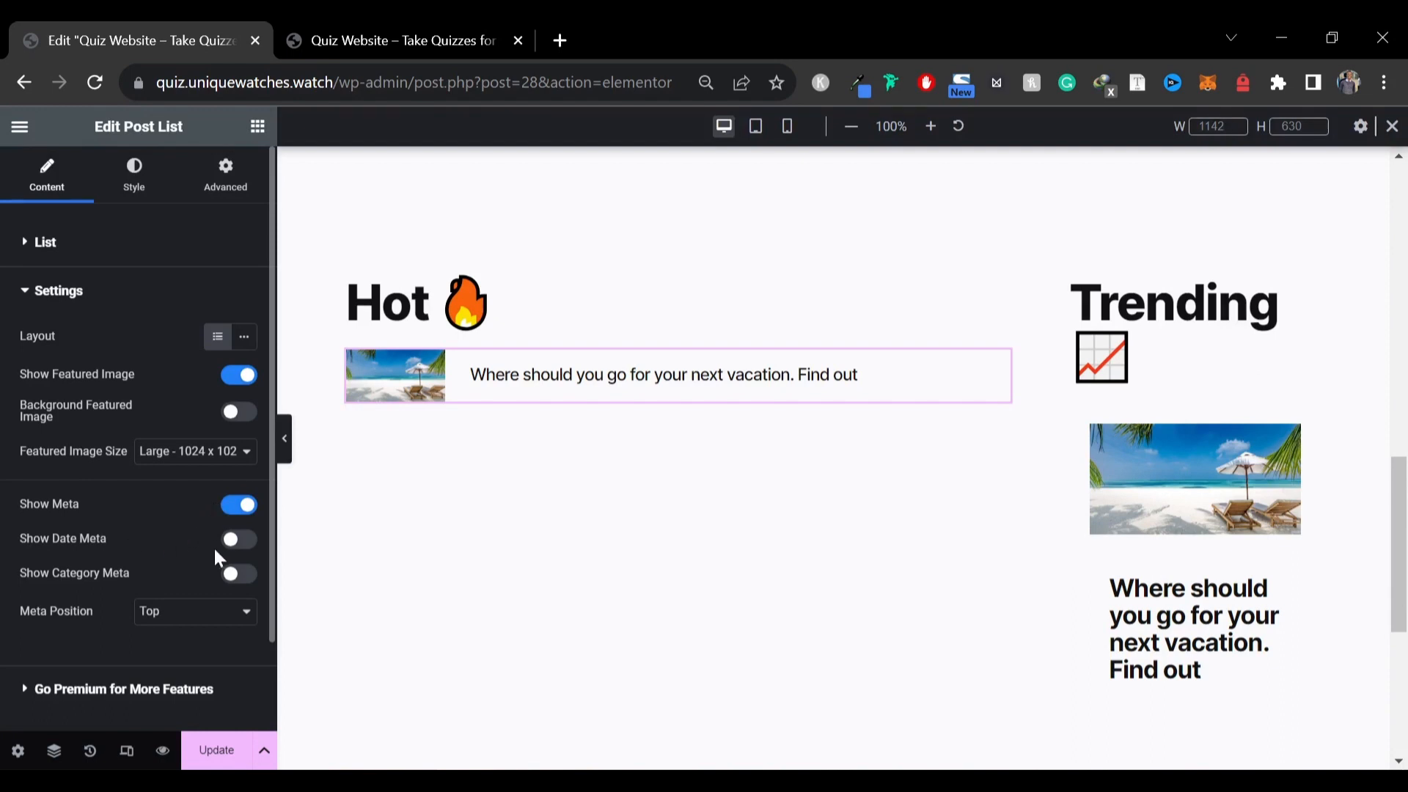
left_click(235, 543)
scroll(228, 565, "down", 3)
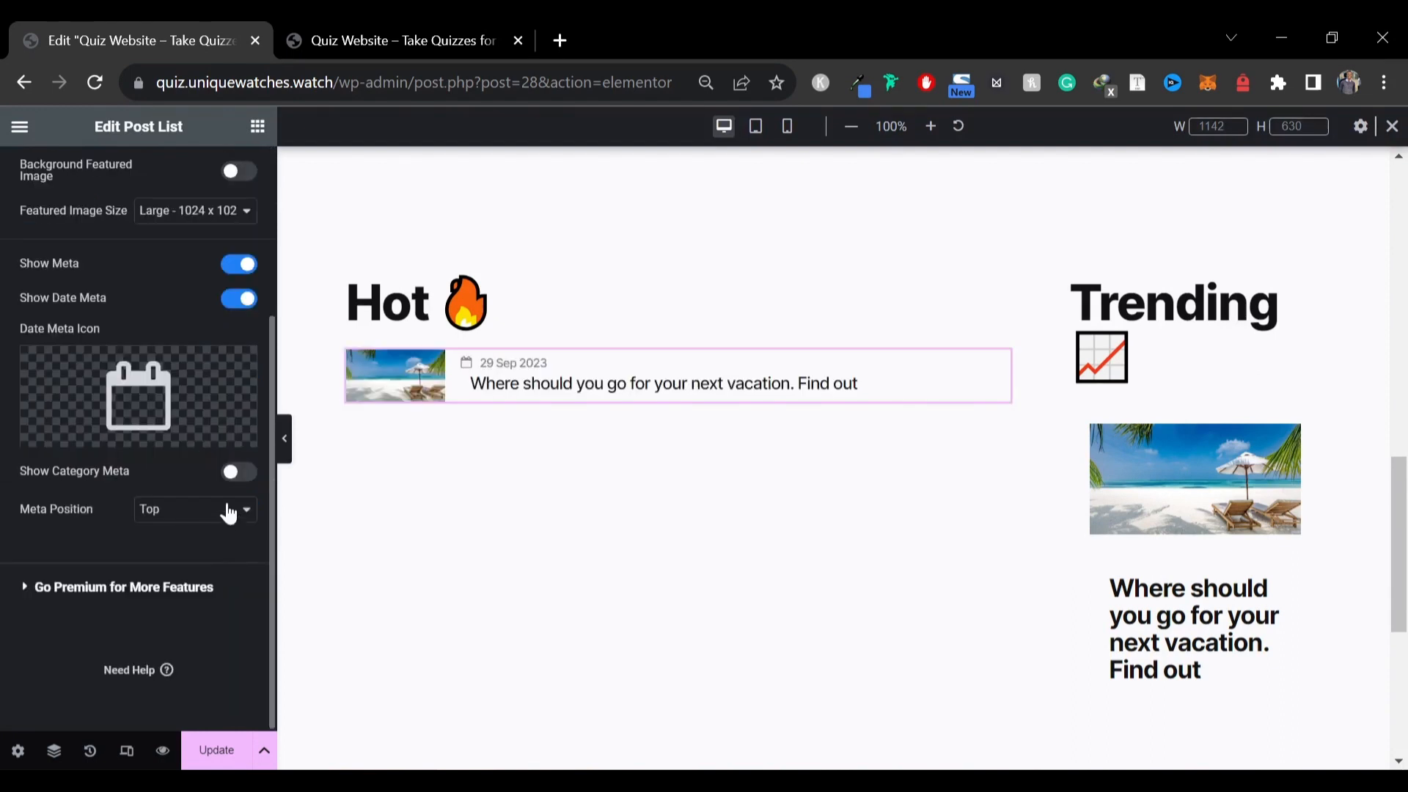
left_click(238, 473)
scroll(118, 499, "up", 2)
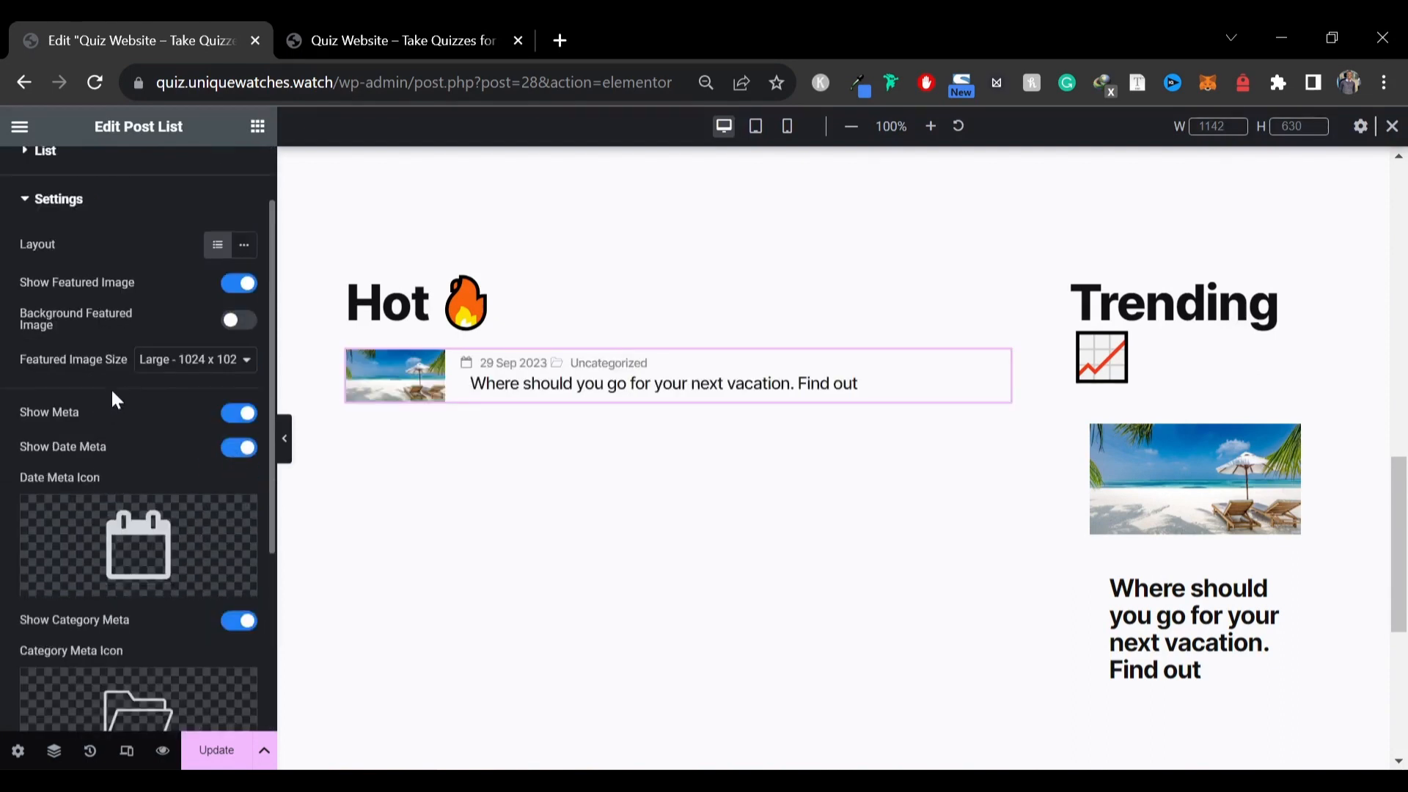
left_click(162, 361)
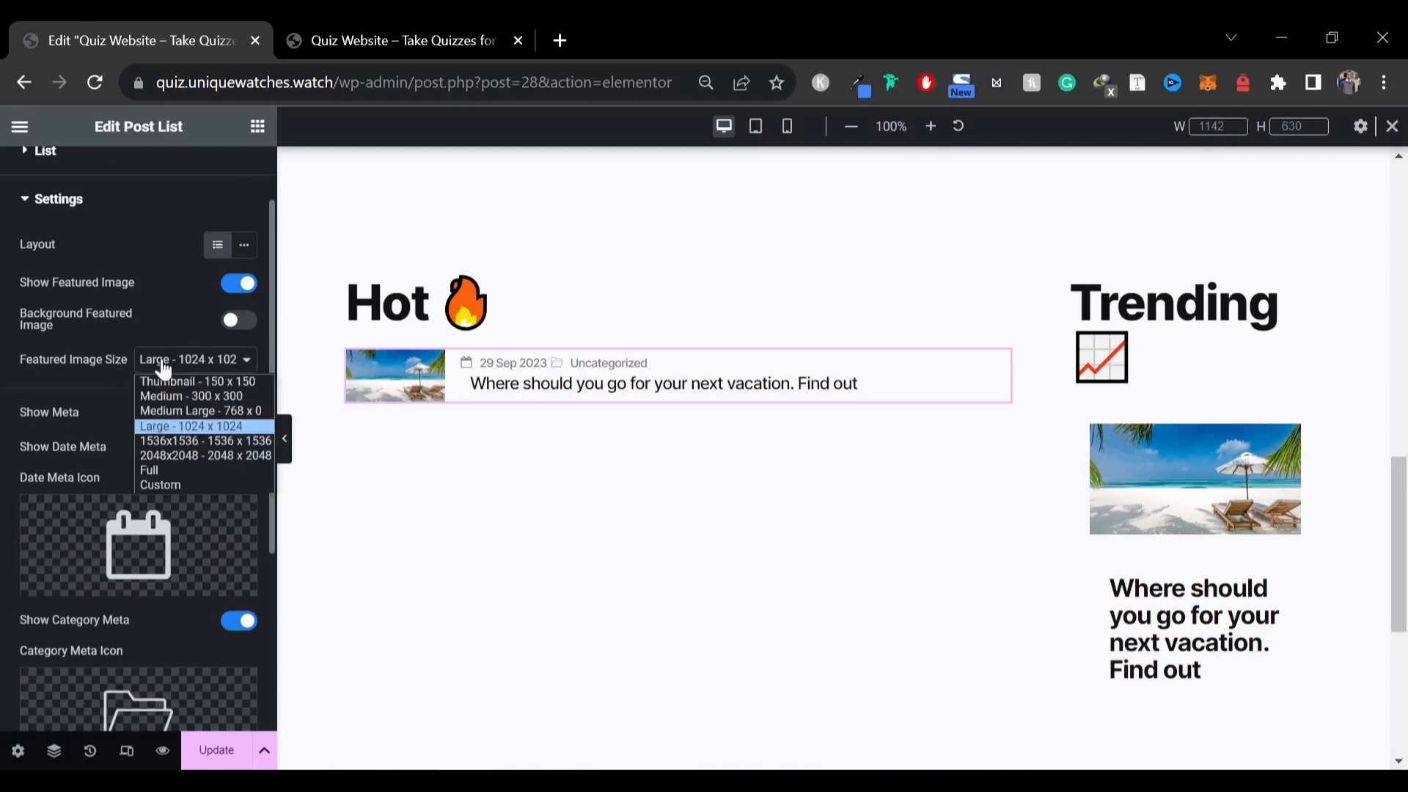
left_click(184, 429)
scroll(103, 418, "up", 2)
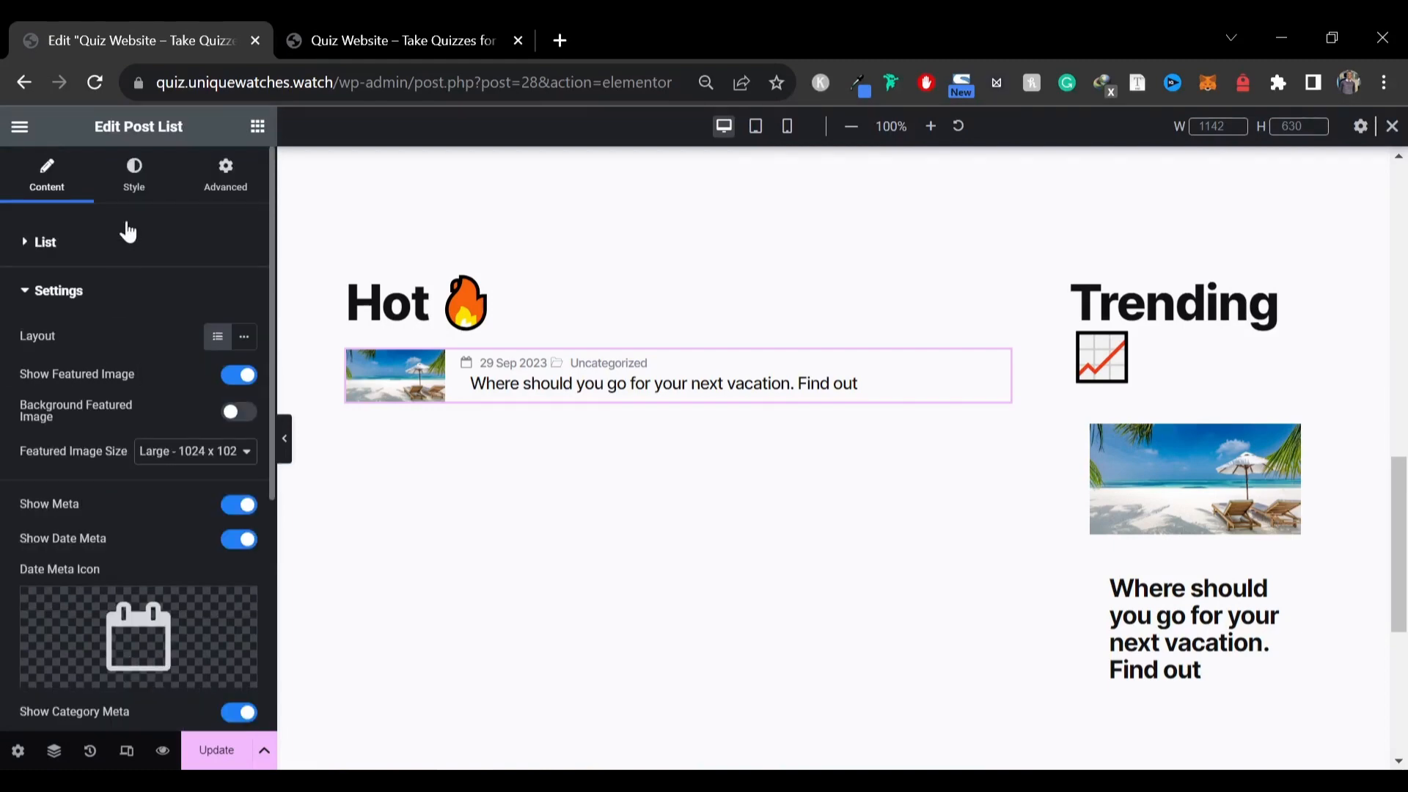
Set the Hot post list's featured image width to 150
left_click(134, 176)
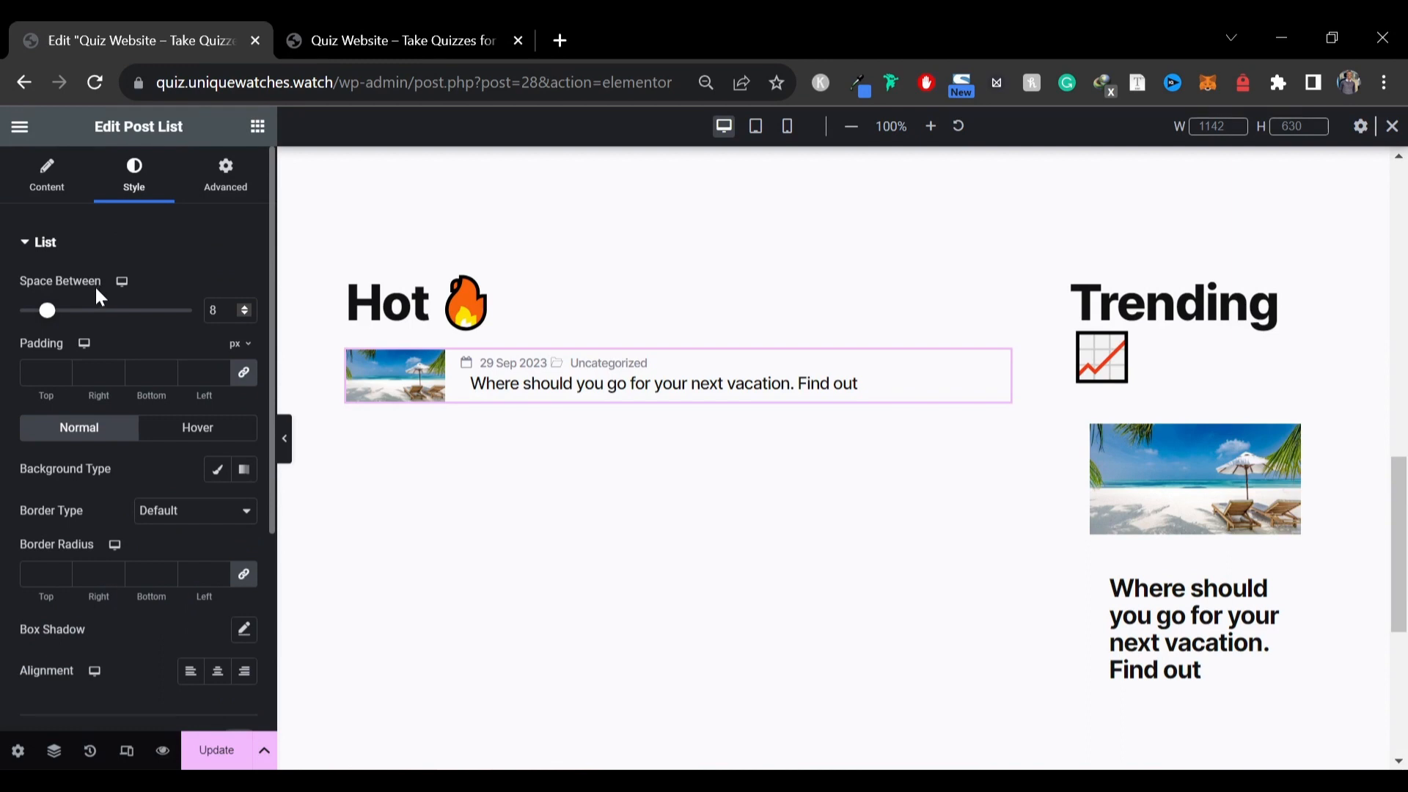
scroll(86, 311, "down", 4)
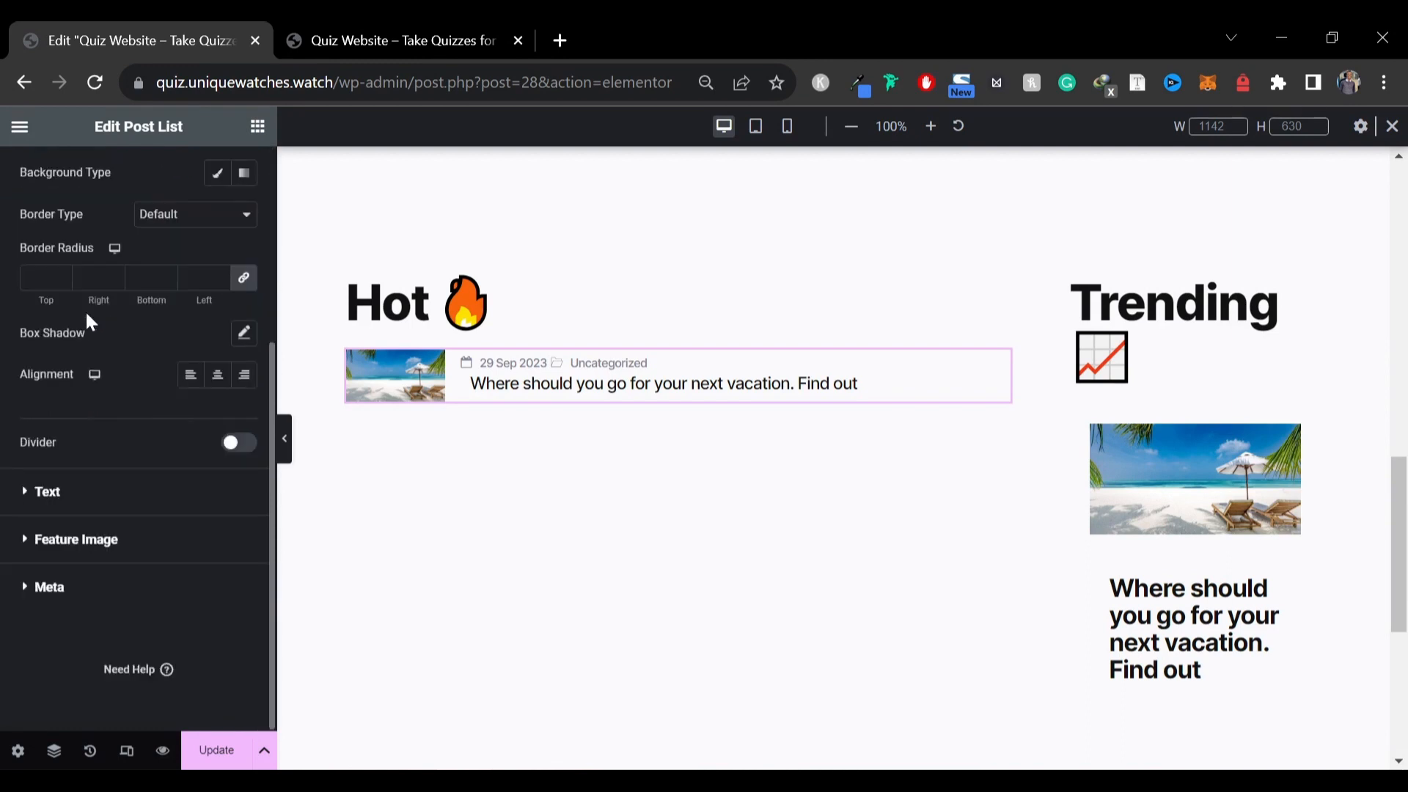
left_click(50, 543)
left_click_drag(21, 431, 151, 470)
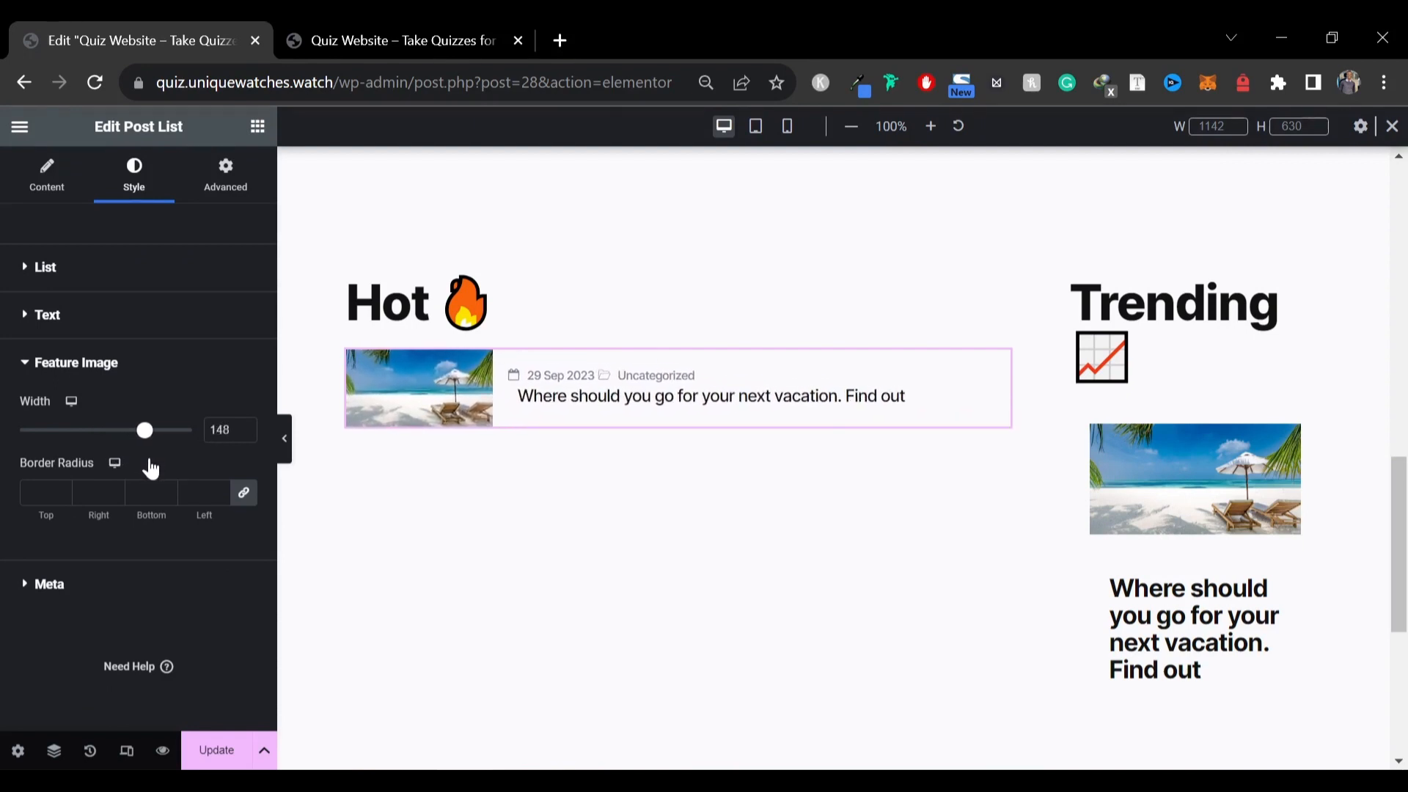
left_click(244, 426)
left_click(244, 425)
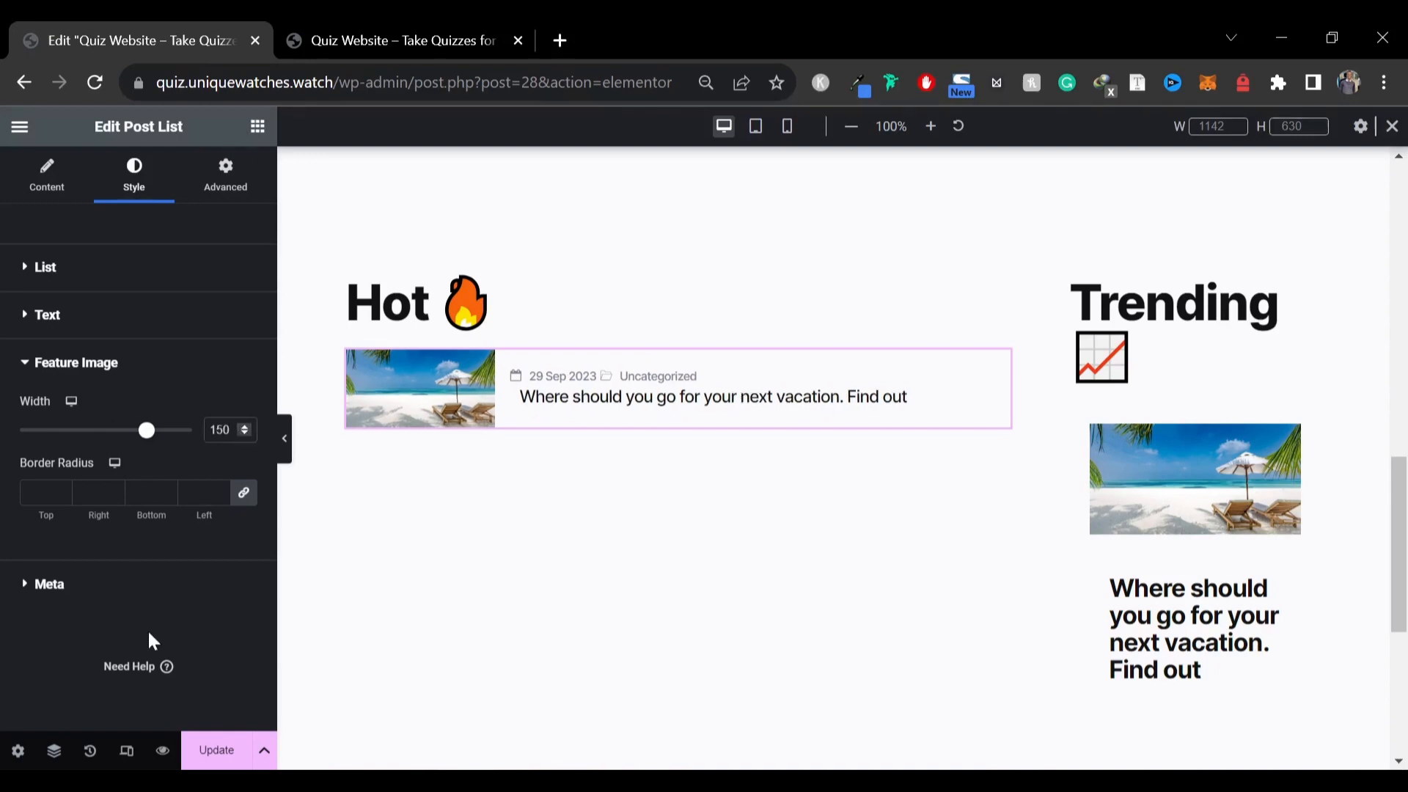
Preview the Hot post list with the editor panel hidden
left_click(285, 439)
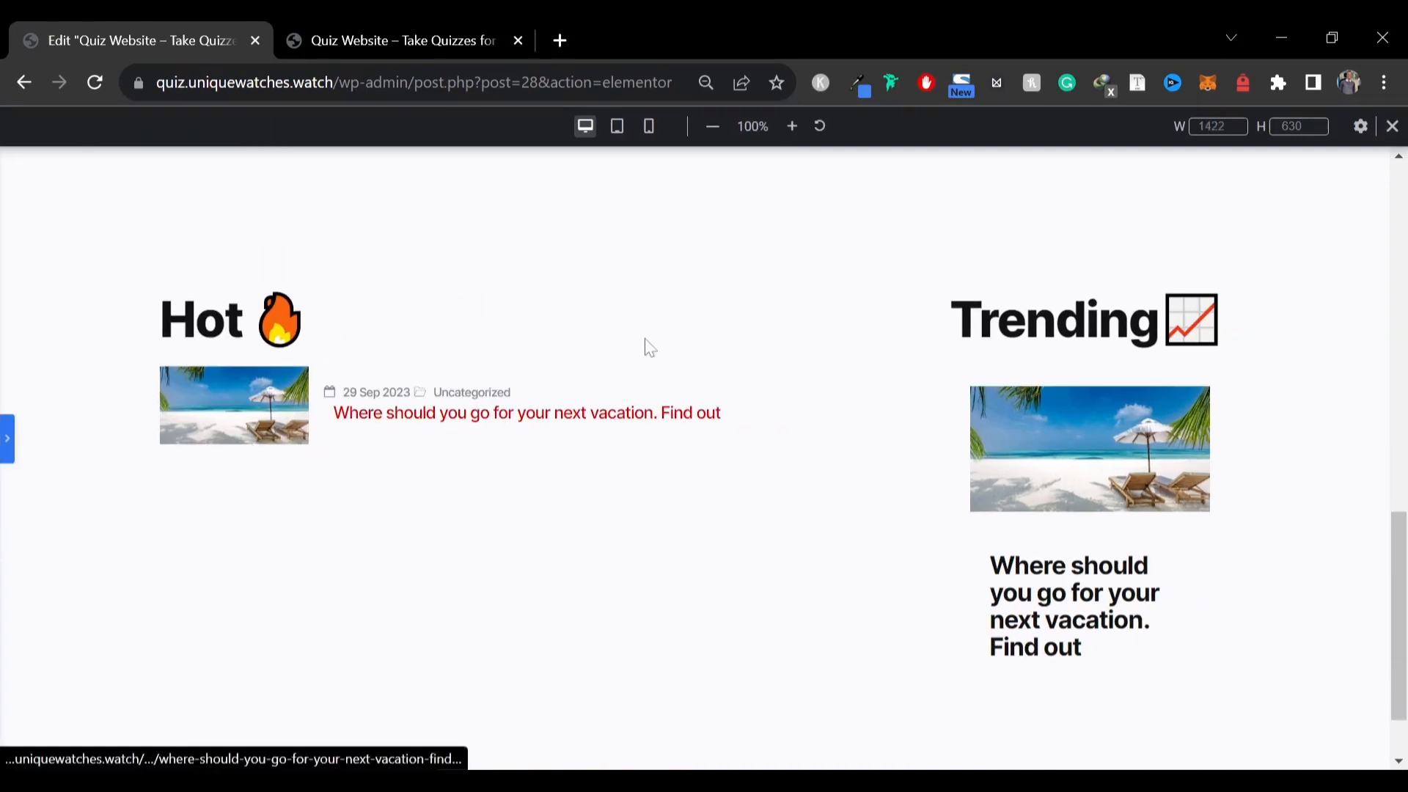
left_click(423, 20)
left_click(189, 22)
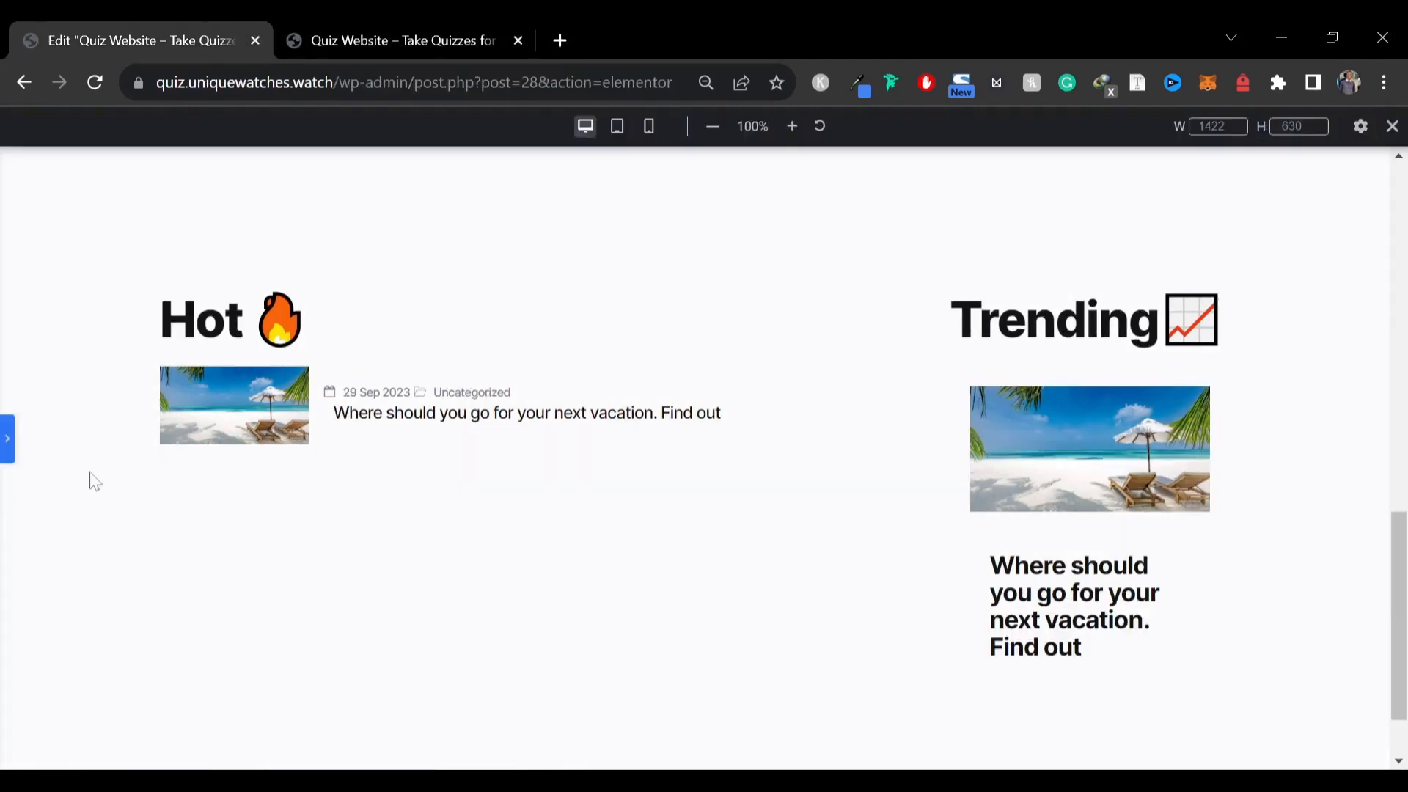
left_click(8, 448)
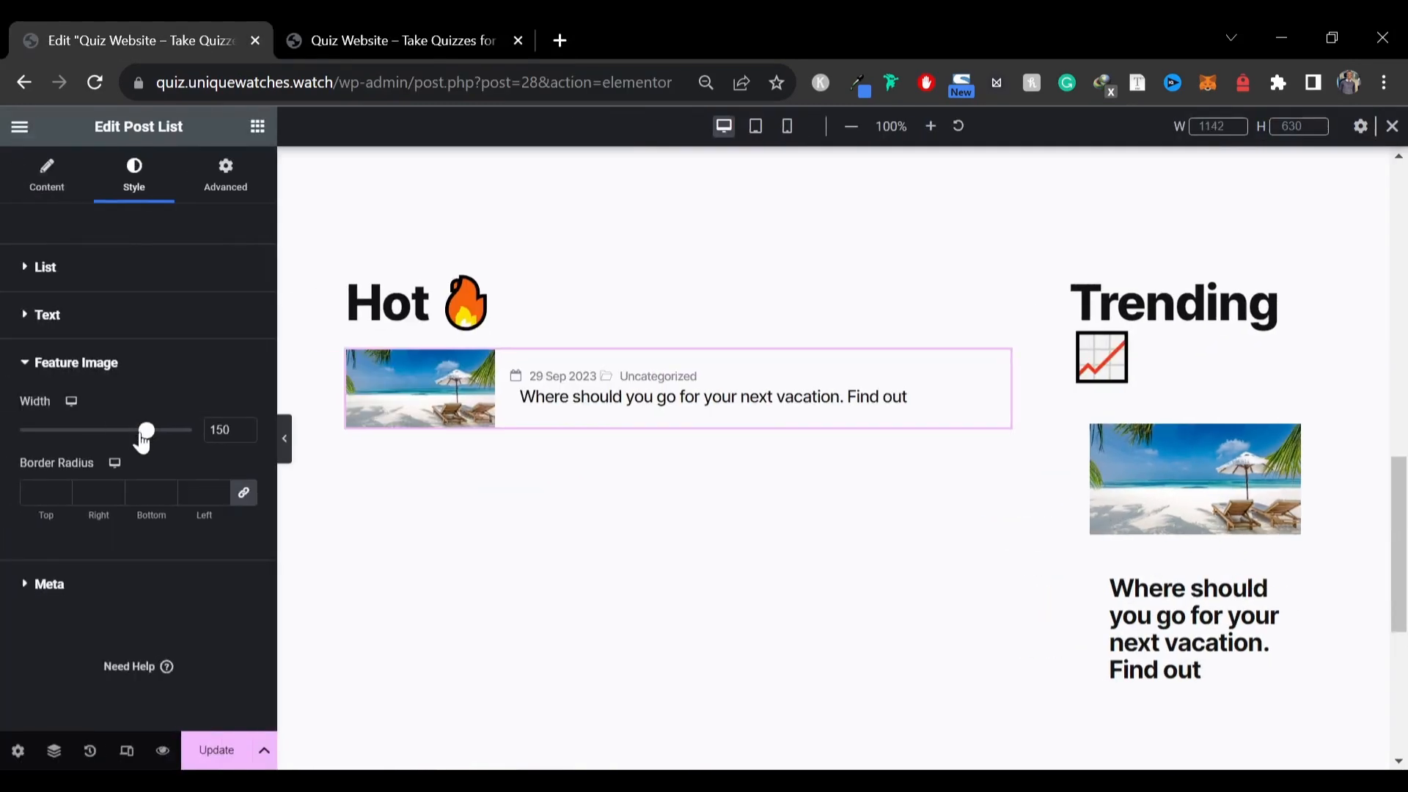
Increase the post list's featured image width to 200 and preview it
left_click_drag(142, 431, 308, 451)
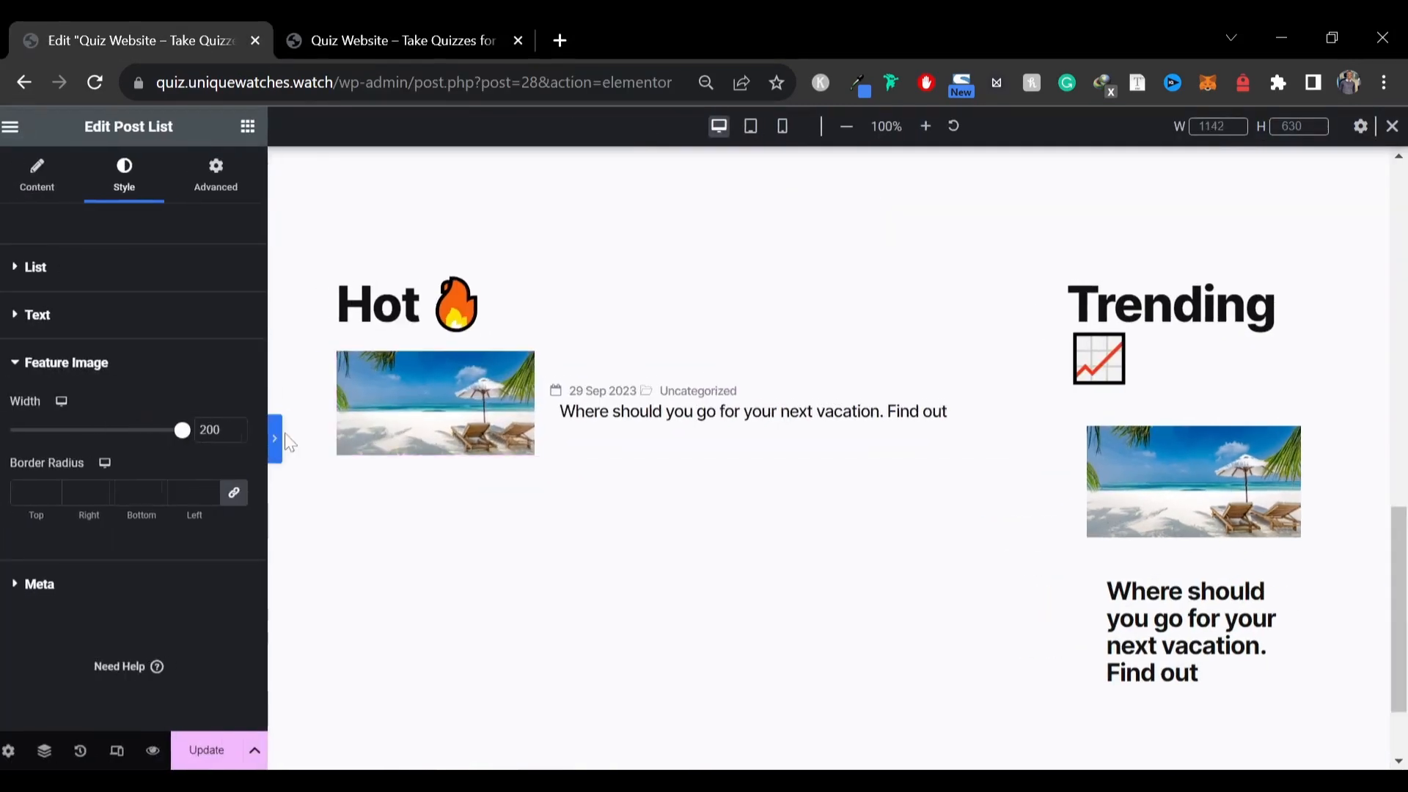
left_click(286, 440)
left_click(359, 22)
left_click(227, 21)
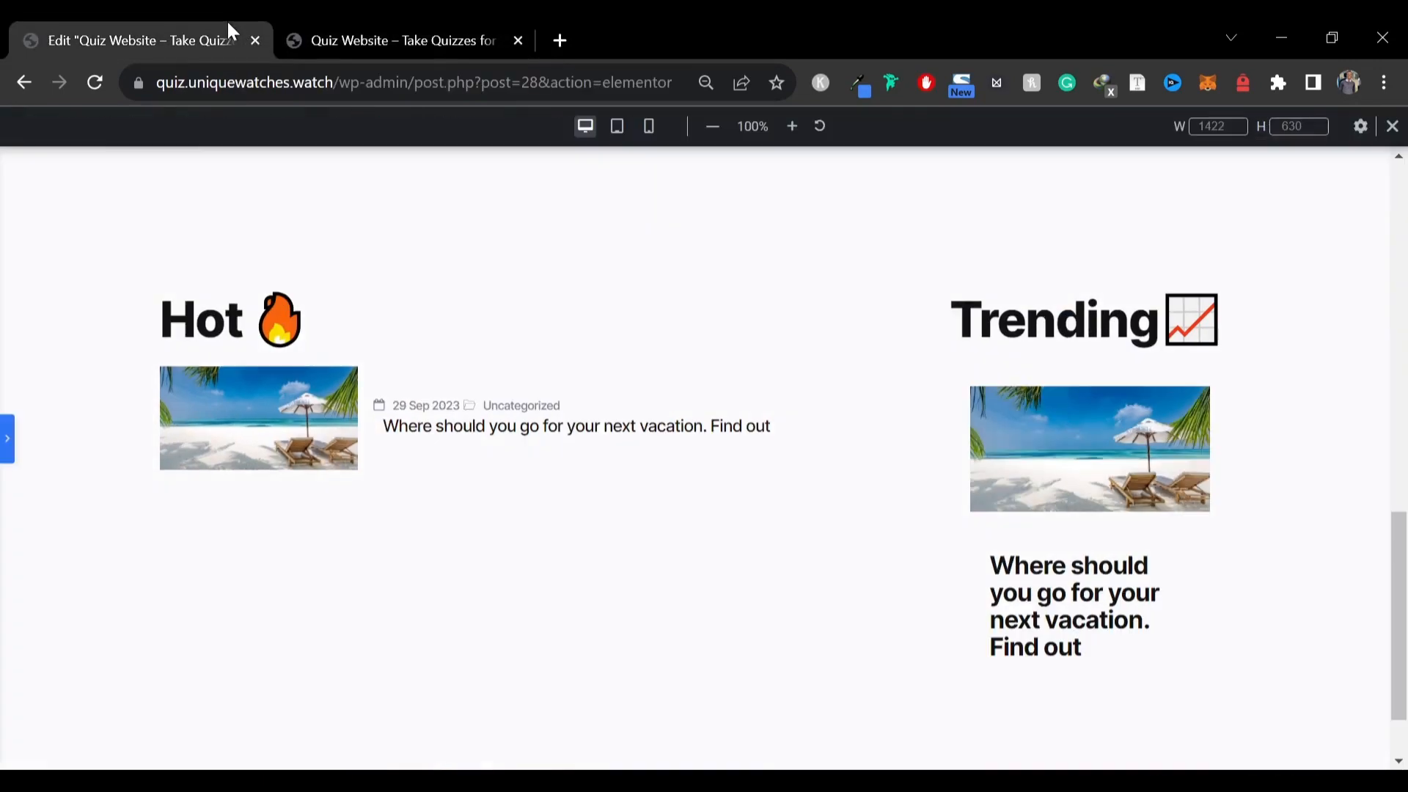
left_click(6, 444)
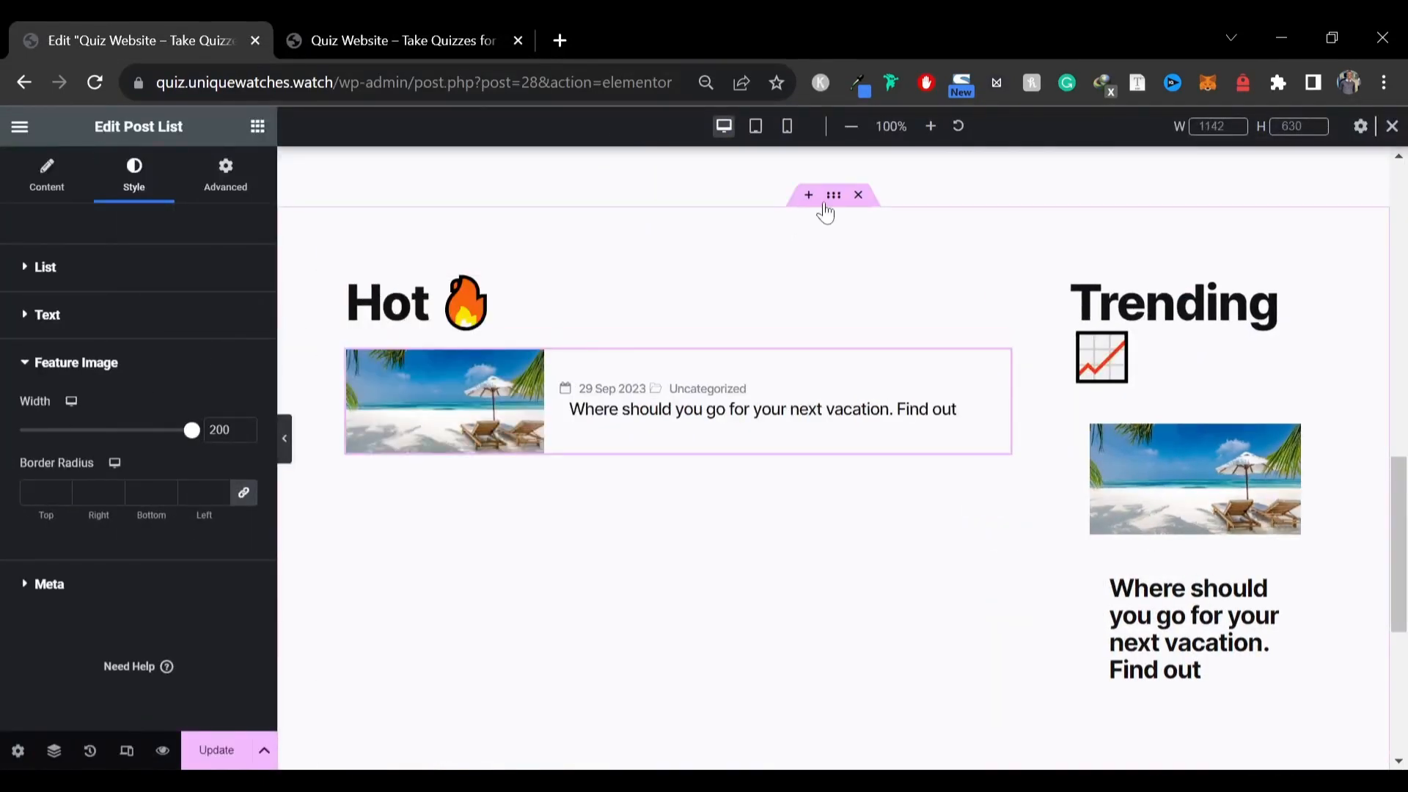
Set the Hot column container's padding to 0 on all sides and preview it
left_click(329, 258)
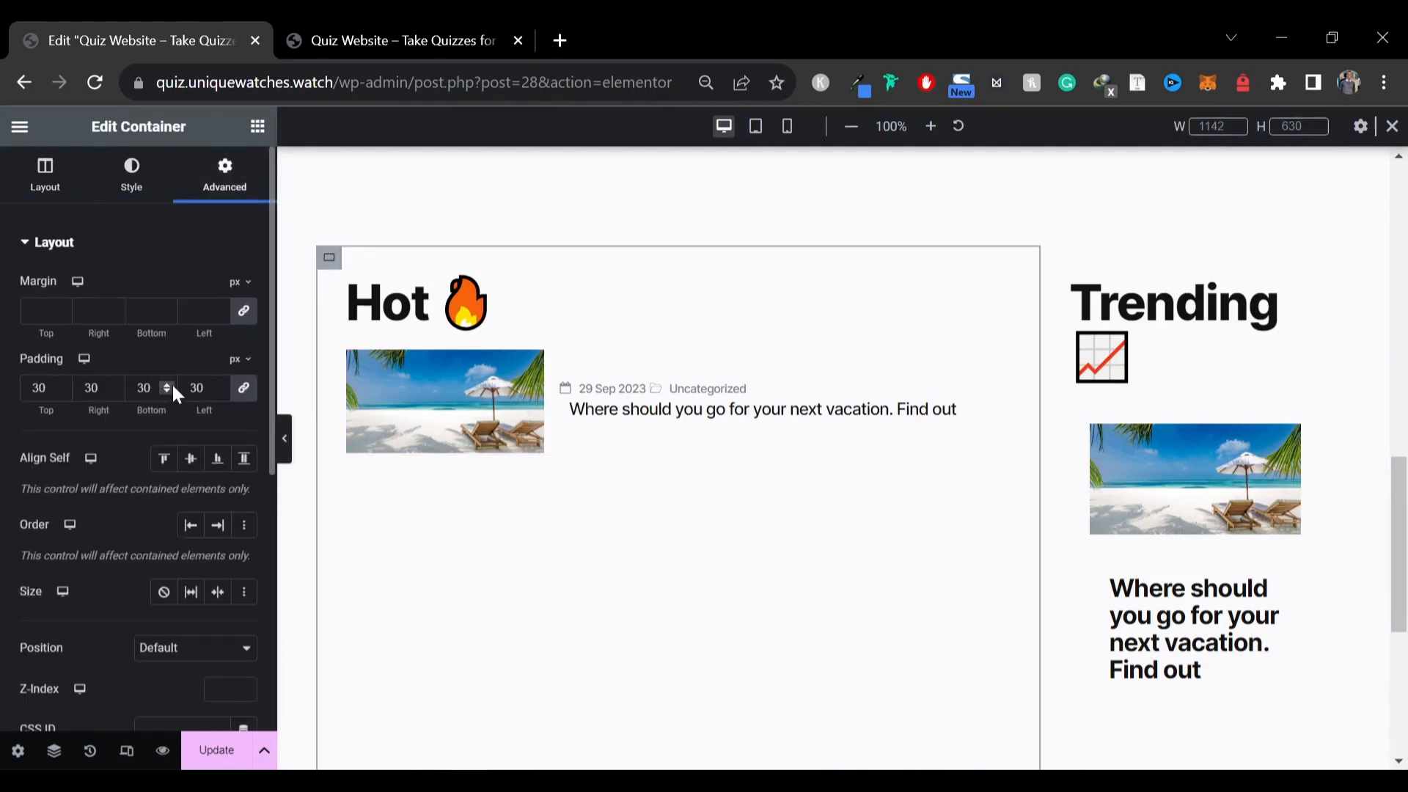
type("0")
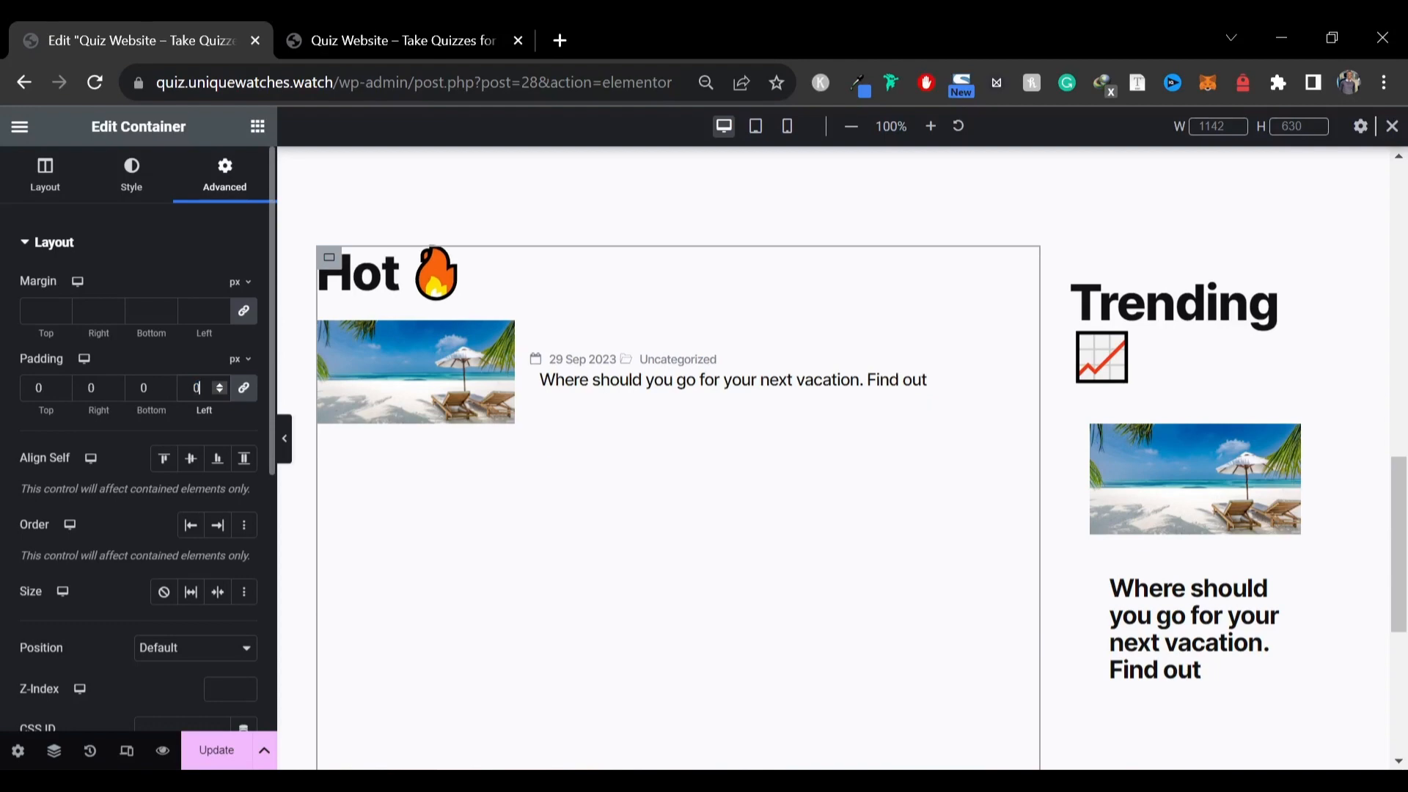
left_click(285, 438)
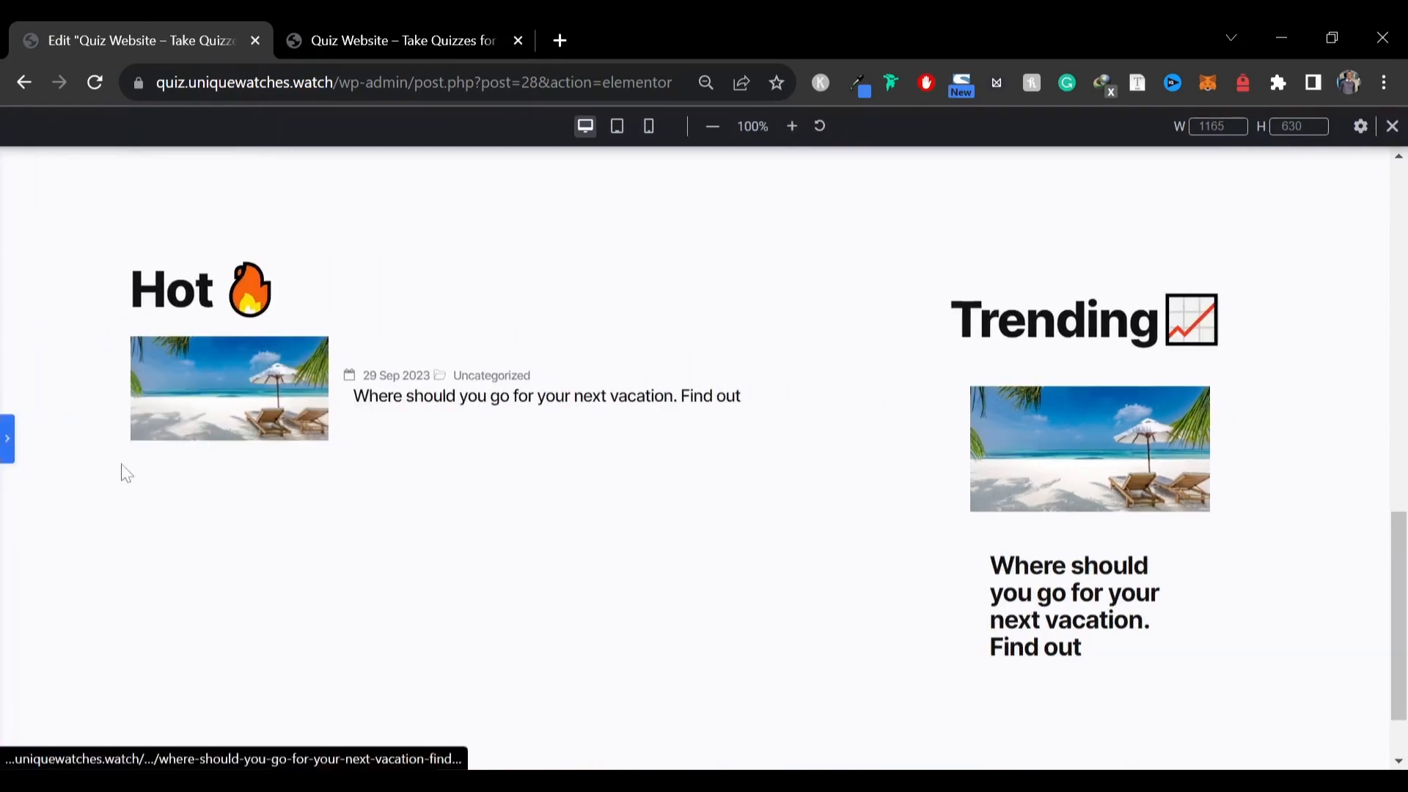
left_click(7, 440)
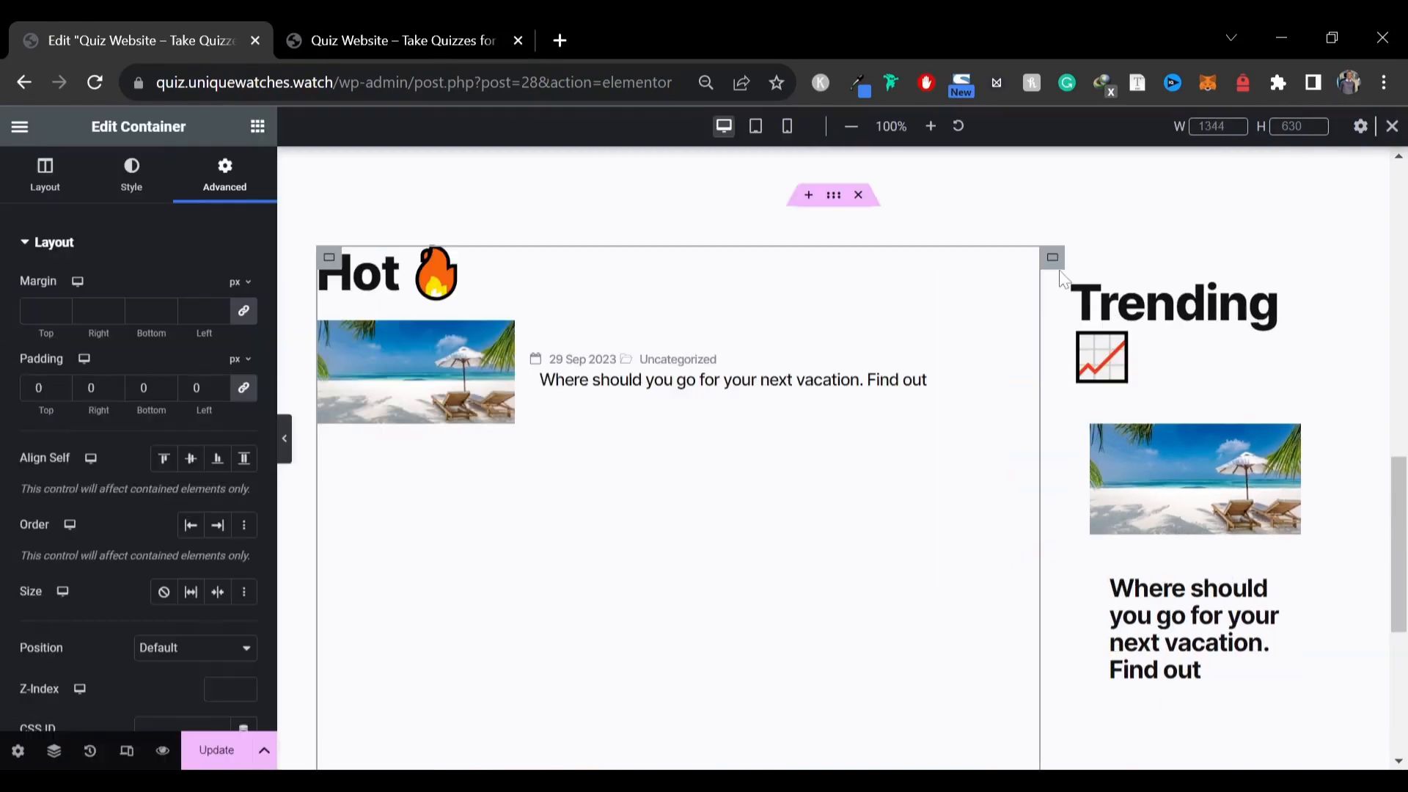
Set the Trending column container's padding to 0 on all sides and preview it with the panel hidden
left_click(1052, 258)
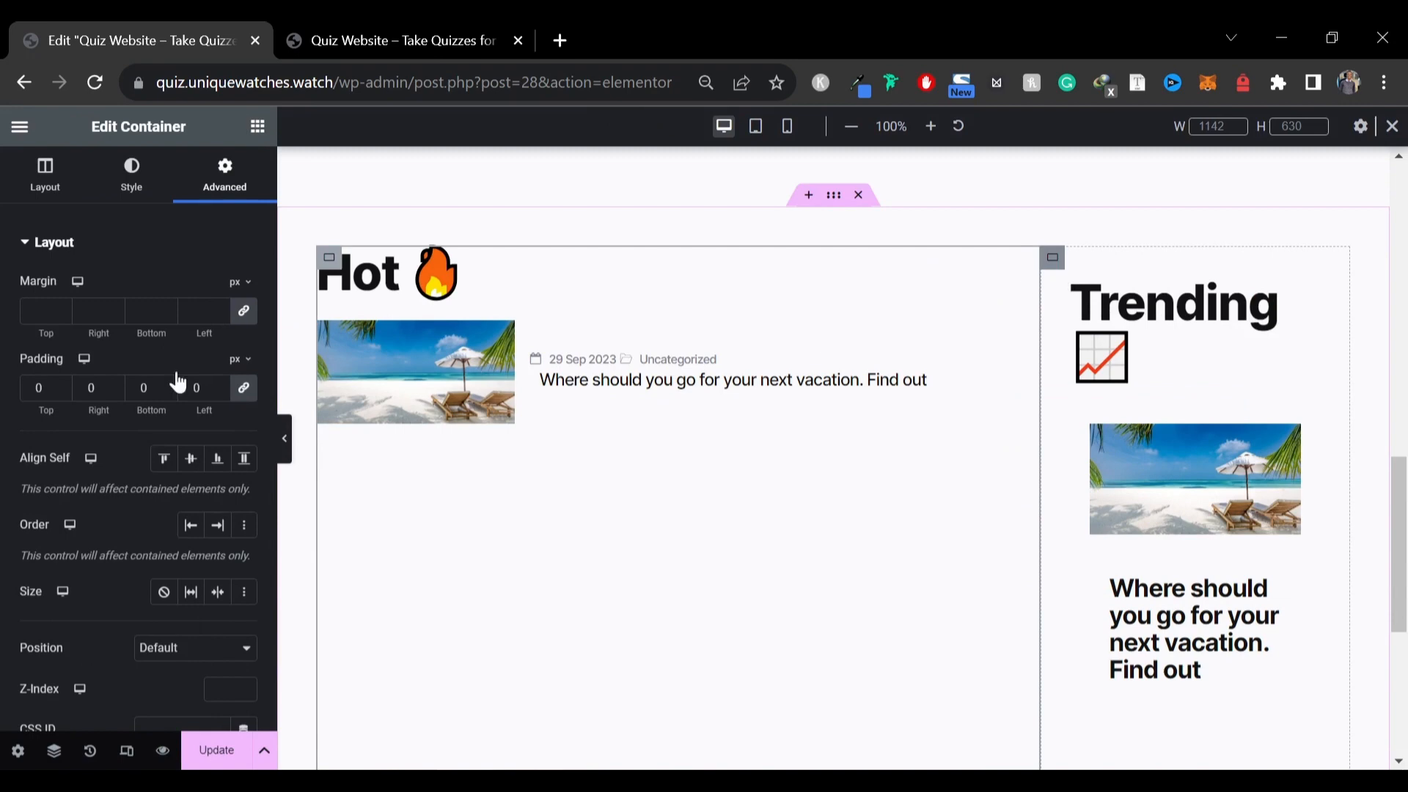
left_click(229, 189)
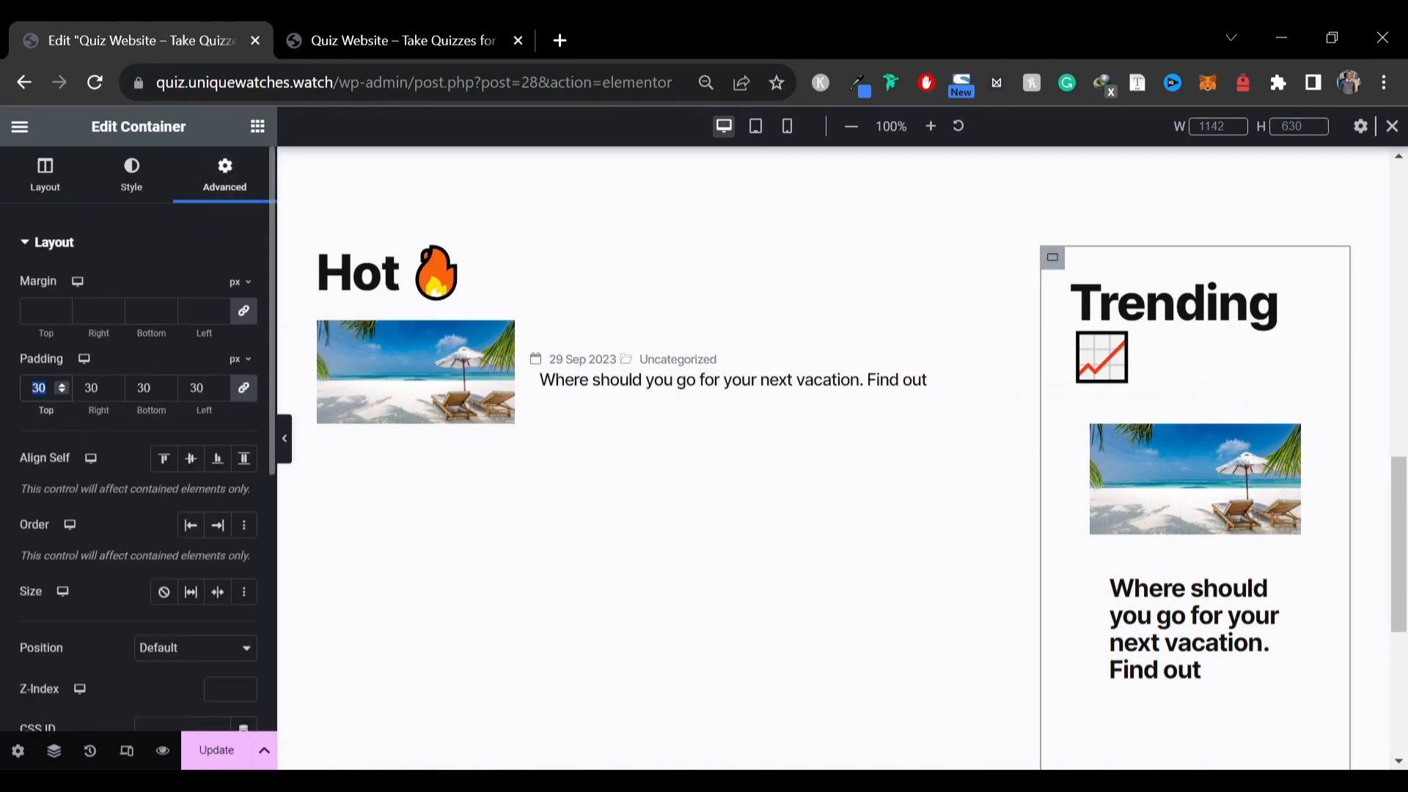
type("0")
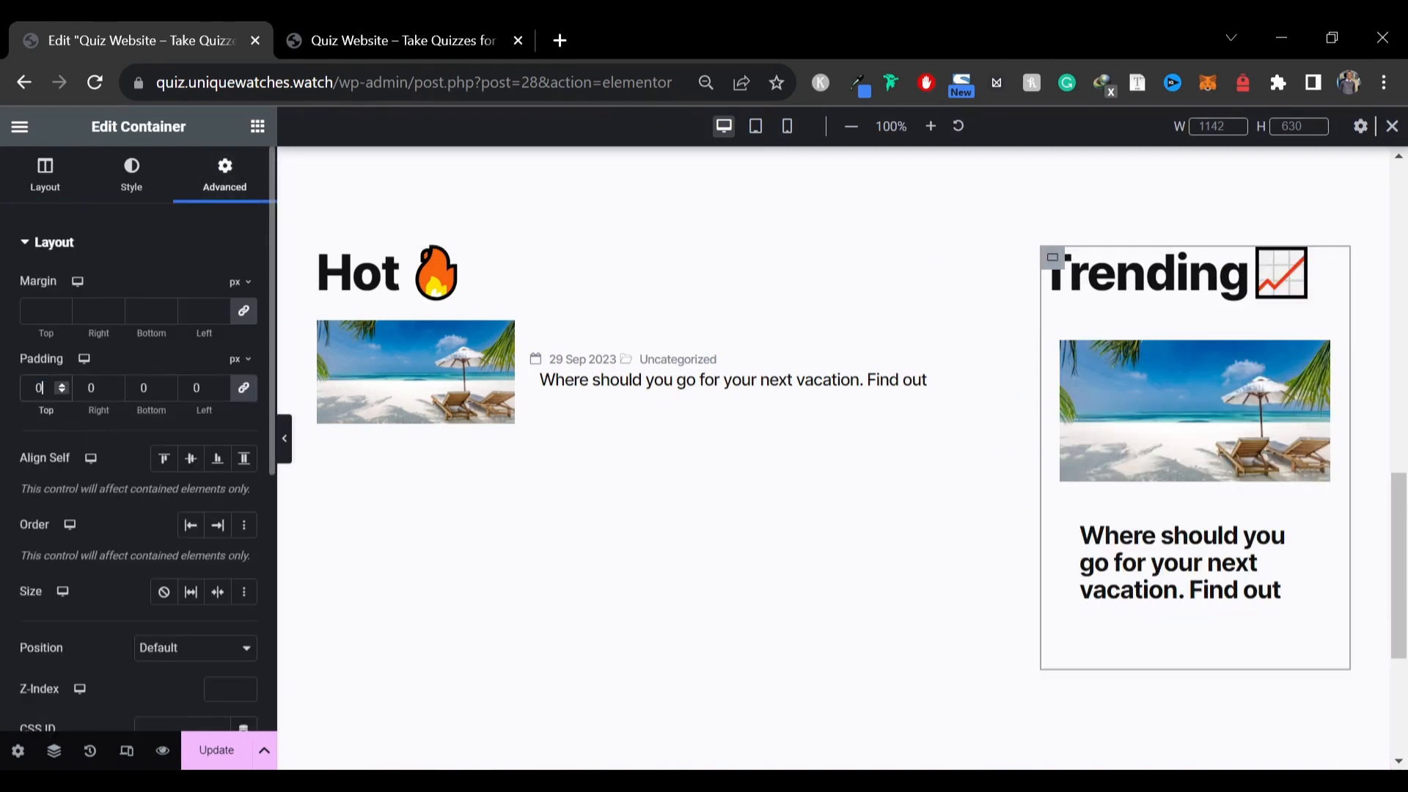
left_click(286, 448)
scroll(783, 431, "up", 3)
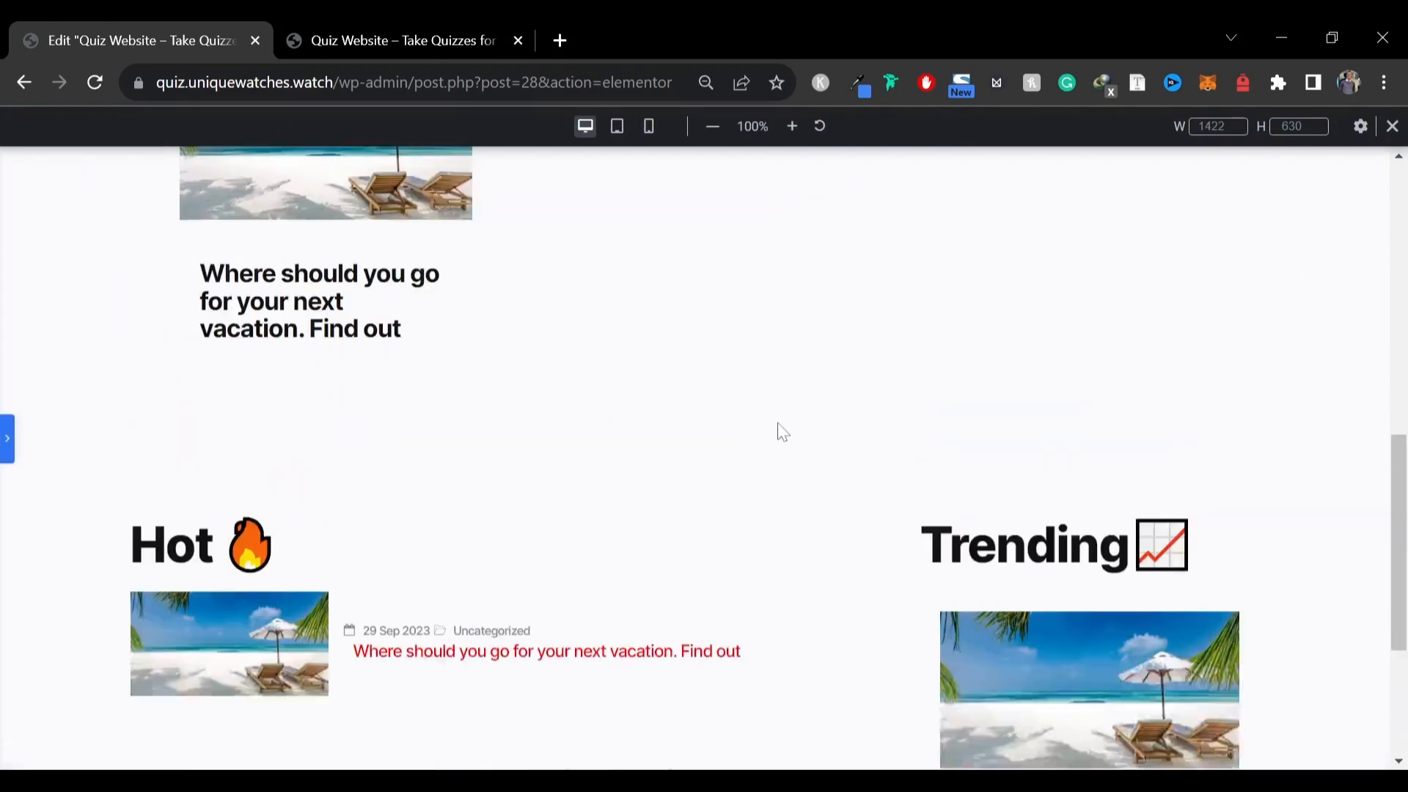
scroll(777, 431, "up", 2)
scroll(777, 432, "down", 3)
Compare the live quiz site's Hot, Trending and Personality Quizzes sections with the editor page
left_click(315, 40)
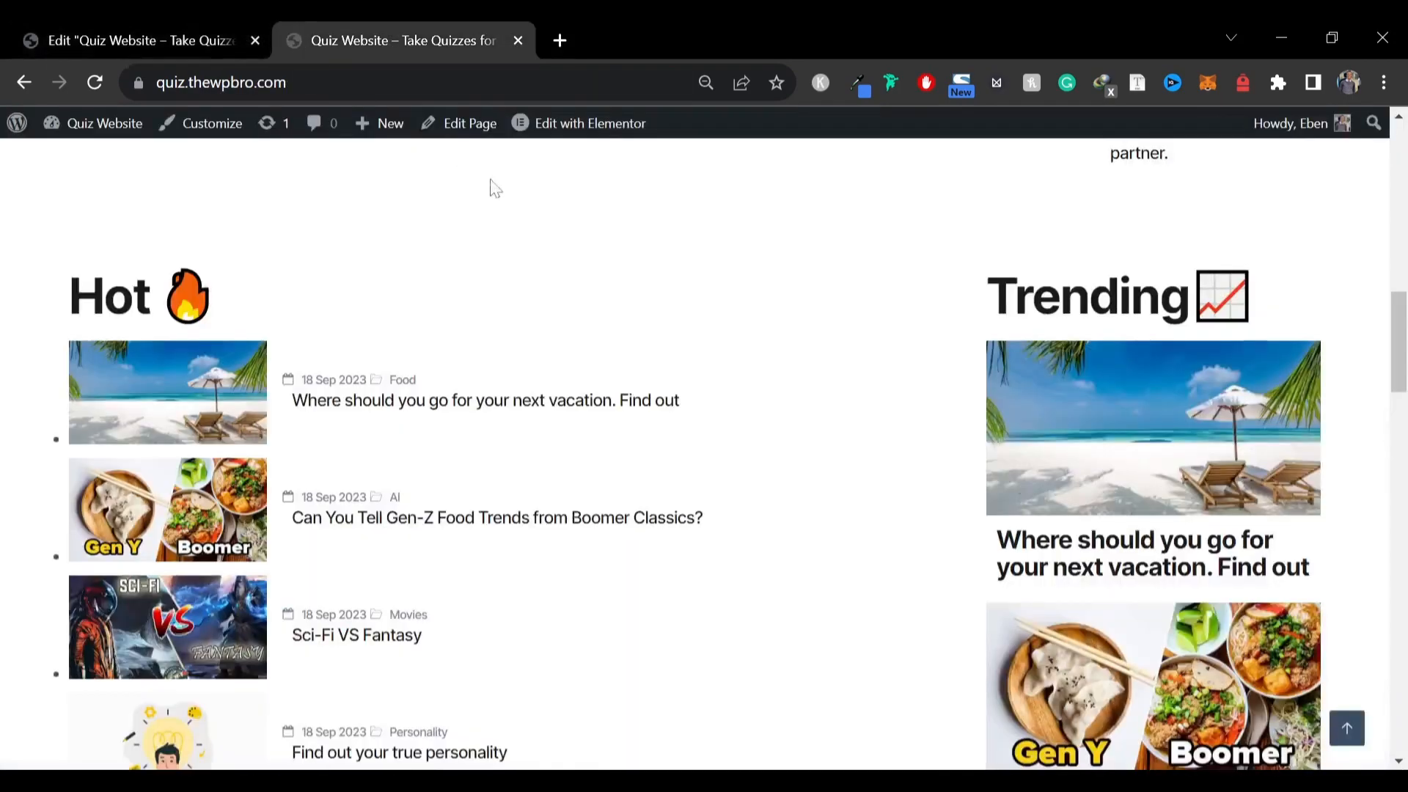
scroll(487, 371, "up", 3)
scroll(425, 359, "down", 15)
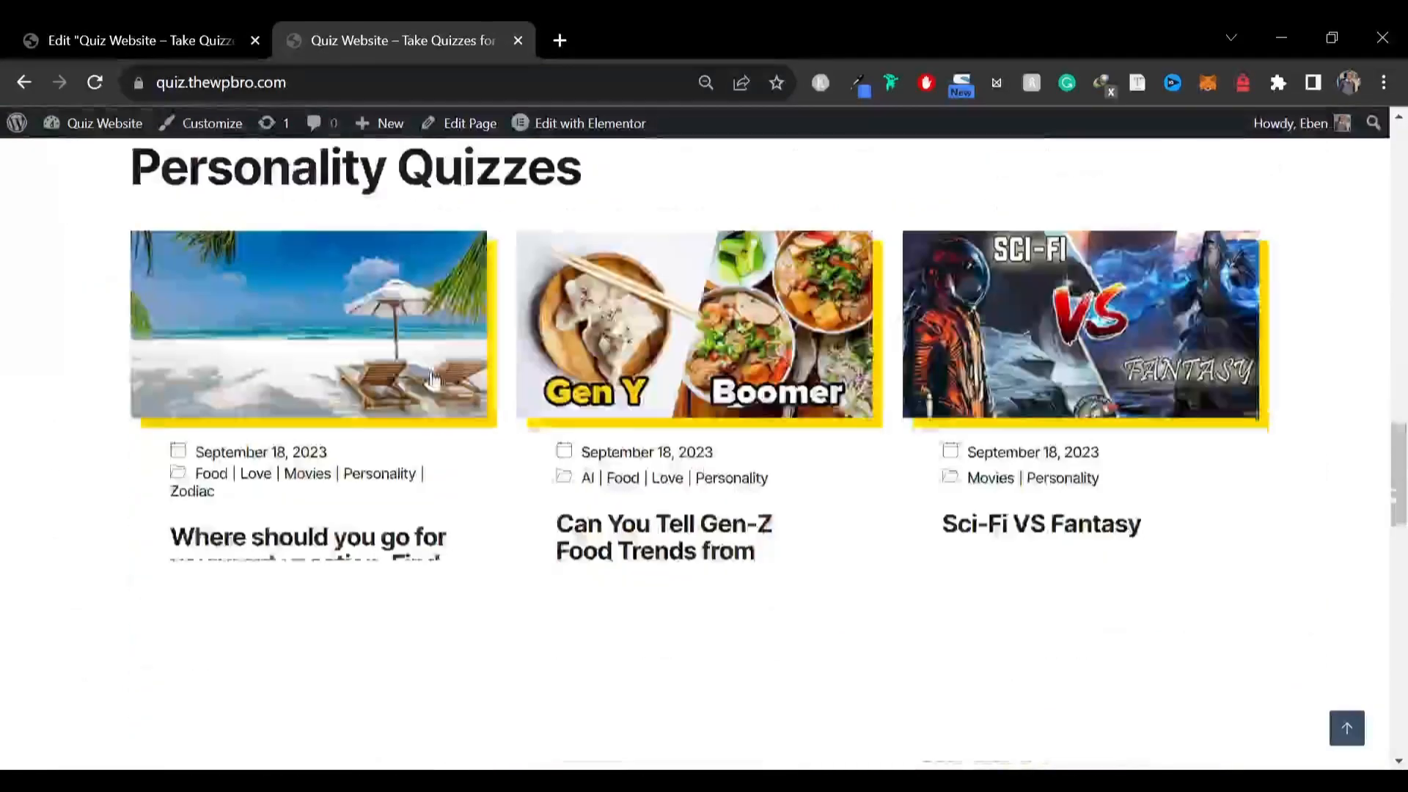
scroll(319, 308, "down", 8)
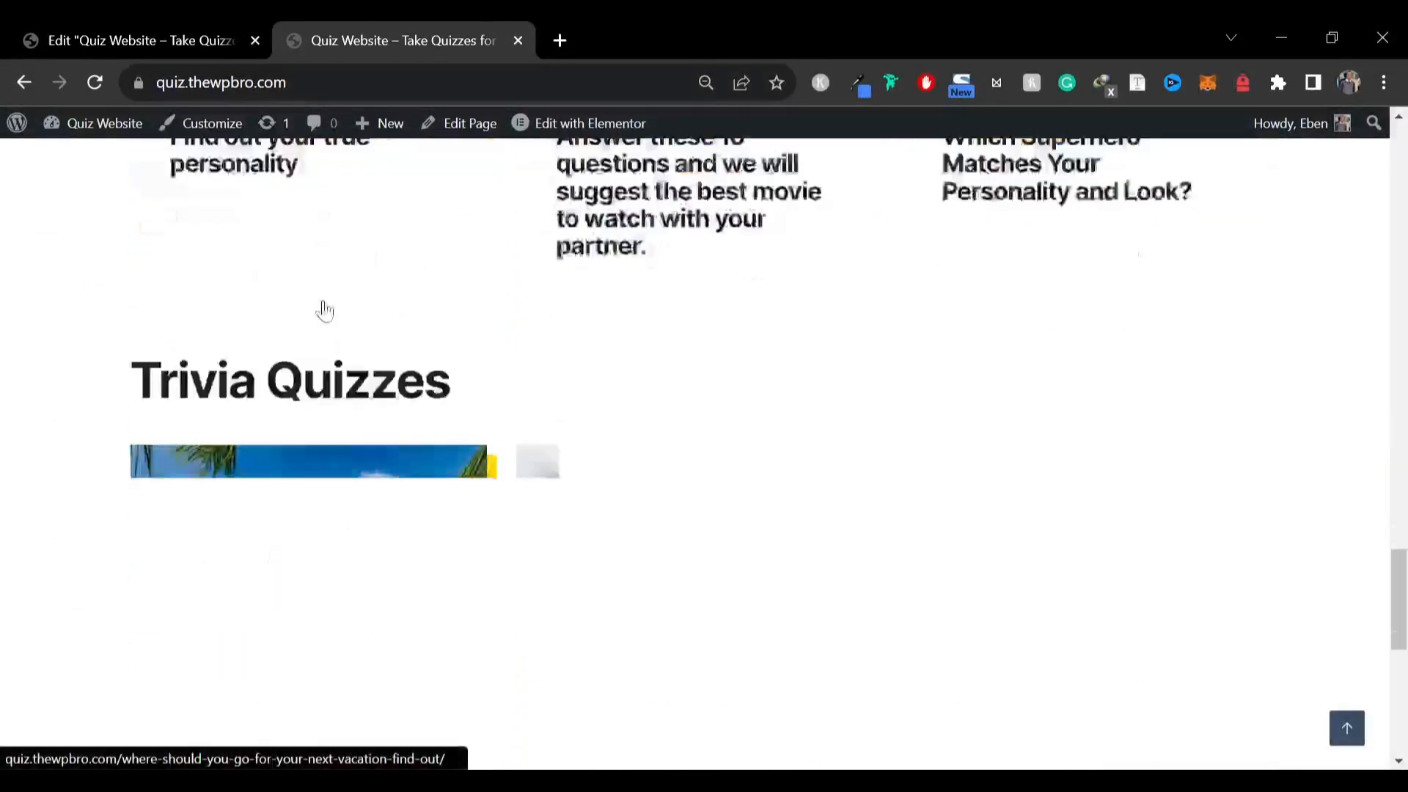
scroll(325, 311, "down", 6)
scroll(371, 314, "up", 16)
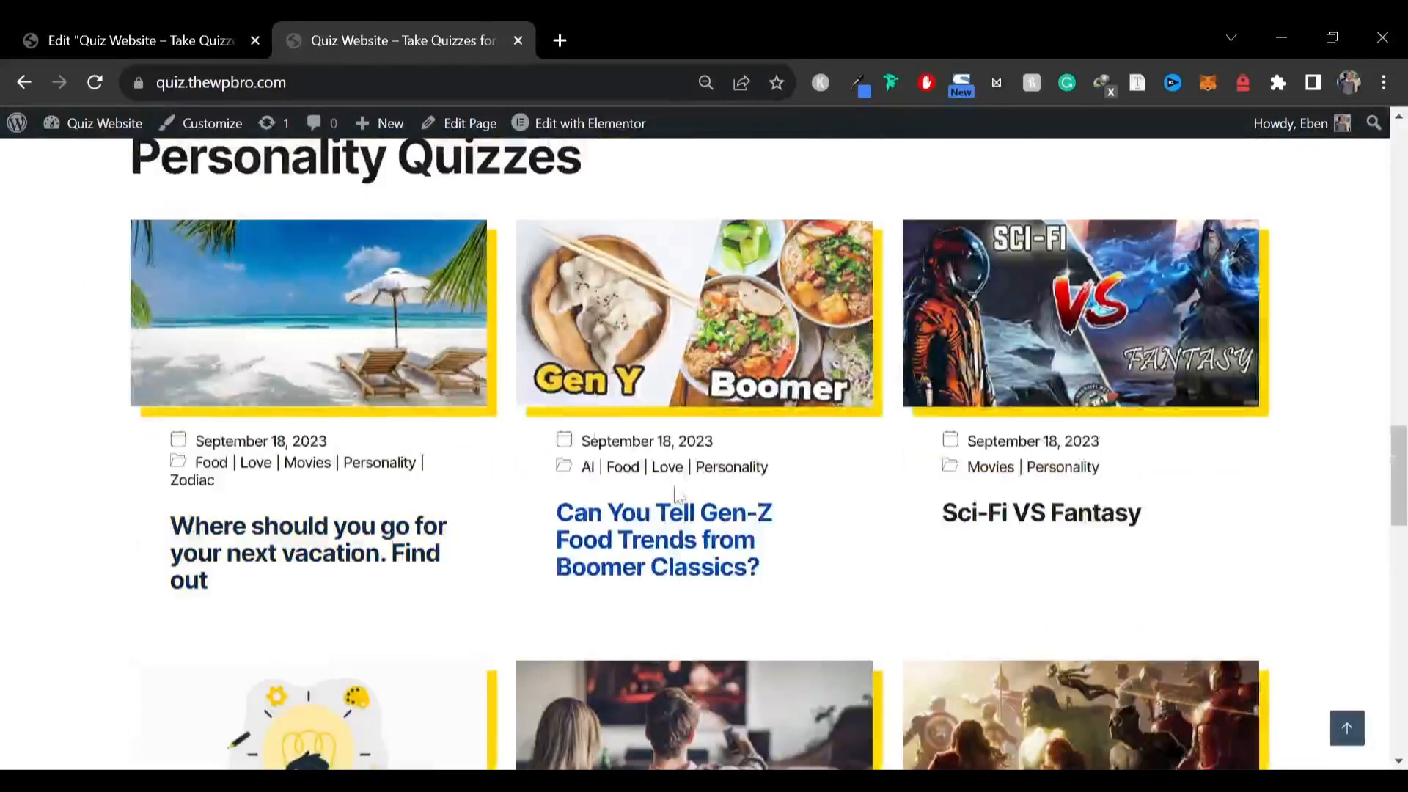
scroll(1159, 566, "down", 5)
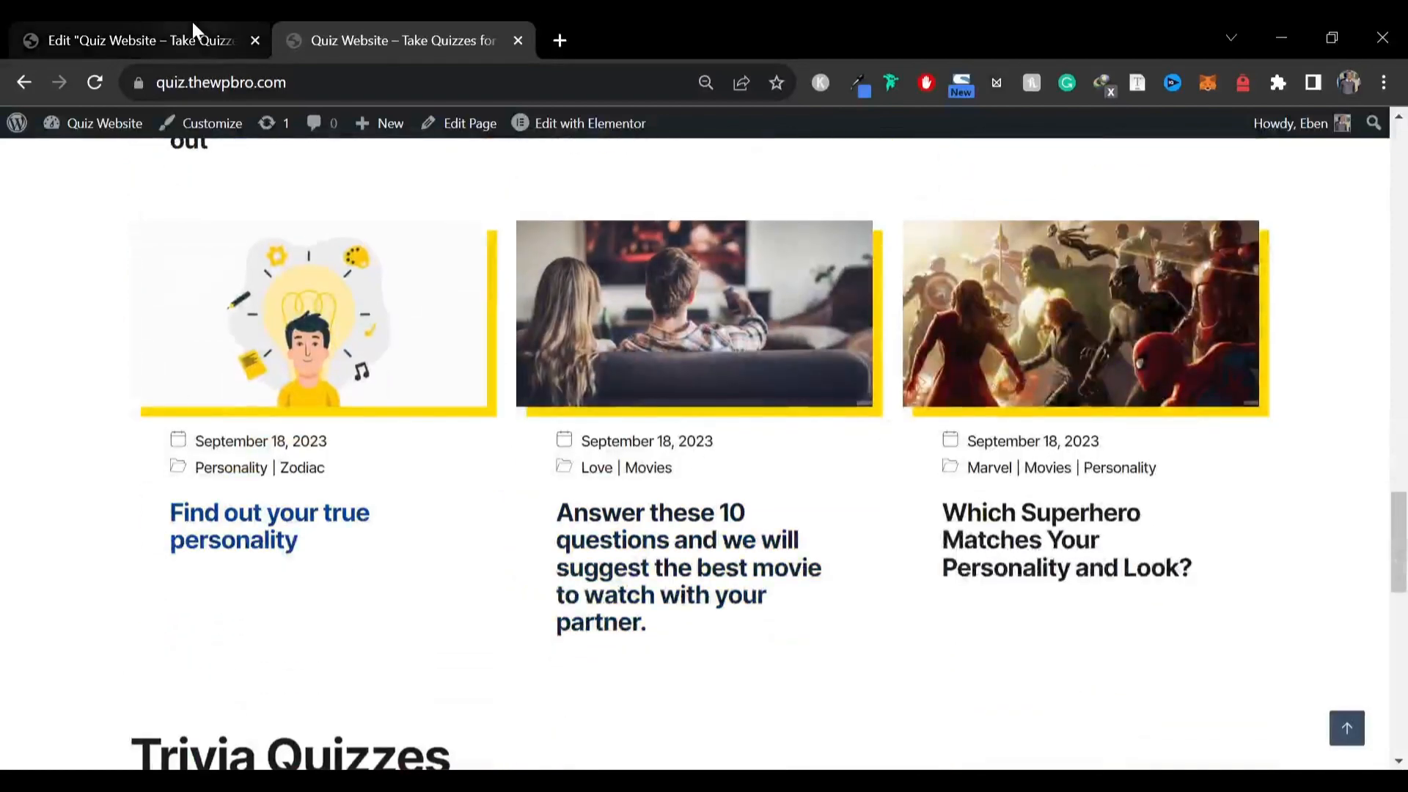
left_click(191, 20)
scroll(14, 436, "down", 3)
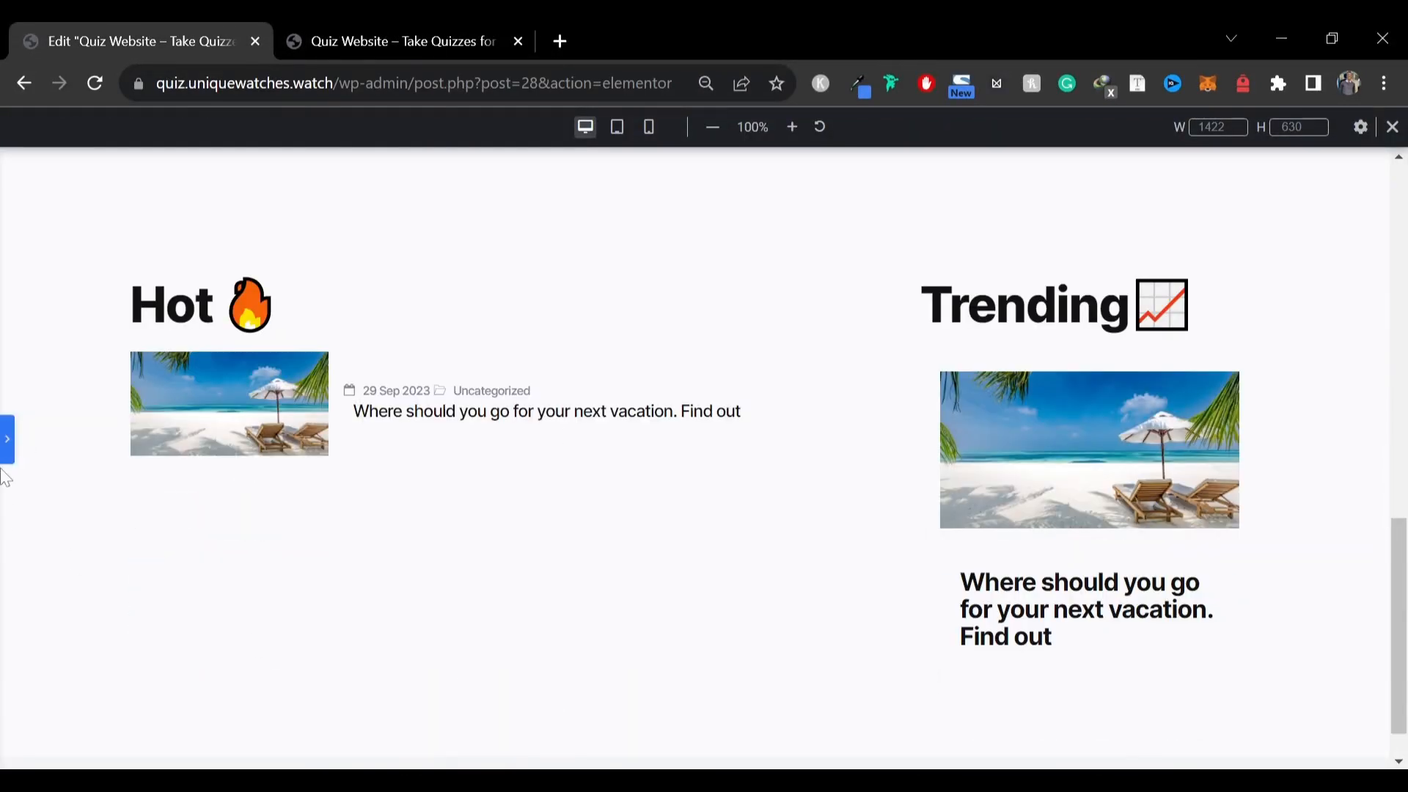
Add a new single-column container below the Hot and Trending section
left_click(5, 440)
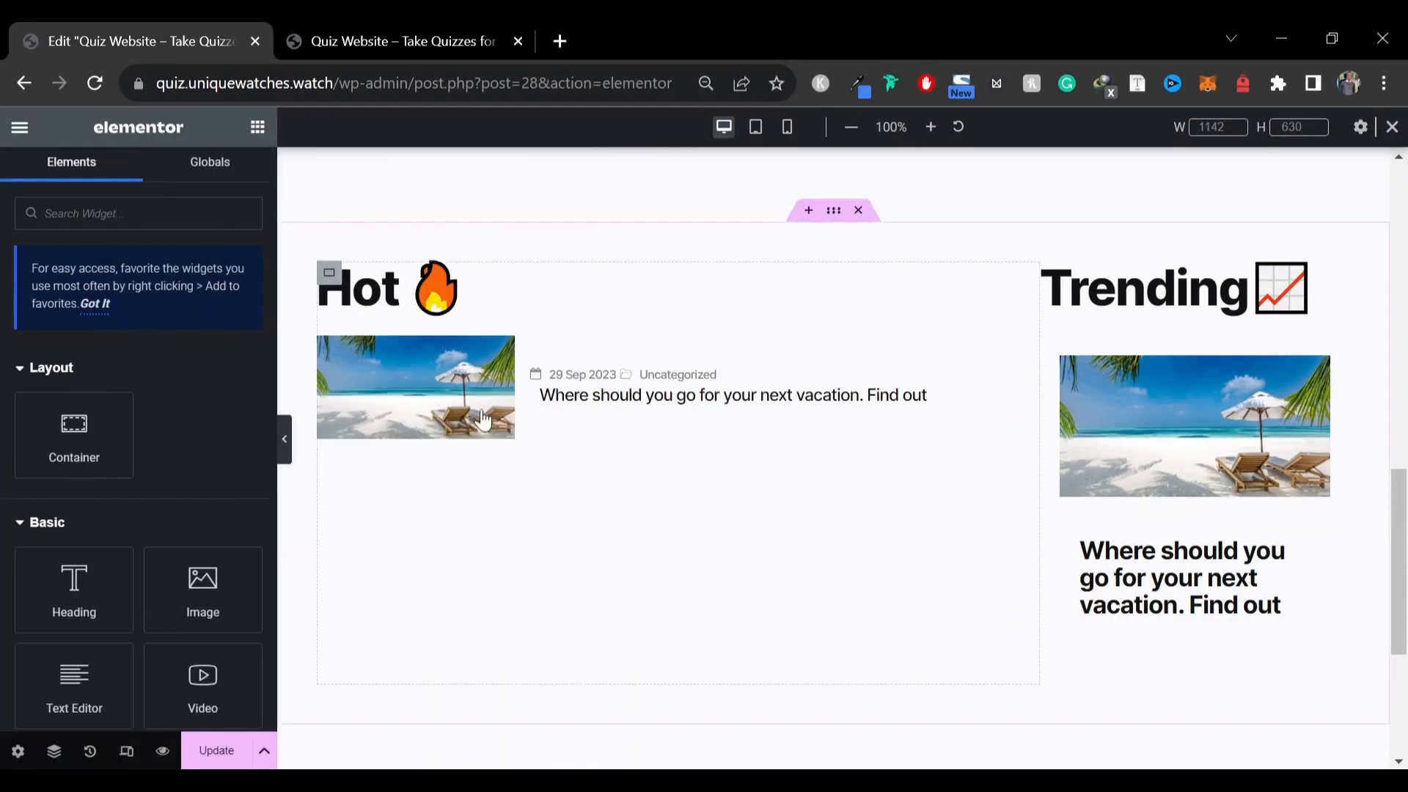
scroll(794, 429, "down", 5)
left_click(812, 535)
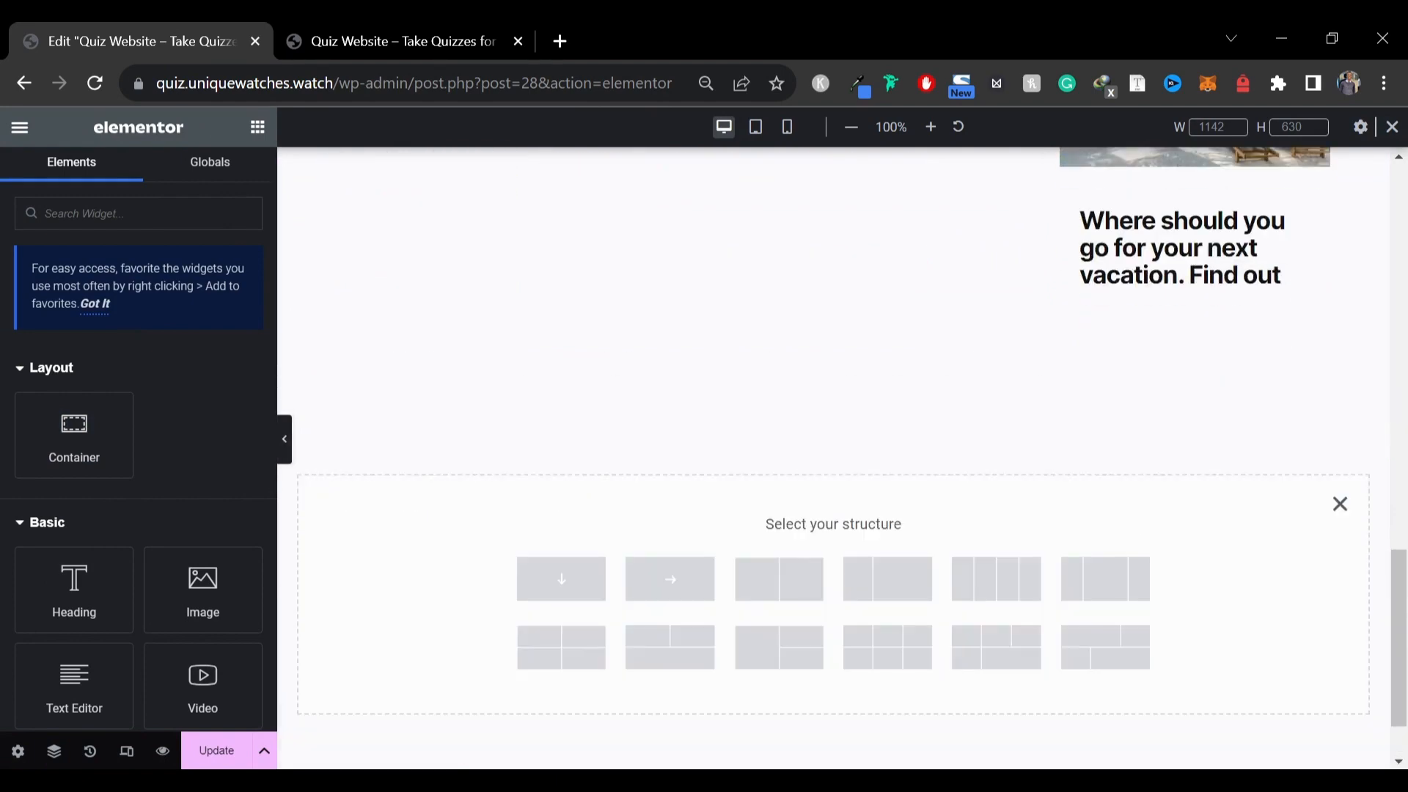
left_click(561, 579)
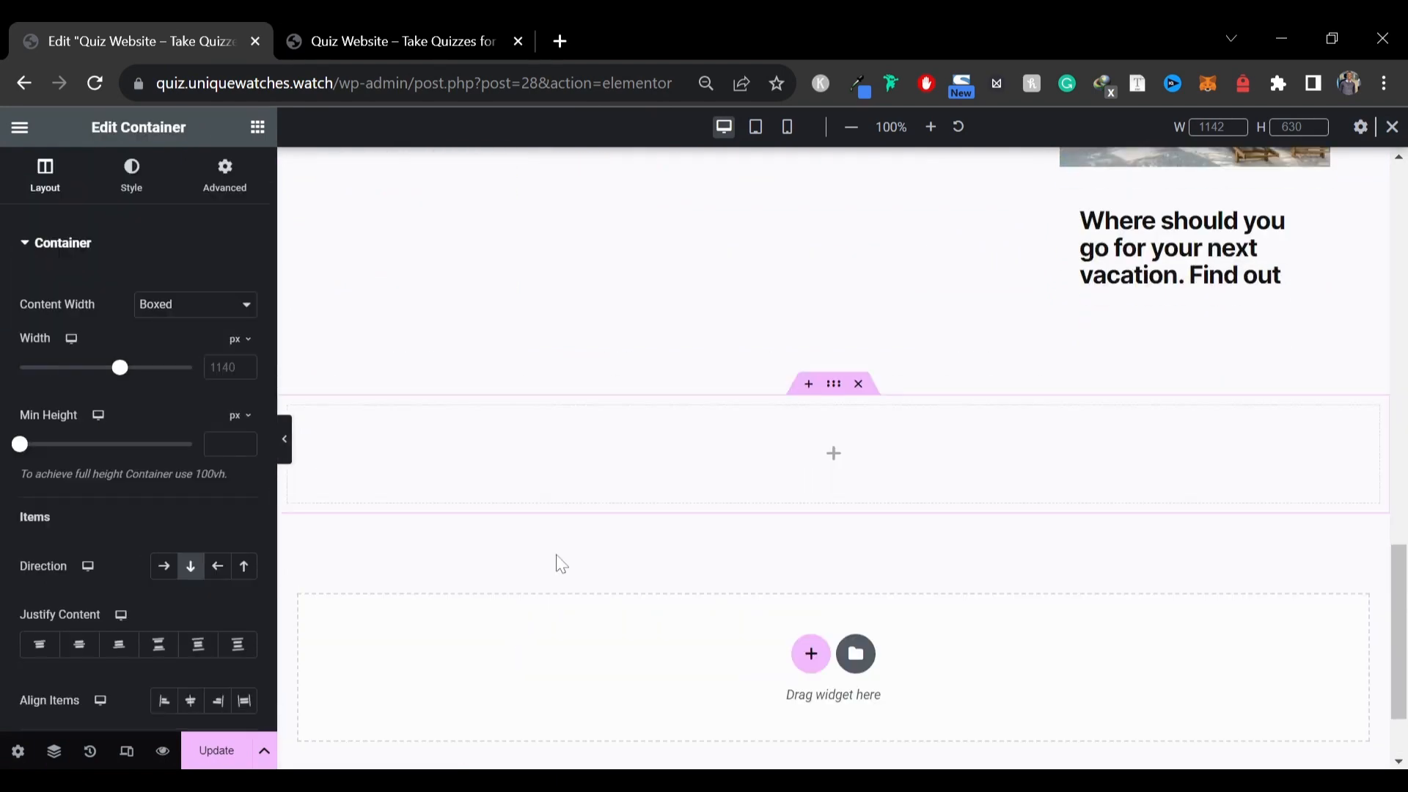
Copy the Trending heading and paste it into the new container
scroll(522, 440, "up", 10)
scroll(523, 441, "down", 2)
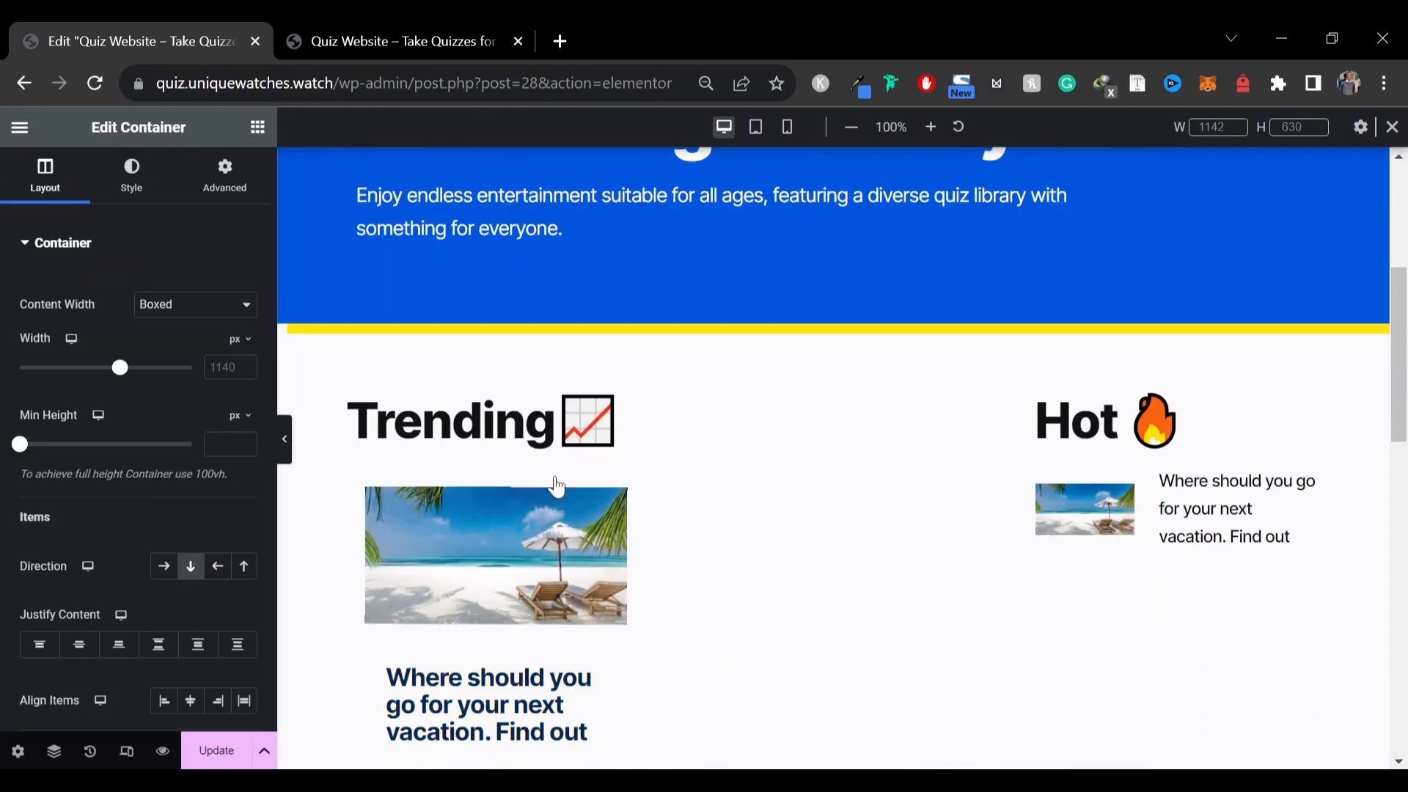
right_click(690, 496)
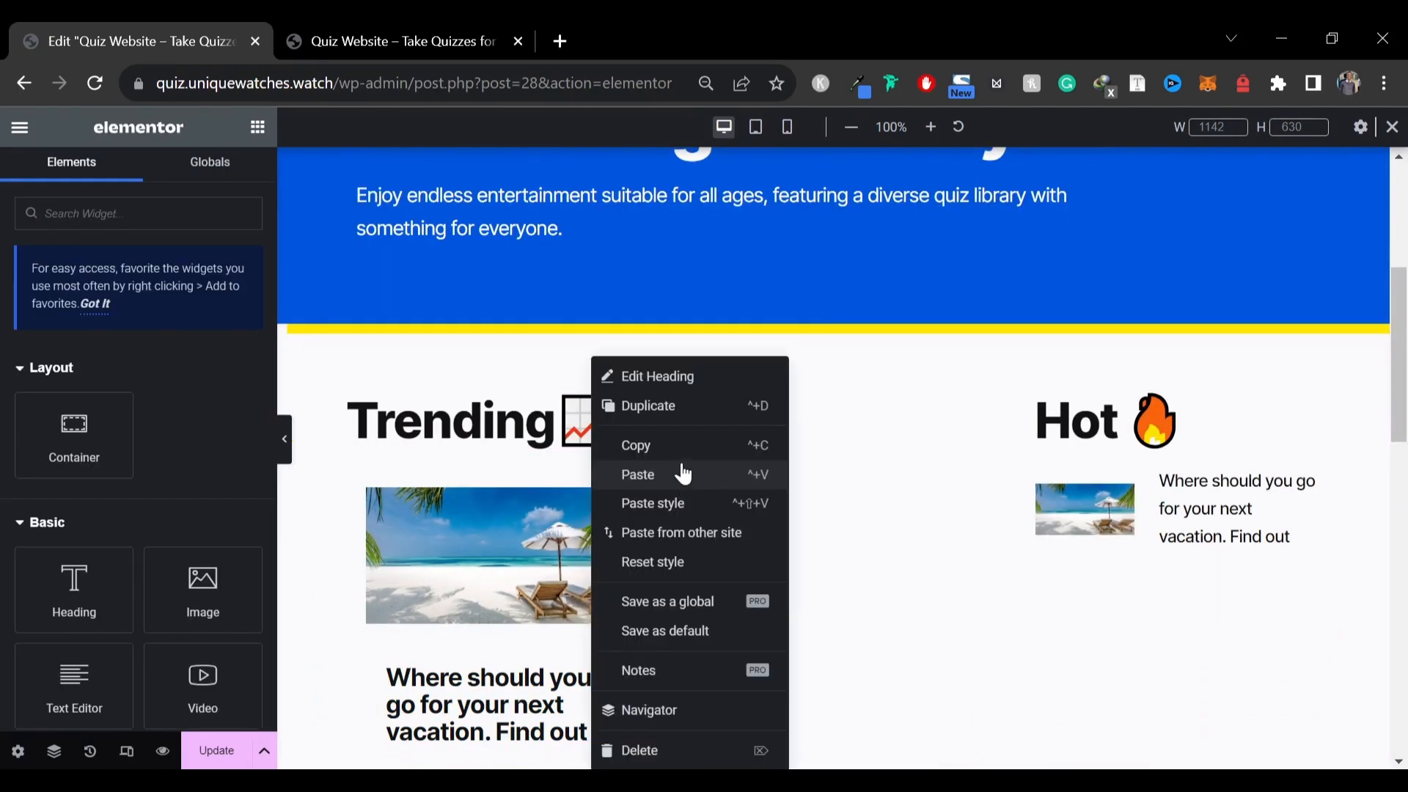
left_click(683, 475)
scroll(607, 465, "down", 10)
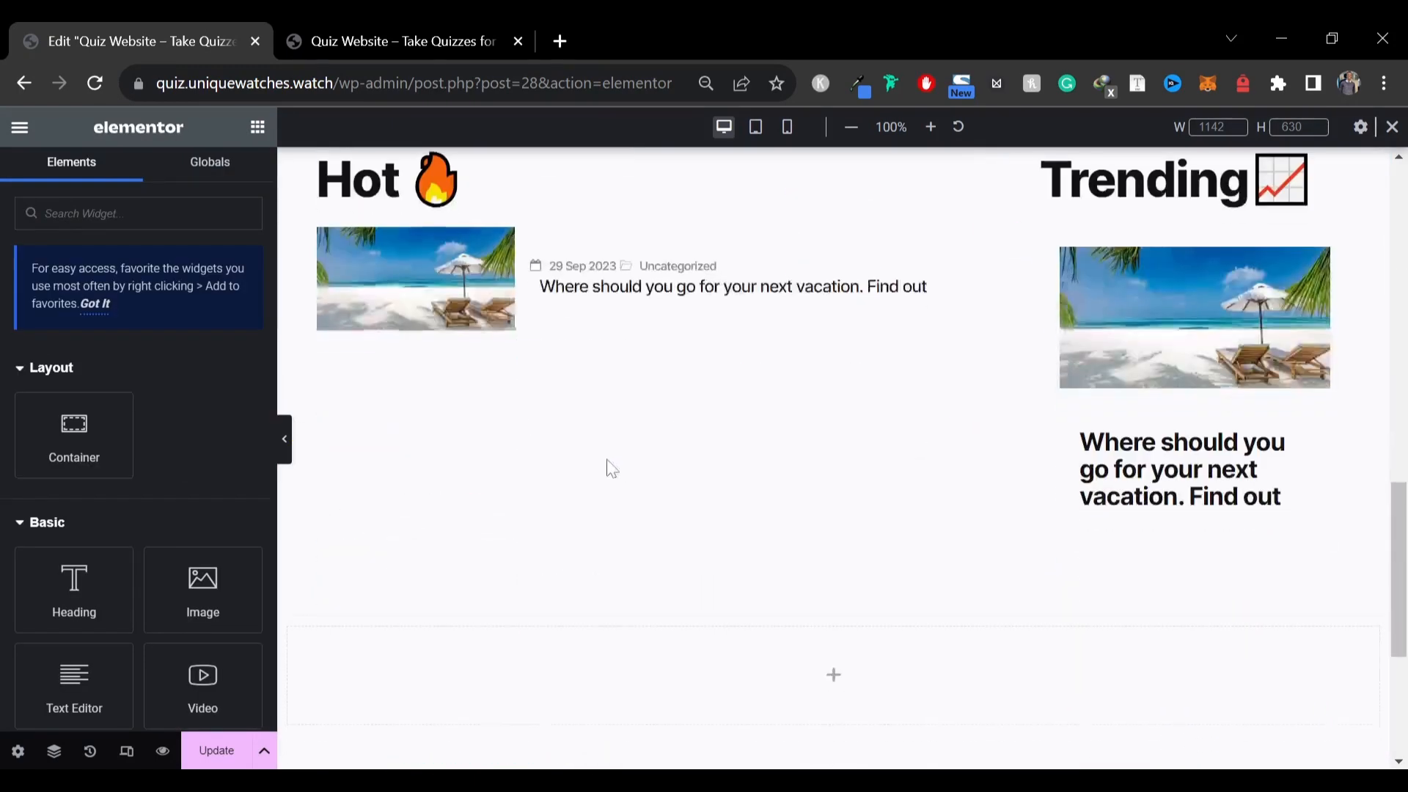
right_click(436, 454)
left_click(494, 476)
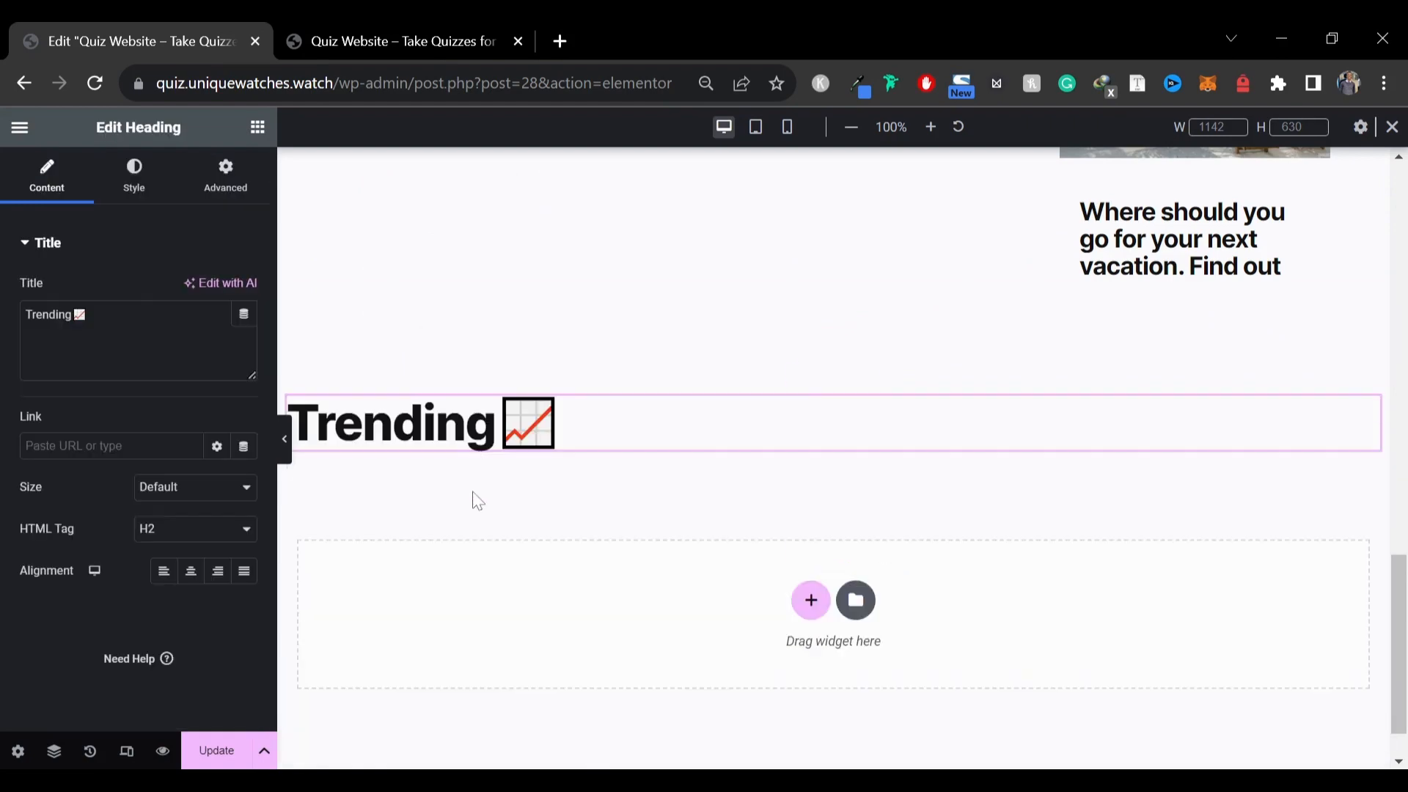
Replace the pasted heading's title with Personality Quizzes, copied from the live site
key("ctrl+a")
left_click(389, 41)
scroll(315, 293, "up", 2)
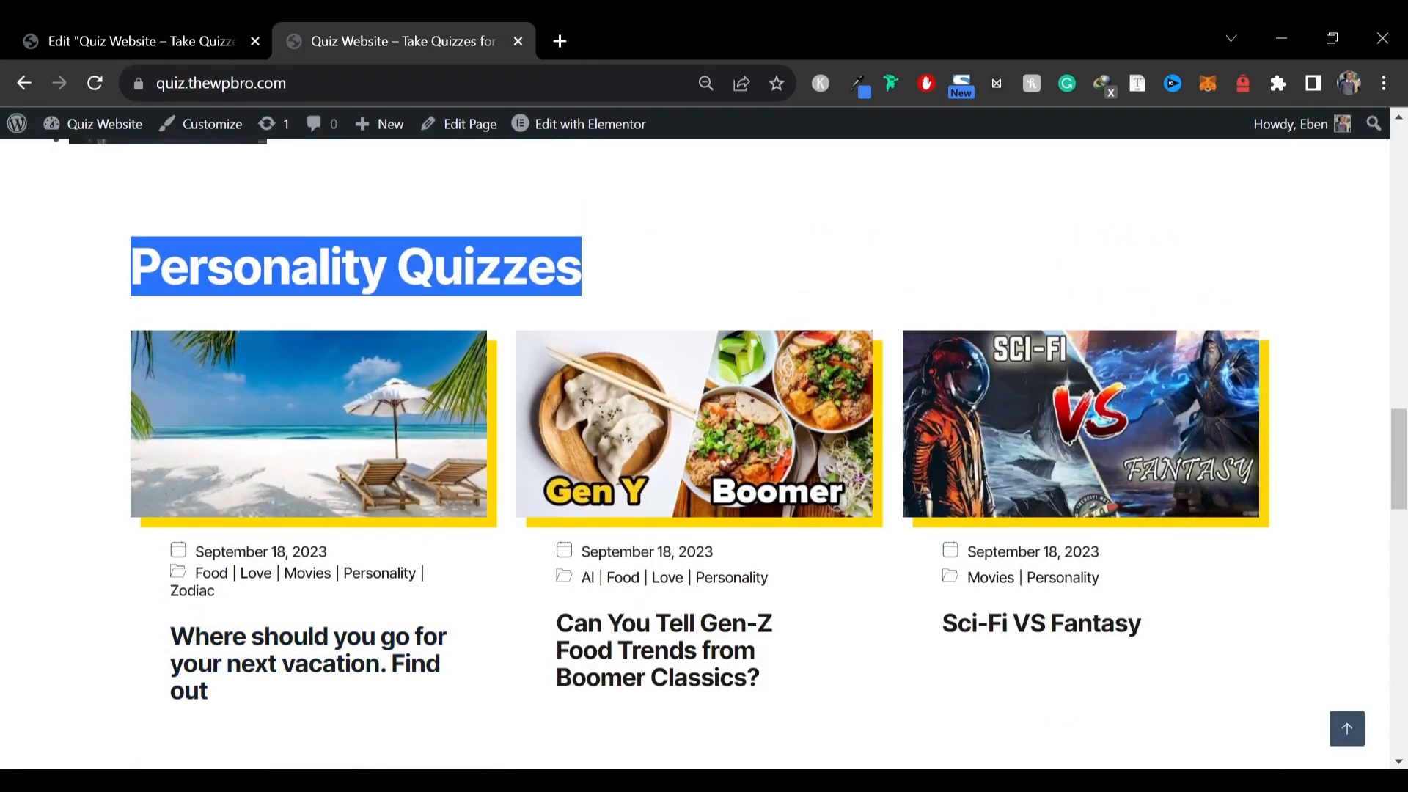
left_click(140, 41)
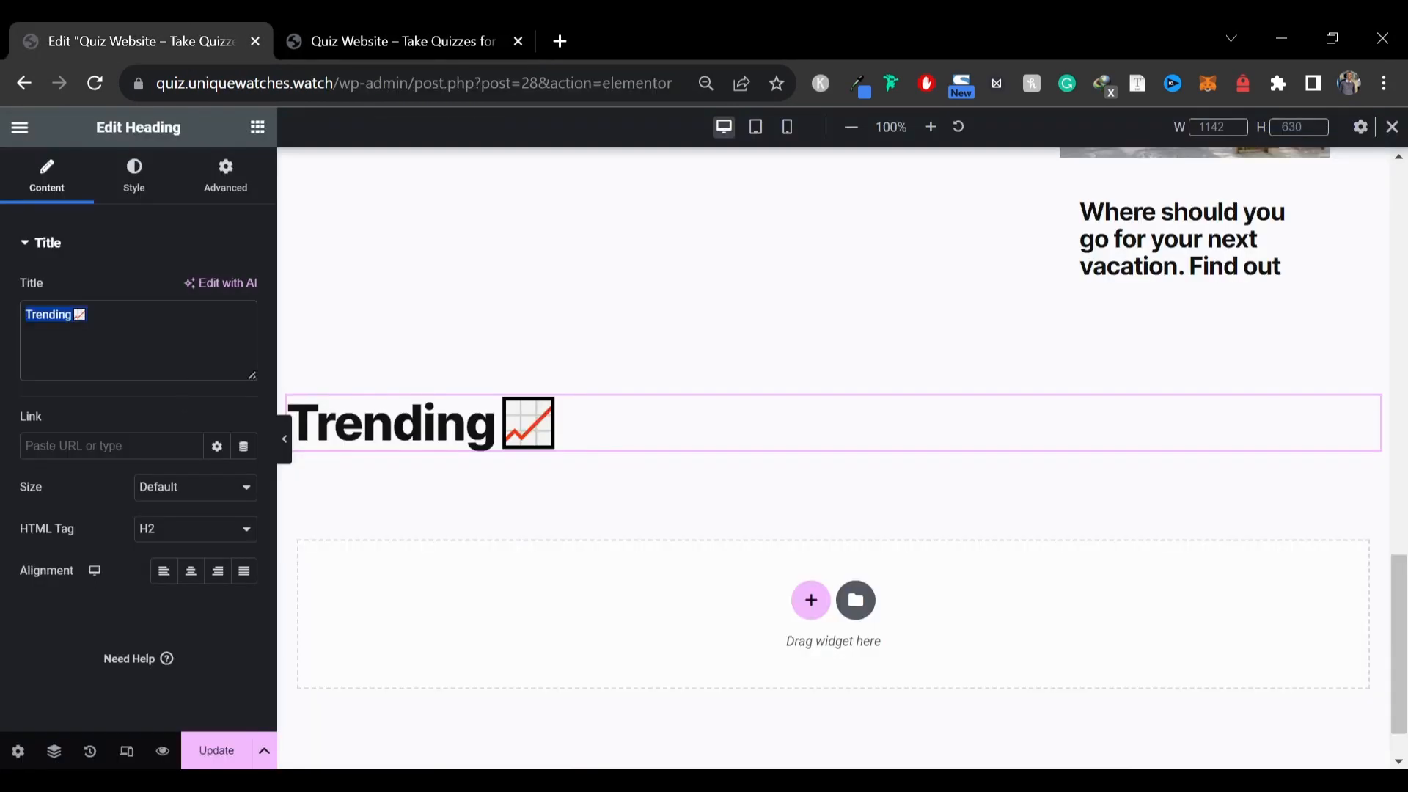
type("Personality Quizzes")
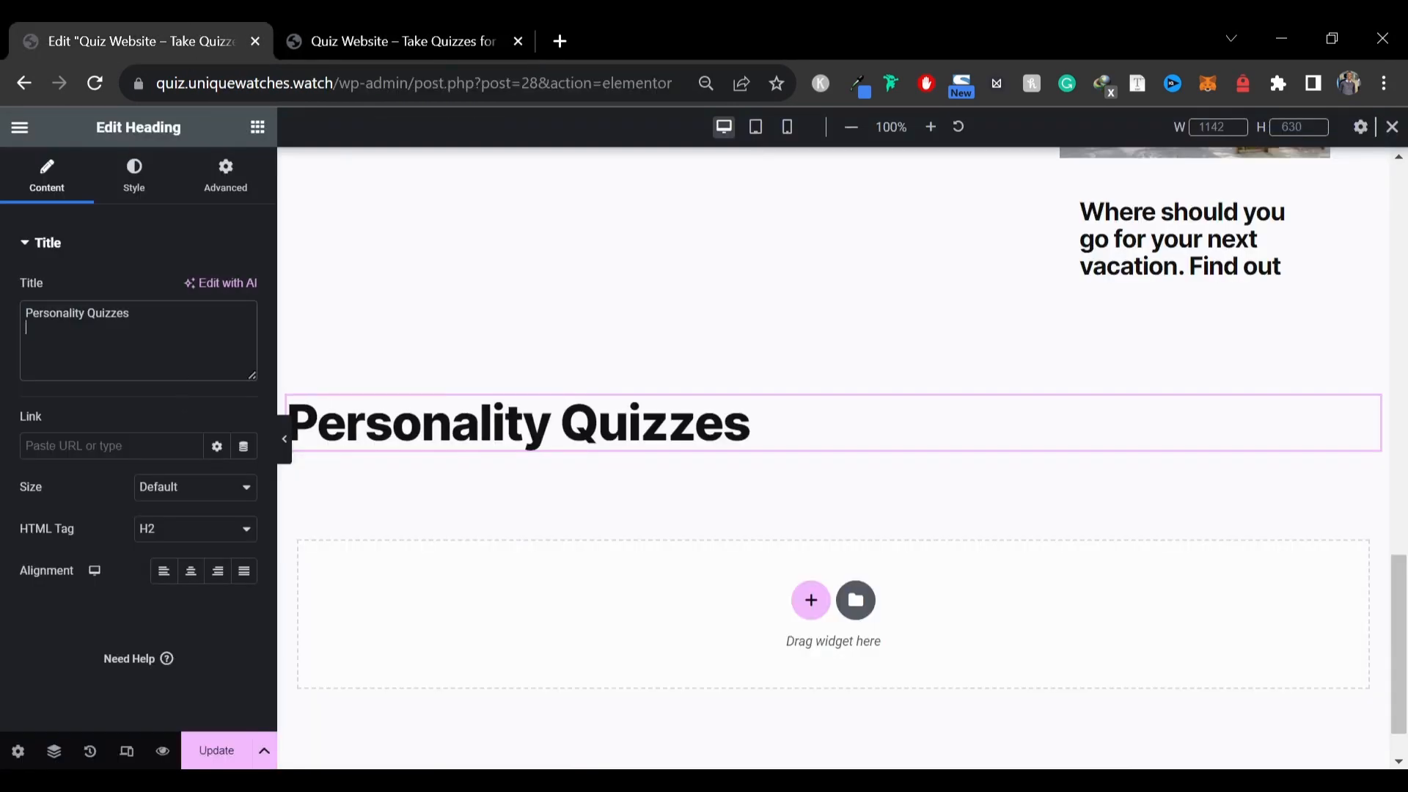
Copy the Trending blog posts widget and paste it below the Personality Quizzes heading
scroll(723, 440, "up", 8)
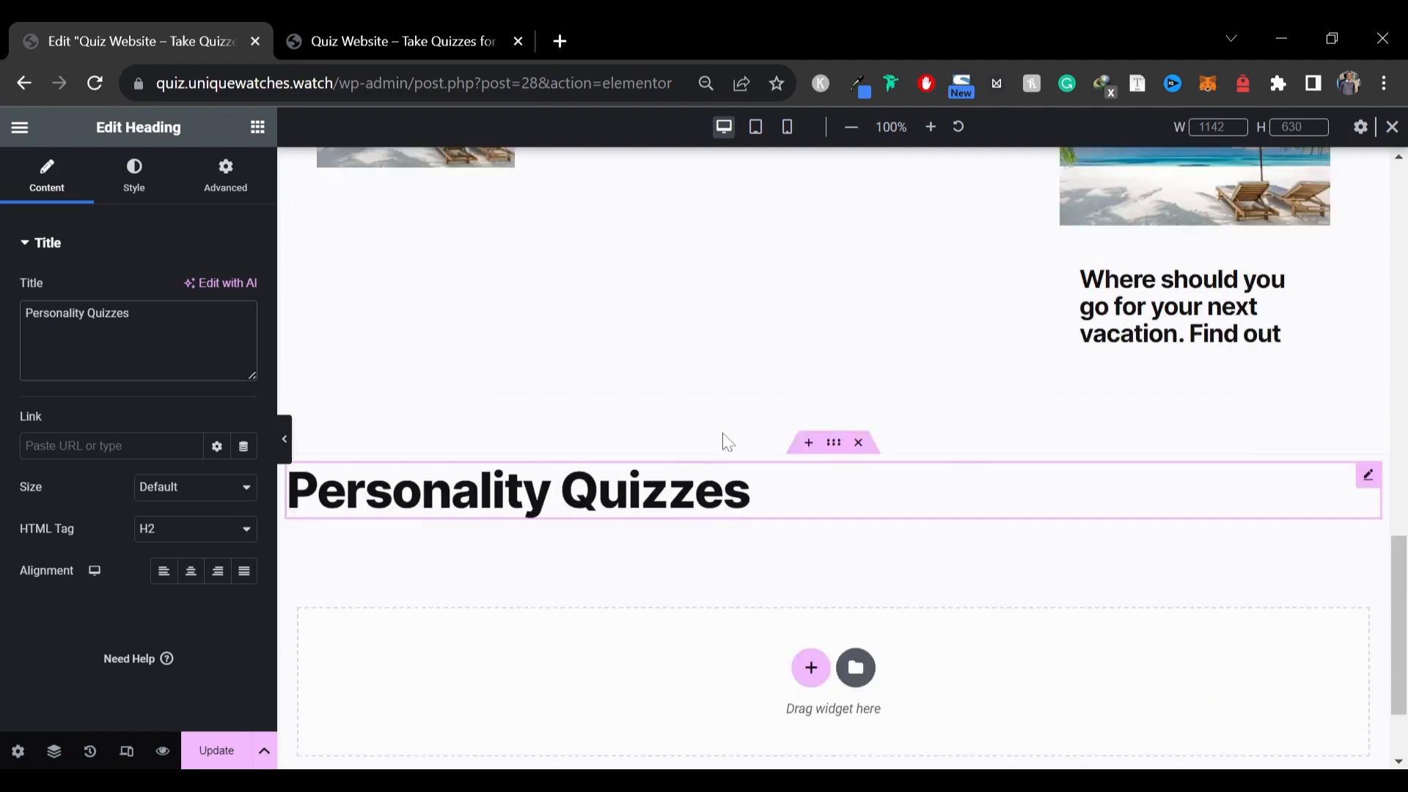
right_click(591, 400)
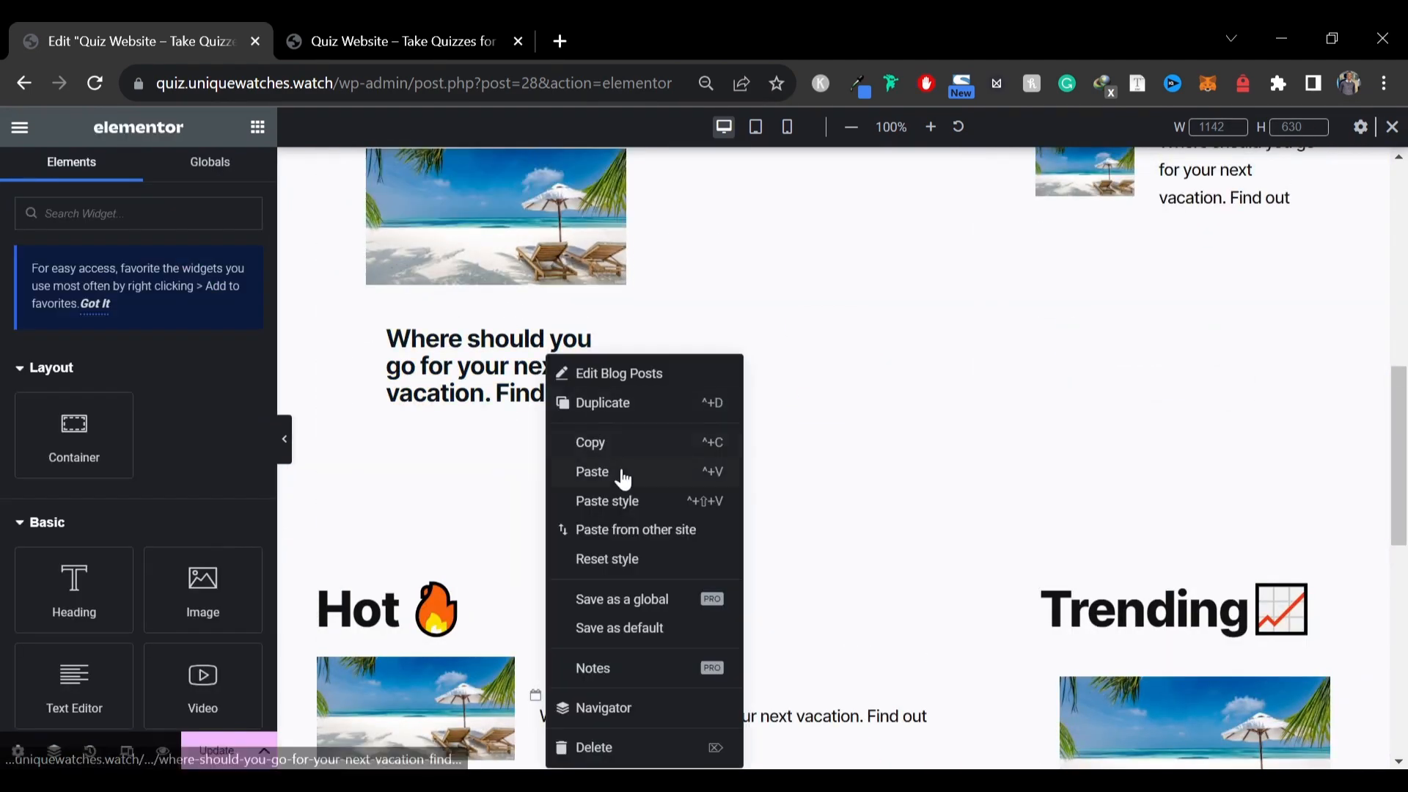
left_click(627, 444)
scroll(568, 533, "down", 9)
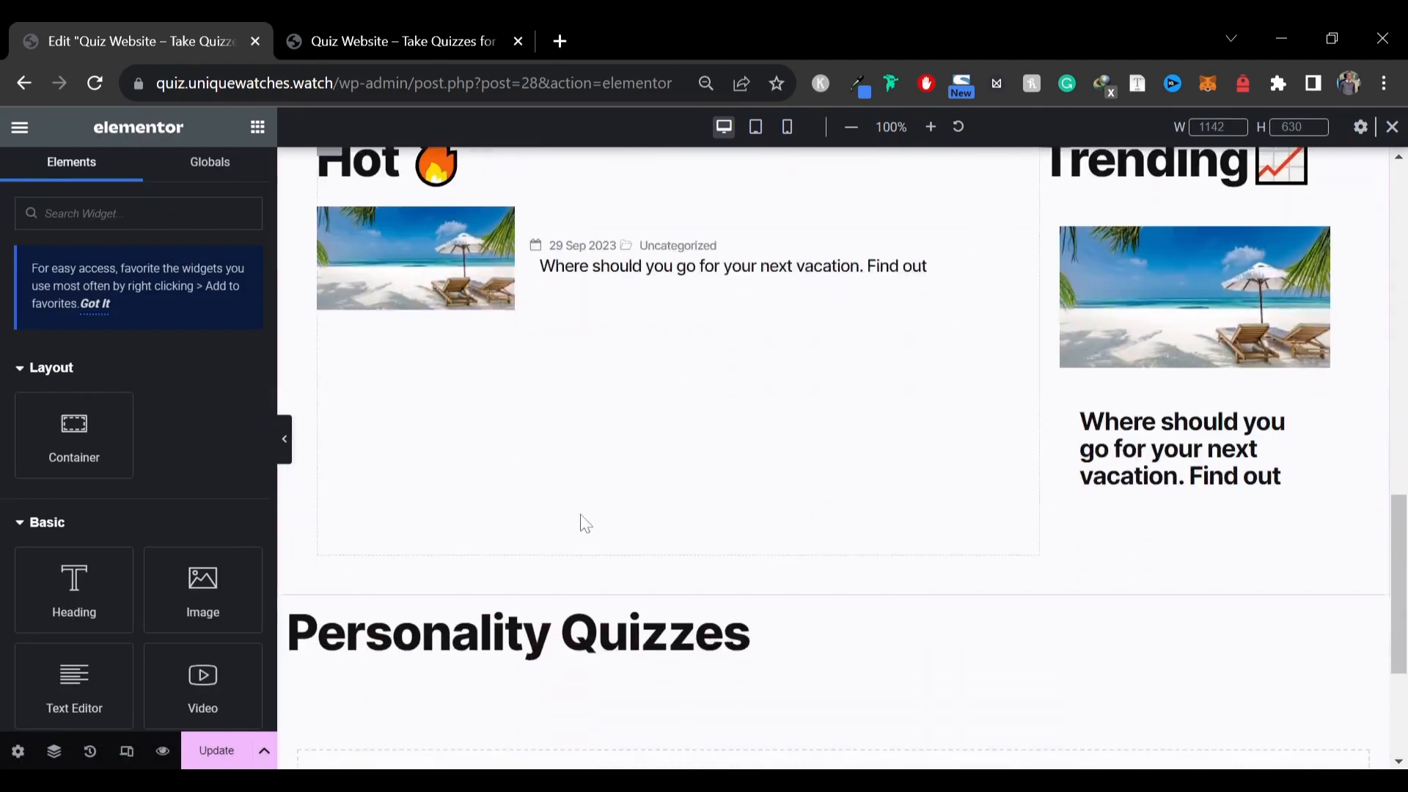
right_click(405, 461)
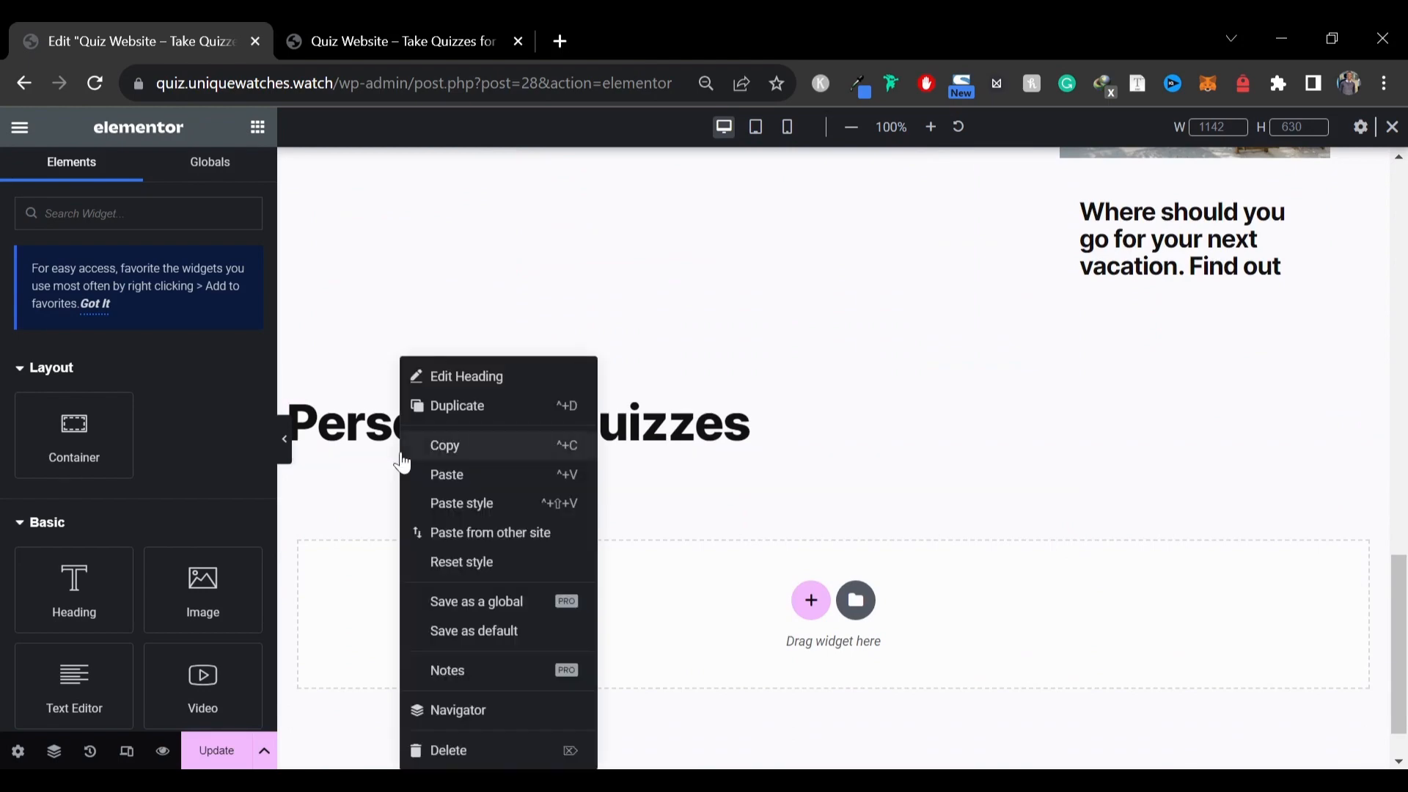
left_click(456, 478)
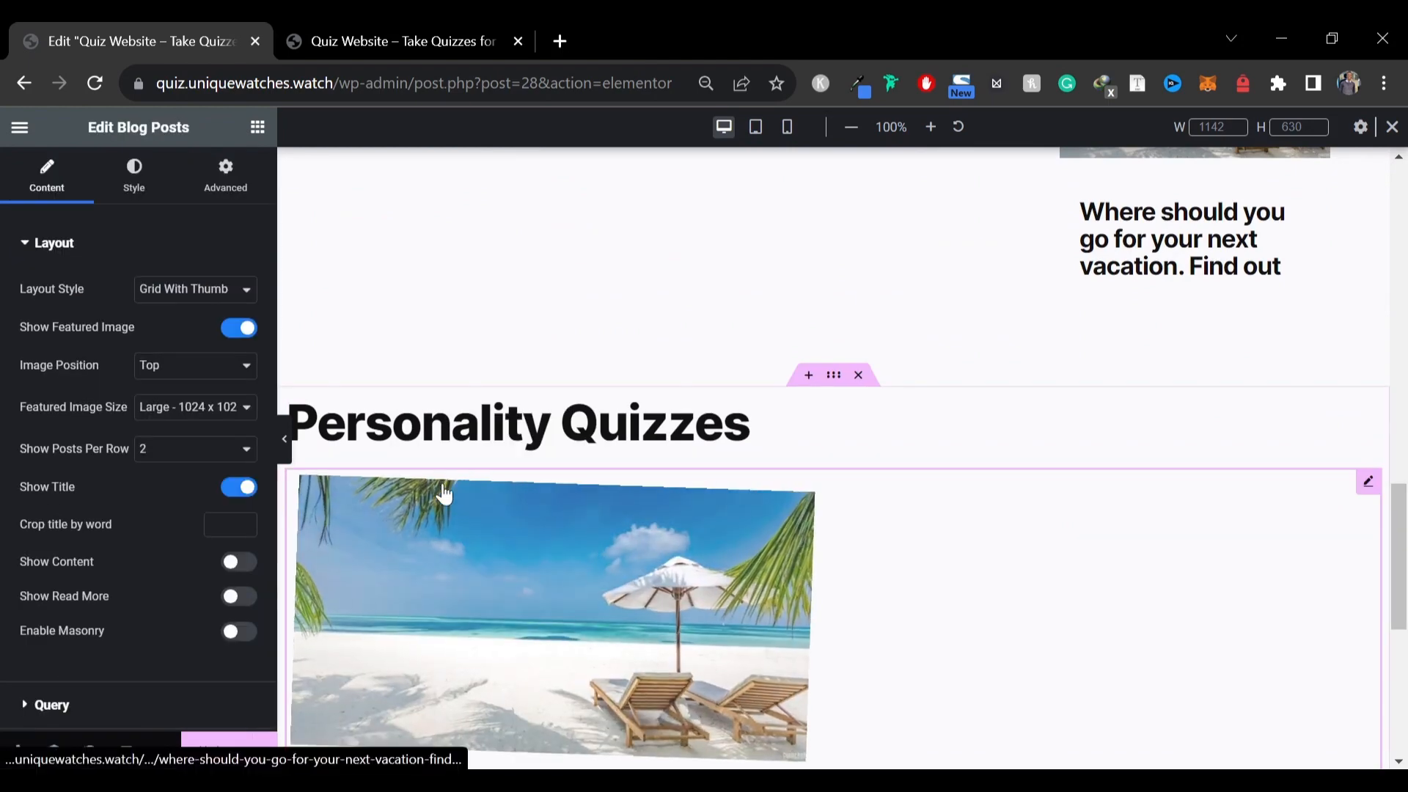
Set the pasted blog posts widget to show 3 posts per row
scroll(374, 327, "down", 5)
left_click(221, 463)
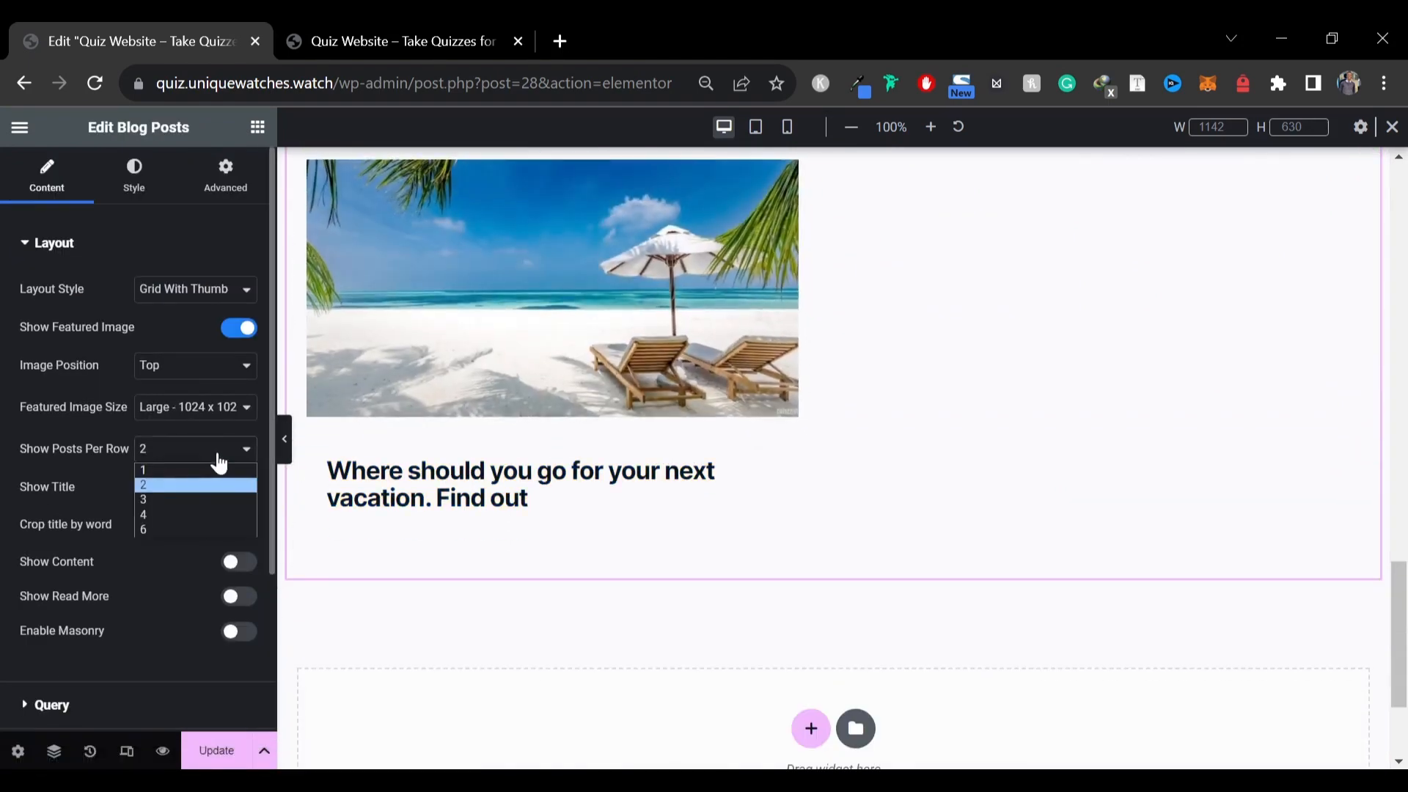
left_click(191, 491)
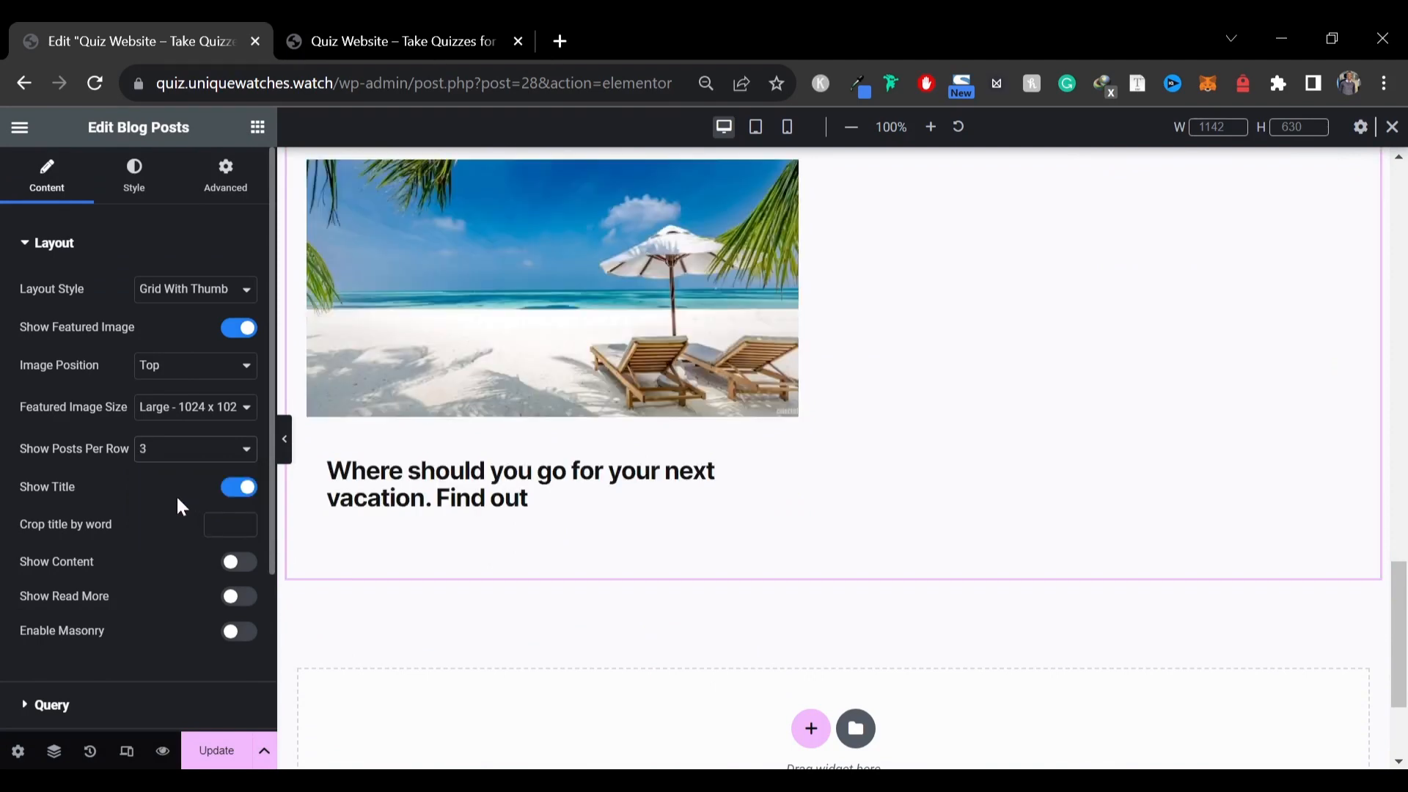
Add Date, Author and Category meta data items to the blog posts widget
scroll(147, 503, "down", 3)
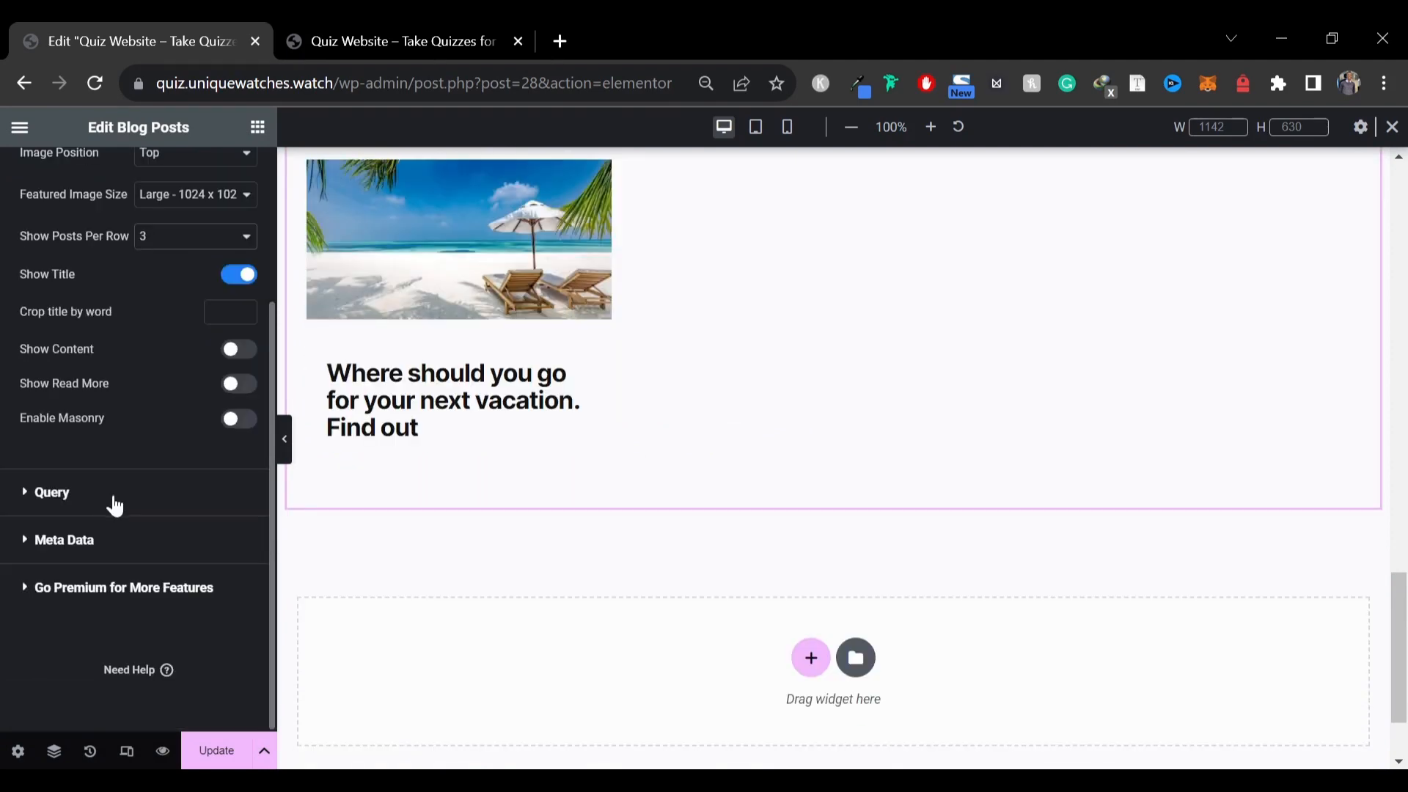
left_click(99, 539)
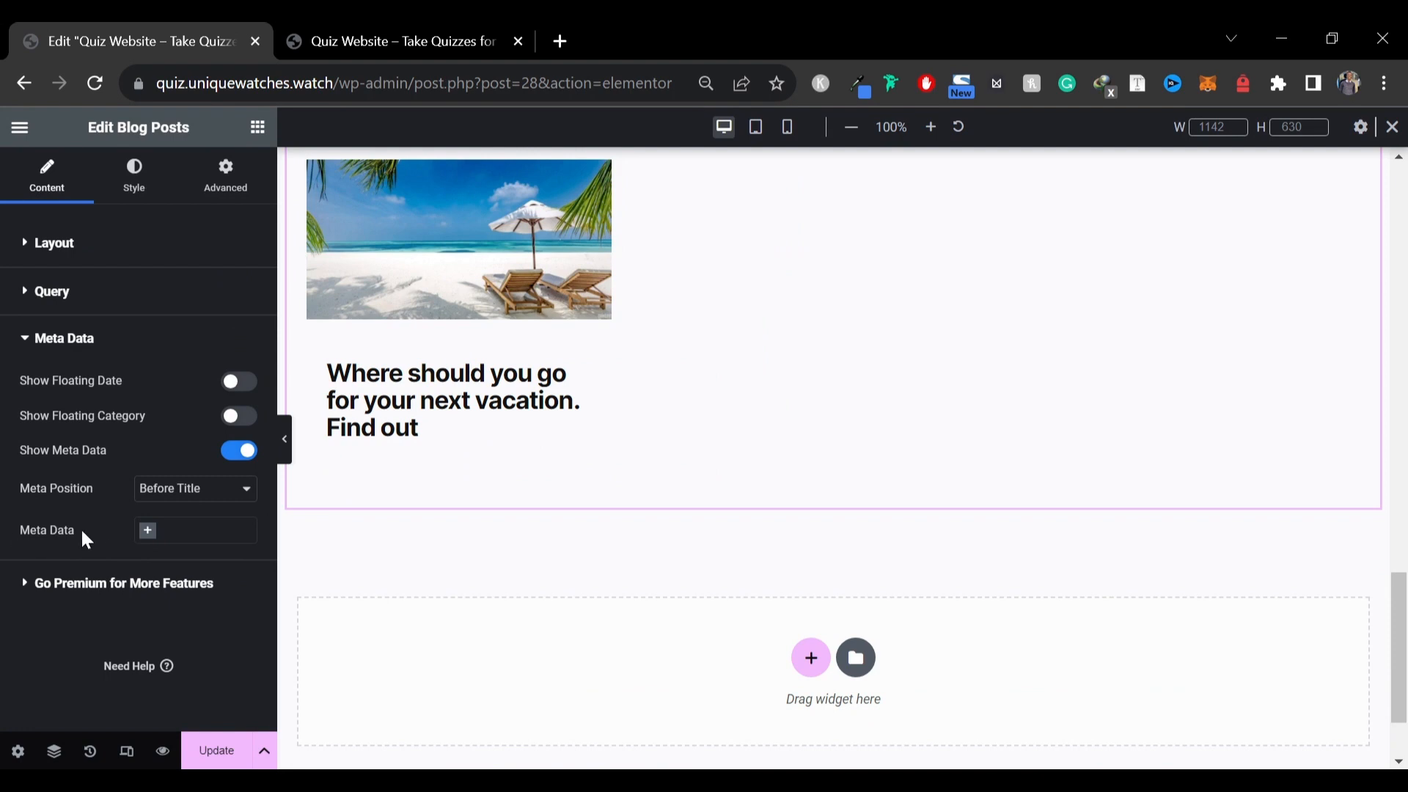
left_click(146, 538)
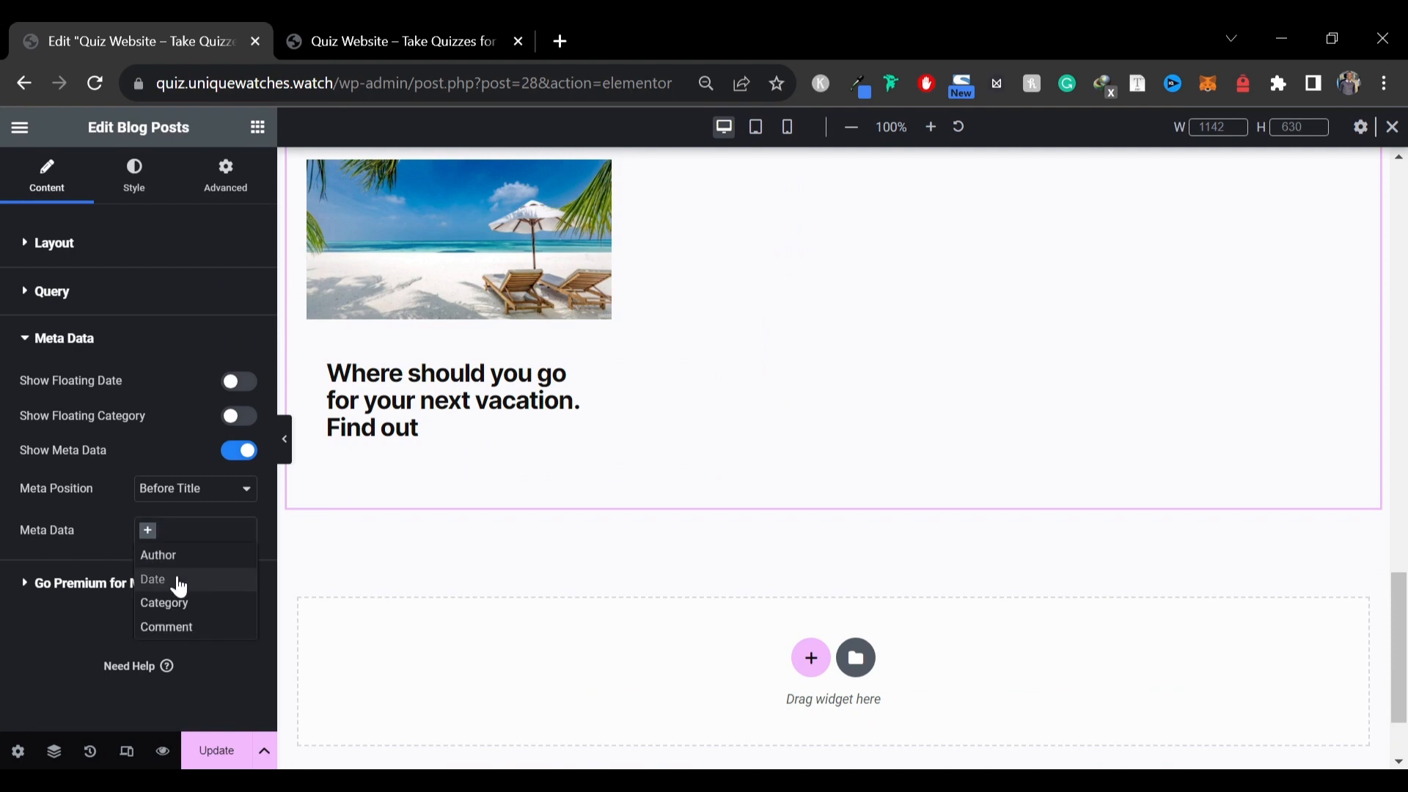
left_click(176, 578)
left_click(176, 544)
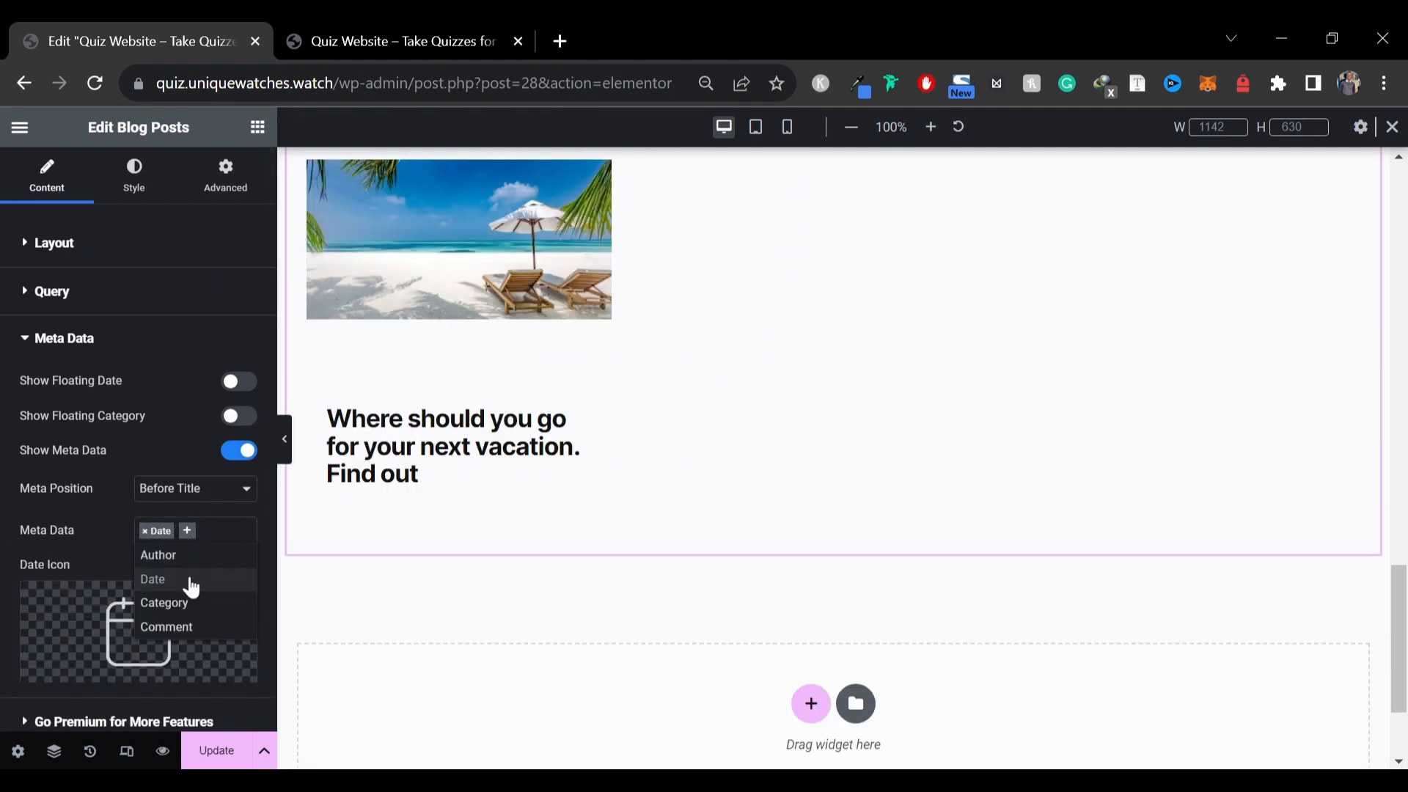
left_click(158, 554)
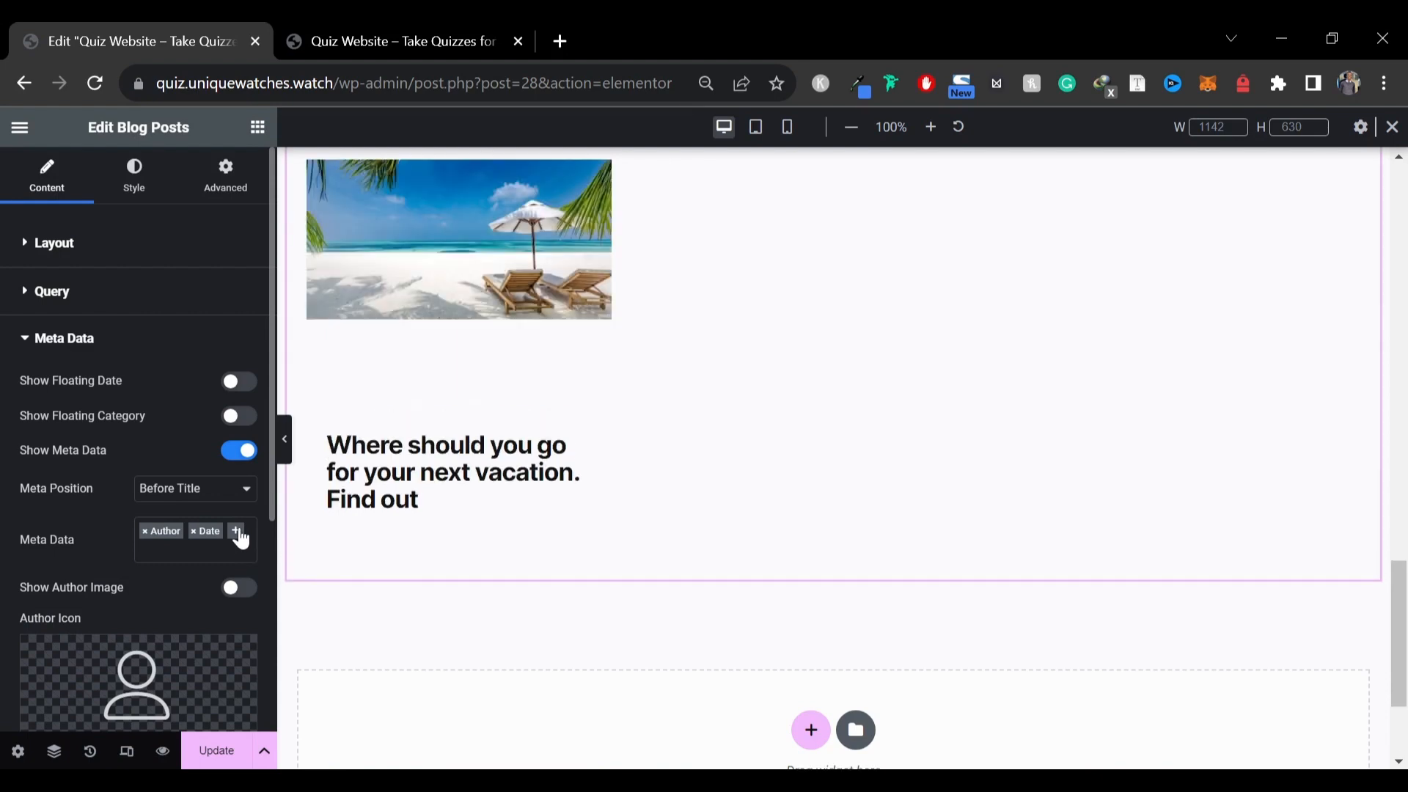
left_click(239, 537)
left_click(198, 627)
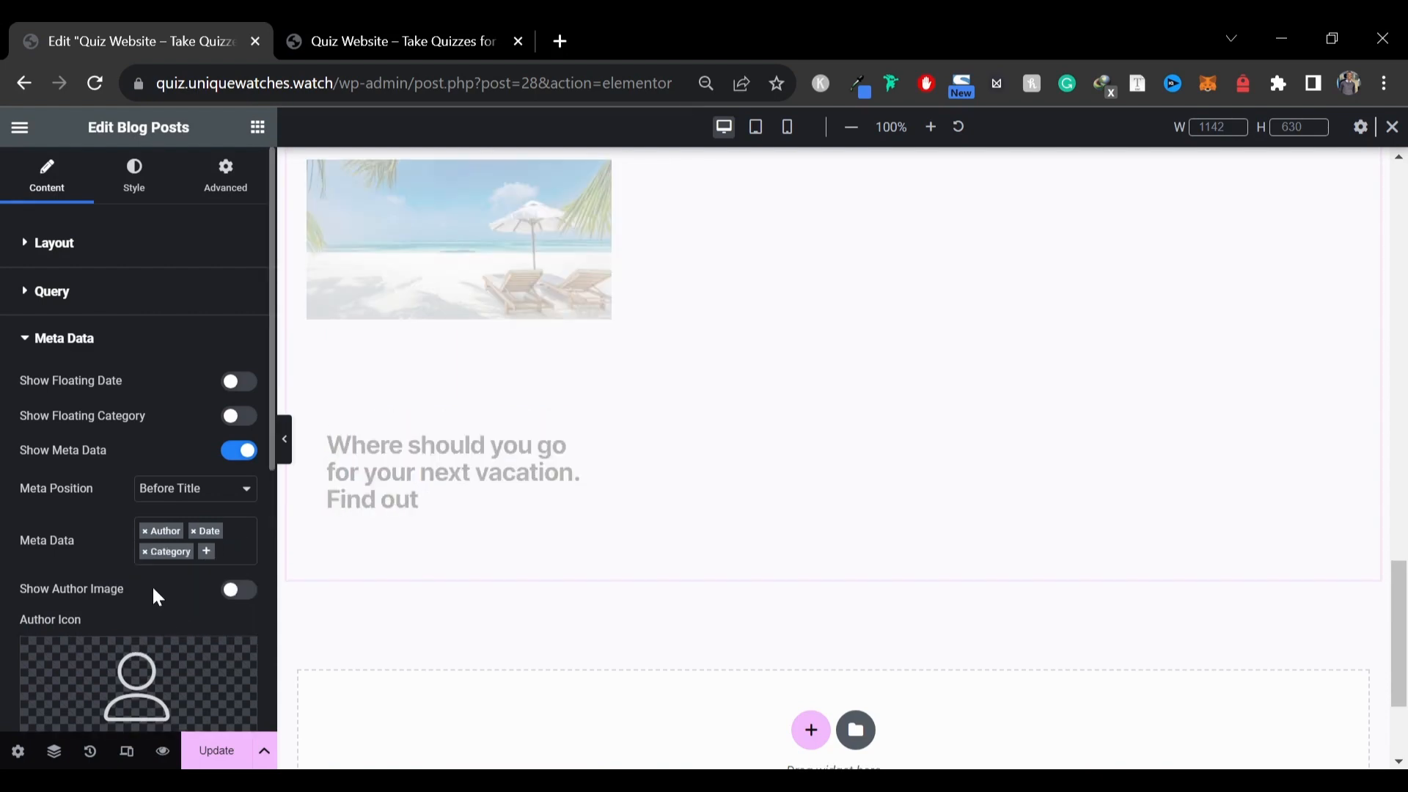
Set the blog posts widget's meta text color to #121212
left_click(155, 189)
scroll(151, 411, "down", 5)
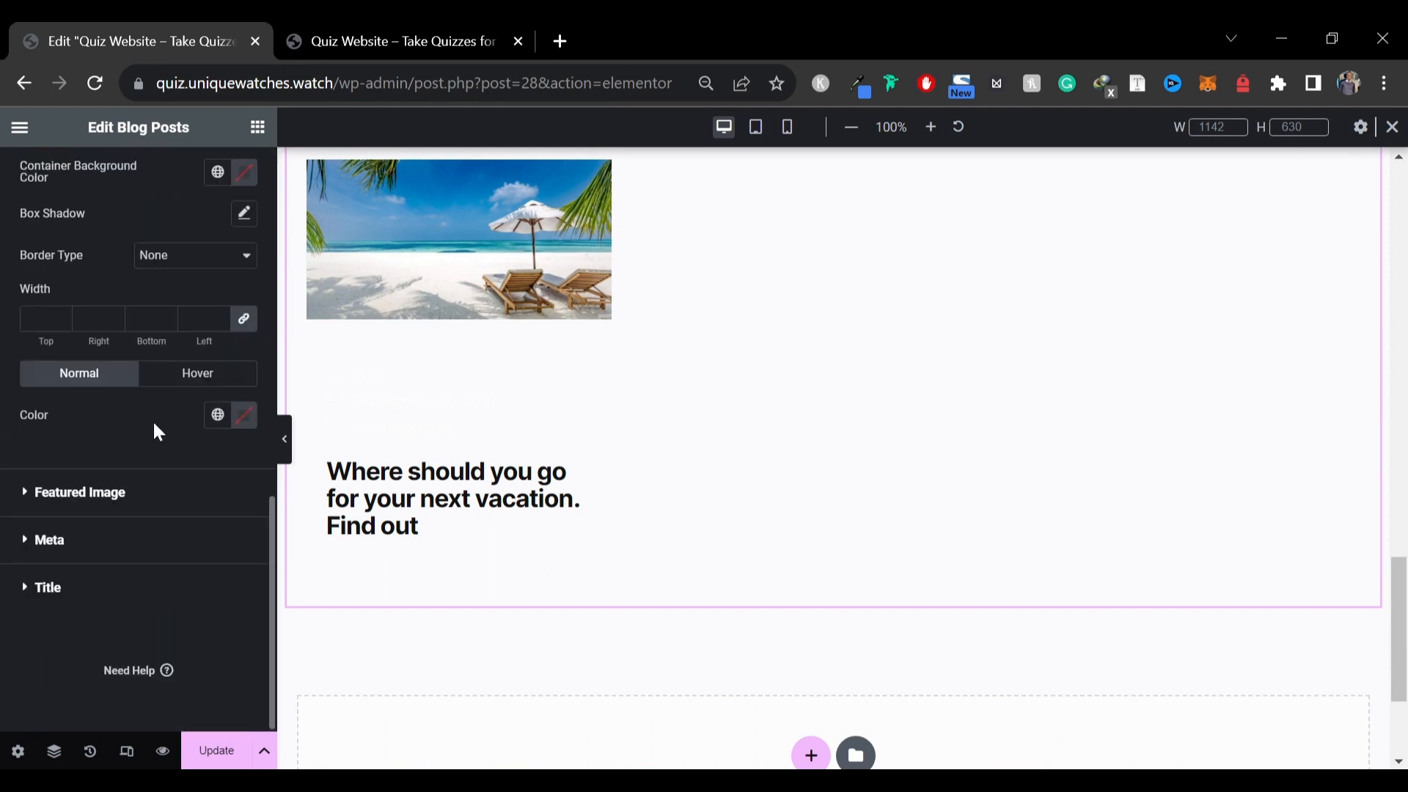
left_click(74, 539)
scroll(146, 425, "down", 2)
scroll(220, 440, "down", 7)
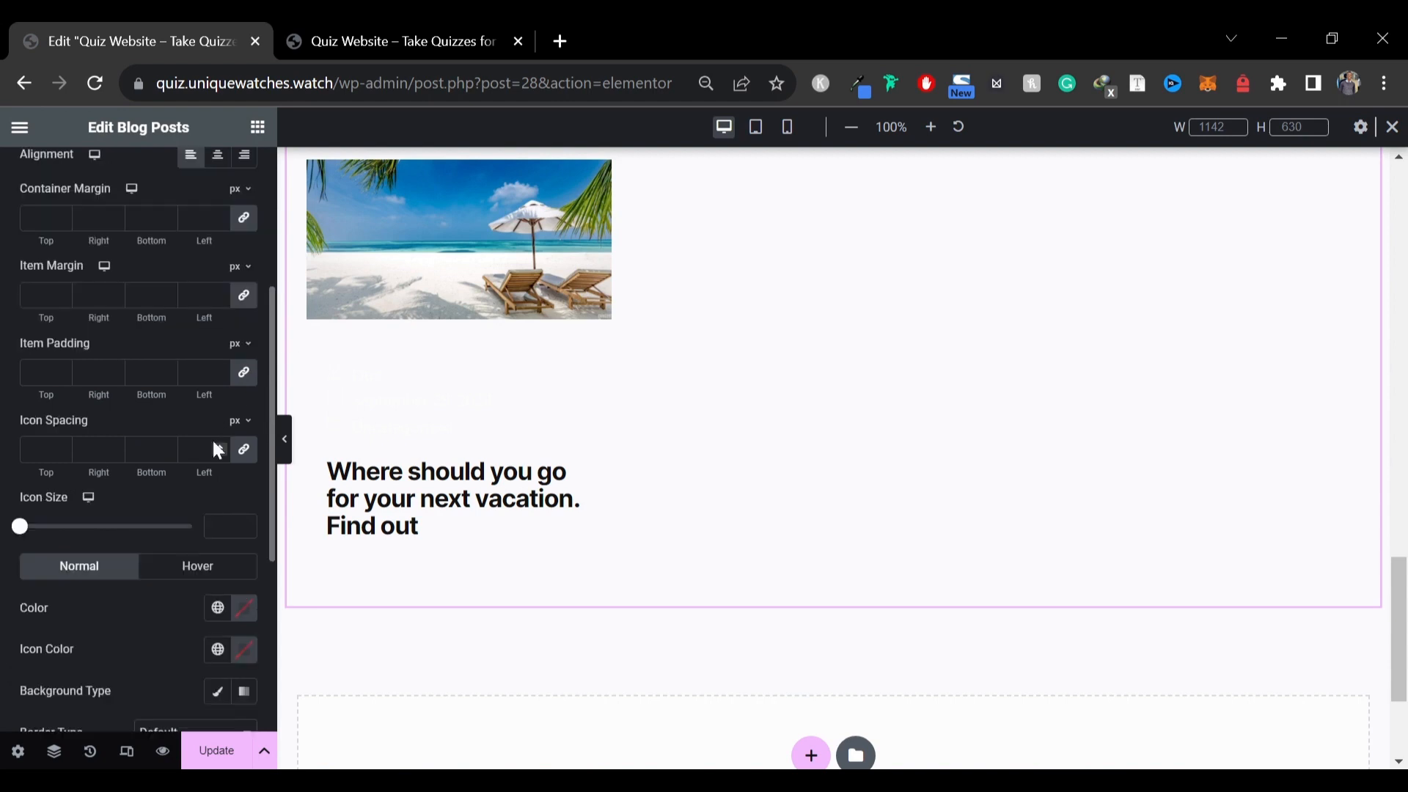
scroll(213, 438, "up", 4)
scroll(213, 438, "down", 4)
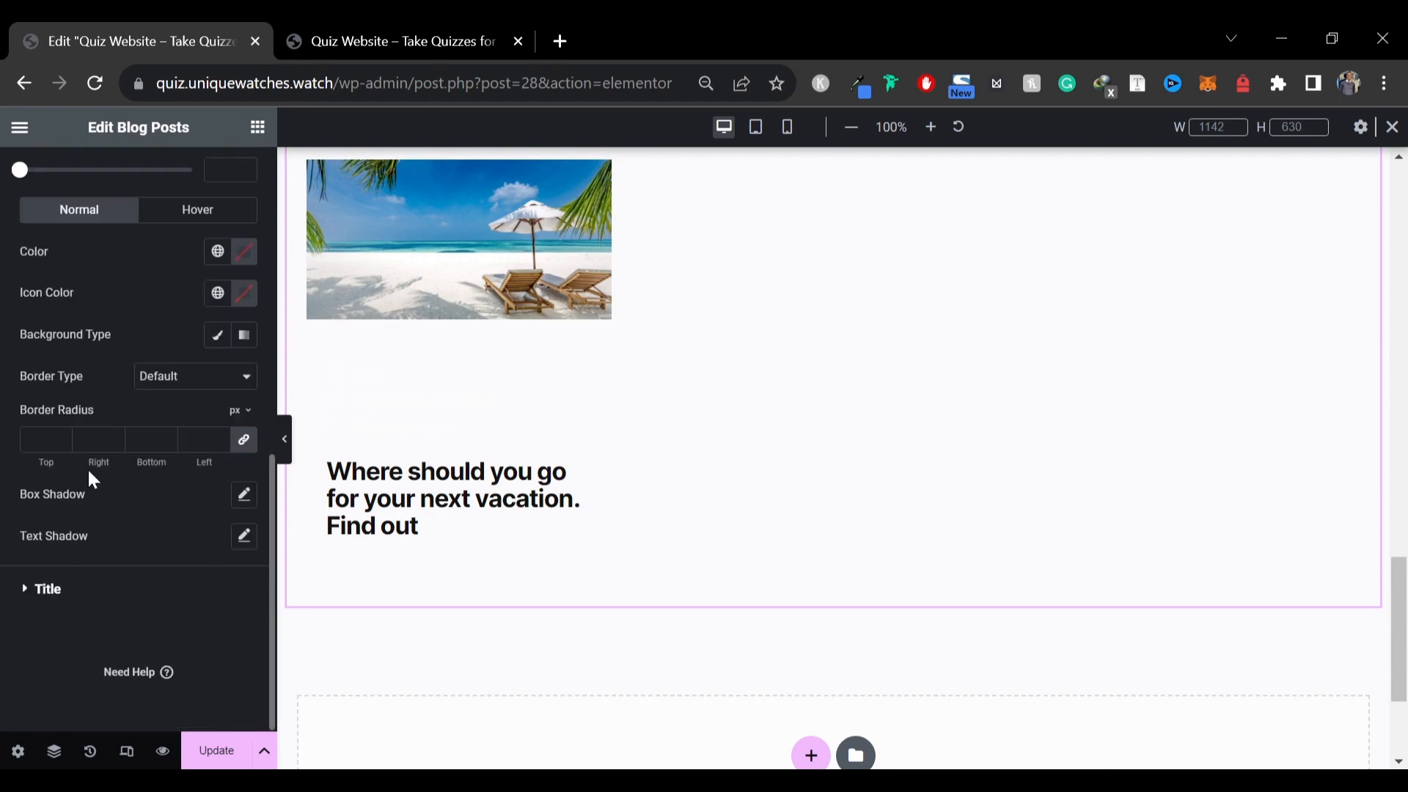
left_click(242, 253)
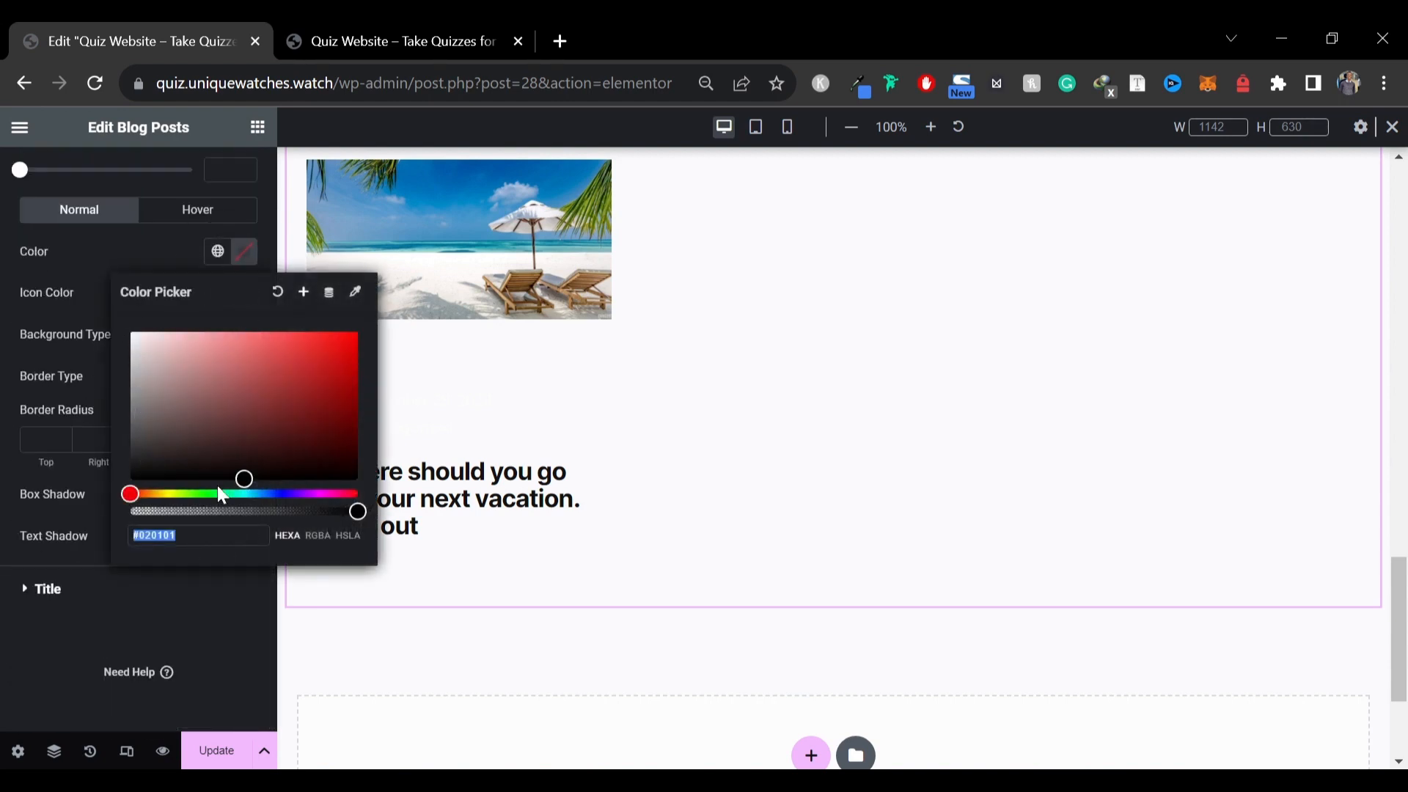
type("121212")
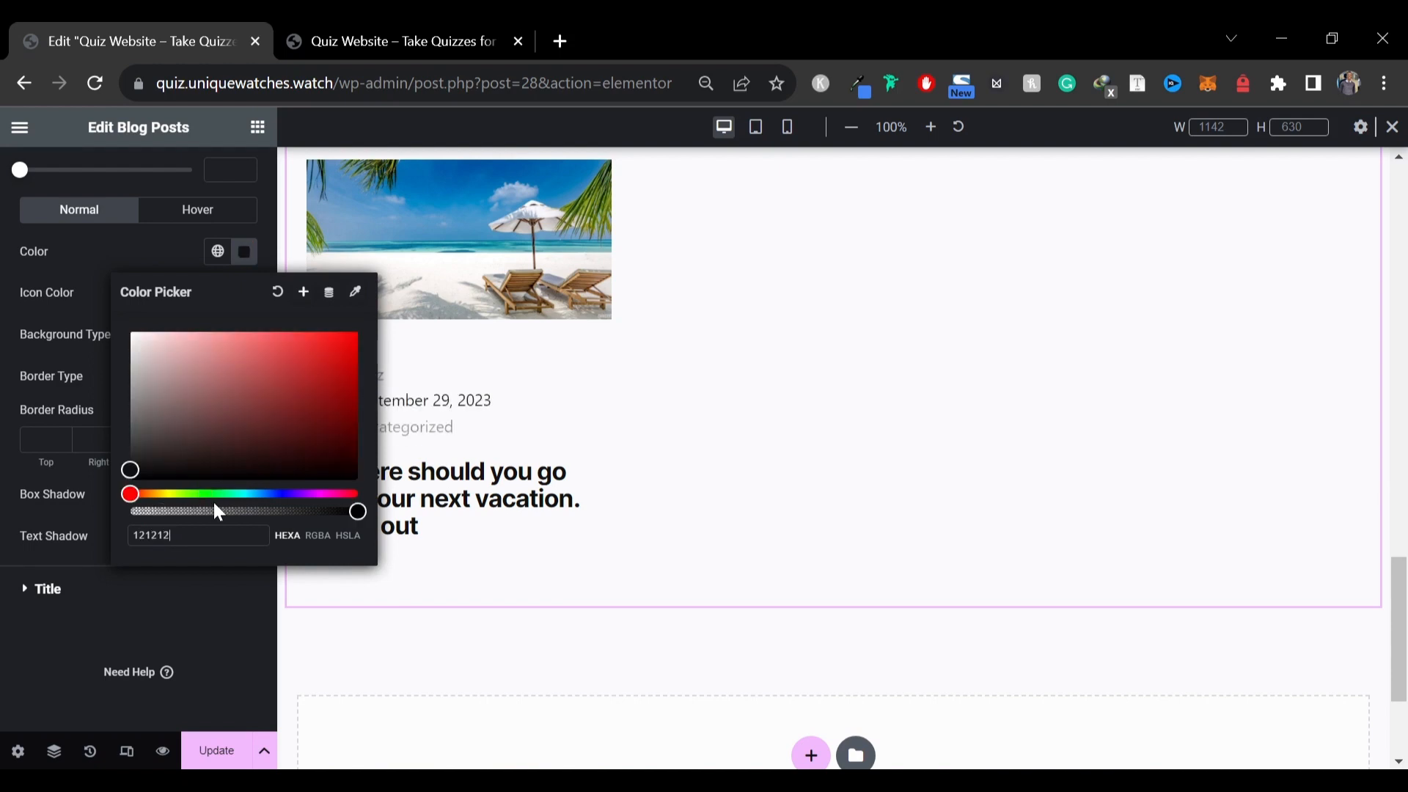
left_click(131, 690)
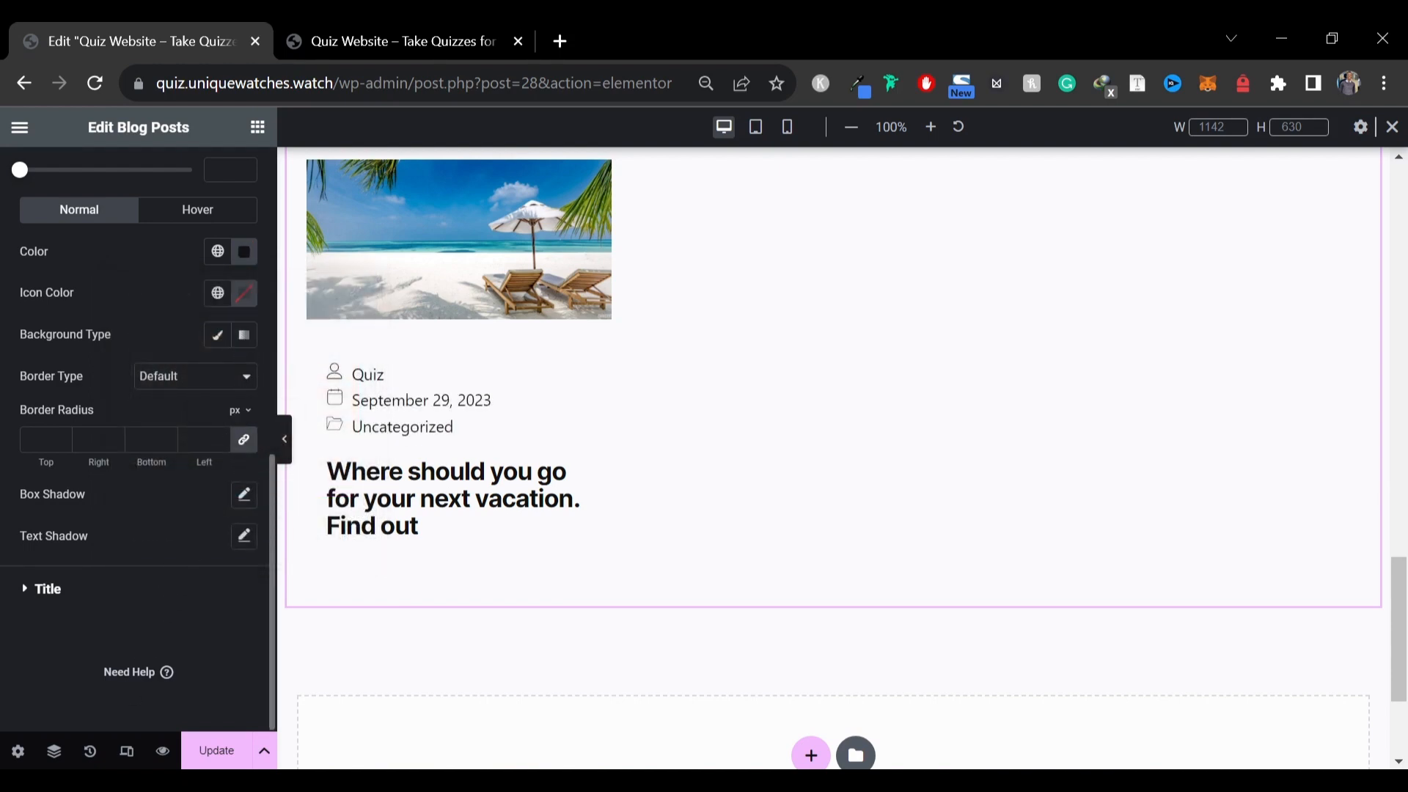
scroll(190, 352, "up", 8)
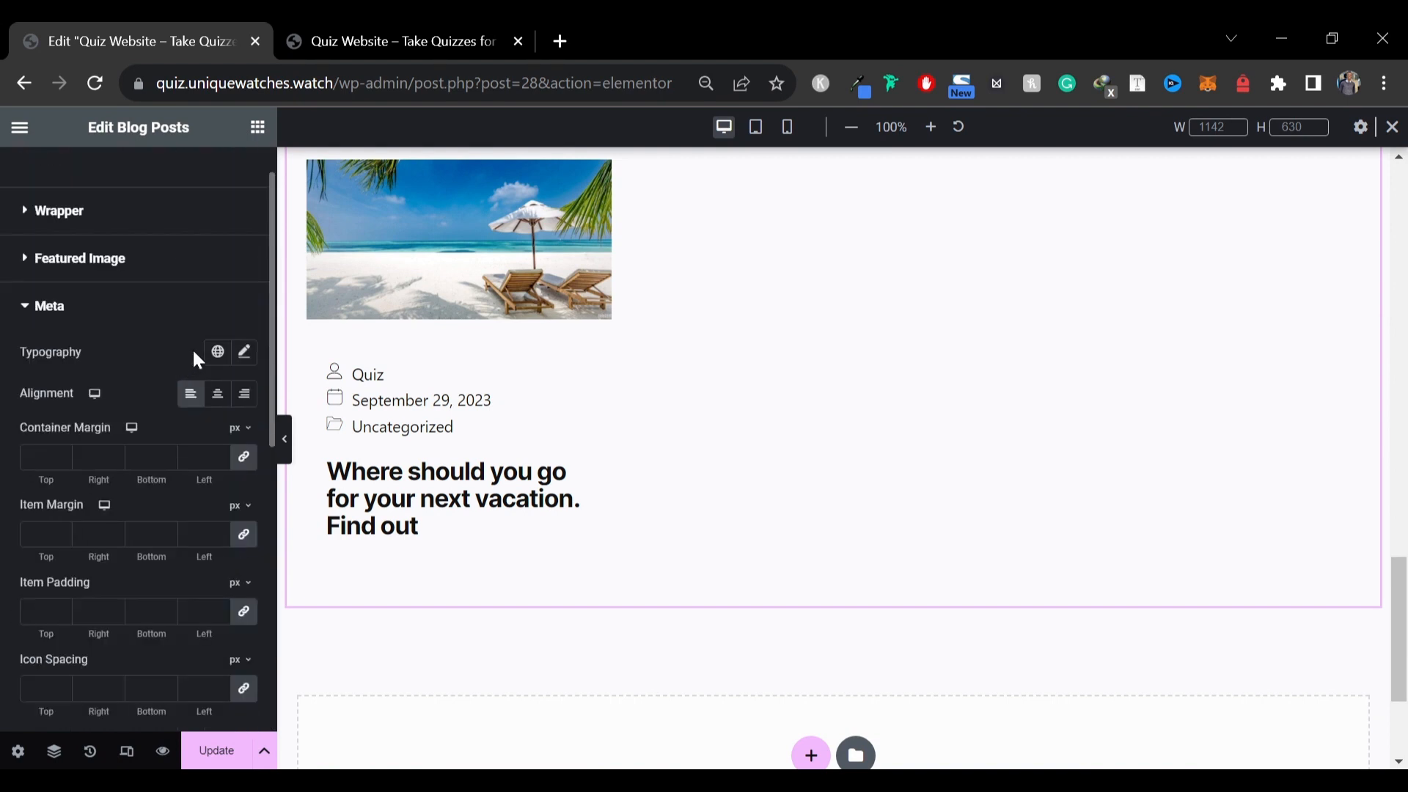
left_click(244, 354)
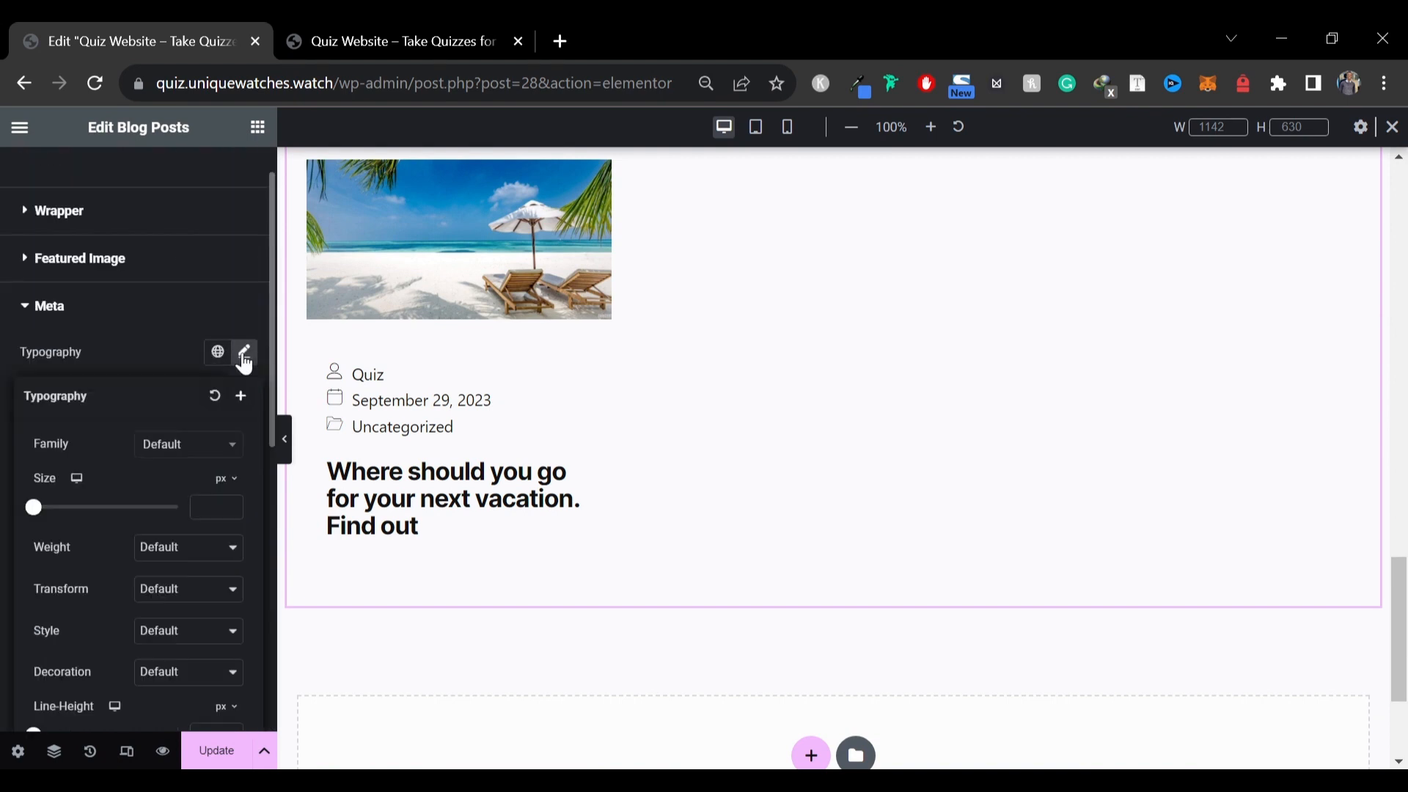
left_click(209, 451)
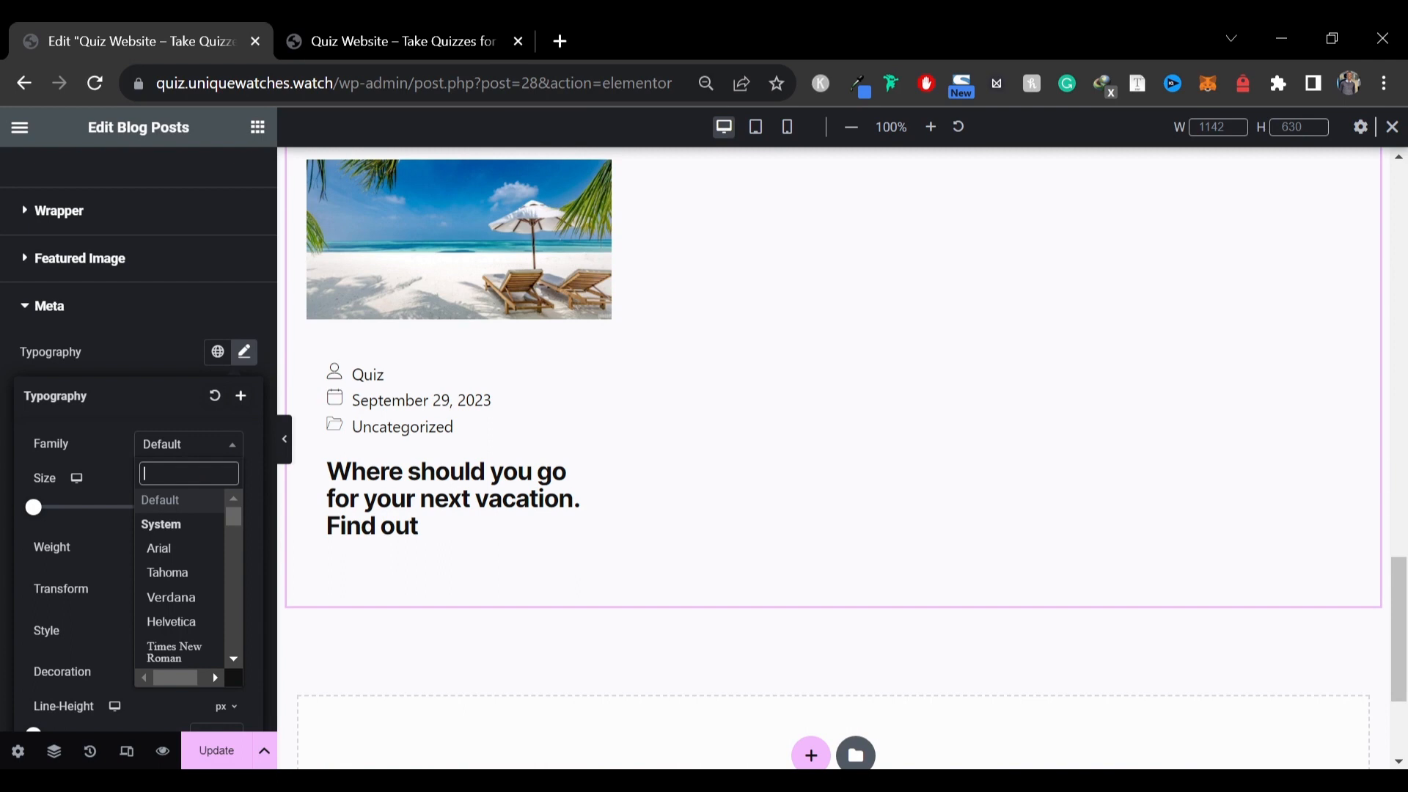
type("itn")
key("BackSpace")
key("BackSpace")
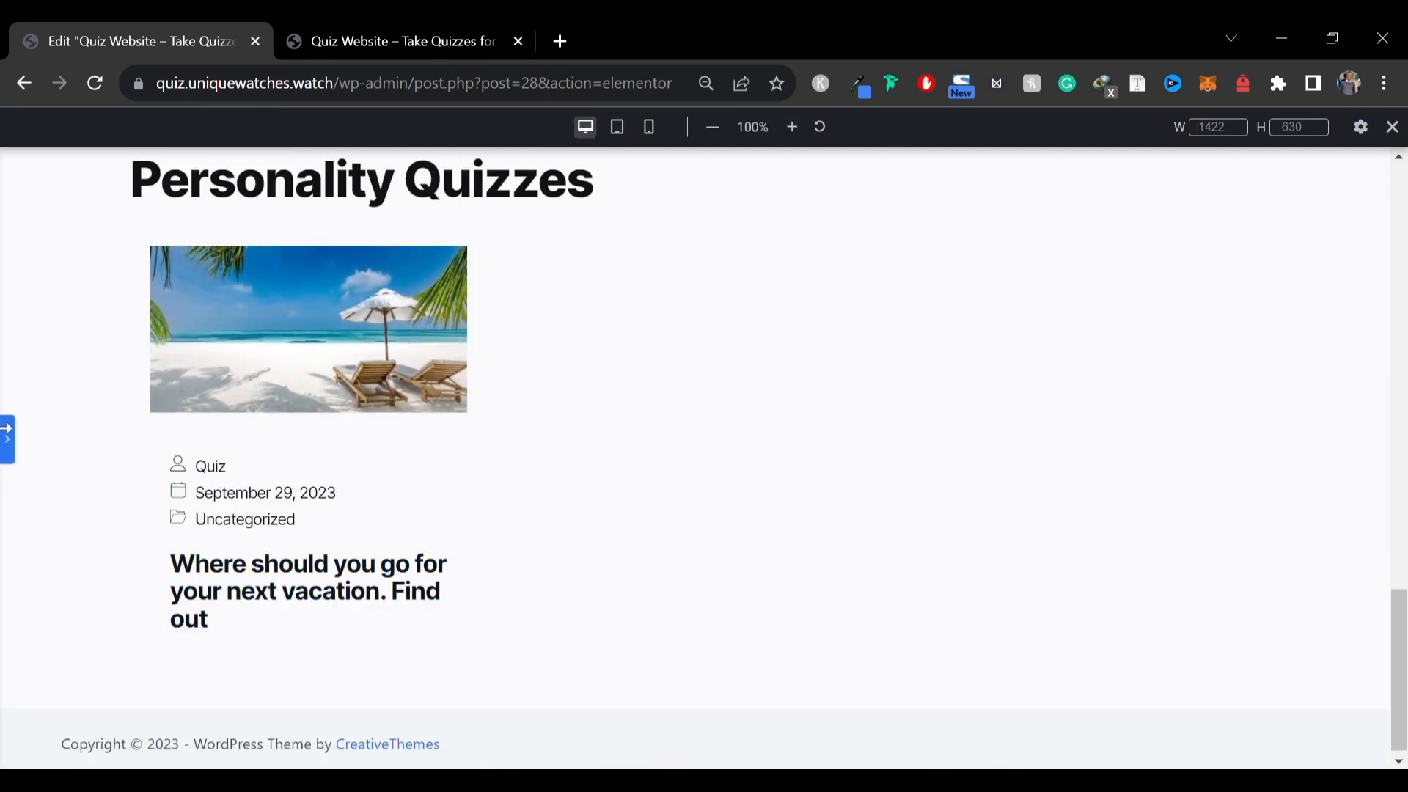
left_click(6, 433)
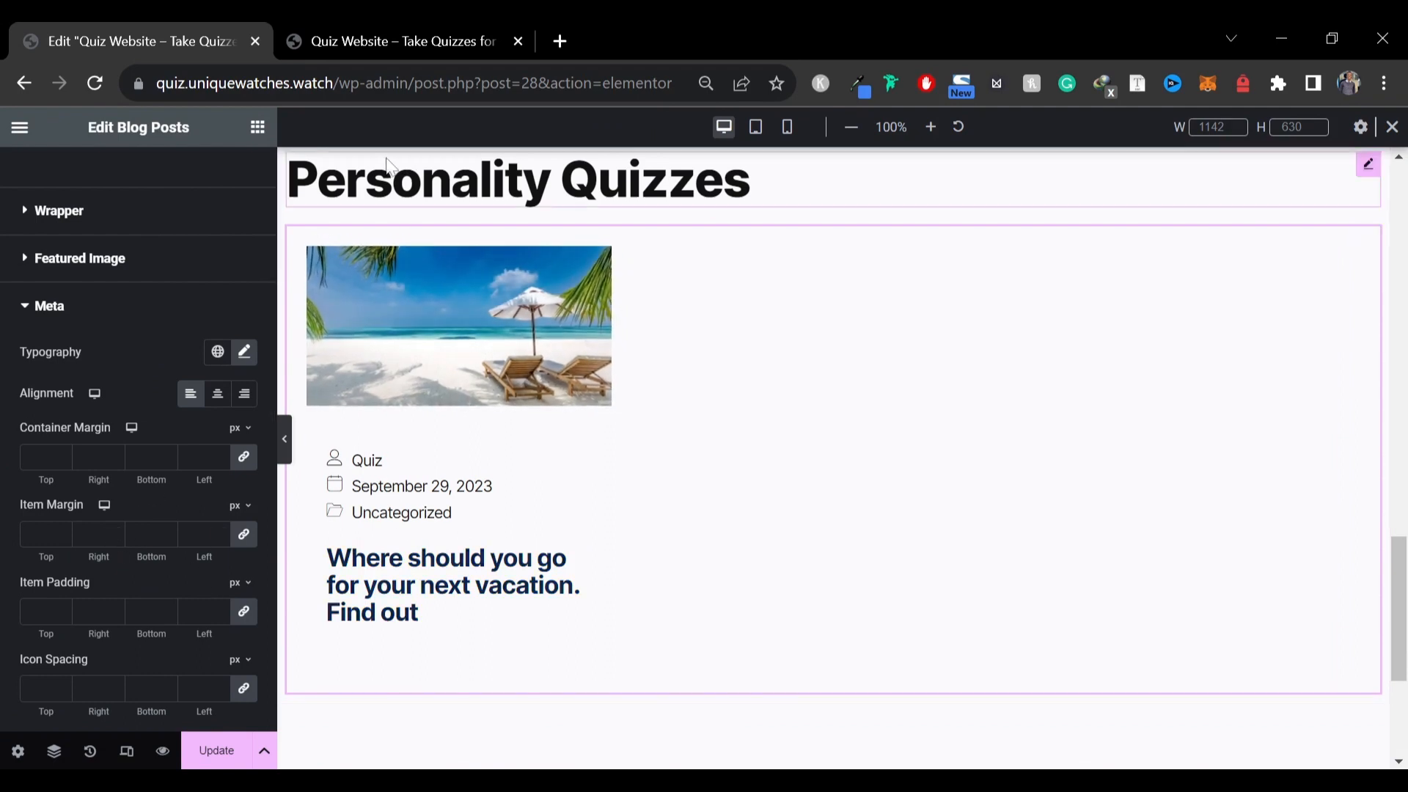
Save the page changes with Update
scroll(192, 552, "down", 6)
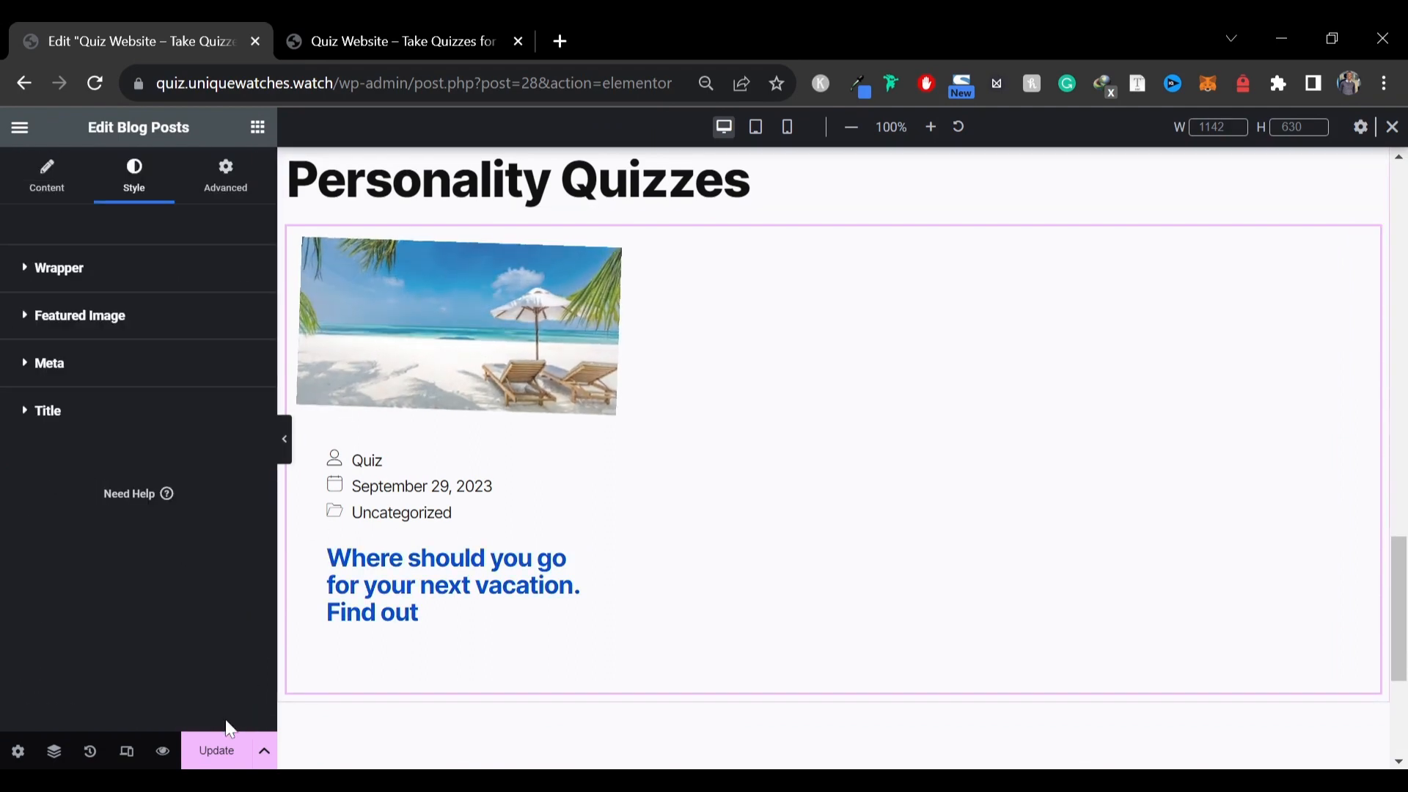
left_click(216, 752)
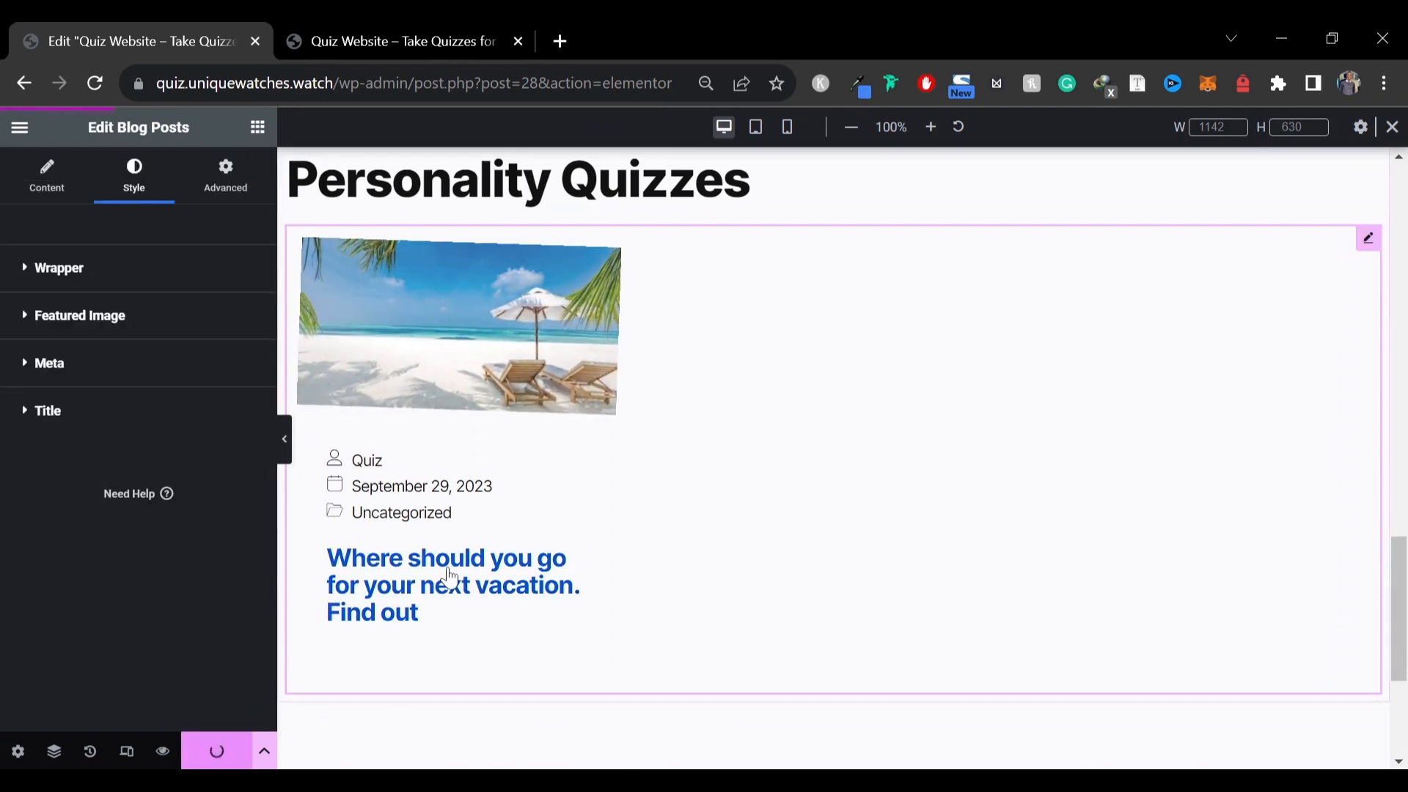
Duplicate the Personality Quizzes section container
scroll(849, 333, "up", 3)
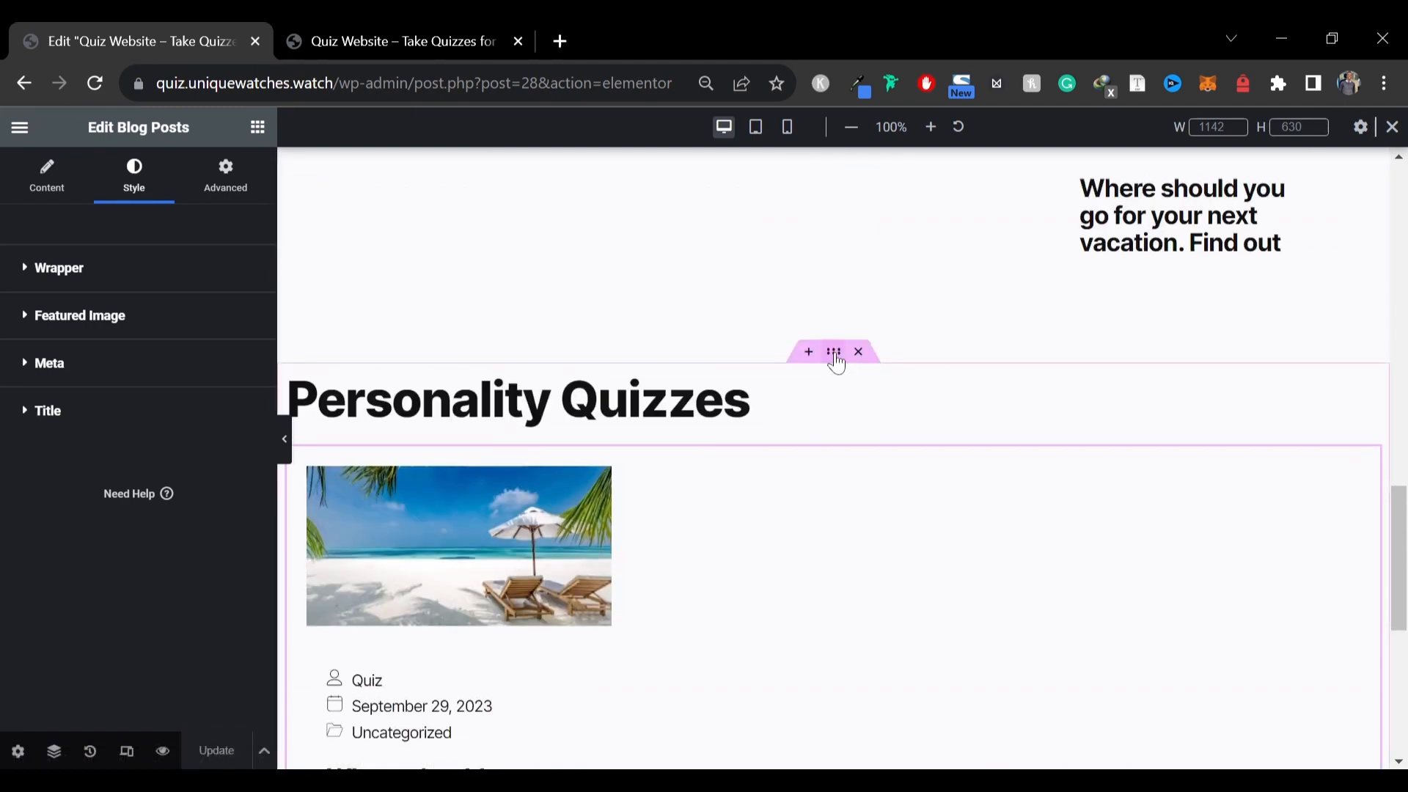
right_click(836, 363)
left_click(889, 365)
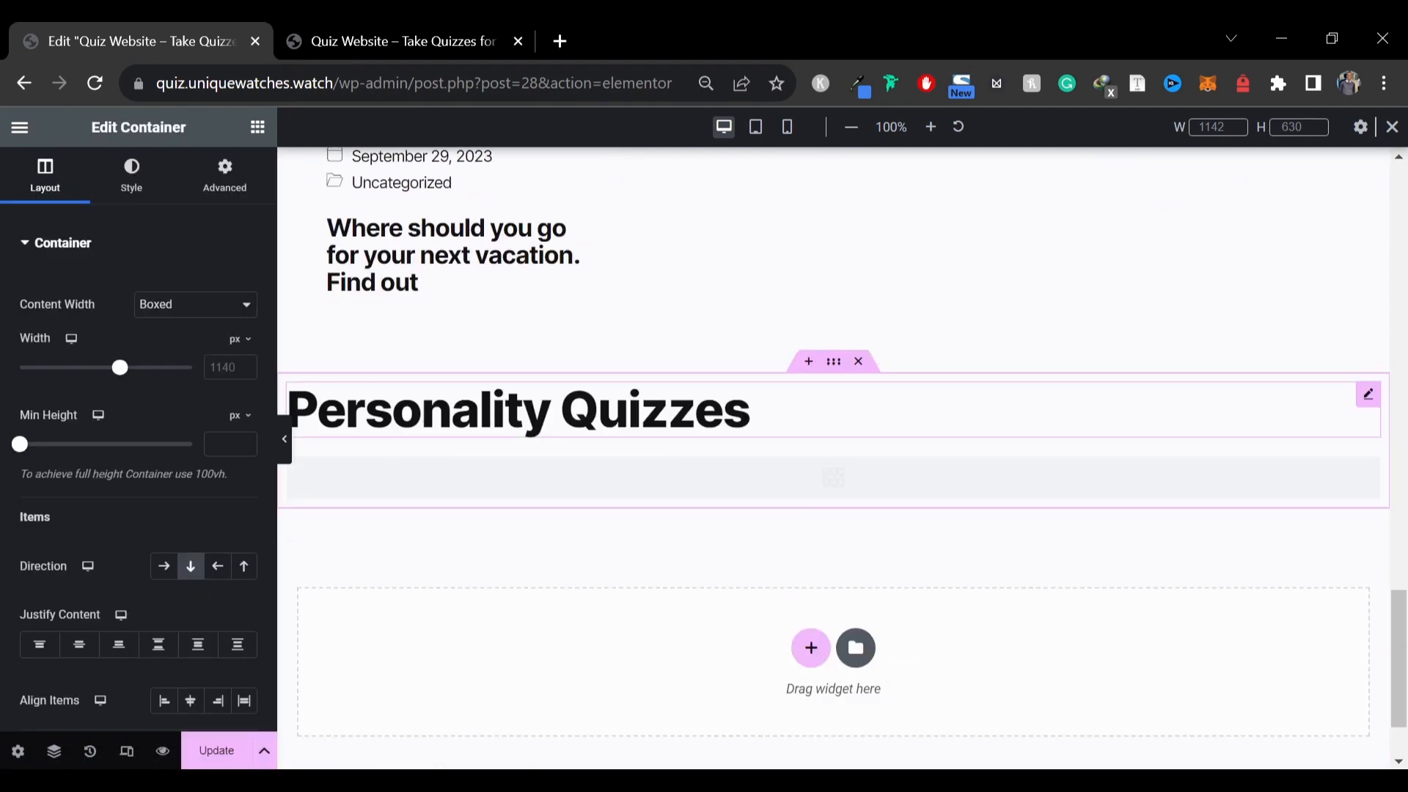
Replace the duplicated heading's title with Trivia Quizzes, copied from the reference live site
left_click(376, 416)
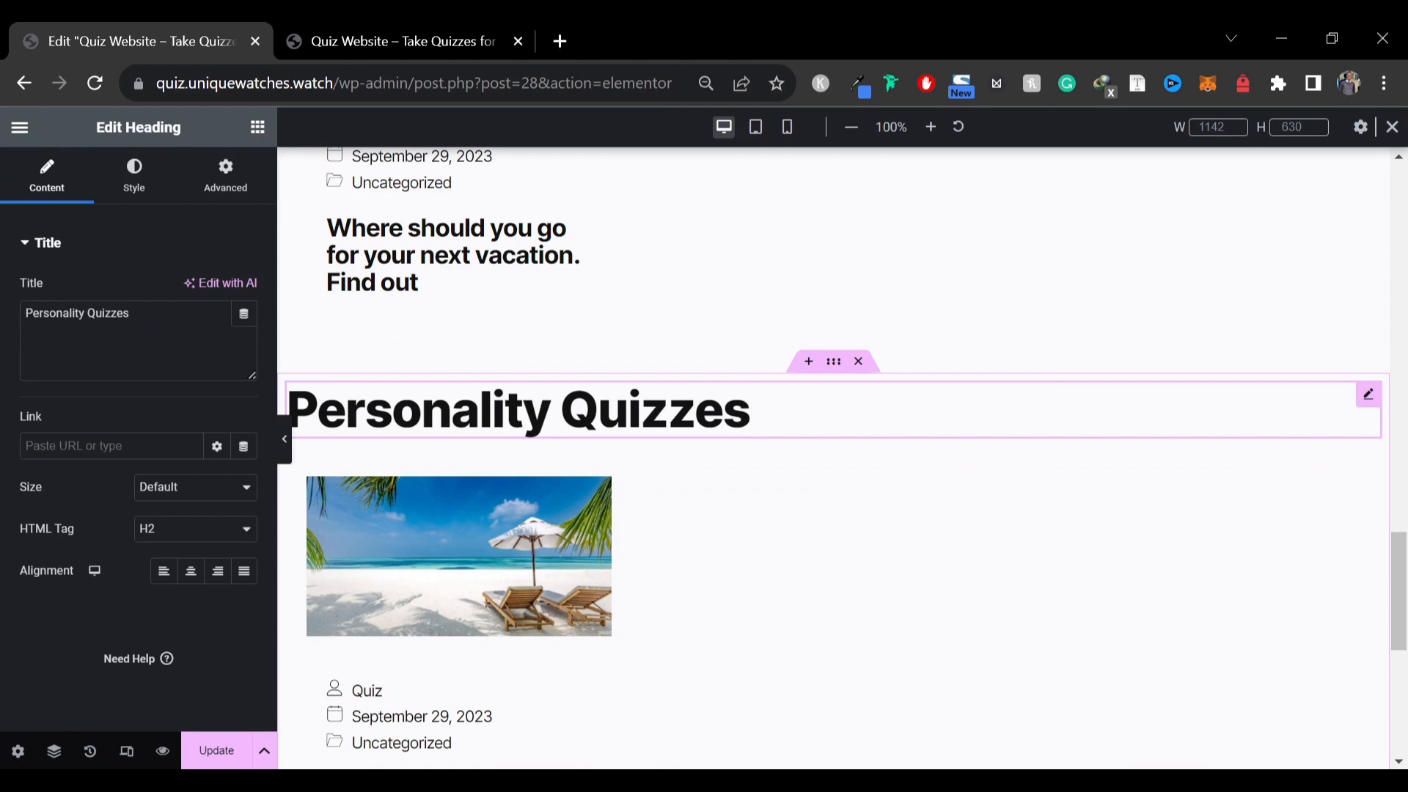
left_click(402, 41)
scroll(294, 462, "down", 8)
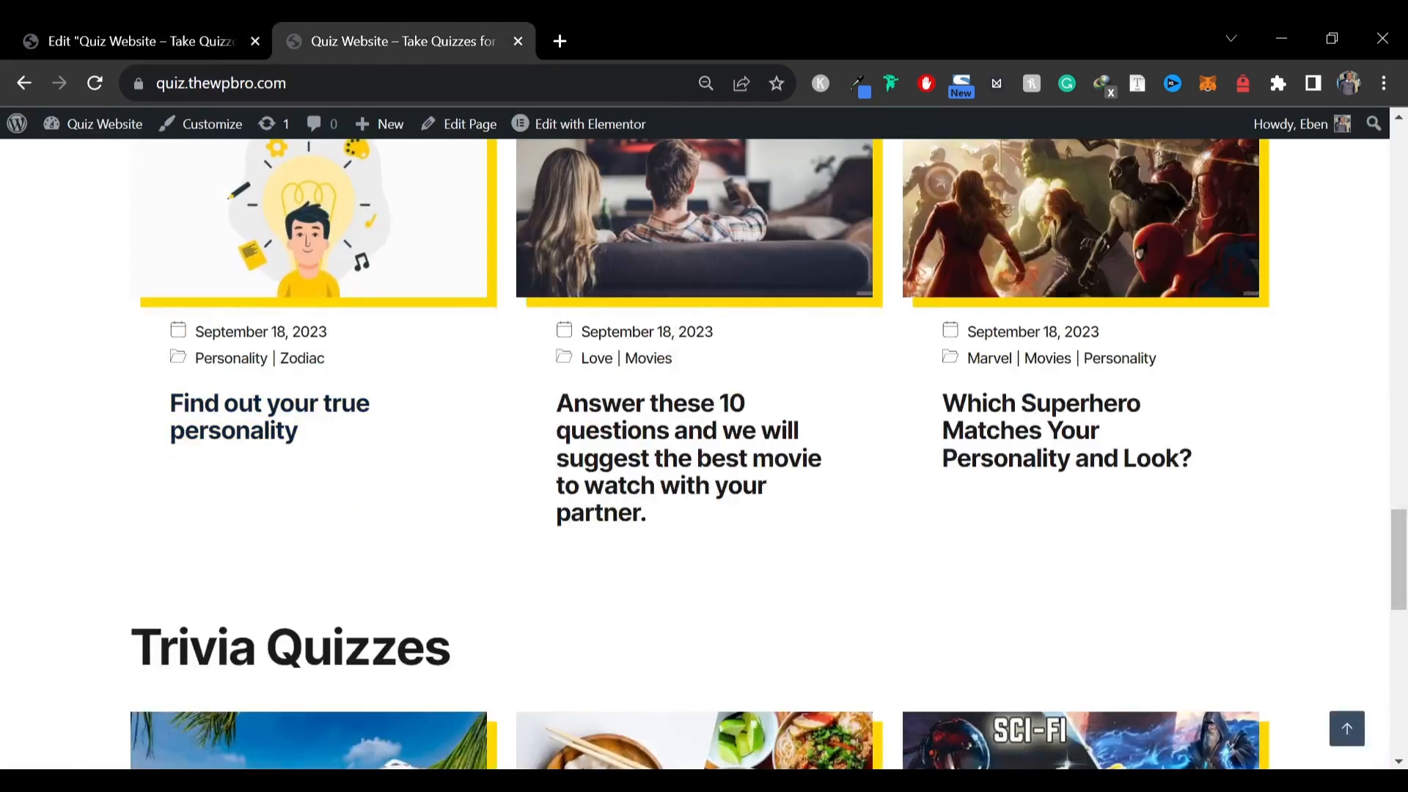
left_click_drag(132, 649, 469, 649)
key("ctrl+c")
left_click(164, 34)
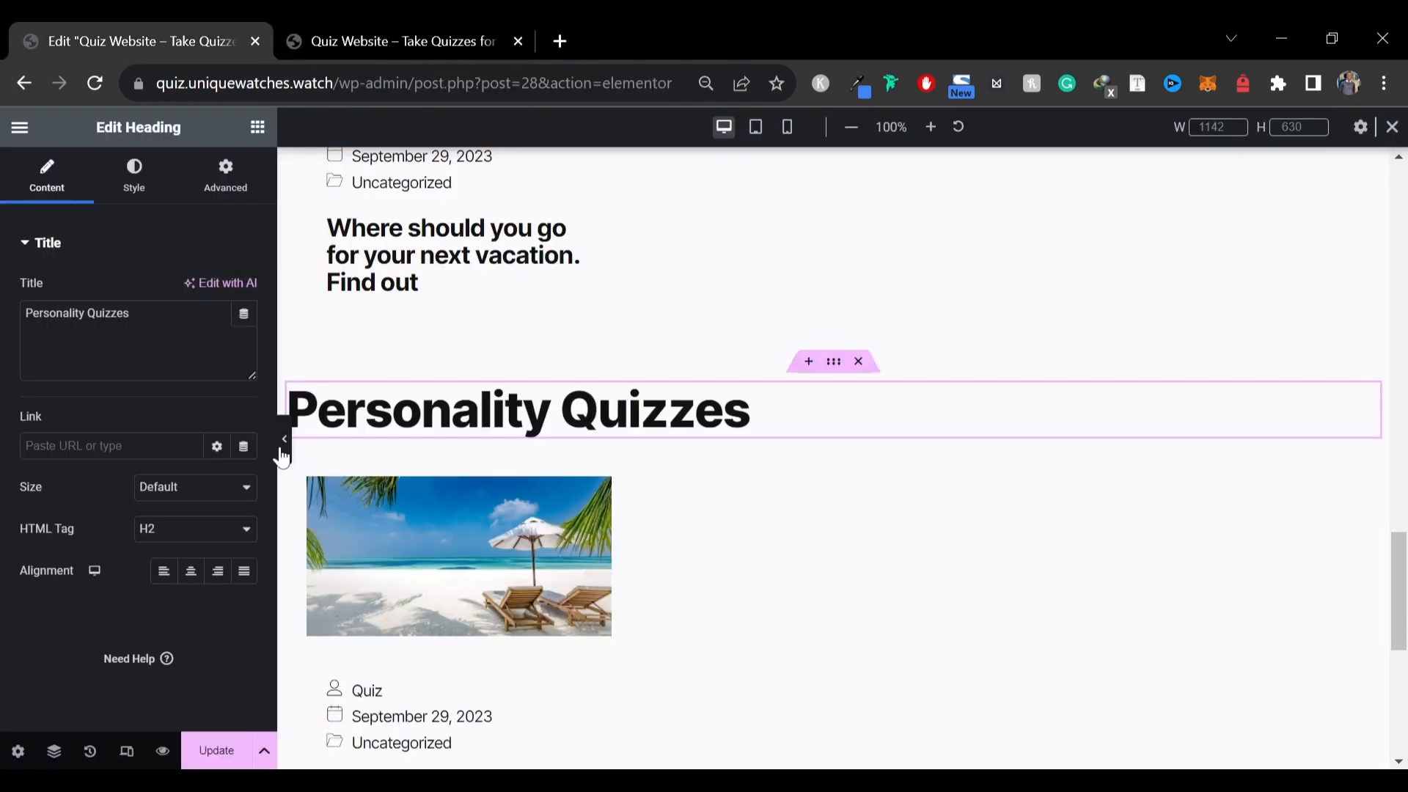
double_click(242, 313)
key("ctrl+a")
key("ctrl+v")
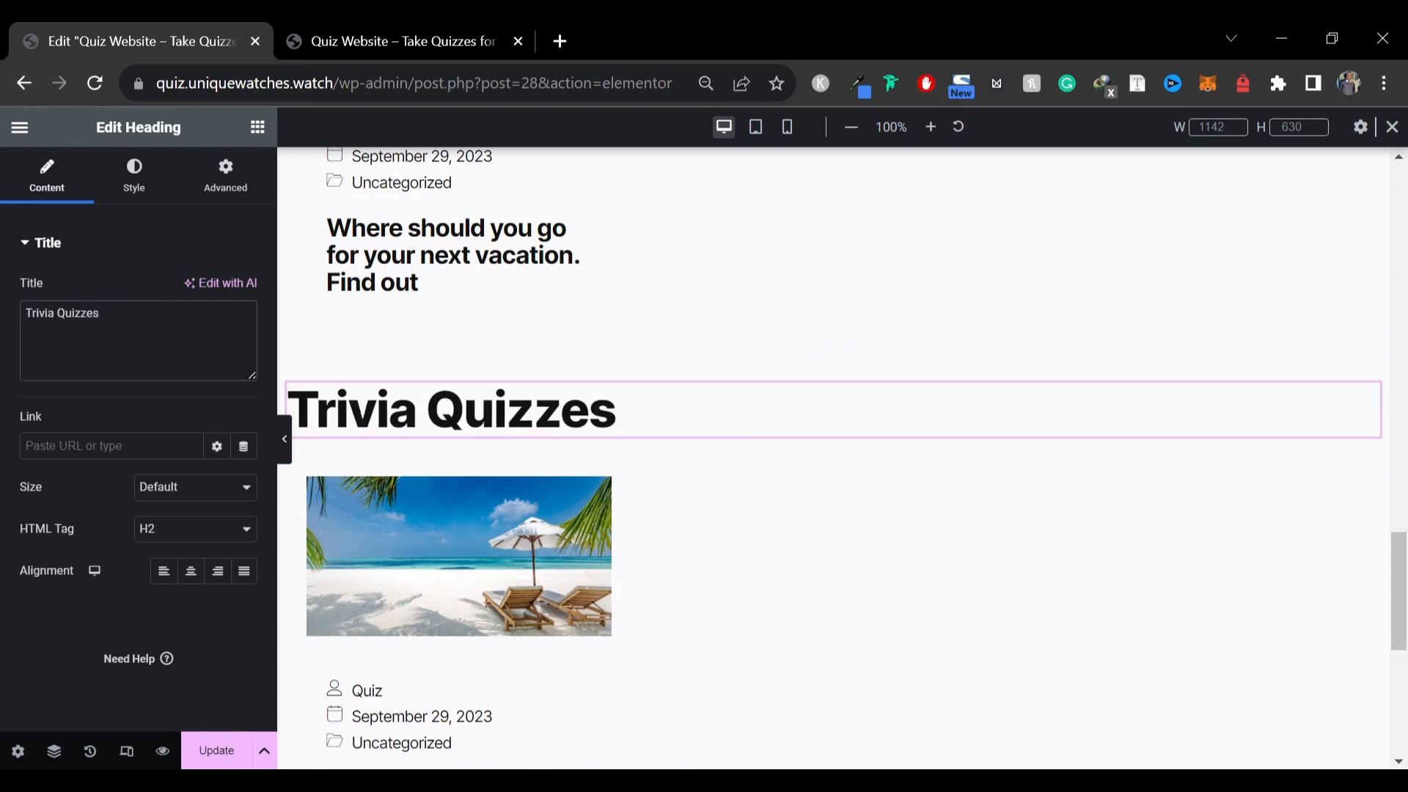
Apply the yellow box shadow to the Personality Quizzes featured image and set its border radius and padding to 0
scroll(840, 465, "up", 6)
left_click(842, 469)
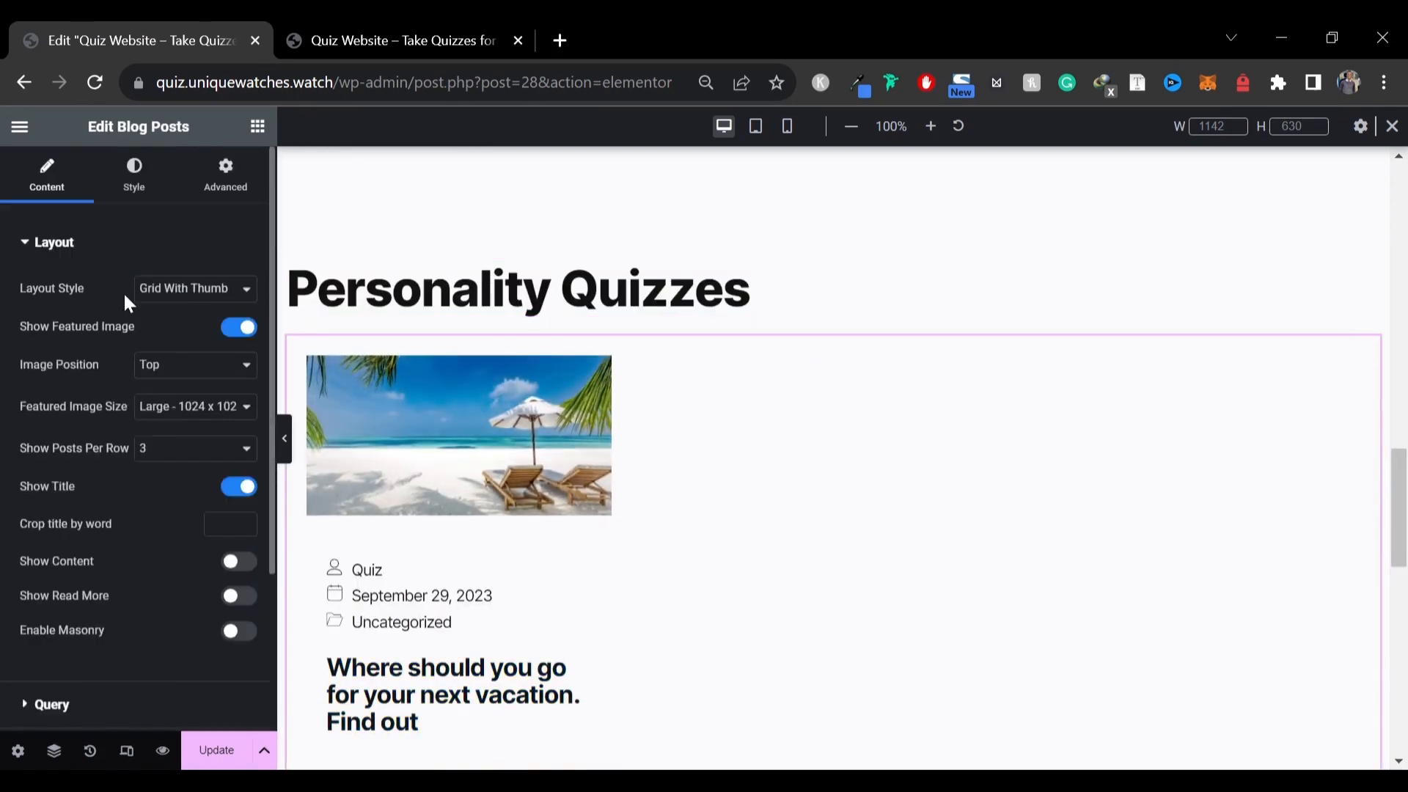
left_click(140, 197)
scroll(94, 407, "down", 5)
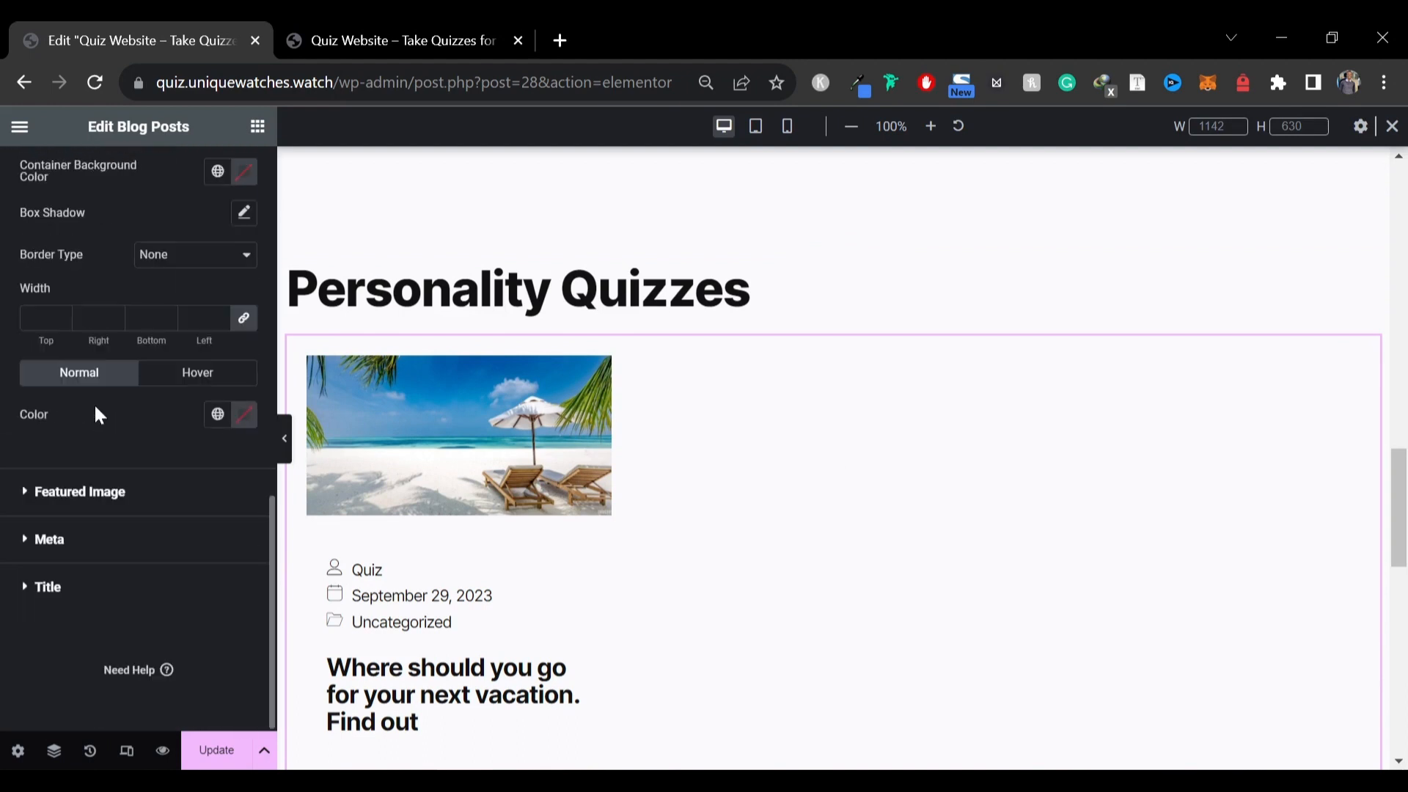
left_click(80, 492)
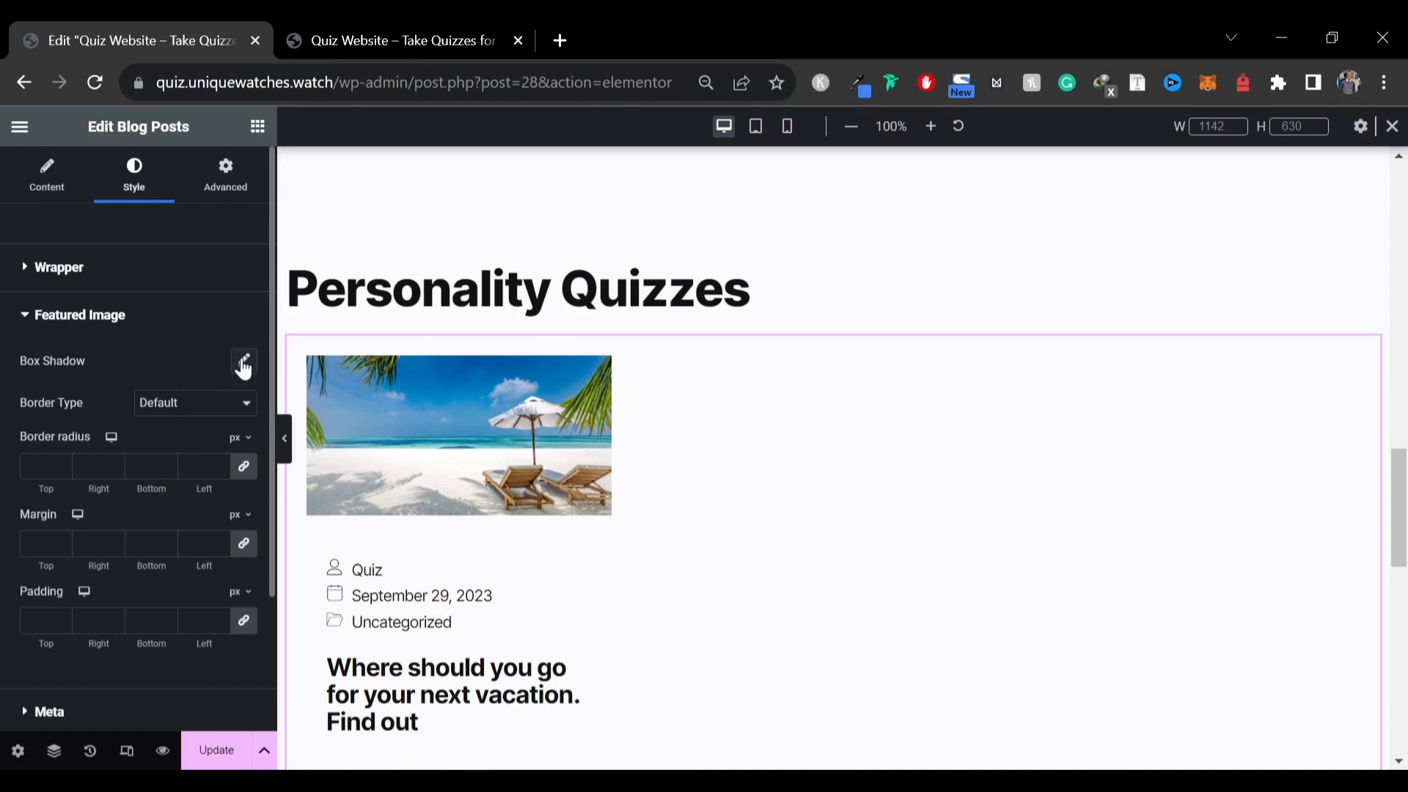
left_click(245, 365)
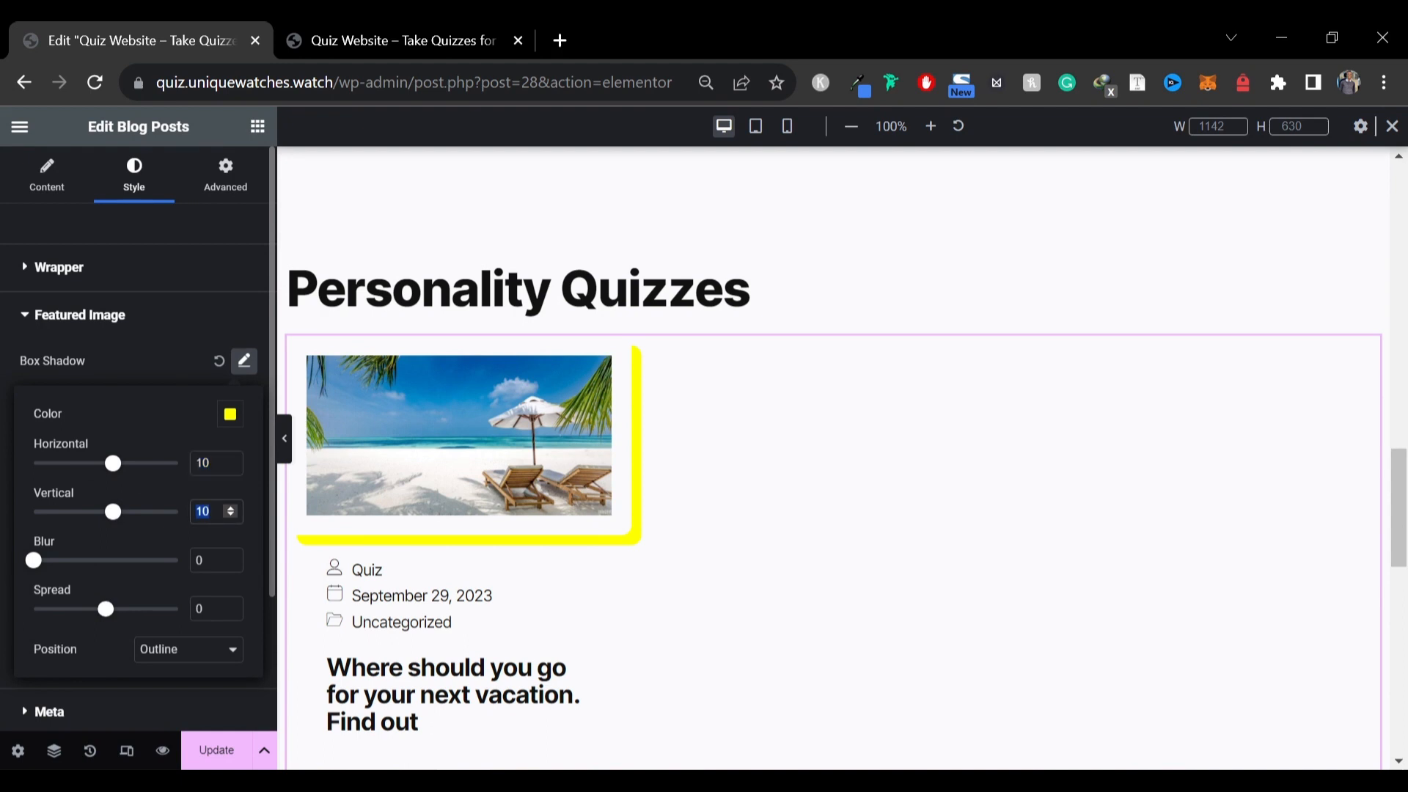
left_click(166, 385)
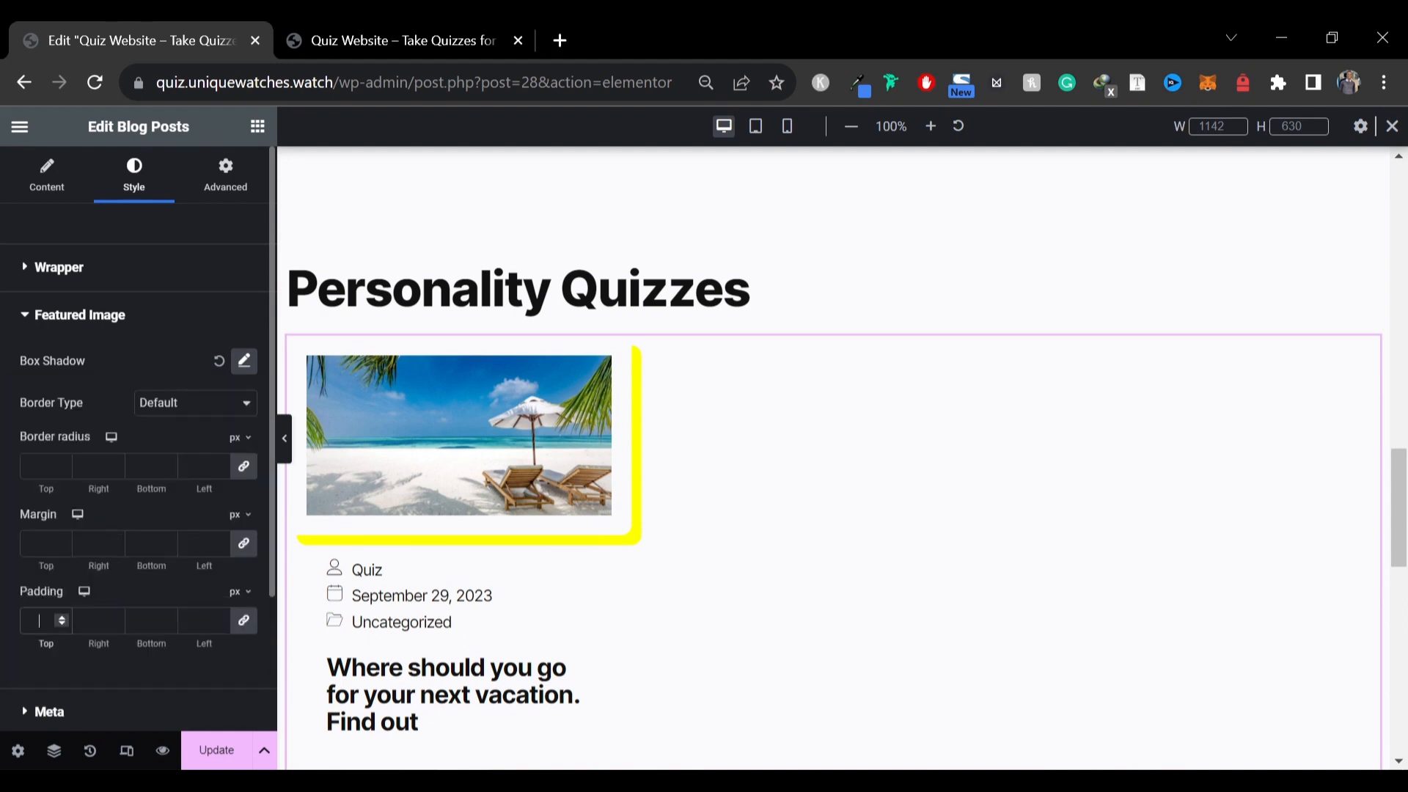
left_click(39, 467)
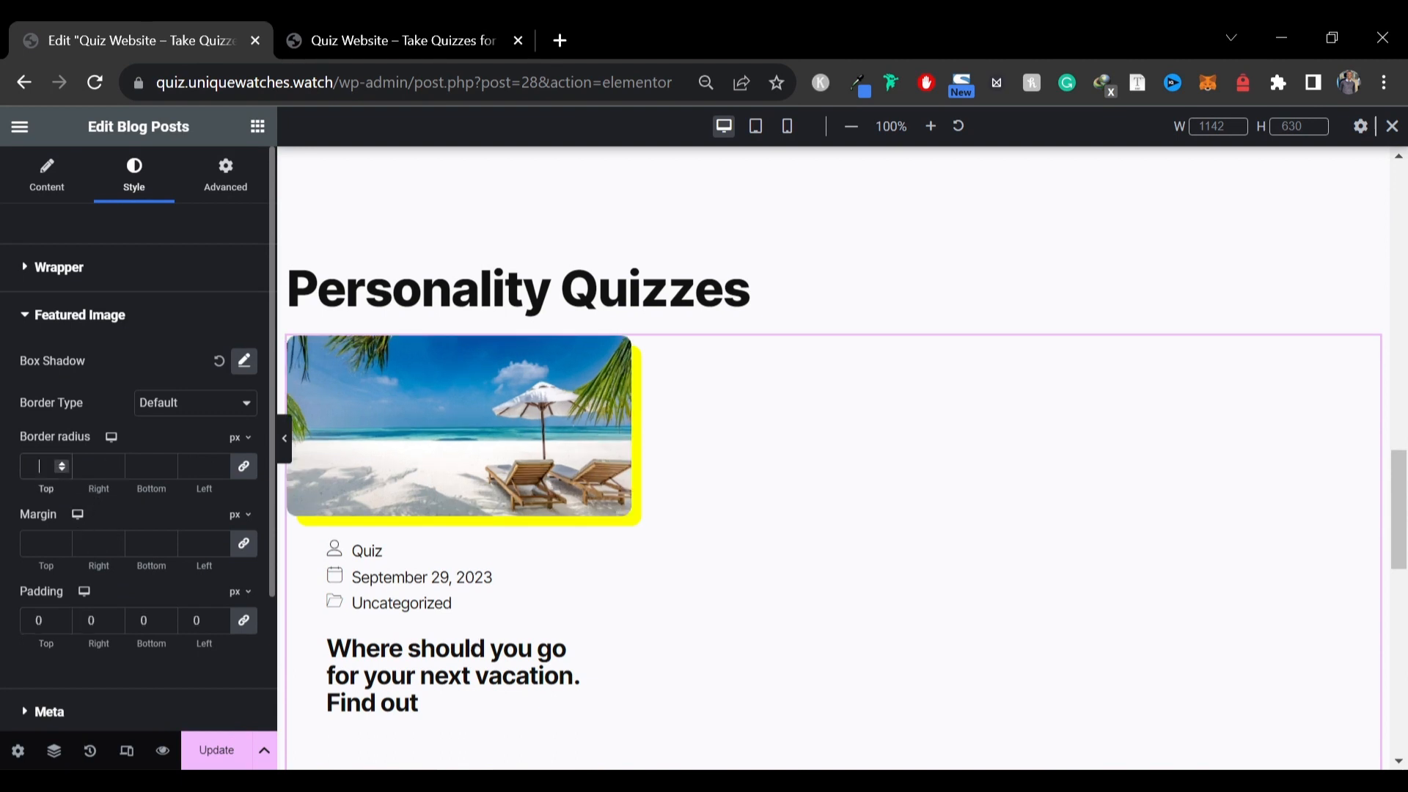
Preview the section and save the page with Update
left_click(285, 438)
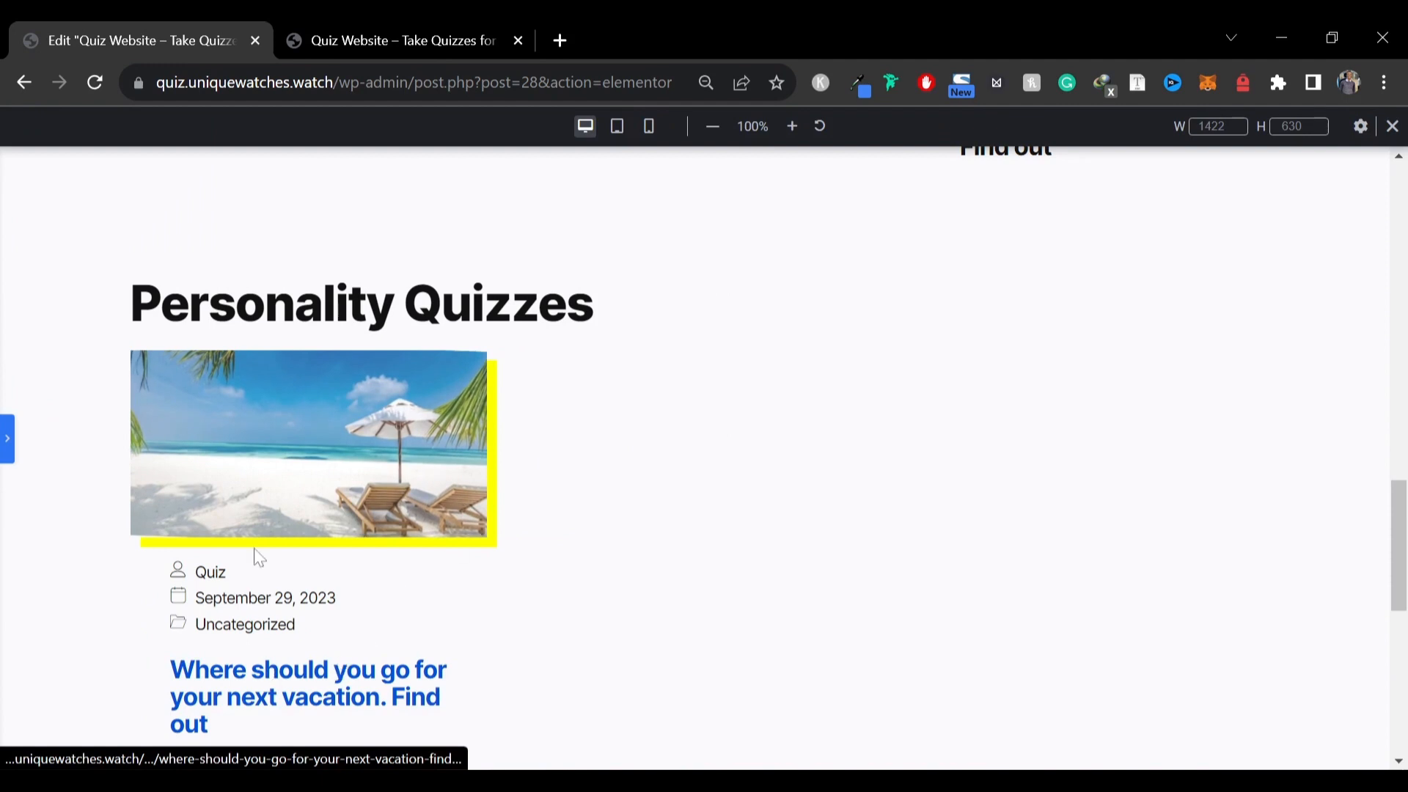
left_click(7, 439)
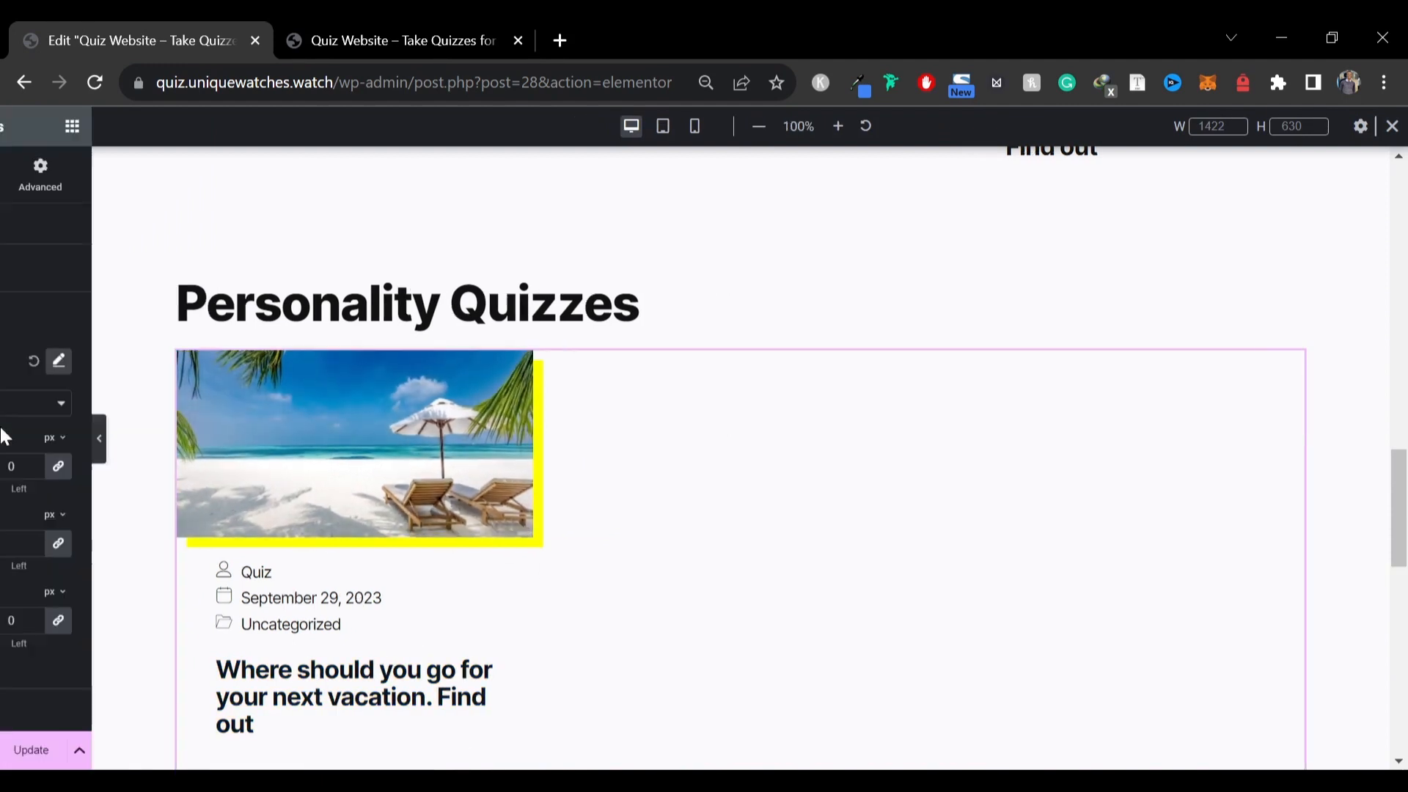
left_click(205, 752)
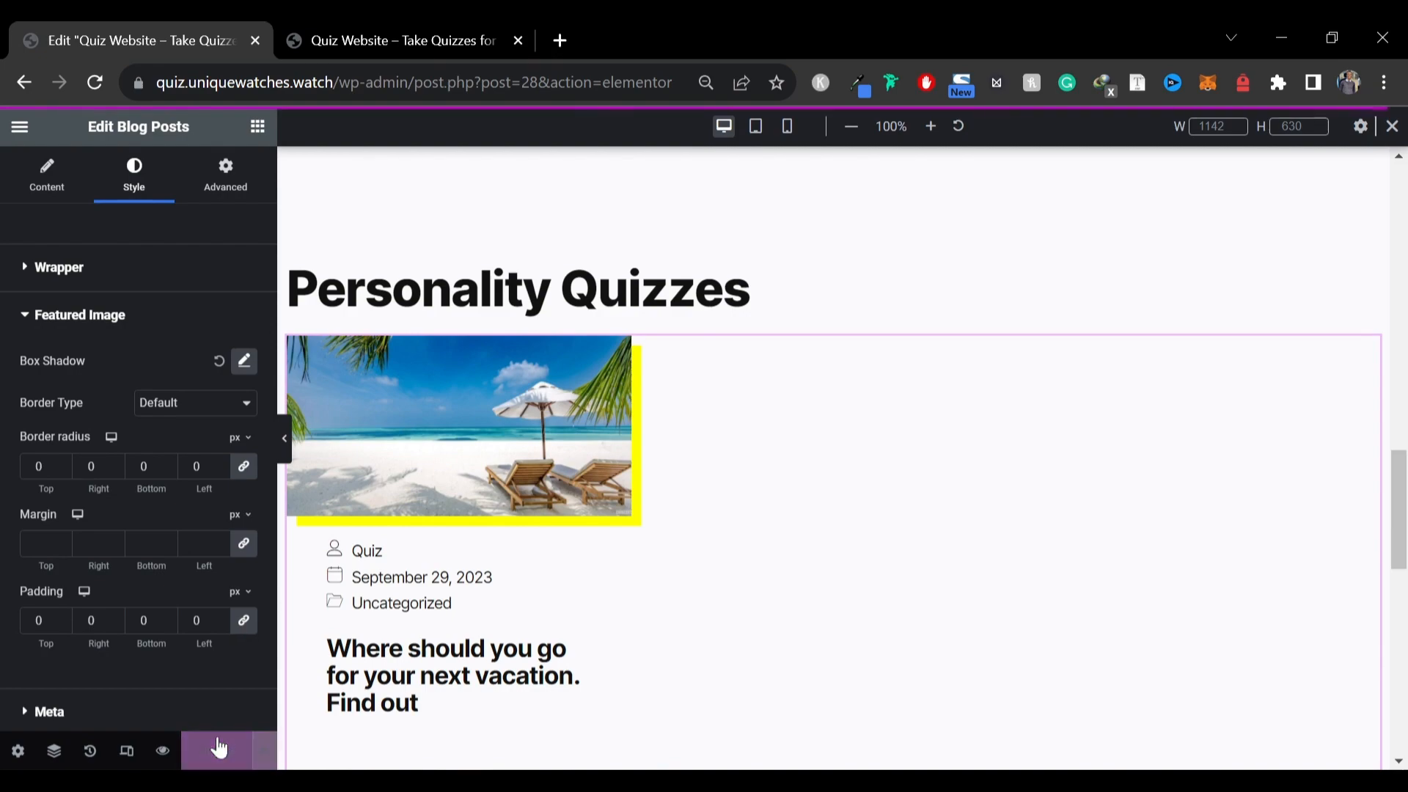
Compare the section with the Personality Quizzes posts on the reference live site
left_click(367, 40)
scroll(473, 460, "down", 6)
scroll(473, 459, "down", 6)
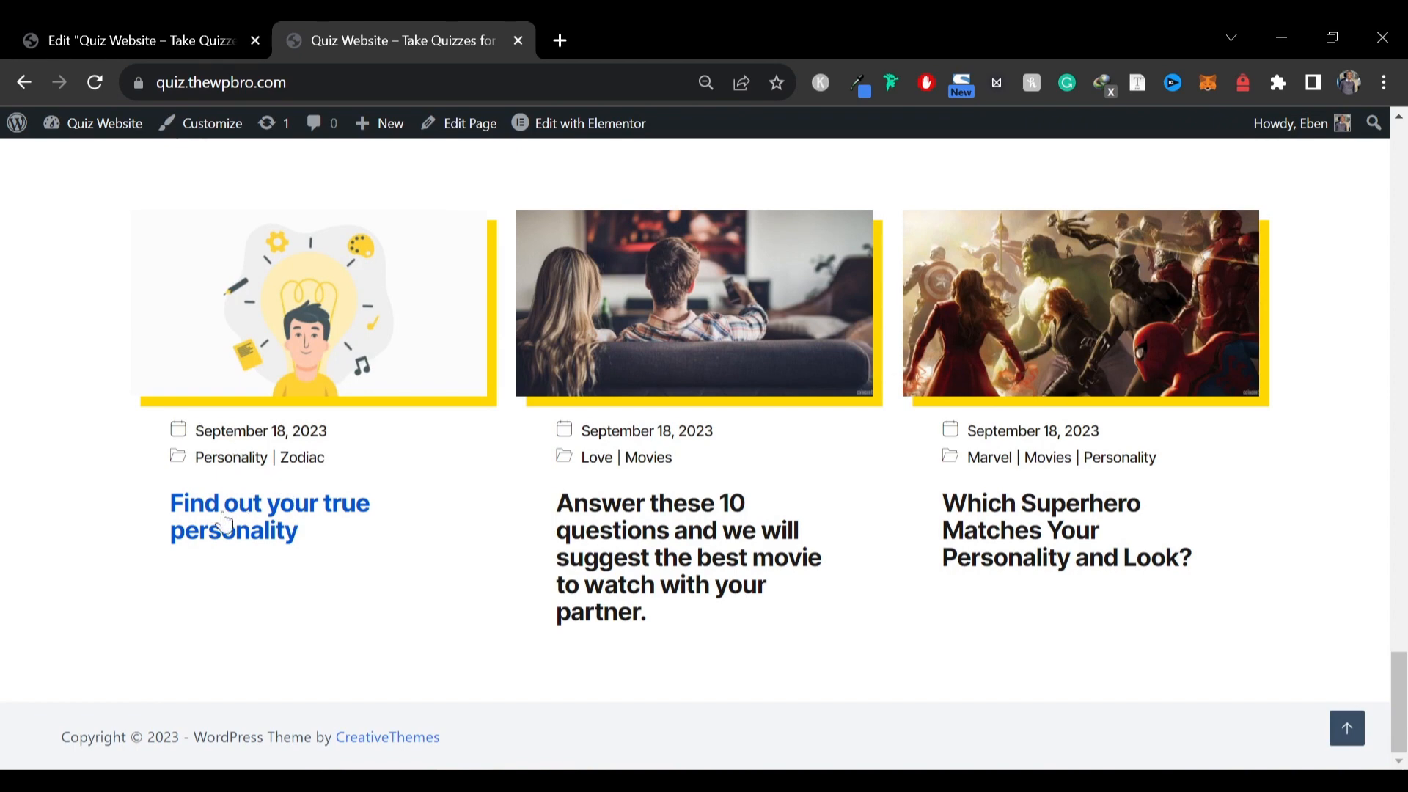
left_click(188, 33)
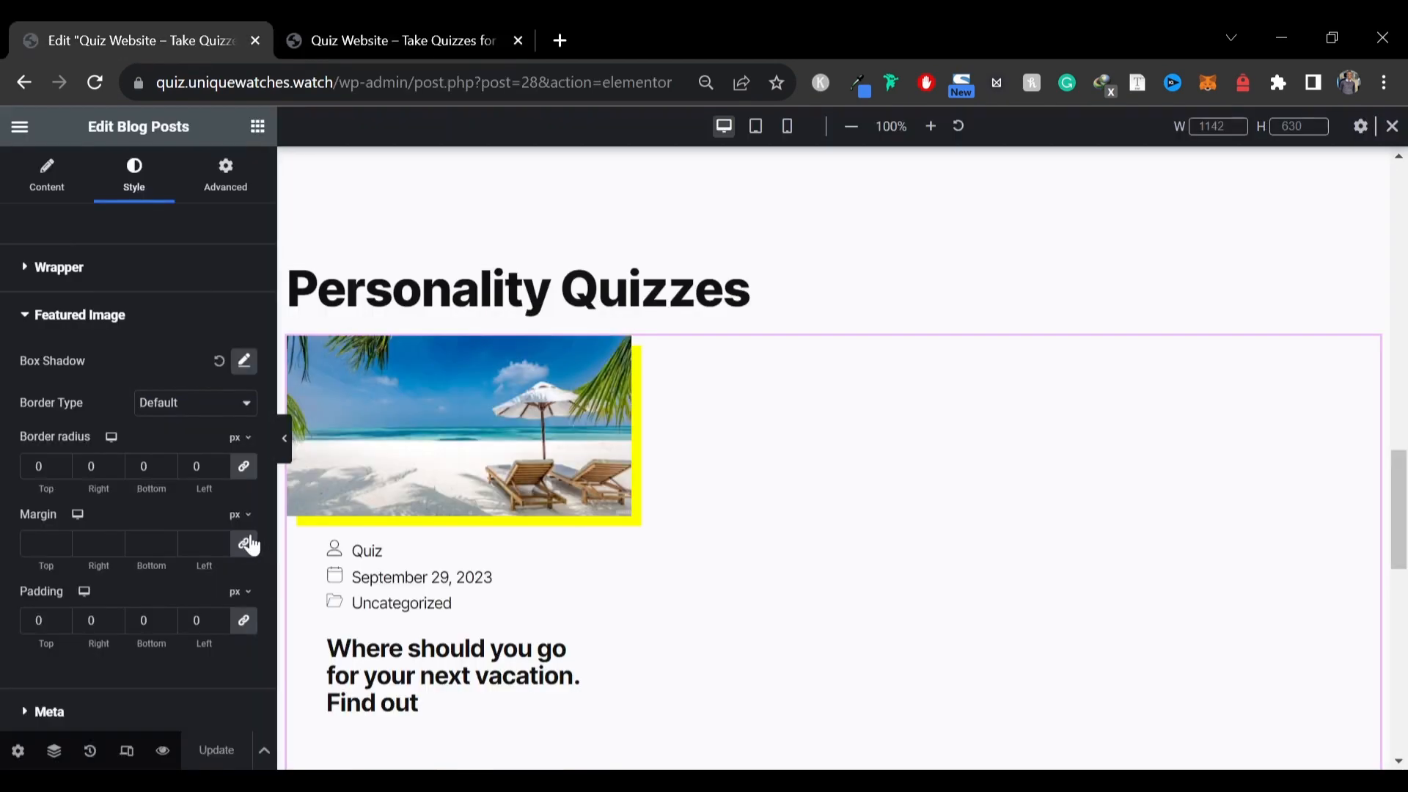
Open the homepage in a new browser tab to view it
left_click(16, 127)
right_click(95, 563)
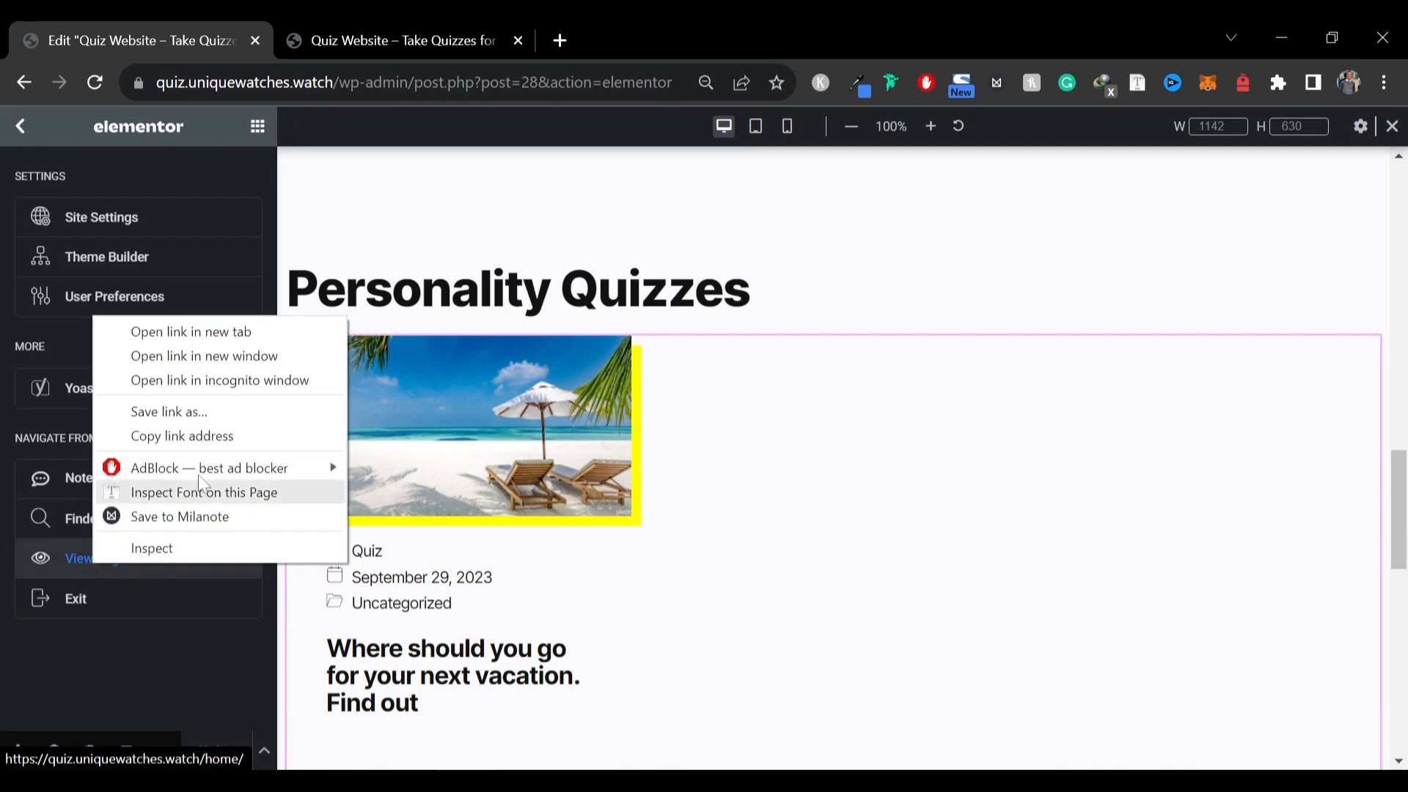
left_click(220, 329)
left_click(327, 33)
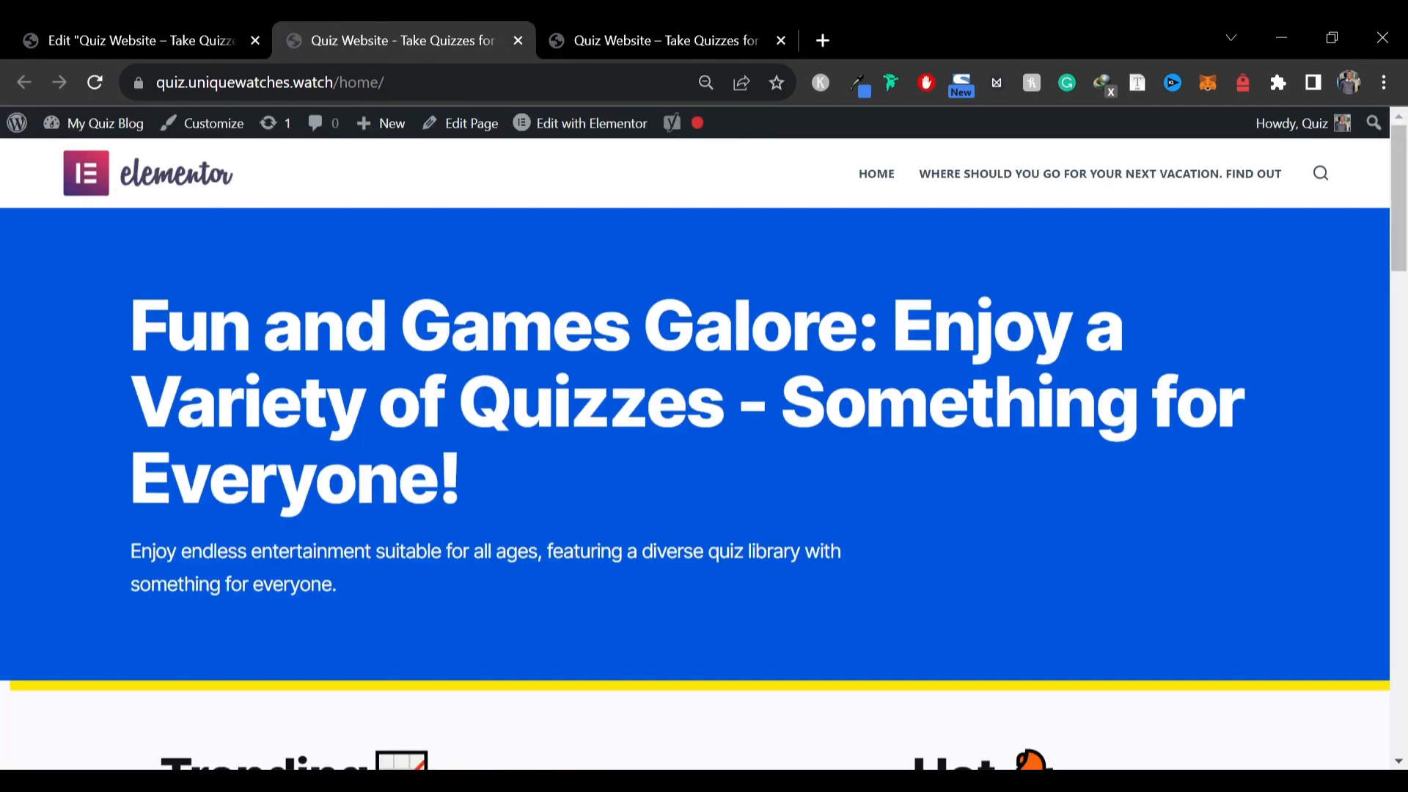
Compare the reference site's homepage with the new homepage side by side
left_click(622, 33)
scroll(604, 320, "up", 10)
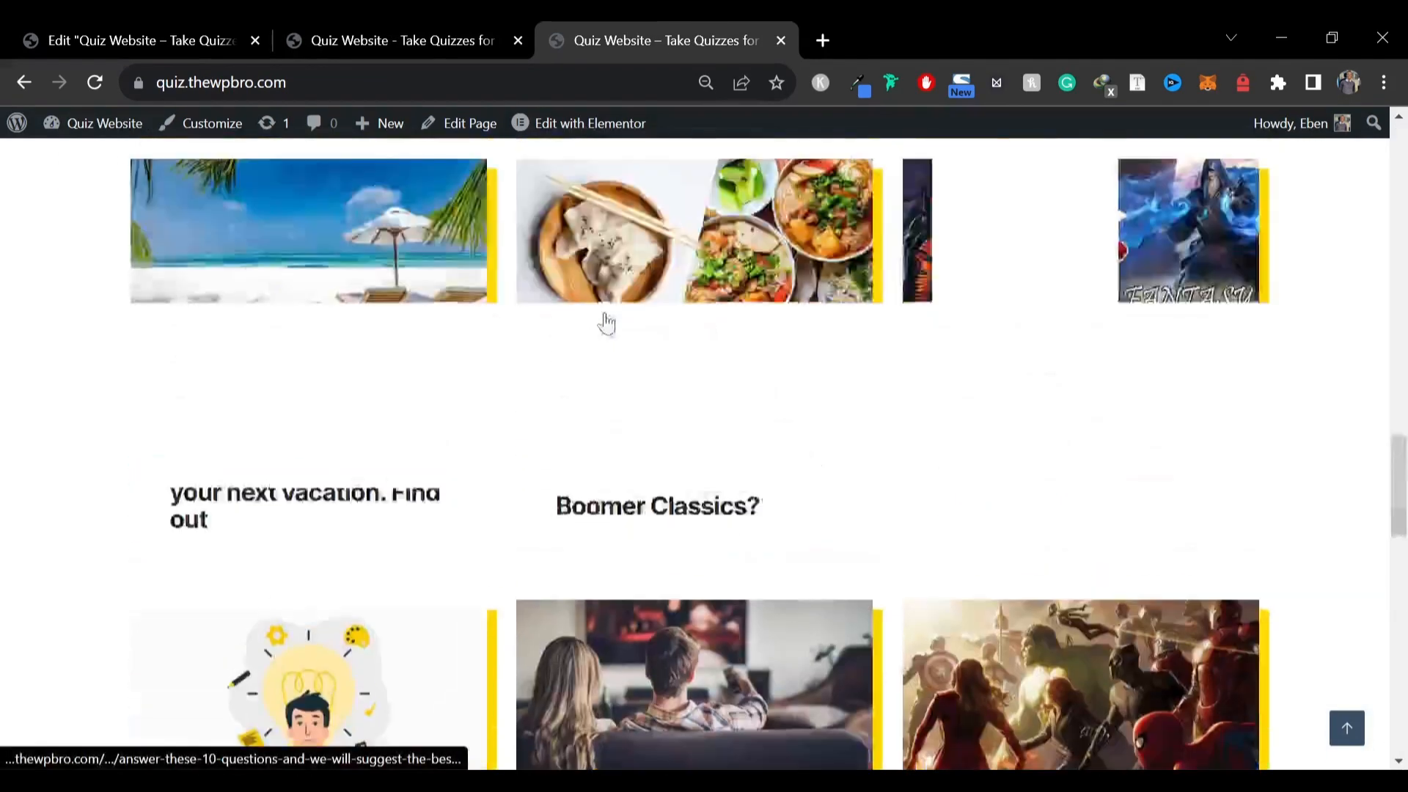
scroll(605, 323, "up", 10)
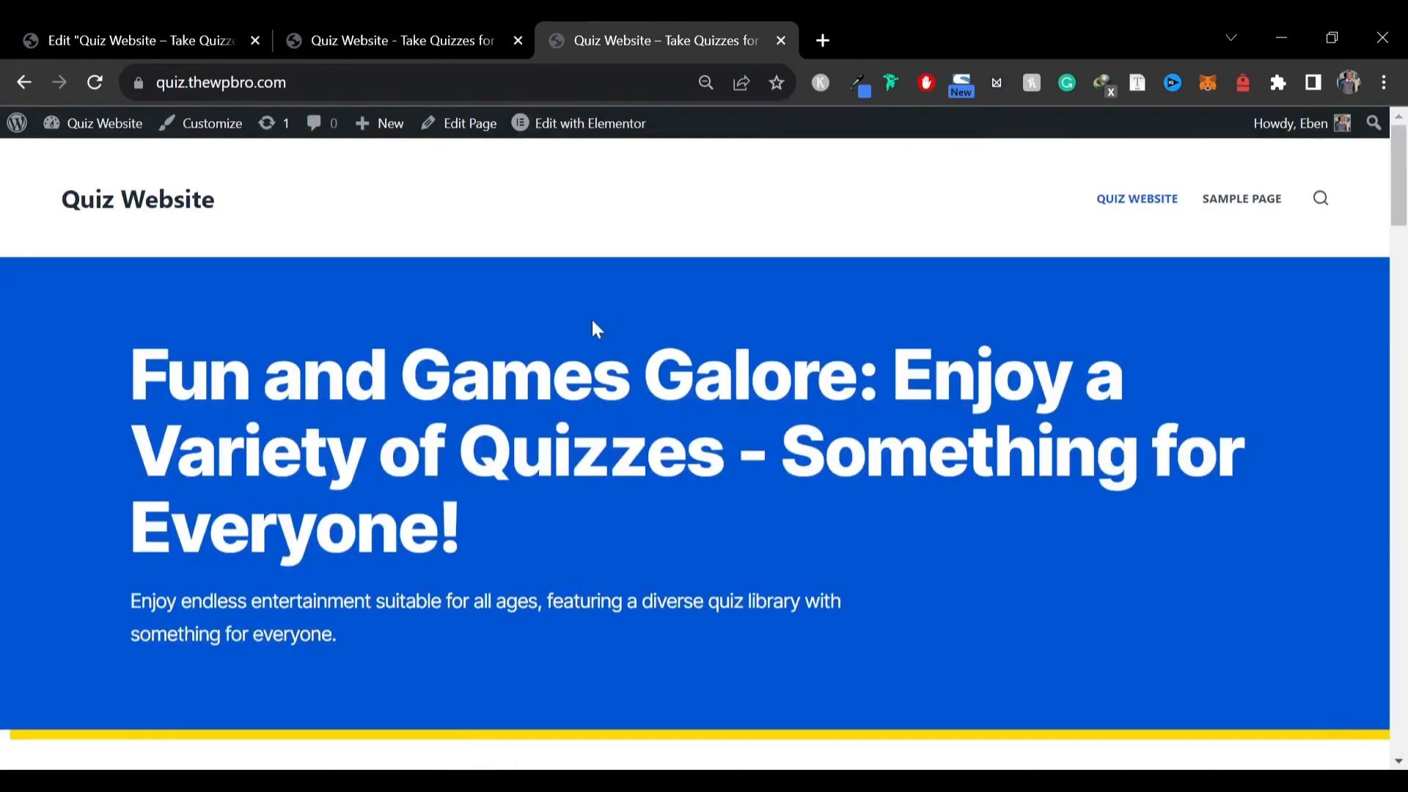
left_click(427, 19)
left_click_drag(302, 327, 735, 327)
left_click(734, 327)
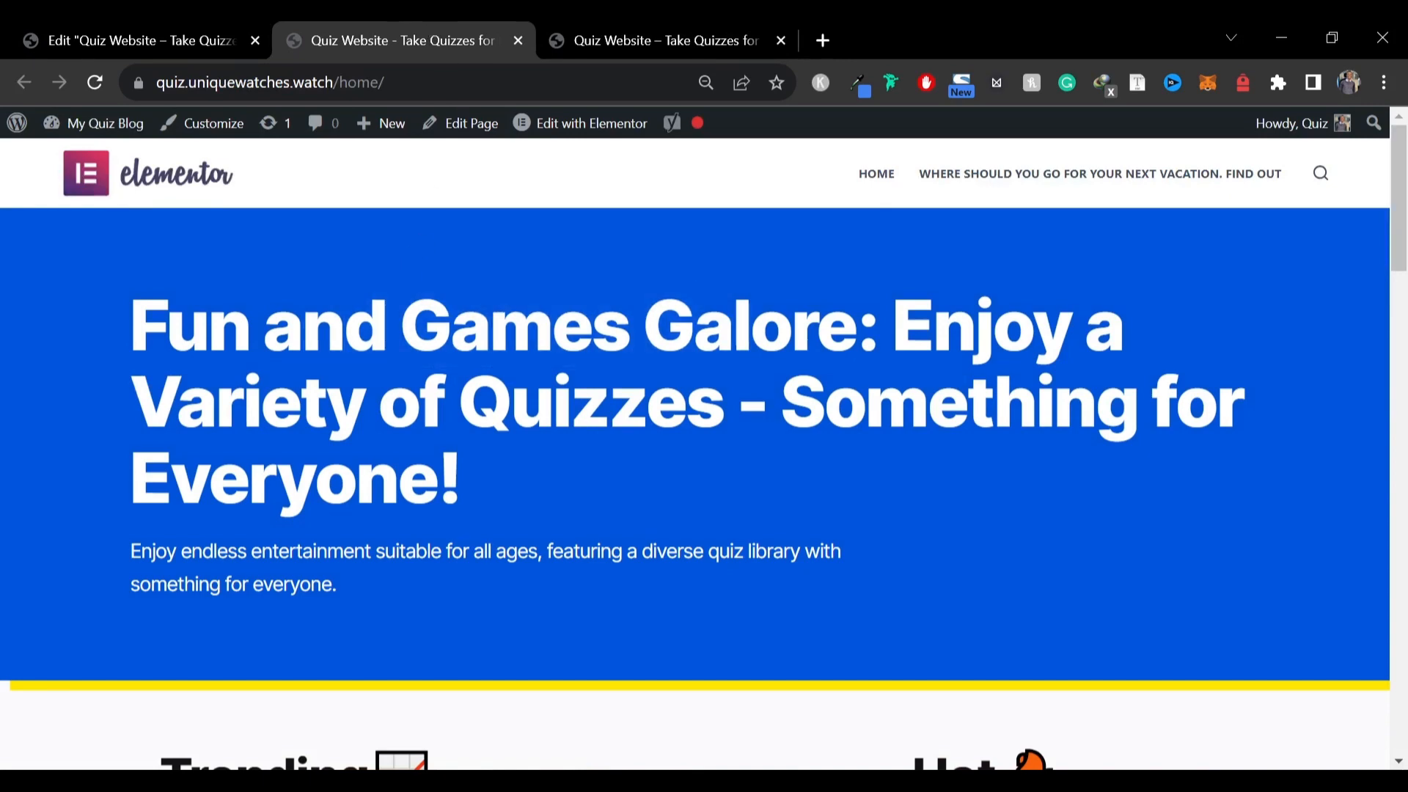
Scroll through the new homepage, comparing its Trending, Hot, Personality and Trivia Quizzes sections with the reference site
key("ctrl+plus")
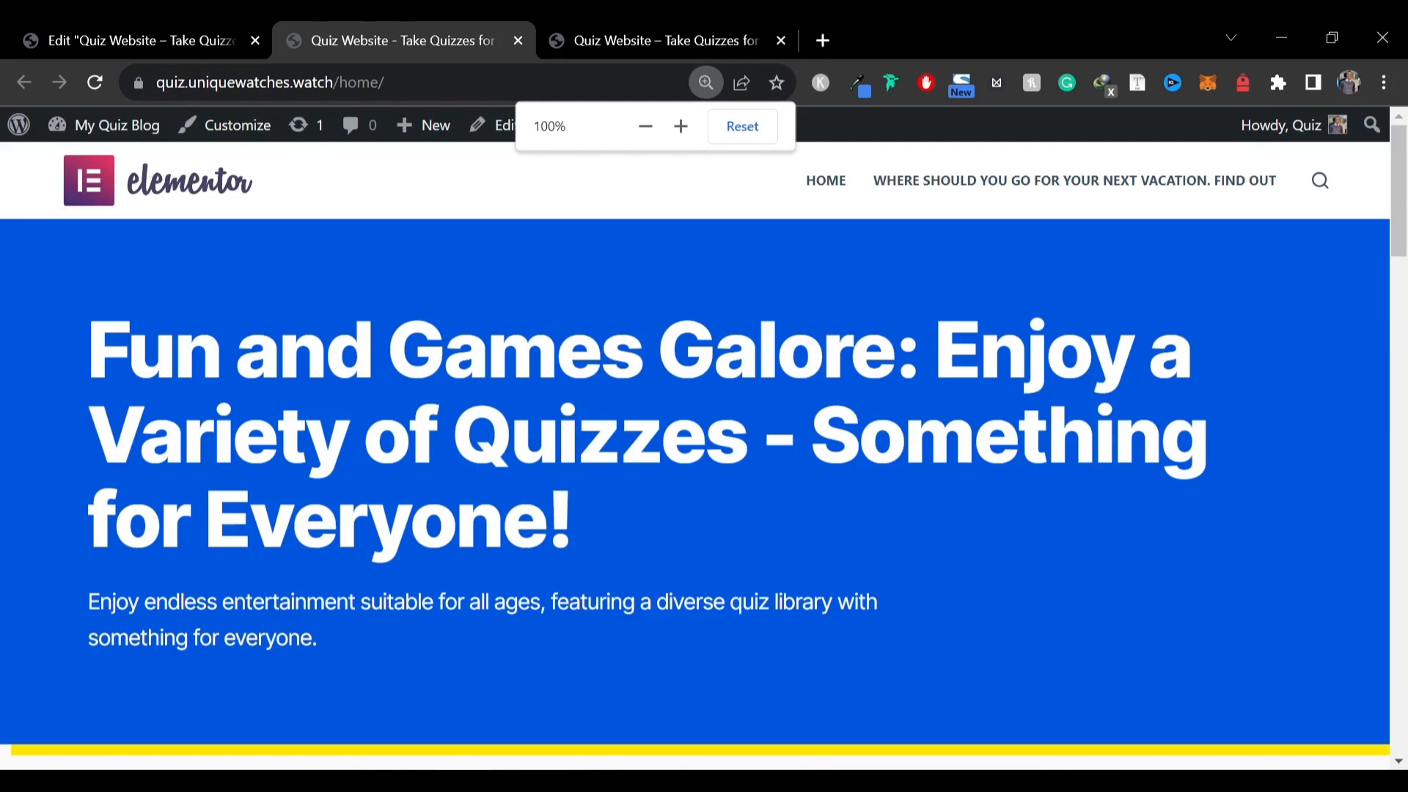
scroll(291, 353, "down", 7)
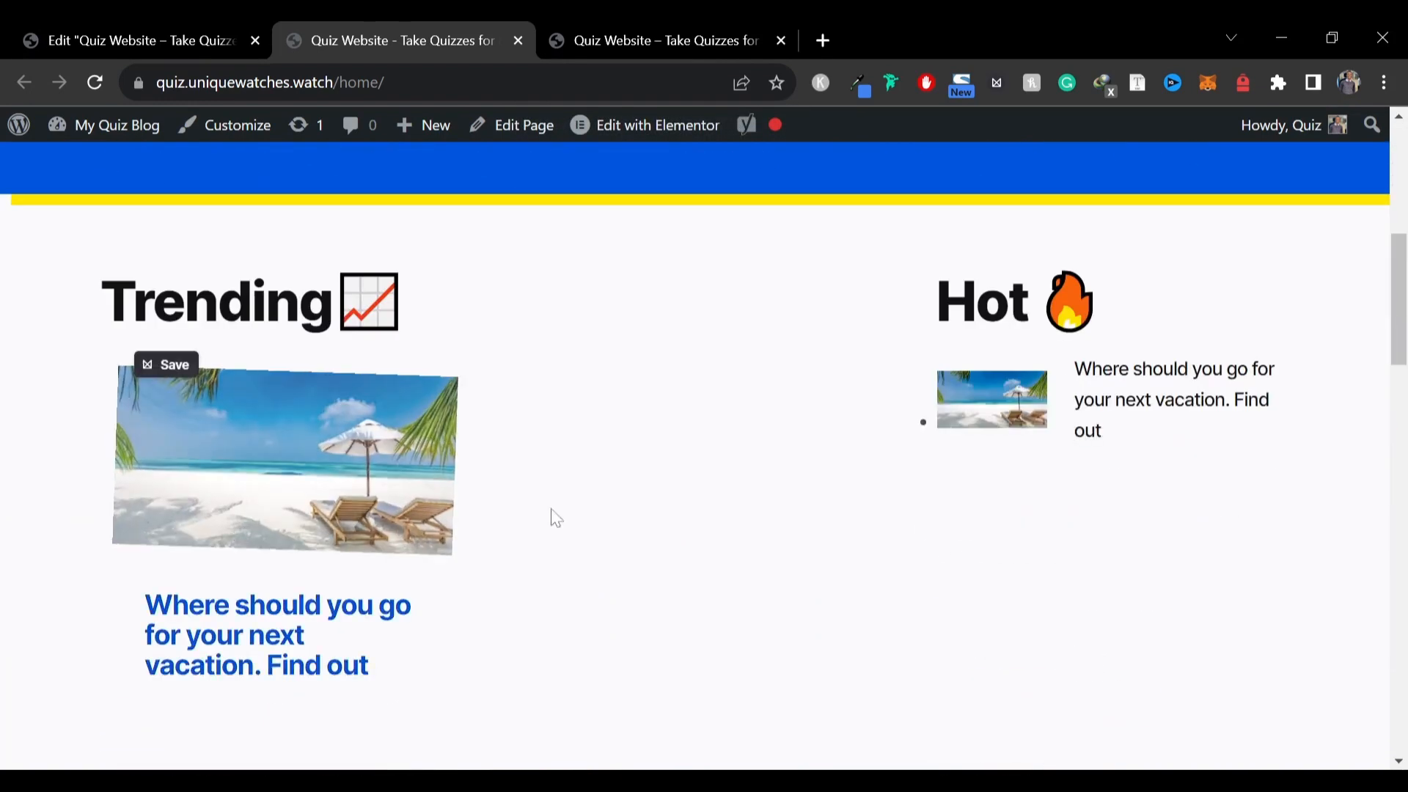
scroll(1105, 354, "down", 4)
scroll(1105, 354, "down", 4)
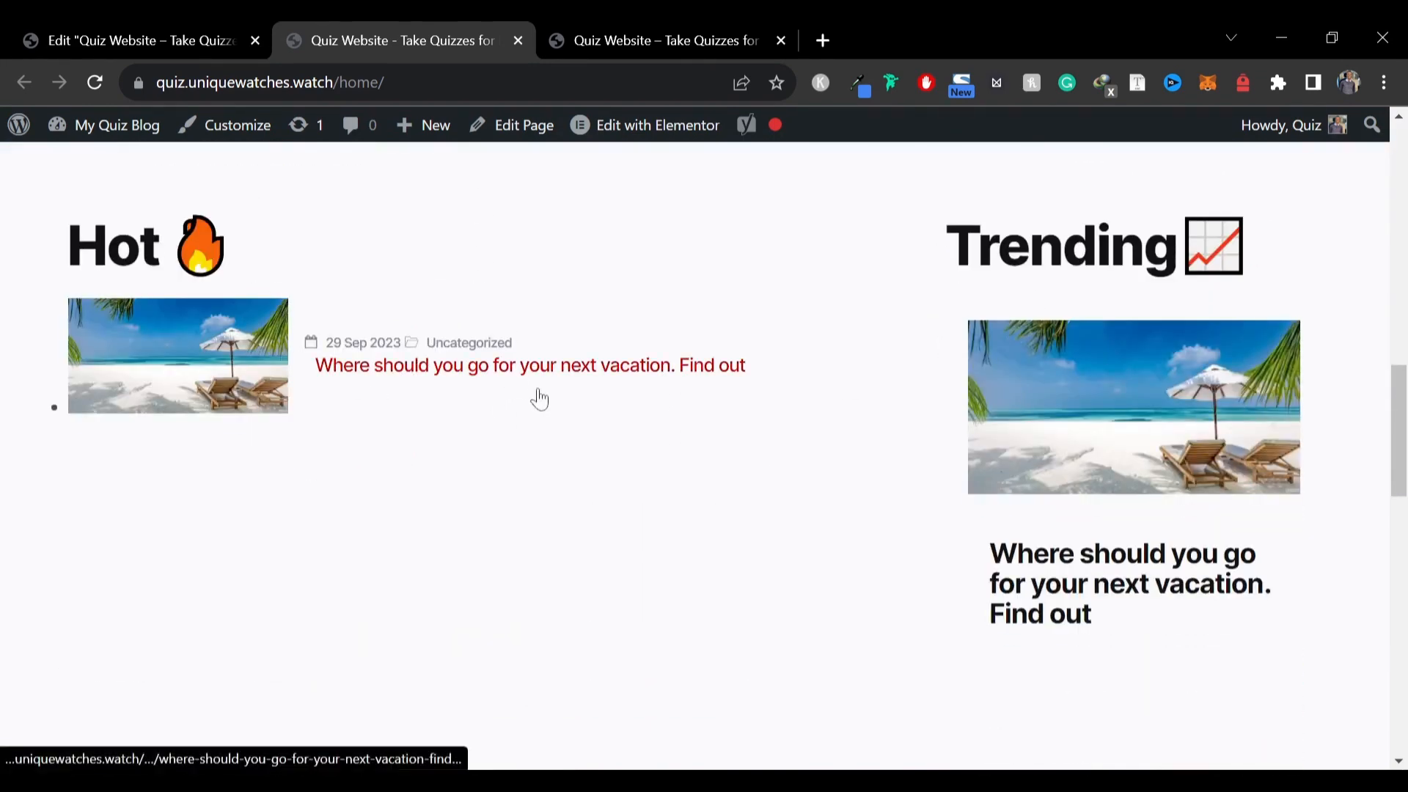
left_click(628, 42)
scroll(696, 440, "down", 4)
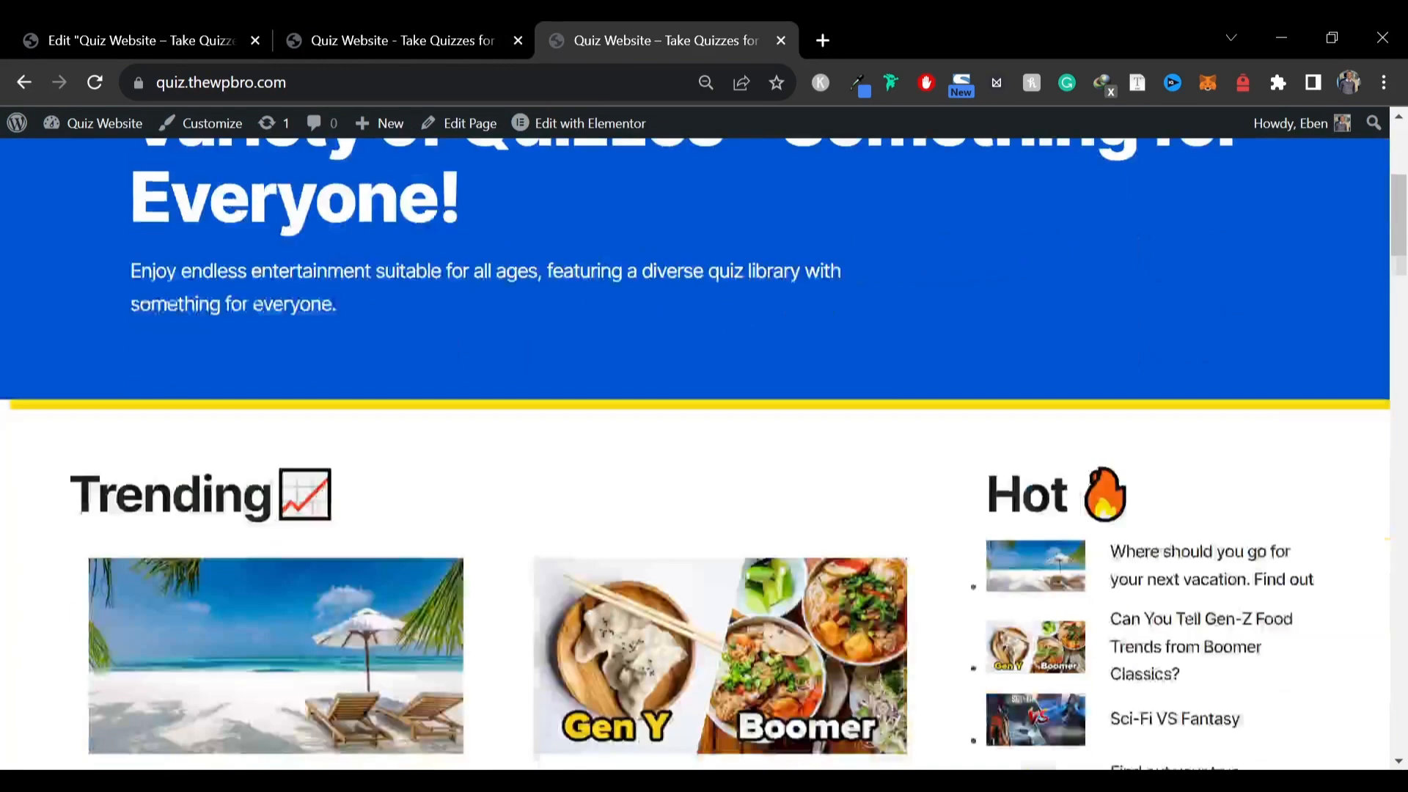
scroll(697, 440, "down", 8)
left_click(374, 33)
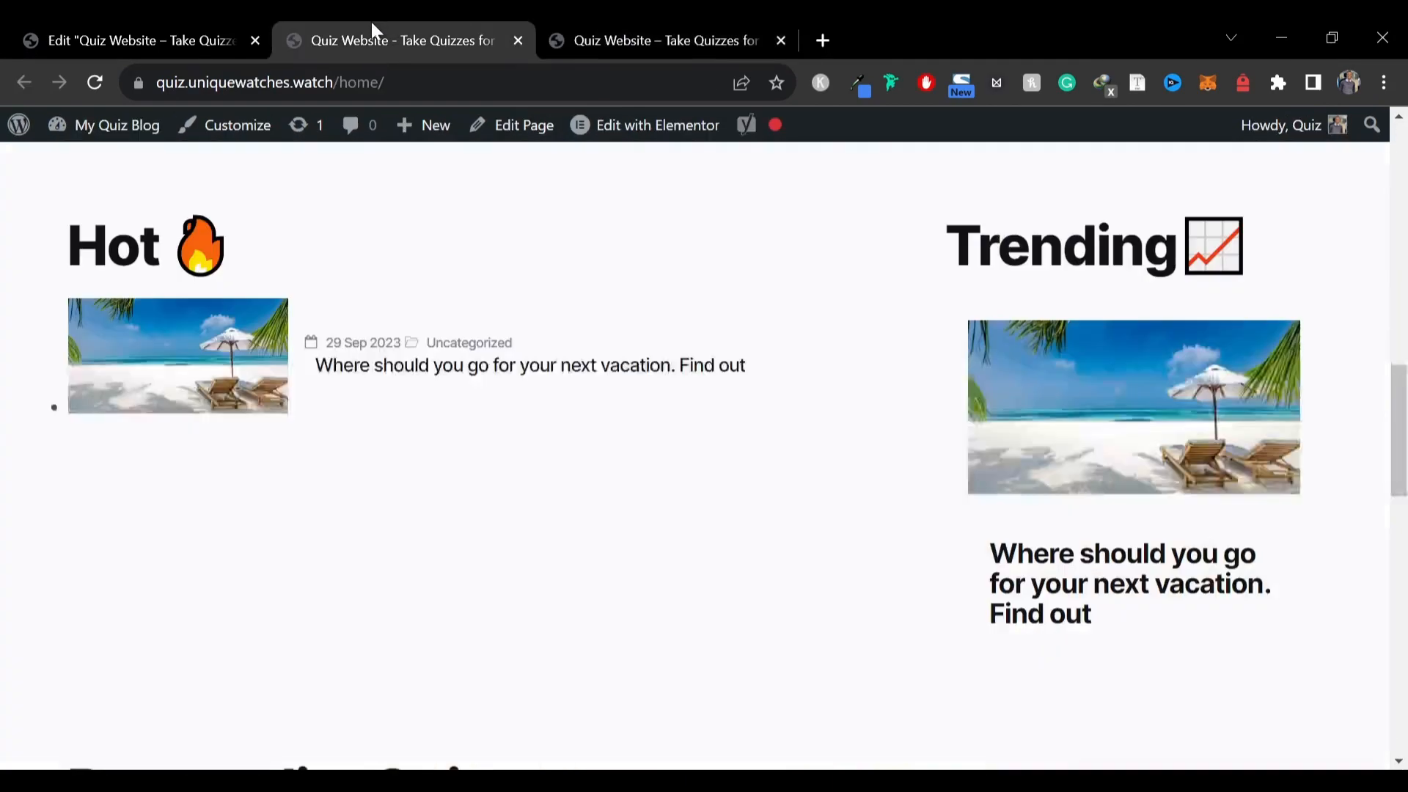
scroll(640, 481, "down", 7)
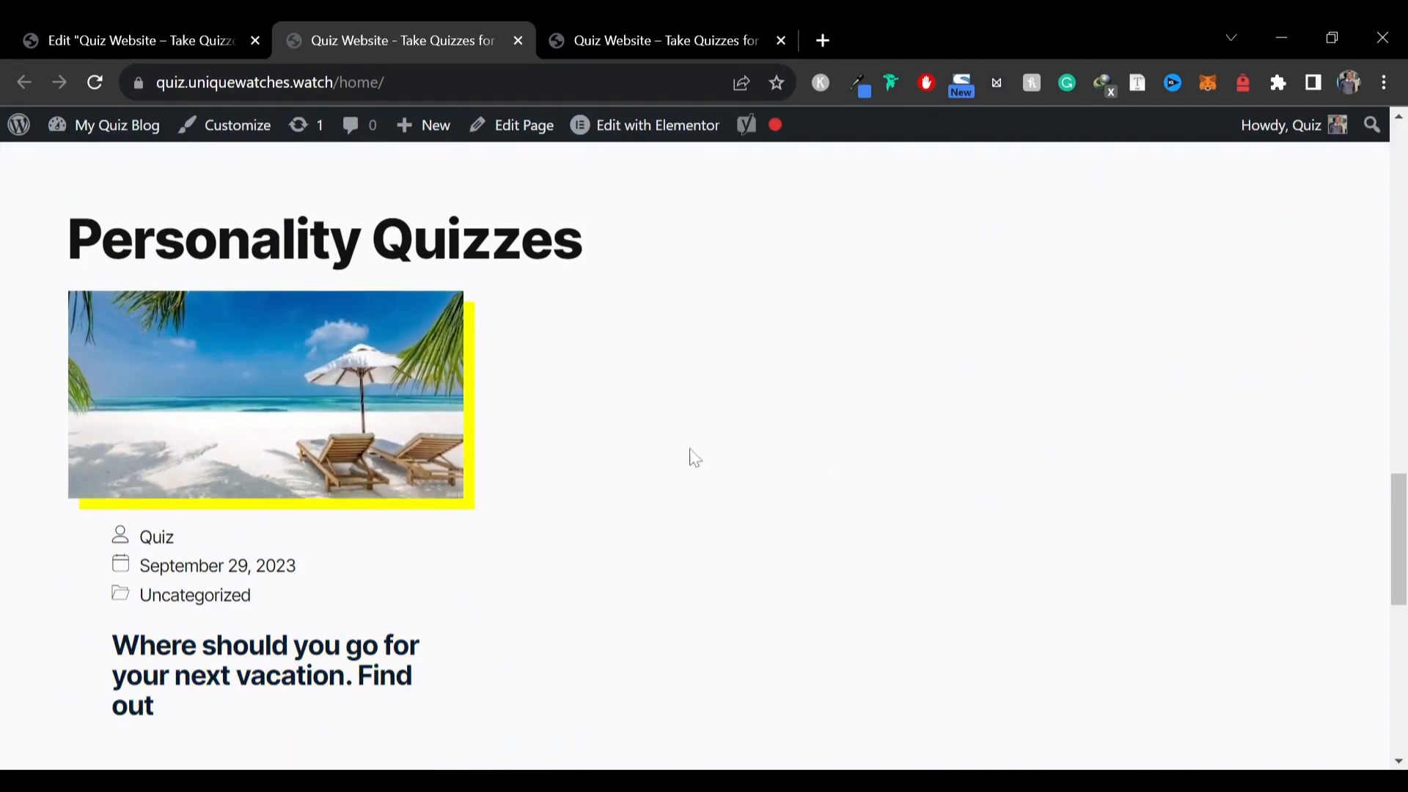
scroll(1266, 486, "down", 8)
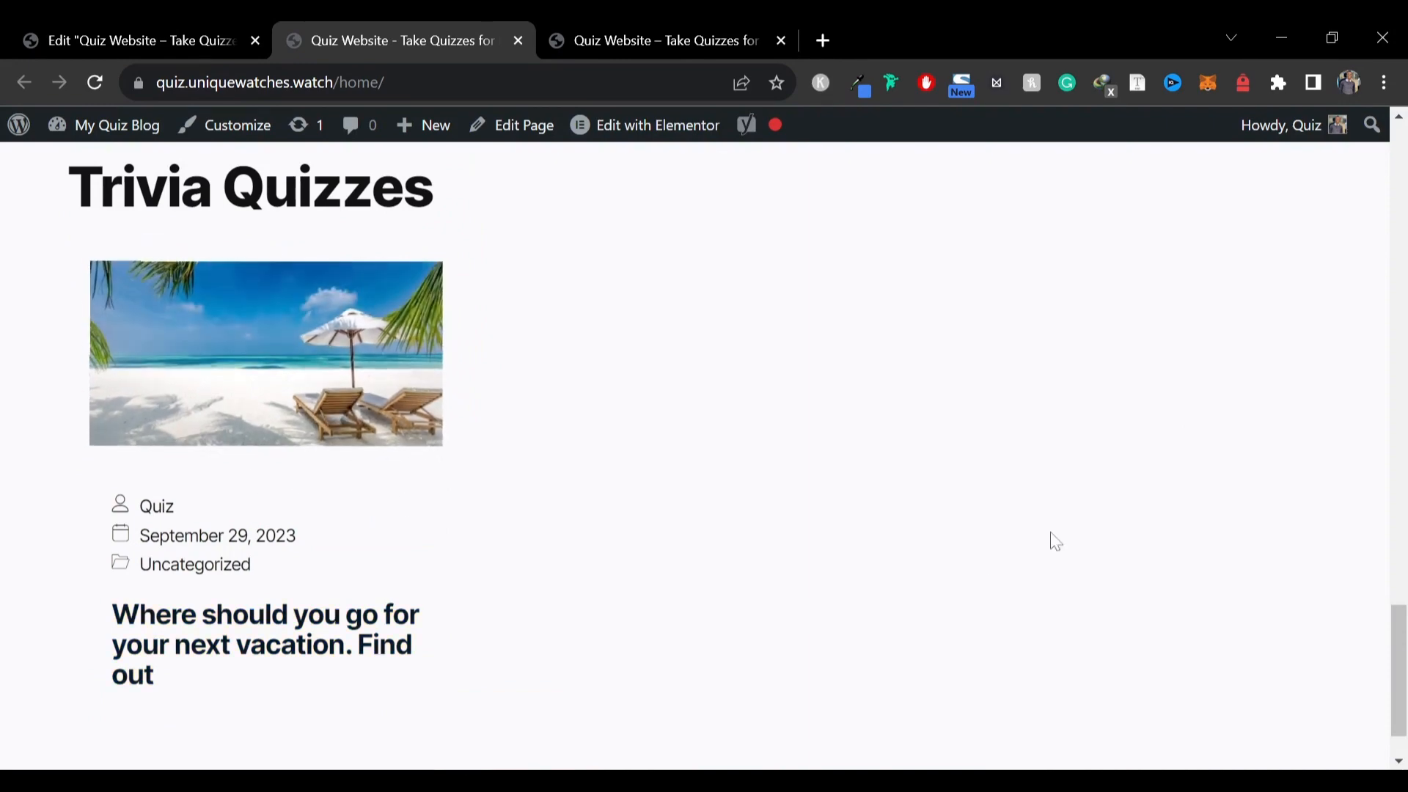
scroll(643, 506, "down", 4)
scroll(214, 324, "up", 5)
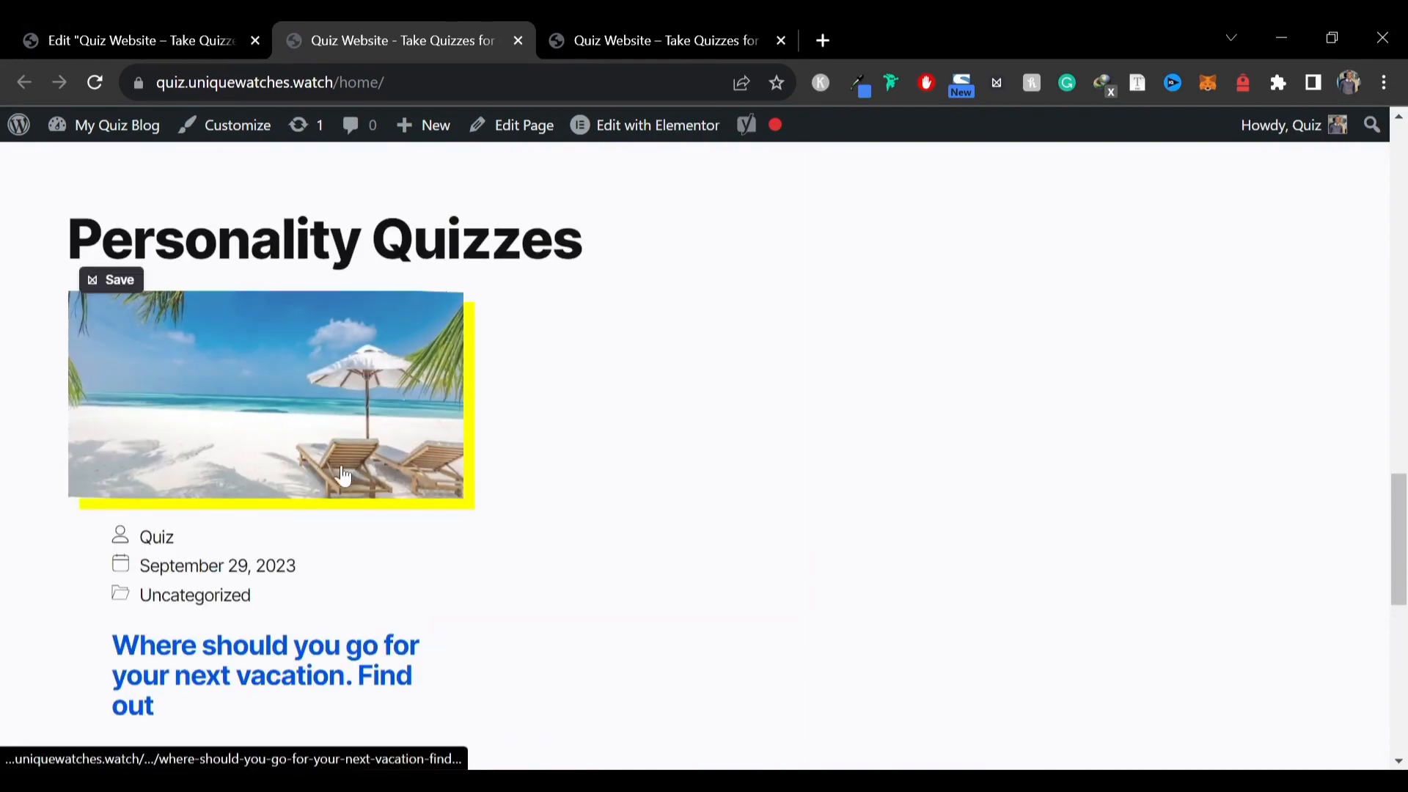
scroll(344, 475, "down", 7)
Copy the Personality Quizzes posts widget and paste its style onto the Trivia Quizzes posts widget
left_click(77, 33)
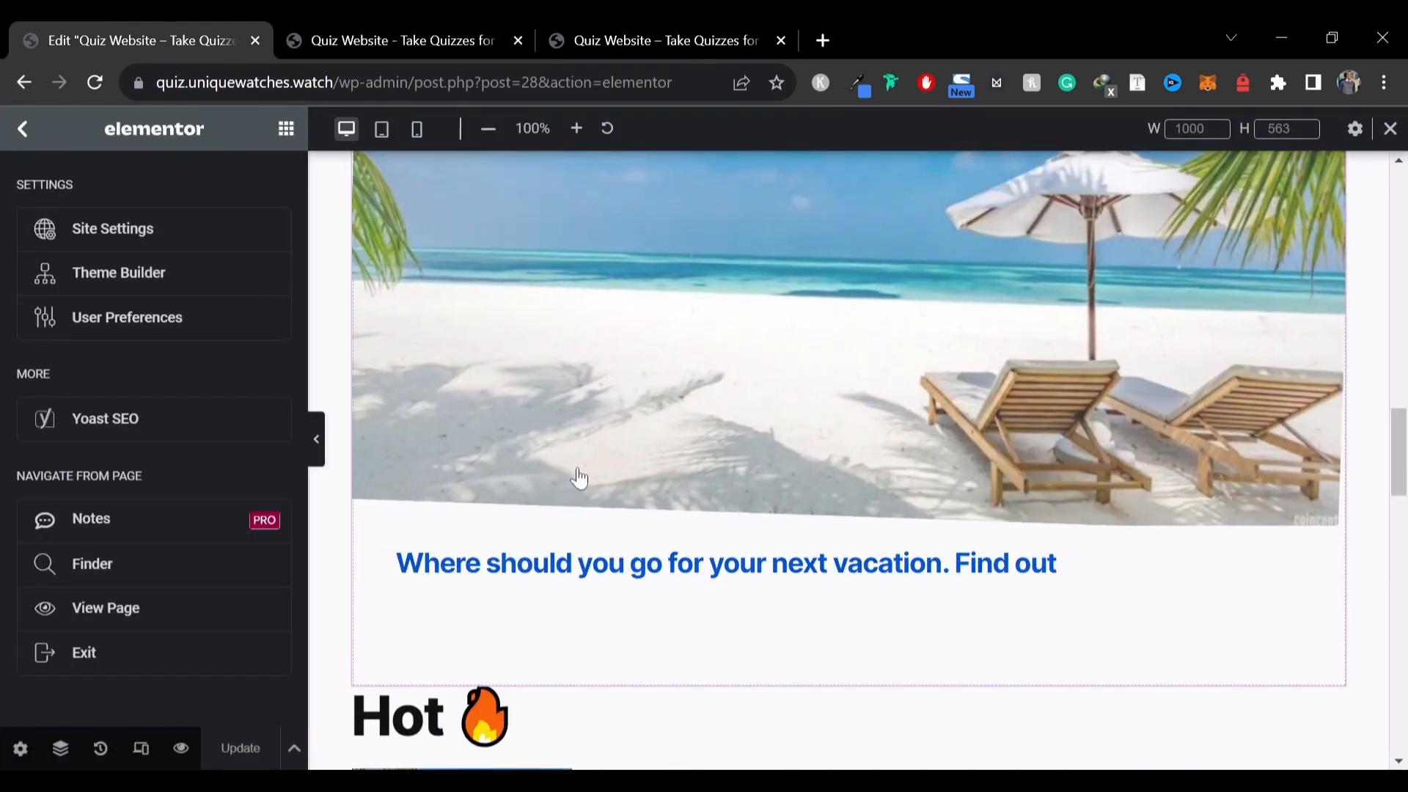
key("ctrl+minus")
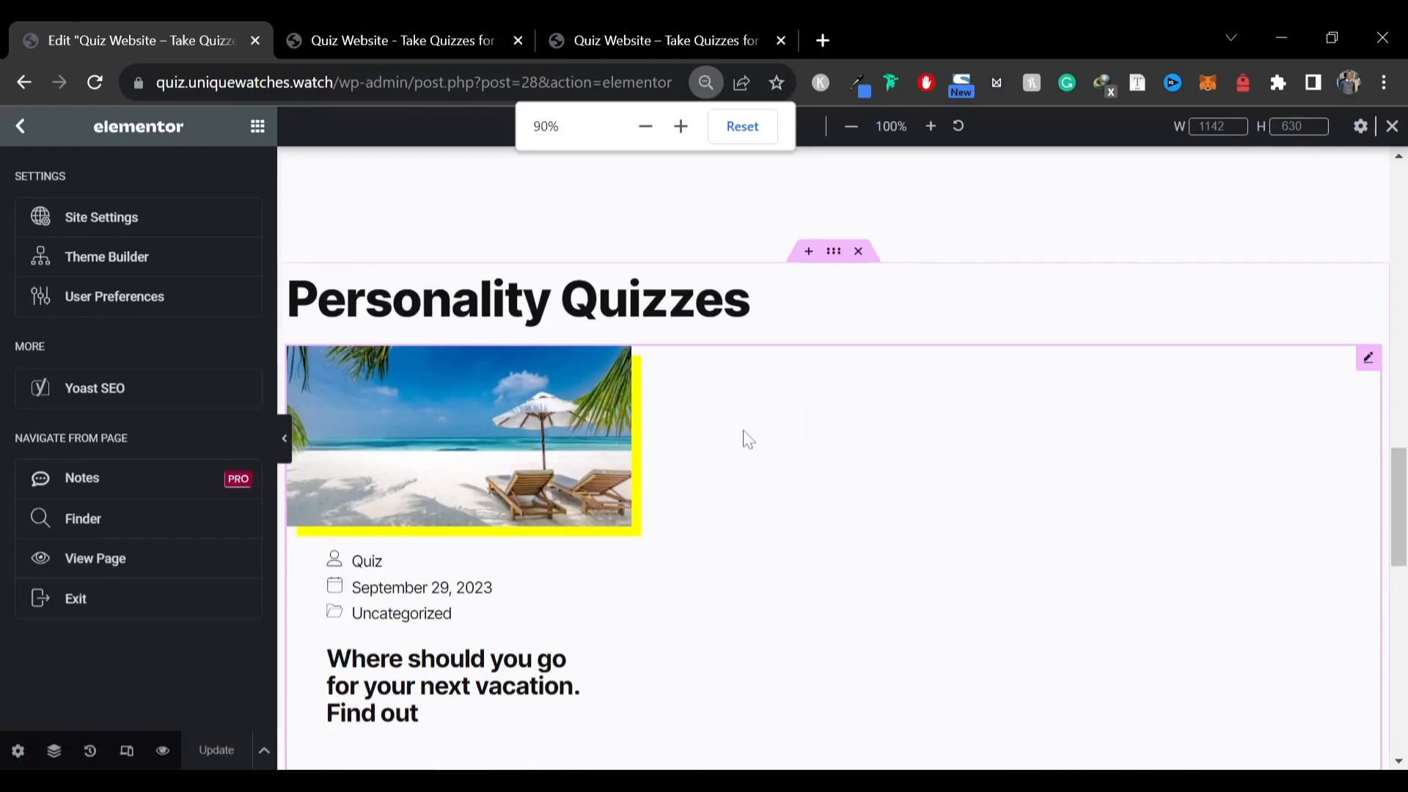
right_click(966, 374)
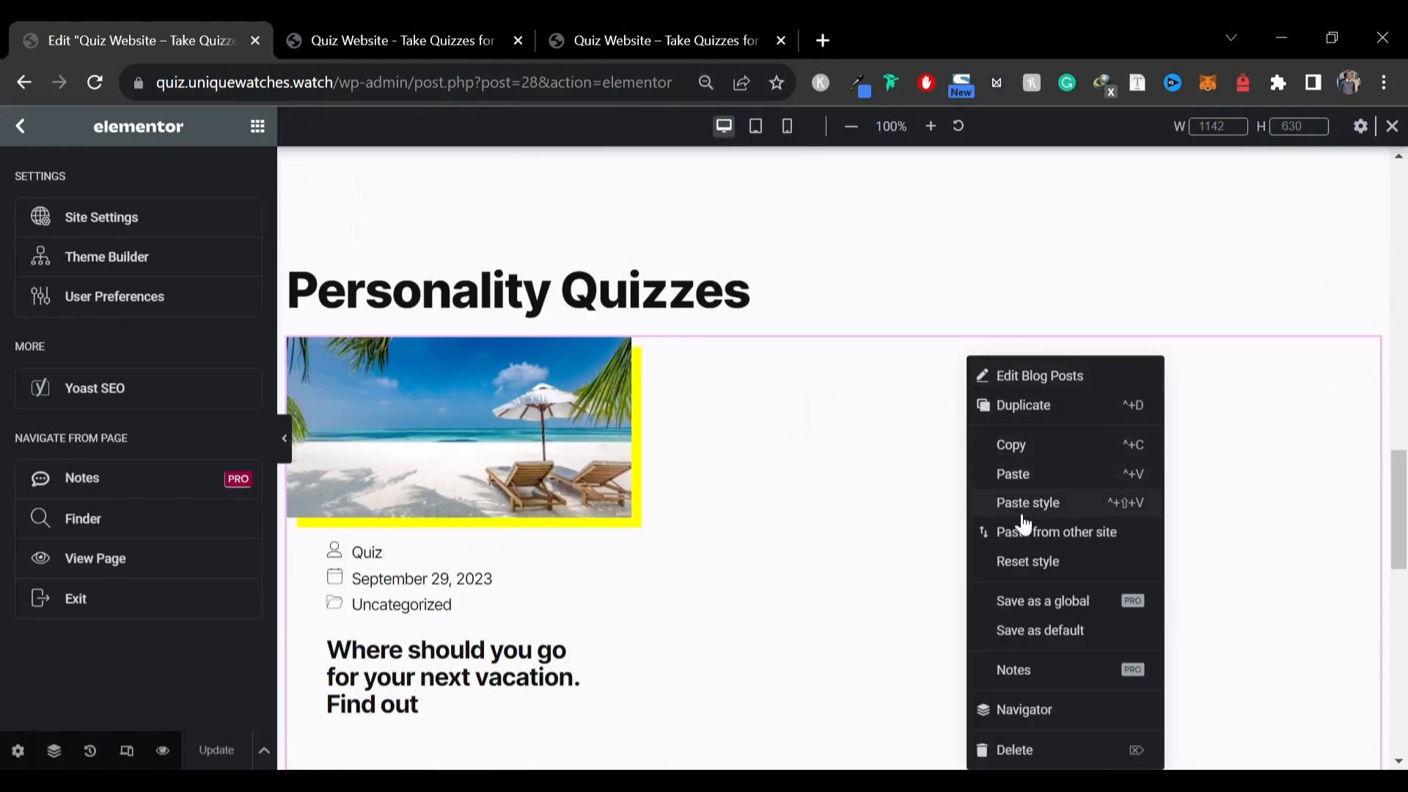
left_click(1012, 444)
scroll(678, 436, "down", 4)
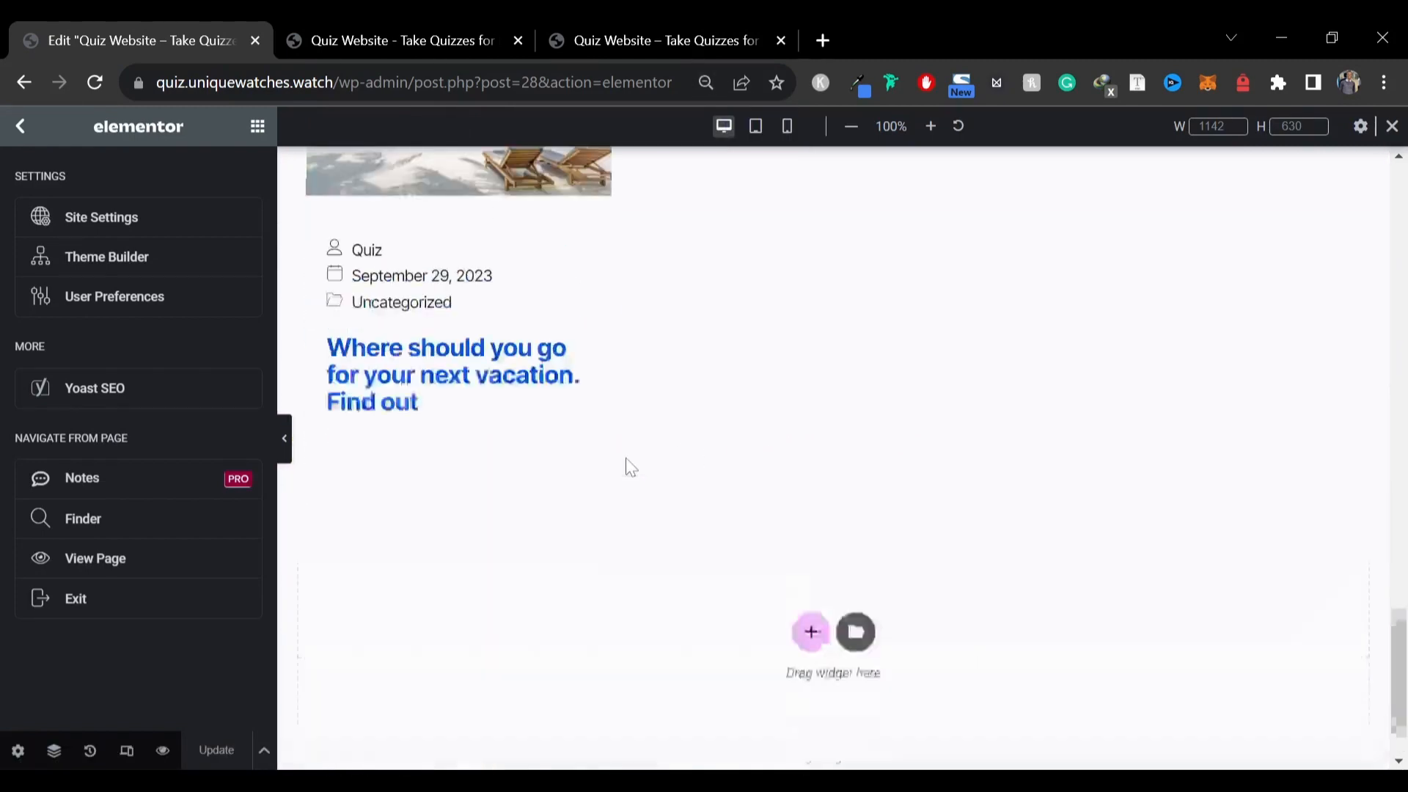
scroll(638, 440, "up", 3)
right_click(786, 449)
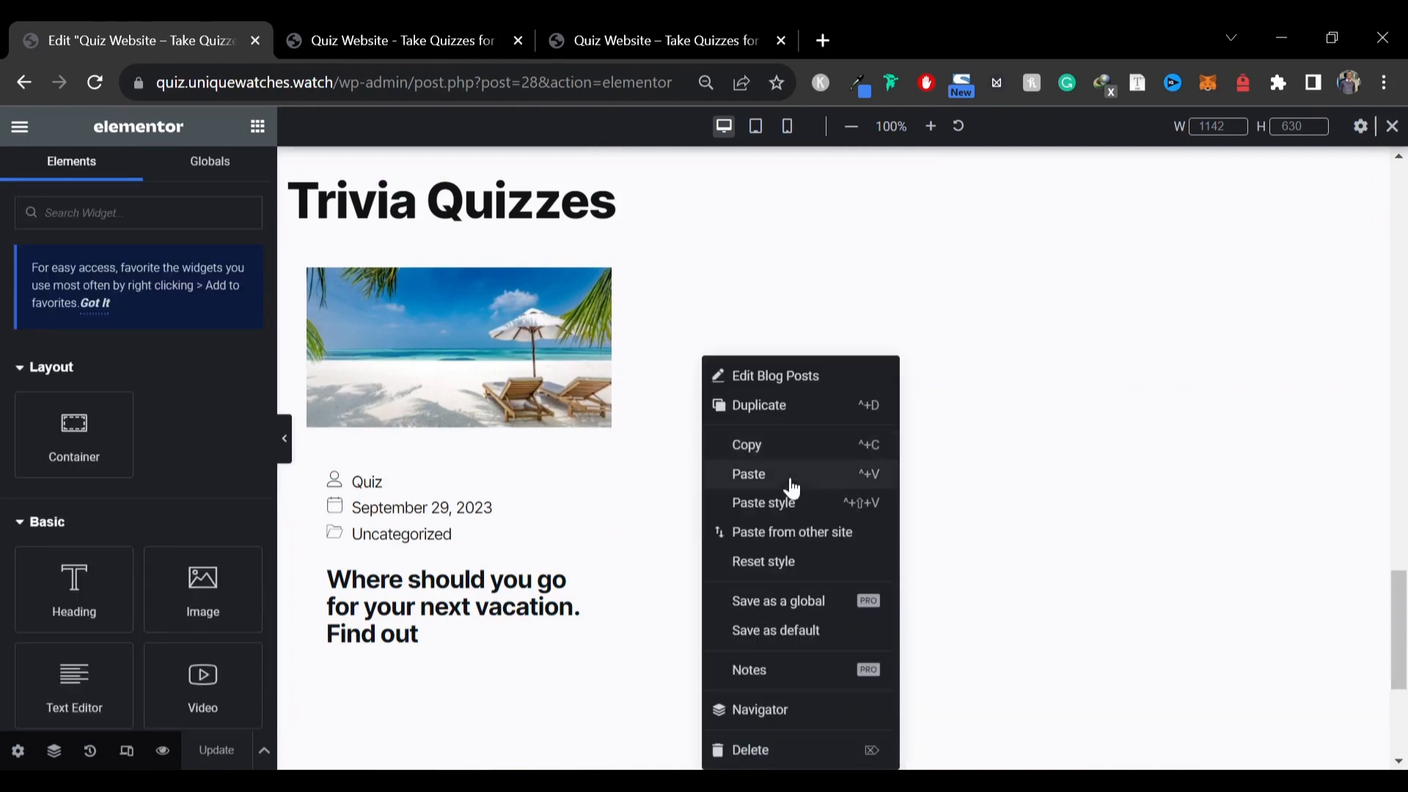
left_click(788, 511)
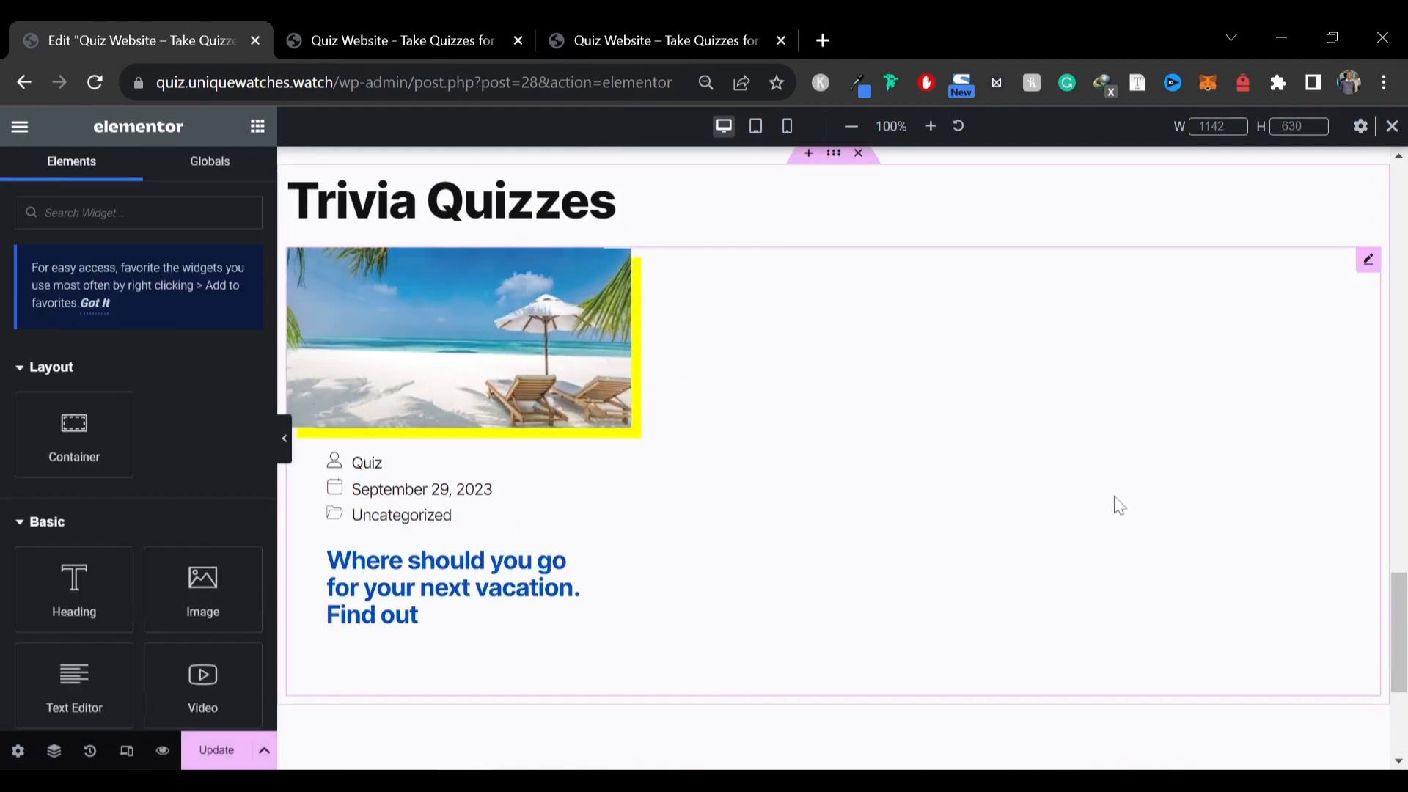
Save the page with Update and preview the quiz posts sections in mobile view
left_click(220, 748)
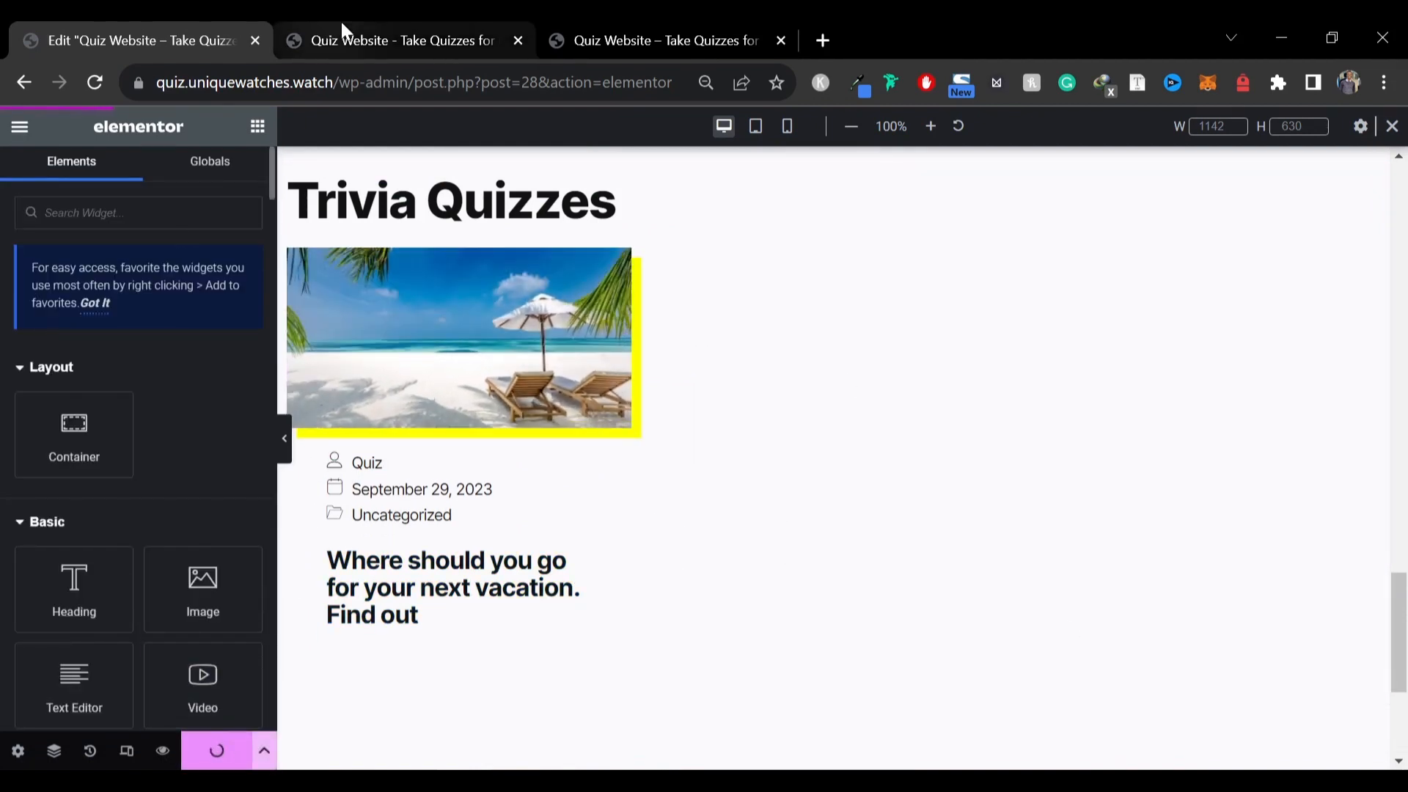
left_click(787, 144)
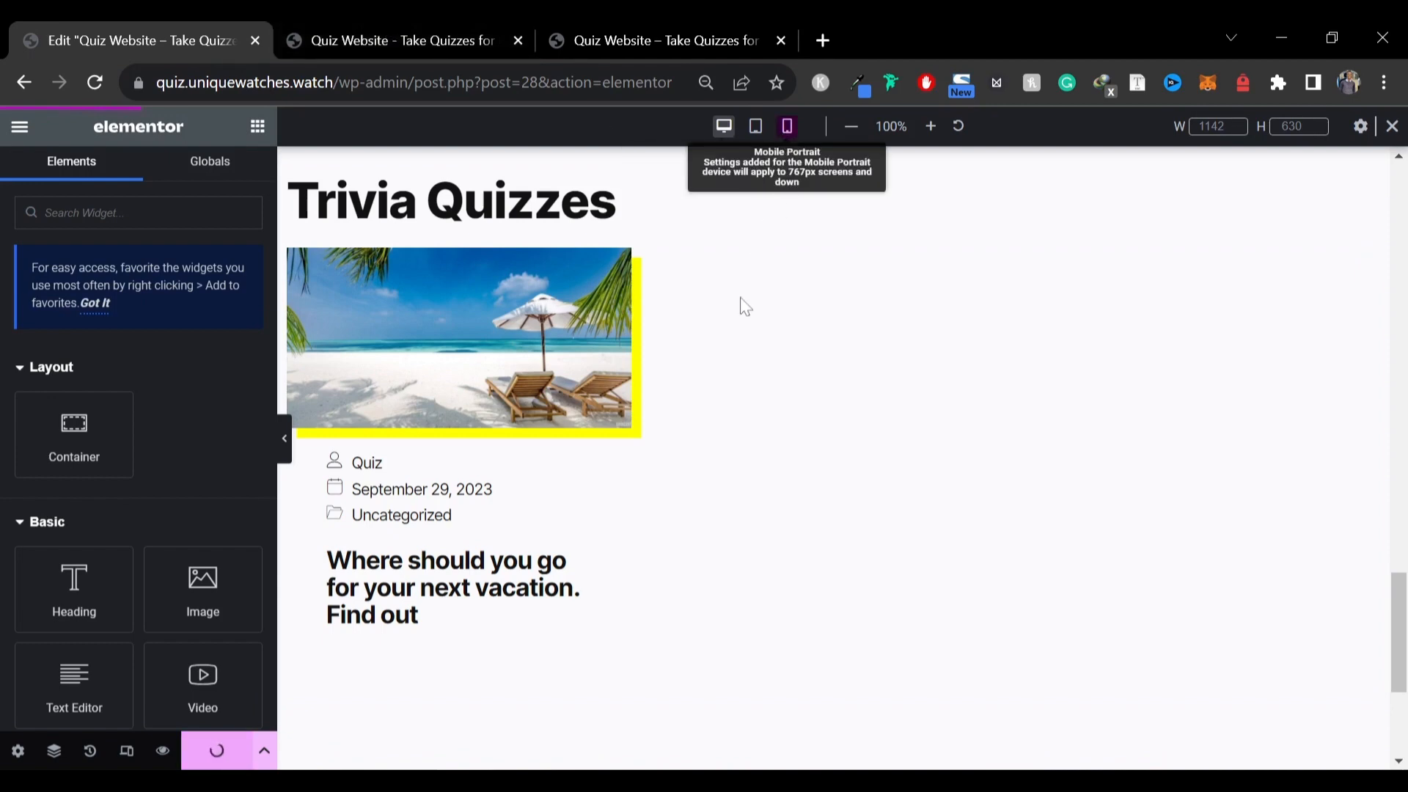
scroll(821, 440, "down", 4)
scroll(851, 408, "down", 4)
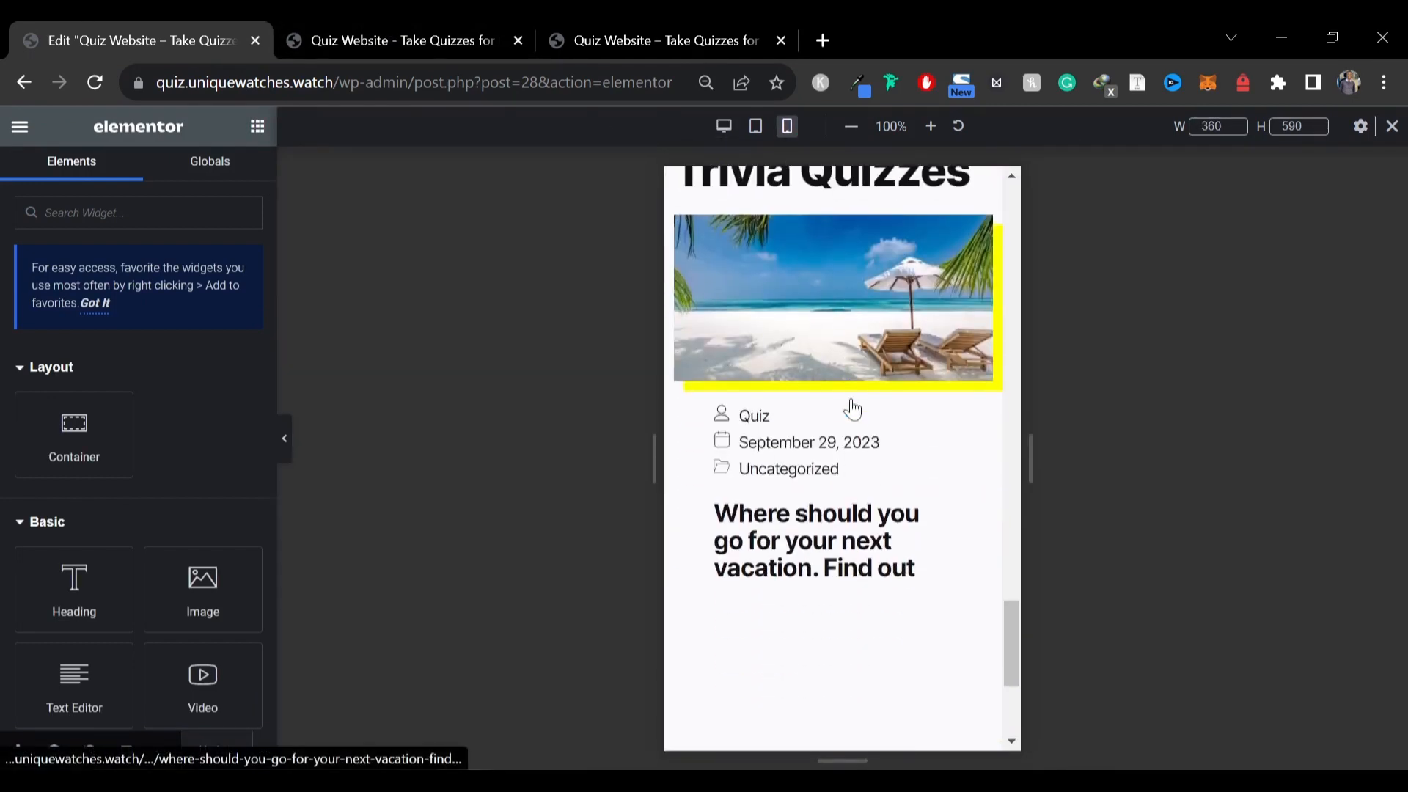
scroll(850, 408, "up", 3)
scroll(849, 409, "up", 4)
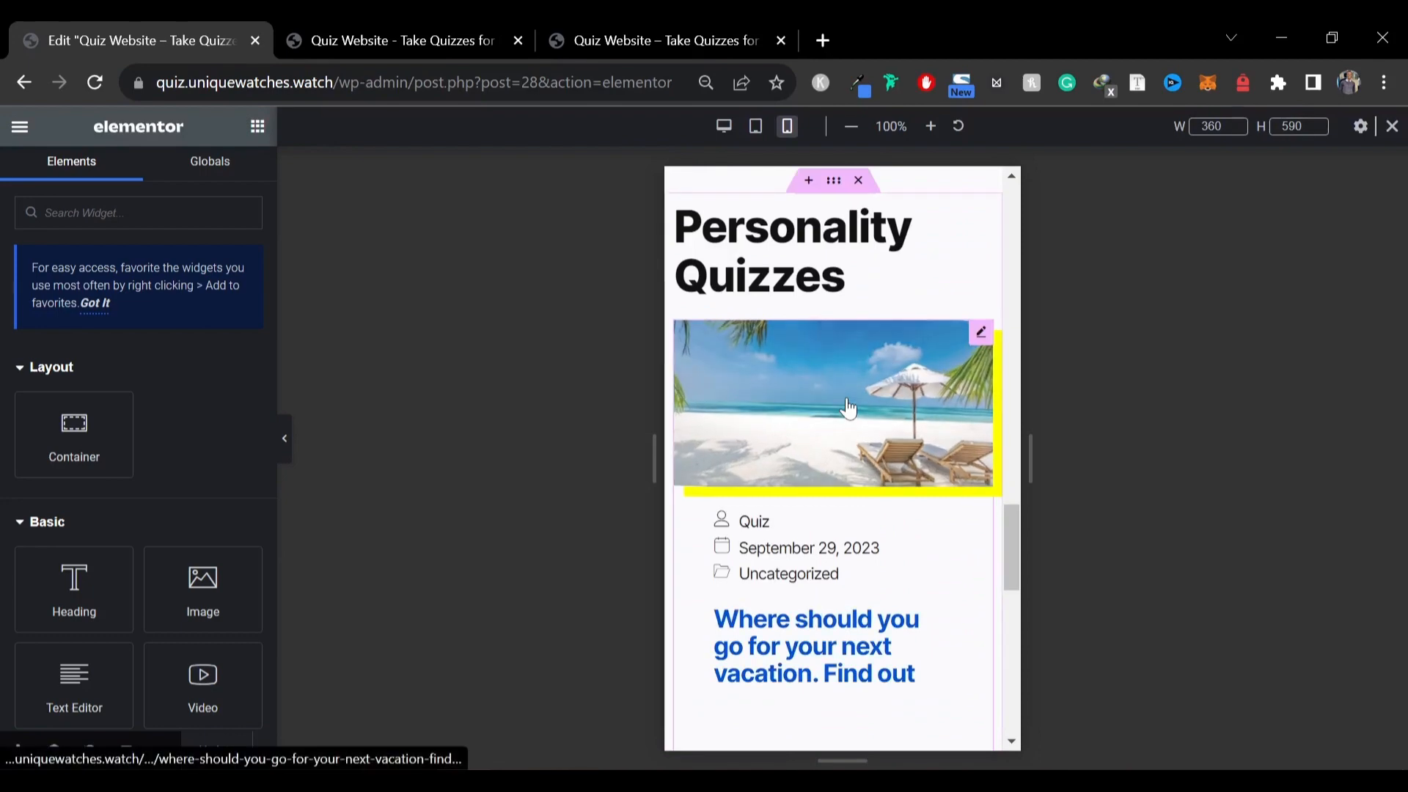
scroll(849, 408, "up", 3)
left_click(755, 126)
Reload the new homepage and scroll through it, comparing the sections with the reference site
left_click(655, 40)
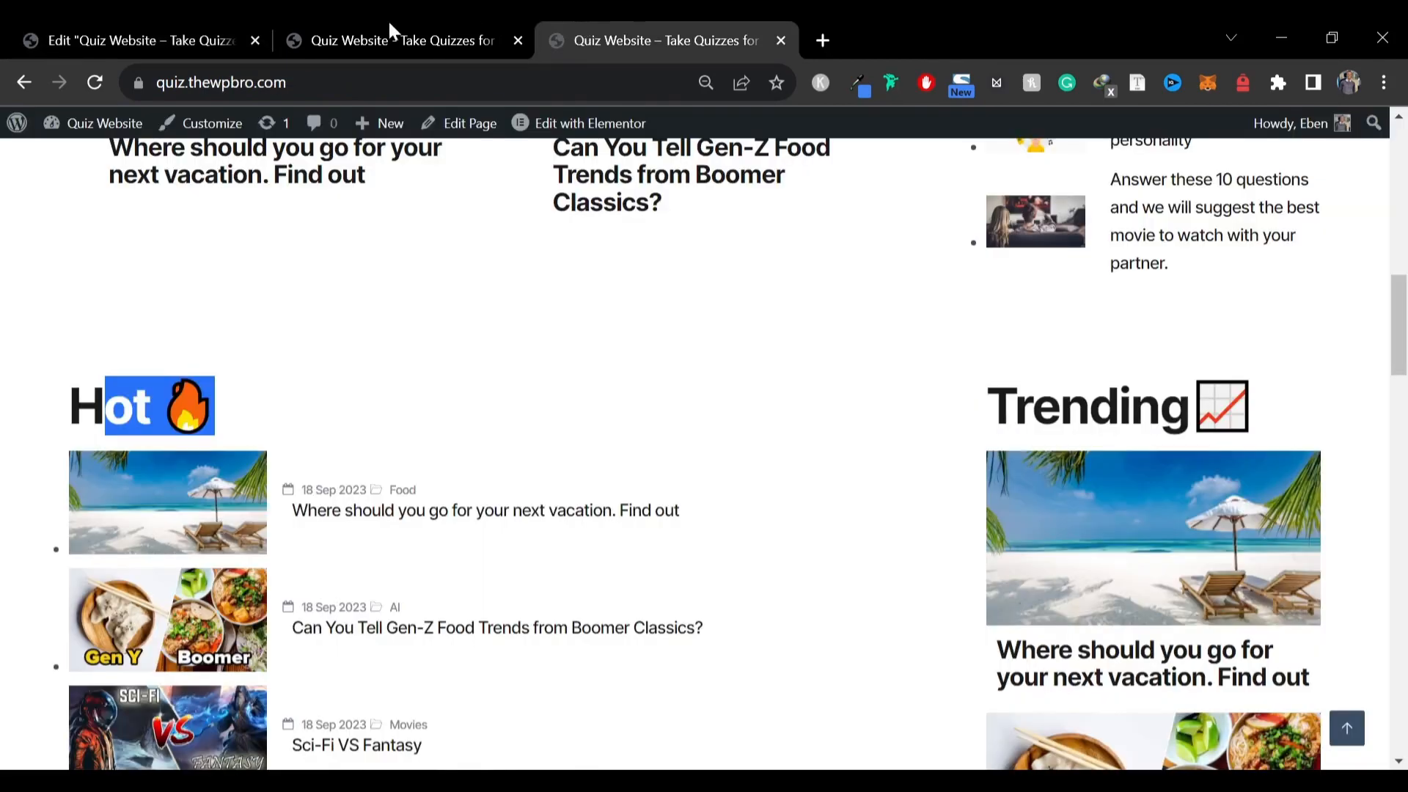
left_click(396, 40)
key("ctrl+plus")
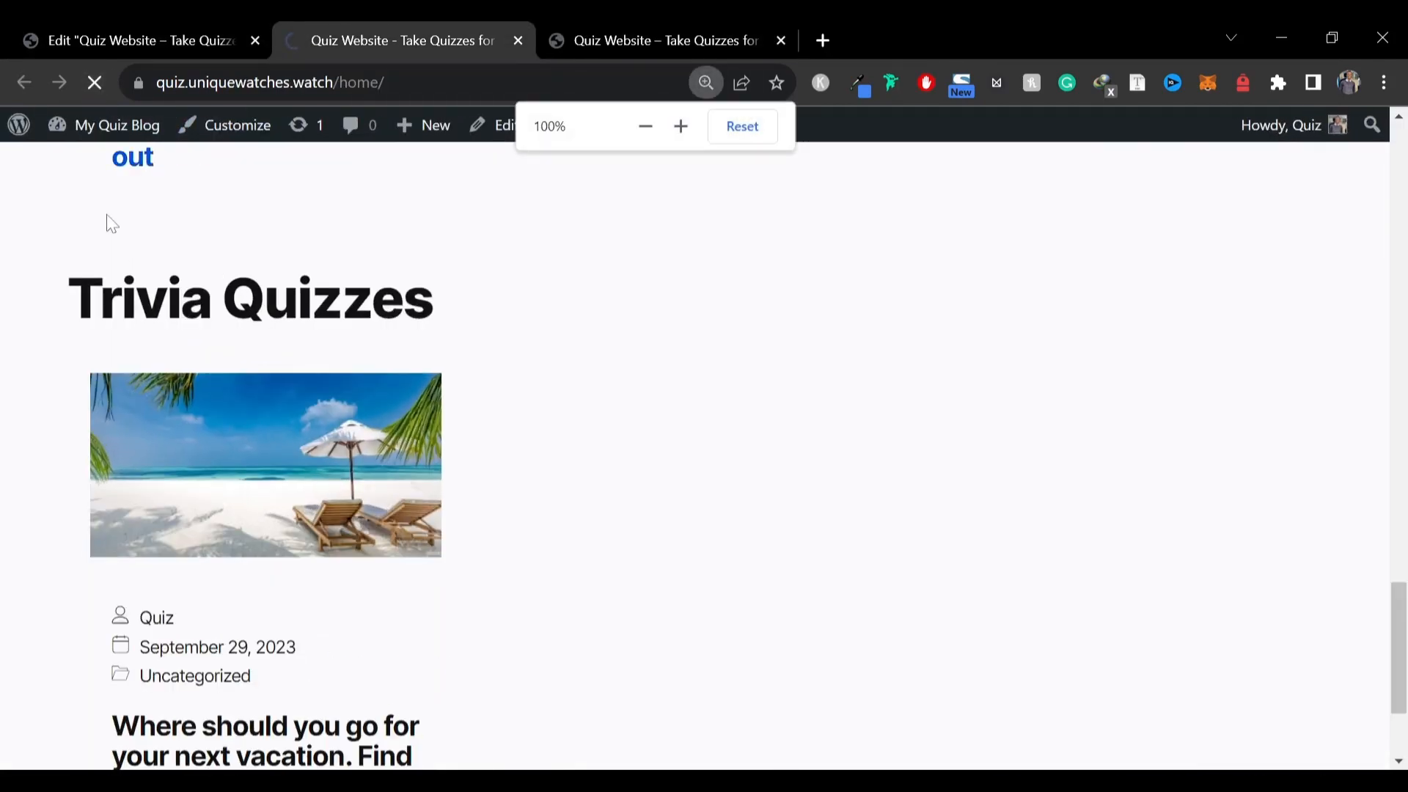
scroll(227, 418, "down", 3)
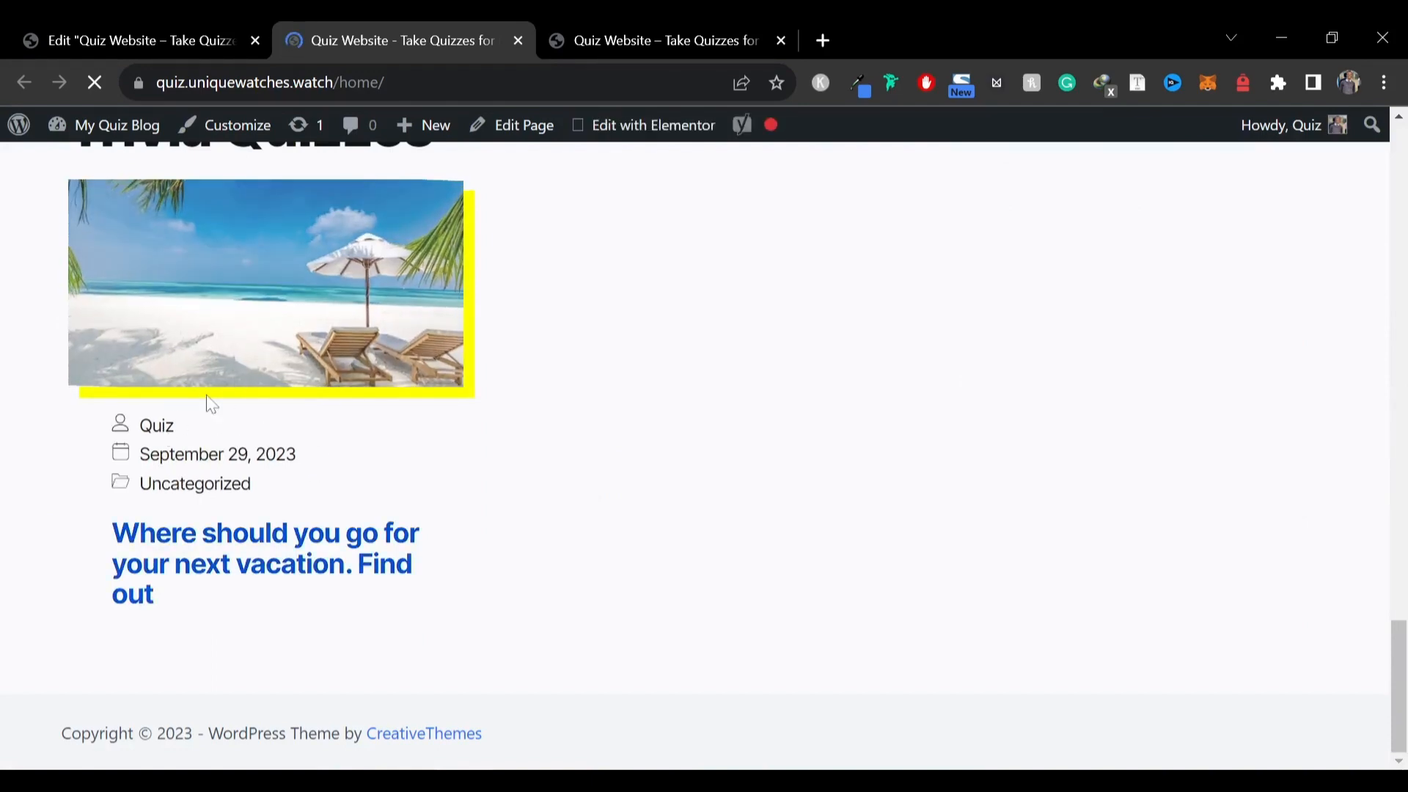
scroll(367, 432, "up", 3)
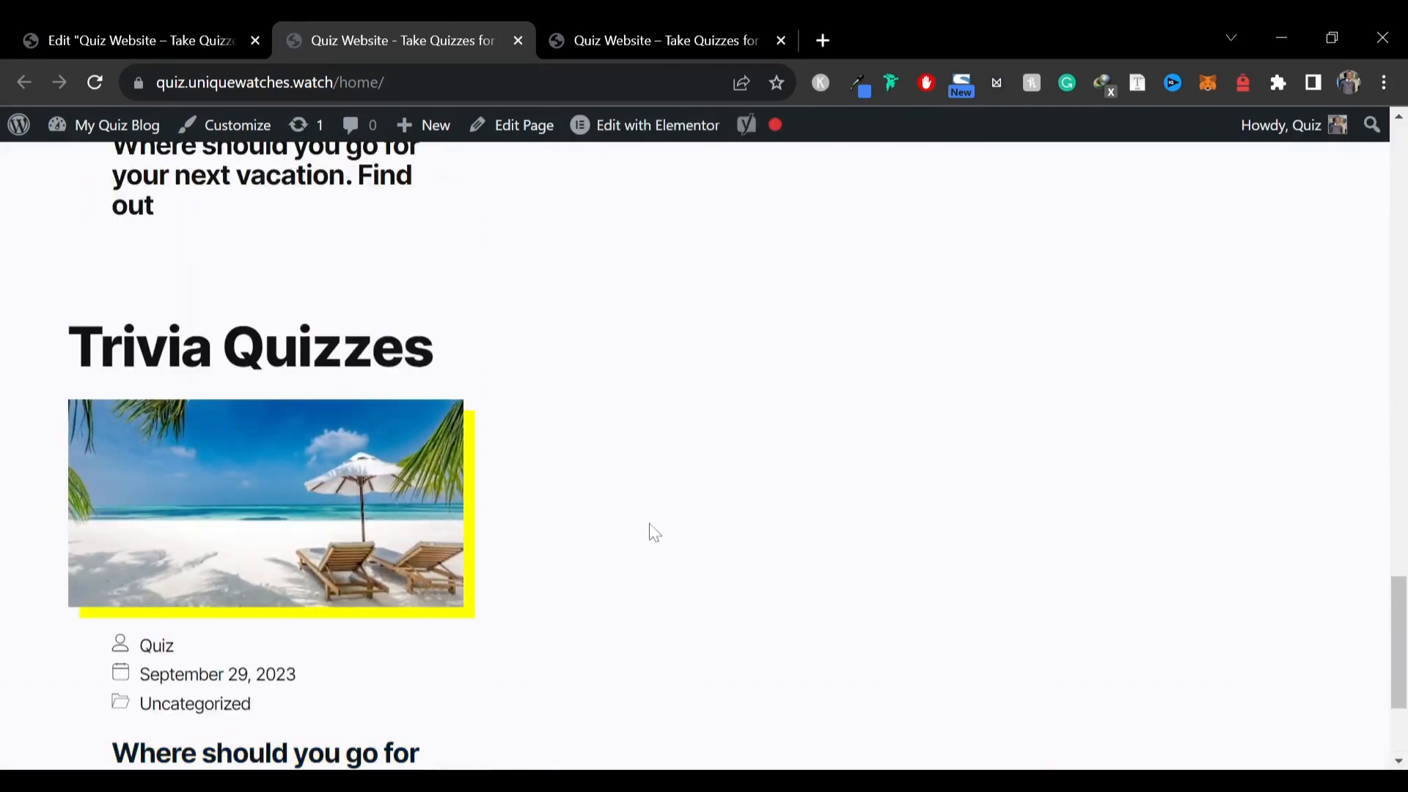
scroll(659, 517, "up", 10)
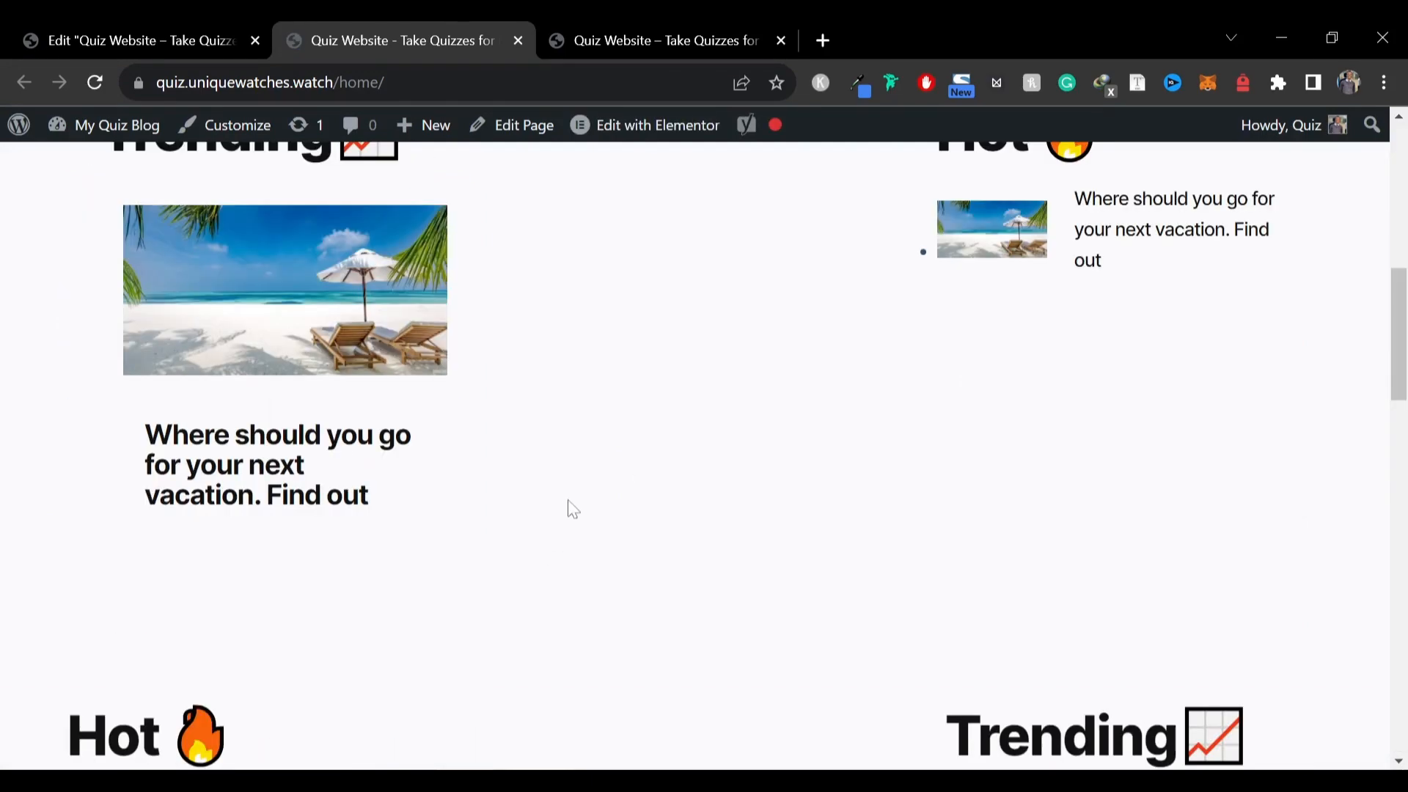
scroll(578, 502, "down", 2)
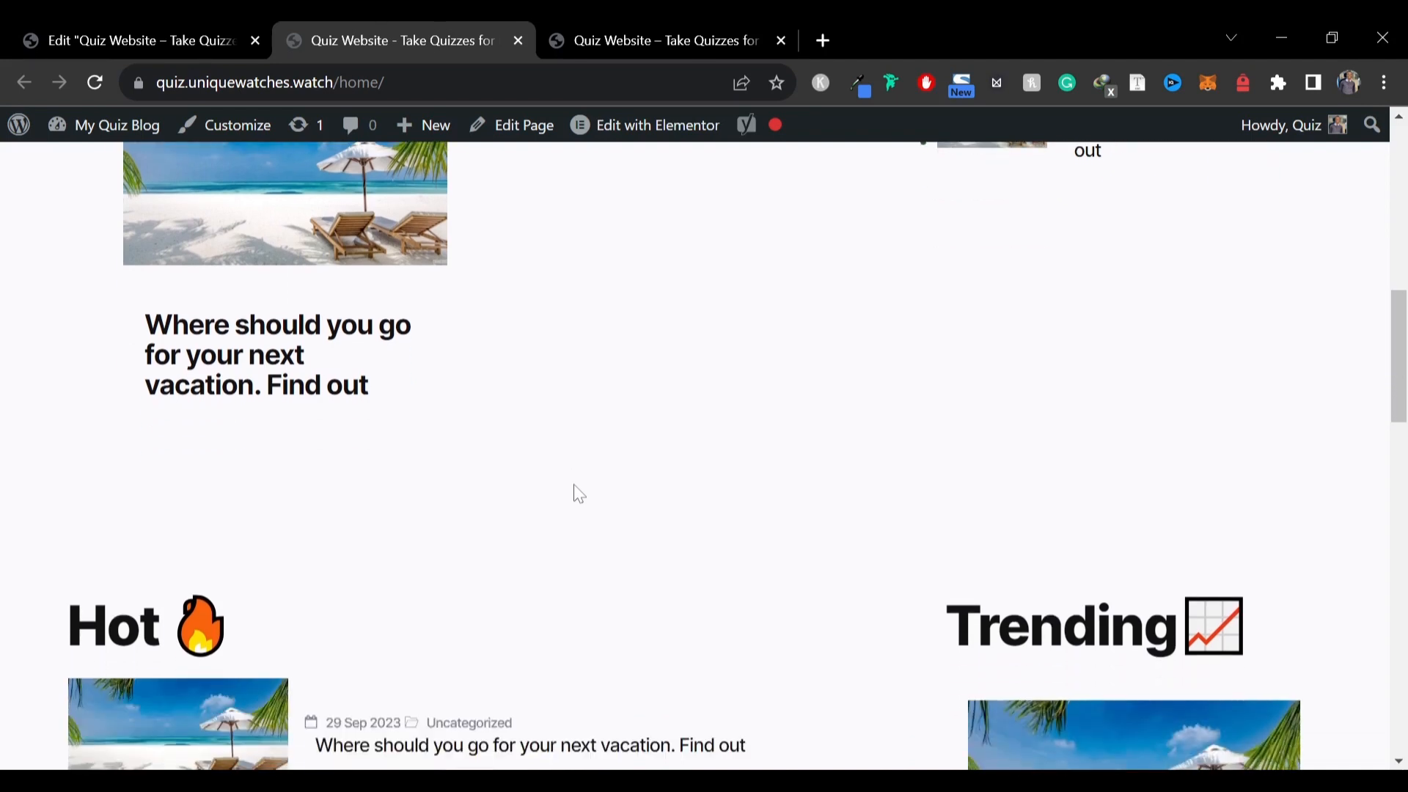
scroll(572, 469, "down", 15)
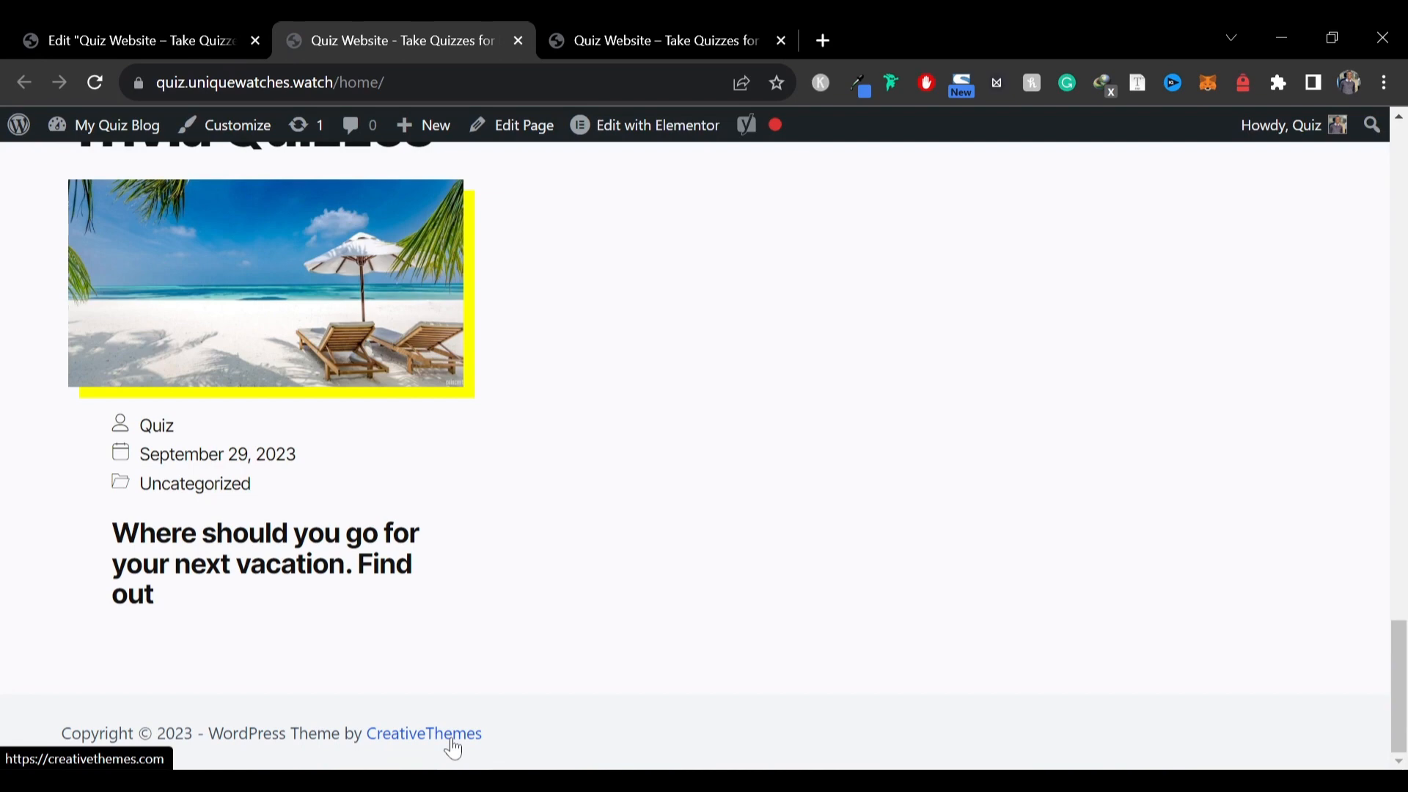
In the theme Customizer, change the footer copyright text to "Copyright © {current_year} - Built by Quiz" and publish
left_click(253, 138)
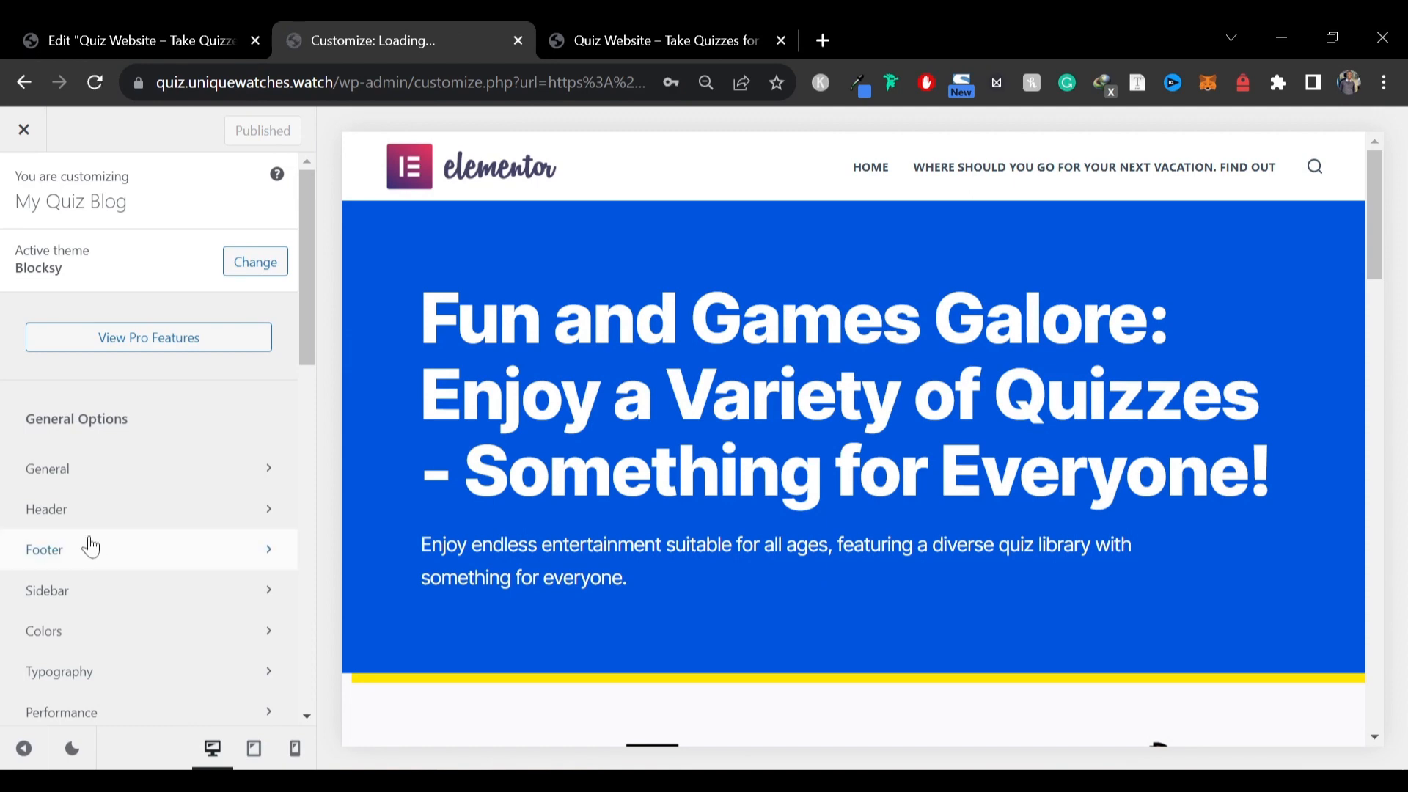
left_click(91, 549)
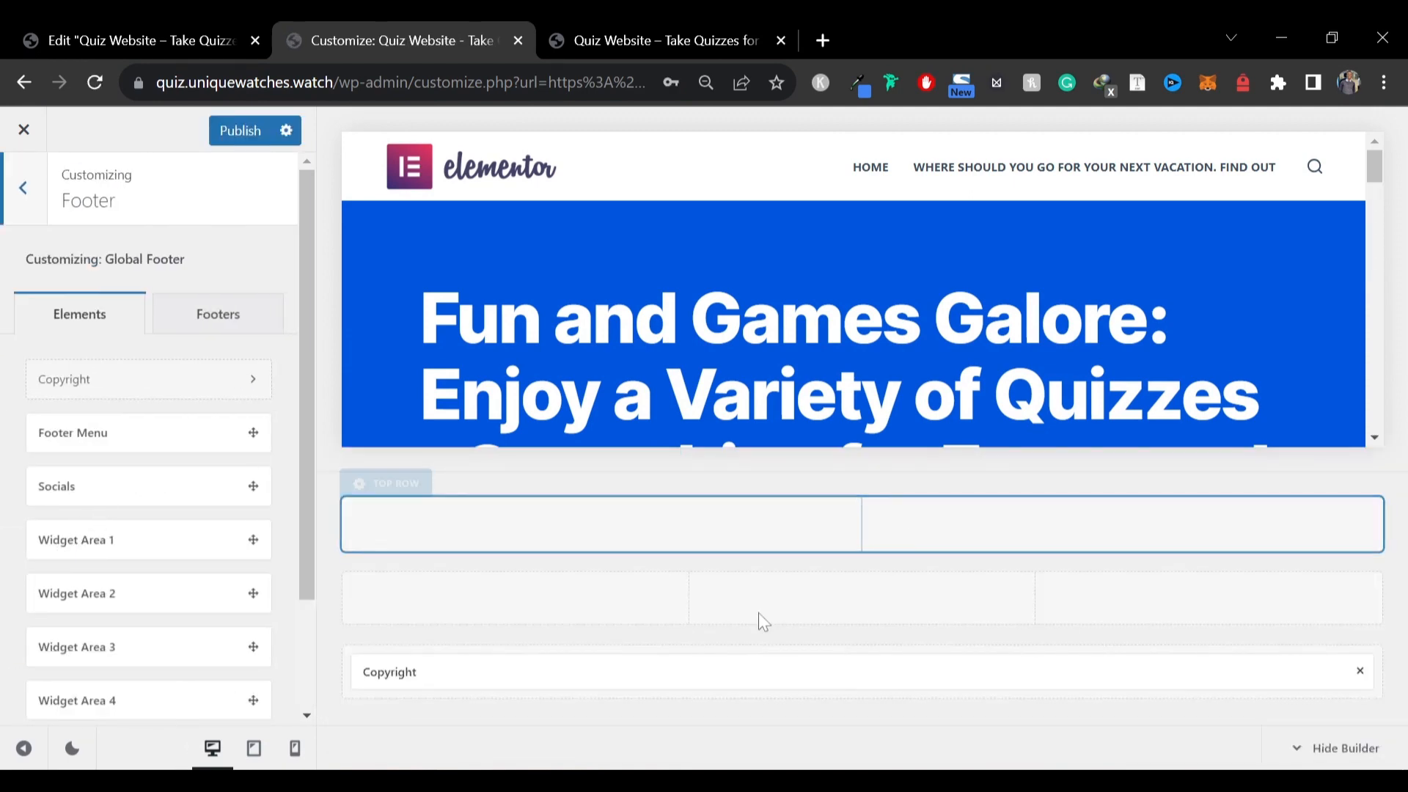
left_click(540, 671)
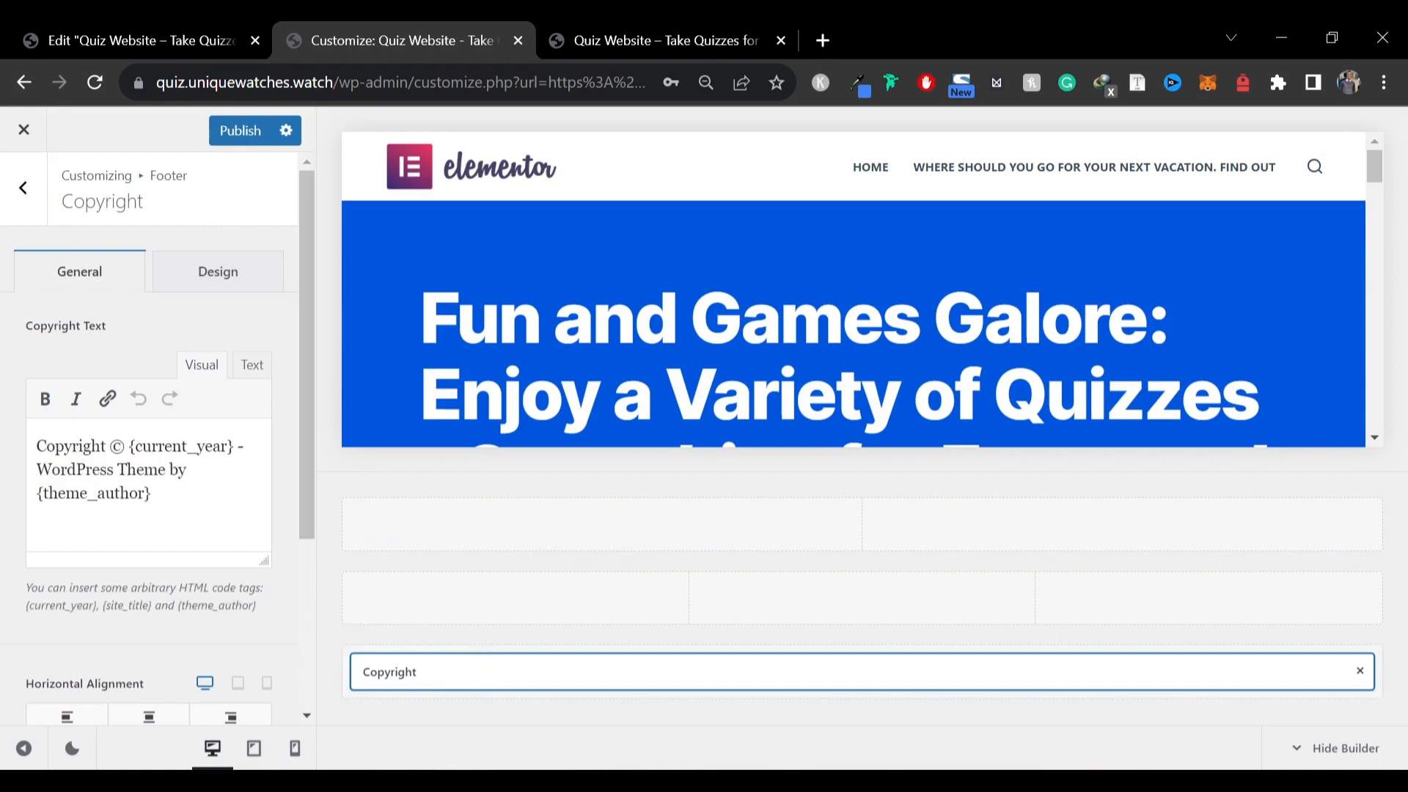
left_click_drag(36, 469, 152, 493)
key("BackSpace")
type("Built")
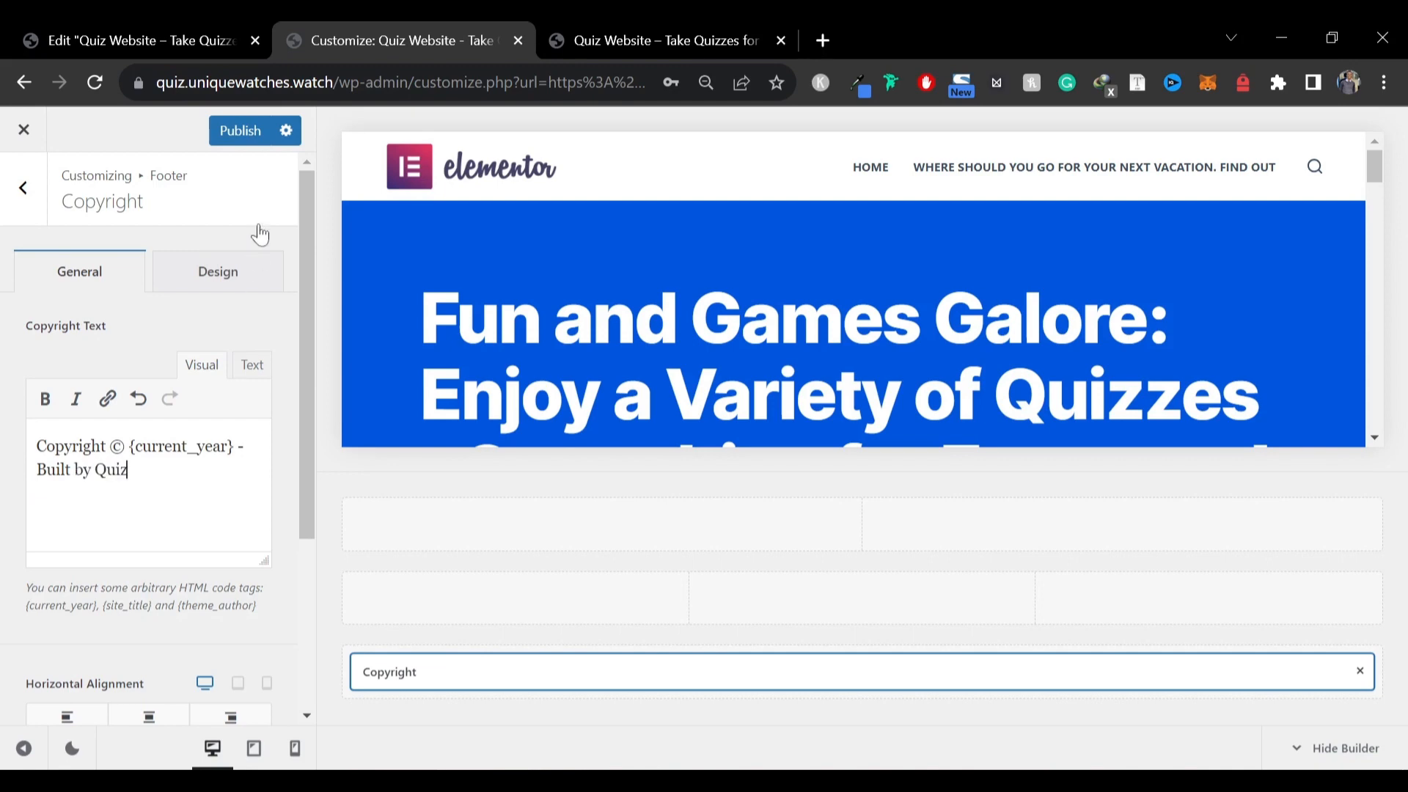
left_click(241, 139)
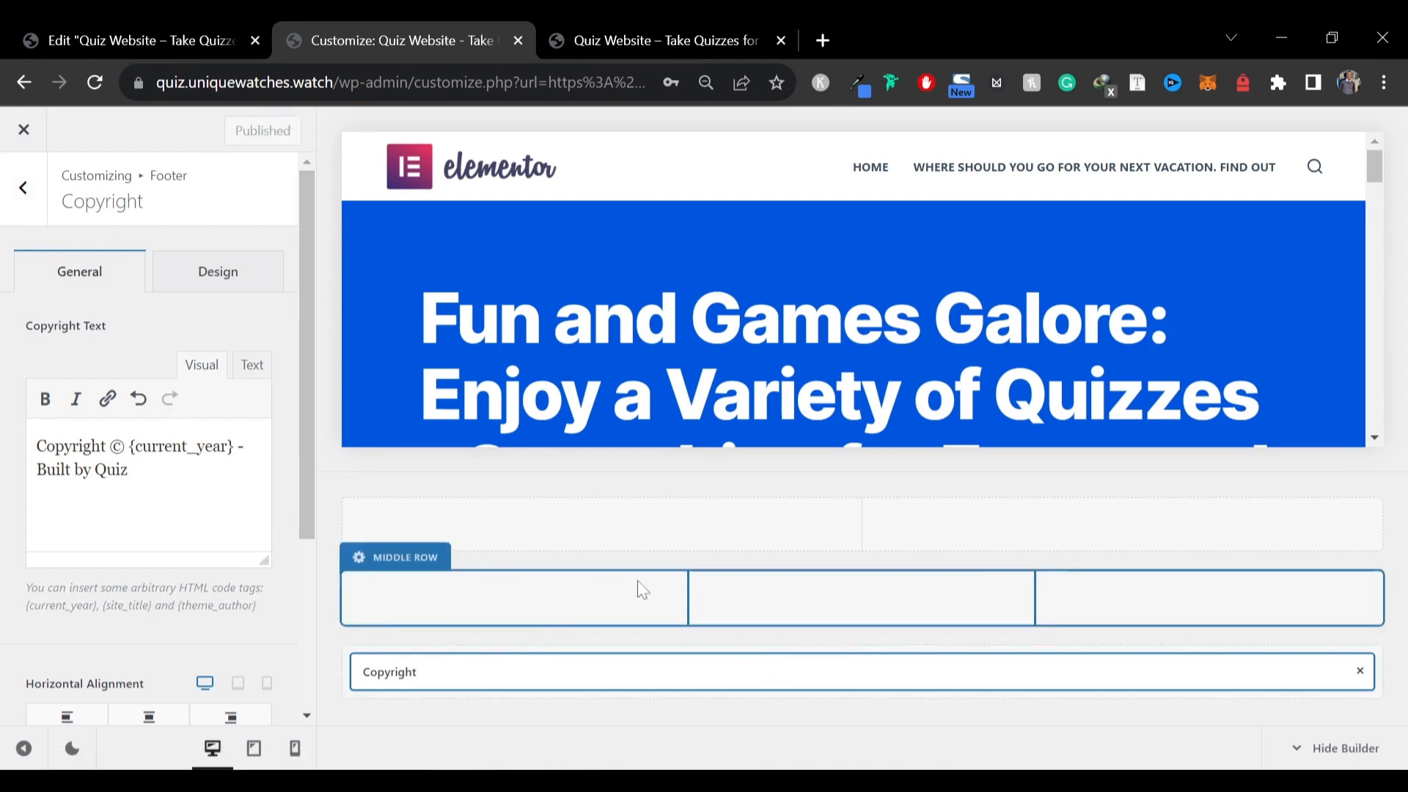
Place Widget Area 1, 2 and 3 into the three columns of the footer's middle row
left_click(22, 187)
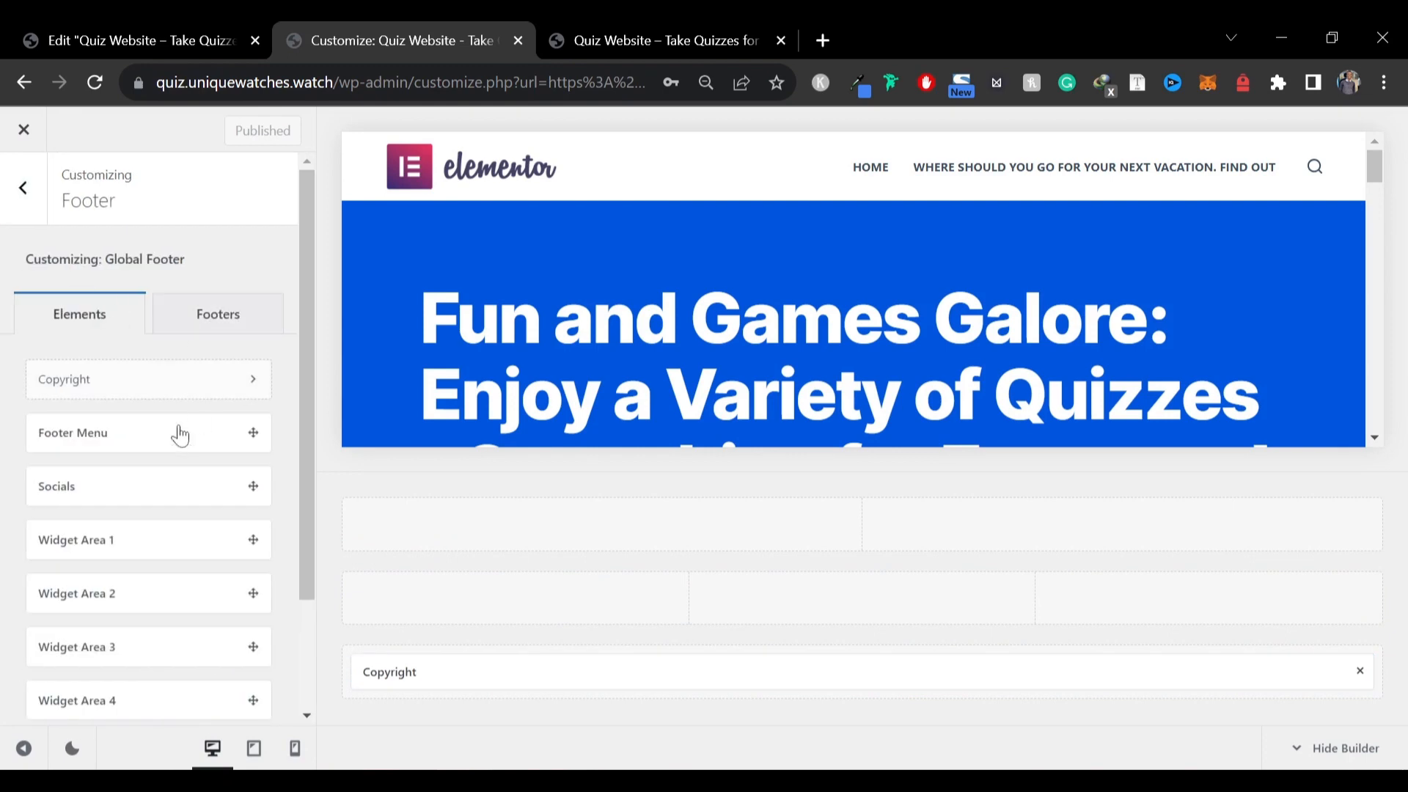
left_click_drag(125, 539, 440, 605)
left_click_drag(104, 597, 807, 612)
left_click_drag(568, 640, 1122, 604)
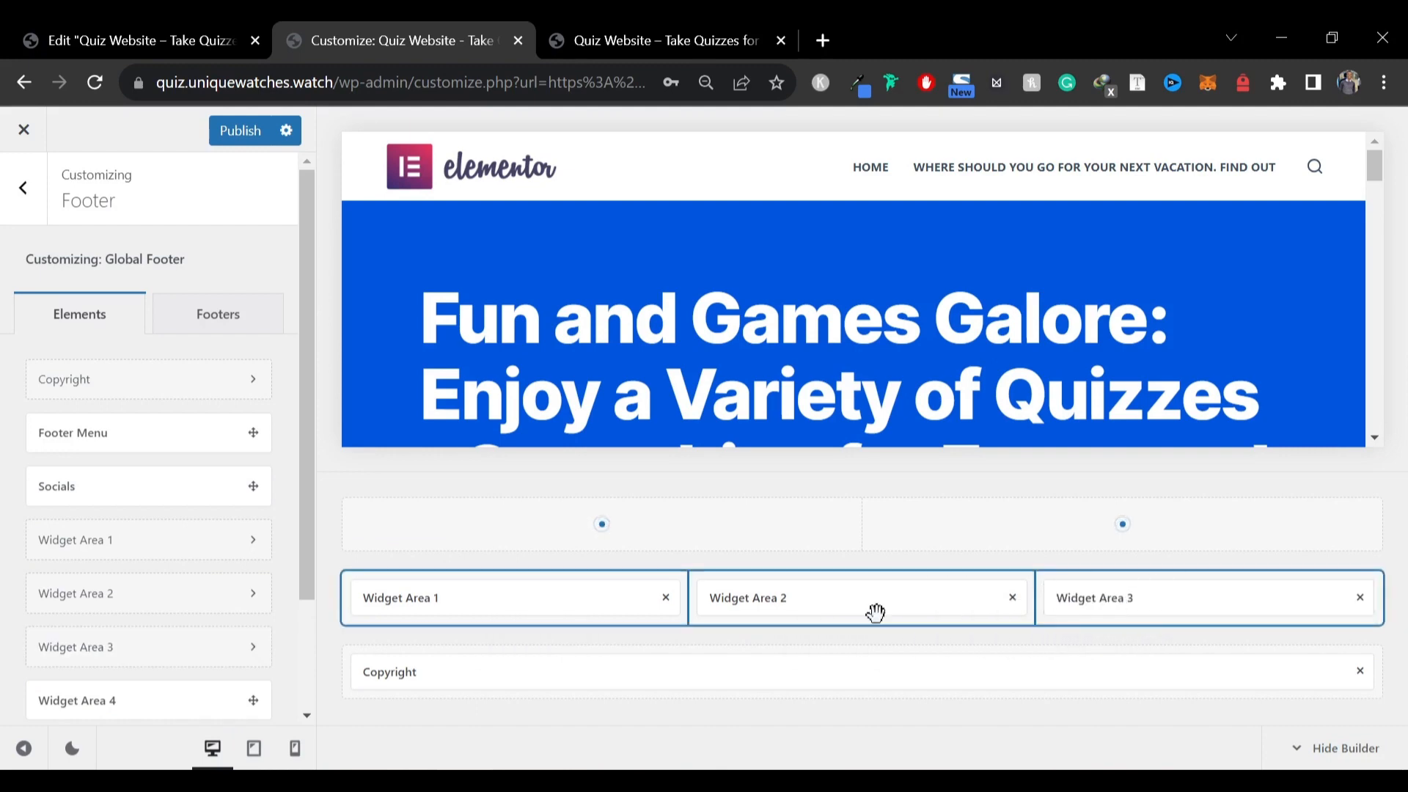
Add a paragraph block to footer Widget Area 1 and paste the text "Enjoy endless entertainment suitable for all ages, featuring a diverse quiz library with something for everyone."
left_click(424, 586)
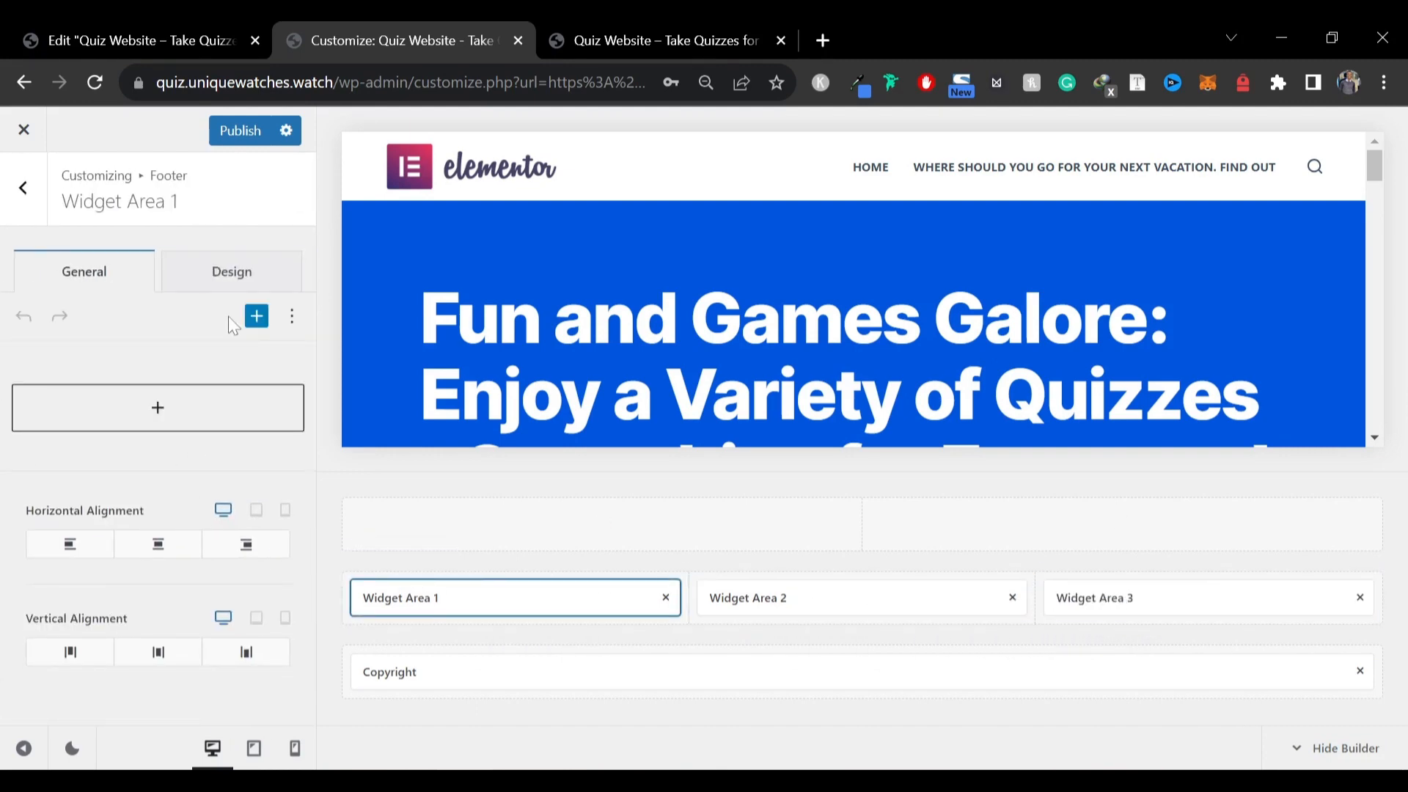
left_click(117, 409)
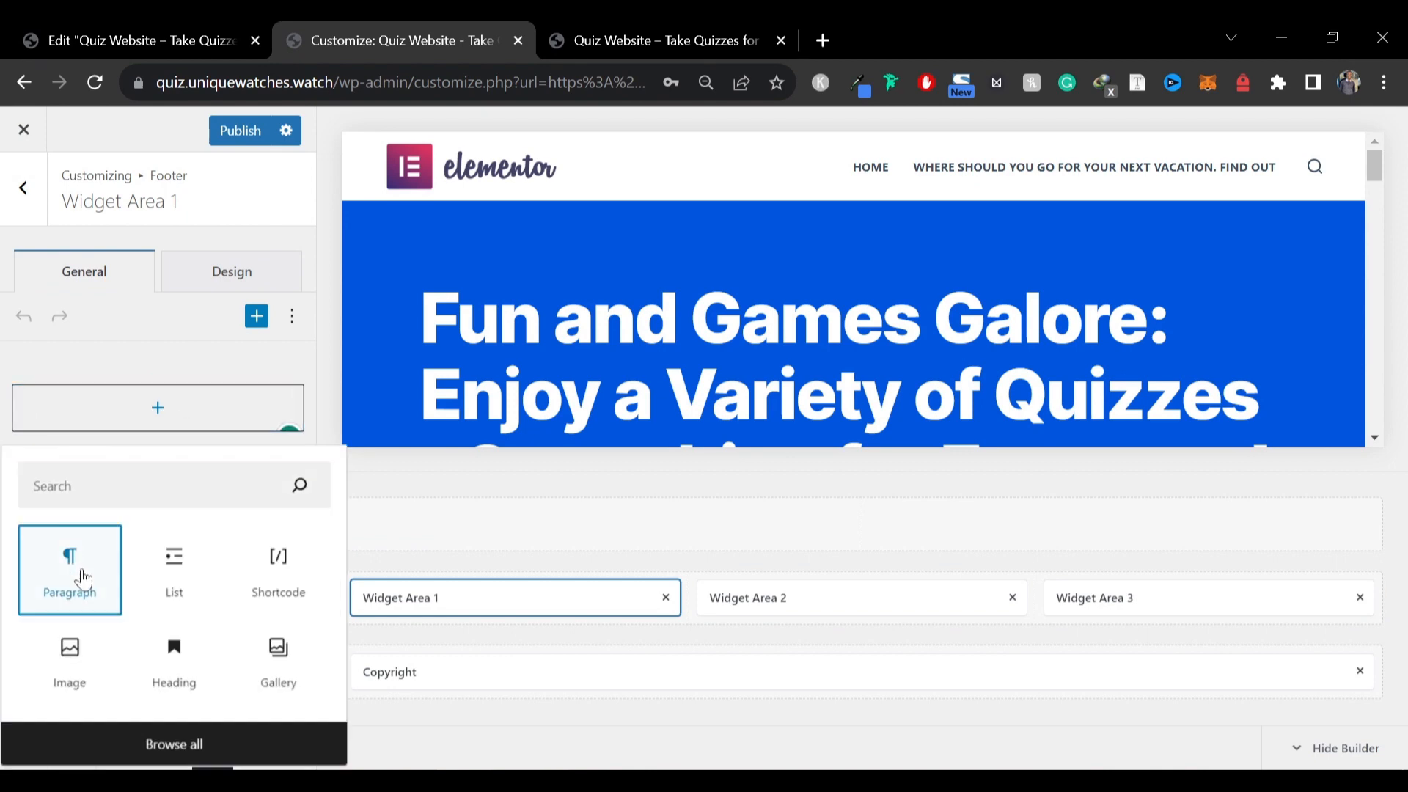
left_click(102, 421)
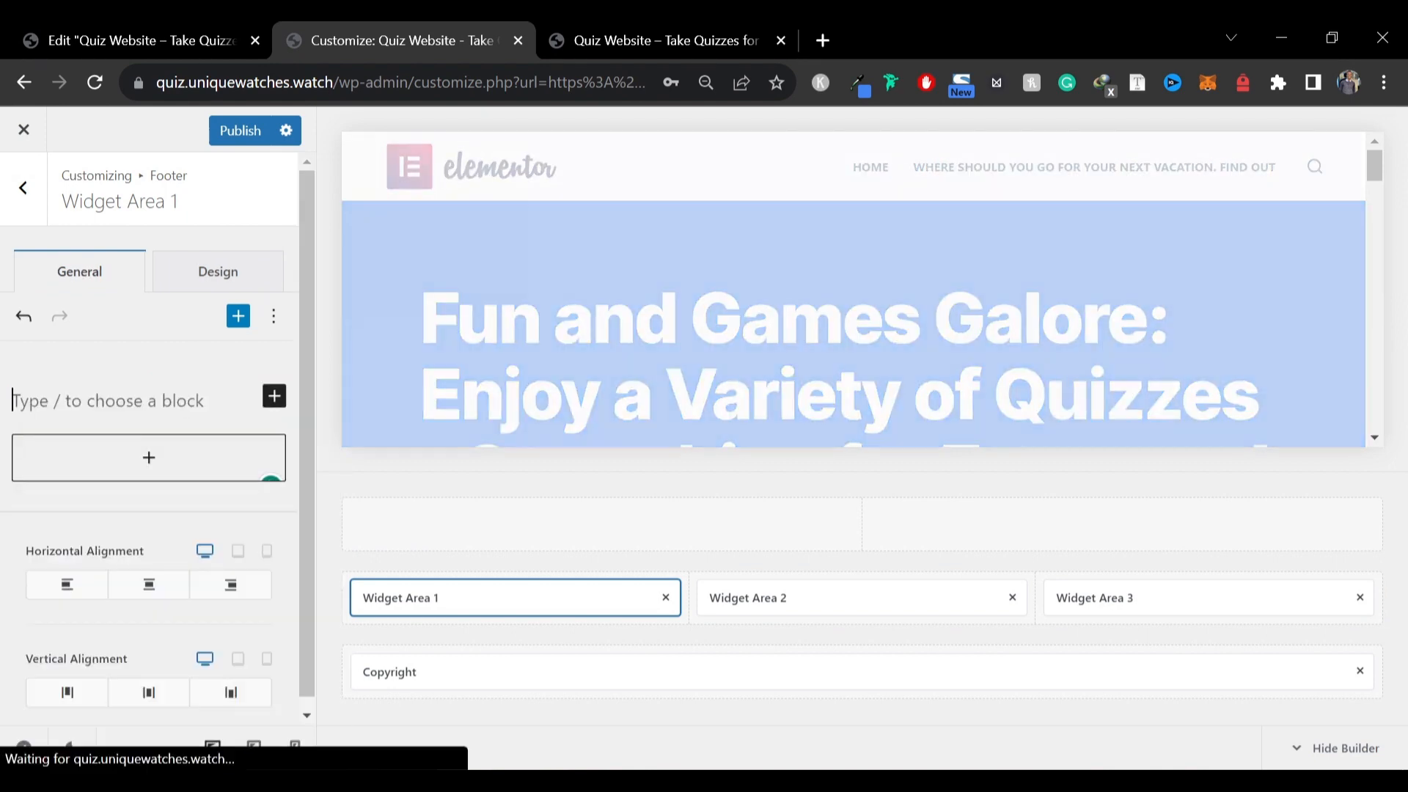
key("super+v")
scroll(121, 352, "up", 2)
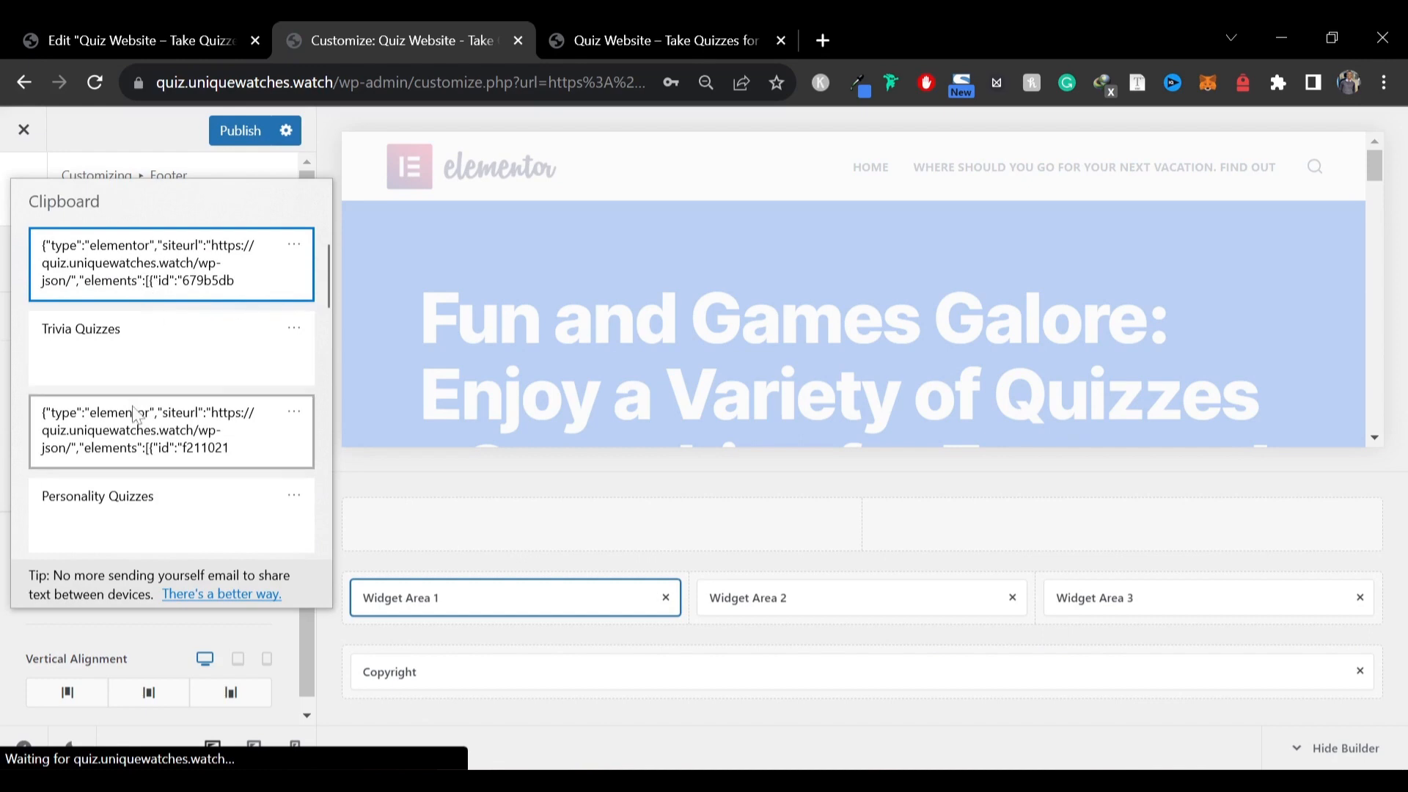
scroll(132, 424, "down", 3)
scroll(131, 440, "down", 6)
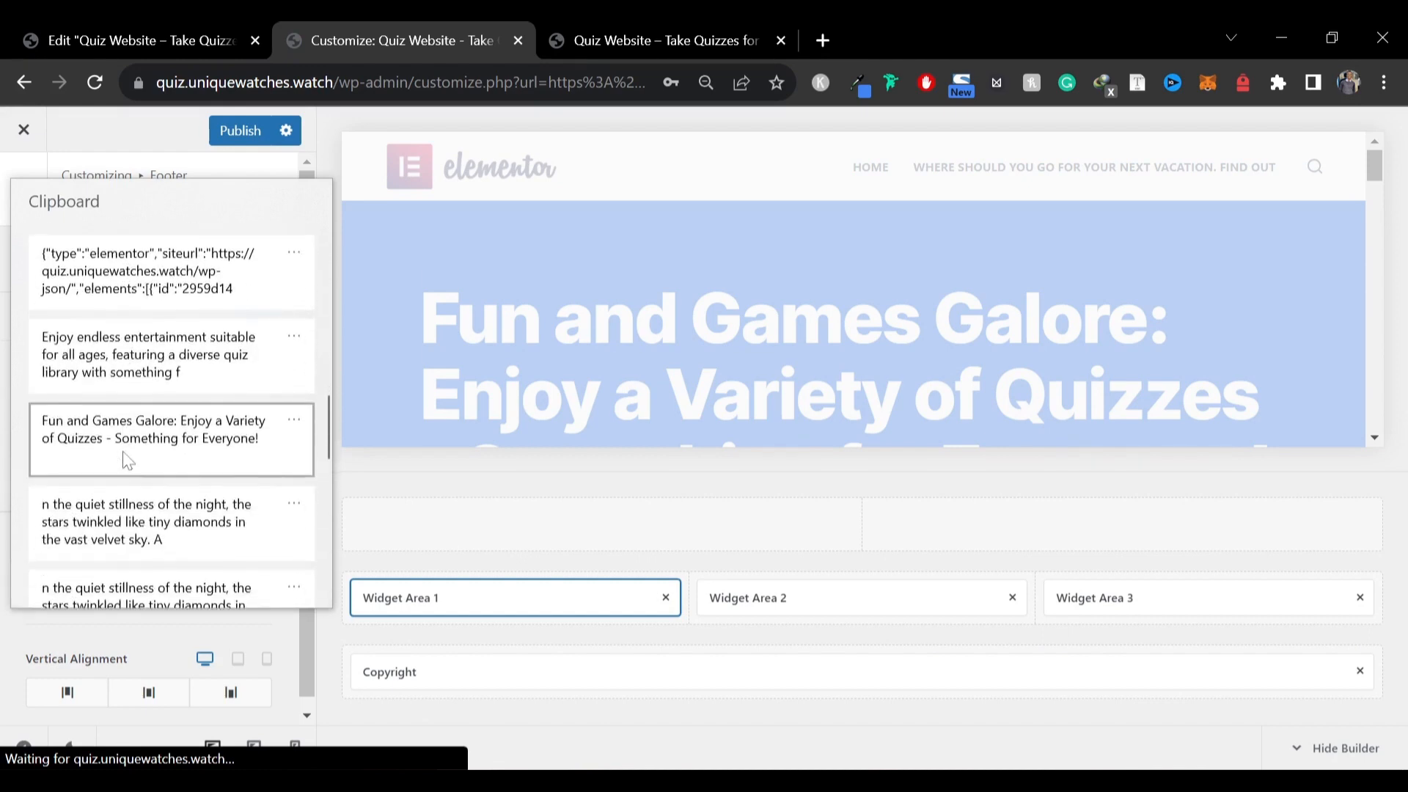
left_click(147, 356)
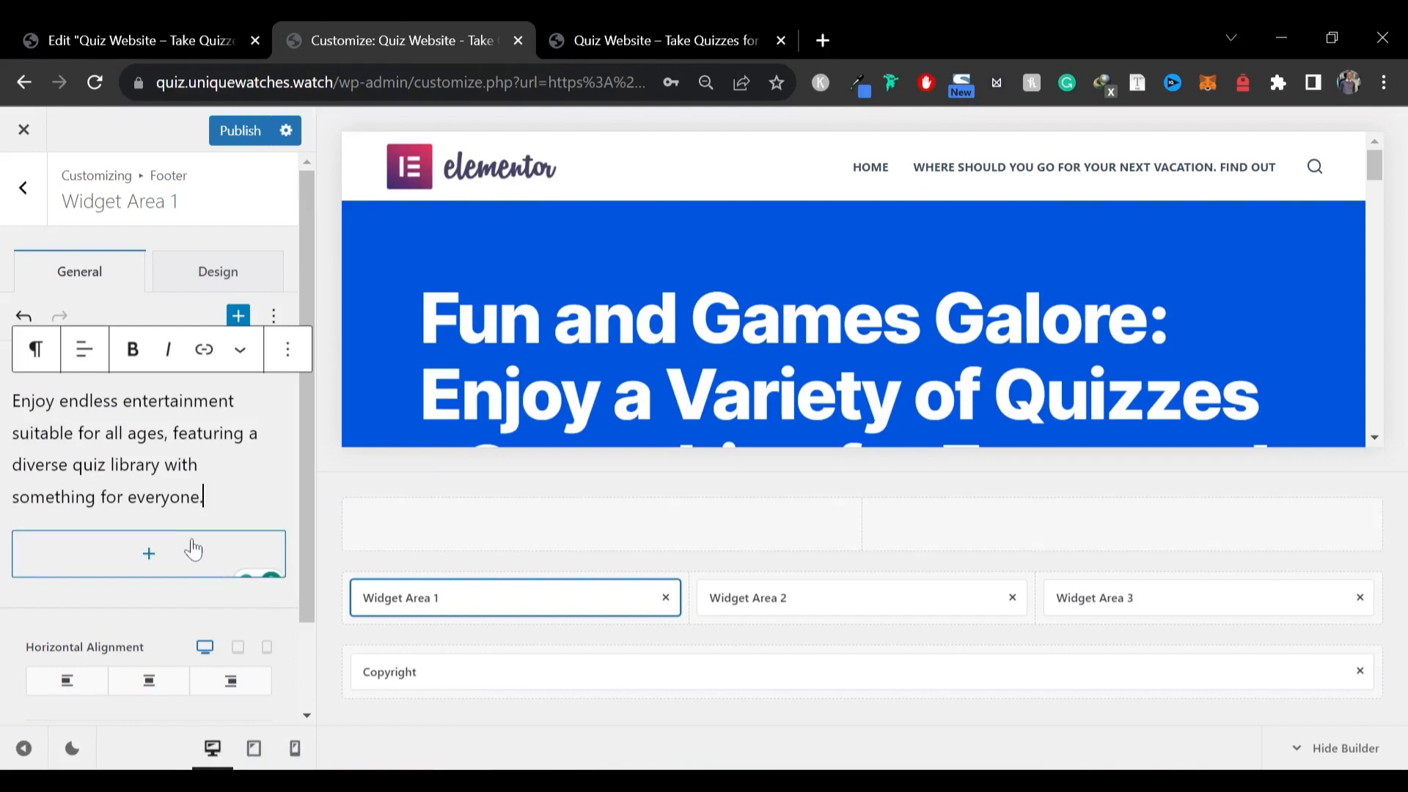
Try to add a bold "About" title line above the description and convert it into a heading
left_click(12, 402)
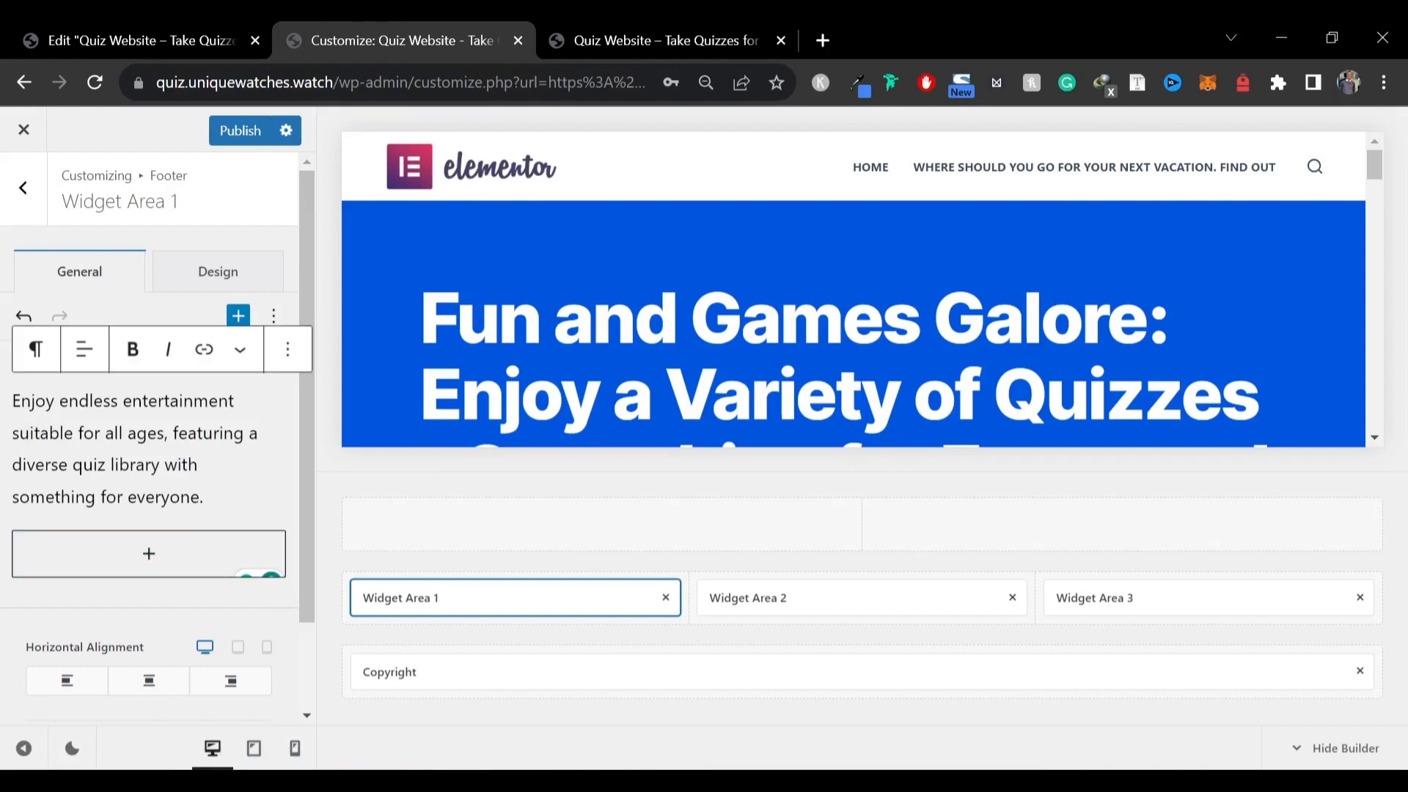
type("About")
key("Return")
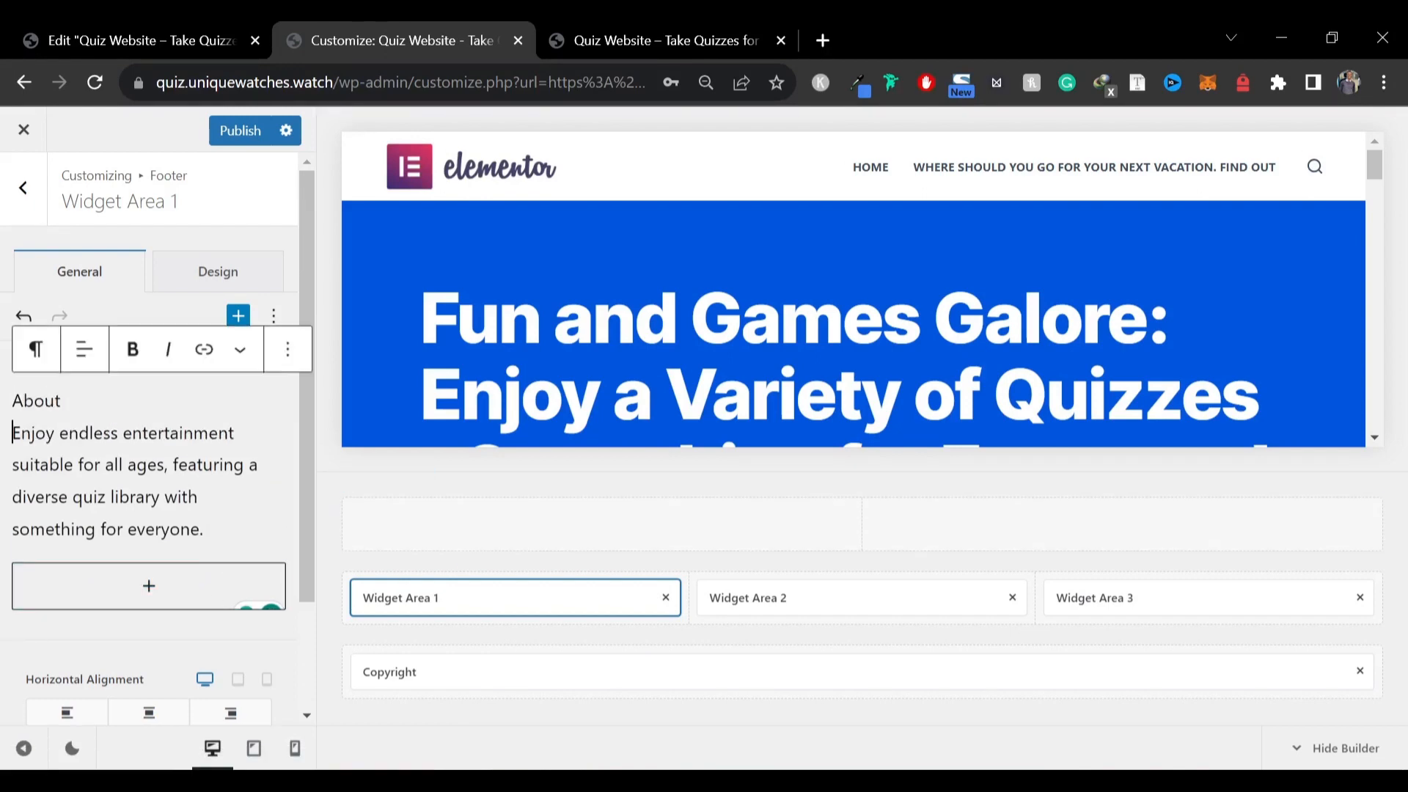
double_click(35, 400)
key("ctrl+b")
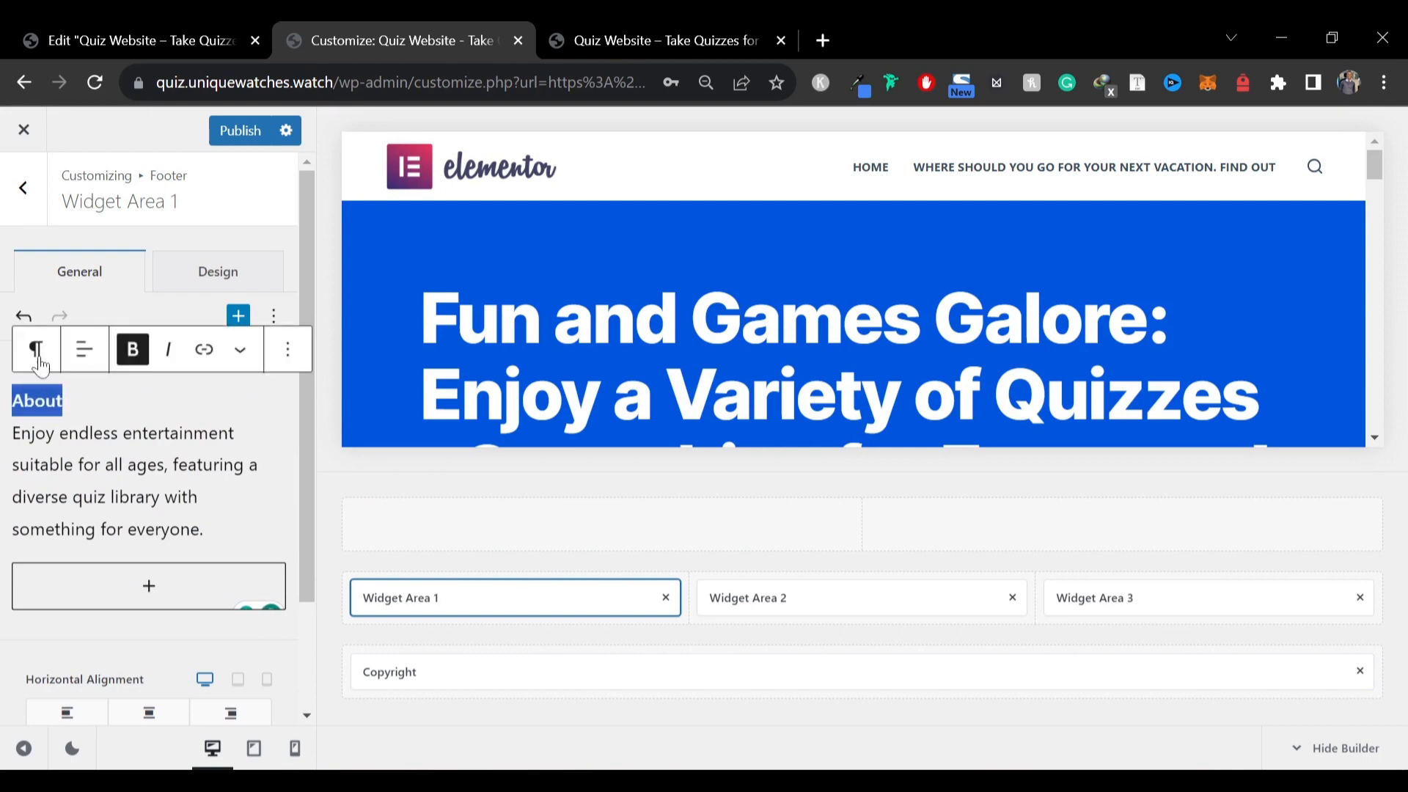
left_click(36, 351)
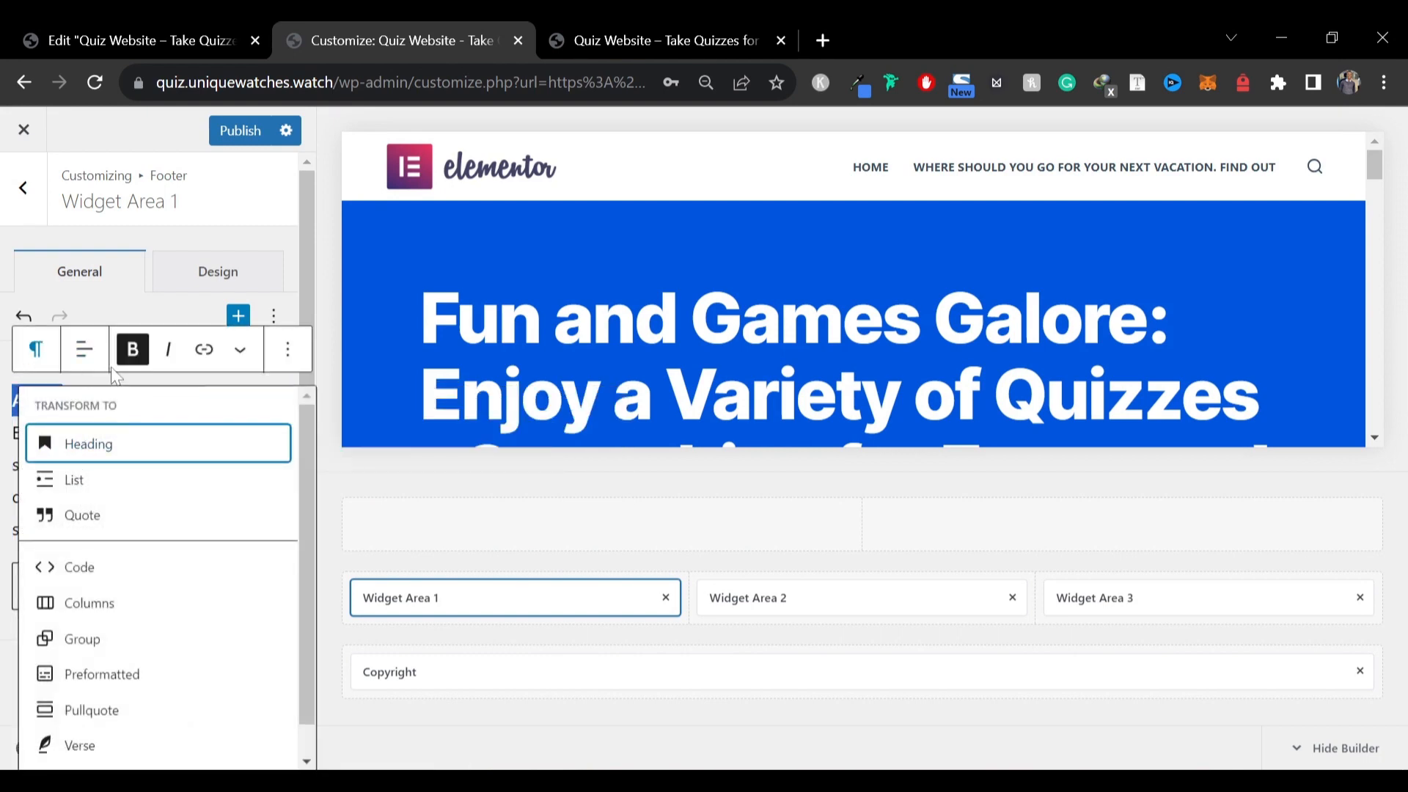
left_click(9, 402)
left_click(63, 401)
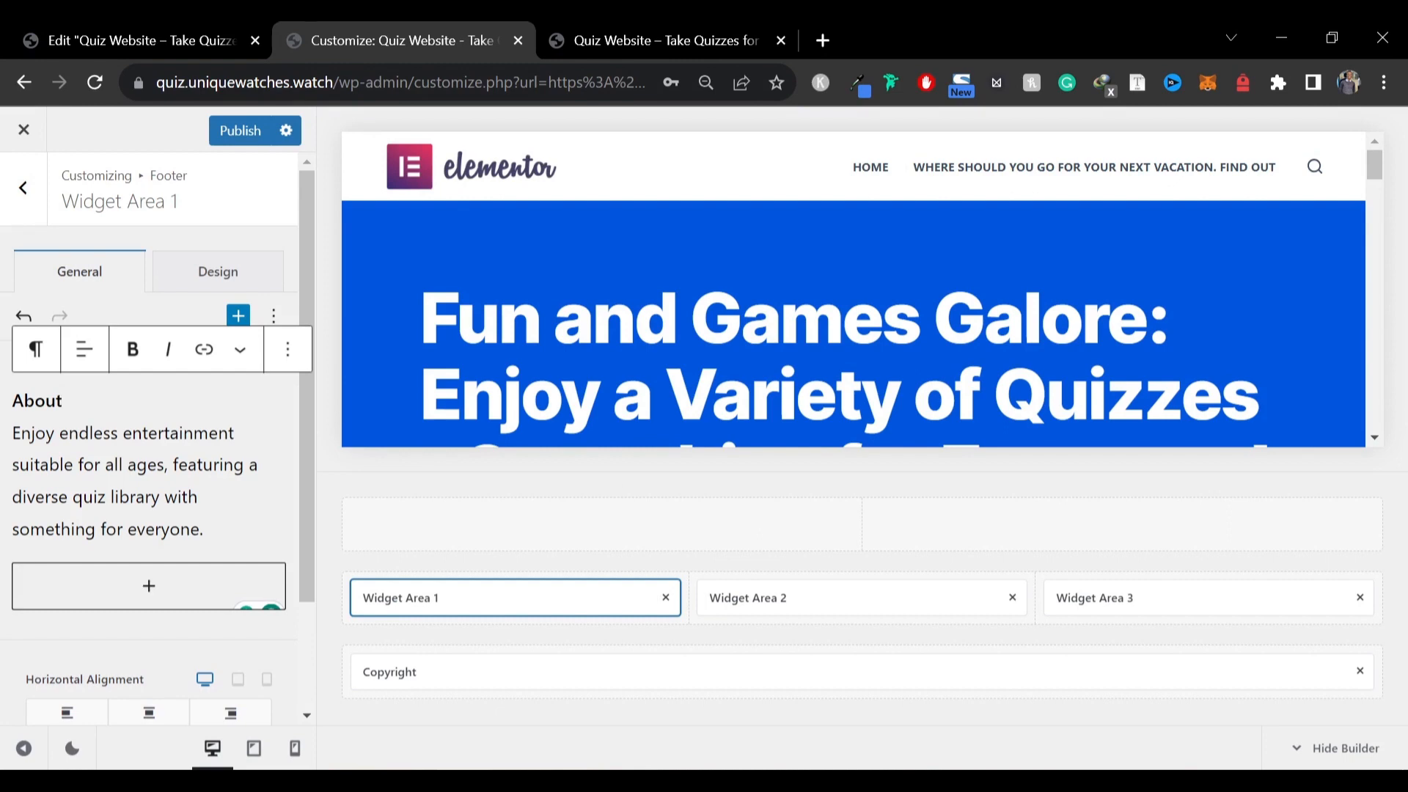
key("Return")
double_click(42, 385)
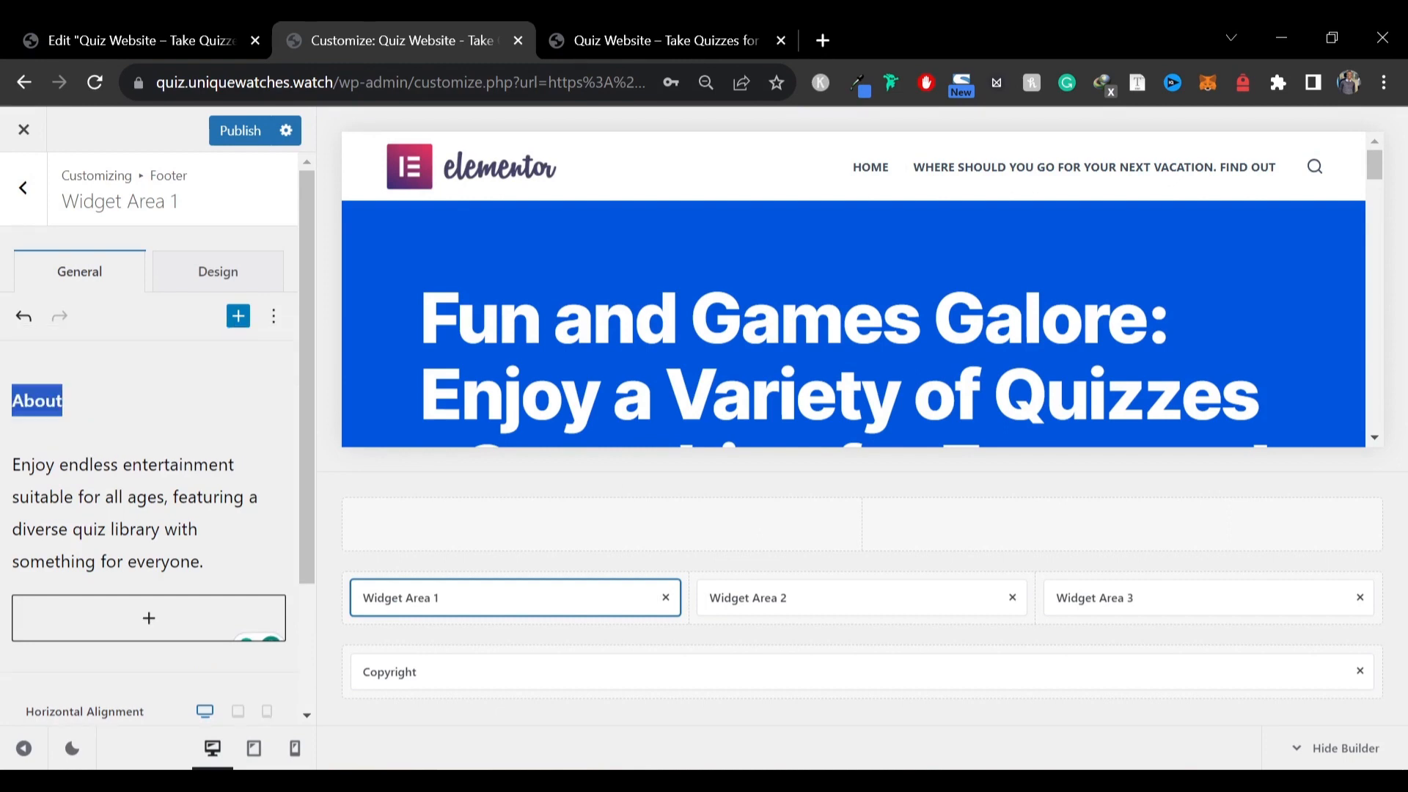
left_click(63, 401)
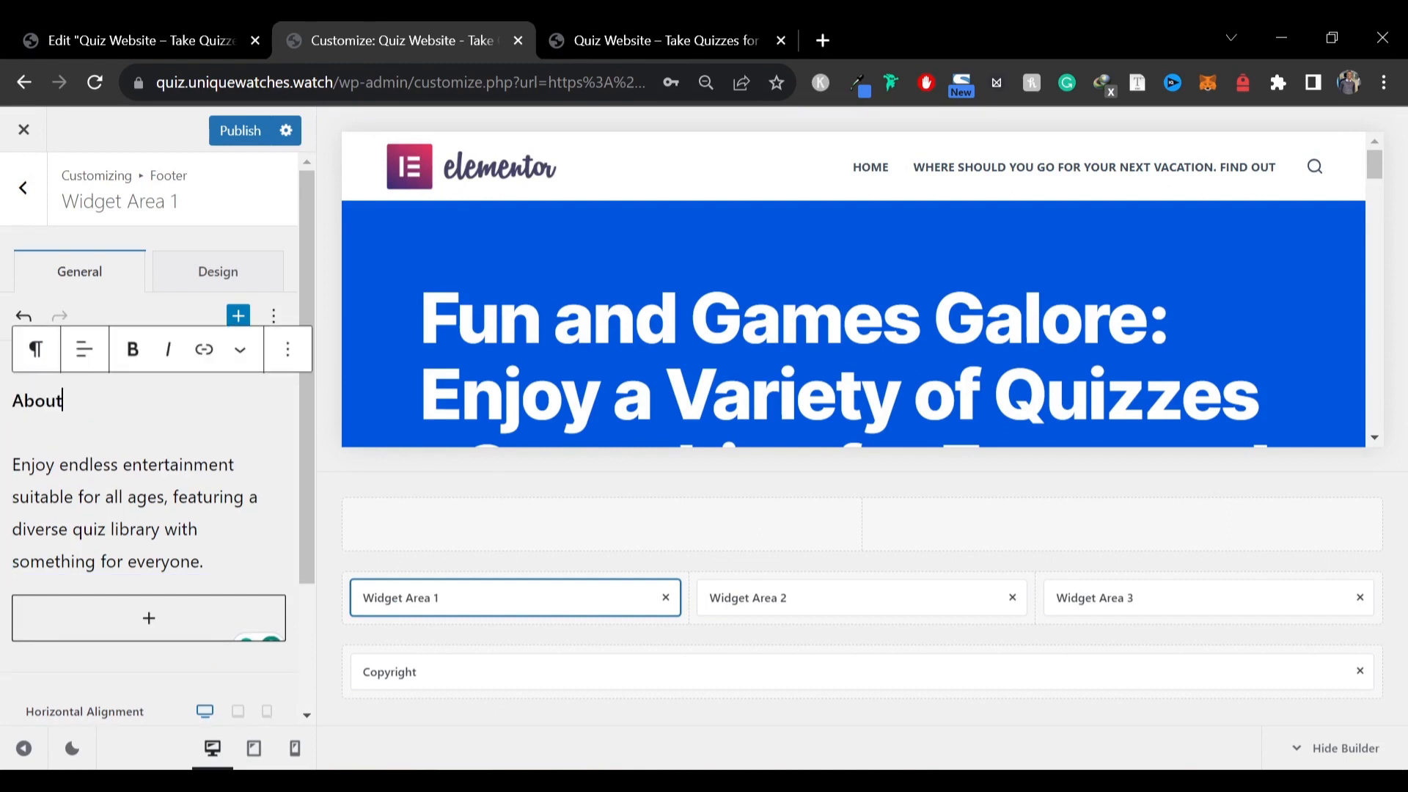
double_click(36, 401)
left_click(35, 349)
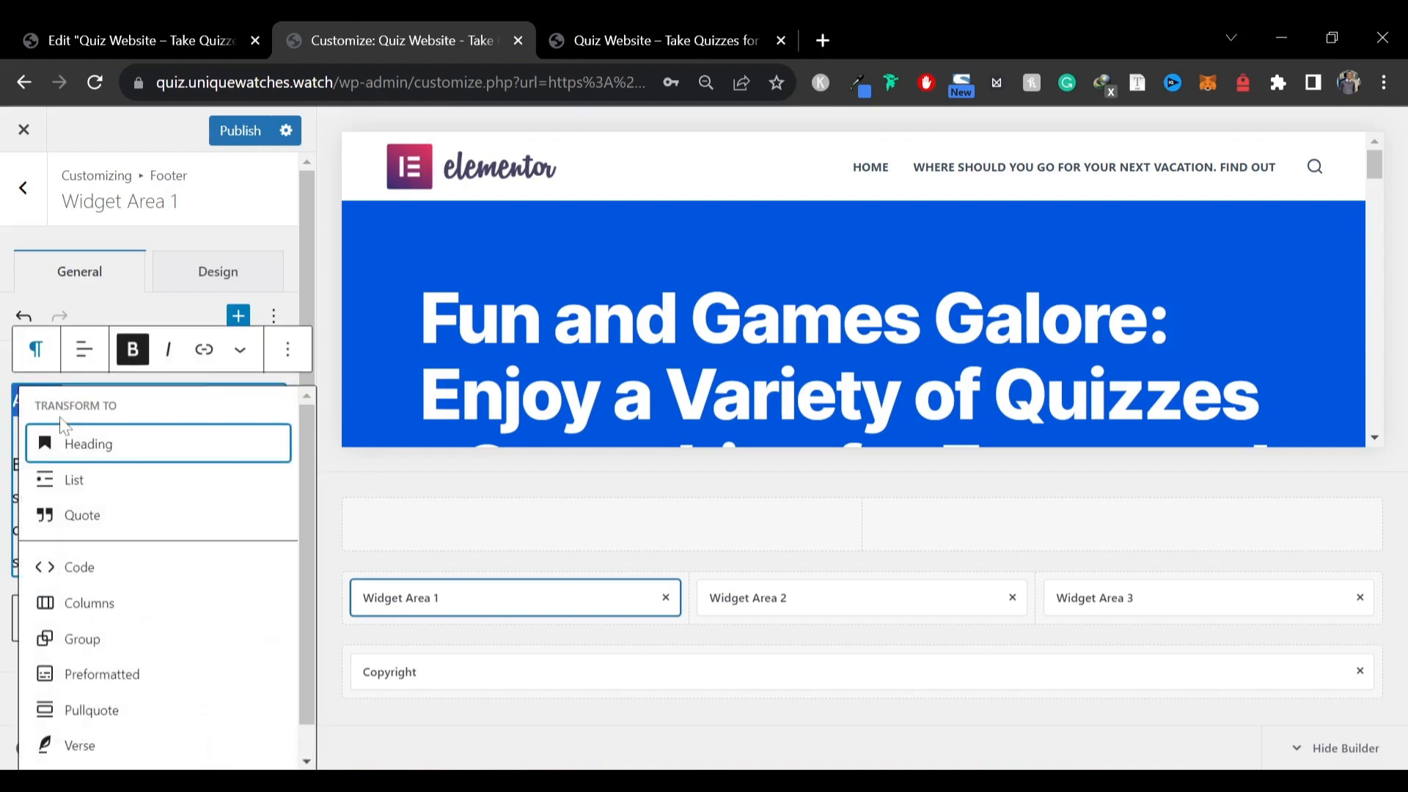
left_click(99, 459)
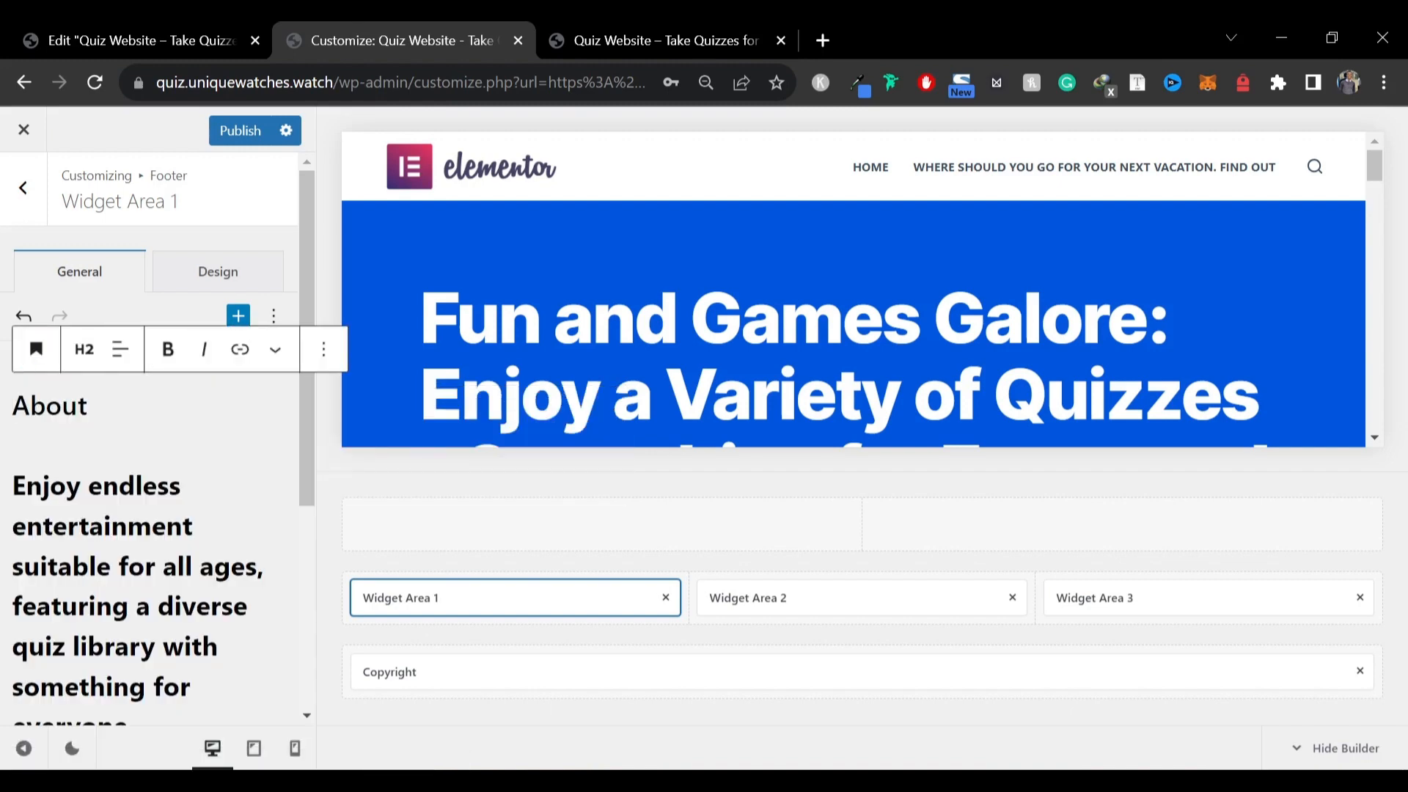
key("ctrl+z")
left_click(22, 464)
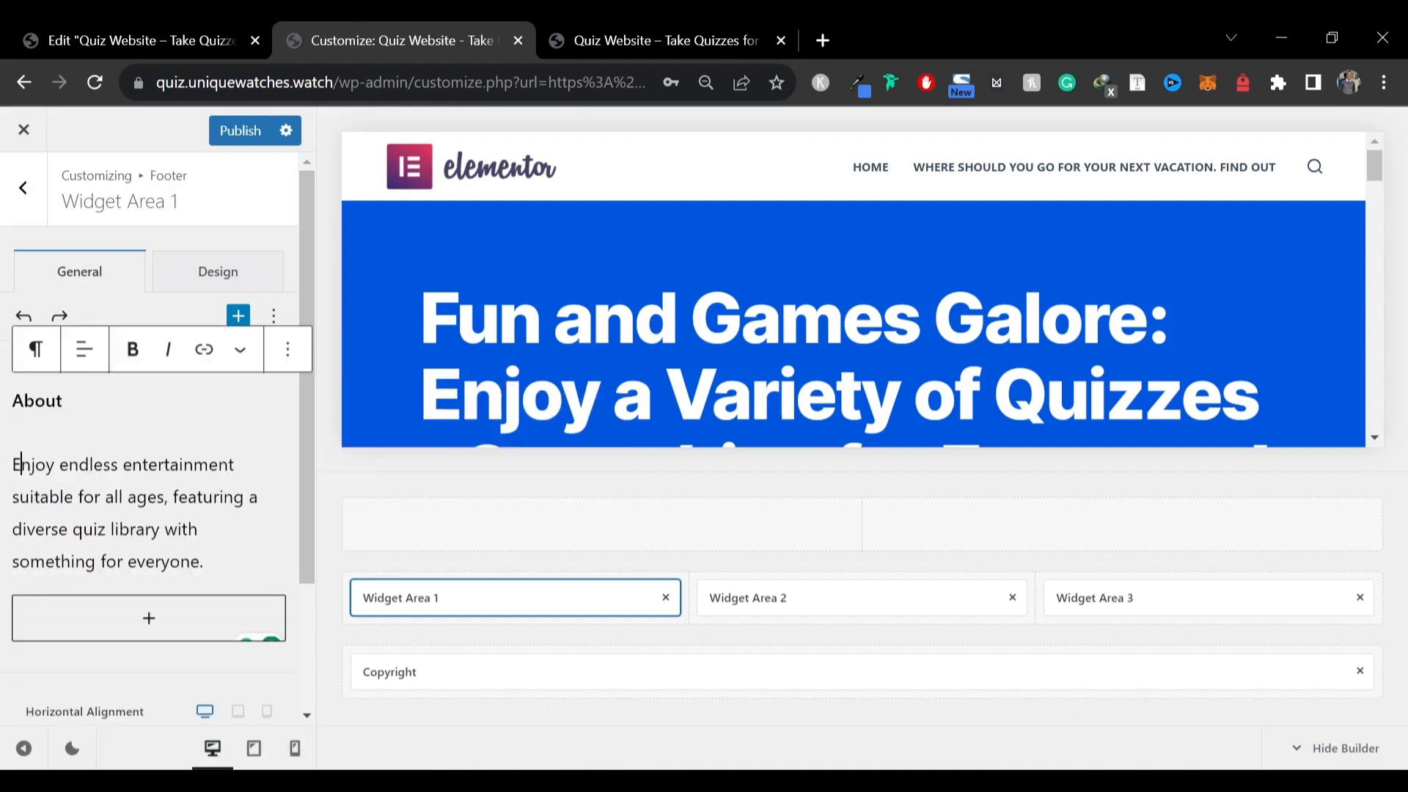
Insert an "About" heading block above the description and delete the leftover About paragraph text
left_click(239, 315)
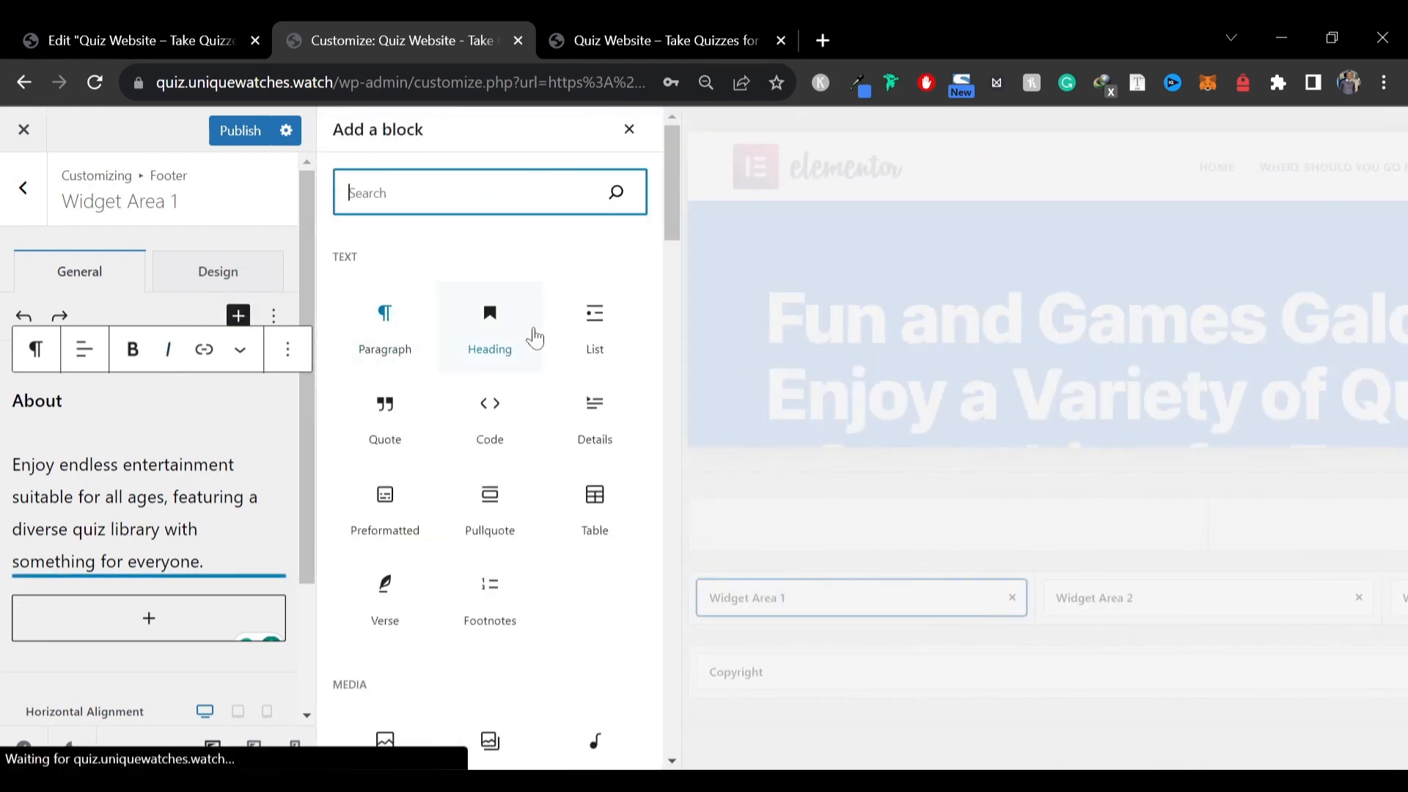
left_click(491, 316)
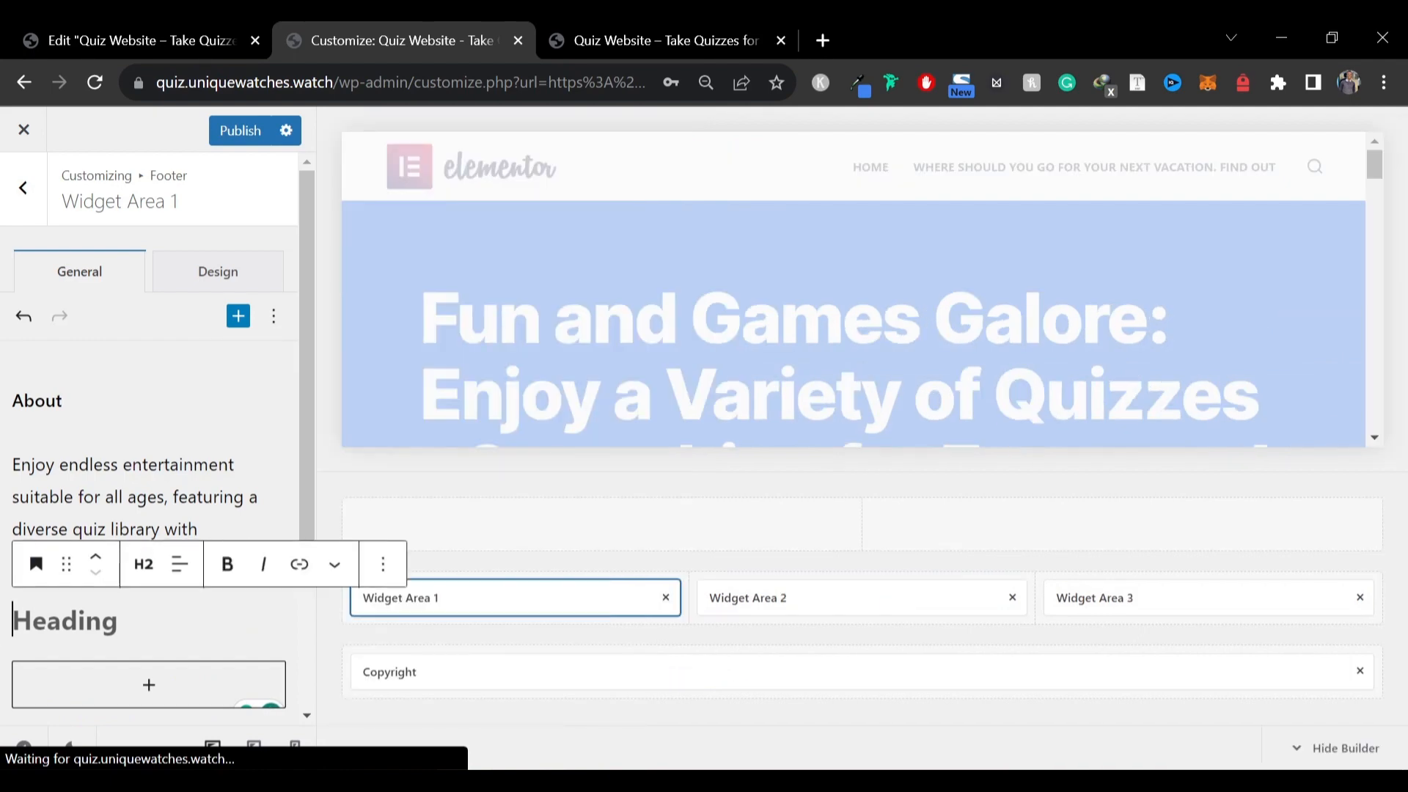
type("About")
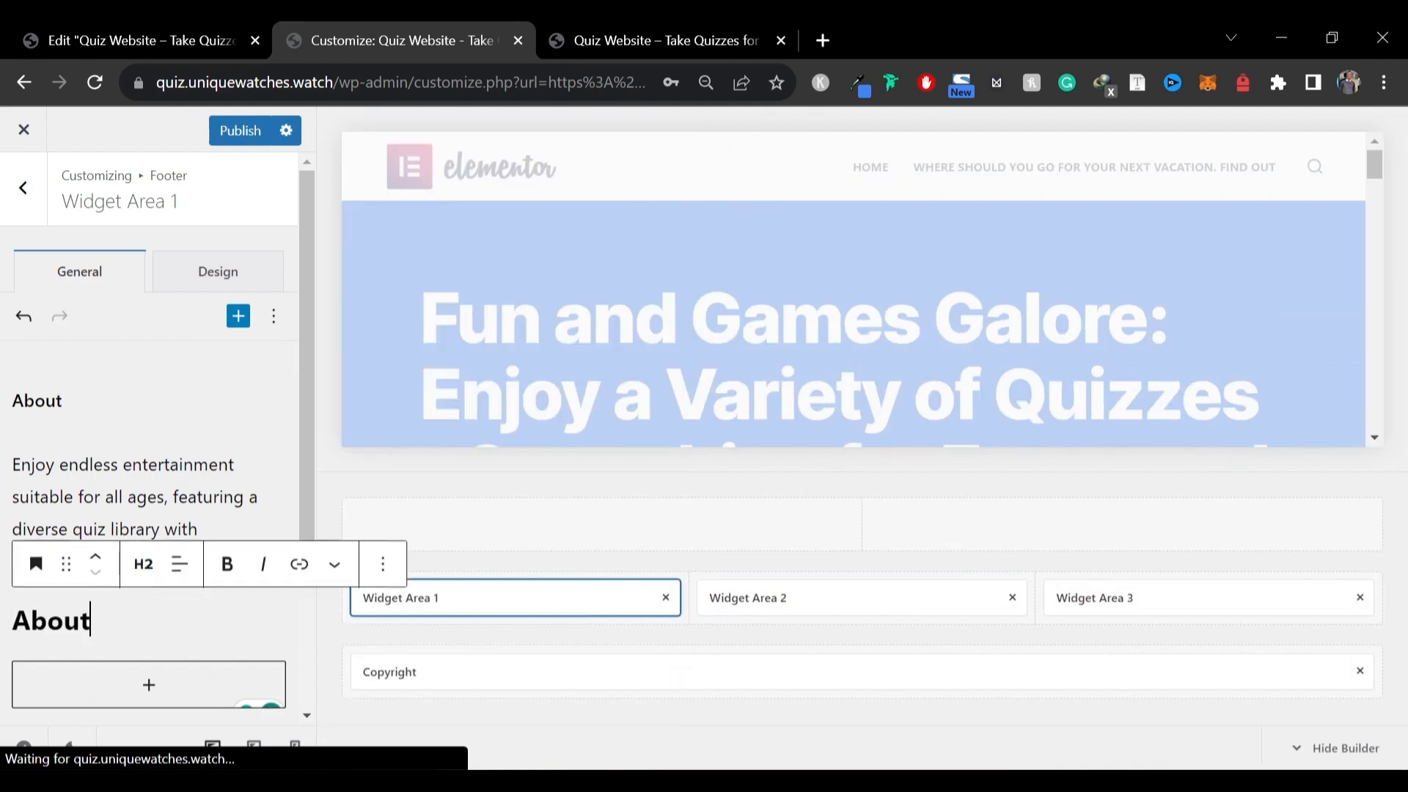
left_click(98, 565)
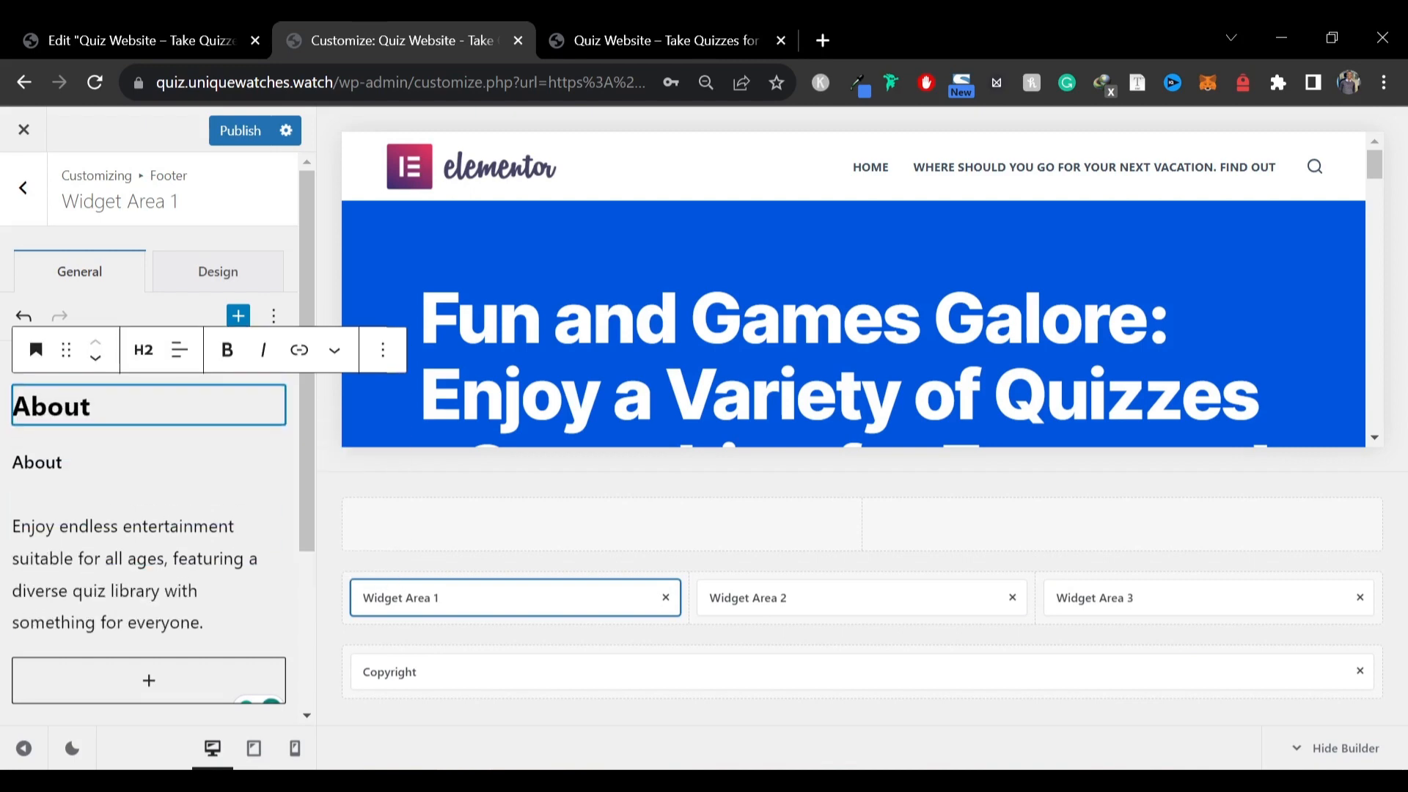
type("About")
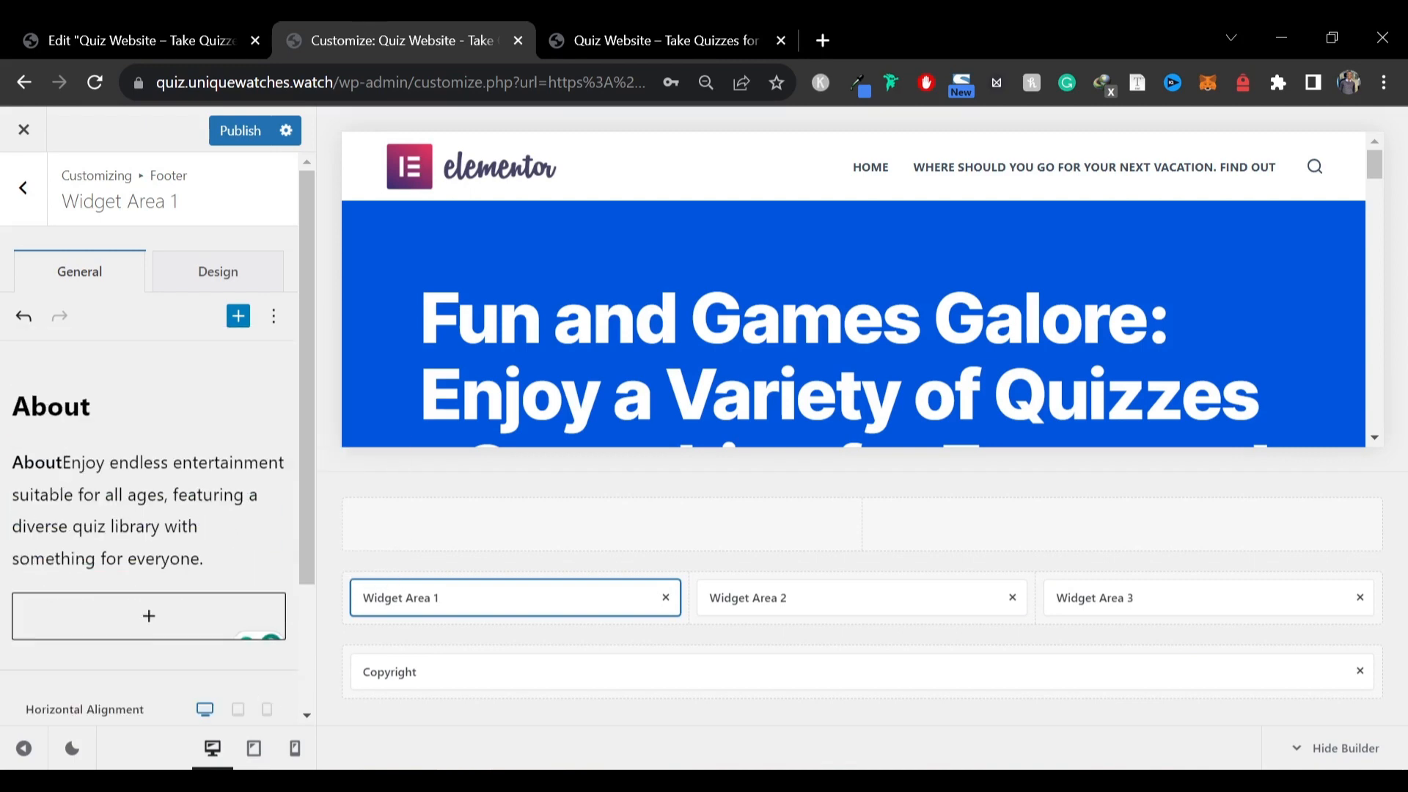
key("BackSpace")
key("BackSpace")
key("BackSpace")
key("BackSpace")
key("BackSpace")
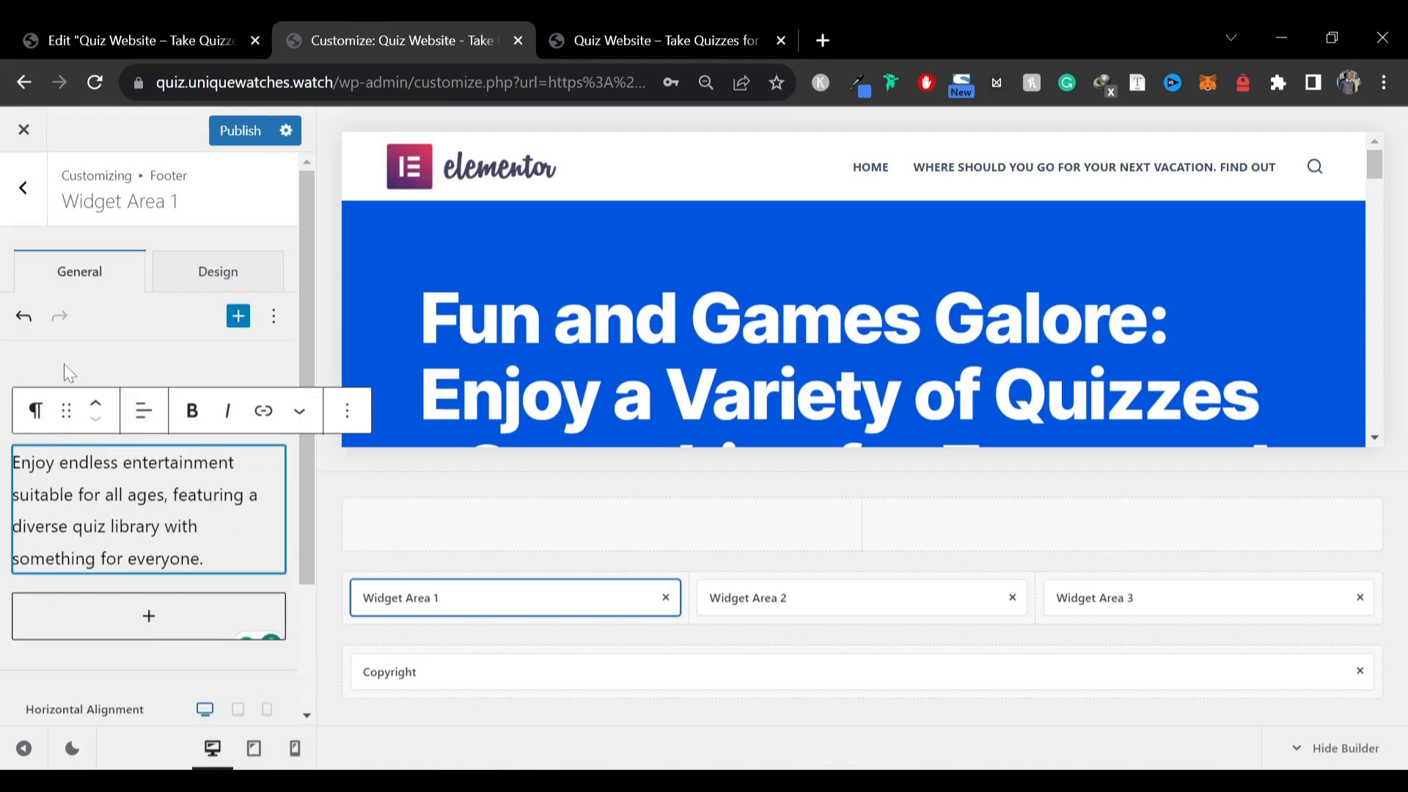
Change the About heading level to H4 and publish the footer changes
left_click(65, 365)
left_click(47, 405)
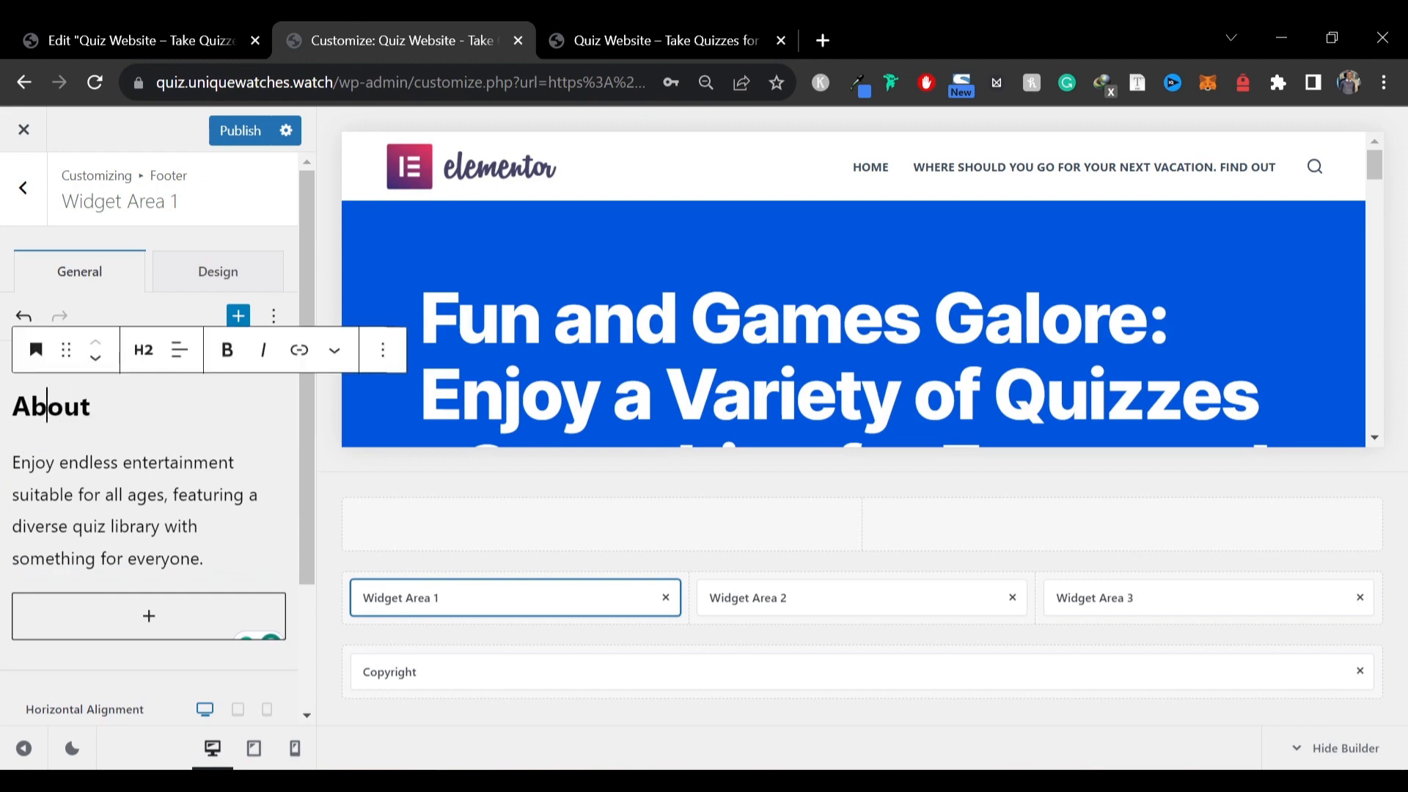
left_click(143, 350)
left_click(151, 520)
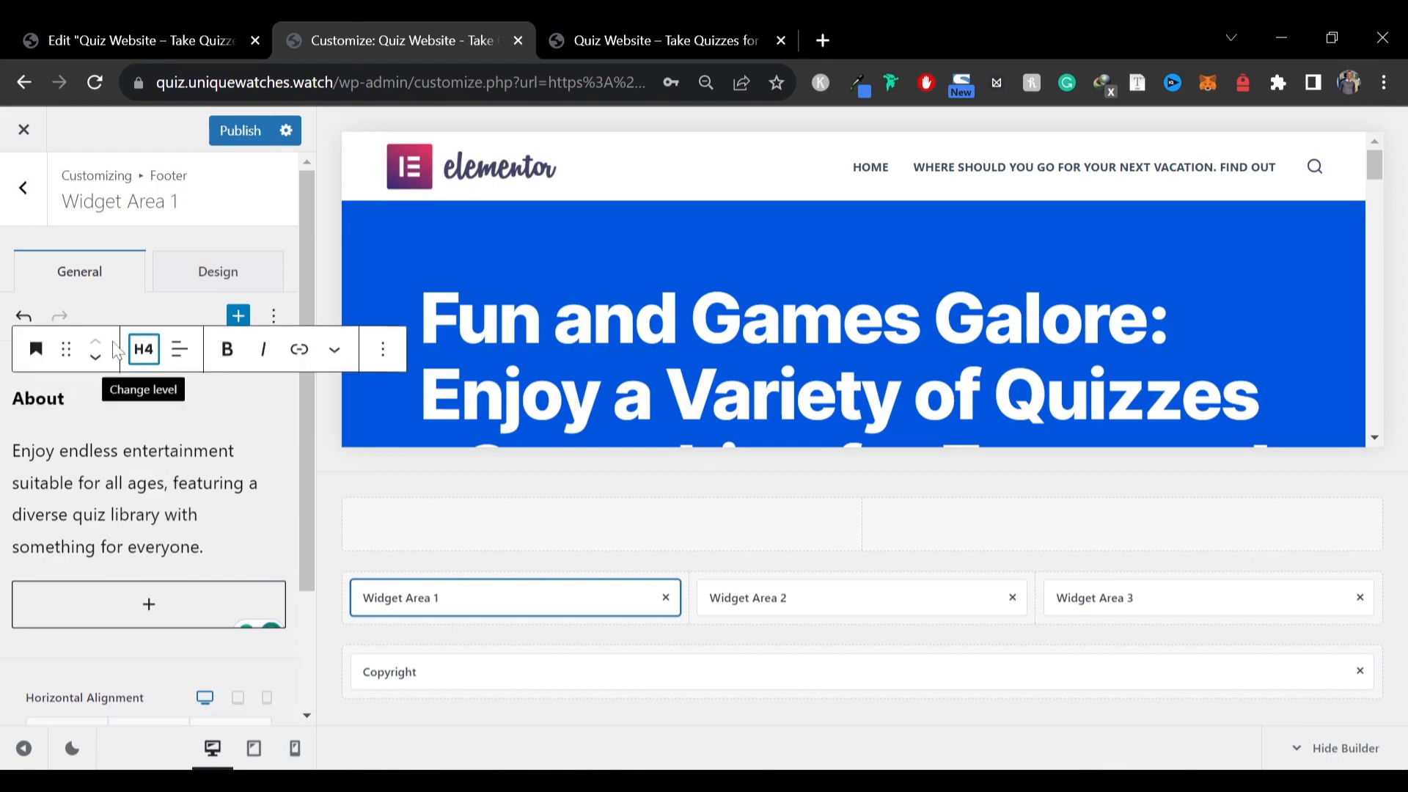
left_click(246, 132)
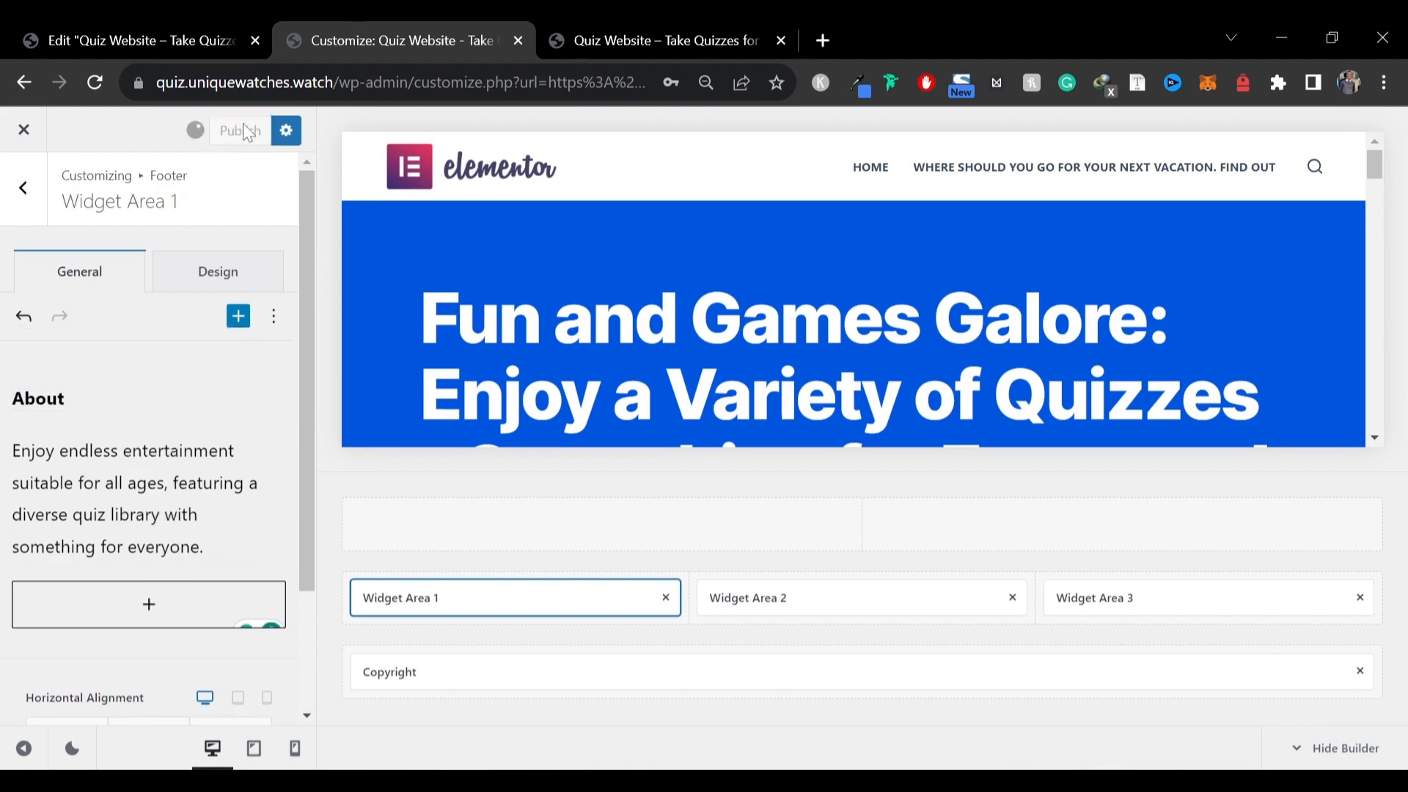
In Widget Area 2, add a Navigation Menu block titled "Links" showing the Primary menu, and publish
left_click(753, 597)
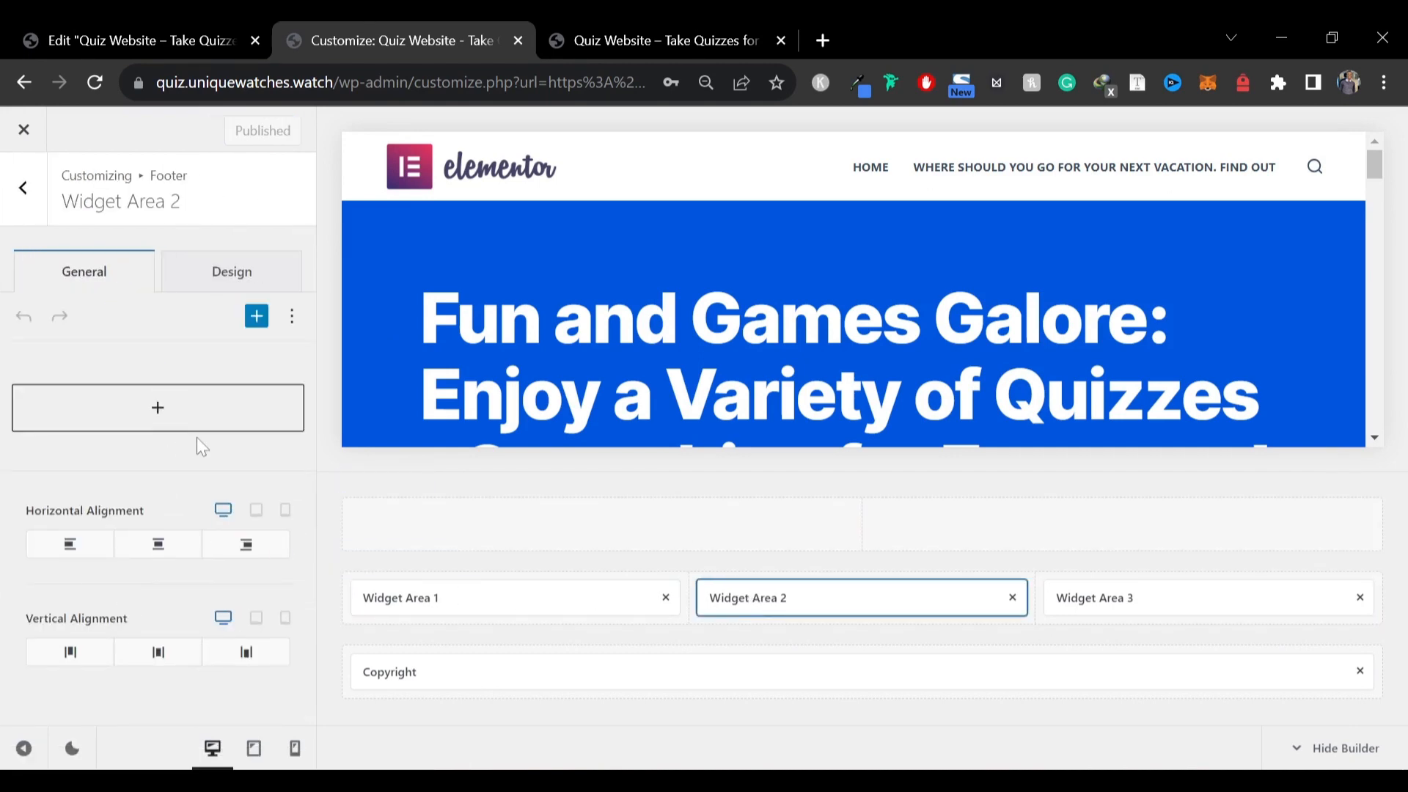
left_click(255, 319)
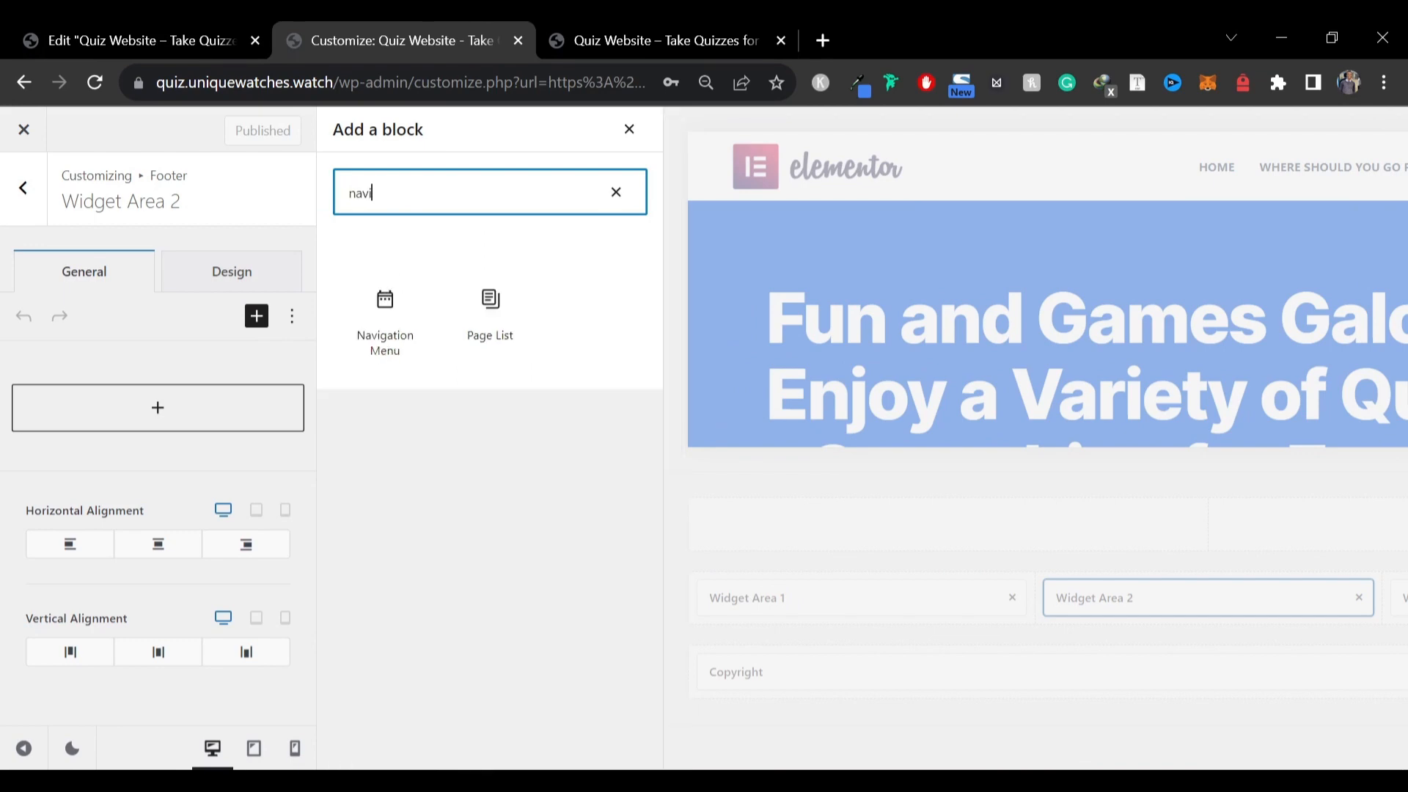
left_click(378, 337)
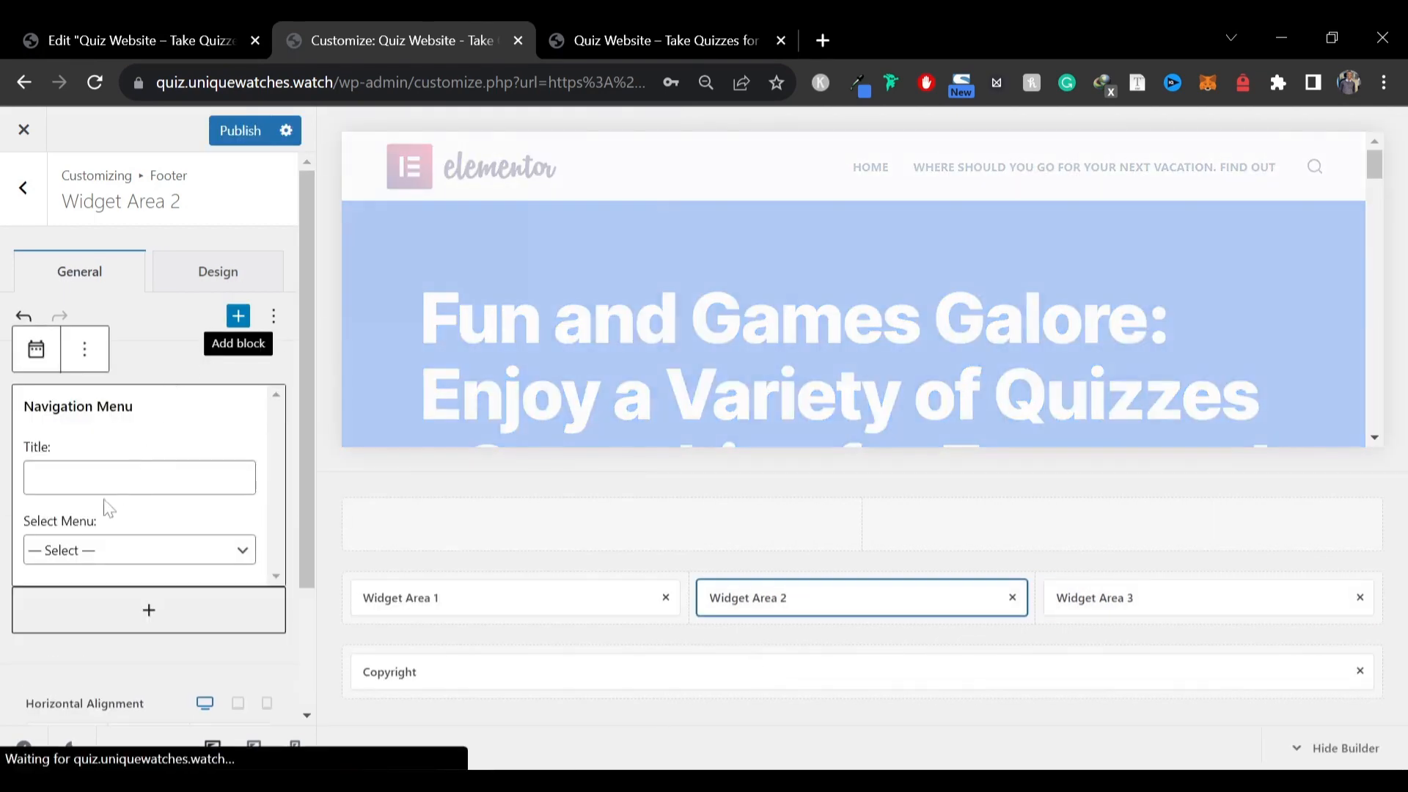
left_click(70, 550)
left_click(78, 589)
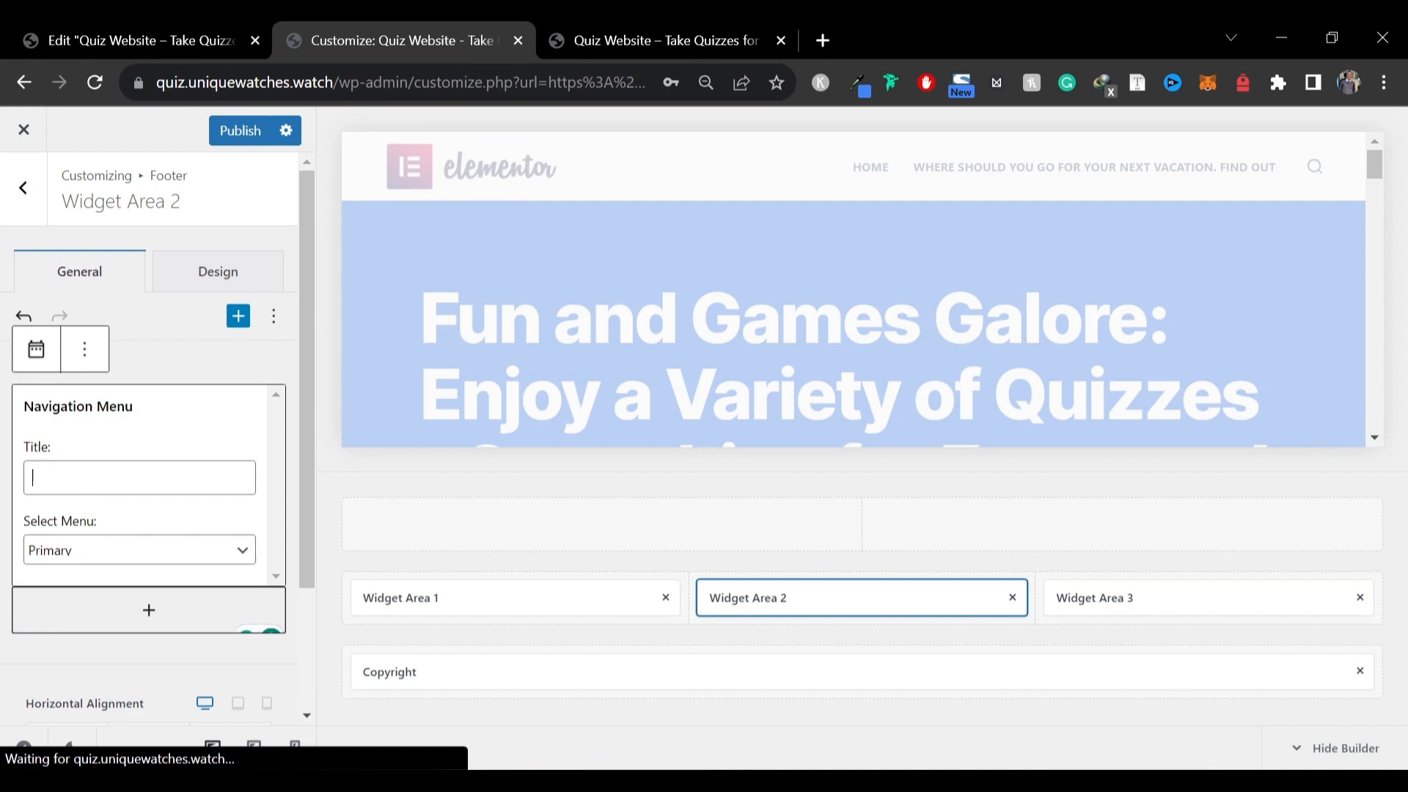
type("Links")
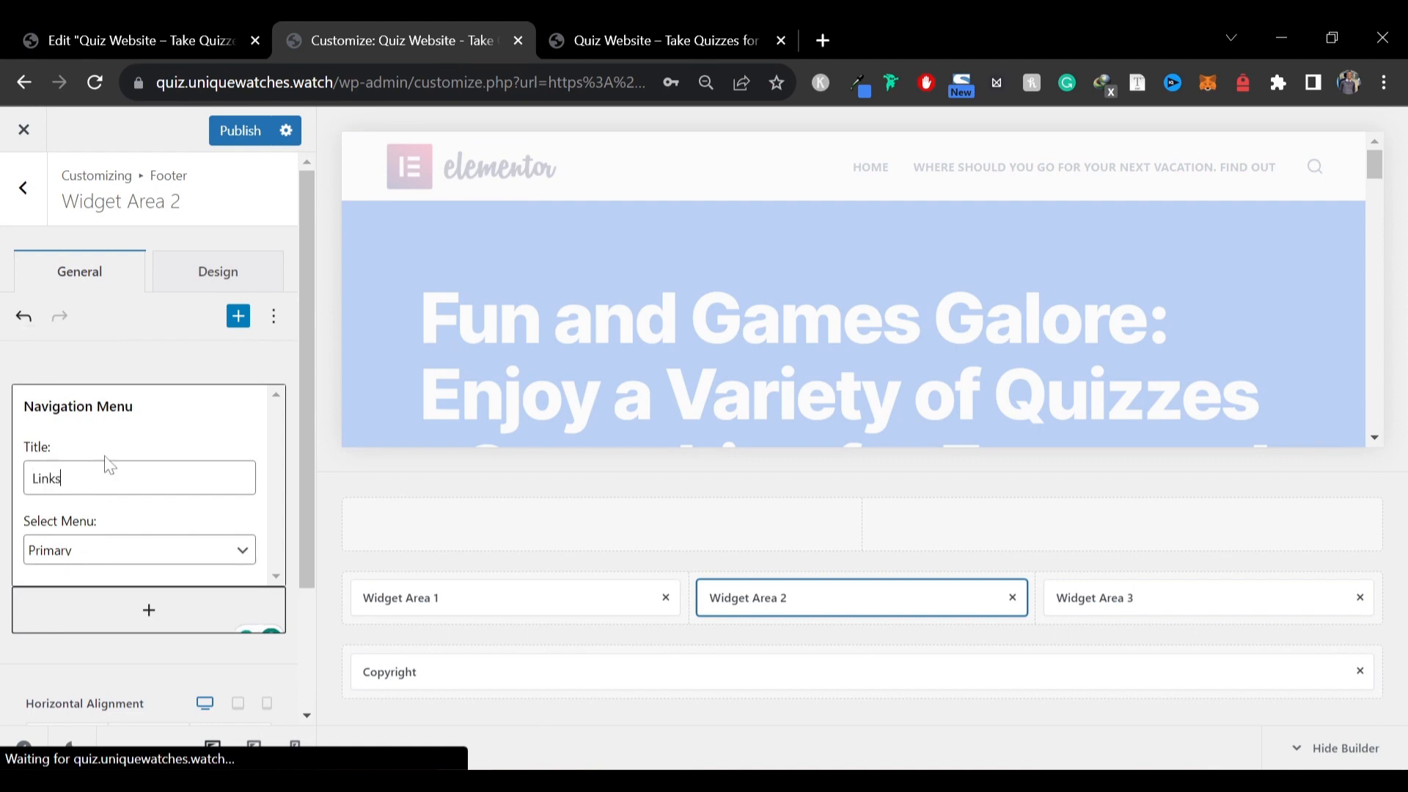
left_click(222, 133)
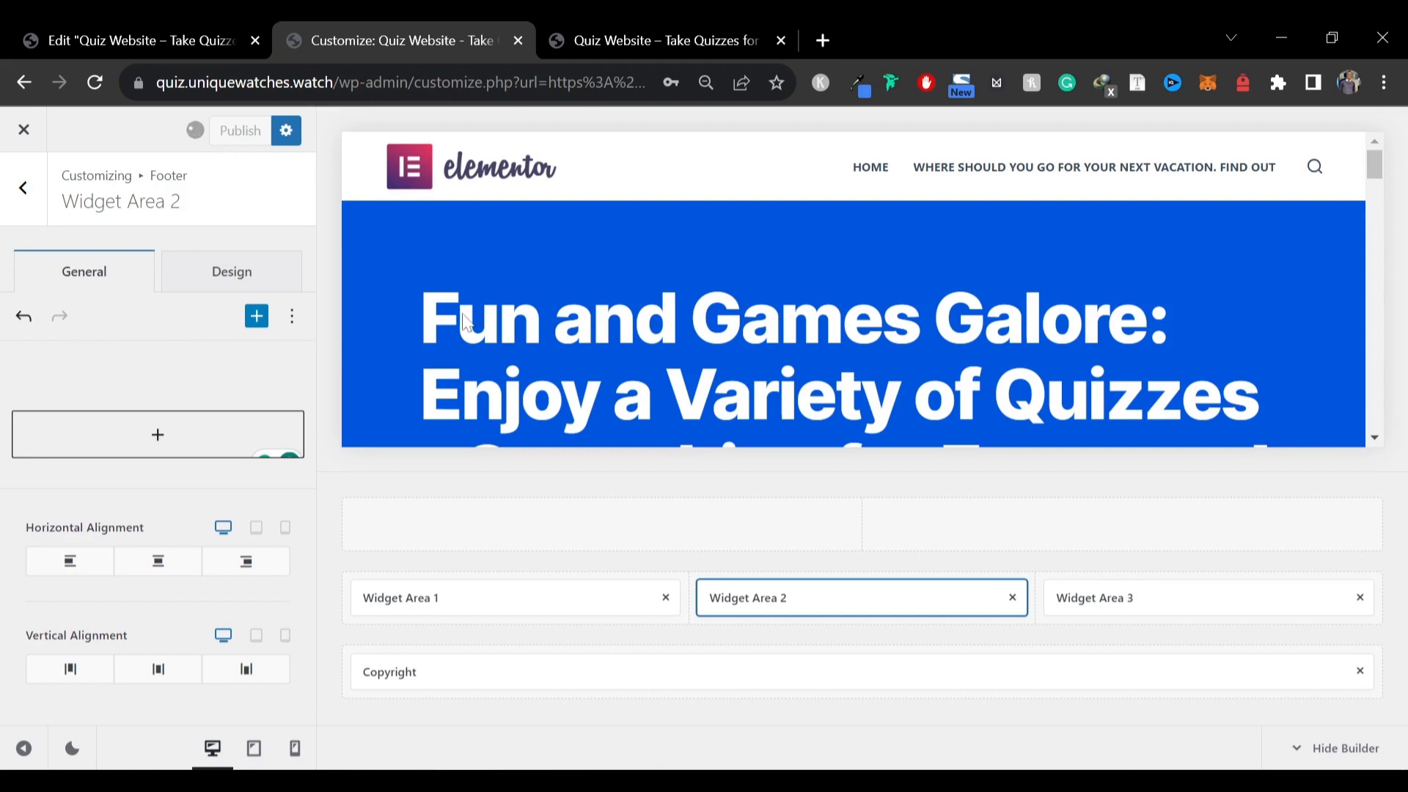
Open quiz.uniquewatches.watch in a new tab to check the updated footer on the live site
left_click(586, 25)
left_click(359, 25)
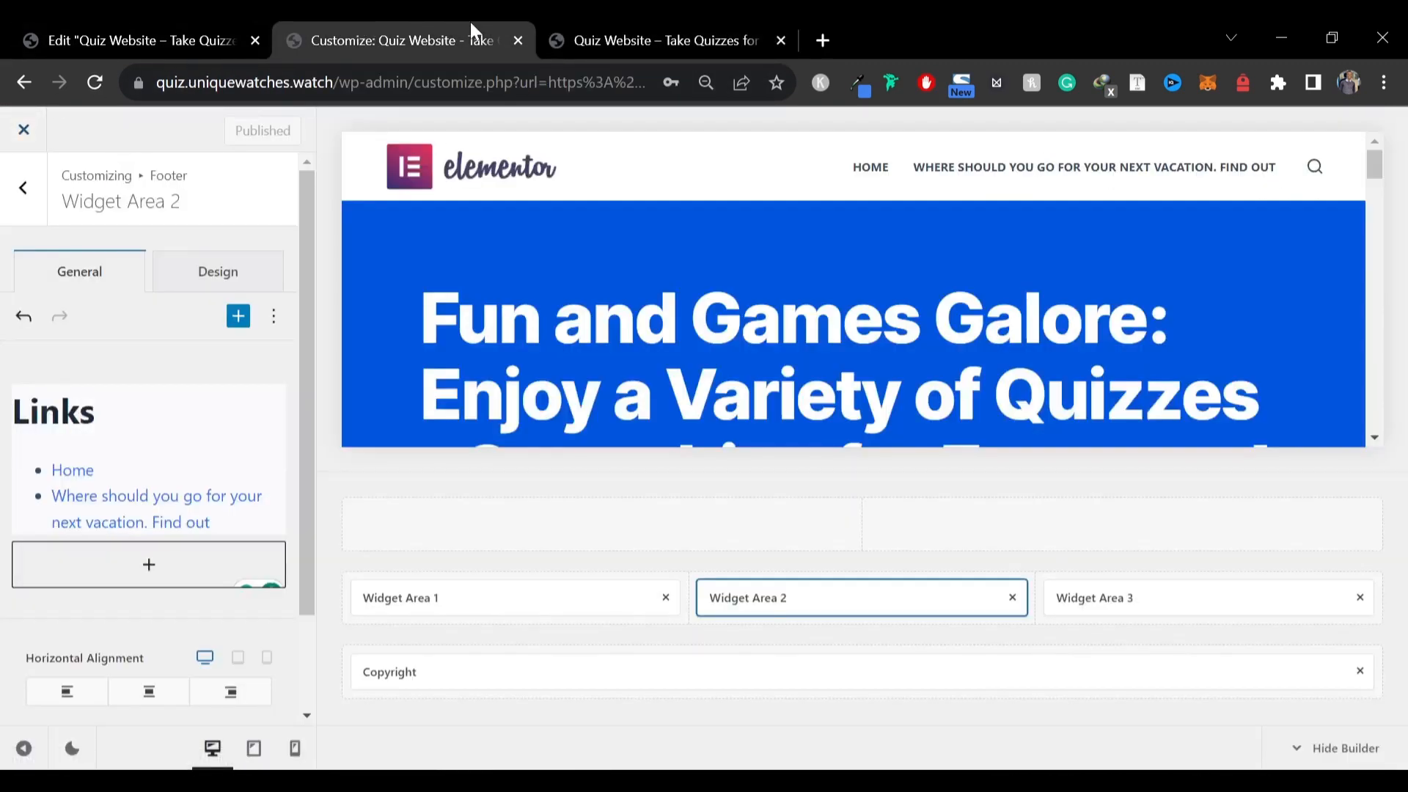
key("ctrl+t")
type("q")
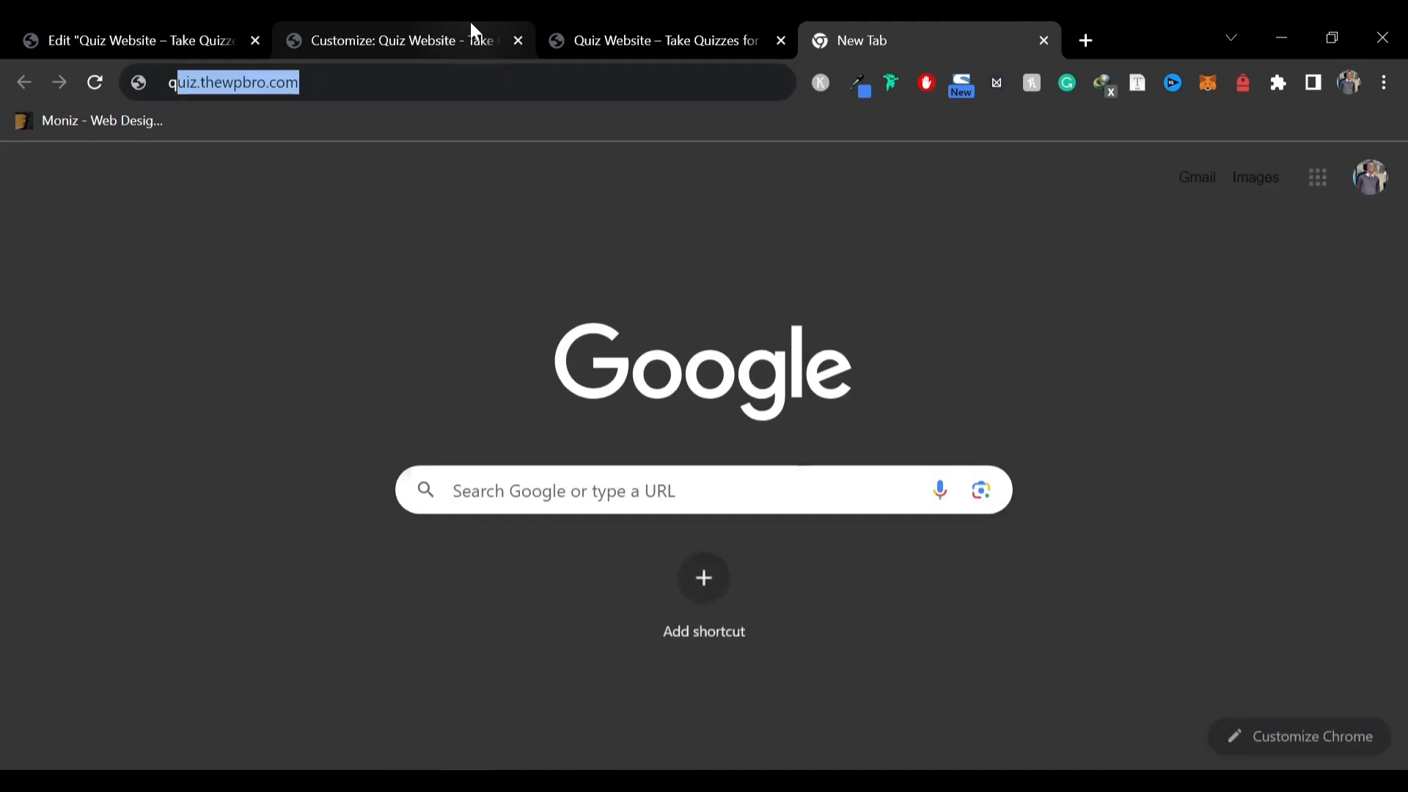
type("uiz")
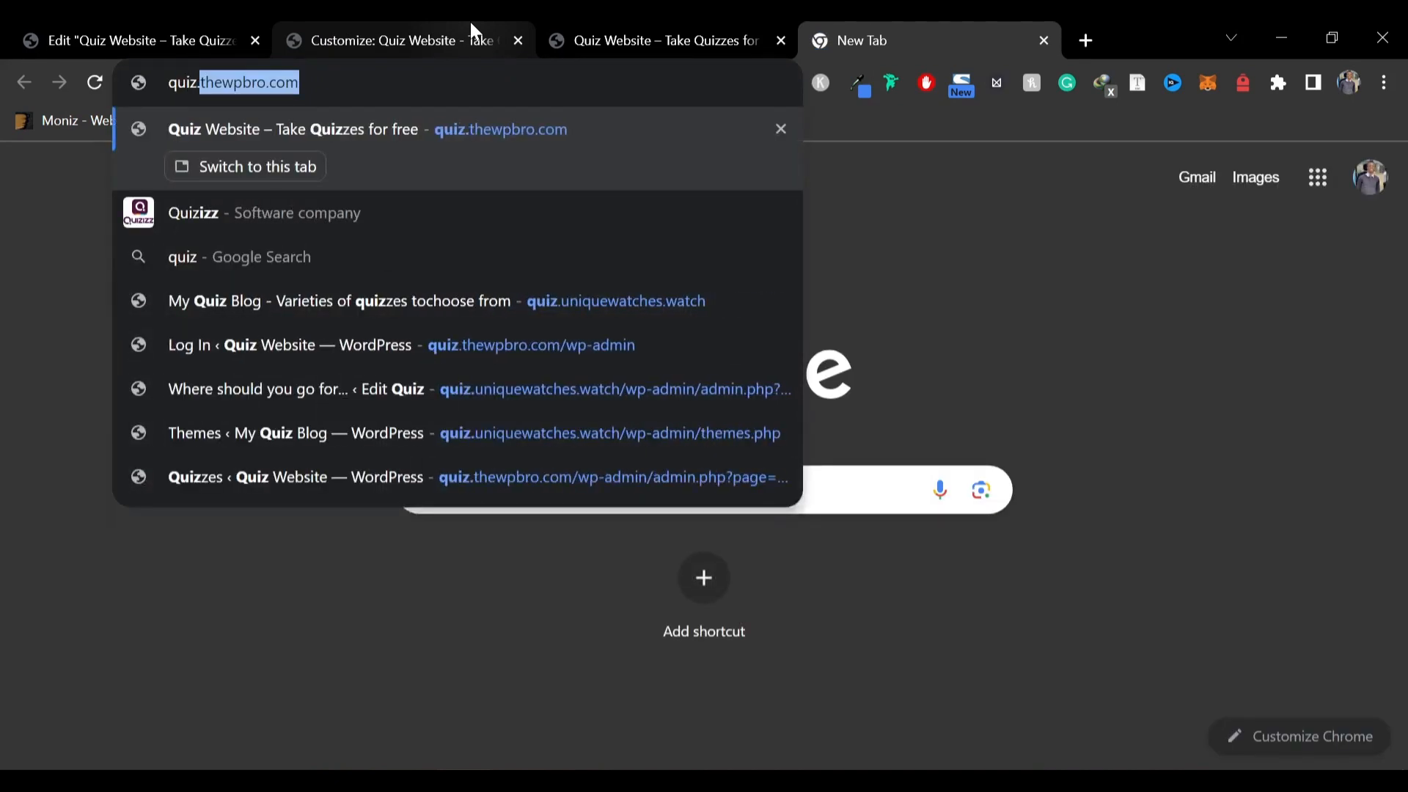
type(".un")
key("Return")
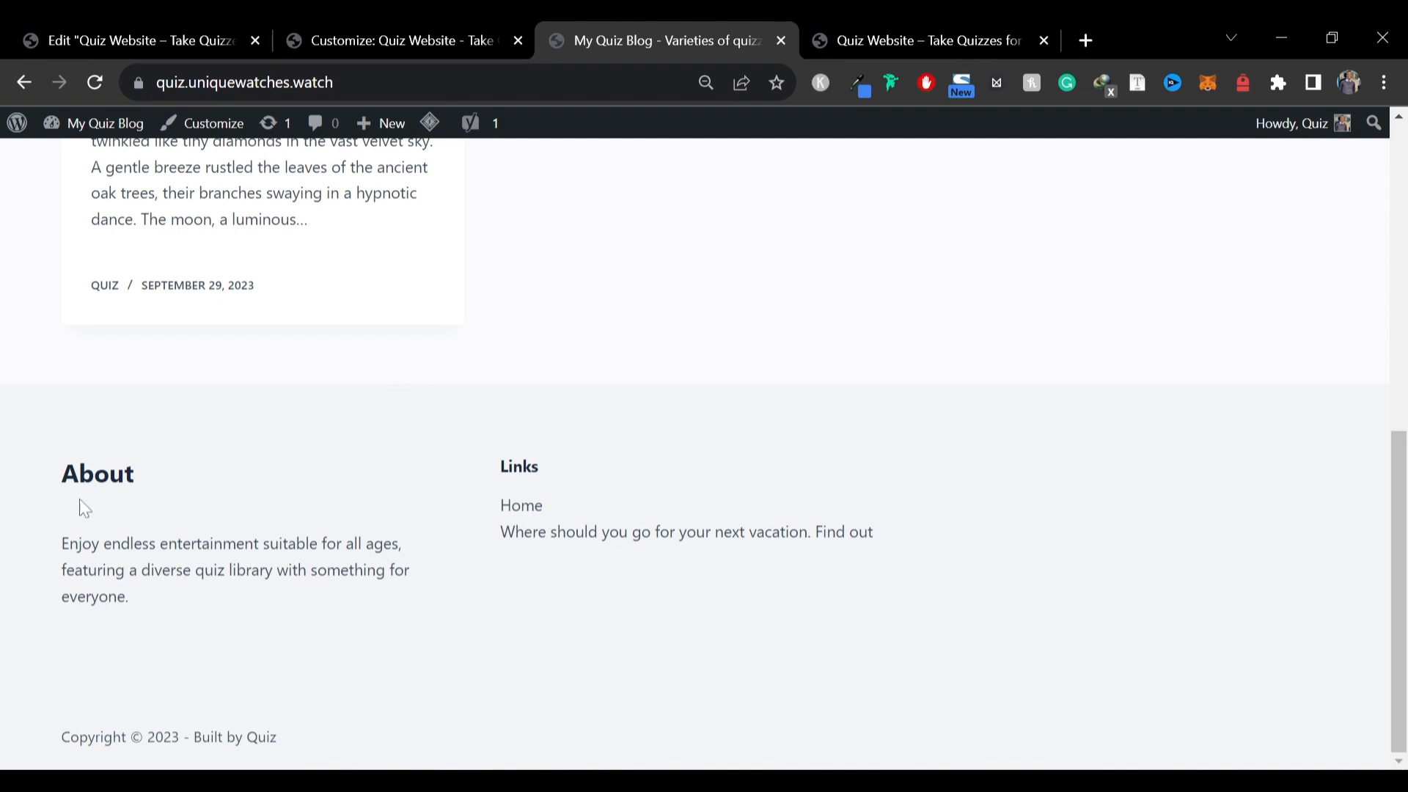
Set the footer middle row's background color to black (#000000)
left_click_drag(79, 737, 323, 759)
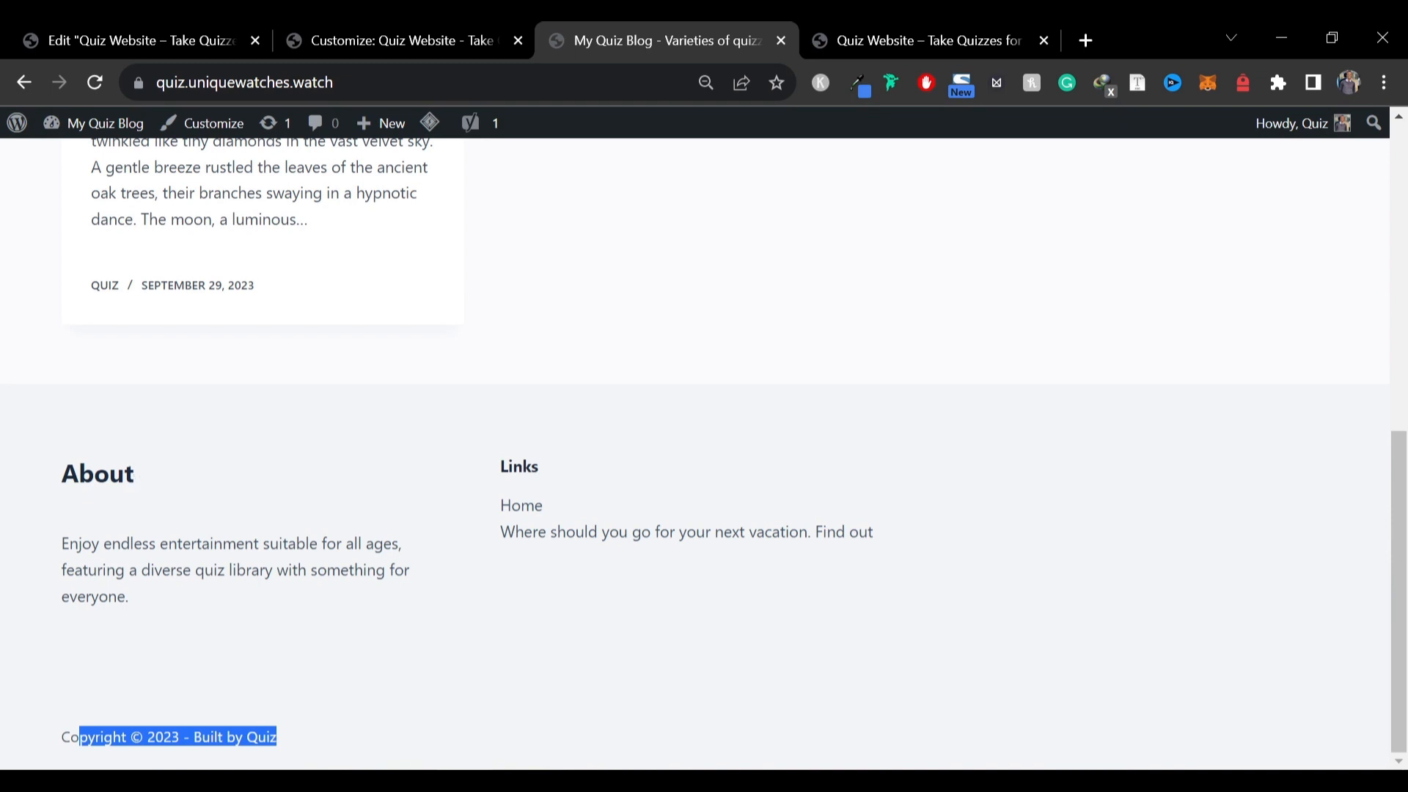
left_click(430, 25)
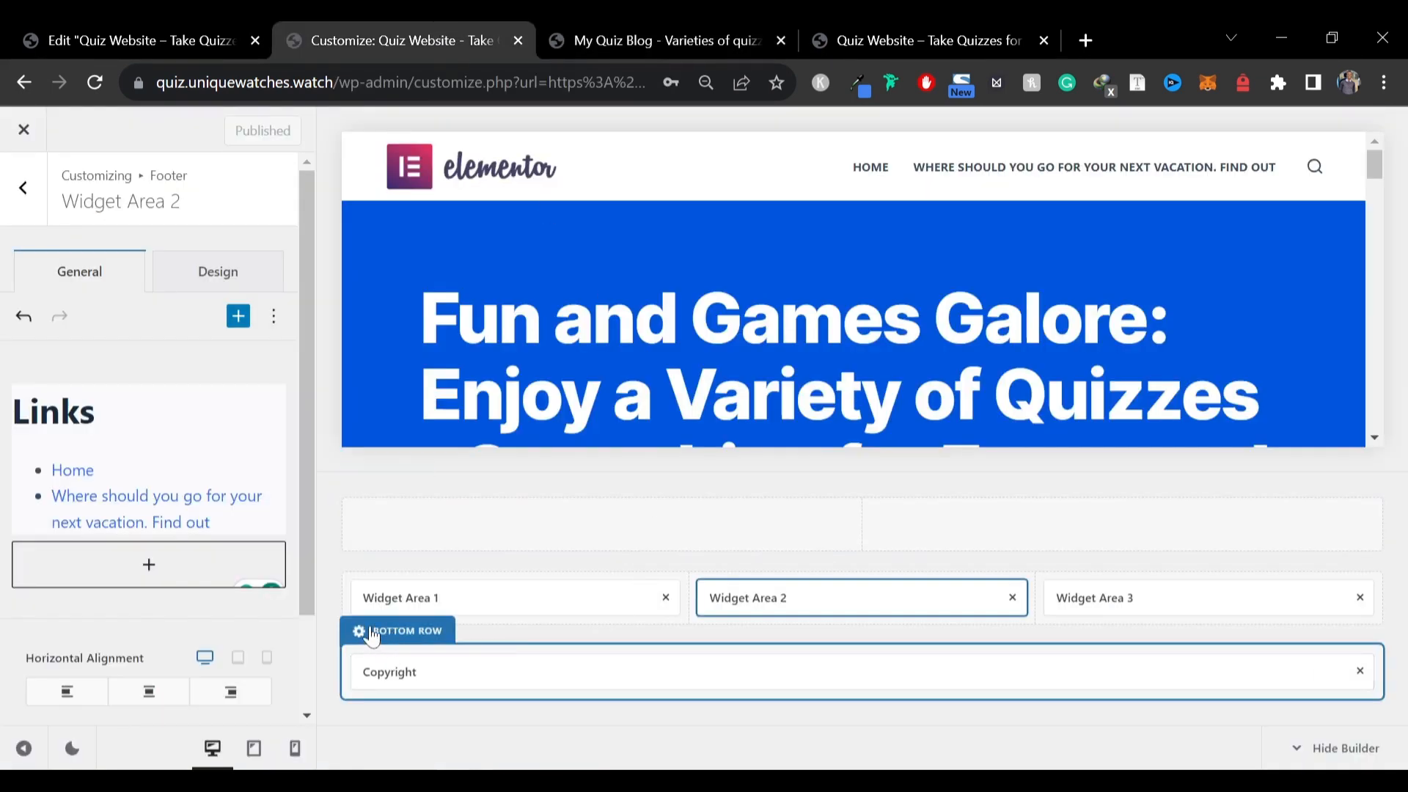
left_click(382, 565)
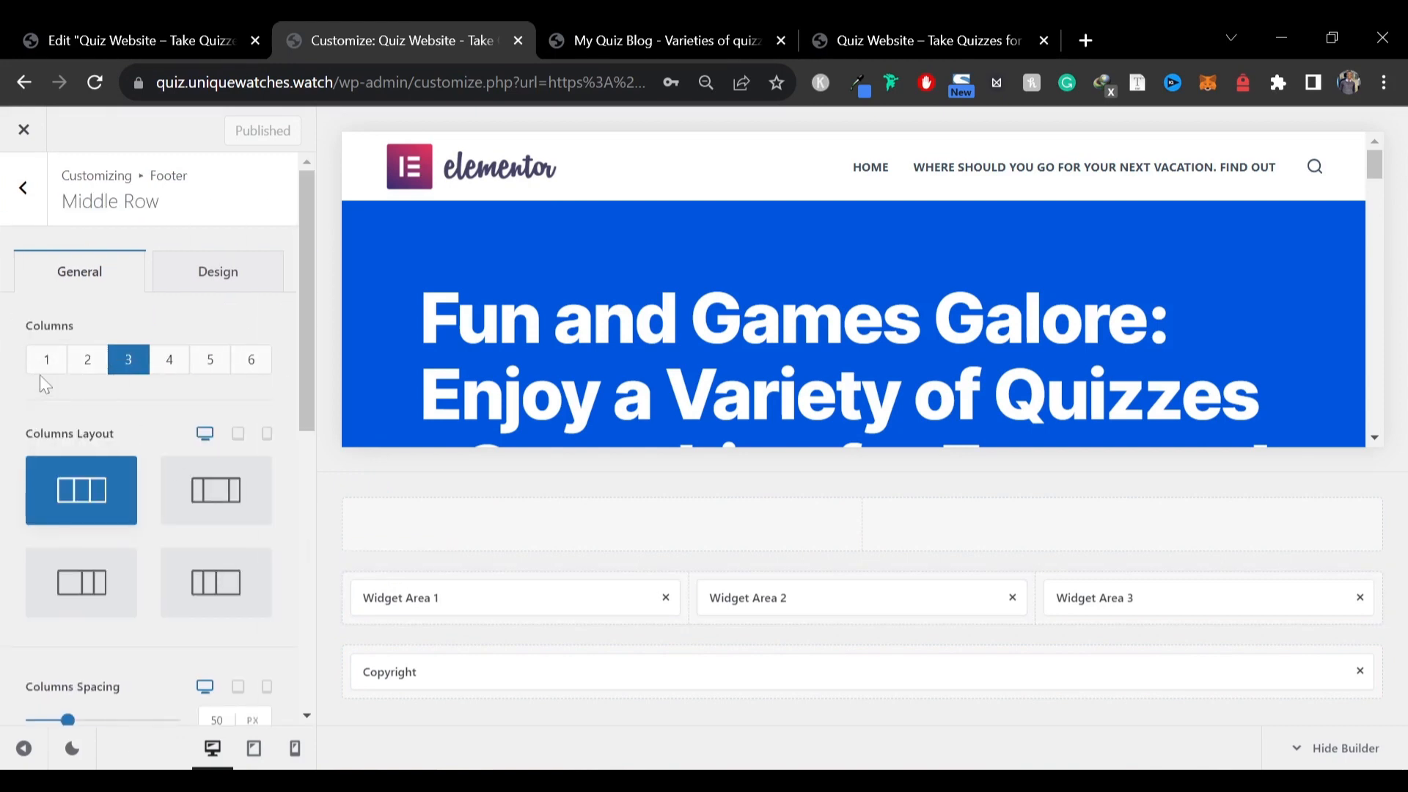
scroll(264, 384, "down", 5)
scroll(253, 374, "up", 5)
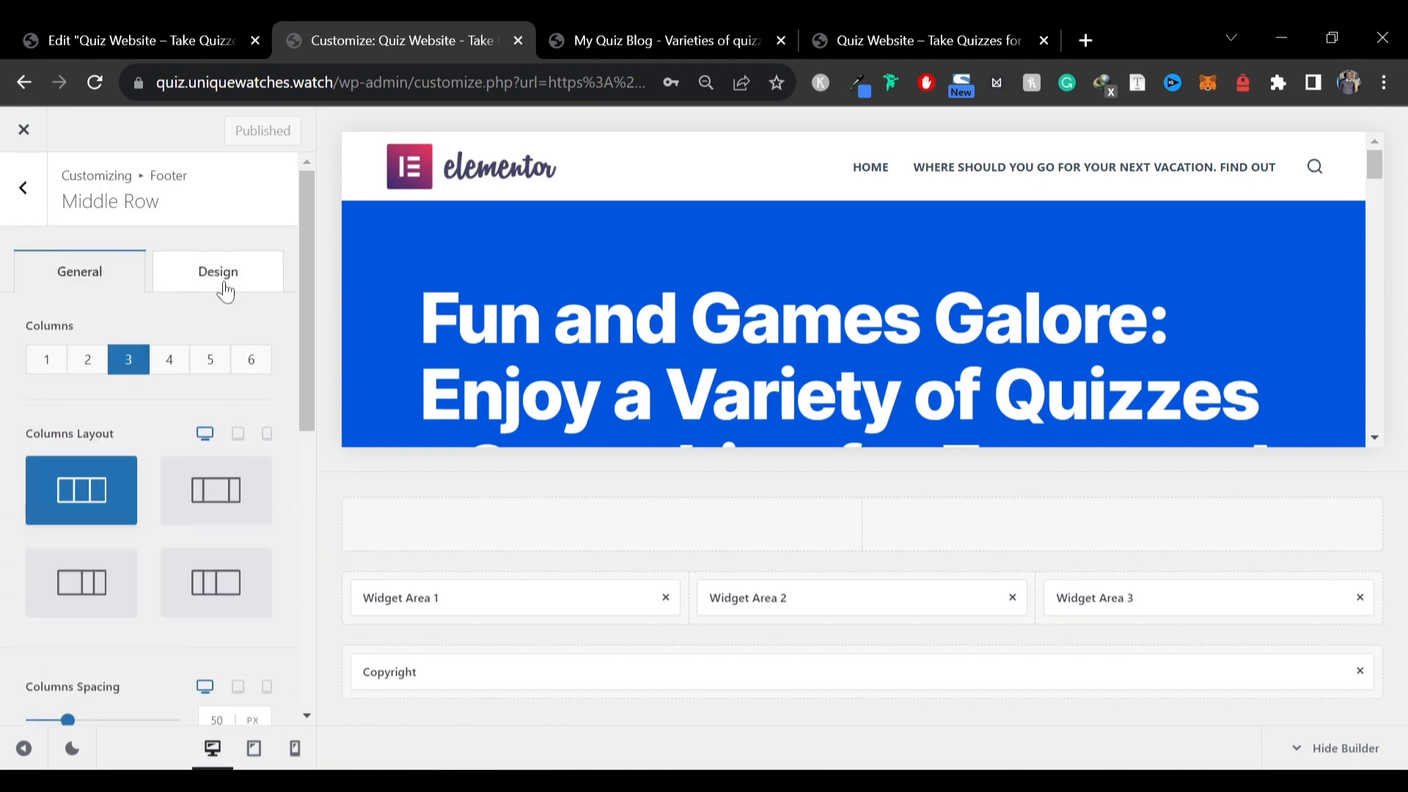
left_click(224, 291)
scroll(197, 504, "down", 5)
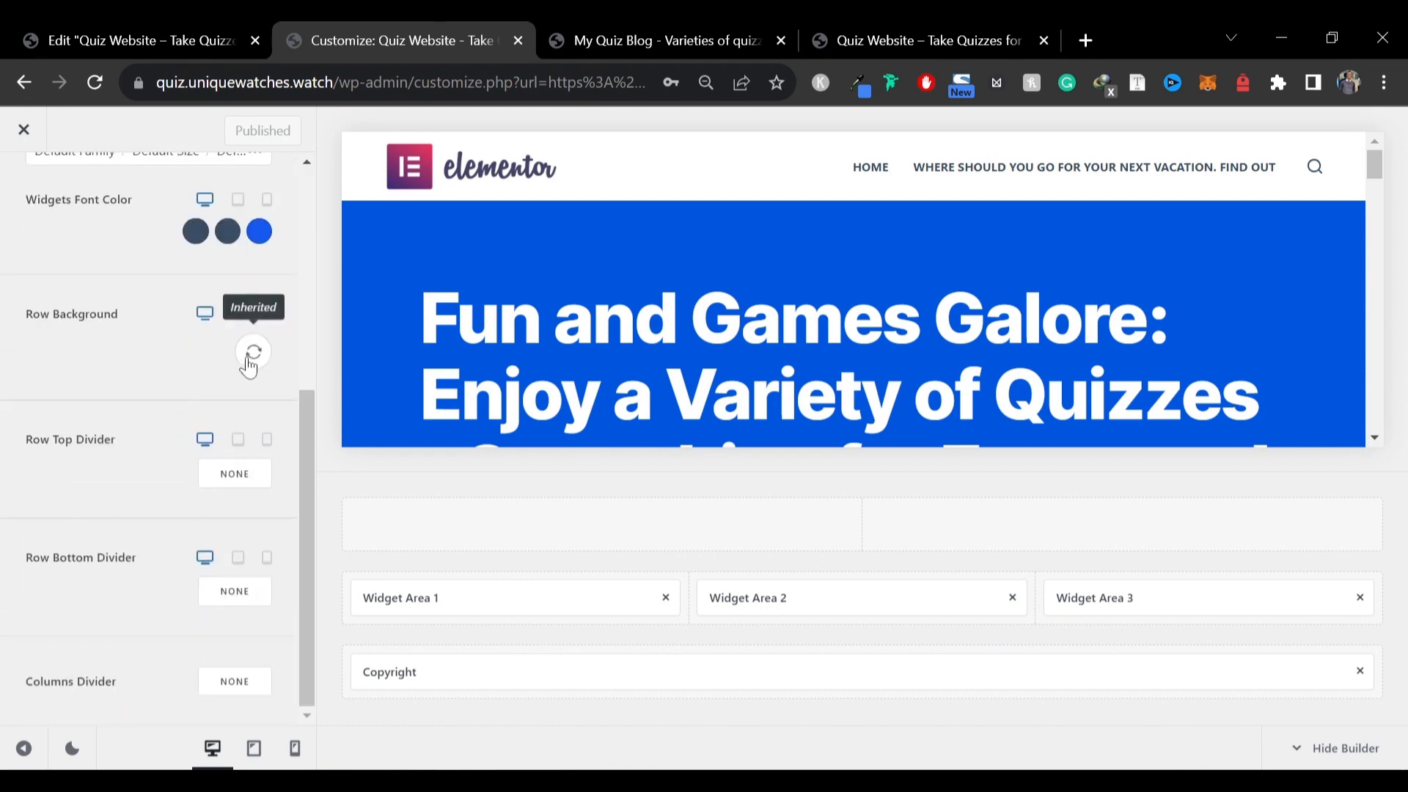
scroll(165, 572, "up", 5)
scroll(187, 470, "down", 3)
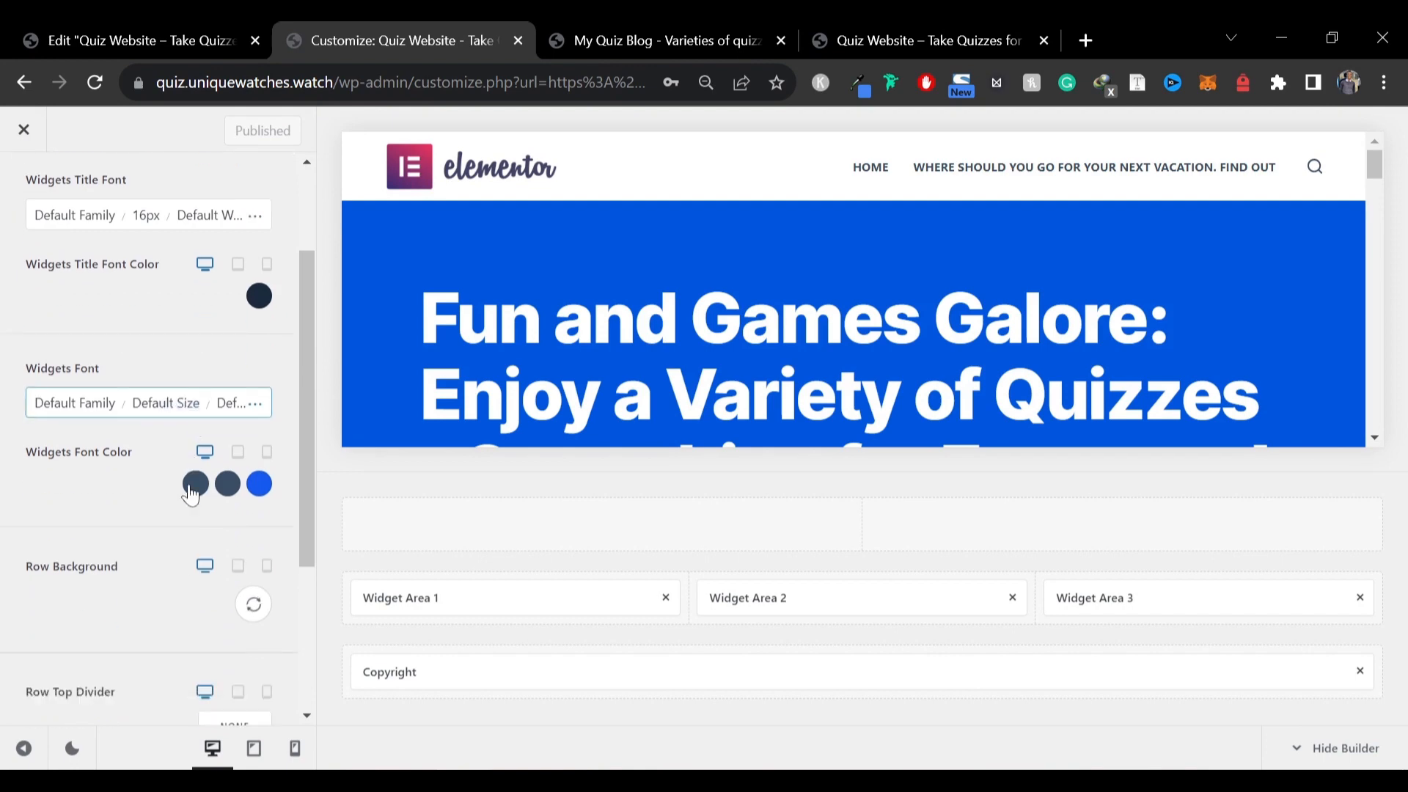
left_click(248, 478)
left_click(248, 477)
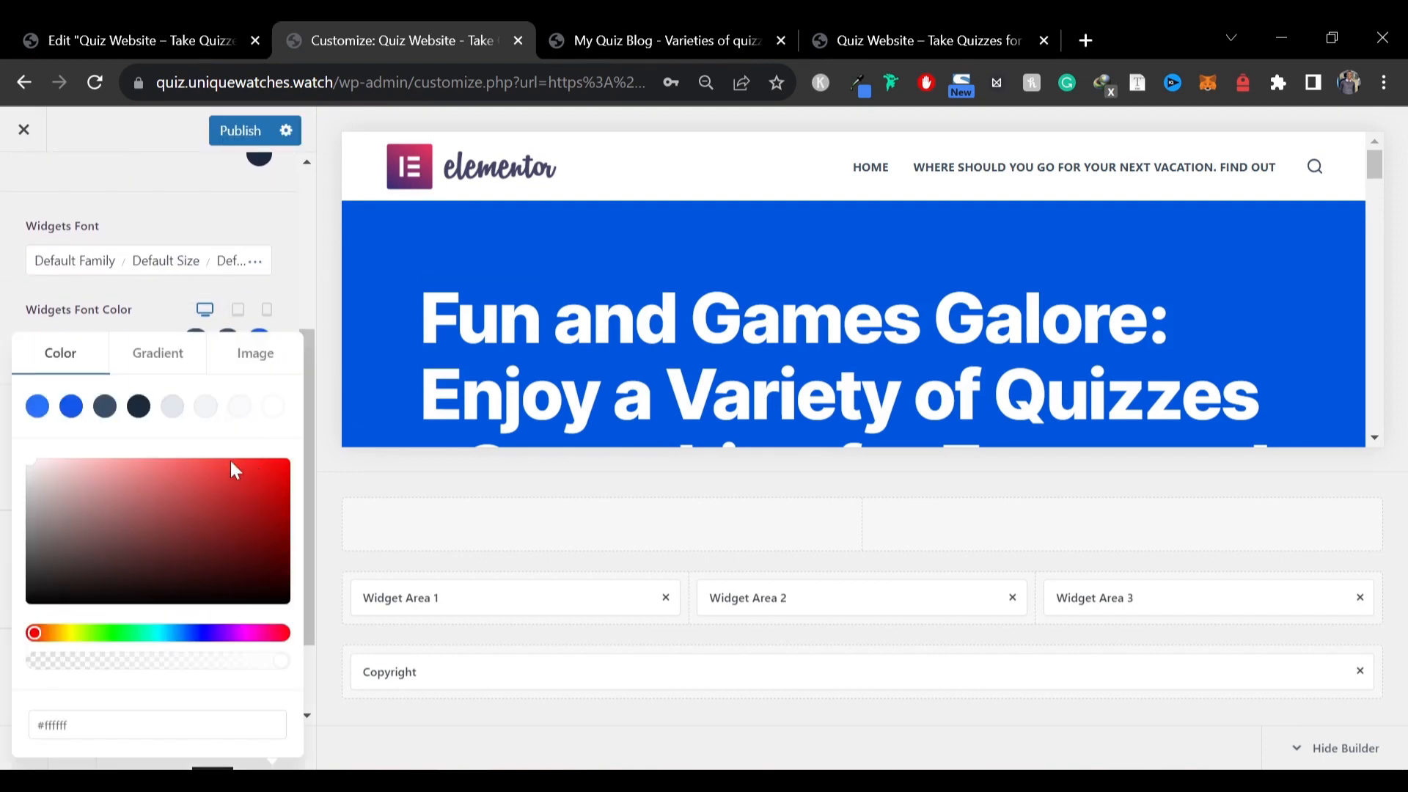
left_click(139, 406)
scroll(663, 362, "down", 10)
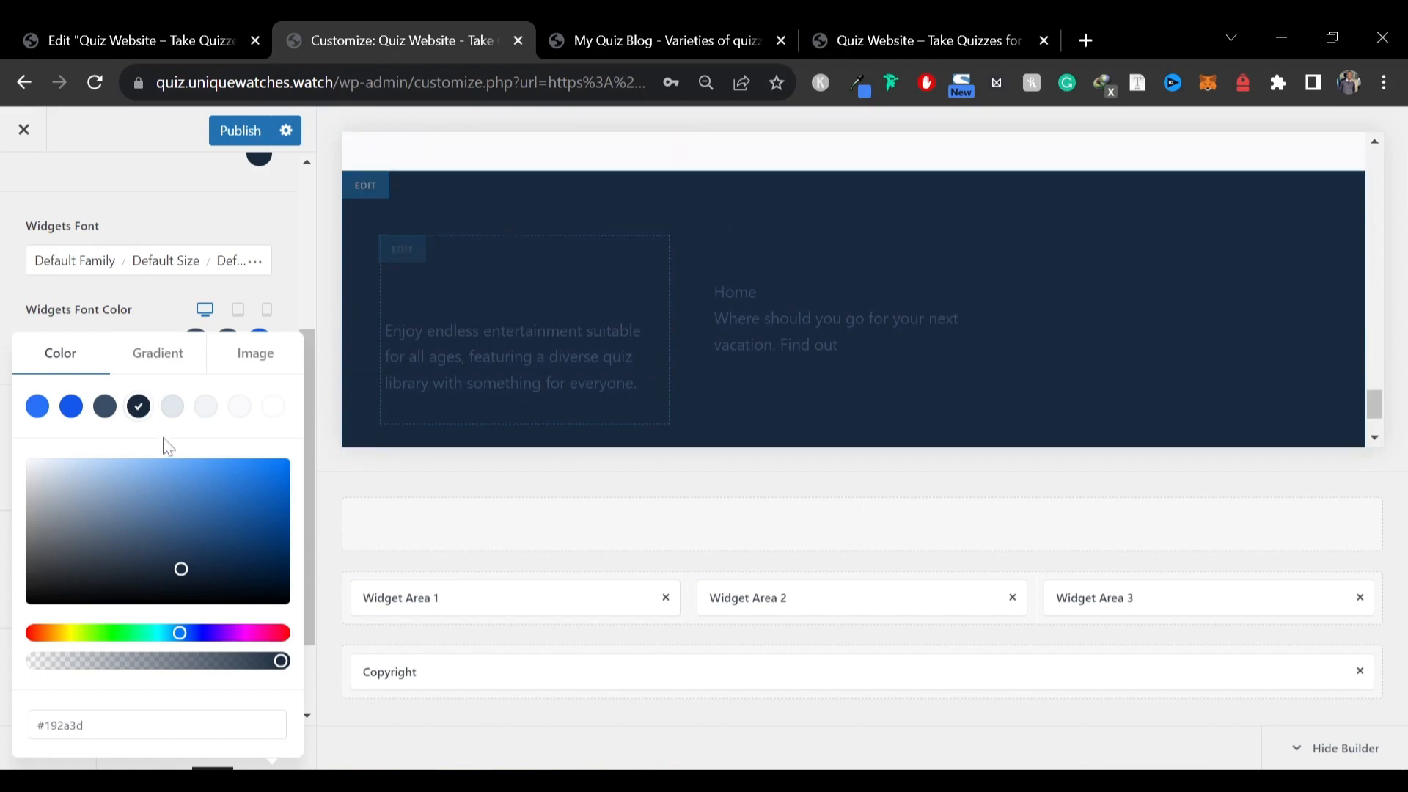
left_click_drag(79, 524, 6, 679)
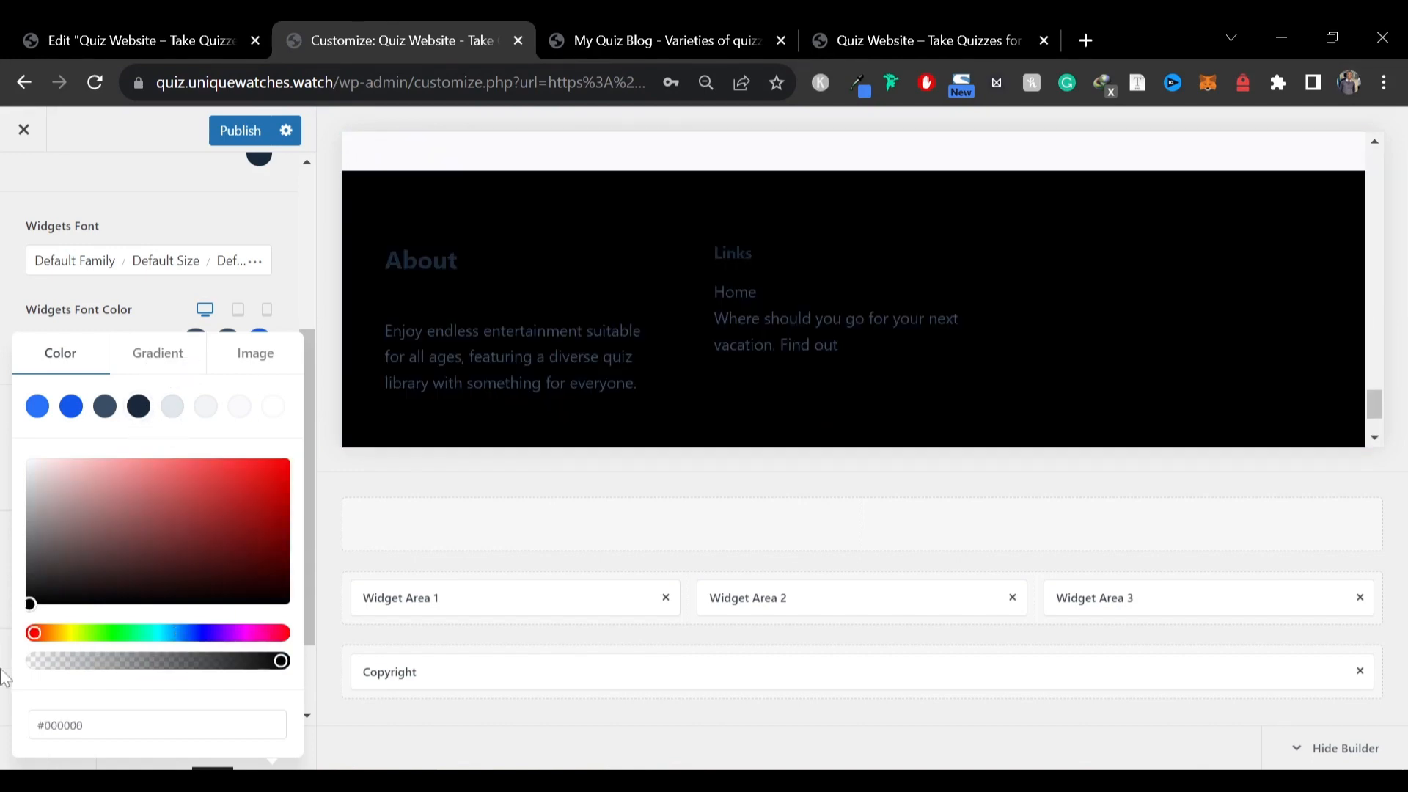
left_click(119, 321)
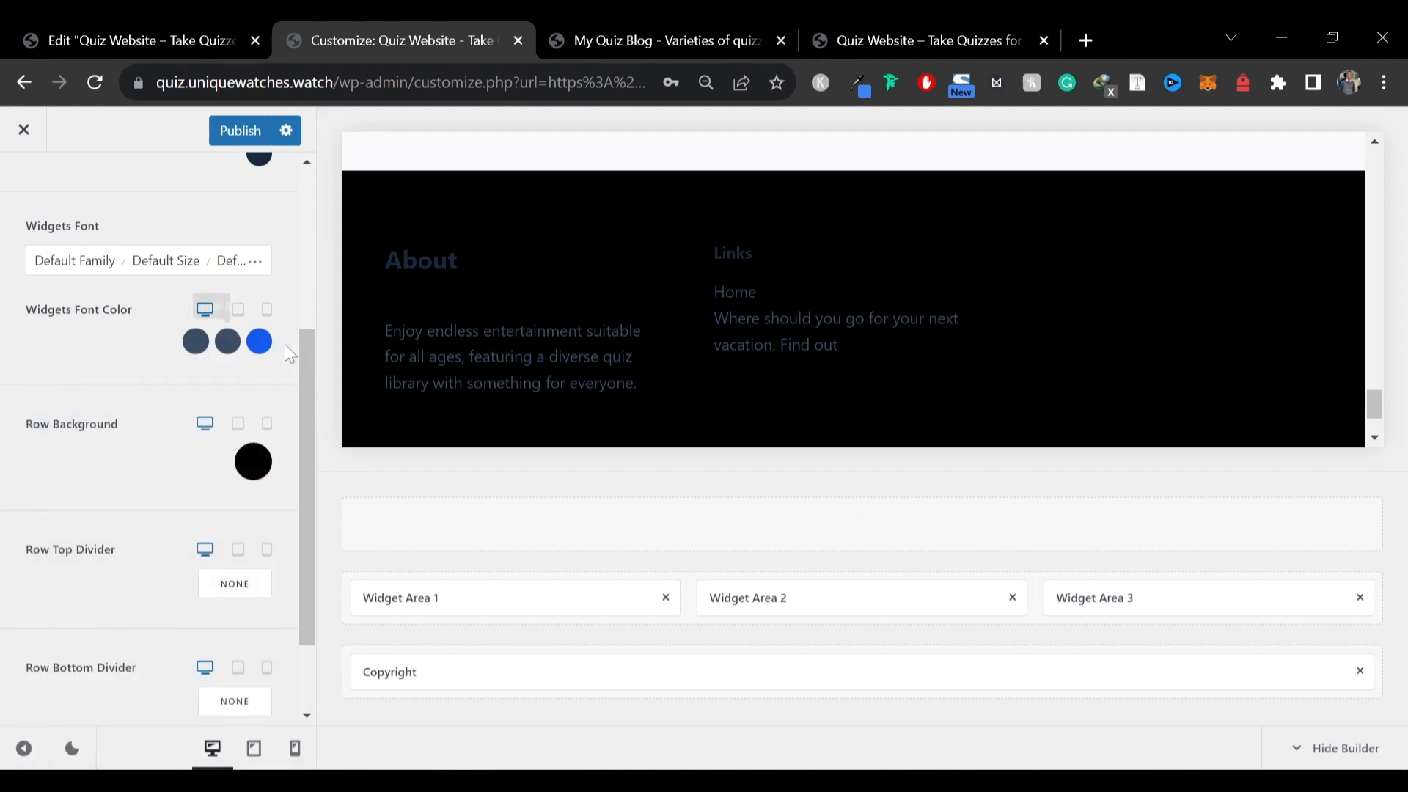
Set all three widgets font colors and the widgets title font color of the middle row to white (#ffffff)
left_click(195, 342)
left_click_drag(116, 487, 16, 418)
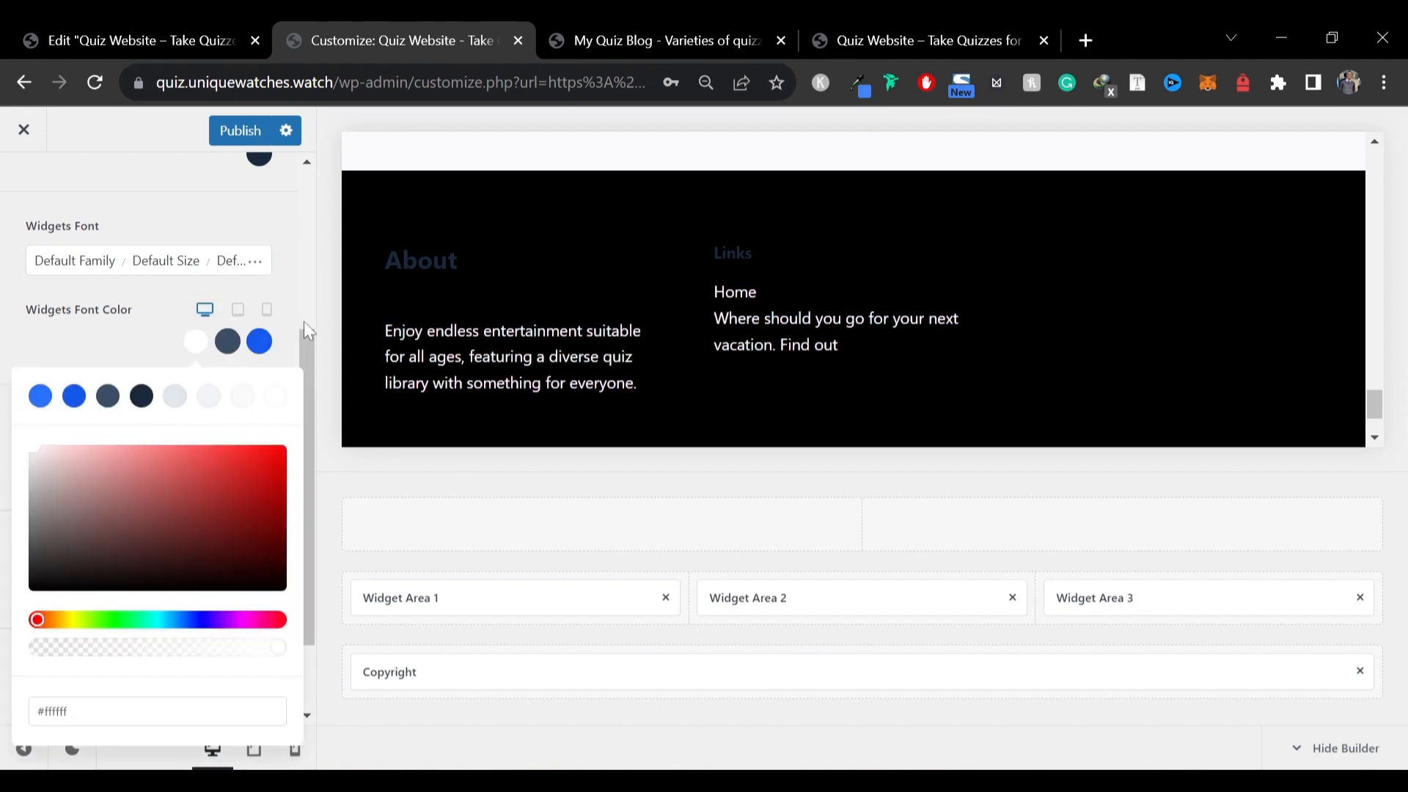
left_click(228, 342)
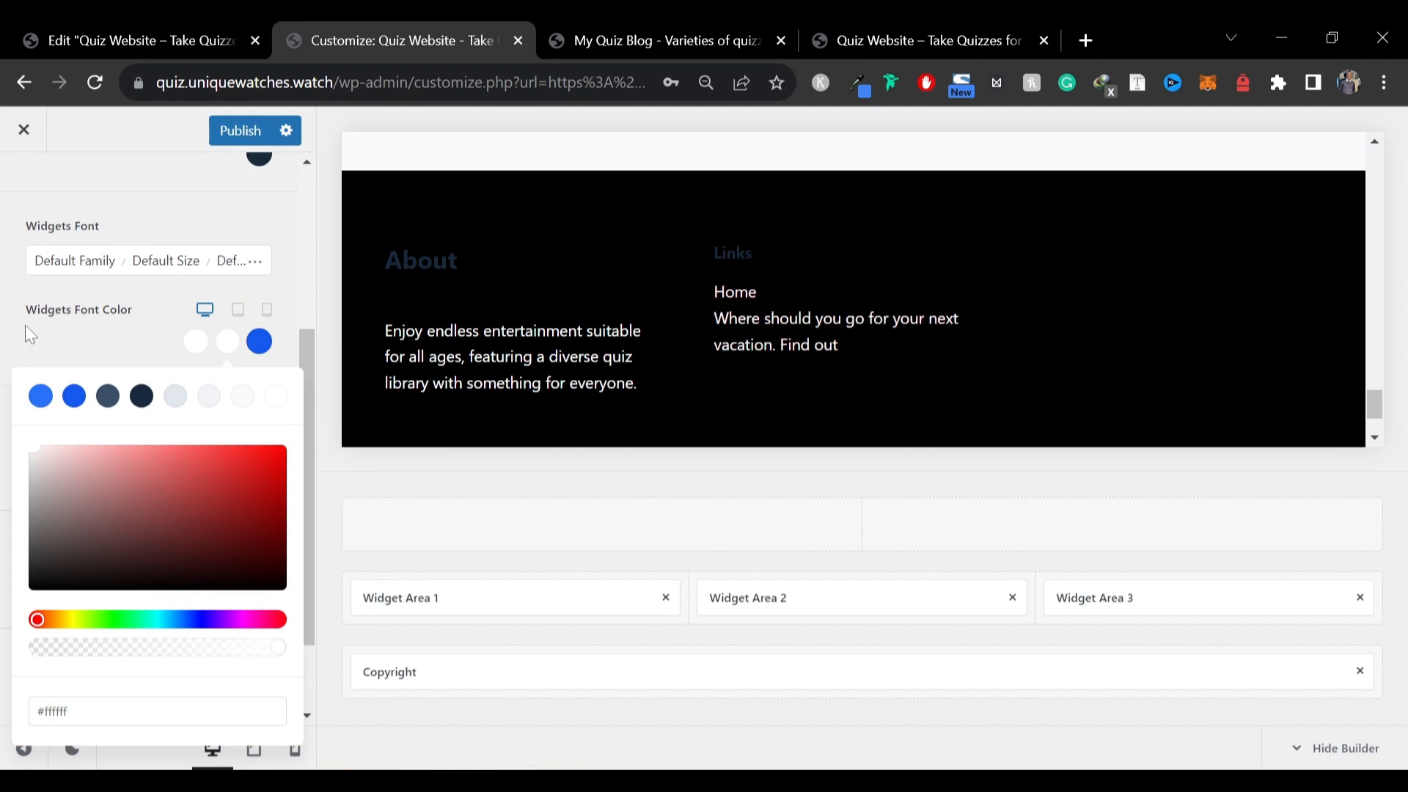
left_click(259, 346)
left_click_drag(124, 491, 1, 376)
left_click(124, 360)
scroll(146, 509, "down", 1)
scroll(146, 509, "up", 5)
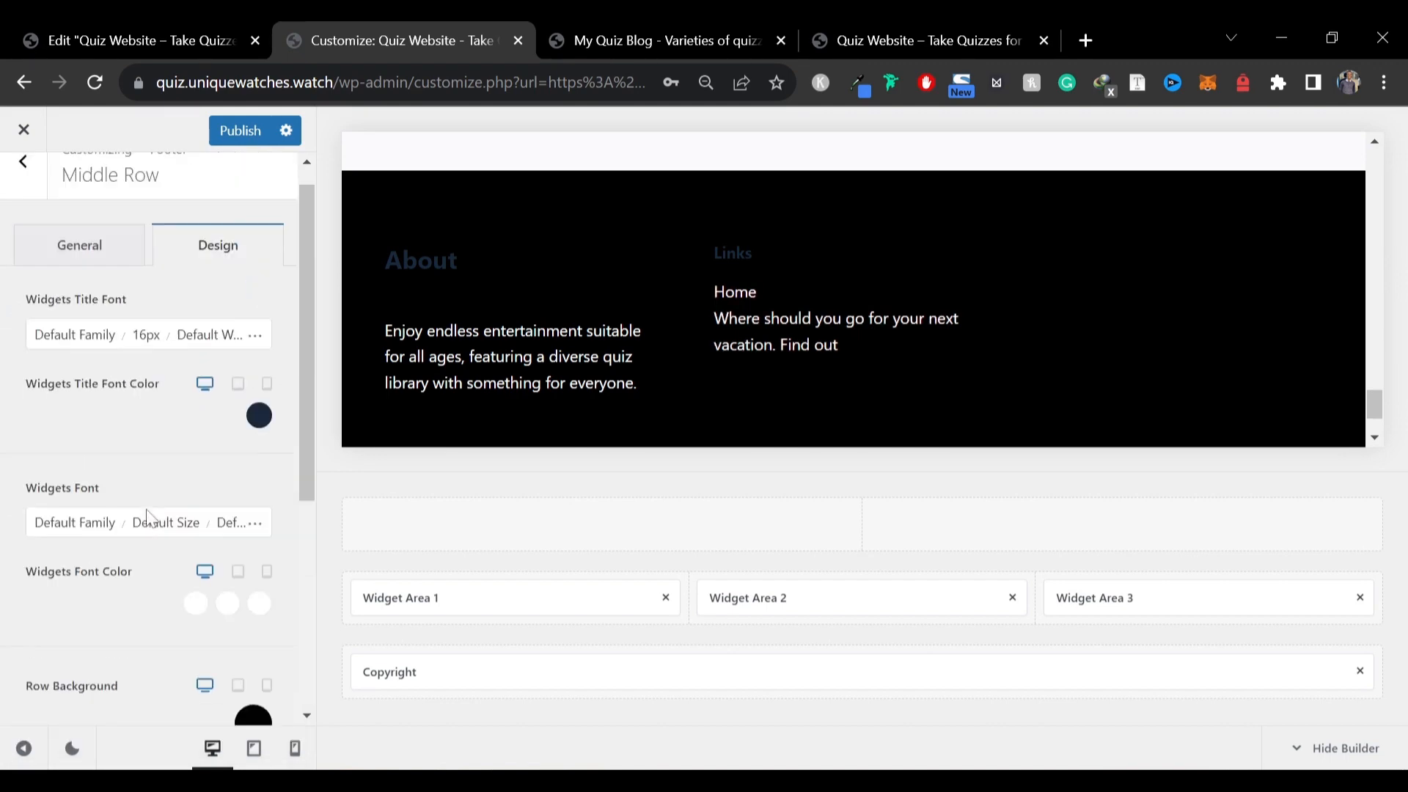
left_click(257, 440)
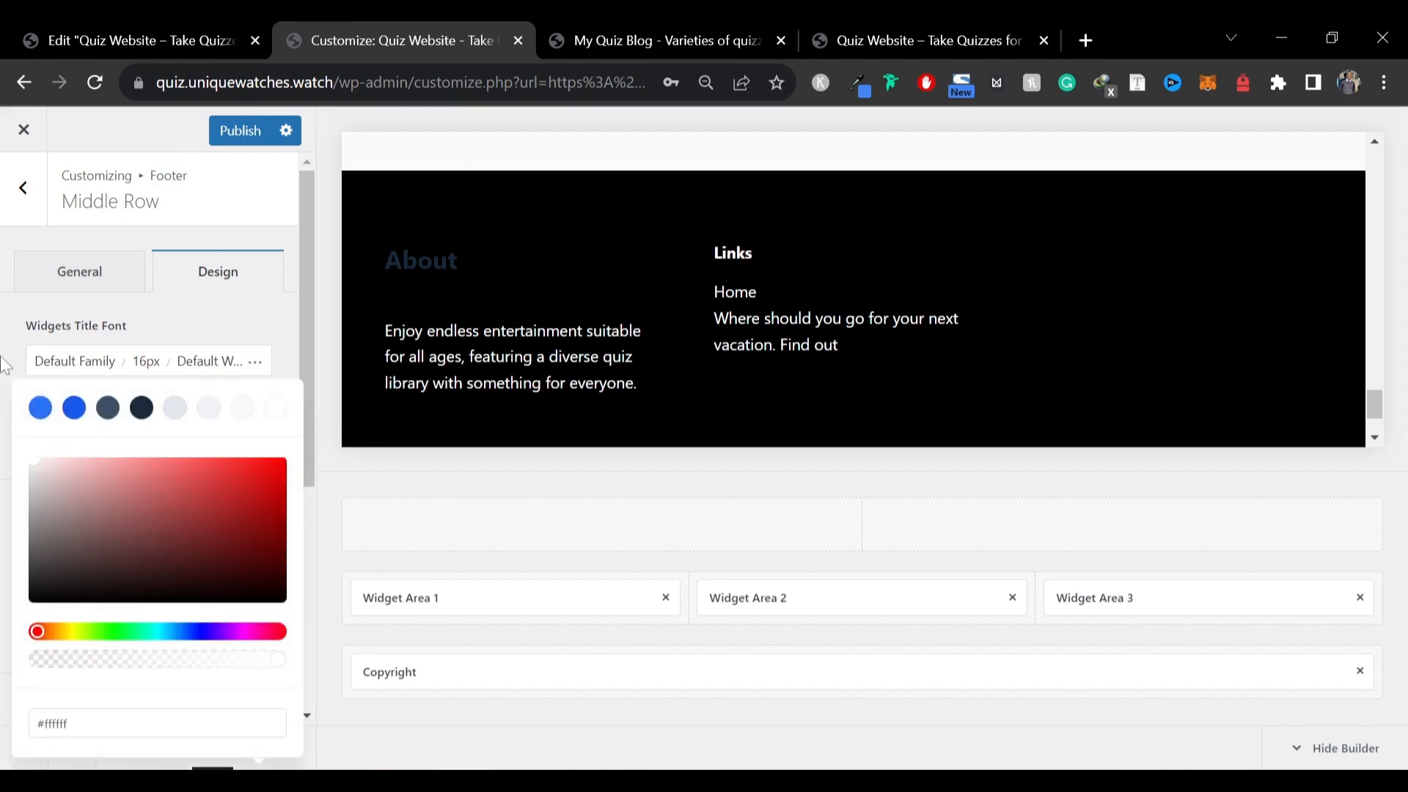
left_click(134, 308)
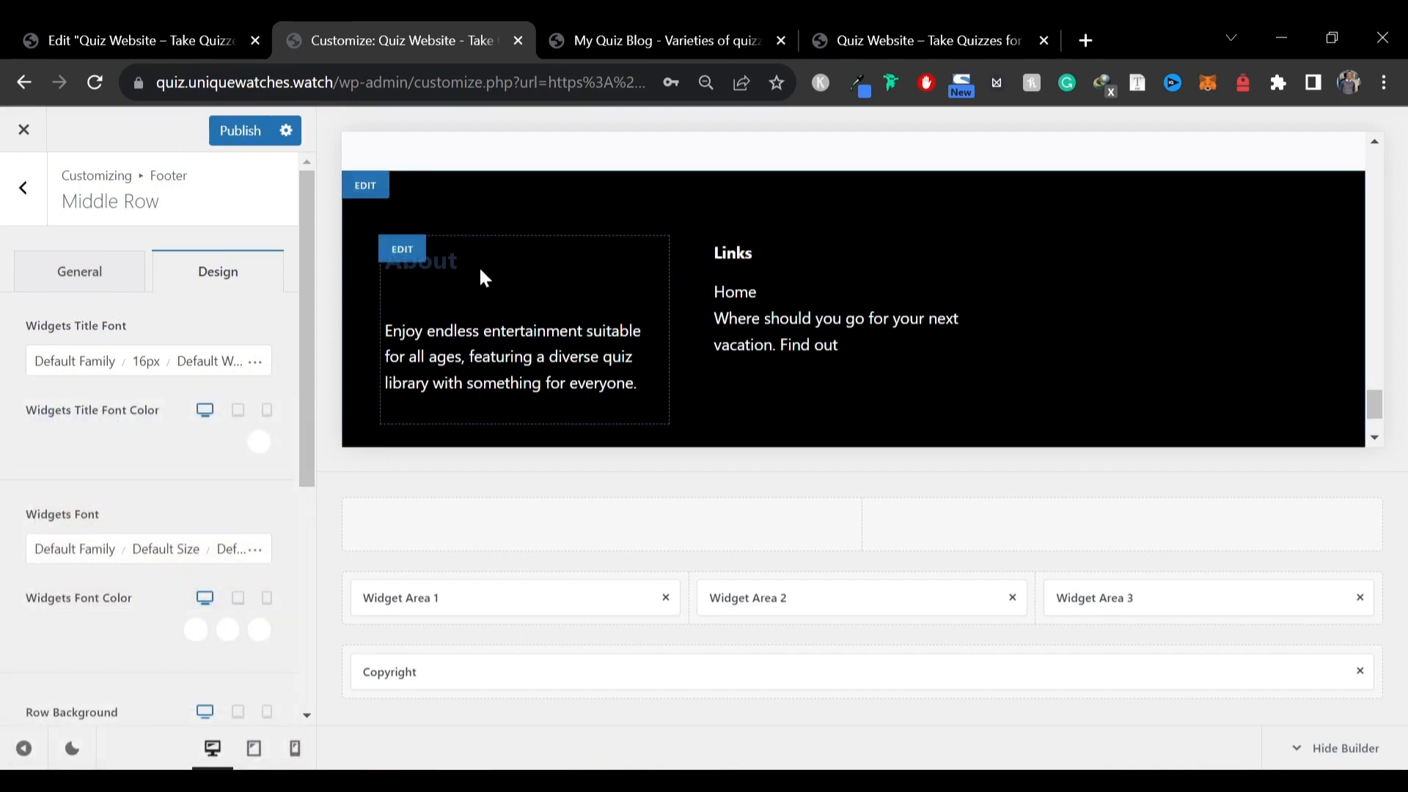
Try changing Widget Area 1's font color, then reset it to its default
left_click(400, 244)
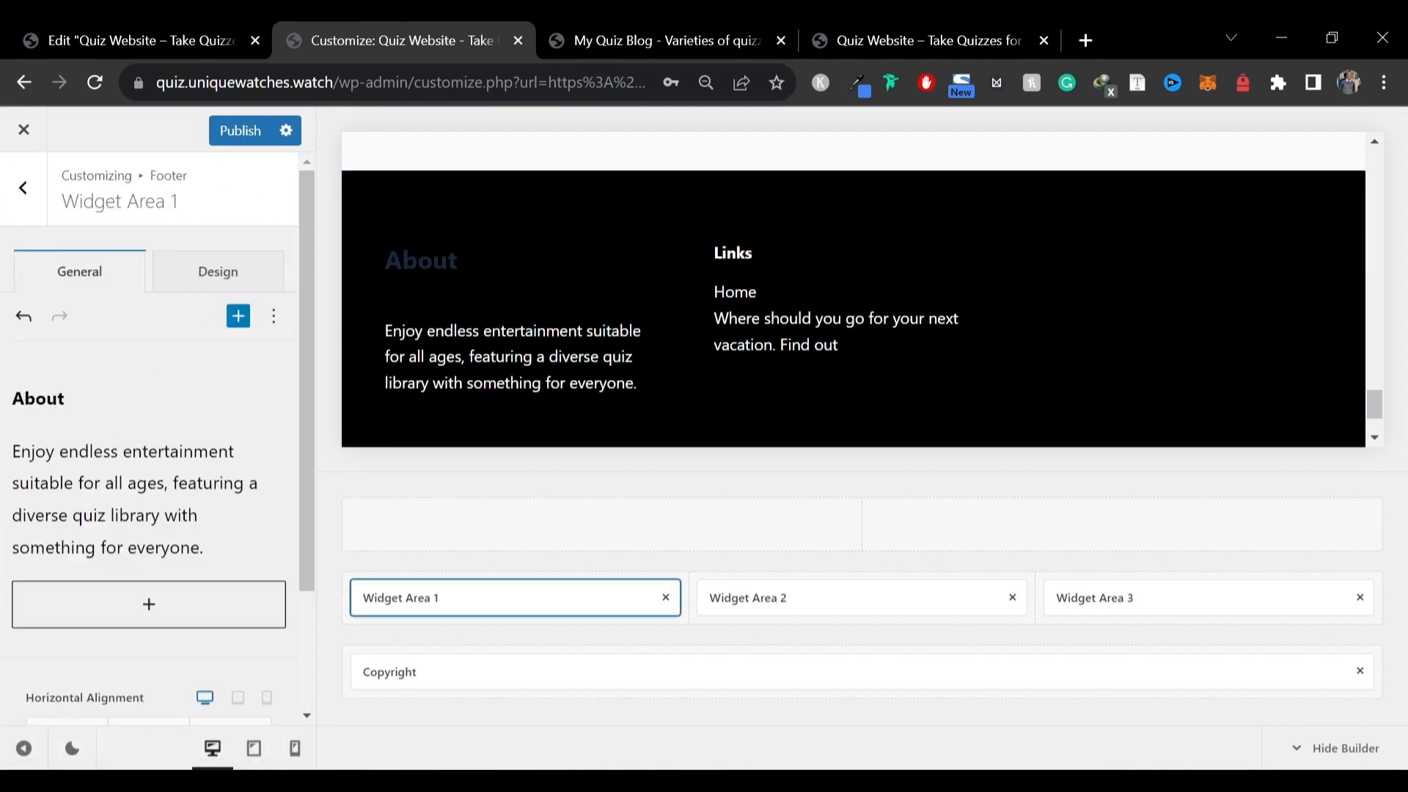
left_click(184, 286)
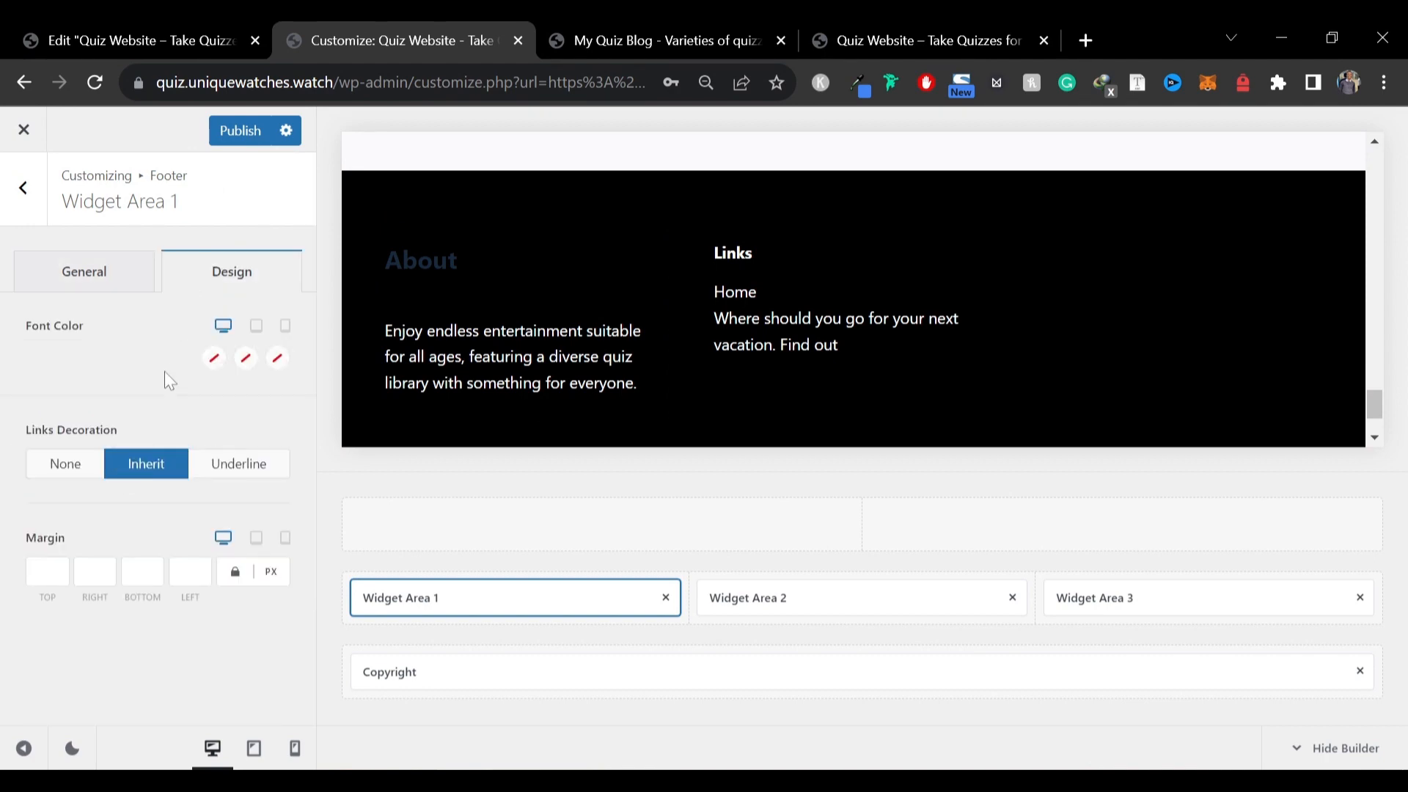
left_click(214, 358)
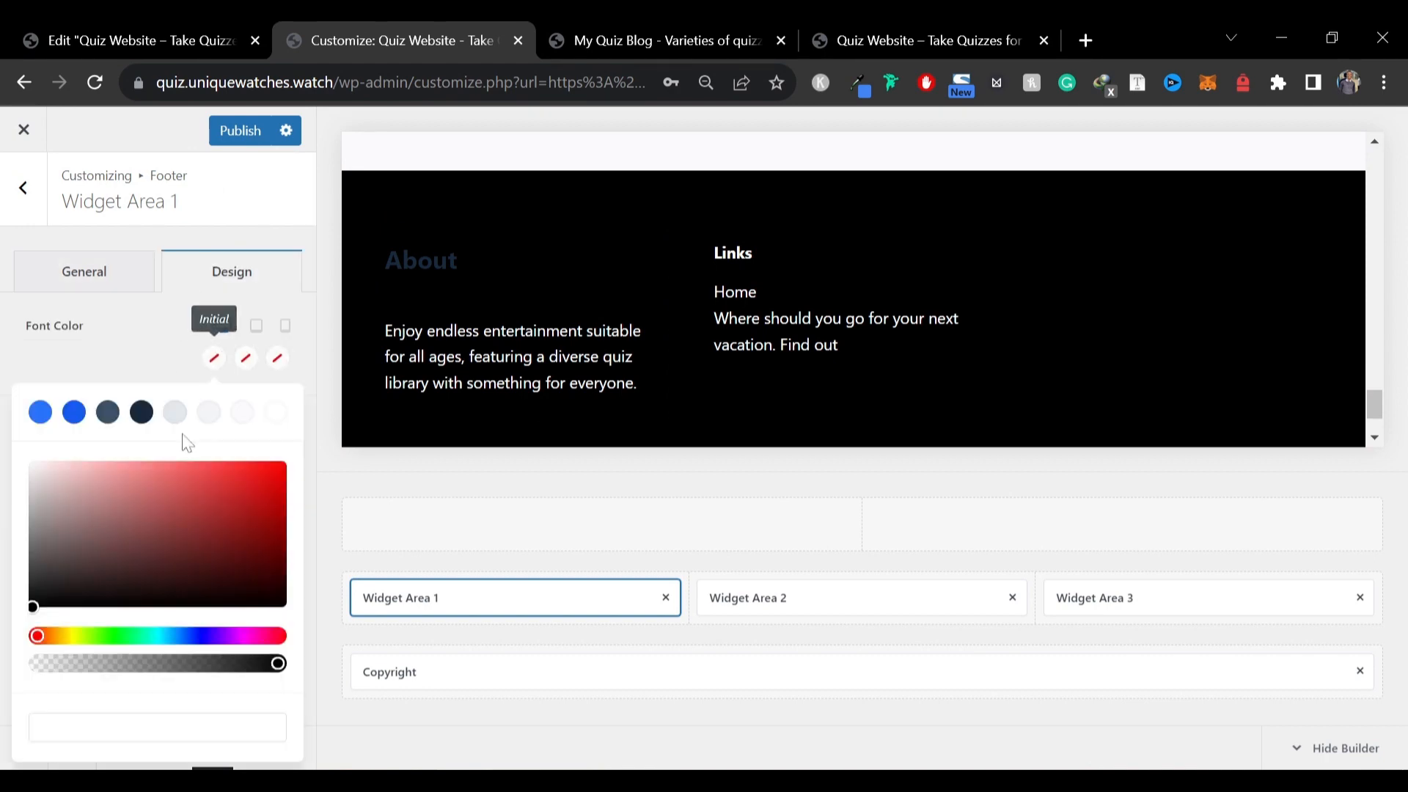
left_click(246, 358)
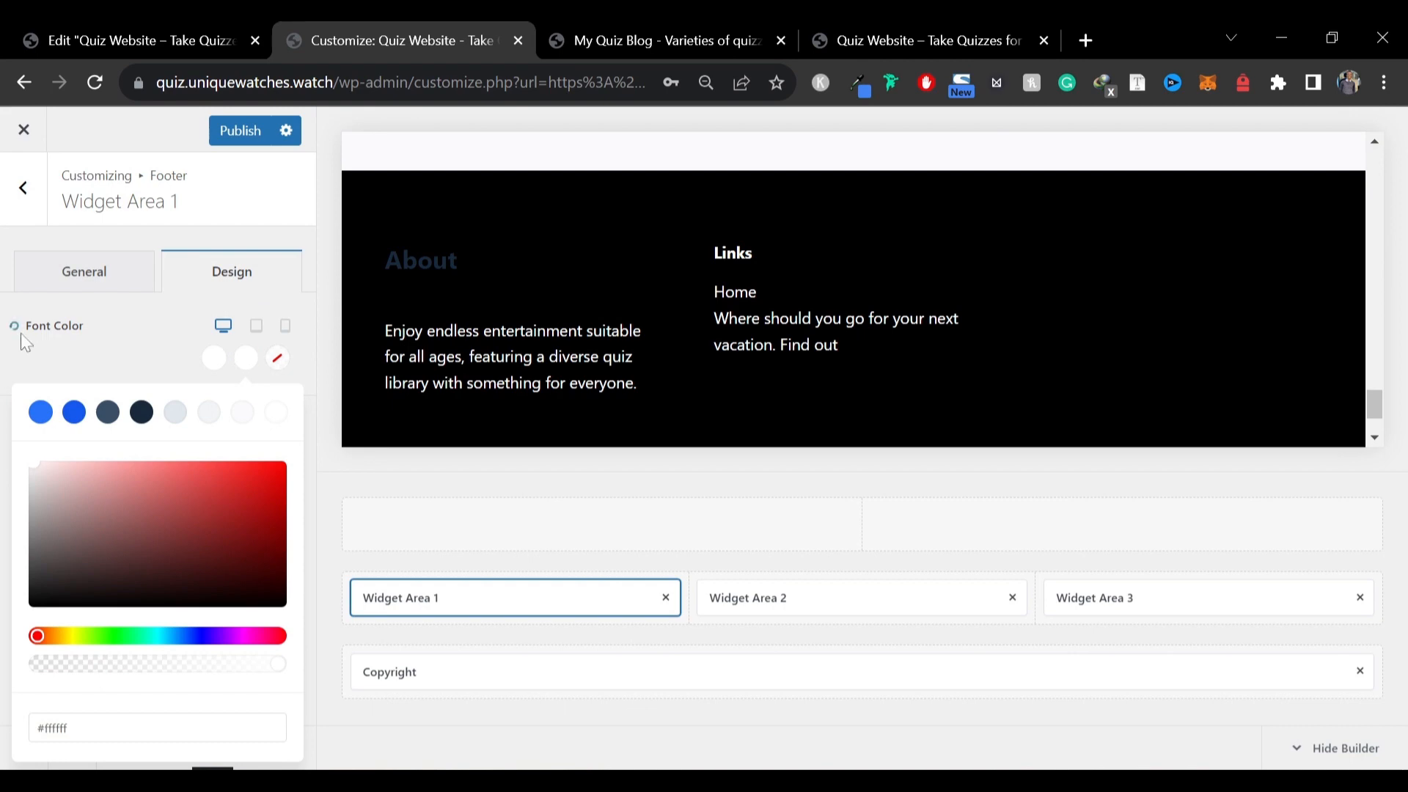
left_click(16, 331)
left_click(93, 286)
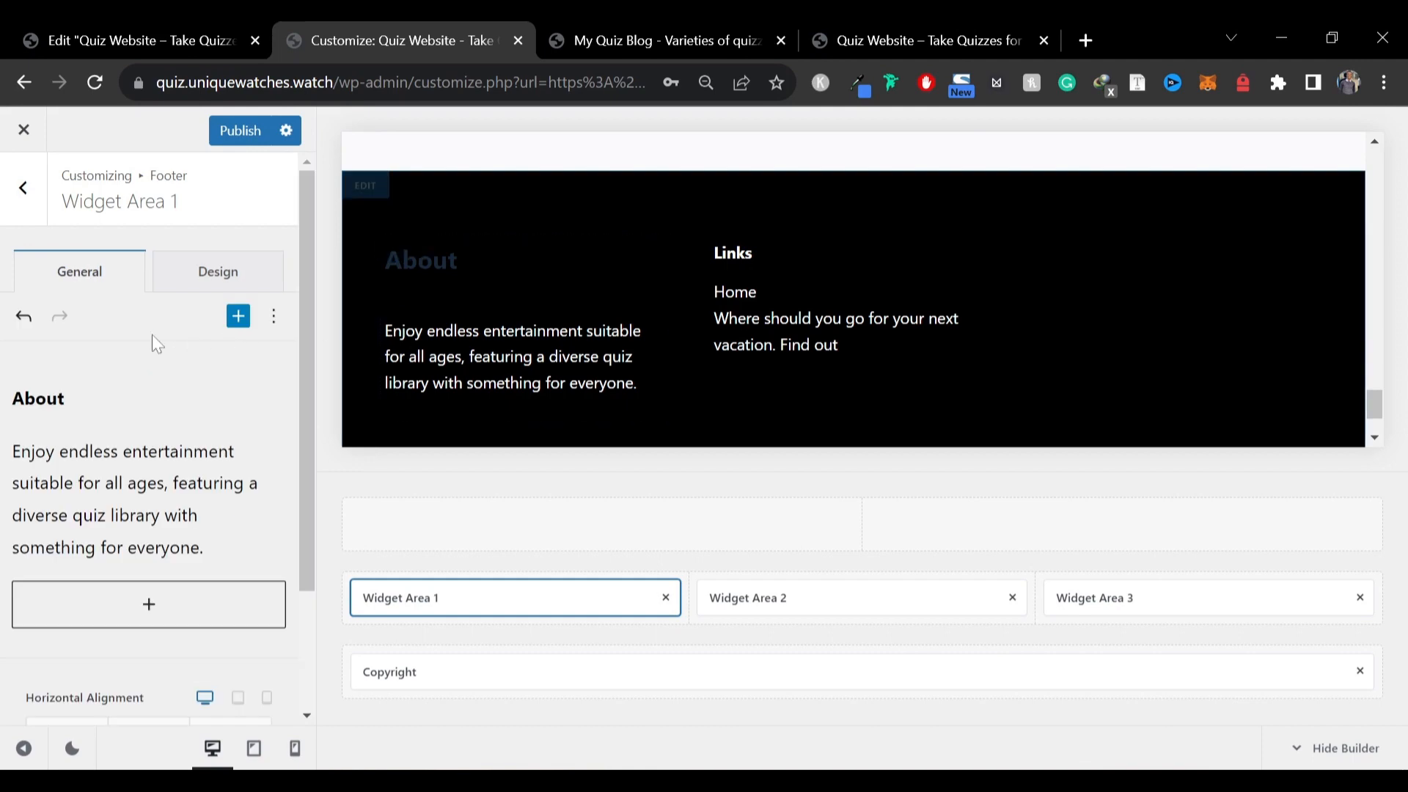
scroll(157, 371, "down", 2)
scroll(158, 435, "up", 2)
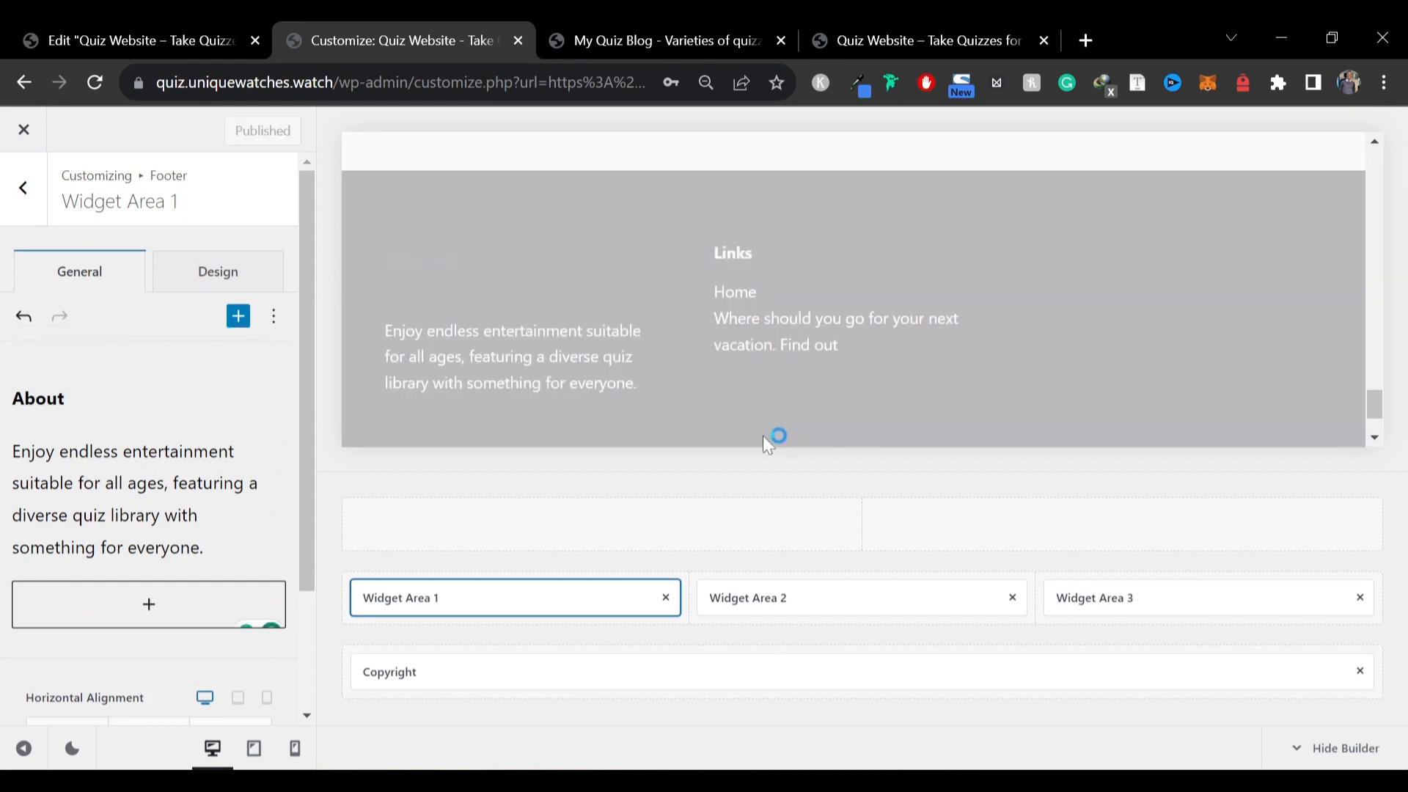
scroll(763, 436, "down", 2)
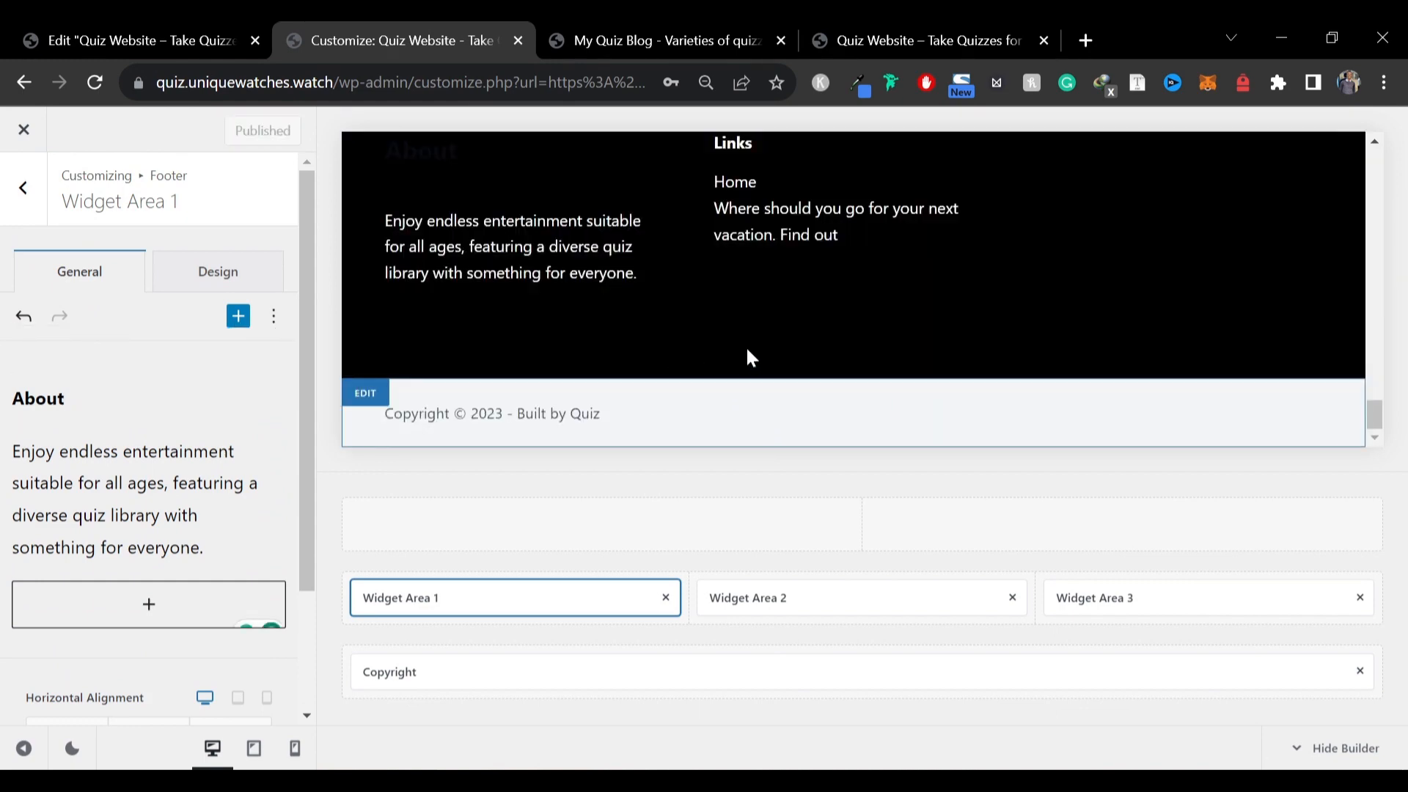
Check the live homepage's footer after the footer color changes
left_click(556, 38)
scroll(365, 349, "up", 6)
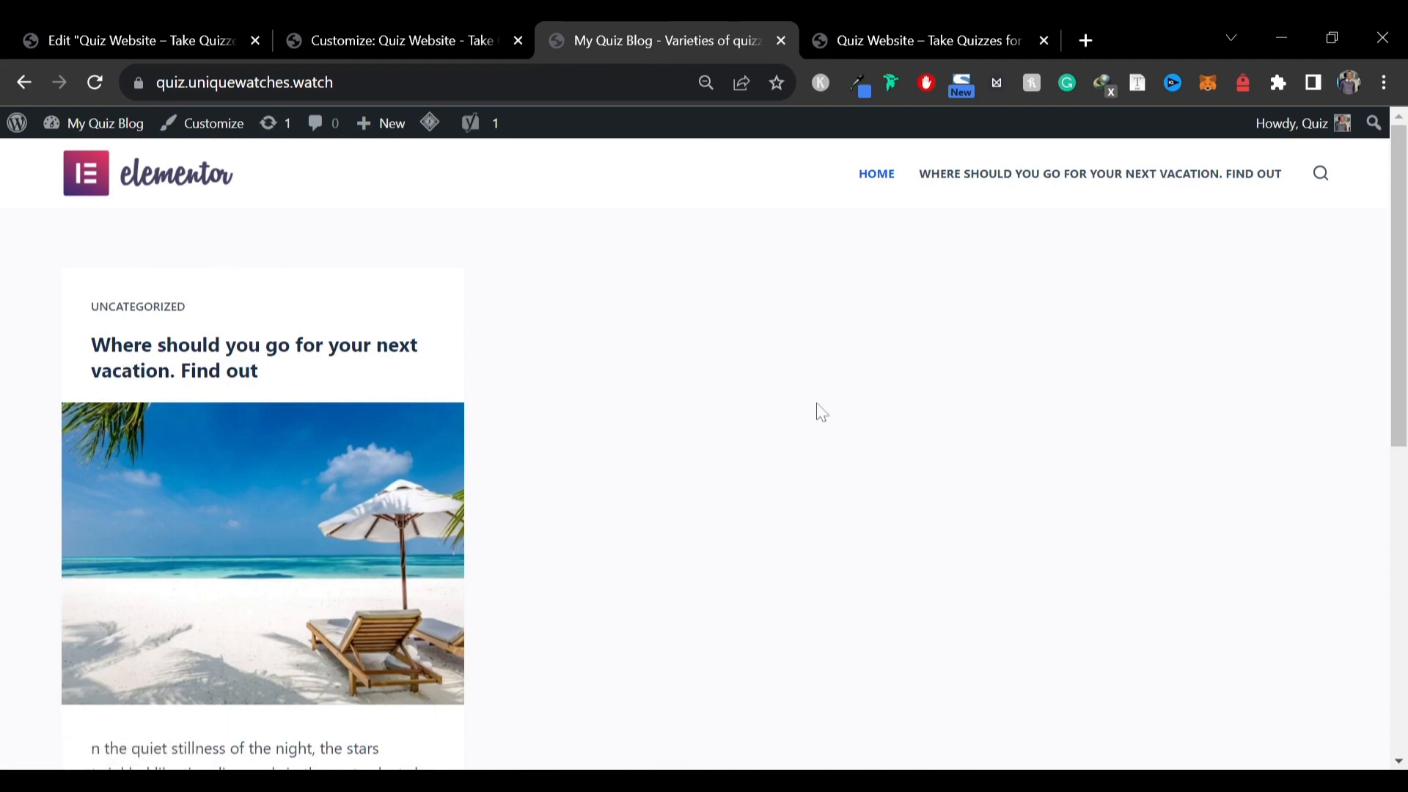
scroll(934, 412, "down", 10)
scroll(939, 416, "up", 10)
left_click(202, 28)
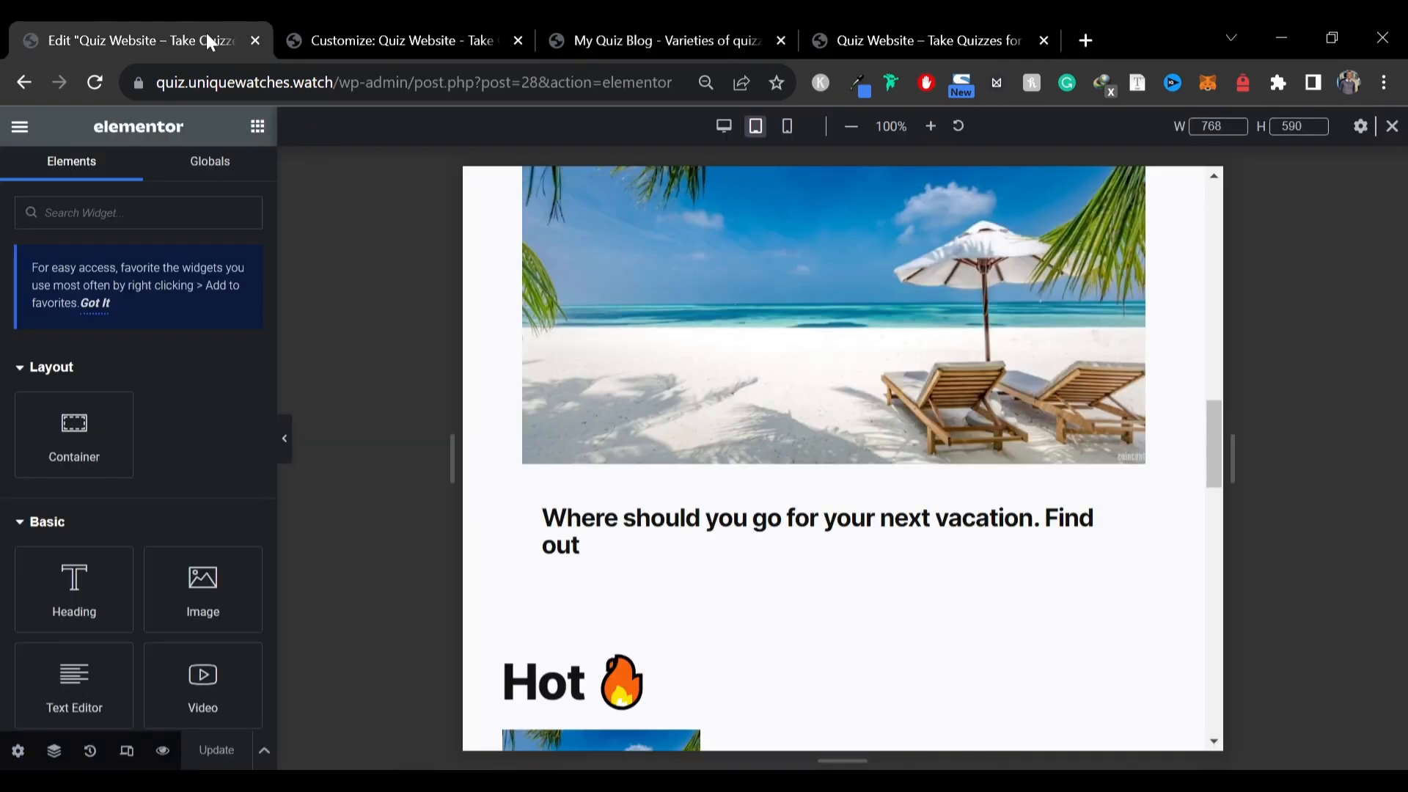
left_click(503, 25)
left_click(711, 26)
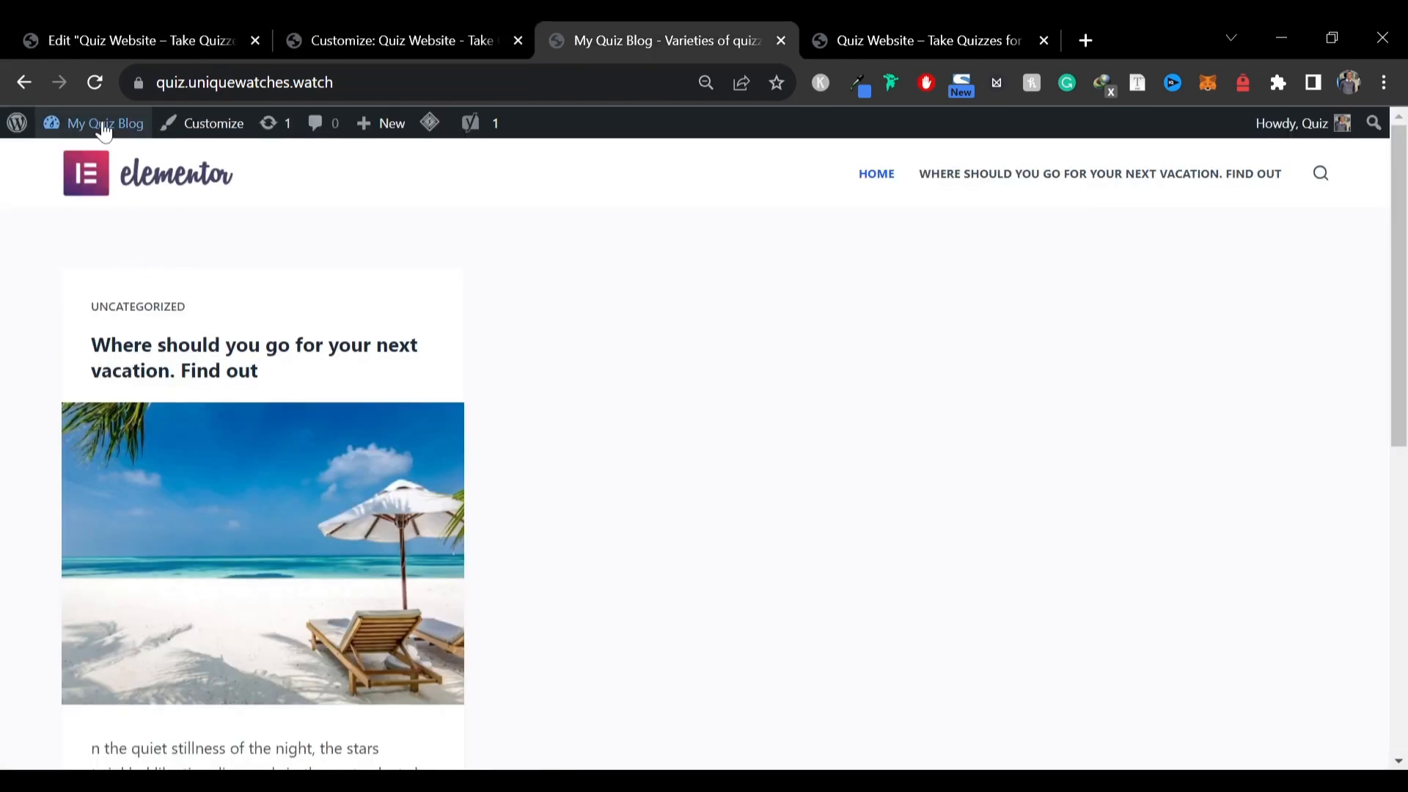
Open the WordPress dashboard in a new tab and go to the Reading settings
mouse_move(95, 123)
right_click(99, 163)
left_click(139, 179)
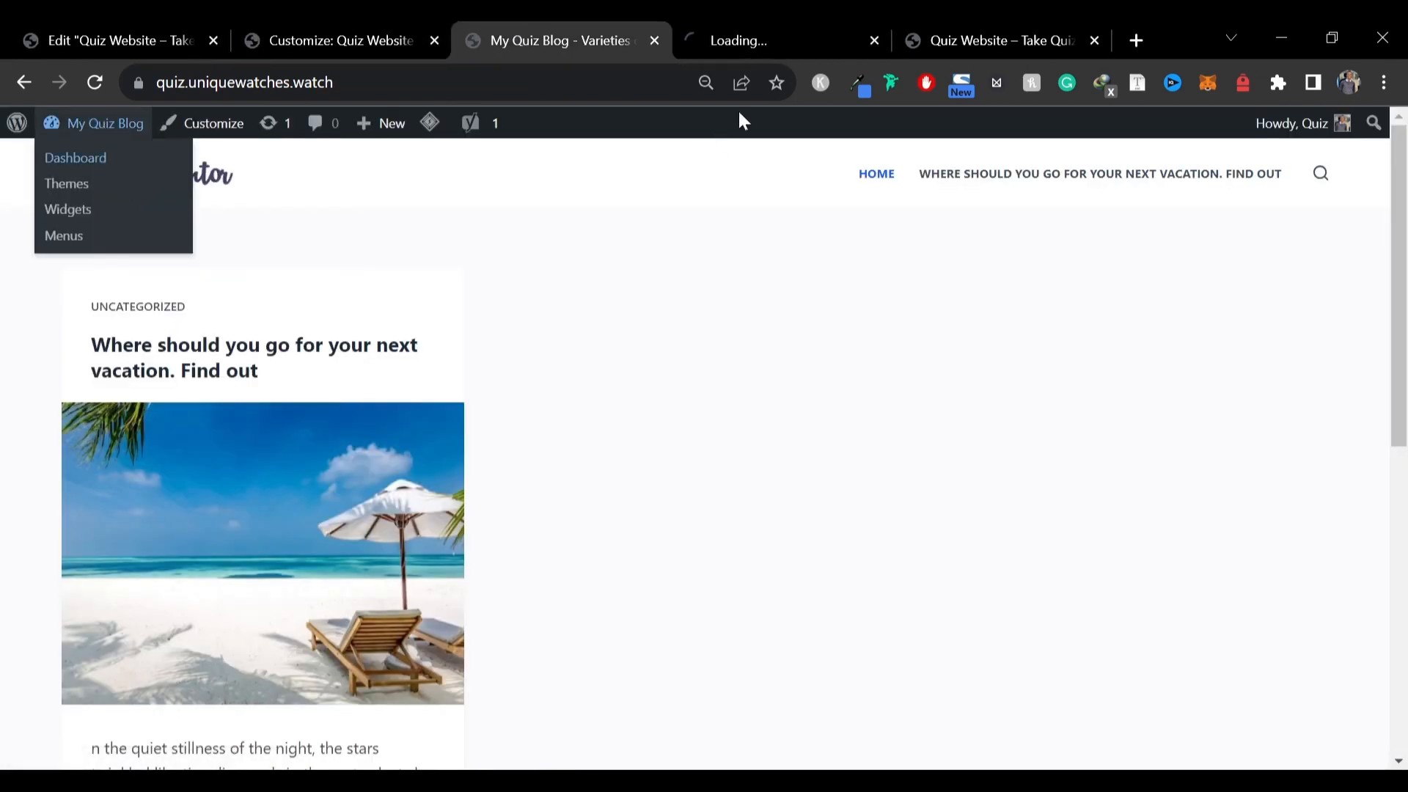
left_click(841, 31)
scroll(4, 292, "down", 5)
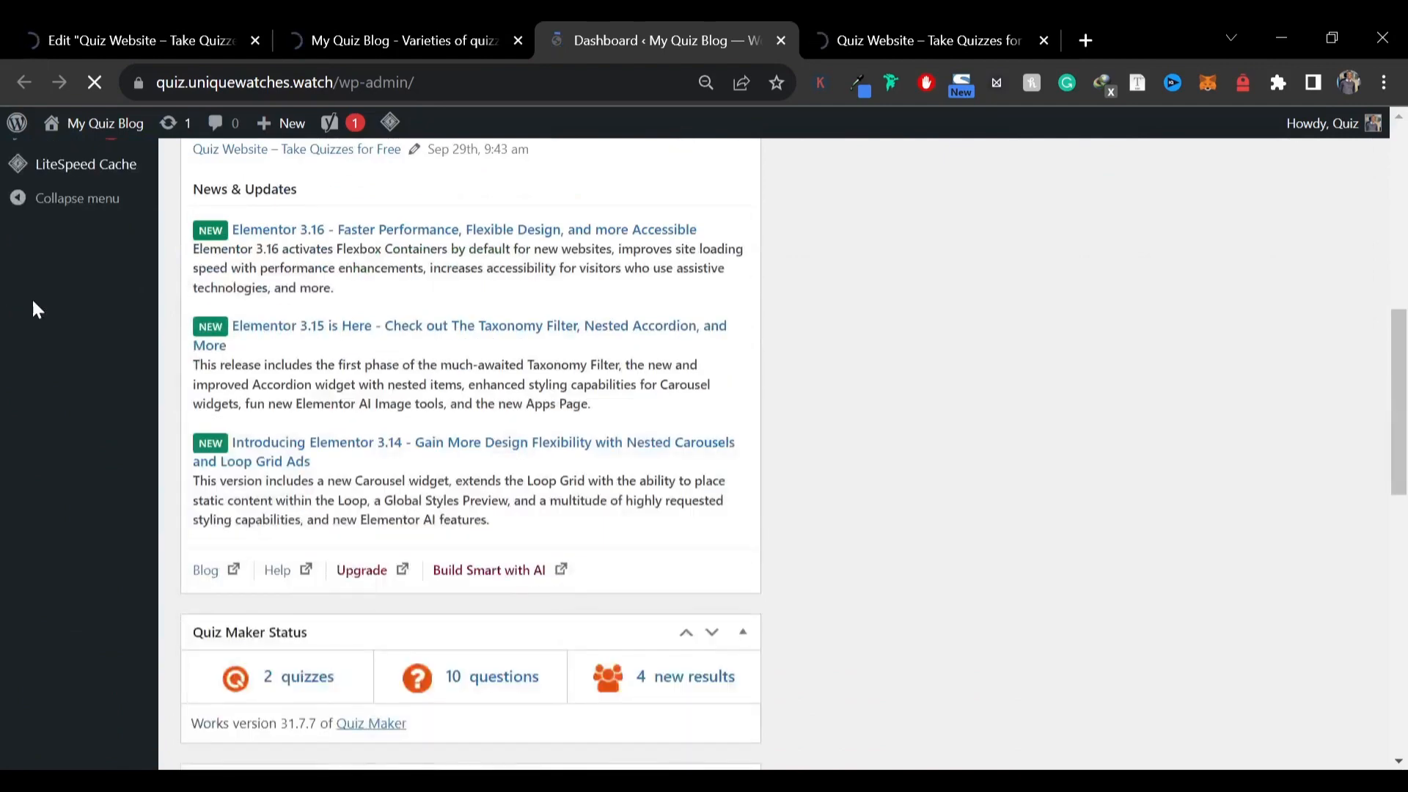
scroll(62, 415, "up", 2)
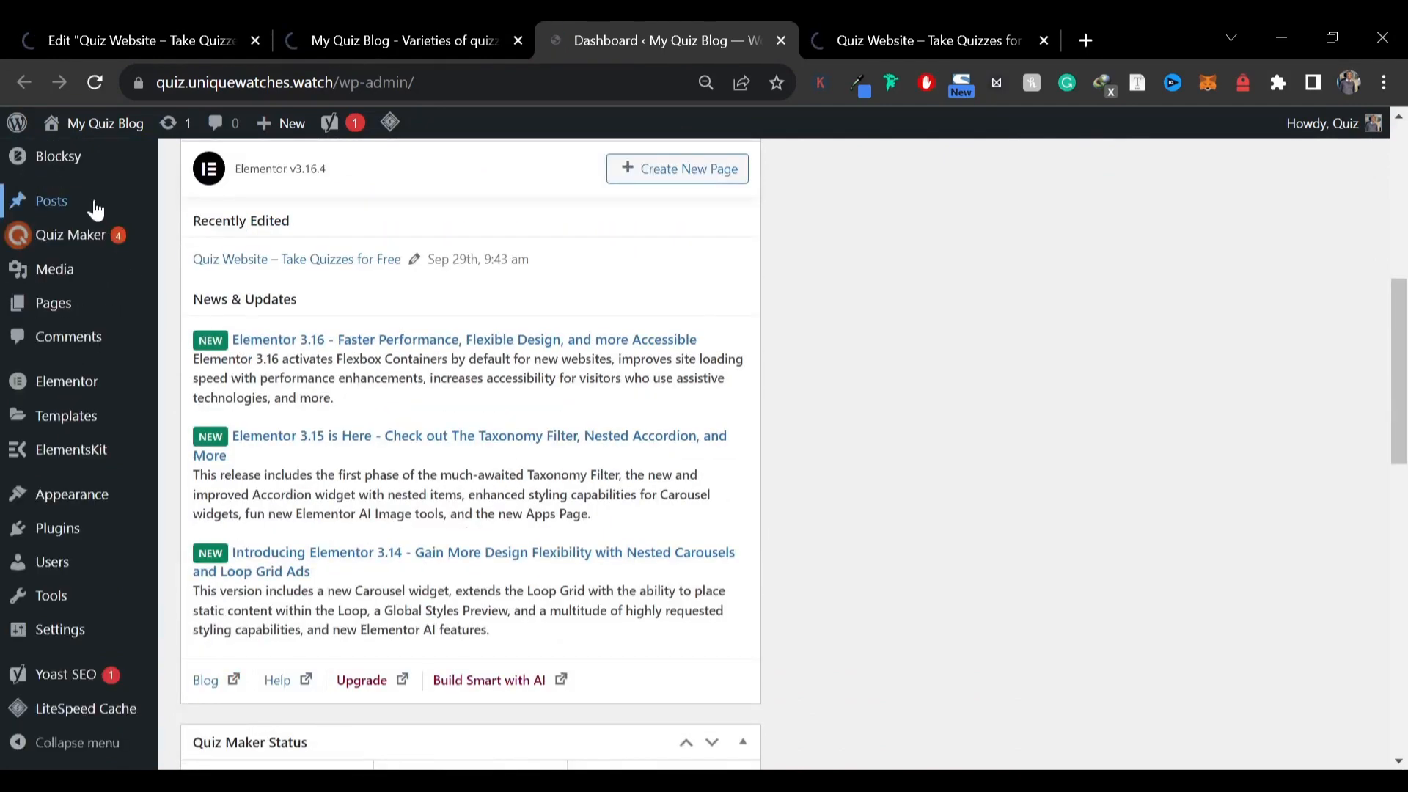
mouse_move(60, 629)
left_click(200, 572)
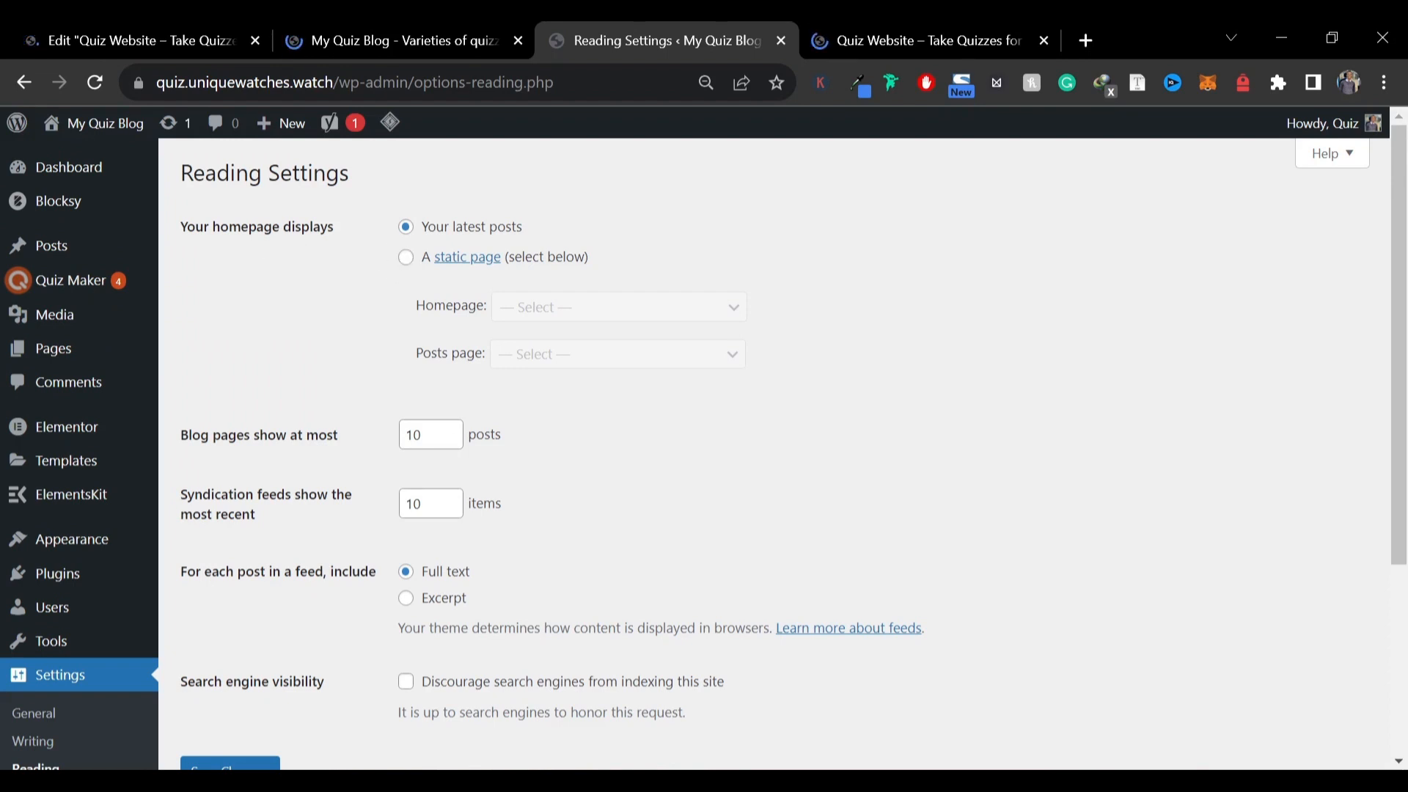
Make the homepage a static page showing "Quiz Website – Take Quizzes for Free" and save the changes
left_click(406, 258)
left_click(551, 315)
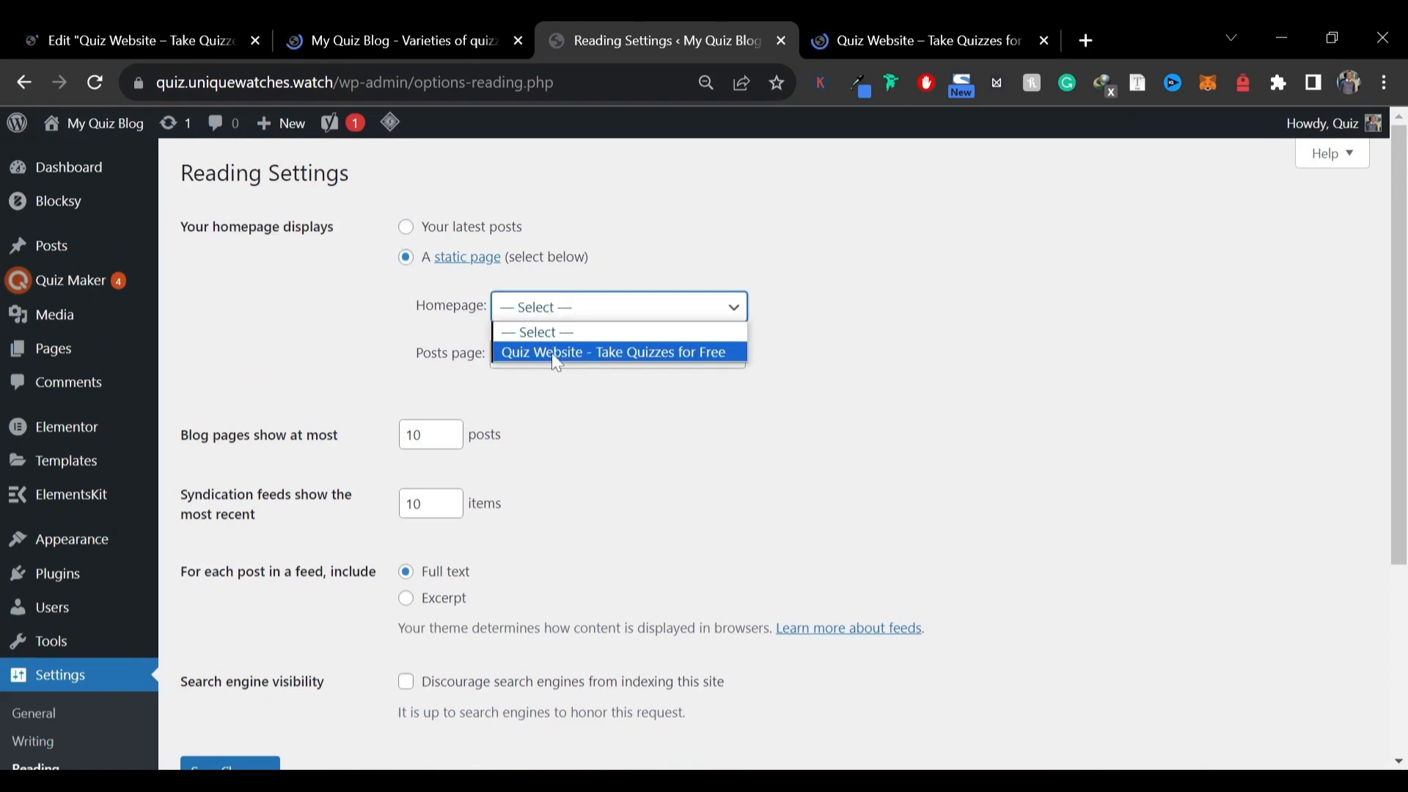
left_click(553, 353)
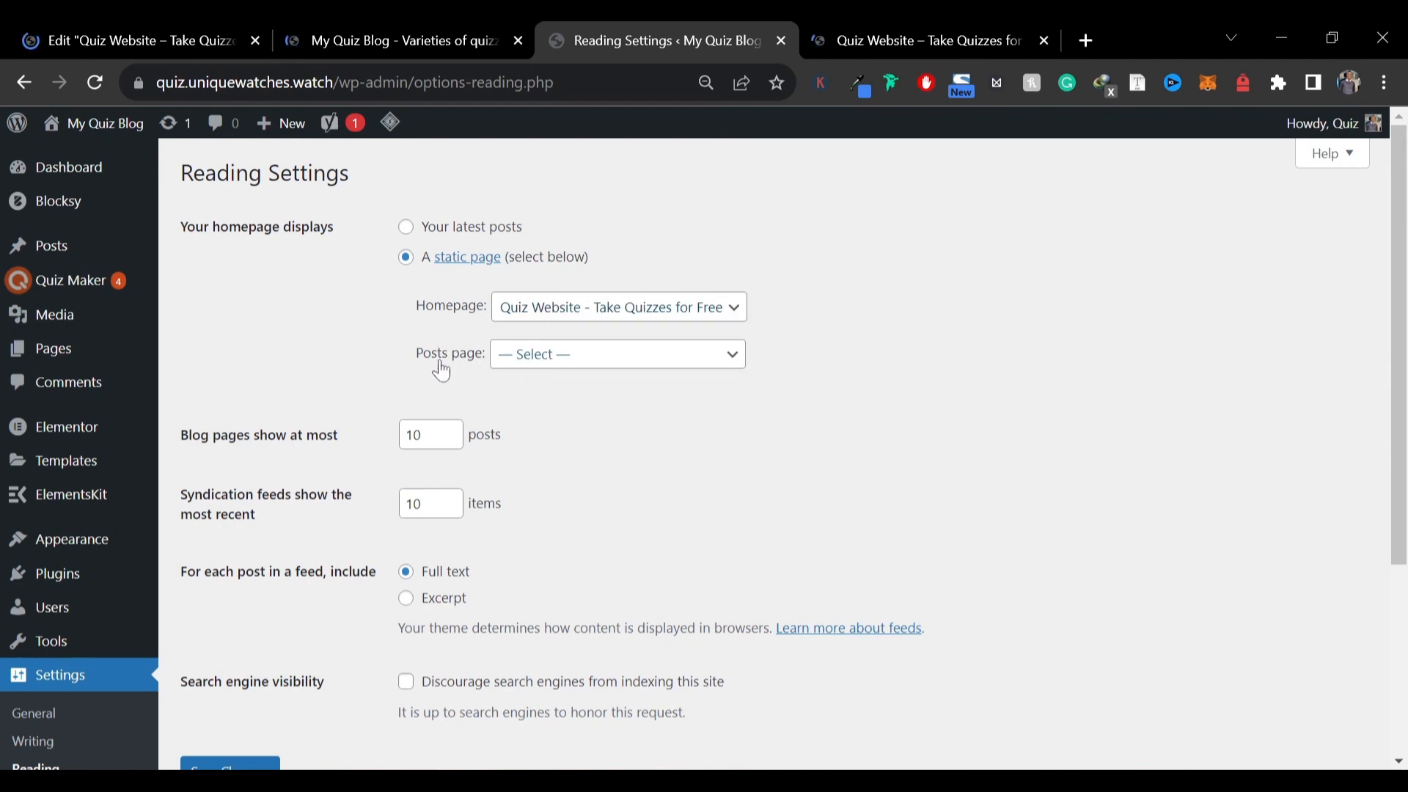
left_click(558, 355)
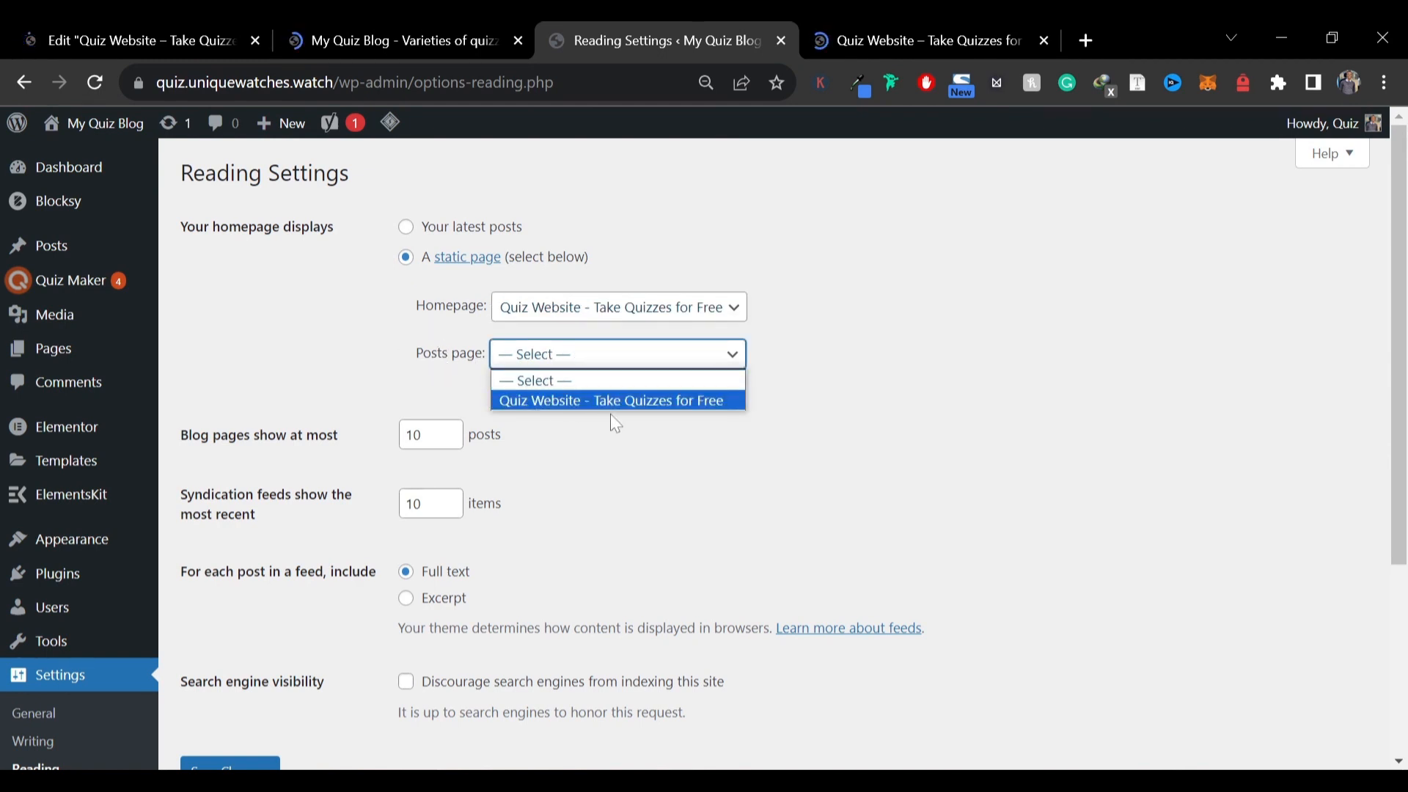
left_click(332, 351)
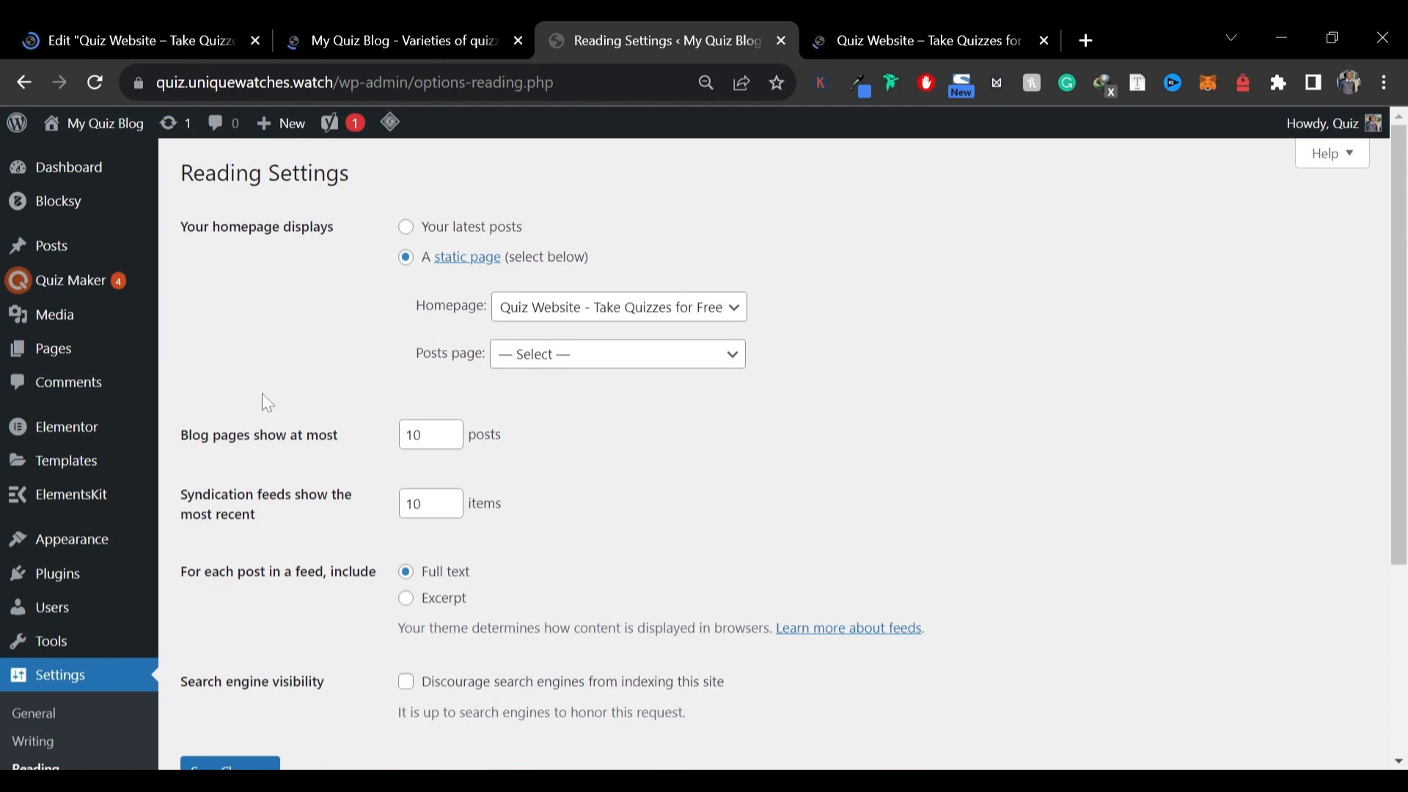
scroll(355, 425, "down", 4)
left_click(255, 498)
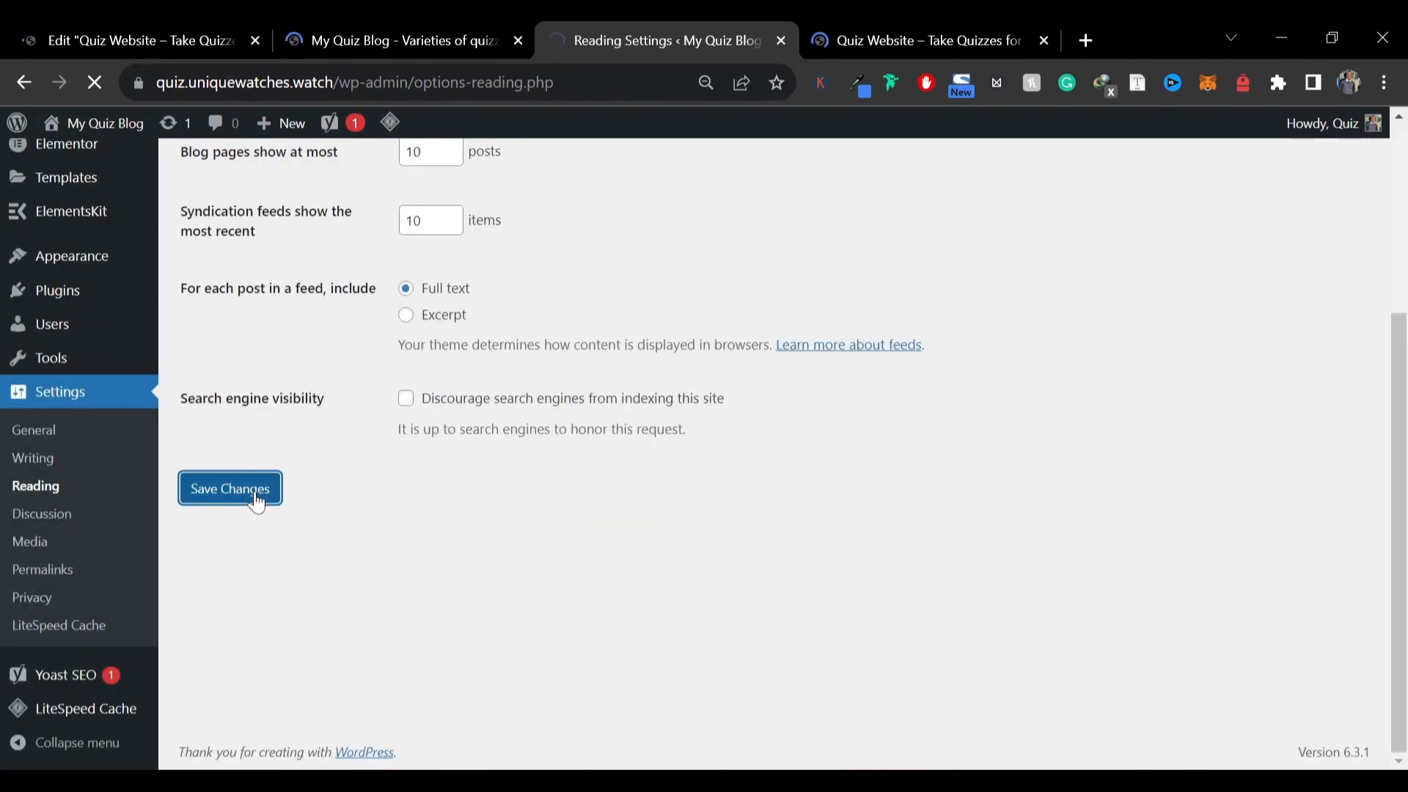
Reload the live site and scroll through the new homepage down to the footer
left_click(393, 42)
left_click(273, 87)
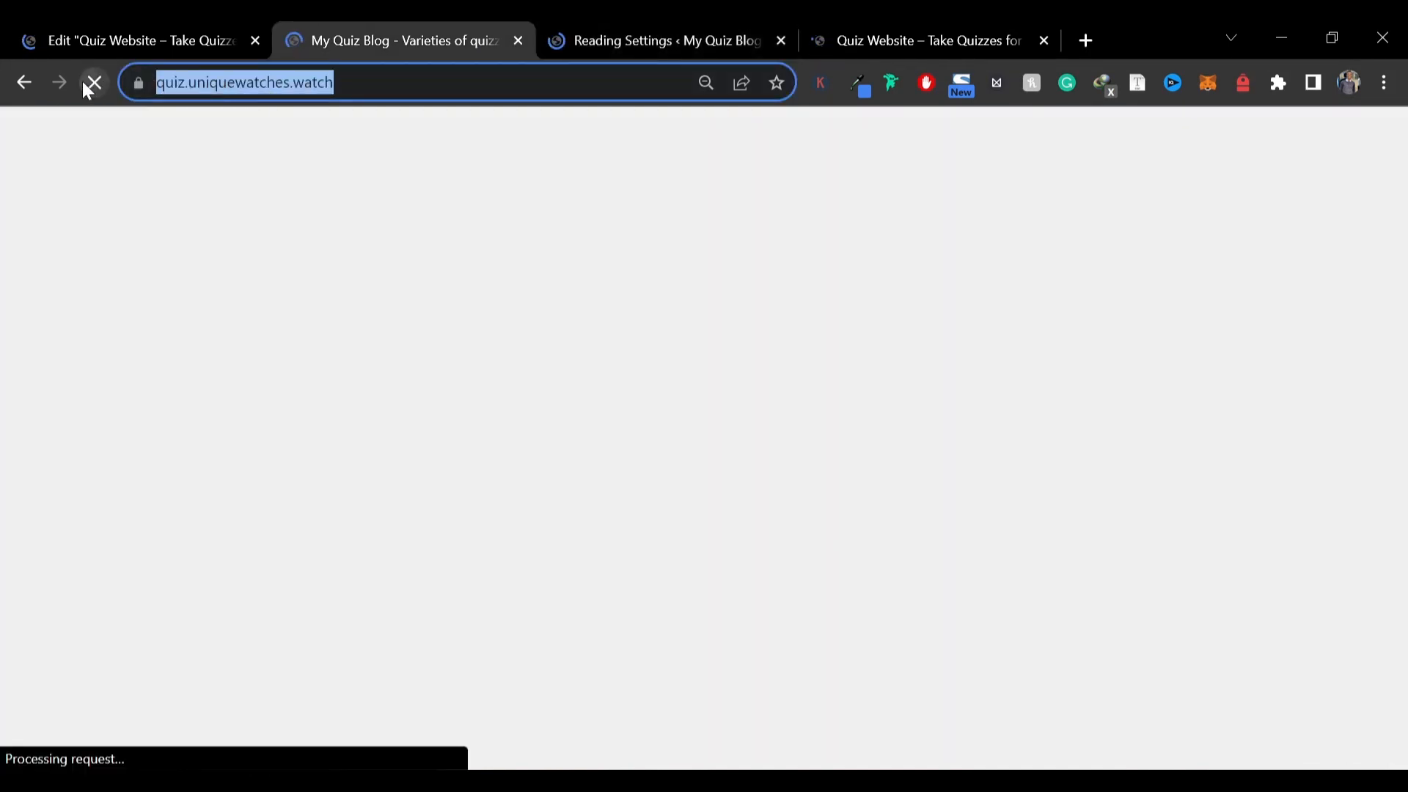
left_click(100, 53)
left_click(428, 33)
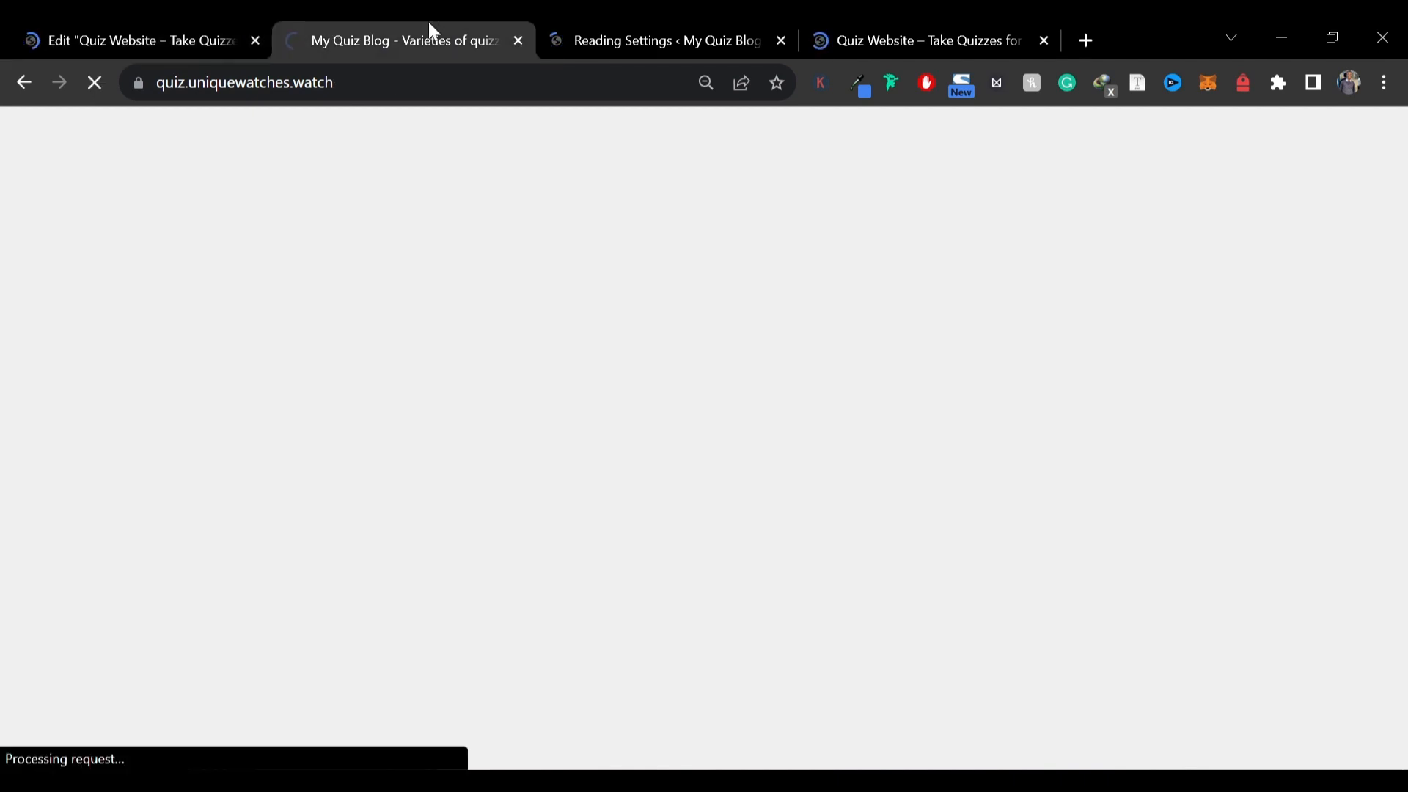
left_click(802, 30)
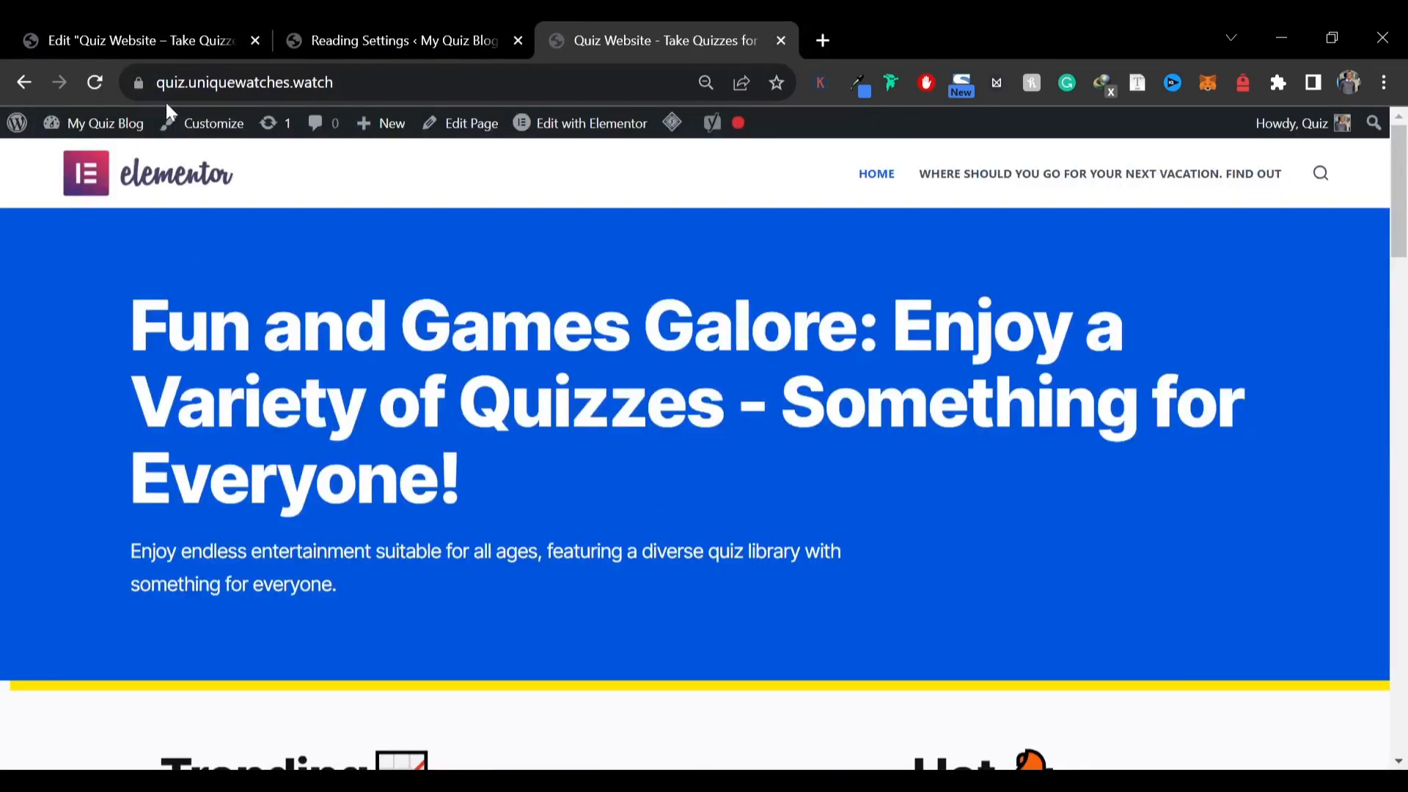
left_click_drag(163, 82, 336, 82)
left_click(447, 275)
scroll(438, 331, "down", 5)
scroll(938, 491, "down", 7)
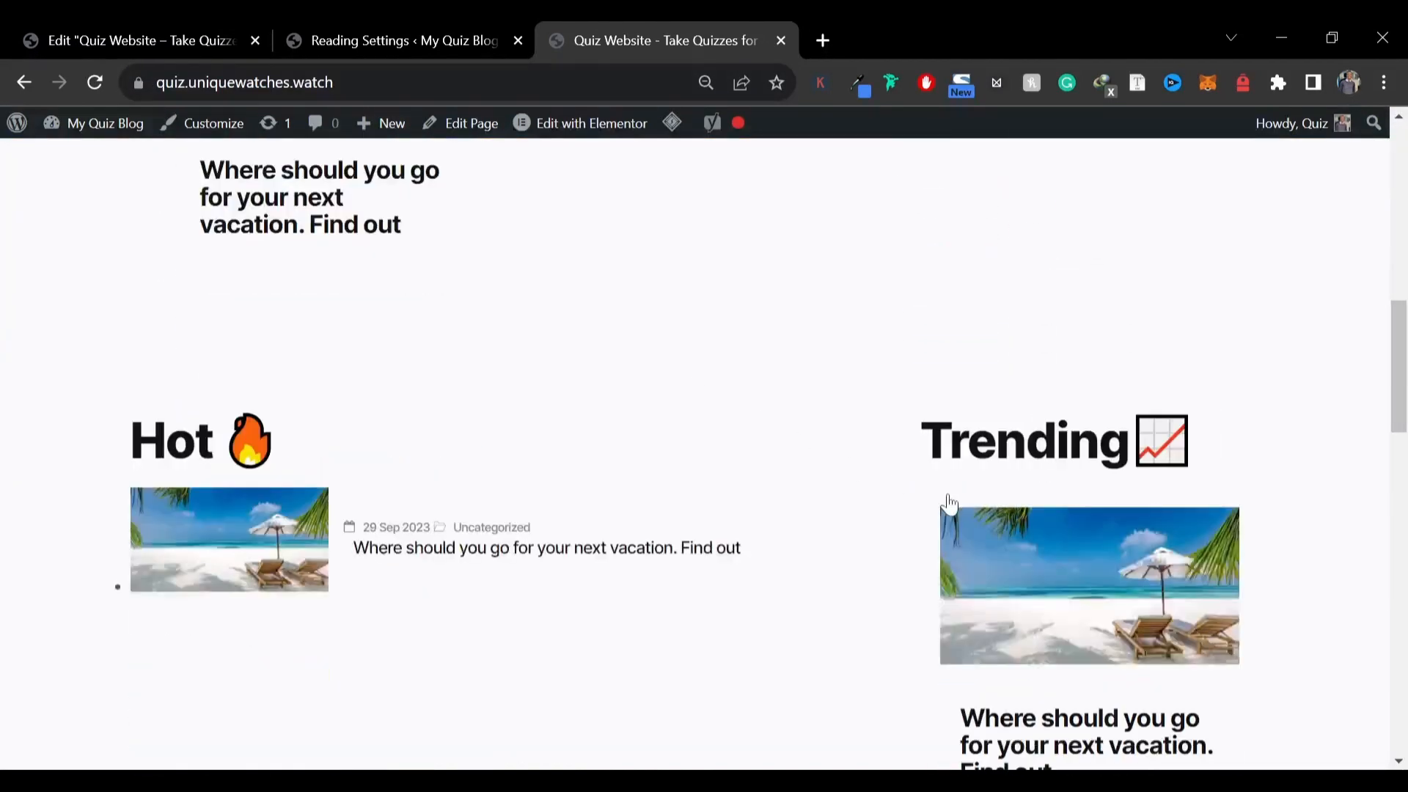
scroll(814, 547, "down", 6)
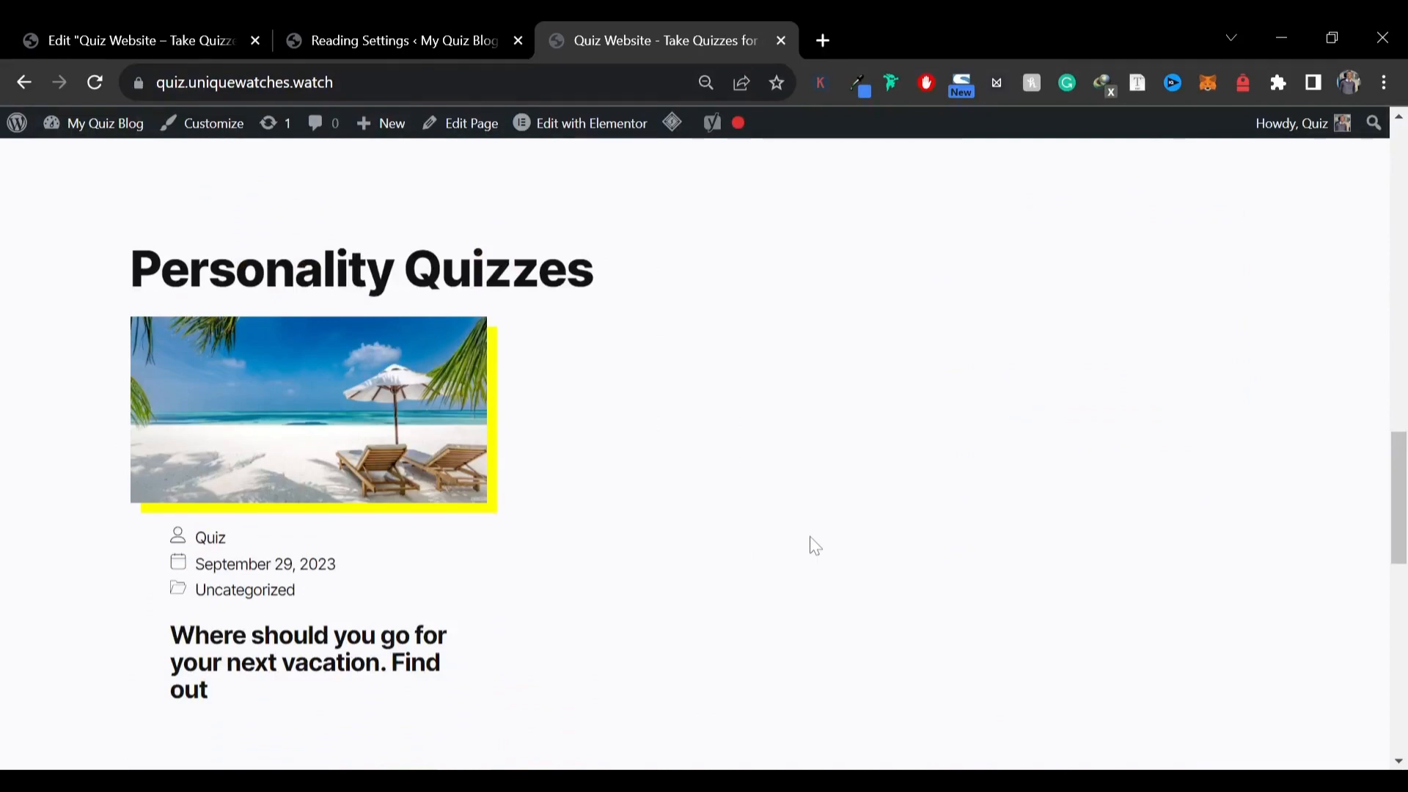
scroll(814, 546, "down", 12)
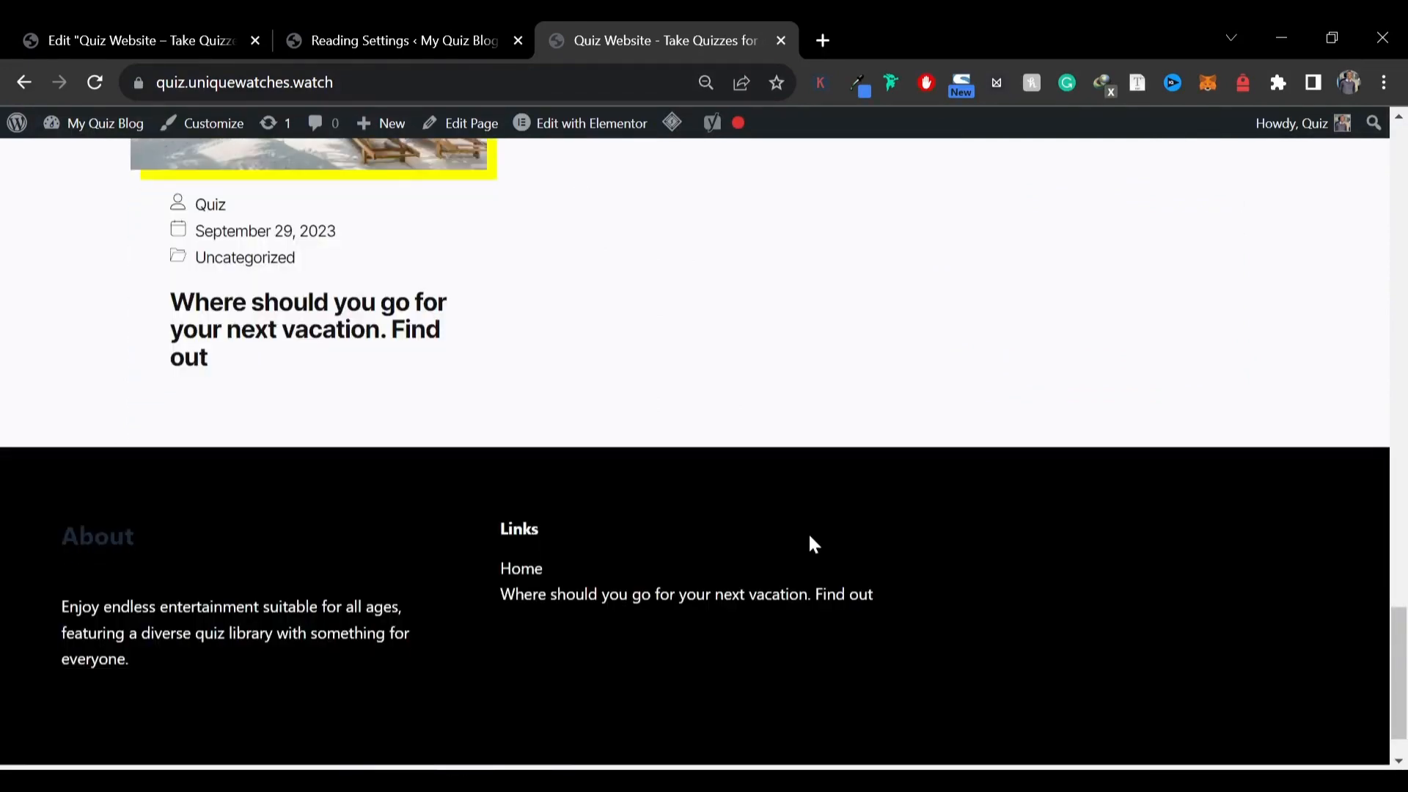